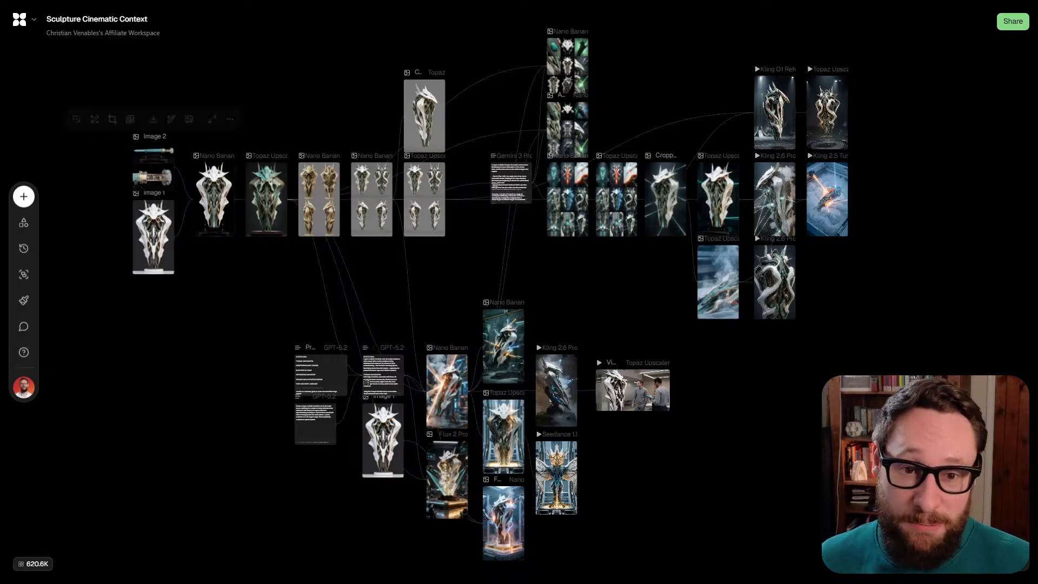
pyautogui.scroll(1, 490, 302)
pyautogui.scroll(-1, 490, 303)
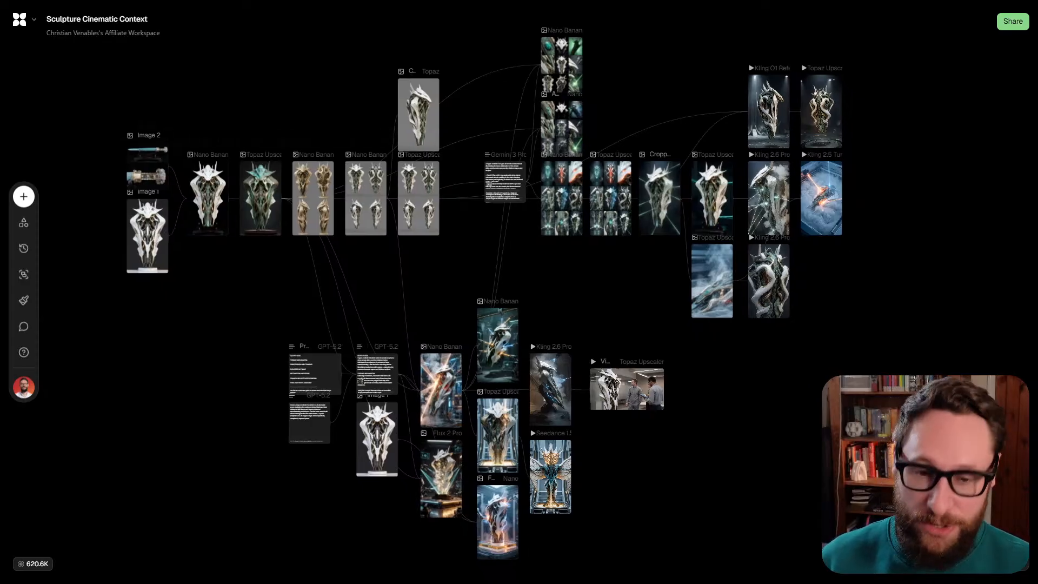
pyautogui.scroll(1, 483, 293)
# Switch to the FLORA homepage and look through its generative workflow examples, from Visual Effects to Architecture
pyautogui.press('Tab')
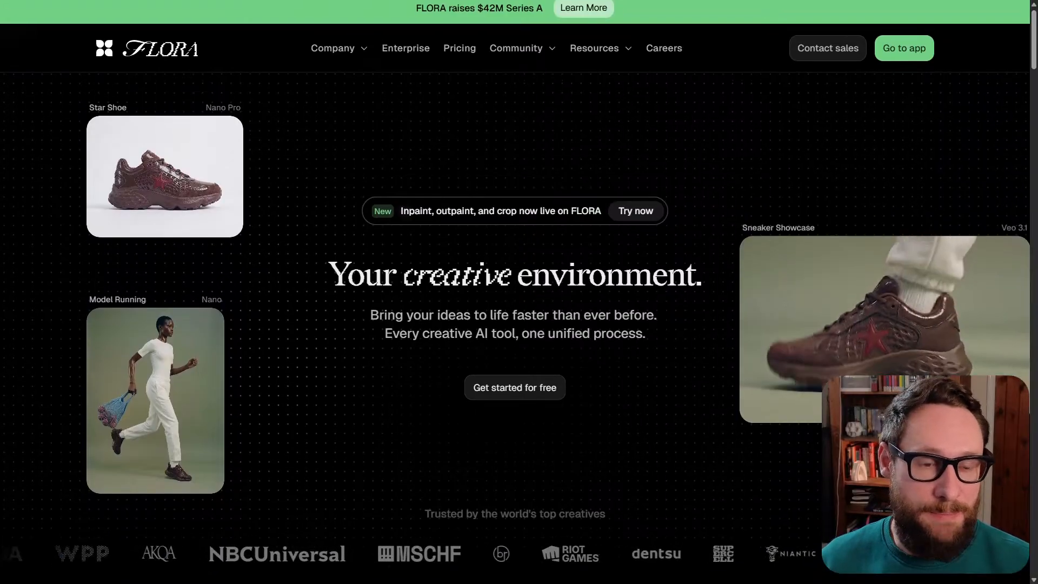
pyautogui.scroll(-8, 514, 292)
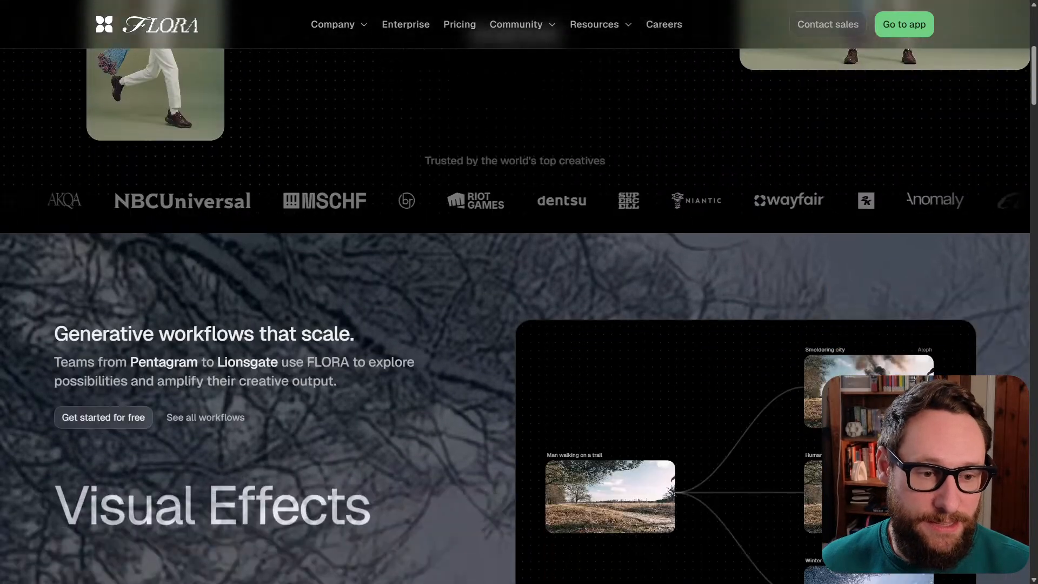
pyautogui.scroll(-4, 515, 291)
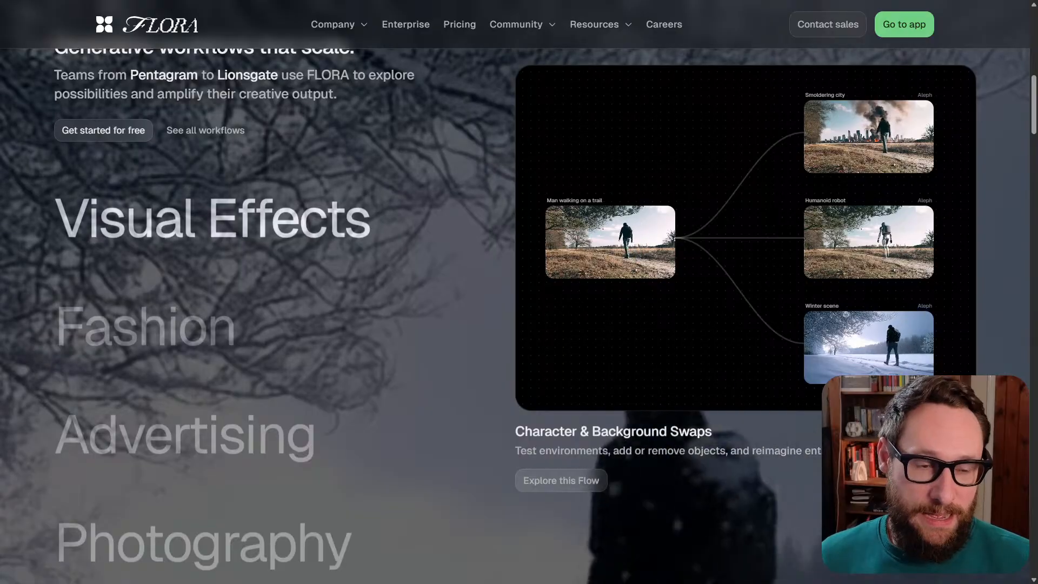
pyautogui.scroll(-3, 515, 292)
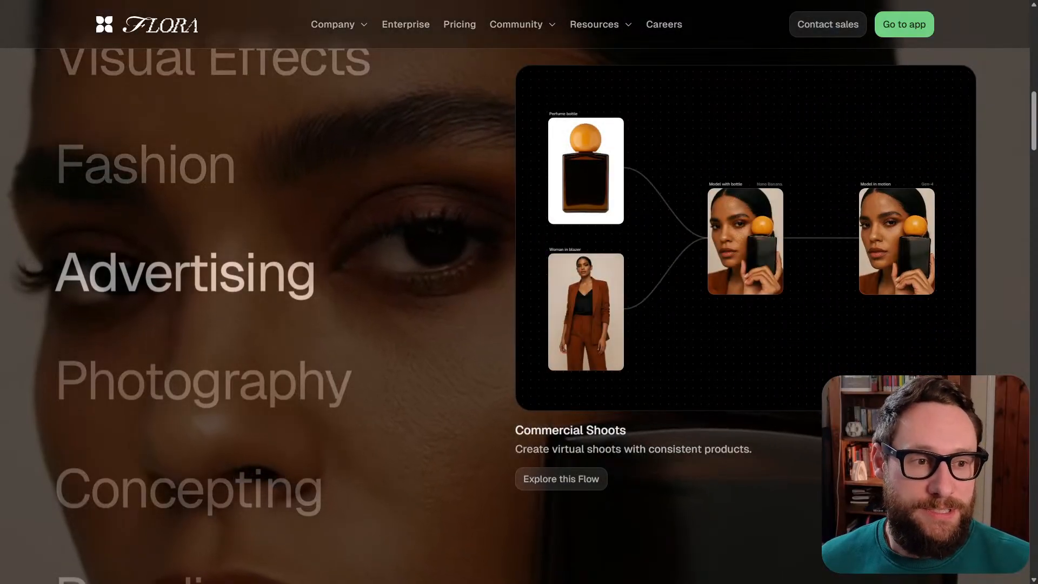
pyautogui.scroll(2, 515, 292)
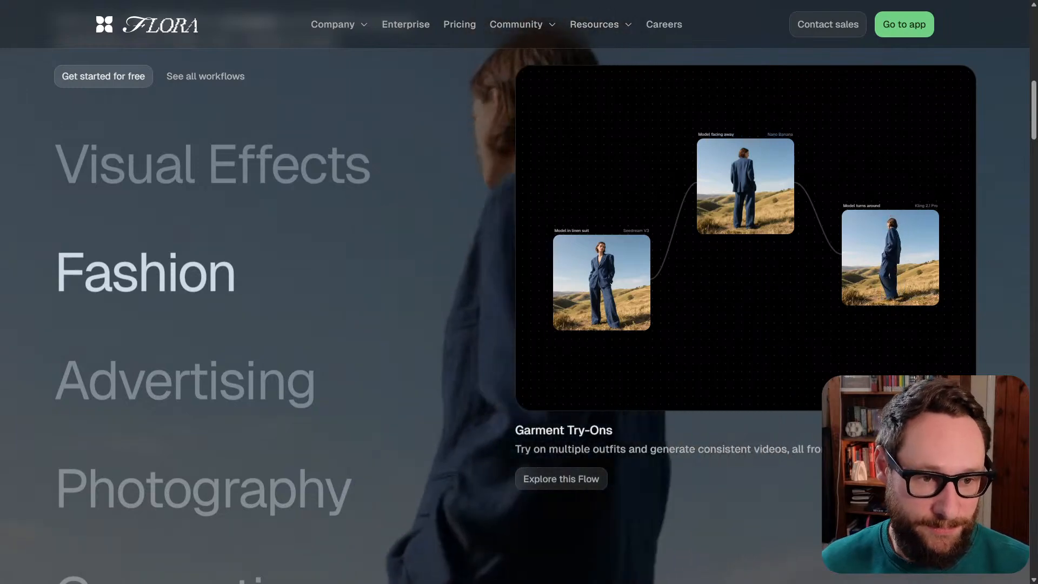
pyautogui.scroll(-2, 515, 292)
pyautogui.scroll(-2, 515, 292)
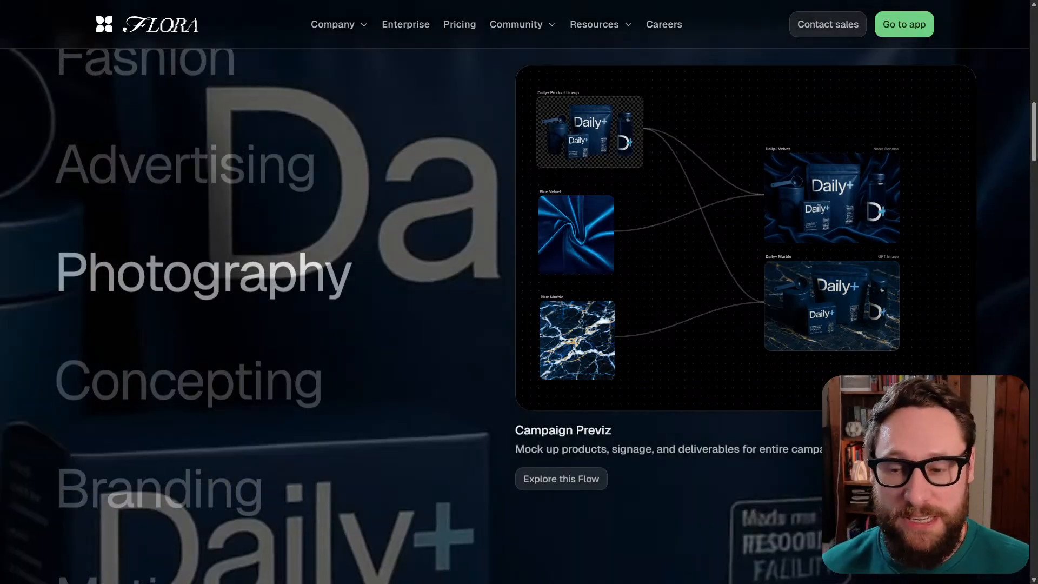
pyautogui.scroll(-1, 514, 292)
pyautogui.scroll(-1, 514, 292)
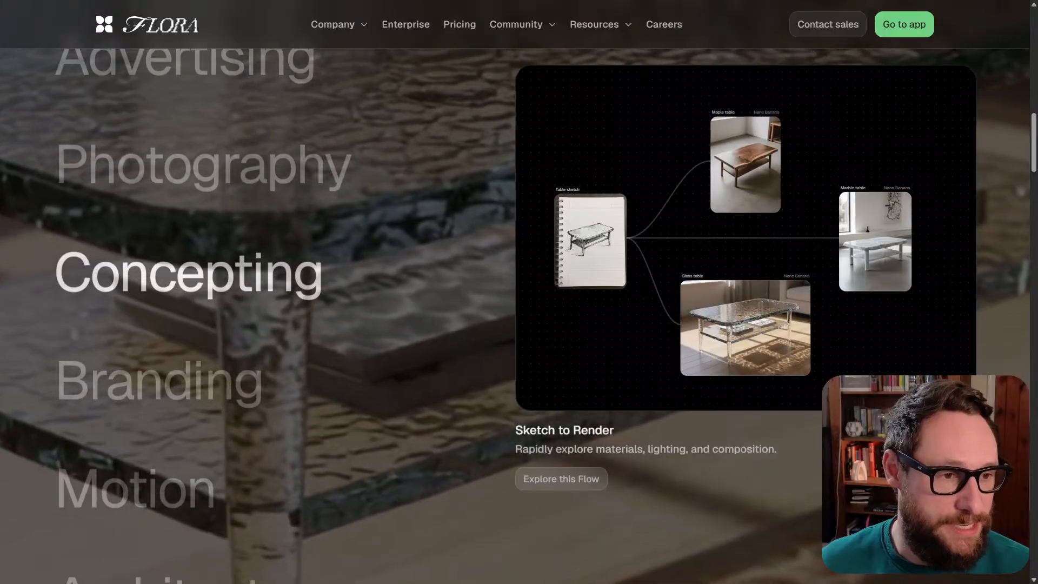
pyautogui.scroll(-2, 515, 291)
pyautogui.scroll(-2, 514, 292)
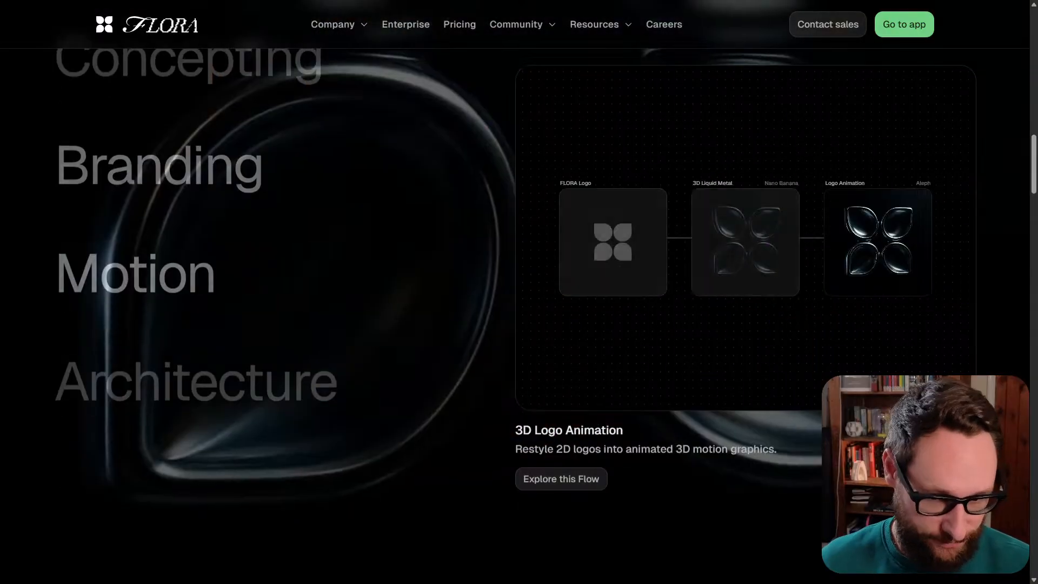
pyautogui.scroll(-1, 514, 292)
pyautogui.scroll(-1, 514, 291)
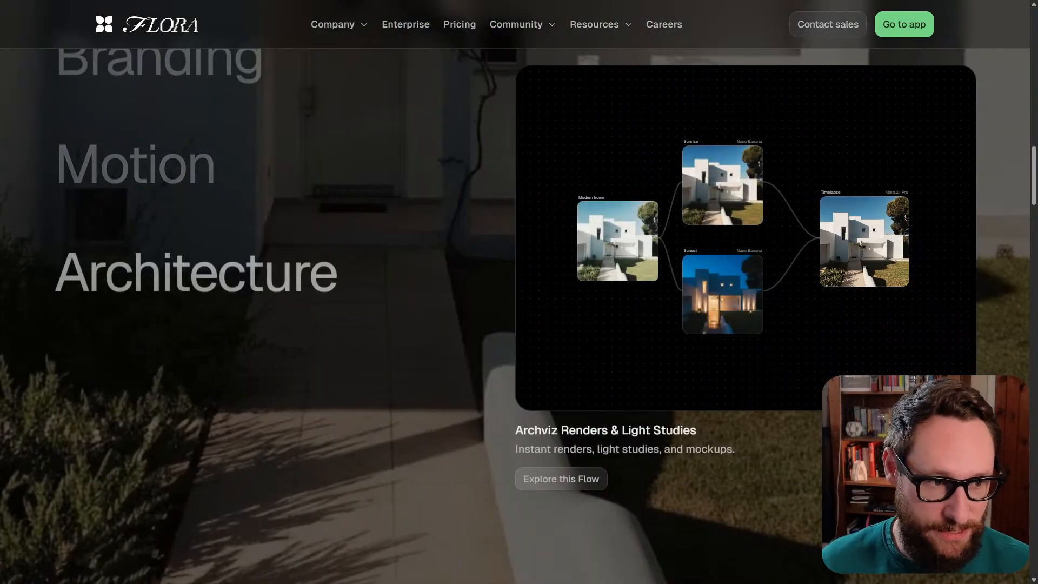
pyautogui.scroll(20, 514, 292)
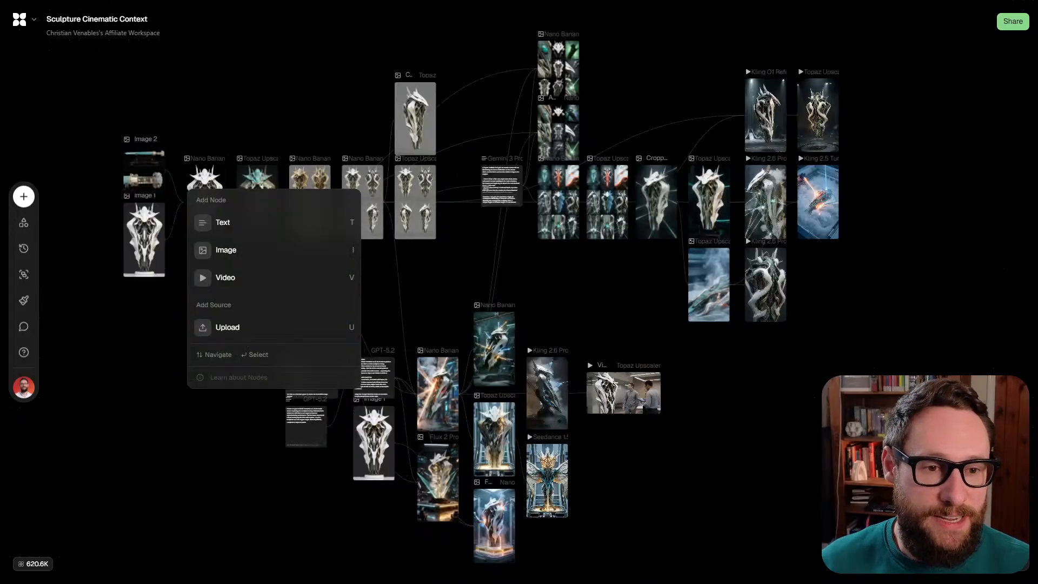
pyautogui.press('Escape')
pyautogui.scroll(-1, 481, 292)
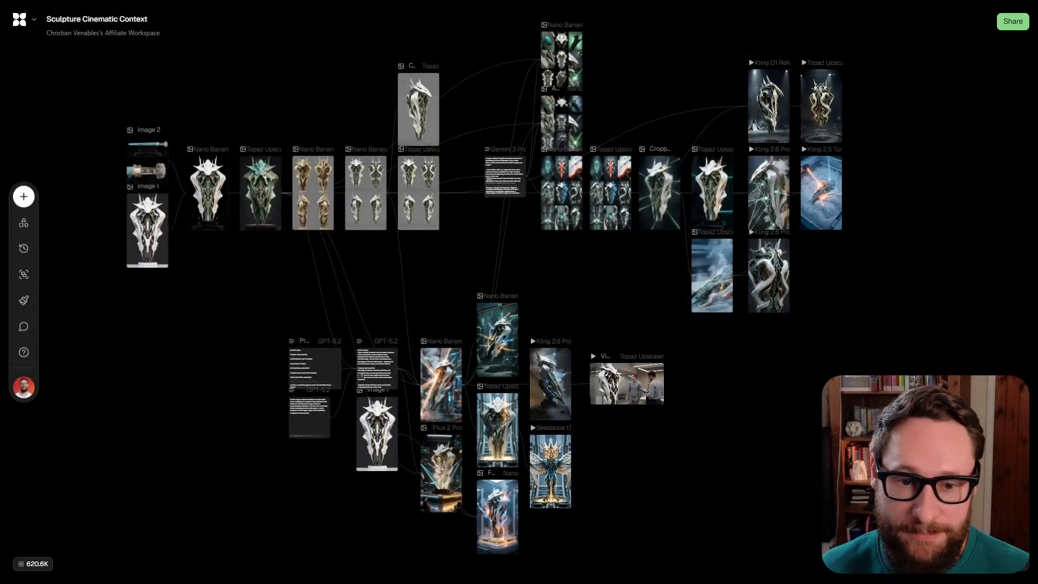
pyautogui.scroll(1, 484, 292)
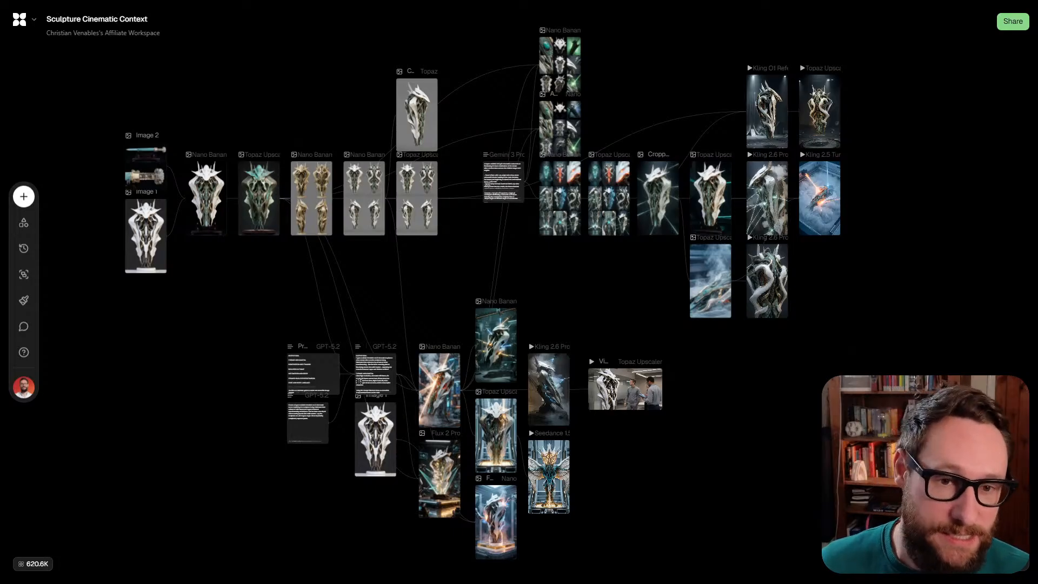
pyautogui.hscroll(1, 482, 294)
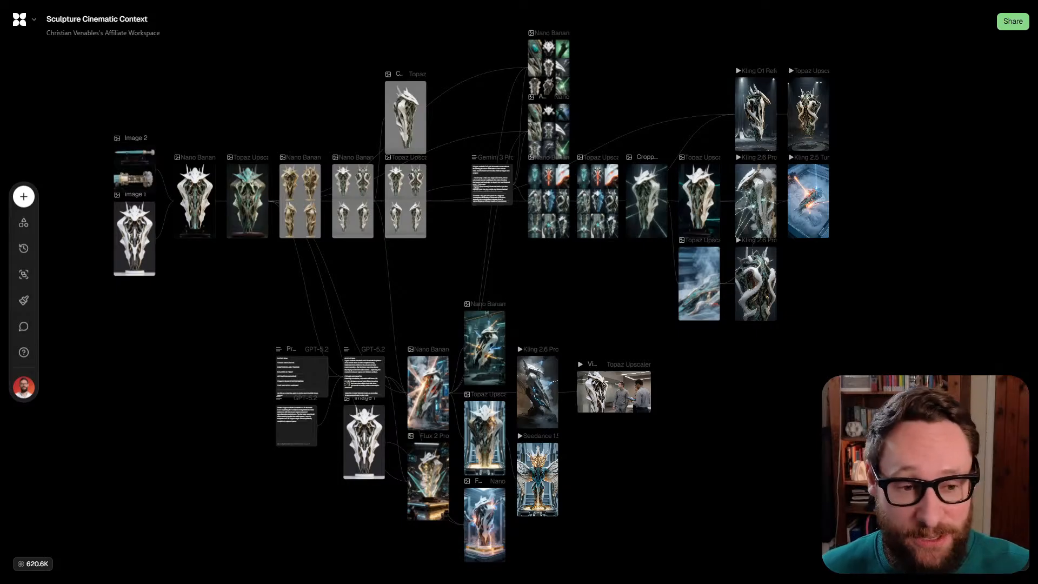
pyautogui.hscroll(-2, 471, 297)
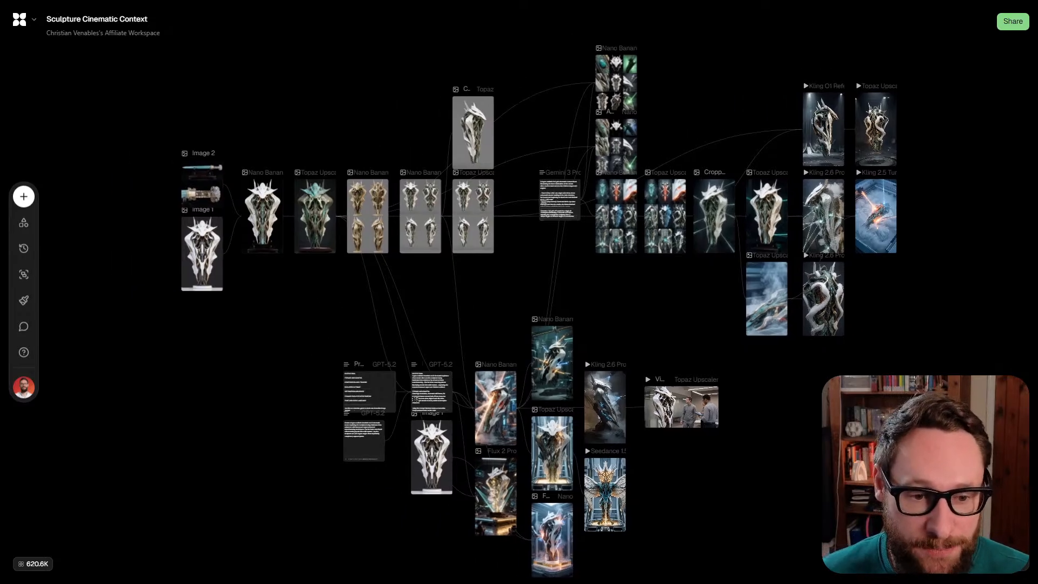
# Examine the Image 1 sculpture reference up close at the start of the workflow
pyautogui.scroll(8, 196, 238)
pyautogui.moveTo(192, 273); pyautogui.dragTo(425, 251)
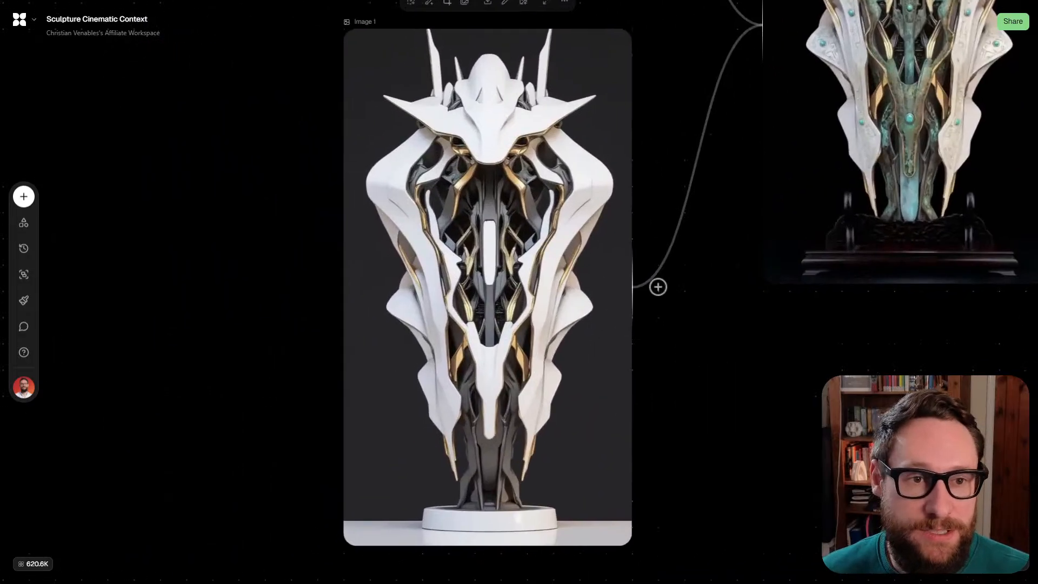
pyautogui.hscroll(-1, 487, 286)
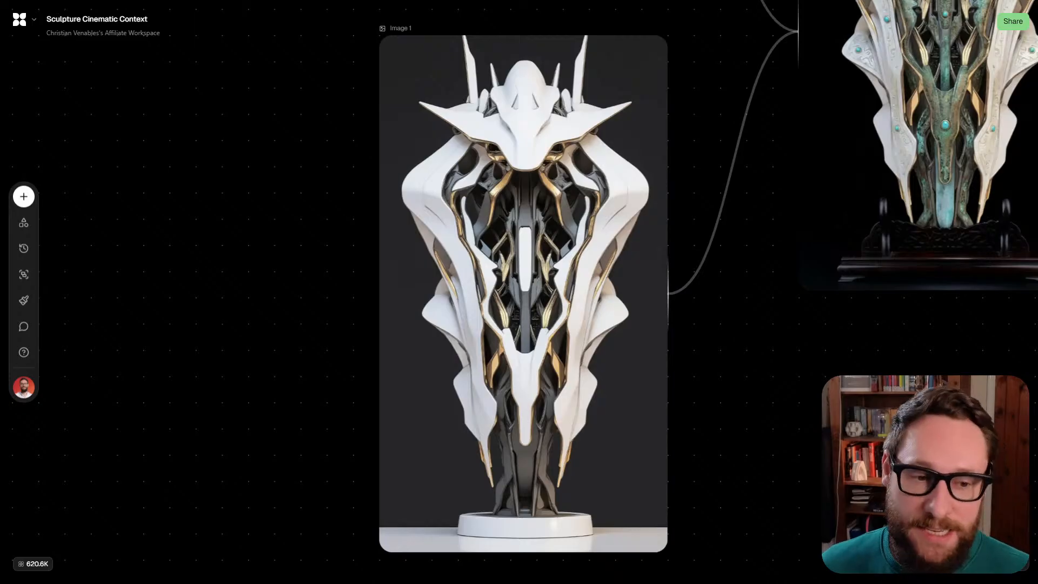
pyautogui.scroll(1, 523, 293)
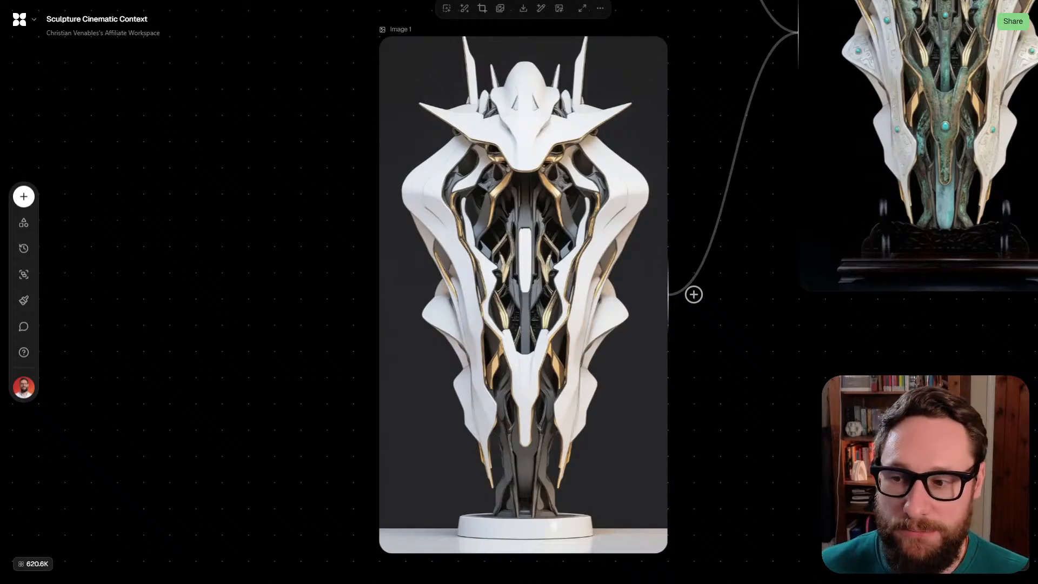
pyautogui.scroll(-1, 523, 295)
pyautogui.scroll(-3, 305, 250)
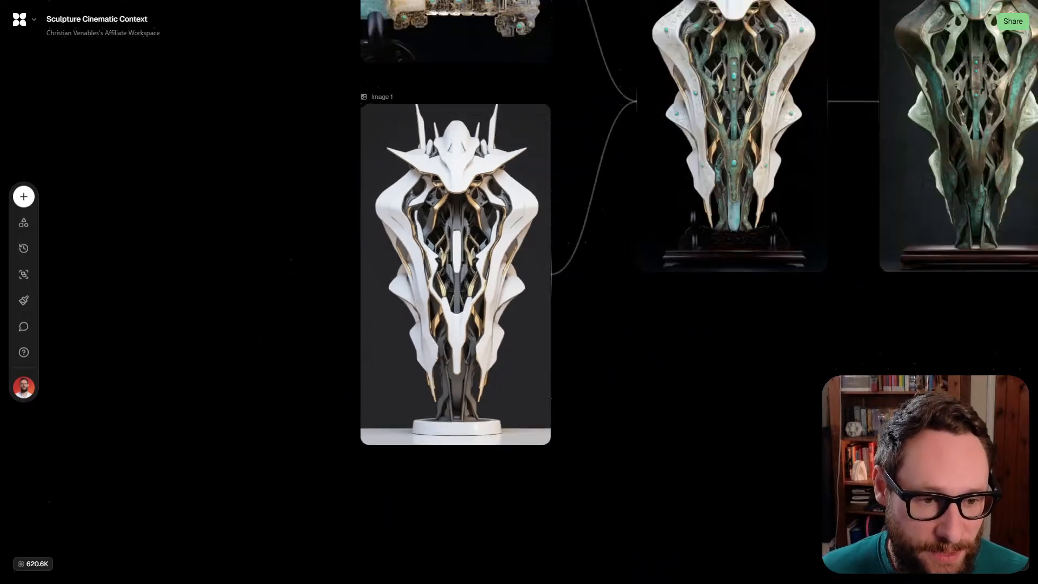
# Inspect the prompt-driven branch of the workflow, checking its Image 1 reference and the Futuristic Alien Sculpture node's details
pyautogui.scroll(-2, 519, 292)
pyautogui.moveTo(540, 411); pyautogui.dragTo(406, 202)
pyautogui.scroll(-3, 657, 276)
pyautogui.moveTo(657, 276); pyautogui.dragTo(276, 224)
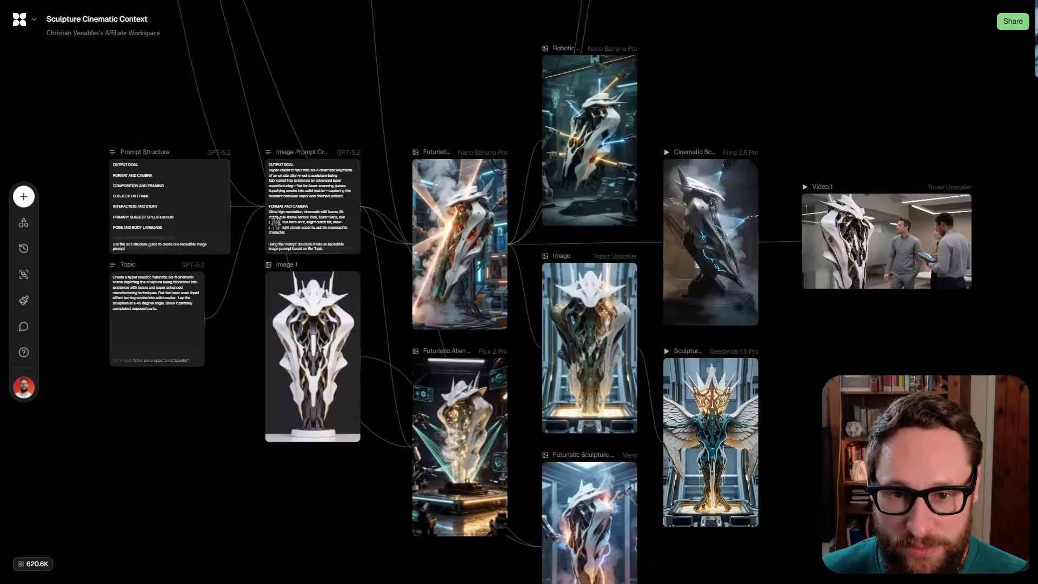
pyautogui.scroll(5, 294, 337)
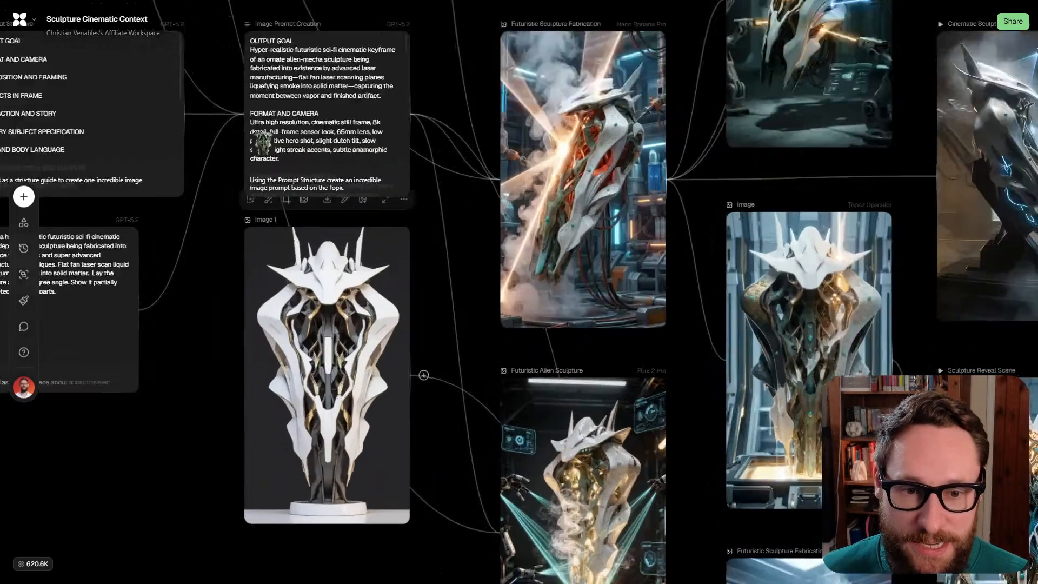
pyautogui.scroll(-3, 386, 293)
pyautogui.moveTo(386, 293); pyautogui.dragTo(330, 226)
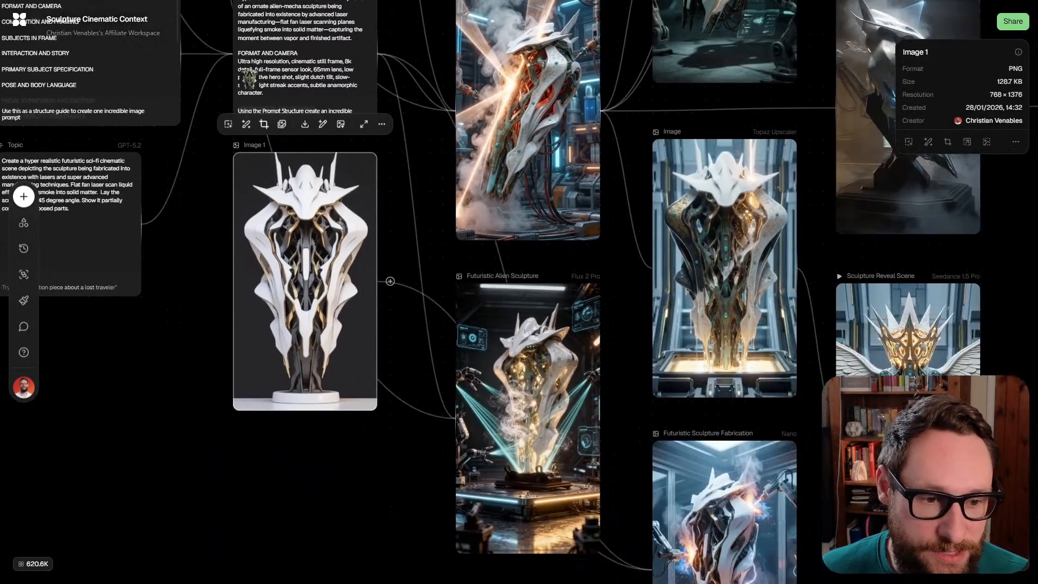
pyautogui.click(527, 378)
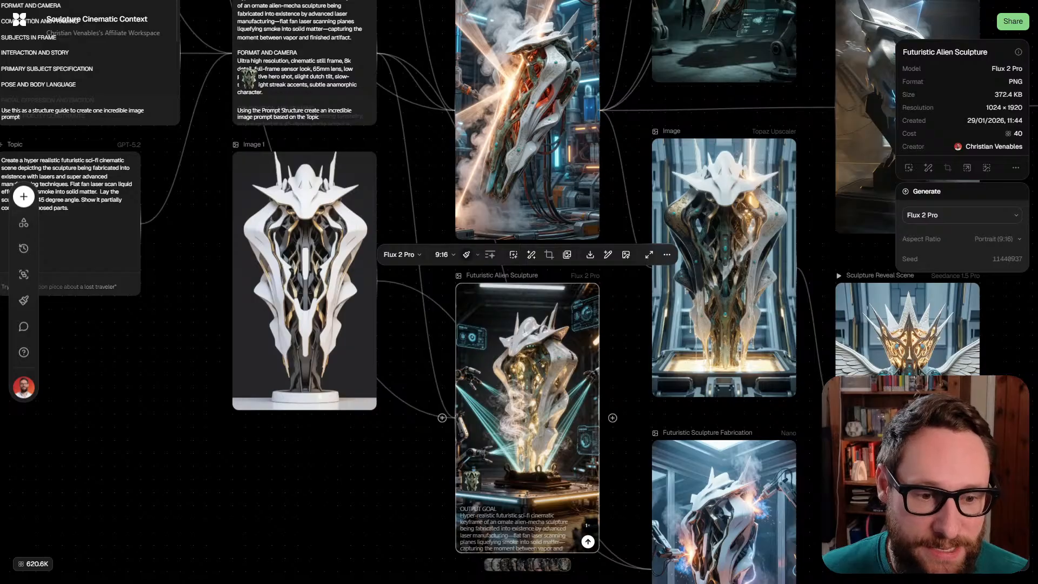
# Read the Image Prompt Creation text alongside the Prompt Structure and Topic nodes that feed it, down to its composition and subjects sections
pyautogui.scroll(3, 496, 292)
pyautogui.hscroll(-1, 496, 291)
pyautogui.click(360, 141)
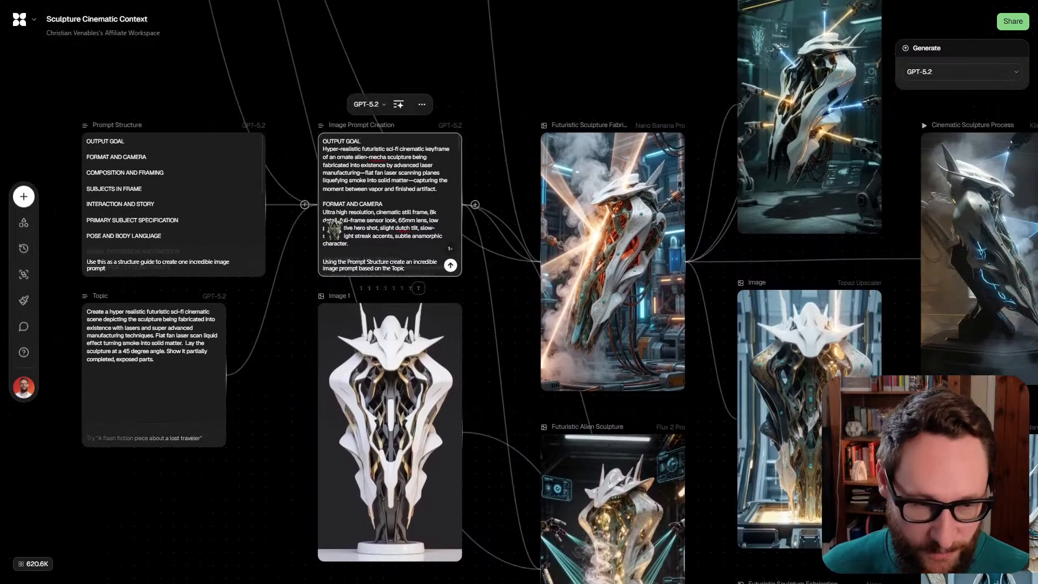
pyautogui.scroll(-3, 519, 292)
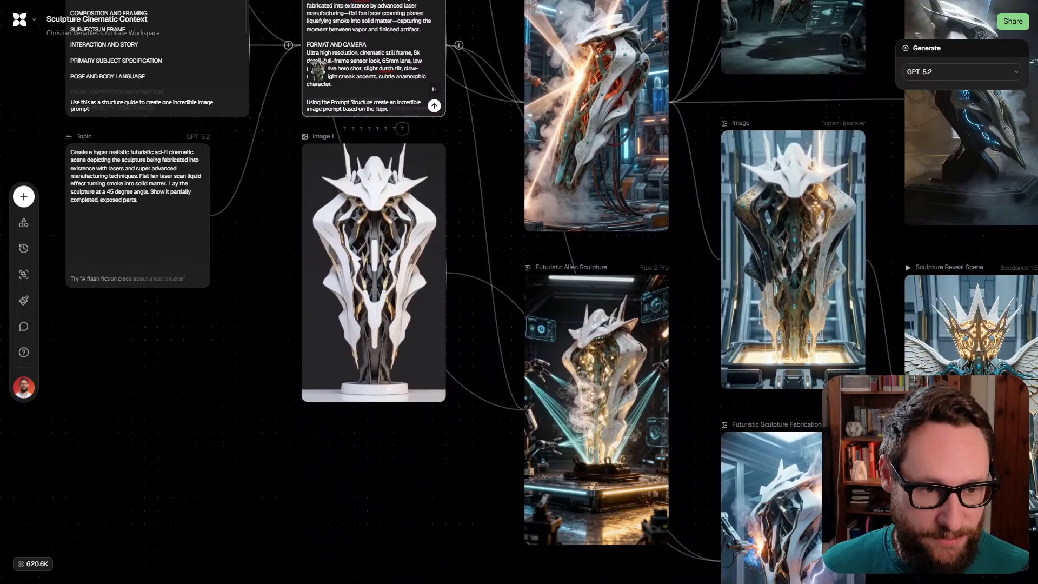
pyautogui.scroll(4, 519, 292)
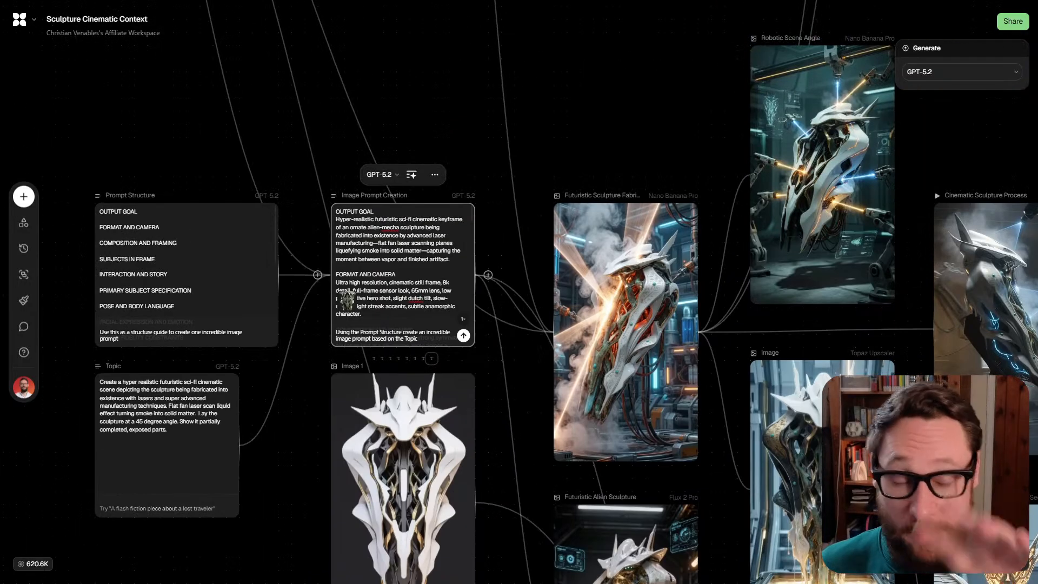
pyautogui.hscroll(5, 518, 292)
pyautogui.scroll(-2, 519, 292)
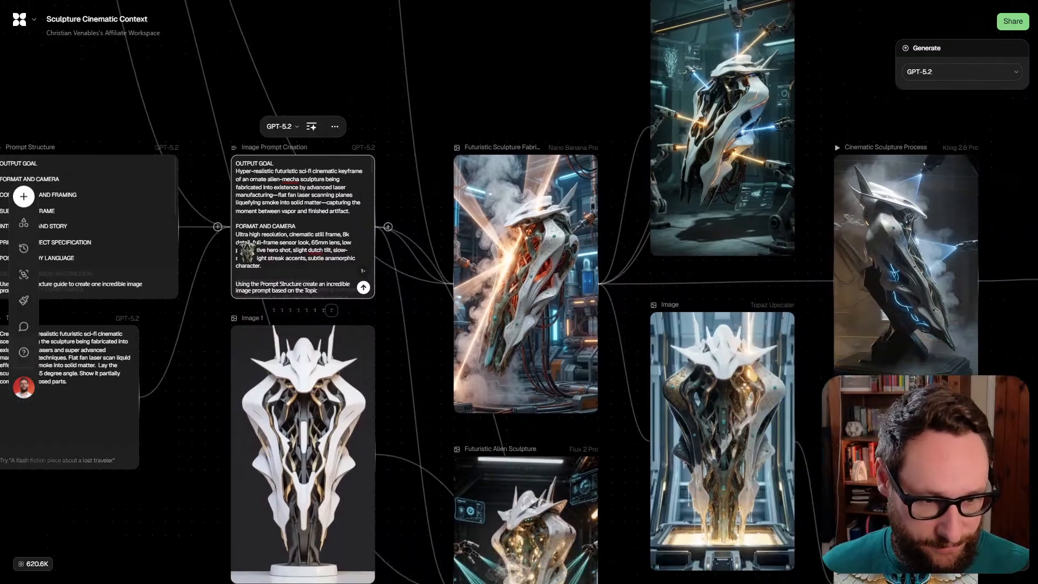
pyautogui.scroll(-3, 519, 292)
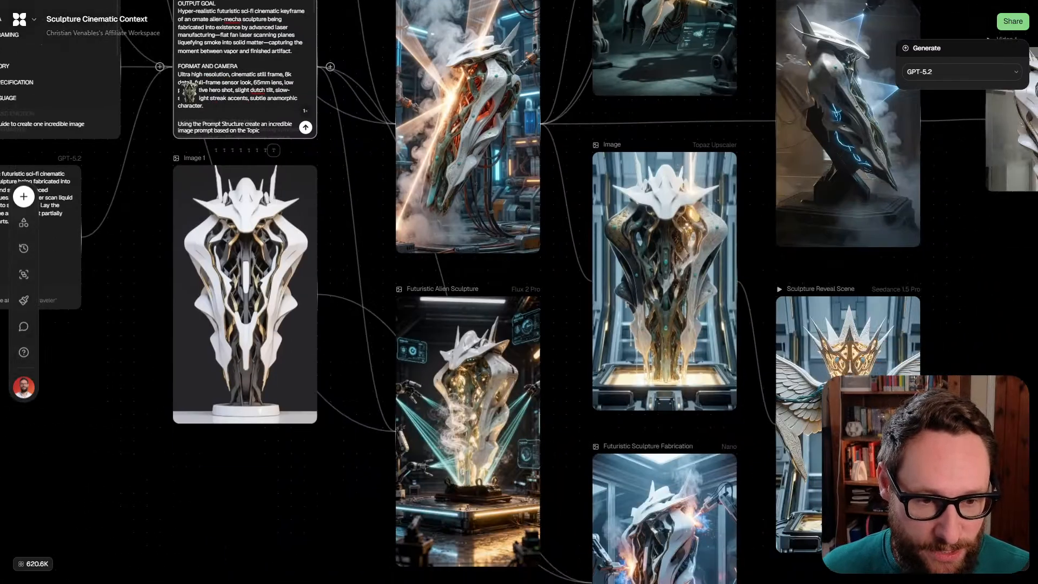
pyautogui.scroll(3, 519, 292)
pyautogui.hscroll(-2, 519, 292)
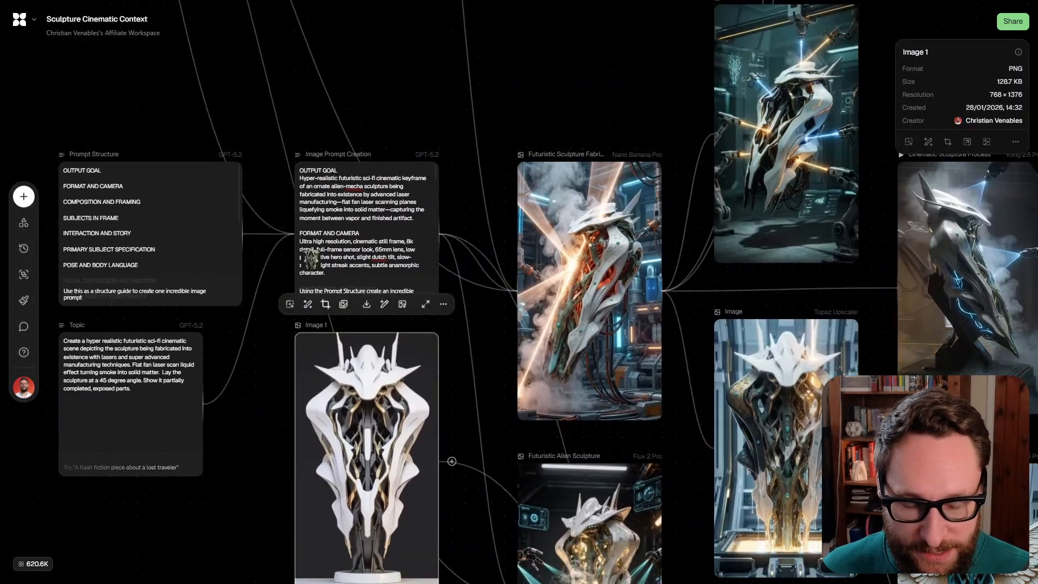
pyautogui.scroll(-3, 311, 260)
# Select the Futuristic Sculpture Fabrication image and examine its reference images, prompt and generation settings up close
pyautogui.click(594, 292)
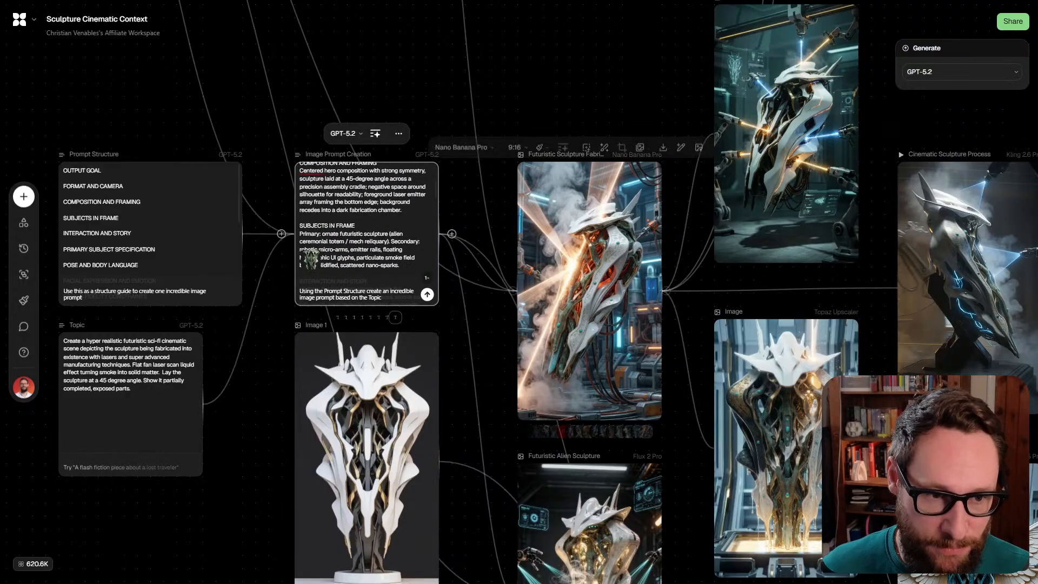
pyautogui.scroll(3, 599, 289)
pyautogui.scroll(3, 519, 292)
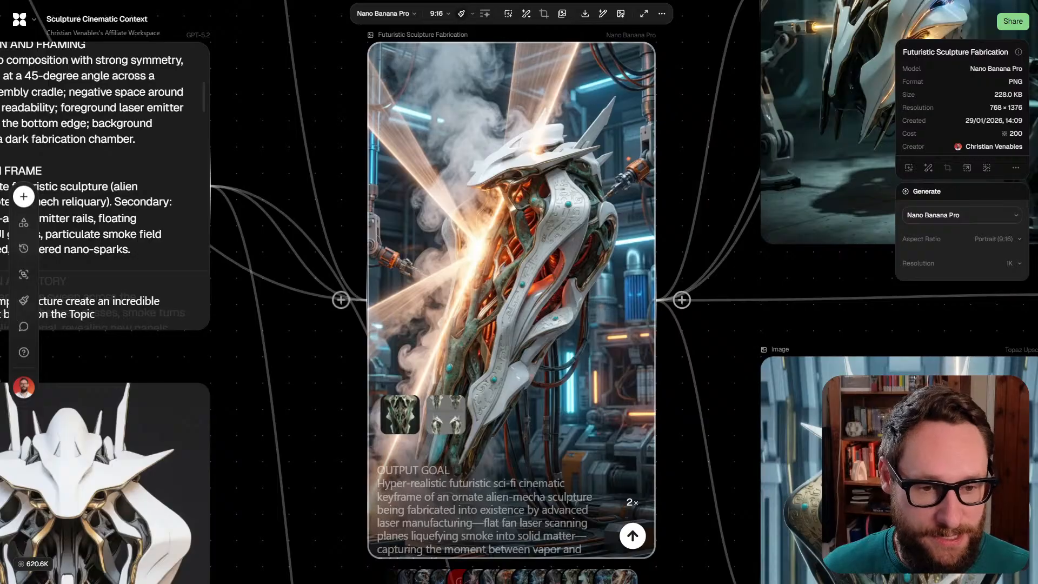
pyautogui.scroll(-3, 519, 292)
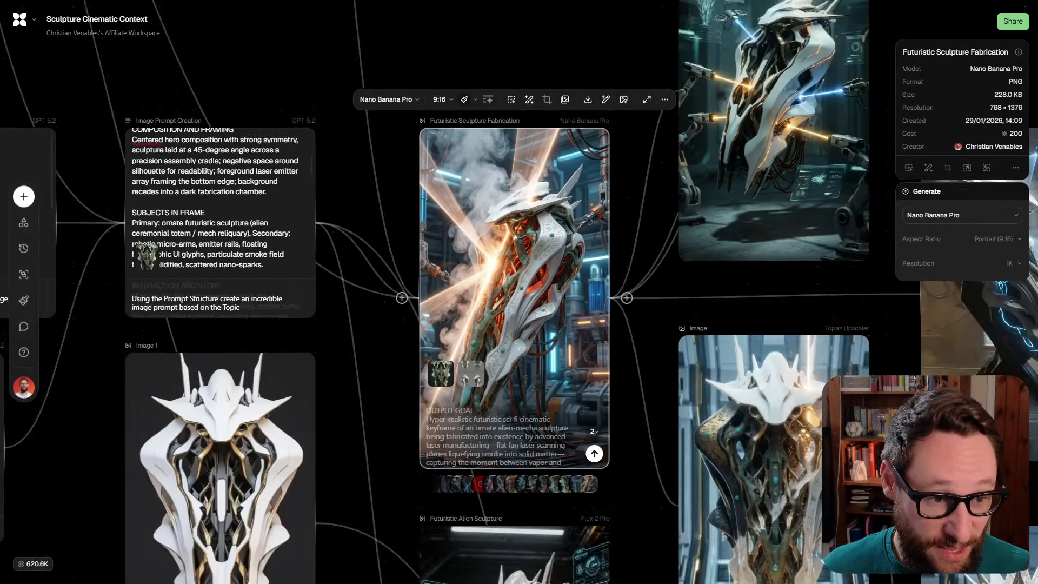
# Examine the Robotic Scene Angle image, then the Cinematic Sculpture Process video with its camera-movement prompt
pyautogui.moveTo(519, 292)
pyautogui.mouseDown()
pyautogui.moveTo(158, 310)
pyautogui.moveTo(221, 435)
pyautogui.moveTo(234, 405)
pyautogui.mouseUp()
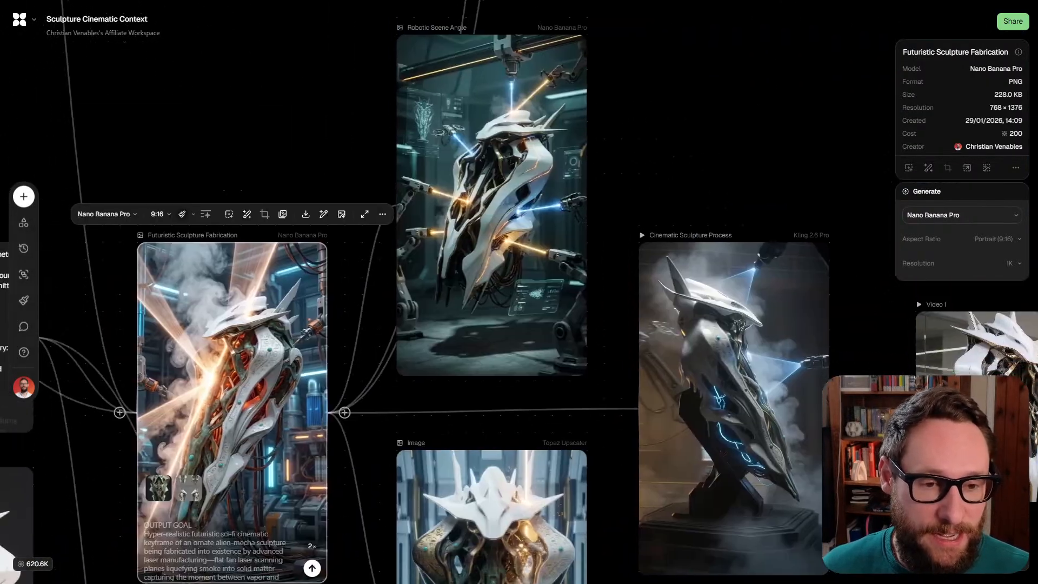
pyautogui.moveTo(734, 325)
pyautogui.mouseDown()
pyautogui.moveTo(686, 304)
pyautogui.moveTo(526, 130)
pyautogui.mouseUp()
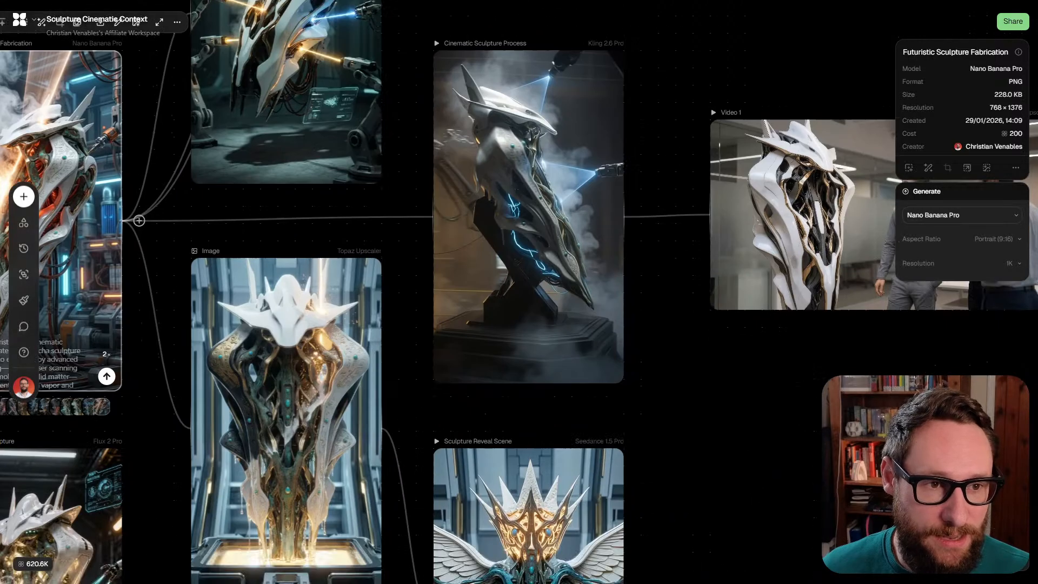
pyautogui.moveTo(634, 97)
pyautogui.mouseDown()
pyautogui.moveTo(677, 164)
pyautogui.moveTo(732, 133)
pyautogui.mouseUp()
pyautogui.scroll(2, 677, 164)
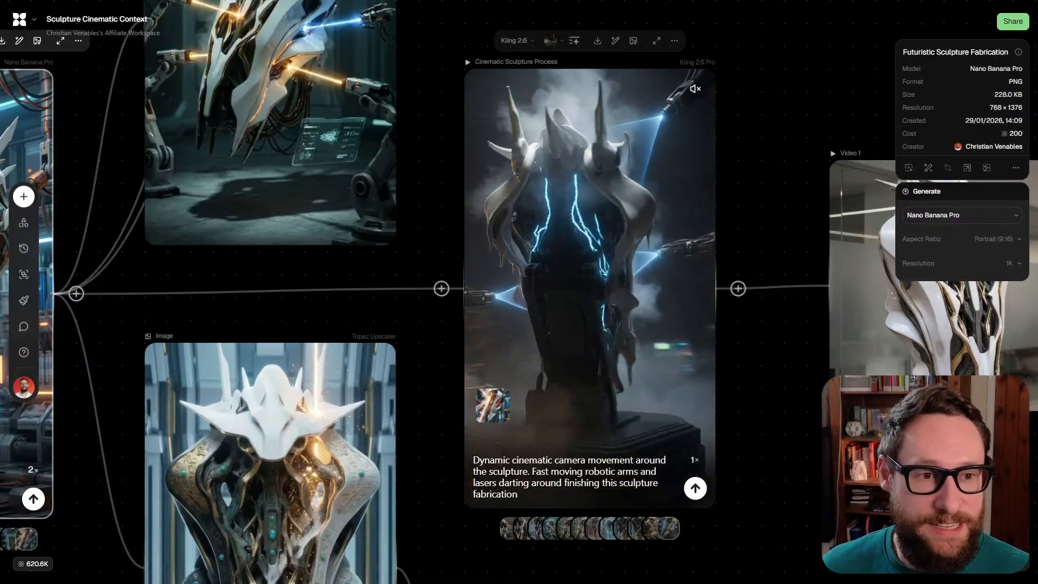
# Select the Cinematic Sculpture Process video and view its playback alongside its row of generated versions
pyautogui.moveTo(731, 133); pyautogui.dragTo(653, 138)
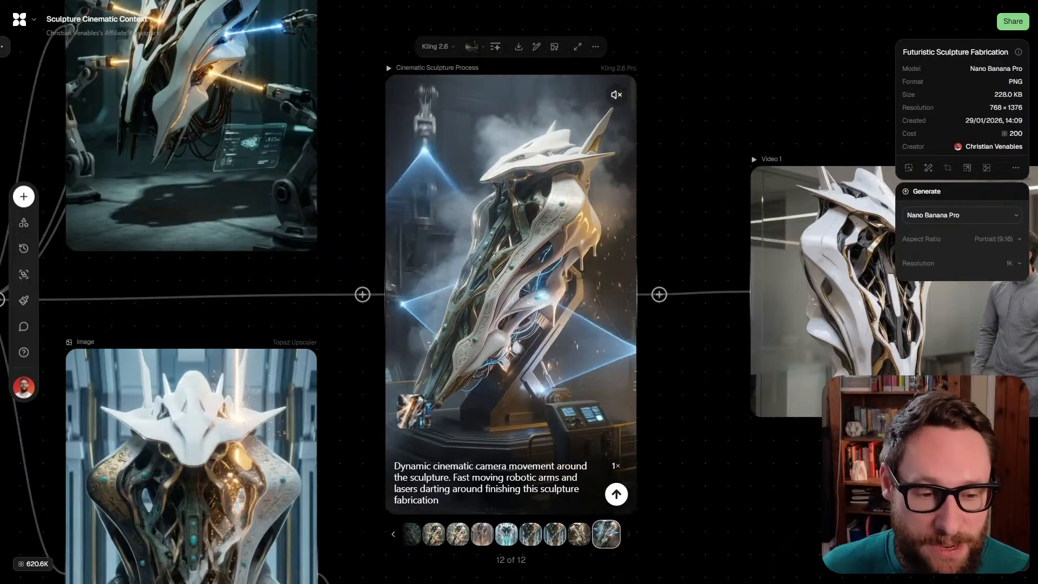
pyautogui.click(578, 533)
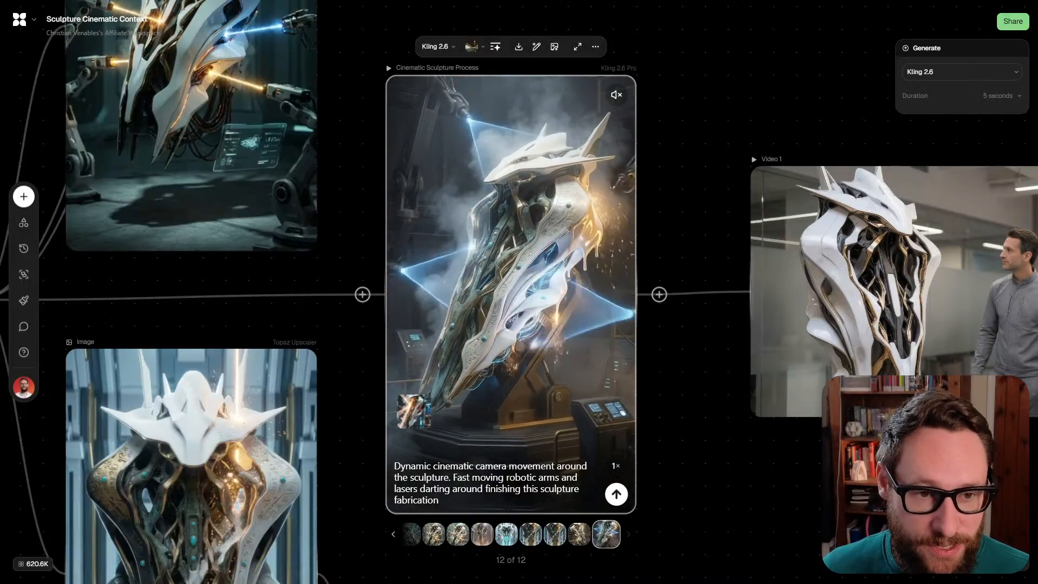
pyautogui.hscroll(-10, 519, 291)
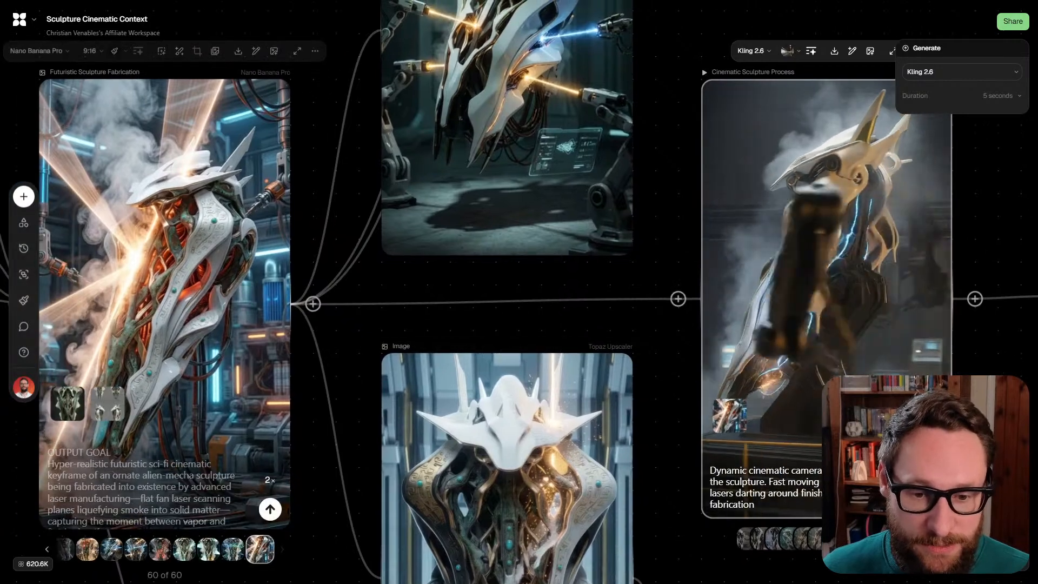
# Switch the Futuristic Sculpture Fabrication node to the earlier version showing the tilted sculpture scanned by blue laser fans
pyautogui.click(235, 548)
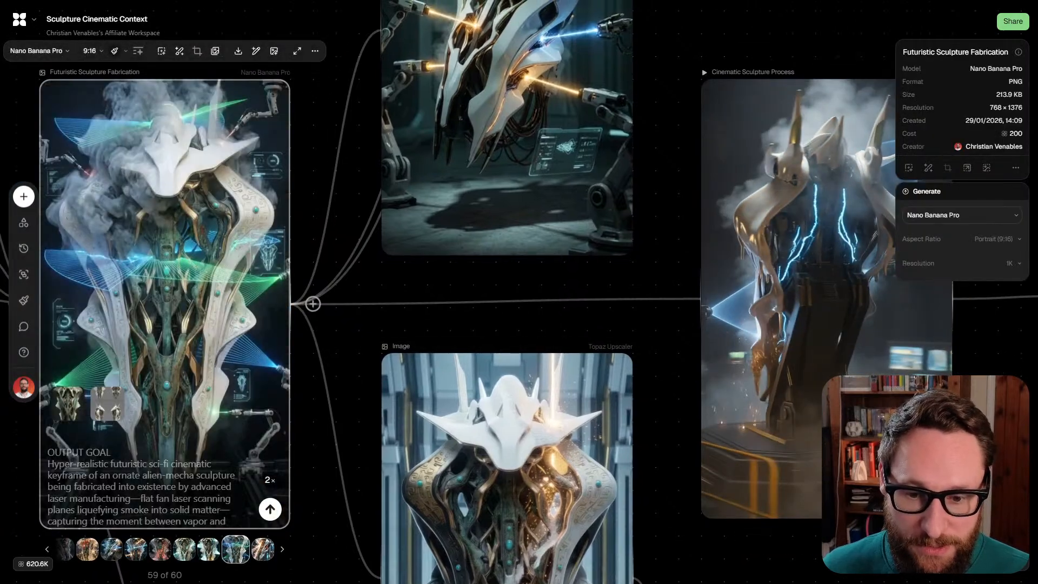
pyautogui.click(111, 549)
pyautogui.hscroll(-3, 518, 292)
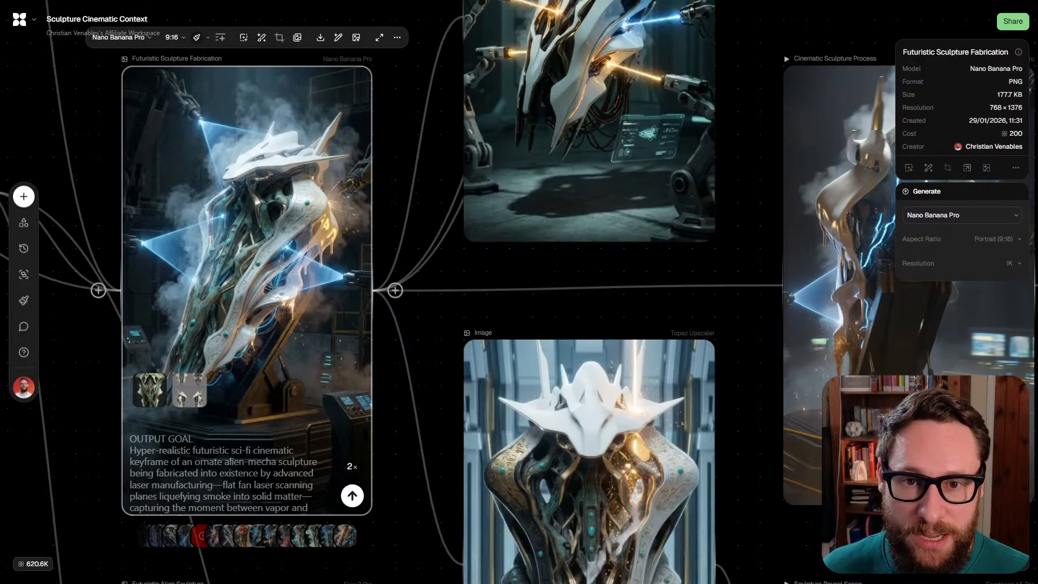
pyautogui.scroll(2, 519, 292)
pyautogui.hscroll(-2, 519, 292)
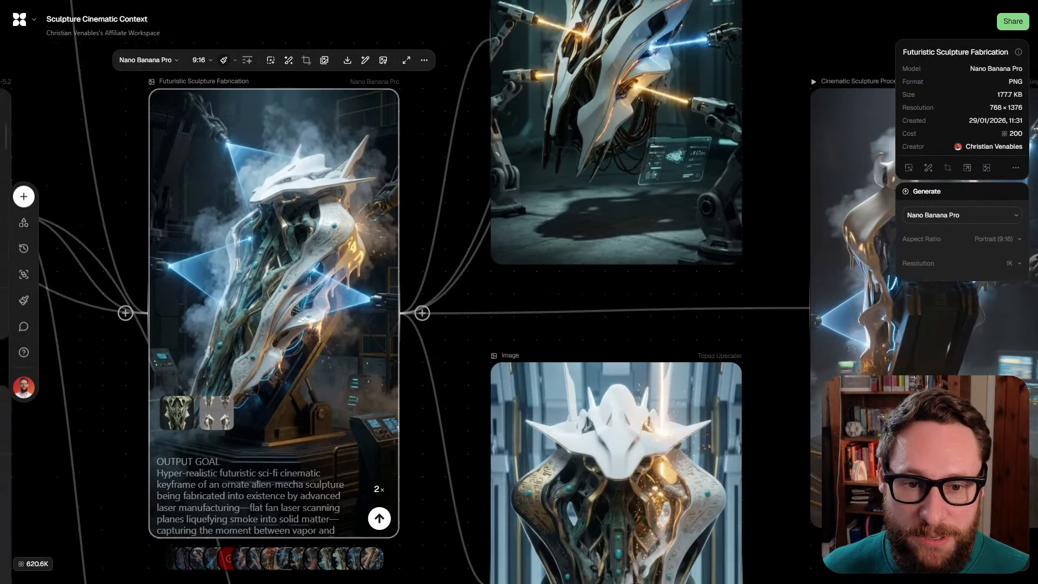
# Compare the Futuristic Sculpture Fabrication image with the connected Cinematic Sculpture Process video and its camera-movement prompt
pyautogui.hscroll(6, 519, 292)
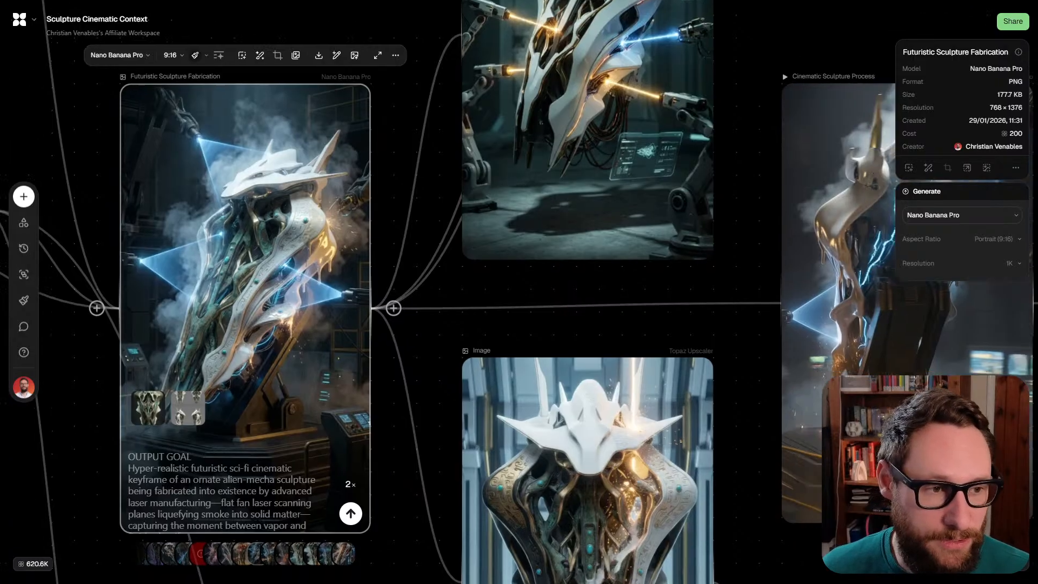
pyautogui.hscroll(-4, 519, 292)
pyautogui.hscroll(1, 819, 332)
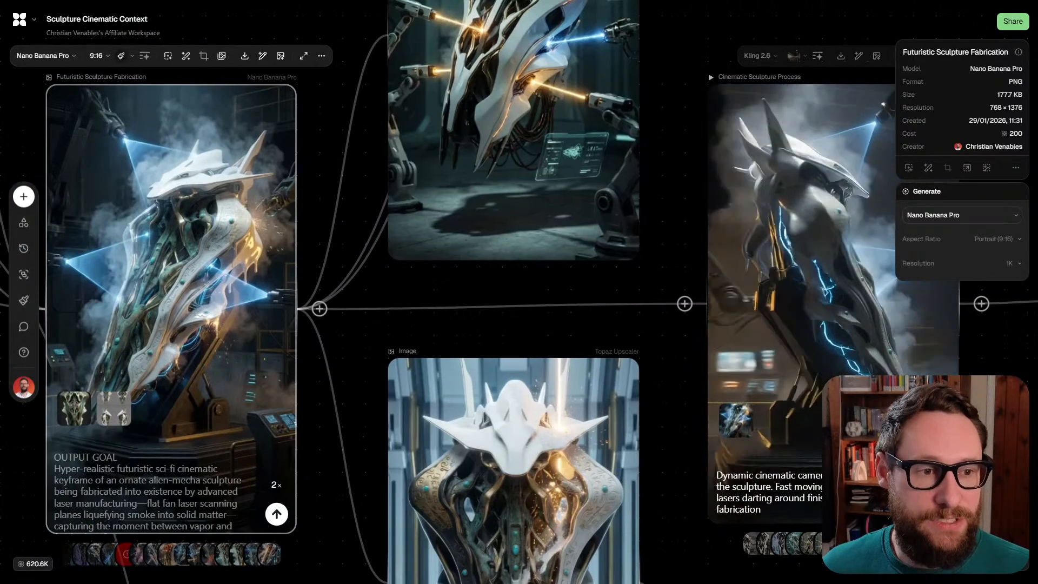
pyautogui.scroll(-1, 819, 332)
pyautogui.hscroll(2, 819, 332)
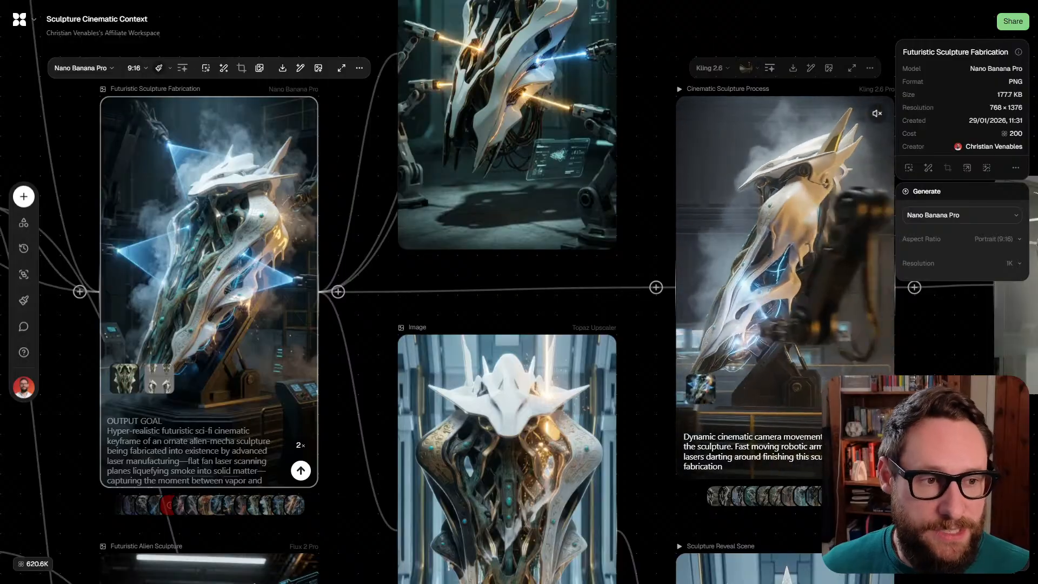
pyautogui.scroll(3, 836, 292)
pyautogui.hscroll(2, 836, 292)
pyautogui.scroll(-2, 724, 301)
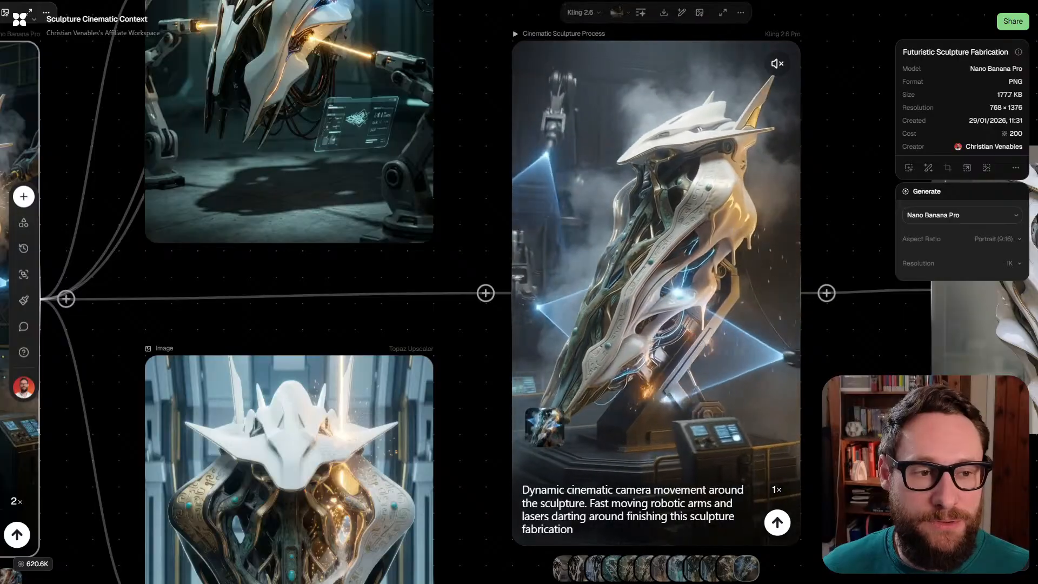
pyautogui.hscroll(2, 587, 248)
pyautogui.scroll(-2, 586, 249)
pyautogui.hscroll(1, 562, 286)
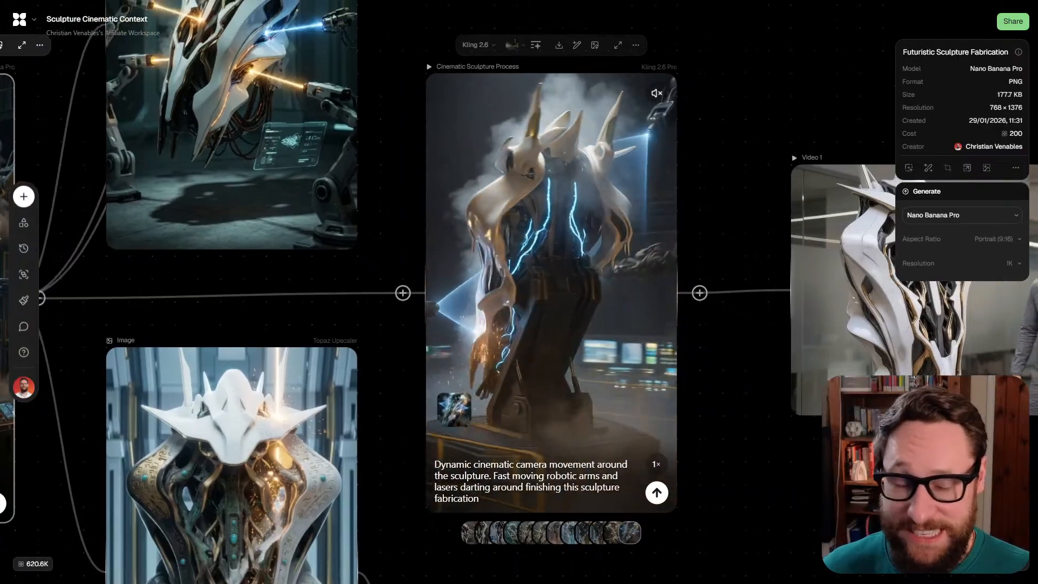
pyautogui.hscroll(-1, 562, 287)
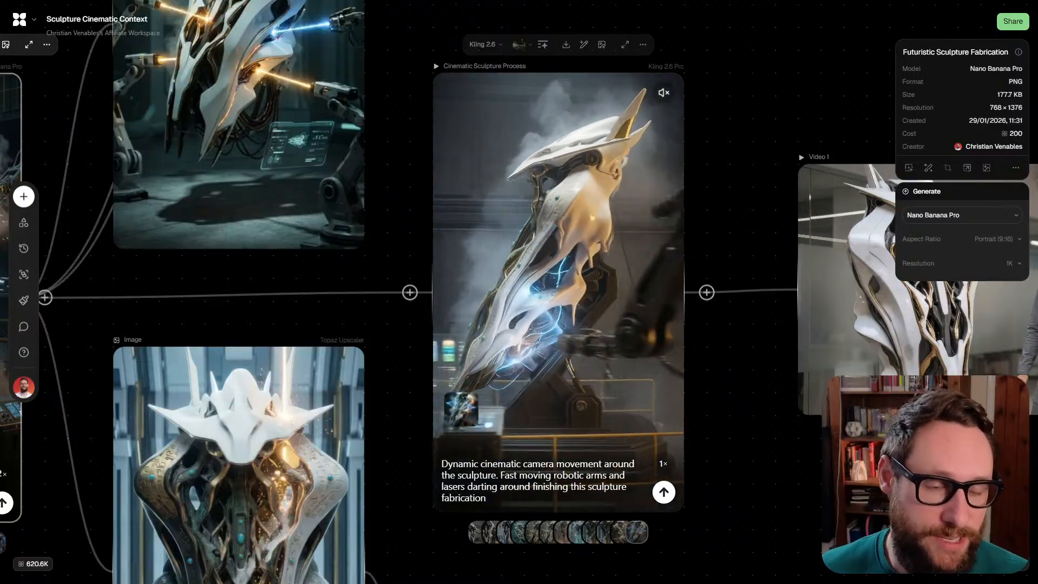
# Examine the Topaz Upscaler image up close, from the white sculpted head down to the golden vat at its base
pyautogui.hscroll(-3, 713, 328)
pyautogui.scroll(-2, 712, 329)
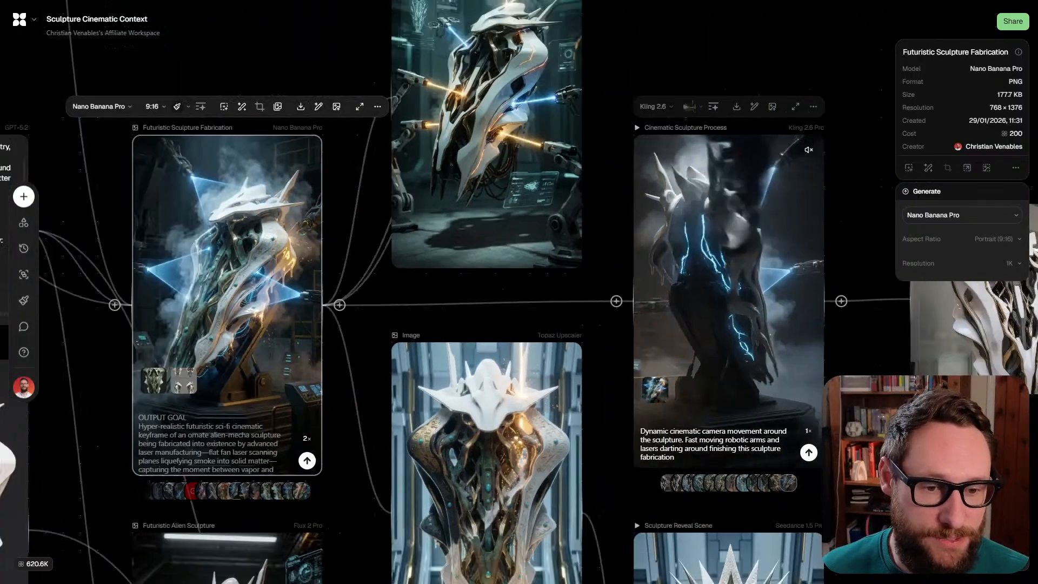
pyautogui.scroll(-2, 519, 292)
pyautogui.scroll(3, 535, 453)
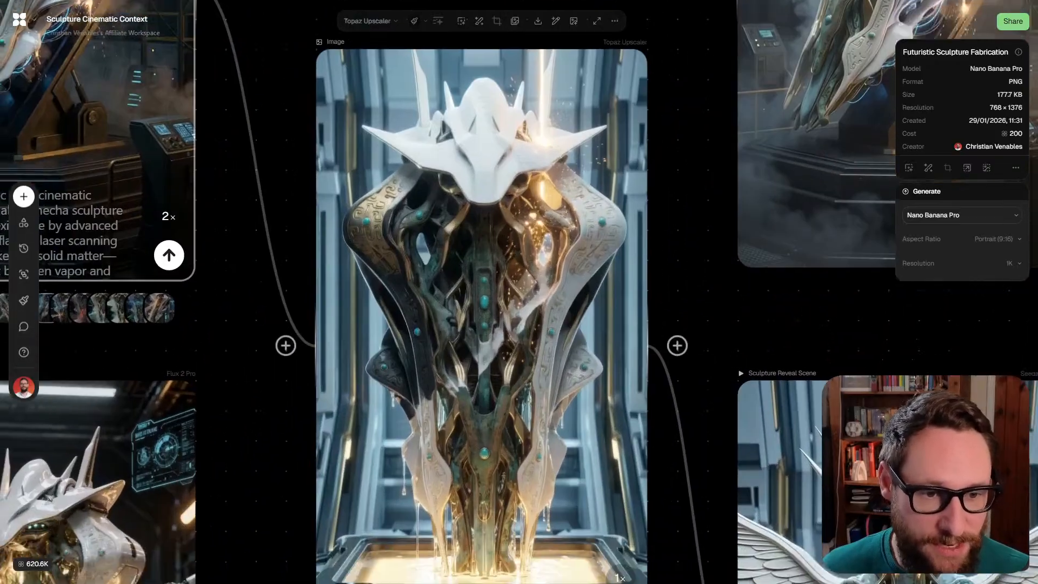
pyautogui.scroll(-1, 536, 453)
pyautogui.scroll(-1, 545, 337)
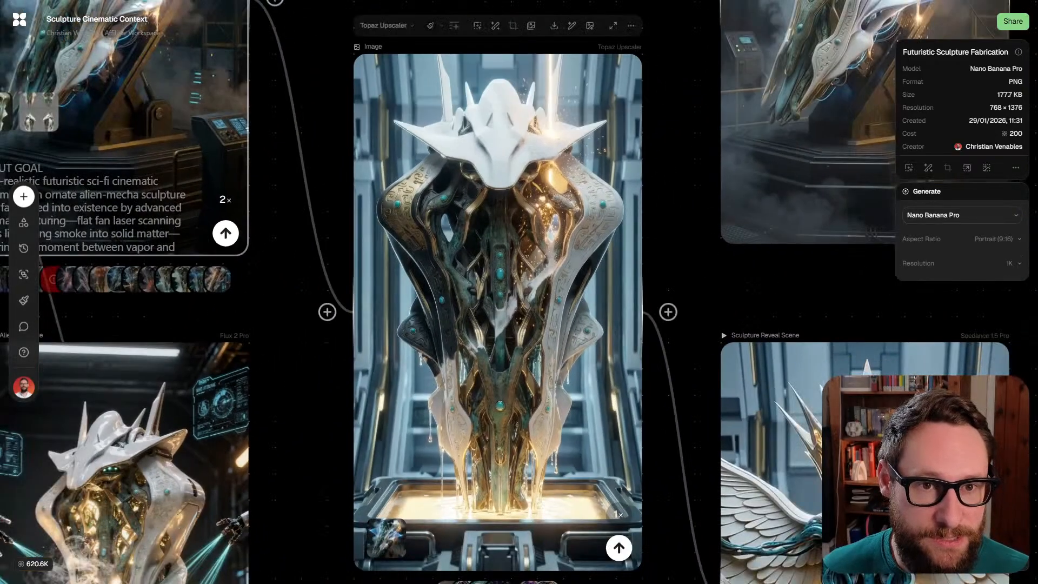
pyautogui.scroll(4, 473, 143)
pyautogui.scroll(1, 525, 292)
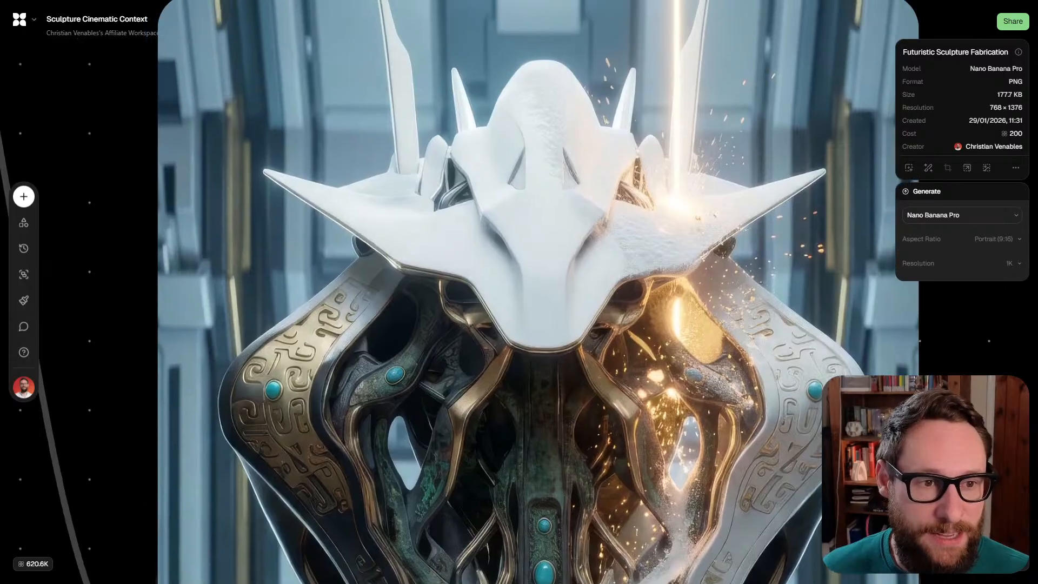
pyautogui.scroll(1, 525, 292)
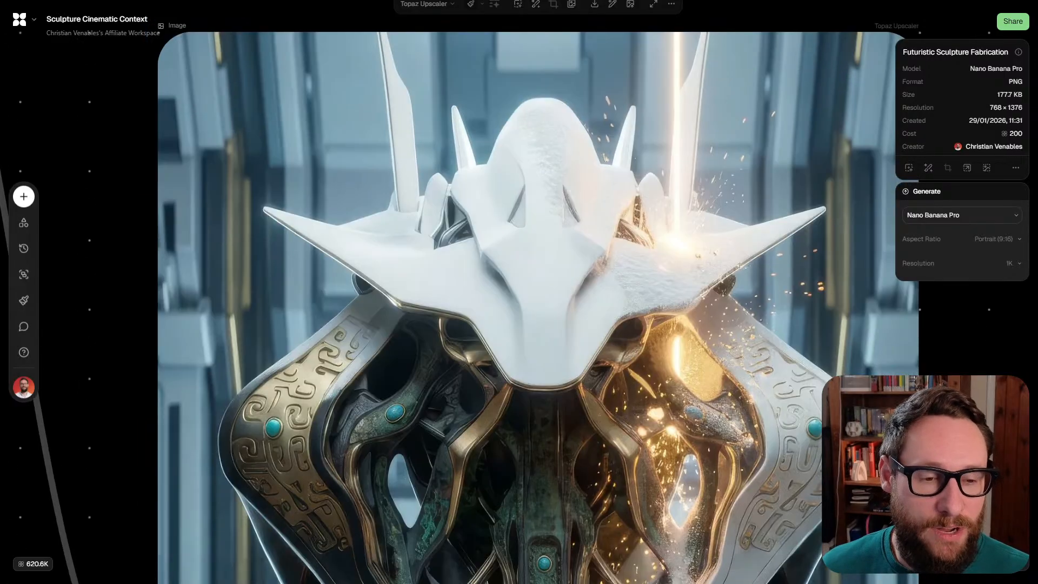
pyautogui.scroll(-10, 525, 292)
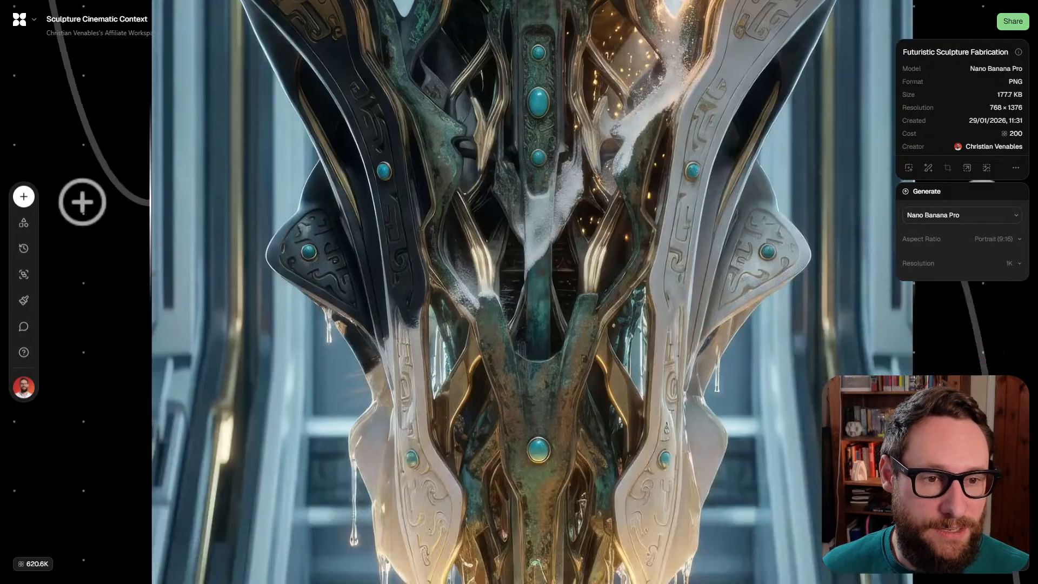
pyautogui.scroll(-8, 525, 292)
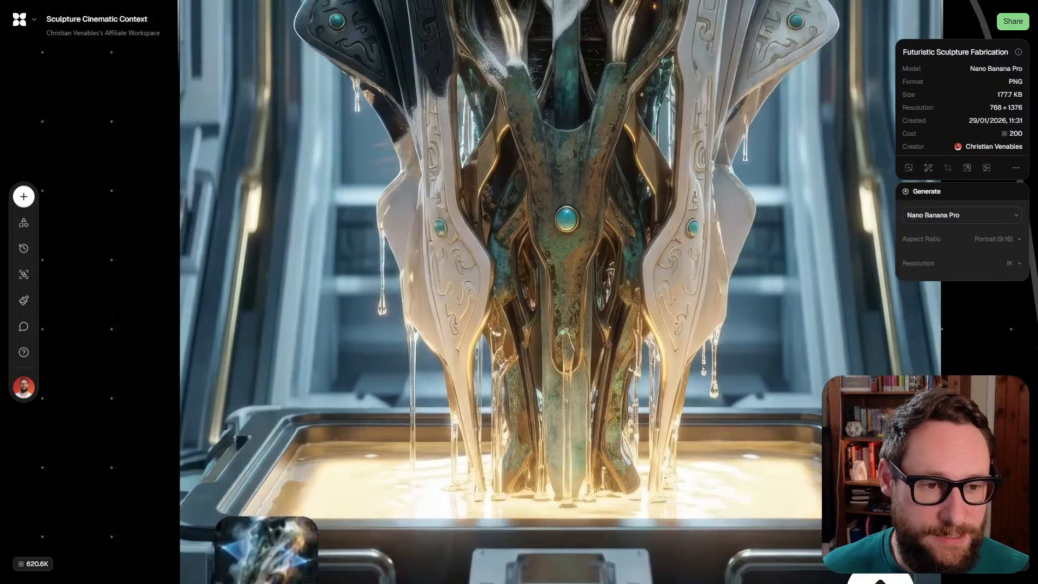
pyautogui.scroll(-5, 536, 347)
pyautogui.scroll(3, 537, 347)
pyautogui.scroll(-3, 600, 401)
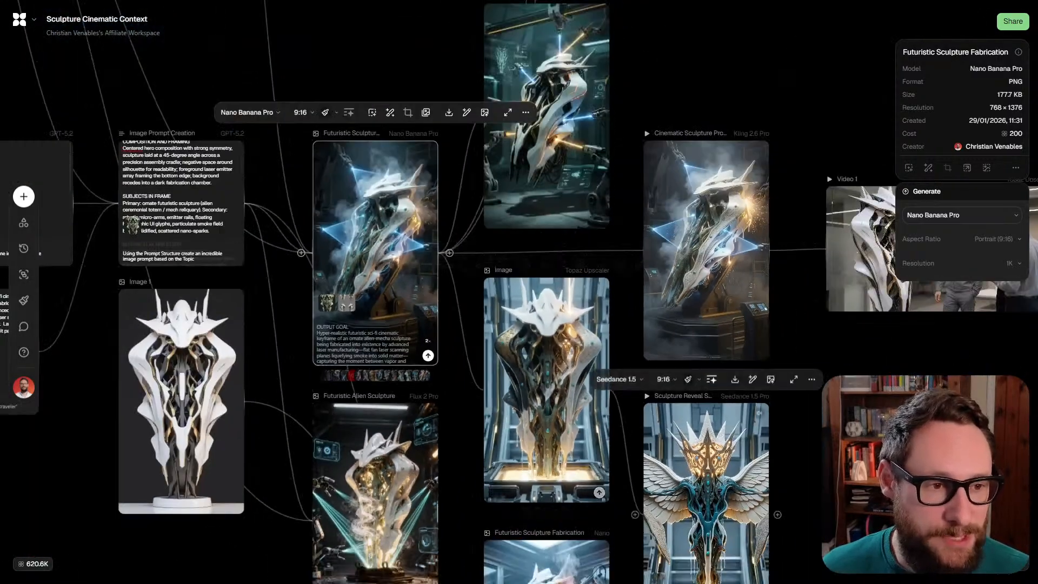
# Examine the upscaled Video 1 clip of people around the finished sculpture and its link to the Cinematic Sculpture Process video
pyautogui.hscroll(6, 679, 388)
pyautogui.scroll(5, 678, 388)
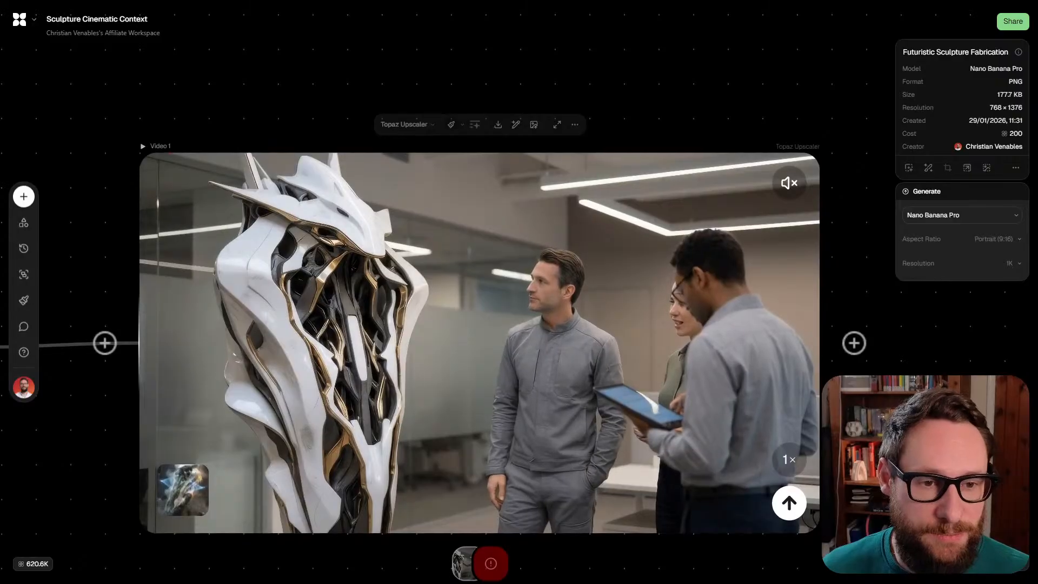
pyautogui.scroll(-2, 475, 325)
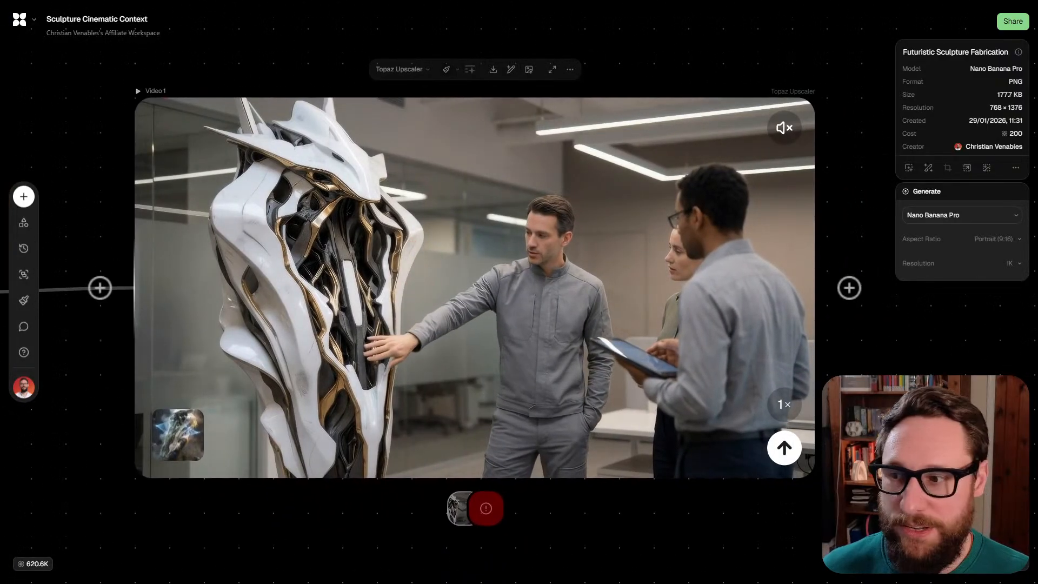
pyautogui.hscroll(-3, 476, 324)
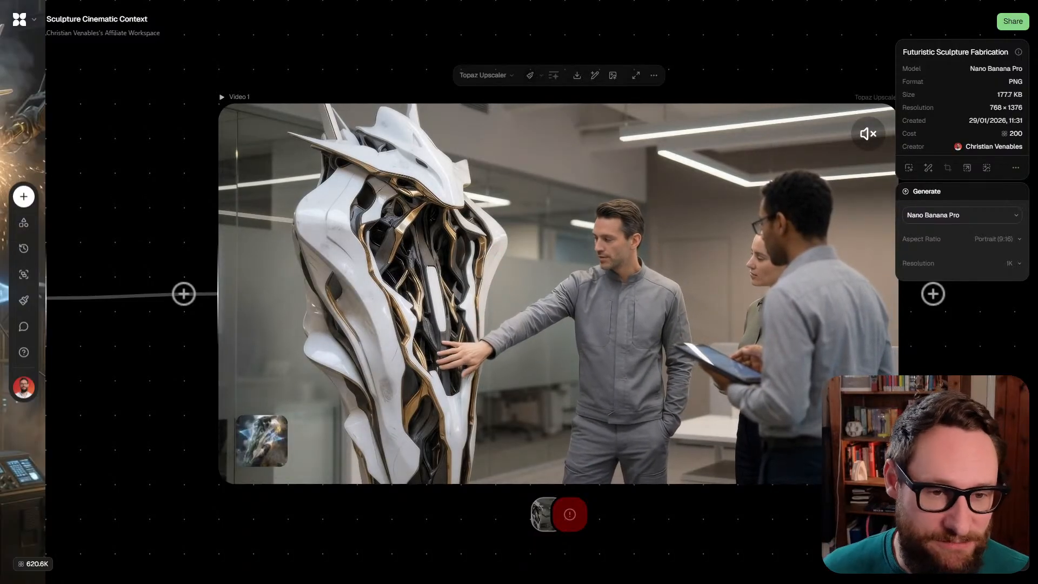
pyautogui.hscroll(-6, 475, 325)
pyautogui.hscroll(6, 475, 324)
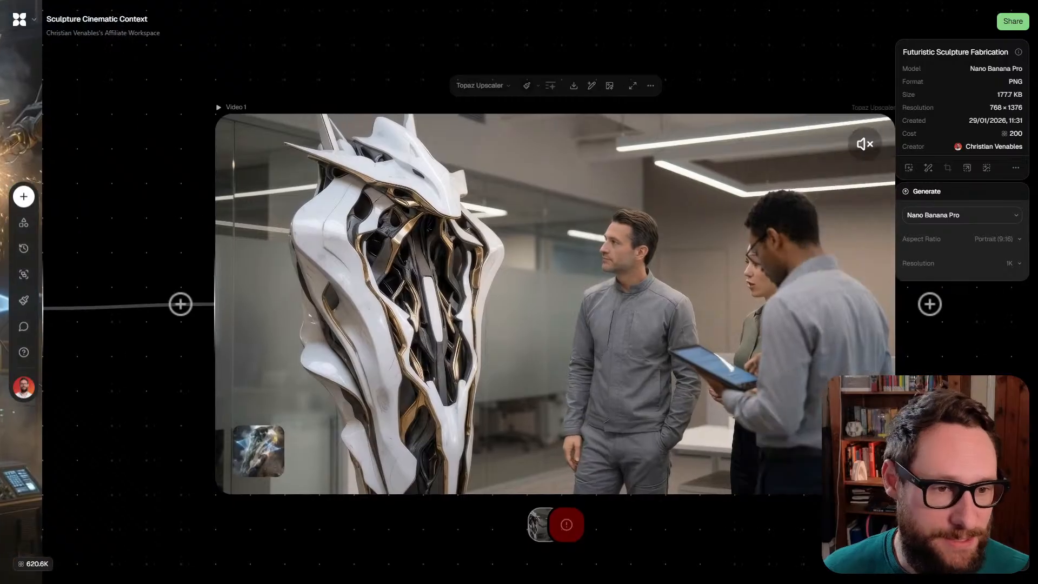
pyautogui.scroll(-3, 384, 337)
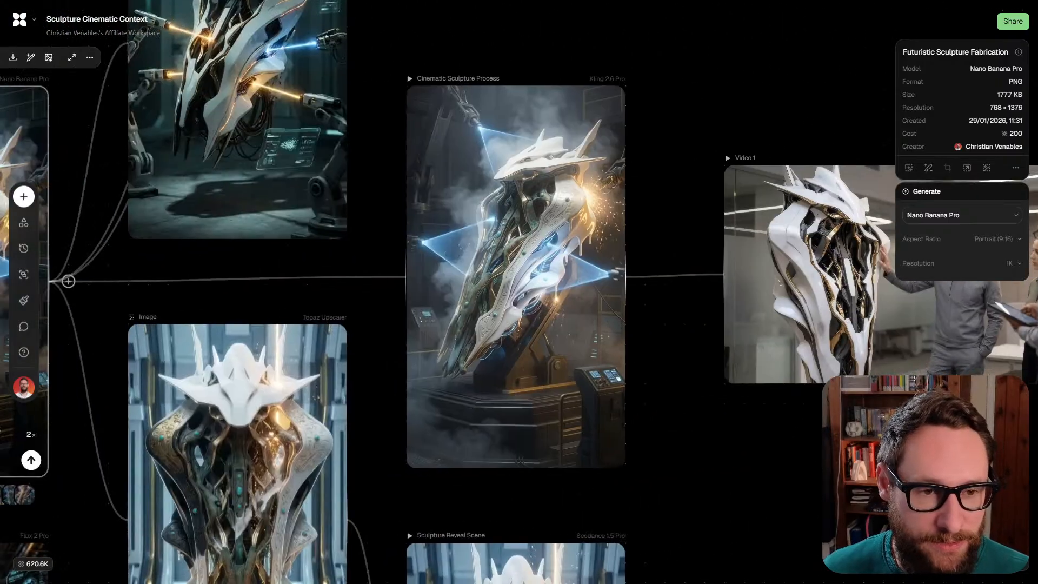
# Show version 7 of the Sculpture Reveal Scene video and view the Futuristic Sculpture Fabrication image with robotic welding arms
pyautogui.scroll(5, 519, 324)
pyautogui.scroll(-3, 740, 286)
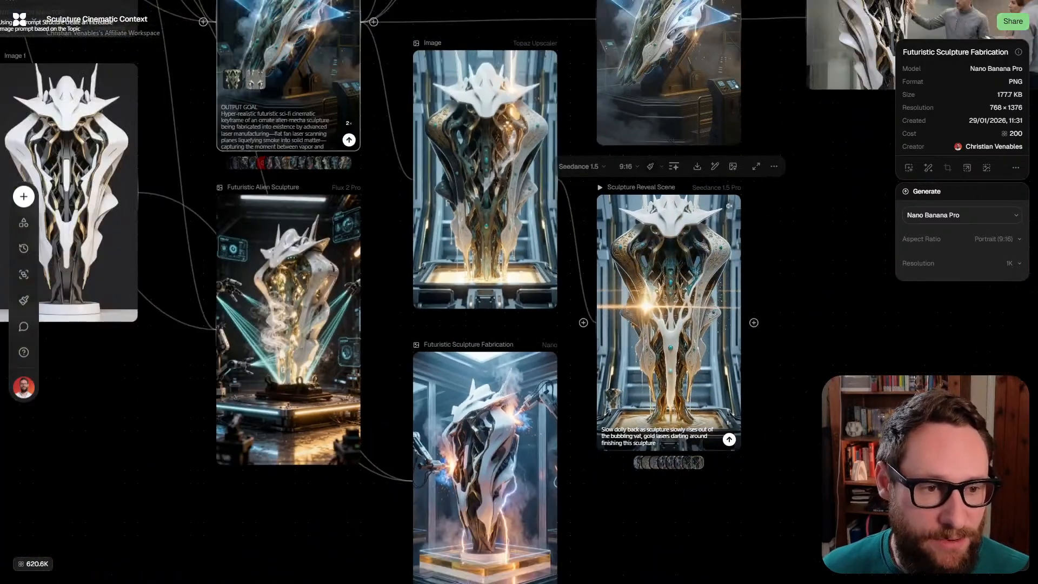
pyautogui.scroll(2, 695, 294)
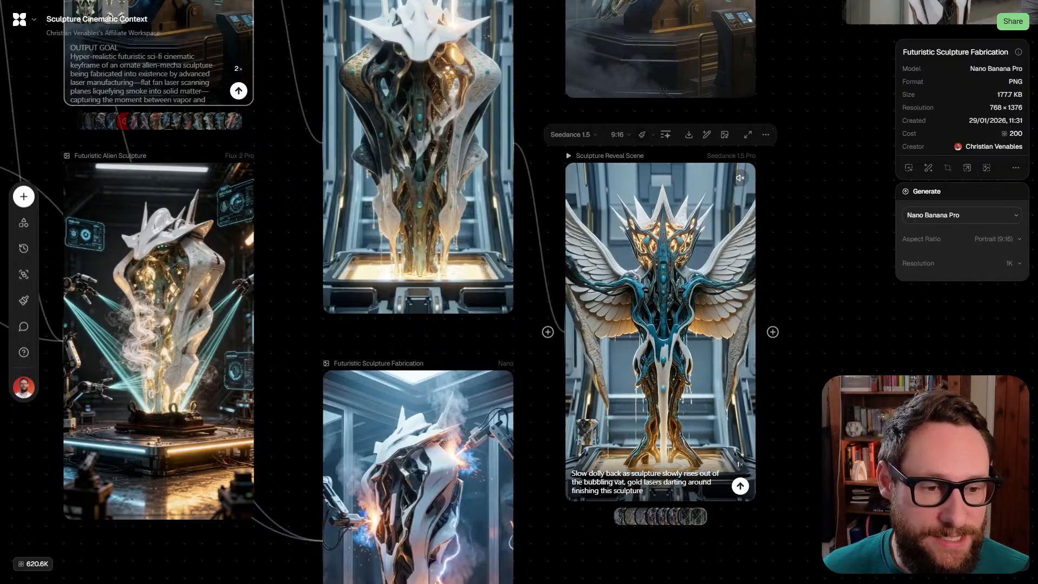
pyautogui.click(706, 516)
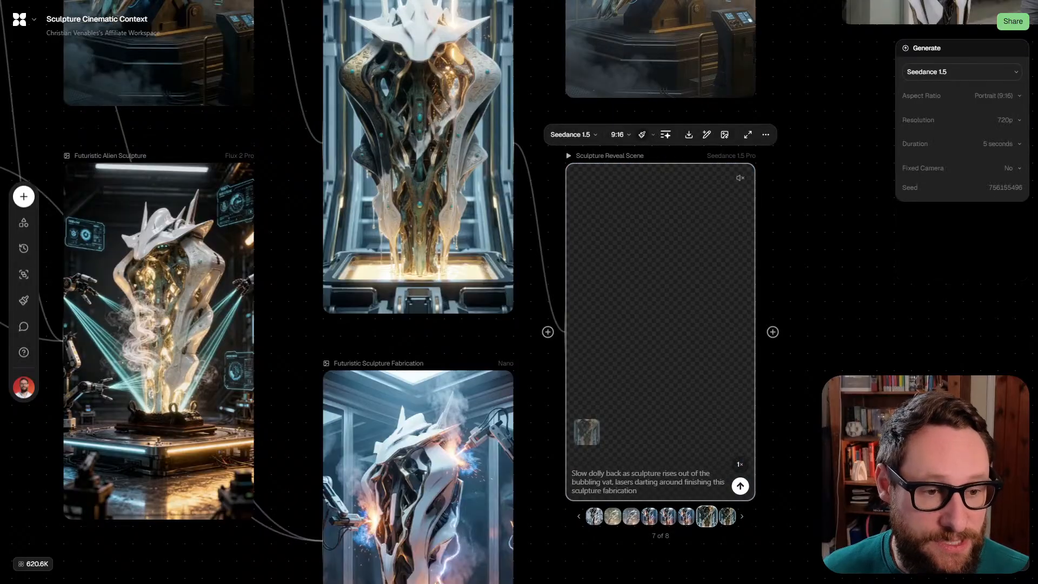
pyautogui.scroll(3, 672, 331)
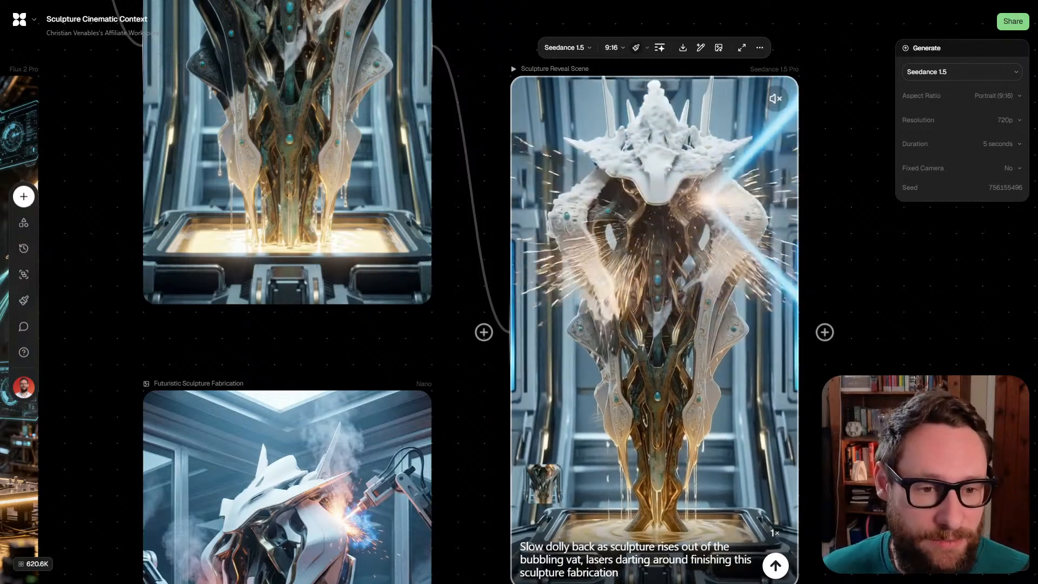
pyautogui.scroll(-6, 465, 292)
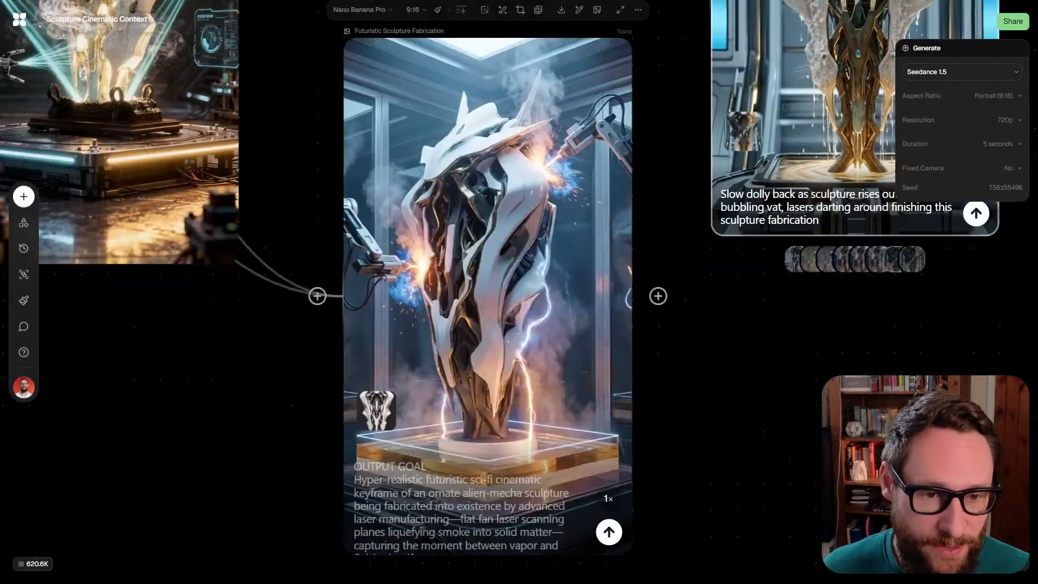
pyautogui.scroll(-8, 519, 292)
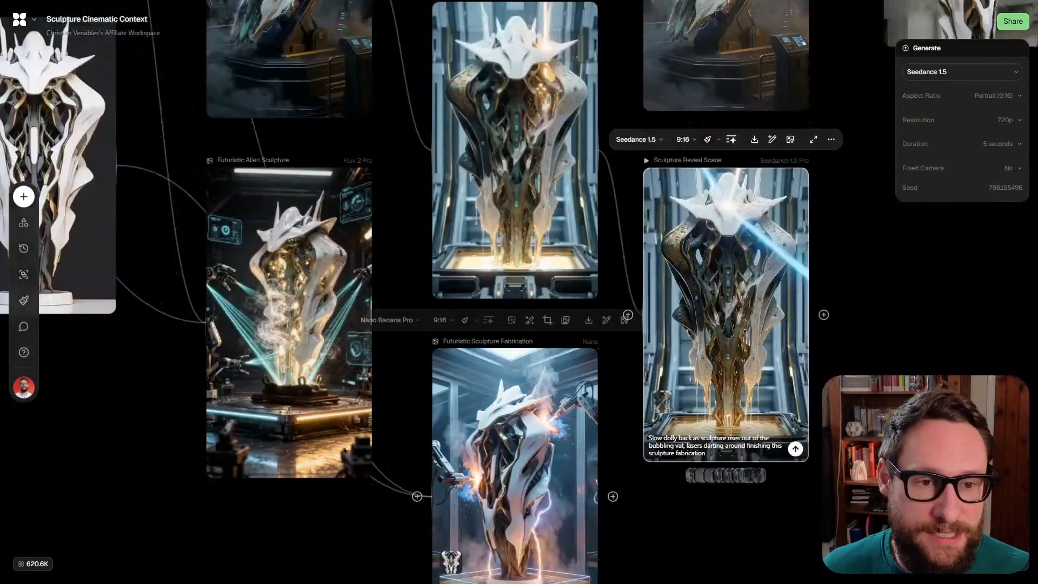
# Select the Prompt Structure node and review its section headings alongside the Topic and Image Prompt Creation text
pyautogui.hscroll(-3, 518, 292)
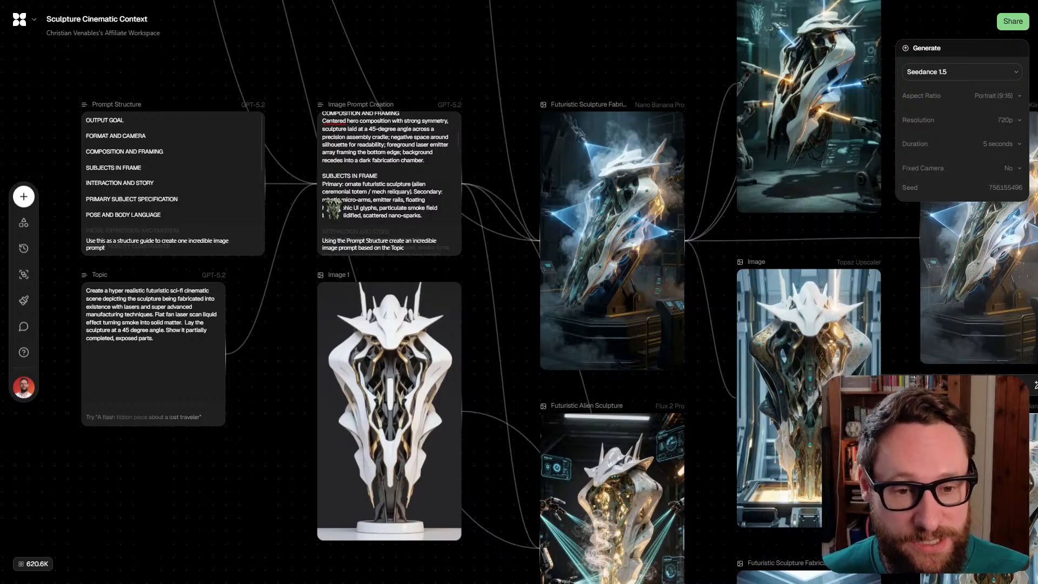
pyautogui.moveTo(124, 187); pyautogui.dragTo(202, 240)
pyautogui.scroll(3, 203, 240)
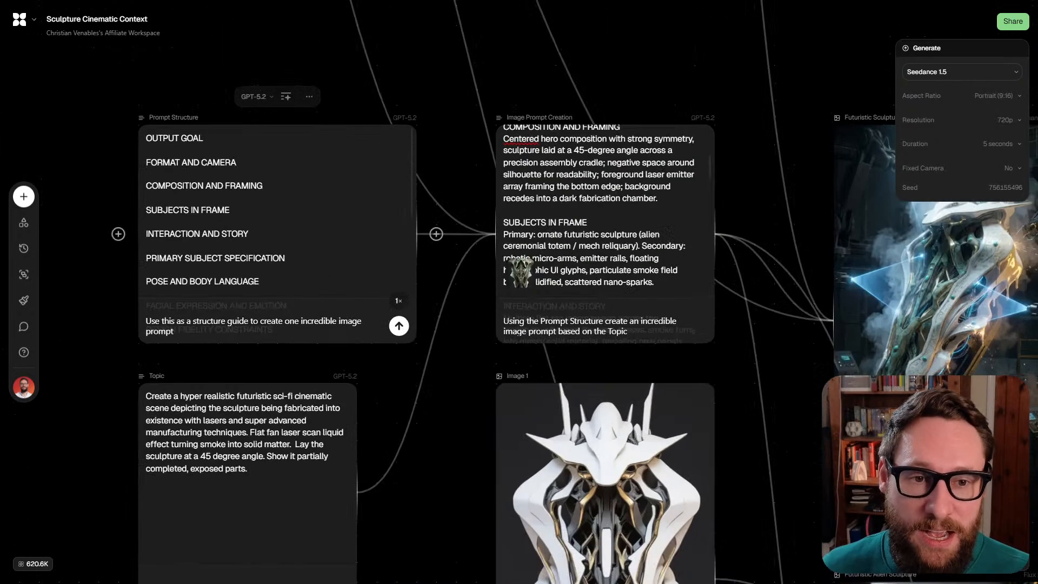
pyautogui.moveTo(278, 306); pyautogui.dragTo(265, 258)
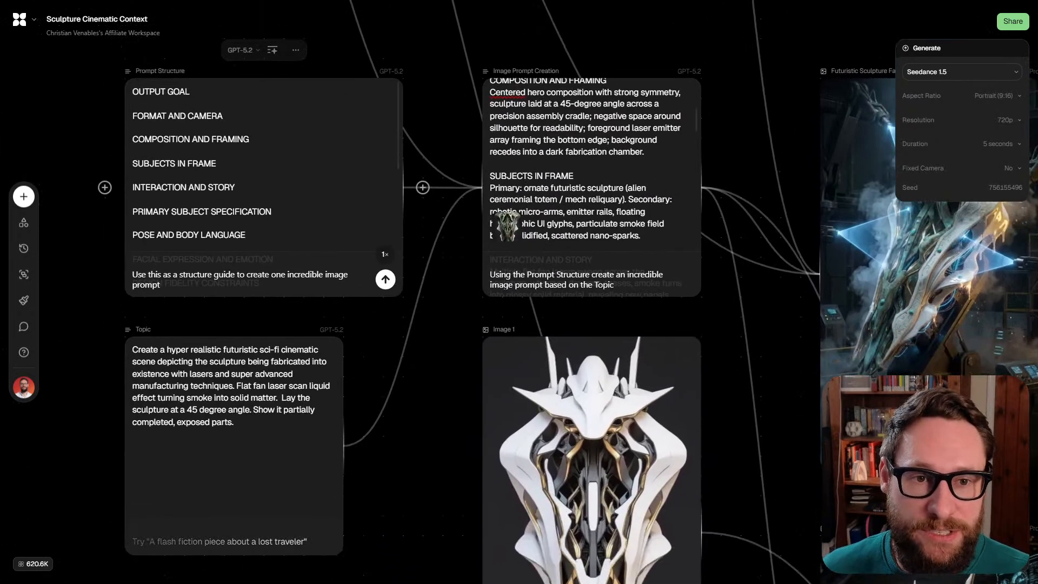
pyautogui.click(190, 92)
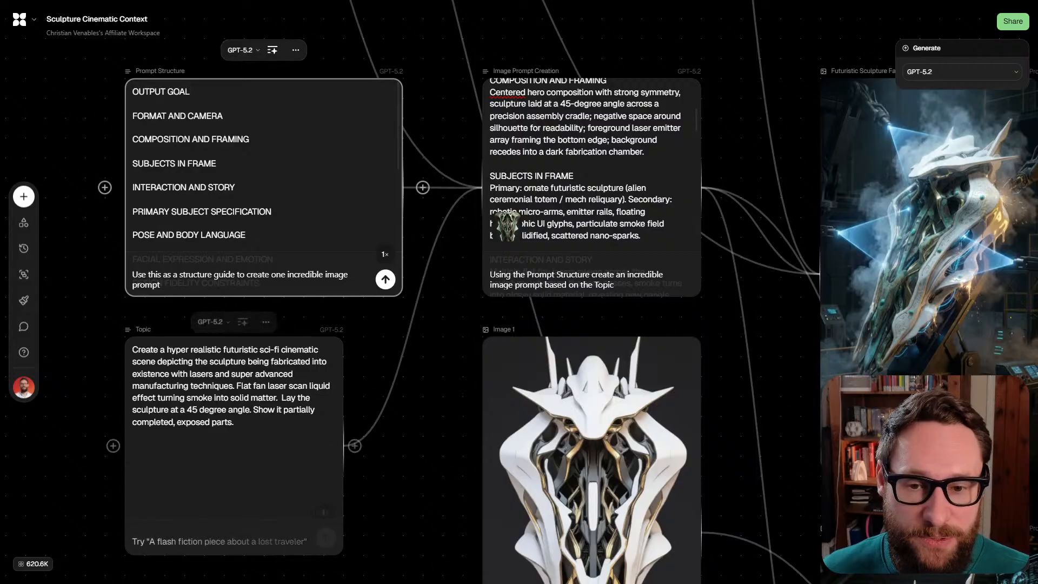
# Select the Topic node and compare its fabrication-scene brief with the Output Goal text in Image Prompt Creation
pyautogui.click(233, 385)
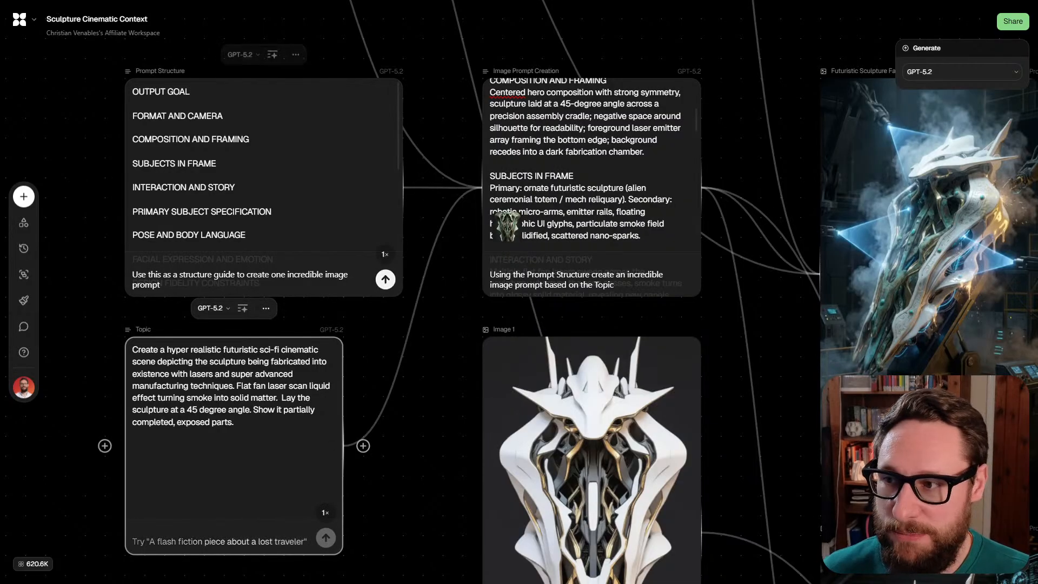
pyautogui.hscroll(-4, 519, 292)
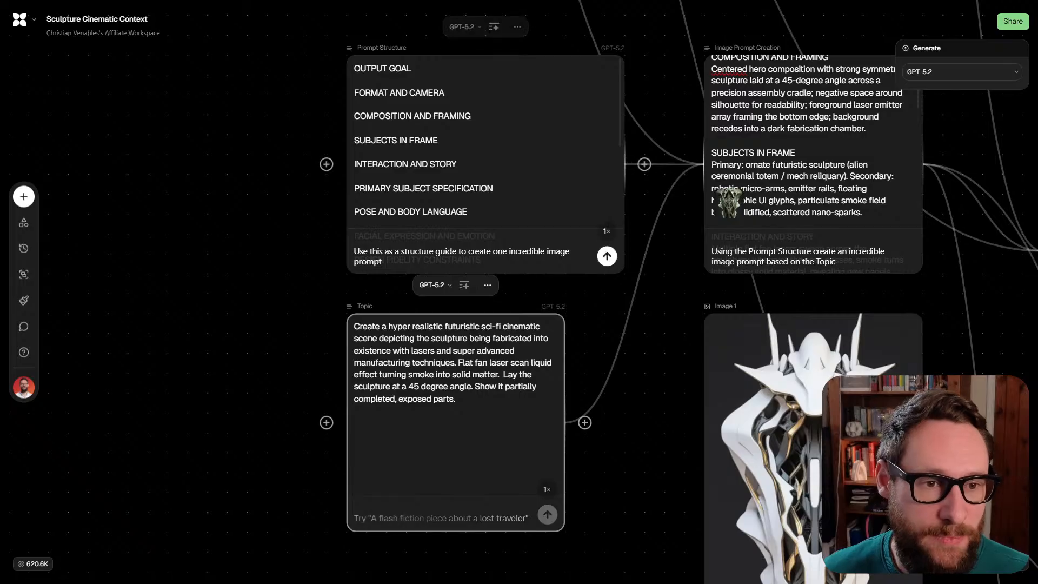
pyautogui.hscroll(2, 518, 292)
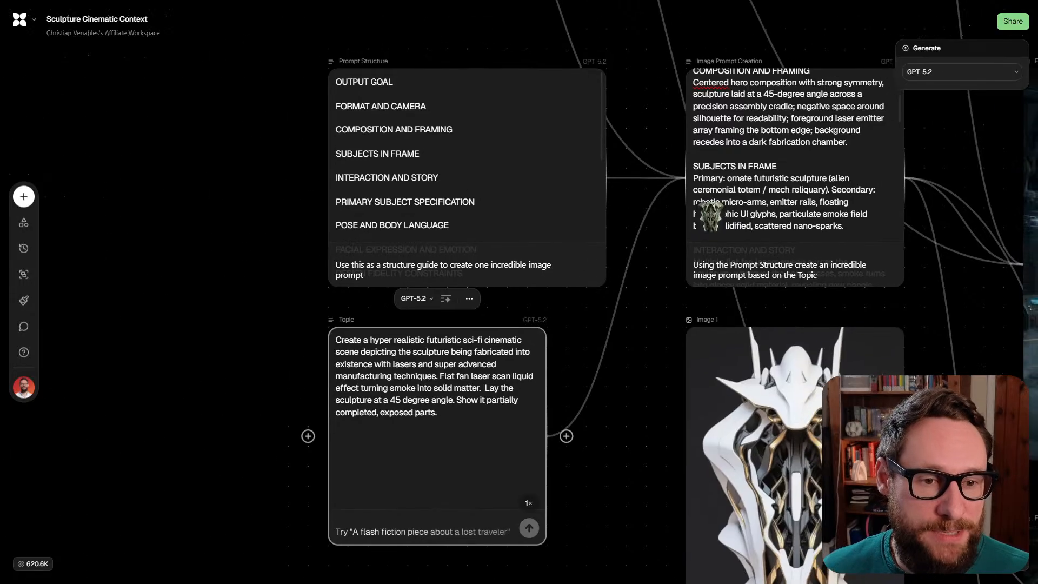
pyautogui.hscroll(6, 518, 292)
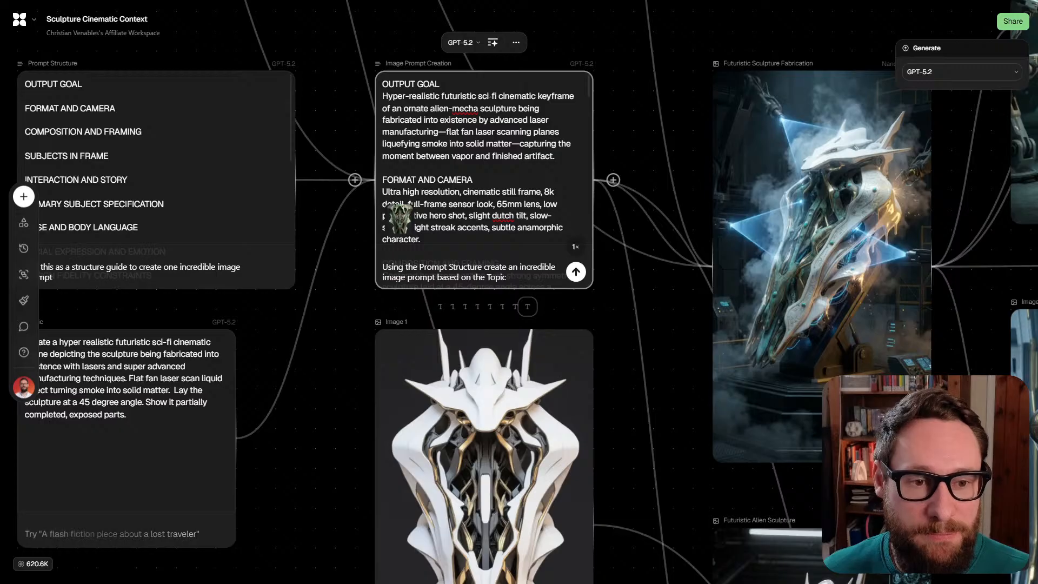
pyautogui.hscroll(-2, 519, 292)
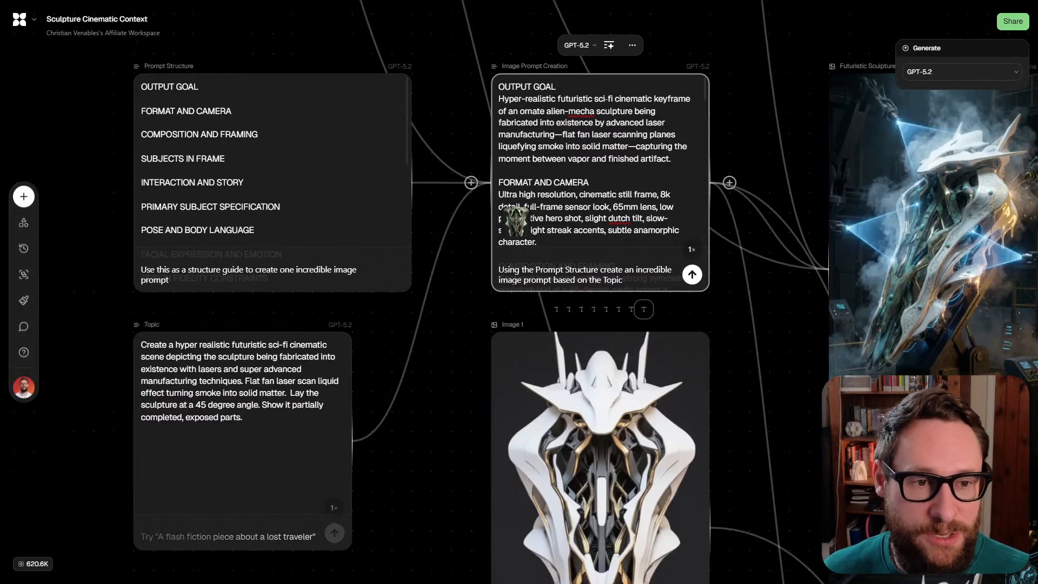
pyautogui.hscroll(2, 473, 189)
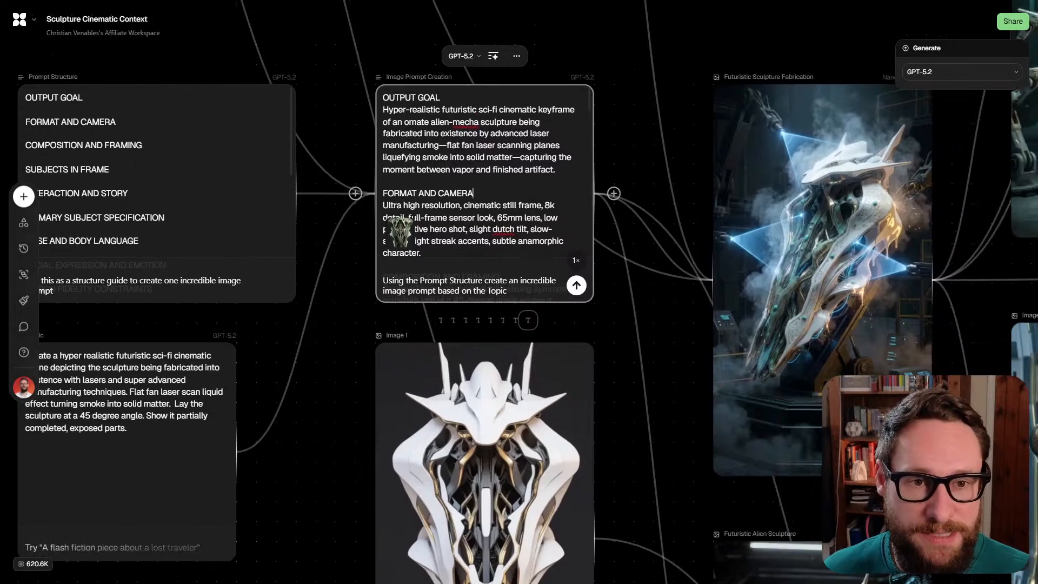
# Read through the Image Prompt Creation text from the Output Goal paragraph to the design fidelity constraints
pyautogui.moveTo(382, 109); pyautogui.dragTo(555, 170)
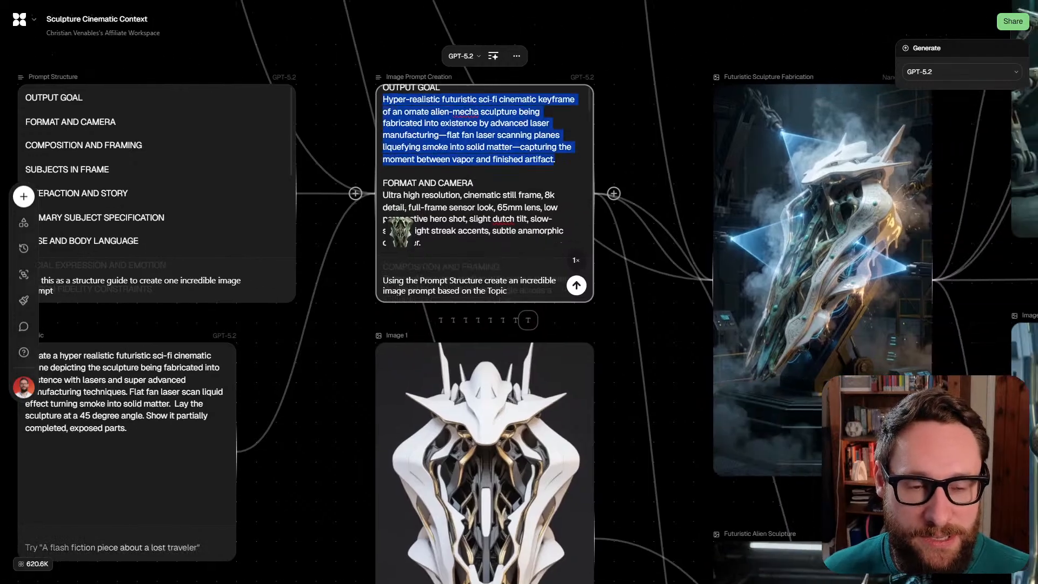
pyautogui.scroll(-1, 399, 231)
pyautogui.scroll(-2, 400, 231)
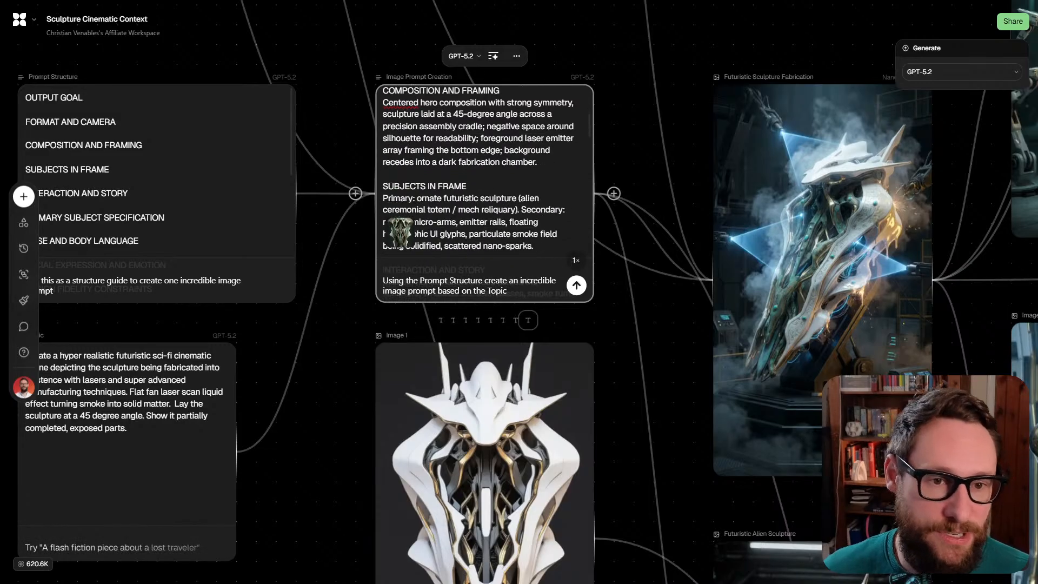
pyautogui.scroll(-4, 400, 231)
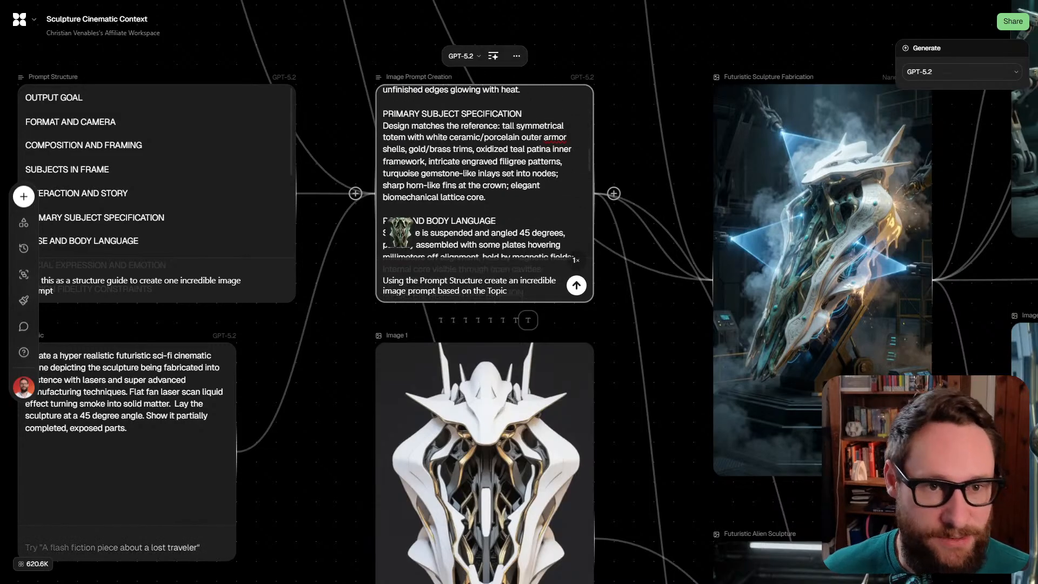
pyautogui.scroll(-2, 400, 231)
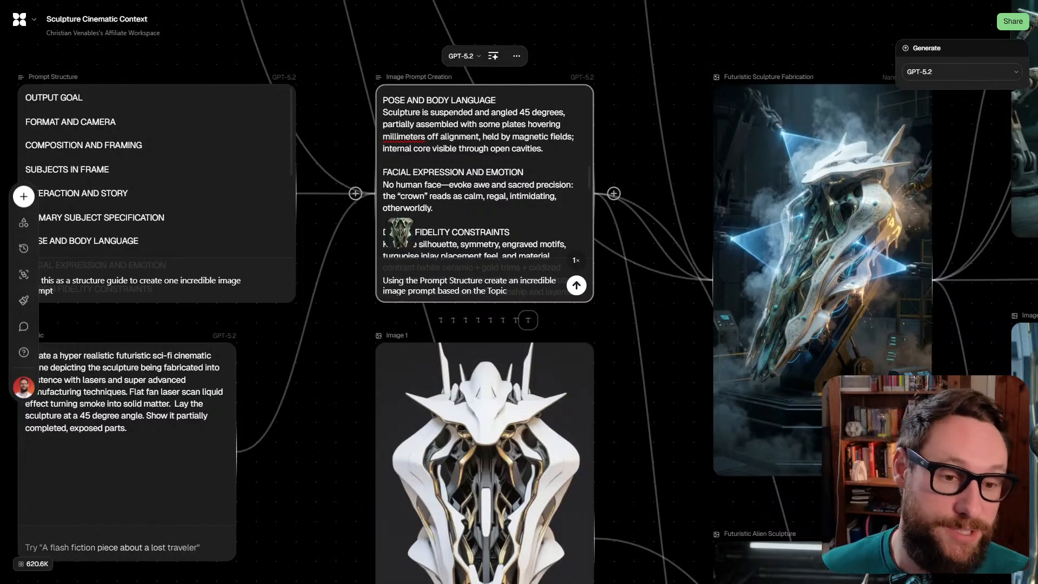
pyautogui.moveTo(462, 280); pyautogui.dragTo(403, 170)
pyautogui.scroll(-3, 404, 171)
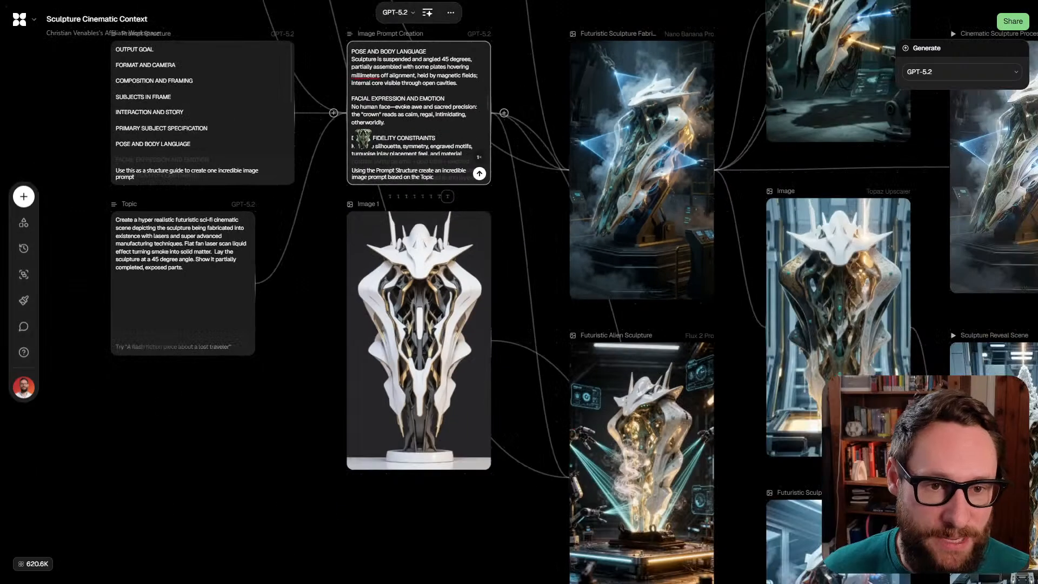
# Examine the Image Prompt Creation node's instruction about the Prompt Structure and Topic, and its links to the generated sculpture images
pyautogui.scroll(2, 519, 292)
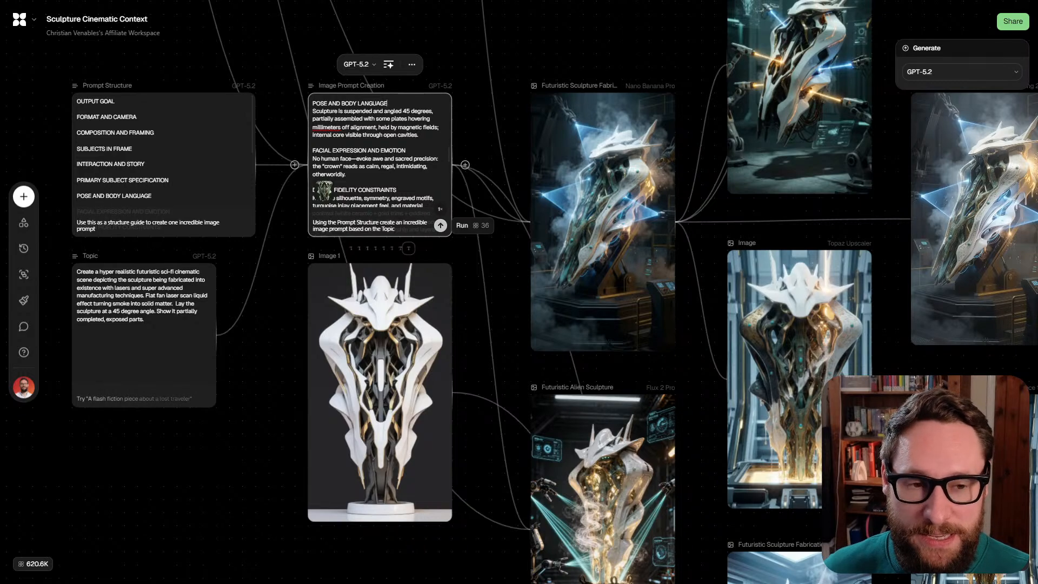
pyautogui.scroll(4, 436, 223)
pyautogui.scroll(3, 435, 224)
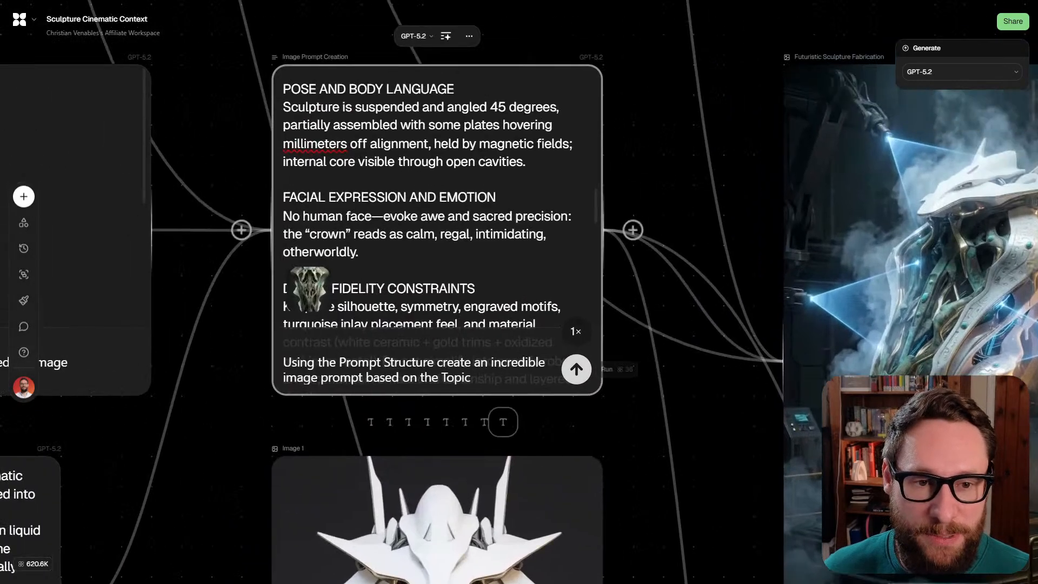
pyautogui.scroll(-3, 631, 160)
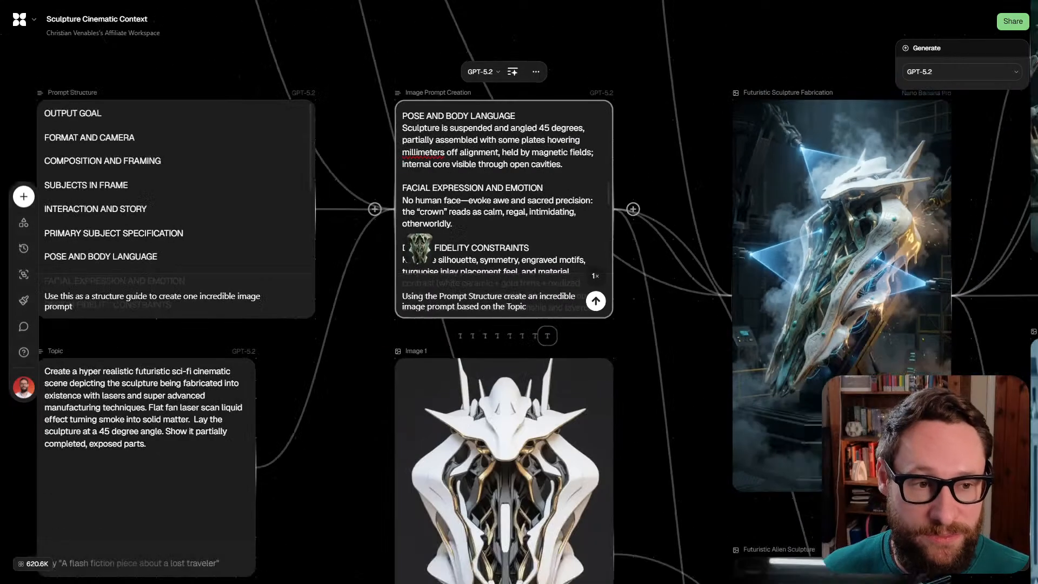
pyautogui.hscroll(2, 631, 161)
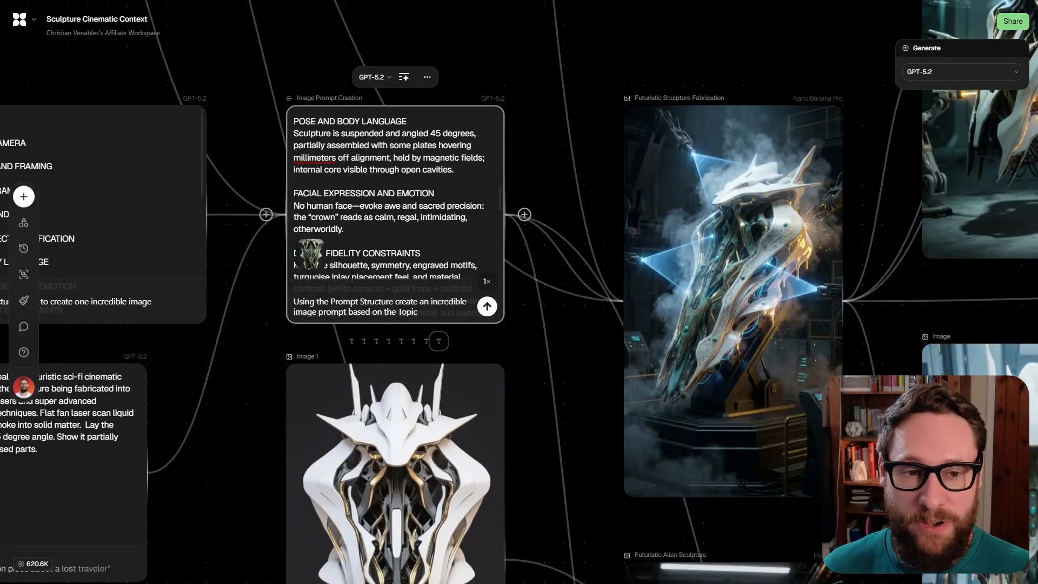
pyautogui.hscroll(2, 439, 222)
pyautogui.scroll(-2, 439, 222)
pyautogui.scroll(-3, 439, 221)
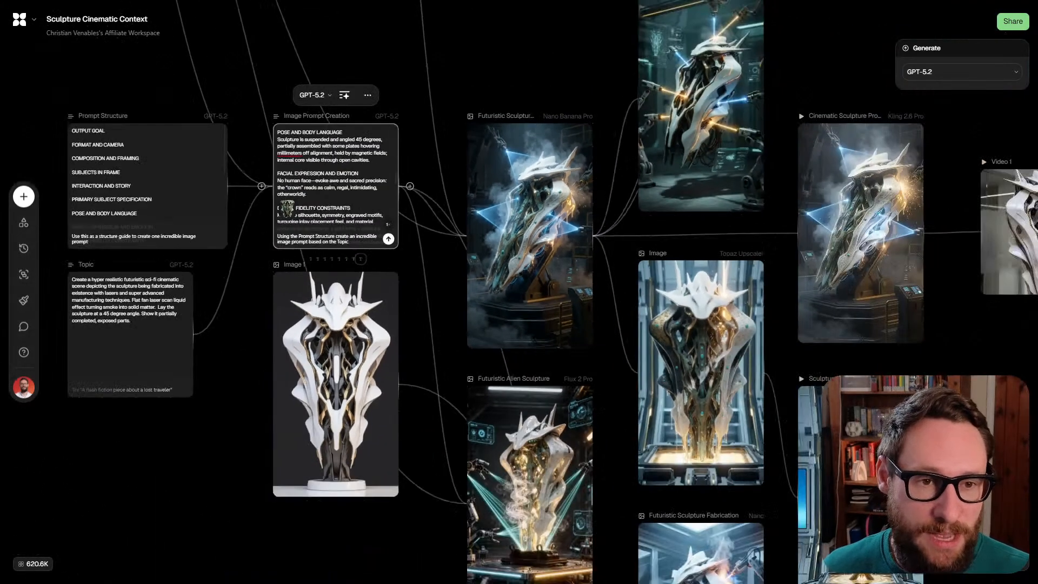
# Select the Futuristic Sculpture Fabrication image to review its prompt and references, and view the Negative Prompt section in Image Prompt Creation
pyautogui.scroll(2, 439, 211)
pyautogui.moveTo(561, 226)
pyautogui.mouseDown()
pyautogui.moveTo(560, 194)
pyautogui.moveTo(577, 257)
pyautogui.moveTo(562, 241)
pyautogui.mouseUp()
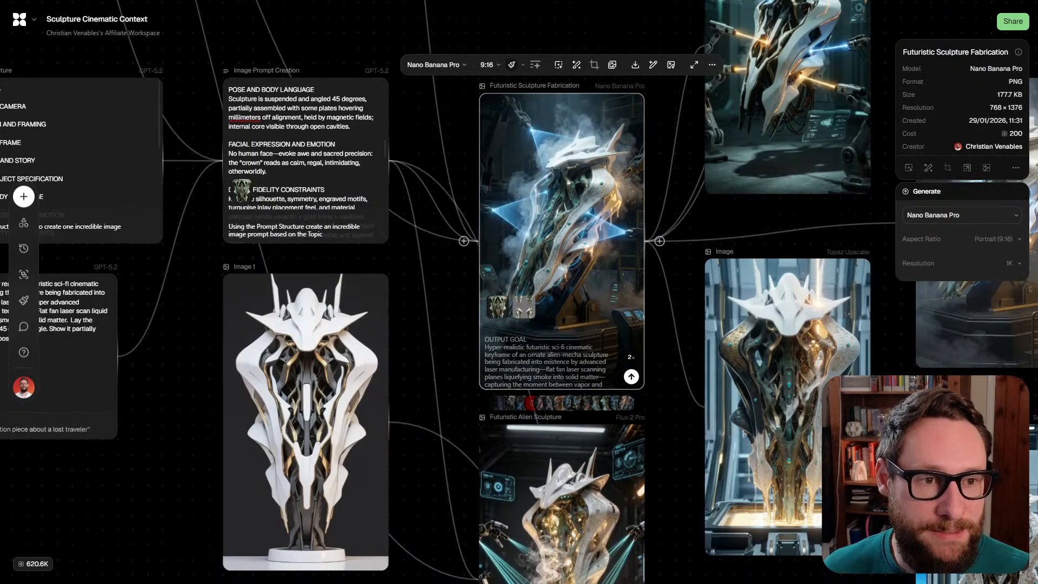
pyautogui.scroll(3, 528, 19)
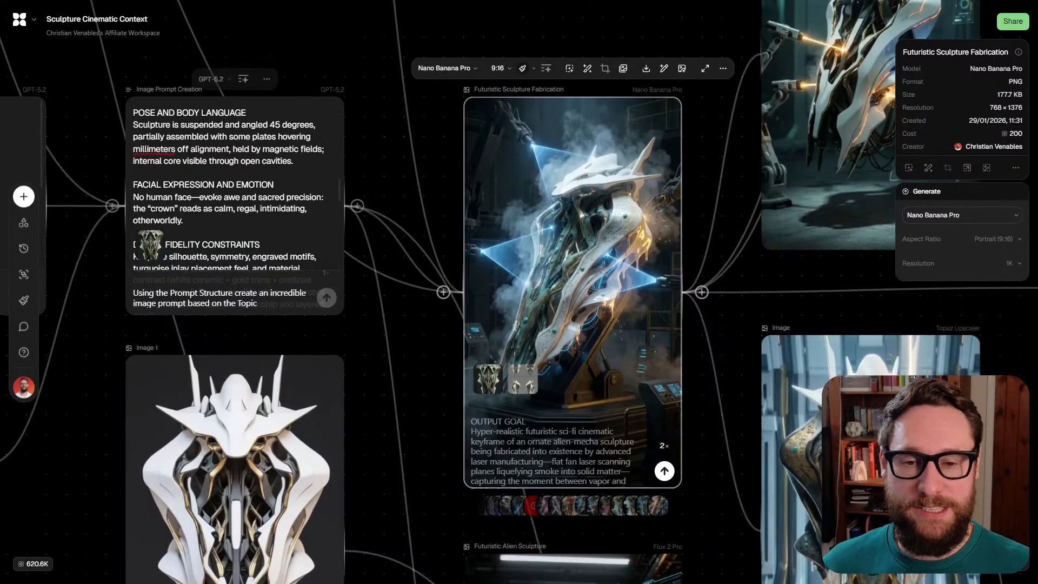
pyautogui.scroll(-3, 519, 292)
pyautogui.scroll(5, 389, 251)
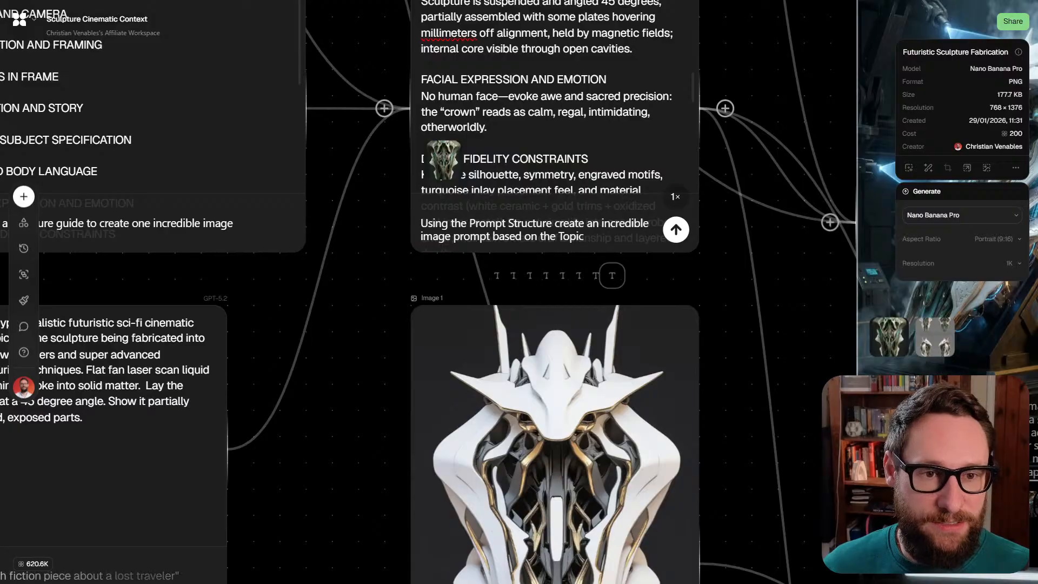
pyautogui.scroll(-4, 611, 275)
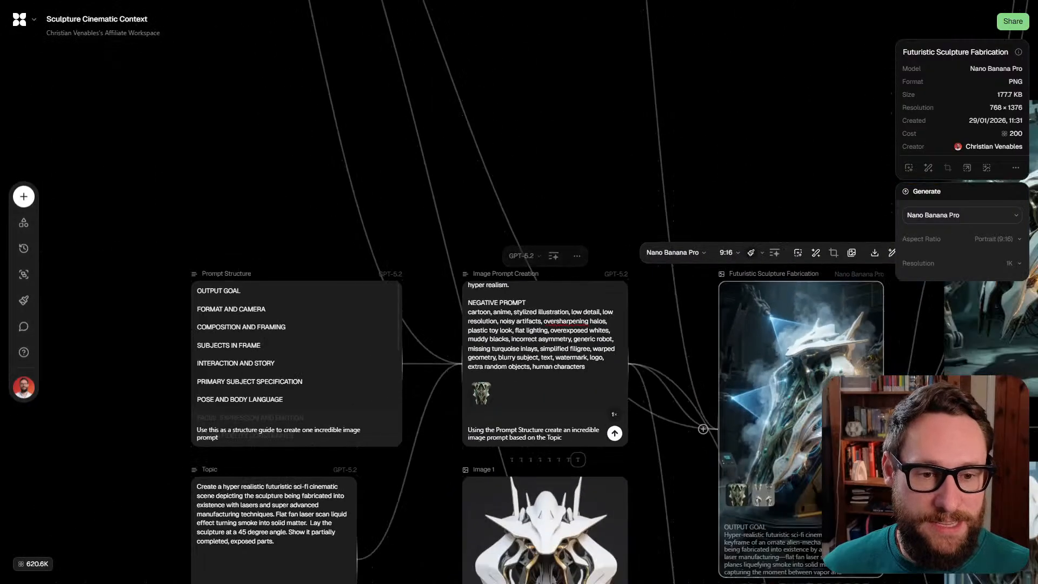
# Highlight the connection feeding Image Prompt Creation and trace it between the upper row's teal sculpture image and the prompt node
pyautogui.click(343, 173)
pyautogui.moveTo(344, 173); pyautogui.dragTo(516, 448)
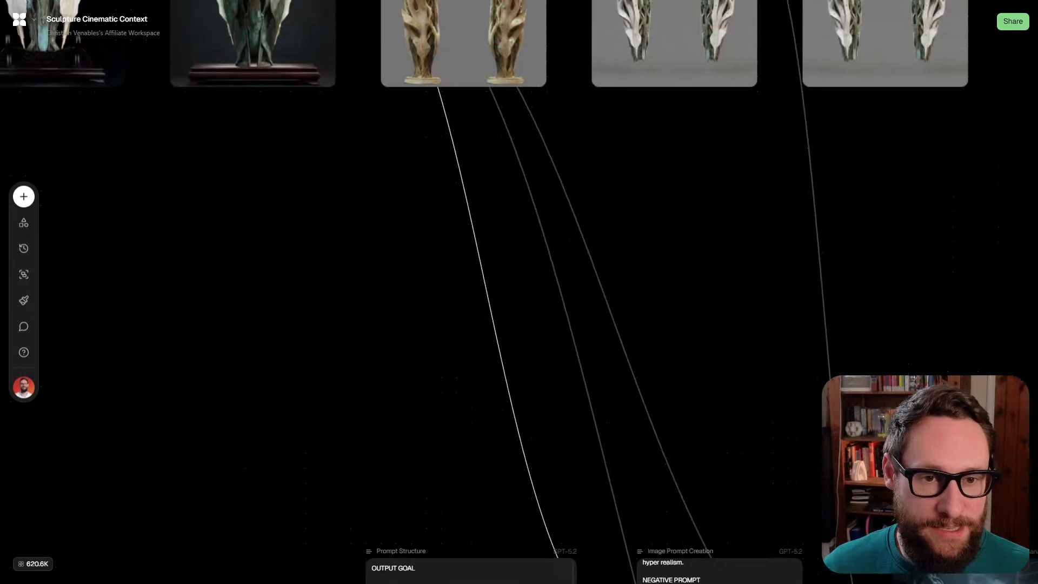
pyautogui.scroll(-4, 516, 449)
pyautogui.click(440, 361)
pyautogui.moveTo(365, 158)
pyautogui.mouseDown()
pyautogui.moveTo(440, 361)
pyautogui.moveTo(430, 151)
pyautogui.mouseUp()
pyautogui.scroll(5, 430, 337)
pyautogui.moveTo(530, 402); pyautogui.dragTo(376, 230)
pyautogui.scroll(-4, 376, 230)
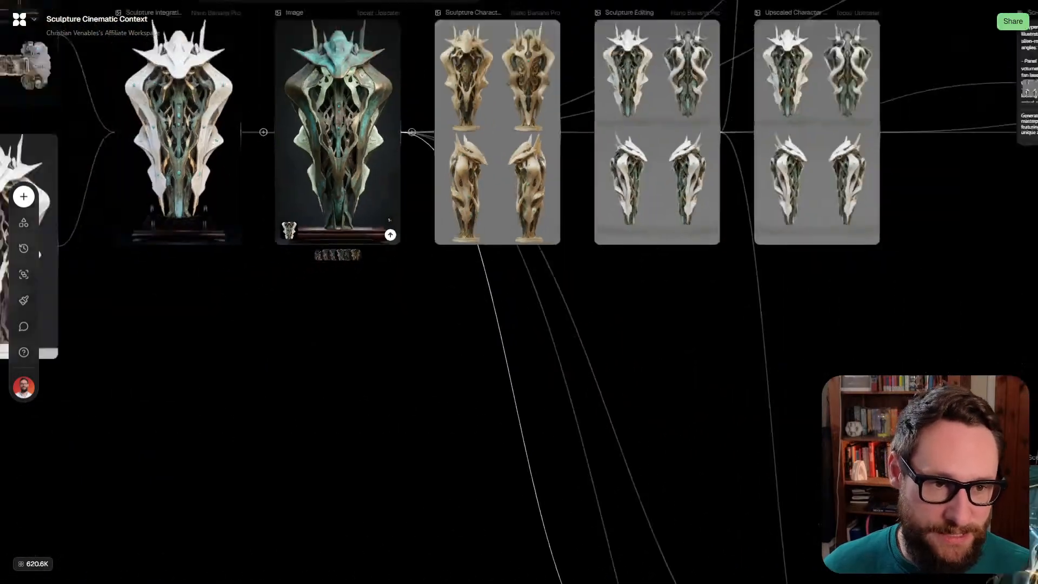
pyautogui.moveTo(508, 405); pyautogui.dragTo(375, 118)
pyautogui.scroll(4, 523, 359)
pyautogui.moveTo(523, 359); pyautogui.dragTo(281, 281)
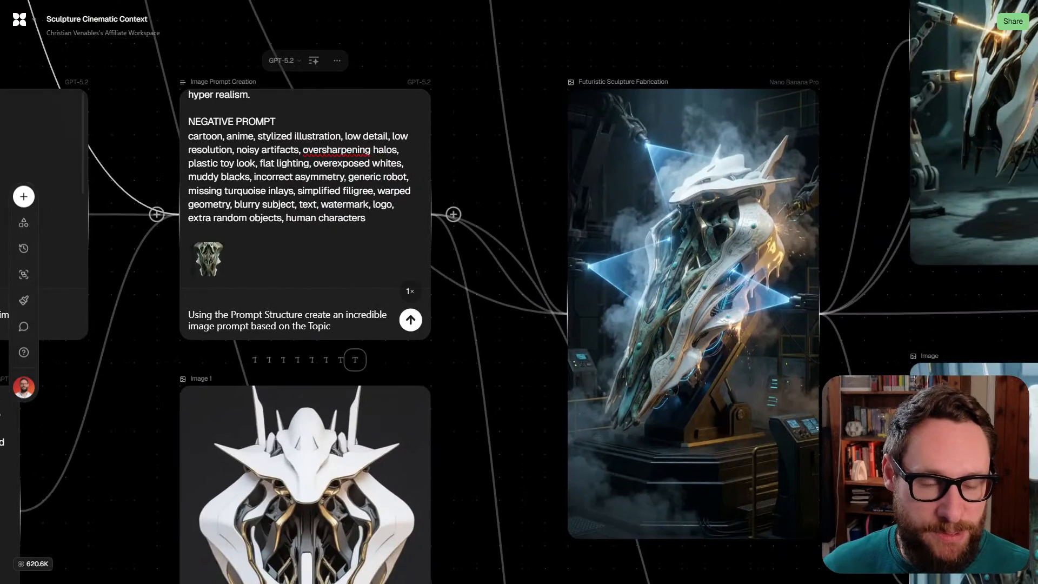
# Examine the Futuristic Sculpture Fabrication image's prompt and reference thumbnails, and its branches to Robotic Scene Angle and Cinematic Sculpture Process
pyautogui.scroll(-1, 388, 275)
pyautogui.moveTo(633, 324); pyautogui.dragTo(551, 310)
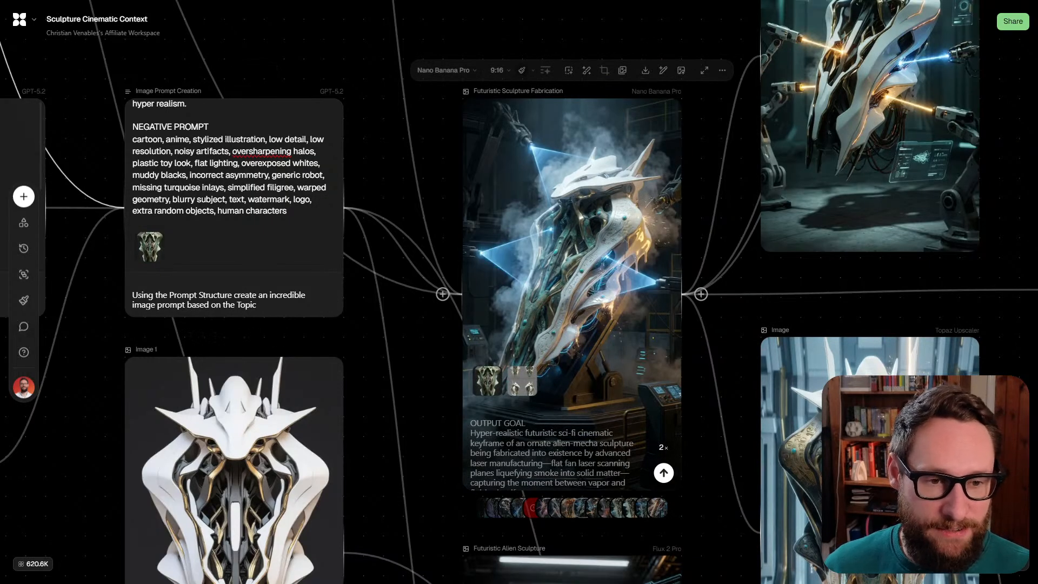
pyautogui.scroll(-1, 522, 382)
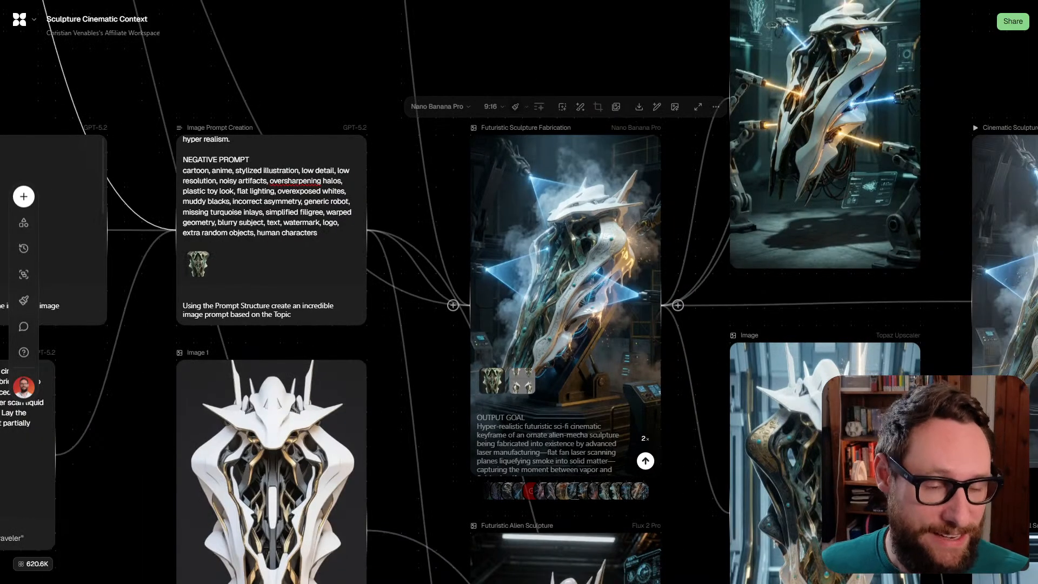
pyautogui.scroll(-3, 518, 324)
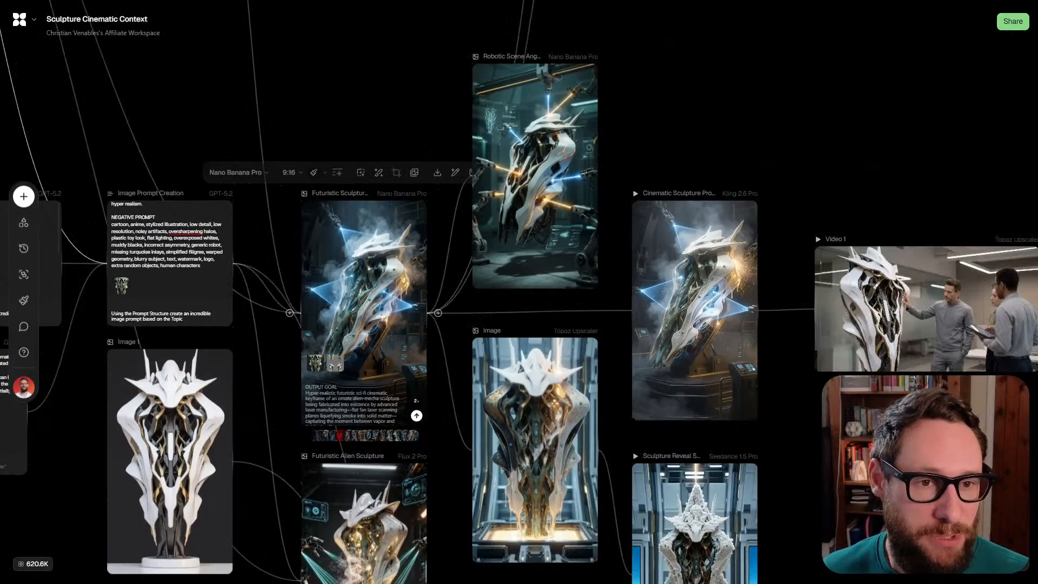
pyautogui.scroll(2, 519, 292)
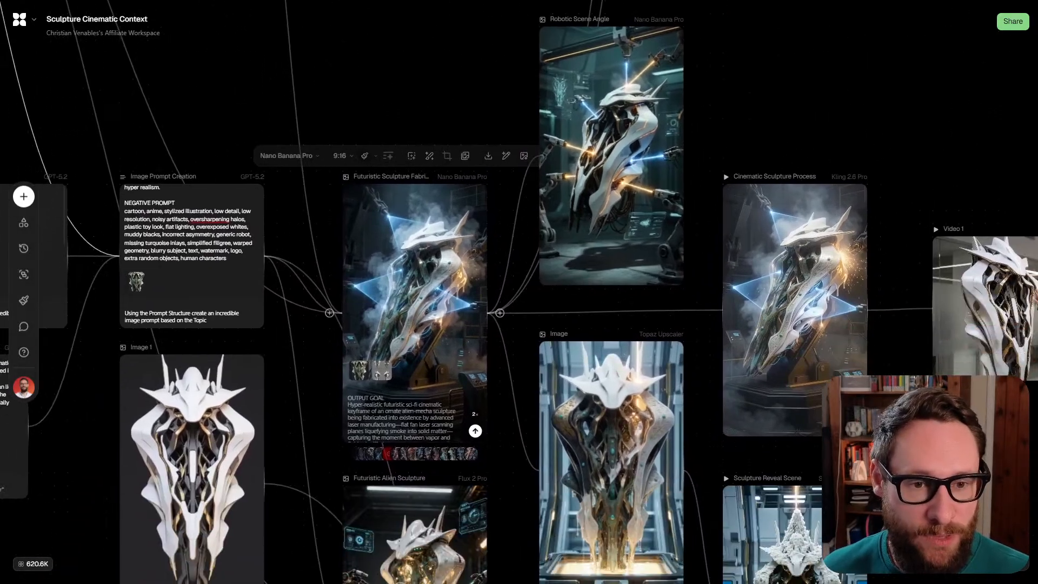
# View the whole lower branch from Prompt Structure to Video 1, along with the upper chain of sculpture images and videos
pyautogui.scroll(-3, 518, 292)
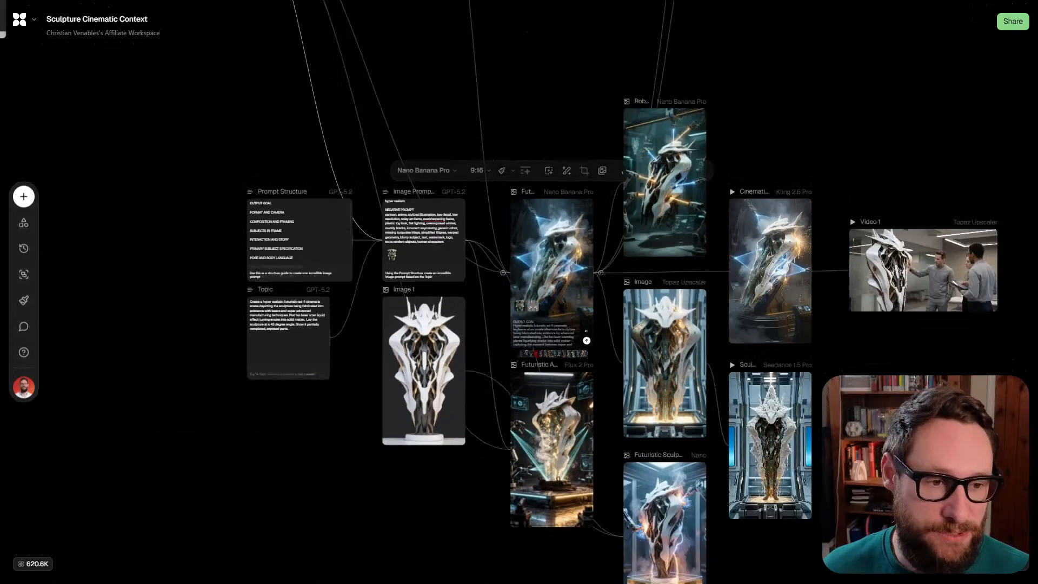
pyautogui.hscroll(3, 519, 292)
pyautogui.scroll(-2, 519, 292)
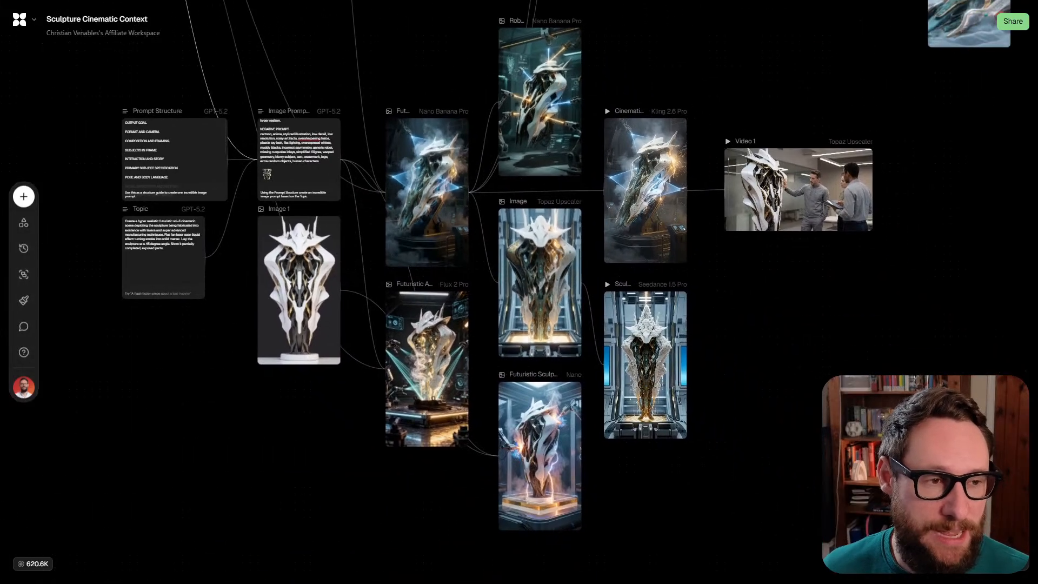
pyautogui.scroll(1, 518, 292)
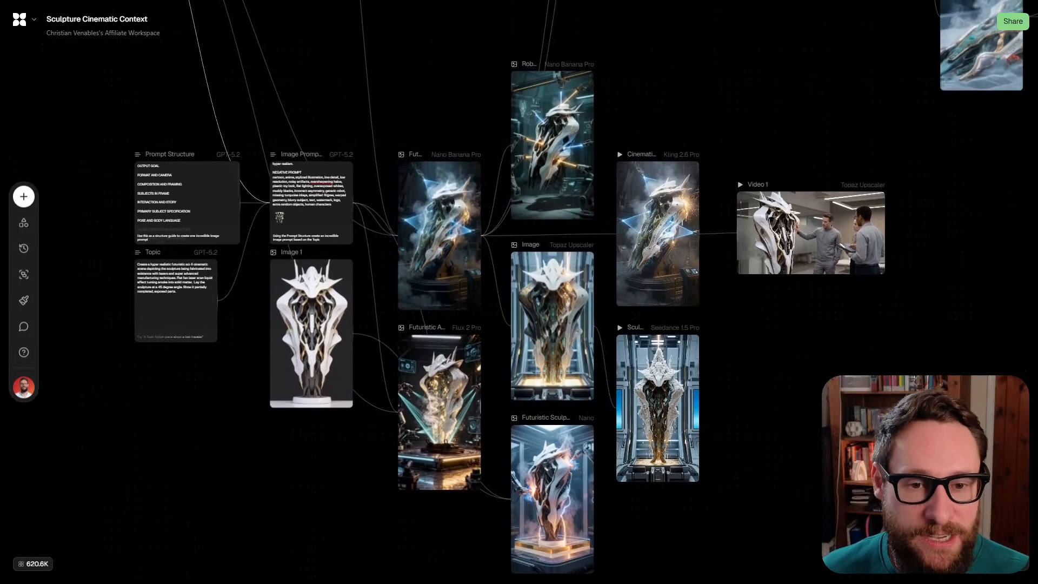
pyautogui.scroll(3, 518, 292)
pyautogui.hscroll(-2, 519, 292)
pyautogui.scroll(3, 519, 291)
pyautogui.scroll(-2, 518, 291)
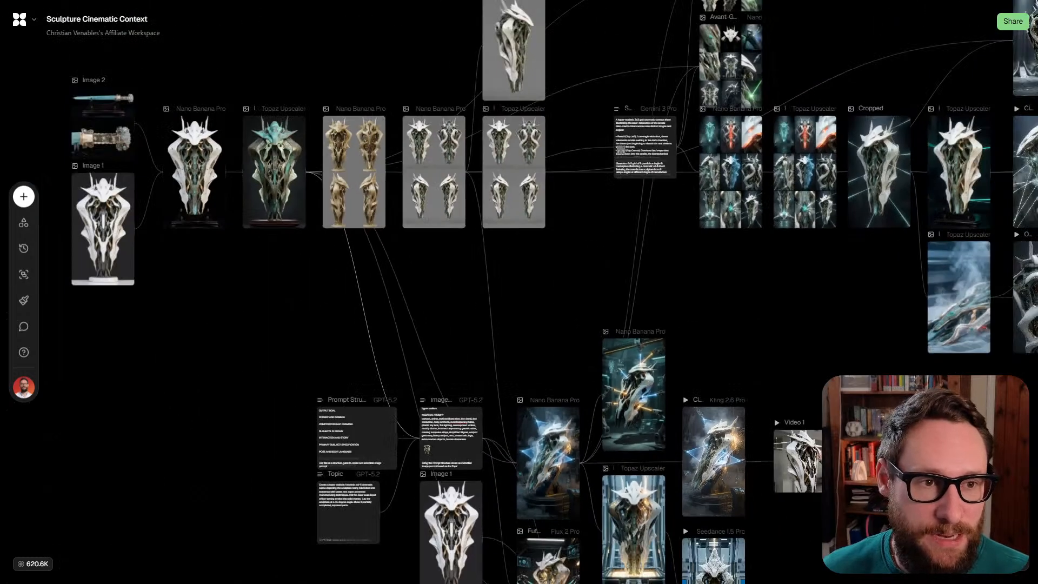
pyautogui.scroll(3, 519, 292)
pyautogui.hscroll(2, 519, 292)
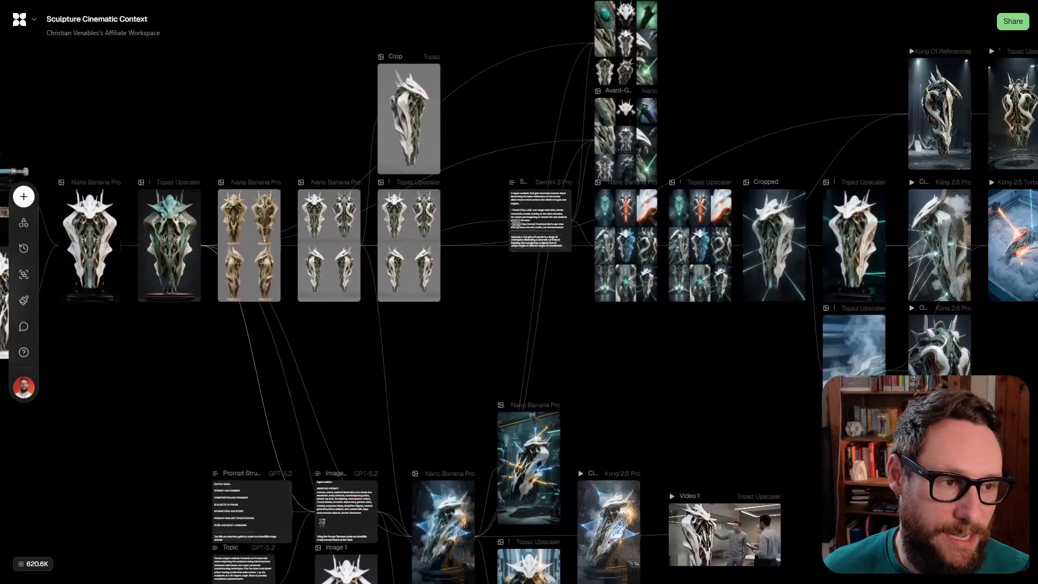
# Examine the white sculpture in Image 1 up close at the start of the workflow
pyautogui.scroll(2, 518, 292)
pyautogui.hscroll(-10, 519, 292)
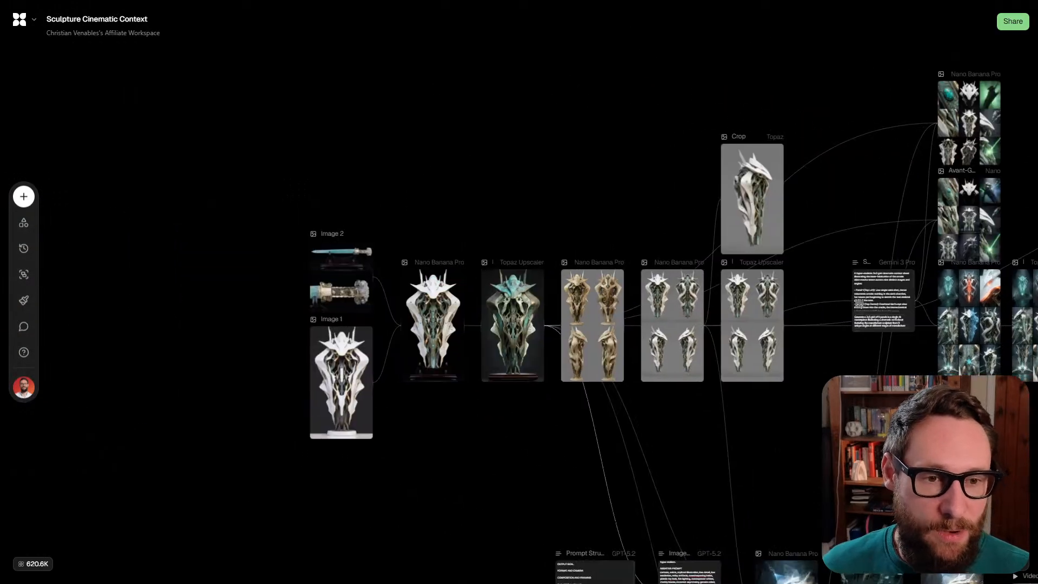
pyautogui.scroll(10, 341, 379)
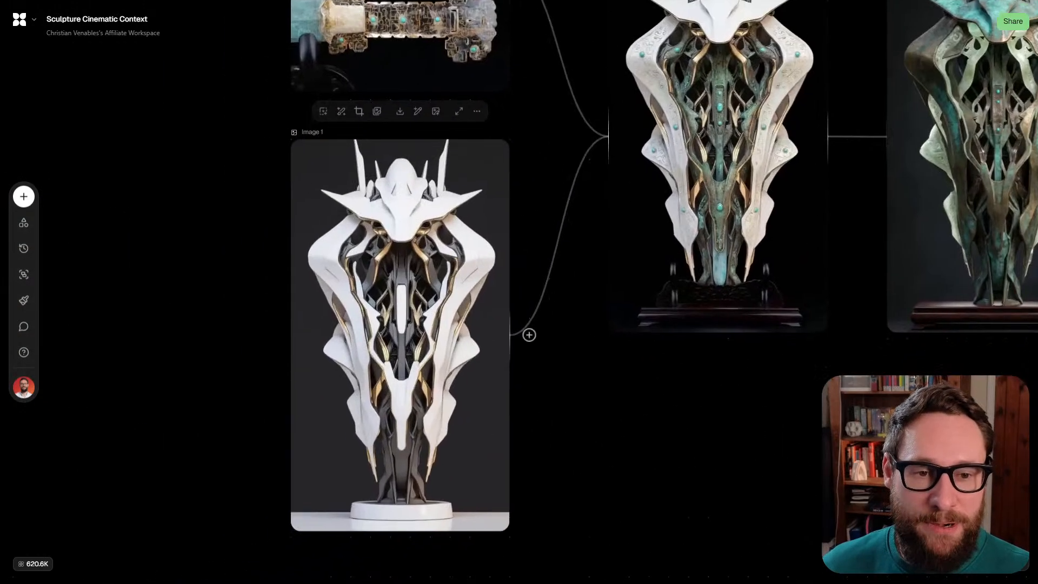
pyautogui.scroll(-2, 570, 294)
pyautogui.scroll(-2, 427, 324)
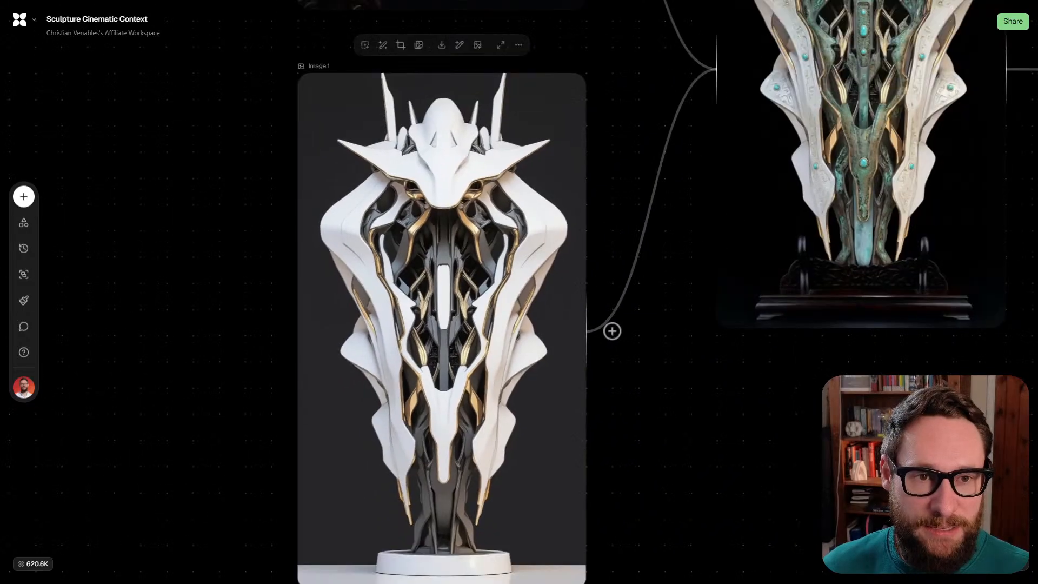
# Examine the whole Image 1 sculpture and the turquoise sword with its detailed hilt in Image 2 above it
pyautogui.scroll(-1, 427, 324)
pyautogui.hscroll(-3, 427, 324)
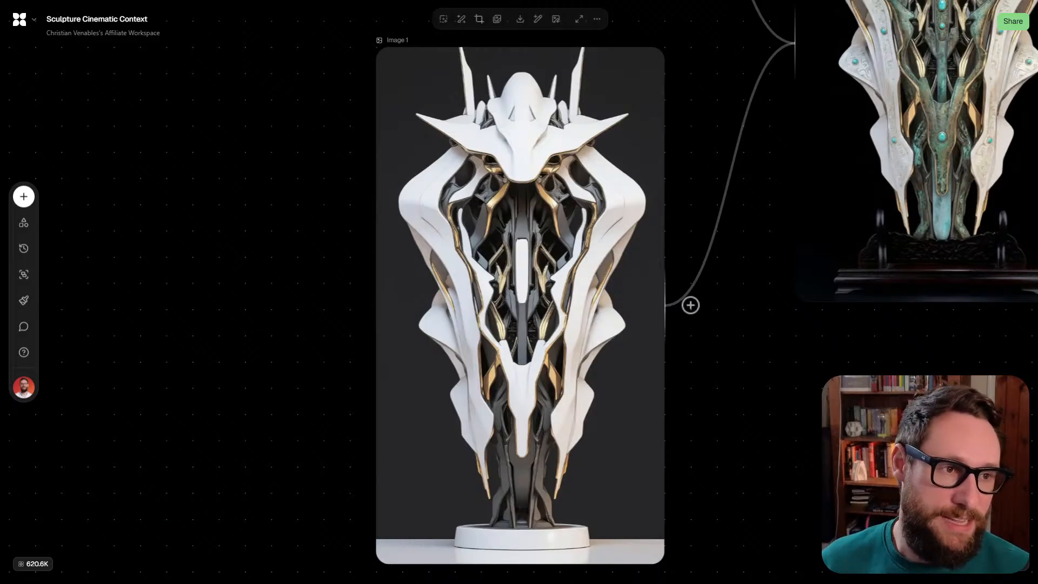
pyautogui.scroll(10, 461, 433)
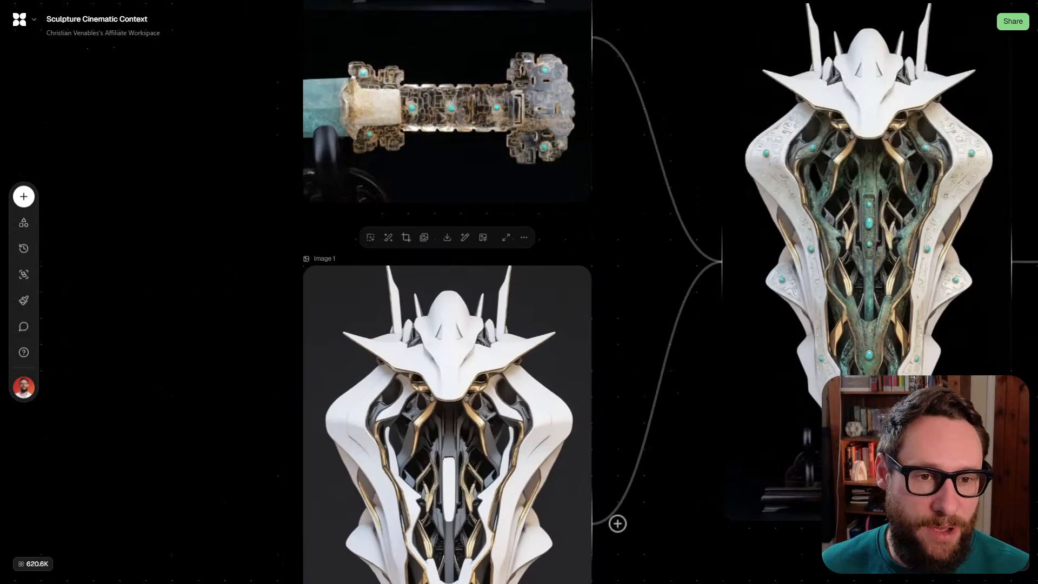
pyautogui.scroll(2, 461, 432)
pyautogui.scroll(-2, 483, 335)
pyautogui.scroll(2, 483, 335)
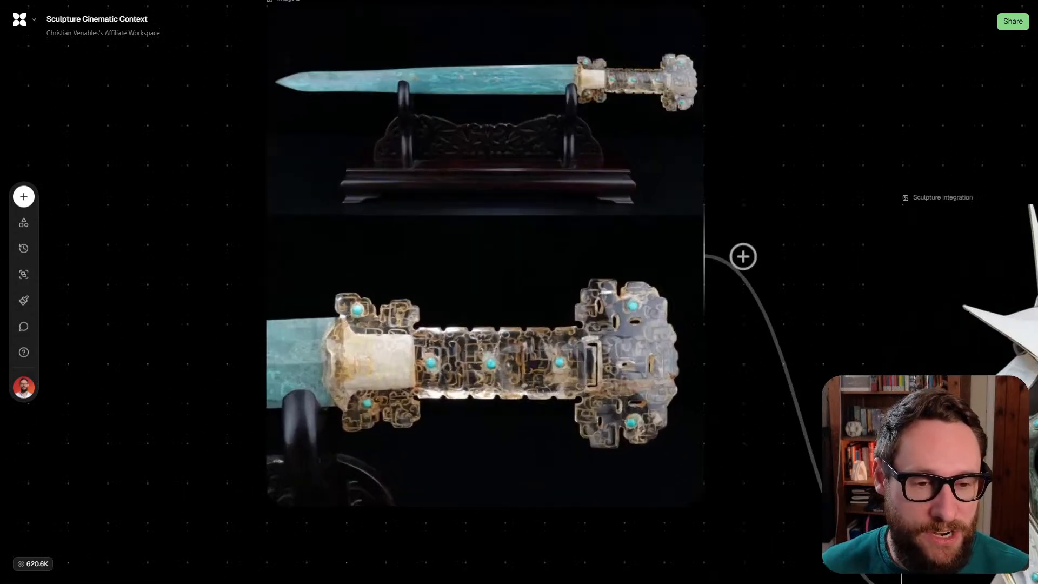
pyautogui.scroll(1, 482, 336)
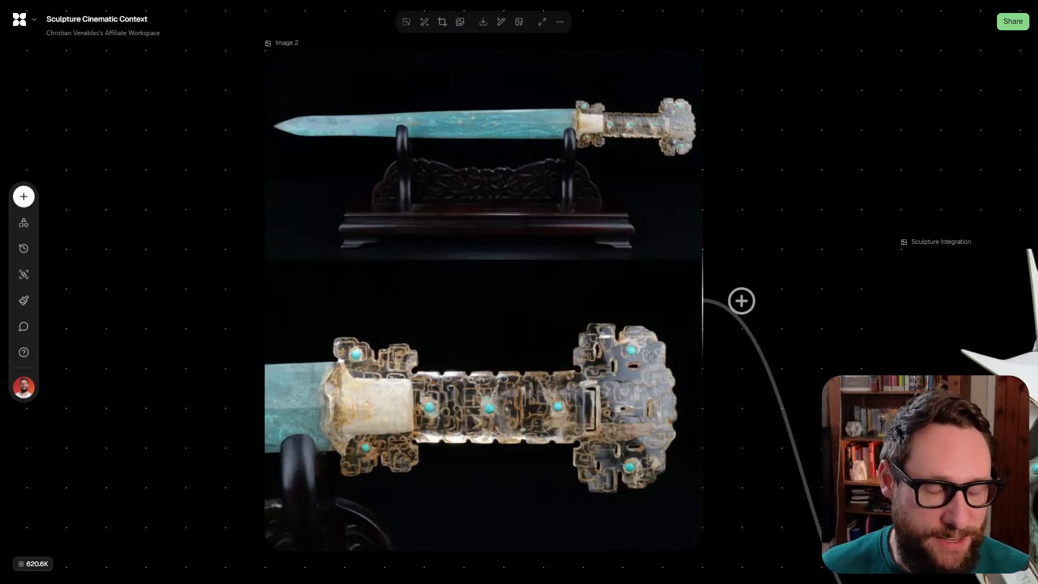
# Examine the Sculpture Integration node fed by both references and highlight its prompt about combining image 1's sculpture with image 2's materials and detailing
pyautogui.scroll(-4, 497, 178)
pyautogui.hscroll(5, 594, 313)
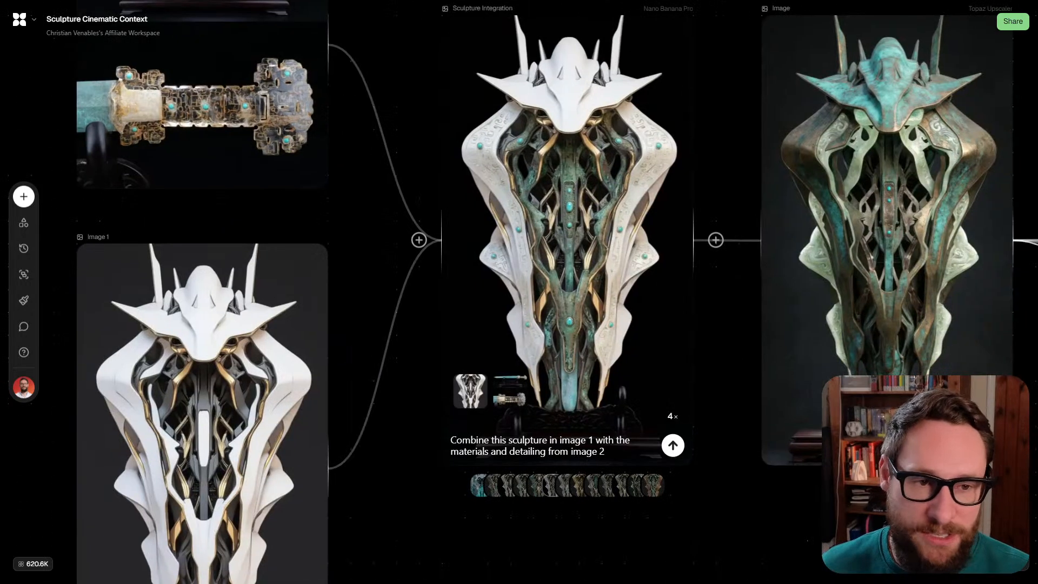
pyautogui.scroll(-1, 594, 313)
pyautogui.scroll(1, 718, 216)
pyautogui.scroll(1, 719, 217)
pyautogui.scroll(-1, 718, 216)
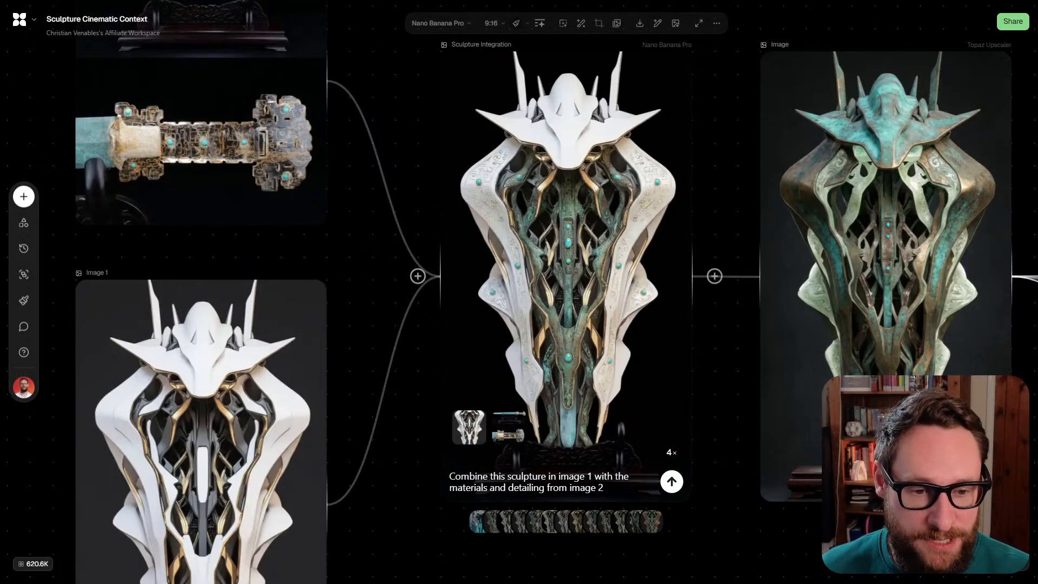
pyautogui.moveTo(449, 476); pyautogui.dragTo(603, 488)
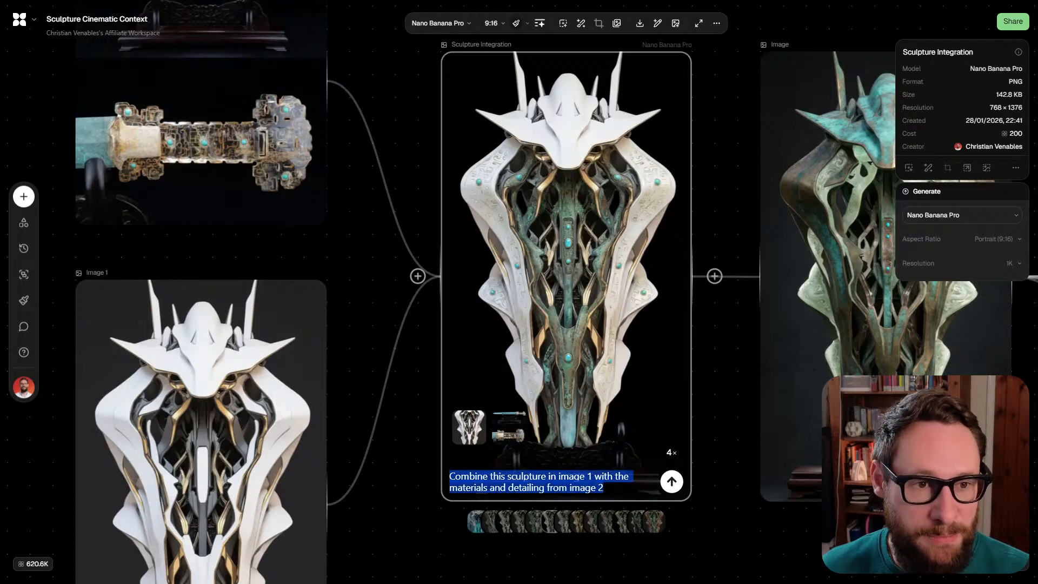
pyautogui.moveTo(737, 324); pyautogui.dragTo(680, 333)
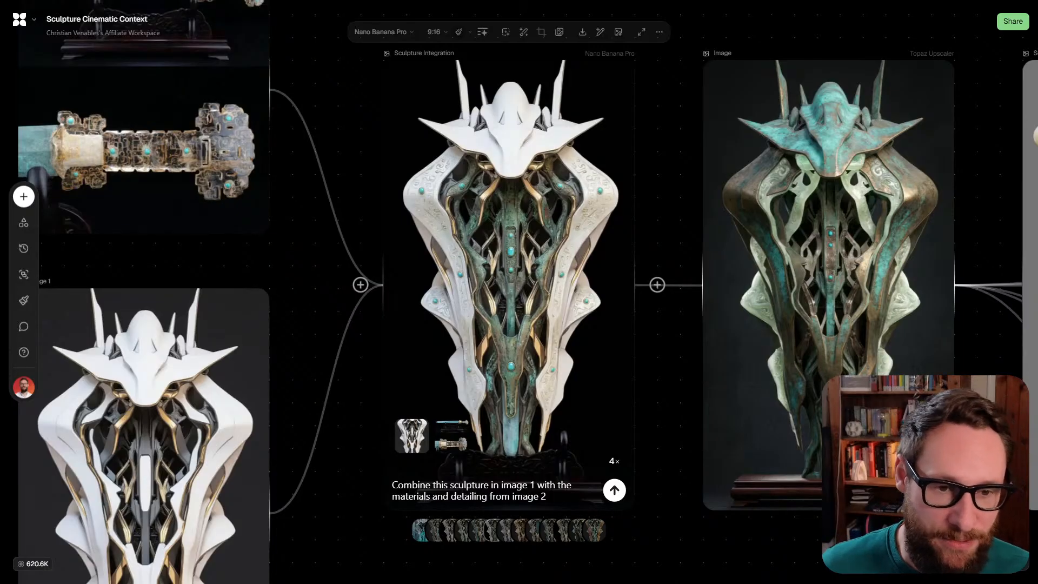
# Show the first variant of the Sculpture Integration image, followed by the second, and view it up close
pyautogui.scroll(1, 519, 292)
pyautogui.scroll(-1, 519, 292)
pyautogui.scroll(1, 518, 292)
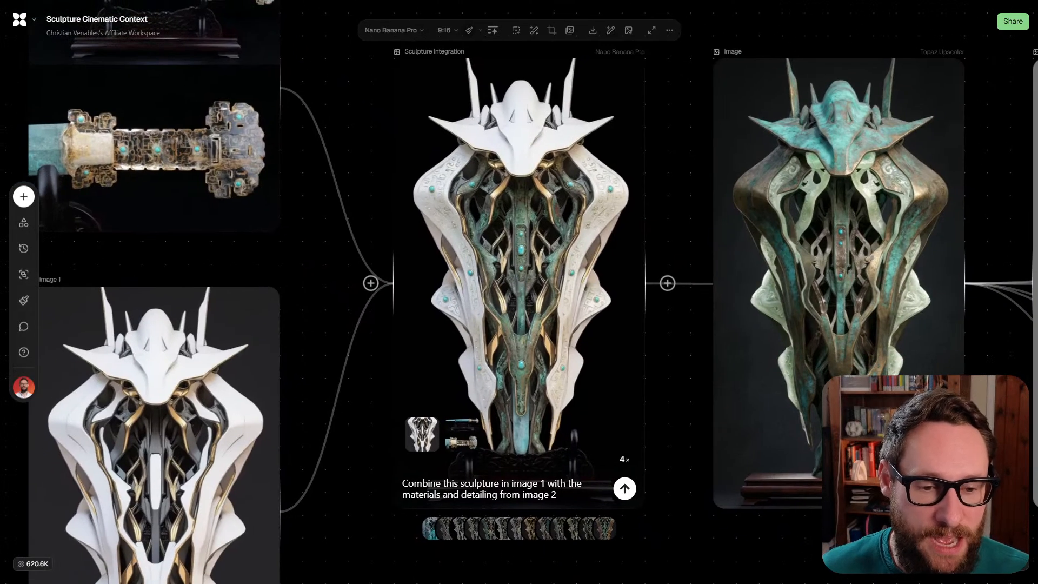
pyautogui.moveTo(519, 528)
pyautogui.click(443, 528)
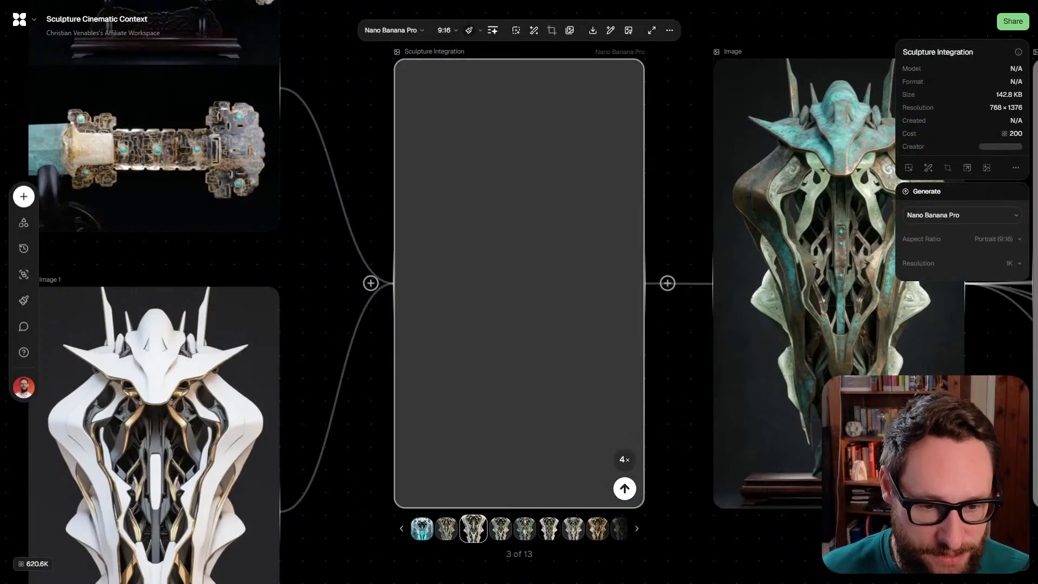
pyautogui.click(424, 528)
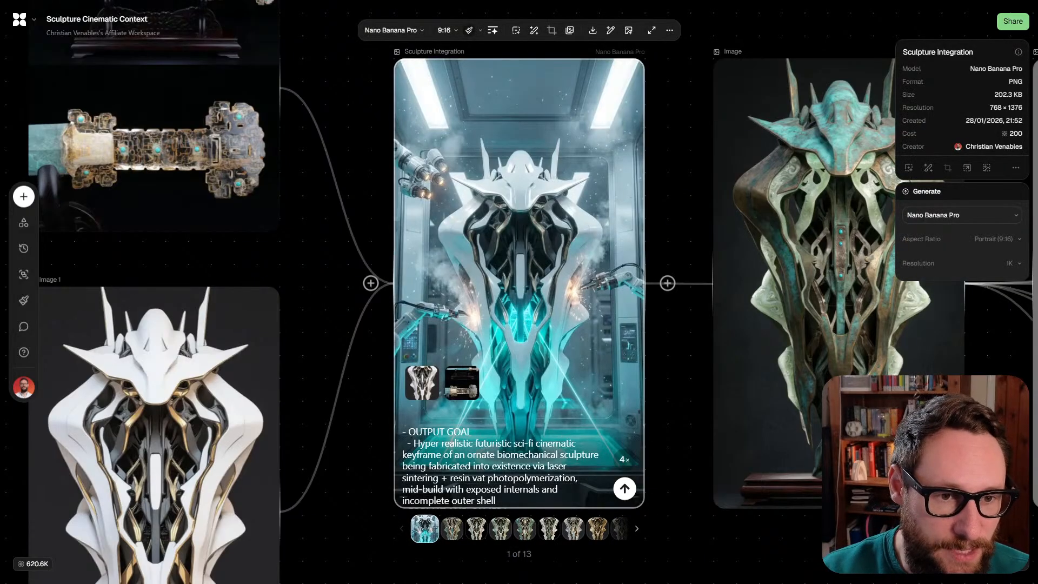
pyautogui.click(451, 528)
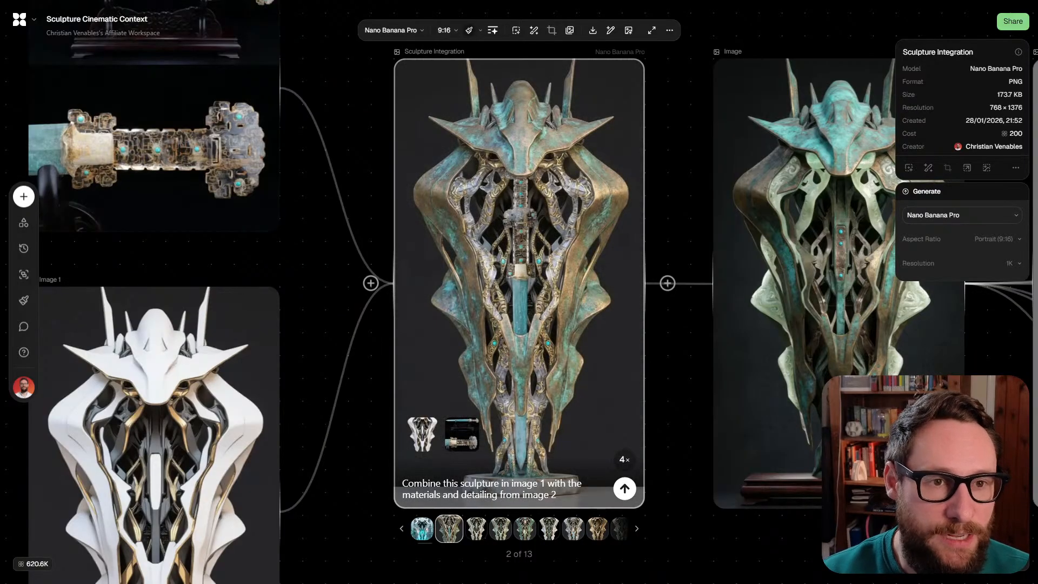
pyautogui.scroll(2, 518, 283)
pyautogui.scroll(-1, 519, 283)
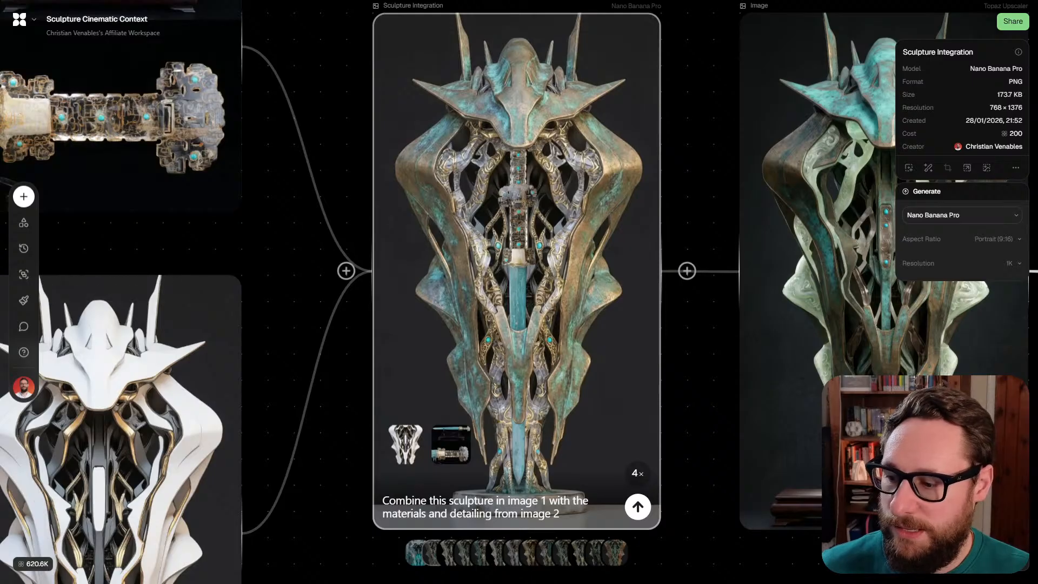
# Go through the remaining Sculpture Integration variants one by one, from the third to the thirteenth
pyautogui.press('Right')
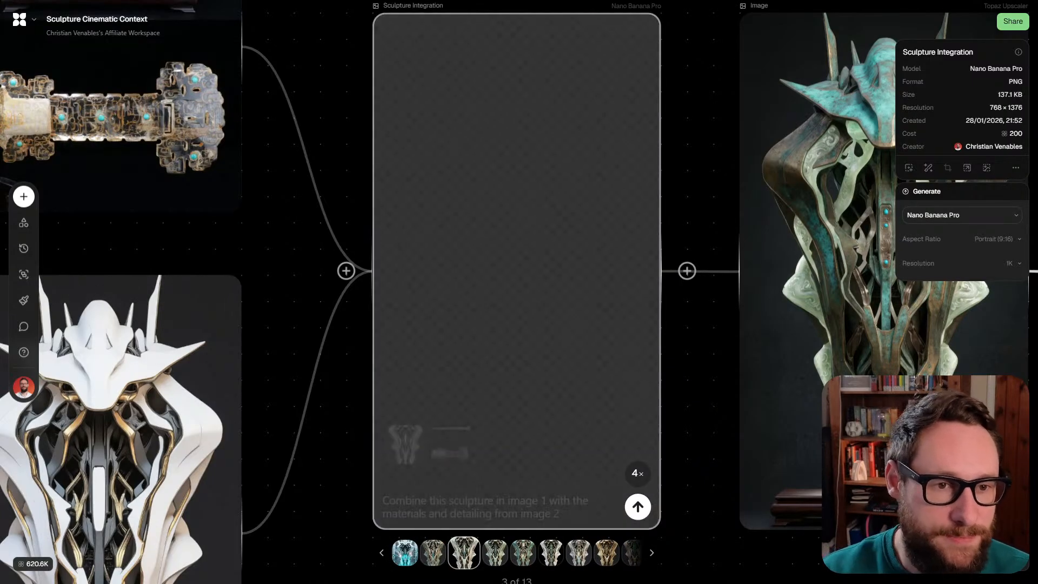
pyautogui.press('Right')
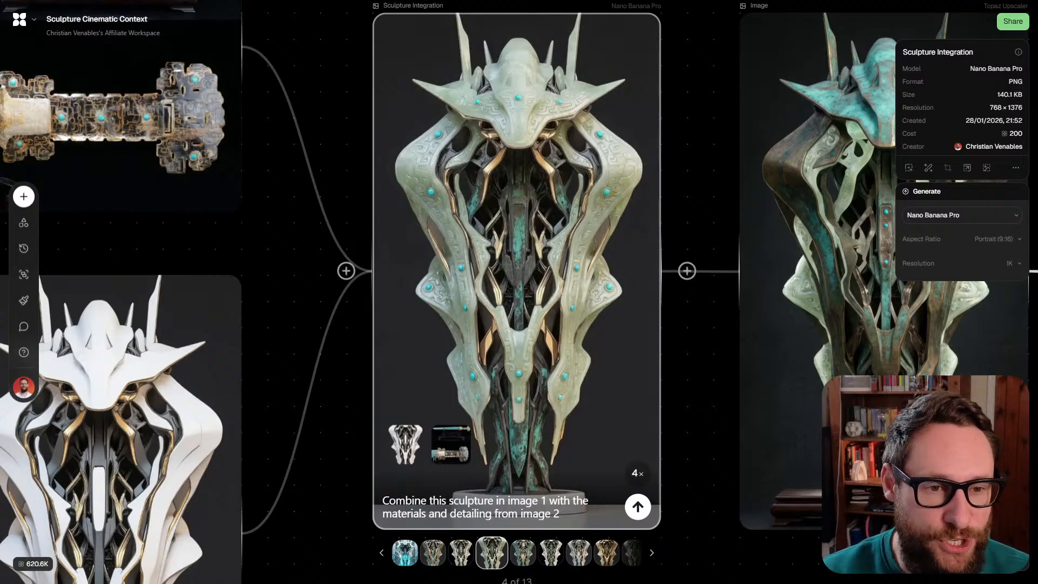
pyautogui.press('Right')
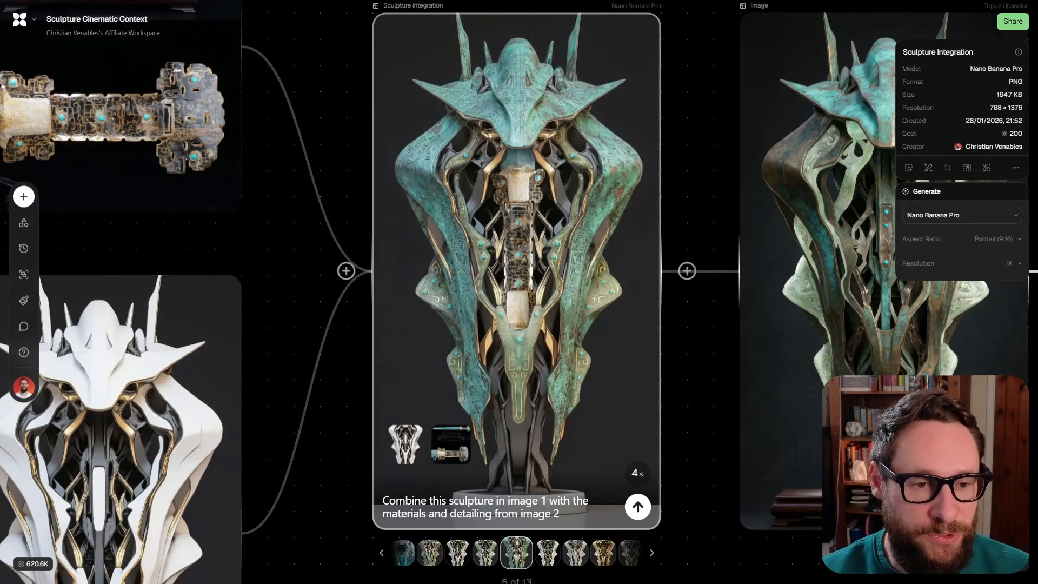
pyautogui.press('Right')
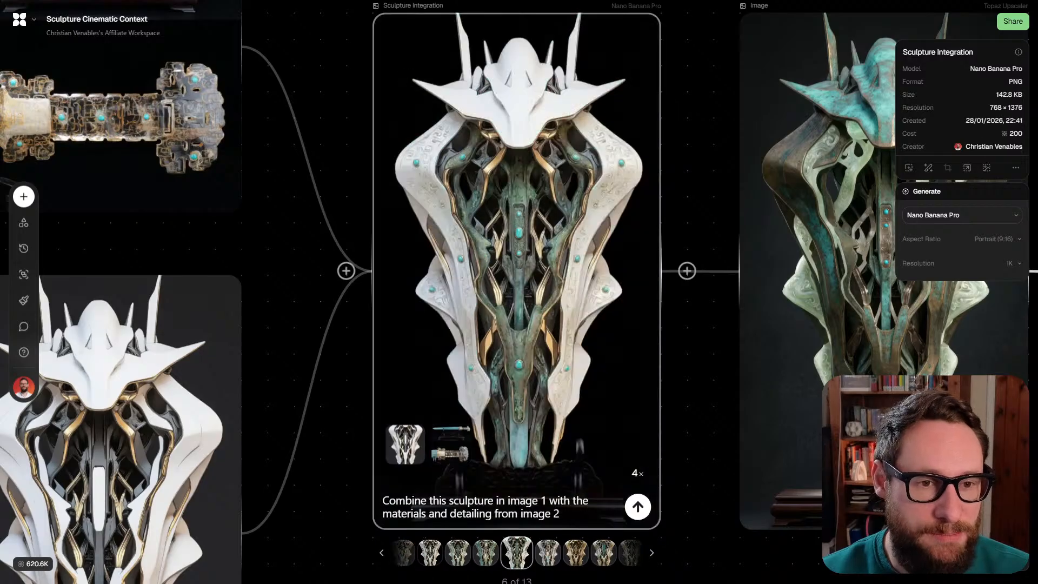
pyautogui.press('Right')
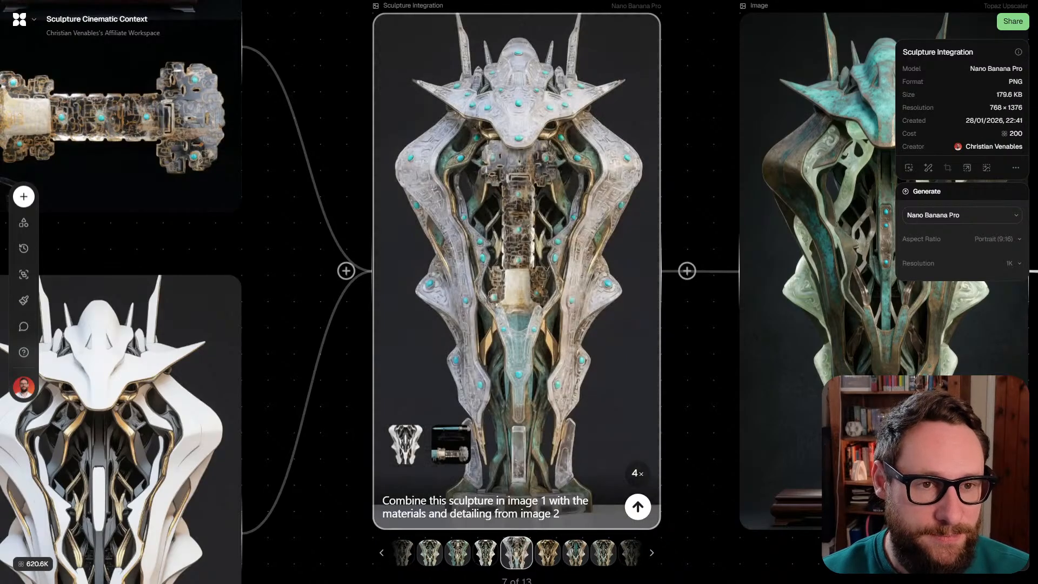
pyautogui.press('Right')
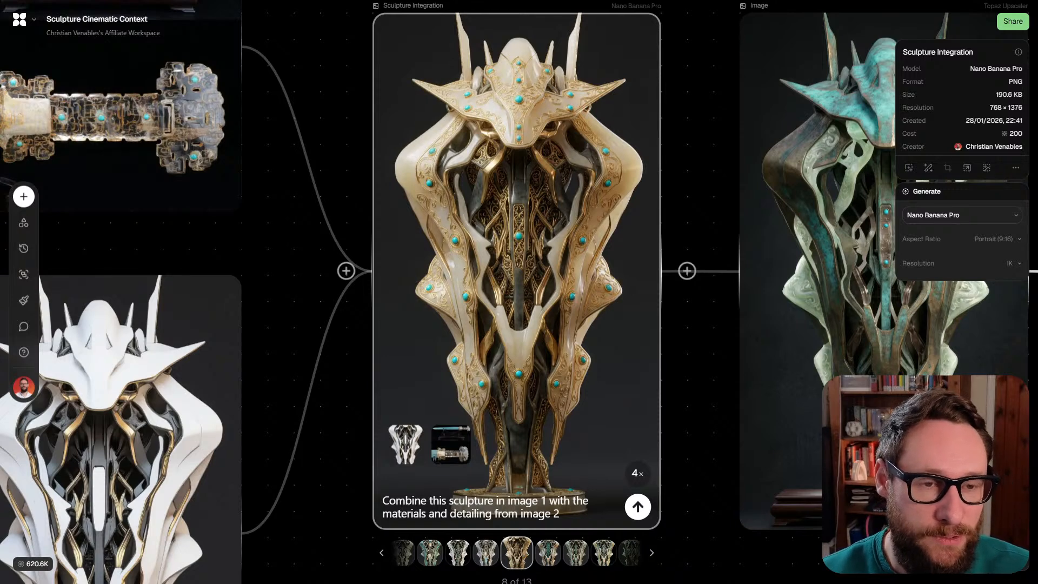
pyautogui.press('Right')
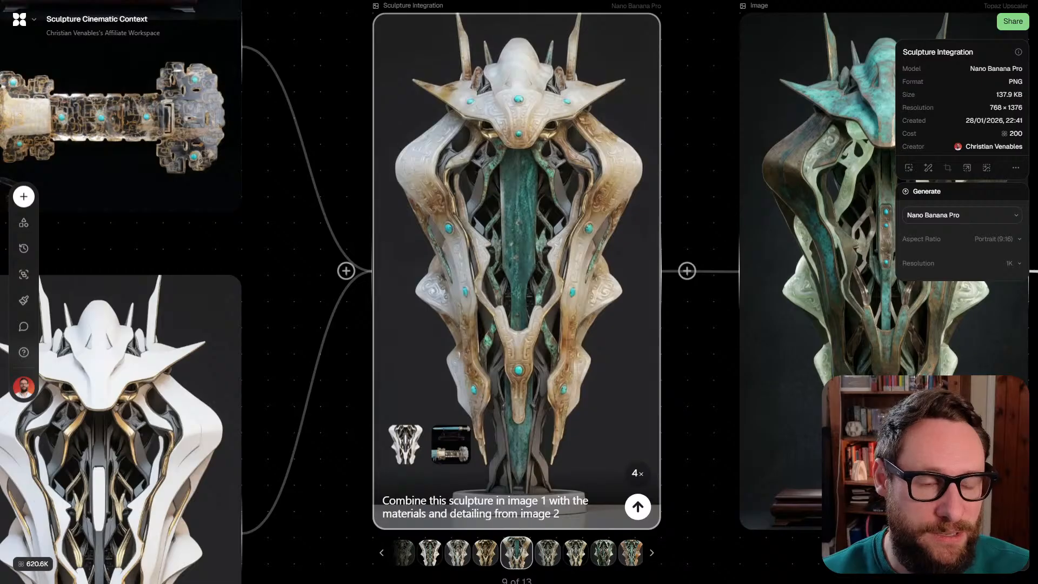
pyautogui.press('Right')
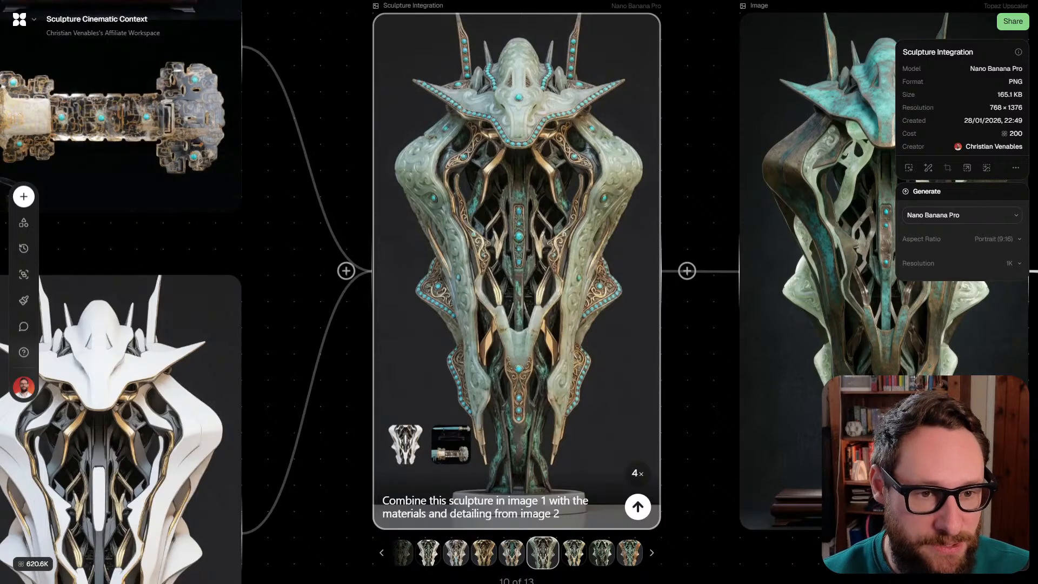
pyautogui.press('Right')
pyautogui.press('Right')
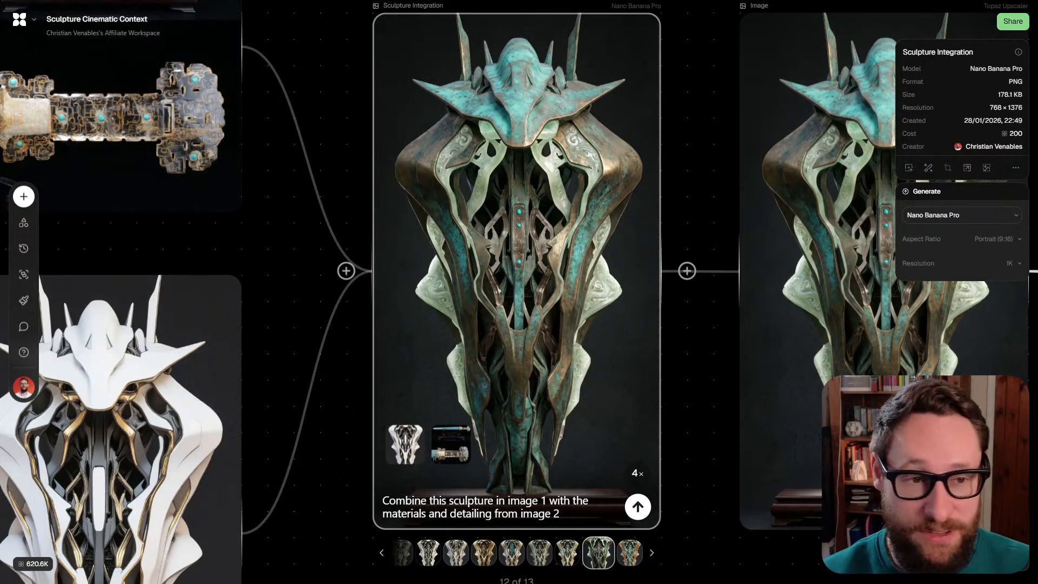
pyautogui.press('Right')
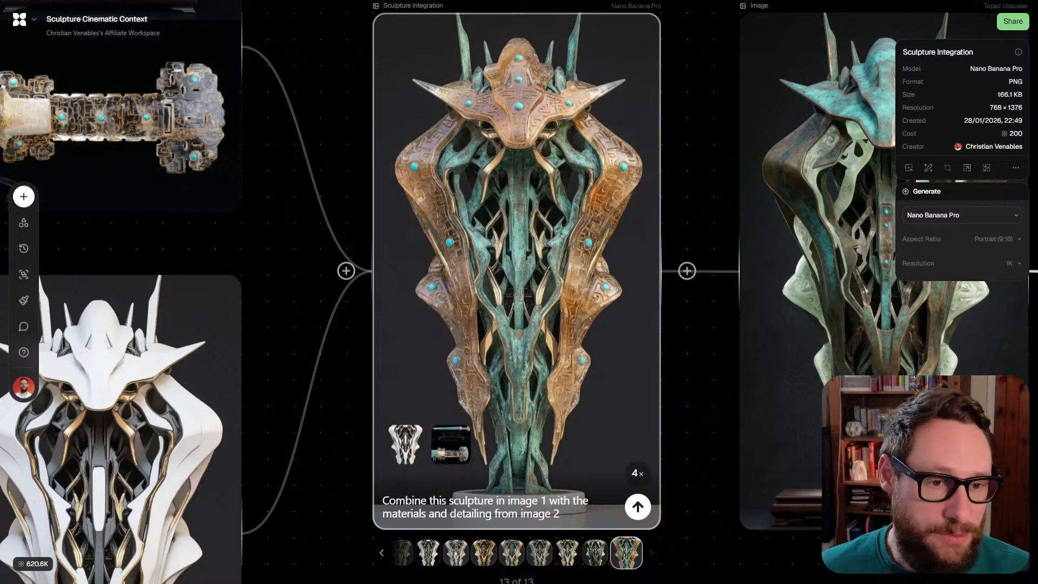
# Look through the model providers offered for Sculpture Integration, including Bytedance's Seedream models, and close the list without changing the model
pyautogui.scroll(-3, 290, 271)
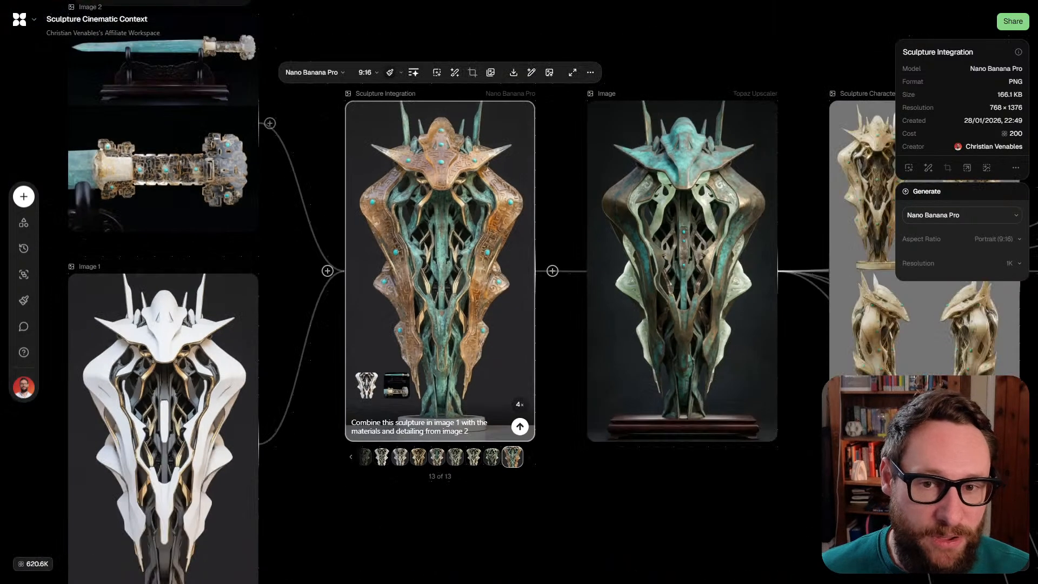
pyautogui.hscroll(-2, 440, 292)
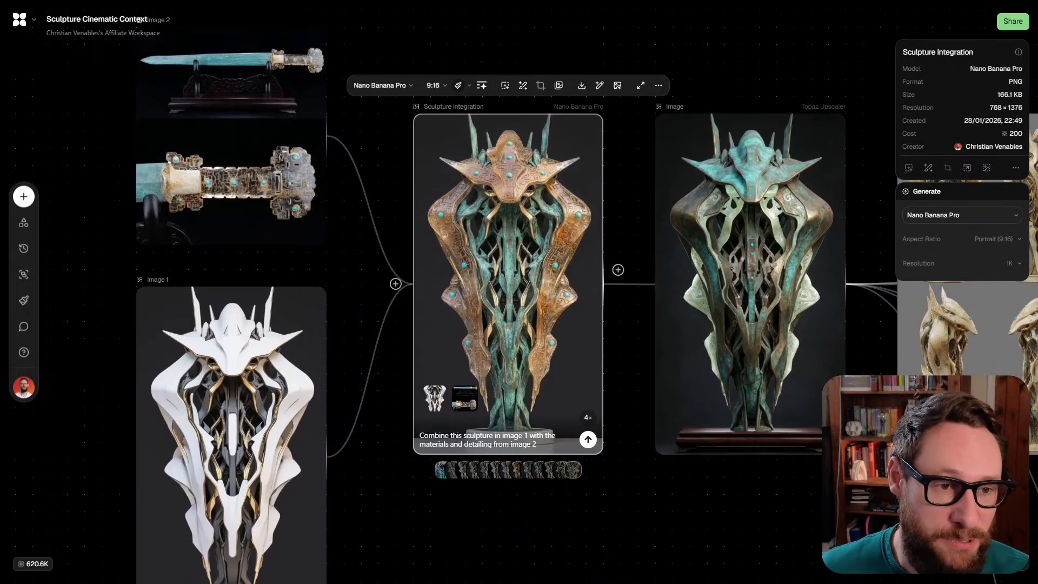
pyautogui.hscroll(3, 616, 270)
pyautogui.hscroll(-1, 535, 324)
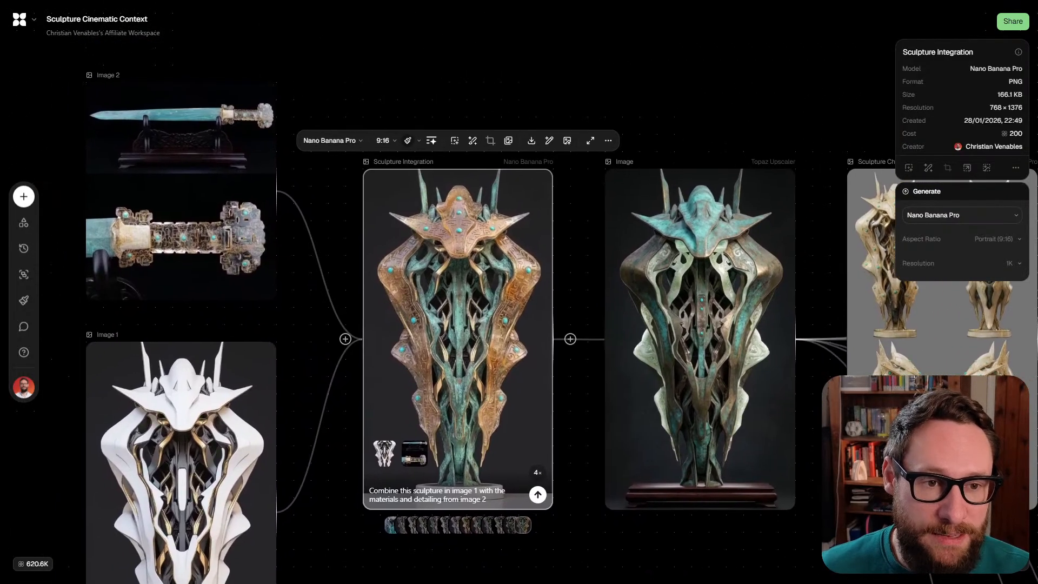
pyautogui.scroll(4, 519, 325)
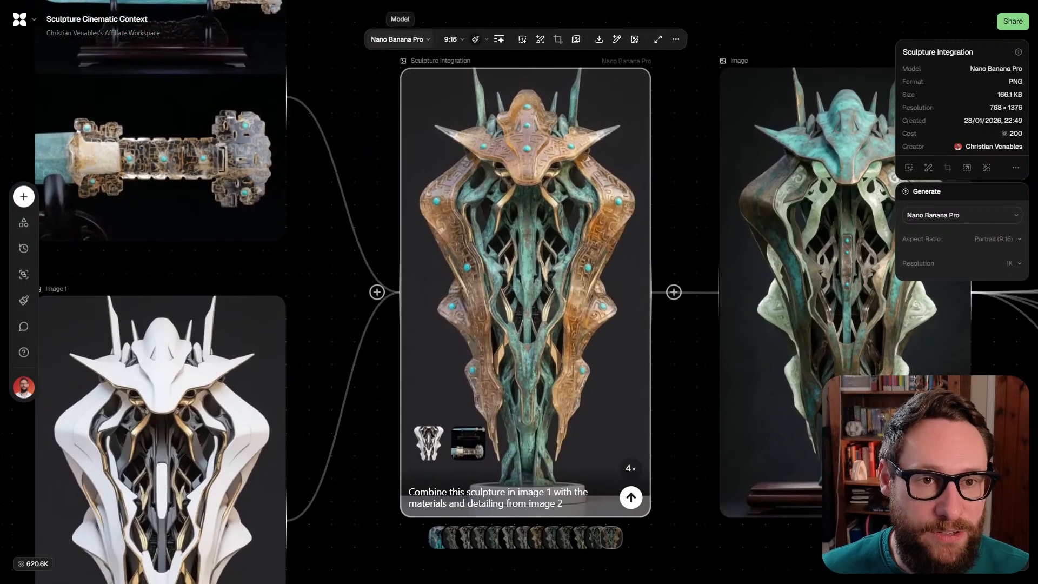
pyautogui.click(400, 39)
pyautogui.moveTo(472, 171)
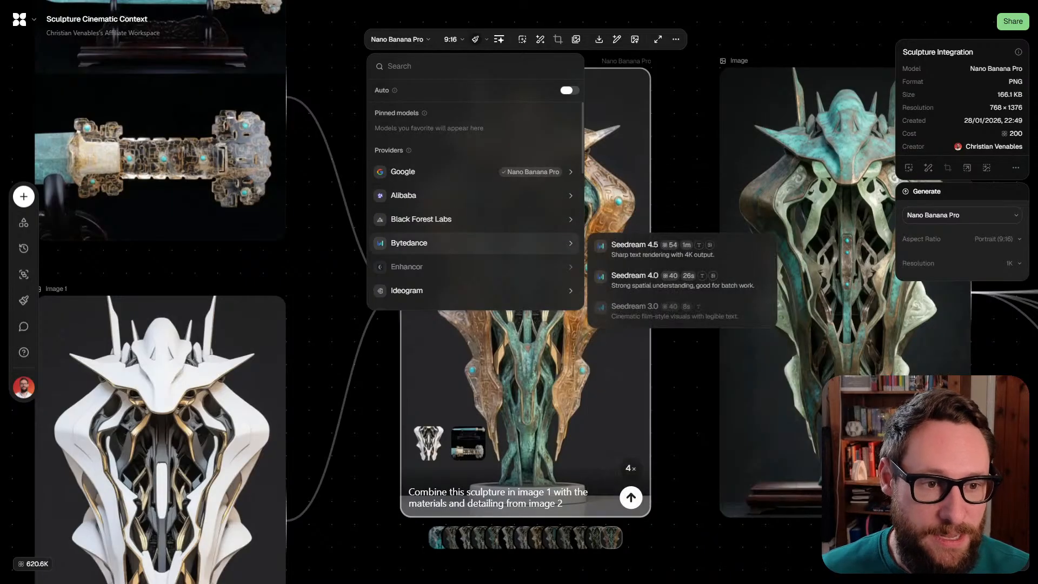
pyautogui.moveTo(474, 290)
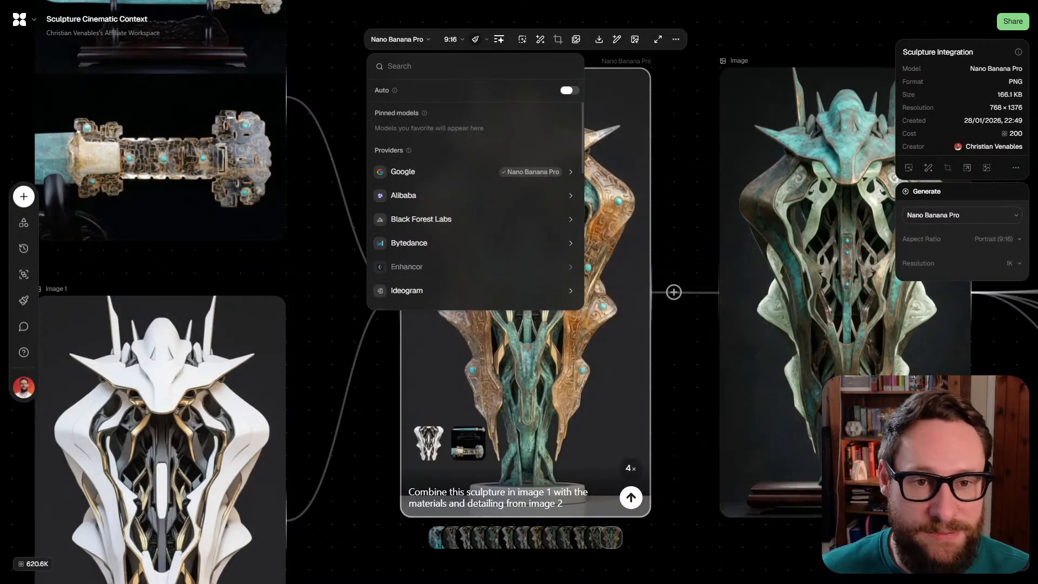
pyautogui.click(400, 39)
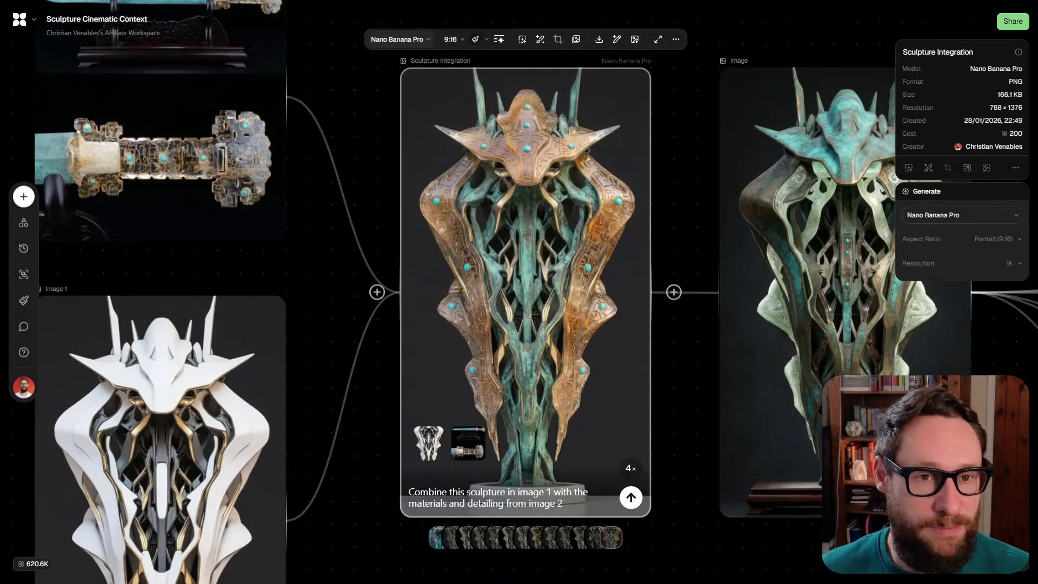
# Look through the aspect ratio options and the available styles for Sculpture Integration without changing either
pyautogui.click(453, 39)
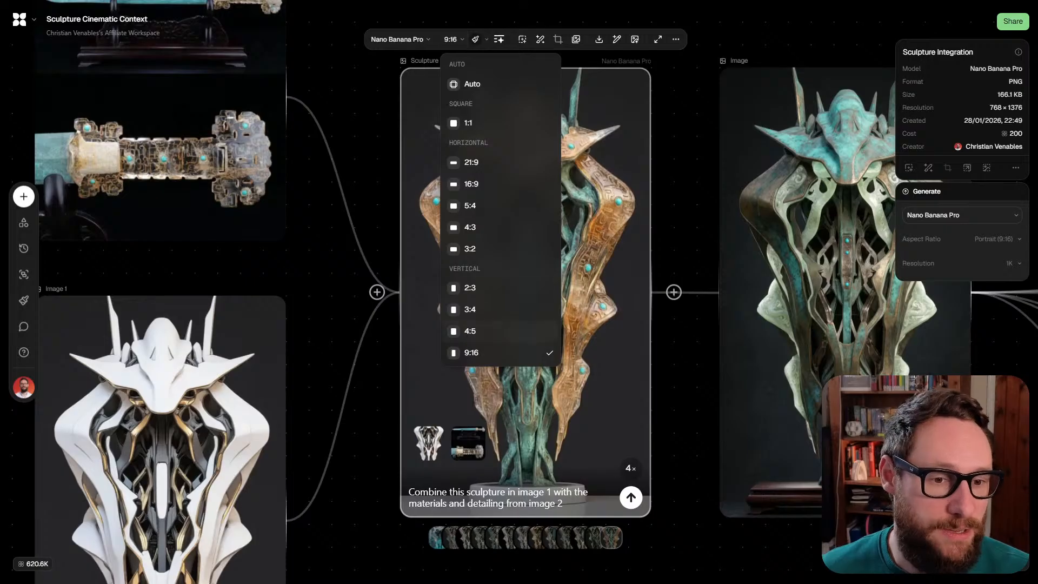
pyautogui.click(453, 39)
pyautogui.click(479, 39)
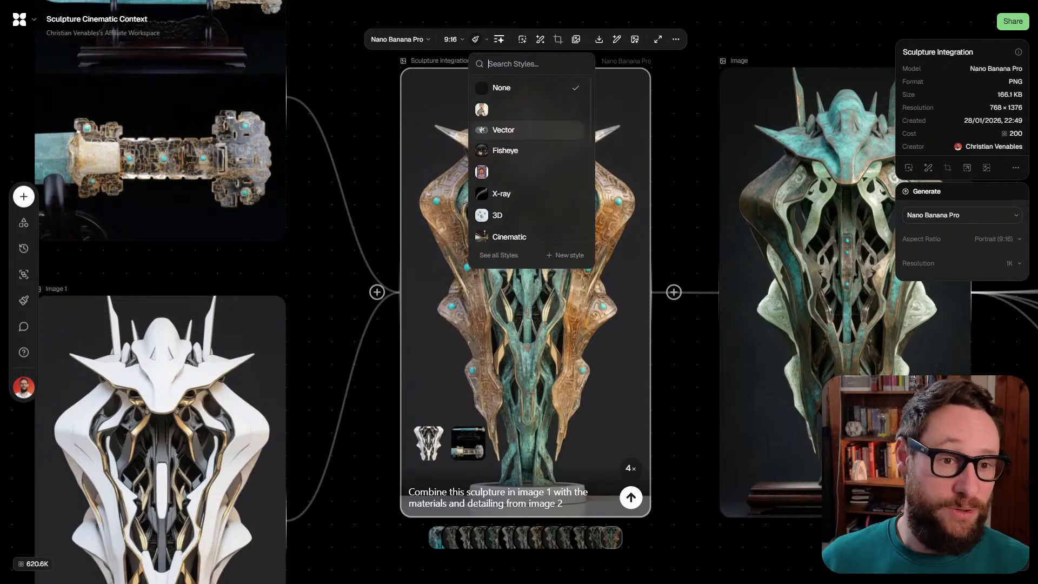
pyautogui.scroll(-5, 530, 177)
pyautogui.scroll(3, 530, 162)
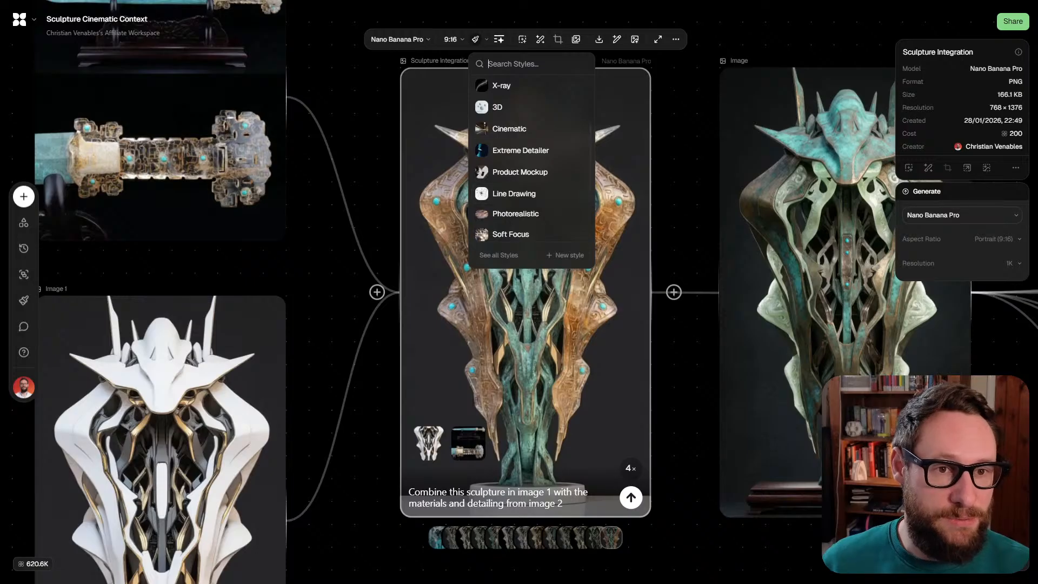
pyautogui.click(476, 39)
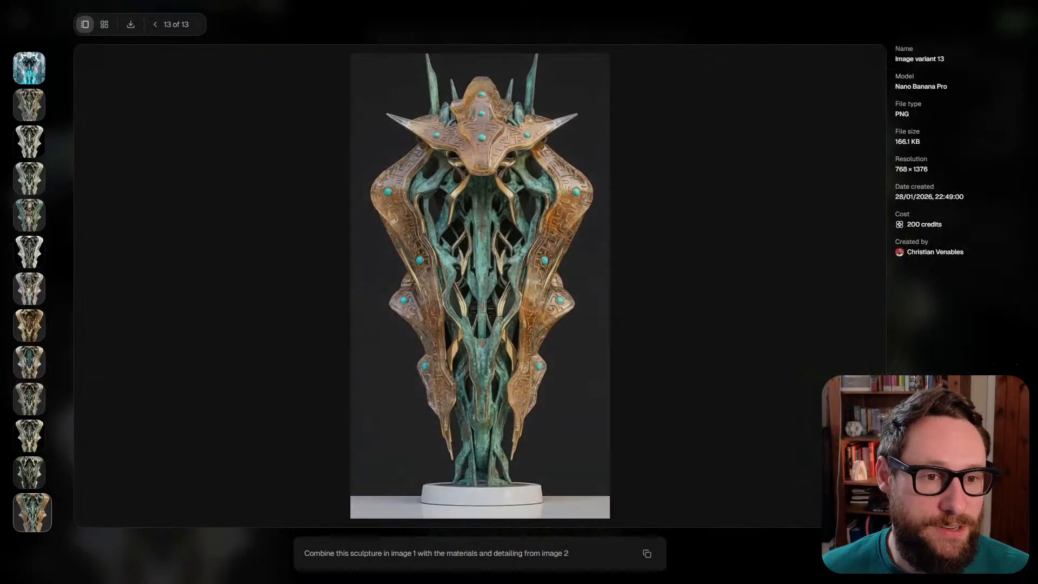
# View the thirteenth Sculpture Integration variant full screen with its generation details and prompt, and return to the canvas
pyautogui.click(657, 38)
pyautogui.click(1009, 27)
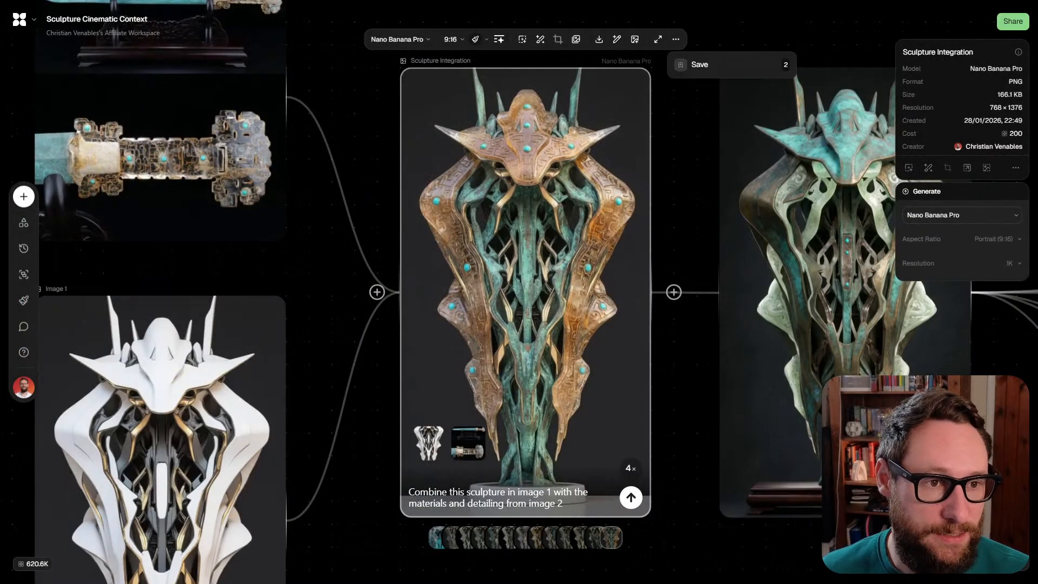
# Go through the upscaled Image node's variants one by one, from the second to the fifth
pyautogui.hscroll(5, 519, 292)
pyautogui.scroll(-1, 470, 215)
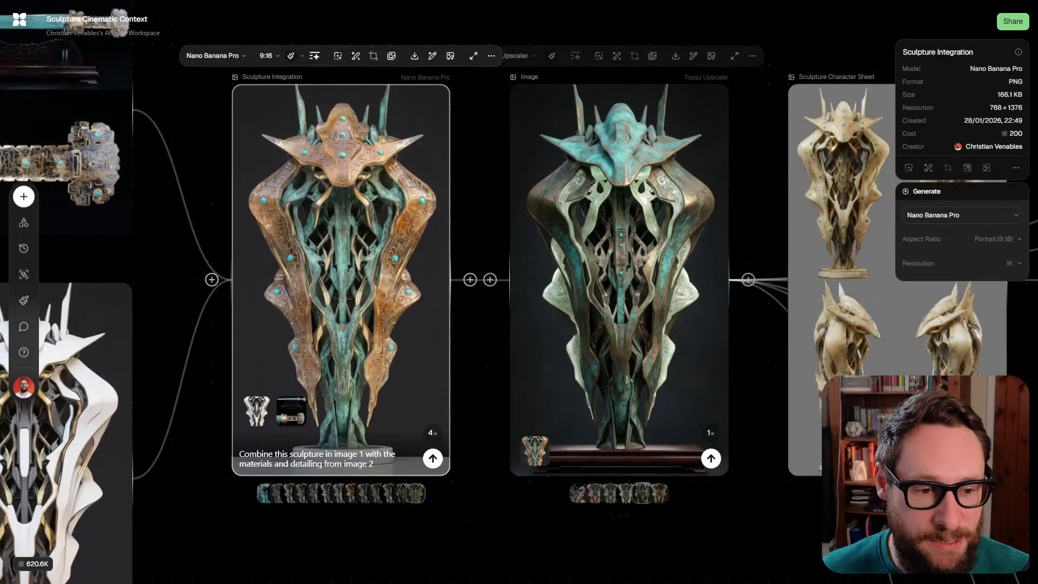
pyautogui.click(619, 279)
pyautogui.click(585, 493)
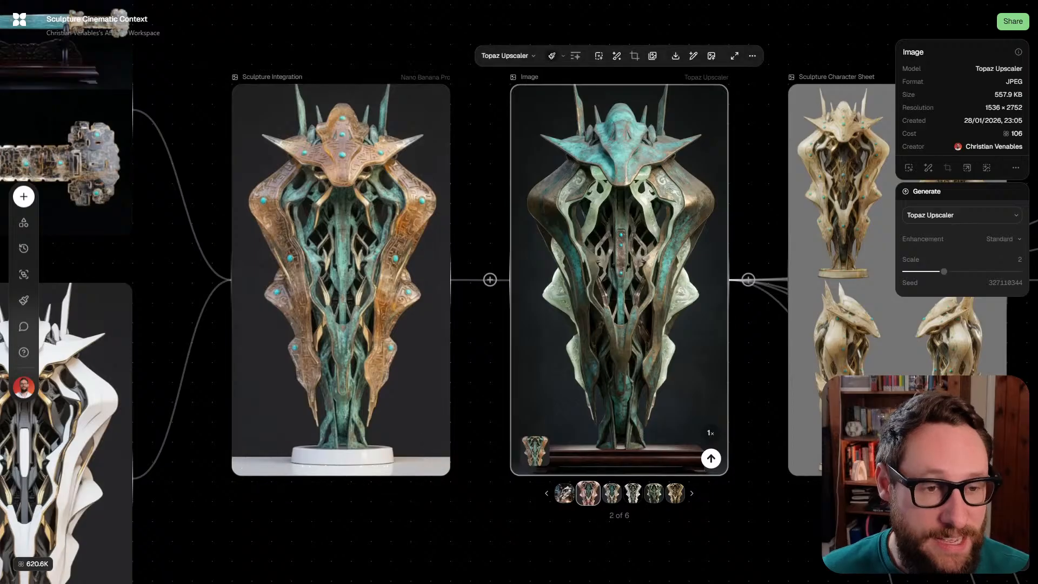
pyautogui.click(611, 483)
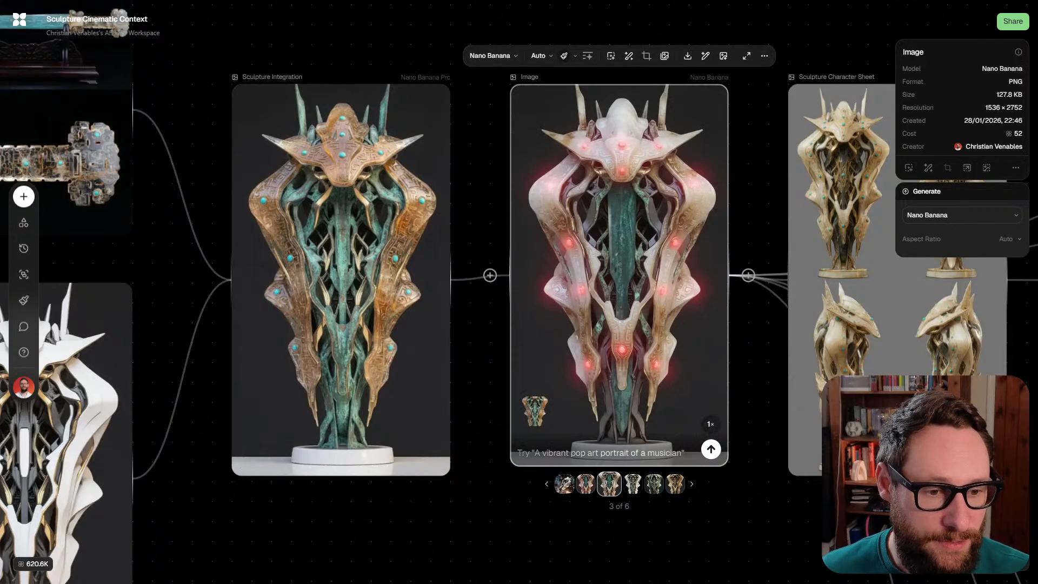
pyautogui.click(630, 493)
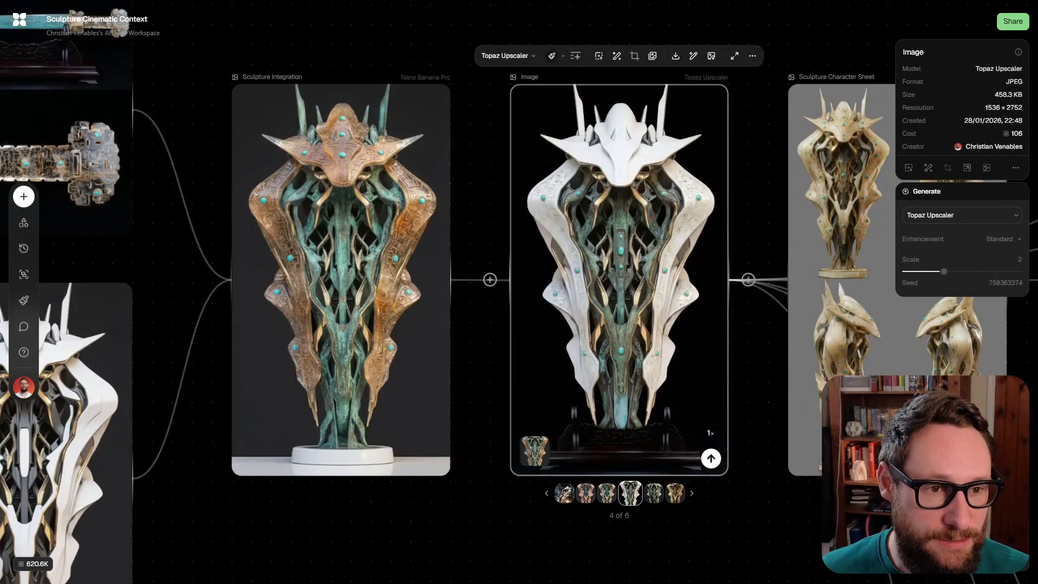
pyautogui.click(651, 493)
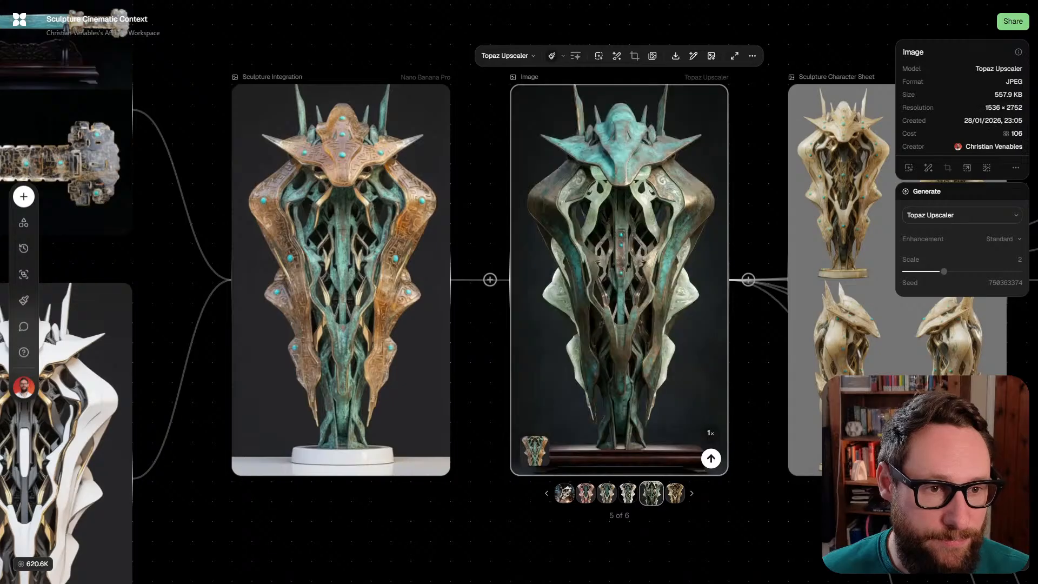
# Switch Sculpture Integration to its twelfth variant and examine its bronze, jade and turquoise detailing up close
pyautogui.moveTo(411, 454)
pyautogui.click(403, 493)
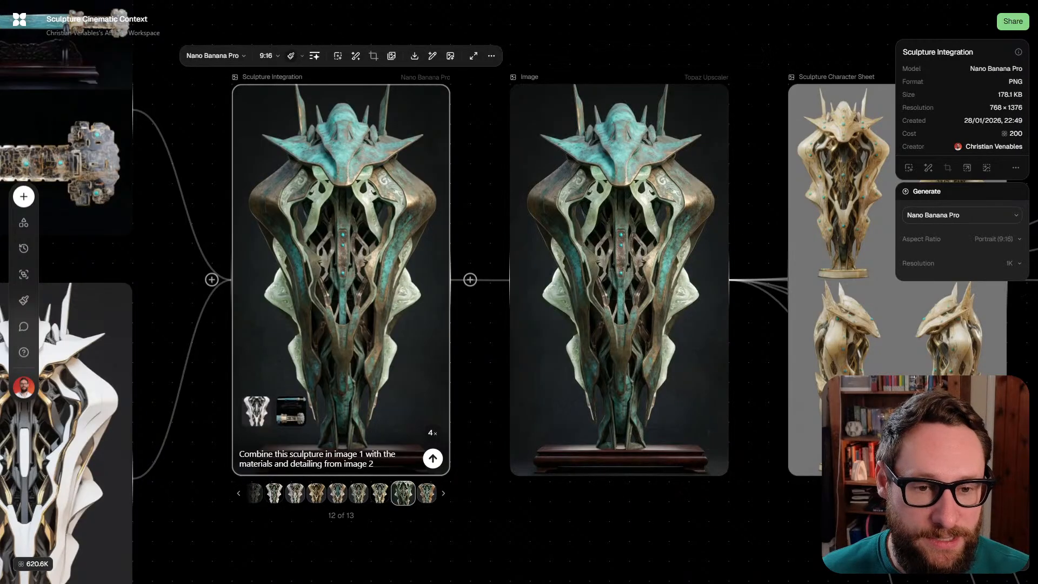
pyautogui.scroll(3, 329, 139)
pyautogui.scroll(5, 238, 162)
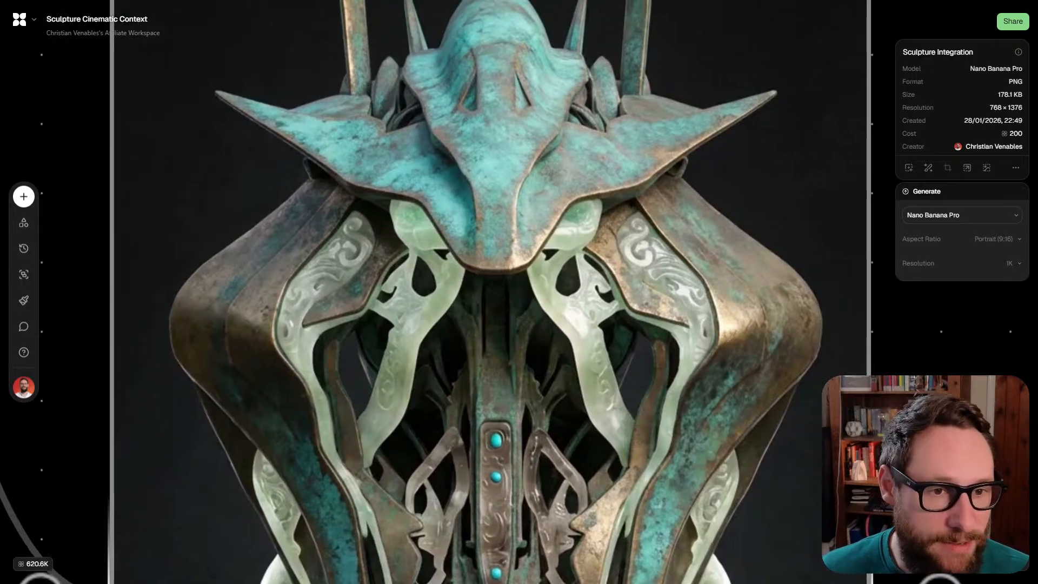
pyautogui.hscroll(15, 518, 292)
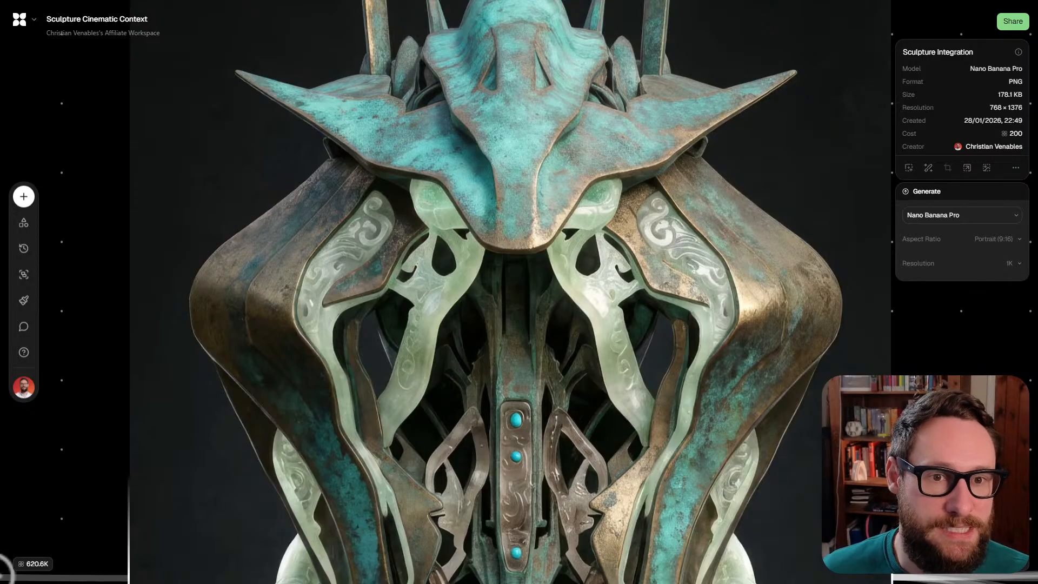
pyautogui.moveTo(533, 486); pyautogui.dragTo(548, 281)
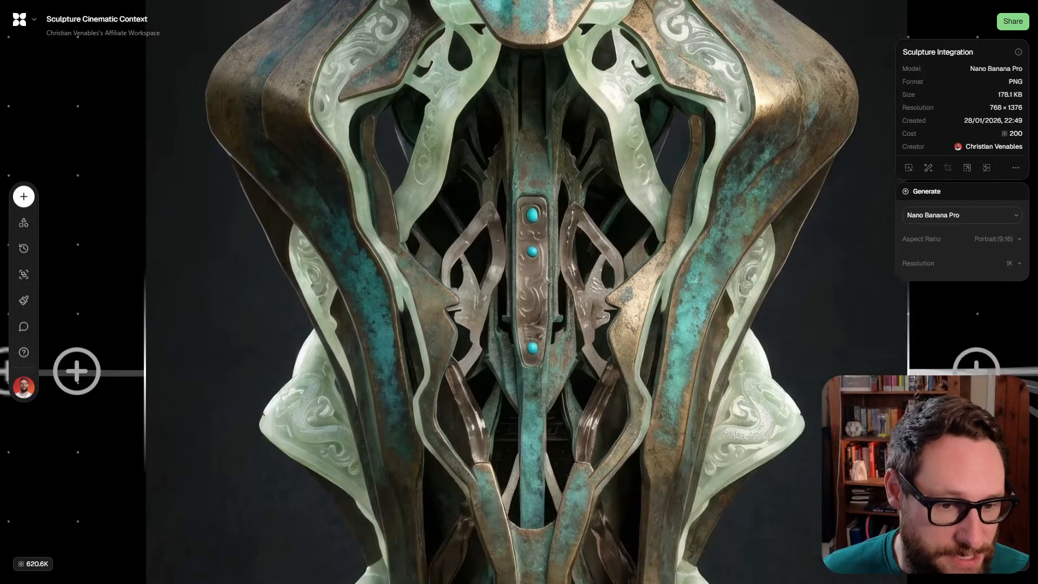
# Compare the twelfth Sculpture Integration variant with its Topaz upscale in the neighbouring Image node
pyautogui.scroll(-4, 527, 258)
pyautogui.moveTo(527, 464)
pyautogui.mouseDown()
pyautogui.moveTo(523, 277)
pyautogui.moveTo(517, 364)
pyautogui.mouseUp()
pyautogui.scroll(3, 516, 365)
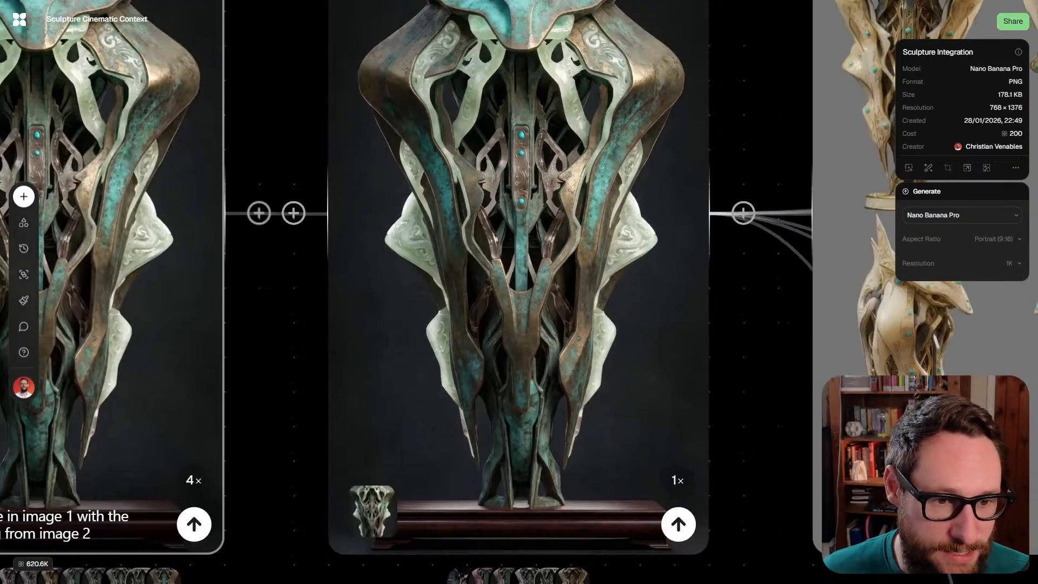
pyautogui.scroll(1, 508, 353)
pyautogui.scroll(-4, 516, 324)
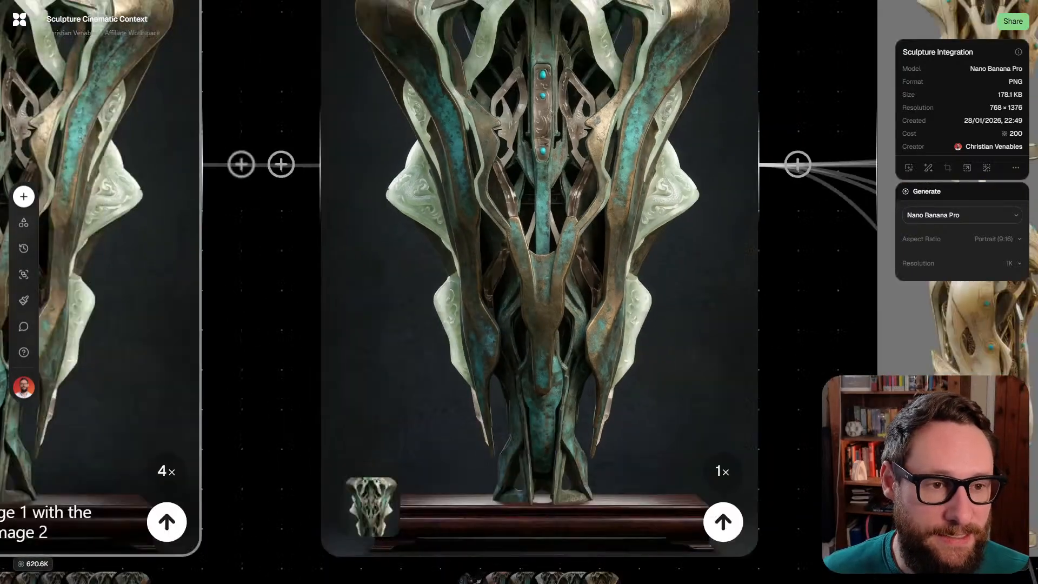
pyautogui.scroll(2, 541, 292)
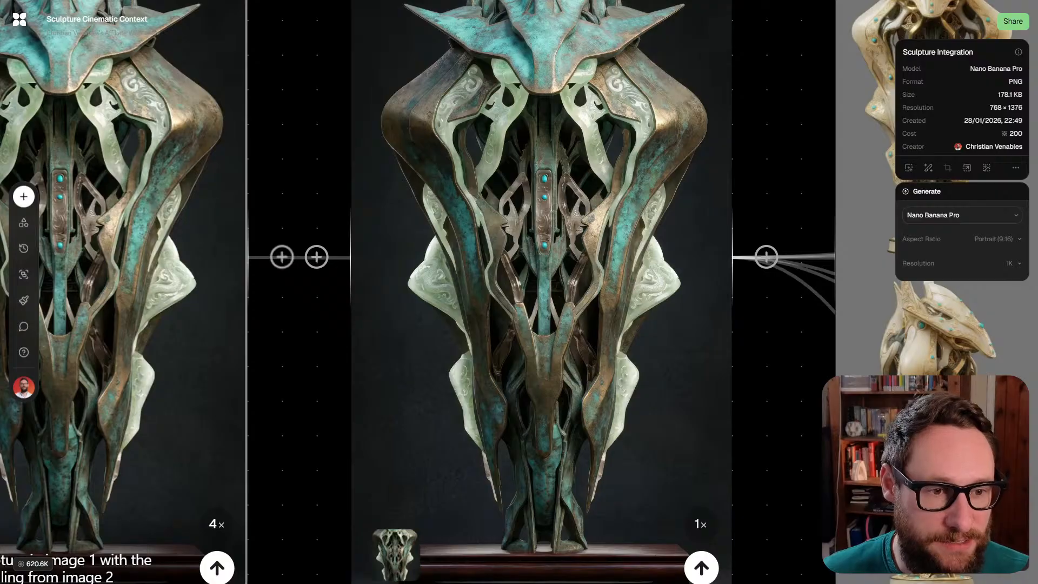
pyautogui.scroll(-3, 540, 302)
pyautogui.scroll(1, 540, 303)
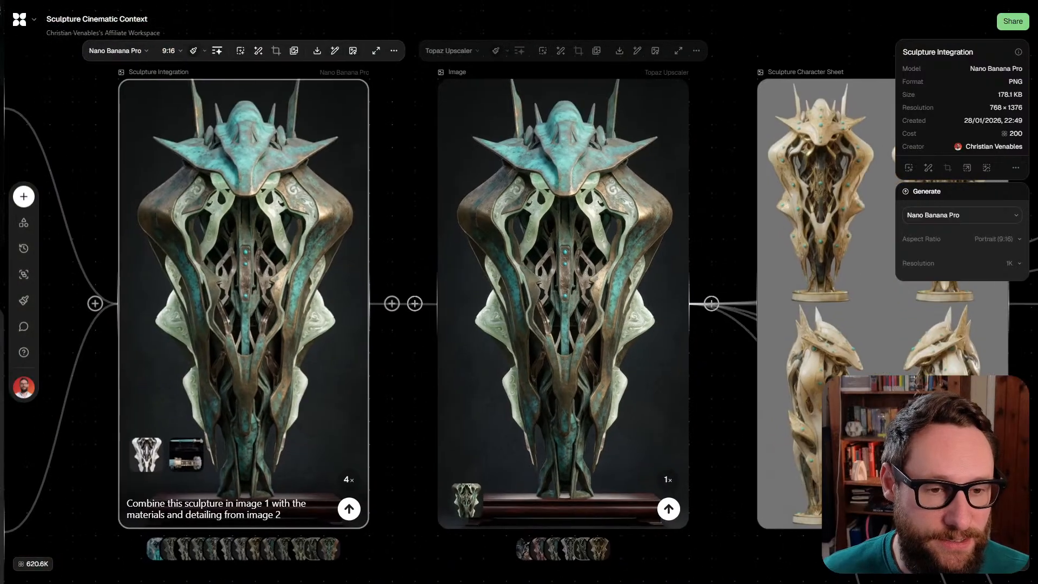
# Look over the node chain from the two reference images through integration and upscale to the Sculpture Character Sheet
pyautogui.moveTo(575, 303); pyautogui.dragTo(698, 219)
pyautogui.scroll(-2, 463, 304)
pyautogui.scroll(-3, 465, 303)
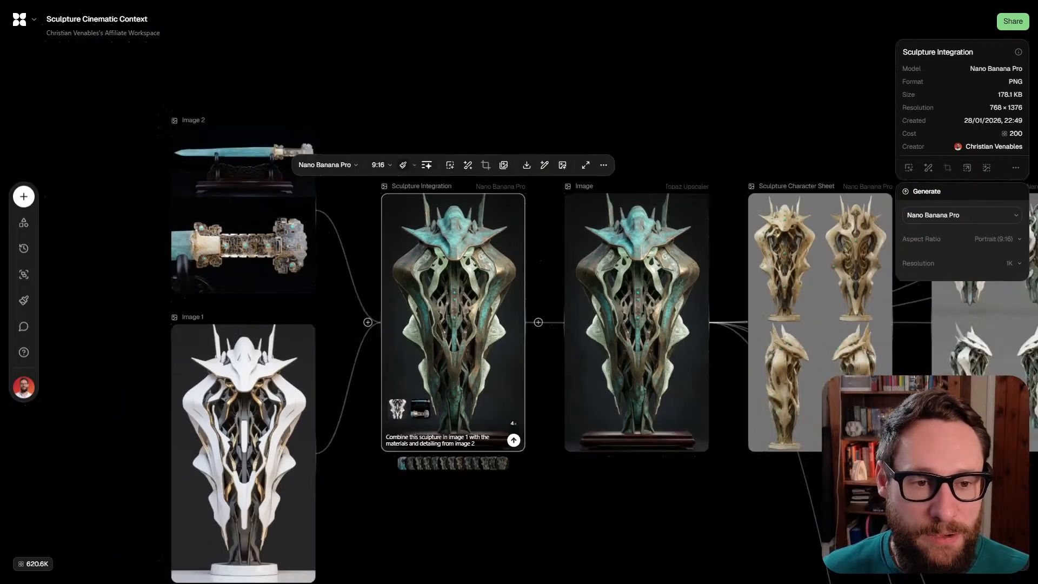
pyautogui.scroll(1, 465, 303)
pyautogui.moveTo(449, 263); pyautogui.dragTo(448, 270)
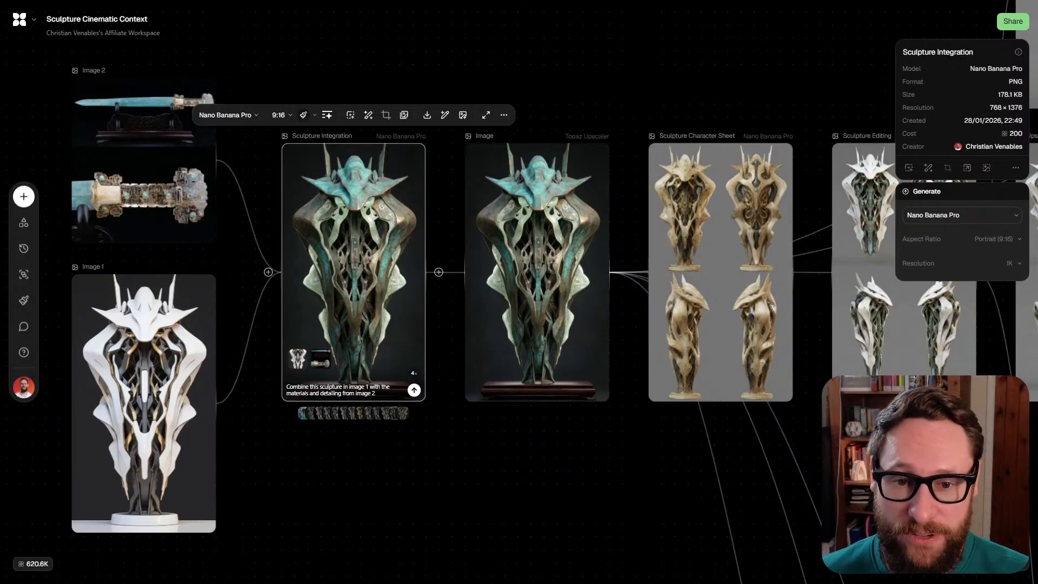
pyautogui.moveTo(563, 259)
pyautogui.mouseDown()
pyautogui.moveTo(560, 247)
pyautogui.moveTo(564, 264)
pyautogui.moveTo(526, 299)
pyautogui.mouseUp()
pyautogui.scroll(2, 637, 287)
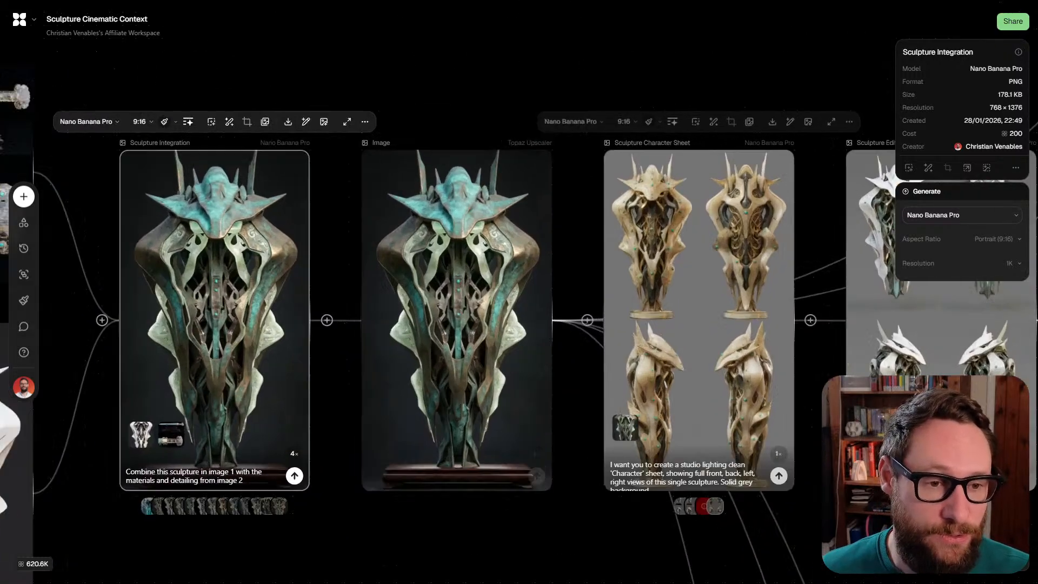
pyautogui.scroll(3, 634, 289)
pyautogui.moveTo(635, 289); pyautogui.dragTo(378, 273)
pyautogui.scroll(-1, 404, 289)
pyautogui.moveTo(613, 289); pyautogui.dragTo(680, 281)
pyautogui.hscroll(-3, 442, 325)
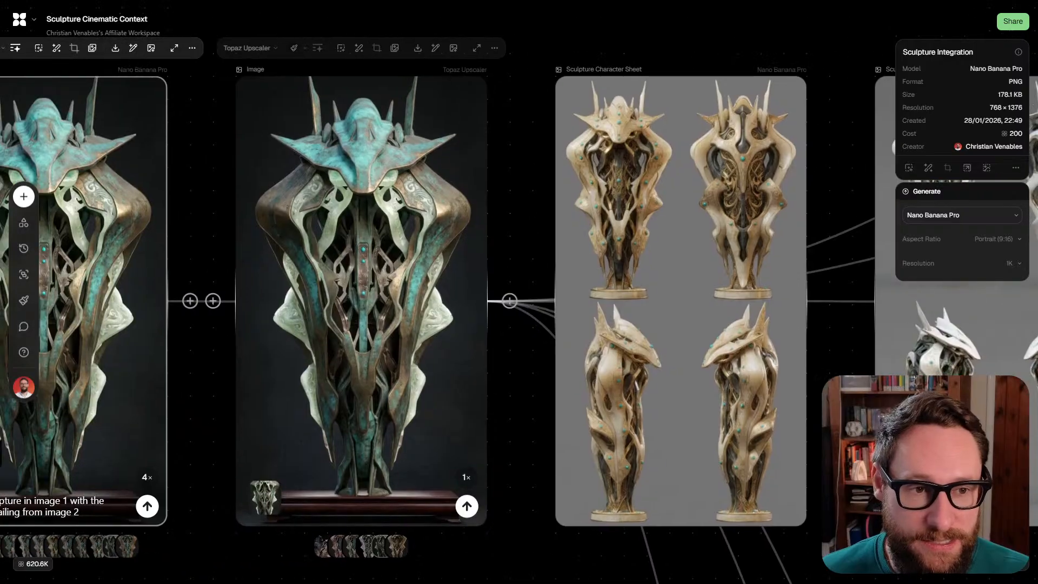
pyautogui.hscroll(-3, 448, 382)
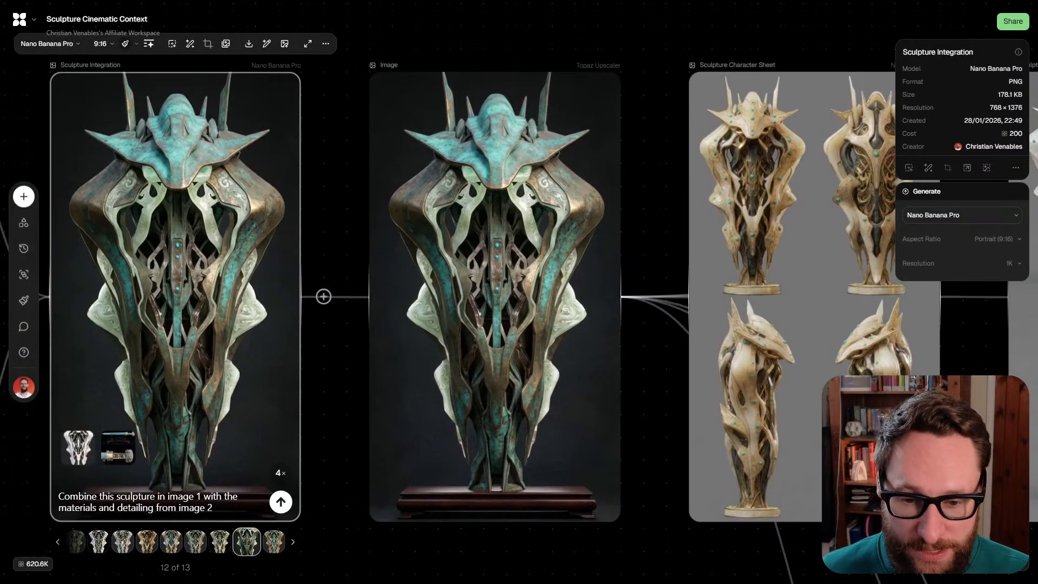
# Switch Sculpture Integration to its eighth, ivory-and-gold variant and the upscaled Image node to its matching sixth variant
pyautogui.click(145, 542)
pyautogui.moveTo(495, 508)
pyautogui.click(555, 541)
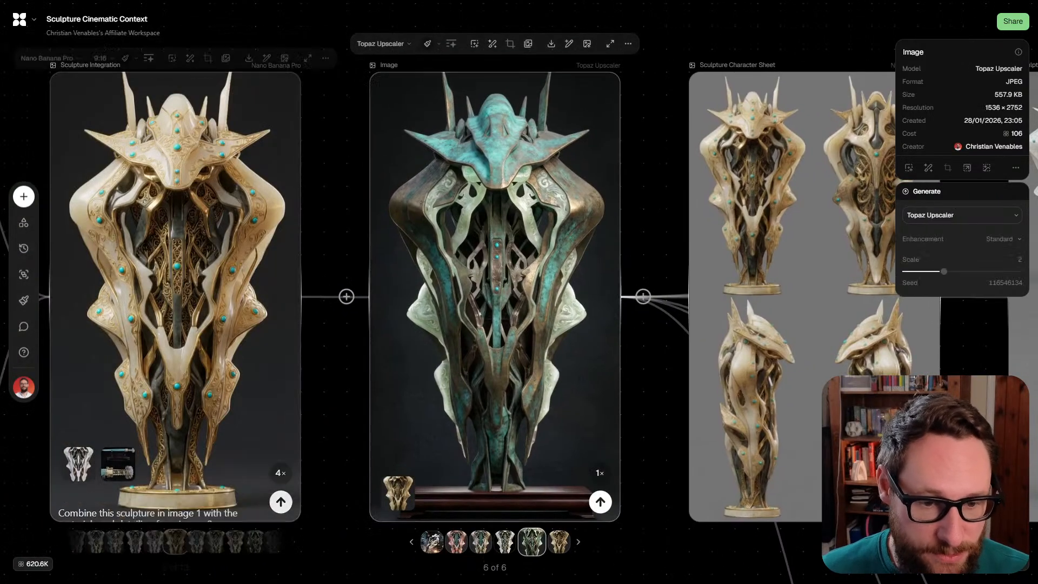
pyautogui.hscroll(-1, 176, 296)
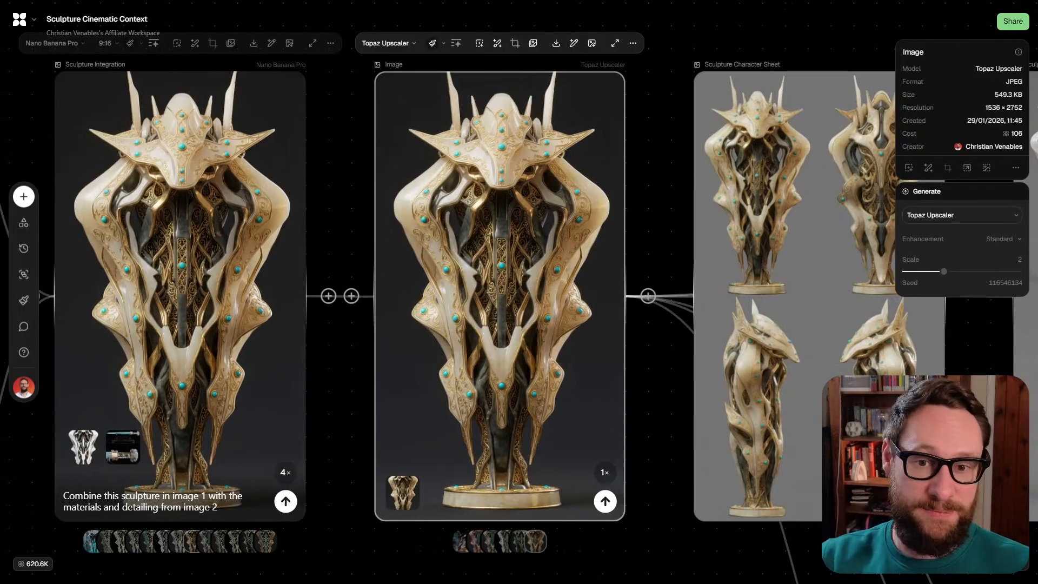
# Select the Sculpture Character Sheet node and read its prompt for the studio-lit multi-view sheet up close
pyautogui.hscroll(5, 518, 292)
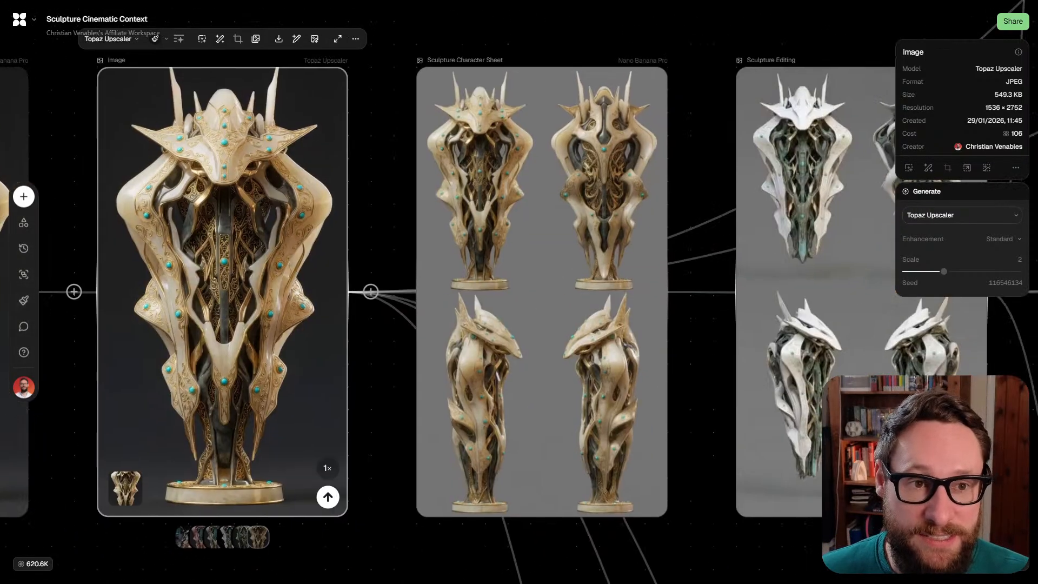
pyautogui.scroll(1, 497, 373)
pyautogui.click(541, 244)
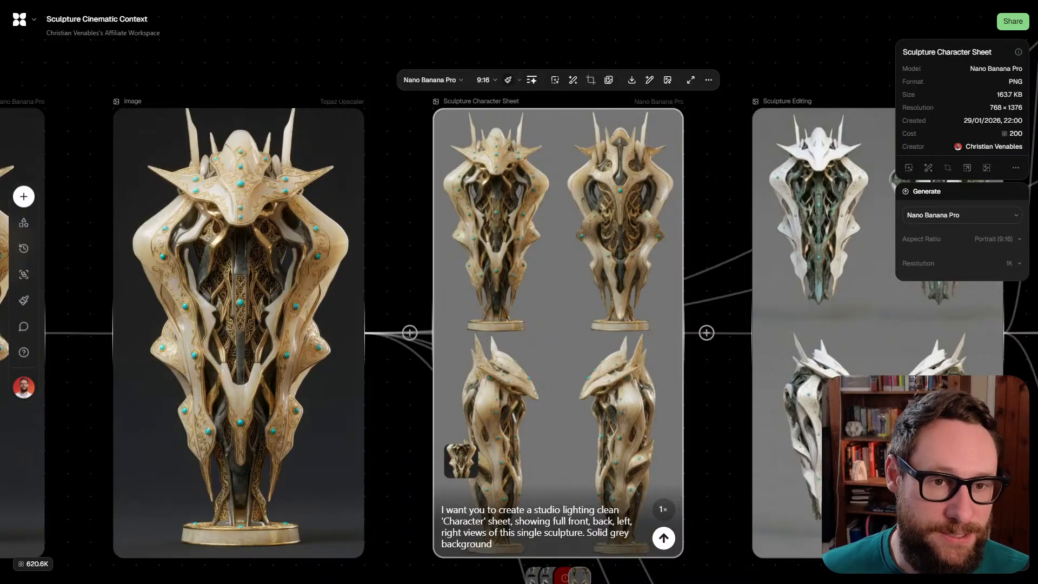
pyautogui.moveTo(508, 545); pyautogui.dragTo(489, 438)
pyautogui.scroll(2, 543, 489)
pyautogui.scroll(4, 554, 502)
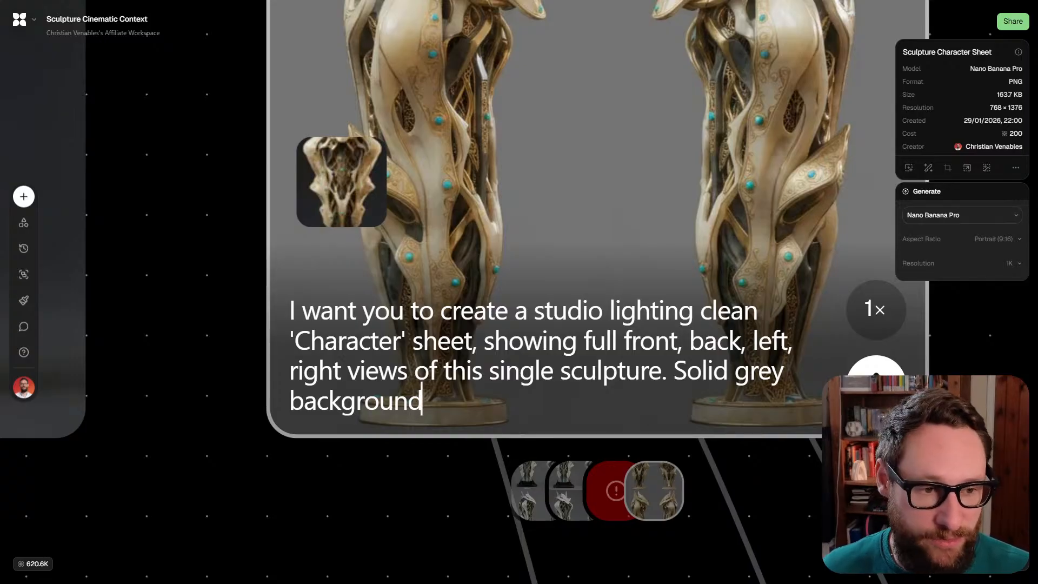
pyautogui.scroll(-2, 470, 354)
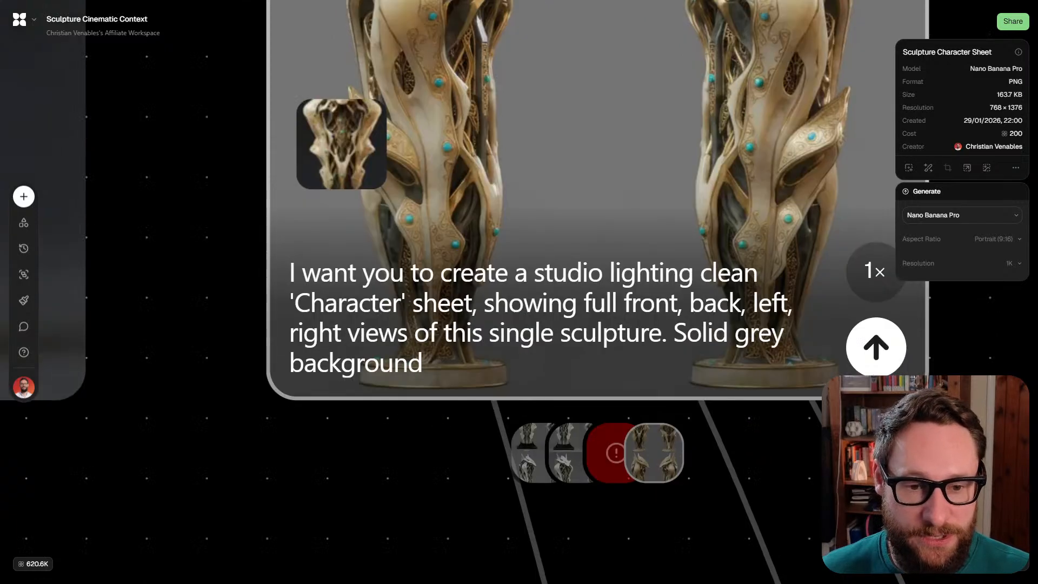
pyautogui.scroll(2, 470, 354)
pyautogui.scroll(-3, 470, 354)
pyautogui.scroll(3, 471, 354)
pyautogui.hscroll(-1, 519, 292)
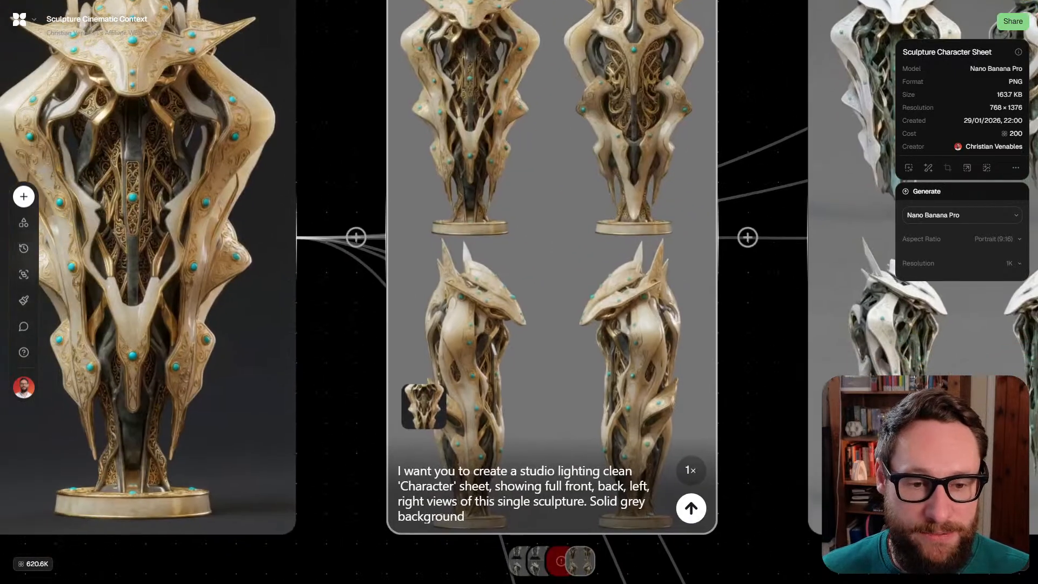
# Examine the front and back views of the sculpture on the Sculpture Character Sheet up close
pyautogui.scroll(2, 519, 292)
pyautogui.scroll(-1, 519, 292)
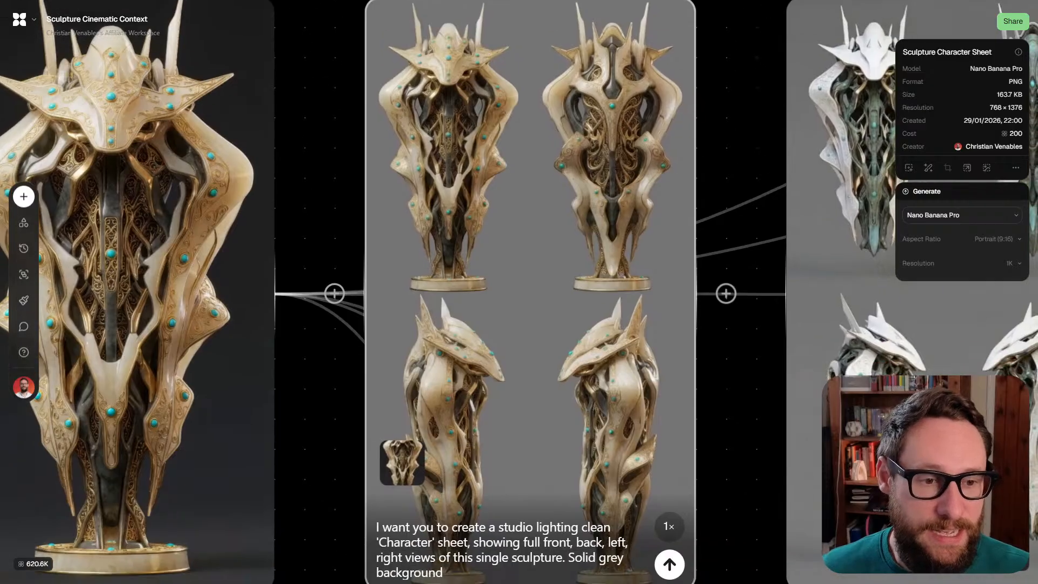
pyautogui.scroll(2, 461, 217)
pyautogui.scroll(3, 461, 218)
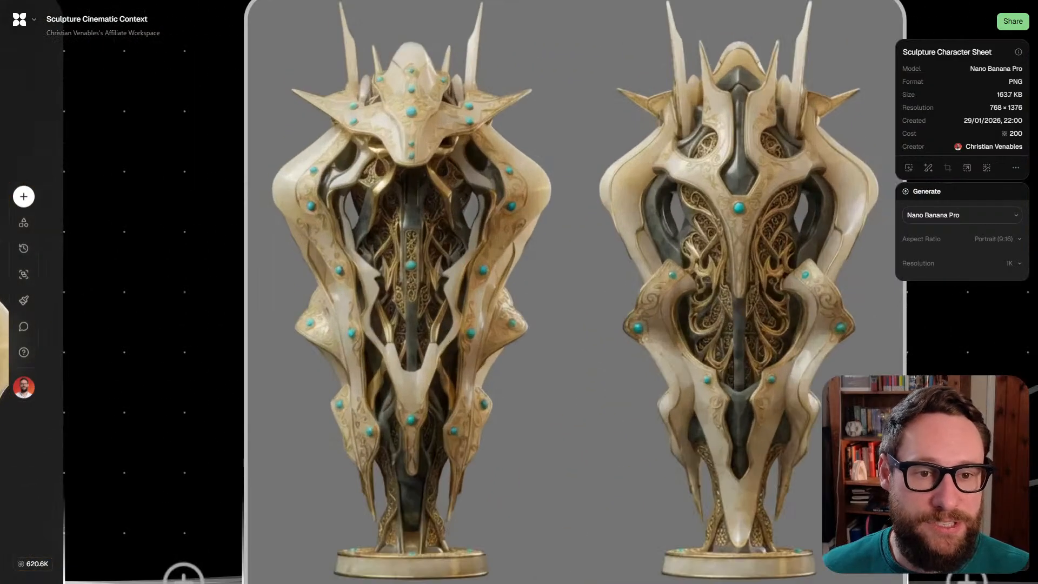
pyautogui.hscroll(3, 519, 292)
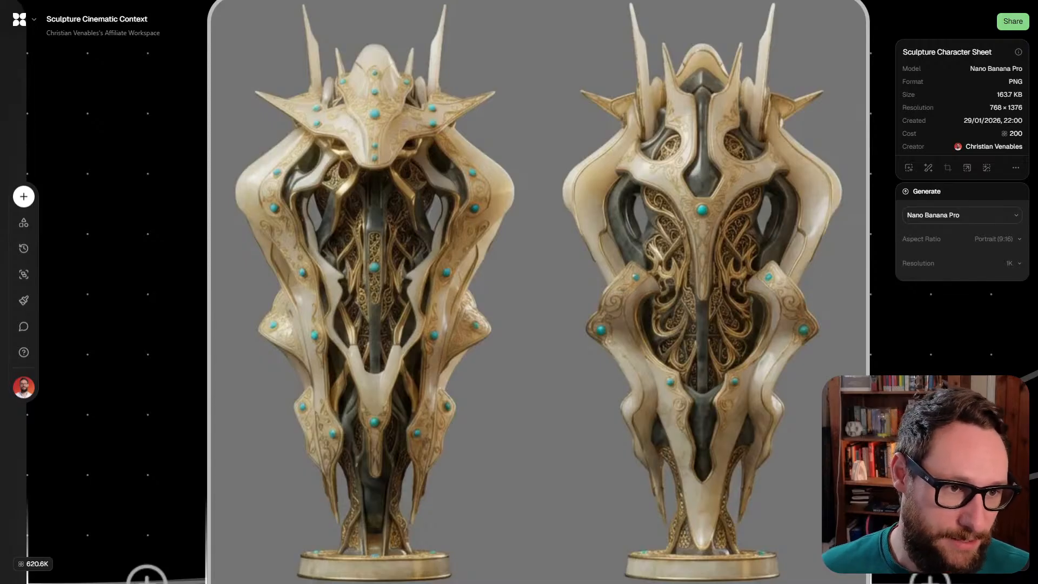
pyautogui.scroll(-1, 557, 288)
pyautogui.scroll(1, 557, 283)
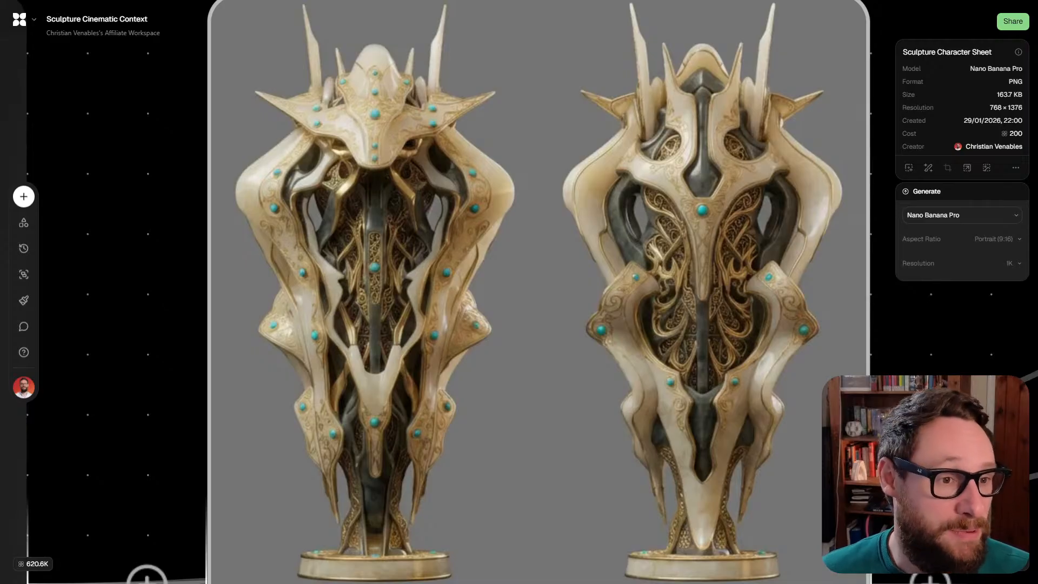
# Examine the left and right side views on the Sculpture Character Sheet and return to the whole sheet beside its neighbouring nodes
pyautogui.scroll(-12, 536, 292)
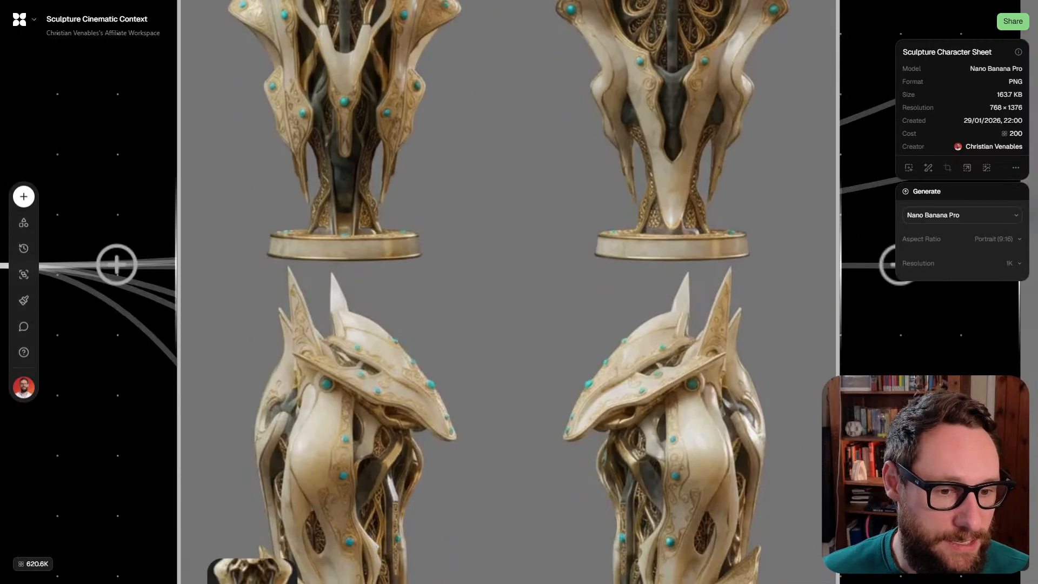
pyautogui.scroll(2, 536, 292)
pyautogui.scroll(3, 535, 292)
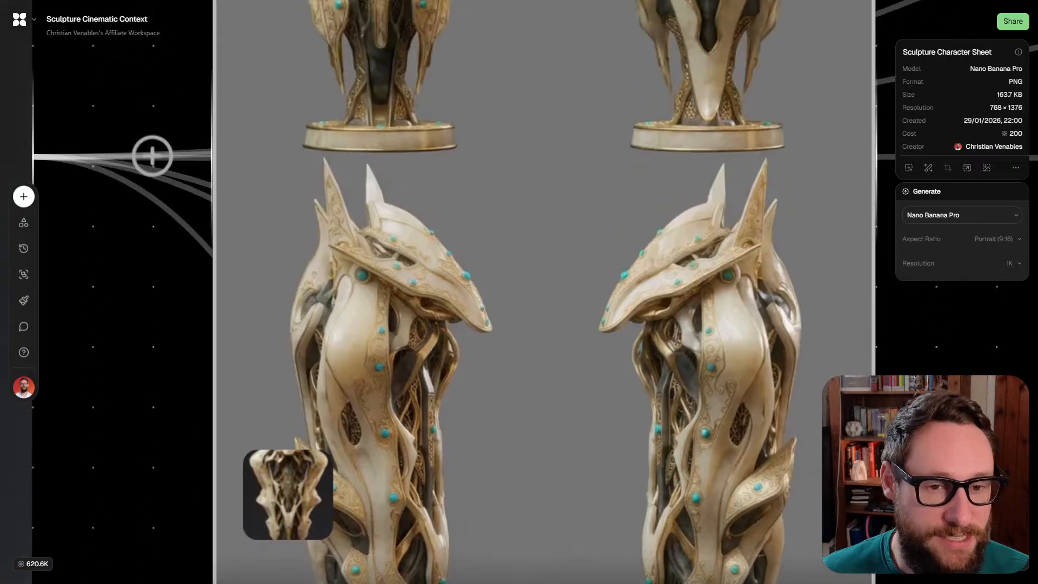
pyautogui.scroll(-3, 535, 291)
pyautogui.scroll(3, 535, 292)
pyautogui.scroll(-1, 535, 292)
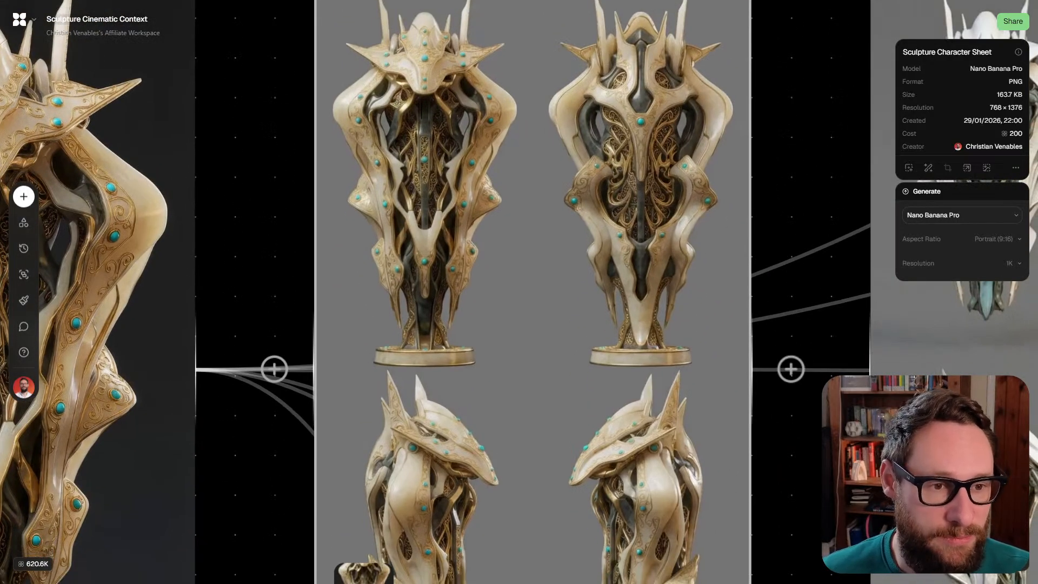
pyautogui.scroll(-5, 508, 292)
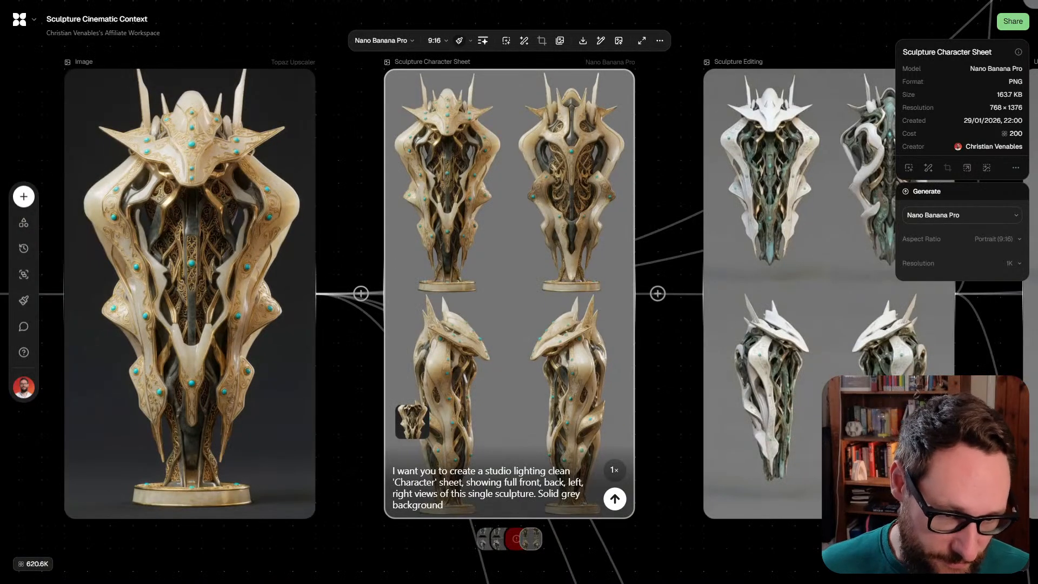
pyautogui.hscroll(-1, 508, 291)
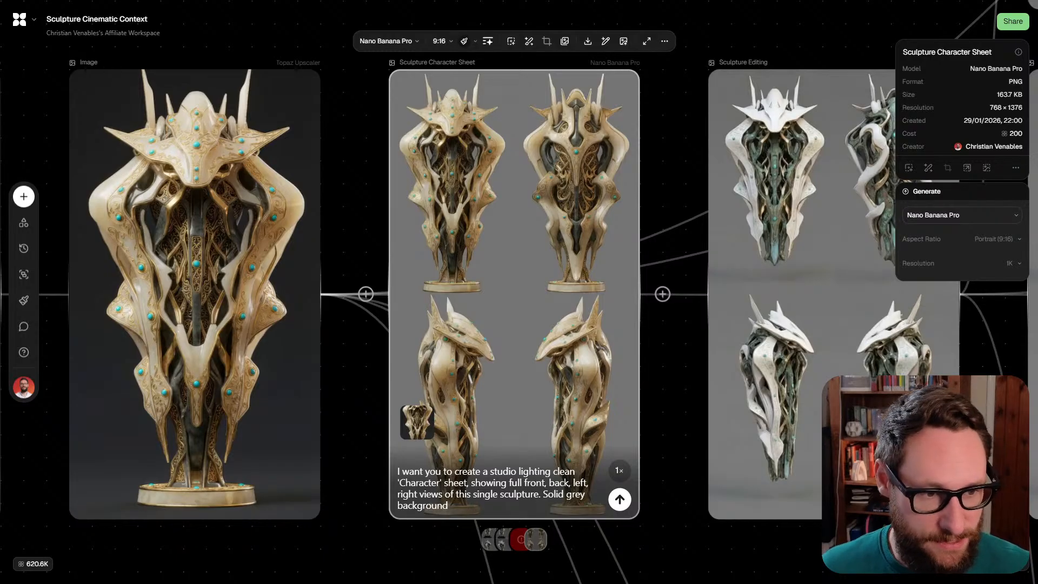
pyautogui.hscroll(-1, 514, 293)
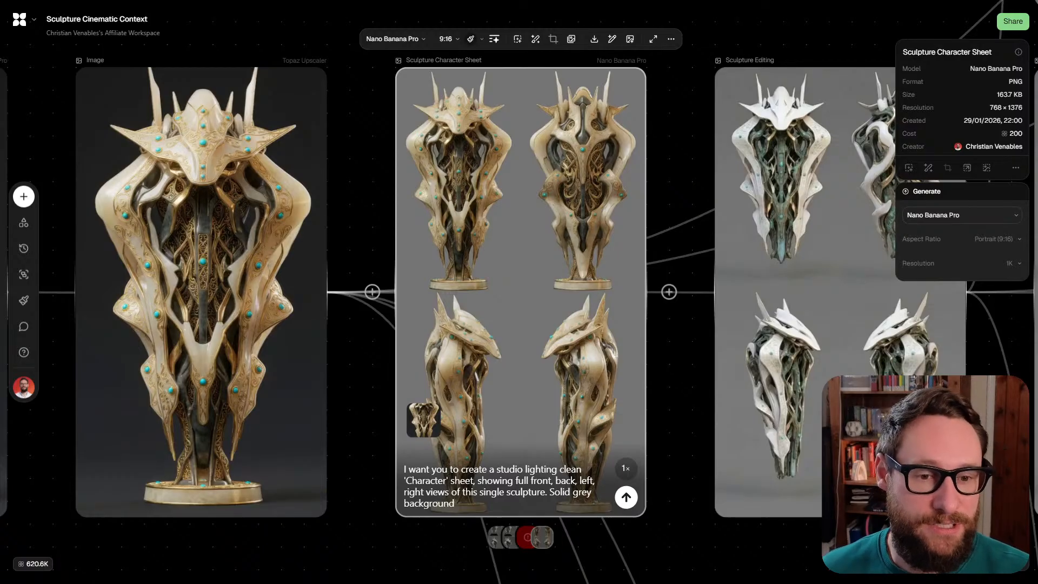
# Compare the Sculpture Character Sheet with the neighbouring Sculpture Editing and Upscaled Character Sheet nodes
pyautogui.hscroll(5, 519, 292)
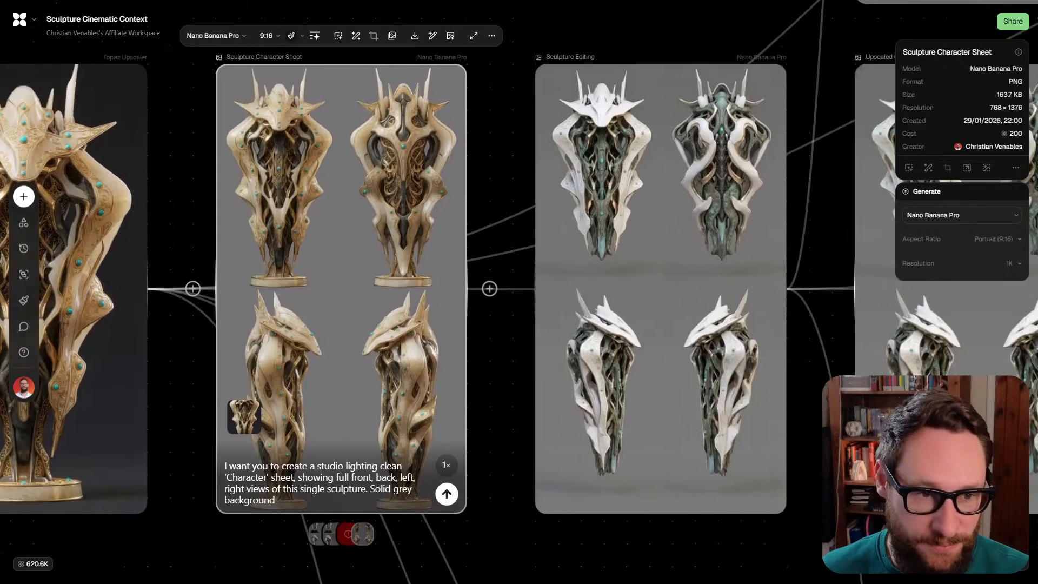
pyautogui.scroll(-4, 387, 165)
pyautogui.scroll(3, 519, 292)
pyautogui.hscroll(1, 519, 291)
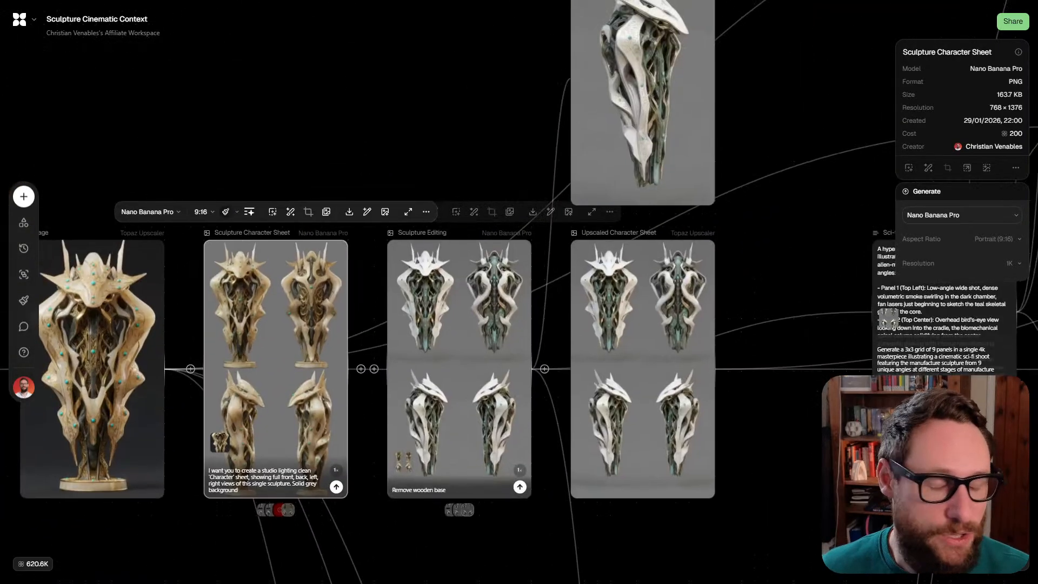
pyautogui.scroll(3, 476, 438)
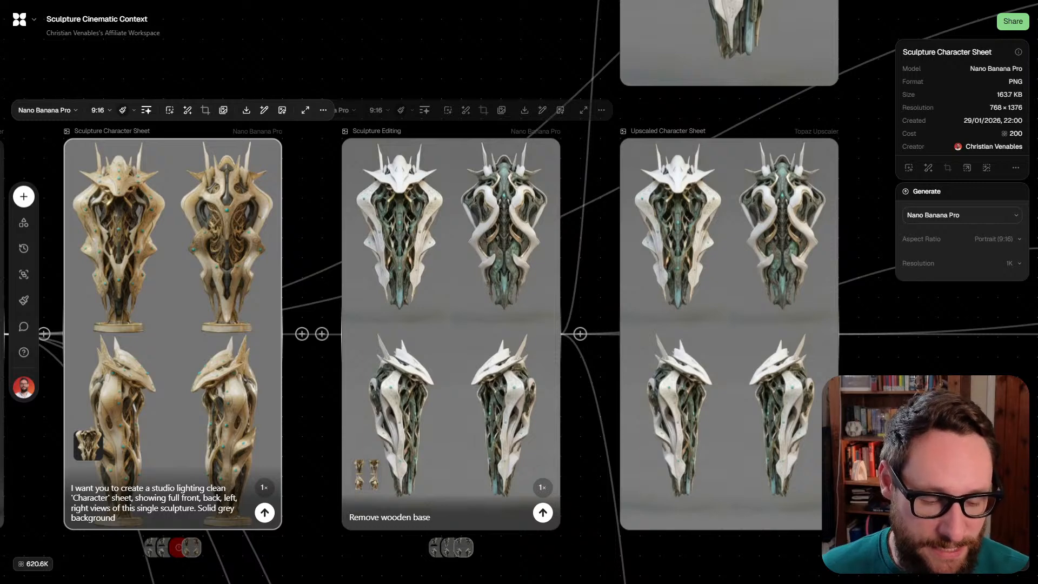
pyautogui.scroll(1, 519, 292)
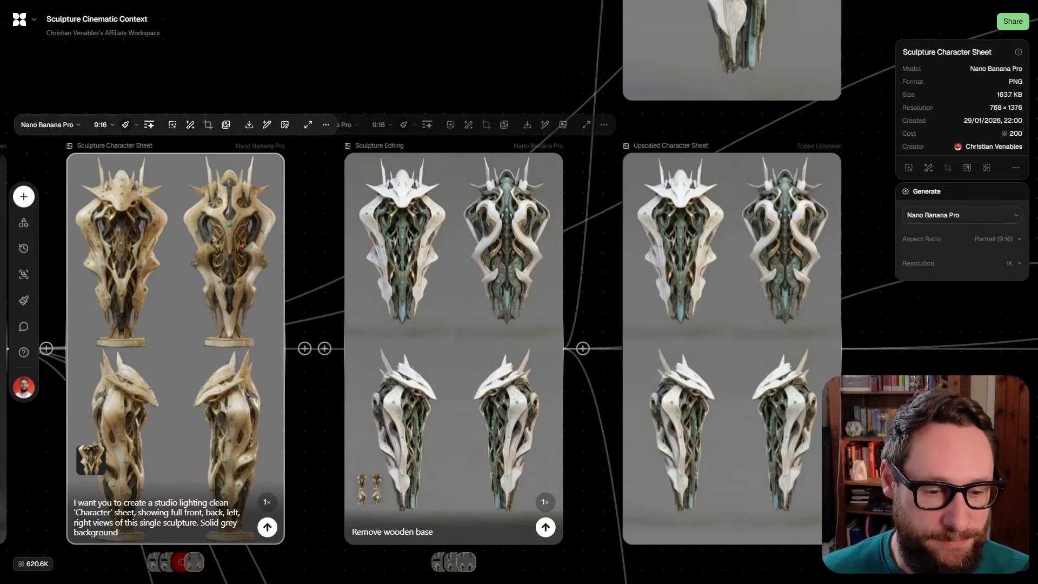
pyautogui.scroll(-1, 519, 292)
pyautogui.hscroll(-1, 519, 292)
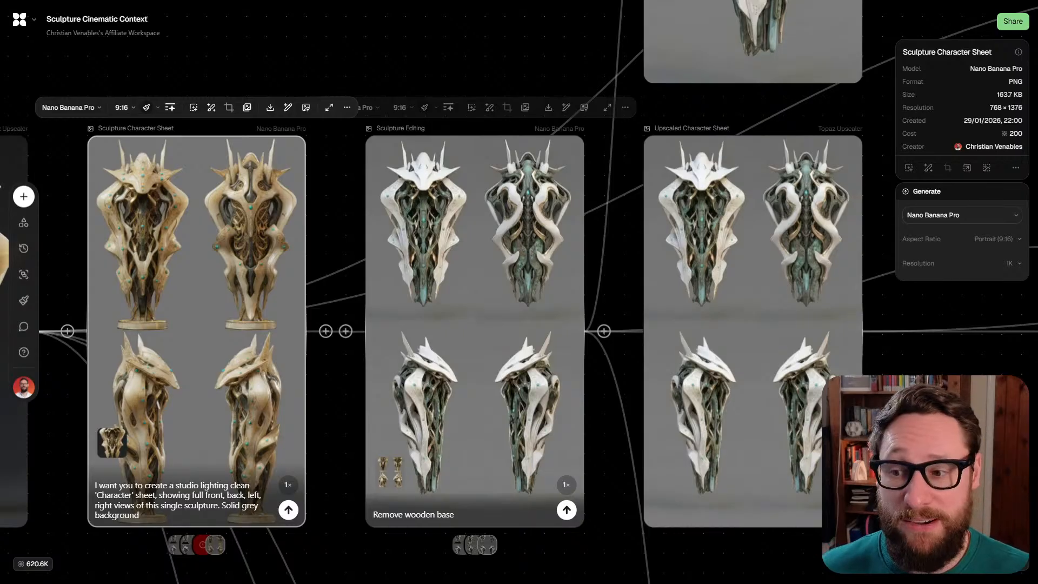
pyautogui.hscroll(1, 519, 292)
pyautogui.scroll(1, 519, 292)
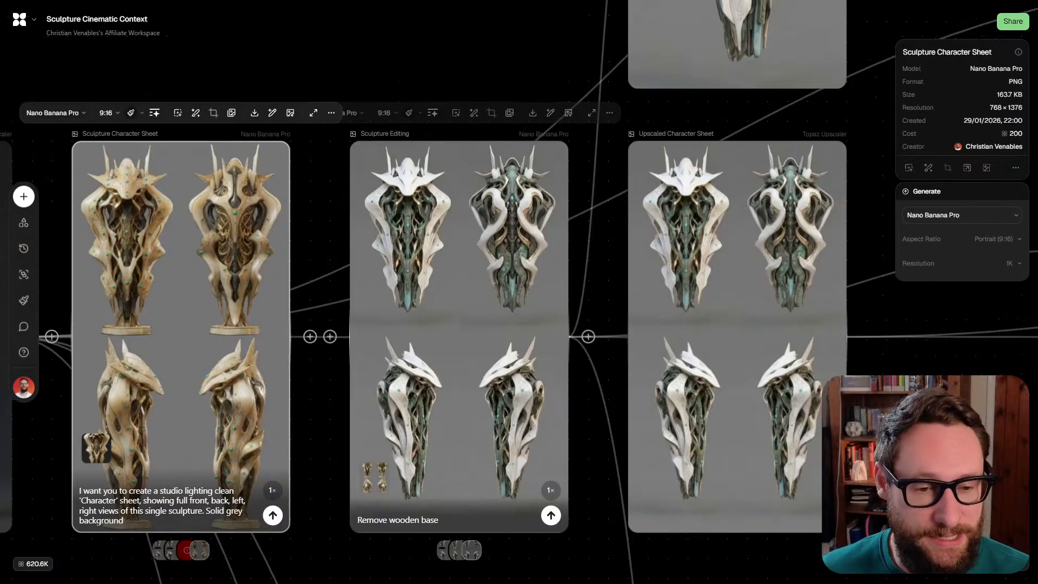
# Switch the Sculpture Character Sheet node to its first variant, the white-and-green sculpture with labelled views on dark wooden stands
pyautogui.hscroll(-2, 519, 291)
pyautogui.scroll(-1, 519, 292)
pyautogui.scroll(1, 519, 291)
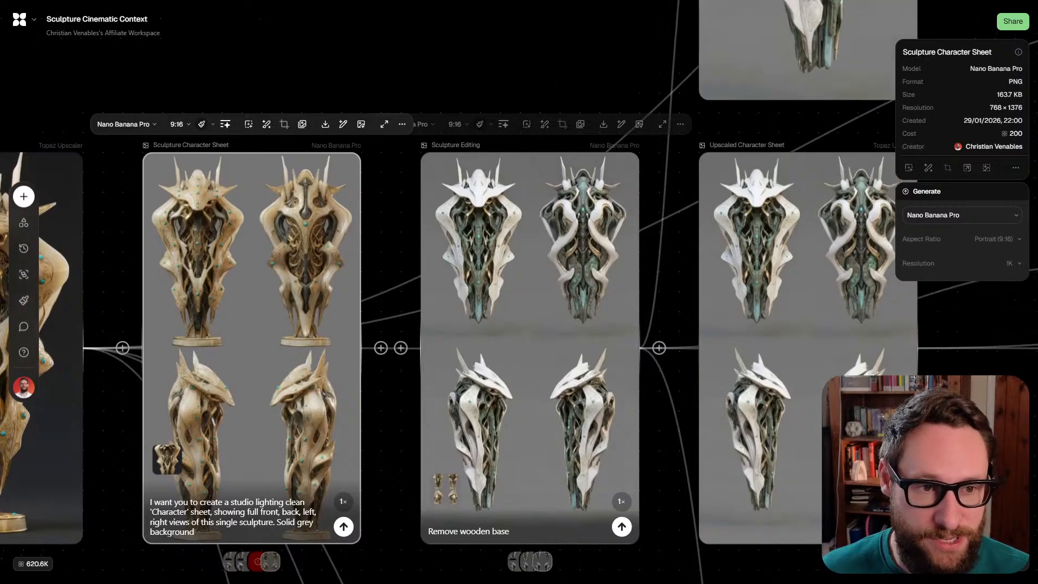
pyautogui.hscroll(-3, 519, 292)
pyautogui.scroll(-2, 519, 291)
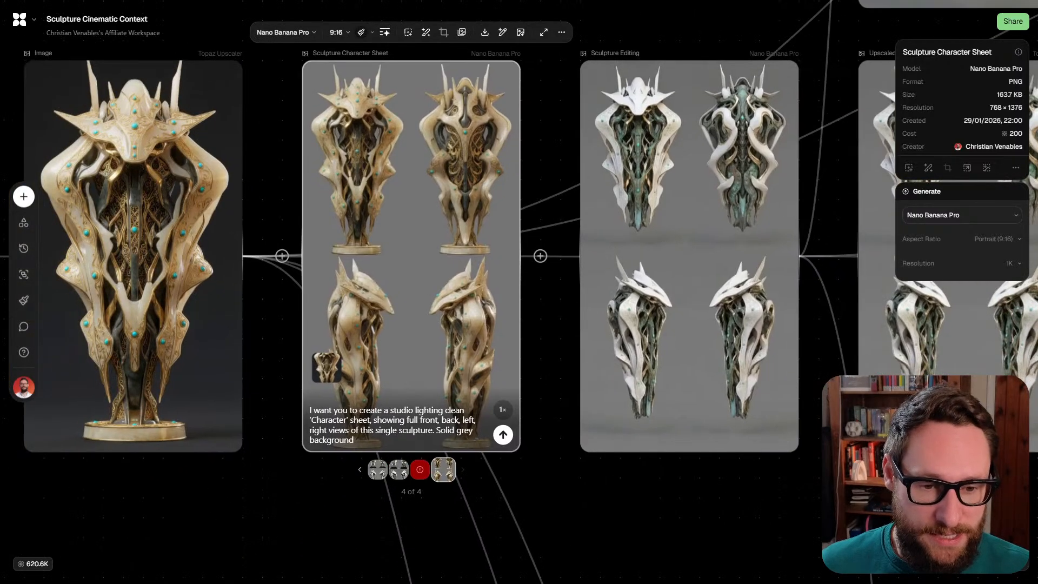
pyautogui.click(377, 469)
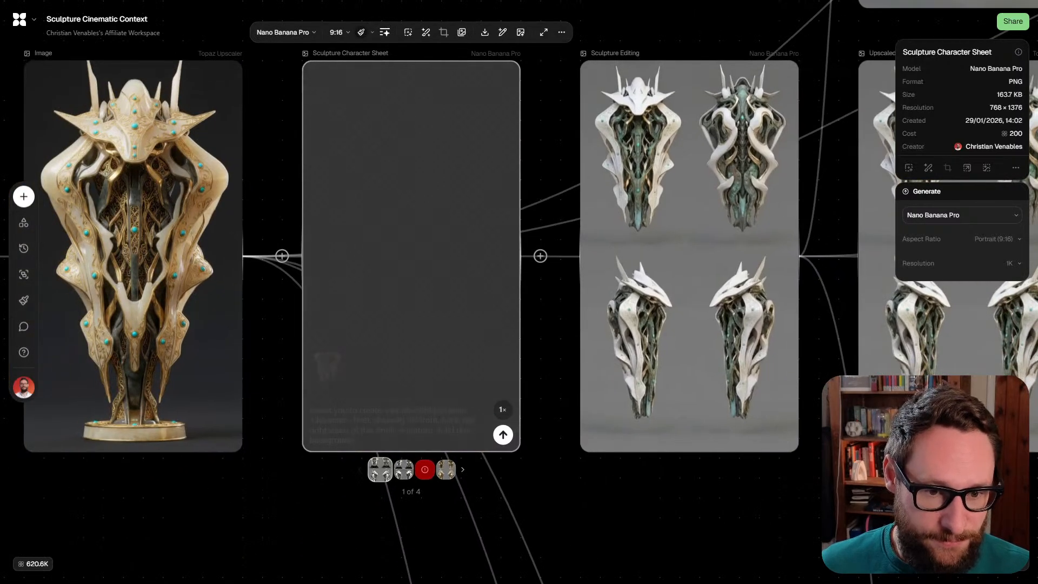
pyautogui.hscroll(2, 519, 292)
pyautogui.scroll(1, 518, 292)
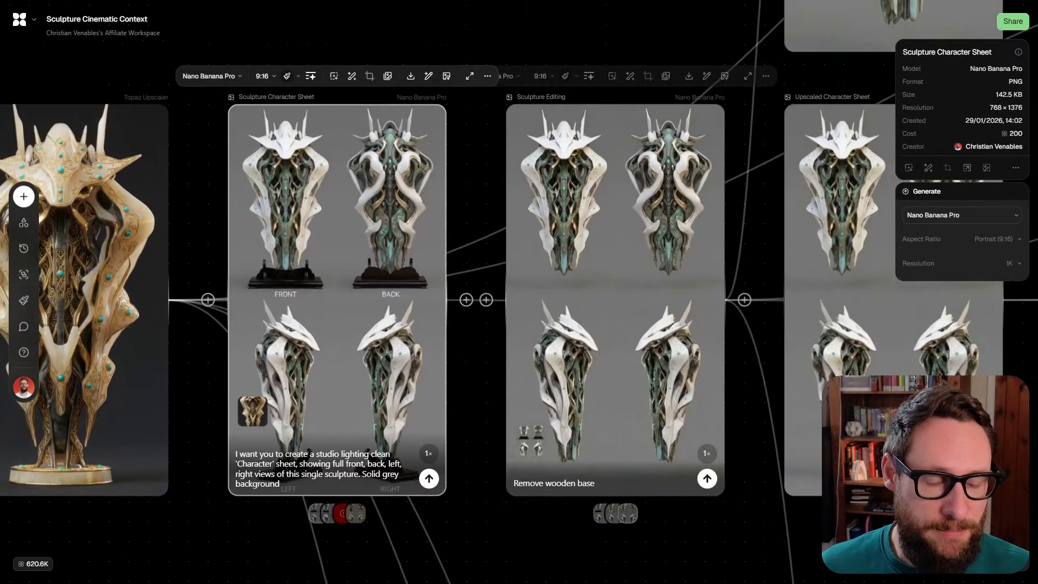
pyautogui.hscroll(1, 519, 292)
pyautogui.scroll(1, 519, 292)
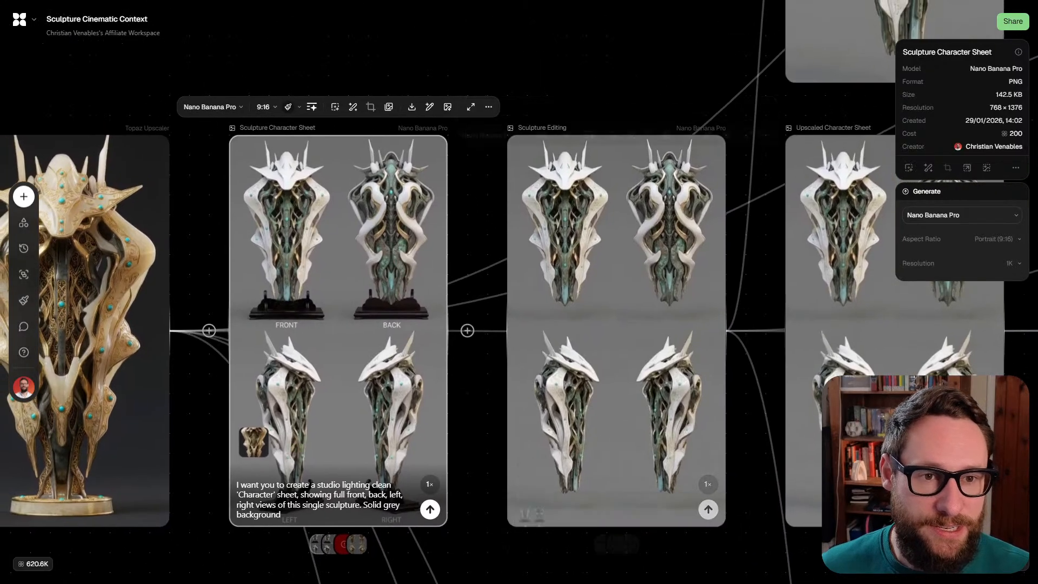
pyautogui.press('Escape')
pyautogui.scroll(-1, 337, 330)
pyautogui.hscroll(-1, 338, 331)
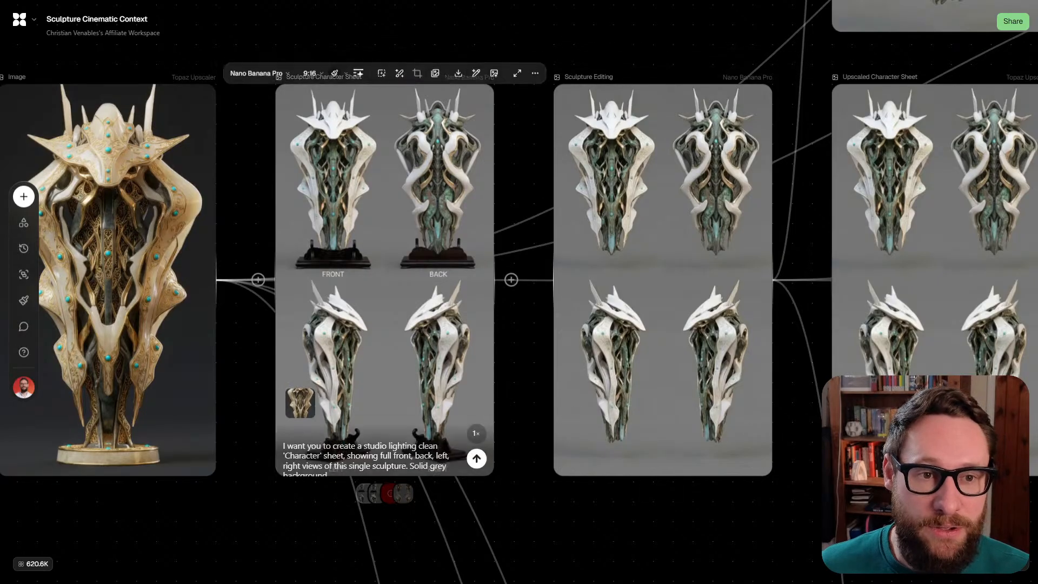
pyautogui.rightClick(517, 100)
pyautogui.rightClick(548, 25)
pyautogui.click(574, 36)
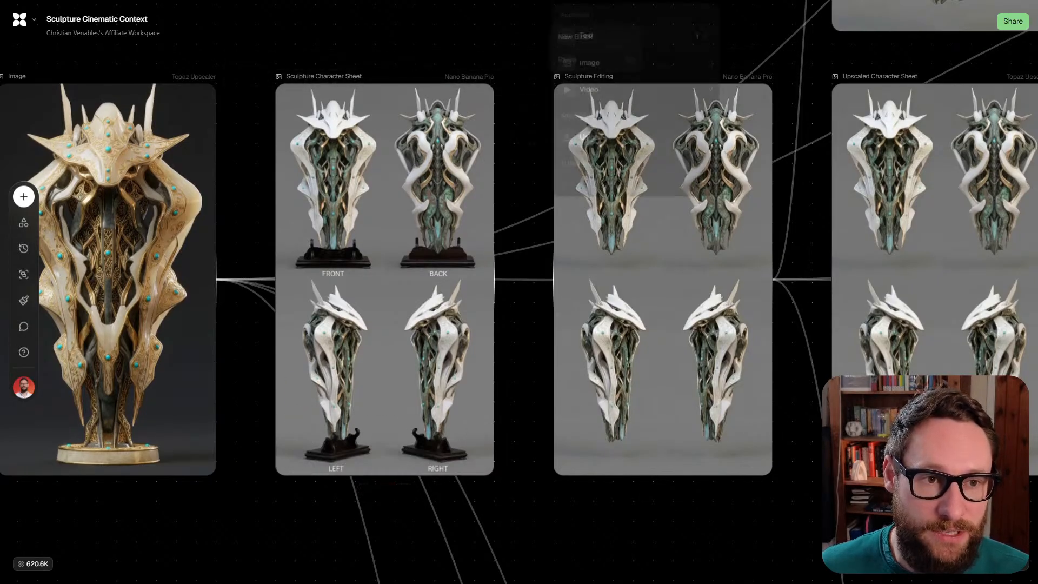
pyautogui.press('Escape')
pyautogui.rightClick(536, 41)
pyautogui.press('Escape')
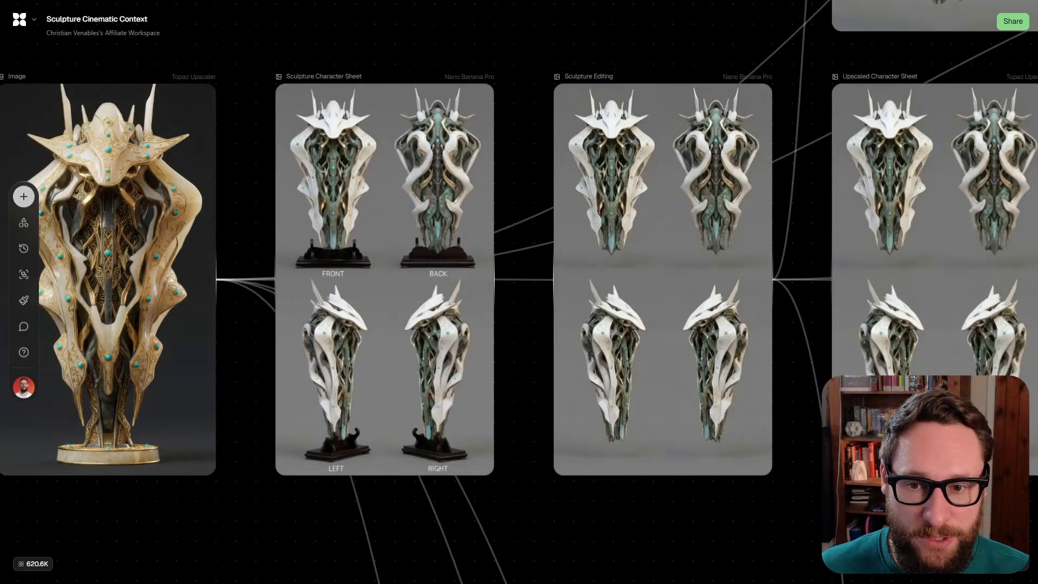
# Add an empty image node to the canvas and place it above the Sculpture Editing node
pyautogui.click(23, 196)
pyautogui.click(132, 248)
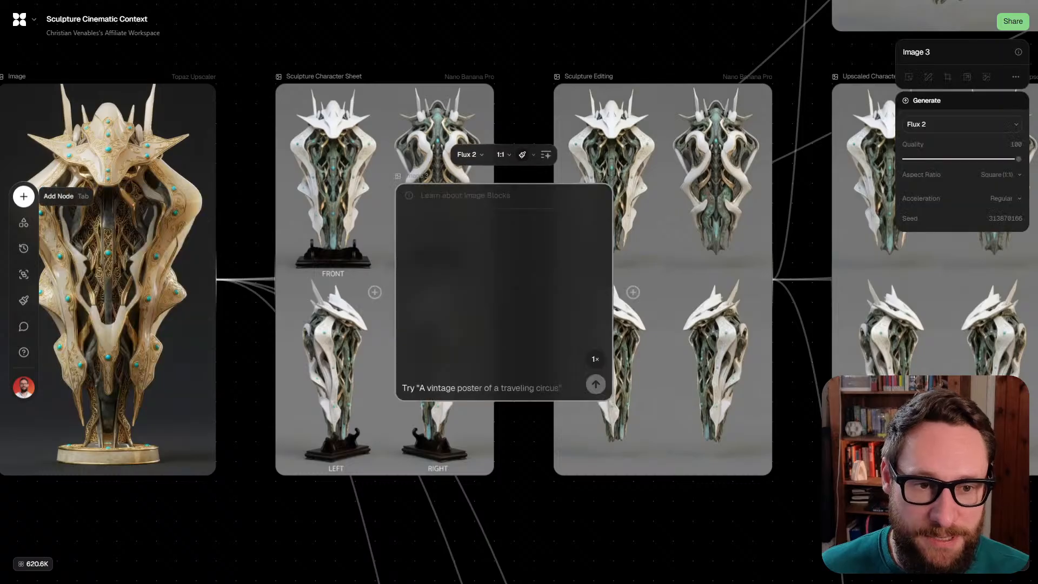
pyautogui.scroll(-3, 636, 335)
pyautogui.scroll(2, 636, 335)
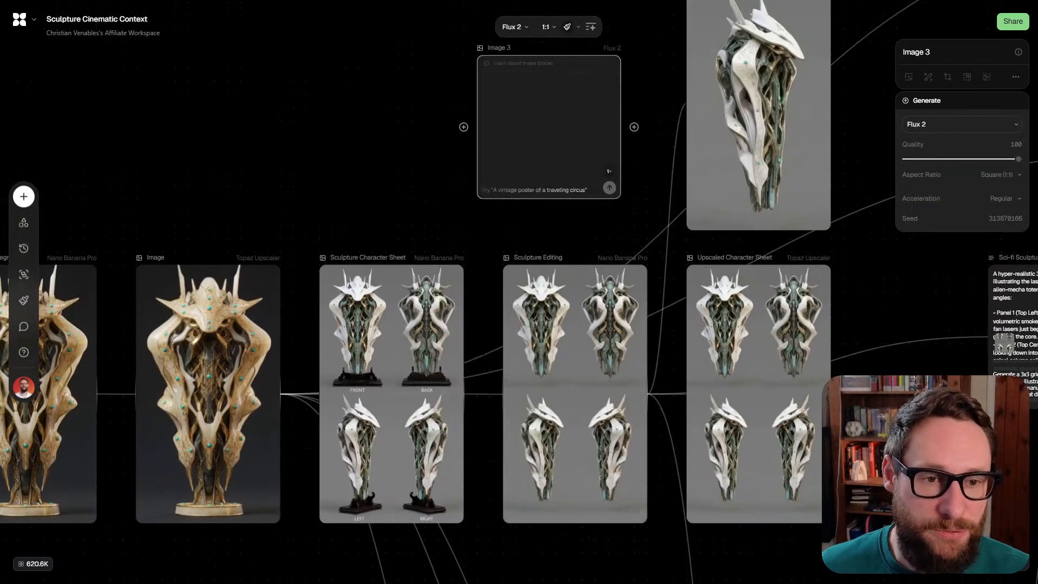
# Set the Image 3 node's model to Google's Nano Banana Pro
pyautogui.click(538, 39)
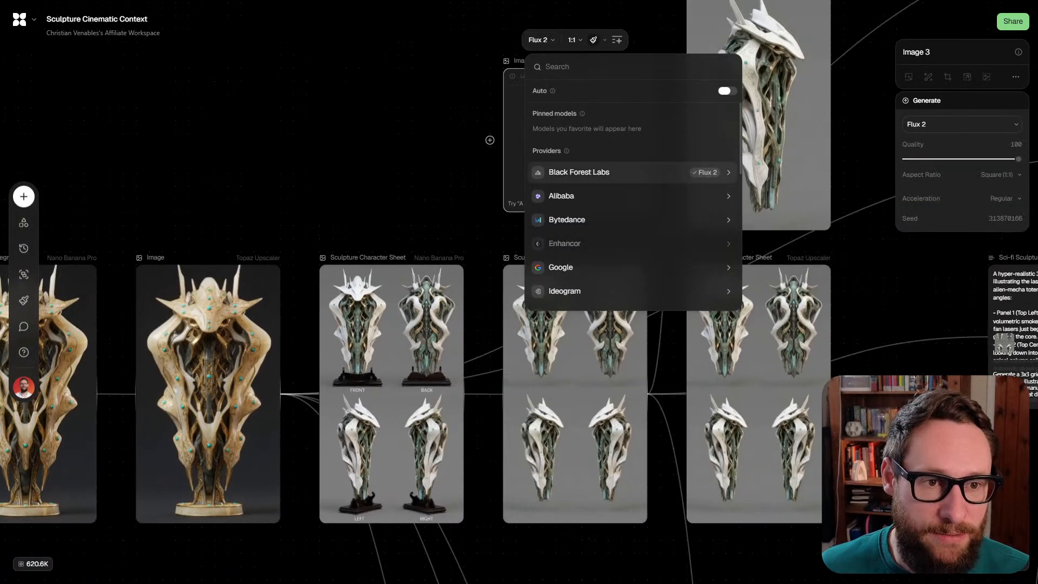
pyautogui.moveTo(703, 266)
pyautogui.click(794, 304)
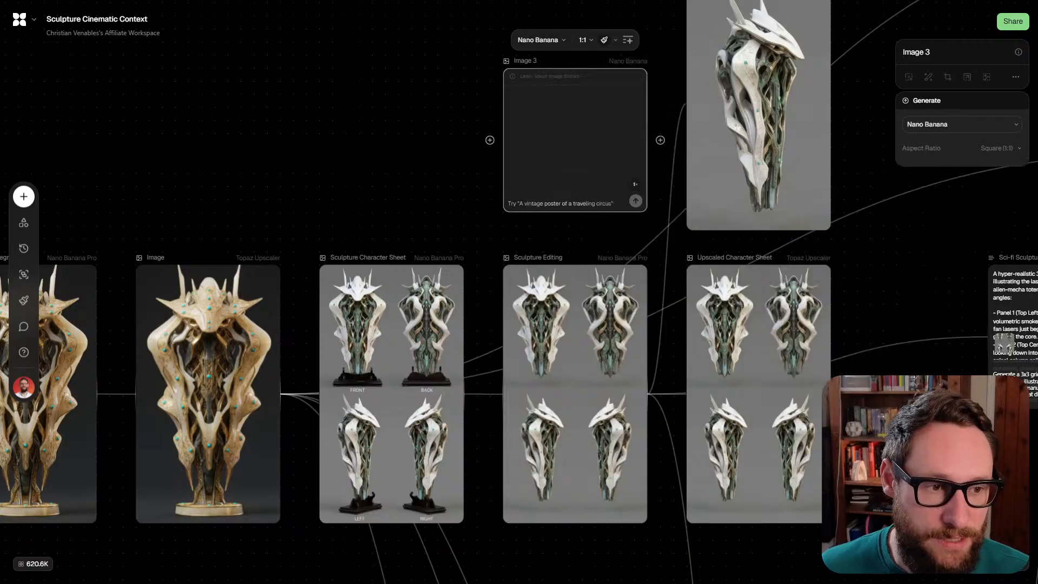
pyautogui.click(539, 39)
pyautogui.moveTo(692, 172)
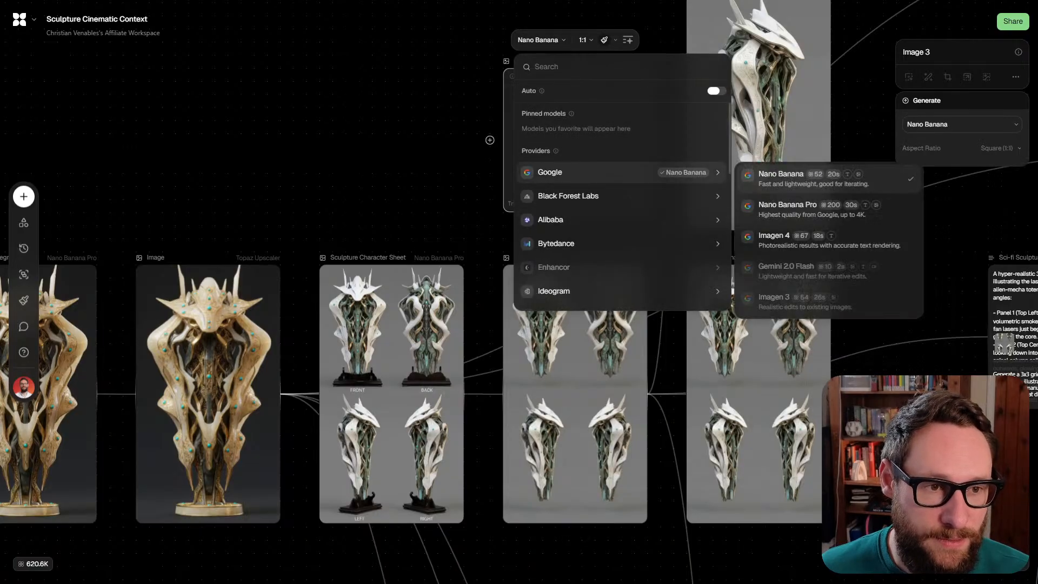
pyautogui.click(814, 210)
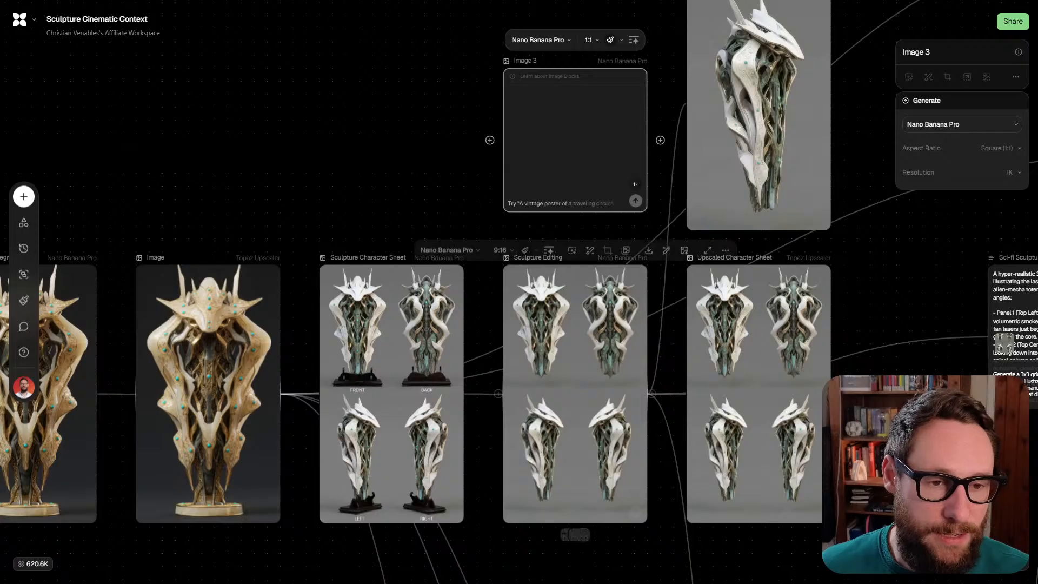
# Connect the Sculpture Character Sheet node's output to the Image 3 node as its reference image
pyautogui.scroll(1, 562, 273)
pyautogui.moveTo(461, 412); pyautogui.dragTo(479, 121)
pyautogui.moveTo(577, 185); pyautogui.dragTo(577, 80)
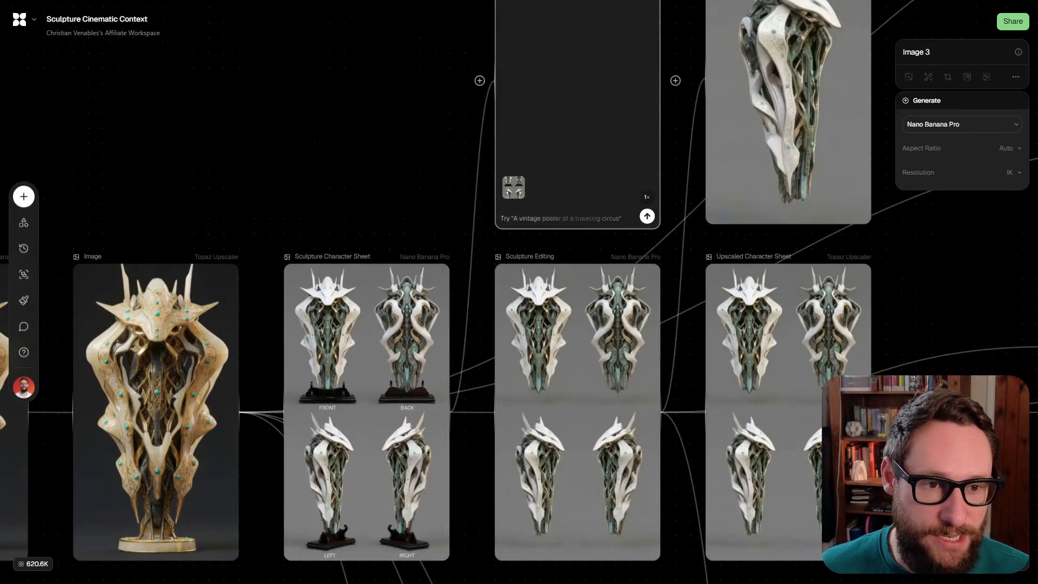
pyautogui.moveTo(577, 303)
pyautogui.mouseDown()
pyautogui.moveTo(573, 444)
pyautogui.moveTo(551, 156)
pyautogui.mouseUp()
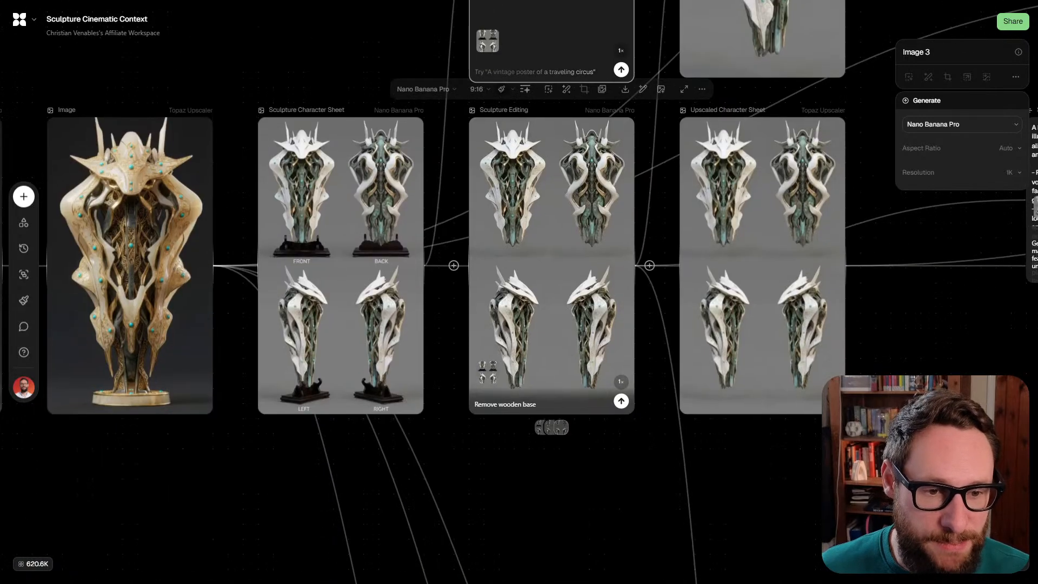
# Read the Sculpture Editing node's prompt up close and compare its sheet with the version on wooden stands
pyautogui.scroll(5, 495, 408)
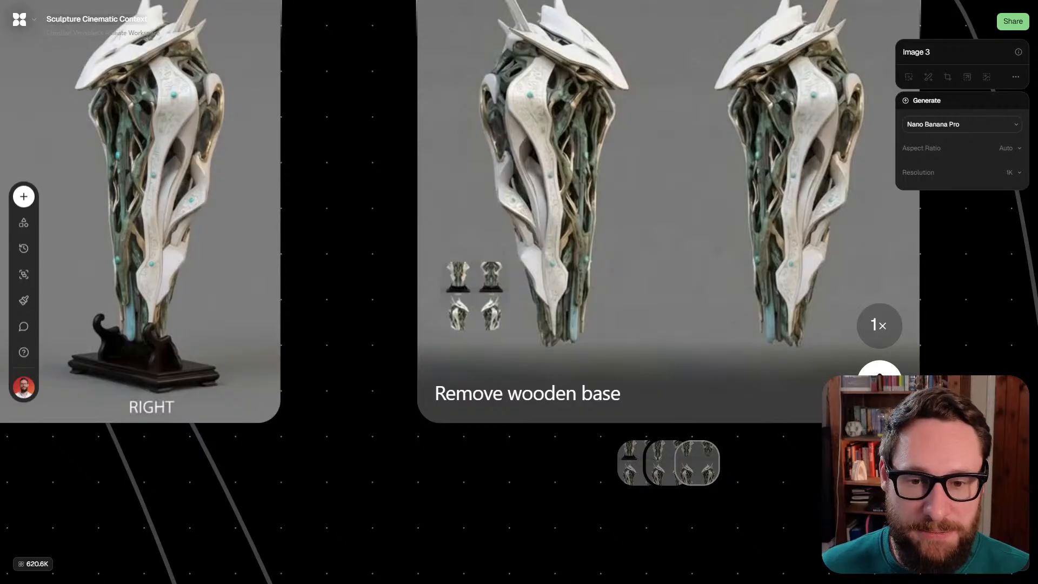
pyautogui.scroll(-3, 541, 365)
pyautogui.moveTo(541, 365); pyautogui.dragTo(515, 565)
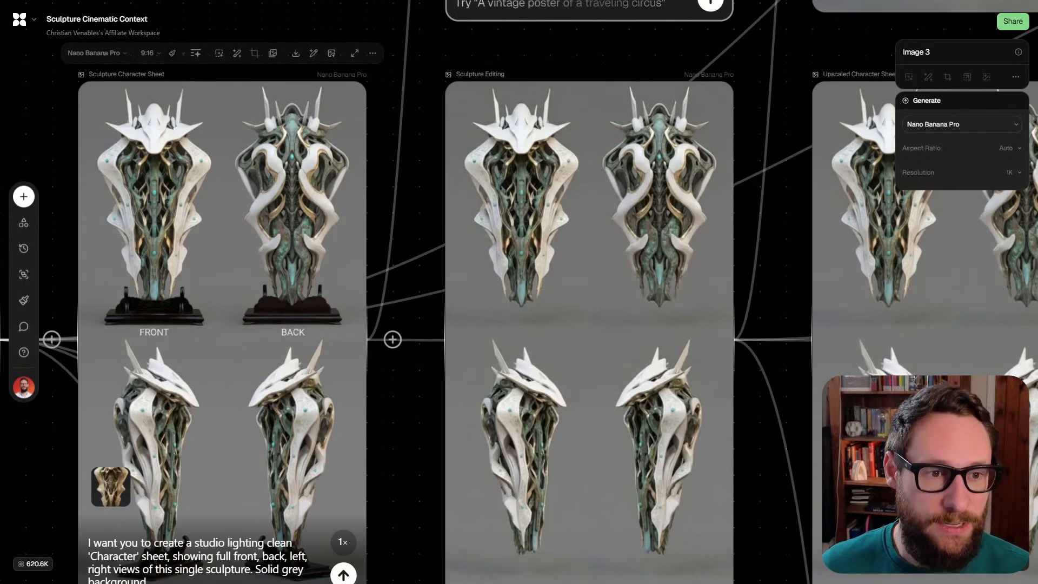
pyautogui.moveTo(540, 378)
pyautogui.mouseDown()
pyautogui.moveTo(540, 301)
pyautogui.moveTo(513, 362)
pyautogui.mouseUp()
pyautogui.scroll(-3, 518, 292)
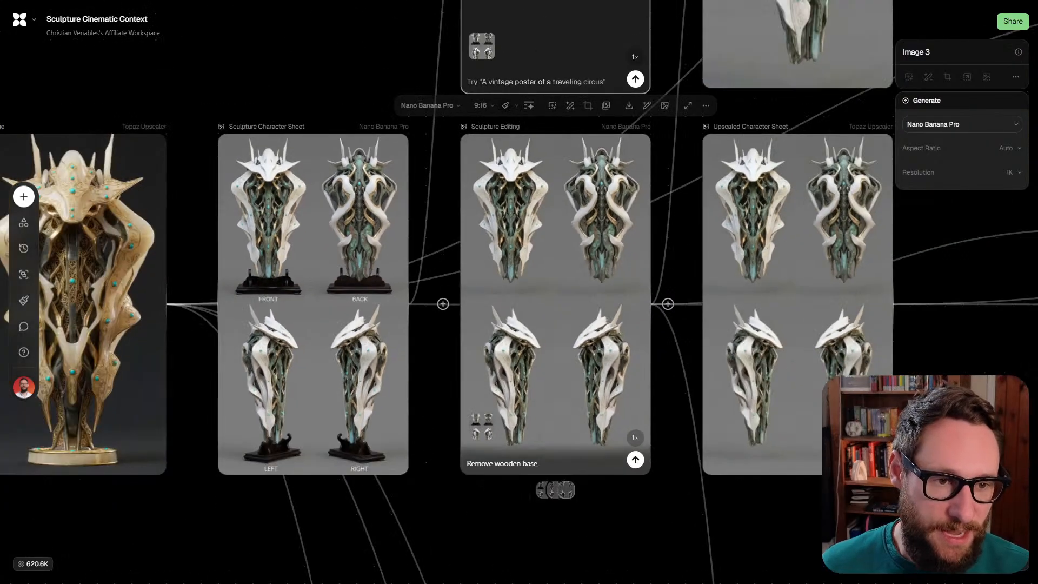
# Delete the empty Image 3 node from above the Sculpture Editing node
pyautogui.scroll(5, 519, 292)
pyautogui.scroll(3, 519, 292)
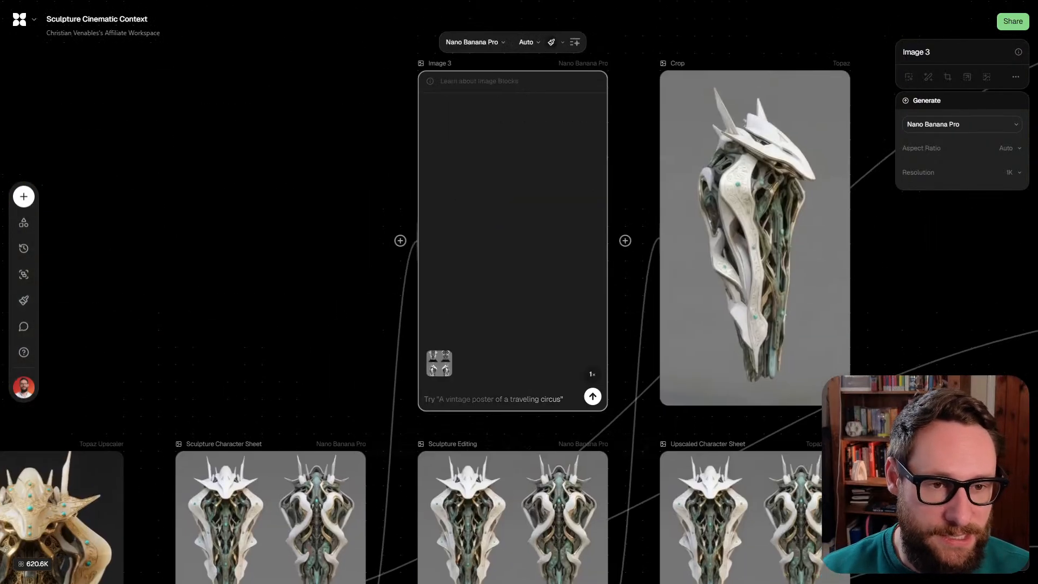
pyautogui.press('Delete')
# Switch the upscaled Image node beside the Sculpture Character Sheet to its white-and-green variant on a dark stand
pyautogui.scroll(-6, 519, 292)
pyautogui.scroll(3, 352, 157)
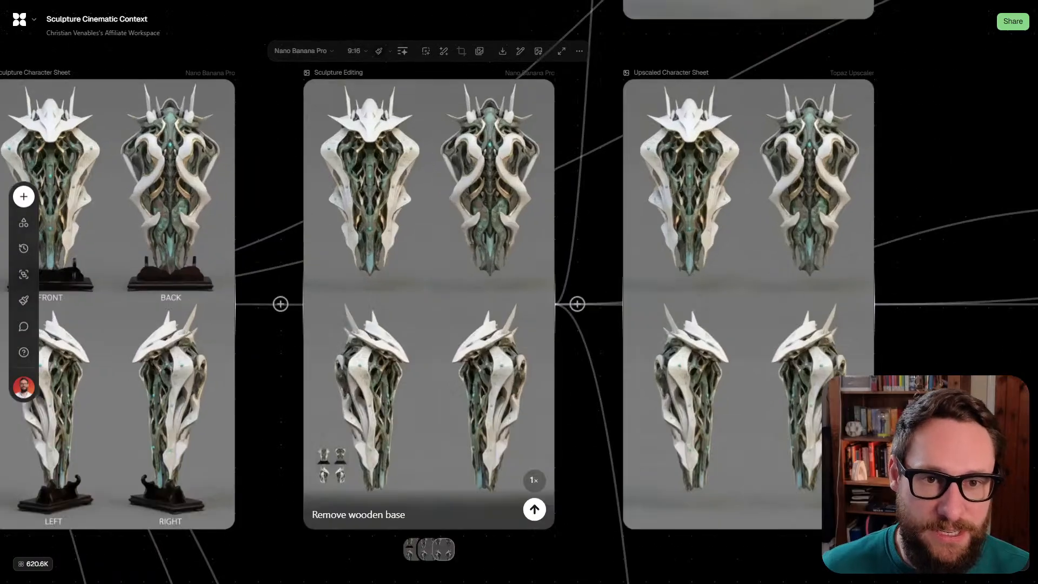
pyautogui.moveTo(352, 156)
pyautogui.mouseDown()
pyautogui.moveTo(471, 187)
pyautogui.moveTo(482, 157)
pyautogui.moveTo(633, 153)
pyautogui.mouseUp()
pyautogui.hscroll(-3, 519, 292)
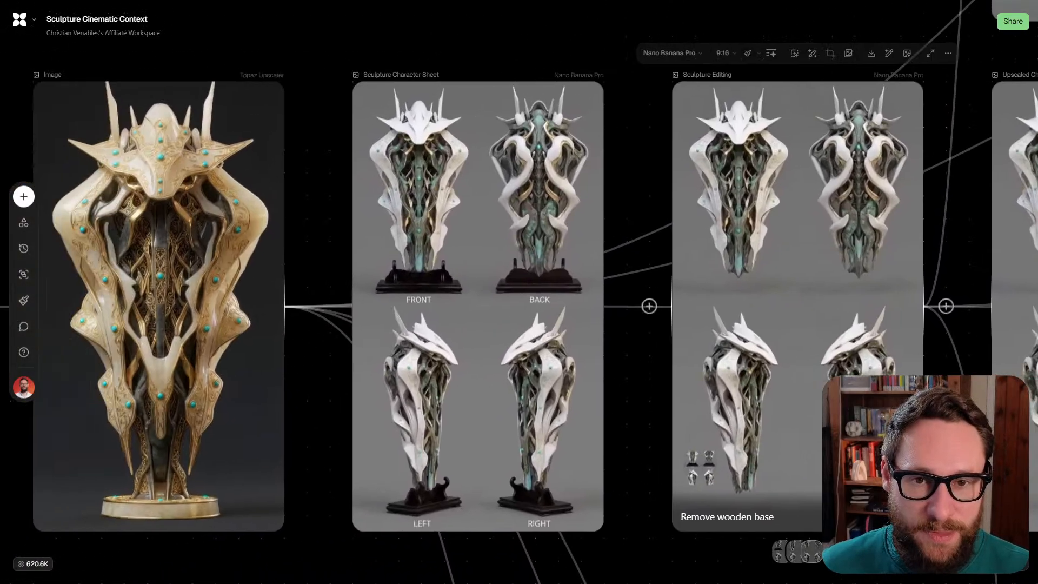
pyautogui.scroll(-1, 518, 292)
pyautogui.click(162, 270)
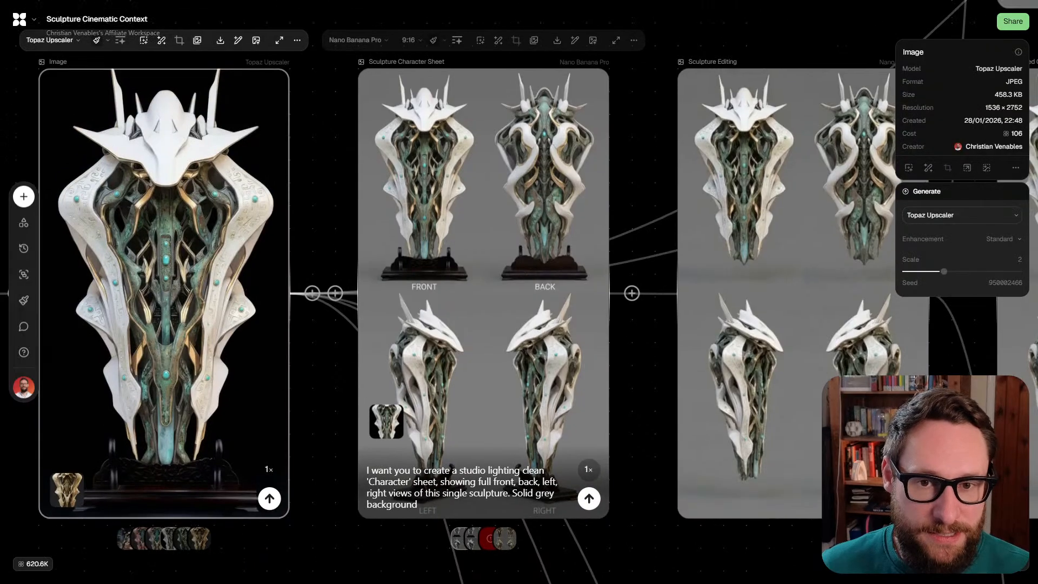
# Select the Upscaled Character Sheet node and examine its front and back views of the sculpture up close
pyautogui.hscroll(5, 519, 292)
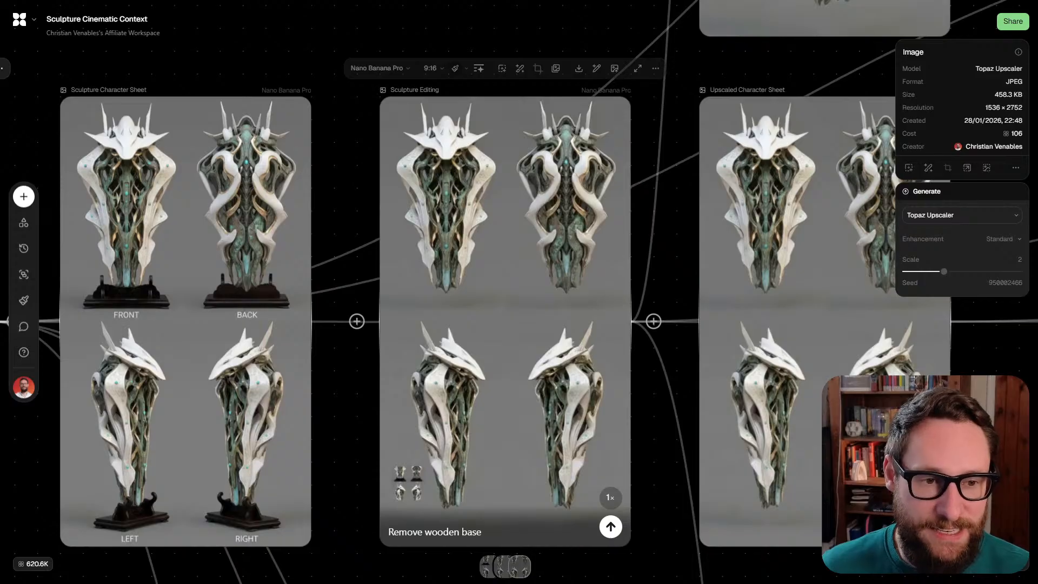
pyautogui.hscroll(3, 518, 292)
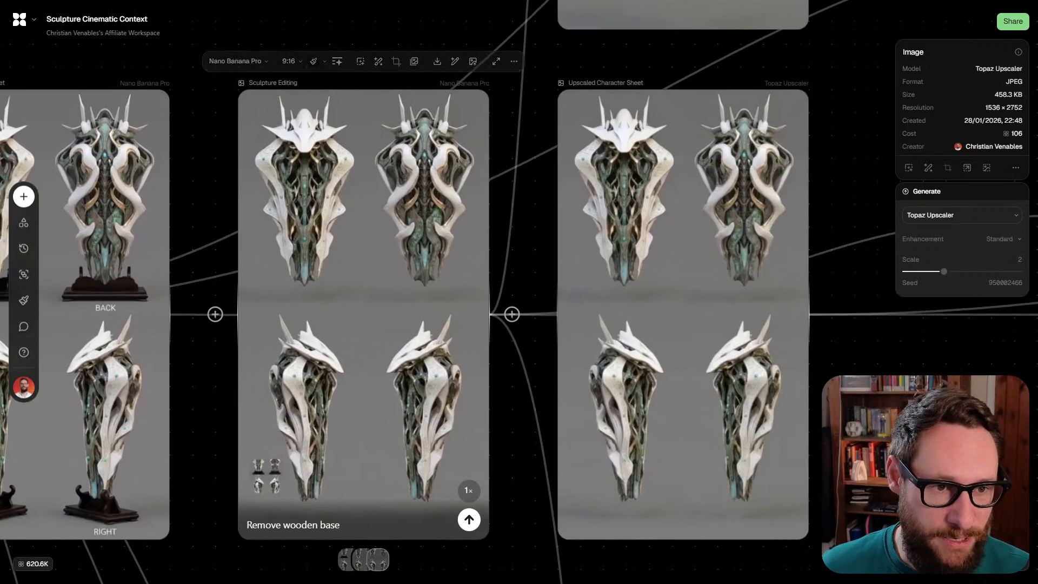
pyautogui.hscroll(2, 519, 292)
pyautogui.click(586, 323)
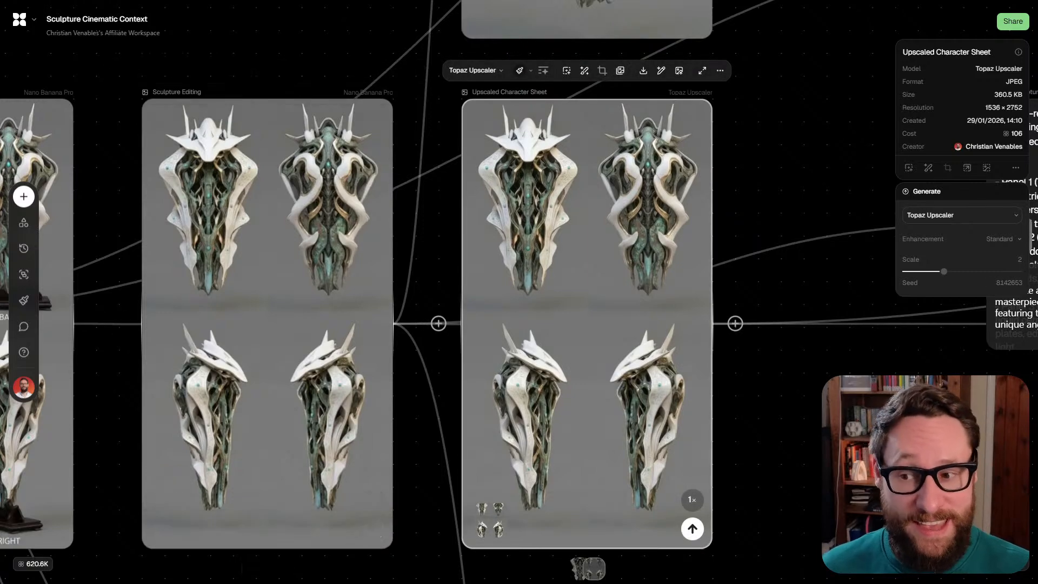
pyautogui.scroll(5, 311, 155)
pyautogui.hscroll(-5, 519, 292)
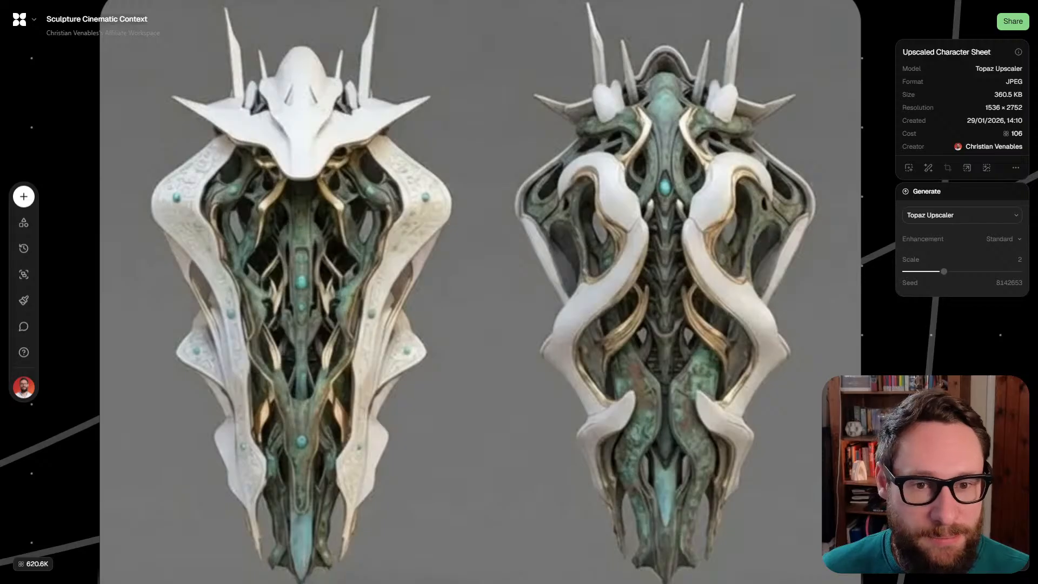
pyautogui.hscroll(12, 519, 292)
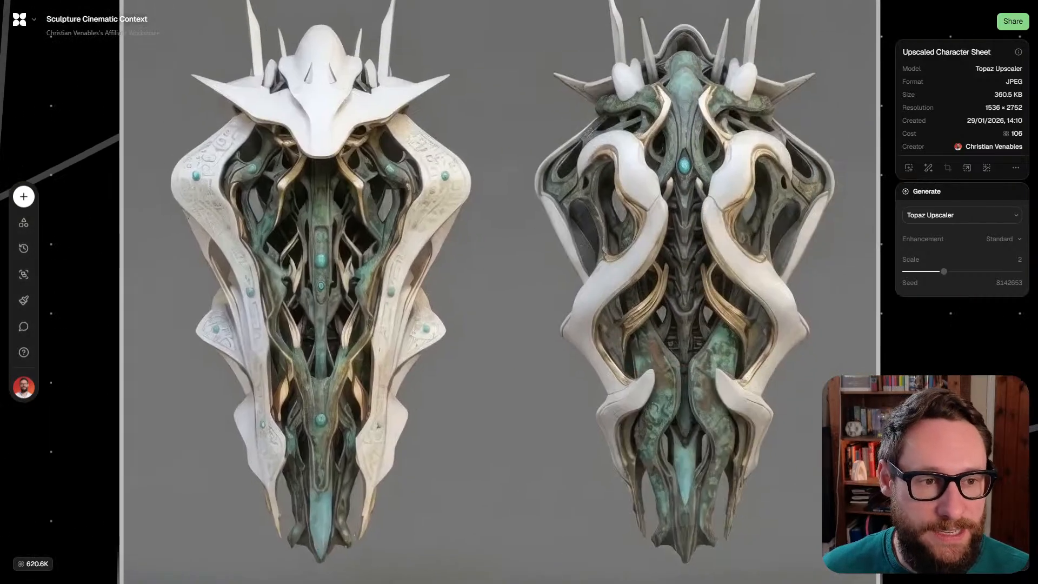
pyautogui.hscroll(3, 519, 291)
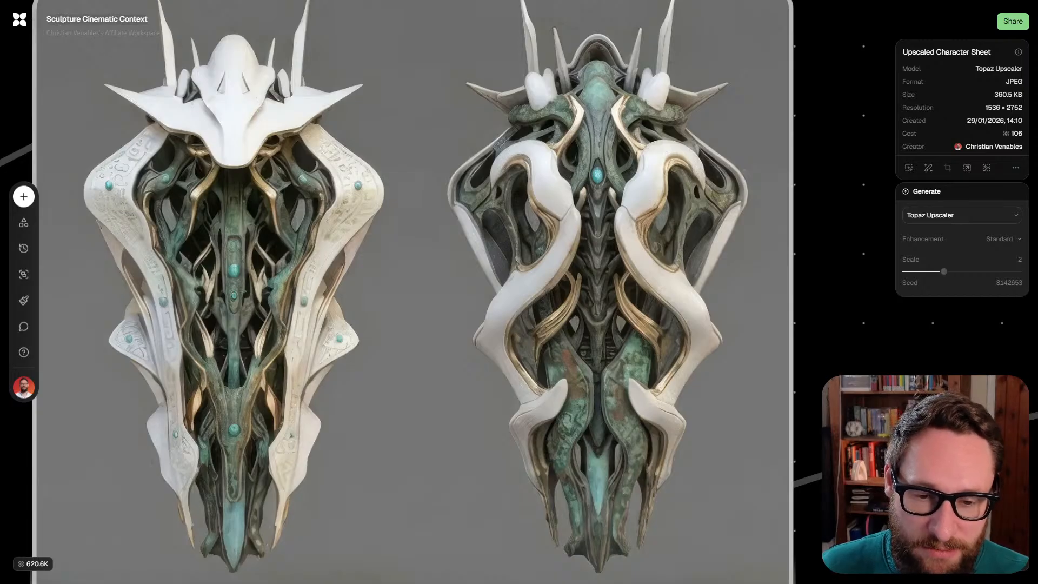
# Examine the side views on the upscaled character sheet up close and compare them with the Sculpture Editing sheet
pyautogui.scroll(-5, 283, 300)
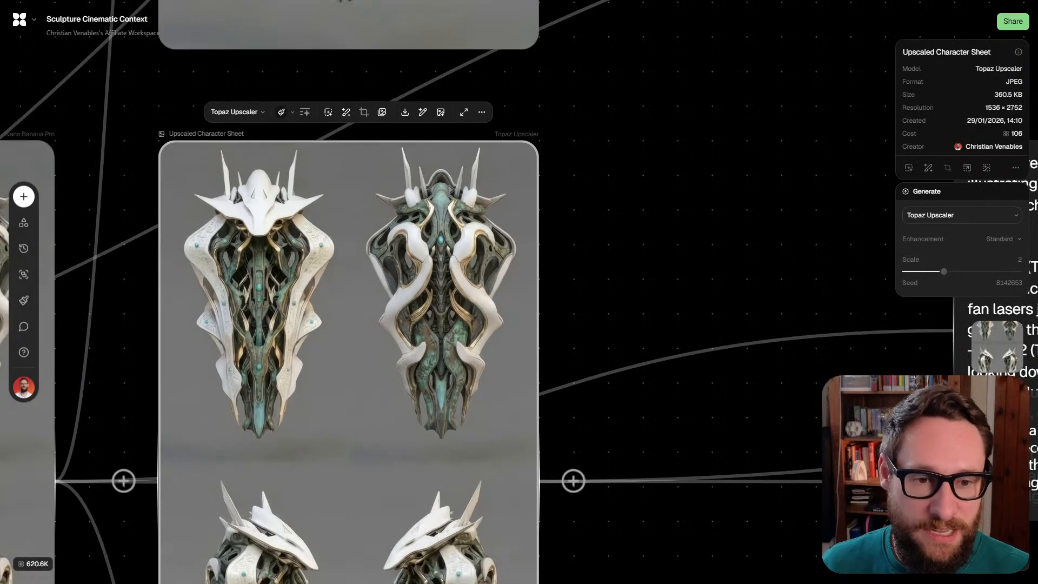
pyautogui.scroll(-5, 348, 362)
pyautogui.hscroll(-4, 653, 382)
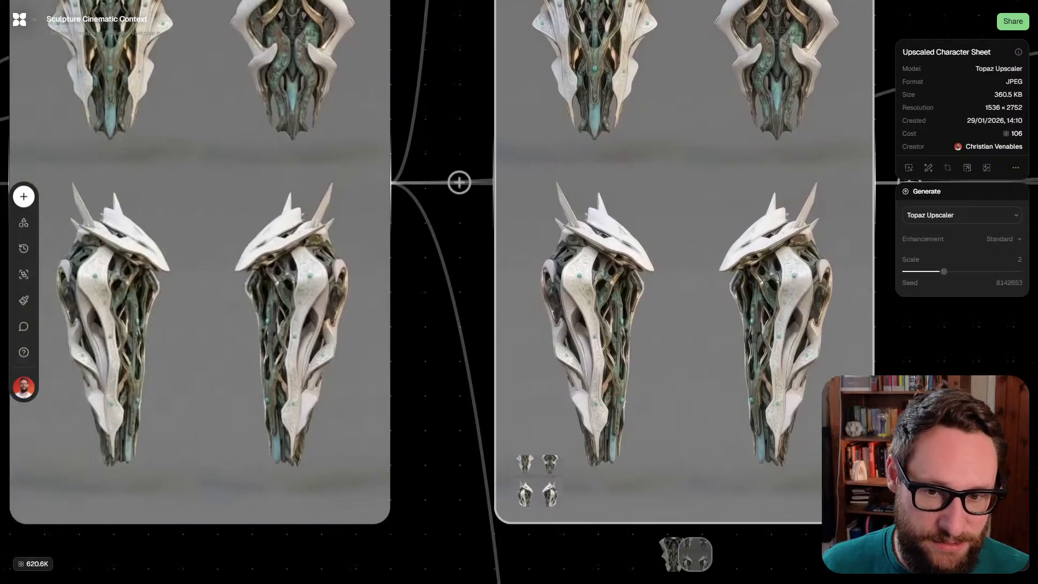
pyautogui.scroll(5, 653, 381)
pyautogui.hscroll(4, 519, 292)
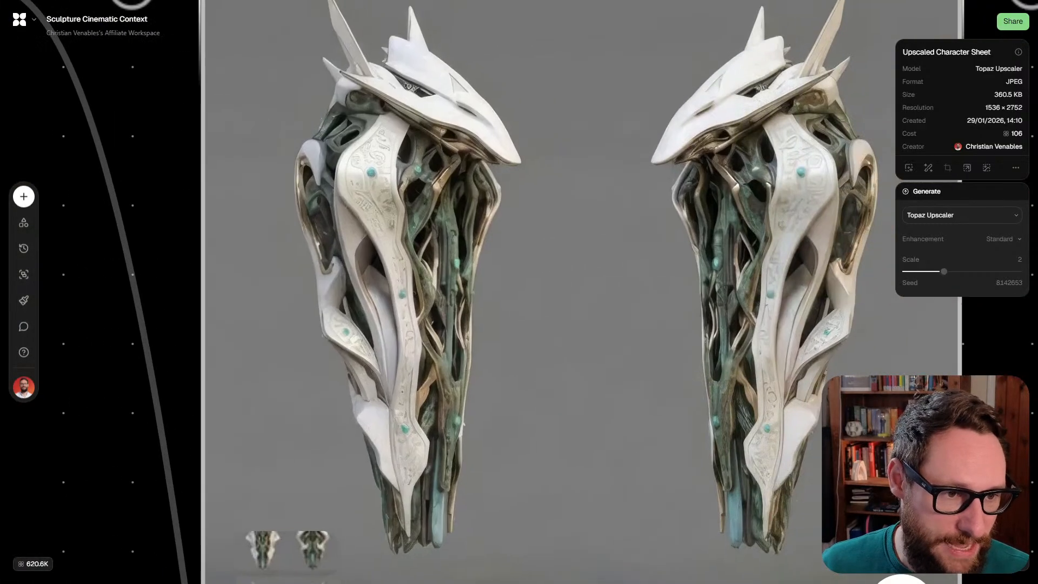
pyautogui.scroll(1, 519, 292)
pyautogui.scroll(2, 485, 292)
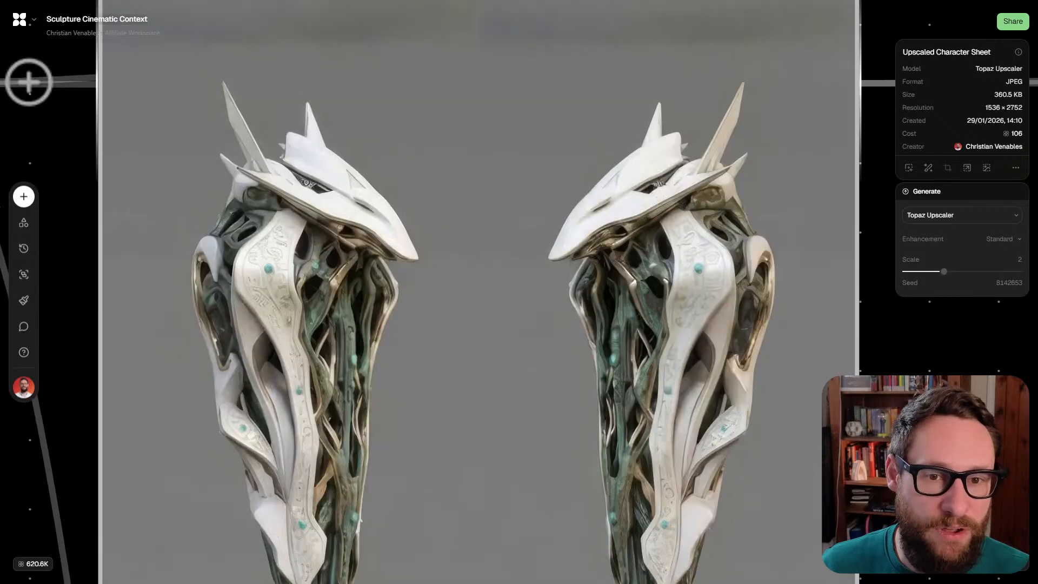
pyautogui.scroll(-3, 490, 244)
pyautogui.scroll(6, 491, 244)
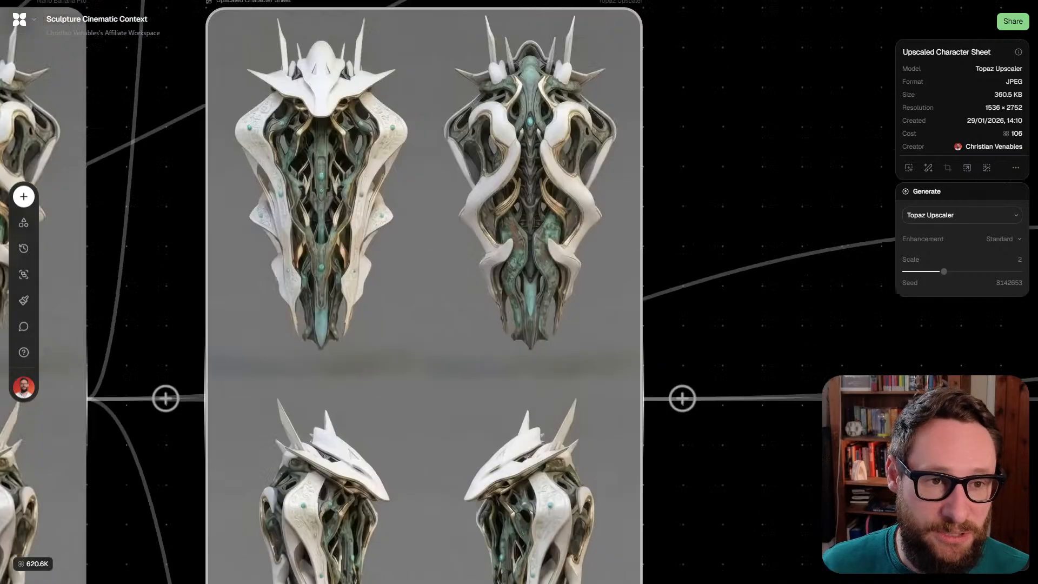
pyautogui.scroll(9, 464, 264)
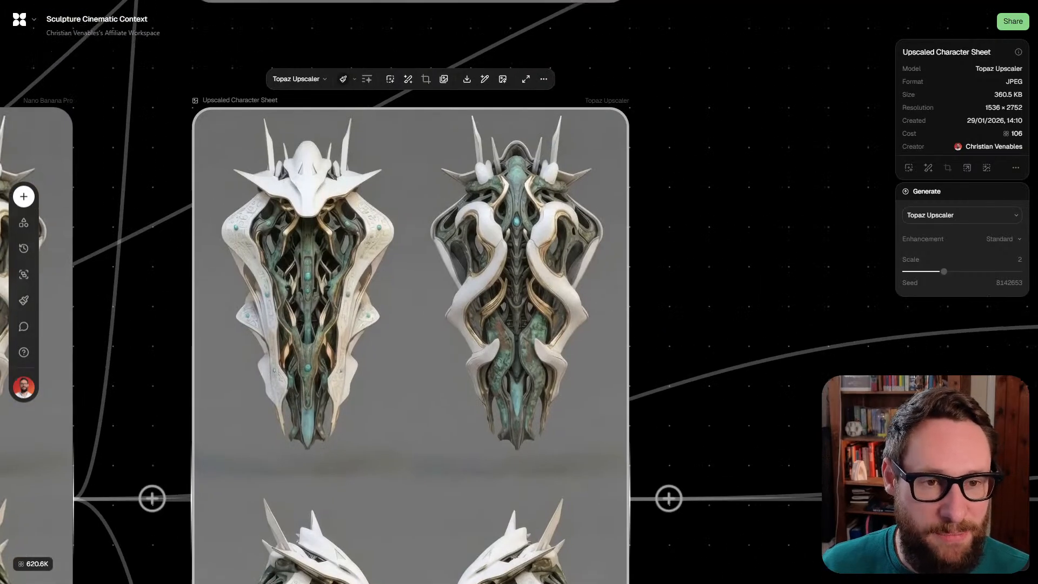
# Inspect the Crop node above the upscaled character sheet, then select the Sculpture Editing node to compare its details
pyautogui.scroll(-3, 465, 265)
pyautogui.scroll(-5, 468, 238)
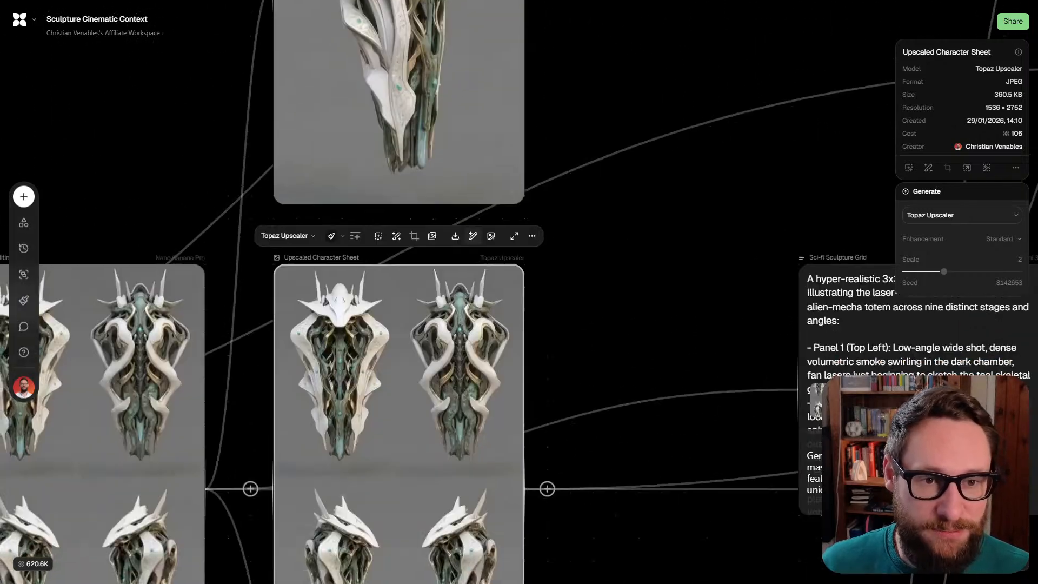
pyautogui.scroll(-3, 468, 237)
pyautogui.scroll(3, 427, 310)
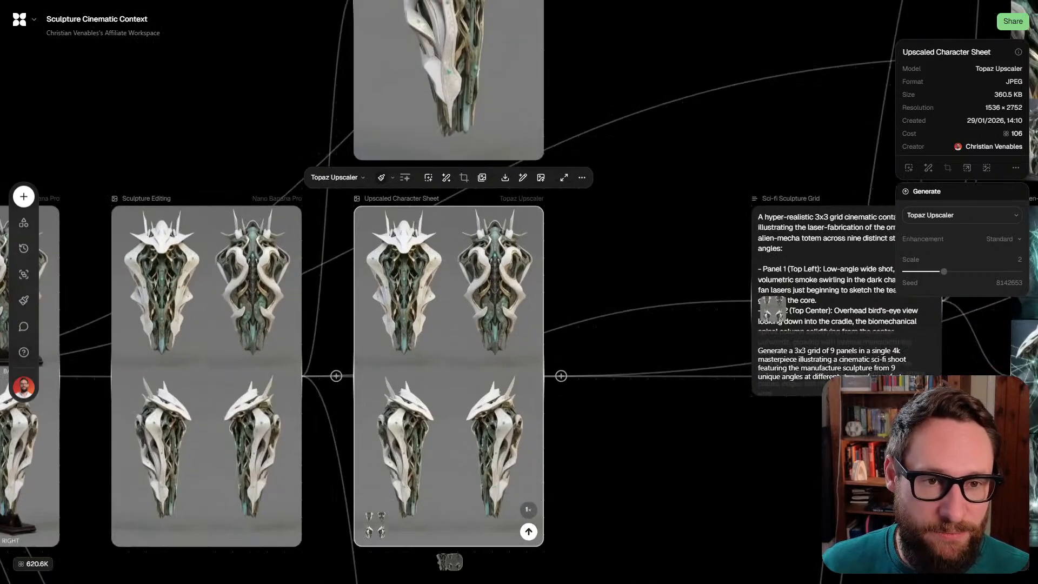
pyautogui.scroll(-2, 427, 309)
pyautogui.scroll(4, 427, 310)
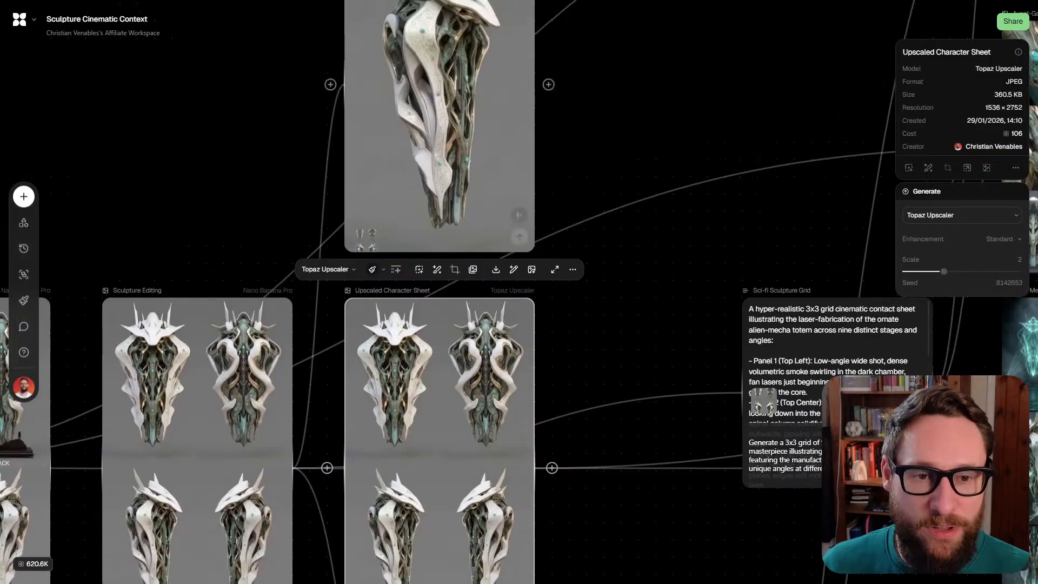
pyautogui.click(435, 189)
pyautogui.scroll(-1, 435, 190)
pyautogui.scroll(-4, 483, 315)
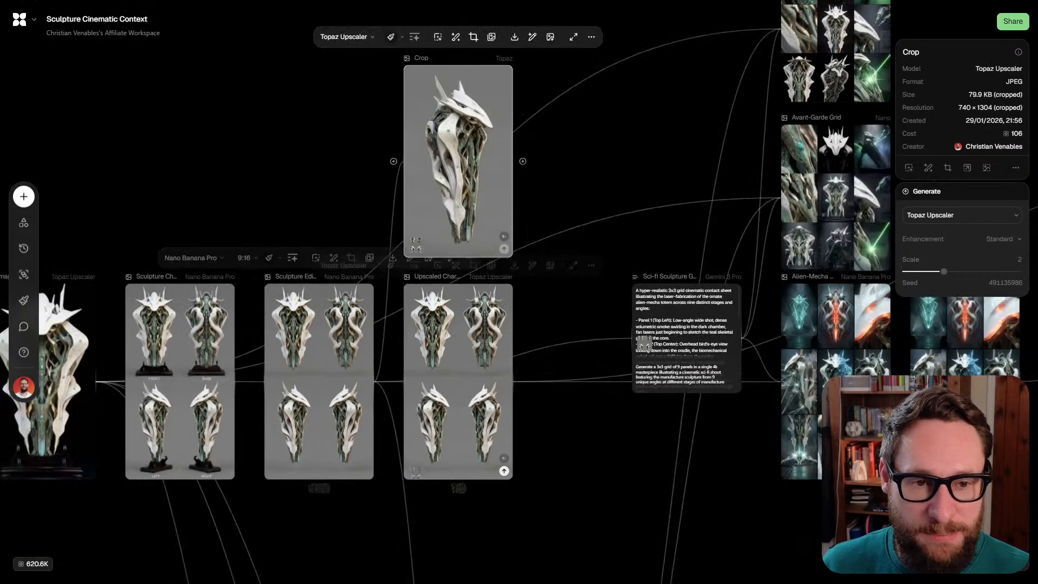
pyautogui.scroll(2, 369, 123)
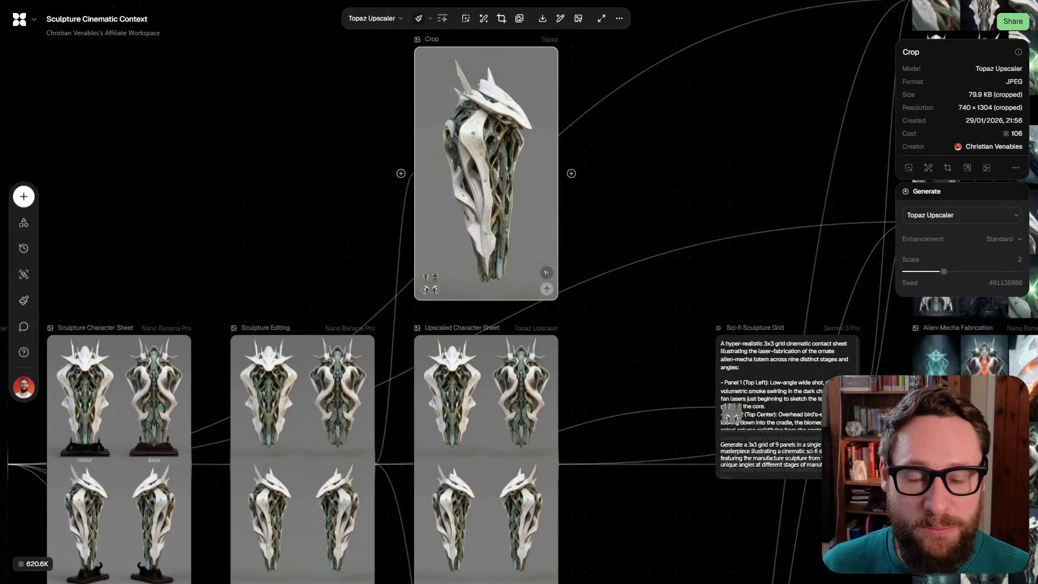
pyautogui.scroll(-1, 518, 218)
pyautogui.click(330, 378)
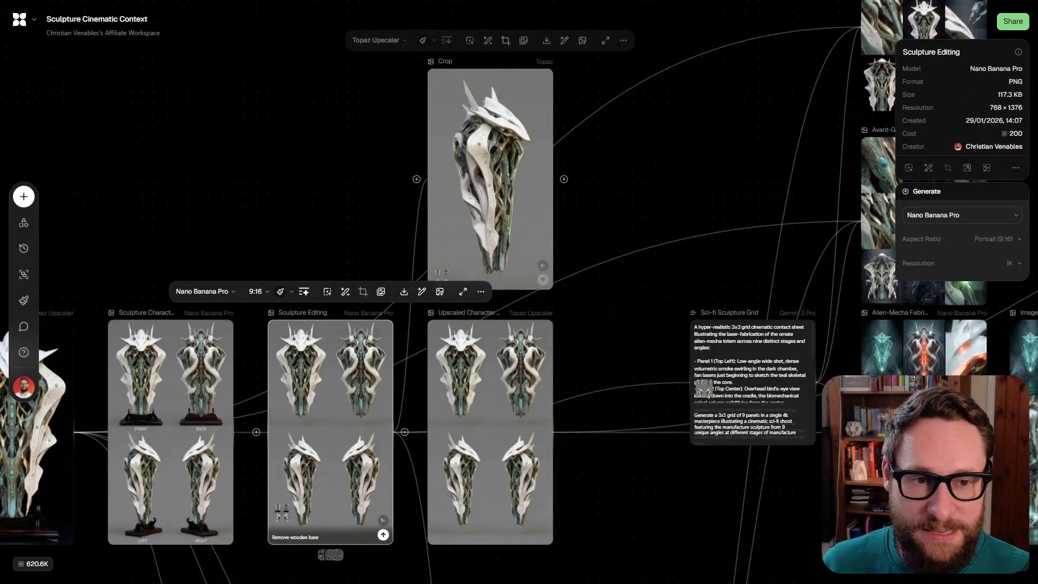
# Change the Crop node's crop region from the side view to the sculpture's back view and apply it
pyautogui.click(490, 162)
pyautogui.scroll(4, 494, 124)
pyautogui.scroll(2, 476, 151)
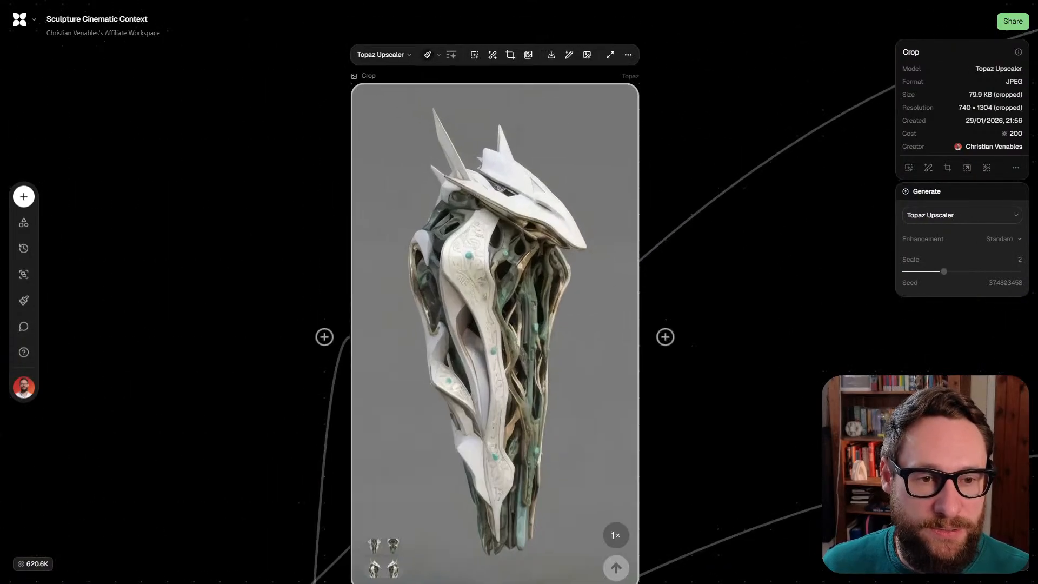
pyautogui.click(514, 58)
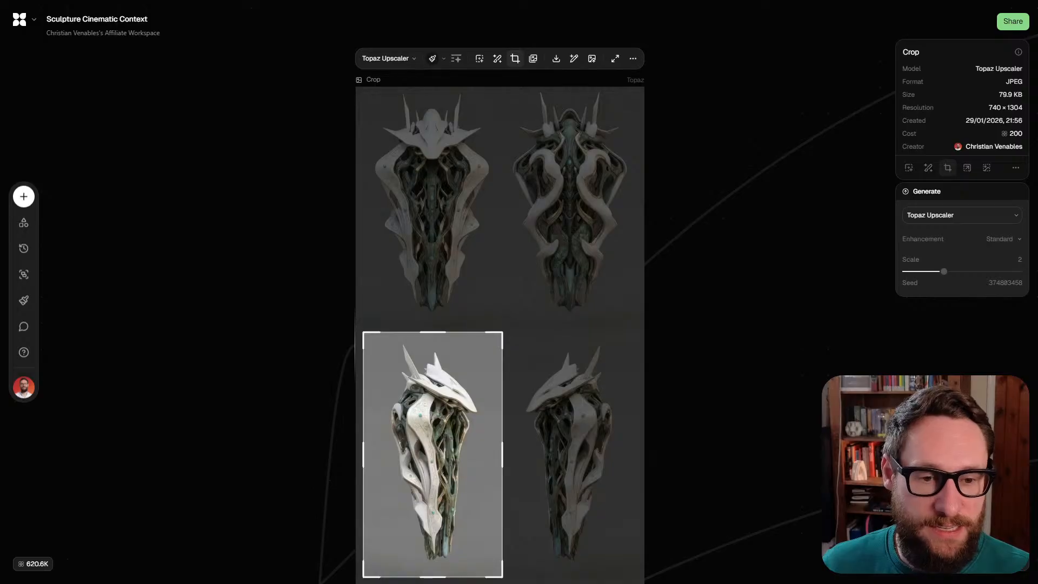
pyautogui.moveTo(432, 454); pyautogui.dragTo(570, 209)
pyautogui.press('Return')
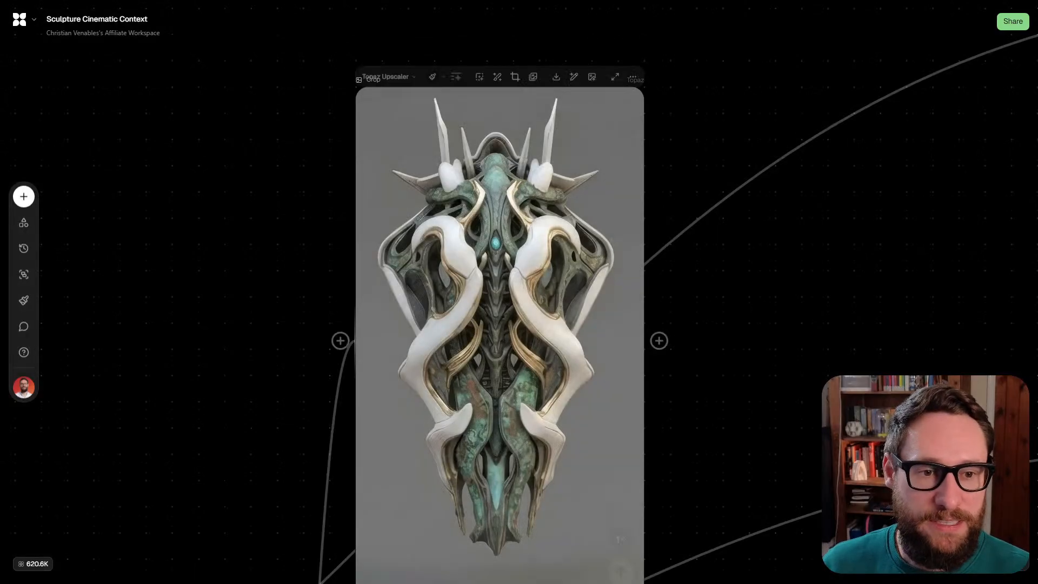
pyautogui.scroll(-2, 555, 192)
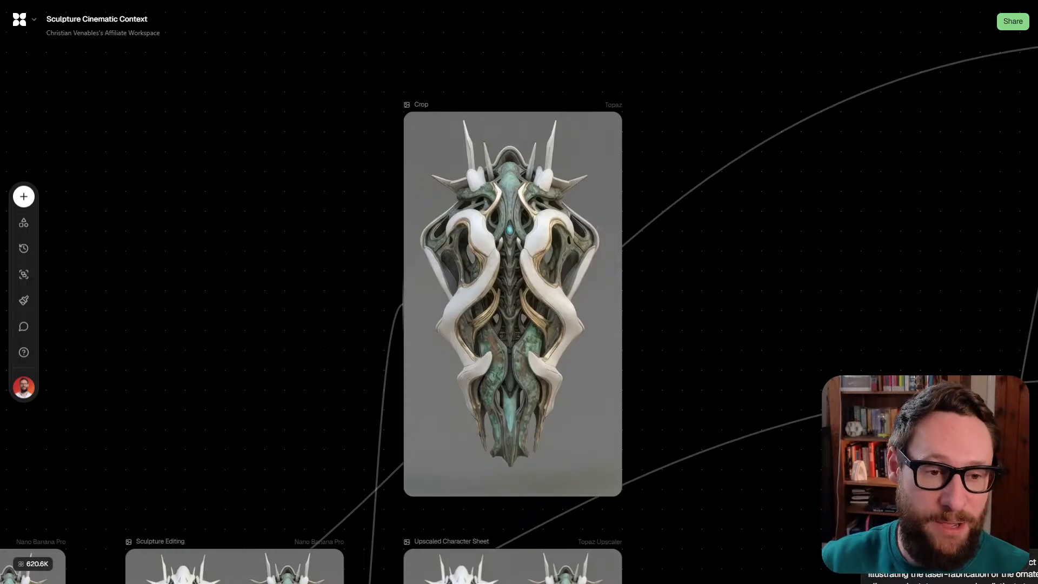
pyautogui.moveTo(513, 303); pyautogui.dragTo(324, 227)
pyautogui.scroll(-1, 519, 292)
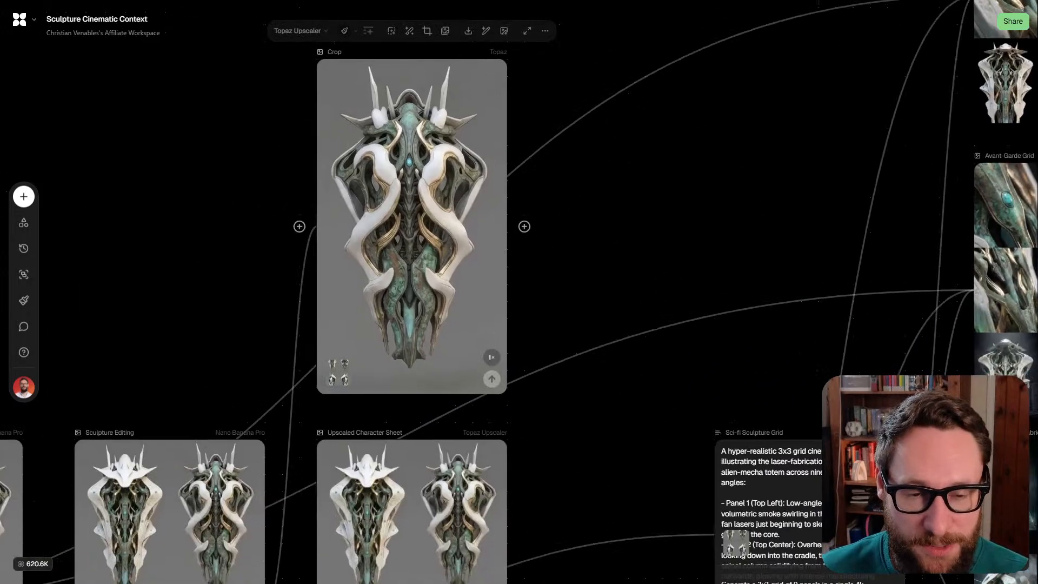
pyautogui.moveTo(412, 226); pyautogui.dragTo(467, 192)
pyautogui.scroll(1, 464, 254)
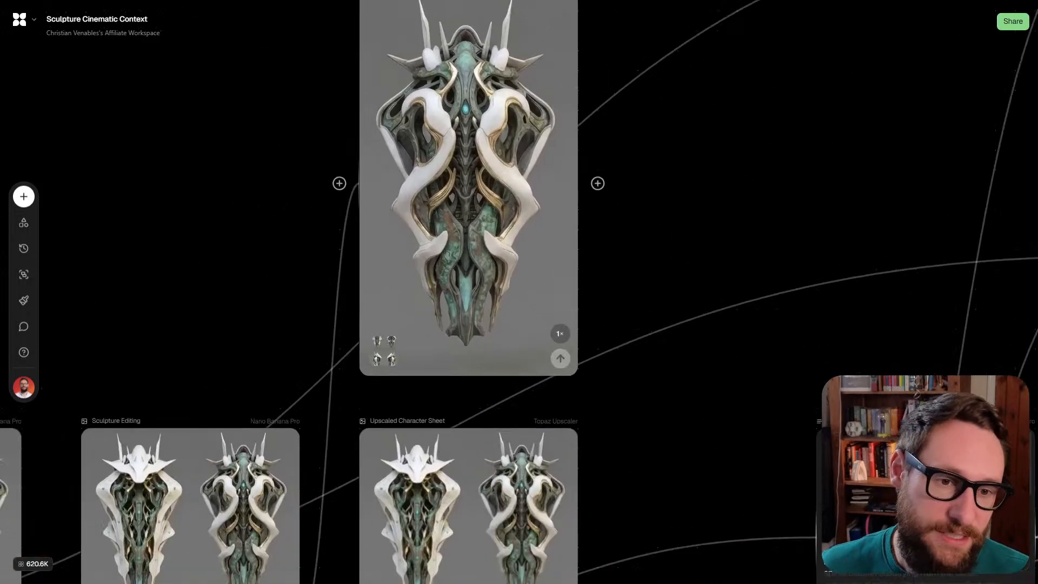
pyautogui.scroll(-2, 464, 205)
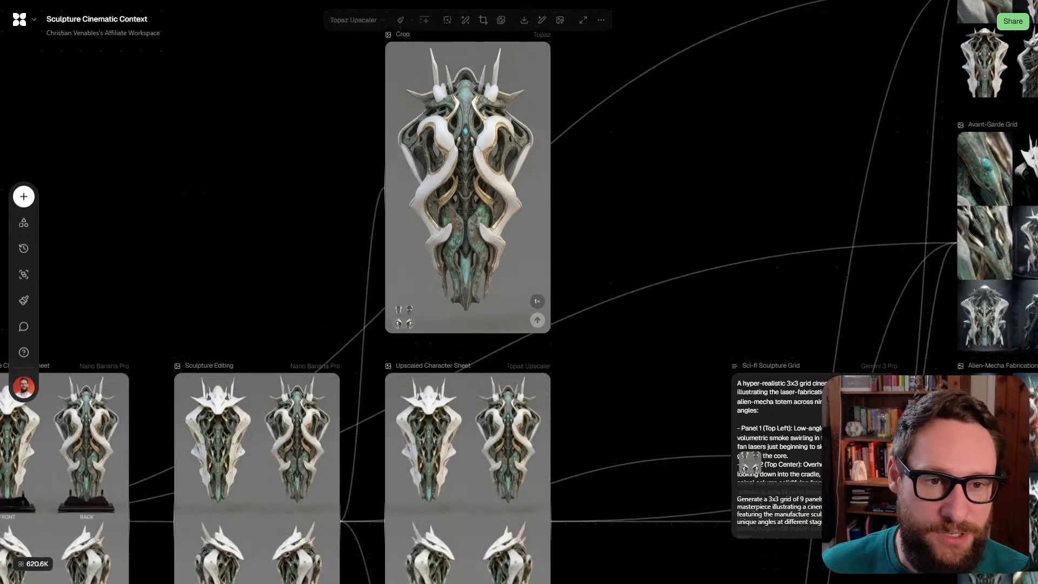
pyautogui.click(468, 211)
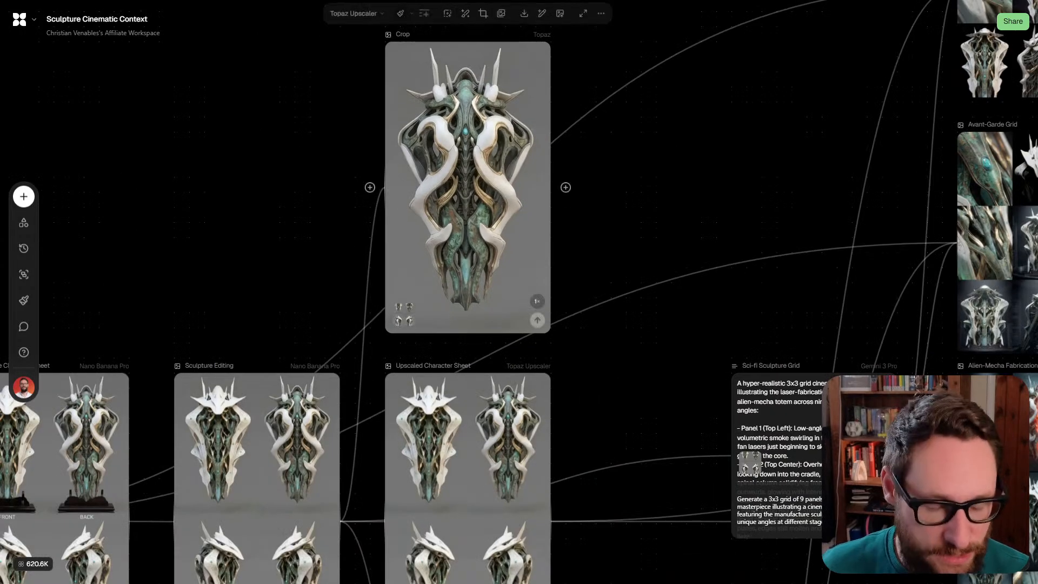
# Return to the start of the workflow and select the white sculpture reference node, Image 1
pyautogui.scroll(-3, 288, 11)
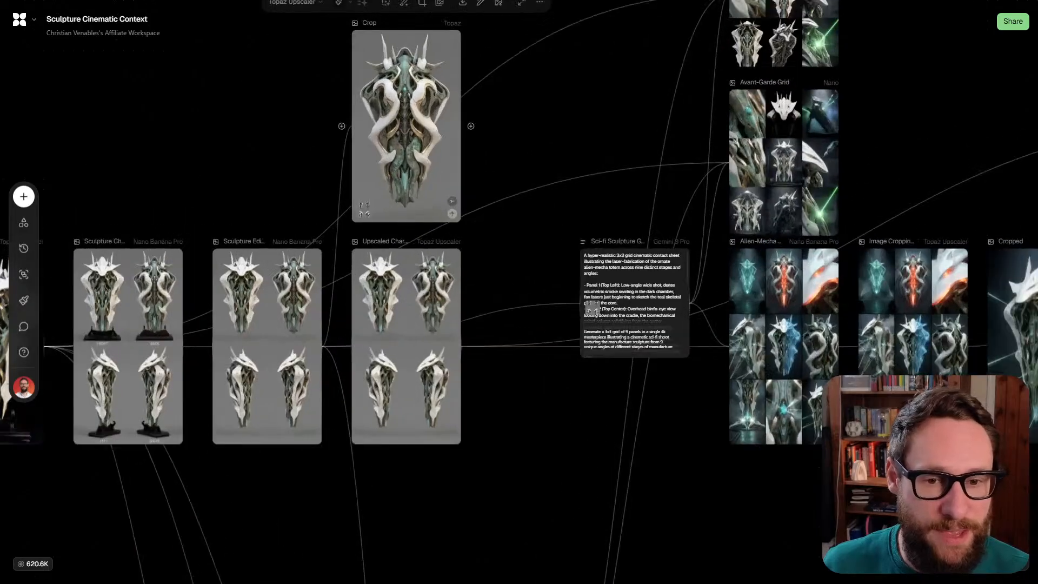
pyautogui.hscroll(-7, 519, 292)
pyautogui.hscroll(-3, 519, 292)
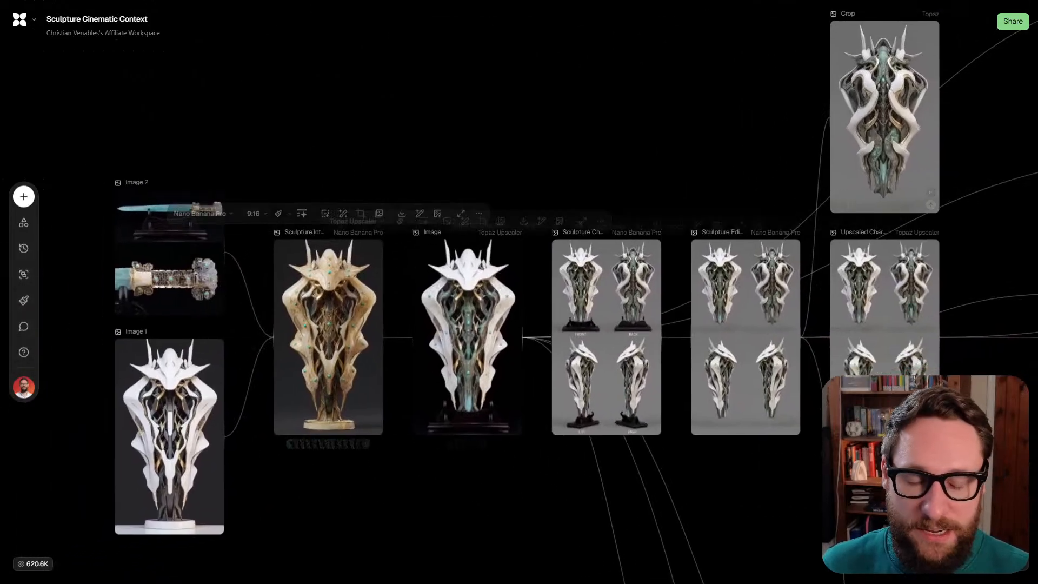
pyautogui.click(169, 436)
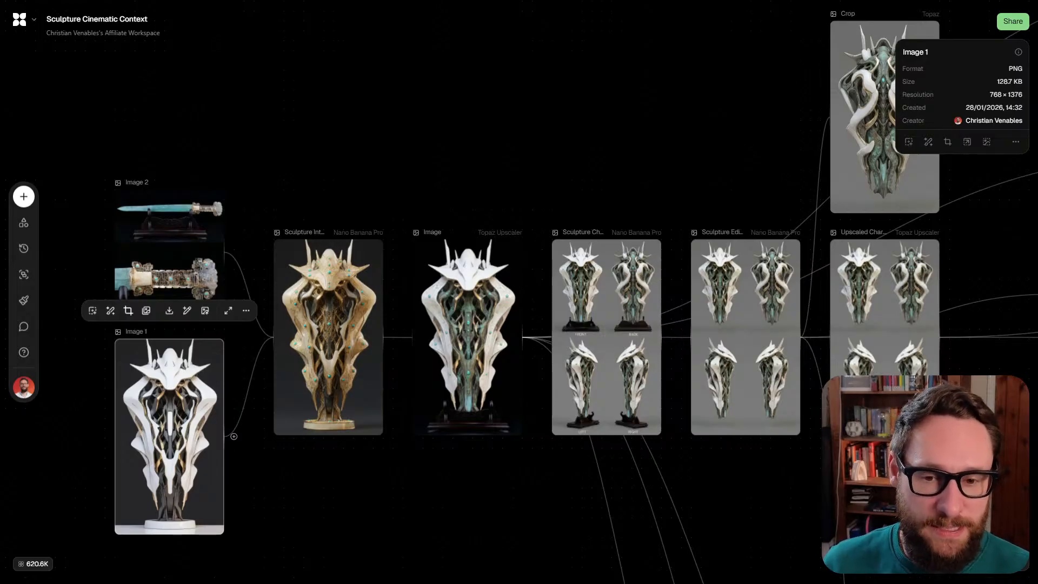
# Trace the workflow from Image 1 through the character sheets to the Sci-fi Sculpture Grid and Alien-Mecha Fabrication nodes
pyautogui.hscroll(2, 467, 336)
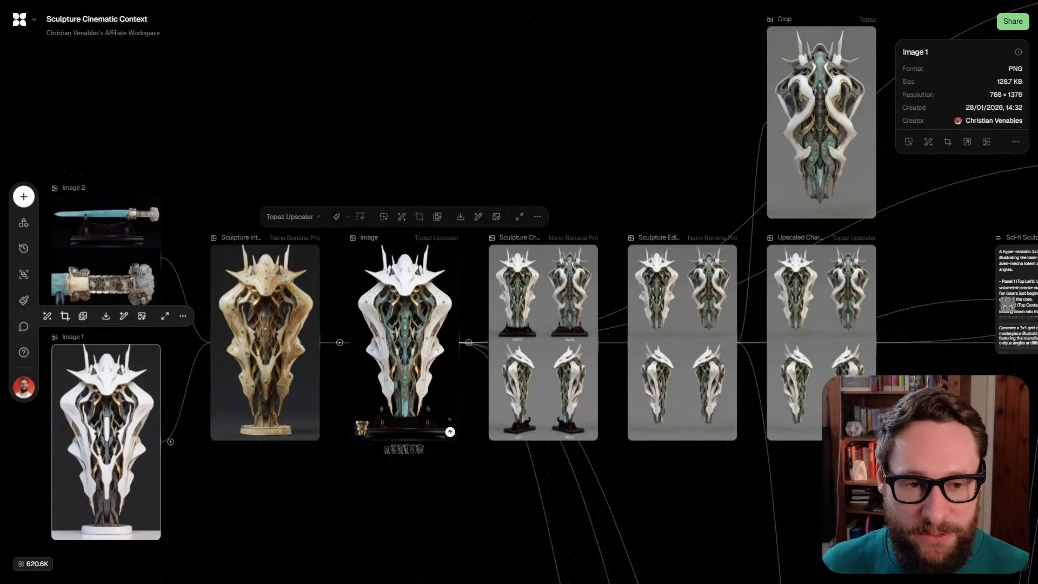
pyautogui.hscroll(7, 350, 351)
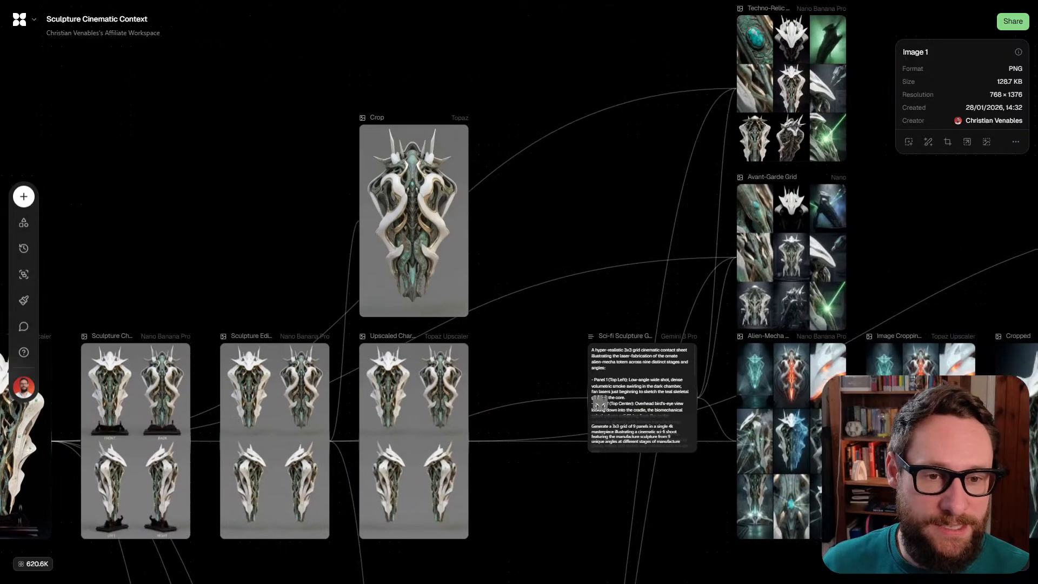
pyautogui.hscroll(2, 350, 350)
pyautogui.scroll(3, 350, 350)
pyautogui.scroll(1, 351, 351)
pyautogui.hscroll(1, 351, 350)
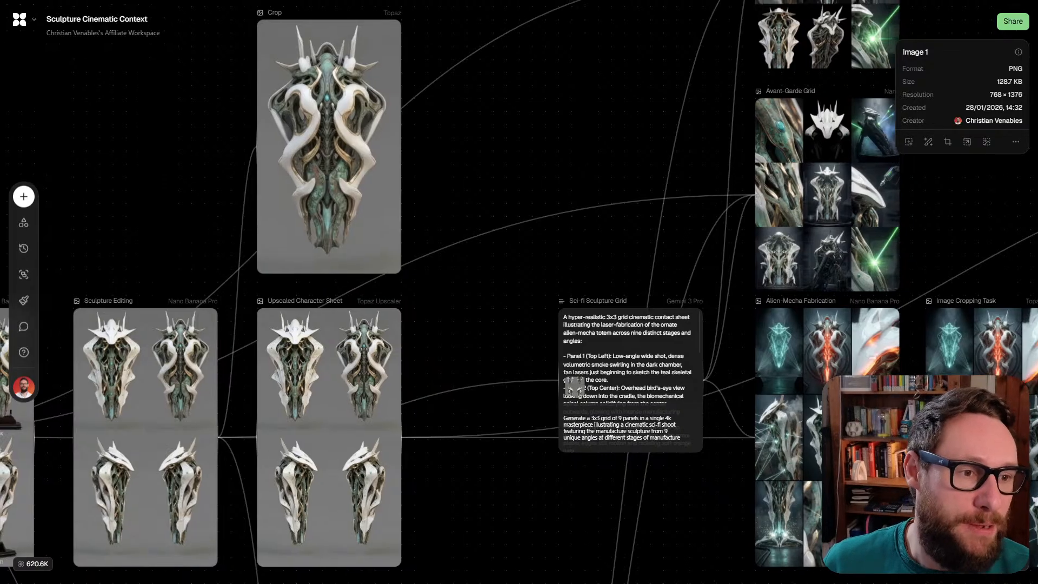
pyautogui.hscroll(6, 519, 292)
pyautogui.scroll(-2, 519, 292)
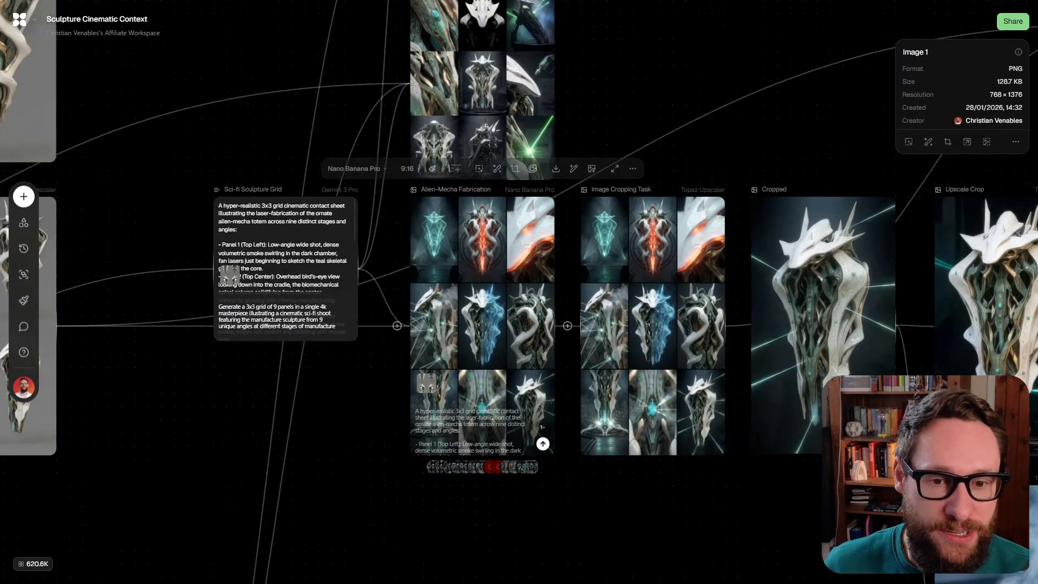
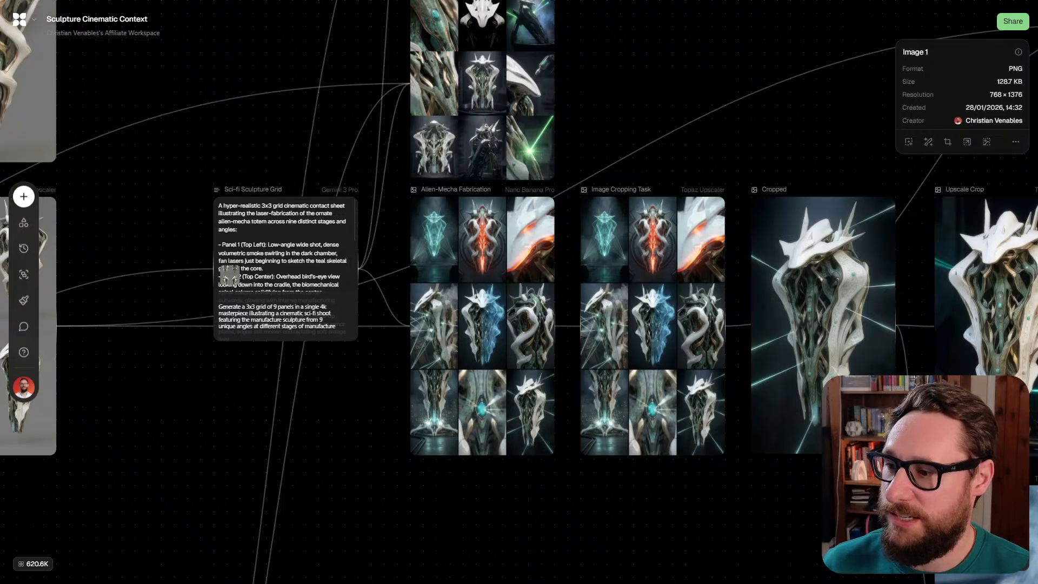
# Read the Alien-Mecha Fabrication prompt up close, highlighting its opening words "A hyper-realistic 3x3 grid cinematic contact sheet"
pyautogui.scroll(5, 610, 323)
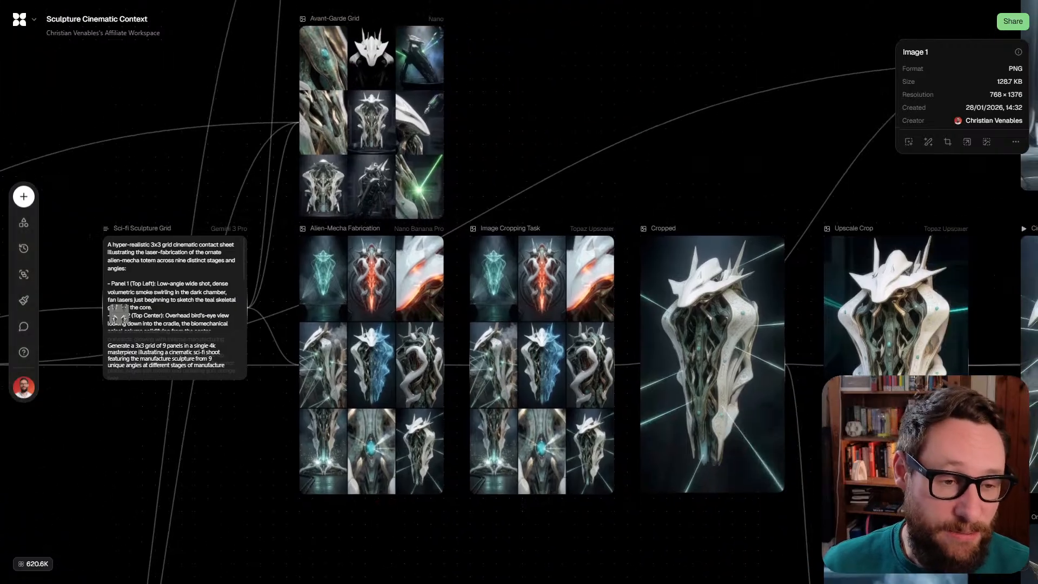
pyautogui.scroll(-1, 519, 292)
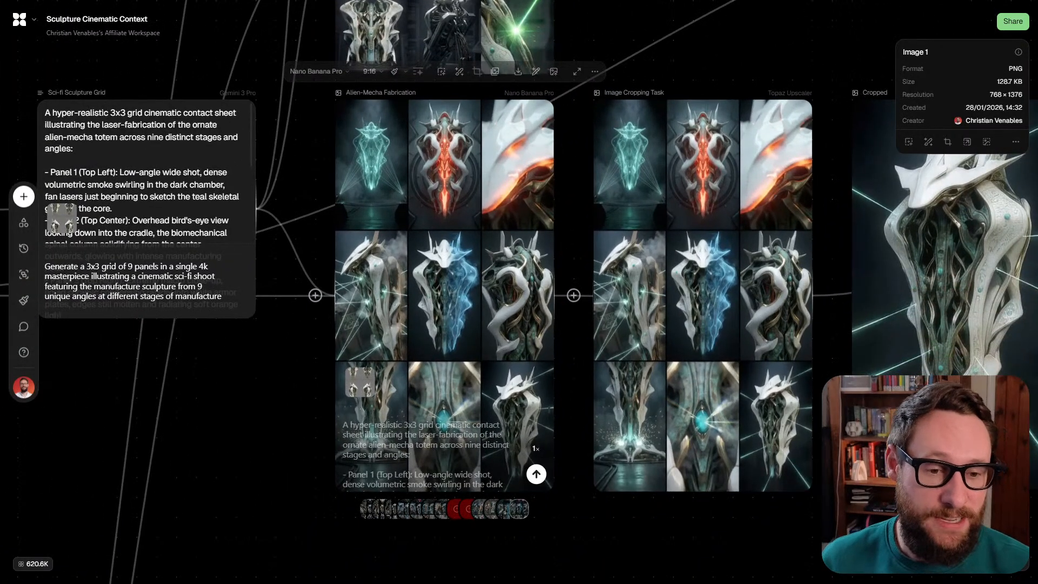
pyautogui.scroll(8, 439, 431)
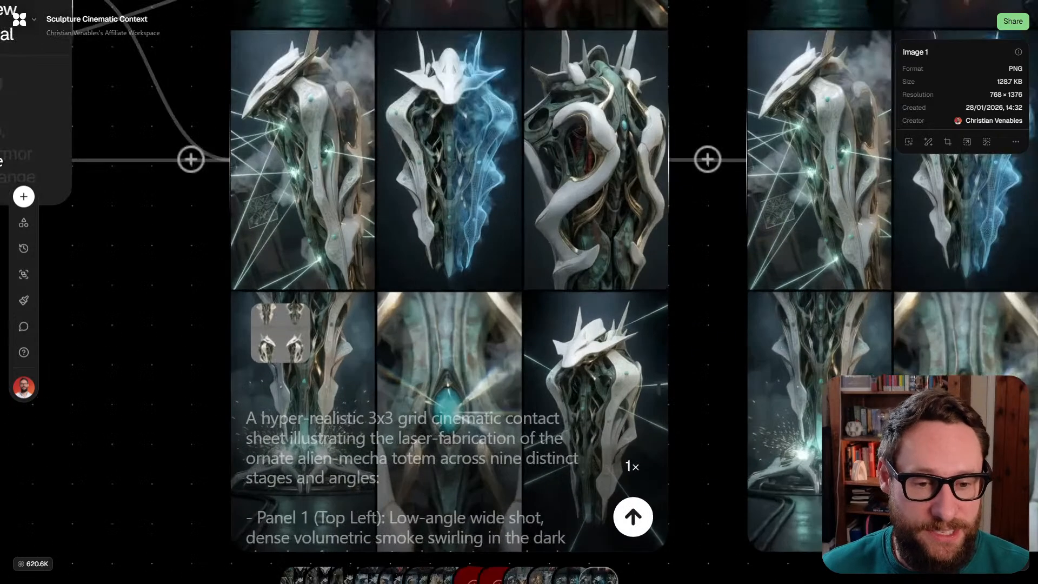
pyautogui.moveTo(246, 417); pyautogui.dragTo(286, 439)
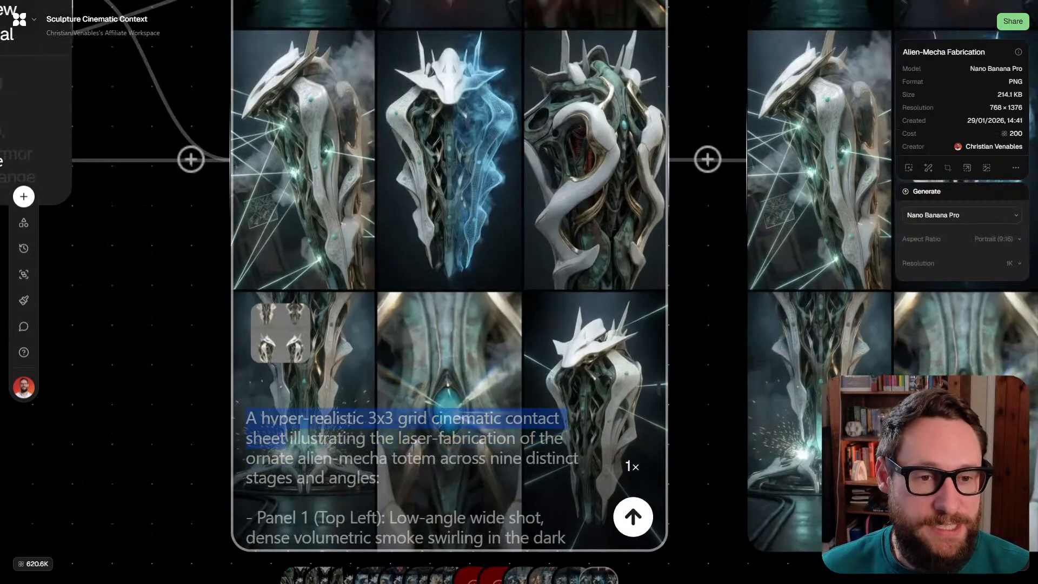
pyautogui.scroll(-5, 615, 455)
pyautogui.press('Escape')
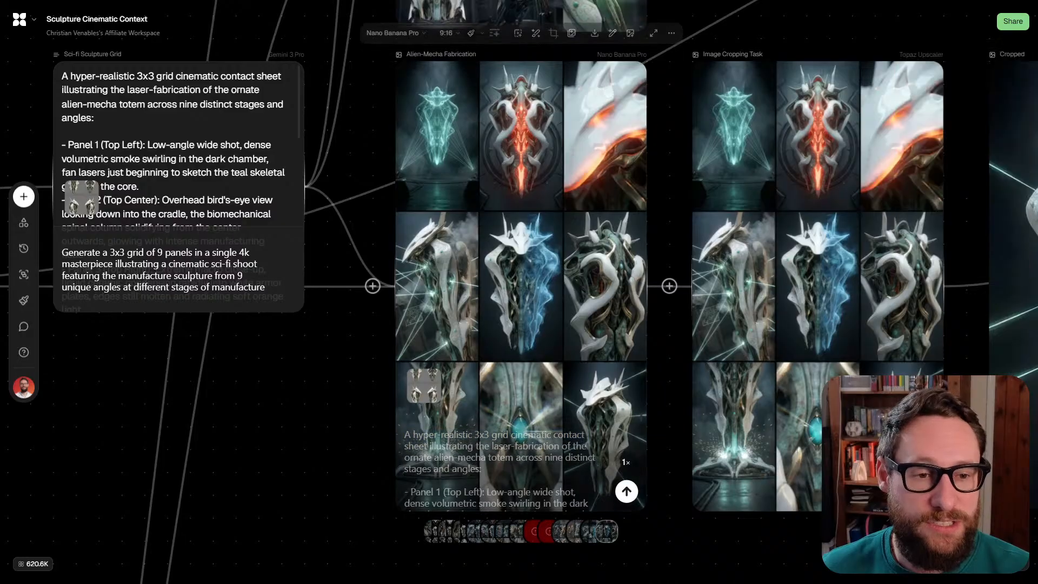
# Follow the connections back from the Sci-fi Sculpture Grid to the Upscaled Character Sheet and view its four angles up close
pyautogui.moveTo(523, 294); pyautogui.dragTo(570, 318)
pyautogui.scroll(-3, 570, 319)
pyautogui.hscroll(-7, 452, 307)
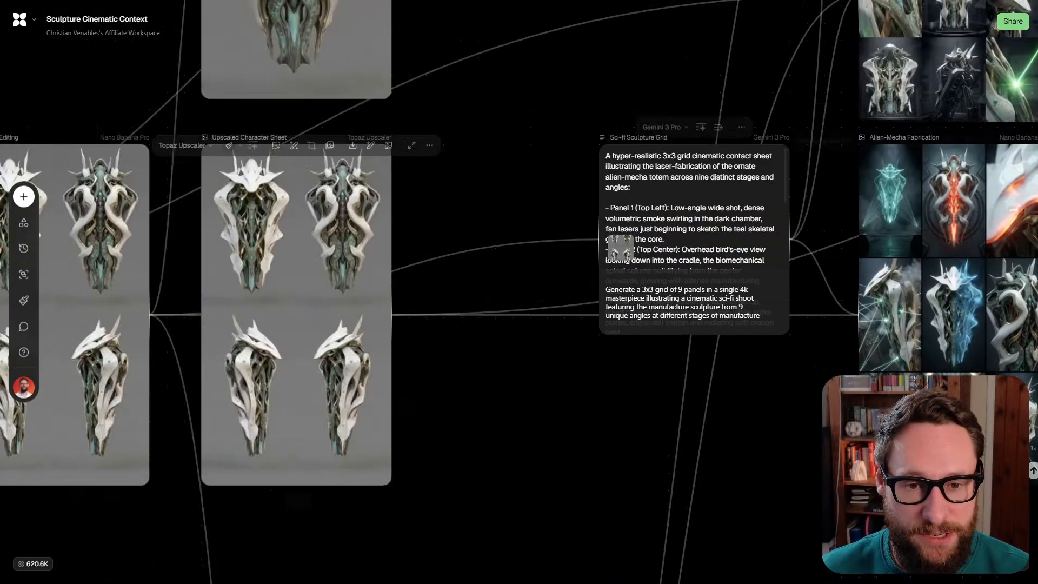
pyautogui.scroll(5, 205, 289)
pyautogui.hscroll(-3, 519, 292)
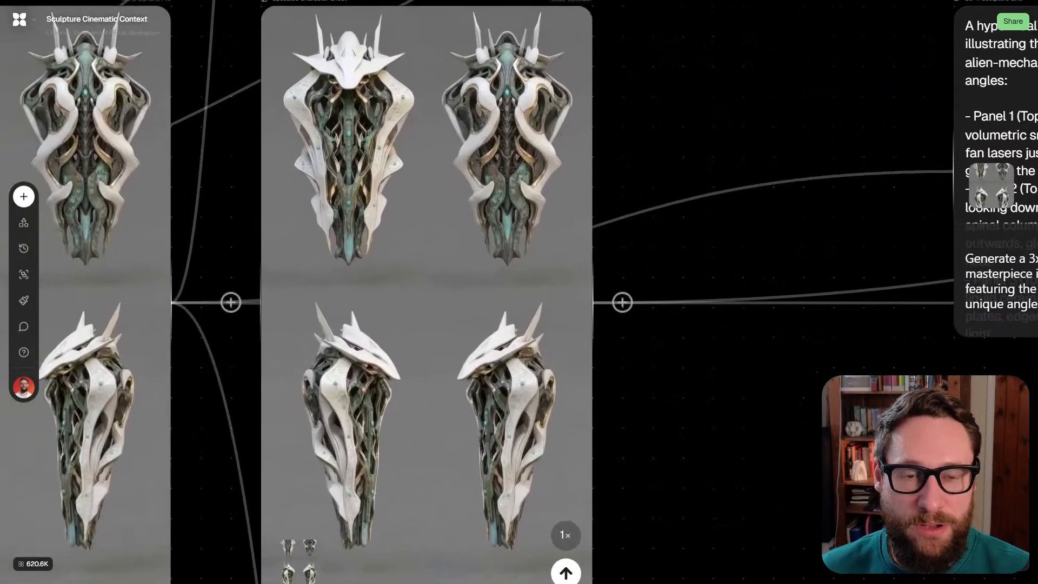
# Compare the Sculpture Editing and Upscaled Character Sheet nodes, and follow the connection from the upscaled sheet to the Sci-fi Sculpture Grid
pyautogui.hscroll(-2, 519, 292)
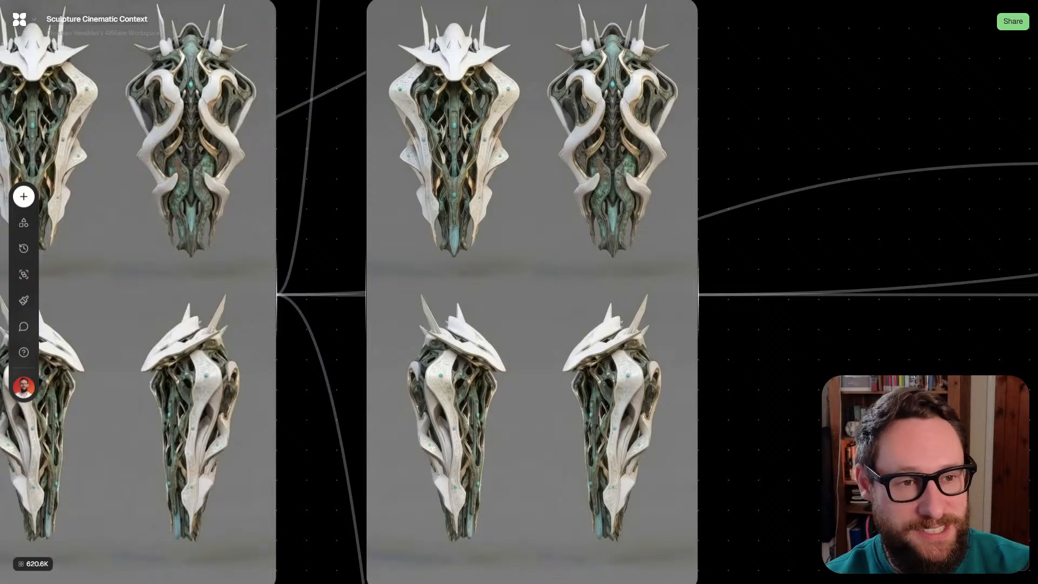
pyautogui.hscroll(1, 532, 292)
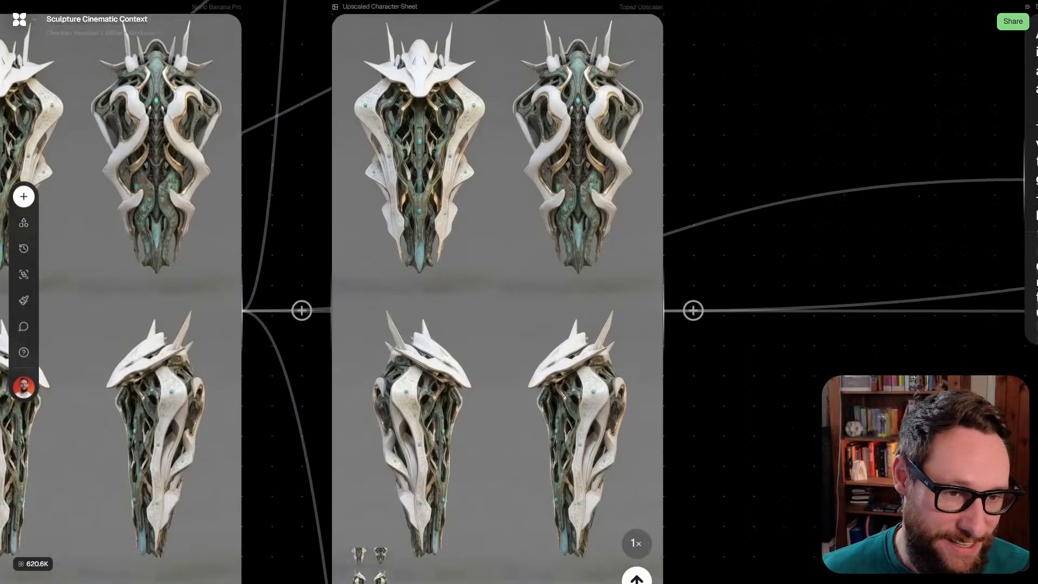
pyautogui.scroll(-1, 532, 292)
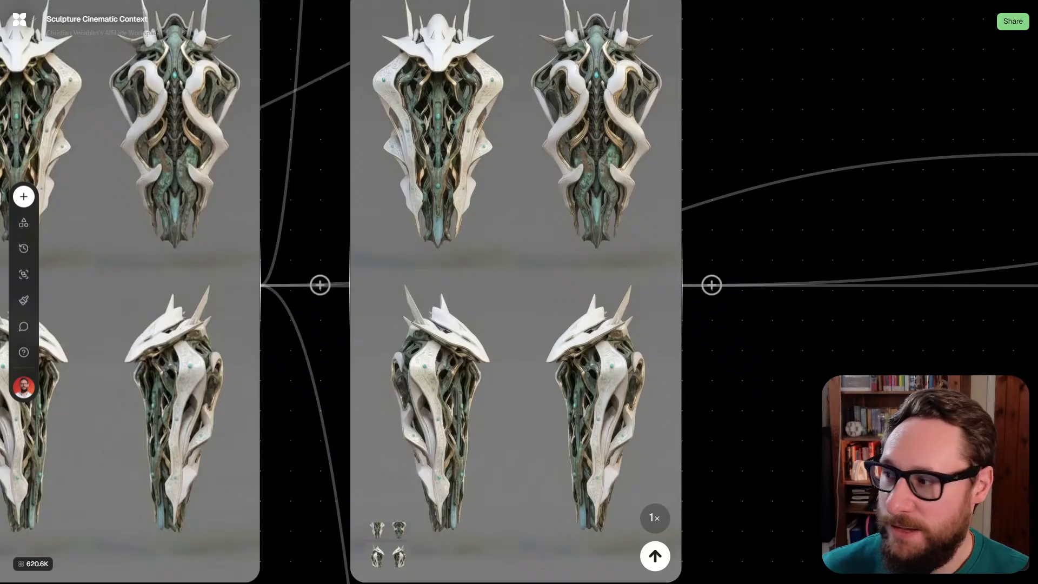
pyautogui.scroll(-2, 511, 225)
pyautogui.hscroll(6, 511, 225)
pyautogui.hscroll(-6, 511, 225)
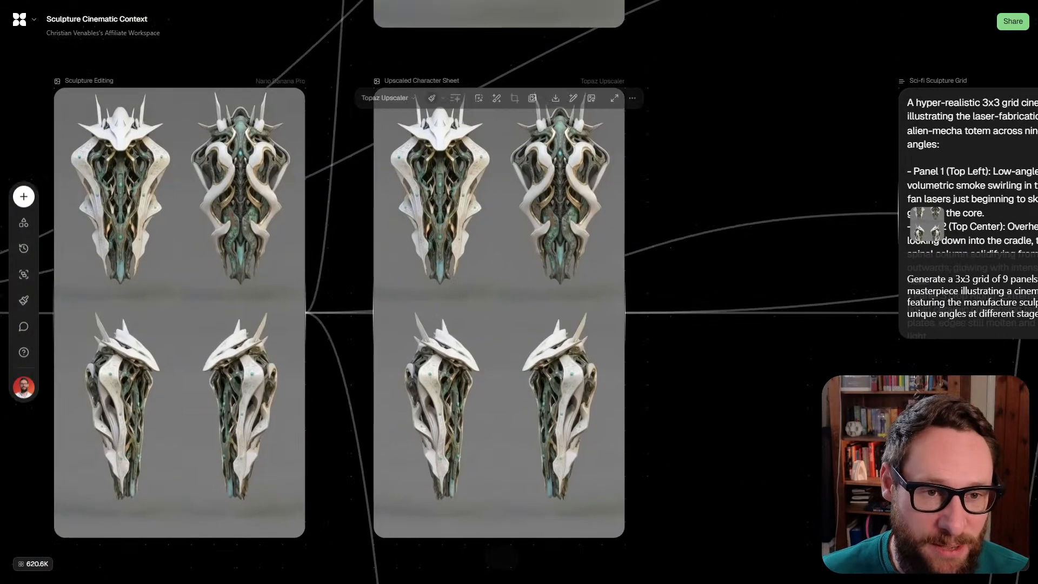
pyautogui.scroll(1, 519, 292)
pyautogui.hscroll(6, 519, 292)
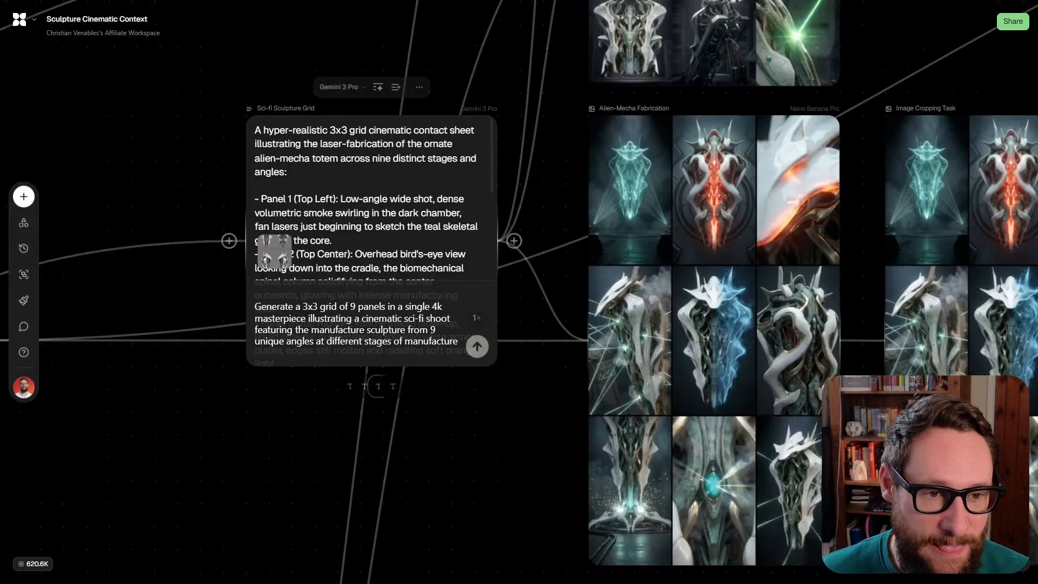
pyautogui.hscroll(-8, 519, 292)
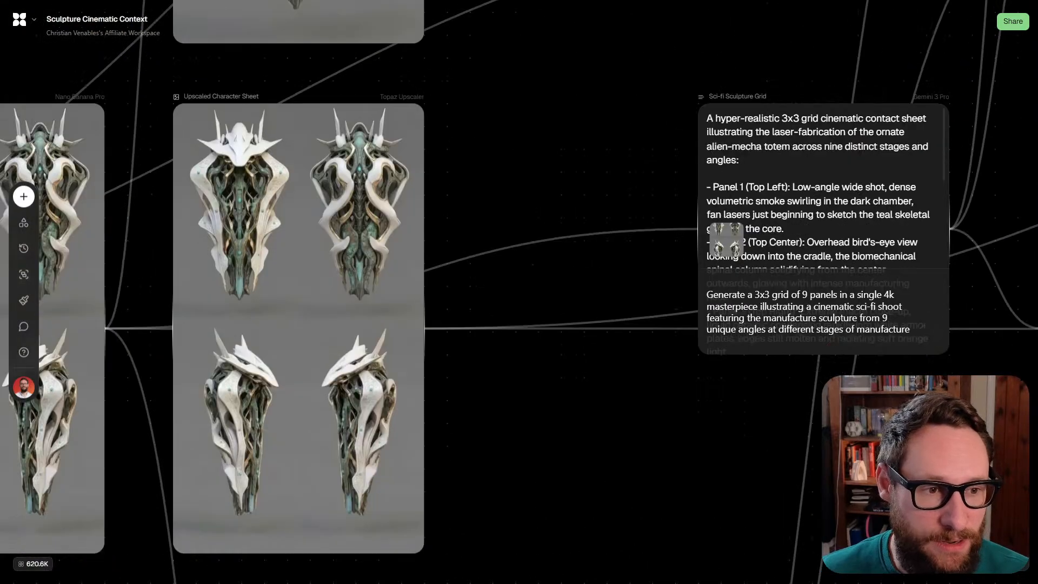
pyautogui.hscroll(7, 519, 292)
pyautogui.scroll(1, 518, 291)
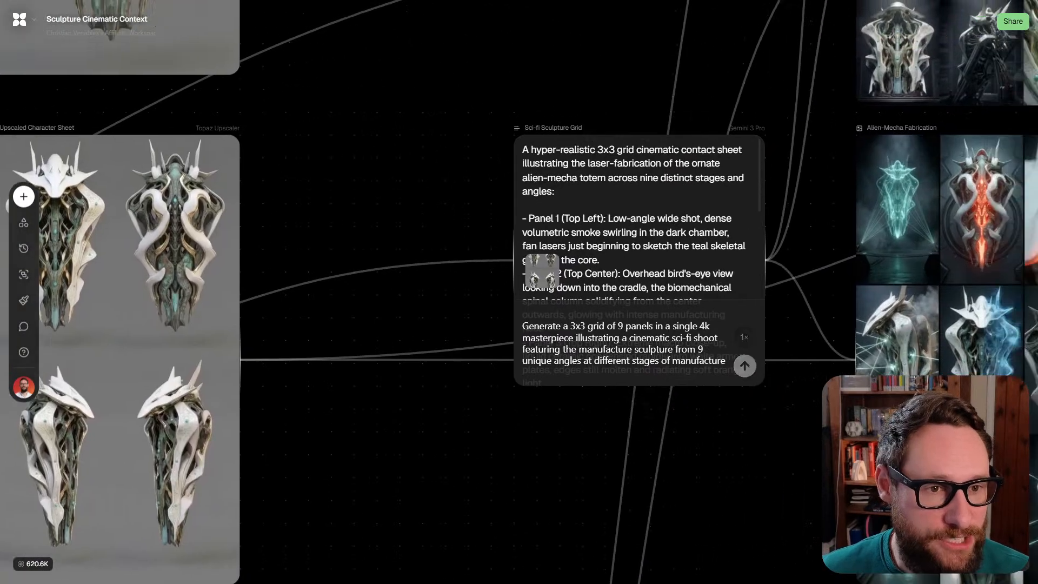
# Highlight the generated contact sheet prompt in the Sci-fi Sculpture Grid node and read on to its Panel 6 description
pyautogui.scroll(4, 752, 194)
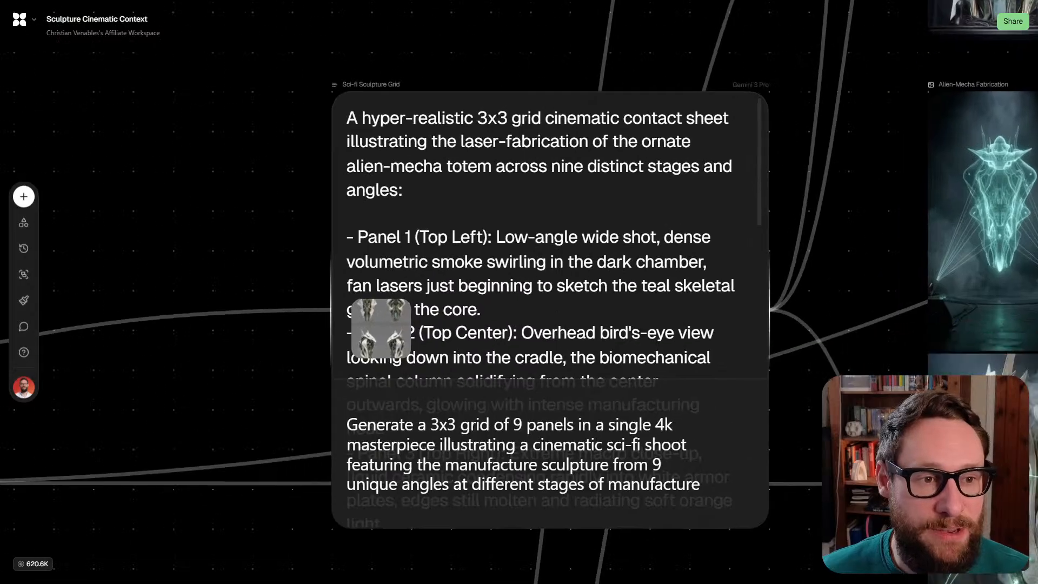
pyautogui.scroll(-1, 519, 292)
pyautogui.hscroll(2, 519, 292)
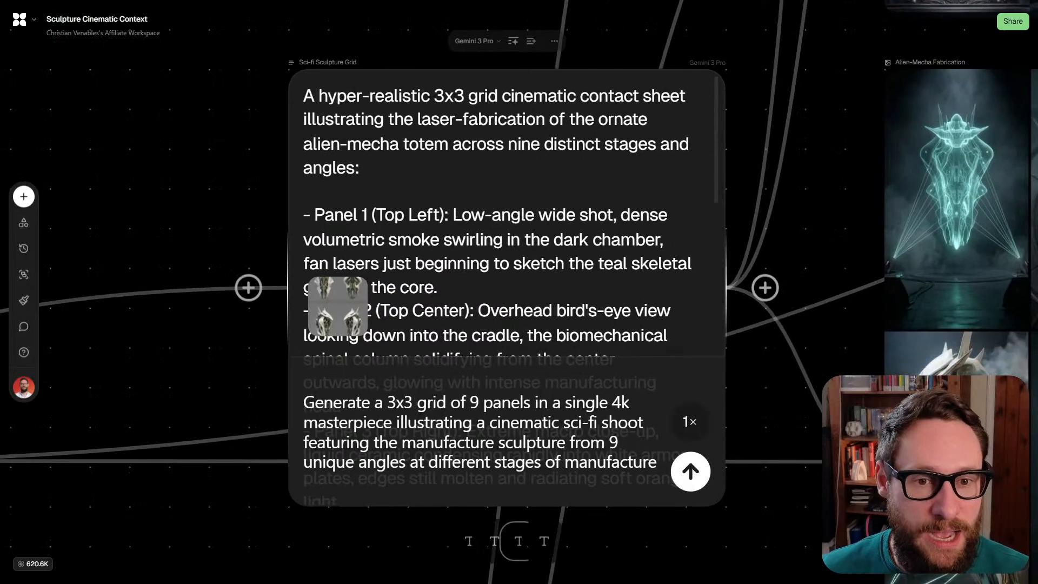
pyautogui.moveTo(304, 96); pyautogui.dragTo(590, 294)
pyautogui.scroll(-1, 545, 227)
pyautogui.scroll(-2, 590, 294)
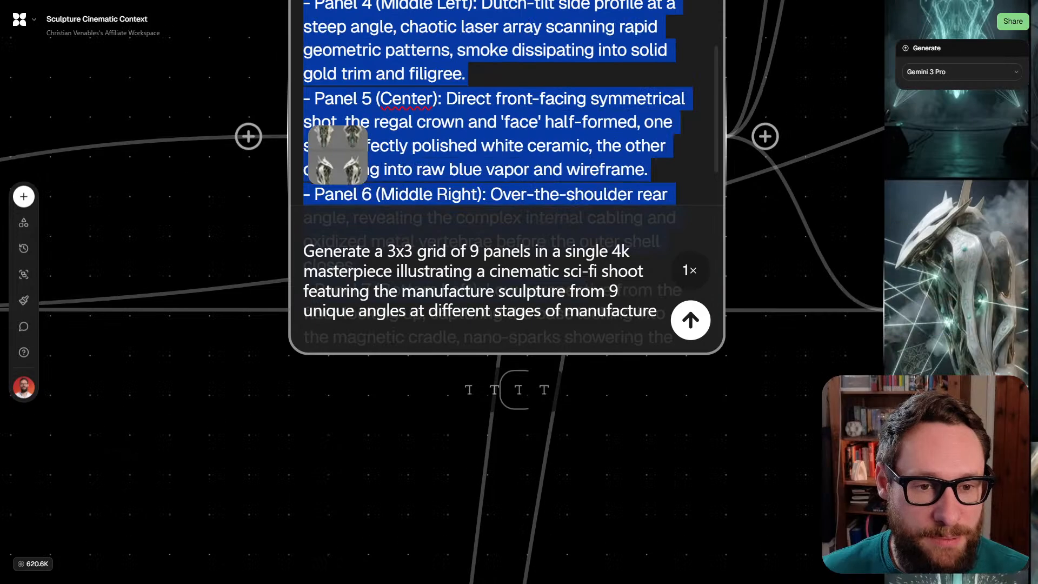
# Highlight the Sci-fi Sculpture Grid instruction "Generate a 3x3 grid of 9 panels in a single 4k masterpiece", then clear the selection
pyautogui.moveTo(314, 251); pyautogui.dragTo(657, 310)
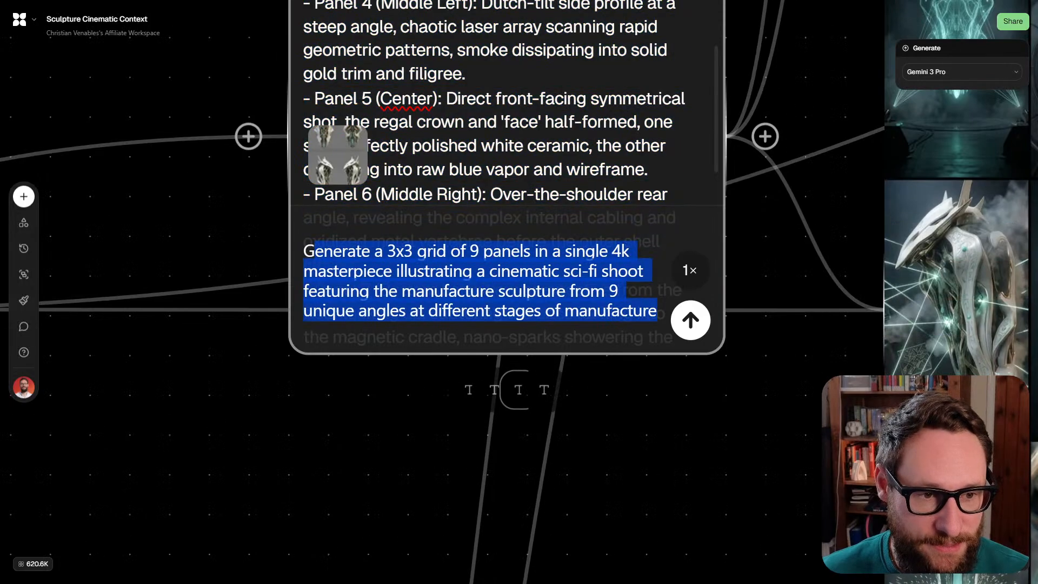
pyautogui.scroll(2, 519, 292)
pyautogui.hotkey('ctrl', 'a')
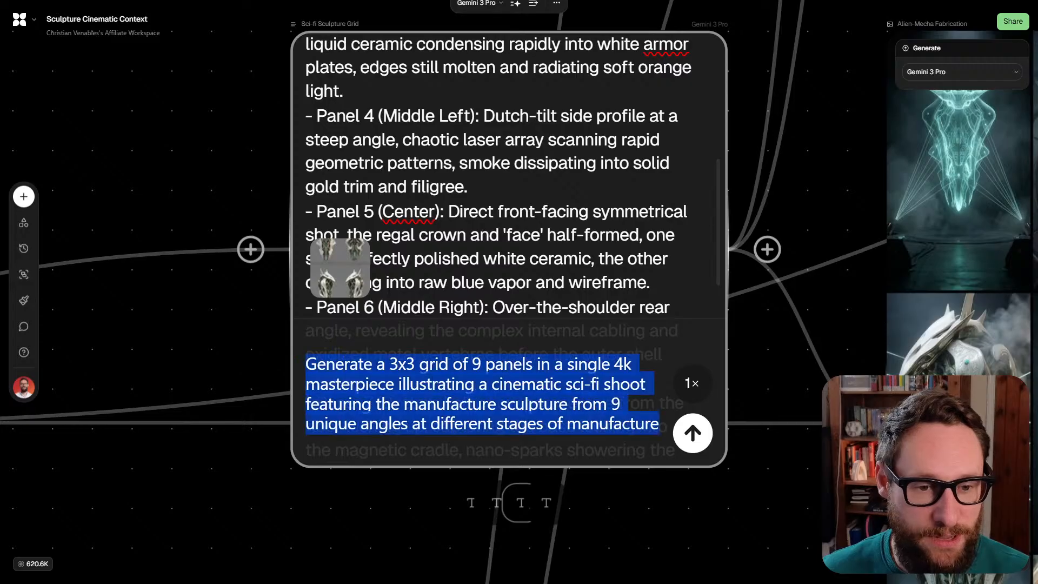
pyautogui.click(344, 90)
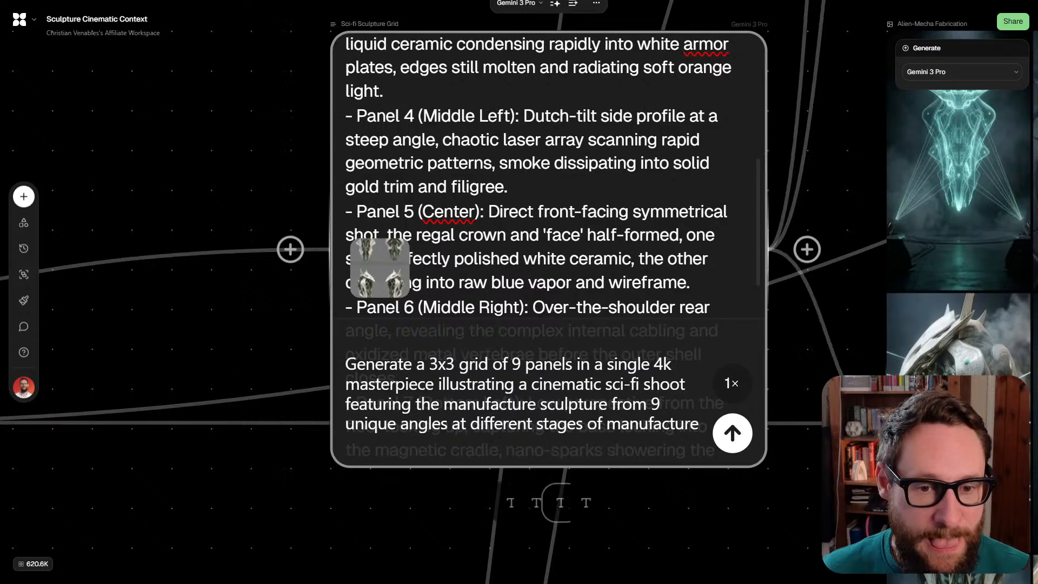
pyautogui.hotkey('ctrl', 'a')
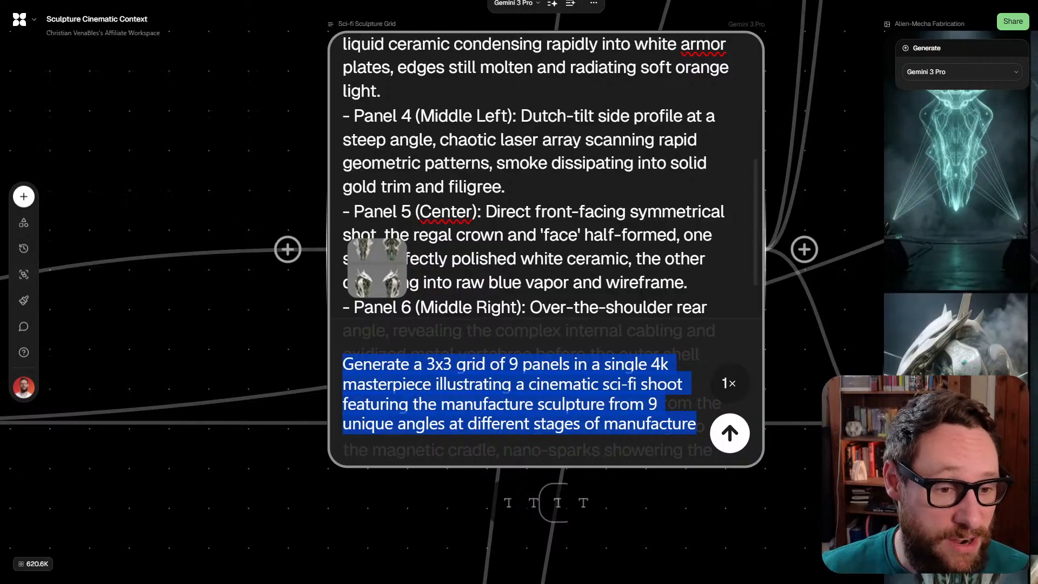
pyautogui.hscroll(2, 519, 292)
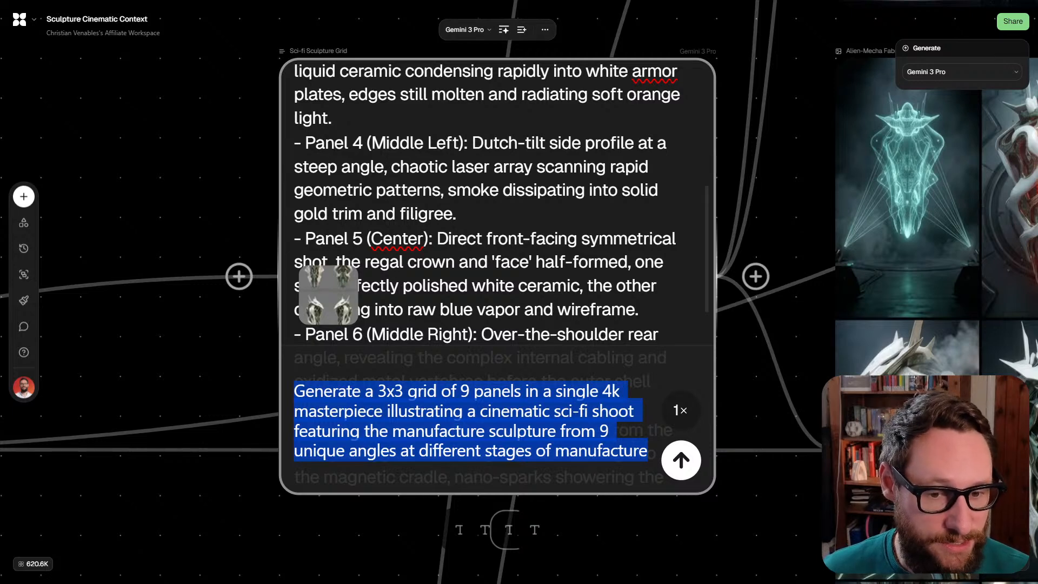
pyautogui.click(428, 450)
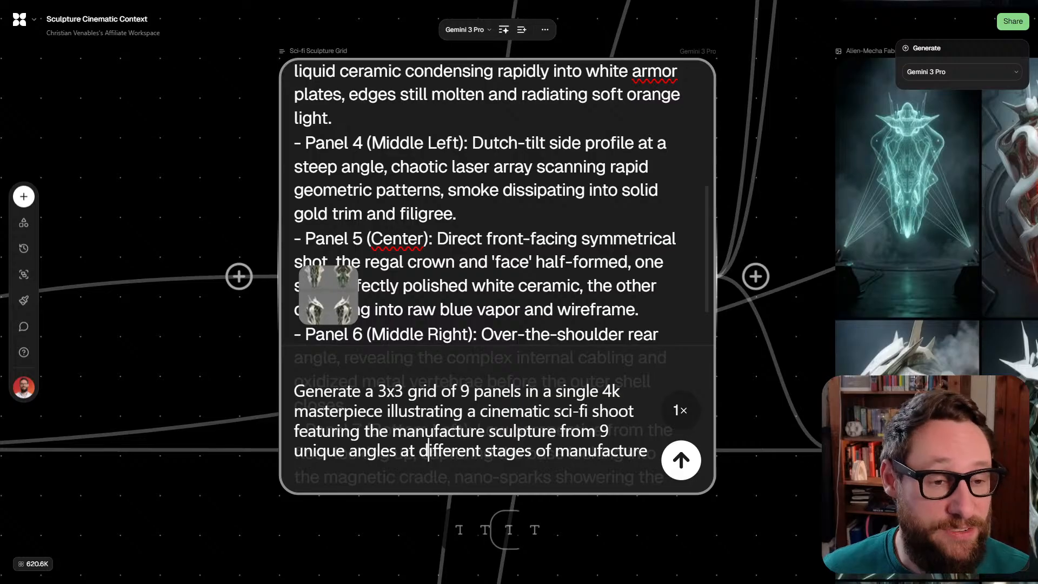
pyautogui.hscroll(2, 519, 292)
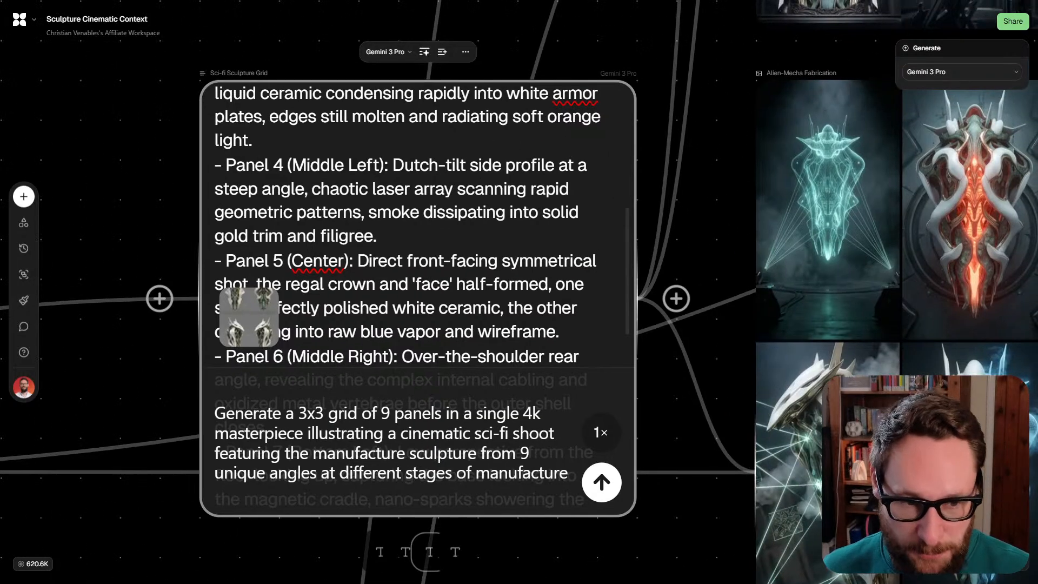
# Read the Sci-fi Sculpture Grid's generated prompt from Panel 1 through Panel 9 to the closing paragraph on cinematic lighting and color palette
pyautogui.scroll(8, 416, 227)
pyautogui.scroll(-1, 416, 227)
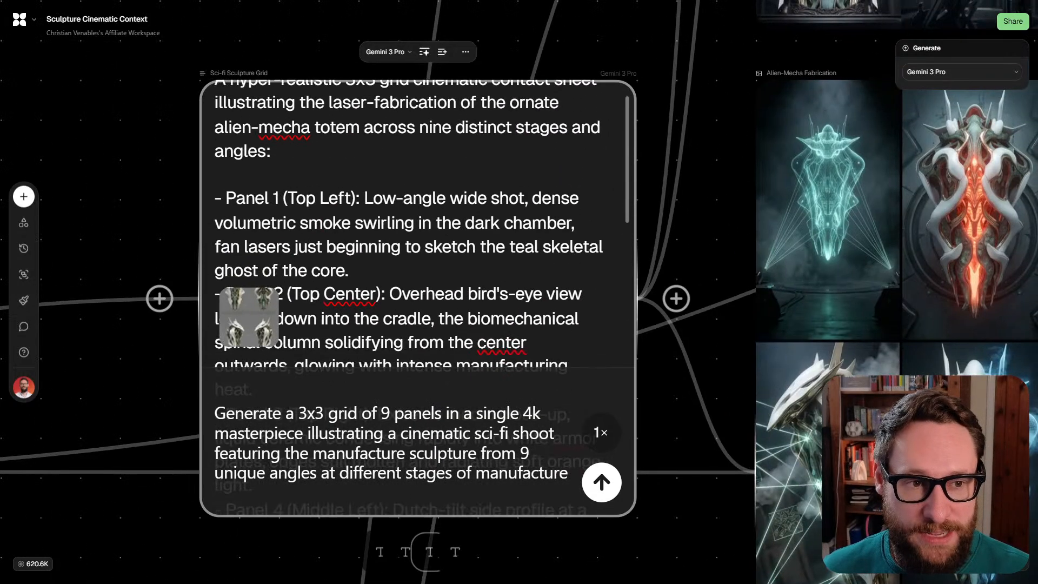
pyautogui.scroll(-2, 416, 227)
pyautogui.scroll(2, 249, 316)
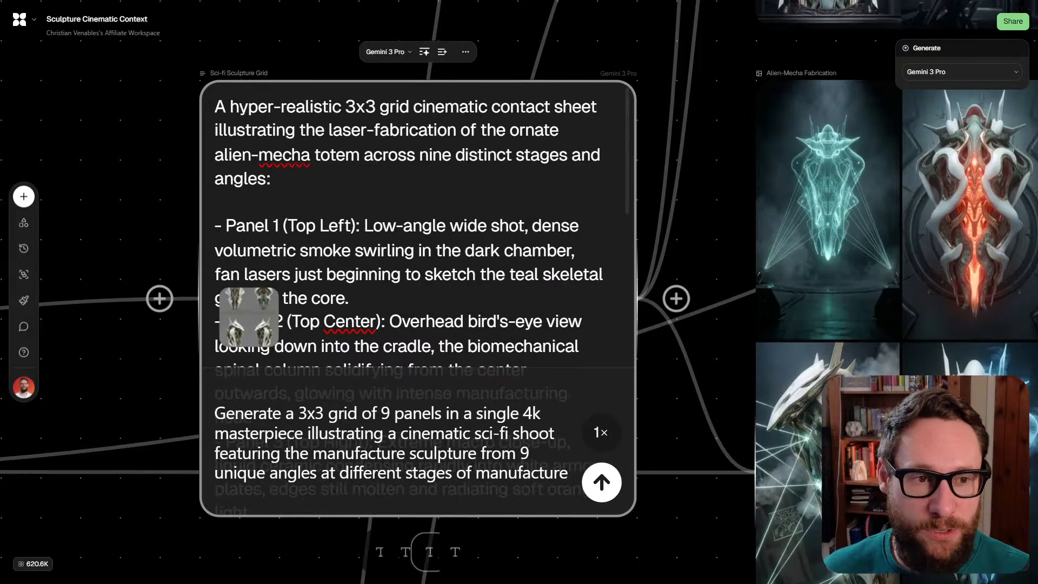
pyautogui.scroll(-6, 248, 316)
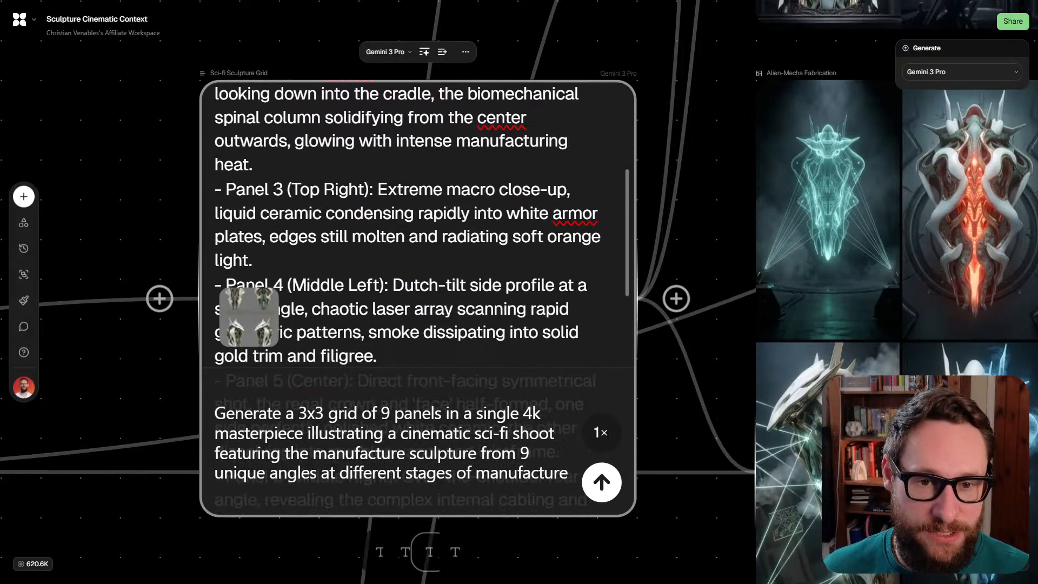
pyautogui.scroll(-10, 249, 316)
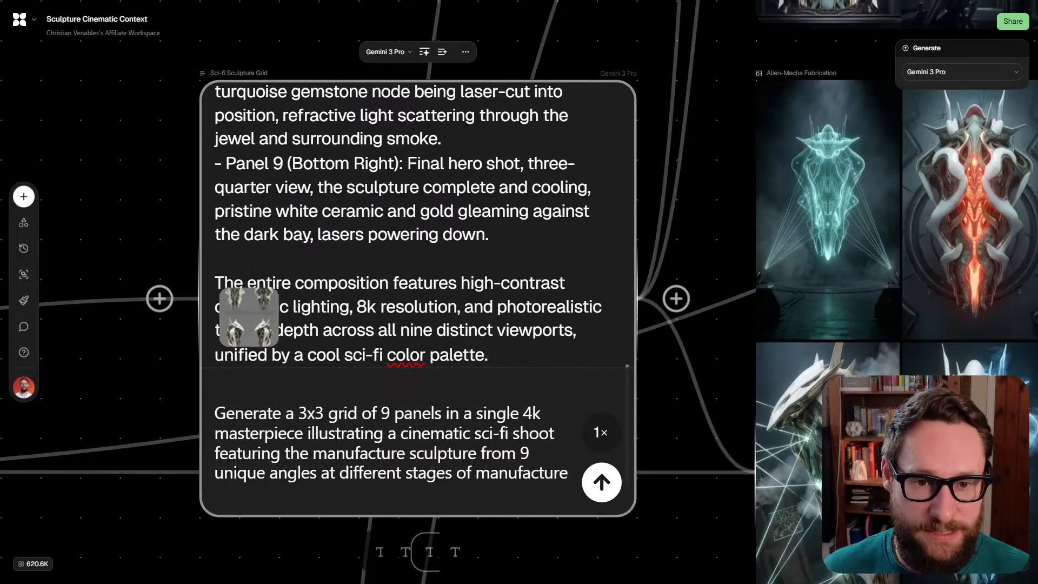
pyautogui.scroll(-2, 249, 316)
pyautogui.moveTo(223, 233); pyautogui.dragTo(468, 306)
pyautogui.press('Escape')
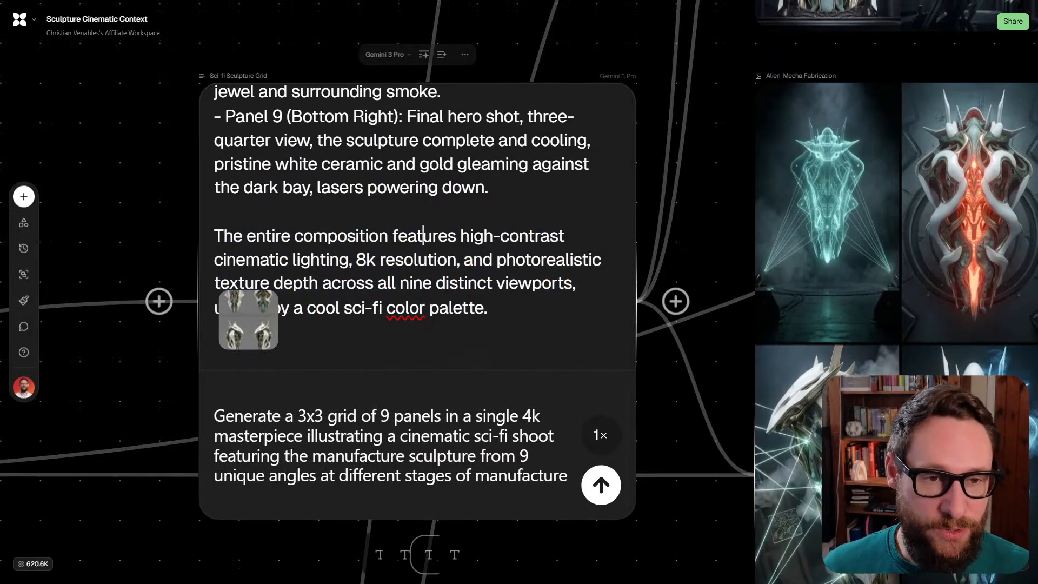
pyautogui.moveTo(423, 224); pyautogui.dragTo(415, 264)
pyautogui.click(583, 298)
# Highlight the short instruction under the generated text again and return to the opening of the Sci-fi Sculpture Grid's prompt
pyautogui.moveTo(273, 454); pyautogui.dragTo(452, 474)
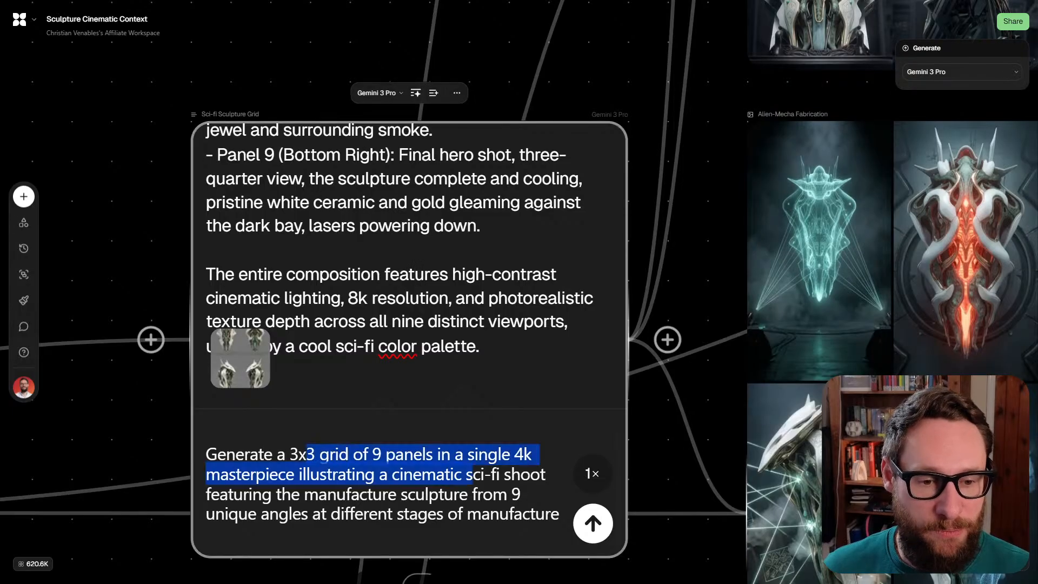
pyautogui.click(398, 491)
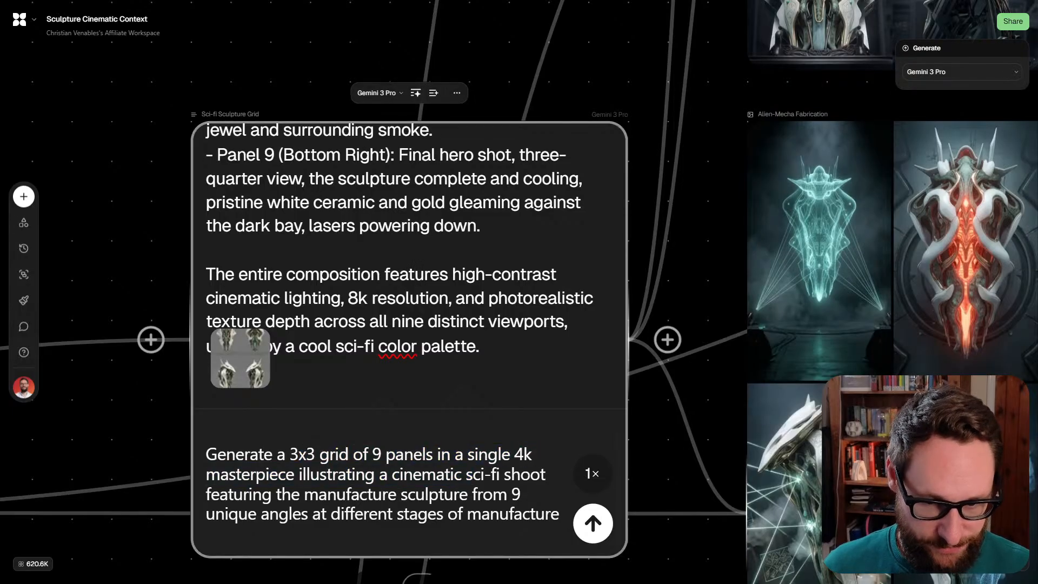
pyautogui.moveTo(206, 454); pyautogui.dragTo(552, 513)
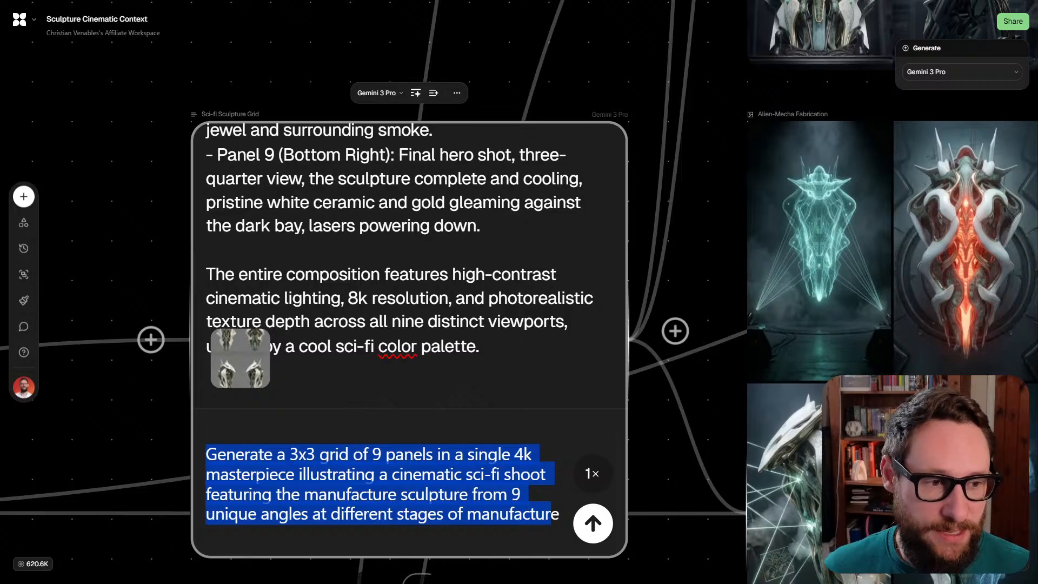
pyautogui.scroll(10, 341, 255)
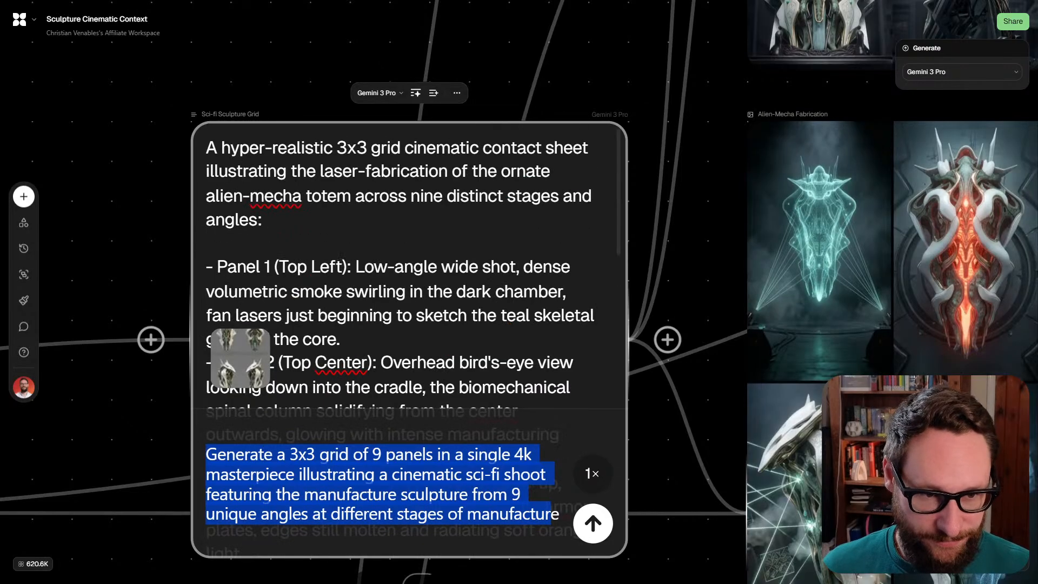
pyautogui.press('Escape')
# Compare the Panel 1 description of the teal skeletal ghost with the first image of the Alien-Mecha Fabrication grid
pyautogui.moveTo(123, 273); pyautogui.dragTo(198, 236)
pyautogui.scroll(-5, 199, 236)
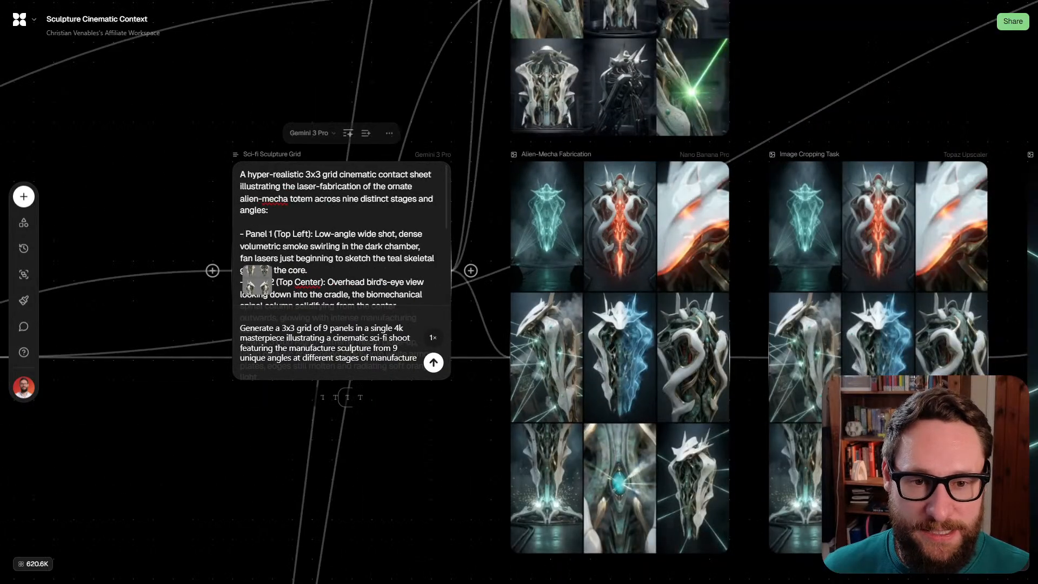
pyautogui.scroll(5, 343, 261)
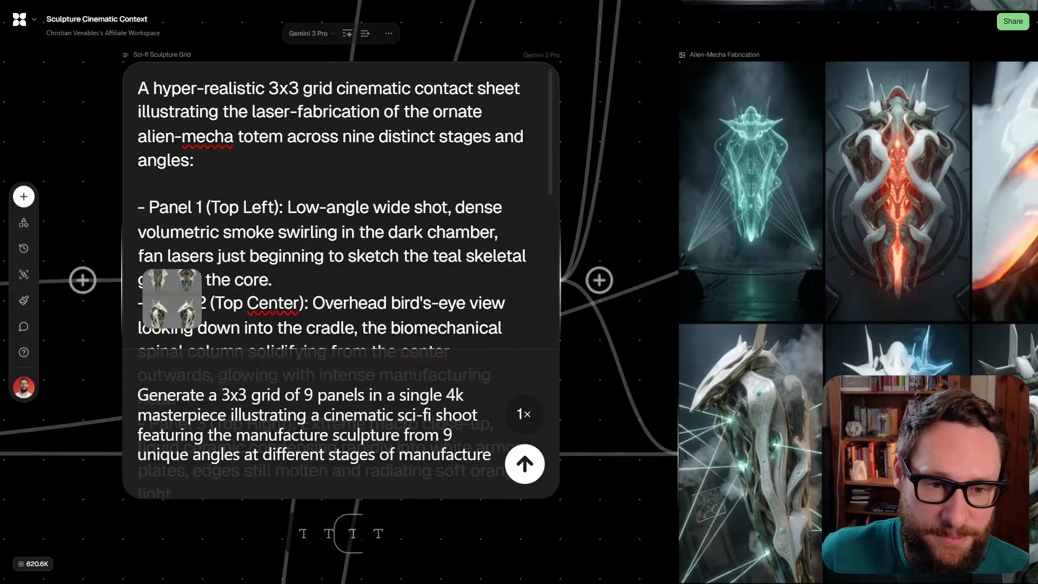
pyautogui.doubleClick(448, 256)
pyautogui.click(474, 255)
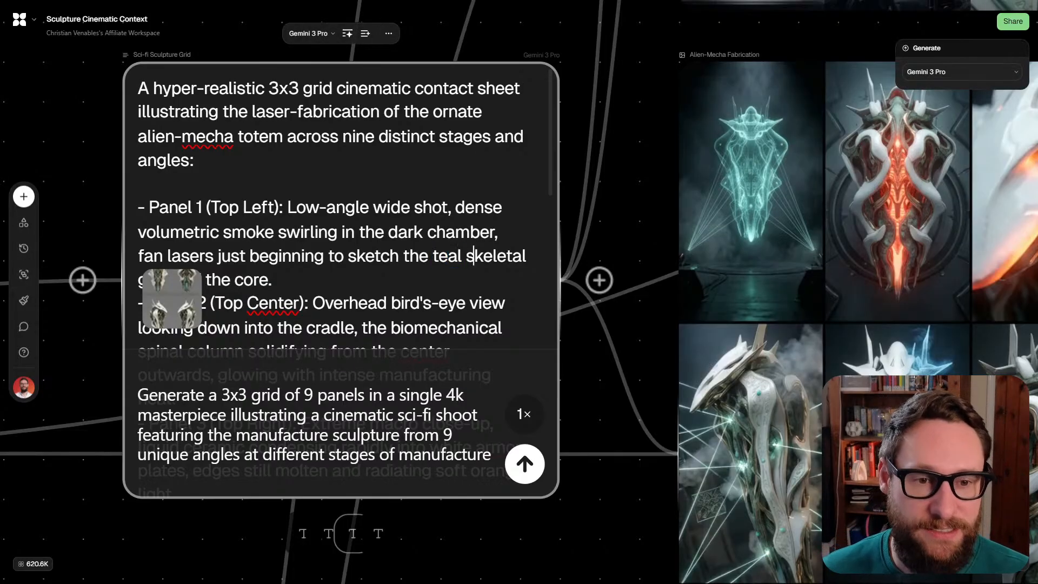
pyautogui.scroll(-1, 473, 256)
pyautogui.moveTo(473, 256); pyautogui.dragTo(317, 289)
pyautogui.scroll(2, 317, 289)
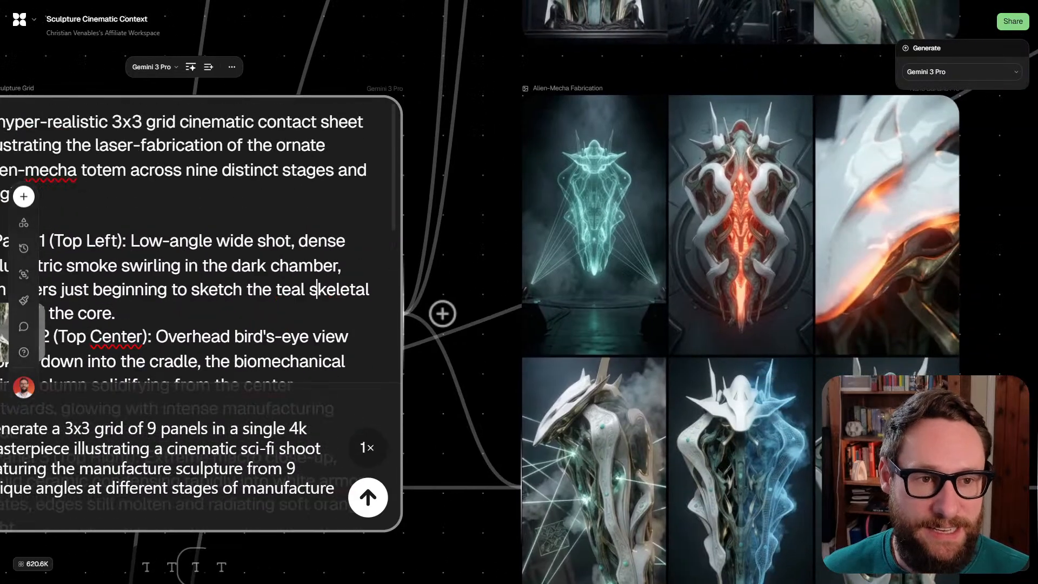
# Trace how the Upscaled Character Sheet and the Sci-fi Sculpture Grid prompt both feed the Alien-Mecha Fabrication node
pyautogui.scroll(-3, 487, 286)
pyautogui.moveTo(496, 280); pyautogui.dragTo(510, 277)
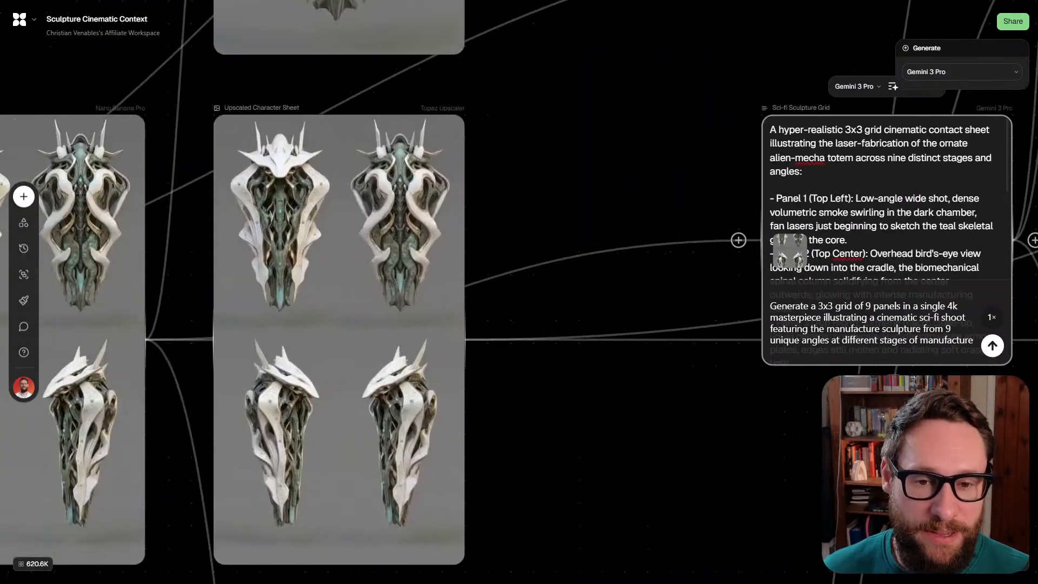
pyautogui.click(339, 324)
pyautogui.moveTo(702, 378); pyautogui.dragTo(238, 418)
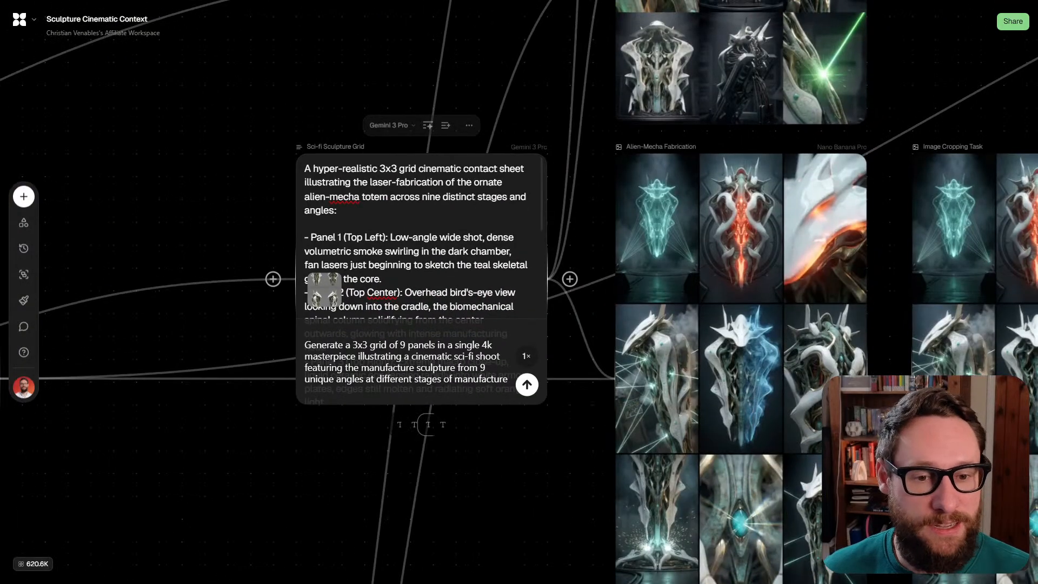
pyautogui.moveTo(569, 378); pyautogui.dragTo(519, 301)
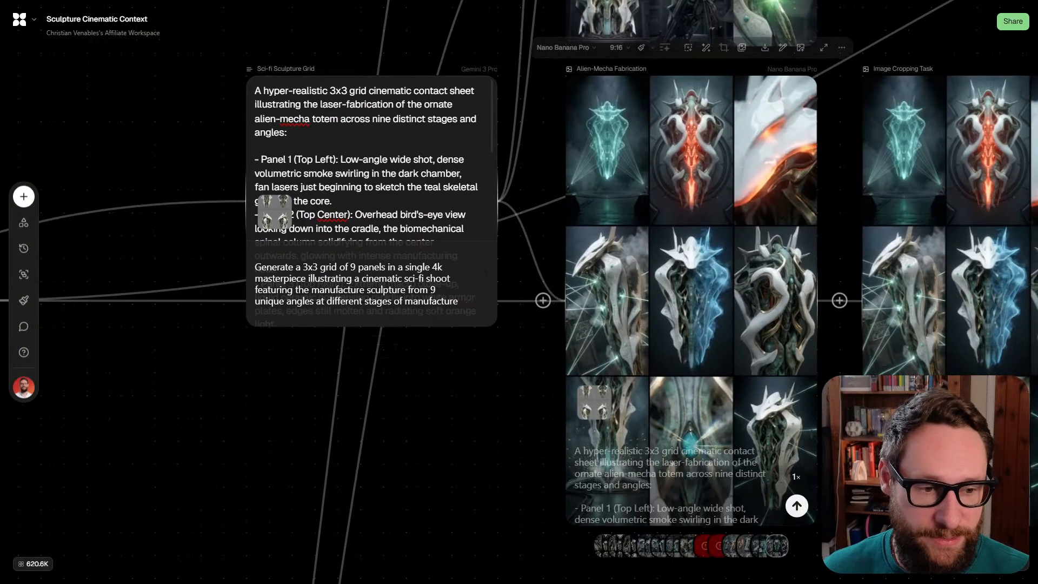
pyautogui.moveTo(702, 162); pyautogui.dragTo(535, 530)
# Go to the Techno-Relic Grid node above the Avant-Garde Grid and view its nine panels up close
pyautogui.scroll(7, 525, 289)
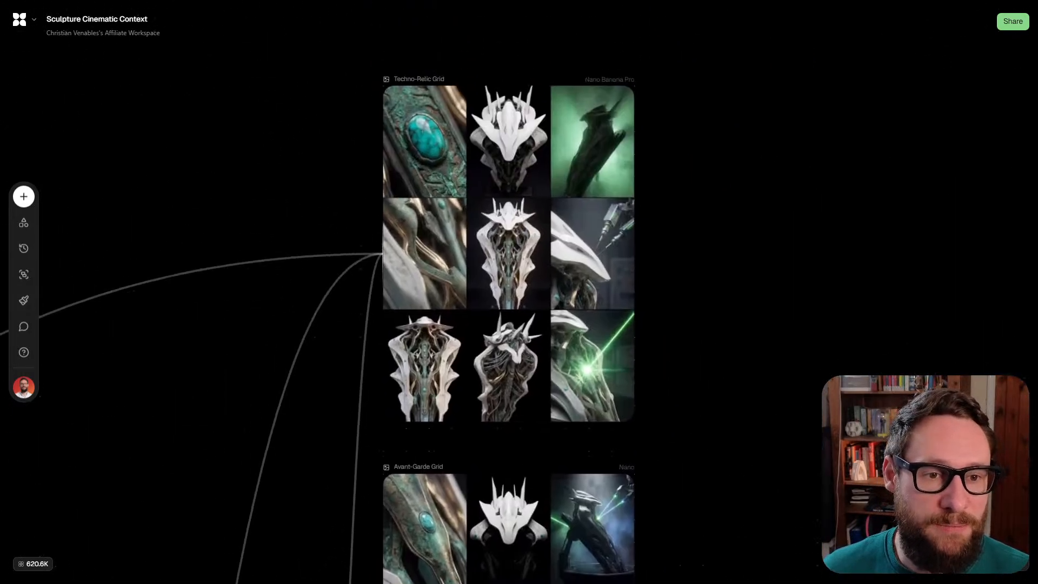
pyautogui.scroll(4, 526, 288)
pyautogui.moveTo(526, 288); pyautogui.dragTo(549, 325)
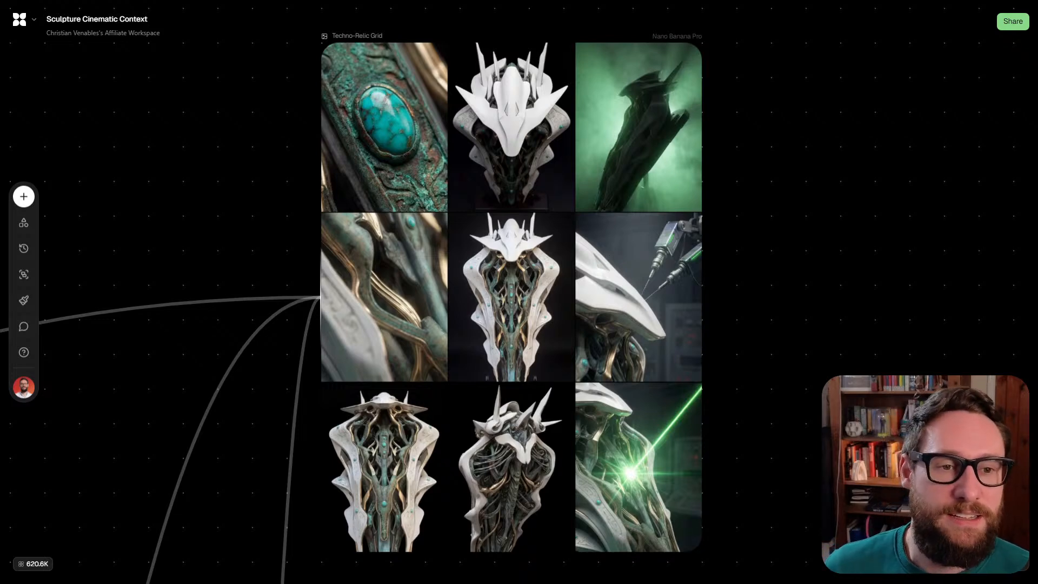
# Examine the Techno-Relic Grid's panels up close, from the turquoise gem in the top row to the green laser shot in the bottom row
pyautogui.moveTo(530, 101); pyautogui.dragTo(566, 226)
pyautogui.scroll(3, 527, 189)
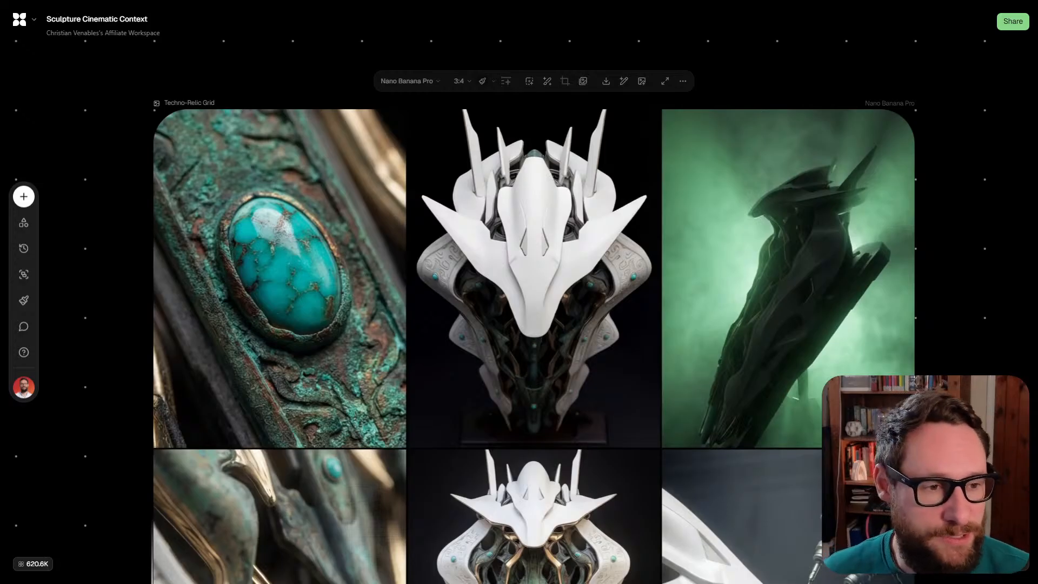
pyautogui.hscroll(2, 534, 345)
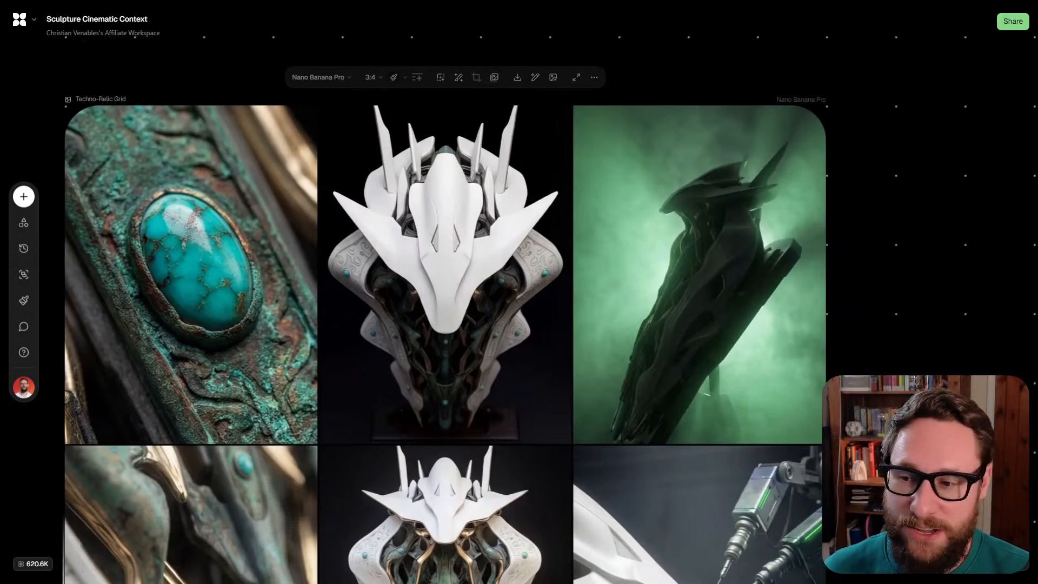
pyautogui.hscroll(2, 432, 324)
pyautogui.scroll(-8, 433, 325)
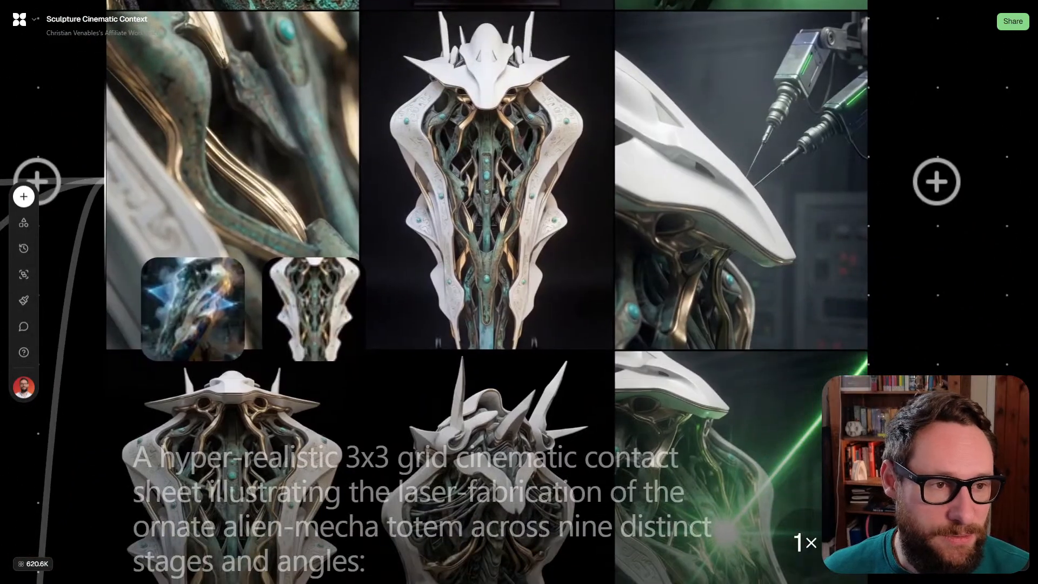
pyautogui.scroll(-5, 432, 324)
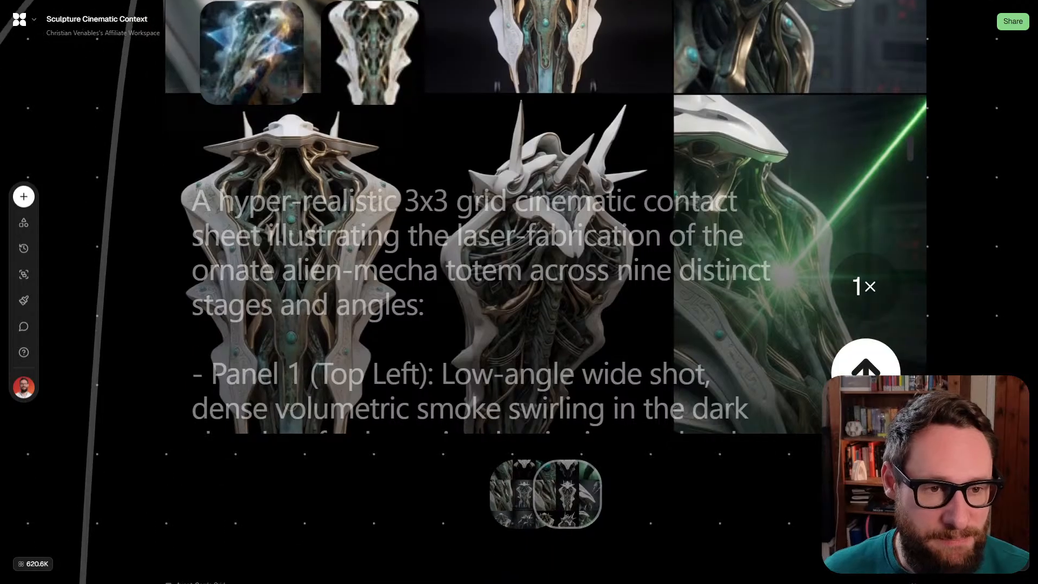
pyautogui.hscroll(1, 433, 324)
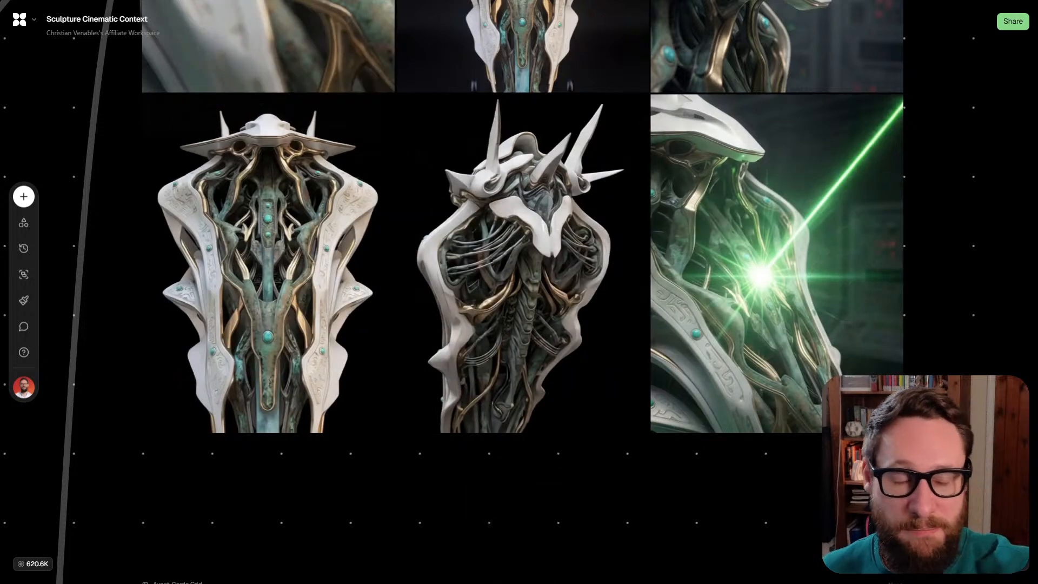
# Follow the connections from the Techno-Relic Grid past the Avant-Garde Grid to the Sci-fi Sculpture Grid prompt
pyautogui.scroll(3, 516, 299)
pyautogui.scroll(-4, 516, 299)
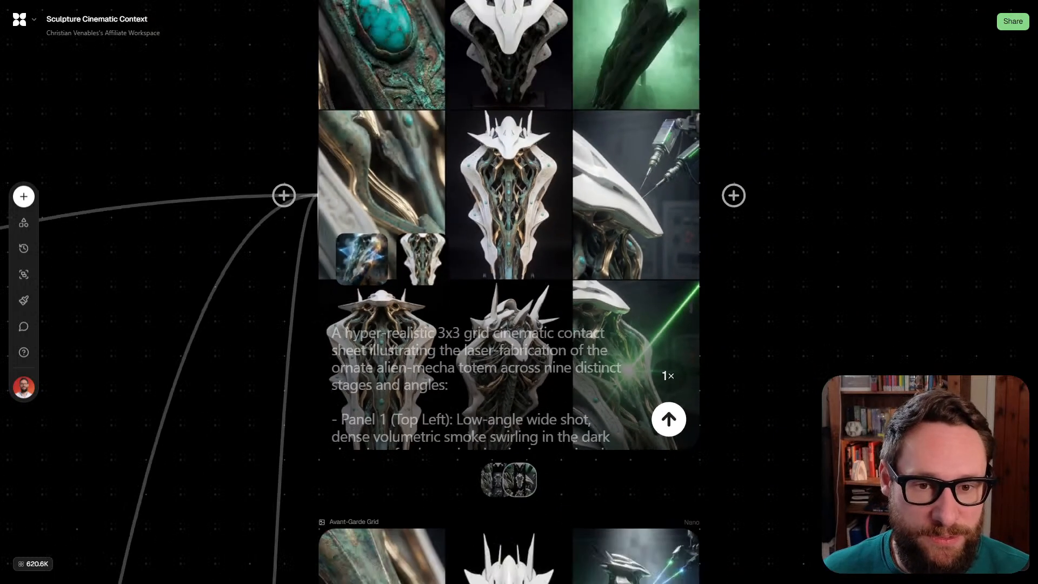
pyautogui.scroll(-5, 469, 261)
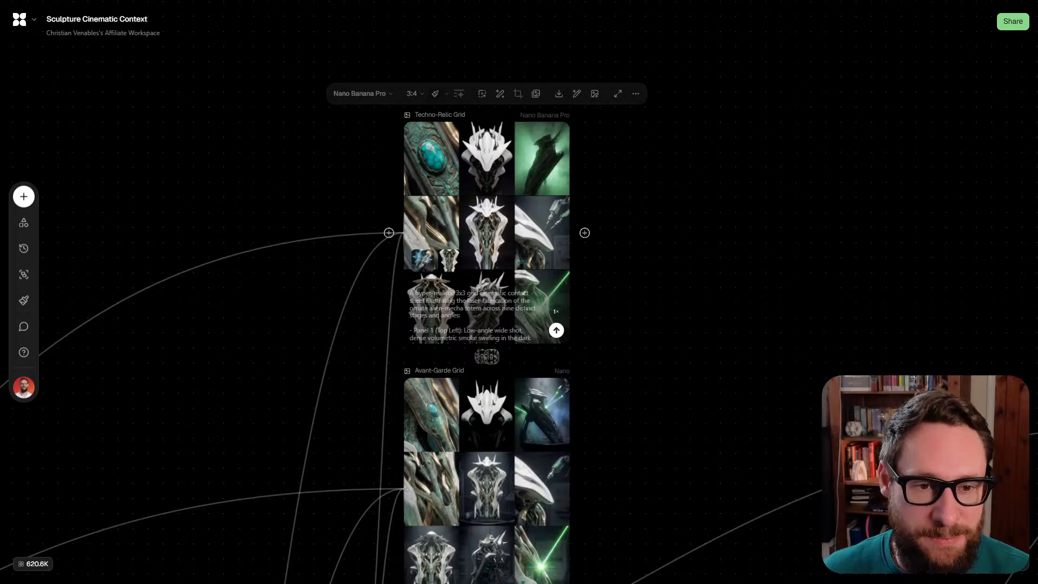
pyautogui.moveTo(325, 378); pyautogui.dragTo(468, 261)
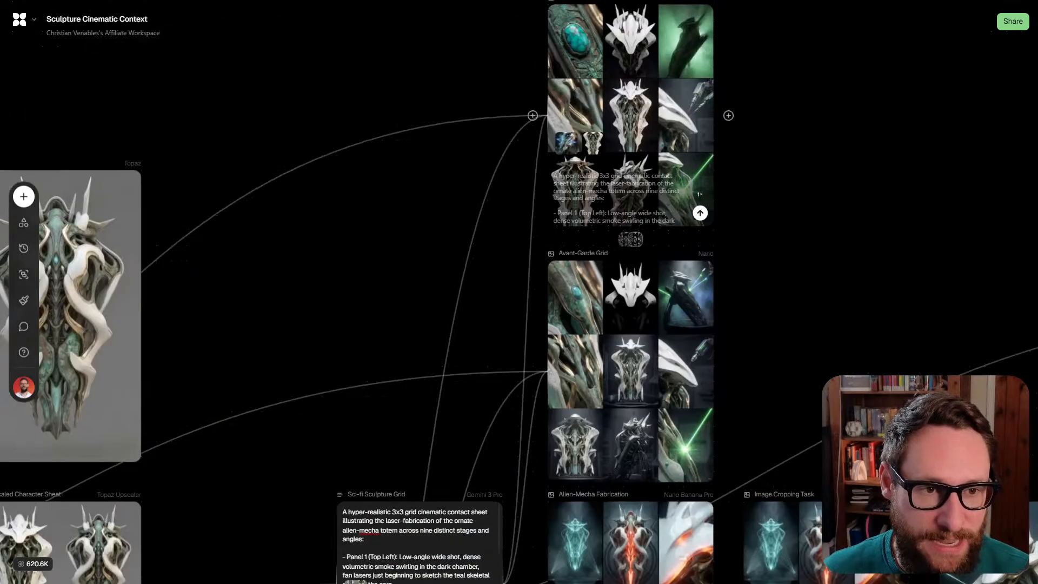
pyautogui.moveTo(468, 335); pyautogui.dragTo(457, 154)
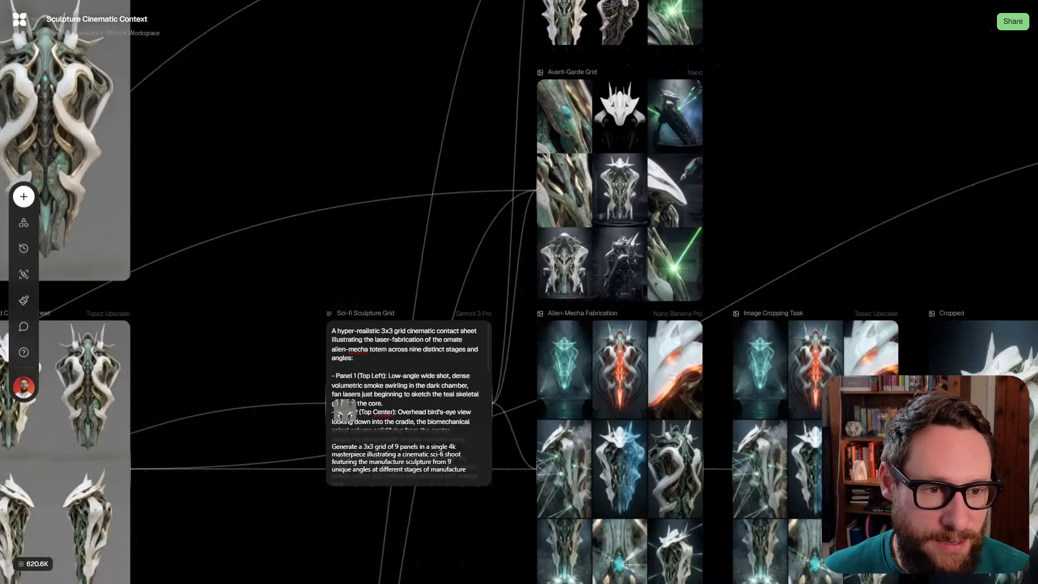
# Compare the Avant-Garde Grid's upper panels with the Techno-Relic Grid above it
pyautogui.scroll(6, 637, 165)
pyautogui.moveTo(638, 165); pyautogui.dragTo(563, 360)
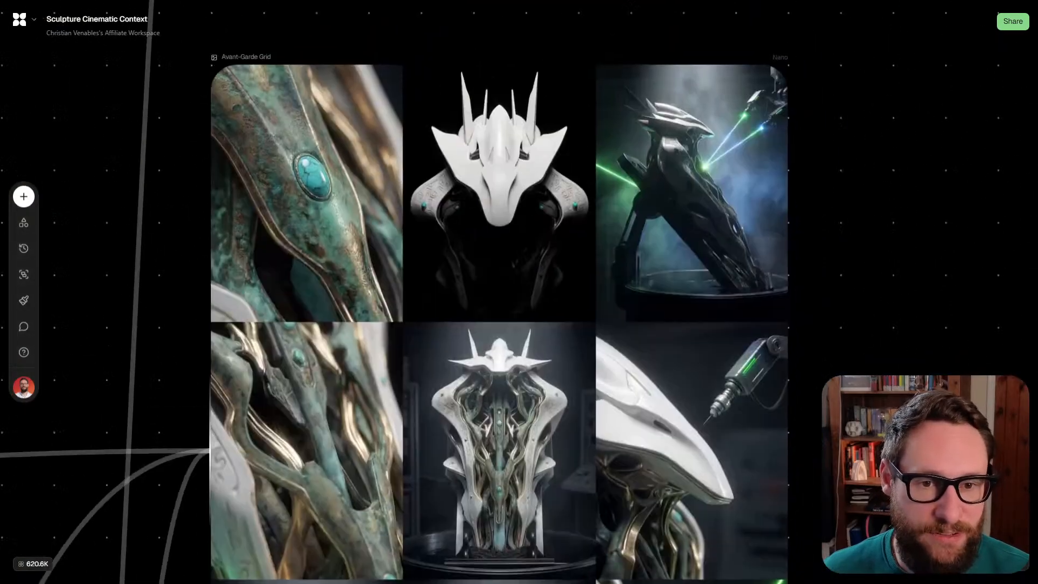
pyautogui.moveTo(499, 346); pyautogui.dragTo(532, 503)
pyautogui.moveTo(499, 205); pyautogui.dragTo(417, 453)
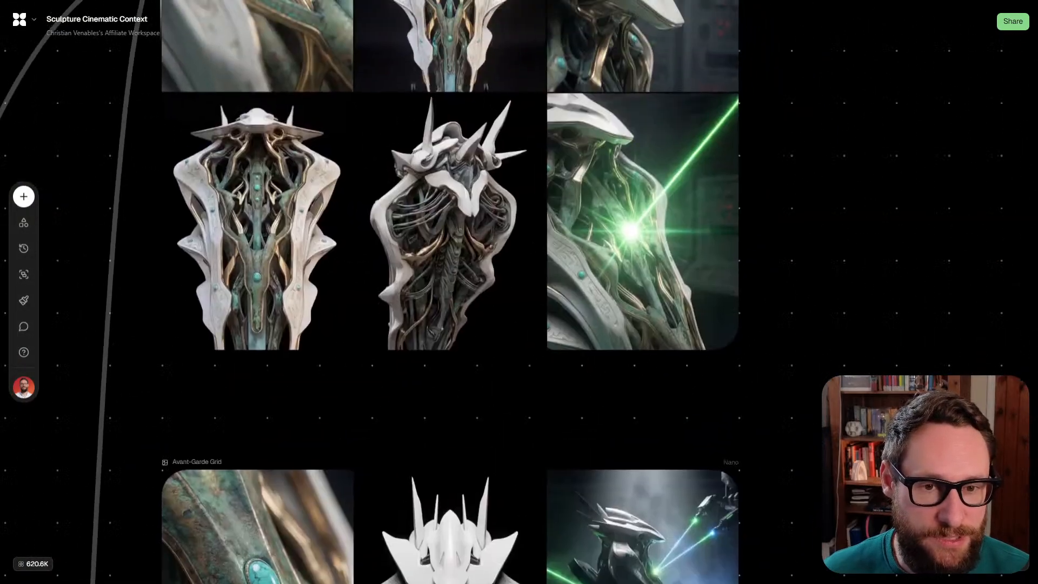
pyautogui.scroll(-5, 562, 411)
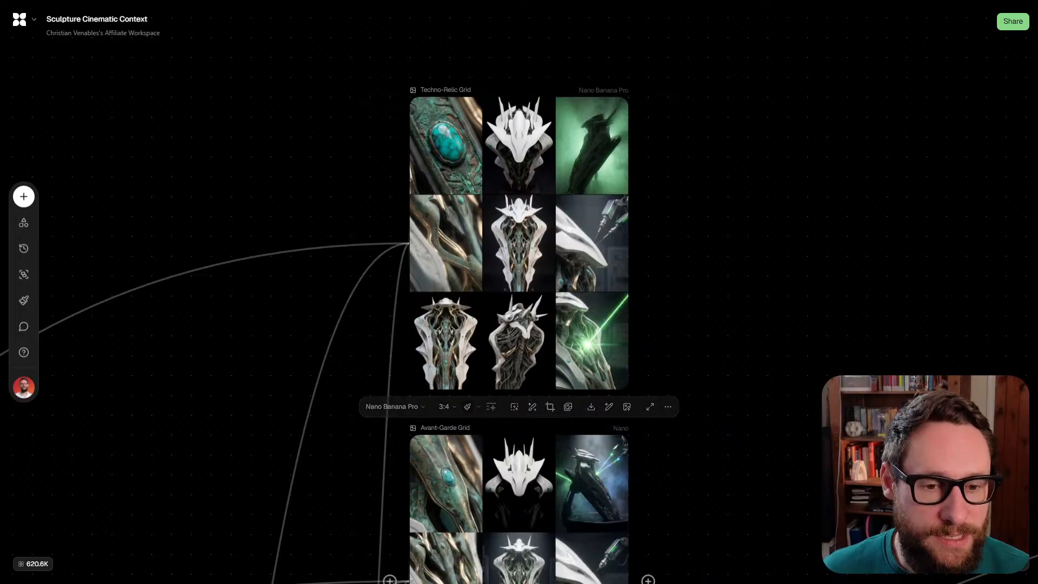
pyautogui.moveTo(512, 573); pyautogui.dragTo(480, 277)
# Inspect the Avant-Garde Grid's middle and bottom rows up close, then return to its top row
pyautogui.scroll(6, 480, 276)
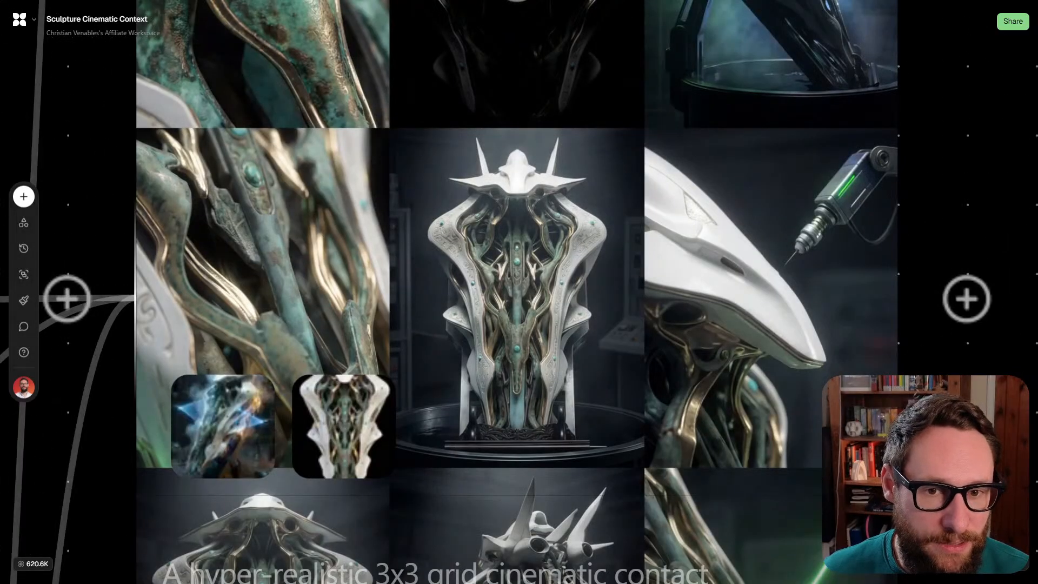
pyautogui.scroll(-5, 508, 292)
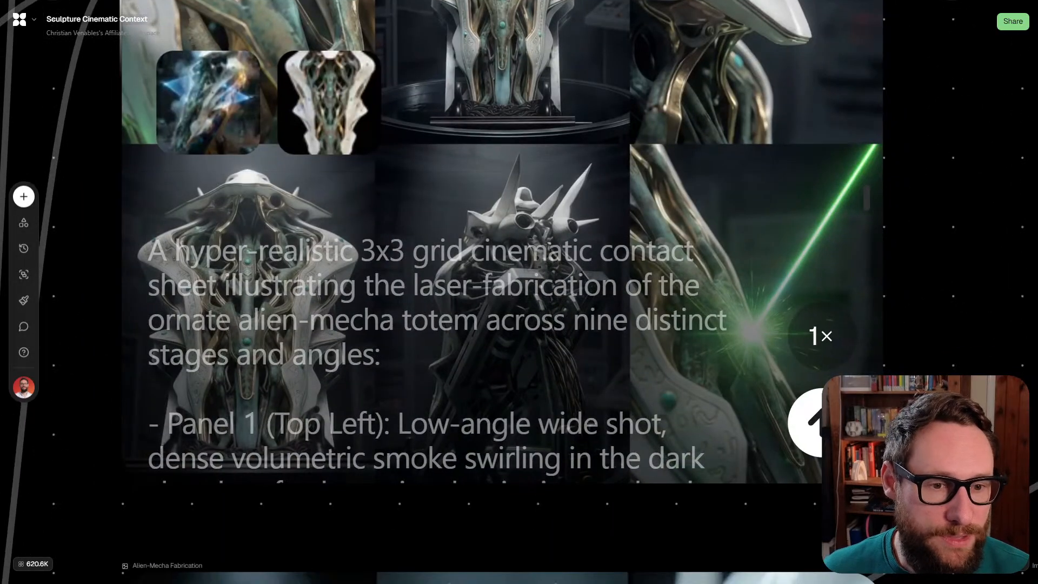
pyautogui.scroll(1, 502, 292)
pyautogui.scroll(-3, 499, 261)
pyautogui.moveTo(499, 261); pyautogui.dragTo(489, 443)
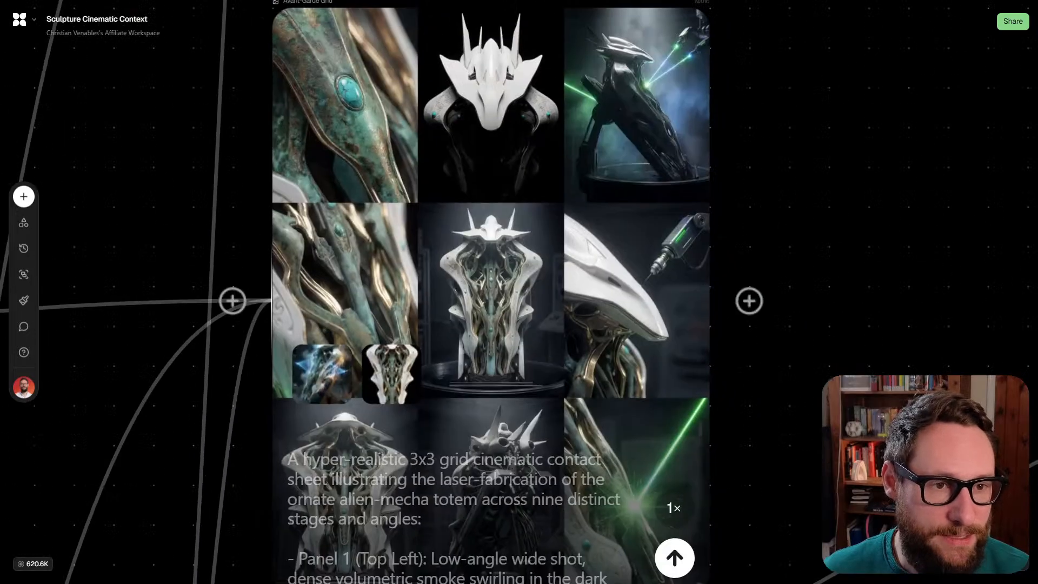
pyautogui.scroll(4, 497, 291)
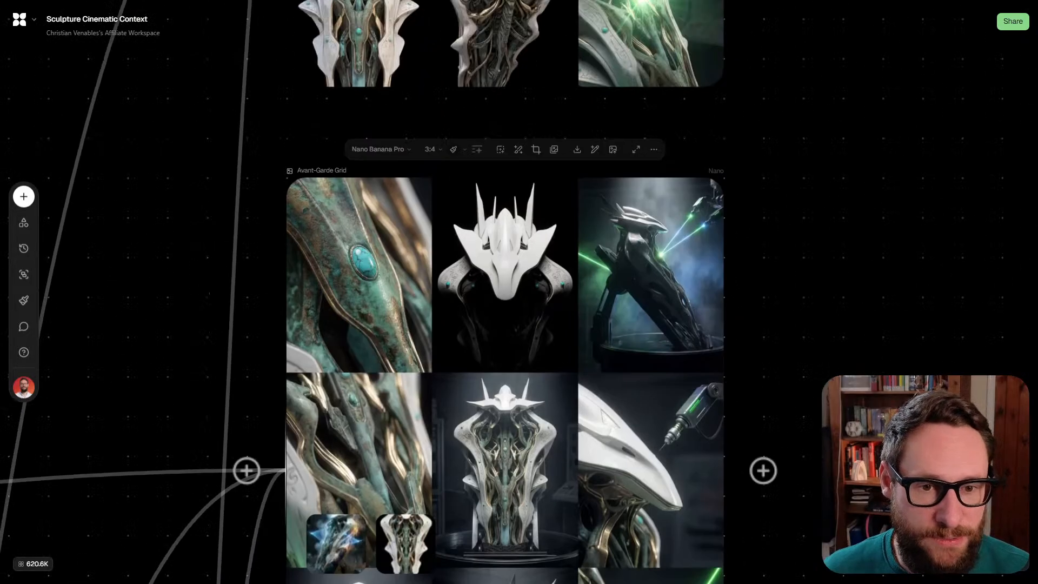
pyautogui.scroll(3, 335, 247)
pyautogui.scroll(-5, 501, 241)
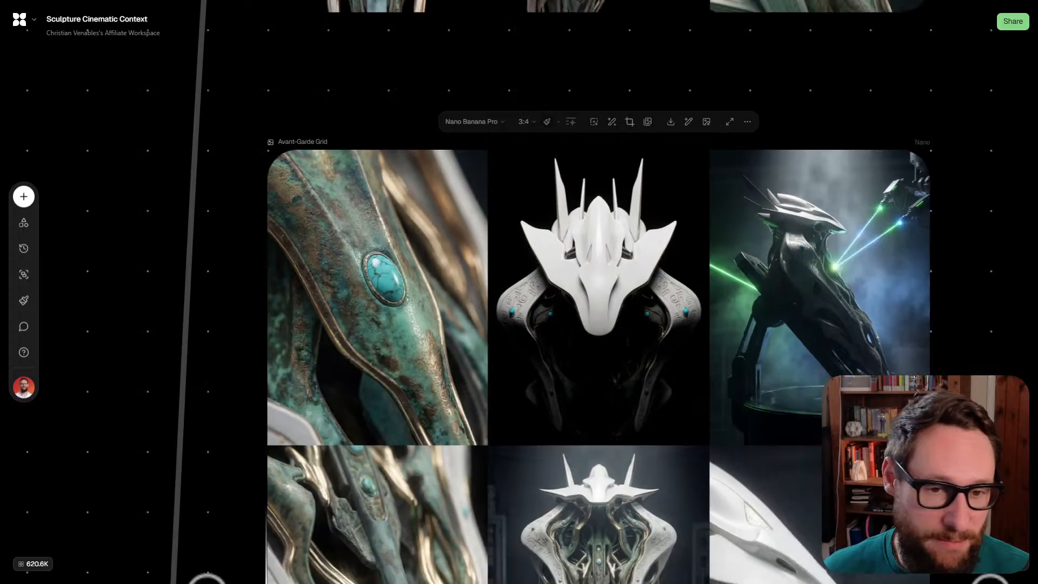
# Go to the Alien-Mecha Fabrication grid and examine its top and middle rows up close
pyautogui.scroll(-10, 518, 292)
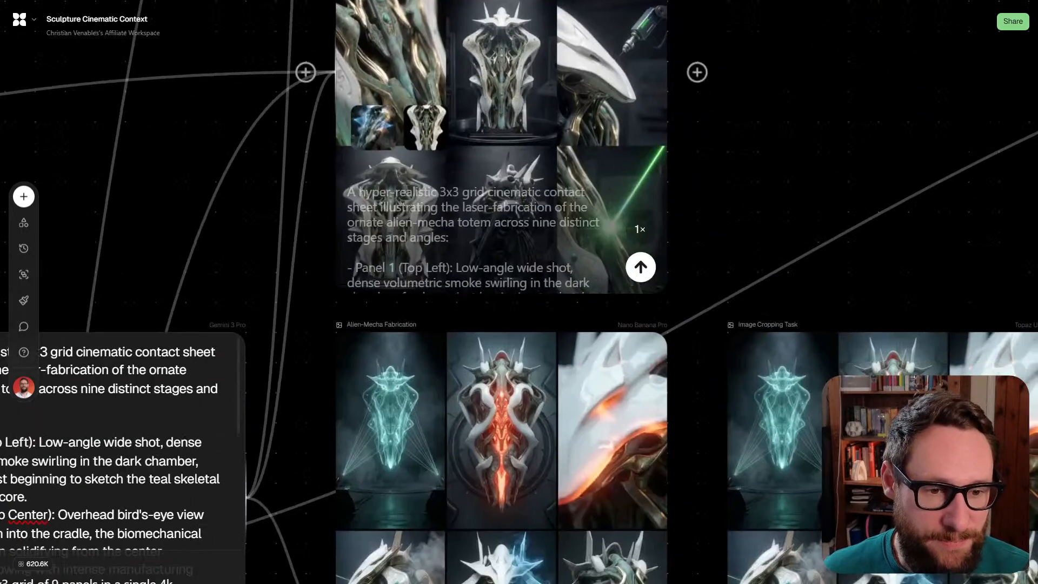
pyautogui.scroll(2, 519, 292)
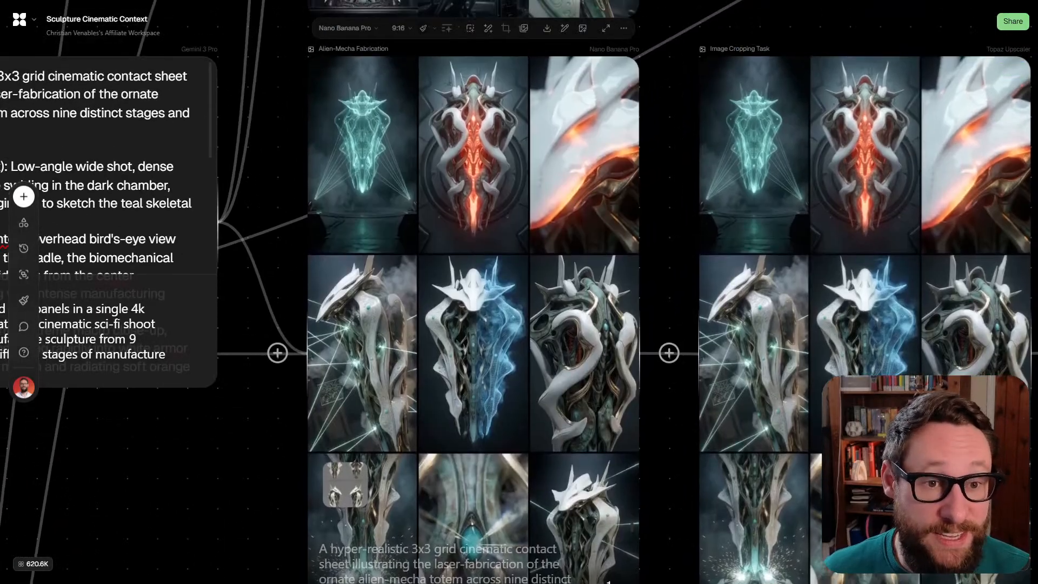
pyautogui.scroll(5, 468, 74)
pyautogui.hscroll(-2, 518, 291)
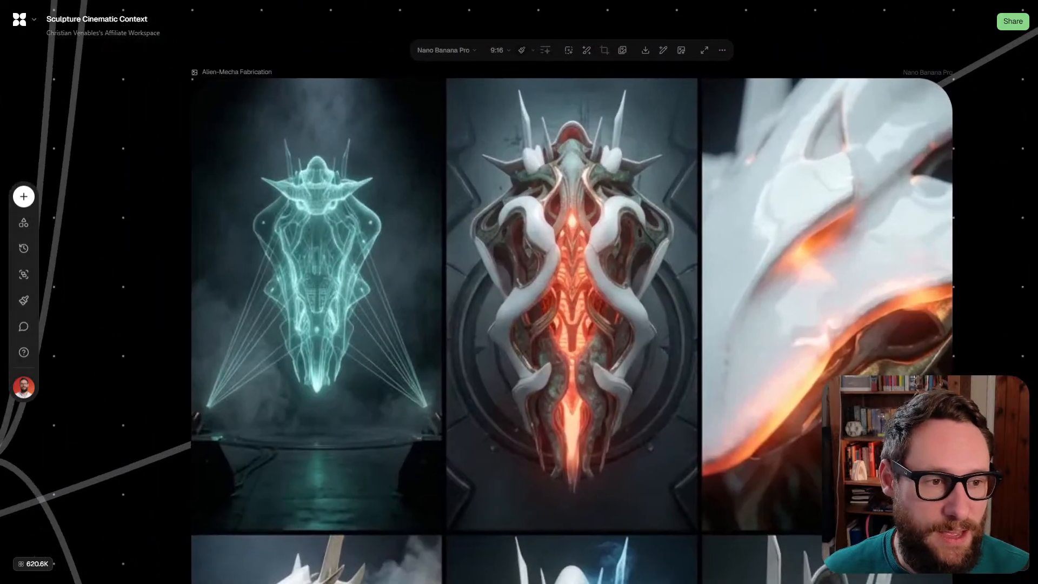
pyautogui.scroll(-7, 519, 291)
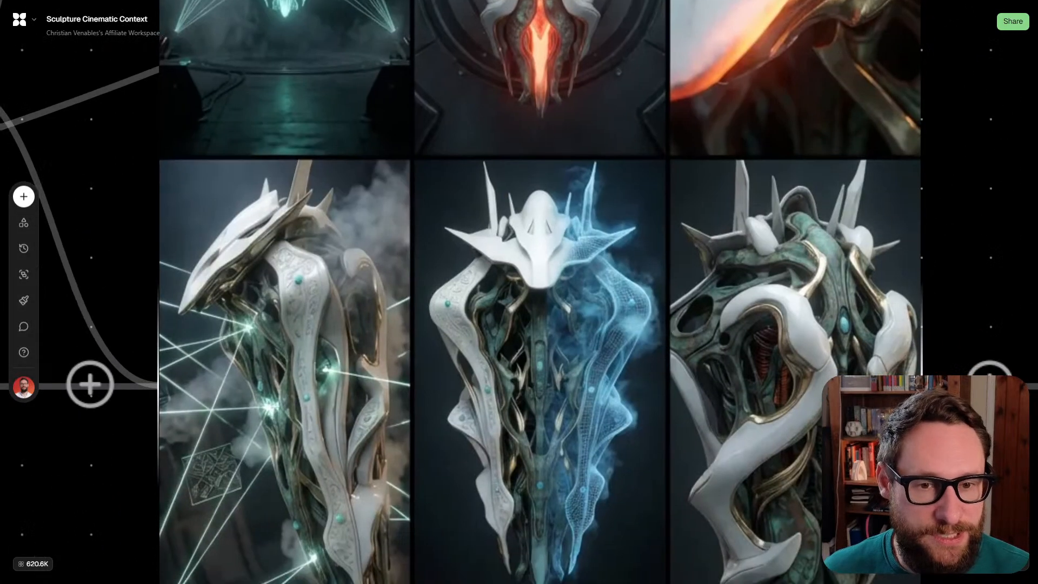
pyautogui.scroll(7, 519, 292)
pyautogui.scroll(-5, 503, 200)
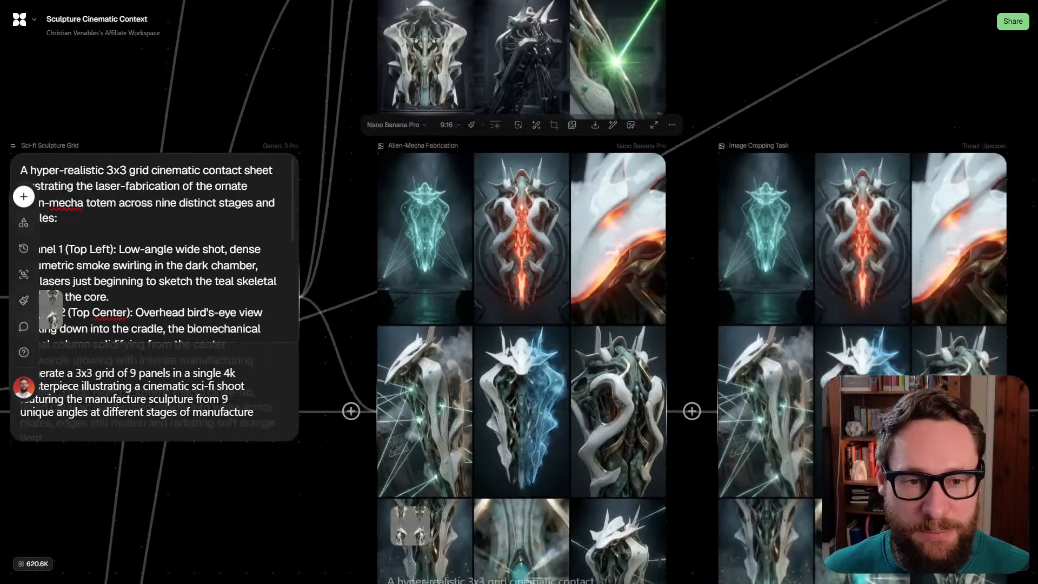
# Select the Alien-Mecha Fabrication node next to its Sci-fi Sculpture Grid prompt, view its generation details and version history, and deselect it
pyautogui.hscroll(-2, 502, 200)
pyautogui.click(215, 216)
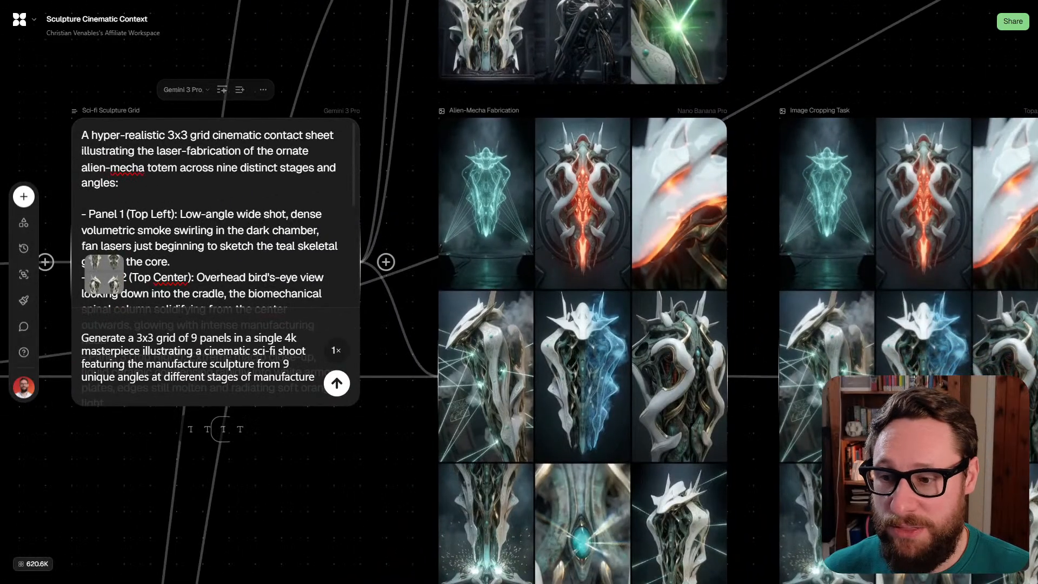
pyautogui.click(582, 351)
pyautogui.scroll(-2, 518, 292)
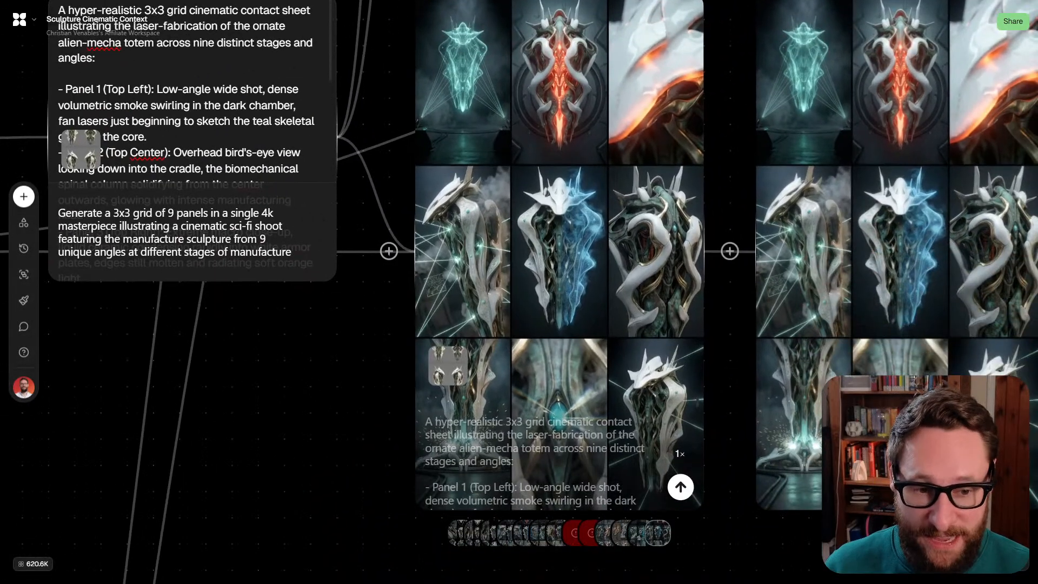
pyautogui.scroll(-3, 519, 292)
pyautogui.hscroll(1, 519, 292)
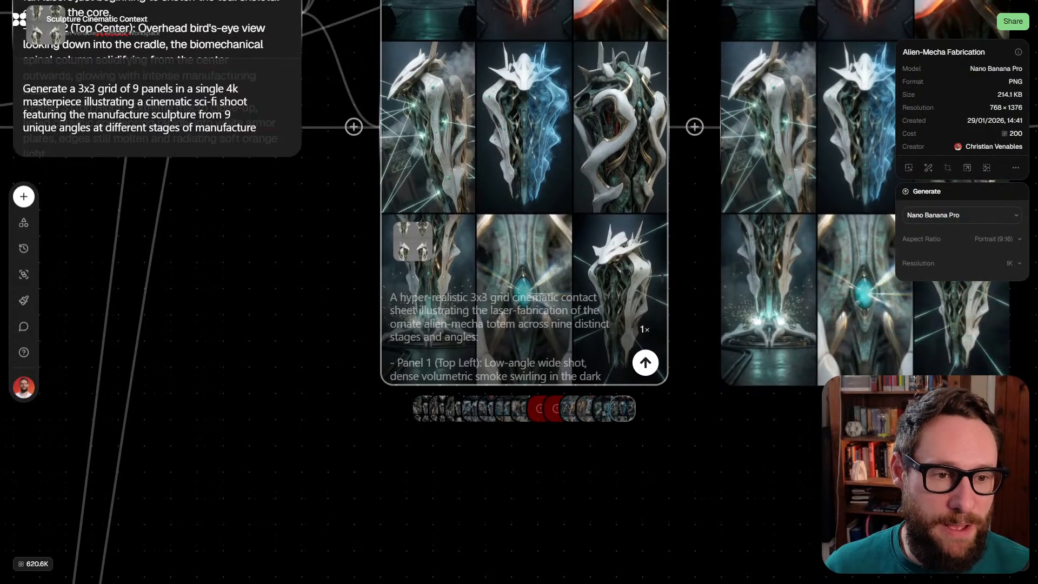
pyautogui.scroll(4, 535, 228)
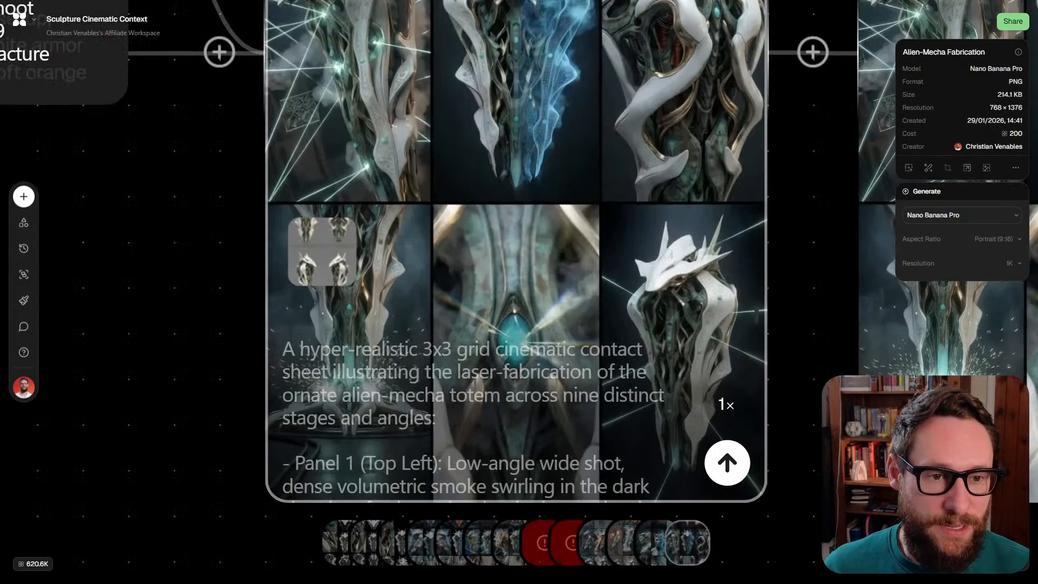
pyautogui.press('Escape')
# View the Alien-Mecha Fabrication panels up close from the bottom row back to the top row
pyautogui.scroll(3, 518, 292)
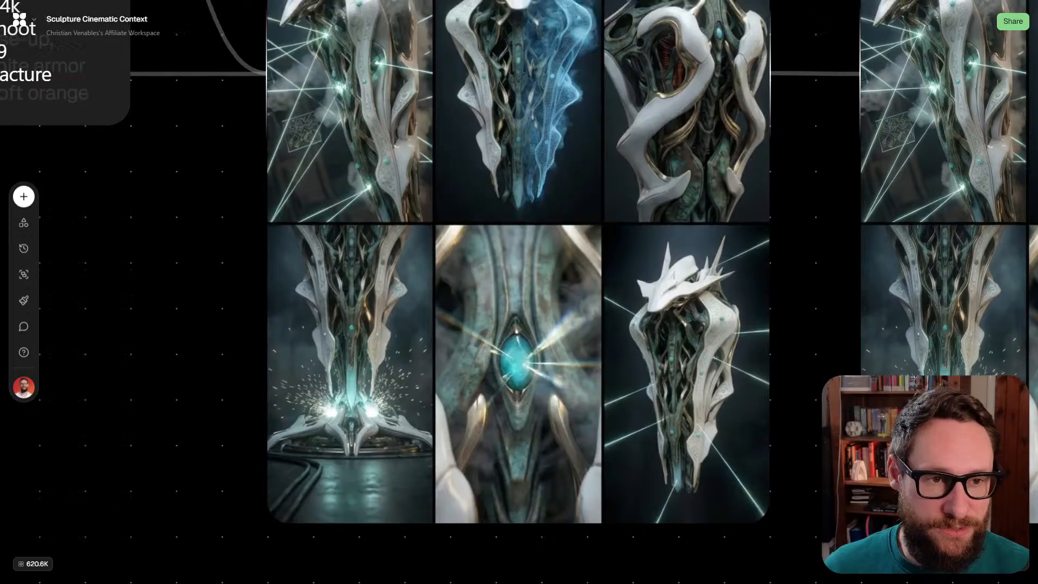
pyautogui.scroll(4, 519, 292)
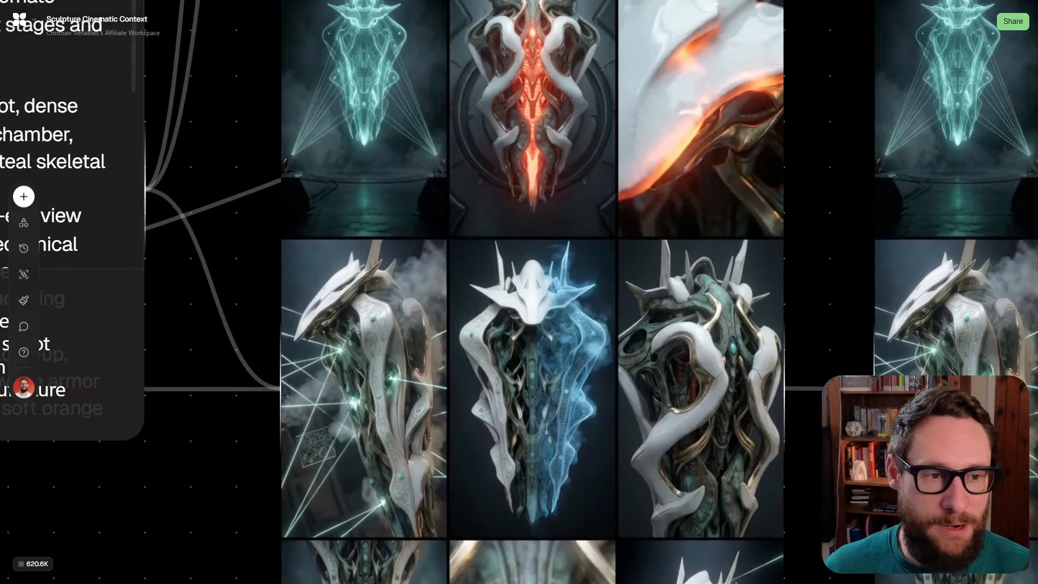
pyautogui.scroll(2, 519, 292)
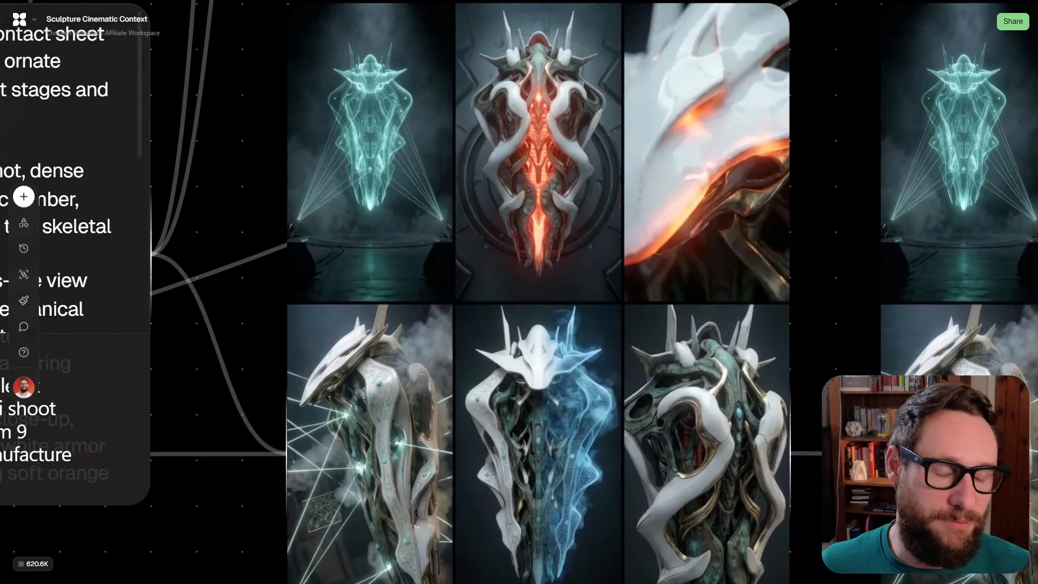
# Compare the Alien-Mecha Fabrication grid with its upscaled copy in the Image Cropping Task node
pyautogui.scroll(1, 519, 292)
pyautogui.hscroll(10, 519, 292)
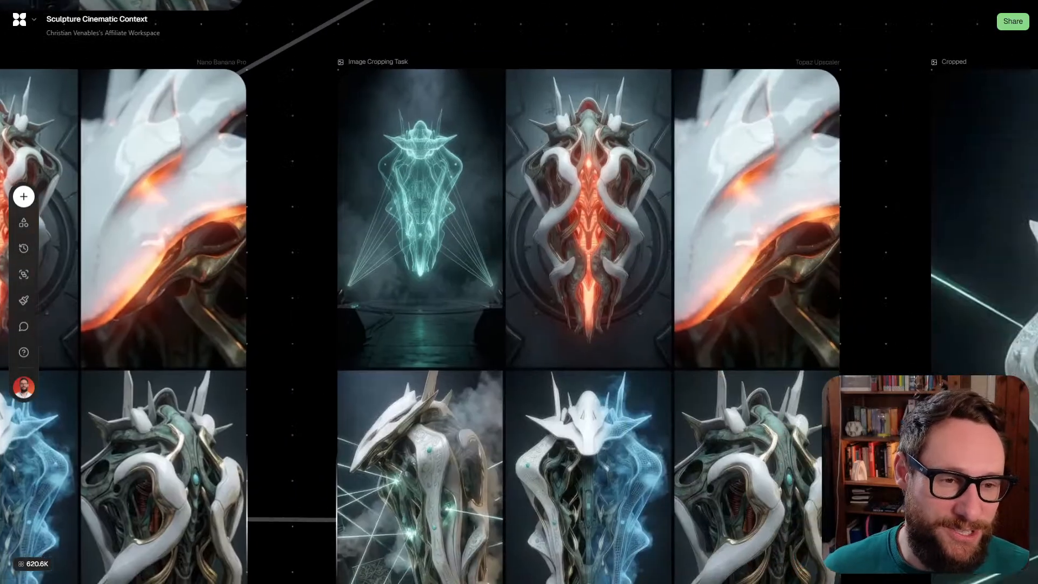
pyautogui.scroll(-1, 519, 291)
pyautogui.hscroll(-7, 519, 292)
pyautogui.scroll(-5, 518, 292)
pyautogui.hscroll(4, 519, 292)
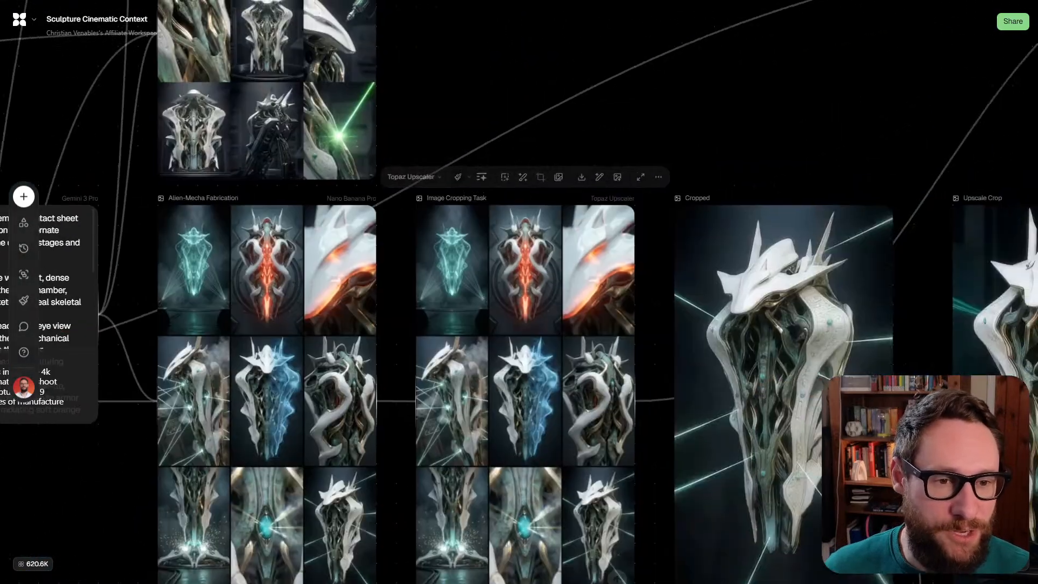
# Select the Alien-Mecha Fabrication node, trace its connection up to the 360 video node, and deselect it
pyautogui.click(267, 335)
pyautogui.scroll(4, 519, 292)
pyautogui.hscroll(7, 518, 291)
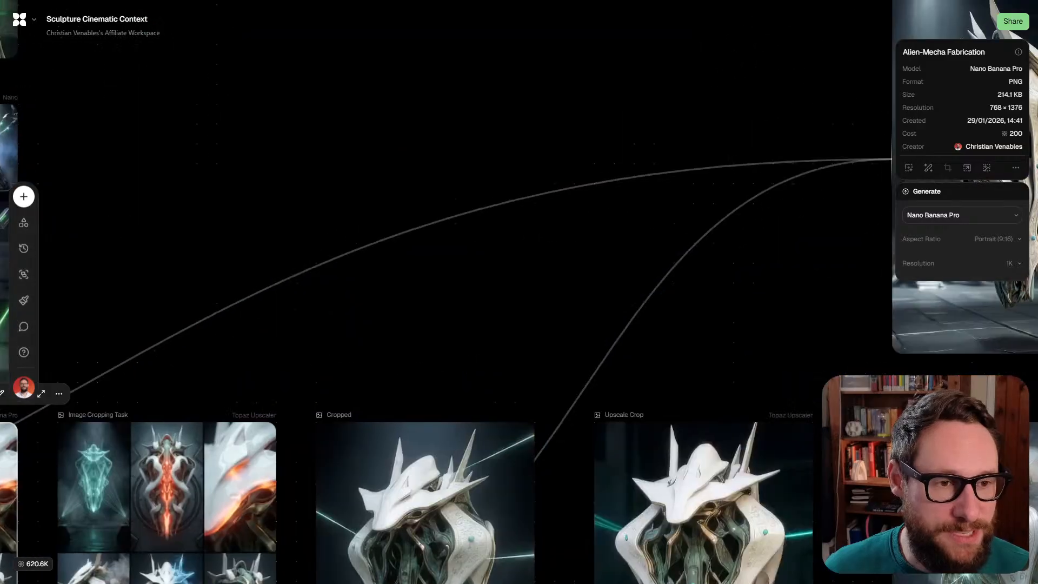
pyautogui.scroll(-5, 300, 345)
pyautogui.press('Escape')
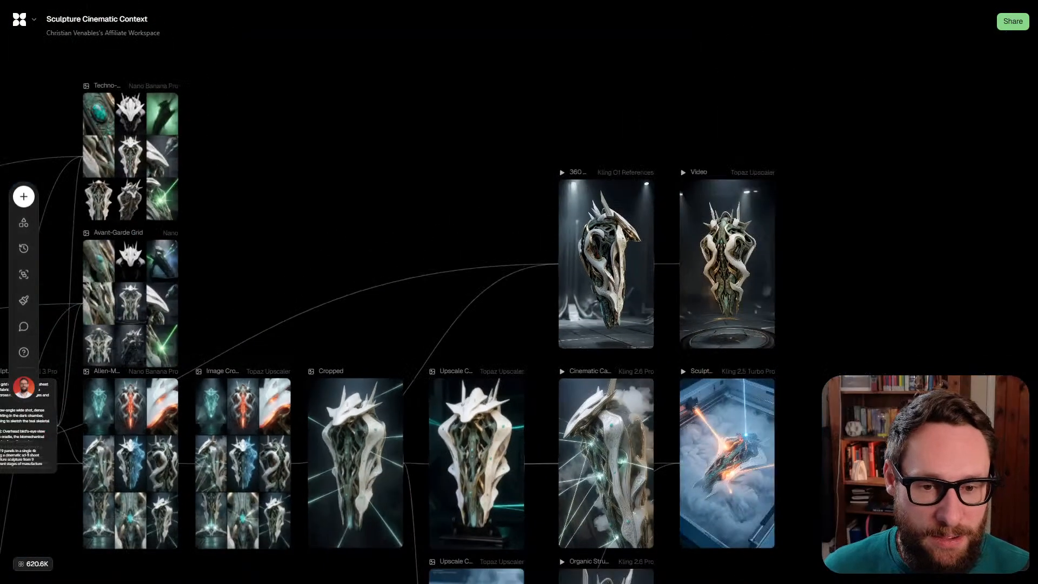
# Review the chain from the Sci-fi Sculpture Grid prompt and focus on the Alien-Mecha Fabrication, Image Cropping Task and Cropped nodes
pyautogui.hscroll(-4, 519, 292)
pyautogui.scroll(-3, 519, 292)
pyautogui.scroll(3, 519, 292)
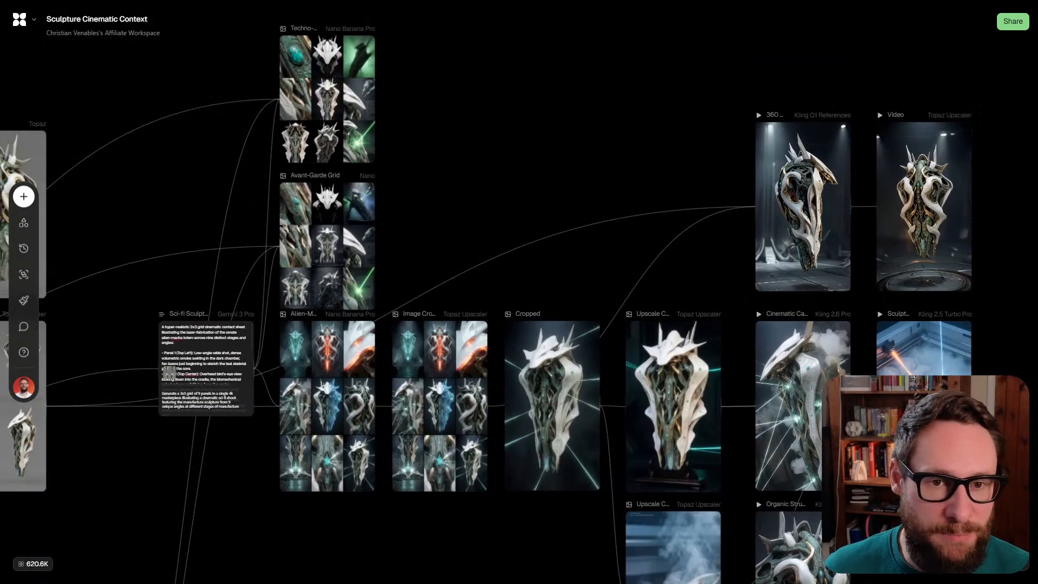
pyautogui.scroll(5, 327, 402)
pyautogui.hscroll(3, 518, 292)
pyautogui.scroll(-2, 519, 292)
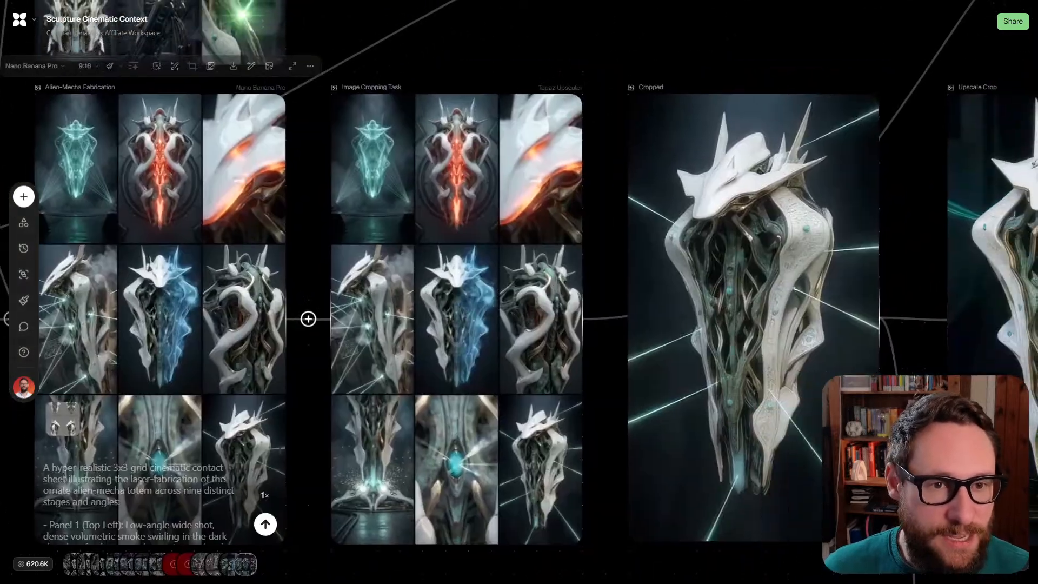
# Select the Image Cropping Task node and examine its upscaled grid panels up close from the top row down
pyautogui.click(456, 281)
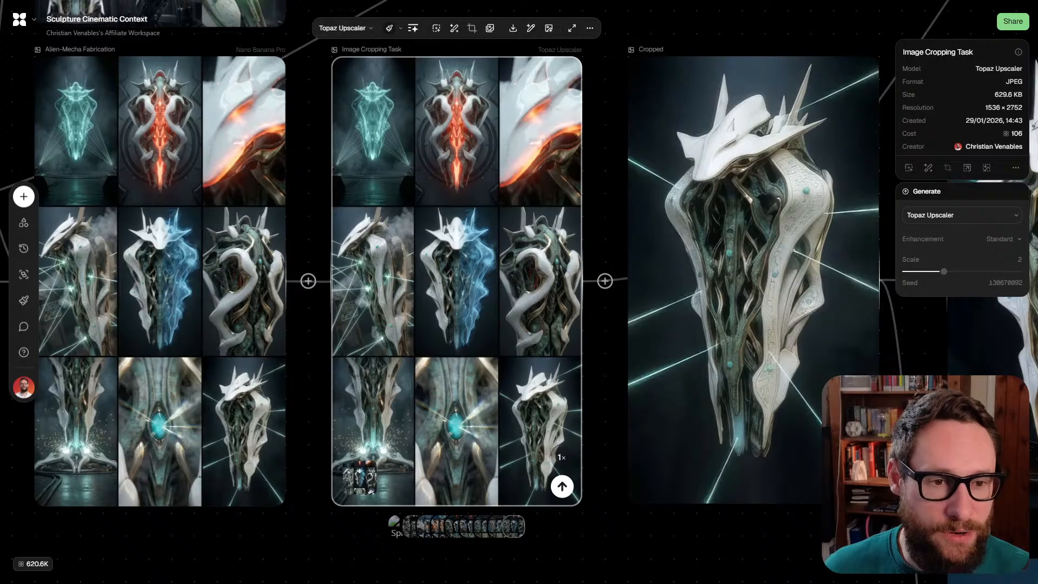
pyautogui.scroll(4, 519, 292)
pyautogui.scroll(5, 480, 182)
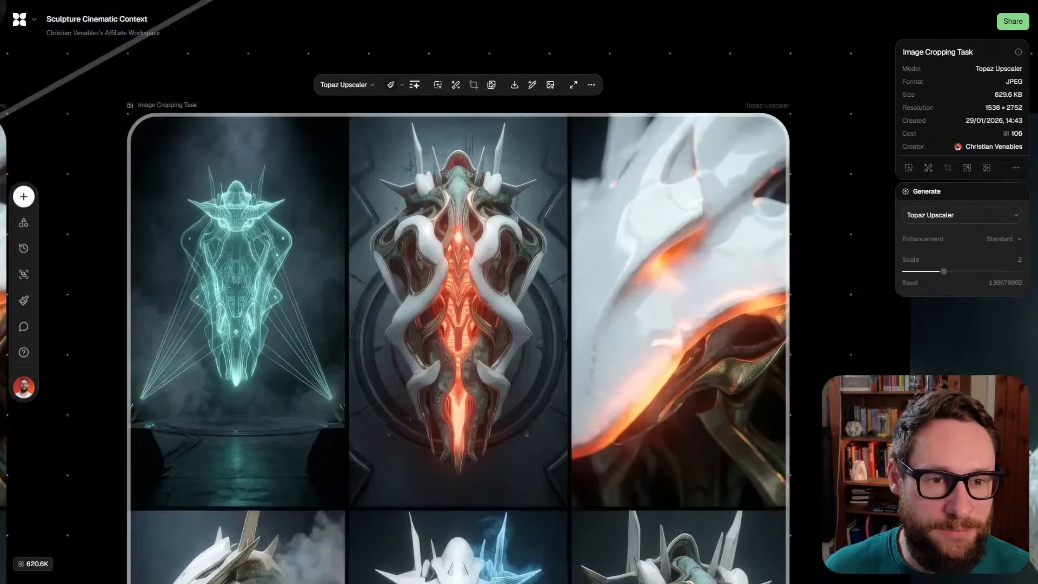
pyautogui.scroll(-1, 480, 182)
pyautogui.scroll(1, 460, 216)
pyautogui.scroll(-2, 459, 216)
pyautogui.scroll(-5, 519, 292)
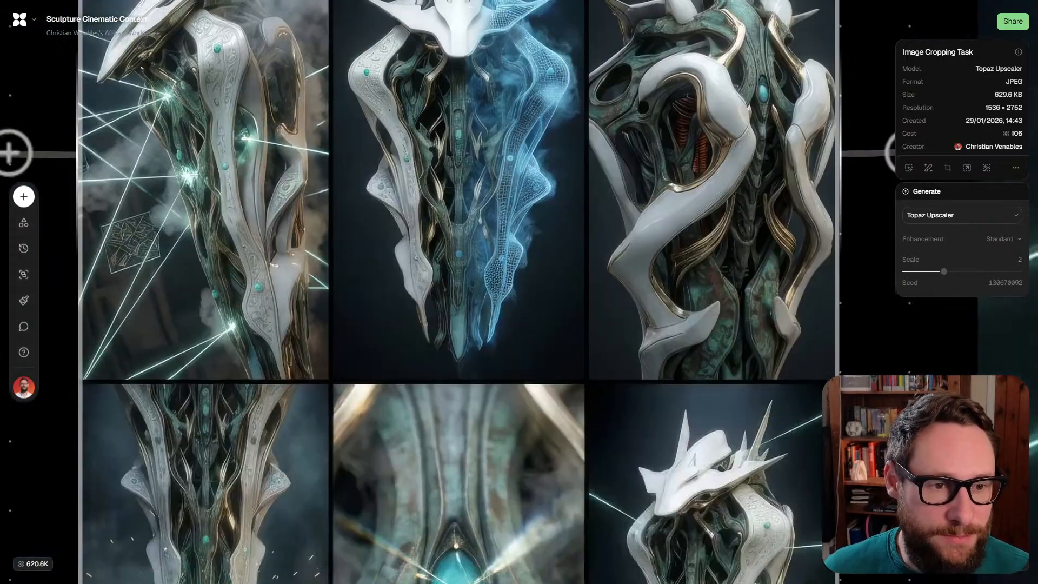
pyautogui.scroll(1, 519, 292)
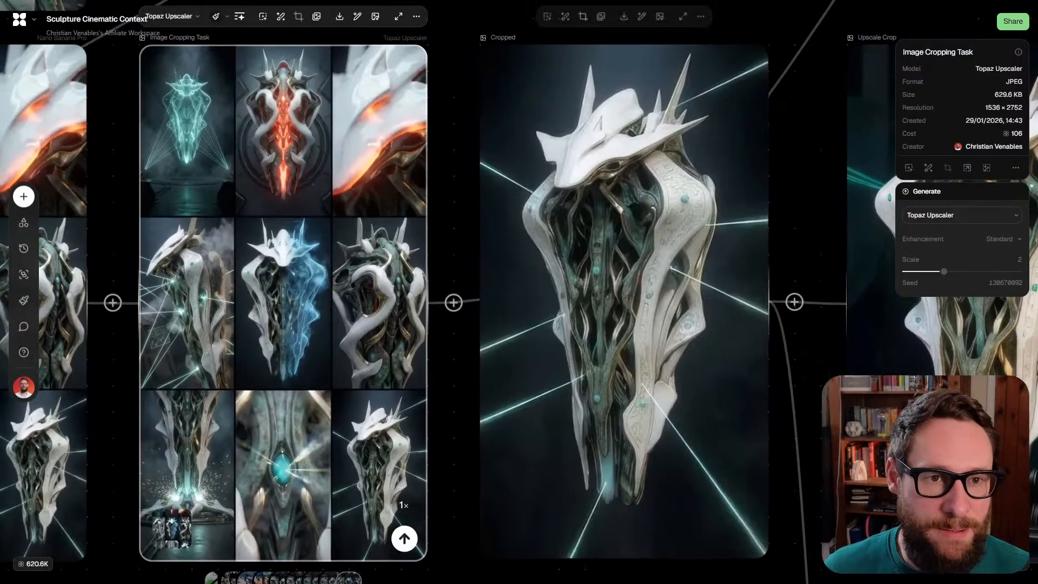
# Select the Alien-Mecha Fabrication, Image Cropping Task and Cropped nodes in turn, and inspect the Cropped node's crop frame without changing it
pyautogui.scroll(-1, 519, 292)
pyautogui.hscroll(-3, 518, 291)
pyautogui.click(197, 299)
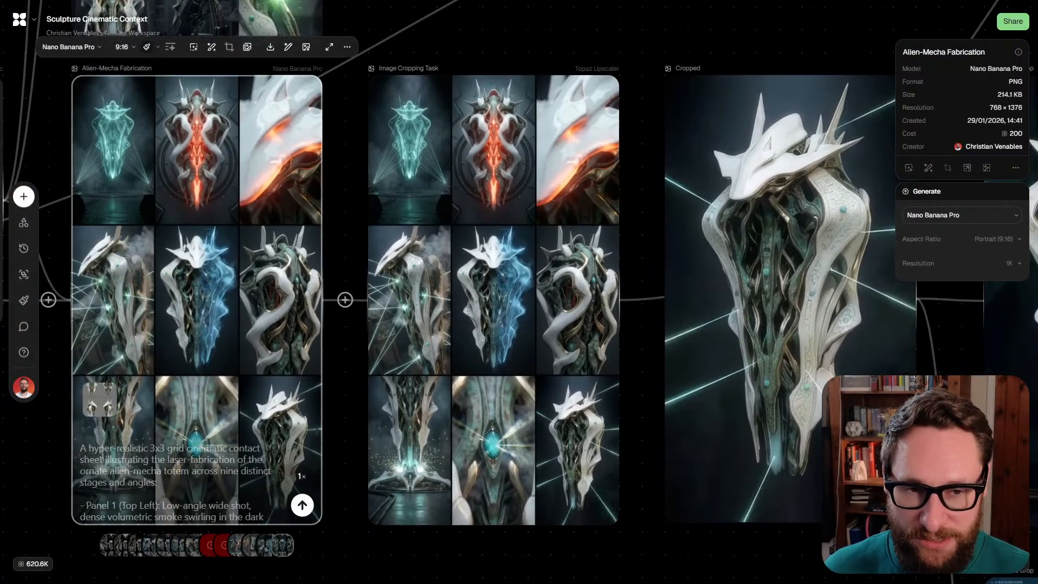
pyautogui.click(493, 299)
pyautogui.click(790, 298)
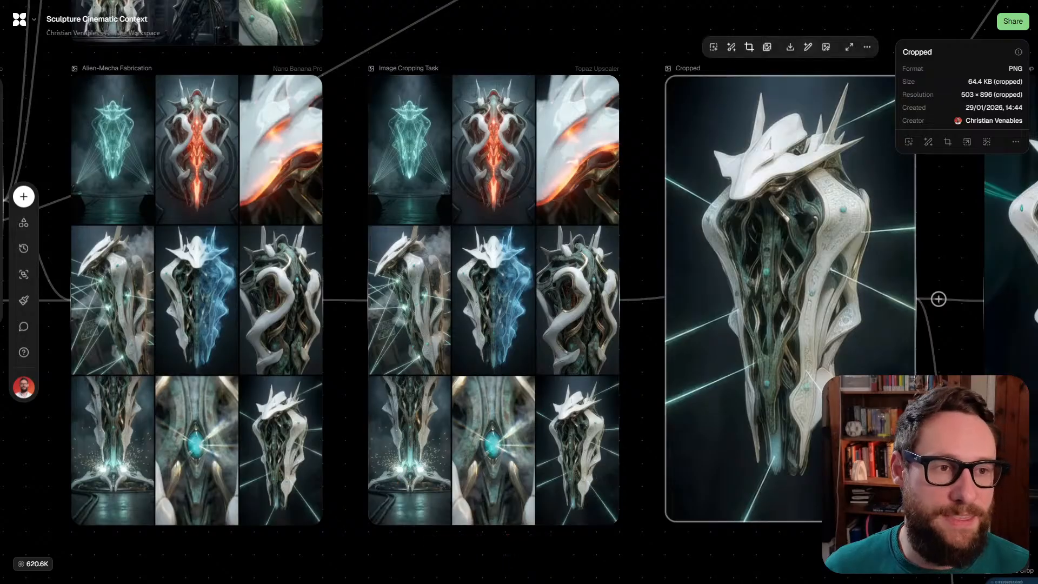
pyautogui.click(749, 47)
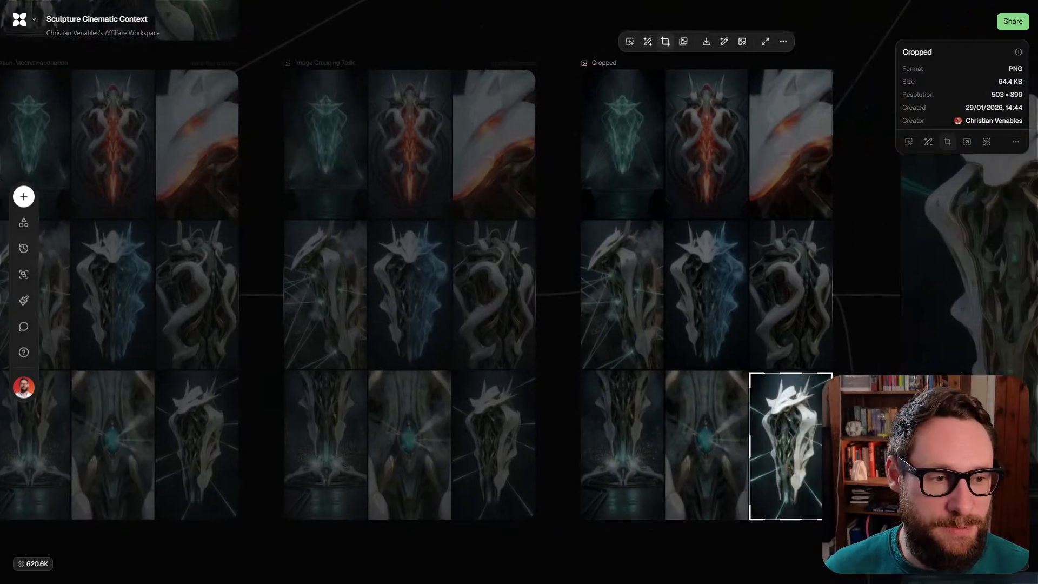
pyautogui.press('Escape')
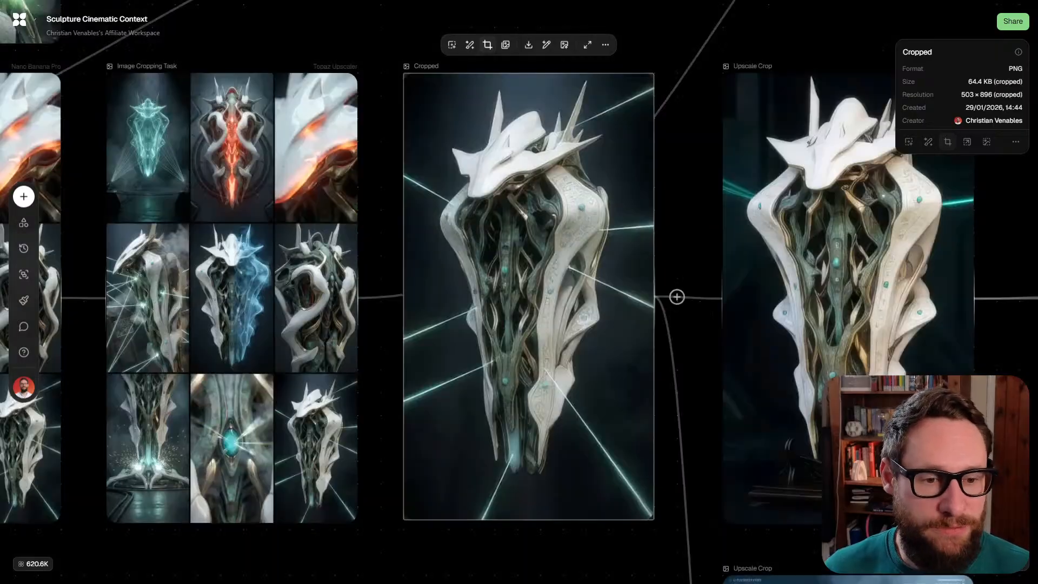
# Select the first Upscale Crop node and compare its image with the Cropped node and the Image Cropping Task grid
pyautogui.hscroll(3, 519, 291)
pyautogui.click(689, 323)
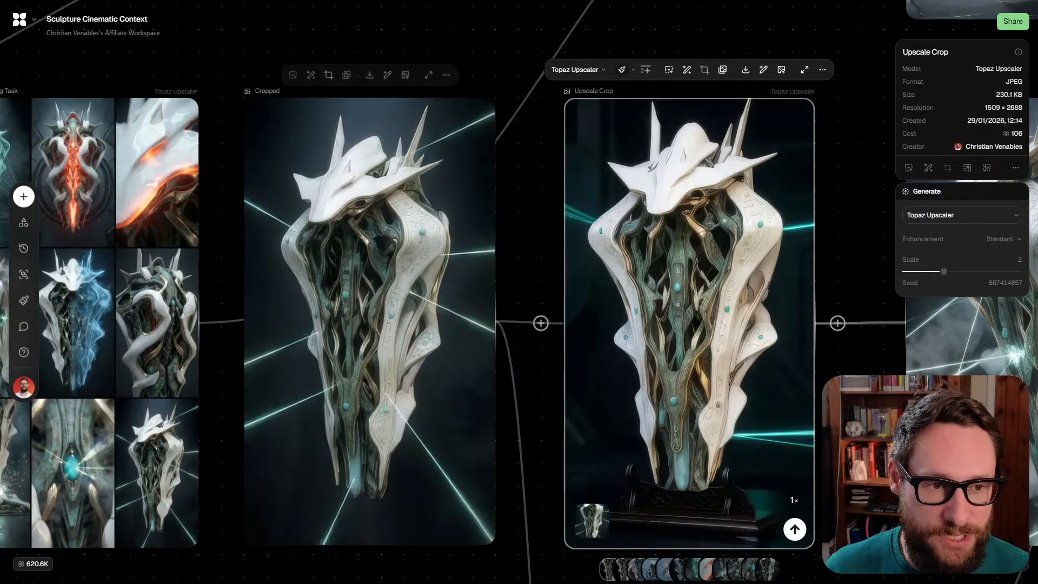
pyautogui.scroll(-2, 519, 292)
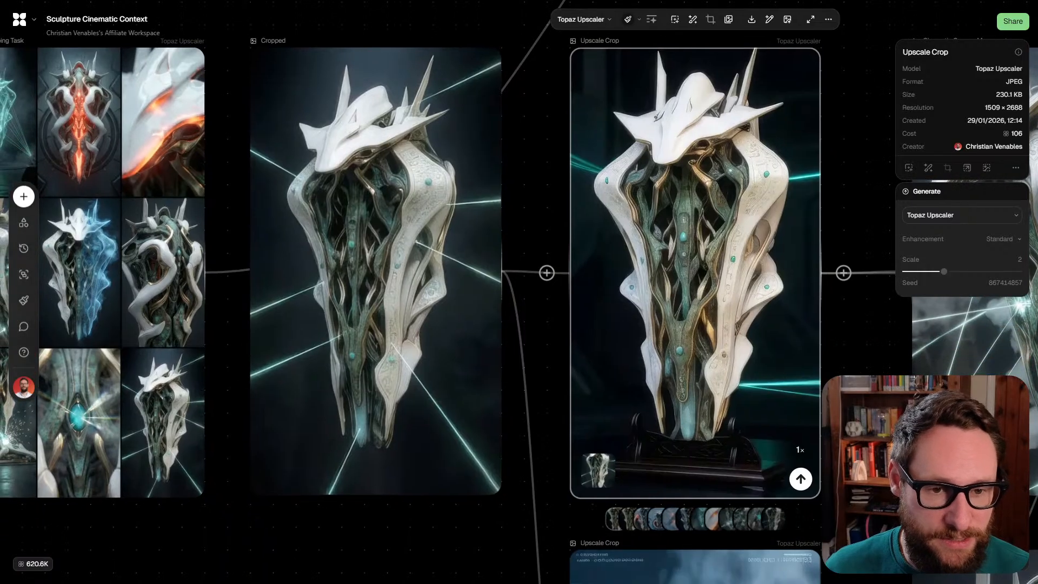
pyautogui.scroll(5, 519, 292)
pyautogui.hscroll(-6, 519, 291)
pyautogui.scroll(-3, 519, 292)
pyautogui.scroll(2, 658, 293)
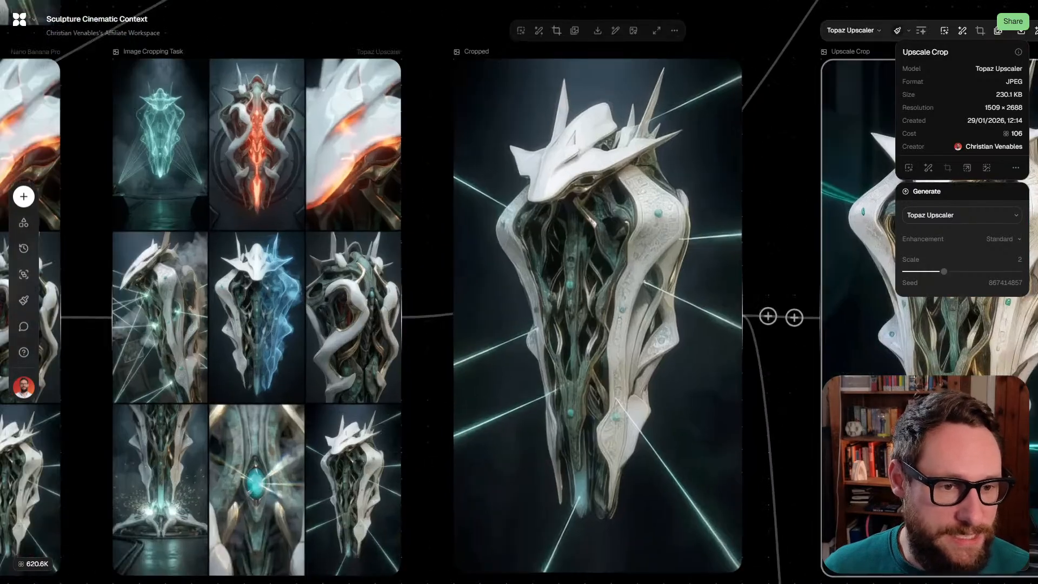
pyautogui.hscroll(5, 518, 292)
pyautogui.scroll(-3, 349, 282)
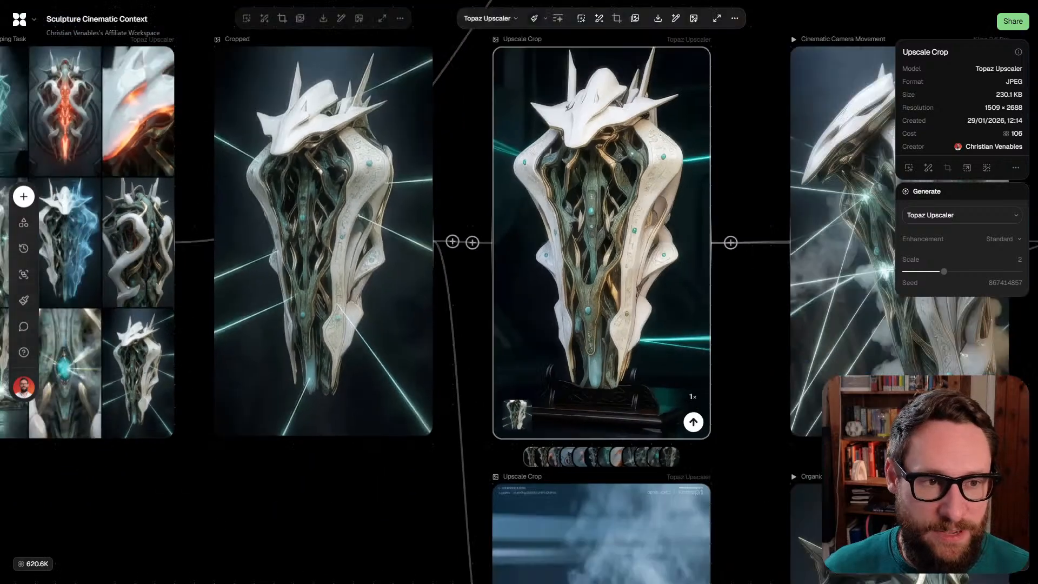
pyautogui.hscroll(-3, 519, 291)
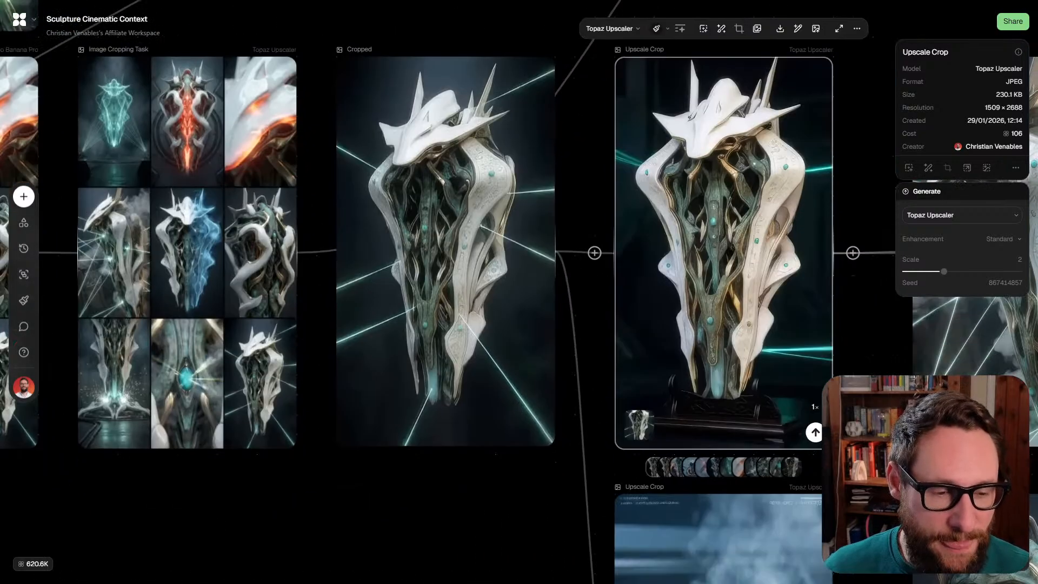
# Select the two Upscale Crop nodes and the Cropped node in turn to show how both upscales branch from the crop
pyautogui.hscroll(5, 519, 292)
pyautogui.scroll(-3, 519, 292)
pyautogui.scroll(3, 442, 341)
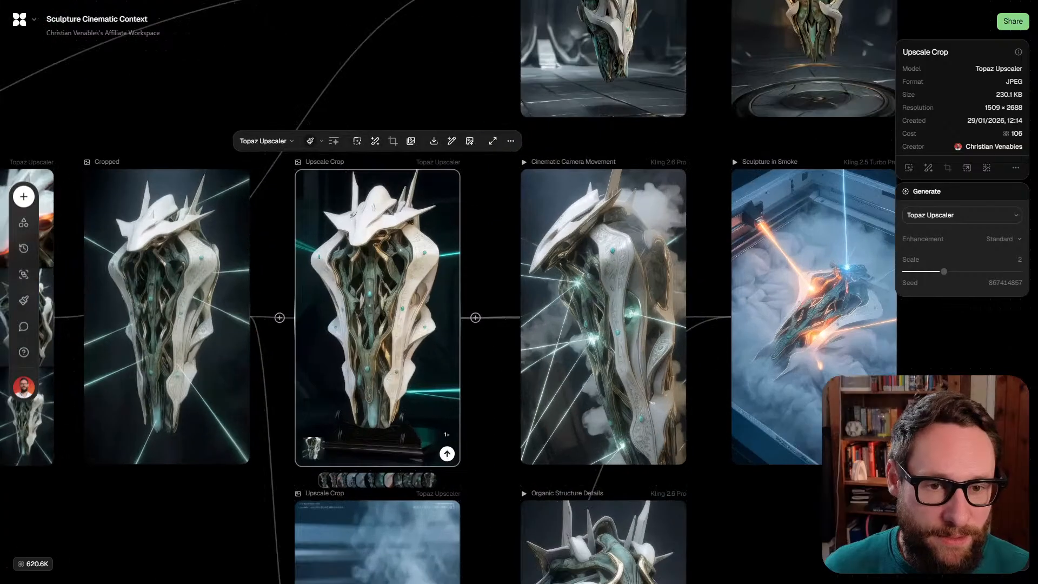
pyautogui.scroll(-5, 442, 341)
pyautogui.scroll(1, 442, 341)
pyautogui.scroll(-2, 519, 292)
pyautogui.click(459, 451)
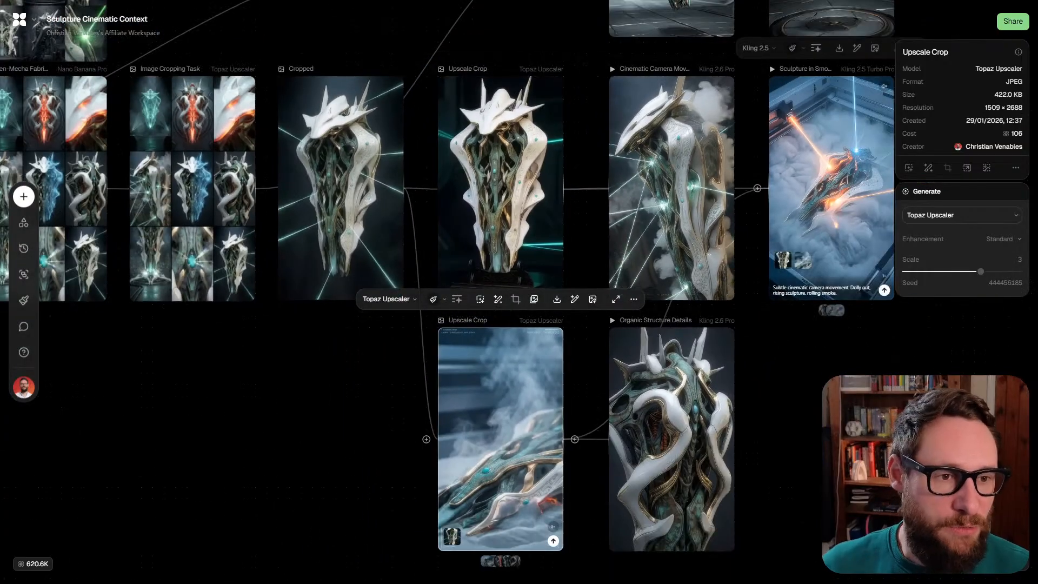
pyautogui.click(500, 189)
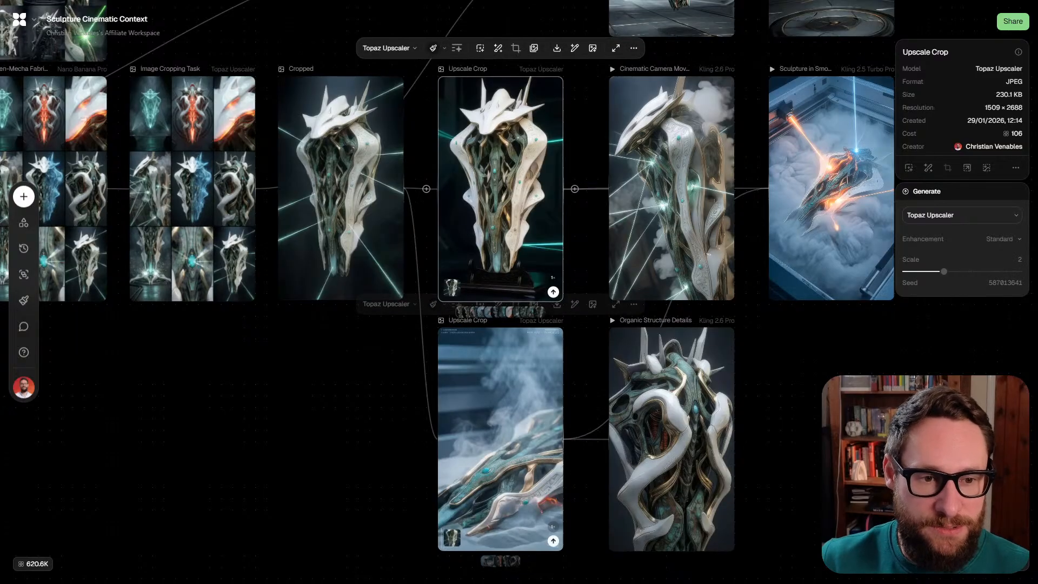
pyautogui.click(500, 439)
pyautogui.click(341, 188)
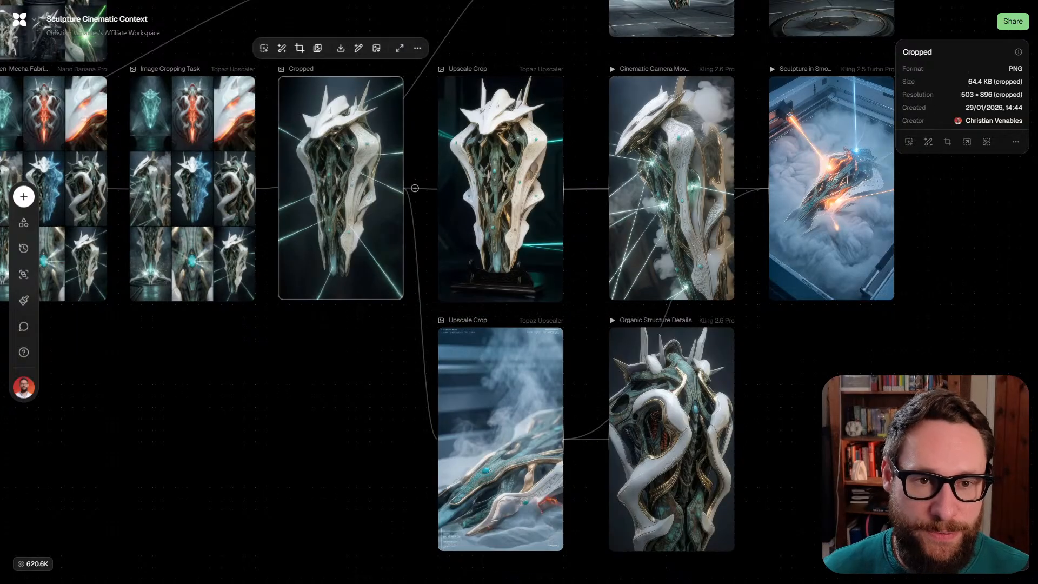
pyautogui.click(500, 439)
pyautogui.click(499, 190)
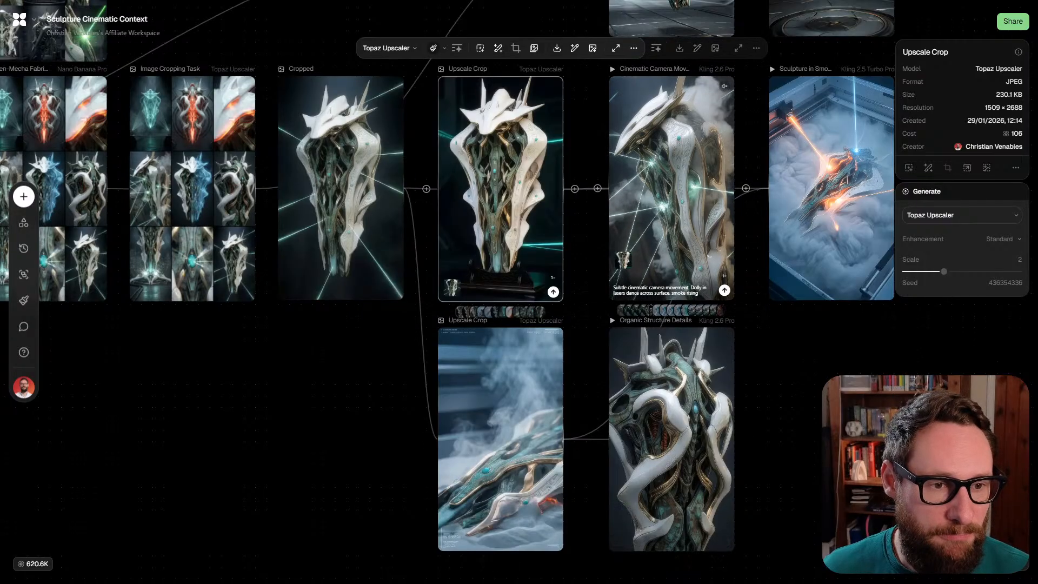
# Select the five video nodes fed by the crops as a group, look them over, and clear the selection
pyautogui.scroll(5, 670, 438)
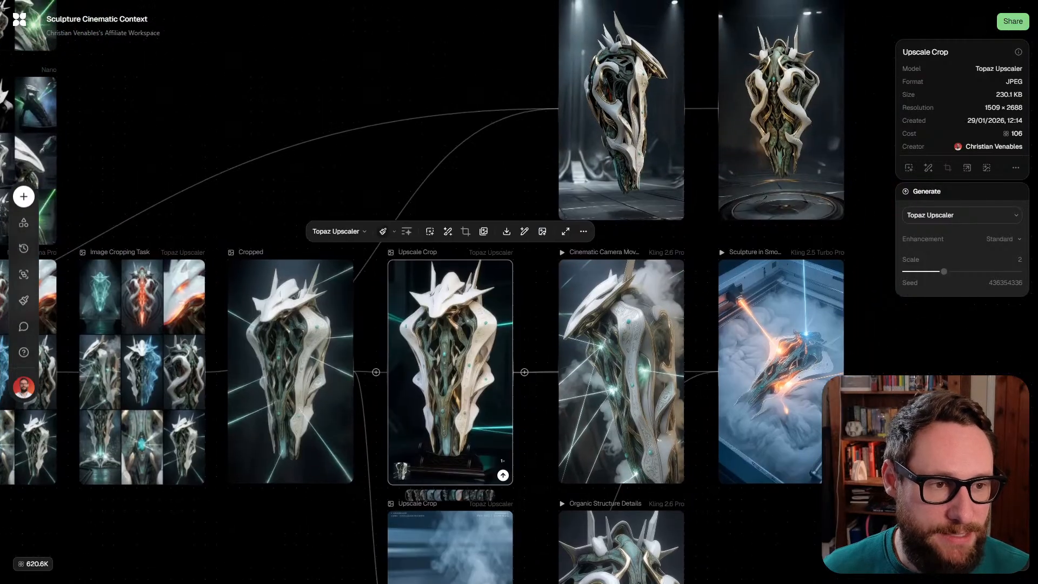
pyautogui.hscroll(5, 594, 405)
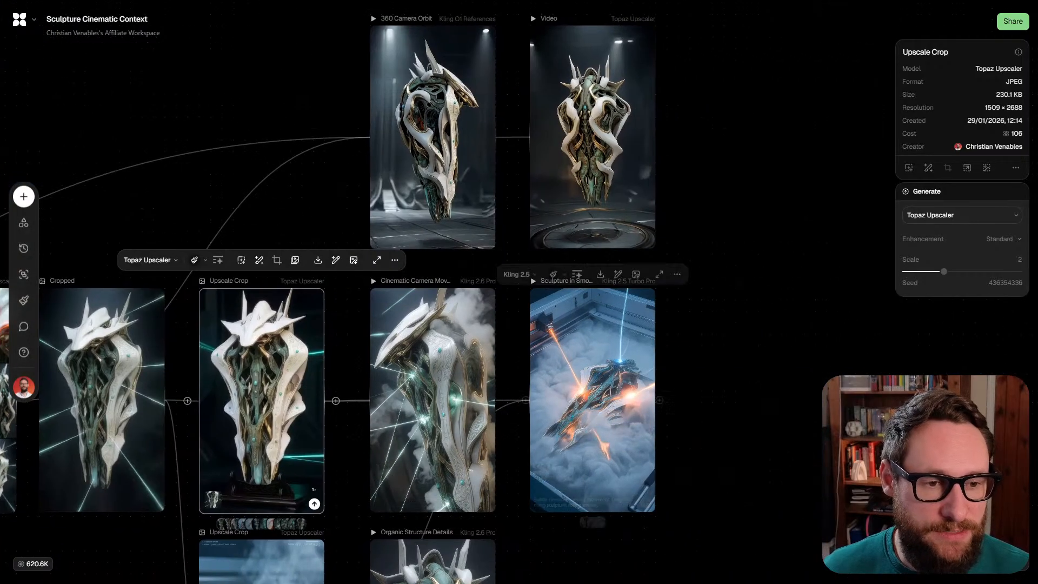
pyautogui.scroll(-5, 597, 378)
pyautogui.moveTo(535, 107); pyautogui.dragTo(496, 91)
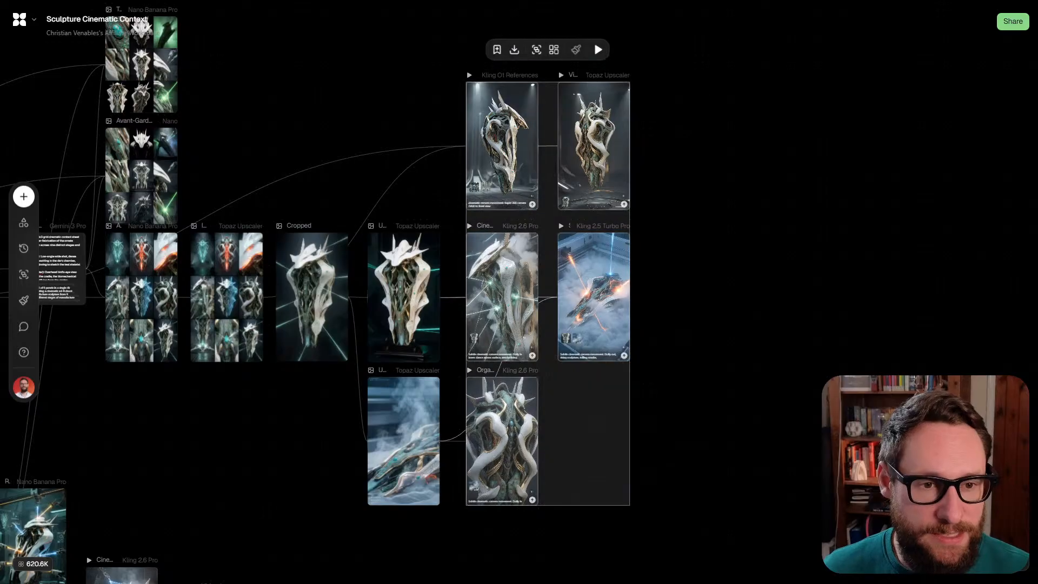
pyautogui.scroll(3, 493, 166)
pyautogui.scroll(-1, 493, 167)
pyautogui.scroll(-2, 336, 292)
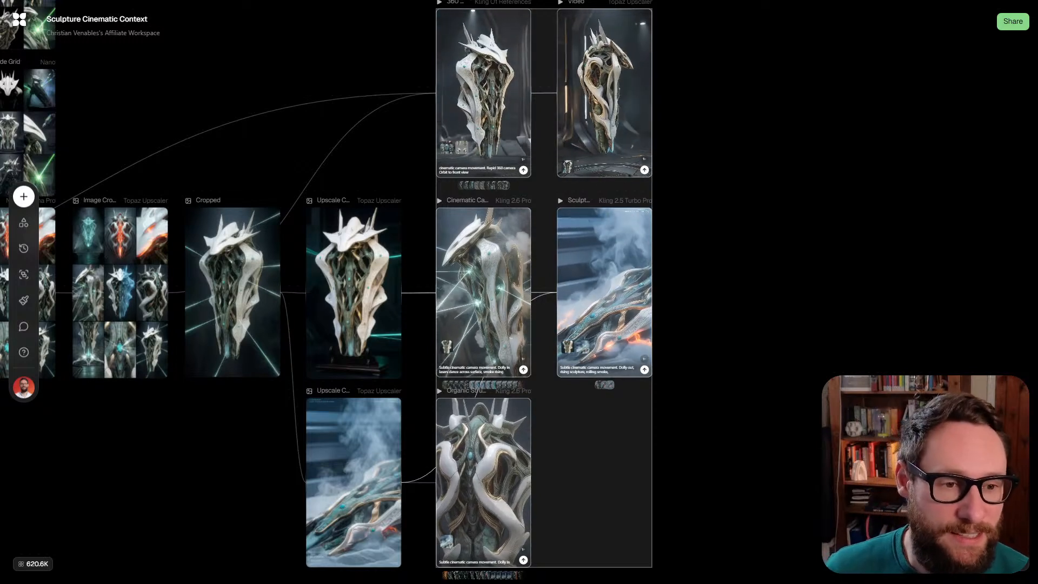
pyautogui.press('Escape')
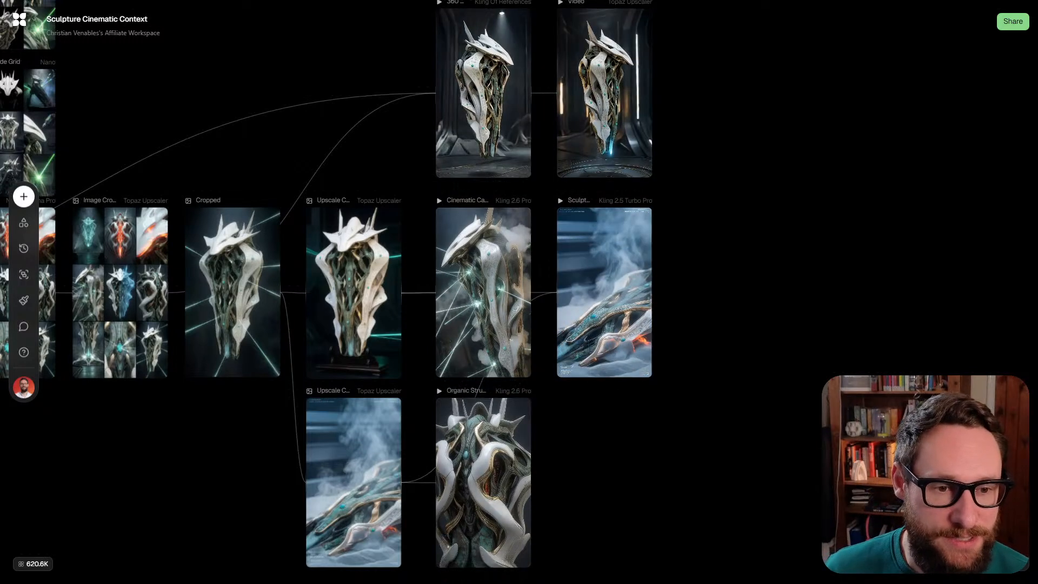
# Select the Cinematic Camera Movement, Sculpture in Smoke and Organic Structure Details videos together, and focus on Cinematic Camera Movement
pyautogui.moveTo(724, 468); pyautogui.dragTo(488, 289)
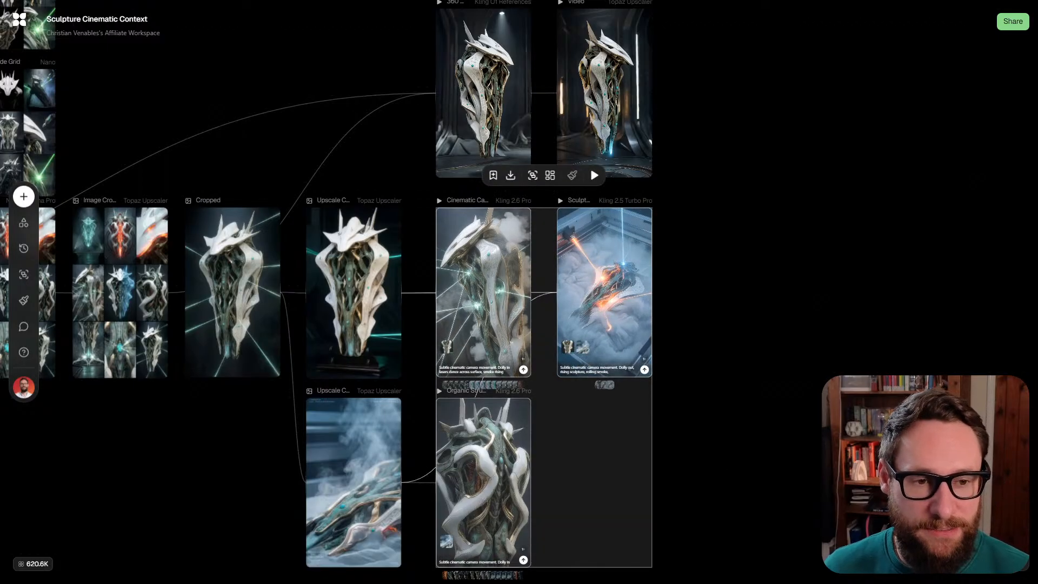
pyautogui.click(498, 303)
pyautogui.scroll(5, 498, 303)
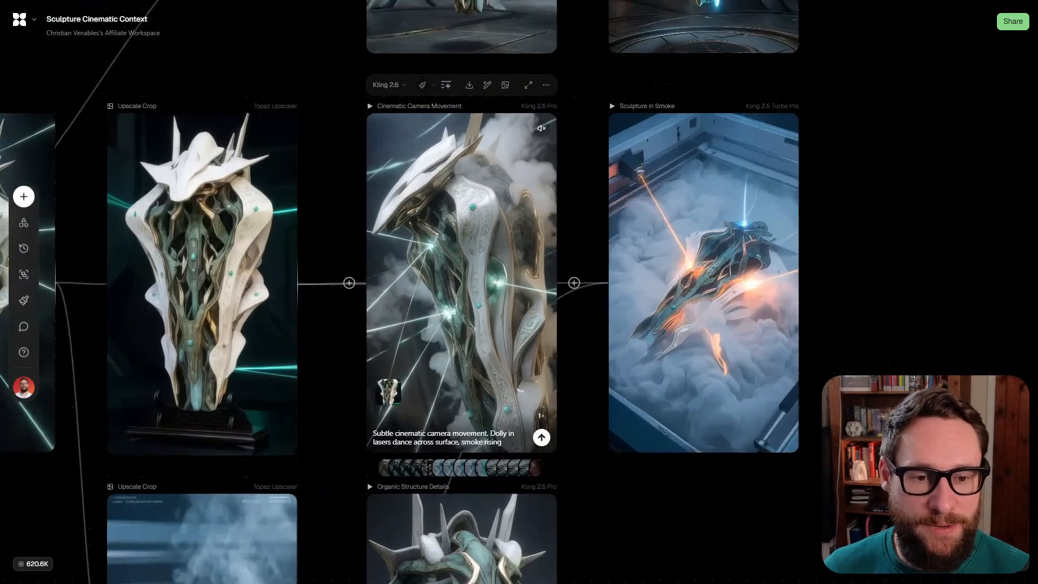
pyautogui.hscroll(-1, 519, 292)
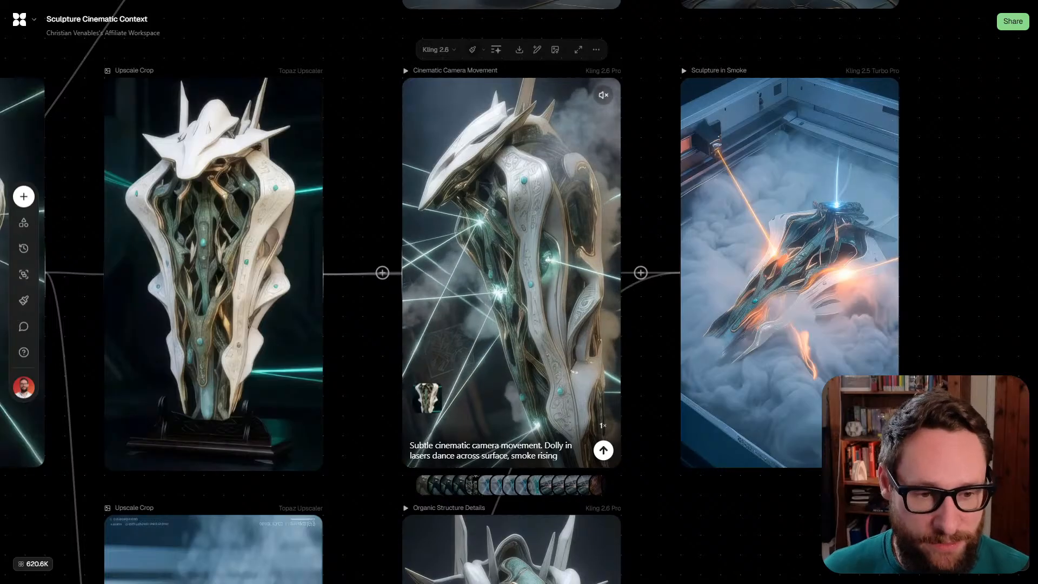
pyautogui.scroll(2, 423, 456)
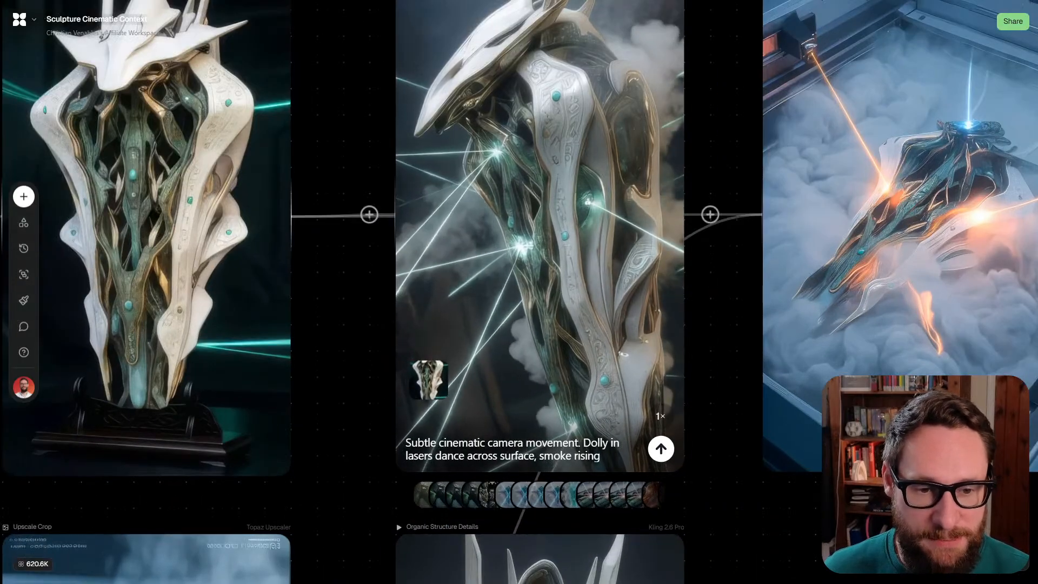
# Go through the prompt of the Cinematic Camera Movement node and compare its video with the neighbouring Upscale Crop and Sculpture in Smoke nodes
pyautogui.moveTo(406, 442); pyautogui.dragTo(539, 456)
pyautogui.click(583, 442)
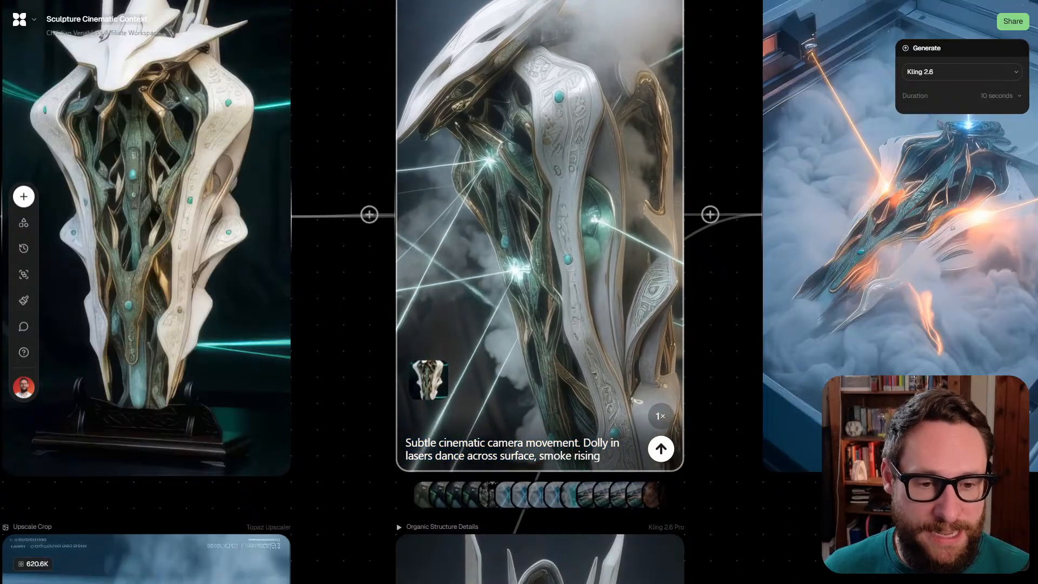
pyautogui.press('Escape')
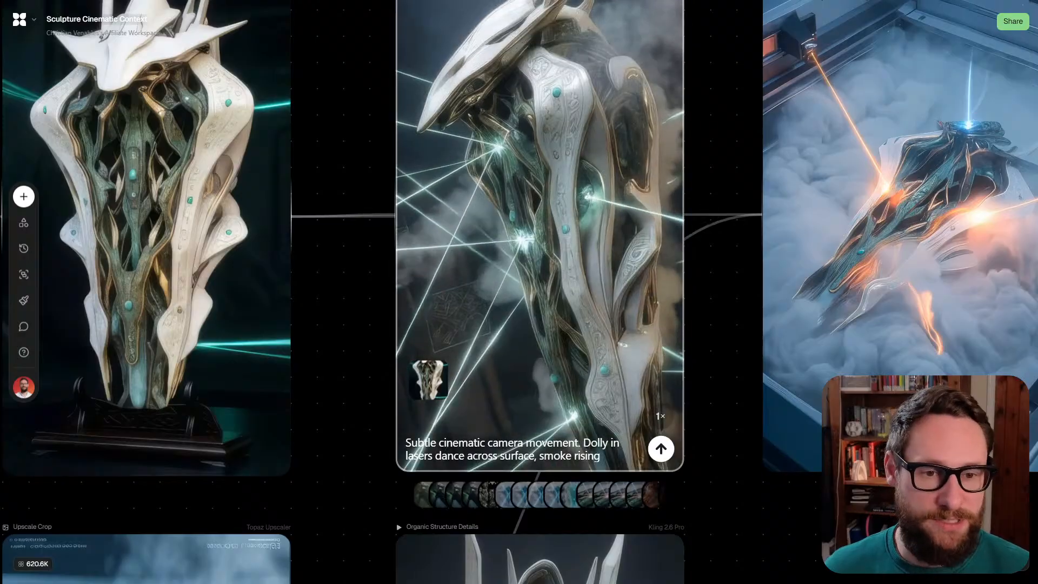
pyautogui.scroll(-4, 445, 266)
pyautogui.scroll(2, 549, 388)
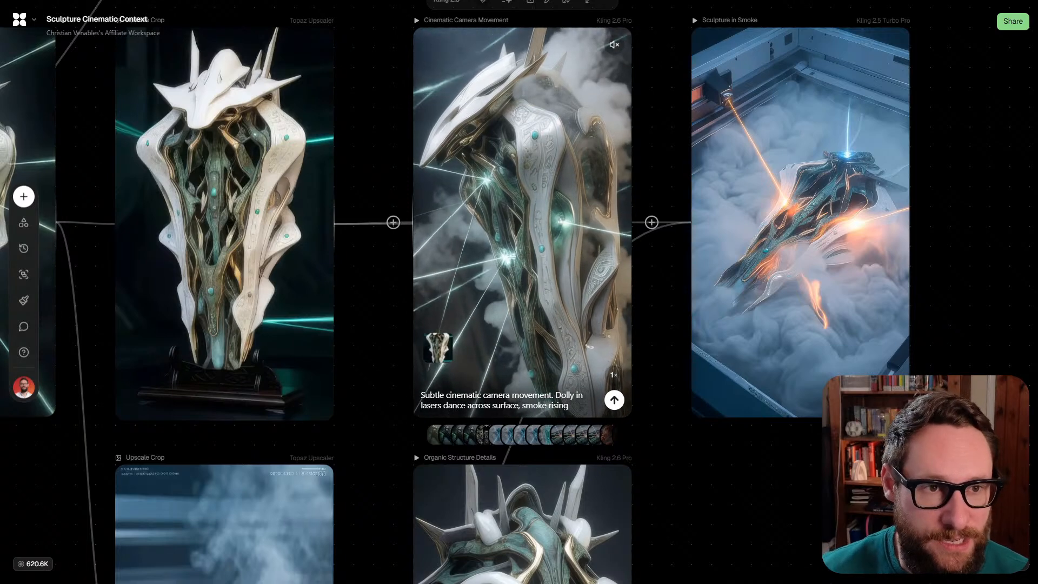
pyautogui.scroll(2, 518, 292)
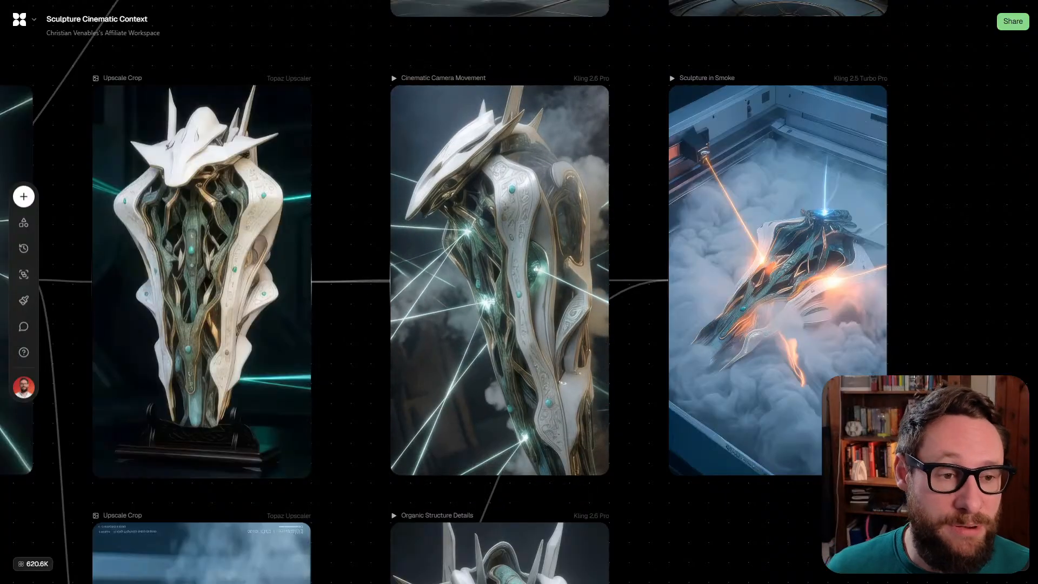
# Examine the Organic Structure Details video and its prompt up close beside the second Upscale Crop image
pyautogui.scroll(-10, 459, 292)
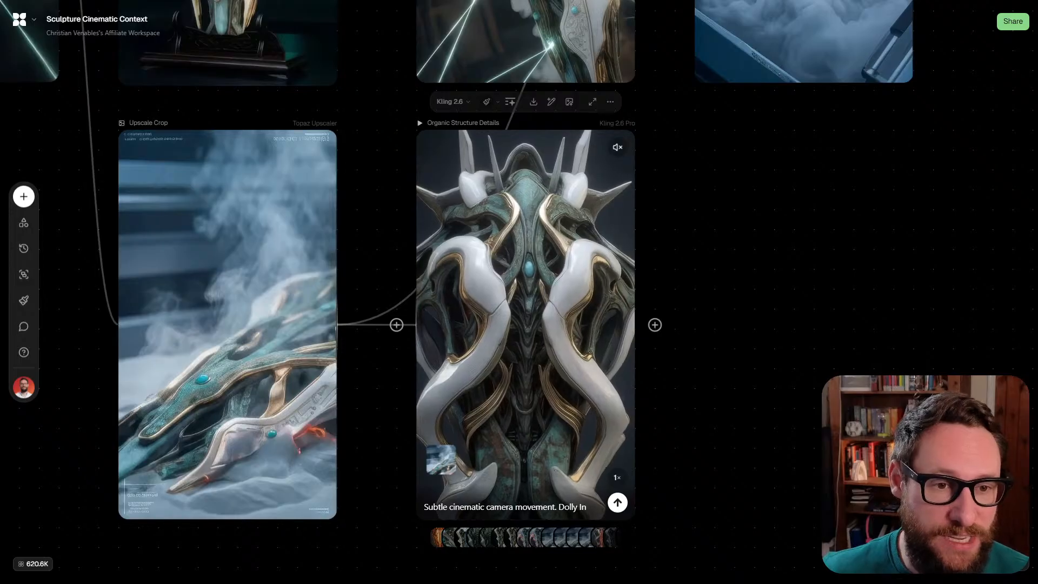
pyautogui.scroll(2, 492, 329)
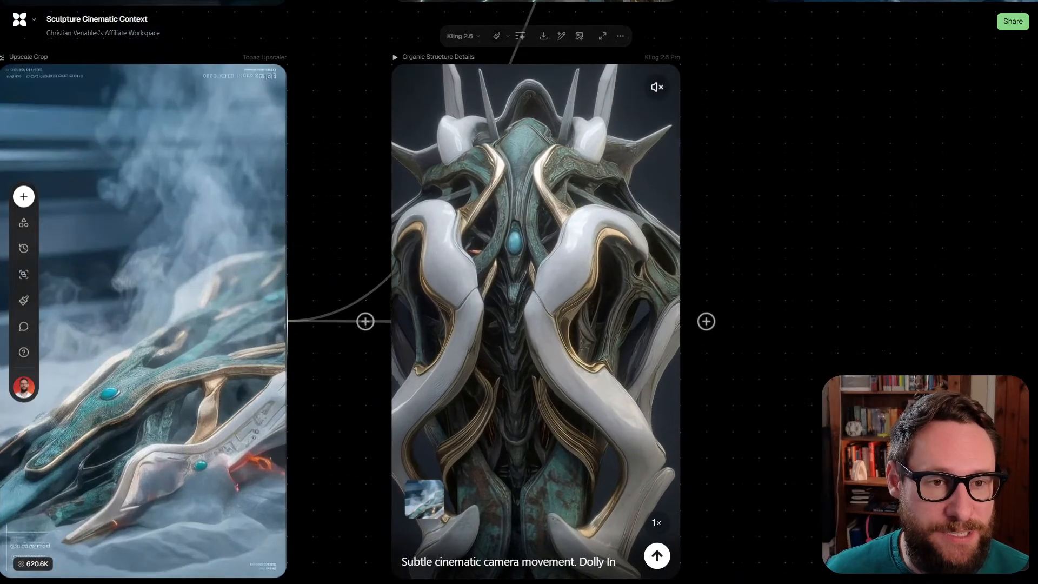
pyautogui.scroll(-1, 492, 328)
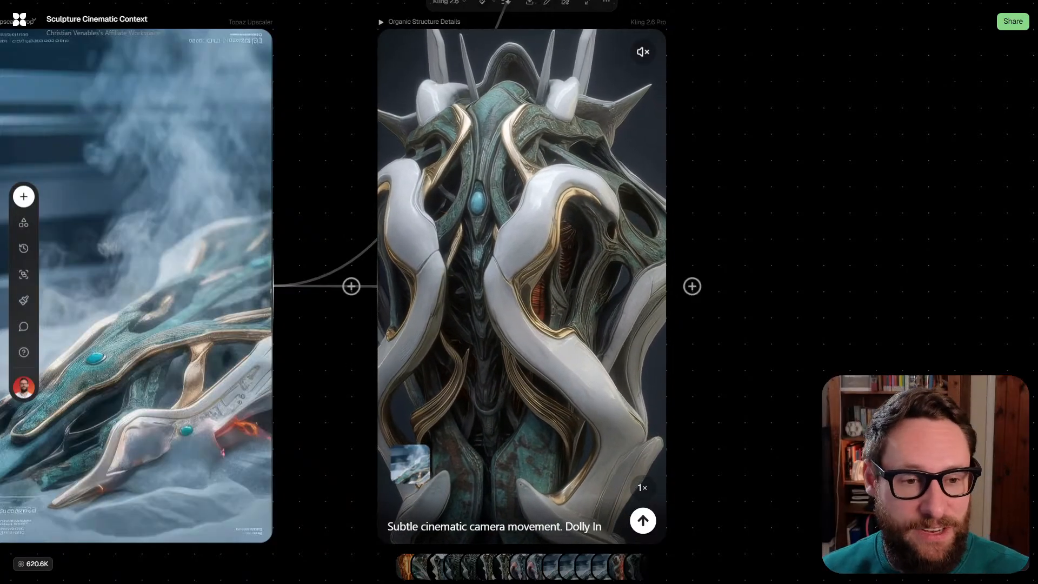
pyautogui.scroll(2, 519, 292)
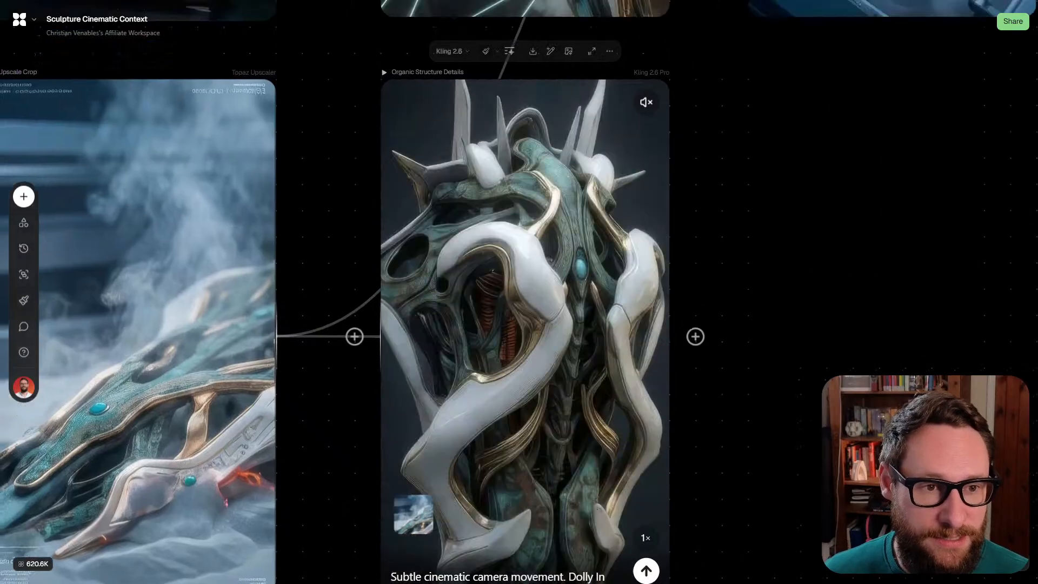
# Switch the Organic Structure Details video to version 13 of 22, the slow vertical rising sculpture with rolling dry ice style smoke
pyautogui.scroll(-1, 519, 292)
pyautogui.scroll(-2, 552, 219)
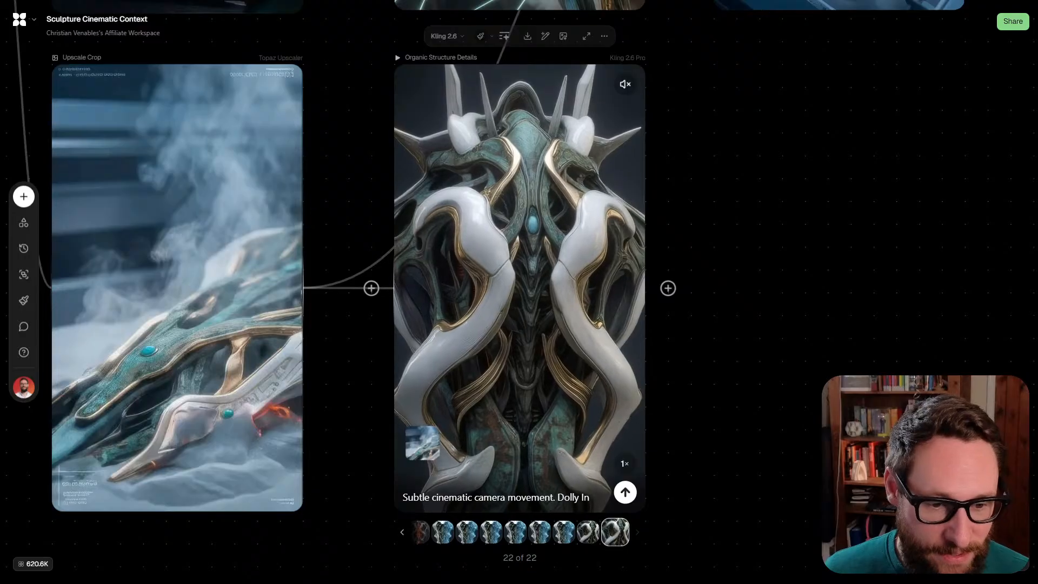
pyautogui.click(443, 532)
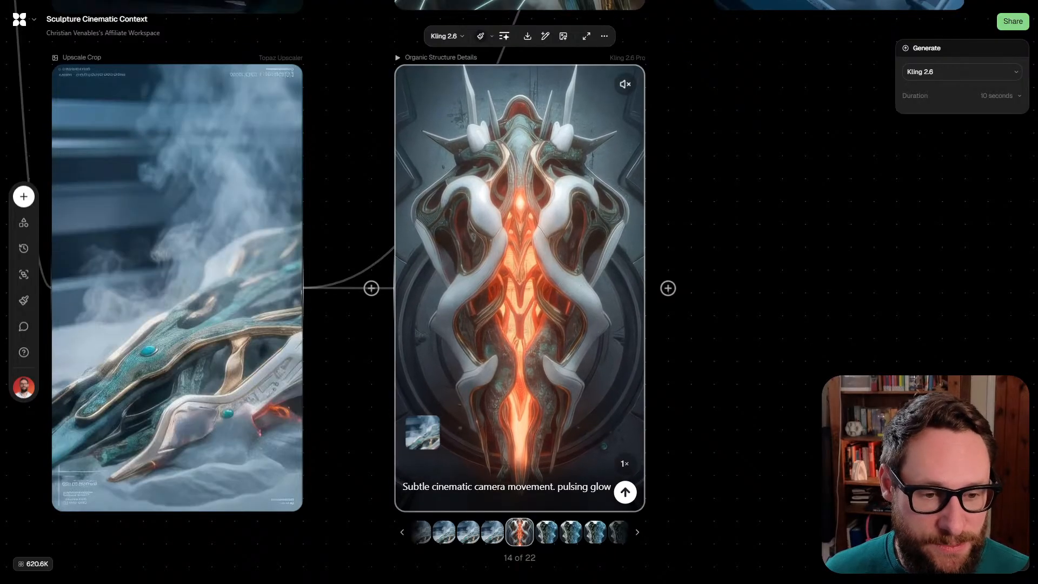
pyautogui.press('Left')
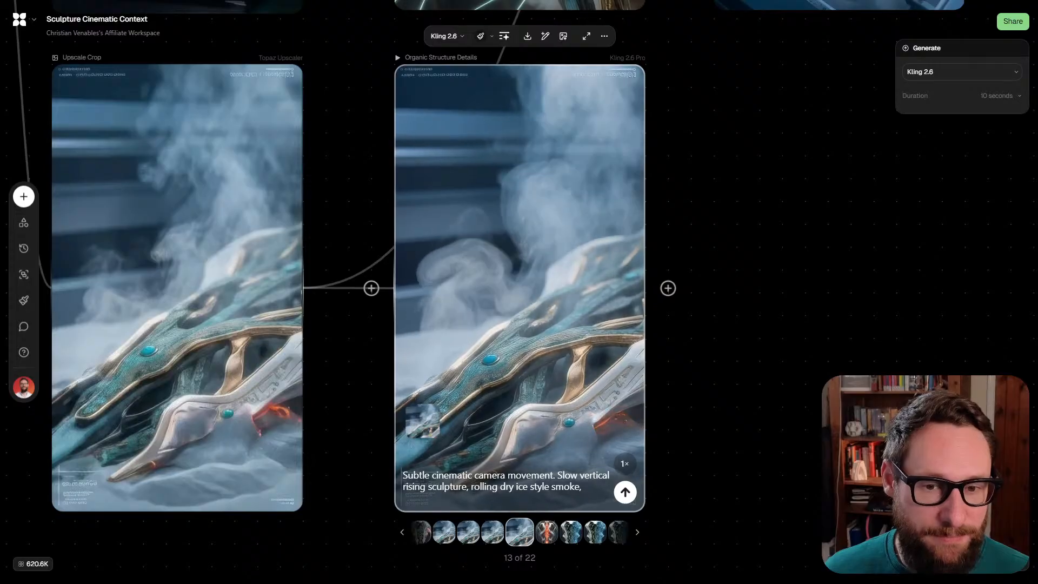
pyautogui.hscroll(-2, 519, 292)
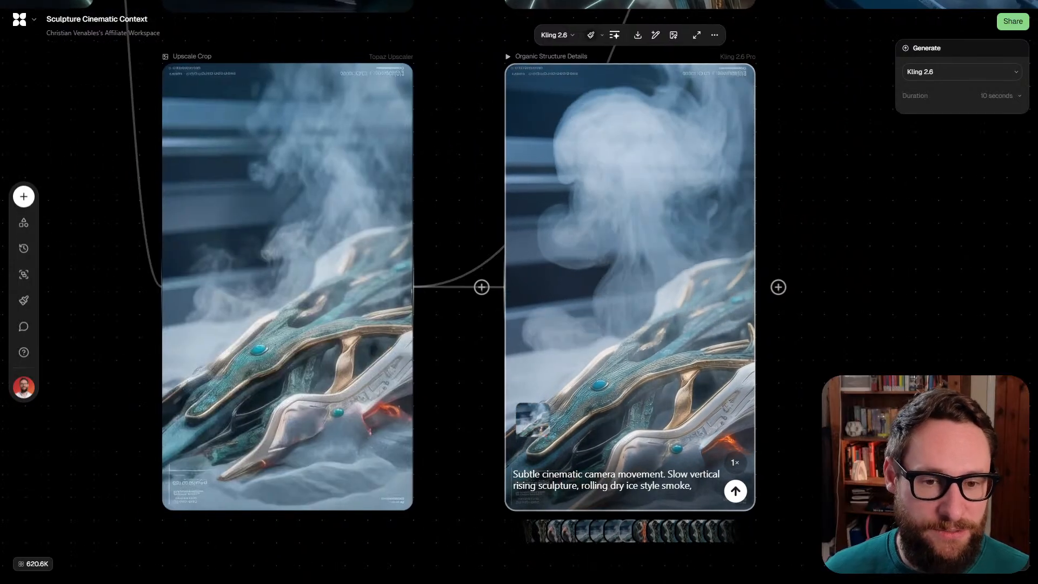
# Compare the Organic Structure Details video with its Upscale Crop source and the cropped image, upscale and video nodes in the row above
pyautogui.scroll(1, 778, 287)
pyautogui.scroll(-2, 758, 305)
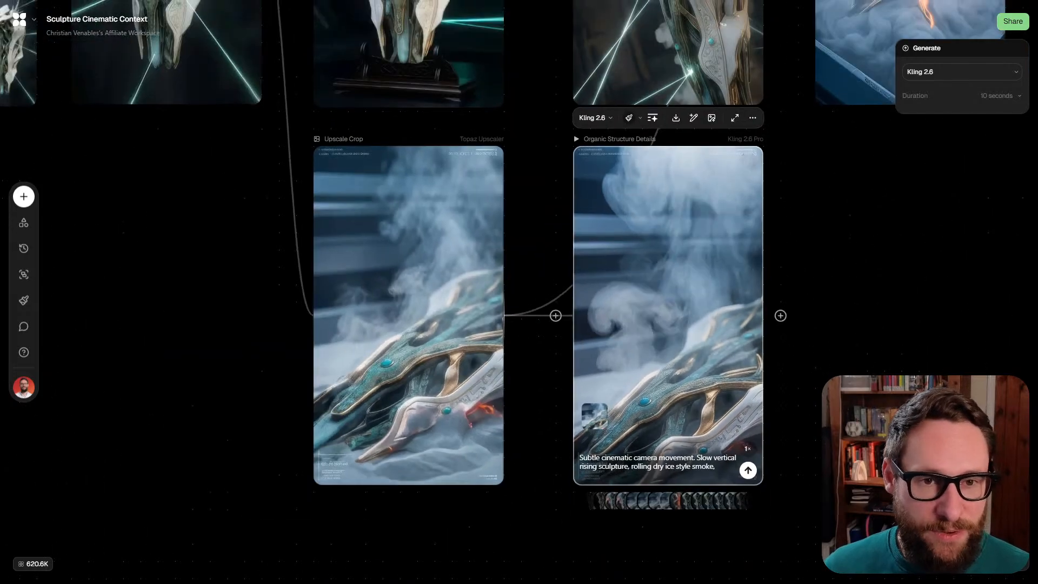
pyautogui.scroll(4, 638, 292)
pyautogui.scroll(-2, 638, 411)
pyautogui.scroll(-1, 638, 411)
pyautogui.hscroll(1, 638, 378)
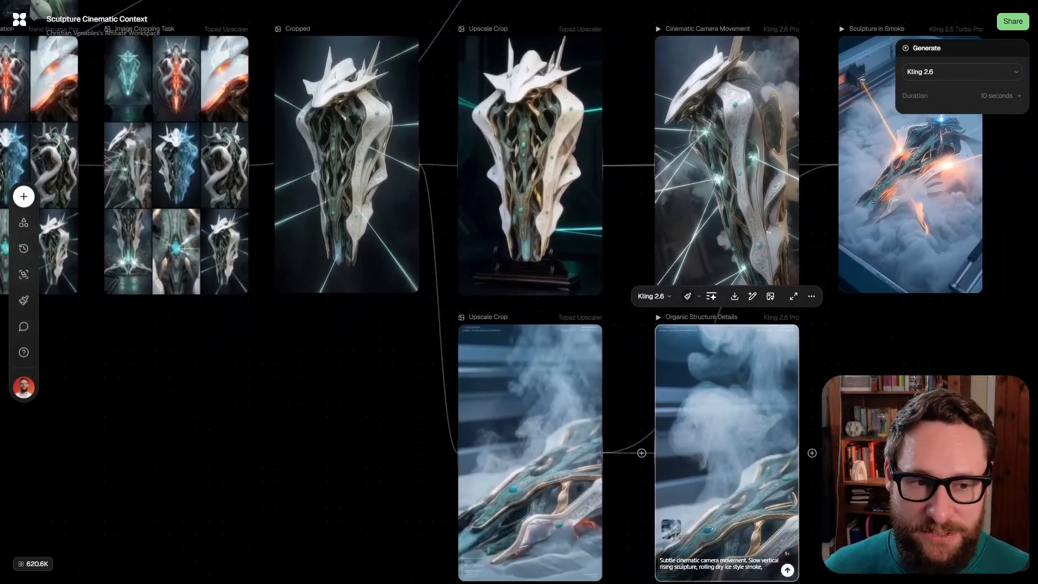
pyautogui.scroll(-1, 638, 378)
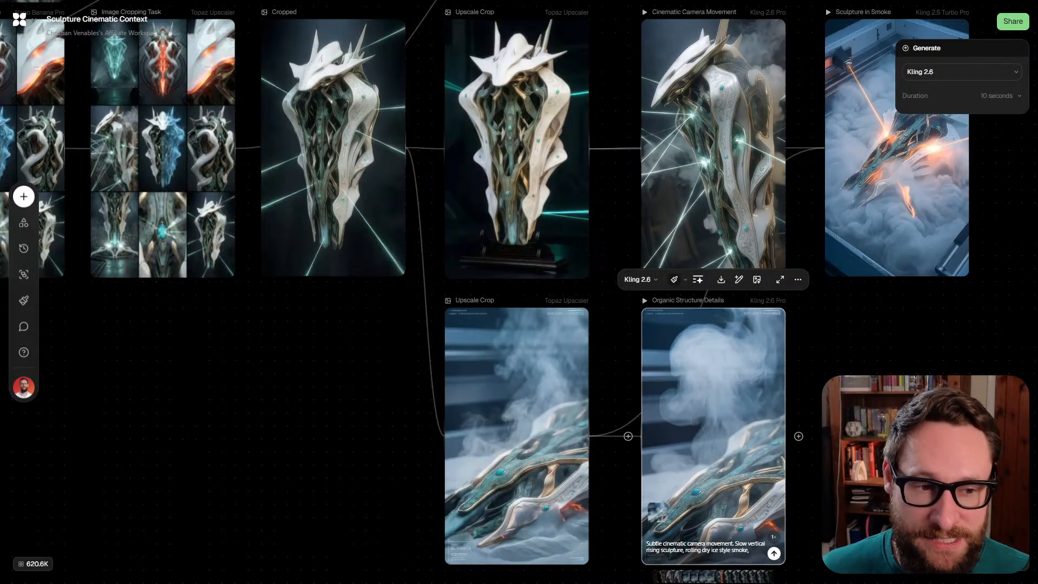
pyautogui.hscroll(-1, 518, 291)
pyautogui.hscroll(1, 518, 292)
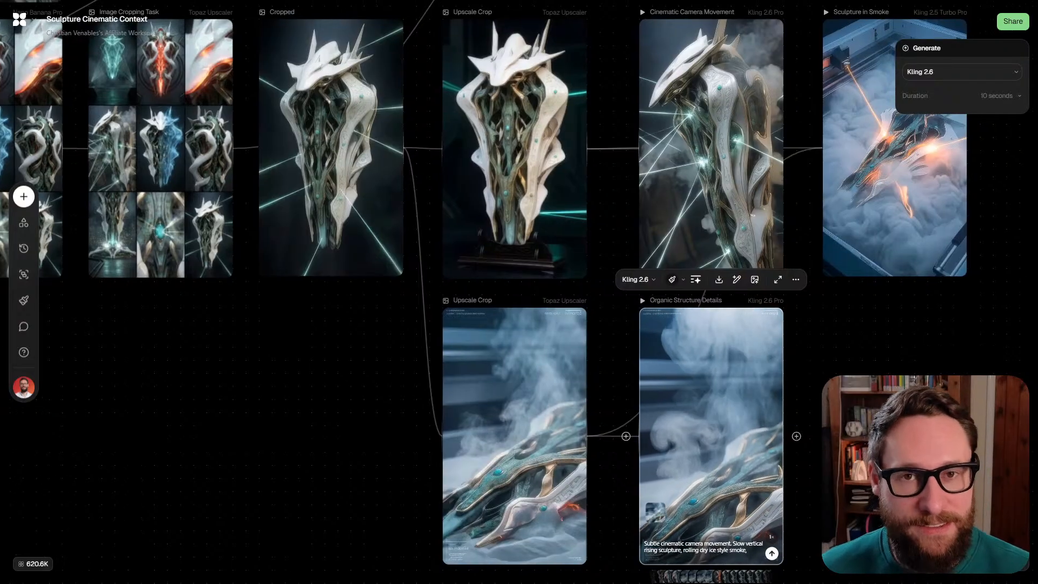
pyautogui.hscroll(5, 519, 292)
pyautogui.scroll(-2, 519, 292)
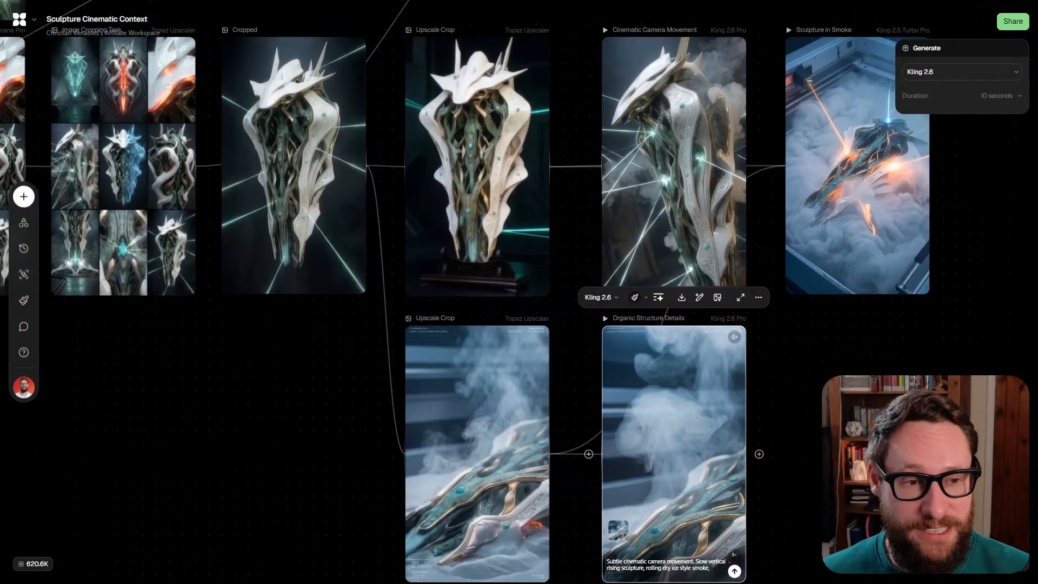
pyautogui.scroll(6, 519, 291)
pyautogui.hscroll(-1, 519, 291)
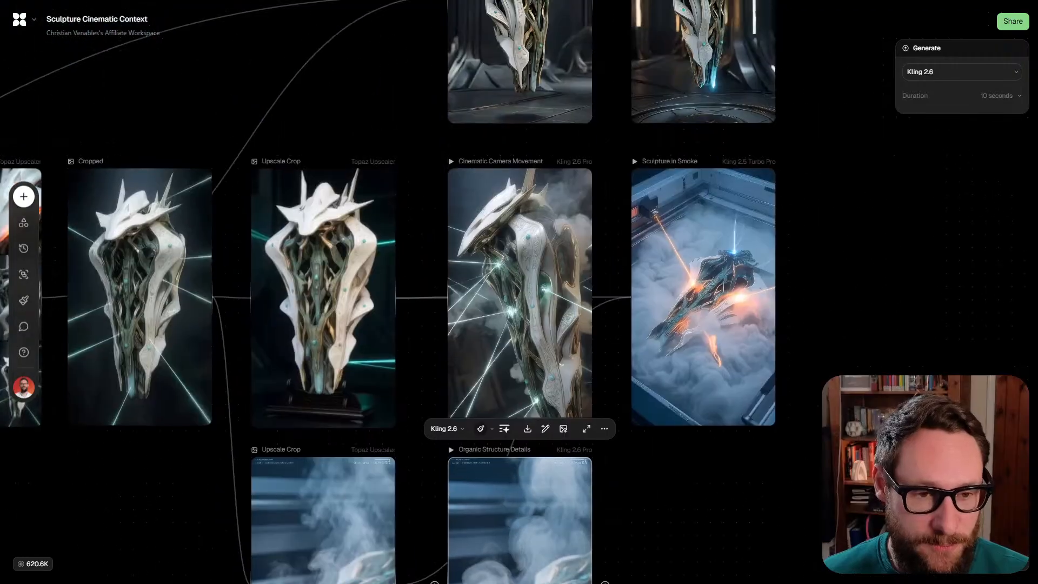
pyautogui.hscroll(-2, 518, 292)
pyautogui.scroll(-2, 518, 291)
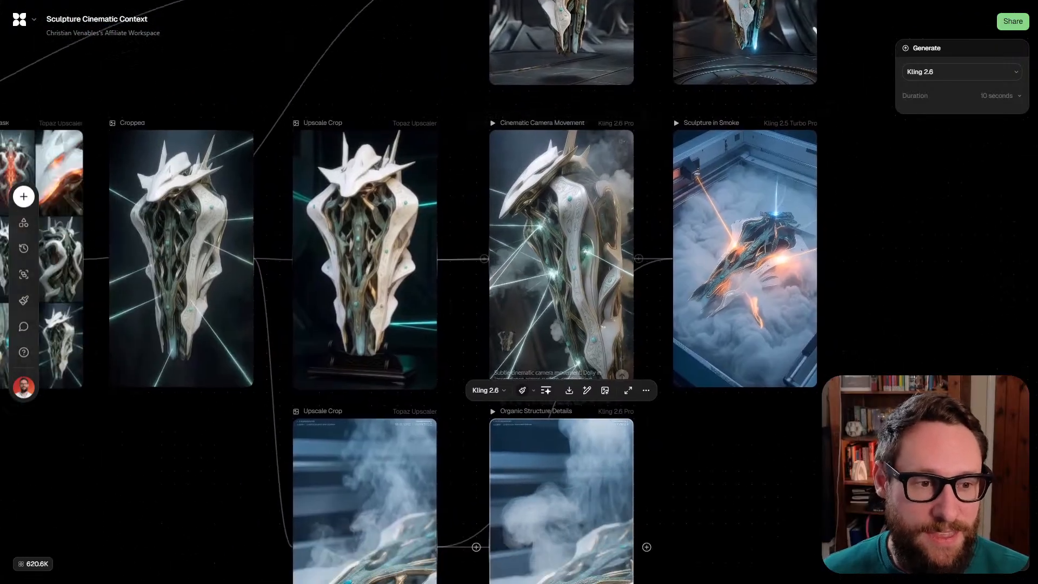
# Examine the Sculpture in Smoke video and its prompt up close, and compare it with the two neighbouring Kling 2.6 videos
pyautogui.scroll(-1, 518, 292)
pyautogui.hscroll(5, 519, 292)
pyautogui.scroll(1, 519, 292)
pyautogui.scroll(5, 508, 287)
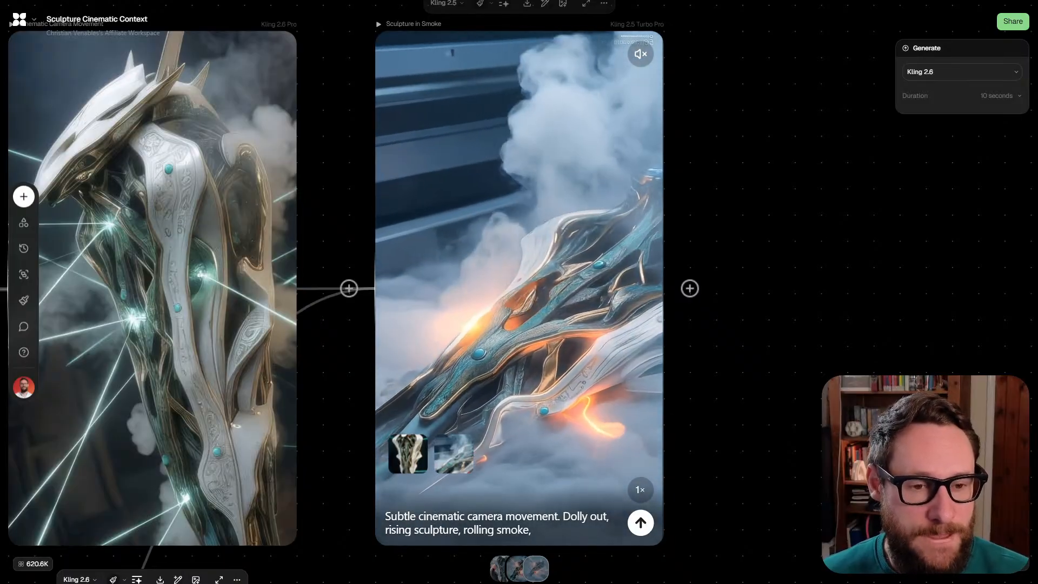
pyautogui.scroll(-3, 509, 282)
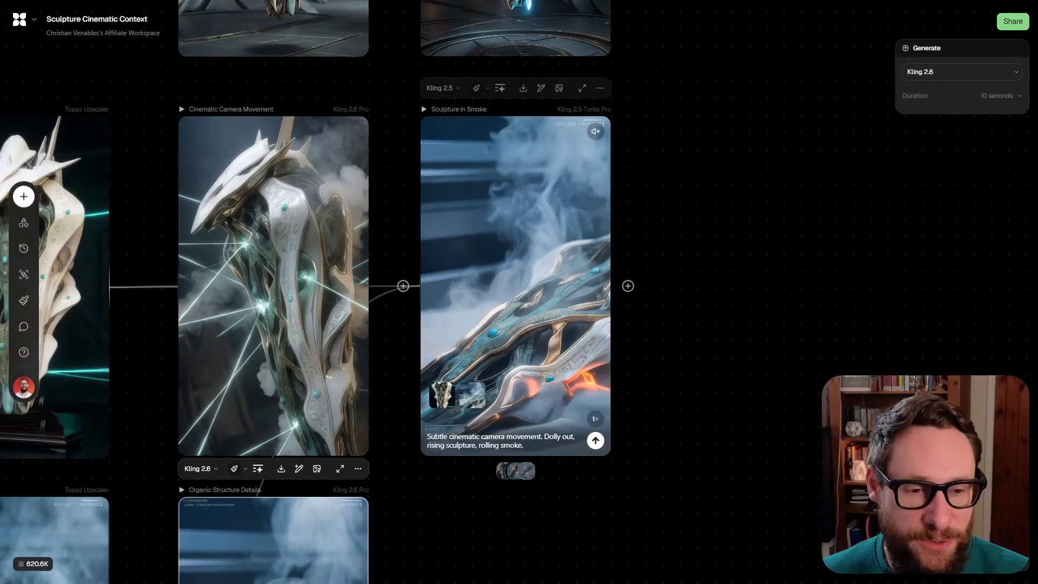
pyautogui.hscroll(-3, 508, 282)
pyautogui.scroll(-2, 508, 282)
pyautogui.scroll(-3, 465, 149)
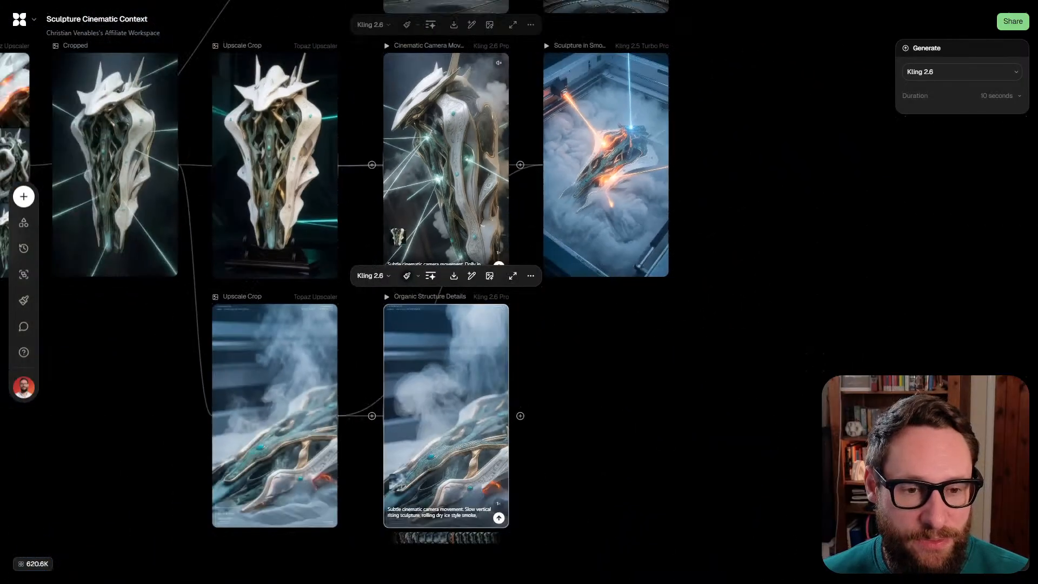
# Add Cinematic Camera Movement to the selection and trace its chain back through the crops to the 3x3 grid
pyautogui.keyDown('shift'); pyautogui.click(465, 149); pyautogui.keyUp('shift')
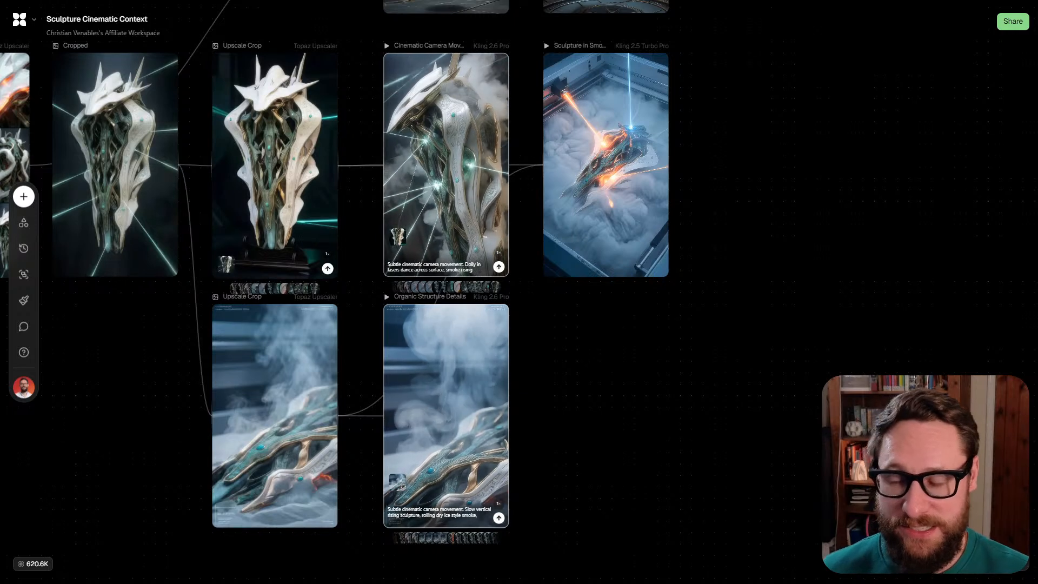
pyautogui.hscroll(-10, 518, 292)
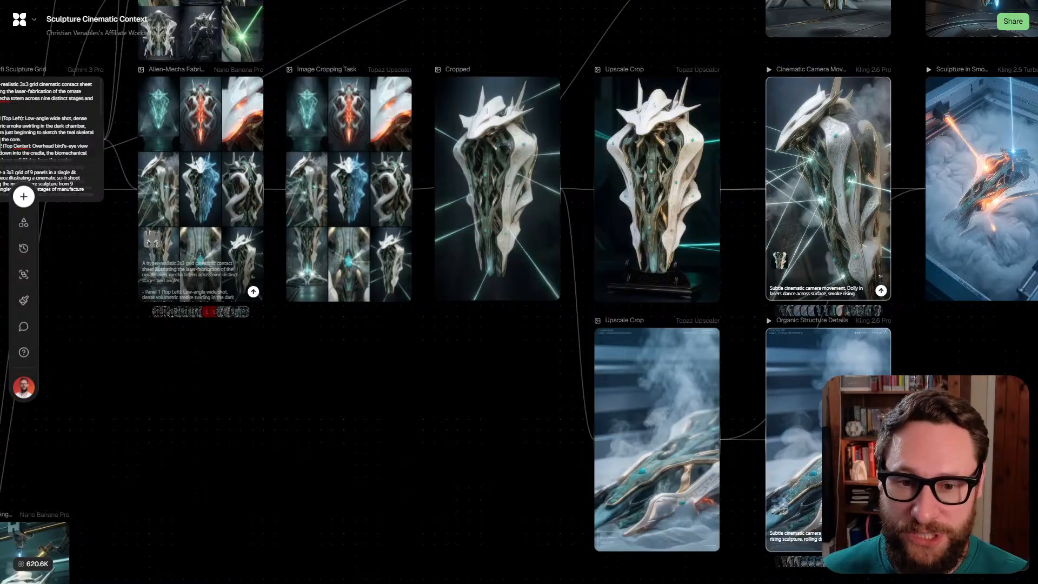
pyautogui.hscroll(5, 519, 292)
pyautogui.hscroll(4, 343, 197)
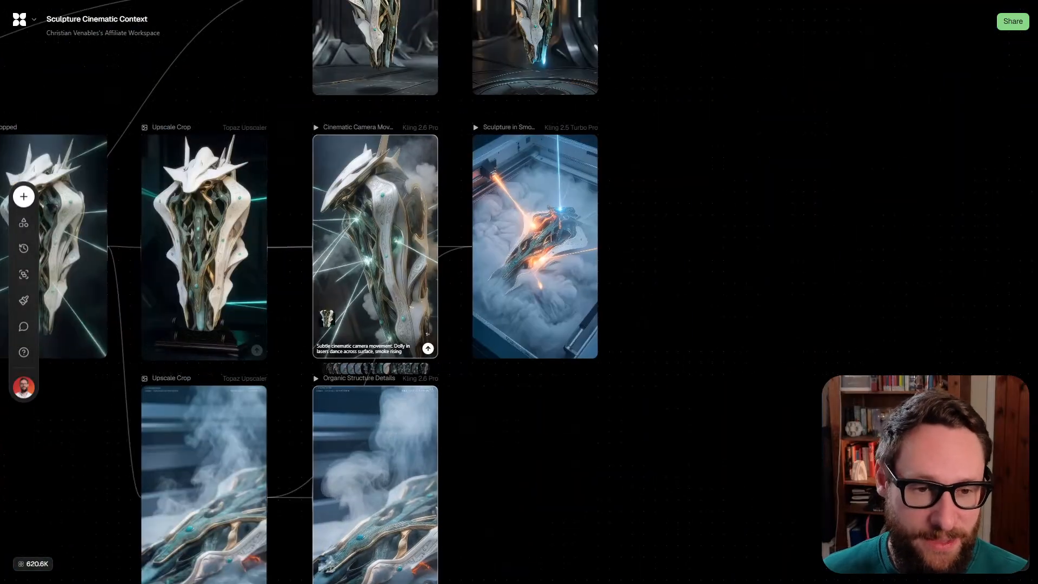
# Select the Sculpture in Smoke video and examine its playback, two input frames and dolly out prompt
pyautogui.scroll(3, 342, 196)
pyautogui.scroll(-2, 342, 196)
pyautogui.click(584, 230)
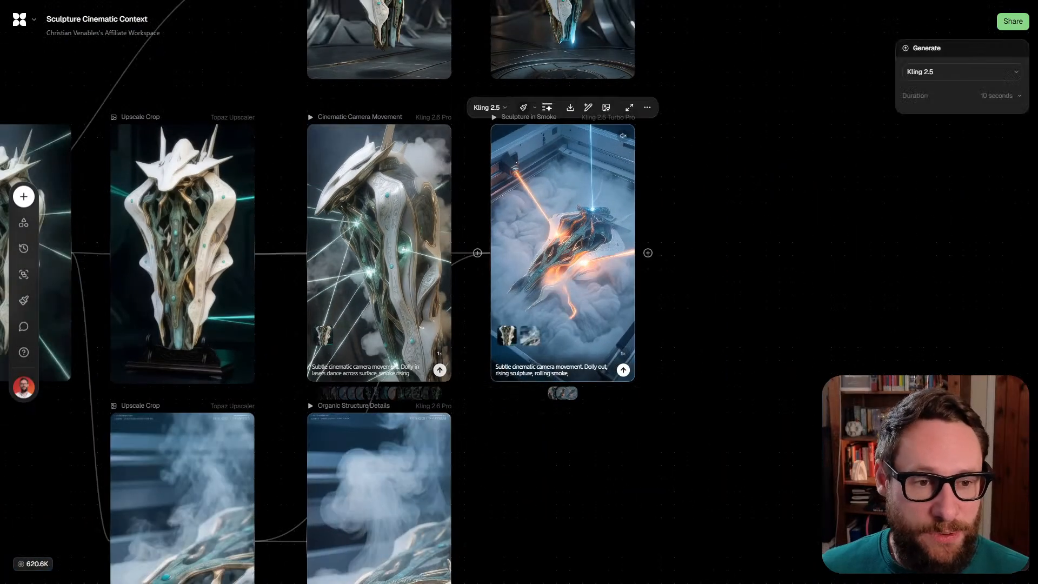
pyautogui.scroll(3, 584, 231)
pyautogui.scroll(-2, 584, 230)
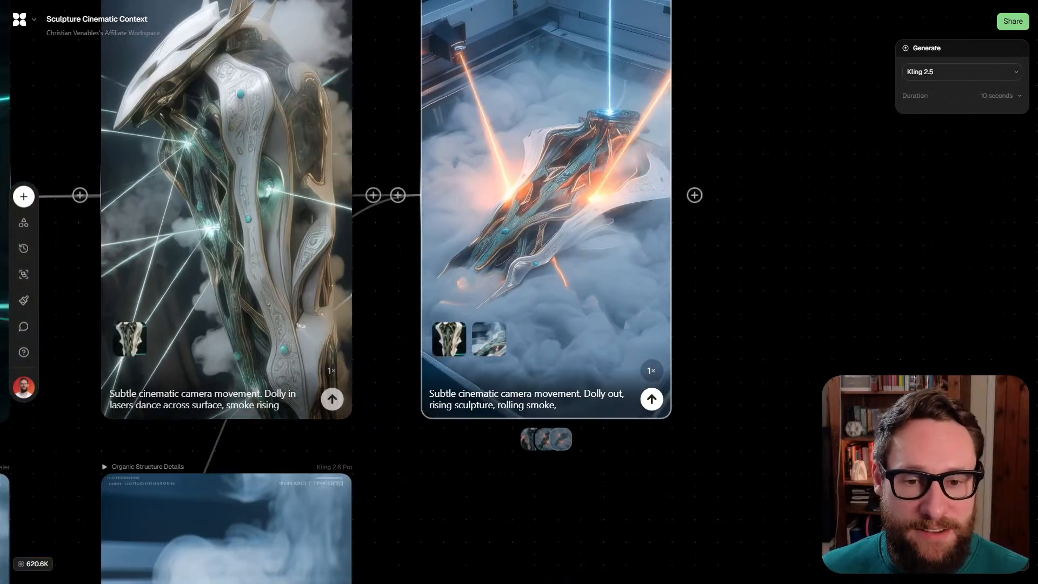
# Switch the Cinematic Camera Movement video to version 33 of 44, the dolly out with rising smoke and moving lasers
pyautogui.moveTo(274, 439)
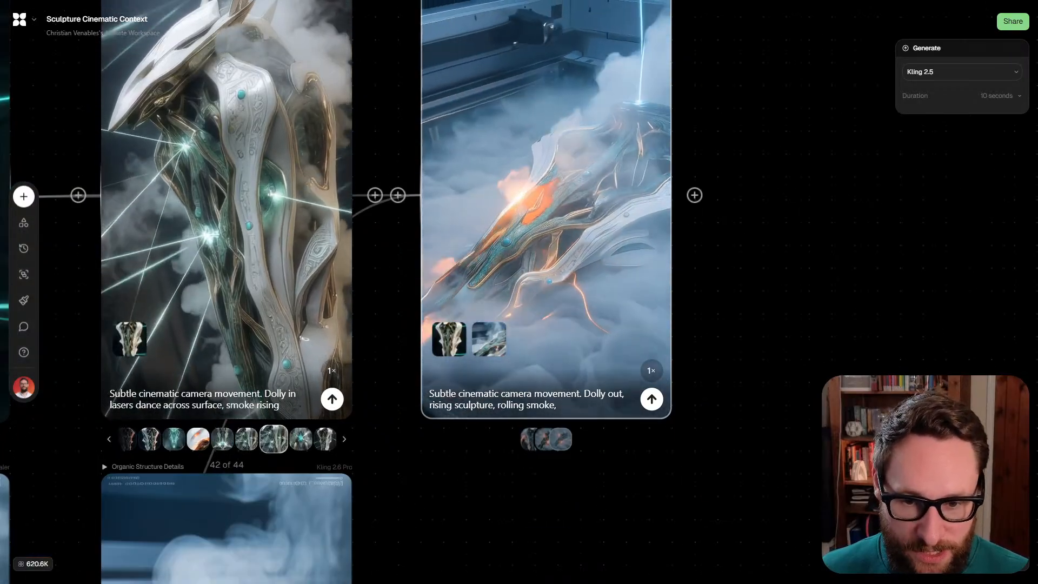
pyautogui.click(149, 439)
pyautogui.click(151, 439)
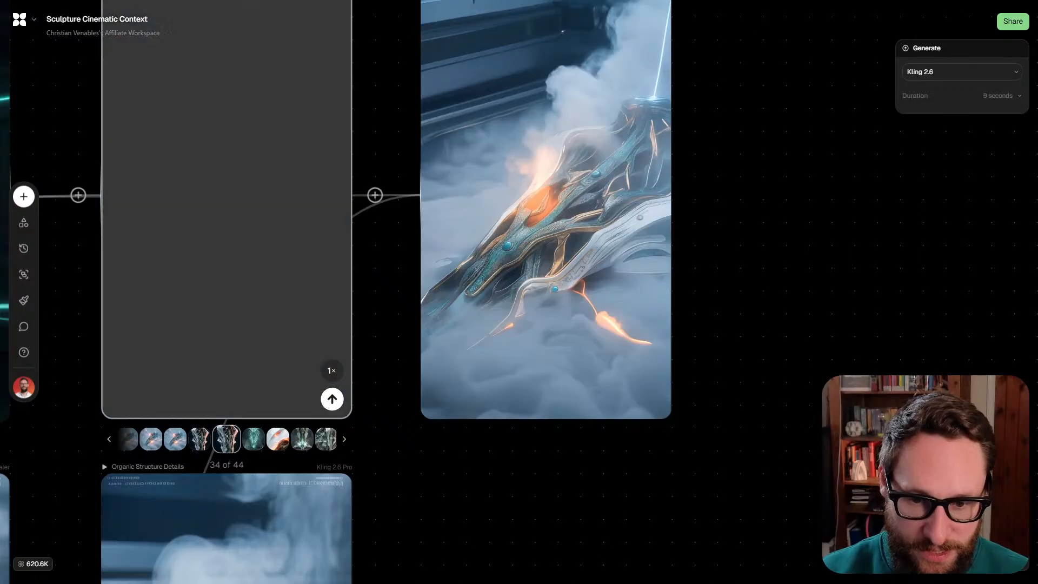
pyautogui.click(199, 438)
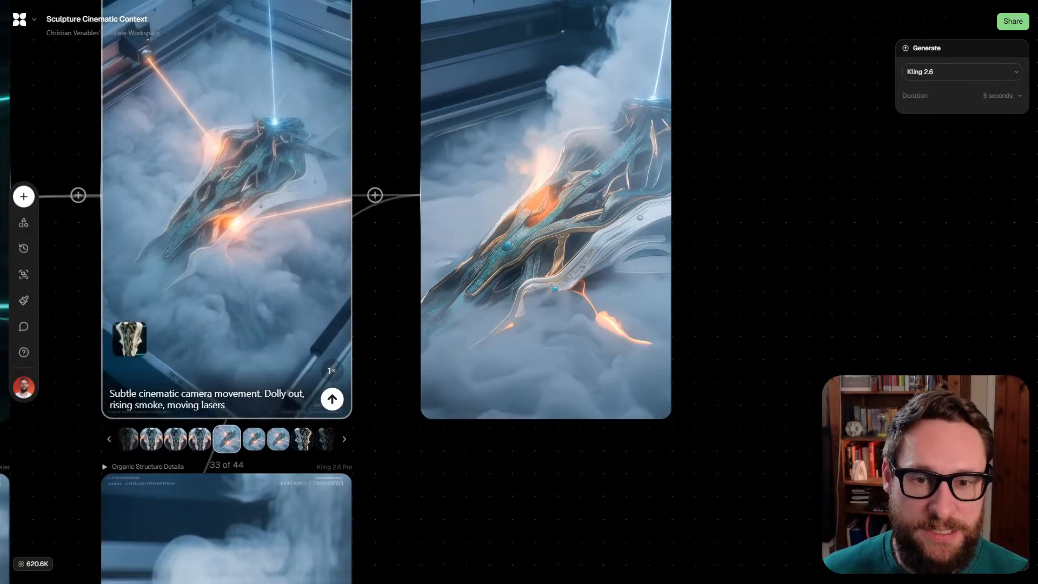
# Switch the upper Upscale Crop node to version 5 of 12, the sculpture lying in smoke under the lasers
pyautogui.scroll(-2, 352, 239)
pyautogui.scroll(-3, 352, 239)
pyautogui.hscroll(-3, 353, 239)
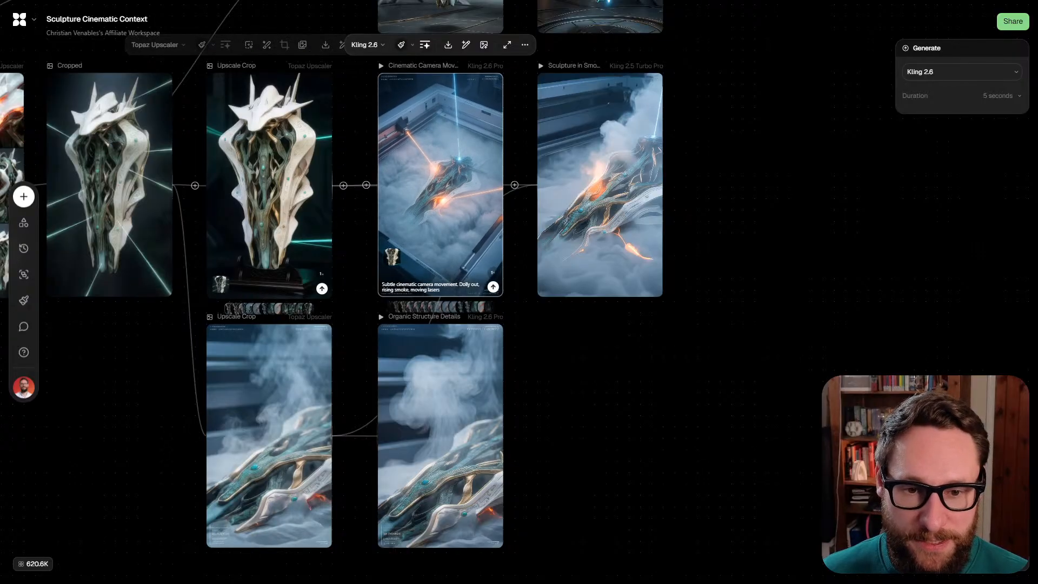
pyautogui.scroll(4, 270, 278)
pyautogui.click(274, 335)
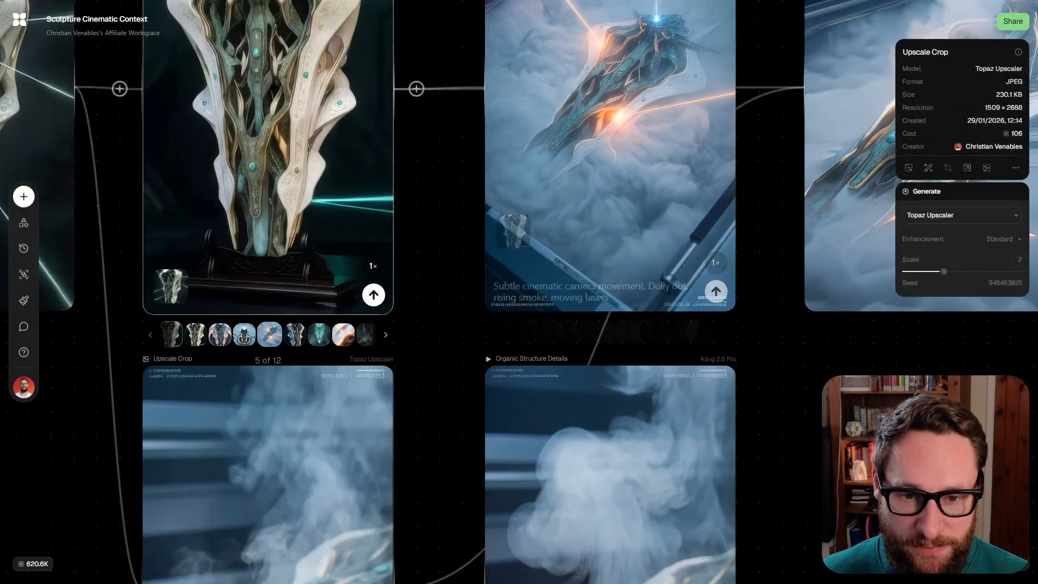
# Compare the two Upscale Crop images with the videos they feed, selecting the Upscale Crop nodes one at a time
pyautogui.scroll(-5, 237, 273)
pyautogui.scroll(2, 276, 255)
pyautogui.hscroll(-4, 460, 292)
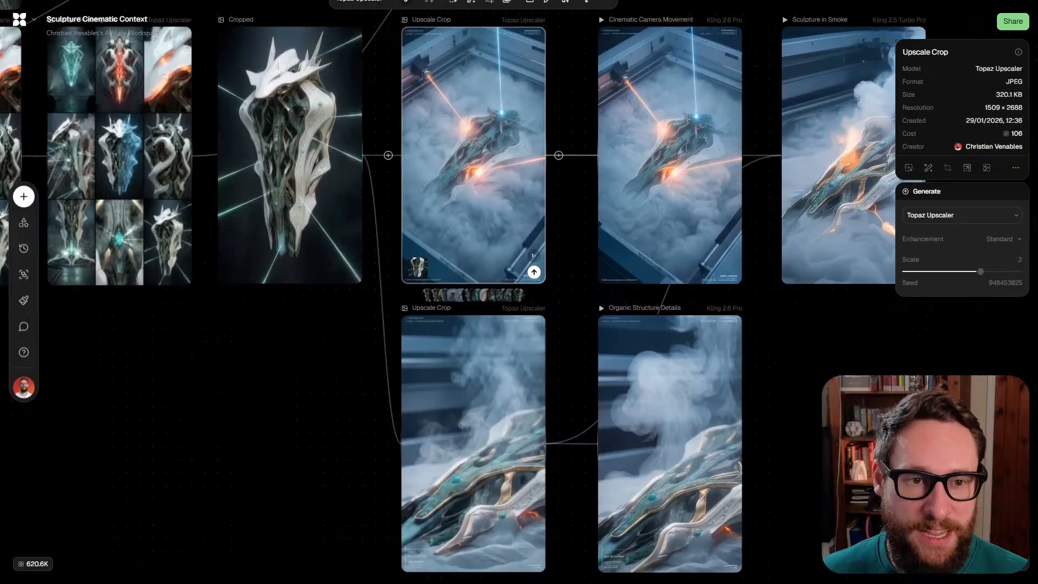
pyautogui.click(456, 444)
pyautogui.click(457, 157)
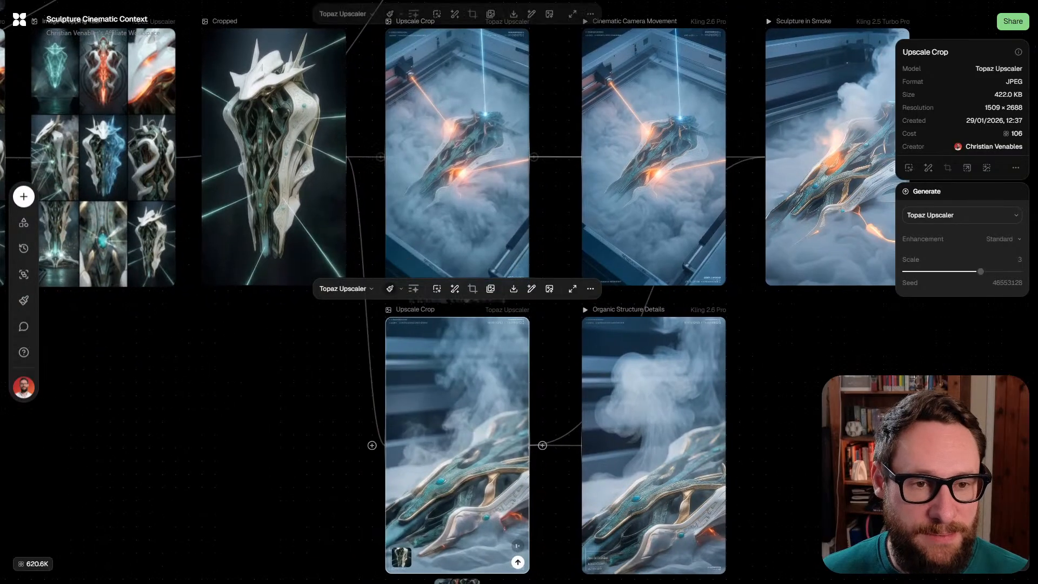
# Review the two Upscale Crop stills and the Kling 2.6 clips that feed the Sculpture in Smoke video
pyautogui.click(457, 444)
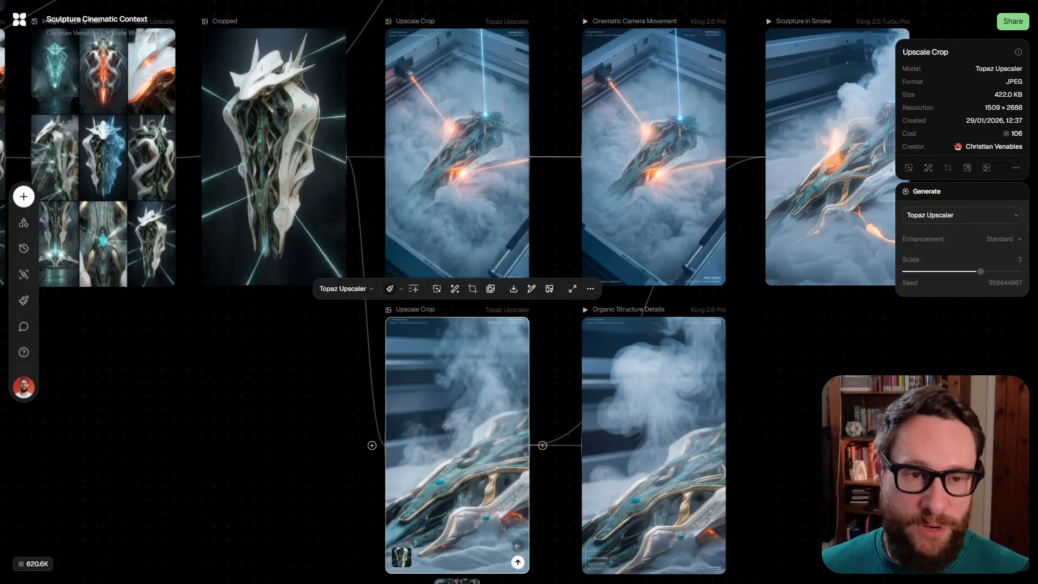
pyautogui.hscroll(4, 830, 156)
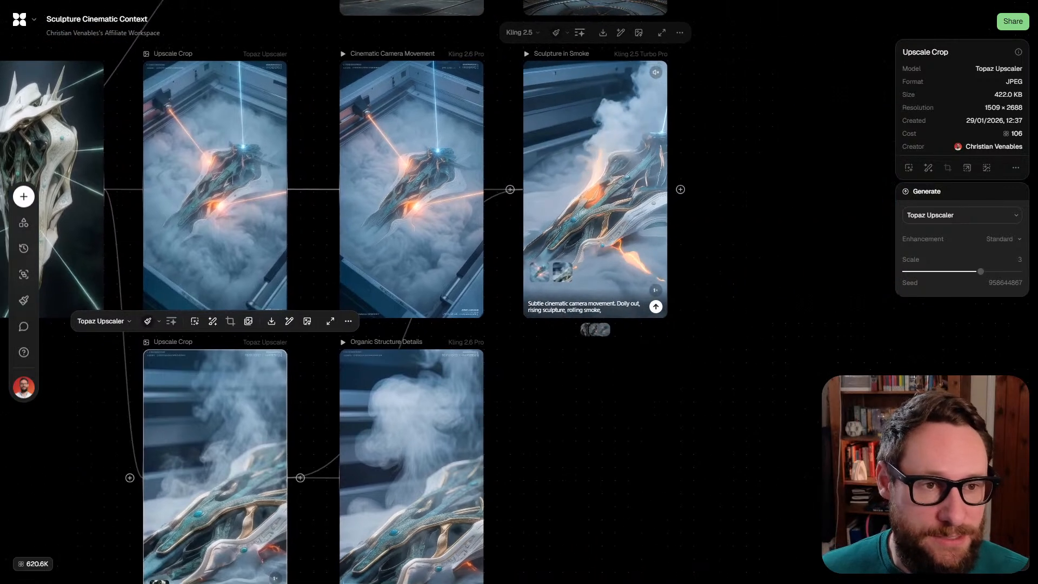
pyautogui.click(595, 189)
pyautogui.scroll(5, 599, 151)
pyautogui.scroll(2, 600, 151)
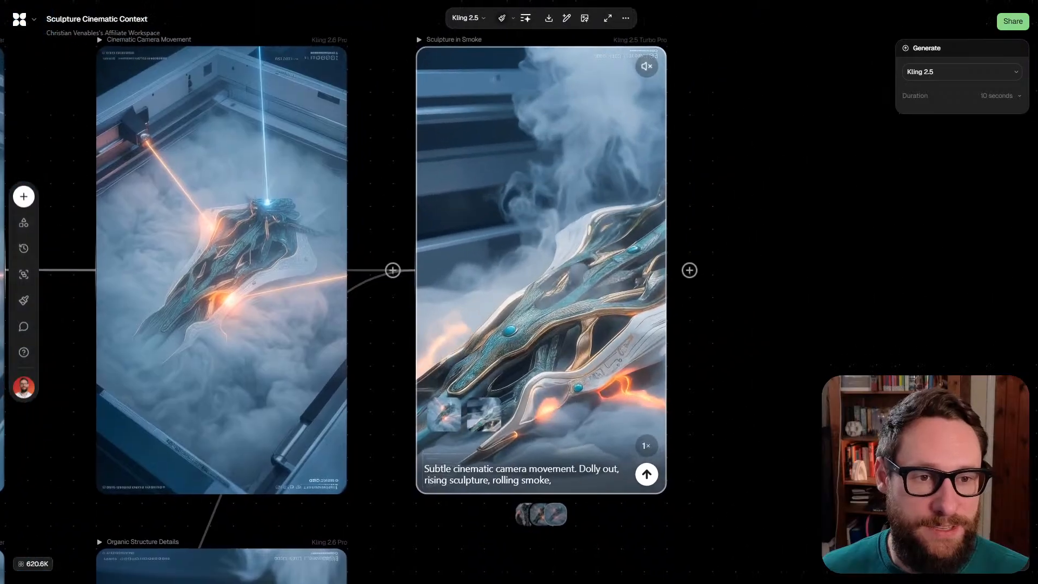
pyautogui.scroll(-4, 530, 234)
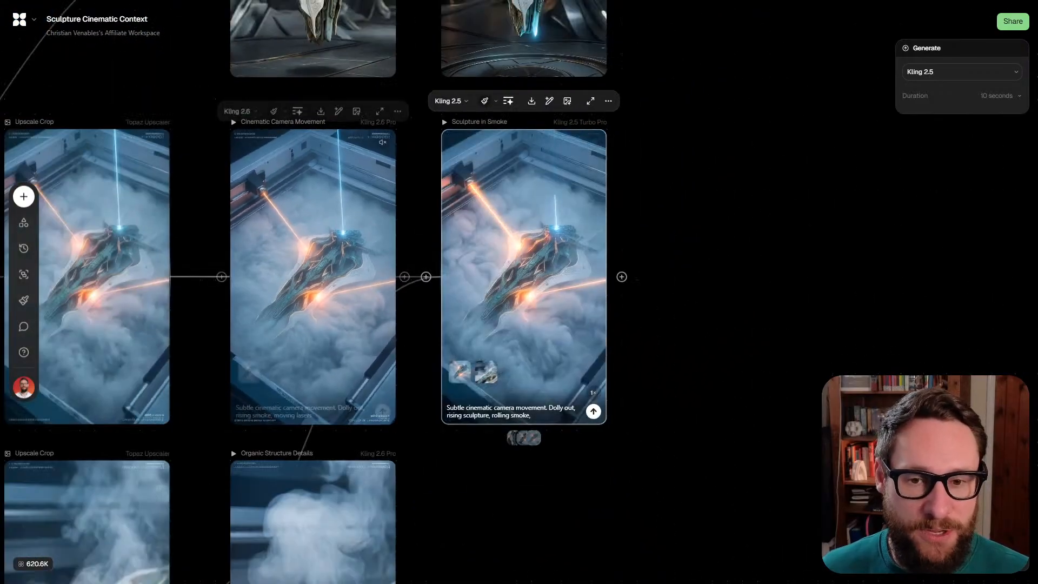
pyautogui.hscroll(-2, 346, 235)
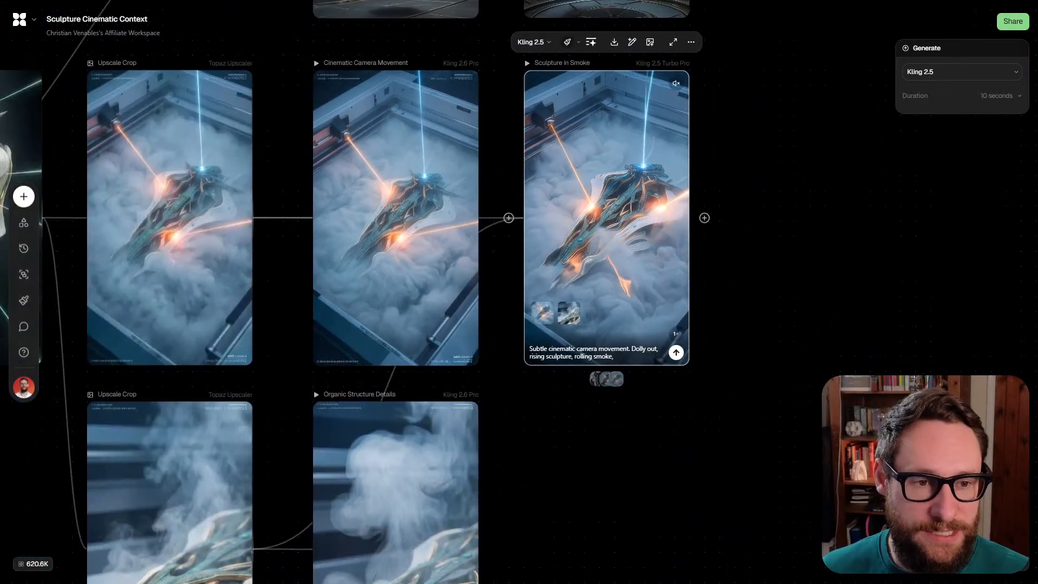
pyautogui.scroll(-3, 368, 292)
pyautogui.hscroll(-2, 367, 292)
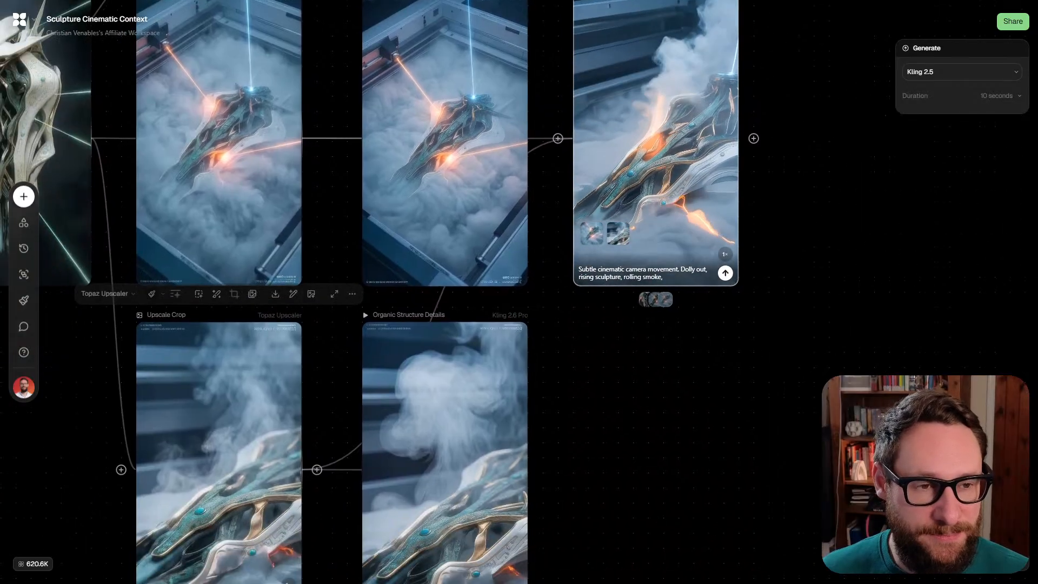
pyautogui.scroll(-2, 351, 309)
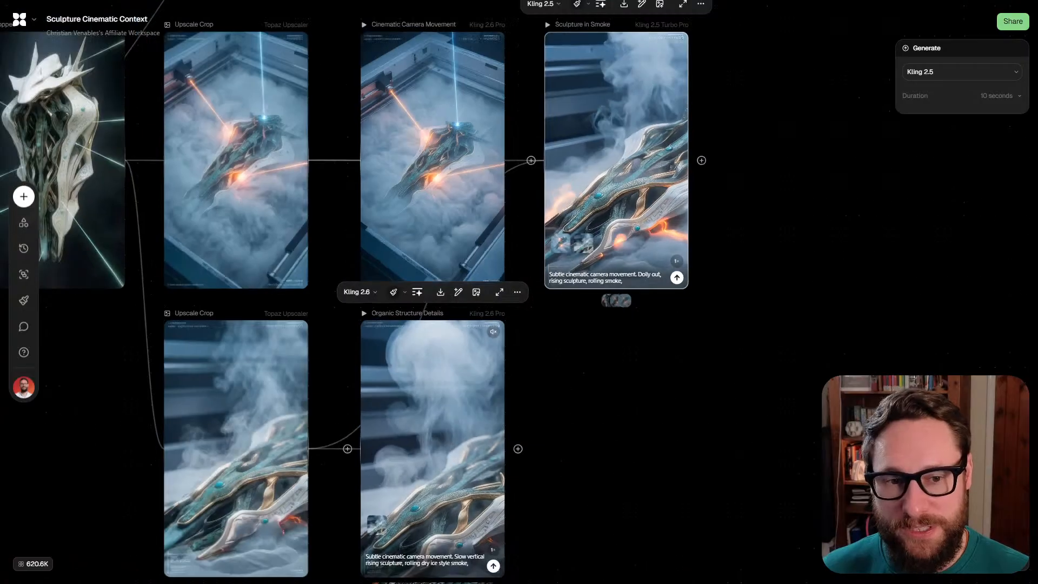
pyautogui.hscroll(-4, 368, 292)
pyautogui.scroll(-1, 368, 292)
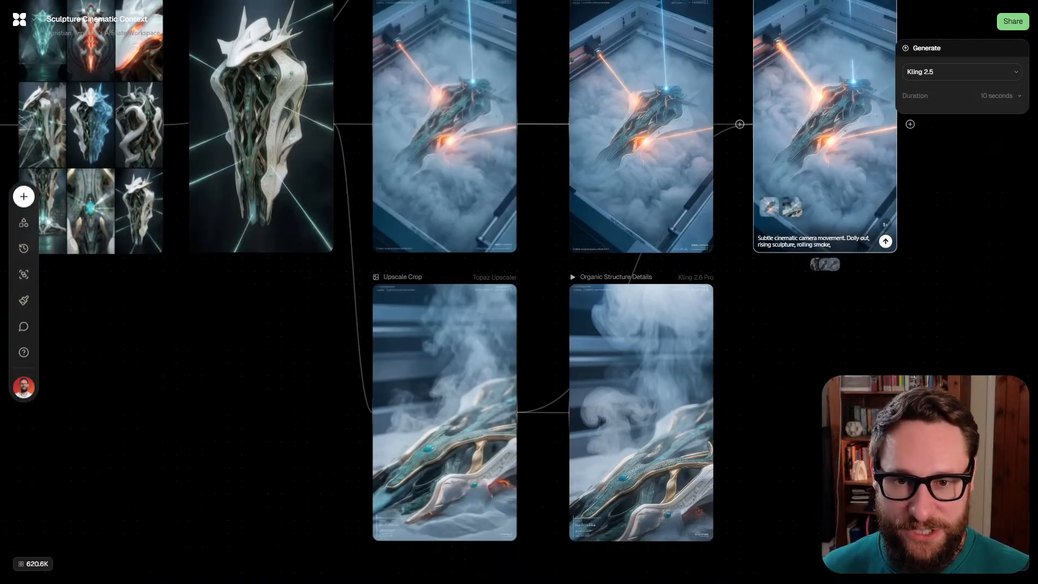
pyautogui.hscroll(-2, 367, 292)
pyautogui.scroll(1, 367, 292)
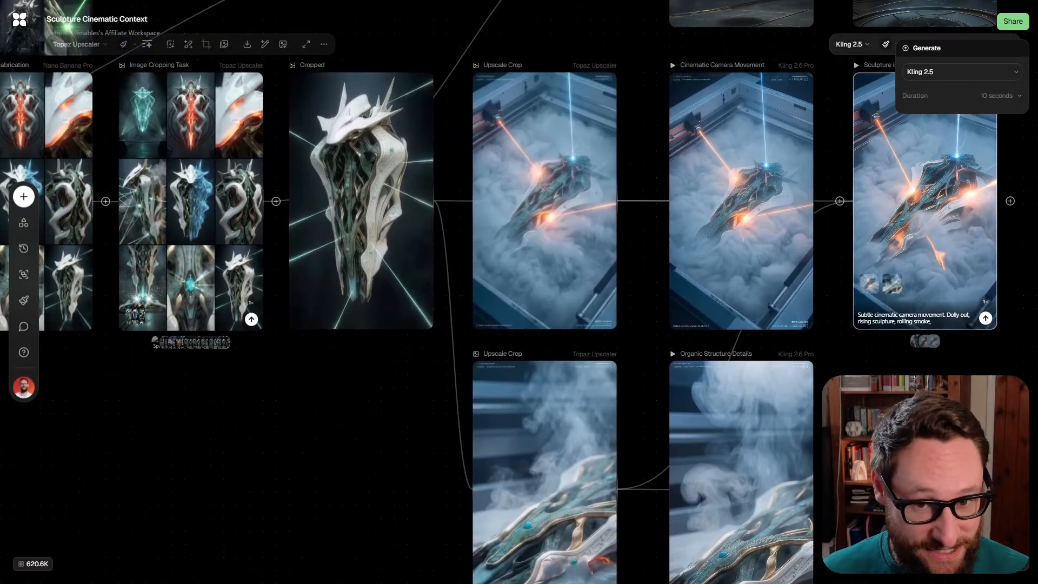
# Examine the Sculpture in Smoke video up close and compare it with the neighbouring Cinematic Camera Movement clip
pyautogui.hscroll(5, 601, 219)
pyautogui.scroll(5, 600, 220)
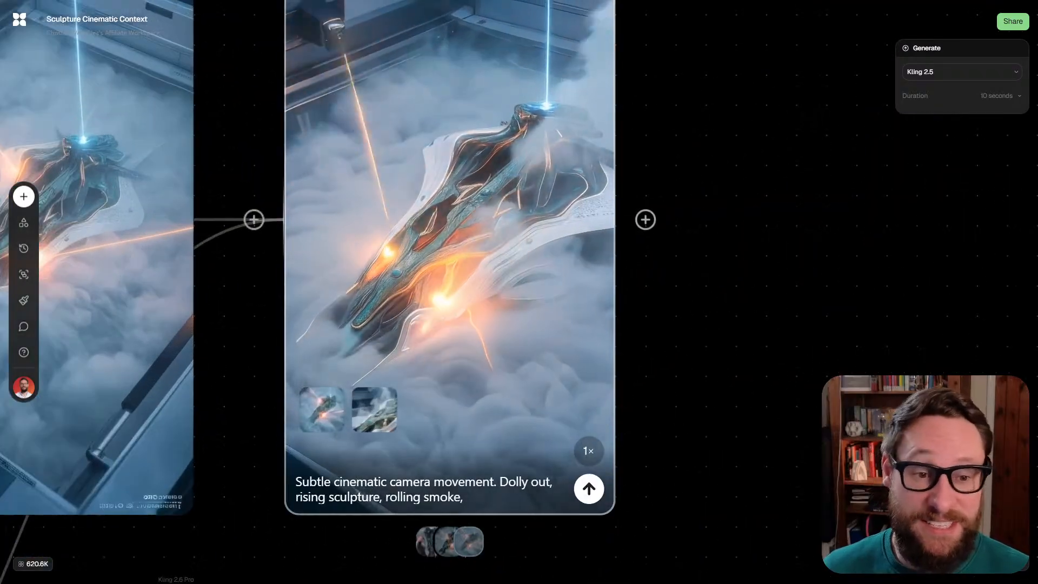
pyautogui.hscroll(-1, 368, 292)
pyautogui.scroll(-1, 367, 292)
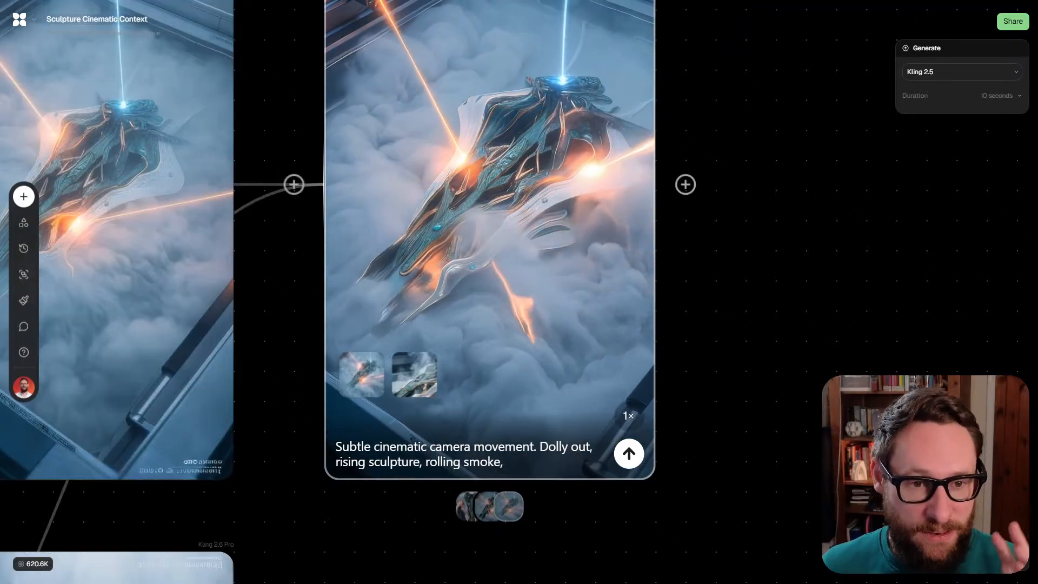
pyautogui.scroll(2, 489, 238)
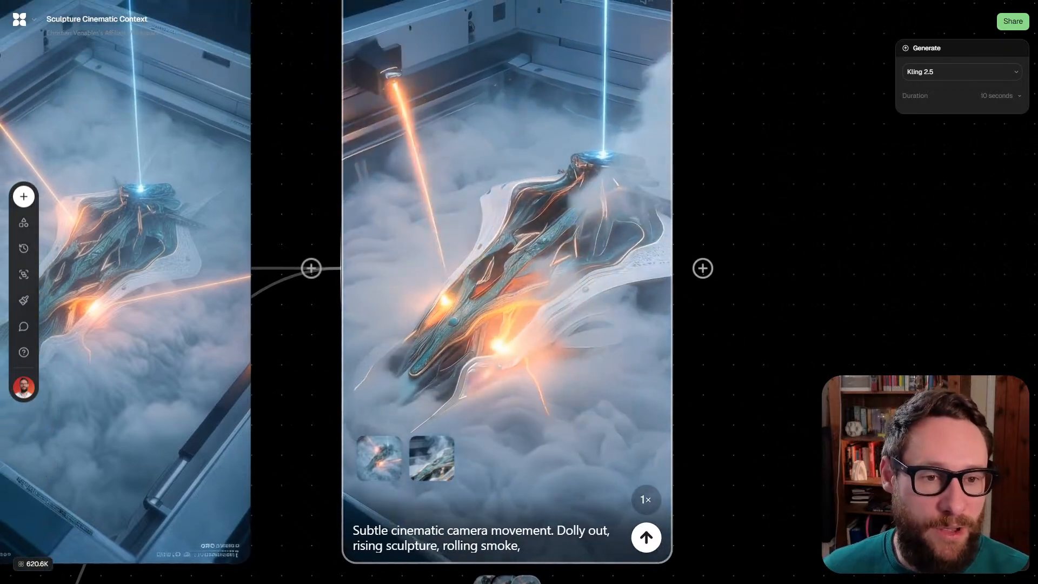
pyautogui.scroll(-2, 549, 327)
pyautogui.hscroll(-1, 512, 276)
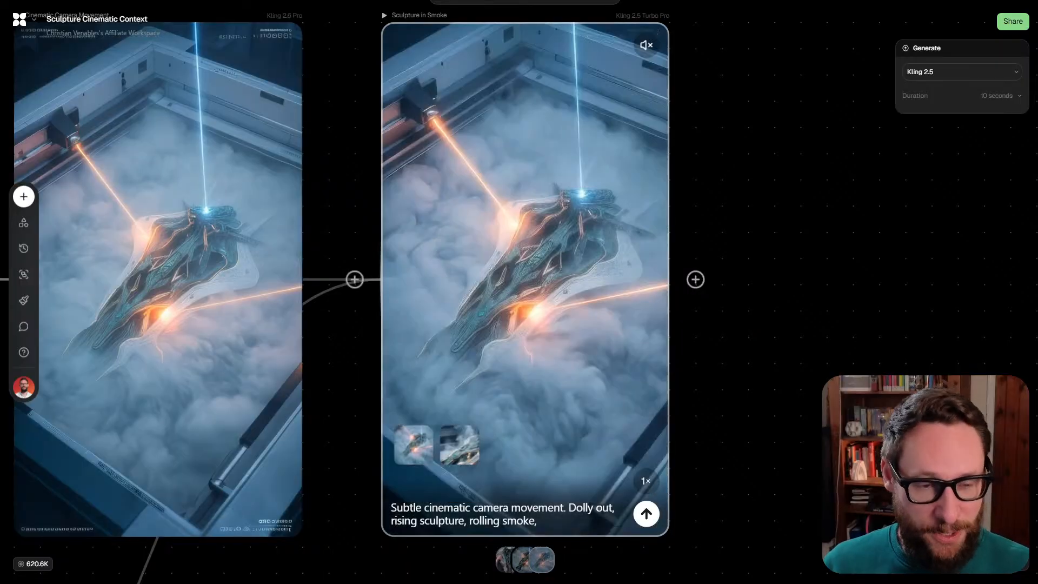
pyautogui.scroll(-5, 633, 188)
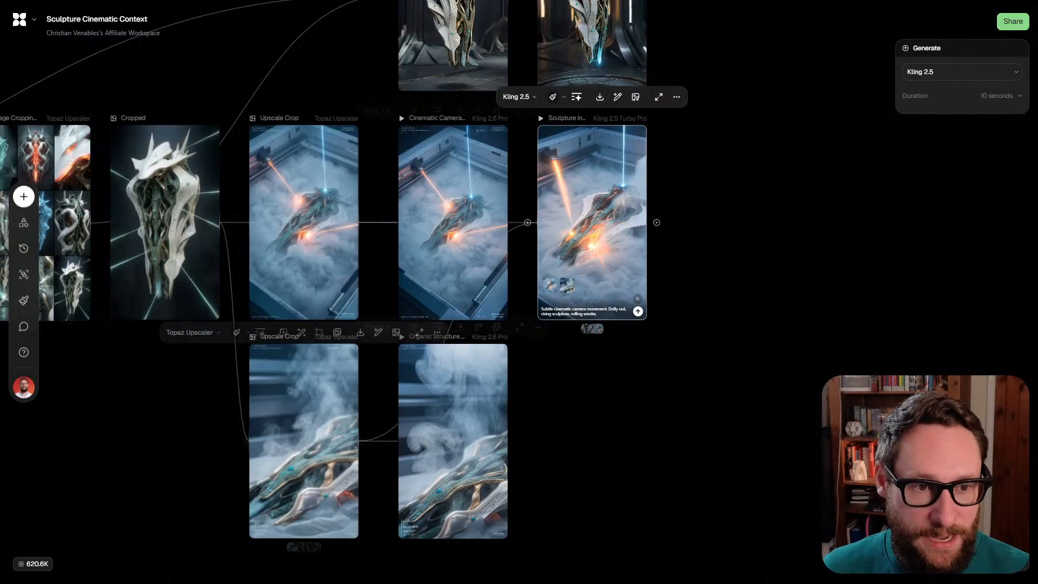
pyautogui.scroll(5, 591, 146)
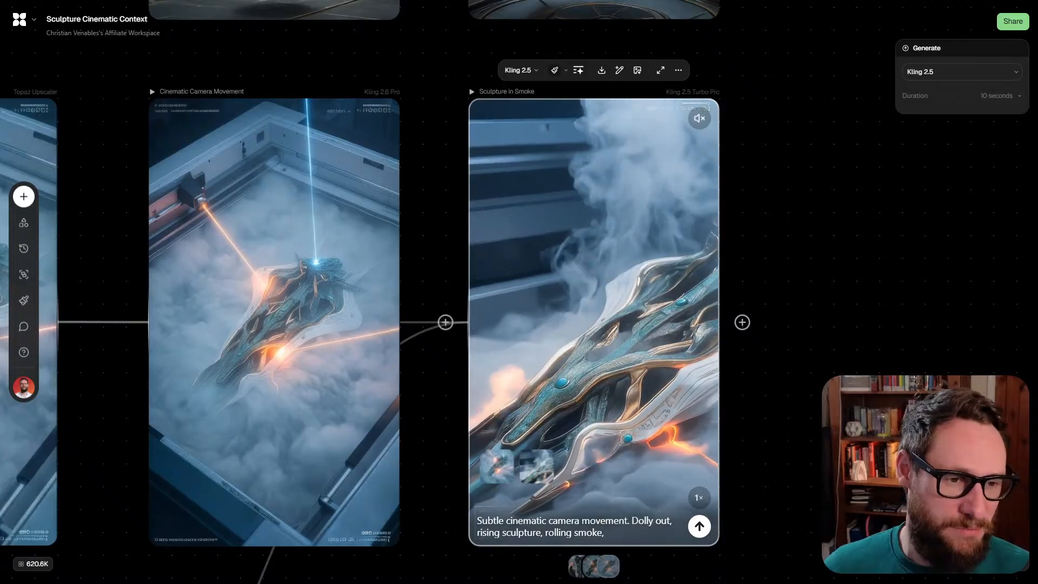
pyautogui.scroll(-1, 376, 292)
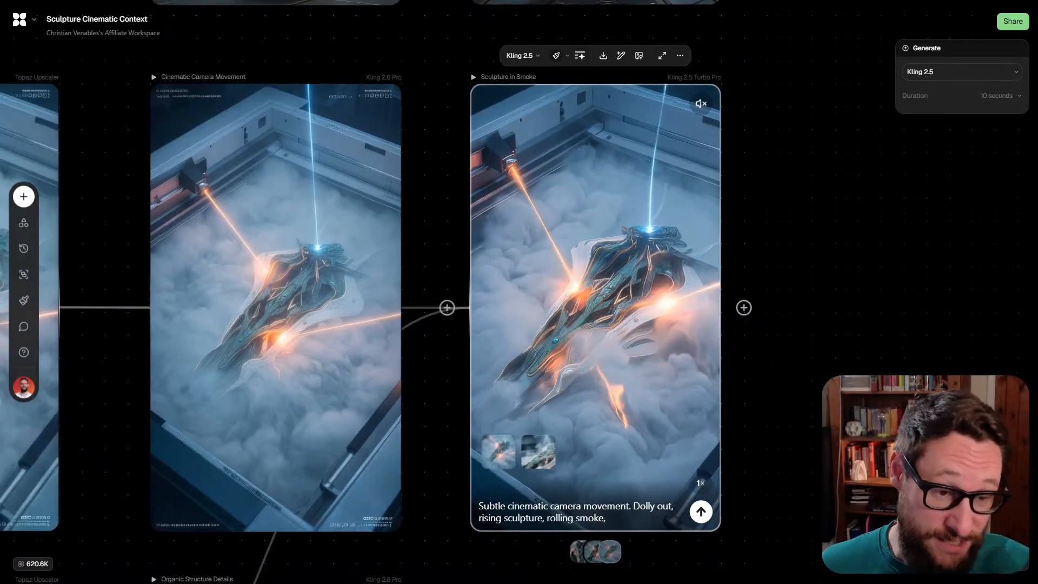
pyautogui.hscroll(3, 376, 292)
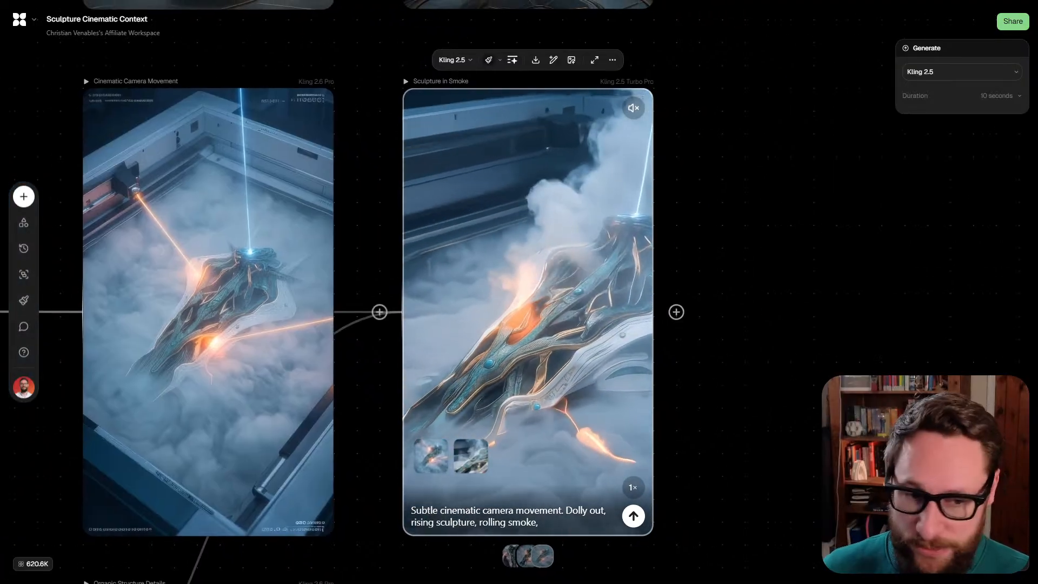
pyautogui.scroll(-3, 547, 301)
pyautogui.scroll(-3, 546, 301)
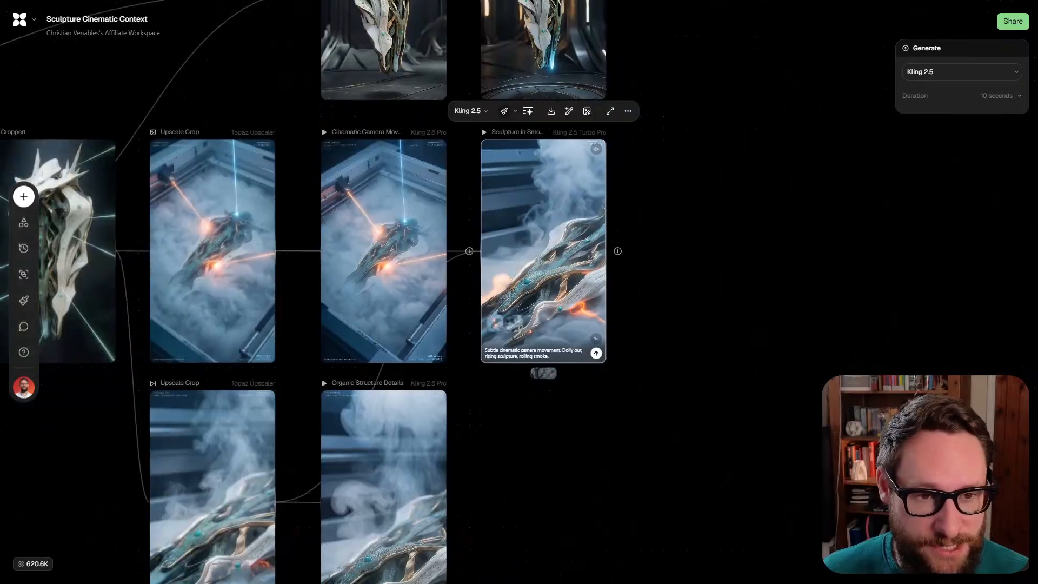
pyautogui.scroll(2, 505, 216)
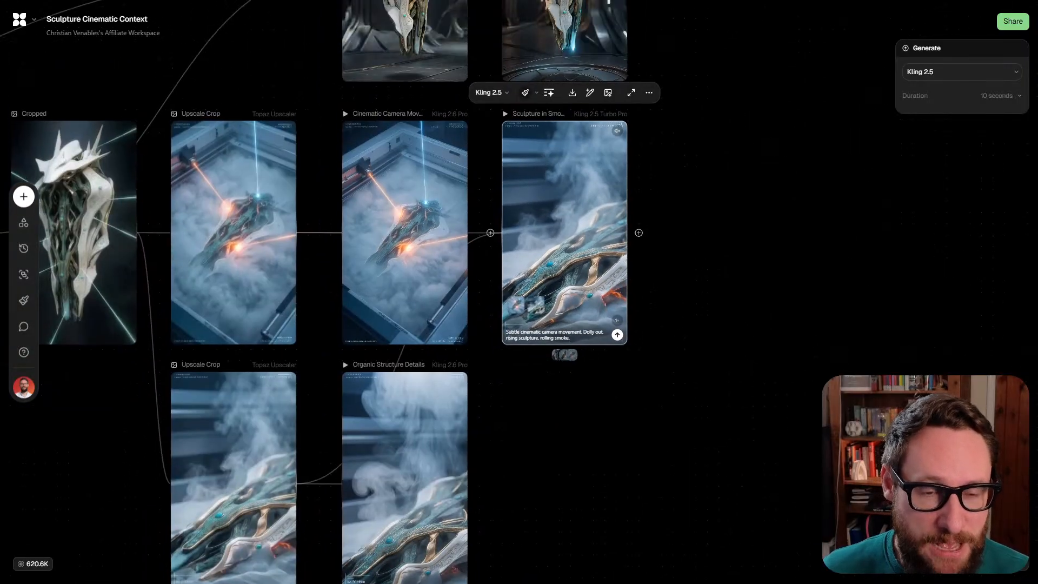
# Switch the Cinematic Camera Movement block to version 35 of 44, the dolly-in take with slow billowing smoke and moving lasers
pyautogui.scroll(3, 505, 216)
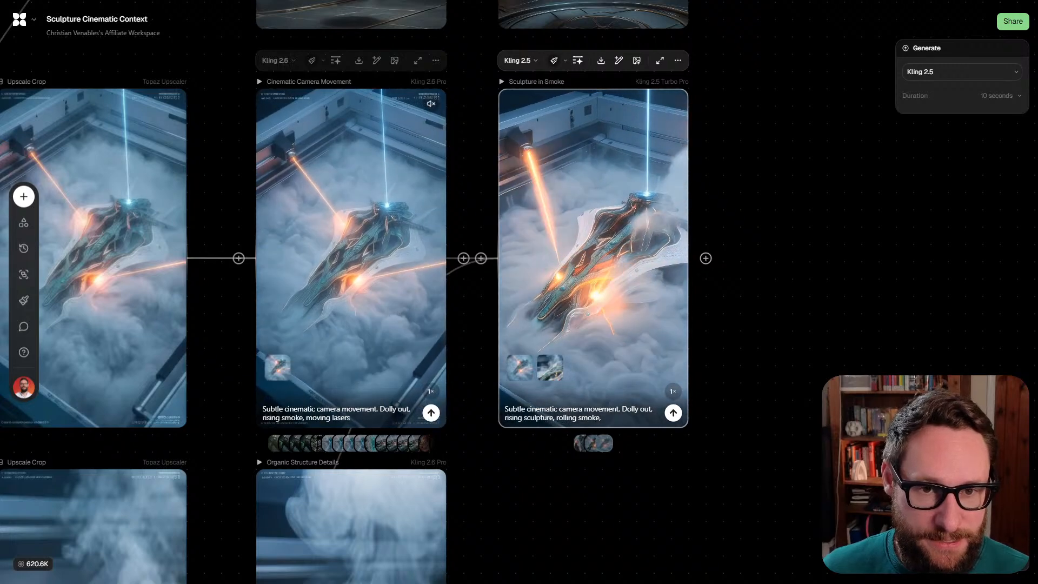
pyautogui.scroll(-2, 411, 292)
pyautogui.scroll(1, 411, 292)
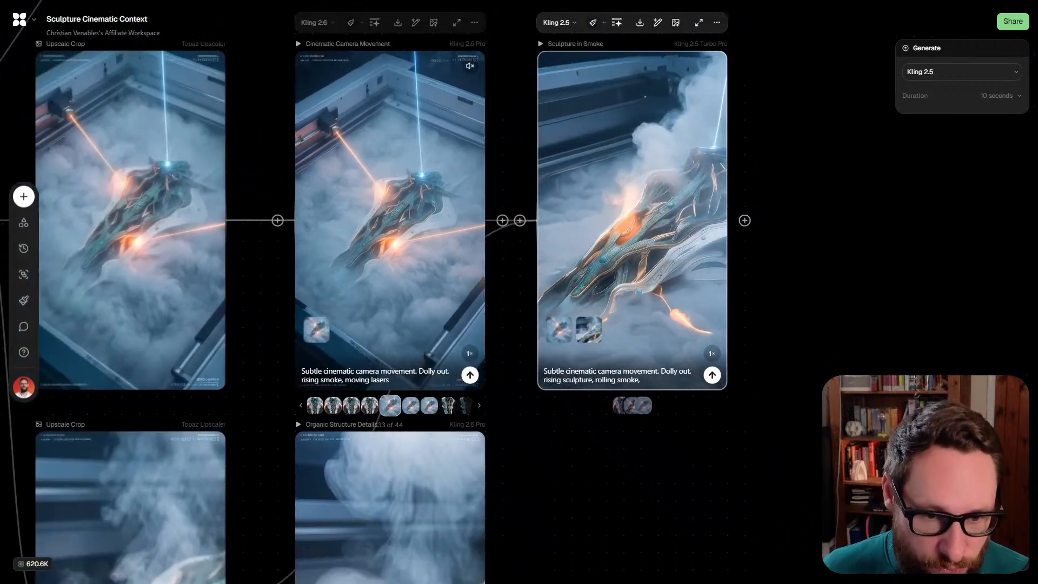
pyautogui.click(429, 405)
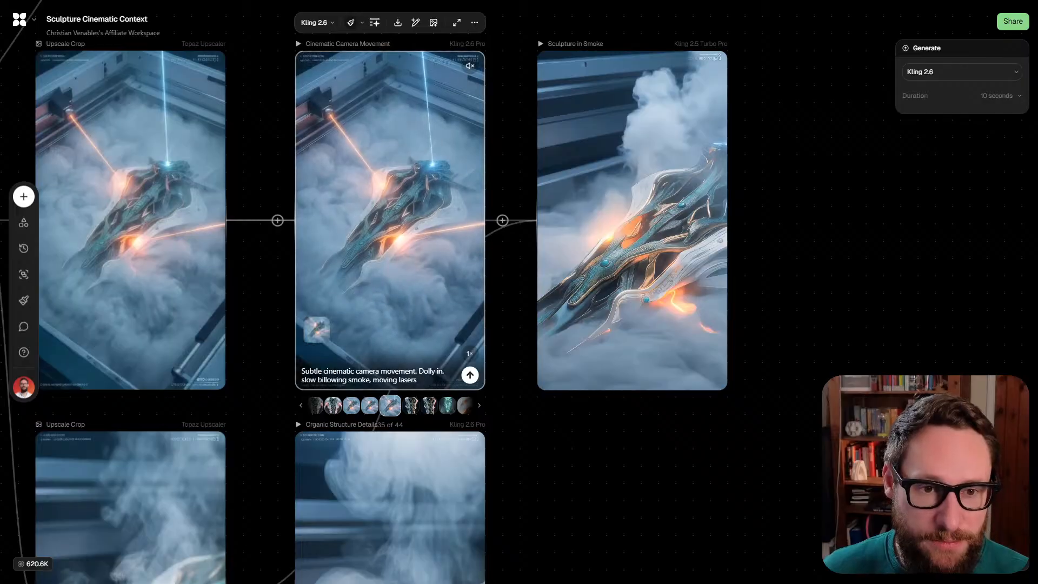
pyautogui.scroll(1, 389, 292)
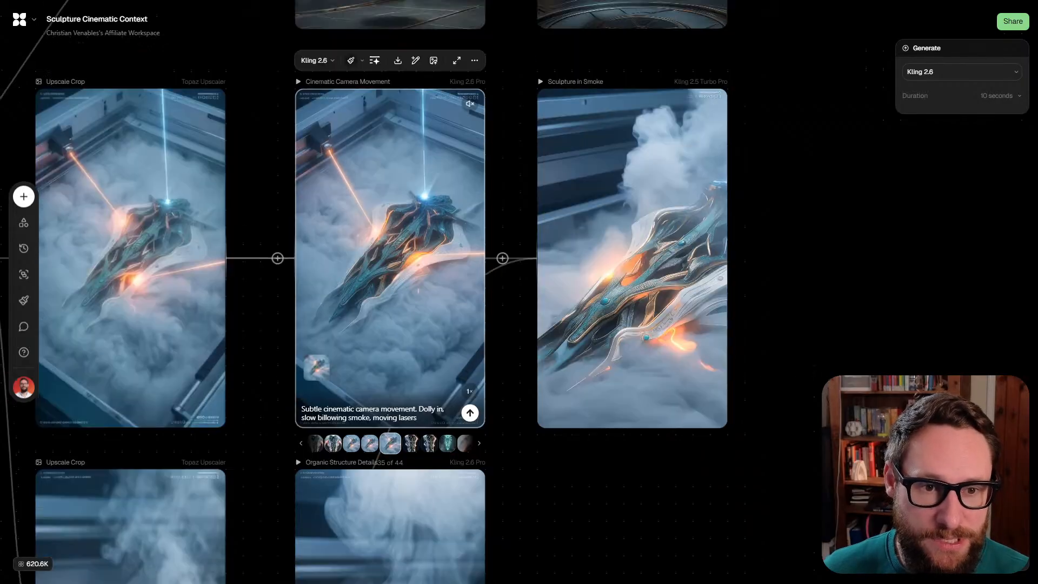
# Extract the last frame of the Cinematic Camera Movement video as a still image
pyautogui.scroll(3, 387, 195)
pyautogui.rightClick(412, 250)
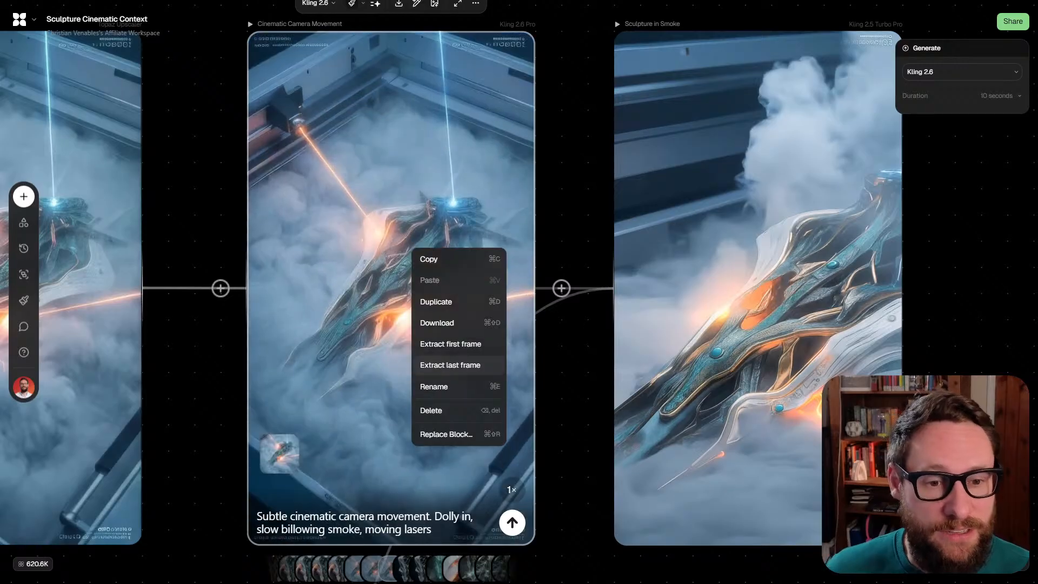
pyautogui.press('Escape')
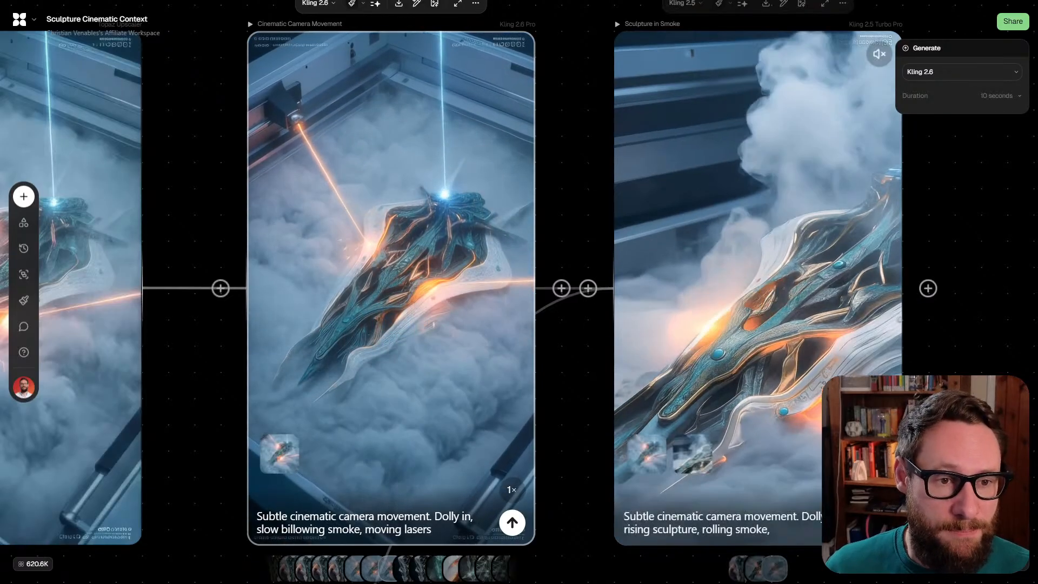
pyautogui.hscroll(-2, 519, 292)
pyautogui.rightClick(509, 328)
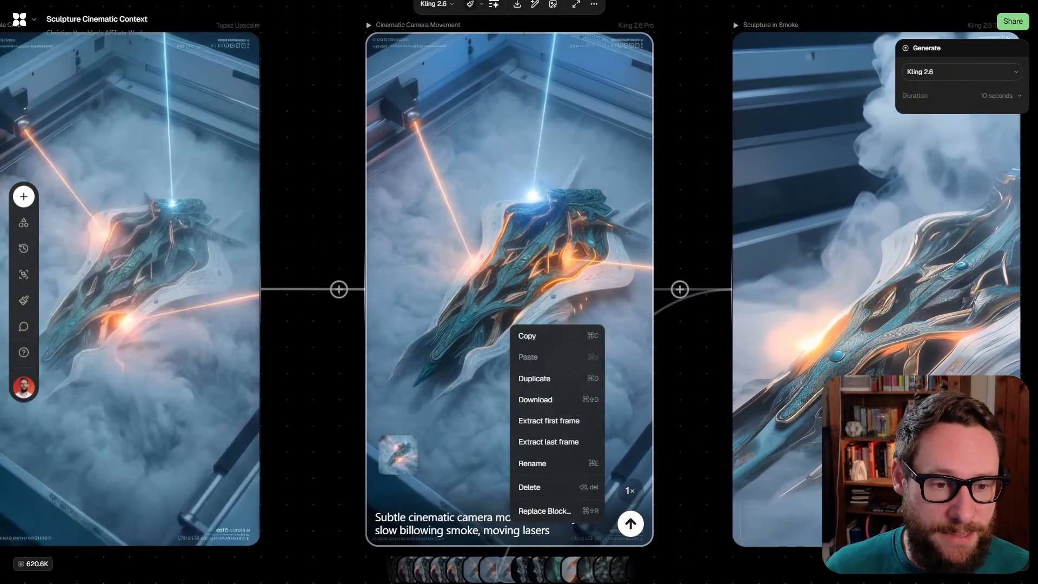
pyautogui.click(545, 441)
# Place the extracted last-frame image in the free canvas space beside the Sculpture in Smoke video
pyautogui.scroll(-5, 512, 409)
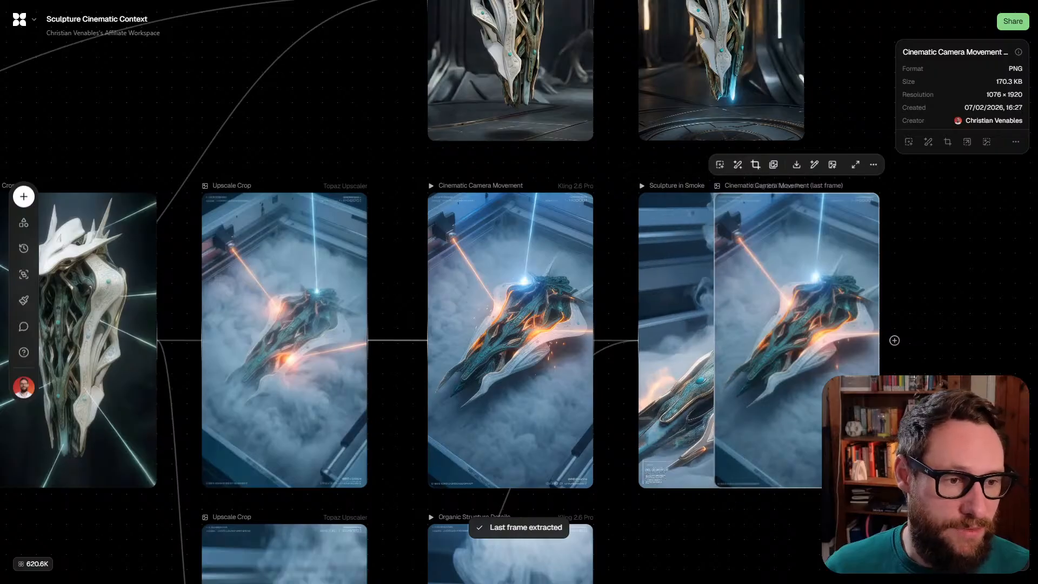
pyautogui.moveTo(796, 340); pyautogui.dragTo(917, 340)
pyautogui.moveTo(721, 341); pyautogui.dragTo(655, 299)
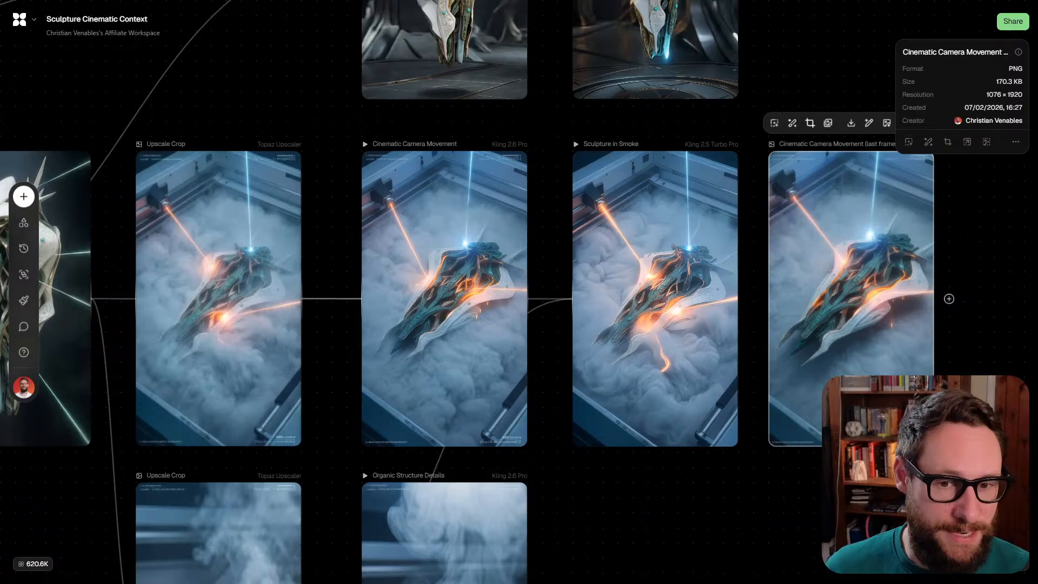
pyautogui.scroll(-2, 840, 311)
pyautogui.moveTo(840, 311)
pyautogui.mouseDown()
pyautogui.moveTo(745, 215)
pyautogui.moveTo(706, 396)
pyautogui.moveTo(604, 433)
pyautogui.moveTo(626, 422)
pyautogui.moveTo(741, 182)
pyautogui.mouseUp()
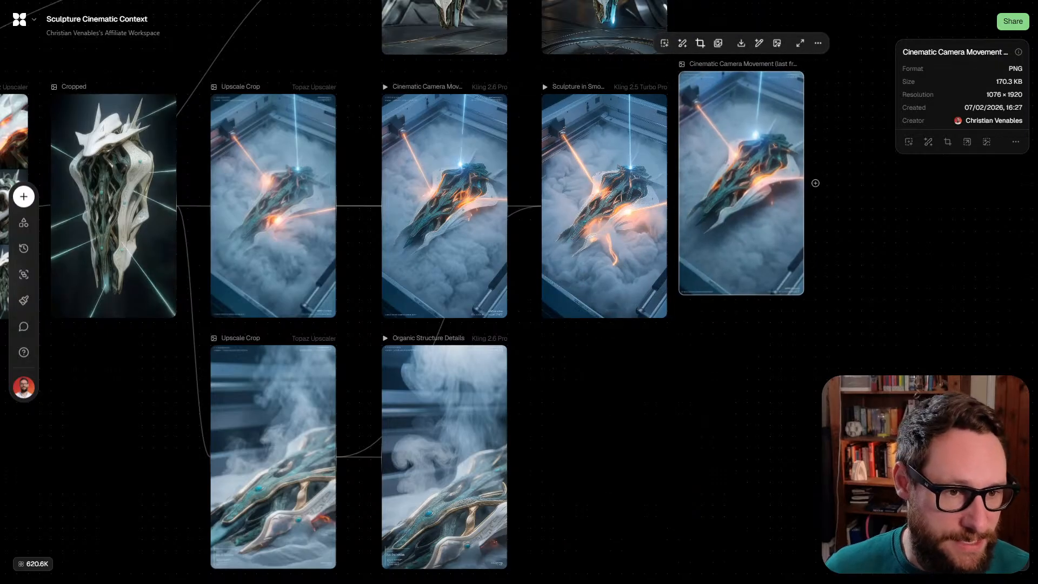
# Delete the extracted last-frame image of Cinematic Camera Movement from the canvas
pyautogui.moveTo(643, 272)
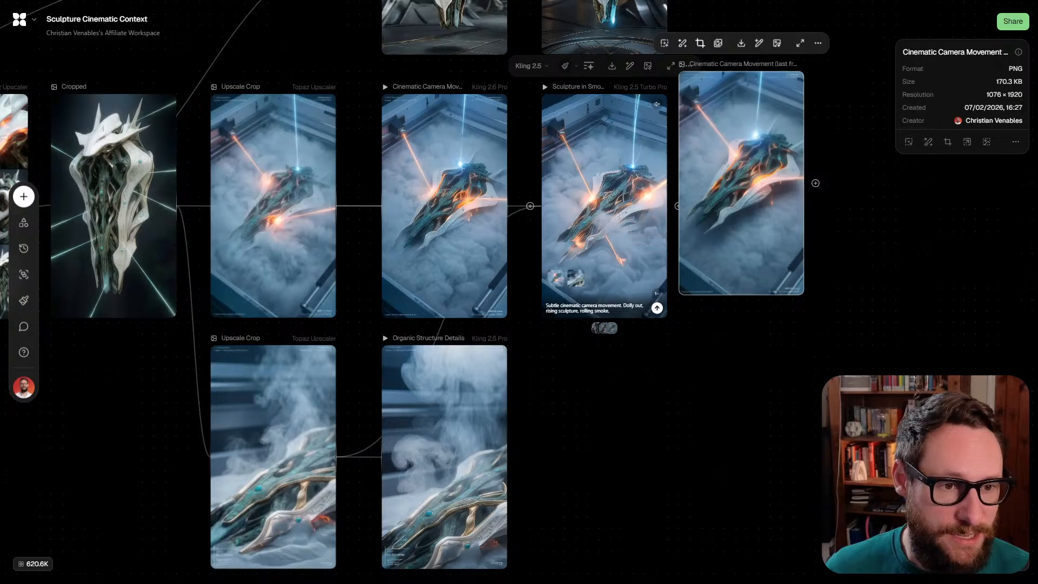
pyautogui.moveTo(476, 223)
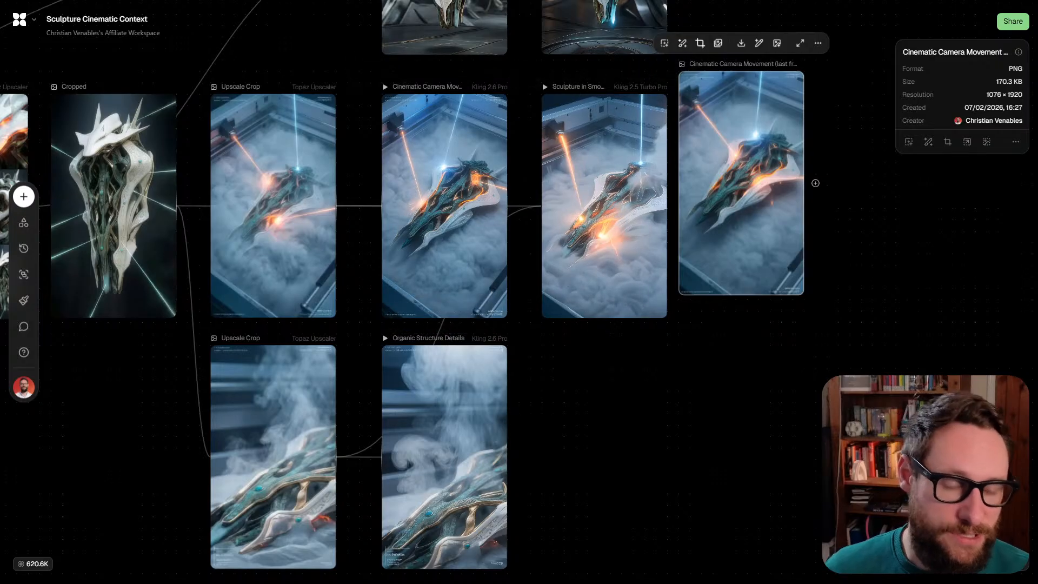
pyautogui.moveTo(603, 205)
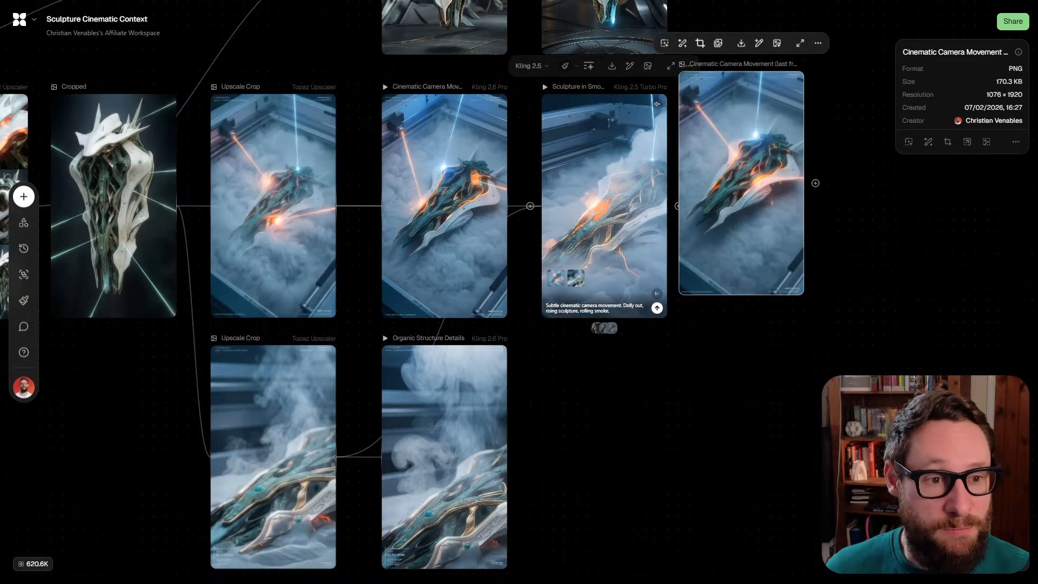
pyautogui.moveTo(741, 182); pyautogui.dragTo(774, 228)
pyautogui.press('Delete')
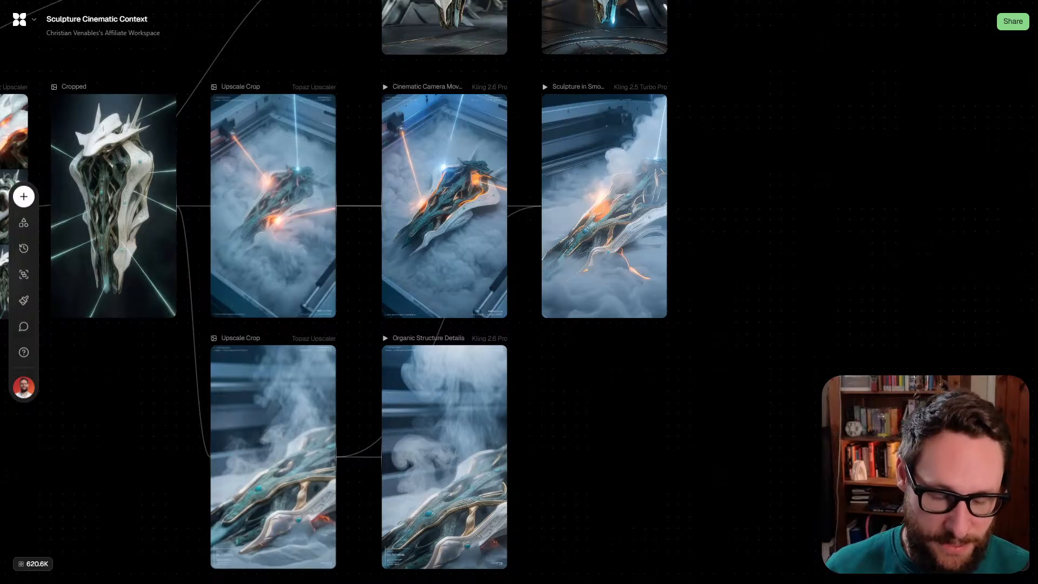
pyautogui.moveTo(603, 206); pyautogui.dragTo(620, 192)
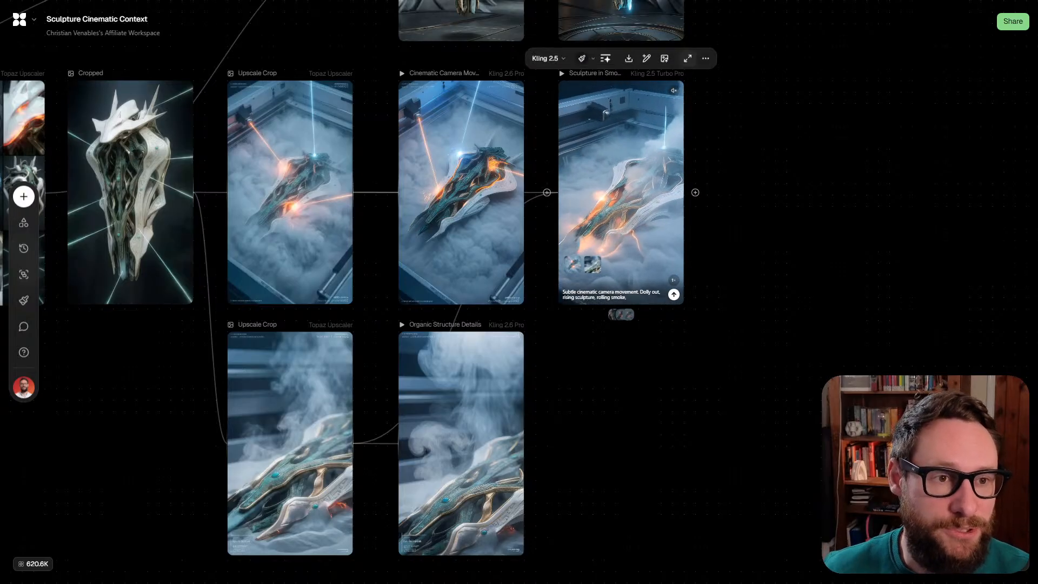
pyautogui.scroll(2, 620, 192)
pyautogui.scroll(2, 639, 292)
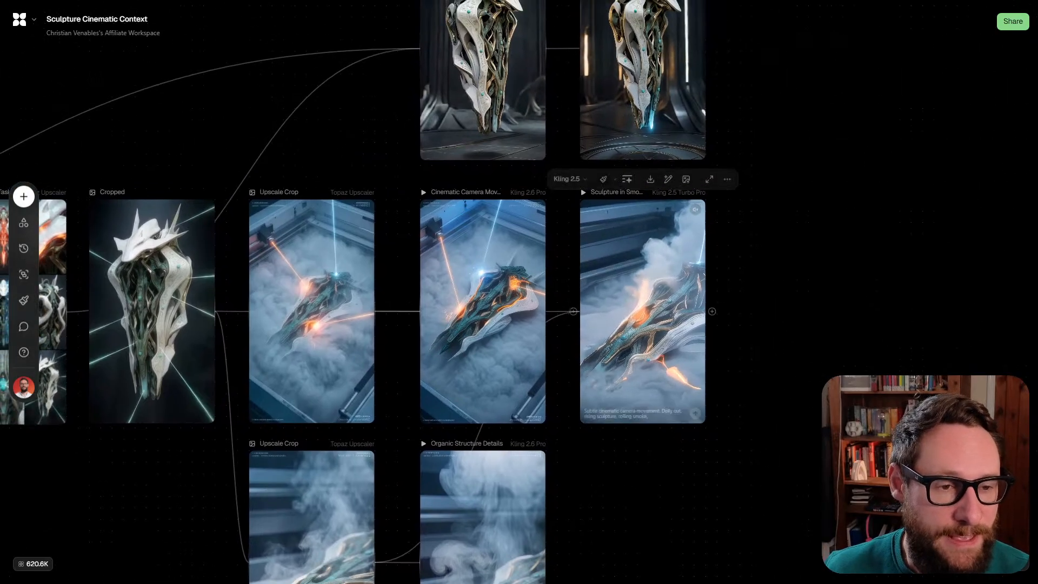
# Trace the 360 Camera Orbit video back to its inputs, the Image Cropping Task grid and the Upscaled Character Sheet
pyautogui.scroll(3, 640, 291)
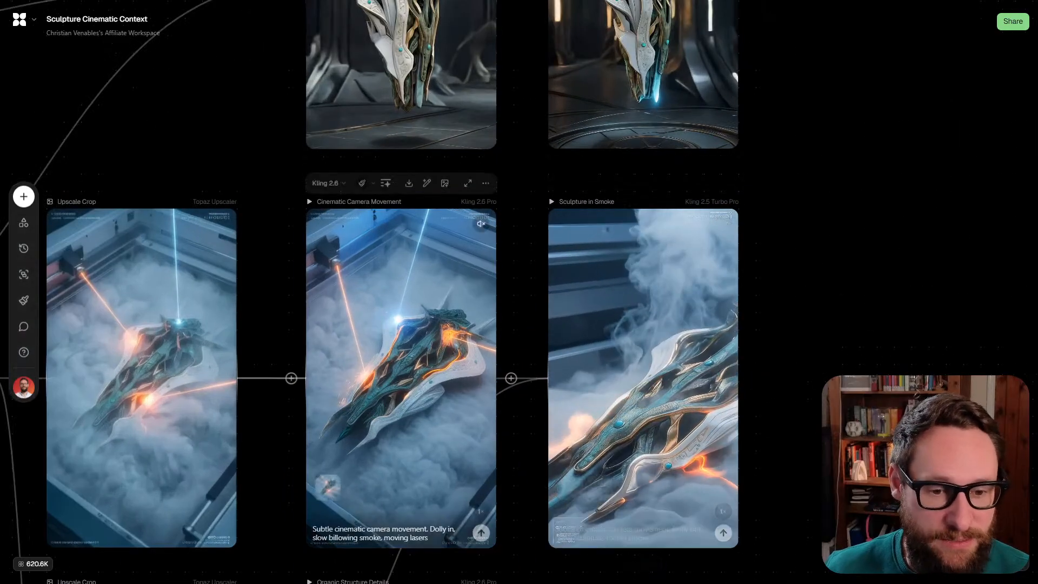
pyautogui.scroll(5, 401, 378)
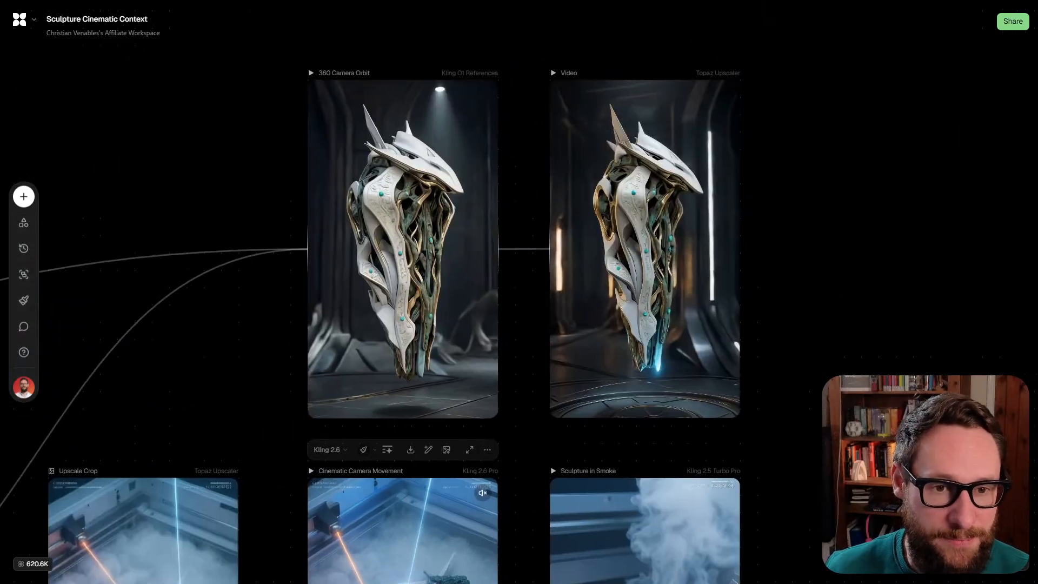
pyautogui.scroll(-5, 926, 298)
pyautogui.moveTo(144, 420); pyautogui.dragTo(243, 364)
pyautogui.click(143, 385)
pyautogui.click(381, 393)
pyautogui.moveTo(810, 165); pyautogui.dragTo(474, 136)
# Examine the 360 Camera Orbit clip, its two reference images and its prompt for a rapid 360 camera orbit to front view
pyautogui.scroll(5, 398, 211)
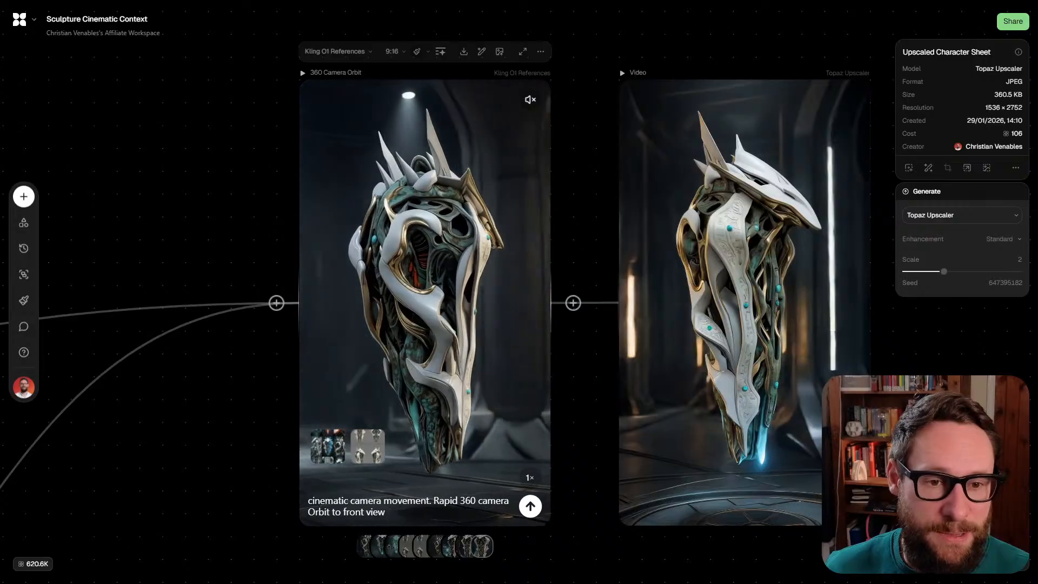
pyautogui.moveTo(474, 136); pyautogui.dragTo(539, 126)
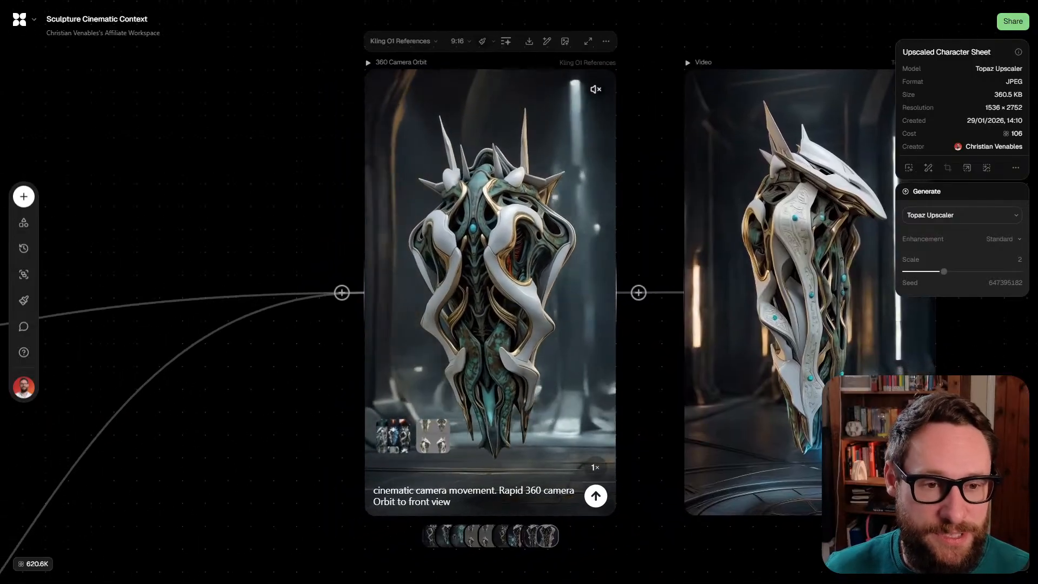
pyautogui.scroll(2, 490, 291)
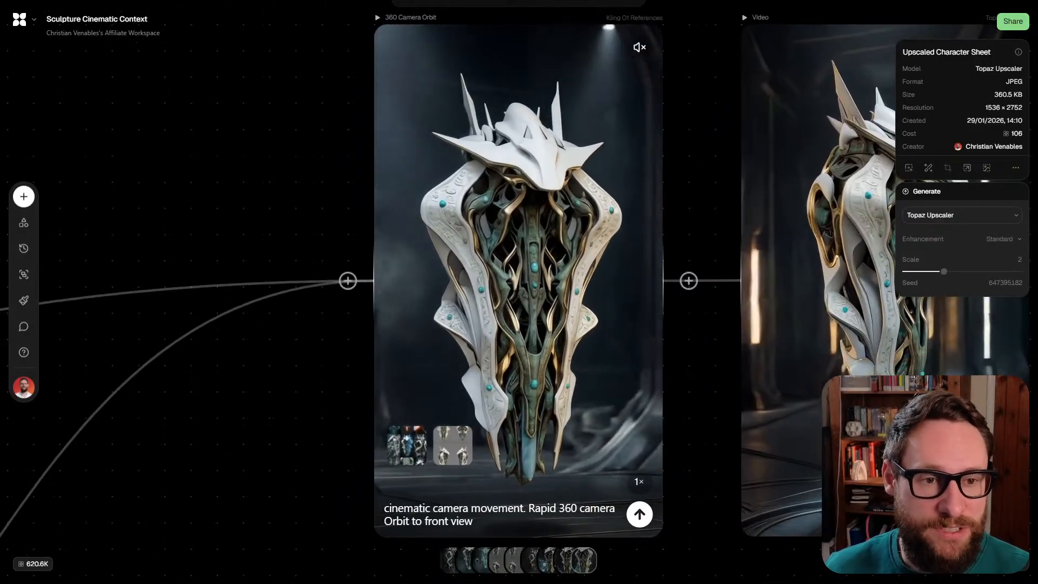
pyautogui.scroll(1, 519, 291)
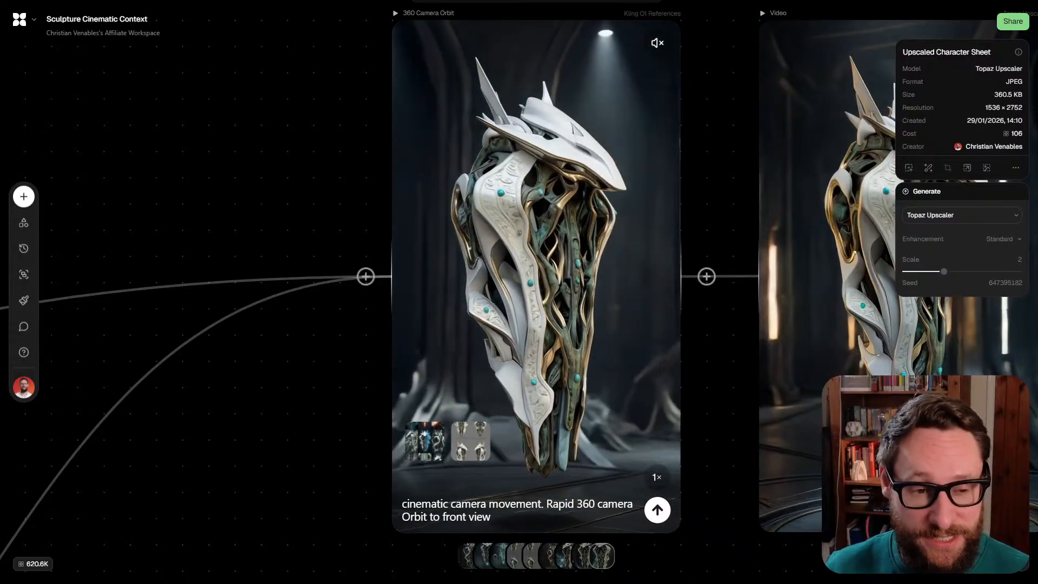
pyautogui.hscroll(-1, 519, 292)
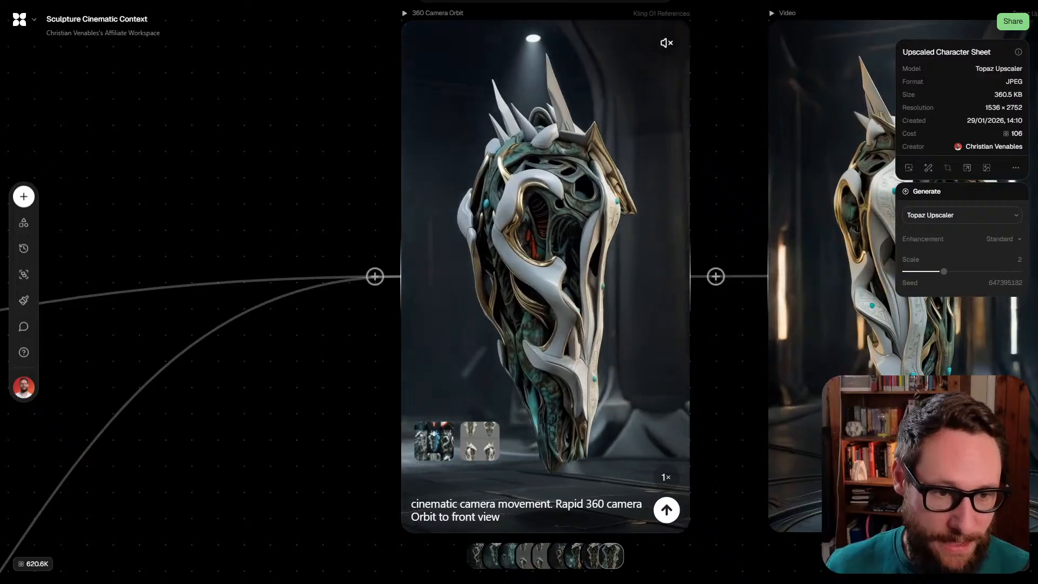
pyautogui.moveTo(411, 503); pyautogui.dragTo(500, 516)
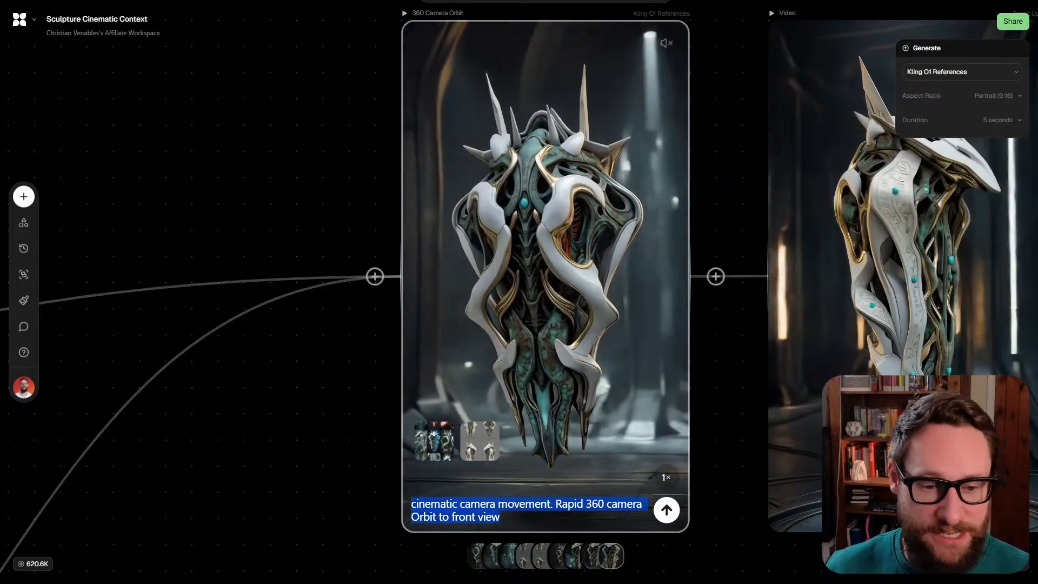
pyautogui.press('Escape')
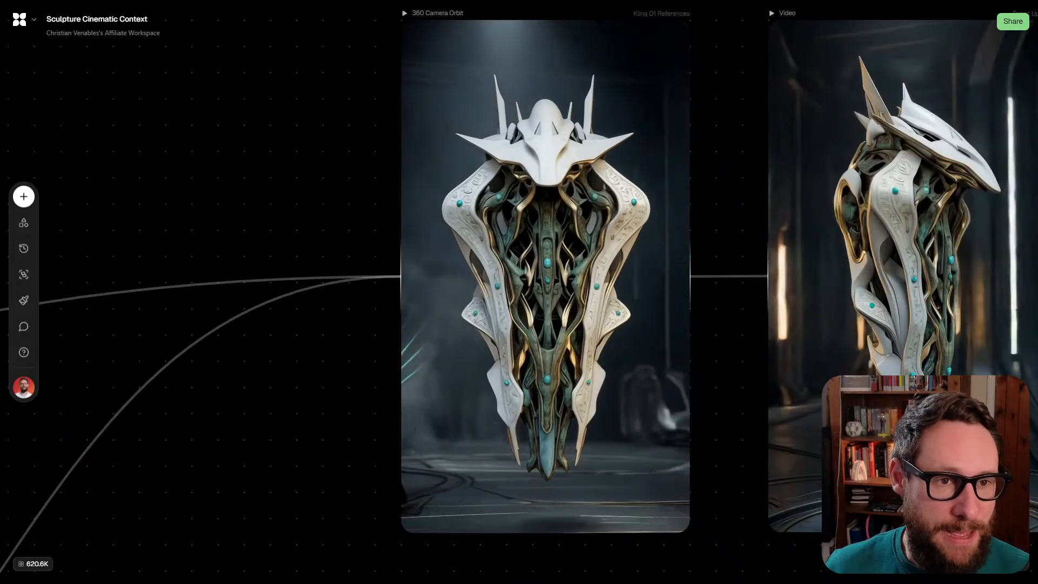
pyautogui.scroll(1, 518, 291)
pyautogui.scroll(-1, 519, 292)
pyautogui.click(544, 276)
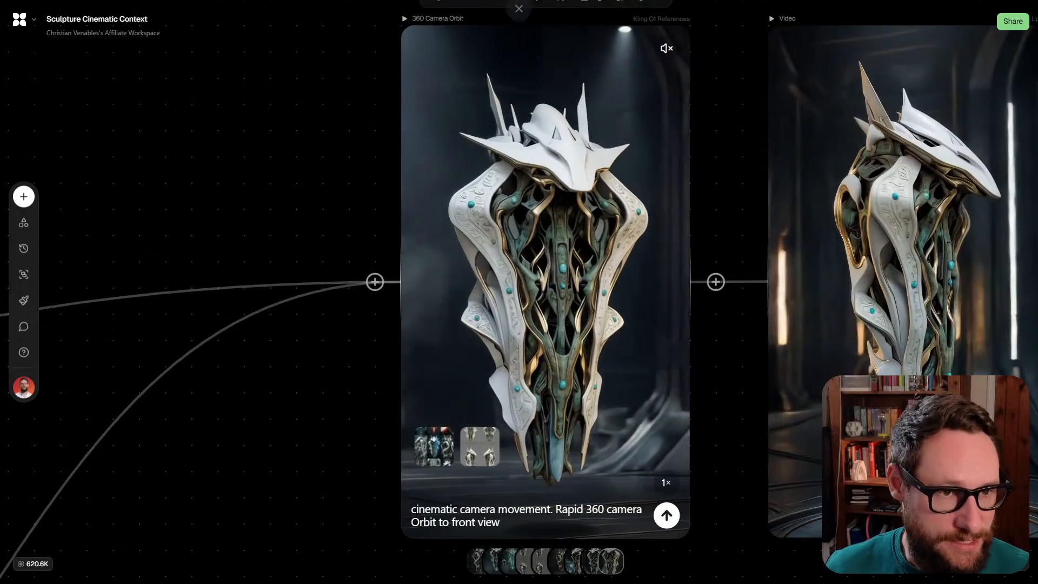
pyautogui.press('Escape')
# Add an empty video block over the 360 Camera Orbit area and look through the Kling models offered for it
pyautogui.hscroll(-2, 519, 292)
pyautogui.click(23, 196)
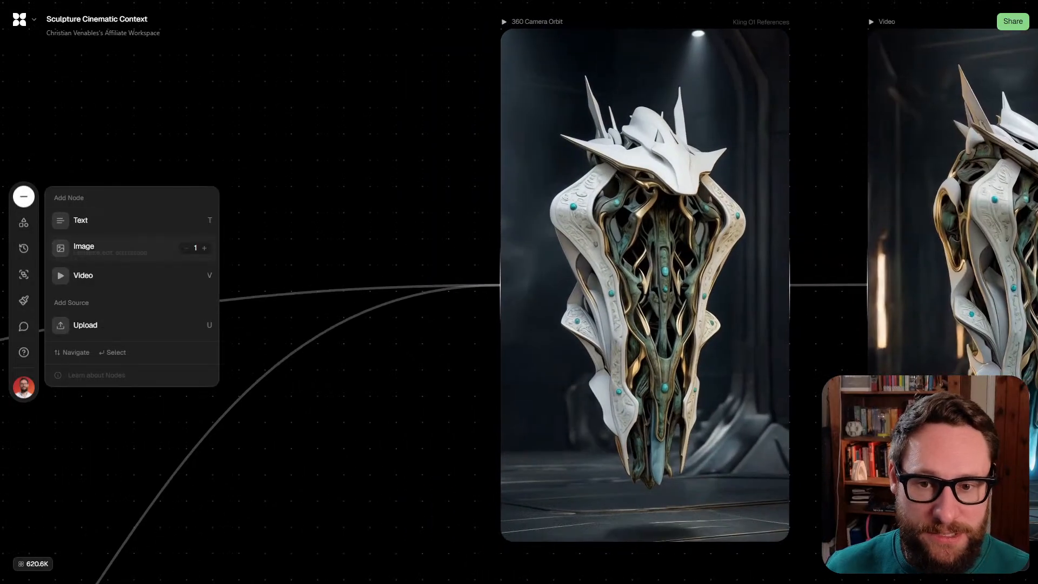
pyautogui.press('Down')
pyautogui.press('Return')
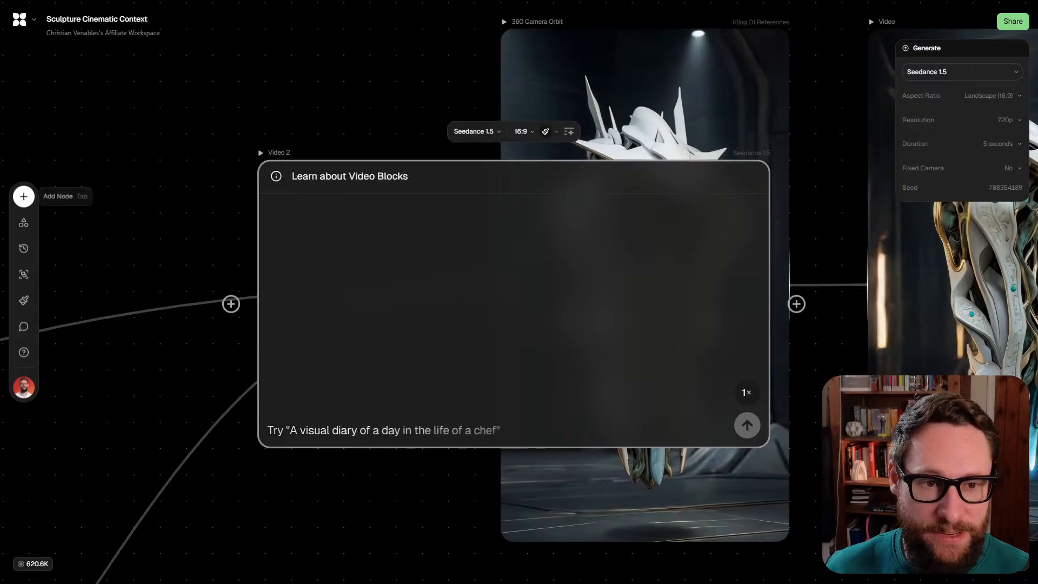
pyautogui.click(375, 131)
pyautogui.moveTo(543, 287)
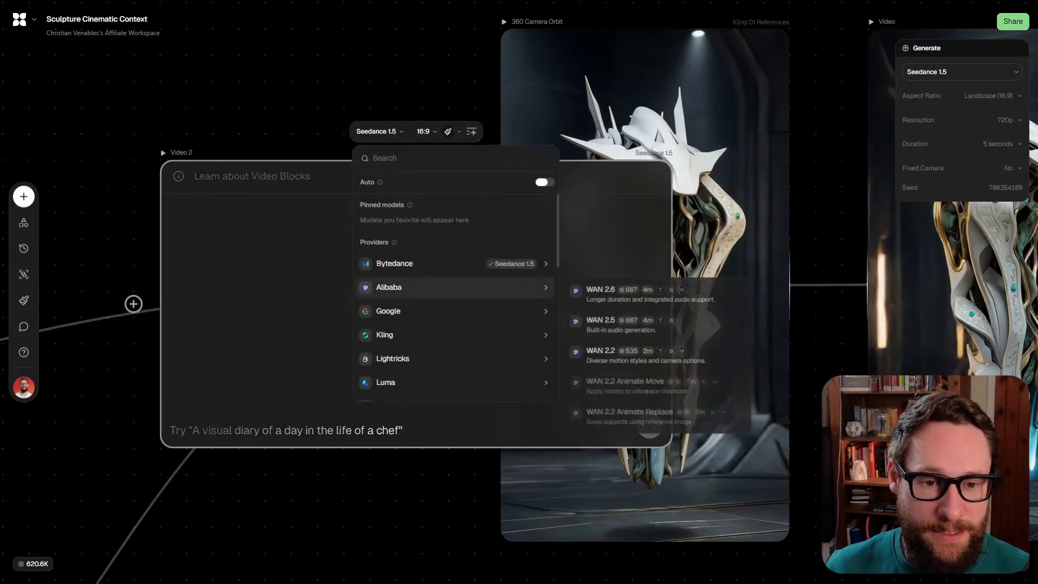
pyautogui.scroll(-1, 454, 287)
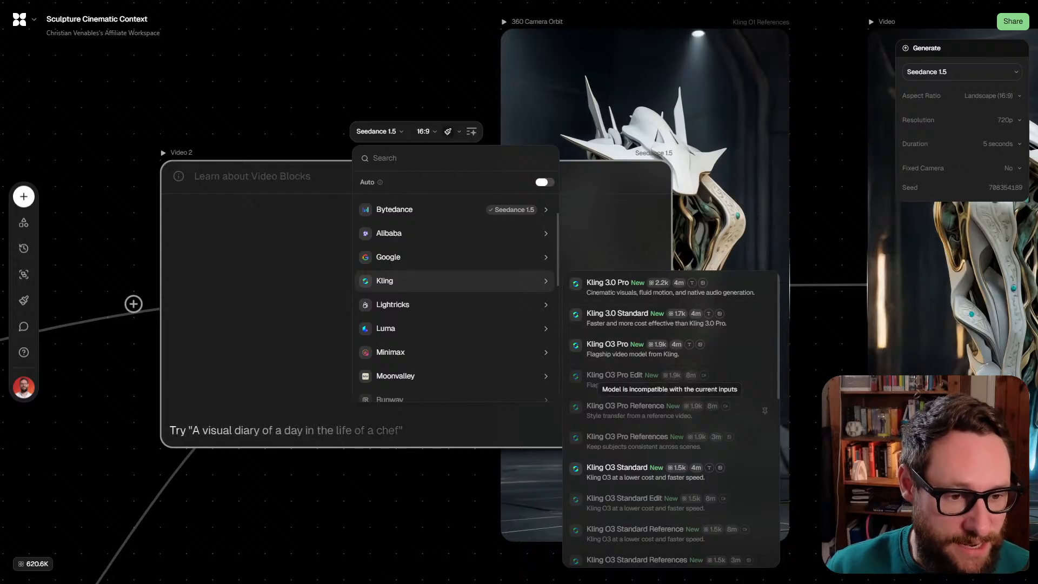
pyautogui.scroll(-5, 670, 409)
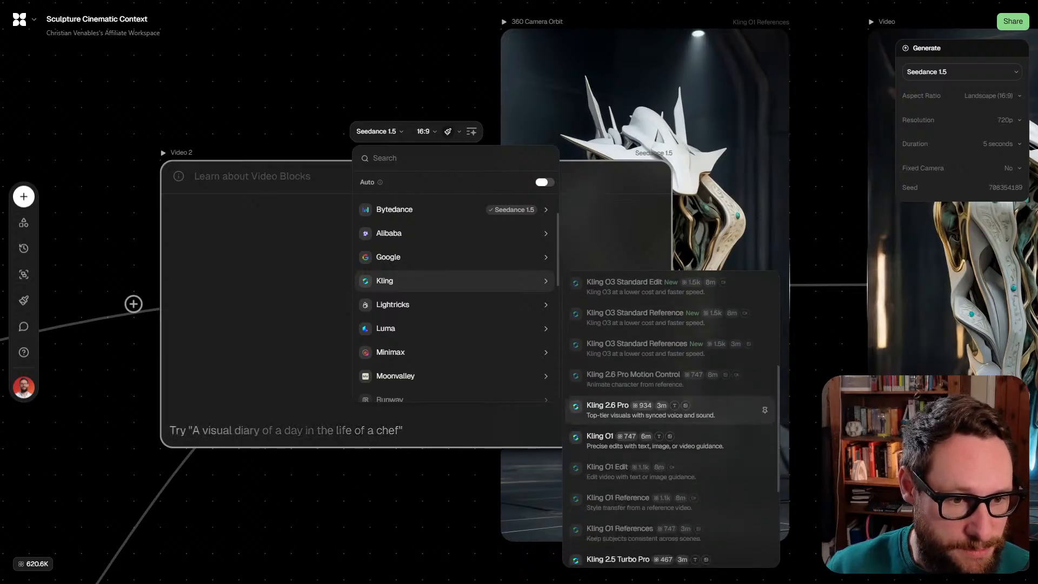
pyautogui.scroll(-3, 671, 409)
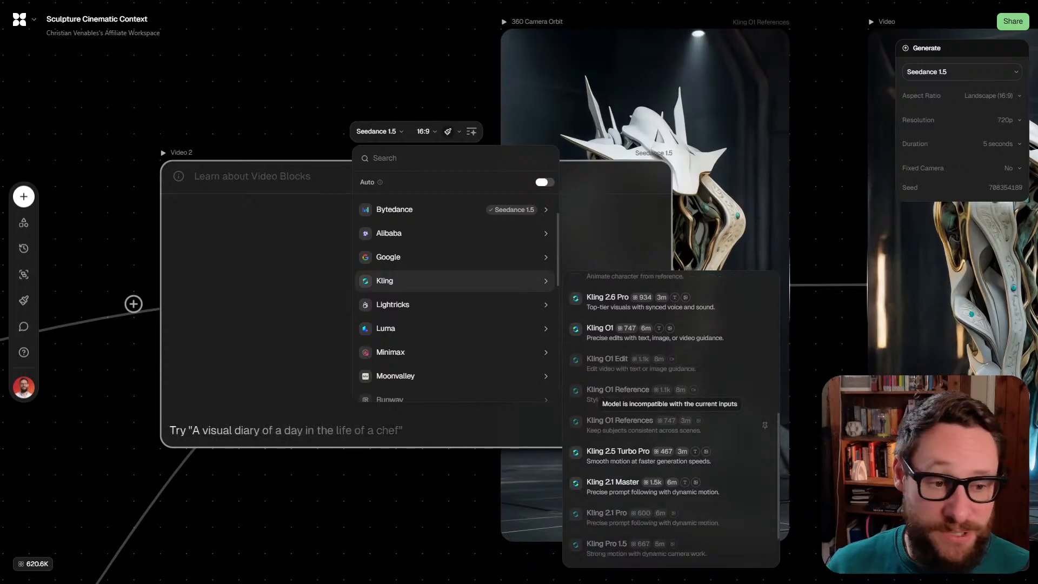
pyautogui.click(698, 304)
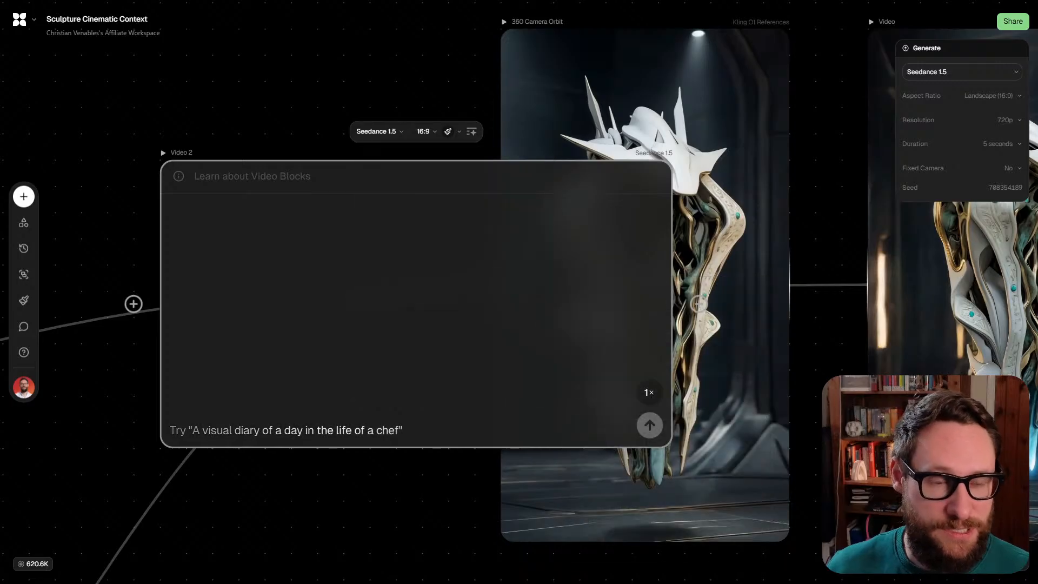
# Undo adding the empty video block and return to the 360 Camera Orbit clip
pyautogui.hotkey('ctrl', 'z')
pyautogui.hotkey('ctrl', 'z')
pyautogui.hscroll(4, 518, 292)
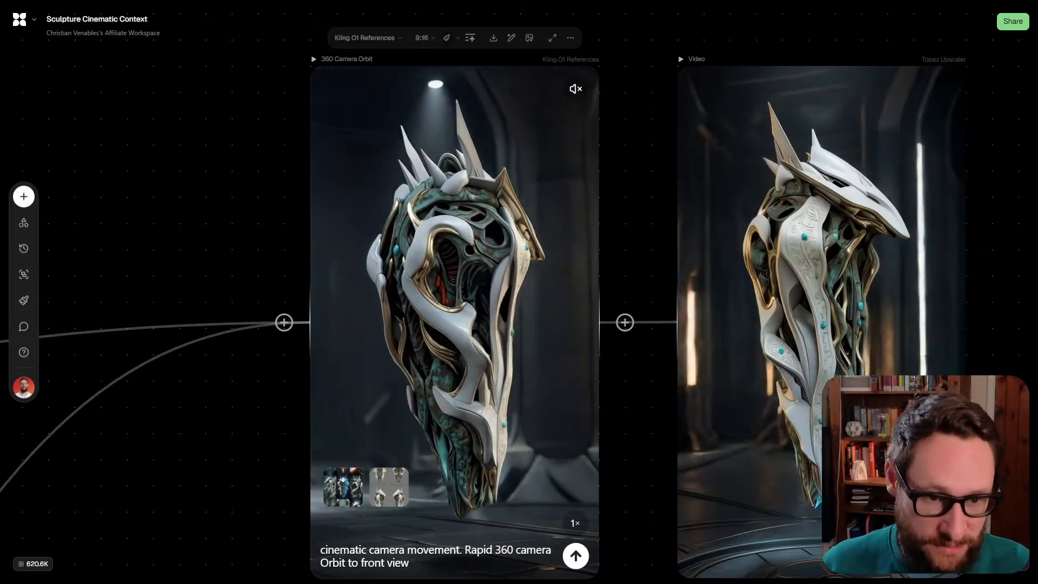
# Examine the upper row of panels in the Image Cropping Task 3x3 grid up close
pyautogui.scroll(-5, 512, 259)
pyautogui.moveTo(227, 335); pyautogui.dragTo(581, 196)
pyautogui.click(346, 313)
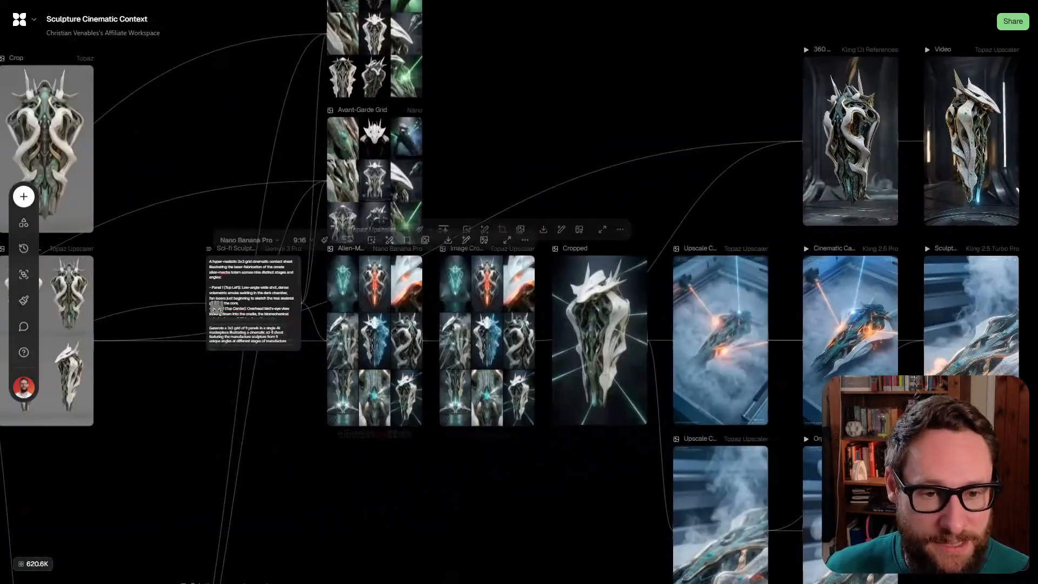
pyautogui.scroll(5, 329, 314)
pyautogui.scroll(5, 486, 268)
pyautogui.scroll(-4, 486, 268)
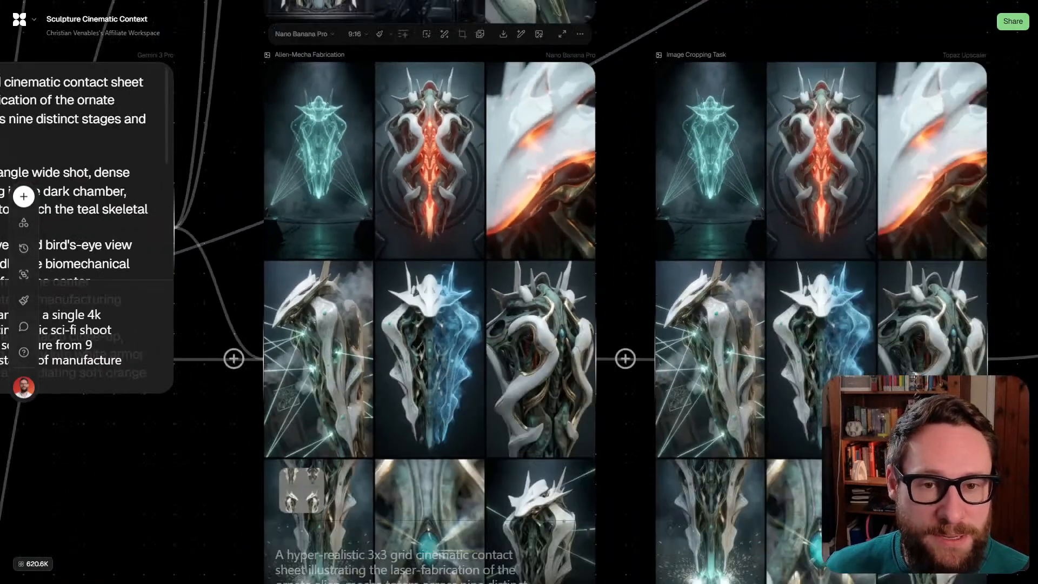
pyautogui.hscroll(1, 518, 292)
pyautogui.hscroll(5, 519, 292)
pyautogui.scroll(5, 405, 166)
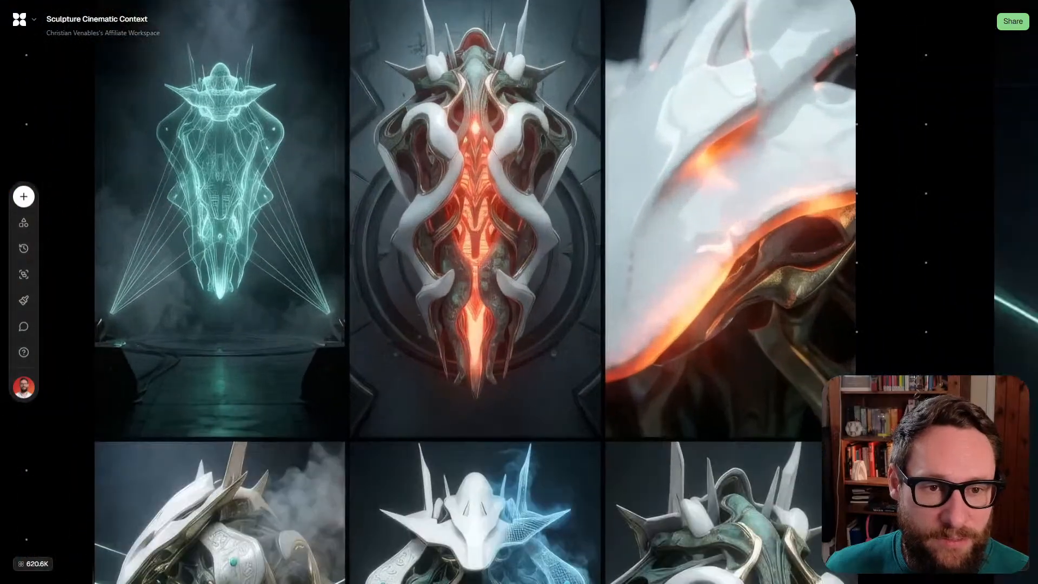
pyautogui.hscroll(-1, 519, 292)
pyautogui.scroll(-2, 486, 205)
pyautogui.hscroll(-1, 486, 205)
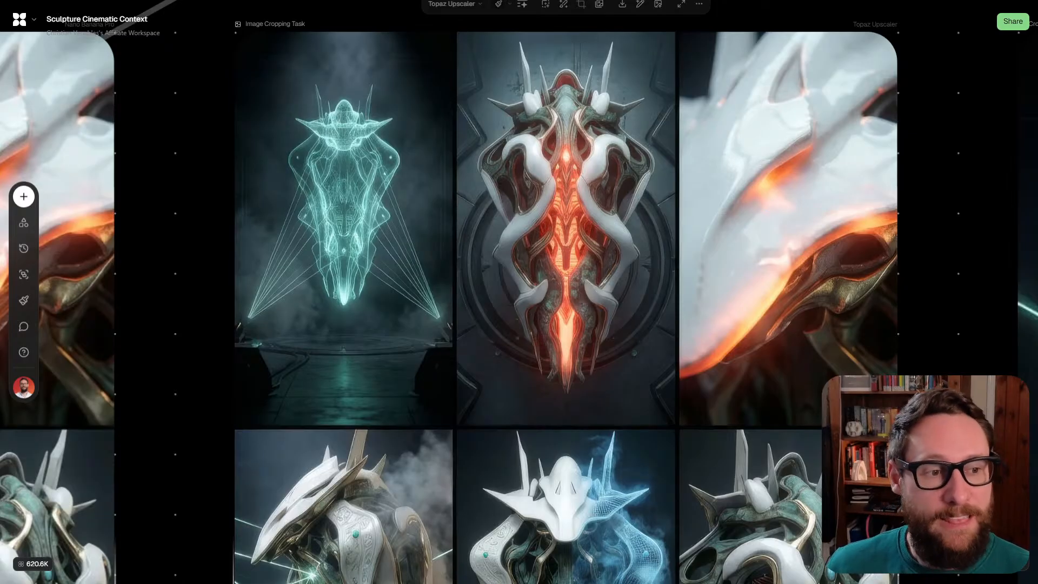
# Examine the middle and lower rows of the Image Cropping Task grid, down to the laser-lit sculpture panel
pyautogui.scroll(-7, 519, 292)
pyautogui.hscroll(-1, 519, 292)
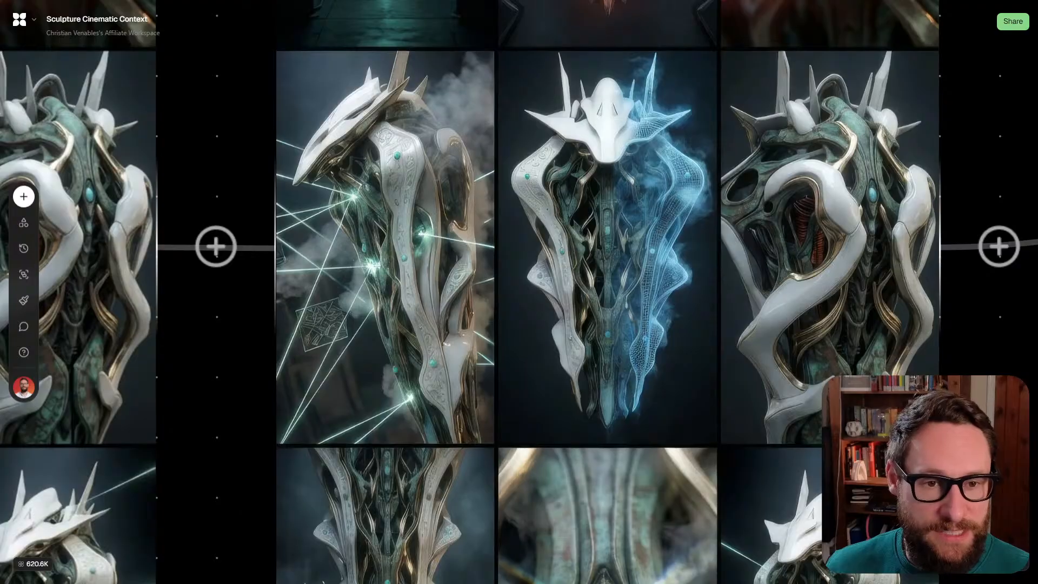
pyautogui.scroll(-5, 519, 291)
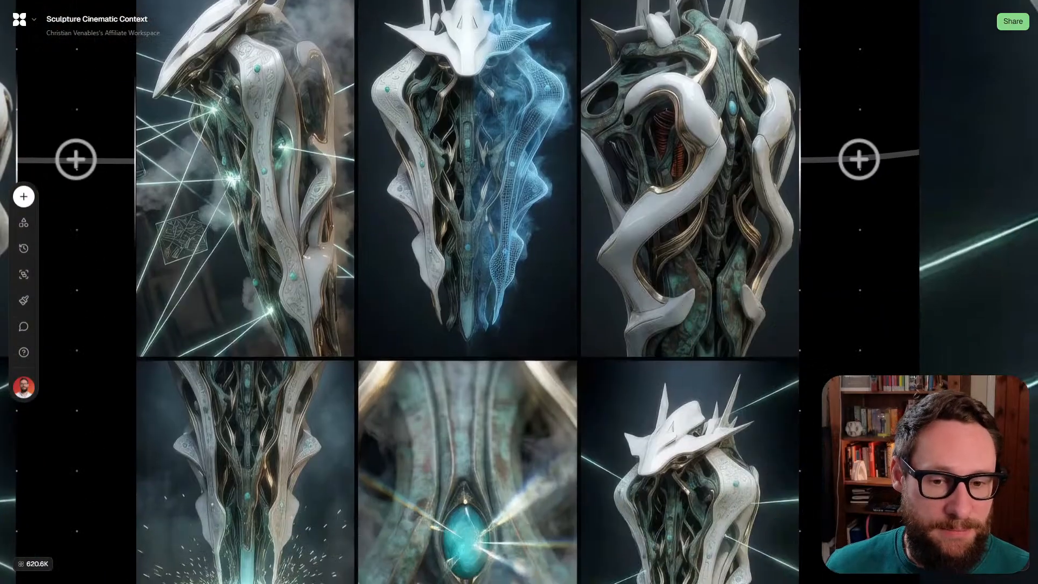
pyautogui.scroll(-1, 519, 291)
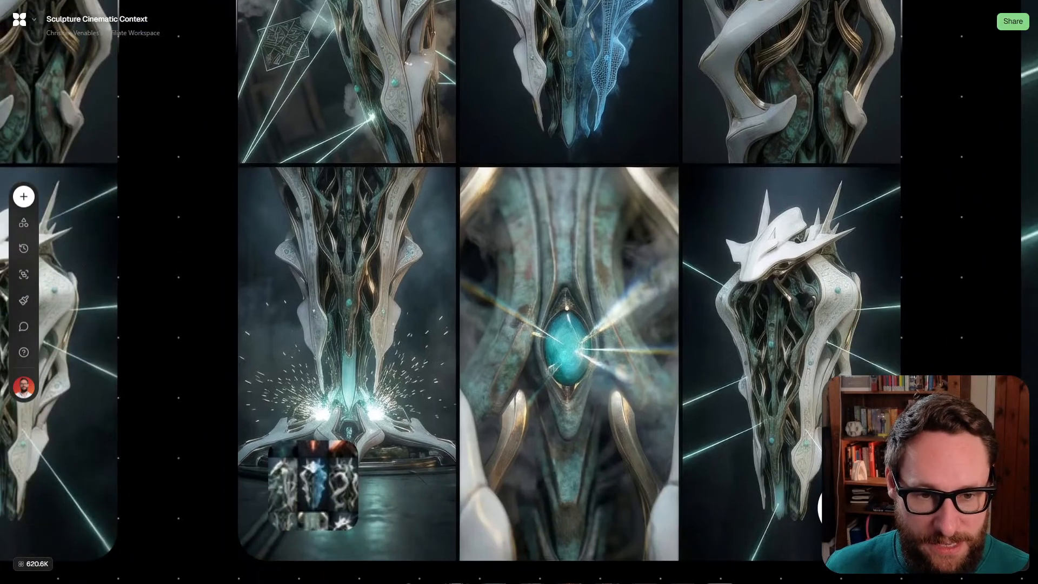
pyautogui.scroll(2, 568, 372)
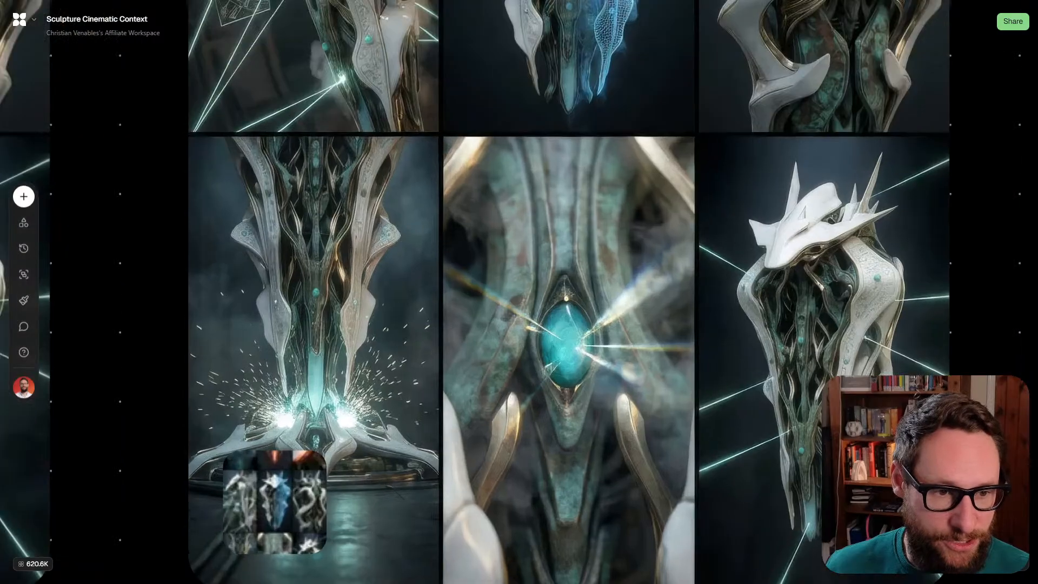
pyautogui.hscroll(4, 519, 291)
pyautogui.press('Up')
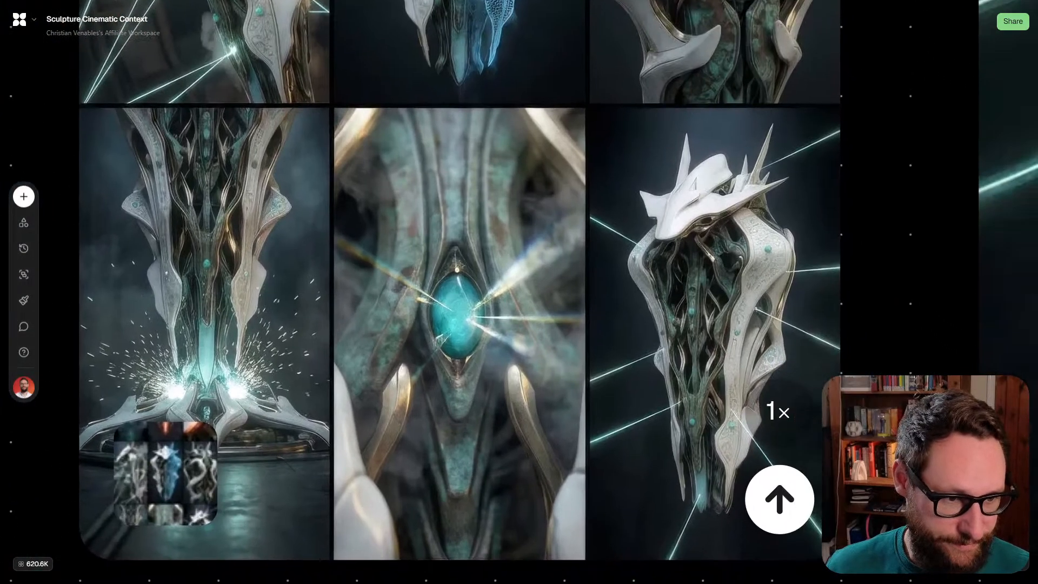
# Review the whole workflow on the canvas, from the source images through to the final videos
pyautogui.scroll(-5, 518, 292)
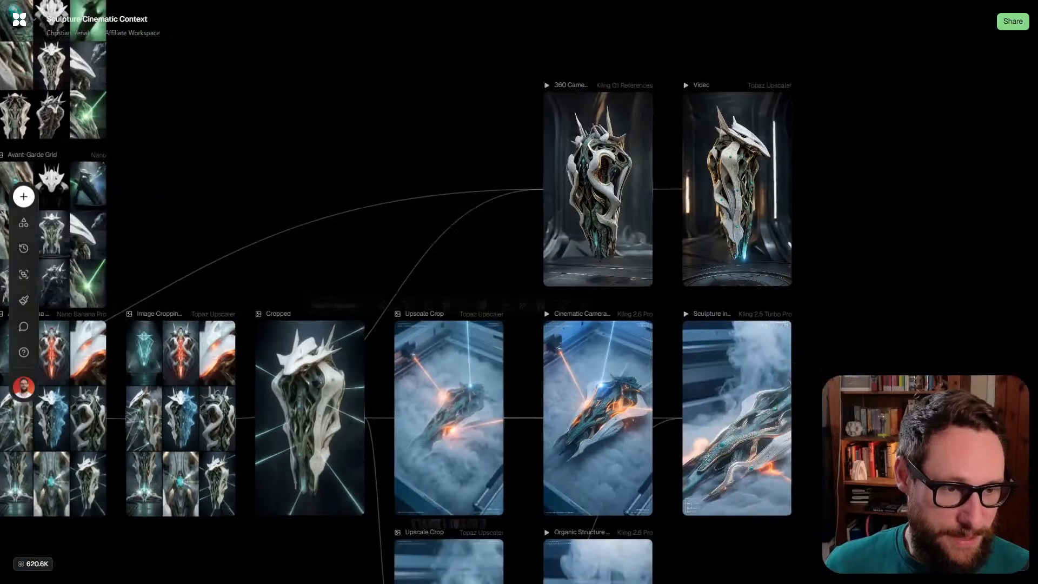
pyautogui.scroll(-8, 519, 292)
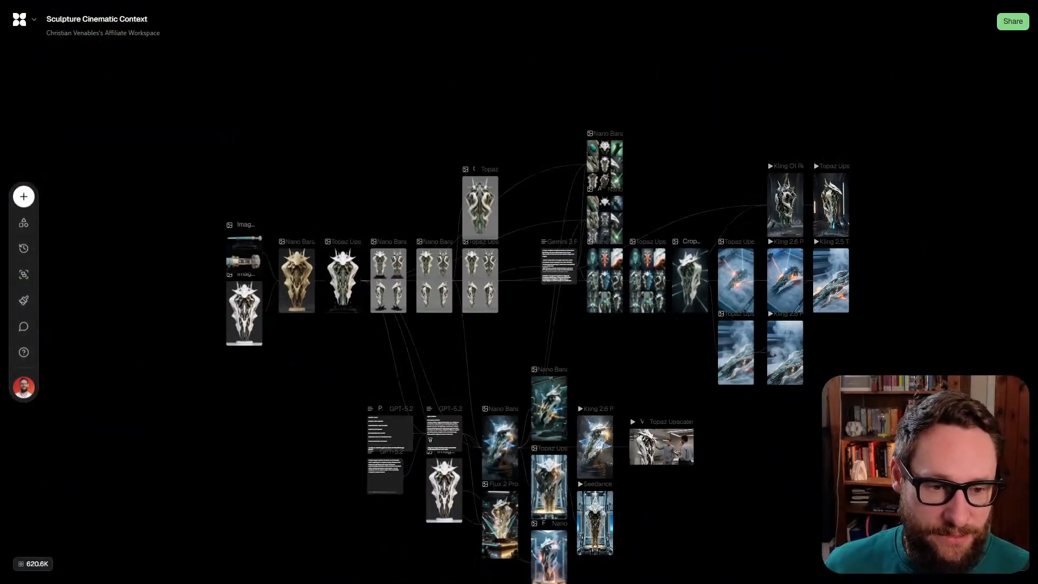
pyautogui.scroll(-2, 527, 345)
pyautogui.scroll(2, 560, 283)
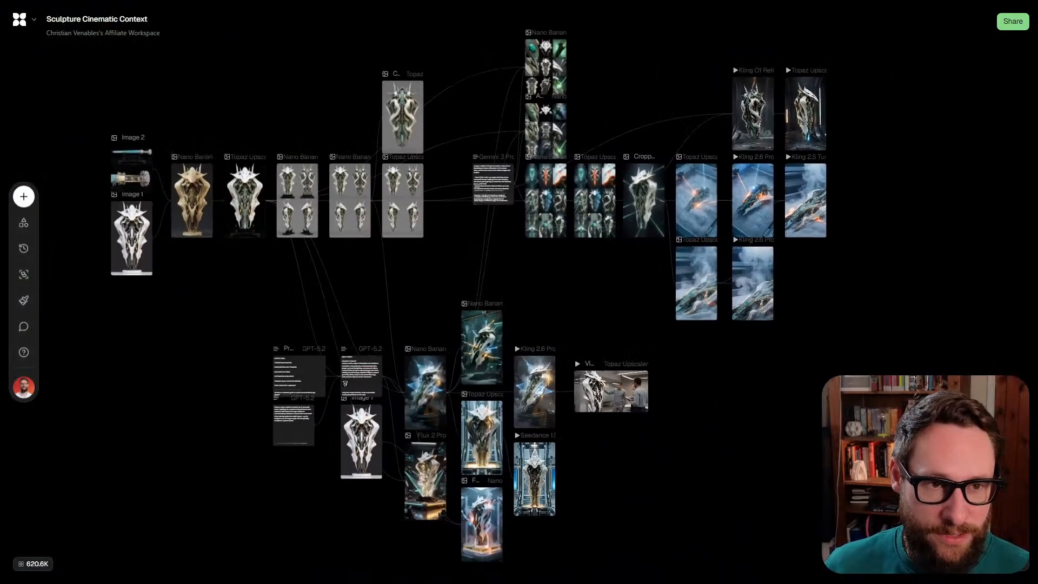
pyautogui.scroll(1, 481, 285)
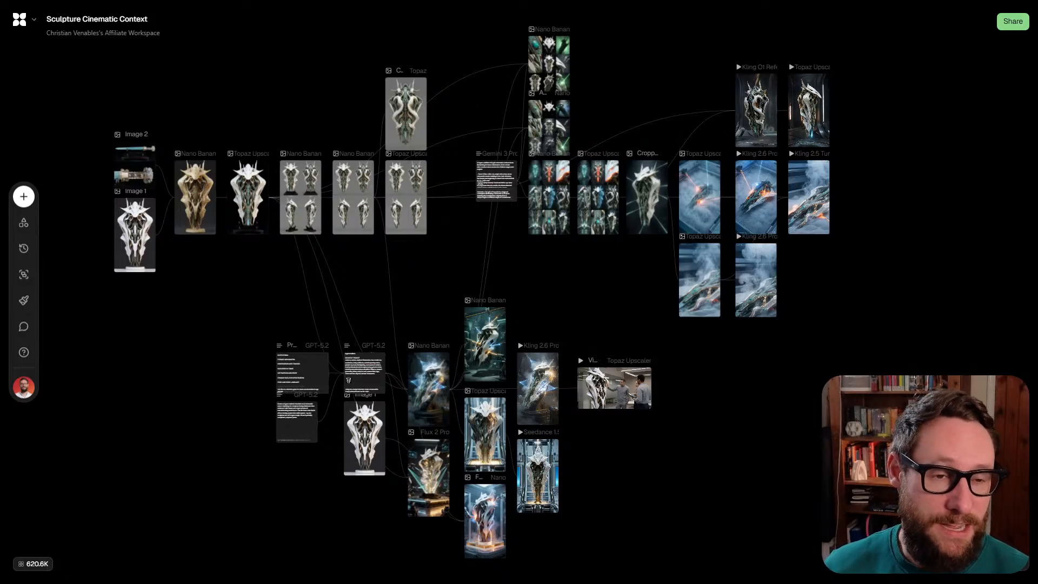
pyautogui.scroll(-1, 479, 292)
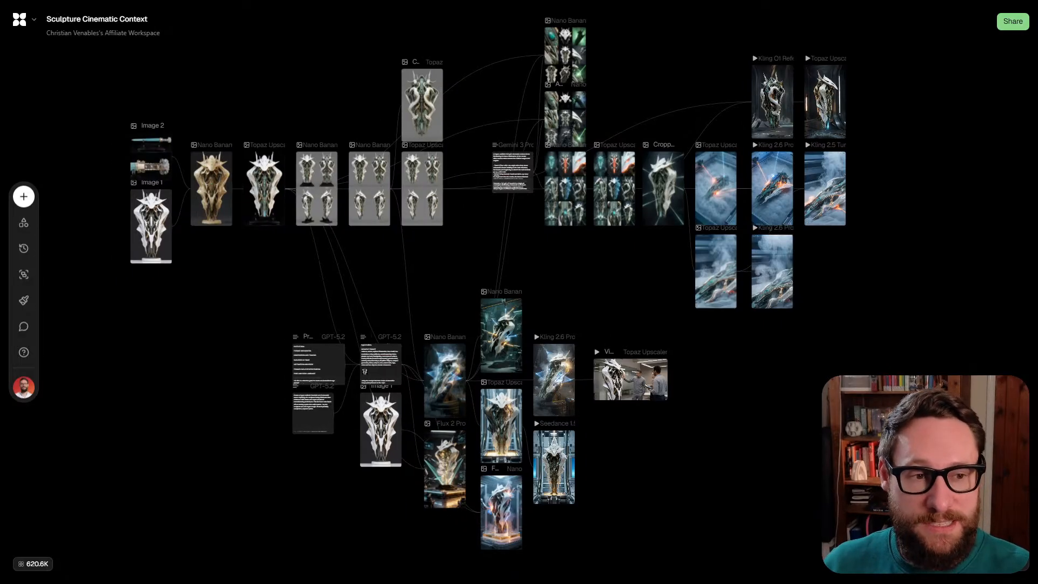
# Examine the Alien-Mecha Fabrication grid, its Sci-fi Sculpture Grid prompt and the Upscaled Character Sheet that feeds them
pyautogui.click(611, 157)
pyautogui.scroll(5, 610, 154)
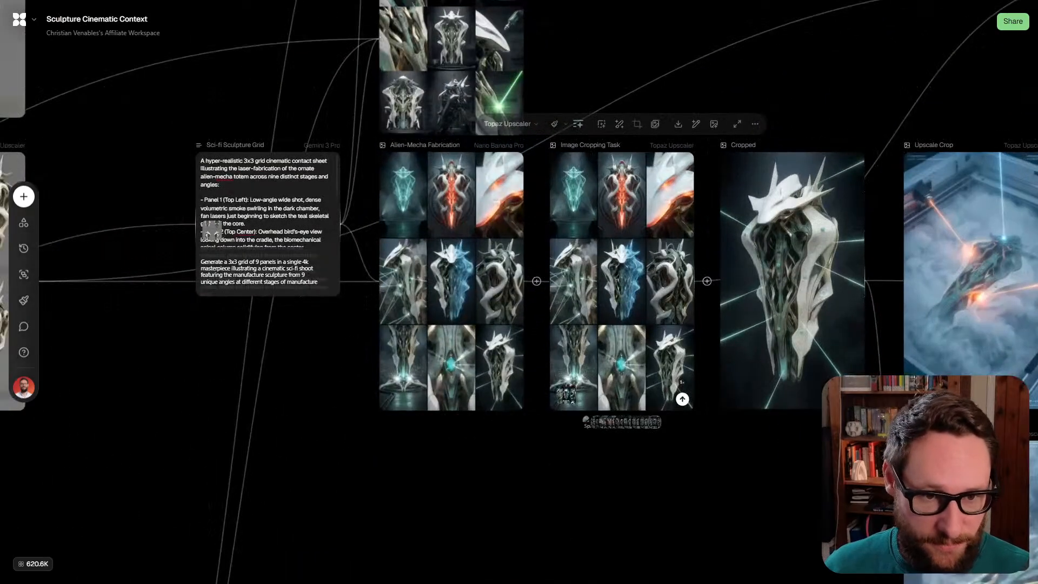
pyautogui.click(410, 243)
pyautogui.scroll(3, 406, 243)
pyautogui.scroll(-3, 466, 244)
pyautogui.scroll(3, 465, 245)
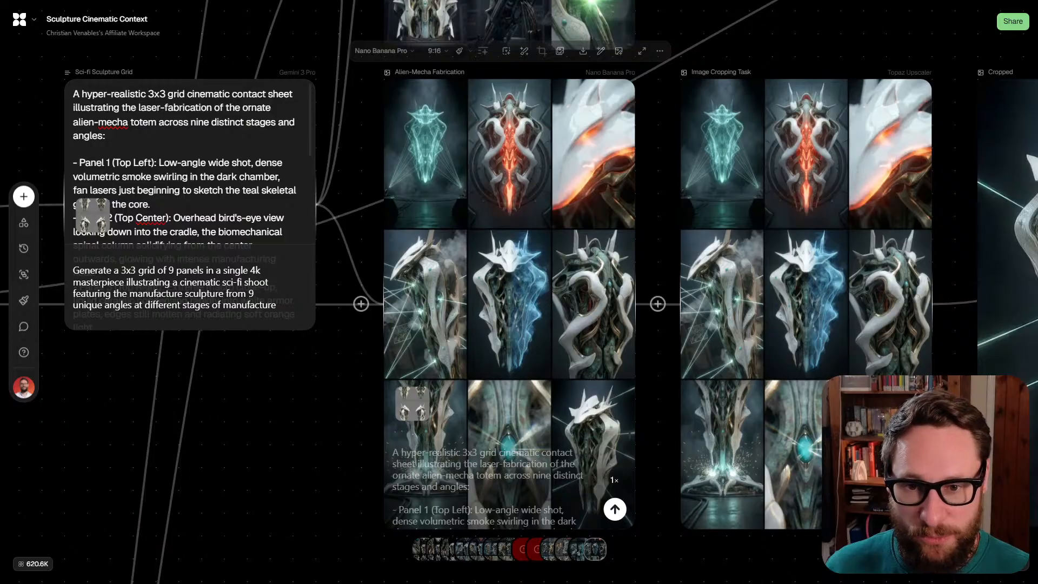
pyautogui.hscroll(-12, 466, 245)
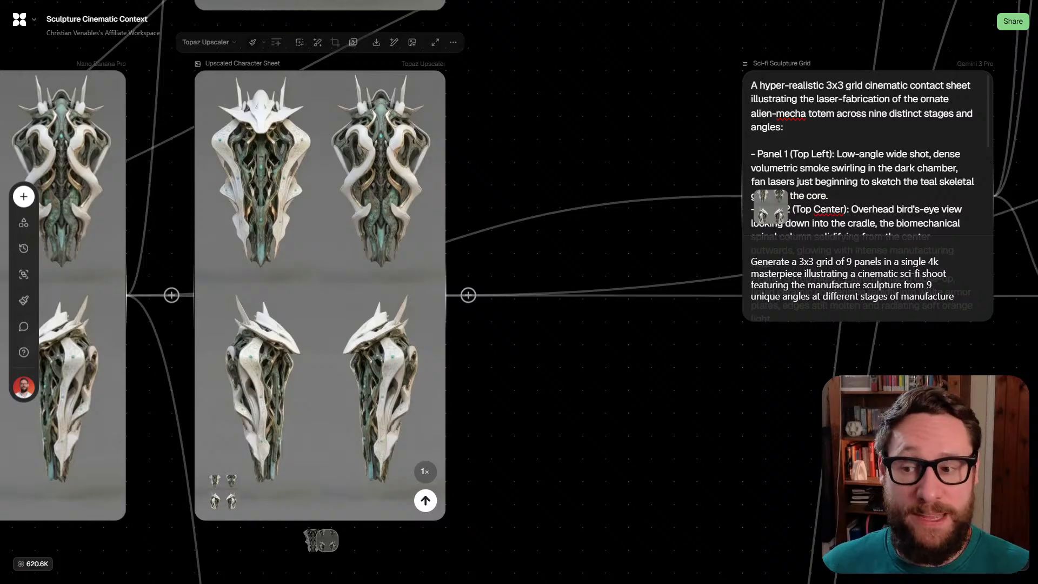
# Examine how the Upscaled Character Sheet and Sci-fi Sculpture Grid prompt lead to the Alien-Mecha Fabrication and Avant-Garde grids
pyautogui.scroll(-5, 341, 323)
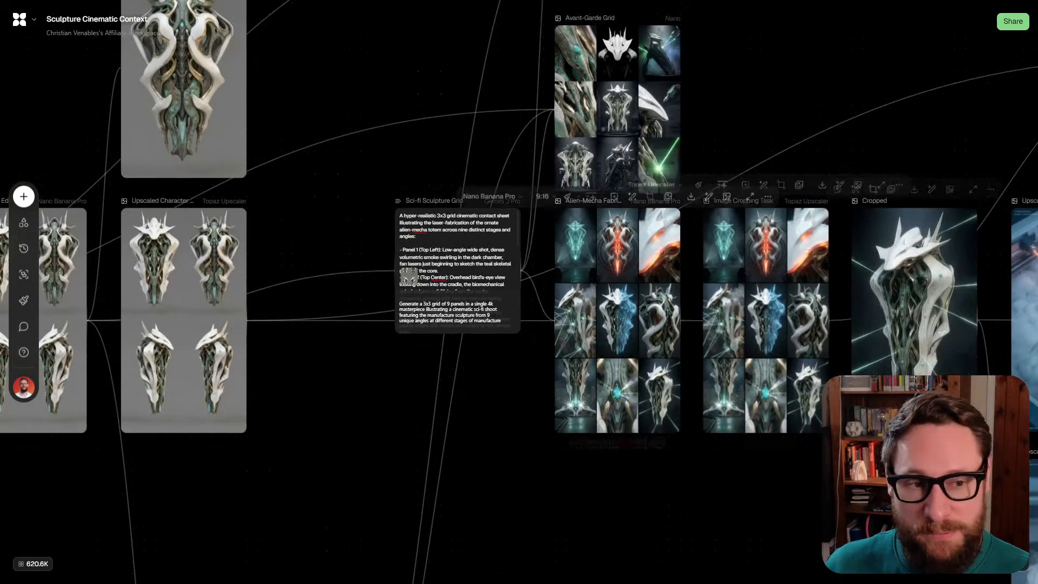
pyautogui.scroll(-1, 227, 302)
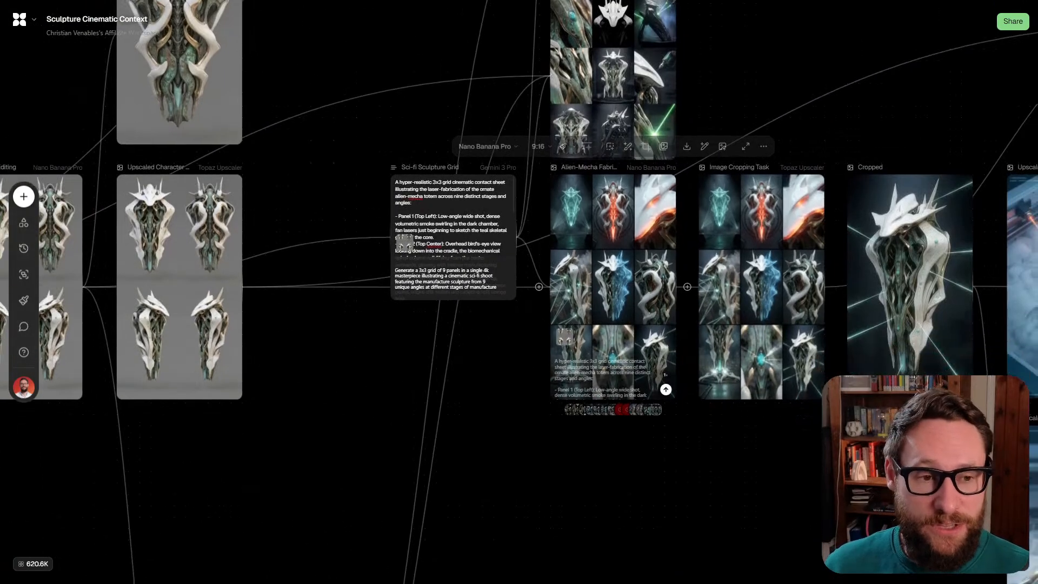
pyautogui.scroll(3, 227, 272)
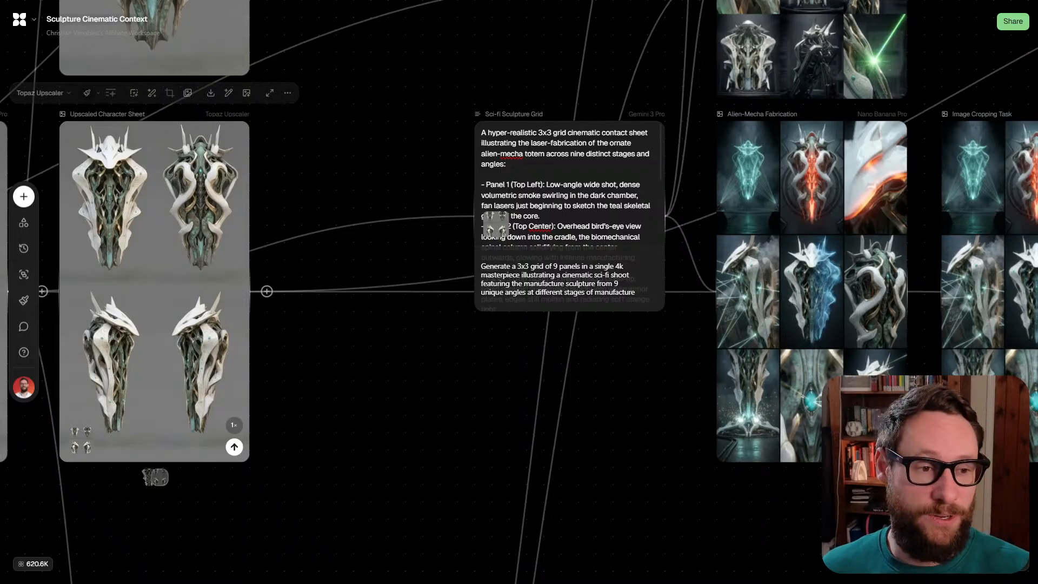
pyautogui.hscroll(8, 519, 292)
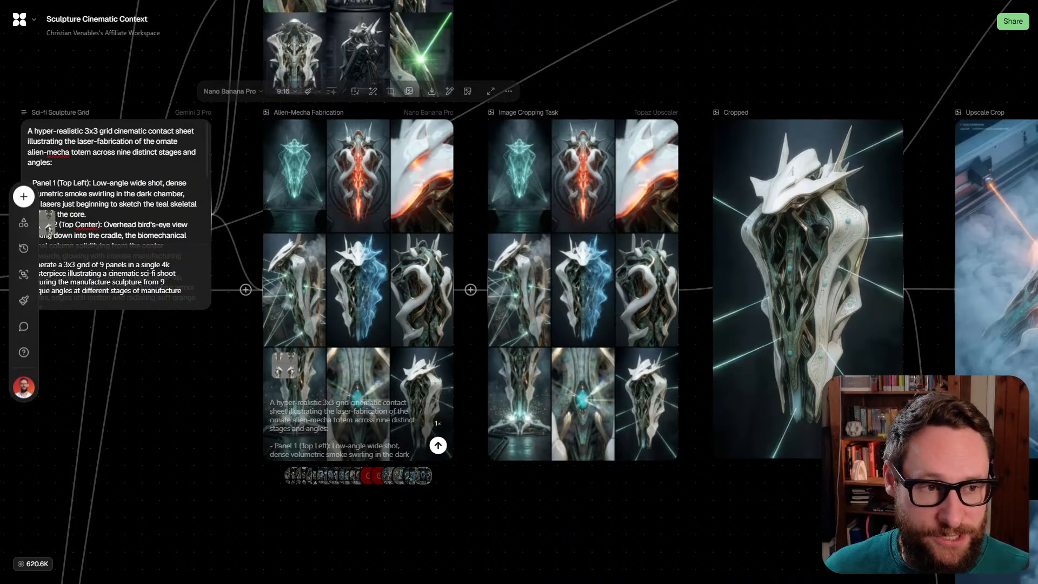
pyautogui.scroll(-3, 397, 146)
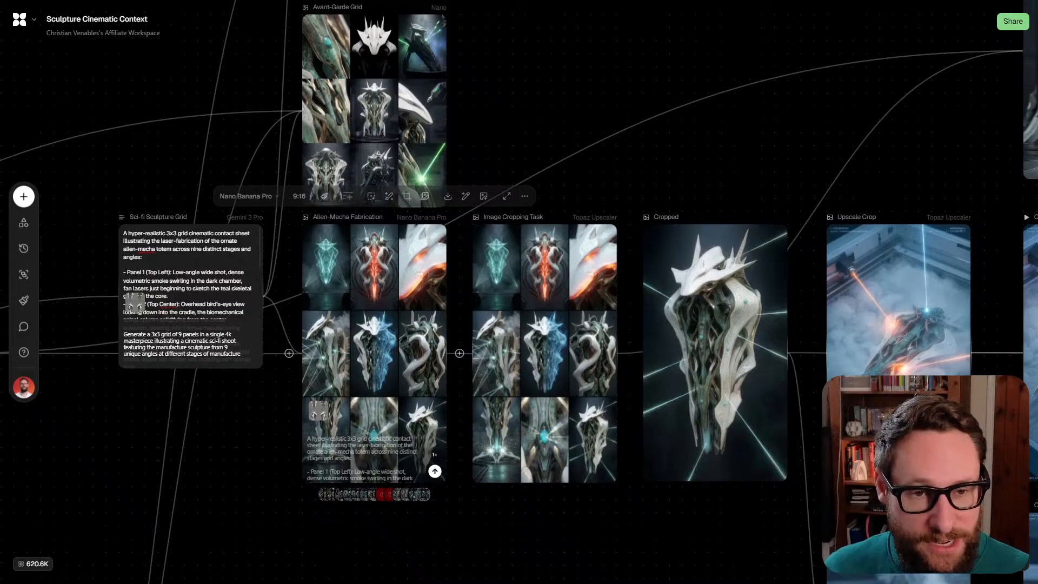
pyautogui.scroll(2, 518, 292)
pyautogui.scroll(-5, 335, 156)
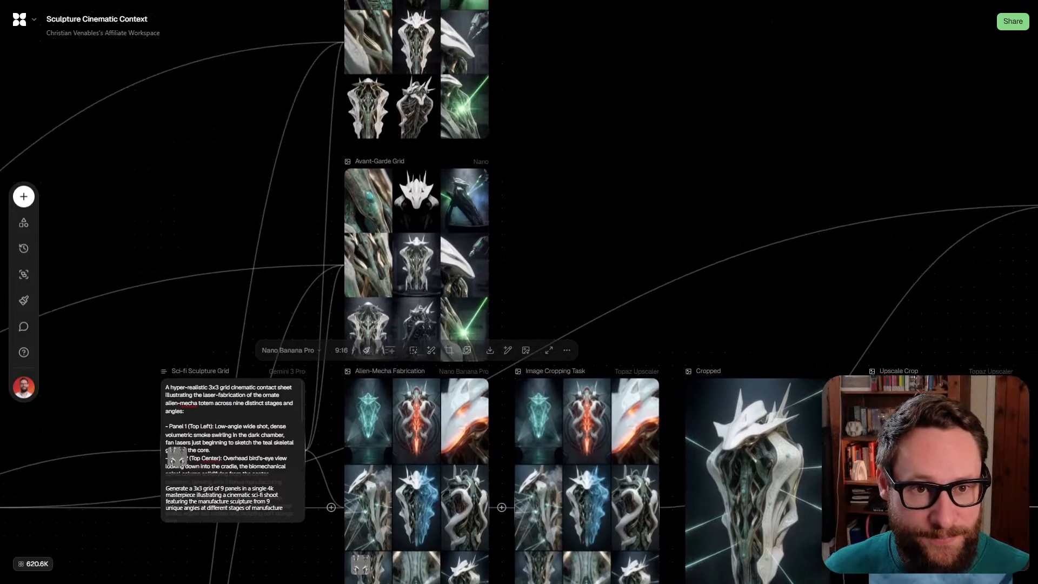
# Review the full node canvas, from the source images through the grids to the upper and lower video branches
pyautogui.hscroll(-5, 519, 292)
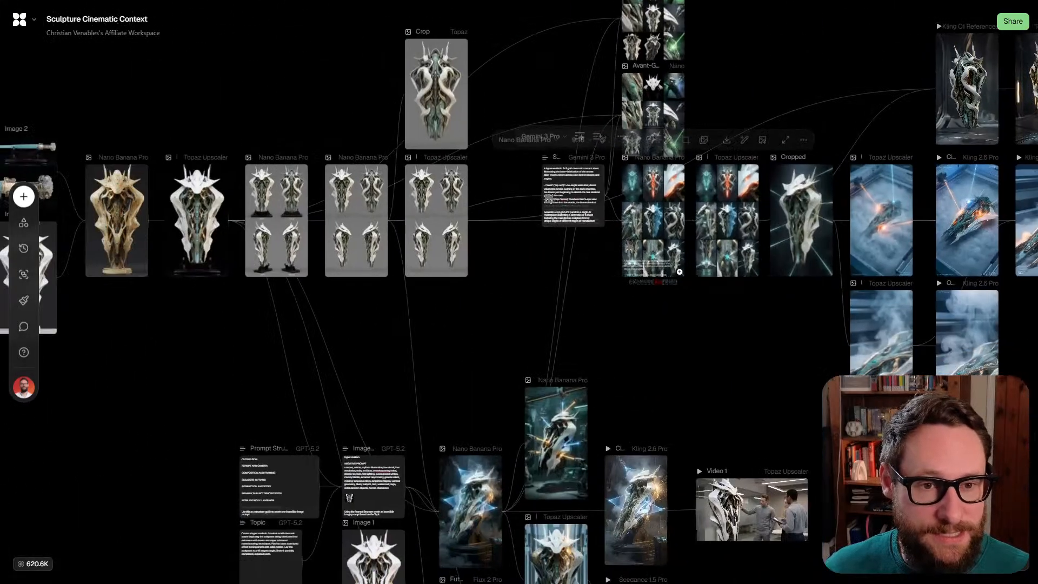
pyautogui.scroll(-2, 543, 215)
pyautogui.hscroll(1, 543, 215)
pyautogui.scroll(-1, 519, 292)
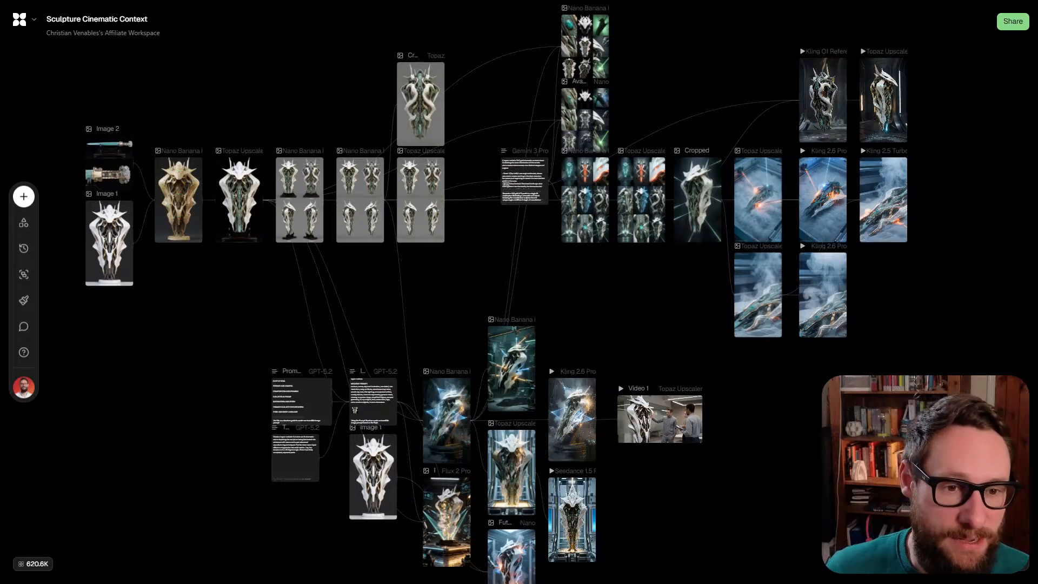
pyautogui.hscroll(-2, 519, 292)
pyautogui.scroll(-1, 518, 291)
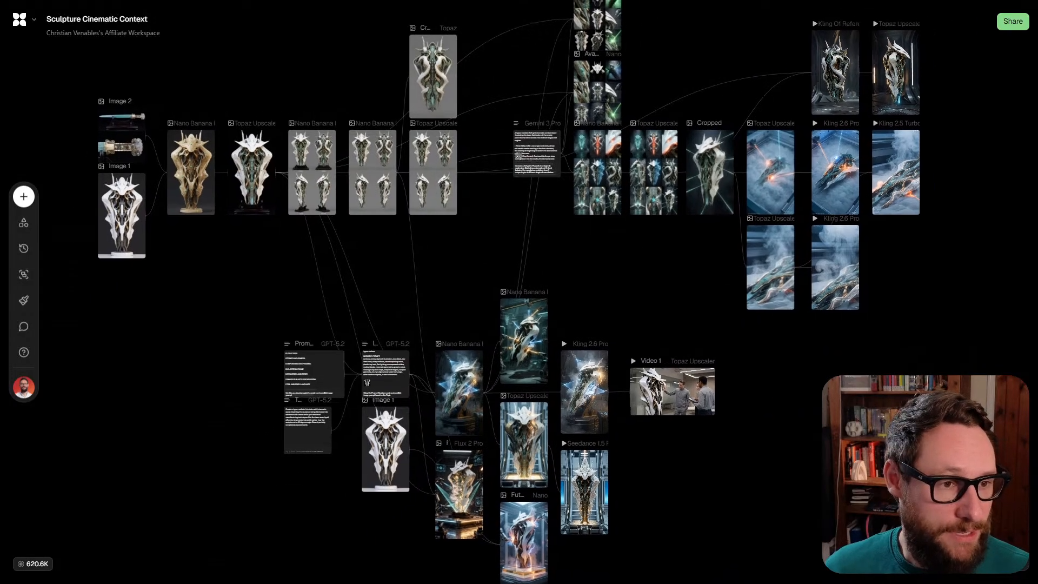
pyautogui.hscroll(2, 519, 292)
pyautogui.scroll(1, 519, 292)
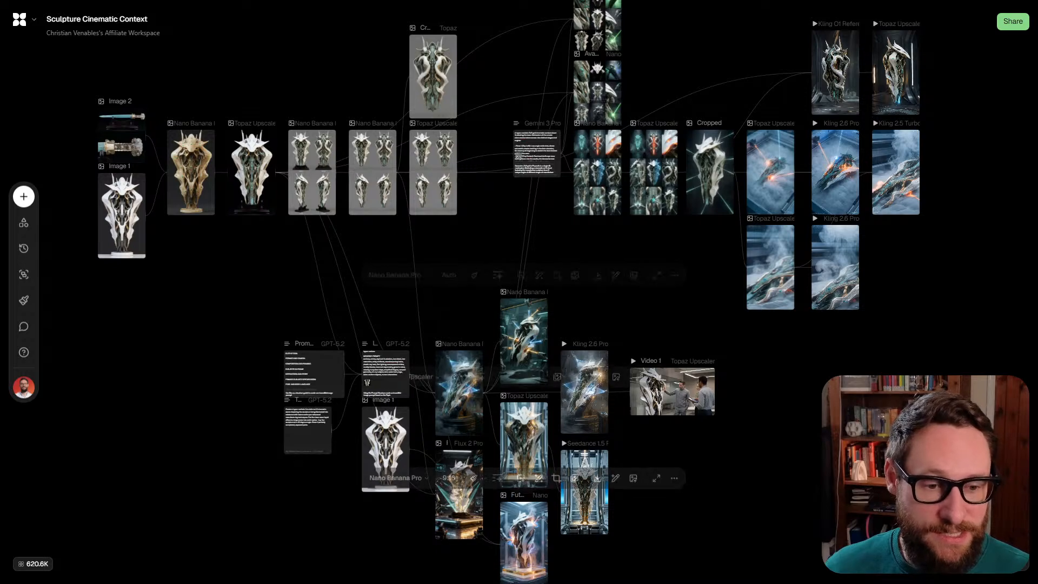
# Examine the Futuristic Sculpture Fabrication image and the neighbouring keyframes in the lower branch up close
pyautogui.scroll(-4, 521, 534)
pyautogui.scroll(5, 504, 305)
pyautogui.scroll(5, 504, 330)
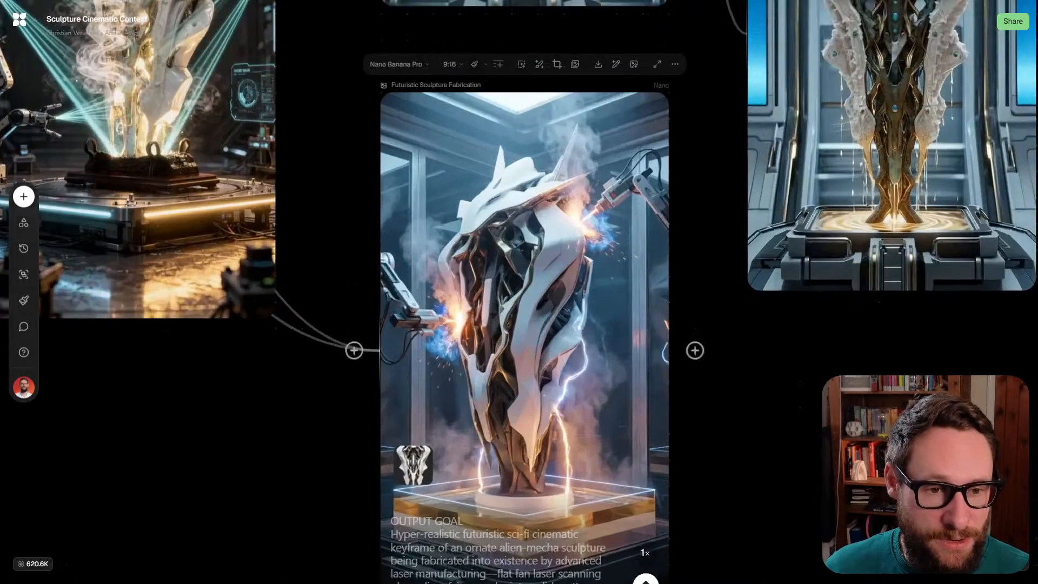
pyautogui.scroll(-3, 523, 251)
pyautogui.scroll(-5, 522, 238)
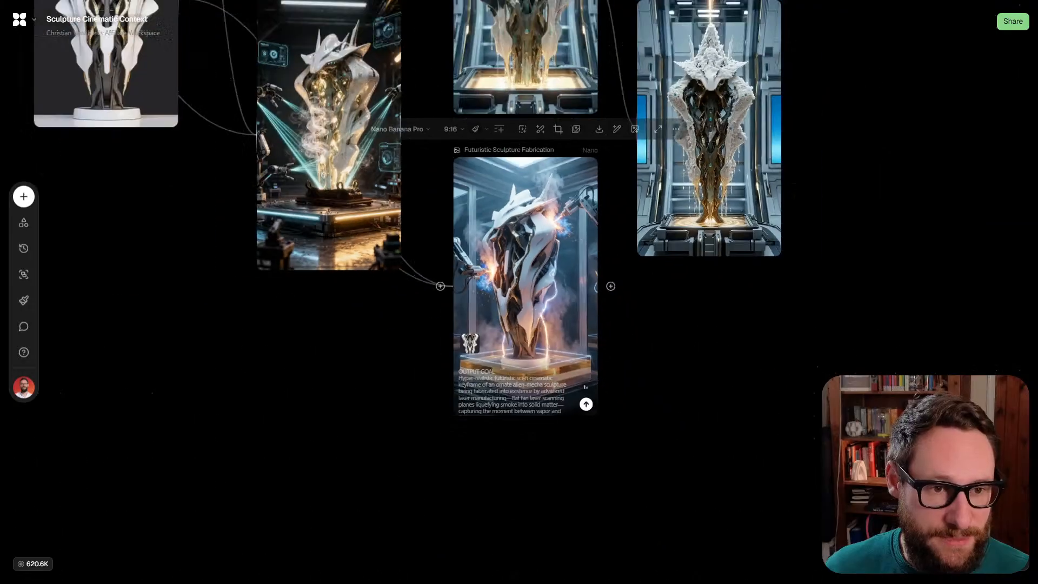
# Read the Sci-fi Sculpture Grid prompt and compare it with the Alien-Mecha Fabrication and Image Cropping Task grids
pyautogui.scroll(10, 522, 238)
pyautogui.hscroll(1, 503, 241)
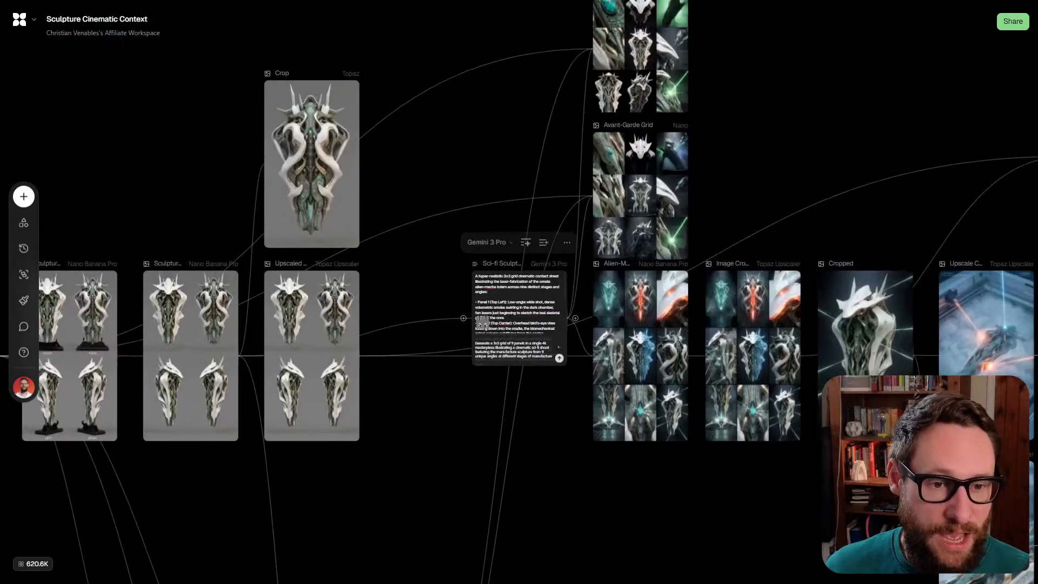
pyautogui.scroll(5, 503, 240)
pyautogui.hscroll(7, 503, 240)
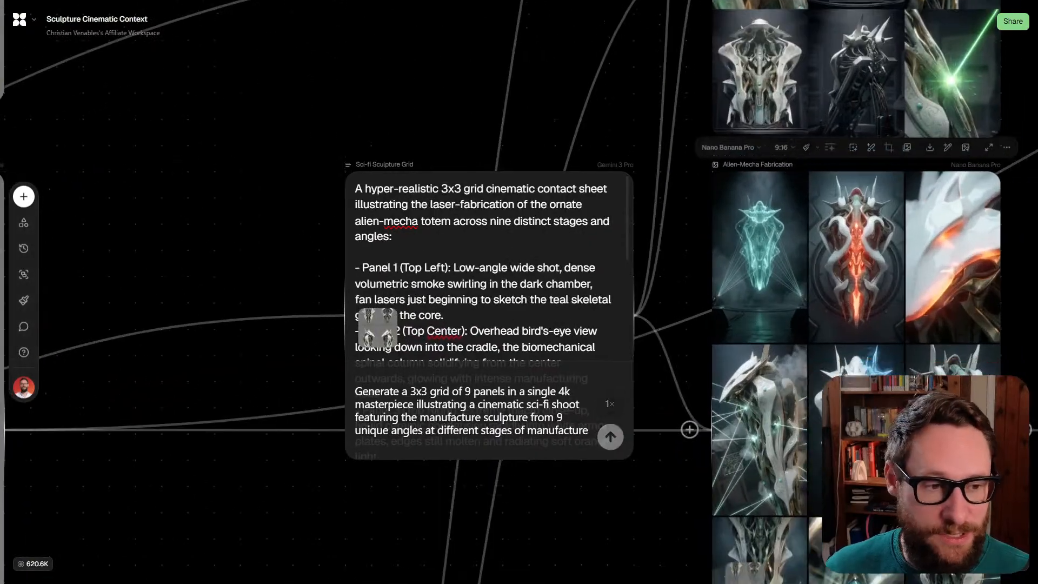
pyautogui.scroll(-3, 503, 240)
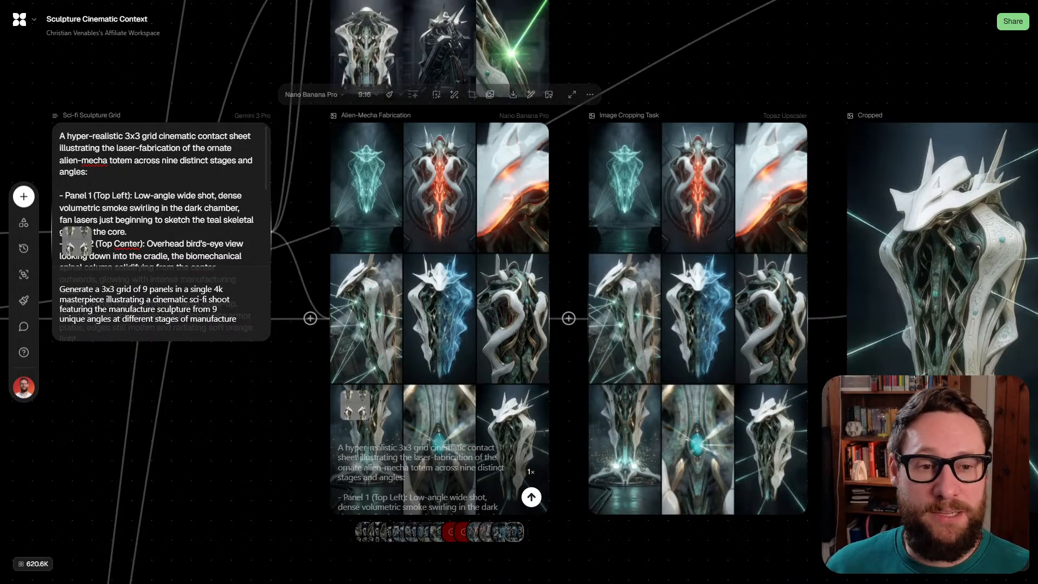
pyautogui.hscroll(-2, 539, 292)
pyautogui.scroll(-1, 538, 292)
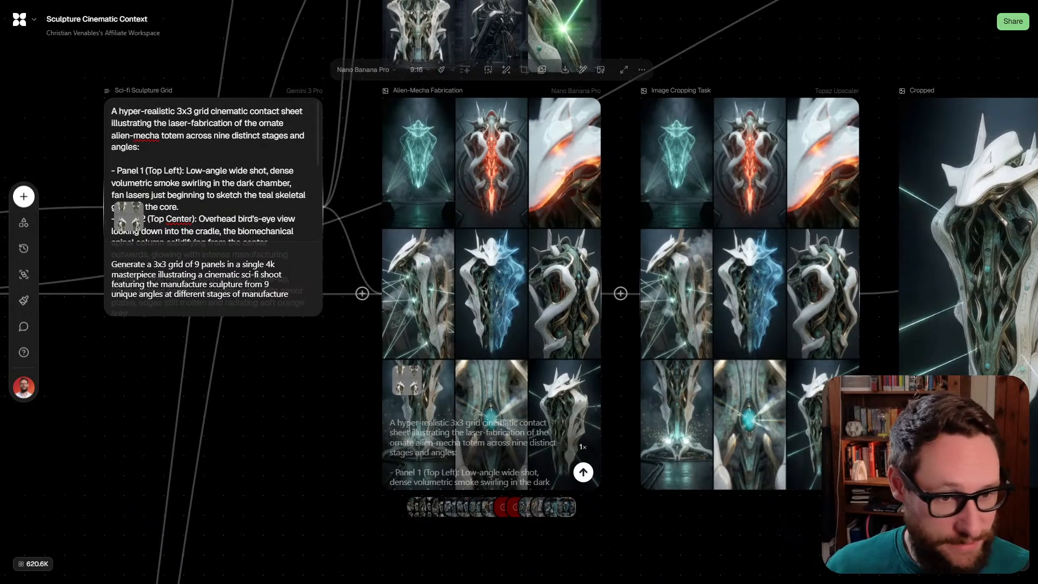
pyautogui.scroll(-3, 476, 242)
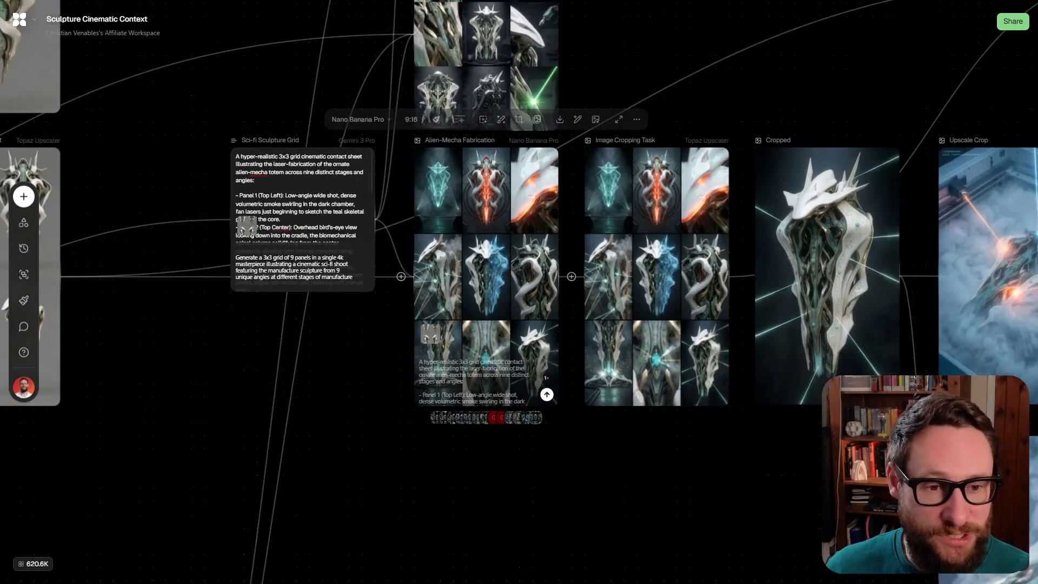
pyautogui.scroll(-3, 487, 277)
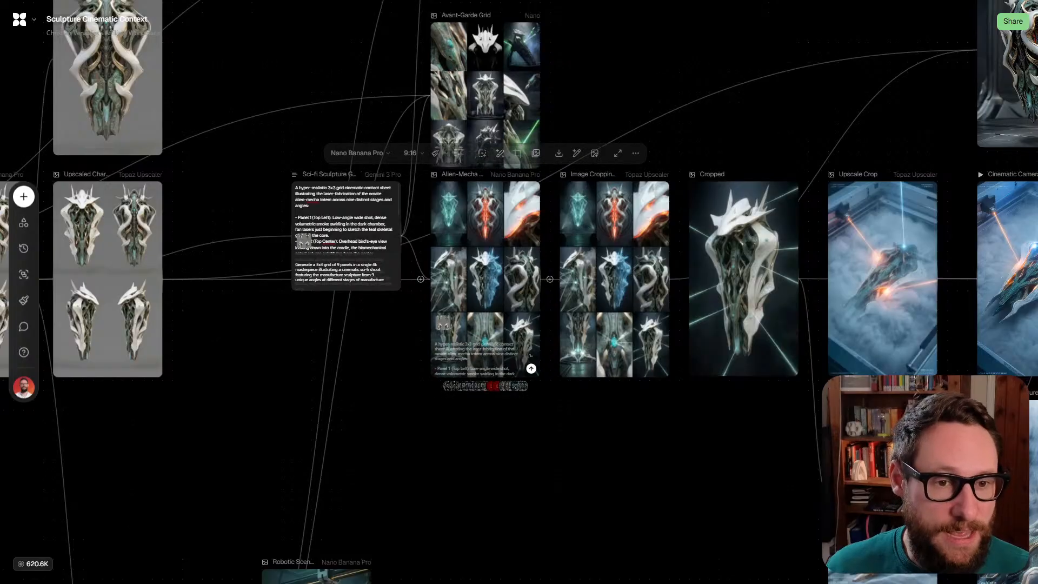
# Inspect the Futuristic Alien Sculpture keyframe and its prompt beside the Futuristic Sculpture Fabrication image and Sculpture Reveal Scene
pyautogui.scroll(-12, 637, 145)
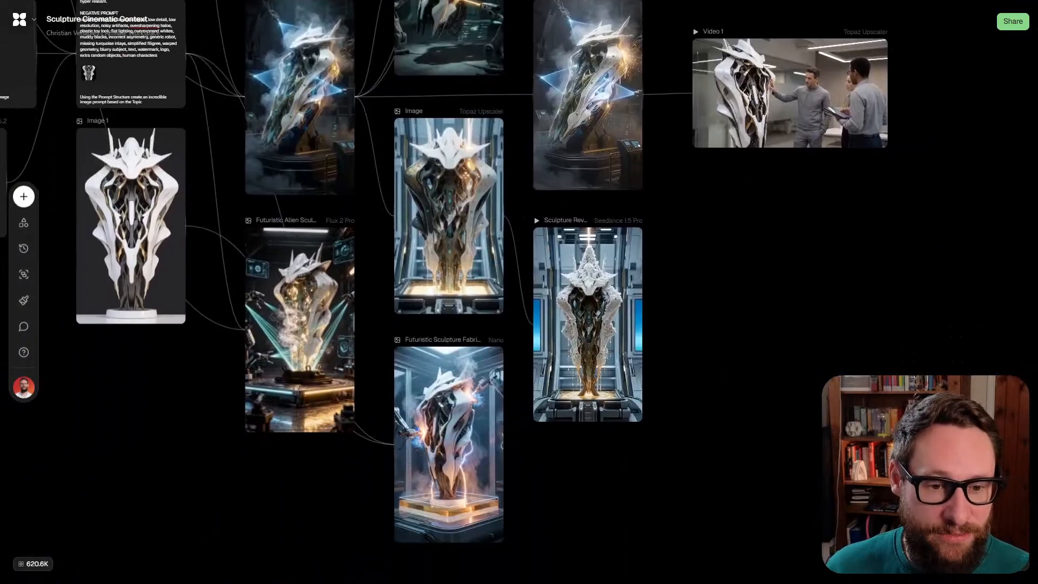
pyautogui.scroll(4, 482, 461)
pyautogui.hscroll(-4, 519, 292)
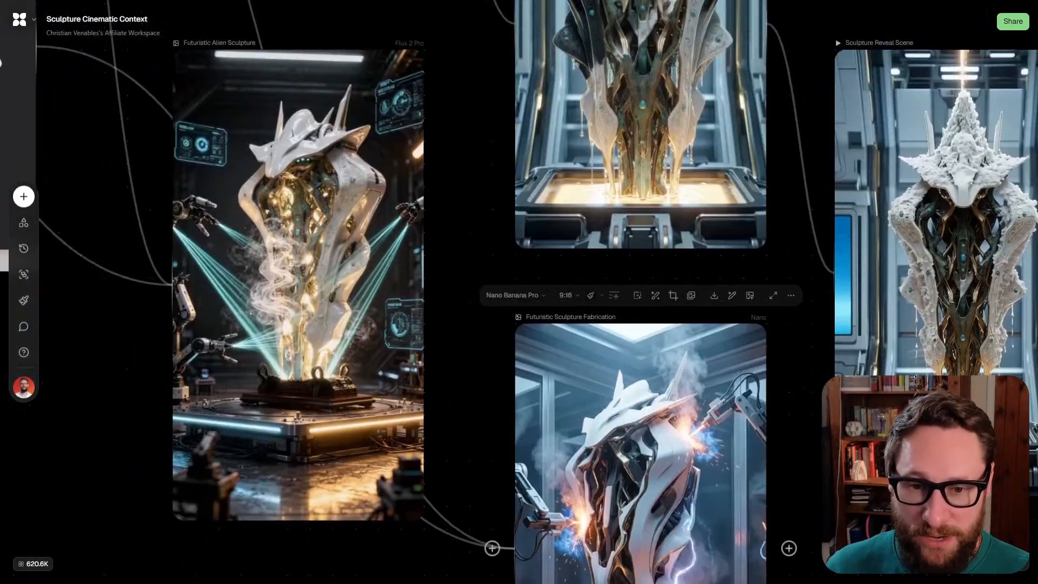
pyautogui.scroll(-4, 319, 281)
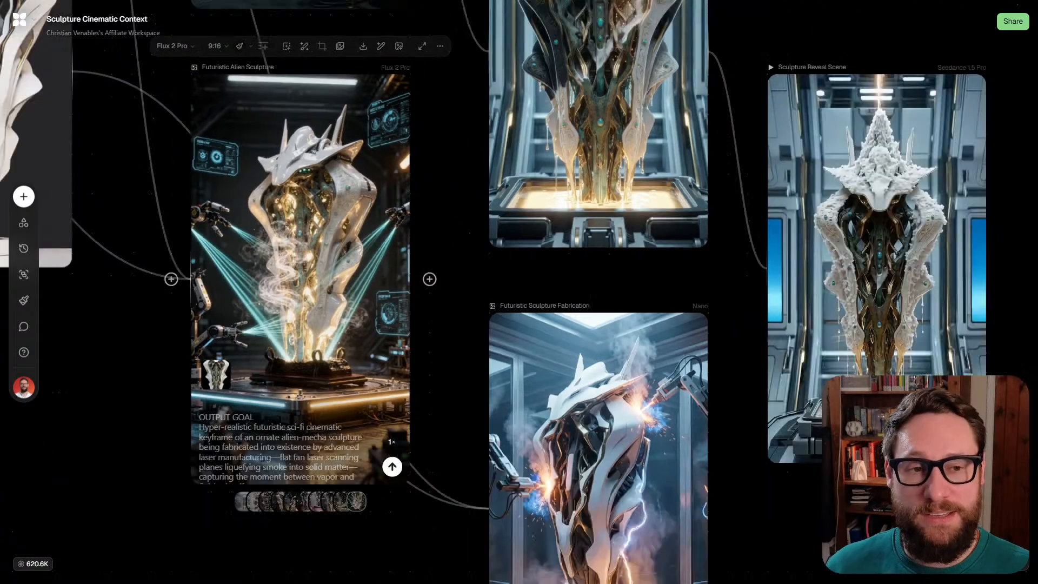
# Review the upper branch from the Upscaled Character Sheet and Crop to the 3x3 grids and Cropped image
pyautogui.scroll(12, 519, 292)
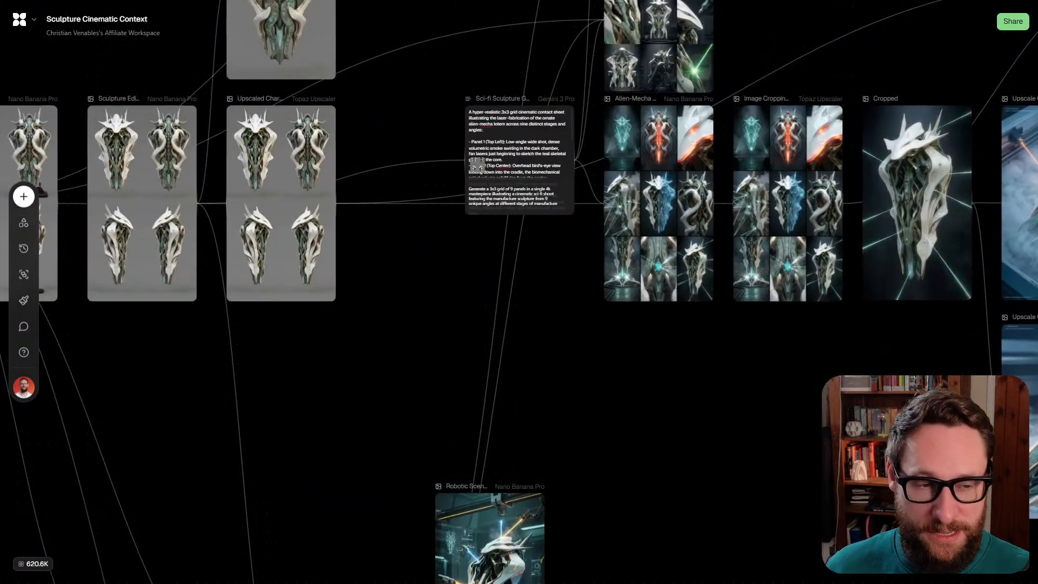
pyautogui.scroll(2, 406, 252)
pyautogui.scroll(3, 405, 253)
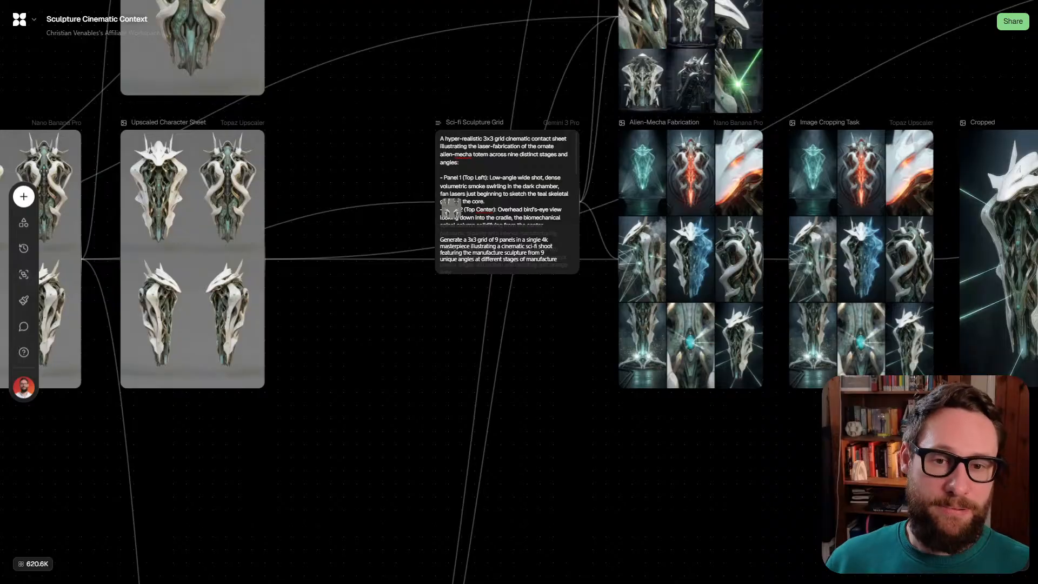
pyautogui.scroll(-3, 450, 207)
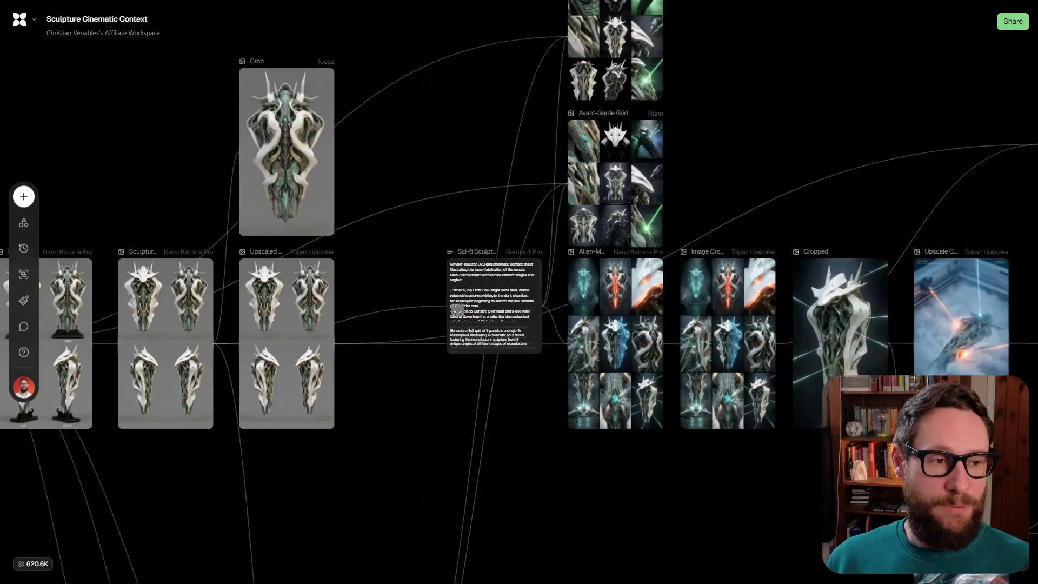
pyautogui.hscroll(3, 519, 292)
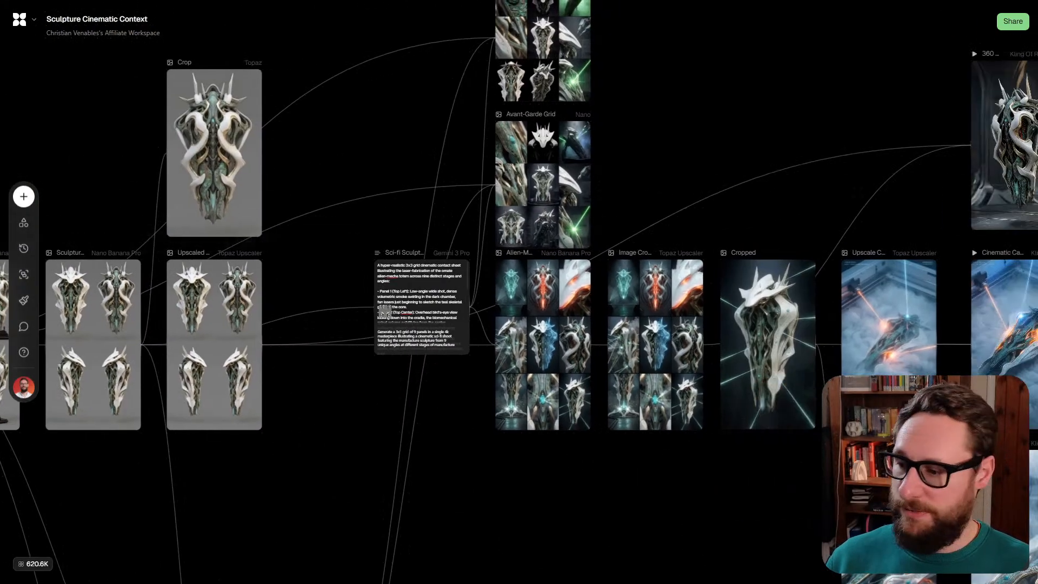
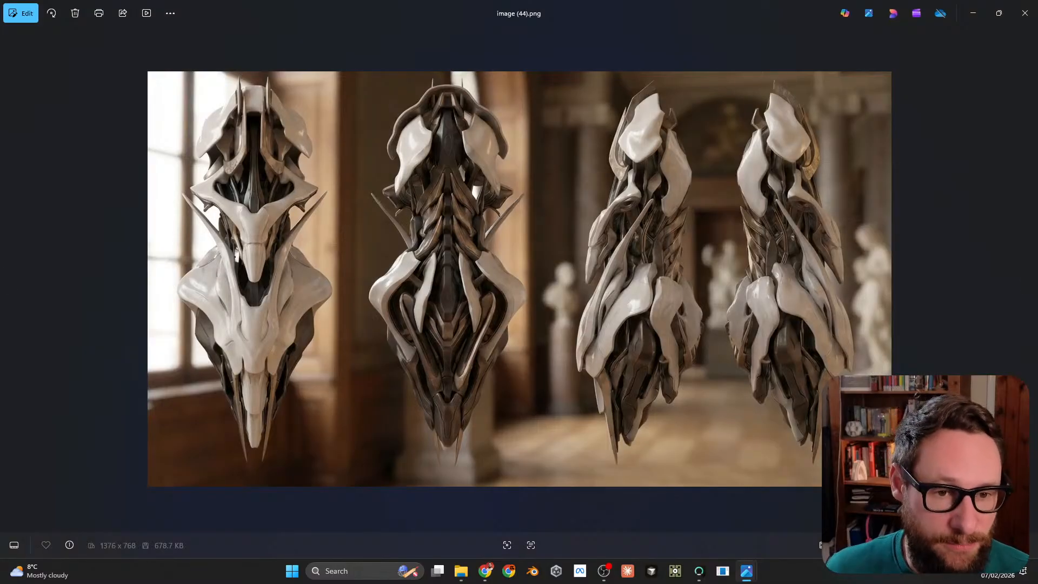
# View the four-angle sculpture in image (44).png up close, and close it and the grey-background version
pyautogui.scroll(1, 519, 279)
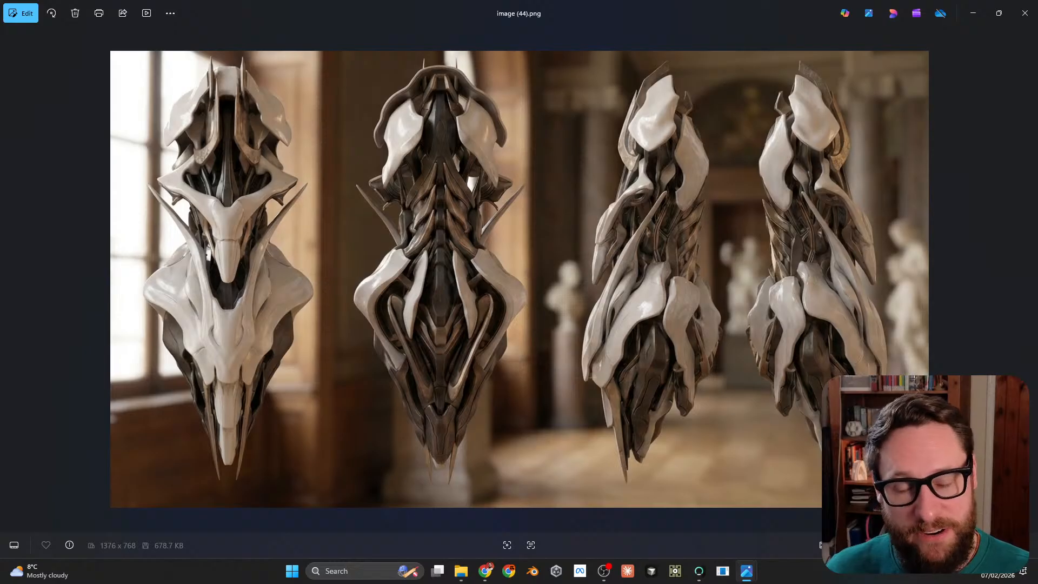
pyautogui.click(1024, 13)
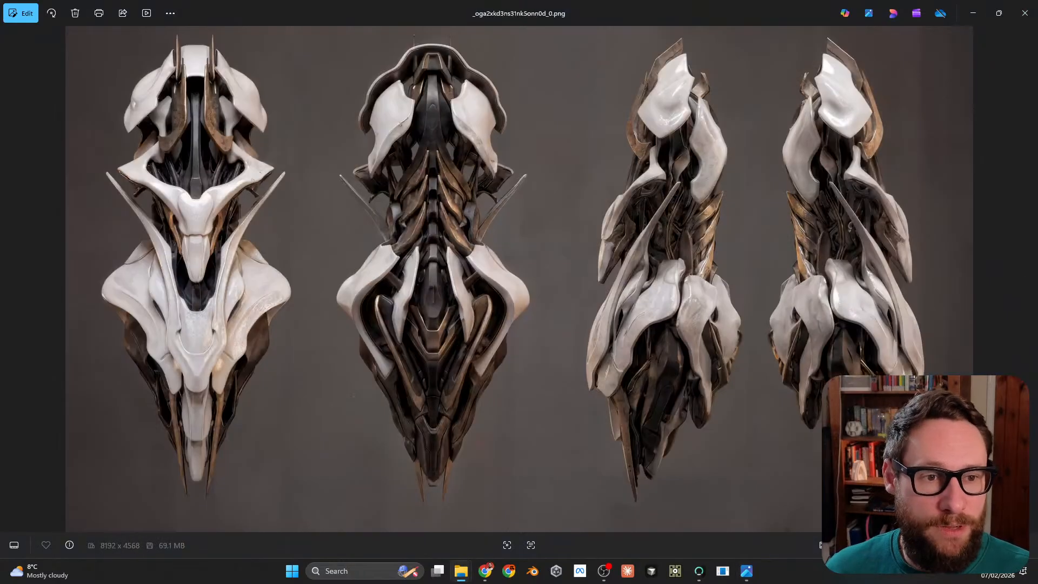
pyautogui.click(1023, 13)
# Compare the Alien-Mecha Fabrication grid with the Image Cropping Task grid and the single Cropped panel taken from it
pyautogui.moveTo(386, 328); pyautogui.dragTo(229, 339)
pyautogui.scroll(5, 425, 379)
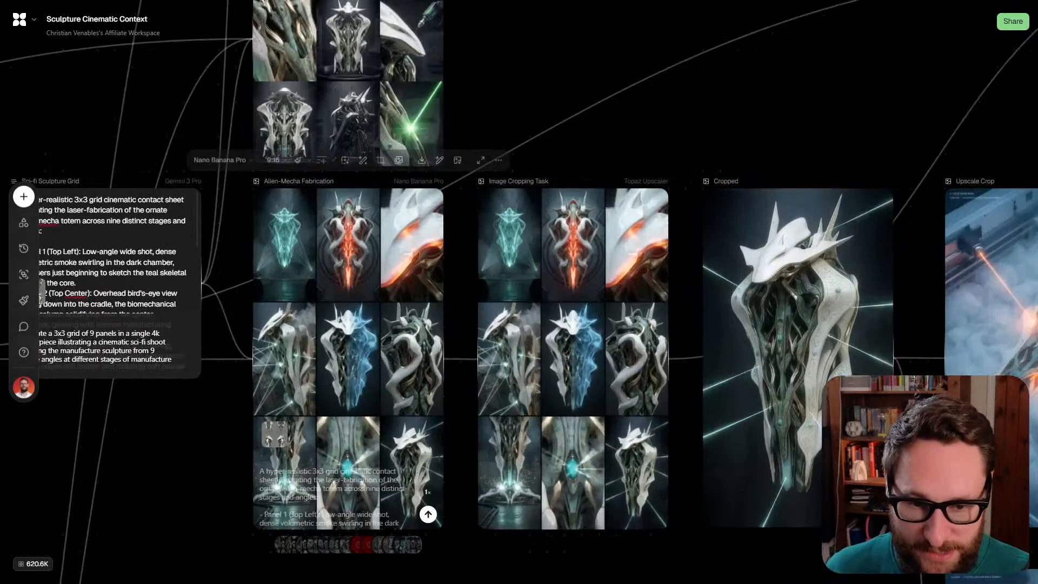
pyautogui.scroll(-2, 359, 292)
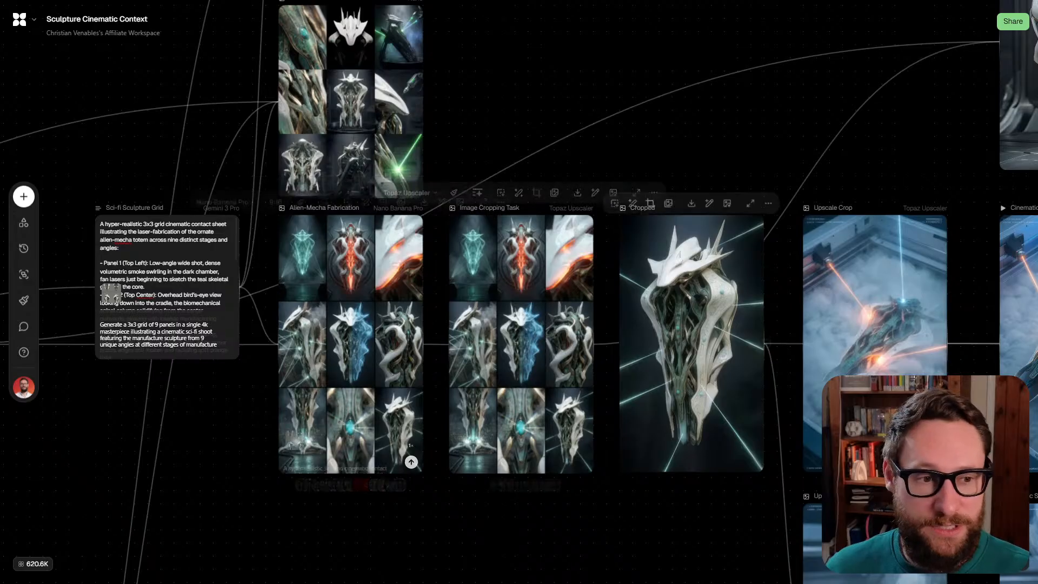
pyautogui.moveTo(784, 324)
pyautogui.mouseDown()
pyautogui.moveTo(390, 309)
pyautogui.moveTo(575, 316)
pyautogui.mouseUp()
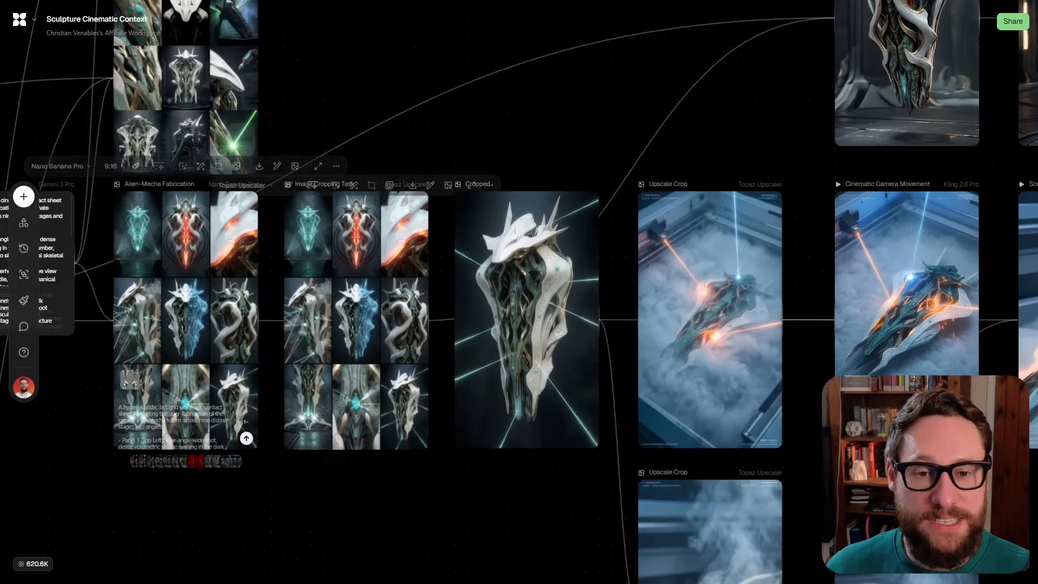
pyautogui.scroll(4, 357, 319)
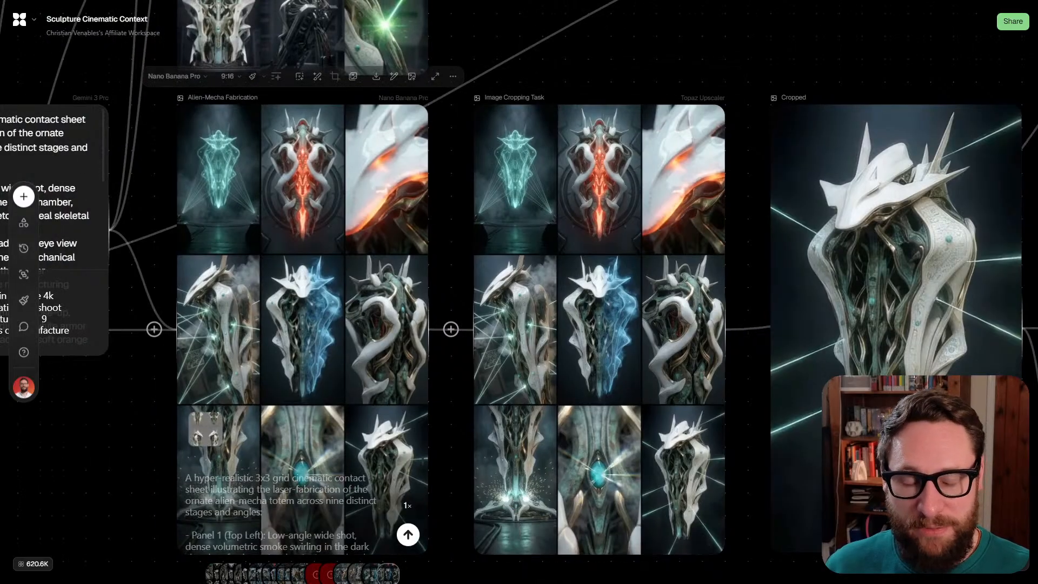
pyautogui.moveTo(352, 375); pyautogui.dragTo(341, 337)
pyautogui.scroll(-2, 341, 337)
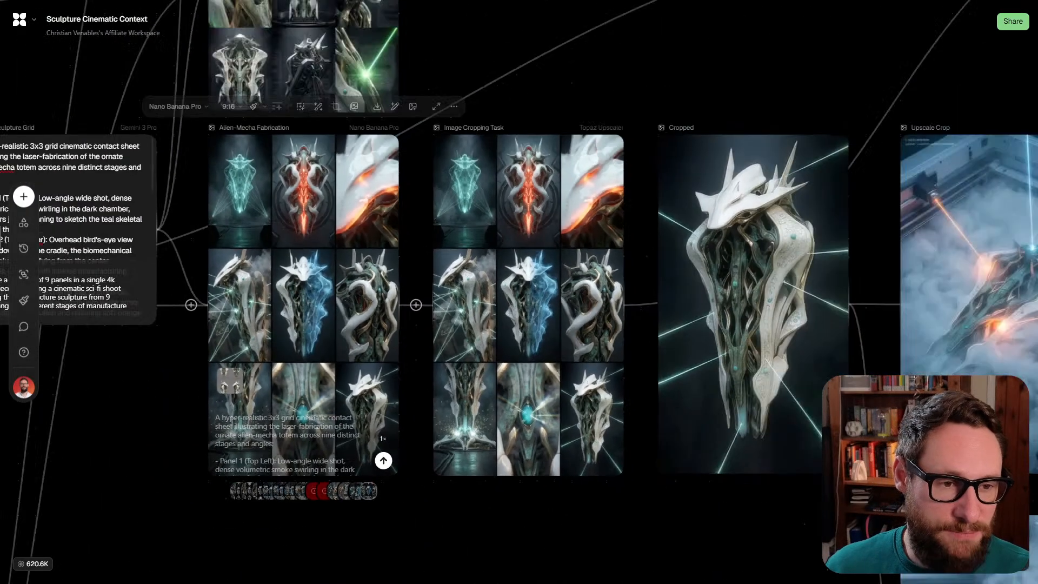
pyautogui.moveTo(508, 325); pyautogui.dragTo(489, 329)
# Select the Cropped sculpture image feeding the Upscale Crop to view its file details
pyautogui.hscroll(10, 519, 291)
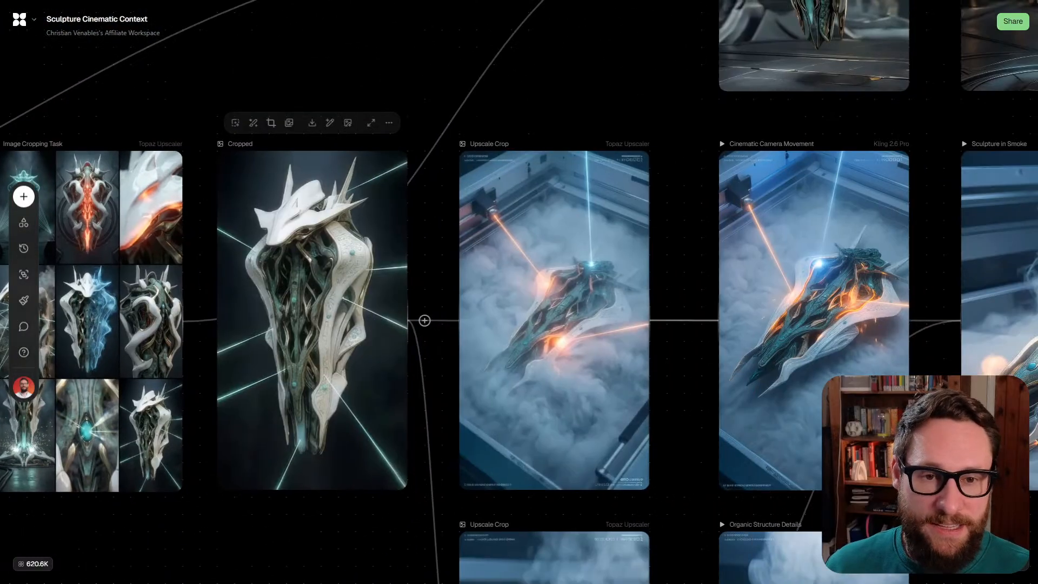
pyautogui.hscroll(-1, 312, 320)
pyautogui.click(369, 328)
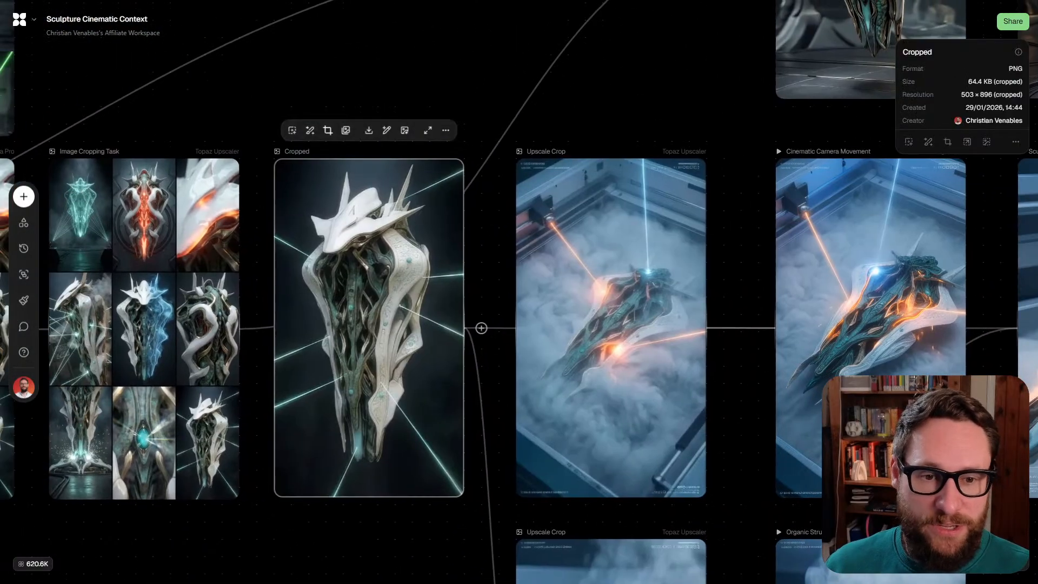
# Select the Upscale Crop of the laser-lit sculpture to view its Topaz Upscaler details and the video nodes it feeds
pyautogui.click(610, 327)
pyautogui.hscroll(3, 519, 292)
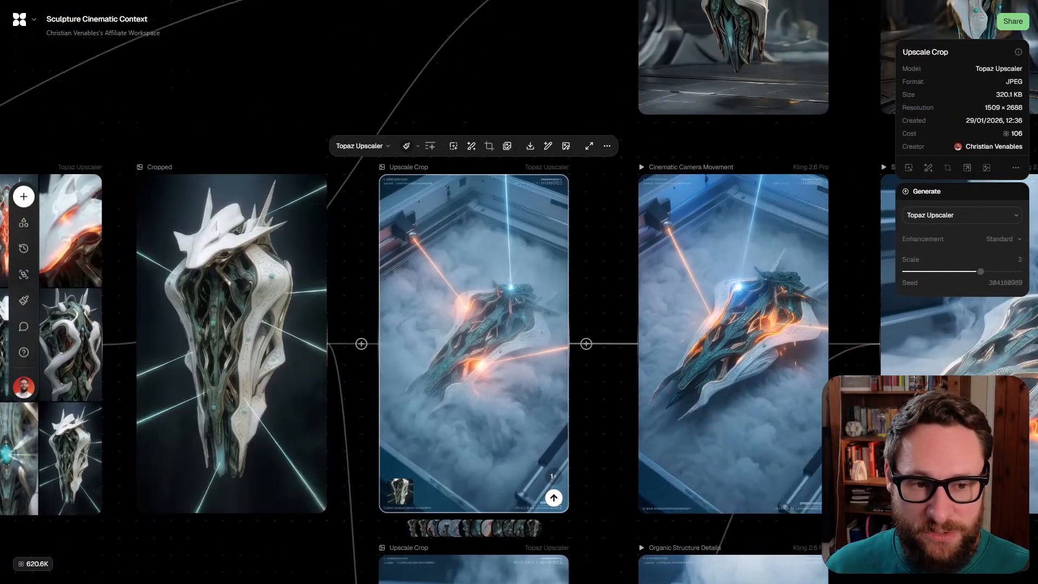
pyautogui.scroll(3, 519, 292)
pyautogui.scroll(-4, 301, 276)
pyautogui.scroll(-3, 336, 292)
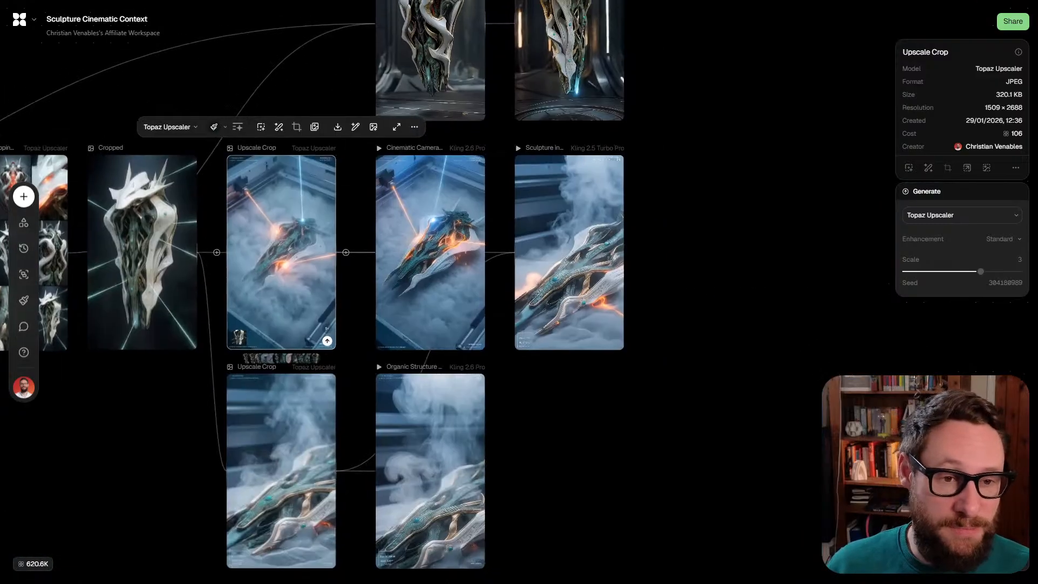
pyautogui.scroll(-4, 527, 406)
pyautogui.hscroll(5, 527, 406)
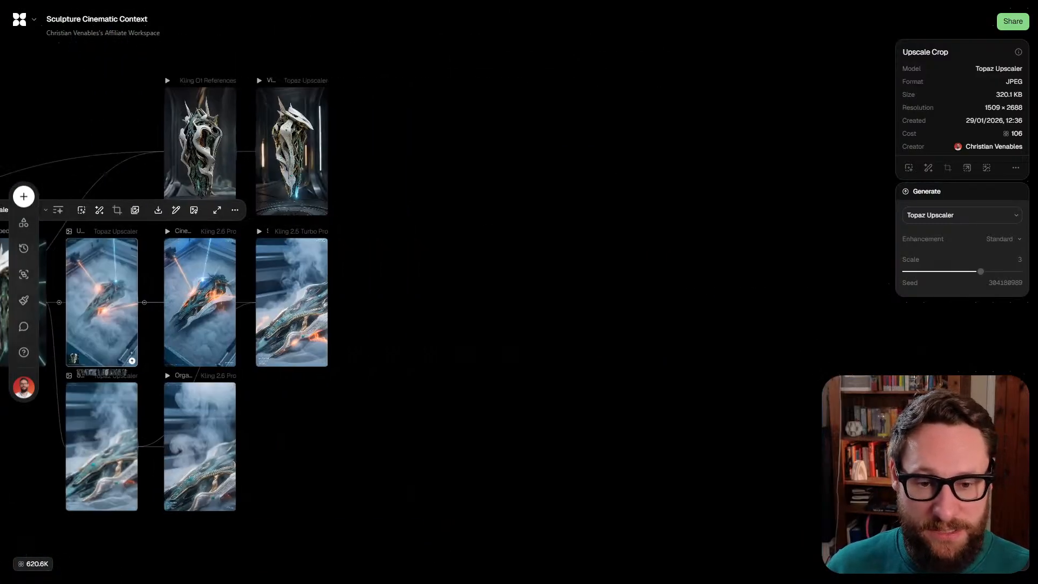
# Select the five Kling and Topaz video nodes and try moving them as a group far away from the Upscale Crop images
pyautogui.moveTo(441, 449); pyautogui.dragTo(161, 136)
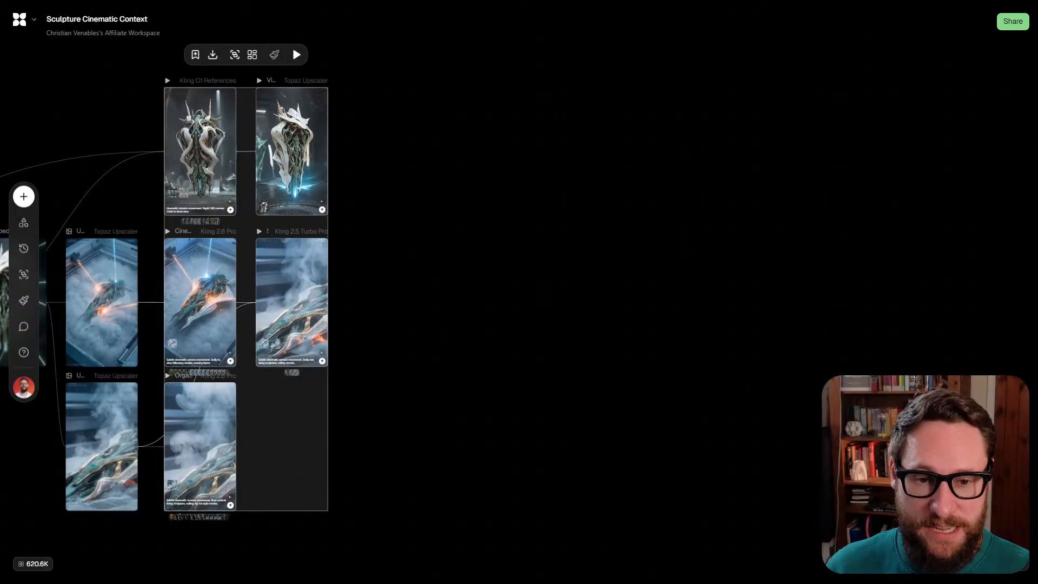
pyautogui.moveTo(246, 270); pyautogui.dragTo(810, 275)
pyautogui.scroll(-4, 450, 314)
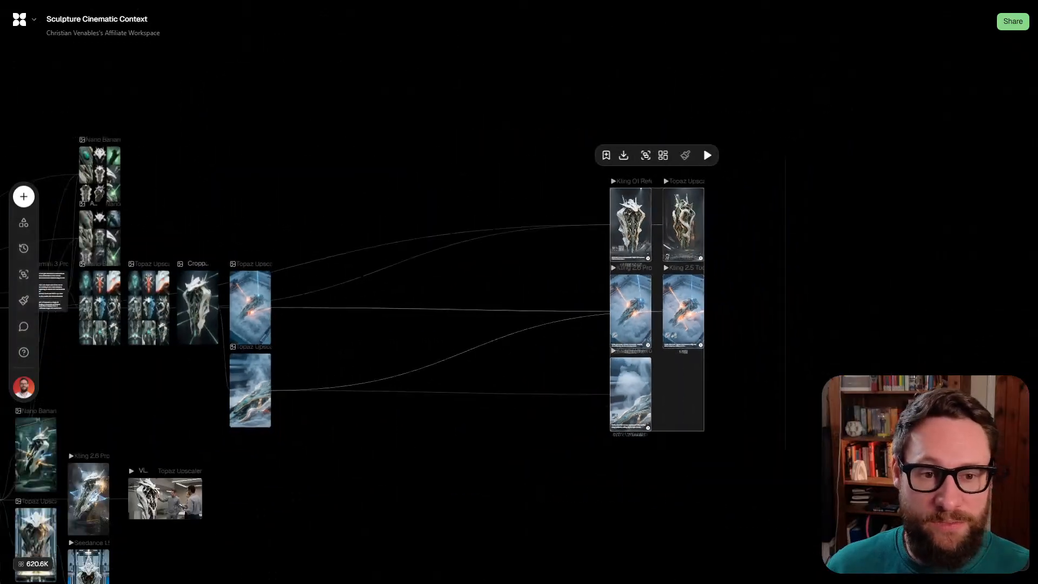
pyautogui.scroll(-2, 519, 303)
pyautogui.hscroll(-10, 519, 303)
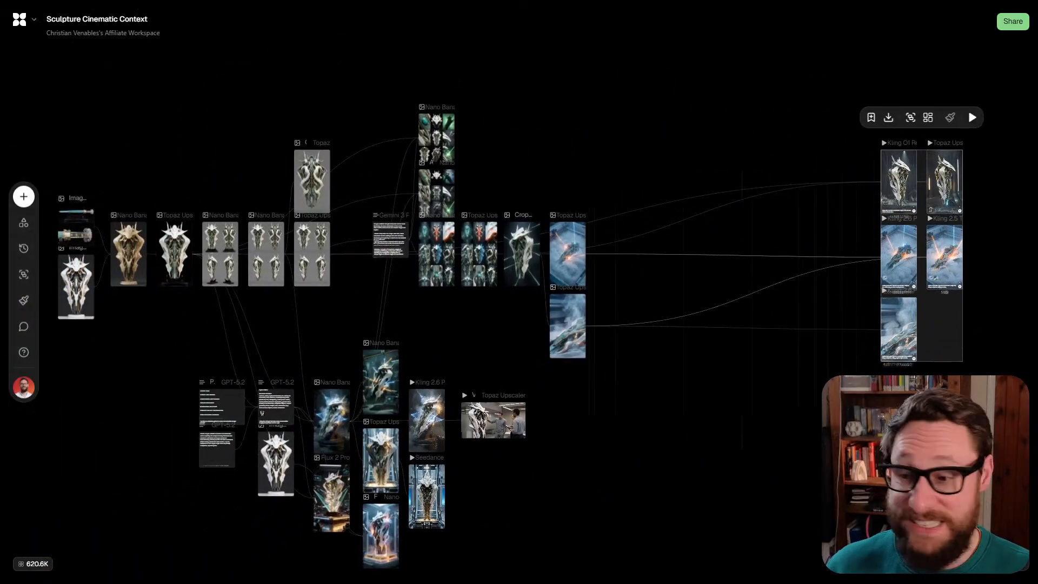
pyautogui.hscroll(10, 518, 302)
pyautogui.hscroll(8, 519, 303)
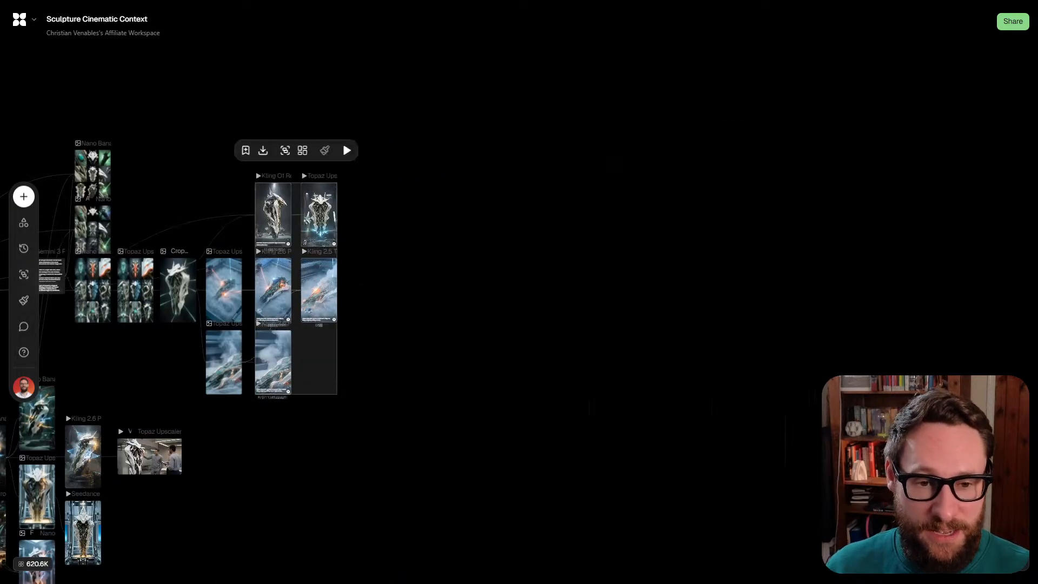
# Examine the whole Sculpture Cinematic Context workflow, from the source images through both branches to the video nodes
pyautogui.hscroll(-10, 519, 302)
pyautogui.scroll(3, 195, 422)
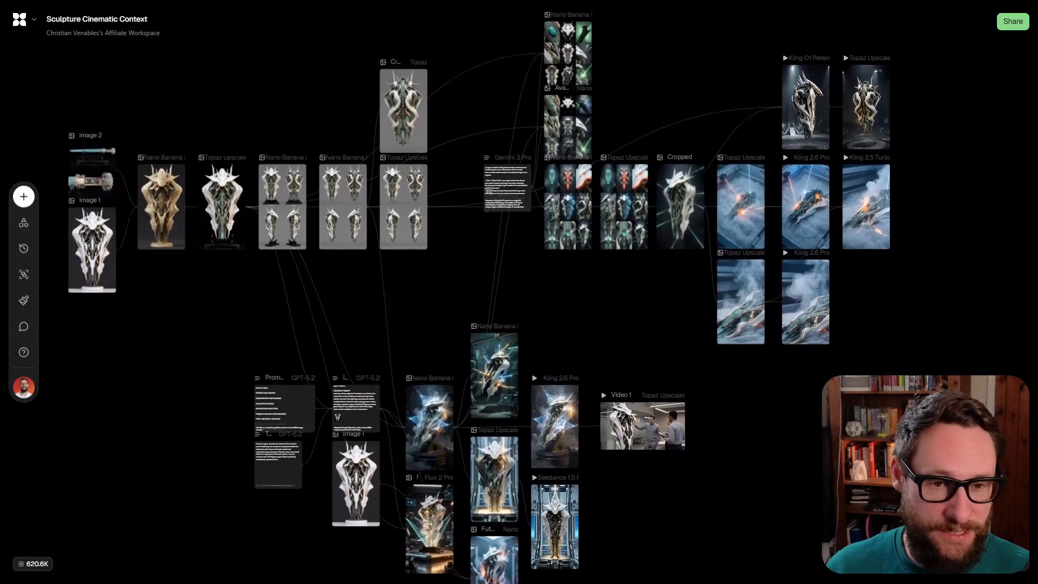
pyautogui.scroll(-3, 519, 303)
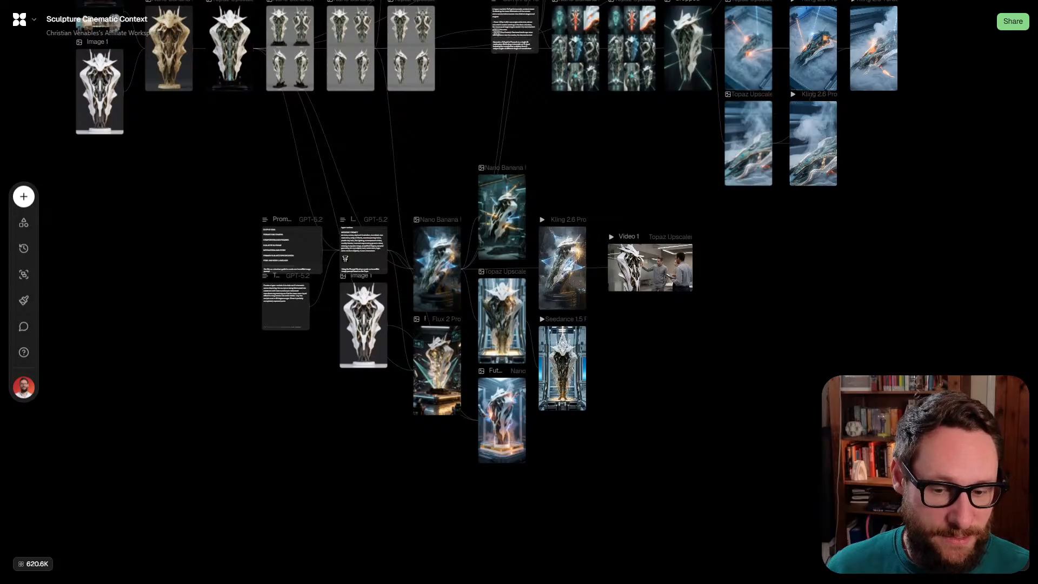
pyautogui.scroll(3, 519, 303)
pyautogui.hscroll(-1, 519, 303)
pyautogui.scroll(-2, 585, 333)
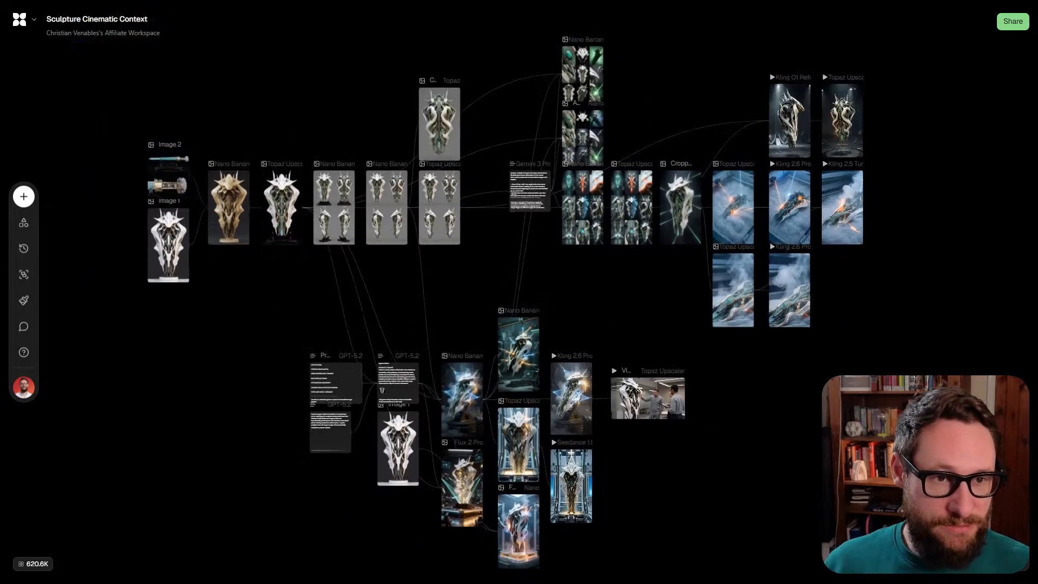
pyautogui.hscroll(2, 519, 303)
pyautogui.scroll(-1, 519, 302)
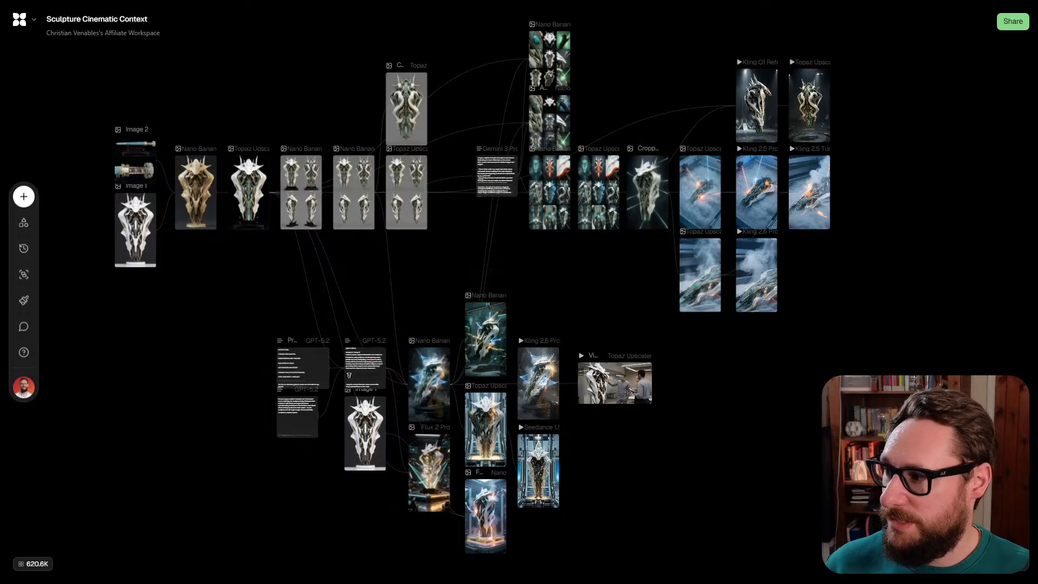
pyautogui.scroll(-1, 518, 302)
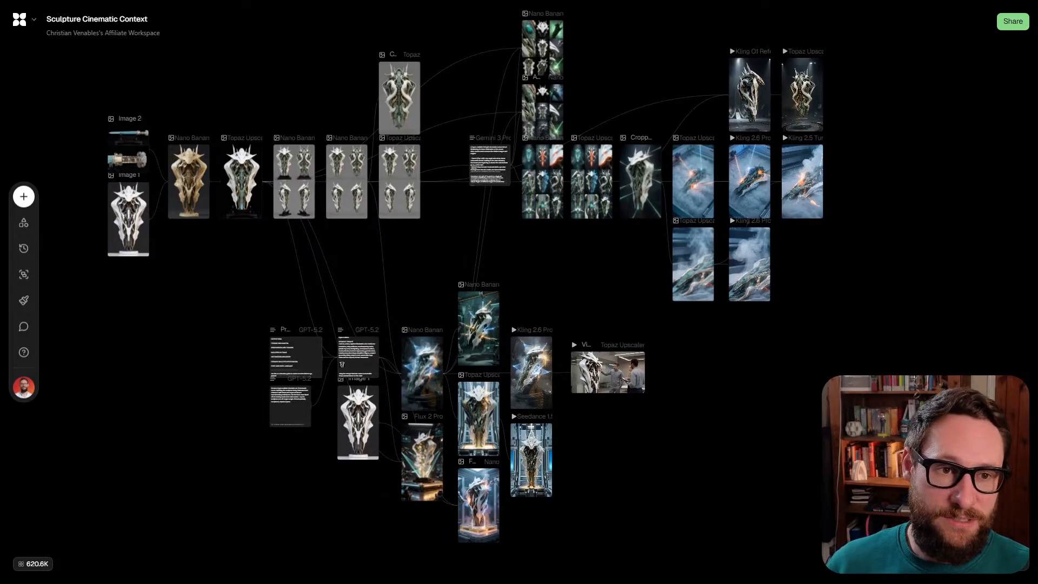
pyautogui.hscroll(1, 519, 302)
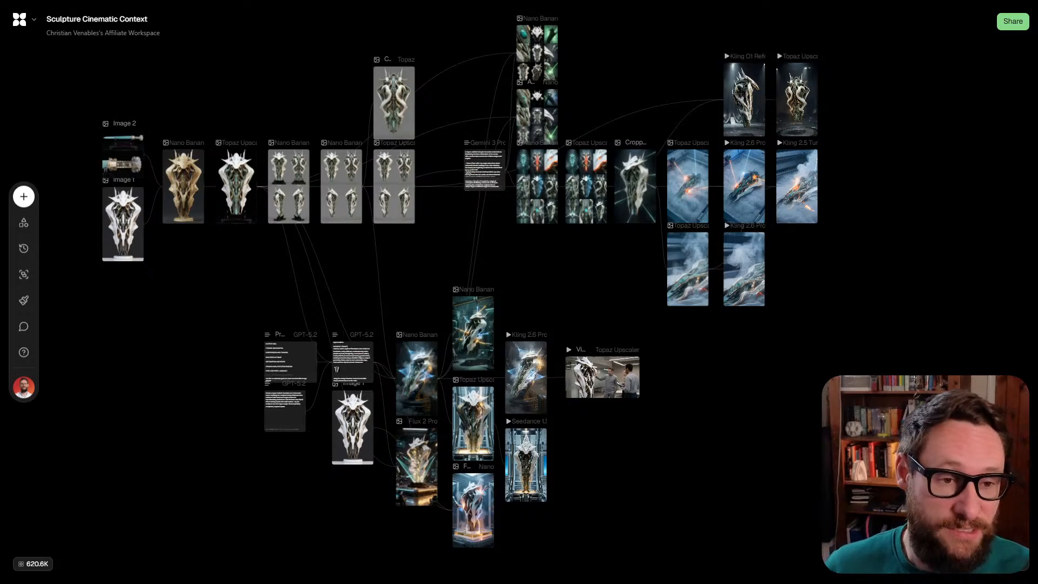
pyautogui.hscroll(1, 518, 302)
pyautogui.hscroll(-3, 518, 303)
pyautogui.scroll(1, 519, 303)
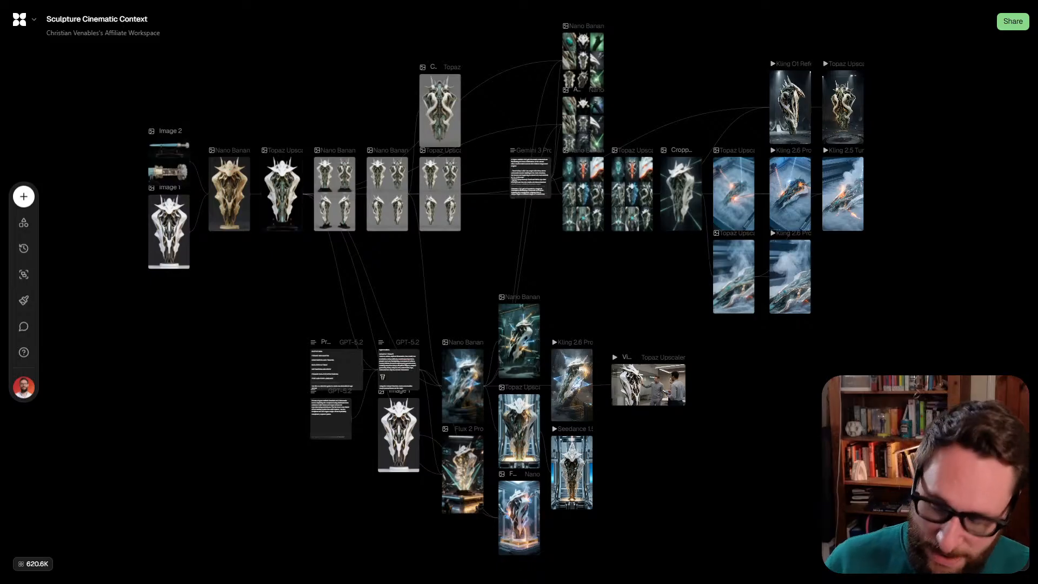
pyautogui.scroll(-5, 519, 303)
pyautogui.scroll(5, 519, 303)
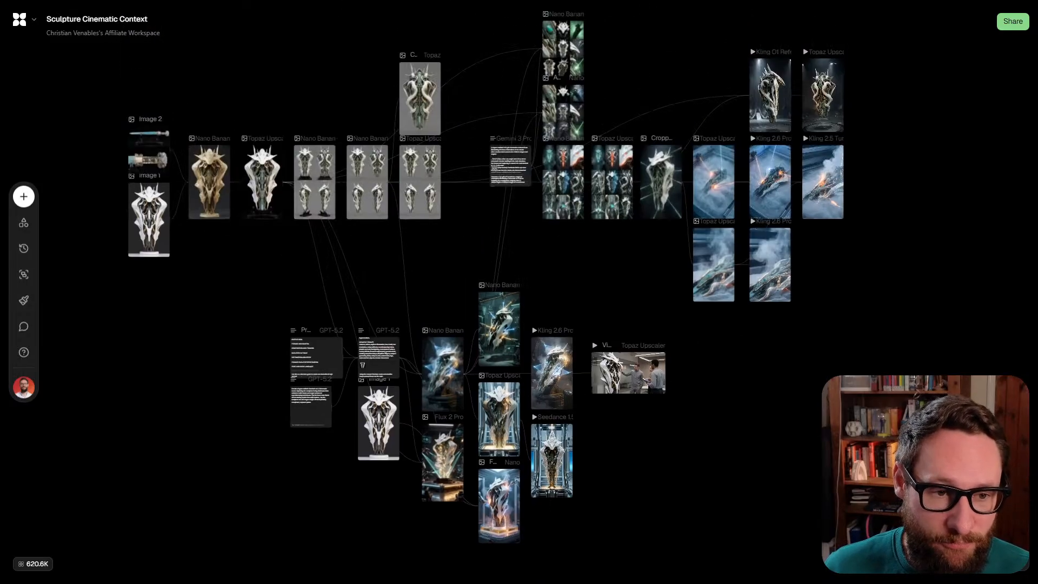
pyautogui.hscroll(1, 519, 303)
pyautogui.hscroll(-1, 519, 303)
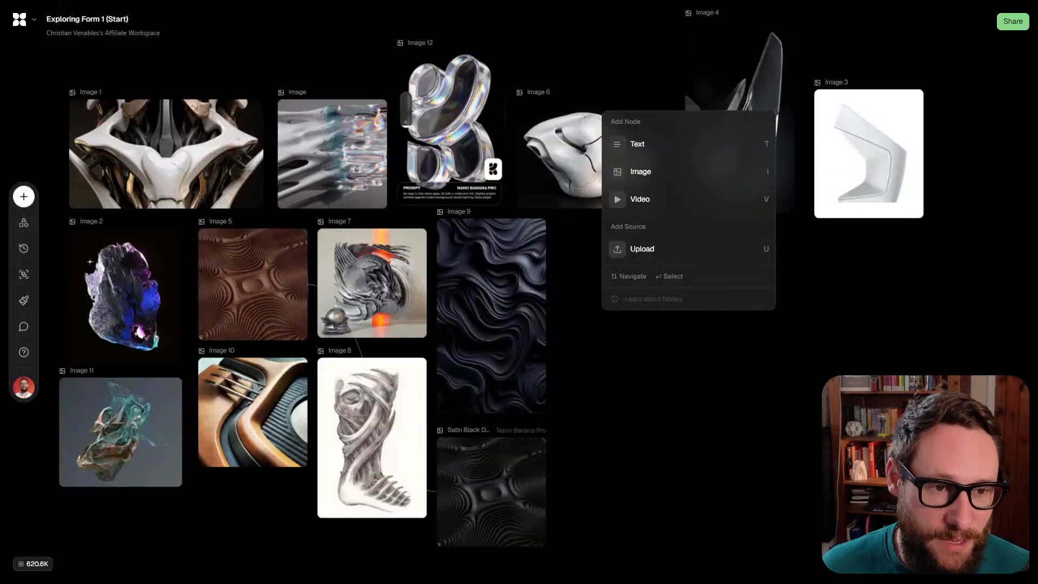
# Dismiss the Add Node list in Exploring Form 1 (Start) and examine the form and material reference images
pyautogui.press('Escape')
pyautogui.scroll(-1, 493, 279)
pyautogui.scroll(1, 495, 266)
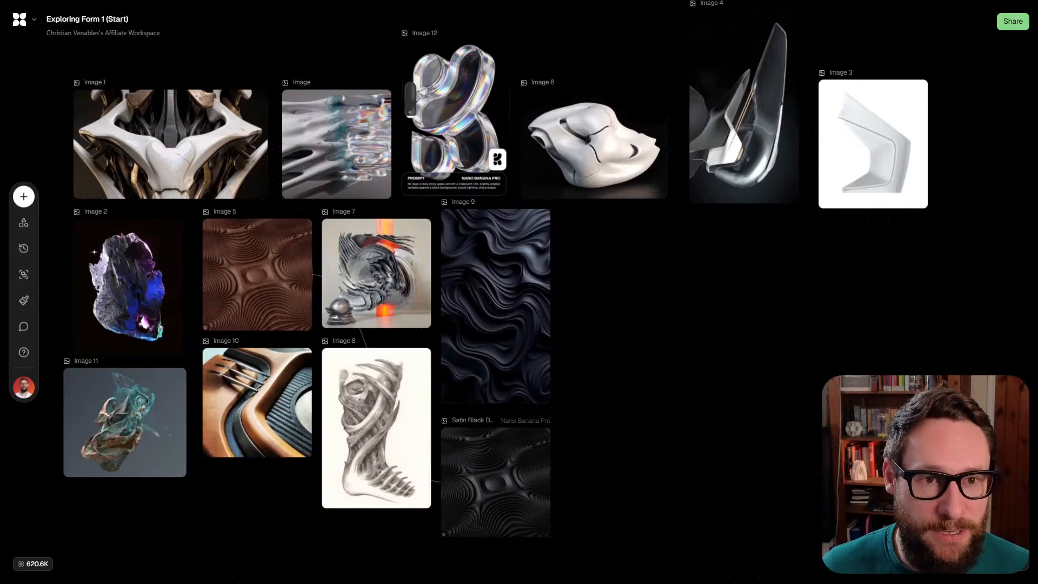
pyautogui.scroll(-1, 496, 265)
pyautogui.scroll(-3, 576, 308)
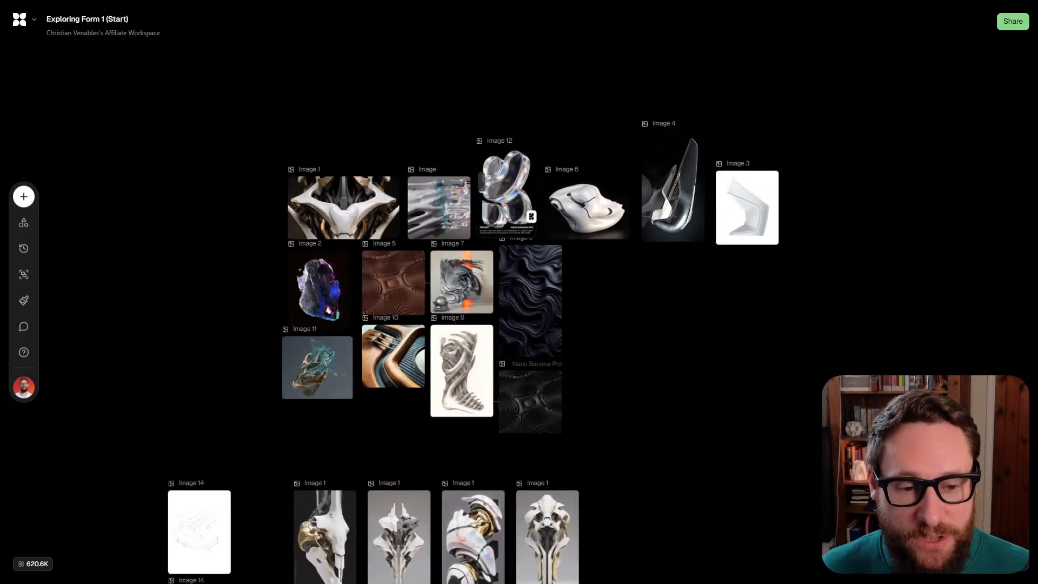
pyautogui.scroll(3, 439, 256)
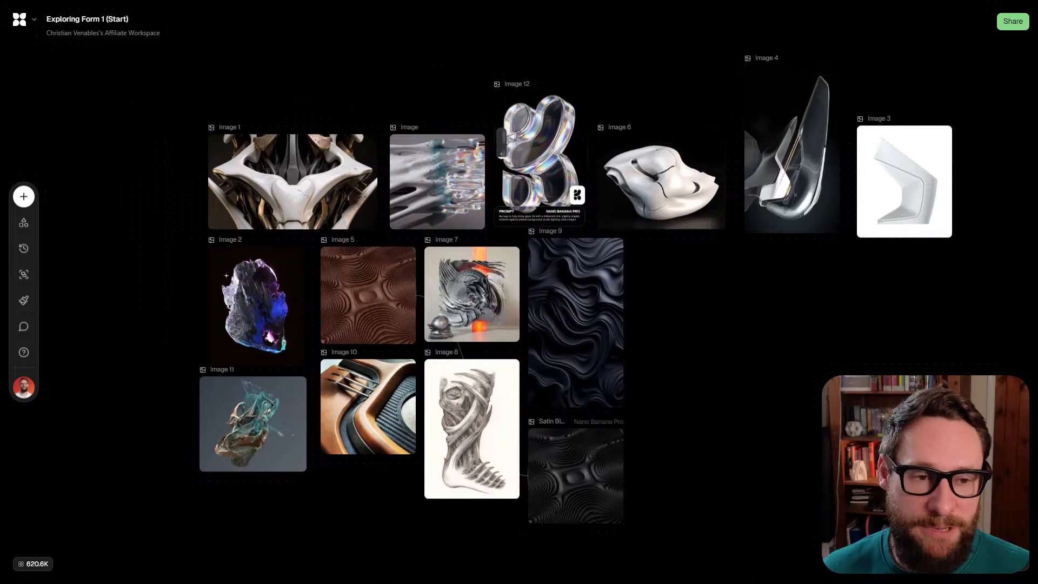
pyautogui.scroll(3, 892, 330)
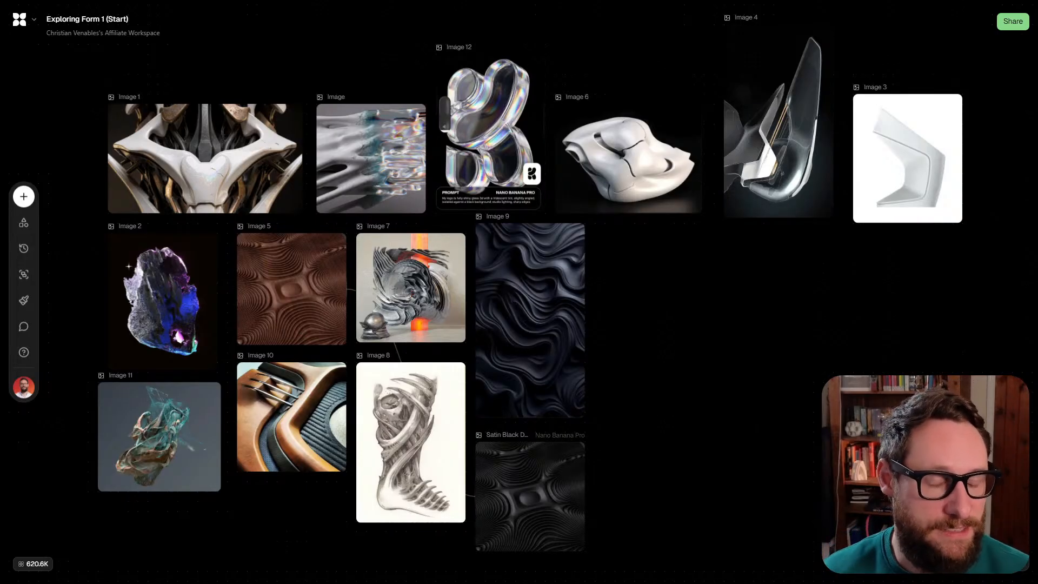
pyautogui.hscroll(1, 530, 292)
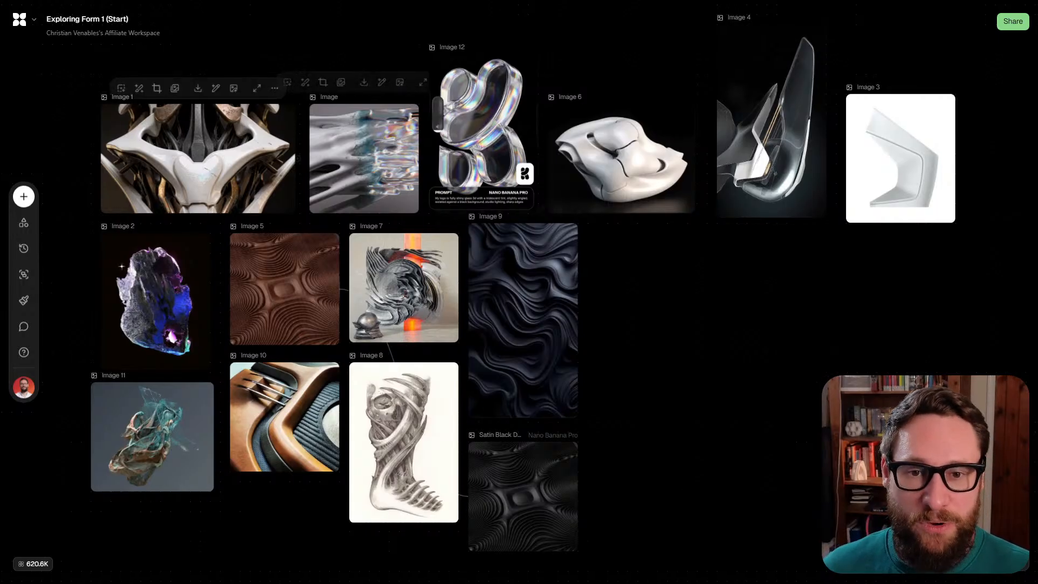
pyautogui.scroll(5, 121, 128)
pyautogui.scroll(-5, 325, 209)
pyautogui.scroll(-1, 325, 209)
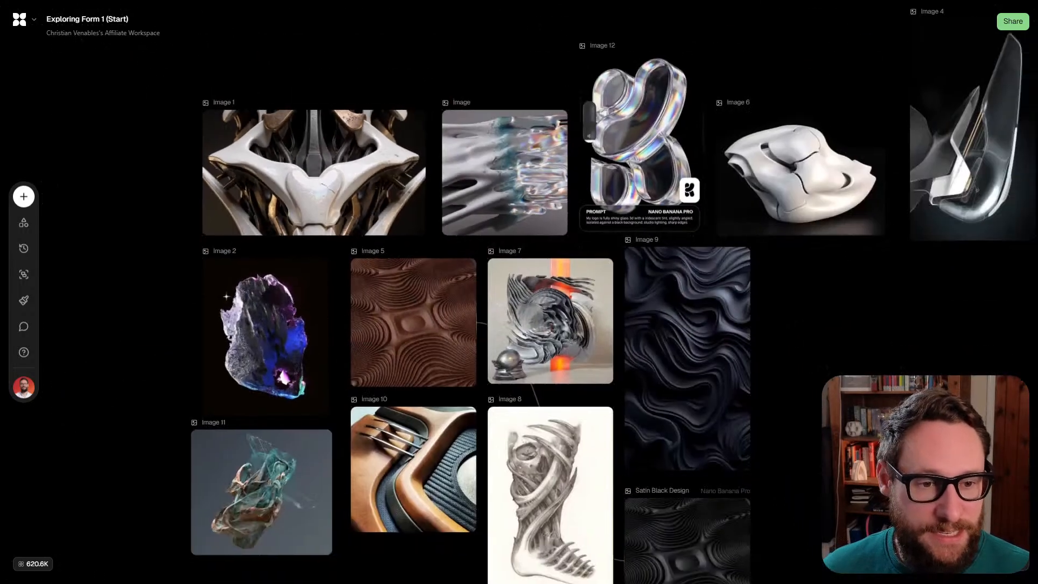
# Review the rows of white, black and gold sculpture images below the references, including Image 15 and both Image 13 versions
pyautogui.scroll(-3, 501, 209)
pyautogui.scroll(-4, 443, 292)
pyautogui.scroll(5, 405, 202)
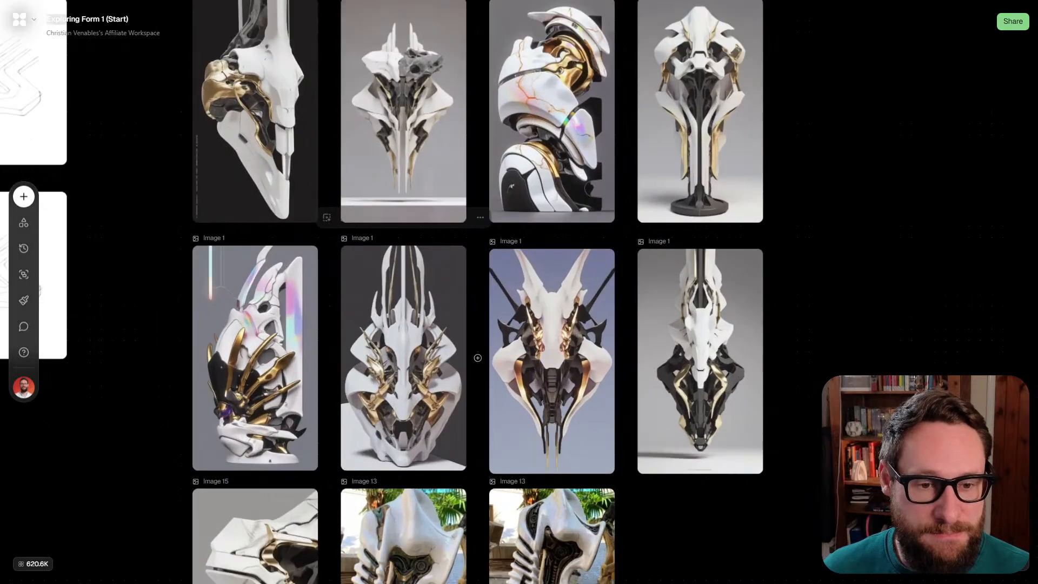
pyautogui.scroll(2, 545, 291)
pyautogui.scroll(-1, 545, 292)
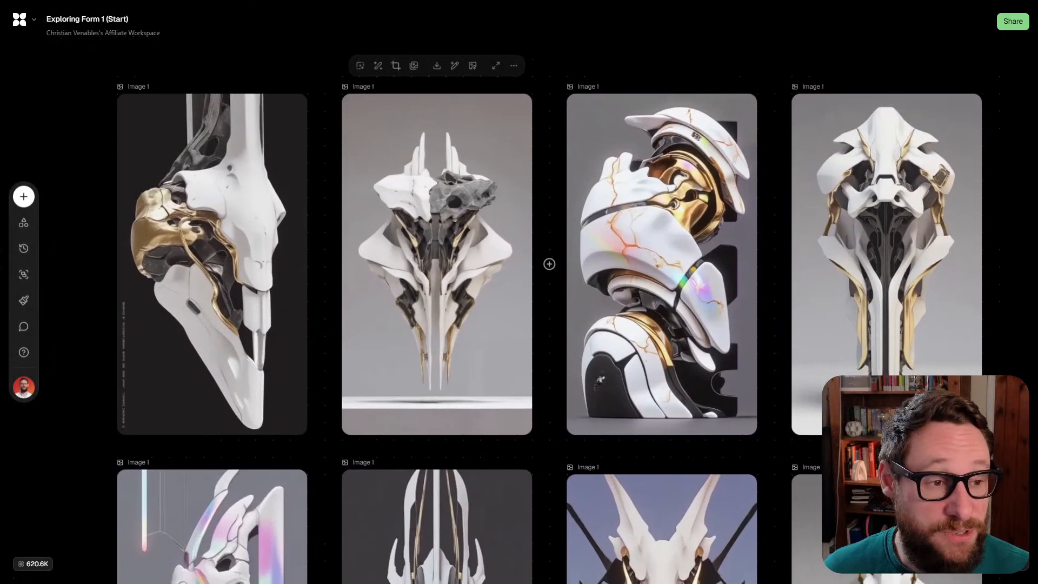
pyautogui.scroll(-5, 518, 292)
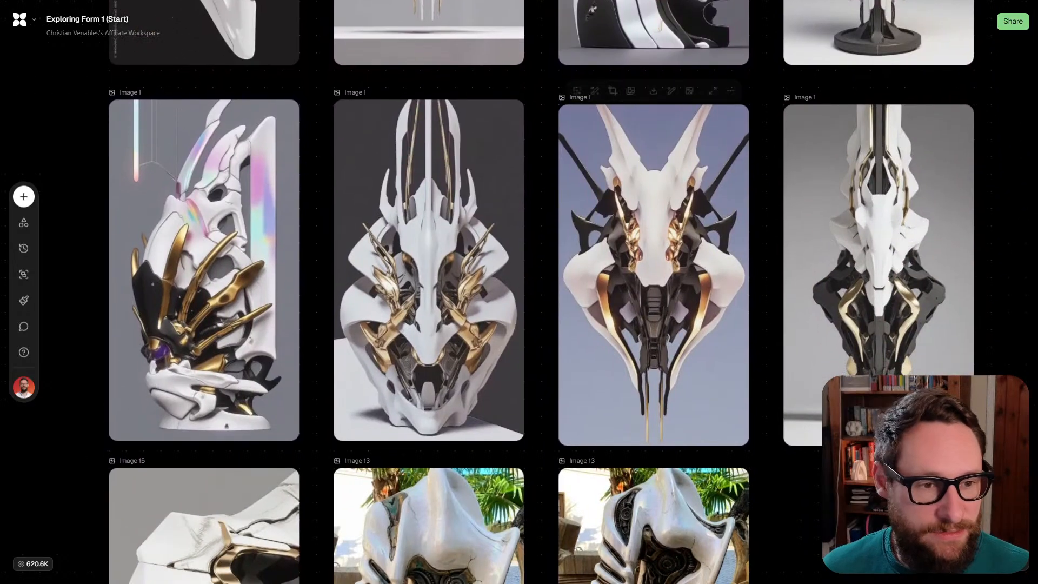
pyautogui.scroll(-4, 518, 292)
pyautogui.scroll(2, 518, 291)
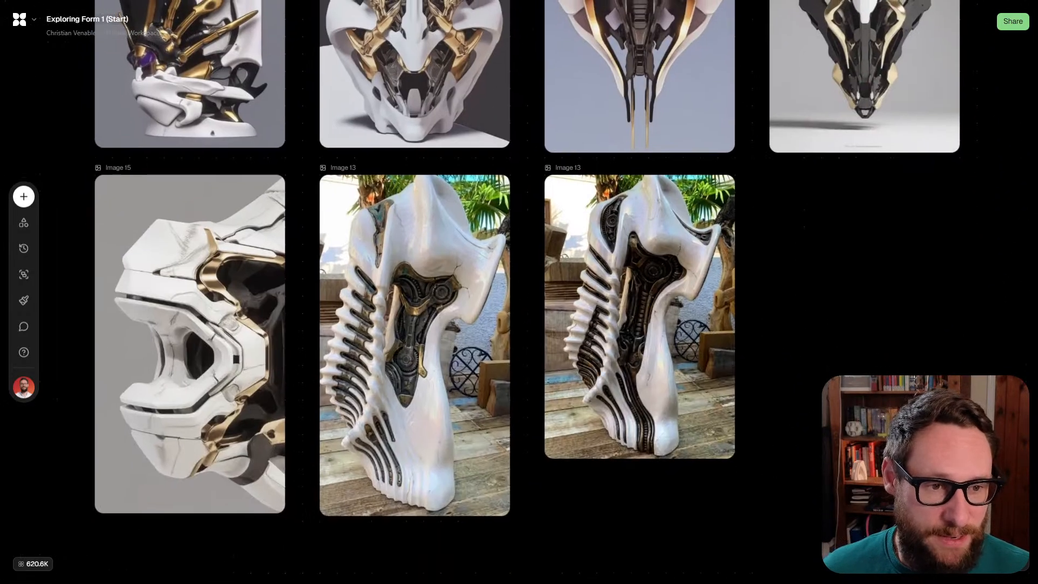
pyautogui.scroll(-3, 794, 339)
pyautogui.scroll(-1, 794, 339)
pyautogui.scroll(3, 519, 292)
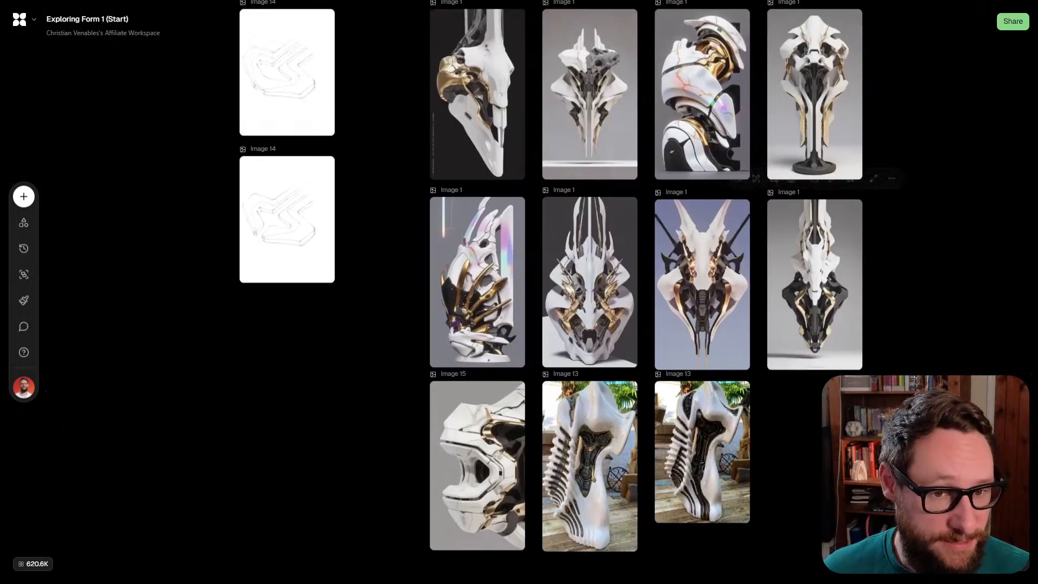
# Inspect the two Image 14 pencil sketches up close, comparing the closed form with the split one
pyautogui.scroll(8, 230, 128)
pyautogui.hscroll(-3, 413, 249)
pyautogui.hscroll(2, 575, 278)
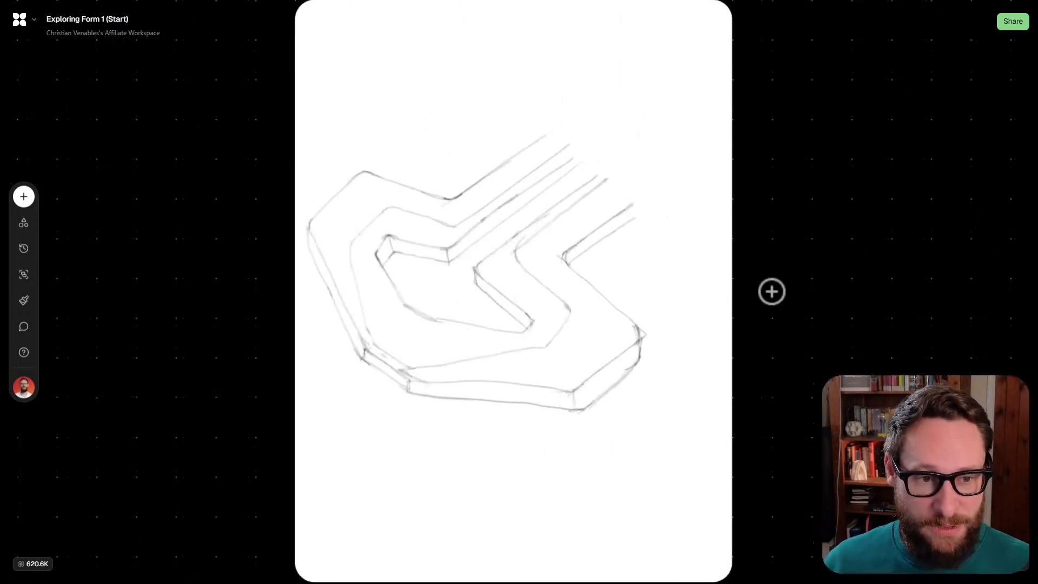
pyautogui.scroll(-1, 575, 277)
pyautogui.scroll(1, 513, 292)
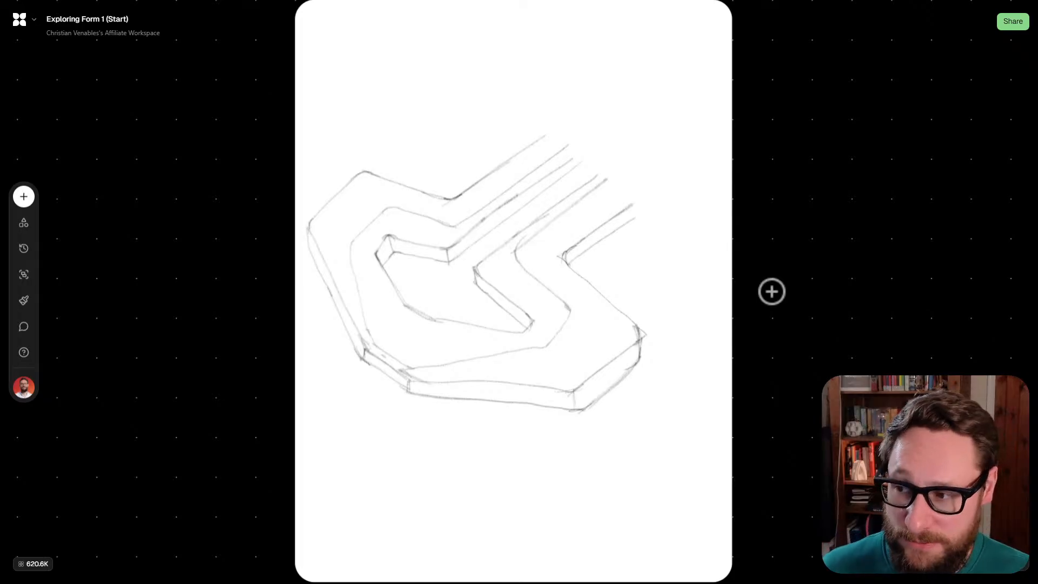
pyautogui.scroll(-15, 519, 292)
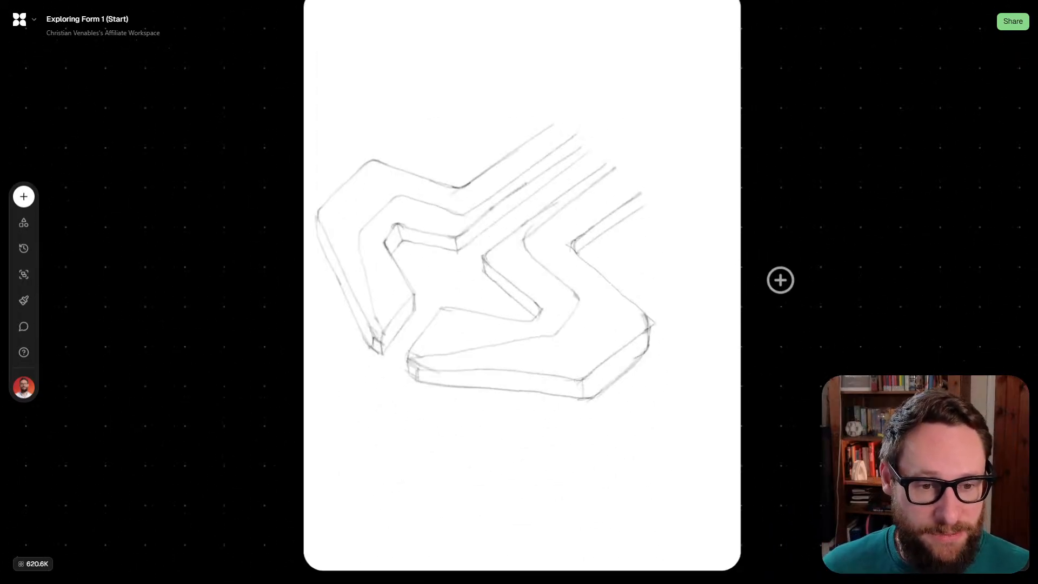
pyautogui.scroll(-5, 338, 372)
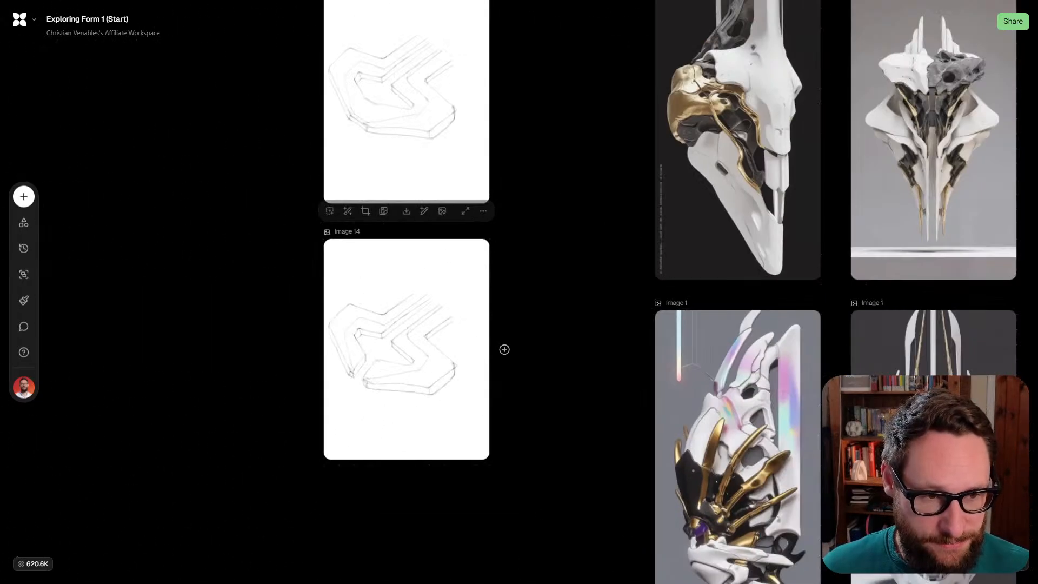
# Compare the white-and-gold sculpture images with the crystal, glass, leather and fabric reference images above them
pyautogui.scroll(4, 337, 372)
pyautogui.hscroll(8, 338, 372)
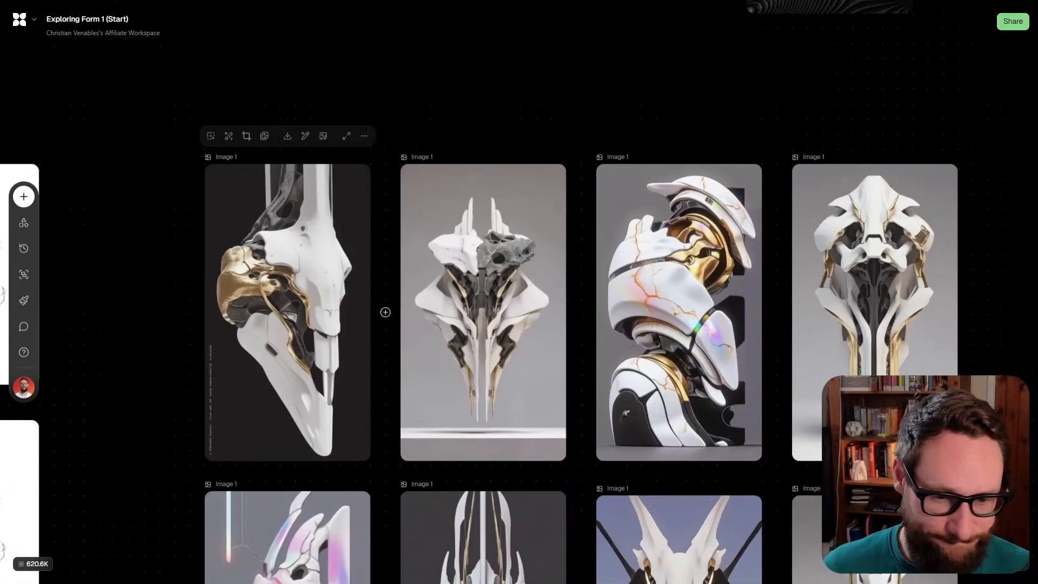
pyautogui.scroll(-3, 313, 401)
pyautogui.scroll(4, 361, 342)
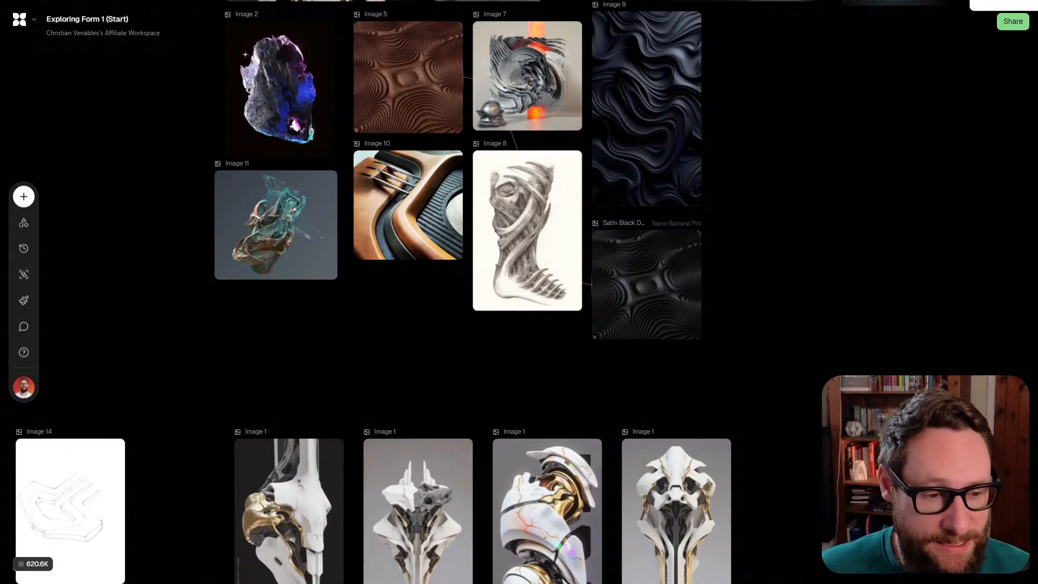
pyautogui.scroll(4, 491, 378)
pyautogui.scroll(-1, 491, 378)
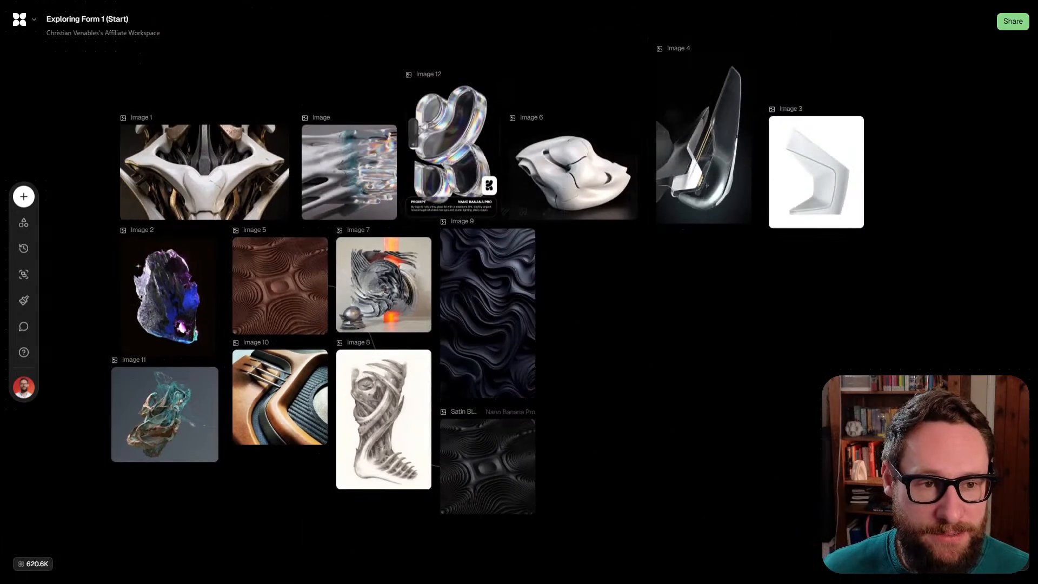
pyautogui.scroll(-1, 491, 378)
pyautogui.hscroll(-1, 464, 292)
pyautogui.scroll(1, 464, 292)
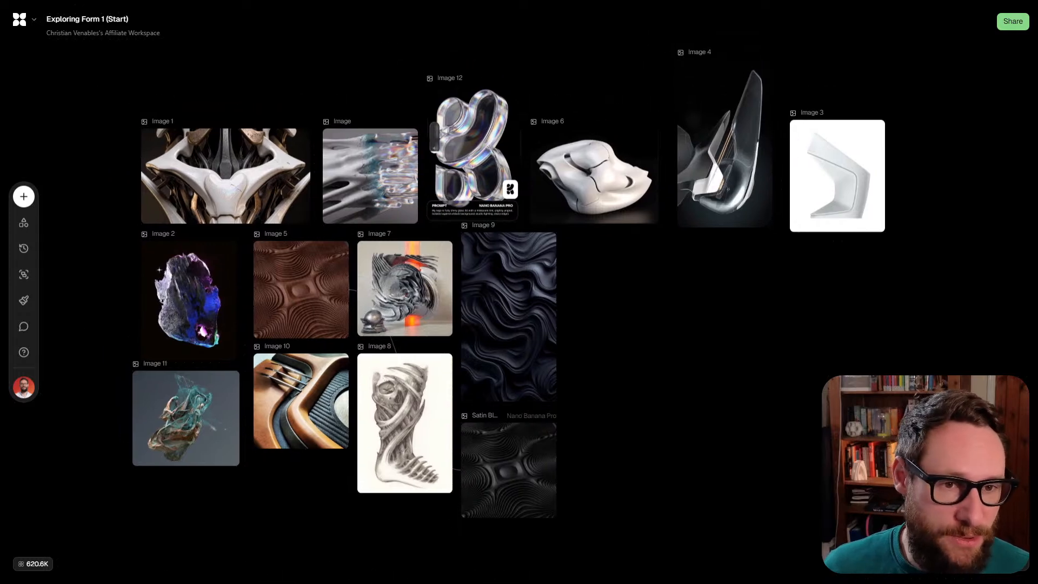
# Survey the board from the glass, bone and fabric references down to the first rows of white-and-gold sculptures
pyautogui.scroll(-1, 470, 273)
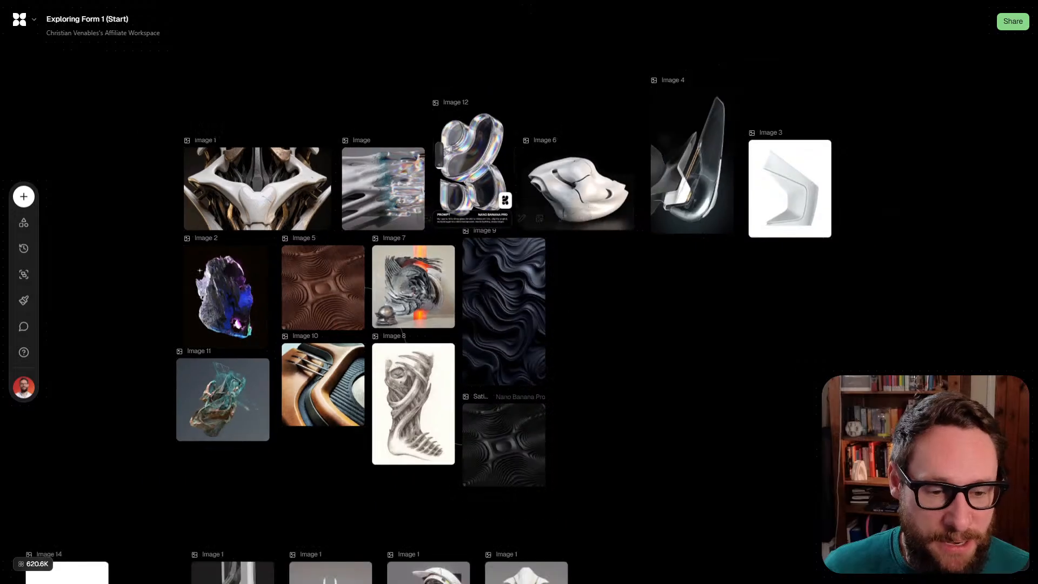
pyautogui.scroll(-5, 471, 273)
pyautogui.scroll(5, 361, 223)
pyautogui.hscroll(1, 464, 292)
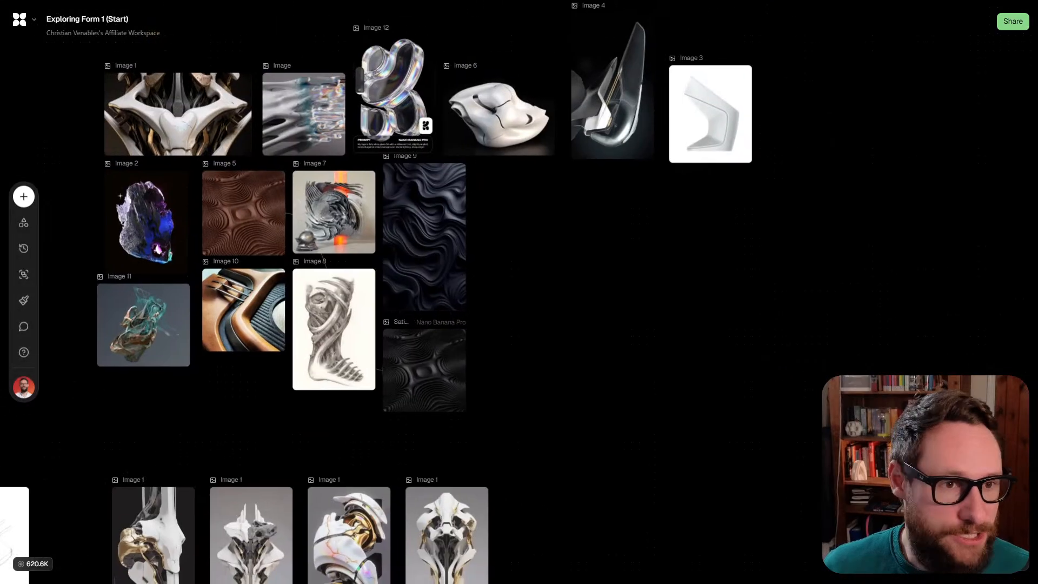
pyautogui.scroll(-1, 565, 349)
pyautogui.scroll(-1, 564, 348)
pyautogui.scroll(-1, 341, 292)
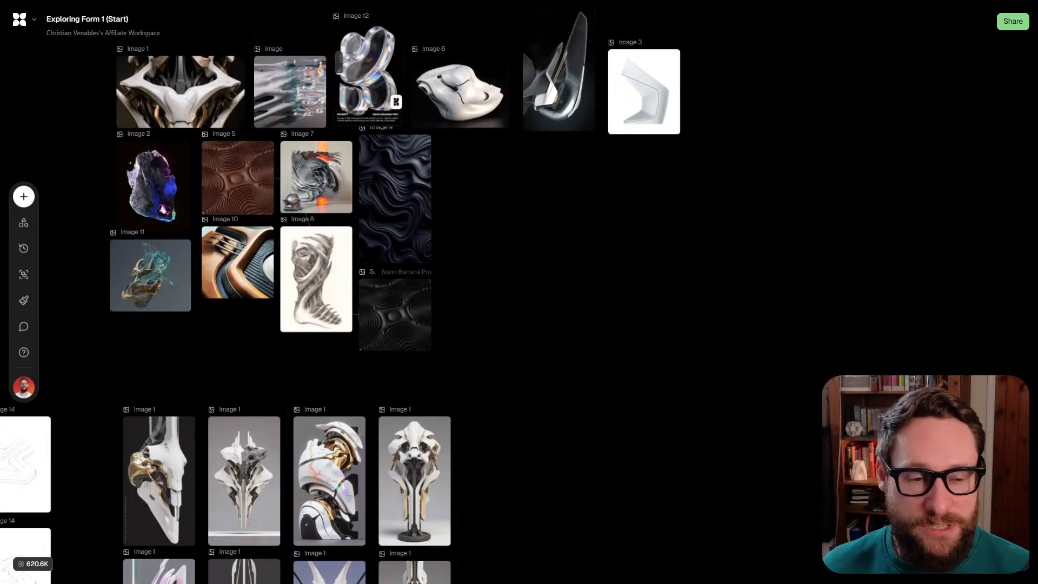
pyautogui.hscroll(1, 341, 292)
pyautogui.scroll(-1, 341, 292)
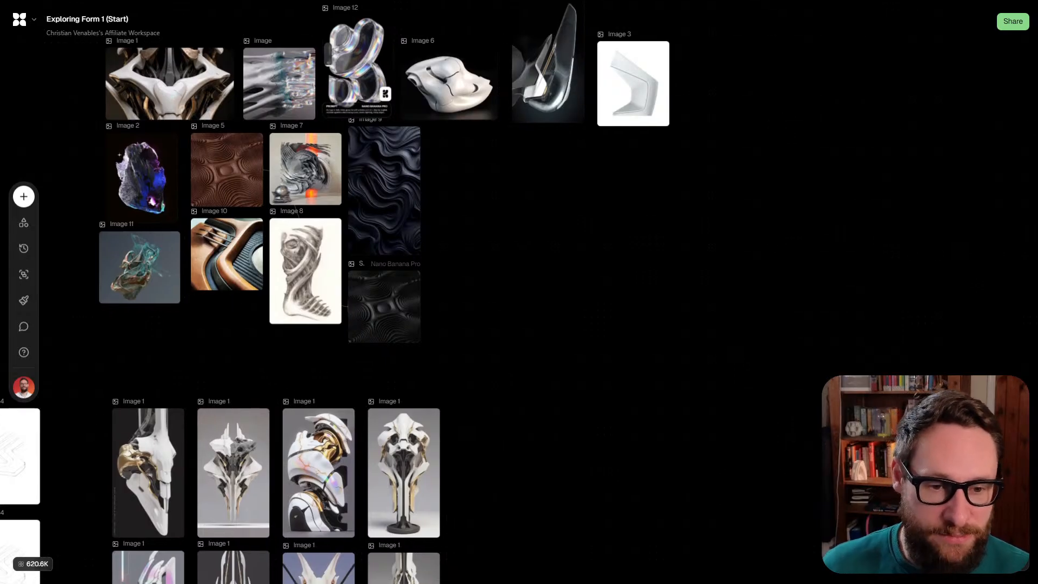
# Inspect the white, black and gold sculptures up close, selecting the spiked, crown-like skull for comparison with its neighbours
pyautogui.scroll(-5, 341, 292)
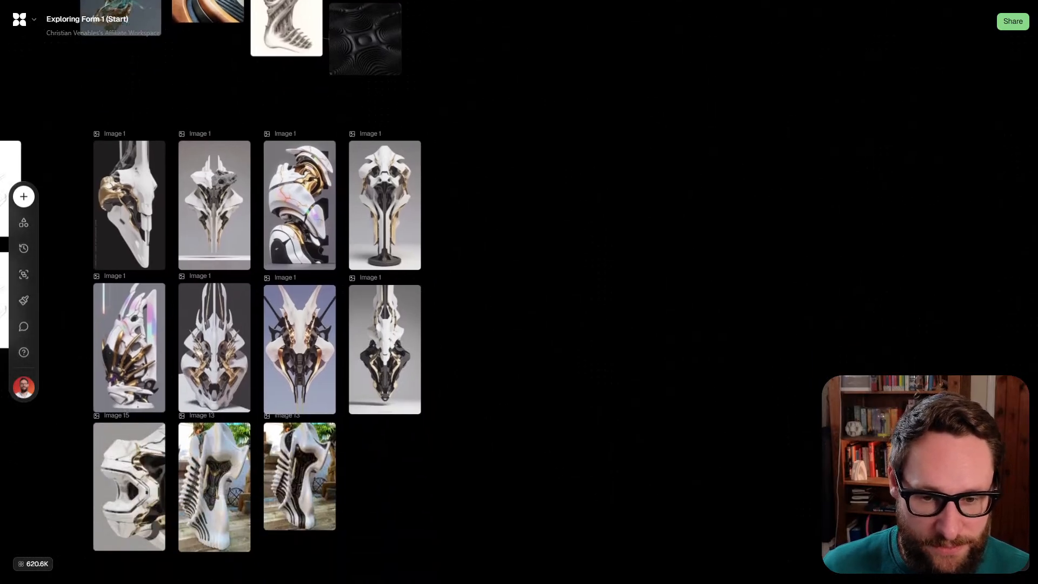
pyautogui.scroll(1, 341, 292)
pyautogui.scroll(5, 389, 316)
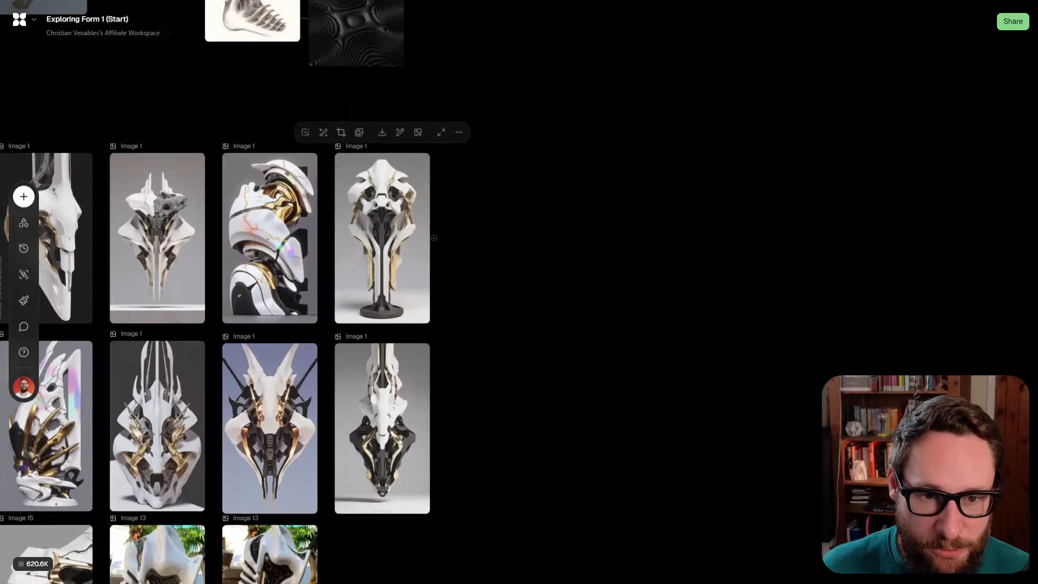
pyautogui.hscroll(-5, 389, 316)
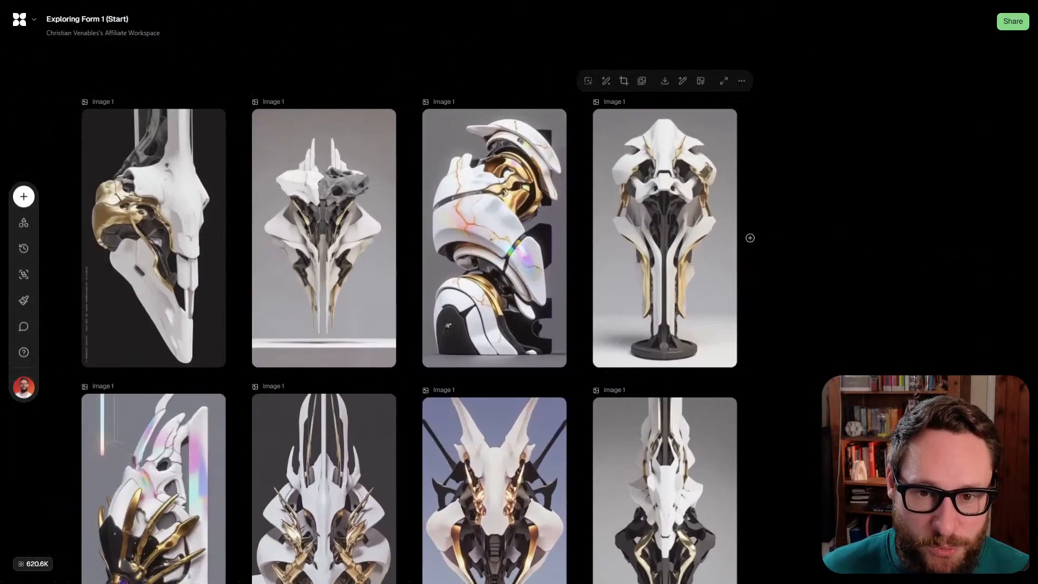
pyautogui.scroll(-4, 433, 292)
pyautogui.hscroll(-1, 432, 292)
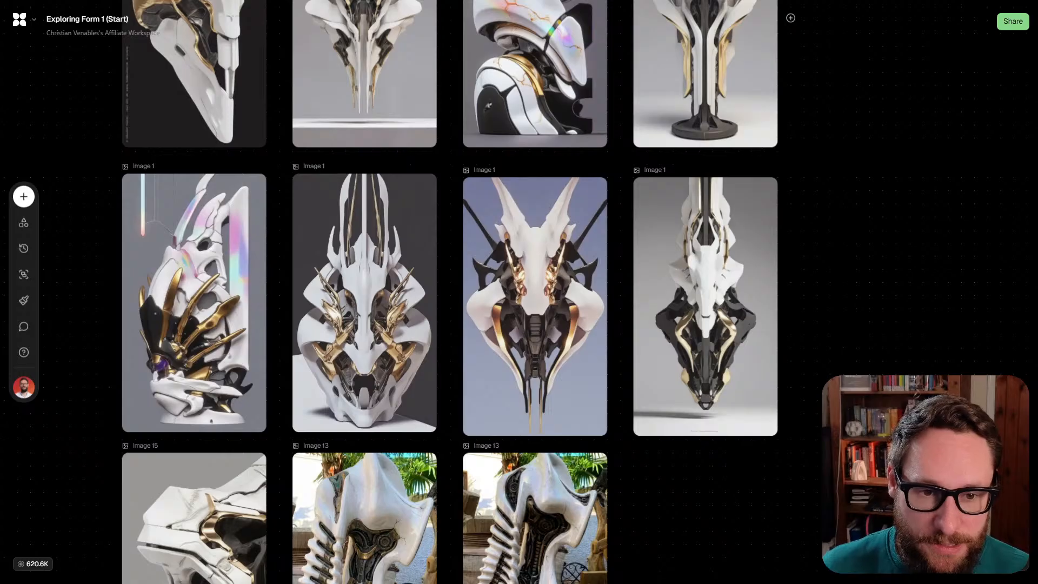
pyautogui.click(419, 231)
pyautogui.scroll(-5, 419, 231)
pyautogui.scroll(2, 419, 231)
pyautogui.hscroll(4, 419, 231)
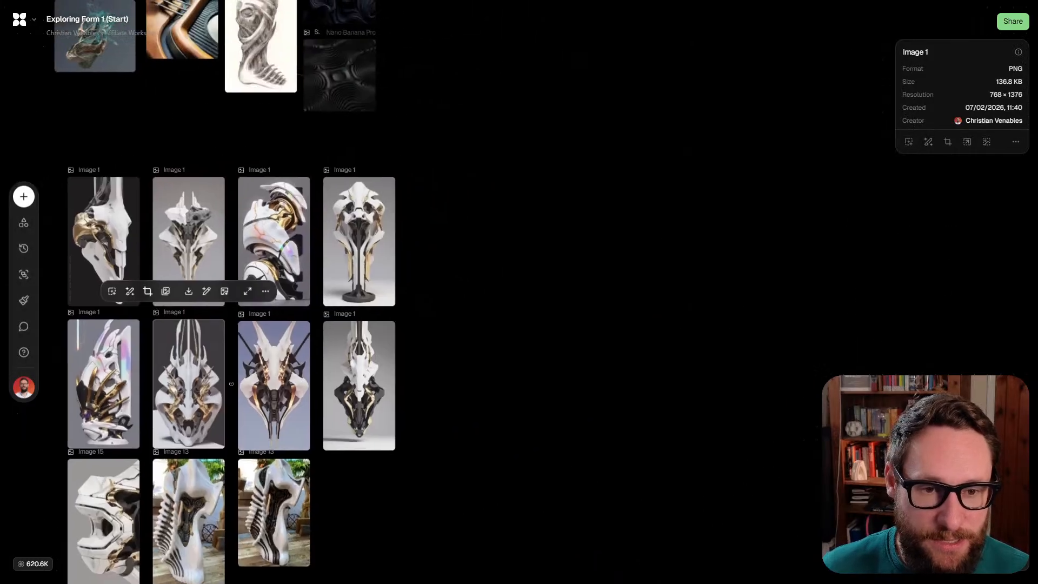
pyautogui.scroll(5, 229, 382)
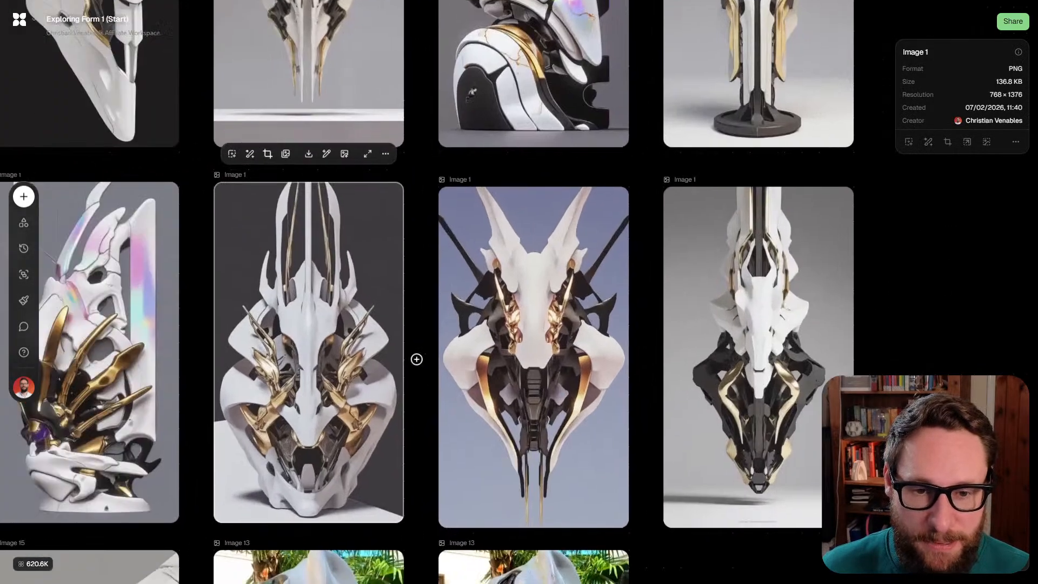
pyautogui.hscroll(4, 585, 345)
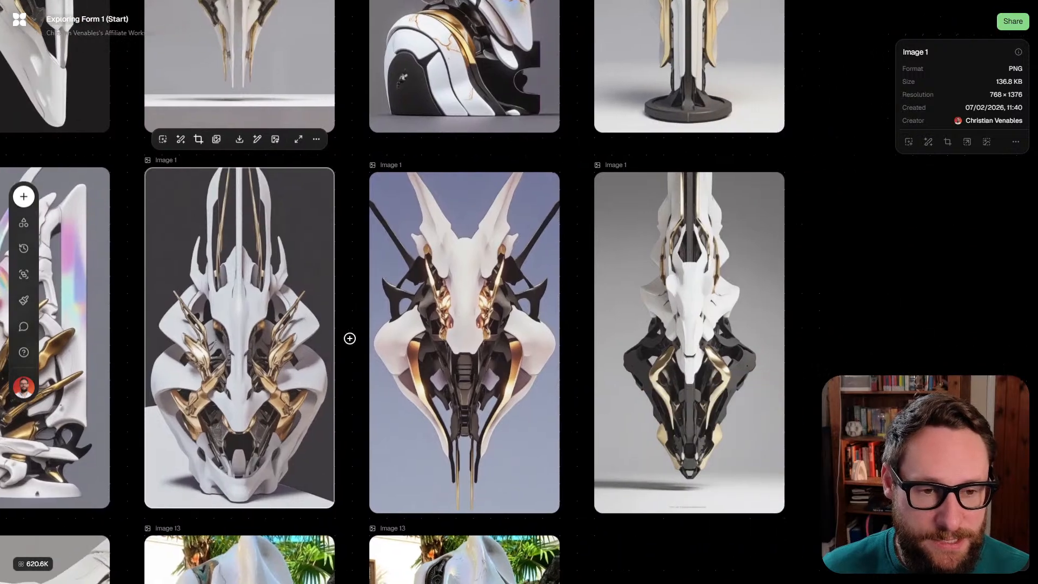
# Swap the spiked skull with the skull on a stand, placing the spiked one at the end of the sculptures' first row
pyautogui.scroll(-5, 586, 345)
pyautogui.moveTo(215, 343); pyautogui.dragTo(509, 175)
pyautogui.moveTo(397, 175); pyautogui.dragTo(202, 341)
pyautogui.moveTo(460, 175); pyautogui.dragTo(361, 175)
# Branch a new Image node from the spiked skull sculpture and set its model to Nano Banana Pro
pyautogui.scroll(3, 361, 175)
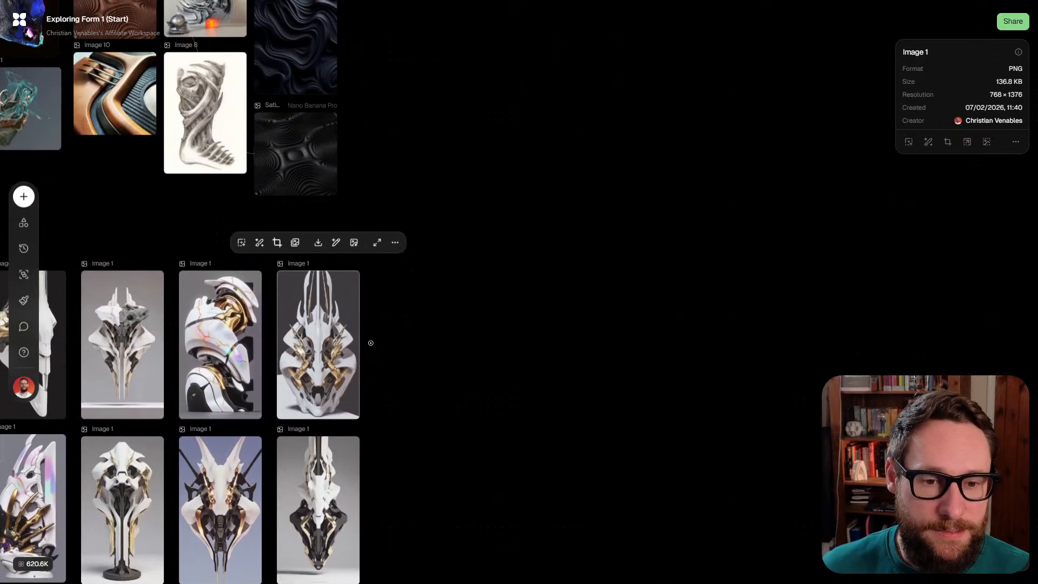
pyautogui.moveTo(370, 342); pyautogui.dragTo(616, 146)
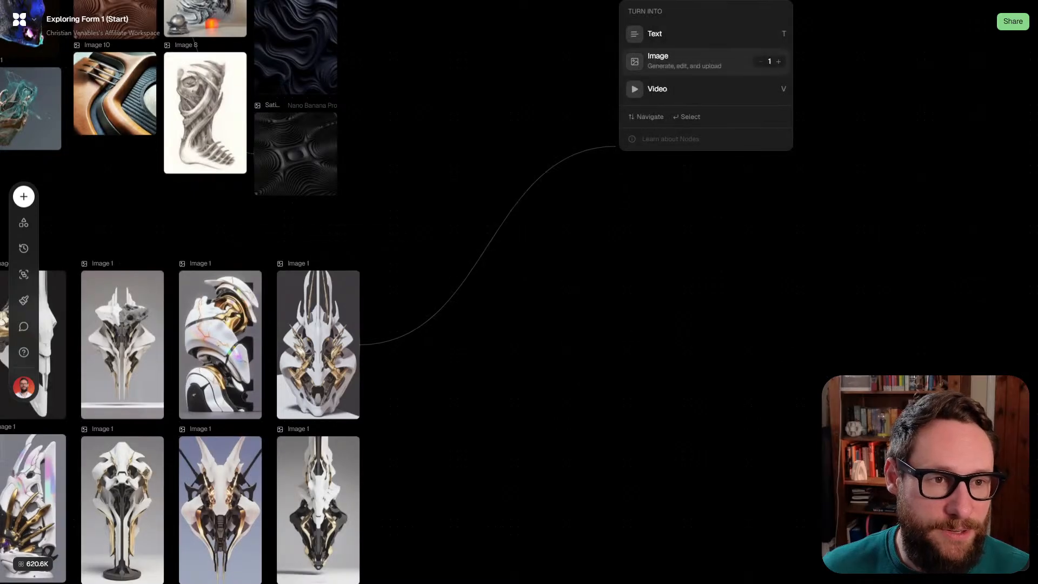
pyautogui.click(657, 61)
pyautogui.click(634, 92)
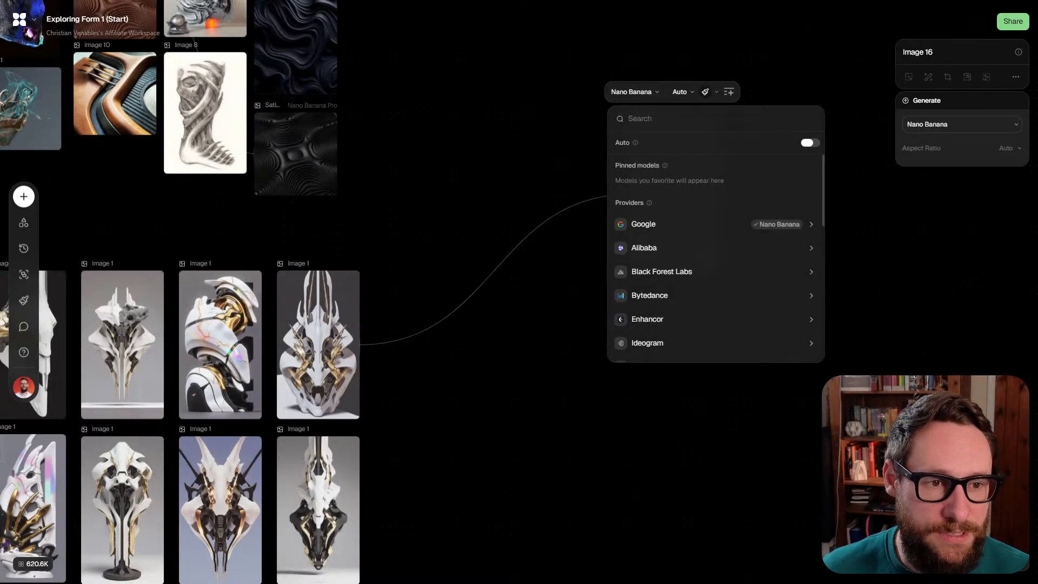
pyautogui.moveTo(702, 223)
pyautogui.click(865, 259)
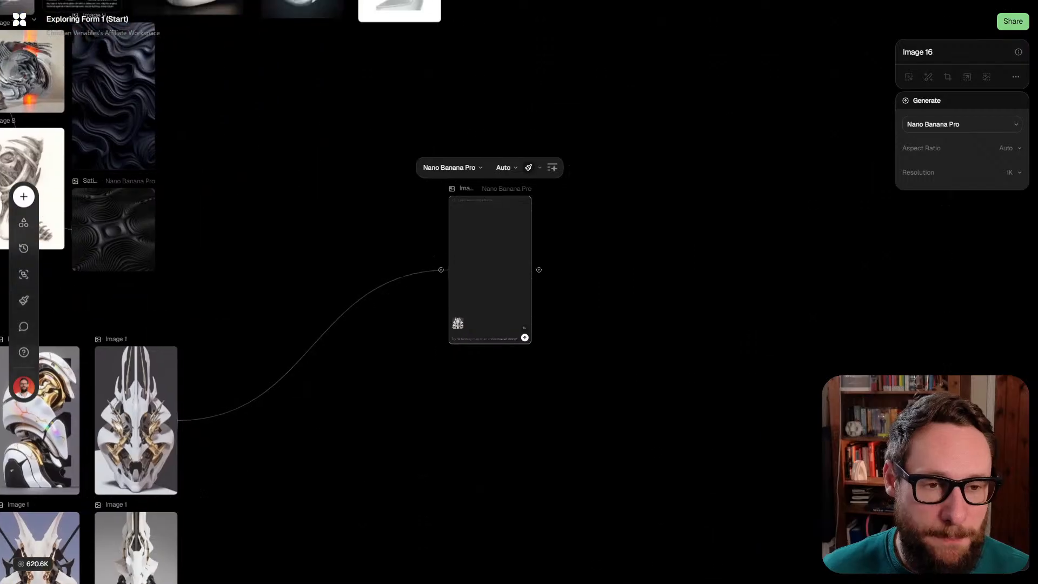
# Review the model providers and Google's image models available for the new node, keeping Nano Banana Pro
pyautogui.click(398, 197)
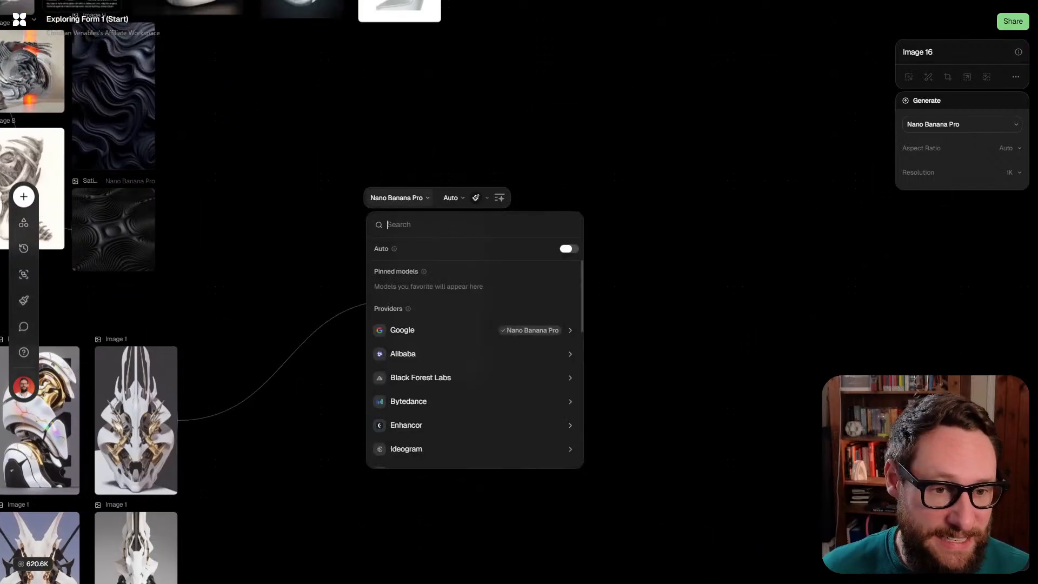
pyautogui.moveTo(410, 329)
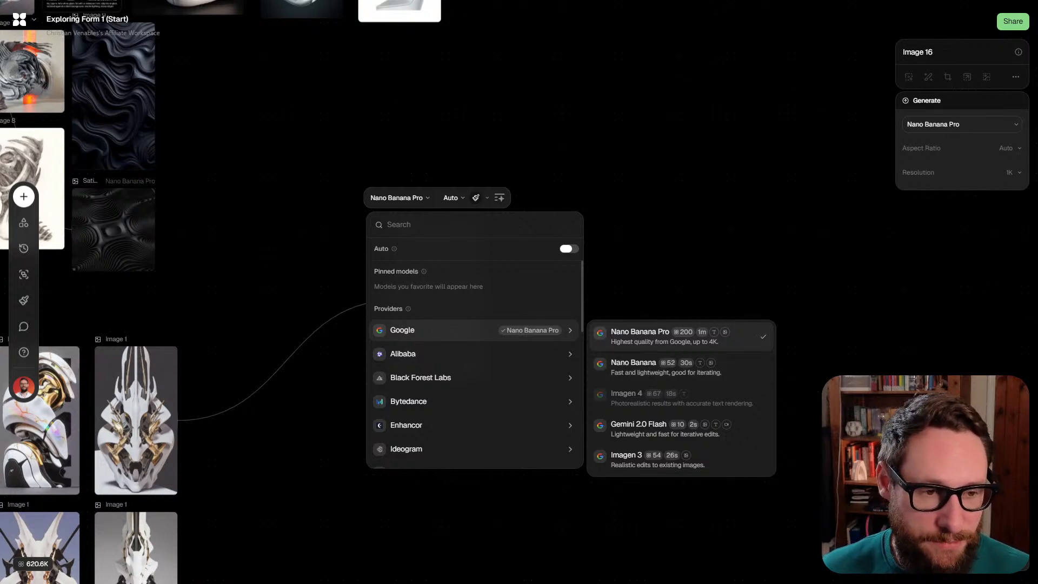
pyautogui.press('Escape')
pyautogui.scroll(3, 219, 177)
pyautogui.scroll(-3, 519, 291)
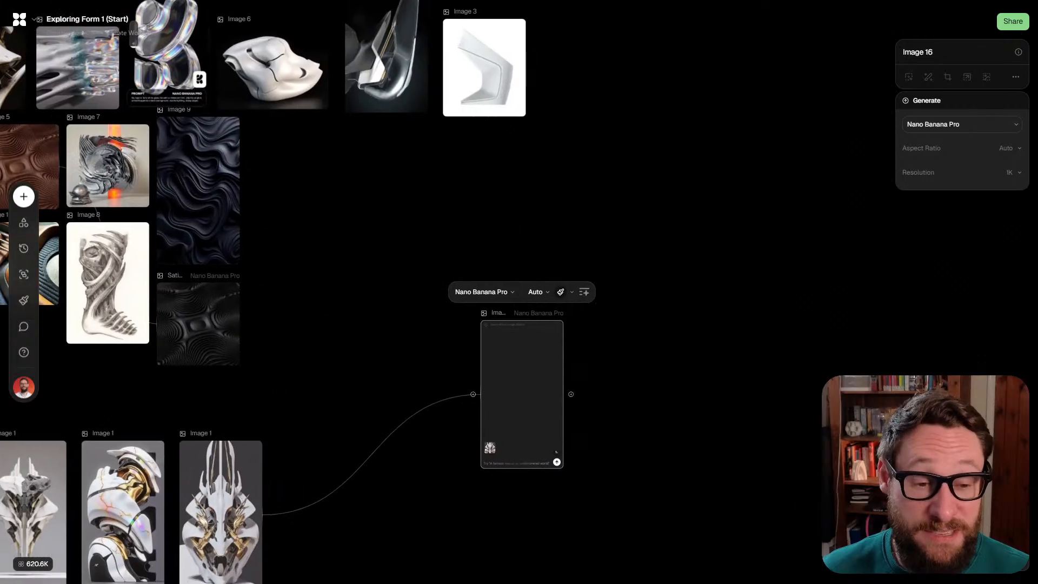
# Move the empty Image 16 node slightly higher on the canvas
pyautogui.moveTo(522, 394); pyautogui.dragTo(514, 347)
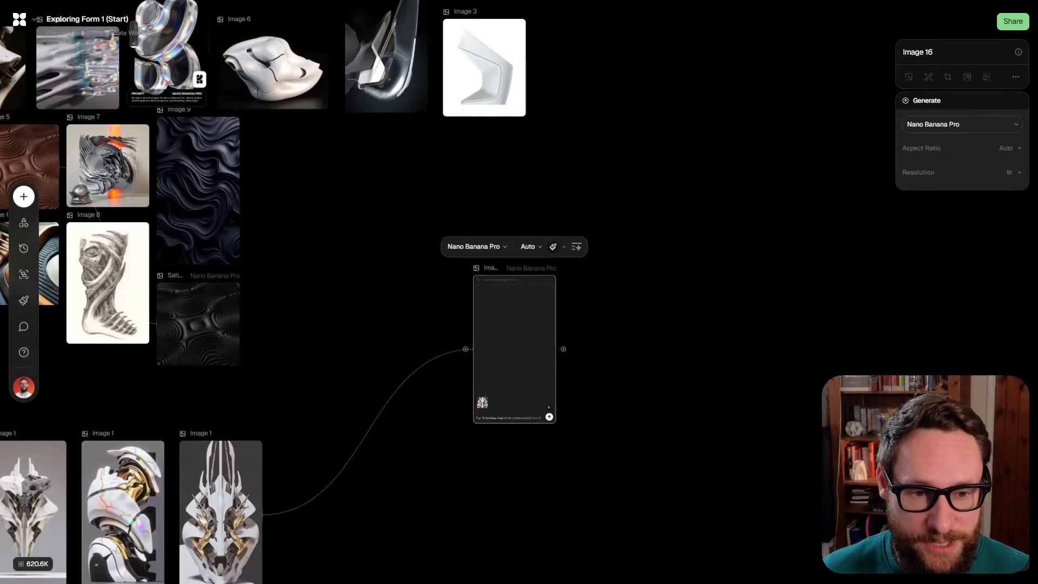
pyautogui.scroll(2, 514, 347)
pyautogui.scroll(-2, 514, 348)
pyautogui.scroll(-2, 519, 292)
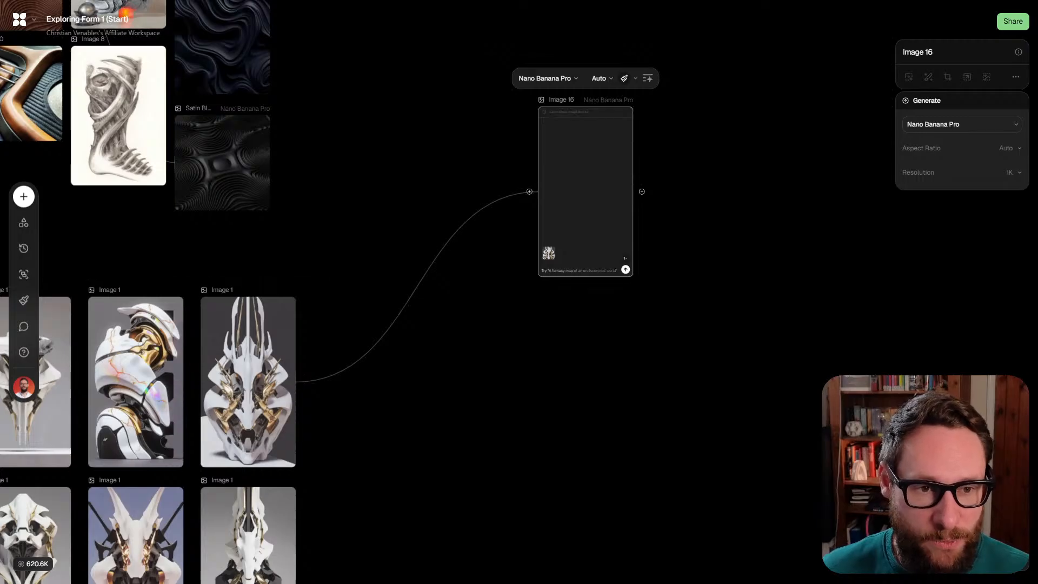
# Delete the link between the spiked skull sculpture and Image 16, and connect the two nodes again
pyautogui.moveTo(420, 214); pyautogui.dragTo(481, 295)
pyautogui.press('BackSpace')
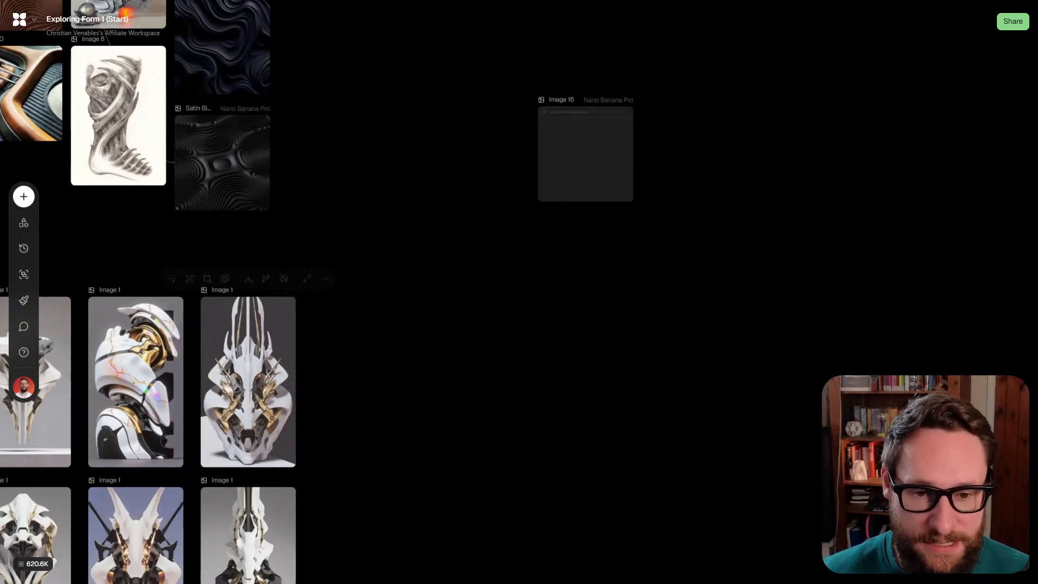
pyautogui.moveTo(301, 381); pyautogui.dragTo(538, 173)
pyautogui.press('Escape')
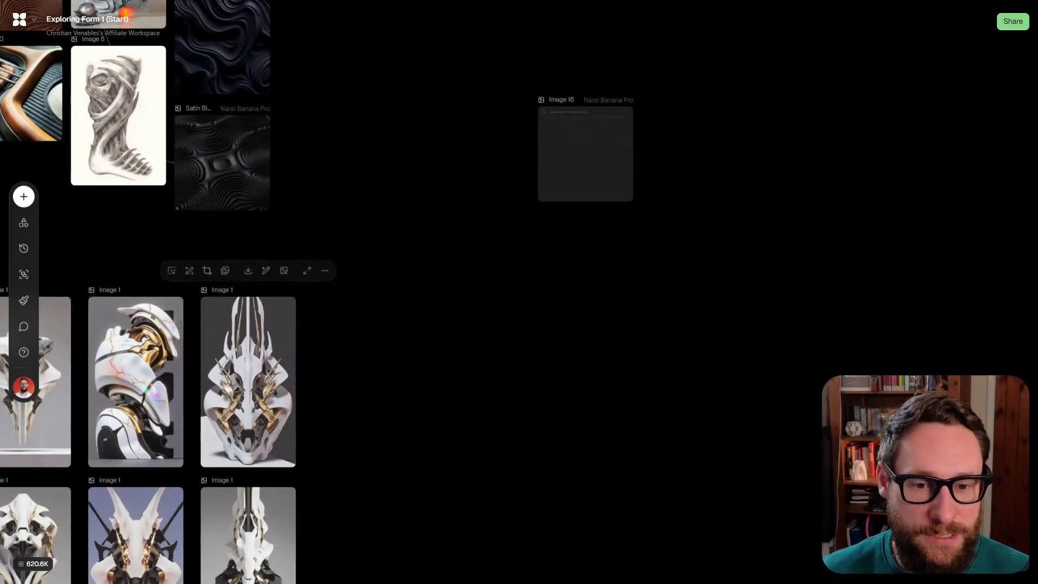
pyautogui.moveTo(304, 381); pyautogui.dragTo(537, 157)
# Examine the input thumbnail and prompt area of Image 16, and trace its link back to the spiked skull sculpture
pyautogui.scroll(3, 578, 230)
pyautogui.scroll(2, 578, 231)
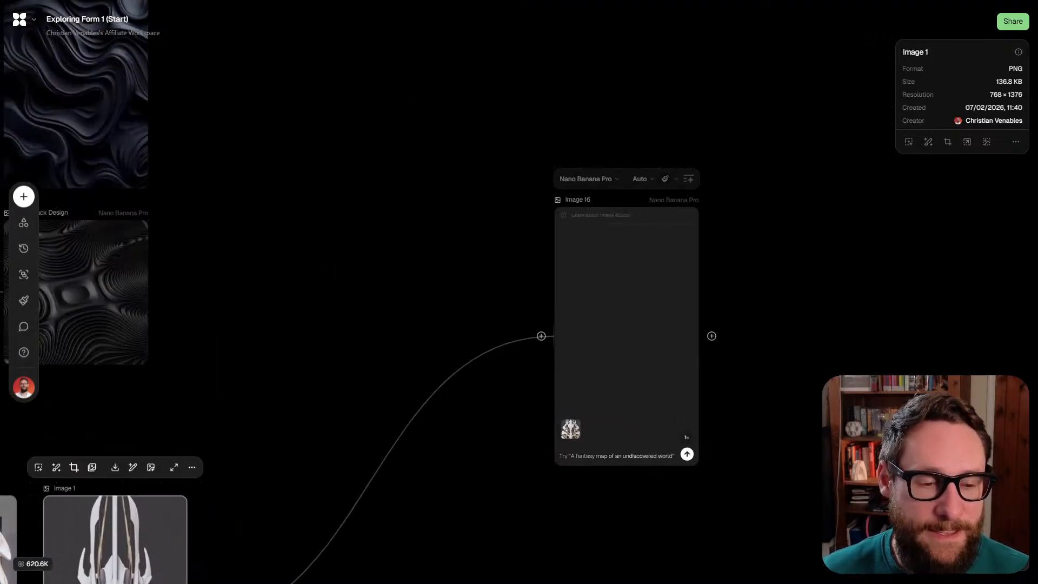
pyautogui.scroll(-3, 622, 299)
pyautogui.scroll(3, 621, 299)
pyautogui.hscroll(-4, 622, 299)
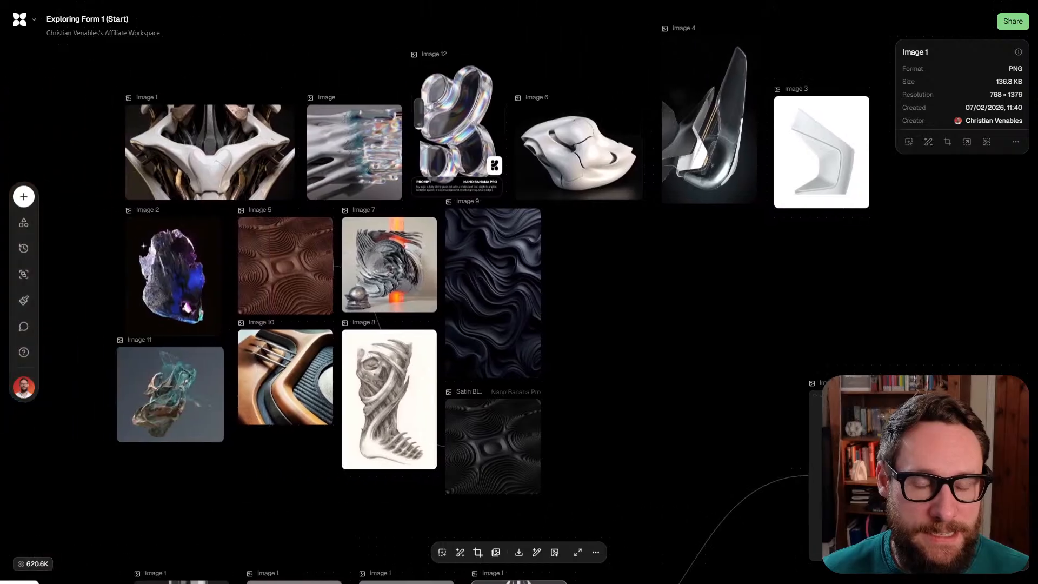
pyautogui.hscroll(1, 622, 298)
pyautogui.scroll(-5, 439, 297)
pyautogui.hscroll(1, 440, 297)
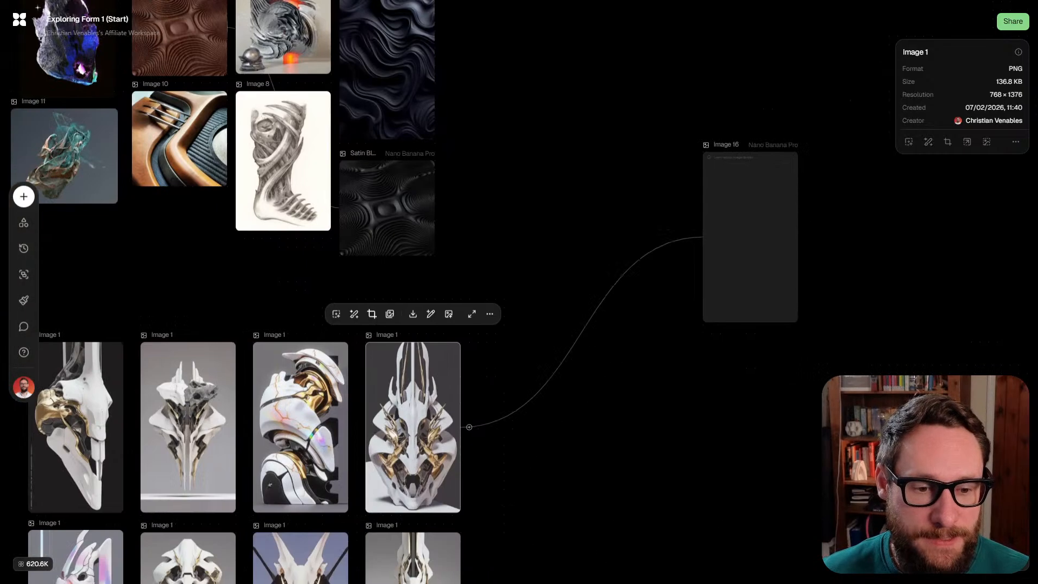
# Review the form and material references, and study the linked spiked skull beside the helmeted sculpture up close
pyautogui.scroll(3, 440, 298)
pyautogui.scroll(3, 439, 298)
pyautogui.hscroll(-2, 439, 297)
pyautogui.scroll(-8, 439, 297)
pyautogui.hscroll(2, 440, 297)
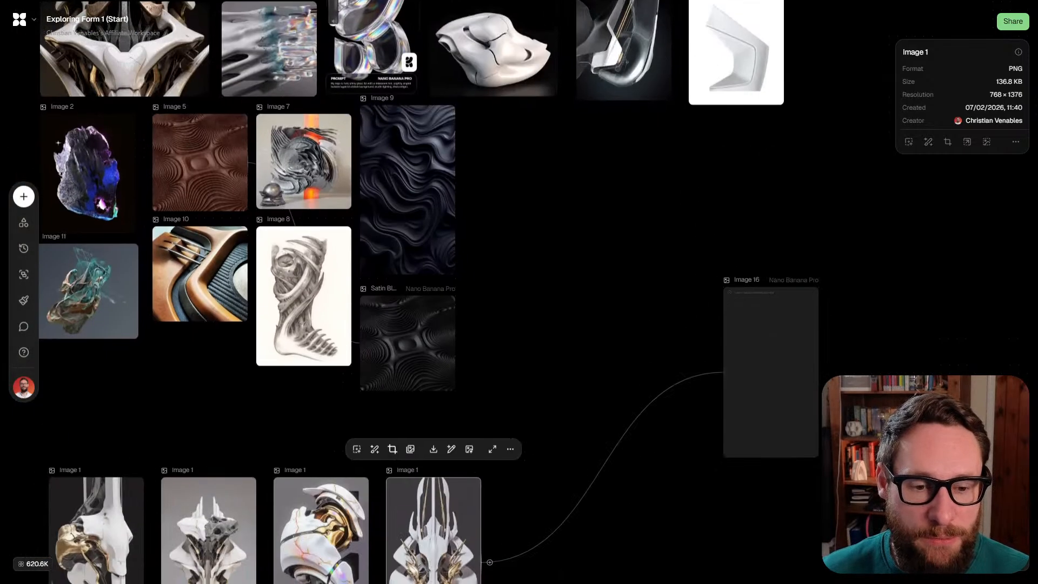
pyautogui.scroll(5, 411, 394)
pyautogui.hscroll(-2, 410, 395)
pyautogui.scroll(-1, 410, 394)
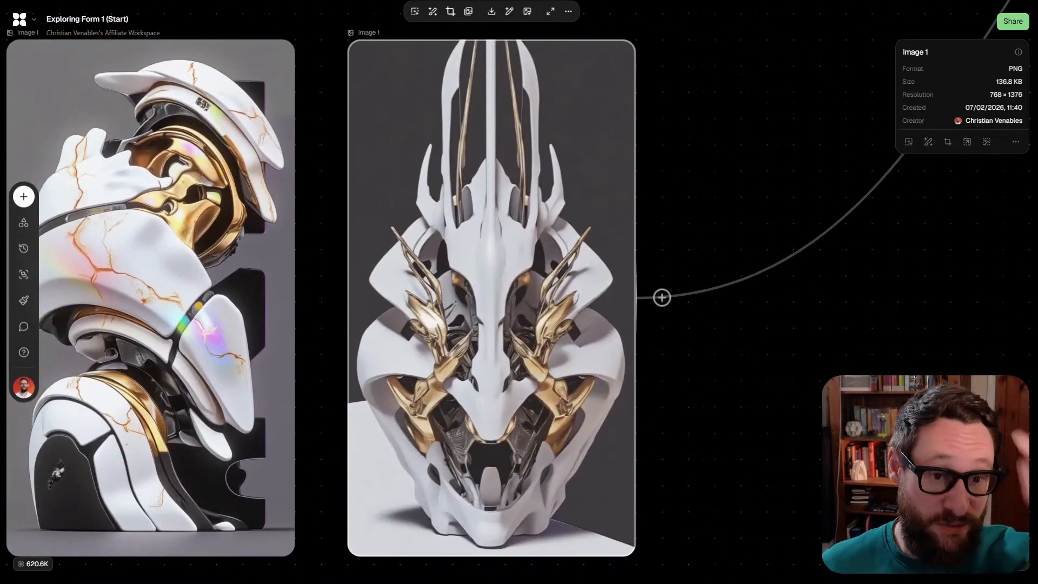
pyautogui.scroll(-3, 484, 297)
pyautogui.scroll(3, 484, 298)
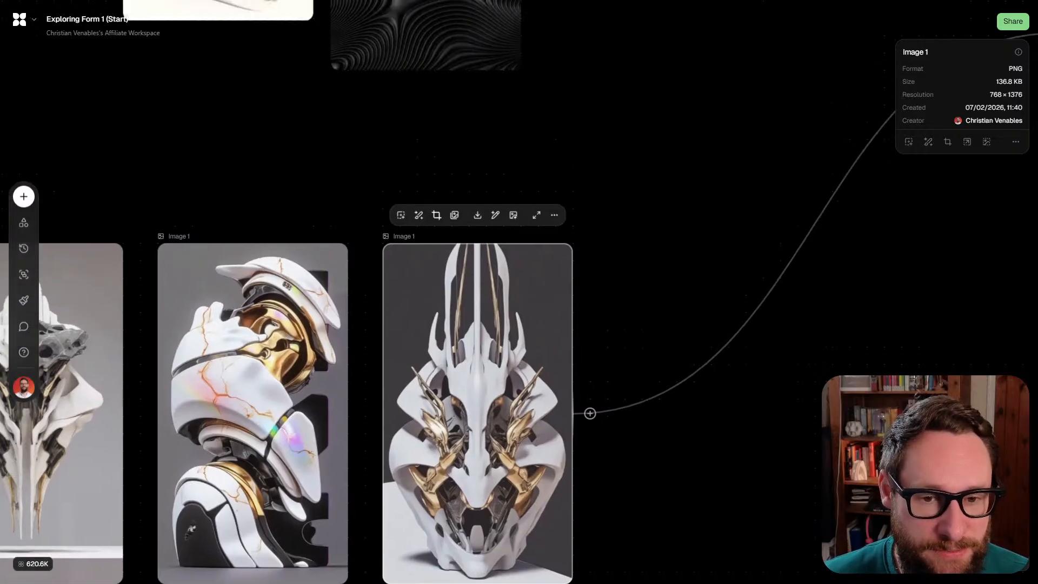
# Scan the glass, leather, wood, fabric and satin-black references for materials to combine with the linked skull sculpture
pyautogui.scroll(-3, 484, 298)
pyautogui.scroll(5, 485, 297)
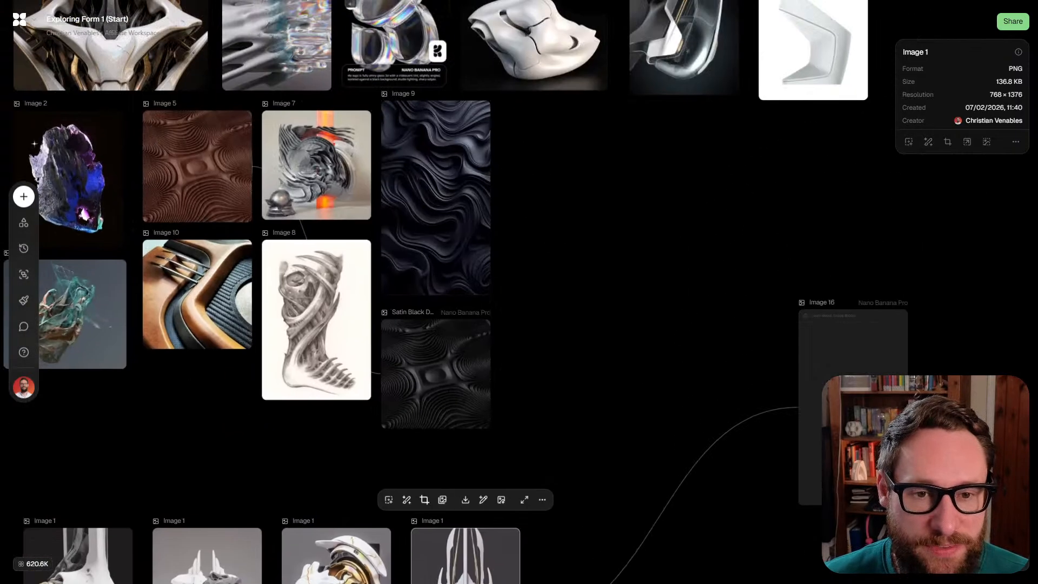
pyautogui.hscroll(2, 516, 319)
pyautogui.scroll(1, 516, 319)
pyautogui.scroll(-1, 516, 319)
pyautogui.scroll(-3, 516, 319)
pyautogui.scroll(3, 516, 319)
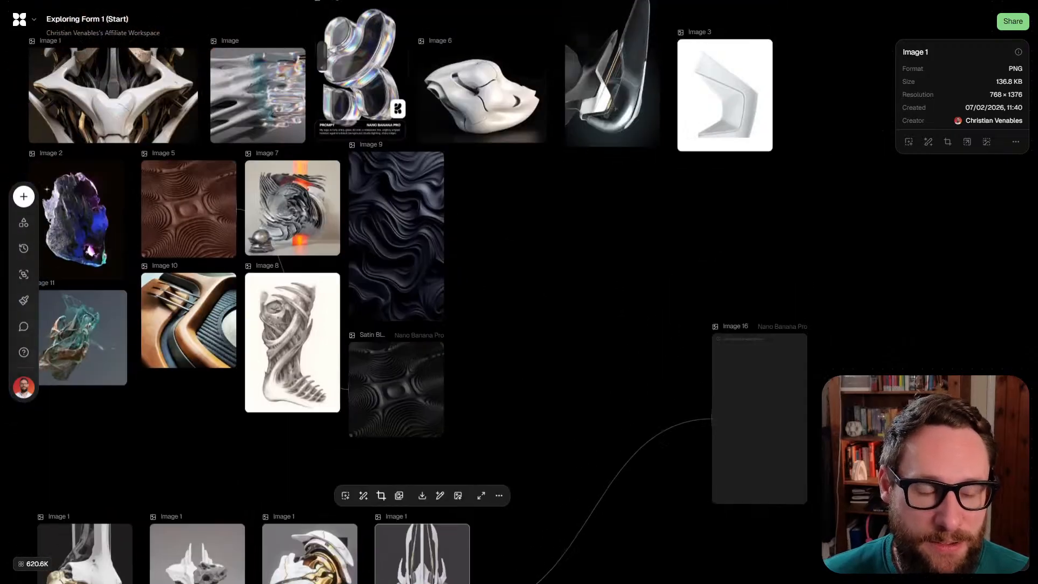
# Pull a connection out of the translucent, bone-like glass reference towards the empty canvas beside the material images
pyautogui.hscroll(-2, 516, 319)
pyautogui.hscroll(1, 516, 318)
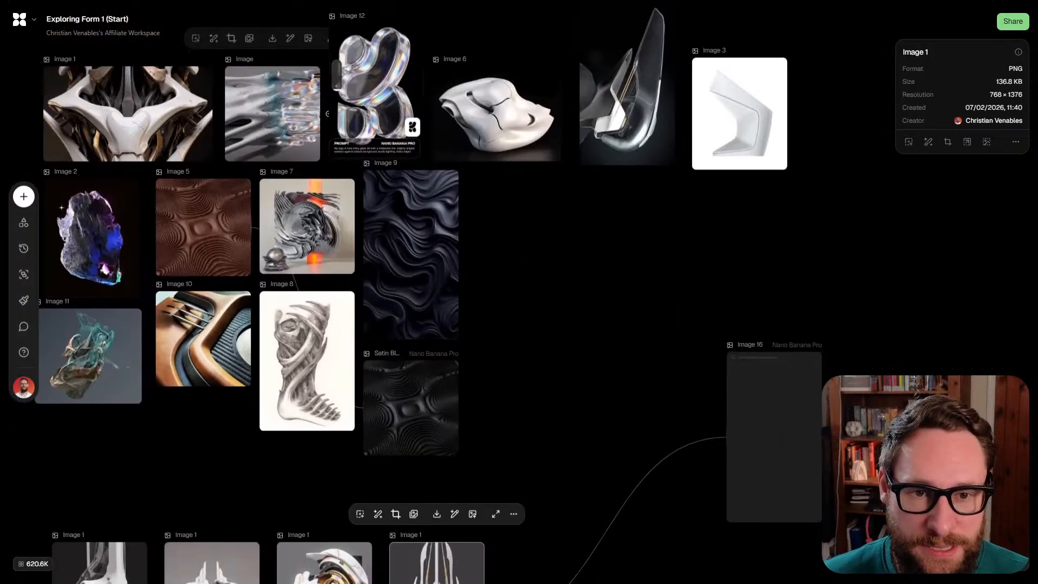
pyautogui.moveTo(328, 114); pyautogui.dragTo(546, 305)
# Switch to the Exploring Form 1 board and examine how its references and sculptures link to the generated images
pyautogui.scroll(3, 546, 306)
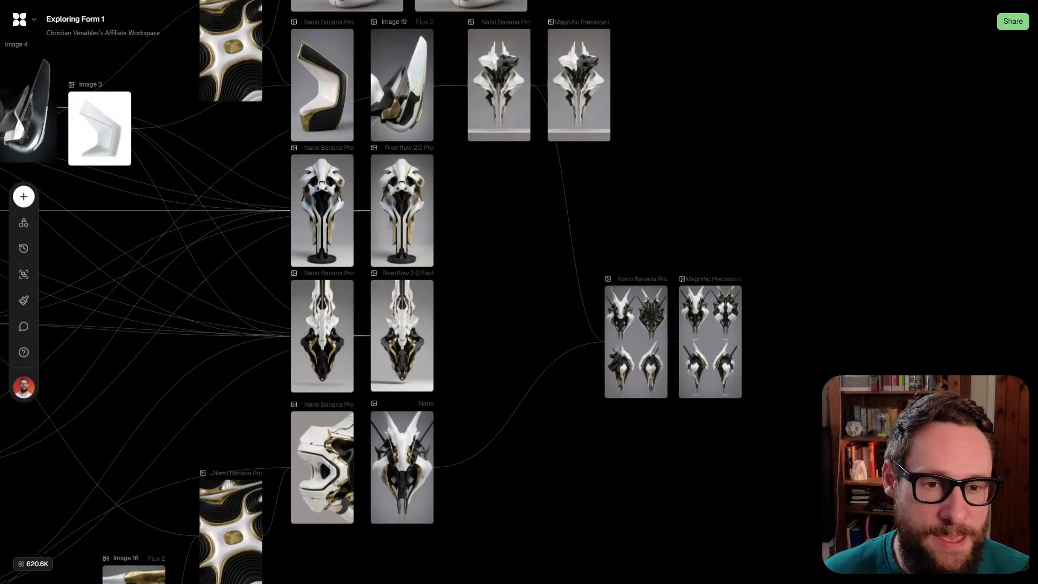
pyautogui.scroll(3, 410, 292)
pyautogui.hscroll(-4, 411, 292)
pyautogui.scroll(-5, 410, 292)
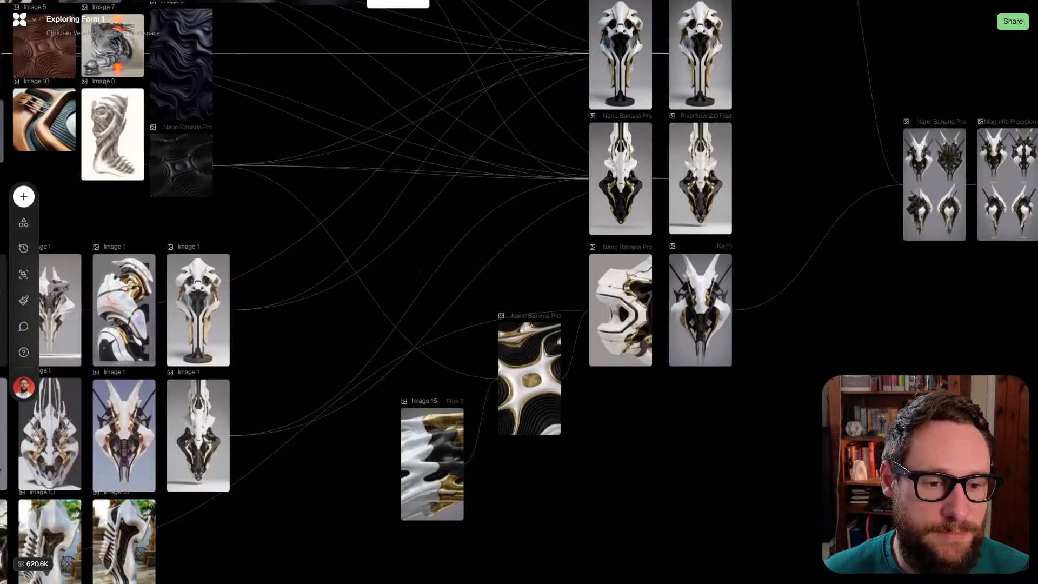
# Copy the full prompt of the tall white, black and gold sculpture node and return to the Exploring Form 1 (Start) board
pyautogui.scroll(2, 410, 292)
pyautogui.click(598, 267)
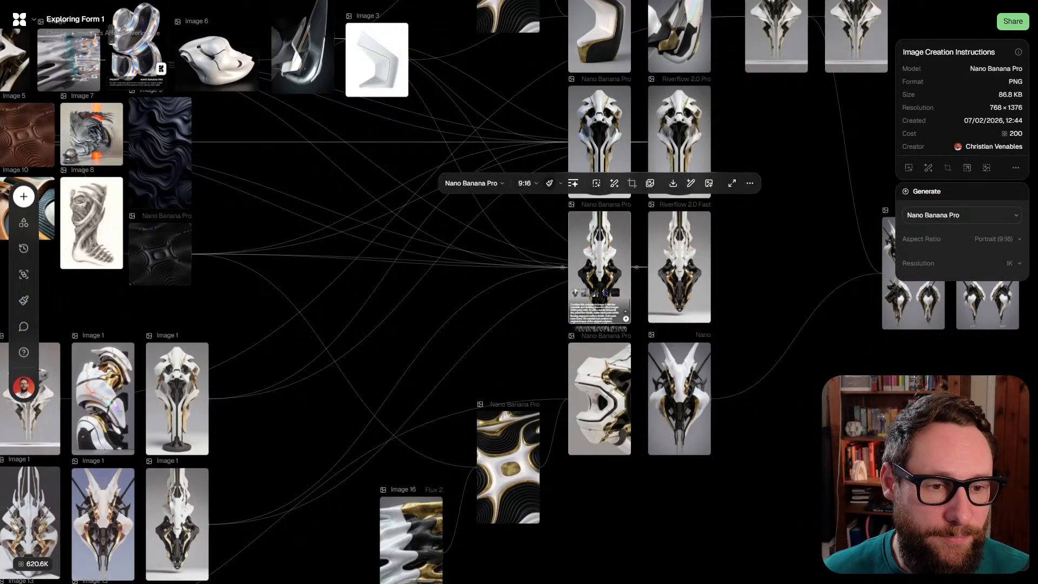
pyautogui.hotkey('ctrl', 'a')
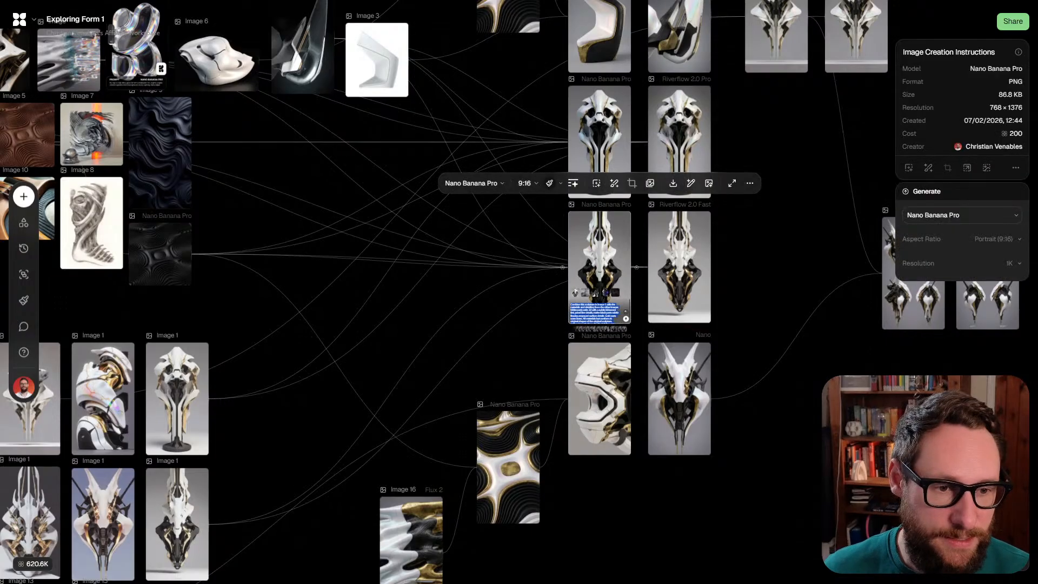
pyautogui.press('Escape')
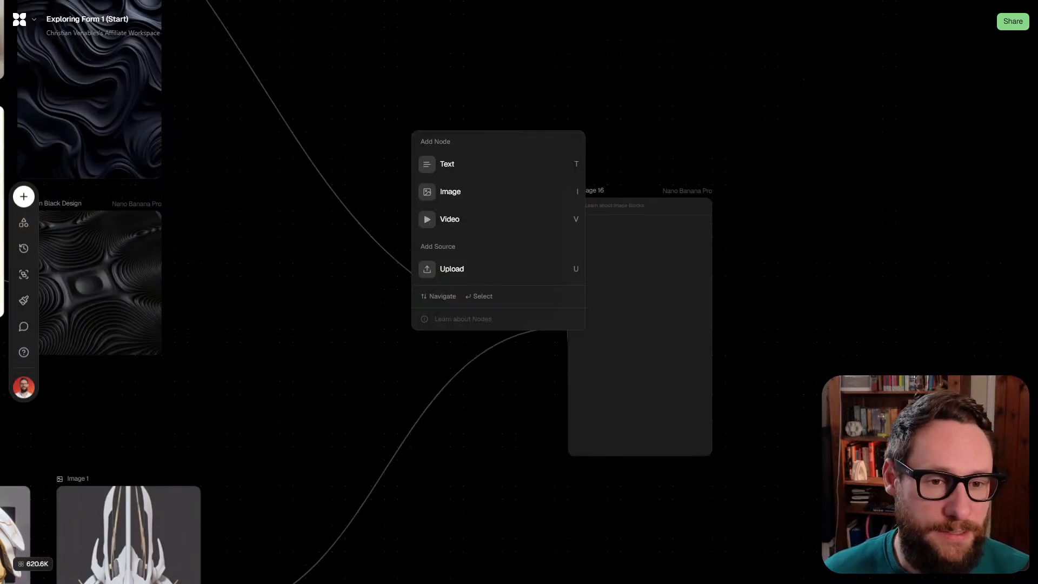
pyautogui.press('Return')
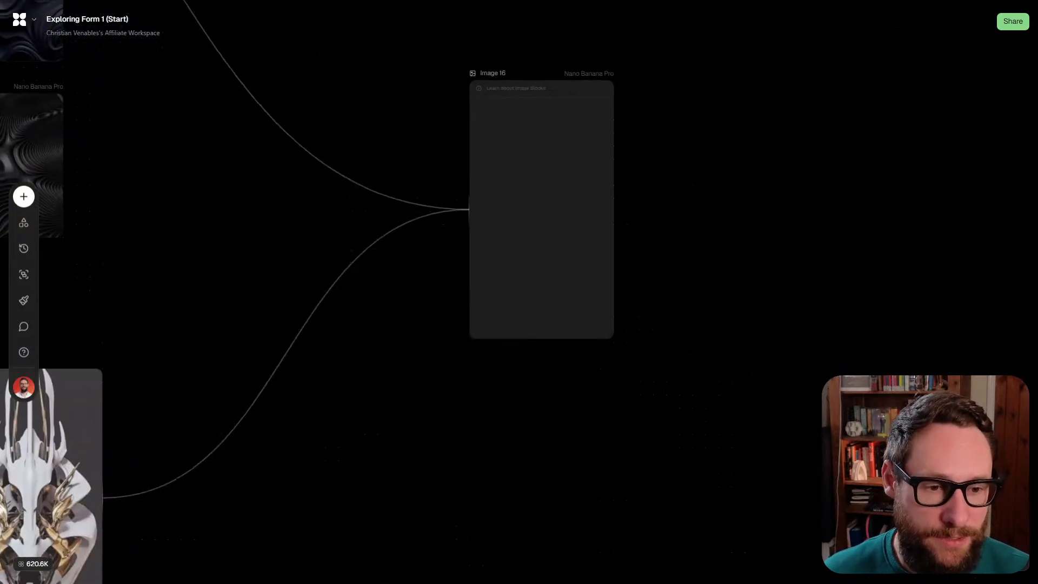
# Add a text node just before Image 16 with the copied prompt starting "Combine this sculpture in image 1 with the materials and detailing from the other images"
pyautogui.scroll(-5, 513, 286)
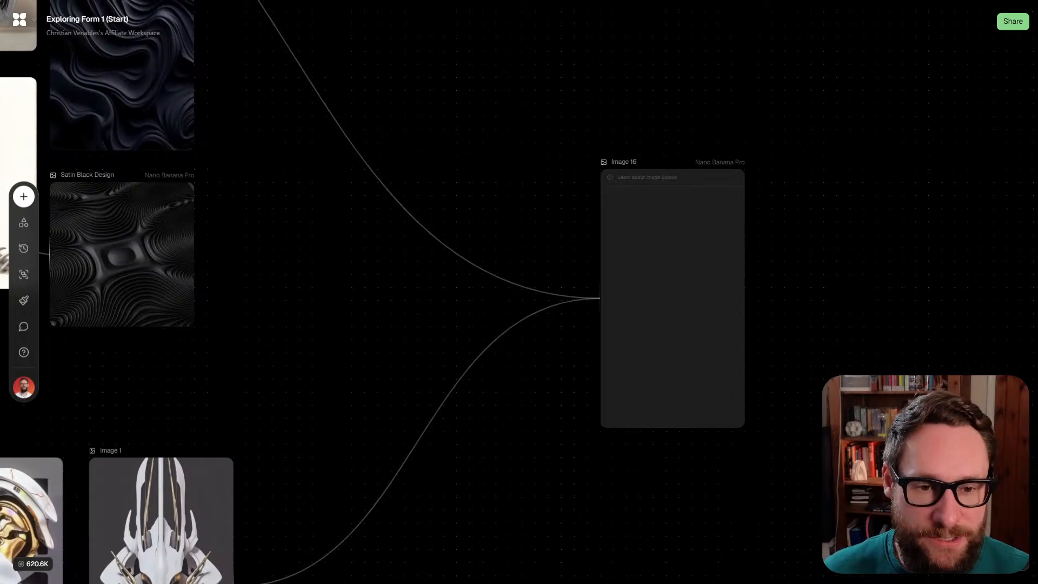
pyautogui.moveTo(600, 298); pyautogui.dragTo(422, 302)
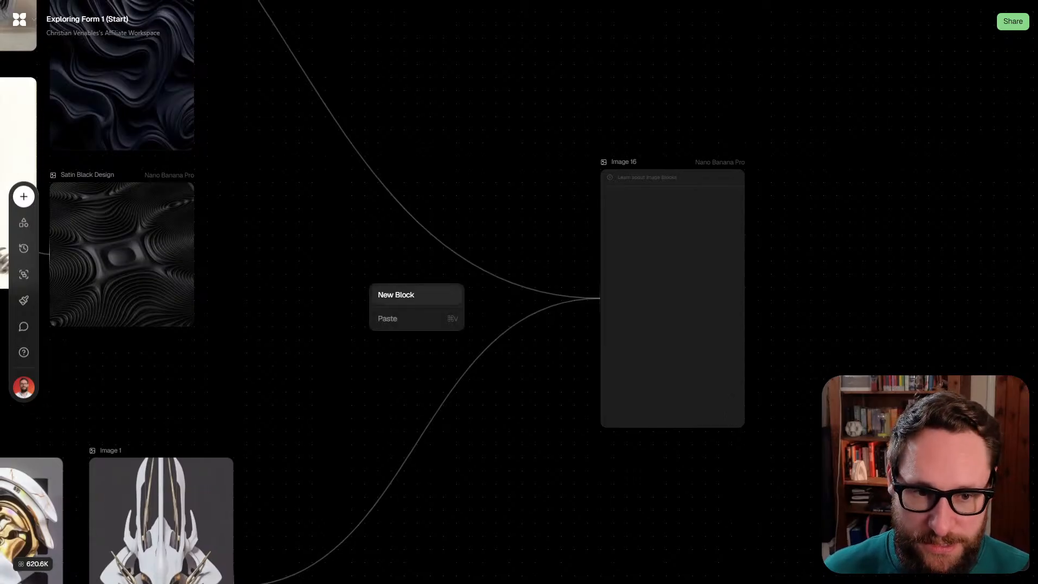
pyautogui.press('Return')
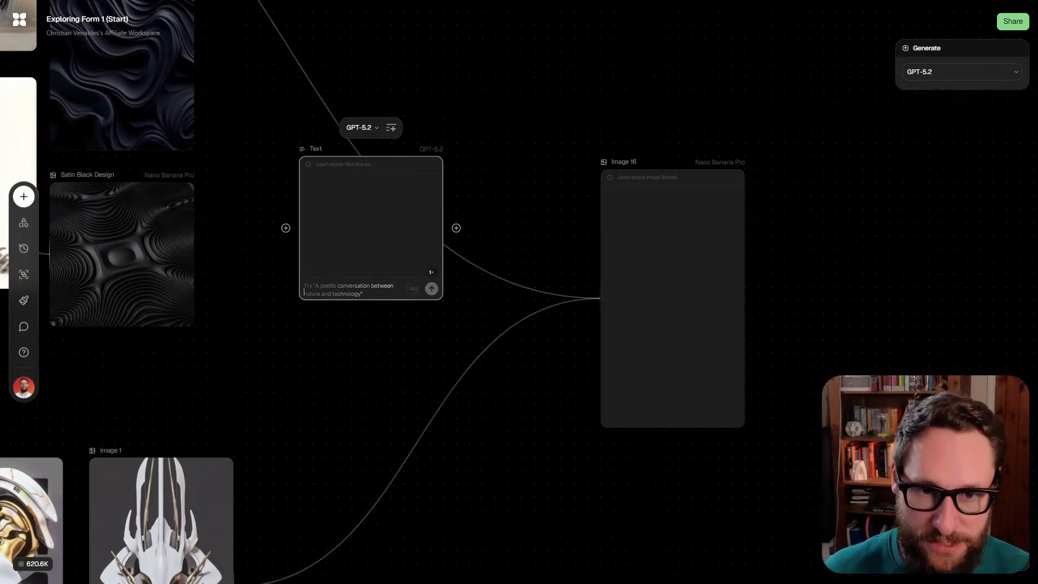
pyautogui.write('Combine this sculpture in image 1 with the materials and detailing from the other images. White parts satin 3d with a subtle iridescent tint, panel line details, matte black parts subtle flowing engraved surface details. Gold parts worn brass. All materials but conform to original shapes of the original sculpture, surface imperfections. Studio Lighting grey background.')
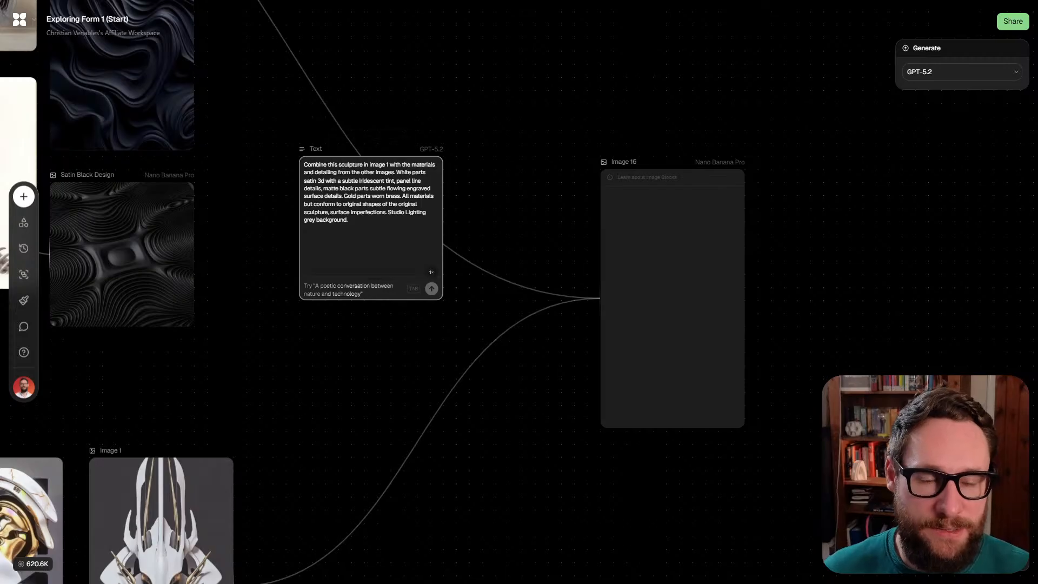
pyautogui.moveTo(371, 249); pyautogui.dragTo(384, 328)
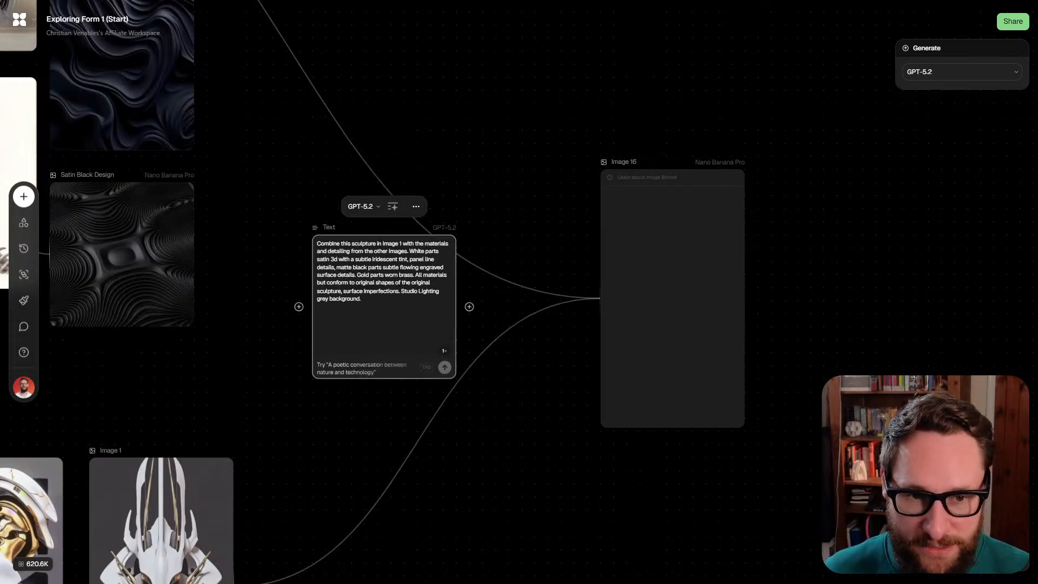
pyautogui.moveTo(384, 327); pyautogui.dragTo(437, 341)
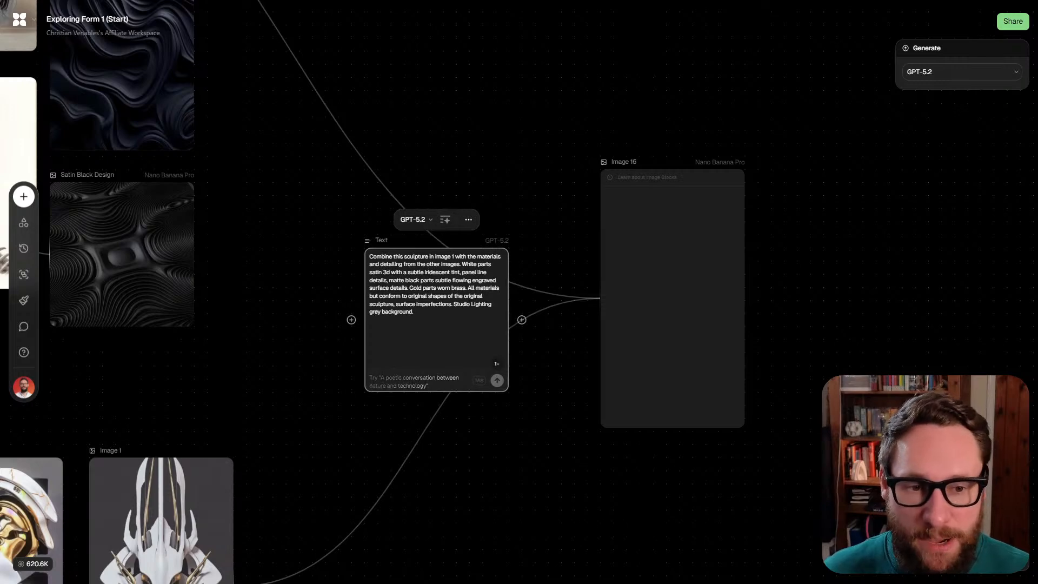
# Link the prompt text node's output to the input of the Image 16 node
pyautogui.scroll(5, 522, 335)
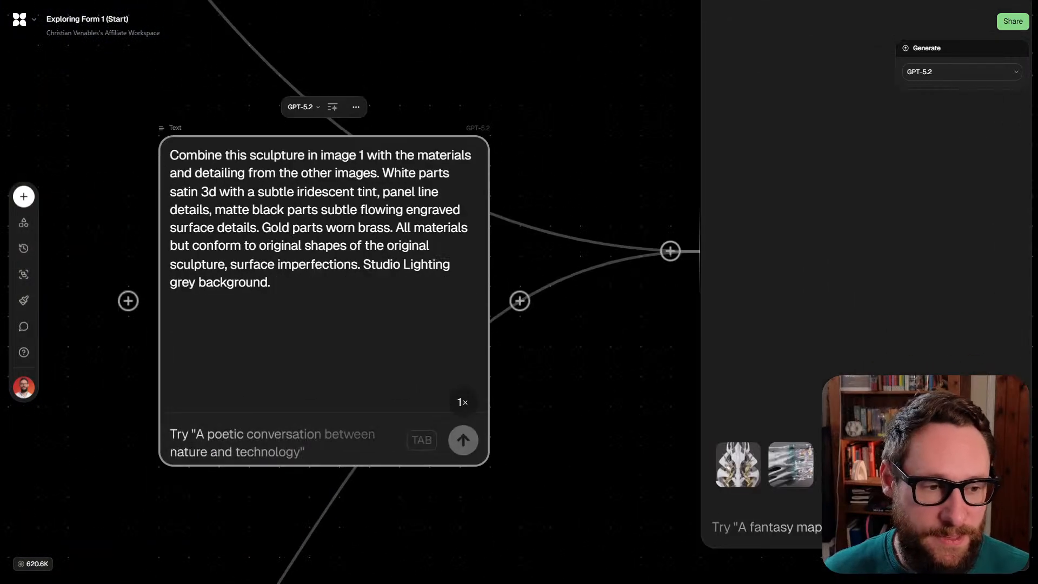
pyautogui.moveTo(833, 523); pyautogui.dragTo(772, 448)
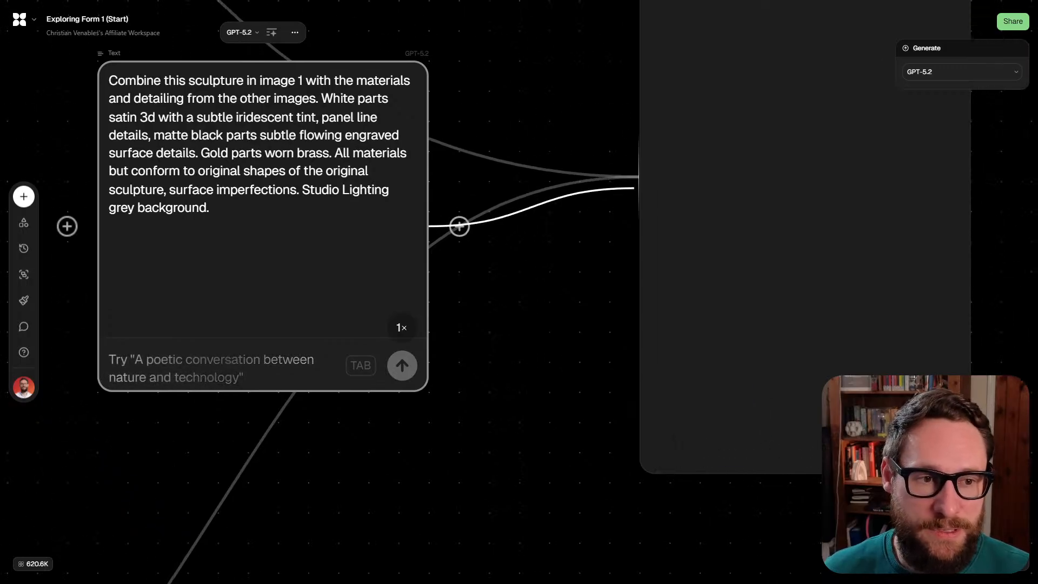
pyautogui.moveTo(638, 181); pyautogui.dragTo(639, 181)
pyautogui.press('Escape')
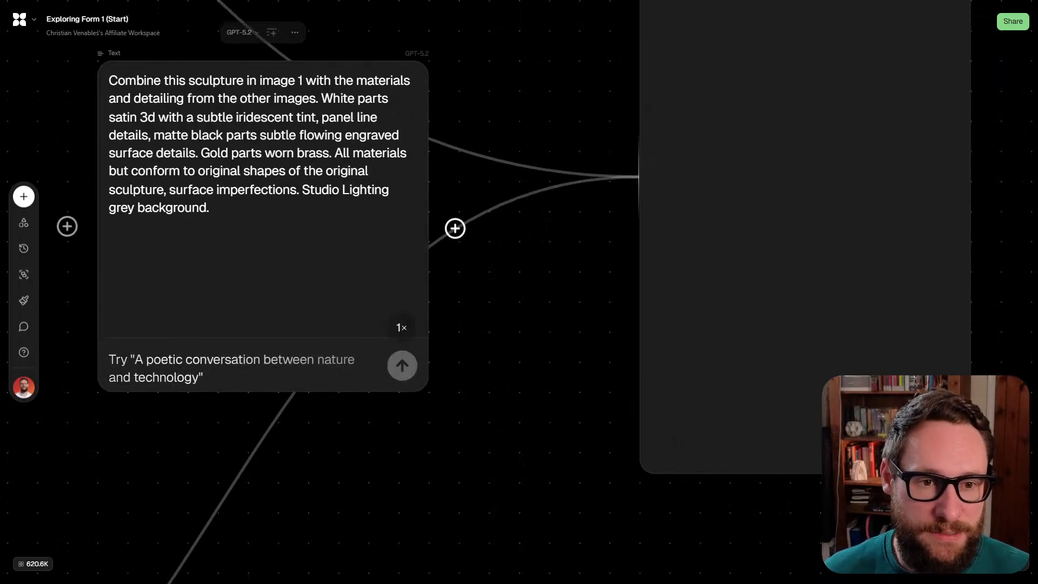
pyautogui.moveTo(458, 226); pyautogui.dragTo(637, 176)
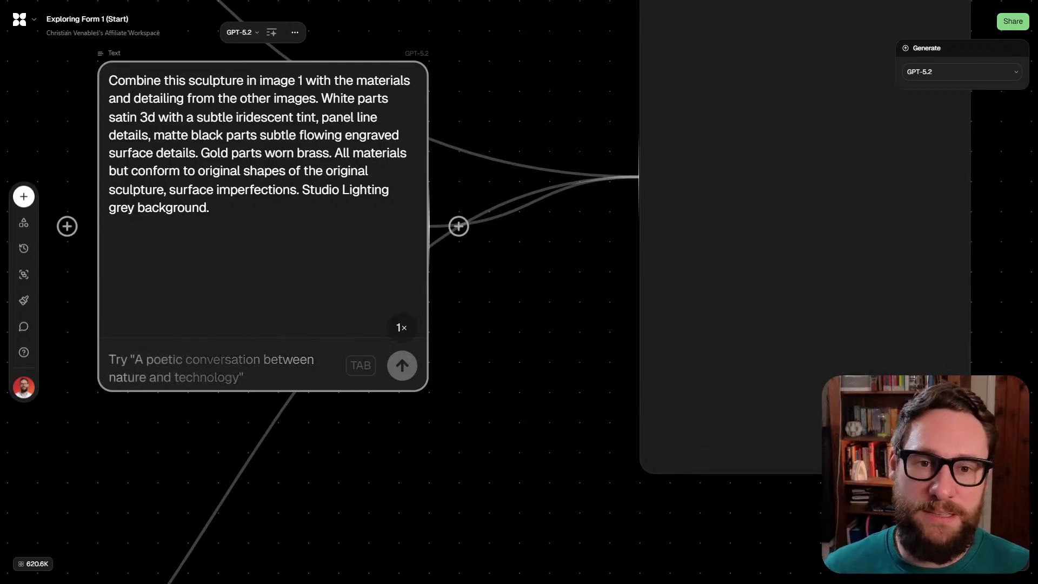
pyautogui.scroll(3, 519, 291)
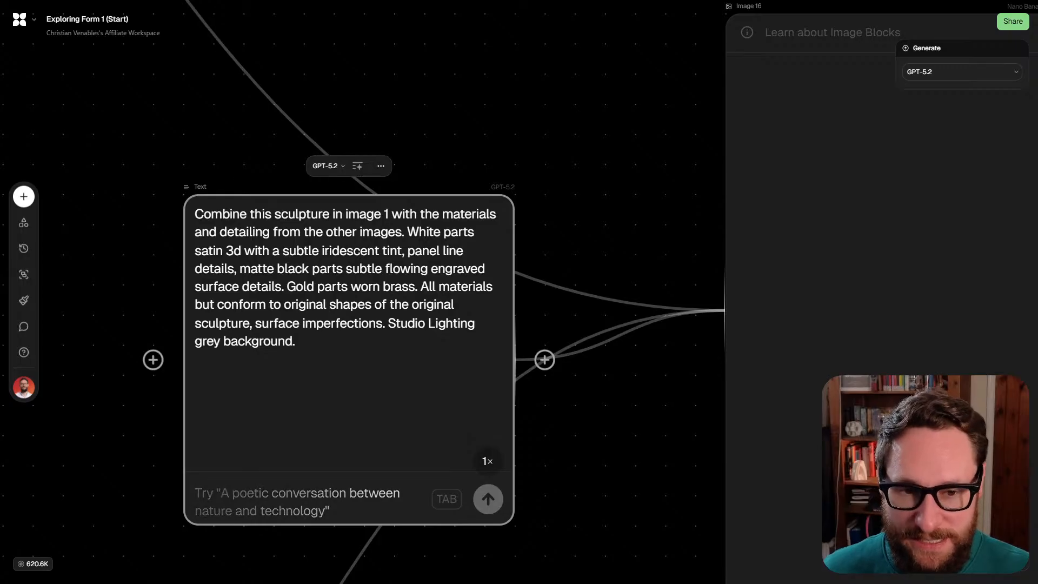
pyautogui.moveTo(544, 359); pyautogui.dragTo(458, 352)
pyautogui.scroll(-1, 440, 319)
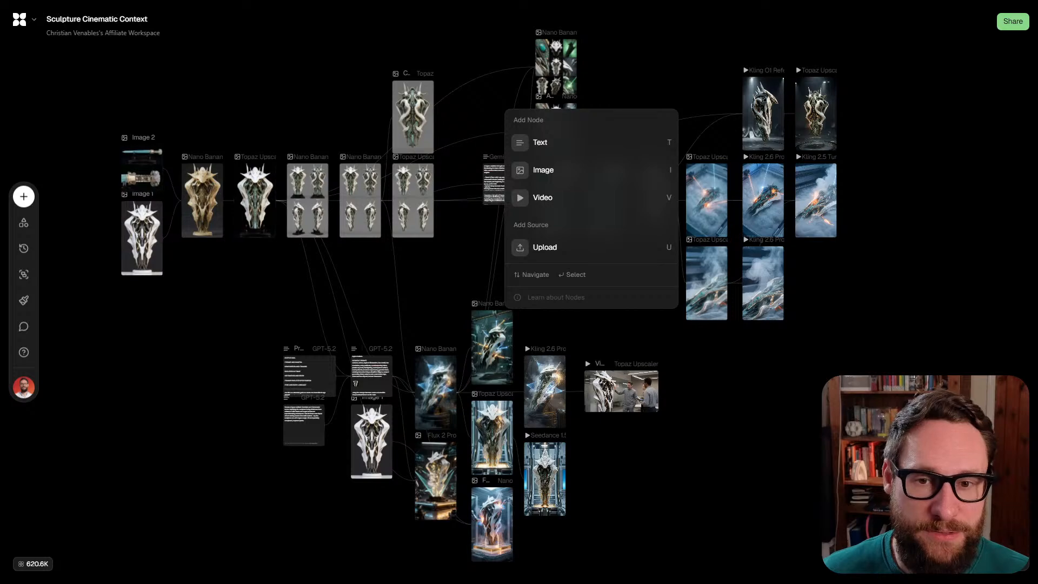
# On the Sculpture Cinematic Context board, copy the Sculpture Integration node's prompt "Combine this sculpture in image 1 with the materials and detailing from image 2"
pyautogui.click(202, 200)
pyautogui.moveTo(153, 181); pyautogui.dragTo(296, 220)
pyautogui.scroll(5, 296, 220)
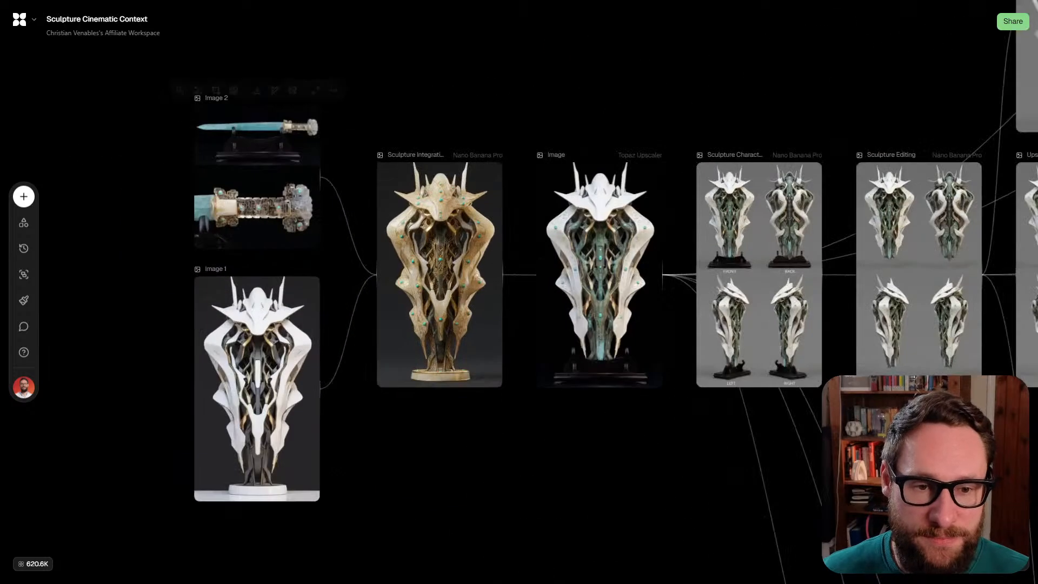
pyautogui.scroll(5, 435, 371)
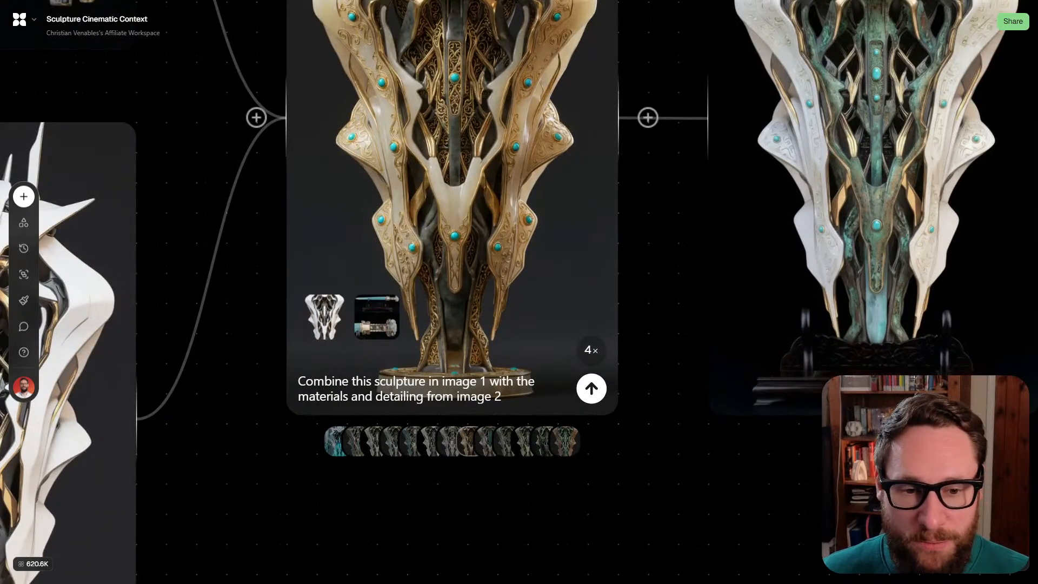
pyautogui.moveTo(297, 381); pyautogui.dragTo(501, 398)
pyautogui.hotkey('ctrl', 'c')
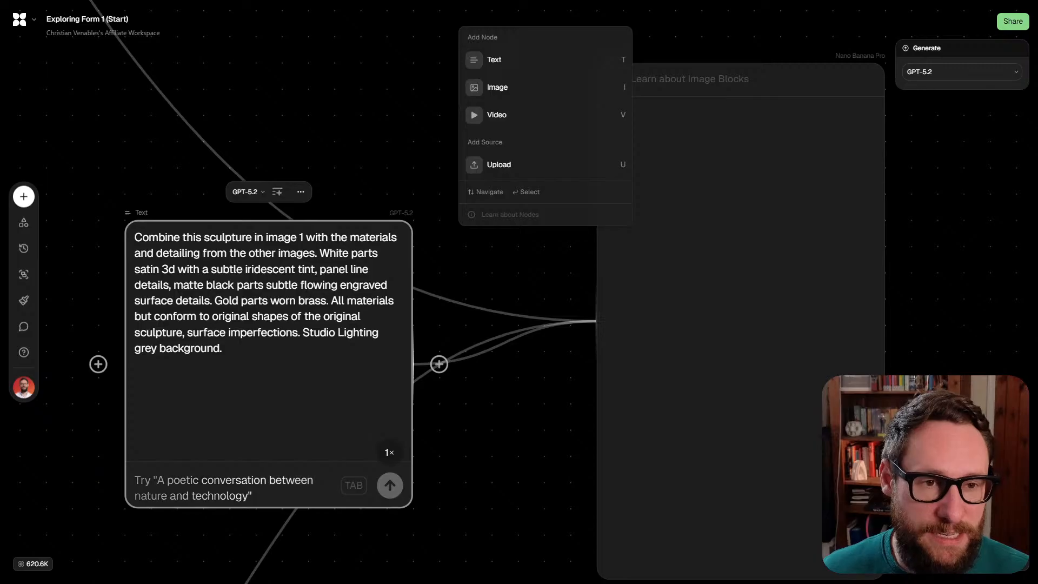
pyautogui.moveTo(519, 390); pyautogui.dragTo(493, 223)
pyautogui.scroll(-3, 549, 364)
pyautogui.click(642, 278)
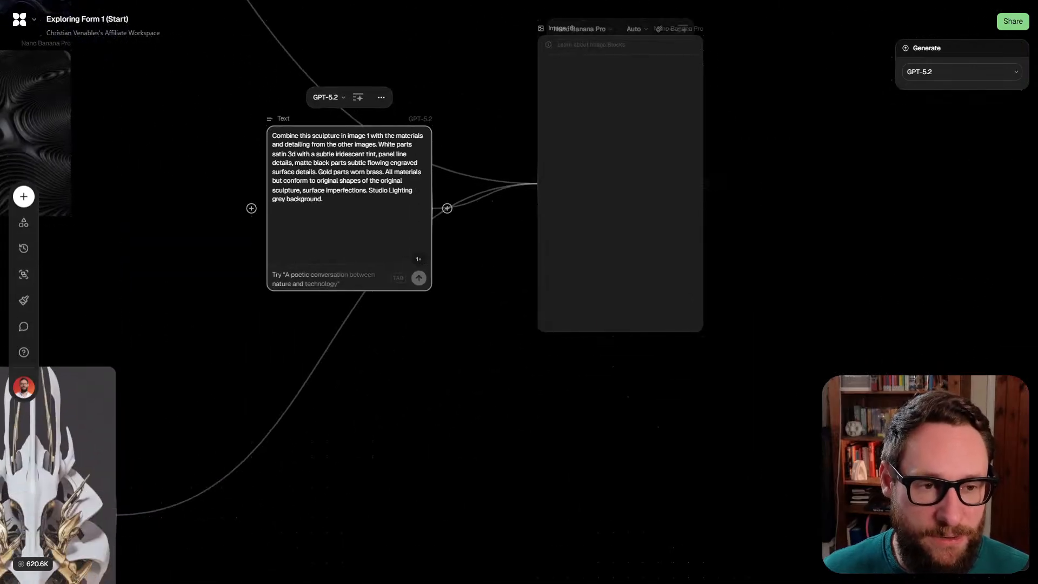
pyautogui.moveTo(642, 278); pyautogui.dragTo(579, 325)
pyautogui.click(384, 405)
pyautogui.moveTo(385, 405); pyautogui.dragTo(388, 368)
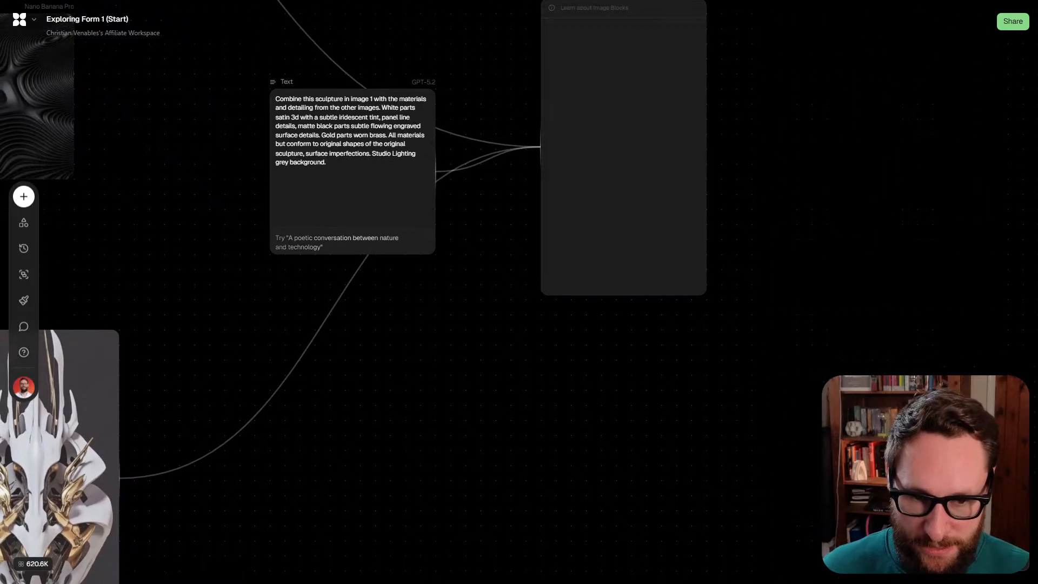
pyautogui.rightClick(388, 368)
pyautogui.click(410, 380)
pyautogui.click(411, 230)
pyautogui.rightClick(394, 373)
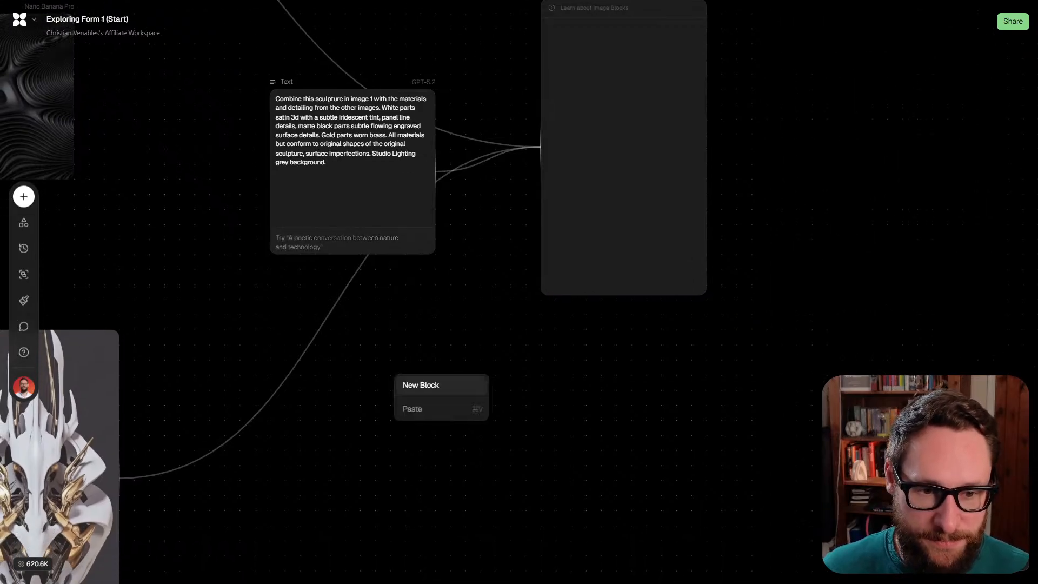
pyautogui.click(419, 385)
# Add a second text node with the copied prompt ending "detailing from image 2" and place it directly beneath the first prompt node
pyautogui.click(23, 196)
pyautogui.click(65, 219)
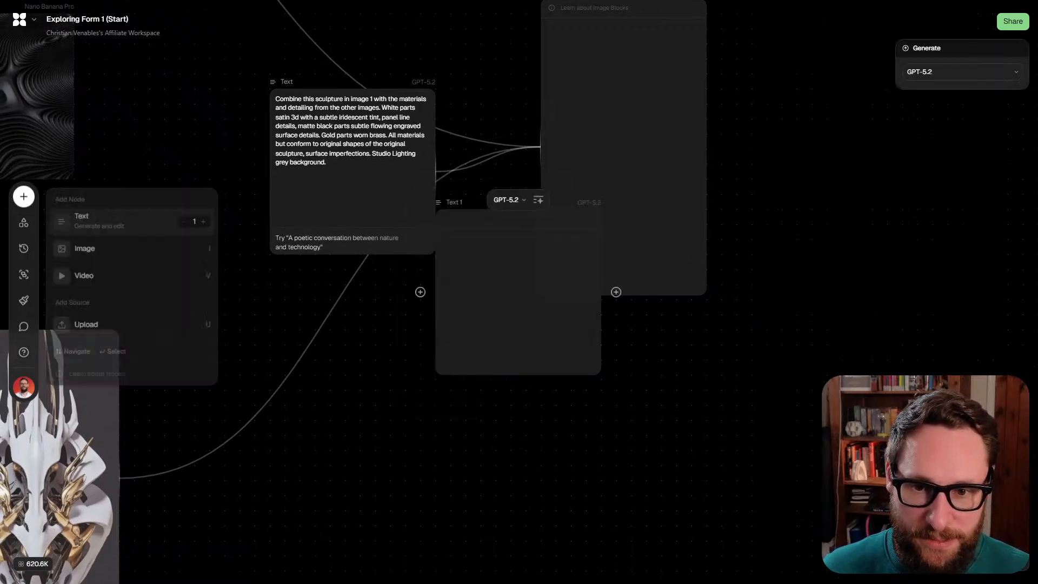
pyautogui.click(465, 220)
pyautogui.hotkey('ctrl', 'v')
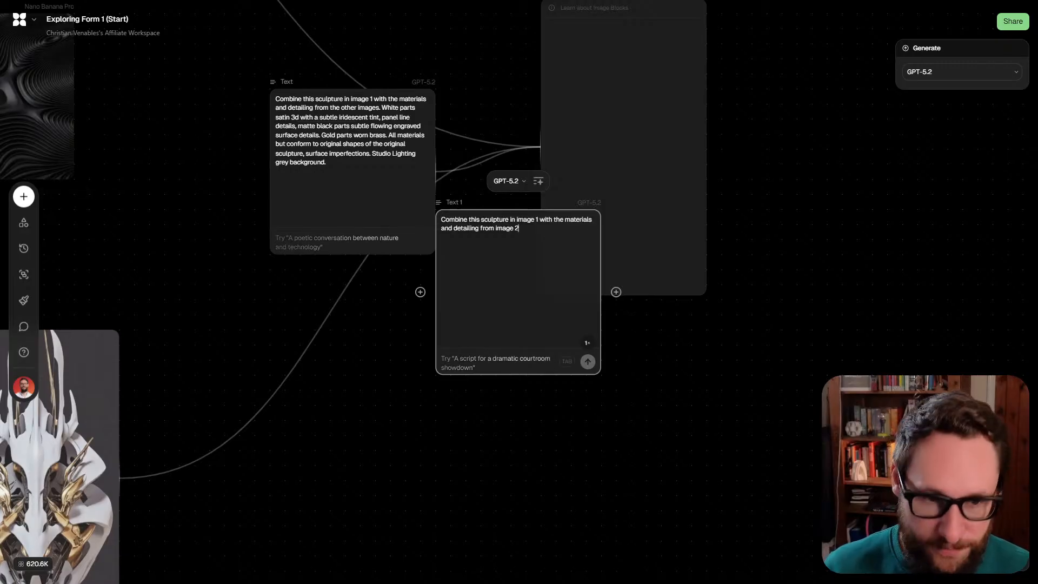
pyautogui.moveTo(519, 228); pyautogui.dragTo(342, 278)
pyautogui.press('Escape')
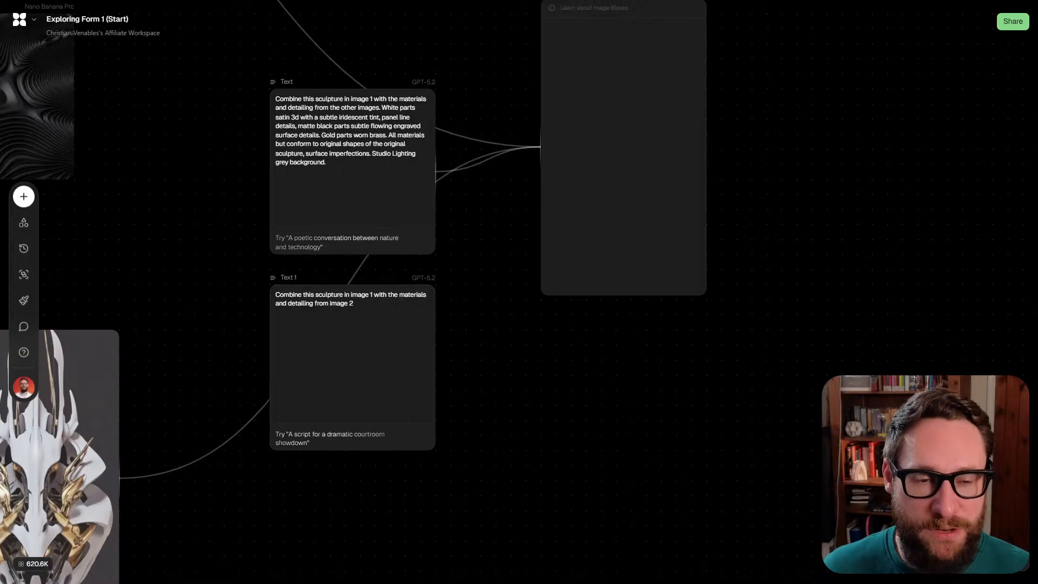
# Rearrange the board by moving Image 16 and its linked prompt node up and the shorter prompt node further down
pyautogui.scroll(-2, 511, 362)
pyautogui.moveTo(511, 362); pyautogui.dragTo(536, 456)
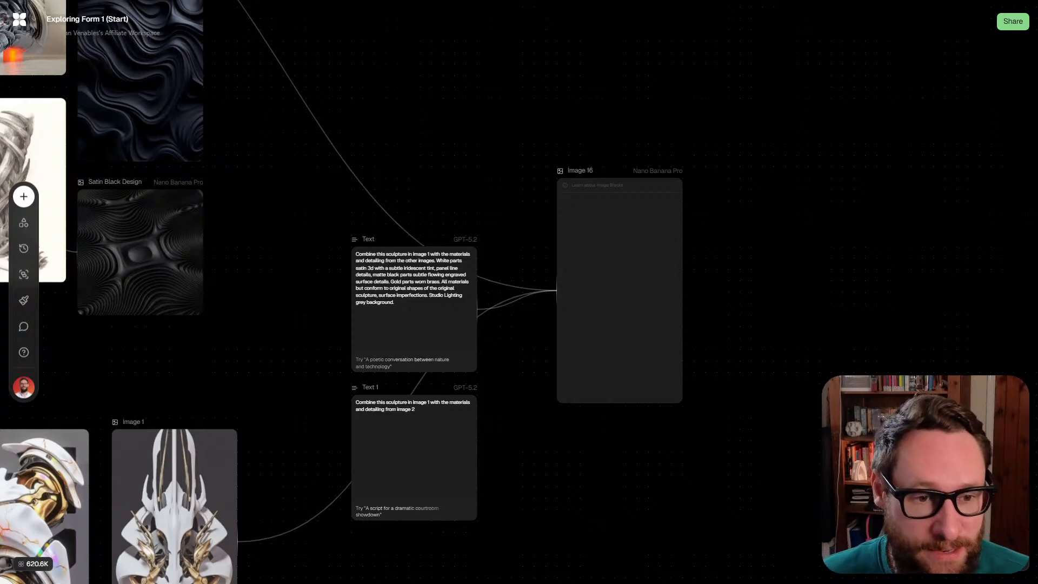
pyautogui.click(619, 290)
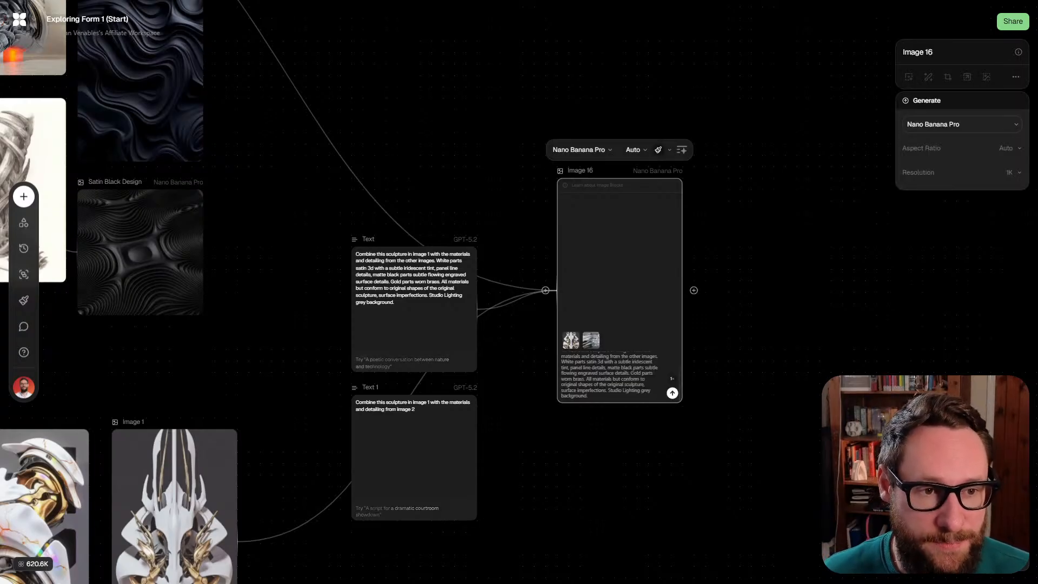
pyautogui.moveTo(619, 290); pyautogui.dragTo(607, 198)
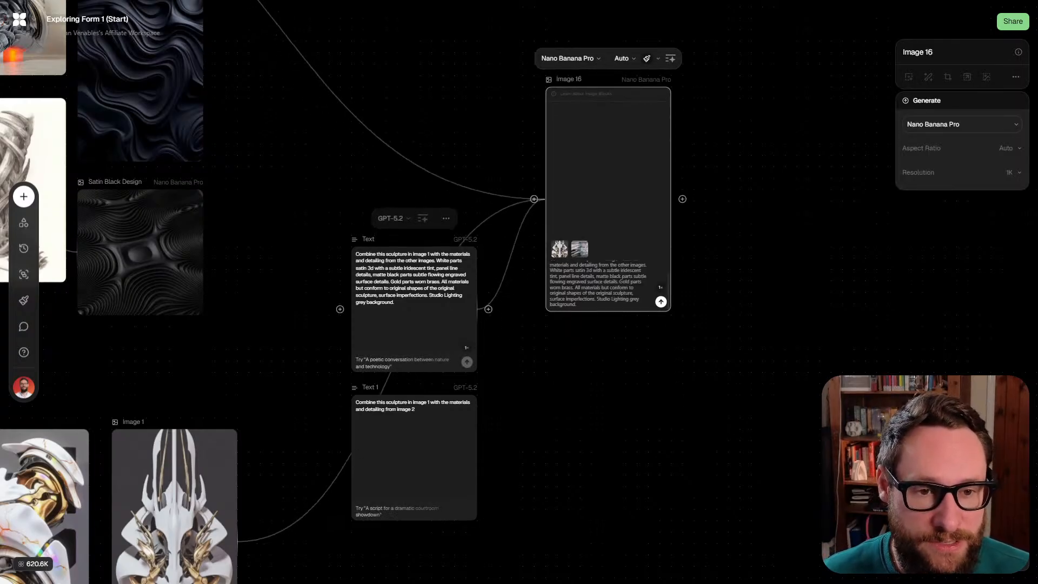
pyautogui.click(413, 309)
pyautogui.moveTo(413, 309); pyautogui.dragTo(379, 195)
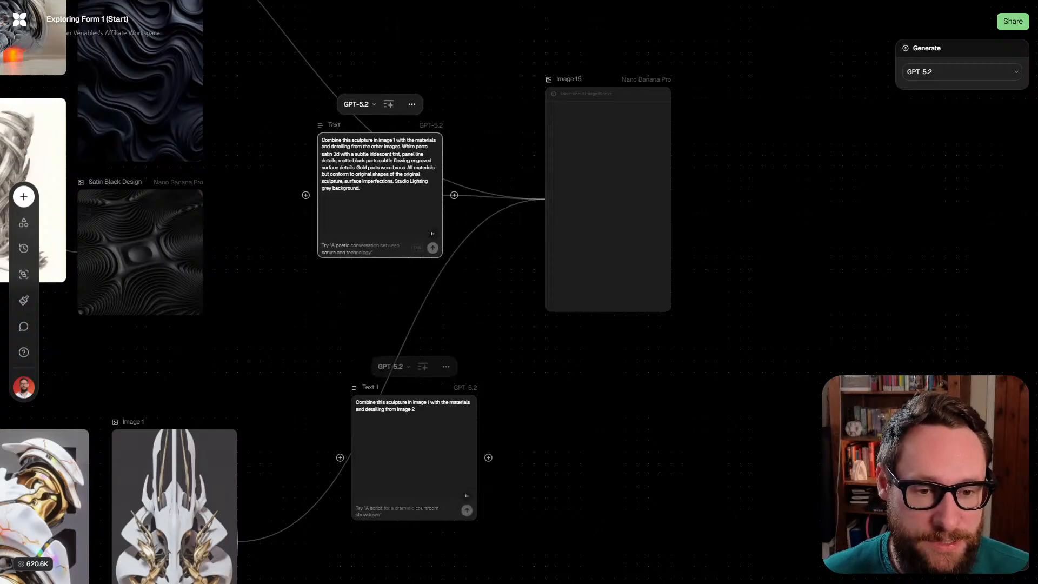
pyautogui.moveTo(413, 457); pyautogui.dragTo(466, 540)
pyautogui.moveTo(627, 276); pyautogui.dragTo(620, 329)
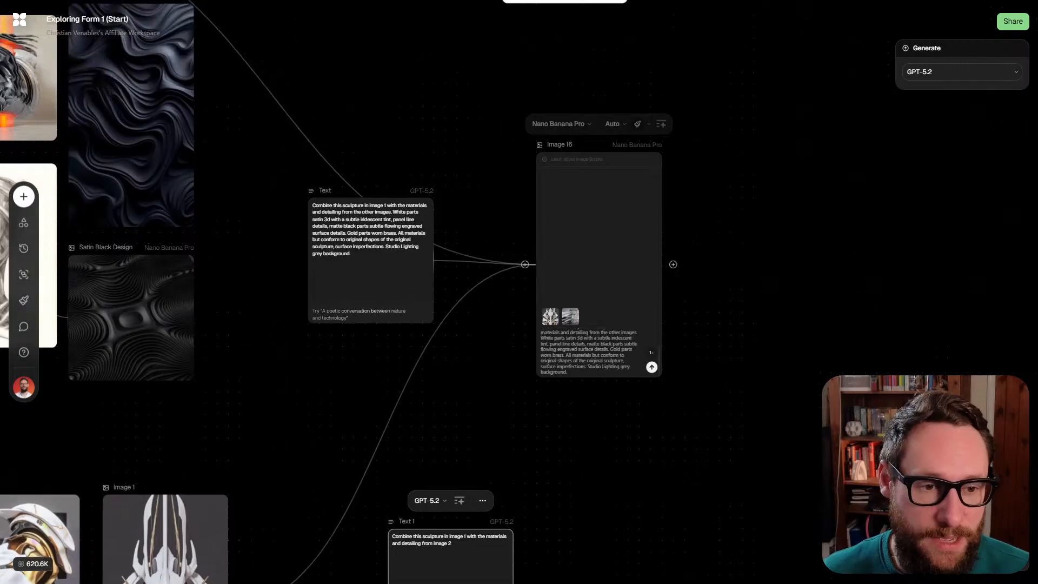
# Generate one image from the Image 16 node with Nano Banana Pro, using the linked prompt and two reference images
pyautogui.scroll(5, 620, 328)
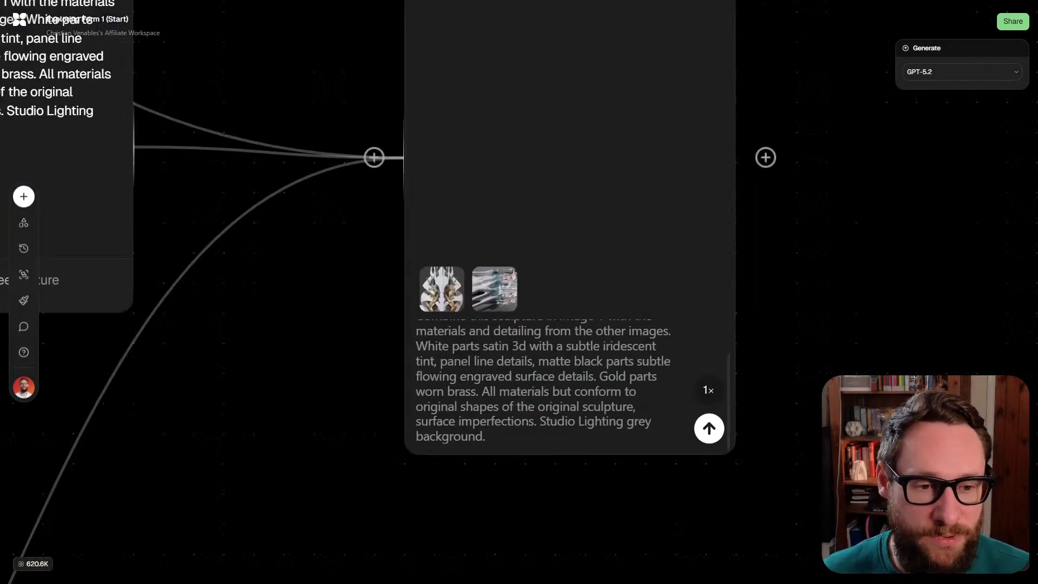
pyautogui.scroll(-3, 575, 567)
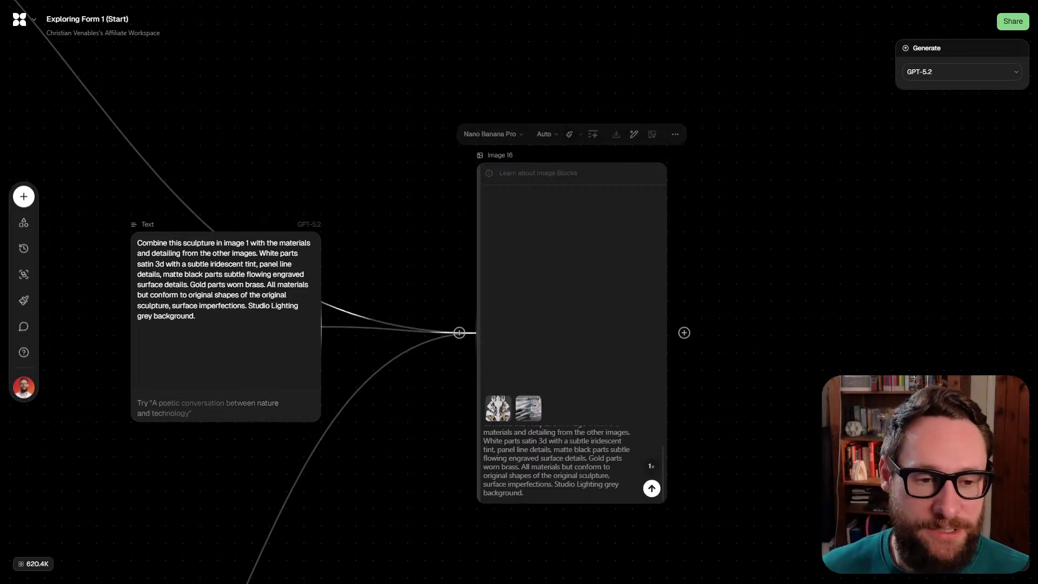
pyautogui.scroll(-3, 517, 252)
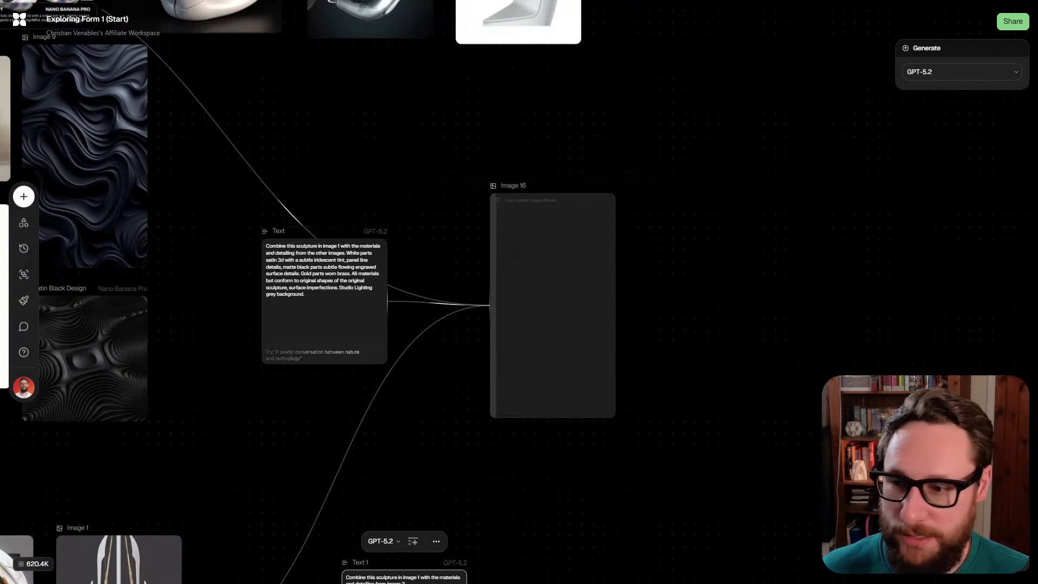
pyautogui.scroll(4, 401, 282)
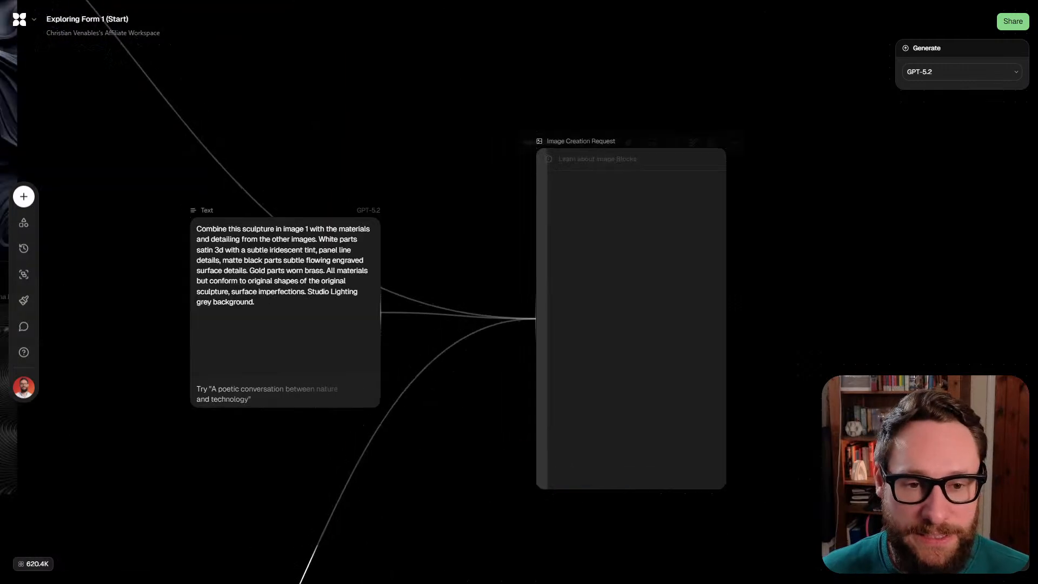
pyautogui.scroll(-4, 472, 291)
pyautogui.scroll(-5, 465, 346)
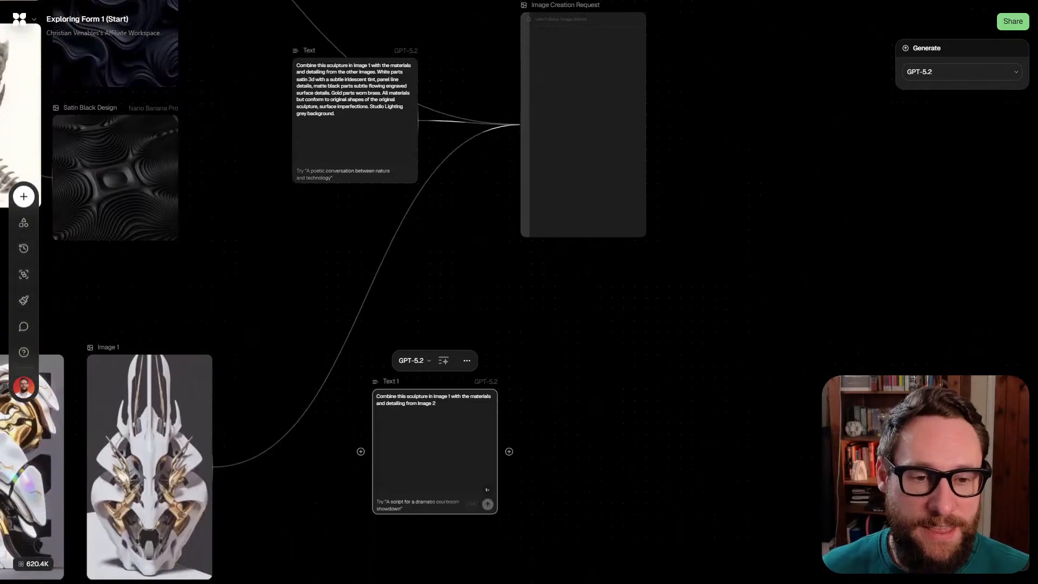
# Duplicate the generating image node with its links and place the copy directly beneath the original
pyautogui.click(655, 155)
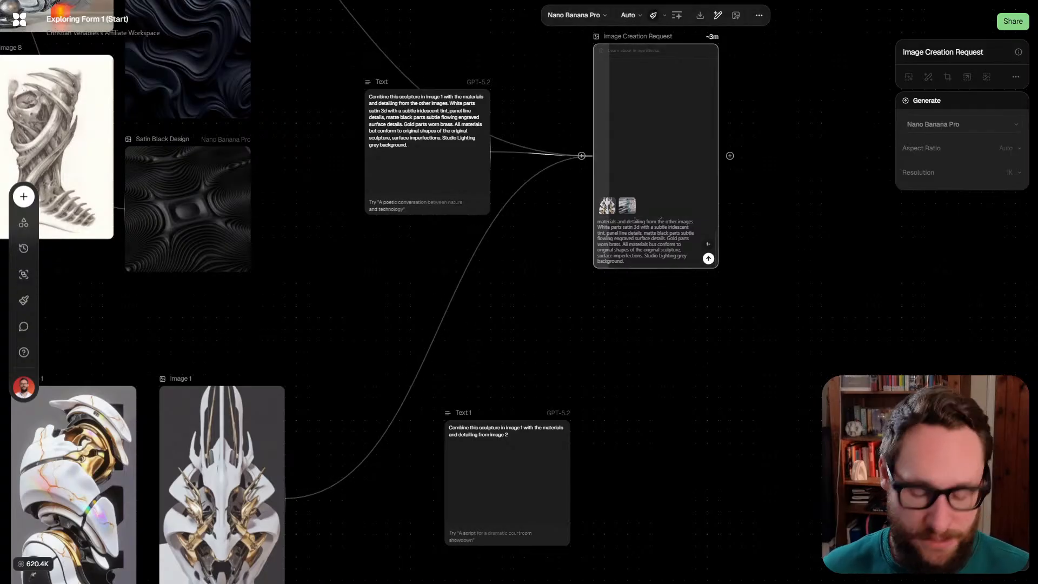
pyautogui.hotkey('ctrl', 'v')
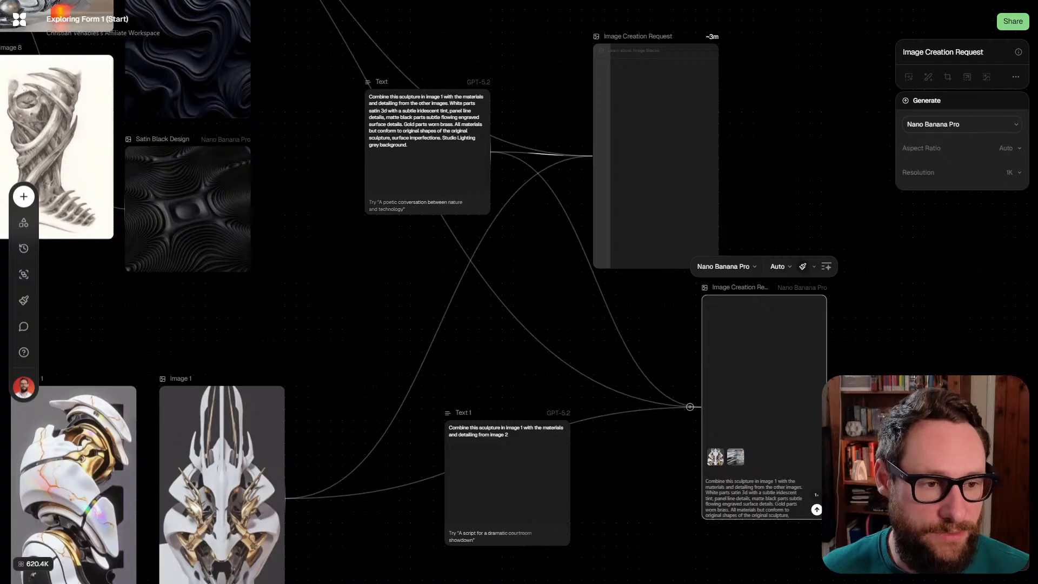
pyautogui.moveTo(764, 378); pyautogui.dragTo(655, 367)
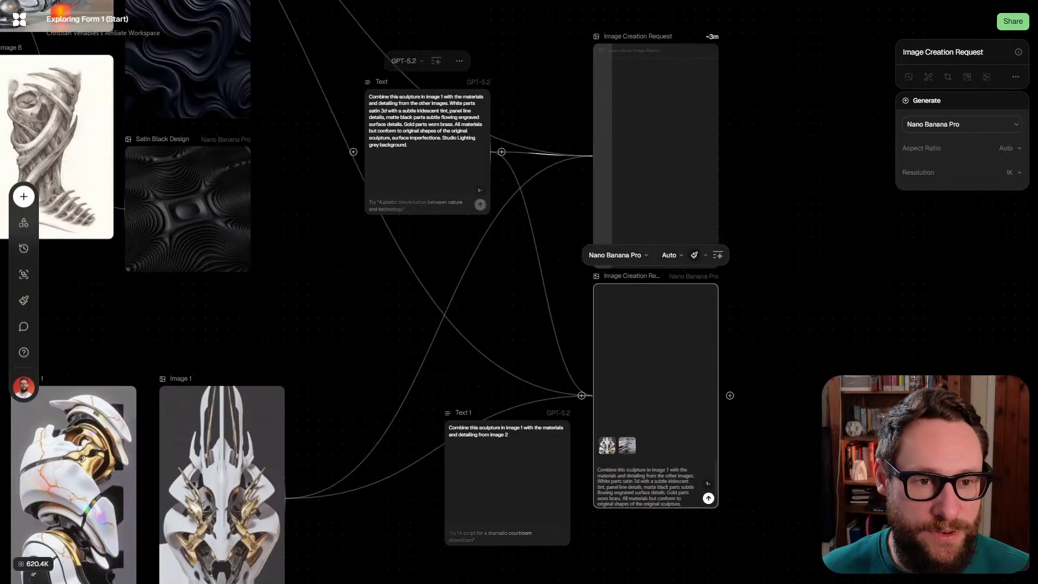
# Unlink the longer prompt from the duplicate image node and link the shorter prompt node instead, placing it beside the duplicate
pyautogui.click(542, 267)
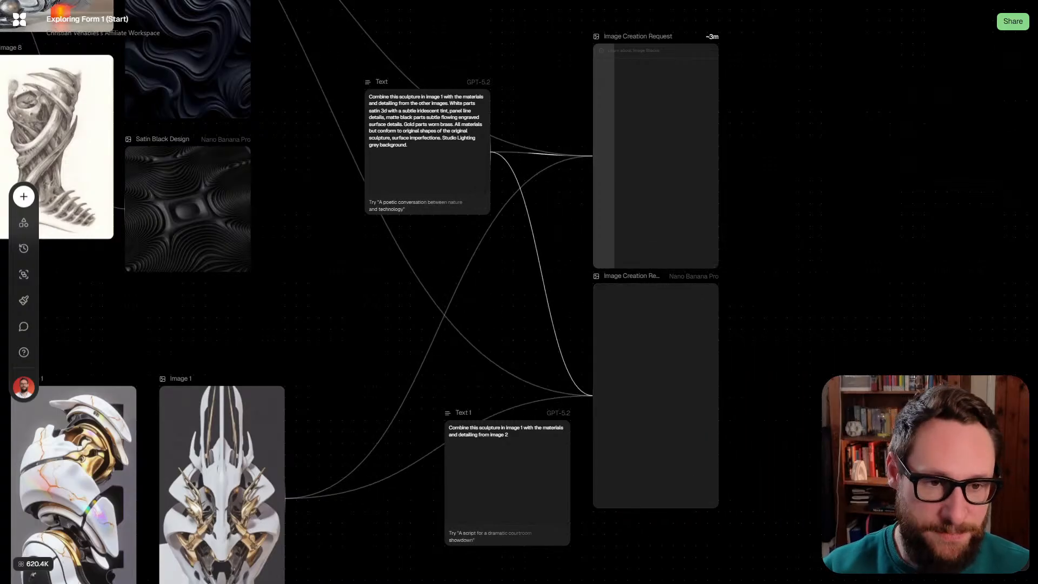
pyautogui.press('Delete')
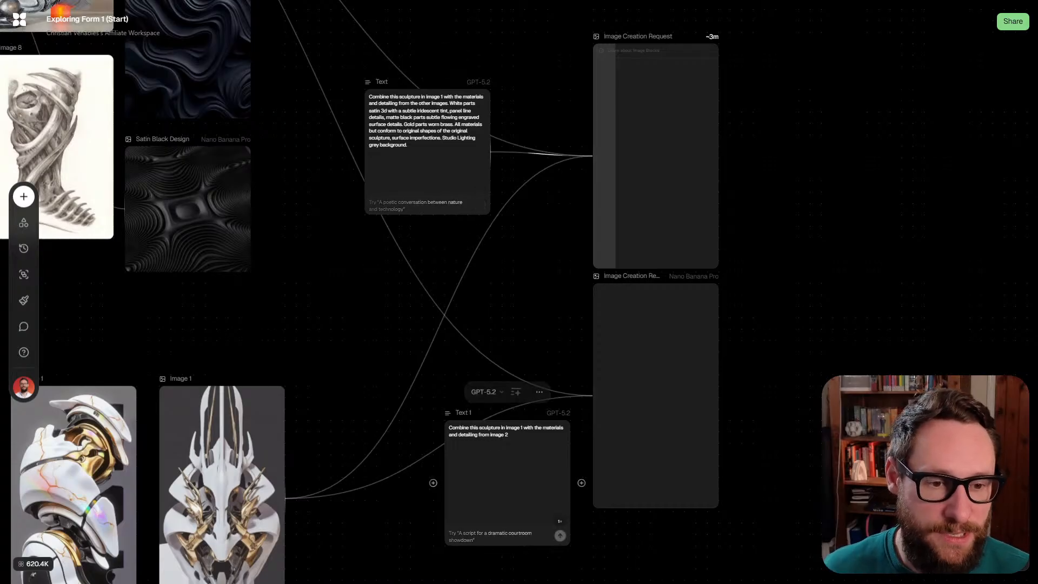
pyautogui.moveTo(507, 482); pyautogui.dragTo(439, 391)
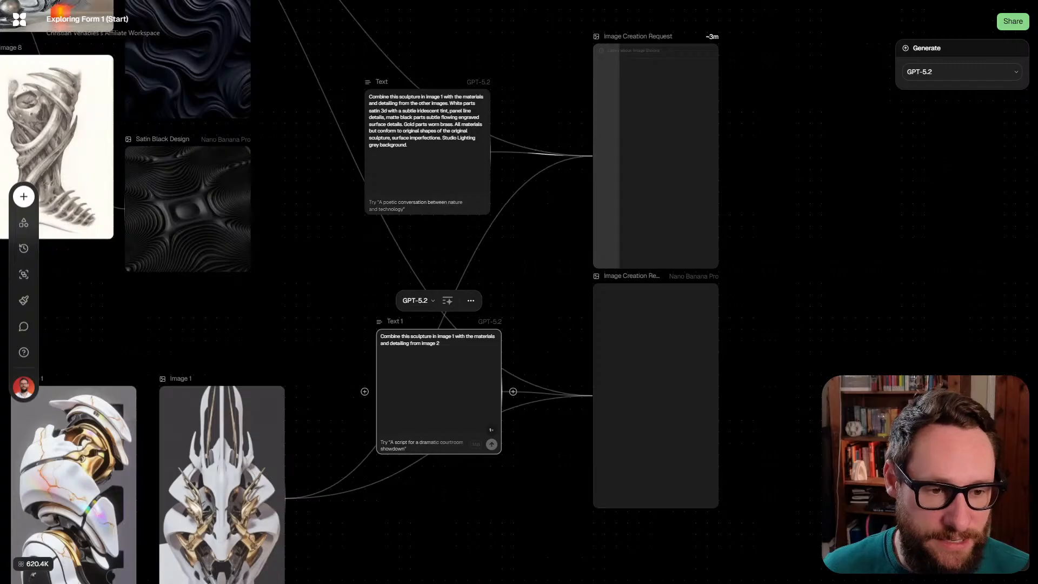
# Replace the short prompt's link to the duplicate node with its own prompt "Combine this sculpture in image 1 with the materials and detailing from image 2"
pyautogui.tripleClick(444, 336)
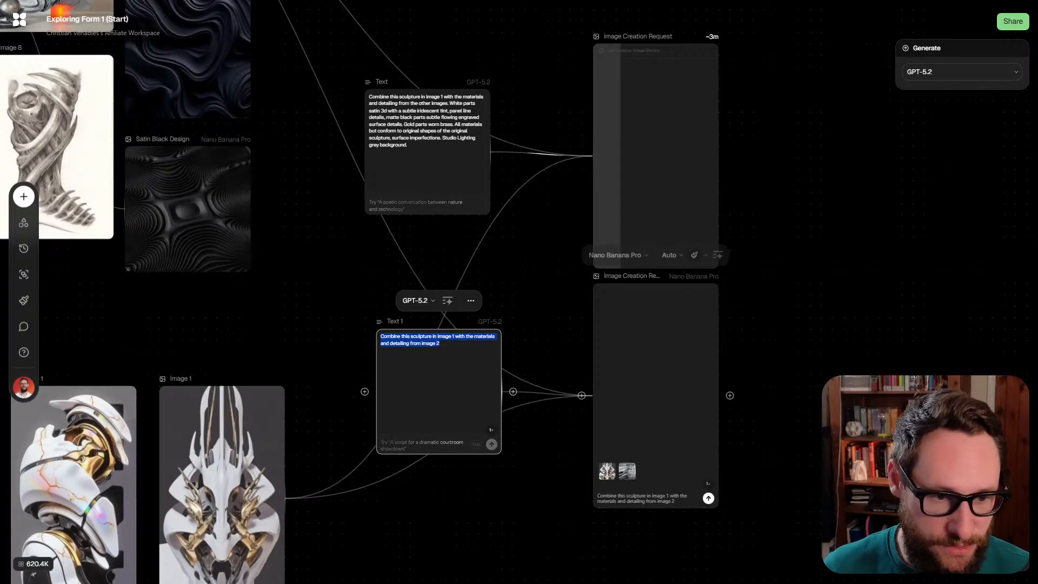
pyautogui.doubleClick(635, 495)
pyautogui.tripleClick(636, 496)
pyautogui.hotkey('ctrl', 'c')
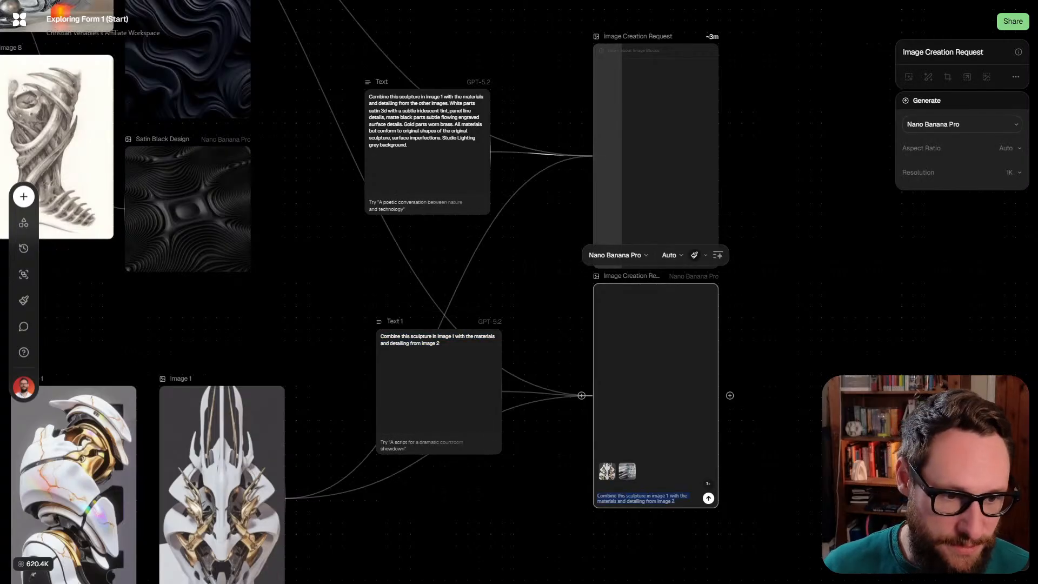
pyautogui.click(439, 344)
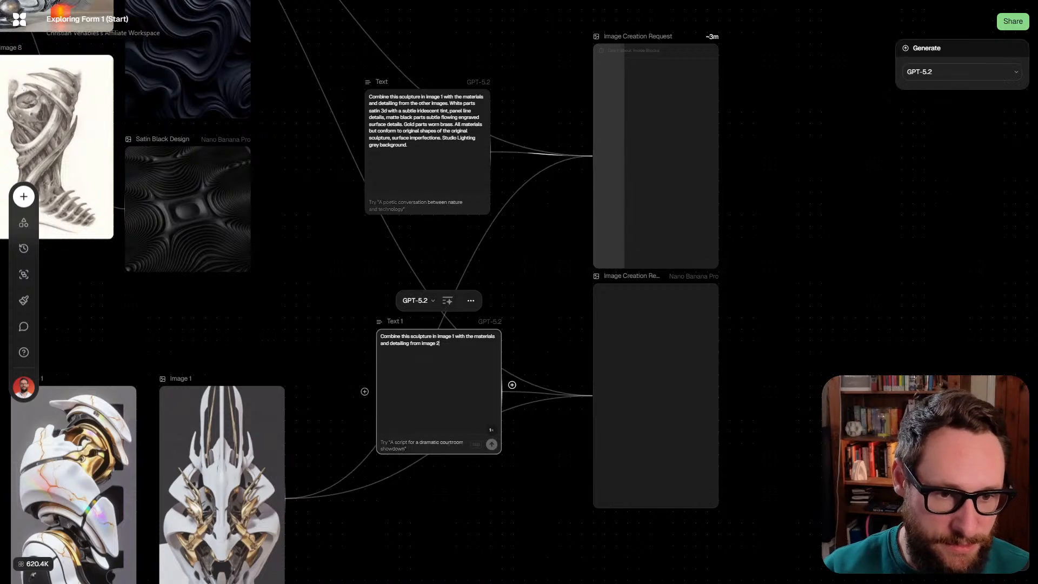
pyautogui.click(547, 394)
pyautogui.press('BackSpace')
pyautogui.click(655, 395)
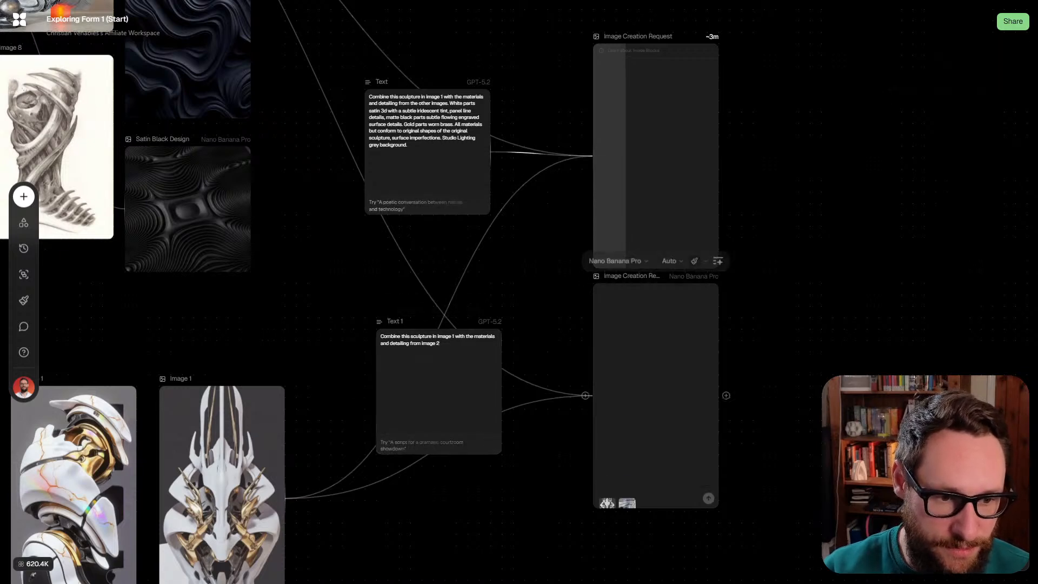
pyautogui.hotkey('ctrl', 'v')
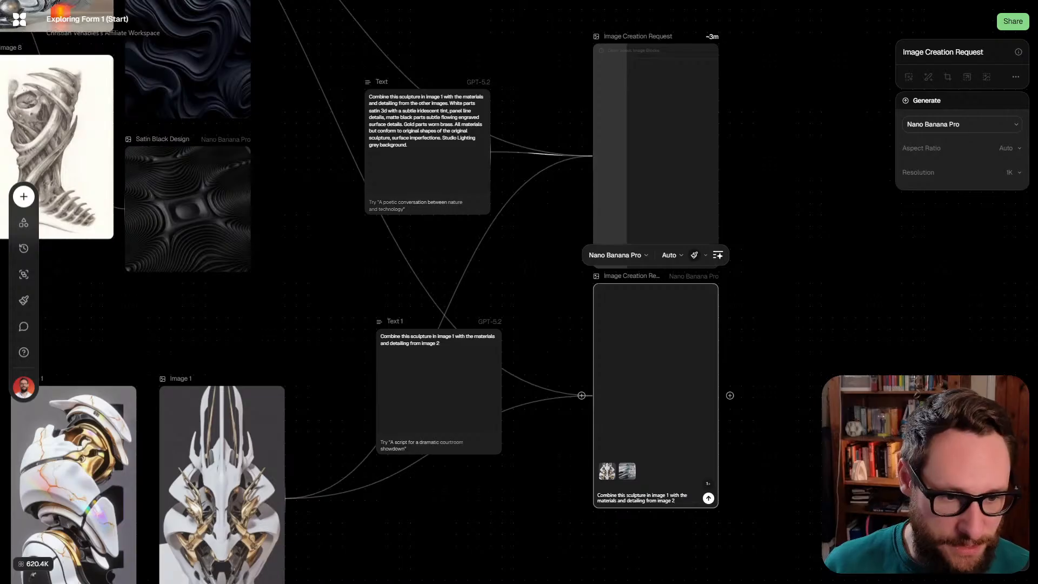
# Delete the unlinked short prompt text node and select the duplicate image node
pyautogui.click(439, 343)
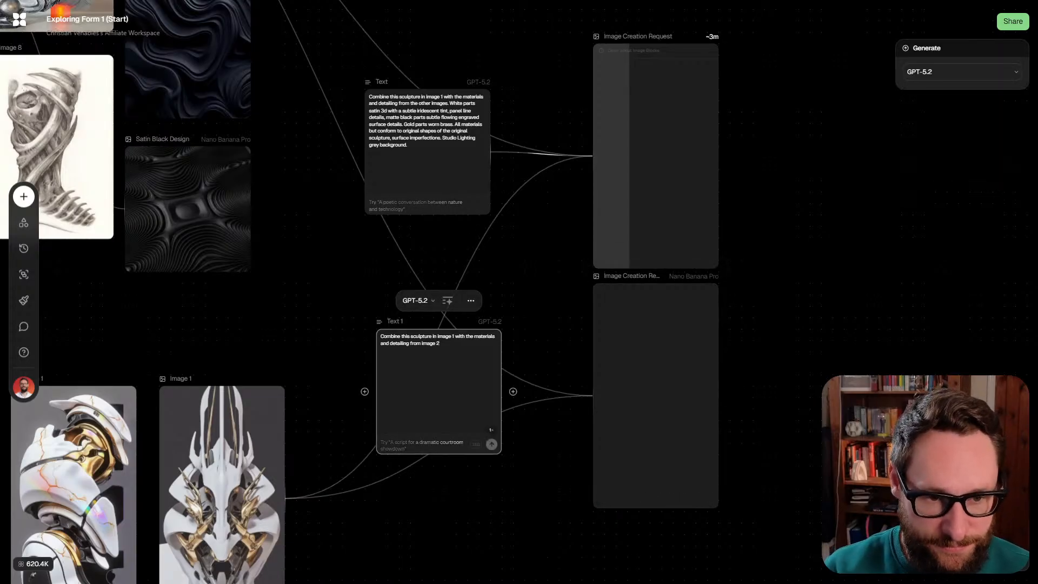
pyautogui.press('BackSpace')
pyautogui.click(655, 395)
# Examine the sculpture image generated from the longer prompt up close, including its panel lines, brass parts and iridescent surfaces
pyautogui.scroll(2, 661, 470)
pyautogui.scroll(-2, 657, 470)
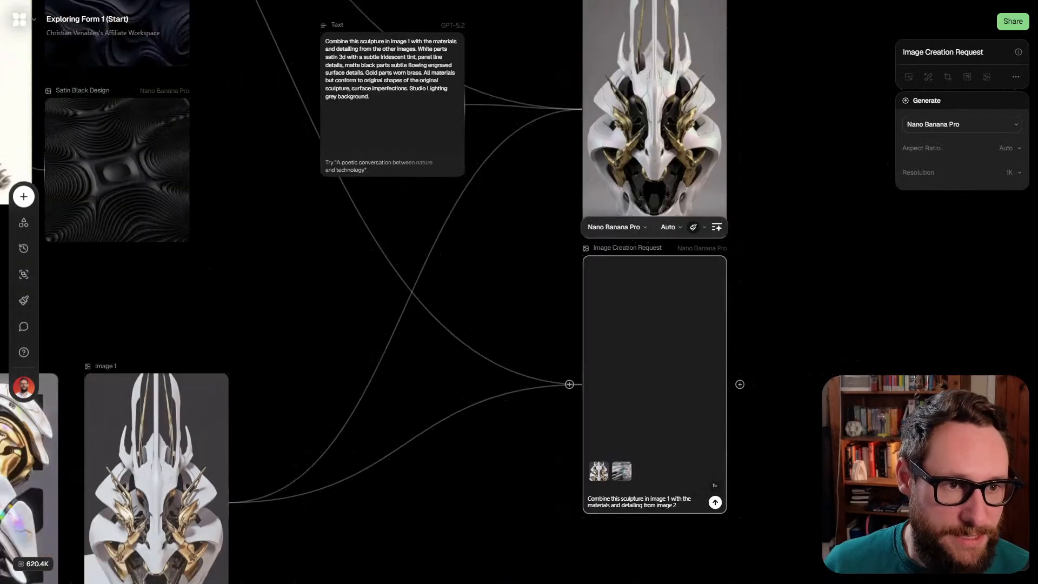
pyautogui.scroll(2, 519, 292)
pyautogui.click(651, 207)
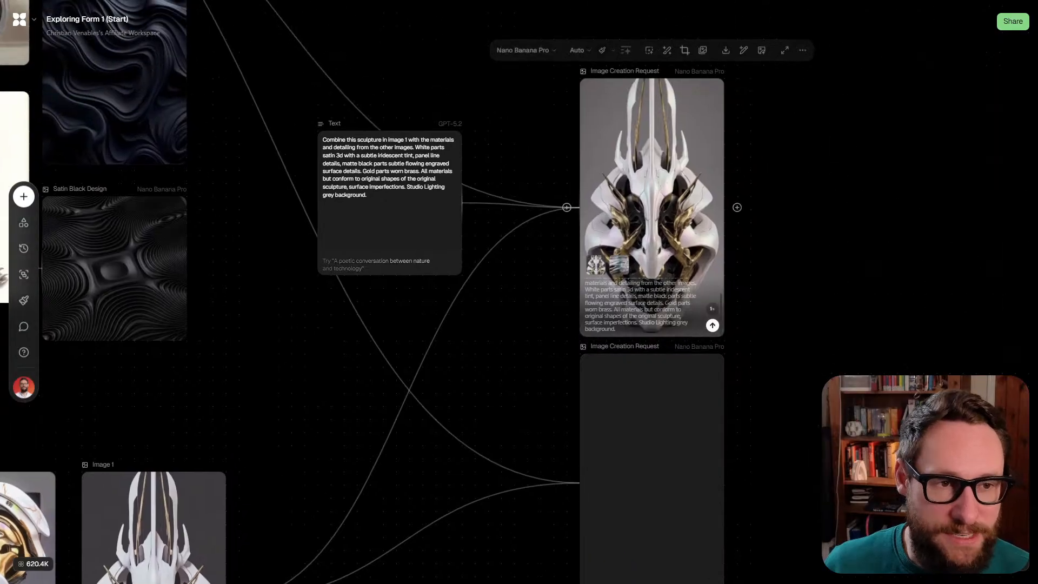
pyautogui.press('Escape')
pyautogui.scroll(5, 720, 142)
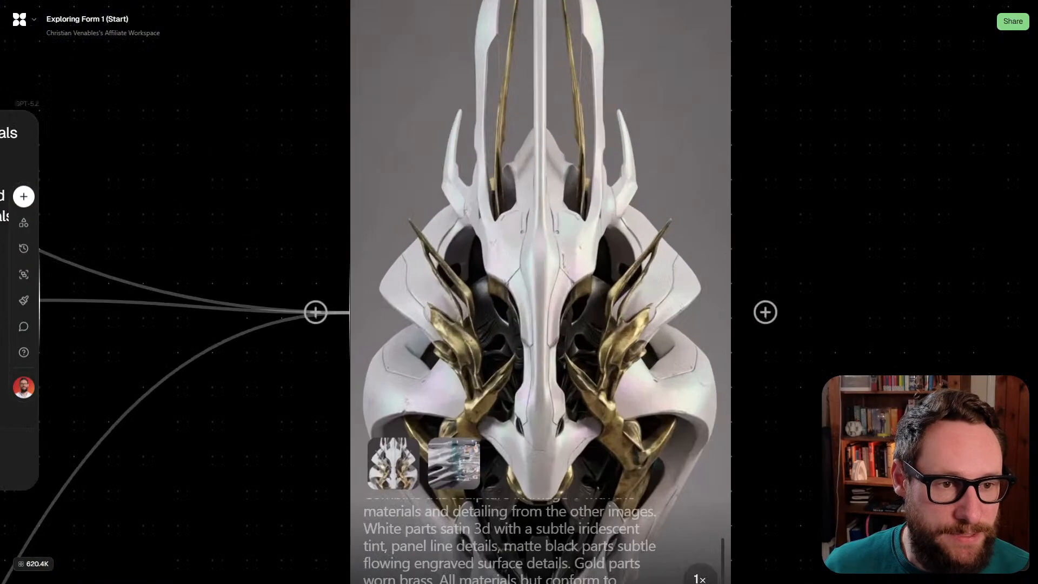
pyautogui.scroll(-2, 705, 208)
pyautogui.moveTo(704, 208); pyautogui.dragTo(664, 208)
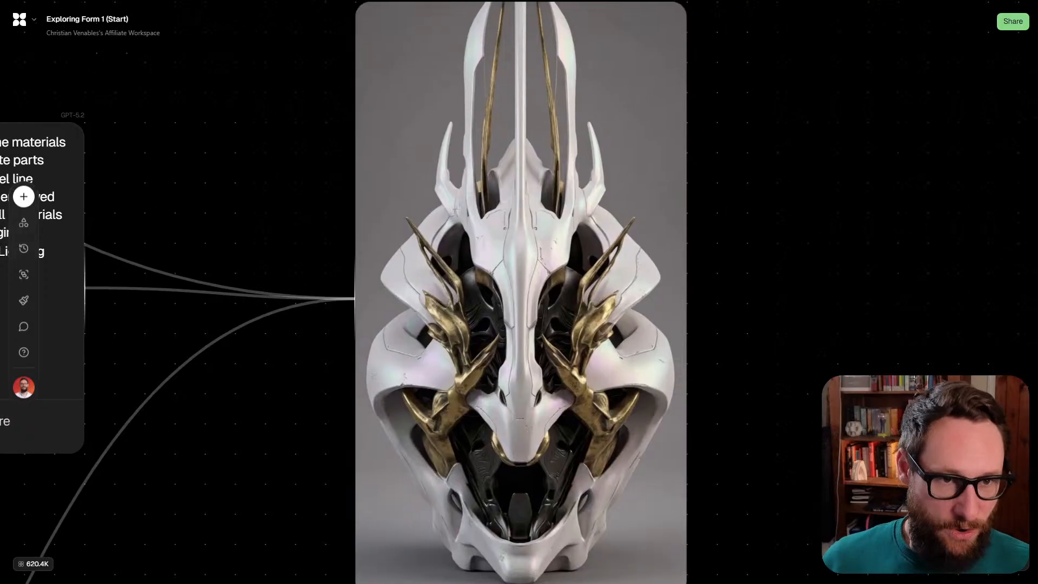
# Generate one image from the lower node with Nano Banana Pro, using its short prompt and two reference images
pyautogui.scroll(-2, 480, 197)
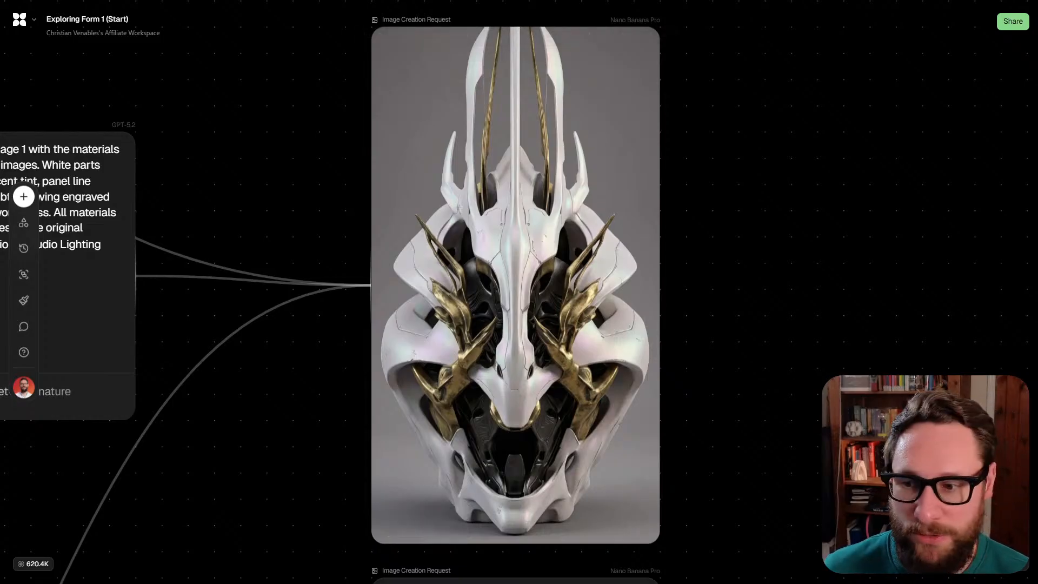
pyautogui.scroll(-3, 679, 319)
pyautogui.scroll(-6, 552, 292)
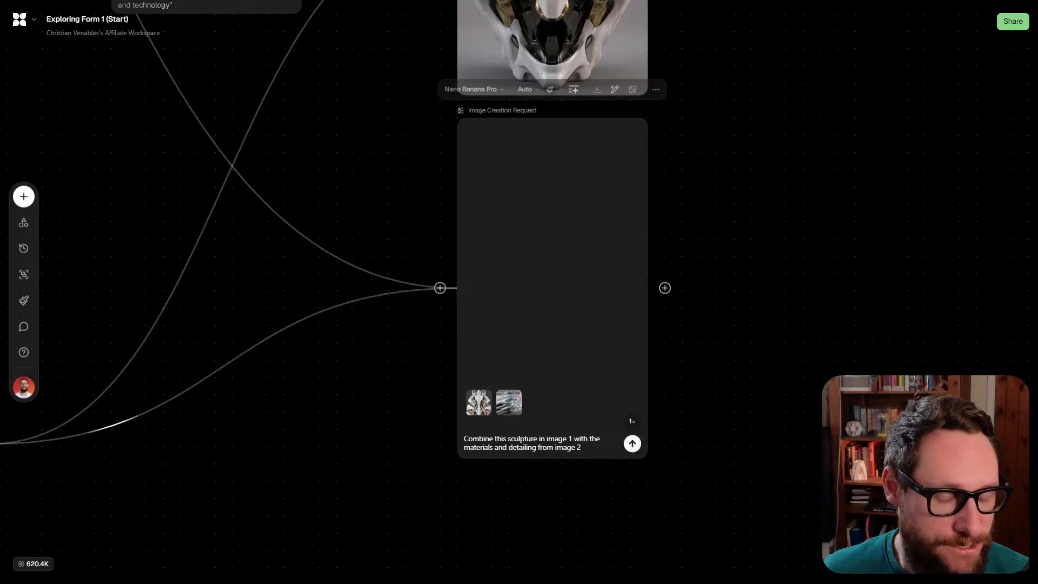
# Review the longer-prompt sculpture again, comparing its overall form and materials with the linked prompt
pyautogui.scroll(4, 552, 292)
pyautogui.scroll(3, 534, 284)
pyautogui.scroll(3, 534, 283)
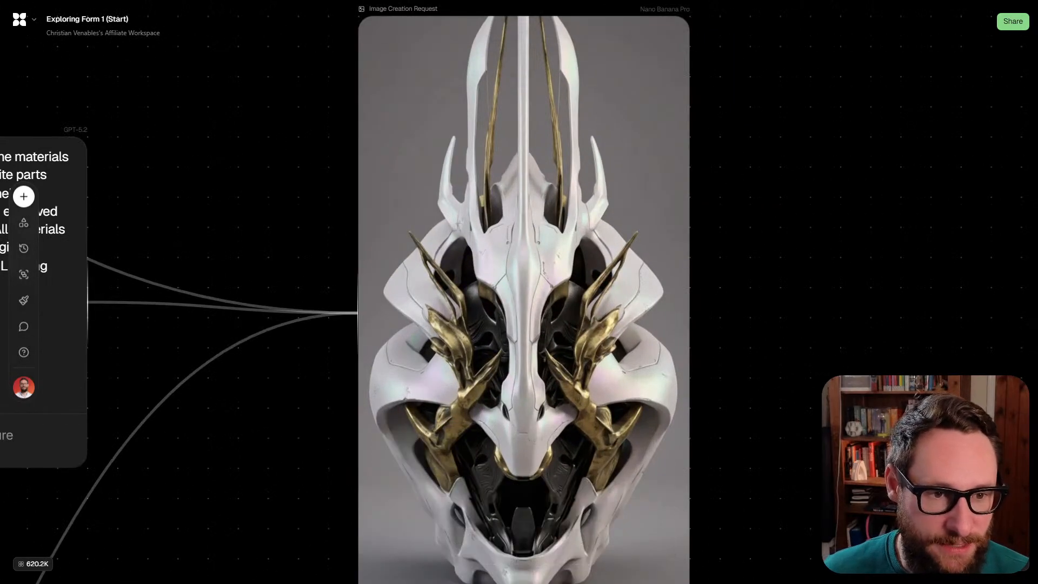
pyautogui.scroll(-3, 524, 292)
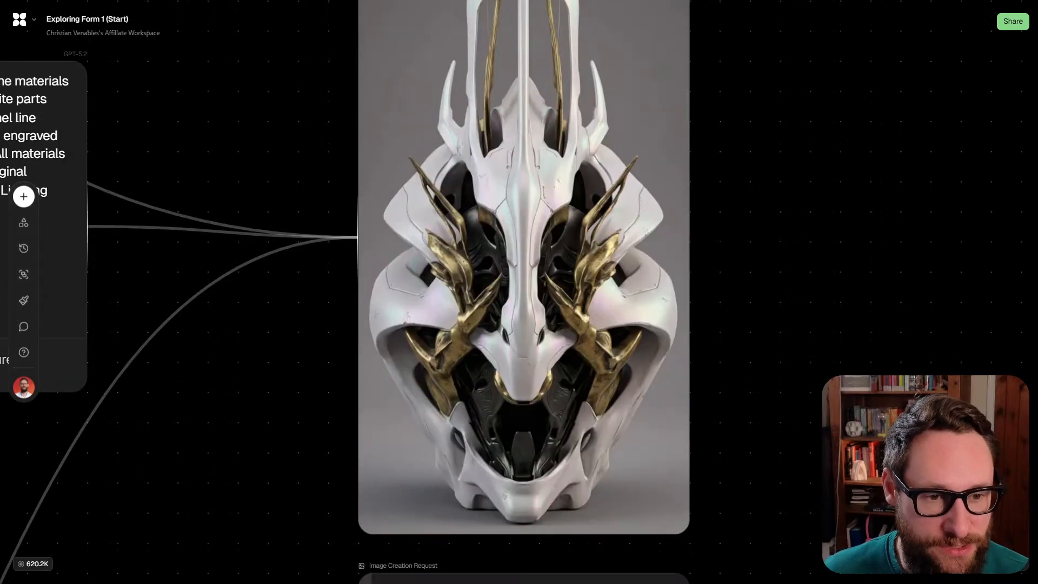
pyautogui.scroll(-3, 703, 292)
pyautogui.scroll(2, 674, 358)
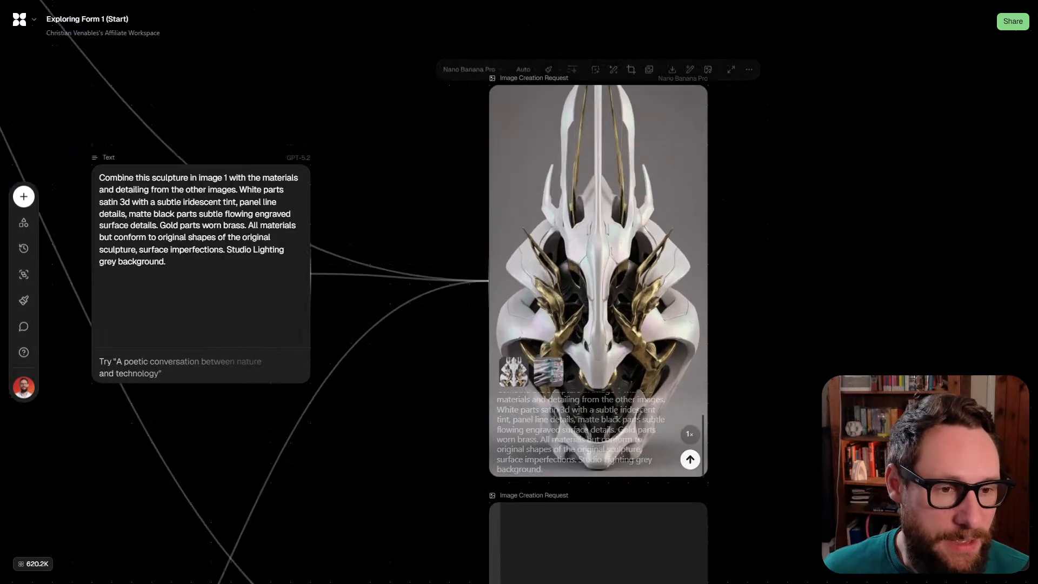
pyautogui.hscroll(2, 598, 281)
pyautogui.scroll(2, 599, 281)
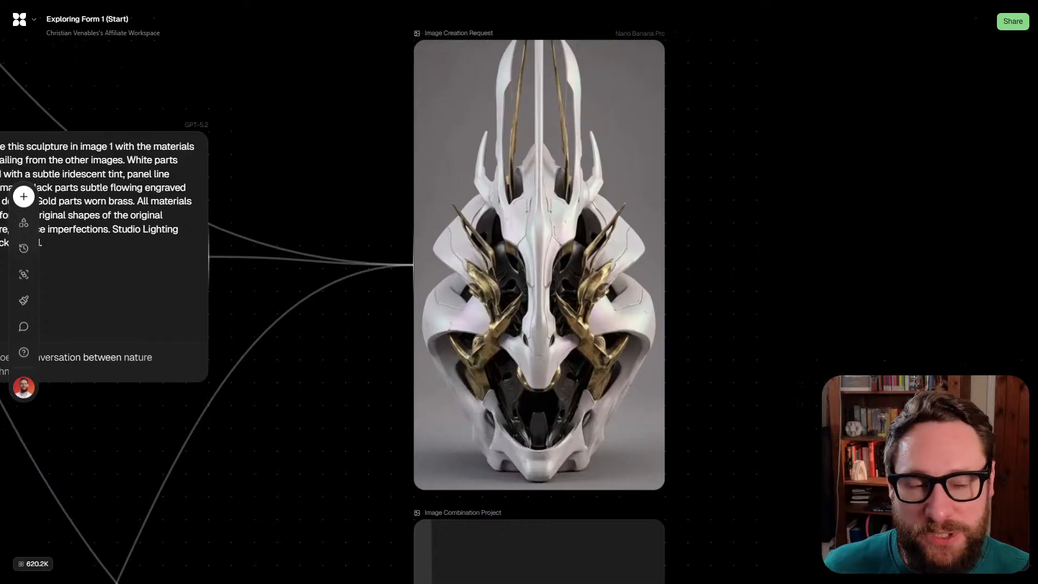
# Set the upper image node's generation count to 4 and generate the variations
pyautogui.moveTo(644, 436)
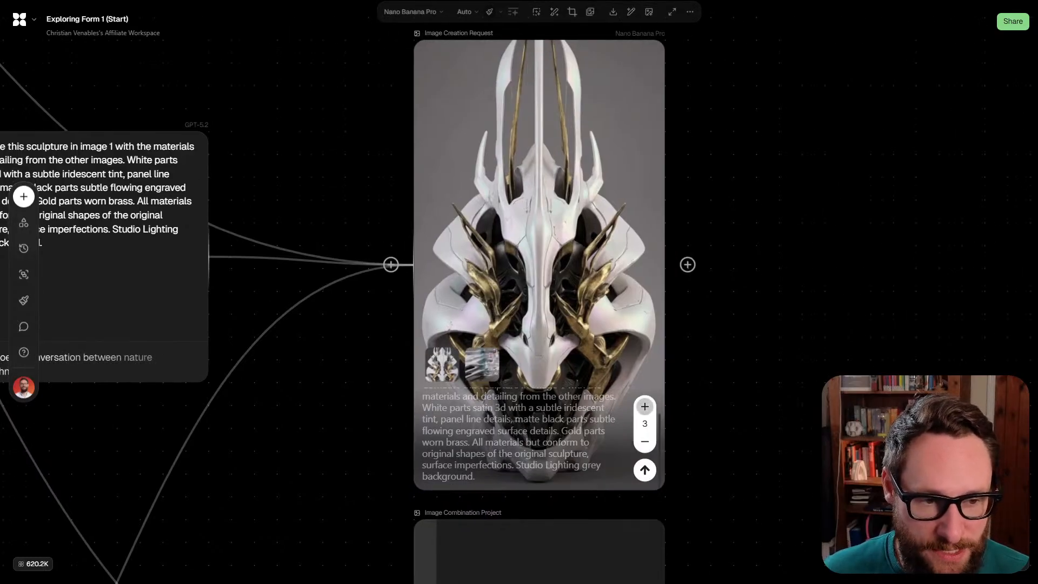
pyautogui.click(645, 406)
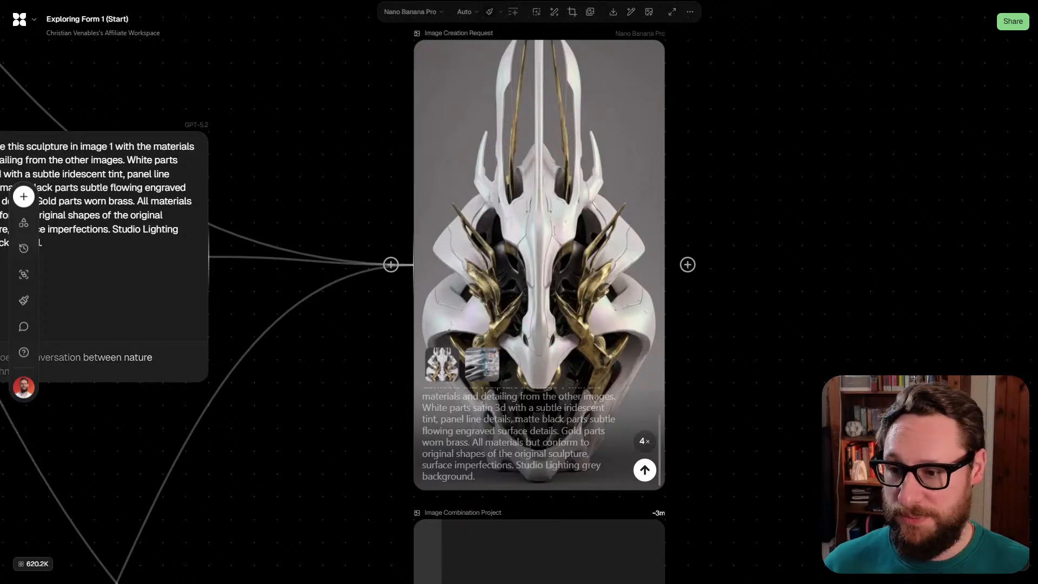
pyautogui.click(644, 469)
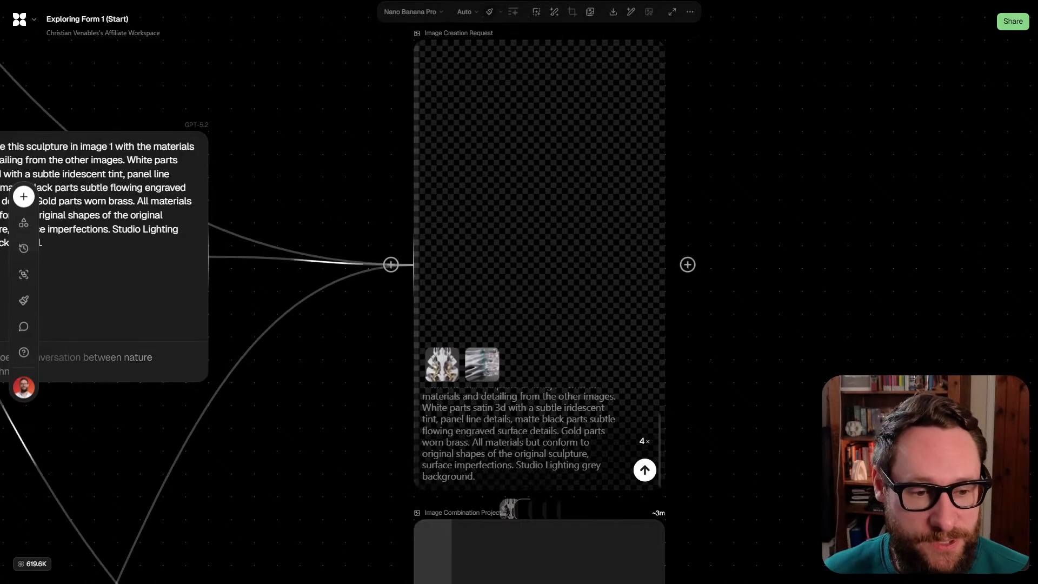
# Move the upper image node up to leave a wider gap above the lower image node
pyautogui.scroll(-1, 539, 292)
pyautogui.scroll(2, 539, 292)
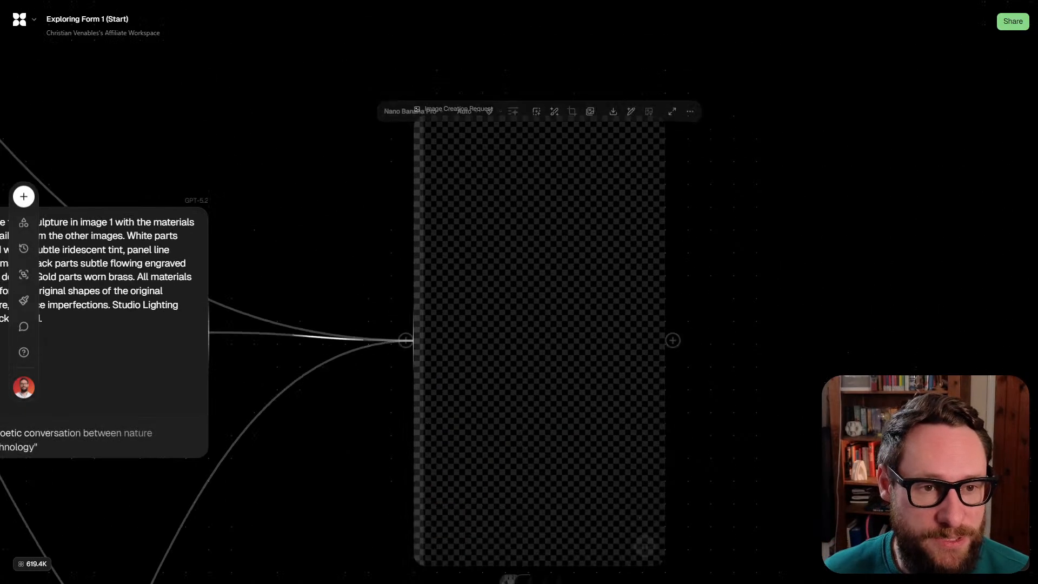
pyautogui.moveTo(539, 243); pyautogui.dragTo(539, 198)
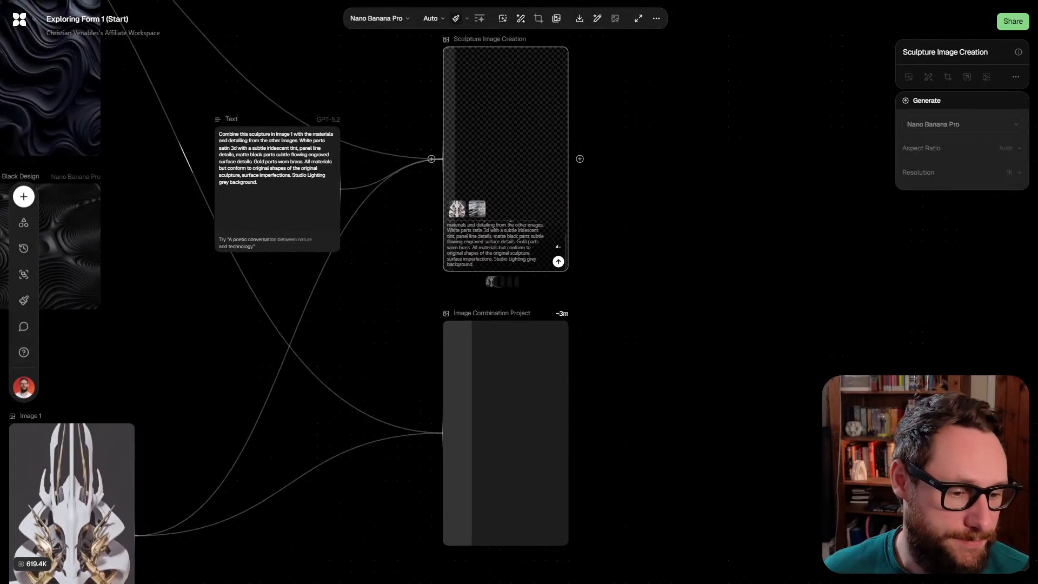
# Examine the lower node's short-prompt result up close, including its glass, gold and white details
pyautogui.hscroll(-6, 432, 292)
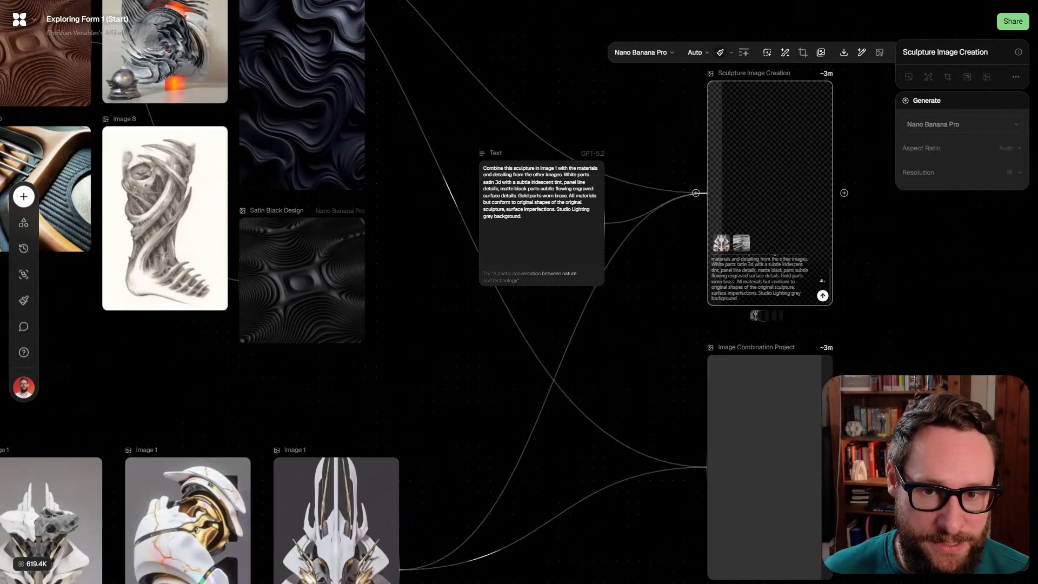
pyautogui.scroll(2, 432, 292)
pyautogui.hscroll(4, 433, 292)
pyautogui.scroll(-3, 432, 292)
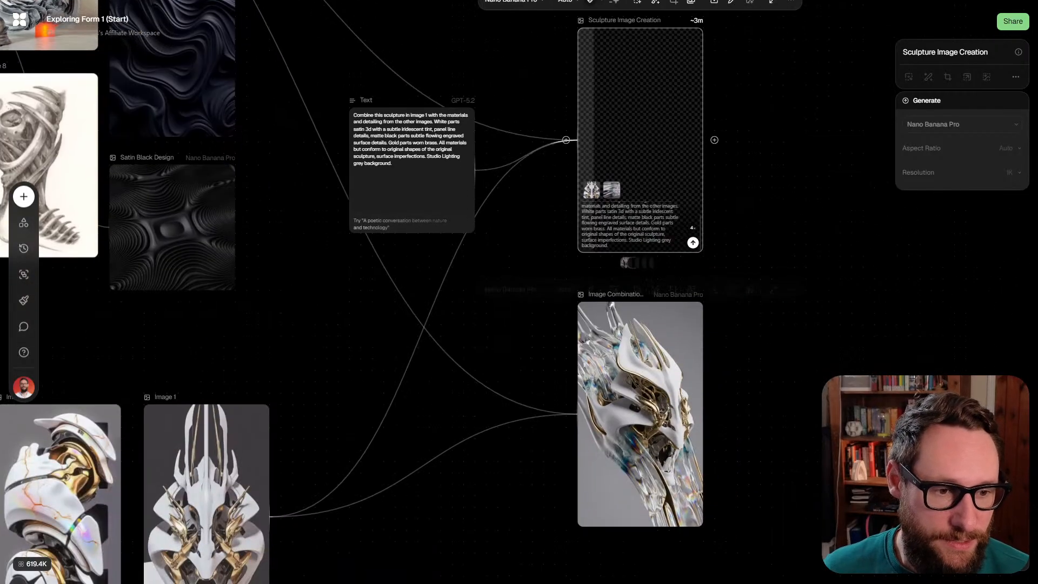
pyautogui.scroll(-2, 637, 343)
pyautogui.scroll(5, 638, 343)
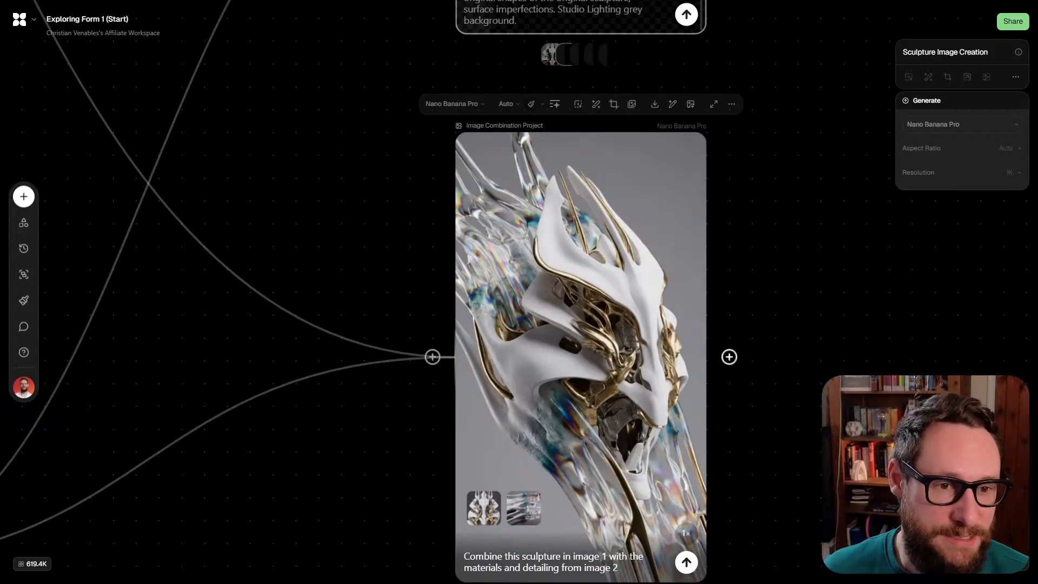
pyautogui.scroll(-2, 351, 270)
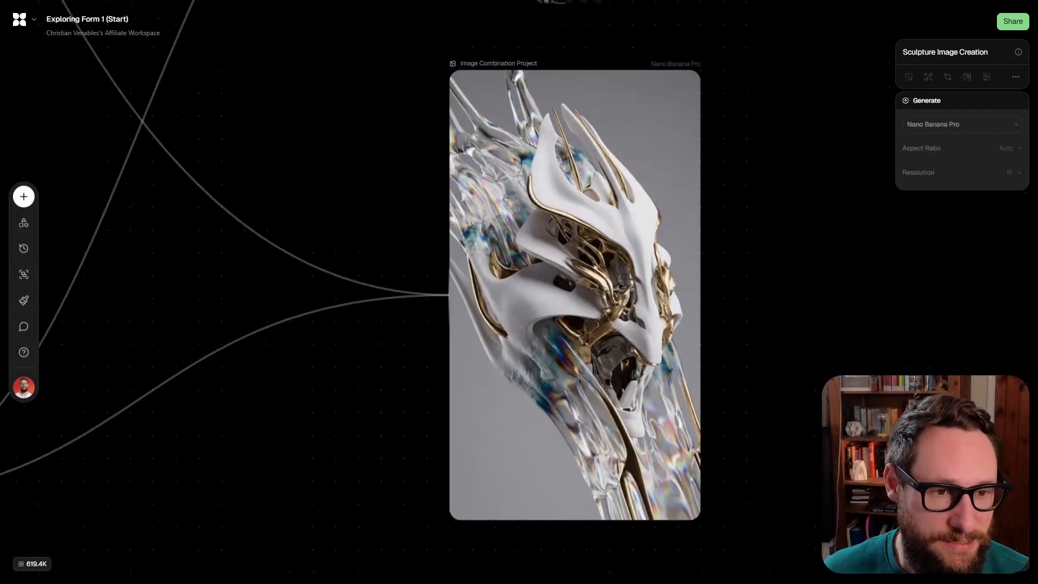
pyautogui.scroll(1, 558, 316)
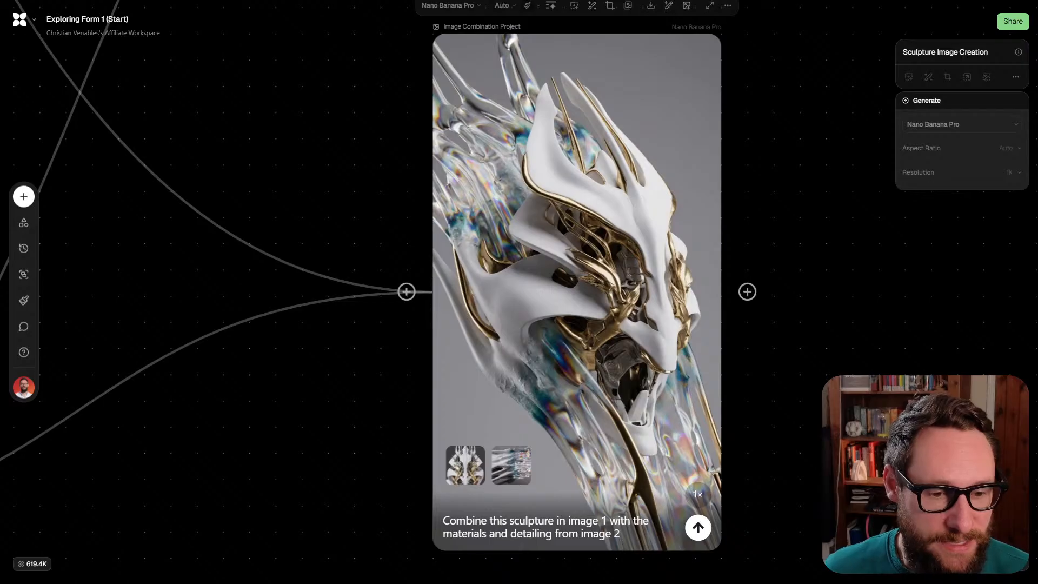
# Set the Image Combination Project node's generation count to 4 and generate the variations
pyautogui.moveTo(697, 493)
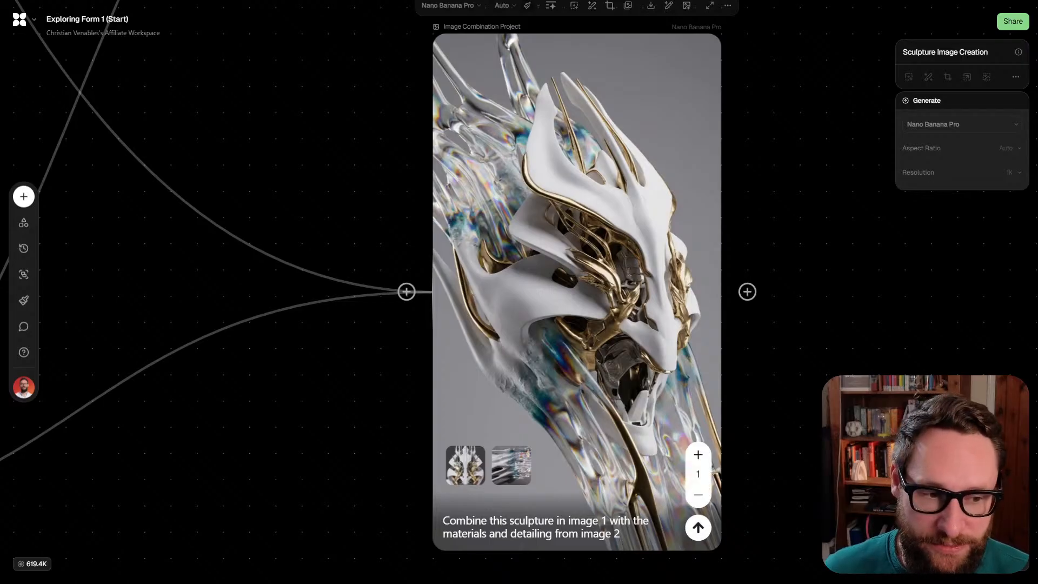
pyautogui.click(698, 455)
pyautogui.click(697, 527)
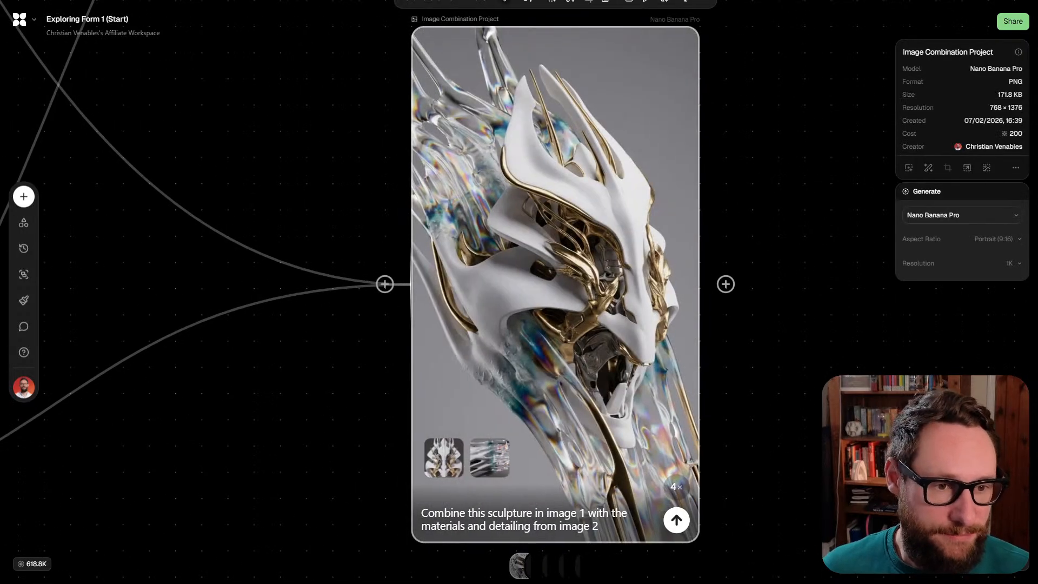
pyautogui.scroll(4, 570, 229)
pyautogui.scroll(-2, 571, 229)
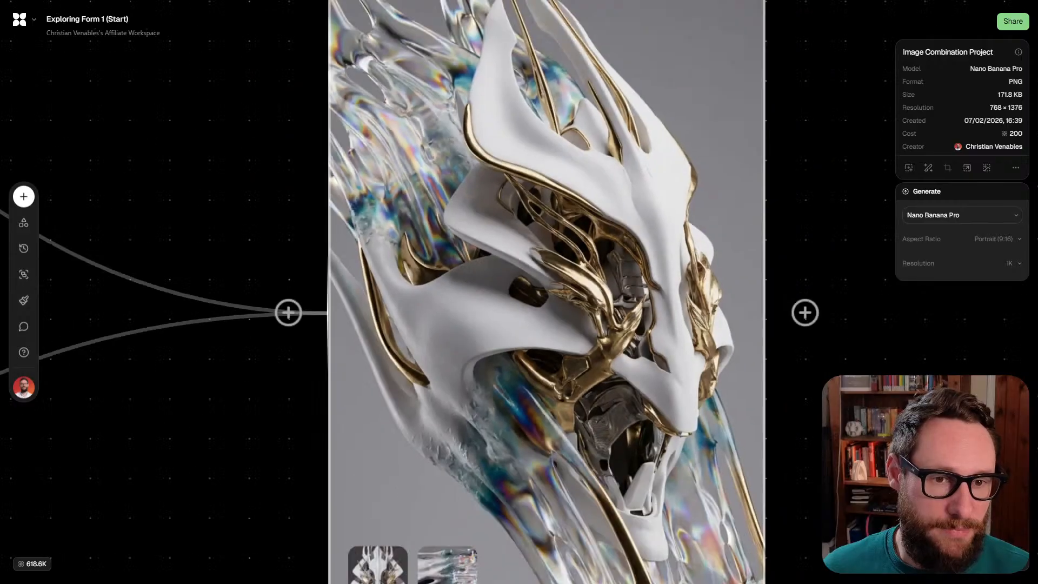
# Examine the original result in the Image Combination Project node up close and in relation to its connected inputs
pyautogui.scroll(2, 545, 292)
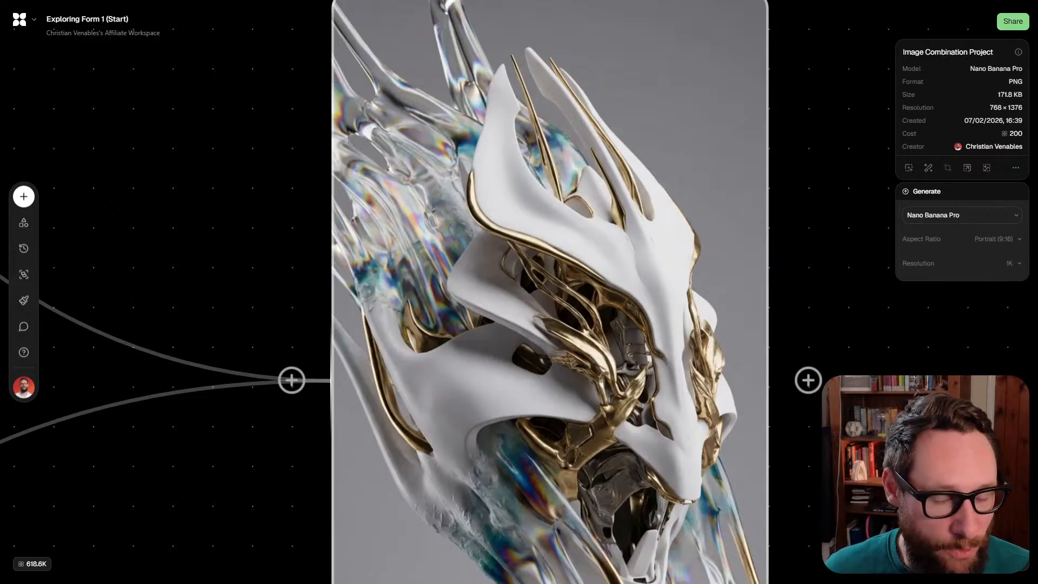
pyautogui.scroll(-6, 502, 274)
pyautogui.scroll(2, 490, 275)
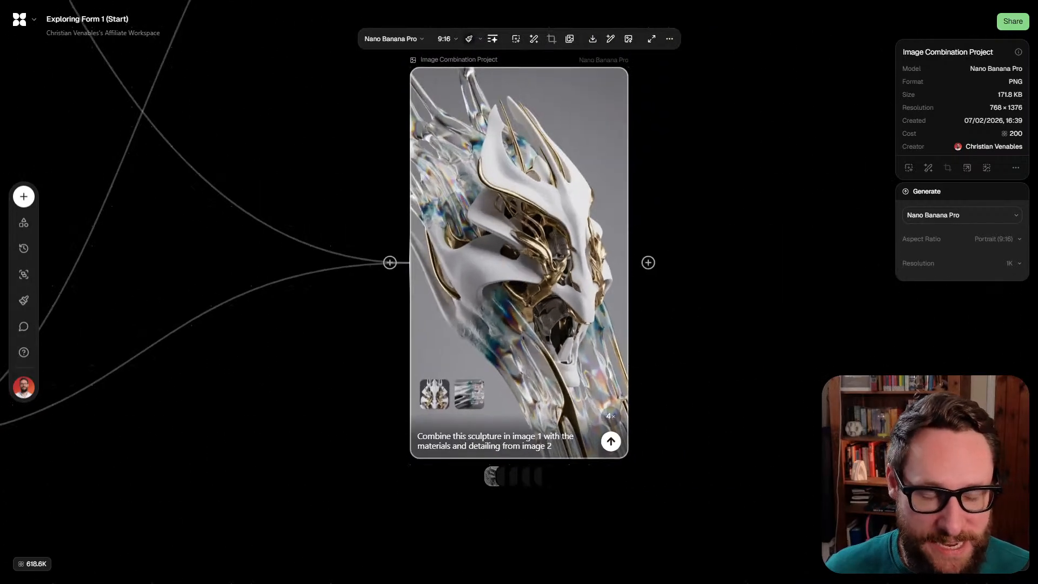
pyautogui.hscroll(-6, 518, 292)
pyautogui.hscroll(2, 469, 292)
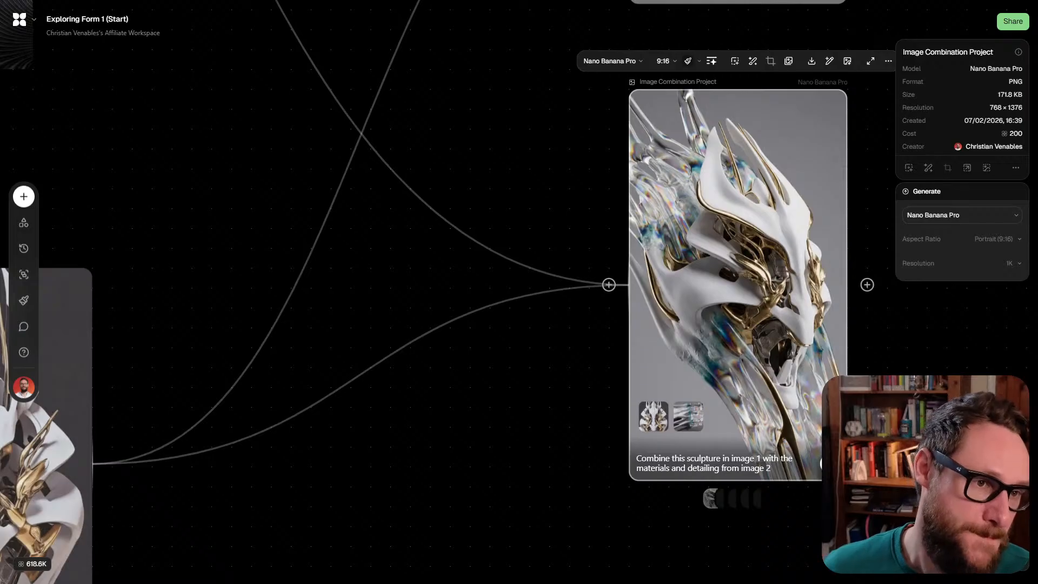
pyautogui.hscroll(3, 573, 295)
pyautogui.scroll(2, 572, 295)
pyautogui.scroll(-1, 572, 295)
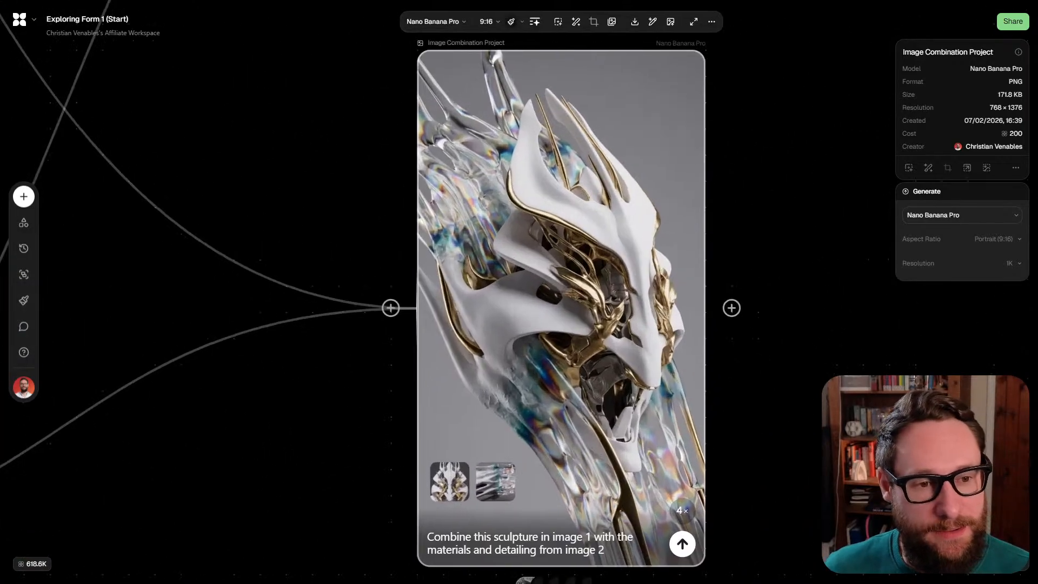
pyautogui.scroll(-1, 573, 296)
pyautogui.scroll(-1, 532, 136)
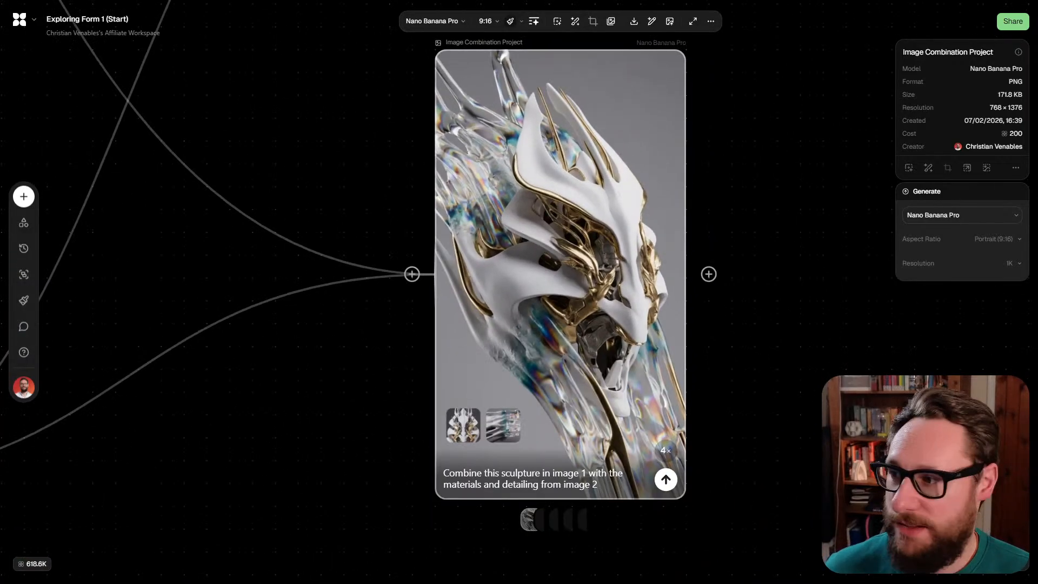
# Browse the Sculpture Image Creation node's detailed-prompt variations through to the fourth image
pyautogui.scroll(10, 532, 292)
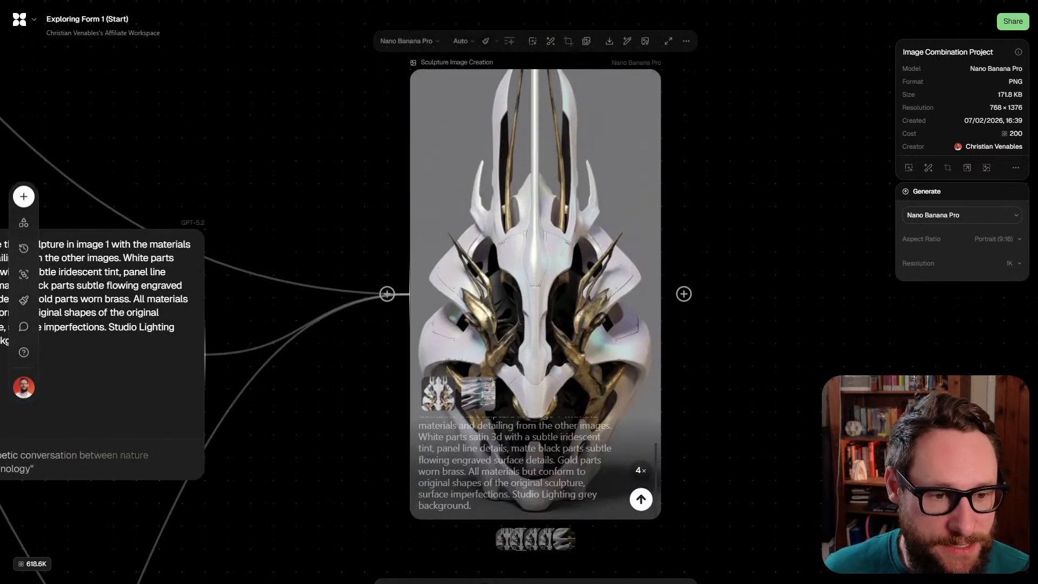
pyautogui.scroll(-1, 535, 294)
pyautogui.click(544, 475)
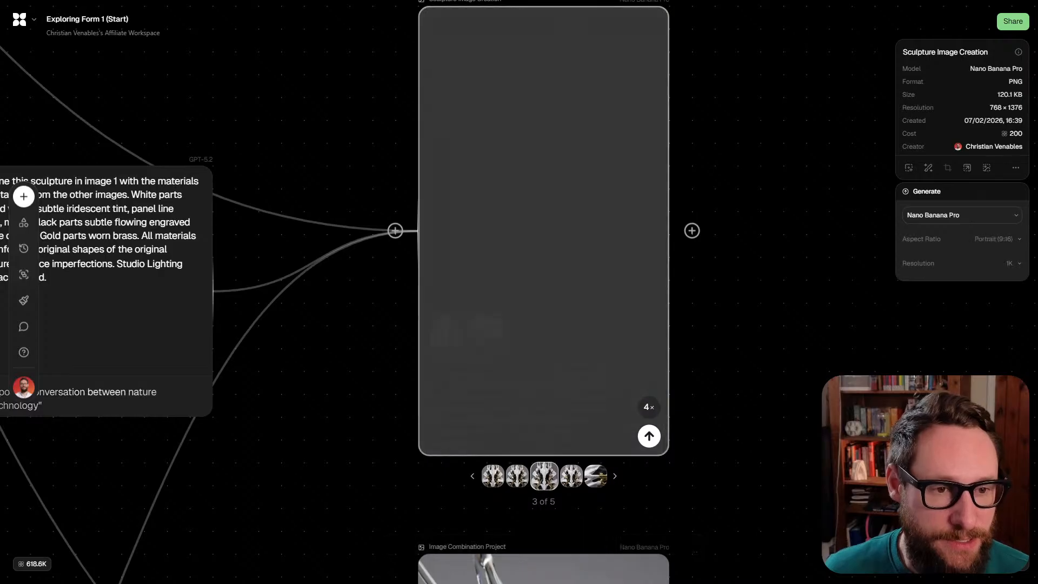
pyautogui.scroll(1, 543, 292)
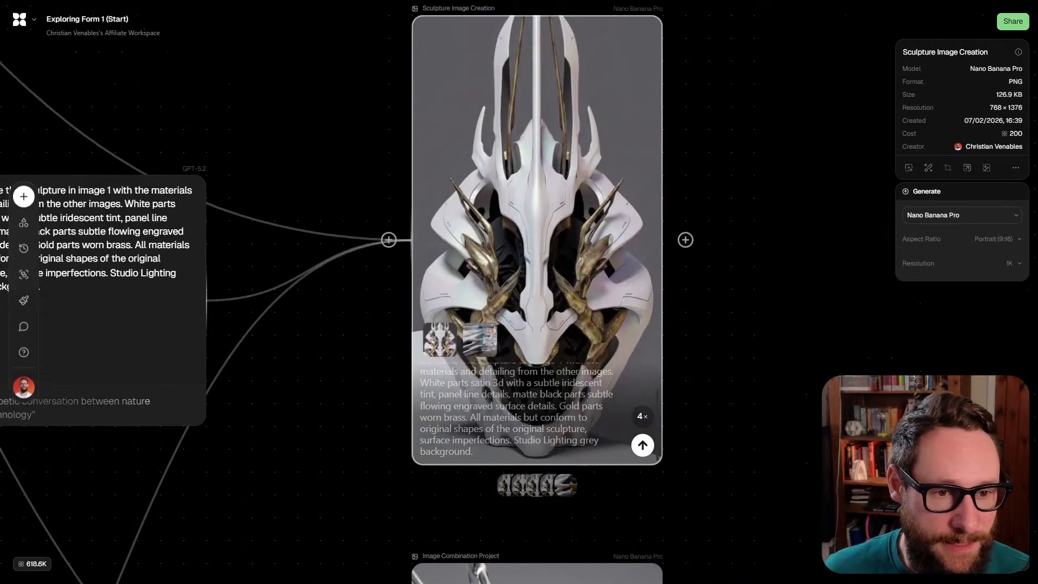
pyautogui.click(512, 485)
pyautogui.click(540, 485)
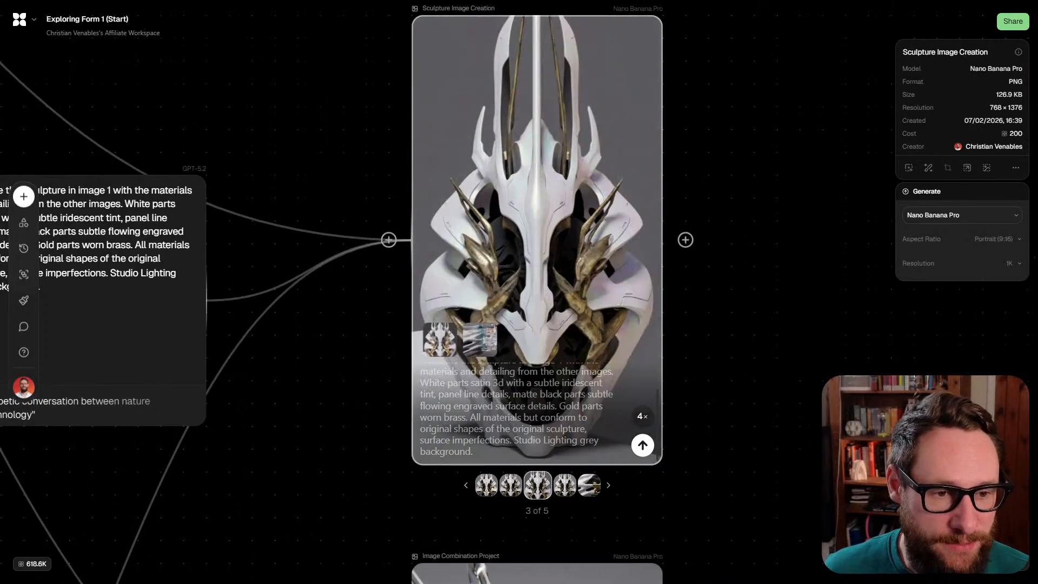
pyautogui.click(512, 485)
pyautogui.press('Right')
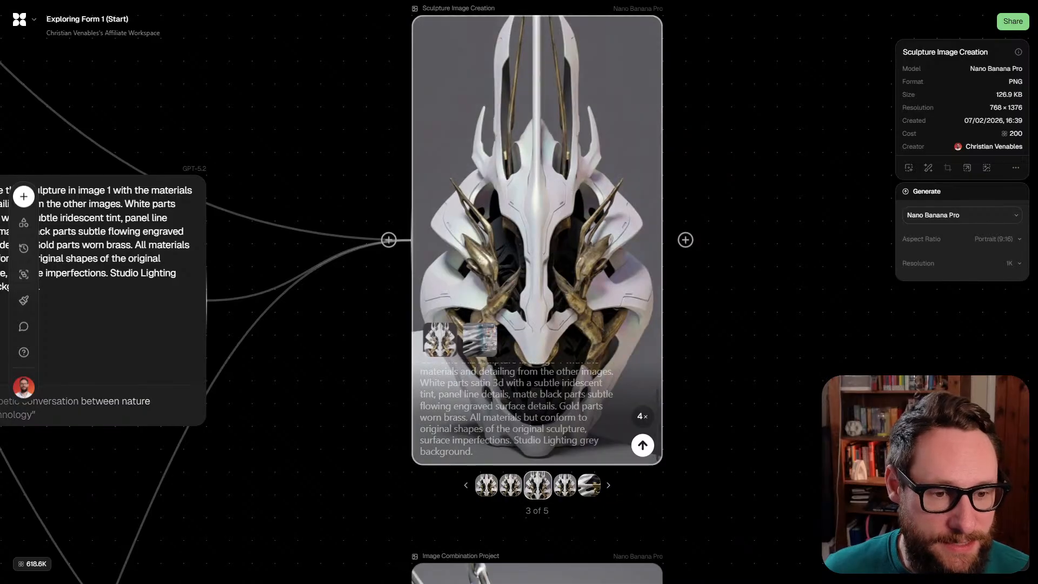
pyautogui.press('Right')
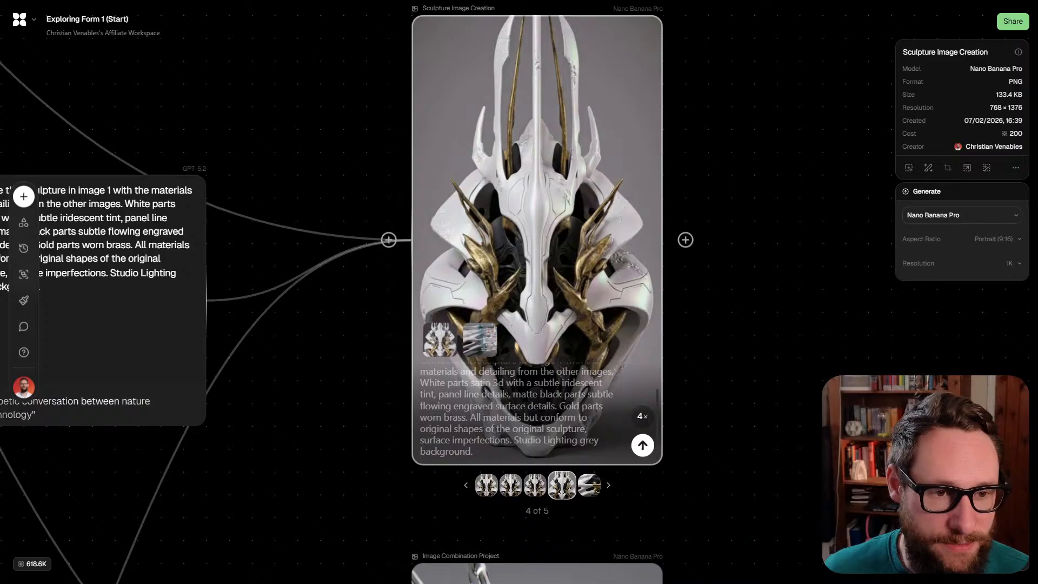
# Compare the Sculpture Image Creation node's second and fourth variations, display the fifth, and deselect the node
pyautogui.press('Left')
pyautogui.press('Left')
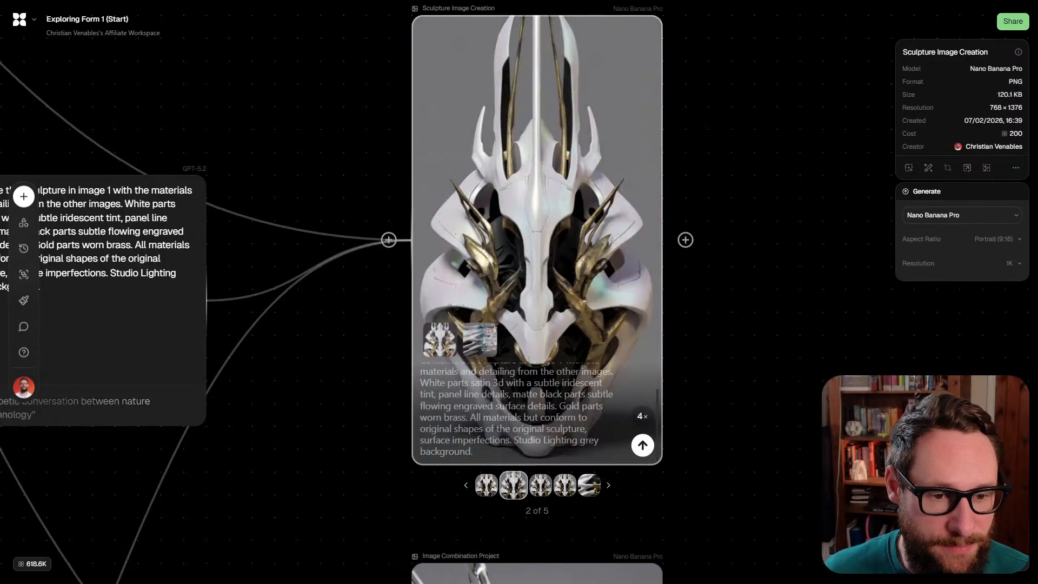
pyautogui.press('Right')
pyautogui.press('Right')
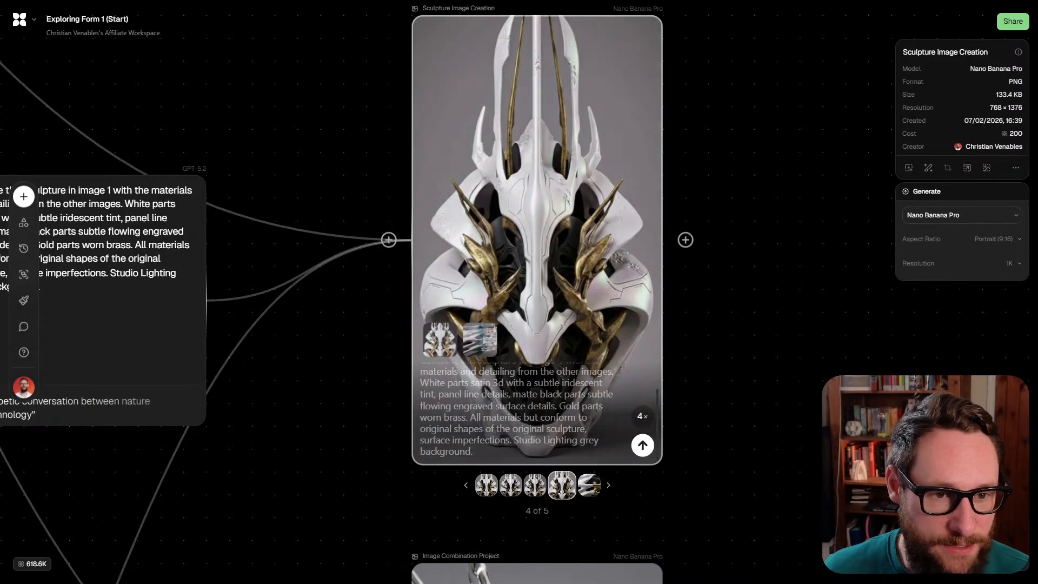
pyautogui.press('Right')
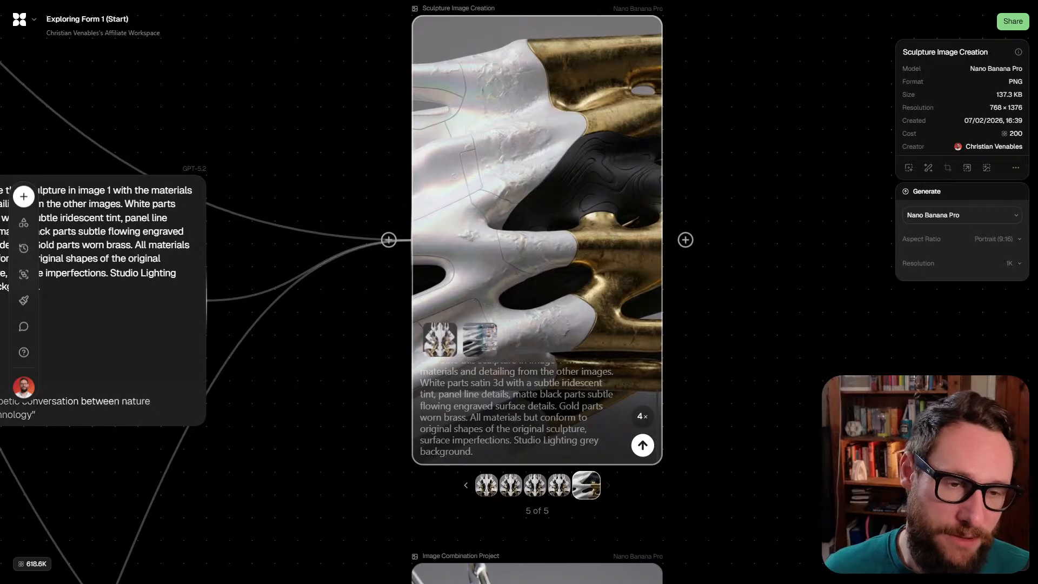
pyautogui.press('Escape')
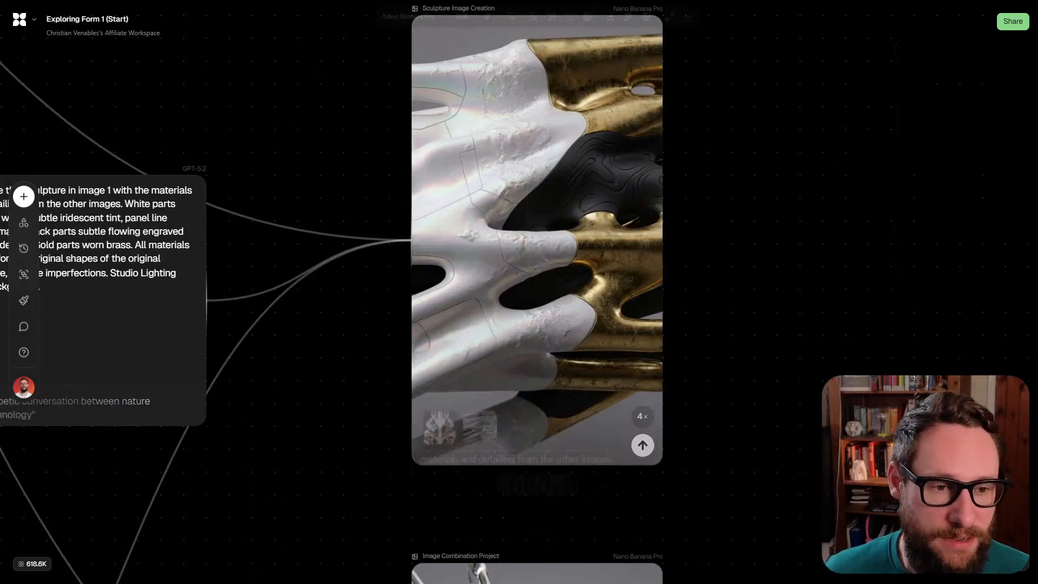
# View the second and third short-prompt variations in the Image Combination Project node
pyautogui.scroll(-2, 501, 426)
pyautogui.scroll(2, 500, 426)
pyautogui.scroll(-2, 500, 426)
pyautogui.scroll(-2, 502, 297)
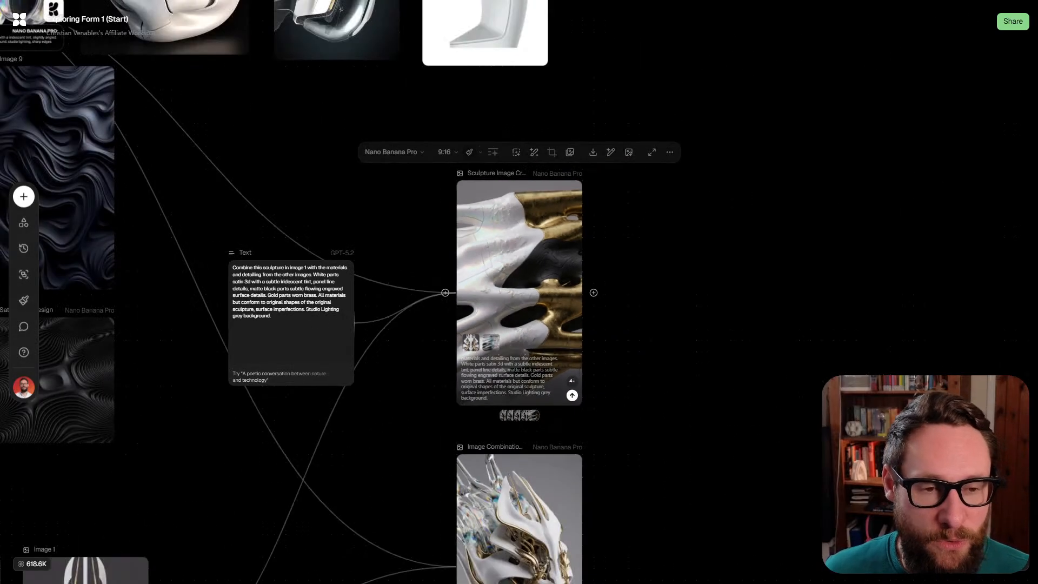
pyautogui.scroll(3, 519, 291)
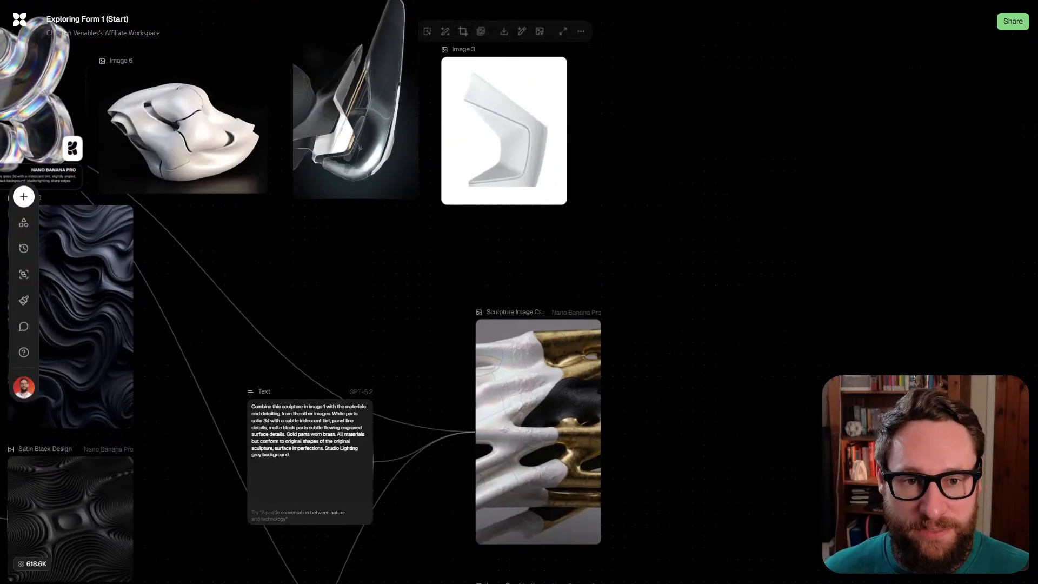
pyautogui.scroll(-6, 518, 291)
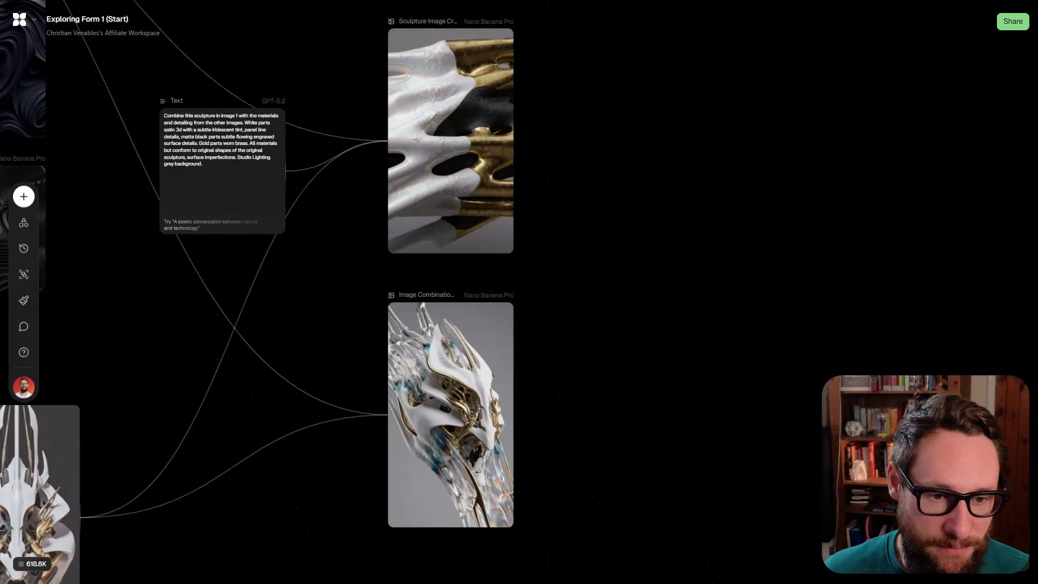
pyautogui.click(445, 404)
pyautogui.scroll(3, 445, 404)
pyautogui.click(490, 499)
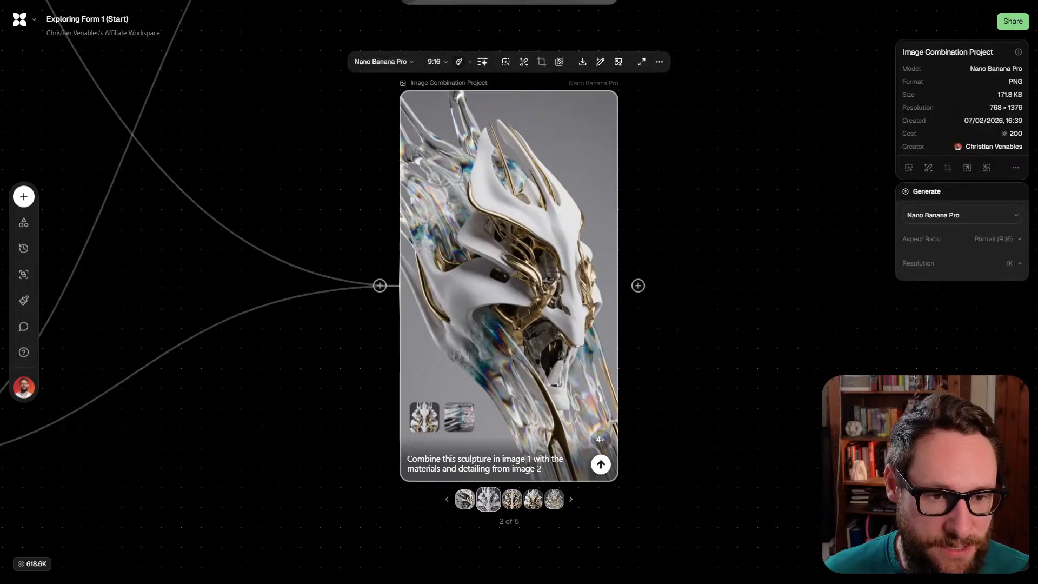
pyautogui.scroll(1, 507, 389)
pyautogui.scroll(1, 508, 389)
pyautogui.scroll(-1, 497, 300)
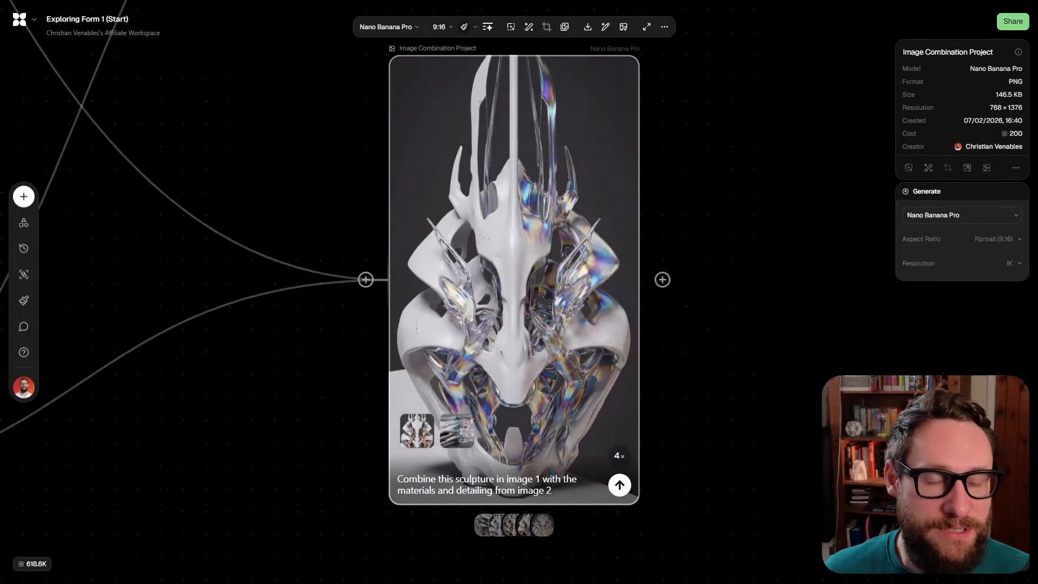
pyautogui.click(513, 524)
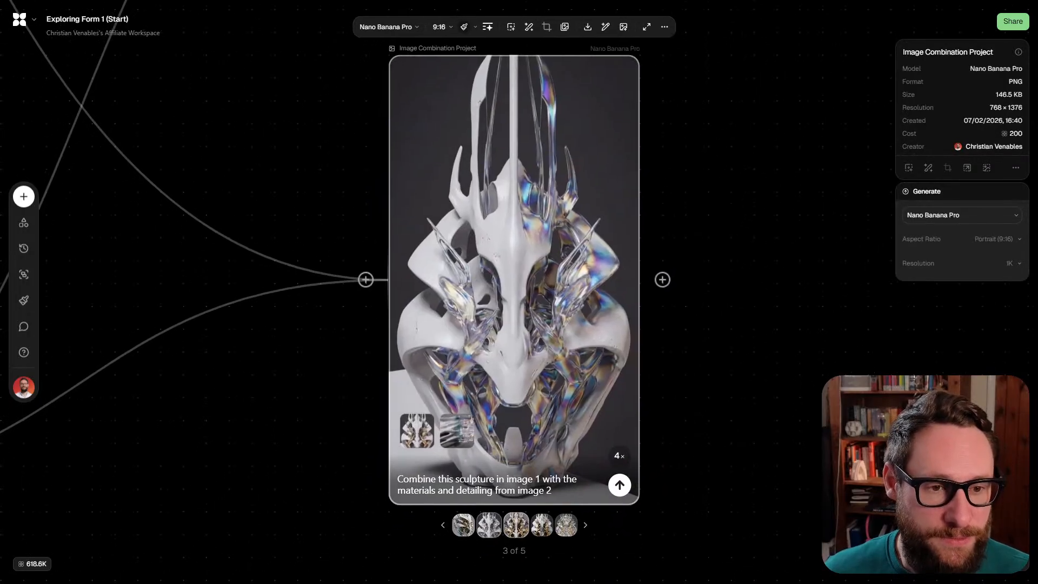
pyautogui.hscroll(-1, 514, 279)
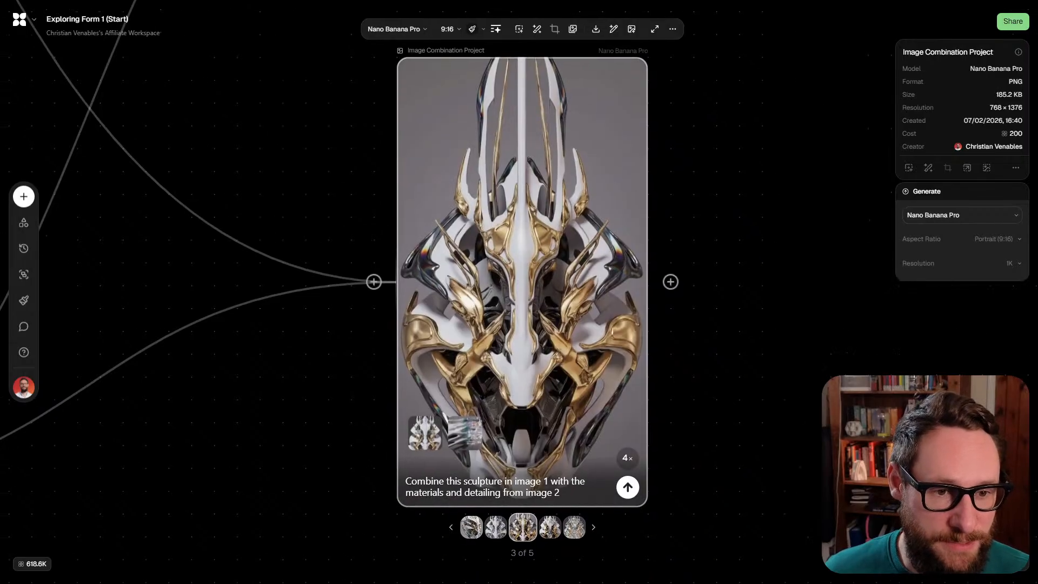
# Compare the fourth and fifth short-prompt variations with the earlier ones and return to the first image
pyautogui.press('Right')
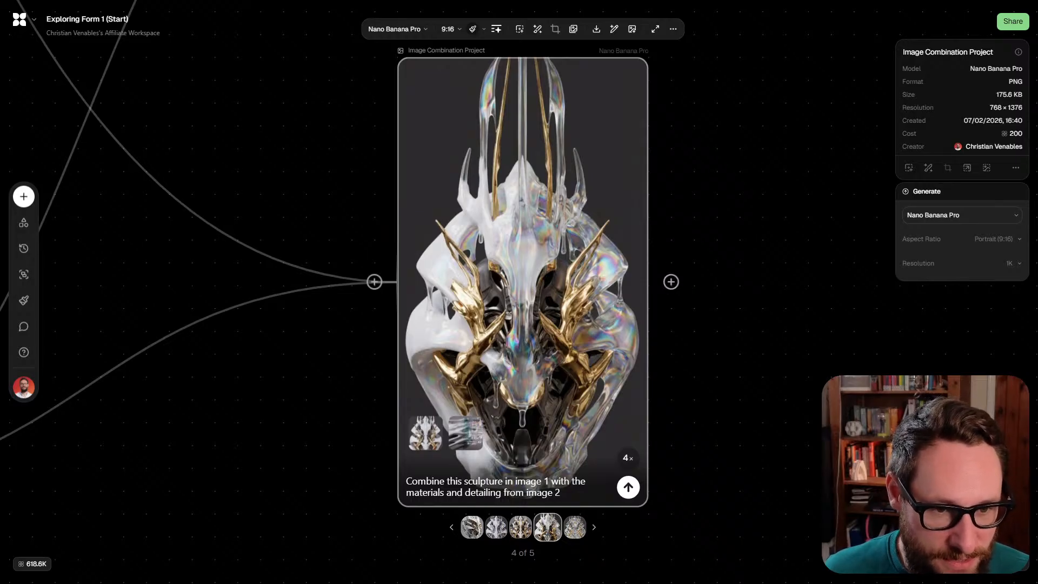
pyautogui.press('Right')
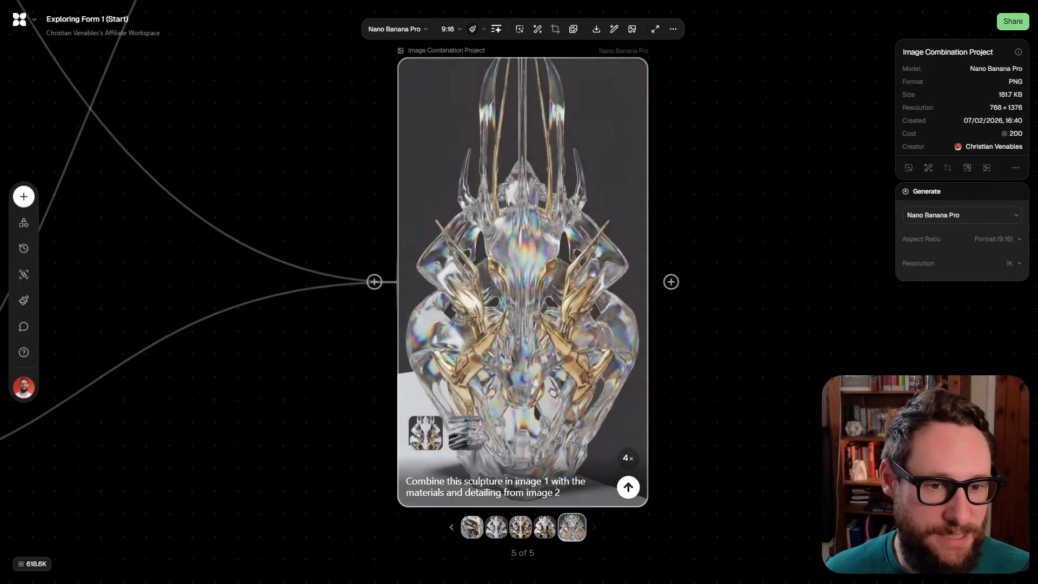
pyautogui.press('Left')
pyautogui.press('Left')
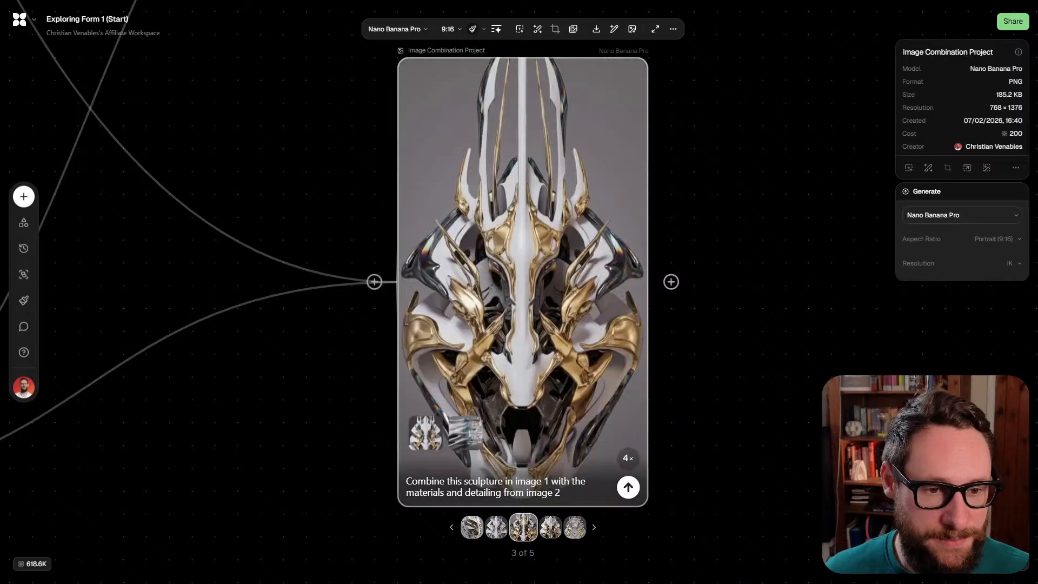
pyautogui.press('Left')
pyautogui.press('Left')
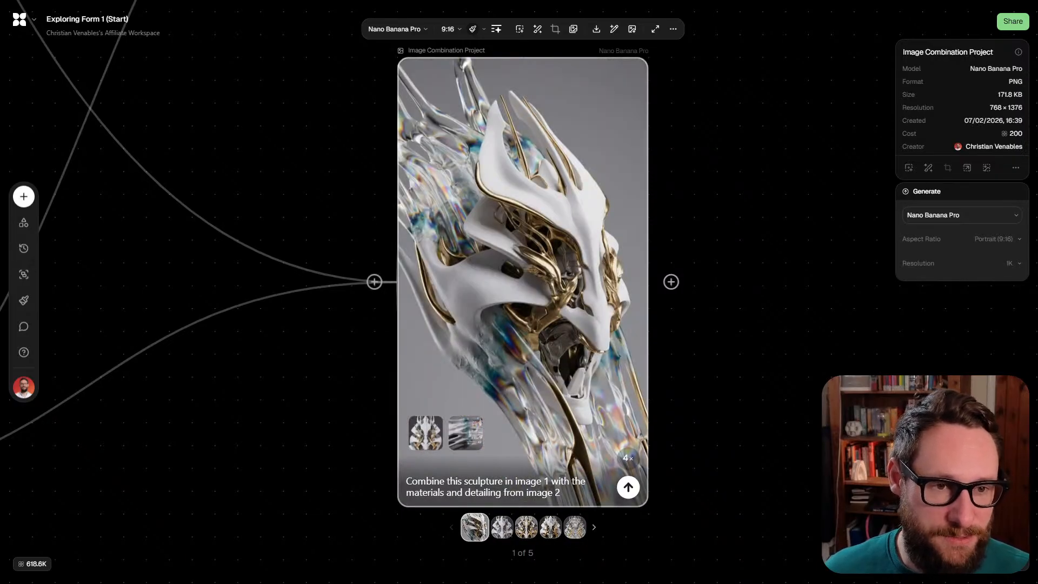
# Review both sculpture nodes alongside the reference board and examine the bone-like leg sketch in Image 8 up close
pyautogui.scroll(5, 685, 298)
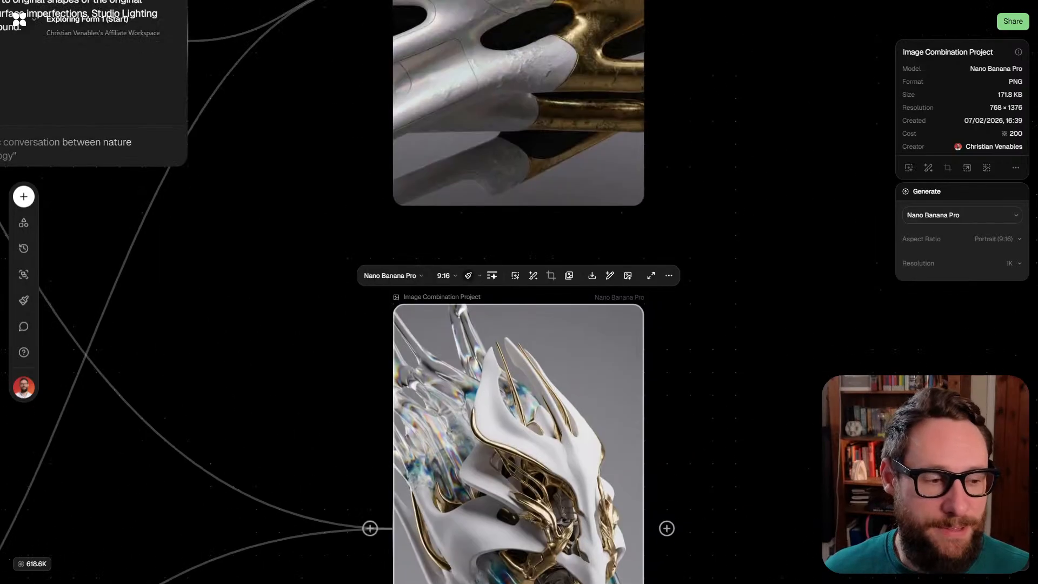
pyautogui.scroll(-3, 684, 299)
pyautogui.scroll(5, 685, 298)
pyautogui.scroll(-3, 569, 388)
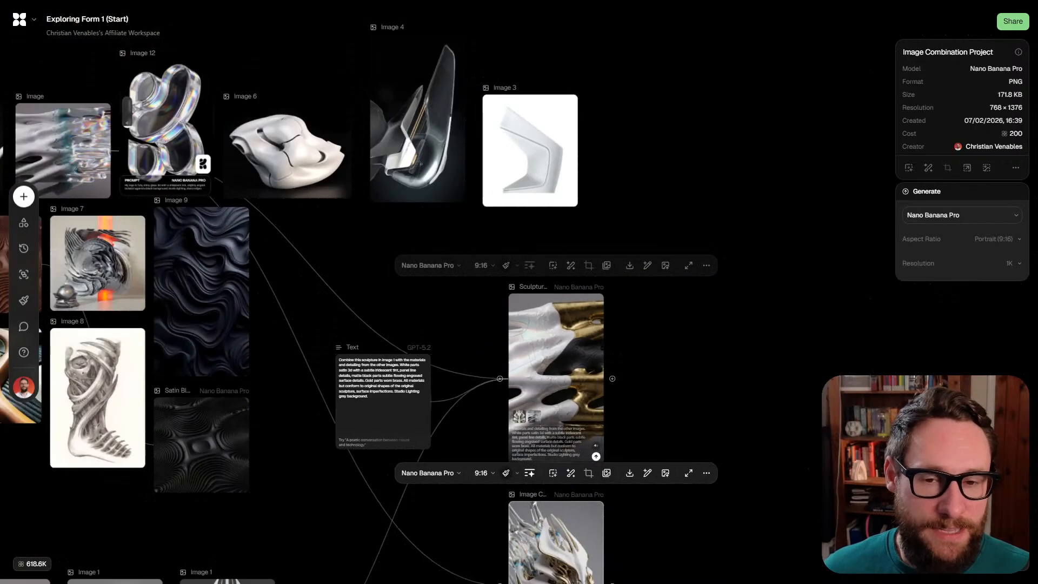
pyautogui.moveTo(568, 389); pyautogui.dragTo(679, 302)
pyautogui.moveTo(406, 318)
pyautogui.mouseDown()
pyautogui.moveTo(484, 326)
pyautogui.moveTo(416, 329)
pyautogui.mouseUp()
pyautogui.scroll(5, 201, 313)
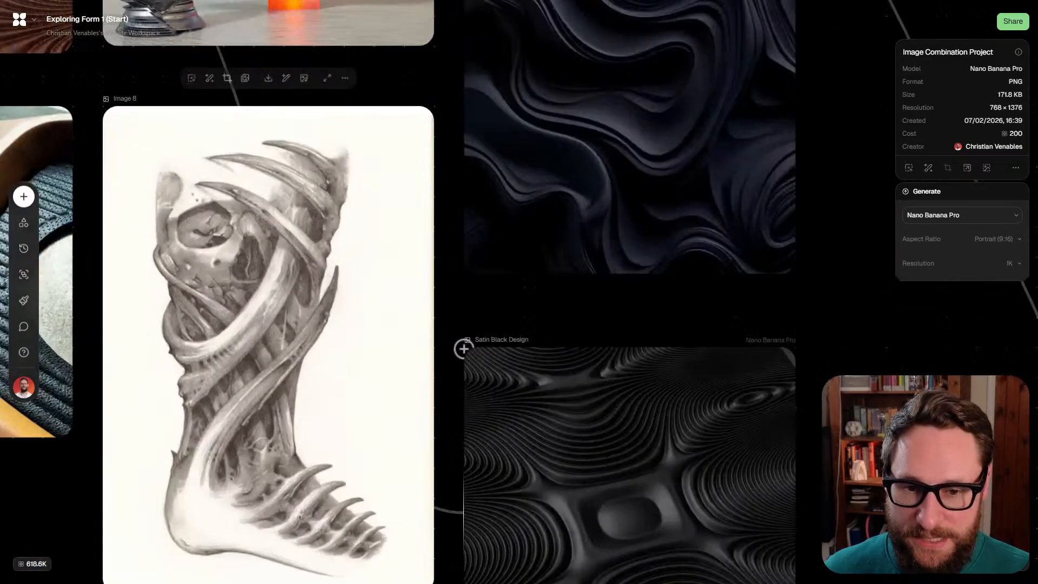
pyautogui.moveTo(201, 313)
pyautogui.mouseDown()
pyautogui.moveTo(344, 251)
pyautogui.moveTo(426, 288)
pyautogui.mouseUp()
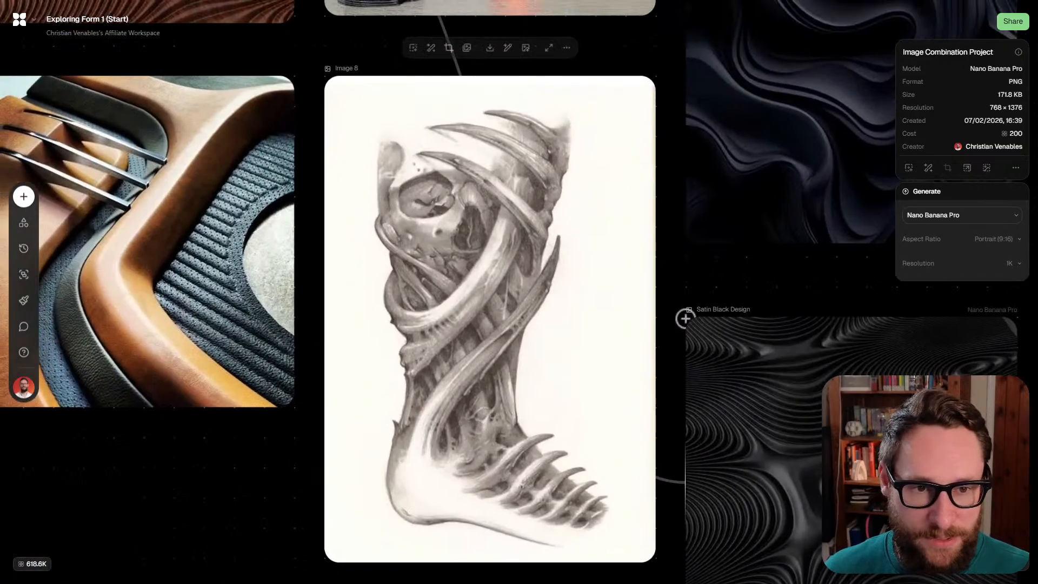
pyautogui.scroll(-5, 474, 335)
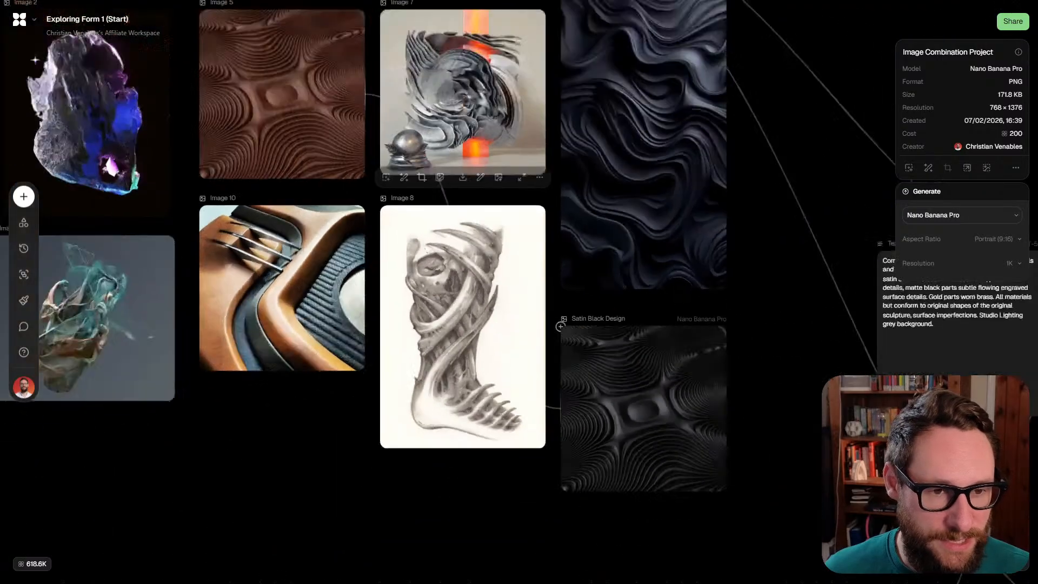
# Examine the leather and metal detailing in Image 10 and the flowing surface patterns in Image 5 and Image 7
pyautogui.scroll(3, 474, 334)
pyautogui.scroll(2, 474, 334)
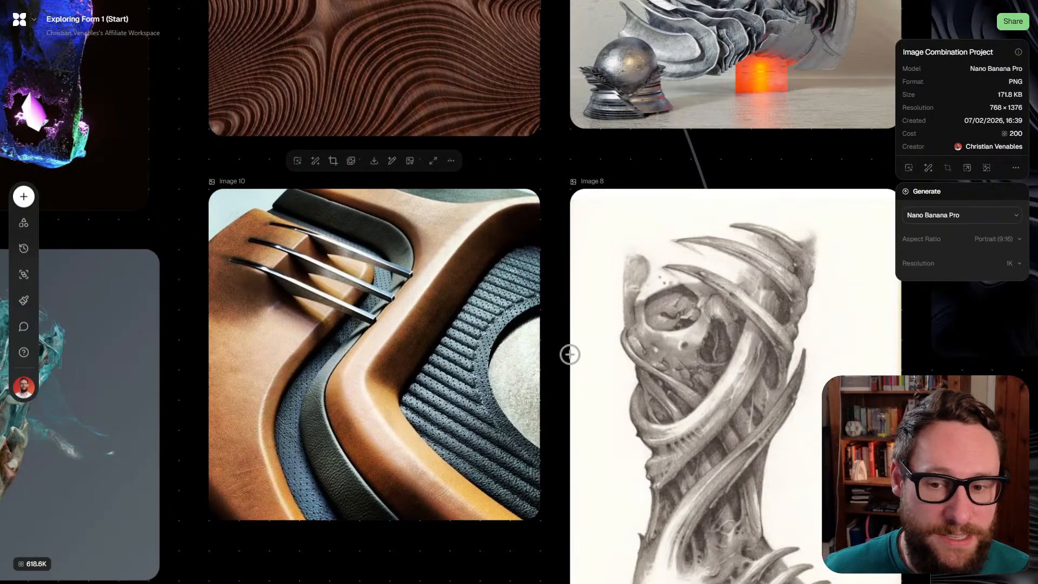
pyautogui.scroll(-3, 474, 334)
pyautogui.scroll(-3, 570, 278)
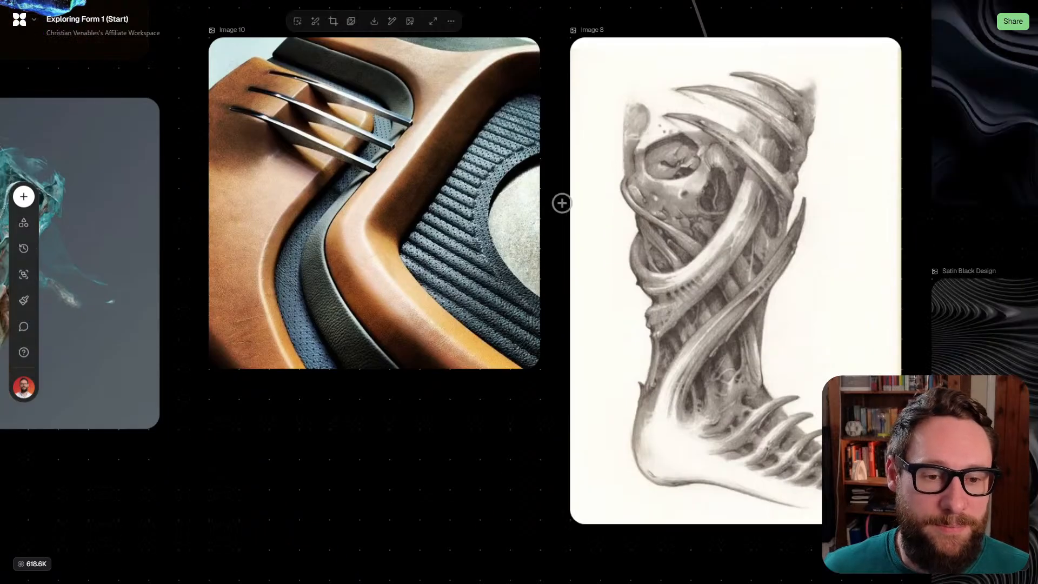
pyautogui.scroll(-3, 578, 412)
pyautogui.hscroll(4, 518, 292)
pyautogui.hscroll(-4, 519, 292)
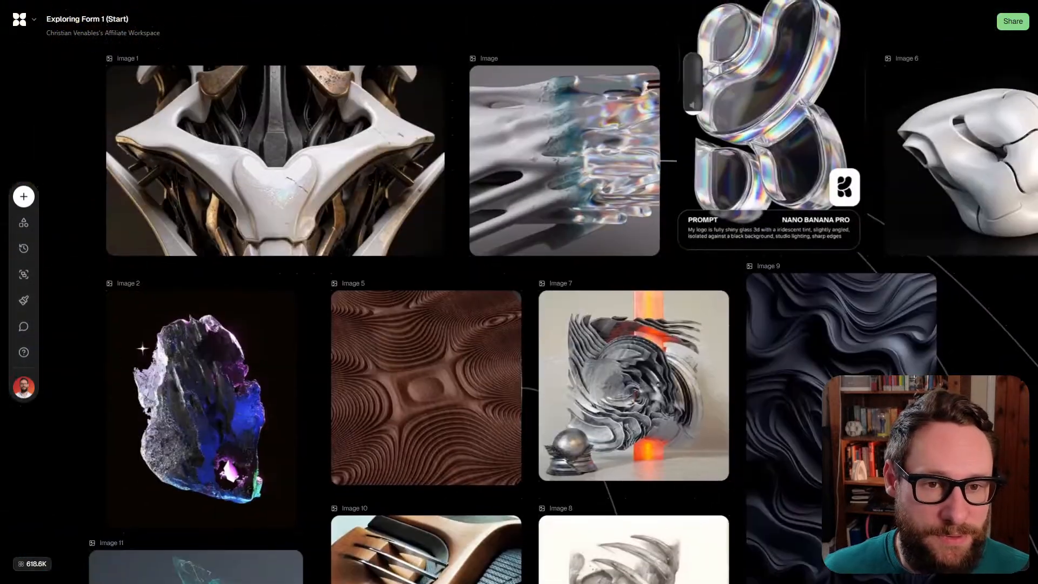
pyautogui.scroll(-3, 518, 292)
pyautogui.scroll(3, 347, 252)
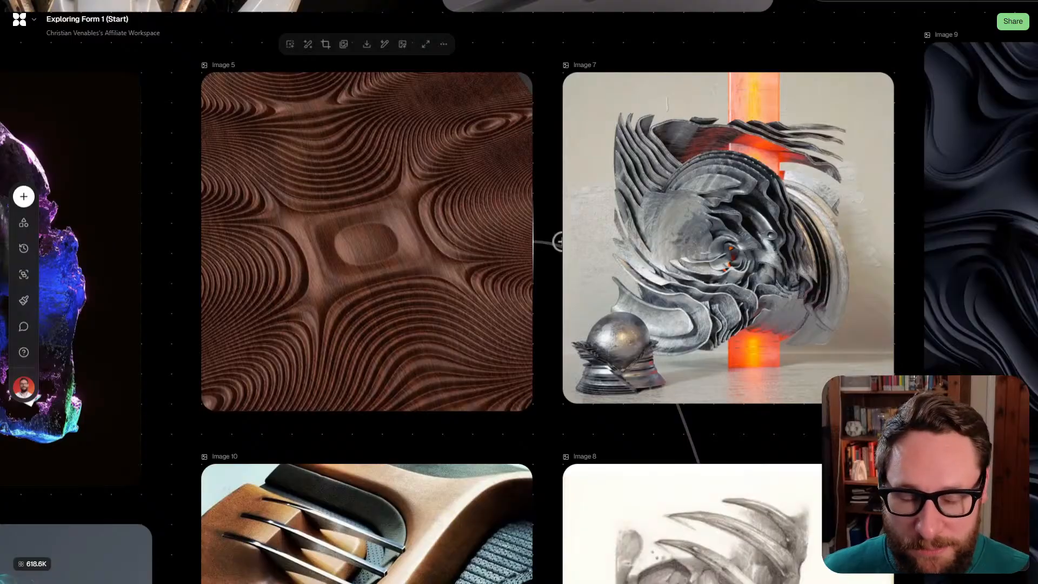
# Examine the satin black surface pattern, then review the form and material references across the board
pyautogui.scroll(-10, 518, 292)
pyautogui.hscroll(9, 519, 292)
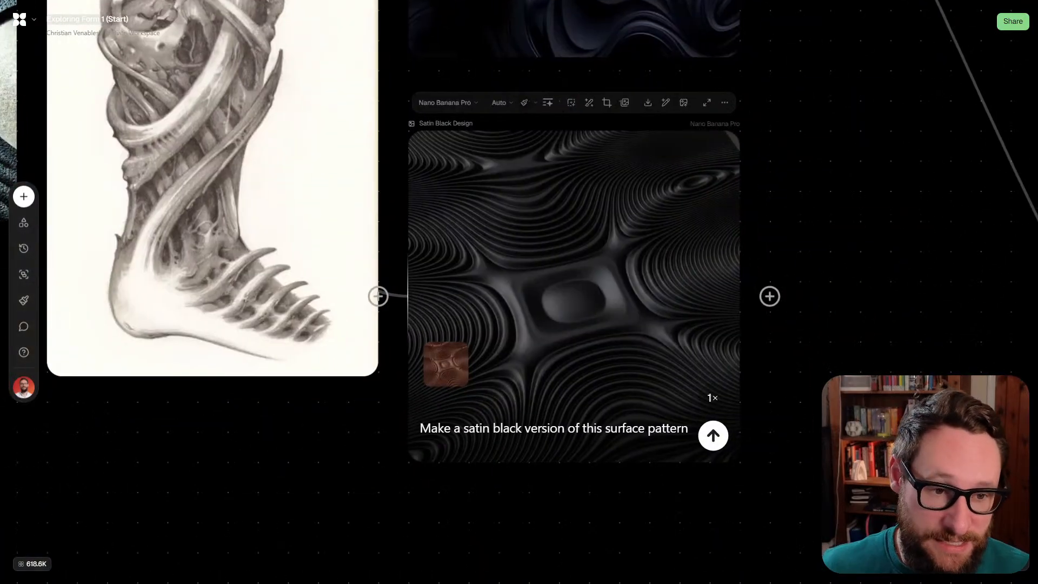
pyautogui.scroll(-5, 578, 278)
pyautogui.scroll(7, 578, 279)
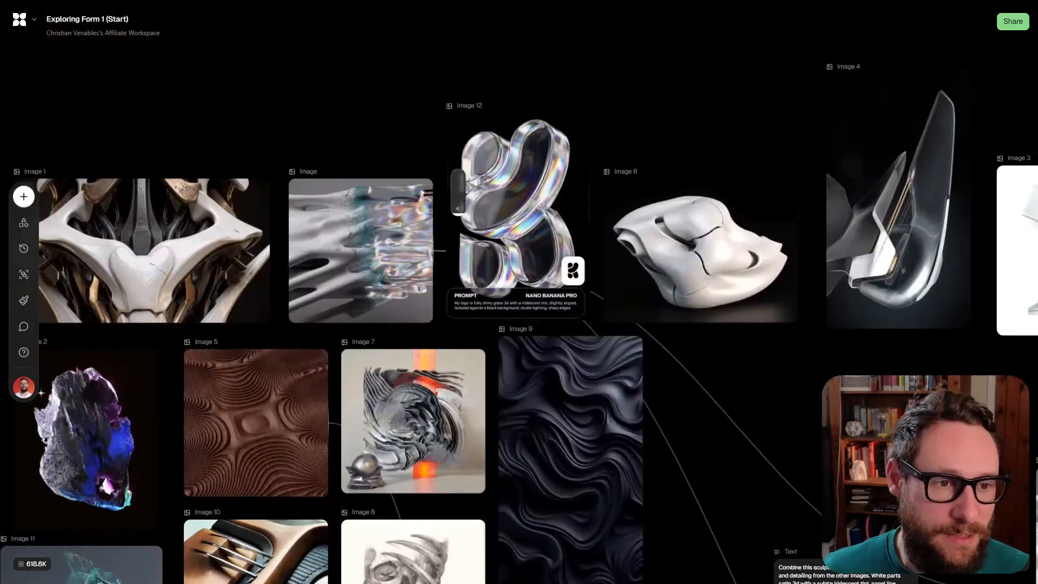
pyautogui.hscroll(-4, 579, 278)
pyautogui.hscroll(10, 519, 292)
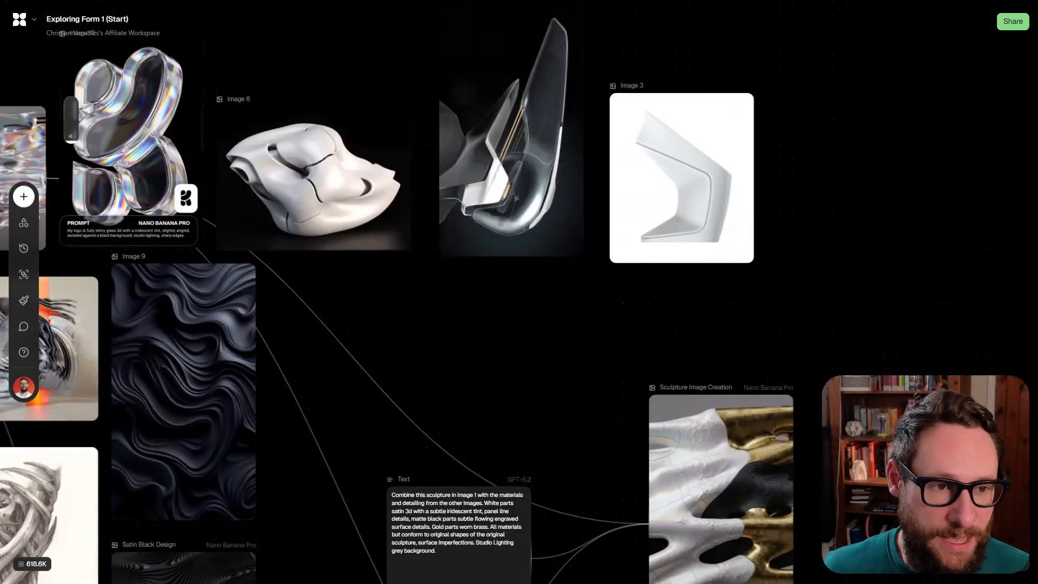
# Examine the transparent winged form in Image 4 and the angular white form in Image 3 up close
pyautogui.scroll(2, 553, 221)
pyautogui.scroll(5, 554, 221)
pyautogui.scroll(-2, 554, 221)
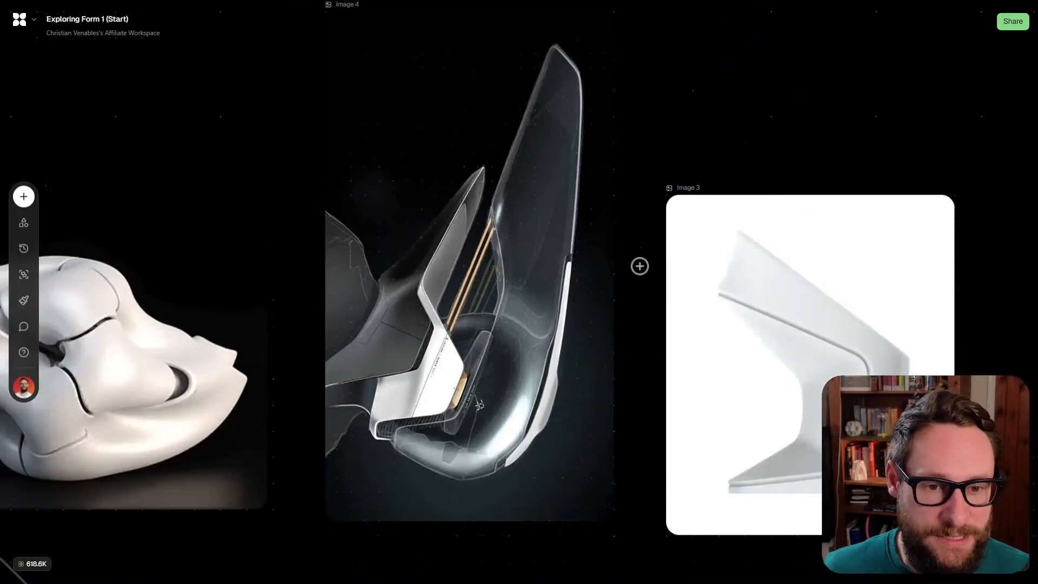
pyautogui.scroll(-4, 532, 237)
pyautogui.scroll(-5, 532, 236)
pyautogui.scroll(3, 533, 236)
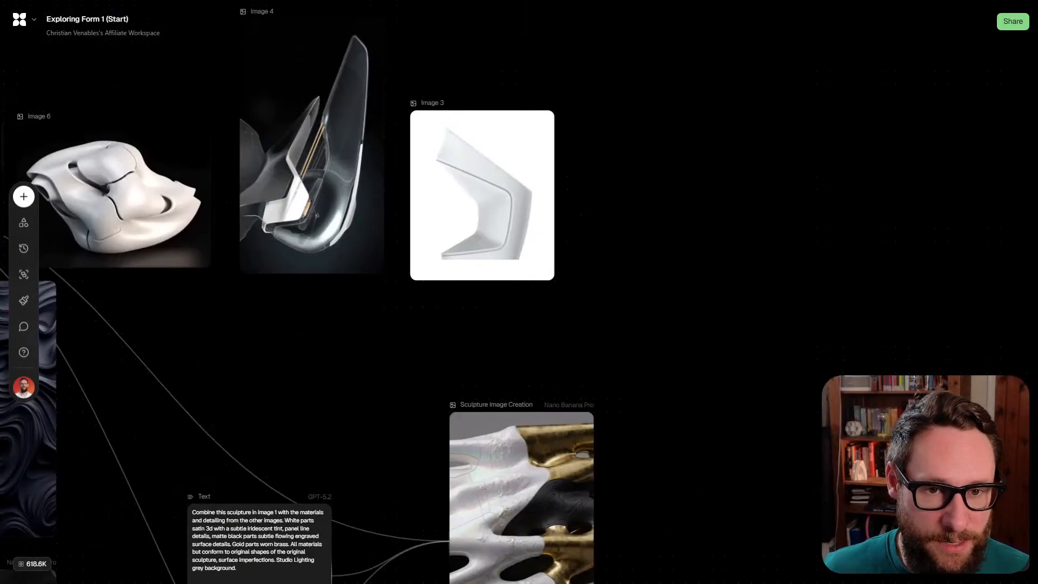
pyautogui.scroll(-3, 251, 292)
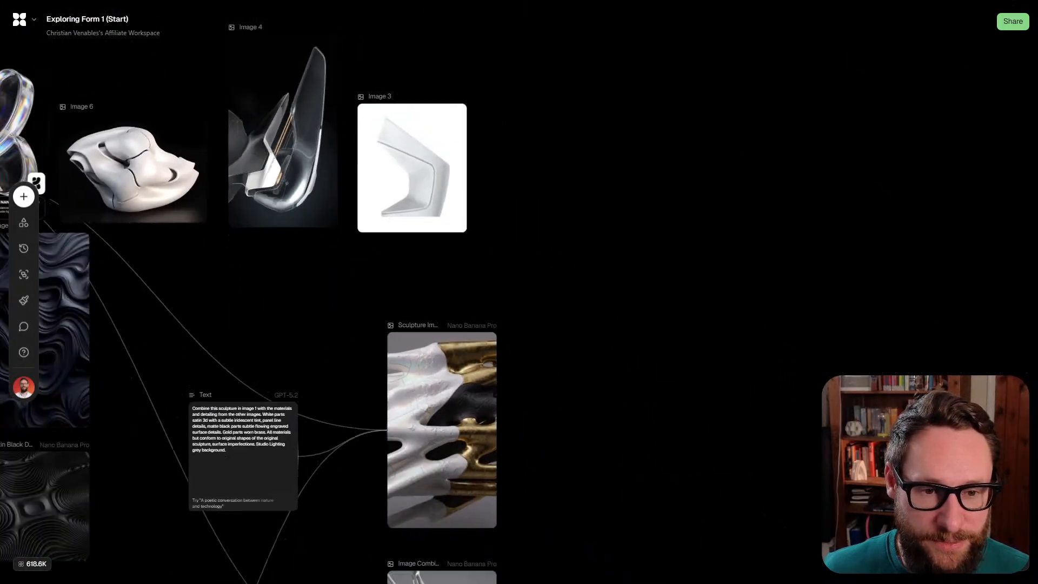
# Review the Sculpture Image Creation and Image Combination Project nodes, examining the skull-like sculpture of the combination node up close
pyautogui.click(442, 429)
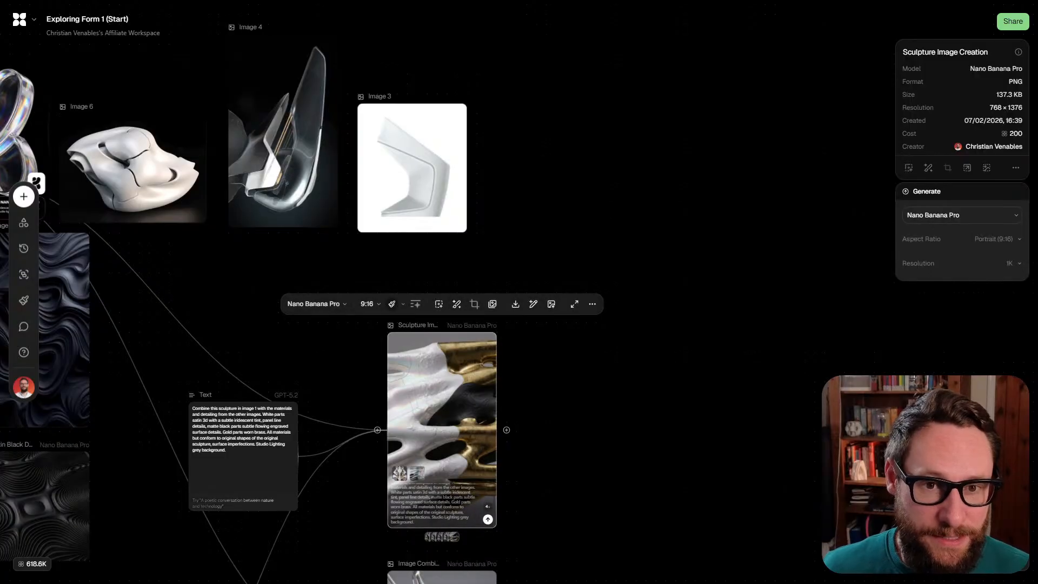
pyautogui.press('Escape')
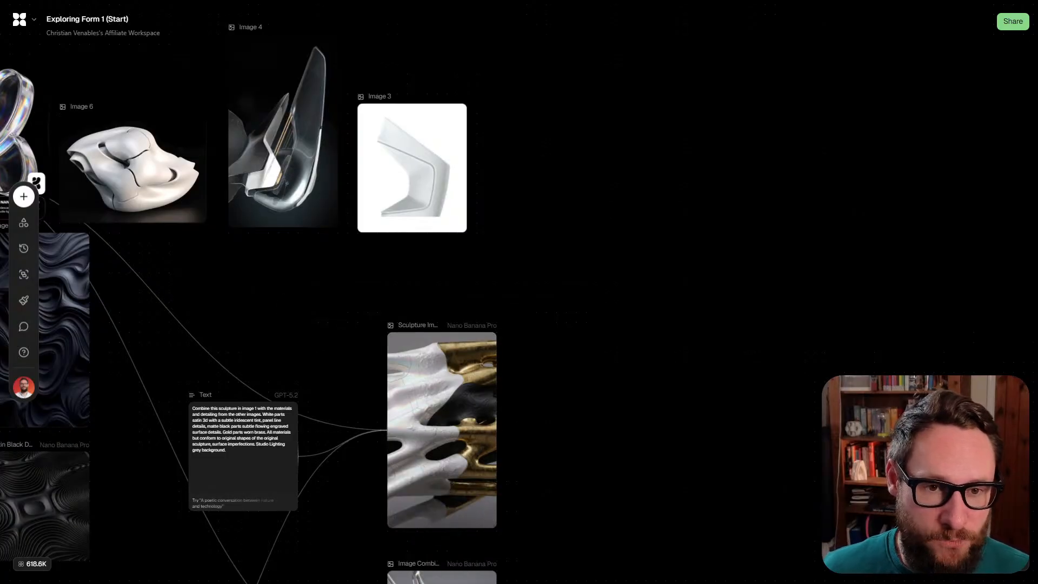
pyautogui.scroll(-5, 284, 292)
pyautogui.click(486, 388)
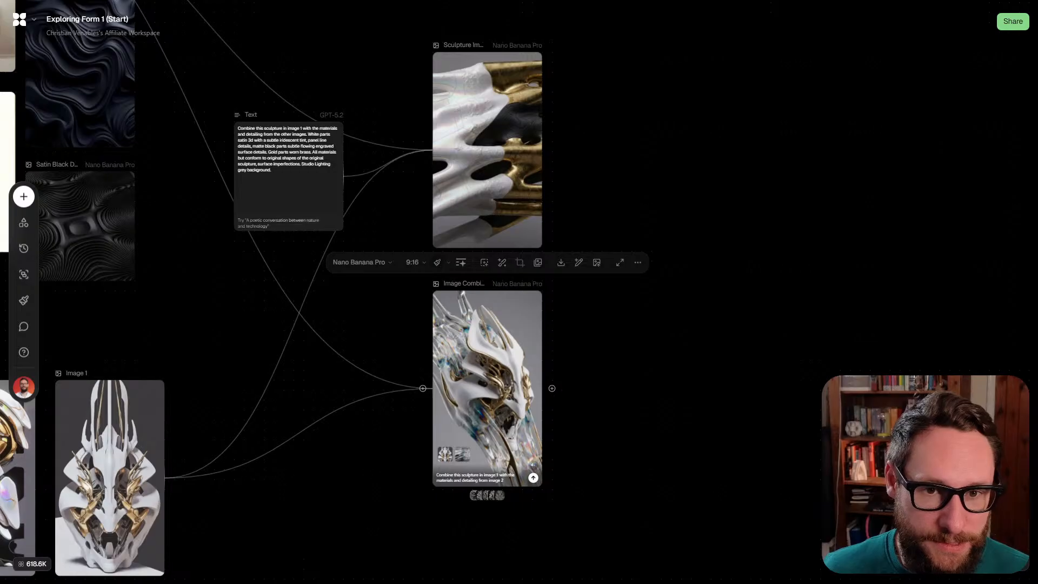
pyautogui.scroll(1, 324, 291)
pyautogui.hscroll(-2, 324, 291)
pyautogui.press('Escape')
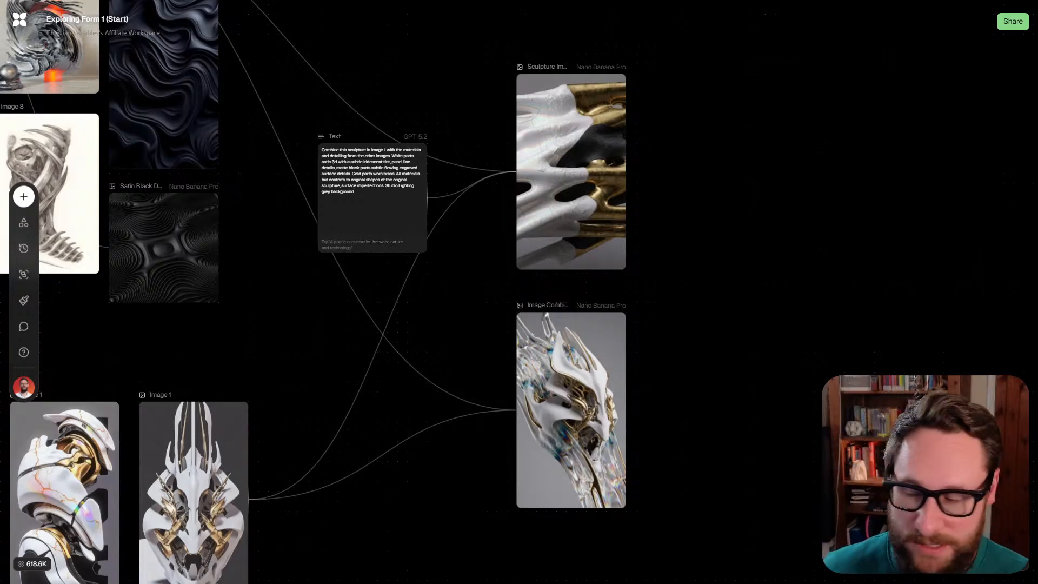
pyautogui.moveTo(549, 445); pyautogui.dragTo(524, 382)
pyautogui.scroll(5, 524, 382)
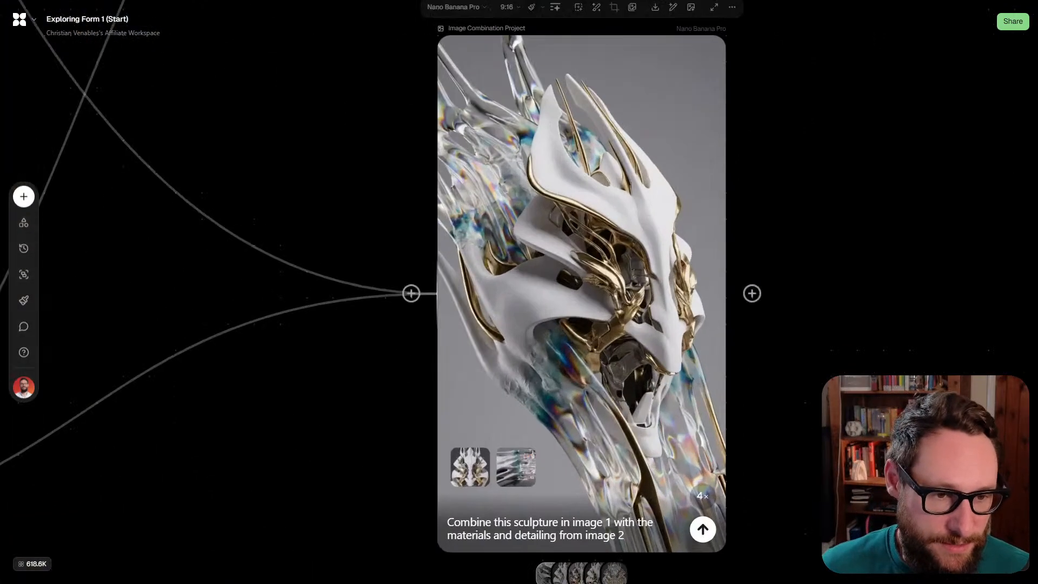
pyautogui.moveTo(691, 314); pyautogui.dragTo(572, 334)
pyautogui.scroll(-2, 573, 333)
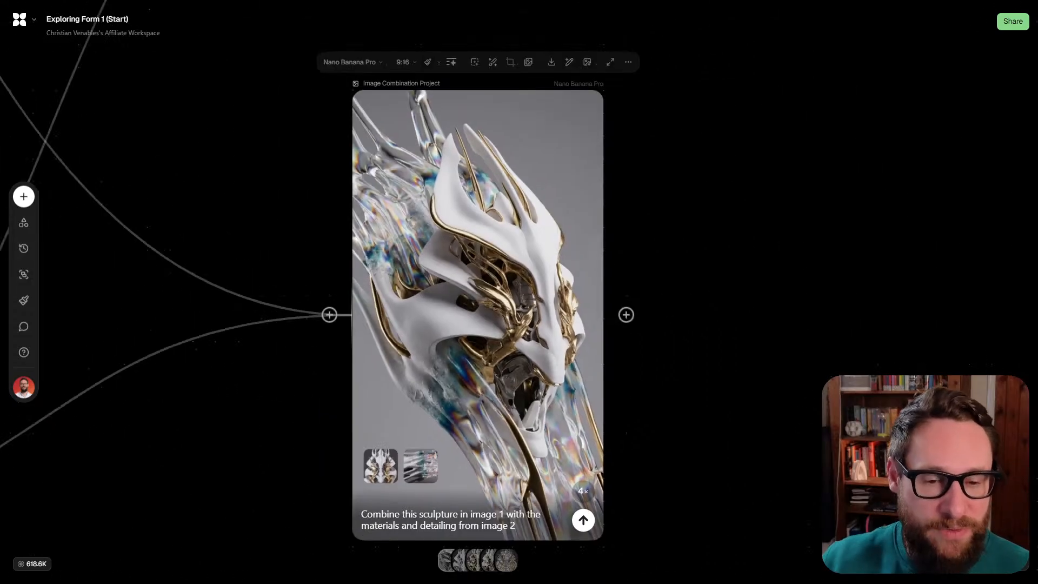
# Try to duplicate the Image Combination Project node, and undo the duplication
pyautogui.click(478, 315)
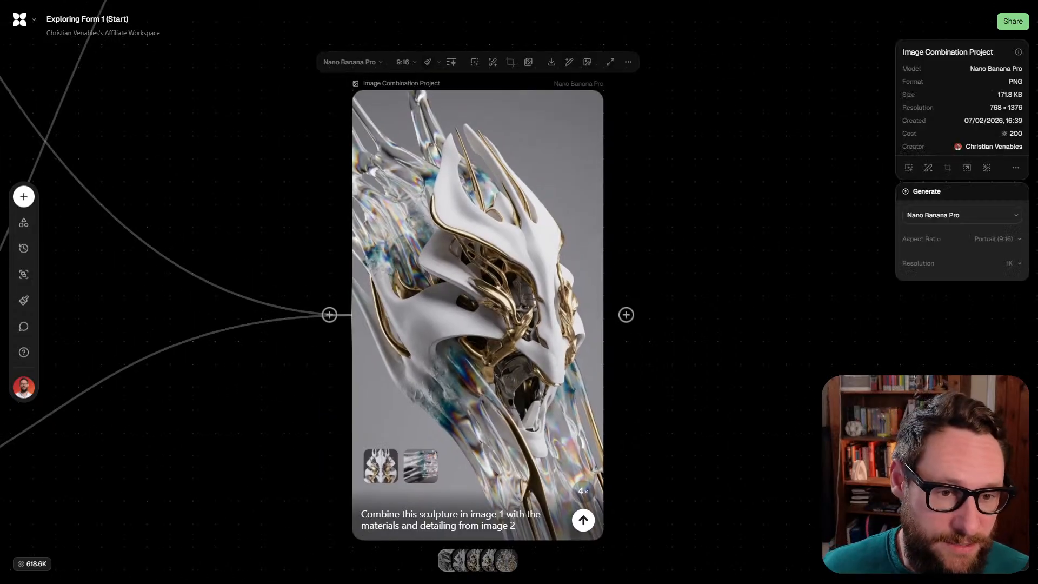
pyautogui.hotkey('ctrl', 'd')
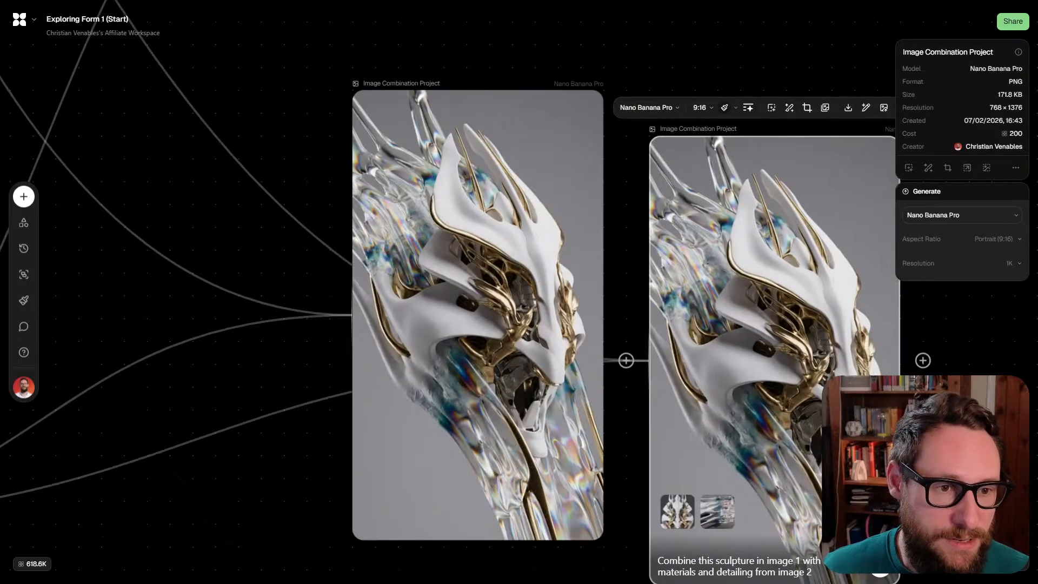
pyautogui.hscroll(5, 447, 282)
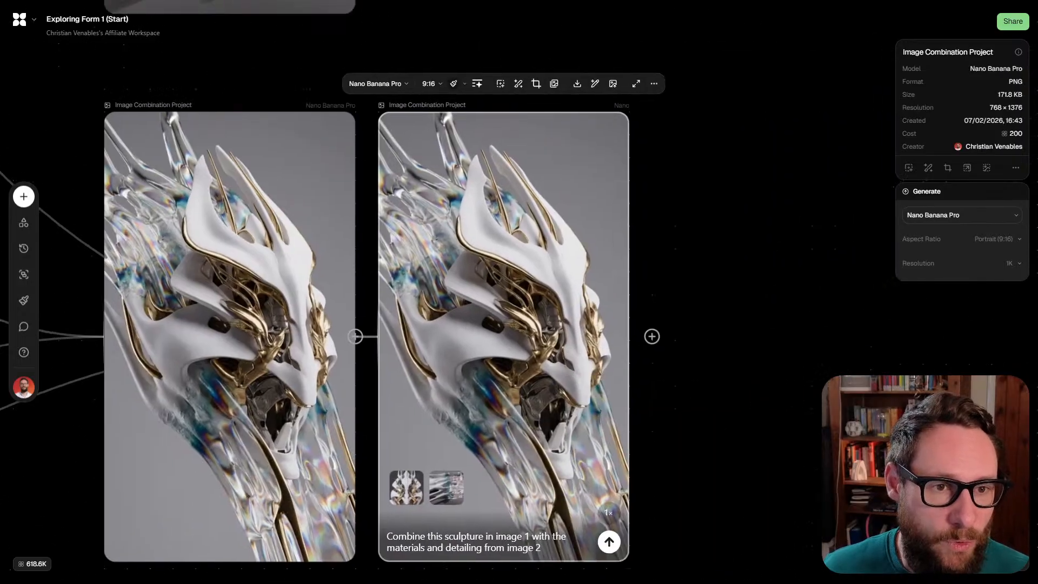
pyautogui.hotkey('ctrl', 'z')
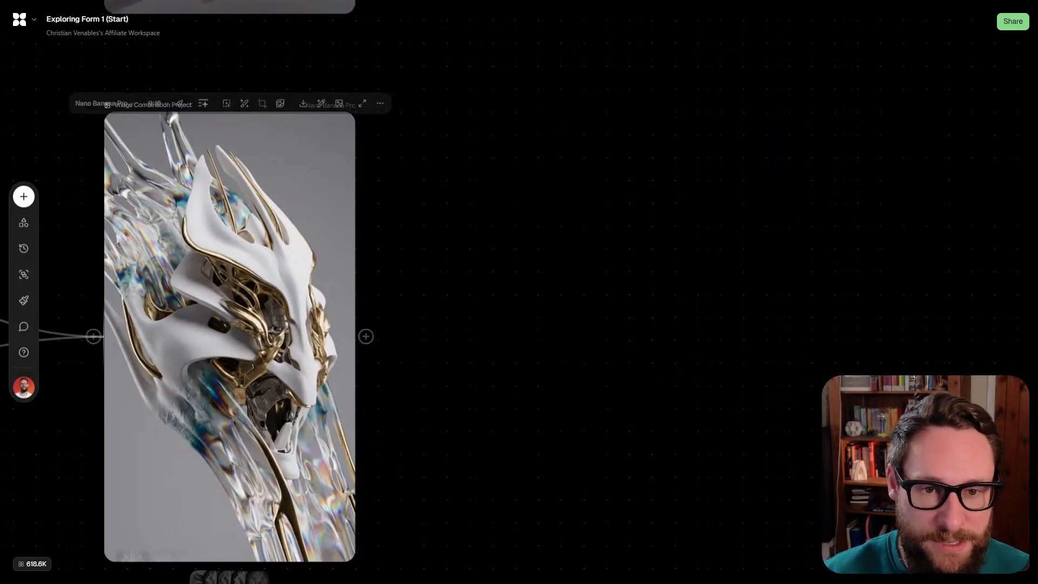
# Download the current image of the Image Combination Project node as a PNG
pyautogui.click(303, 83)
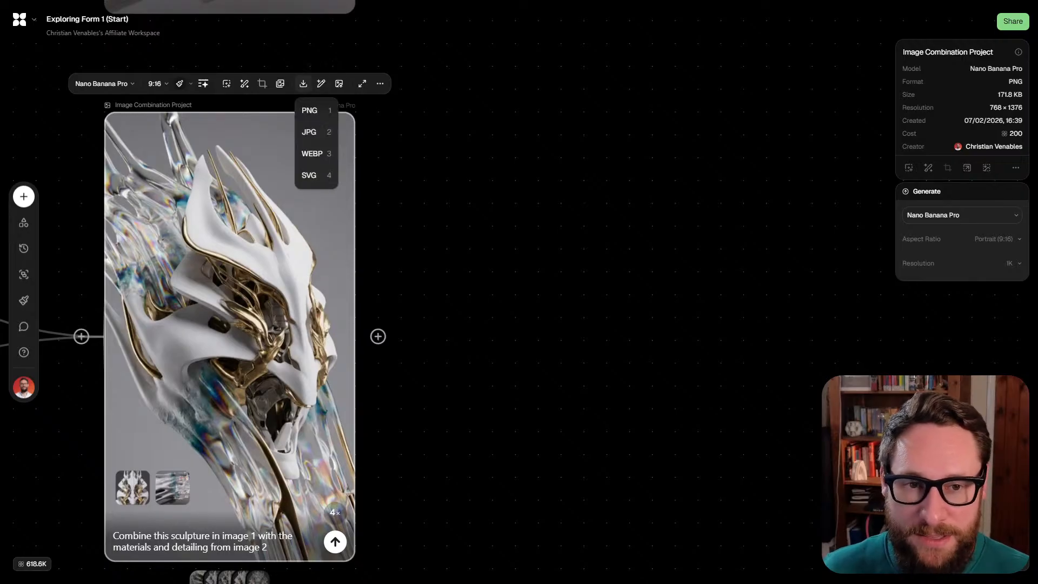
pyautogui.click(316, 110)
pyautogui.rightClick(280, 302)
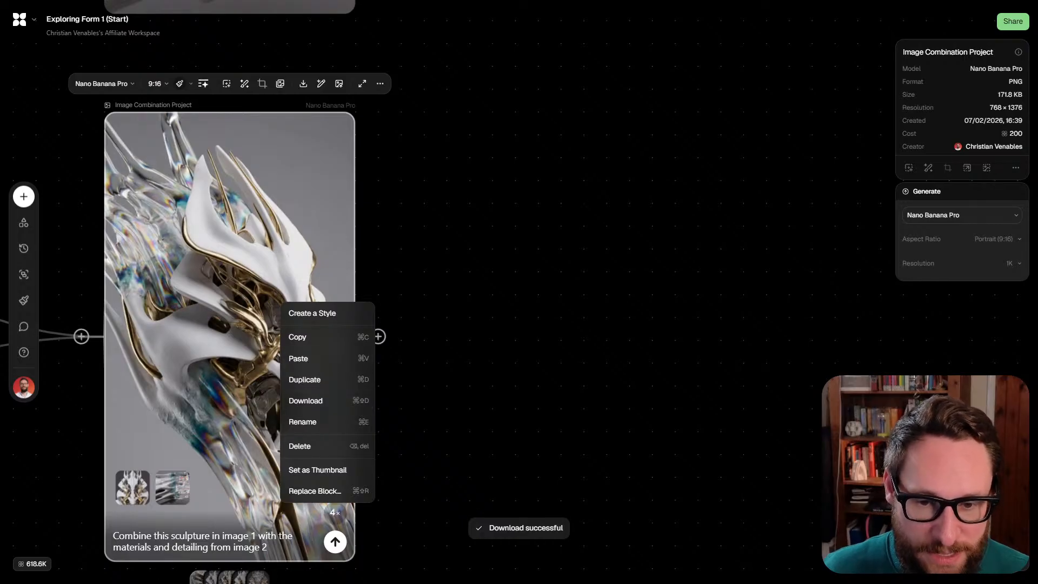
pyautogui.press('Escape')
pyautogui.hscroll(-2, 402, 289)
pyautogui.scroll(-3, 525, 272)
pyautogui.scroll(2, 278, 258)
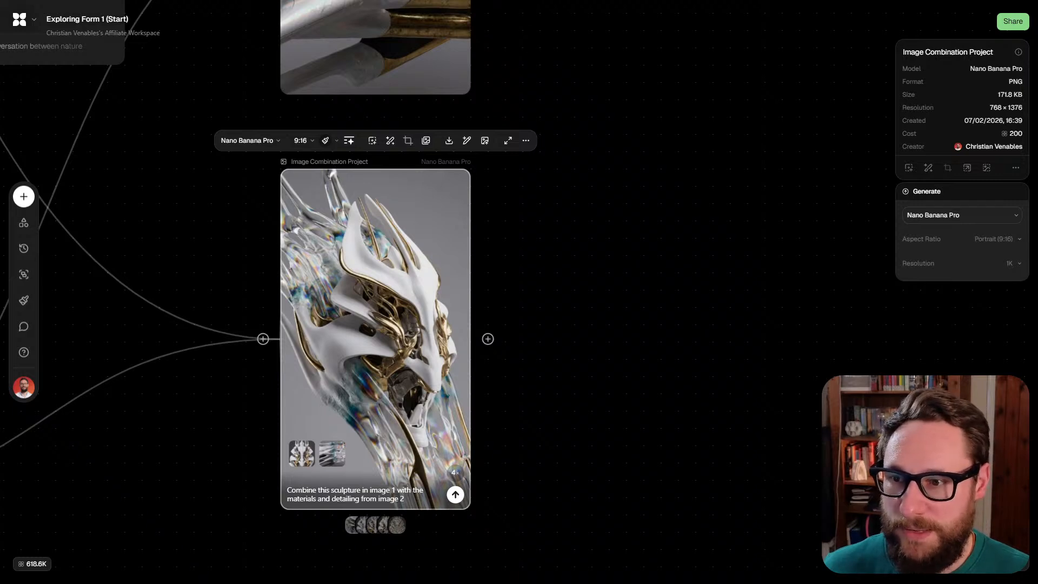
# Add the downloaded sculpture image as a standalone image node beside the Image Combination Project node and clear its prompt
pyautogui.moveTo(565, 235); pyautogui.dragTo(631, 251)
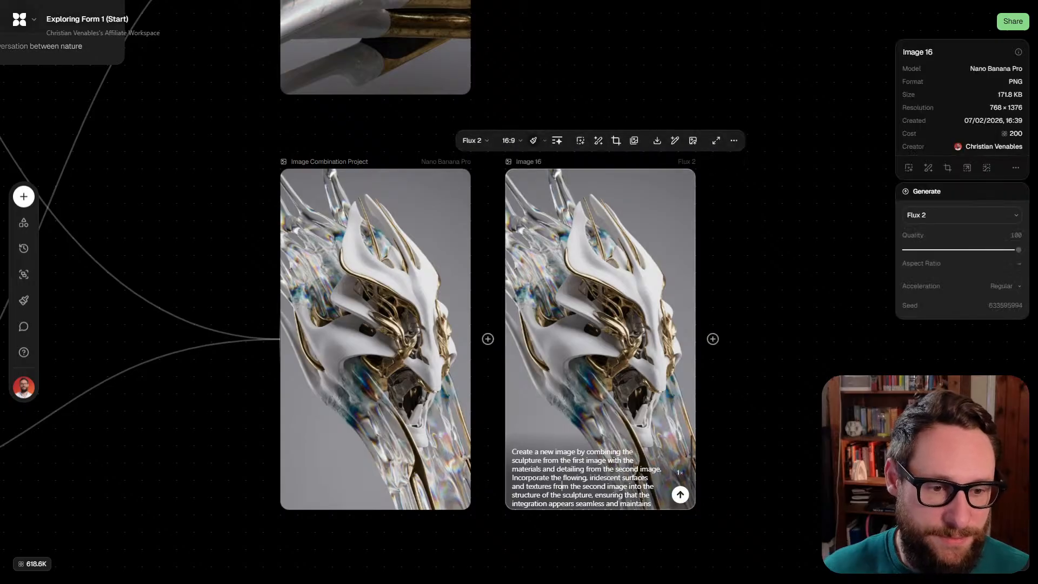
pyautogui.hotkey('ctrl', 'a')
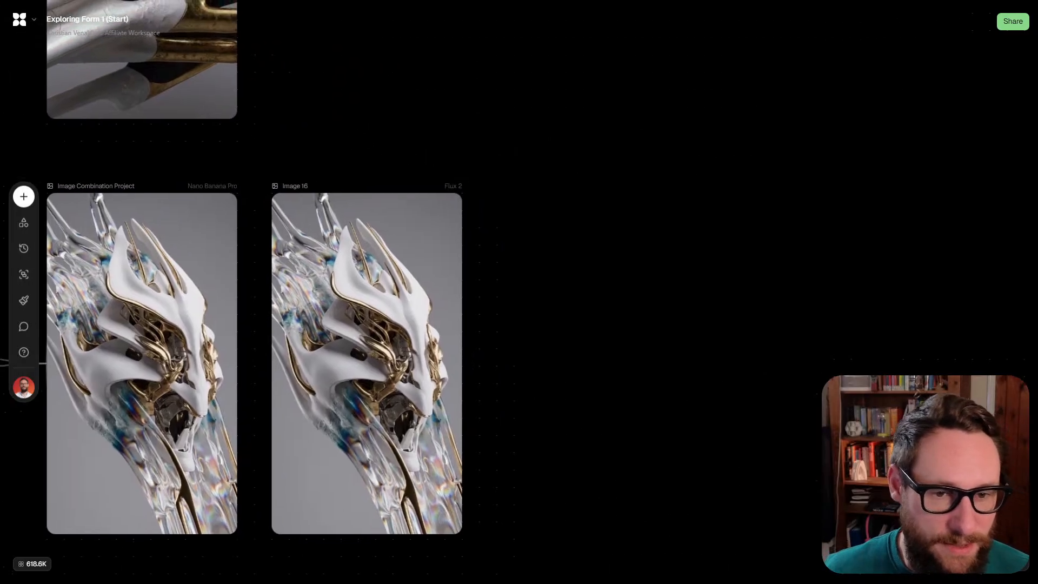
pyautogui.scroll(-3, 449, 432)
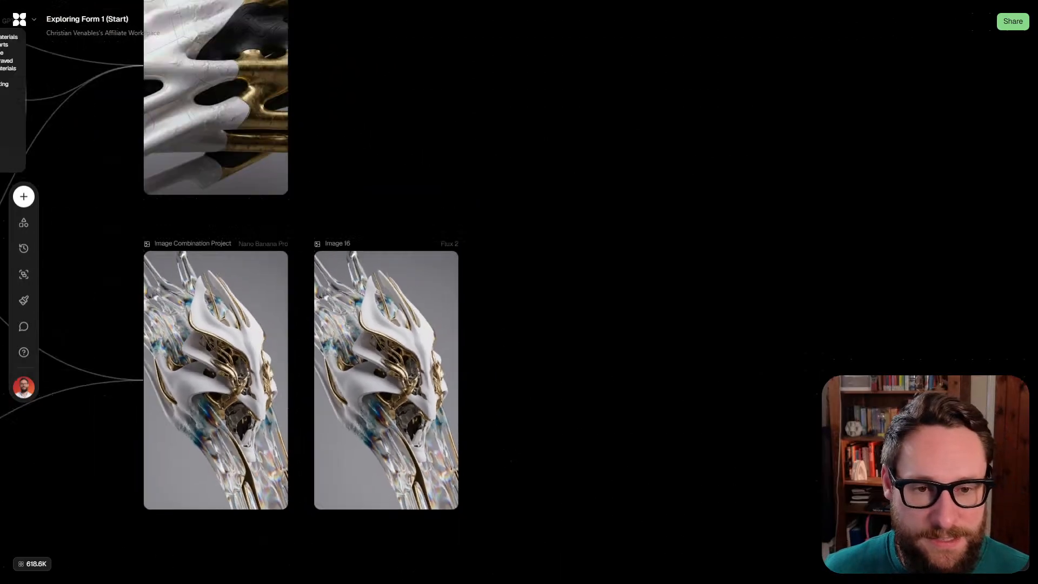
pyautogui.moveTo(449, 433); pyautogui.dragTo(509, 508)
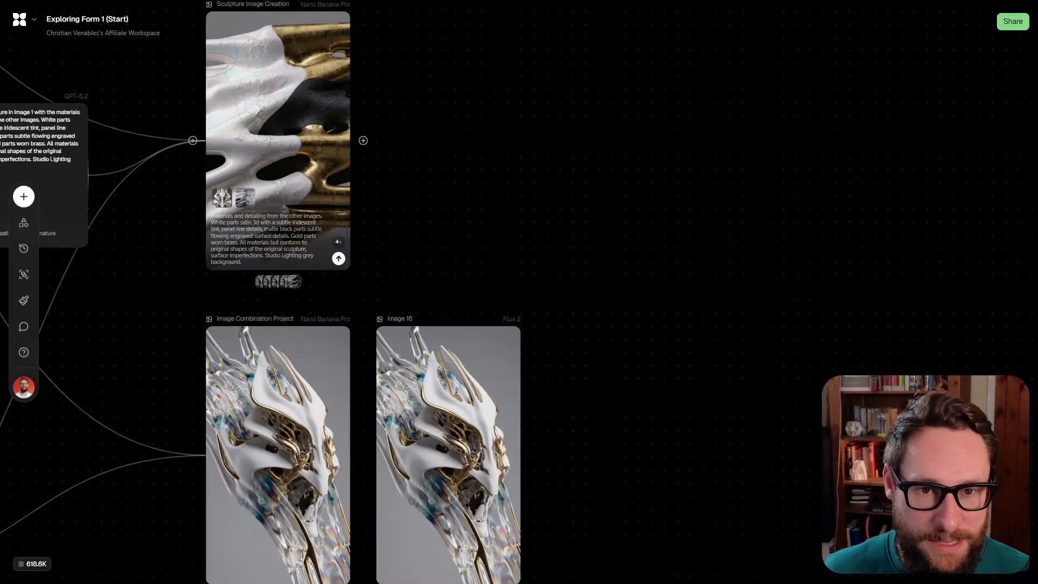
pyautogui.scroll(10, 448, 501)
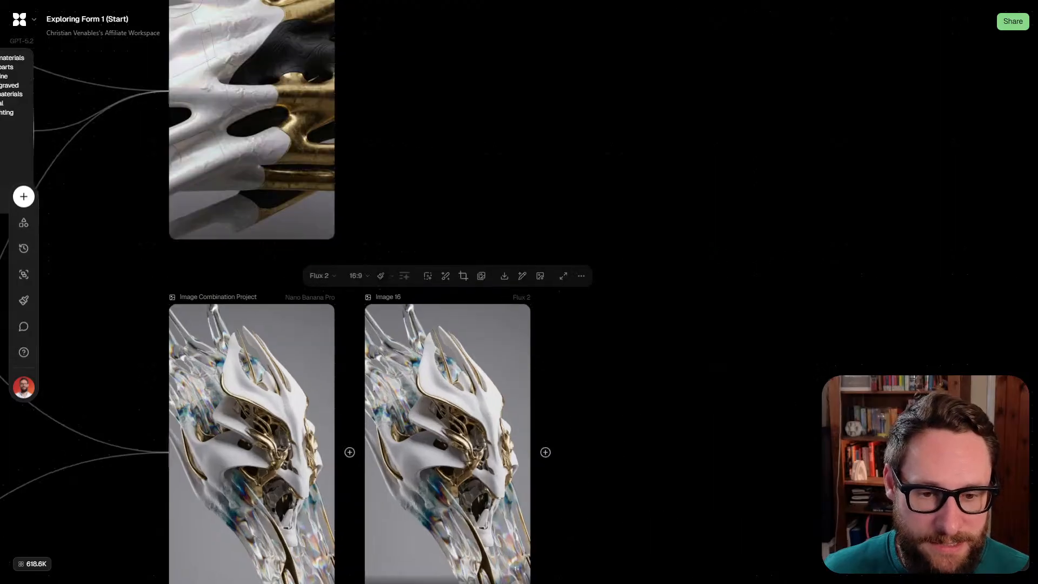
pyautogui.scroll(-5, 481, 343)
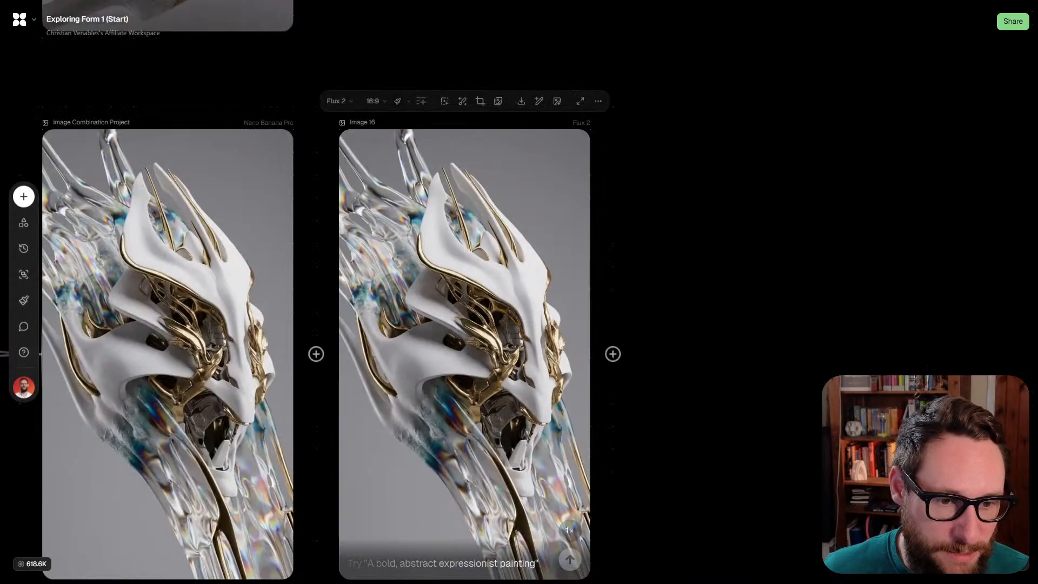
# Move the Image 16 node closer to the Image Combination Project node
pyautogui.scroll(-3, 478, 336)
pyautogui.moveTo(477, 335); pyautogui.dragTo(471, 404)
pyautogui.scroll(-3, 438, 428)
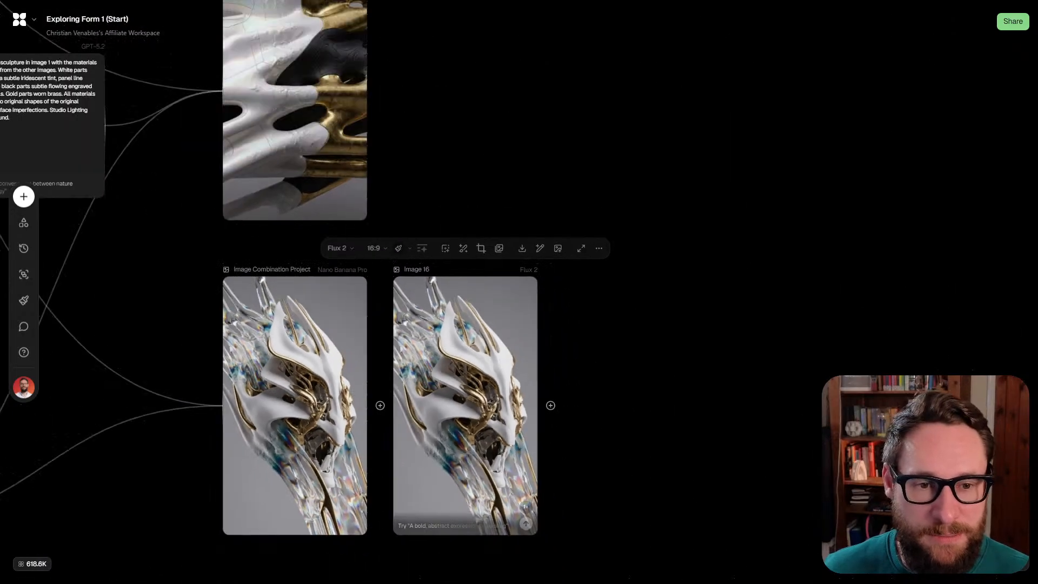
pyautogui.click(438, 428)
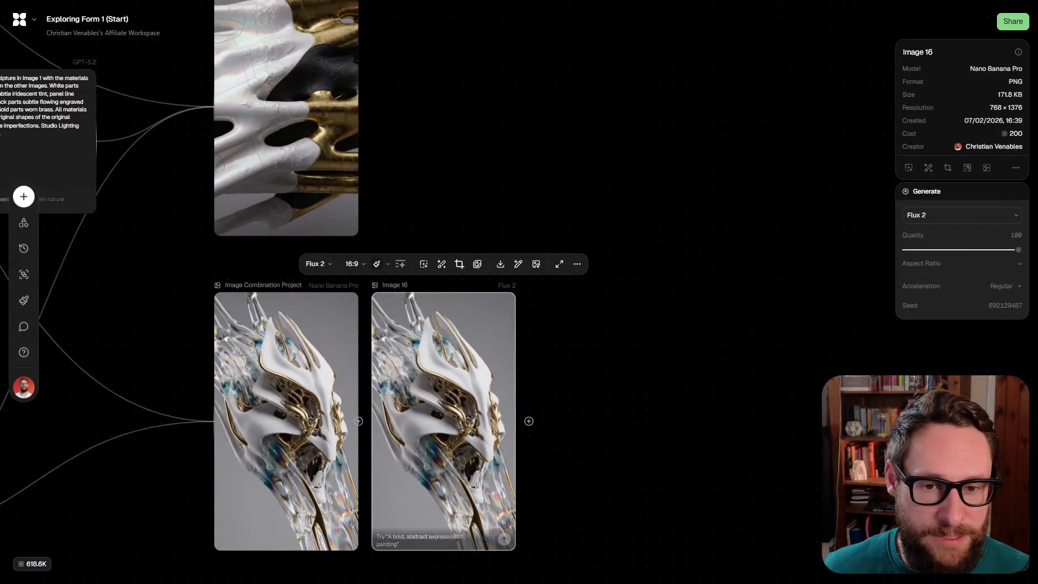
pyautogui.press('Escape')
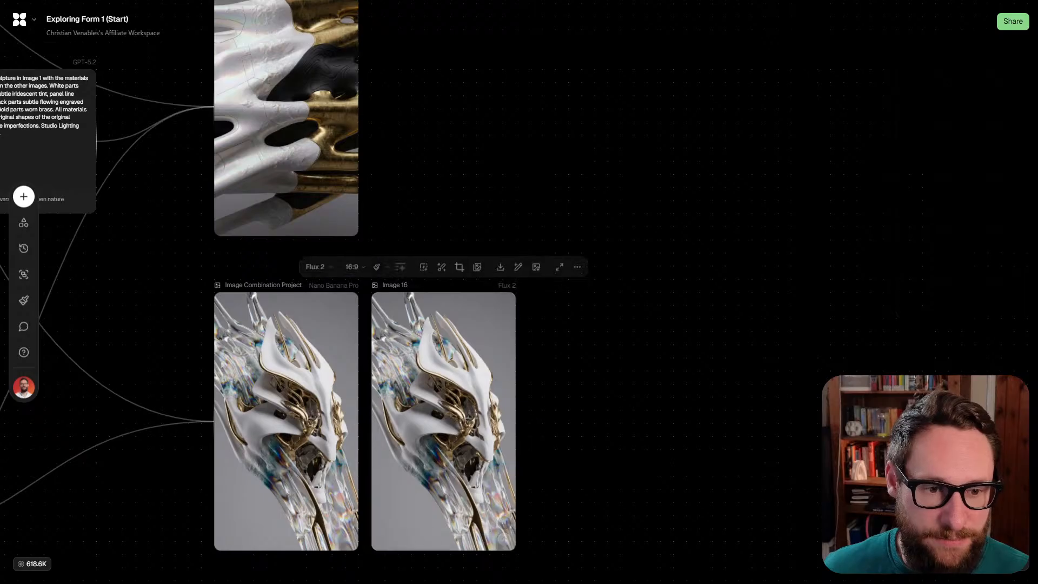
# Create a new image node connected from Image 16, set its model to Nano Banana Pro, and place it higher on the canvas
pyautogui.moveTo(524, 421); pyautogui.dragTo(633, 234)
pyautogui.press('Return')
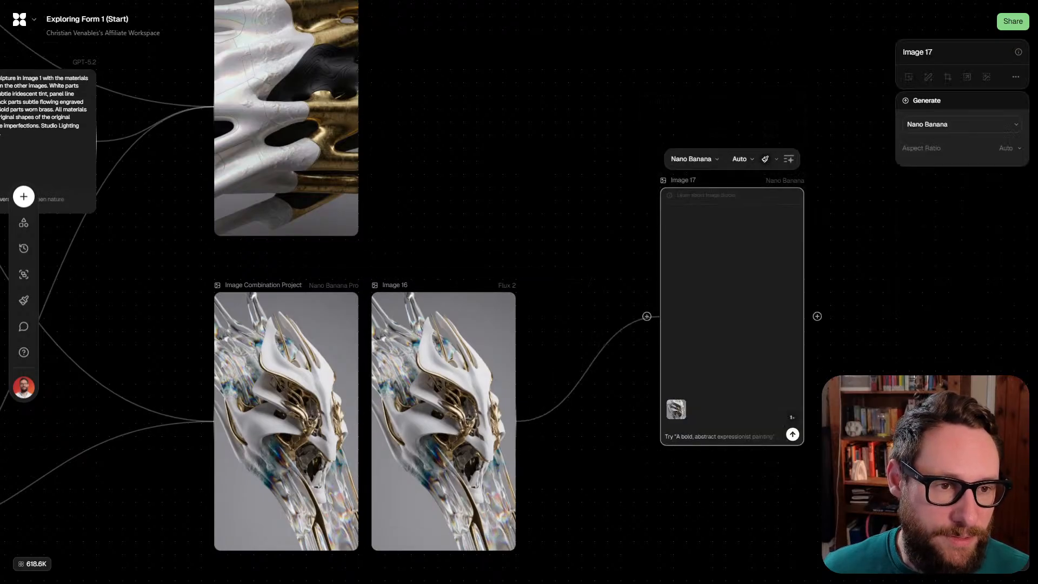
pyautogui.click(691, 158)
pyautogui.moveTo(756, 291)
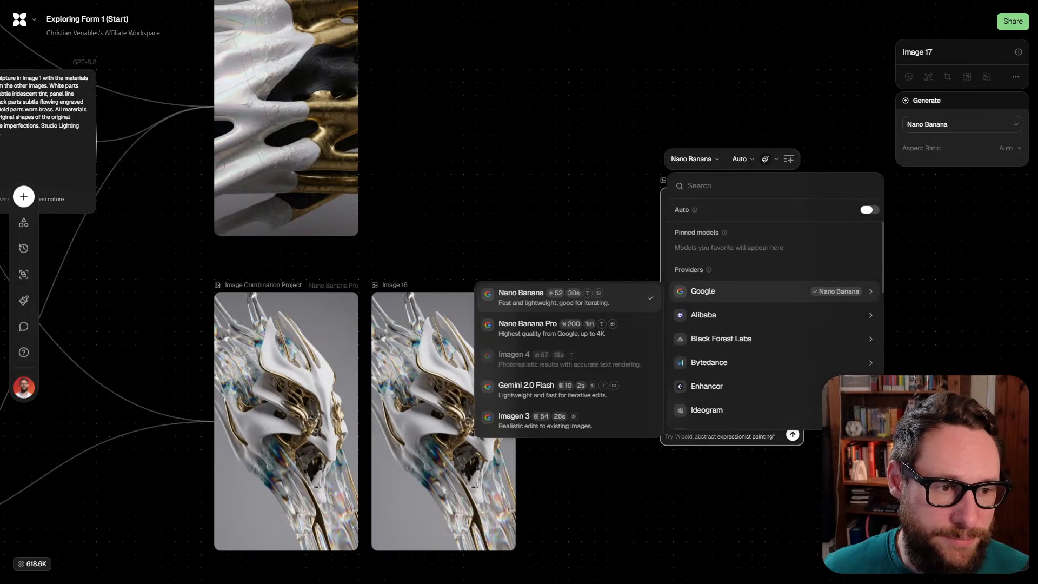
pyautogui.click(569, 325)
pyautogui.moveTo(732, 302); pyautogui.dragTo(679, 237)
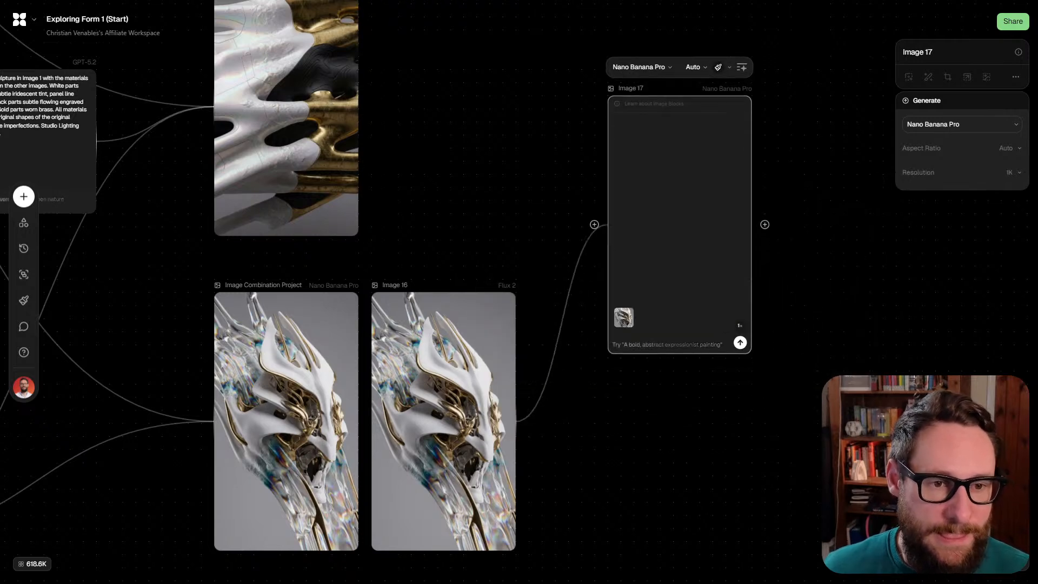
# Connect the Sculpture Image Creation node to the Image 17 node as its second reference and shift Image 17 slightly closer
pyautogui.click(287, 135)
pyautogui.moveTo(599, 225); pyautogui.dragTo(595, 224)
pyautogui.moveTo(678, 216); pyautogui.dragTo(665, 216)
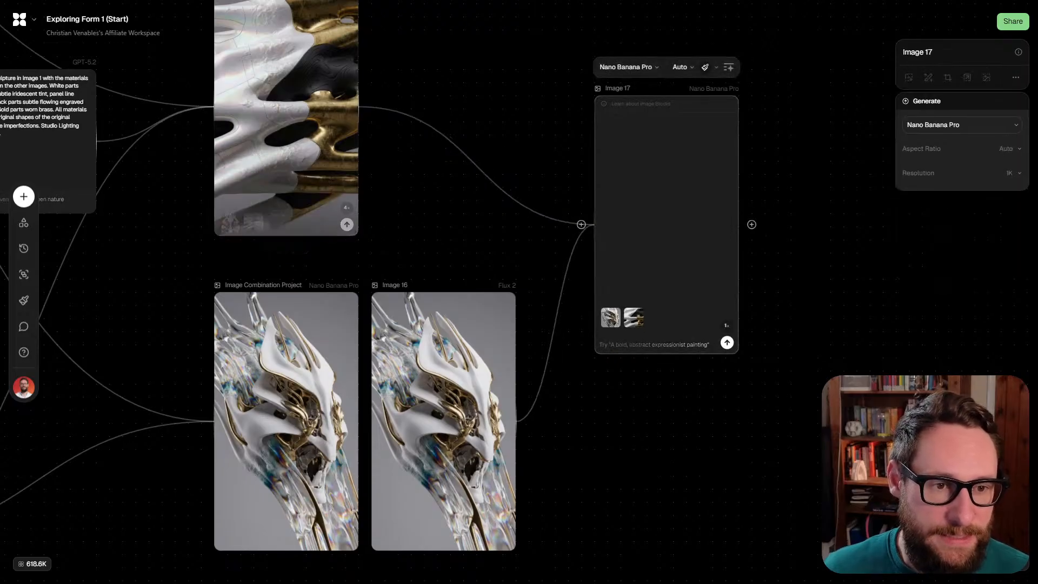
# Copy the Image Combination Project prompt into the Image 17 node and generate 4 variations combining image 1's sculpture with image 2's materials and detailing
pyautogui.moveTo(422, 271); pyautogui.dragTo(449, 196)
pyautogui.click(298, 463)
pyautogui.hotkey('ctrl', 'a')
pyautogui.hotkey('ctrl', 'c')
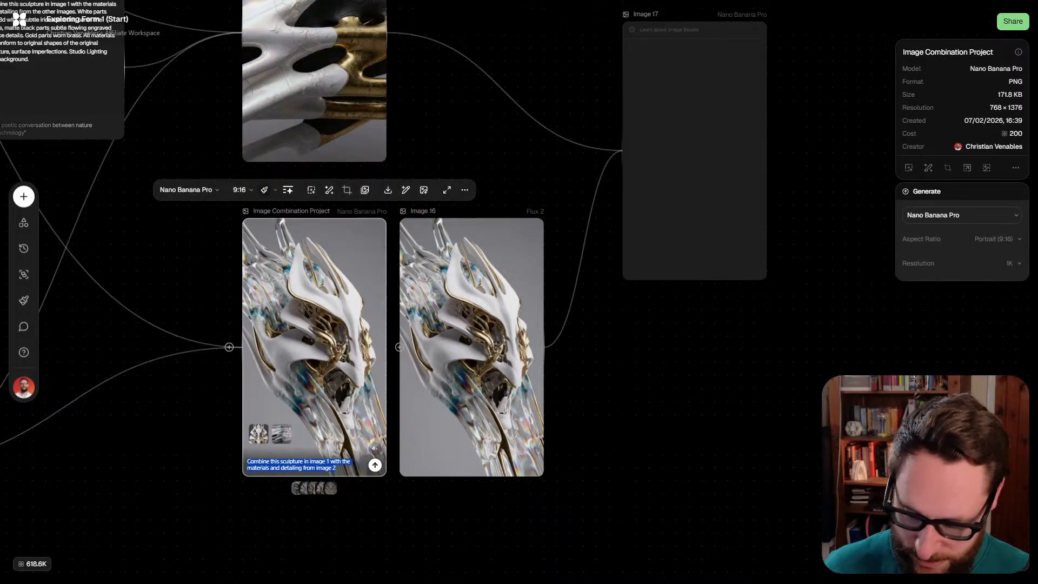
pyautogui.click(713, 266)
pyautogui.hotkey('ctrl', 'v')
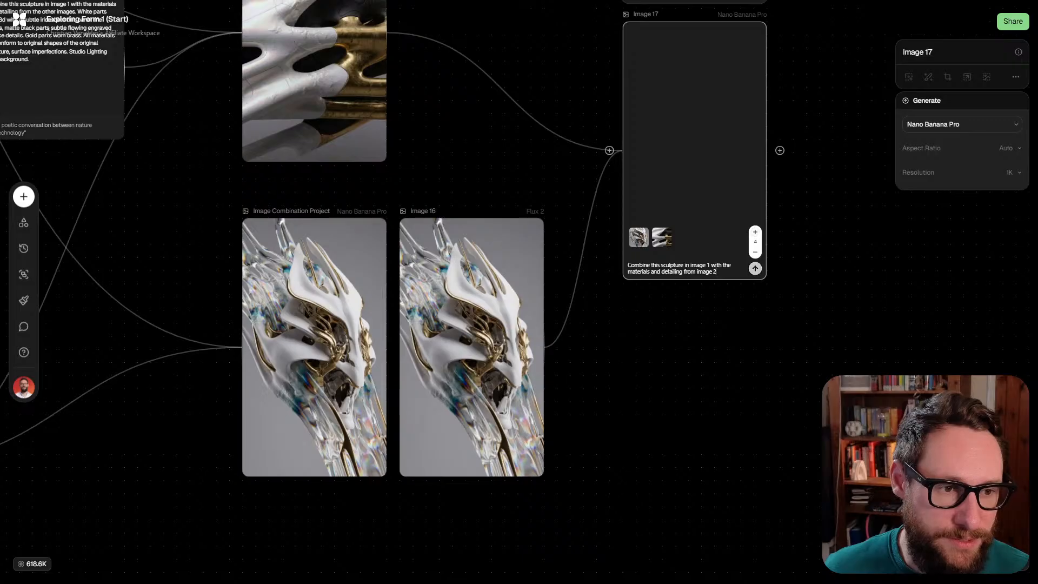
pyautogui.click(754, 268)
pyautogui.moveTo(754, 268); pyautogui.dragTo(684, 379)
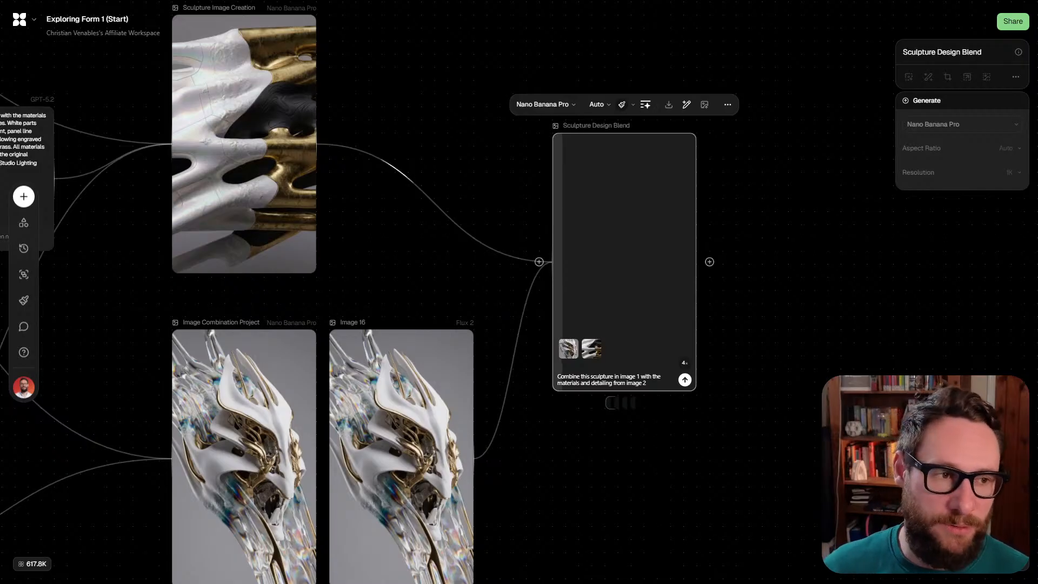
pyautogui.scroll(-2, 304, 292)
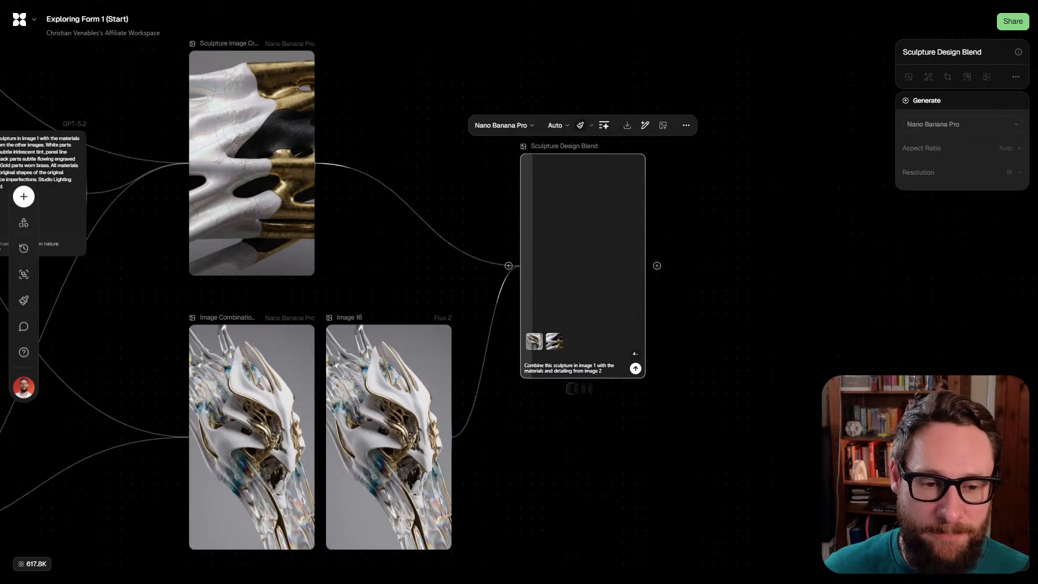
pyautogui.scroll(-1, 350, 292)
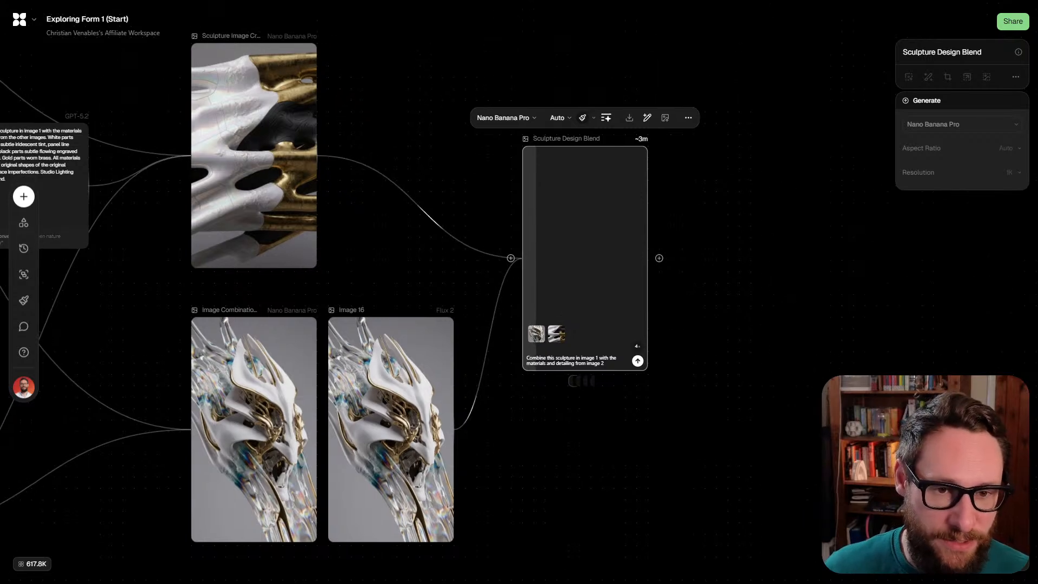
pyautogui.scroll(1, 350, 292)
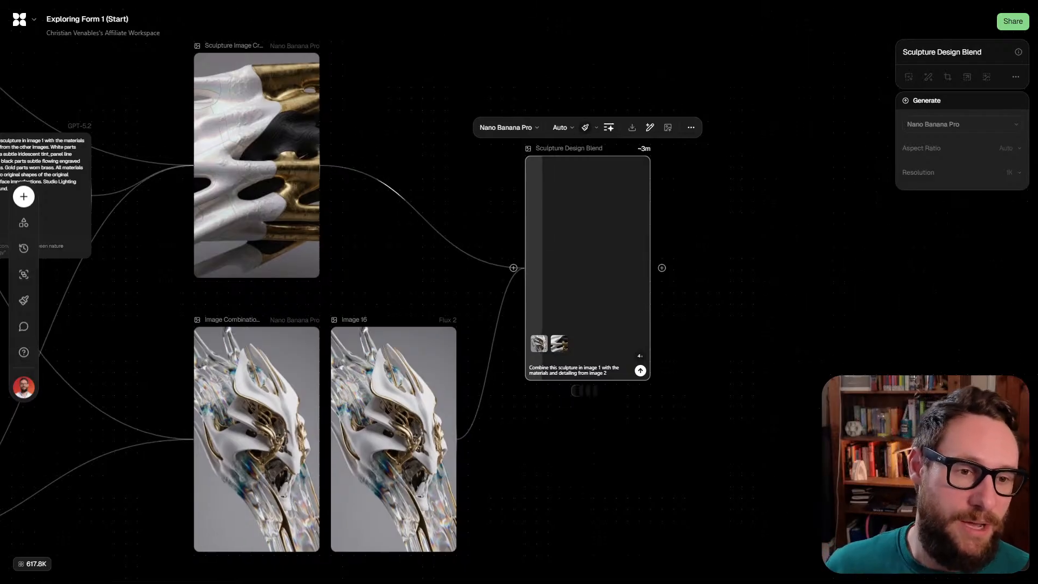
pyautogui.hscroll(-10, 519, 291)
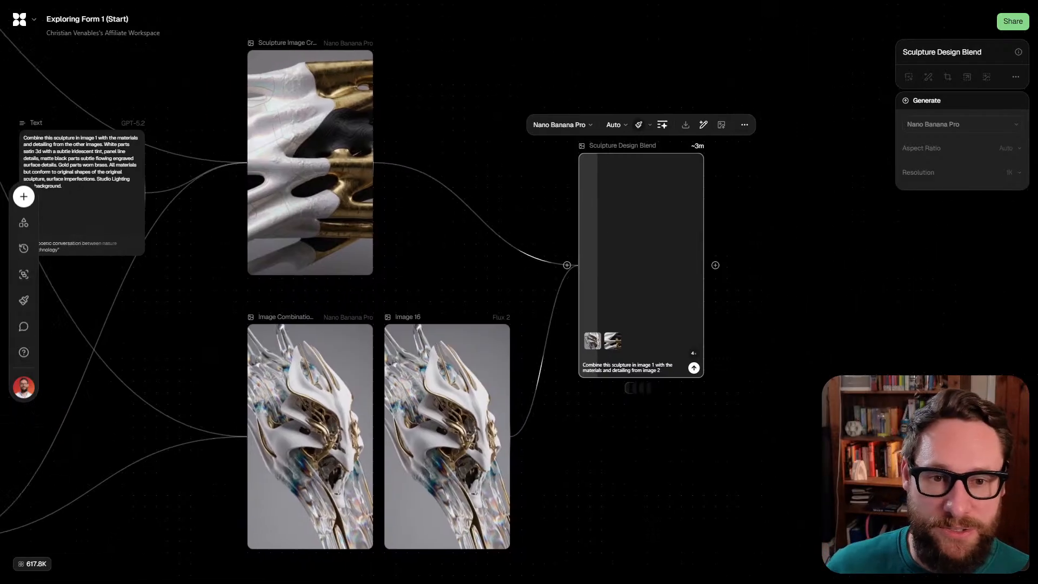
pyautogui.hscroll(-2, 519, 292)
pyautogui.hscroll(3, 518, 292)
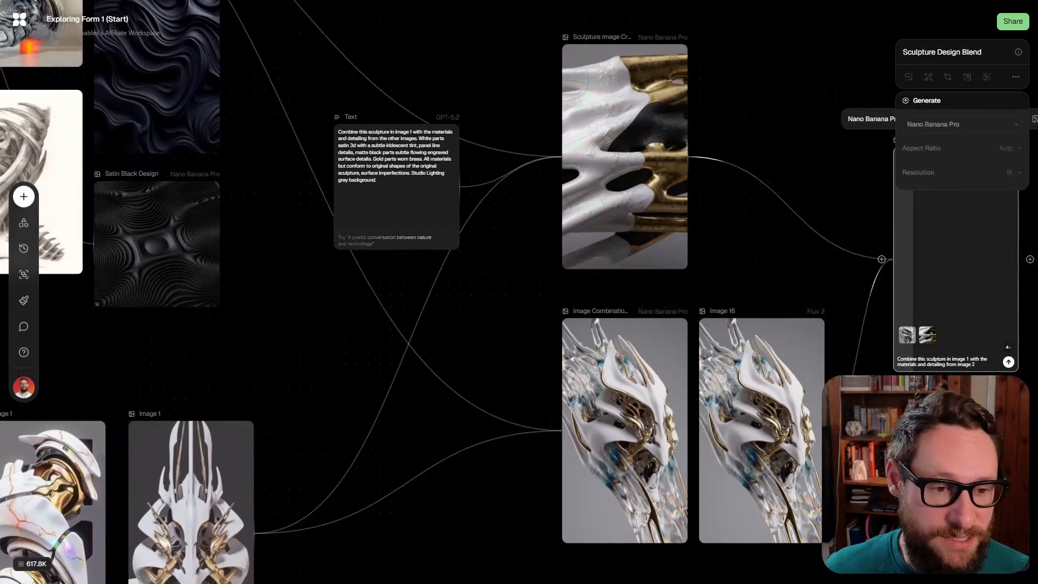
pyautogui.scroll(-1, 273, 299)
pyautogui.scroll(-1, 519, 291)
pyautogui.hscroll(1, 518, 291)
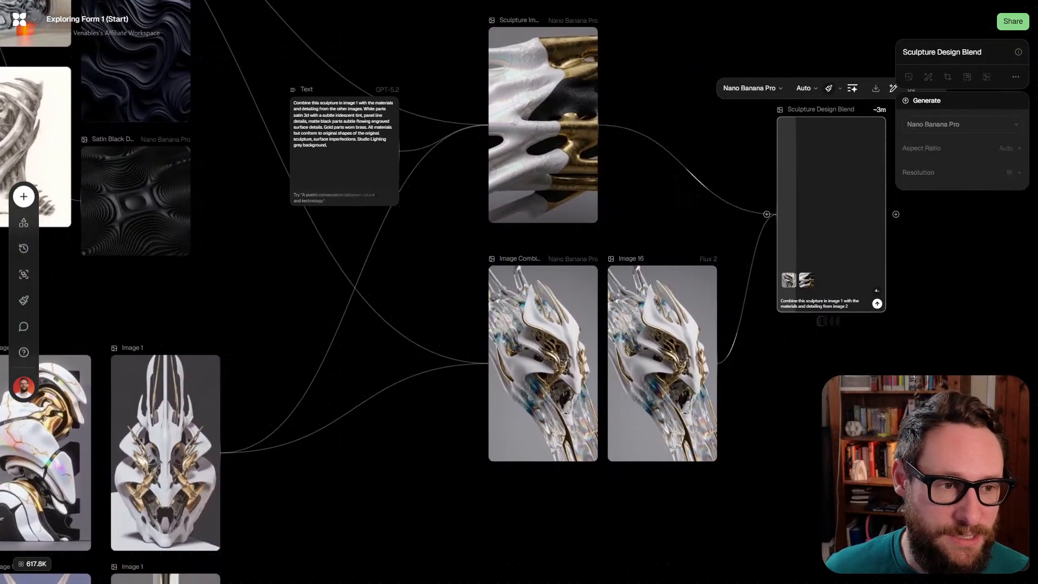
pyautogui.hscroll(1, 519, 292)
pyautogui.hscroll(1, 519, 292)
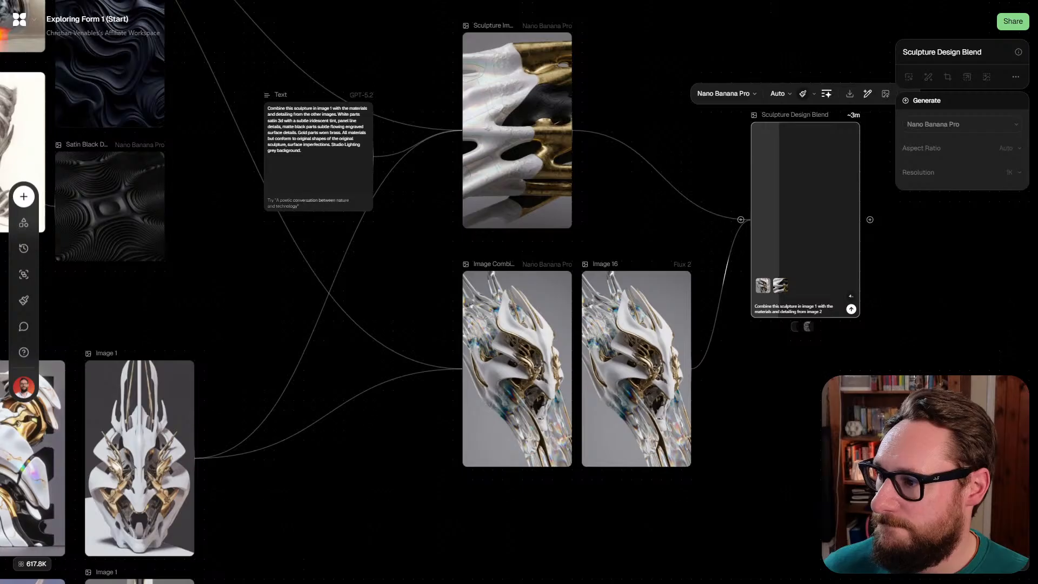
# Examine all four variations in the Sculpture Design Blend node, inspecting the gold-clawed second one up close
pyautogui.moveTo(492, 248); pyautogui.dragTo(252, 275)
pyautogui.scroll(5, 602, 224)
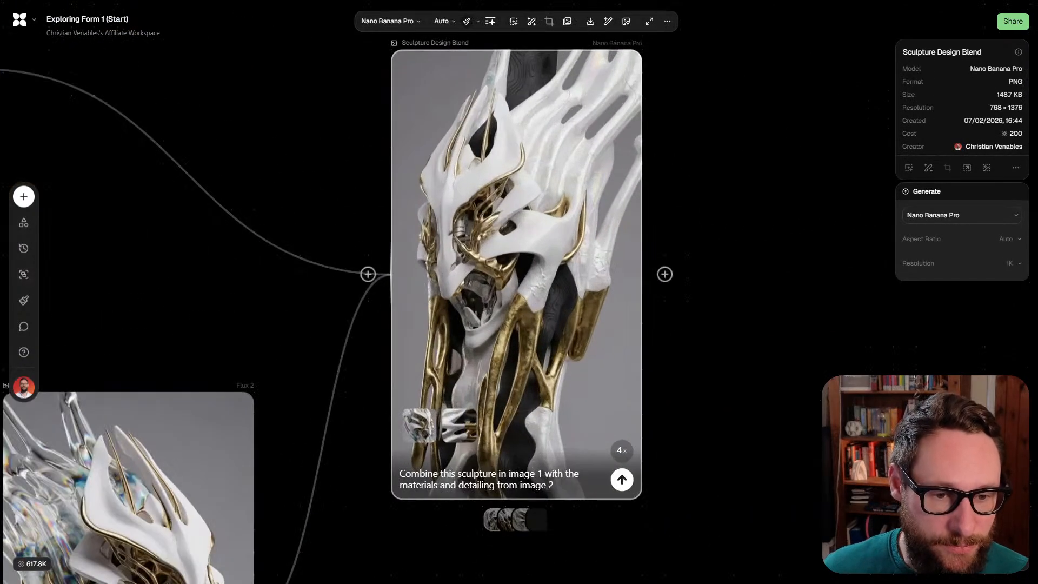
pyautogui.click(504, 519)
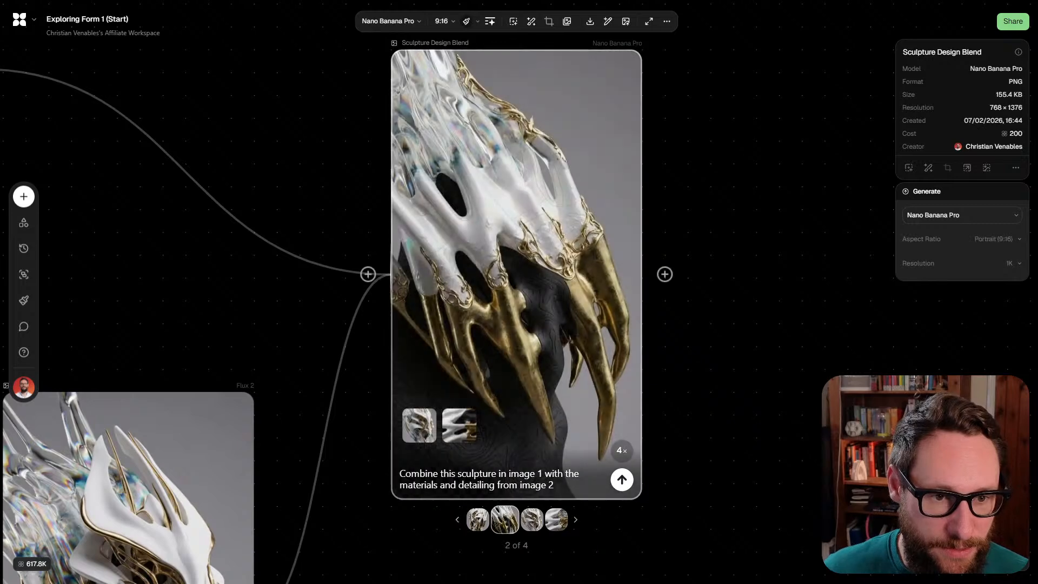
pyautogui.click(532, 520)
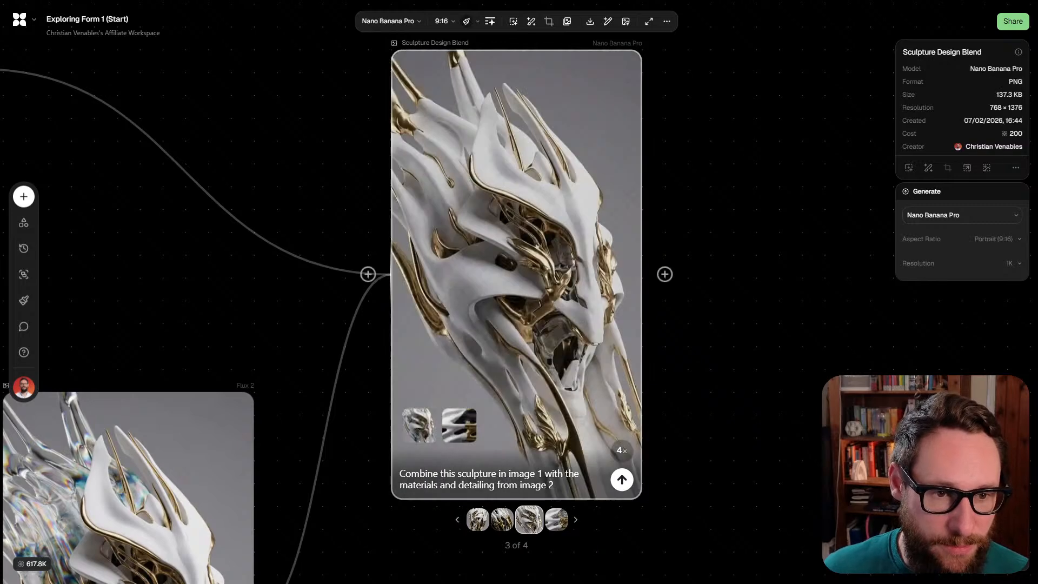
pyautogui.scroll(-3, 342, 291)
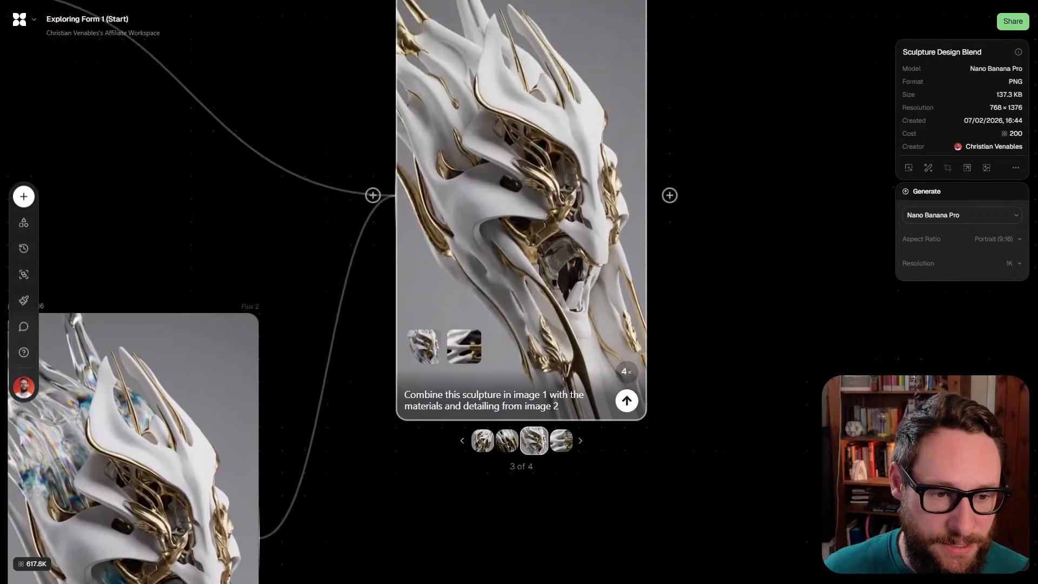
pyautogui.click(560, 440)
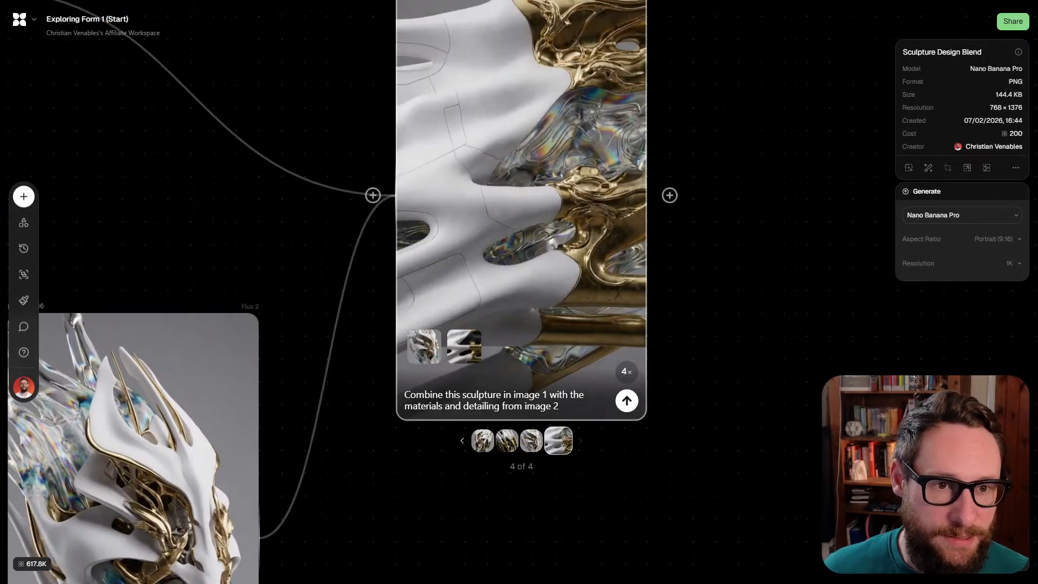
pyautogui.click(482, 440)
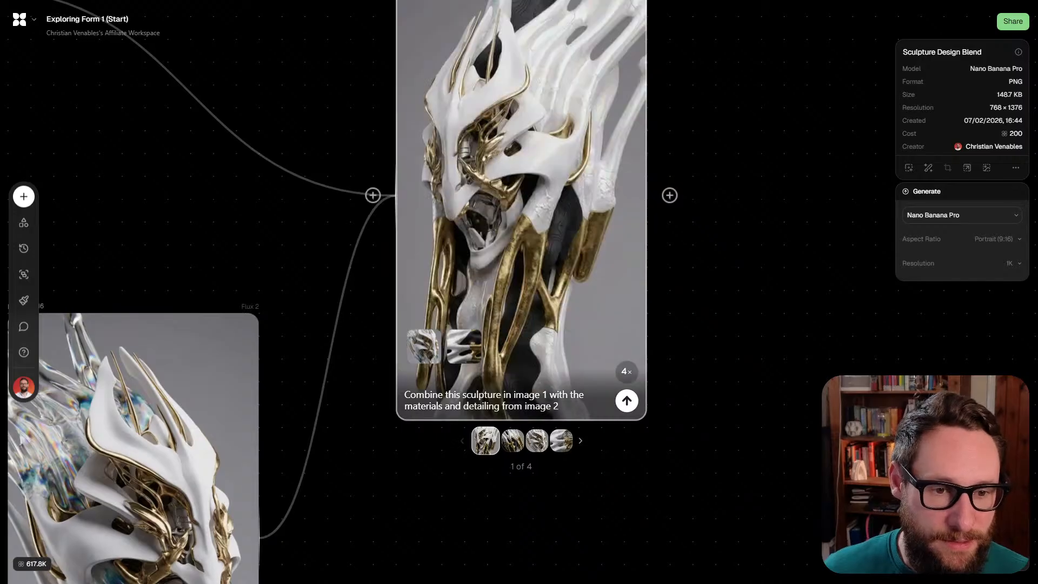
pyautogui.click(512, 440)
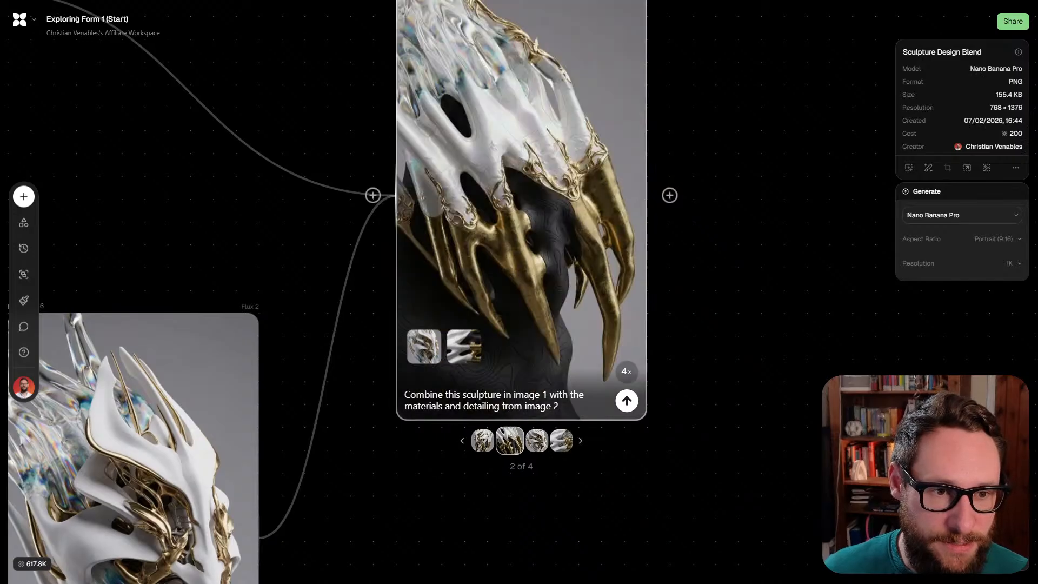
pyautogui.scroll(4, 524, 189)
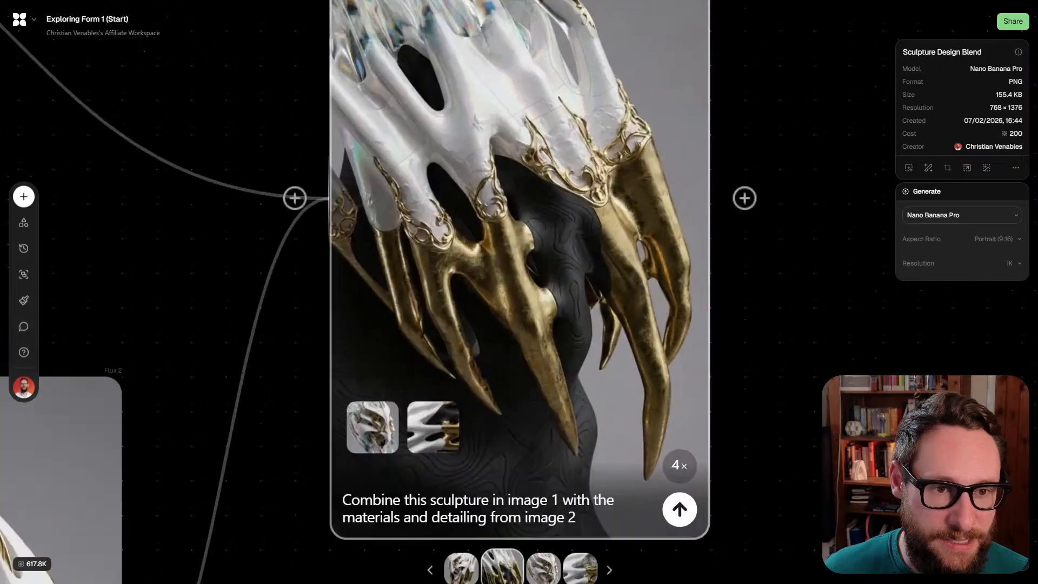
pyautogui.scroll(-5, 452, 202)
pyautogui.moveTo(452, 202); pyautogui.dragTo(524, 184)
pyautogui.moveTo(488, 372); pyautogui.dragTo(575, 223)
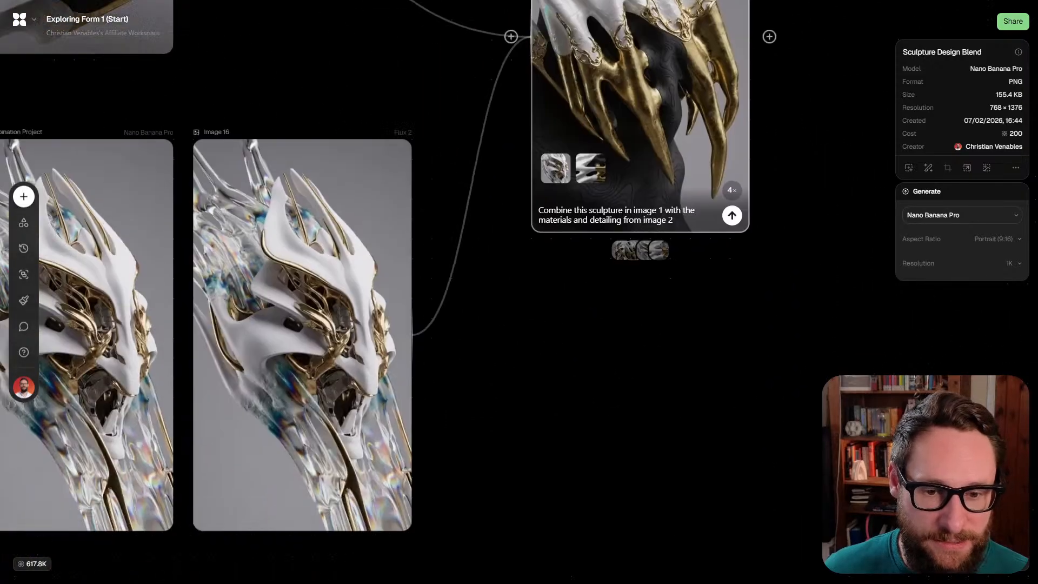
# Generate four more variations in the Sculpture Design Blend node with the same prompt and both reference images
pyautogui.scroll(-3, 575, 223)
pyautogui.scroll(3, 372, 292)
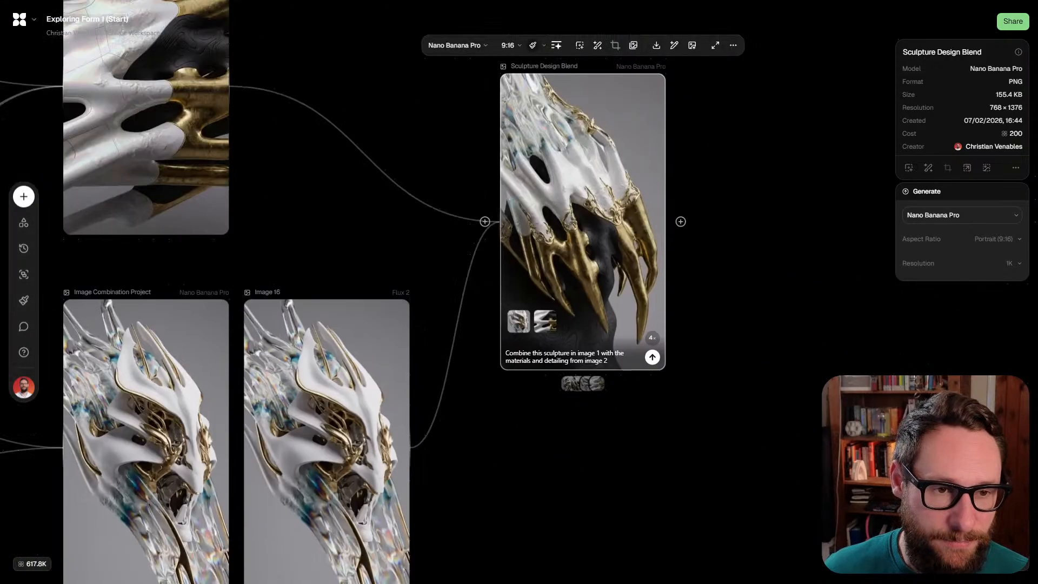
pyautogui.scroll(-1, 372, 292)
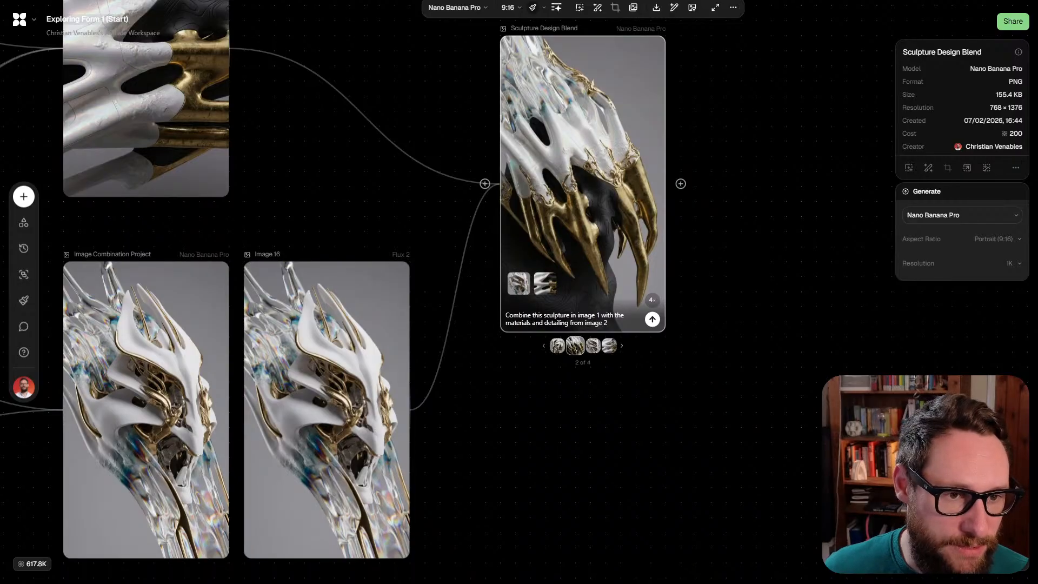
pyautogui.press('Right')
pyautogui.click(652, 319)
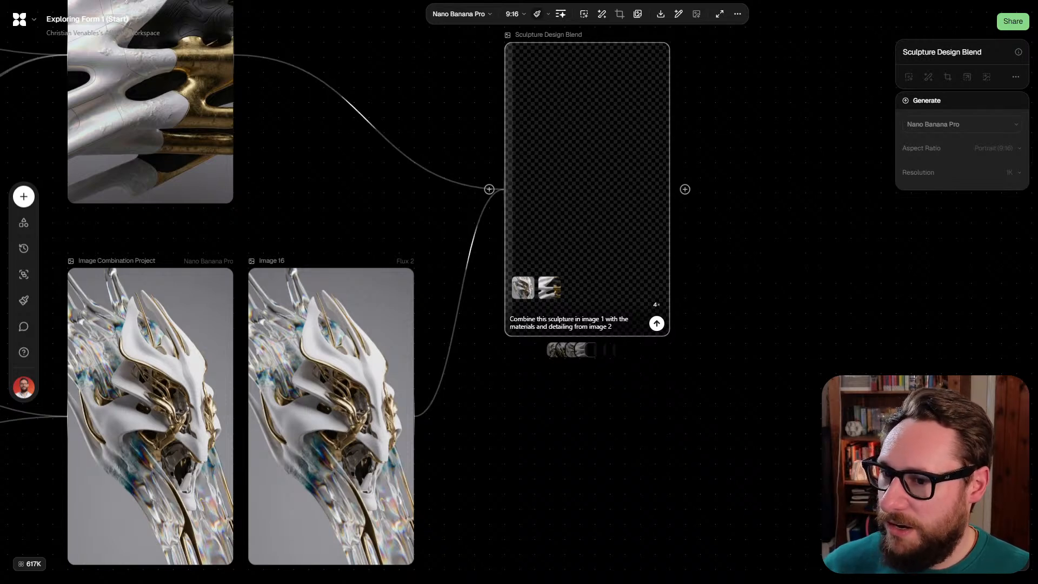
pyautogui.scroll(-4, 519, 291)
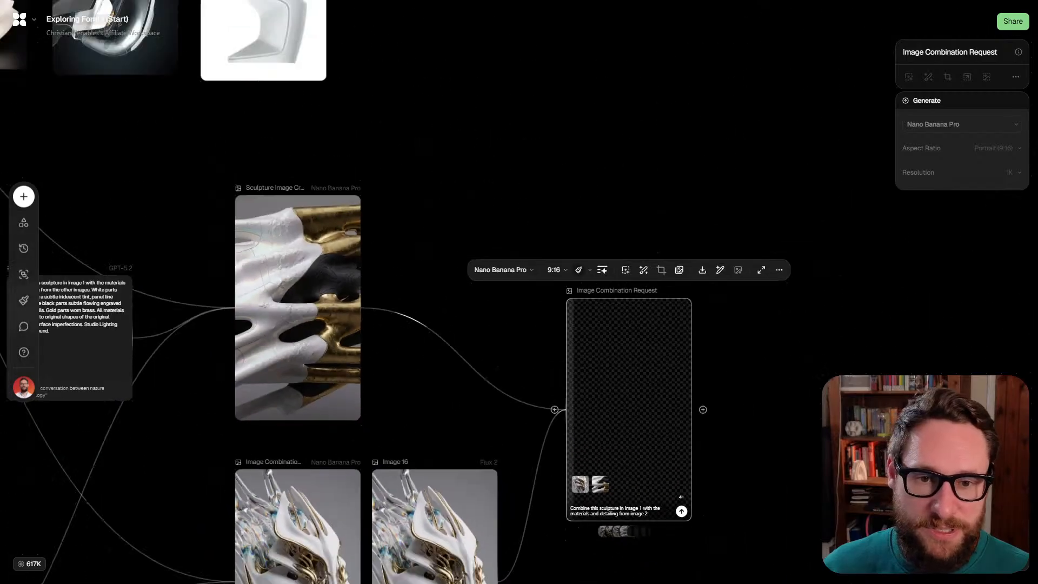
pyautogui.scroll(-2, 519, 291)
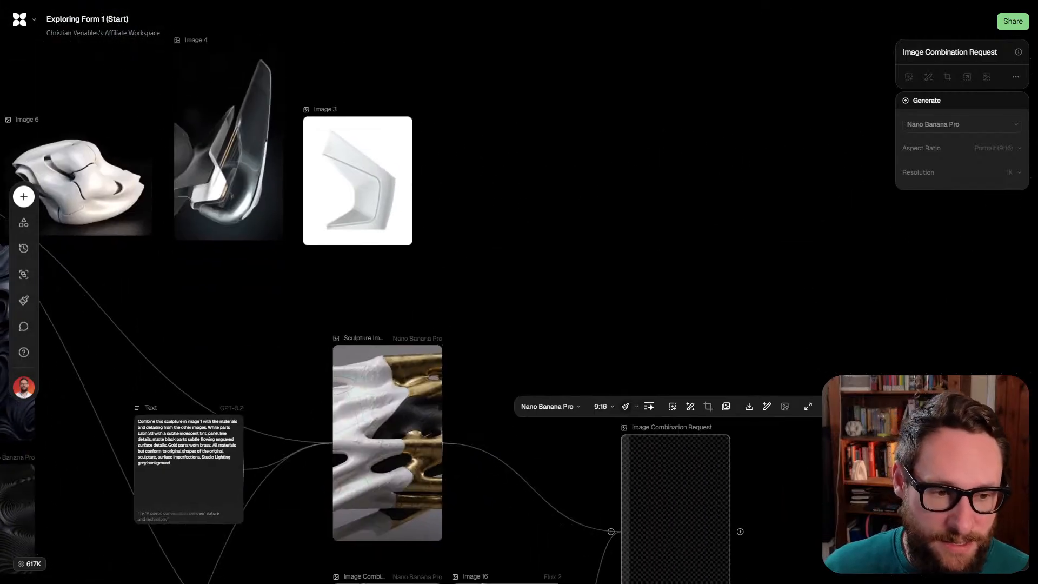
pyautogui.scroll(1, 518, 292)
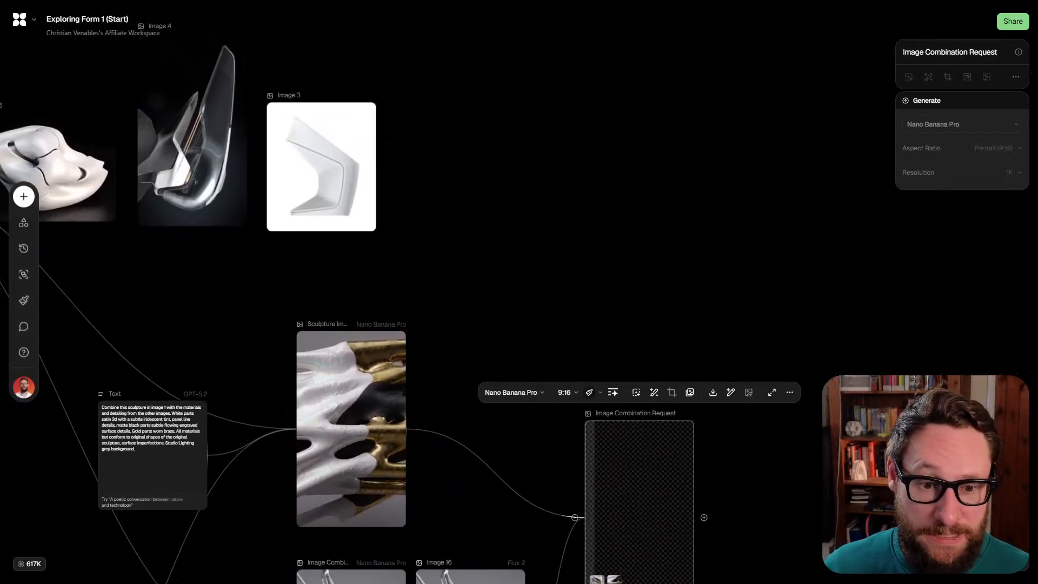
pyautogui.scroll(-4, 519, 292)
pyautogui.scroll(-2, 519, 292)
pyautogui.scroll(5, 518, 292)
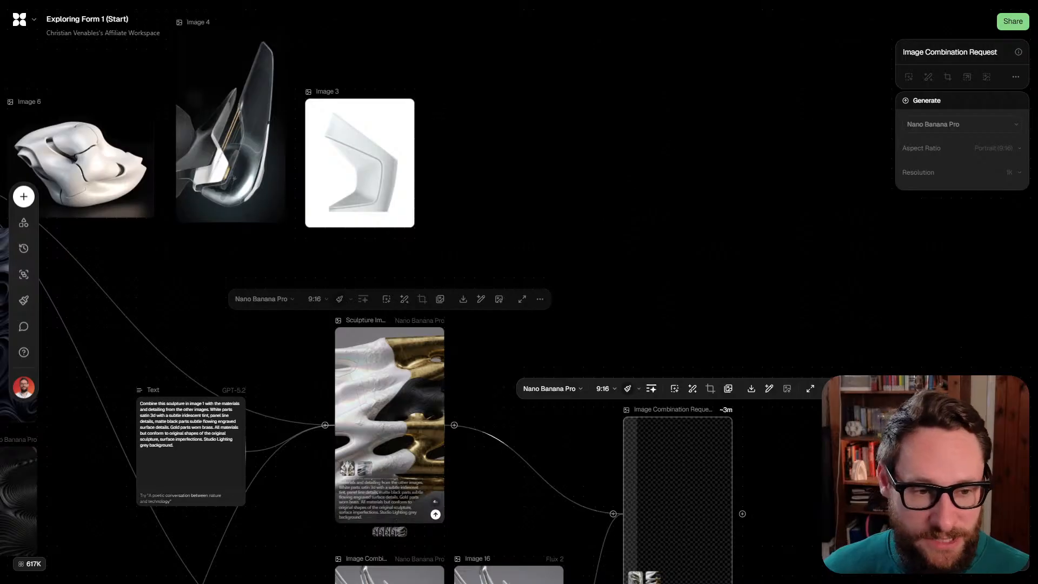
pyautogui.scroll(-5, 519, 292)
pyautogui.hscroll(-4, 519, 292)
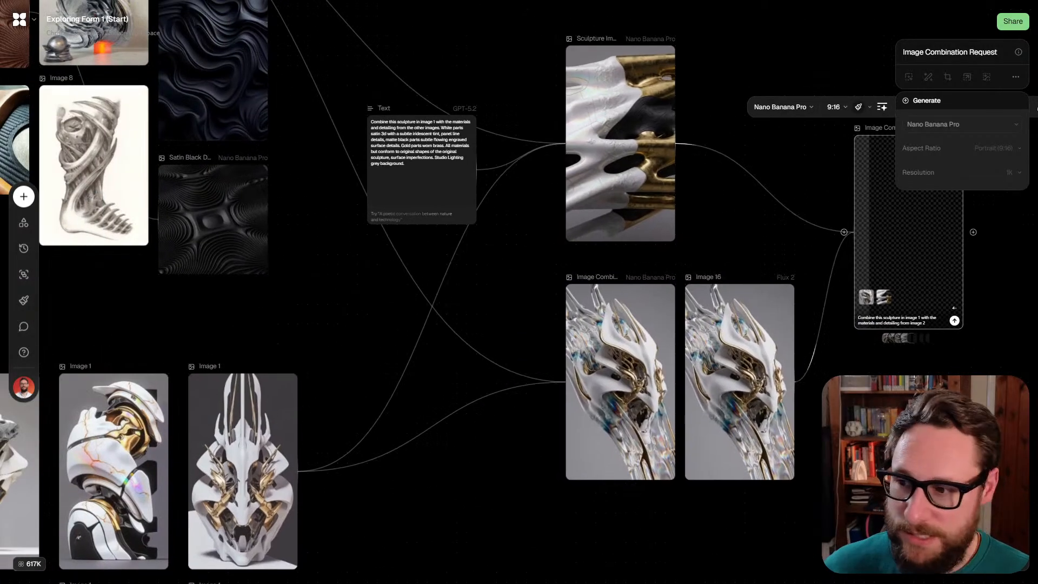
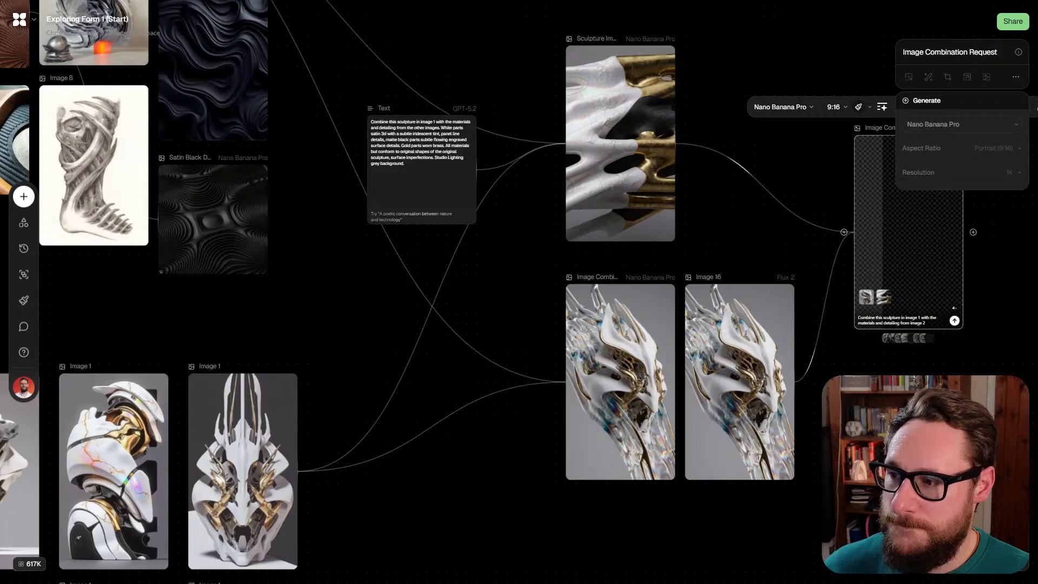
# Inspect the newly generated variations five to eight in the Image Combination Request node up close
pyautogui.moveTo(819, 219); pyautogui.dragTo(519, 228)
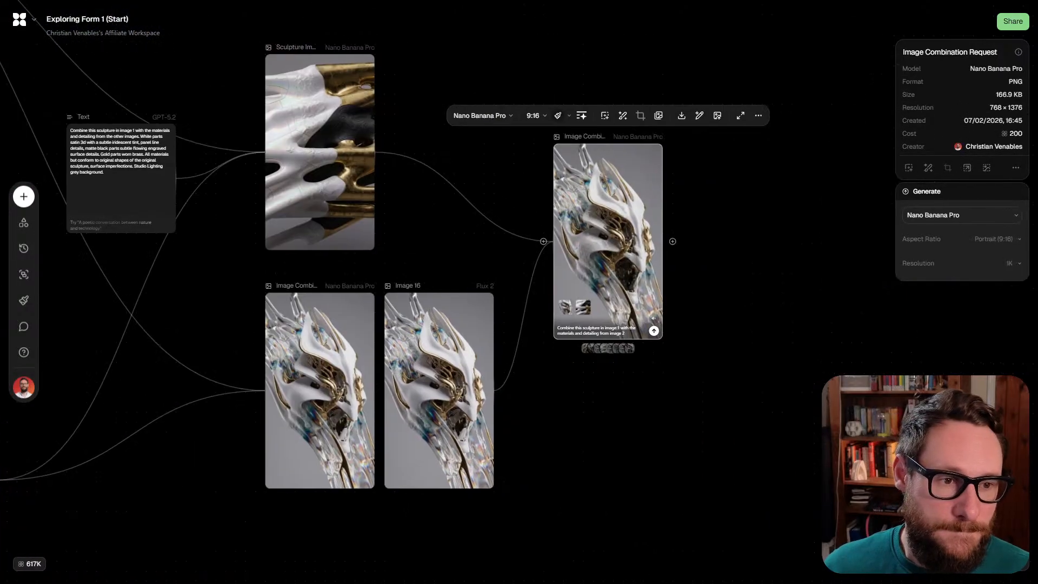
pyautogui.scroll(5, 627, 227)
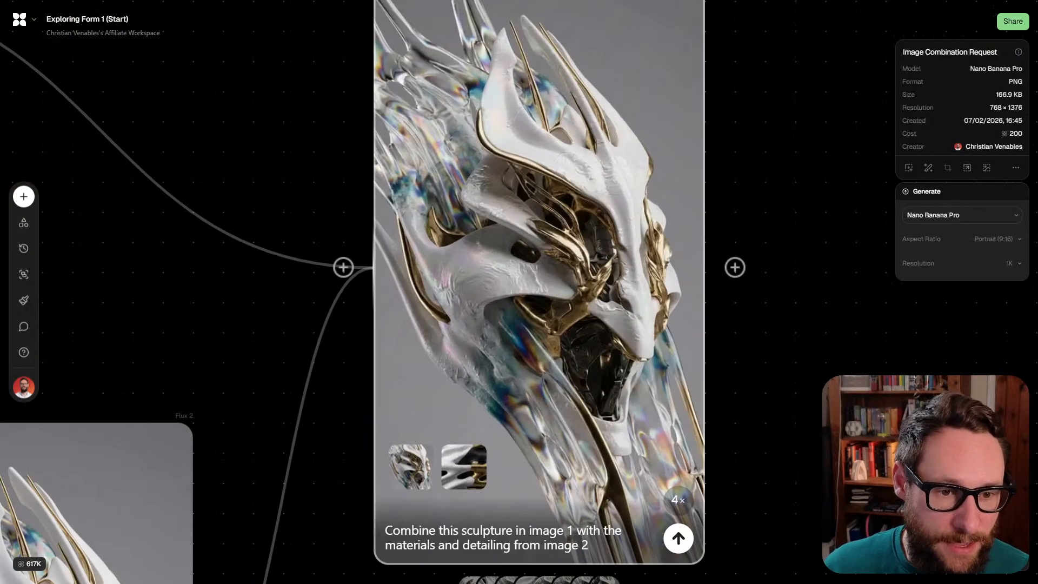
pyautogui.scroll(-2, 580, 63)
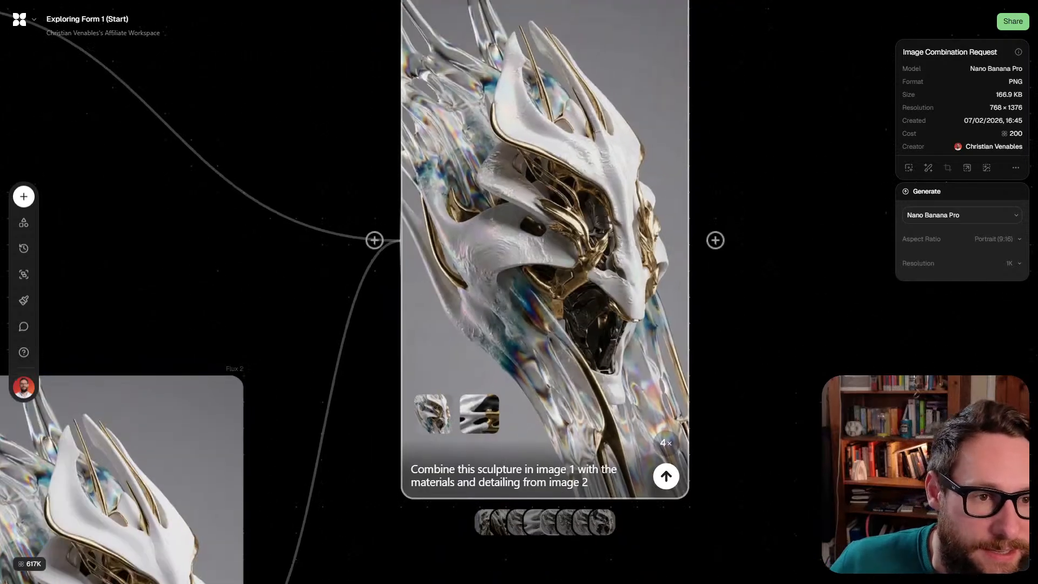
pyautogui.scroll(1, 544, 249)
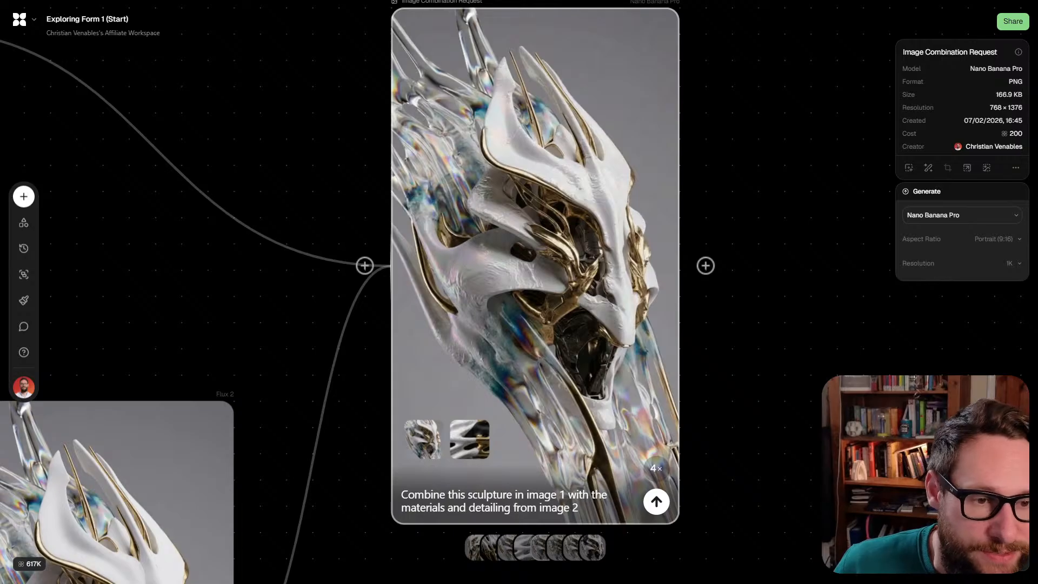
pyautogui.hscroll(2, 470, 291)
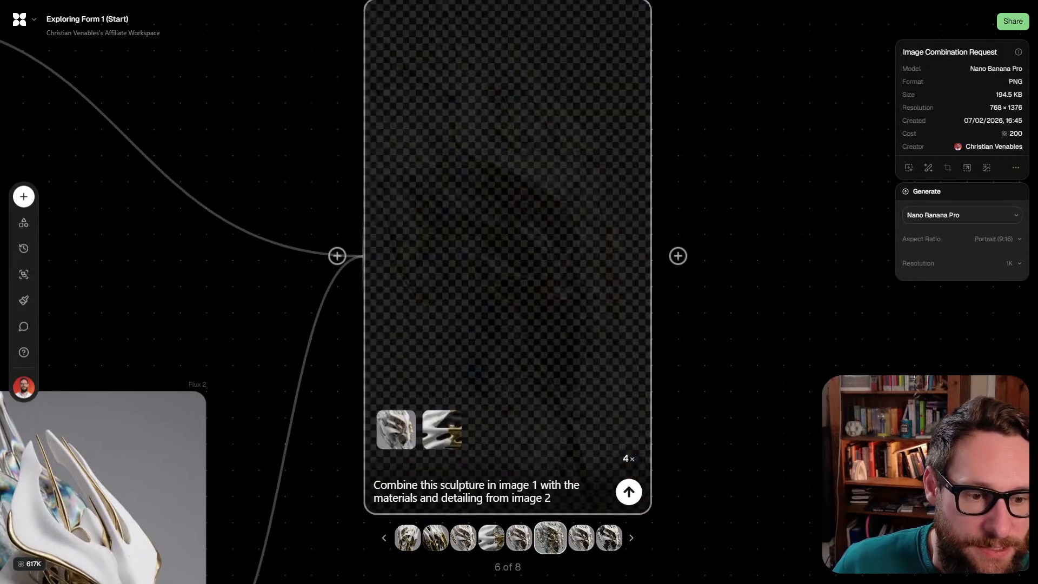
pyautogui.press('Right')
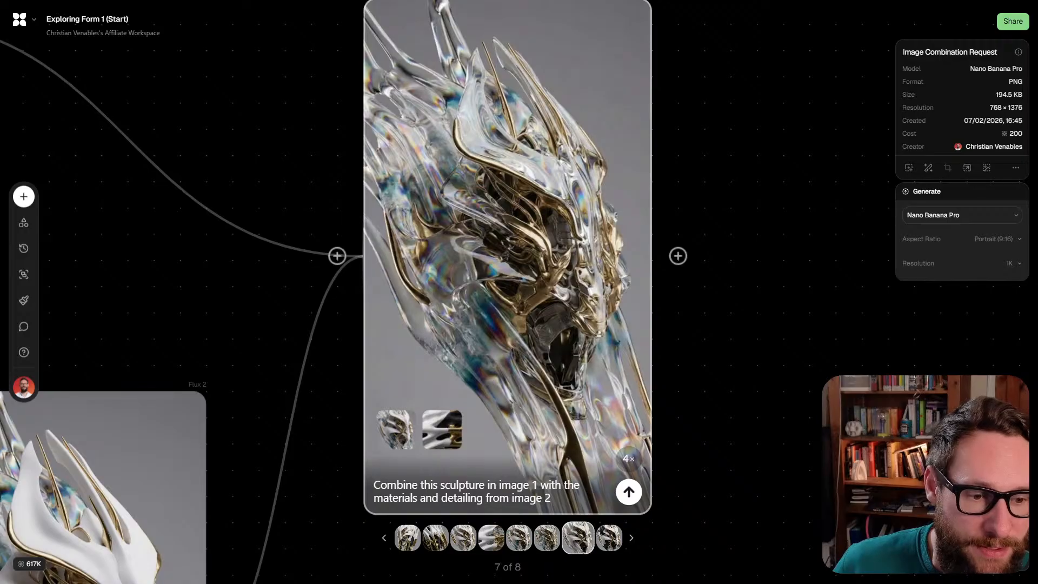
pyautogui.press('Right')
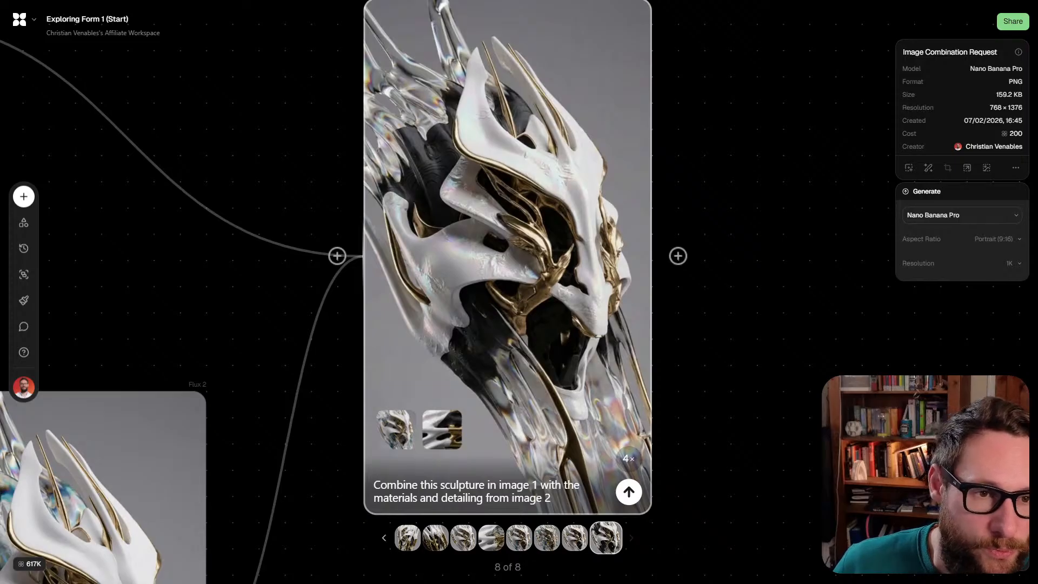
# Compare variations five to eight of the Image Combination Request node back and forth, finishing on the eighth
pyautogui.press('Left')
pyautogui.press('Left')
pyautogui.press('Left')
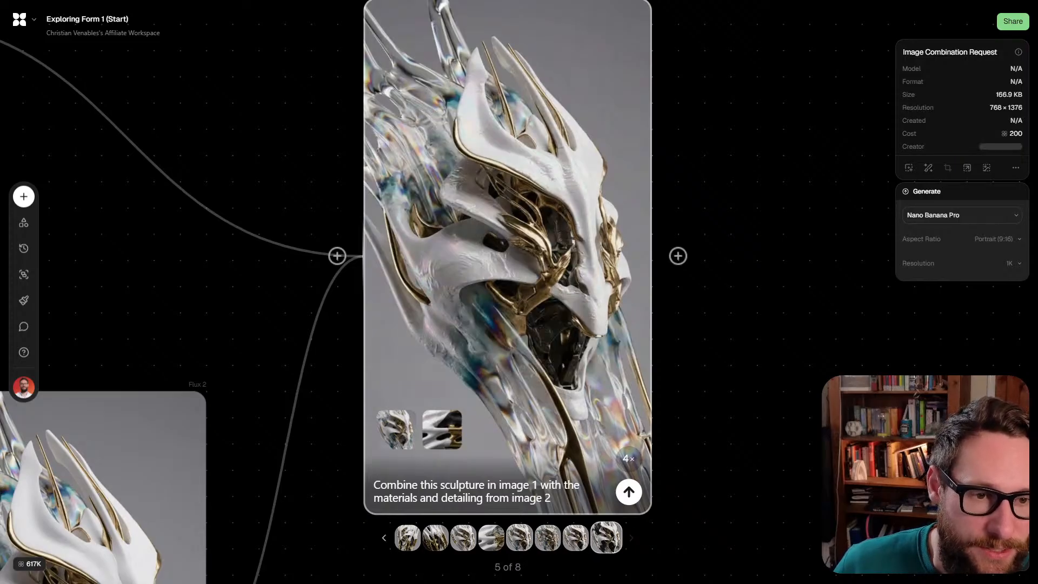
pyautogui.press('Right')
pyautogui.press('Right')
pyautogui.press('Right')
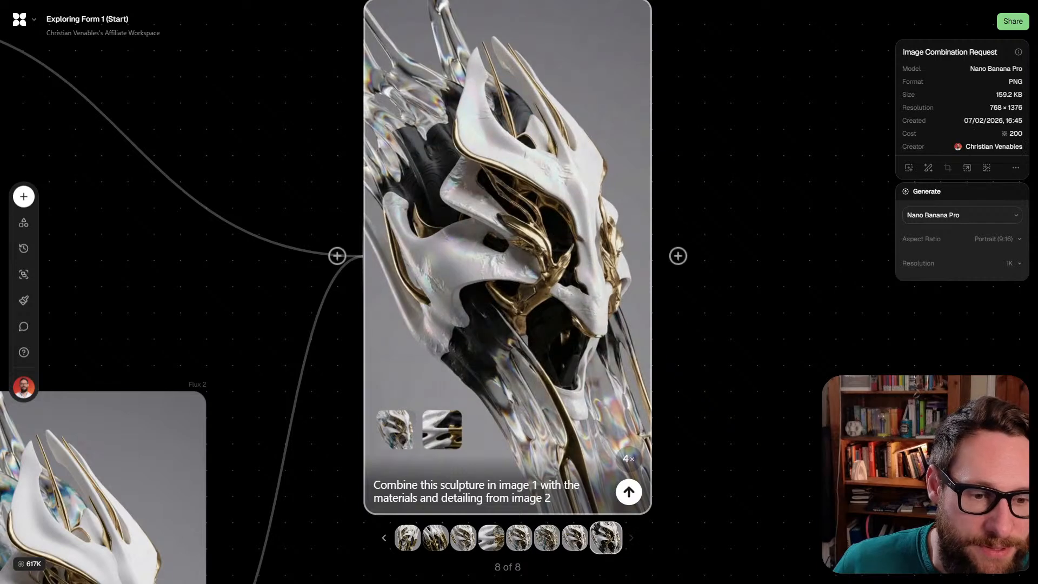
pyautogui.press('Left')
pyautogui.press('Left')
pyautogui.press('Left')
pyautogui.press('Right')
pyautogui.press('Right')
pyautogui.press('Right')
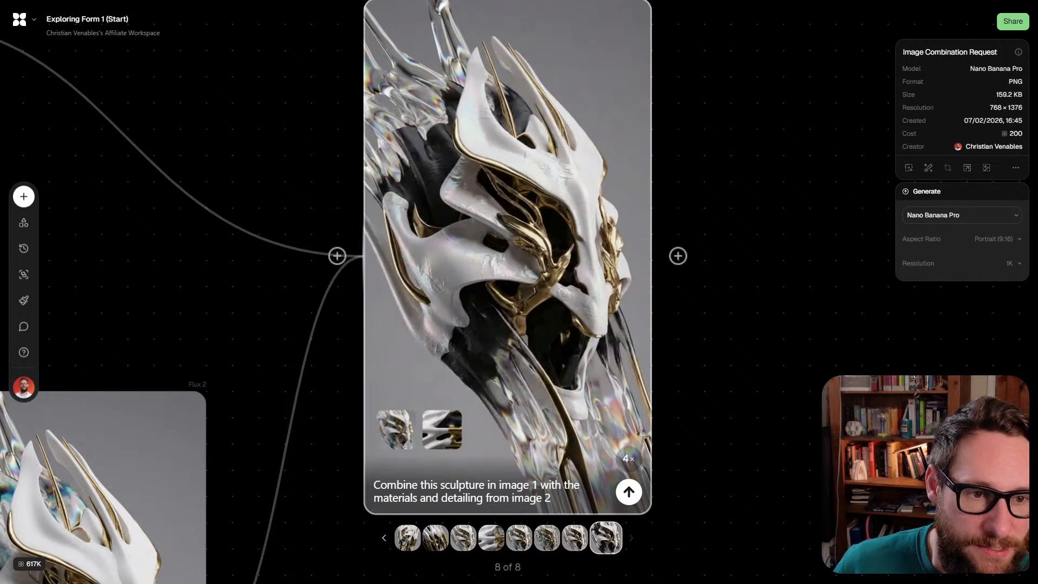
# Download the eighth variation of the Image Combination Request node as a PNG
pyautogui.scroll(-4, 440, 349)
pyautogui.scroll(3, 440, 349)
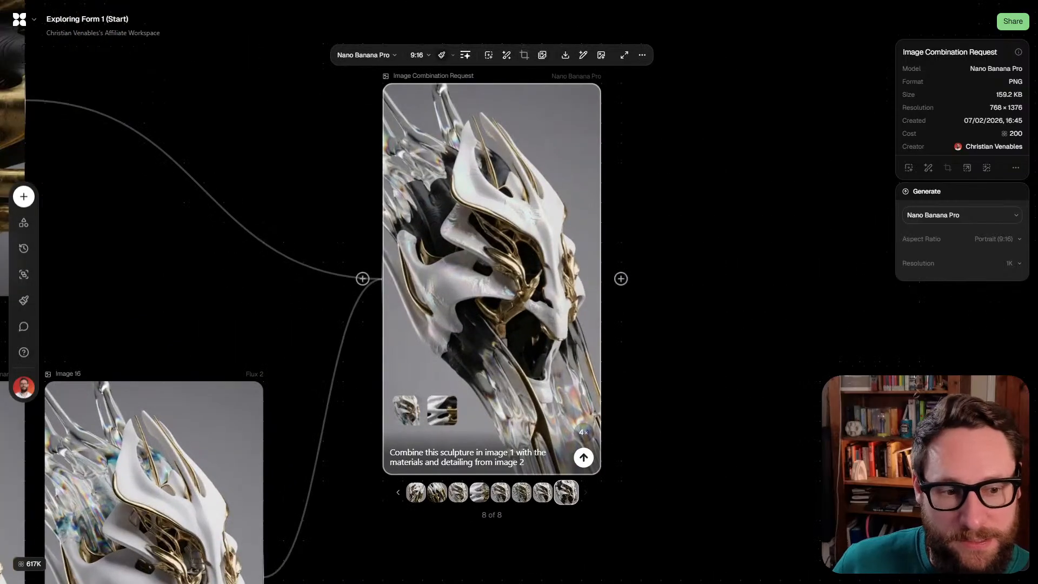
pyautogui.scroll(-4, 455, 216)
pyautogui.scroll(5, 455, 216)
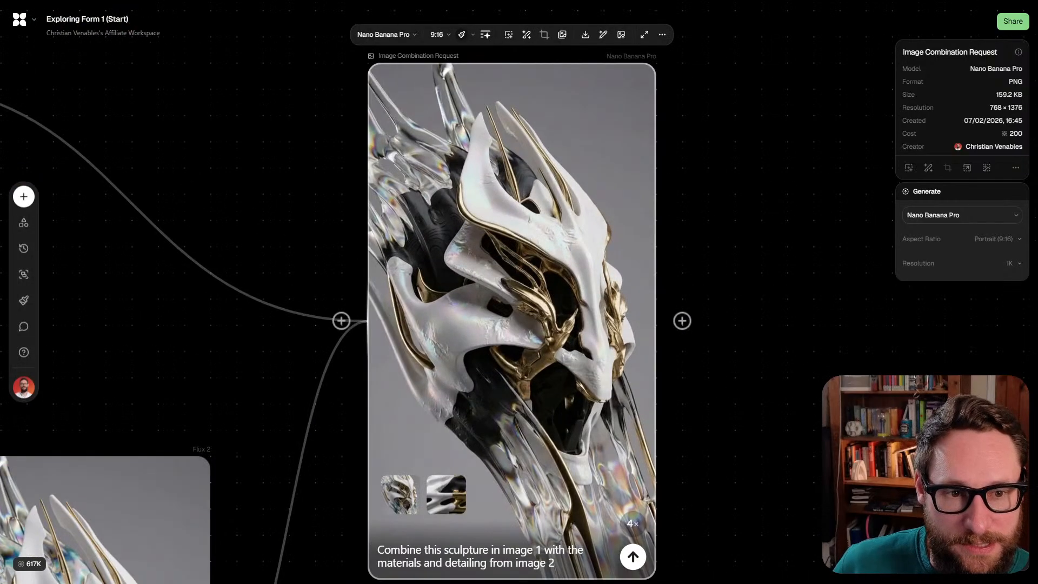
pyautogui.scroll(-3, 475, 398)
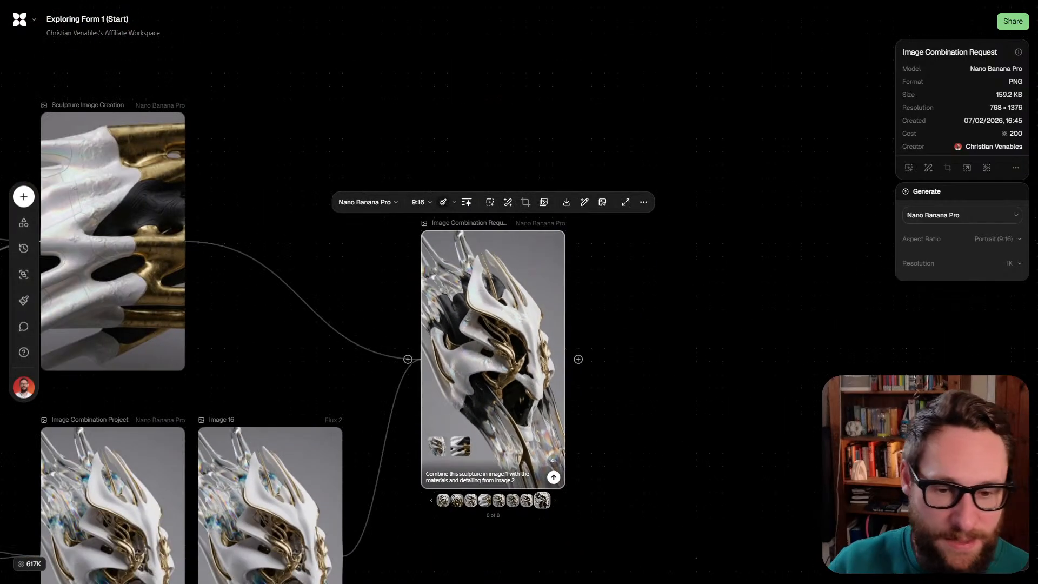
pyautogui.click(566, 202)
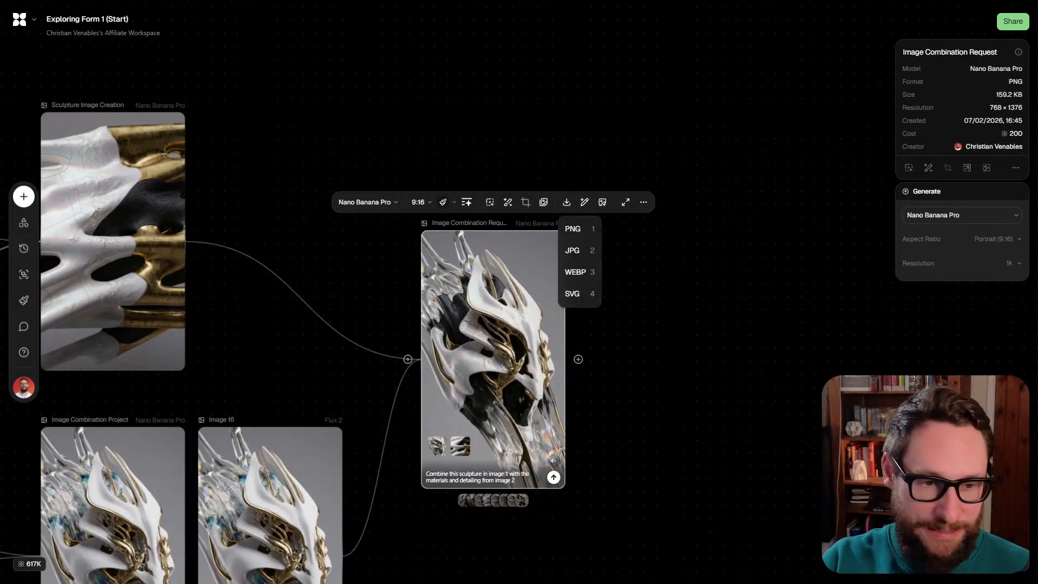
pyautogui.click(574, 228)
# Look over the material references and the grid of sculpture images on the canvas for another combination
pyautogui.hscroll(-5, 565, 202)
pyautogui.scroll(-2, 566, 202)
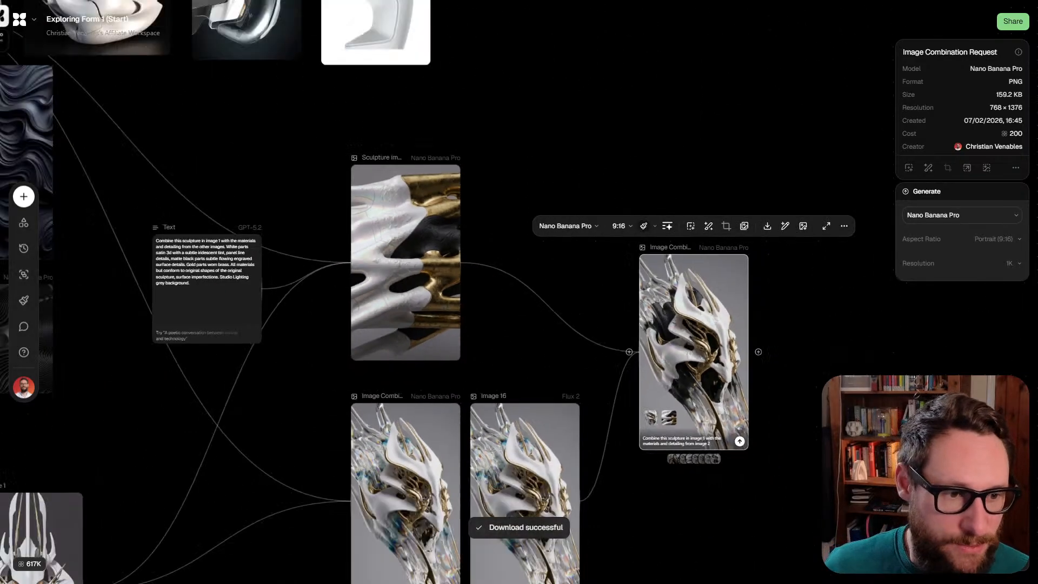
pyautogui.scroll(5, 566, 202)
pyautogui.hscroll(-1, 425, 292)
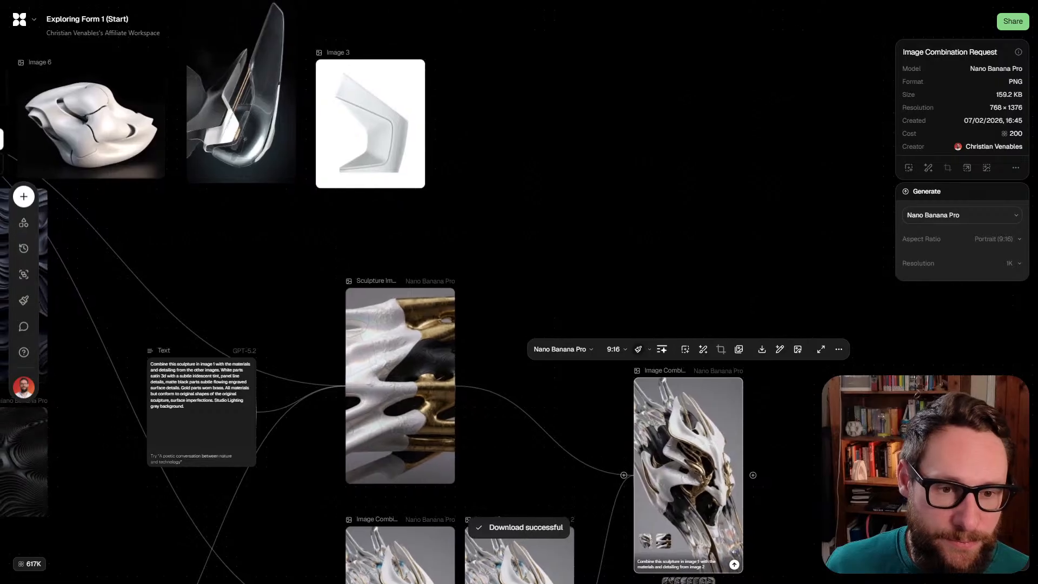
pyautogui.scroll(1, 425, 292)
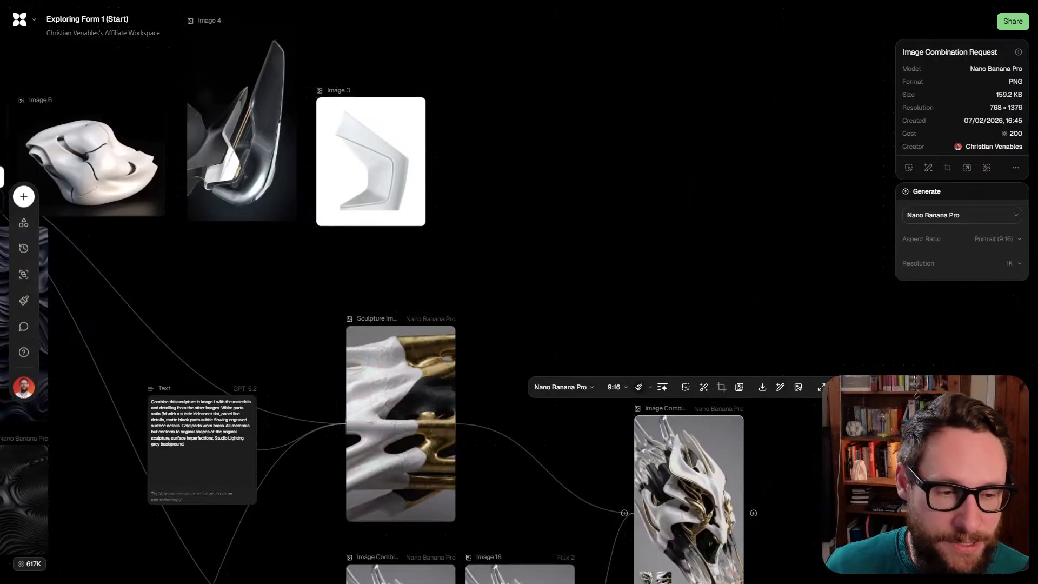
pyautogui.scroll(-2, 425, 292)
pyautogui.hscroll(-6, 519, 292)
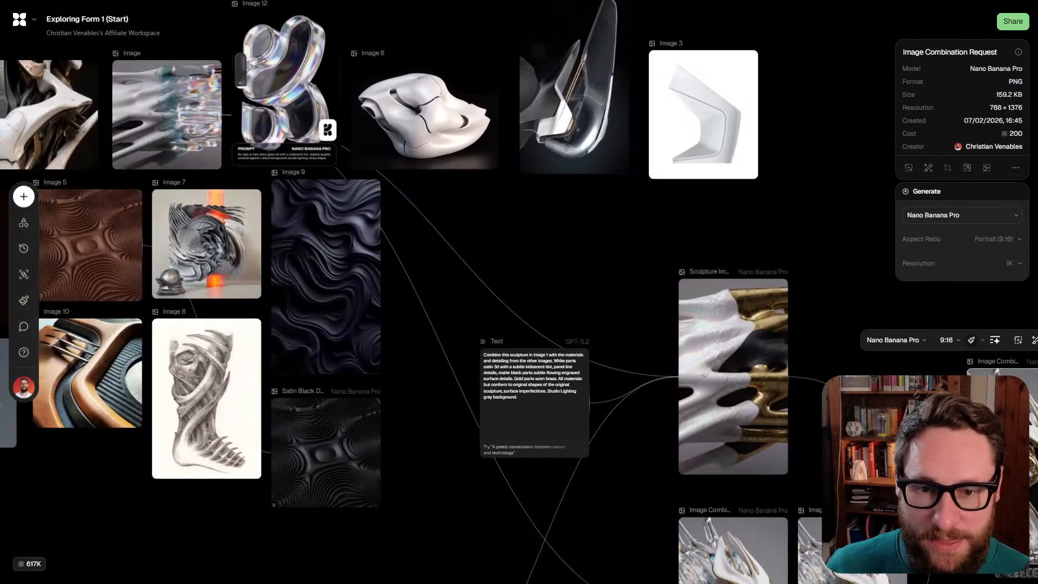
pyautogui.hscroll(-8, 518, 292)
pyautogui.scroll(-4, 519, 292)
pyautogui.scroll(-4, 518, 292)
pyautogui.hscroll(5, 519, 292)
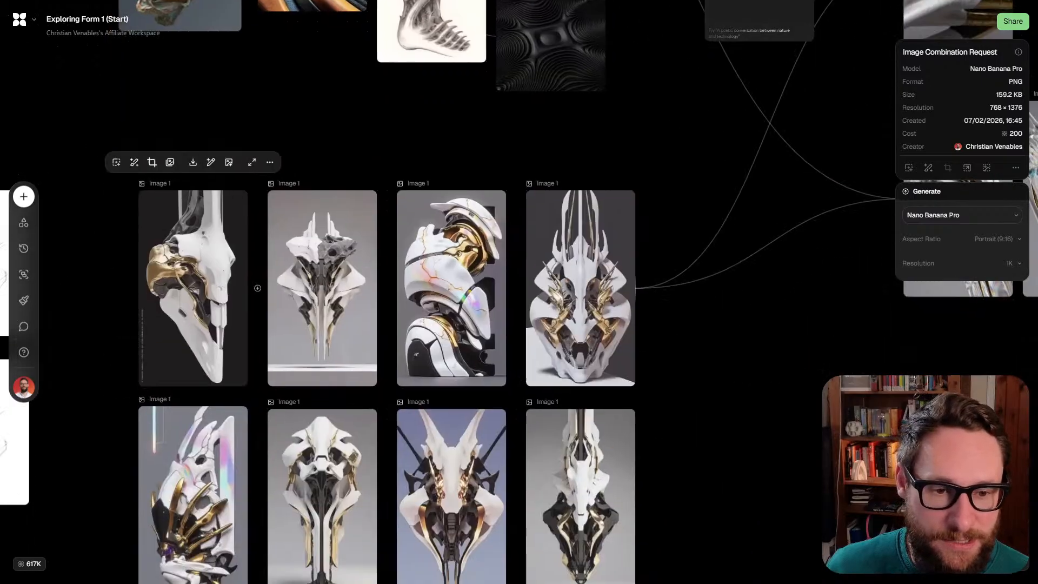
pyautogui.hscroll(3, 519, 292)
pyautogui.scroll(-3, 519, 292)
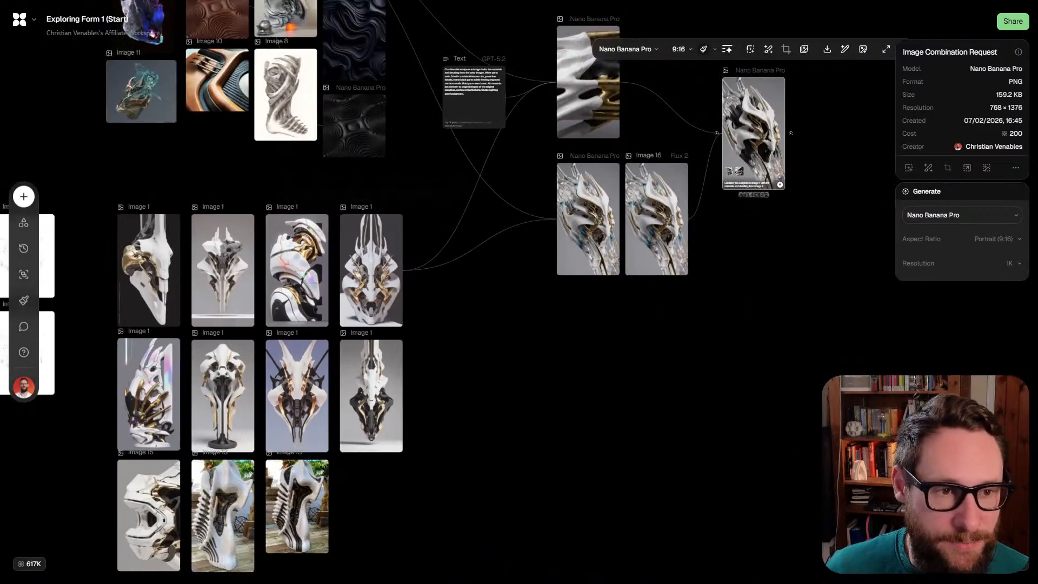
pyautogui.scroll(2, 519, 292)
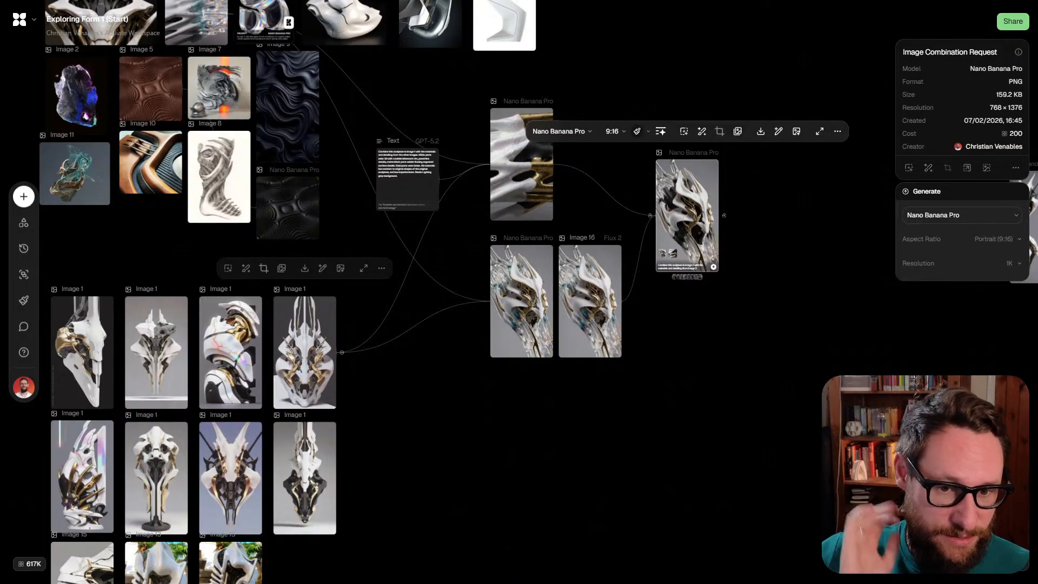
# Duplicate the Image Combination Project node below the original and cut the copy's link to the crowned sculpture image
pyautogui.click(521, 301)
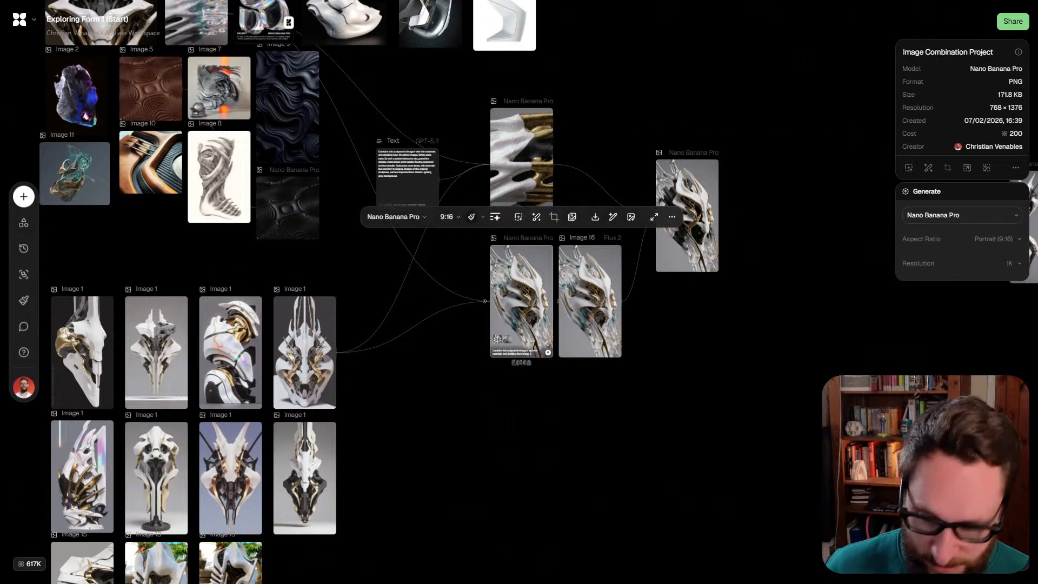
pyautogui.moveTo(521, 301); pyautogui.dragTo(521, 420)
pyautogui.moveTo(394, 370)
pyautogui.mouseDown()
pyautogui.moveTo(394, 407)
pyautogui.moveTo(450, 309)
pyautogui.mouseUp()
pyautogui.scroll(5, 450, 309)
pyautogui.scroll(-4, 627, 256)
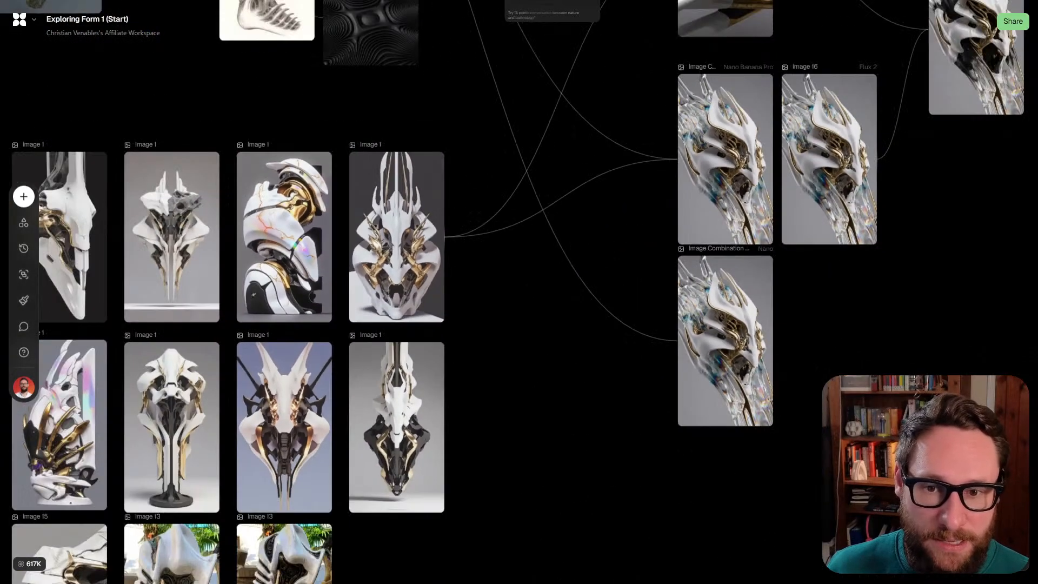
# Connect the bird-skull sculpture image to the duplicated Image Combination Project node and generate one image
pyautogui.moveTo(115, 237); pyautogui.dragTo(679, 340)
pyautogui.click(765, 418)
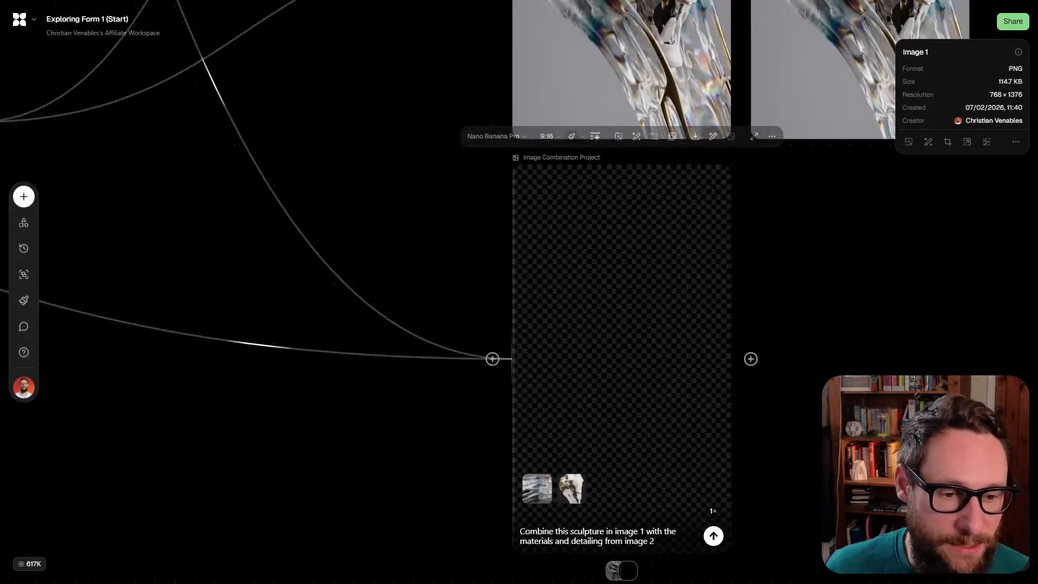
pyautogui.scroll(-4, 579, 524)
pyautogui.scroll(-3, 479, 306)
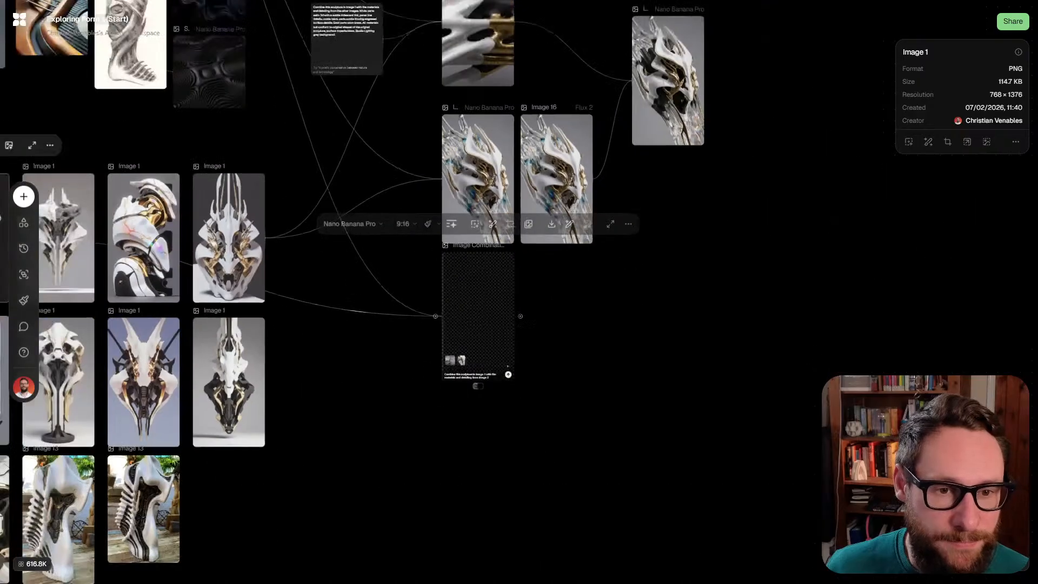
# Space out the layout by moving the combination nodes and Image 16 further right and the Sculpture Image Creation node left
pyautogui.moveTo(480, 306); pyautogui.dragTo(486, 387)
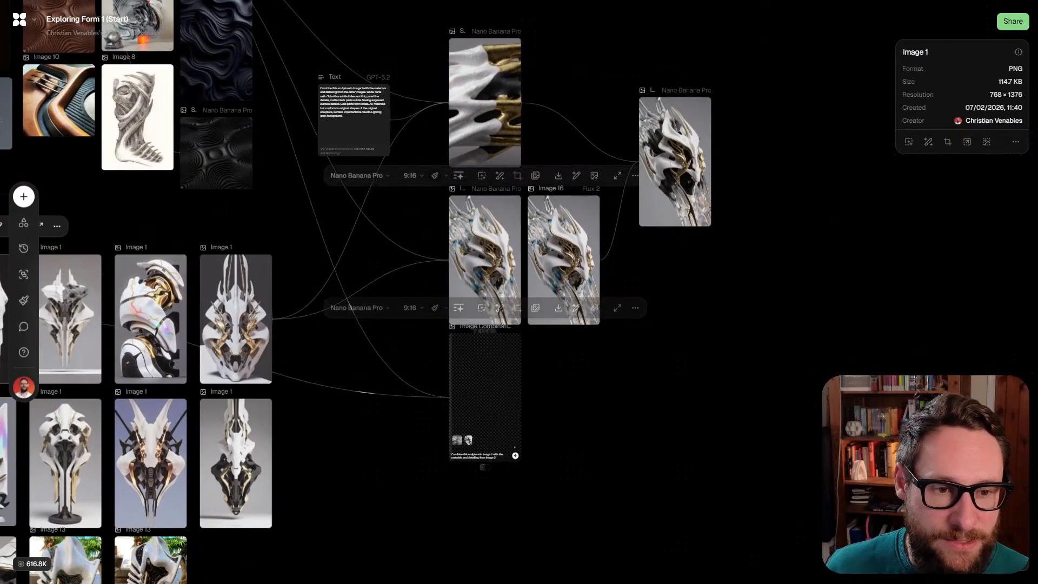
pyautogui.click(485, 102)
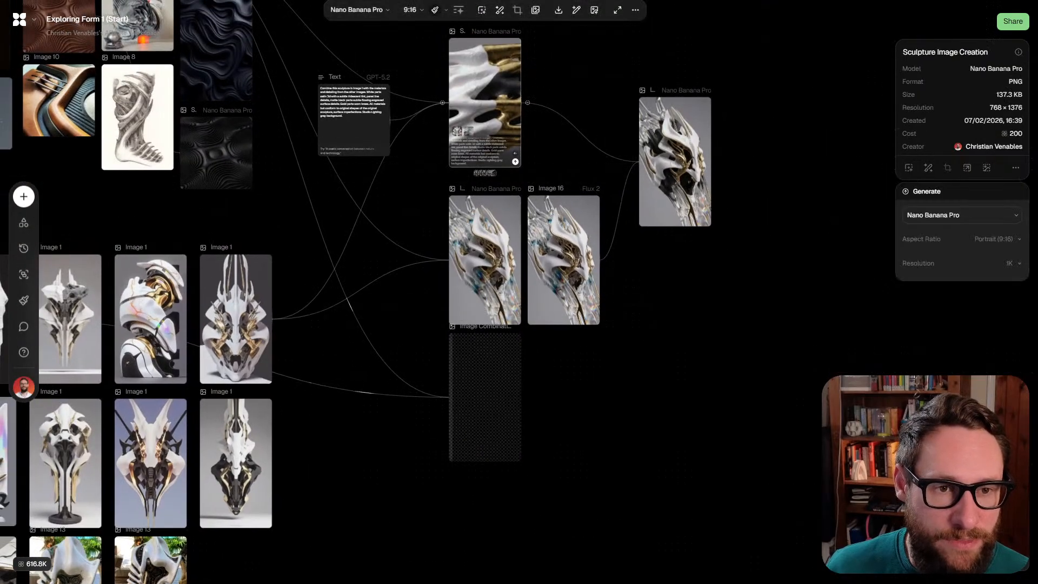
pyautogui.moveTo(730, 395); pyautogui.dragTo(439, 263)
pyautogui.moveTo(513, 319); pyautogui.dragTo(585, 319)
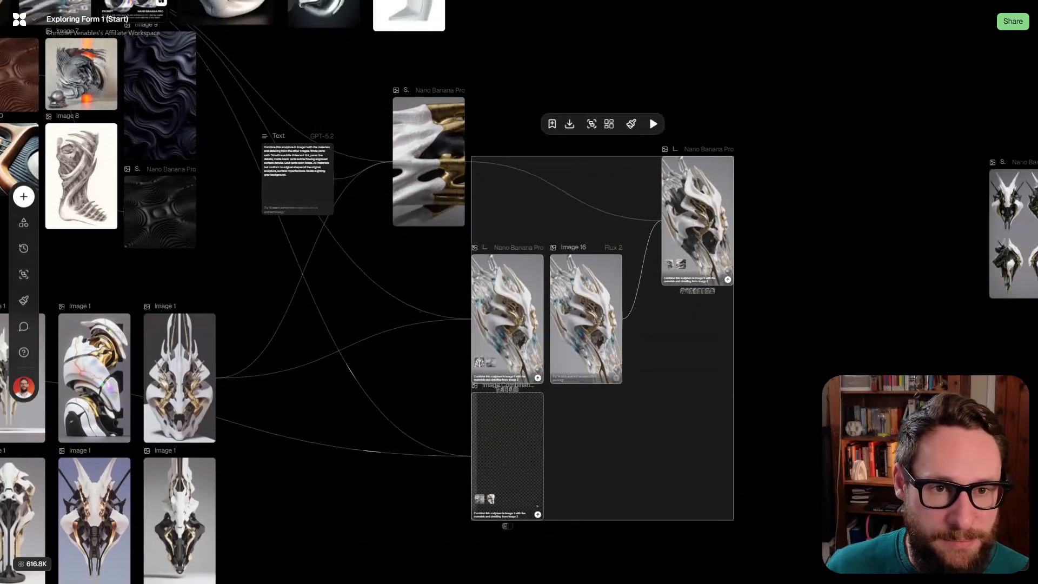
pyautogui.moveTo(459, 118); pyautogui.dragTo(426, 118)
pyautogui.moveTo(402, 188); pyautogui.dragTo(409, 174)
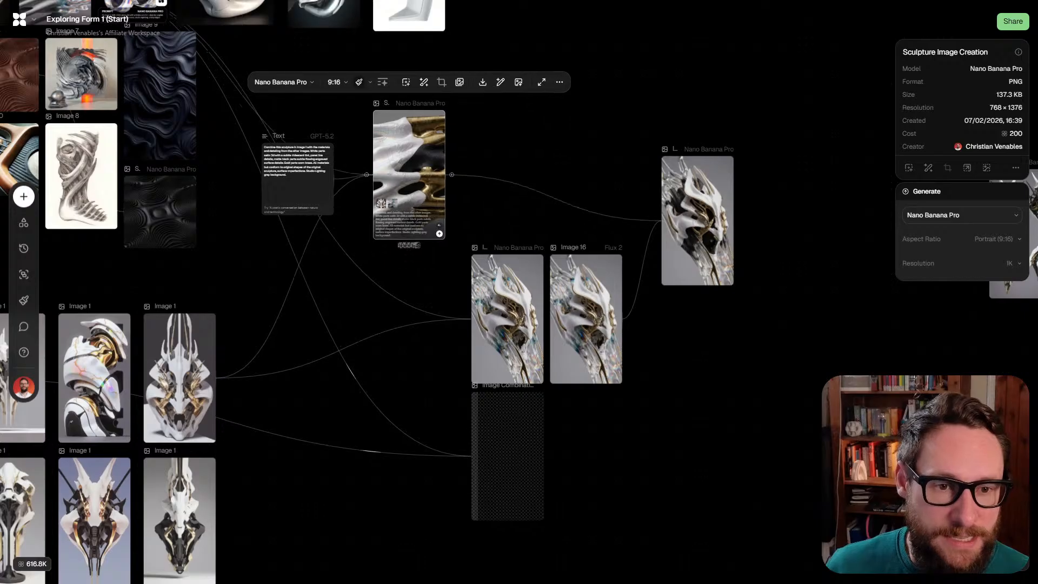
# Examine the Sculpture Image Creation result up close and duplicate the Image Combination Request node beside Image 3
pyautogui.scroll(5, 411, 170)
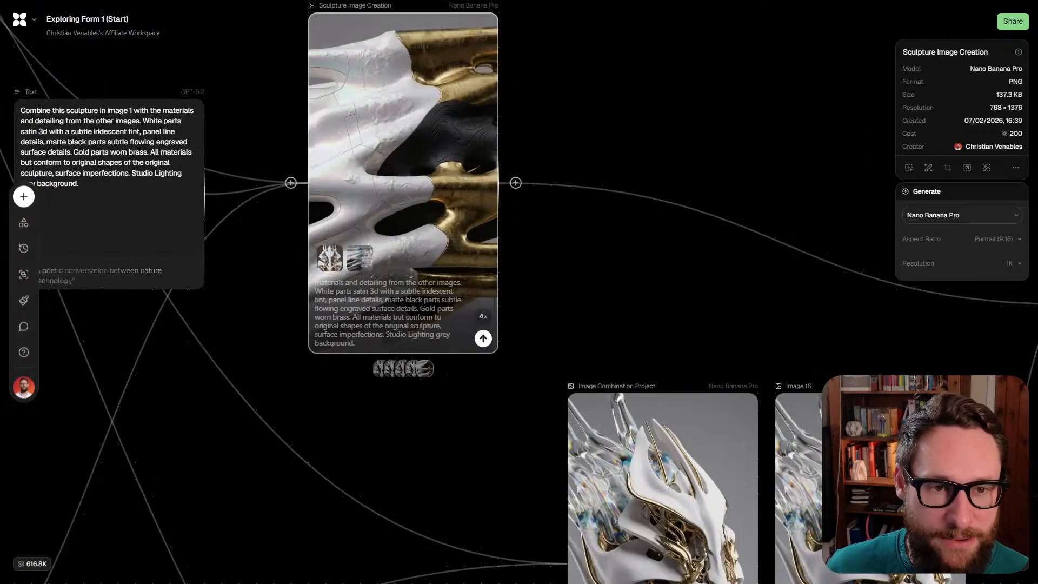
pyautogui.scroll(3, 334, 197)
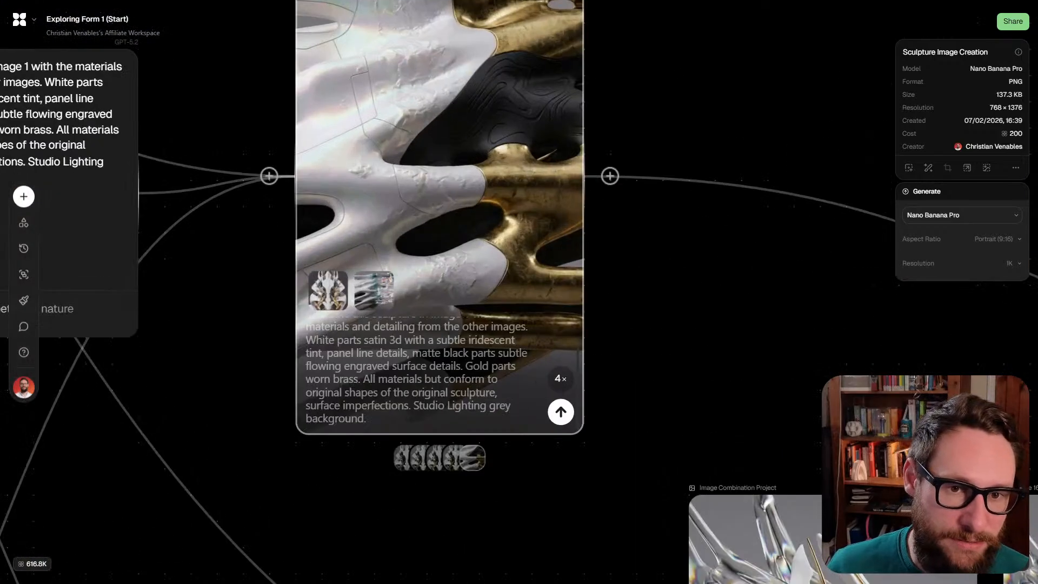
pyautogui.moveTo(333, 196); pyautogui.dragTo(288, 303)
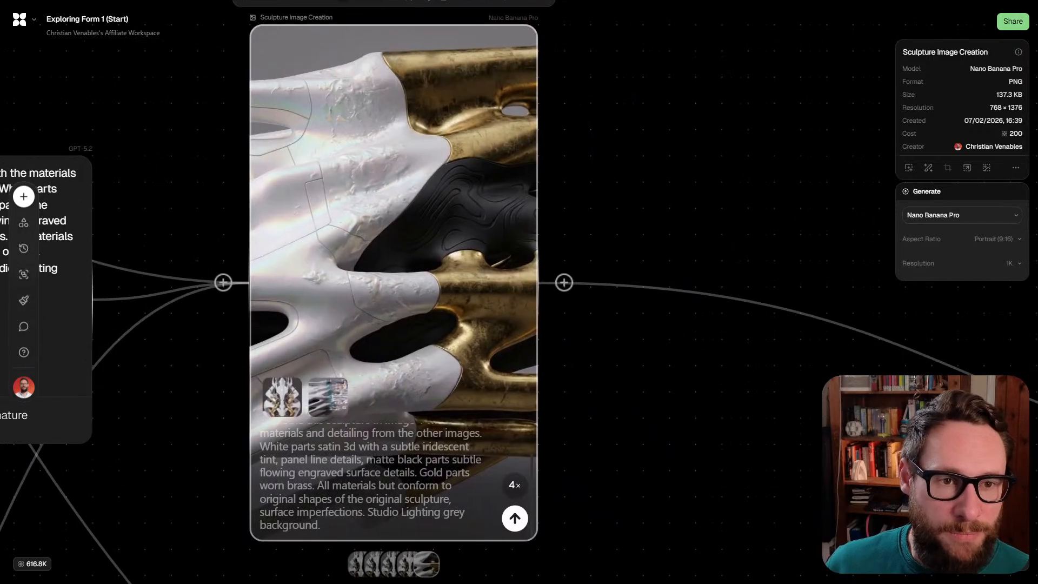
pyautogui.scroll(-6, 403, 211)
pyautogui.scroll(3, 403, 211)
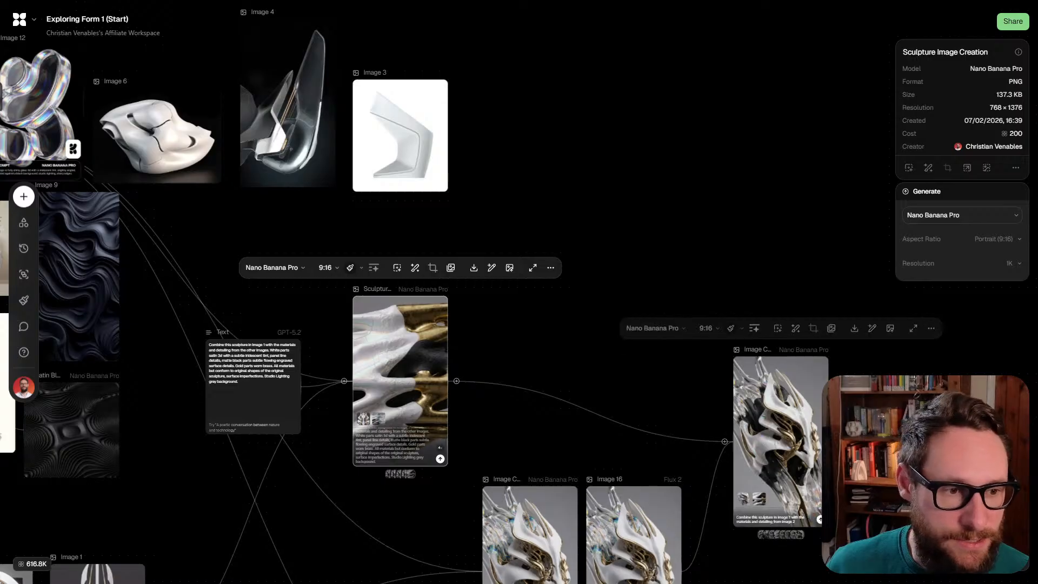
pyautogui.click(777, 427)
pyautogui.keyDown('alt'); pyautogui.moveTo(776, 427); pyautogui.dragTo(525, 151); pyautogui.keyUp('alt')
# Connect Image 4 to the duplicated Image Combination Request node and cut its link from Image 16
pyautogui.click(287, 102)
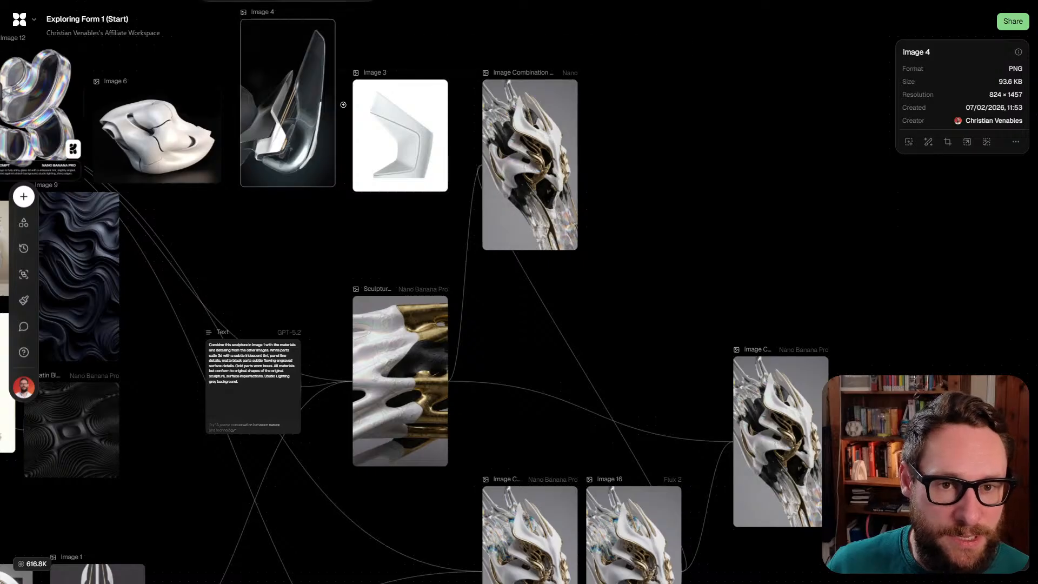
pyautogui.moveTo(344, 103); pyautogui.dragTo(482, 164)
pyautogui.keyDown('ctrl'); pyautogui.moveTo(548, 332); pyautogui.dragTo(599, 332); pyautogui.keyUp('ctrl')
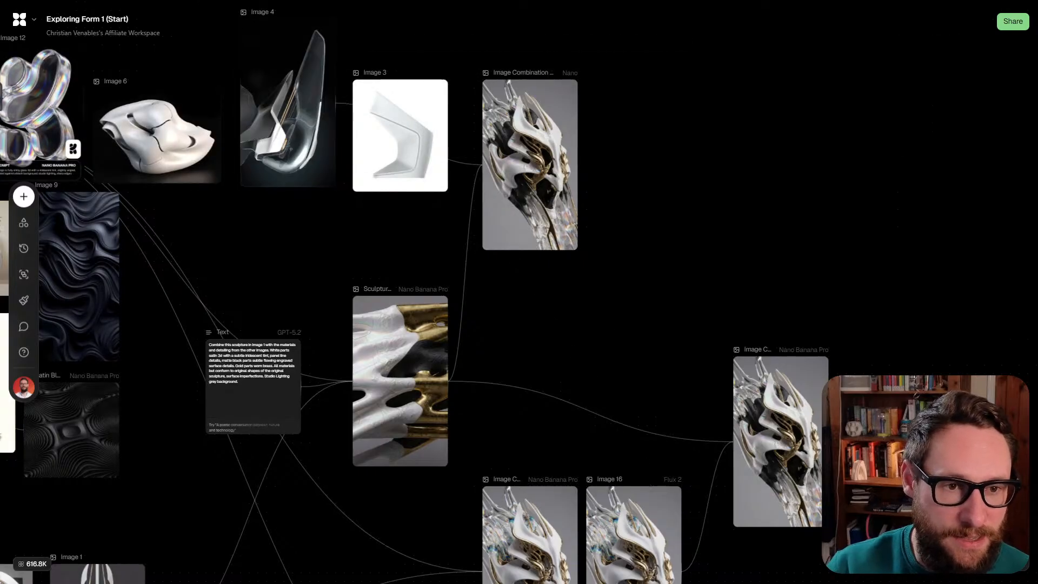
# Generate four images in the duplicated Image Combination Request node from the material sculpture and Image 4
pyautogui.scroll(5, 523, 131)
pyautogui.scroll(3, 535, 217)
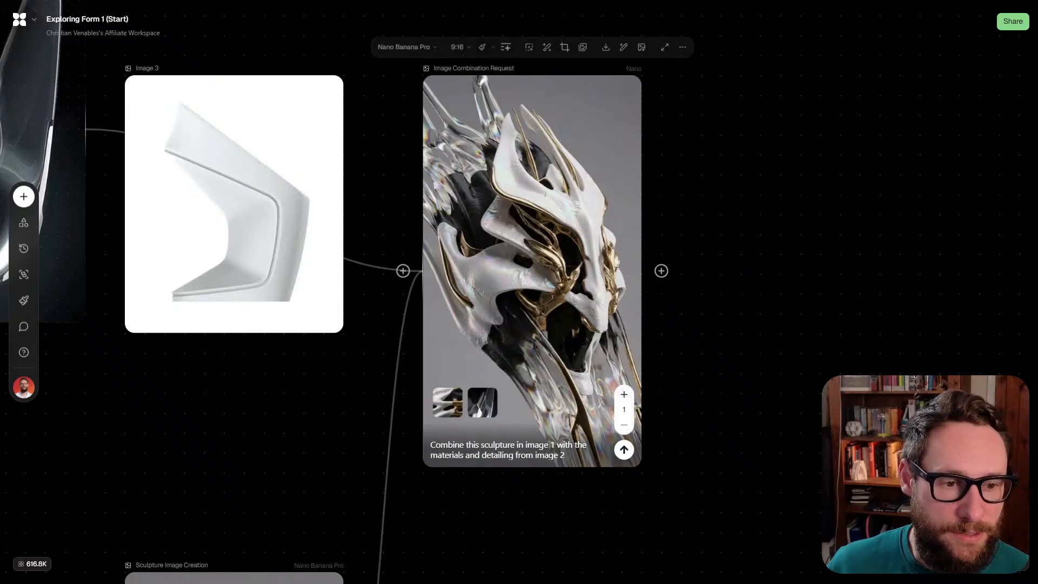
pyautogui.click(623, 449)
# Inspect the generated bird-skull combination up close
pyautogui.scroll(-5, 559, 270)
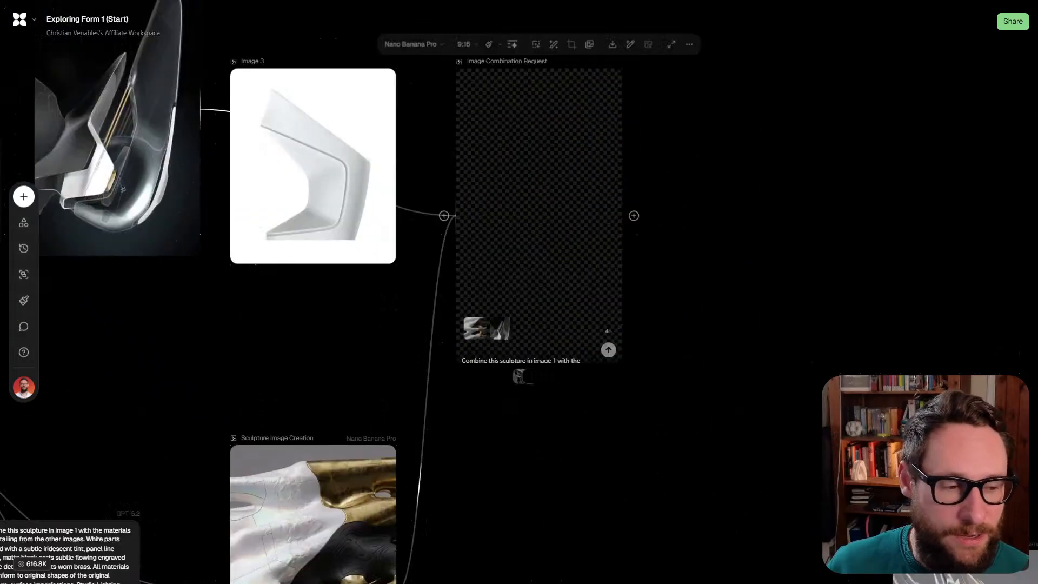
pyautogui.scroll(-3, 559, 270)
pyautogui.scroll(-4, 502, 335)
pyautogui.scroll(5, 502, 335)
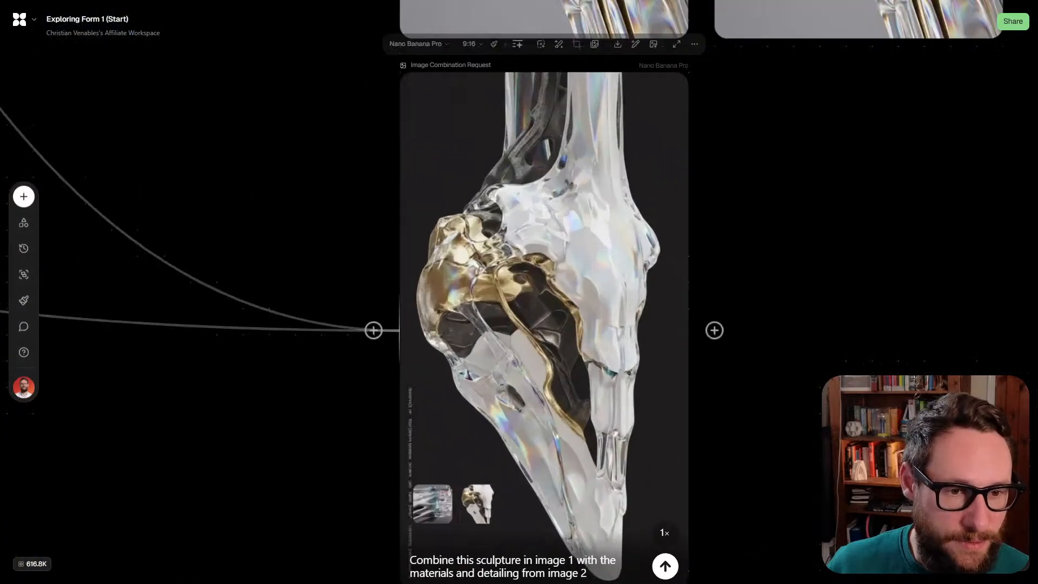
# Set the crystal and gold skull combination block to four outputs and run the generation
pyautogui.scroll(-2, 502, 335)
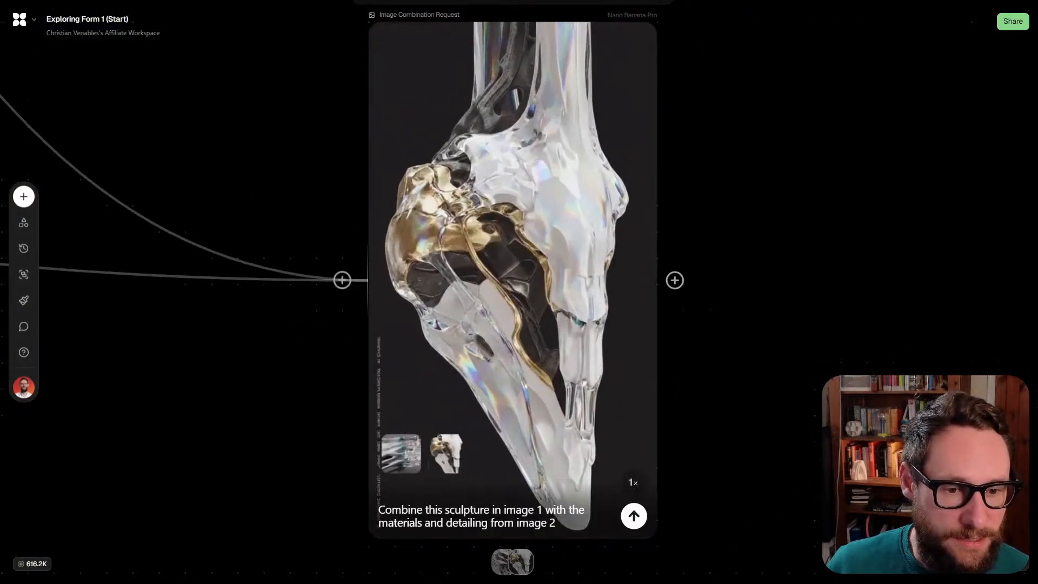
pyautogui.scroll(1, 513, 279)
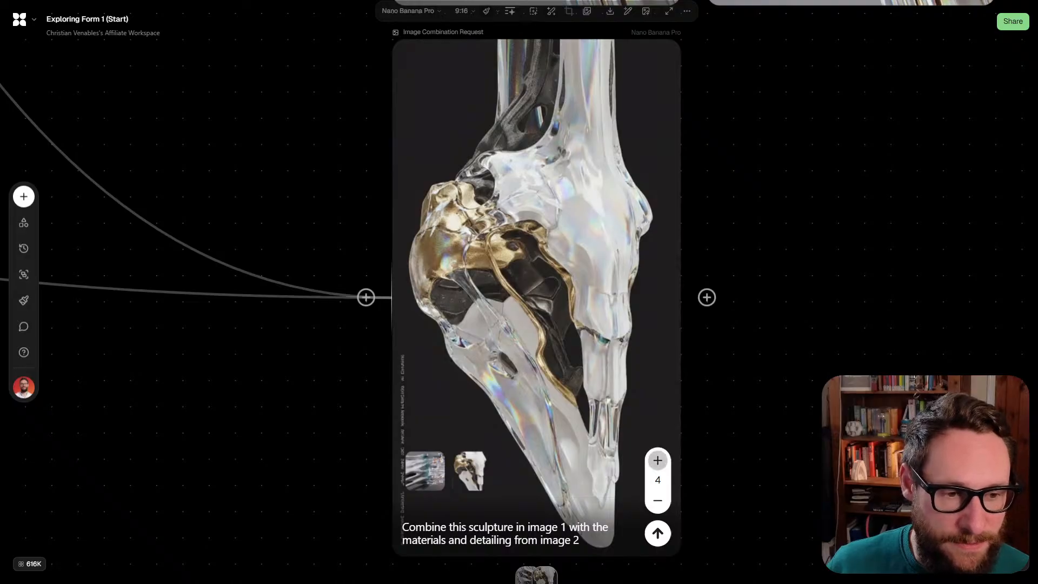
pyautogui.click(657, 533)
pyautogui.scroll(-3, 572, 377)
pyautogui.scroll(4, 571, 377)
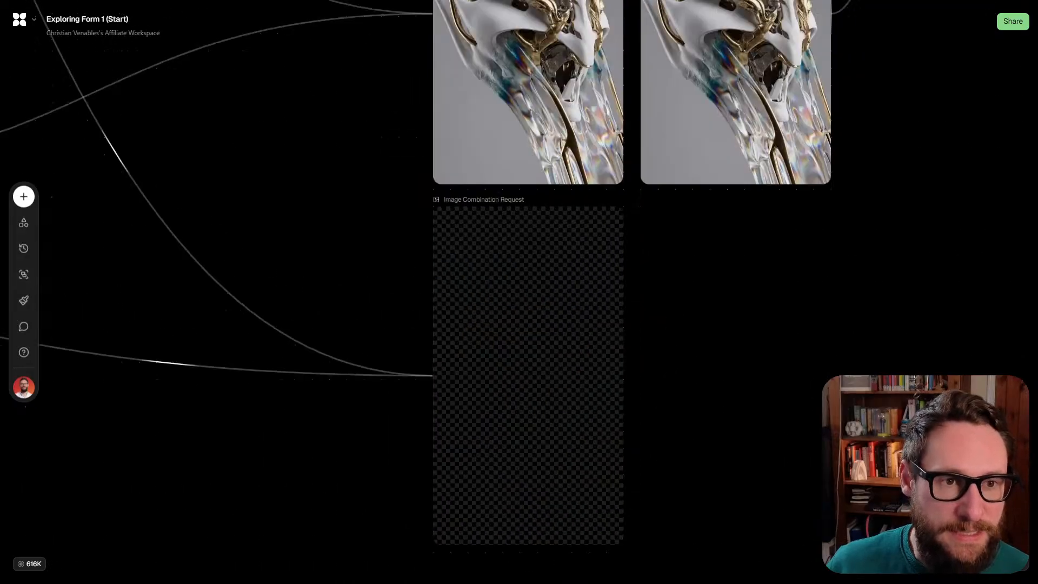
# Add a new image block branching from the white, black and gold mask render in Image Combination Request
pyautogui.scroll(5, 519, 292)
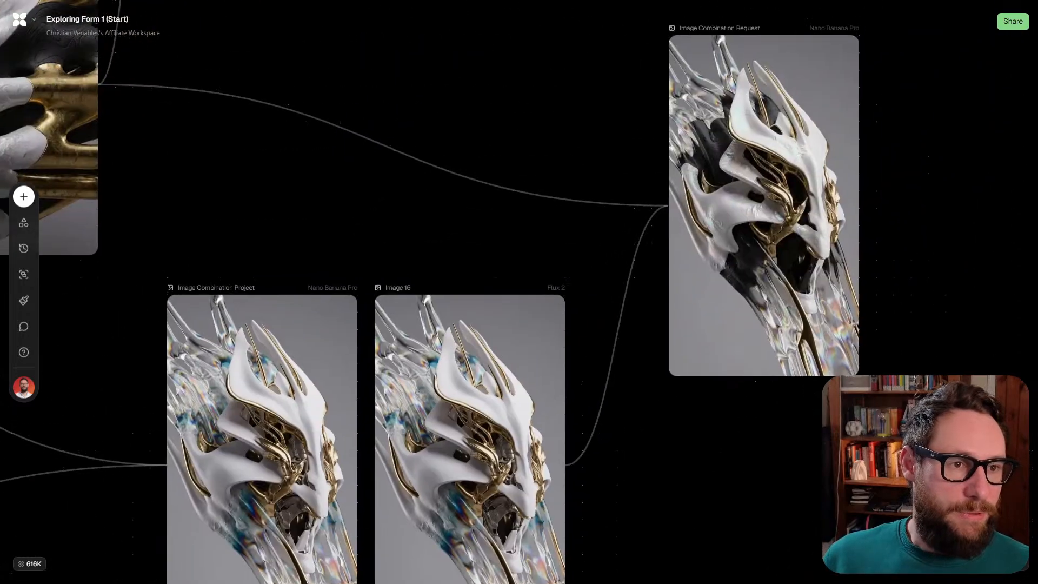
pyautogui.click(763, 205)
pyautogui.hscroll(7, 518, 292)
pyautogui.click(492, 228)
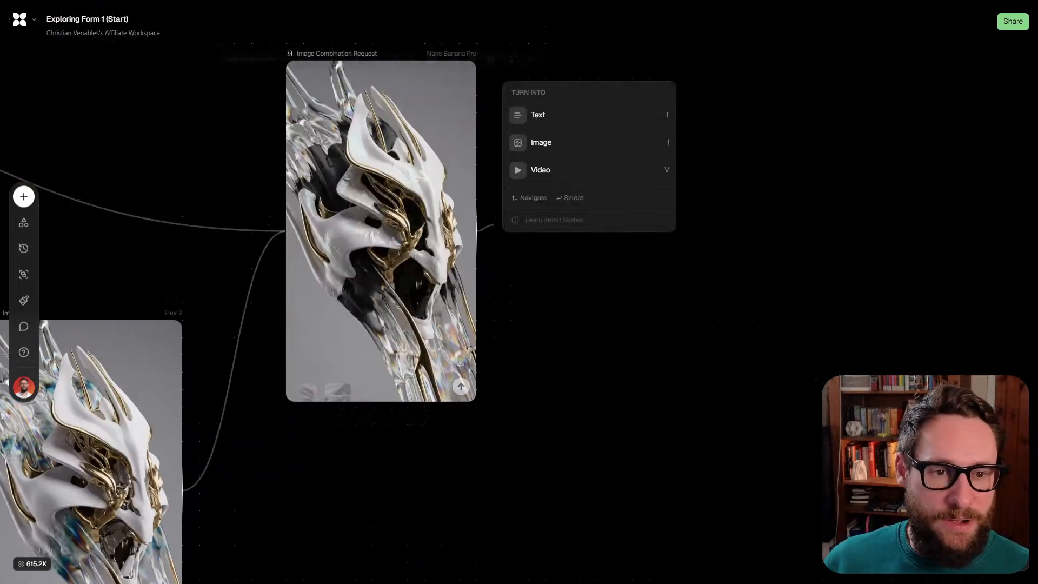
pyautogui.click(541, 138)
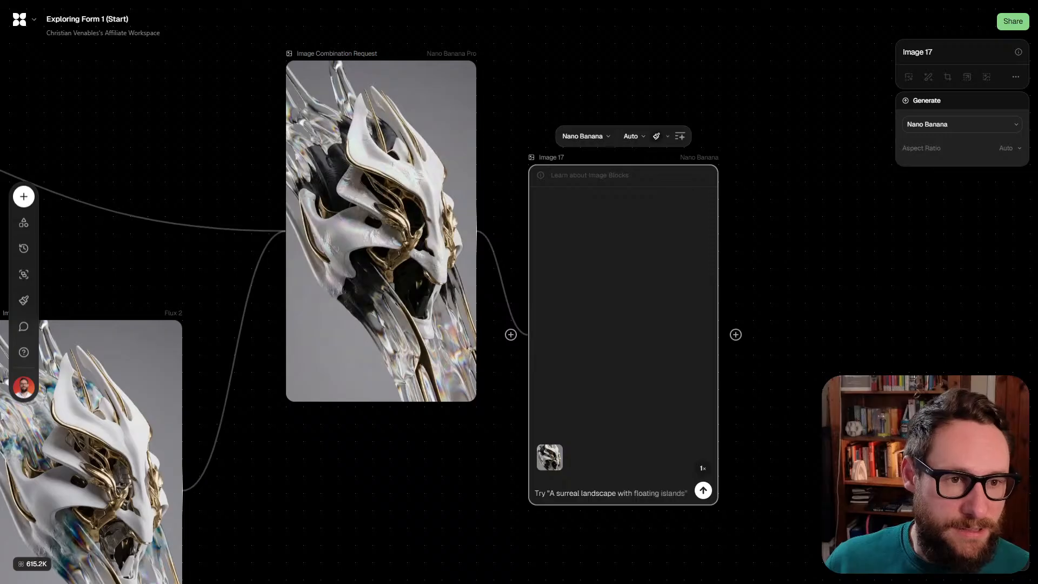
# Set the new block's model to Magnific Precision Upscaler V2 and run the upscale
pyautogui.click(585, 136)
pyautogui.scroll(-2, 665, 351)
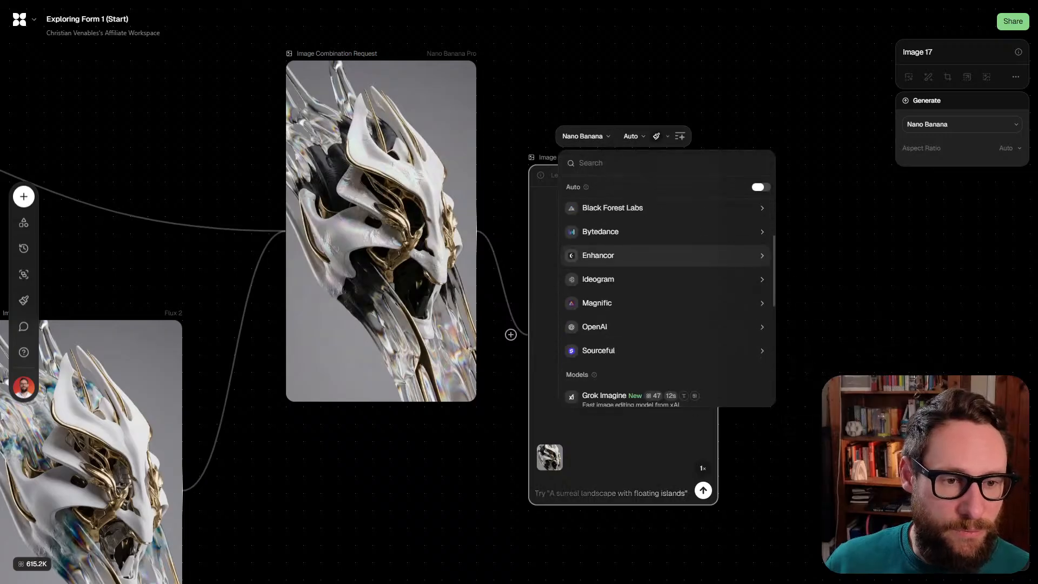
pyautogui.moveTo(664, 303)
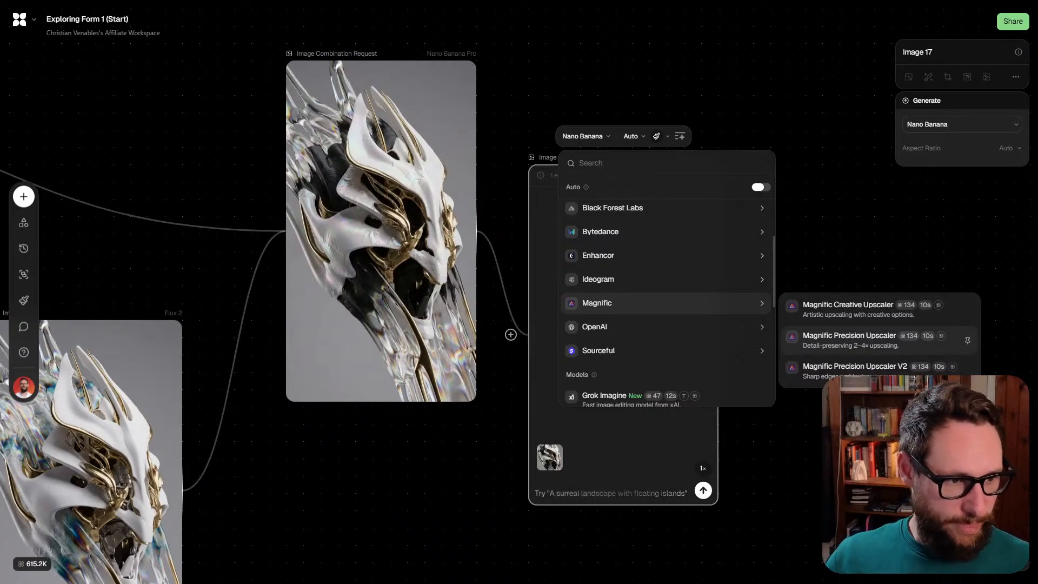
pyautogui.click(854, 367)
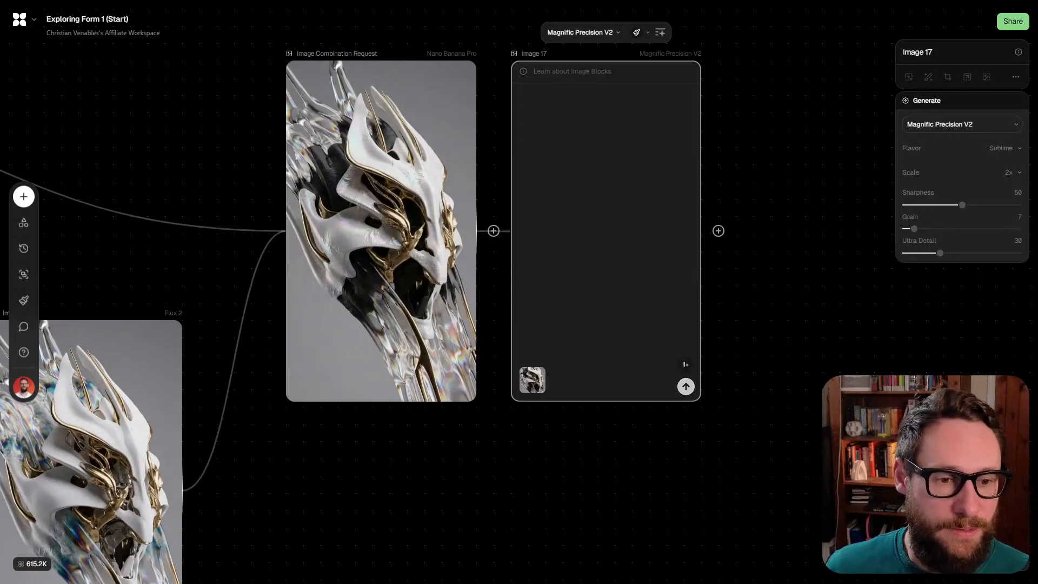
pyautogui.click(686, 386)
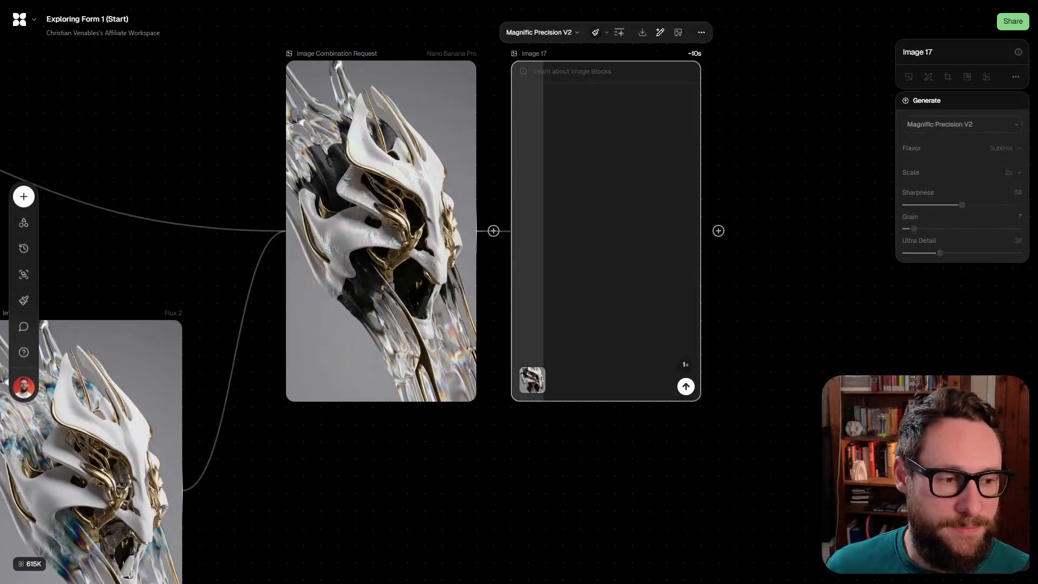
# Paste a copy of the Image Combination Design block and place it above the one that is still generating
pyautogui.moveTo(249, 300); pyautogui.dragTo(664, 583)
pyautogui.scroll(-5, 505, 339)
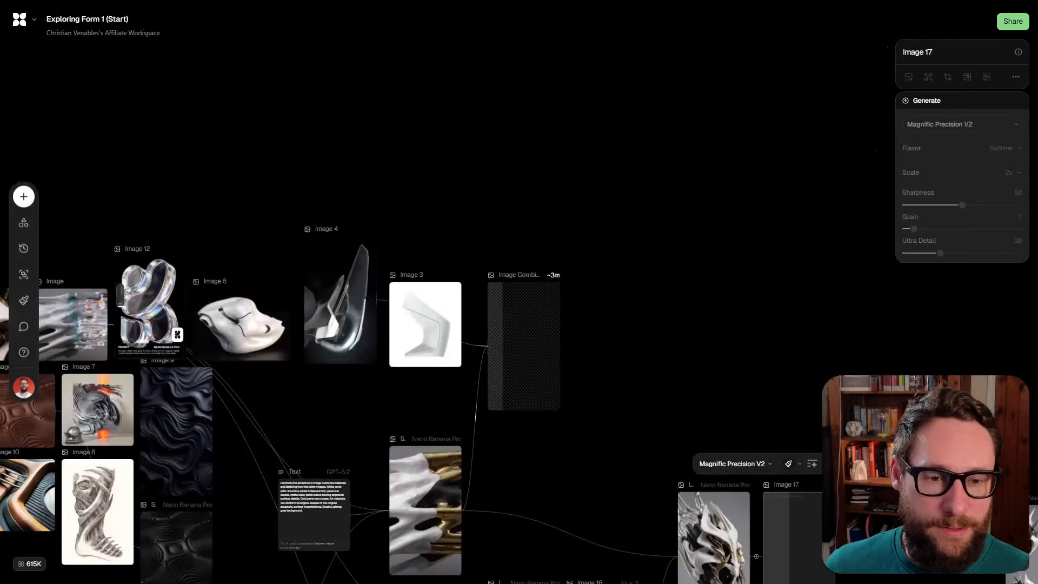
pyautogui.scroll(3, 540, 418)
pyautogui.moveTo(540, 418); pyautogui.dragTo(559, 450)
pyautogui.click(531, 340)
pyautogui.moveTo(532, 340); pyautogui.dragTo(527, 275)
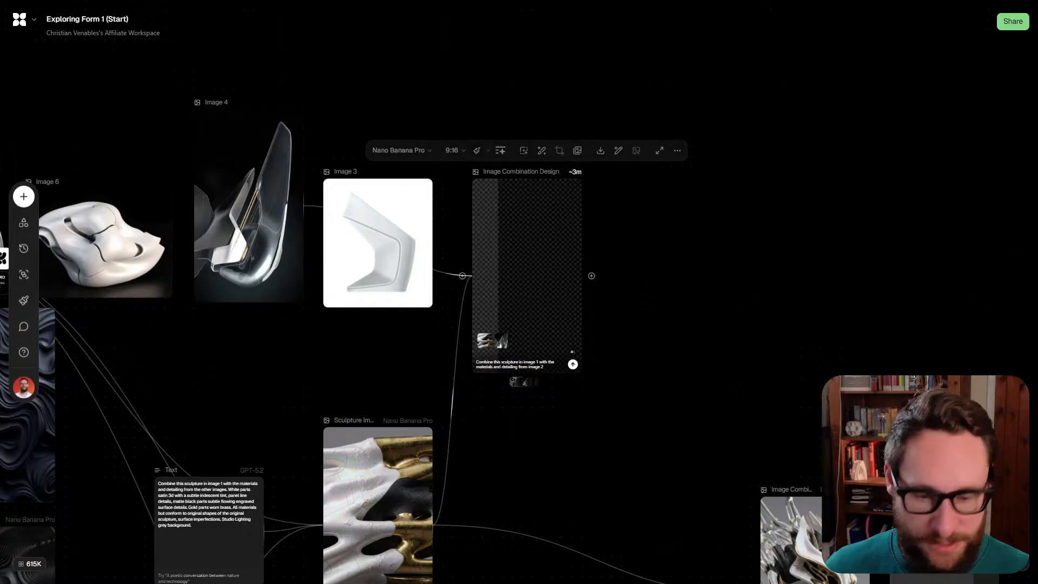
pyautogui.hotkey('ctrl', 'v')
pyautogui.moveTo(662, 308); pyautogui.dragTo(536, 119)
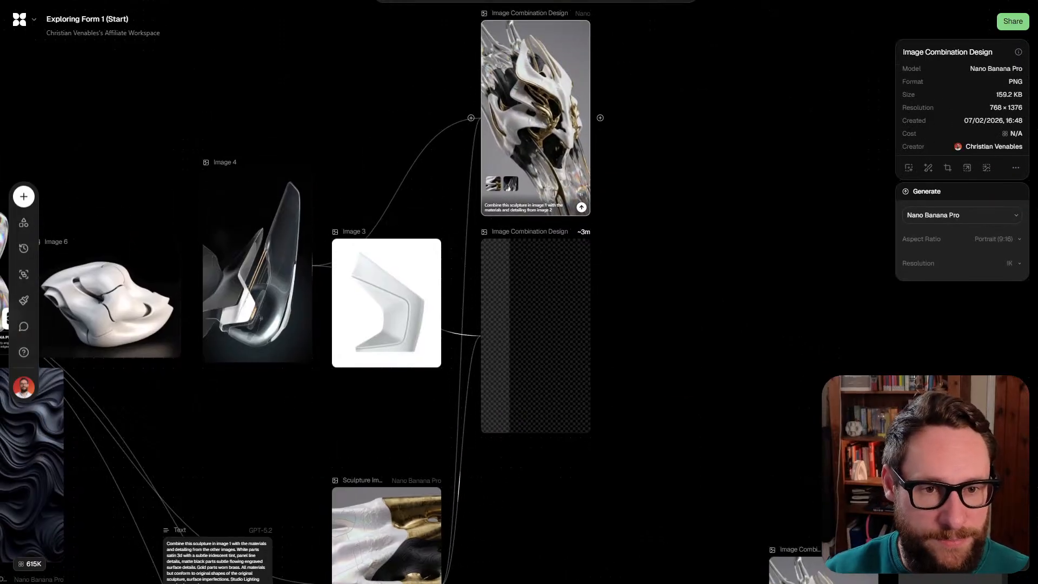
# Replace the pasted block's Image 4 input with Image 3, keeping the sculpture image as the second reference
pyautogui.click(425, 154)
pyautogui.click(385, 303)
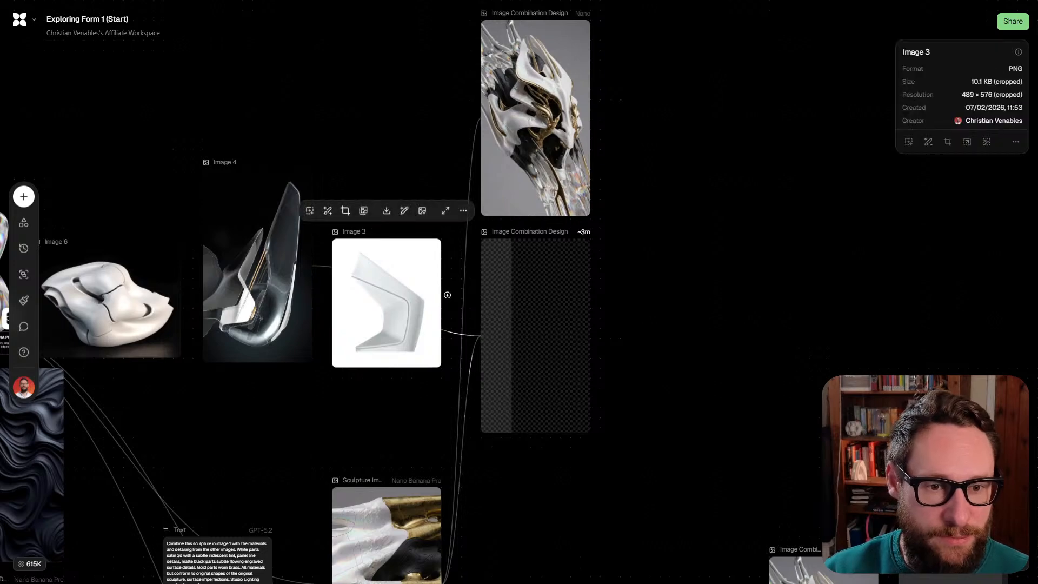
pyautogui.moveTo(451, 302); pyautogui.dragTo(481, 118)
pyautogui.click(535, 118)
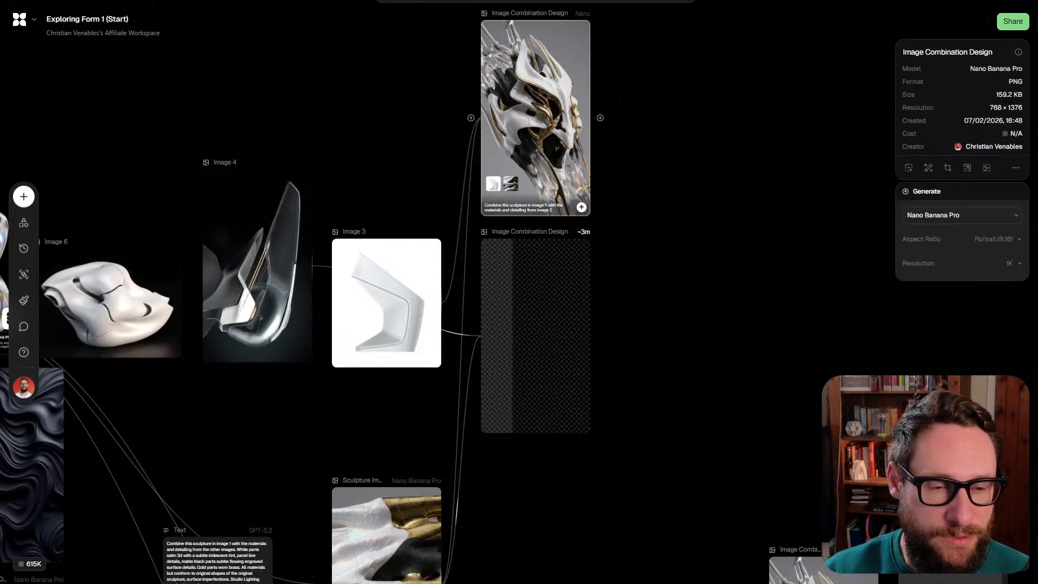
# Move the lower generating block slightly down and run the generation of the Image 3 combination above it
pyautogui.click(535, 335)
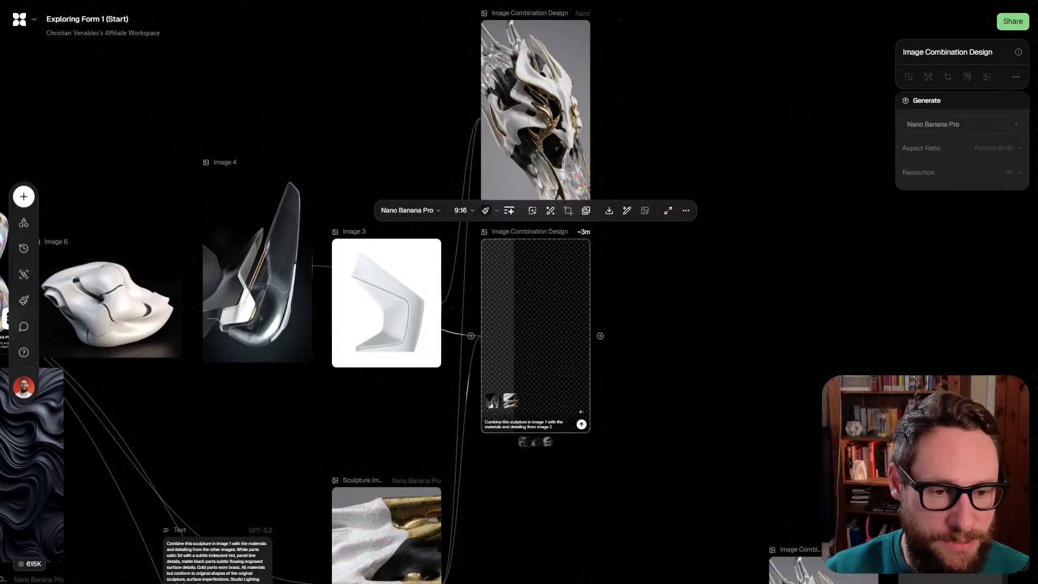
pyautogui.moveTo(535, 335)
pyautogui.mouseDown()
pyautogui.moveTo(535, 314)
pyautogui.moveTo(535, 345)
pyautogui.mouseUp()
pyautogui.press('Escape')
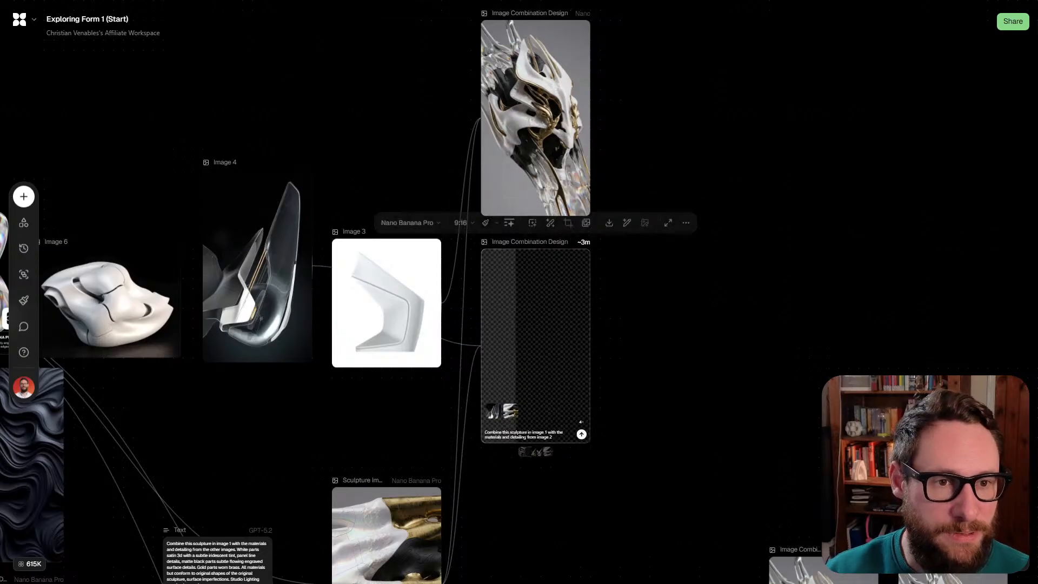
pyautogui.scroll(1, 535, 292)
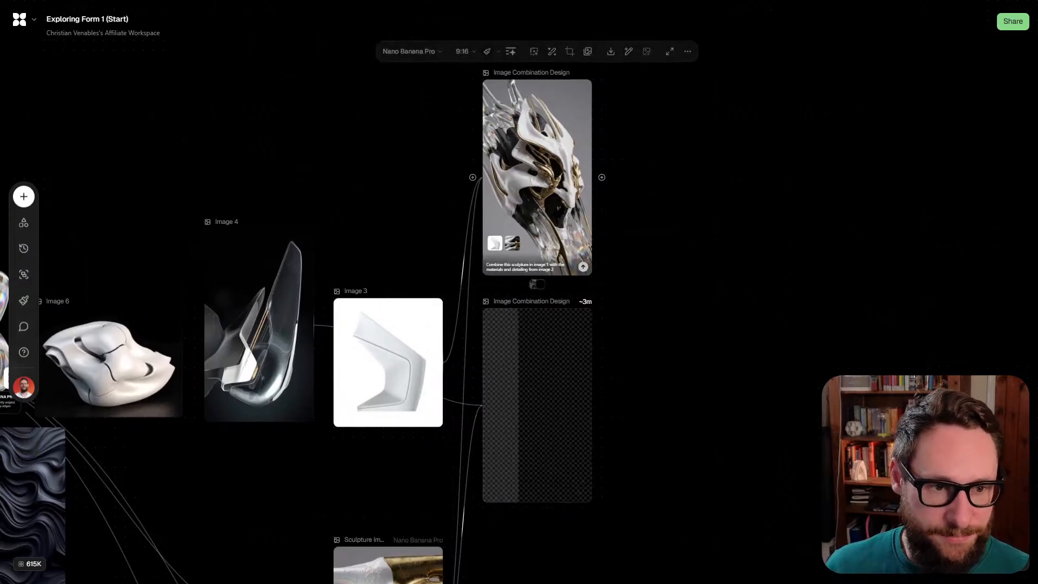
pyautogui.scroll(1, 349, 312)
# Paste another copy of the Image Combination Design block and place it in the empty canvas area beyond the combination blocks
pyautogui.moveTo(660, 290); pyautogui.dragTo(549, 43)
pyautogui.hotkey('ctrl', 'v')
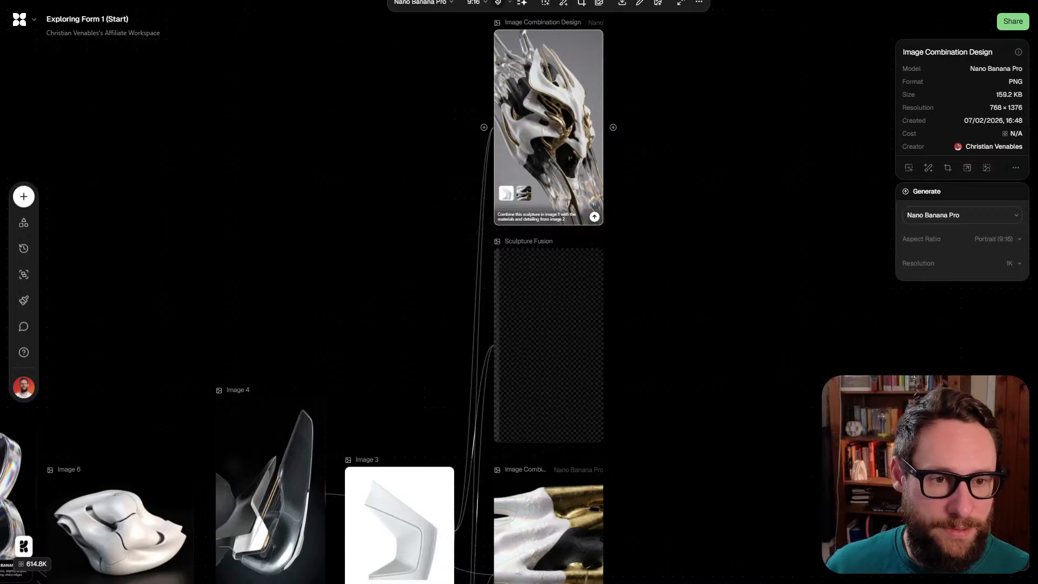
pyautogui.moveTo(548, 127)
pyautogui.mouseDown()
pyautogui.moveTo(678, 316)
pyautogui.moveTo(687, 355)
pyautogui.moveTo(688, 345)
pyautogui.mouseUp()
pyautogui.moveTo(696, 433); pyautogui.dragTo(681, 186)
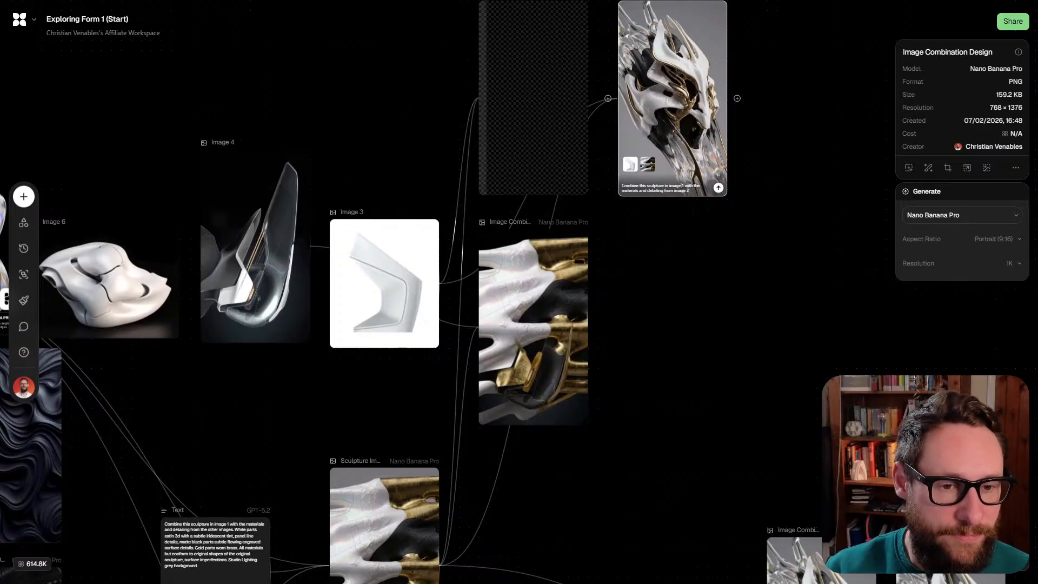
pyautogui.moveTo(673, 108); pyautogui.dragTo(811, 237)
# Replace the new copy's Image 3 input with Image 6 and put Image 6 first in the reference order
pyautogui.click(640, 249)
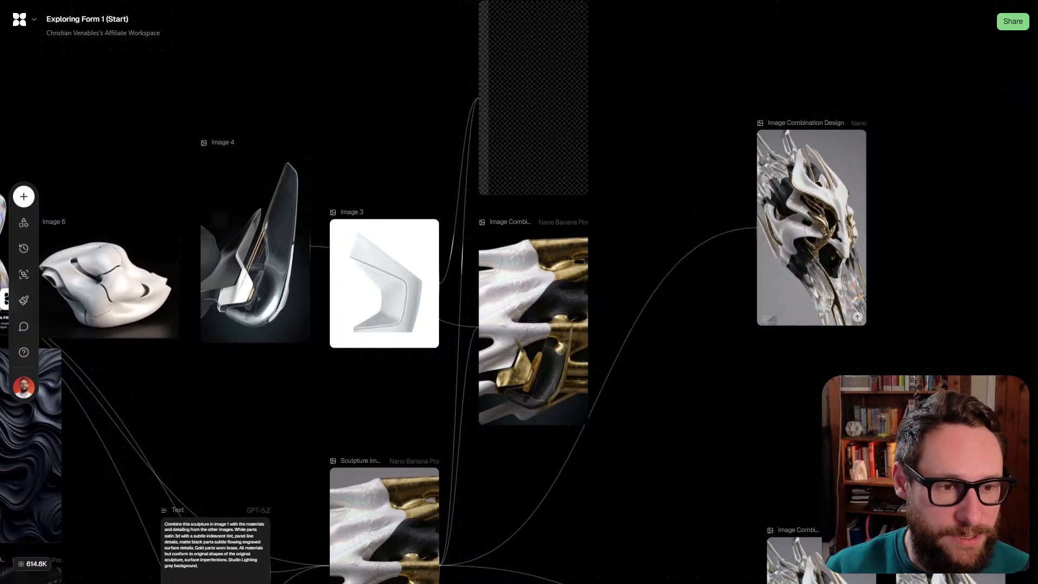
pyautogui.moveTo(188, 284); pyautogui.dragTo(768, 227)
pyautogui.moveTo(786, 292); pyautogui.dragTo(769, 293)
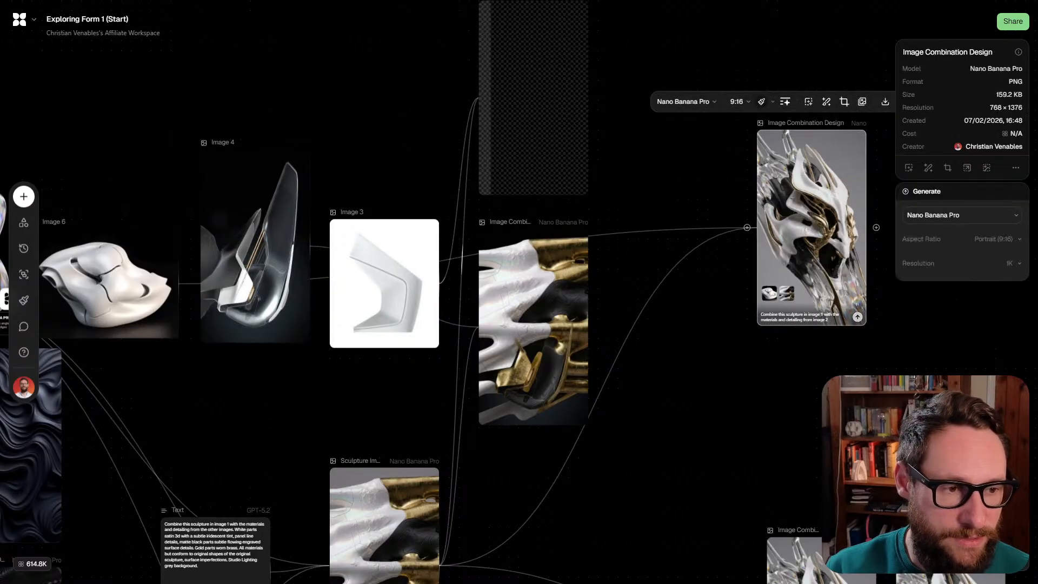
# Generate the Image 6 combination and move its block beside the Sculpture Fusion block
pyautogui.click(857, 316)
pyautogui.moveTo(811, 228); pyautogui.dragTo(652, 97)
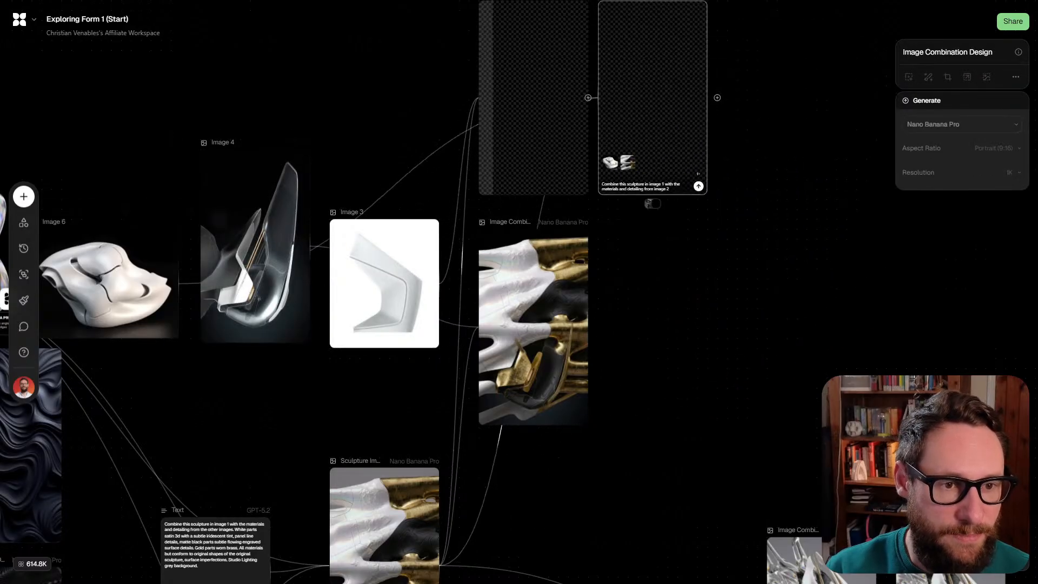
# Branch a new image block from the skeletal sketch in Image 8 and set its model to Nano Banana Pro
pyautogui.scroll(-5, 604, 120)
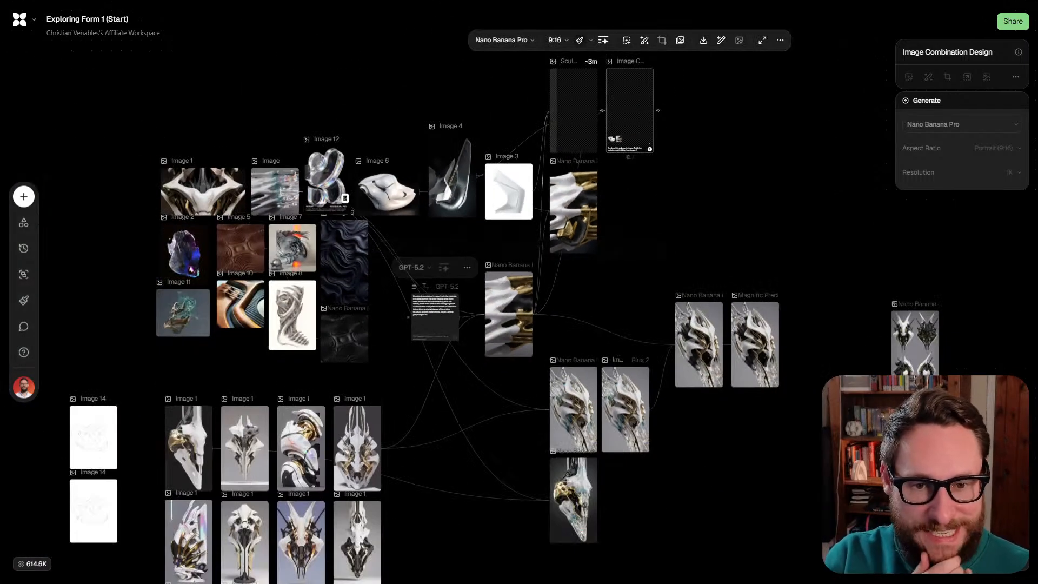
pyautogui.click(318, 315)
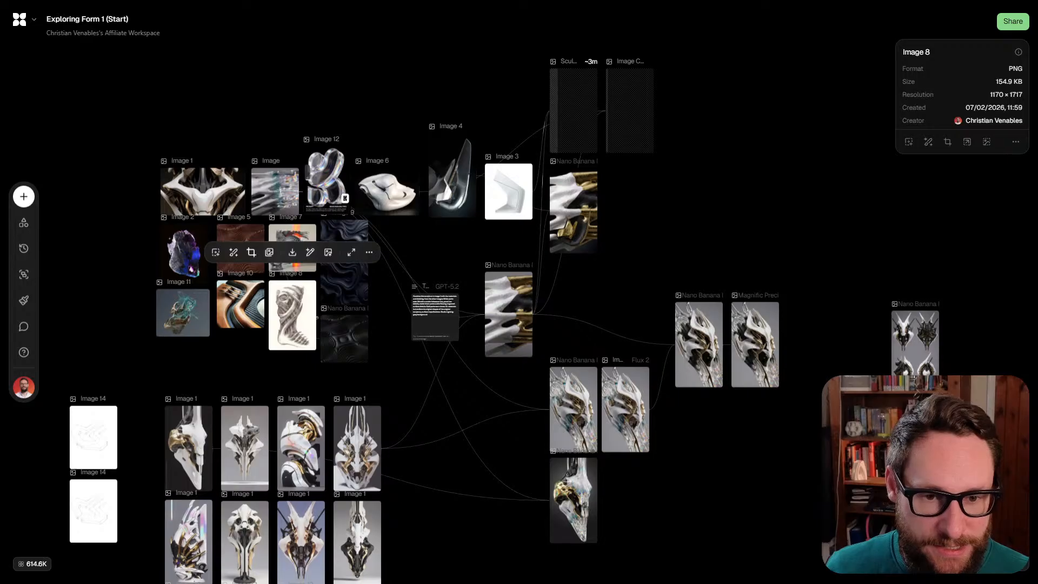
pyautogui.moveTo(317, 315); pyautogui.dragTo(646, 201)
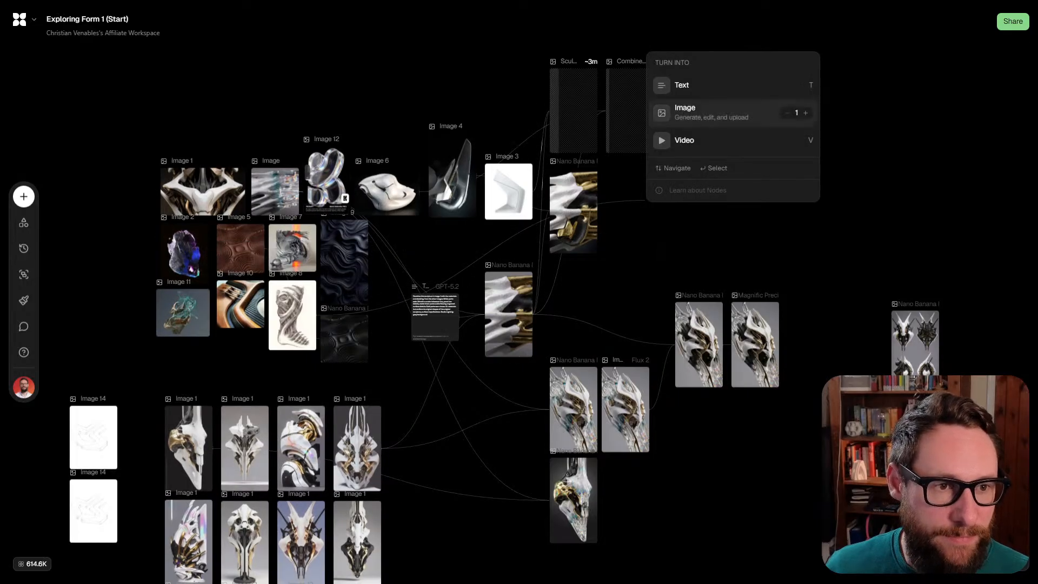
pyautogui.press('Return')
pyautogui.scroll(5, 680, 192)
pyautogui.click(634, 145)
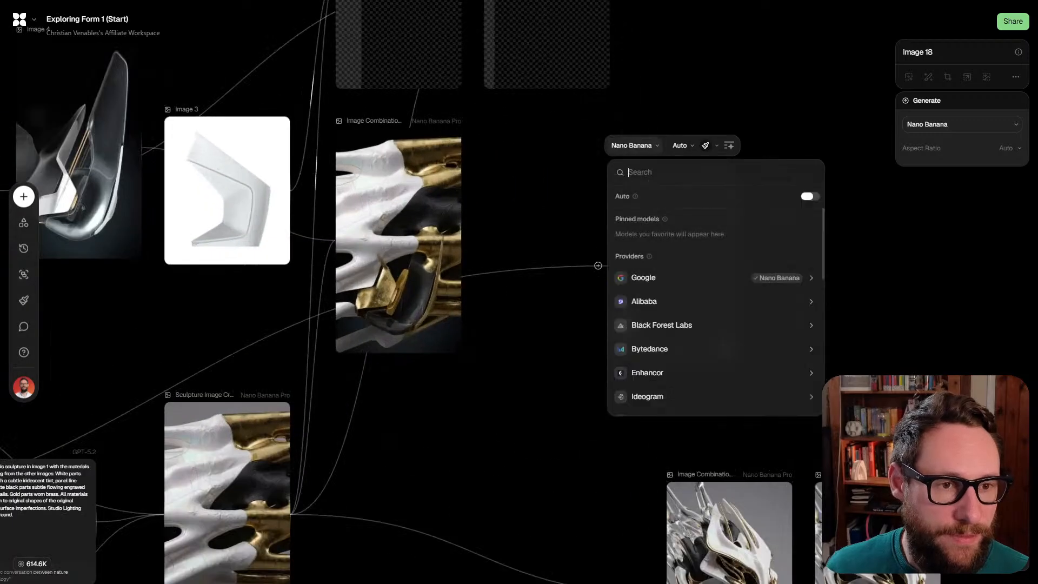
pyautogui.moveTo(702, 277)
pyautogui.click(865, 316)
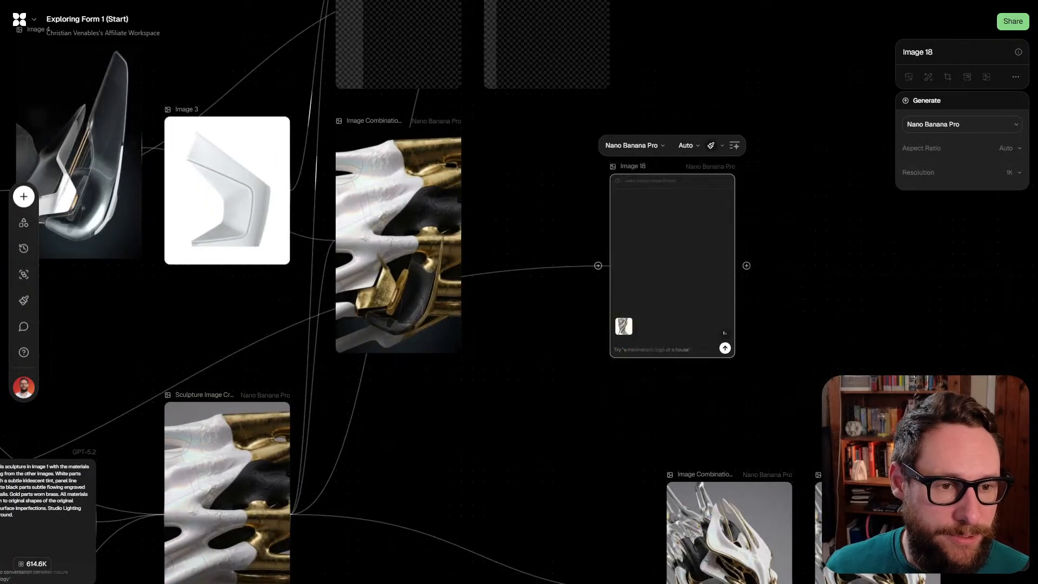
# Connect the Sculpture Image Creation block as the new block's second reference and line the block up beside Image Combination Design
pyautogui.moveTo(592, 227)
pyautogui.mouseDown()
pyautogui.moveTo(569, 215)
pyautogui.moveTo(580, 249)
pyautogui.mouseUp()
pyautogui.moveTo(299, 512); pyautogui.dragTo(506, 265)
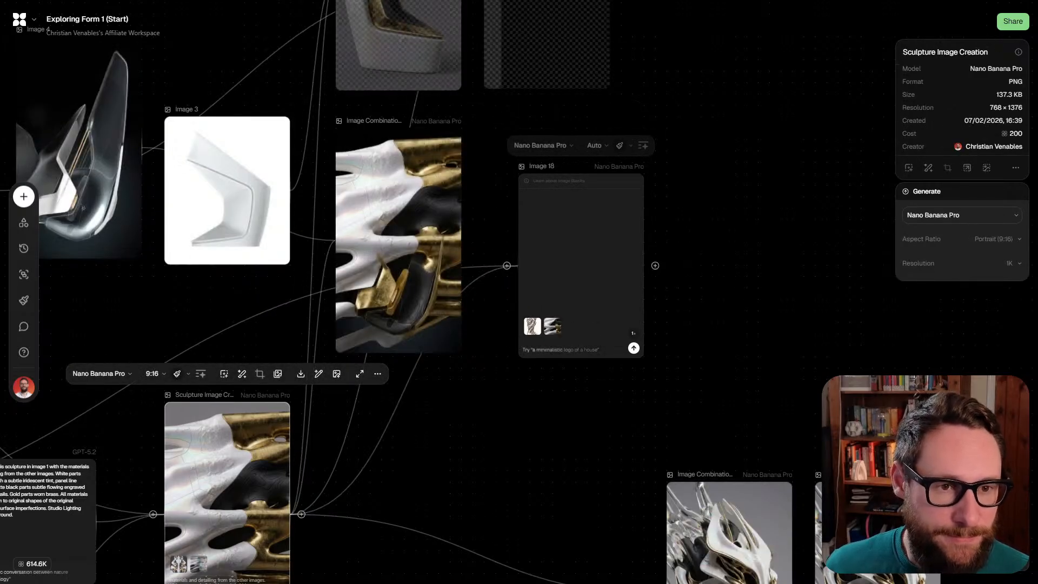
pyautogui.moveTo(580, 250); pyautogui.dragTo(558, 204)
pyautogui.moveTo(475, 119); pyautogui.dragTo(562, 341)
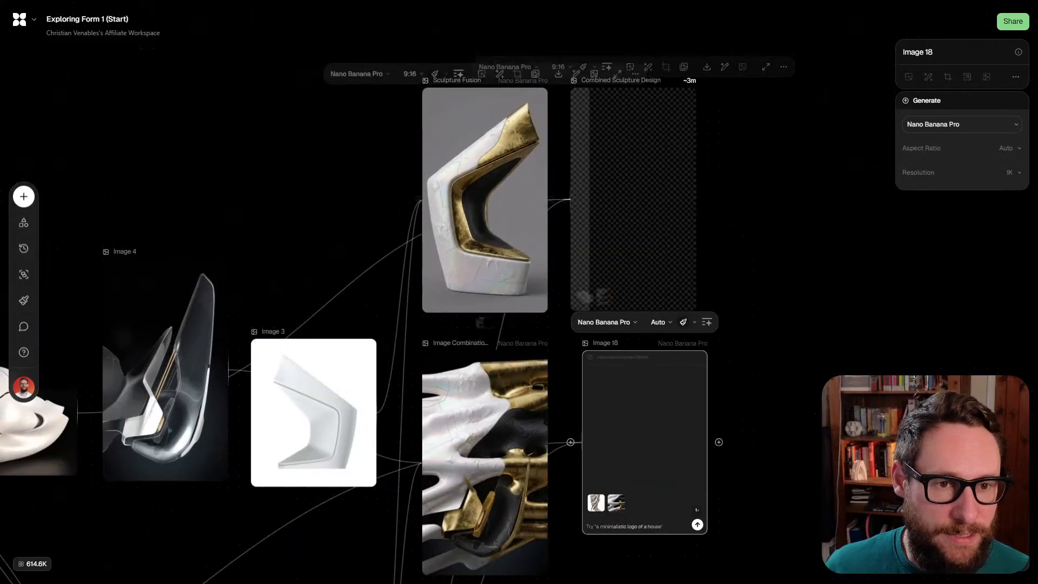
# Examine the generated Sculpture Fusion image up close and check the neighbouring combination blocks
pyautogui.scroll(5, 506, 151)
pyautogui.hscroll(-1, 519, 292)
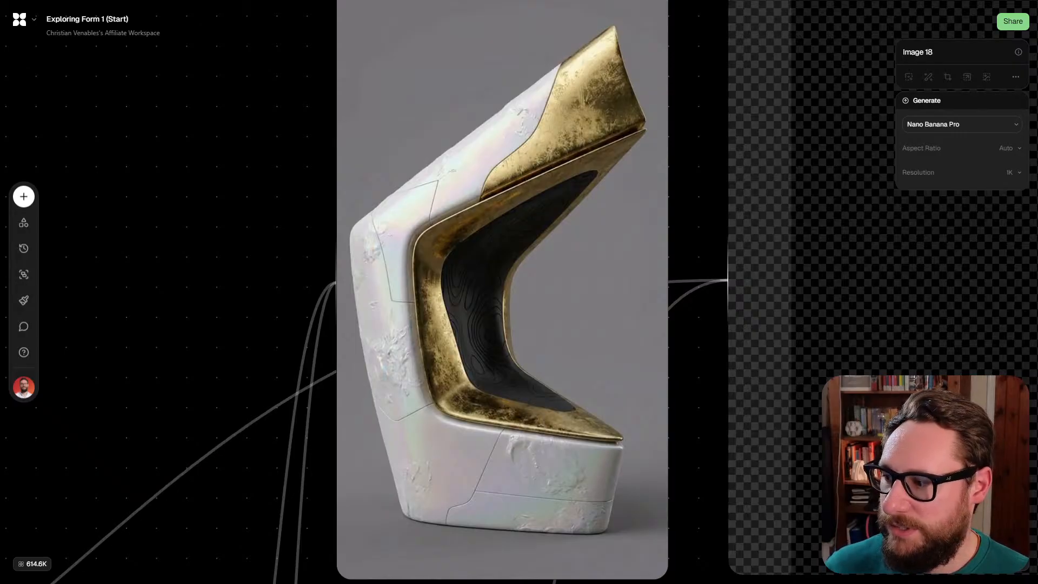
pyautogui.hscroll(7, 519, 292)
pyautogui.scroll(-3, 519, 292)
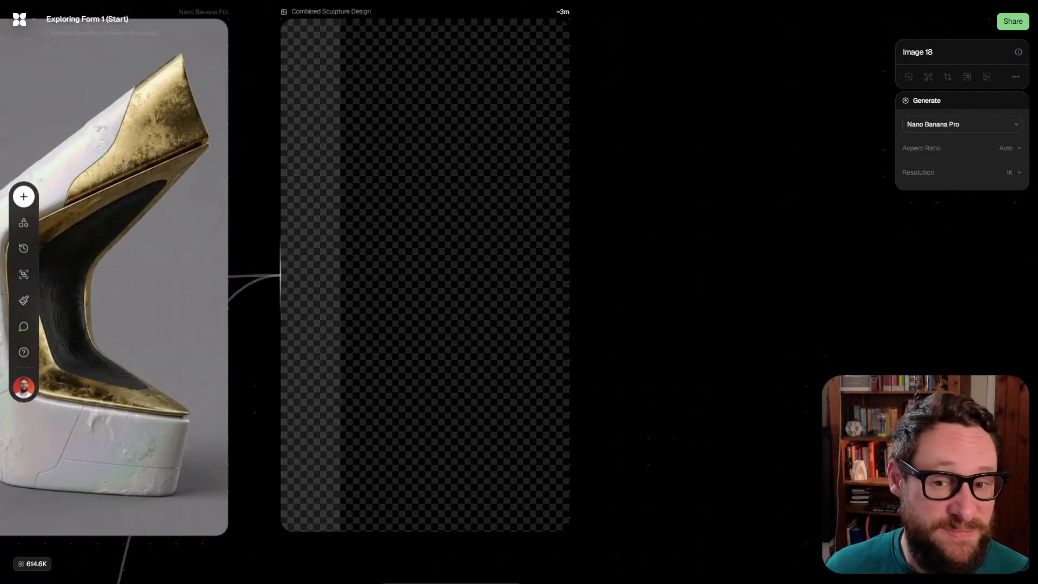
pyautogui.hscroll(-5, 519, 292)
pyautogui.scroll(-6, 519, 292)
pyautogui.scroll(-3, 519, 292)
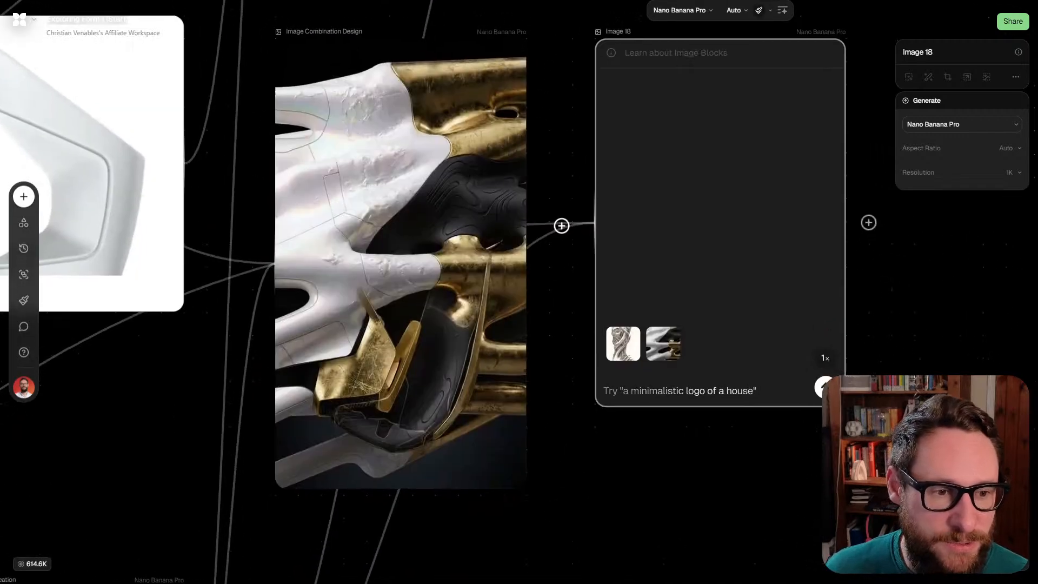
# Show the third of the five variations in the Image Combination Design block and inspect its details
pyautogui.click(400, 507)
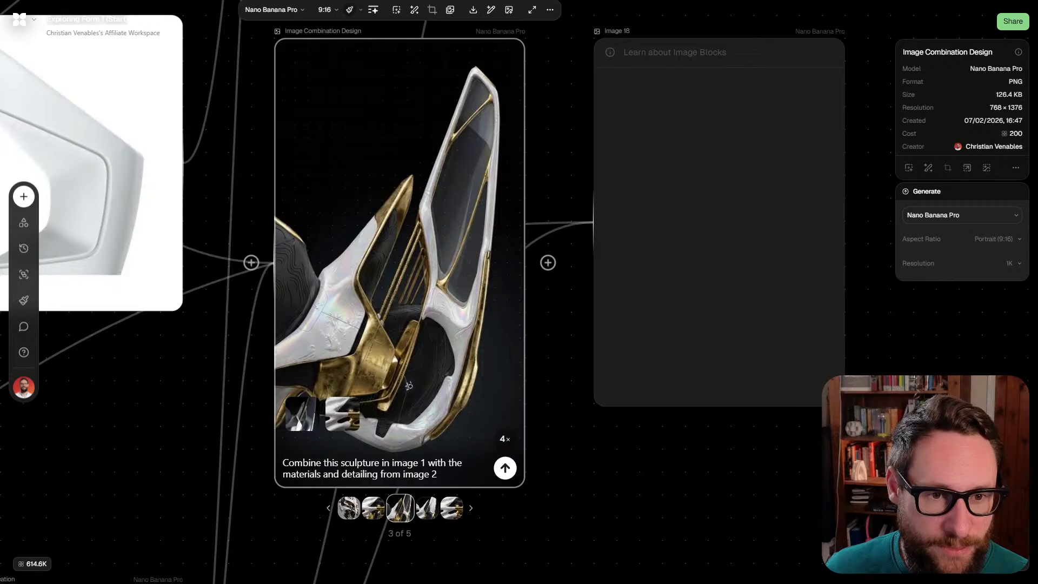
pyautogui.scroll(3, 408, 385)
pyautogui.moveTo(416, 410); pyautogui.dragTo(538, 368)
pyautogui.scroll(-1, 501, 450)
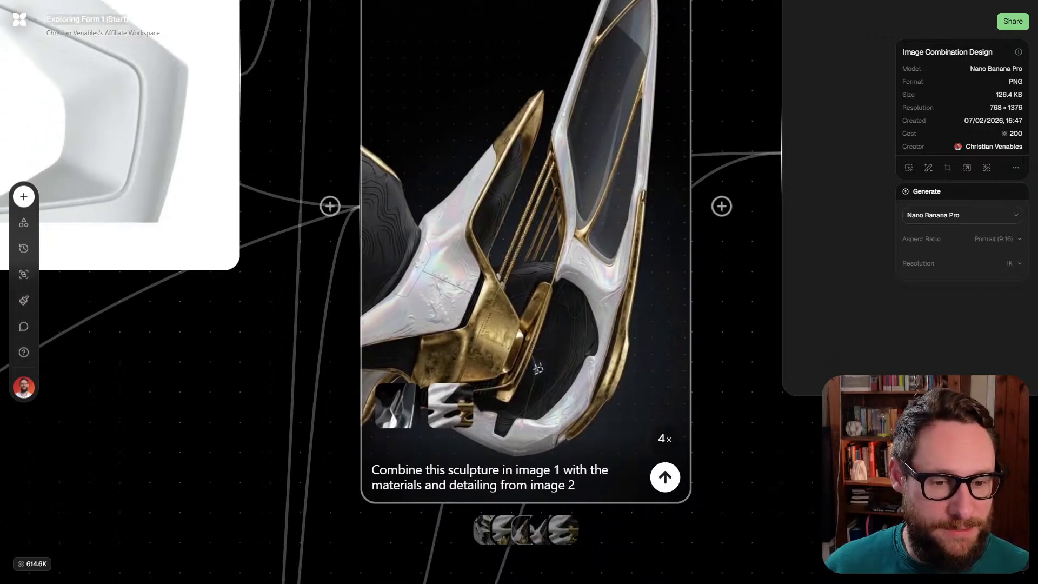
# Compare the fourth and fifth variations in the Image Combination Design block, ending on the third variation
pyautogui.press('Right')
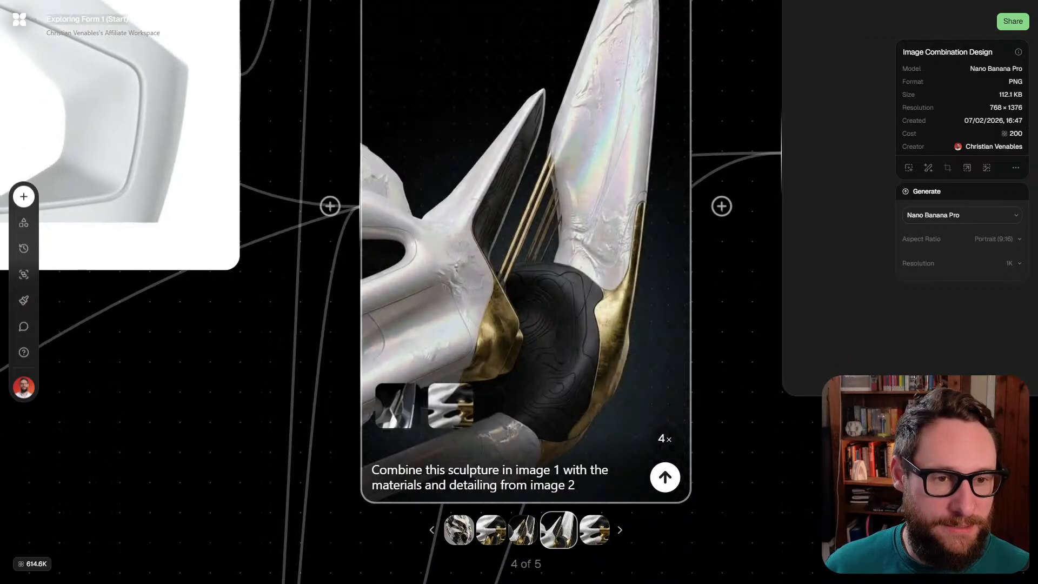
pyautogui.moveTo(513, 355)
pyautogui.mouseDown()
pyautogui.moveTo(520, 432)
pyautogui.moveTo(501, 369)
pyautogui.mouseUp()
pyautogui.scroll(-1, 501, 369)
pyautogui.scroll(-2, 499, 365)
pyautogui.scroll(2, 501, 370)
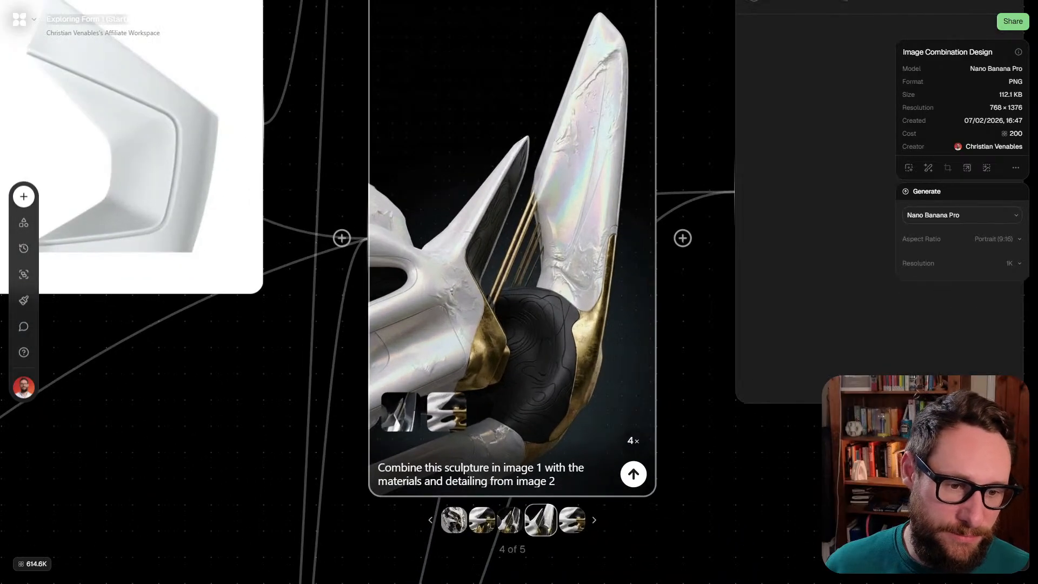
pyautogui.press('Right')
pyautogui.press('Left')
pyautogui.press('Left')
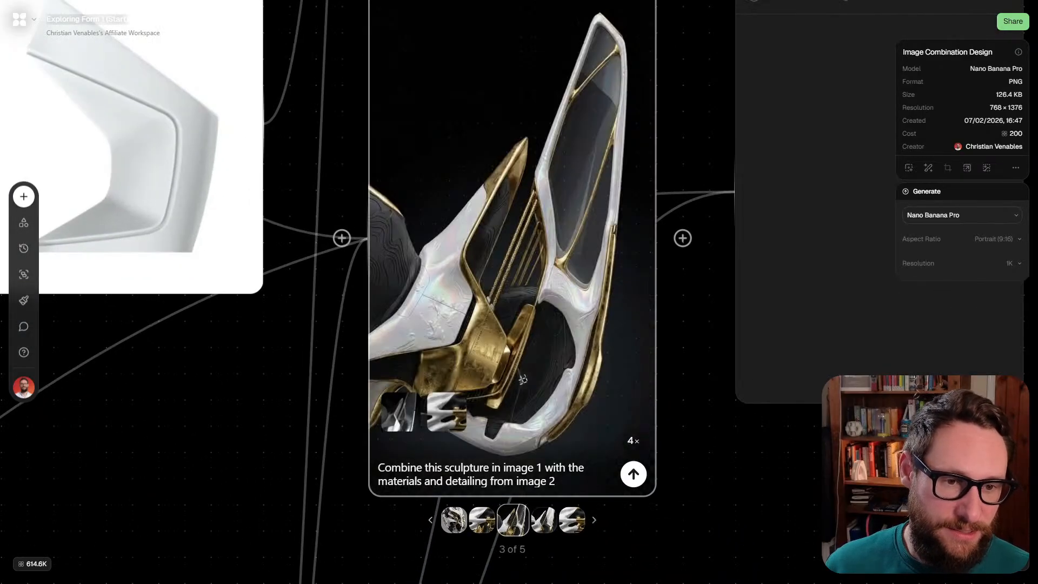
pyautogui.scroll(-3, 522, 380)
pyautogui.scroll(3, 522, 380)
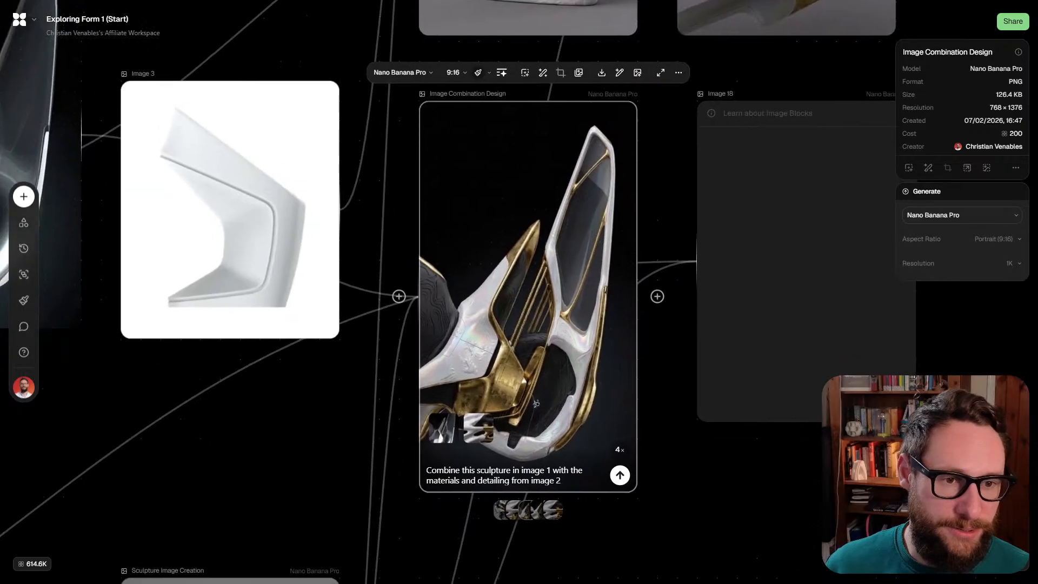
# Reuse the Image Combination Design prompt in Image 18: "Combine this sculpture in image 1 with the materials and detailing from image 2"
pyautogui.scroll(4, 522, 380)
pyautogui.scroll(-3, 593, 337)
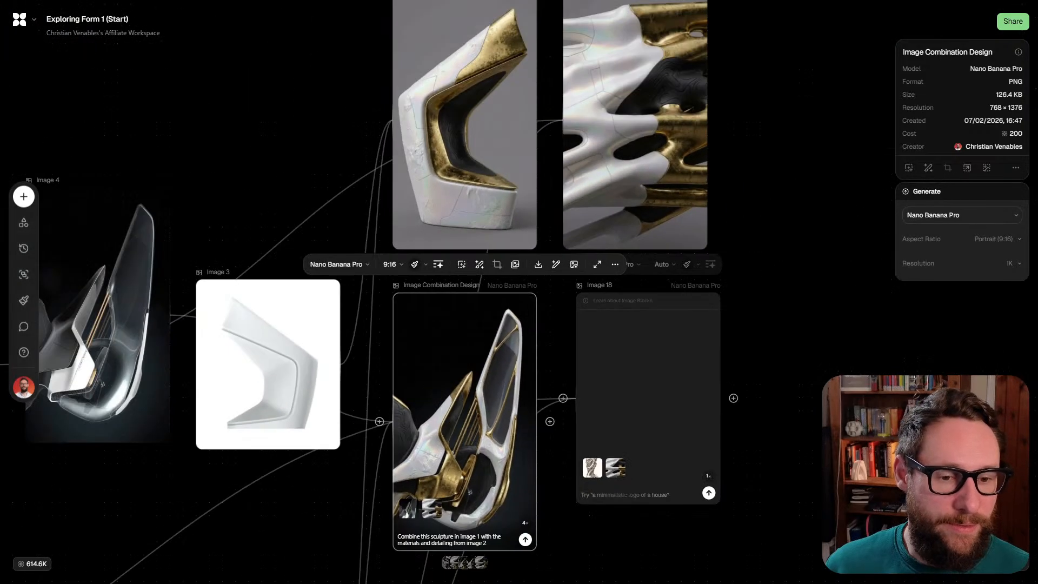
pyautogui.moveTo(593, 338); pyautogui.dragTo(577, 253)
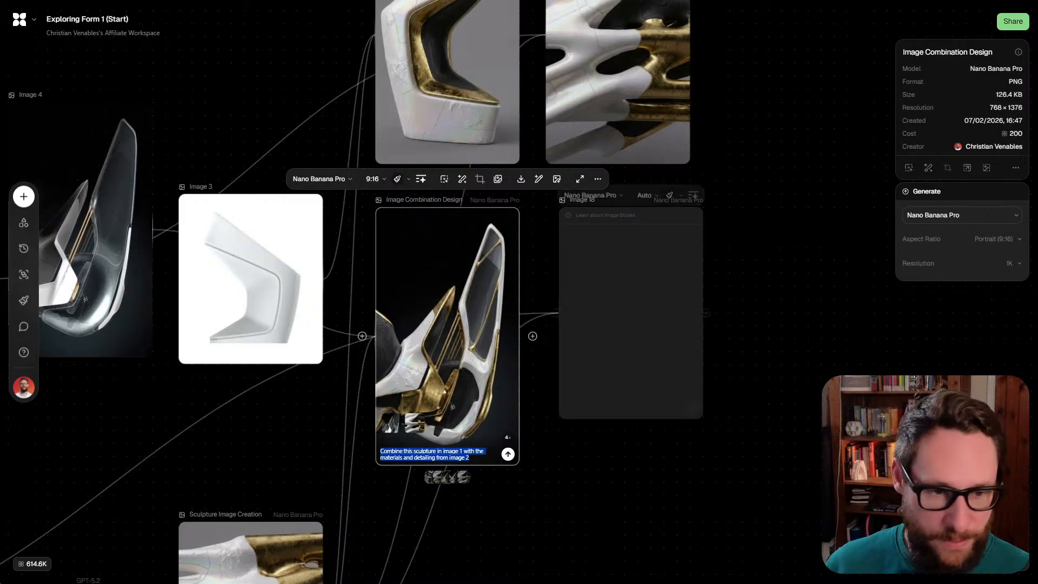
pyautogui.click(605, 409)
pyautogui.write('Combine this sculpture in image 1 with the materials and detailing from image 2')
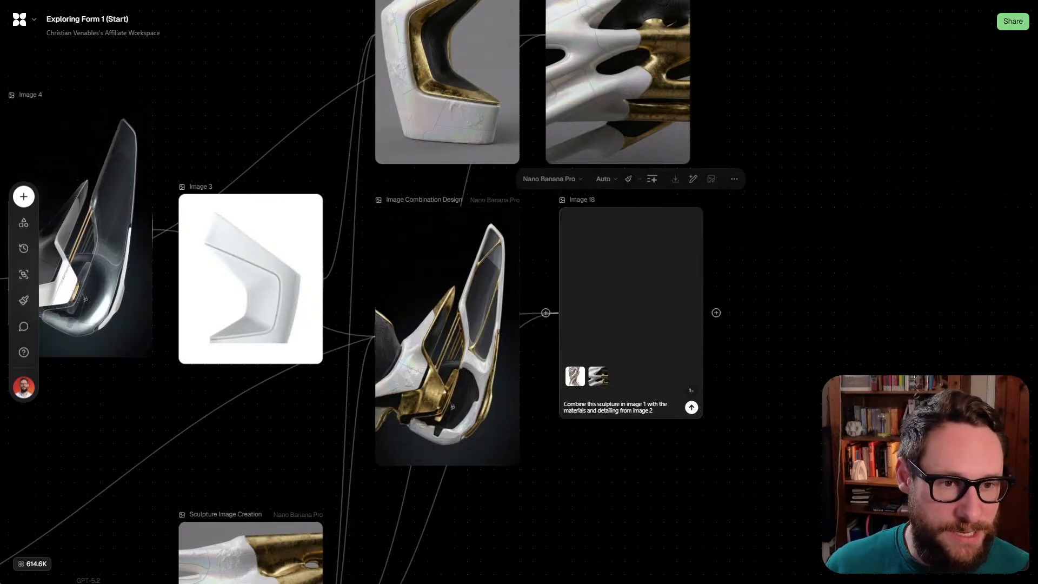
# Set Image 18's aspect ratio to 9:16, generate it, and move the block closer to Image Combination Design
pyautogui.click(604, 179)
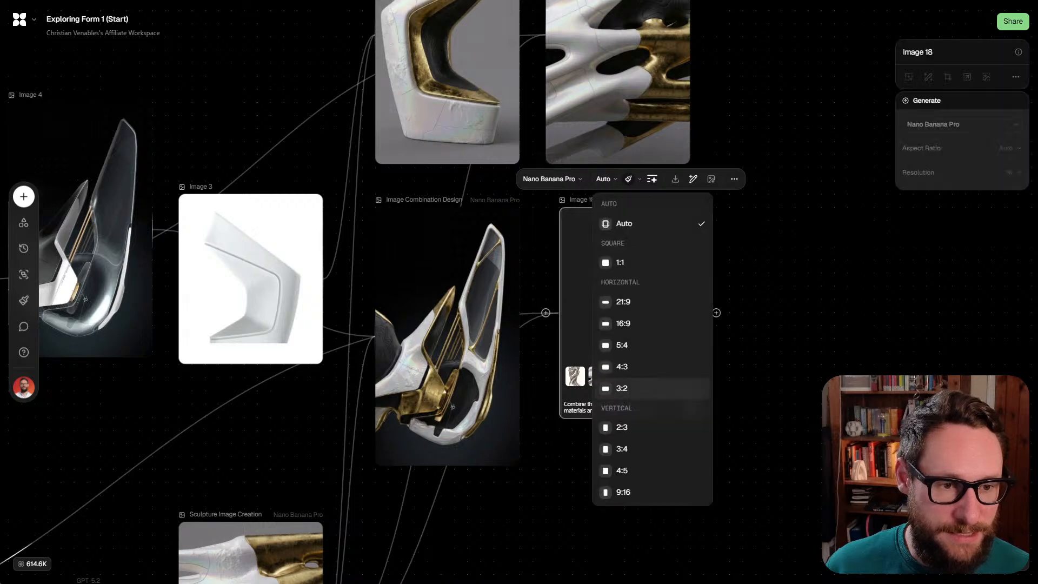
pyautogui.click(616, 493)
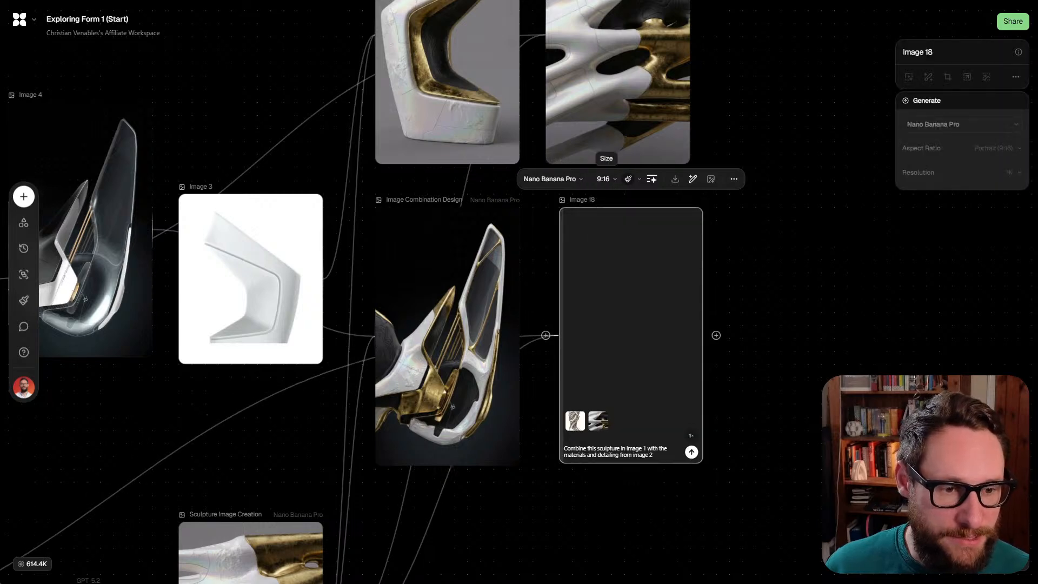
pyautogui.moveTo(634, 474); pyautogui.dragTo(621, 474)
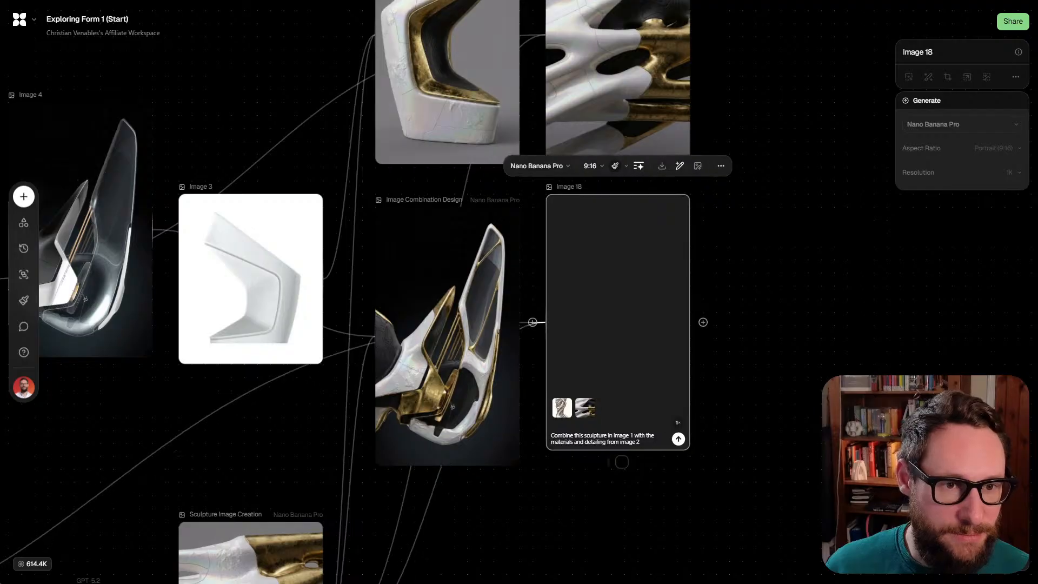
# Check both variations of the upper Combined Sculpture Design block, then rerun generation for it and for the Sculpture Fusion block
pyautogui.scroll(5, 362, 335)
pyautogui.click(607, 216)
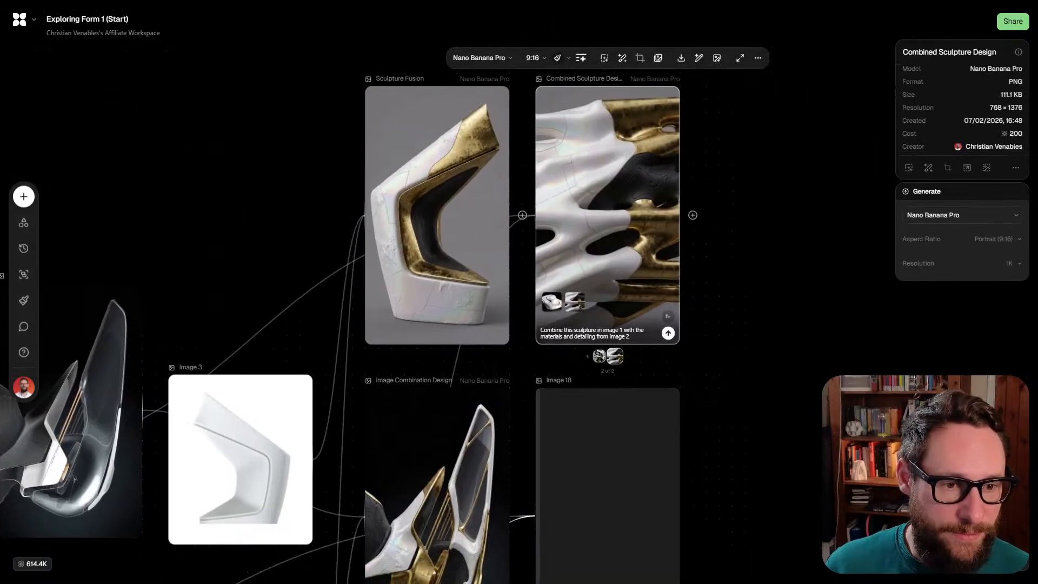
pyautogui.click(599, 356)
pyautogui.click(616, 356)
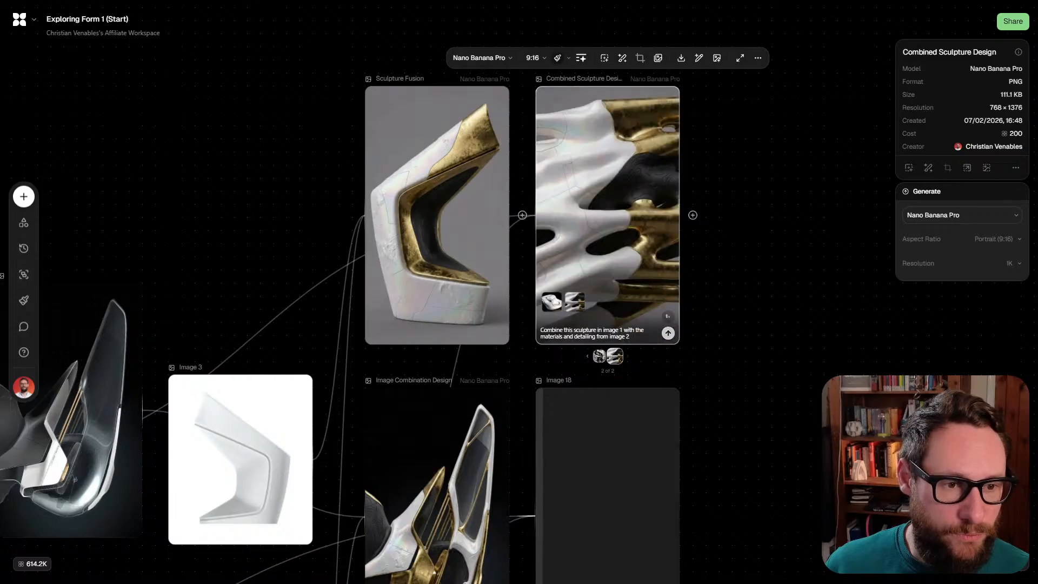
pyautogui.click(668, 332)
pyautogui.scroll(-2, 519, 292)
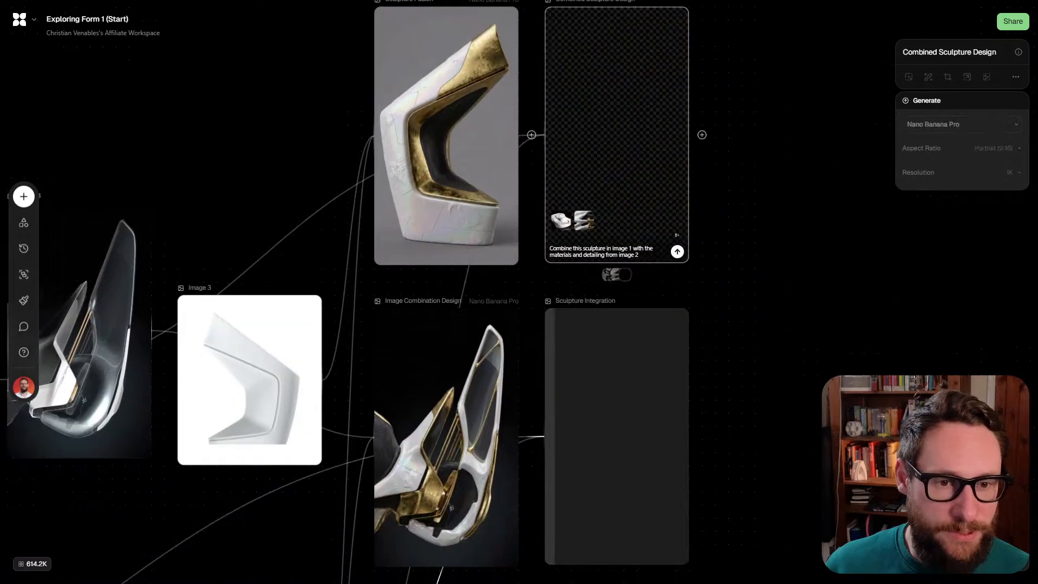
pyautogui.click(506, 252)
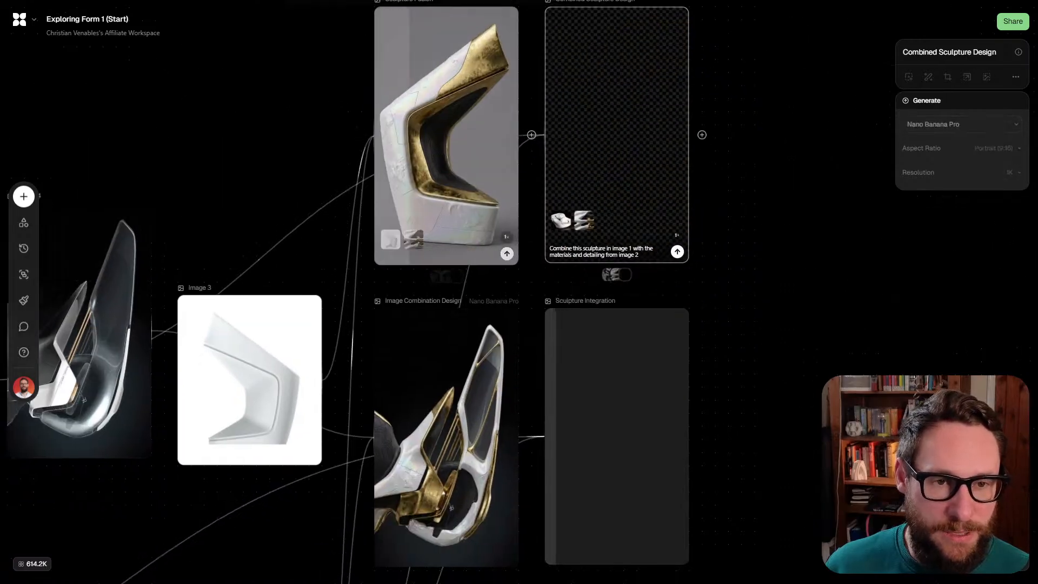
# Review the third Image Combination Design variation and the grid of white, black and gold reference sculptures
pyautogui.scroll(-2, 507, 292)
pyautogui.scroll(5, 484, 458)
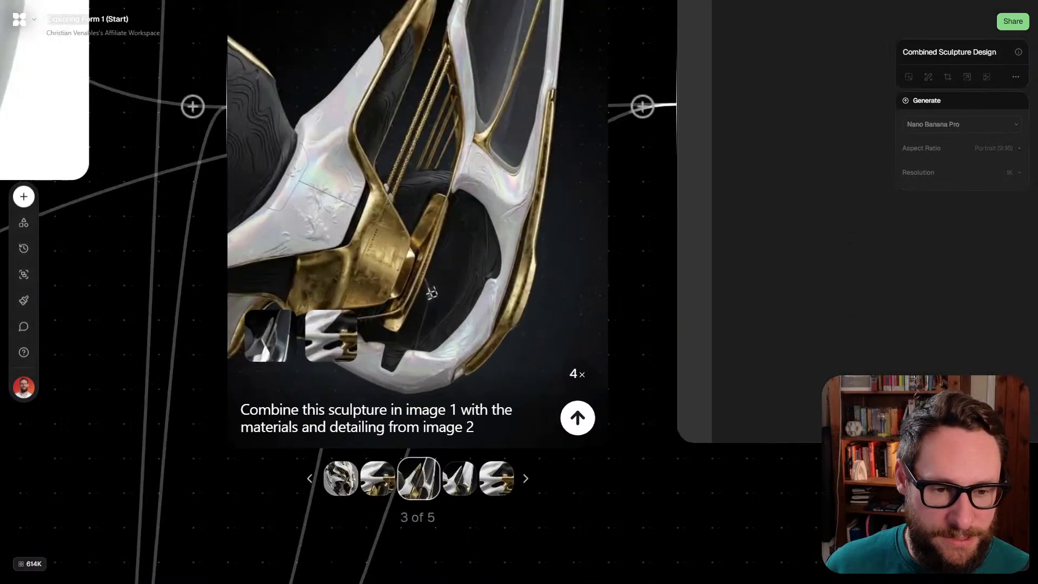
pyautogui.scroll(-6, 456, 448)
pyautogui.moveTo(512, 492)
pyautogui.mouseDown()
pyautogui.moveTo(614, 216)
pyautogui.moveTo(618, 292)
pyautogui.moveTo(695, 293)
pyautogui.moveTo(354, 367)
pyautogui.moveTo(634, 217)
pyautogui.moveTo(628, 195)
pyautogui.mouseUp()
pyautogui.scroll(-2, 614, 216)
pyautogui.scroll(-1, 610, 218)
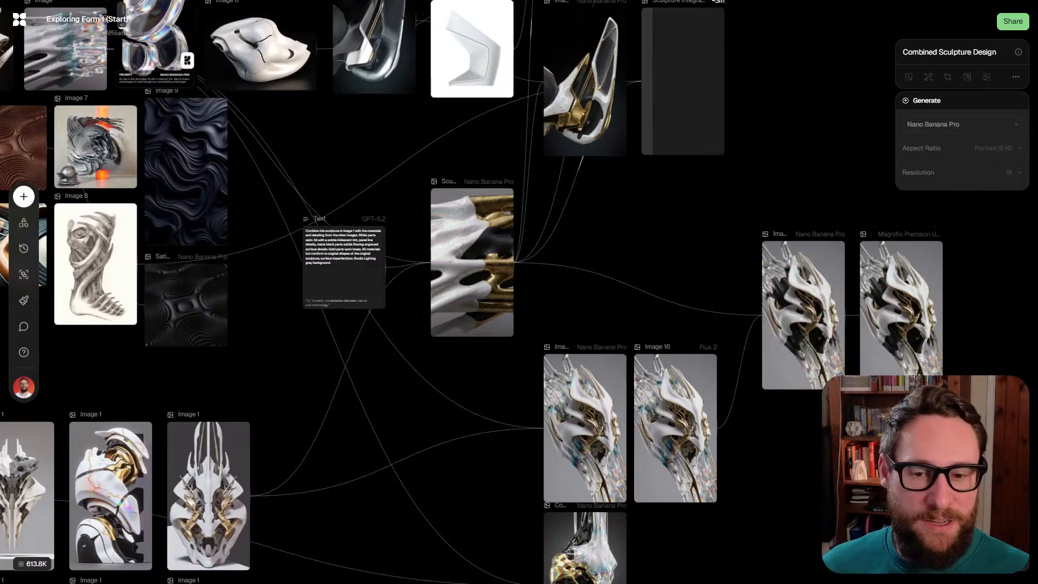
pyautogui.moveTo(378, 379); pyautogui.dragTo(610, 130)
pyautogui.scroll(3, 221, 298)
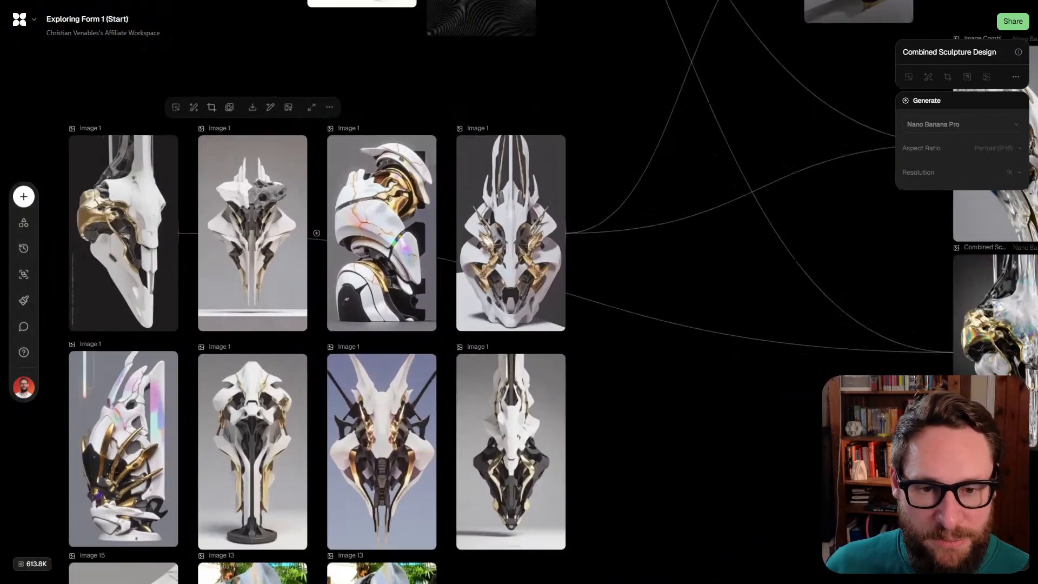
pyautogui.scroll(2, 243, 297)
pyautogui.moveTo(487, 524); pyautogui.dragTo(537, 403)
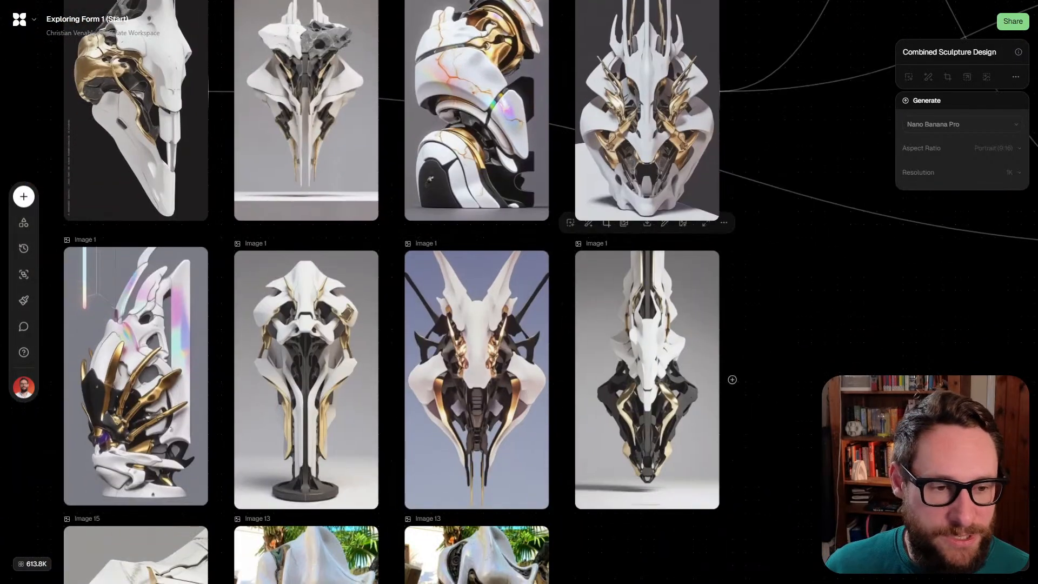
pyautogui.hscroll(2, 667, 458)
pyautogui.scroll(5, 668, 457)
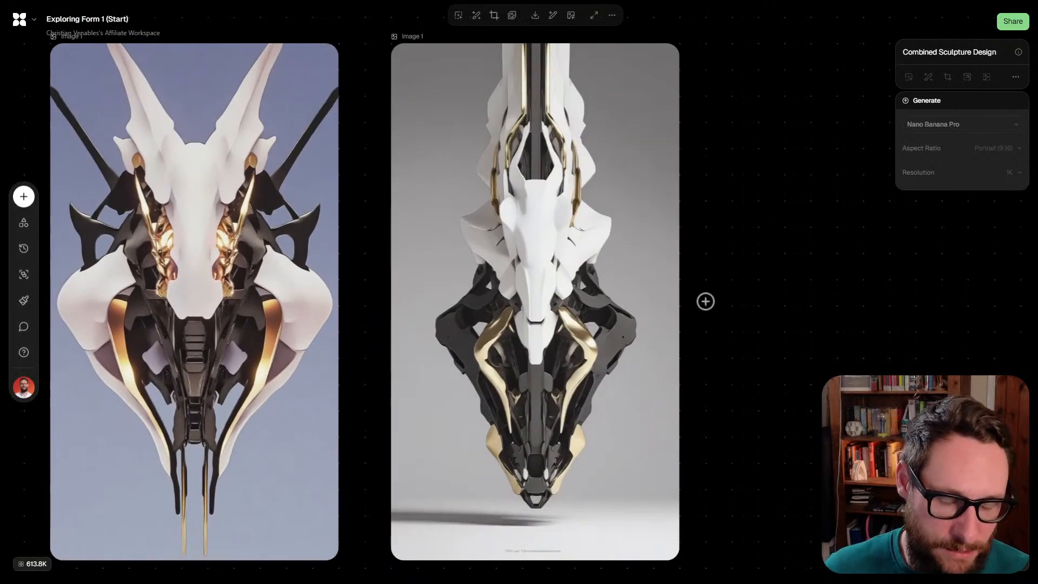
pyautogui.scroll(-5, 502, 320)
pyautogui.scroll(3, 502, 321)
pyautogui.hscroll(2, 502, 320)
pyautogui.hscroll(5, 519, 292)
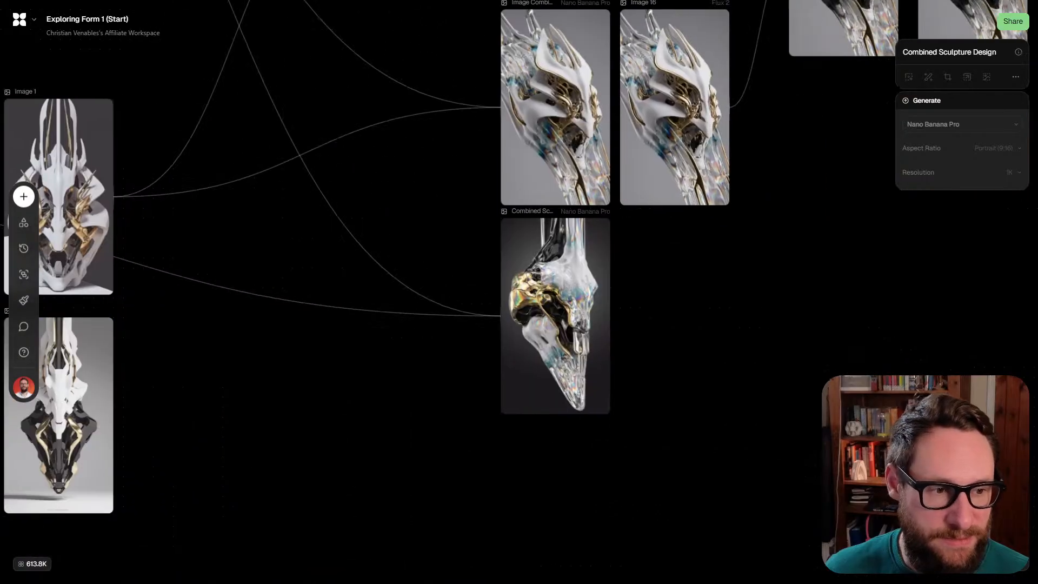
# Inspect the glass and gold beaked-skull image in the lower Combined Sculpture Design block up close
pyautogui.scroll(5, 496, 324)
pyautogui.scroll(-2, 513, 325)
pyautogui.hscroll(-1, 513, 325)
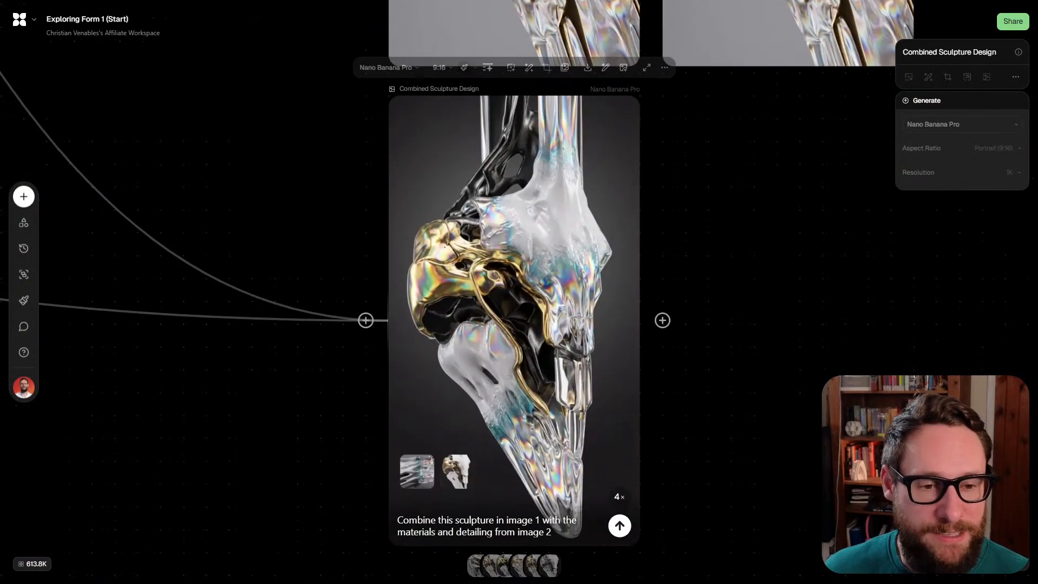
pyautogui.scroll(2, 513, 325)
pyautogui.scroll(-1, 514, 324)
pyautogui.scroll(2, 513, 324)
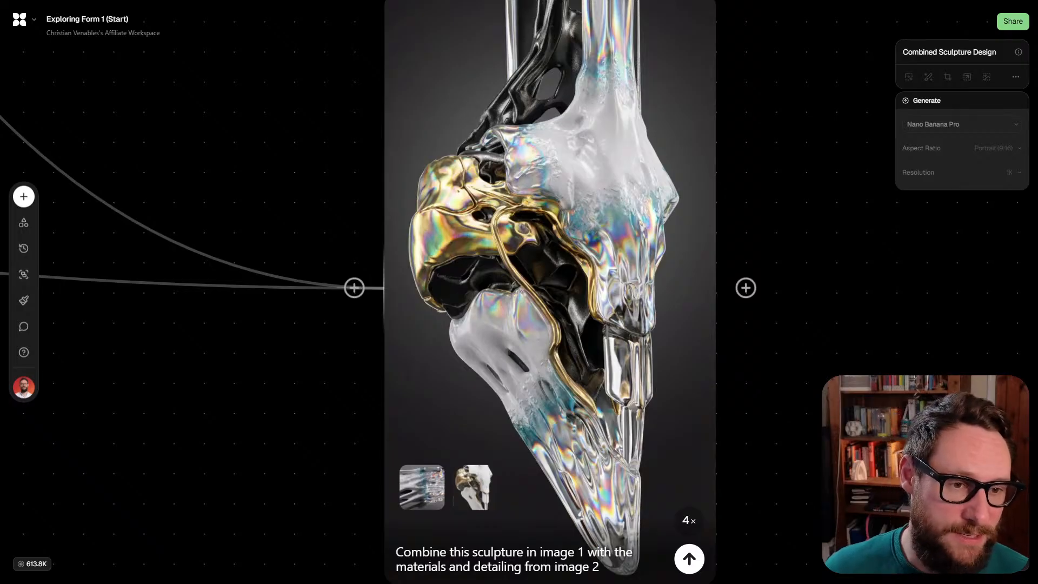
pyautogui.scroll(1, 550, 292)
pyautogui.scroll(-1, 550, 292)
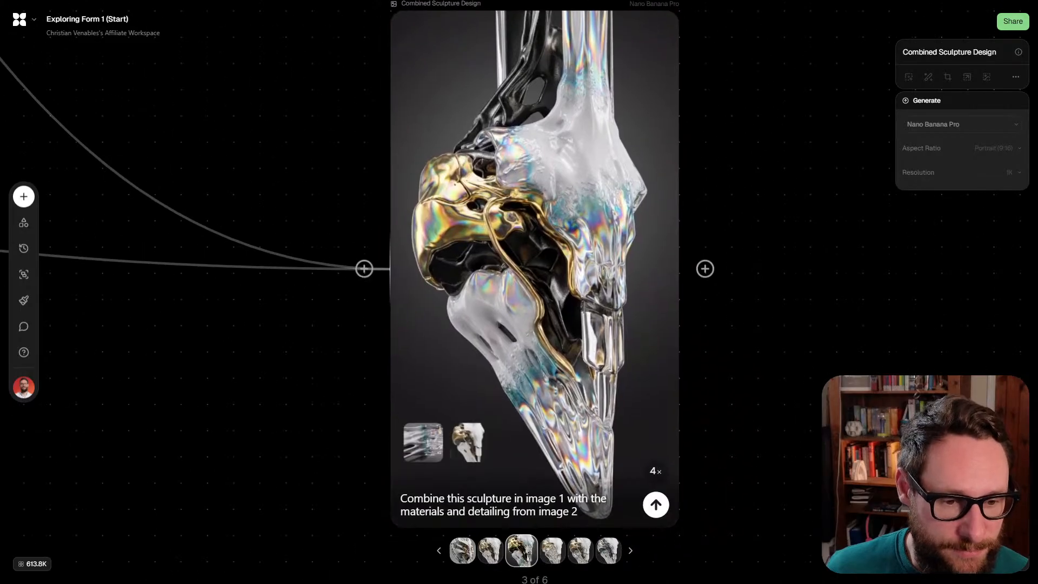
# Compare the second through sixth variations of the beaked-skull Combined Sculpture Design block, ending on the third
pyautogui.press('Right')
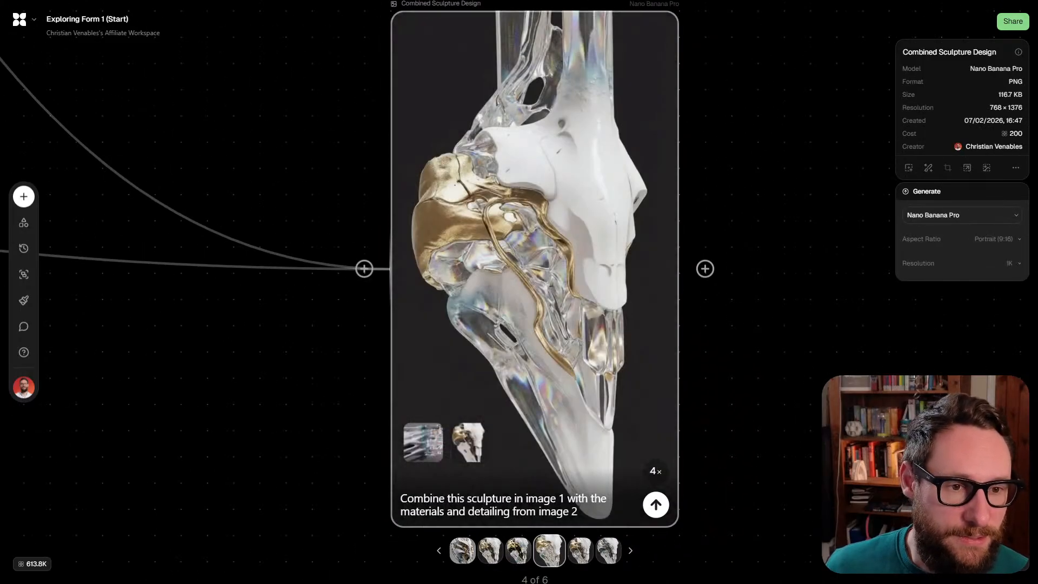
pyautogui.press('Right')
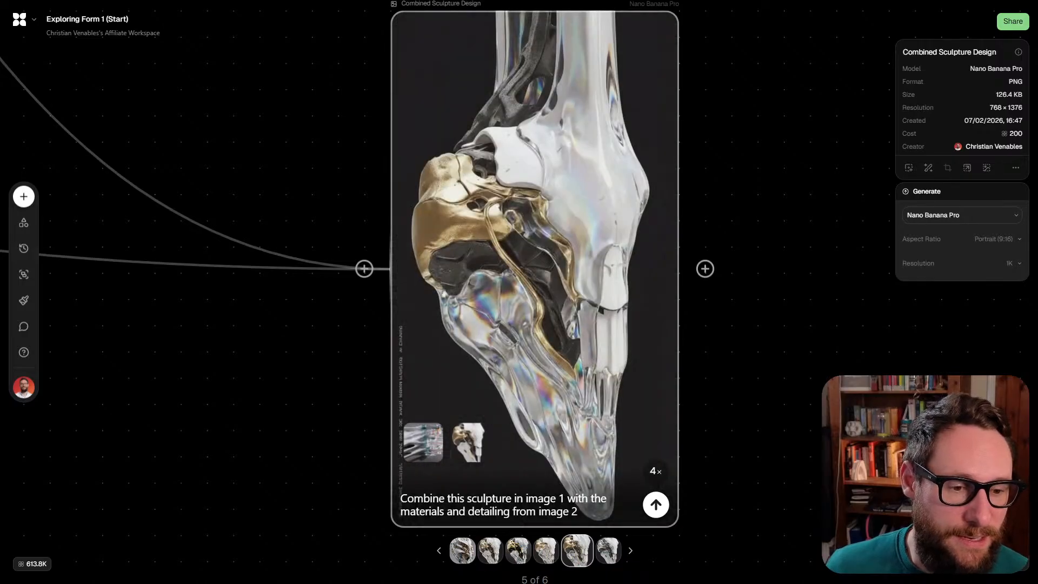
pyautogui.press('Right')
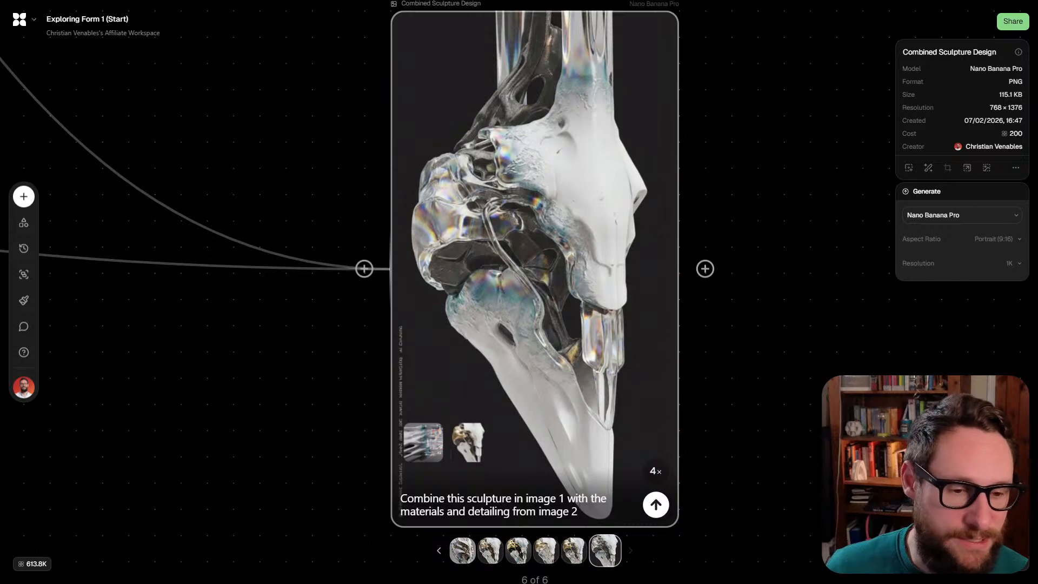
pyautogui.press('Left')
pyautogui.press('Left')
pyautogui.press('Left')
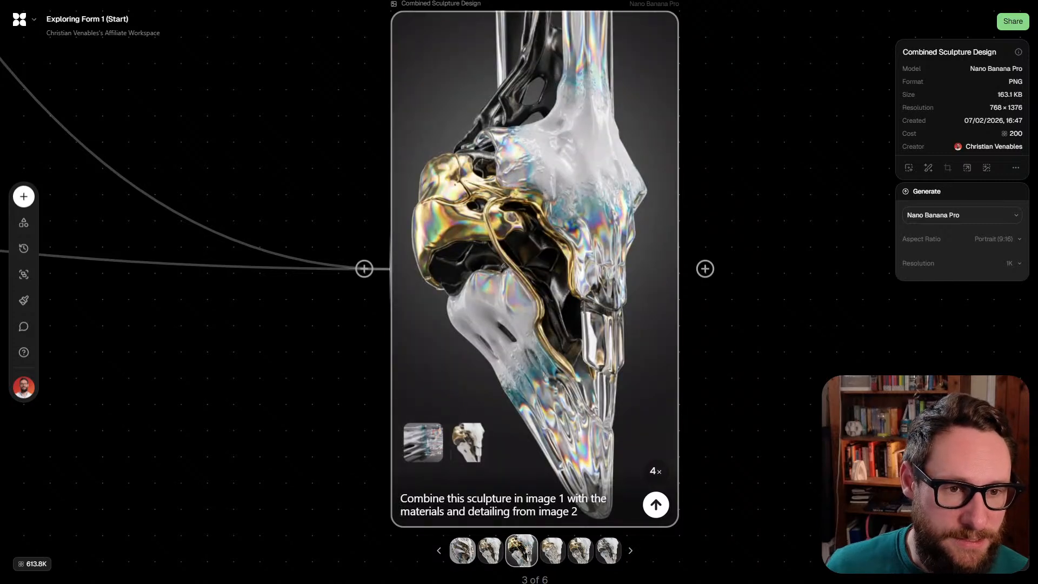
pyautogui.press('Left')
pyautogui.press('Right')
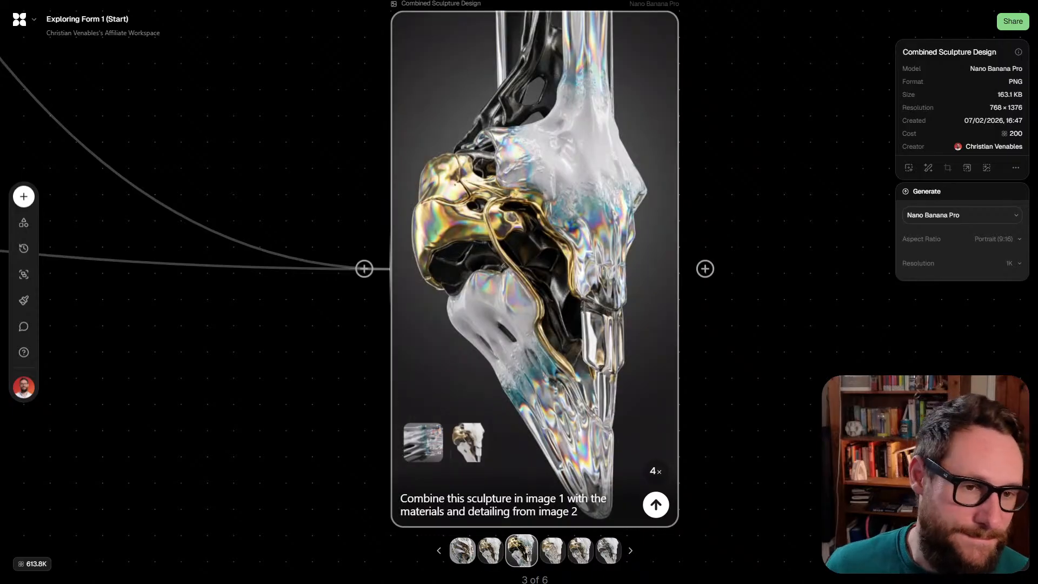
# Reorder the beaked-skull block's references so the skull sculpture comes first and the glass material second, and generate four new variations
pyautogui.moveTo(468, 442); pyautogui.dragTo(414, 442)
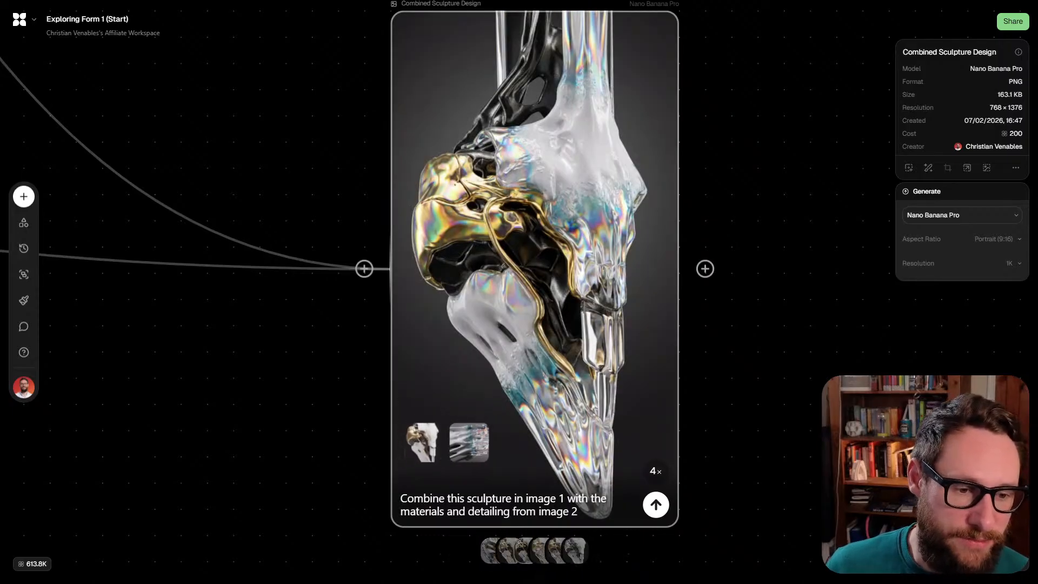
pyautogui.click(655, 505)
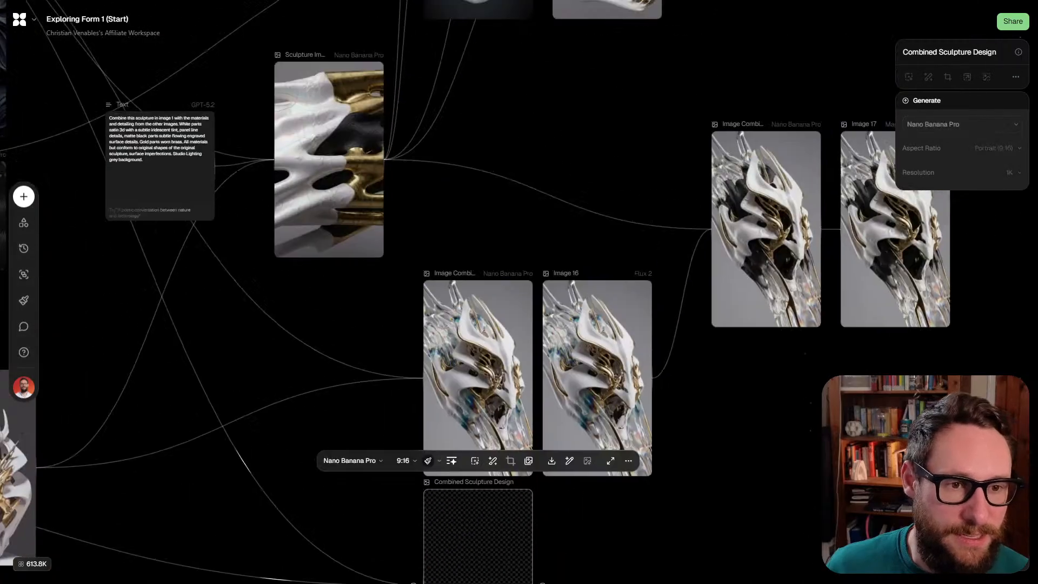
# Examine the generated Sculpture Integration skull-and-foot image and compare it with the neighbouring Image Combination Design image
pyautogui.scroll(7, 518, 292)
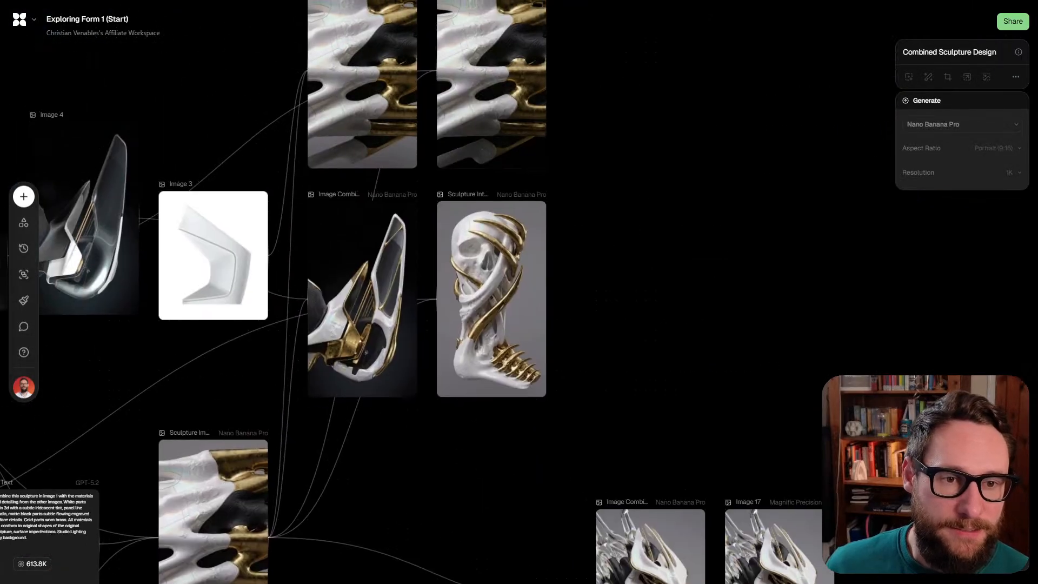
pyautogui.click(499, 294)
pyautogui.scroll(3, 500, 294)
pyautogui.moveTo(500, 293); pyautogui.dragTo(613, 263)
pyautogui.scroll(5, 621, 273)
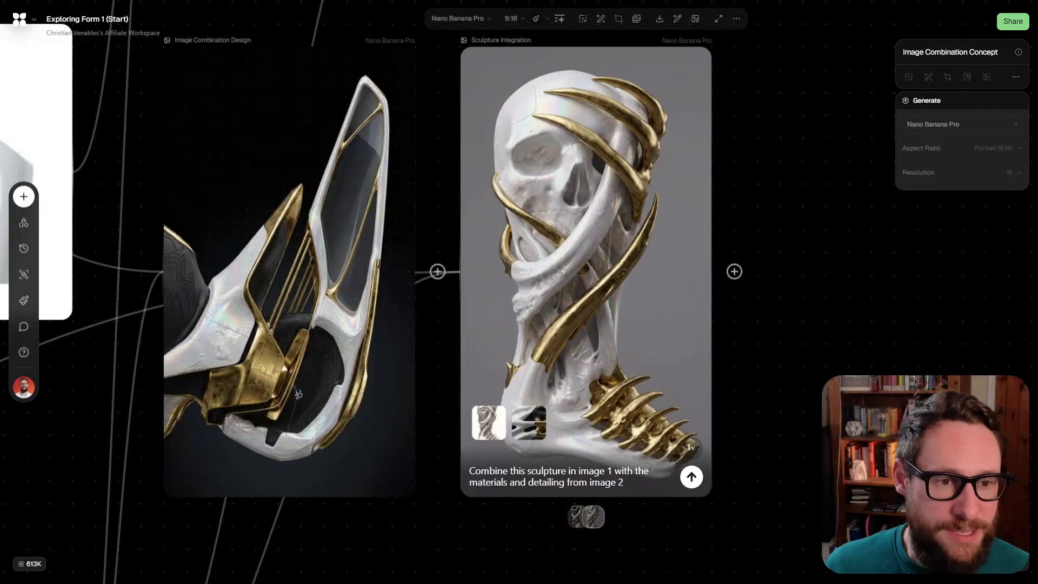
pyautogui.moveTo(299, 395); pyautogui.dragTo(316, 419)
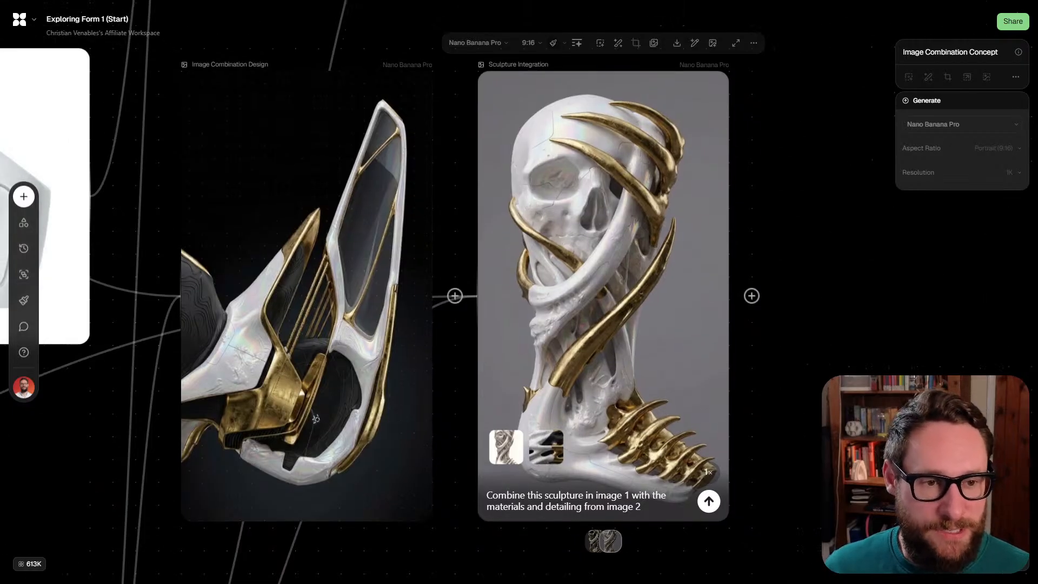
pyautogui.scroll(5, 316, 419)
pyautogui.scroll(-6, 262, 403)
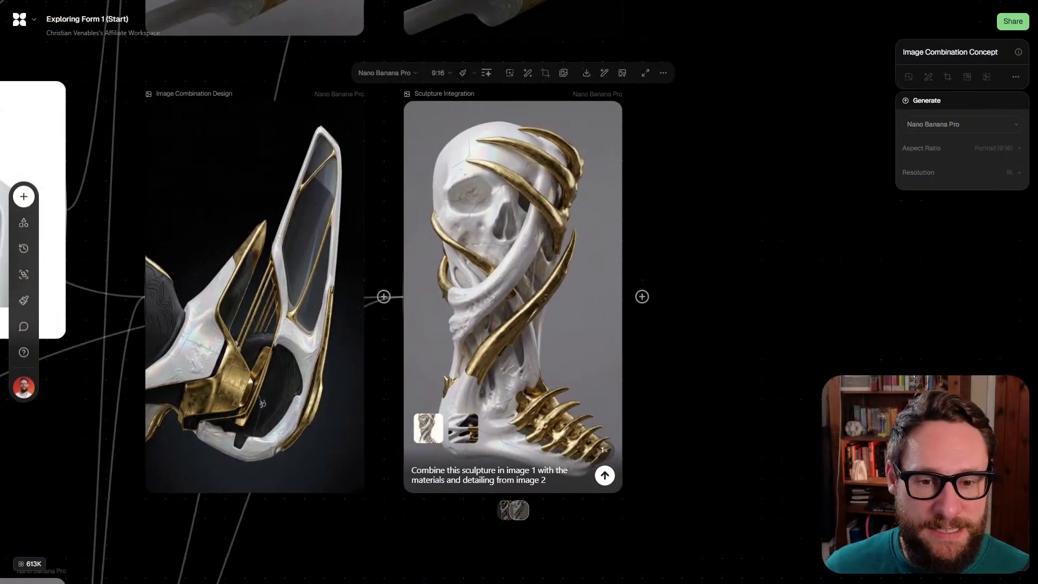
pyautogui.moveTo(263, 404); pyautogui.dragTo(346, 424)
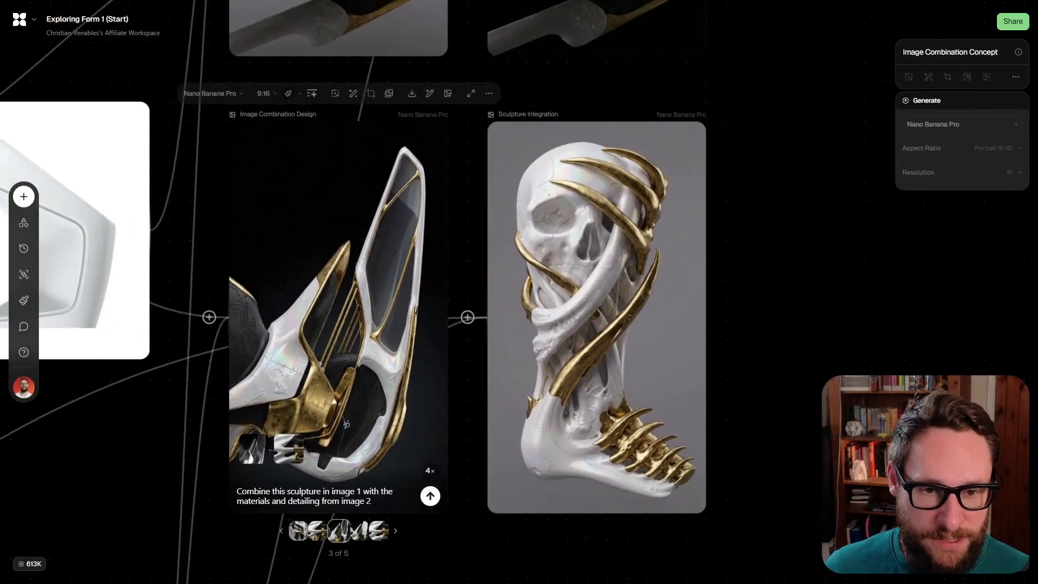
# Generate four more variations of the Image Combination Design winged sculpture and display its third variation again
pyautogui.scroll(8, 345, 422)
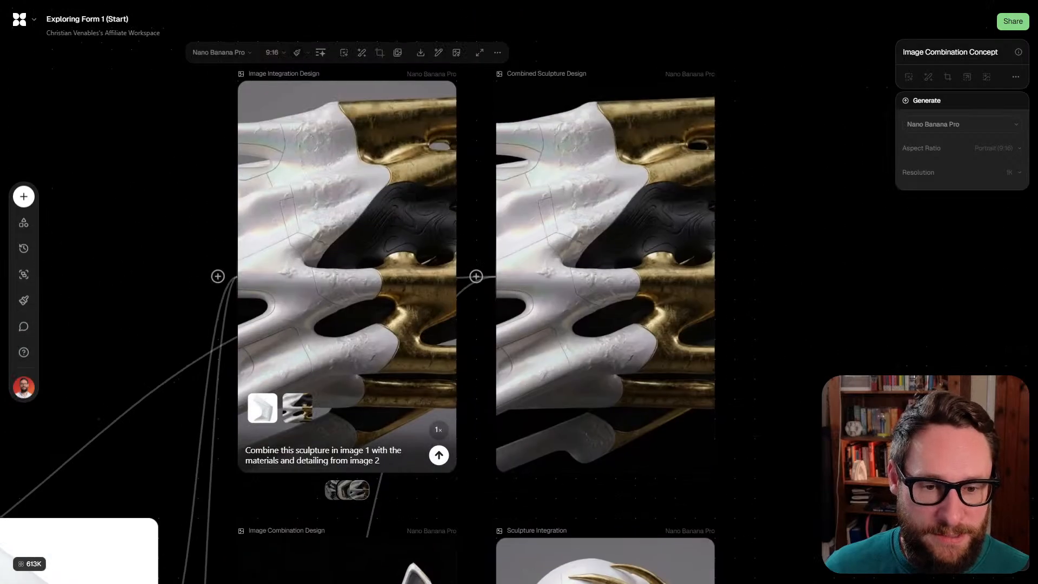
pyautogui.scroll(-8, 346, 422)
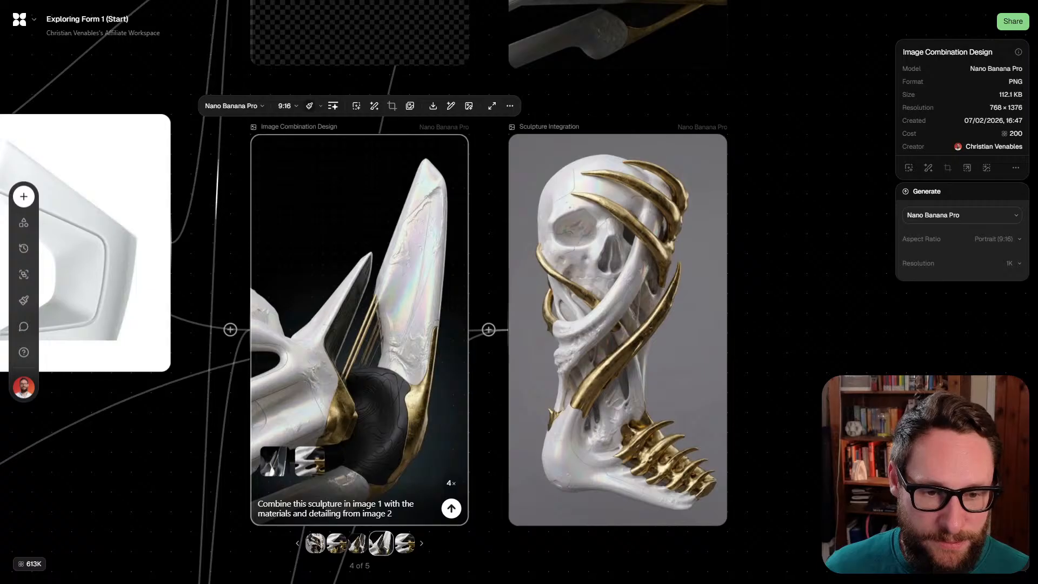
pyautogui.click(358, 542)
pyautogui.click(451, 508)
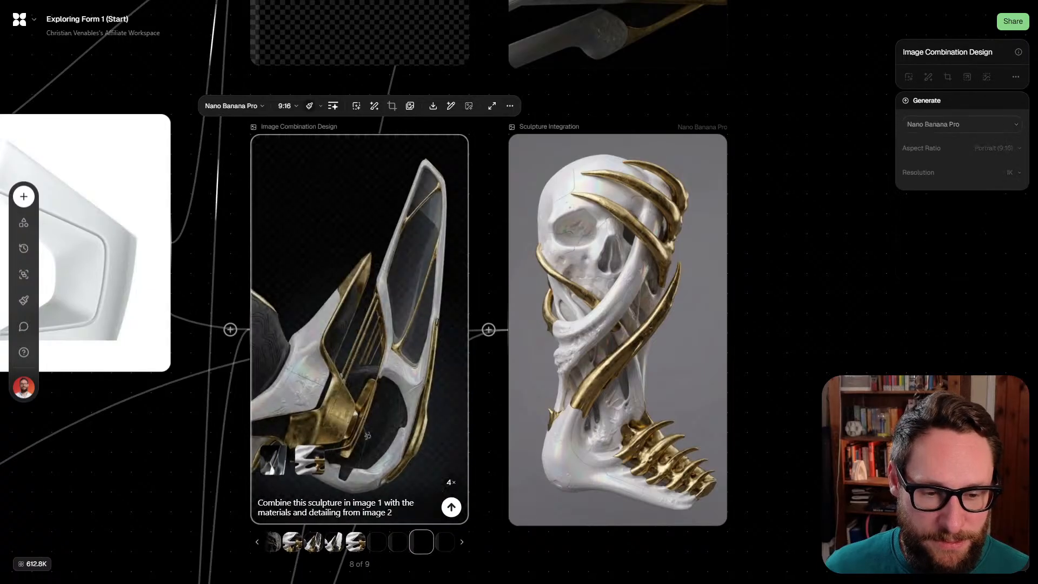
pyautogui.click(334, 542)
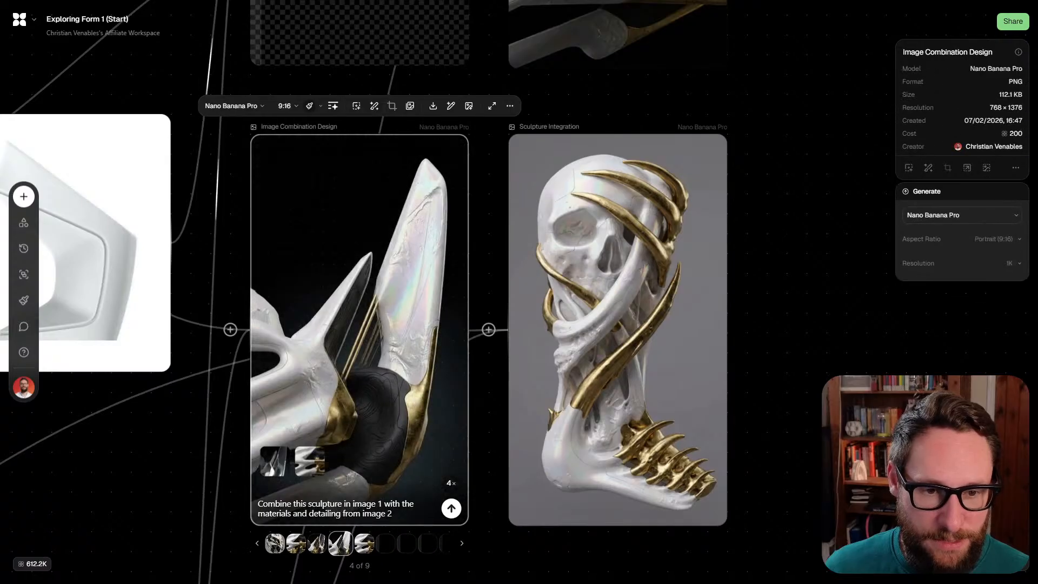
pyautogui.click(317, 543)
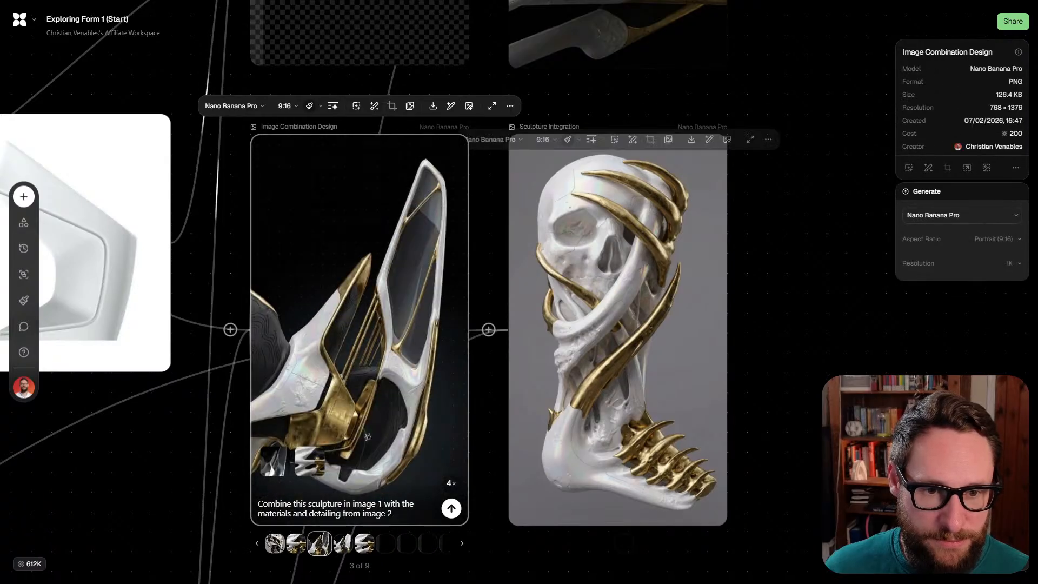
# Connect the text block with the white, matte black and worn brass material prompt to the Sculpture Integration skull-and-foot block
pyautogui.moveTo(711, 298); pyautogui.dragTo(525, 296)
pyautogui.scroll(-3, 468, 390)
pyautogui.scroll(3, 462, 324)
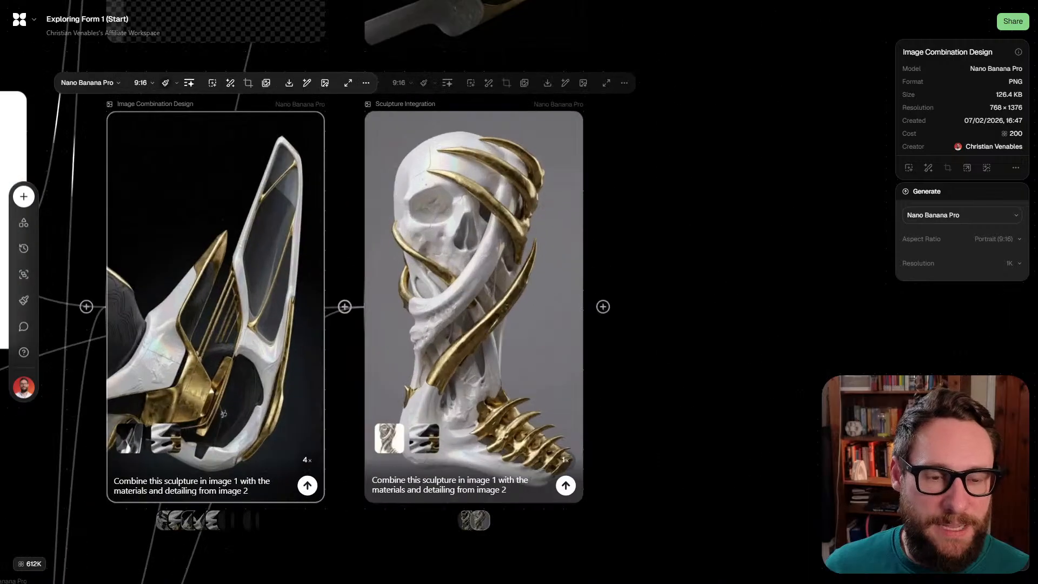
pyautogui.moveTo(682, 322); pyautogui.dragTo(659, 81)
pyautogui.scroll(-5, 672, 326)
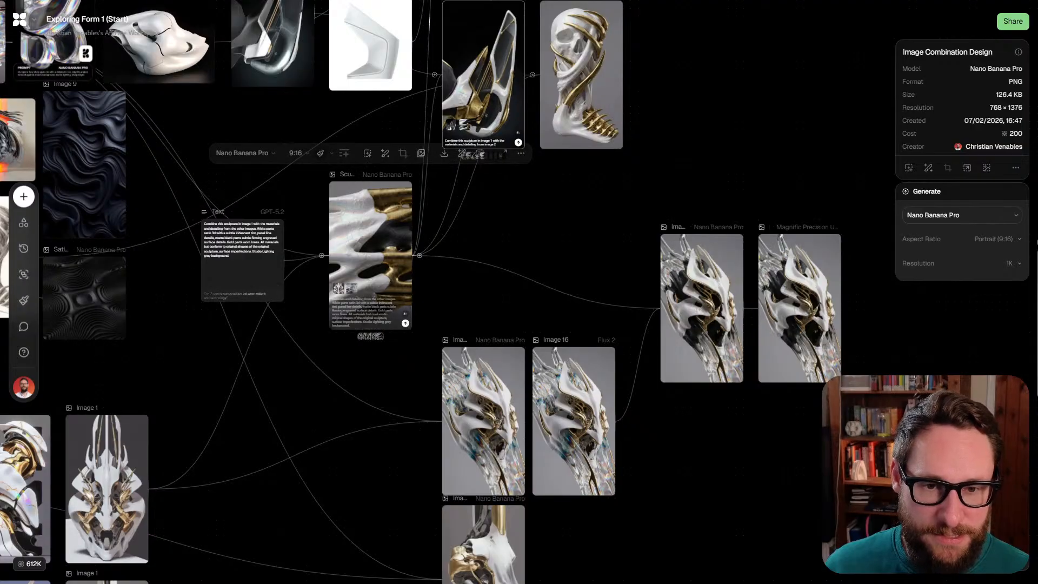
pyautogui.moveTo(292, 205); pyautogui.dragTo(252, 317)
pyautogui.click(216, 357)
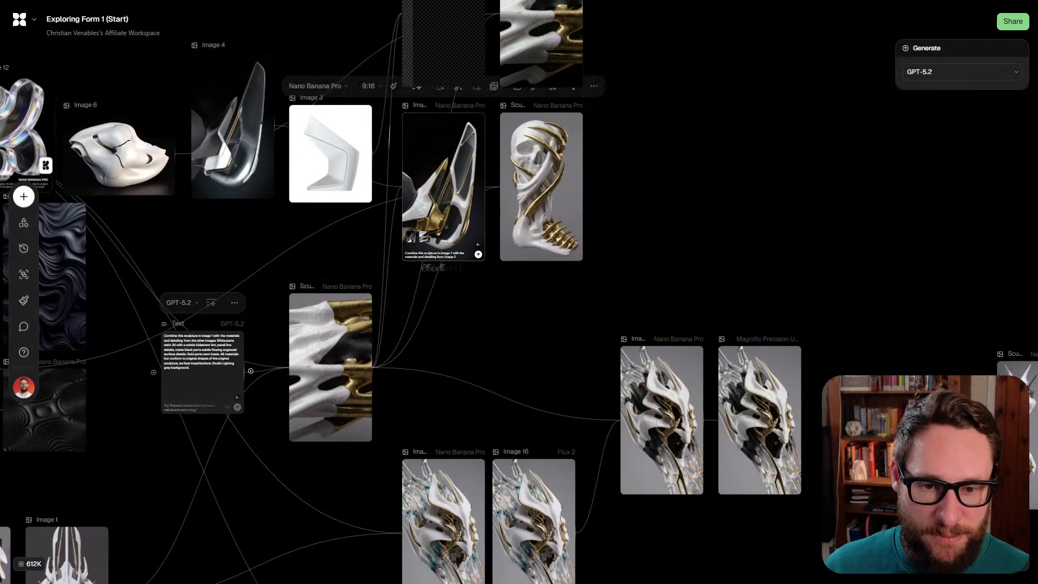
pyautogui.moveTo(251, 370)
pyautogui.mouseDown()
pyautogui.moveTo(492, 186)
pyautogui.moveTo(514, 324)
pyautogui.moveTo(493, 375)
pyautogui.mouseUp()
pyautogui.scroll(5, 550, 226)
pyautogui.scroll(2, 511, 318)
pyautogui.scroll(-2, 512, 318)
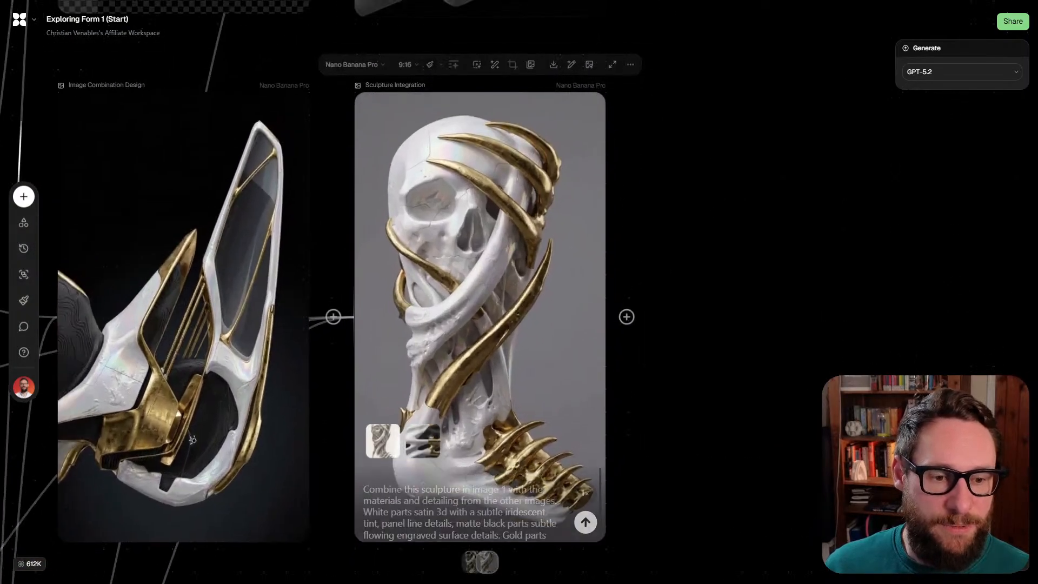
# Set the Sculpture Integration block to run 4 times and generate new variations with the connected material prompt
pyautogui.moveTo(586, 475)
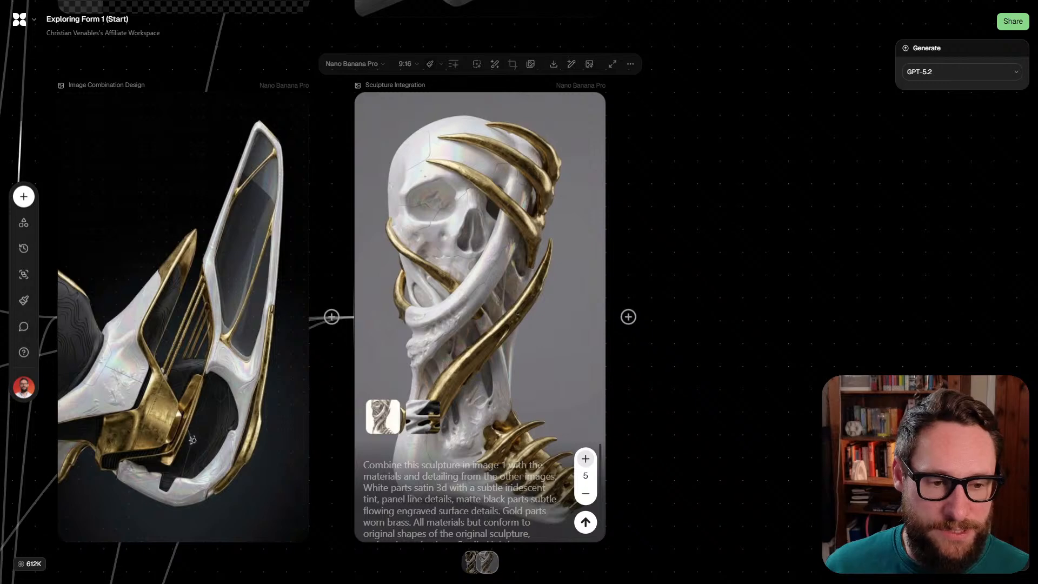
pyautogui.moveTo(192, 439); pyautogui.dragTo(241, 415)
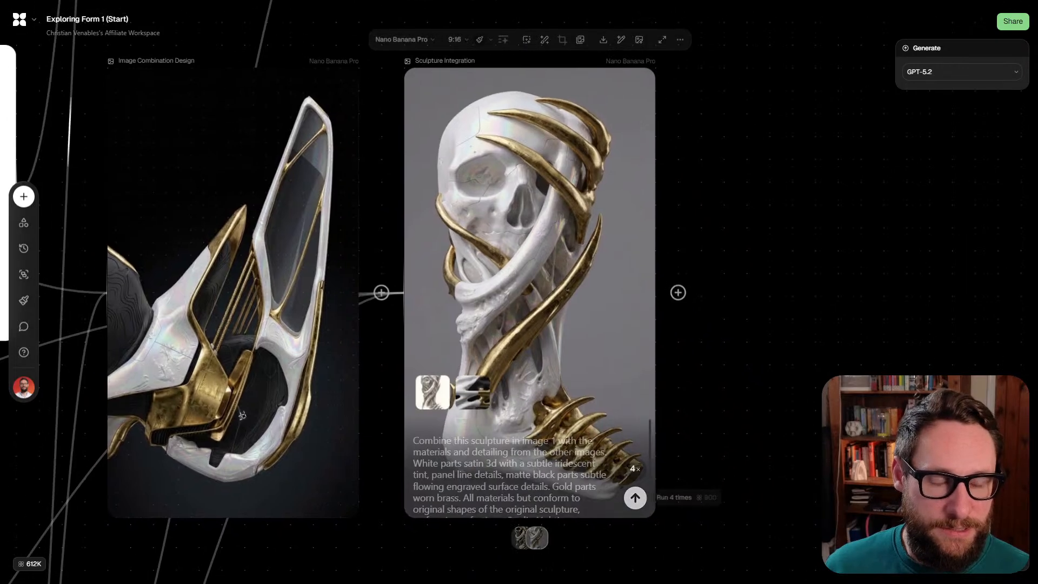
pyautogui.click(635, 497)
pyautogui.scroll(-5, 515, 353)
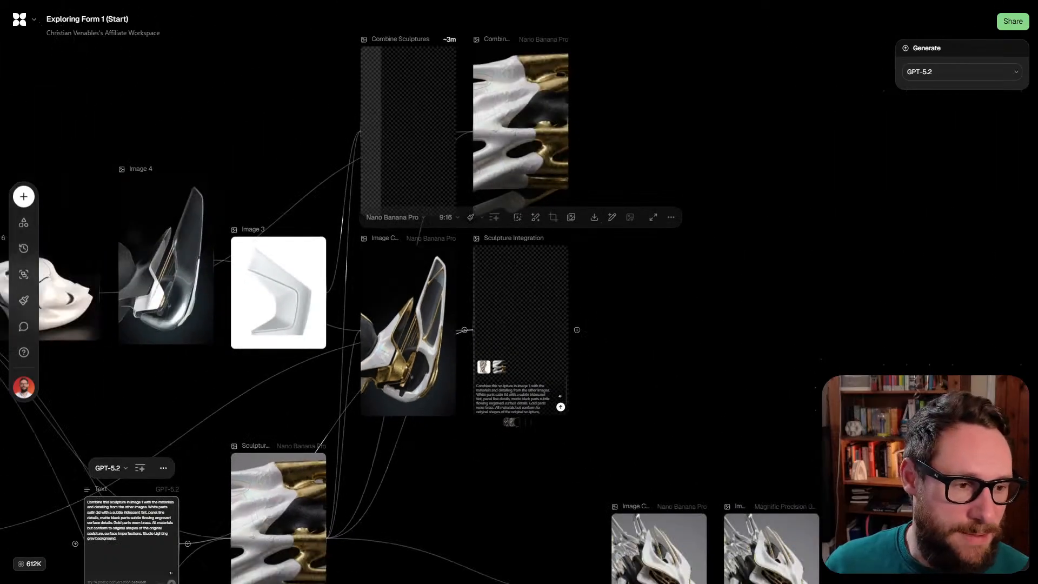
# Inspect the Magnific-upscaled Image 17 horned glass-and-gold skull up close and compare it with its source image
pyautogui.scroll(-10, 519, 325)
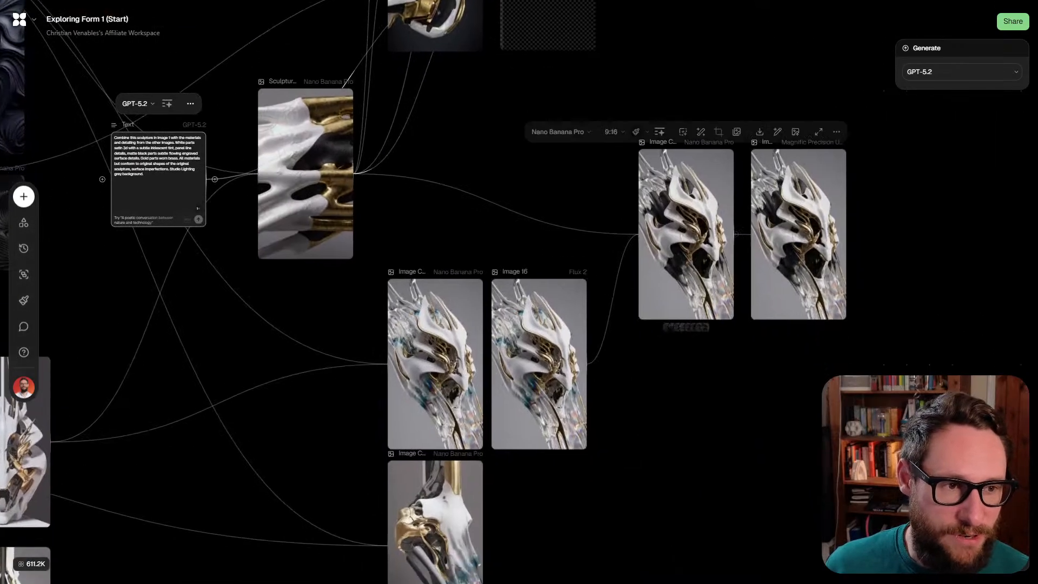
pyautogui.scroll(6, 868, 222)
pyautogui.scroll(2, 641, 227)
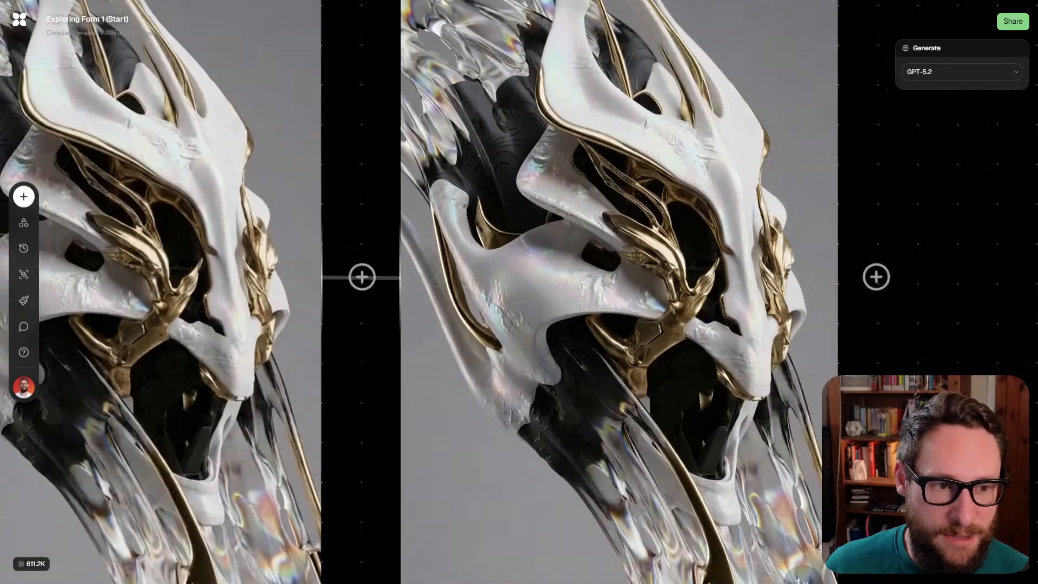
pyautogui.scroll(4, 703, 216)
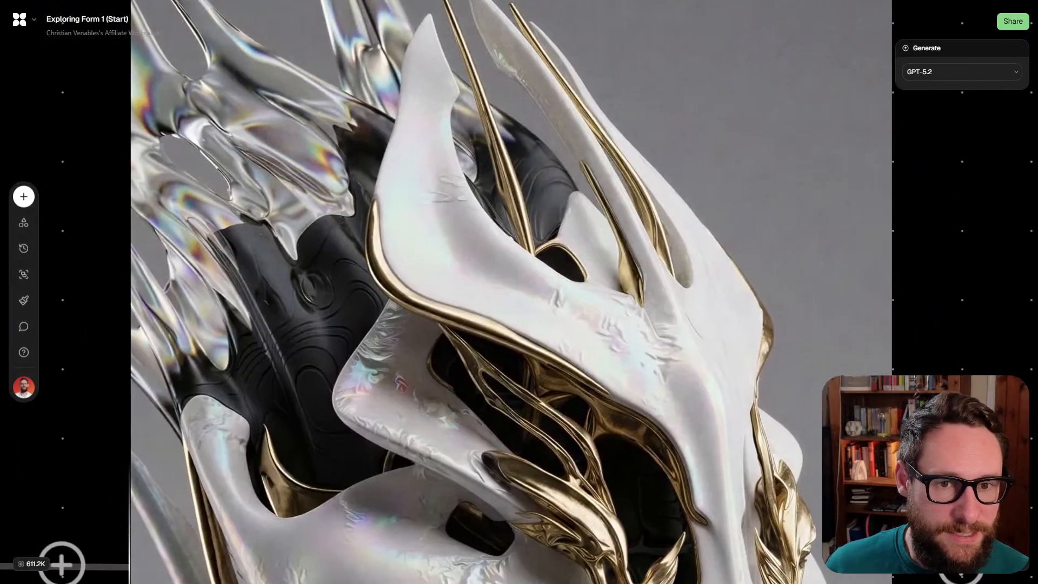
pyautogui.scroll(3, 508, 292)
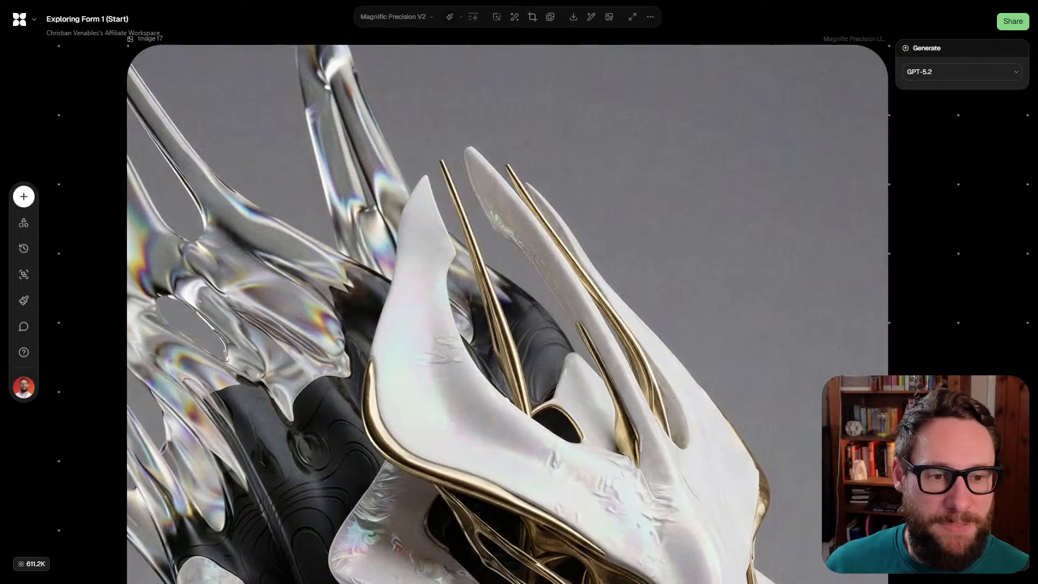
pyautogui.scroll(-6, 508, 292)
pyautogui.scroll(-5, 508, 292)
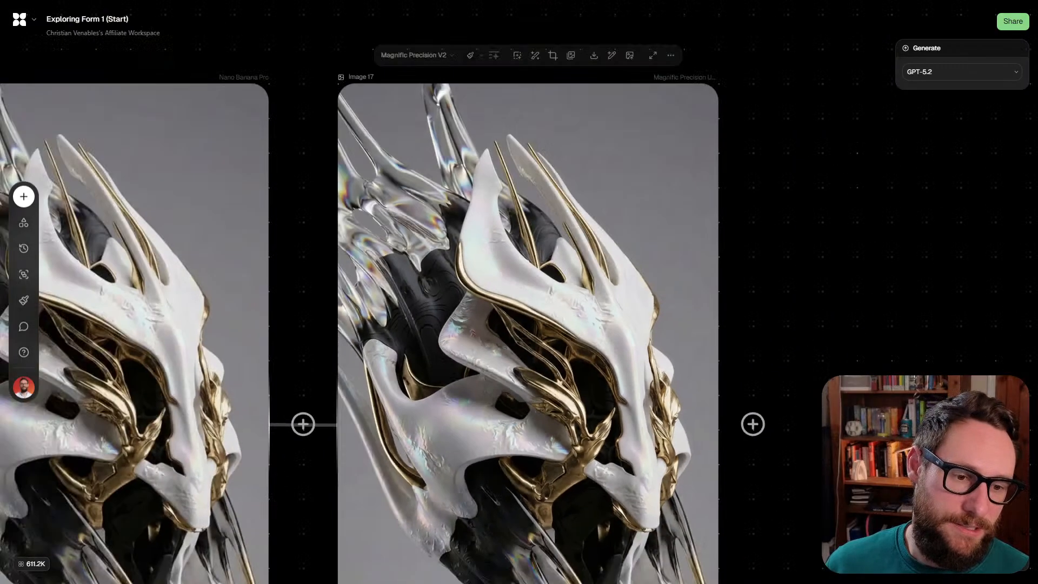
pyautogui.scroll(-1, 508, 291)
pyautogui.scroll(-5, 508, 292)
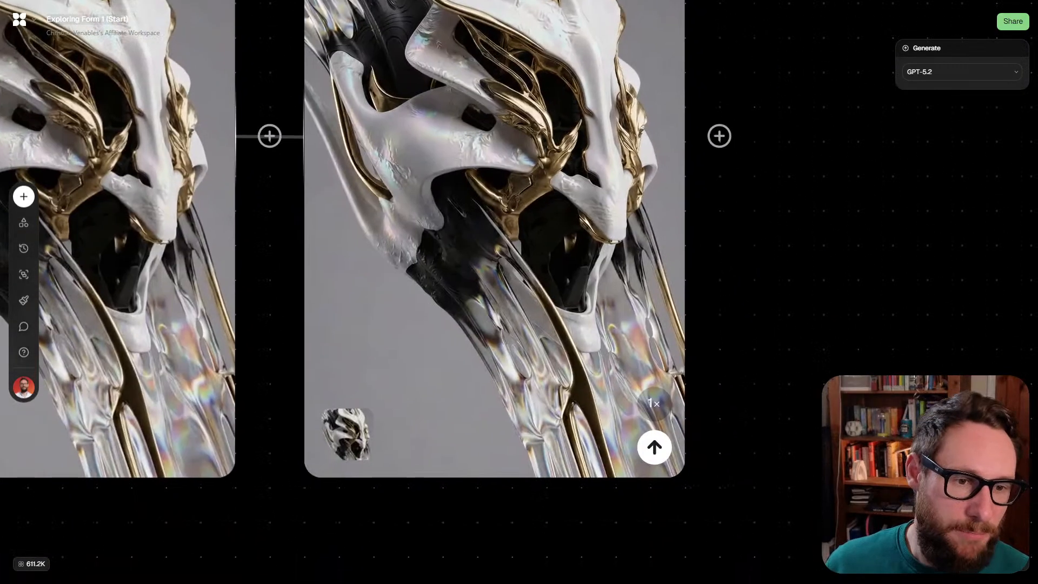
pyautogui.scroll(2, 508, 292)
pyautogui.scroll(-2, 508, 292)
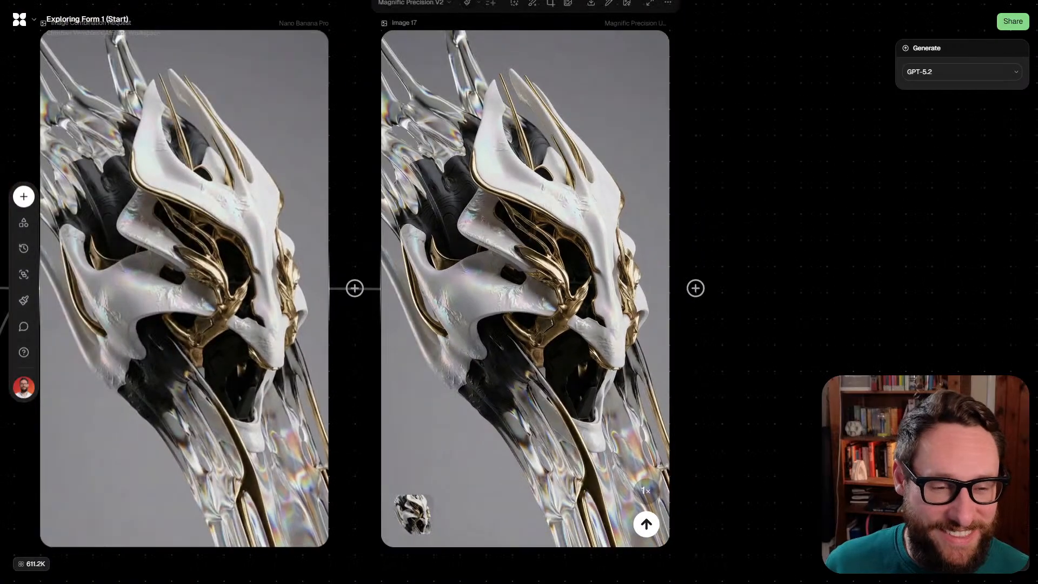
pyautogui.scroll(1, 575, 324)
pyautogui.scroll(-5, 575, 324)
pyautogui.scroll(2, 575, 324)
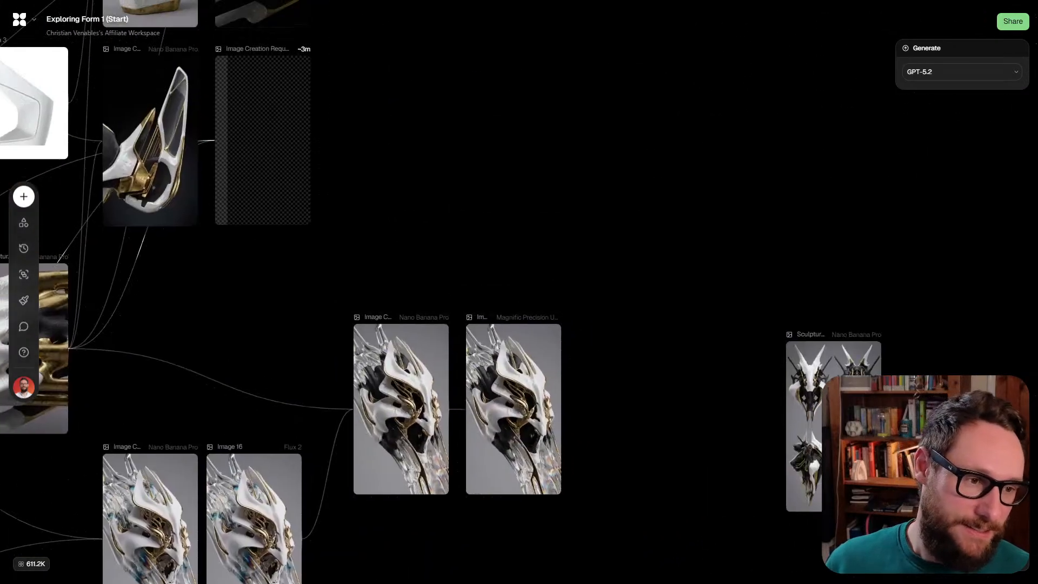
# Examine the front, back and side views of the horned sculpture in the Sculpture Lighting Sheet image up close
pyautogui.hscroll(5, 519, 292)
pyautogui.hscroll(-6, 519, 292)
pyautogui.scroll(-6, 519, 291)
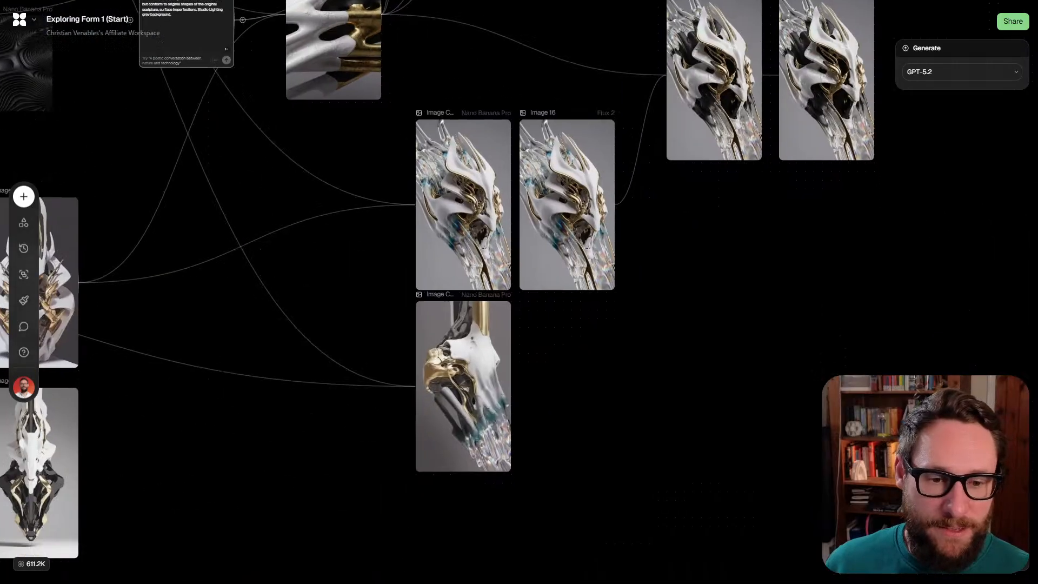
pyautogui.hscroll(8, 518, 292)
pyautogui.click(562, 292)
pyautogui.scroll(6, 559, 276)
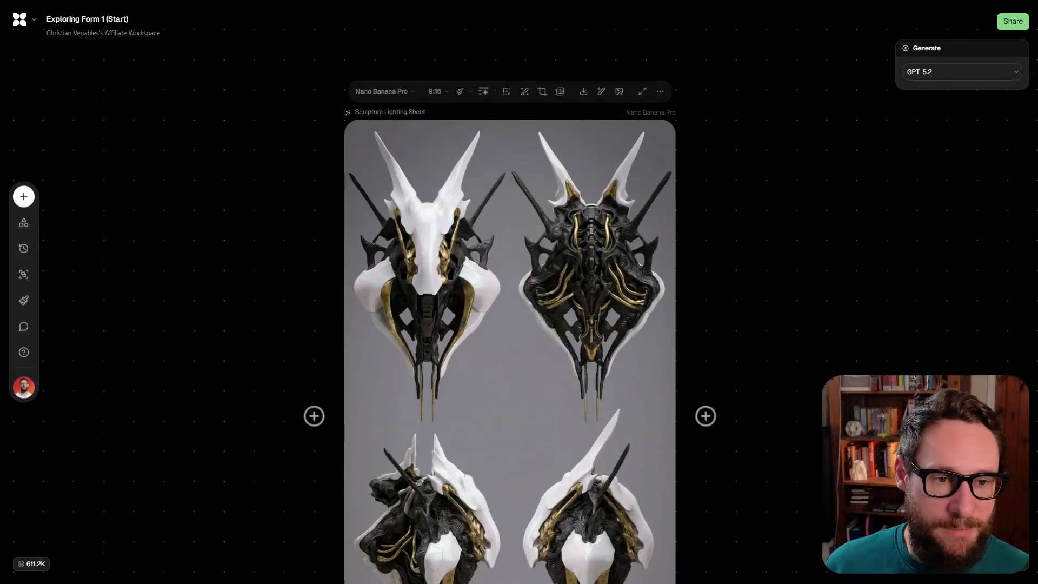
pyautogui.scroll(-2, 559, 276)
pyautogui.scroll(4, 488, 135)
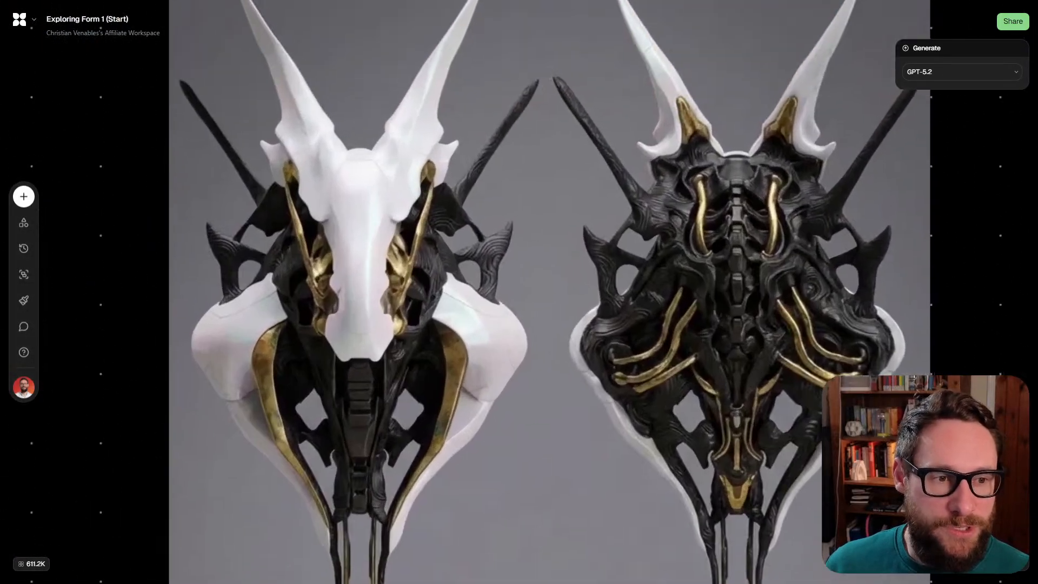
pyautogui.scroll(1, 519, 292)
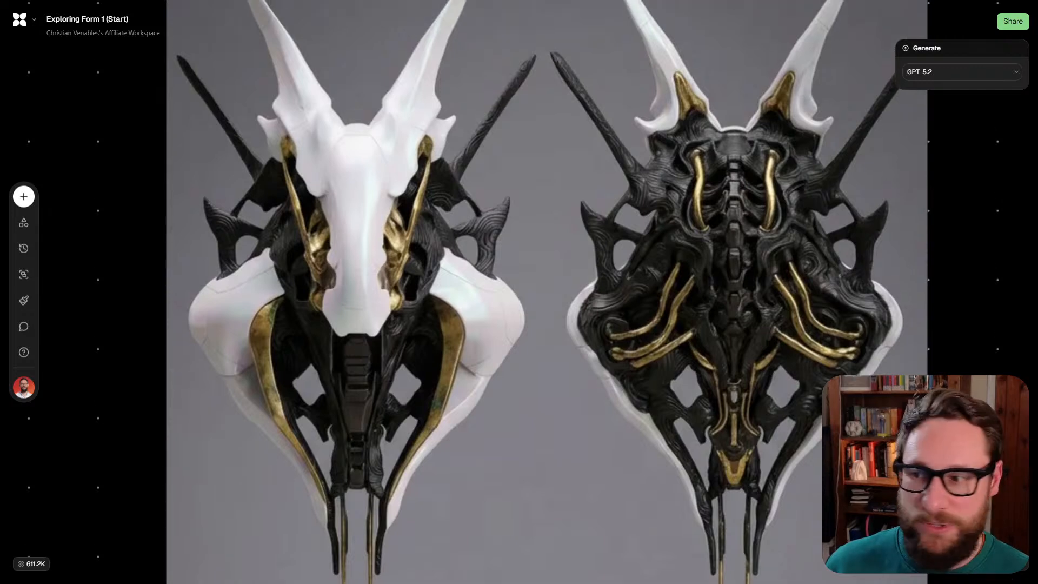
pyautogui.scroll(-1, 499, 292)
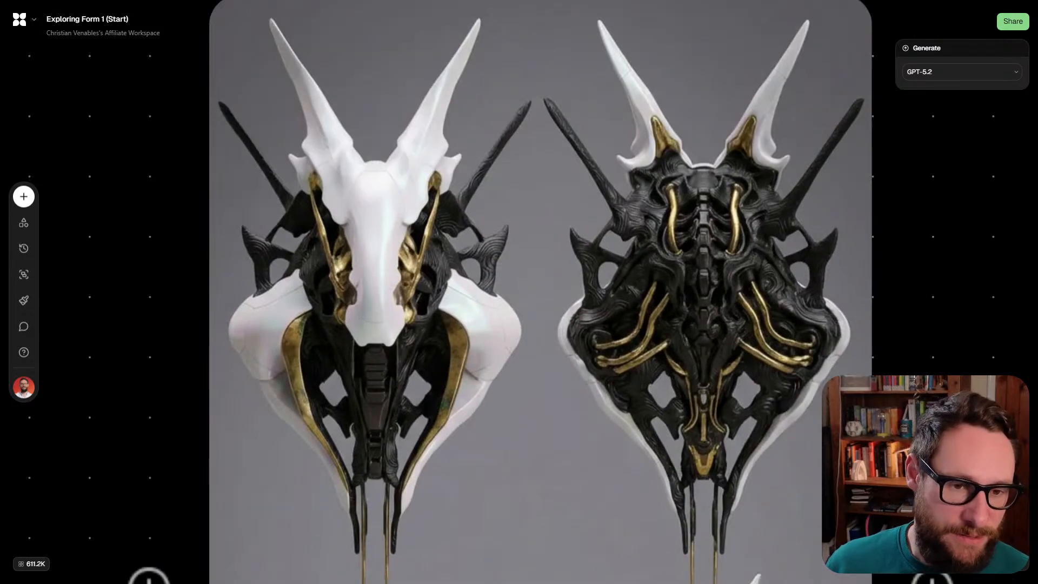
pyautogui.moveTo(688, 273); pyautogui.dragTo(581, 271)
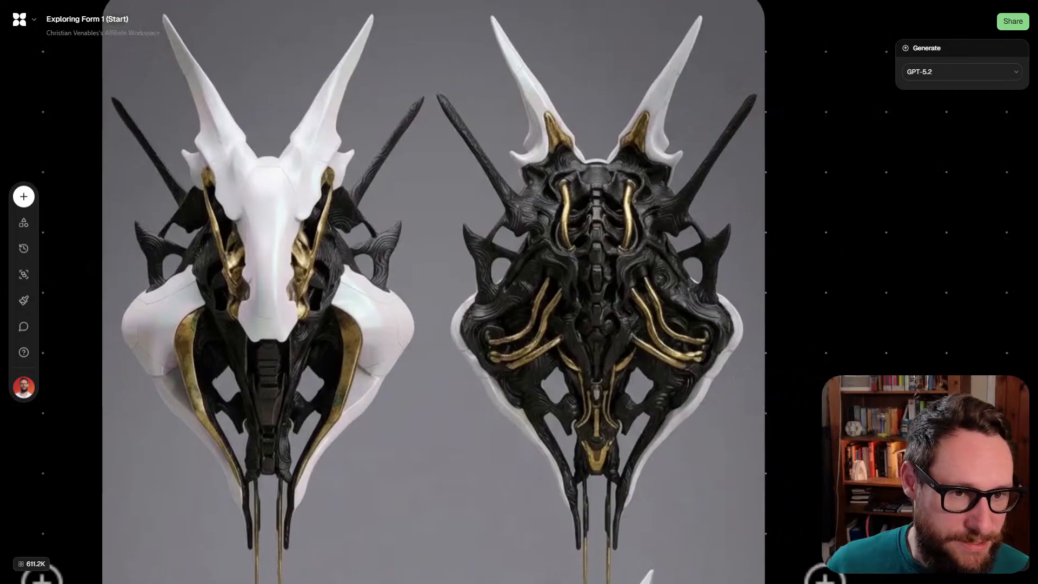
pyautogui.scroll(1, 581, 270)
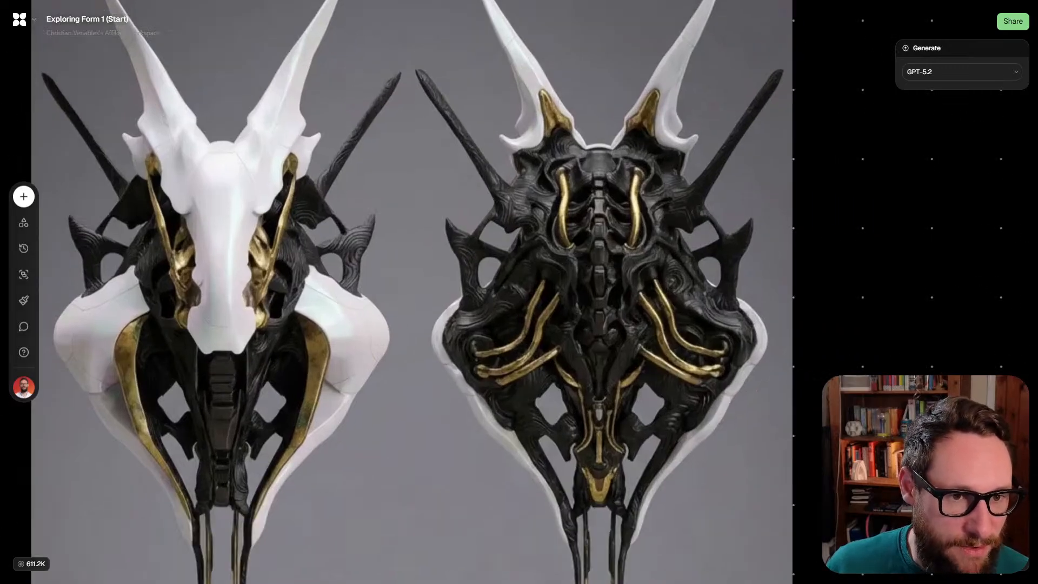
pyautogui.moveTo(574, 488)
pyautogui.mouseDown()
pyautogui.moveTo(561, 137)
pyautogui.moveTo(533, 351)
pyautogui.mouseUp()
pyautogui.scroll(-5, 561, 137)
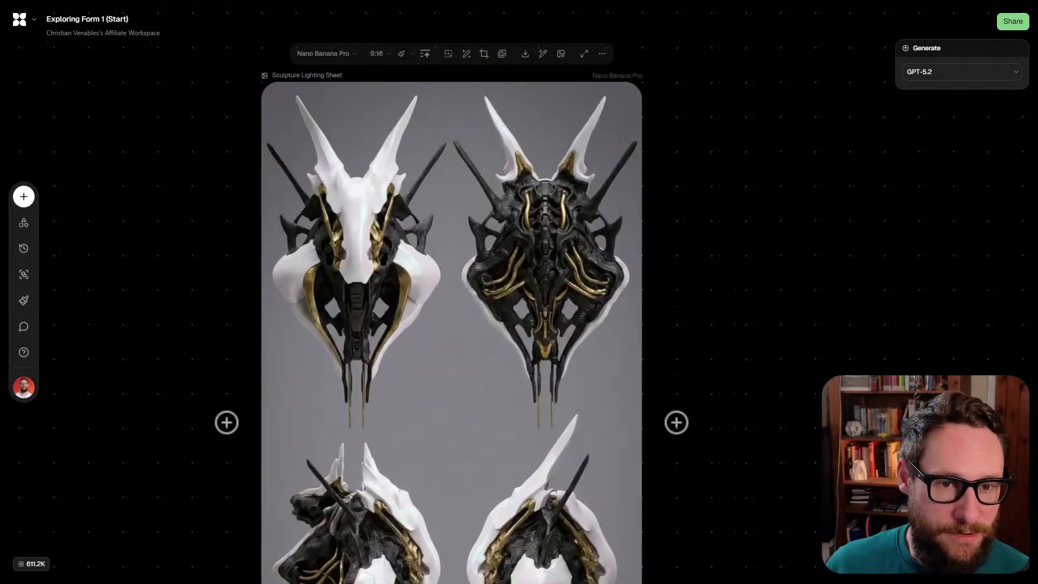
pyautogui.scroll(-5, 489, 404)
pyautogui.moveTo(489, 404)
pyautogui.mouseDown()
pyautogui.moveTo(528, 228)
pyautogui.moveTo(714, 363)
pyautogui.mouseUp()
pyautogui.scroll(-6, 708, 378)
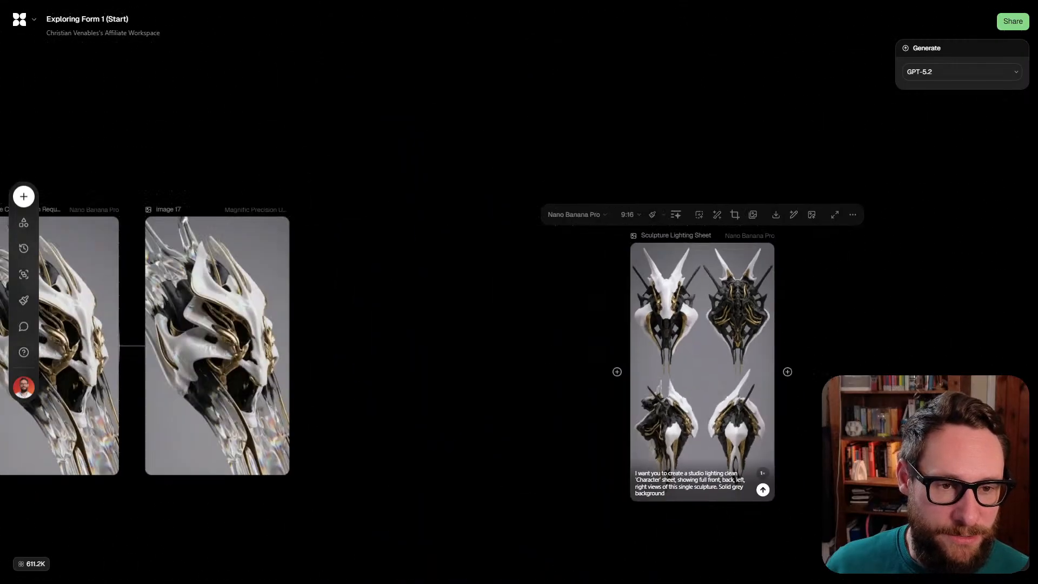
# Inspect the surface detailing of the generated angular sculpture in the Combine Sculptures block up close
pyautogui.moveTo(421, 378)
pyautogui.mouseDown()
pyautogui.moveTo(562, 304)
pyautogui.moveTo(692, 437)
pyautogui.mouseUp()
pyautogui.moveTo(476, 33); pyautogui.dragTo(485, 217)
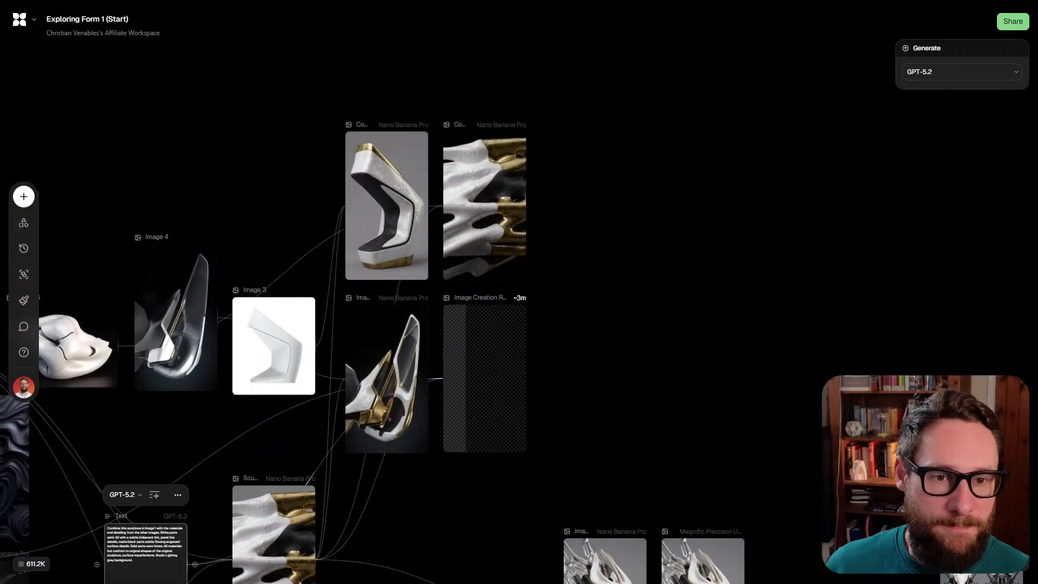
pyautogui.scroll(6, 386, 189)
pyautogui.moveTo(378, 217); pyautogui.dragTo(408, 220)
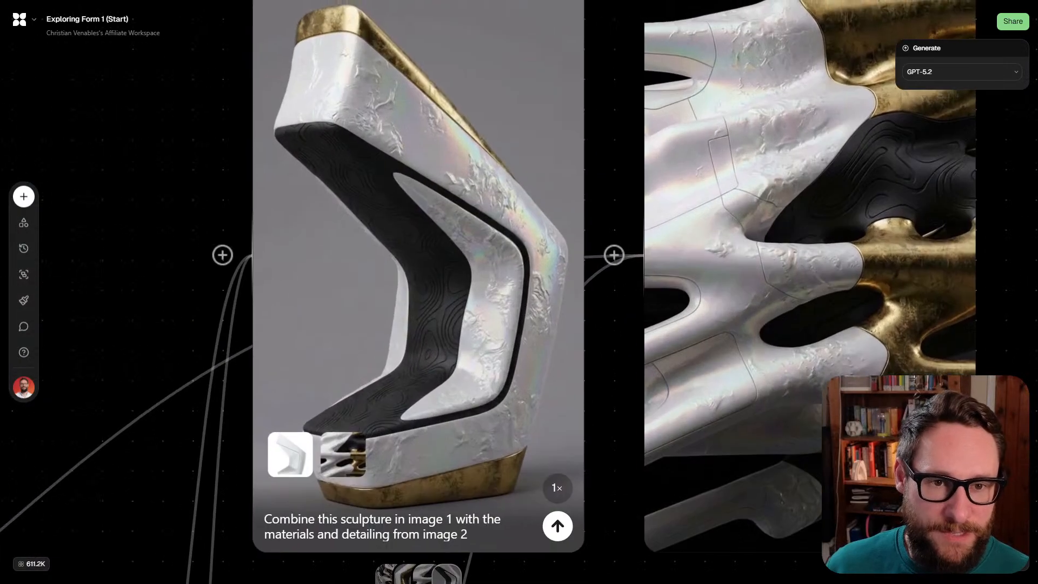
pyautogui.moveTo(418, 276); pyautogui.dragTo(525, 311)
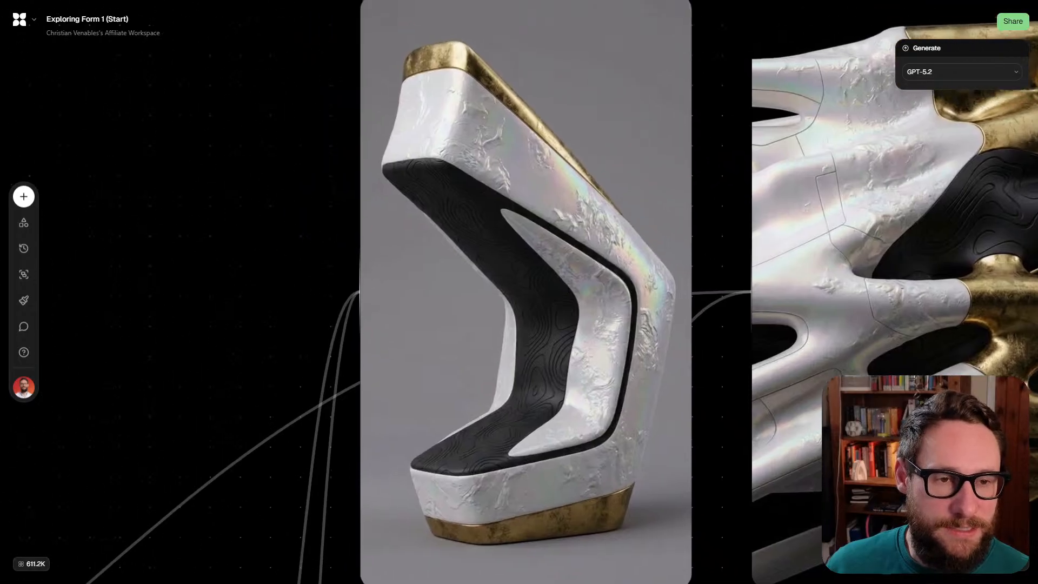
# View the aspect ratio options of the Combined Sculpture Design block beside the Combine Sculptures image
pyautogui.scroll(-5, 238, 157)
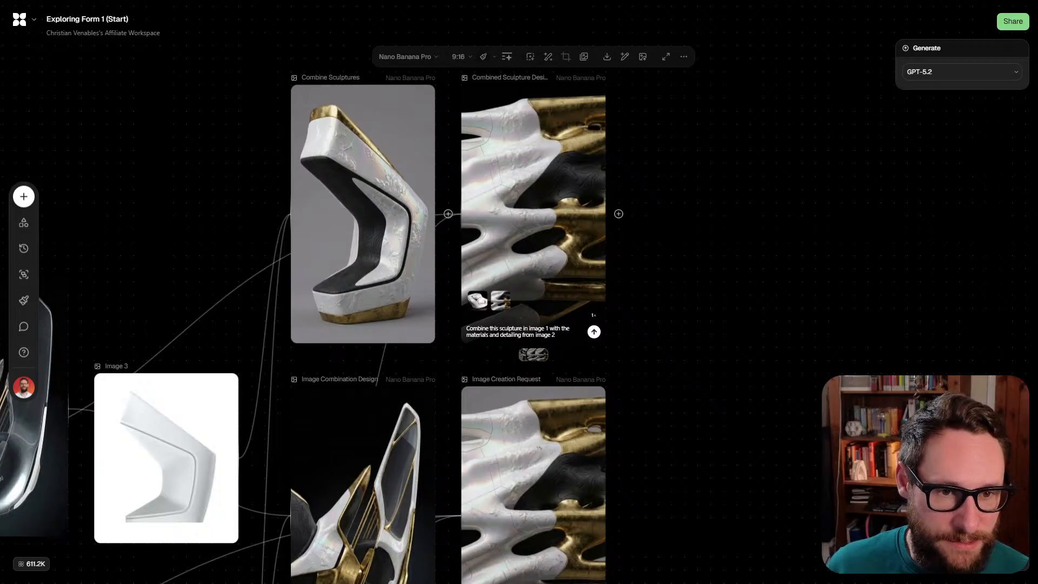
pyautogui.click(461, 56)
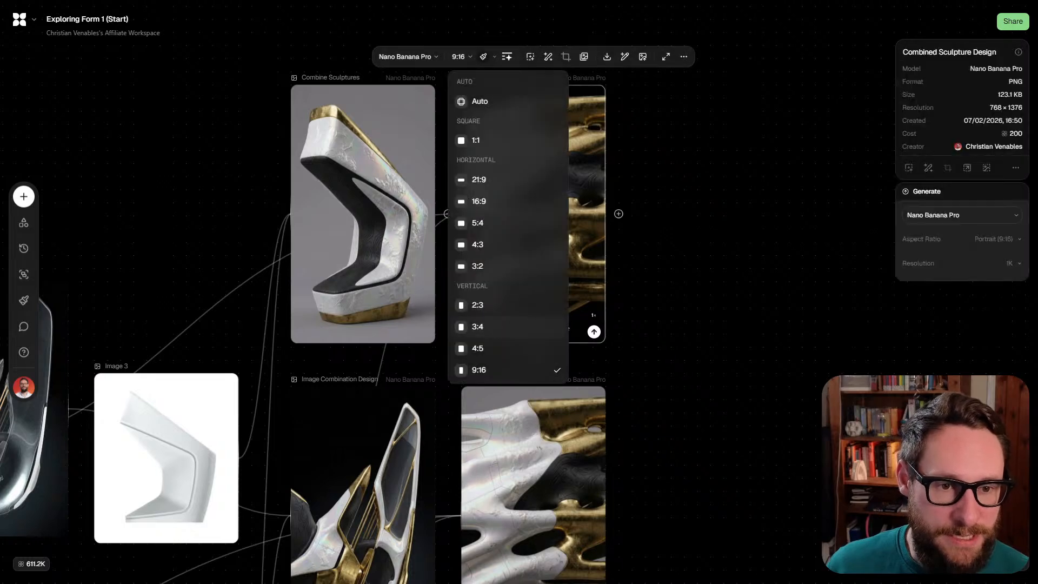
pyautogui.press('Escape')
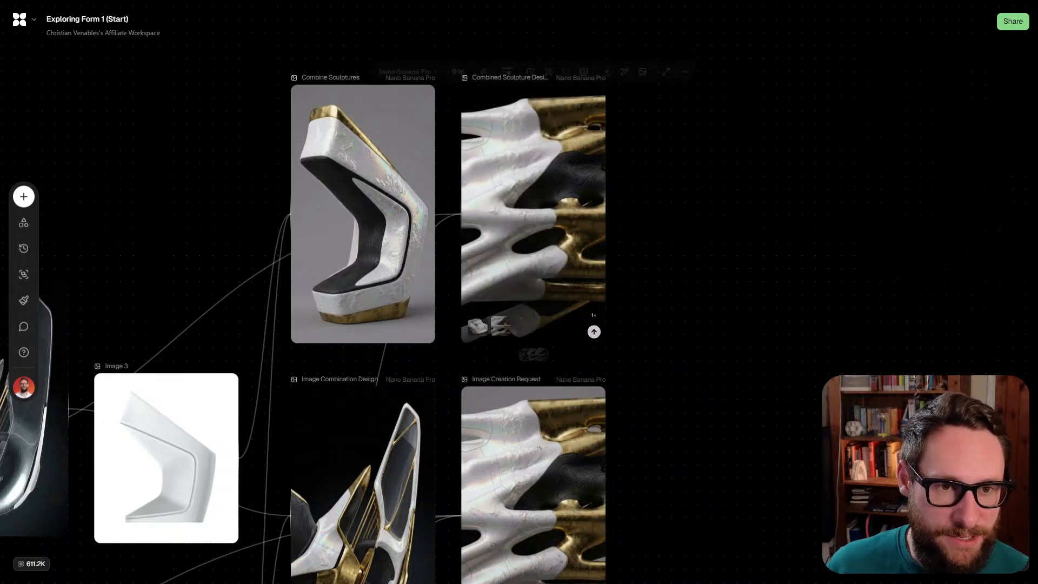
# Outpaint Image 6 into a portrait format by extending its canvas above and below the sculpture and filling the added areas
pyautogui.hscroll(-1, 346, 316)
pyautogui.hscroll(-8, 367, 346)
pyautogui.moveTo(358, 384); pyautogui.dragTo(359, 306)
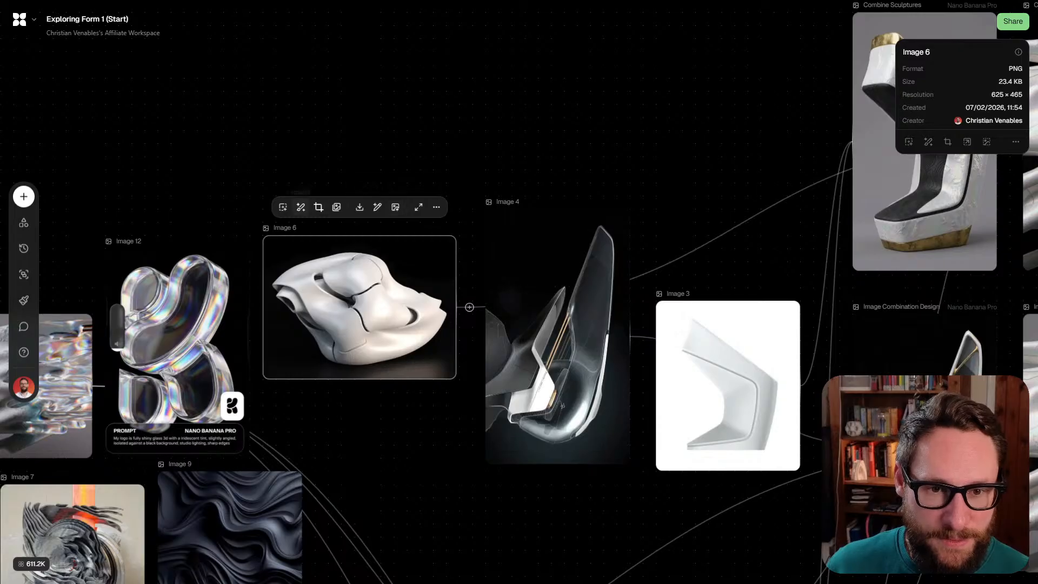
pyautogui.click(282, 207)
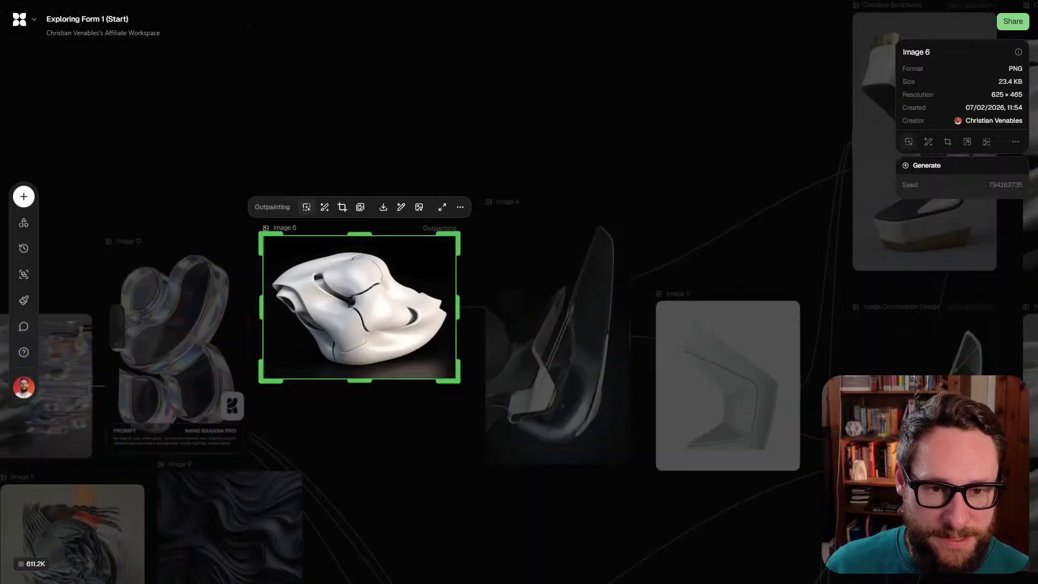
pyautogui.moveTo(359, 233); pyautogui.dragTo(360, 181)
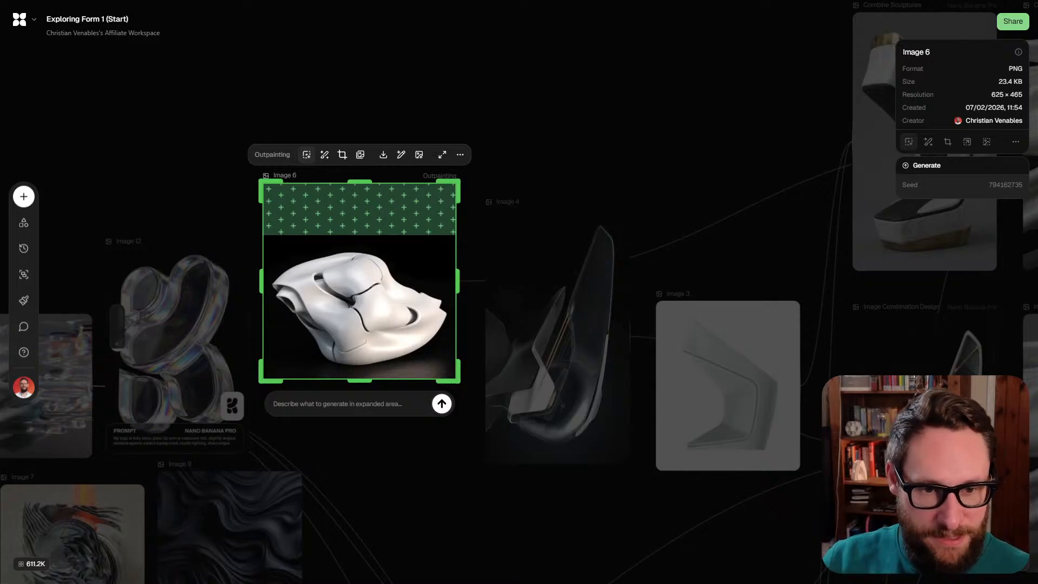
pyautogui.moveTo(359, 380); pyautogui.dragTo(359, 445)
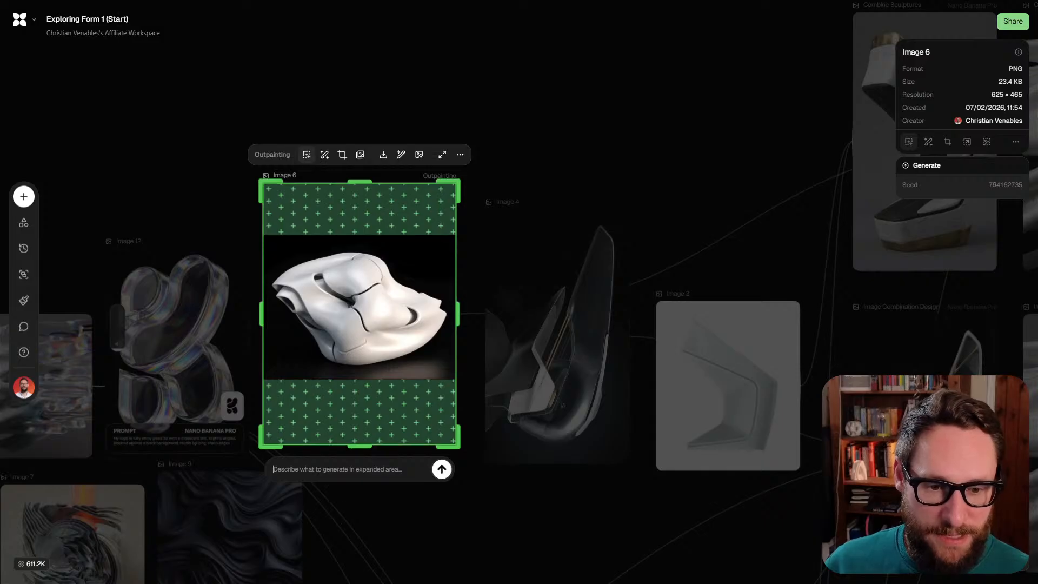
pyautogui.click(441, 469)
pyautogui.moveTo(577, 306); pyautogui.dragTo(567, 44)
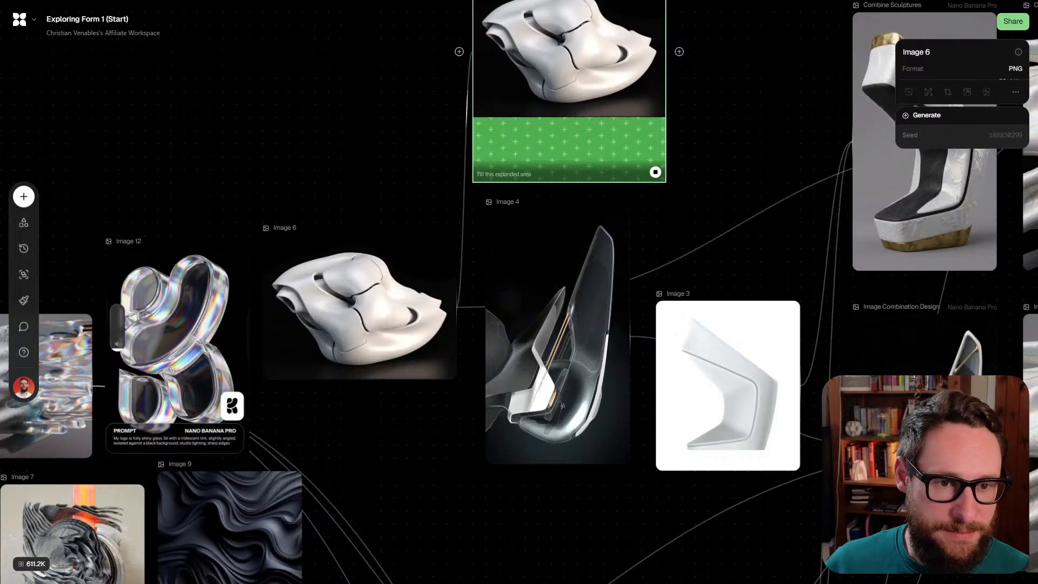
# Set the Combined Sculpture Design block to produce 4 images and run its generation
pyautogui.hscroll(5, 437, 96)
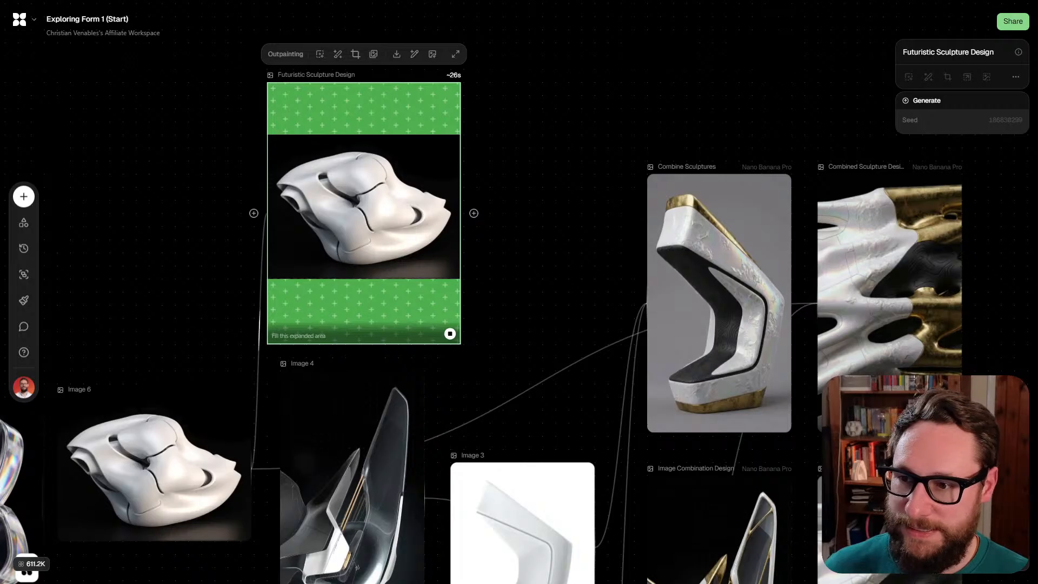
pyautogui.hscroll(6, 519, 292)
pyautogui.scroll(-4, 518, 292)
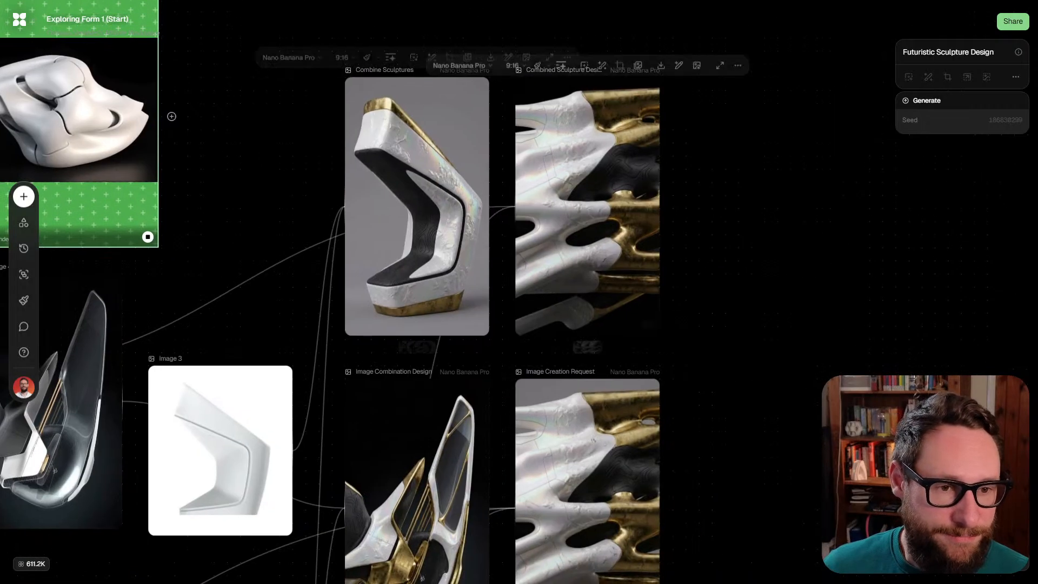
pyautogui.scroll(2, 519, 292)
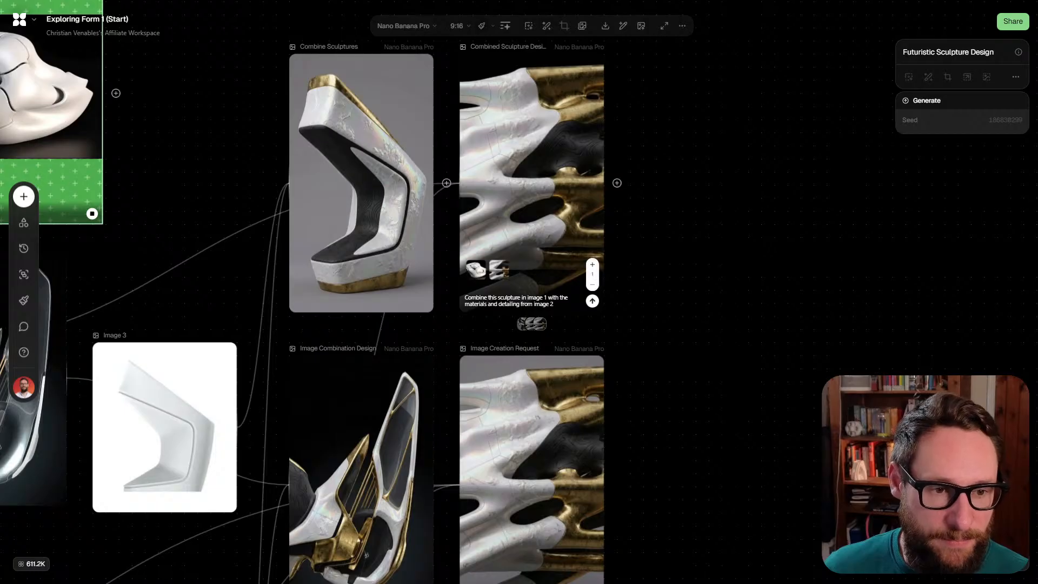
pyautogui.click(592, 264)
pyautogui.click(592, 265)
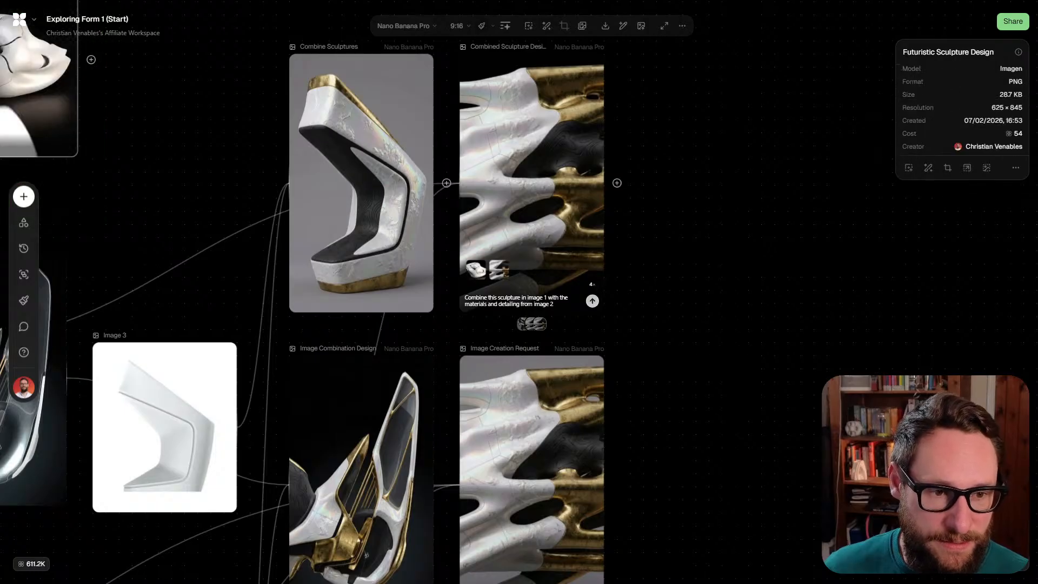
# Examine the outpainted Futuristic Sculpture Design image, including its filled lower area, beside the original Image 6
pyautogui.hscroll(-5, 519, 291)
pyautogui.scroll(3, 518, 291)
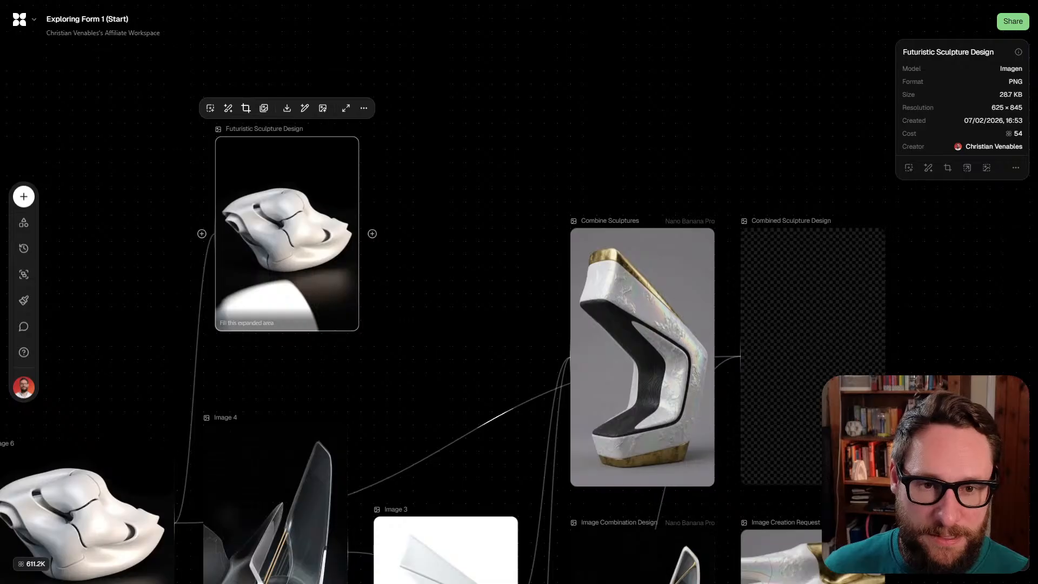
pyautogui.scroll(3, 244, 322)
pyautogui.scroll(-3, 347, 268)
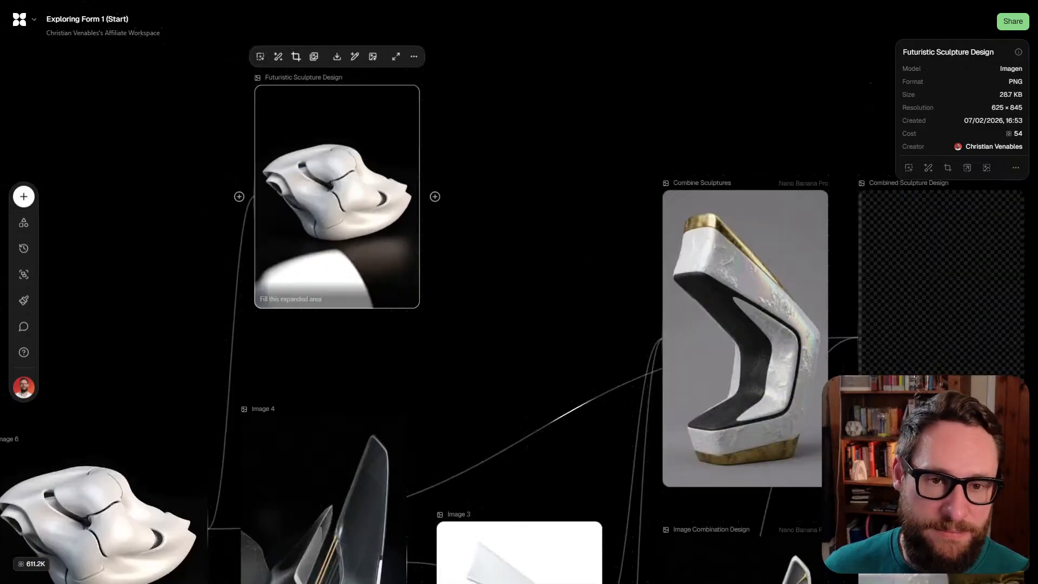
pyautogui.scroll(-2, 519, 292)
pyautogui.hscroll(-2, 518, 292)
pyautogui.scroll(-1, 519, 292)
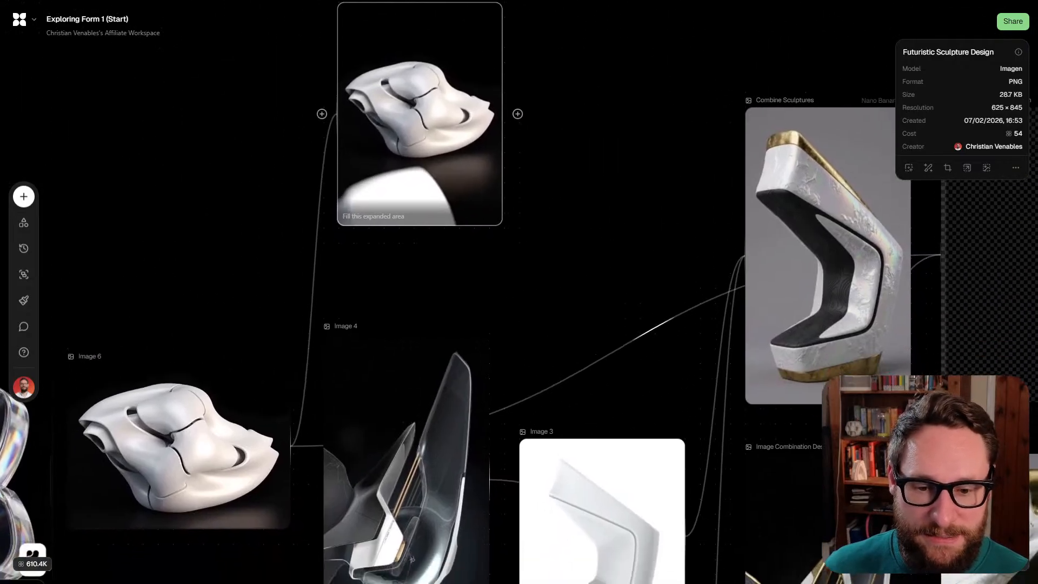
pyautogui.hscroll(3, 519, 292)
pyautogui.scroll(2, 519, 292)
pyautogui.scroll(1, 519, 292)
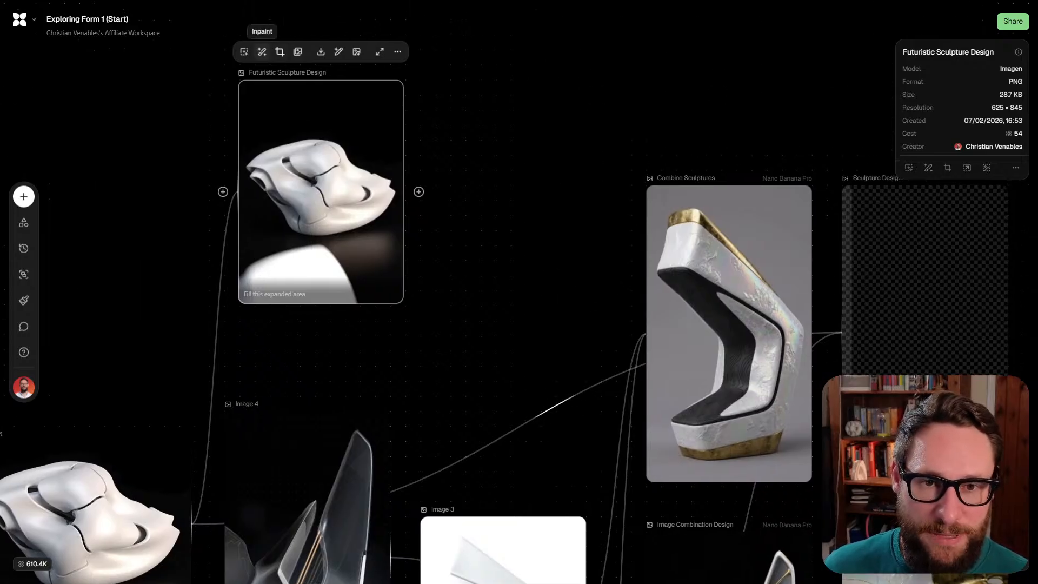
# Inpaint the white shape below the sculpture in Futuristic Sculpture Design by masking it with the prompt "remove white from selection"
pyautogui.scroll(3, 252, 96)
pyautogui.scroll(2, 252, 96)
pyautogui.hscroll(2, 252, 96)
pyautogui.click(200, 151)
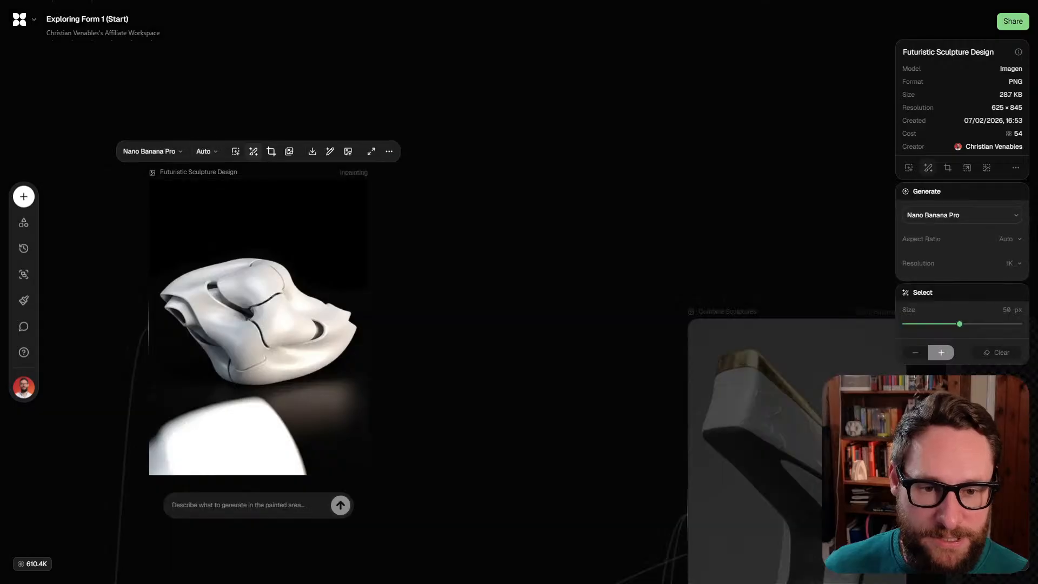
pyautogui.moveTo(109, 373)
pyautogui.mouseDown()
pyautogui.moveTo(130, 354)
pyautogui.moveTo(198, 334)
pyautogui.moveTo(253, 400)
pyautogui.moveTo(116, 395)
pyautogui.moveTo(176, 359)
pyautogui.moveTo(180, 383)
pyautogui.moveTo(160, 385)
pyautogui.moveTo(230, 387)
pyautogui.mouseUp()
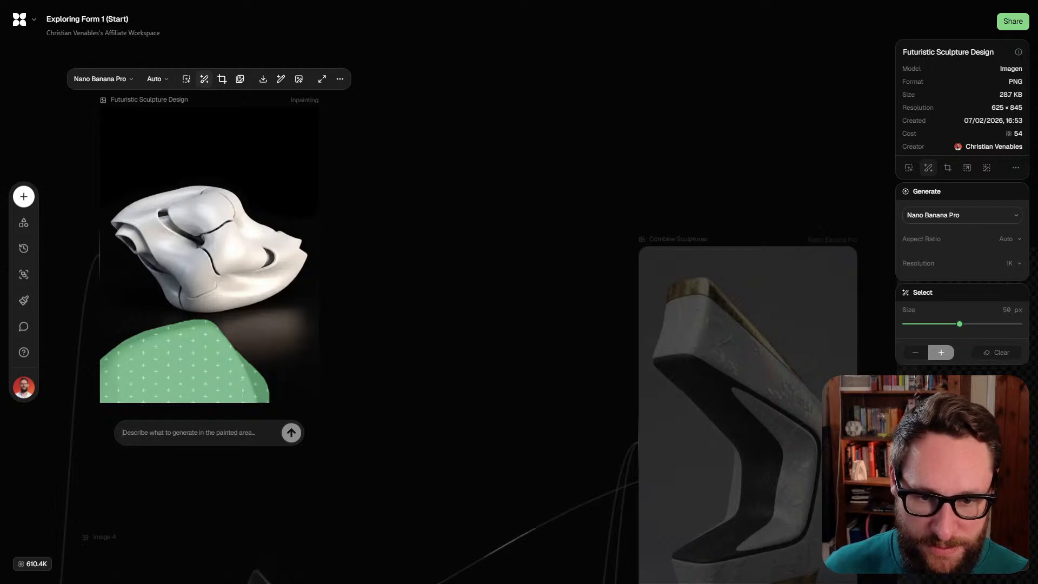
pyautogui.write('remove white from selec')
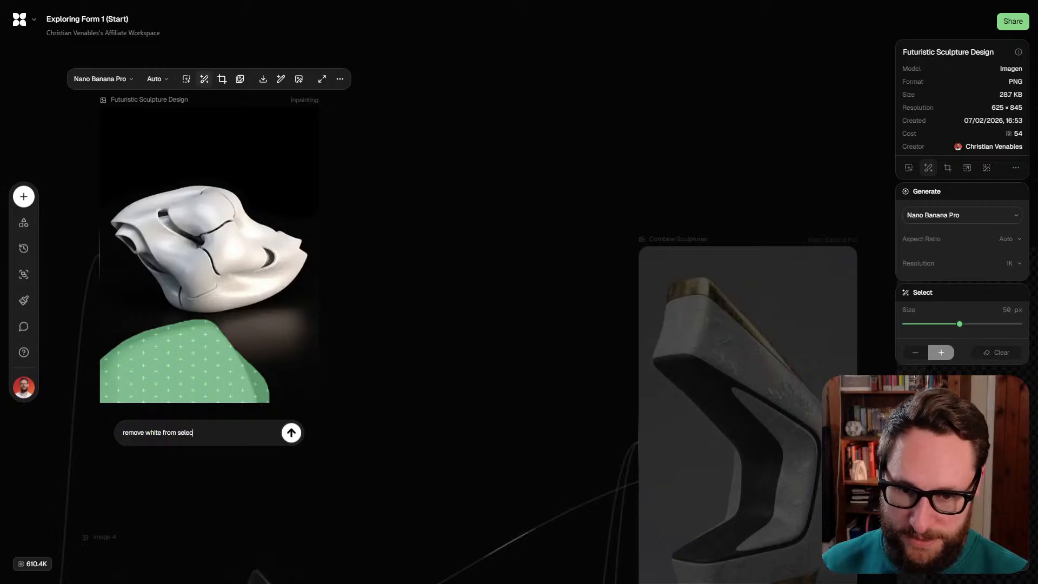
pyautogui.write('tion')
pyautogui.press('Return')
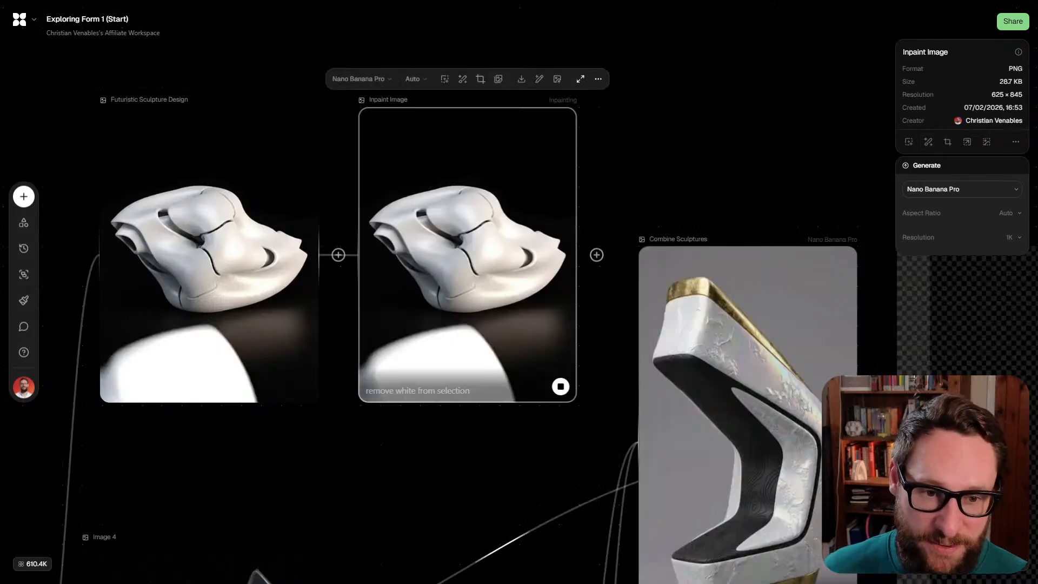
# Inspect the last four generated variations in the Image Combination Design block up close
pyautogui.scroll(-4, 432, 400)
pyautogui.scroll(-2, 432, 400)
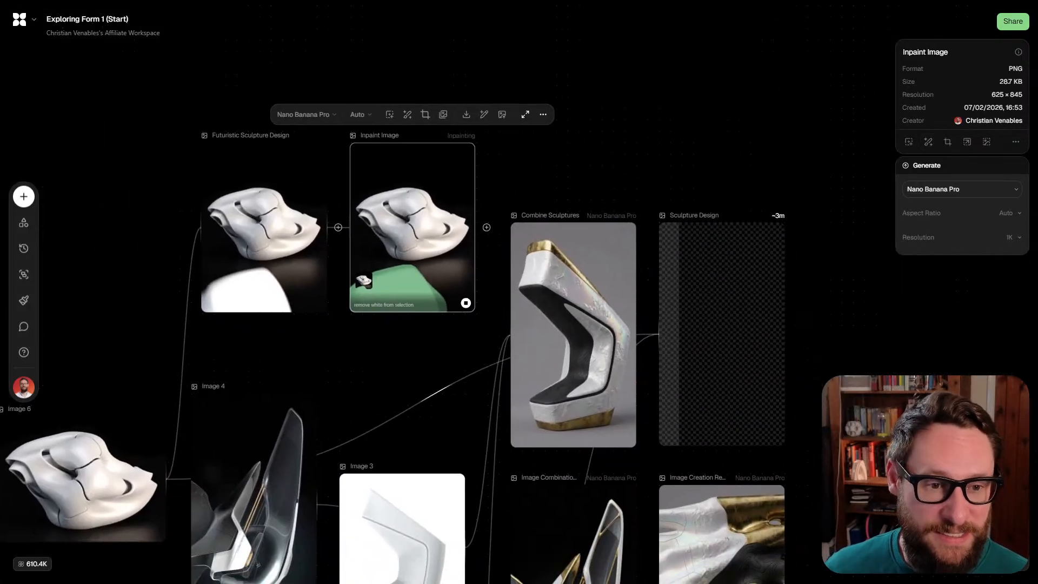
pyautogui.scroll(-2, 432, 335)
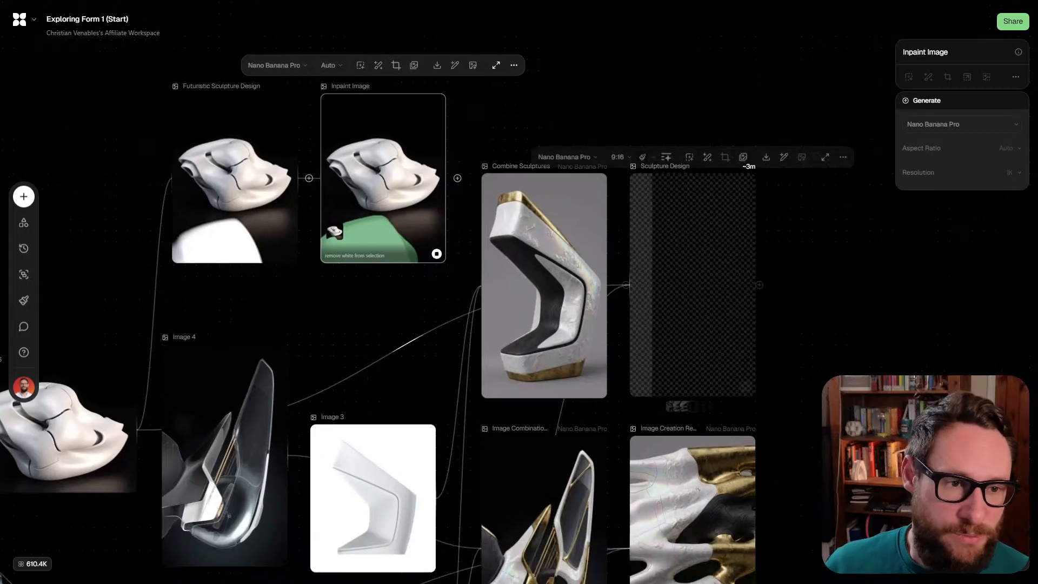
pyautogui.scroll(-6, 450, 416)
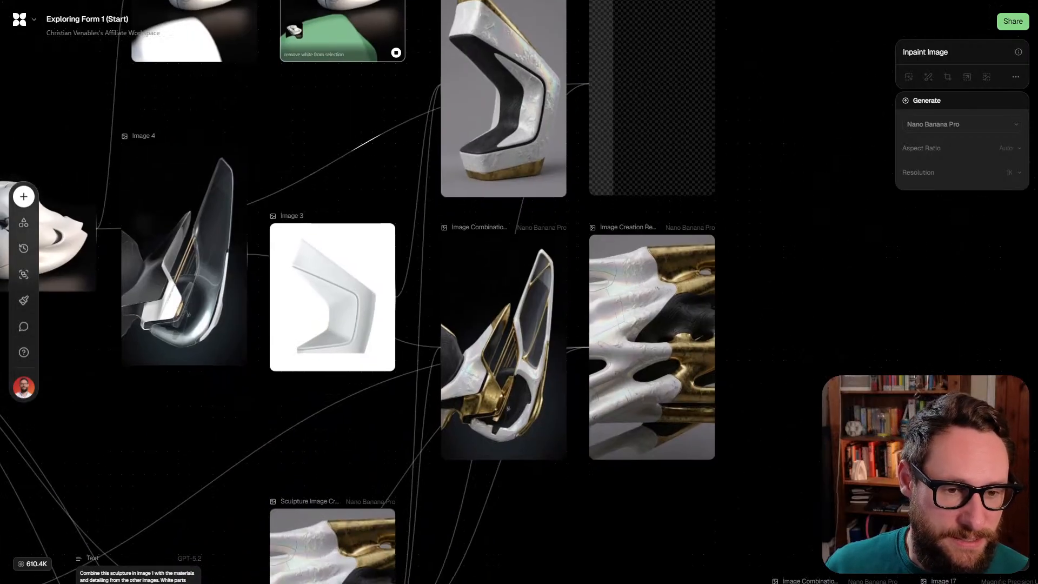
pyautogui.scroll(5, 450, 416)
pyautogui.moveTo(451, 416); pyautogui.dragTo(518, 400)
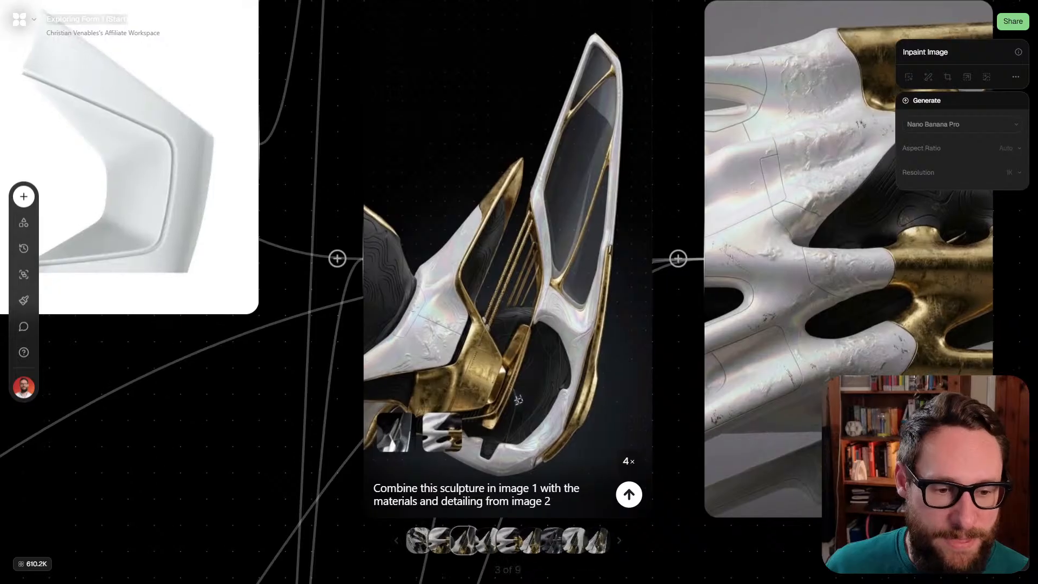
pyautogui.click(518, 399)
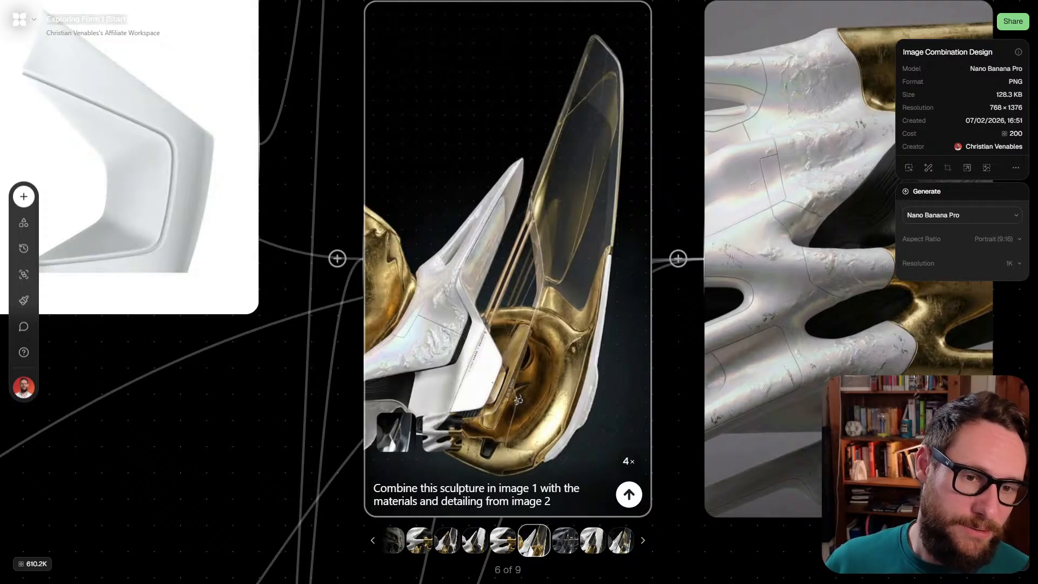
pyautogui.press('Right')
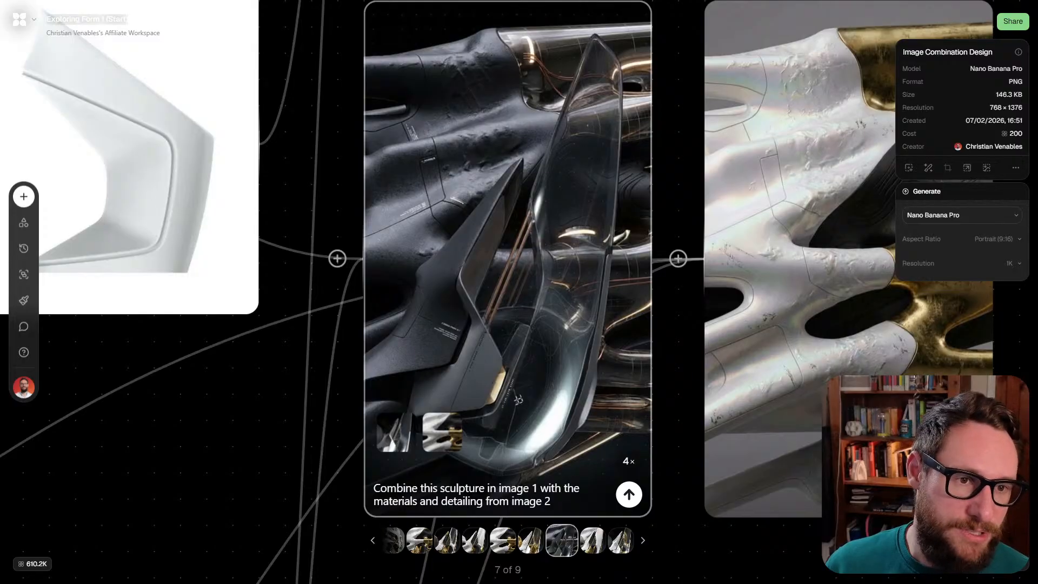
pyautogui.press('Right')
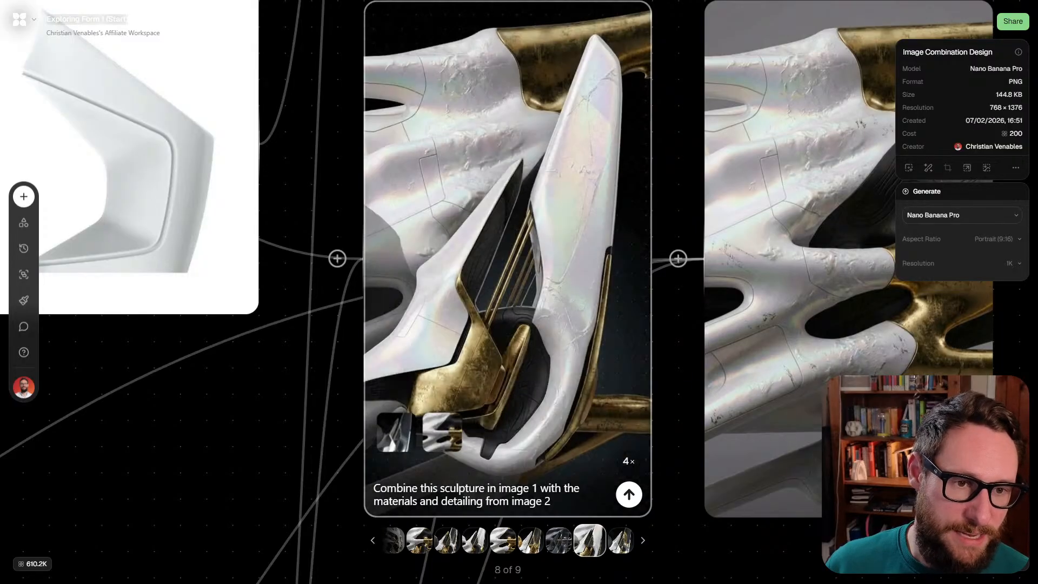
pyautogui.press('Right')
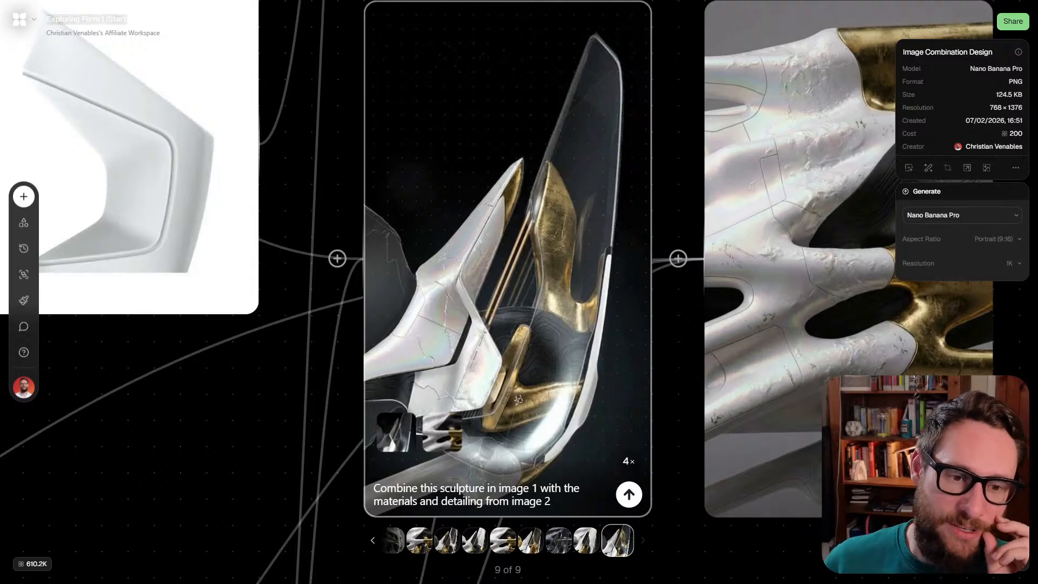
# Compare the third Image Combination Design variation with the ninth, ending with the ninth displayed
pyautogui.press('Left')
pyautogui.press('Left')
pyautogui.press('Left')
pyautogui.press('Left')
pyautogui.press('Left')
pyautogui.press('Left')
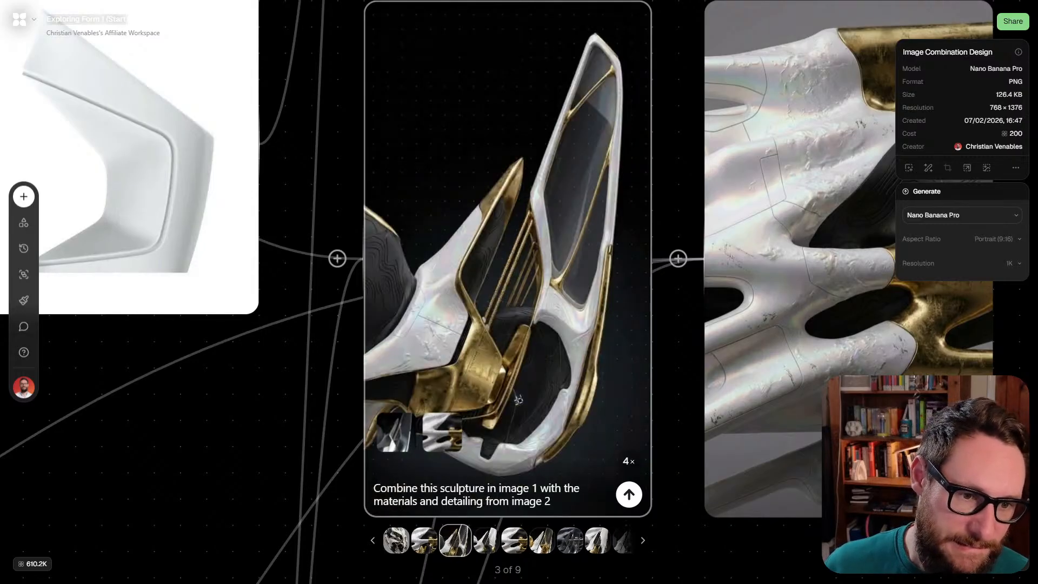
pyautogui.press('Right')
pyautogui.press('Right')
pyautogui.press('Right')
pyautogui.press('Right')
pyautogui.press('Right')
pyautogui.press('Right')
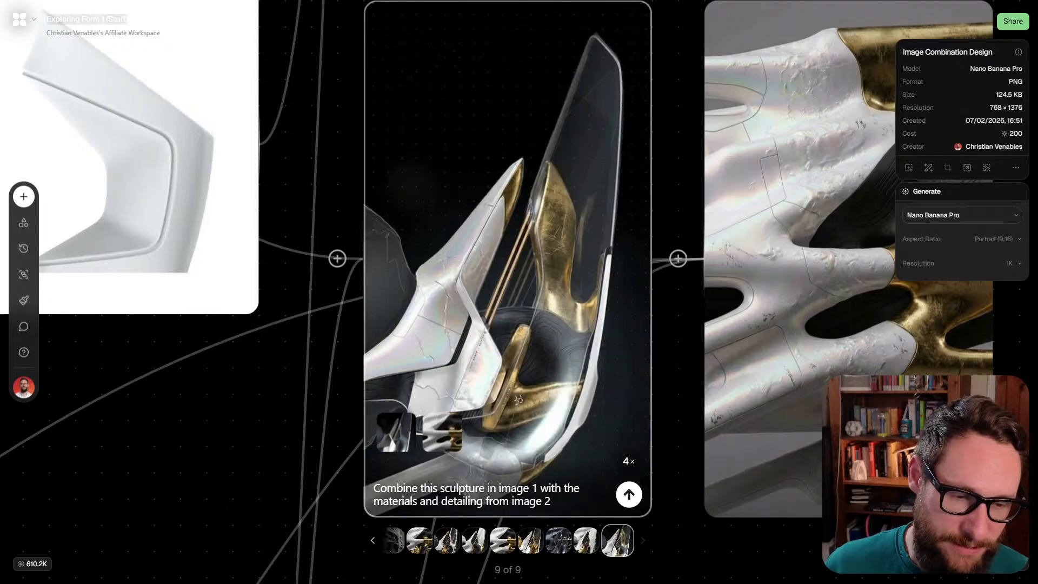
# Connect the inpainted Seamless Texture Repair image to the Sculpture Design block as a reference
pyautogui.scroll(-5, 376, 315)
pyautogui.moveTo(582, 198); pyautogui.dragTo(562, 336)
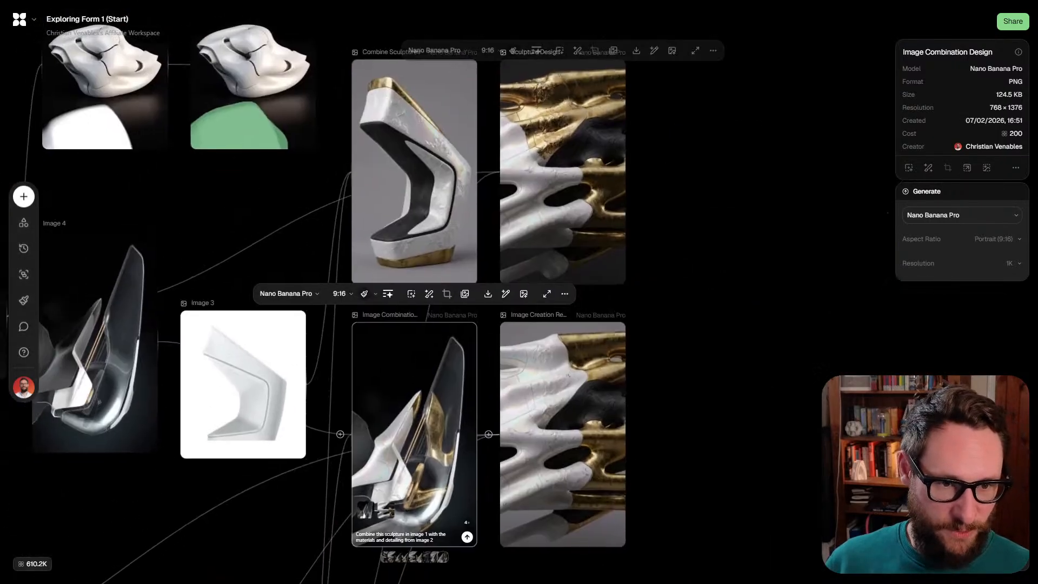
pyautogui.moveTo(562, 169); pyautogui.dragTo(632, 346)
pyautogui.scroll(2, 324, 243)
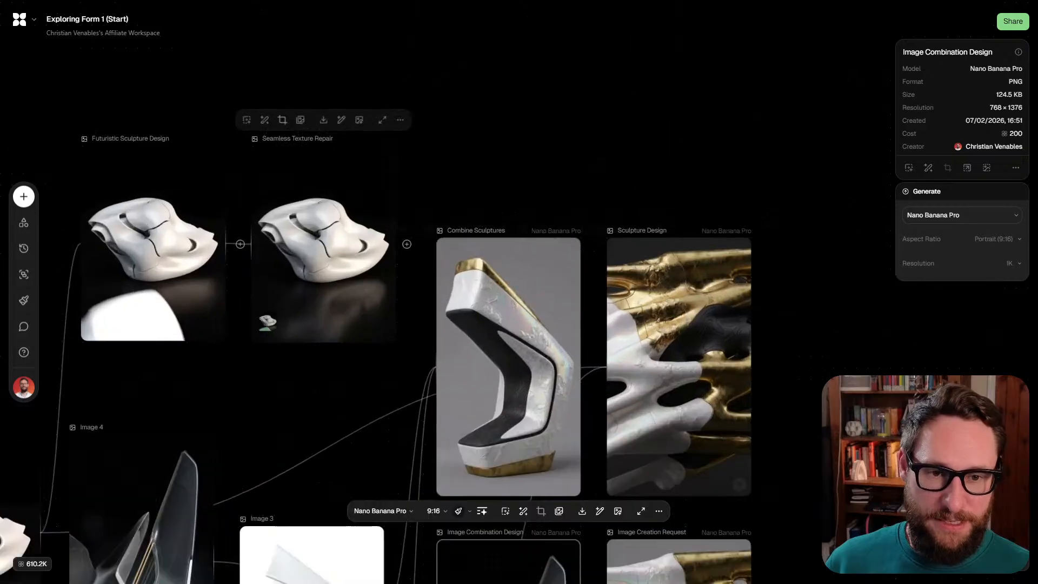
pyautogui.scroll(3, 295, 200)
pyautogui.moveTo(295, 200); pyautogui.dragTo(490, 210)
pyautogui.scroll(-2, 119, 157)
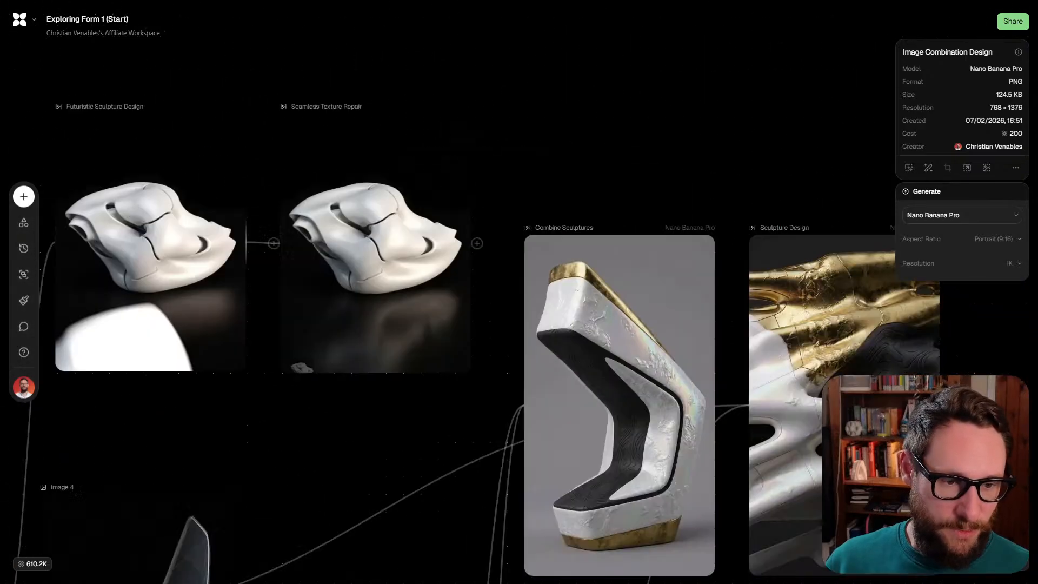
pyautogui.moveTo(376, 243); pyautogui.dragTo(213, 199)
pyautogui.click(213, 199)
pyautogui.scroll(-1, 213, 199)
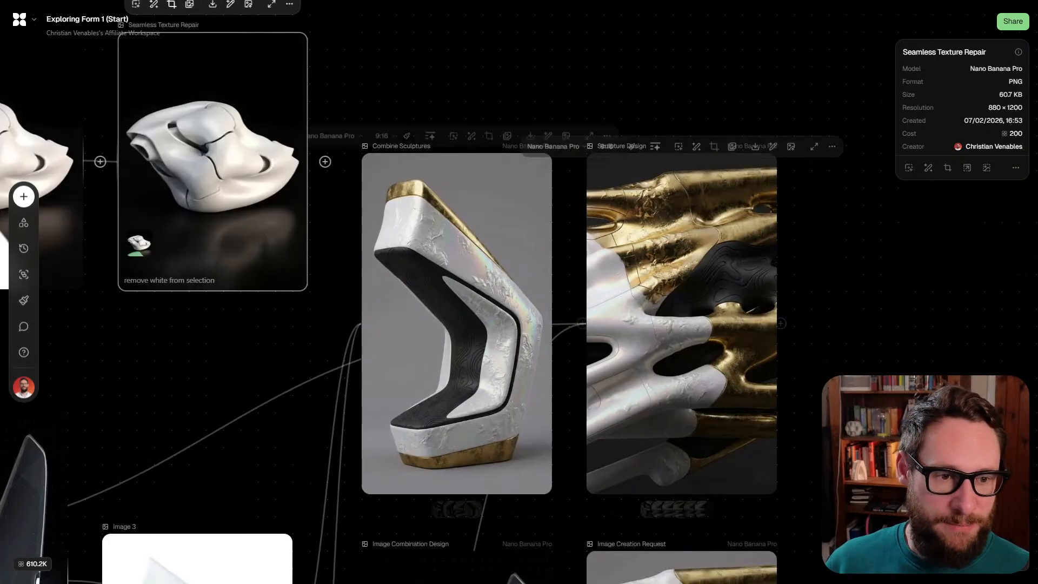
pyautogui.moveTo(324, 169)
pyautogui.mouseDown()
pyautogui.moveTo(361, 325)
pyautogui.moveTo(587, 324)
pyautogui.mouseUp()
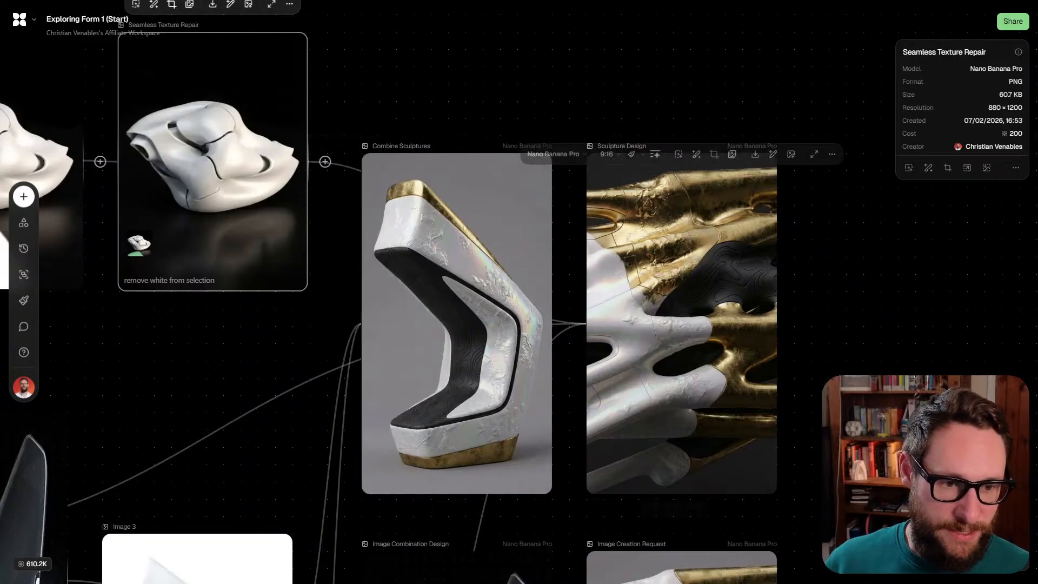
# Make the repaired sculpture the first reference of the Sculpture Design block and delete the block's connection from Image 6
pyautogui.moveTo(668, 437); pyautogui.dragTo(608, 437)
pyautogui.click(273, 411)
pyautogui.press('Delete')
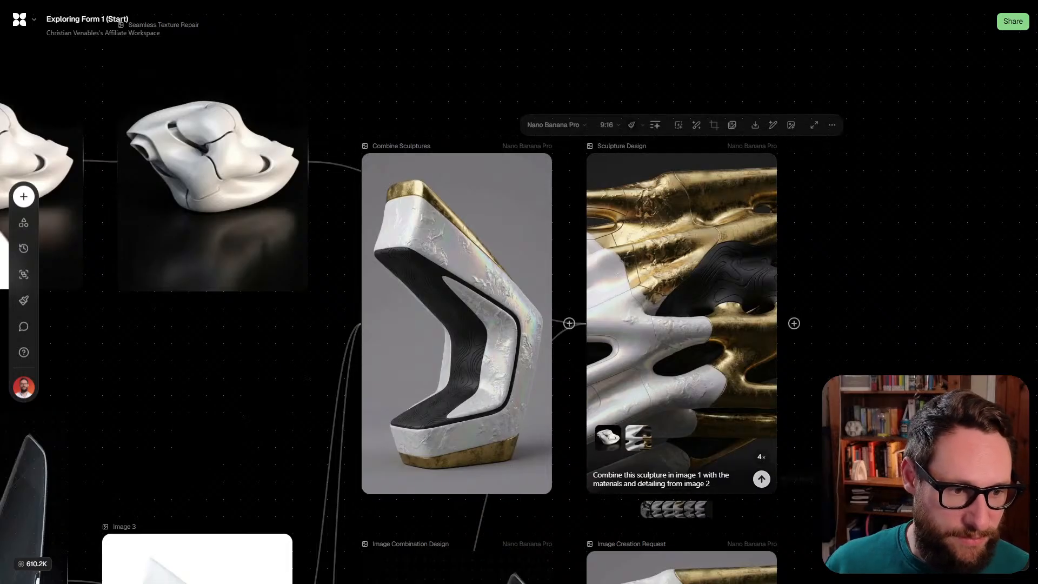
# Generate four new Sculpture Design images combining the repaired sculpture with the materials and detailing of the second reference
pyautogui.click(762, 478)
pyautogui.scroll(-4, 762, 478)
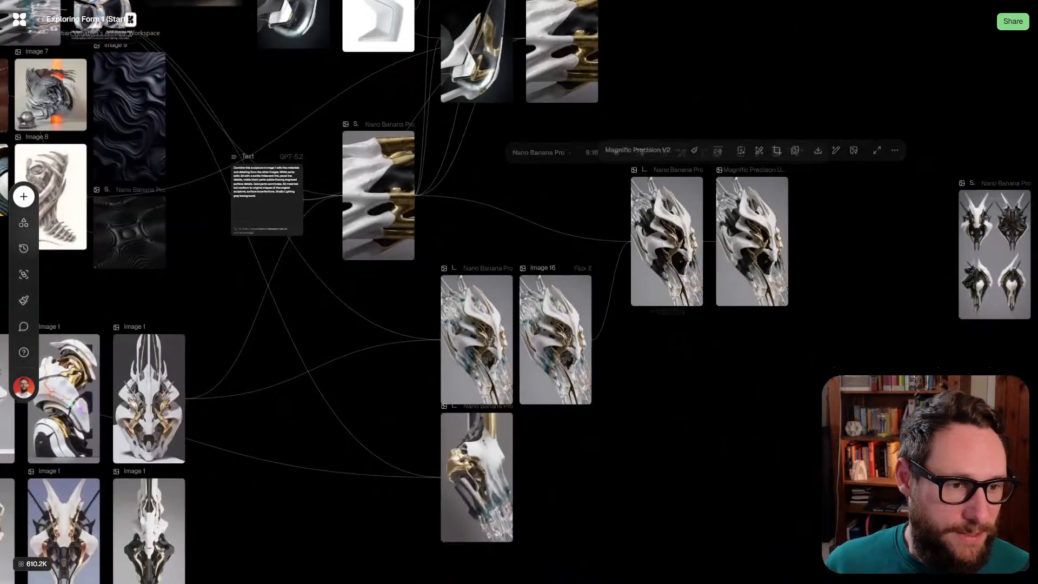
pyautogui.hscroll(4, 518, 292)
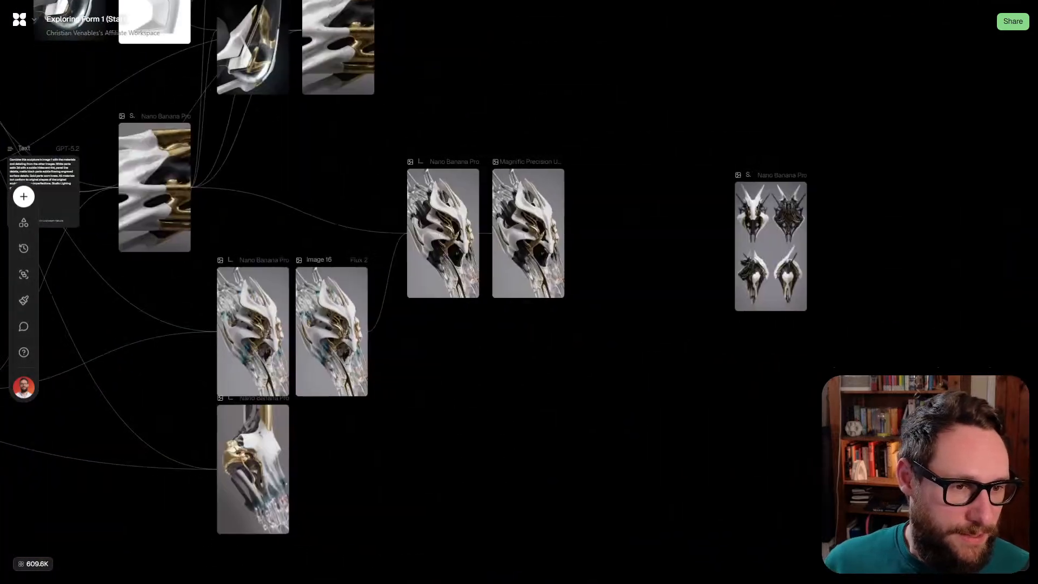
# Move the Sculpture Lighting Sheet block close beside the upscaled Image 17 on the canvas
pyautogui.hscroll(-2, 518, 292)
pyautogui.scroll(4, 737, 134)
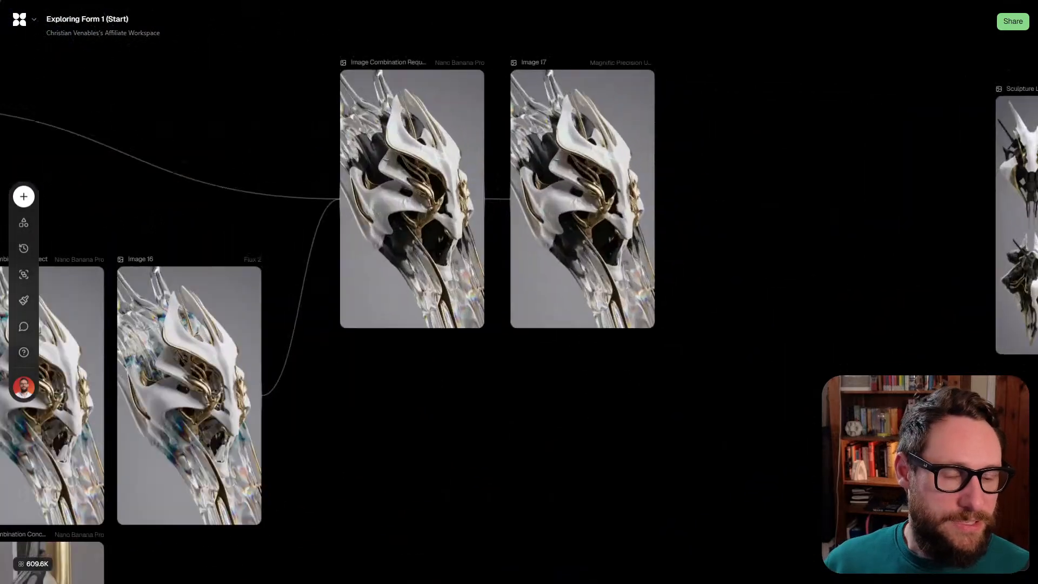
pyautogui.hscroll(4, 518, 292)
pyautogui.scroll(1, 519, 292)
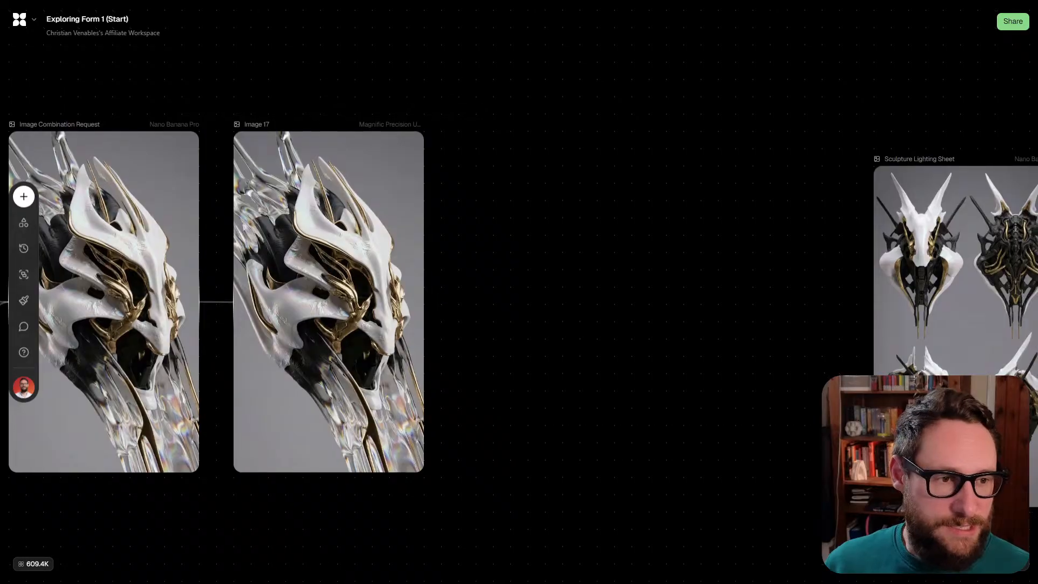
pyautogui.hscroll(2, 519, 292)
pyautogui.moveTo(853, 292)
pyautogui.mouseDown()
pyautogui.moveTo(751, 222)
pyautogui.moveTo(577, 240)
pyautogui.moveTo(577, 257)
pyautogui.moveTo(485, 259)
pyautogui.mouseUp()
pyautogui.scroll(1, 557, 455)
pyautogui.scroll(1, 556, 455)
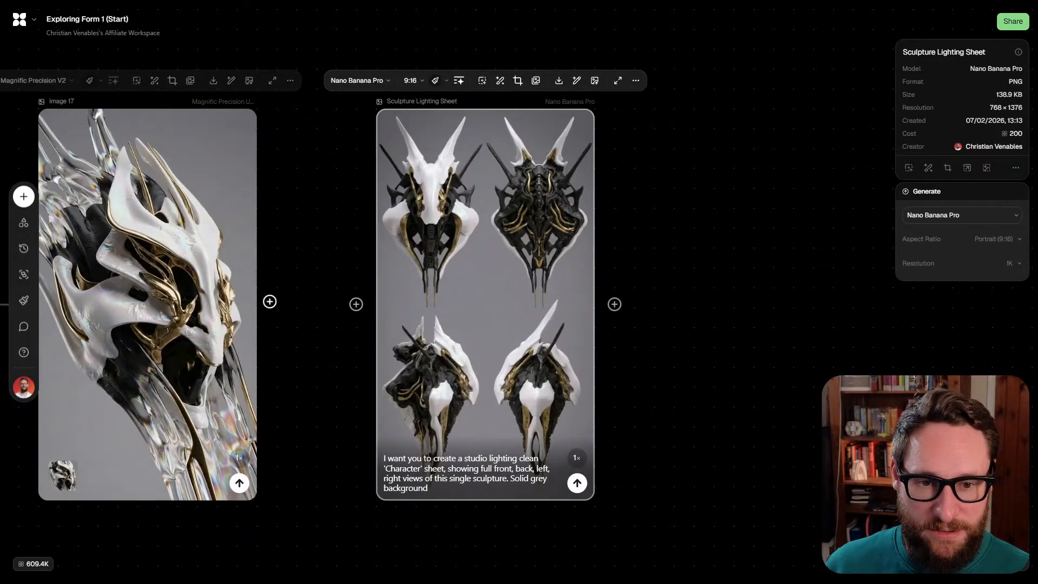
# Connect Image 17 to the Sculpture Lighting Sheet block and generate one character sheet with front, back, left and right views
pyautogui.moveTo(268, 302); pyautogui.dragTo(377, 304)
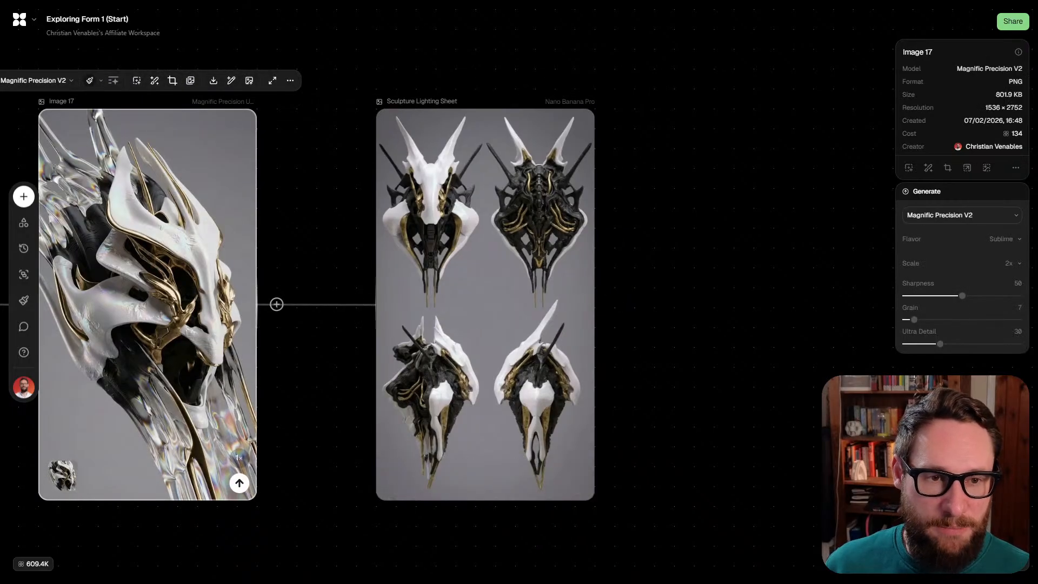
pyautogui.click(577, 483)
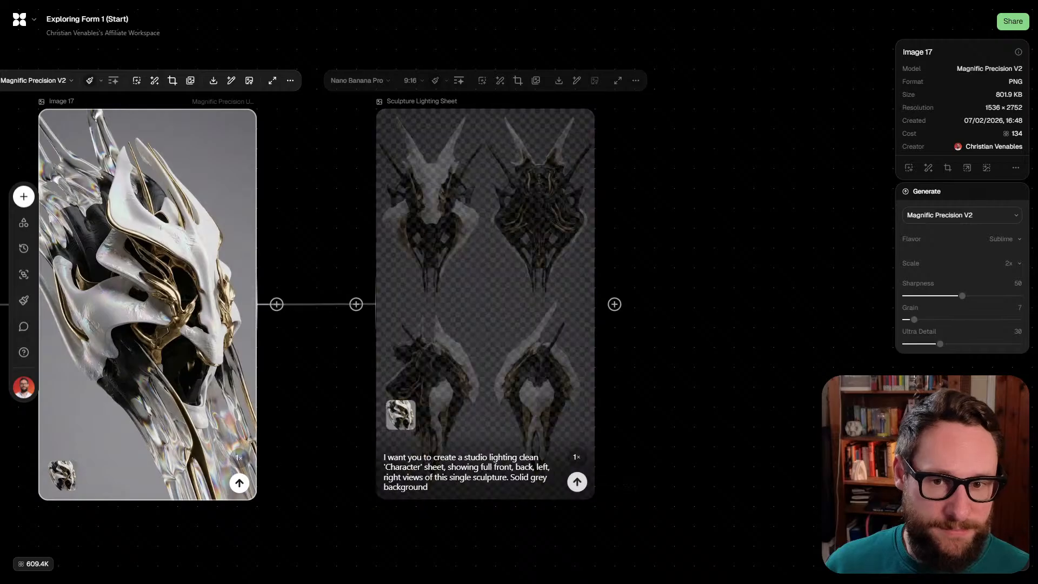
pyautogui.moveTo(576, 483); pyautogui.dragTo(766, 491)
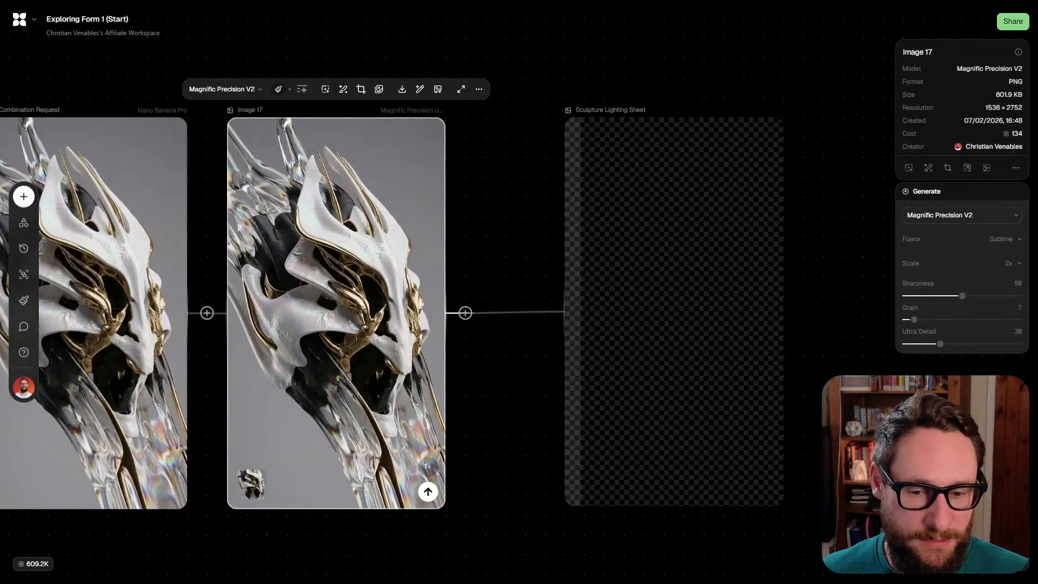
pyautogui.hscroll(-2, 441, 304)
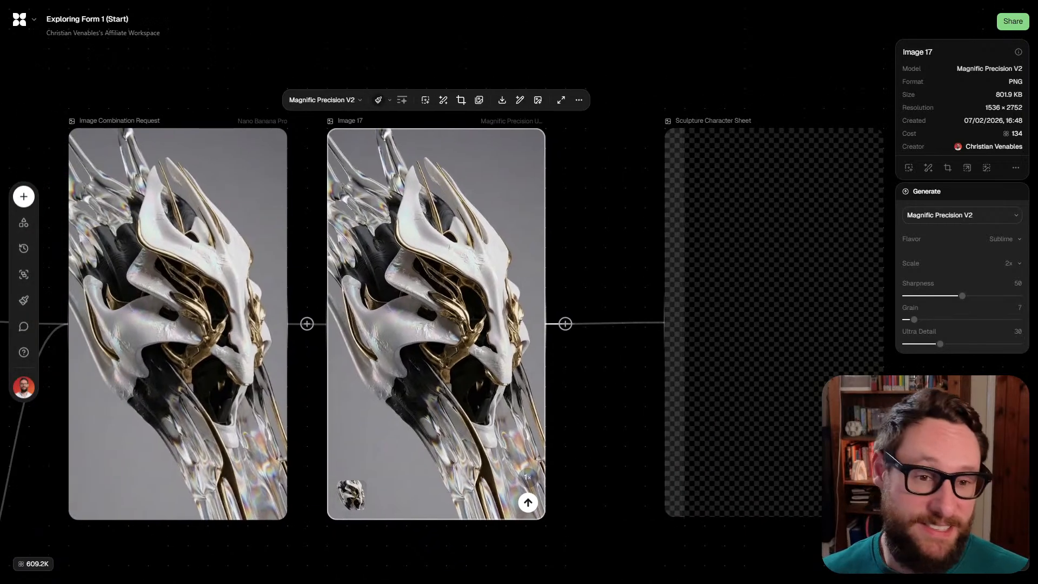
# Compare variations seven to ten of the Image Combination Concept block, ending with the seventh displayed
pyautogui.scroll(-5, 451, 298)
pyautogui.hscroll(-4, 451, 297)
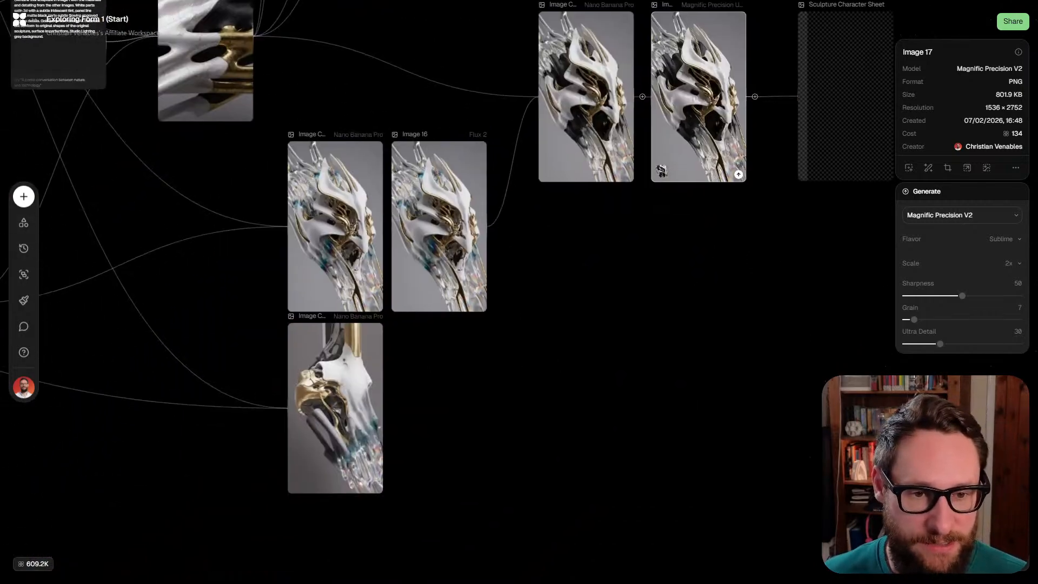
pyautogui.scroll(1, 451, 297)
pyautogui.scroll(-2, 450, 297)
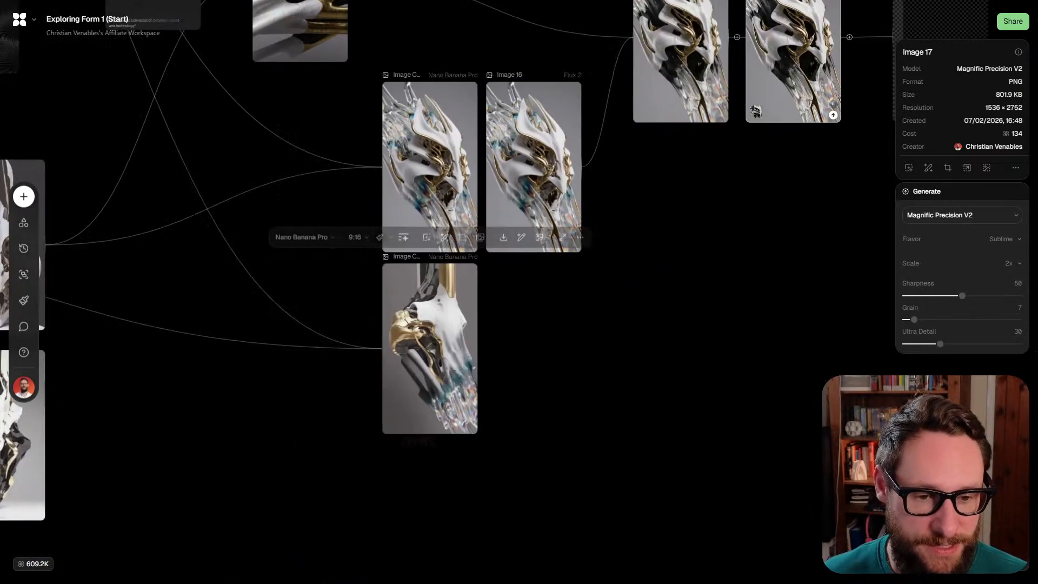
pyautogui.scroll(5, 411, 386)
pyautogui.scroll(3, 535, 363)
pyautogui.hscroll(1, 449, 292)
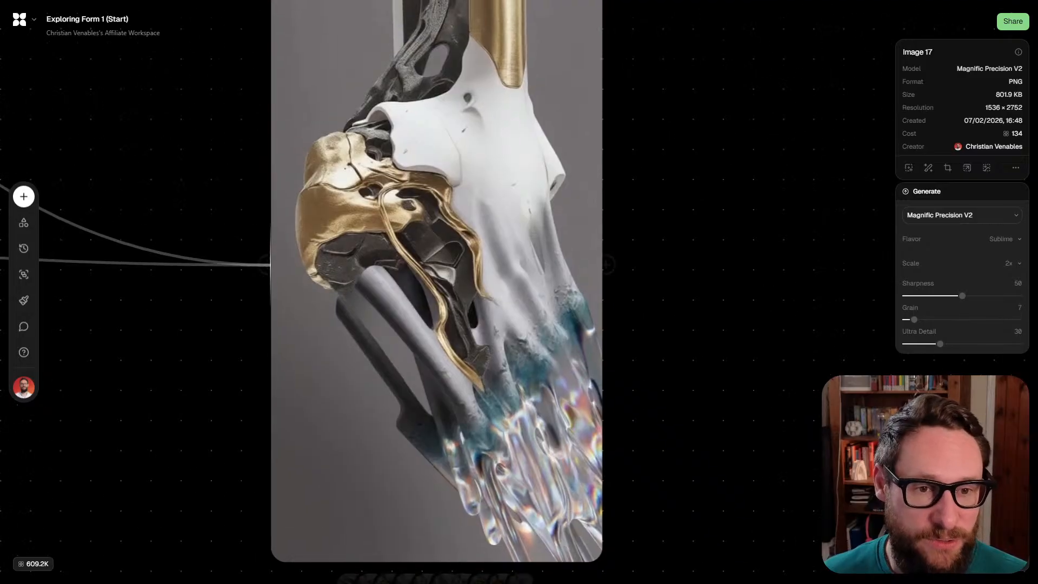
pyautogui.scroll(-1, 449, 291)
pyautogui.hscroll(1, 448, 292)
pyautogui.scroll(-2, 393, 300)
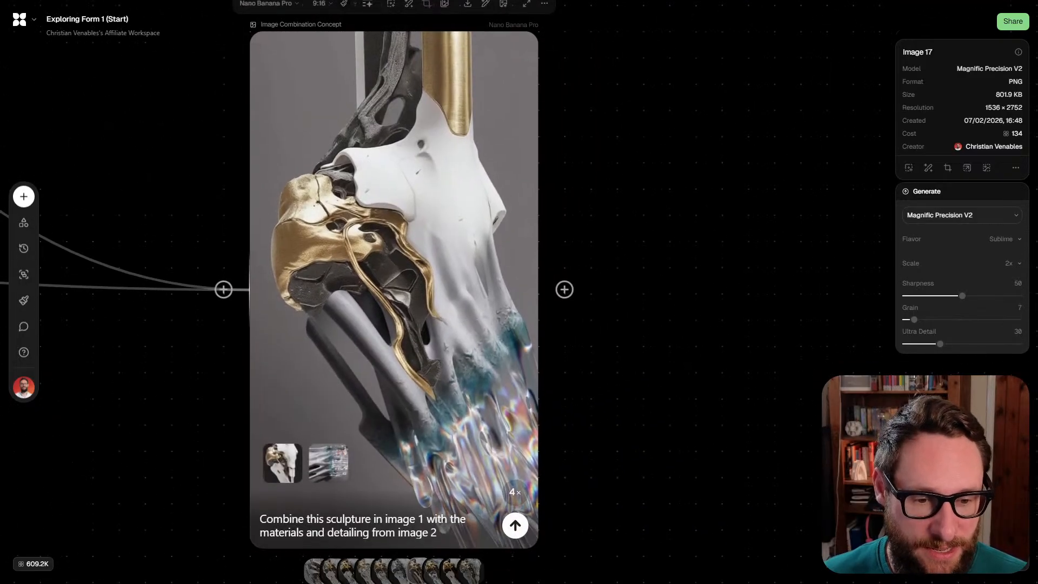
pyautogui.hscroll(-2, 393, 300)
pyautogui.scroll(1, 393, 300)
pyautogui.scroll(-1, 612, 497)
pyautogui.click(538, 540)
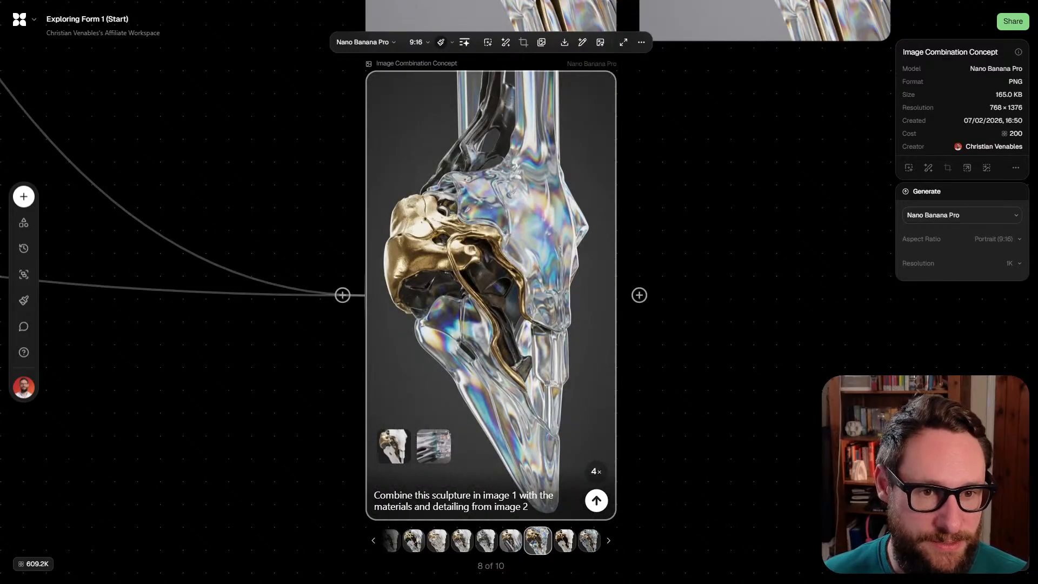
pyautogui.press('Right')
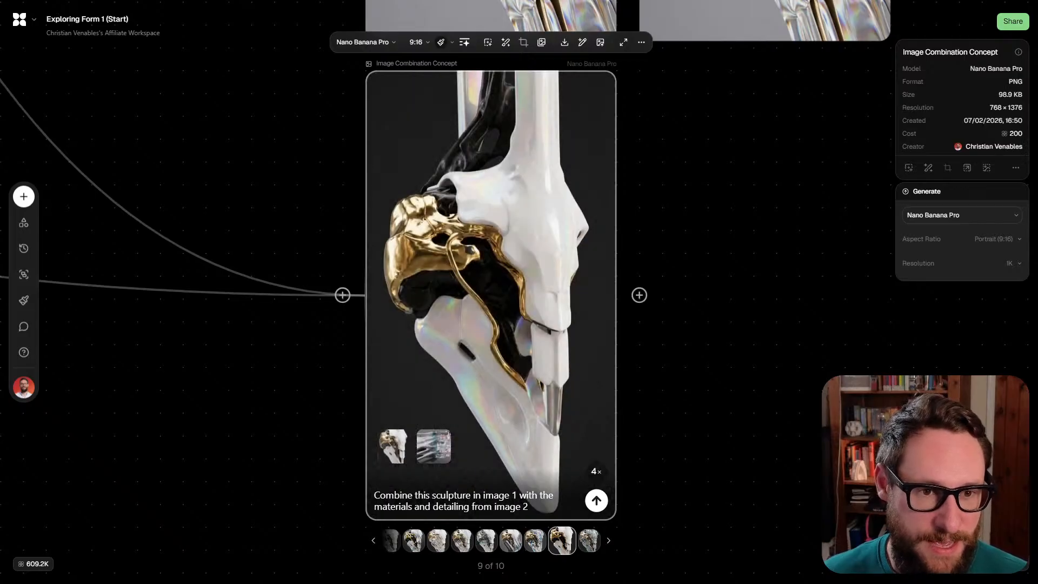
pyautogui.press('Right')
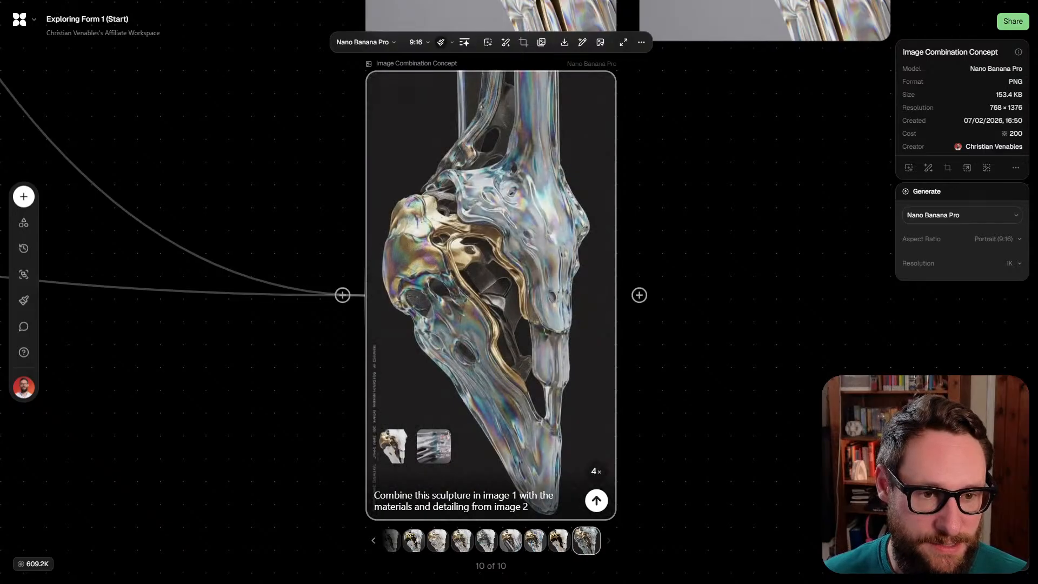
pyautogui.press('Left')
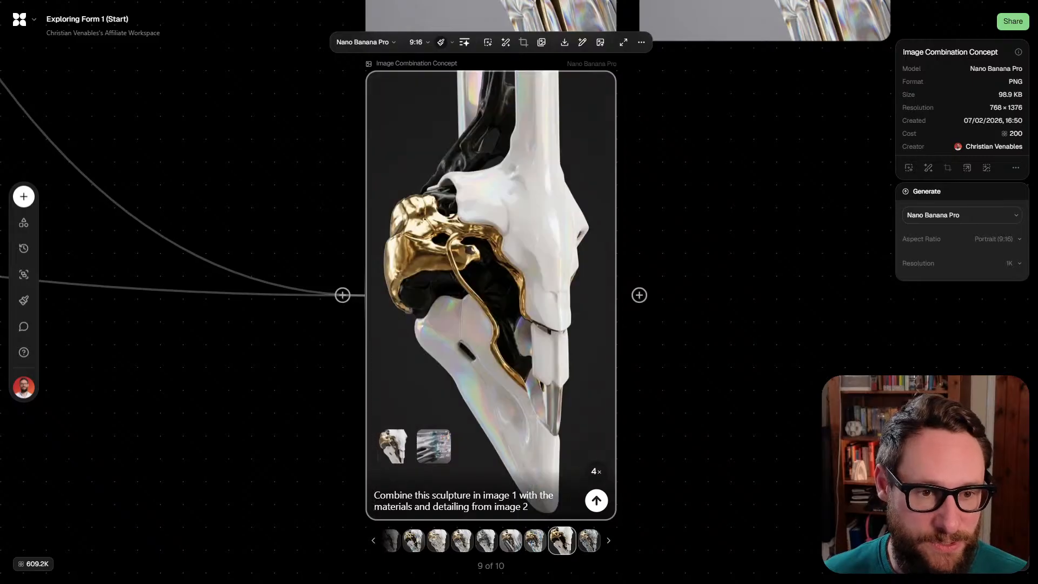
pyautogui.press('Left')
pyautogui.press('Left')
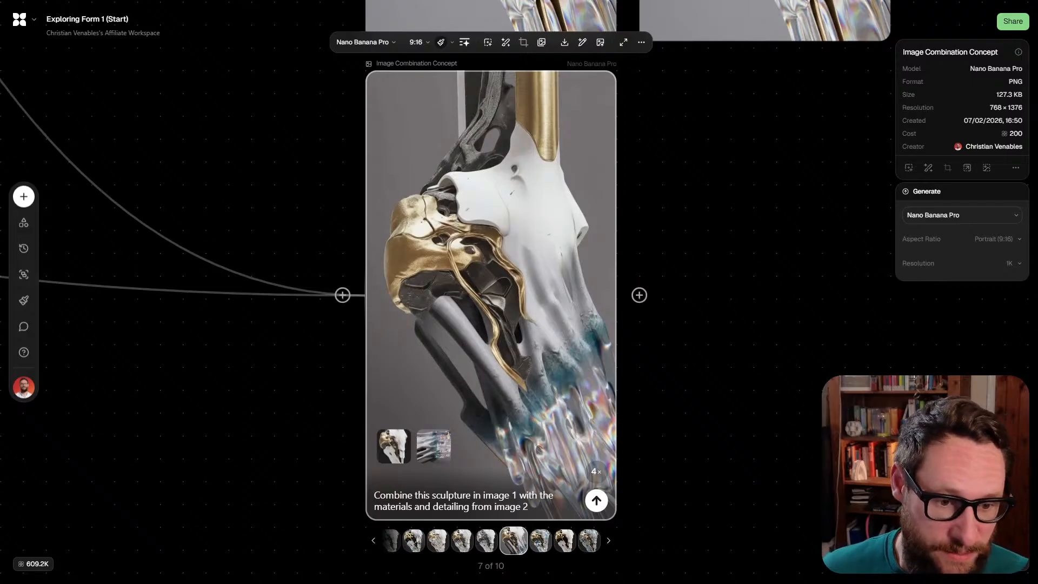
# Append ", Studio lighting grey background" to the Image Combination Concept prompt
pyautogui.click(527, 506)
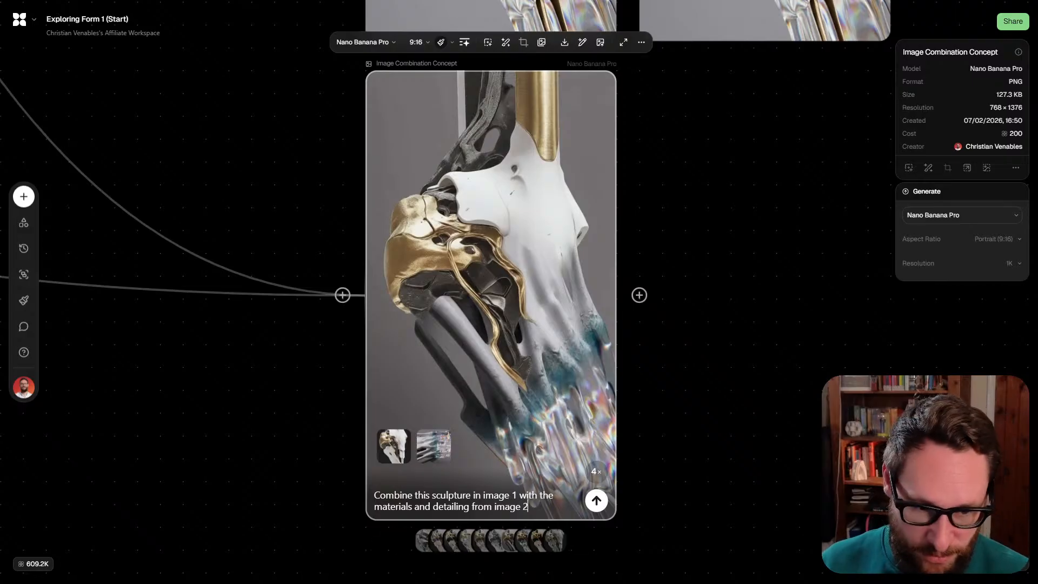
pyautogui.write(', Studio li')
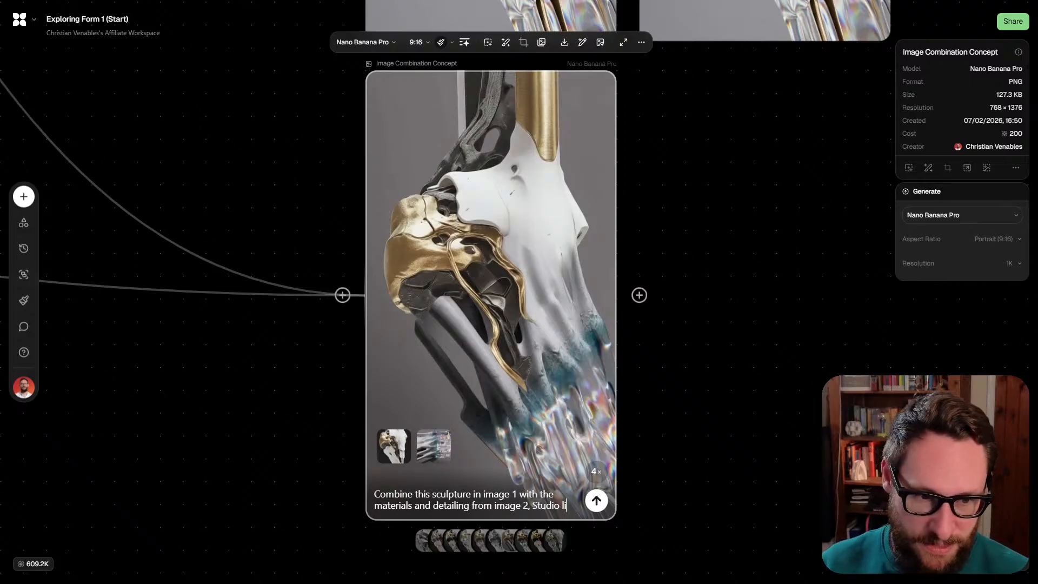
pyautogui.write('hgin')
pyautogui.press('BackSpace')
pyautogui.press('BackSpace')
pyautogui.press('BackSpace')
pyautogui.press('BackSpace')
pyautogui.write('tudio li')
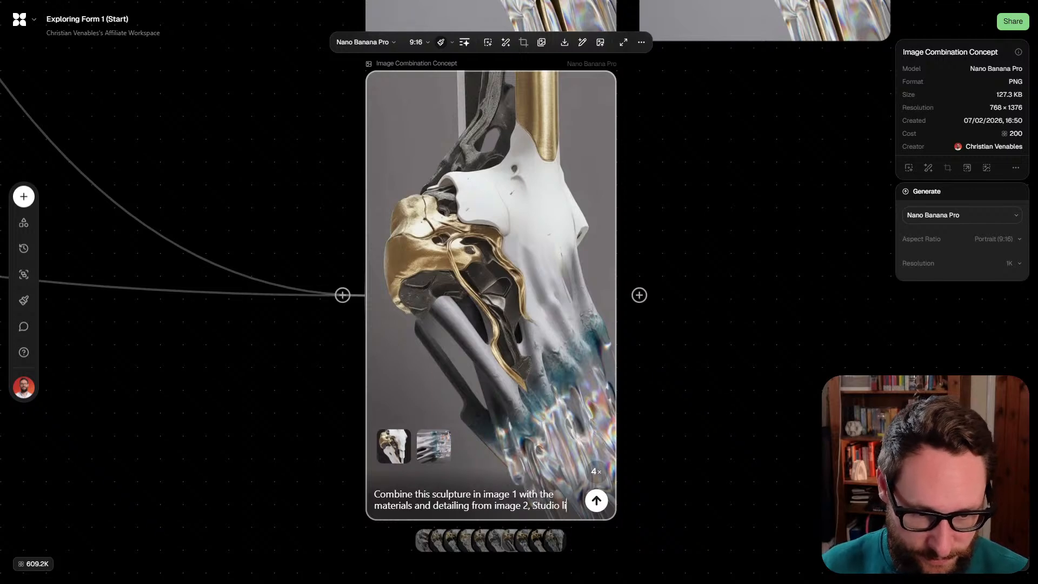
pyautogui.write('ghting grey background')
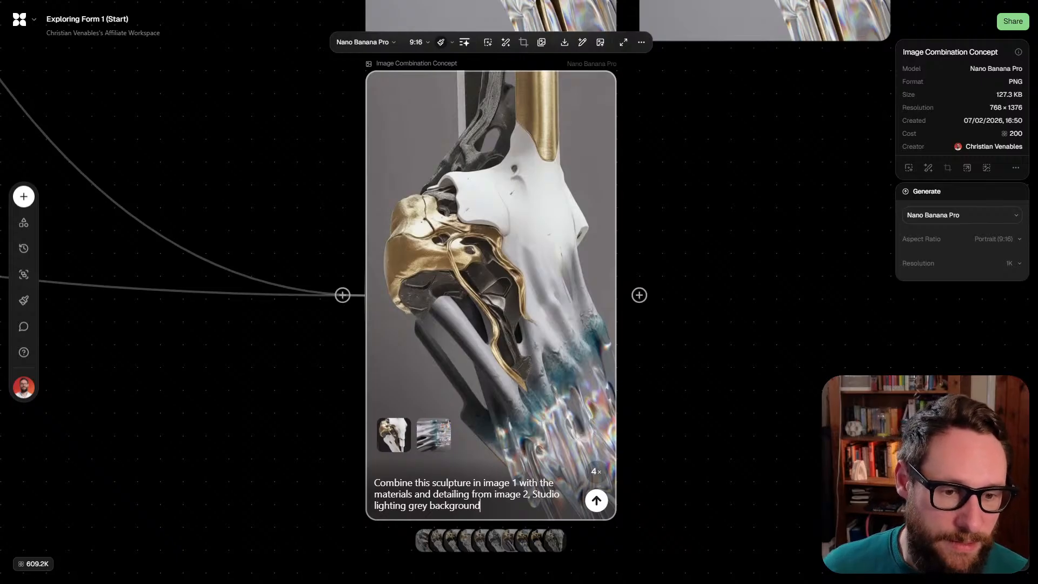
# Connect the white, gold and black sculptural close-up beside the Text block to the Image Combination Concept block as a reference
pyautogui.scroll(-4, 493, 453)
pyautogui.moveTo(605, 342); pyautogui.dragTo(589, 481)
pyautogui.scroll(-2, 589, 481)
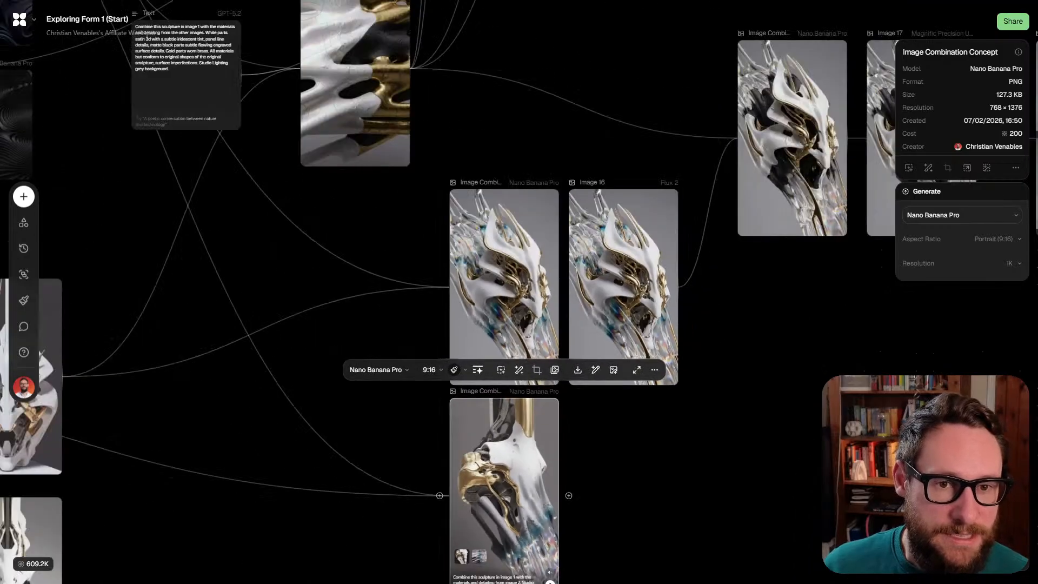
pyautogui.moveTo(396, 323)
pyautogui.mouseDown()
pyautogui.moveTo(392, 352)
pyautogui.moveTo(381, 212)
pyautogui.moveTo(395, 324)
pyautogui.mouseUp()
pyautogui.scroll(-3, 381, 213)
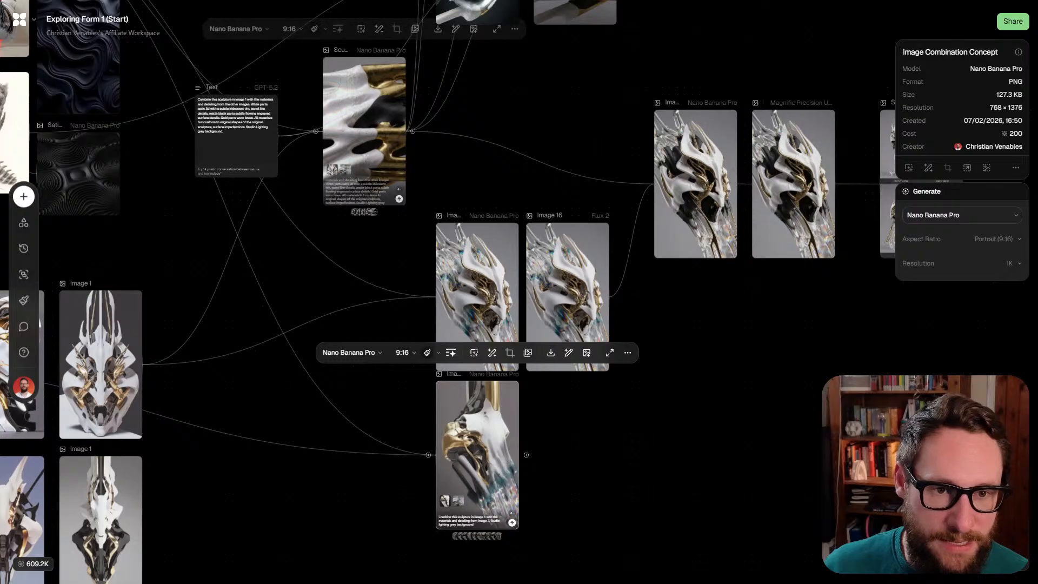
pyautogui.moveTo(413, 130)
pyautogui.mouseDown()
pyautogui.moveTo(432, 440)
pyautogui.moveTo(451, 468)
pyautogui.moveTo(422, 468)
pyautogui.mouseUp()
# Delete the Image Combination Concept block's connection from the iridescent glass reference and generate four new images
pyautogui.scroll(5, 459, 520)
pyautogui.scroll(-5, 459, 458)
pyautogui.hscroll(-5, 378, 378)
pyautogui.scroll(1, 378, 378)
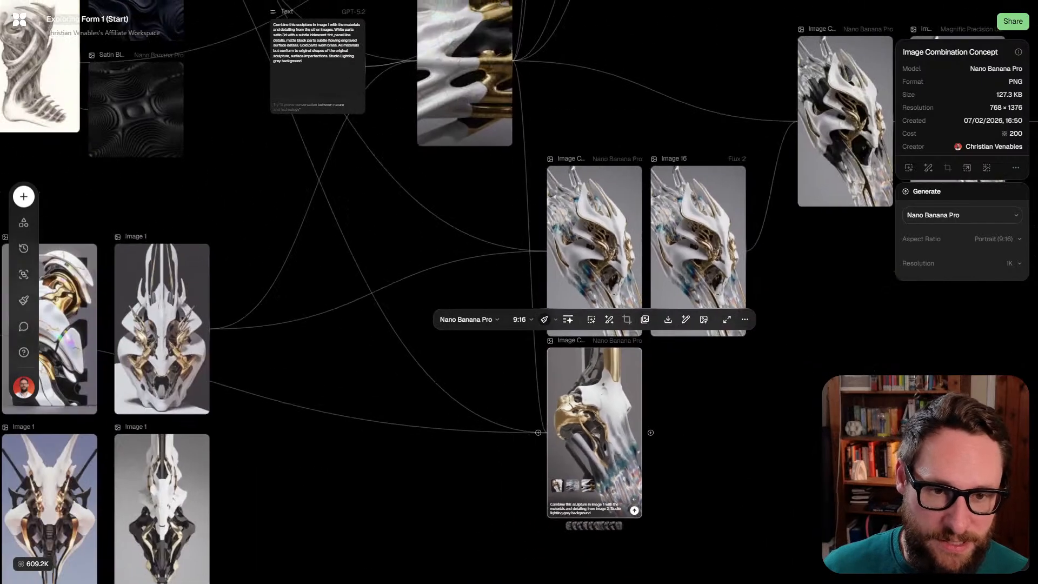
pyautogui.click(377, 378)
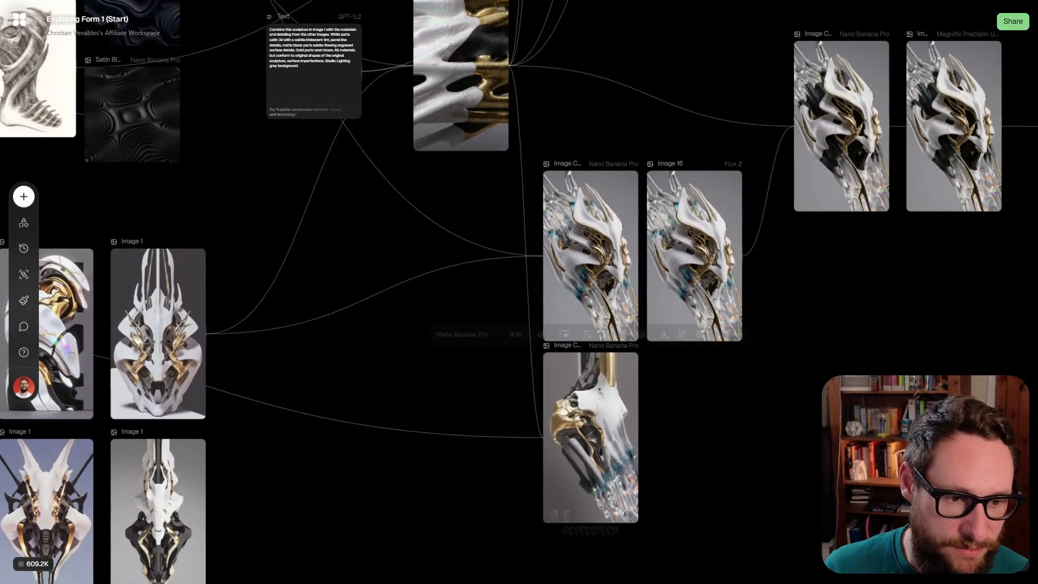
pyautogui.scroll(5, 621, 499)
pyautogui.click(646, 541)
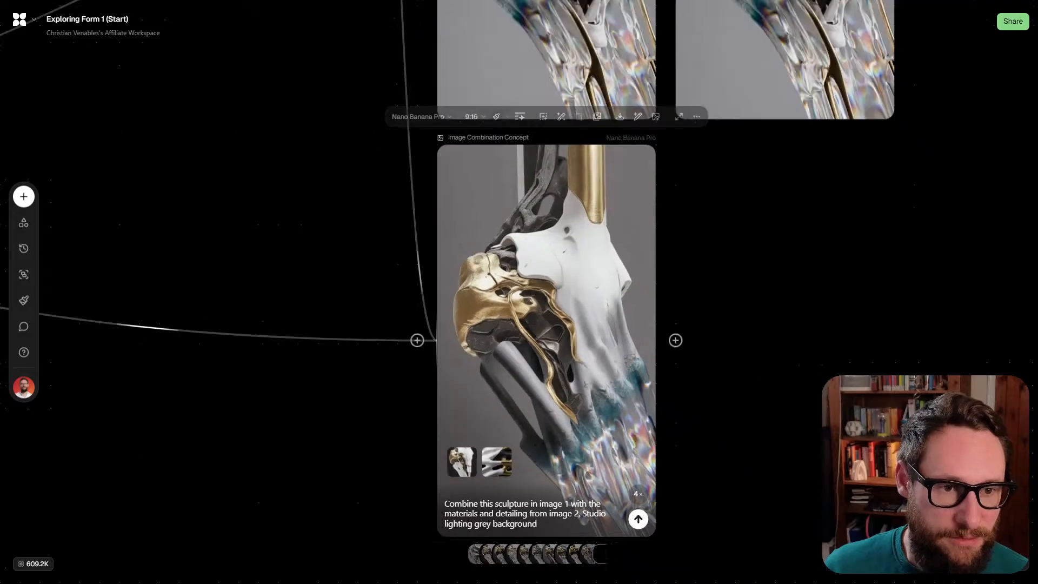
# Examine the front and back views on the newly generated Sculpture Character Sheet
pyautogui.scroll(-5, 540, 379)
pyautogui.hscroll(10, 519, 292)
pyautogui.scroll(4, 519, 292)
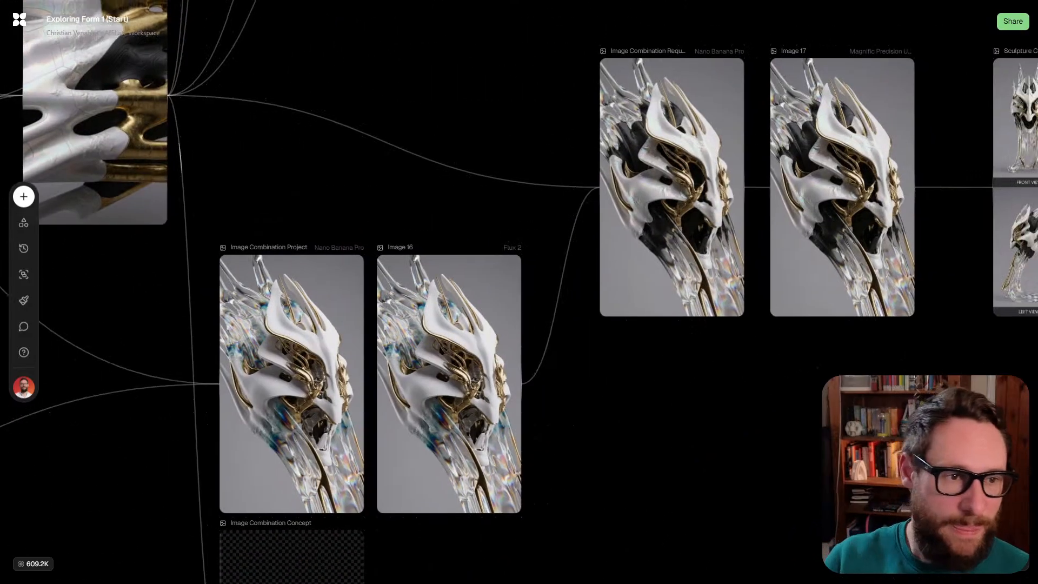
pyautogui.hscroll(6, 568, 223)
pyautogui.scroll(3, 569, 223)
pyautogui.scroll(3, 568, 223)
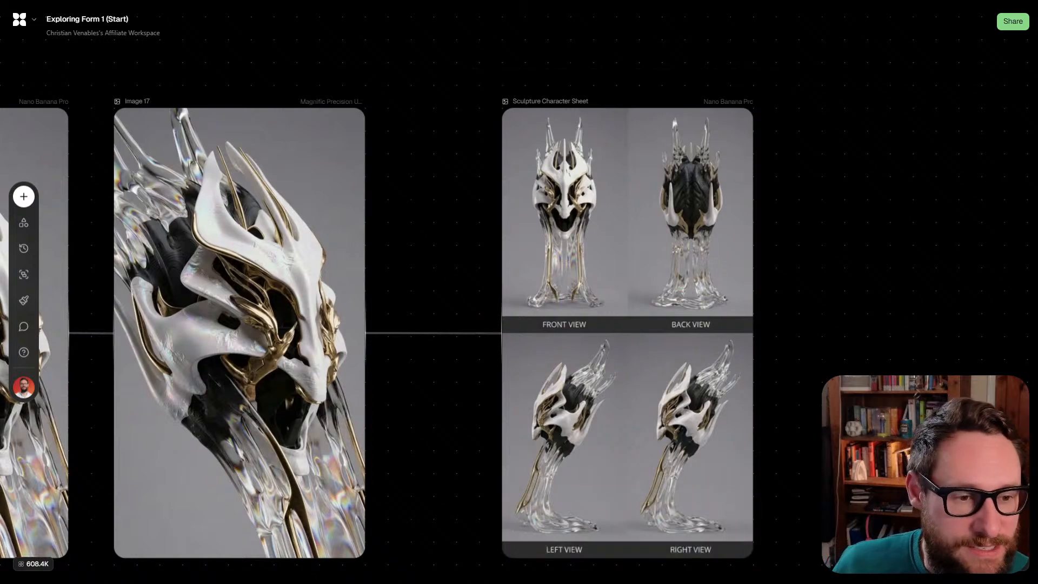
pyautogui.scroll(-4, 519, 292)
pyautogui.hscroll(-2, 519, 291)
pyautogui.scroll(2, 627, 162)
pyautogui.hscroll(2, 627, 162)
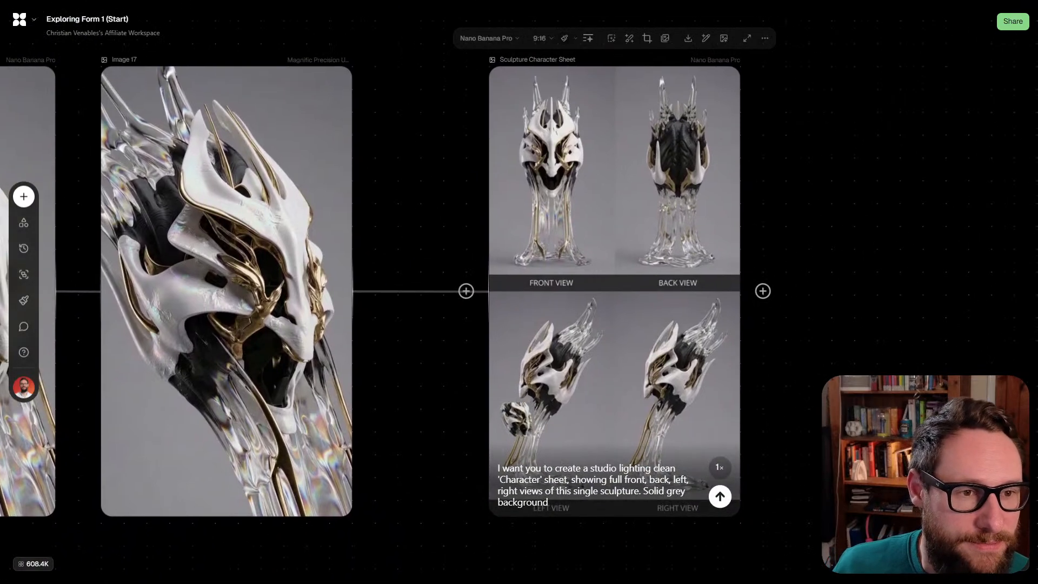
pyautogui.scroll(6, 627, 135)
pyautogui.scroll(-2, 519, 291)
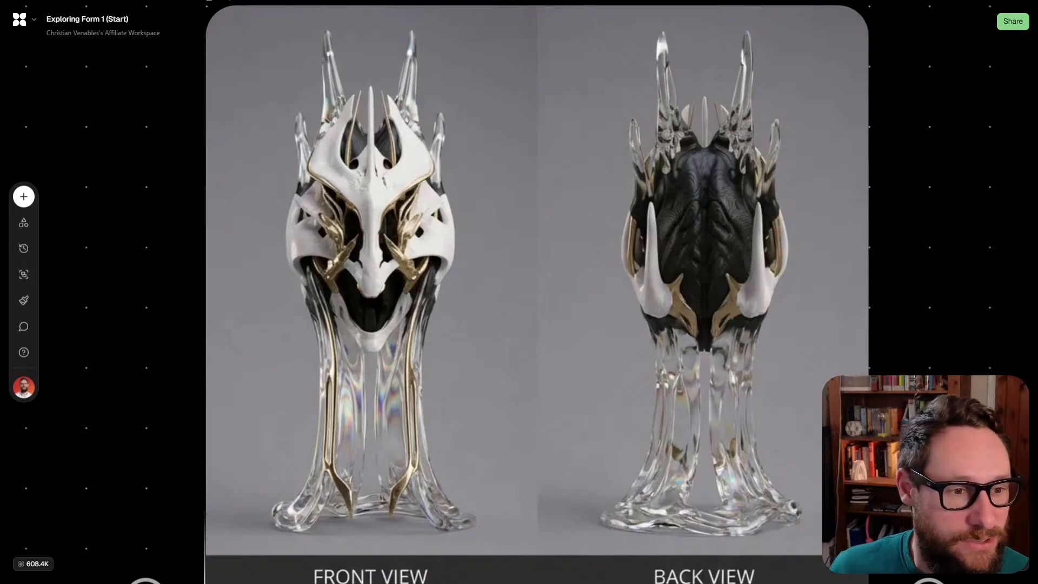
# Examine the character sheet's left and right views and compare them with the source sculpture in Image 17
pyautogui.scroll(-5, 583, 125)
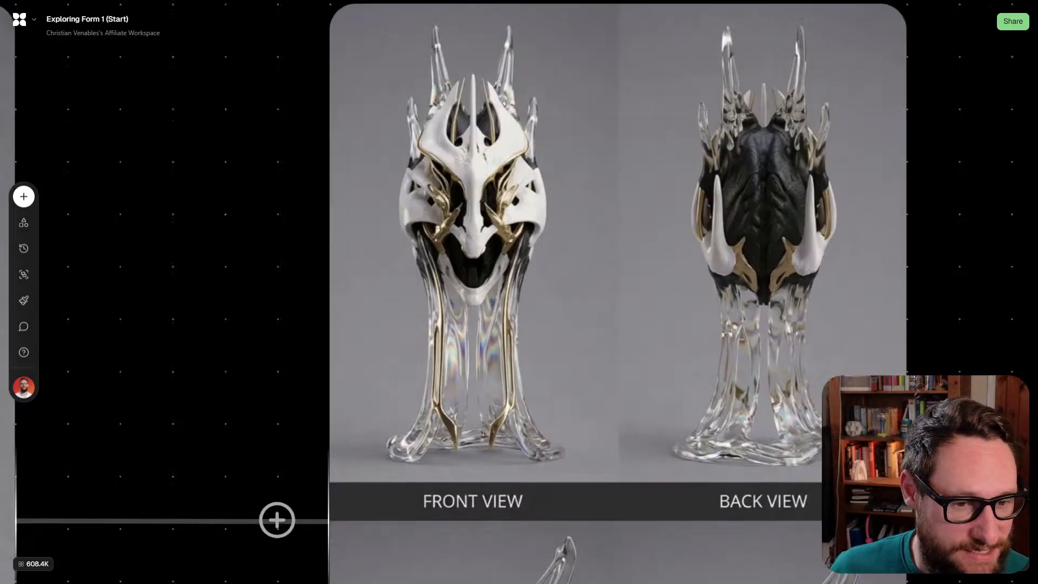
pyautogui.scroll(3, 569, 432)
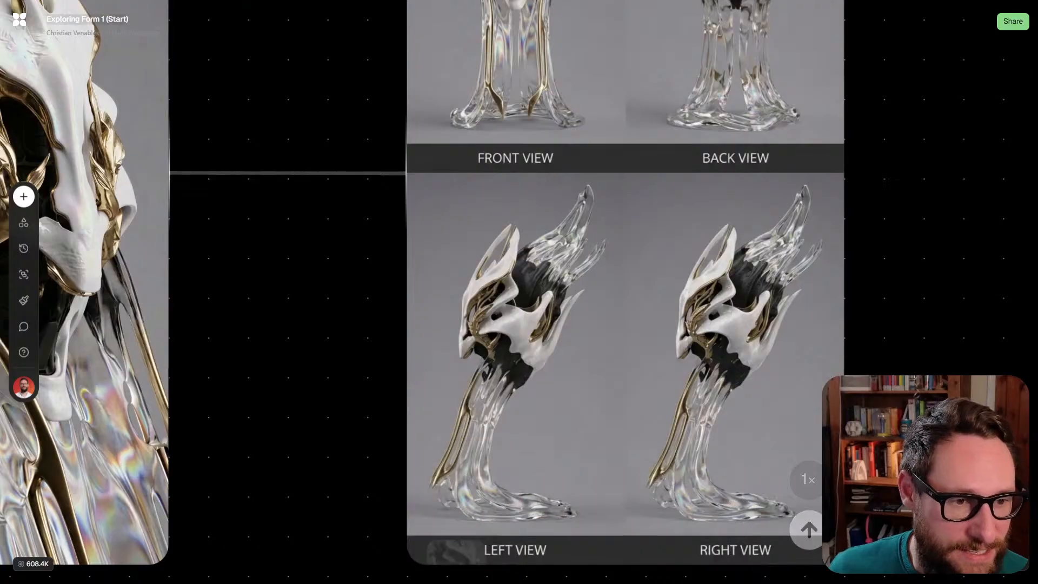
pyautogui.scroll(3, 519, 292)
pyautogui.scroll(-3, 519, 292)
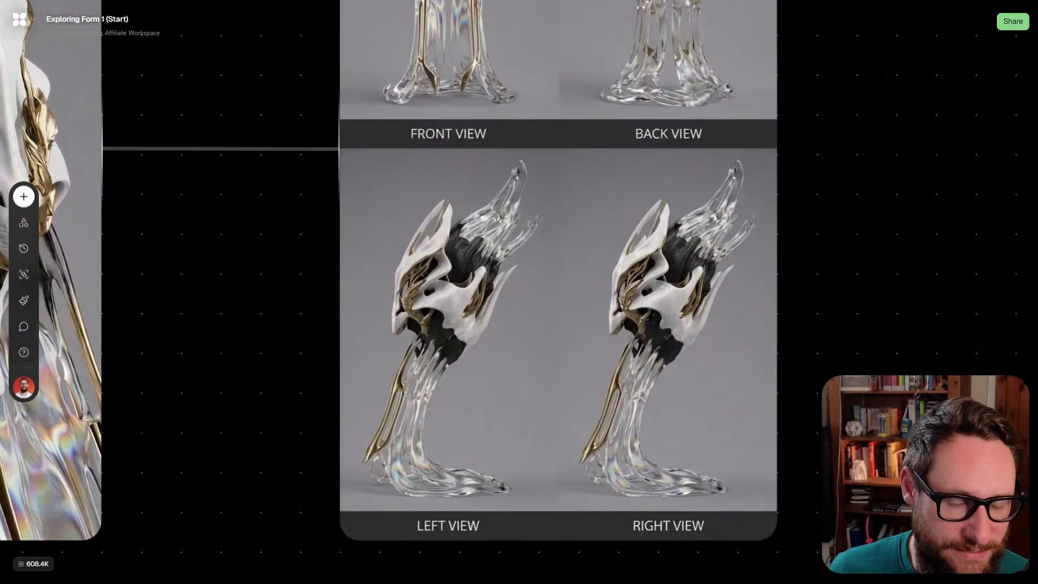
pyautogui.hscroll(-7, 371, 404)
pyautogui.scroll(-3, 371, 405)
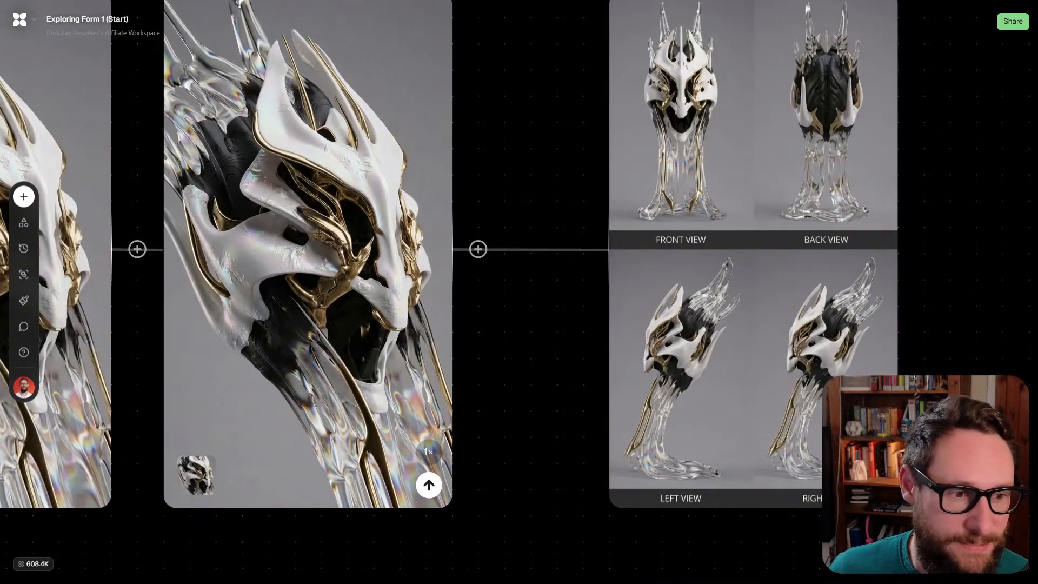
pyautogui.scroll(5, 757, 432)
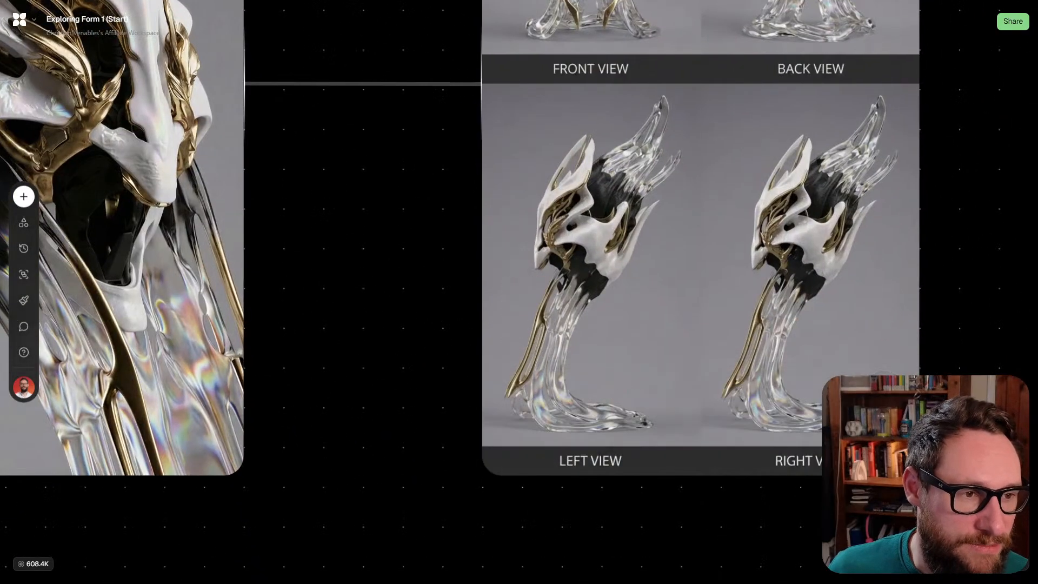
pyautogui.hscroll(3, 703, 271)
pyautogui.scroll(1, 702, 270)
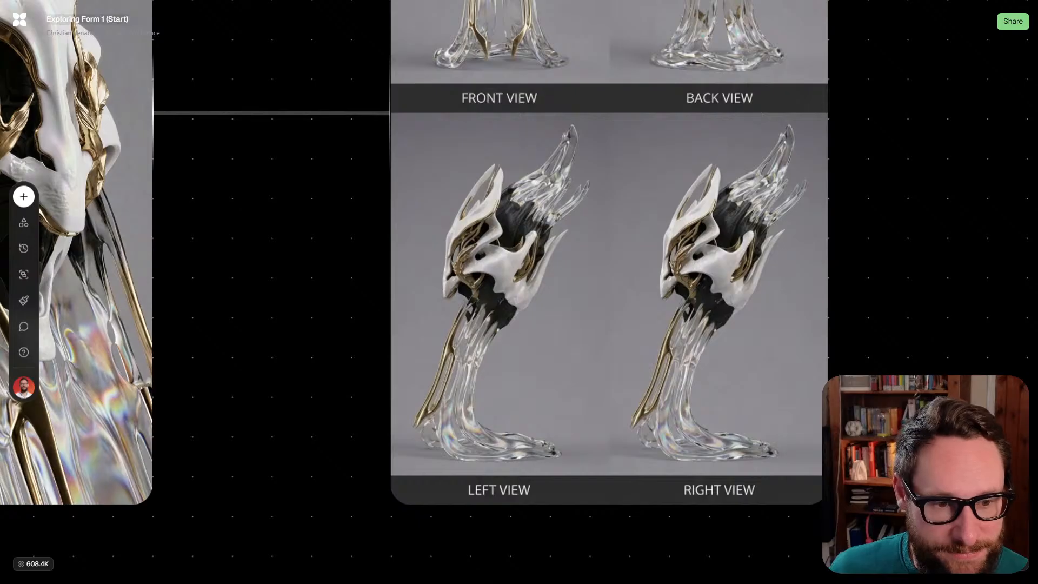
# Regenerate the Sculpture Character Sheet once with the same front, back, left and right view prompt
pyautogui.scroll(5, 540, 271)
pyautogui.scroll(-5, 540, 270)
pyautogui.hscroll(2, 541, 270)
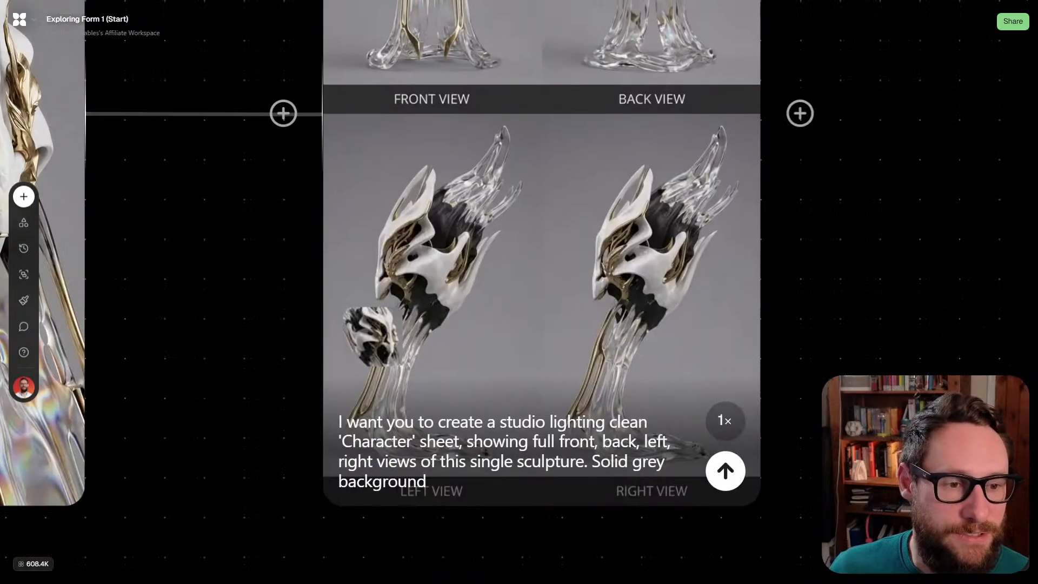
pyautogui.press('Return')
pyautogui.scroll(-5, 541, 270)
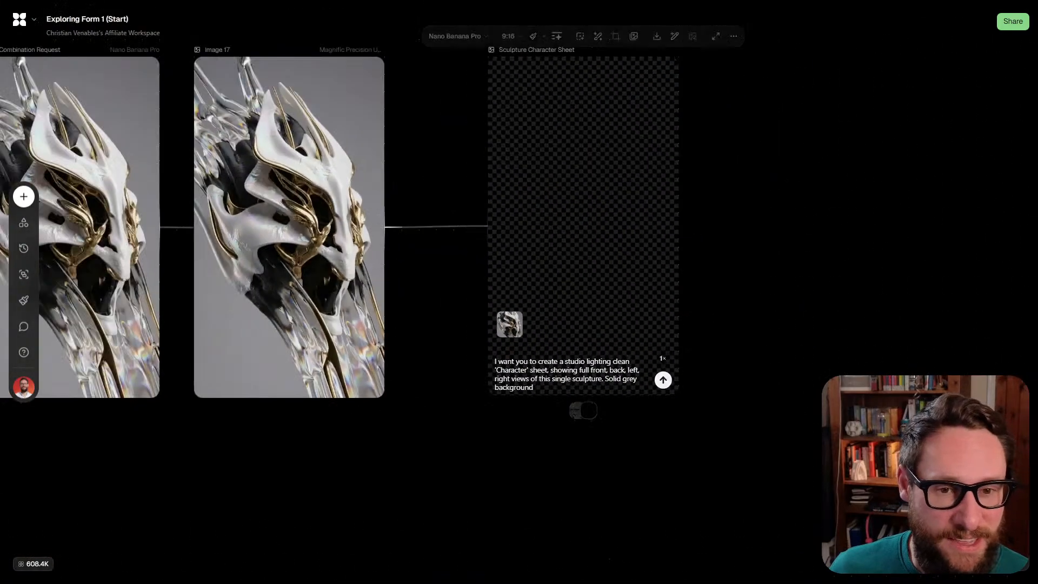
pyautogui.scroll(2, 519, 281)
pyautogui.hscroll(-1, 518, 281)
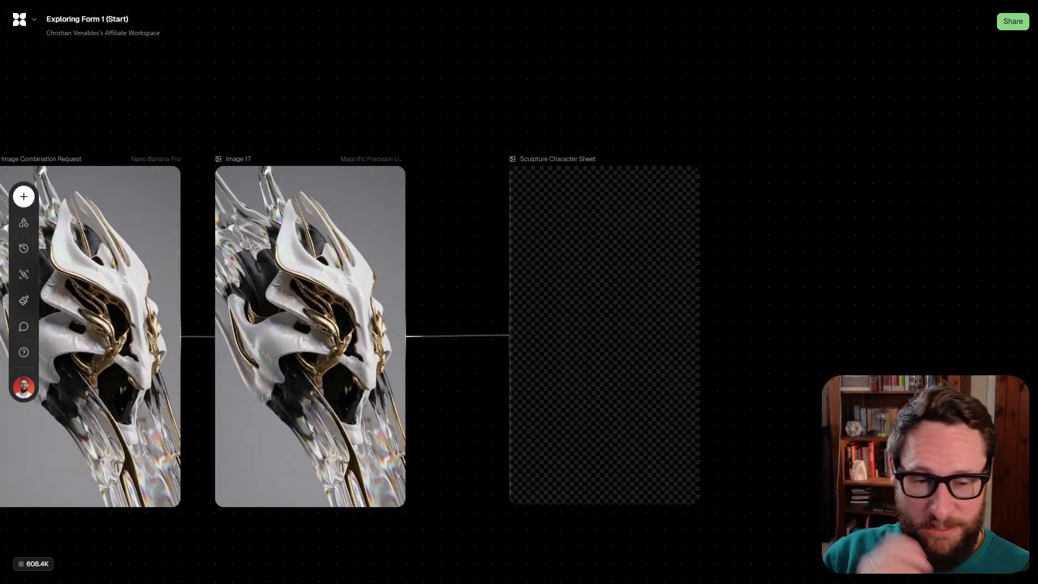
pyautogui.hscroll(-1, 519, 281)
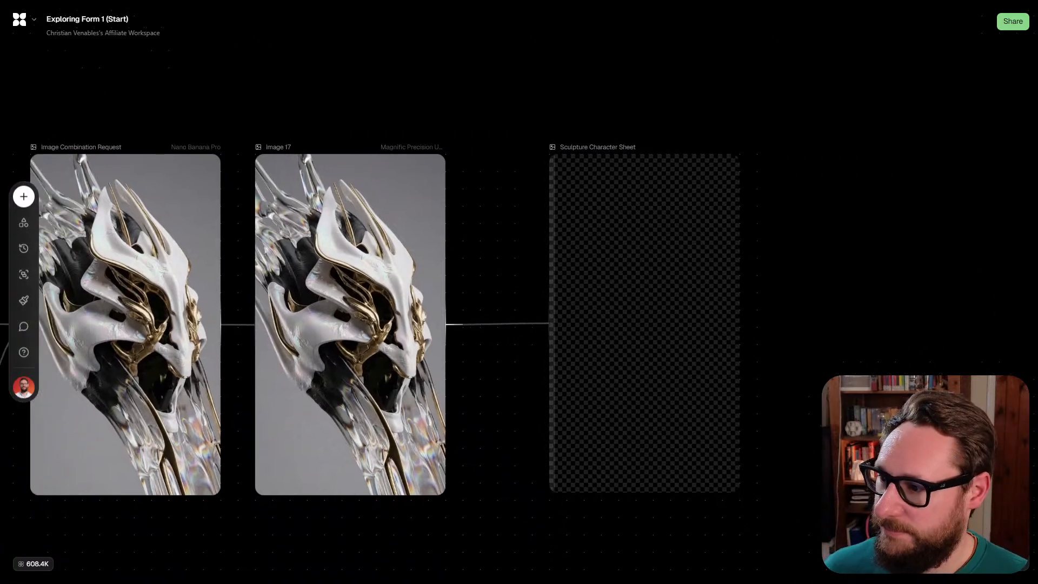
# Browse the generated versions in the Image Integration Art block through to the last one
pyautogui.scroll(-5, 499, 409)
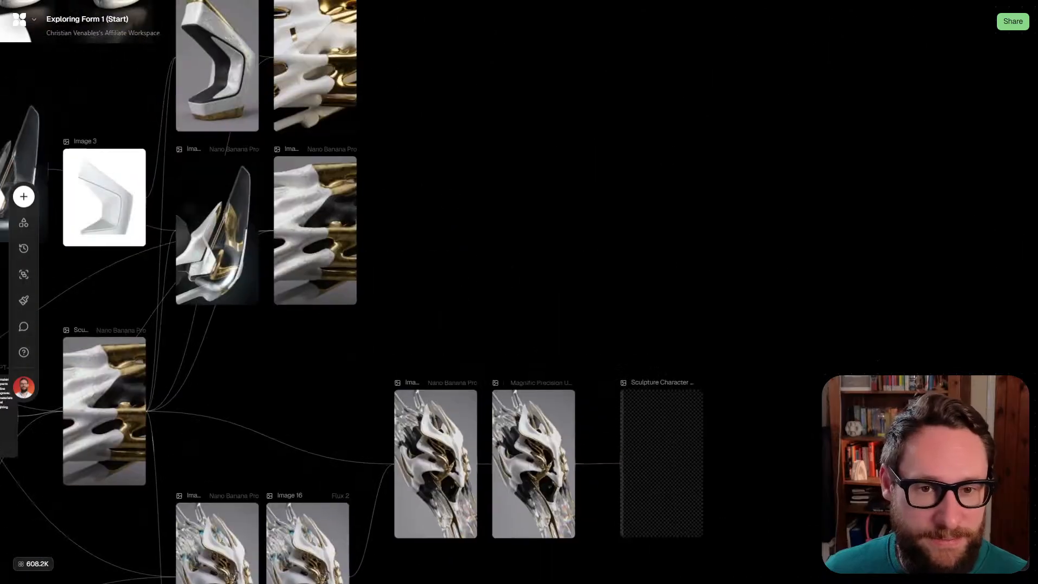
pyautogui.scroll(4, 519, 292)
pyautogui.hscroll(-2, 519, 291)
pyautogui.scroll(-1, 519, 292)
pyautogui.click(465, 218)
pyautogui.scroll(5, 464, 218)
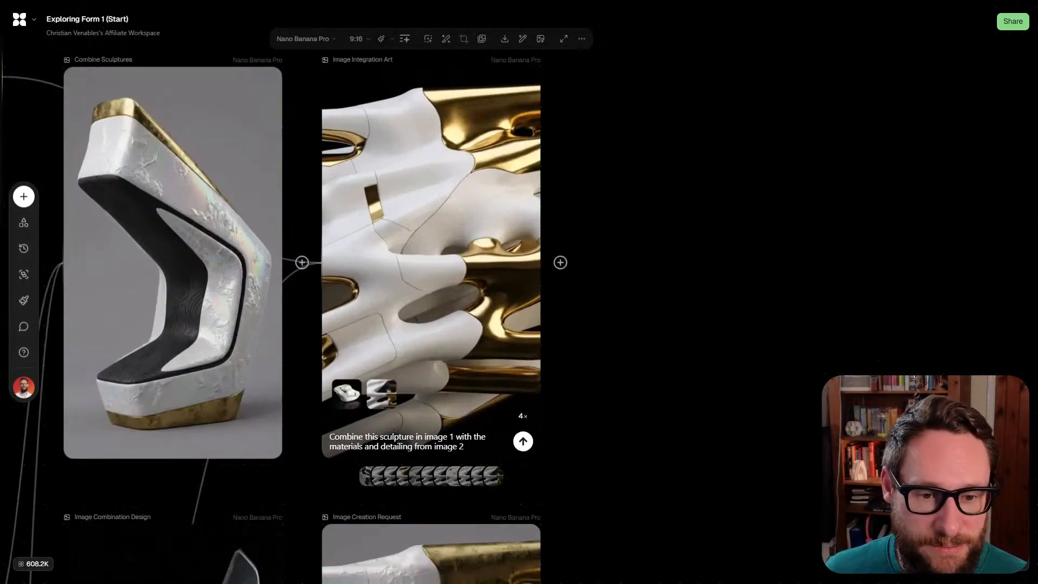
pyautogui.press('Right')
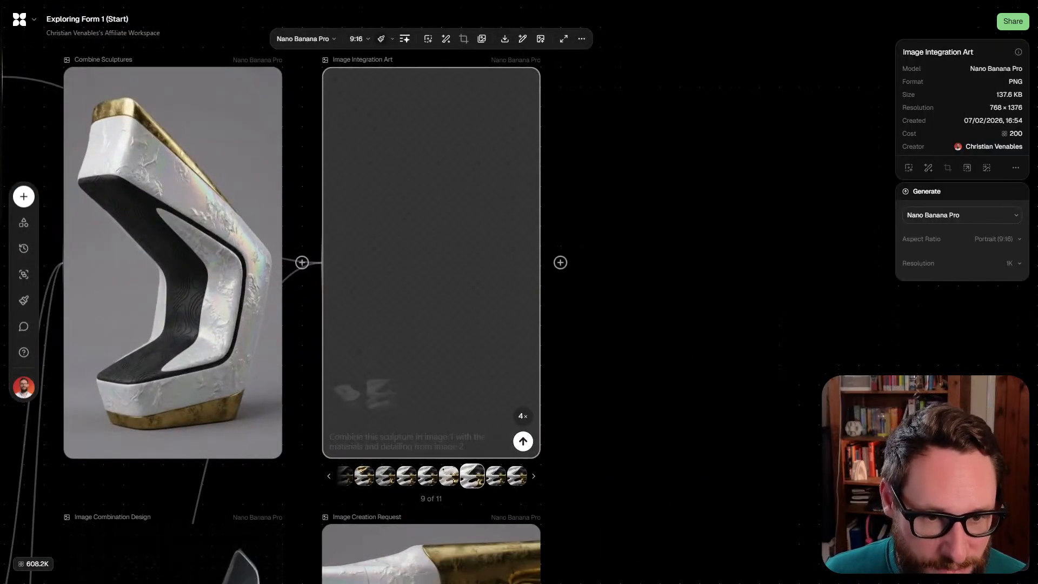
pyautogui.press('Right')
pyautogui.press('Right')
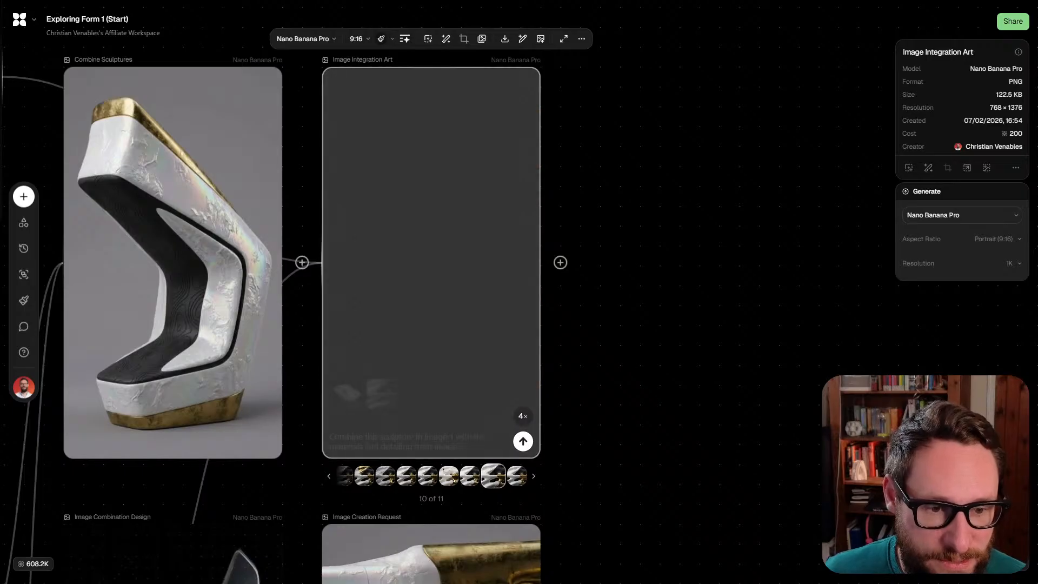
pyautogui.press('Left')
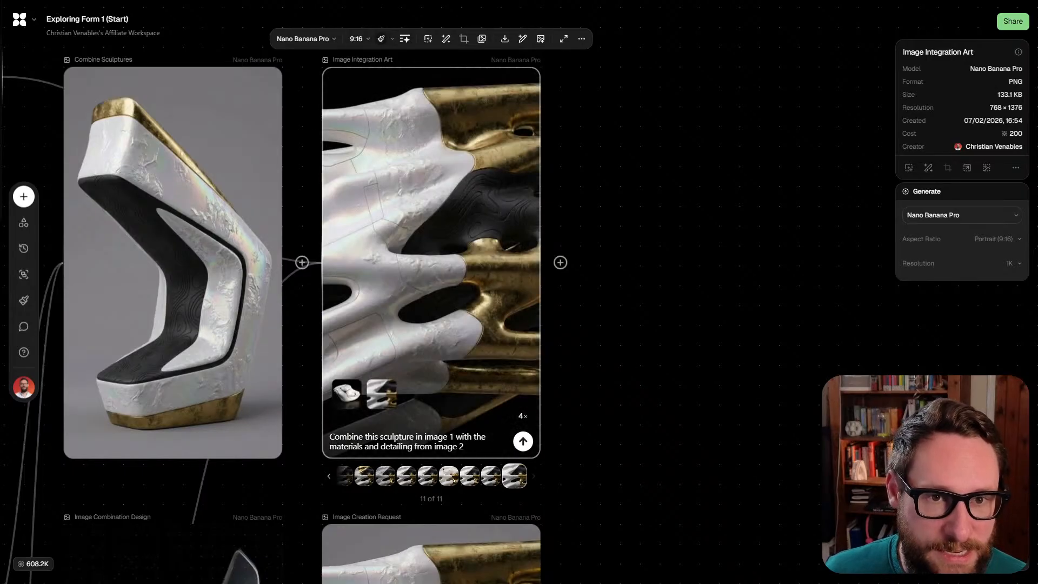
# Set the Image Integration Art block's aspect ratio to 2:3 and generate four new images
pyautogui.click(359, 39)
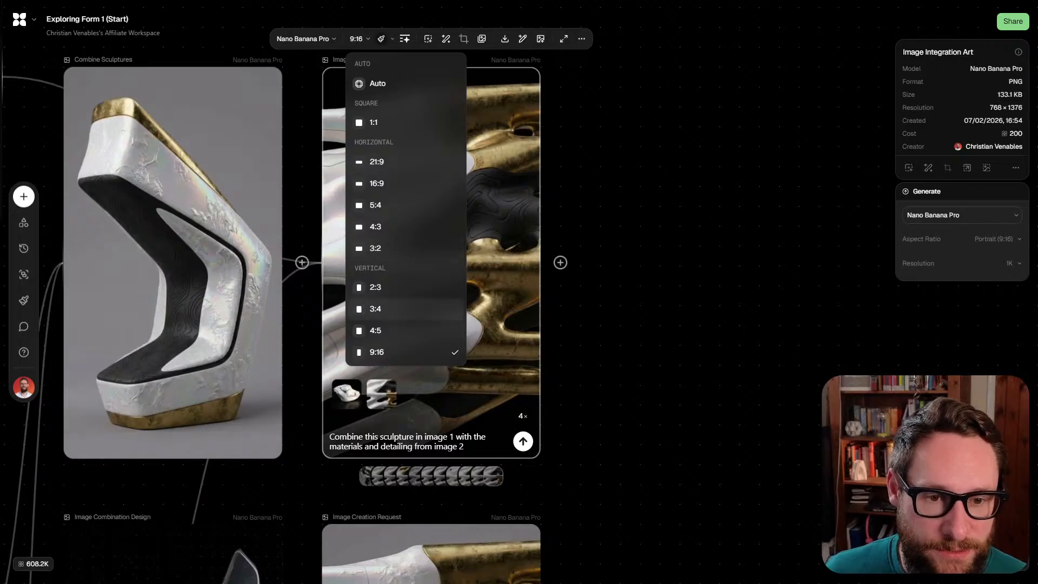
pyautogui.click(375, 287)
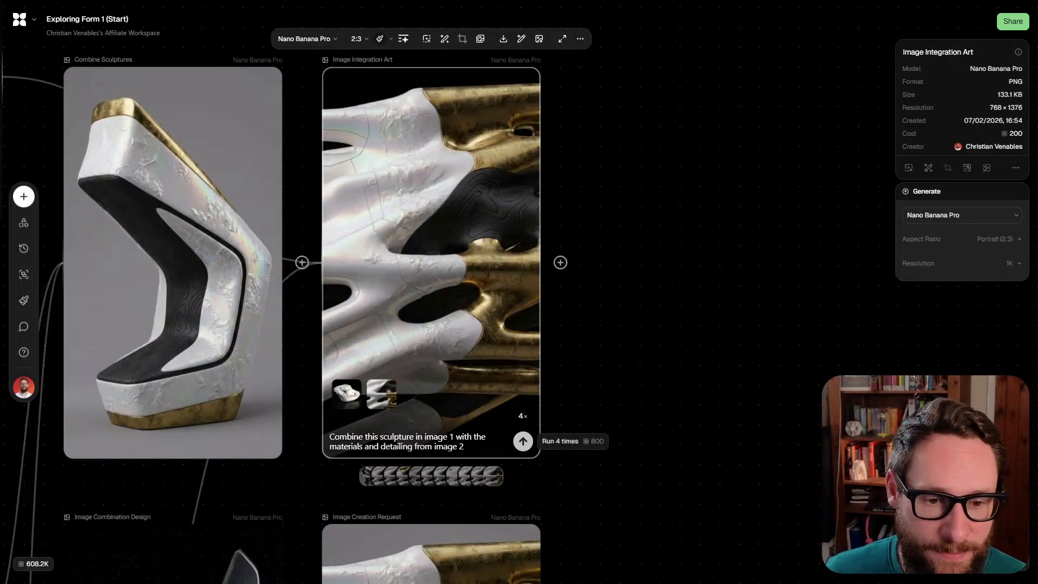
pyautogui.click(522, 441)
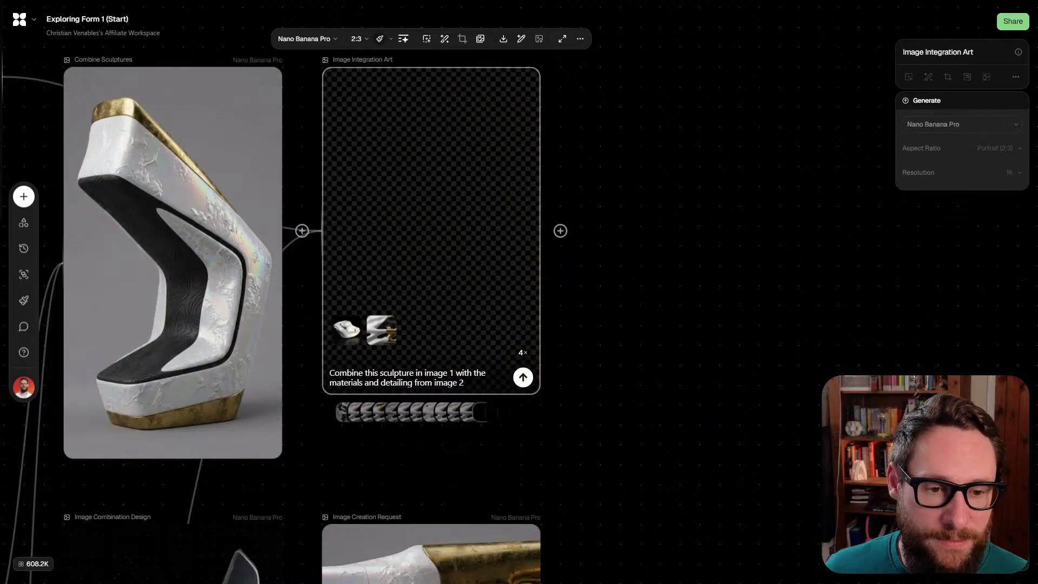
pyautogui.scroll(-2, 431, 292)
pyautogui.scroll(-3, 577, 284)
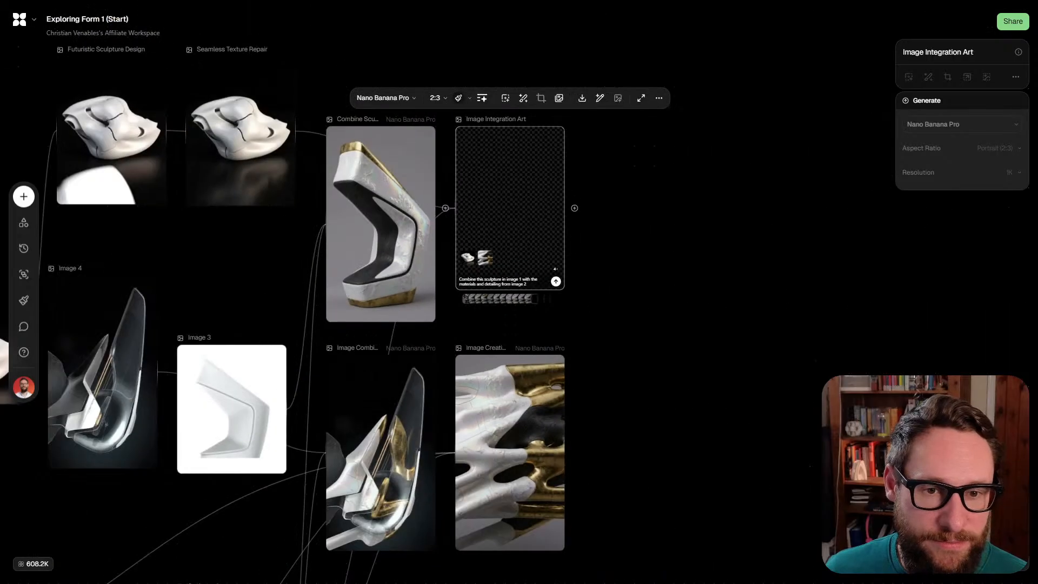
# Show the first generated version in the Image Creation Request block, the white and gold skull on a dark background
pyautogui.scroll(3, 411, 265)
pyautogui.scroll(-3, 410, 264)
pyautogui.scroll(-3, 338, 291)
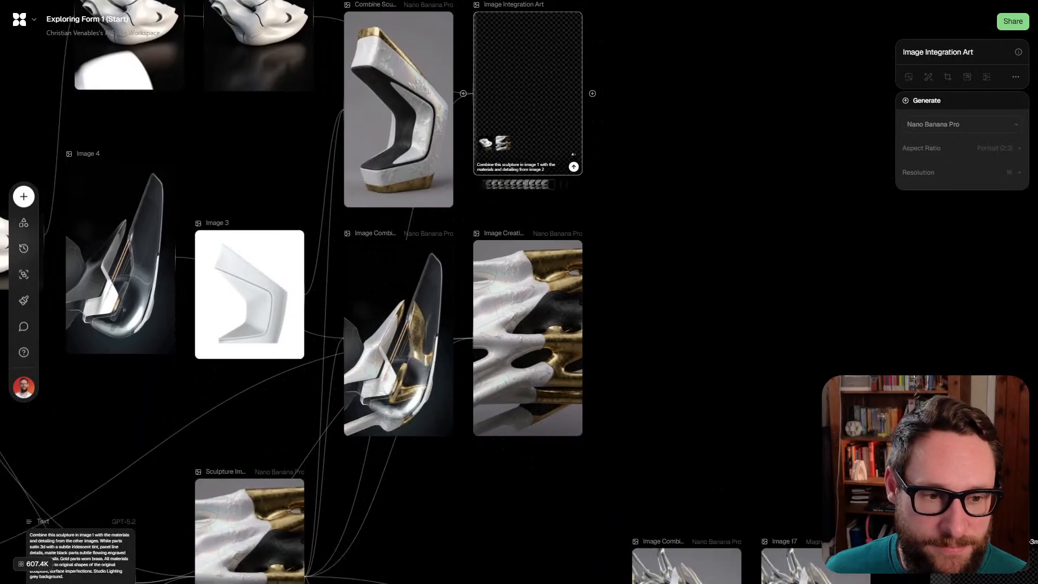
pyautogui.scroll(-2, 503, 282)
pyautogui.scroll(4, 503, 282)
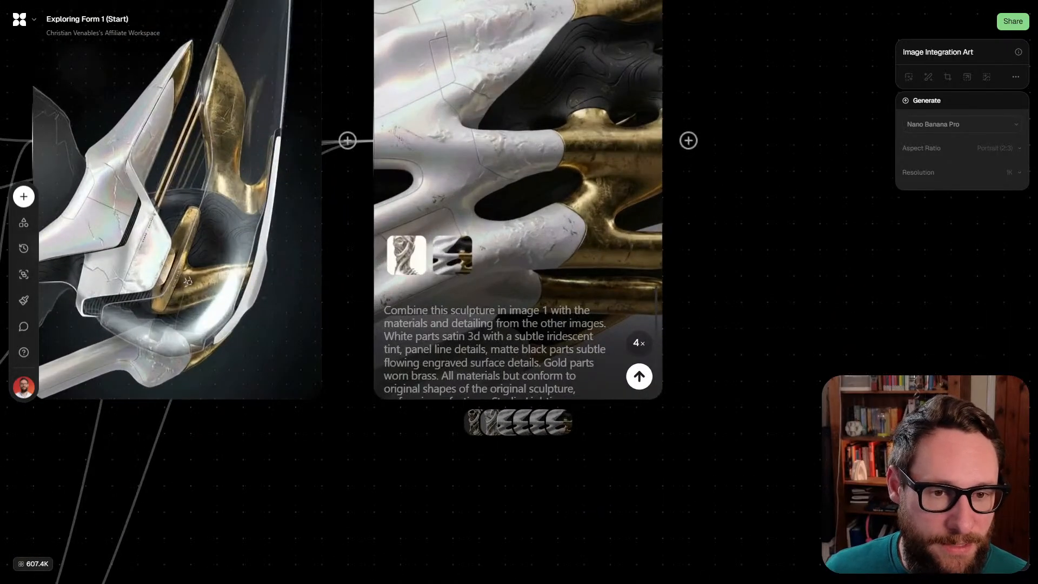
pyautogui.click(588, 422)
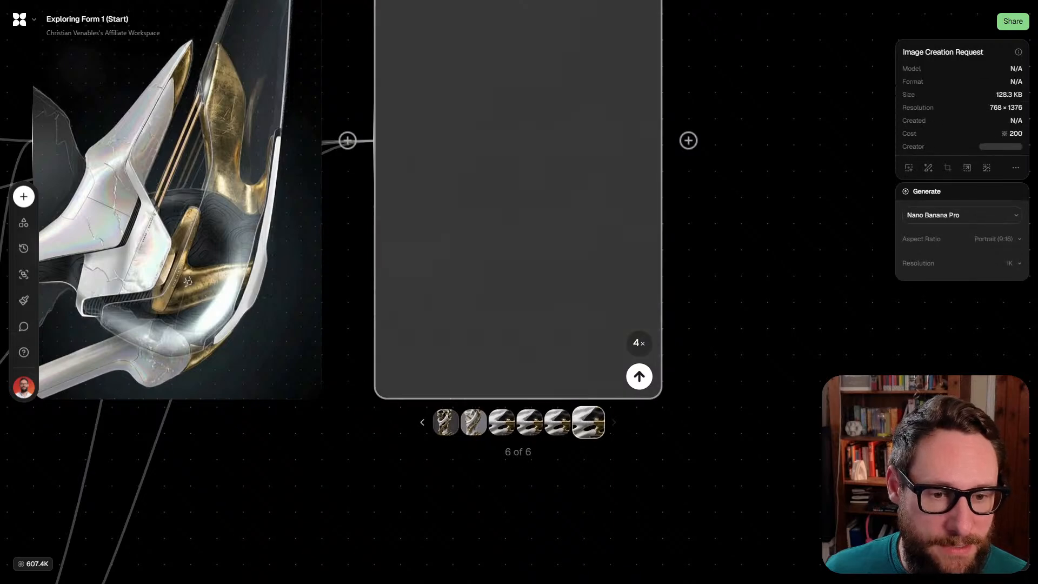
pyautogui.click(445, 422)
pyautogui.scroll(3, 502, 292)
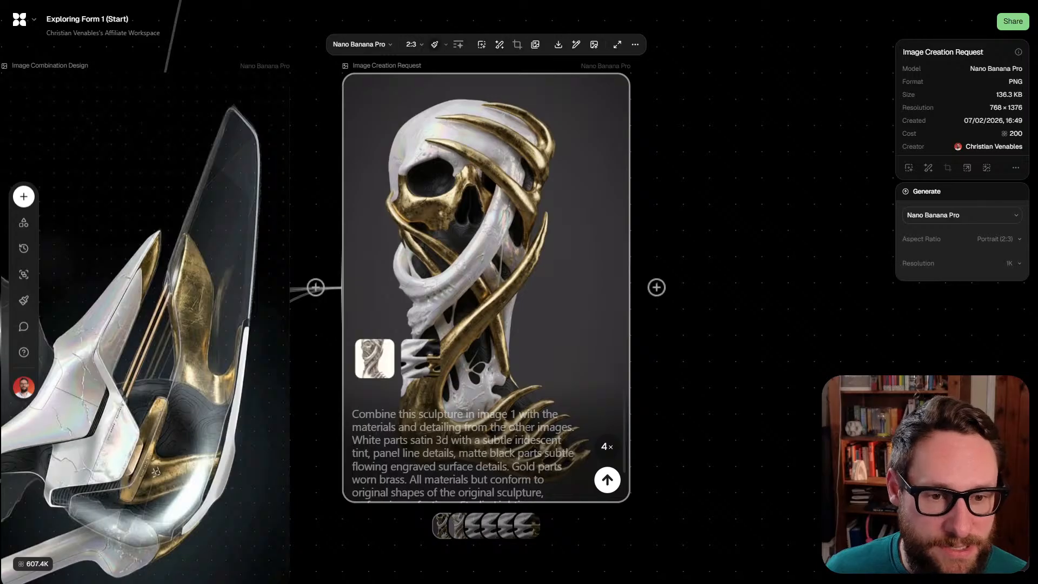
# Compare the Image Creation Request block's two skull versions and examine the dark-background one in close-up
pyautogui.click(446, 525)
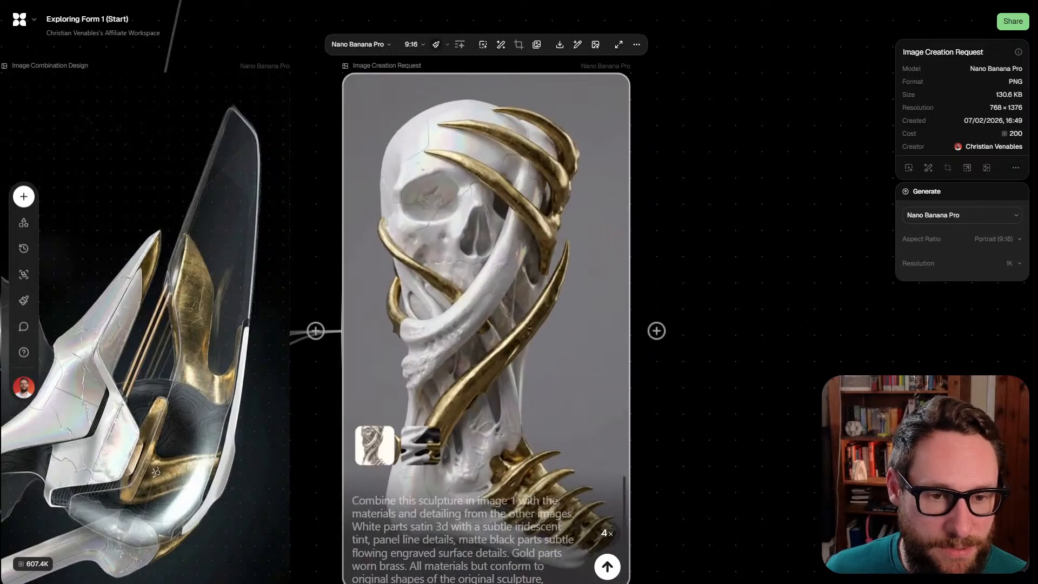
pyautogui.scroll(-1, 486, 328)
pyautogui.click(417, 565)
pyautogui.press('Escape')
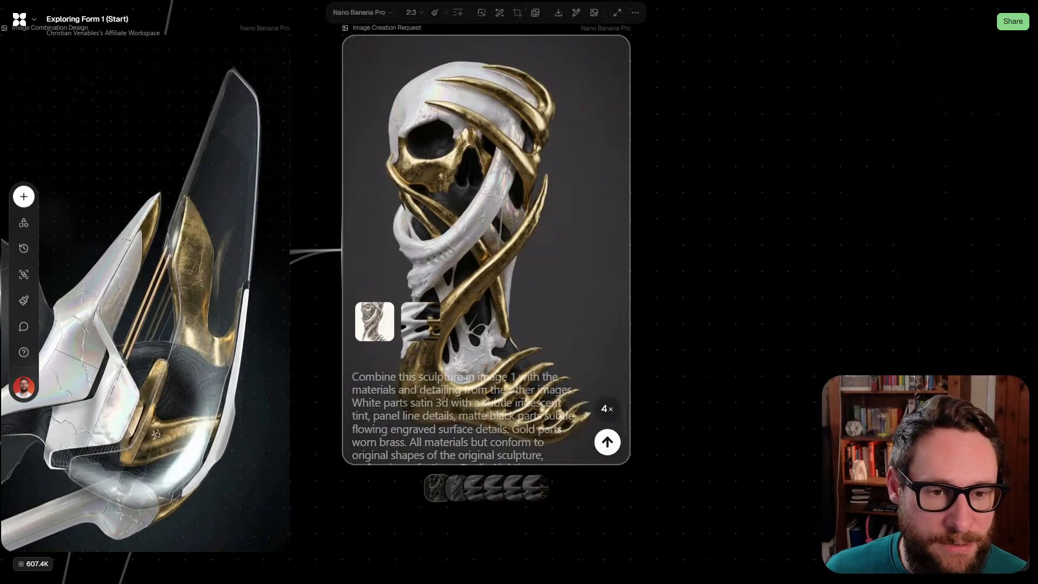
pyautogui.scroll(5, 465, 189)
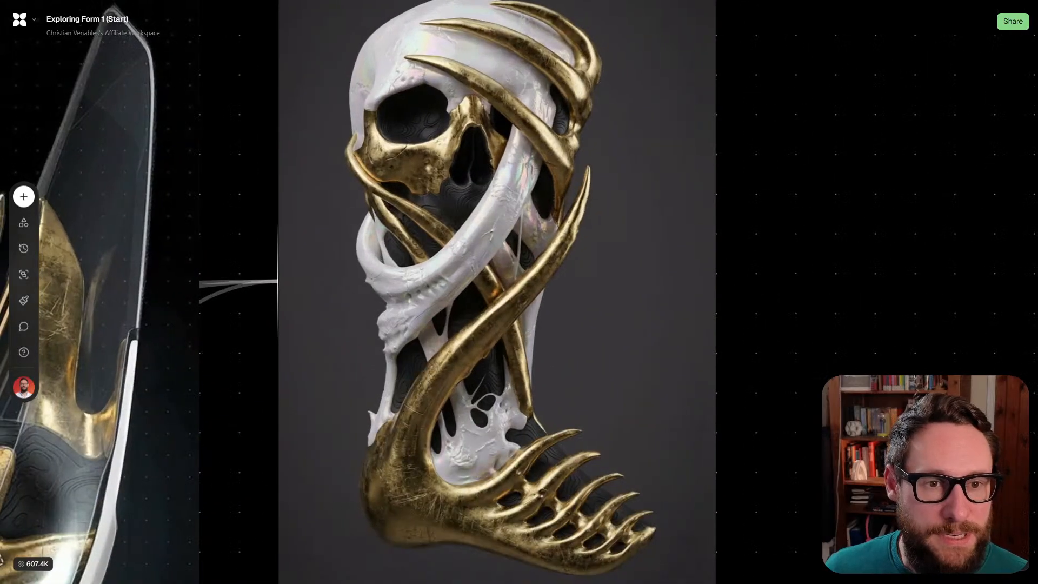
pyautogui.hscroll(-1, 497, 291)
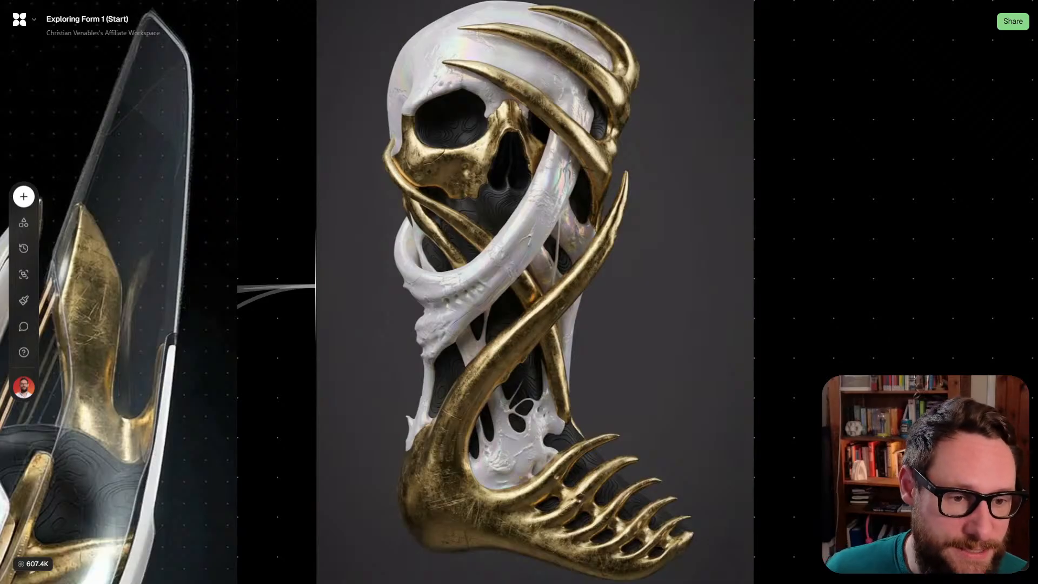
pyautogui.scroll(-5, 470, 258)
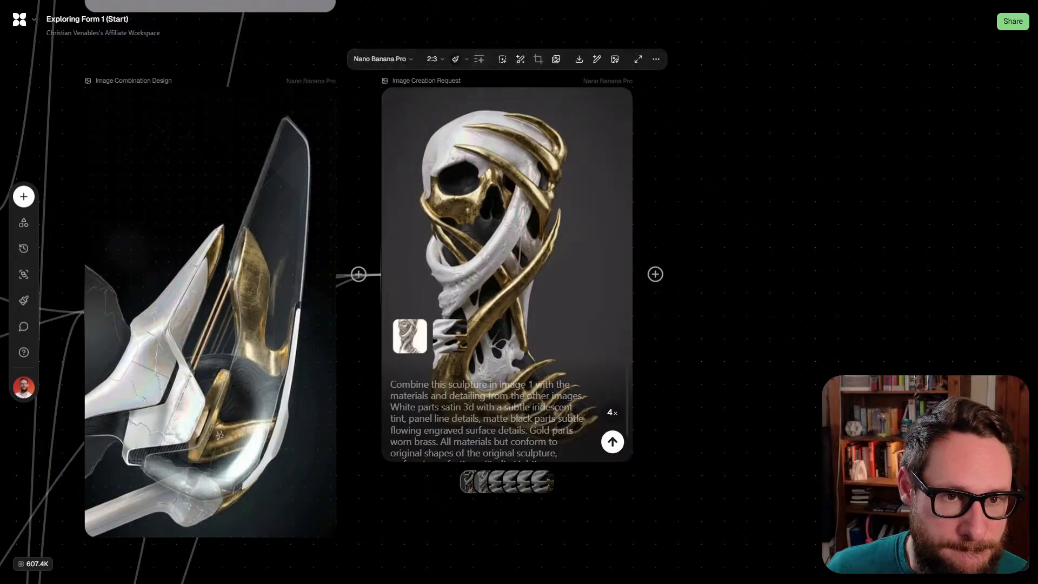
# Set the Image Creation Request block's aspect ratio to 2:3 and generate four new images
pyautogui.click(434, 59)
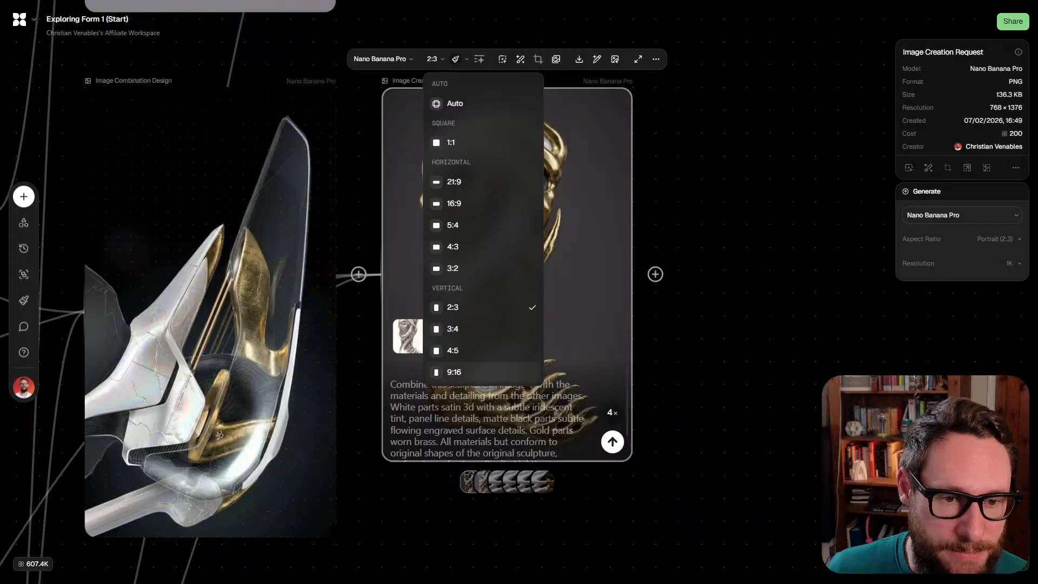
pyautogui.click(454, 372)
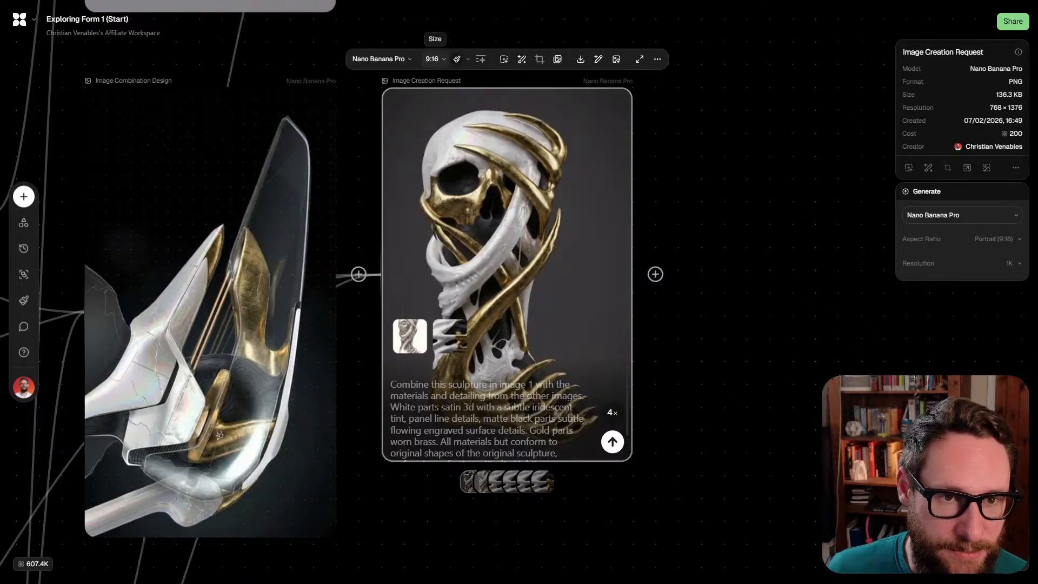
pyautogui.click(434, 59)
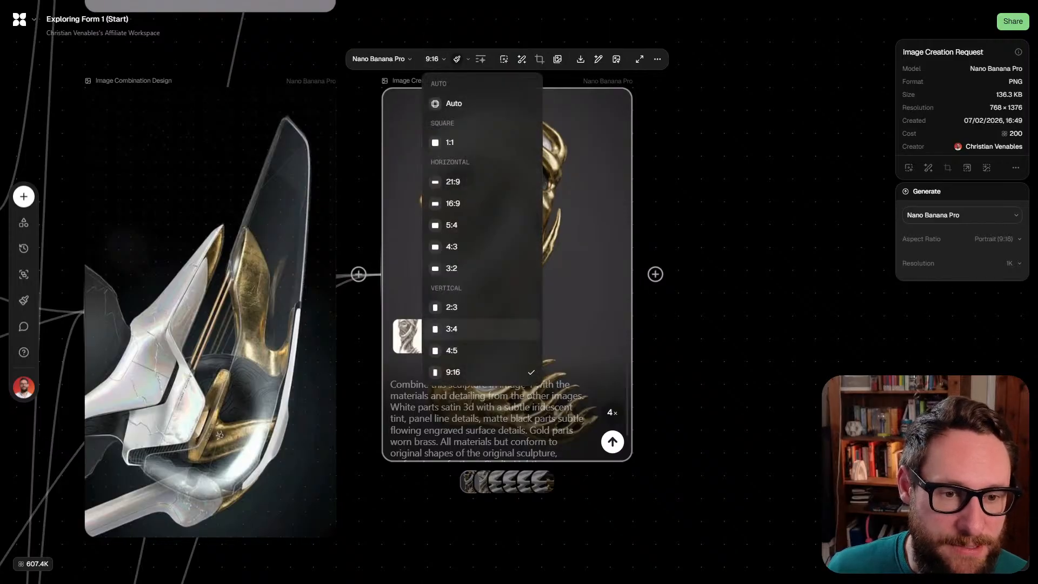
pyautogui.click(451, 307)
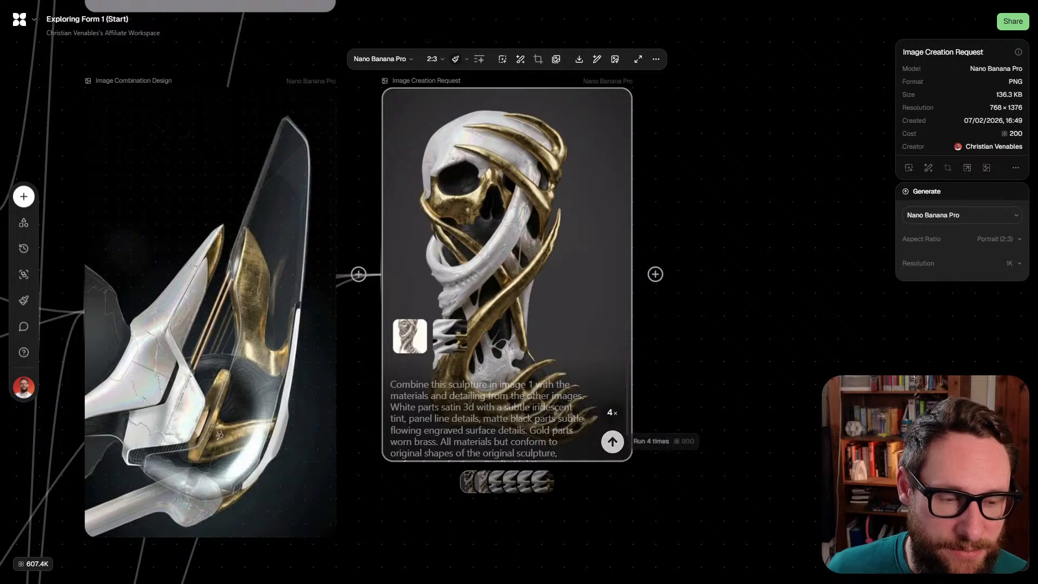
pyautogui.click(613, 442)
pyautogui.scroll(-5, 613, 441)
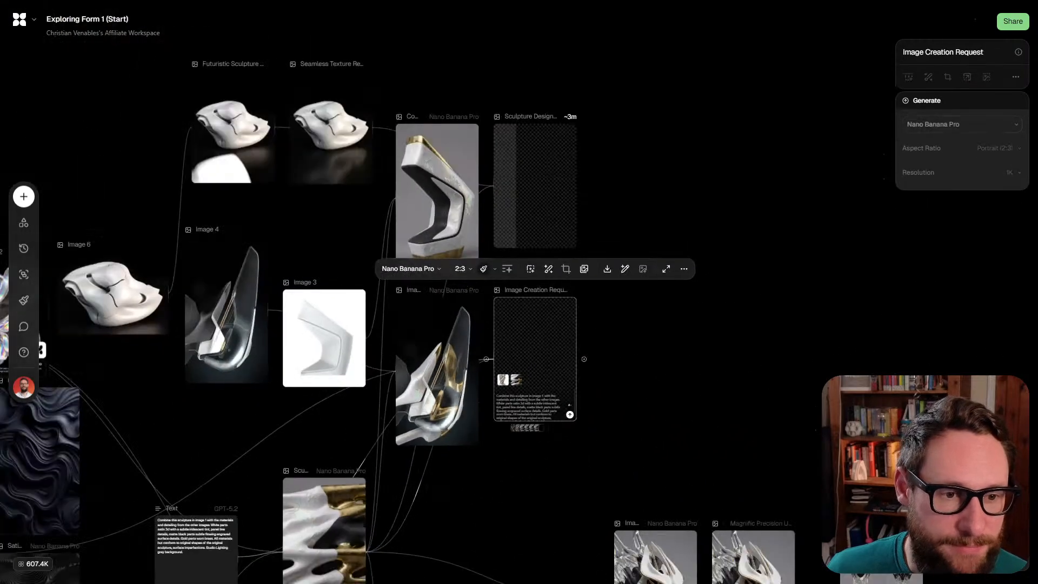
# Examine the front, back and side views on the newly generated Character Sheet Design
pyautogui.moveTo(703, 442); pyautogui.dragTo(105, 407)
pyautogui.moveTo(272, 540); pyautogui.dragTo(424, 274)
pyautogui.scroll(5, 424, 311)
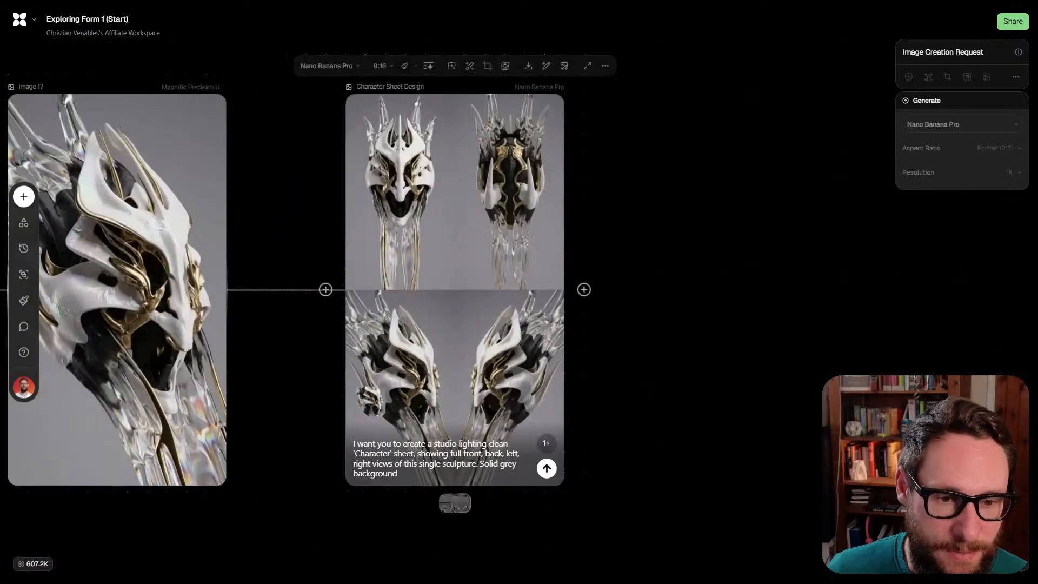
pyautogui.moveTo(473, 195); pyautogui.dragTo(503, 208)
pyautogui.scroll(4, 503, 208)
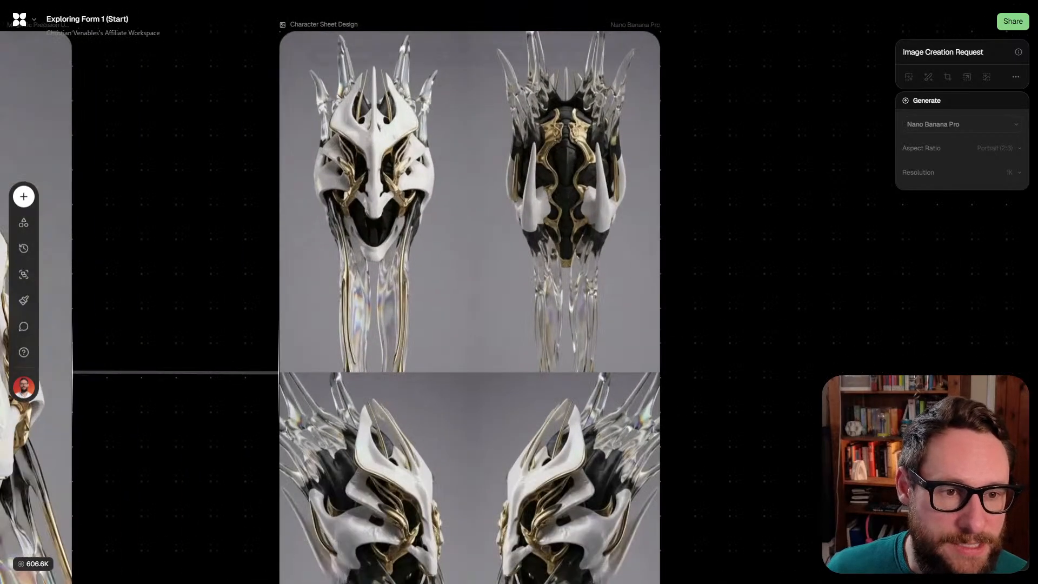
pyautogui.moveTo(469, 378); pyautogui.dragTo(458, 234)
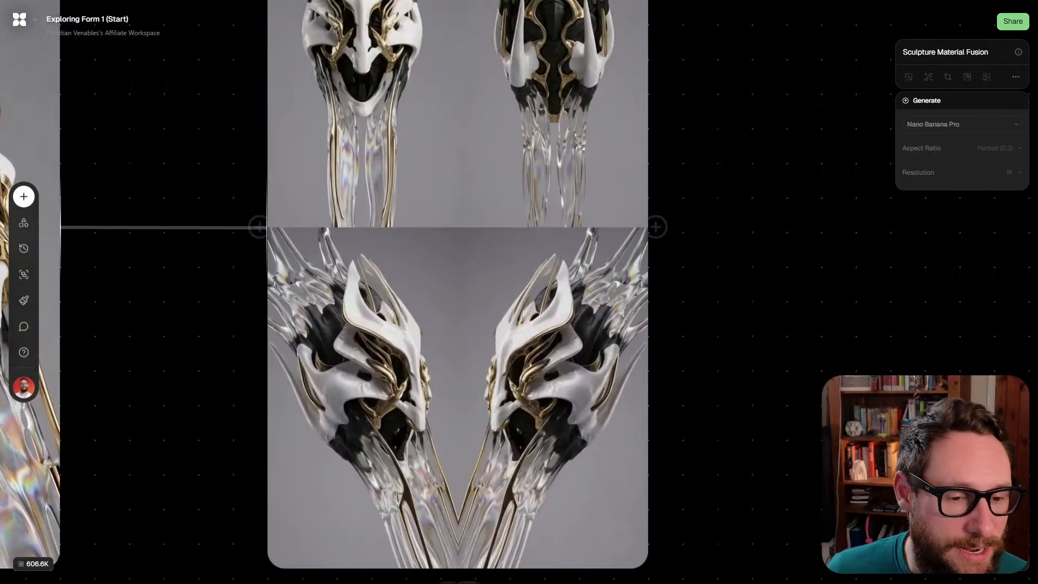
pyautogui.moveTo(491, 97); pyautogui.dragTo(500, 282)
pyautogui.scroll(2, 500, 260)
pyautogui.scroll(2, 508, 251)
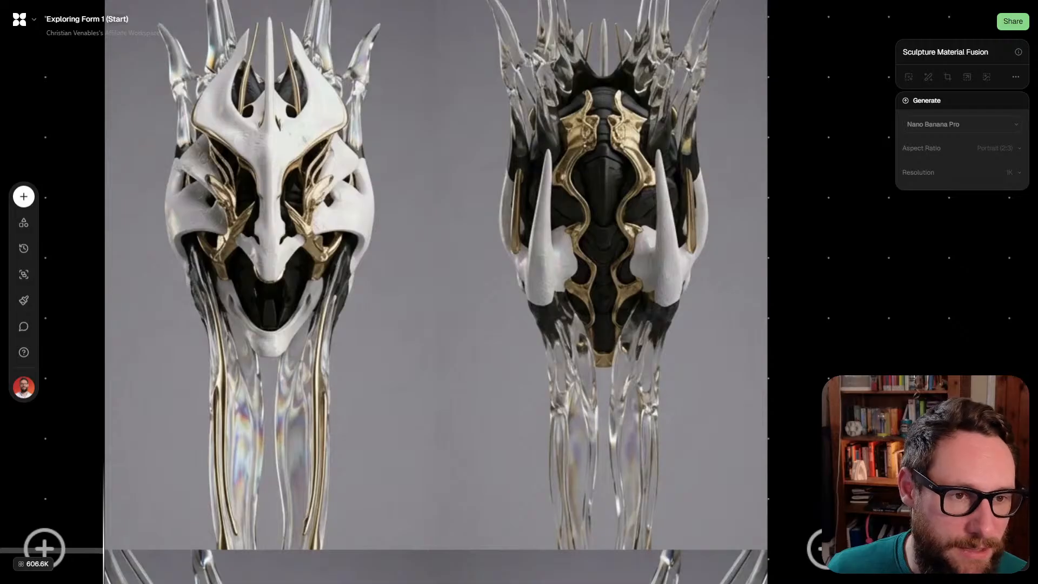
# Compare the Character Sheet Design's views with the source sculpture in Image 17
pyautogui.moveTo(507, 250); pyautogui.dragTo(605, 151)
pyautogui.scroll(-3, 605, 151)
pyautogui.moveTo(450, 198); pyautogui.dragTo(446, 228)
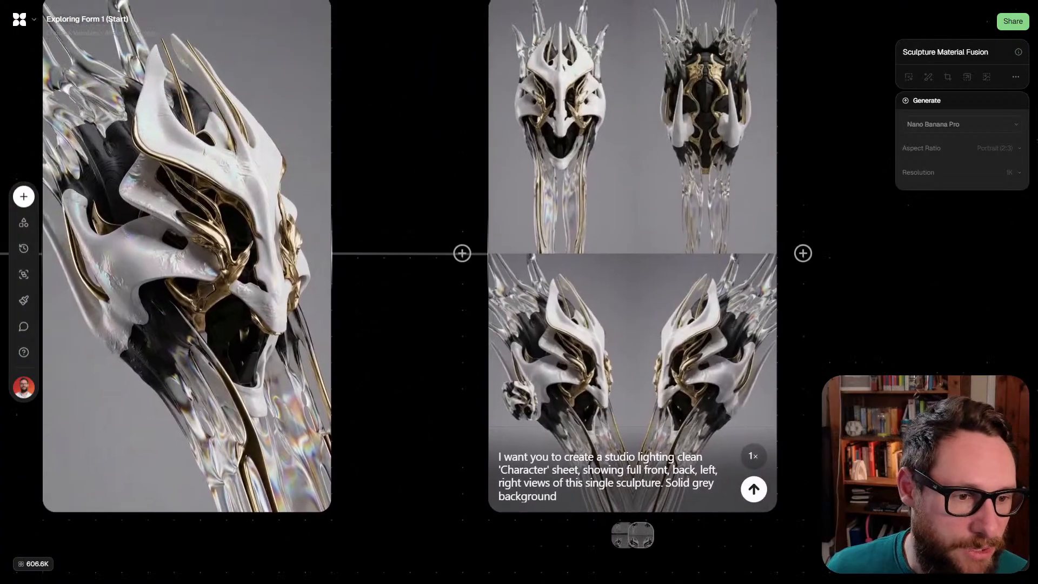
pyautogui.scroll(-3, 644, 326)
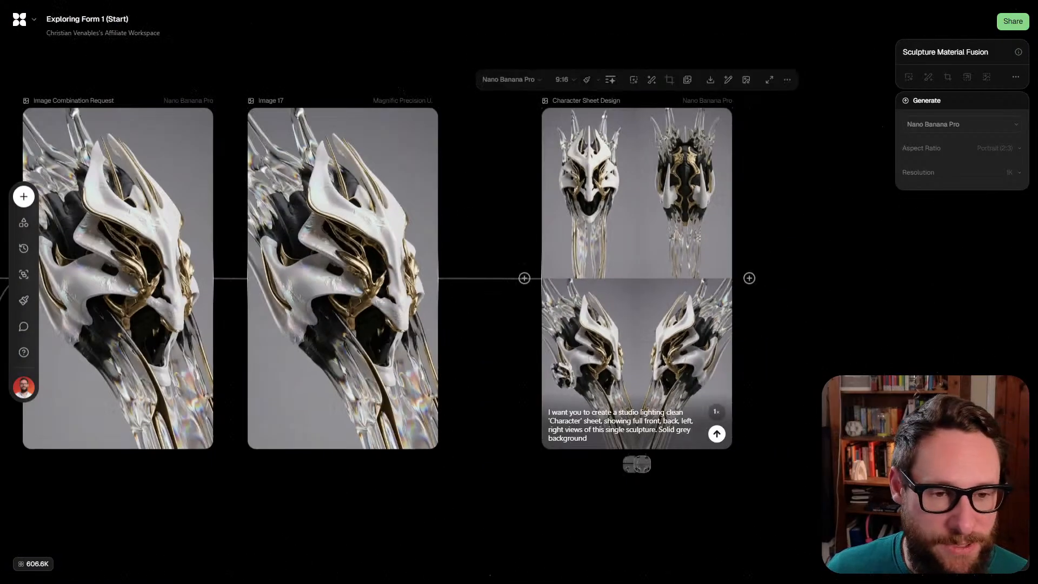
# Display the last of the 14 generated versions in the lower Combine Sculptures Image block
pyautogui.moveTo(378, 357); pyautogui.dragTo(577, 345)
pyautogui.scroll(-3, 577, 345)
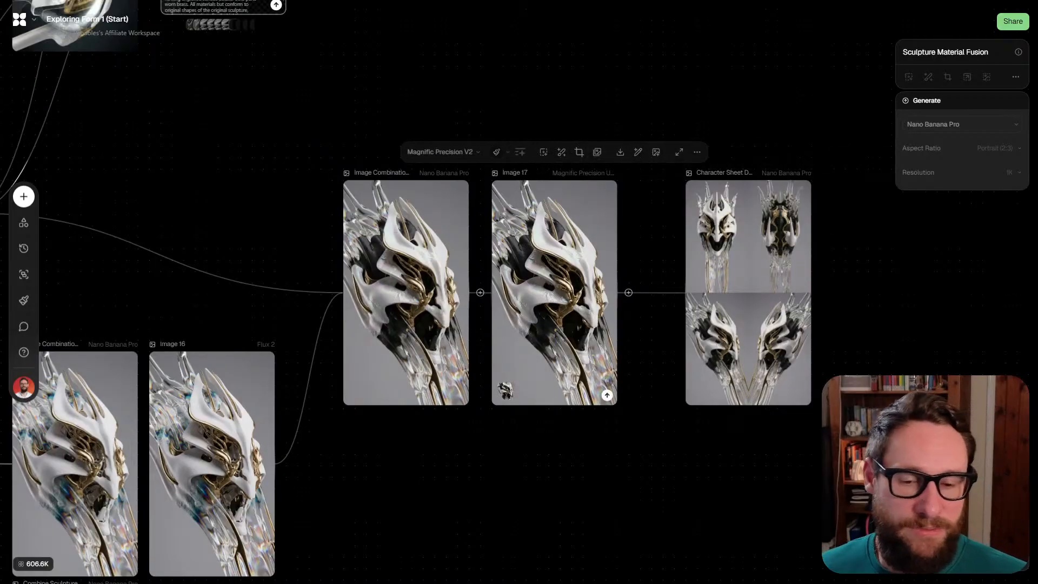
pyautogui.moveTo(526, 185); pyautogui.dragTo(588, 55)
pyautogui.moveTo(566, 267)
pyautogui.mouseDown()
pyautogui.moveTo(695, 63)
pyautogui.moveTo(769, 33)
pyautogui.mouseUp()
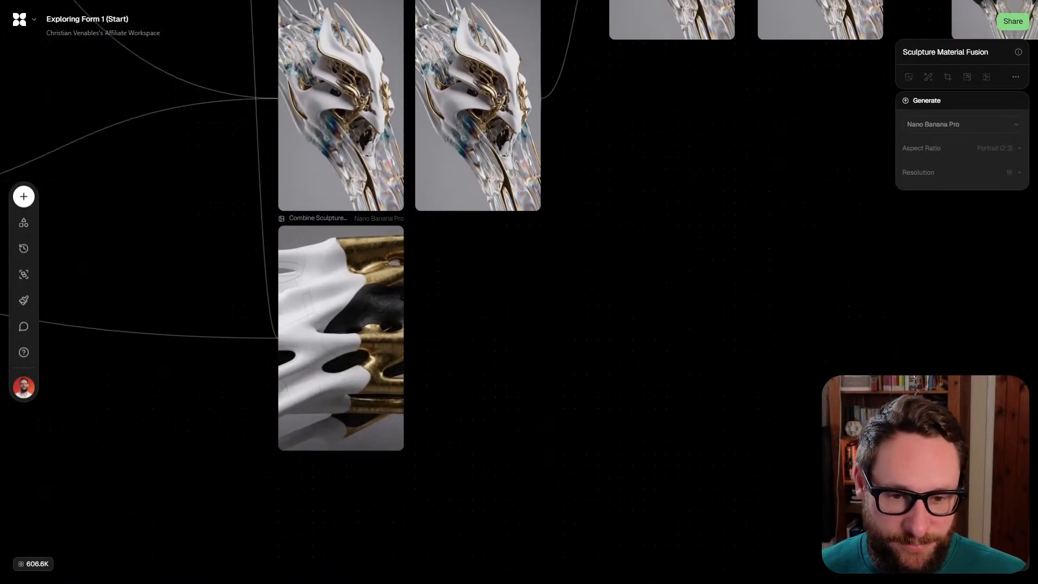
pyautogui.scroll(3, 336, 411)
pyautogui.scroll(3, 336, 438)
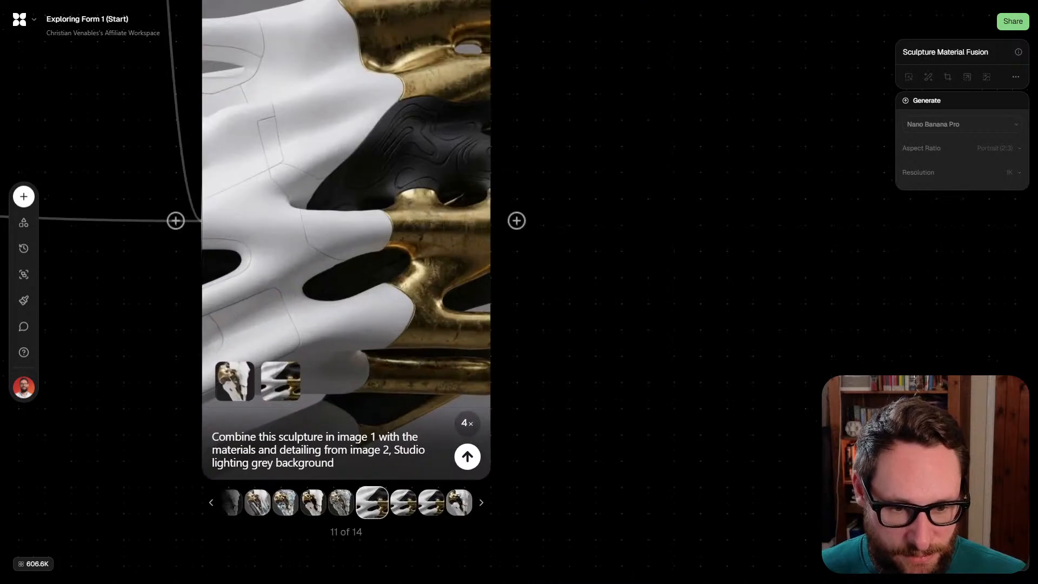
pyautogui.click(459, 502)
# Examine the white, gold and black skull's surface detailing in the Combine Sculptures Image block in close-up
pyautogui.moveTo(566, 267); pyautogui.dragTo(618, 355)
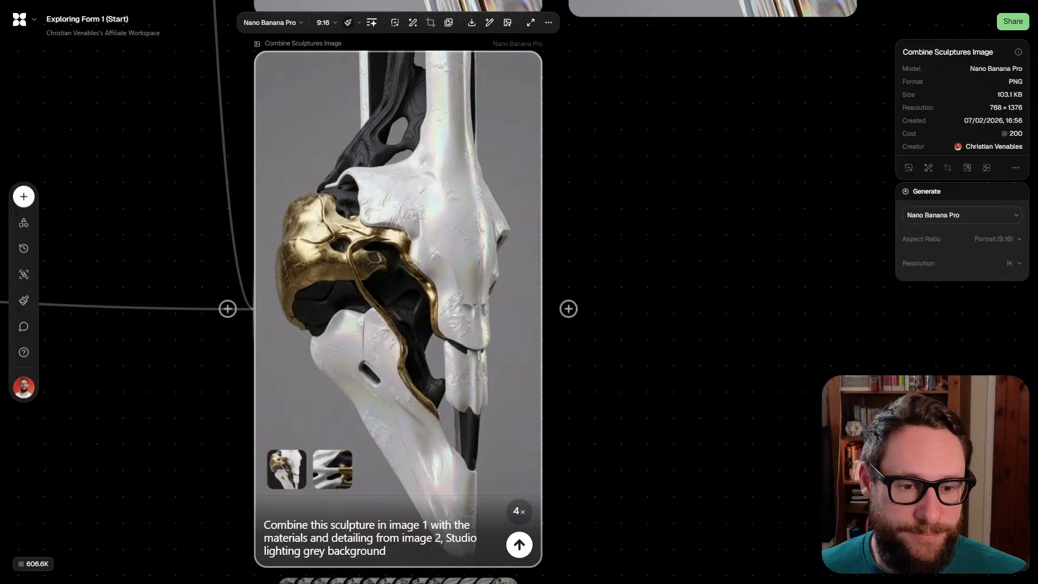
pyautogui.moveTo(618, 355); pyautogui.dragTo(640, 344)
pyautogui.scroll(3, 426, 249)
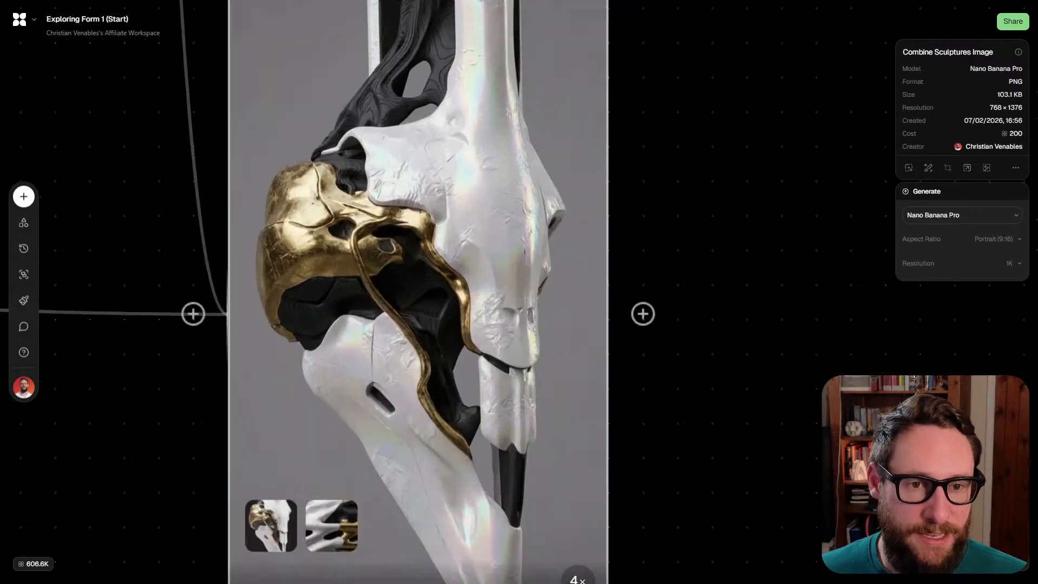
pyautogui.moveTo(425, 248); pyautogui.dragTo(502, 301)
pyautogui.scroll(-1, 532, 271)
pyautogui.scroll(5, 503, 109)
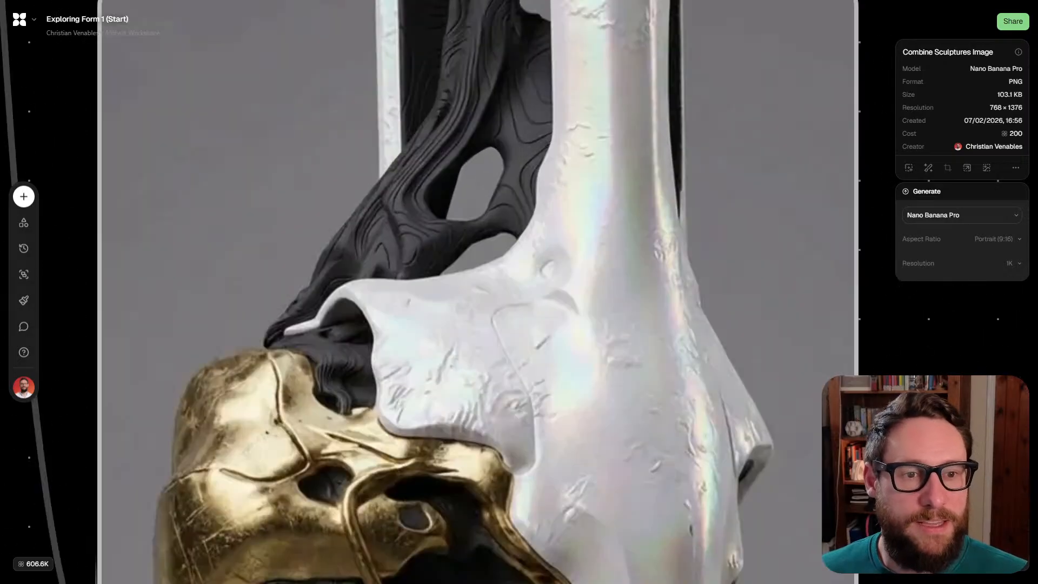
pyautogui.scroll(-5, 444, 141)
pyautogui.moveTo(445, 141); pyautogui.dragTo(444, 116)
pyautogui.scroll(-1, 508, 115)
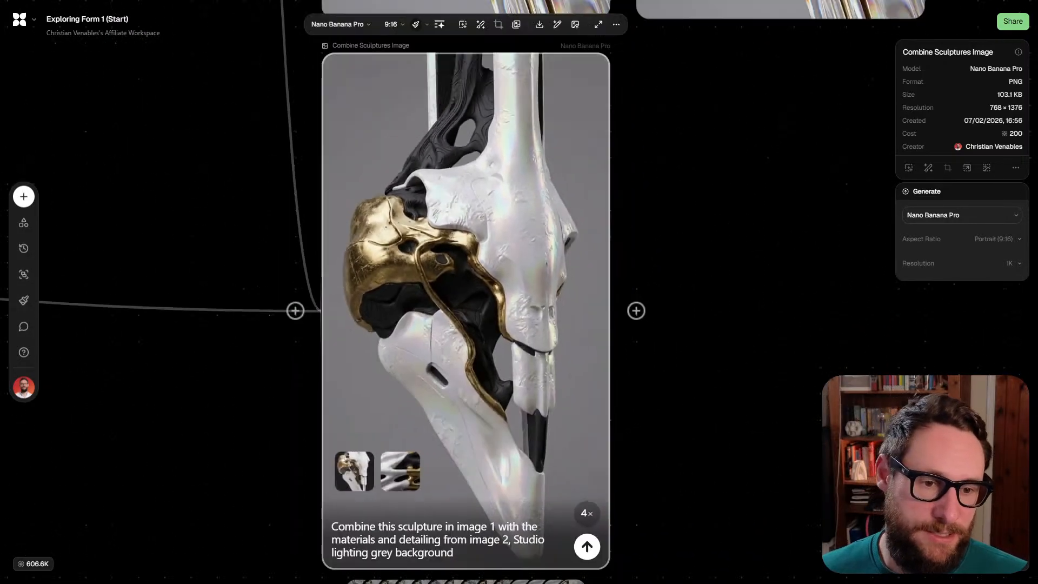
pyautogui.moveTo(492, 164)
pyautogui.mouseDown()
pyautogui.moveTo(480, 176)
pyautogui.moveTo(469, 126)
pyautogui.moveTo(471, 141)
pyautogui.mouseUp()
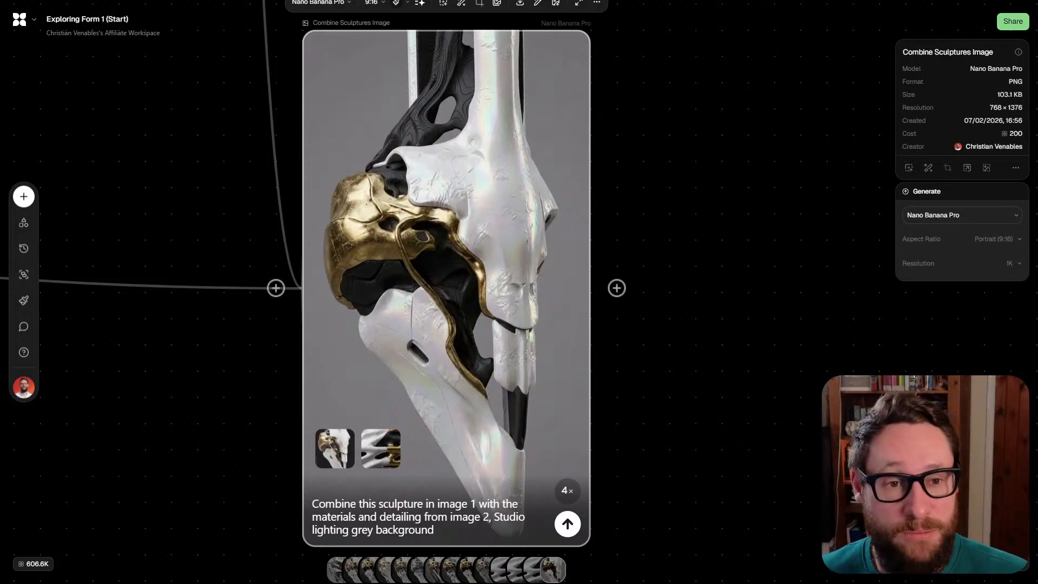
pyautogui.hscroll(-2, 446, 288)
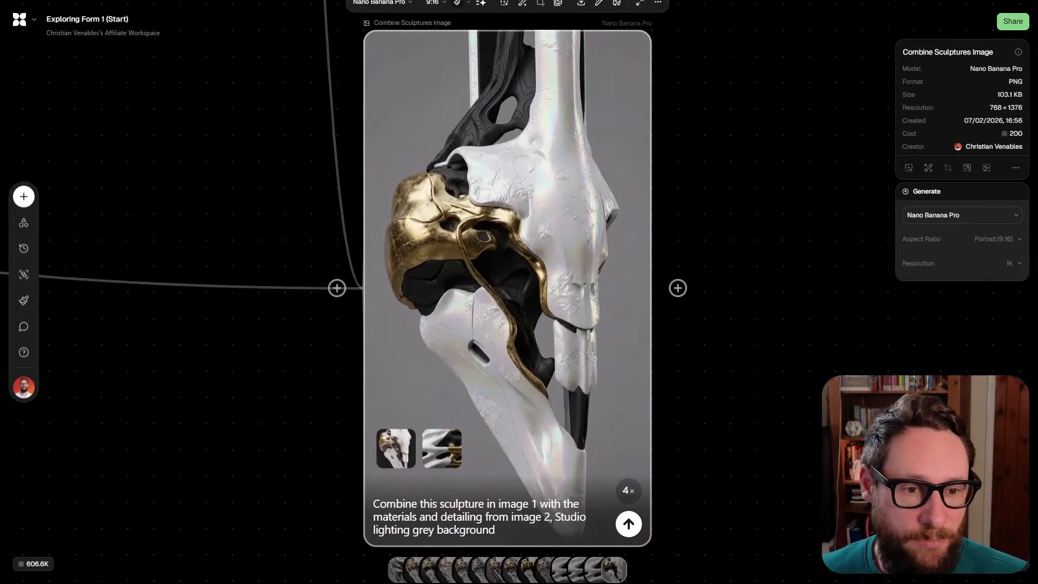
pyautogui.hscroll(4, 319, 170)
pyautogui.scroll(-3, 319, 170)
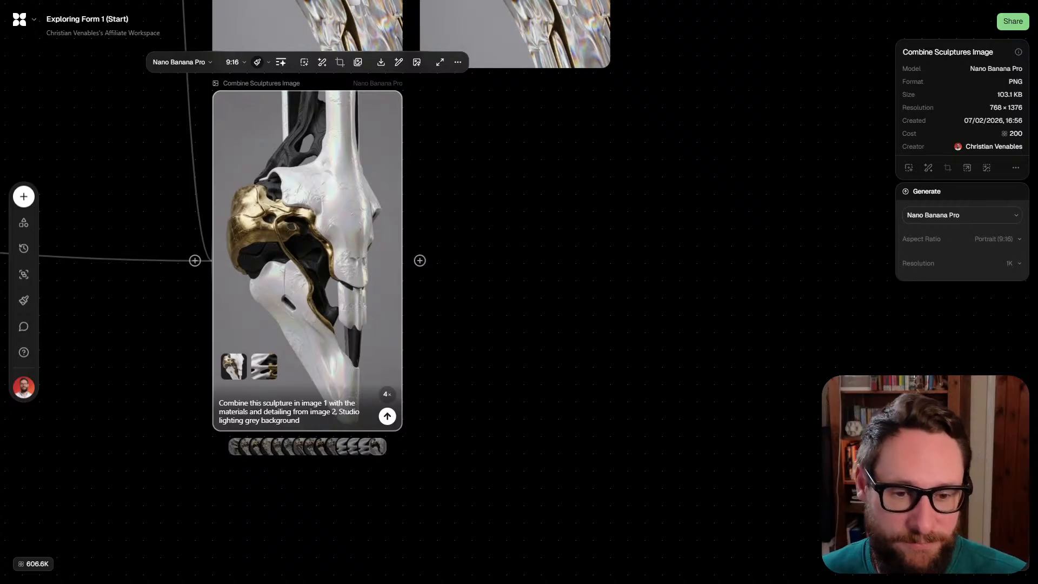
pyautogui.scroll(2, 317, 266)
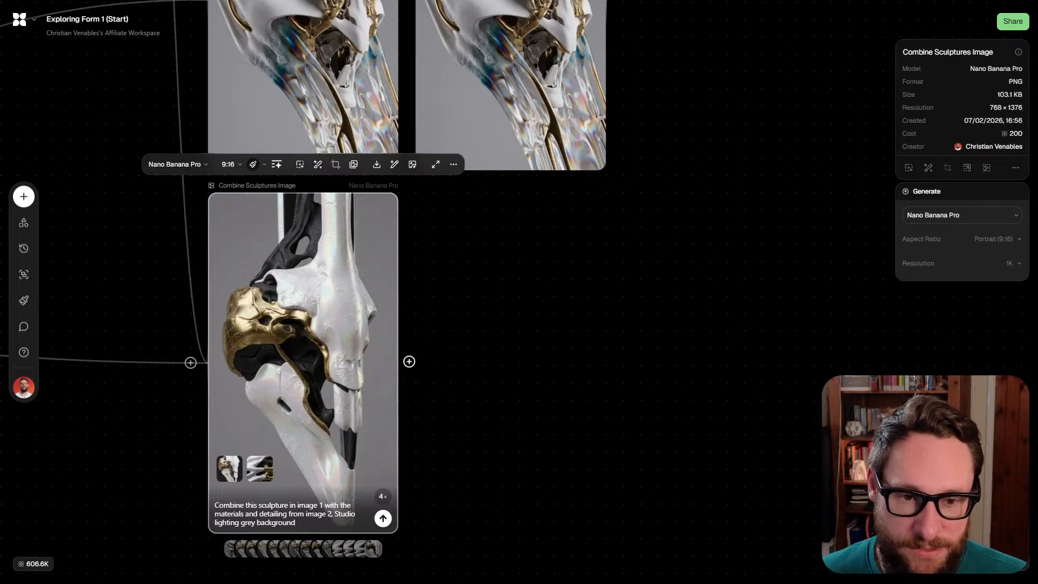
pyautogui.moveTo(409, 361); pyautogui.dragTo(536, 373)
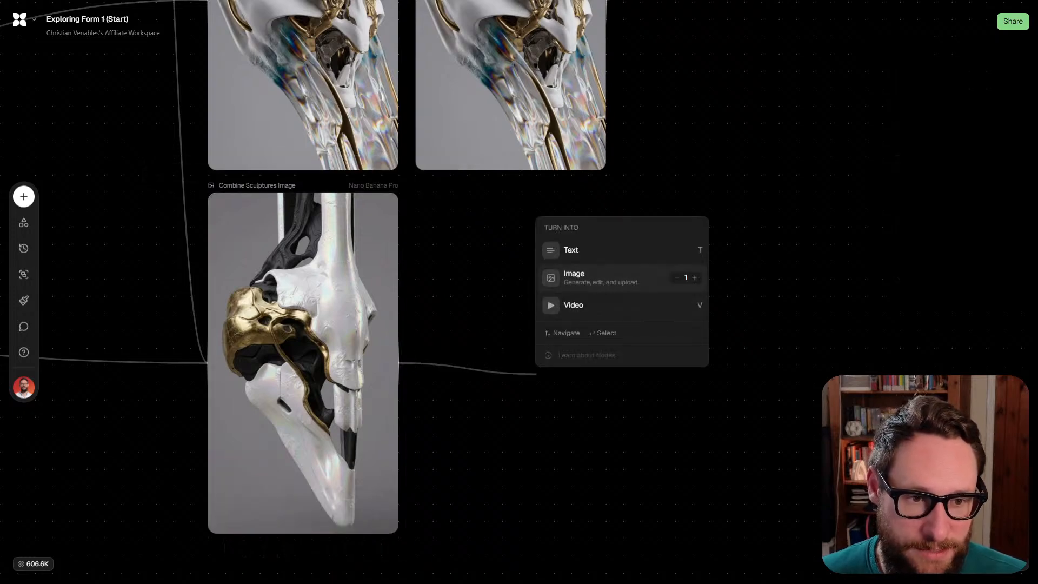
pyautogui.press('Escape')
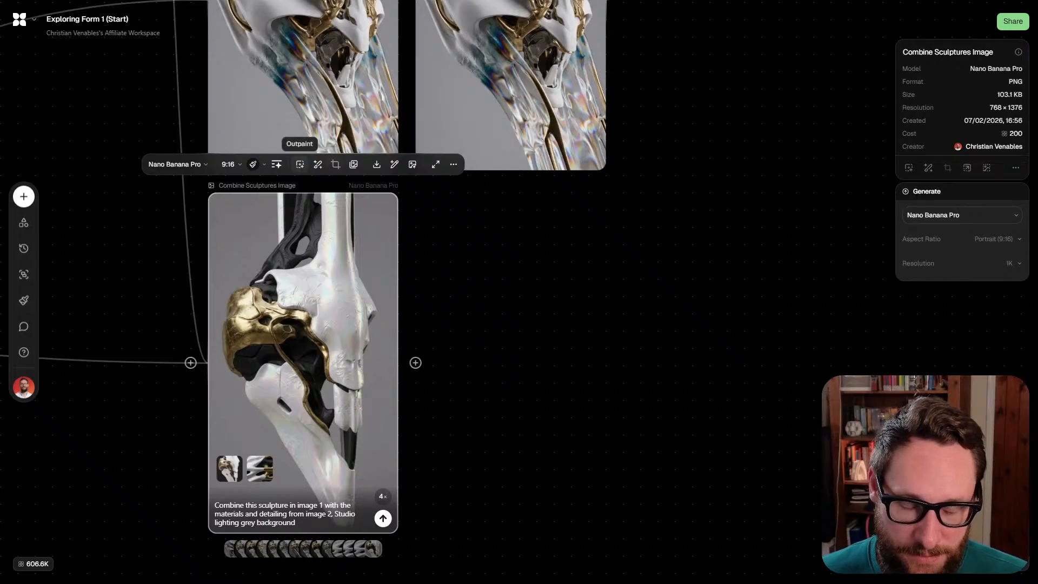
# Outpaint the skull in the Combine Sculptures Image block, extending the area upward by about half the image's height
pyautogui.click(299, 164)
pyautogui.moveTo(302, 362); pyautogui.dragTo(302, 432)
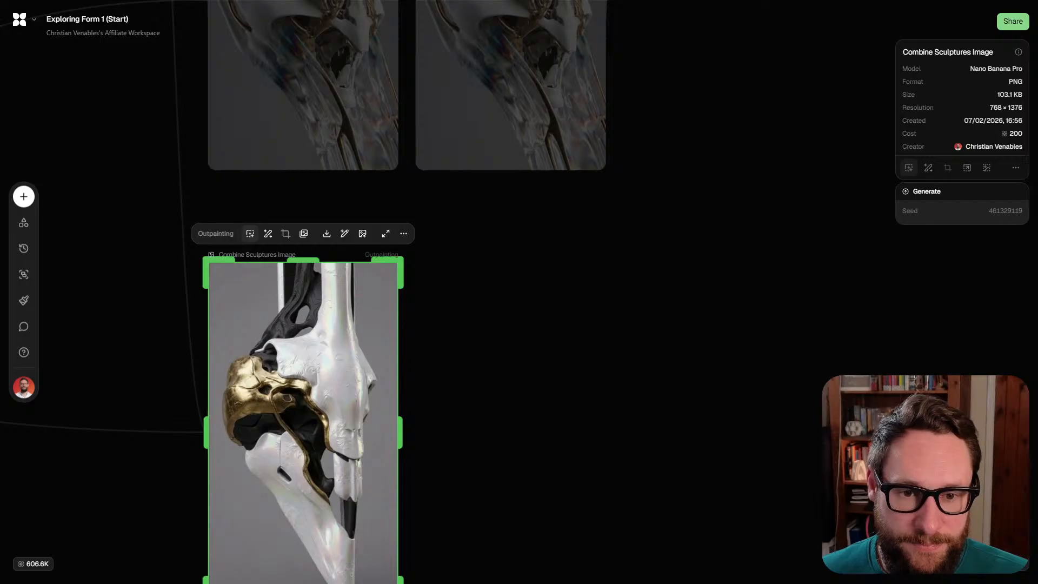
pyautogui.moveTo(288, 398)
pyautogui.mouseDown()
pyautogui.moveTo(288, 380)
pyautogui.moveTo(288, 397)
pyautogui.mouseUp()
pyautogui.moveTo(302, 260); pyautogui.dragTo(302, 141)
pyautogui.moveTo(270, 270); pyautogui.dragTo(423, 219)
pyautogui.scroll(2, 423, 219)
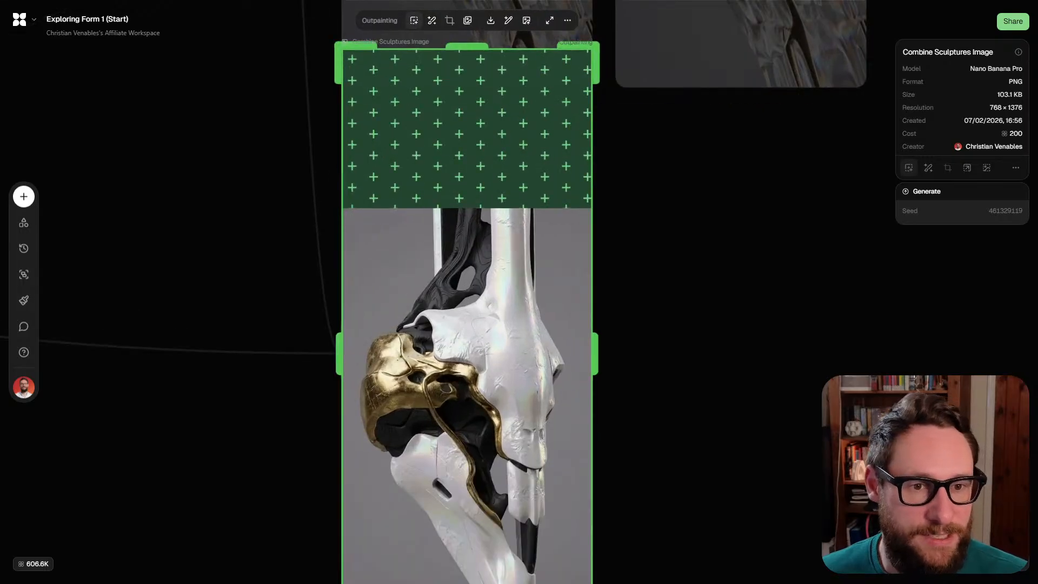
pyautogui.scroll(2, 466, 292)
pyautogui.moveTo(462, 160); pyautogui.dragTo(462, 114)
pyautogui.scroll(-1, 444, 199)
pyautogui.scroll(-3, 443, 199)
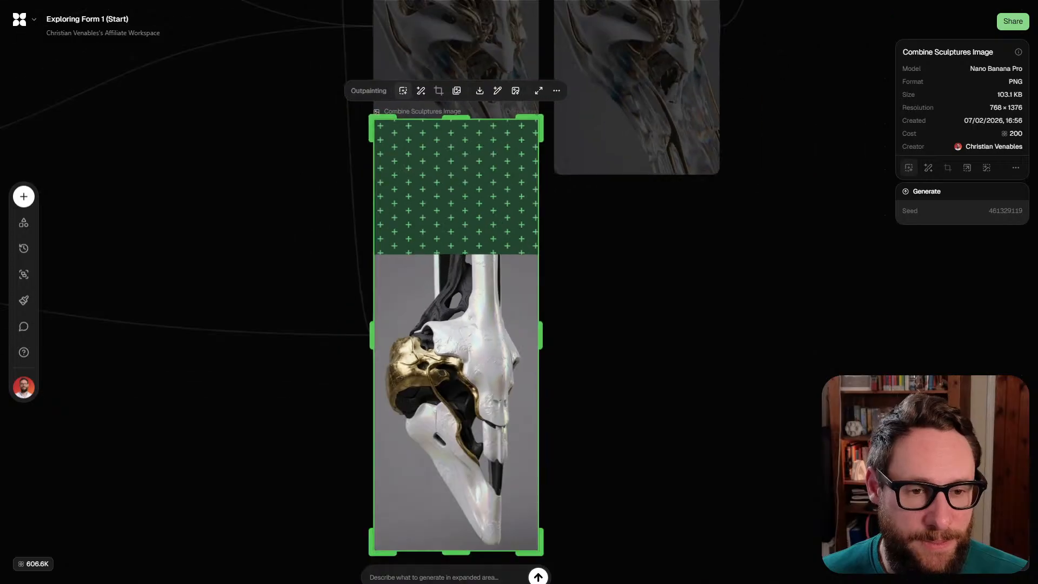
# Generate the outpainted region above the skull with the prompt "Fill this expanded area"
pyautogui.scroll(-1, 455, 335)
pyautogui.hscroll(-1, 456, 335)
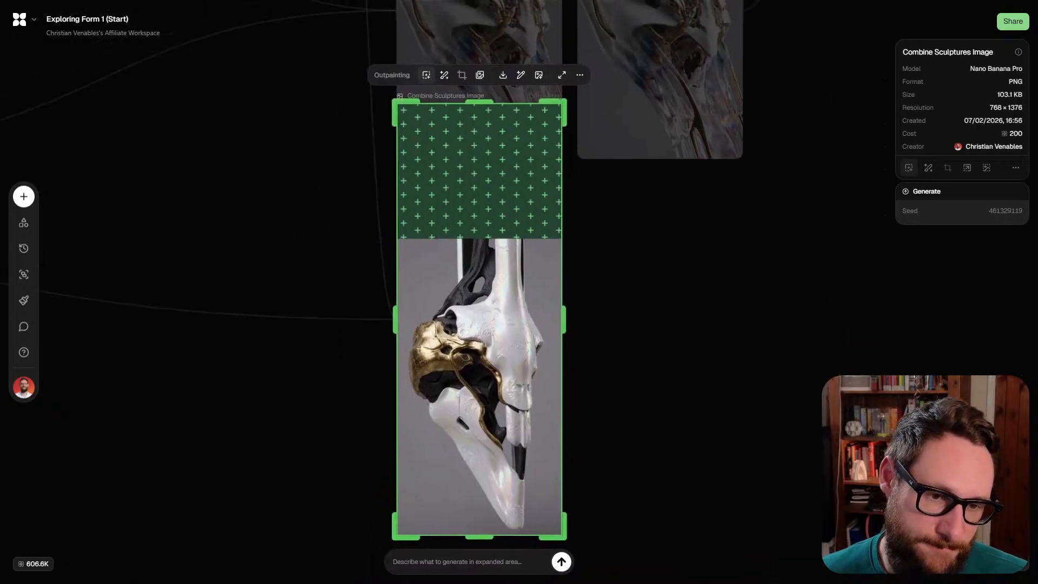
pyautogui.write('Fill this expanded area')
pyautogui.press('Return')
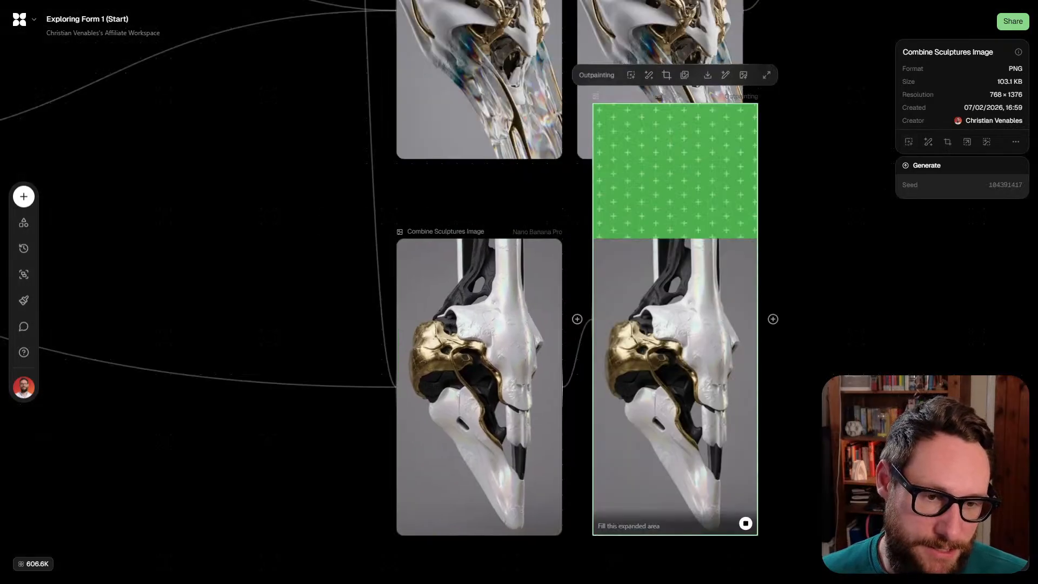
# Reposition the outpainted skull block lower and closer to its source image
pyautogui.hscroll(4, 455, 291)
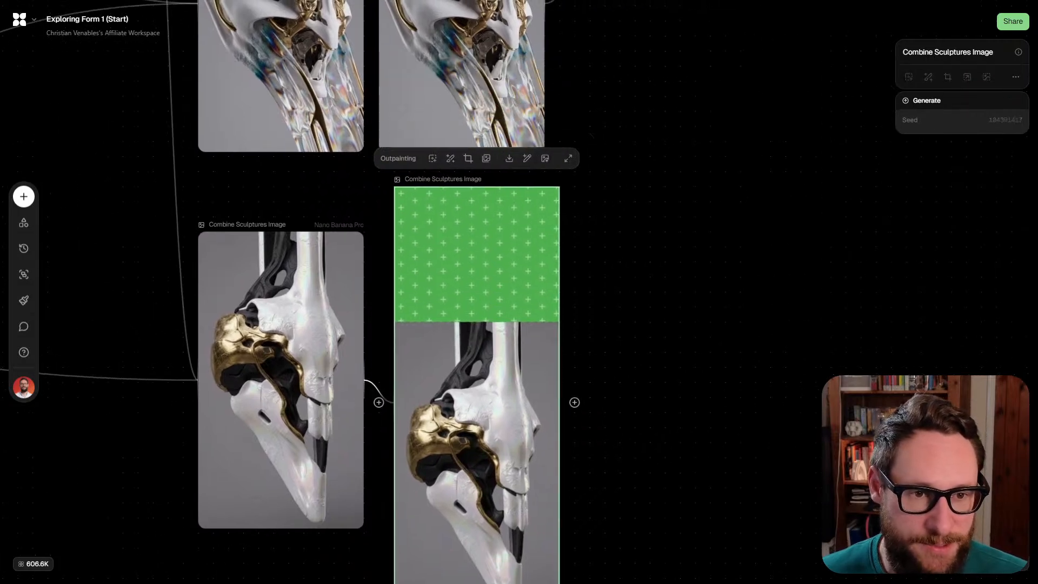
pyautogui.moveTo(477, 254); pyautogui.dragTo(461, 254)
pyautogui.hscroll(3, 328, 292)
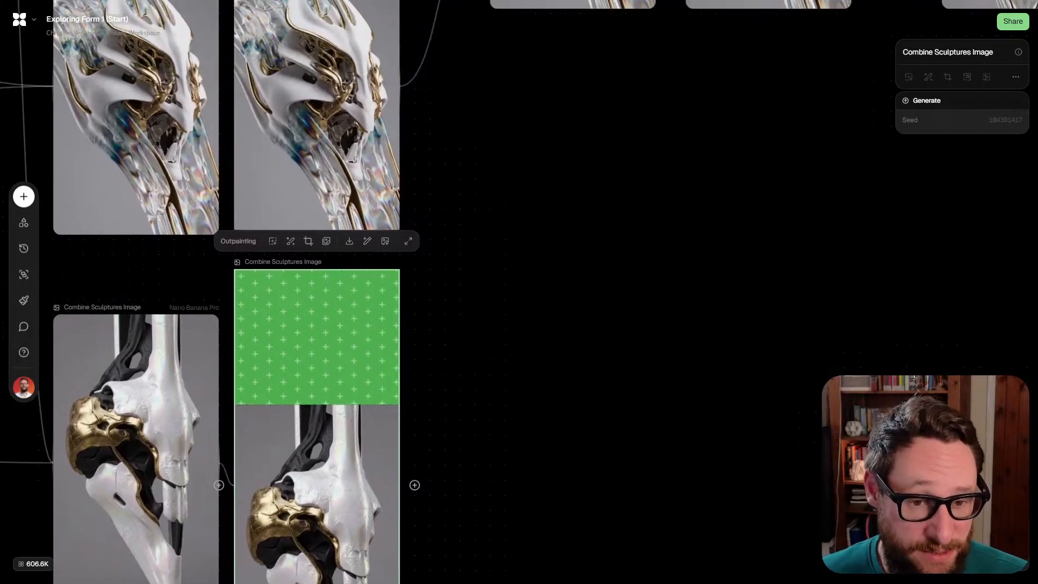
# Display the black-background white and gold sculpture, version 13 of 15, in the Sculpture Design Summary block
pyautogui.scroll(8, 519, 292)
pyautogui.hscroll(10, 518, 292)
pyautogui.hscroll(-7, 519, 292)
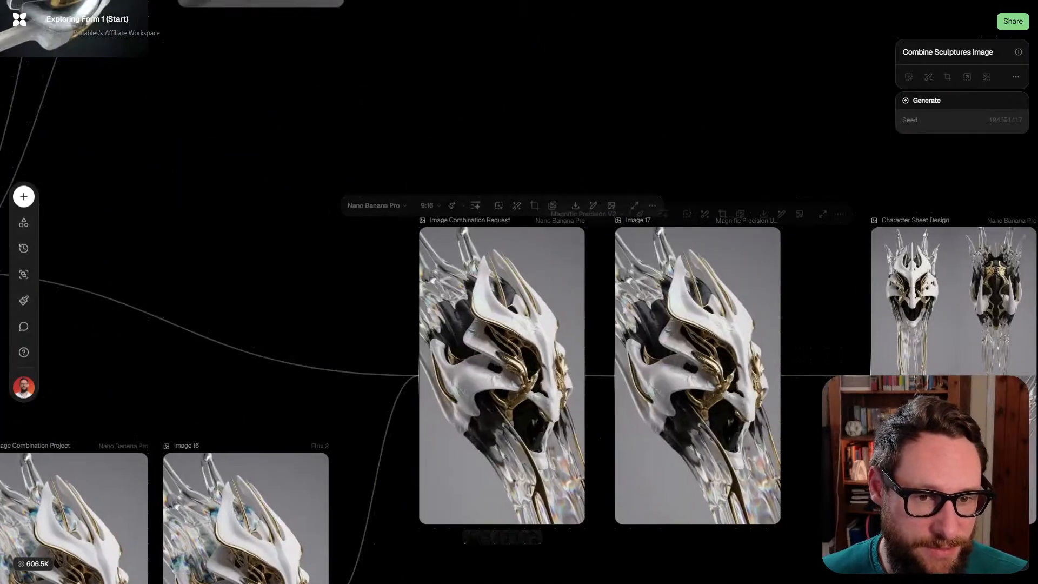
pyautogui.hscroll(-8, 518, 292)
pyautogui.scroll(5, 519, 292)
pyautogui.scroll(5, 519, 292)
pyautogui.hscroll(2, 519, 292)
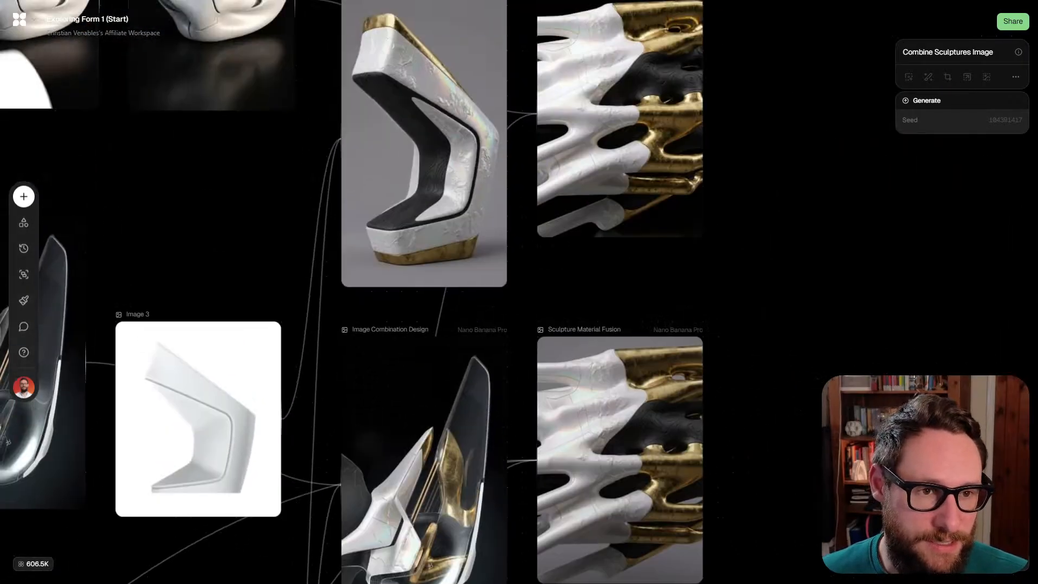
pyautogui.scroll(2, 519, 292)
pyautogui.click(620, 118)
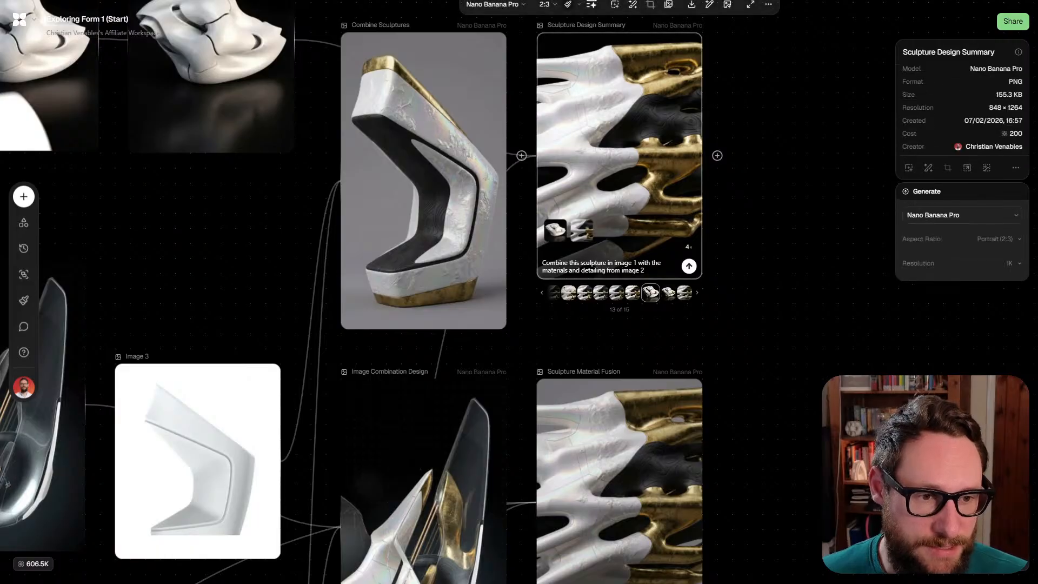
pyautogui.scroll(3, 729, 217)
pyautogui.scroll(2, 518, 292)
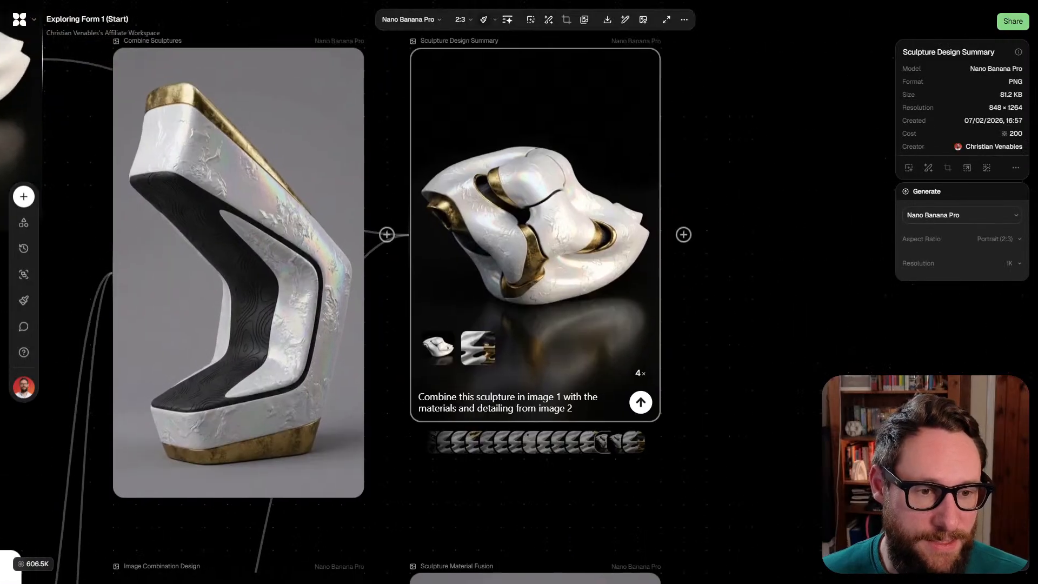
# Compare the Sculpture Design Summary block's black-background versions 13 and 14, returning to version 13 for a close-up
pyautogui.scroll(3, 512, 175)
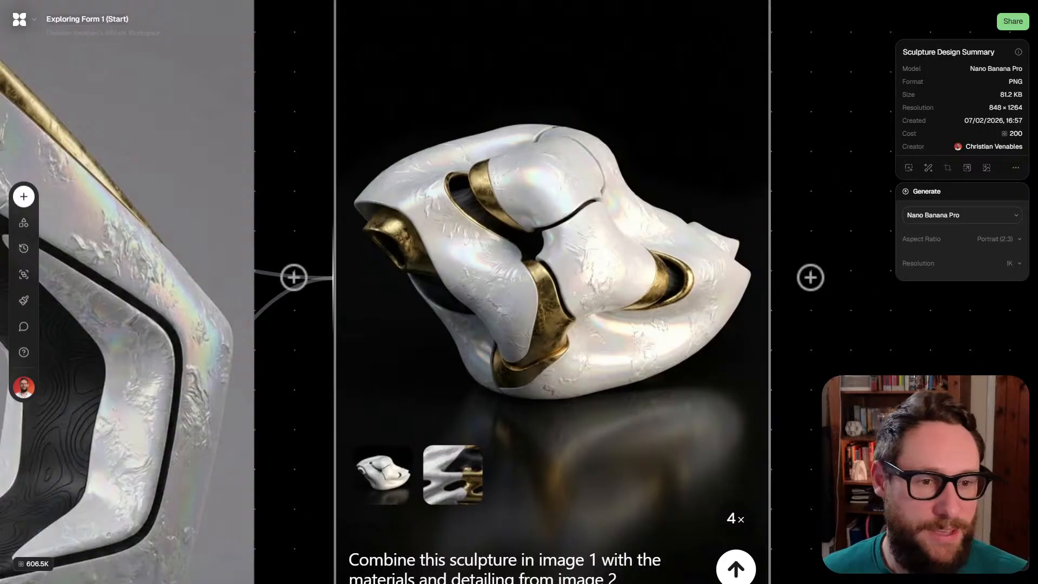
pyautogui.scroll(-2, 518, 291)
pyautogui.click(594, 568)
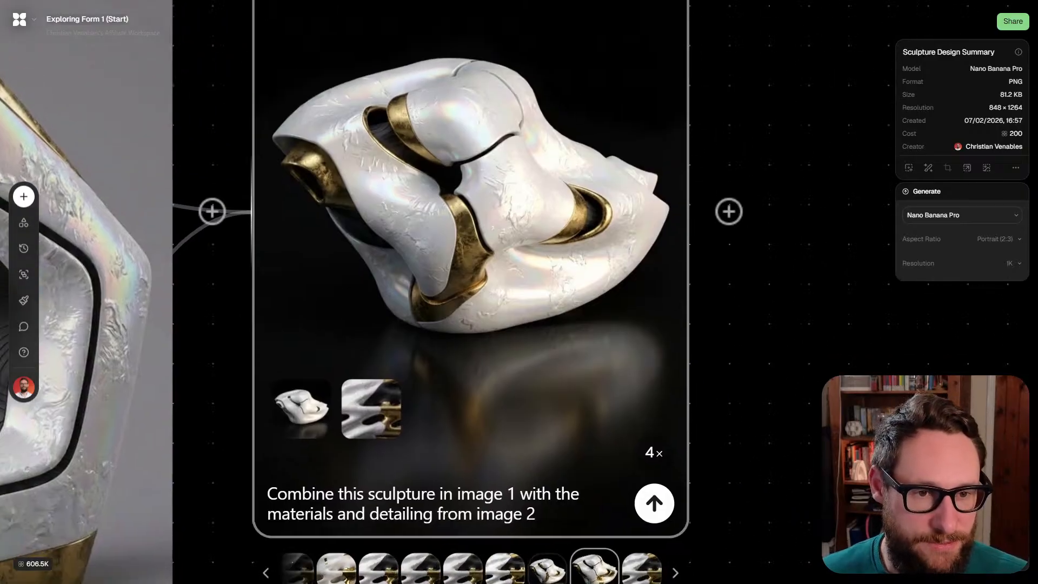
pyautogui.scroll(-1, 577, 365)
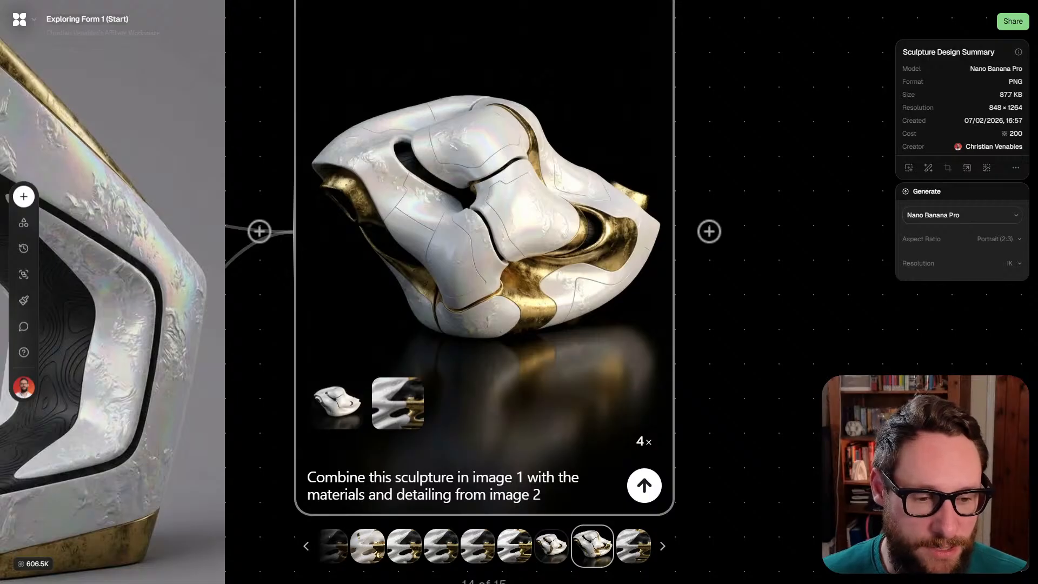
pyautogui.press('Right')
pyautogui.press('Left')
pyautogui.press('Left')
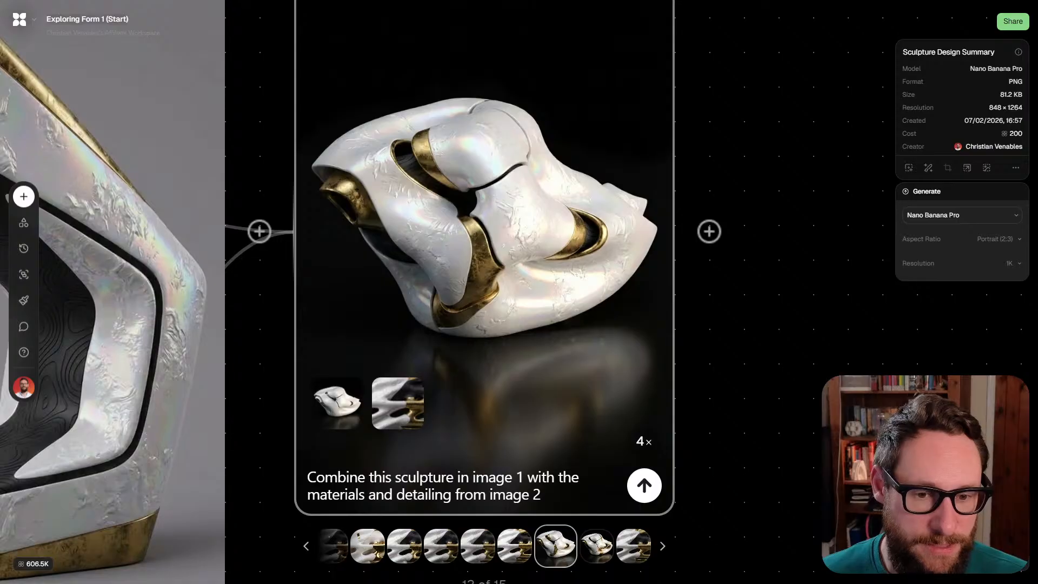
pyautogui.moveTo(506, 201); pyautogui.dragTo(537, 254)
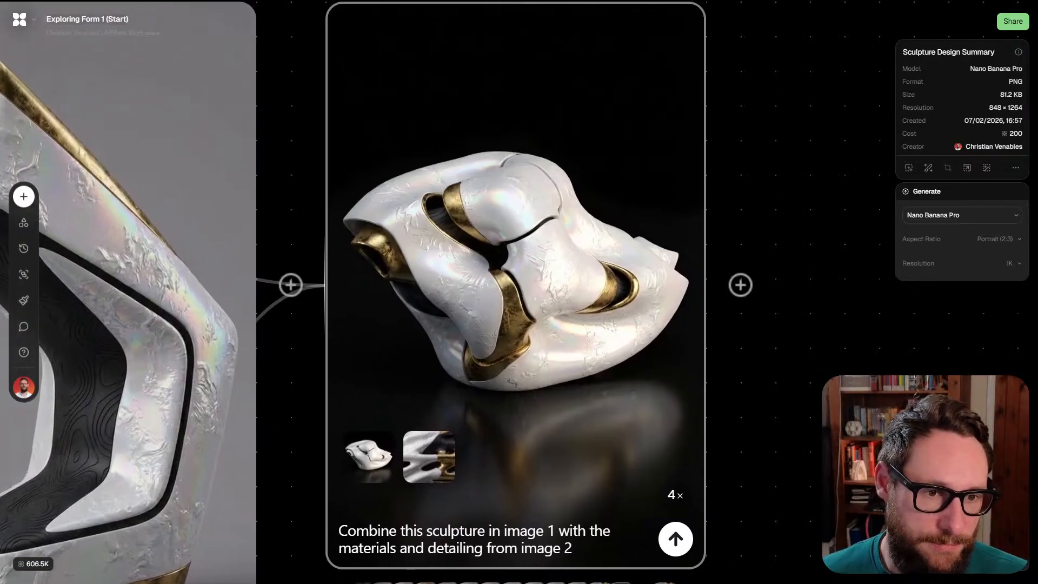
pyautogui.scroll(5, 537, 254)
# Display version 8 of 10, the skull wrapped in gold tendrils, in the Sculpture Material Fusion block
pyautogui.scroll(-7, 539, 278)
pyautogui.scroll(-5, 536, 278)
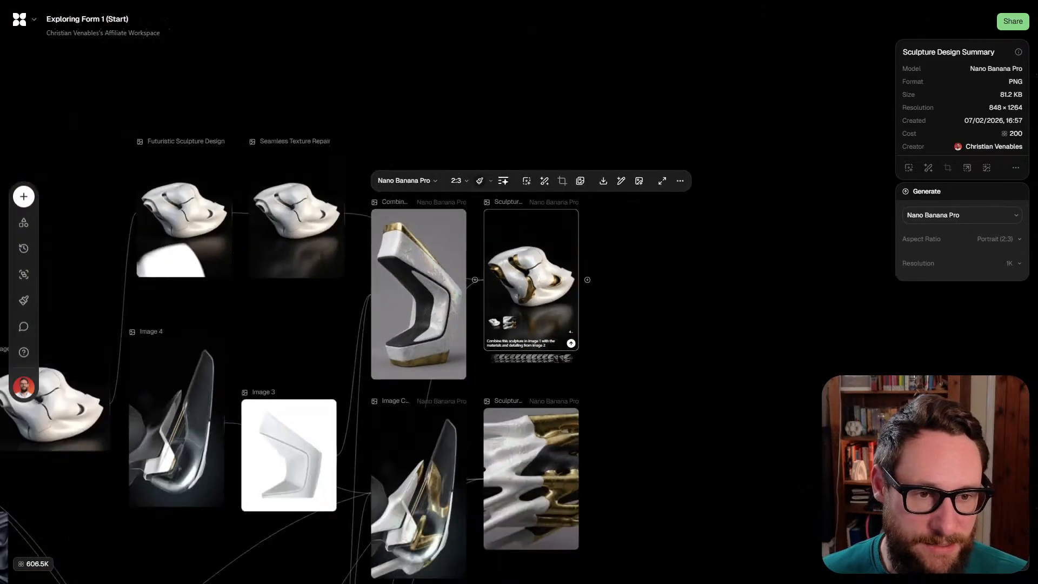
pyautogui.scroll(-3, 346, 333)
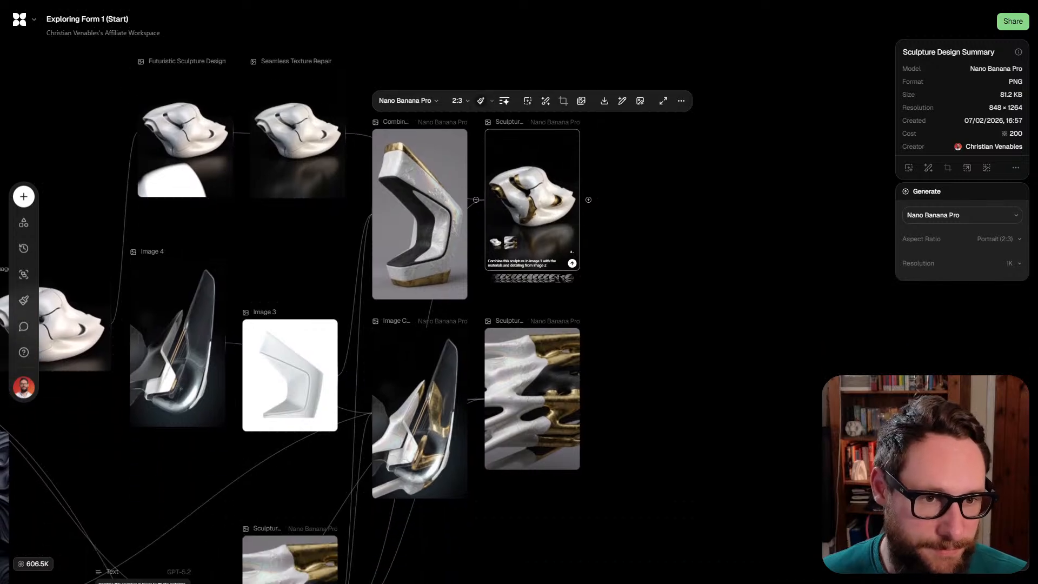
pyautogui.scroll(-3, 538, 266)
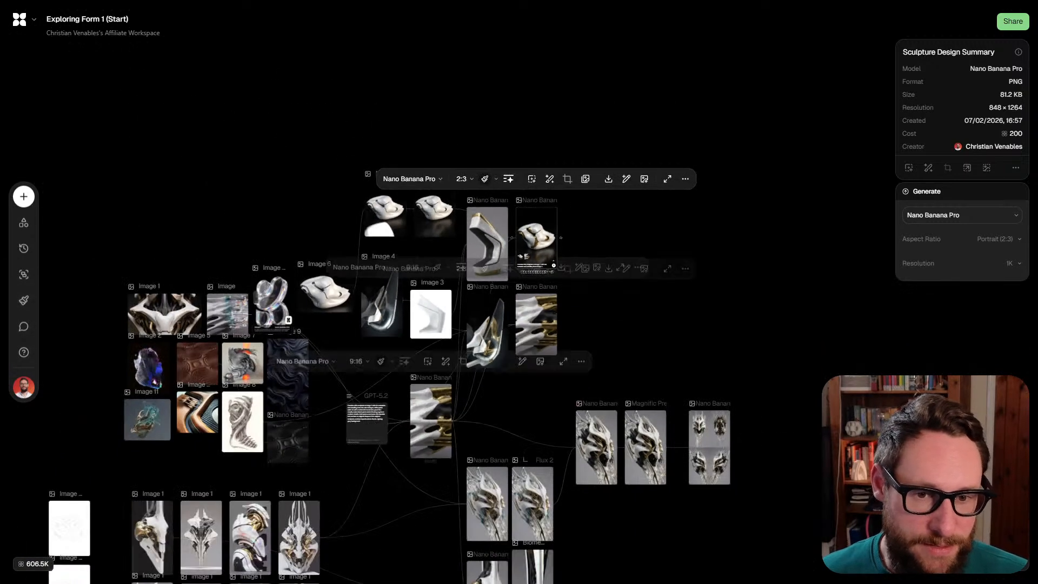
pyautogui.moveTo(430, 420); pyautogui.dragTo(574, 358)
pyautogui.moveTo(688, 330); pyautogui.dragTo(587, 325)
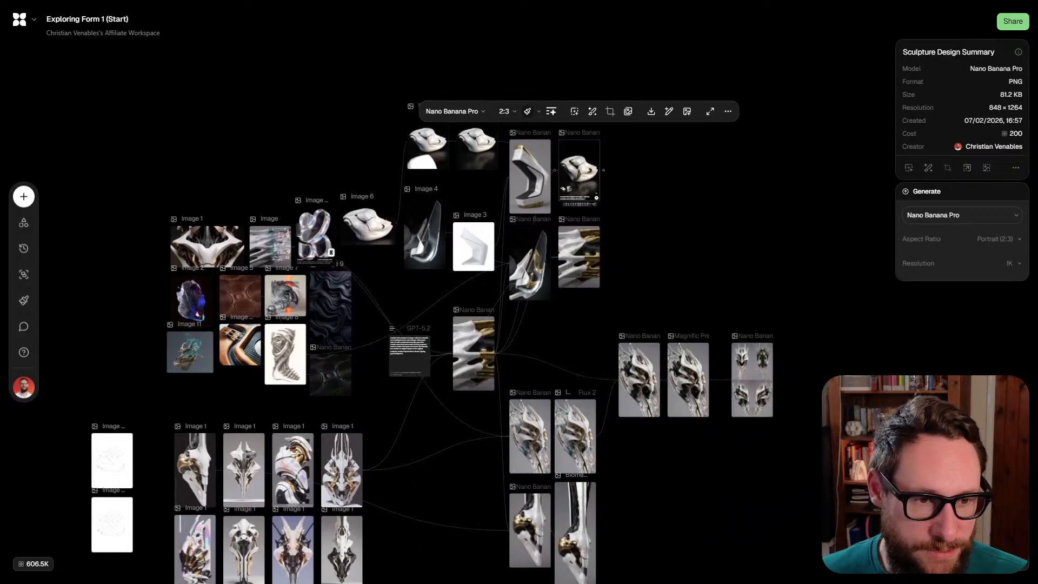
pyautogui.scroll(1, 588, 253)
pyautogui.scroll(7, 580, 273)
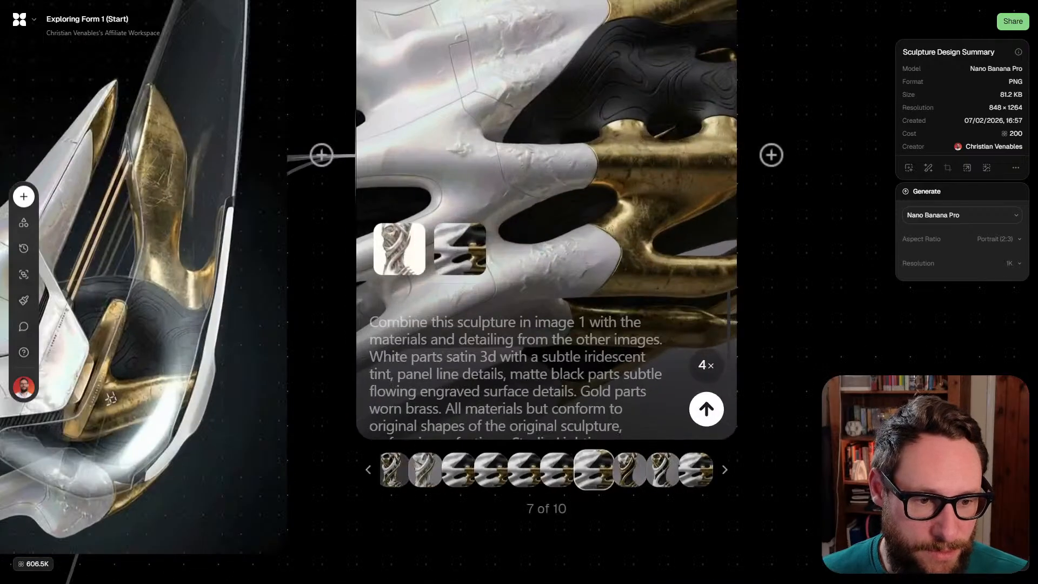
pyautogui.click(617, 469)
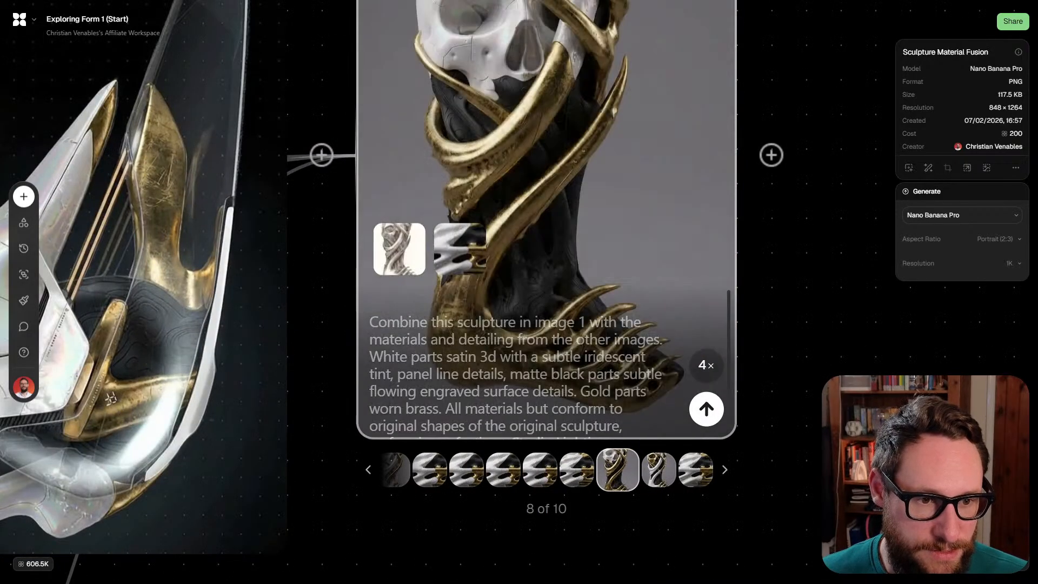
# Display the version with a gold skull face and white and gold tendrils in the Sculpture Material Fusion block
pyautogui.scroll(3, 540, 270)
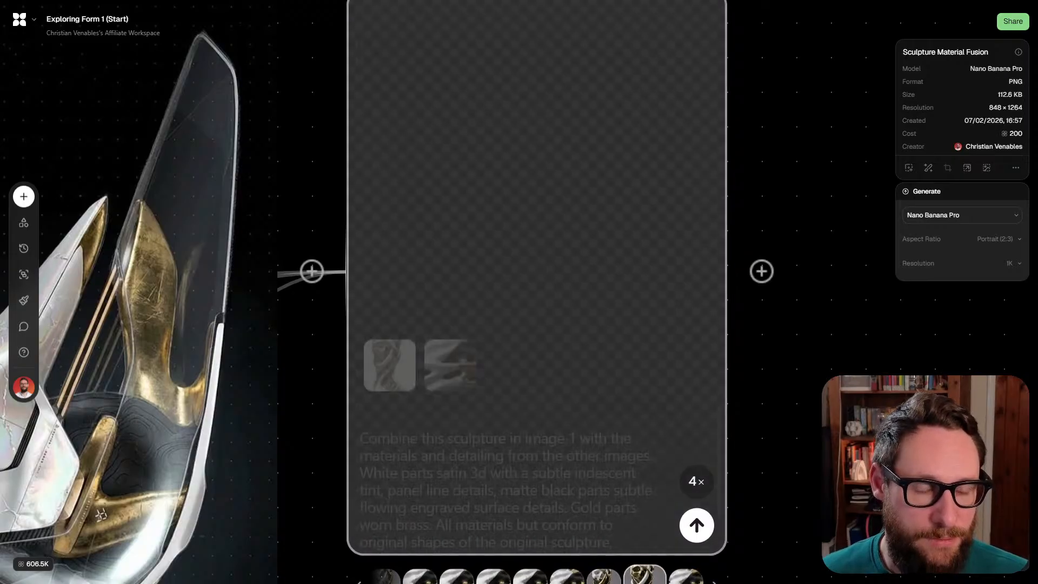
pyautogui.scroll(2, 519, 291)
pyautogui.scroll(-1, 519, 292)
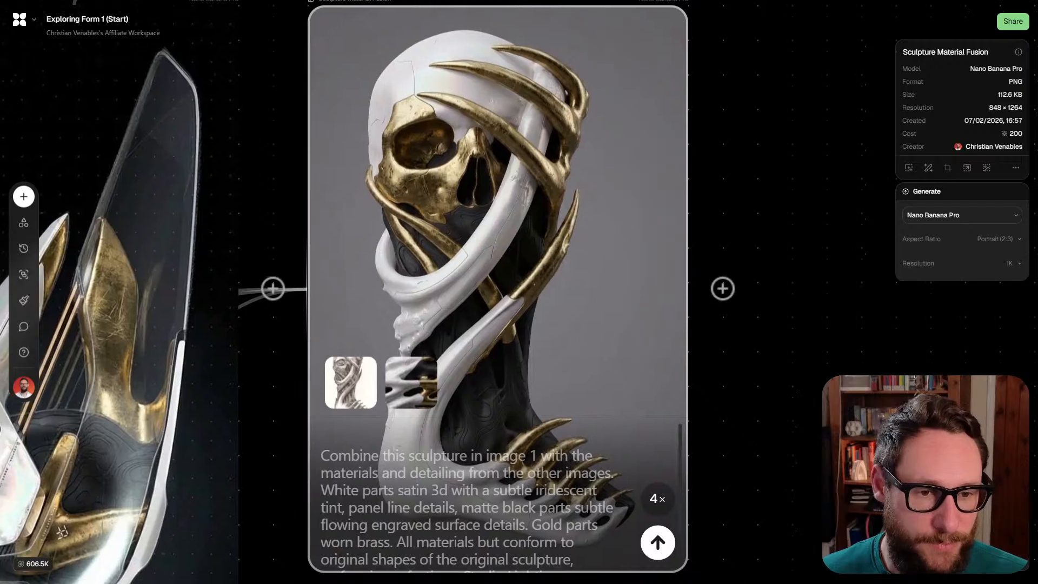
pyautogui.press('Escape')
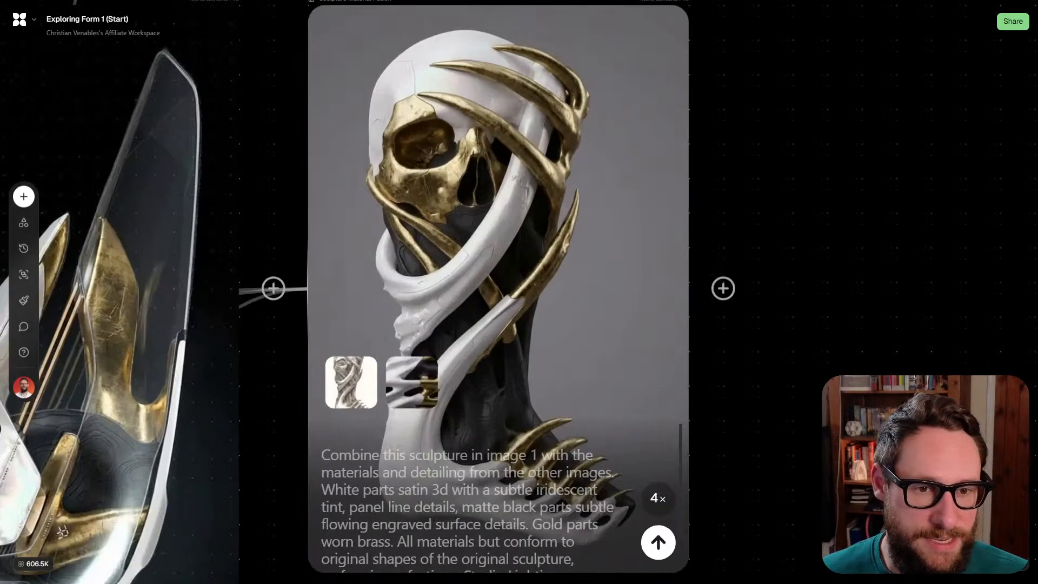
pyautogui.scroll(-7, 465, 222)
pyautogui.press('Escape')
pyautogui.scroll(1, 519, 291)
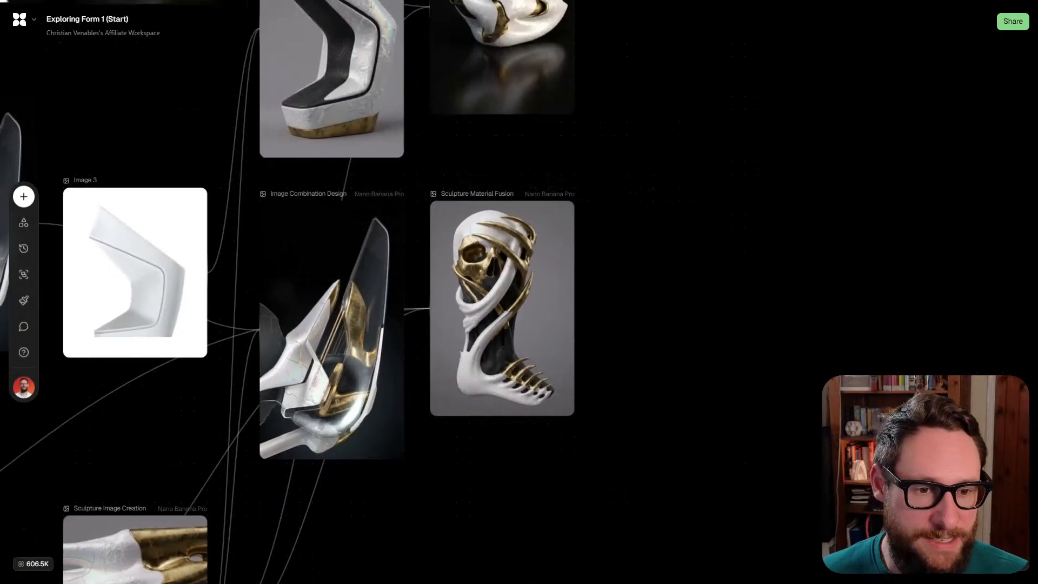
# Delete the outpainted Biomechanical Knee Joint block beside the Combine Sculptures Image block
pyautogui.scroll(-3, 518, 291)
pyautogui.scroll(-5, 518, 292)
pyautogui.scroll(-5, 519, 292)
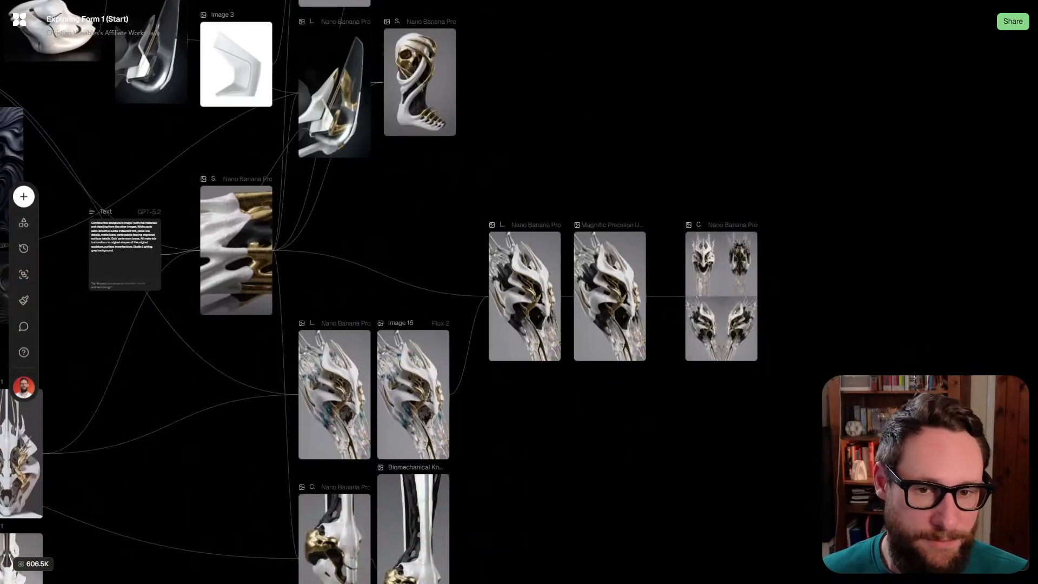
pyautogui.scroll(-1, 518, 292)
pyautogui.scroll(-3, 519, 292)
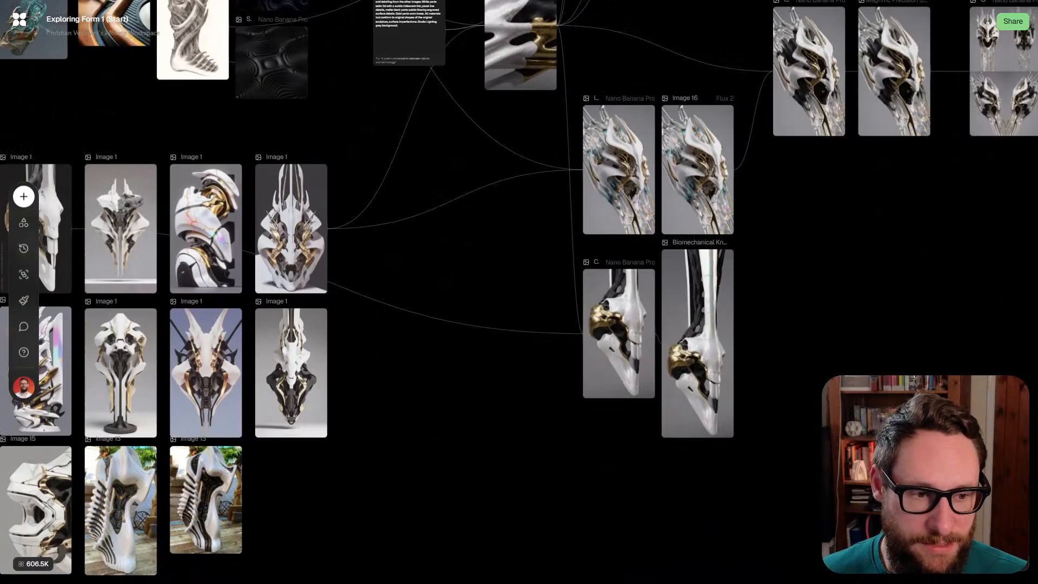
pyautogui.scroll(3, 696, 319)
pyautogui.scroll(3, 695, 322)
pyautogui.moveTo(695, 322); pyautogui.dragTo(546, 307)
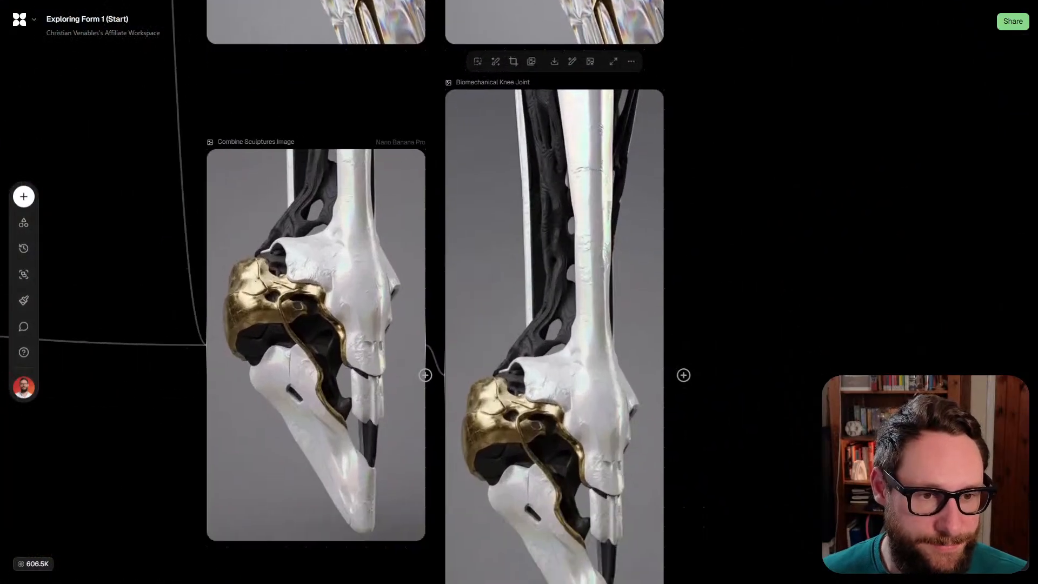
pyautogui.click(546, 307)
pyautogui.scroll(-1, 519, 291)
pyautogui.scroll(1, 519, 292)
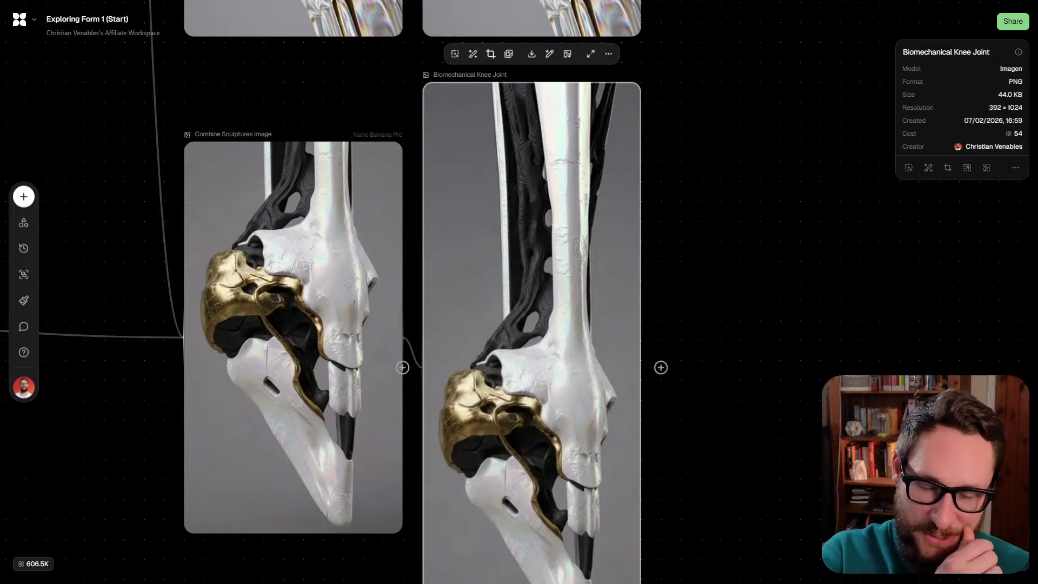
pyautogui.scroll(-3, 519, 291)
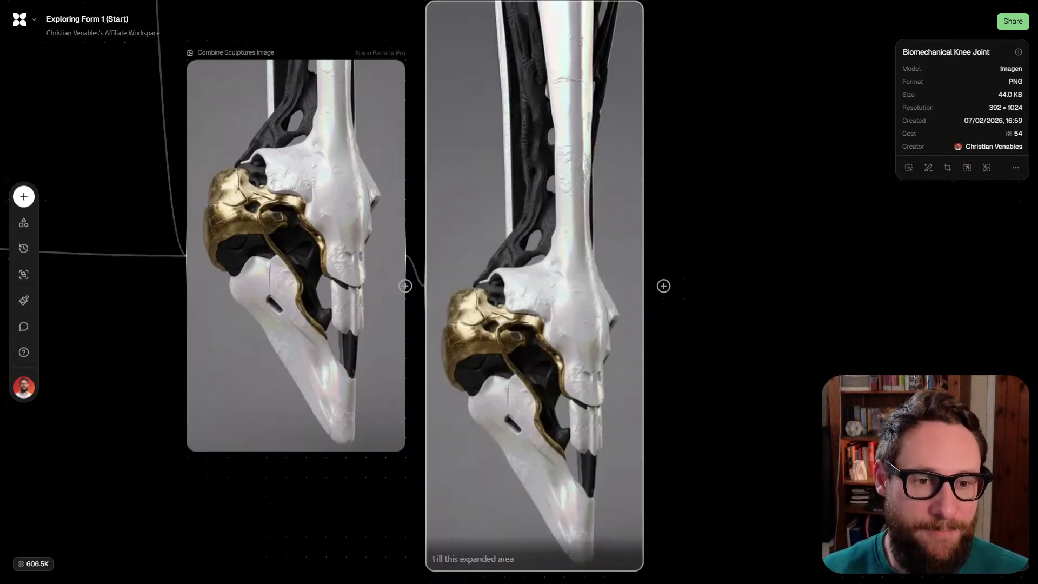
pyautogui.press('Delete')
# Outpaint the Combine Sculptures Image upward with the prompt "Fill this expanded area with the top end of the finished sculpture"
pyautogui.click(295, 255)
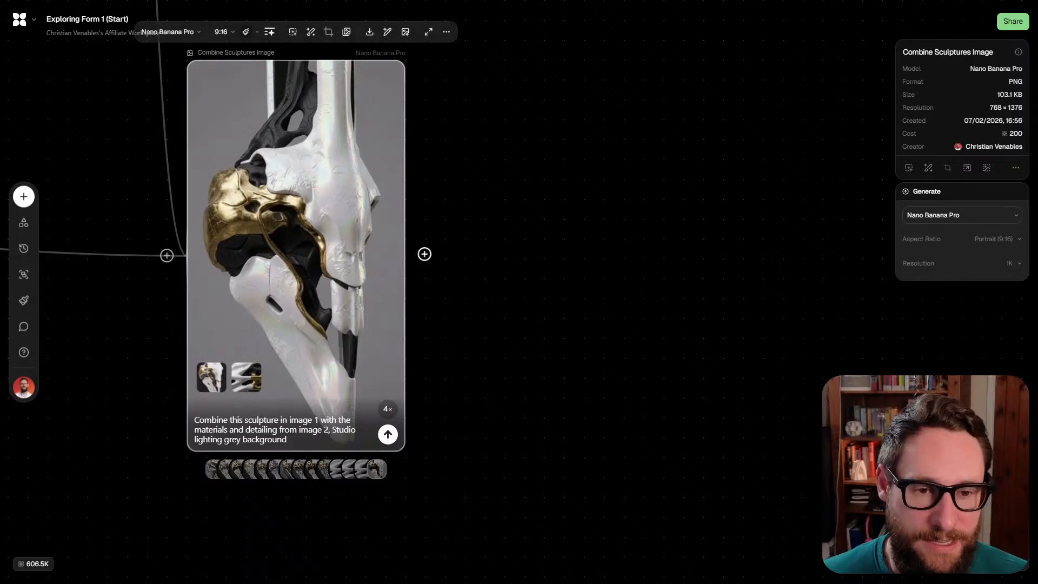
pyautogui.moveTo(424, 255); pyautogui.dragTo(495, 251)
pyautogui.scroll(2, 519, 292)
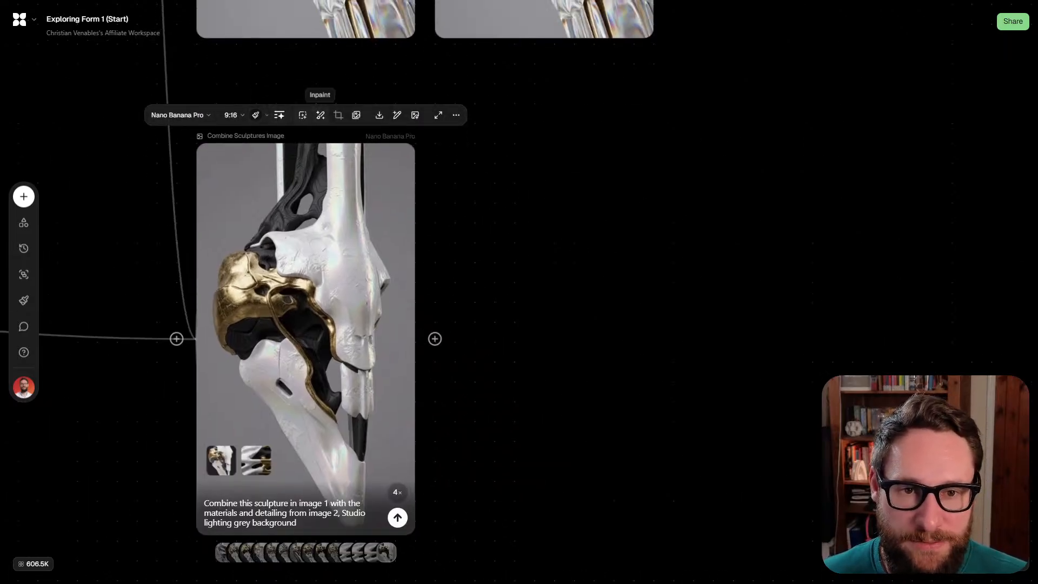
pyautogui.click(302, 114)
pyautogui.scroll(2, 518, 291)
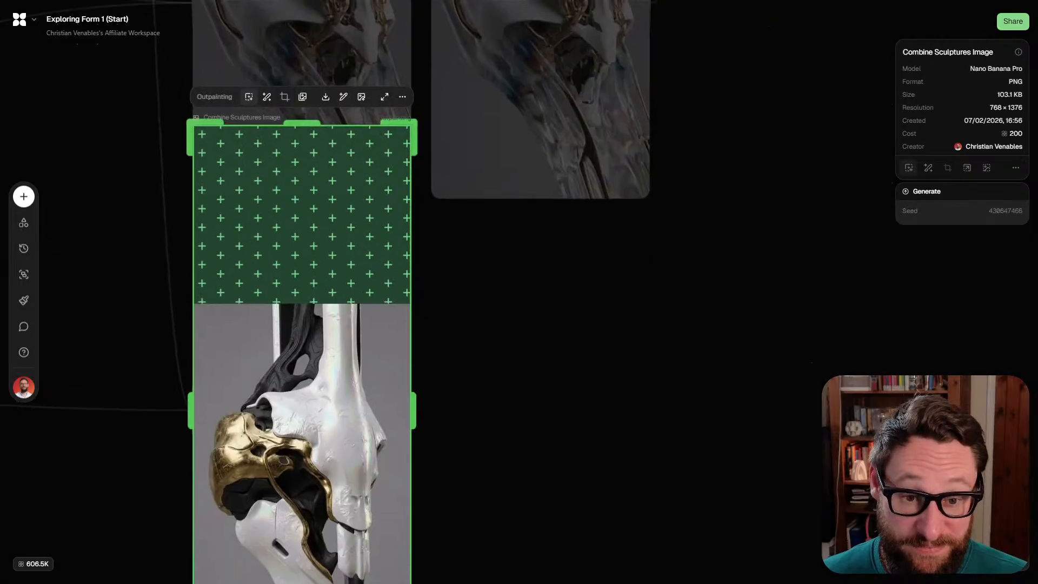
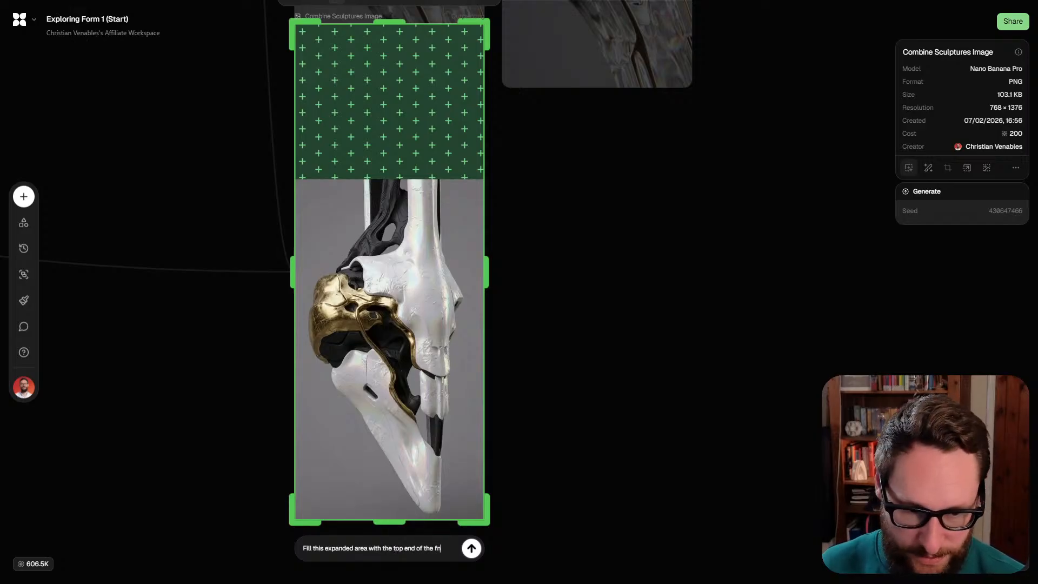
pyautogui.write('ed sculpture')
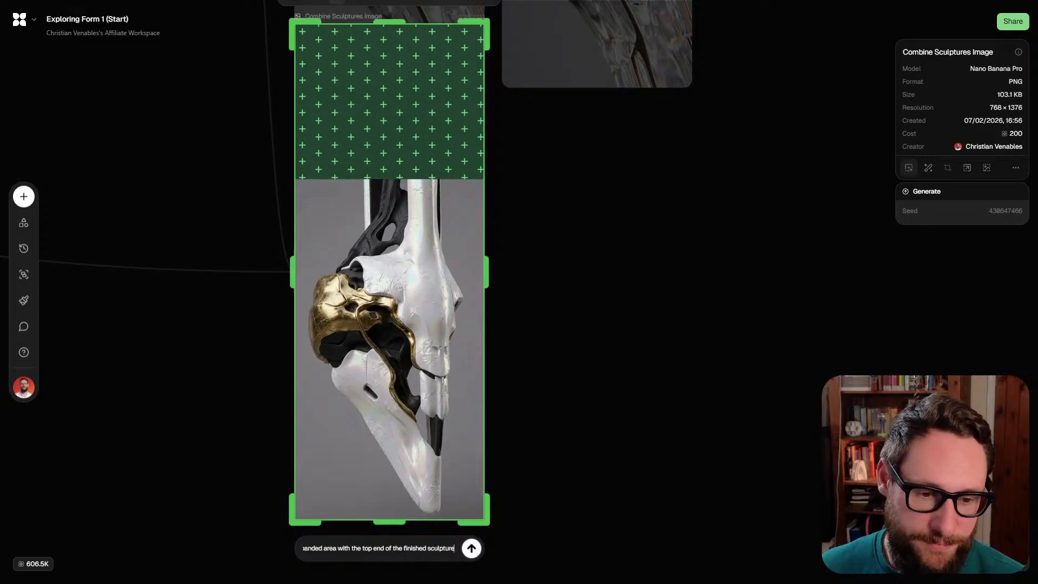
pyautogui.press('Return')
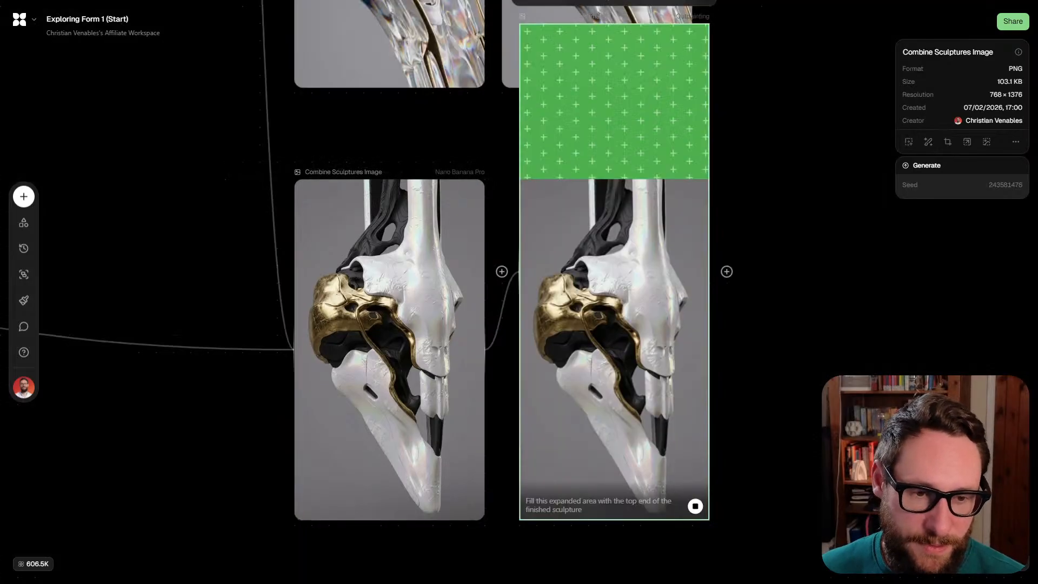
# Look over the reference images and the generated sculptures across the canvas
pyautogui.scroll(-5, 446, 376)
pyautogui.moveTo(108, 243); pyautogui.dragTo(621, 319)
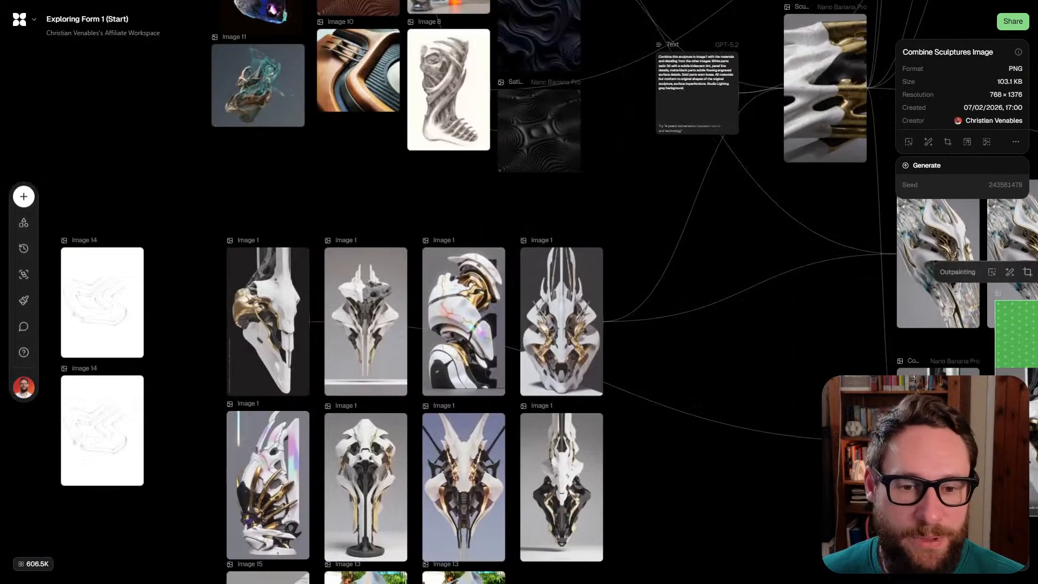
pyautogui.moveTo(611, 227); pyautogui.dragTo(528, 459)
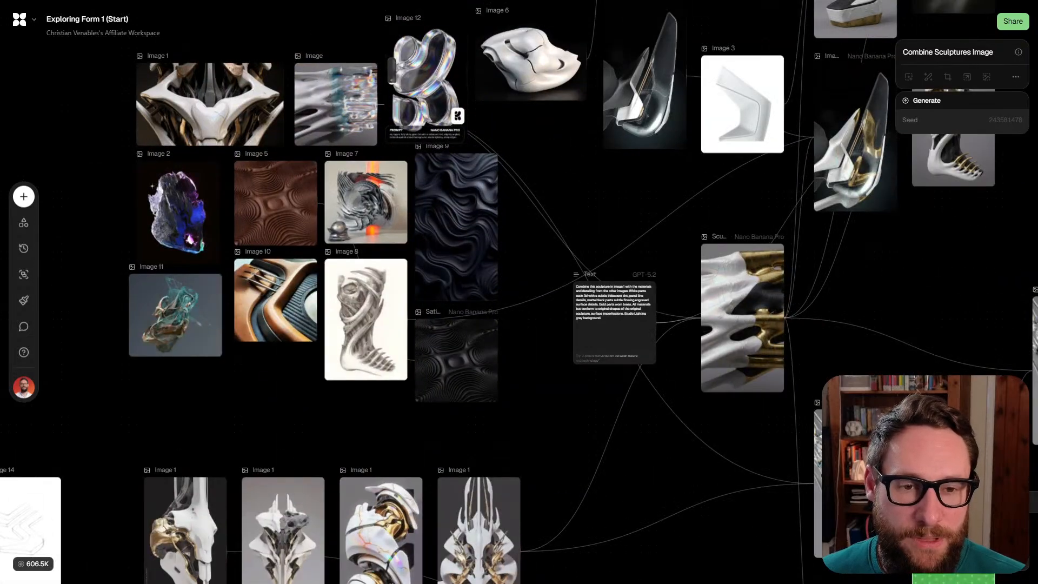
pyautogui.scroll(5, 169, 294)
pyautogui.moveTo(378, 100); pyautogui.dragTo(145, 441)
pyautogui.scroll(-2, 164, 294)
pyautogui.moveTo(820, 309); pyautogui.dragTo(316, 269)
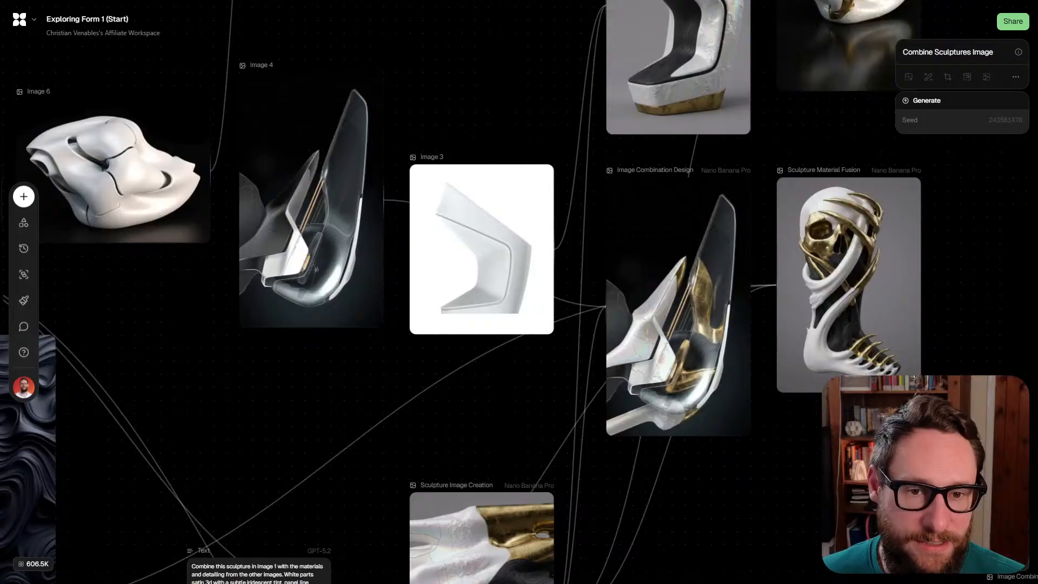
pyautogui.moveTo(849, 260); pyautogui.dragTo(440, 351)
pyautogui.moveTo(443, 108); pyautogui.dragTo(467, 265)
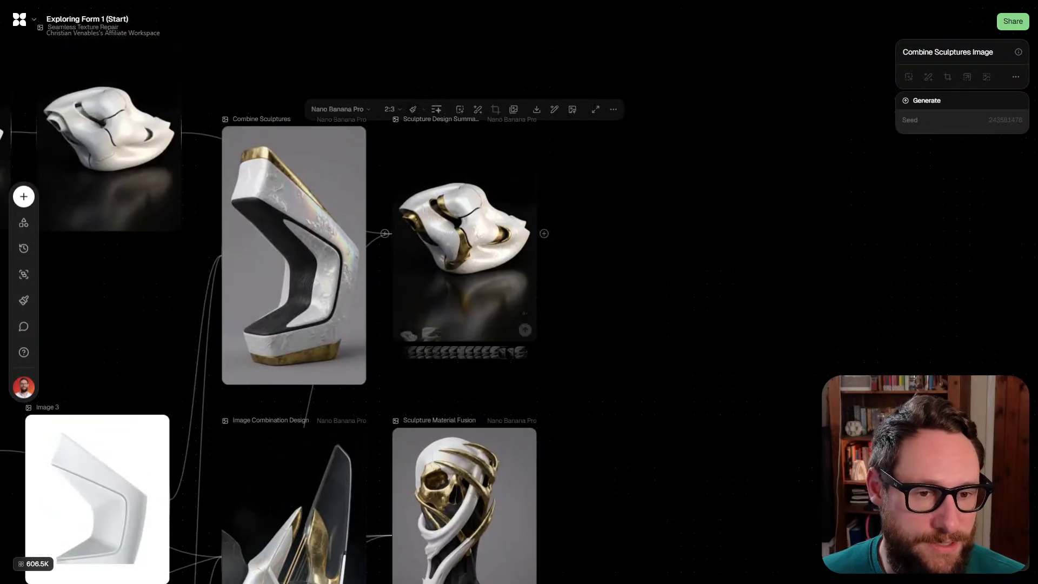
pyautogui.scroll(-5, 476, 198)
pyautogui.moveTo(477, 198); pyautogui.dragTo(384, 18)
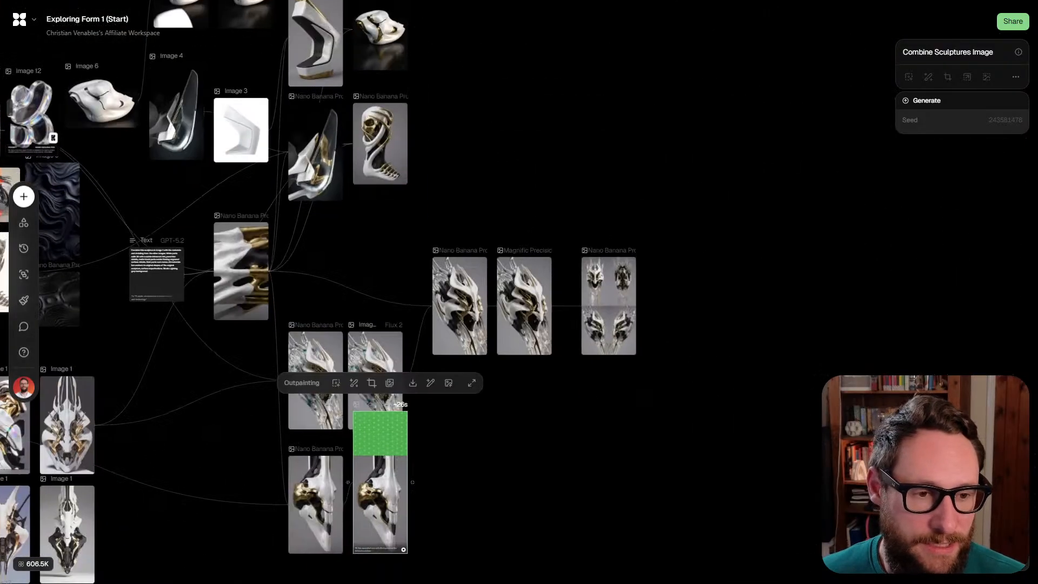
pyautogui.moveTo(216, 433); pyautogui.dragTo(401, 231)
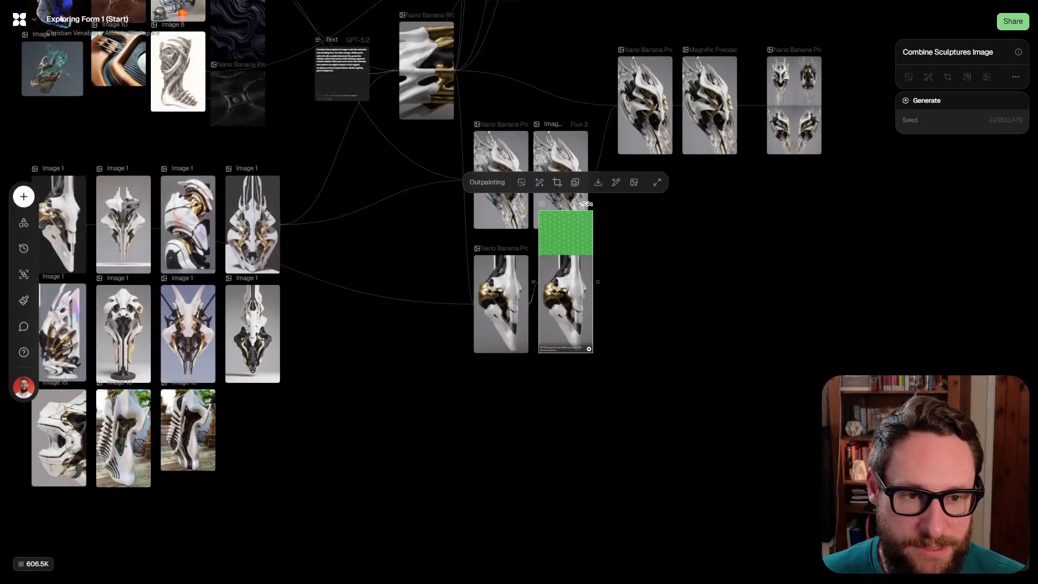
# Examine the white, black and gold surface materials in the Sculpture Image Creation block up close
pyautogui.click(501, 303)
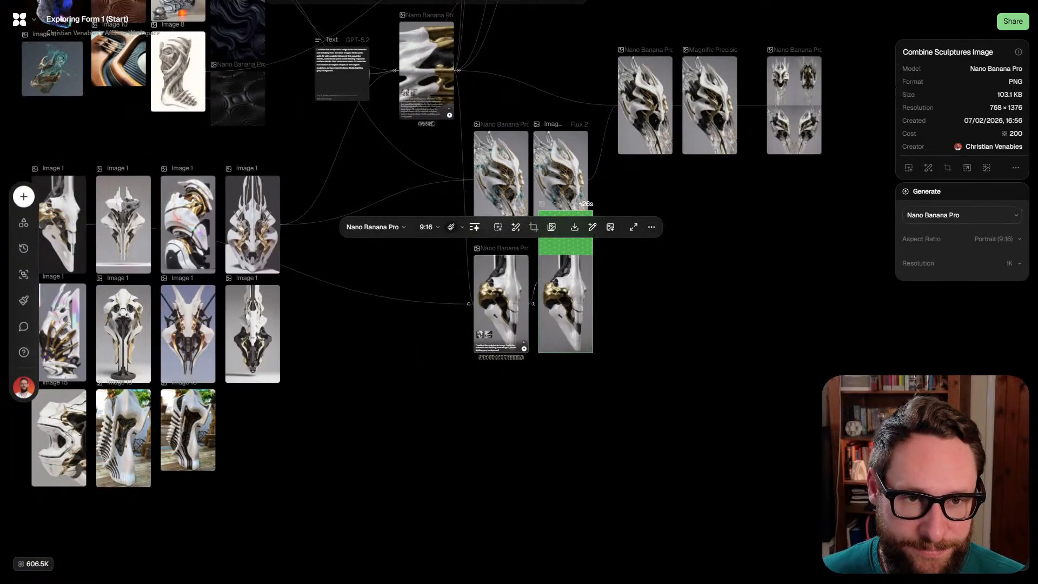
pyautogui.moveTo(429, 43); pyautogui.dragTo(434, 159)
pyautogui.scroll(5, 433, 160)
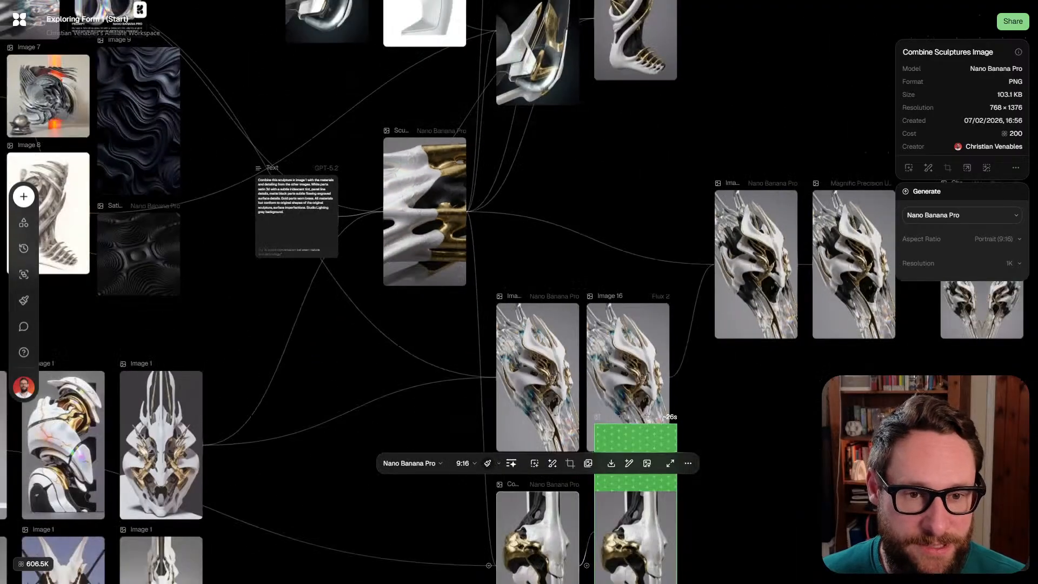
pyautogui.scroll(5, 427, 216)
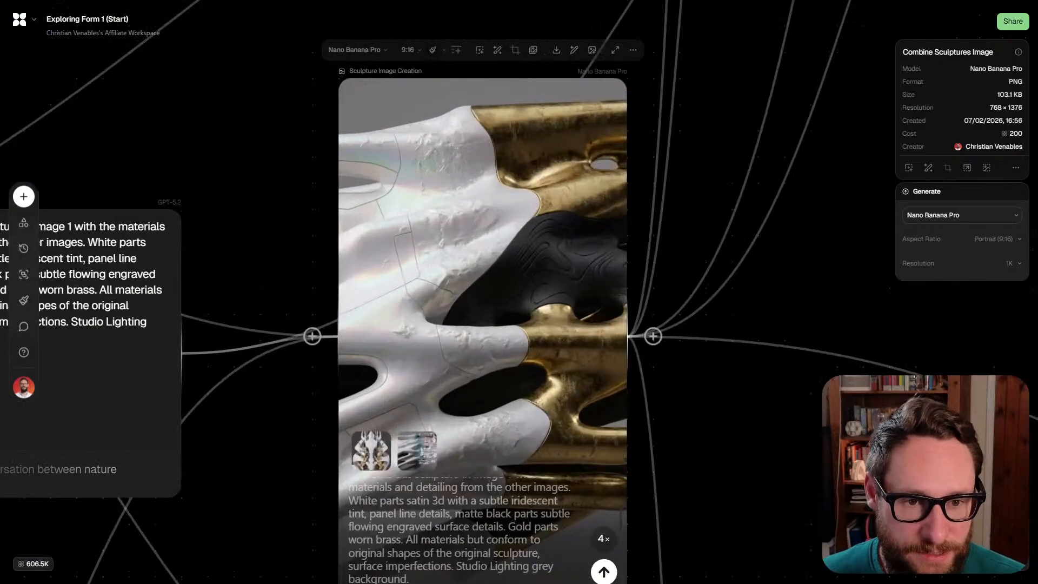
pyautogui.scroll(-5, 417, 161)
pyautogui.scroll(-8, 417, 216)
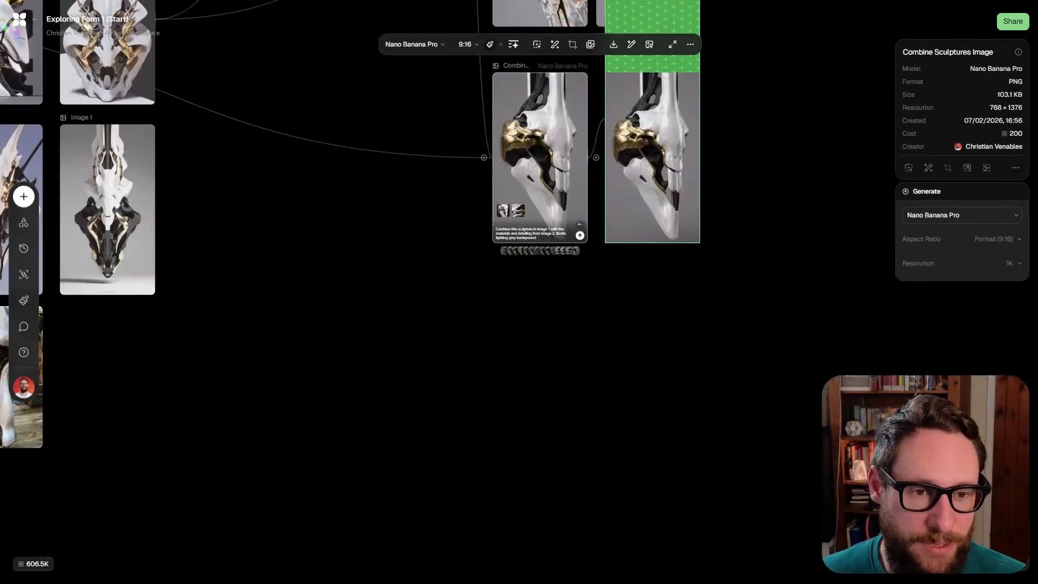
# Inspect the outpainted skull sculpture's new upper end beside its source image
pyautogui.scroll(4, 519, 292)
pyautogui.hscroll(3, 519, 291)
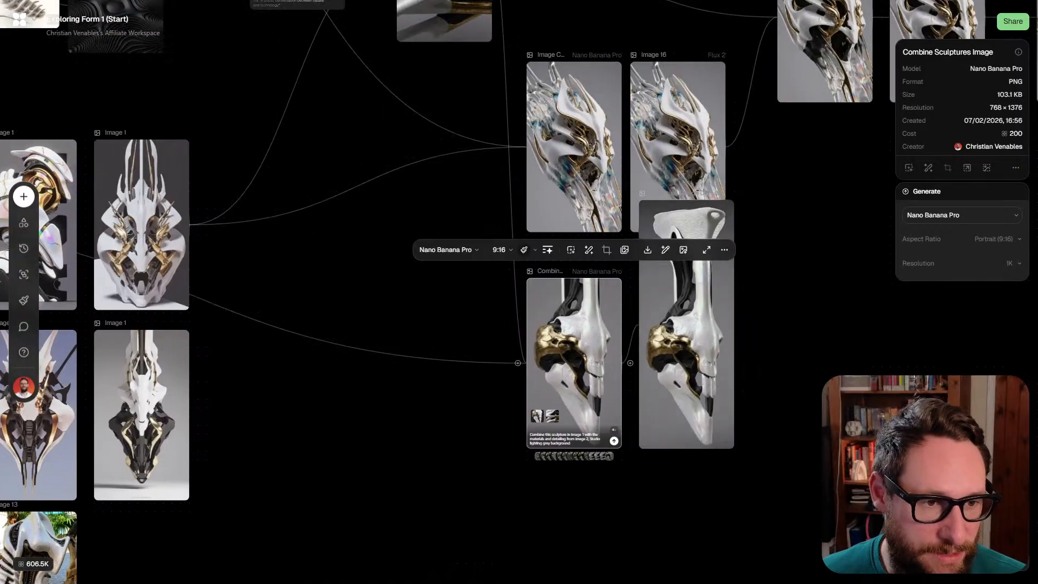
pyautogui.scroll(1, 519, 292)
pyautogui.scroll(4, 567, 324)
pyautogui.scroll(-3, 519, 325)
pyautogui.scroll(1, 518, 324)
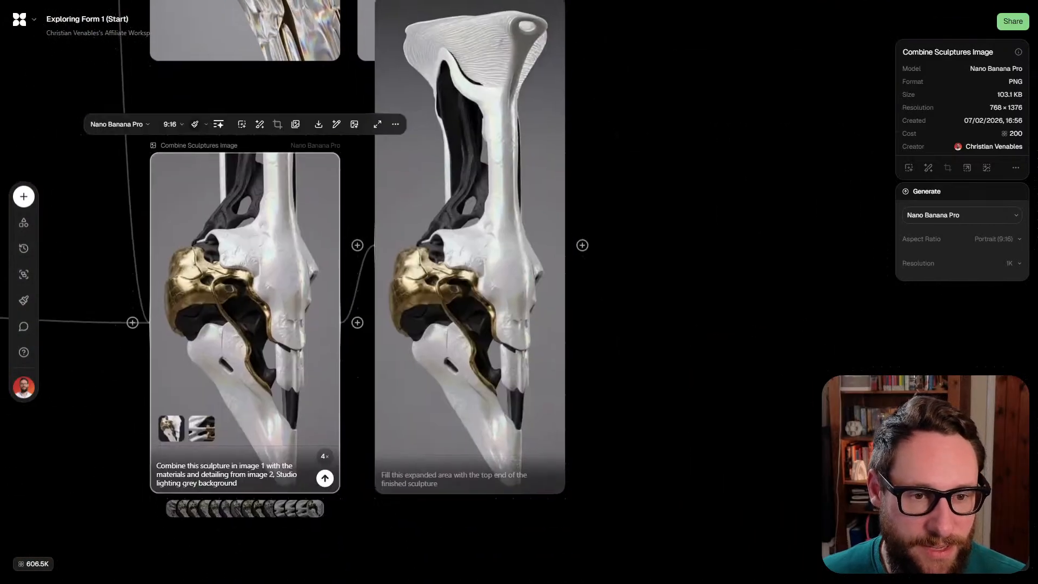
# Paint an inpainting mask over the flared white top of the outpainted Sculpture Design Details image
pyautogui.click(476, 280)
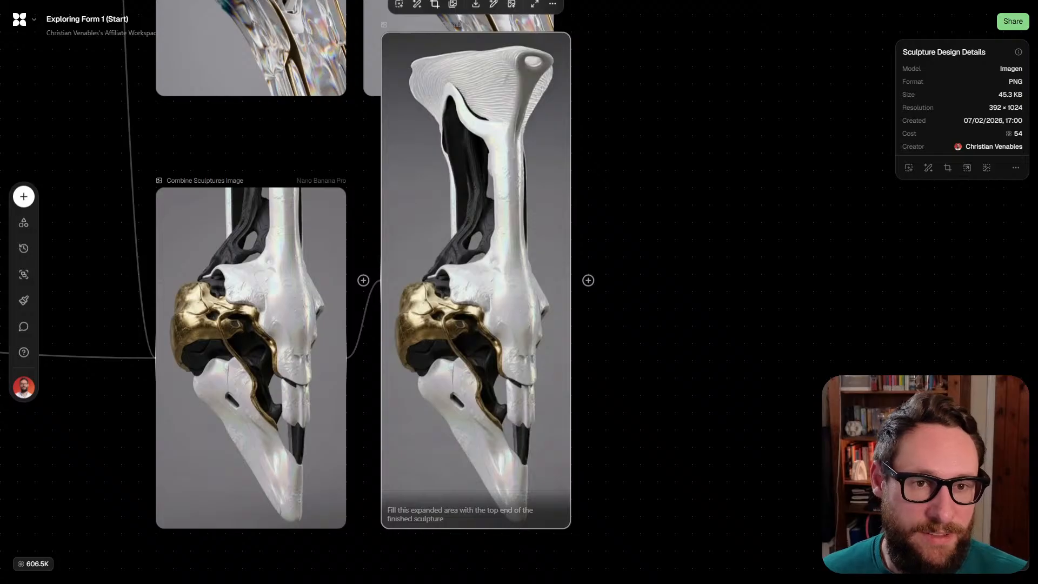
pyautogui.scroll(3, 508, 115)
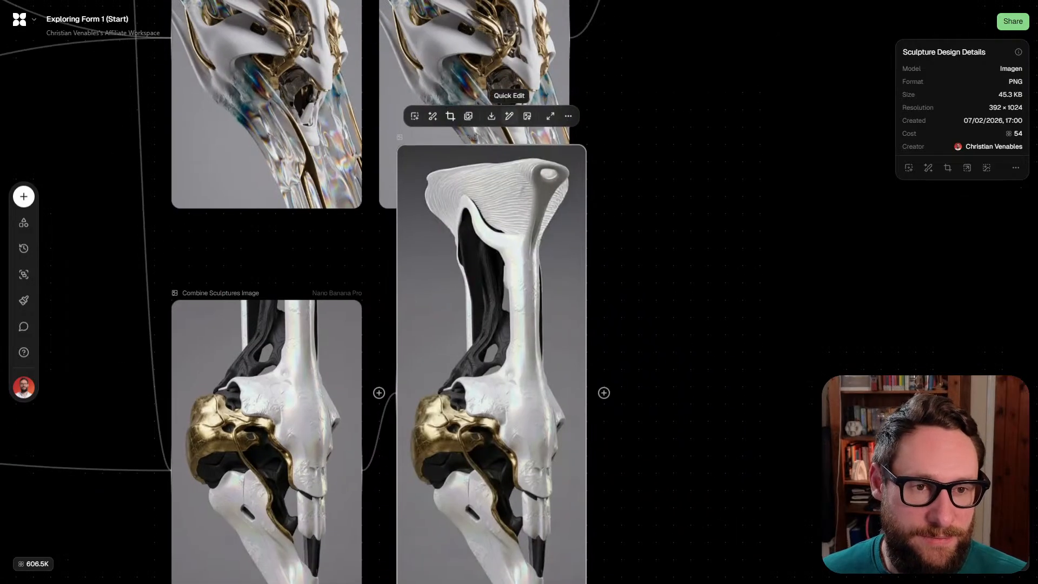
pyautogui.click(432, 116)
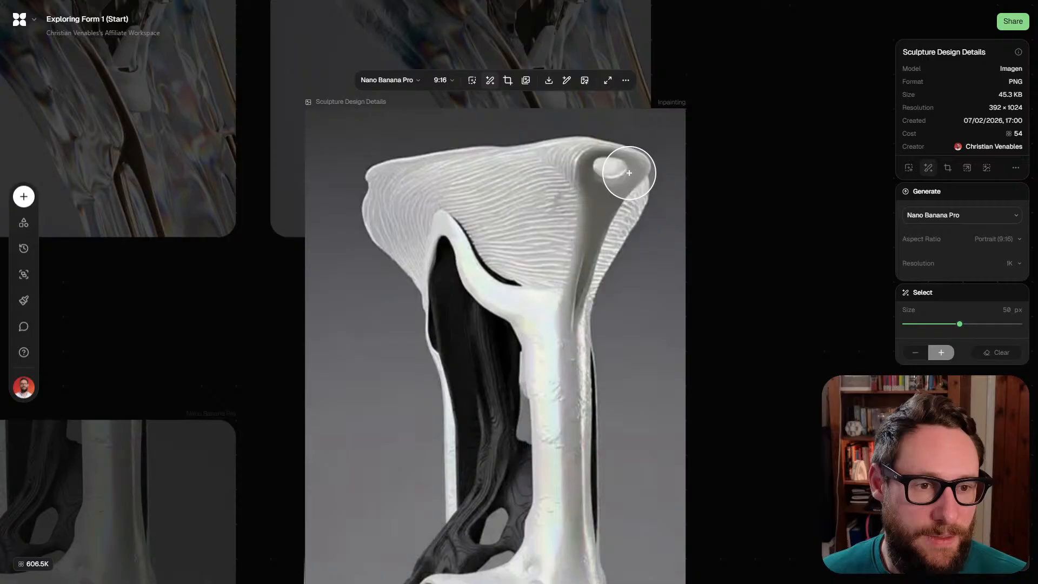
pyautogui.moveTo(643, 170)
pyautogui.mouseDown()
pyautogui.moveTo(561, 151)
pyautogui.moveTo(400, 169)
pyautogui.moveTo(373, 188)
pyautogui.moveTo(373, 257)
pyautogui.moveTo(395, 294)
pyautogui.moveTo(411, 207)
pyautogui.moveTo(430, 188)
pyautogui.moveTo(464, 189)
pyautogui.moveTo(508, 250)
pyautogui.moveTo(567, 275)
pyautogui.moveTo(618, 339)
pyautogui.moveTo(603, 278)
pyautogui.moveTo(527, 208)
pyautogui.moveTo(540, 194)
pyautogui.moveTo(609, 196)
pyautogui.moveTo(635, 229)
pyautogui.moveTo(628, 237)
pyautogui.moveTo(602, 220)
pyautogui.moveTo(630, 202)
pyautogui.moveTo(620, 268)
pyautogui.moveTo(631, 172)
pyautogui.moveTo(615, 156)
pyautogui.moveTo(581, 149)
pyautogui.moveTo(372, 277)
pyautogui.moveTo(368, 194)
pyautogui.mouseUp()
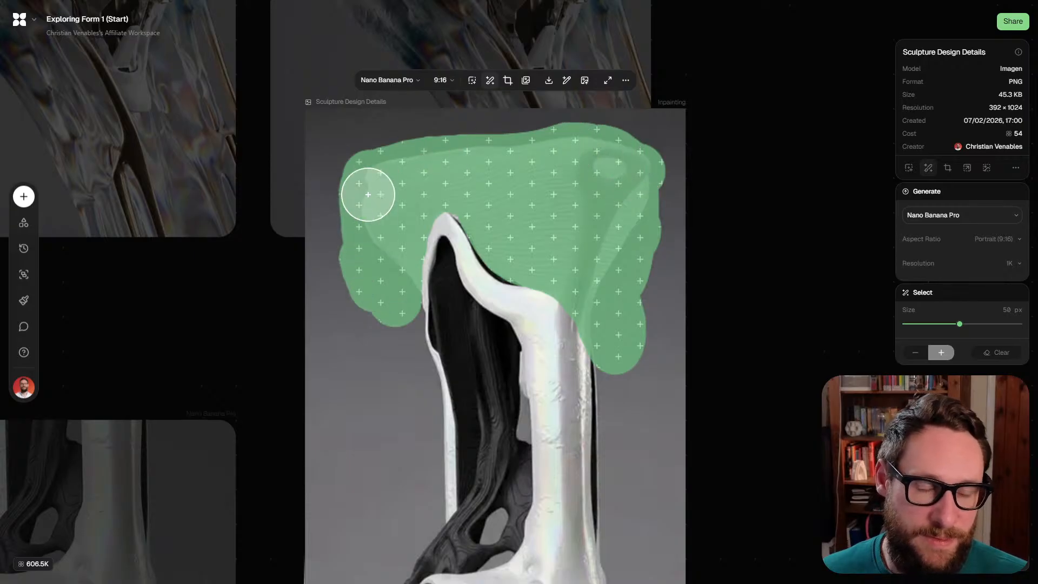
# Generate the inpaint for the masked area with the prompt "remove the part of the sculpture in the selection"
pyautogui.scroll(-5, 368, 194)
pyautogui.scroll(-3, 411, 216)
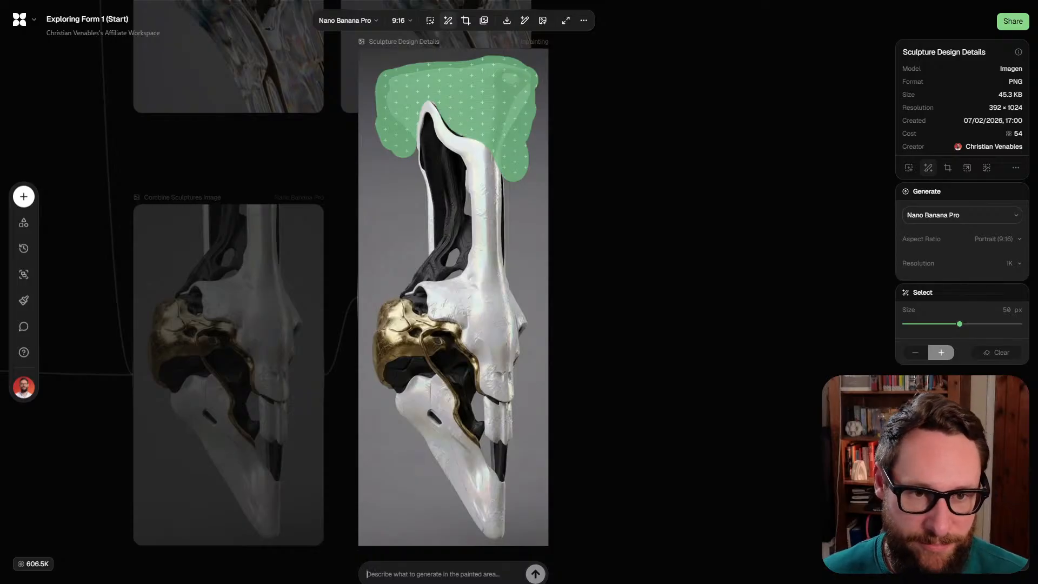
pyautogui.write('remove the part of the sculpture in the selection')
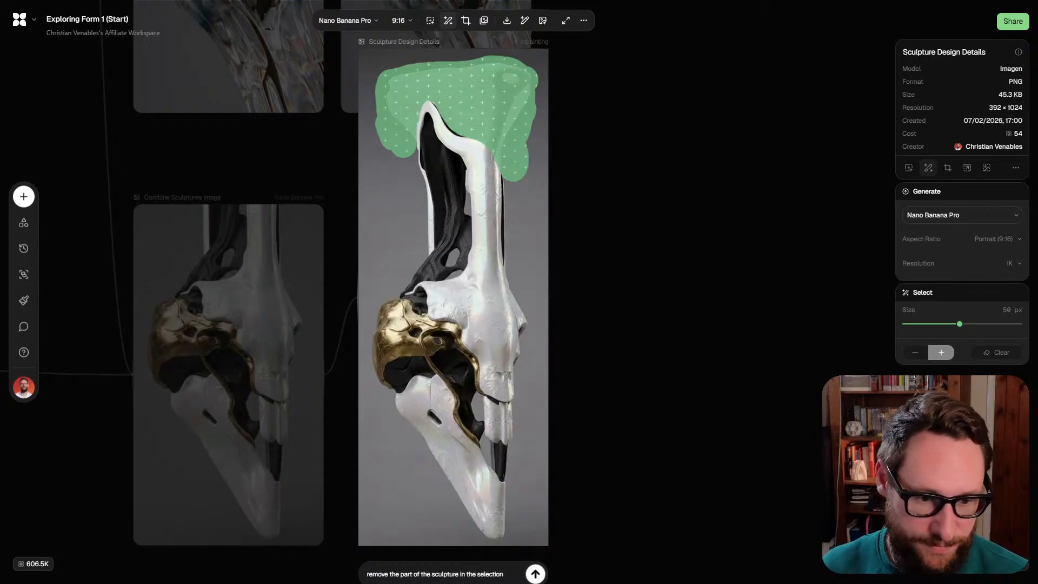
pyautogui.press('Return')
# Move the Combine Sculptures Image block together with its outpaint and inpaint blocks lower, clear of the row above
pyautogui.scroll(-4, 454, 388)
pyautogui.moveTo(717, 441); pyautogui.dragTo(378, 383)
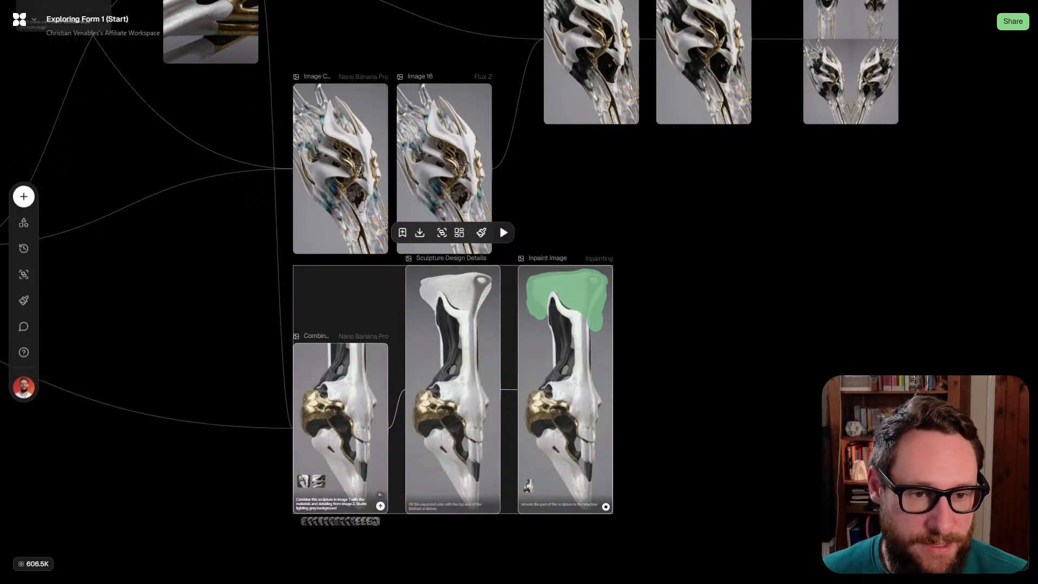
pyautogui.press('Escape')
pyautogui.scroll(2, 449, 285)
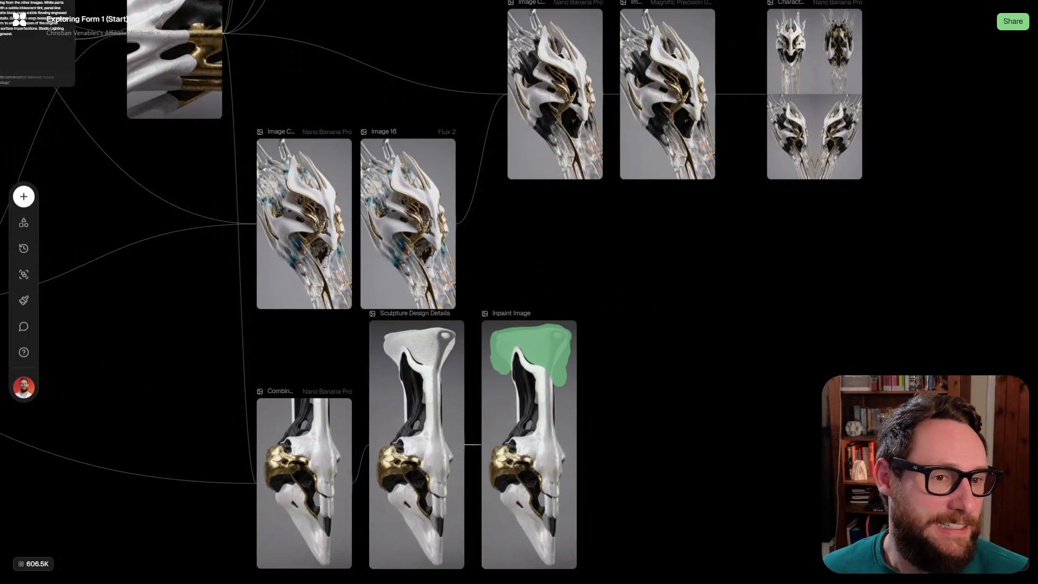
# Duplicate the skull-form Combine Sculptures Image block and place the copy directly below the original
pyautogui.hscroll(-10, 519, 292)
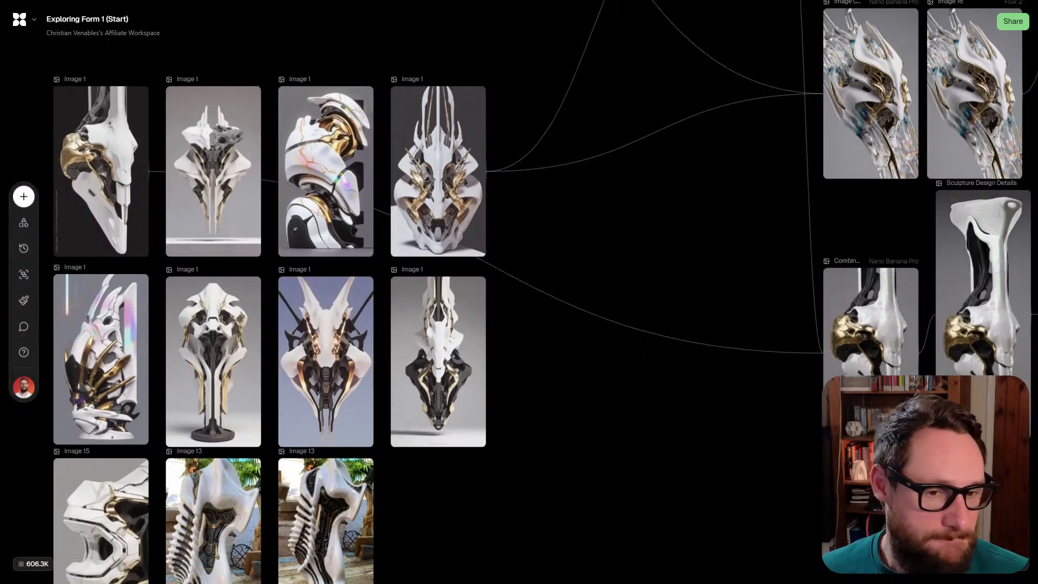
pyautogui.hscroll(-1, 519, 292)
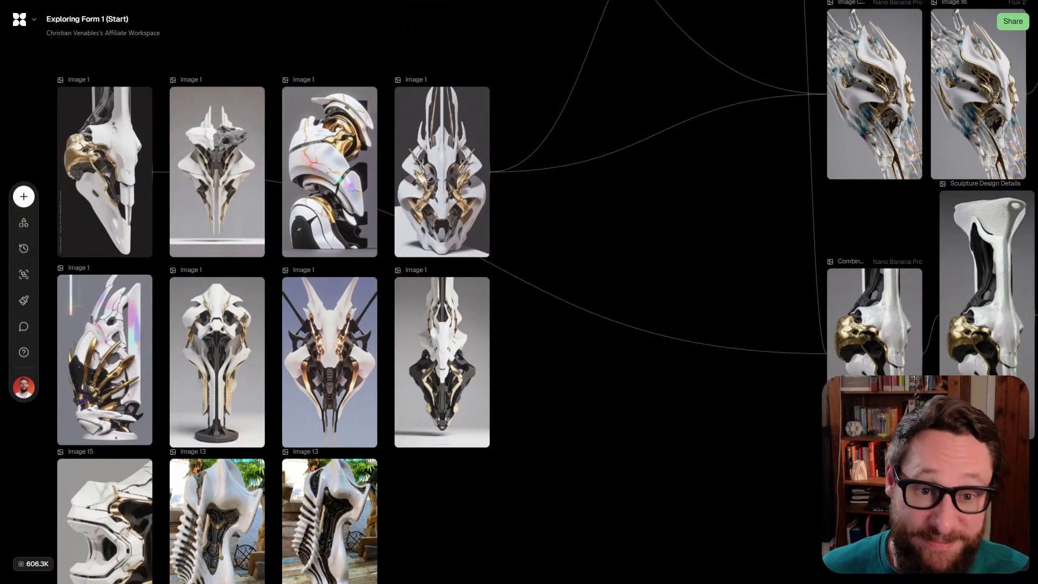
pyautogui.click(329, 171)
pyautogui.hscroll(4, 518, 292)
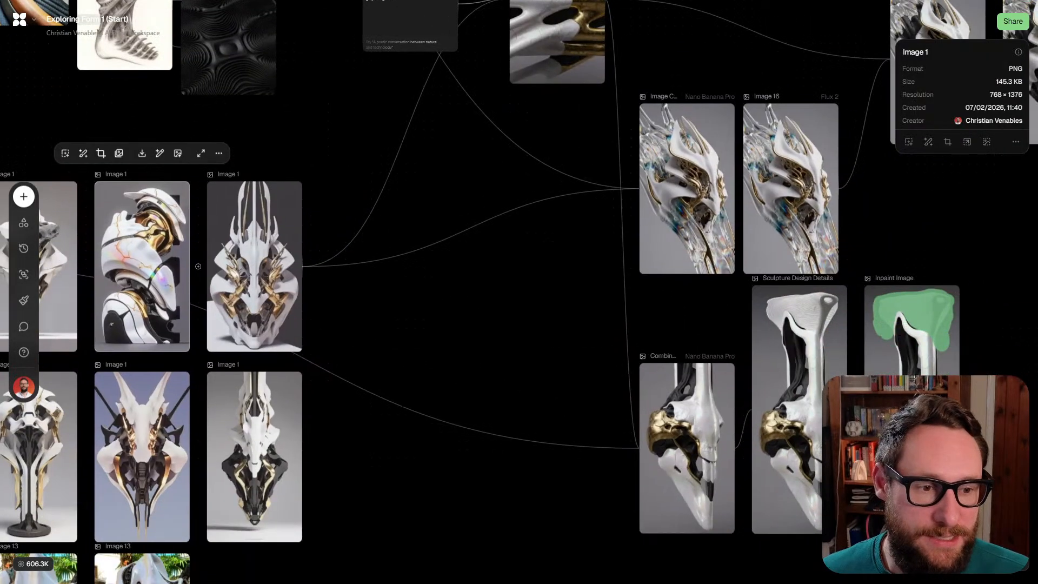
pyautogui.scroll(-3, 528, 109)
pyautogui.click(648, 352)
pyautogui.moveTo(648, 351); pyautogui.dragTo(639, 370)
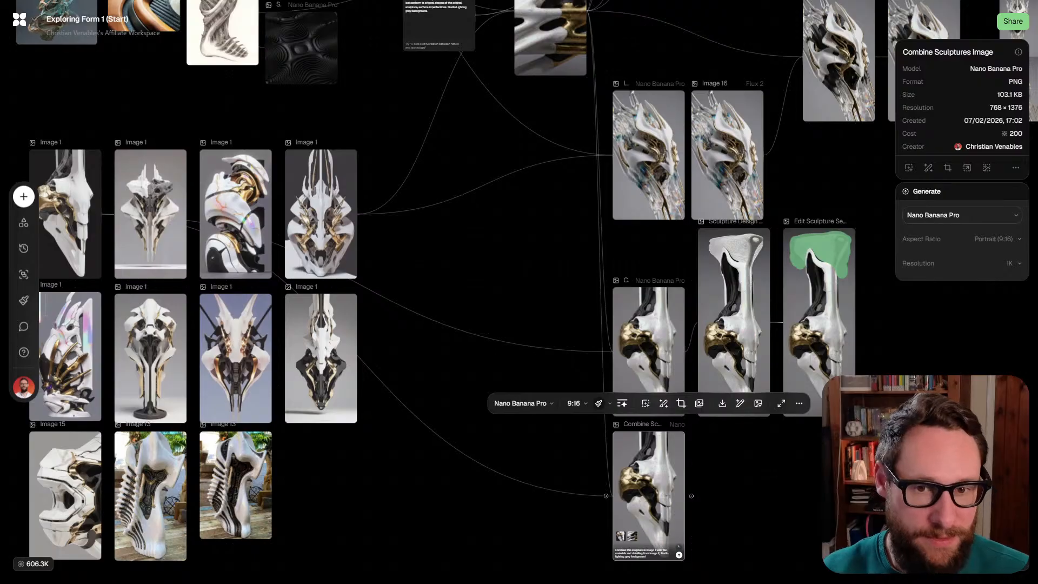
# Replace the copied block's sculpture reference with the curled armour-plated Image 1 and generate the combination with the material image
pyautogui.click(254, 216)
pyautogui.moveTo(278, 214)
pyautogui.mouseDown()
pyautogui.moveTo(575, 481)
pyautogui.moveTo(613, 496)
pyautogui.mouseUp()
pyautogui.moveTo(422, 467); pyautogui.dragTo(408, 410)
pyautogui.press('Delete')
pyautogui.doubleClick(649, 496)
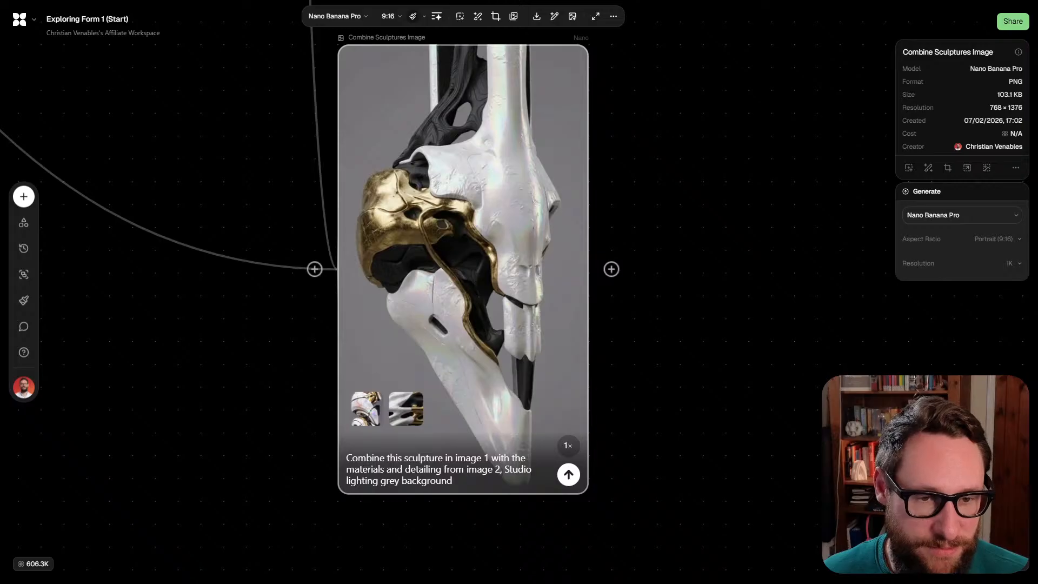
pyautogui.click(568, 474)
# Look over the generated variations, material references and source sculptures across the canvas
pyautogui.scroll(-6, 423, 406)
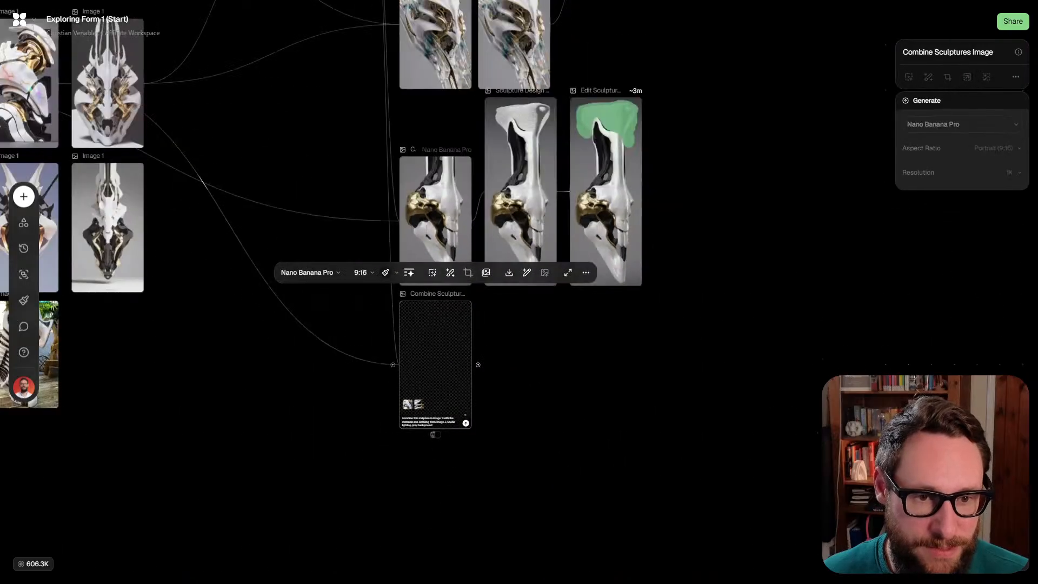
pyautogui.scroll(3, 419, 291)
pyautogui.scroll(5, 414, 292)
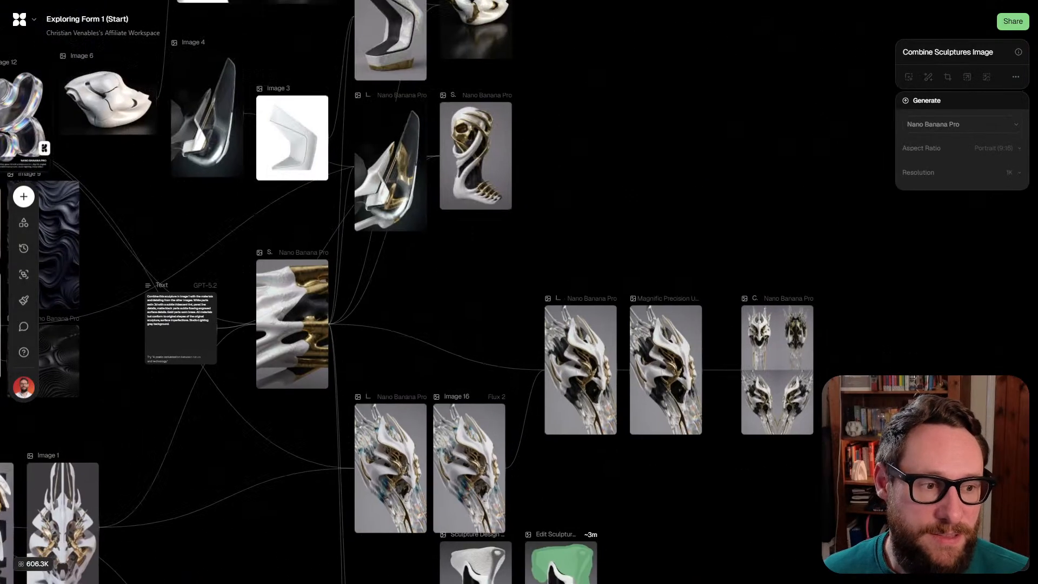
pyautogui.scroll(2, 414, 292)
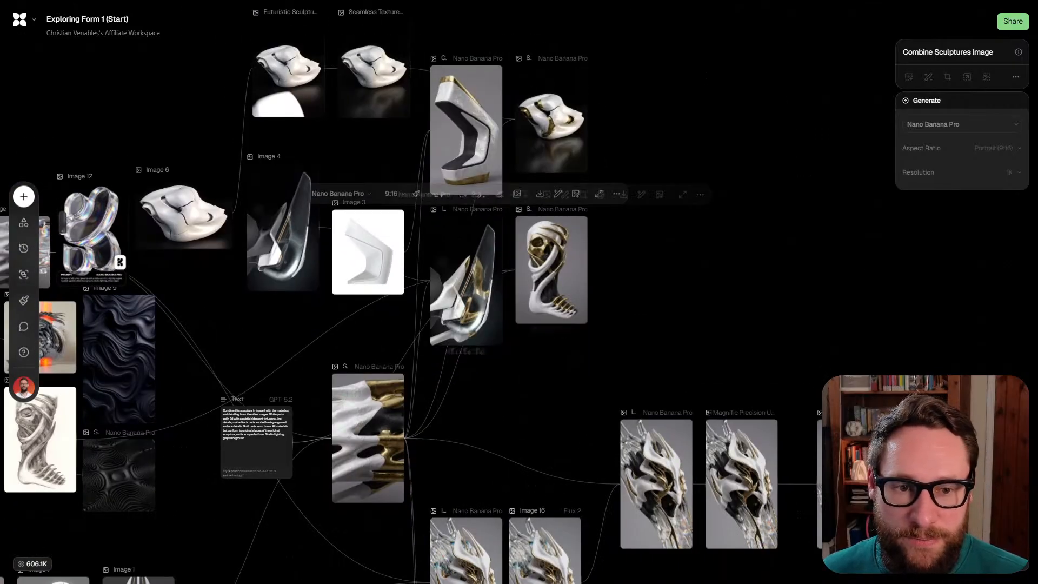
pyautogui.hscroll(-5, 414, 292)
pyautogui.scroll(2, 165, 327)
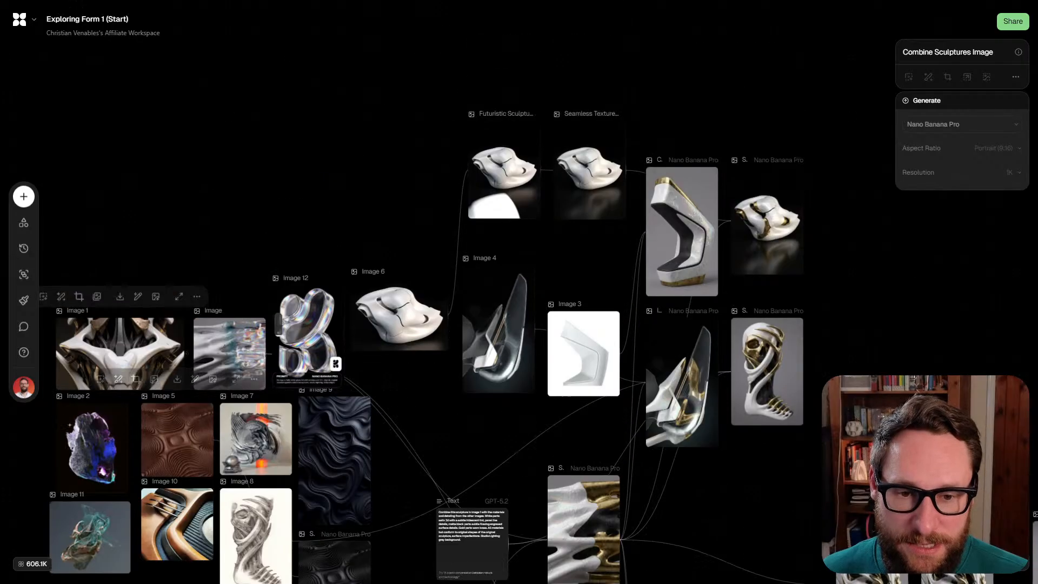
pyautogui.scroll(-1, 164, 327)
pyautogui.hscroll(-4, 165, 327)
pyautogui.scroll(2, 490, 299)
pyautogui.hscroll(3, 490, 299)
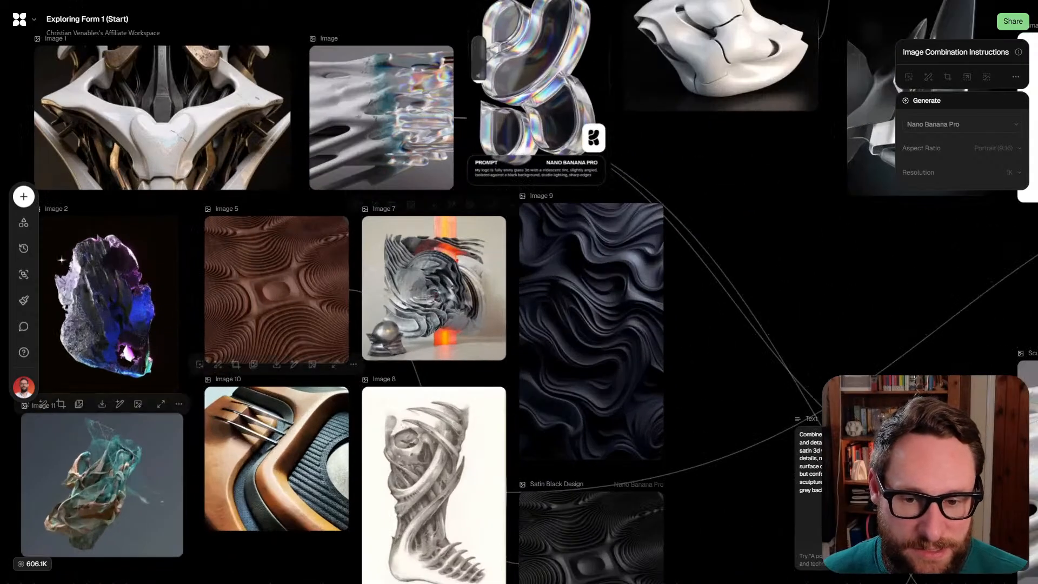
pyautogui.scroll(-3, 490, 299)
pyautogui.scroll(-2, 491, 299)
pyautogui.scroll(-3, 490, 299)
pyautogui.hscroll(1, 490, 300)
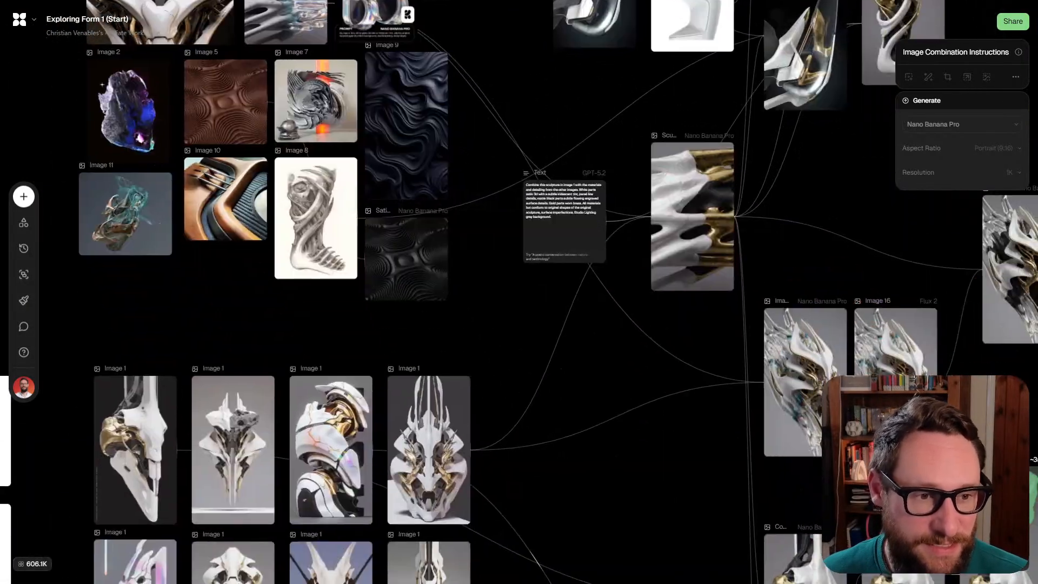
# Inspect the inpainted Edit Sculpture Seamlessly image beside the outpainted Sculpture Design Details image
pyautogui.scroll(-3, 490, 299)
pyautogui.hscroll(4, 490, 299)
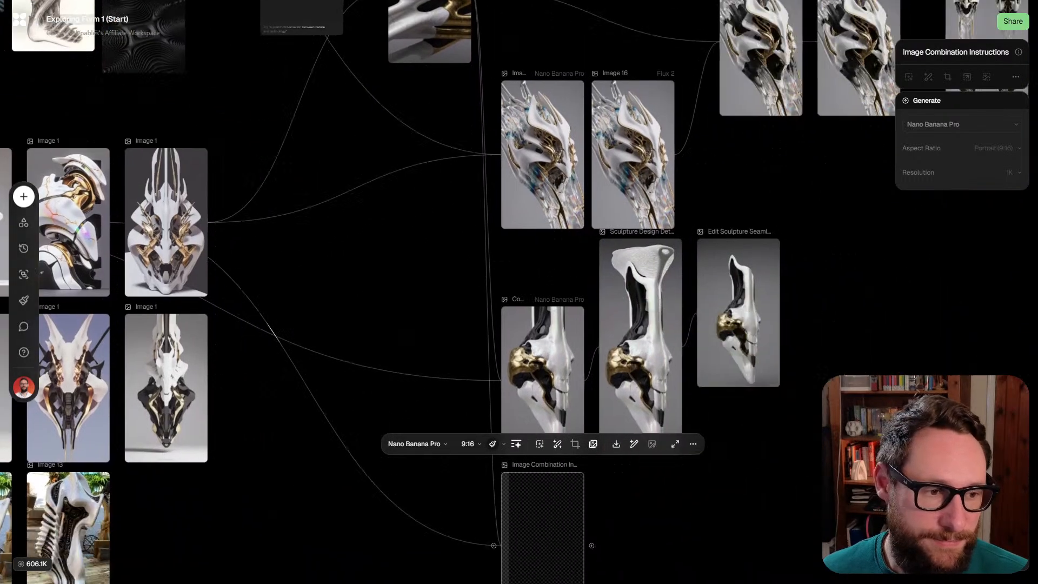
pyautogui.scroll(5, 741, 313)
pyautogui.hscroll(2, 742, 312)
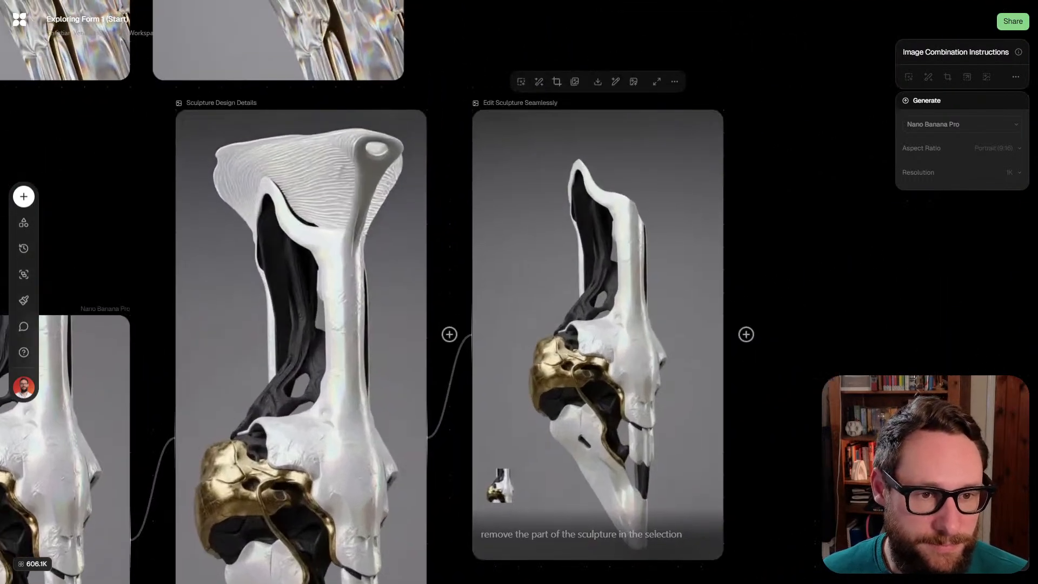
pyautogui.scroll(3, 631, 210)
pyautogui.scroll(-4, 631, 211)
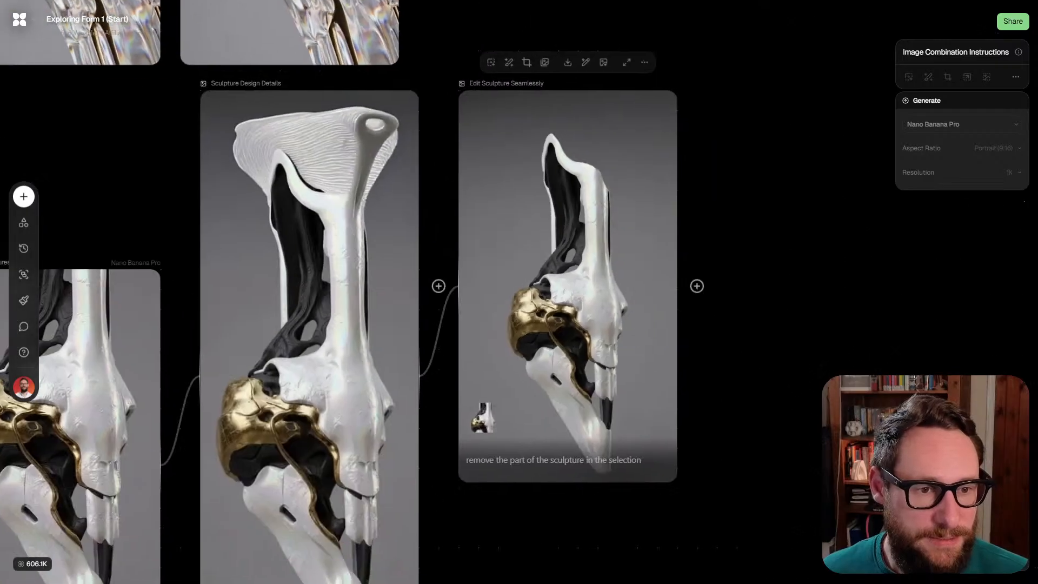
pyautogui.scroll(-1, 630, 211)
pyautogui.hscroll(1, 630, 211)
pyautogui.scroll(1, 515, 243)
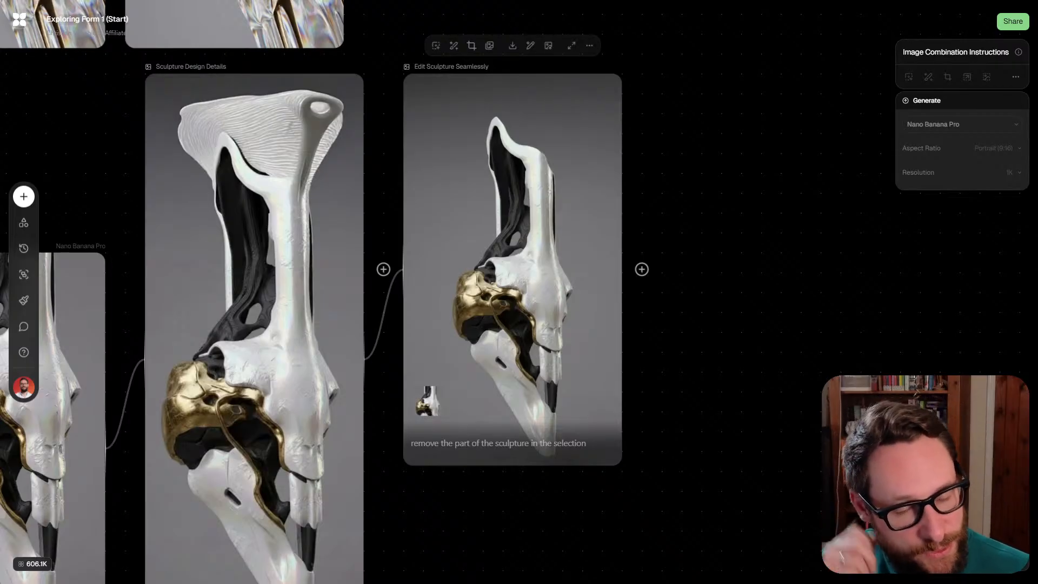
pyautogui.scroll(1, 310, 292)
# Crop the Edit Sculpture Seamlessly image to 684 × 1289 by trimming its upper edge and both sides
pyautogui.click(501, 299)
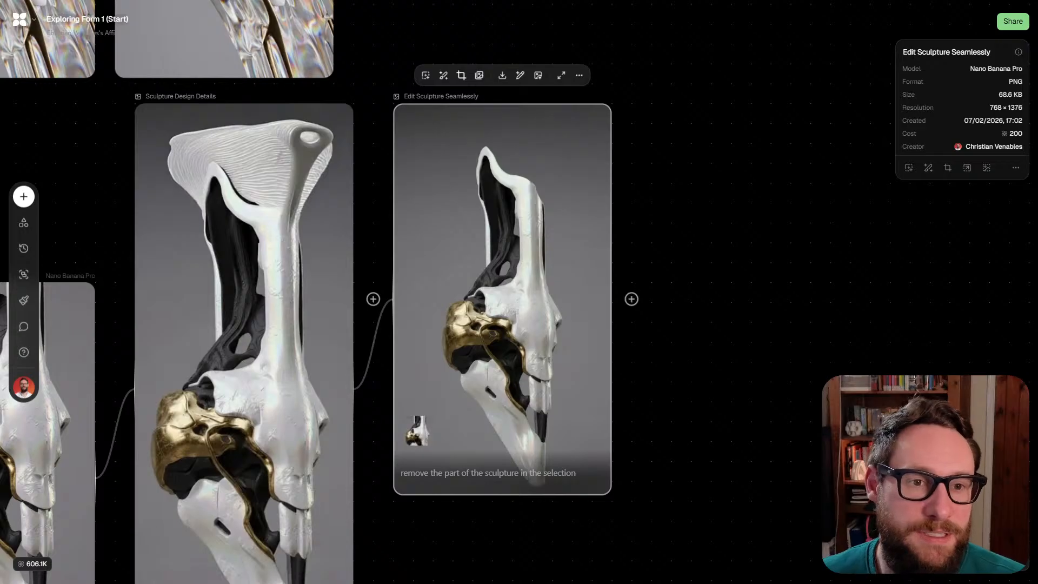
pyautogui.click(461, 75)
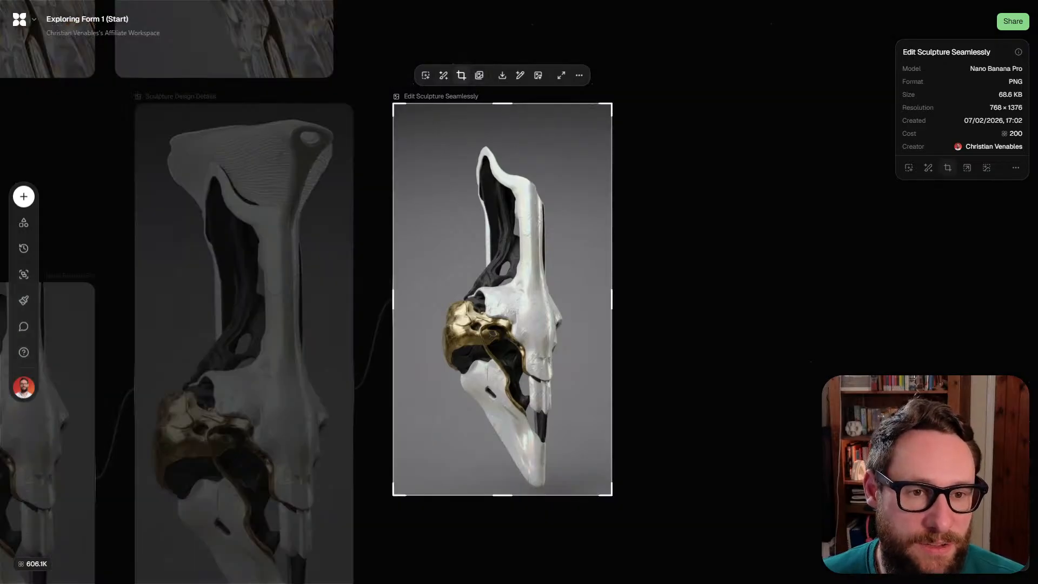
pyautogui.moveTo(502, 103); pyautogui.dragTo(502, 128)
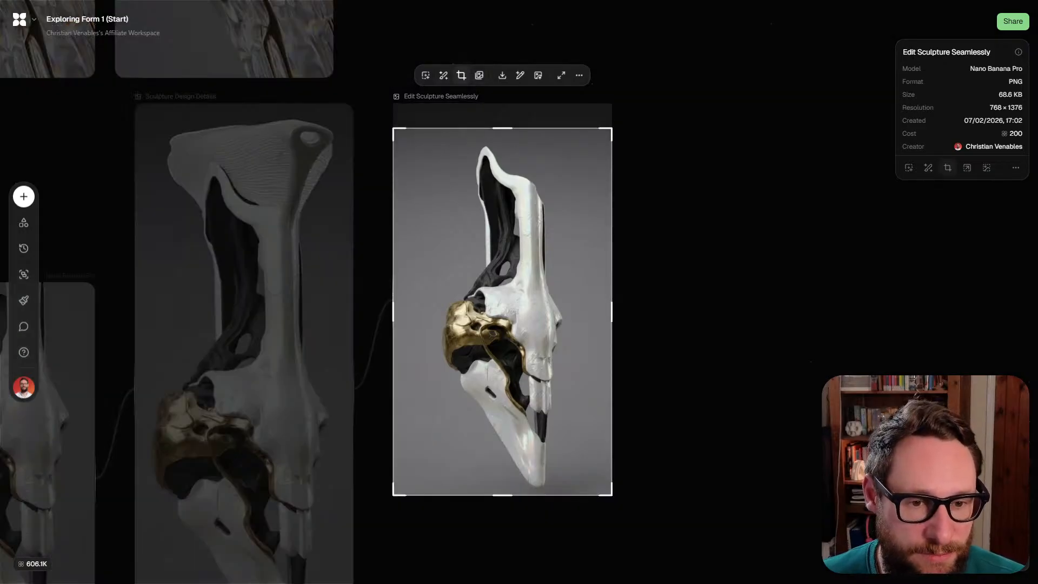
pyautogui.moveTo(392, 311); pyautogui.dragTo(410, 311)
pyautogui.moveTo(611, 311); pyautogui.dragTo(605, 311)
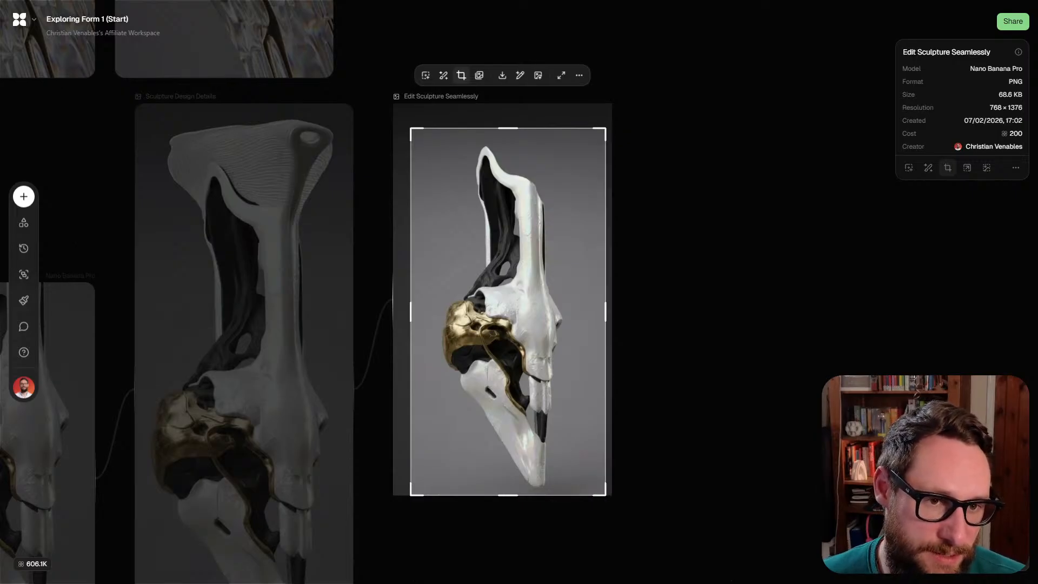
pyautogui.click(579, 75)
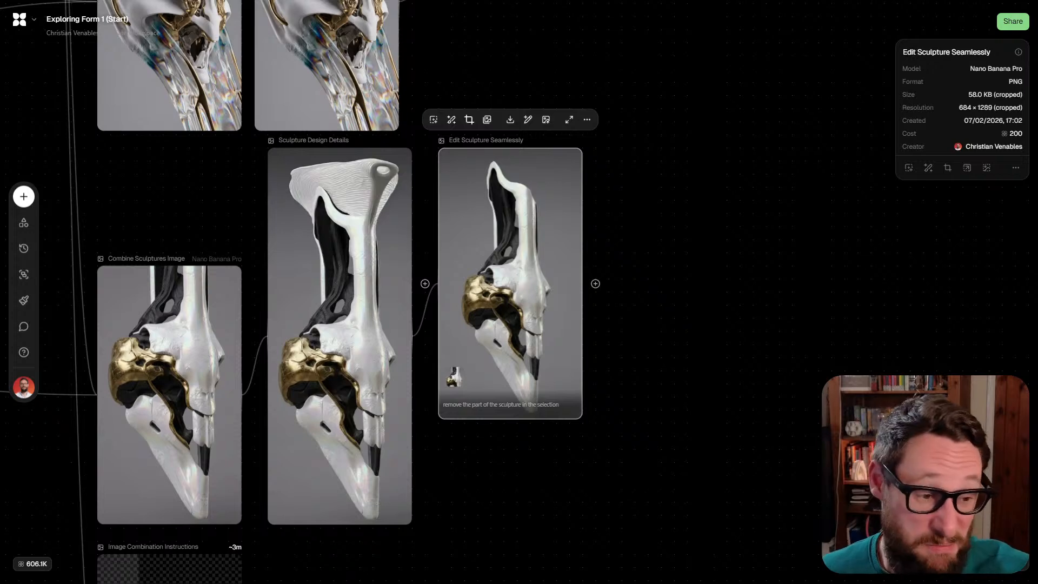
# Review the canvas from the cropped sculpture back to the material references and source sculpture grid
pyautogui.scroll(-3, 663, 247)
pyautogui.moveTo(662, 247); pyautogui.dragTo(539, 458)
pyautogui.moveTo(402, 291); pyautogui.dragTo(653, 304)
pyautogui.scroll(2, 518, 292)
pyautogui.hscroll(-2, 518, 292)
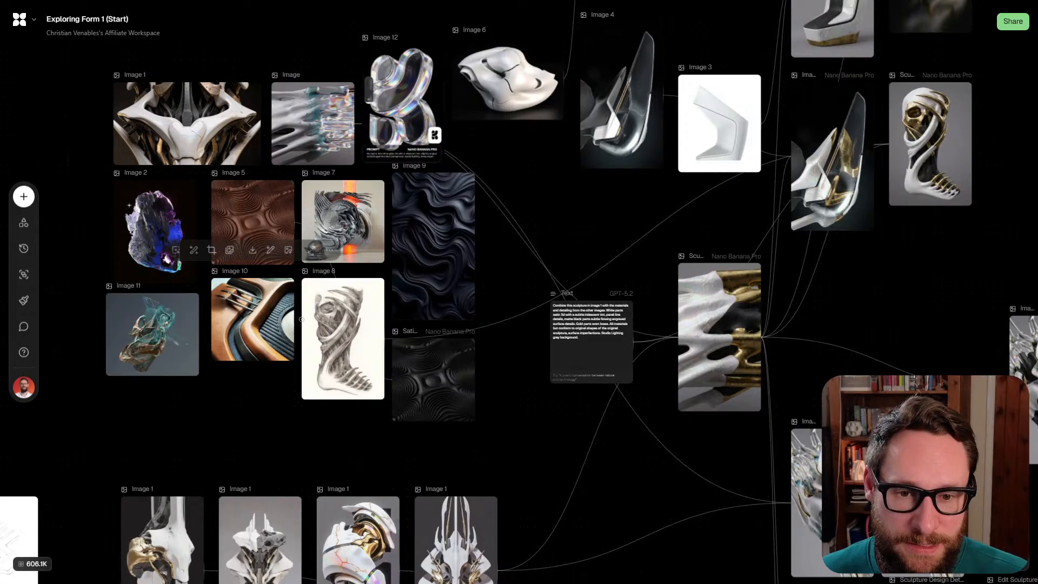
pyautogui.scroll(-1, 301, 319)
pyautogui.hscroll(1, 301, 319)
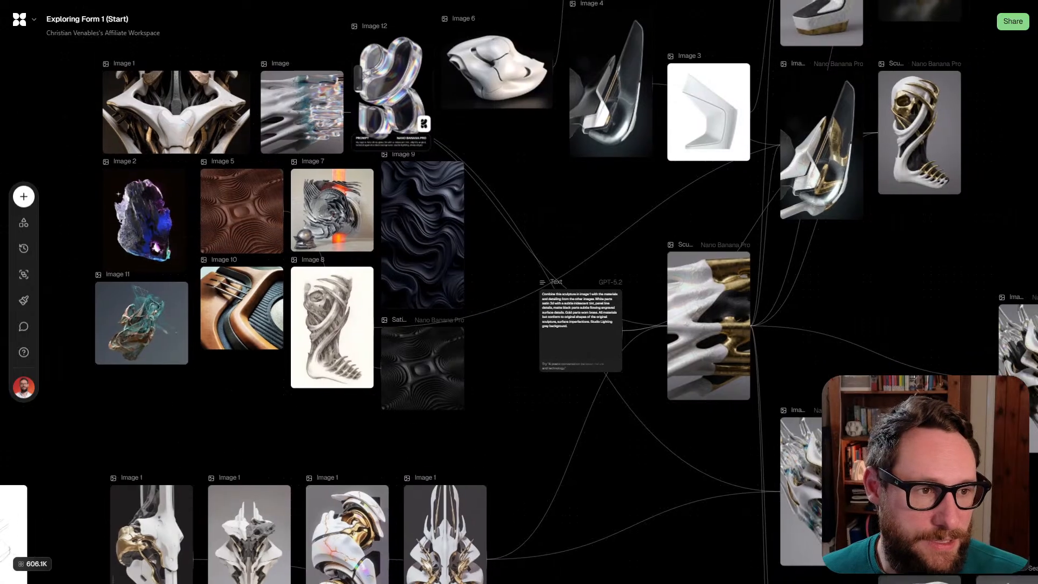
pyautogui.hscroll(5, 519, 292)
pyautogui.scroll(2, 519, 292)
pyautogui.scroll(-5, 518, 292)
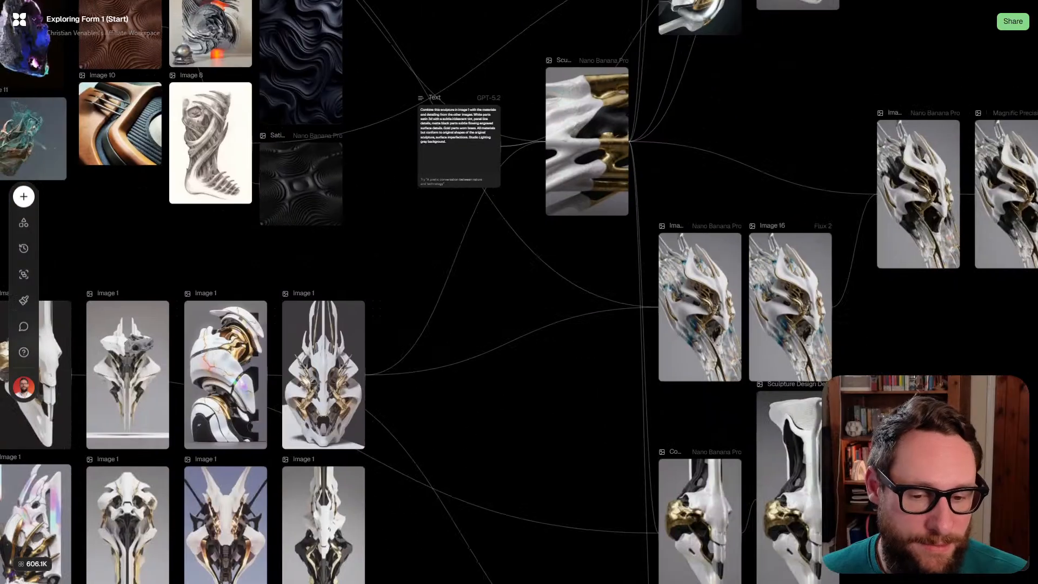
pyautogui.hscroll(-3, 519, 291)
pyautogui.scroll(-3, 519, 292)
pyautogui.hscroll(-1, 519, 292)
pyautogui.scroll(5, 180, 353)
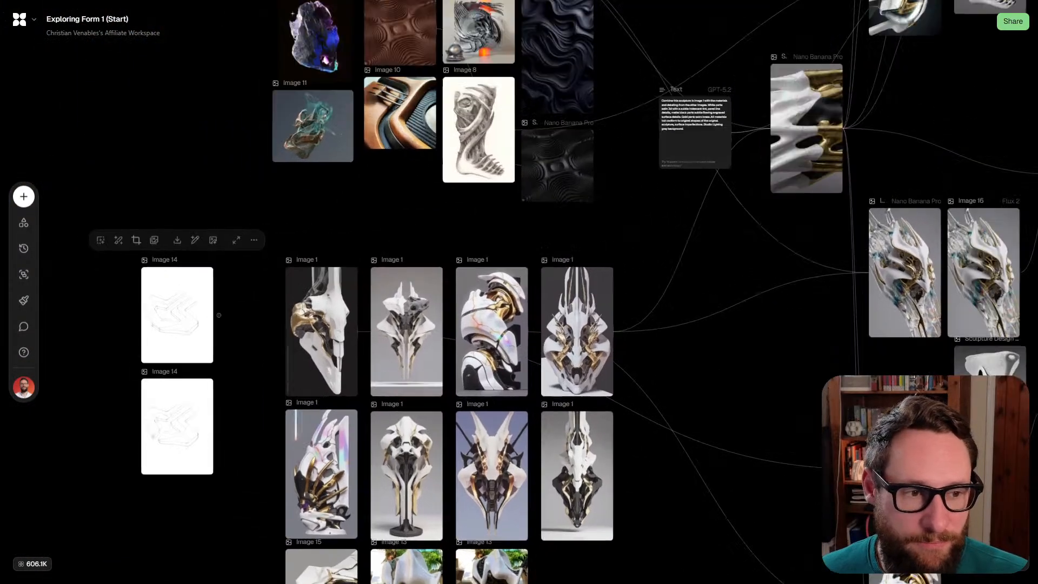
# Examine the two Image 14 line sketches beside the source sculptures up close
pyautogui.scroll(5, 170, 341)
pyautogui.hscroll(-4, 518, 292)
pyautogui.scroll(-2, 519, 292)
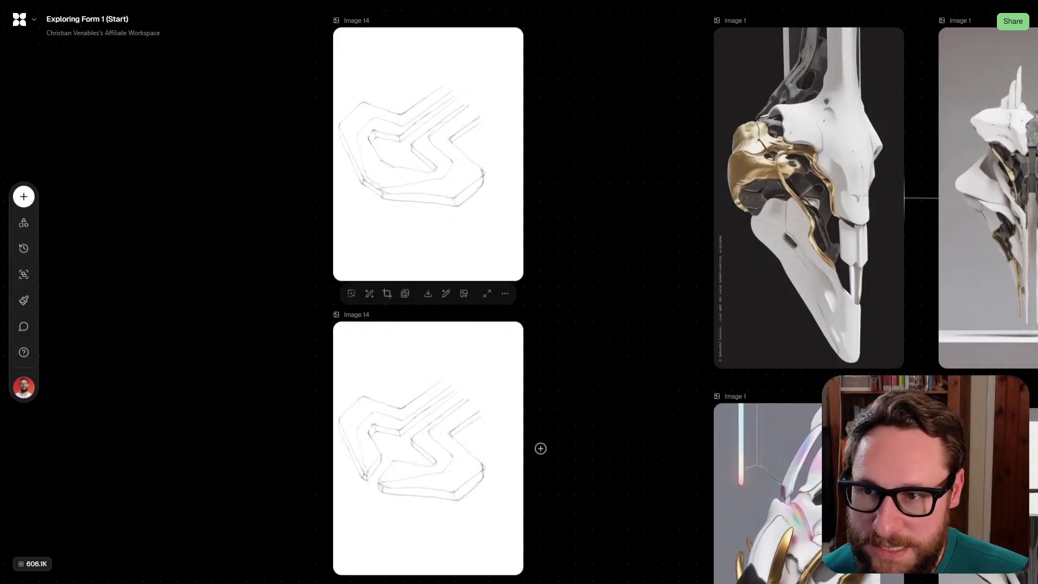
pyautogui.scroll(-5, 245, 349)
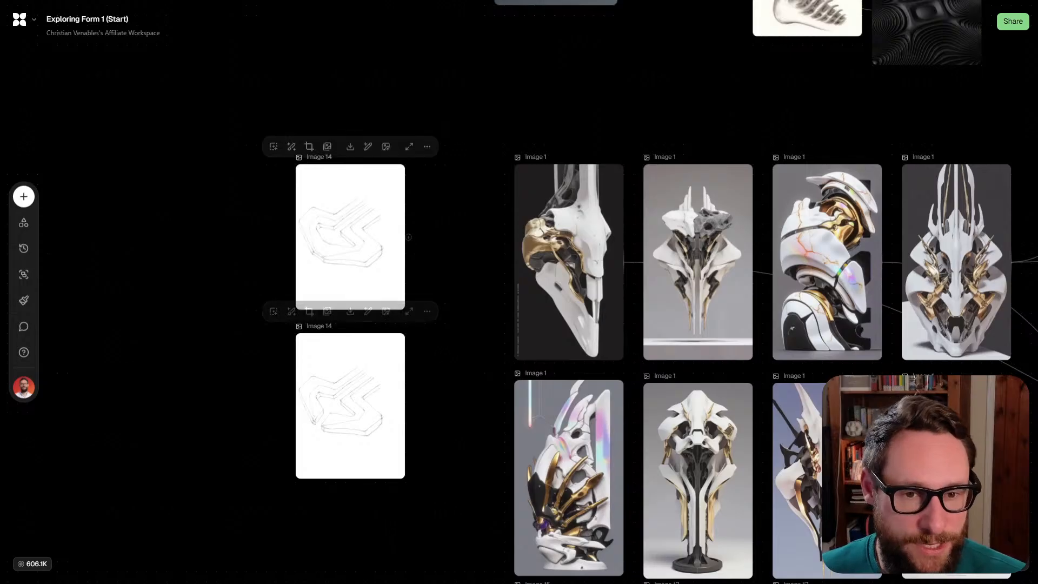
pyautogui.scroll(3, 422, 232)
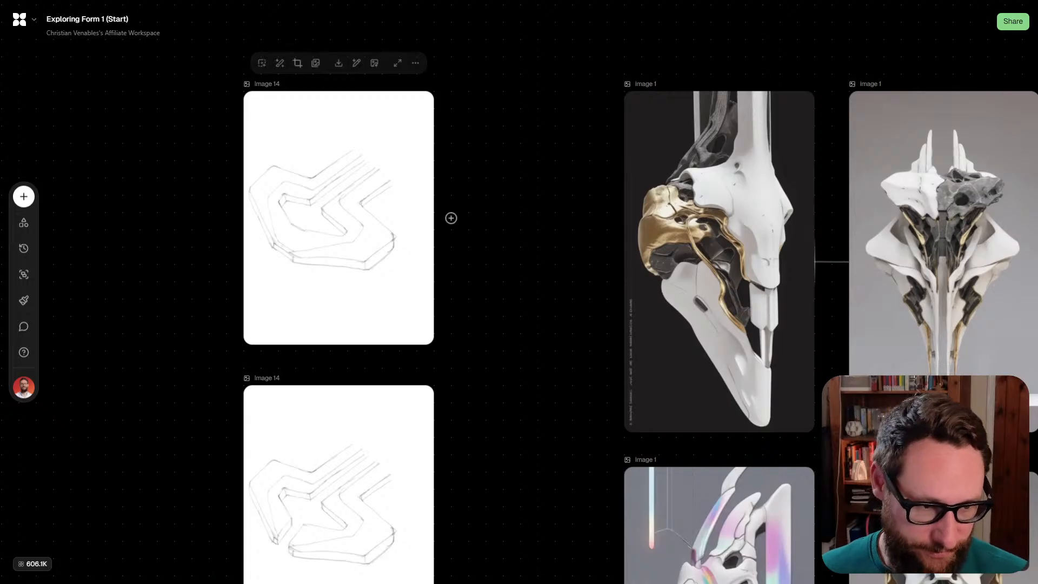
pyautogui.scroll(-3, 310, 249)
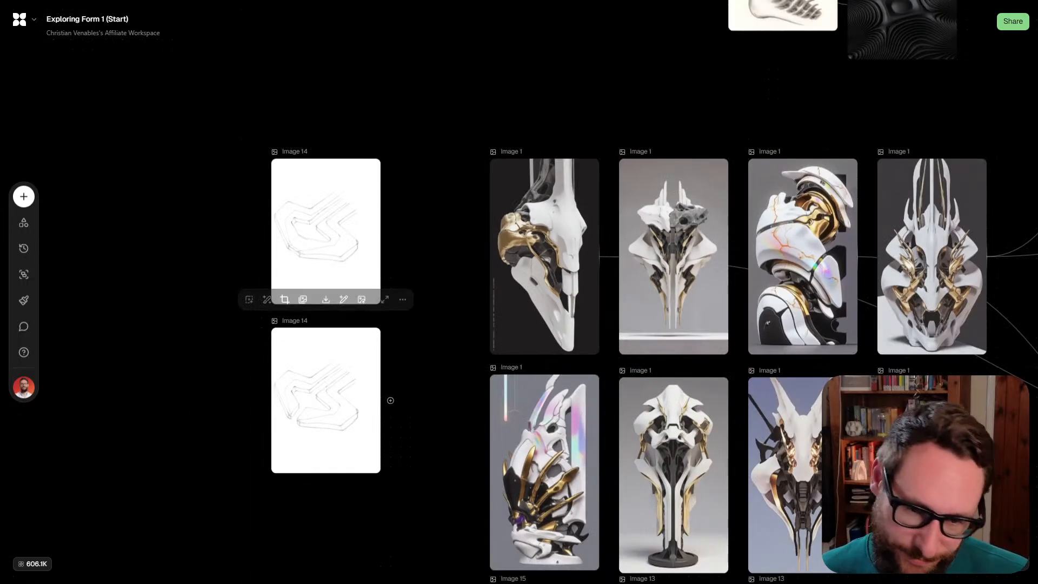
# Place the Image 14 line sketch in the empty area above the Futuristic Sculpture row
pyautogui.click(345, 243)
pyautogui.moveTo(353, 256); pyautogui.dragTo(275, 354)
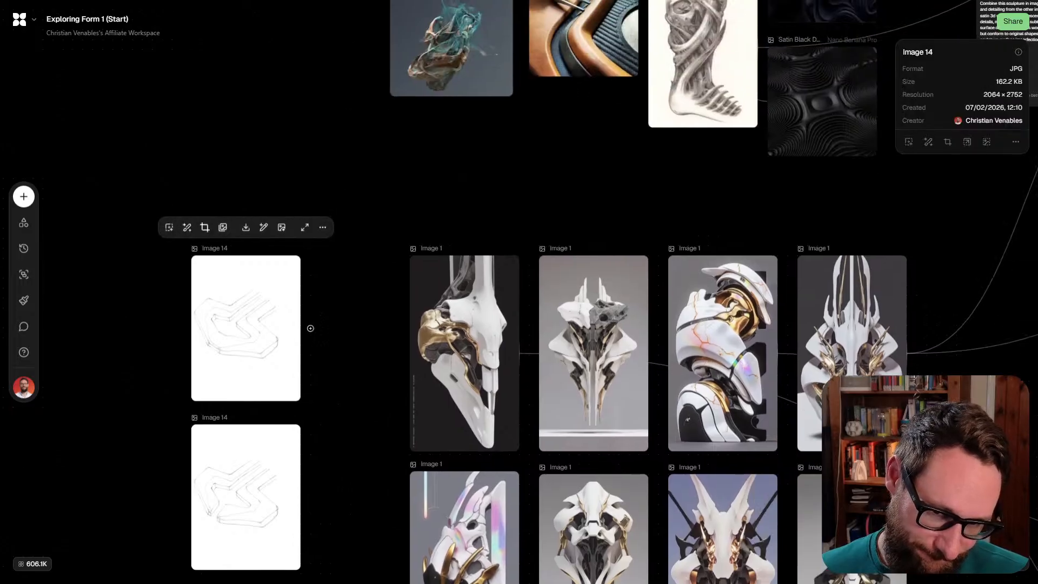
pyautogui.scroll(-3, 275, 353)
pyautogui.moveTo(384, 353); pyautogui.dragTo(492, 58)
pyautogui.scroll(-3, 353, 371)
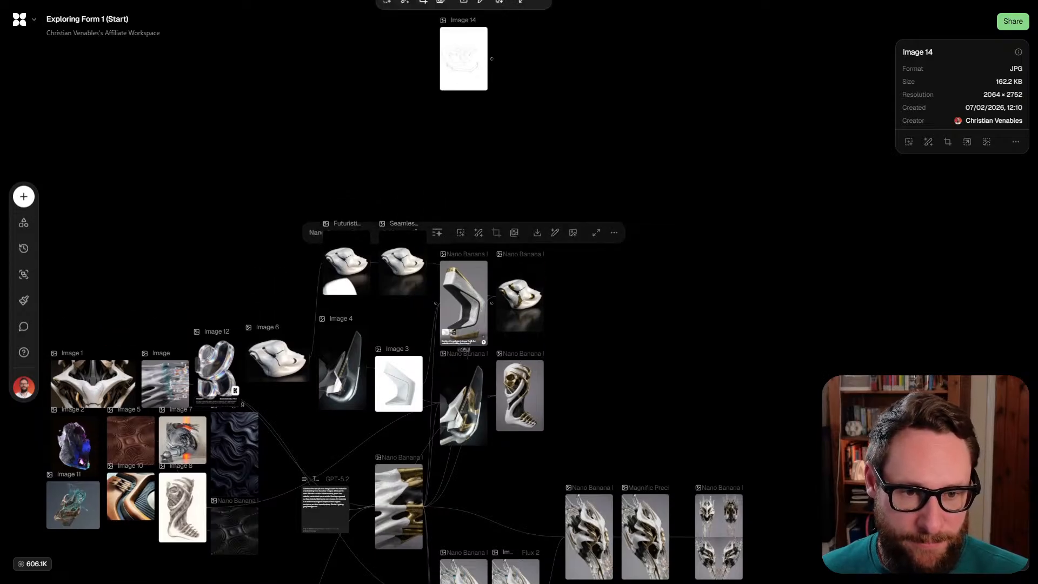
# Create a new image block from the Image 14 sketch and set its model to Nano Banana Pro
pyautogui.moveTo(519, 303); pyautogui.dragTo(539, 387)
pyautogui.moveTo(483, 144); pyautogui.dragTo(327, 170)
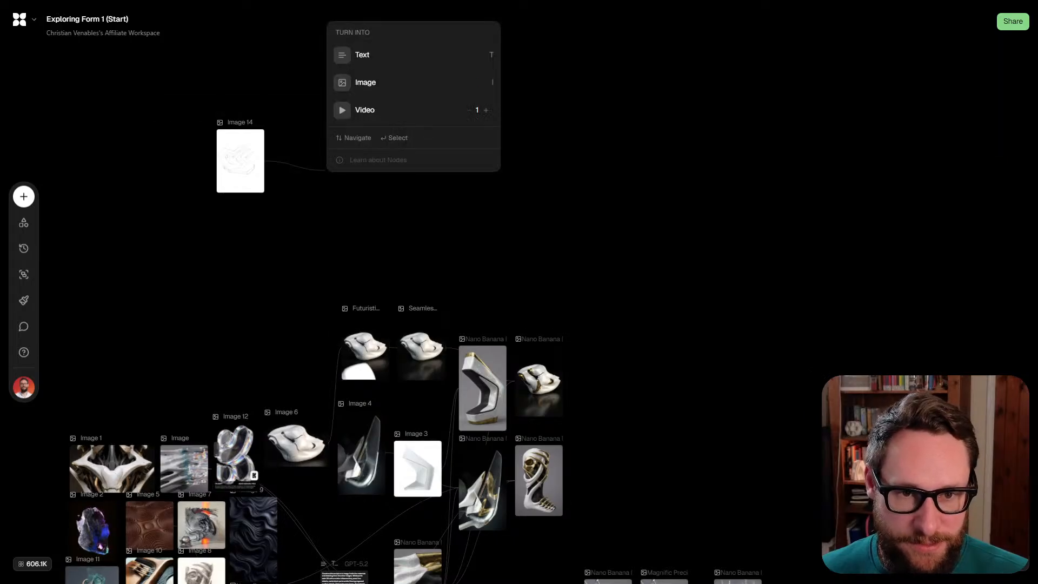
pyautogui.click(412, 83)
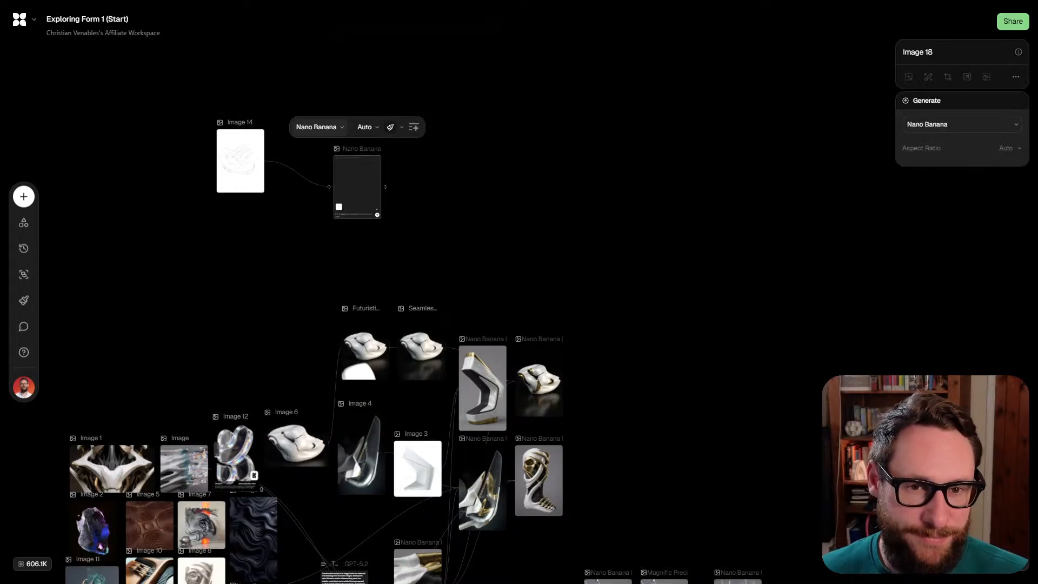
pyautogui.click(319, 127)
pyautogui.moveTo(400, 259)
pyautogui.click(565, 296)
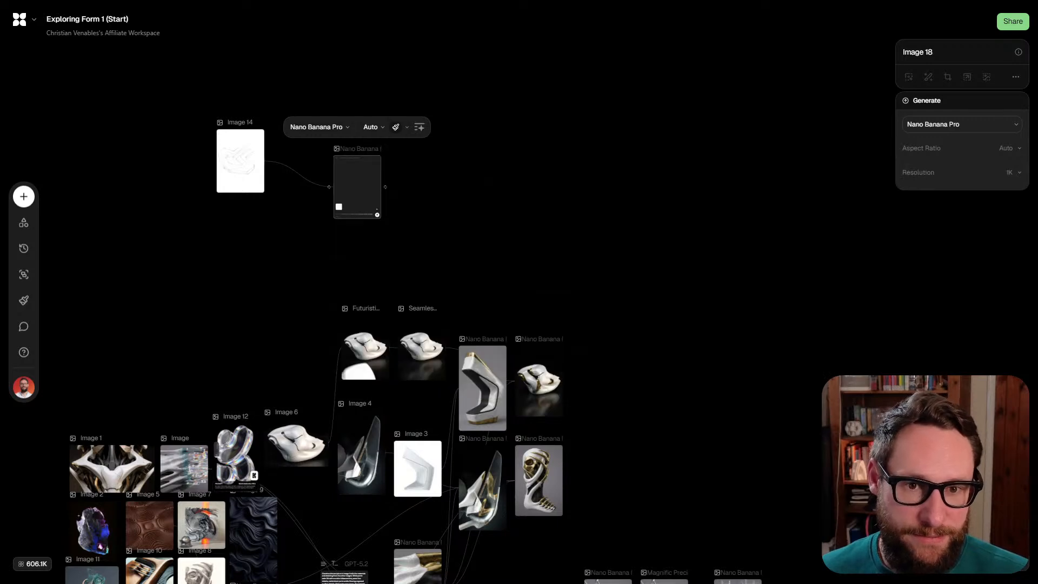
# Connect the iridescent glass logo Image 12 to the new image block as a second reference
pyautogui.scroll(5, 144, 396)
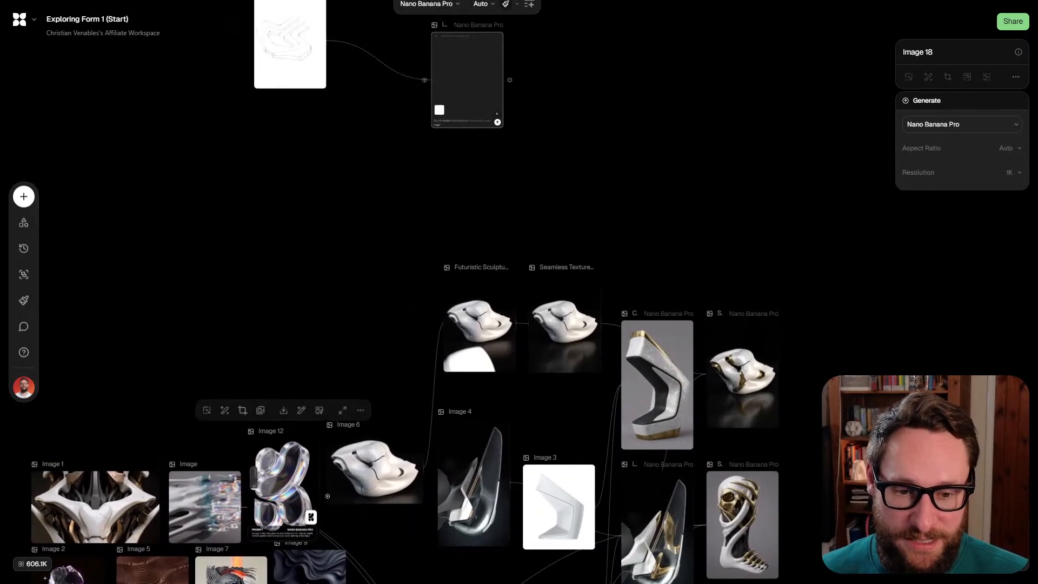
pyautogui.moveTo(322, 491); pyautogui.dragTo(431, 80)
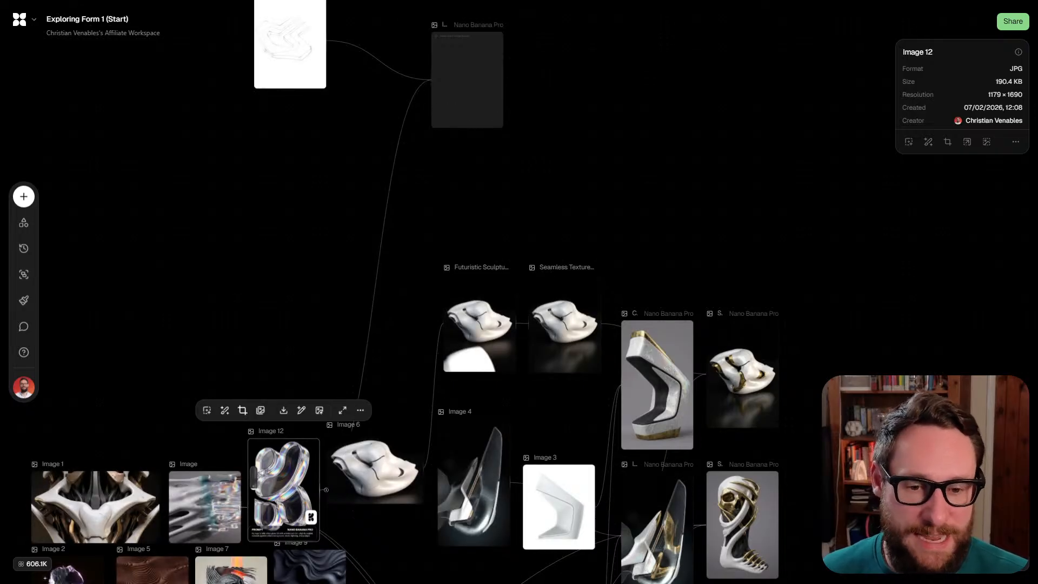
# Move Image 14 and its connected image block above Image 12, and generate with "Convert this sketch into a 3d volume based the second image"
pyautogui.moveTo(303, 54); pyautogui.dragTo(296, 140)
pyautogui.moveTo(460, 81); pyautogui.dragTo(388, 128)
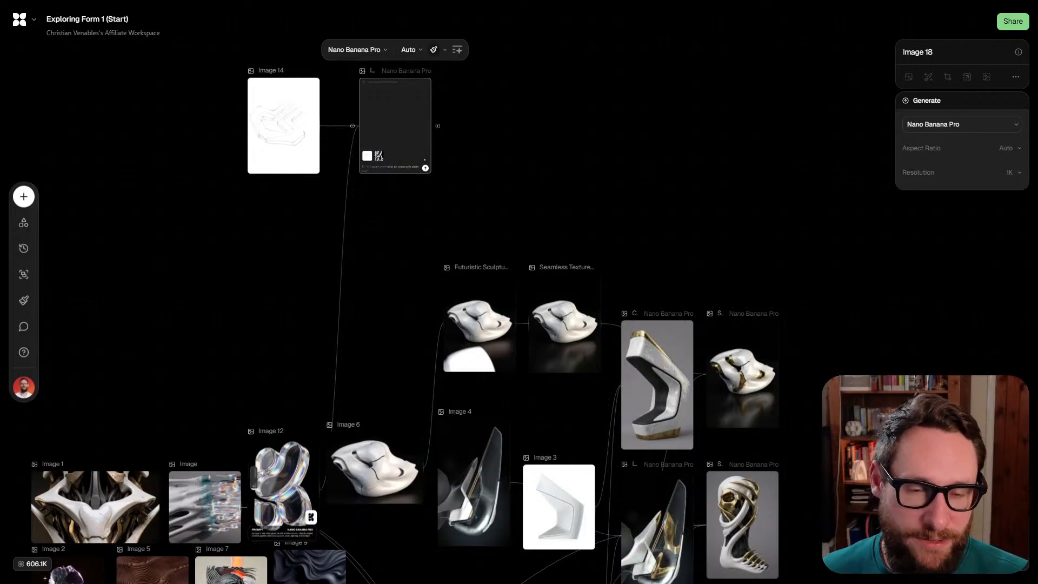
pyautogui.scroll(4, 378, 153)
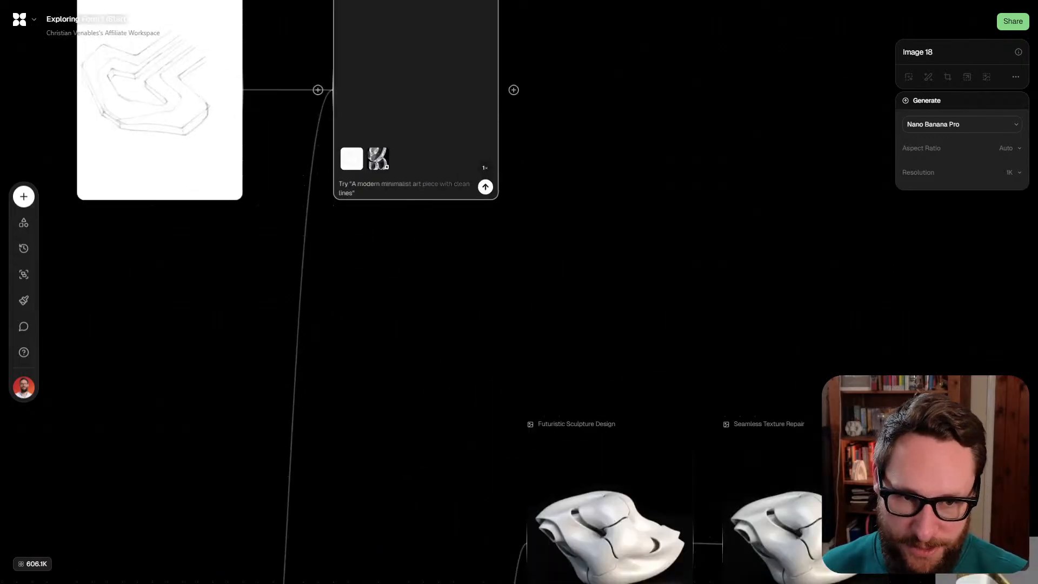
pyautogui.moveTo(595, 216); pyautogui.dragTo(594, 352)
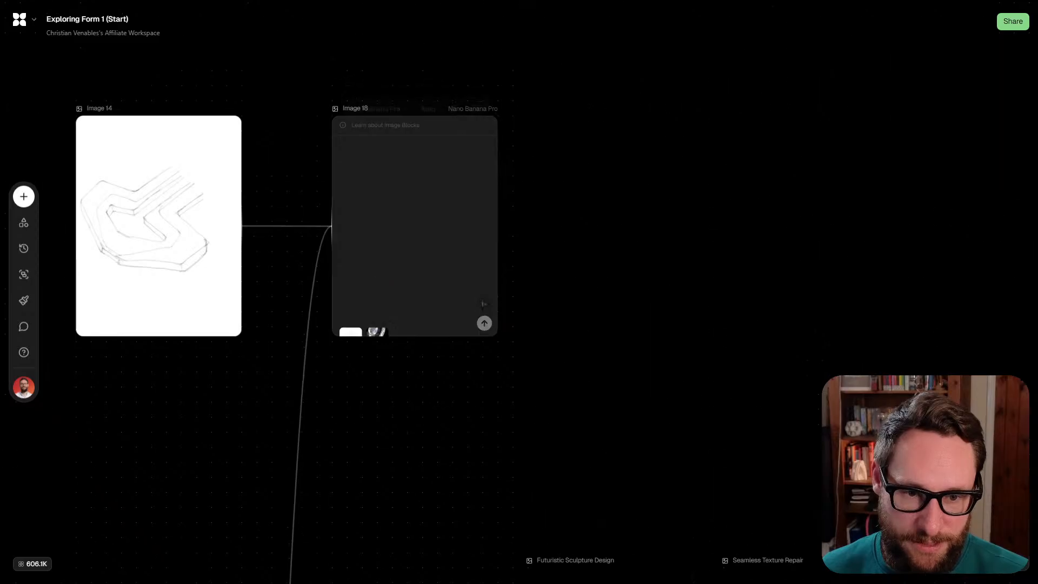
pyautogui.click(378, 323)
pyautogui.write('Convert this sket')
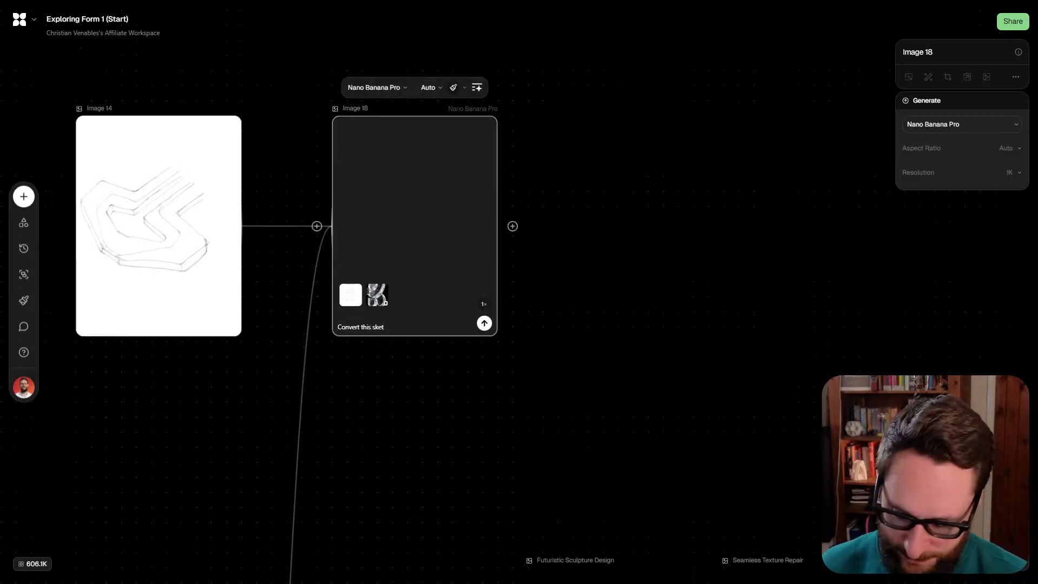
pyautogui.write('ch')
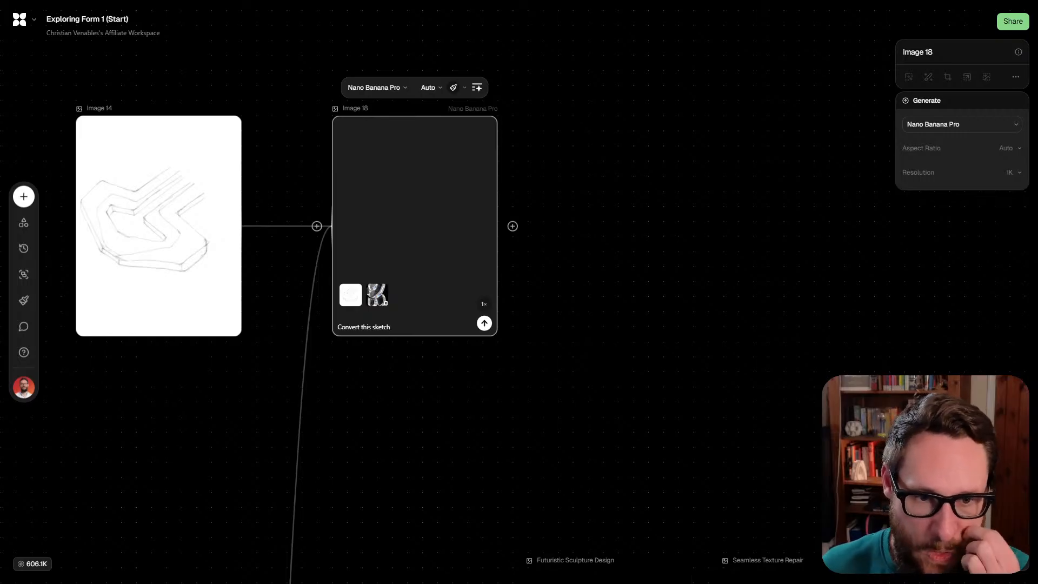
pyautogui.write(' into a 3d volume based the')
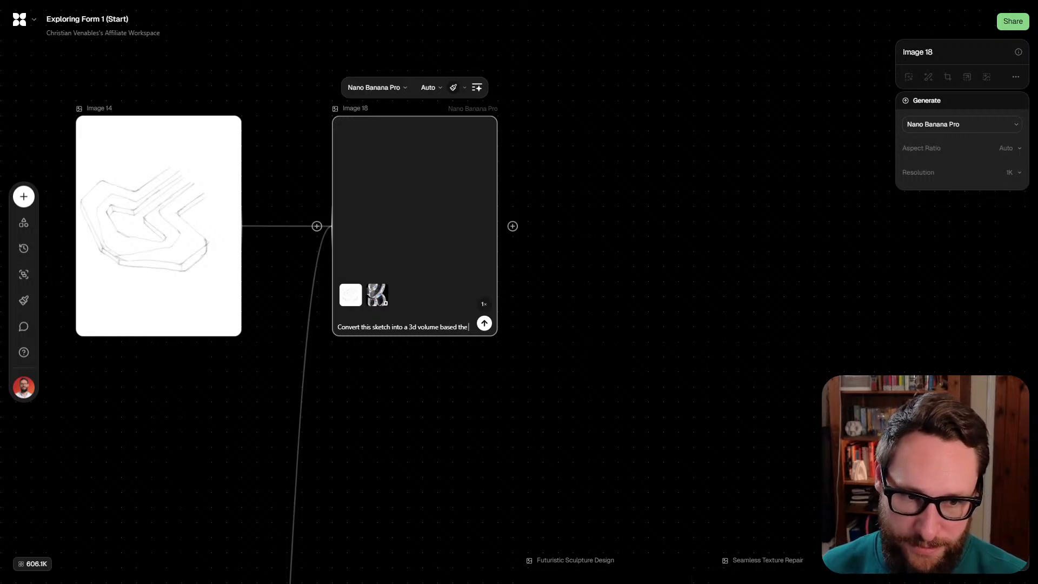
pyautogui.write('second imafe')
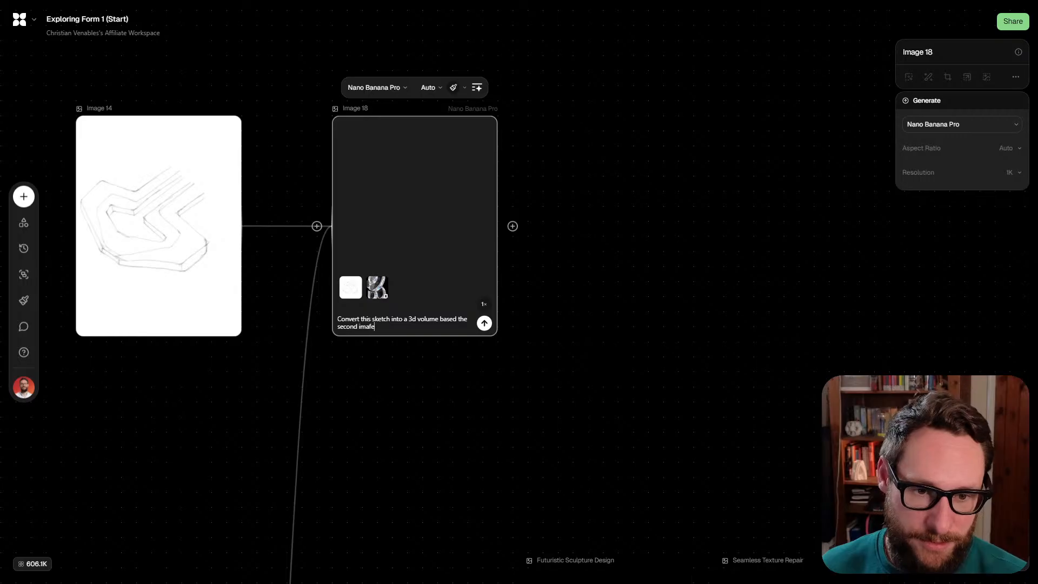
pyautogui.press('Return')
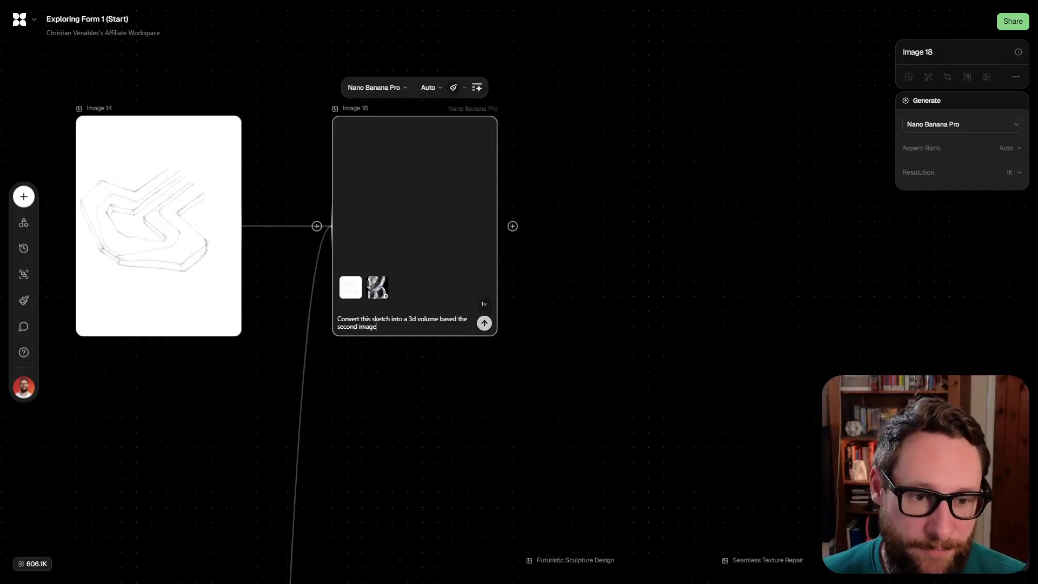
pyautogui.hscroll(-2, 533, 344)
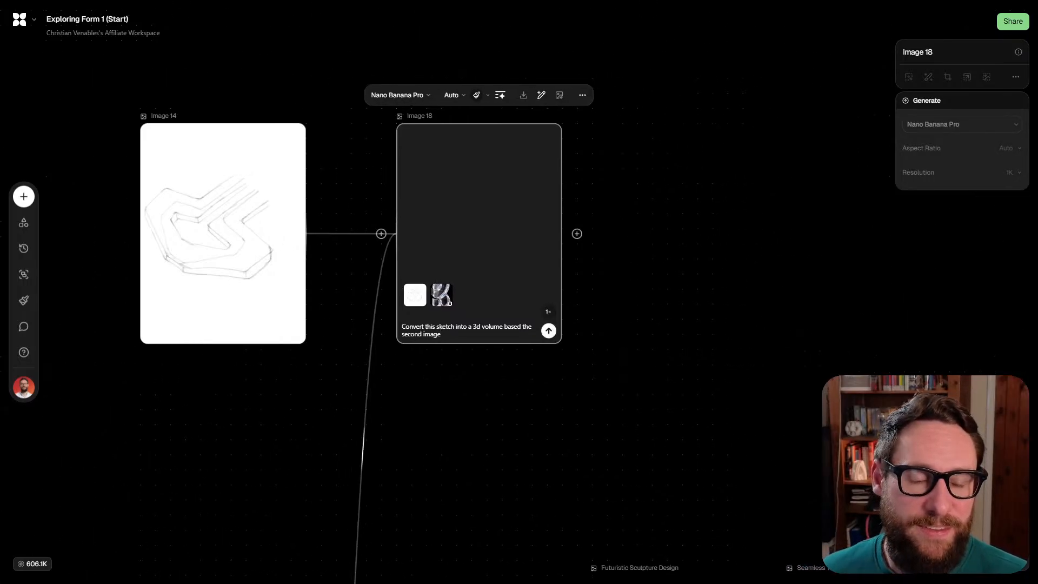
# Compare the two generated versions of the marble and gold helmeted figure in the Image Combination Instructions block
pyautogui.scroll(-5, 532, 344)
pyautogui.scroll(-5, 532, 344)
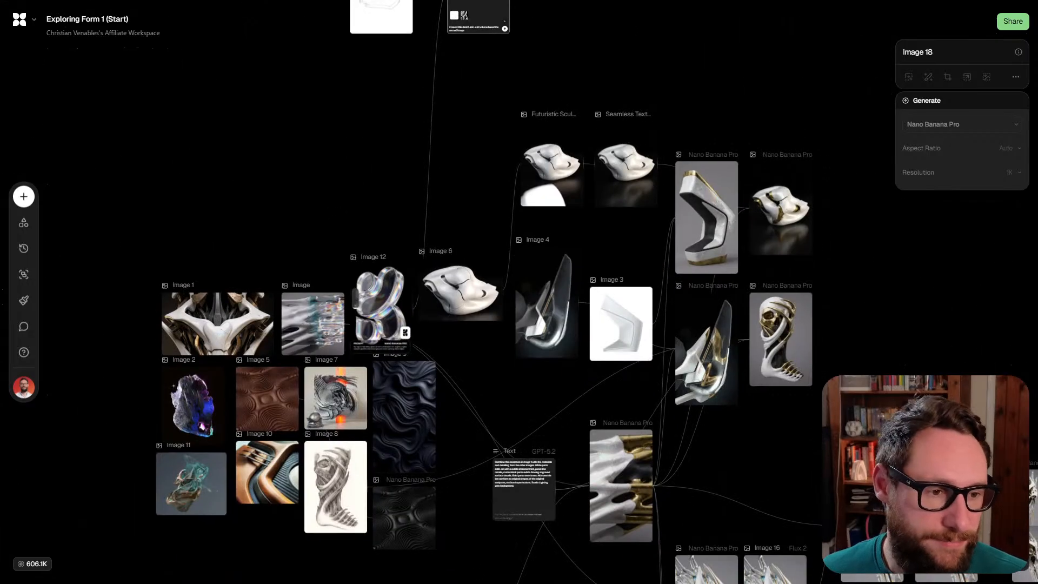
pyautogui.scroll(-5, 532, 344)
pyautogui.hscroll(5, 533, 344)
pyautogui.scroll(-3, 533, 344)
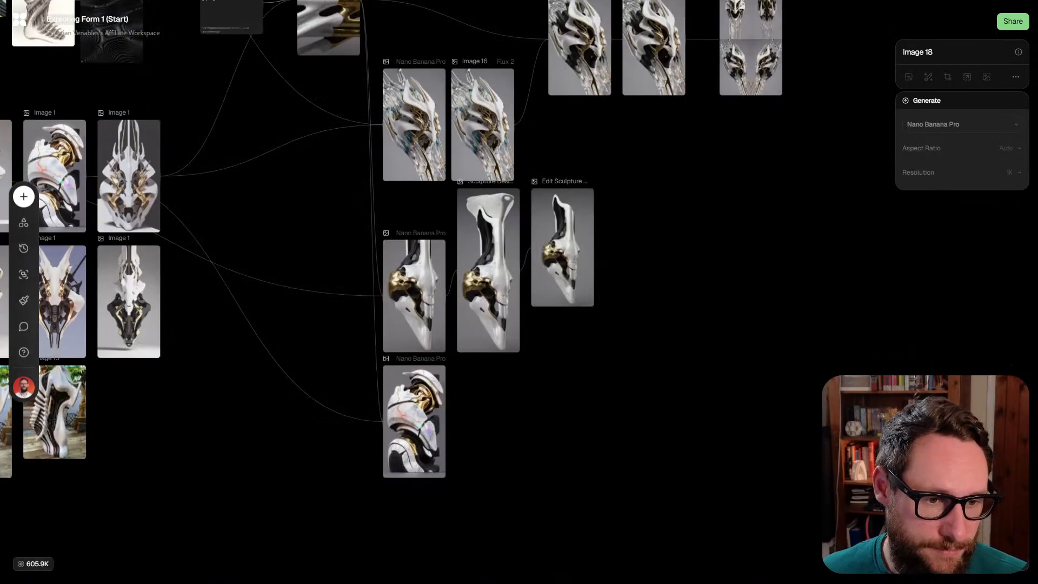
pyautogui.scroll(6, 395, 467)
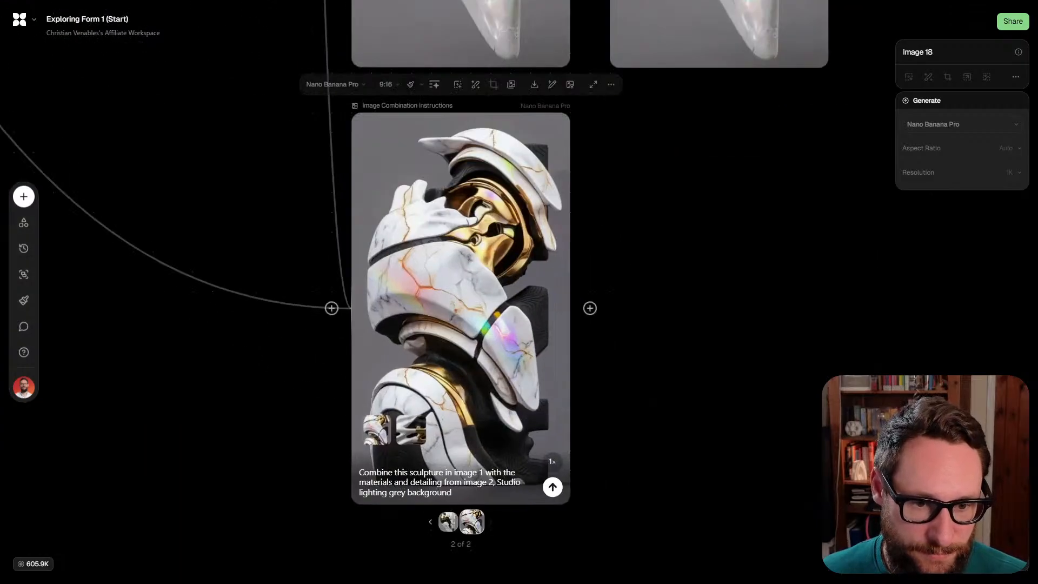
pyautogui.scroll(1, 447, 460)
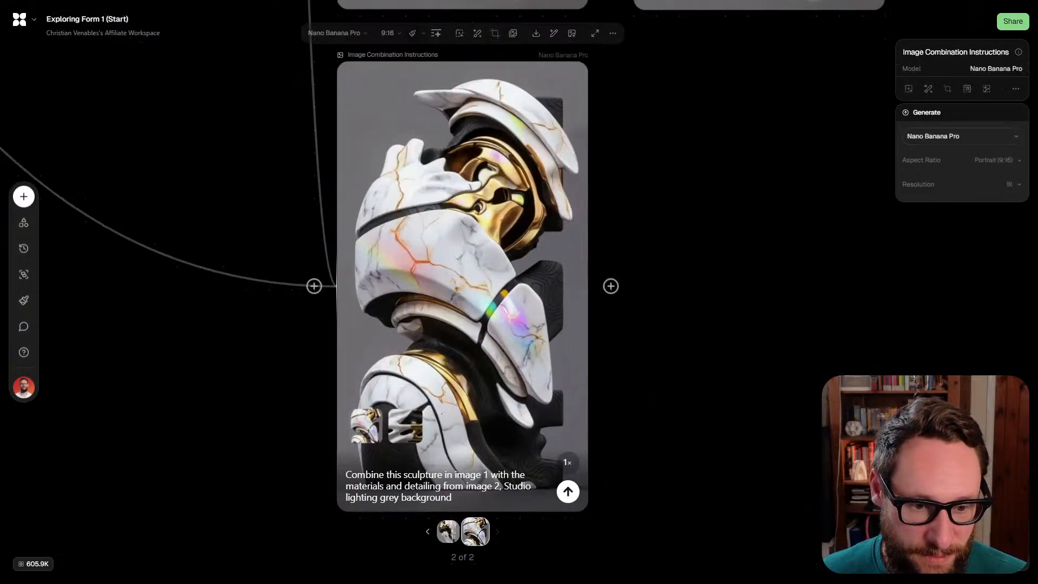
pyautogui.click(449, 531)
pyautogui.click(475, 531)
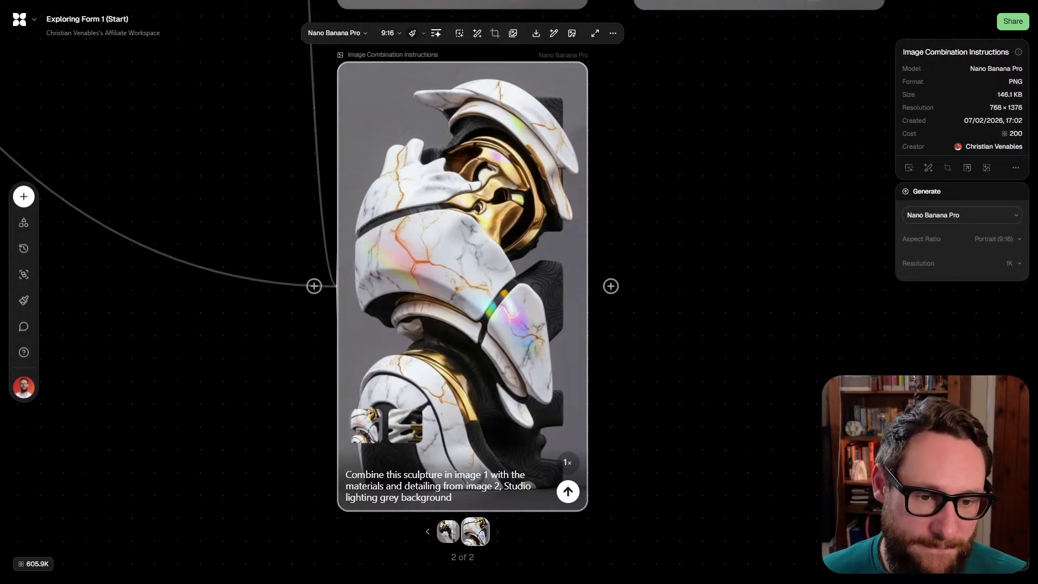
# Raise the number of variations on the Image Combination Instructions block and regenerate the helmeted figure with its existing prompt
pyautogui.scroll(-5, 407, 445)
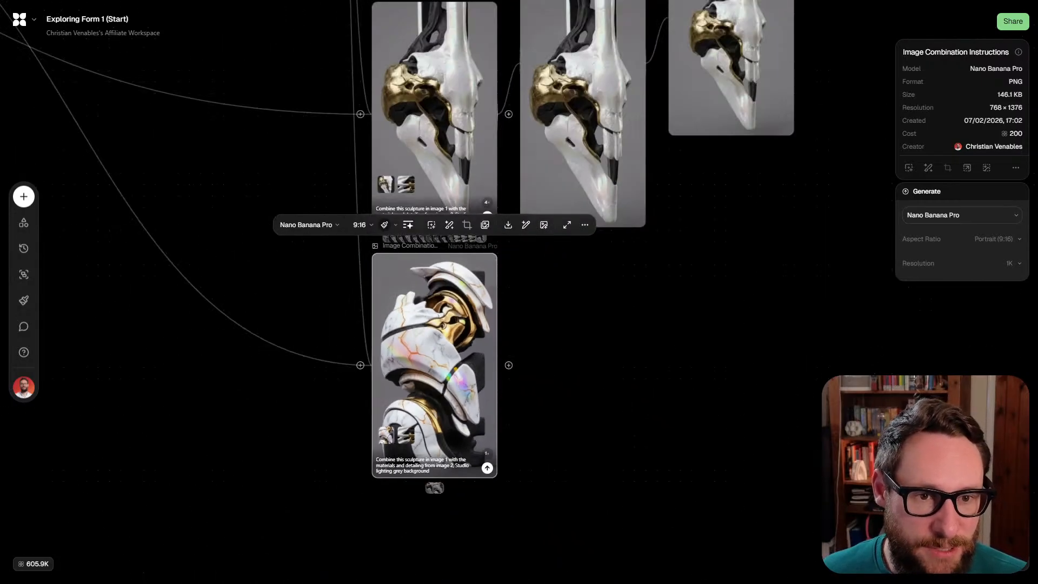
pyautogui.scroll(5, 450, 170)
pyautogui.click(394, 257)
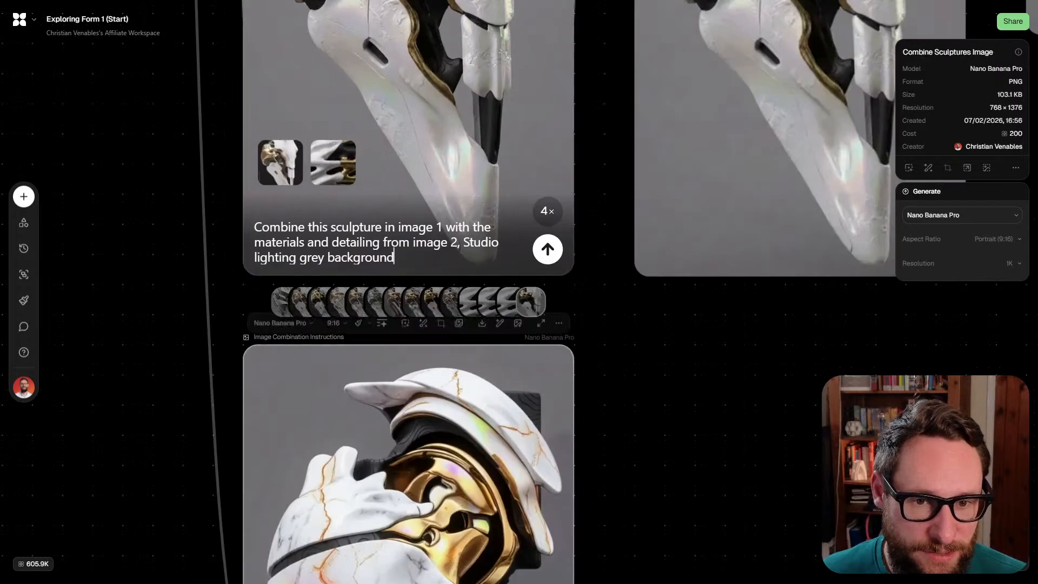
pyautogui.hotkey('ctrl', 'a')
pyautogui.scroll(-7, 408, 292)
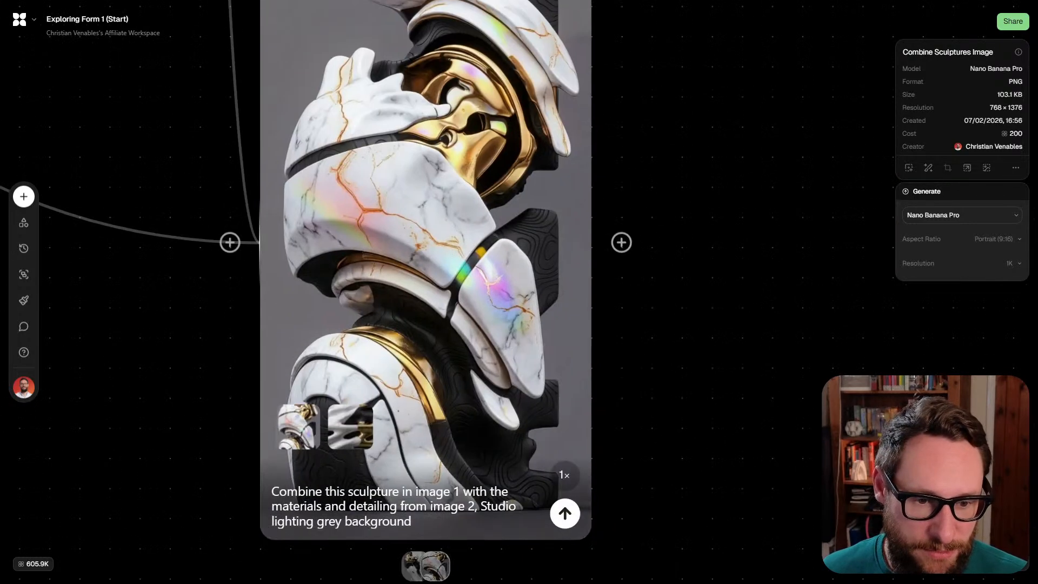
pyautogui.scroll(-3, 401, 444)
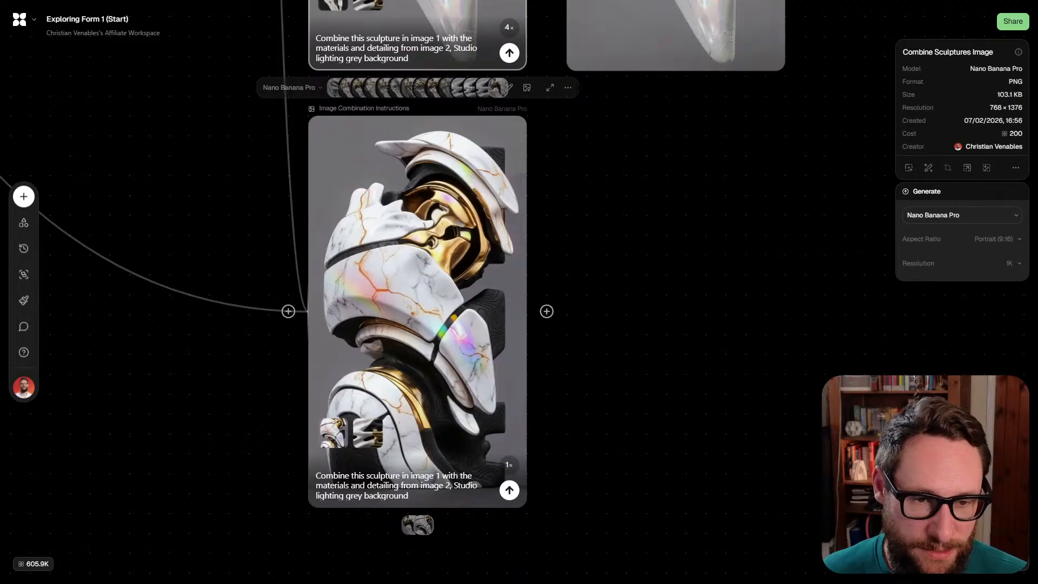
pyautogui.click(508, 464)
pyautogui.click(508, 434)
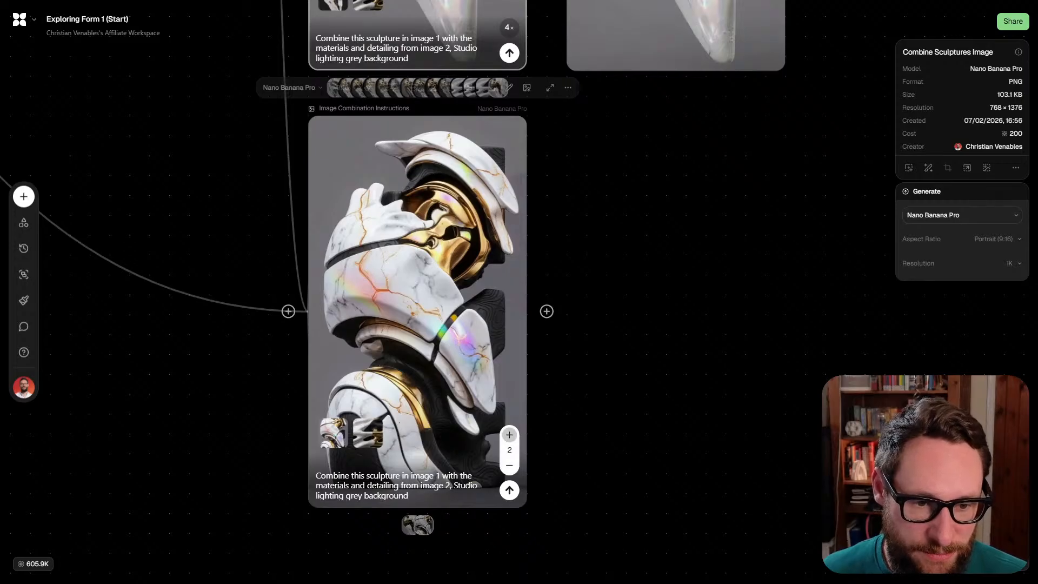
pyautogui.click(509, 489)
pyautogui.scroll(-6, 489, 405)
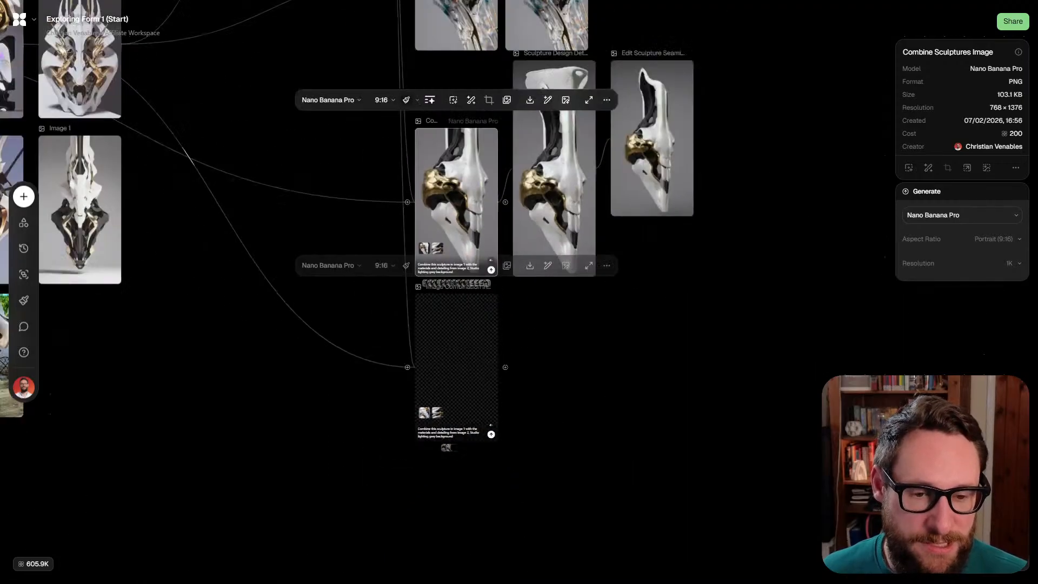
# Examine the source sculptures, material references and generated results across the canvas
pyautogui.scroll(3, 489, 405)
pyautogui.moveTo(489, 405); pyautogui.dragTo(696, 437)
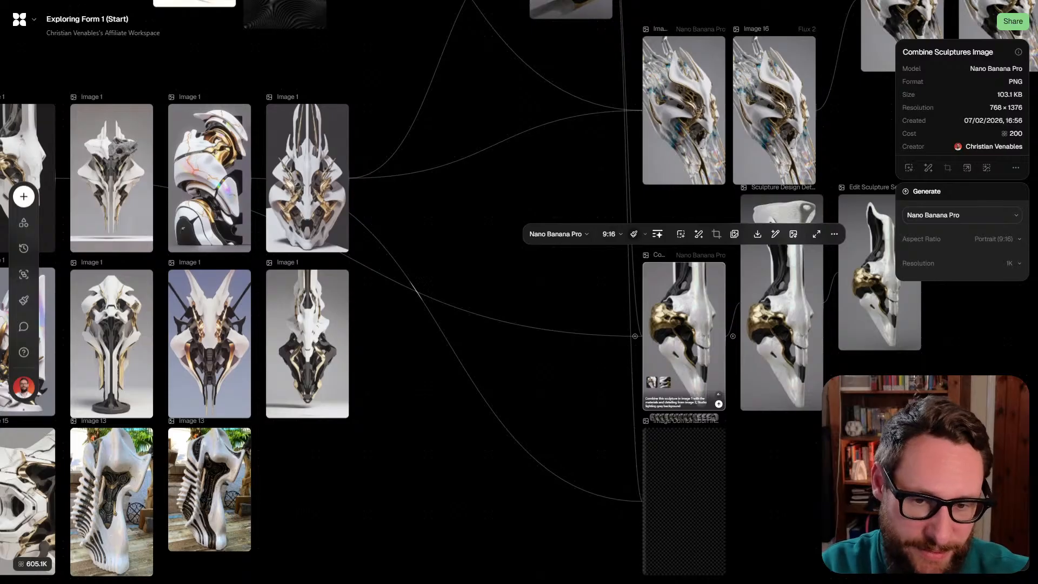
pyautogui.moveTo(433, 227); pyautogui.dragTo(457, 331)
pyautogui.scroll(-5, 454, 411)
pyautogui.scroll(2, 438, 302)
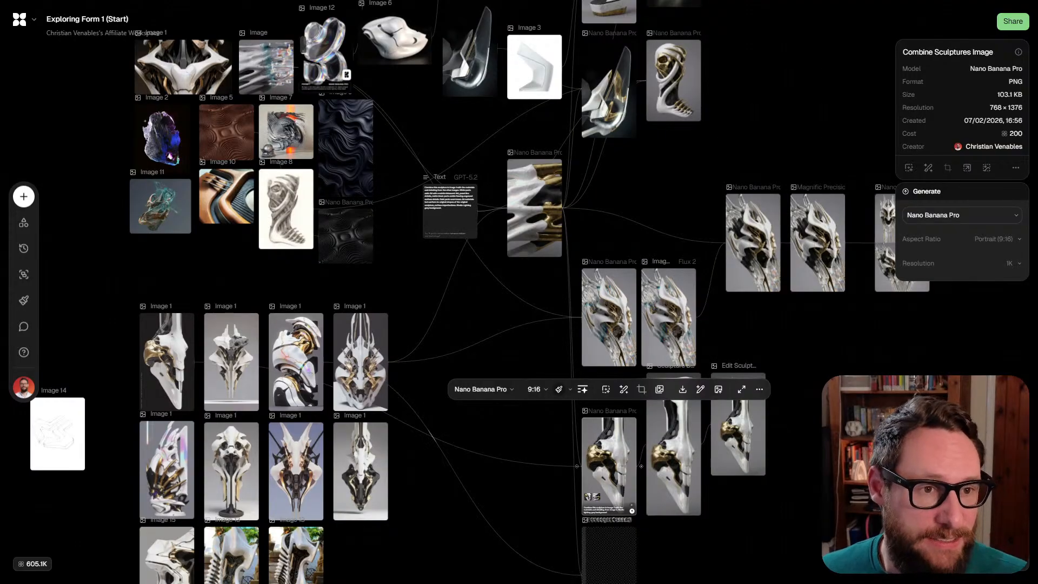
pyautogui.moveTo(518, 243); pyautogui.dragTo(421, 365)
pyautogui.moveTo(556, 76); pyautogui.dragTo(632, 107)
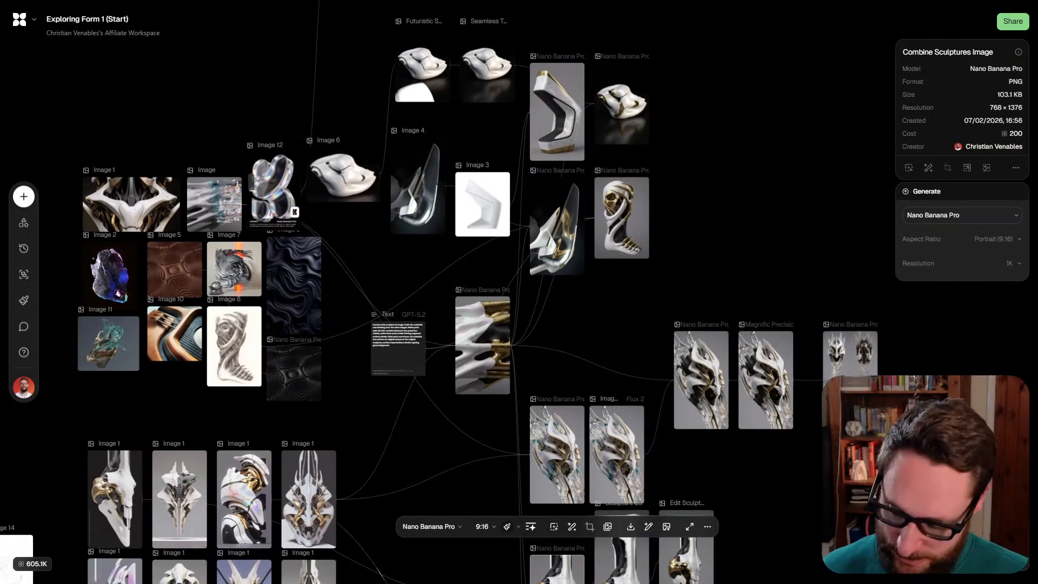
pyautogui.rightClick(632, 106)
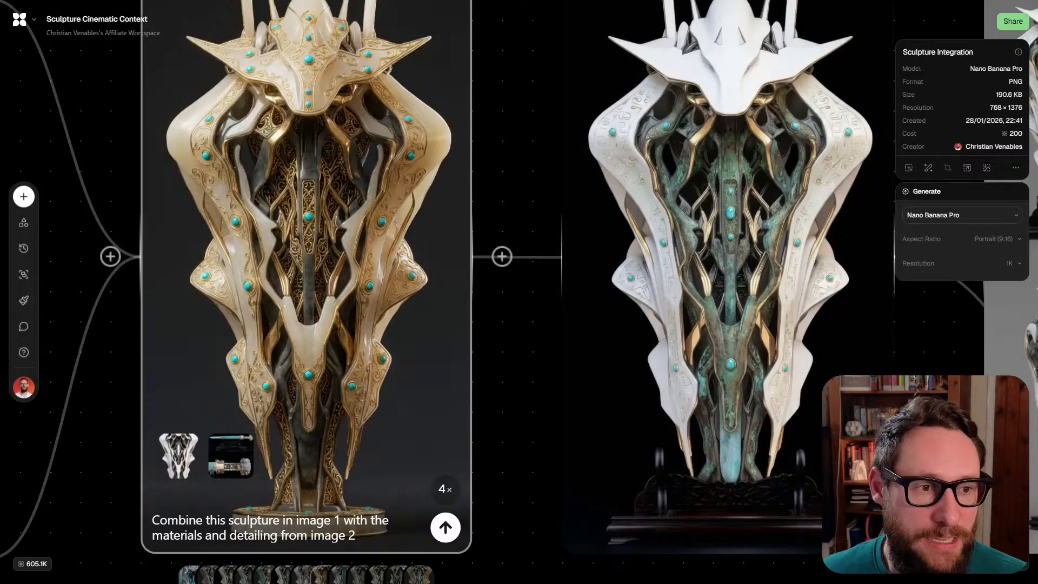
# In the Sculpture Cinematic Context project, show the fifth Topaz Upscaler result with teal patina and download it
pyautogui.scroll(-5, 500, 395)
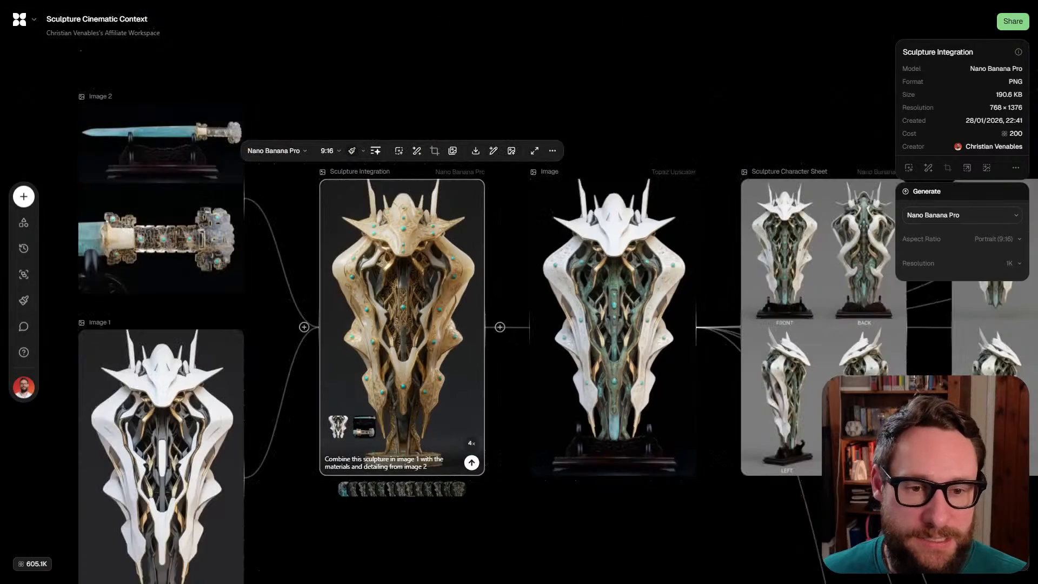
pyautogui.moveTo(500, 394); pyautogui.dragTo(376, 304)
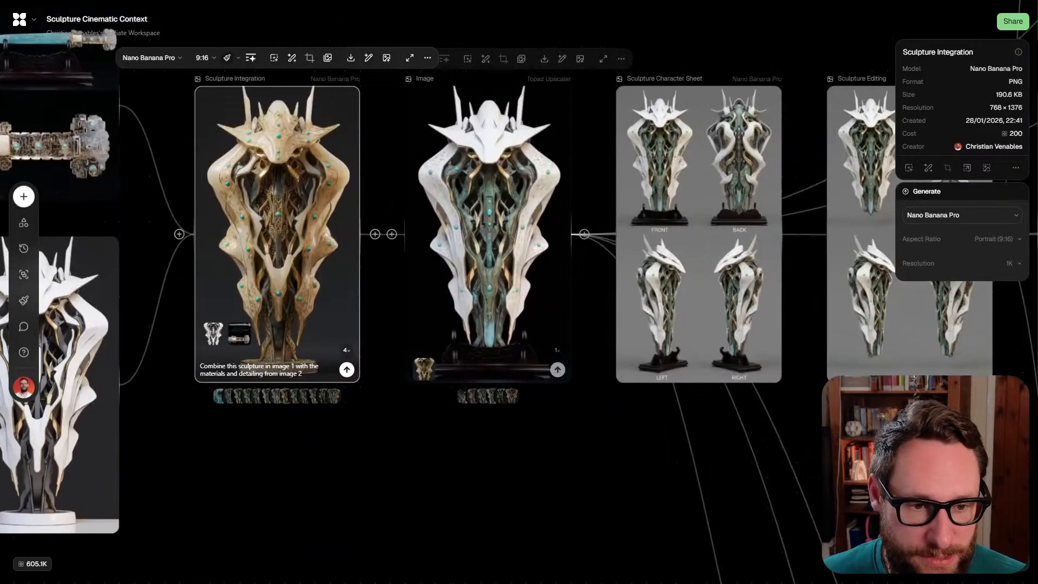
pyautogui.click(513, 396)
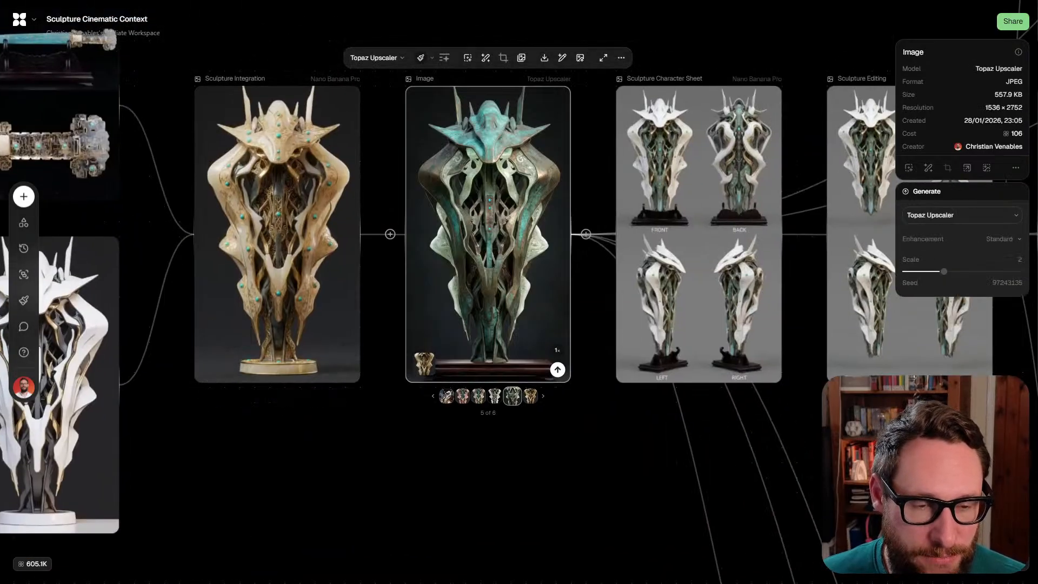
pyautogui.click(544, 58)
pyautogui.click(550, 84)
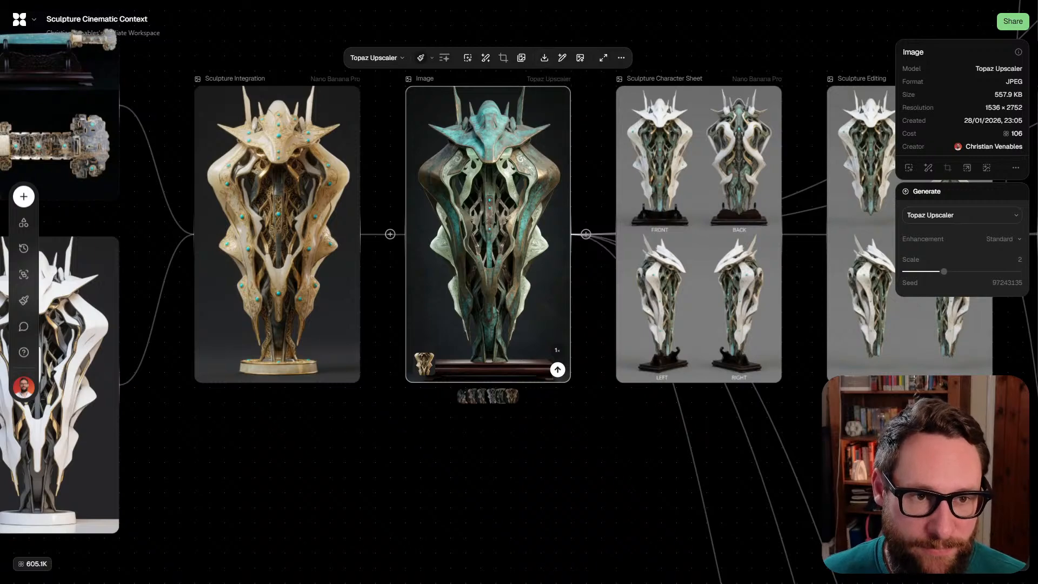
pyautogui.scroll(1, 500, 283)
# Return to the Exploring Form 1 project and import the downloaded Sculpture Cinematic image into the gap beside the source sculptures
pyautogui.press('Tab')
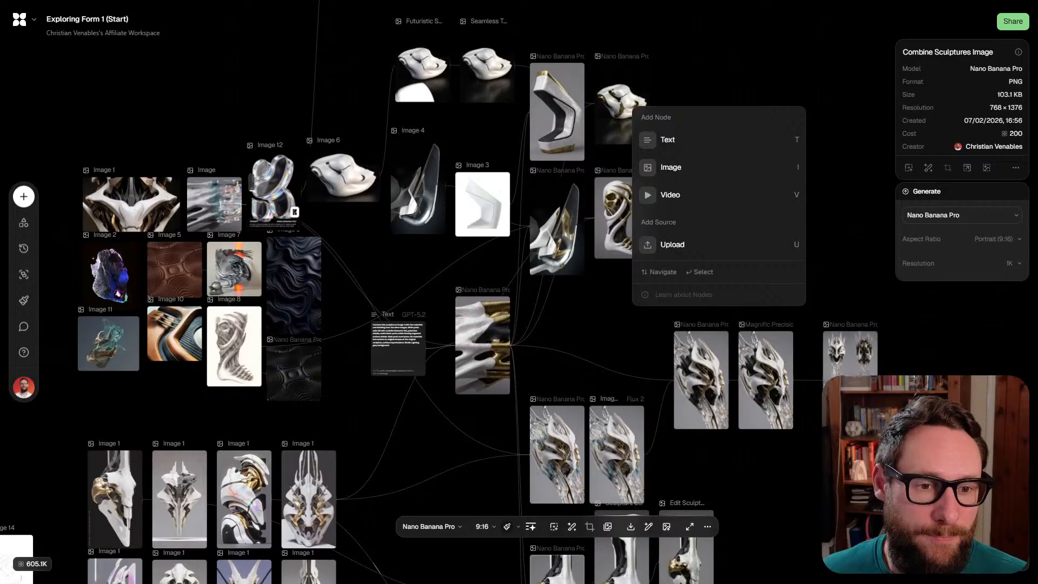
pyautogui.scroll(-4, 434, 292)
pyautogui.press('Escape')
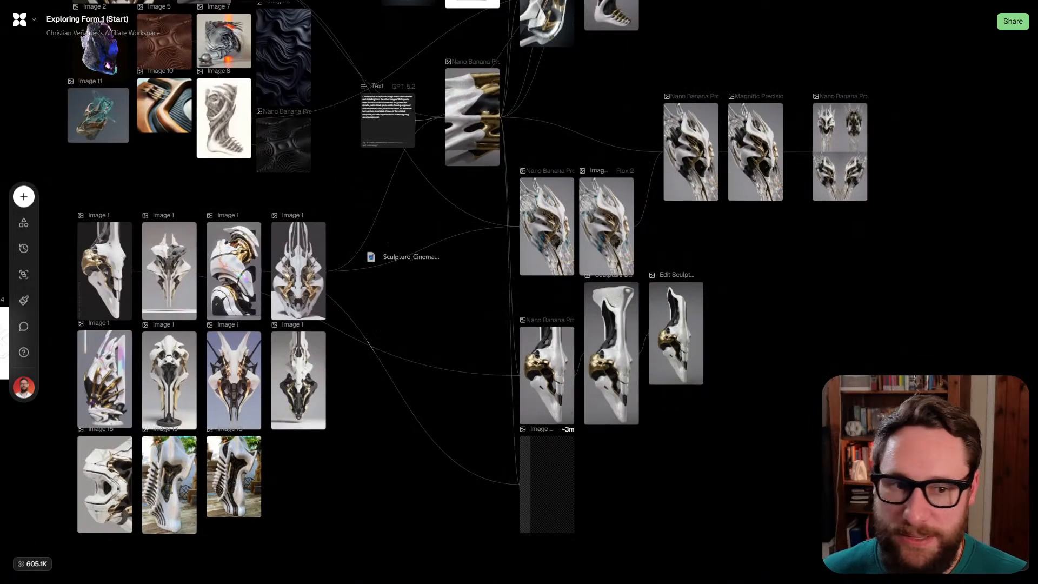
pyautogui.moveTo(370, 256); pyautogui.dragTo(411, 303)
pyautogui.scroll(-5, 378, 292)
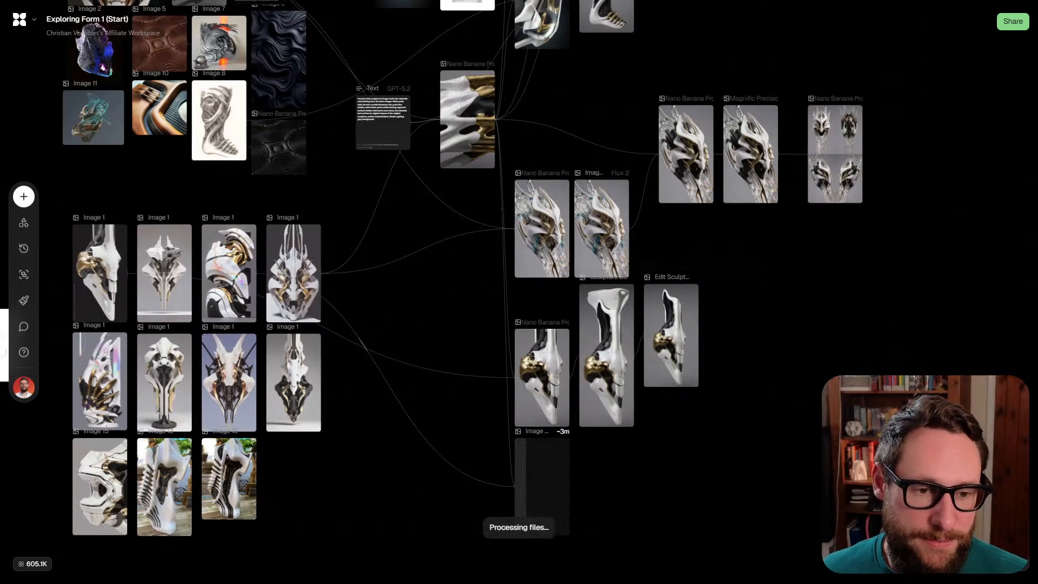
# Move all the generated result blocks farther from the references, and shift the character sheet block farther from its source image
pyautogui.moveTo(661, 495); pyautogui.dragTo(340, 33)
pyautogui.moveTo(459, 162); pyautogui.dragTo(508, 159)
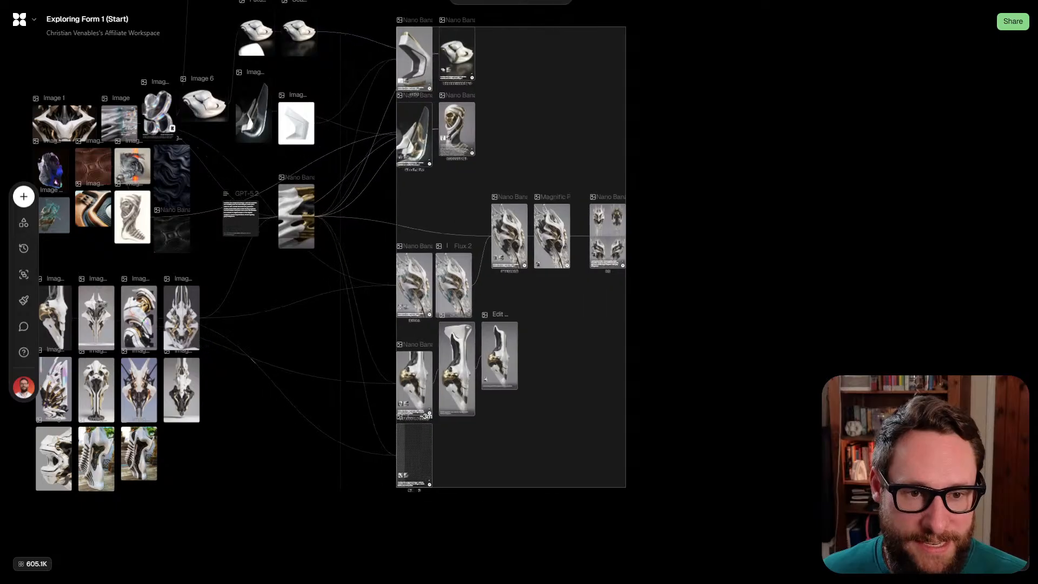
pyautogui.click(608, 235)
pyautogui.moveTo(607, 235); pyautogui.dragTo(660, 235)
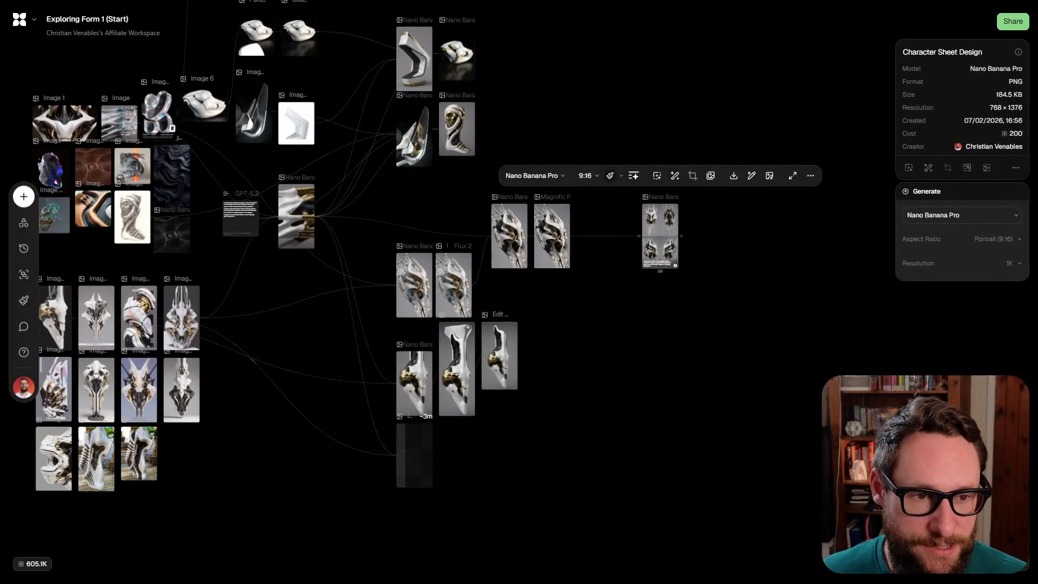
pyautogui.moveTo(267, 272); pyautogui.dragTo(378, 325)
pyautogui.moveTo(337, 538); pyautogui.dragTo(138, 319)
pyautogui.moveTo(104, 83); pyautogui.dragTo(403, 287)
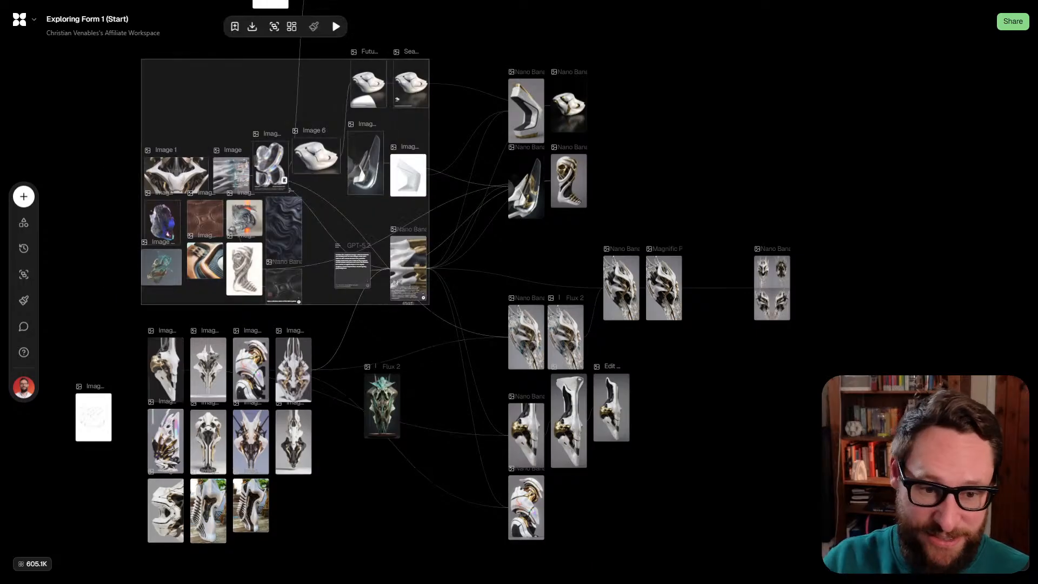
# Move the imported teal sculpture image up below Image 6, next to the material references
pyautogui.click(381, 405)
pyautogui.moveTo(381, 405); pyautogui.dragTo(324, 210)
pyautogui.scroll(5, 323, 209)
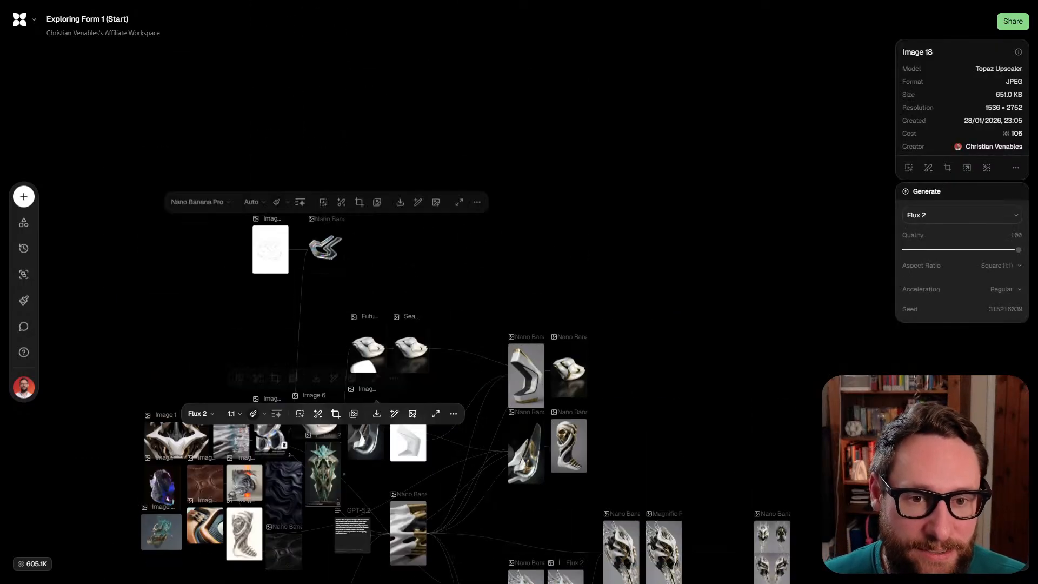
# Shift the Sculpture Image Creation block slightly farther from the prompt text block, toward the generated results
pyautogui.scroll(-4, 323, 209)
pyautogui.scroll(5, 321, 240)
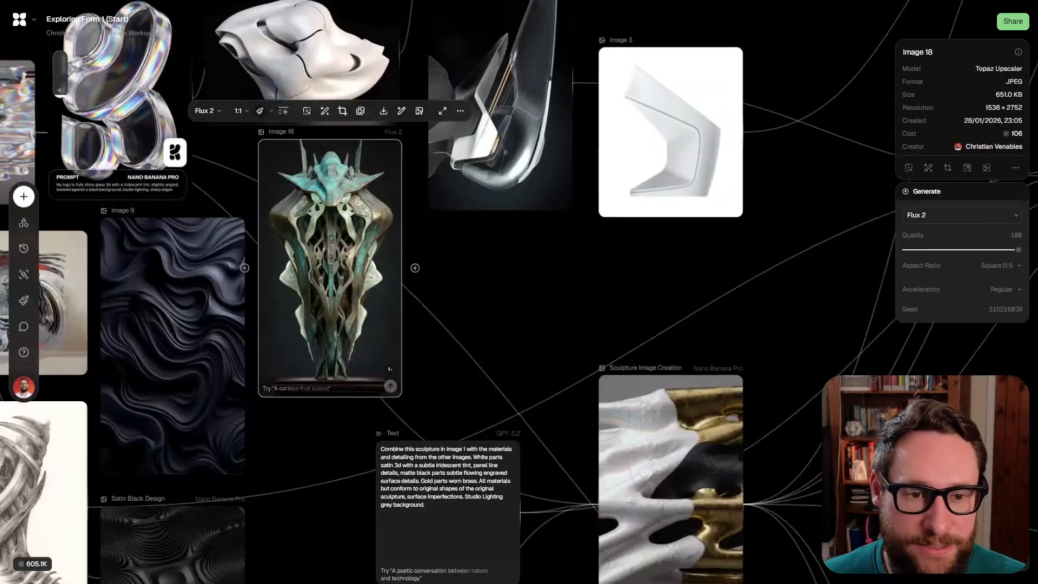
pyautogui.moveTo(459, 261); pyautogui.dragTo(205, 277)
pyautogui.click(386, 287)
pyautogui.scroll(-2, 387, 286)
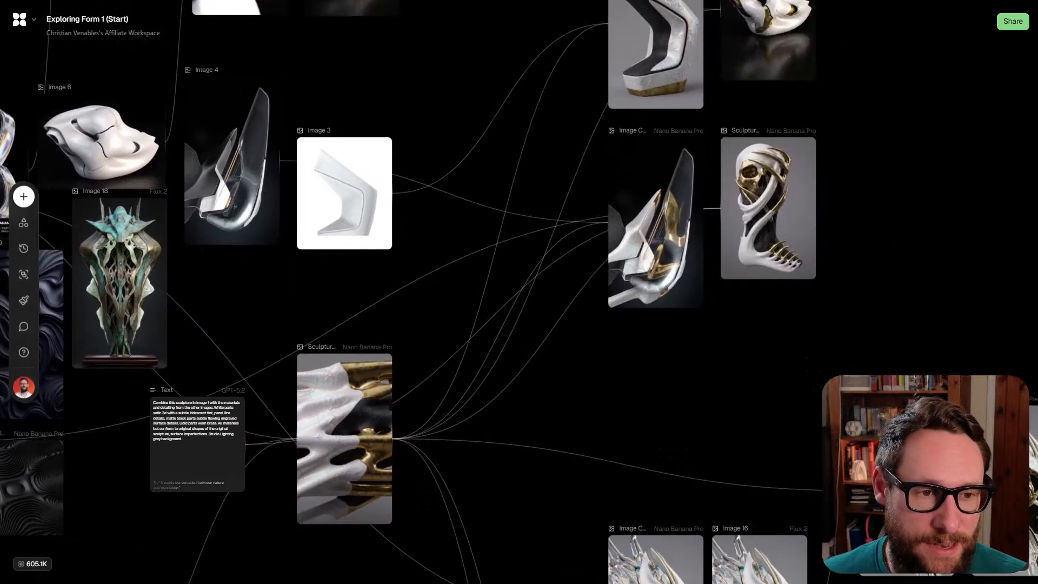
pyautogui.scroll(-5, 379, 281)
pyautogui.click(232, 303)
pyautogui.scroll(3, 233, 303)
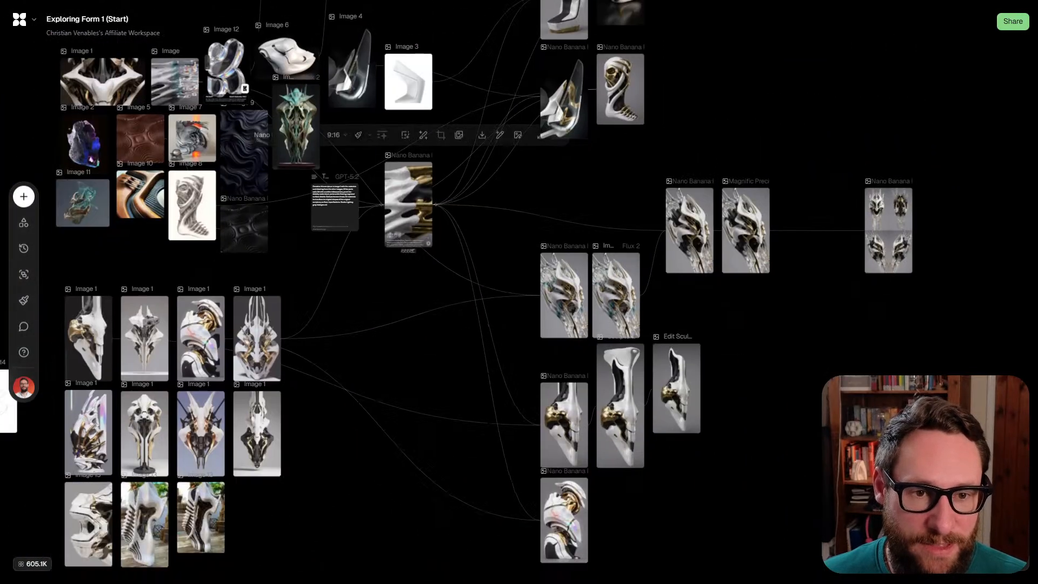
pyautogui.moveTo(408, 206); pyautogui.dragTo(451, 205)
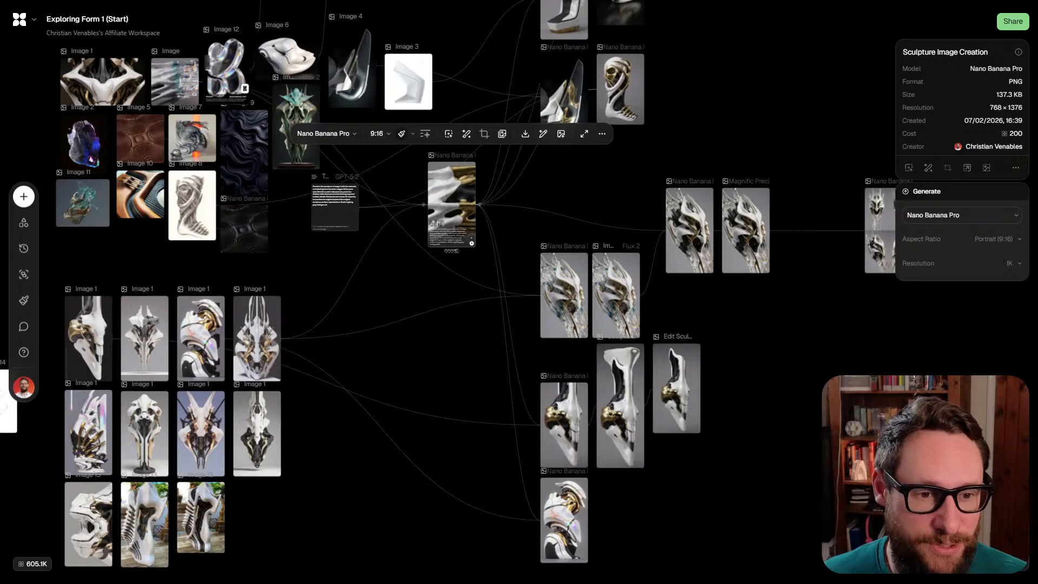
# Look over the generated result blocks and the source sculptures to review the material combinations across the canvas
pyautogui.scroll(5, 449, 291)
pyautogui.hscroll(4, 449, 292)
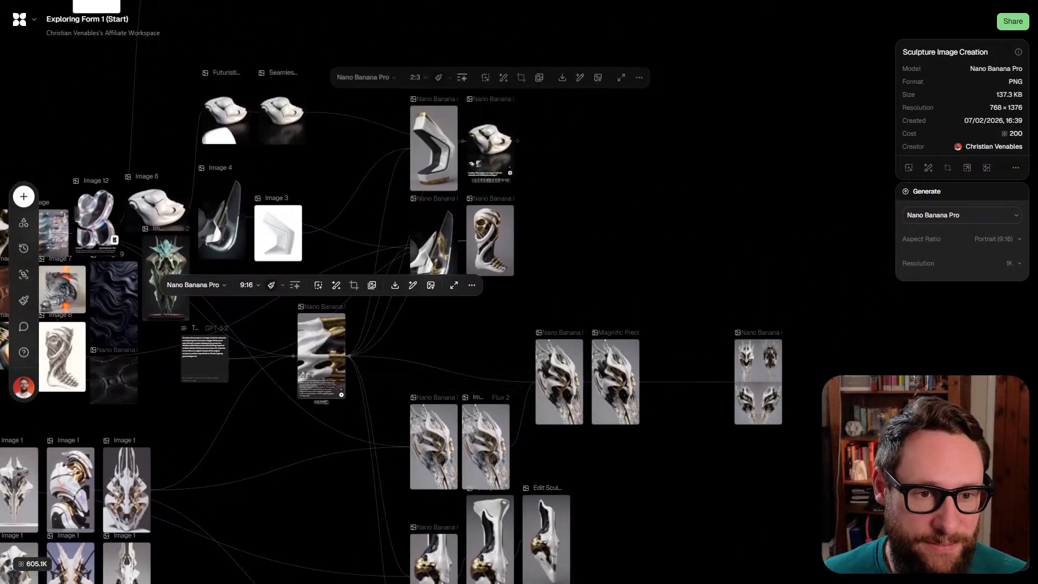
pyautogui.scroll(5, 461, 150)
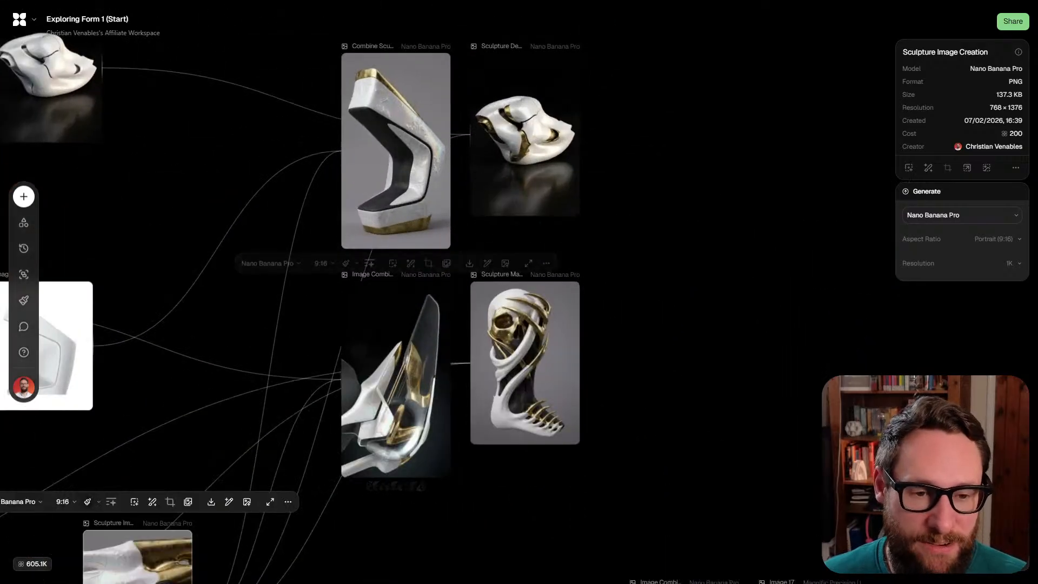
pyautogui.scroll(-3, 462, 150)
pyautogui.hscroll(1, 461, 150)
pyautogui.scroll(-5, 411, 292)
pyautogui.scroll(-6, 411, 292)
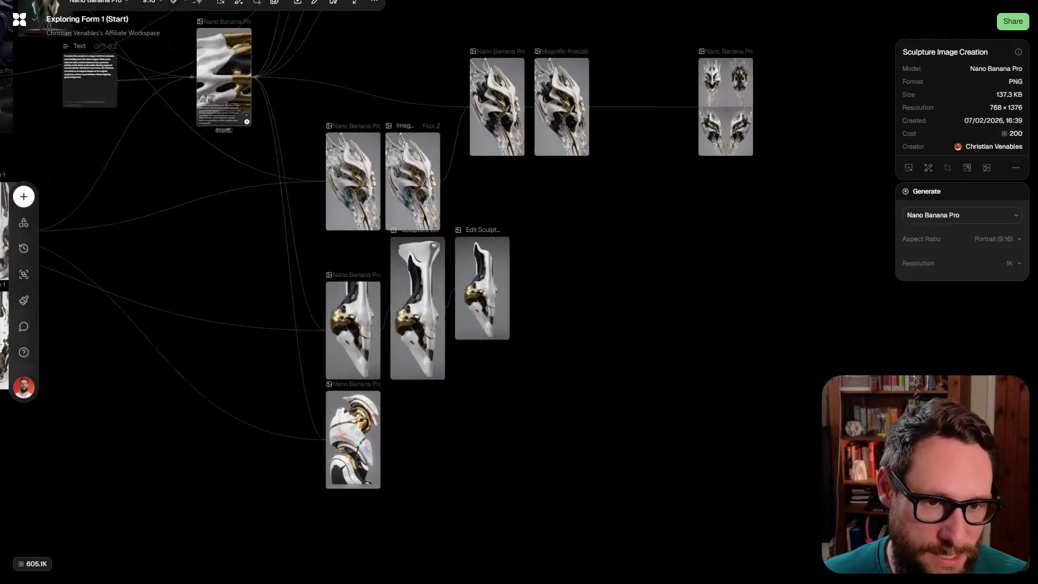
pyautogui.hscroll(-1, 392, 268)
pyautogui.hscroll(-8, 392, 267)
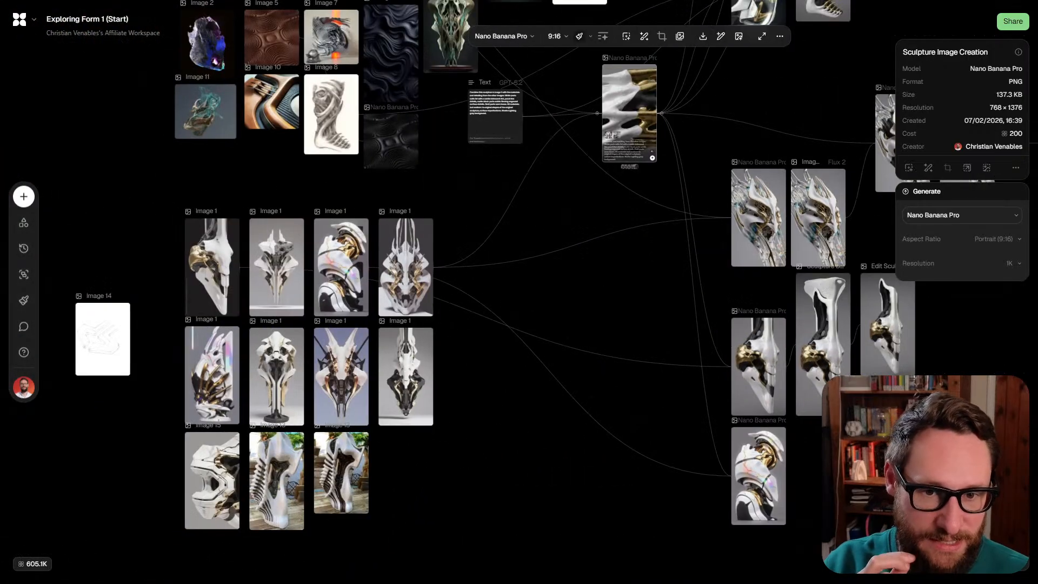
pyautogui.hscroll(8, 519, 292)
pyautogui.scroll(1, 519, 292)
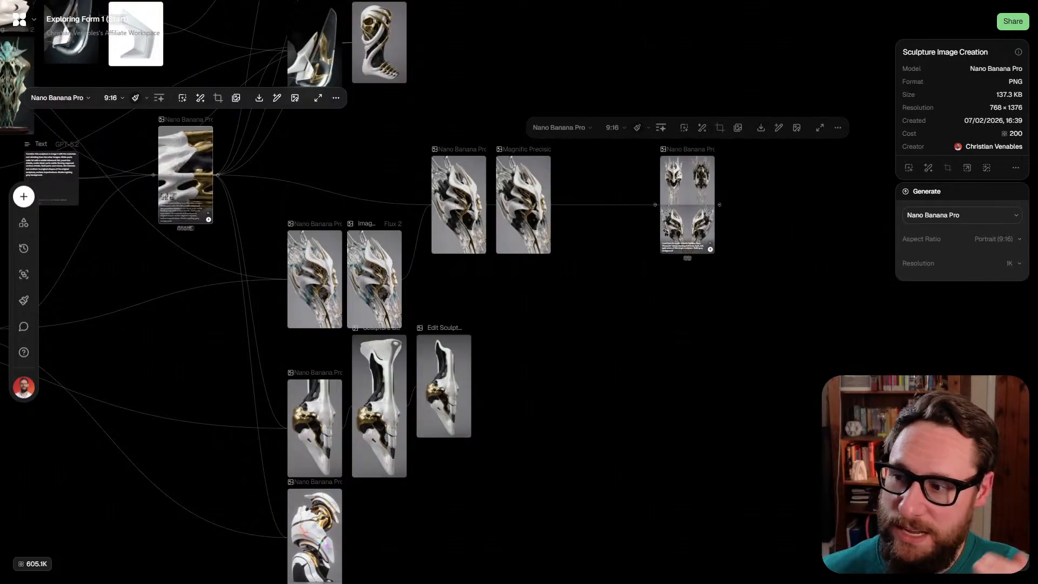
pyautogui.scroll(6, 410, 292)
pyautogui.hscroll(-3, 411, 292)
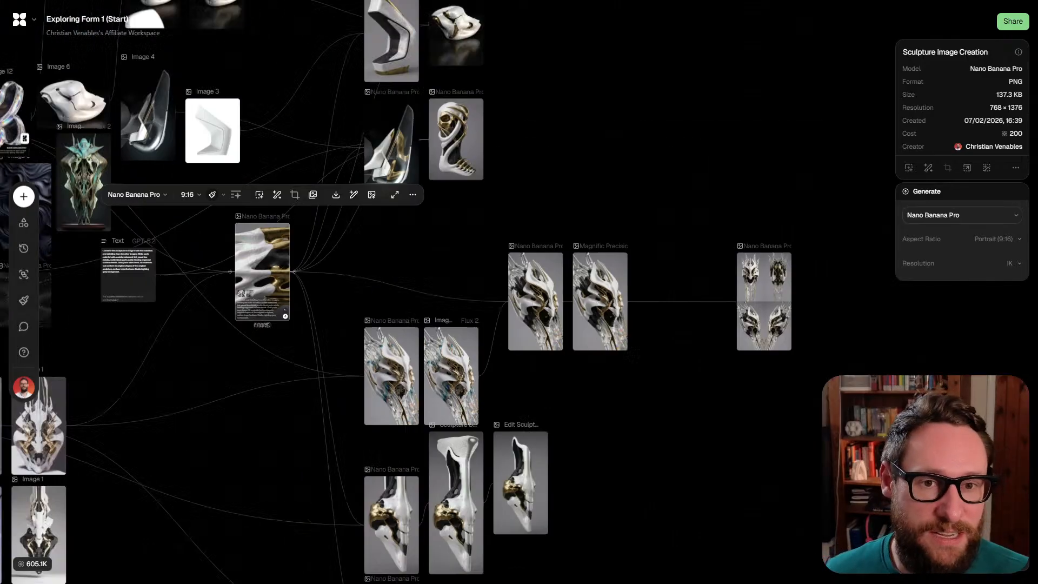
# Examine the Image 14 sketch beside the 3D Logo Design result and read that block's prompt
pyautogui.scroll(4, 410, 292)
pyautogui.hscroll(-3, 411, 292)
pyautogui.scroll(10, 292, 286)
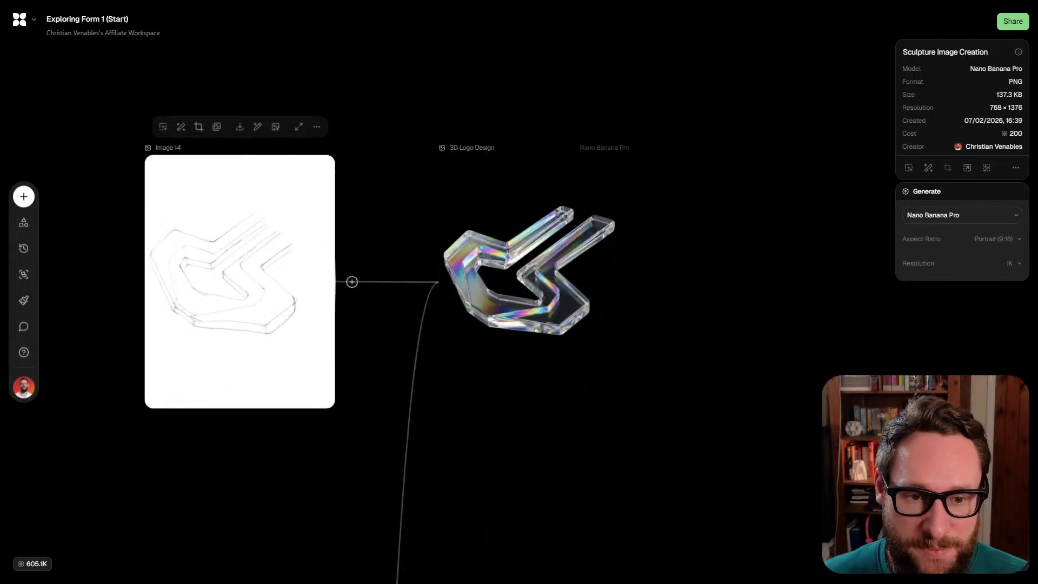
pyautogui.scroll(2, 519, 312)
pyautogui.hscroll(4, 519, 312)
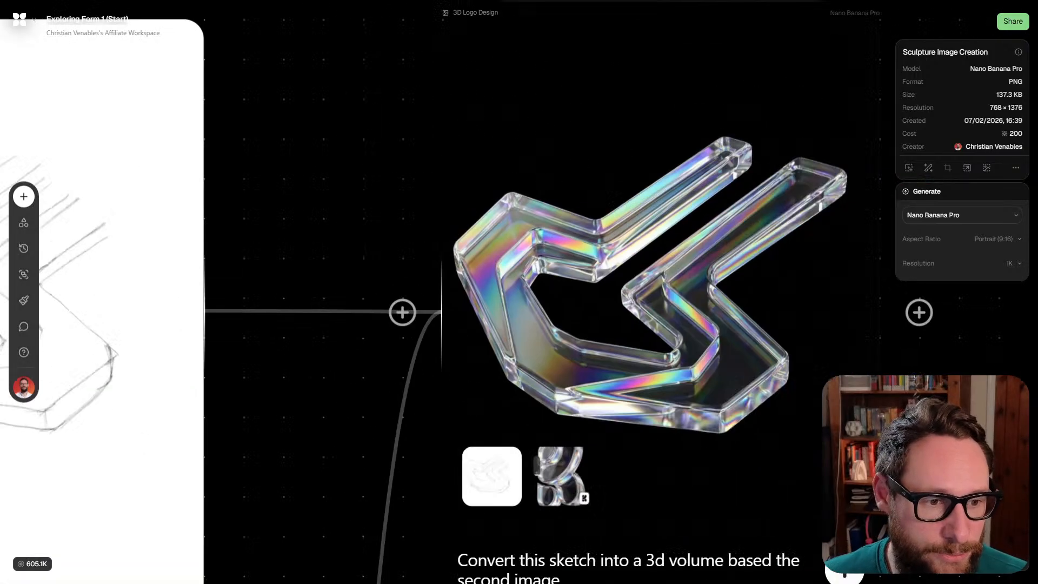
pyautogui.scroll(-3, 670, 245)
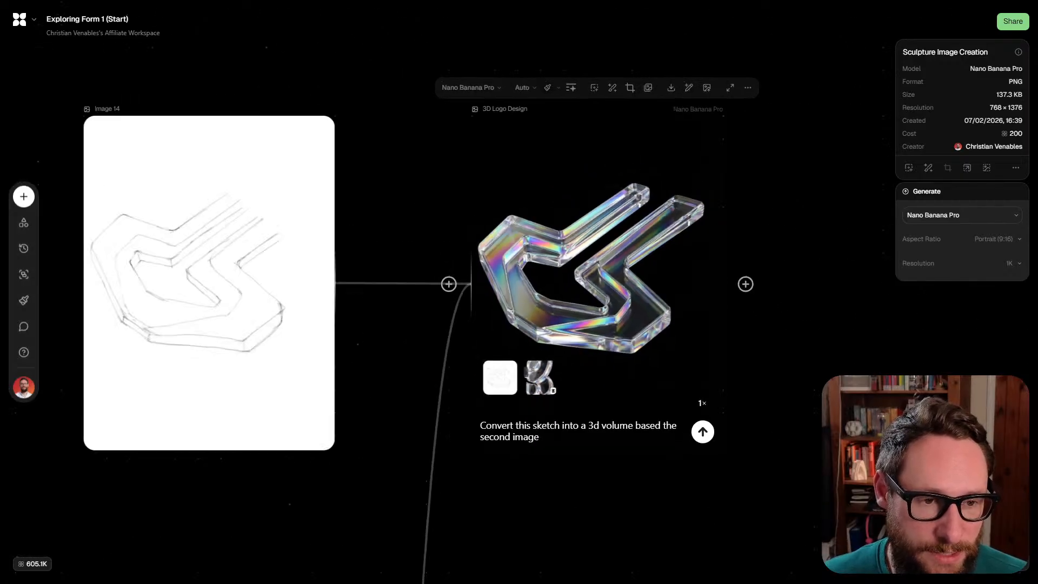
pyautogui.scroll(-2, 477, 288)
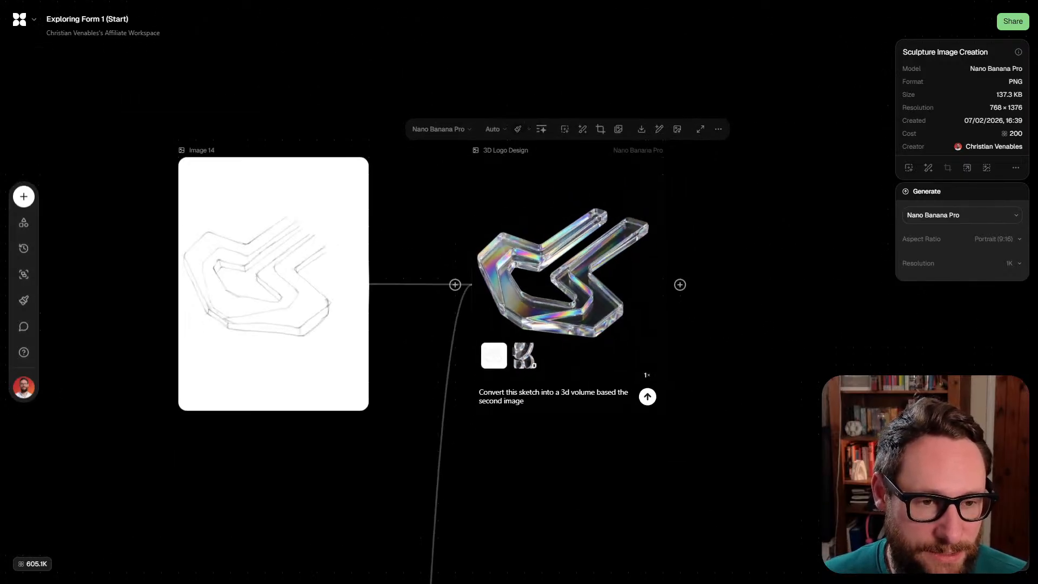
# Read the material and detailing prompt in the Sculpture Image Creation block
pyautogui.scroll(-14, 477, 288)
pyautogui.hscroll(8, 519, 292)
pyautogui.scroll(-5, 519, 292)
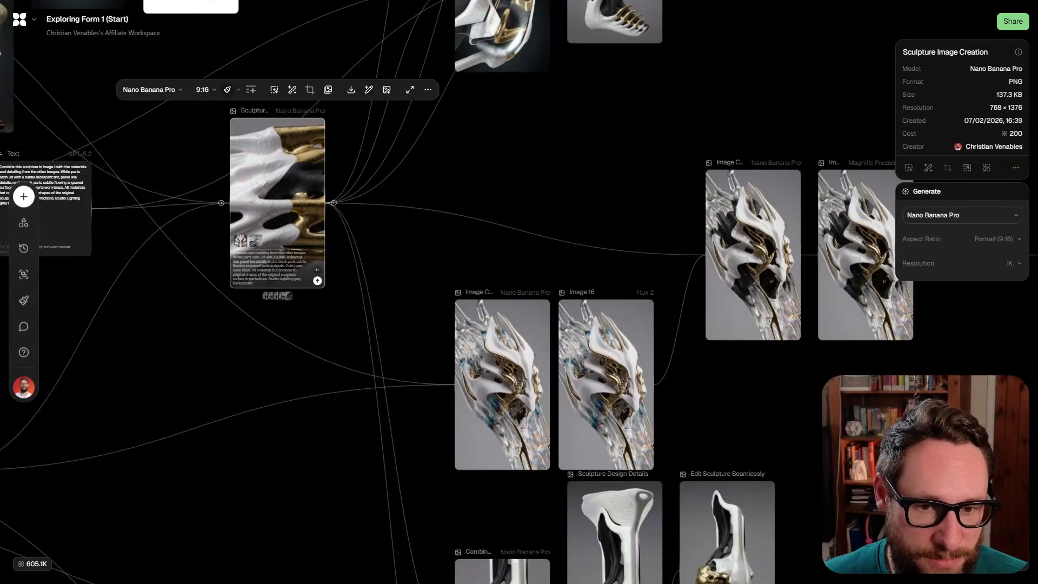
pyautogui.scroll(6, 260, 286)
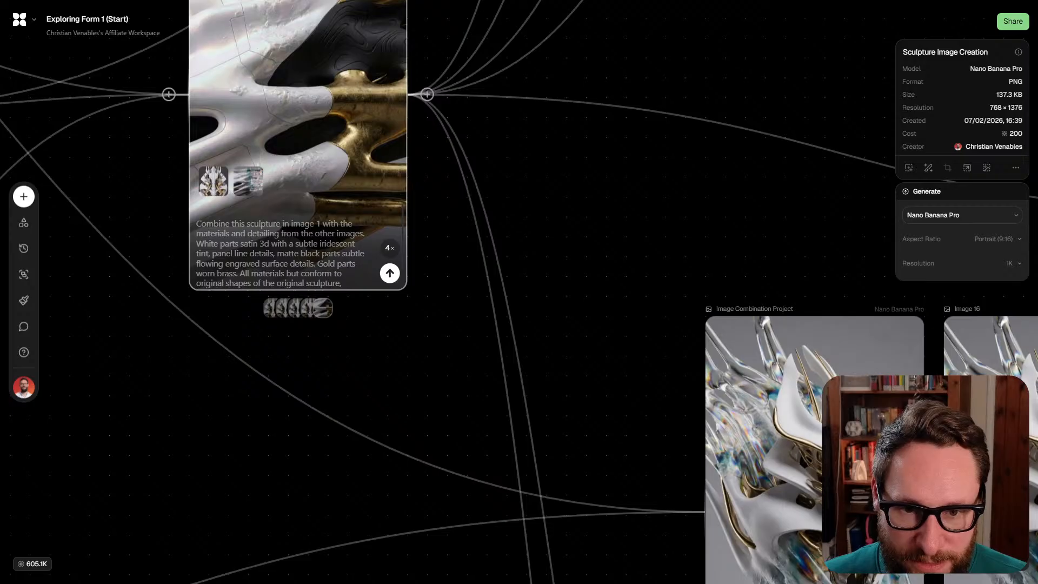
pyautogui.moveTo(260, 243); pyautogui.dragTo(209, 253)
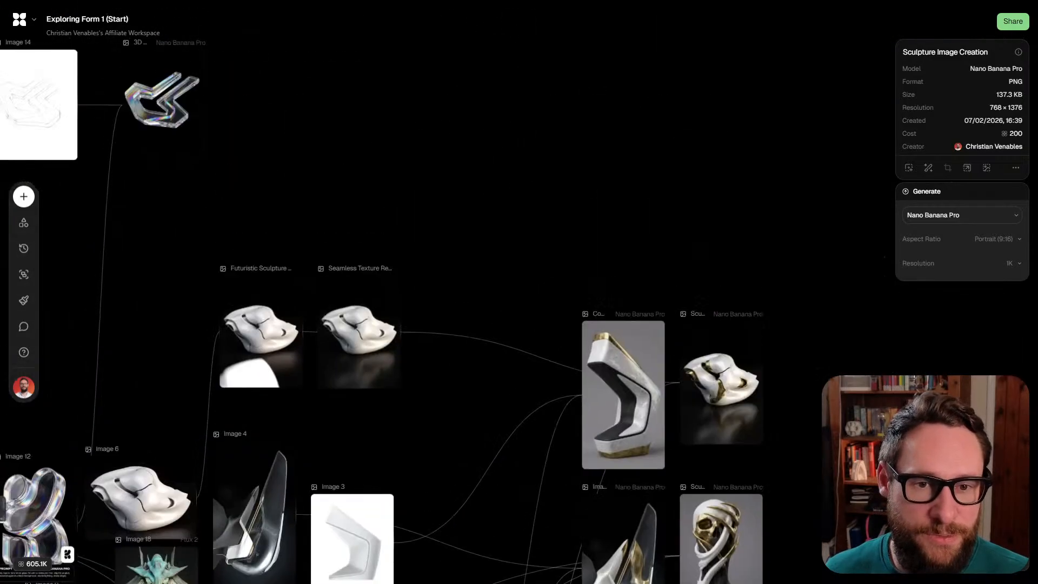
# Extend the 3D Logo Design prompt with "fully shiny glass 3d with a iridescent tint, slightly angled, isolated against a black background, studio lighting, sharp edges" and regenerate
pyautogui.moveTo(163, 131); pyautogui.dragTo(390, 369)
pyautogui.scroll(6, 391, 368)
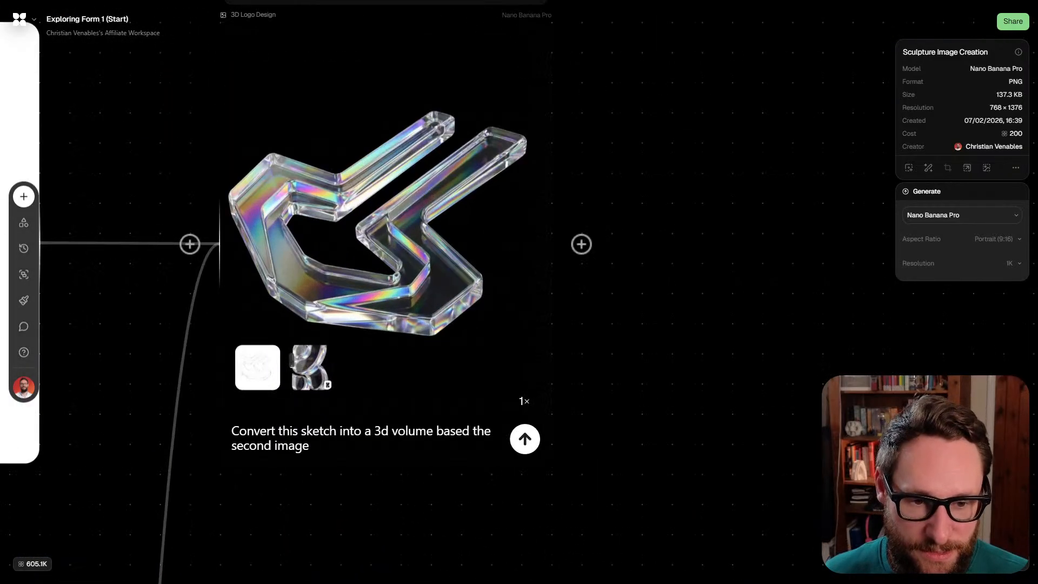
pyautogui.scroll(-5, 658, 420)
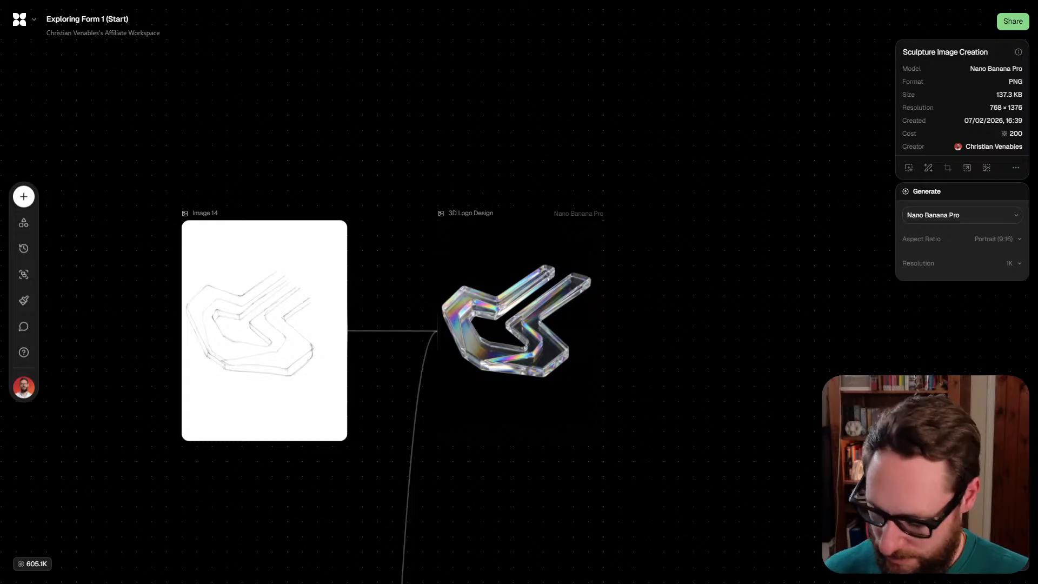
pyautogui.click(479, 427)
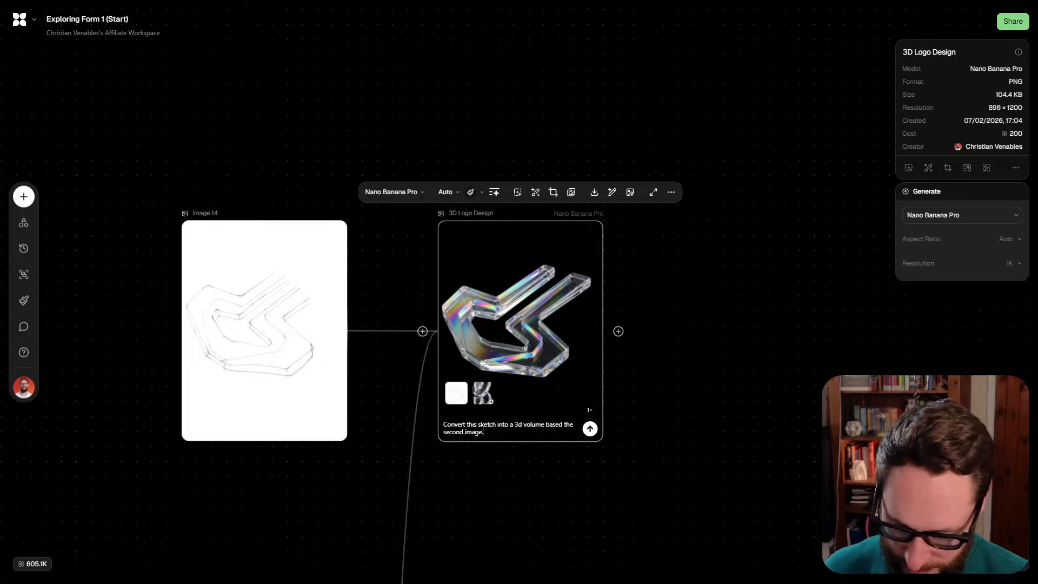
pyautogui.write('fully shiny glass 3d with a iridescent tint, slightly angled, isolated against a black background, studio lighting, sharp edges')
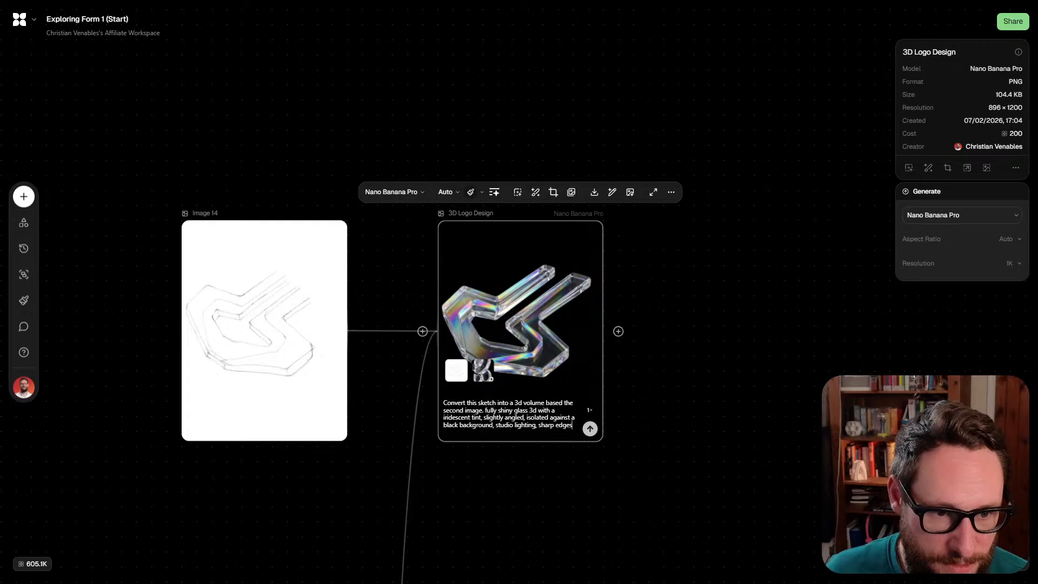
pyautogui.click(590, 428)
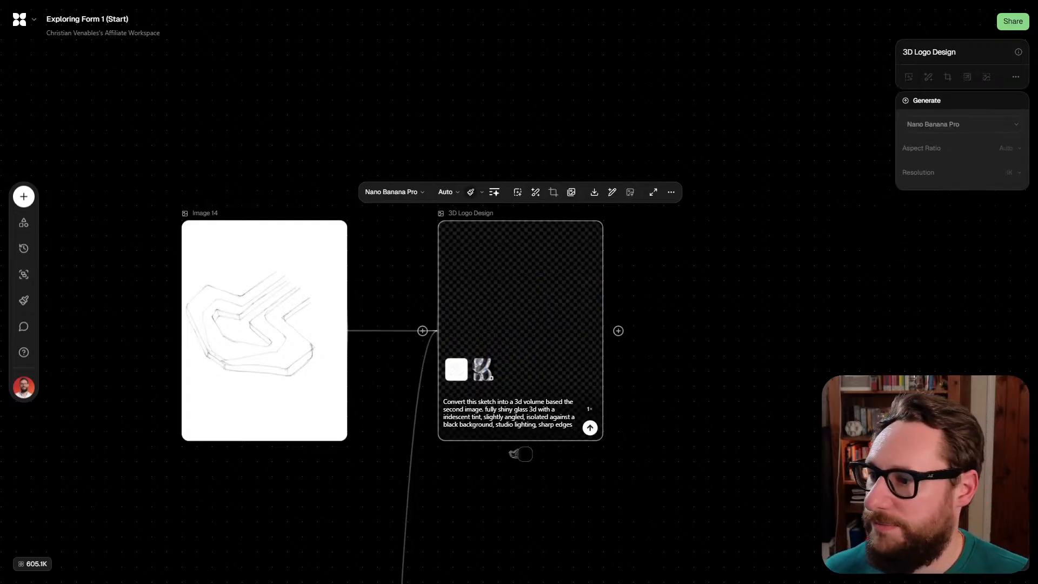
# Select the white-and-gold rounded form, winged form and angular heel form results, and start creating a new style from them
pyautogui.scroll(-2, 364, 283)
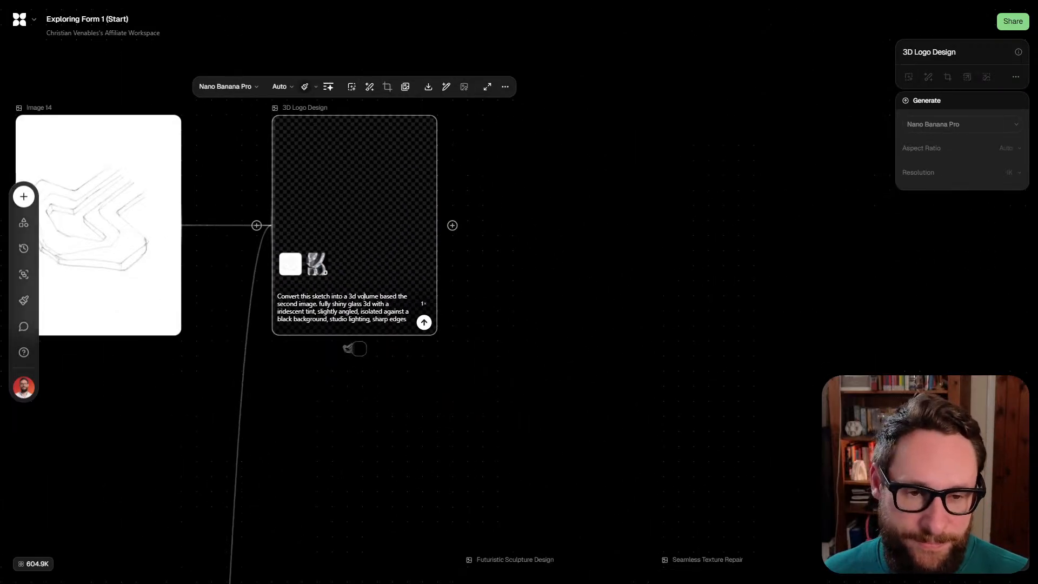
pyautogui.scroll(-4, 364, 284)
pyautogui.scroll(-6, 364, 283)
pyautogui.moveTo(672, 375); pyautogui.dragTo(470, 344)
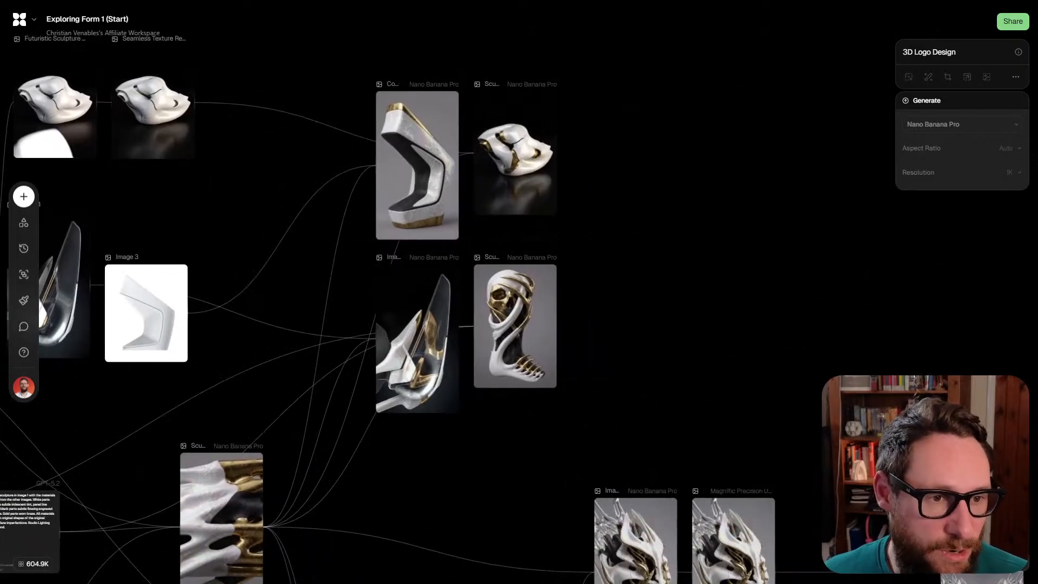
pyautogui.scroll(4, 469, 344)
pyautogui.scroll(2, 409, 269)
pyautogui.scroll(-3, 409, 269)
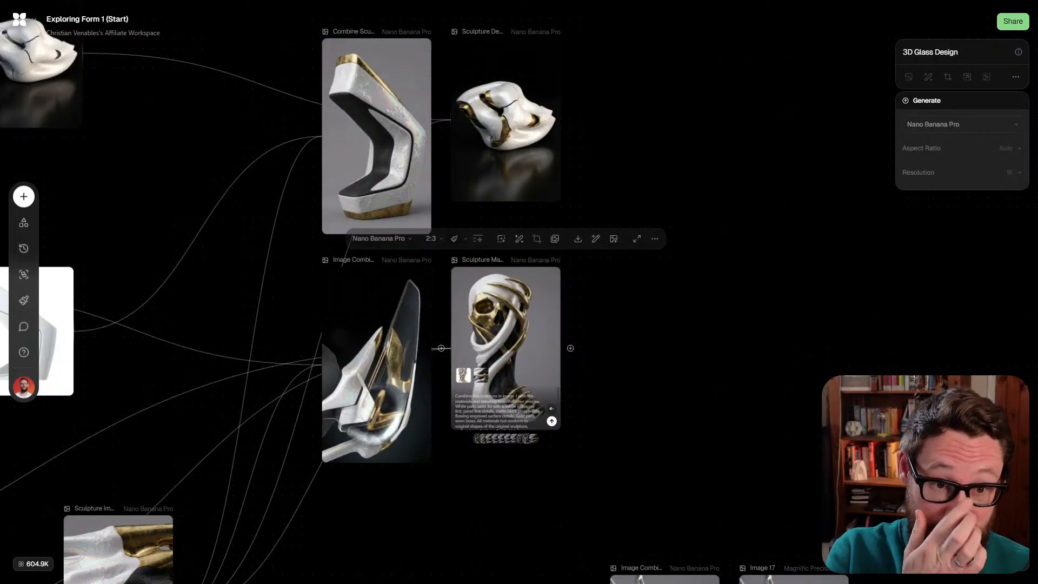
pyautogui.moveTo(505, 151); pyautogui.dragTo(402, 216)
pyautogui.click(402, 184)
pyautogui.keyDown('shift'); pyautogui.click(272, 430); pyautogui.keyUp('shift')
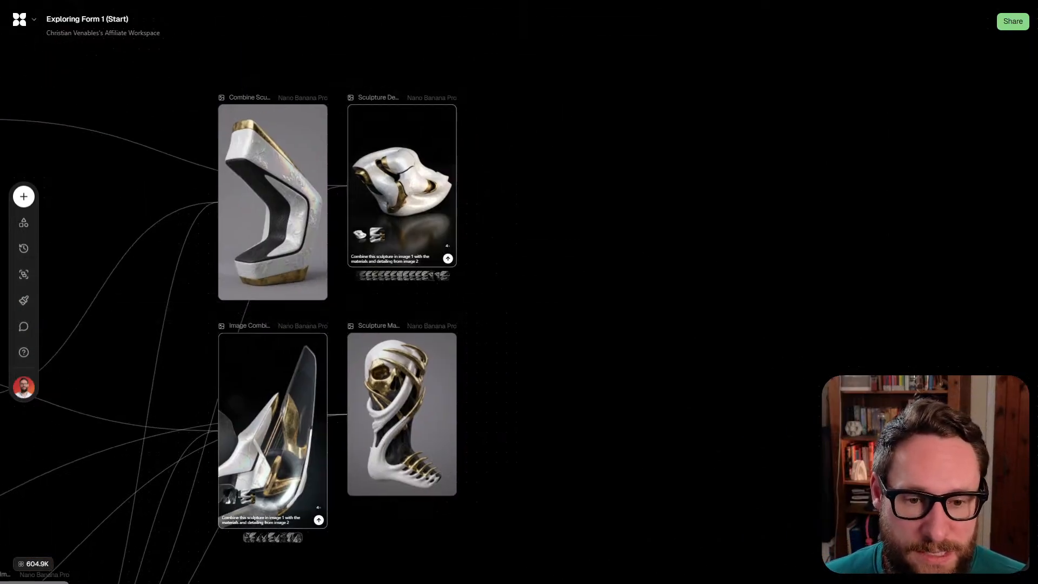
pyautogui.keyDown('shift'); pyautogui.click(272, 201); pyautogui.keyUp('shift')
pyautogui.rightClick(307, 184)
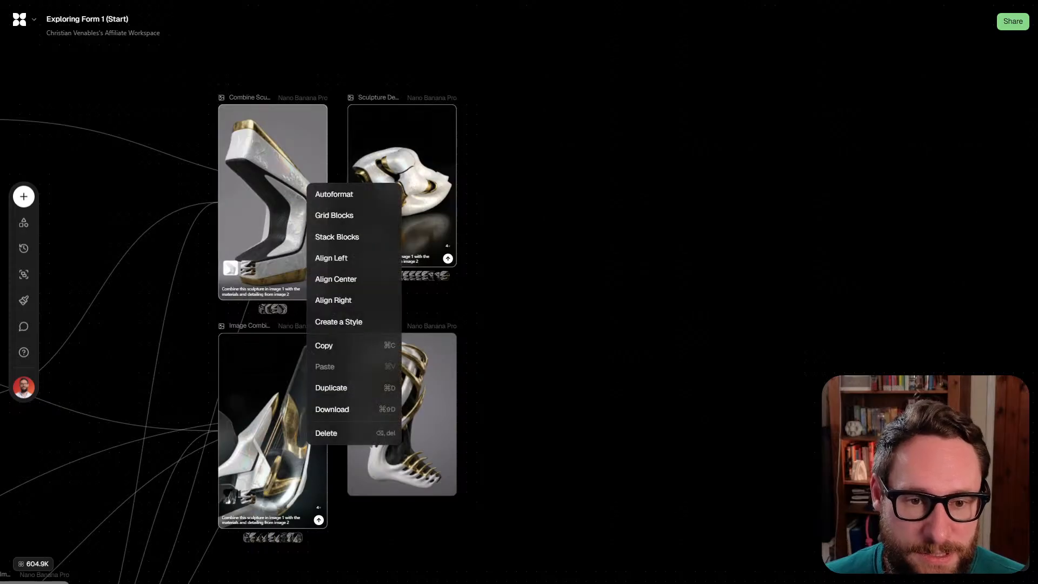
pyautogui.click(338, 322)
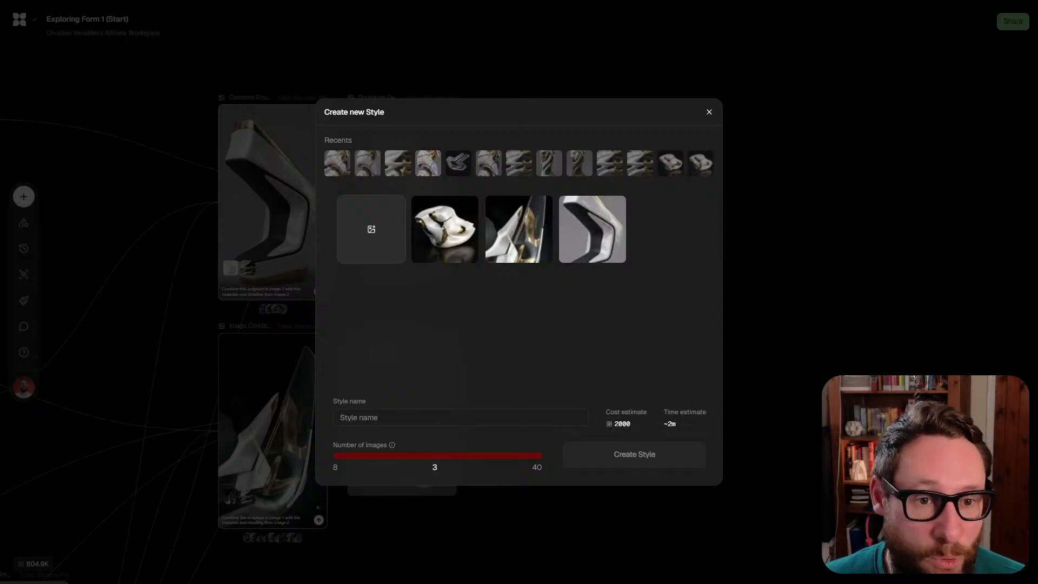
# Leave the three-image style setup and start a new style from six white, black and brass sculpture images on the canvas
pyautogui.press('Escape')
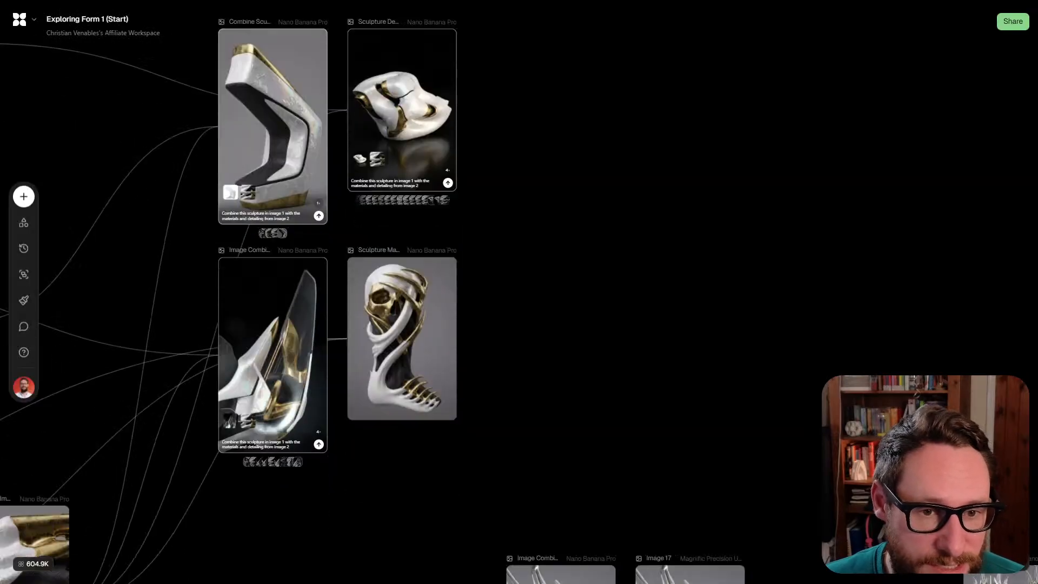
pyautogui.scroll(-5, 581, 238)
pyautogui.scroll(1, 546, 324)
pyautogui.scroll(3, 525, 316)
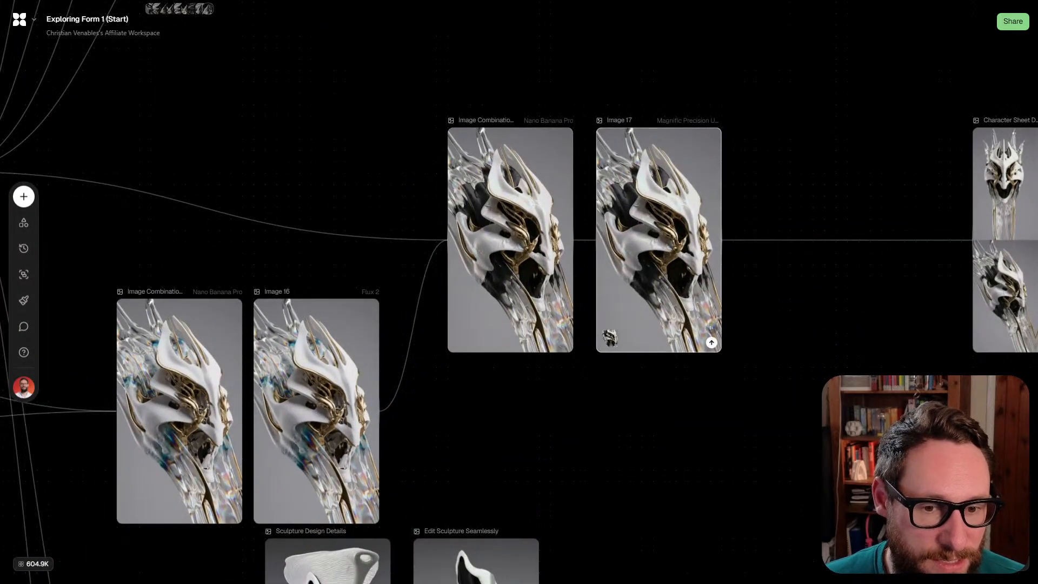
pyautogui.scroll(-7, 562, 341)
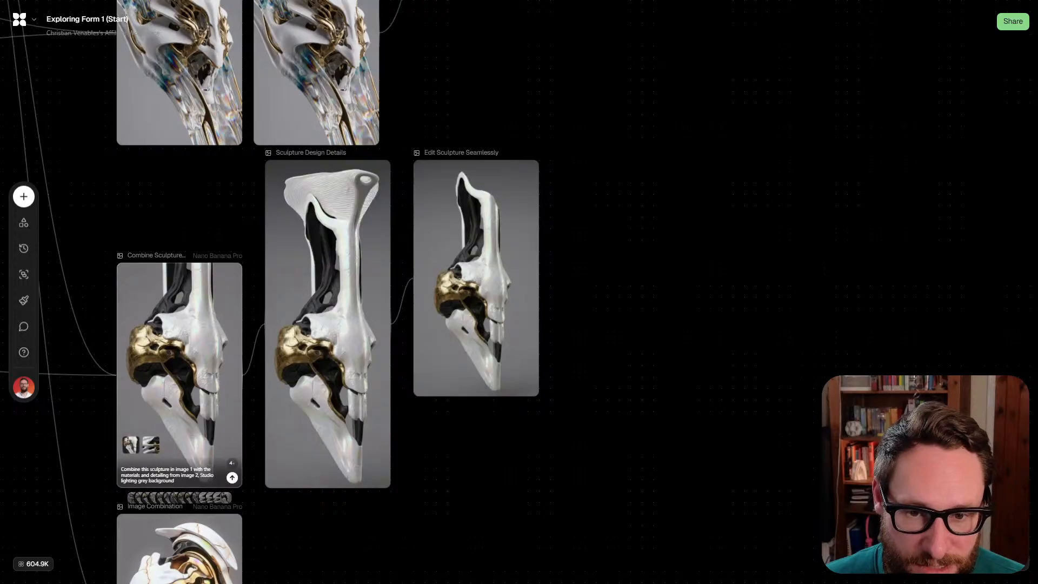
pyautogui.moveTo(358, 548); pyautogui.dragTo(544, 377)
pyautogui.scroll(-4, 543, 377)
pyautogui.scroll(6, 432, 270)
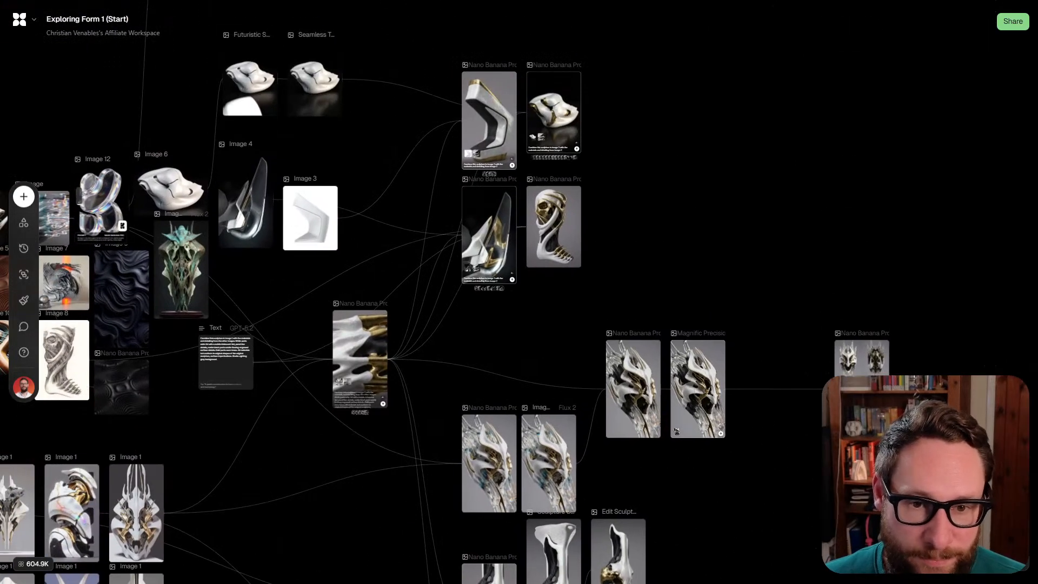
pyautogui.hscroll(2, 411, 292)
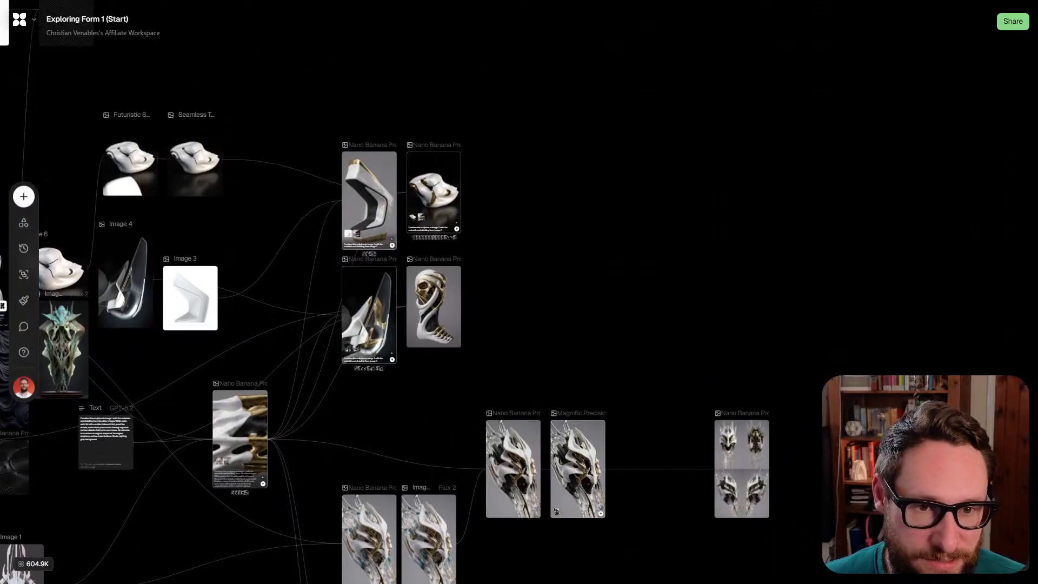
pyautogui.scroll(5, 361, 248)
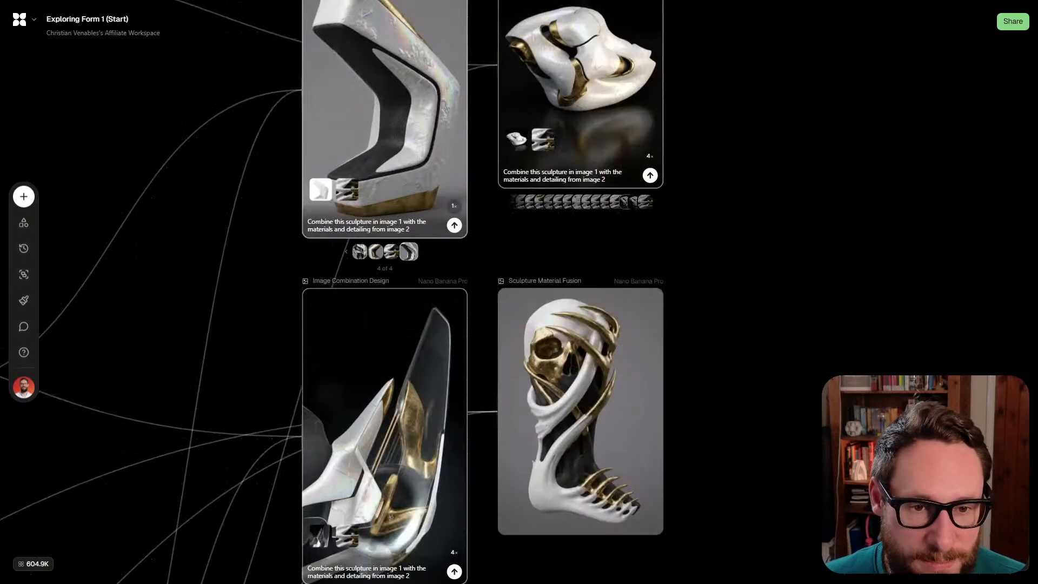
pyautogui.scroll(-5, 335, 292)
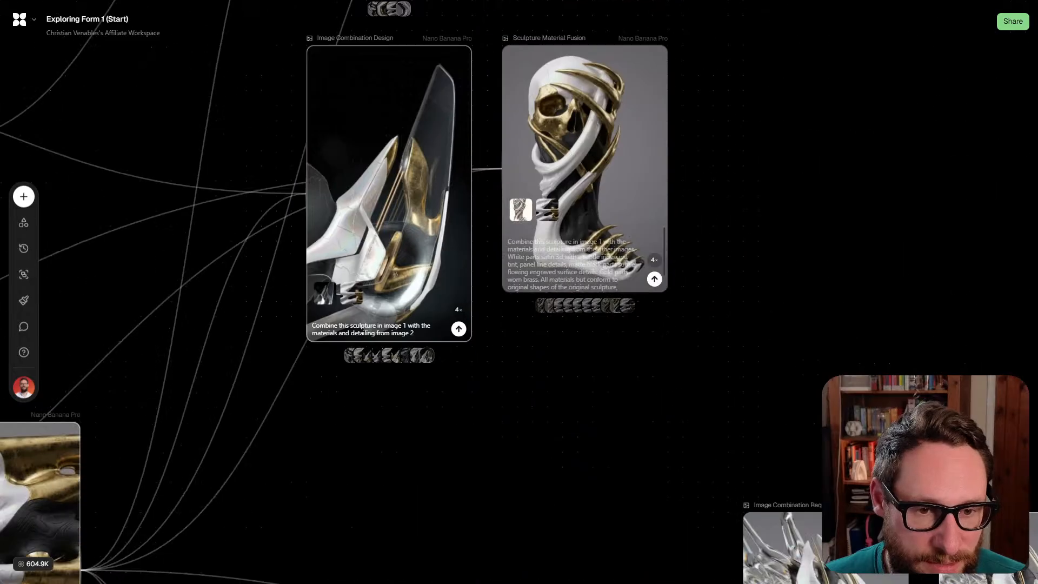
pyautogui.scroll(3, 580, 305)
pyautogui.scroll(-4, 371, 349)
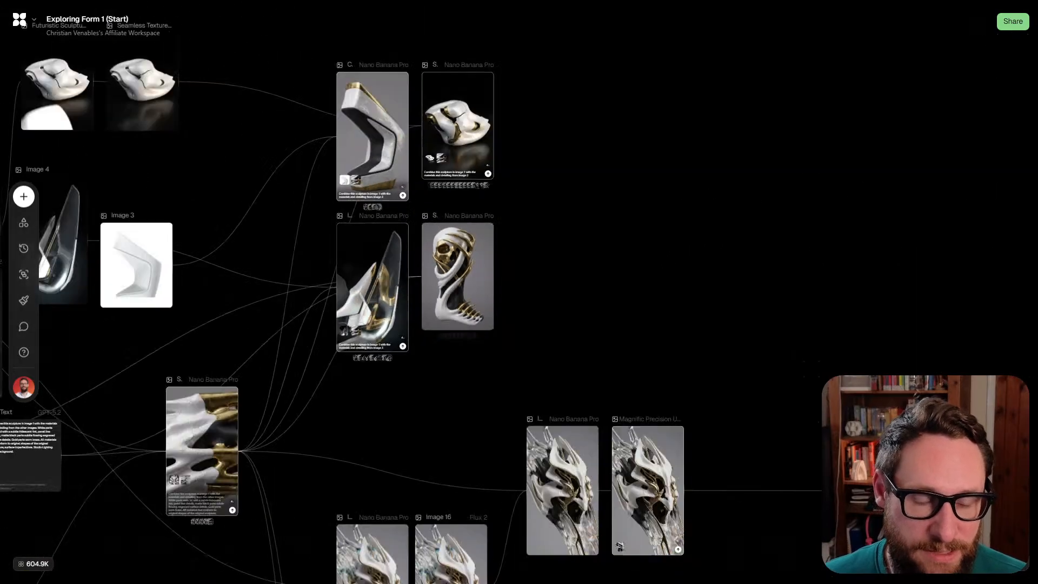
pyautogui.scroll(3, 371, 349)
pyautogui.scroll(-3, 371, 350)
pyautogui.rightClick(436, 114)
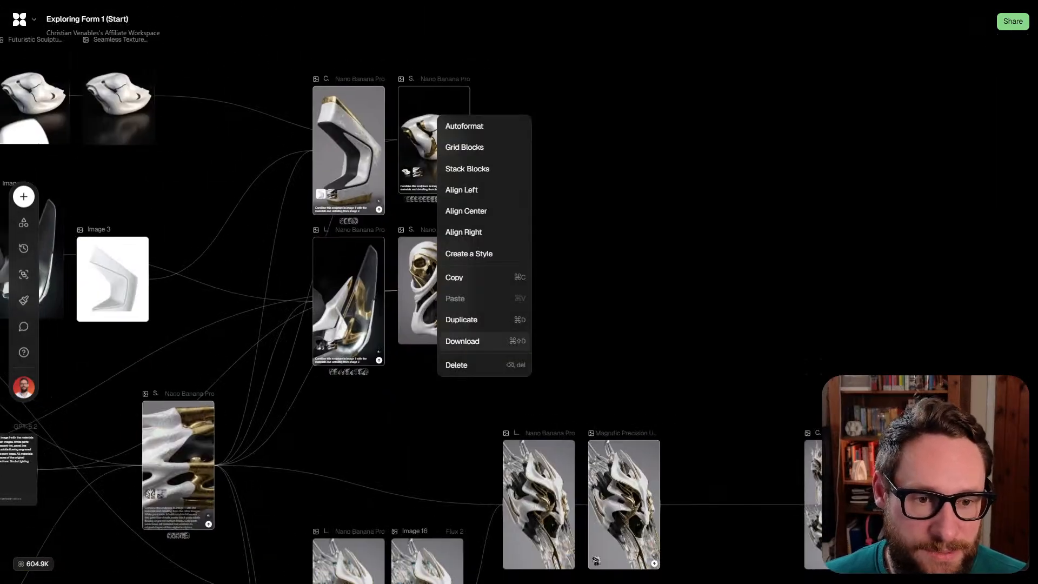
pyautogui.click(475, 253)
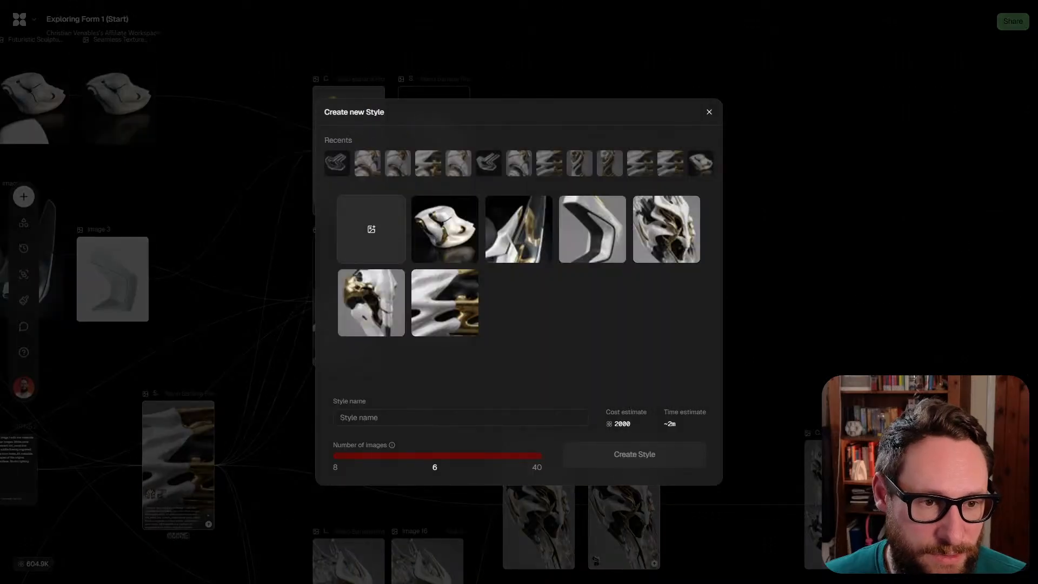
# Name the new style "Iridescent, Black, Brass"
pyautogui.click(460, 416)
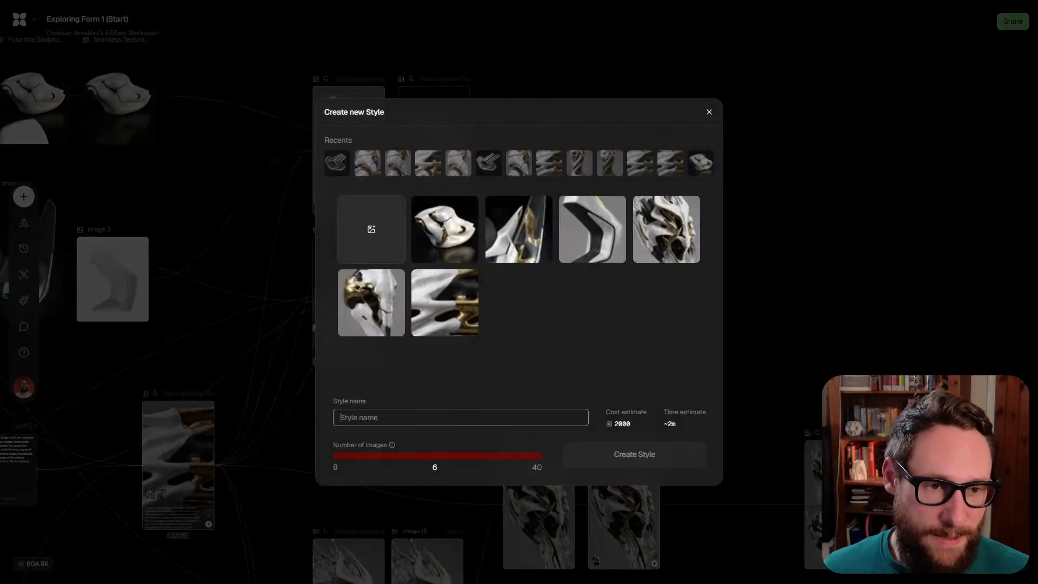
pyautogui.write('Iridescnt')
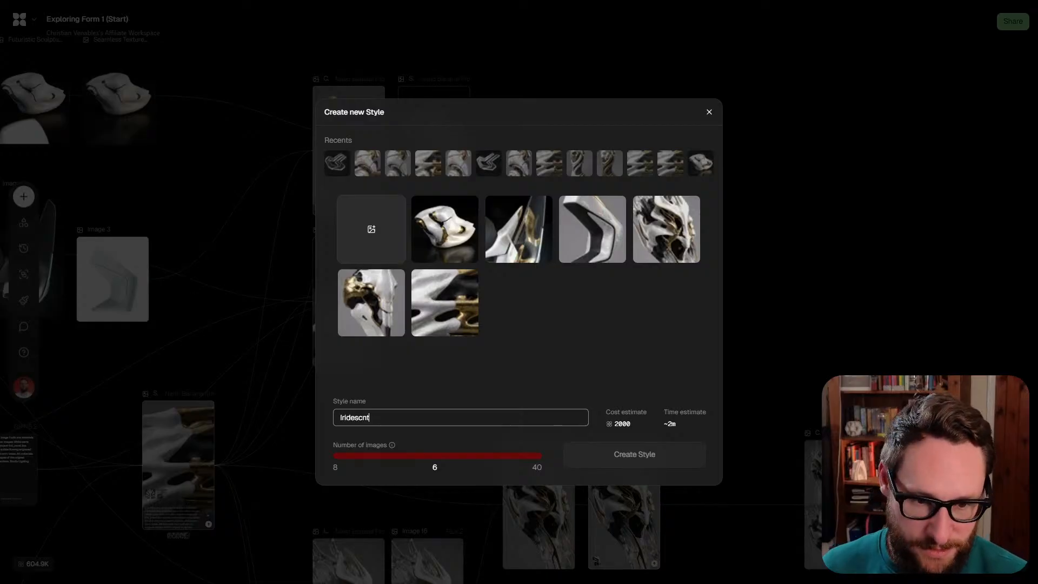
pyautogui.press('BackSpace')
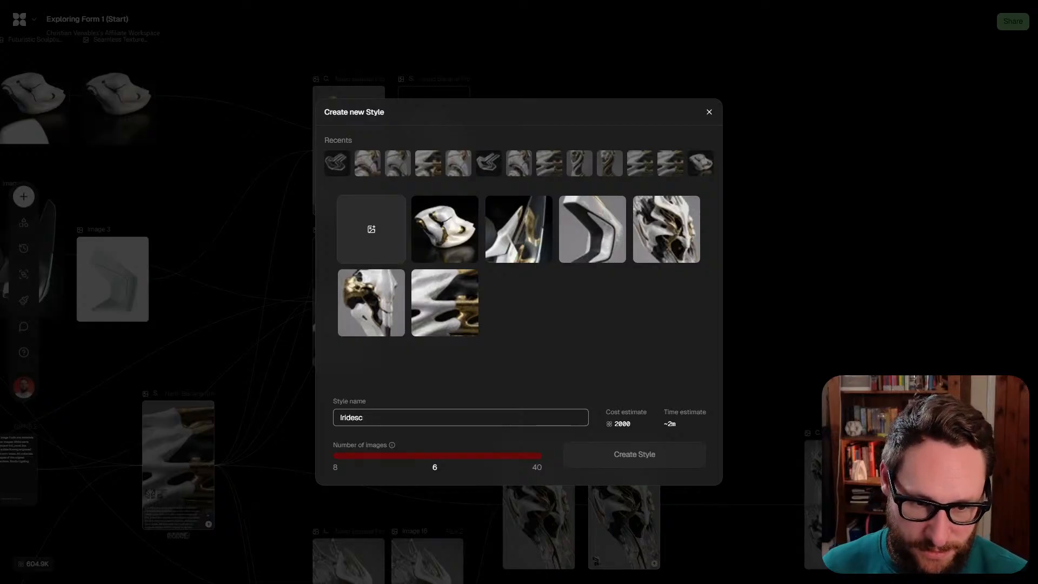
pyautogui.write('ent Black')
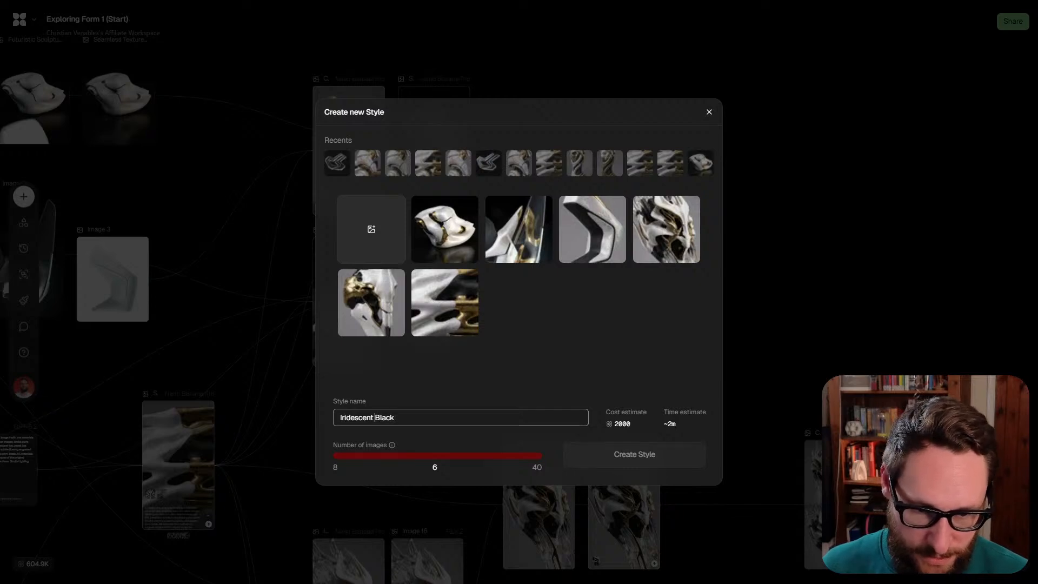
pyautogui.write(',')
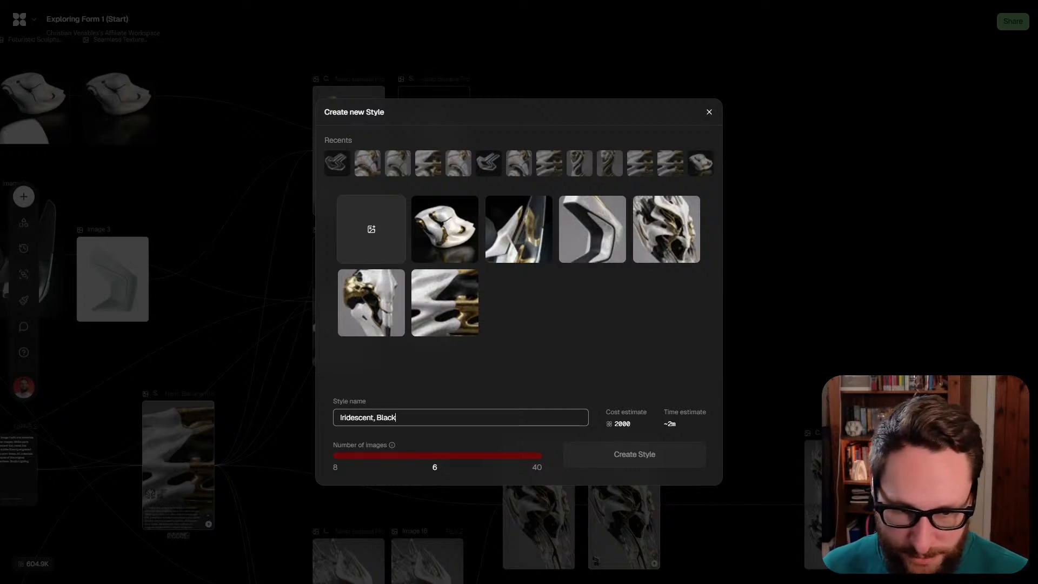
pyautogui.write(', Brass')
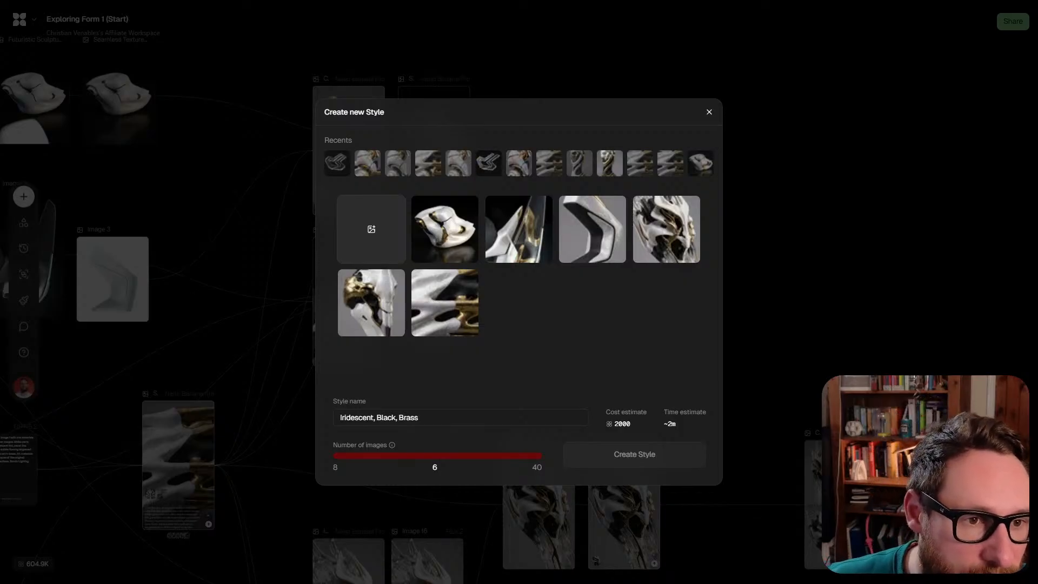
# Add the recent skull-and-foot sculpture and three more reference images to the set, and create the style from all ten
pyautogui.click(578, 162)
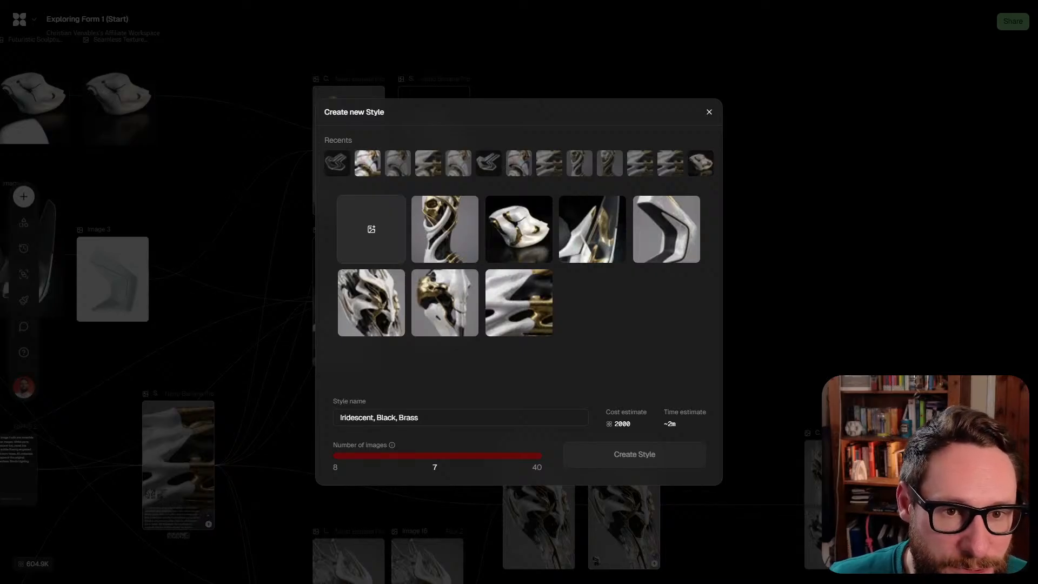
pyautogui.click(519, 163)
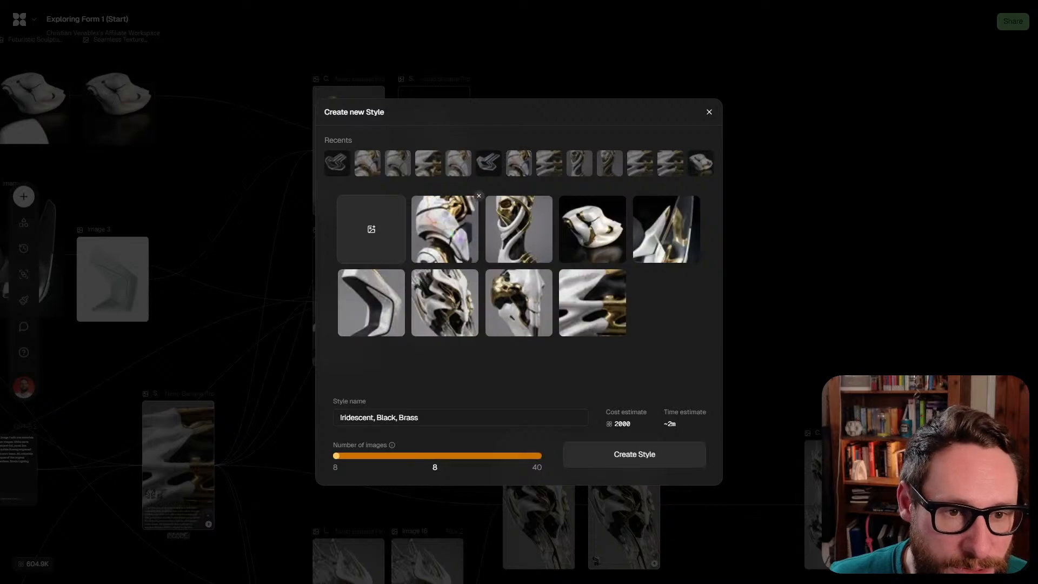
pyautogui.click(478, 195)
pyautogui.click(371, 228)
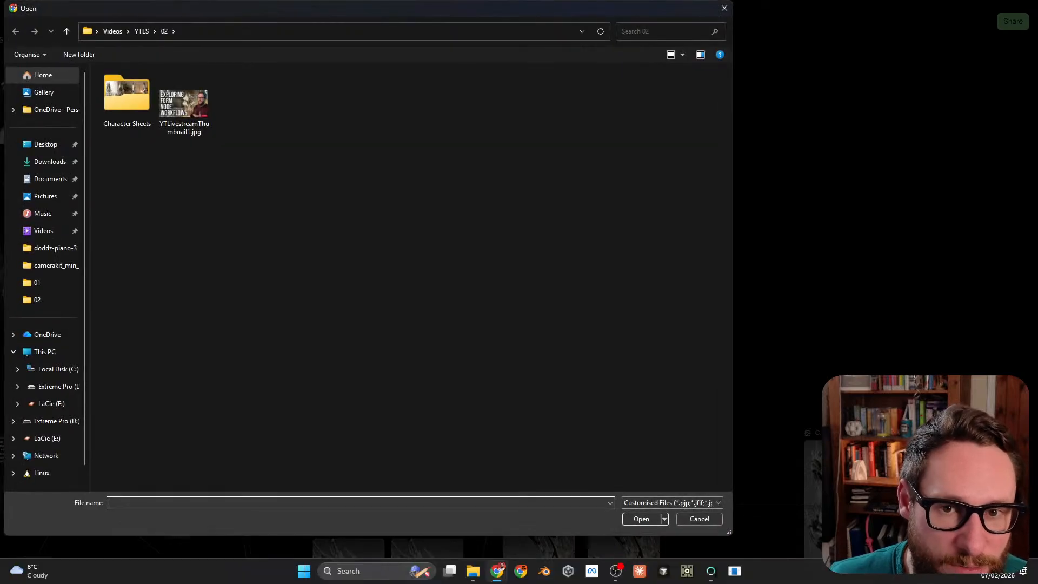
pyautogui.press('Escape')
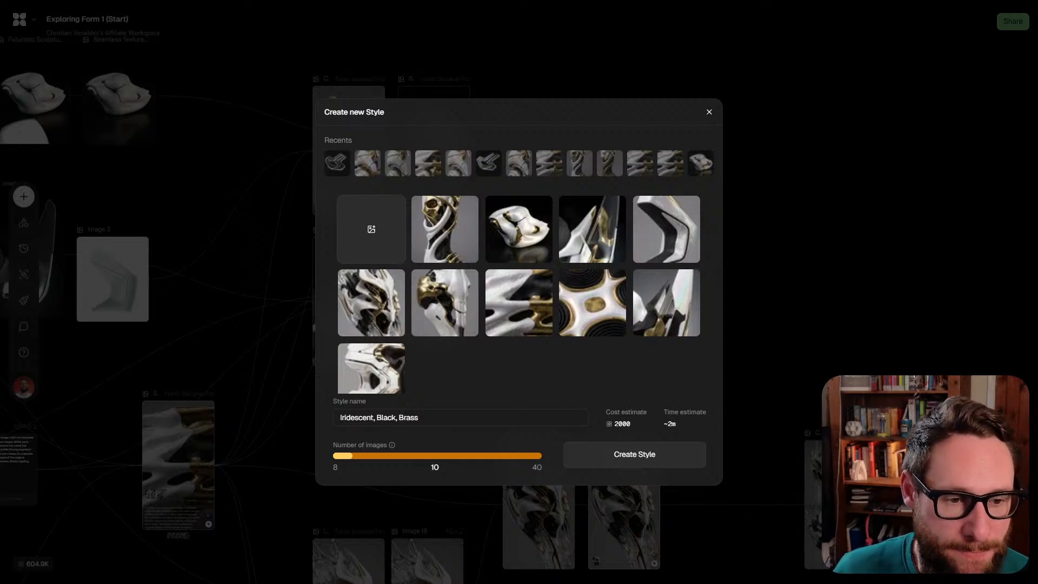
pyautogui.click(567, 453)
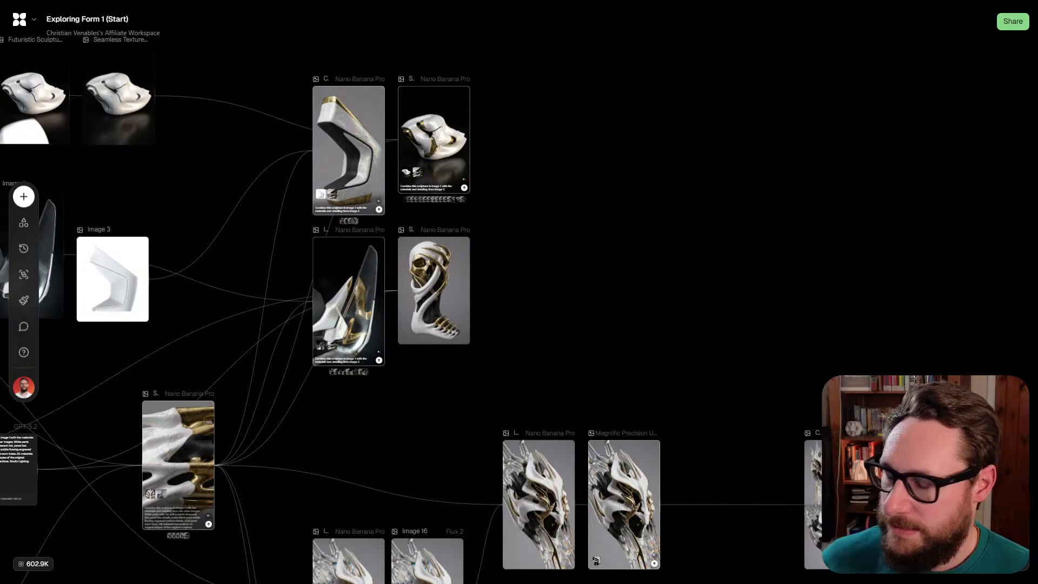
# Compare the fourth, fifth and sixth variants of the helmeted bust in the Image Combination block and keep the fifth one
pyautogui.scroll(-2, 410, 297)
pyautogui.hscroll(3, 411, 297)
pyautogui.hscroll(3, 795, 217)
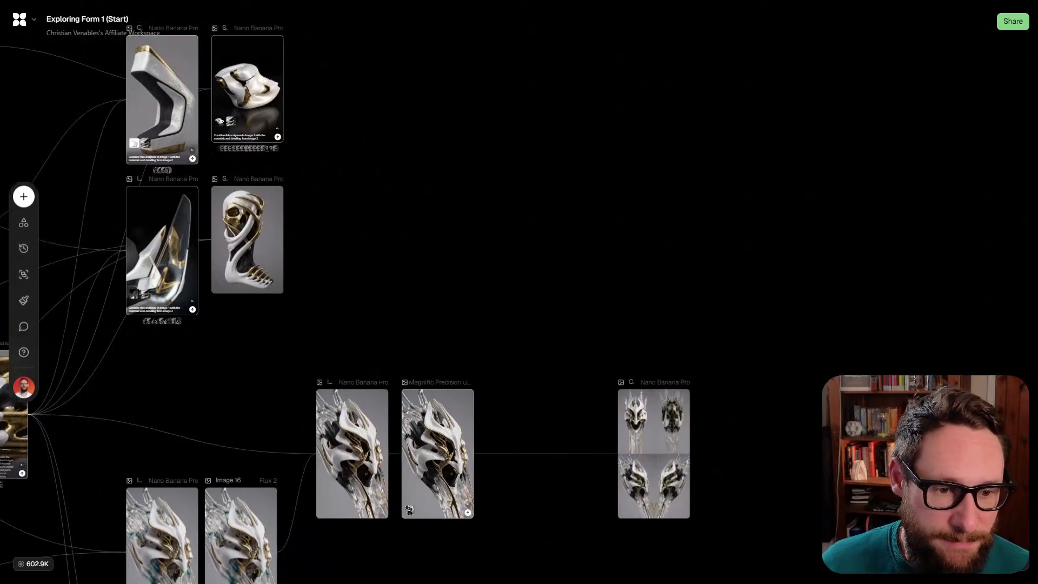
pyautogui.scroll(-5, 794, 217)
pyautogui.scroll(-4, 454, 400)
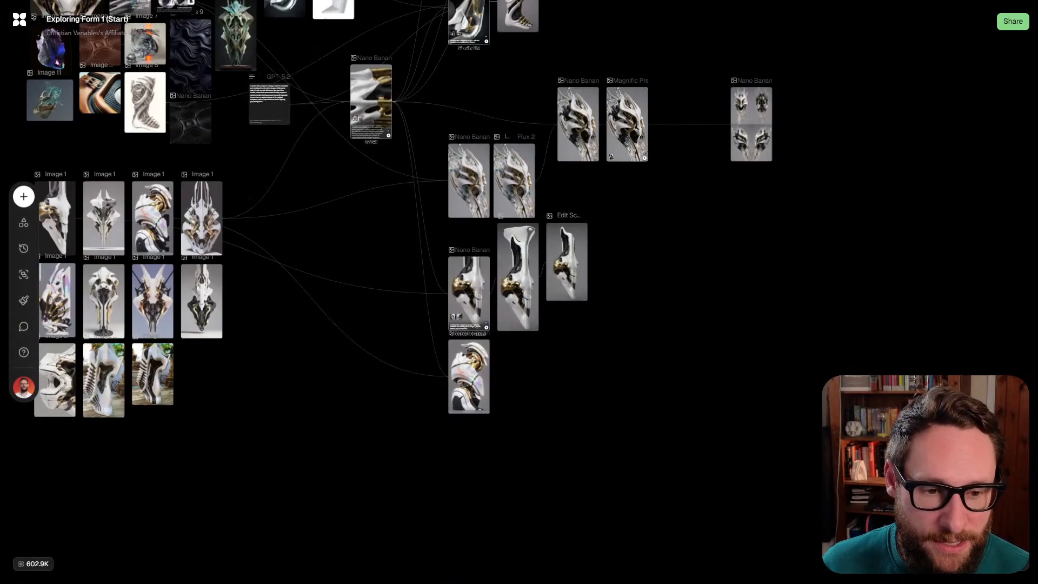
pyautogui.scroll(6, 454, 400)
pyautogui.click(505, 487)
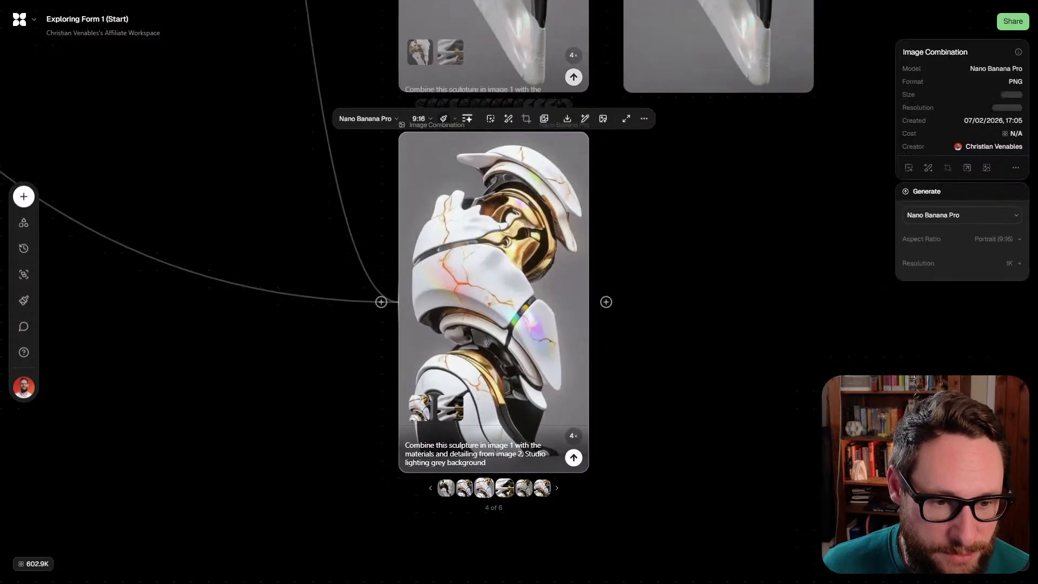
pyautogui.scroll(2, 639, 465)
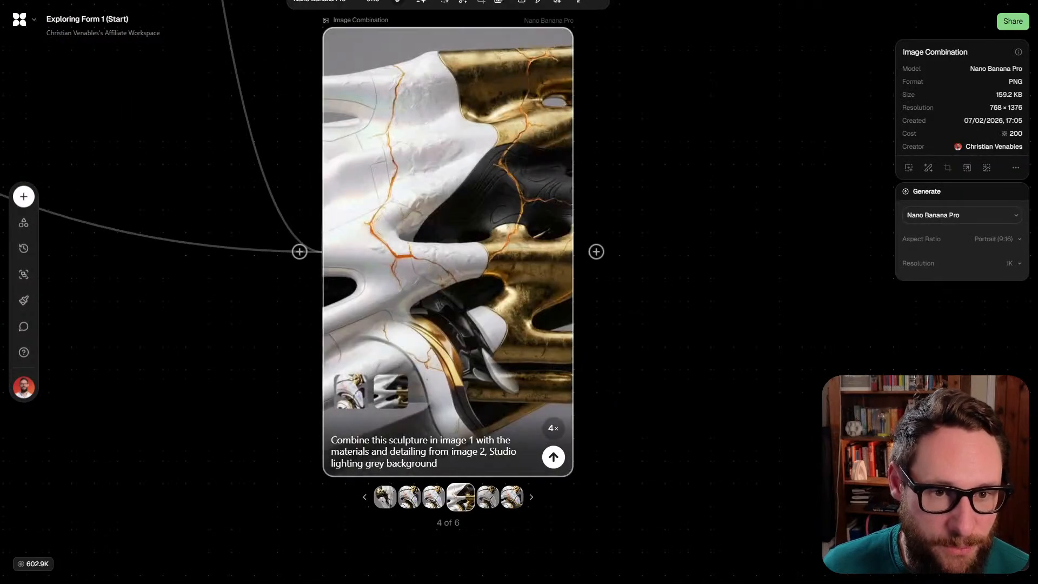
pyautogui.click(487, 497)
pyautogui.scroll(1, 448, 264)
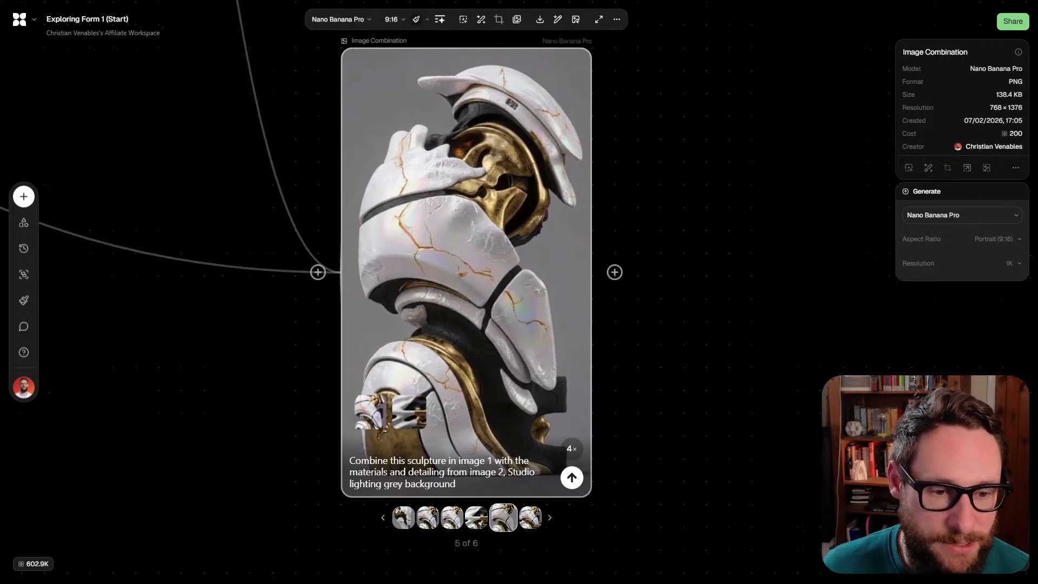
pyautogui.click(527, 517)
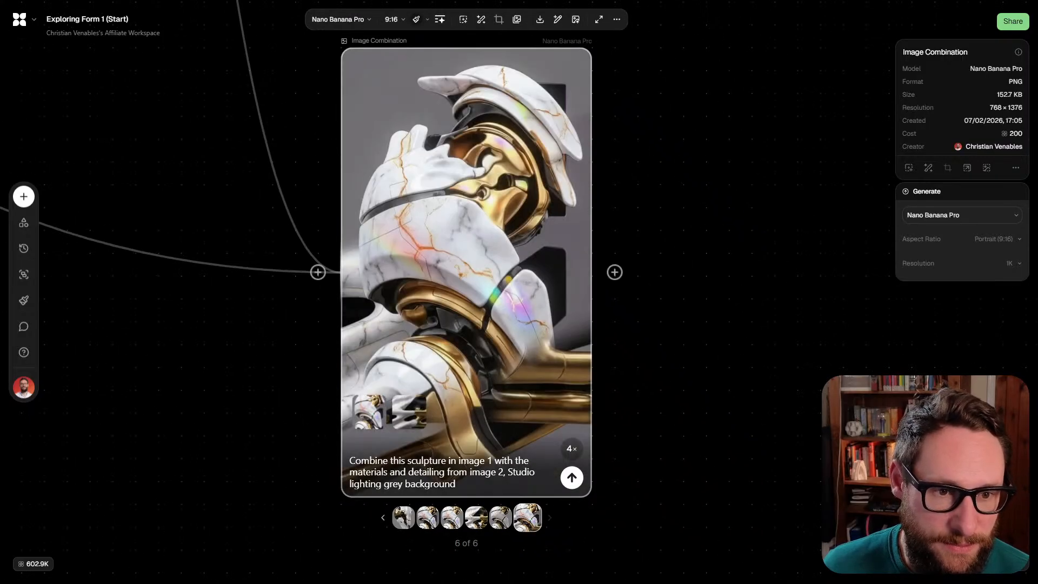
pyautogui.click(500, 517)
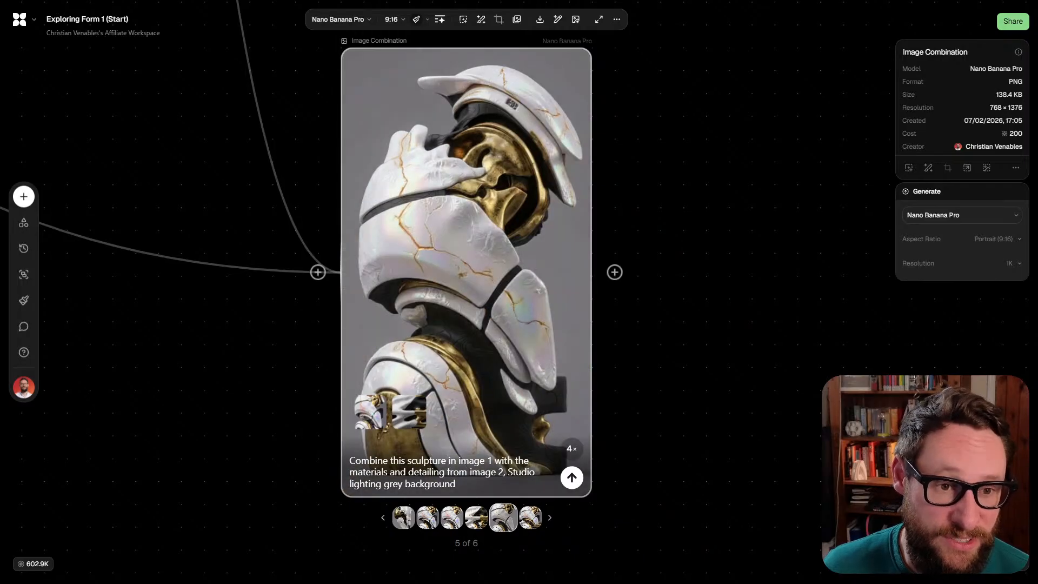
# Compare the two variants of the 3D Glass Design made from the Image 14 sketch and examine their prompts
pyautogui.scroll(-10, 467, 334)
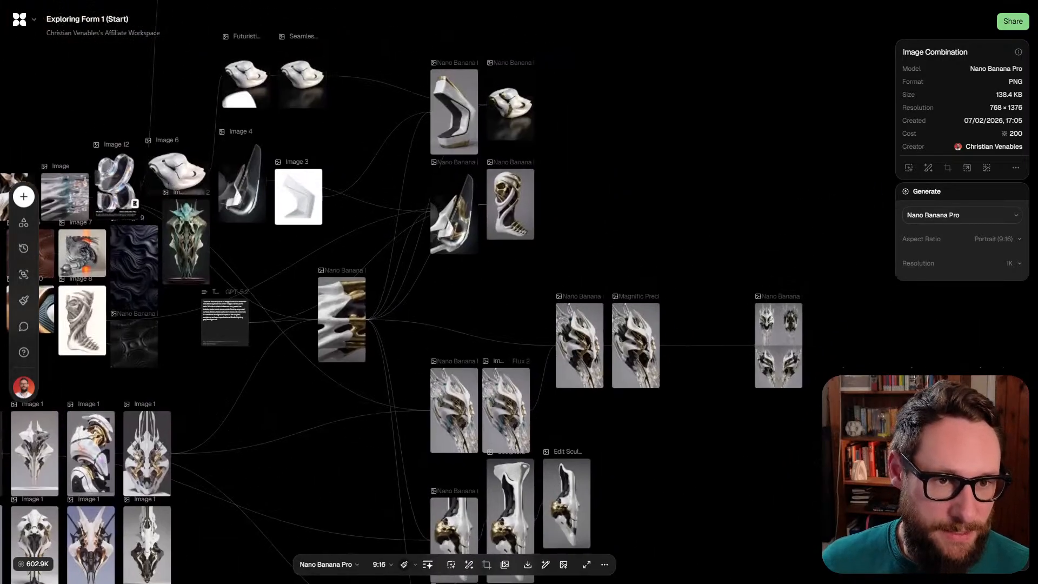
pyautogui.moveTo(636, 345); pyautogui.dragTo(734, 368)
pyautogui.moveTo(400, 98); pyautogui.dragTo(498, 381)
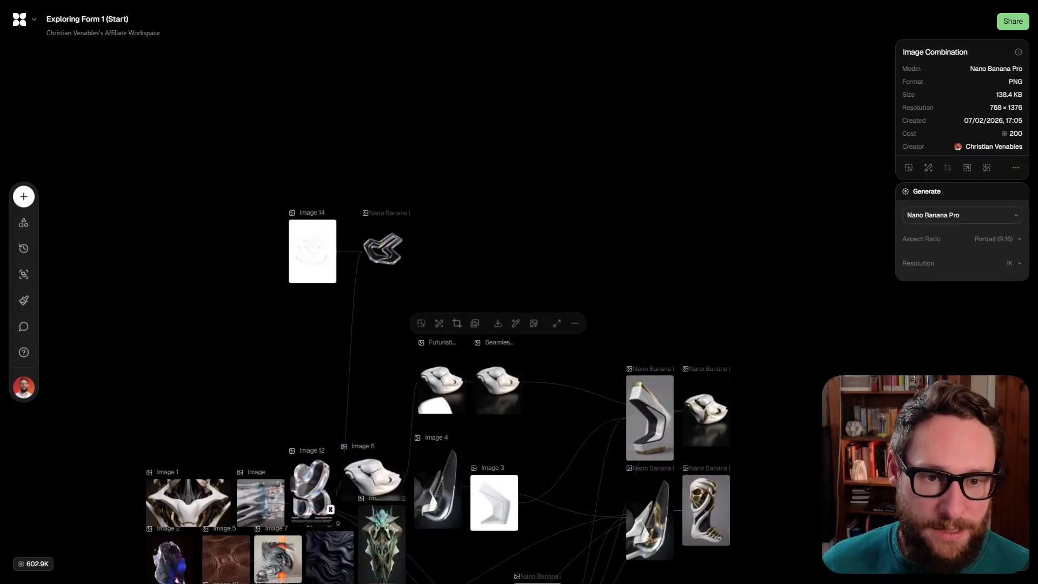
pyautogui.scroll(10, 357, 243)
pyautogui.moveTo(386, 268)
pyautogui.mouseDown()
pyautogui.moveTo(504, 278)
pyautogui.moveTo(470, 221)
pyautogui.mouseUp()
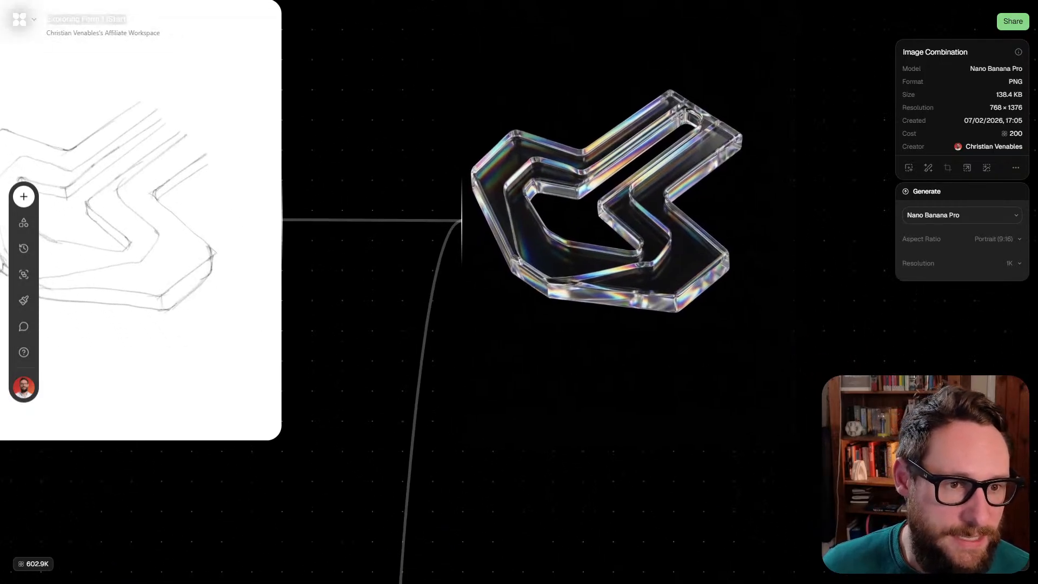
pyautogui.click(609, 468)
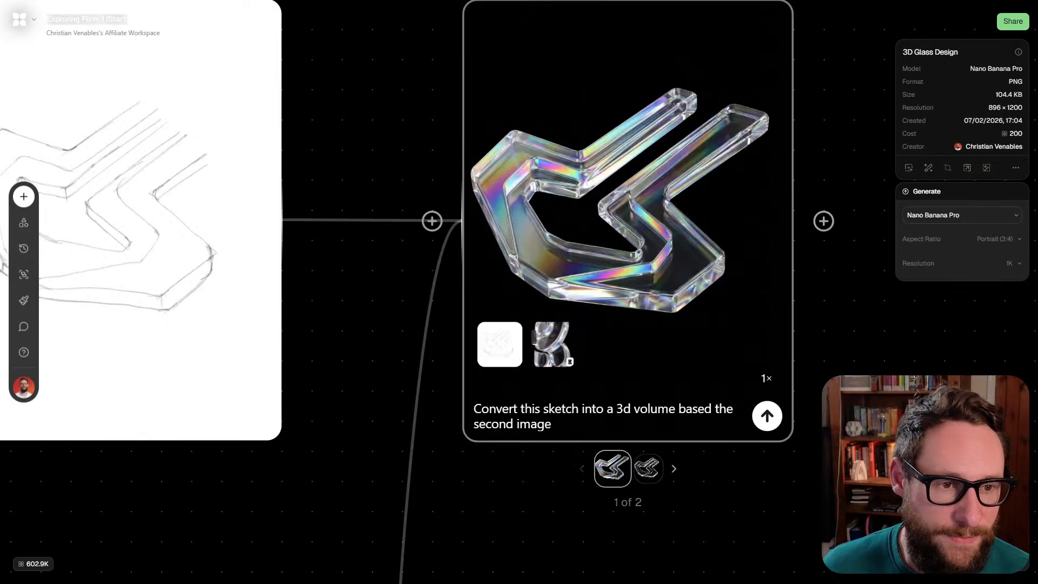
pyautogui.click(647, 468)
pyautogui.moveTo(648, 468); pyautogui.dragTo(590, 470)
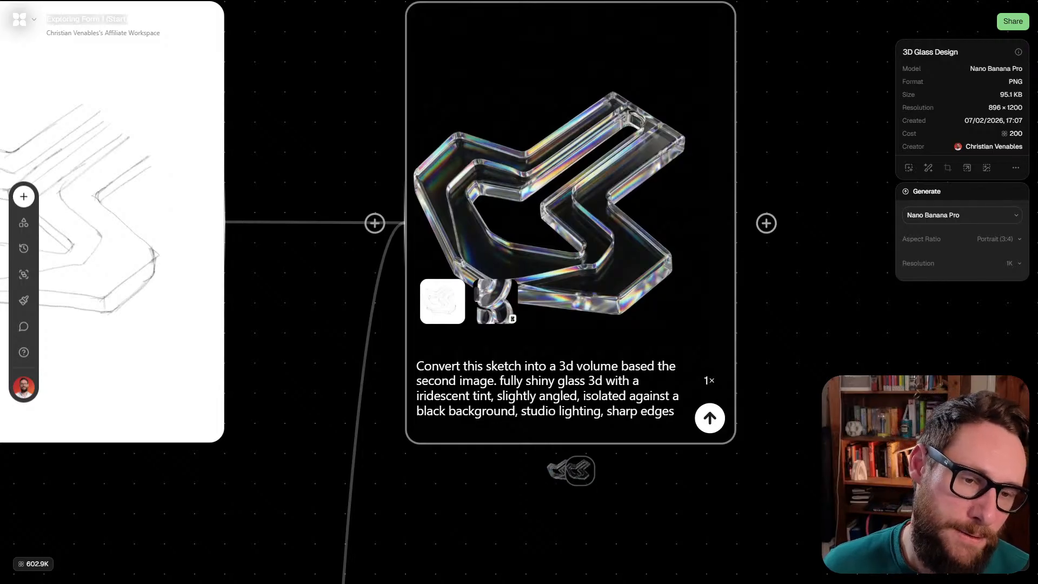
pyautogui.scroll(-4, 586, 206)
pyautogui.moveTo(585, 206); pyautogui.dragTo(430, 212)
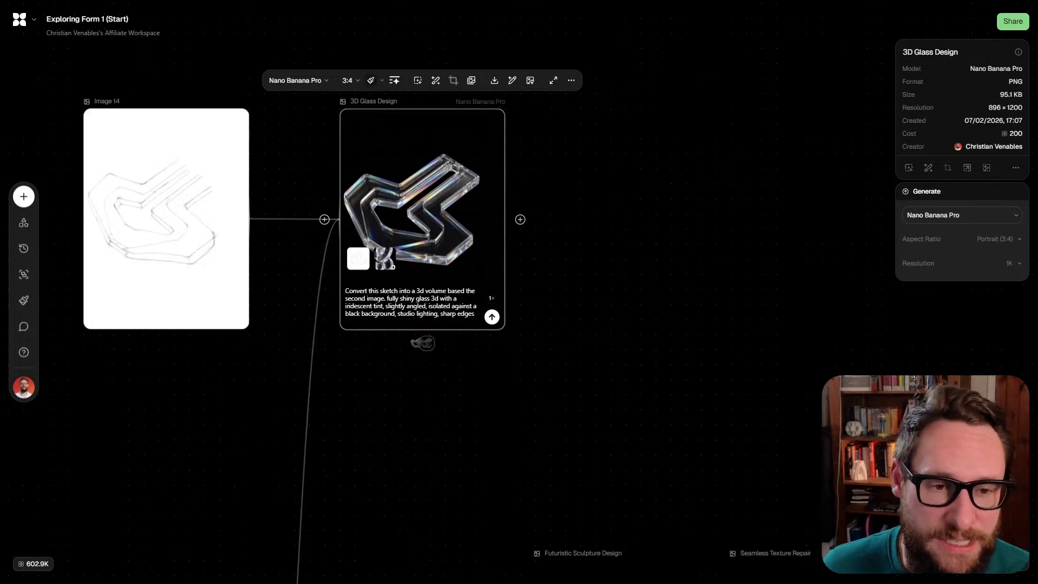
pyautogui.scroll(-5, 479, 211)
pyautogui.scroll(-4, 478, 211)
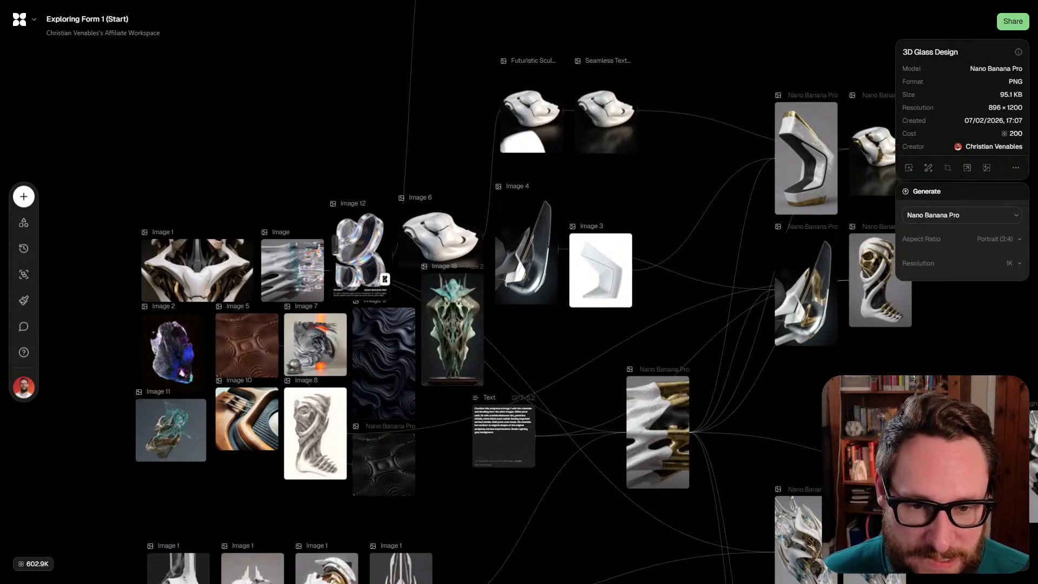
# Duplicate the 3D Glass Design block and place the copy beside the original
pyautogui.click(383, 464)
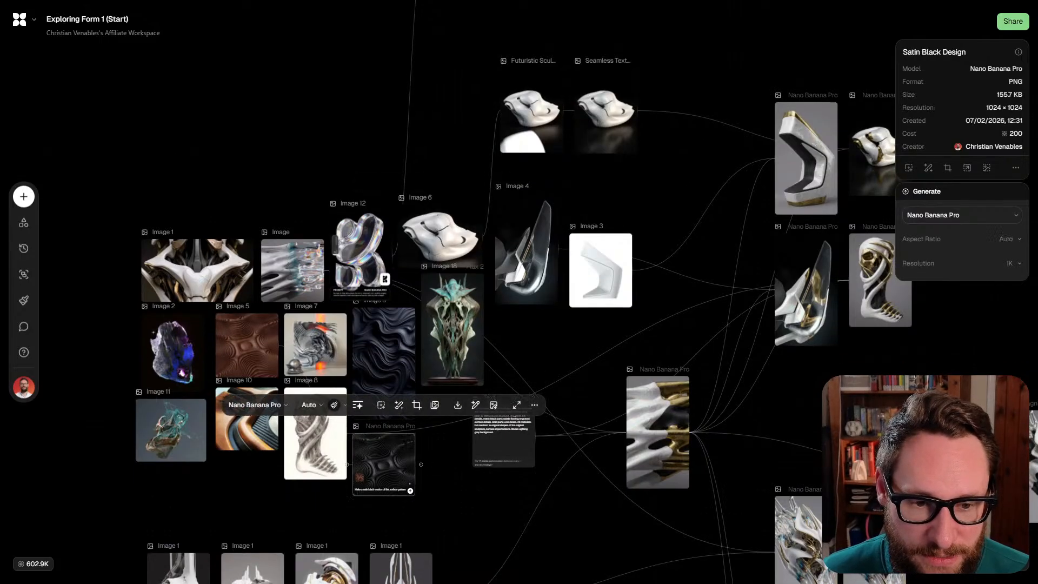
pyautogui.scroll(-3, 478, 292)
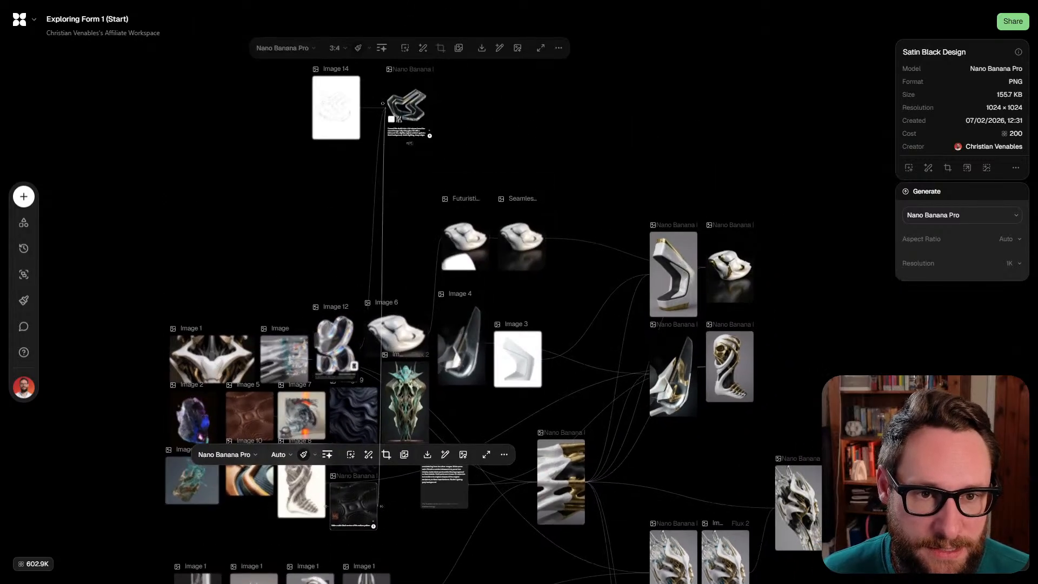
pyautogui.scroll(4, 396, 128)
pyautogui.scroll(3, 519, 292)
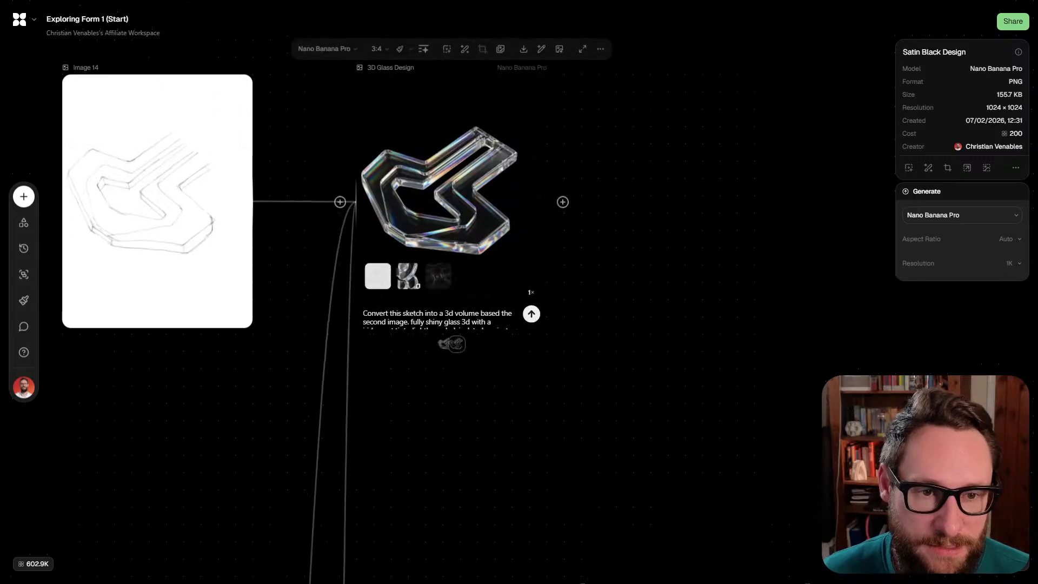
pyautogui.hscroll(3, 519, 292)
pyautogui.click(270, 124)
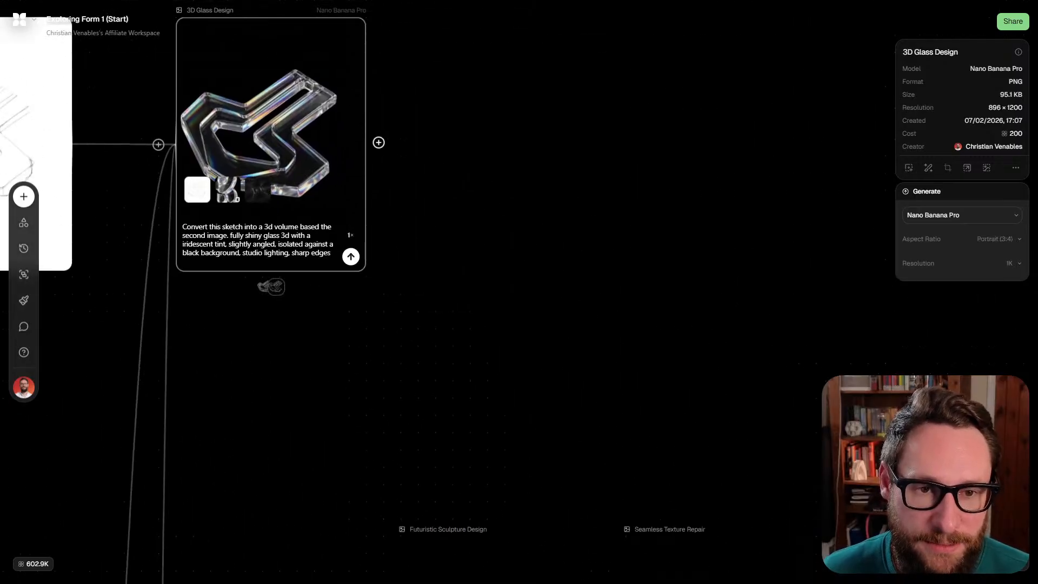
pyautogui.hotkey('ctrl', 'v')
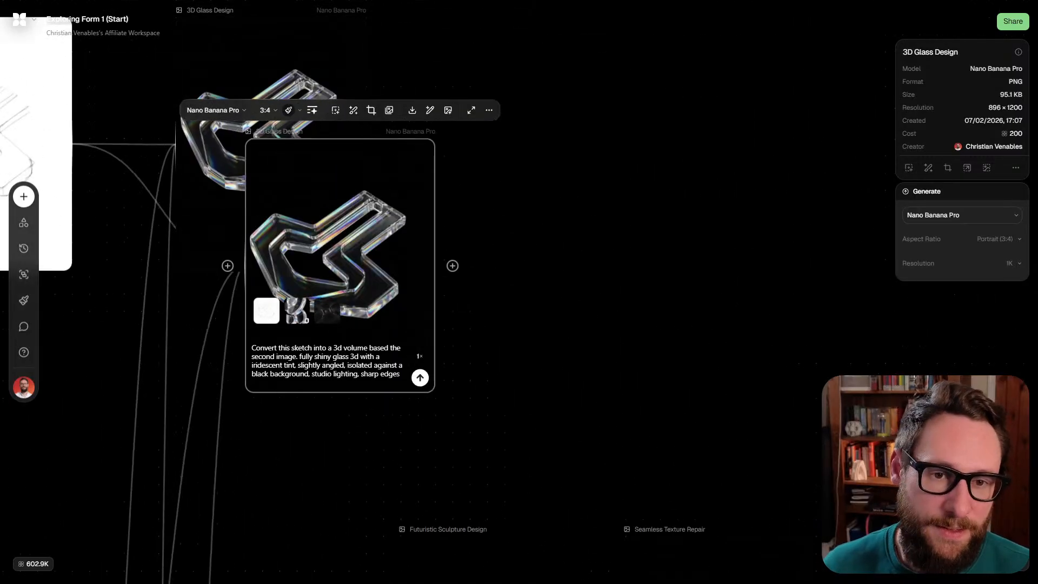
pyautogui.moveTo(341, 246); pyautogui.dragTo(479, 124)
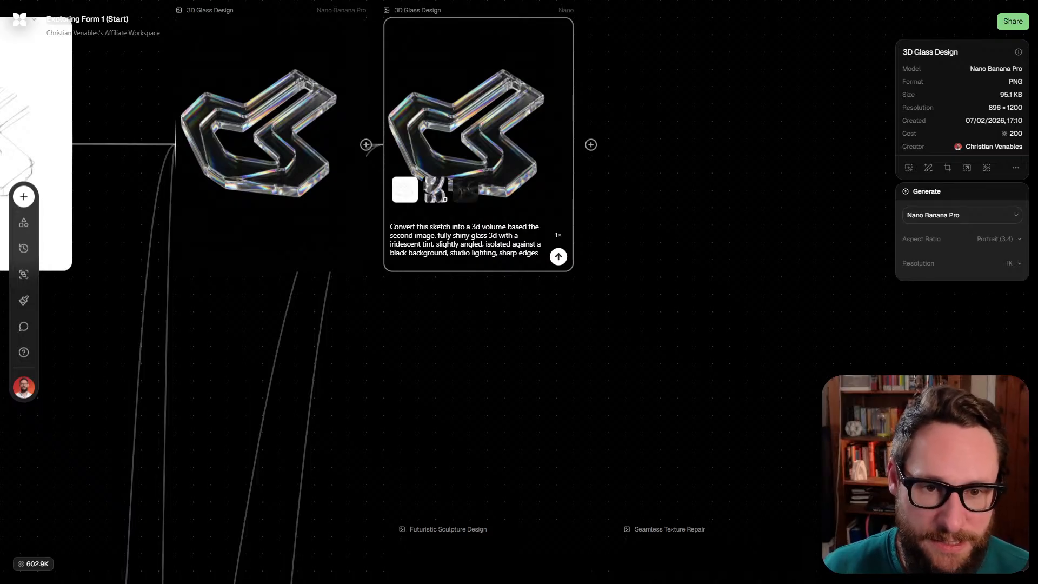
# Disconnect the sketch and the Image 12 glass reference from the copied 3D Glass Design, keeping the satin black pattern as its input
pyautogui.scroll(-3, 432, 292)
pyautogui.moveTo(479, 69); pyautogui.dragTo(530, 242)
pyautogui.moveTo(301, 219); pyautogui.dragTo(389, 247)
pyautogui.press('Delete')
pyautogui.moveTo(319, 301); pyautogui.dragTo(355, 340)
pyautogui.press('Delete')
pyautogui.hscroll(2, 529, 292)
pyautogui.scroll(-2, 573, 227)
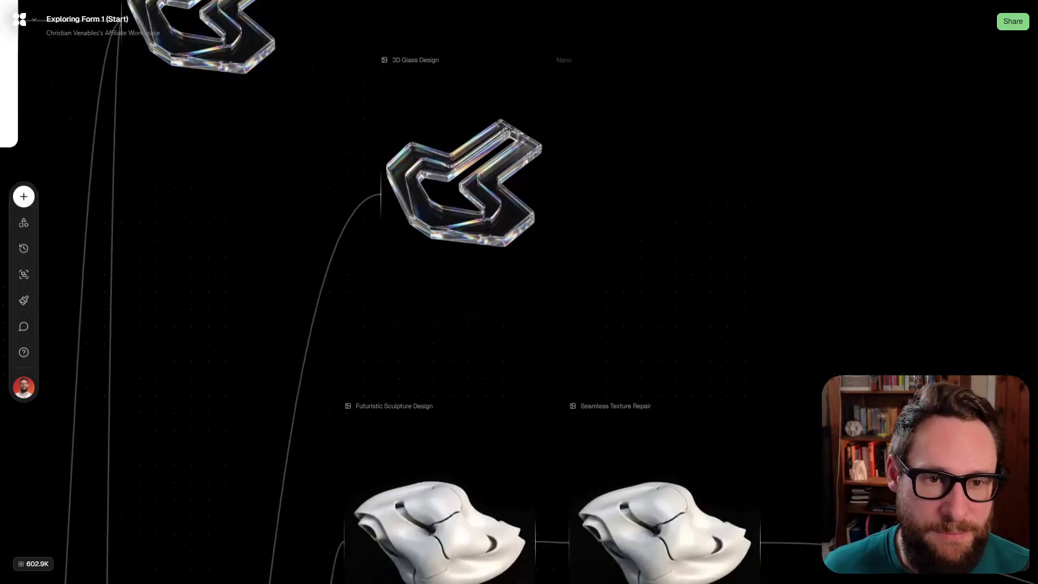
# Move the copied glass design back up so it sits level with the original block
pyautogui.scroll(1, 581, 178)
pyautogui.scroll(4, 573, 217)
pyautogui.scroll(-2, 557, 322)
pyautogui.moveTo(480, 324); pyautogui.dragTo(449, 174)
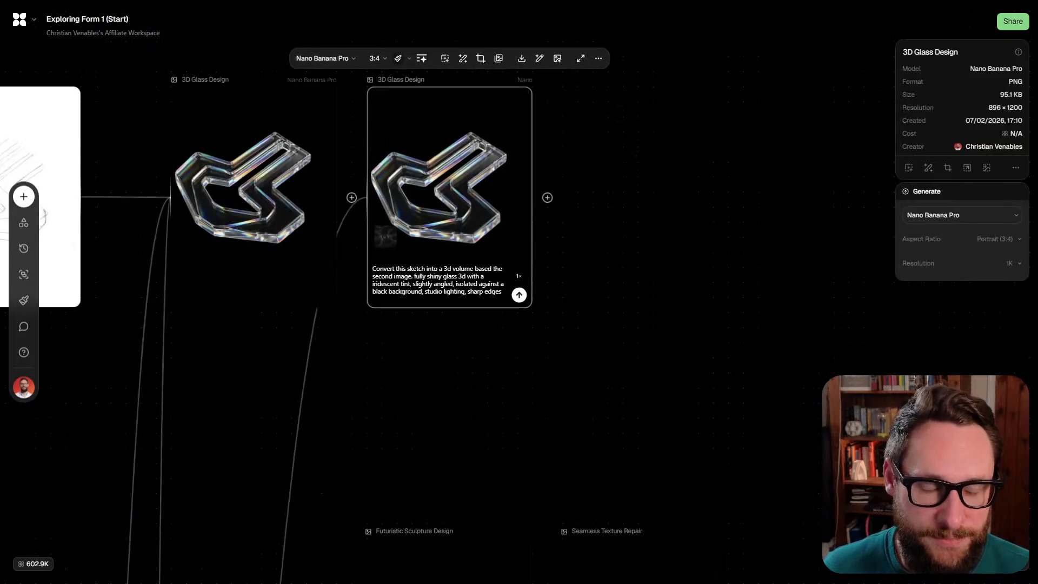
# Replace the copy's prompt with "Take the images as inspiration and etch the surface of the glass with this pattern" and generate it
pyautogui.scroll(5, 440, 288)
pyautogui.tripleClick(410, 255)
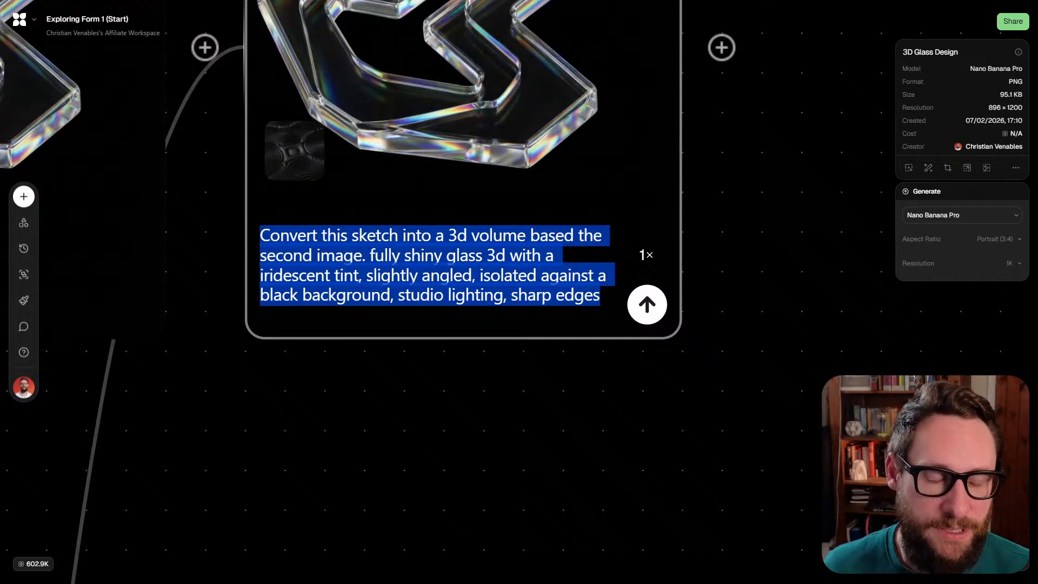
pyautogui.scroll(-2, 414, 280)
pyautogui.moveTo(413, 280); pyautogui.dragTo(463, 395)
pyautogui.hotkey('ctrl', 'a')
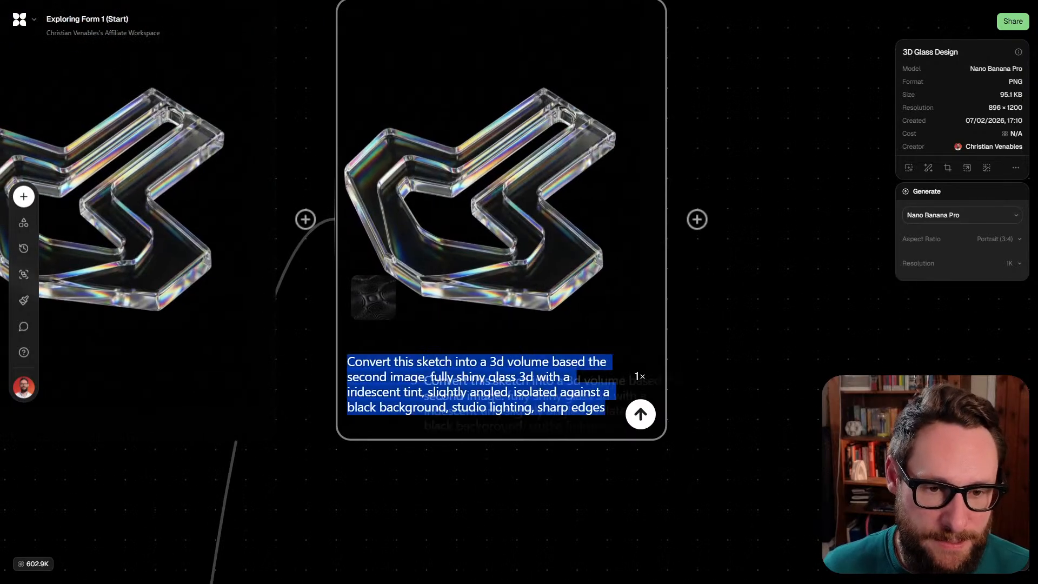
pyautogui.write('Take the iamge')
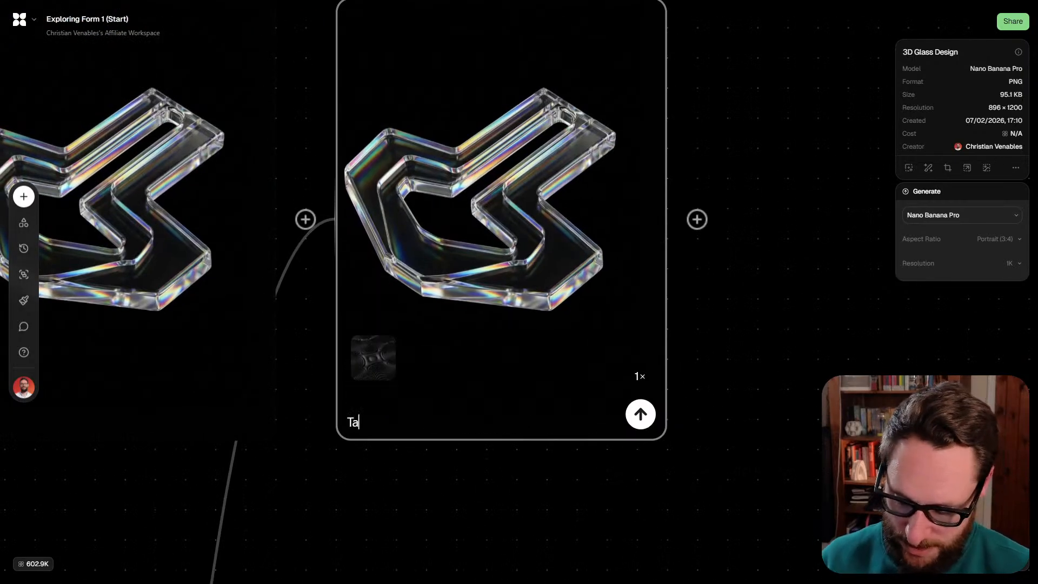
pyautogui.press('BackSpace')
pyautogui.press('BackSpace')
pyautogui.press('BackSpace')
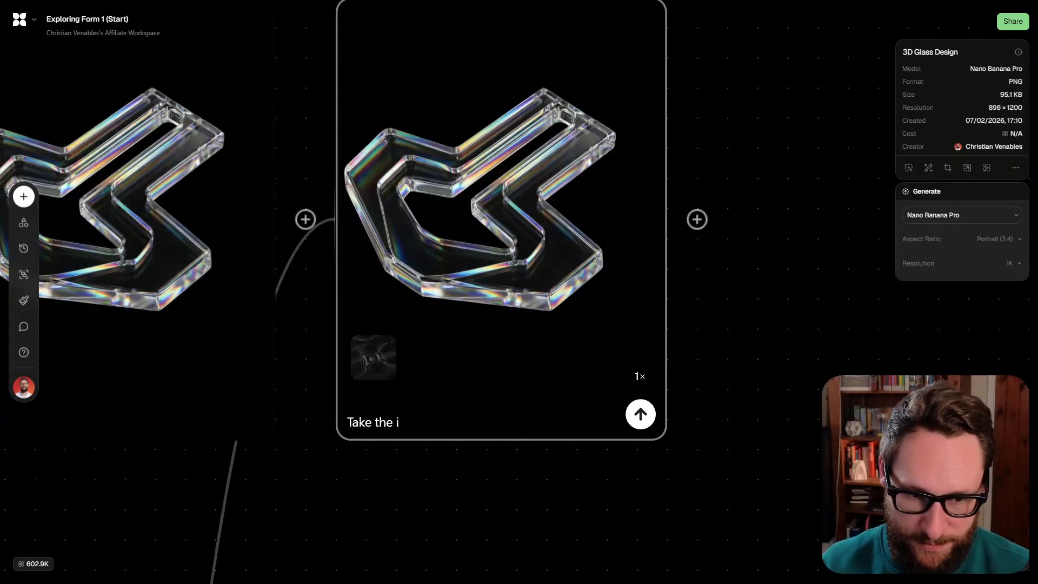
pyautogui.write('mages ')
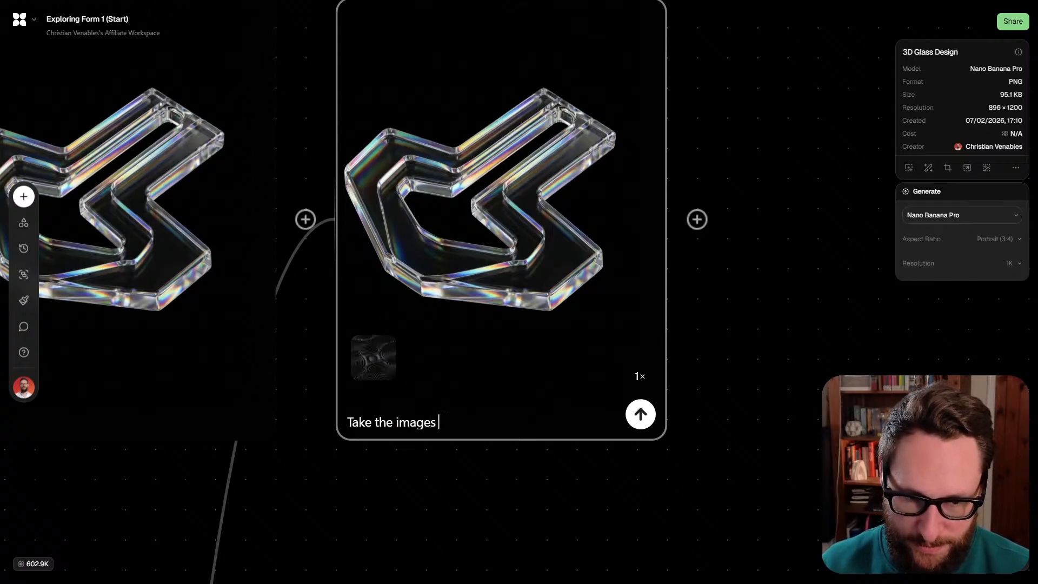
pyautogui.write('as insp')
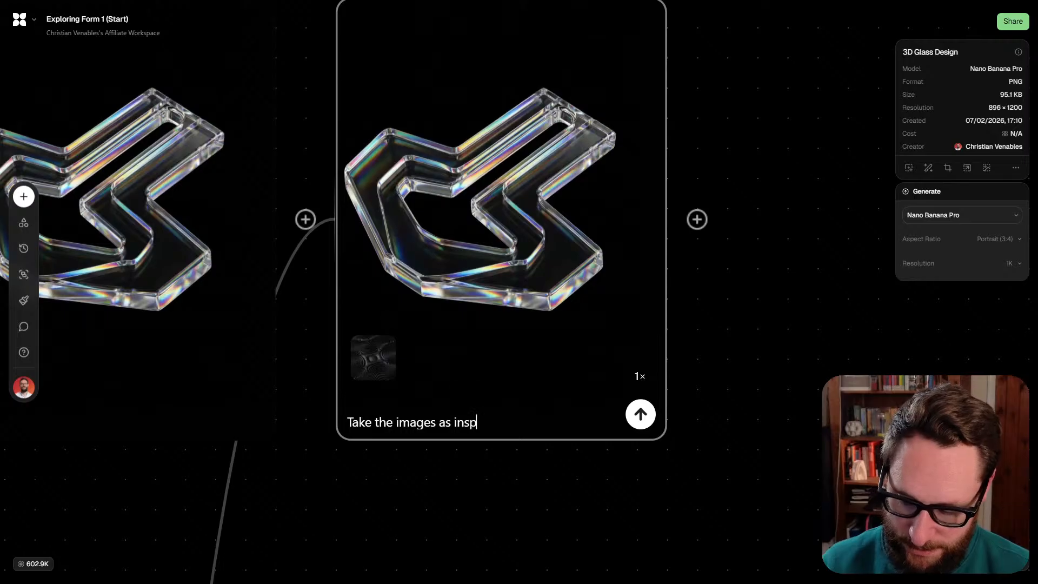
pyautogui.write('iration and ed')
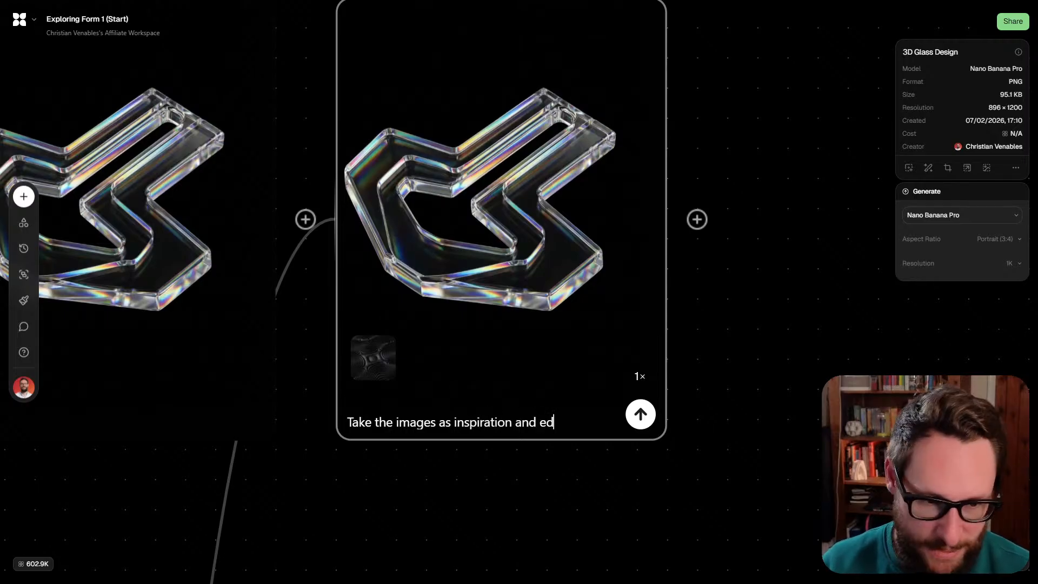
pyautogui.press('BackSpace')
pyautogui.write('tch t')
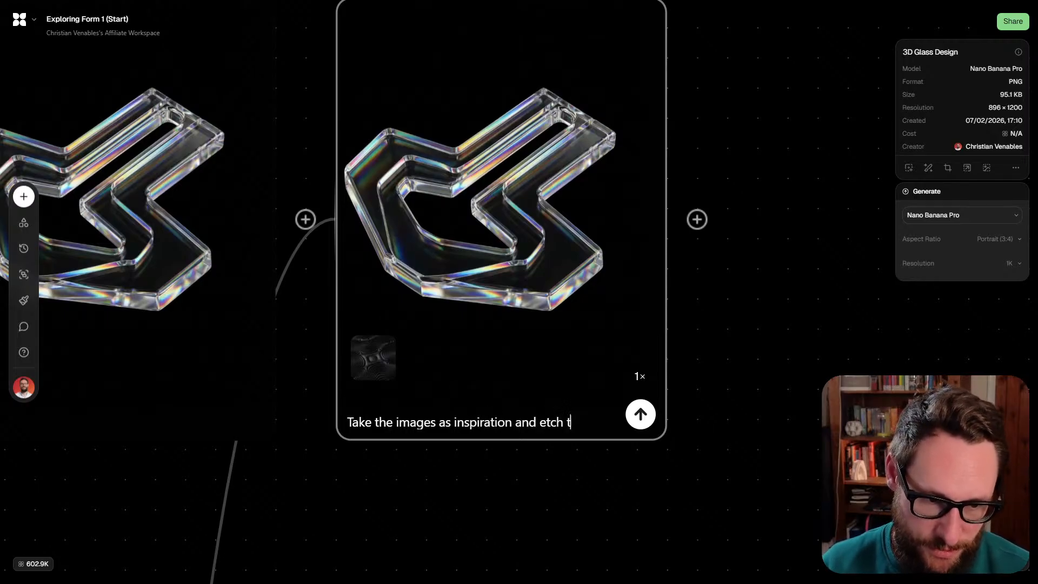
pyautogui.write('he furface')
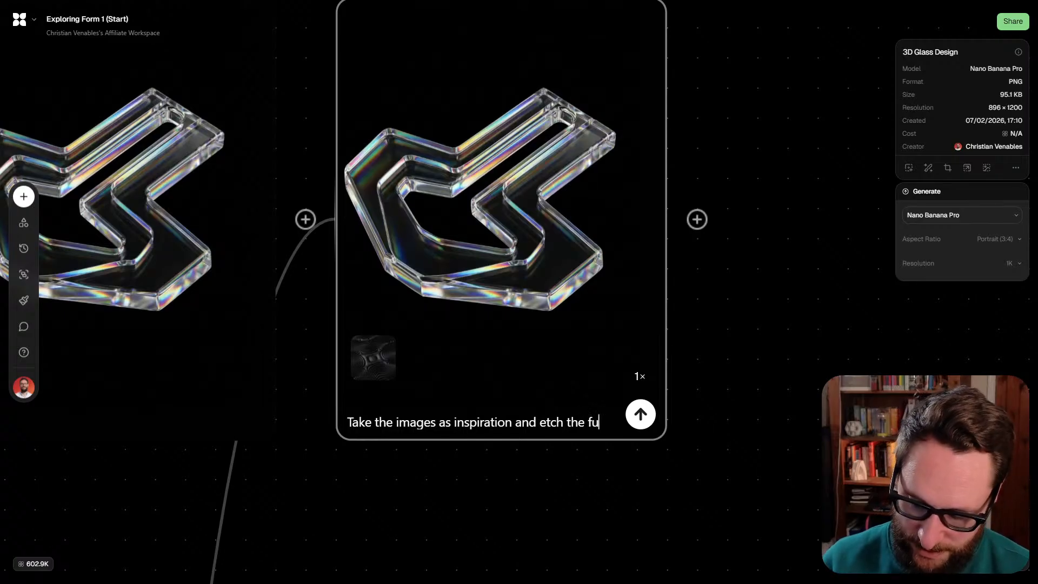
pyautogui.press('BackSpace')
pyautogui.press('BackSpace')
pyautogui.press('BackSpace')
pyautogui.press('BackSpace')
pyautogui.press('BackSpace')
pyautogui.press('BackSpace')
pyautogui.press('BackSpace')
pyautogui.press('BackSpace')
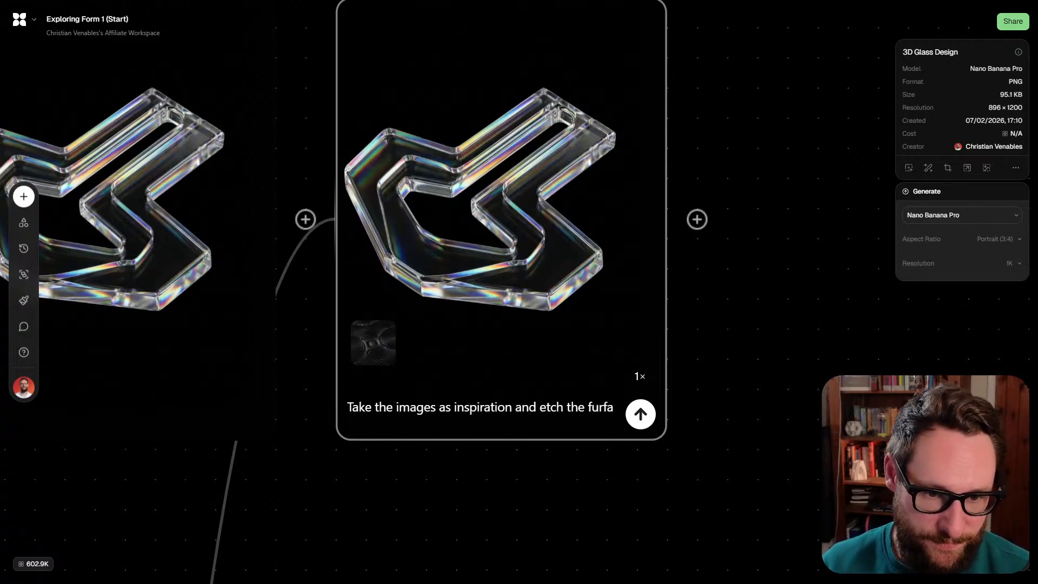
pyautogui.write('surfac')
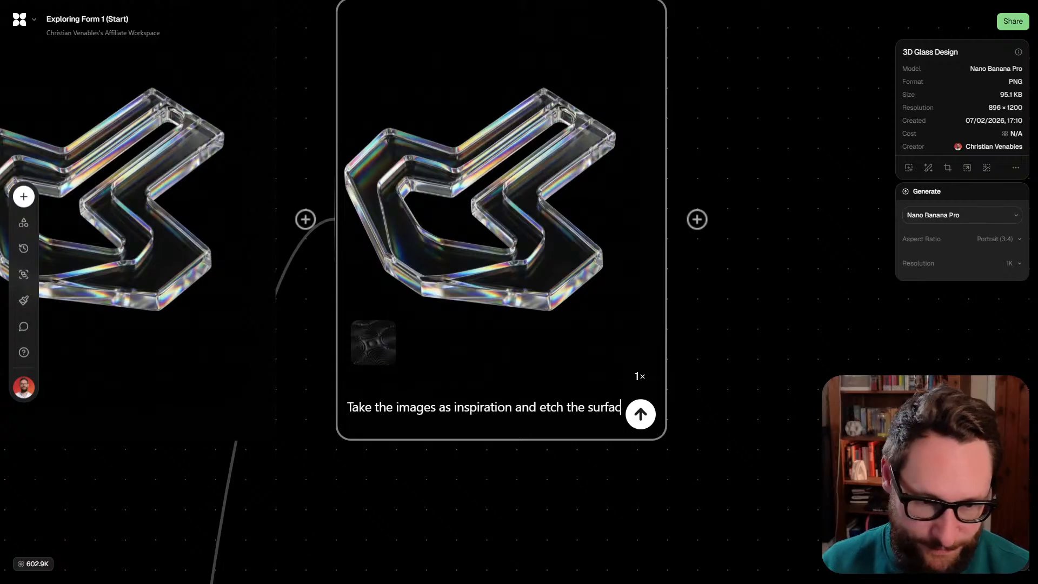
pyautogui.write('e of the la')
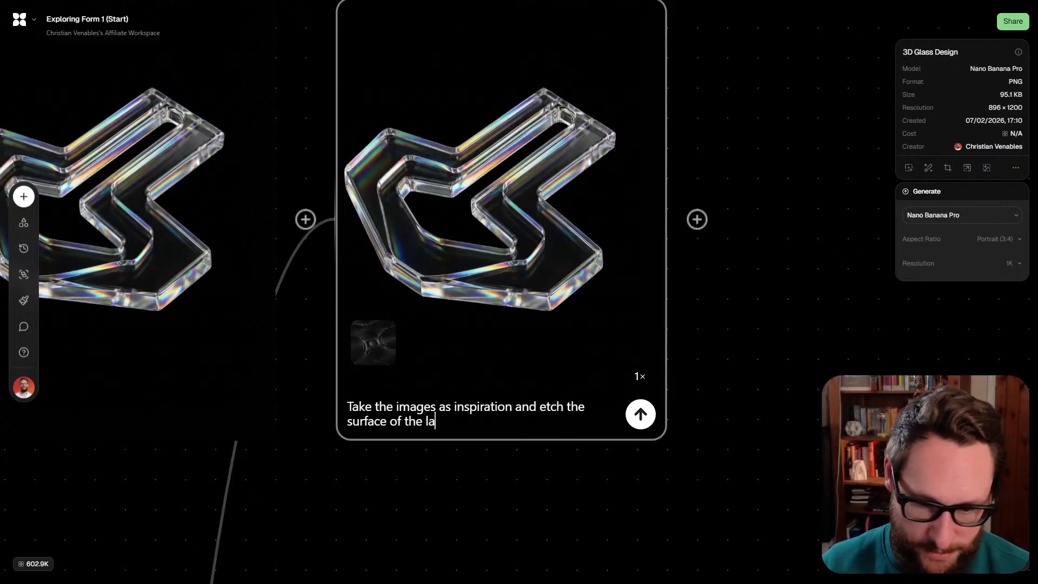
pyautogui.press('BackSpace')
pyautogui.write('g')
pyautogui.press('BackSpace')
pyautogui.write('glaS')
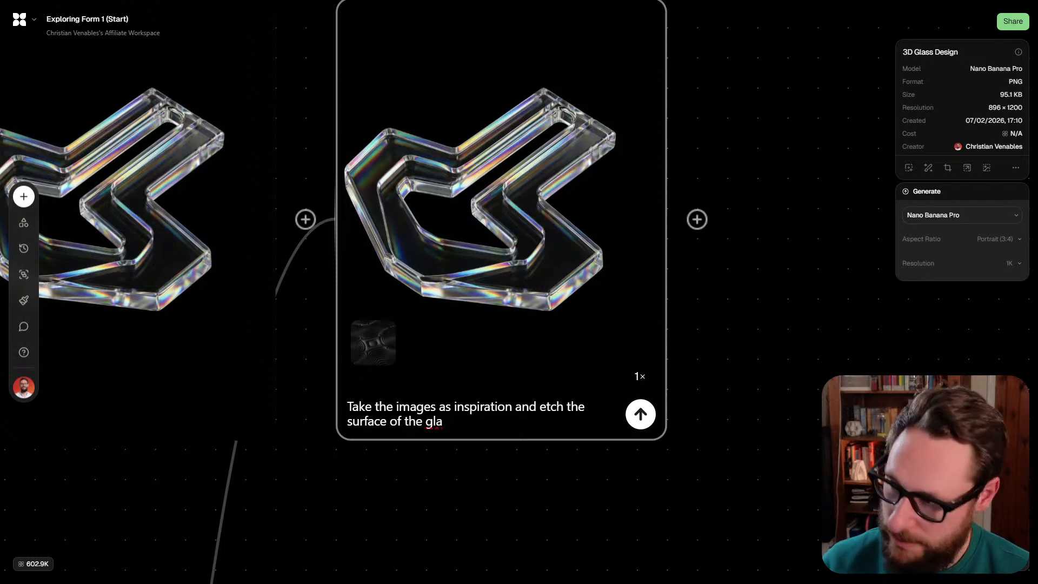
pyautogui.write('ss wi')
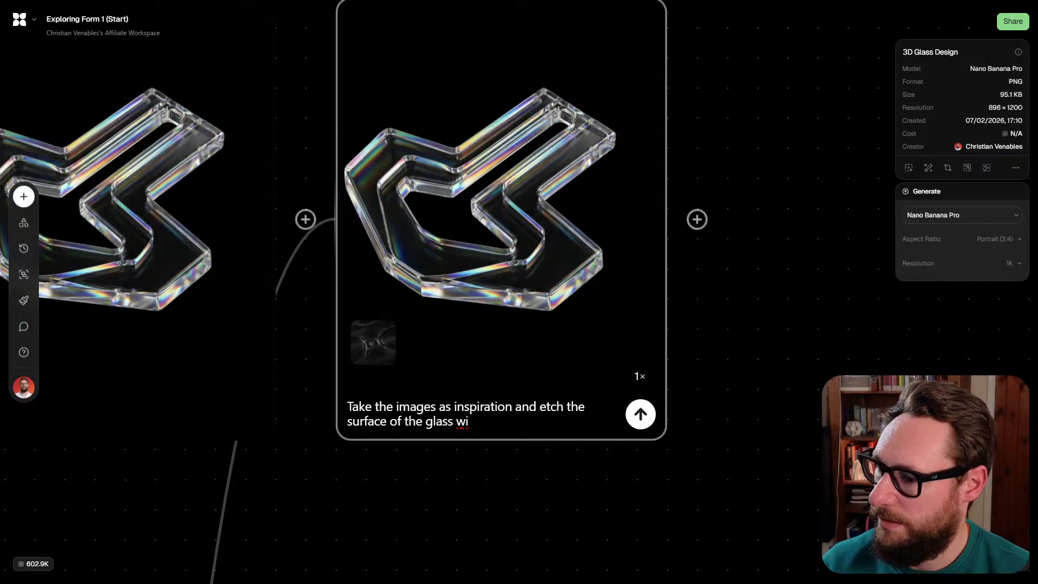
pyautogui.write('th this patt')
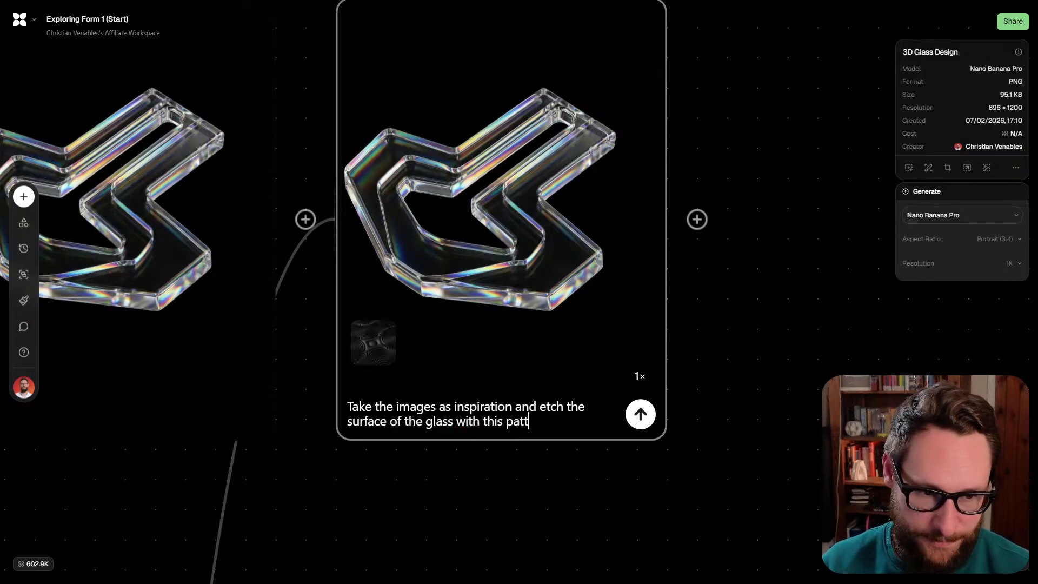
pyautogui.write('urn')
pyautogui.press('BackSpace')
pyautogui.press('BackSpace')
pyautogui.press('BackSpace')
pyautogui.write('ern')
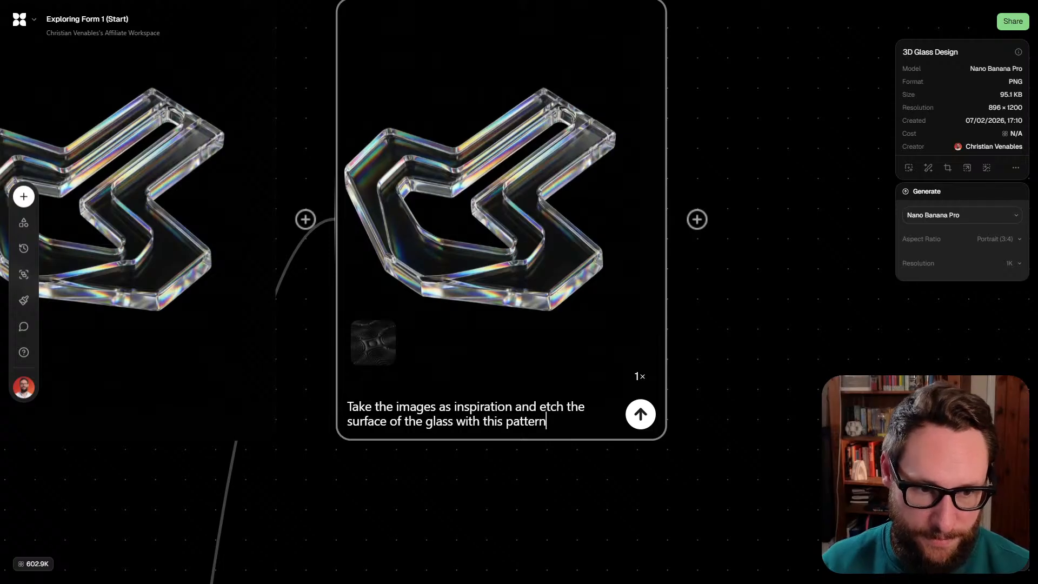
pyautogui.press('Return')
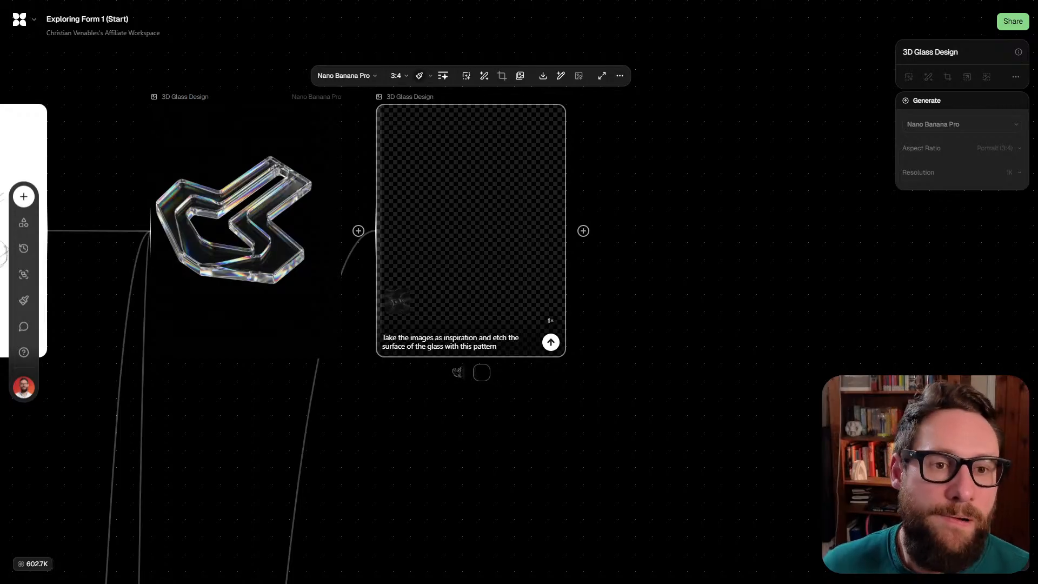
# Look over the board's reference images, including Image 18, and the generated sculpture blocks for further material to combine
pyautogui.scroll(-5, 532, 220)
pyautogui.scroll(-5, 519, 324)
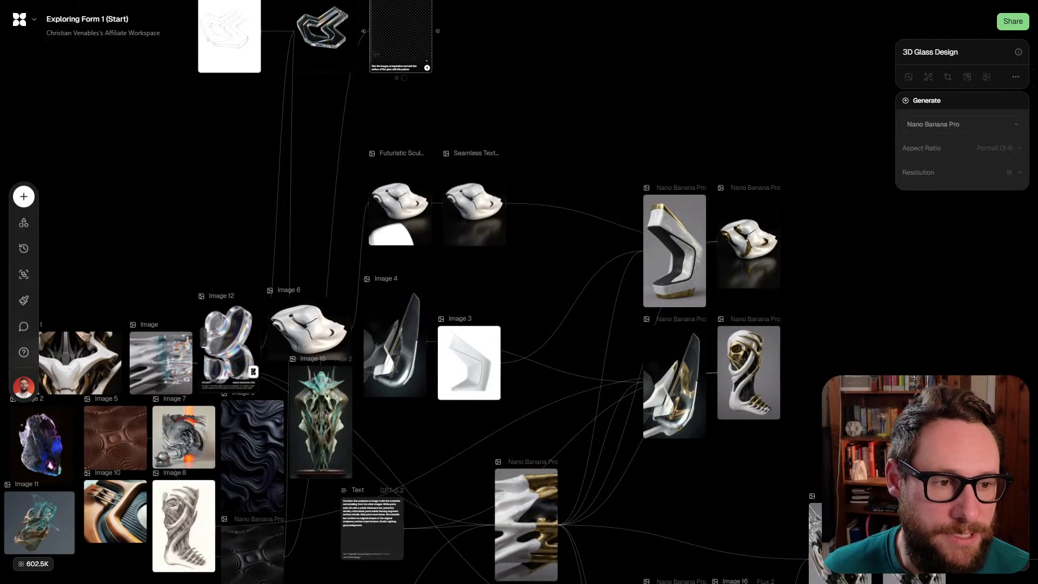
pyautogui.hscroll(4, 411, 292)
pyautogui.scroll(-3, 411, 292)
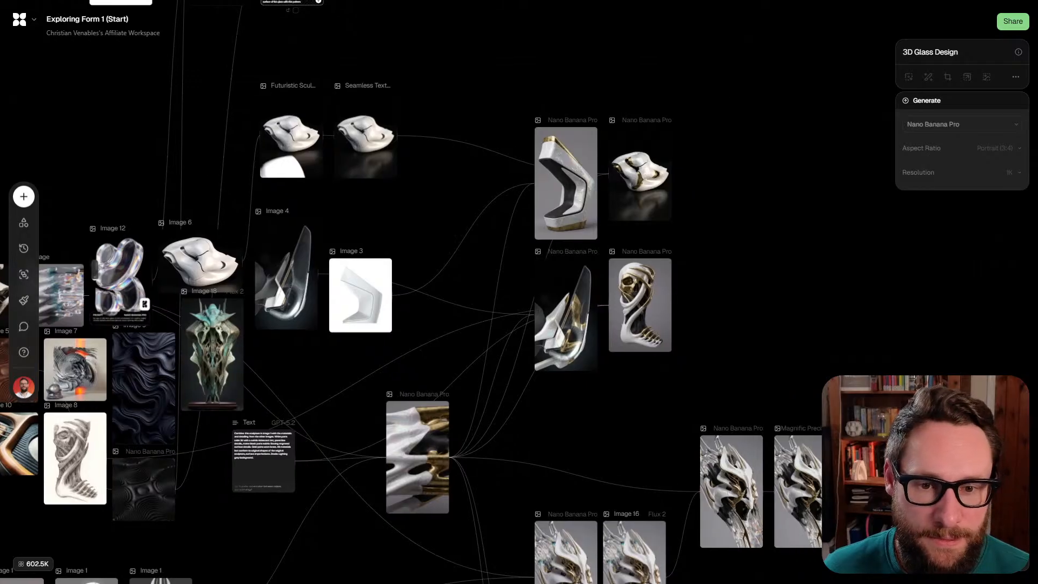
pyautogui.scroll(-3, 410, 292)
pyautogui.hscroll(-1, 411, 292)
pyautogui.click(246, 280)
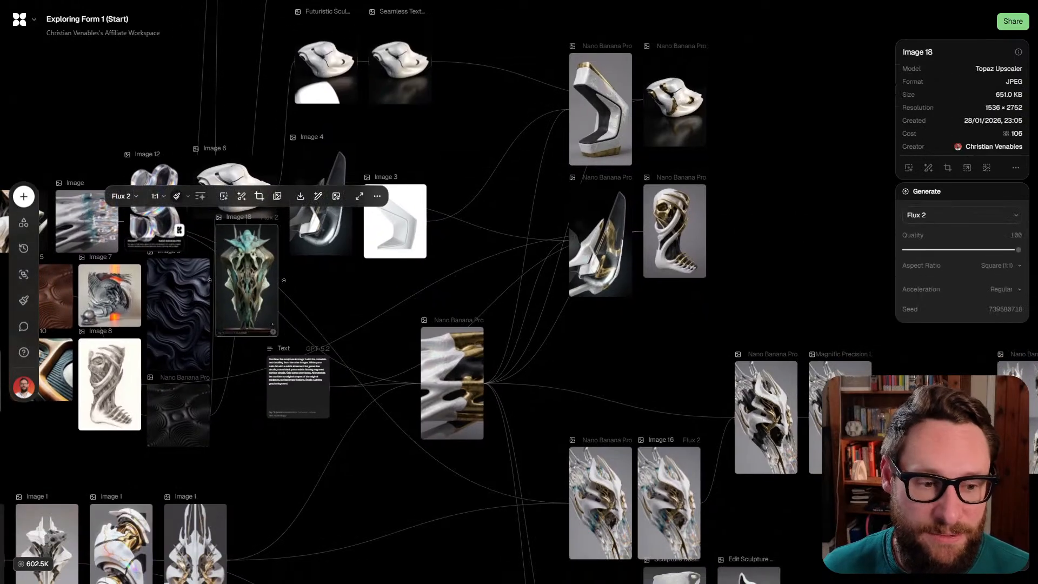
pyautogui.scroll(-3, 411, 292)
pyautogui.hscroll(1, 411, 291)
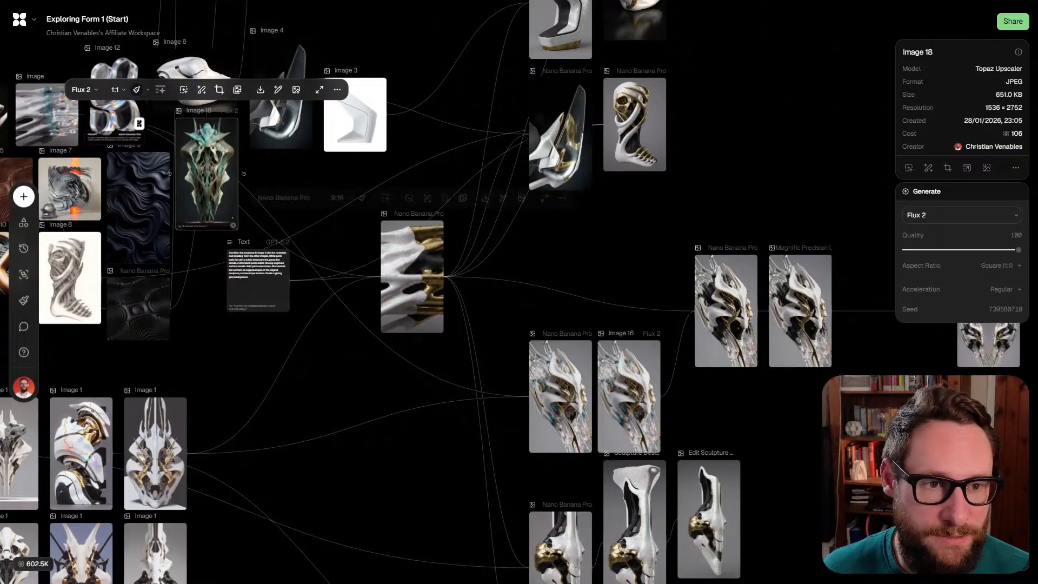
pyautogui.scroll(-3, 411, 292)
pyautogui.hscroll(3, 411, 291)
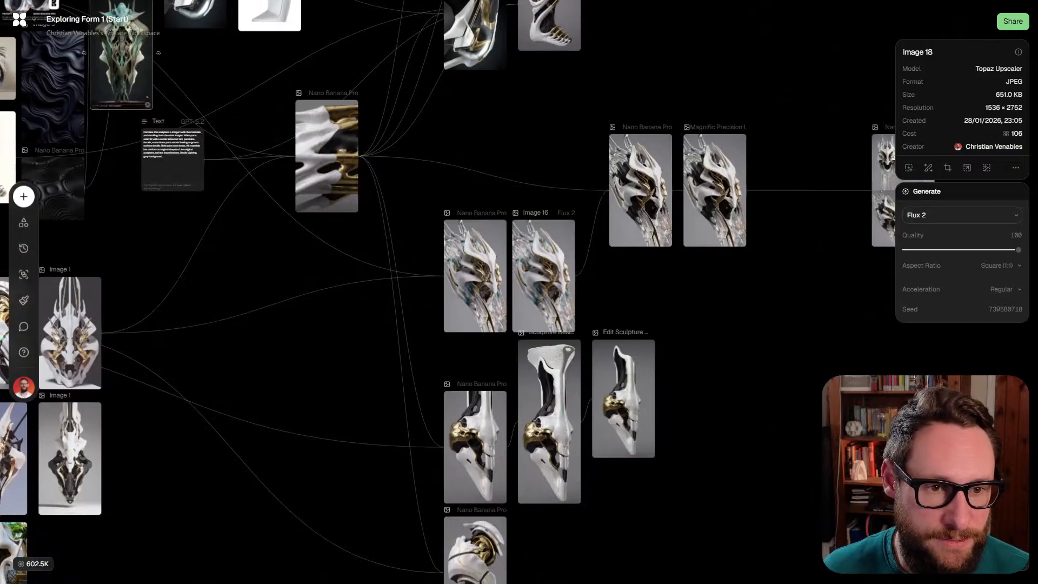
pyautogui.scroll(1, 449, 291)
pyautogui.hscroll(-1, 448, 292)
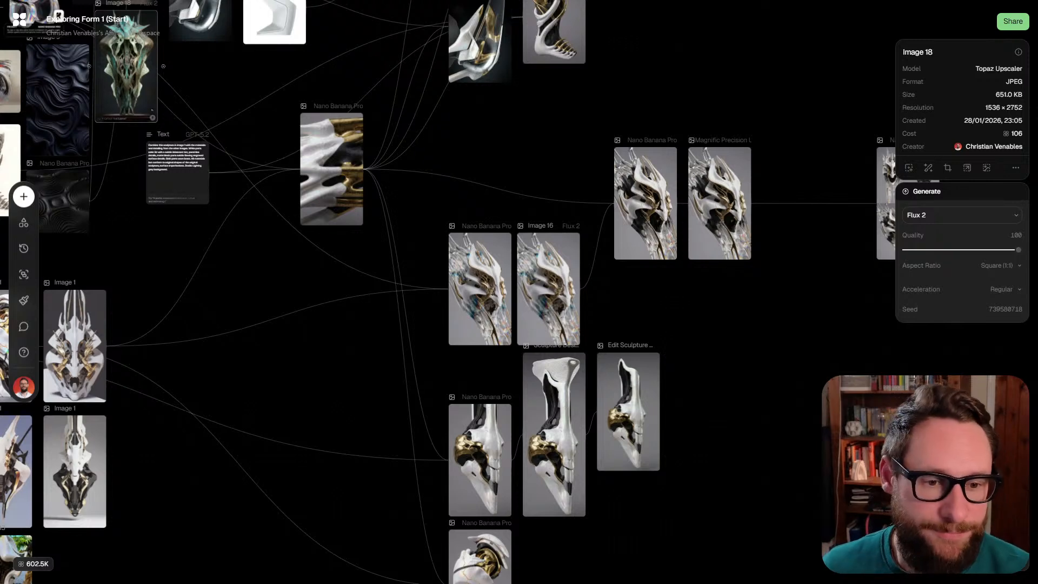
pyautogui.scroll(-3, 449, 291)
pyautogui.hscroll(-1, 448, 291)
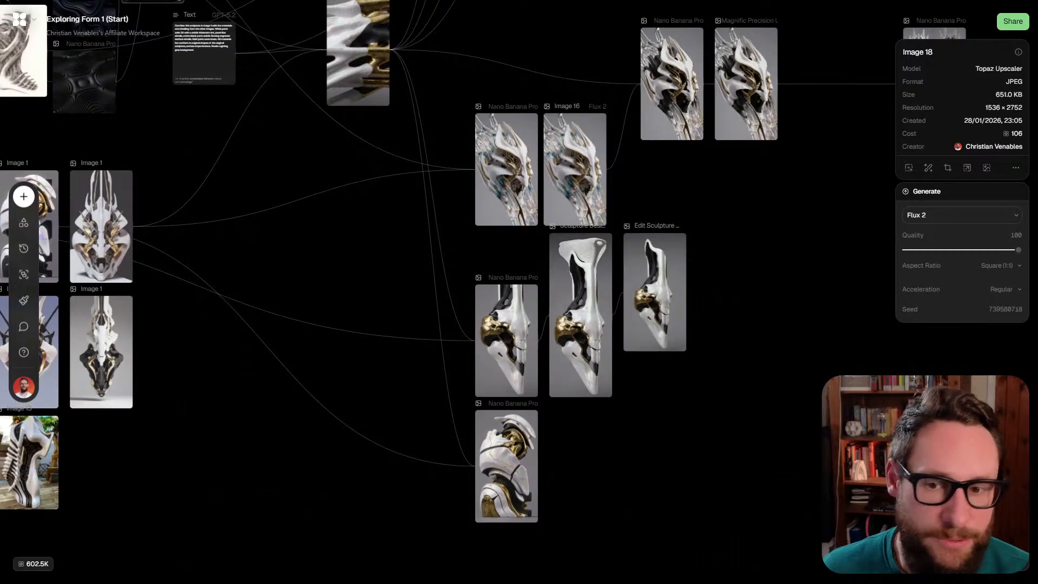
pyautogui.hscroll(-5, 449, 292)
pyautogui.scroll(-1, 449, 292)
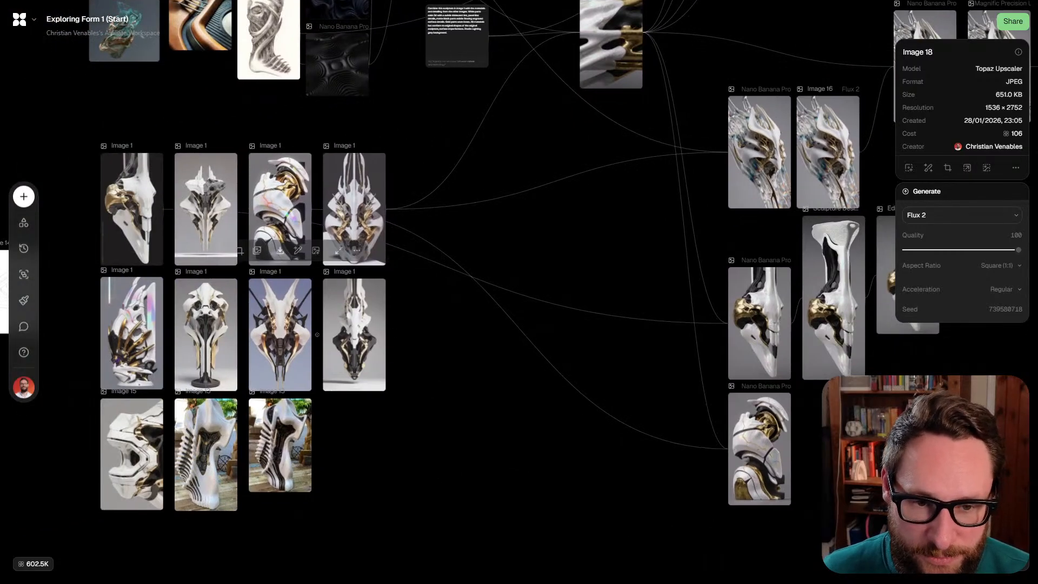
pyautogui.click(329, 334)
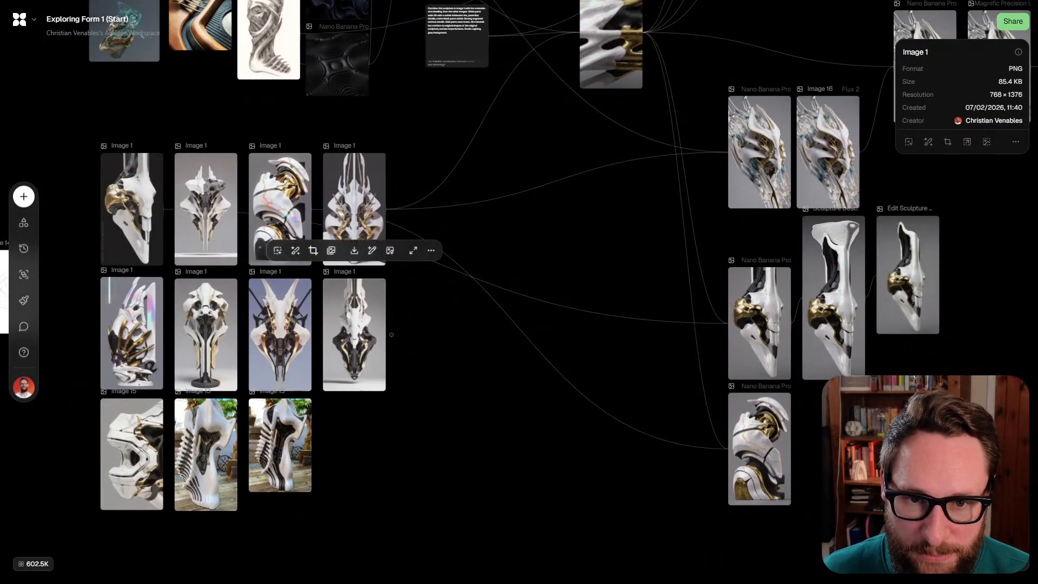
pyautogui.moveTo(392, 335); pyautogui.dragTo(357, 361)
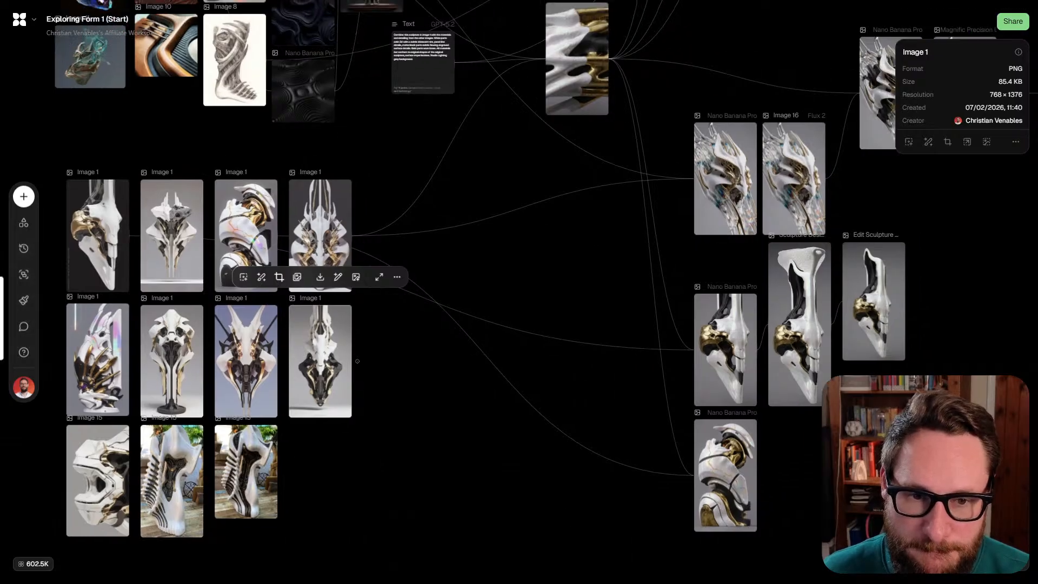
# Reword the glass etching prompt to "Take the image as inspiration and etch the surface of the glass shape with this pattern"
pyautogui.scroll(10, 501, 319)
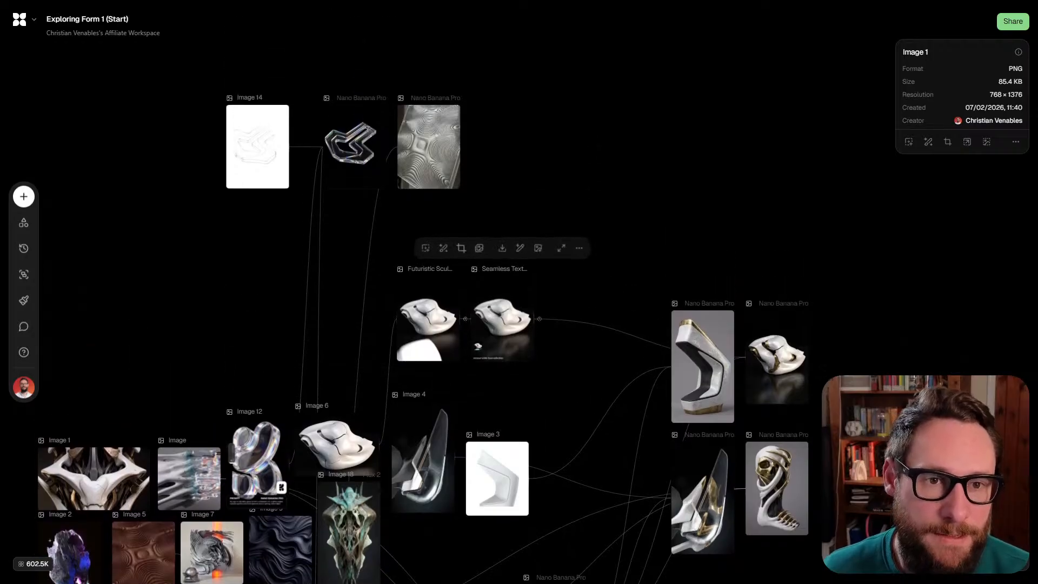
pyautogui.scroll(2, 501, 319)
pyautogui.scroll(8, 421, 195)
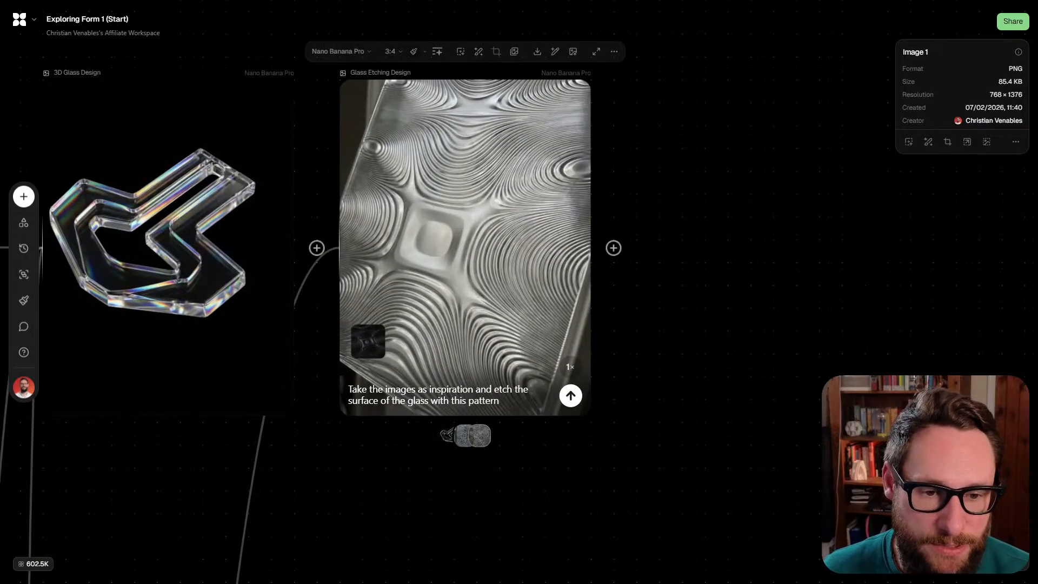
pyautogui.click(426, 390)
pyautogui.press('BackSpace')
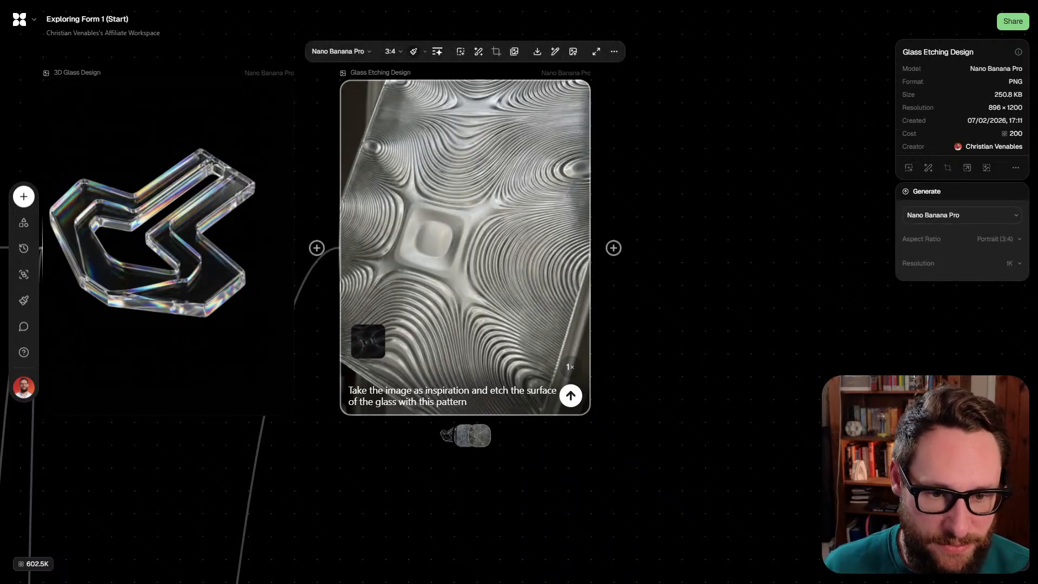
pyautogui.write('volu')
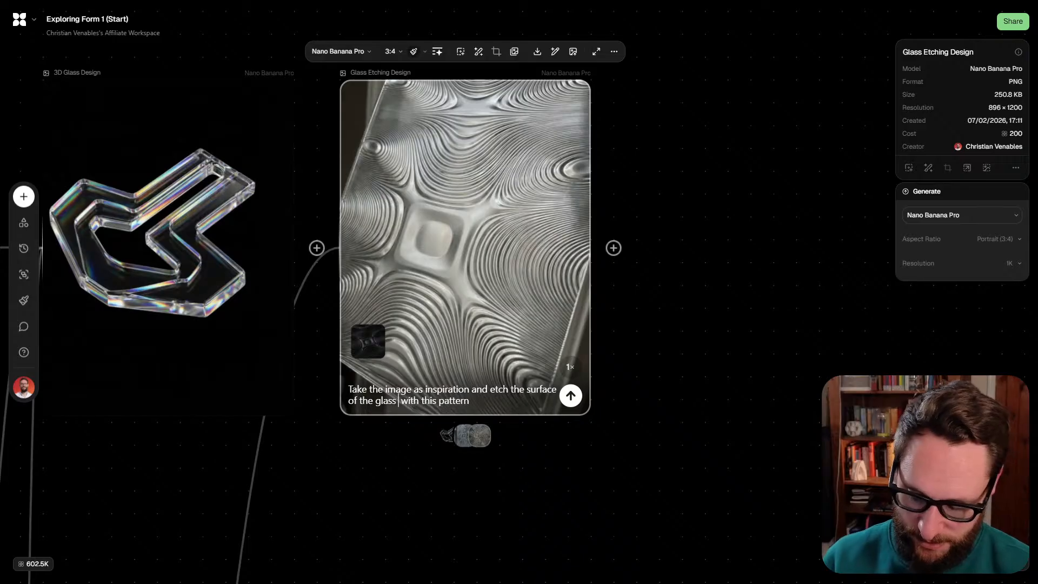
pyautogui.press('BackSpace')
pyautogui.press('BackSpace')
pyautogui.press('BackSpace')
pyautogui.press('BackSpace')
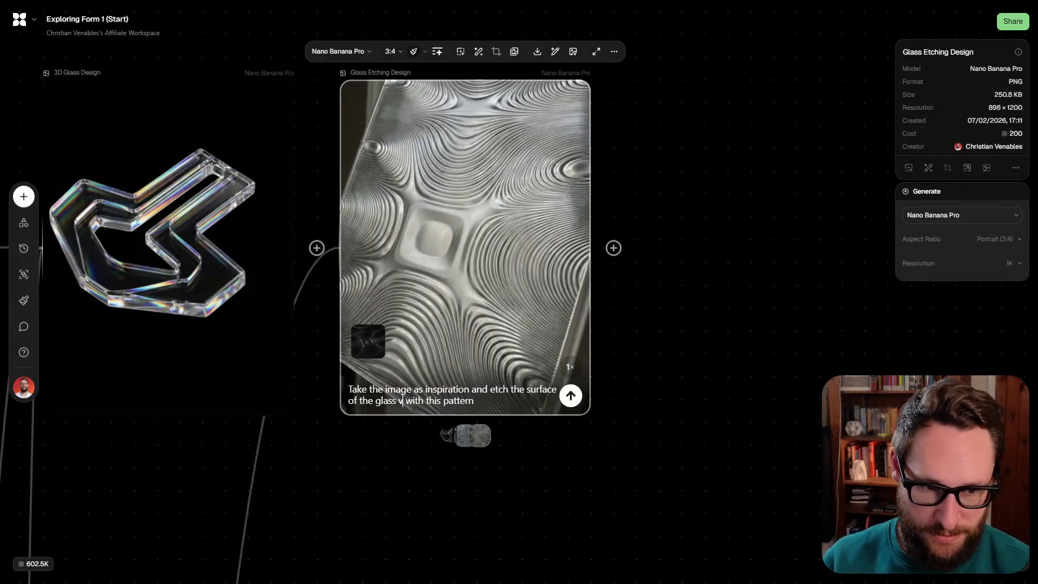
pyautogui.press('BackSpace')
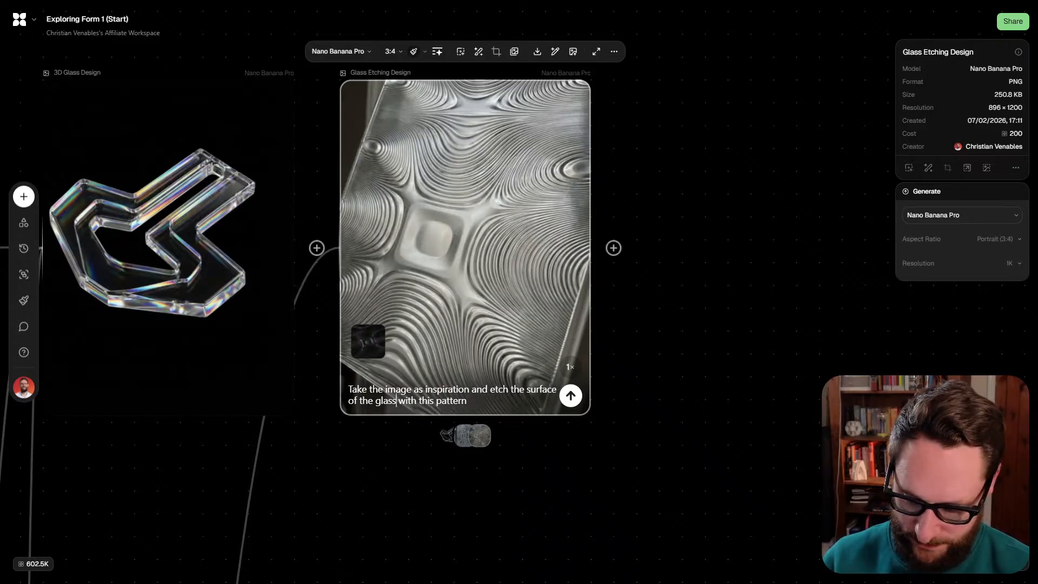
pyautogui.write('shape')
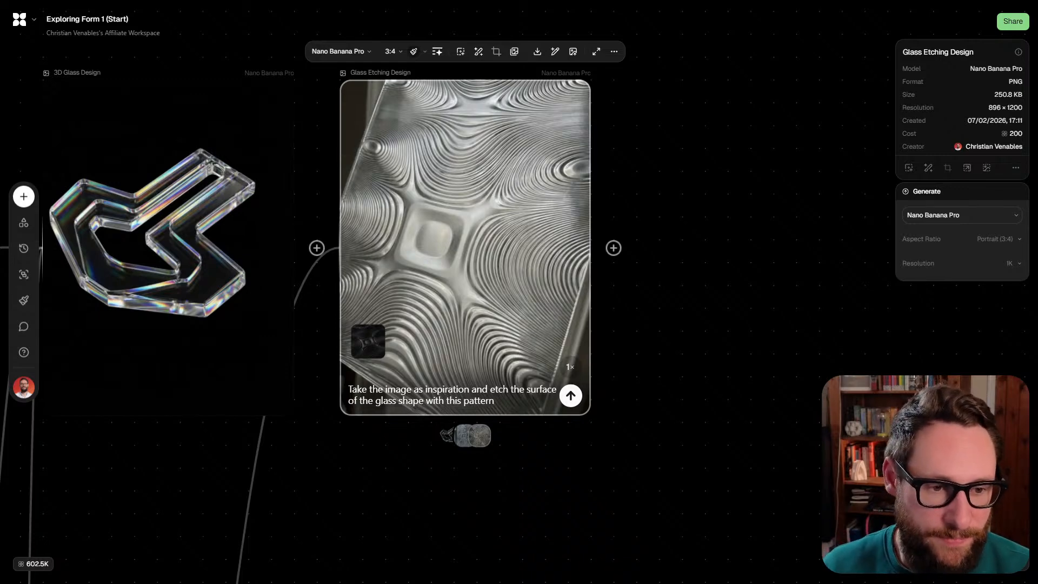
# Set the glass etching block to run 4 times and generate it
pyautogui.moveTo(570, 367)
pyautogui.click(570, 331)
pyautogui.click(570, 332)
pyautogui.click(570, 331)
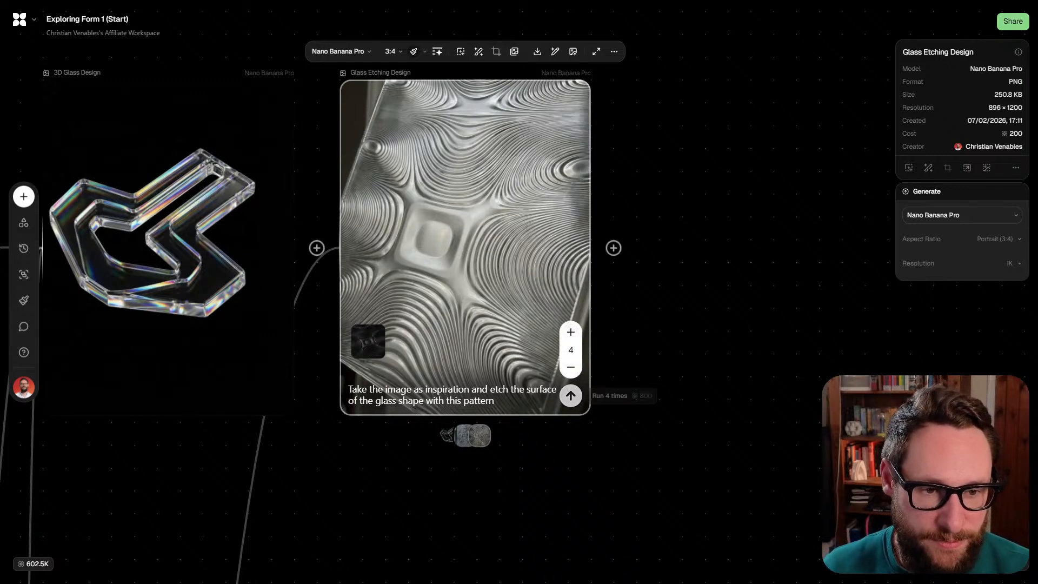
pyautogui.click(570, 395)
# Look over the generated sculpture blocks on the board, from the combined forms down to the skull and helmet variants
pyautogui.scroll(-1, 595, 357)
pyautogui.scroll(-4, 604, 346)
pyautogui.scroll(-6, 594, 346)
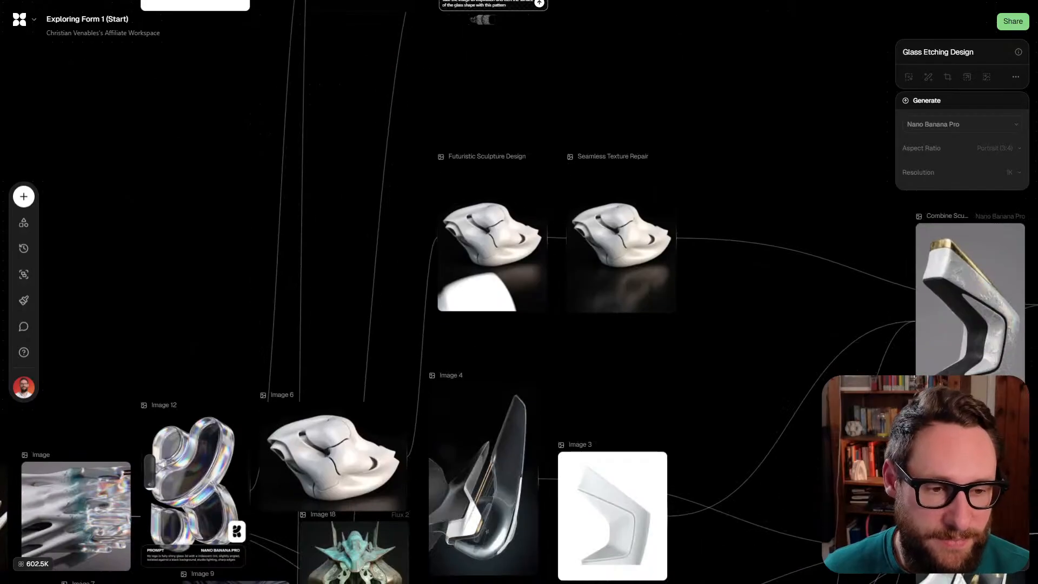
pyautogui.hscroll(7, 621, 243)
pyautogui.scroll(-3, 621, 243)
pyautogui.moveTo(723, 383)
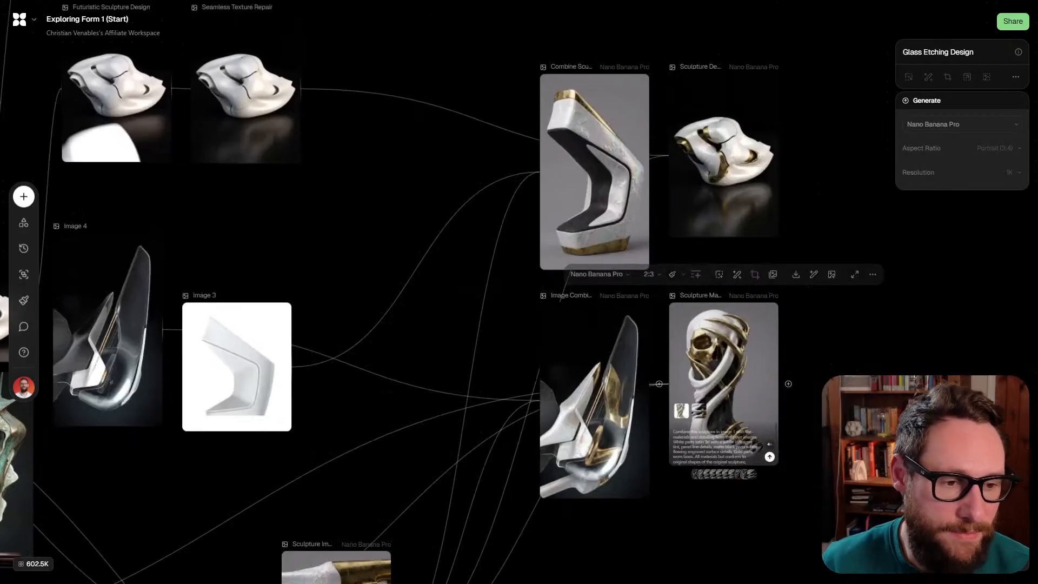
pyautogui.moveTo(787, 544); pyautogui.dragTo(498, 222)
pyautogui.scroll(-4, 498, 223)
pyautogui.moveTo(603, 240); pyautogui.dragTo(501, 61)
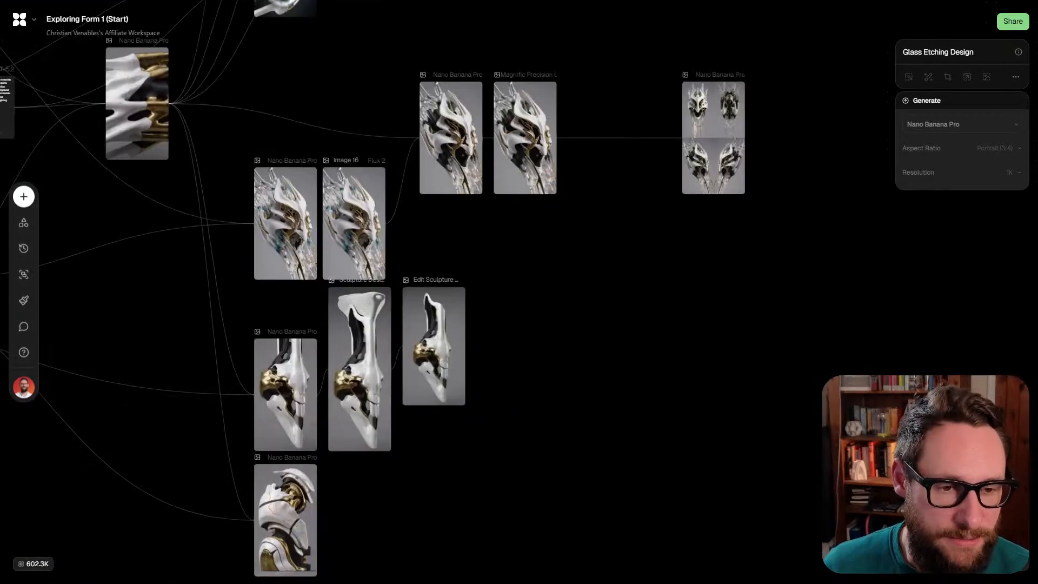
pyautogui.scroll(-2, 498, 292)
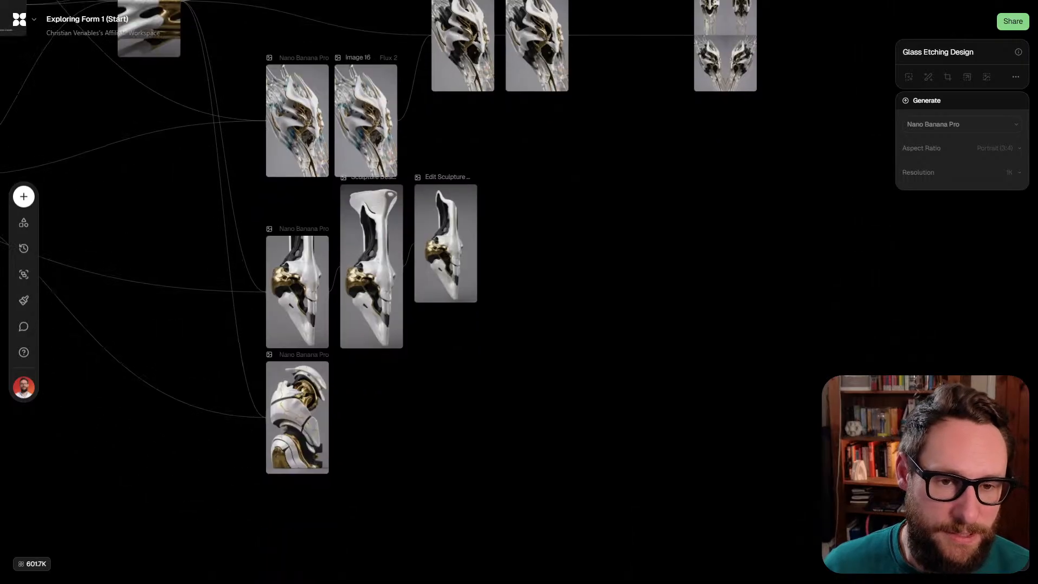
pyautogui.scroll(1, 498, 292)
pyautogui.hscroll(-1, 498, 292)
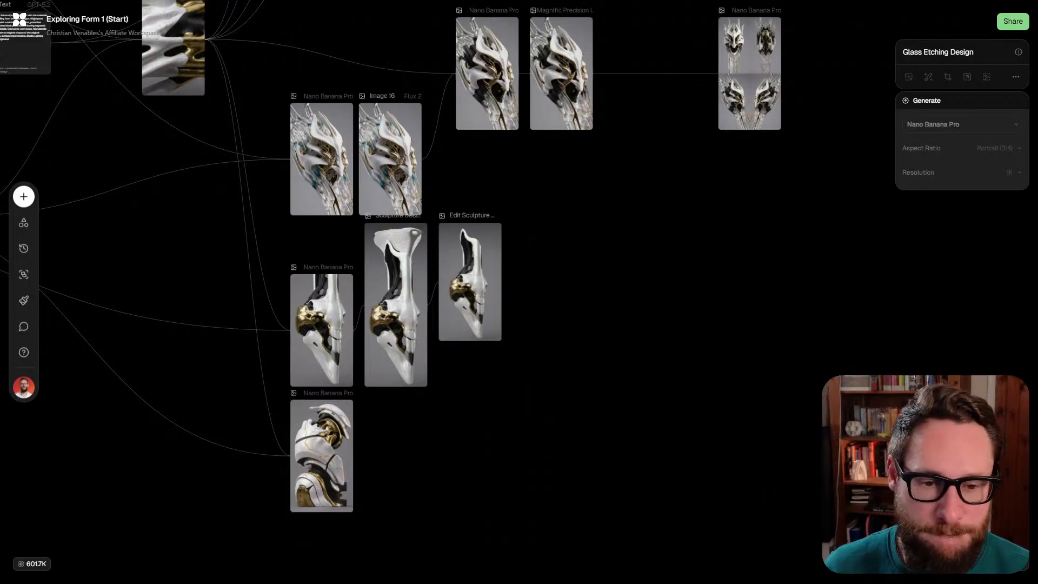
pyautogui.scroll(2, 498, 292)
pyautogui.scroll(-2, 498, 292)
pyautogui.hscroll(-3, 498, 292)
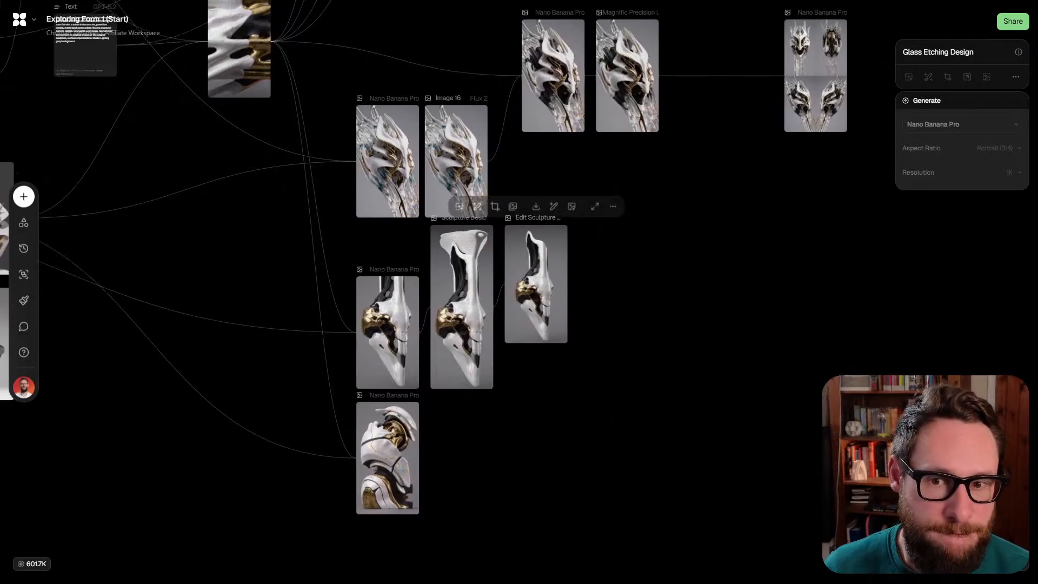
# Review the reference images and check the progress of the glass etching generation
pyautogui.scroll(2, 498, 292)
pyautogui.hscroll(-10, 498, 292)
pyautogui.scroll(6, 499, 292)
pyautogui.hscroll(2, 499, 292)
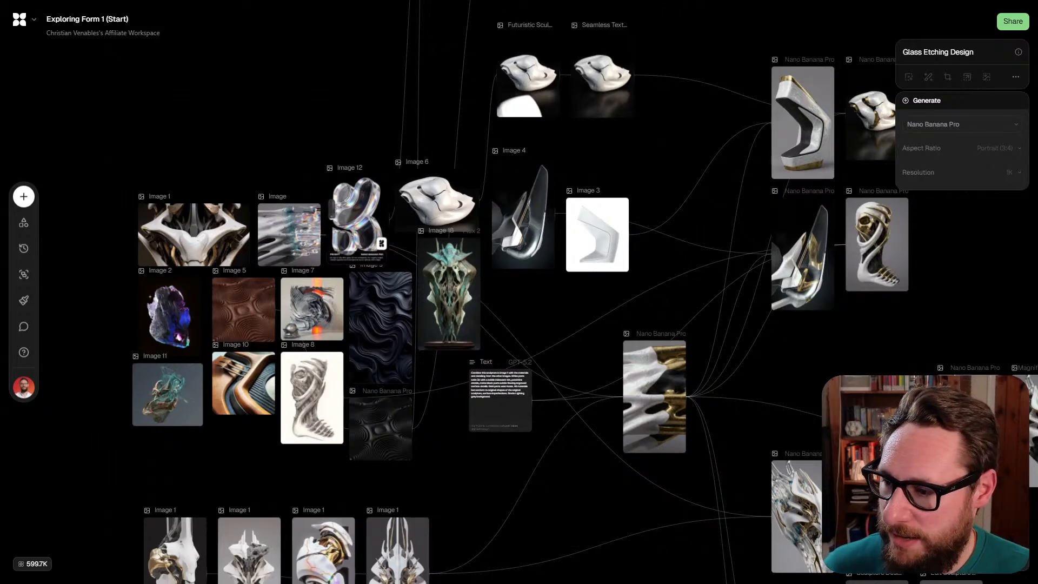
pyautogui.hscroll(7, 498, 292)
pyautogui.scroll(2, 498, 291)
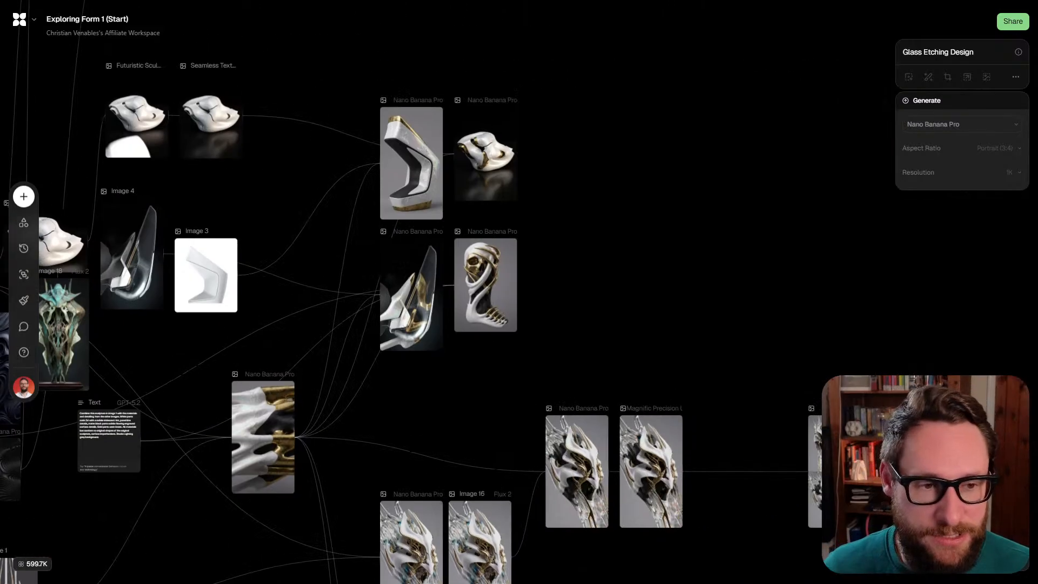
pyautogui.hscroll(-2, 498, 292)
pyautogui.scroll(1, 498, 292)
pyautogui.scroll(5, 498, 292)
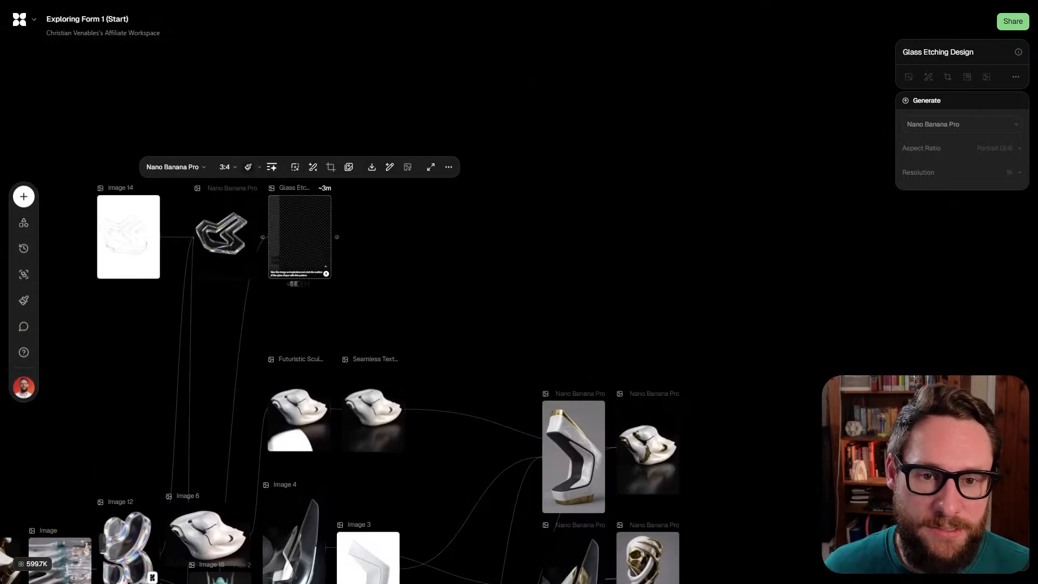
# Examine the generated sculptures and the Image 1 references for another form and material to combine
pyautogui.scroll(-6, 498, 292)
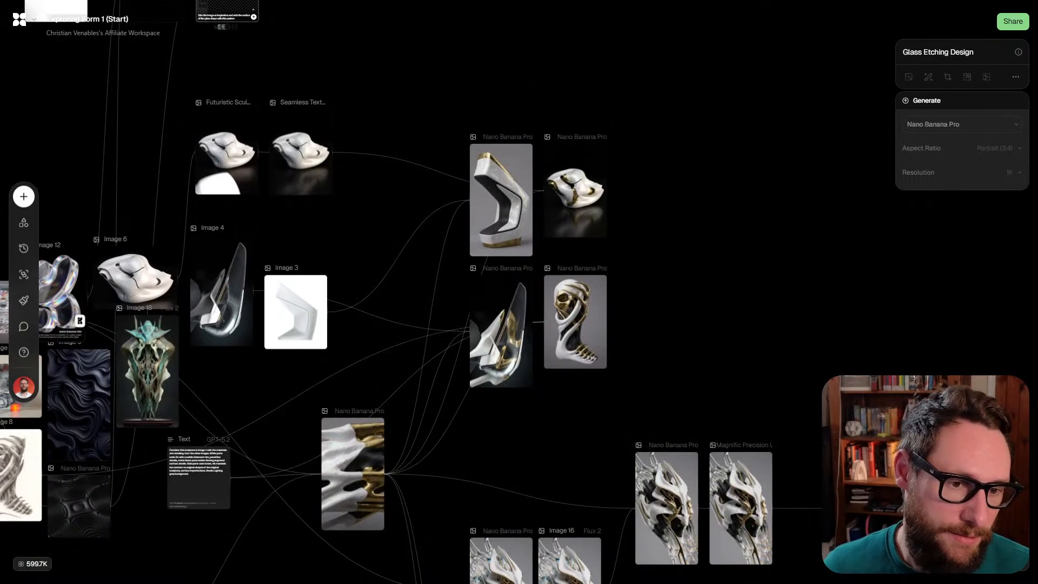
pyautogui.scroll(-5, 498, 292)
pyautogui.hscroll(4, 498, 292)
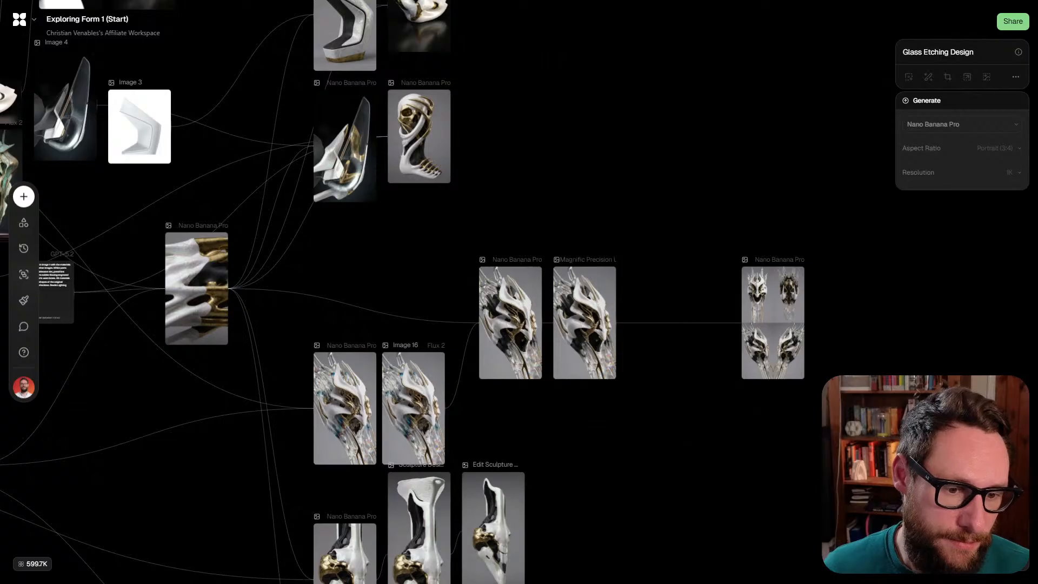
pyautogui.scroll(-5, 498, 292)
pyautogui.hscroll(-1, 499, 292)
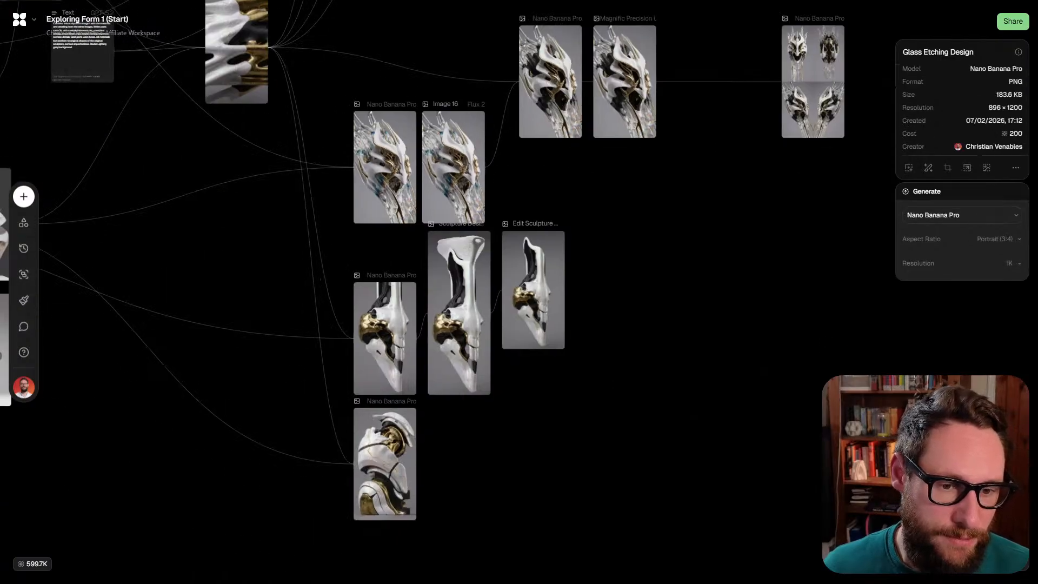
pyautogui.scroll(-2, 498, 292)
pyautogui.hscroll(-6, 499, 292)
pyautogui.hscroll(-2, 499, 292)
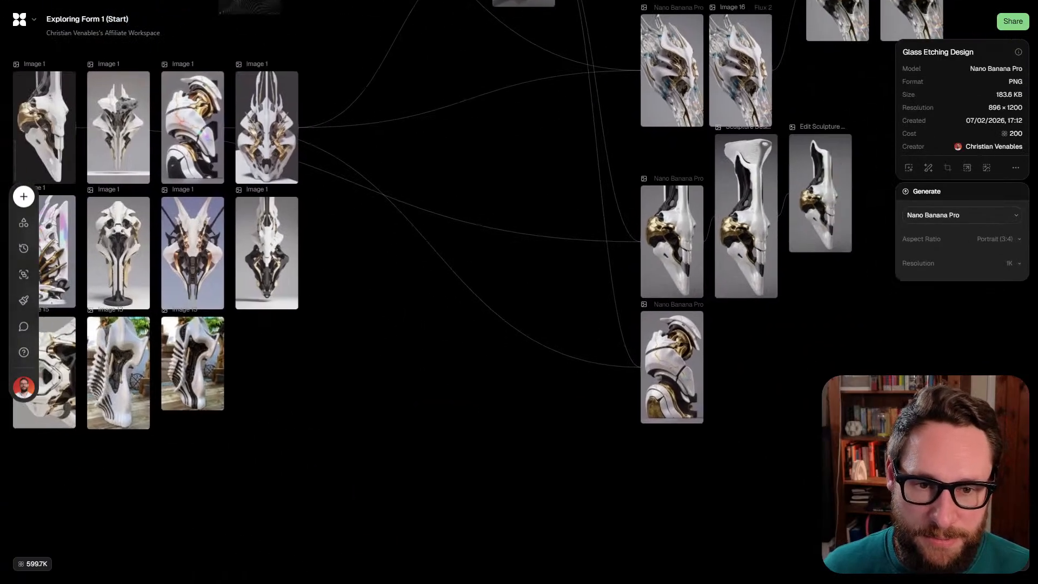
pyautogui.scroll(4, 499, 292)
pyautogui.hscroll(3, 499, 292)
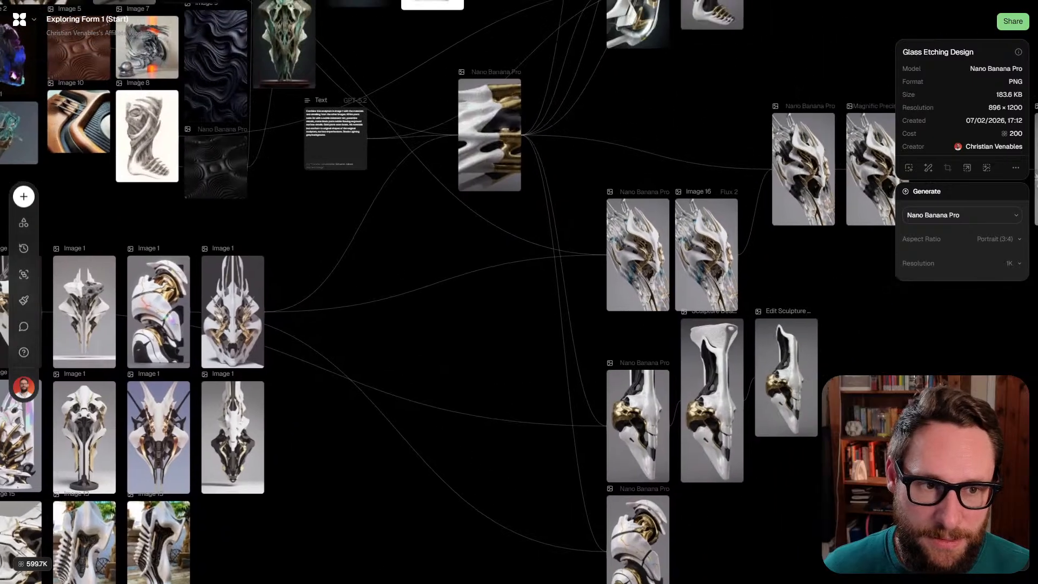
# Compare the Image Combination Project's generated versions of the crowned skull and keep version 4 of 5 displayed
pyautogui.click(232, 312)
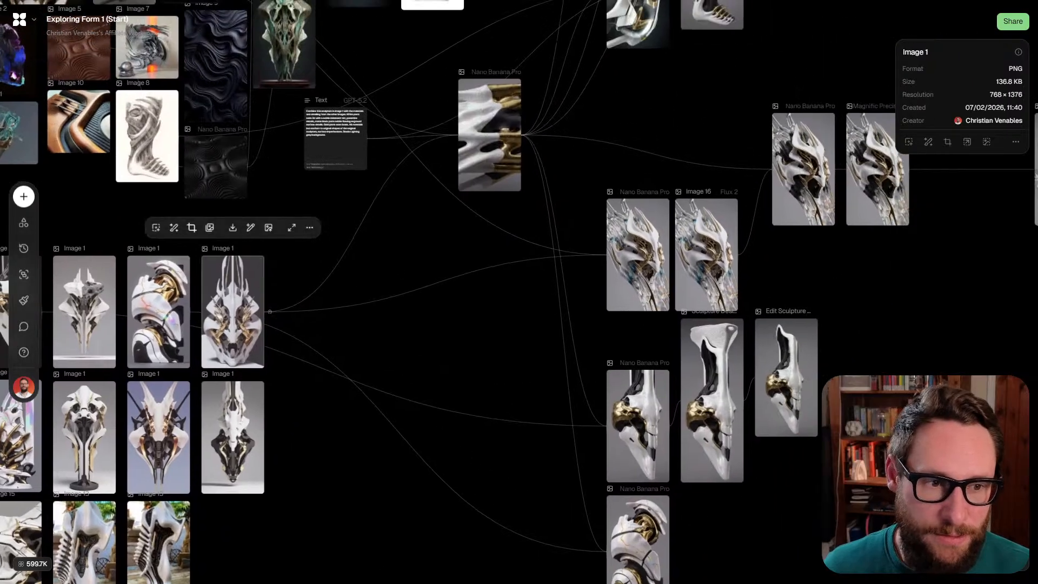
pyautogui.scroll(5, 690, 248)
pyautogui.hscroll(3, 498, 292)
pyautogui.scroll(-4, 499, 292)
pyautogui.scroll(3, 380, 366)
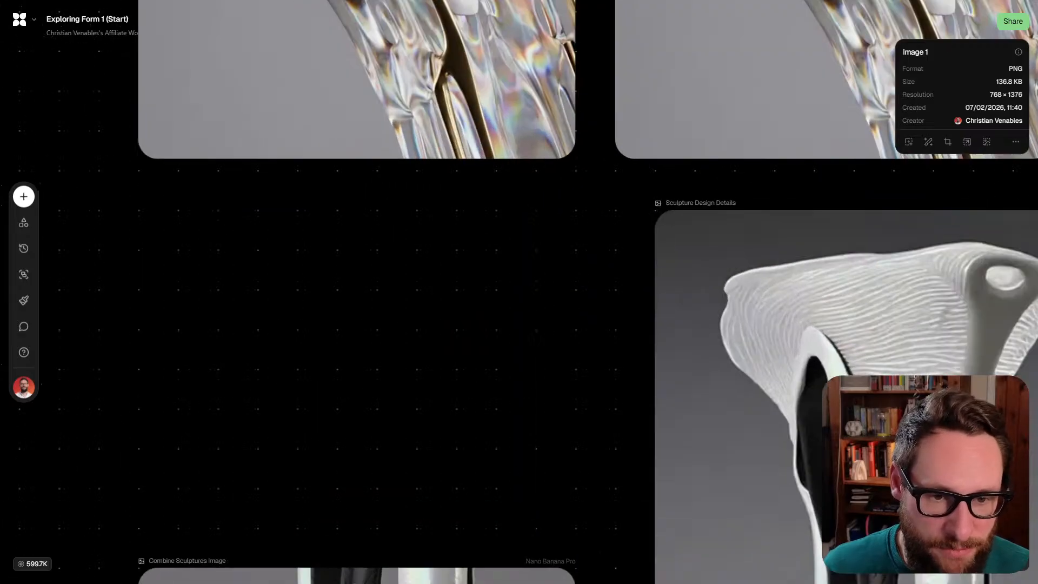
pyautogui.scroll(-4, 337, 480)
pyautogui.click(327, 470)
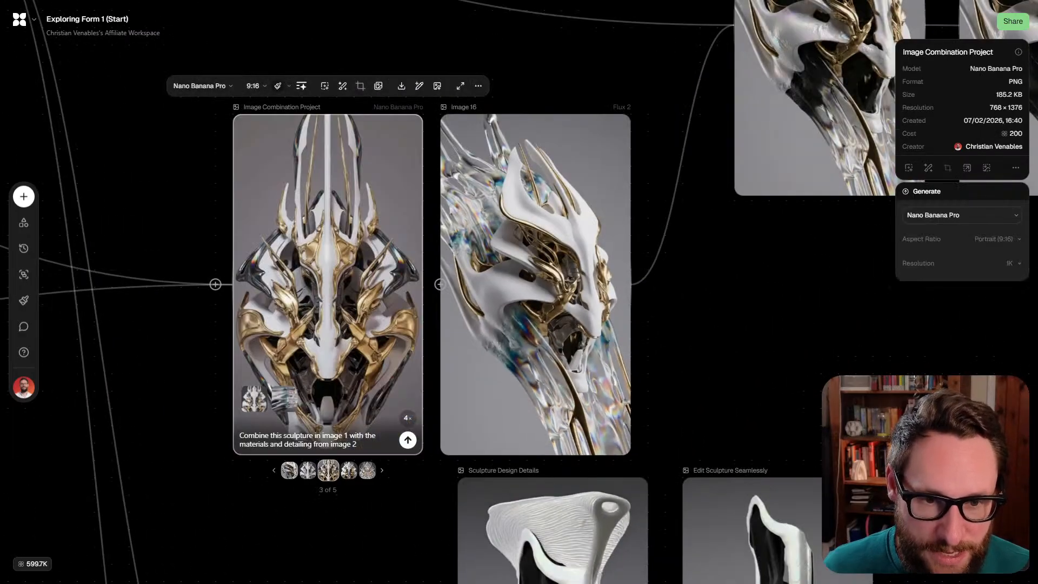
pyautogui.scroll(2, 327, 470)
pyautogui.click(301, 470)
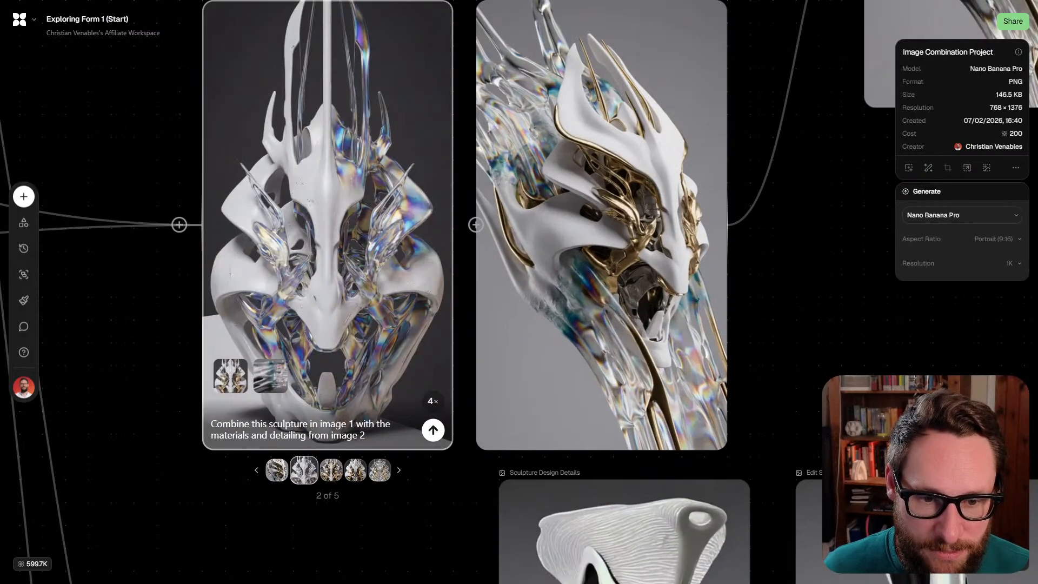
pyautogui.click(352, 470)
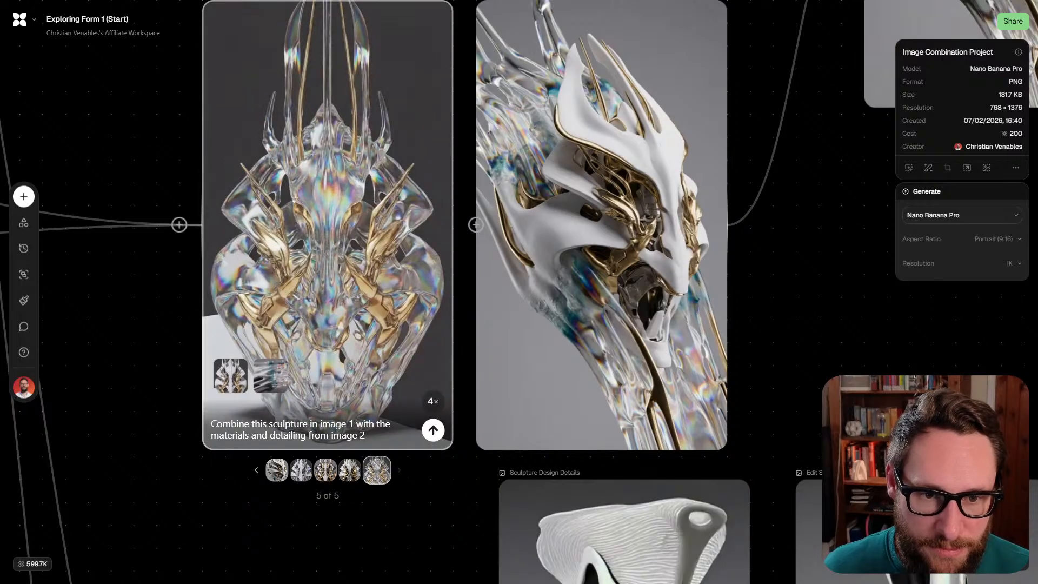
pyautogui.scroll(-5, 475, 200)
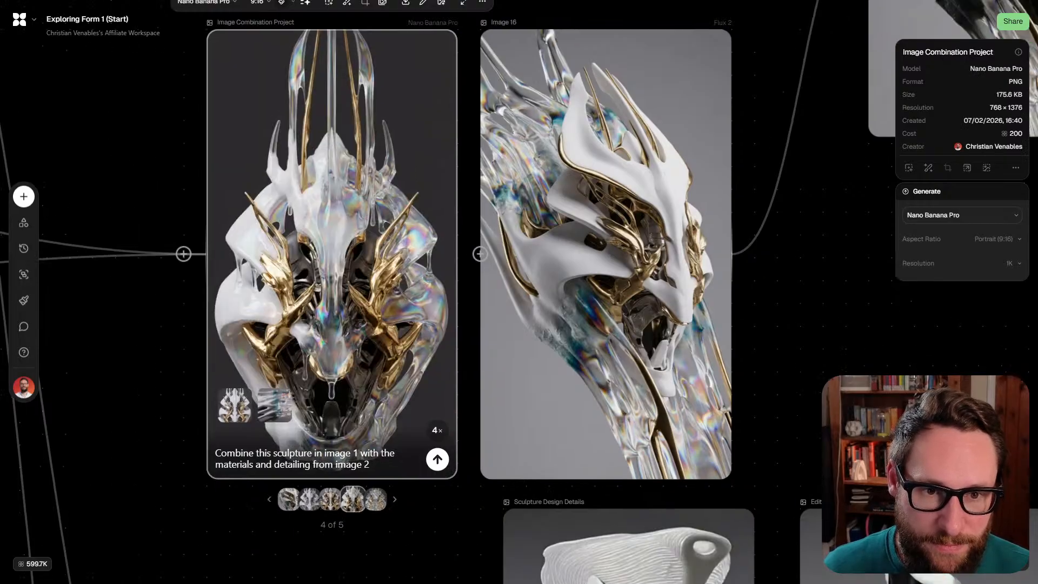
pyautogui.scroll(4, 472, 292)
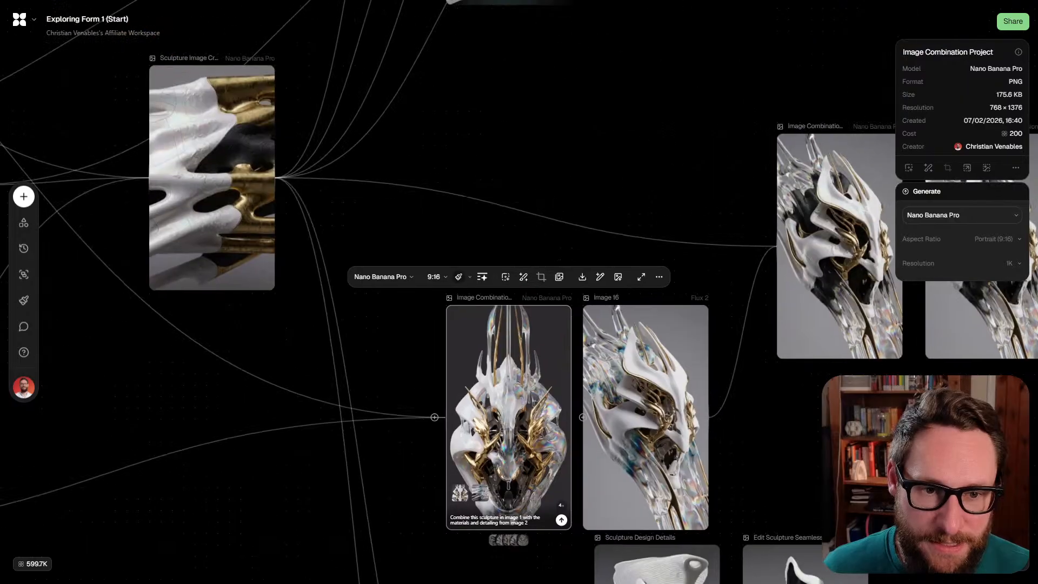
# Duplicate the crowned skull's Image Combination Project block above the original and feed the Sculpture Image Creation output into the copy
pyautogui.scroll(-2, 519, 292)
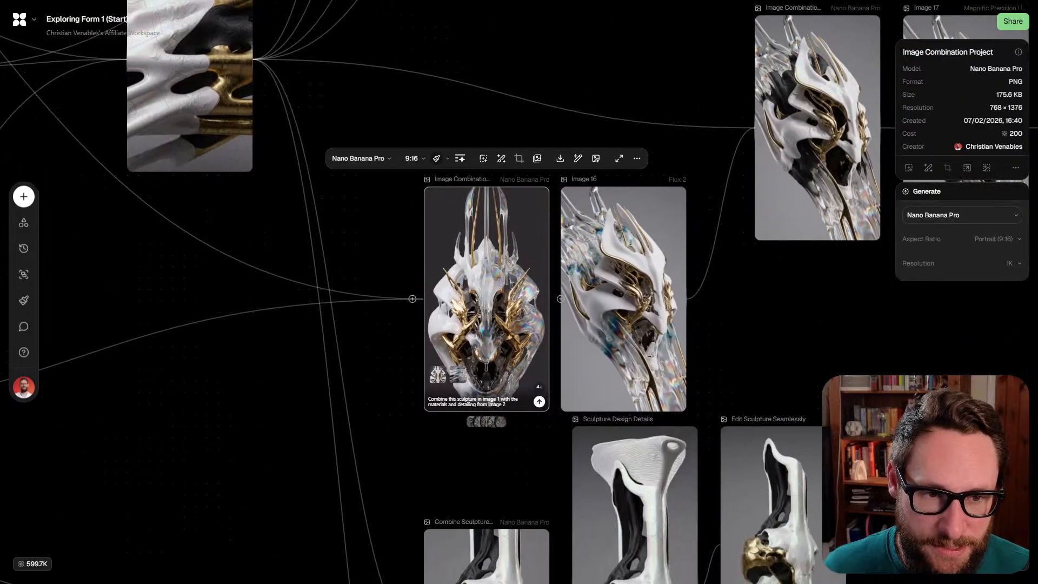
pyautogui.moveTo(486, 369); pyautogui.dragTo(488, 156)
pyautogui.scroll(1, 482, 540)
pyautogui.scroll(5, 215, 314)
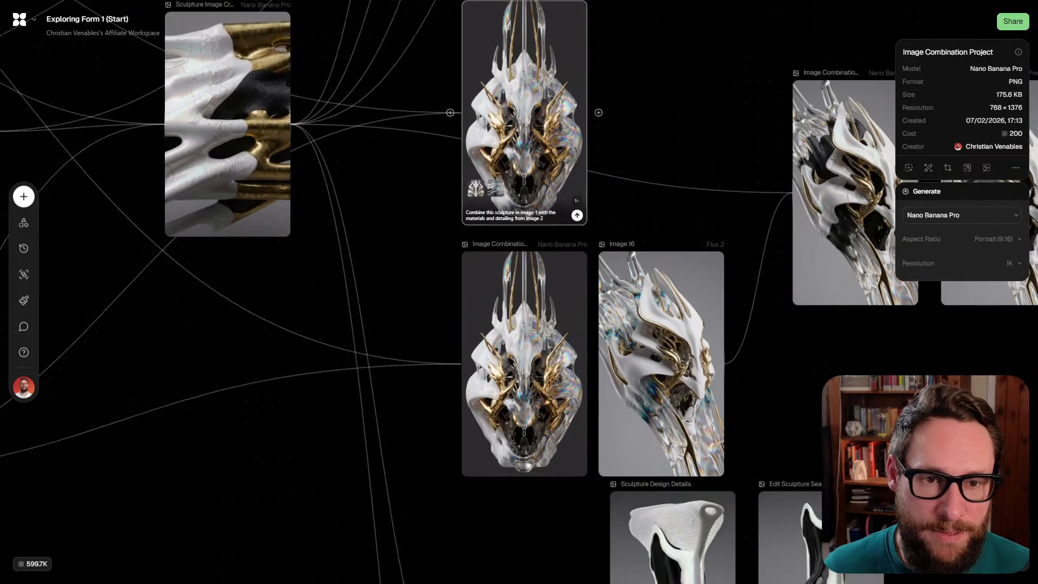
pyautogui.click(346, 389)
pyautogui.scroll(-4, 378, 389)
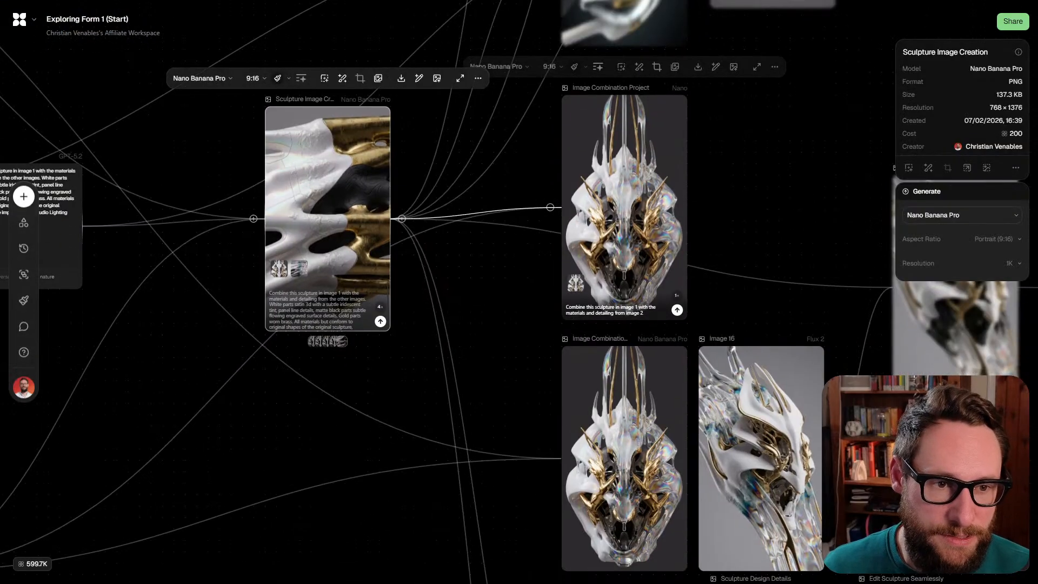
pyautogui.scroll(5, 631, 277)
pyautogui.scroll(-4, 368, 422)
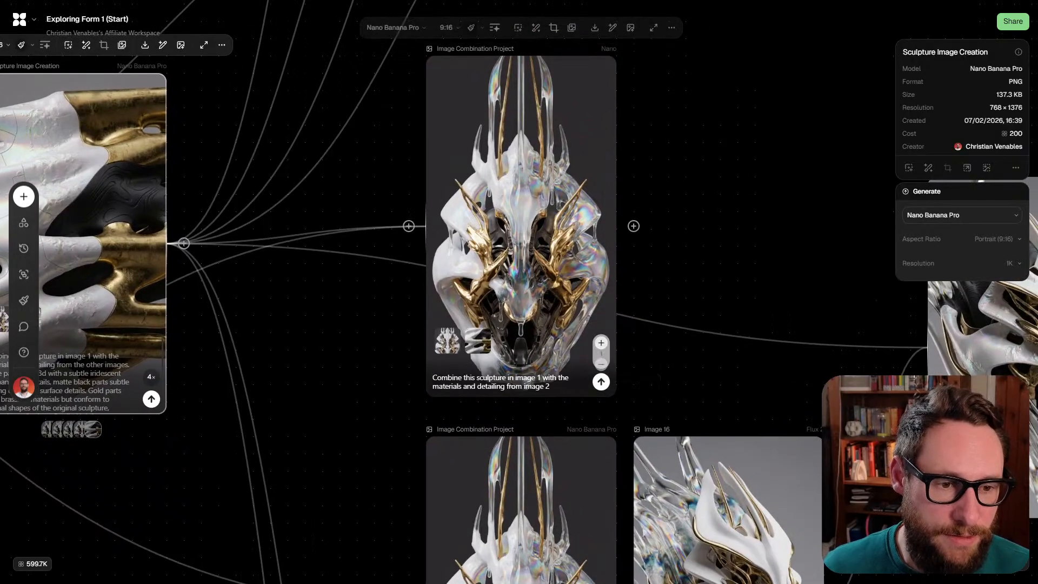
# Set the duplicated combination block to 4 runs and generate the new crowned skull variants
pyautogui.click(600, 359)
pyautogui.moveTo(600, 359)
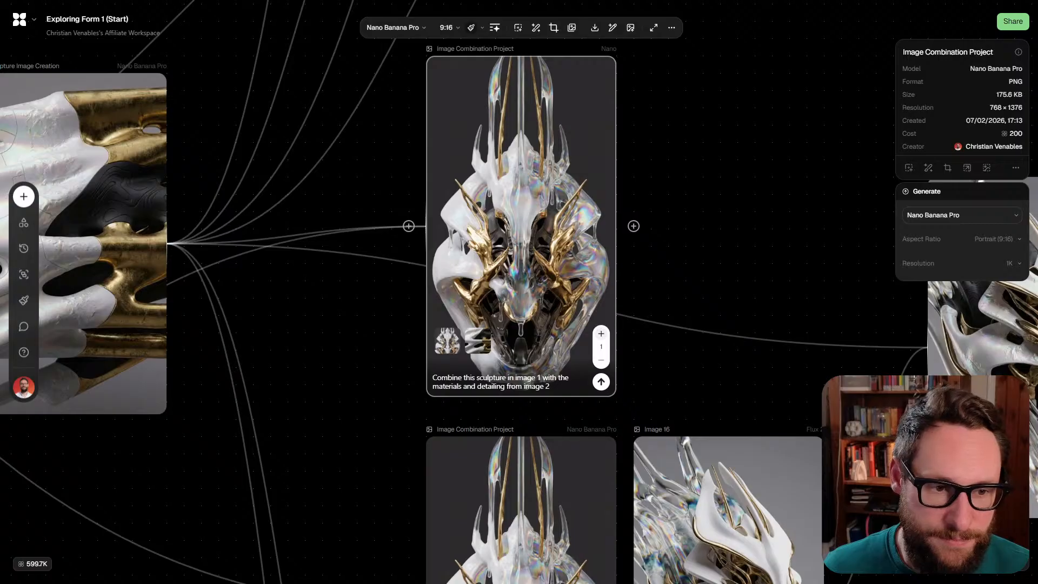
pyautogui.click(600, 333)
pyautogui.click(600, 334)
pyautogui.click(601, 382)
pyautogui.moveTo(667, 273); pyautogui.dragTo(386, 511)
pyautogui.scroll(-5, 448, 395)
pyautogui.moveTo(309, 569); pyautogui.dragTo(160, 390)
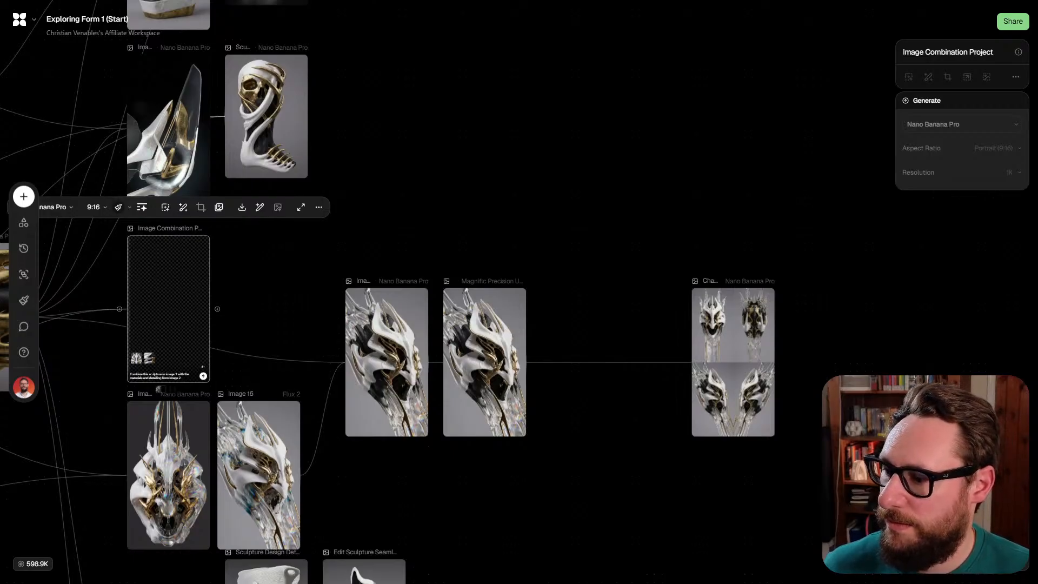
pyautogui.hotkey('ctrl', 't')
pyautogui.press('super+Down')
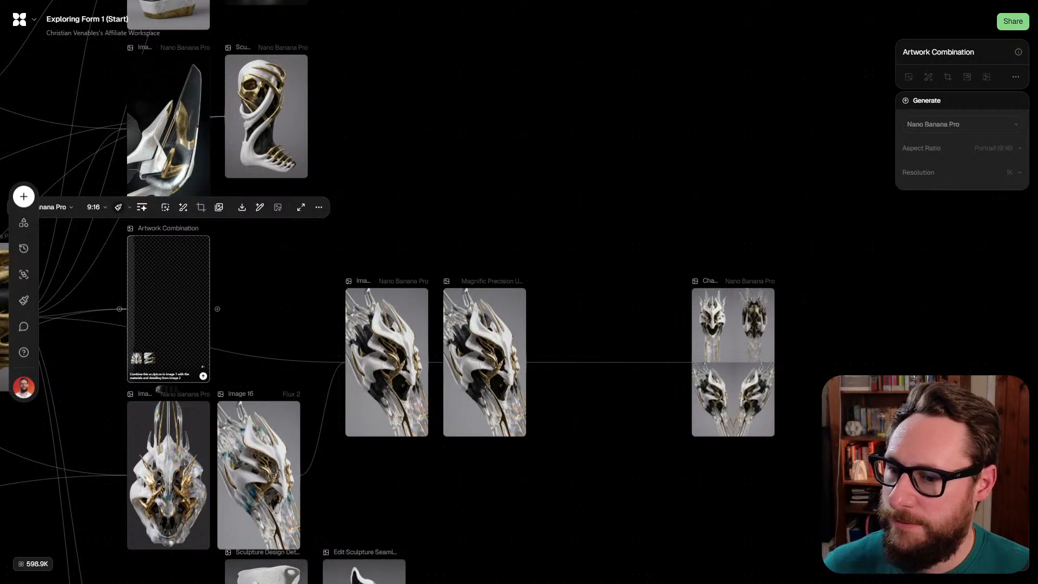
pyautogui.scroll(5, 407, 292)
pyautogui.hscroll(-3, 406, 292)
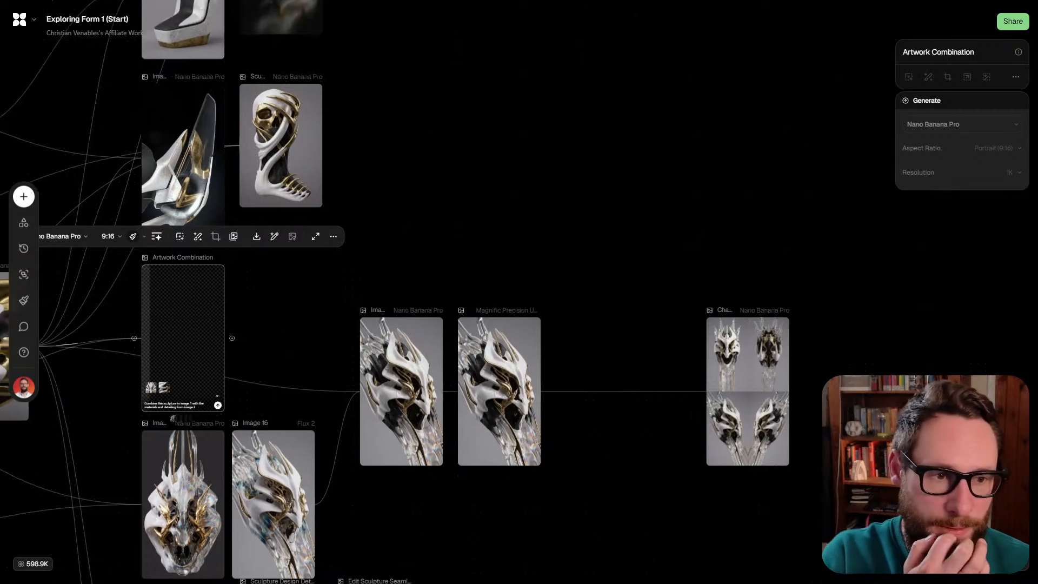
# Go through the remaining generated versions of the Glass Etching Design up to the seventh
pyautogui.scroll(-3, 519, 292)
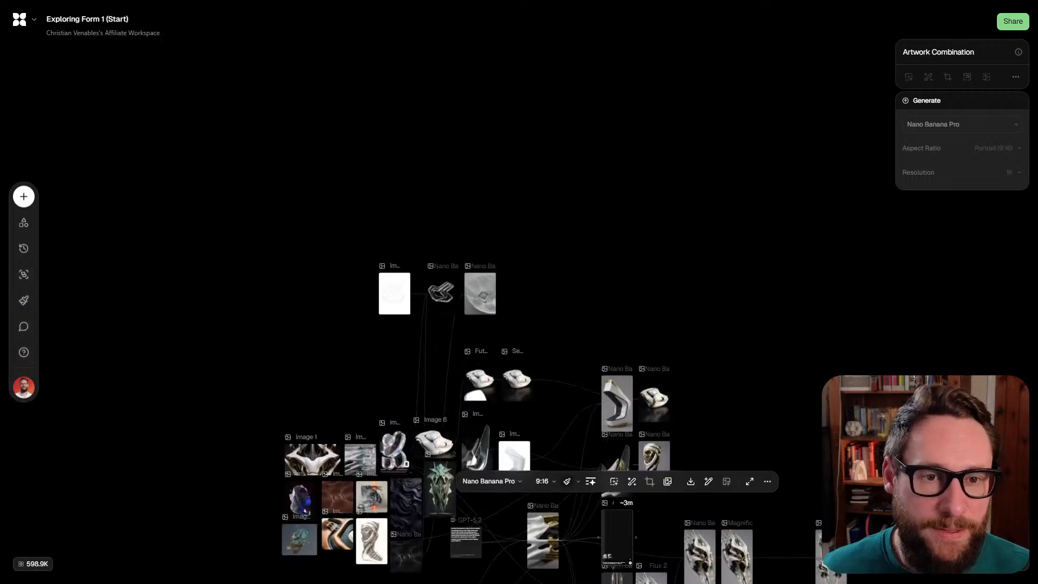
pyautogui.scroll(6, 505, 293)
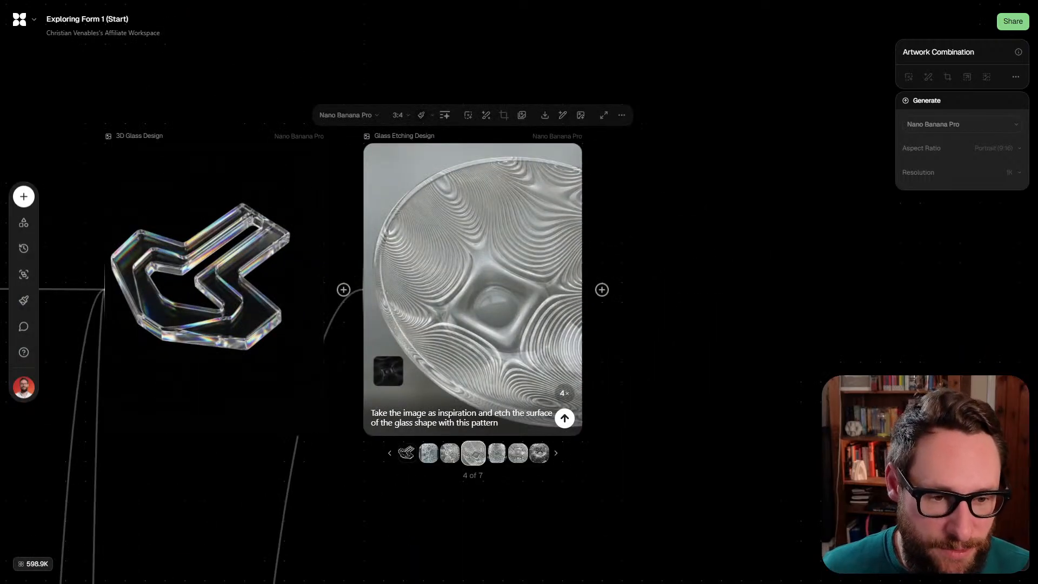
pyautogui.click(493, 453)
pyautogui.press('Right')
pyautogui.press('Right')
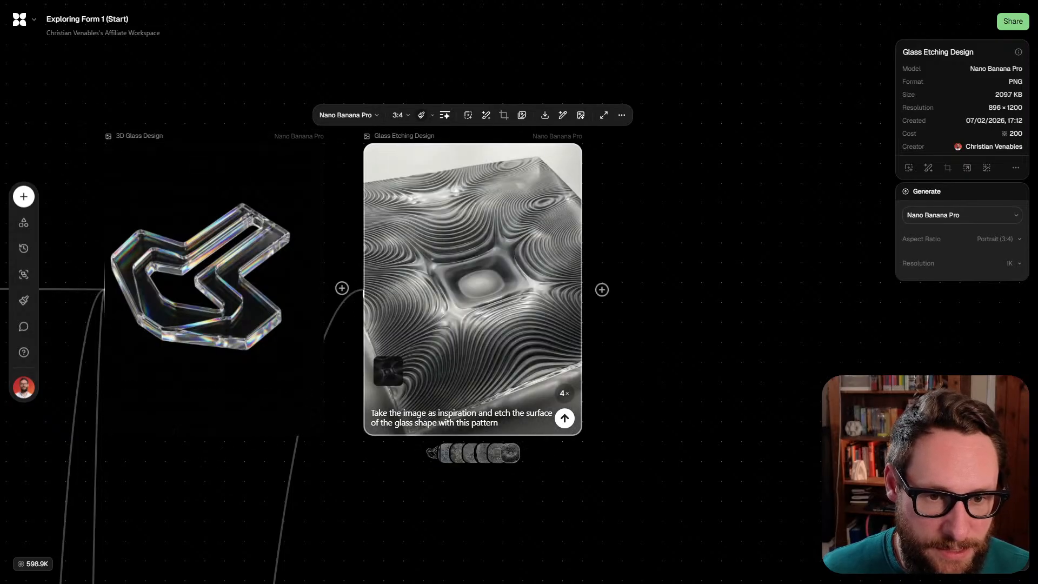
pyautogui.press('Right')
pyautogui.press('Right')
pyautogui.press('Right')
pyautogui.press('Right')
# Connect the 3D Glass Design image to the Glass Etching Design block and run the pattern-etching prompt 4 times
pyautogui.moveTo(344, 286); pyautogui.dragTo(470, 290)
pyautogui.click(551, 290)
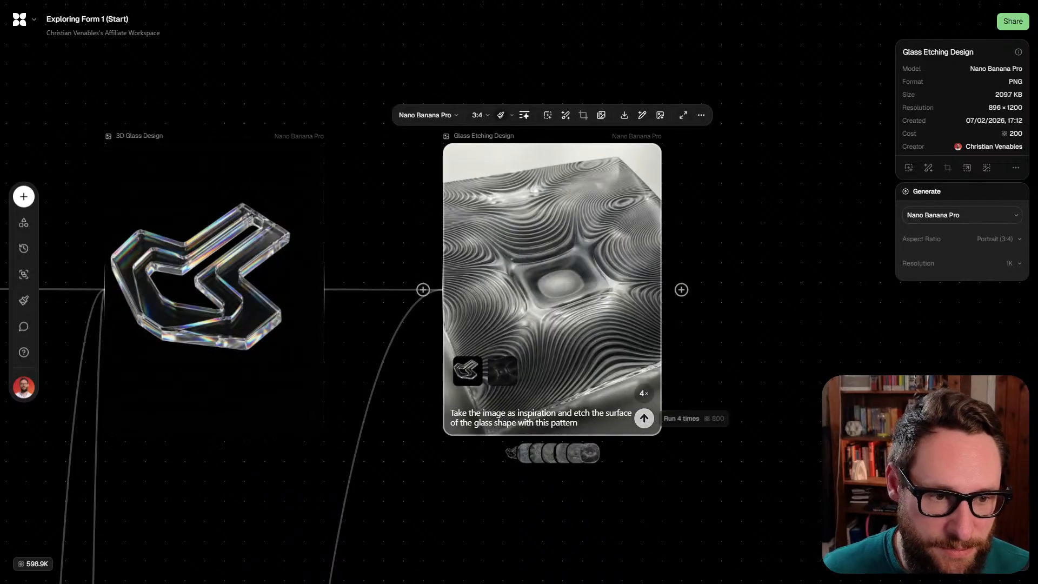
pyautogui.click(644, 418)
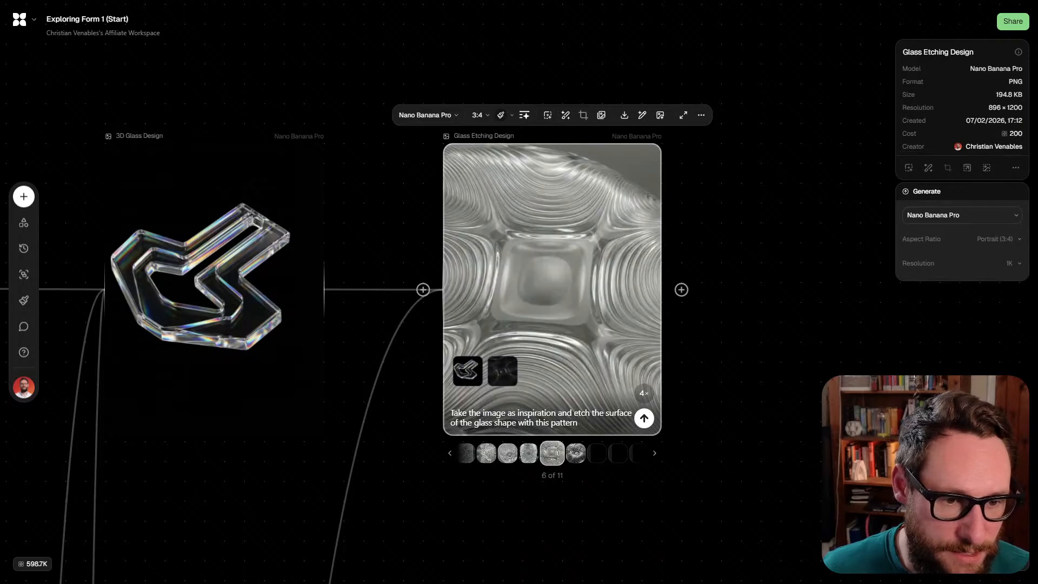
pyautogui.press('Right')
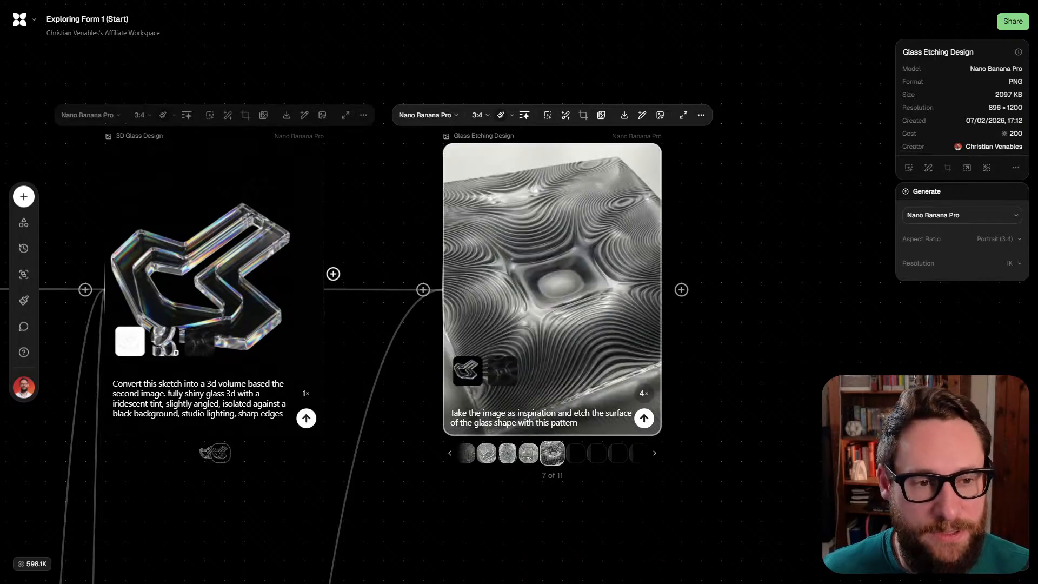
# Review the sketch-to-glass chain from Image 14 and the sculpture blocks beneath it
pyautogui.scroll(-4, 331, 272)
pyautogui.moveTo(330, 273); pyautogui.dragTo(406, 190)
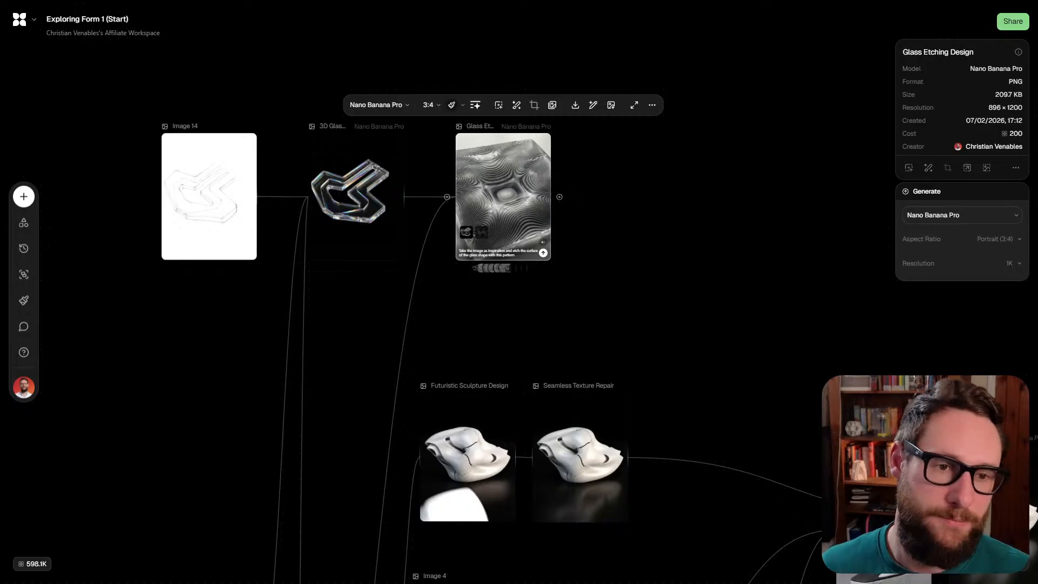
pyautogui.scroll(5, 236, 176)
pyautogui.moveTo(243, 188); pyautogui.dragTo(253, 235)
pyautogui.scroll(-2, 254, 235)
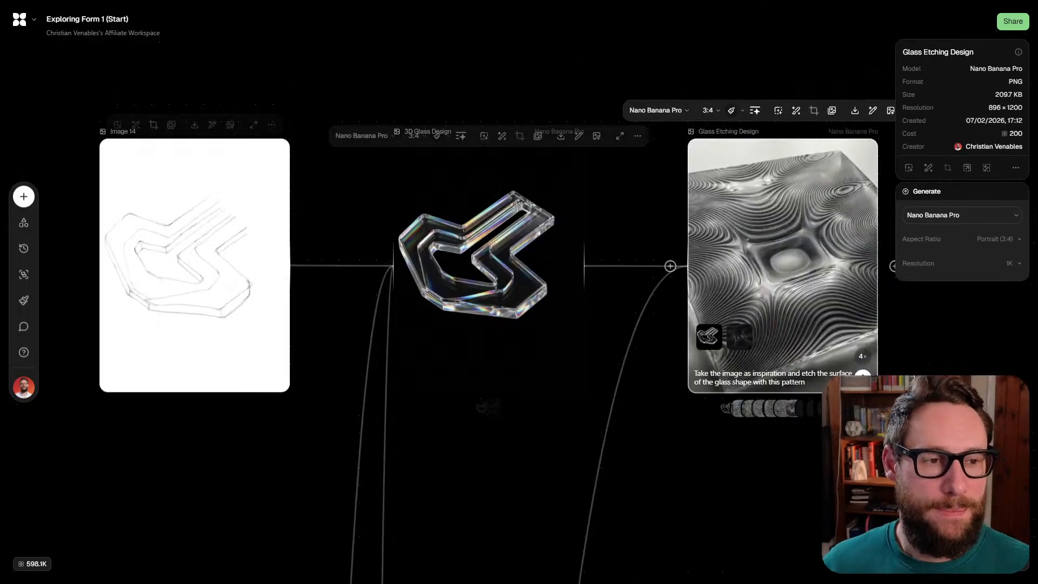
pyautogui.scroll(-2, 626, 330)
pyautogui.scroll(-3, 546, 325)
pyautogui.moveTo(719, 530); pyautogui.dragTo(336, 297)
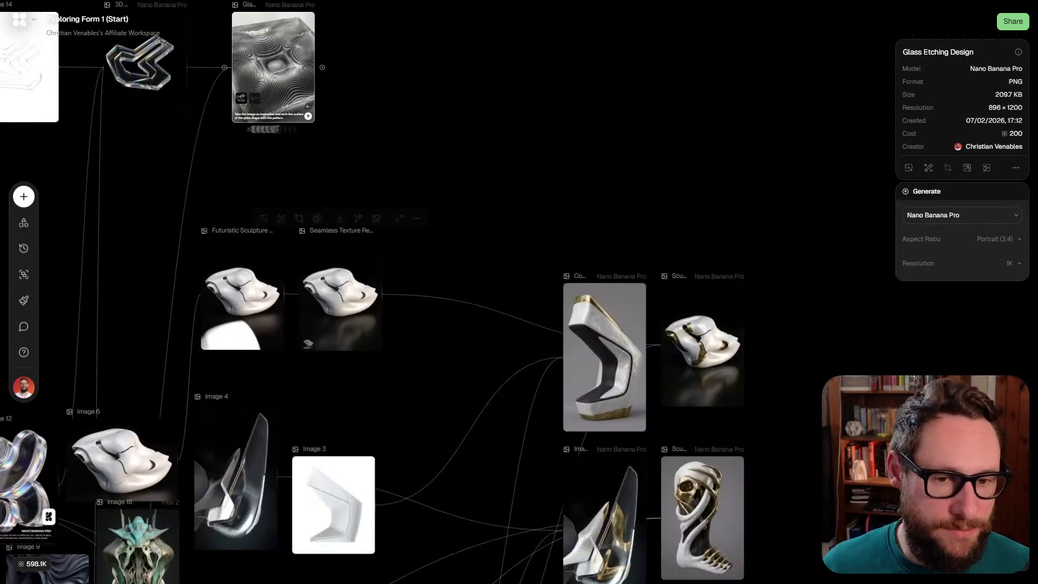
pyautogui.moveTo(379, 476); pyautogui.dragTo(346, 228)
pyautogui.scroll(-2, 435, 218)
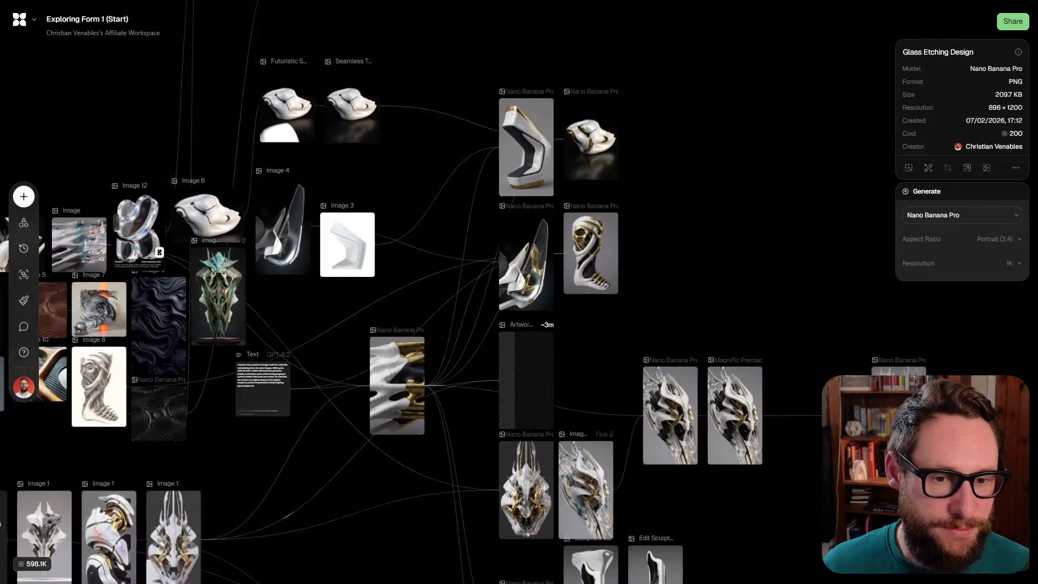
# Examine the Image 1 reference sculptures, looking closely at the second one in the first row
pyautogui.moveTo(419, 351)
pyautogui.mouseDown()
pyautogui.moveTo(387, 164)
pyautogui.moveTo(608, 144)
pyautogui.mouseUp()
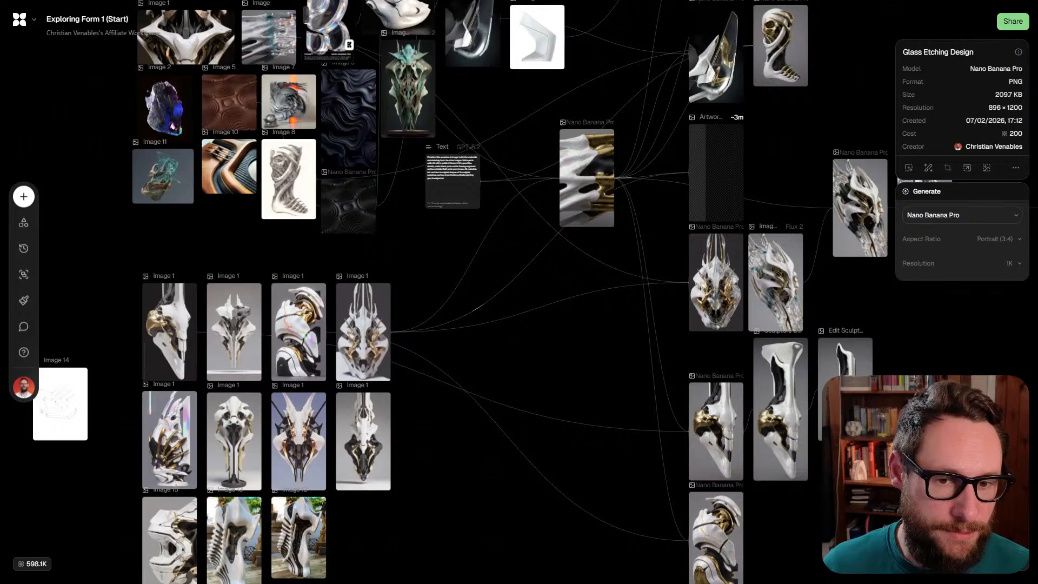
pyautogui.moveTo(474, 310); pyautogui.dragTo(610, 212)
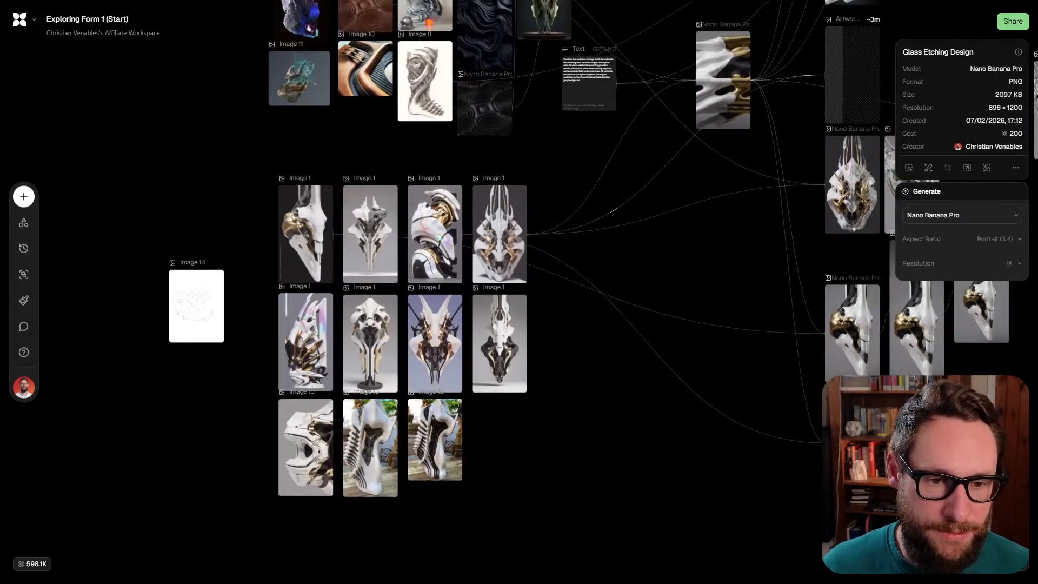
pyautogui.scroll(4, 416, 336)
pyautogui.moveTo(415, 337); pyautogui.dragTo(507, 388)
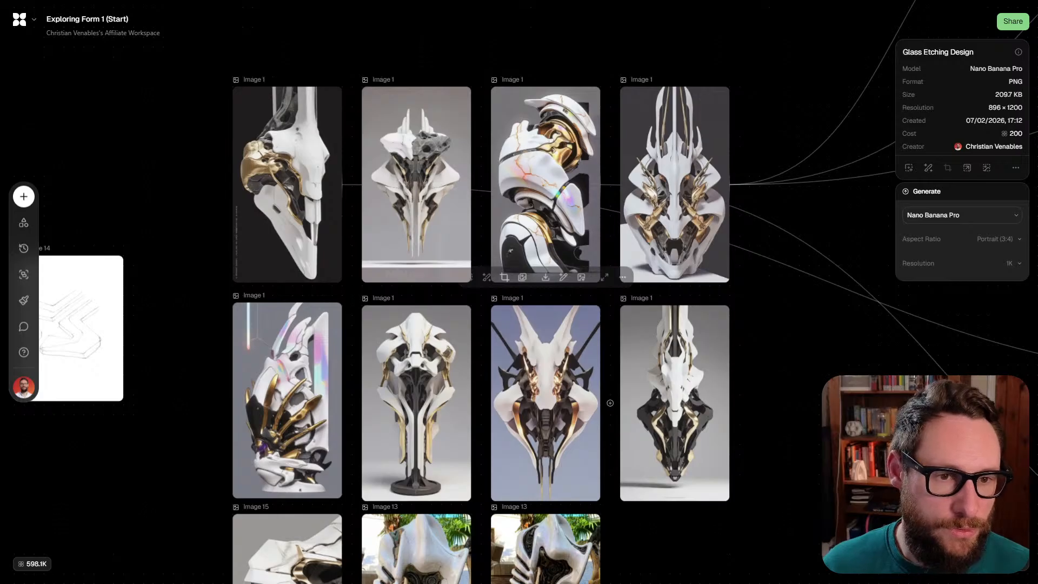
pyautogui.click(460, 186)
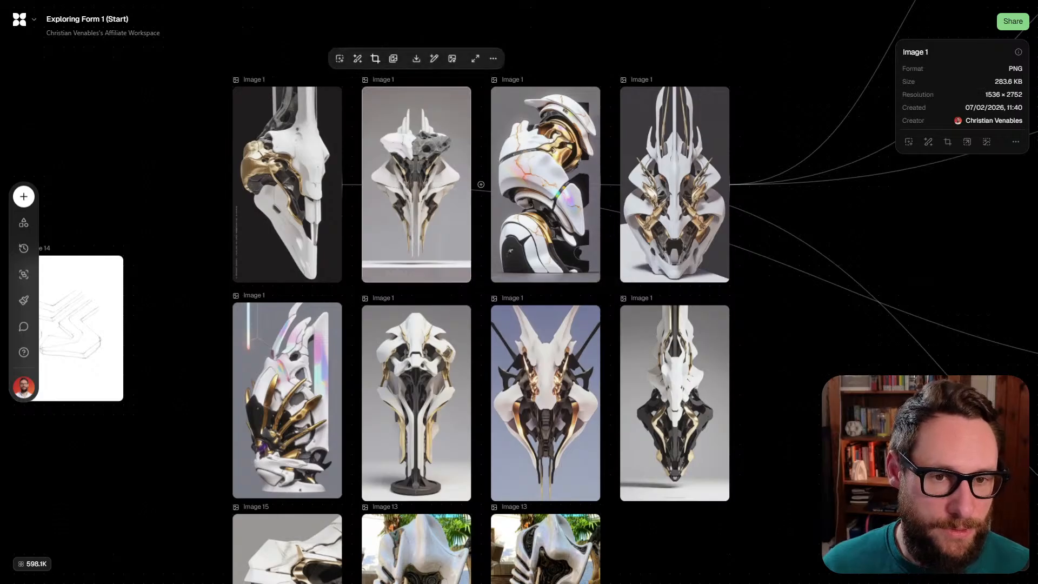
pyautogui.scroll(5, 389, 161)
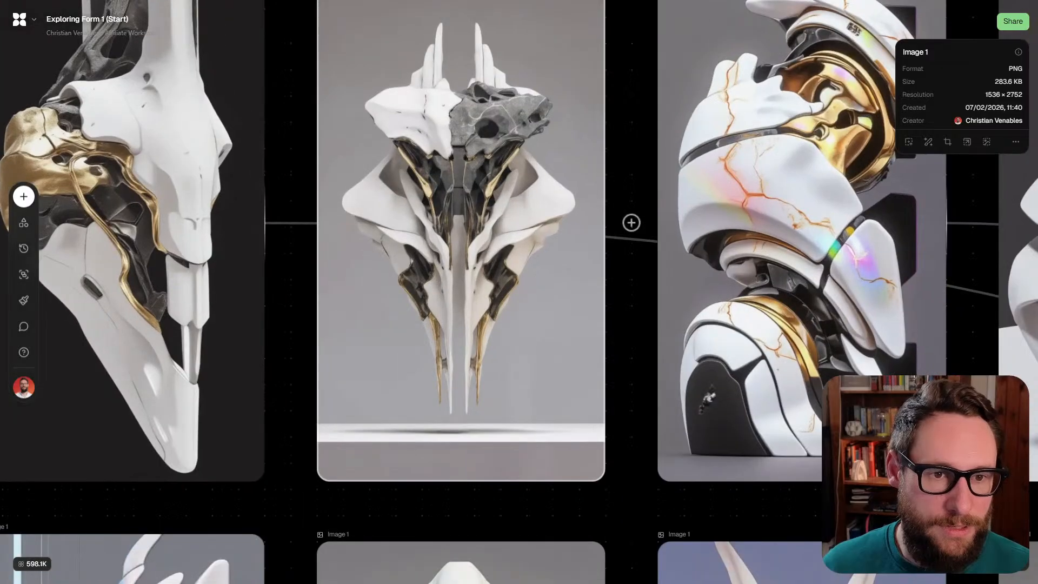
pyautogui.moveTo(389, 161); pyautogui.dragTo(326, 264)
pyautogui.scroll(-3, 403, 162)
pyautogui.scroll(-5, 229, 378)
# Compare the Artwork Combination block's generated versions 3, 5 and 1, leaving version 1 of 5 displayed
pyautogui.moveTo(519, 291); pyautogui.dragTo(231, 359)
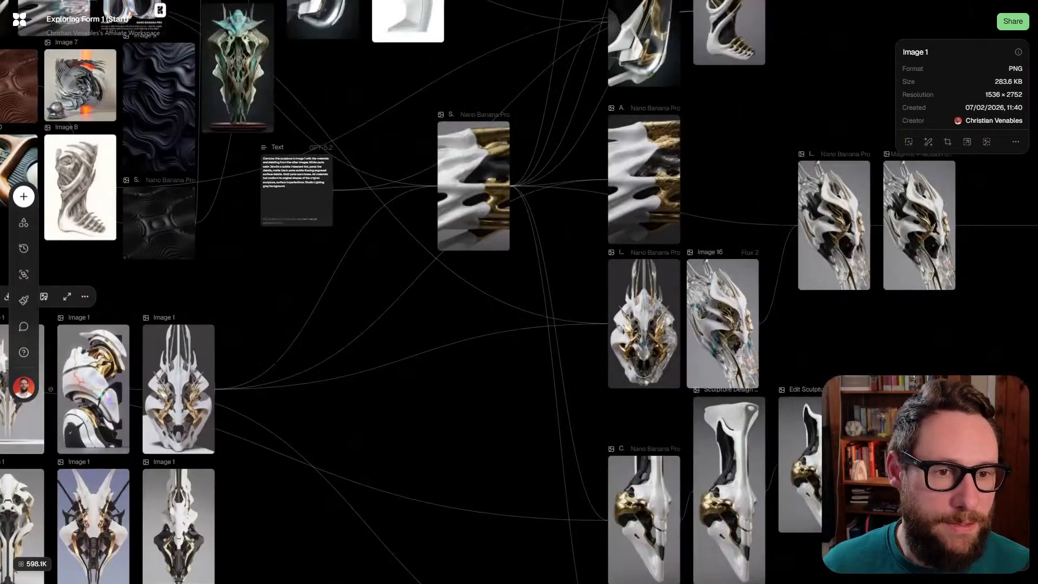
pyautogui.moveTo(519, 292); pyautogui.dragTo(670, 226)
pyautogui.click(794, 258)
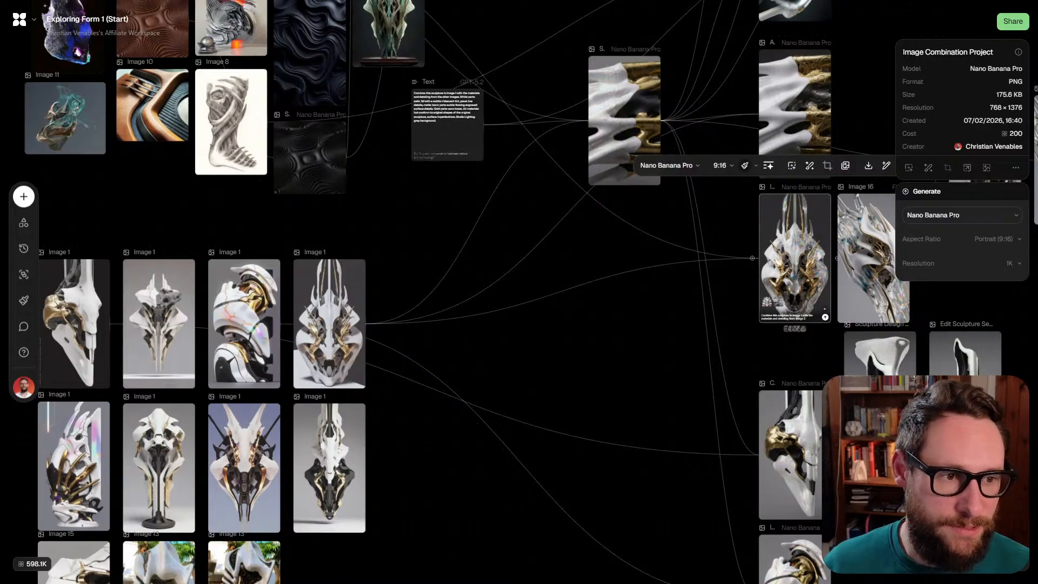
pyautogui.moveTo(518, 292); pyautogui.dragTo(225, 433)
pyautogui.click(501, 244)
pyautogui.scroll(5, 501, 243)
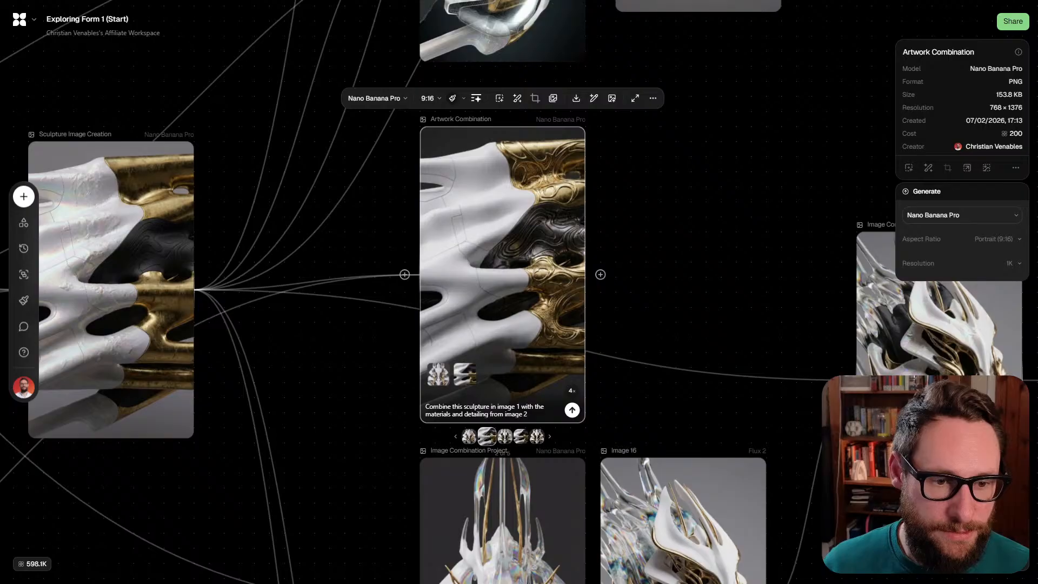
pyautogui.click(502, 436)
pyautogui.scroll(3, 514, 292)
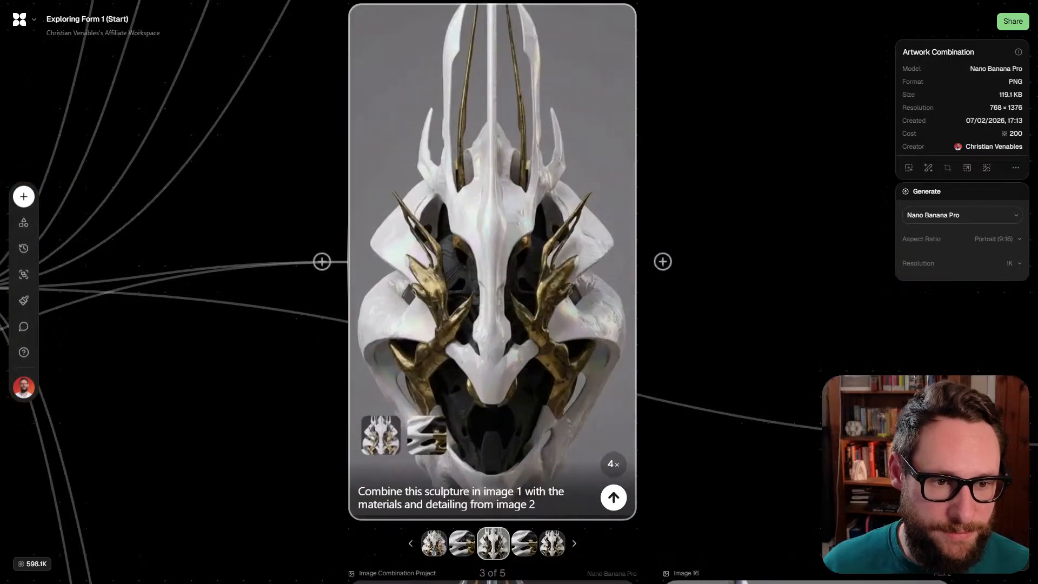
pyautogui.scroll(-2, 514, 292)
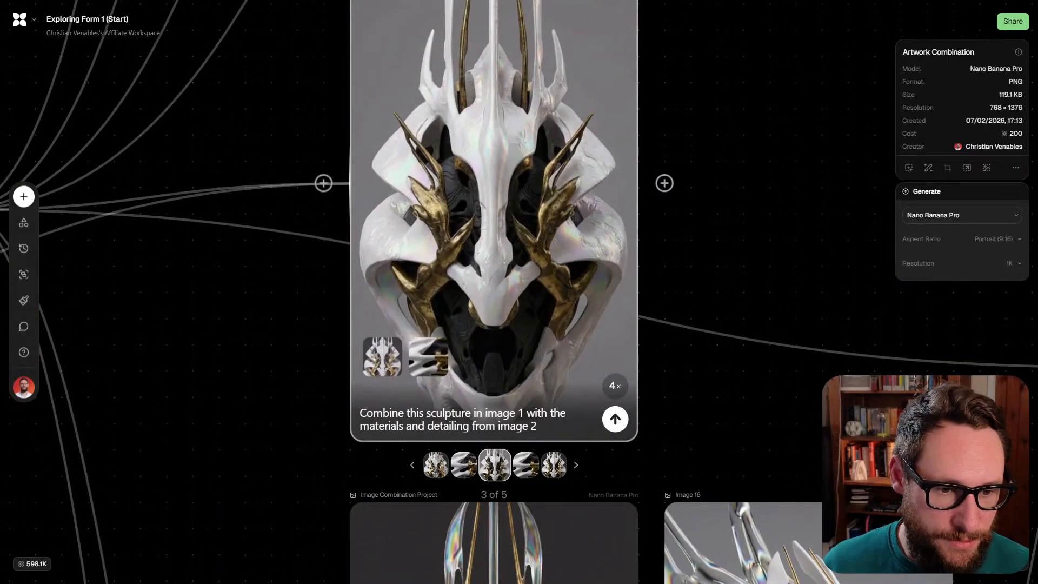
pyautogui.click(551, 464)
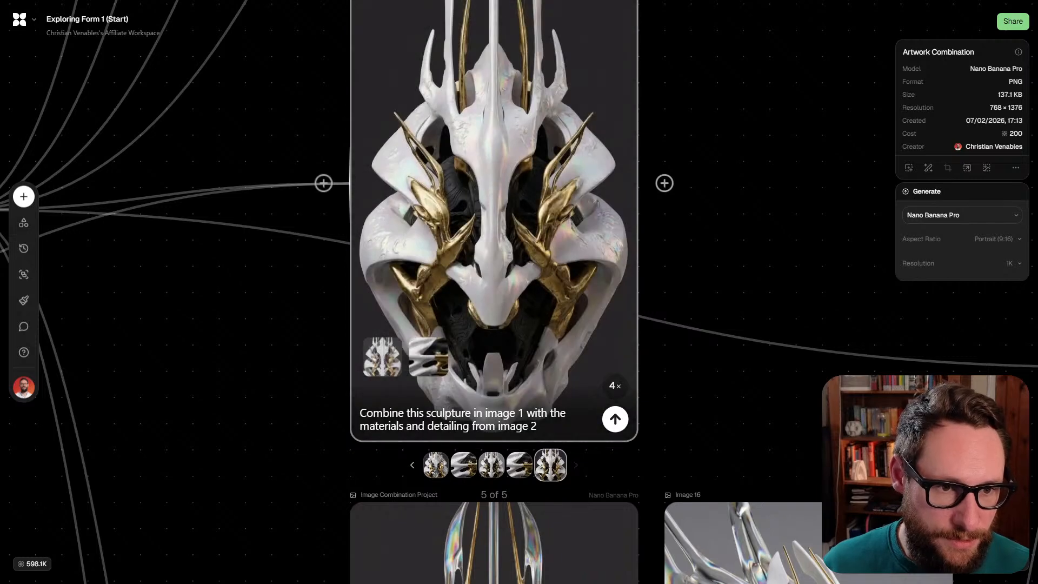
pyautogui.click(435, 465)
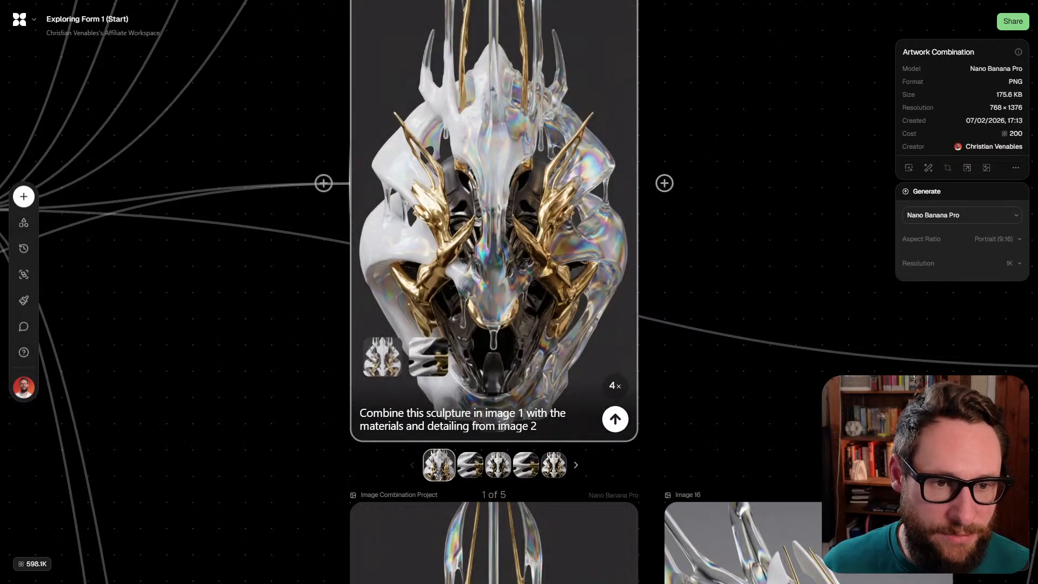
# Extend the Artwork Combination prompt with "in parts" and run it 4 times
pyautogui.scroll(-2, 521, 191)
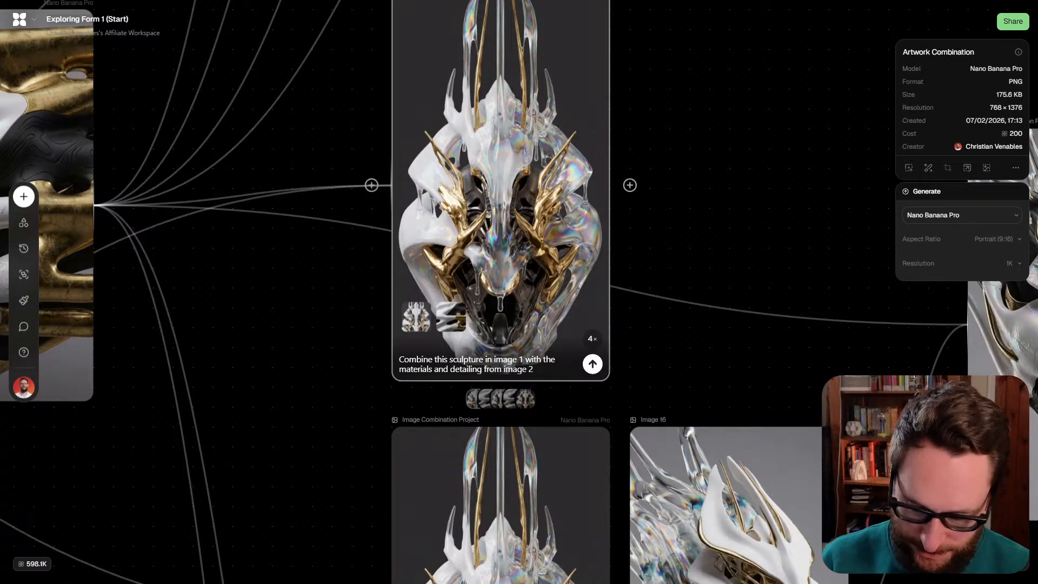
pyautogui.write('in partd')
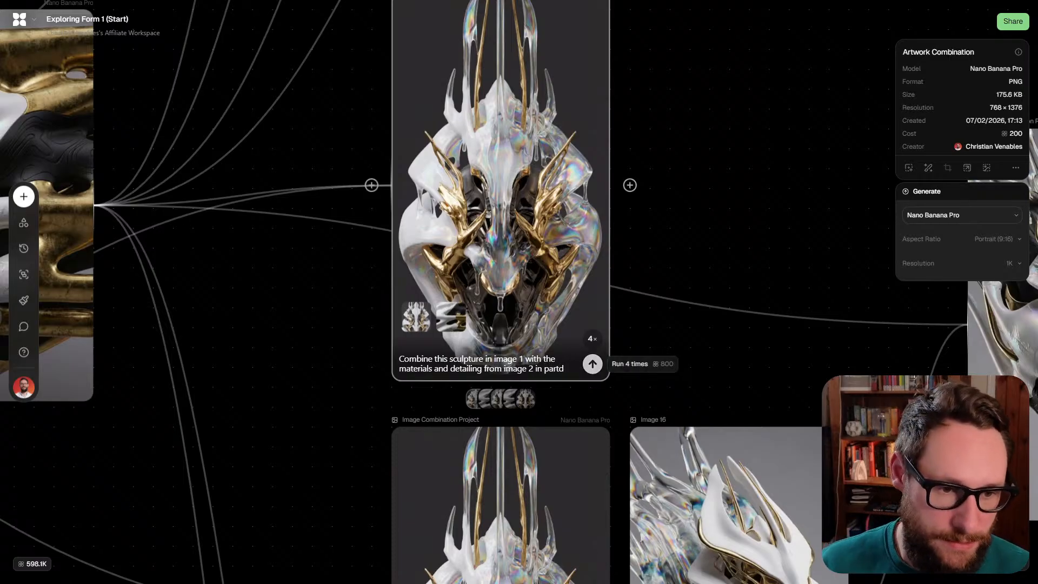
pyautogui.click(592, 364)
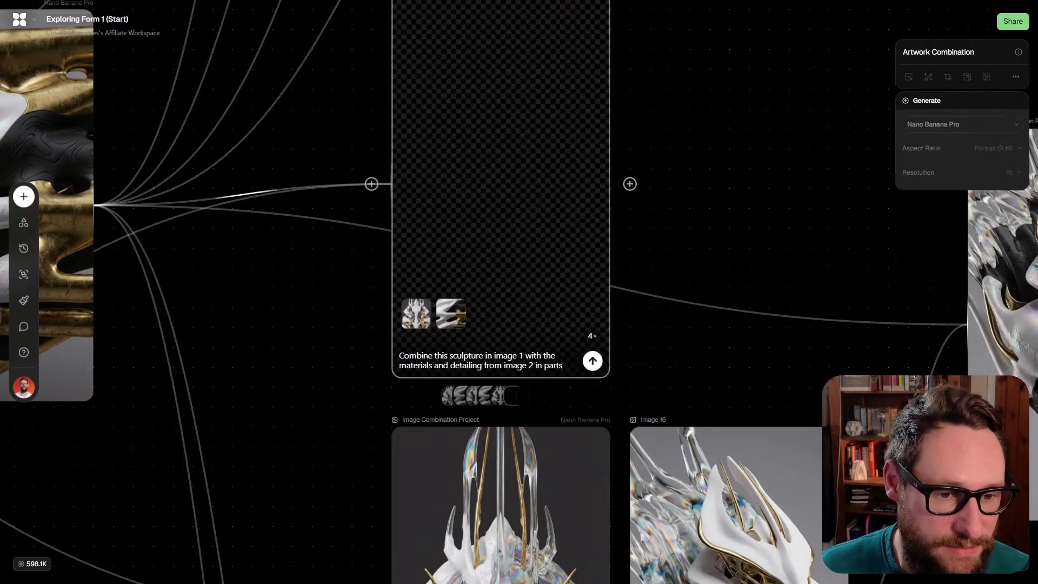
# Examine the Image Combination Request block's generated heads and display version 7 of 8
pyautogui.scroll(-3, 651, 184)
pyautogui.moveTo(639, 330); pyautogui.dragTo(850, 182)
pyautogui.scroll(-3, 599, 234)
pyautogui.moveTo(579, 225); pyautogui.dragTo(376, 409)
pyautogui.scroll(5, 831, 429)
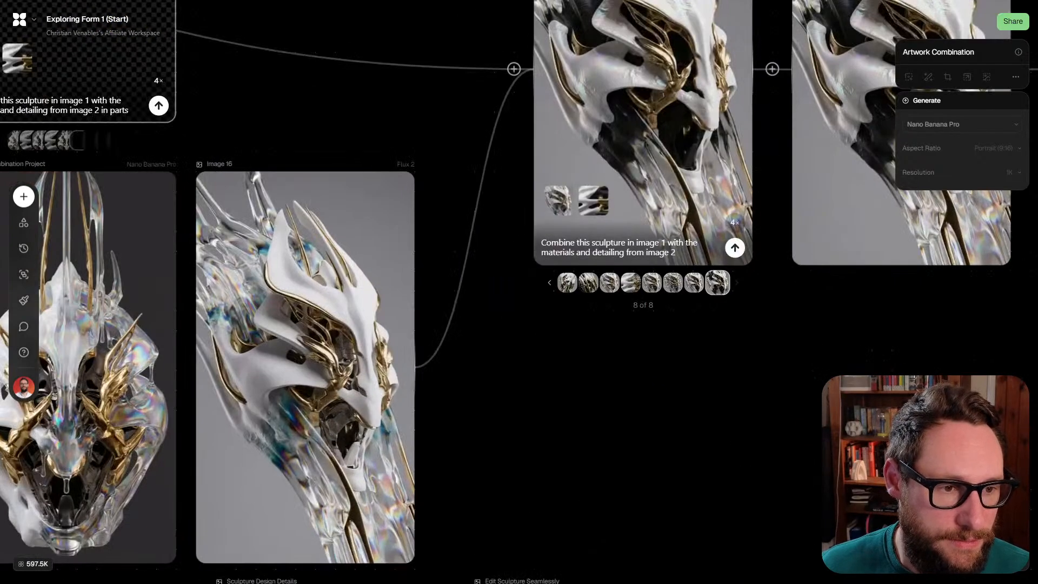
pyautogui.click(693, 282)
pyautogui.moveTo(694, 335); pyautogui.dragTo(627, 515)
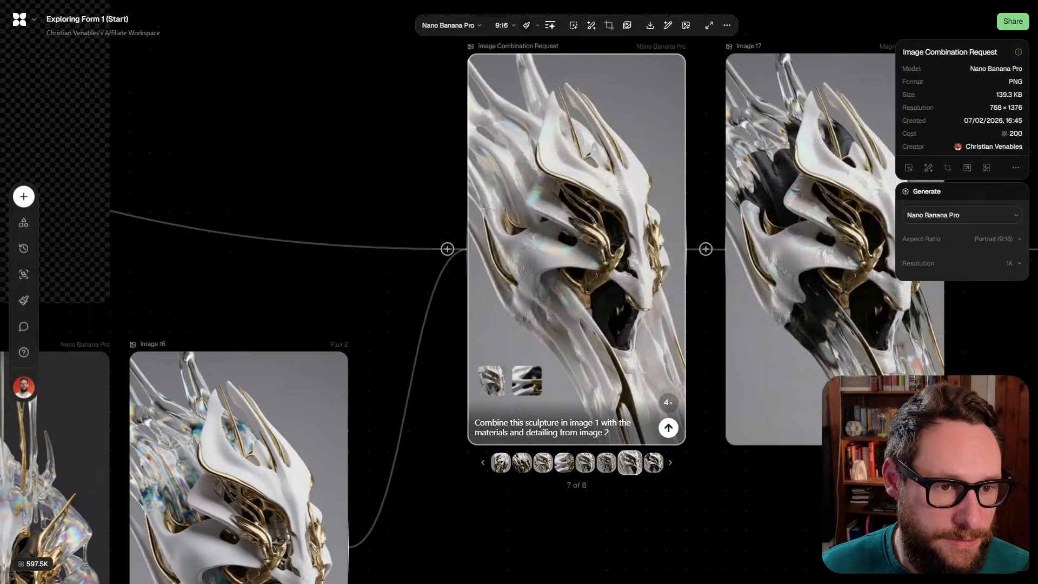
# Display version 8 of 8 in the Image Combination Request block
pyautogui.click(653, 462)
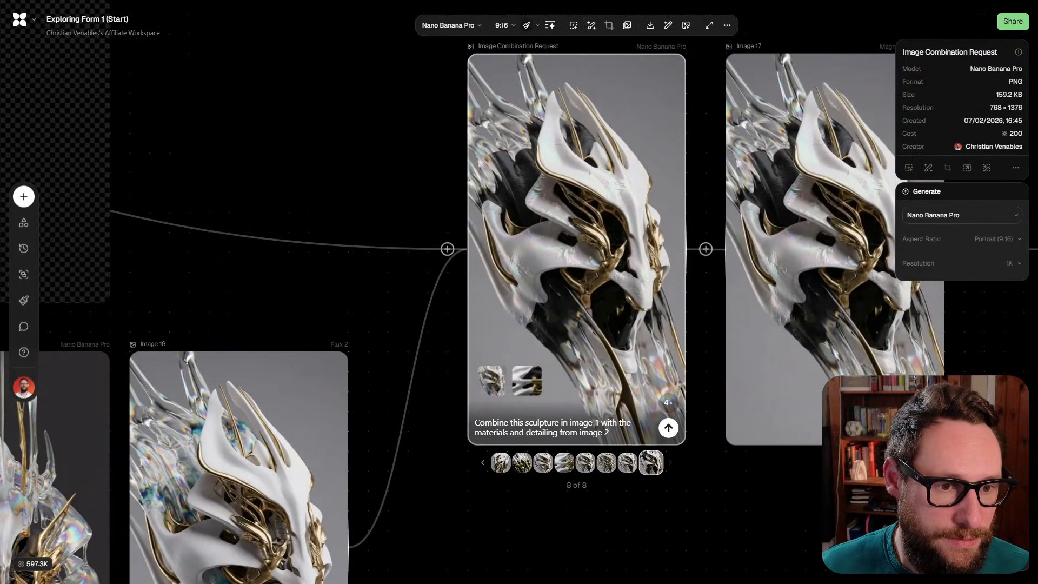
pyautogui.scroll(-5, 547, 307)
# Examine the Glass Etching Design block's generated versions 8 to 11, leaving version 11 of 11 displayed
pyautogui.moveTo(547, 216); pyautogui.dragTo(643, 502)
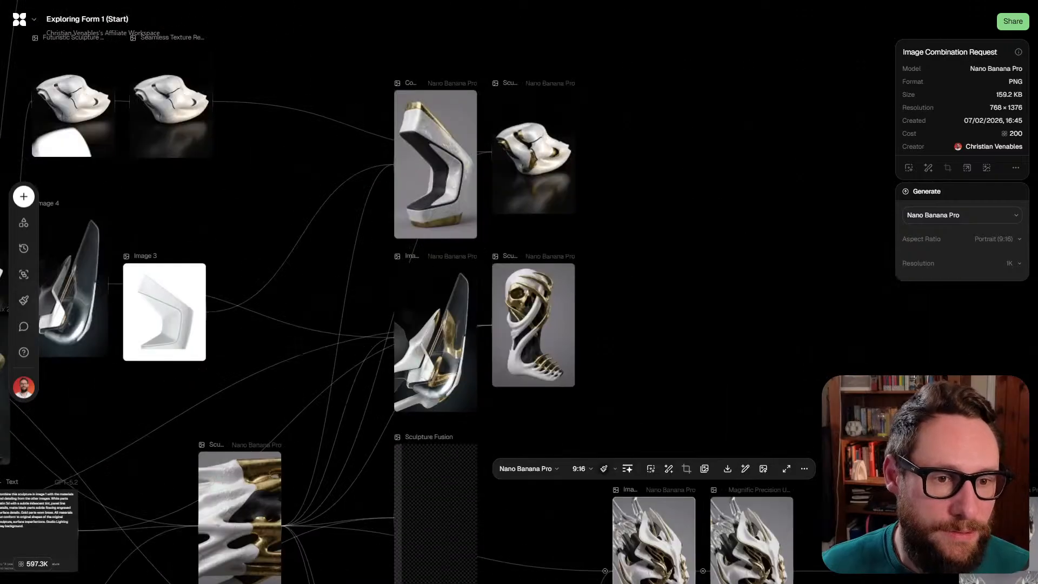
pyautogui.moveTo(514, 75); pyautogui.dragTo(619, 358)
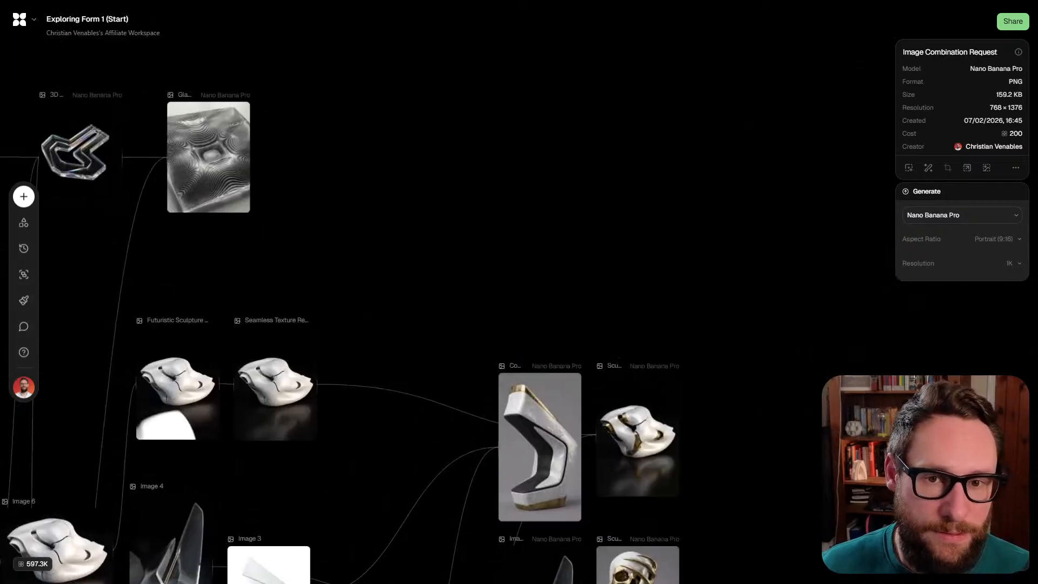
pyautogui.moveTo(117, 161); pyautogui.dragTo(286, 306)
pyautogui.scroll(5, 286, 307)
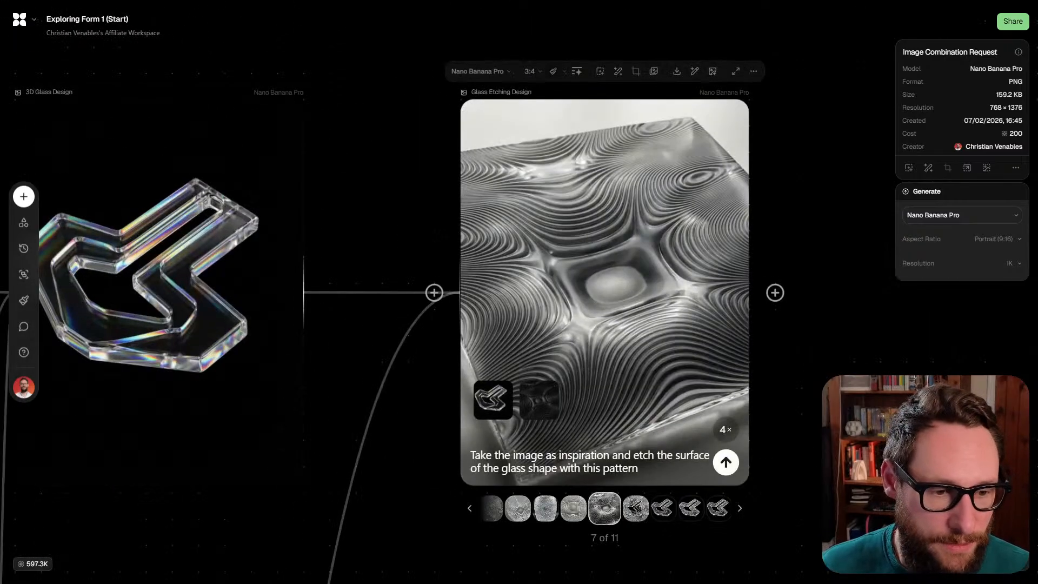
pyautogui.press('Right')
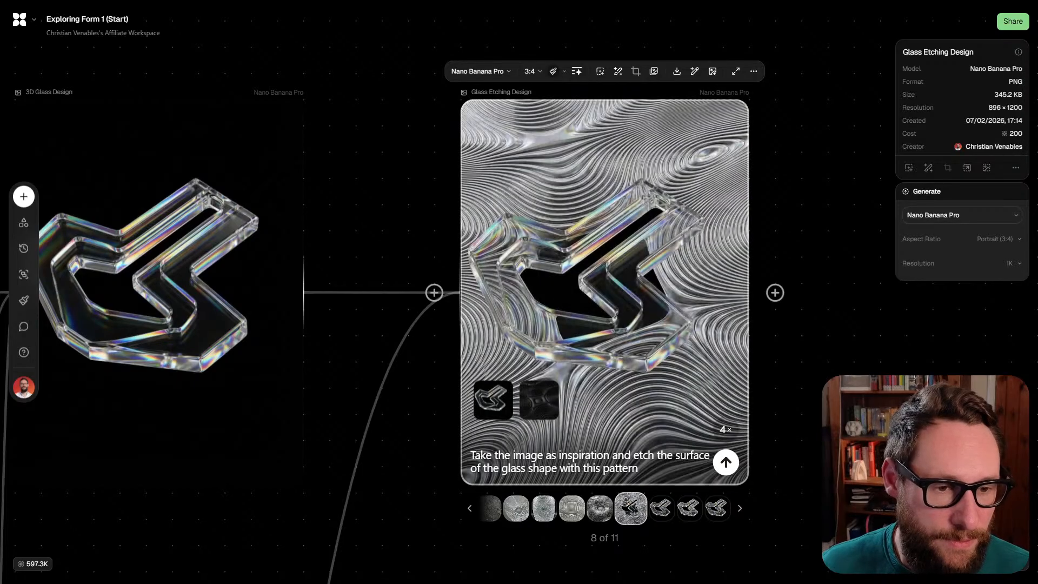
pyautogui.press('Right')
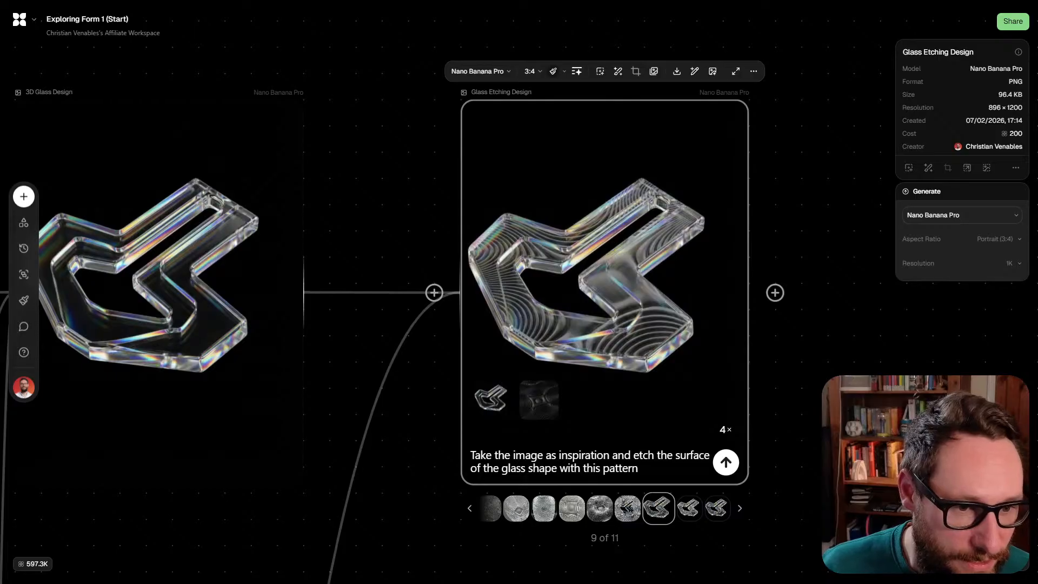
pyautogui.press('Right')
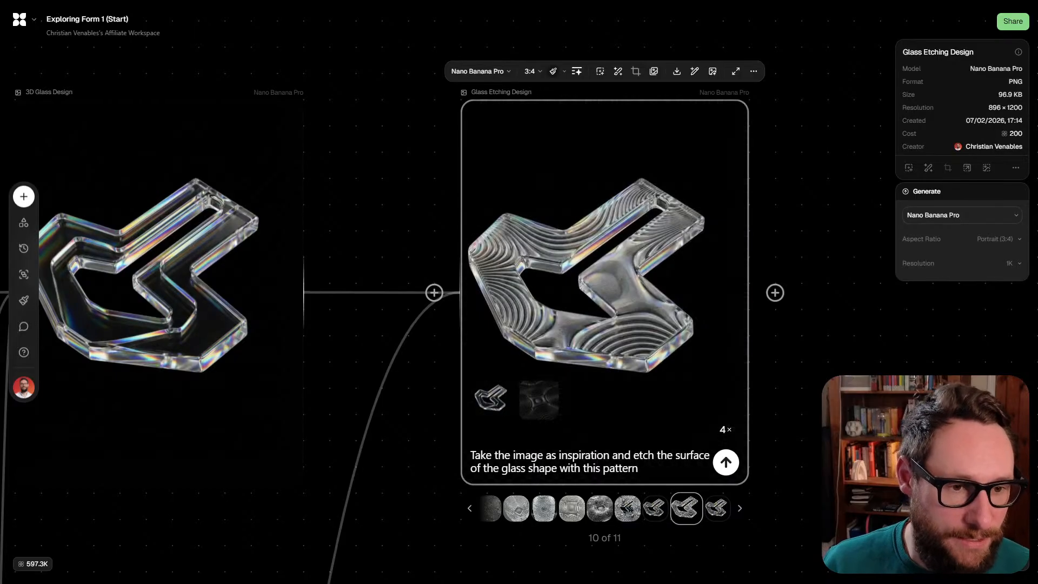
pyautogui.scroll(3, 577, 300)
pyautogui.press('Right')
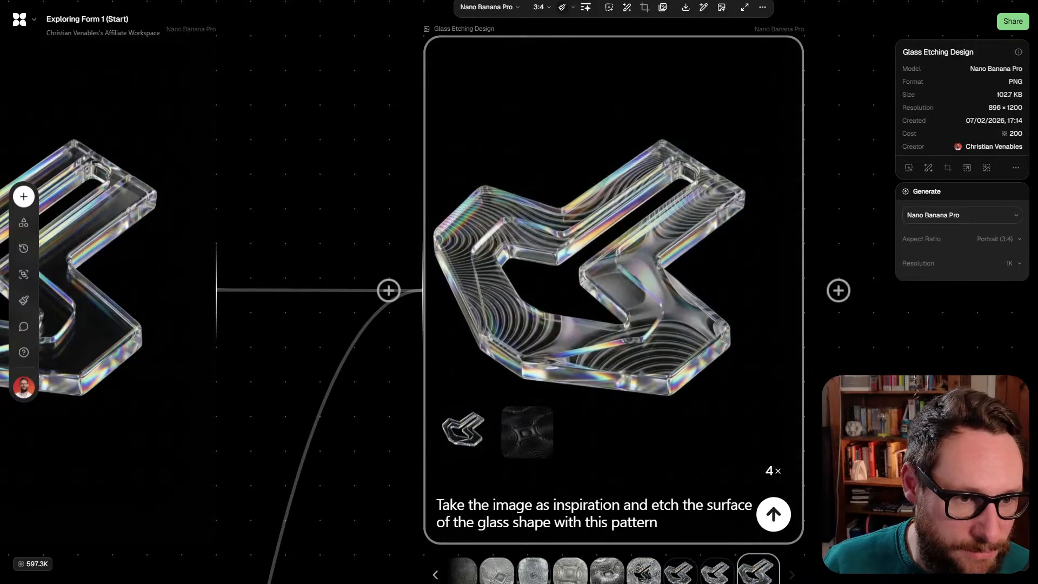
pyautogui.scroll(-3, 500, 278)
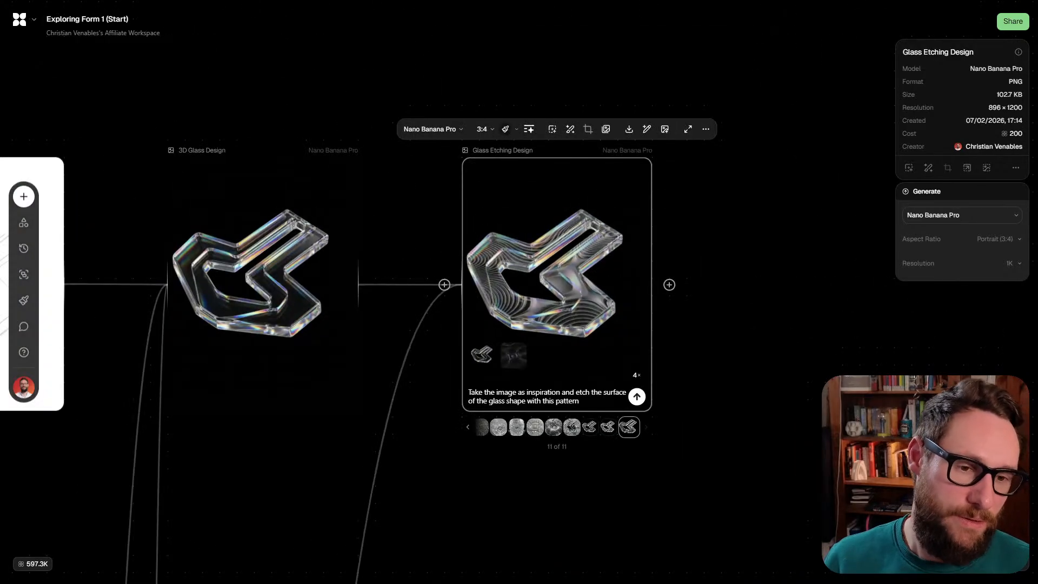
# Change "the image" to "the second image" in the Glass Etching Design prompt
pyautogui.scroll(3, 676, 359)
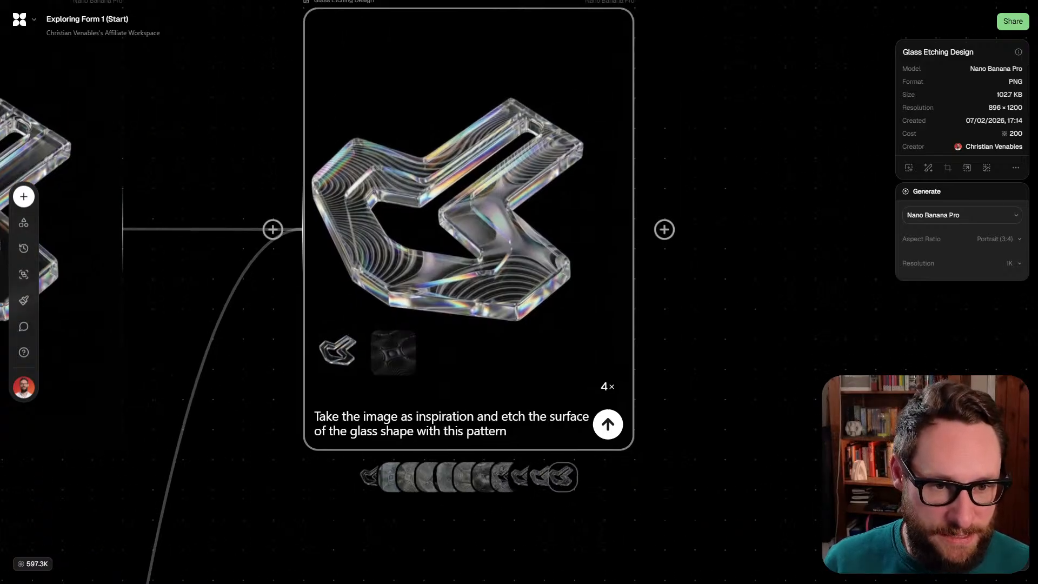
pyautogui.scroll(2, 497, 418)
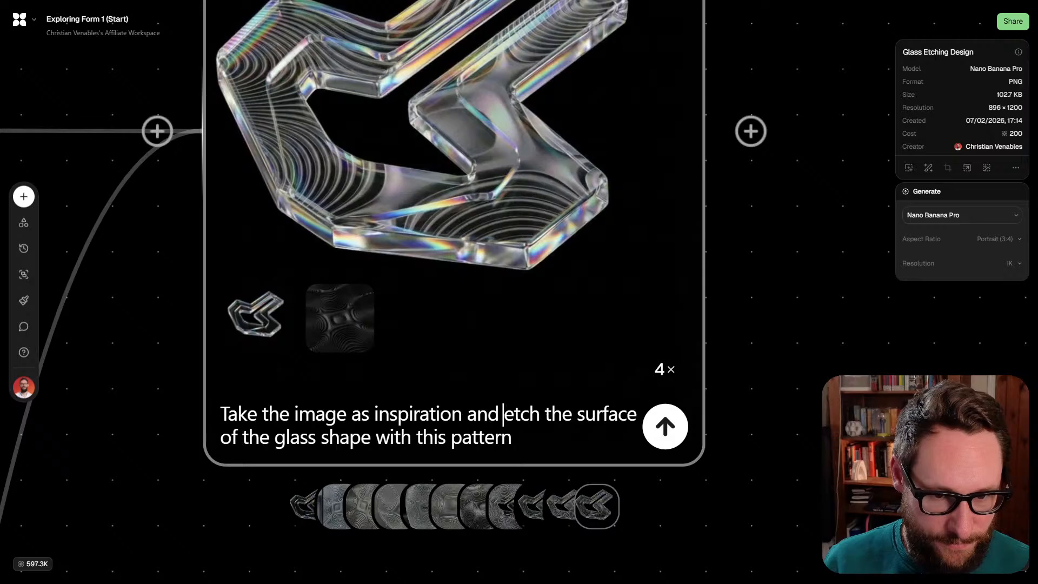
pyautogui.click(503, 414)
pyautogui.click(289, 414)
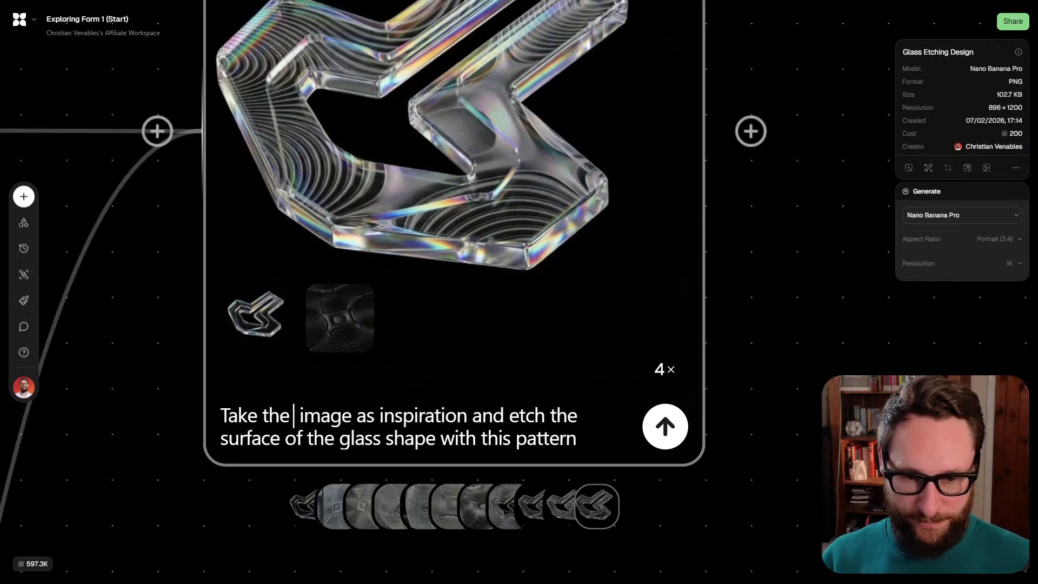
pyautogui.write('second')
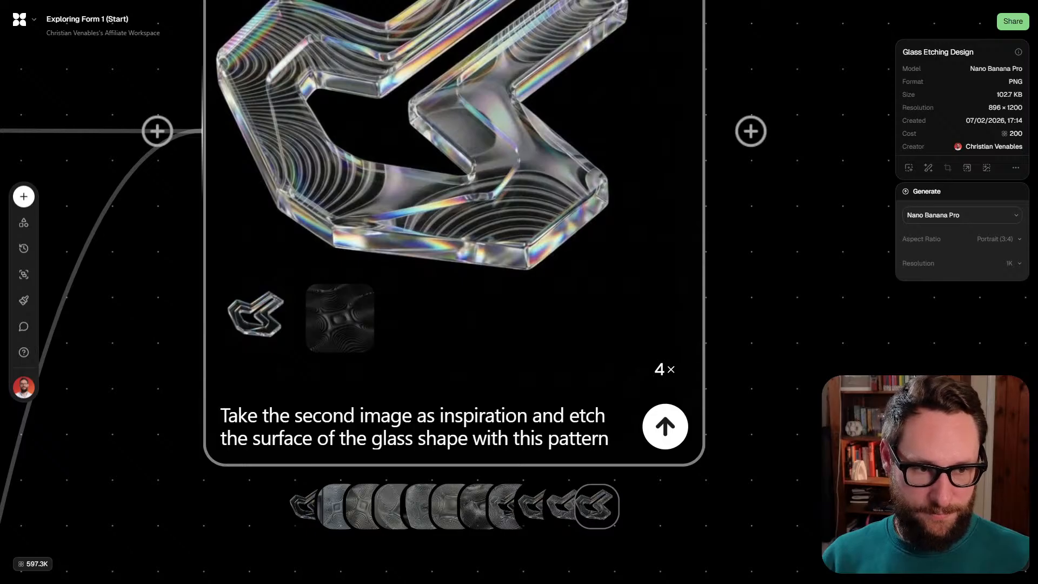
pyautogui.scroll(-3, 470, 243)
pyautogui.scroll(2, 517, 155)
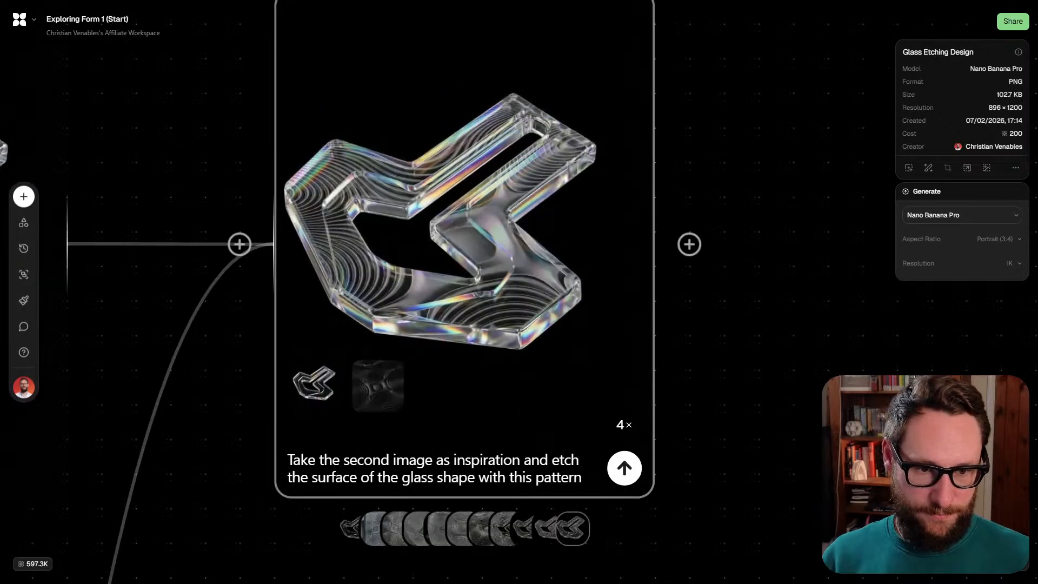
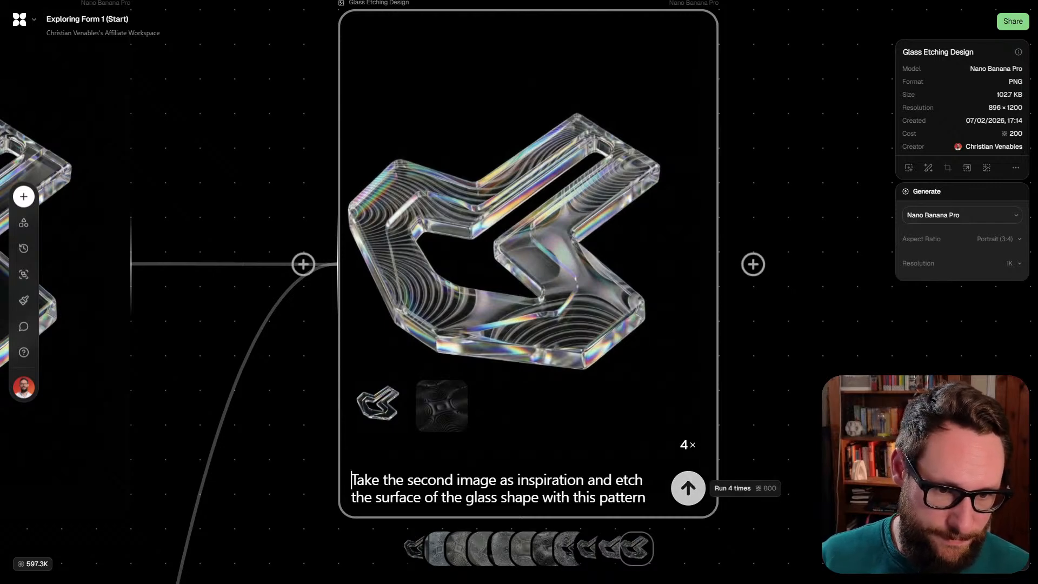
# Insert "tilled" before "pattern" in the Glass Etching Design prompt and run it 4 times
pyautogui.click(595, 496)
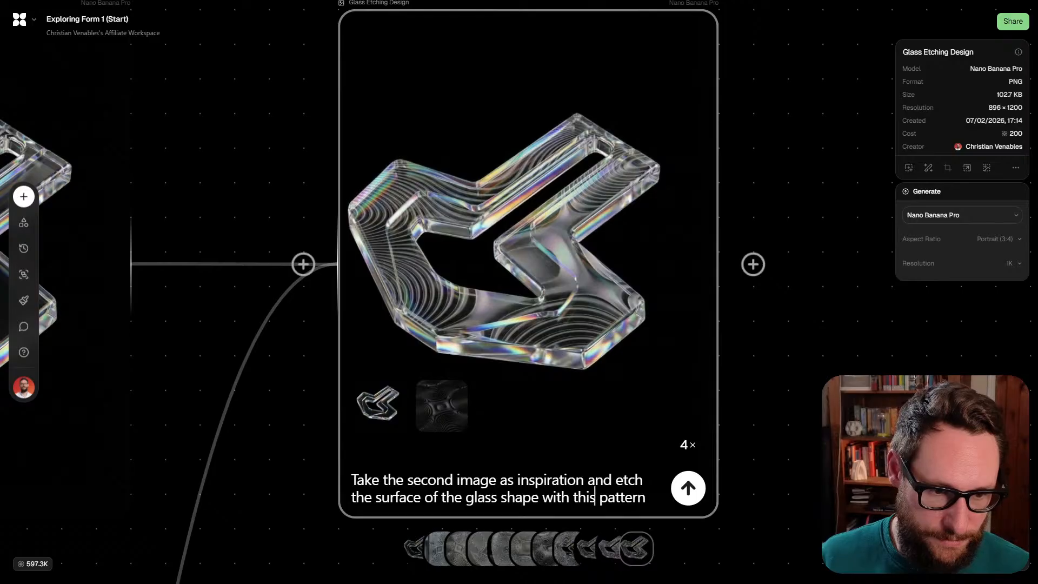
pyautogui.write('tilled')
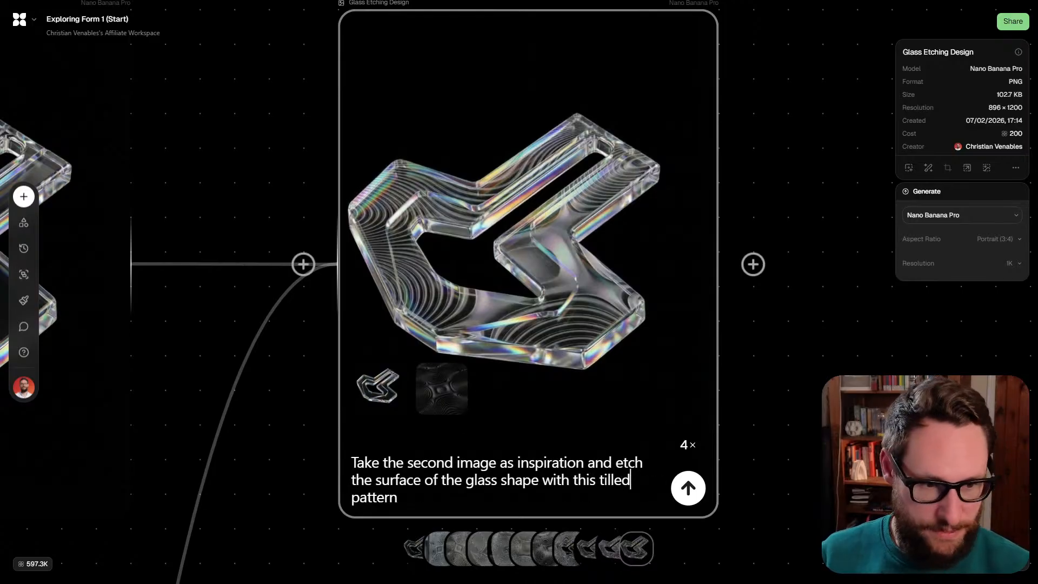
pyautogui.click(687, 488)
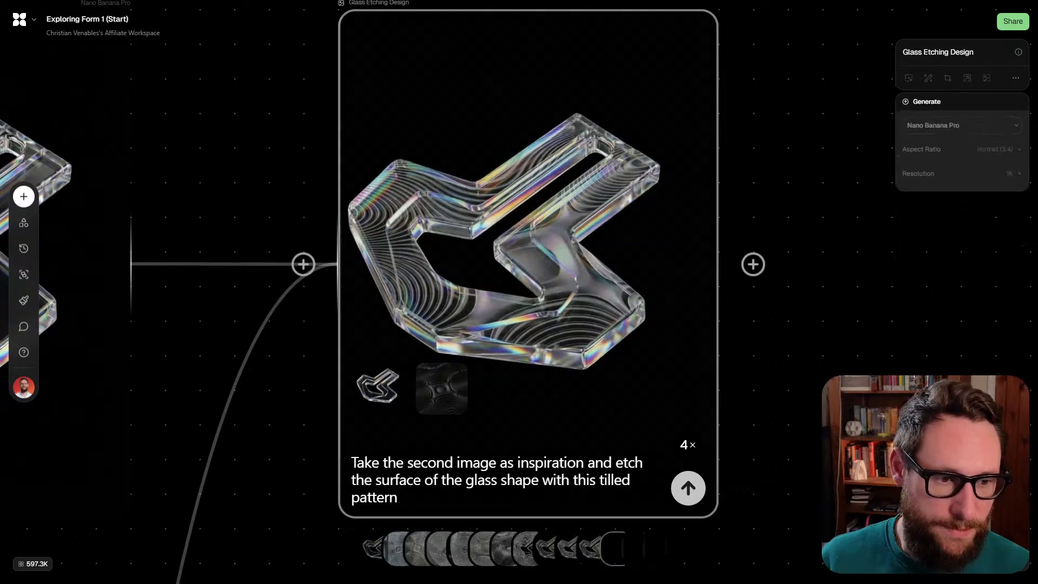
# Move the green Image 18 sculpture out of the reference cluster to directly below the white, black and brass material close-up
pyautogui.scroll(-5, 368, 329)
pyautogui.scroll(-8, 367, 329)
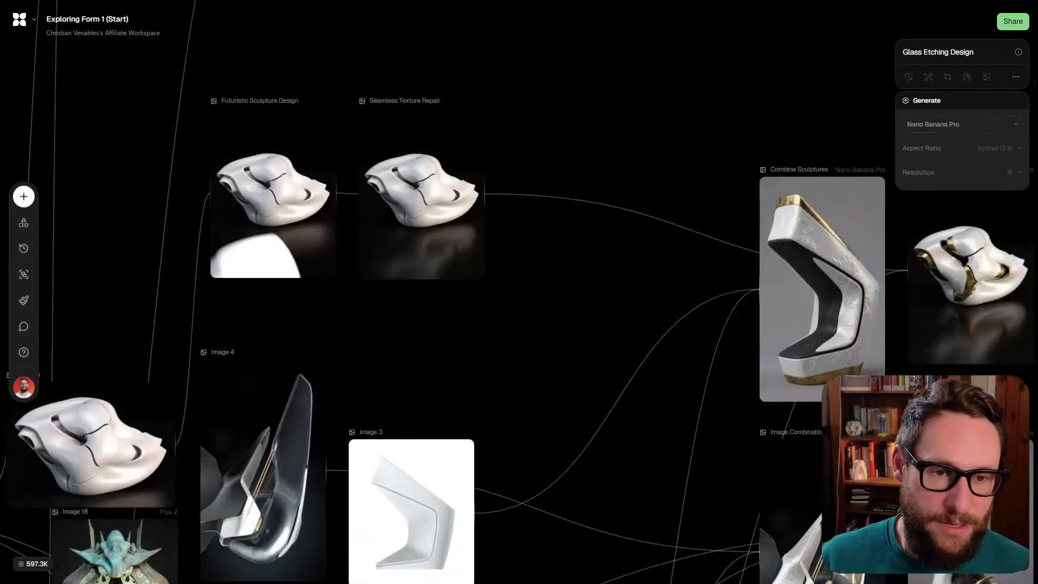
pyautogui.scroll(-5, 509, 232)
pyautogui.moveTo(509, 233); pyautogui.dragTo(546, 89)
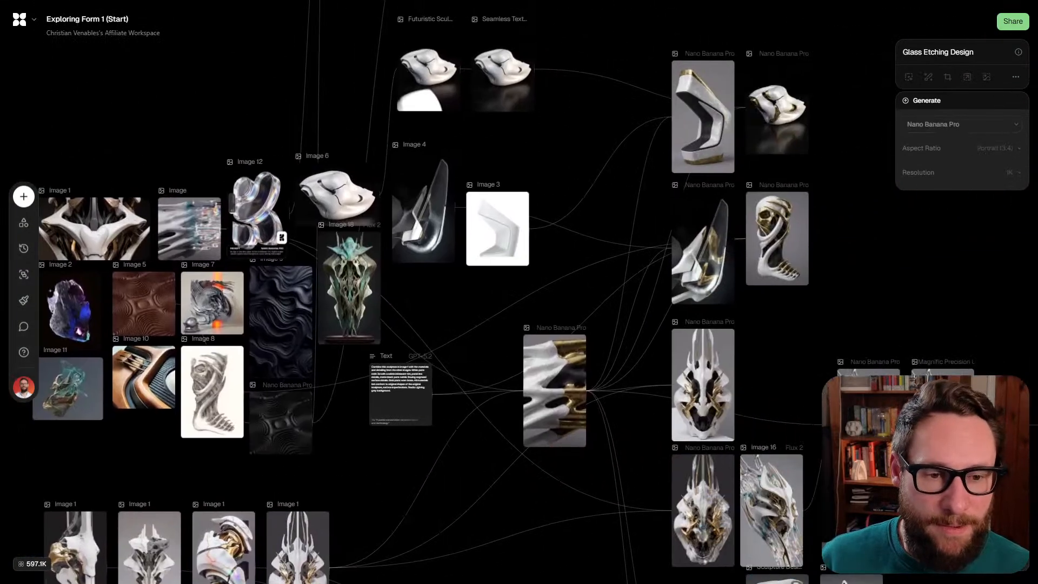
pyautogui.click(348, 286)
pyautogui.scroll(-5, 349, 286)
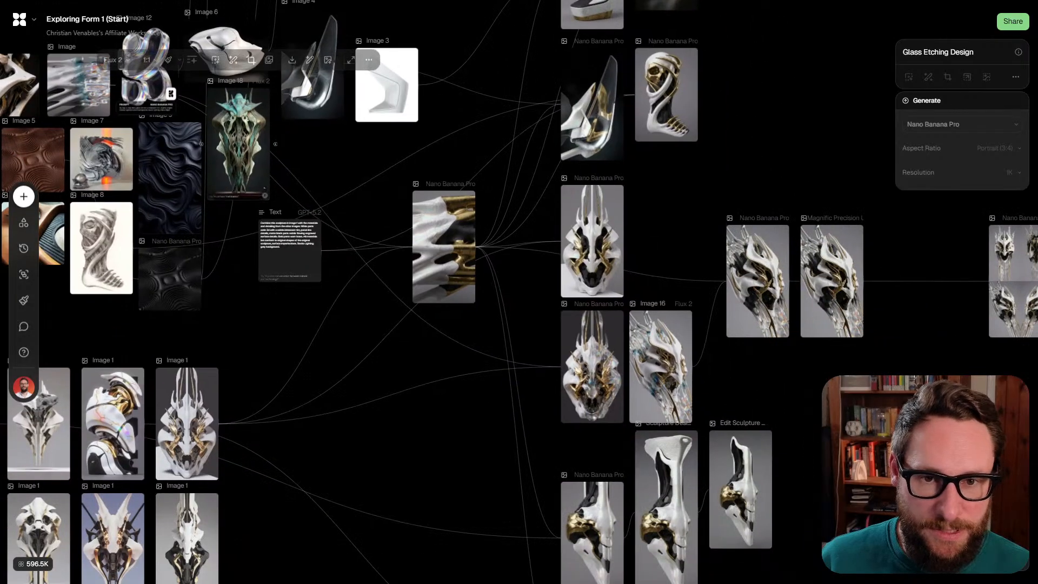
pyautogui.moveTo(237, 143); pyautogui.dragTo(443, 366)
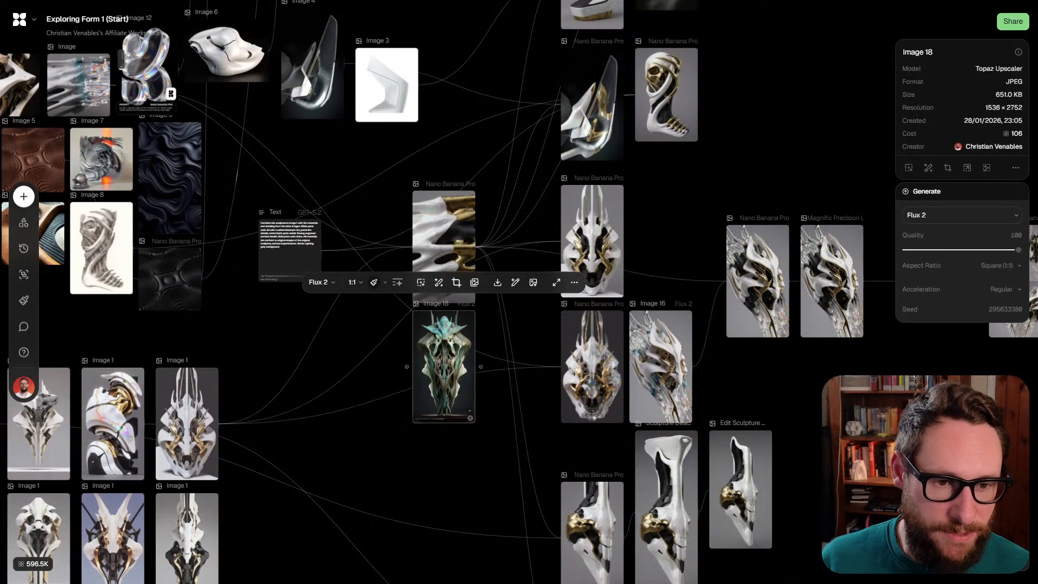
# Duplicate the armoured-figure Image Combination block and place the copy immediately left of the Combine Sculptures Image block
pyautogui.hscroll(-10, 519, 292)
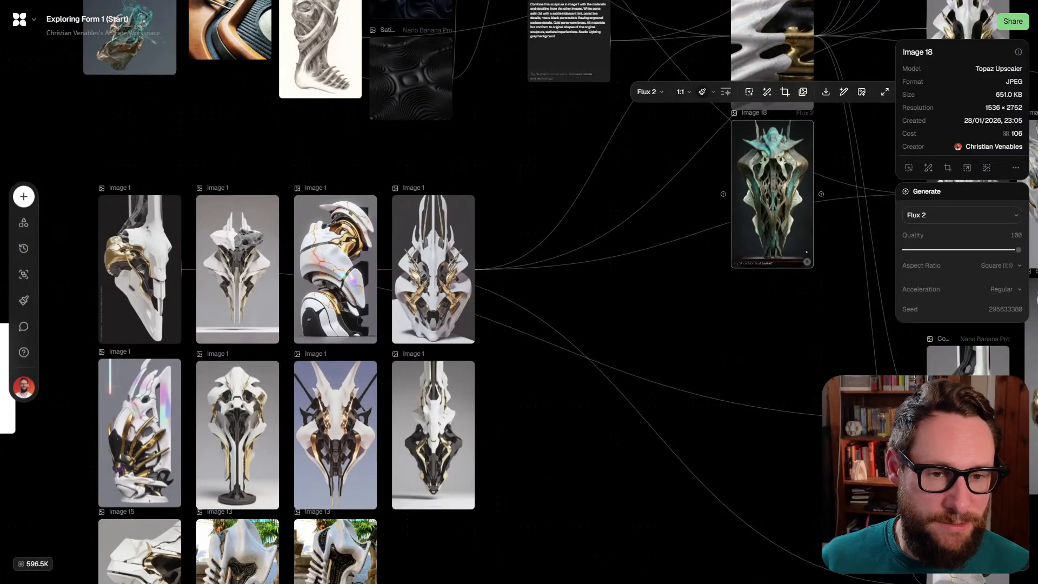
pyautogui.hscroll(5, 519, 292)
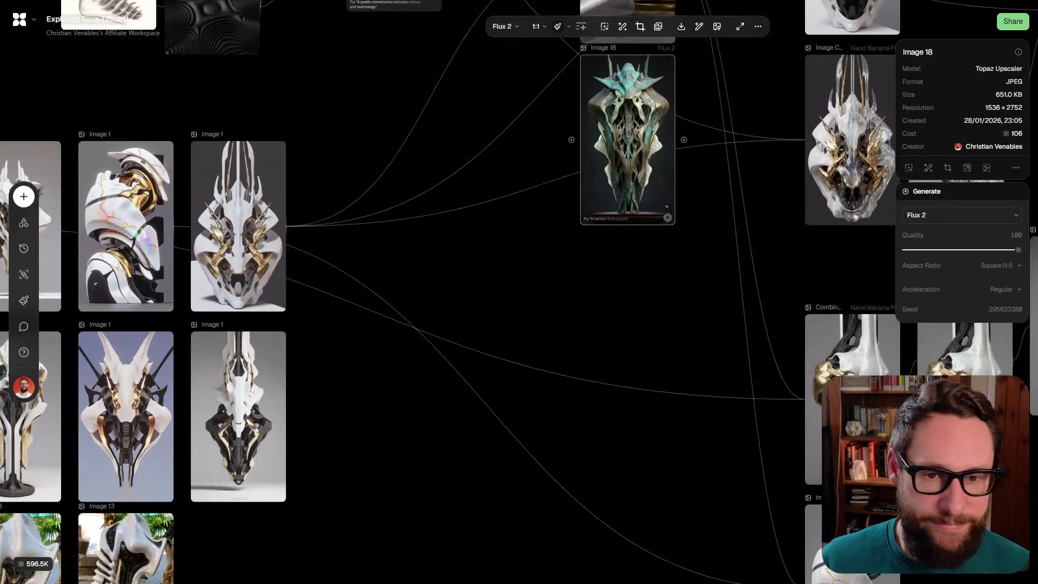
pyautogui.scroll(-5, 519, 291)
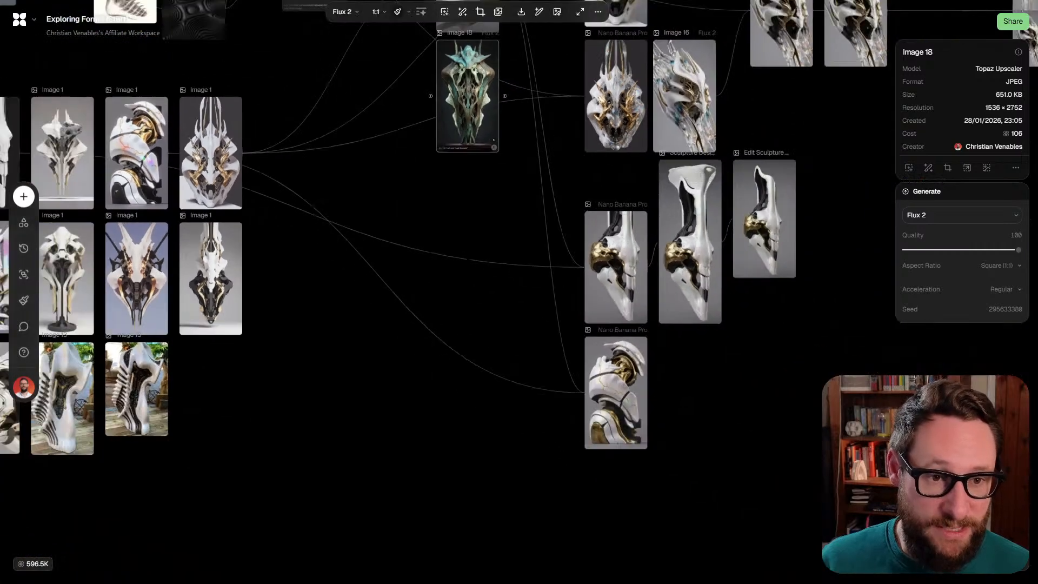
pyautogui.scroll(3, 518, 292)
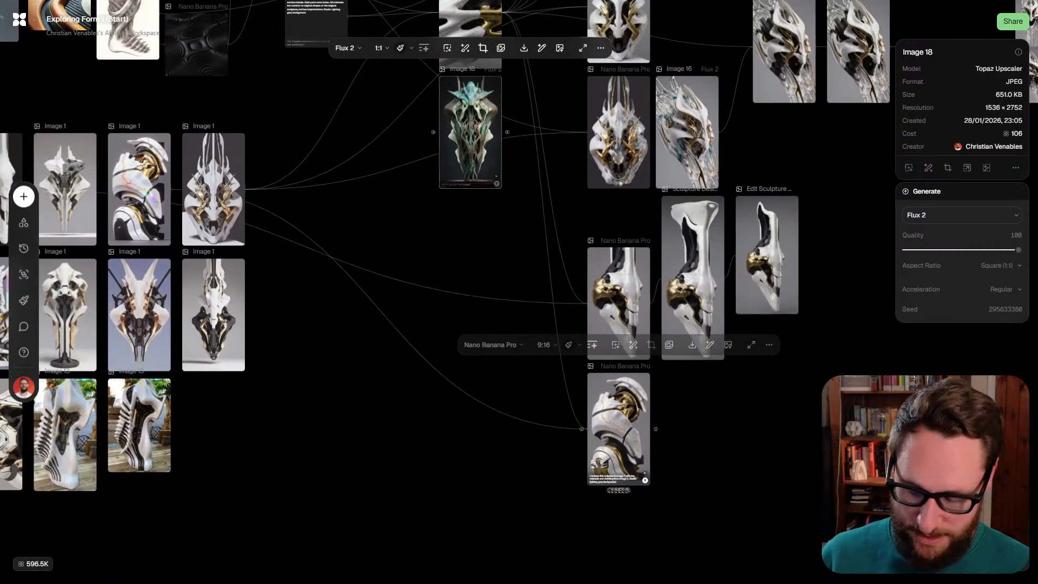
pyautogui.click(619, 428)
pyautogui.moveTo(618, 428); pyautogui.dragTo(544, 302)
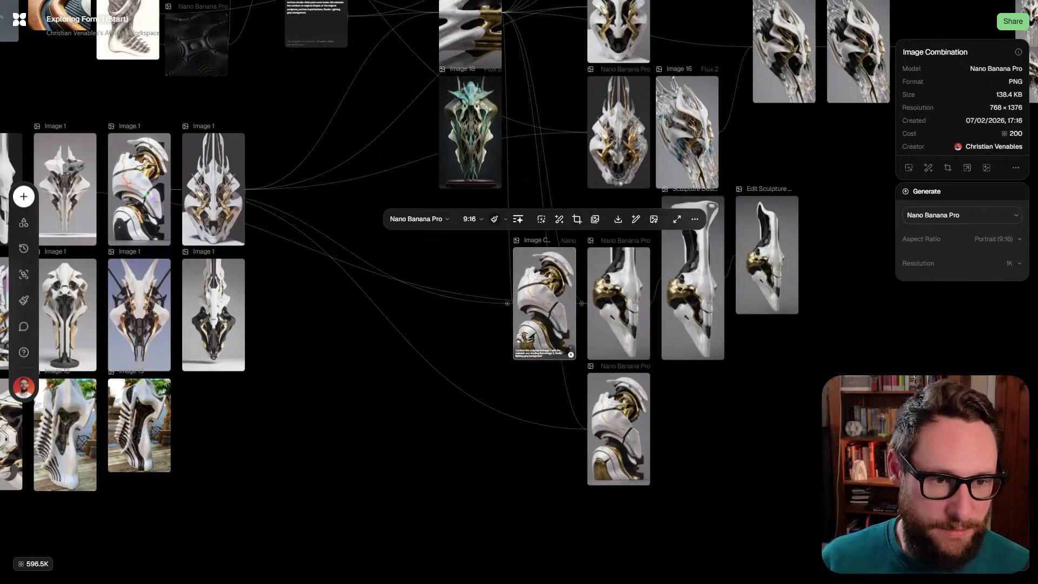
pyautogui.scroll(3, 546, 189)
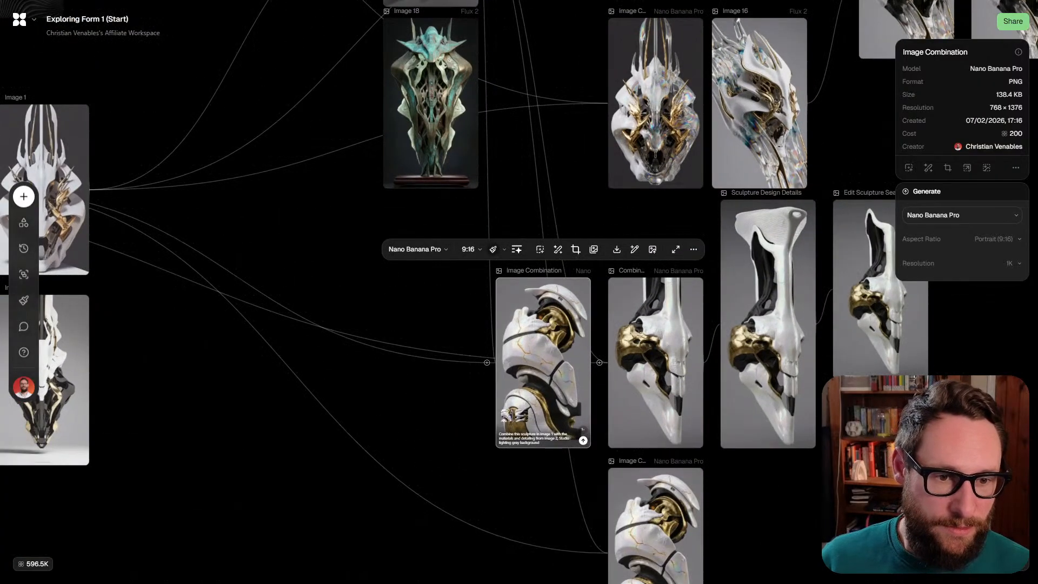
pyautogui.moveTo(543, 346)
pyautogui.mouseDown()
pyautogui.moveTo(578, 300)
pyautogui.moveTo(534, 337)
pyautogui.mouseUp()
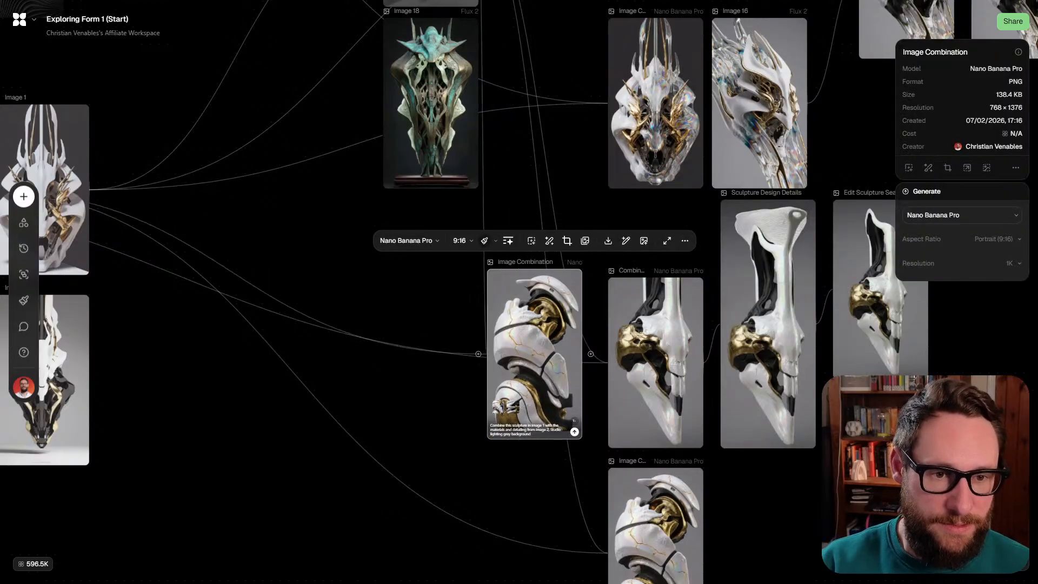
# Replace the material reference feeding the duplicated Image Combination block with a connection from Image 18
pyautogui.press('Escape')
pyautogui.click(431, 103)
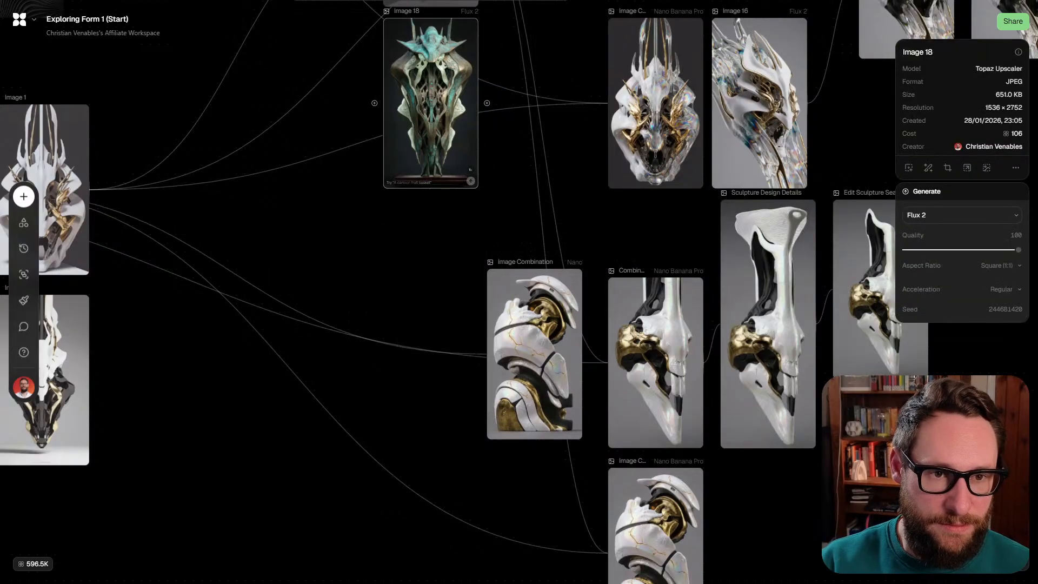
pyautogui.moveTo(487, 102); pyautogui.dragTo(478, 353)
pyautogui.click(511, 407)
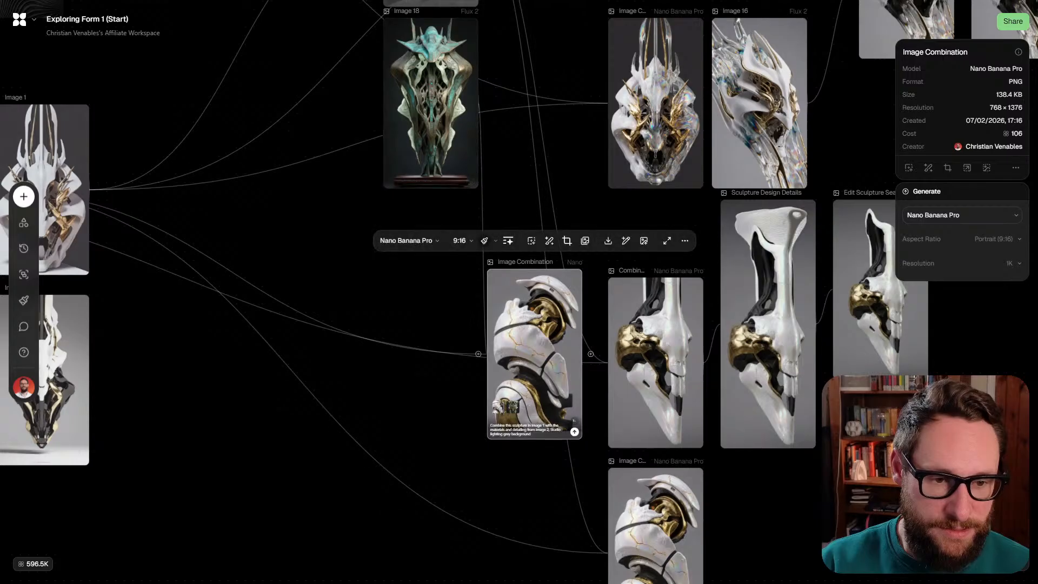
# Align the duplicated Image Combination block with the Combine Sculptures Image block and run its prompt once
pyautogui.moveTo(535, 354); pyautogui.dragTo(543, 363)
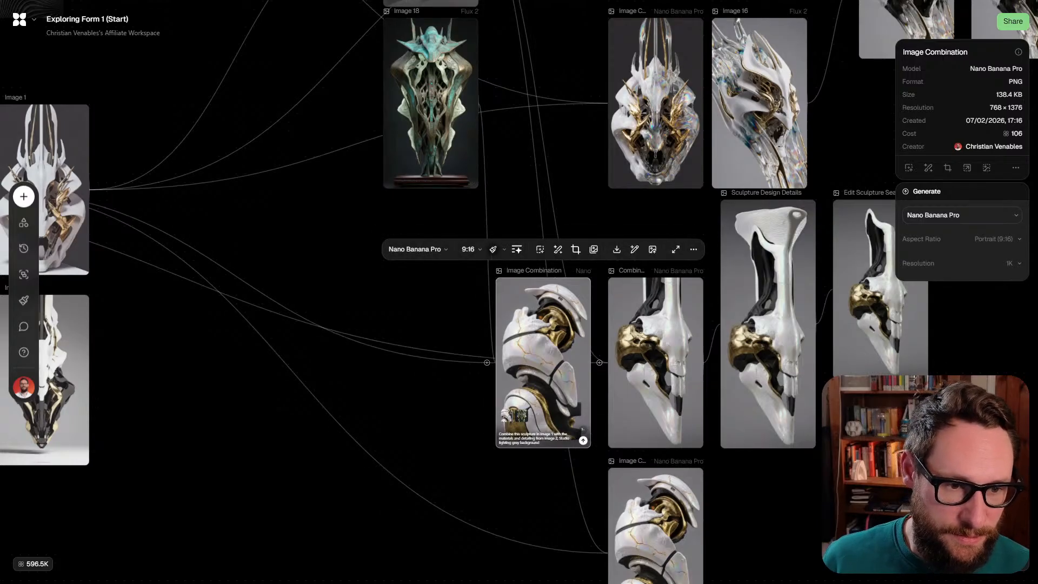
pyautogui.click(582, 440)
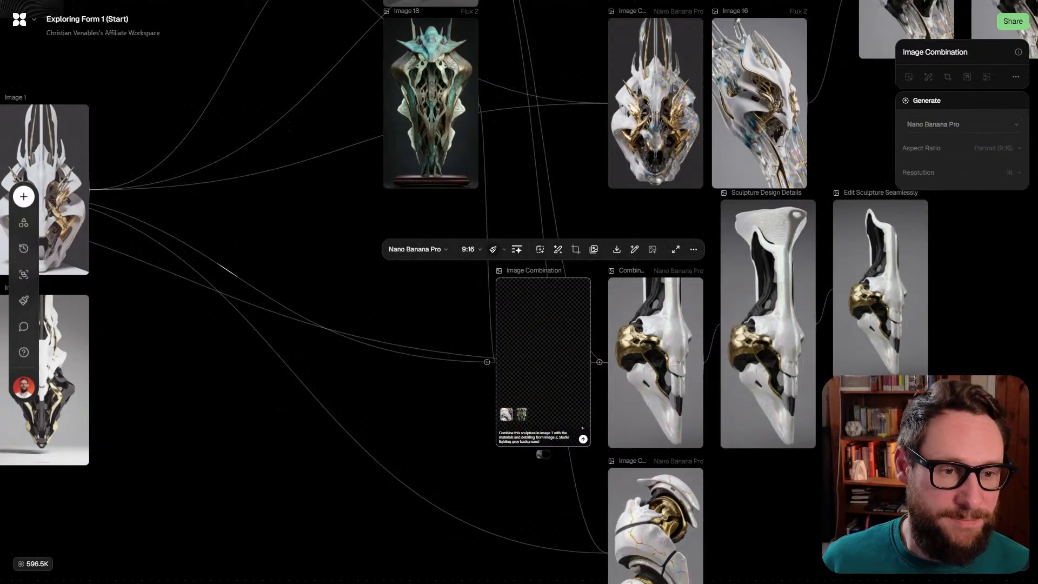
pyautogui.scroll(-3, 529, 341)
pyautogui.scroll(5, 514, 406)
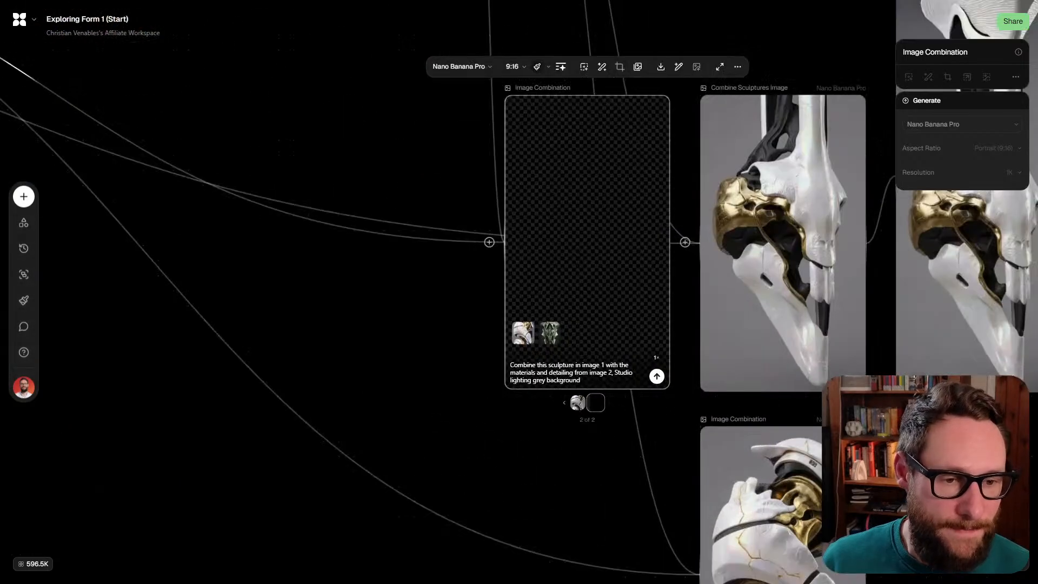
pyautogui.moveTo(499, 329); pyautogui.dragTo(270, 477)
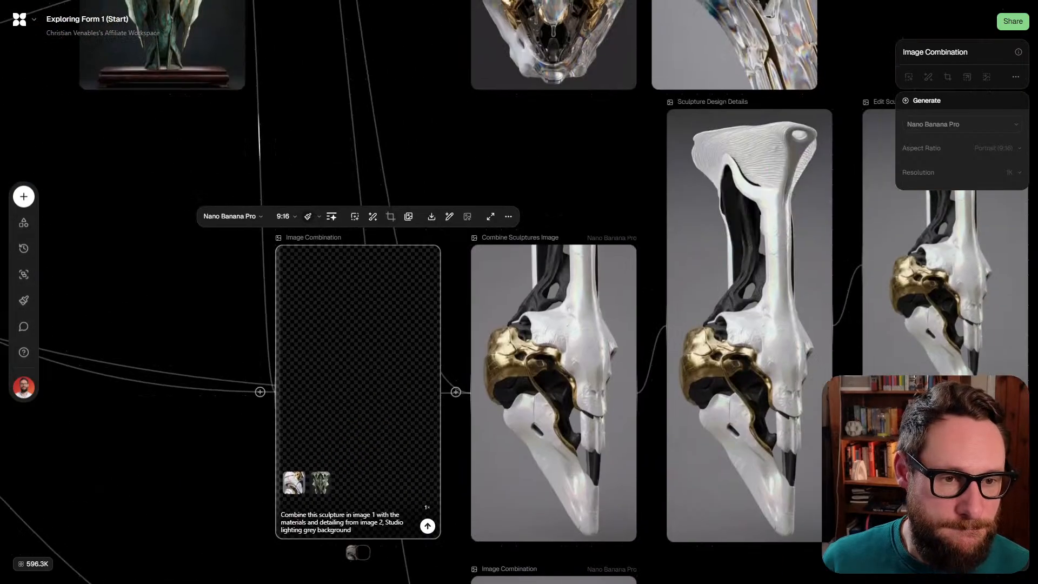
# Find the Glass Etching Design block beside the 3D Glass Design and view its last two generated variants
pyautogui.scroll(-4, 270, 476)
pyautogui.scroll(2, 428, 291)
pyautogui.moveTo(324, 227); pyautogui.dragTo(567, 319)
pyautogui.moveTo(401, 108); pyautogui.dragTo(510, 474)
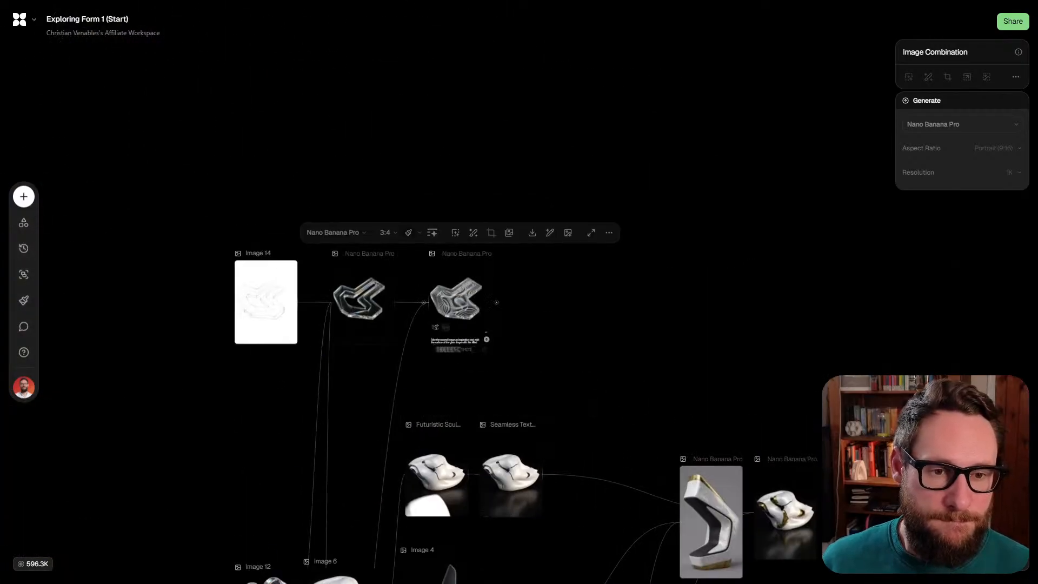
pyautogui.scroll(10, 463, 302)
pyautogui.scroll(-4, 443, 217)
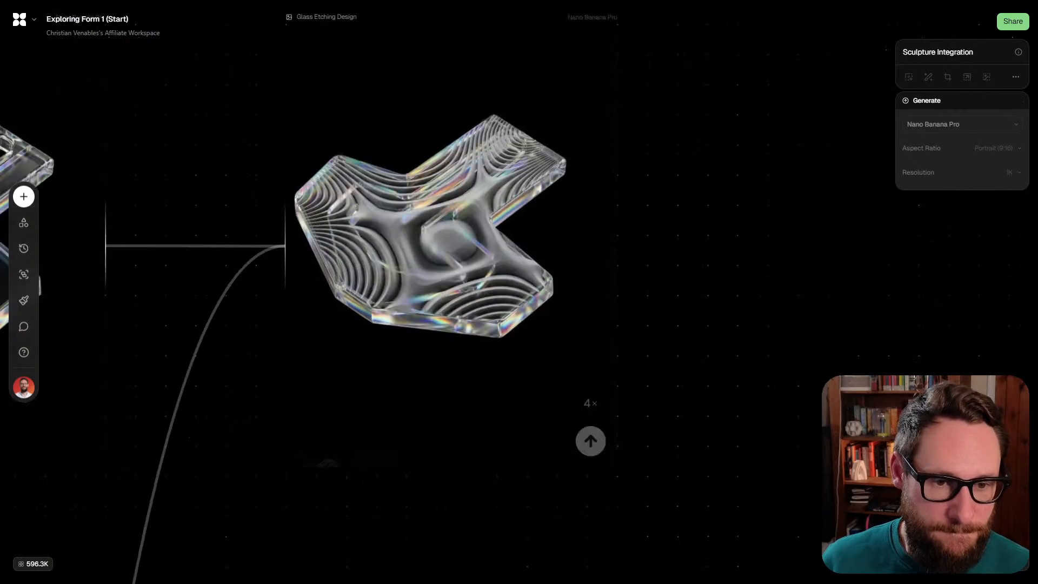
pyautogui.scroll(-1, 444, 216)
pyautogui.click(533, 448)
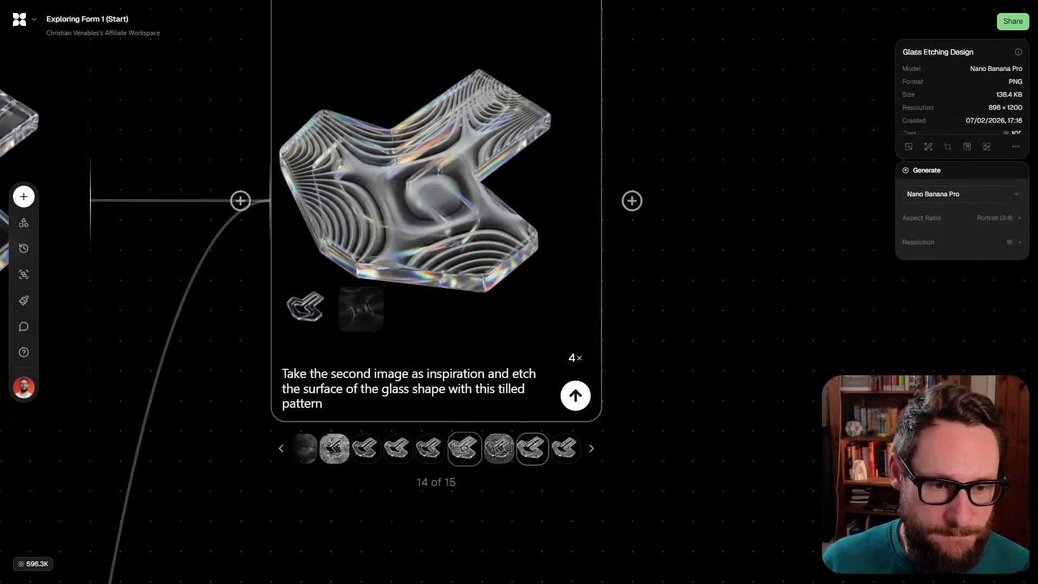
pyautogui.click(564, 448)
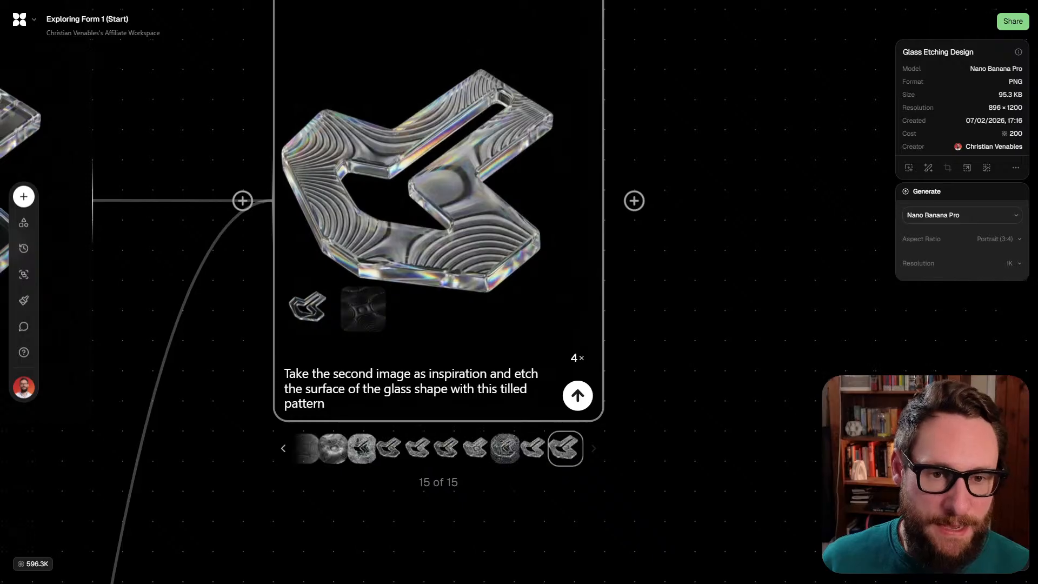
# Compare variants 12, 13 and 14 of the Glass Etching Design block and leave variant 14 of 15 displayed
pyautogui.hscroll(-4, 436, 243)
pyautogui.hscroll(3, 519, 292)
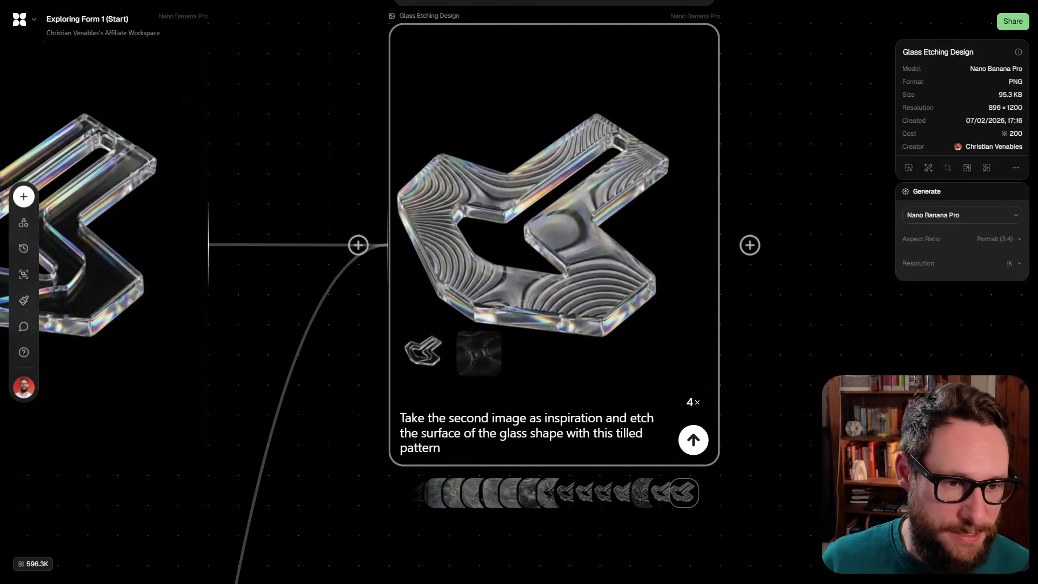
pyautogui.click(616, 492)
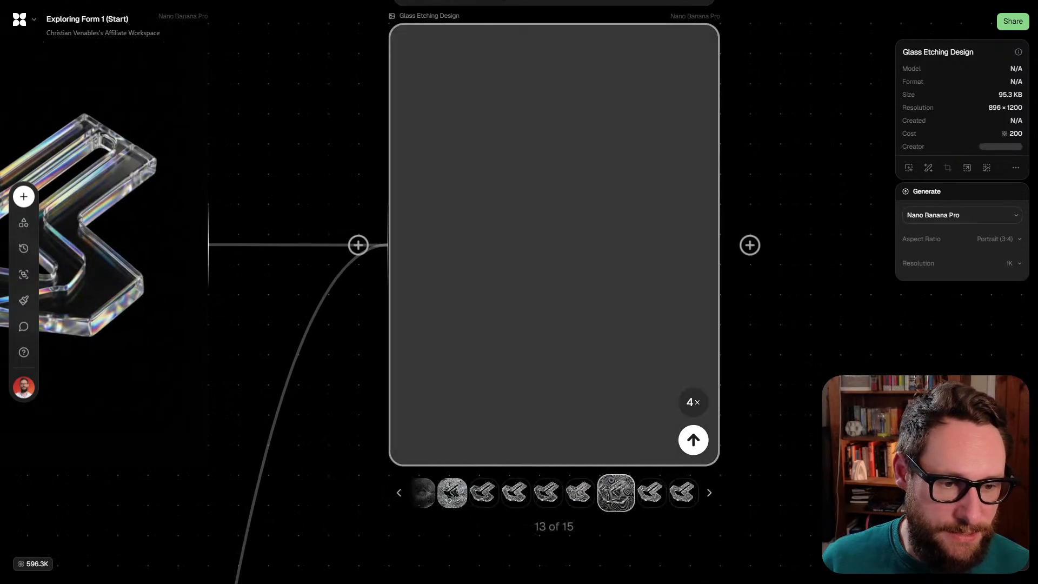
pyautogui.click(581, 492)
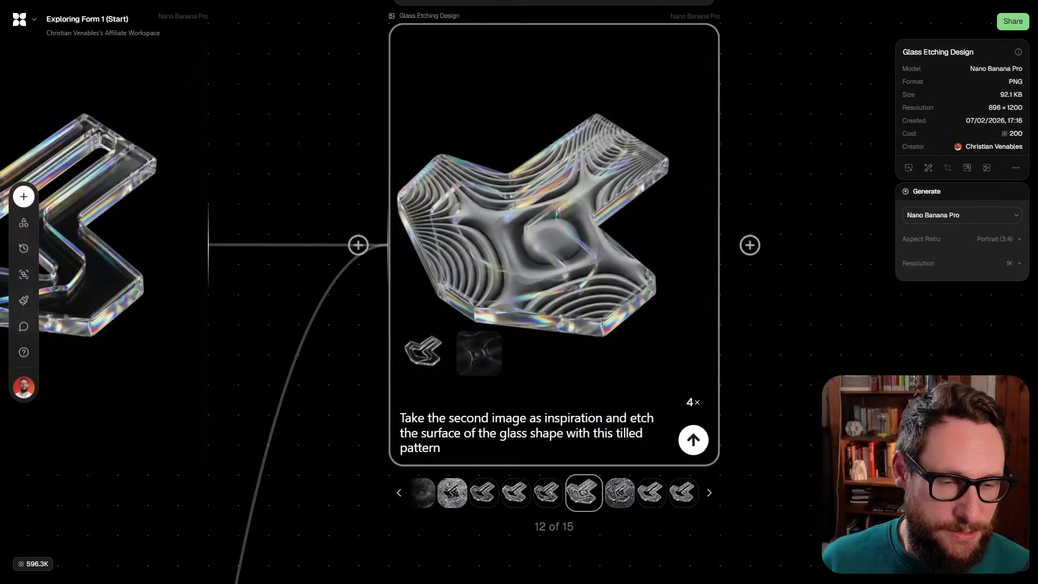
pyautogui.click(651, 492)
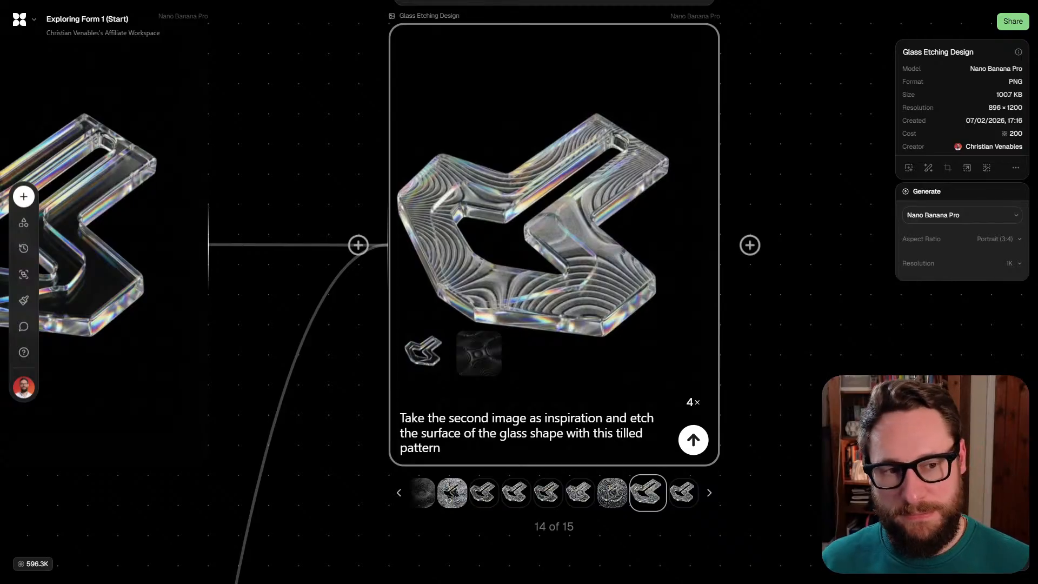
pyautogui.scroll(-2, 563, 318)
pyautogui.scroll(2, 577, 424)
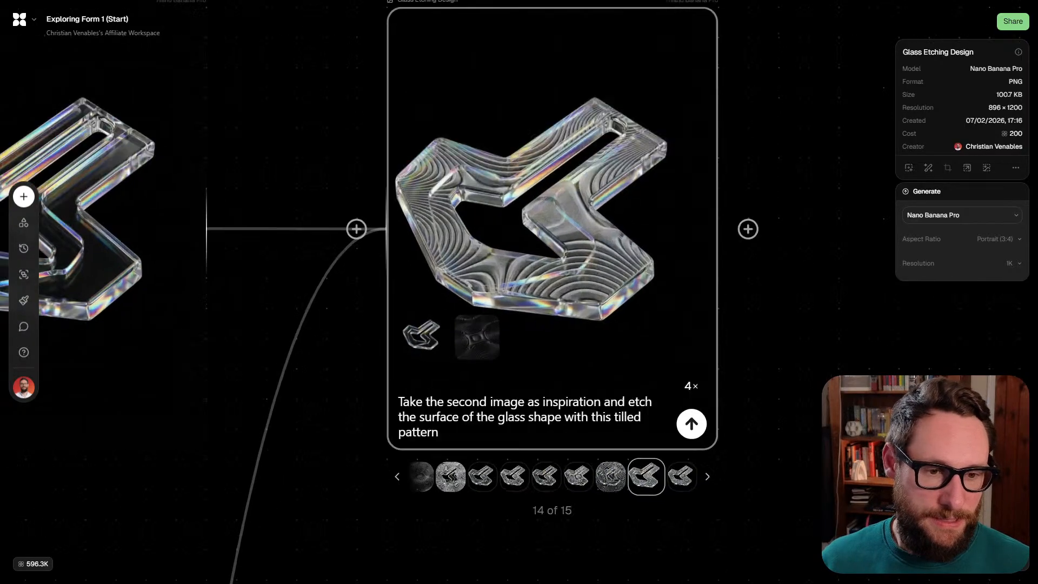
# Replace the Glass Etching Design prompt with "Fine frosted etching on the top surface of the form. Pattern from image 2" and run it four times
pyautogui.hotkey('ctrl', 'a')
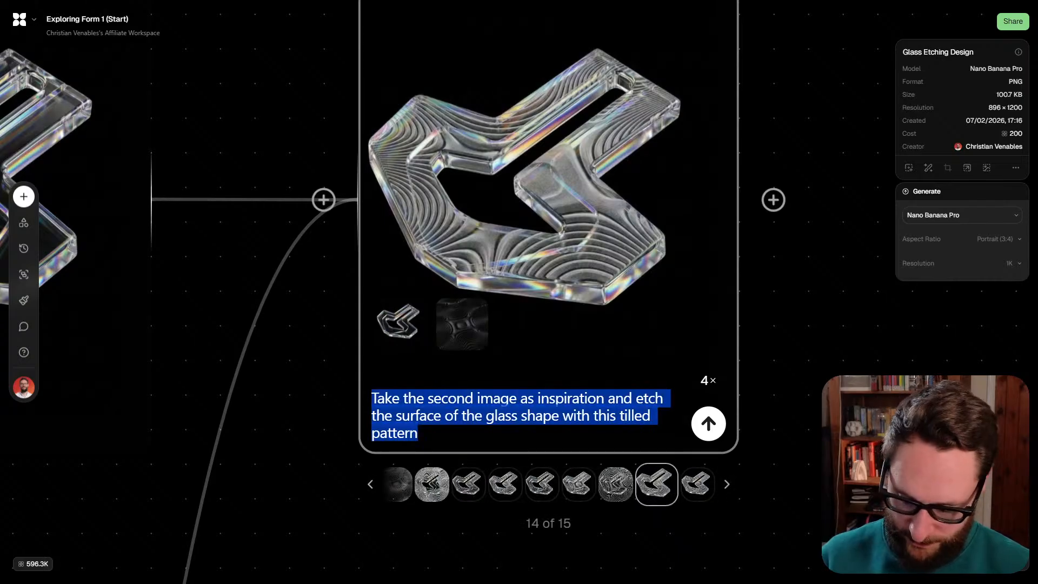
pyautogui.write('Fine frosted etching on the top surface of')
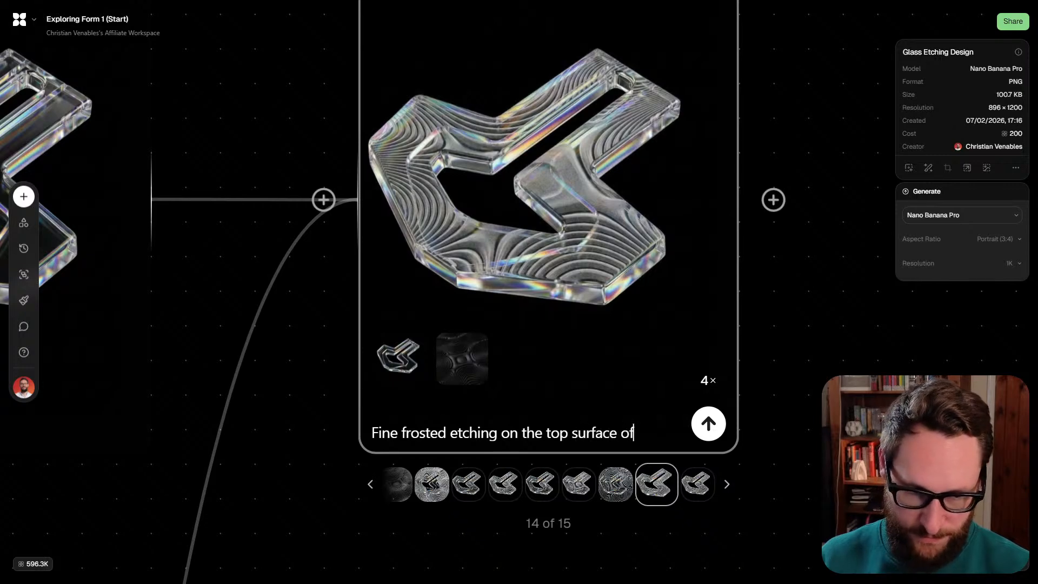
pyautogui.write('orm. Pattern from image 2')
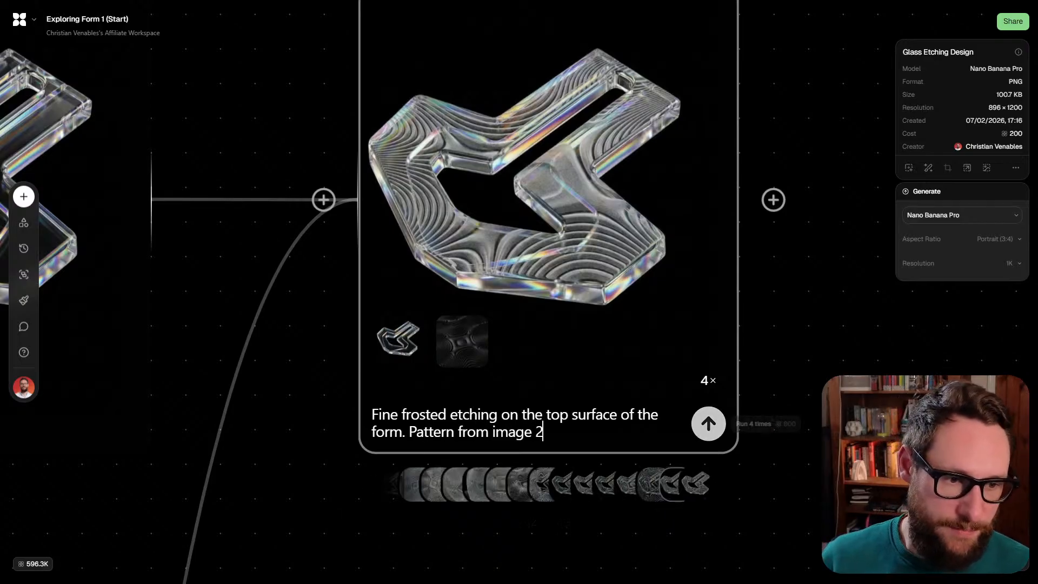
pyautogui.click(708, 423)
# Look over the reference image cluster and the sculpture references below it, selecting Image 11
pyautogui.scroll(-5, 375, 366)
pyautogui.scroll(3, 420, 292)
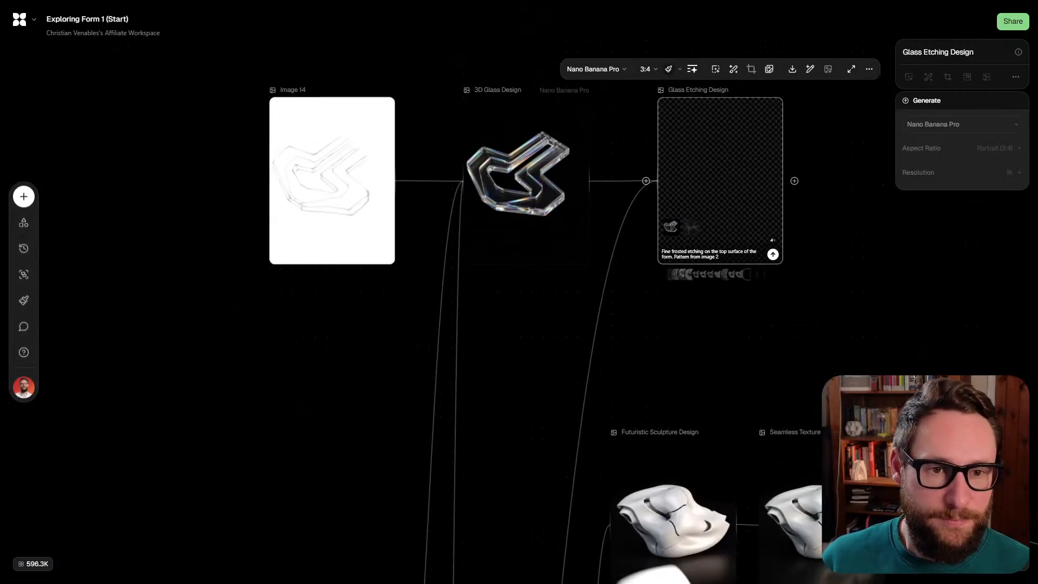
pyautogui.scroll(-3, 516, 317)
pyautogui.scroll(-8, 454, 292)
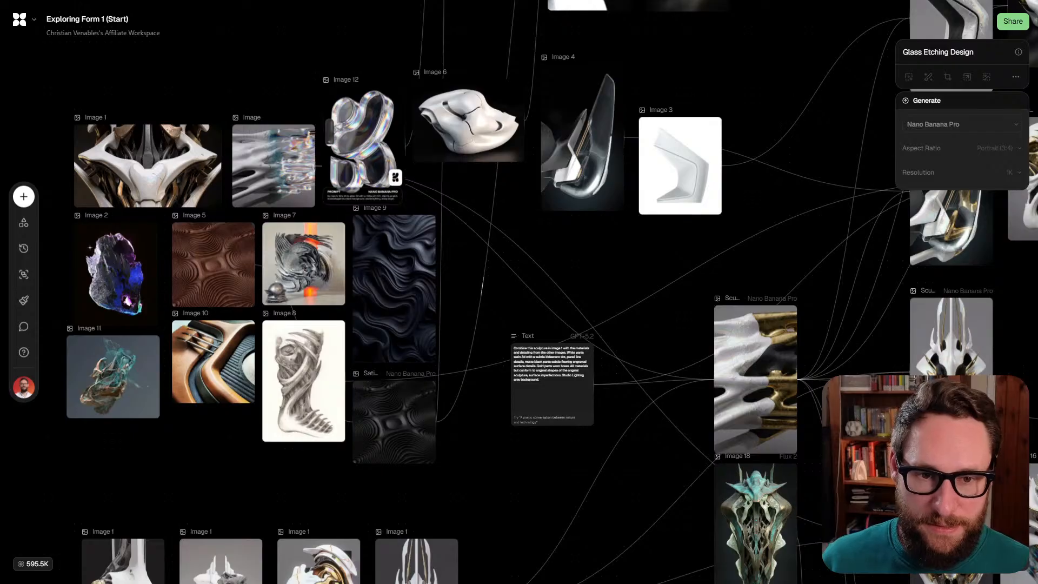
pyautogui.scroll(-3, 519, 291)
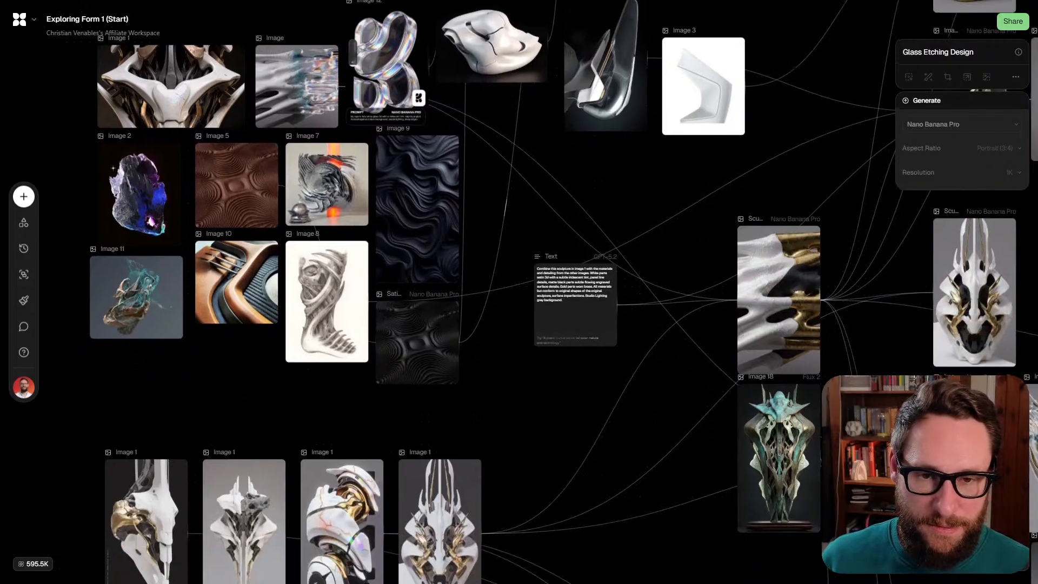
pyautogui.click(136, 297)
pyautogui.scroll(-5, 519, 292)
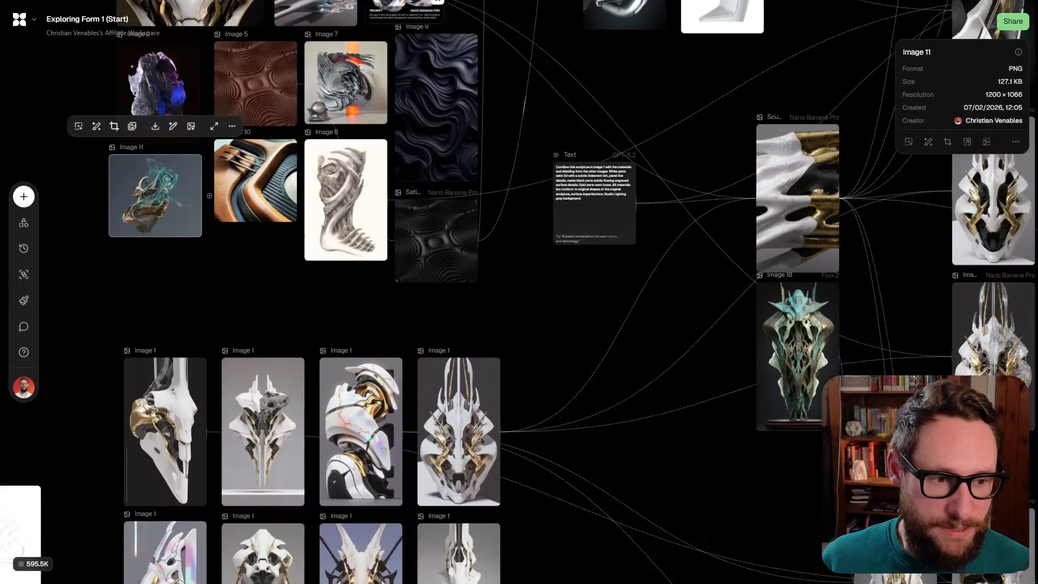
pyautogui.hscroll(5, 519, 292)
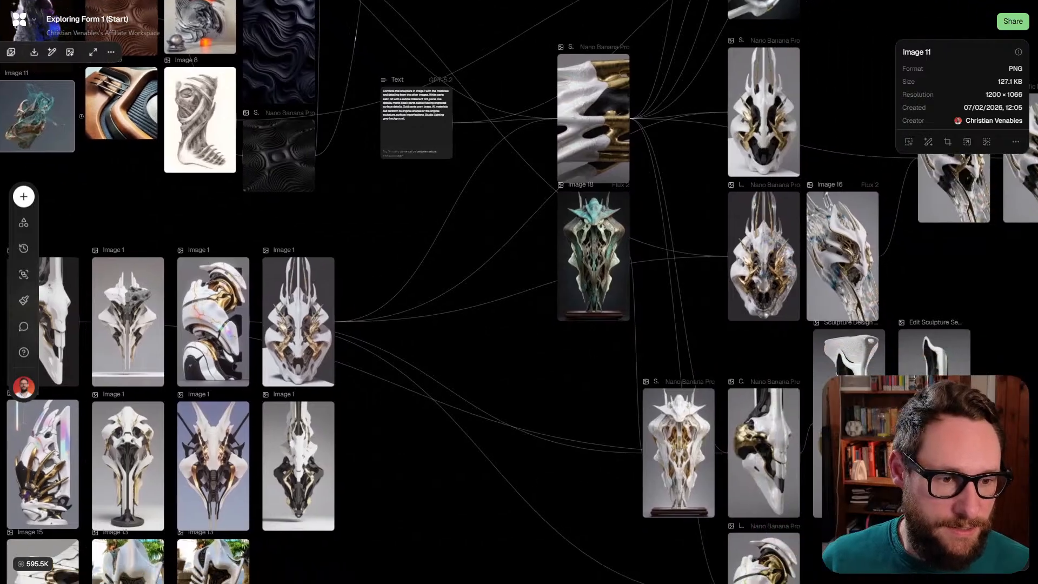
# Select the sculpture generated from Image 18 and examine its form, surface materials and gold detailing up close
pyautogui.moveTo(677, 474)
pyautogui.mouseDown()
pyautogui.moveTo(549, 268)
pyautogui.moveTo(522, 256)
pyautogui.mouseUp()
pyautogui.scroll(5, 522, 256)
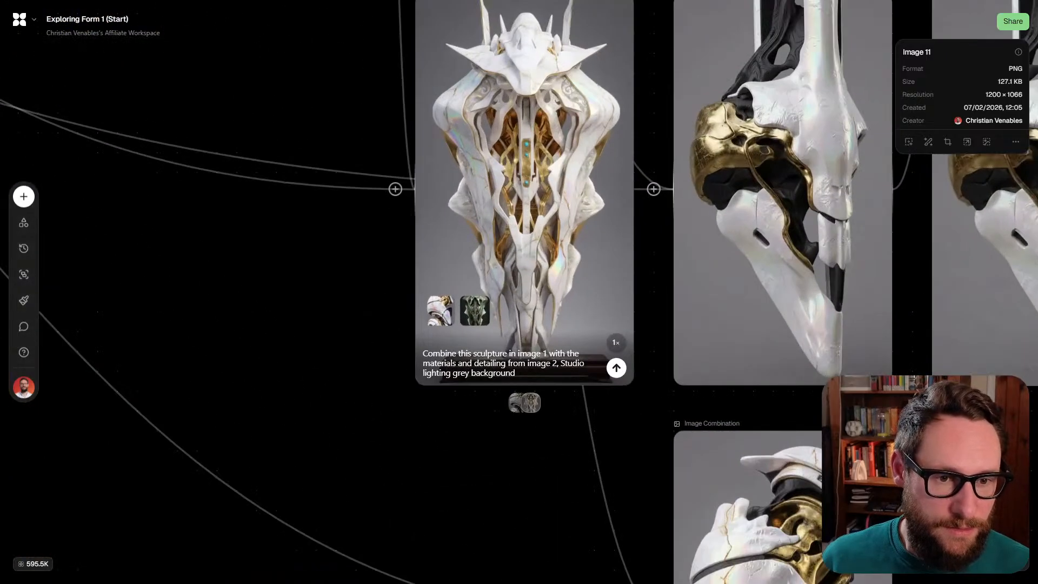
pyautogui.click(533, 402)
pyautogui.scroll(3, 533, 402)
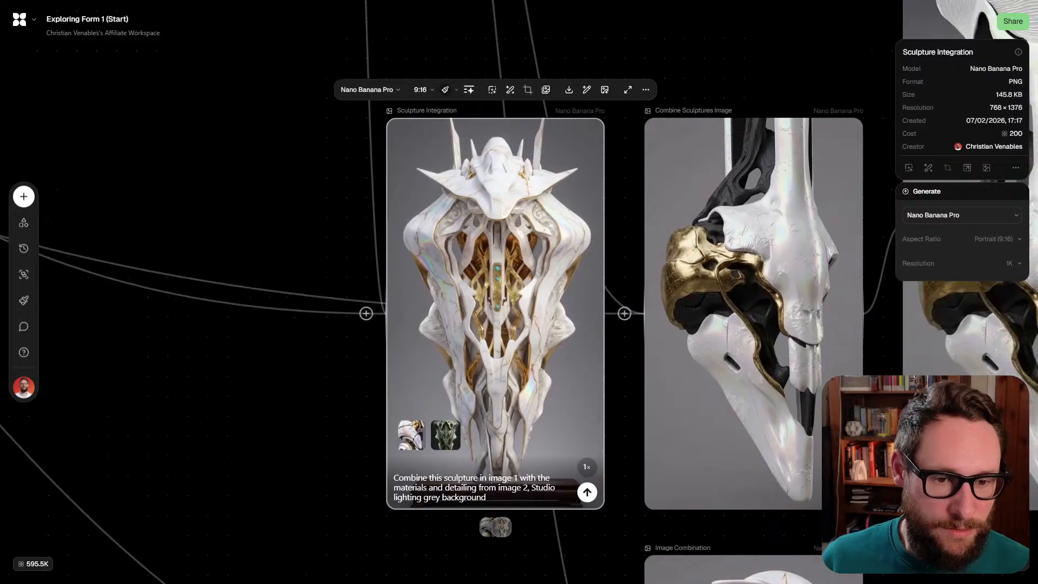
pyautogui.scroll(3, 576, 438)
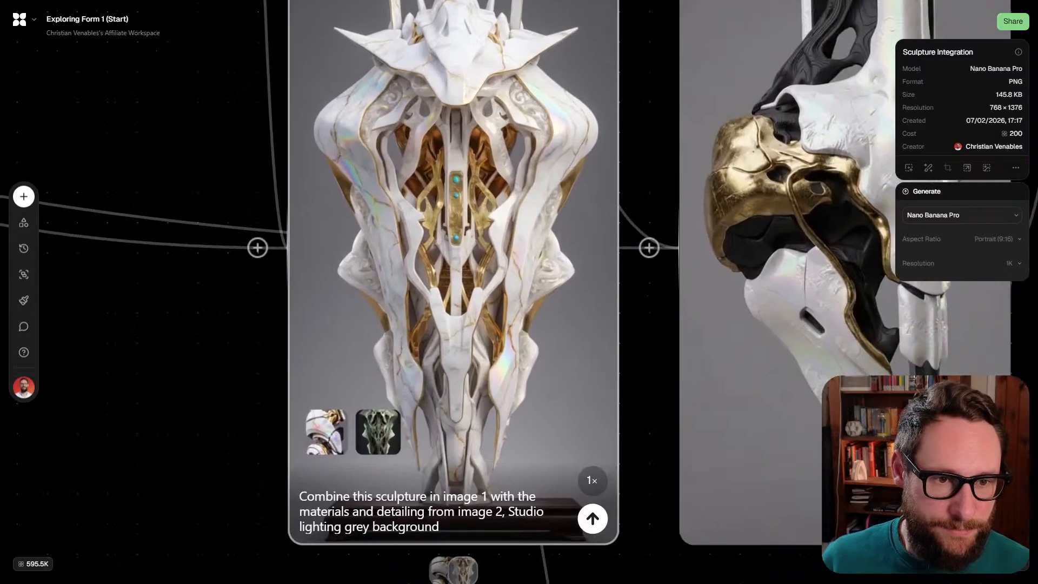
pyautogui.scroll(1, 519, 292)
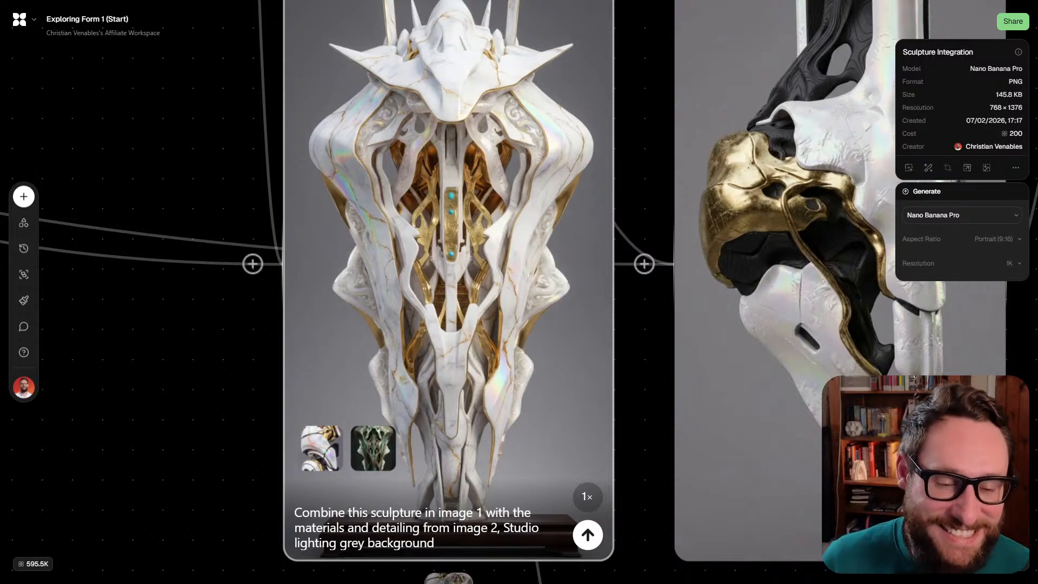
pyautogui.scroll(2, 518, 292)
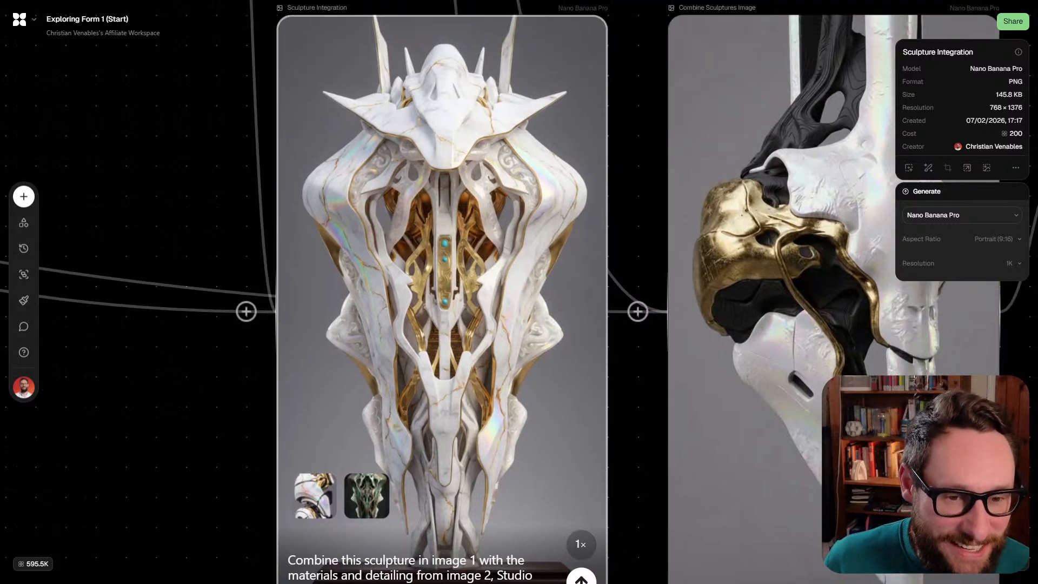
pyautogui.scroll(3, 494, 250)
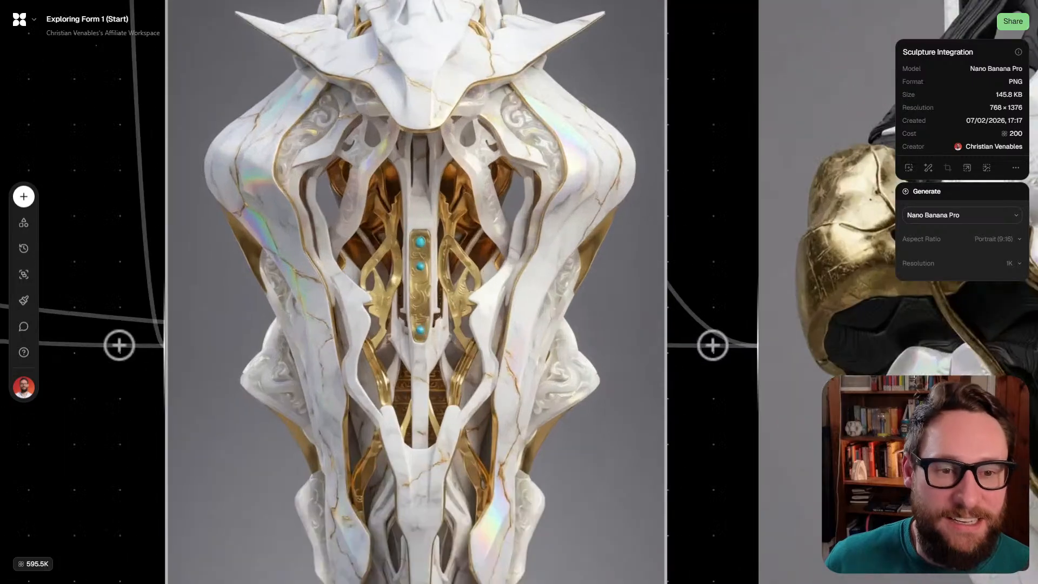
pyautogui.scroll(-4, 421, 243)
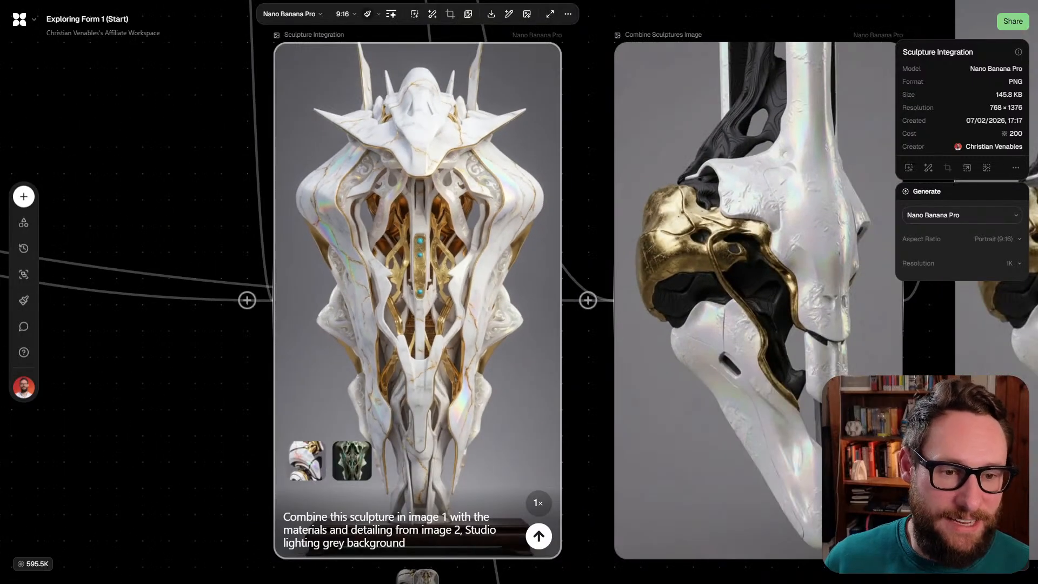
# Set the Sculpture Integration block to four runs and generate its combination prompt again
pyautogui.scroll(-1, 518, 292)
pyautogui.moveTo(533, 478)
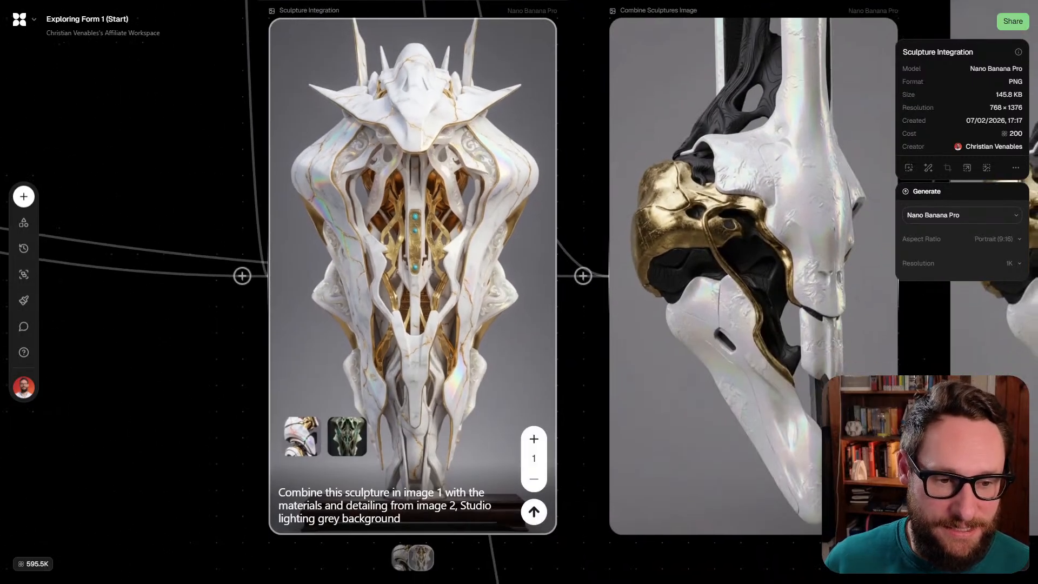
pyautogui.click(533, 438)
pyautogui.click(533, 439)
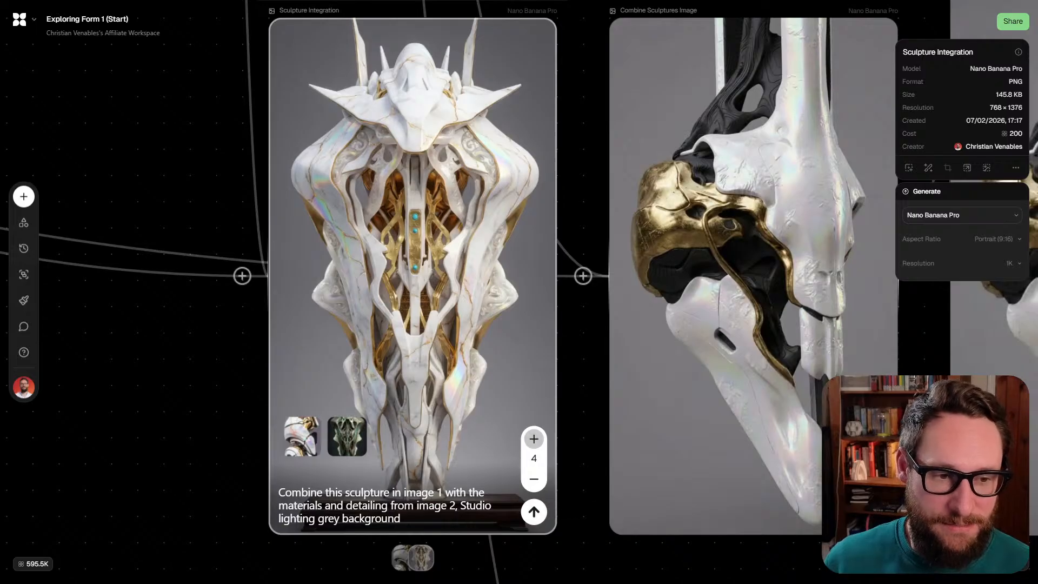
pyautogui.click(533, 511)
# Select the Sculpture Fusion block above the Image Combination Project and switch it to its last variant, 9 of 9
pyautogui.hscroll(4, 519, 292)
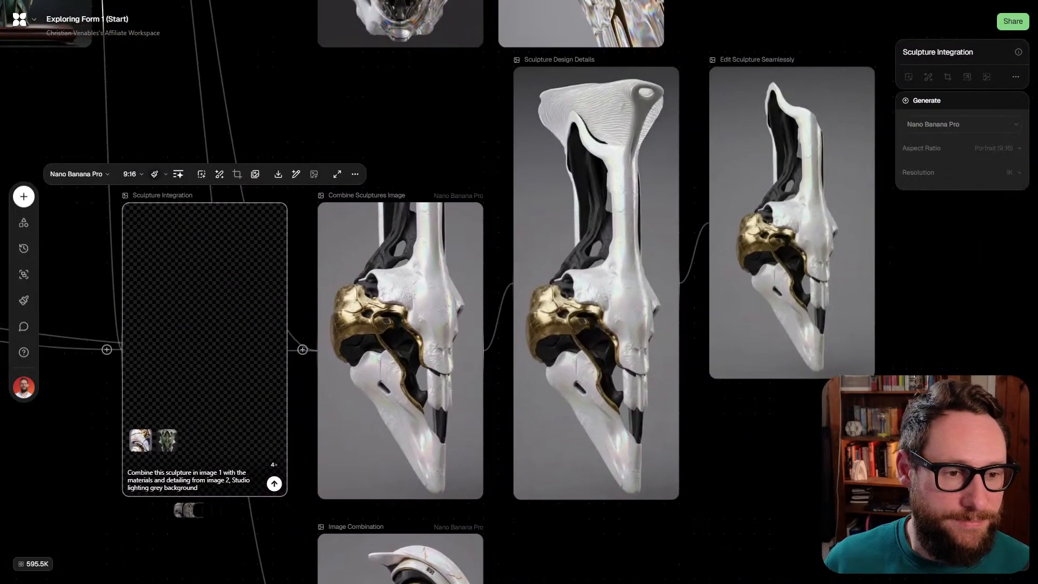
pyautogui.scroll(8, 519, 292)
pyautogui.hscroll(1, 519, 292)
pyautogui.scroll(-2, 519, 292)
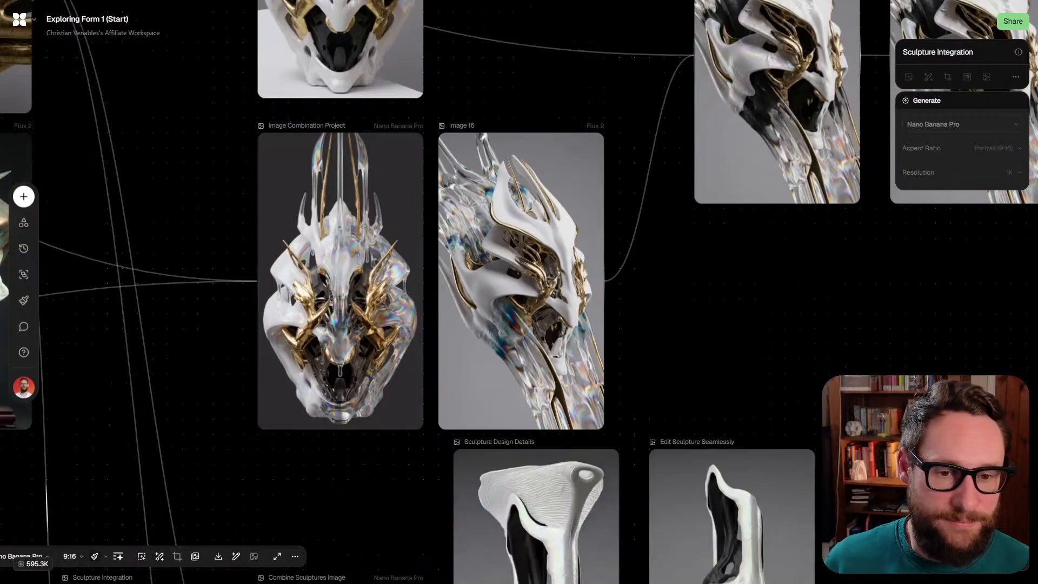
pyautogui.scroll(5, 519, 292)
pyautogui.hscroll(-1, 518, 292)
pyautogui.click(408, 275)
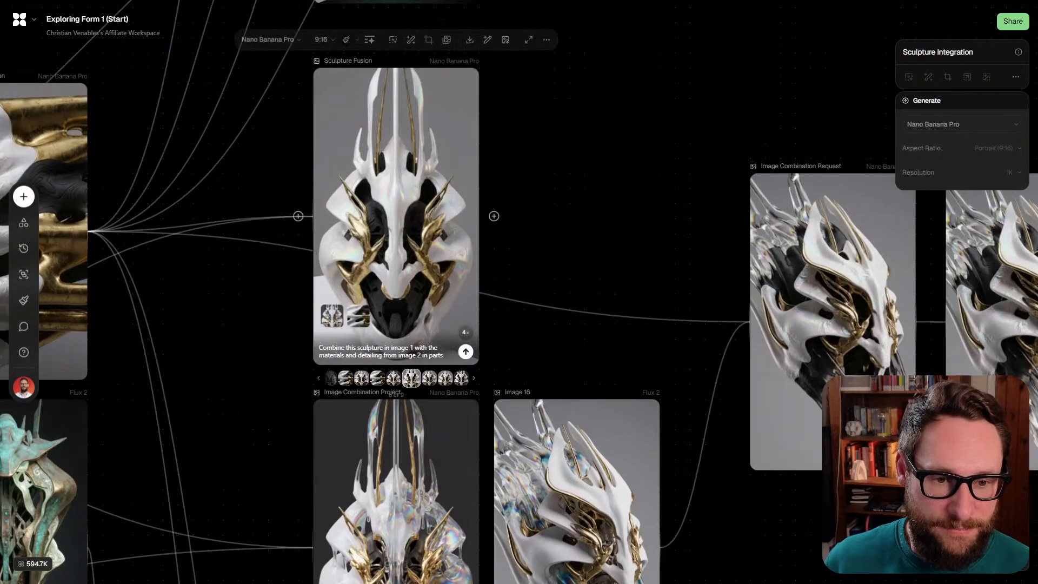
pyautogui.scroll(3, 408, 275)
pyautogui.scroll(2, 519, 292)
pyautogui.hscroll(-2, 519, 292)
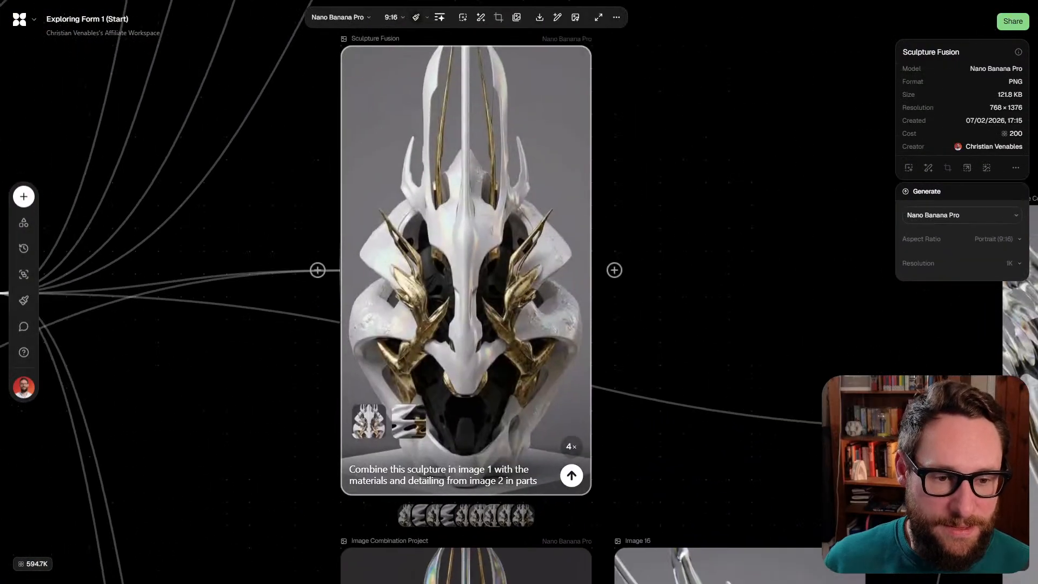
pyautogui.press('Right')
pyautogui.press('Right')
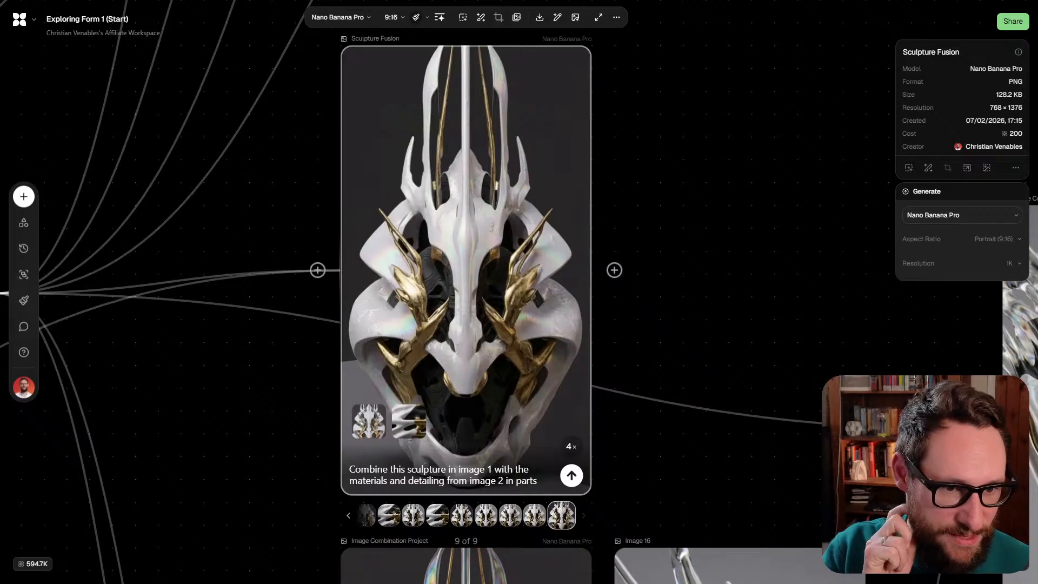
pyautogui.scroll(-3, 519, 292)
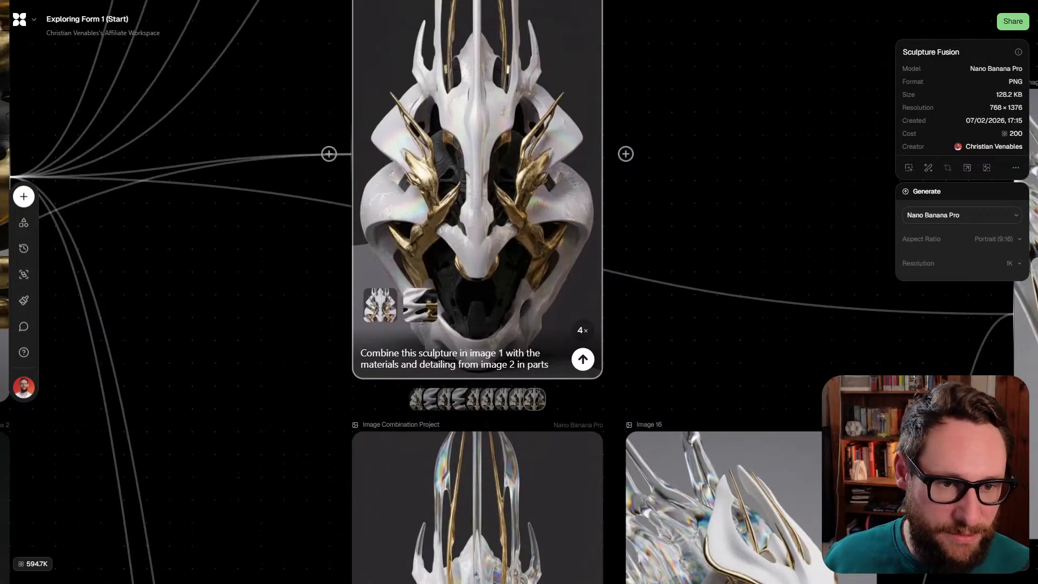
pyautogui.scroll(-2, 519, 292)
pyautogui.scroll(3, 519, 292)
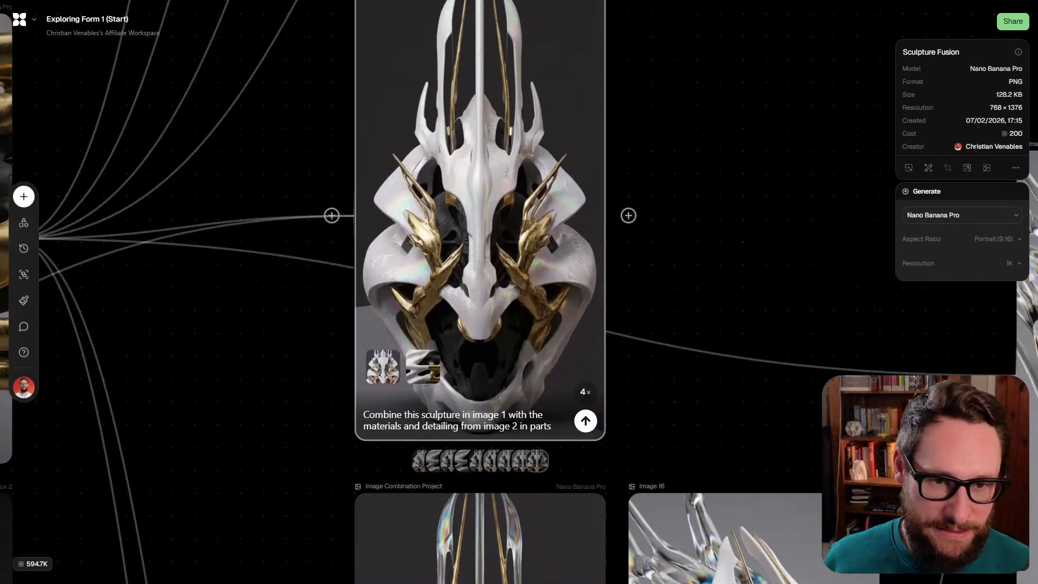
pyautogui.scroll(-5, 504, 285)
pyautogui.scroll(-2, 503, 285)
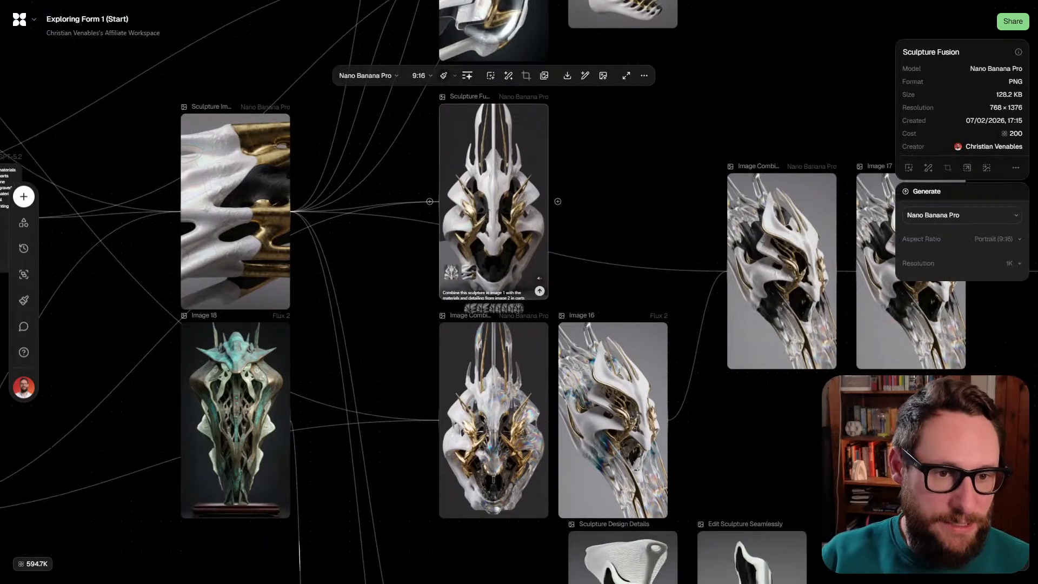
pyautogui.scroll(-4, 519, 291)
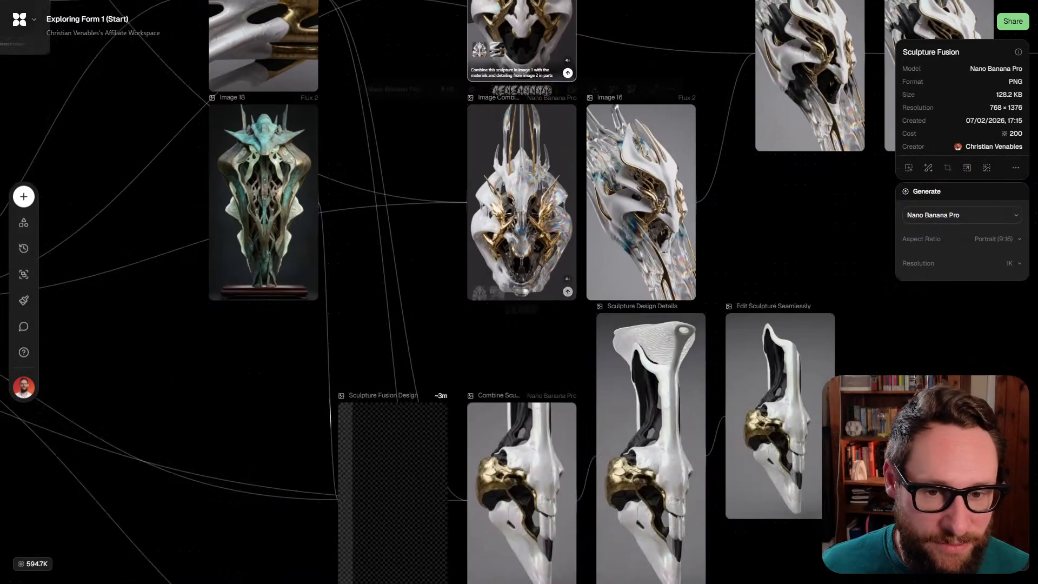
# Duplicate the pending Sculpture Fusion Design block and place the finished sculpture block directly below the pending one
pyautogui.scroll(-4, 519, 292)
pyautogui.scroll(-6, 519, 292)
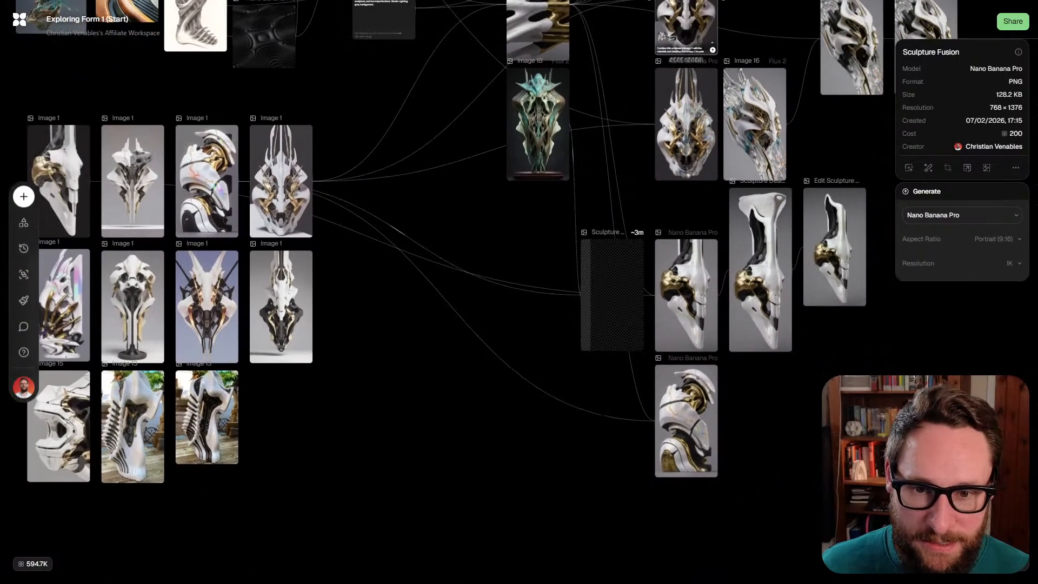
pyautogui.hscroll(-1, 518, 291)
pyautogui.hscroll(2, 389, 266)
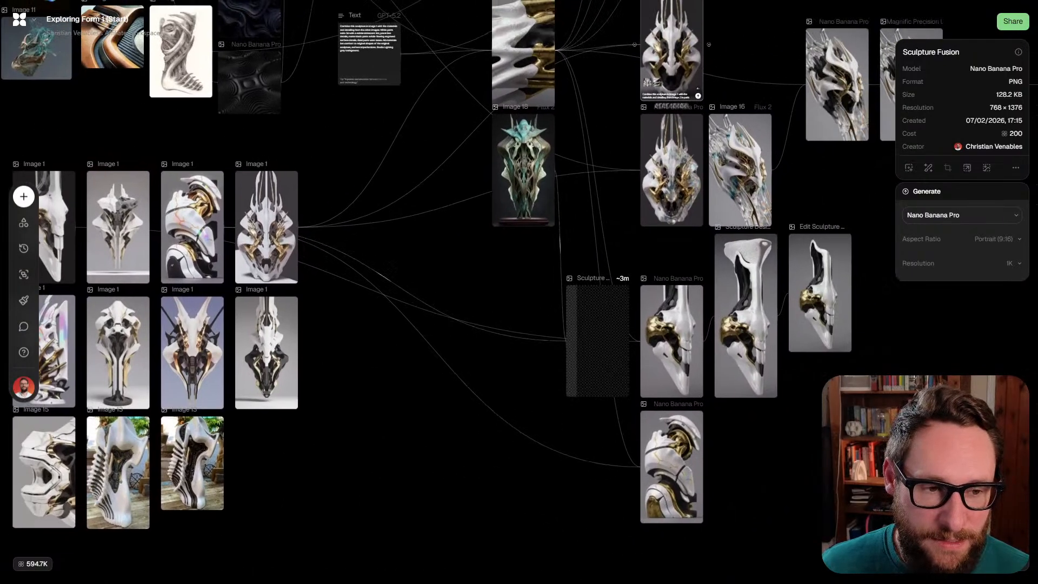
pyautogui.scroll(3, 641, 220)
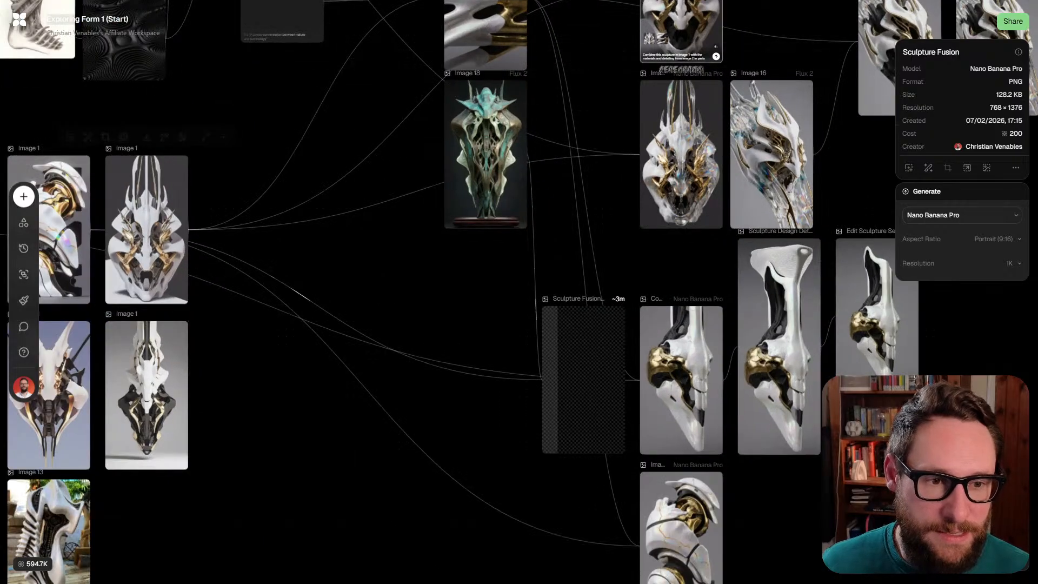
pyautogui.click(584, 368)
pyautogui.scroll(-1, 584, 367)
pyautogui.scroll(-1, 591, 356)
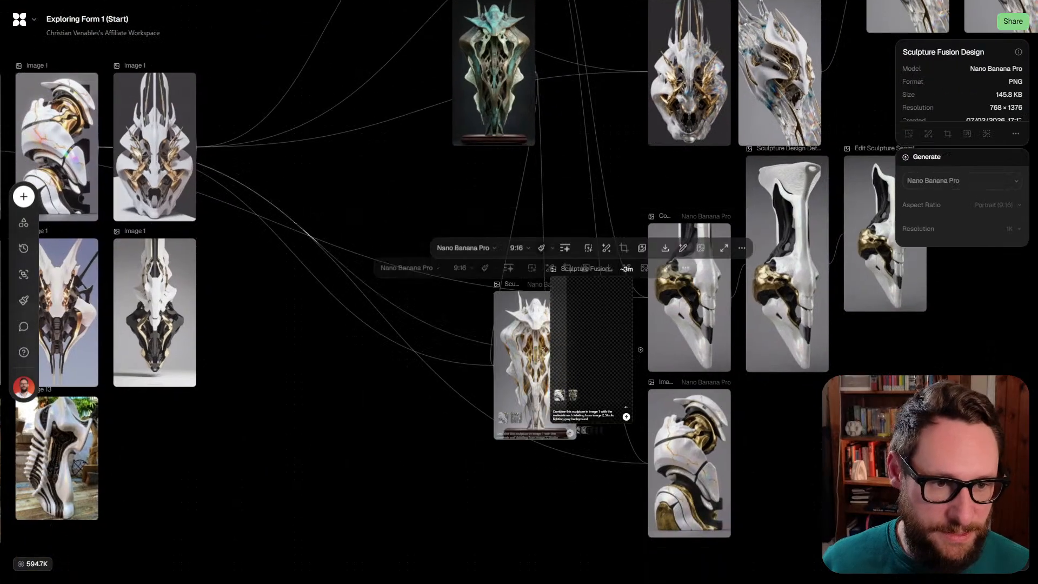
pyautogui.moveTo(591, 350)
pyautogui.mouseDown()
pyautogui.moveTo(576, 440)
pyautogui.moveTo(576, 282)
pyautogui.moveTo(591, 297)
pyautogui.mouseUp()
pyautogui.moveTo(535, 365)
pyautogui.mouseDown()
pyautogui.moveTo(599, 479)
pyautogui.moveTo(591, 455)
pyautogui.mouseUp()
pyautogui.moveTo(385, 435); pyautogui.dragTo(400, 388)
pyautogui.press('Delete')
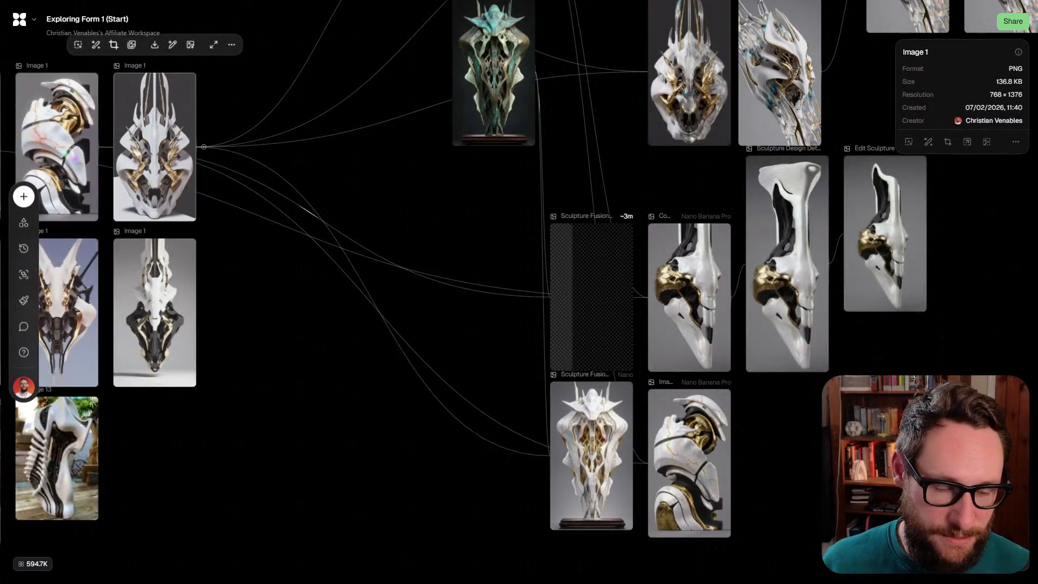
# Run the combination prompt again in the lower Sculpture Fusion Design block
pyautogui.click(591, 455)
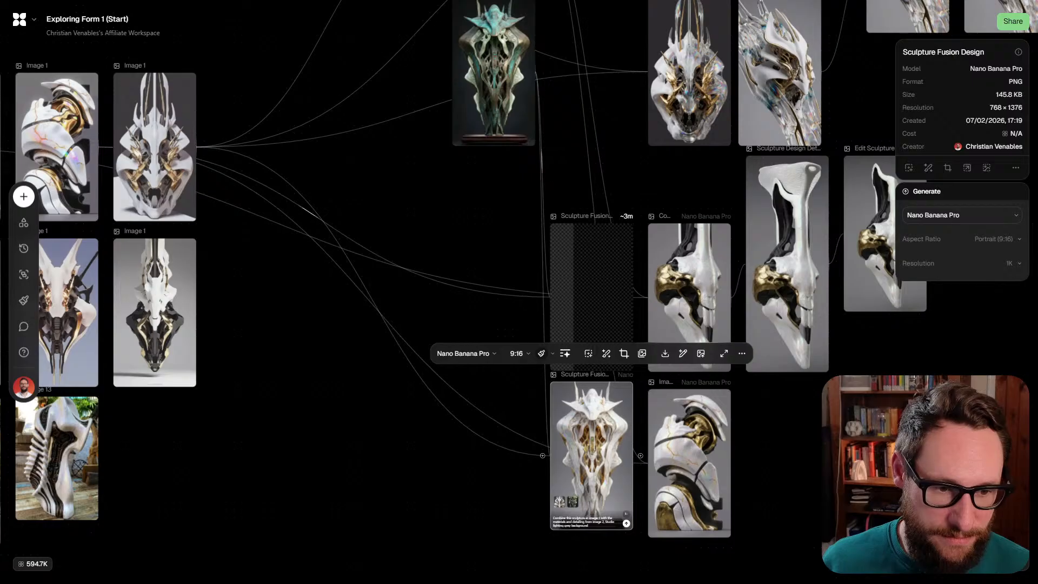
pyautogui.click(626, 522)
pyautogui.moveTo(689, 292); pyautogui.dragTo(599, 378)
pyautogui.click(600, 378)
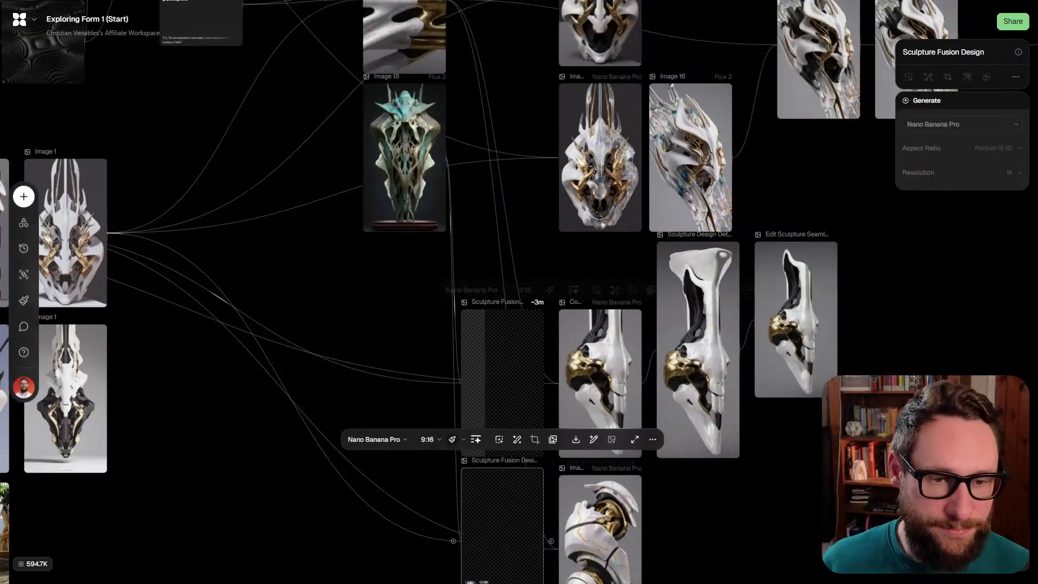
# Examine the upscaled glass, white and gold sculpture in Image 17 up close and select that block
pyautogui.moveTo(599, 162); pyautogui.dragTo(555, 393)
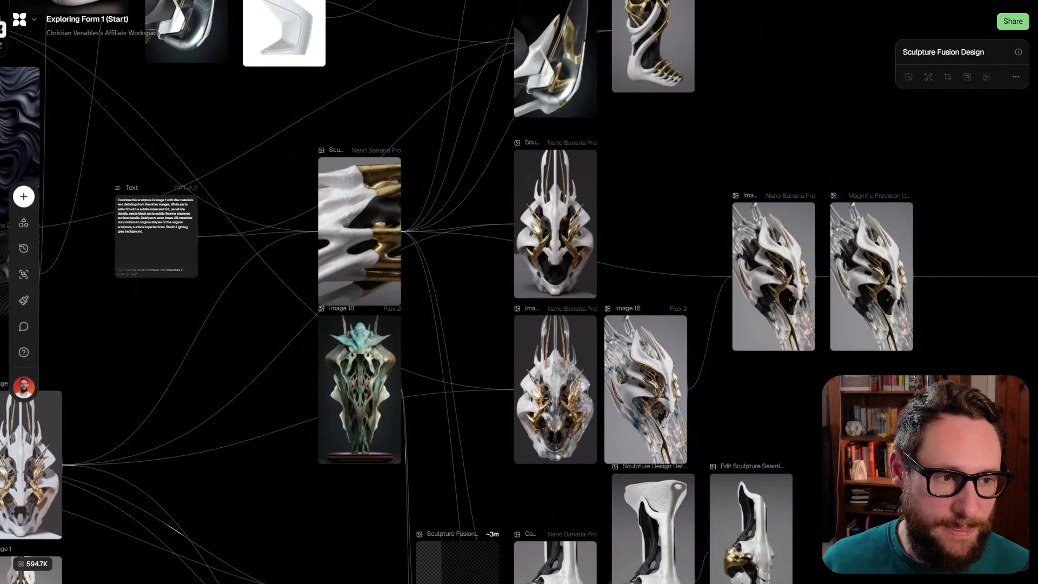
pyautogui.moveTo(540, 216); pyautogui.dragTo(316, 177)
pyautogui.scroll(4, 755, 220)
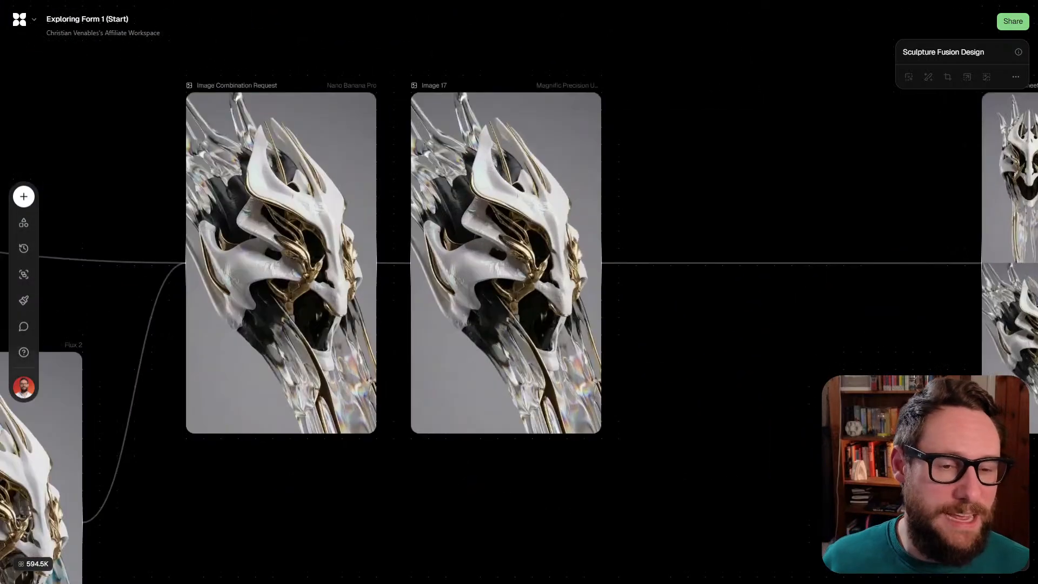
pyautogui.scroll(2, 662, 97)
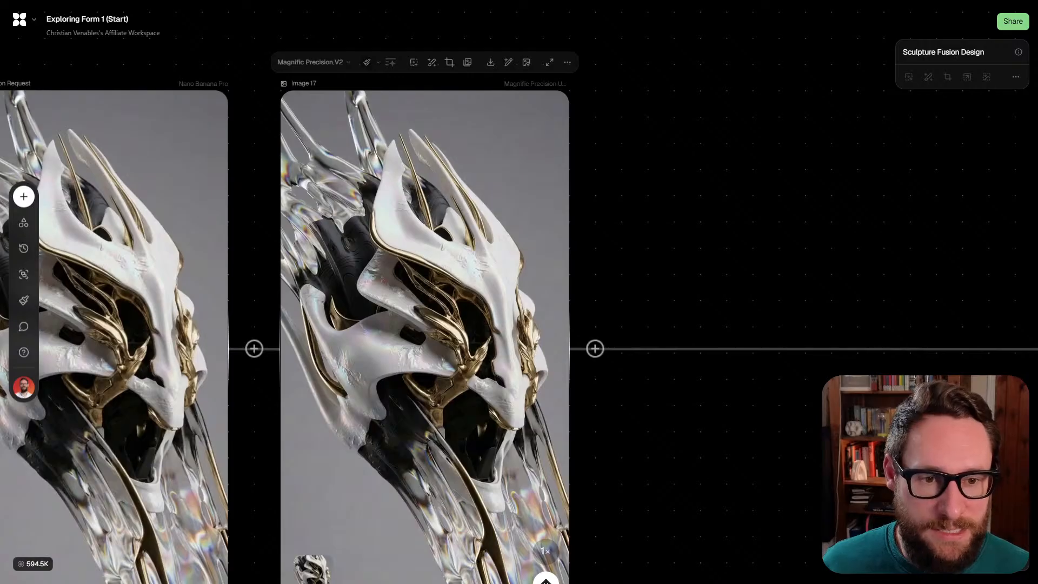
pyautogui.scroll(-2, 443, 330)
pyautogui.click(429, 344)
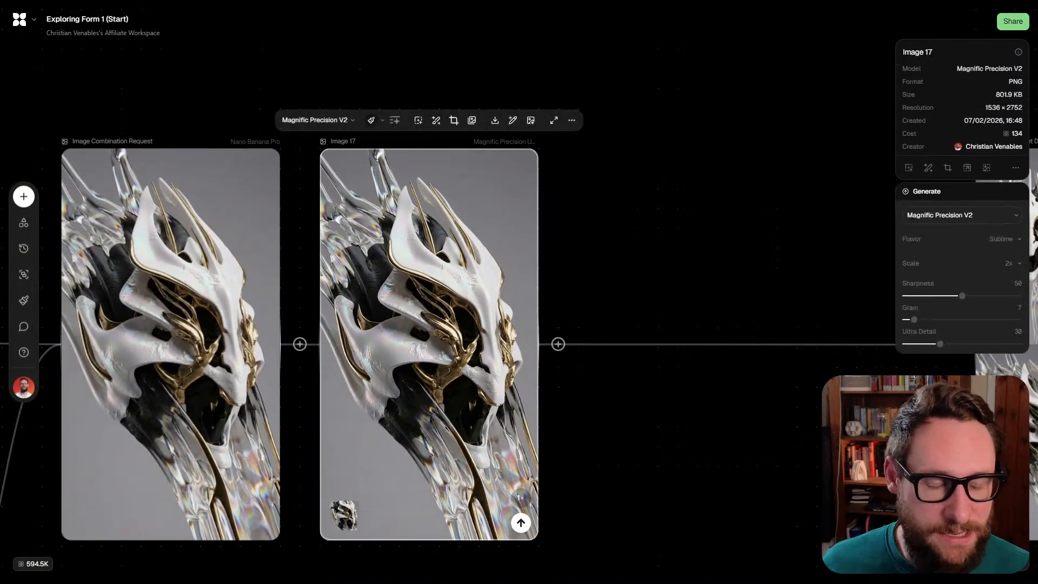
# Add a connected video block from the output of the Character Sheet Design block
pyautogui.scroll(-4, 327, 274)
pyautogui.moveTo(587, 295); pyautogui.dragTo(313, 293)
pyautogui.moveTo(563, 351)
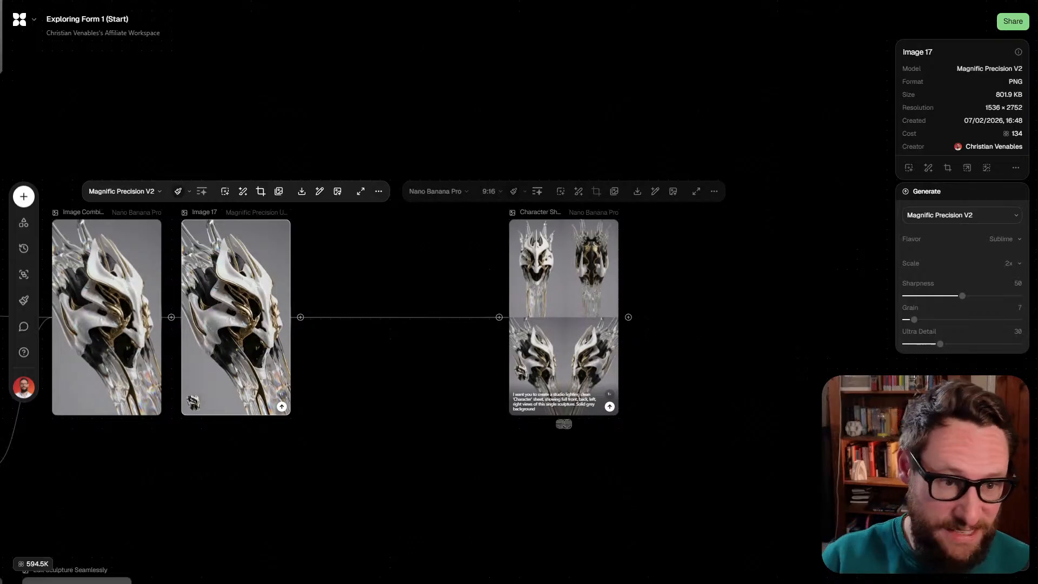
pyautogui.click(563, 352)
pyautogui.moveTo(598, 293); pyautogui.dragTo(415, 282)
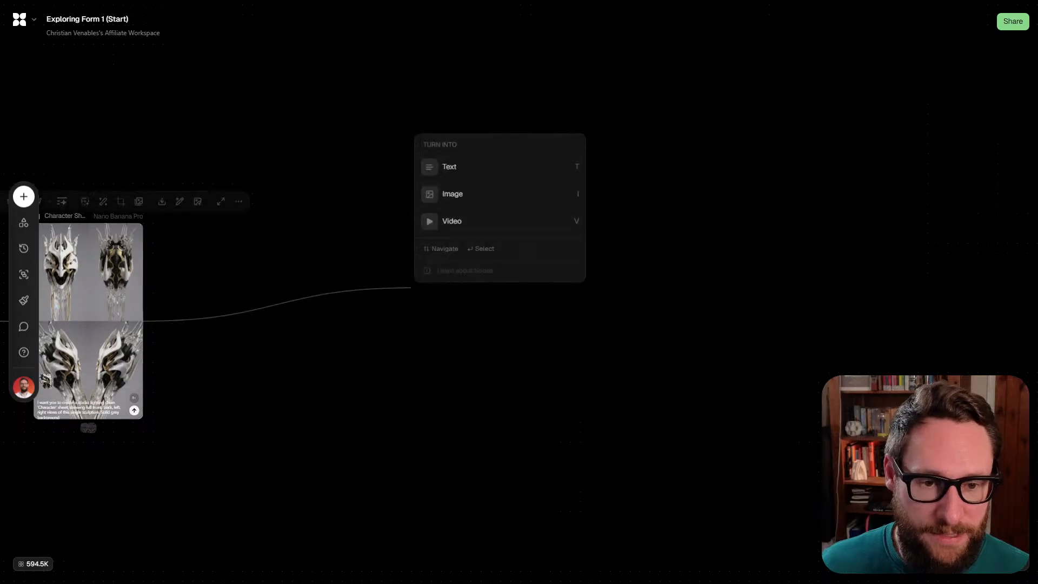
pyautogui.click(446, 221)
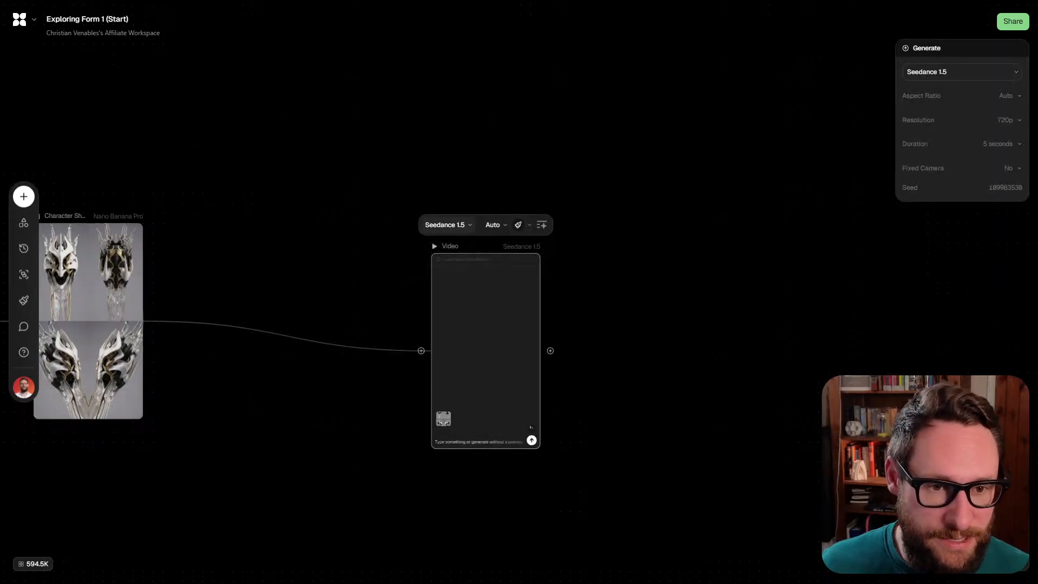
# Pin the Kling O3 Pro References model among the video block's available models
pyautogui.click(444, 224)
pyautogui.click(453, 428)
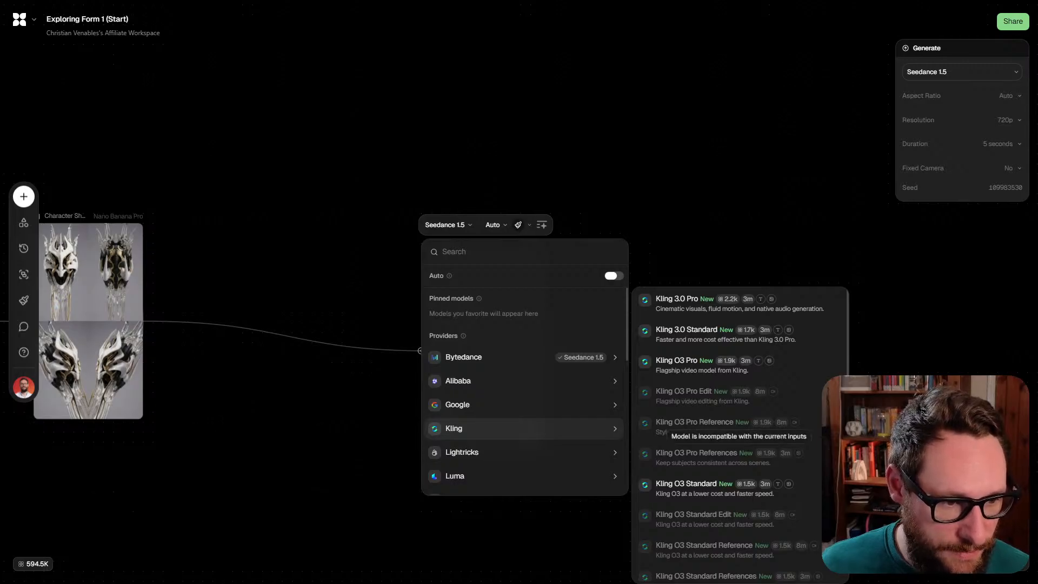
pyautogui.click(833, 458)
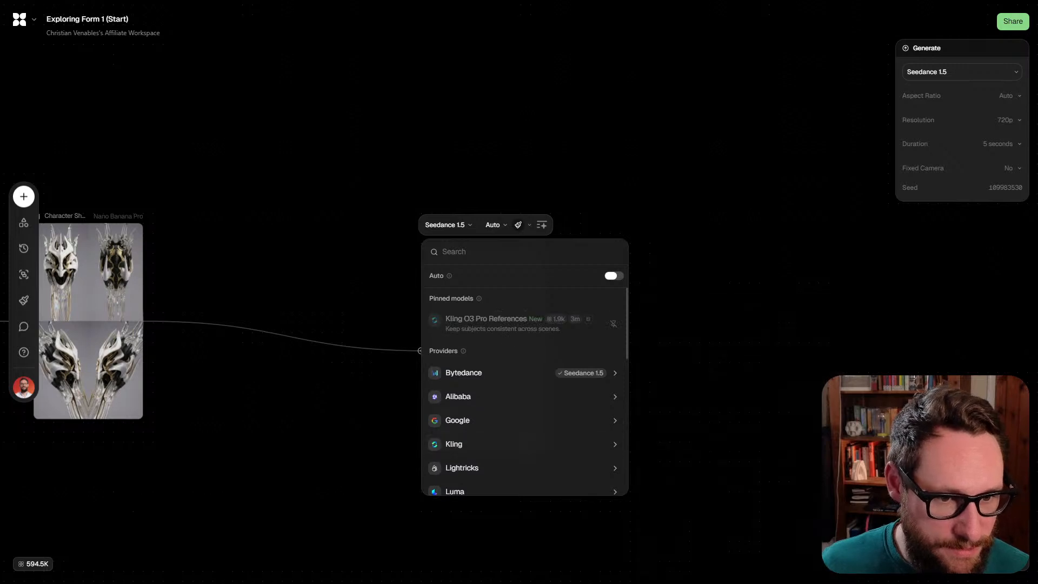
pyautogui.press('Escape')
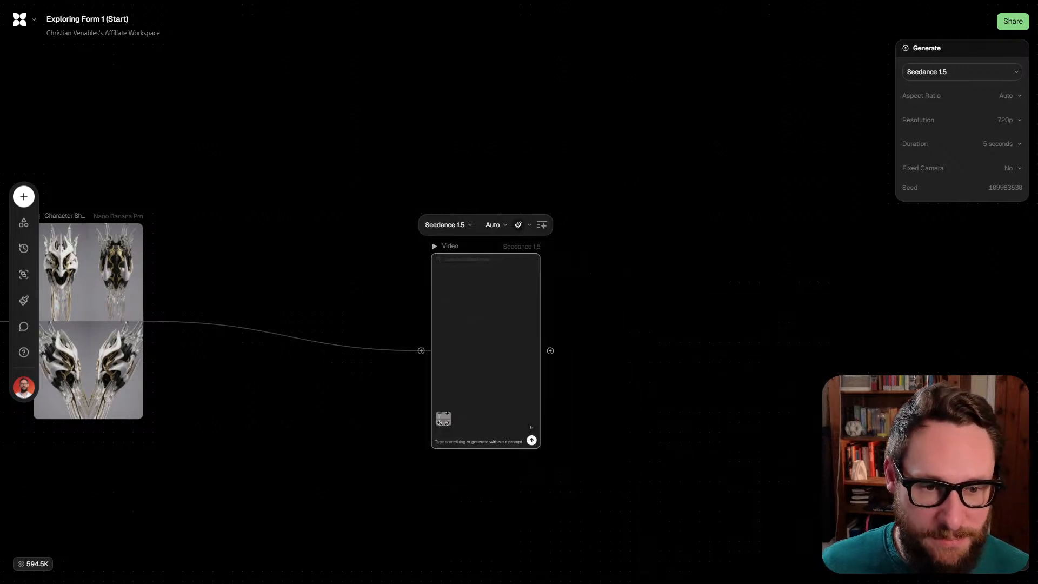
# Move the video block level with the Character Sheet Design block and deselect it
pyautogui.moveTo(485, 351); pyautogui.dragTo(336, 320)
pyautogui.moveTo(204, 367); pyautogui.dragTo(412, 334)
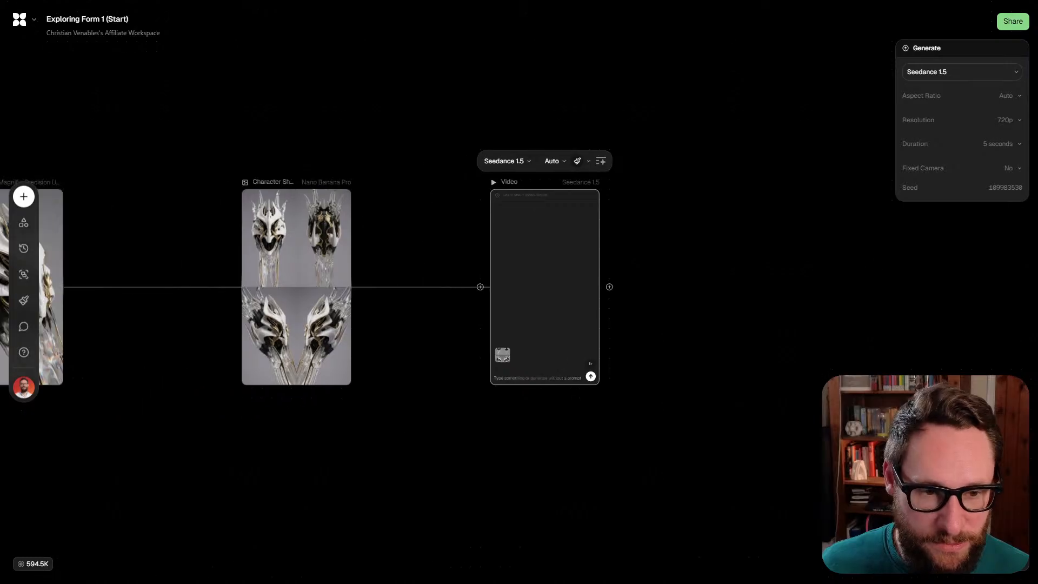
pyautogui.scroll(3, 412, 335)
pyautogui.click(552, 410)
pyautogui.scroll(-4, 617, 414)
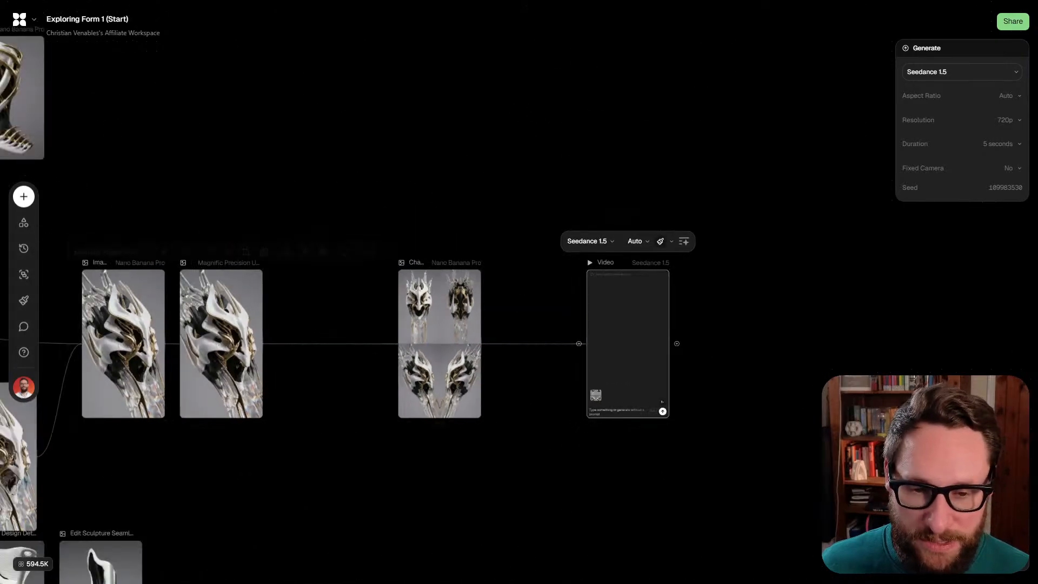
pyautogui.moveTo(617, 413); pyautogui.dragTo(642, 344)
pyautogui.press('Escape')
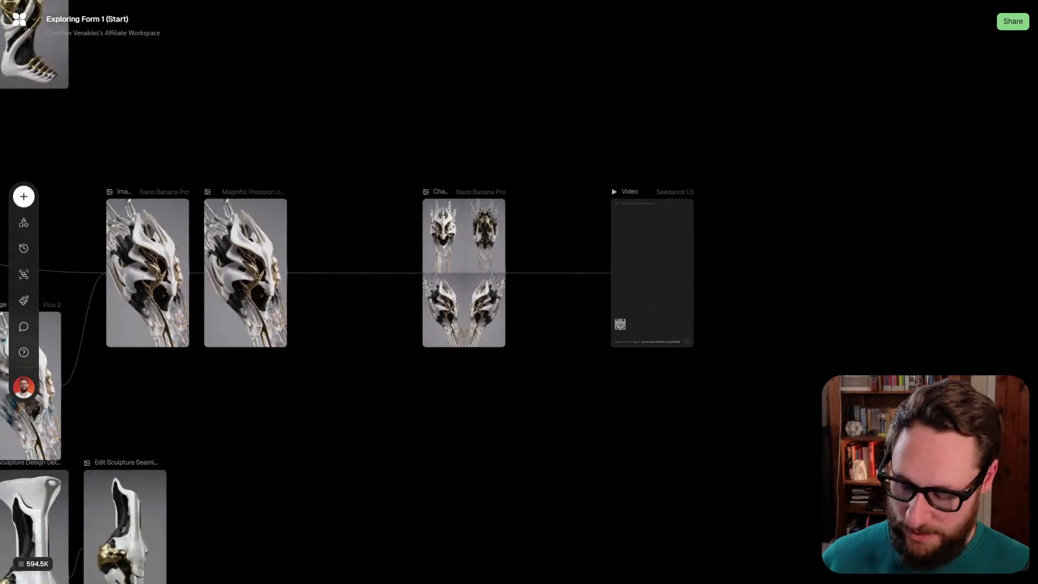
# Switch to the Sculpture Cinematic Context project and copy the prompt of the 360 Camera Orbit video block
pyautogui.doubleClick(481, 252)
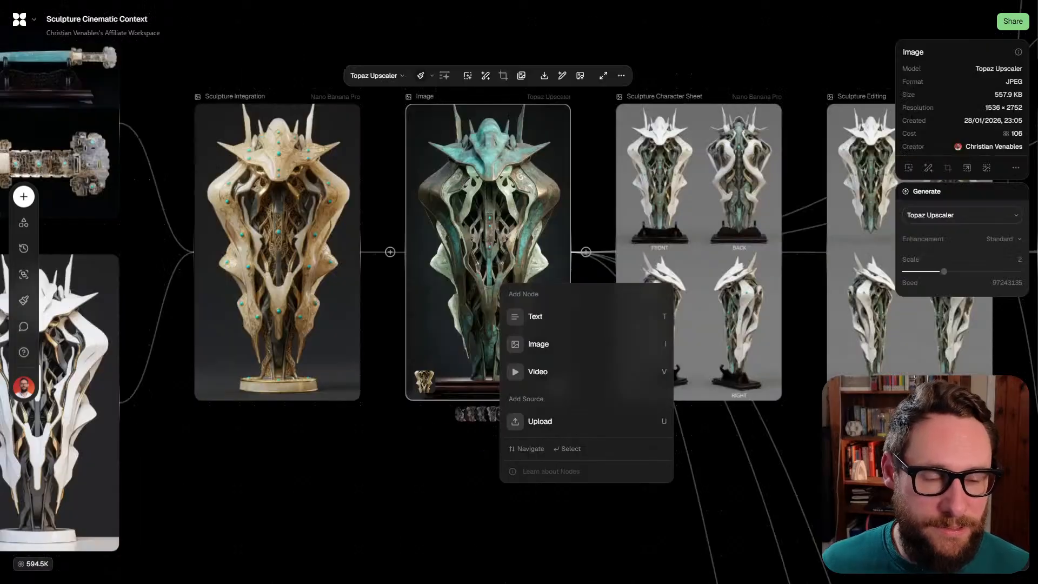
pyautogui.press('Escape')
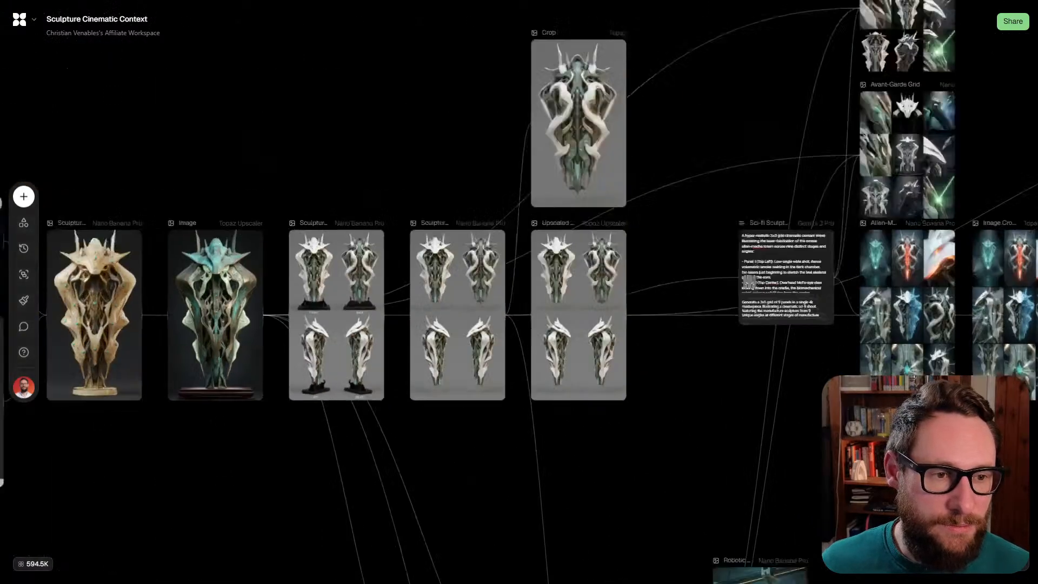
pyautogui.scroll(10, 361, 324)
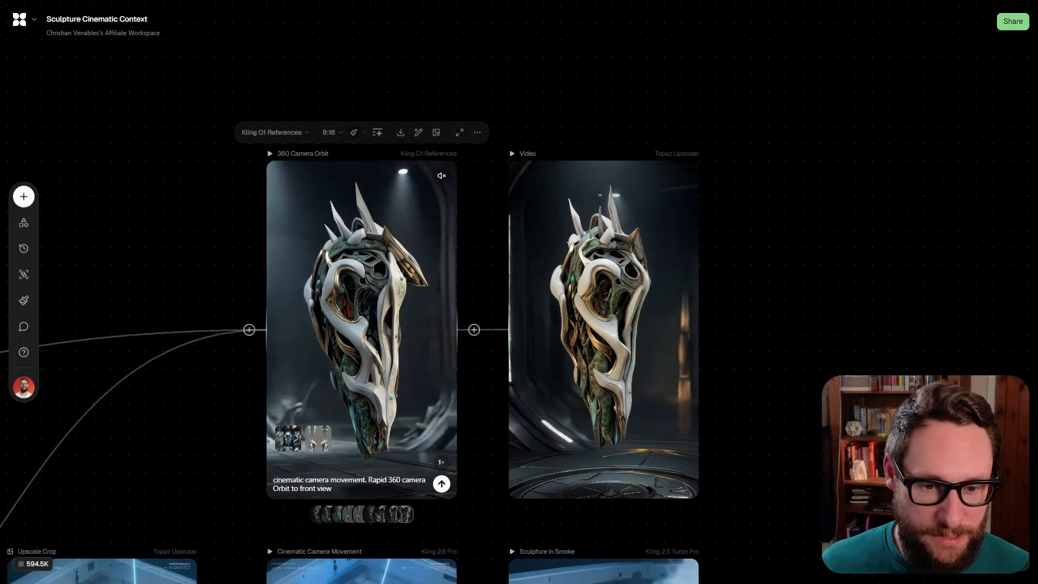
pyautogui.tripleClick(349, 484)
pyautogui.hotkey('ctrl', 'c')
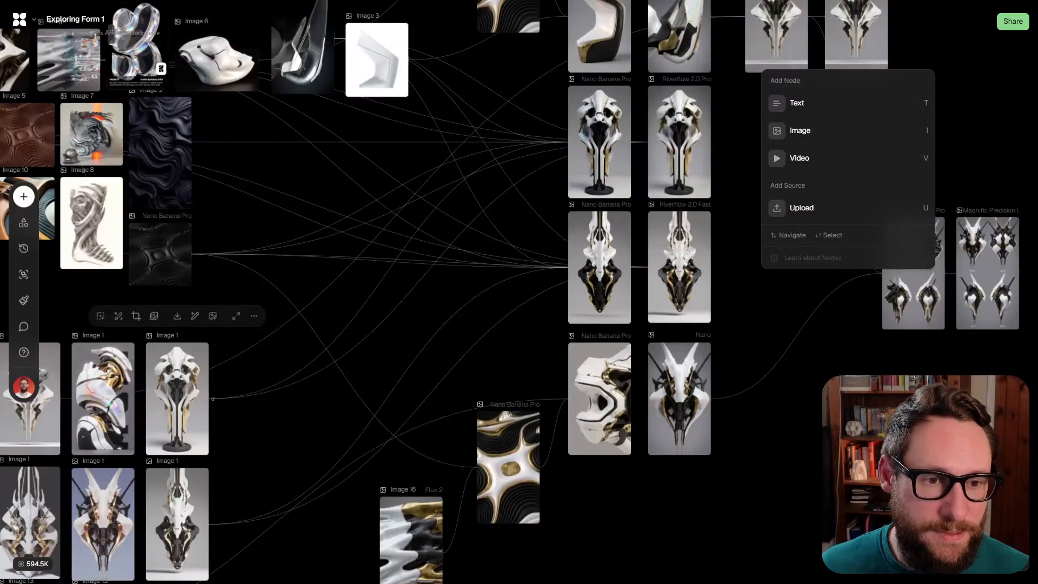
# Return to the Exploring Form 1 (Start) project and paste "cinematic camera movement. Rapid 360 camera Orbit to front view" as the video block's prompt
pyautogui.scroll(-1, 547, 234)
pyautogui.scroll(5, 546, 234)
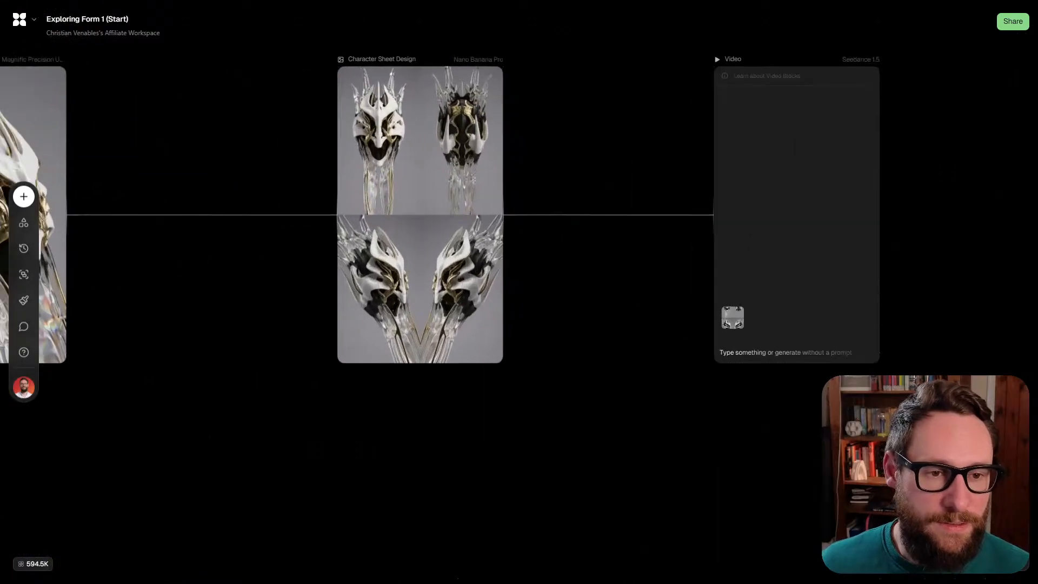
pyautogui.hscroll(3, 546, 234)
pyautogui.click(595, 421)
pyautogui.hotkey('ctrl', 'v')
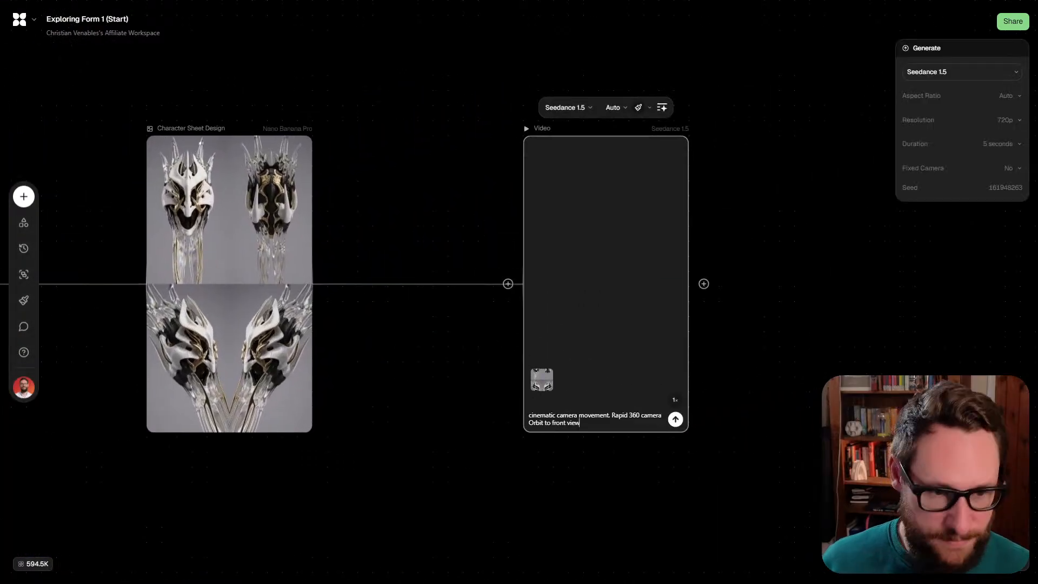
# Check which models the video block can use and set its aspect ratio to 9:16
pyautogui.hscroll(2, 416, 284)
pyautogui.click(497, 138)
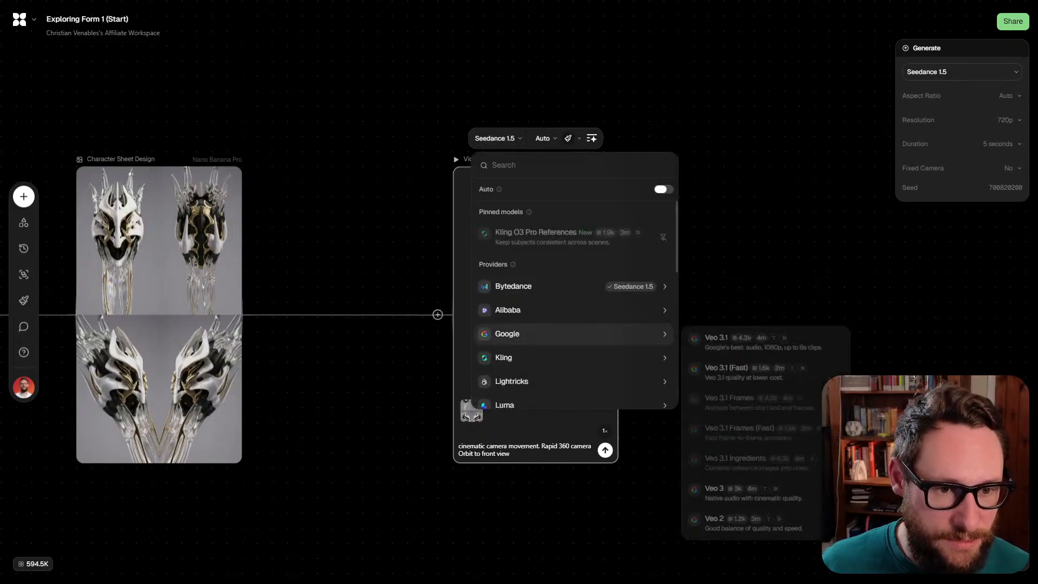
pyautogui.moveTo(541, 381)
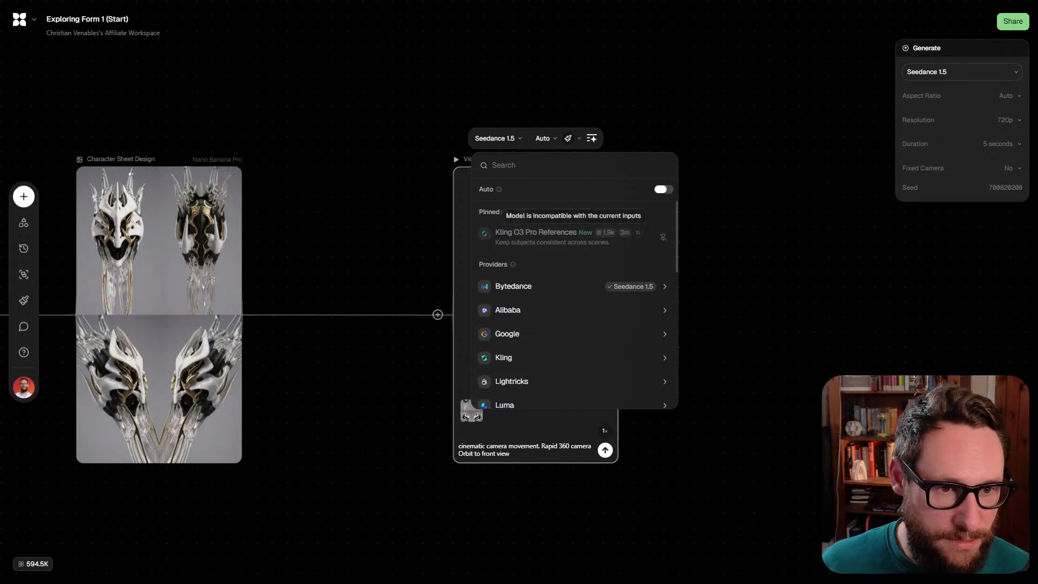
pyautogui.press('Escape')
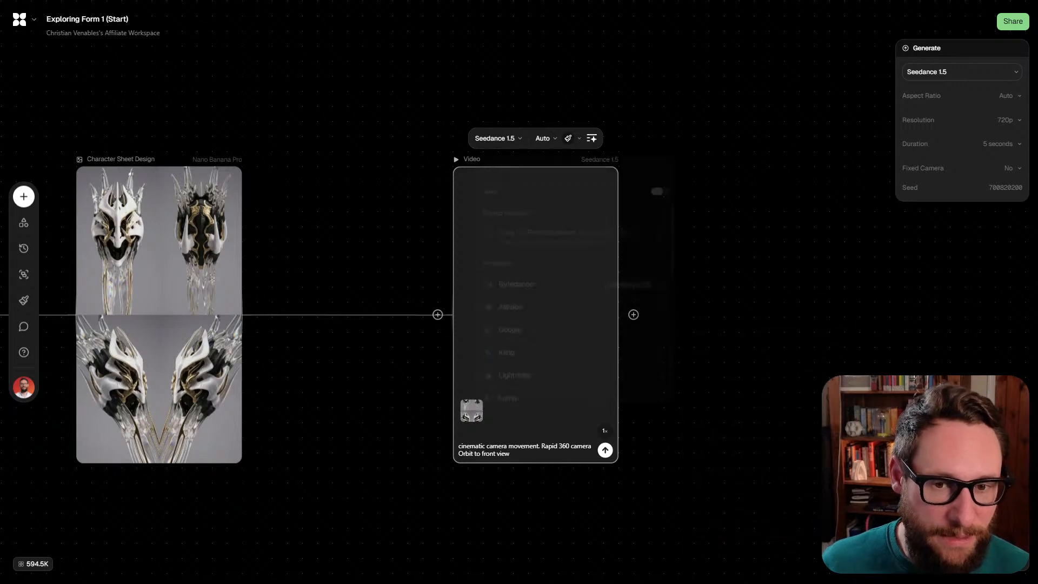
pyautogui.moveTo(378, 351); pyautogui.dragTo(439, 307)
pyautogui.moveTo(595, 254)
pyautogui.mouseDown()
pyautogui.moveTo(580, 300)
pyautogui.moveTo(580, 254)
pyautogui.mouseUp()
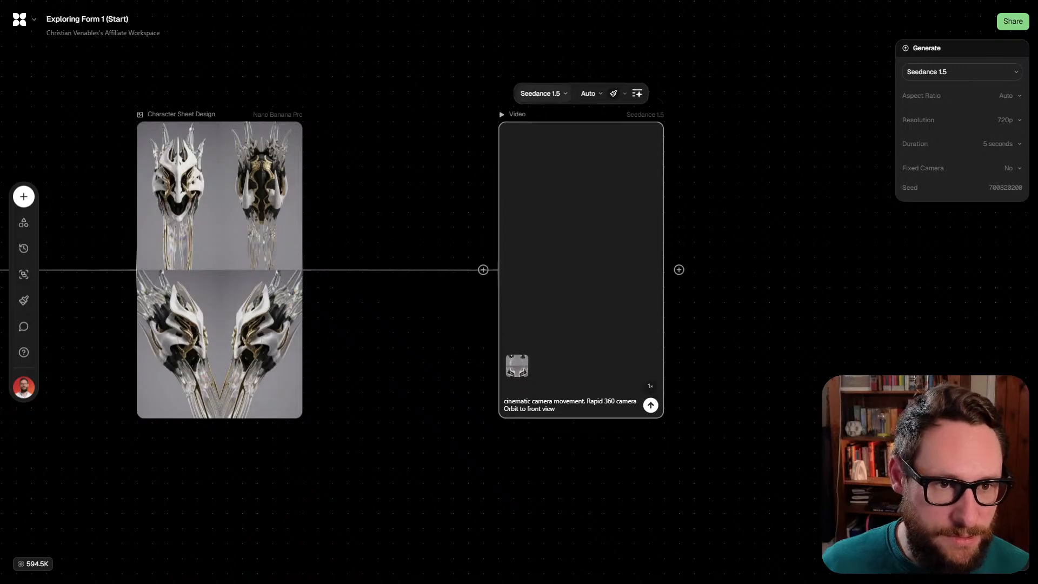
pyautogui.click(589, 94)
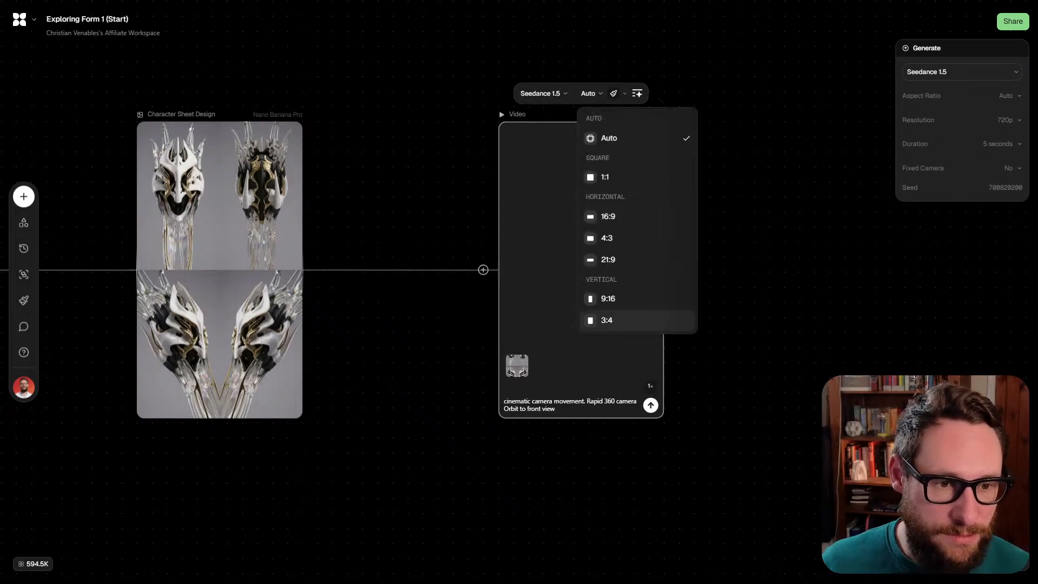
pyautogui.click(607, 298)
# Remove the connection between the Character Sheet Design block and the video block, and check the available video models again
pyautogui.click(540, 93)
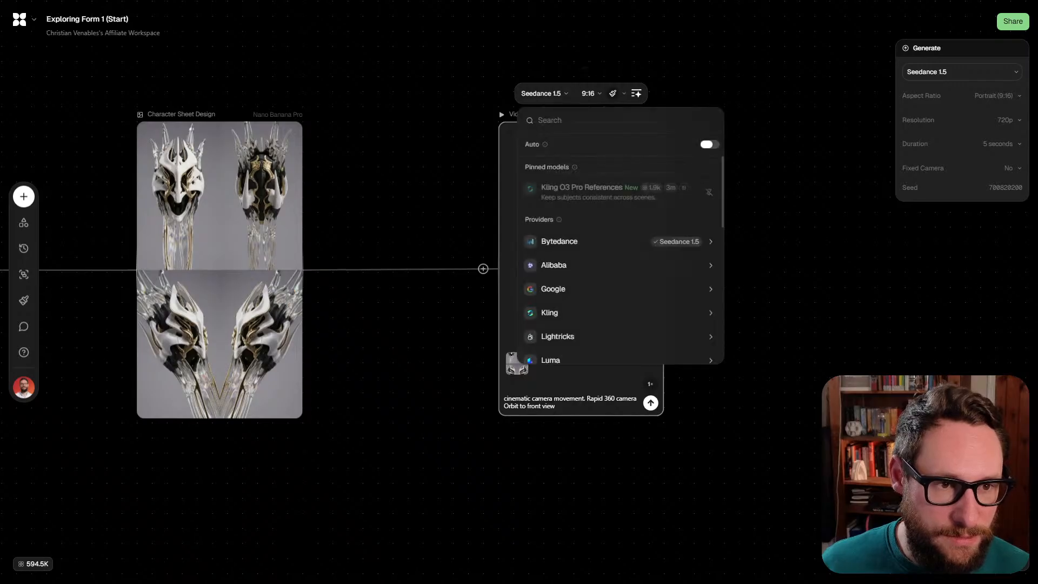
pyautogui.click(400, 269)
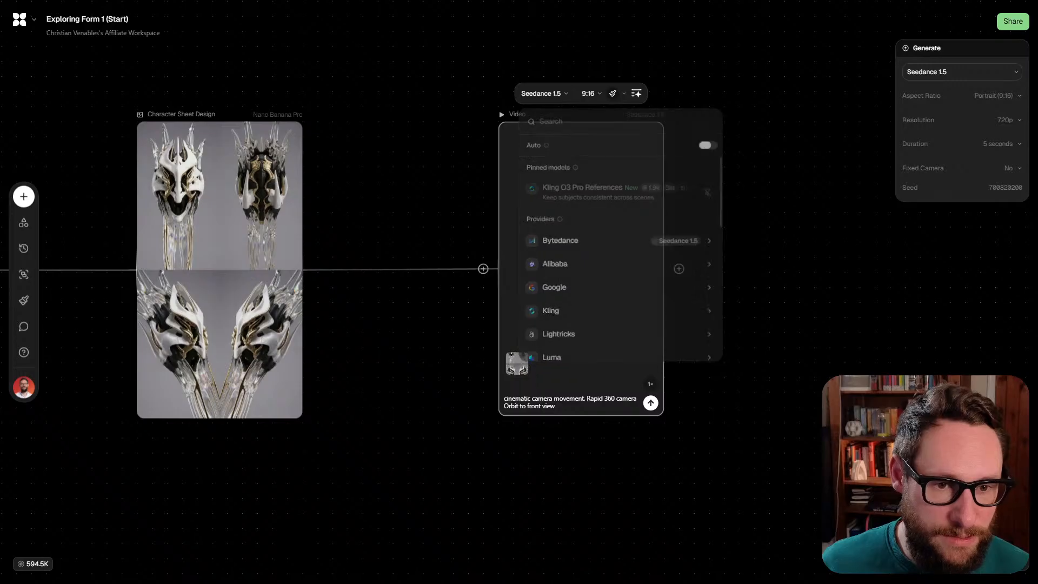
pyautogui.press('Delete')
pyautogui.click(544, 93)
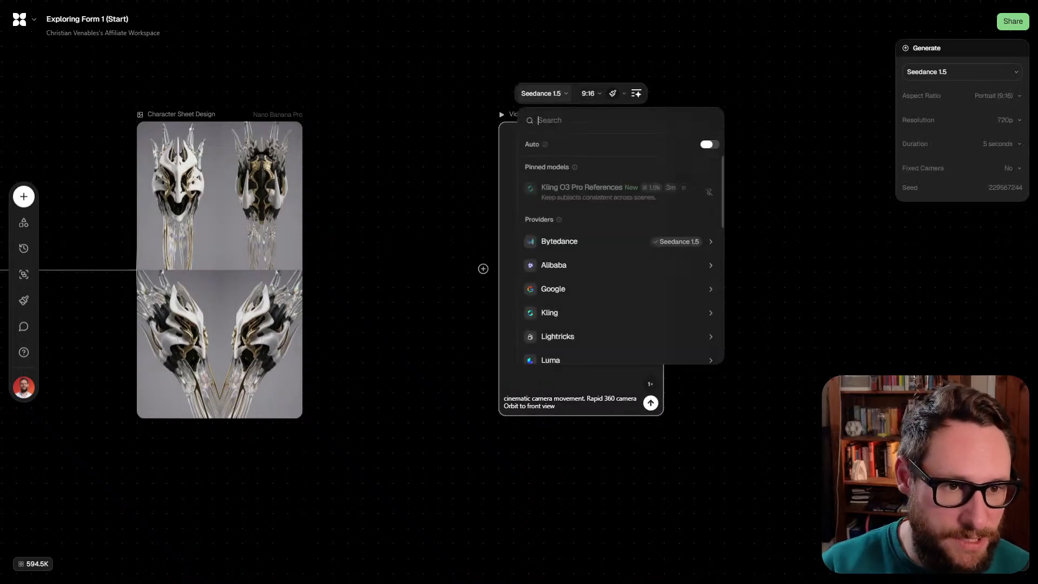
pyautogui.click(400, 256)
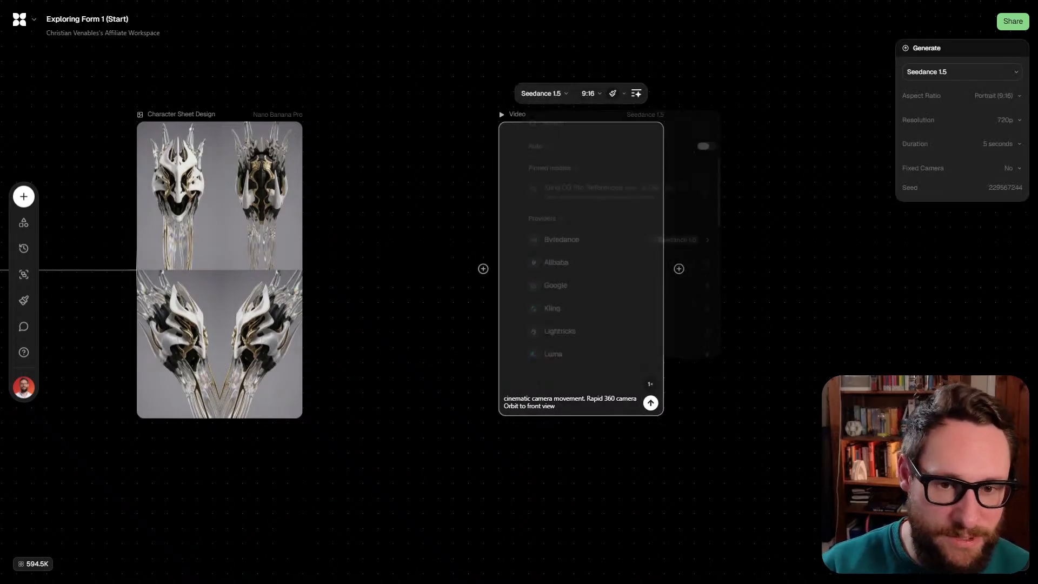
# Connect the Character Sheet Design block's output to the video block's input
pyautogui.click(281, 257)
pyautogui.moveTo(308, 256); pyautogui.dragTo(499, 269)
pyautogui.scroll(-3, 499, 268)
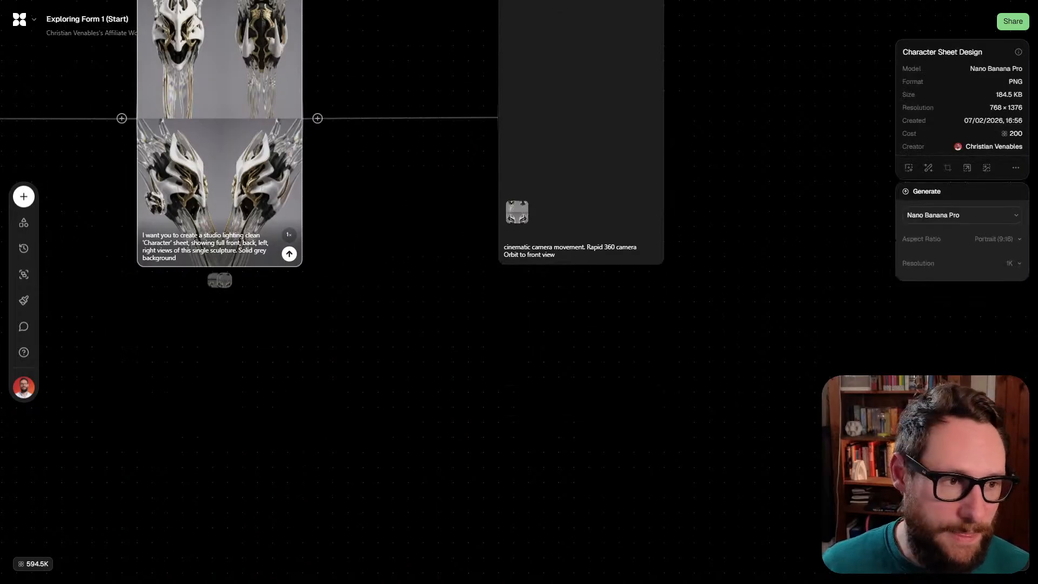
pyautogui.scroll(2, 448, 324)
pyautogui.scroll(-1, 449, 324)
pyautogui.click(588, 224)
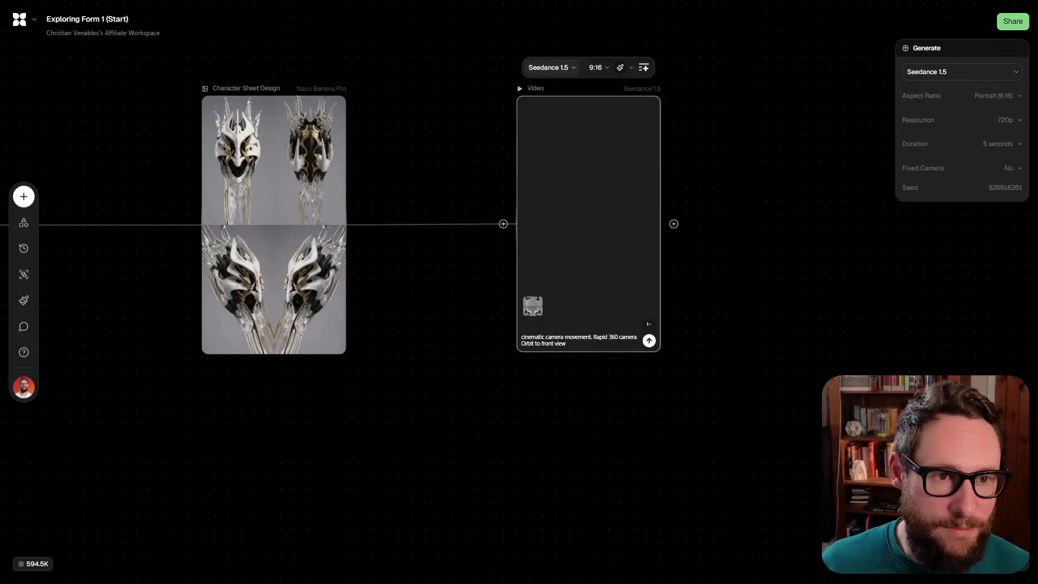
# Try Kling O3 Pro as the video block's model, and settle on Kling 3.0 Pro
pyautogui.click(548, 67)
pyautogui.moveTo(621, 287)
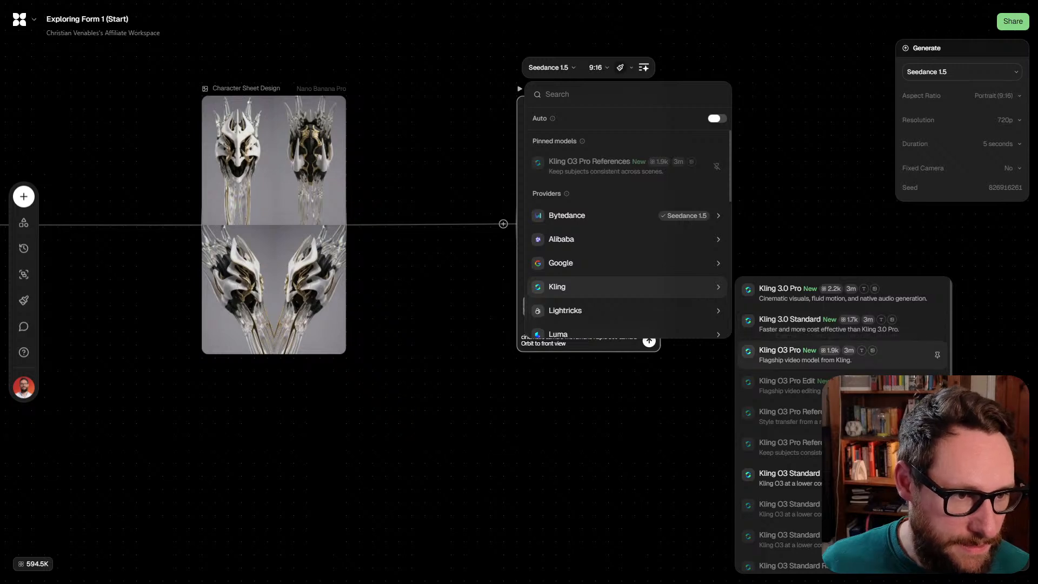
pyautogui.click(794, 354)
pyautogui.click(565, 67)
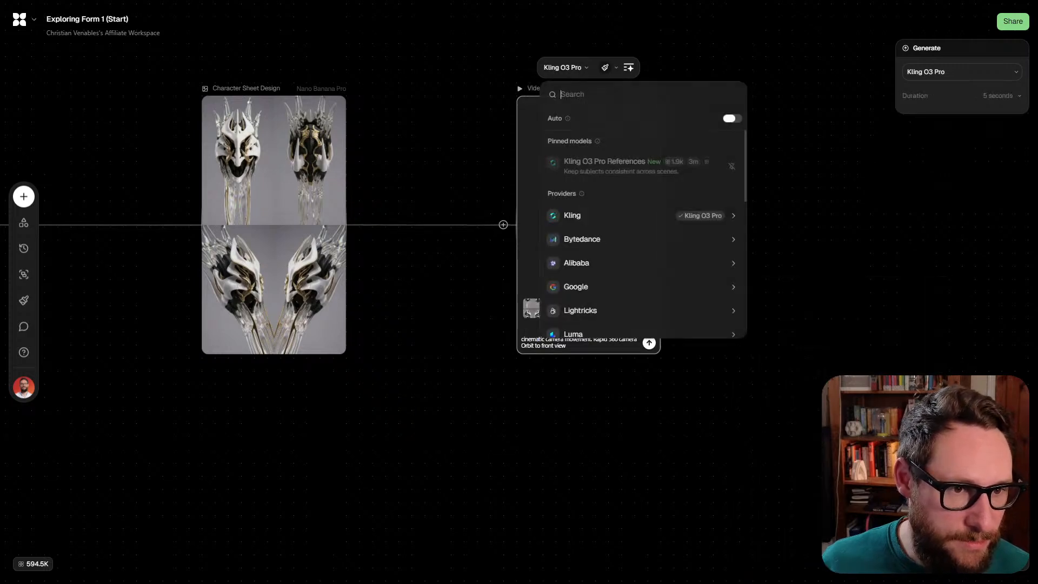
pyautogui.moveTo(641, 215)
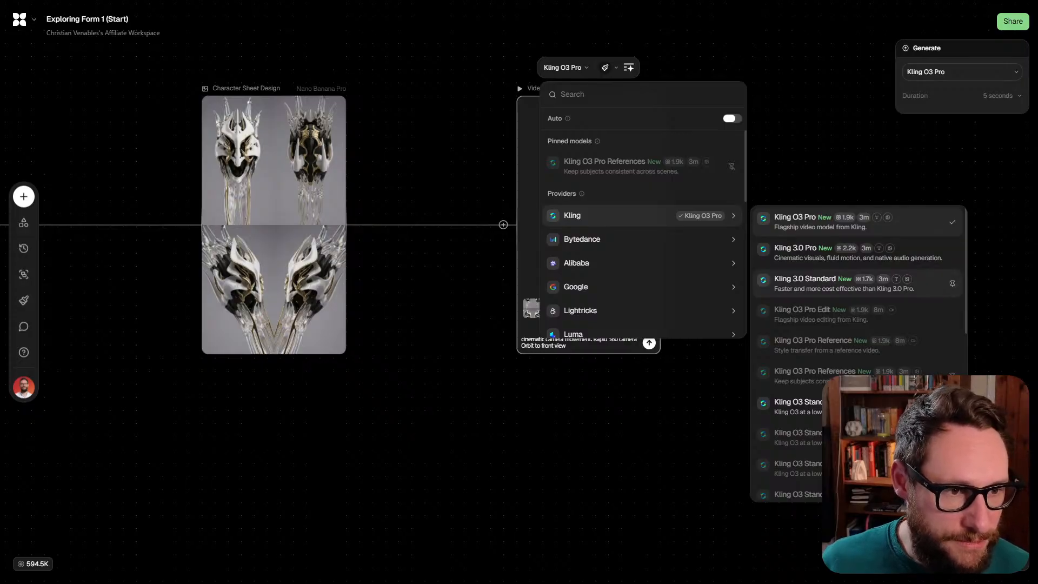
pyautogui.click(811, 252)
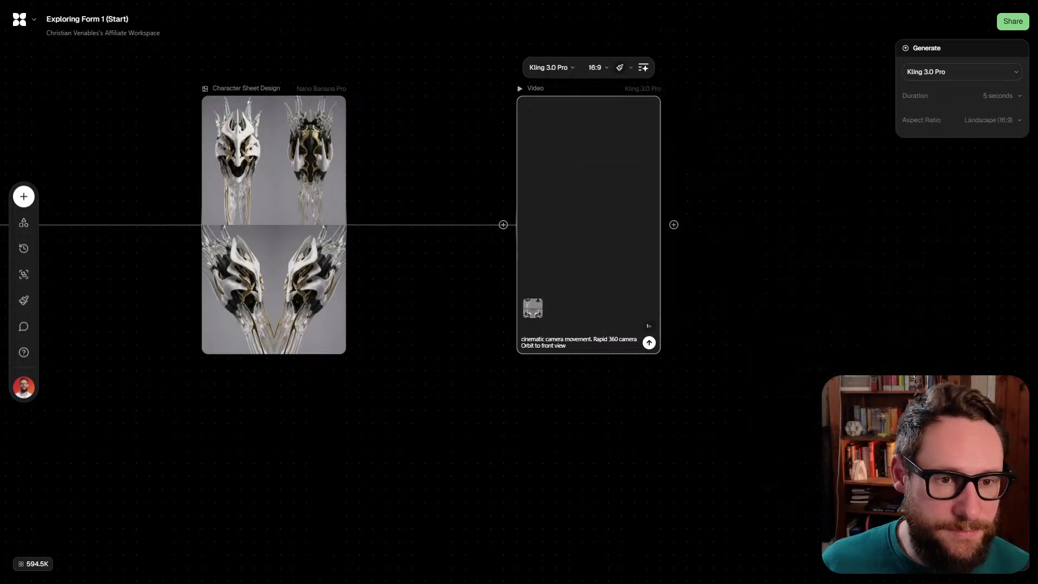
# Move the video block below the gap between Image 17 and Character Sheet Design, and connect Image 17 to it
pyautogui.moveTo(588, 216); pyautogui.dragTo(536, 216)
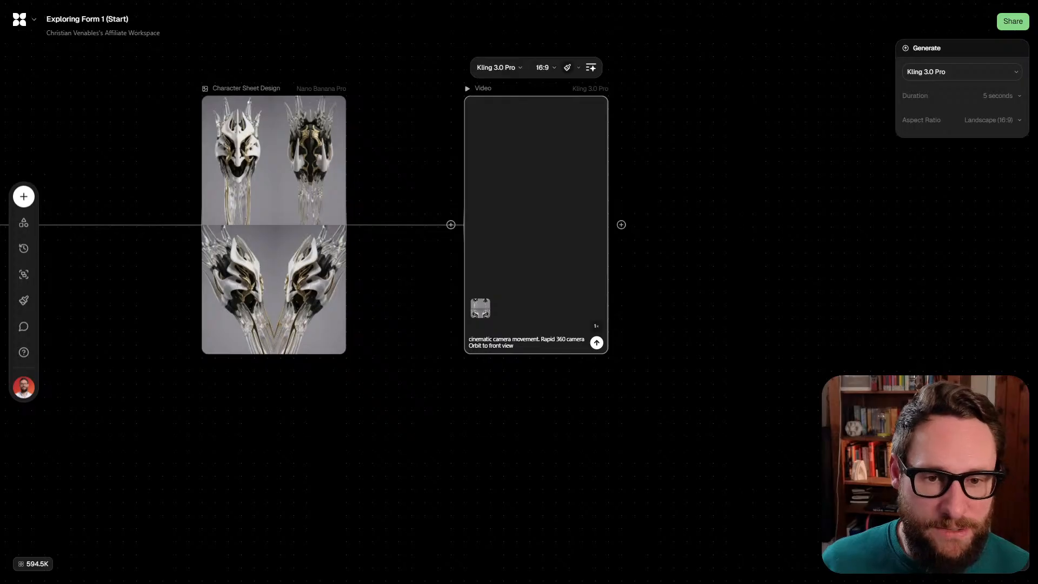
pyautogui.hscroll(-4, 404, 225)
pyautogui.moveTo(773, 208); pyautogui.dragTo(330, 458)
pyautogui.scroll(-2, 331, 291)
pyautogui.hscroll(-1, 331, 291)
pyautogui.click(243, 159)
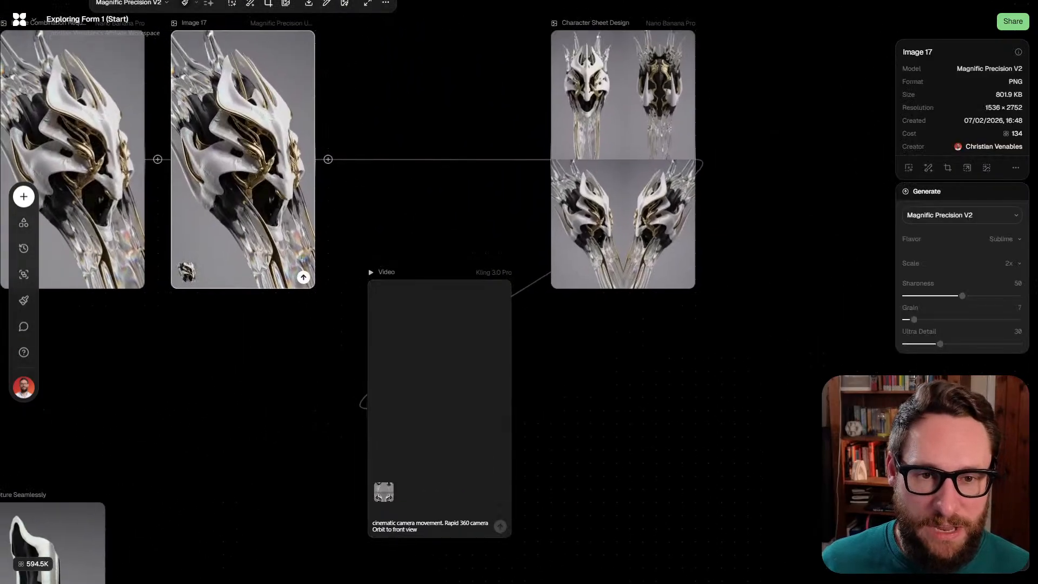
pyautogui.moveTo(328, 156); pyautogui.dragTo(357, 408)
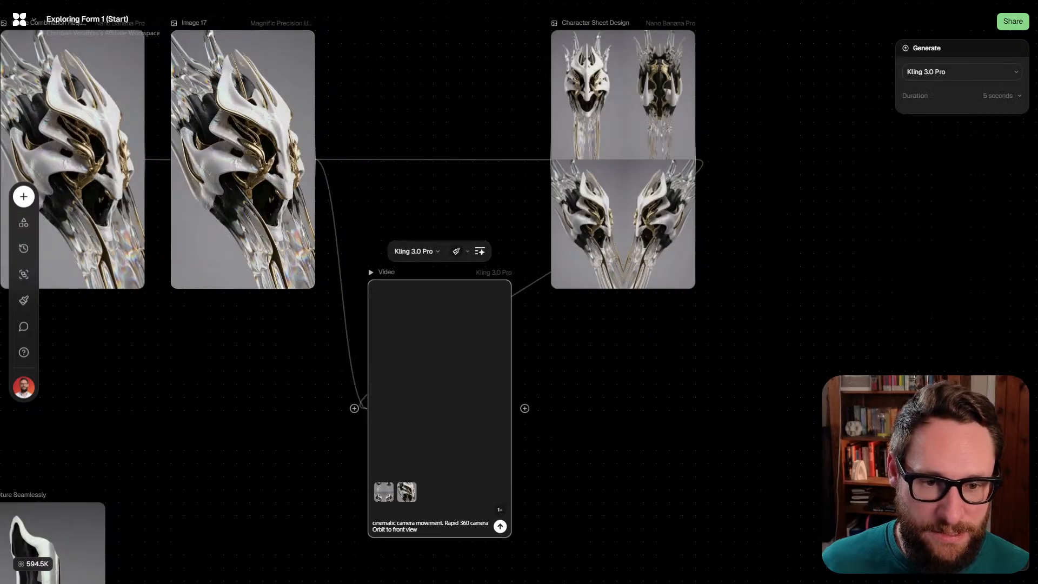
# Remove the connection from Character Sheet Design to the video block and move the block slightly higher
pyautogui.click(531, 283)
pyautogui.press('BackSpace')
pyautogui.moveTo(438, 378); pyautogui.dragTo(439, 299)
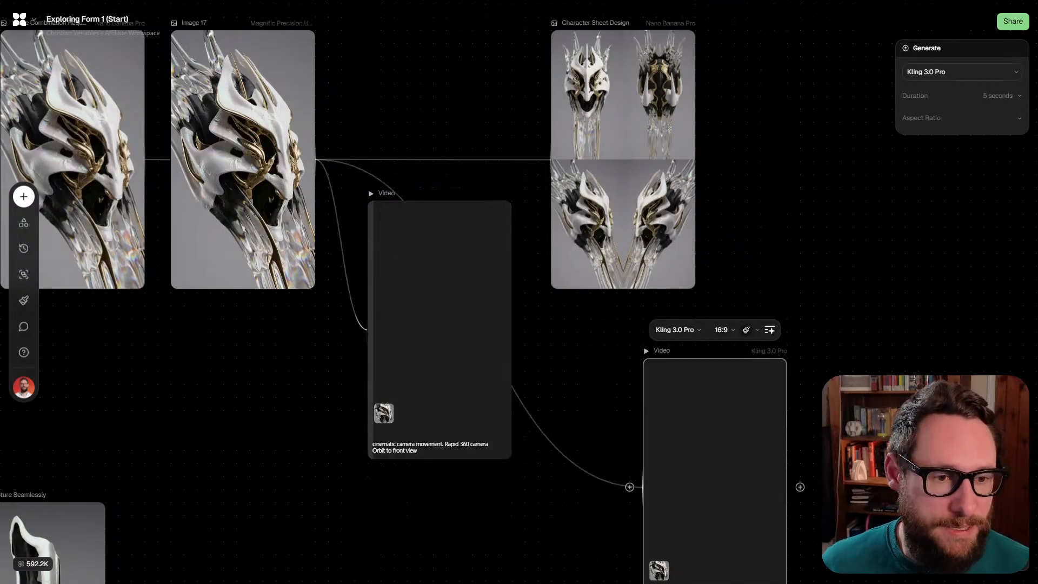
# Connect Character Sheet Design to the second video block and set that block's model to Kling O3 Pro References
pyautogui.moveTo(708, 159); pyautogui.dragTo(695, 460)
pyautogui.scroll(-2, 695, 461)
pyautogui.click(695, 461)
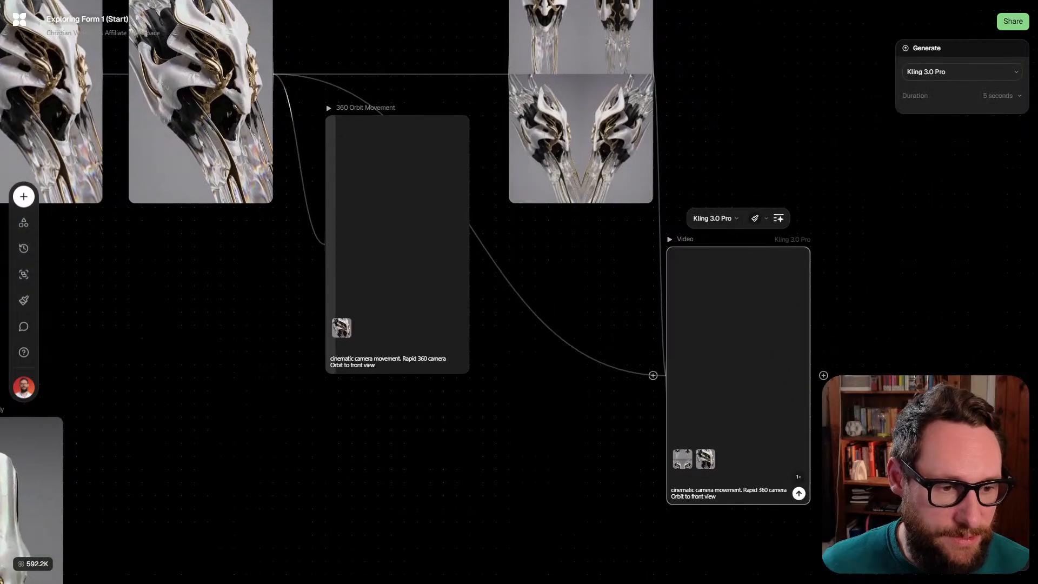
pyautogui.click(712, 218)
pyautogui.click(754, 316)
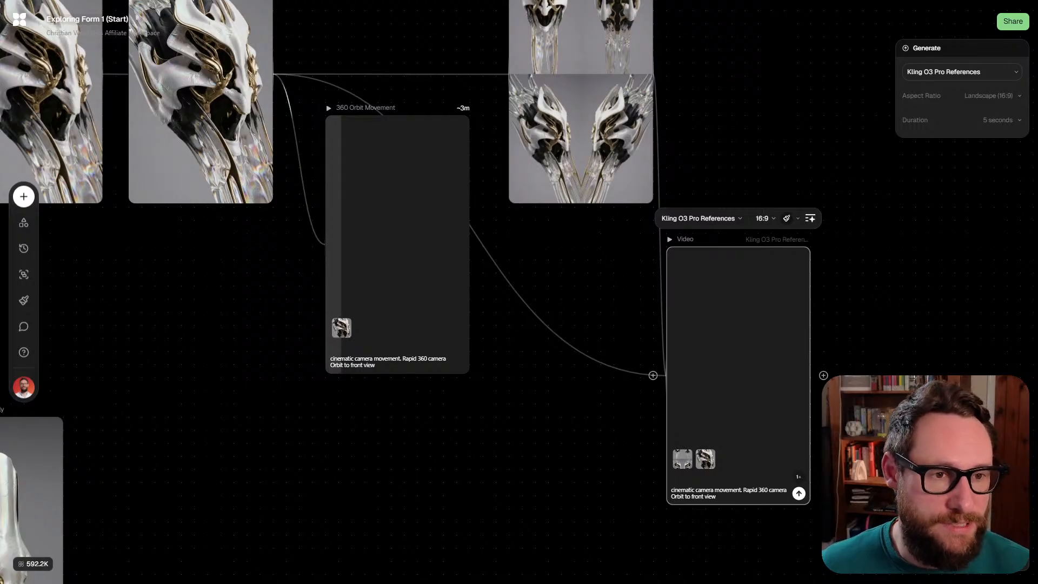
# Move the second video block up past the character sheet, level with the 360 Orbit Movement block
pyautogui.moveTo(738, 351); pyautogui.dragTo(713, 299)
pyautogui.scroll(3, 713, 299)
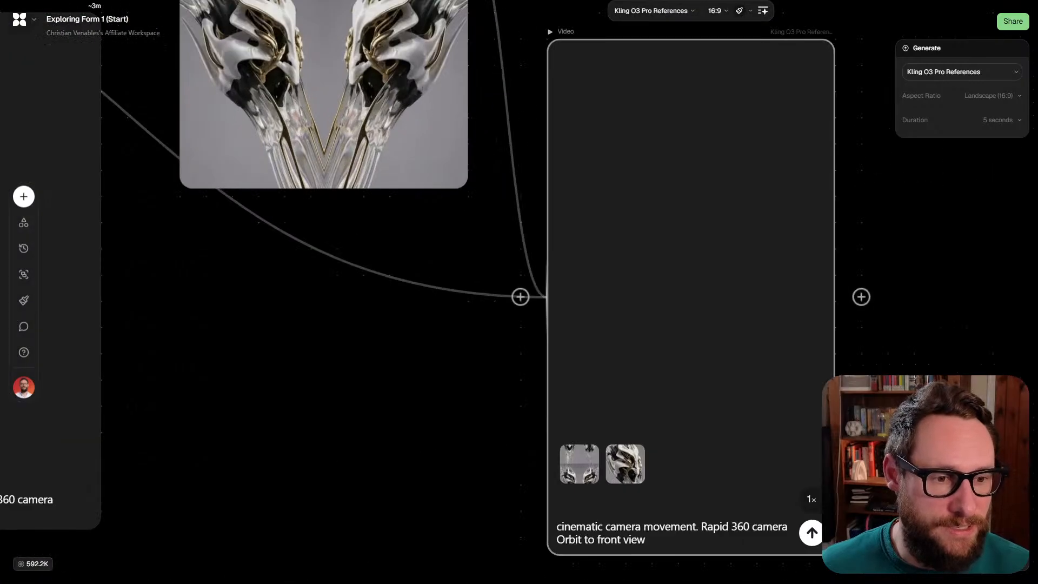
pyautogui.scroll(-2, 705, 310)
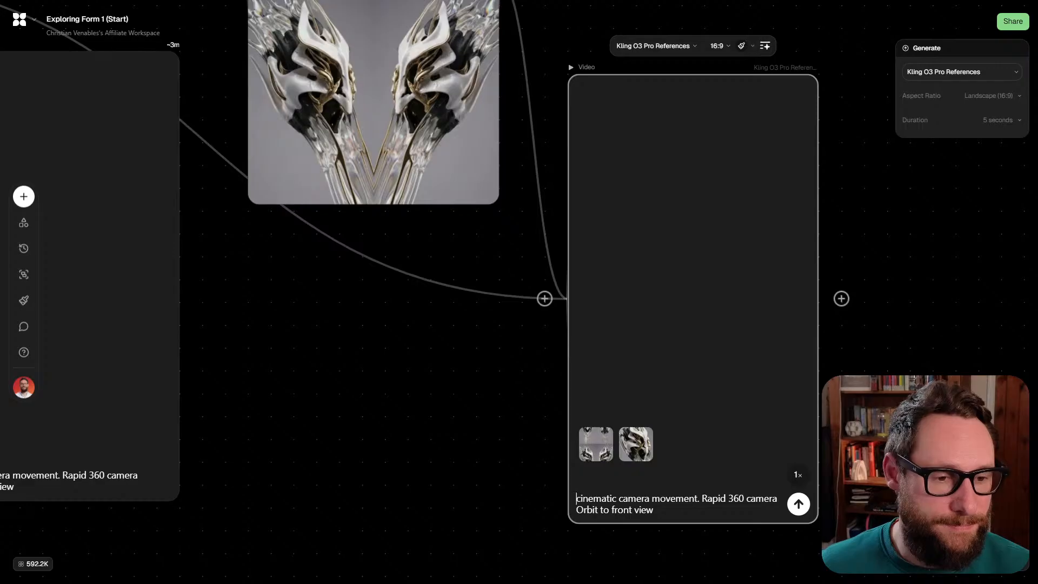
pyautogui.scroll(2, 413, 291)
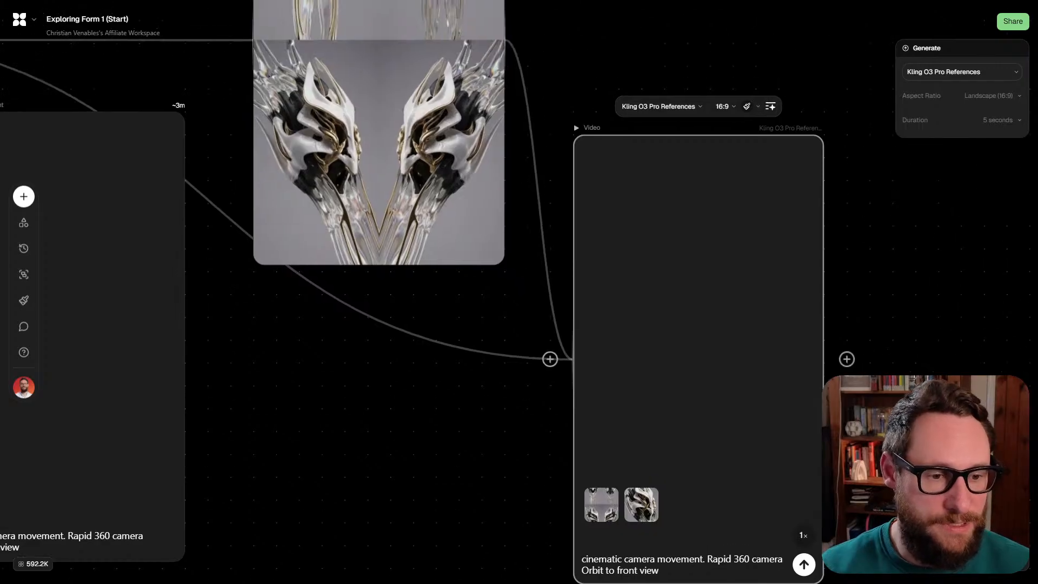
# Try removing the Image 17 connection from the second video block, and undo the removal
pyautogui.click(449, 346)
pyautogui.press('BackSpace')
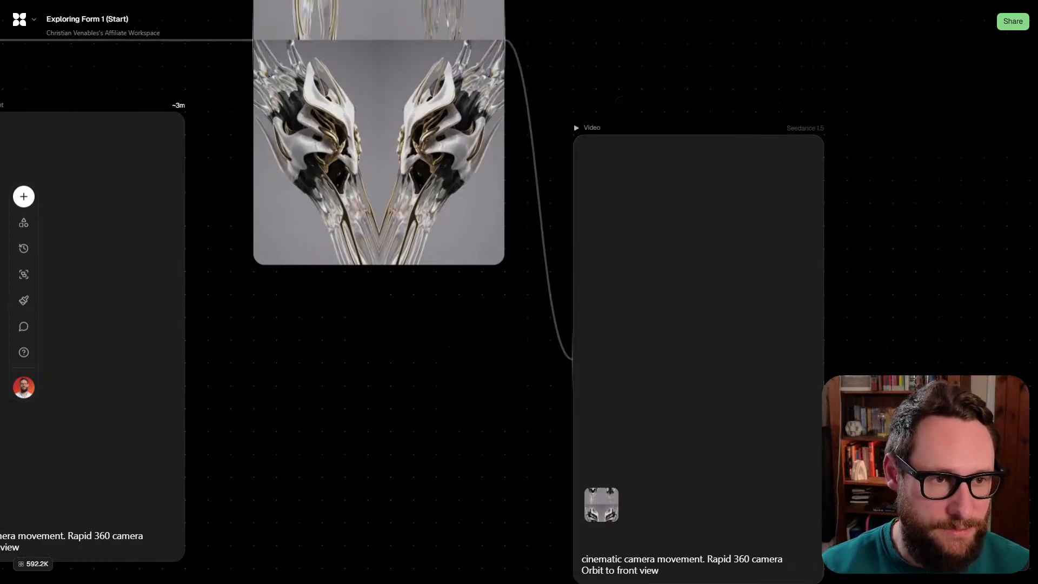
pyautogui.click(581, 559)
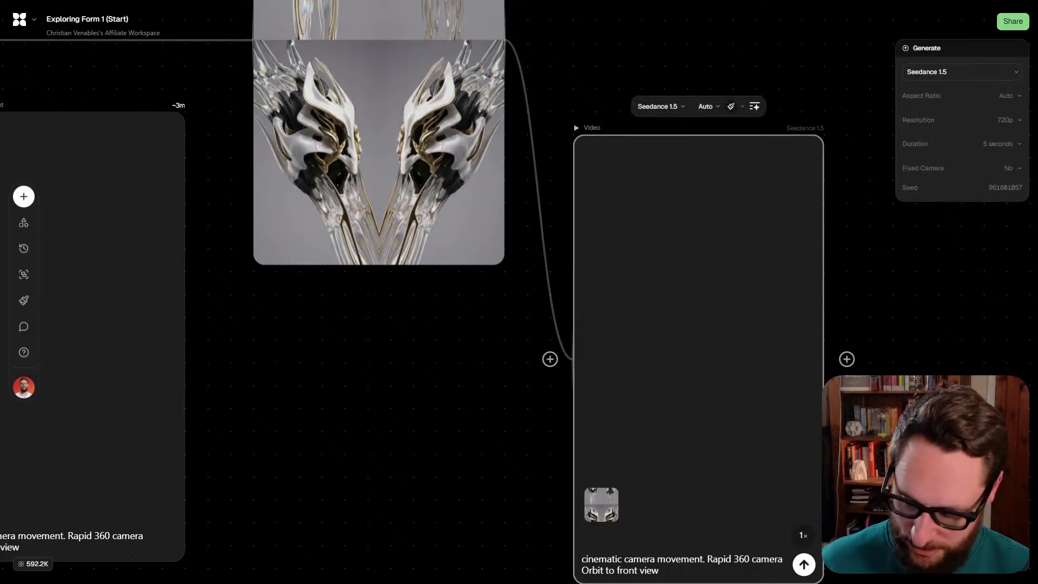
pyautogui.hotkey('ctrl', 'z')
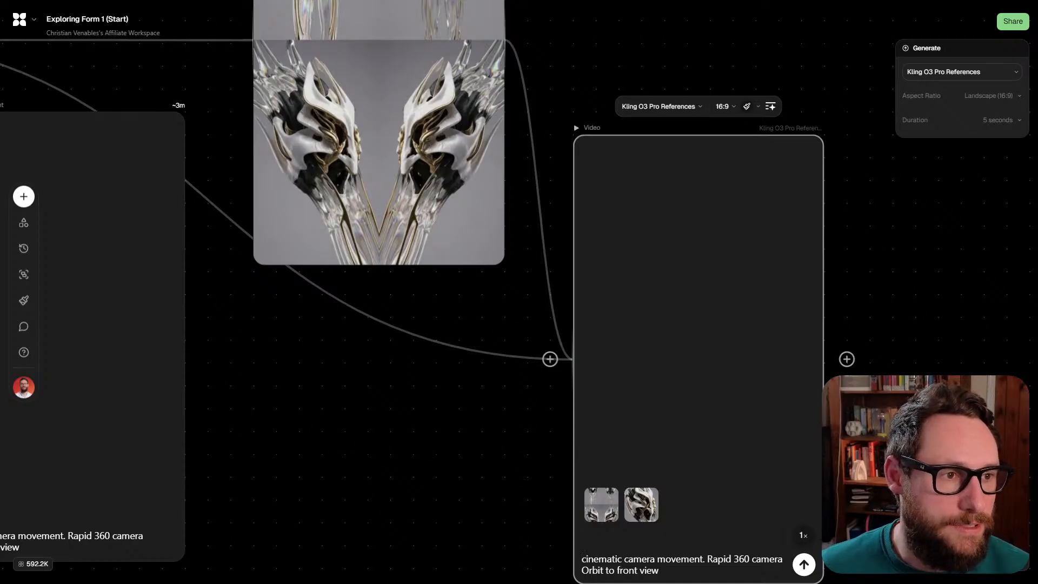
# Set the second video block's aspect ratio to 9:16 and duration to 15 seconds, and generate the video
pyautogui.click(724, 106)
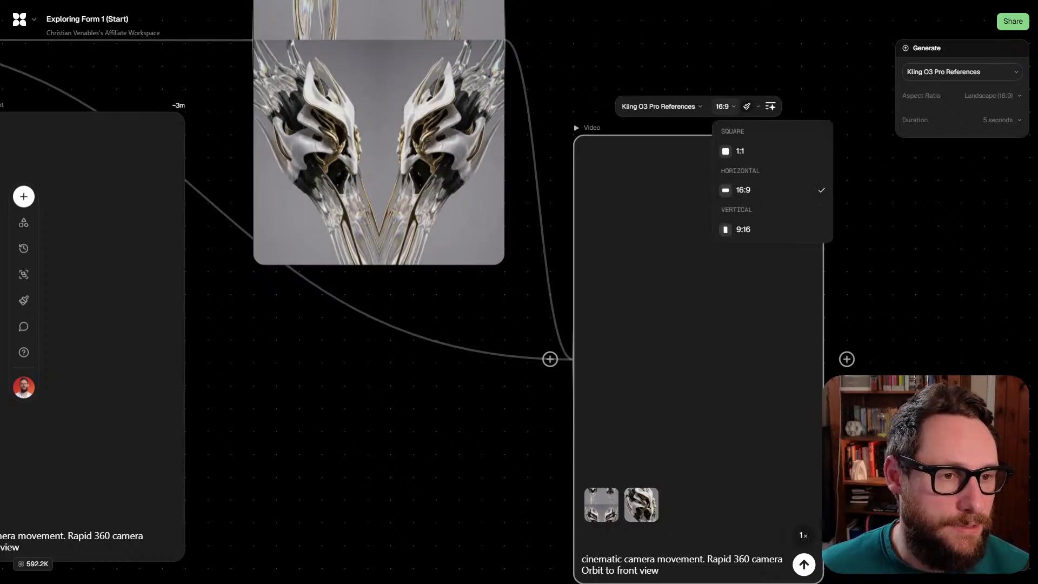
pyautogui.click(737, 229)
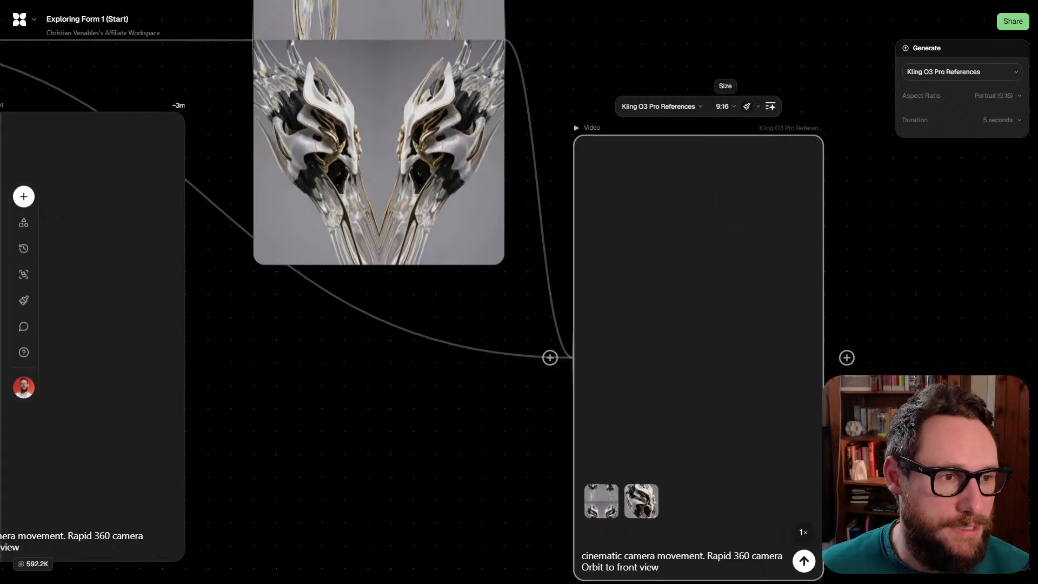
pyautogui.click(1001, 120)
pyautogui.scroll(-2, 977, 304)
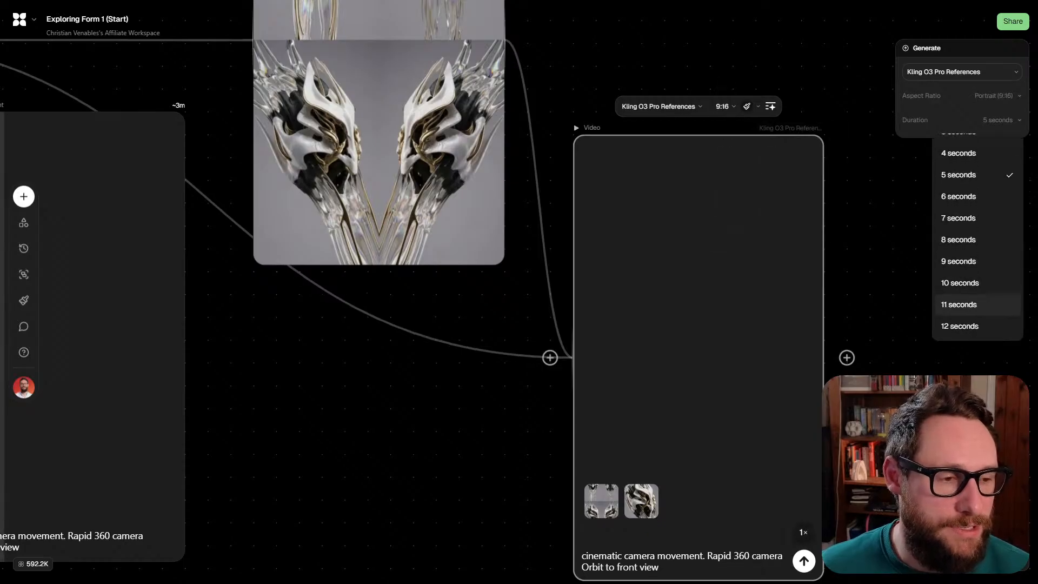
pyautogui.click(960, 327)
pyautogui.scroll(-2, 959, 327)
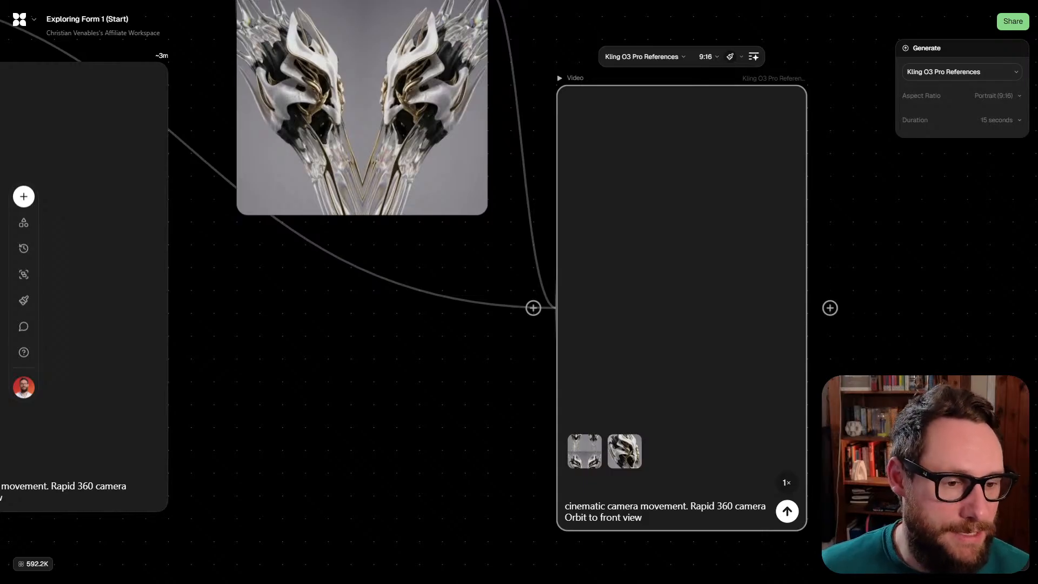
pyautogui.click(786, 511)
# Look over the two generating video blocks and the whole board of references and sculpture variants
pyautogui.hscroll(-3, 519, 292)
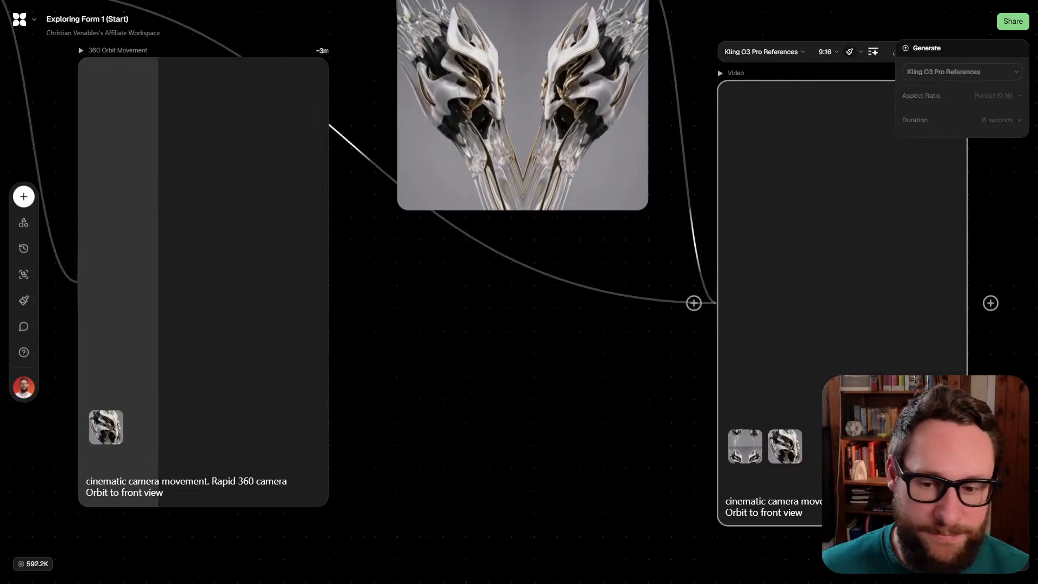
pyautogui.scroll(-1, 519, 292)
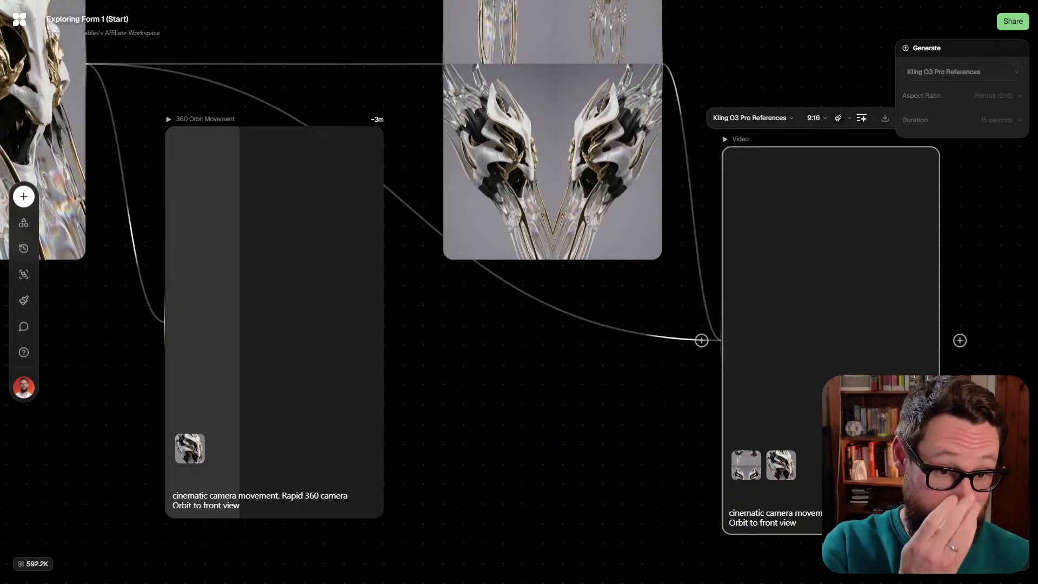
pyautogui.hscroll(2, 519, 292)
pyautogui.scroll(-1, 519, 291)
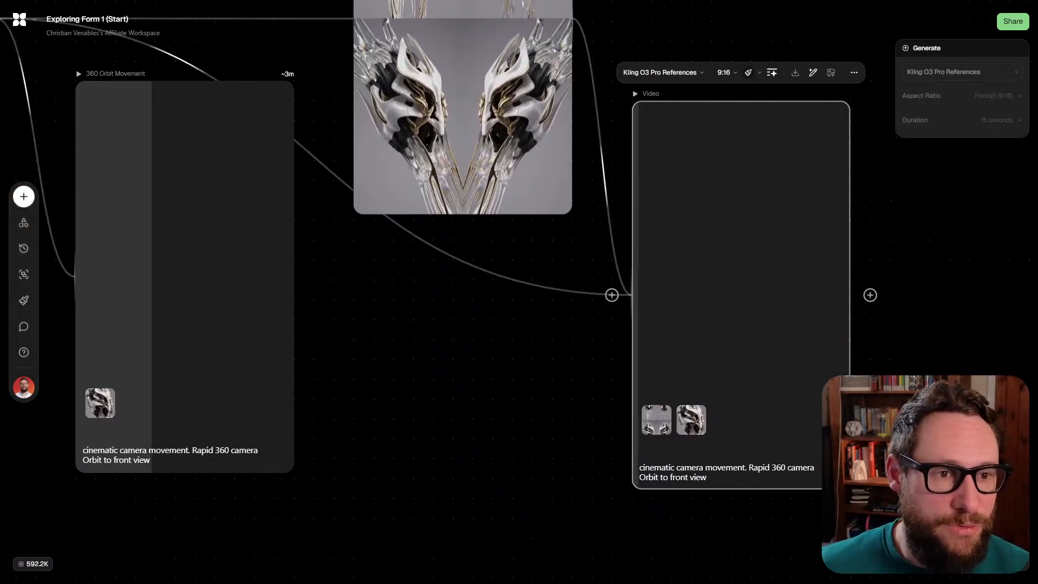
pyautogui.press('Up')
pyautogui.scroll(-5, 518, 292)
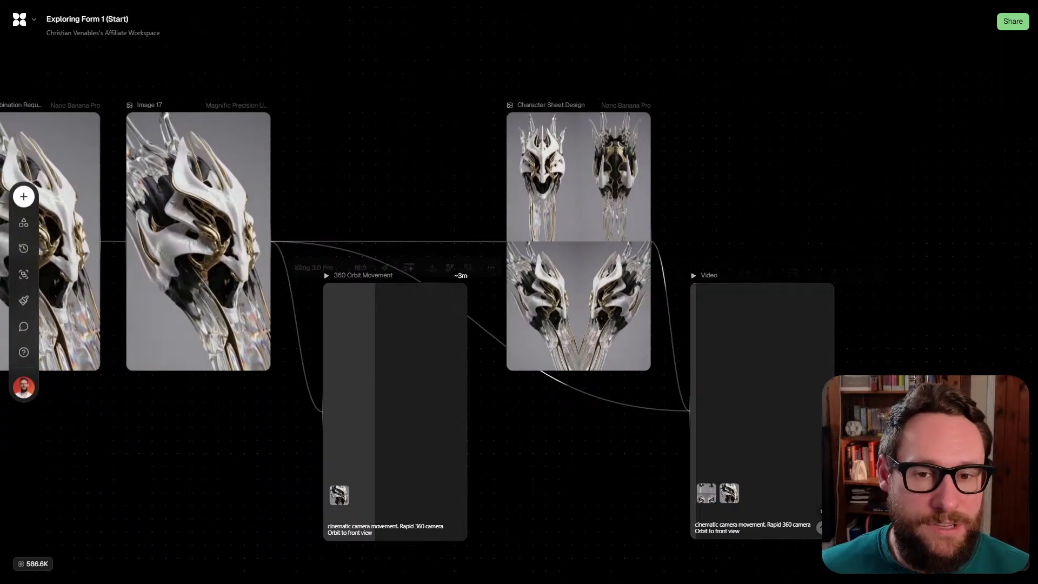
pyautogui.hscroll(-3, 710, 411)
pyautogui.scroll(-1, 710, 410)
pyautogui.scroll(-3, 711, 411)
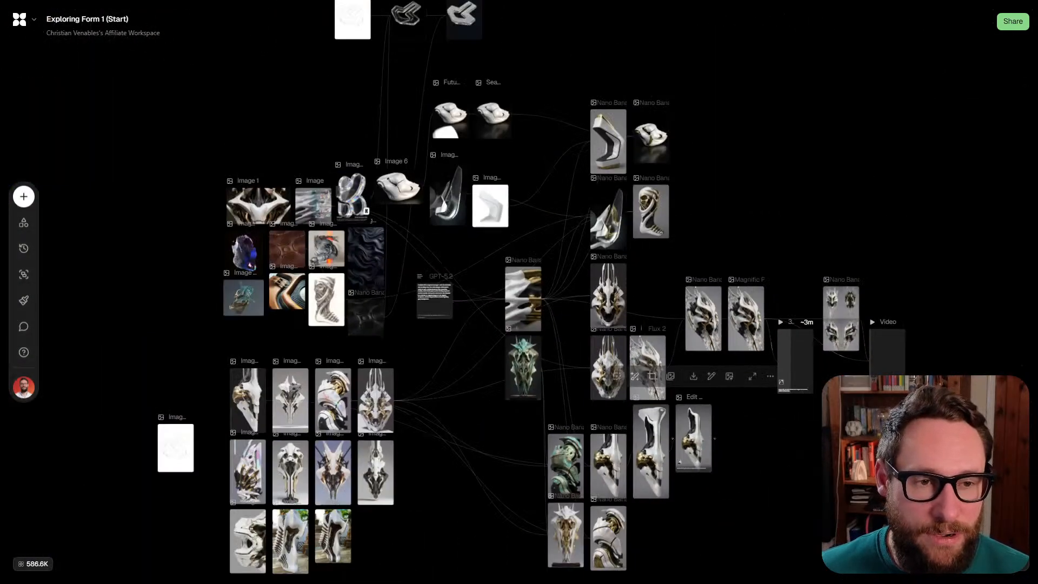
pyautogui.scroll(-1, 711, 410)
pyautogui.hscroll(1, 711, 411)
pyautogui.scroll(2, 519, 292)
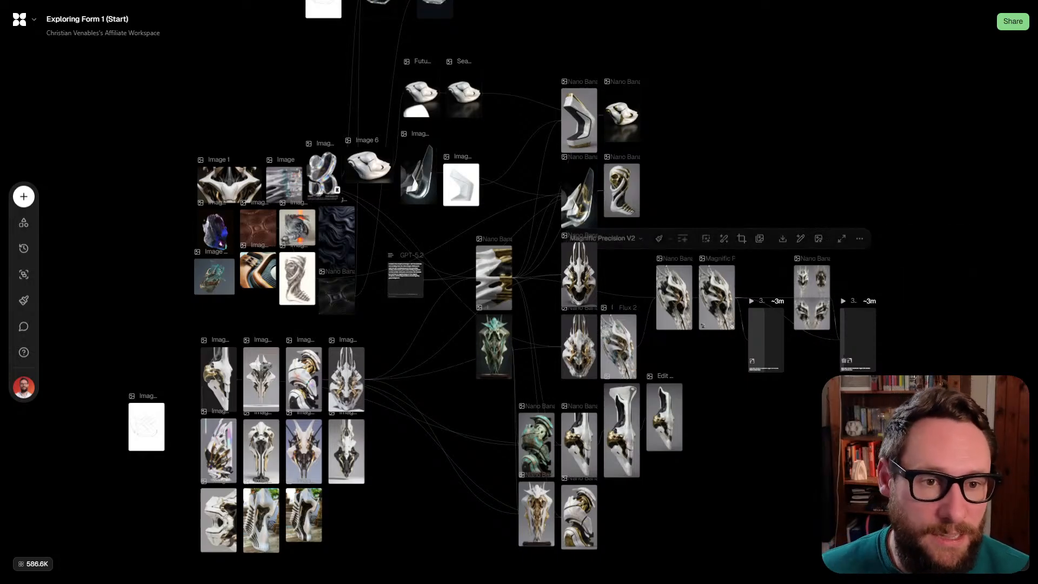
# Try Autoformat on the group of blocks from the combined sculpture image to 360 Orbit Transition, and undo the rearrangement
pyautogui.moveTo(703, 205); pyautogui.dragTo(669, 250)
pyautogui.scroll(5, 789, 391)
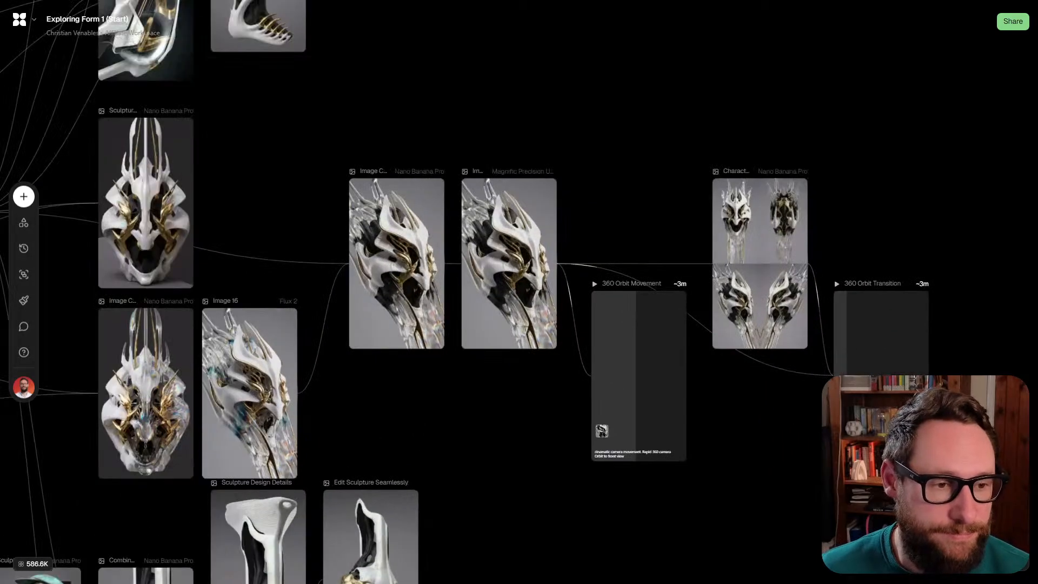
pyautogui.moveTo(959, 417); pyautogui.dragTo(426, 219)
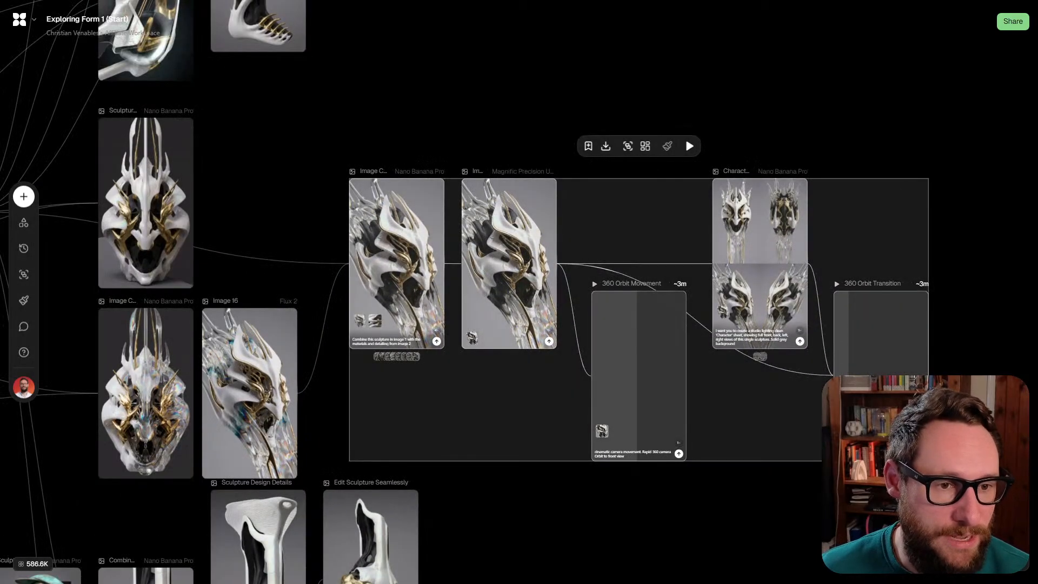
pyautogui.rightClick(645, 320)
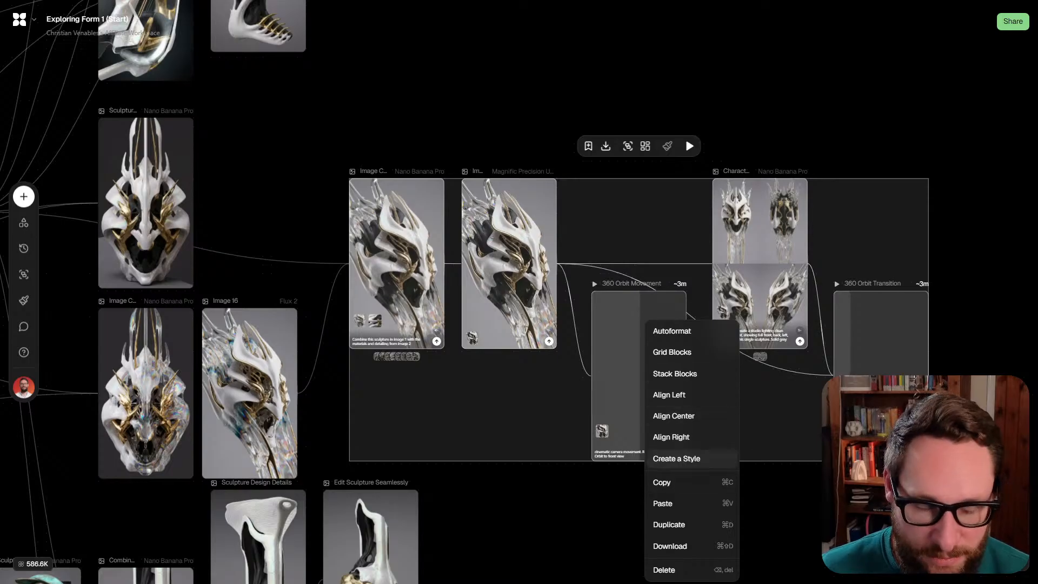
pyautogui.click(672, 331)
pyautogui.scroll(-3, 672, 331)
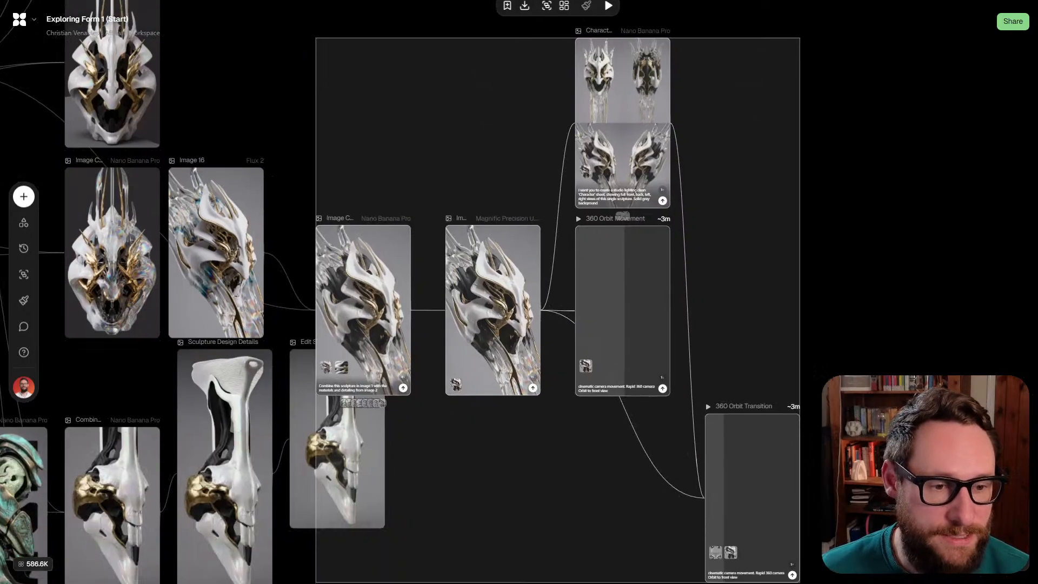
pyautogui.hotkey('ctrl', 'z')
pyautogui.press('Escape')
pyautogui.scroll(3, 519, 292)
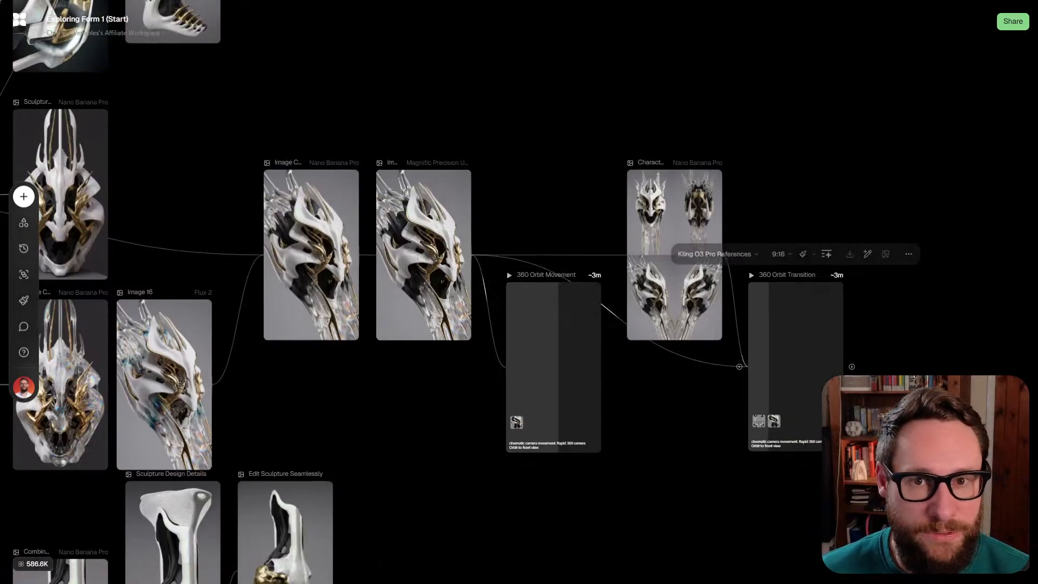
# Examine the Image 14 sketch, the 3D Glass Design and Frosted Etching Design blocks, and the sculpture variants across the board
pyautogui.scroll(10, 518, 292)
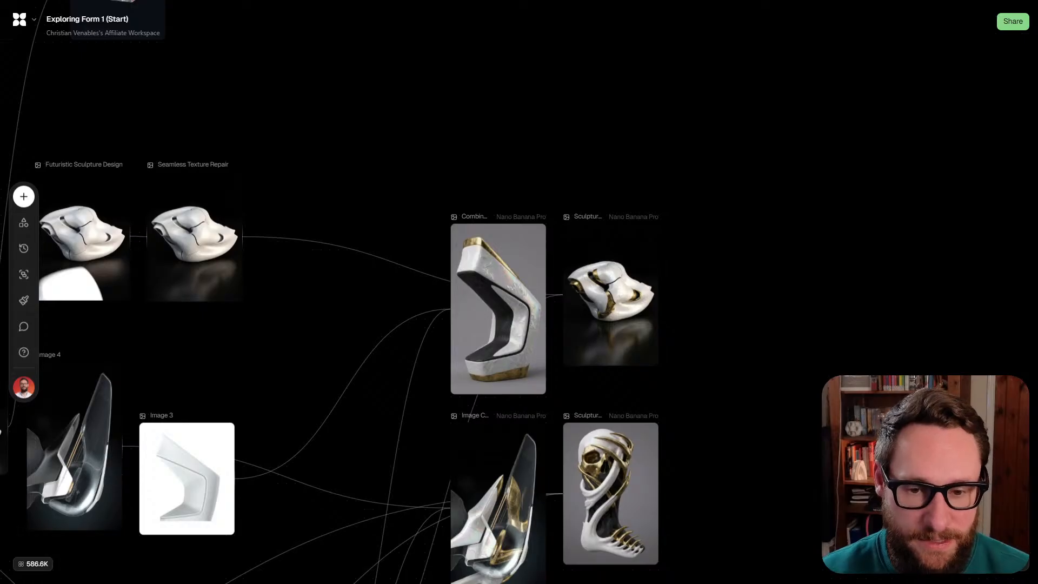
pyautogui.scroll(6, 455, 309)
pyautogui.hscroll(-6, 455, 309)
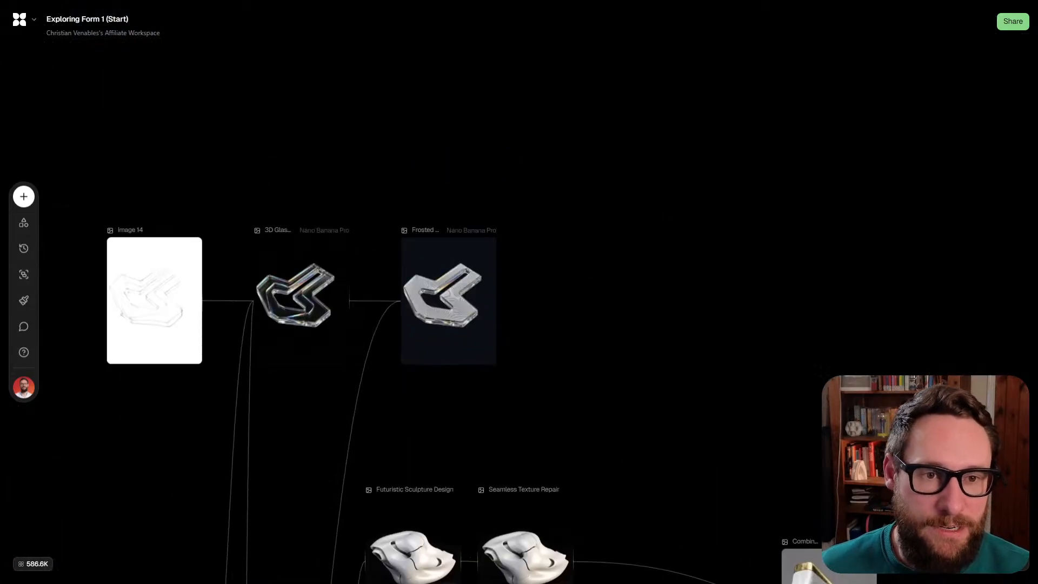
pyautogui.scroll(5, 455, 309)
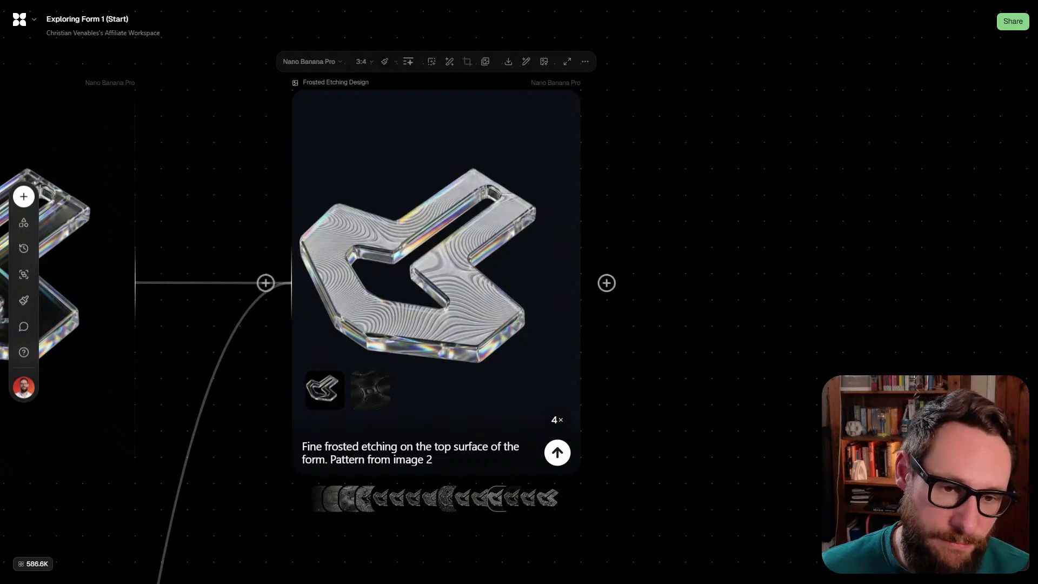
pyautogui.hscroll(-5, 519, 292)
pyautogui.hscroll(-15, 519, 292)
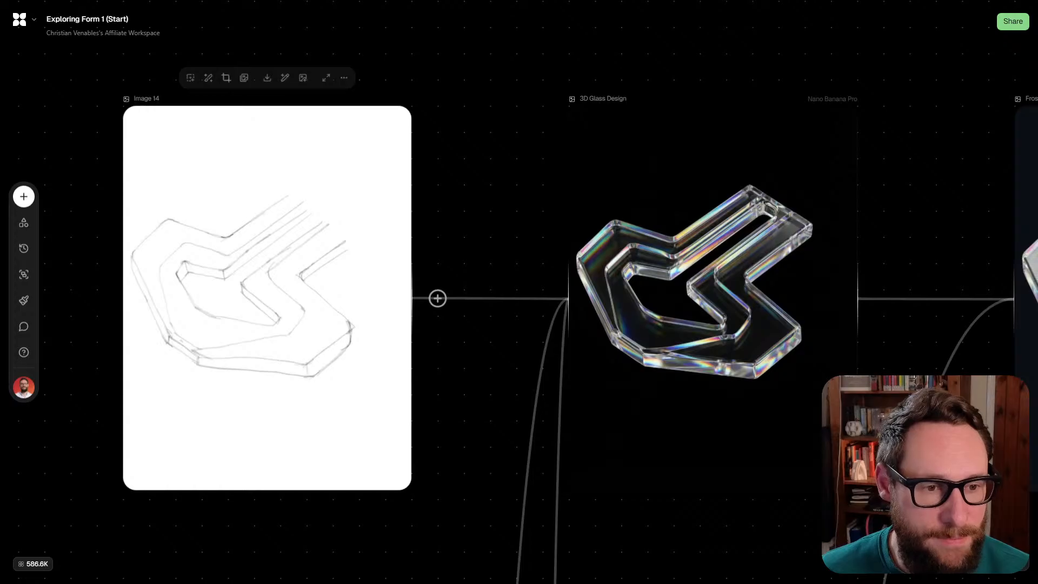
pyautogui.moveTo(712, 299)
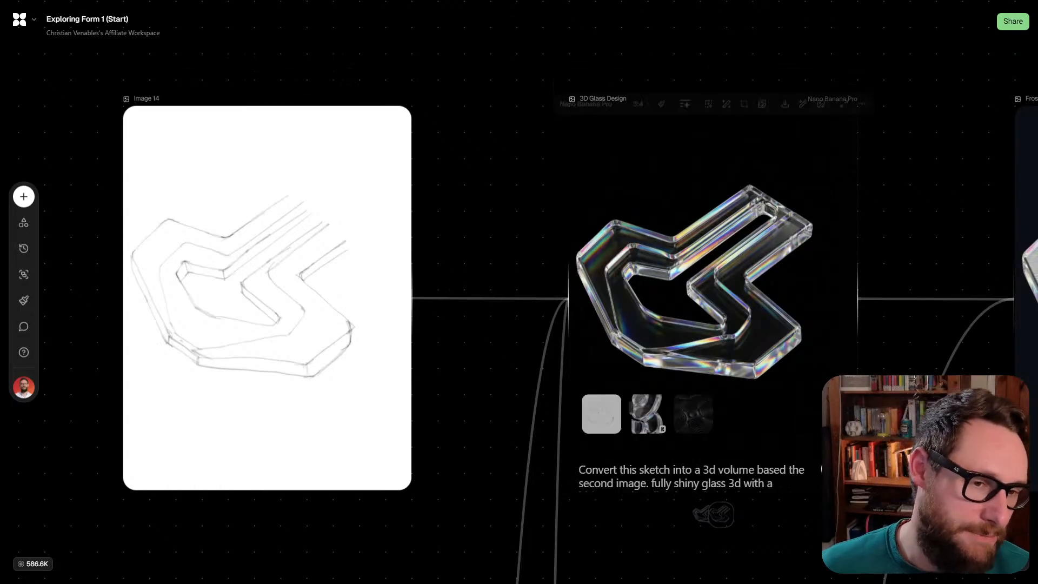
pyautogui.scroll(-5, 414, 308)
pyautogui.scroll(-20, 519, 292)
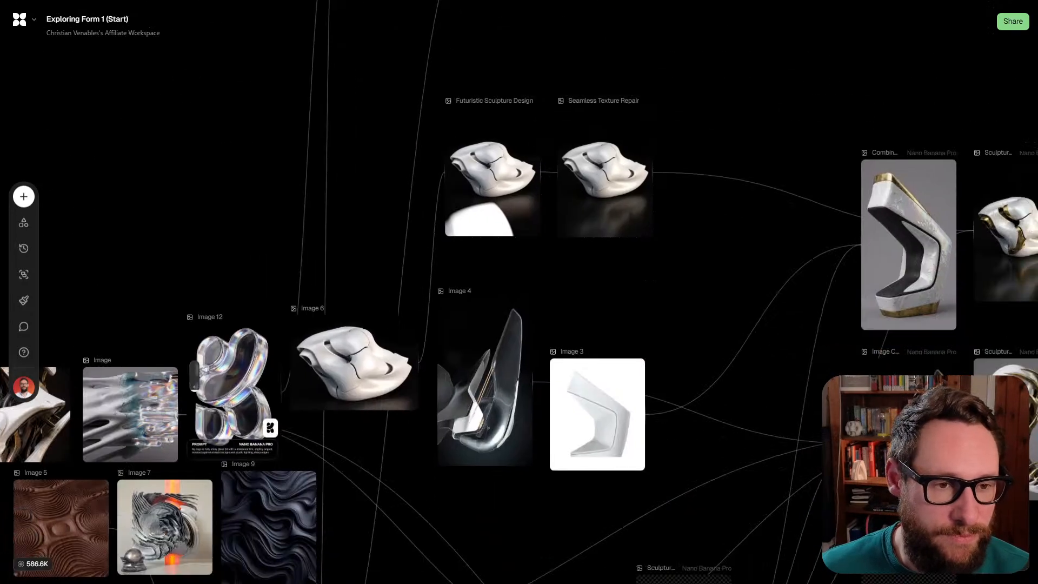
pyautogui.scroll(-15, 519, 292)
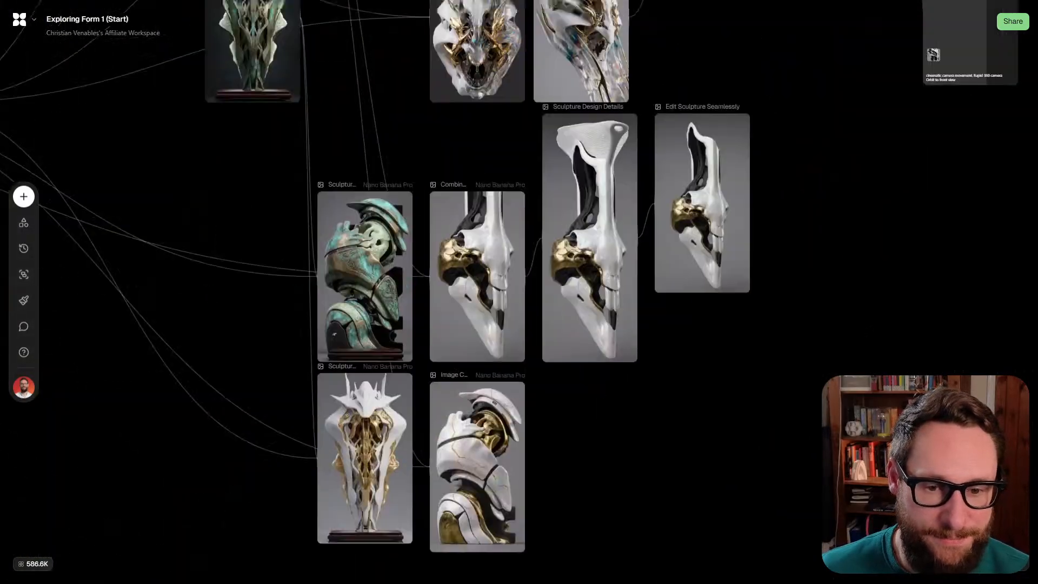
# Examine the two Sculpture Fusion Design blocks and the Image Combination block in the lower part of the board
pyautogui.hscroll(-1, 519, 292)
pyautogui.click(406, 237)
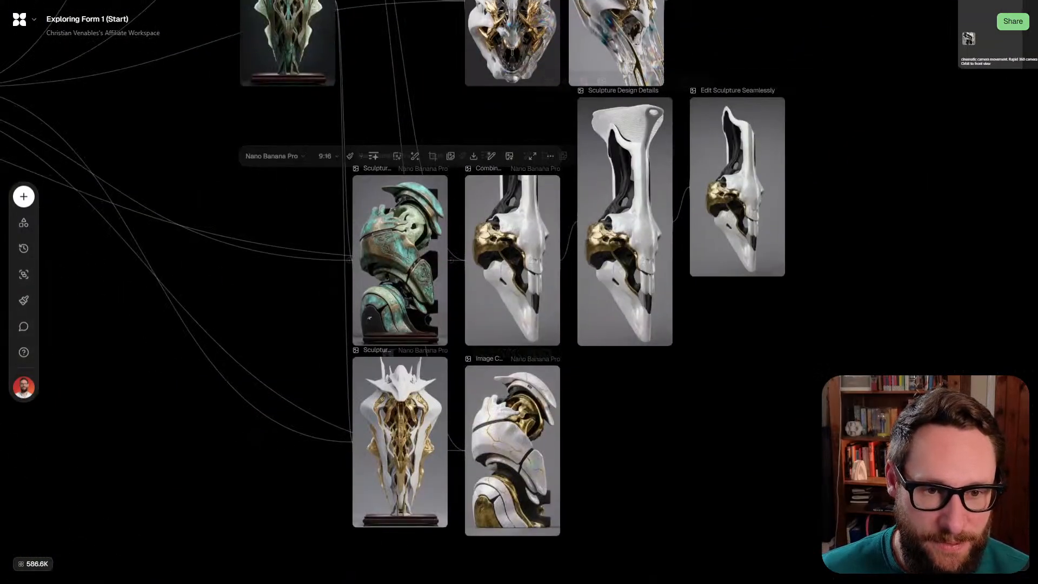
pyautogui.scroll(5, 405, 237)
pyautogui.scroll(-1, 406, 237)
pyautogui.scroll(1, 519, 292)
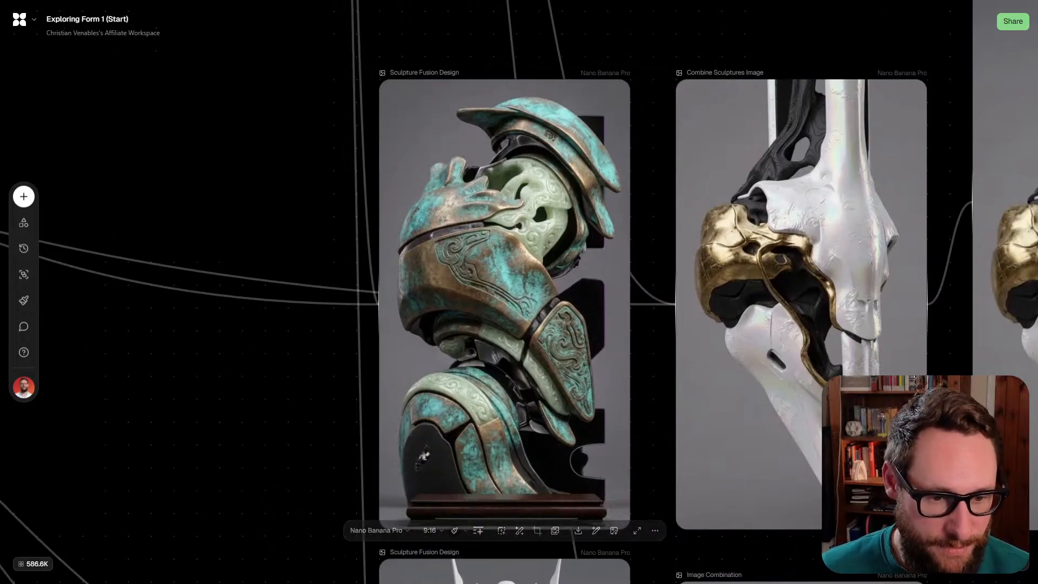
pyautogui.scroll(-10, 519, 292)
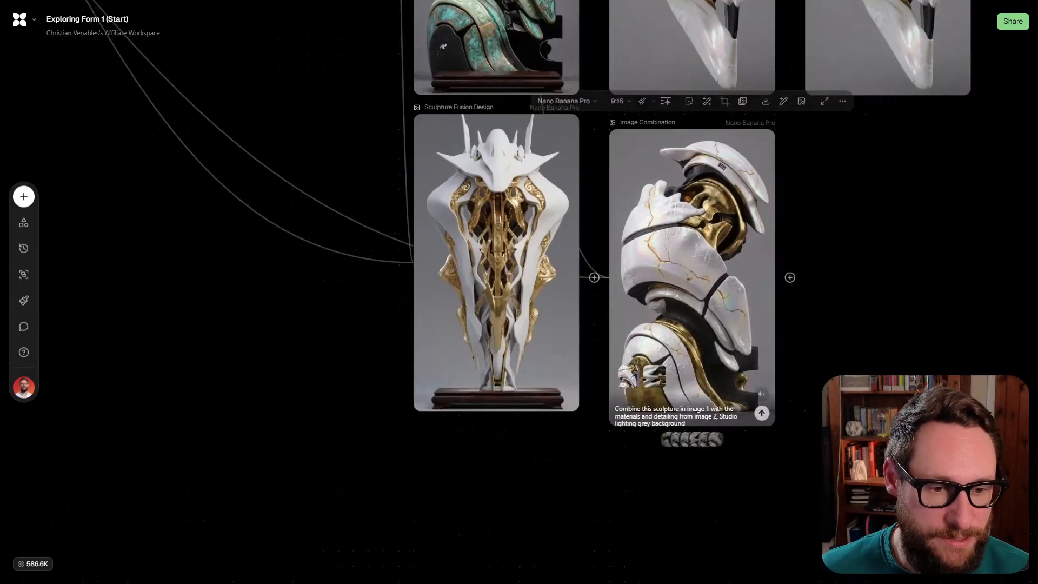
pyautogui.moveTo(496, 259); pyautogui.dragTo(496, 304)
pyautogui.moveTo(691, 275); pyautogui.dragTo(692, 306)
pyautogui.scroll(5, 449, 230)
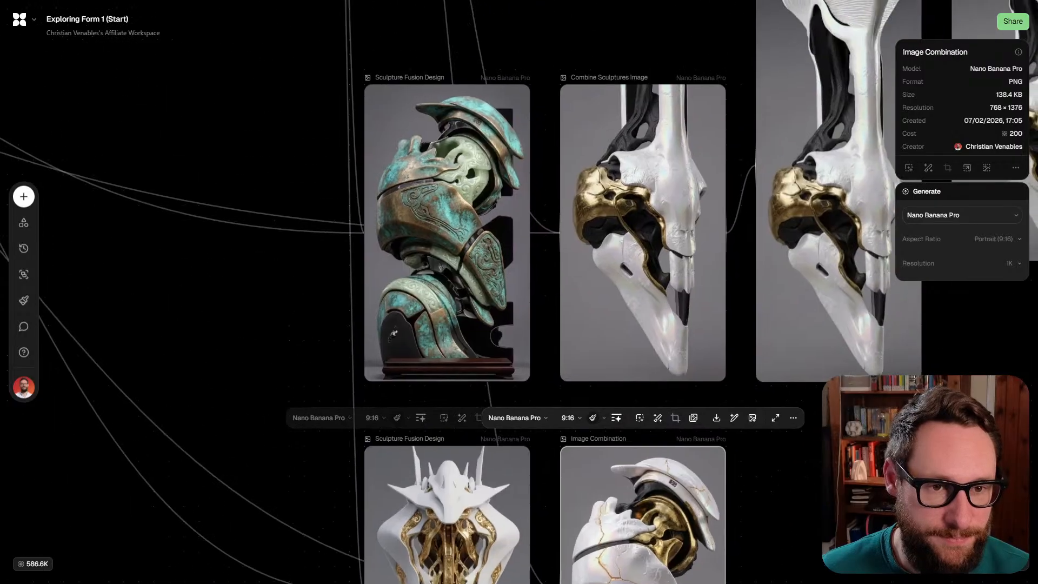
# Browse the generated versions in the green bronze and the white and gold Sculpture Fusion Design blocks
pyautogui.scroll(4, 449, 229)
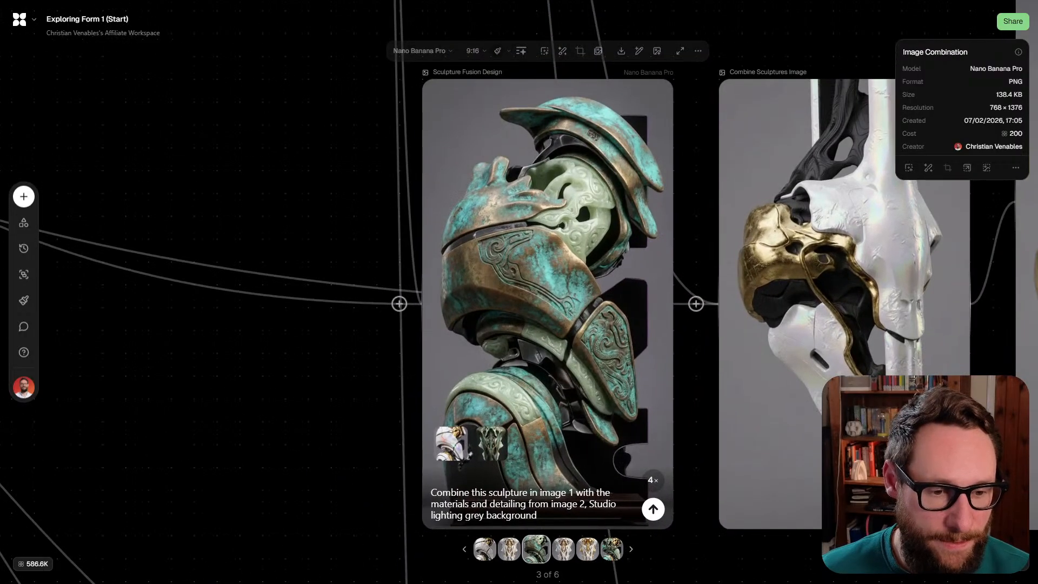
pyautogui.press('Right')
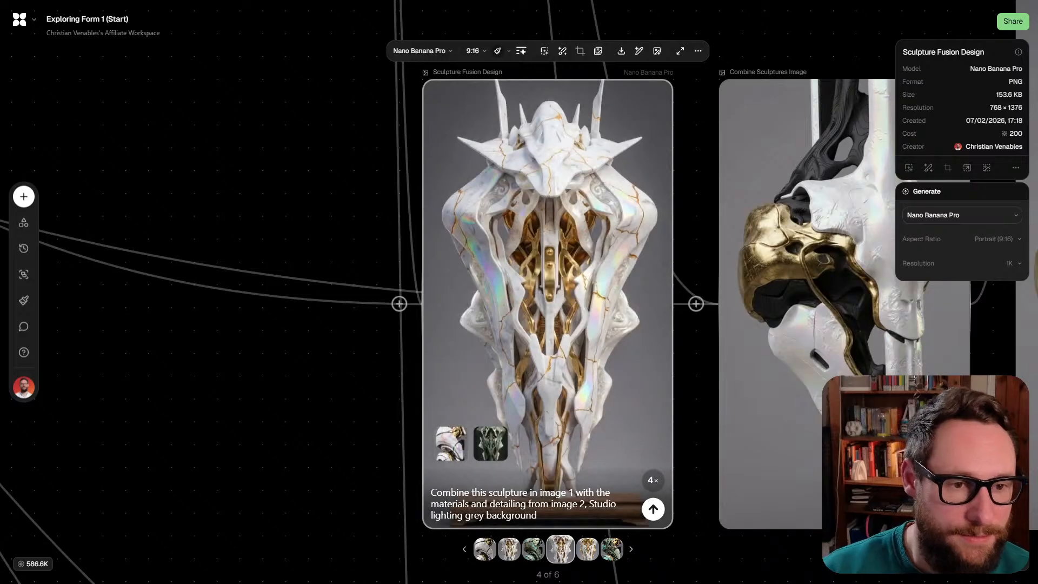
pyautogui.press('Right')
pyautogui.press('Right')
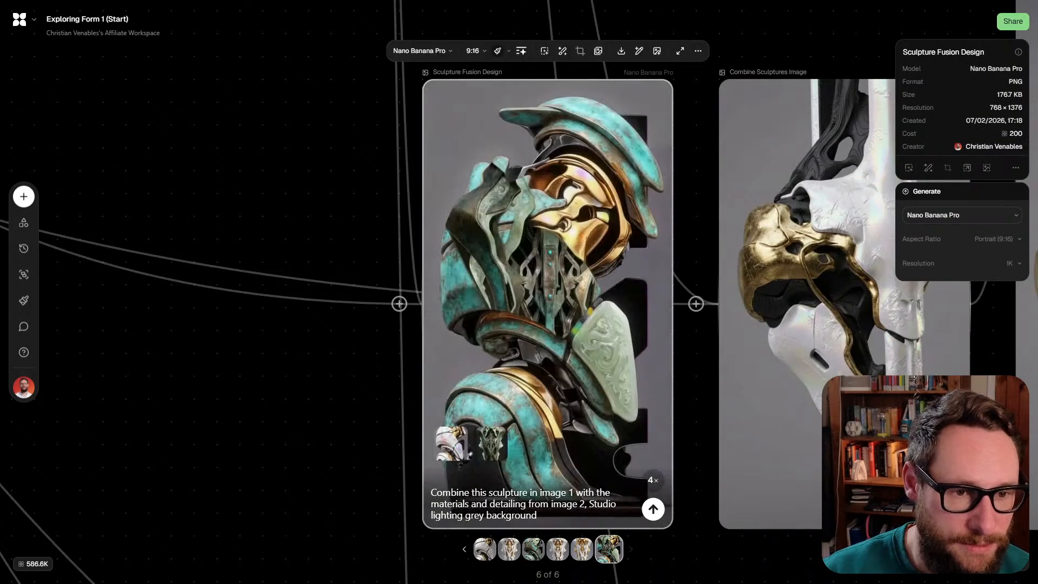
pyautogui.press('Left')
pyautogui.press('Left')
pyautogui.press('Left')
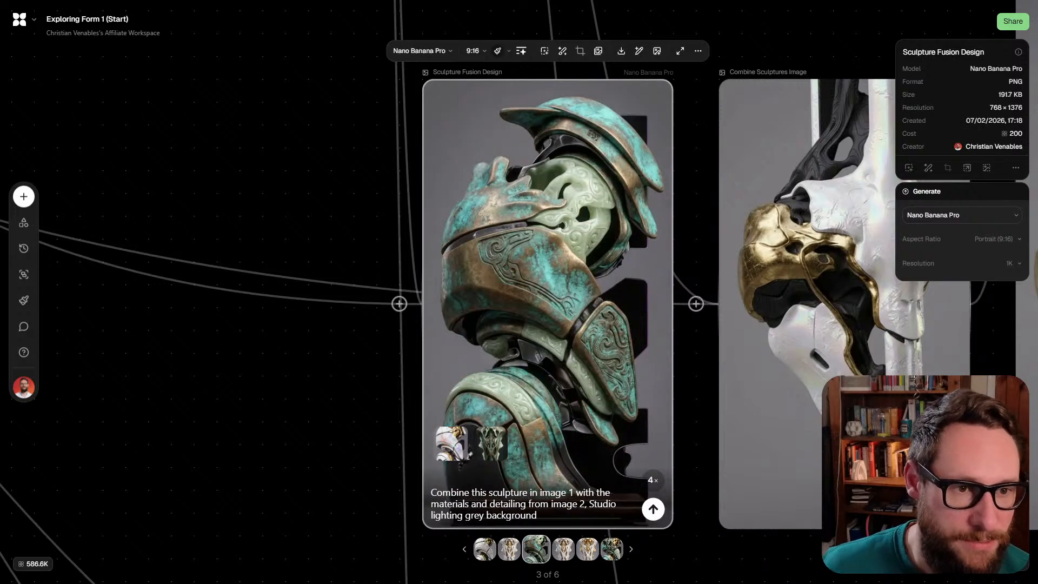
pyautogui.press('Down')
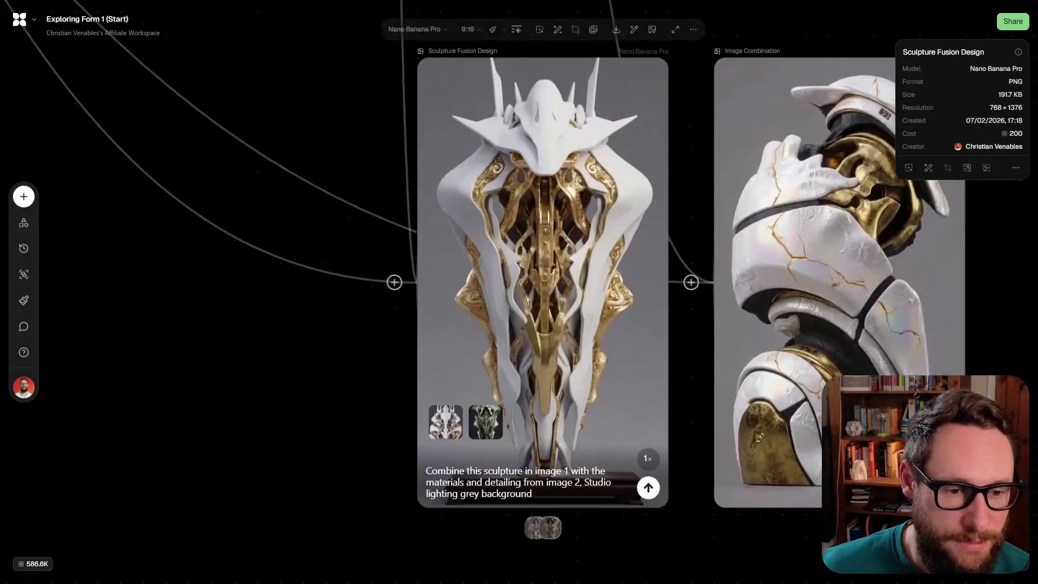
pyautogui.press('Left')
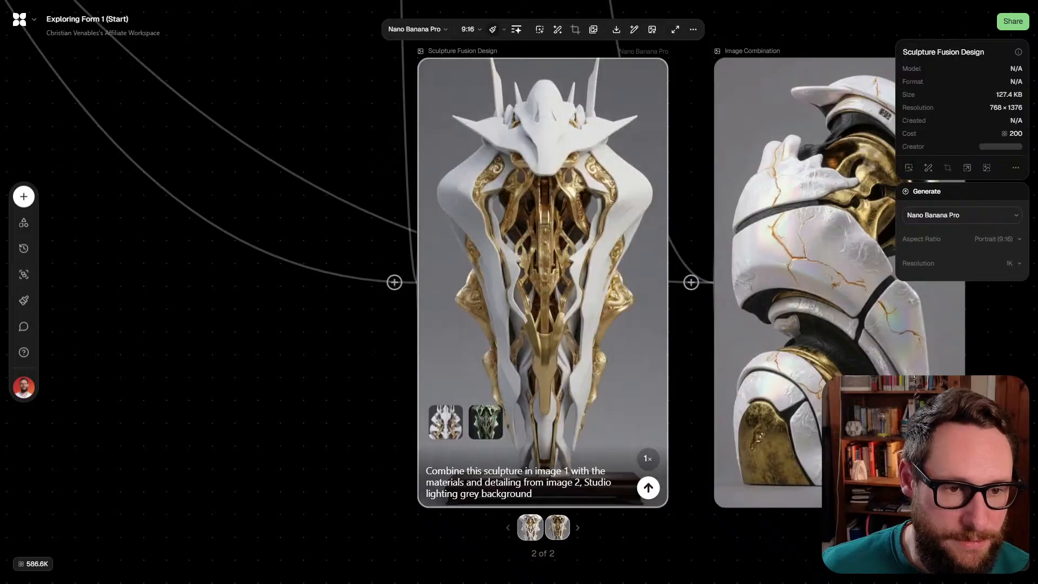
pyautogui.press('Right')
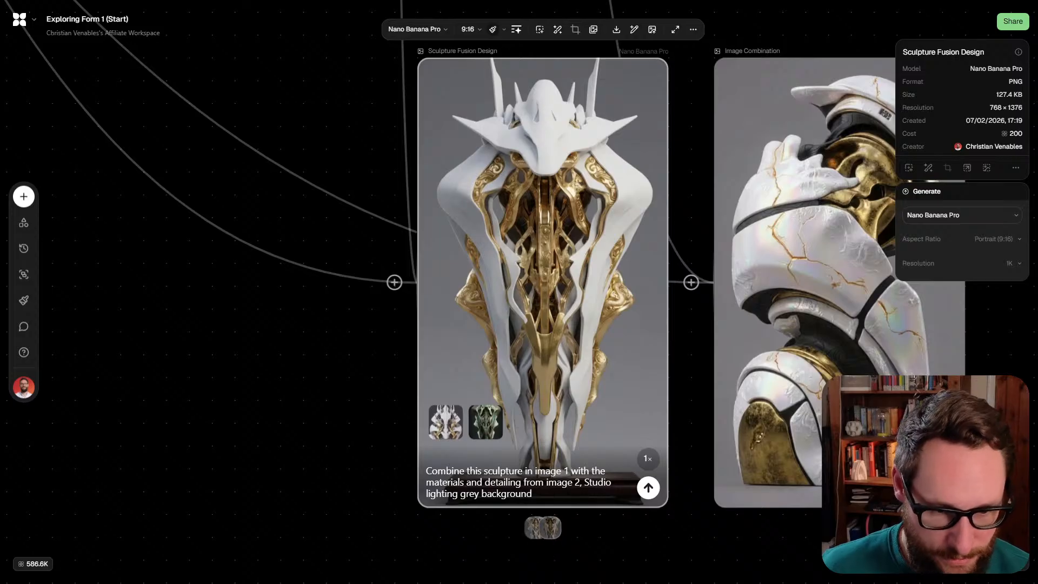
# Change "this sculpture" to "the sculpture" in the white and gold Sculpture Fusion Design block's prompt, and generate the image
pyautogui.press('BackSpace')
pyautogui.press('BackSpace')
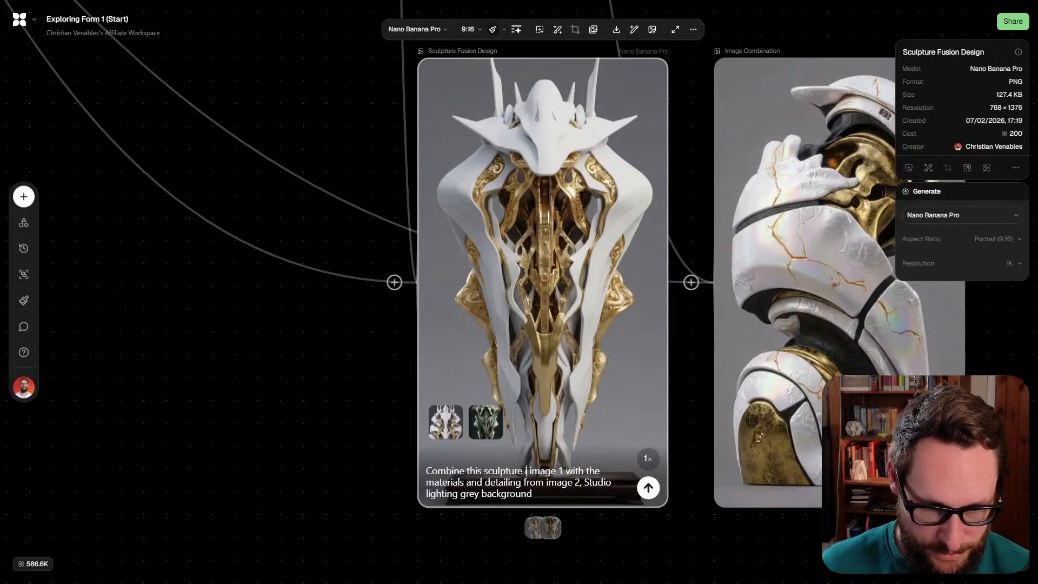
pyautogui.write('in')
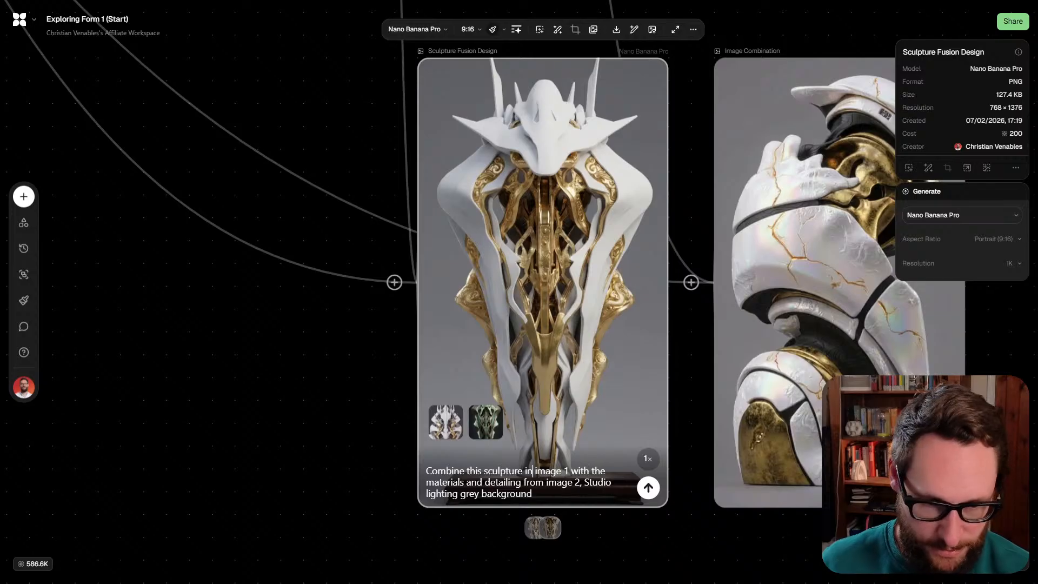
pyautogui.press('Delete')
pyautogui.press('Delete')
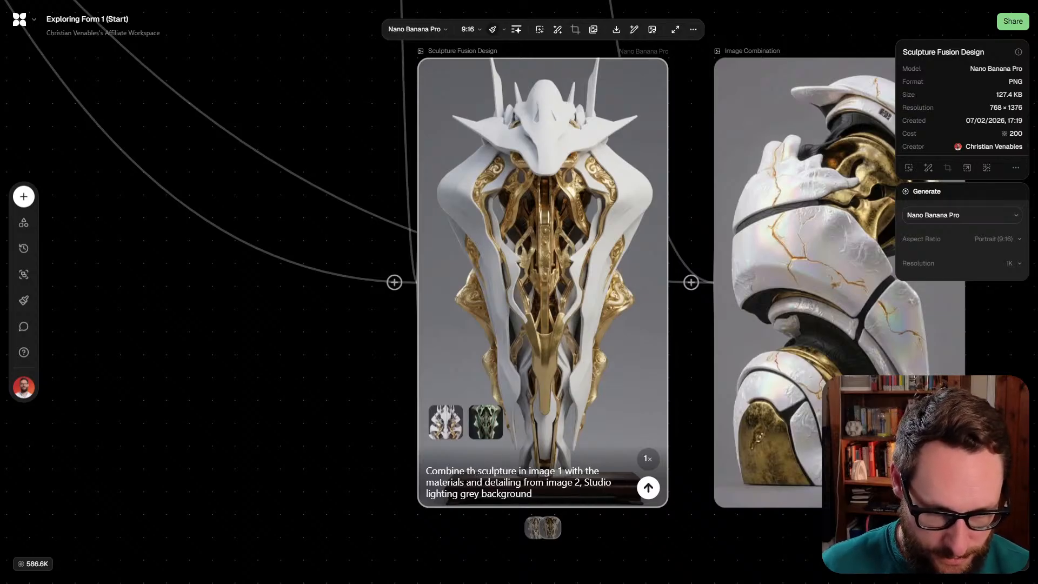
pyautogui.write('e')
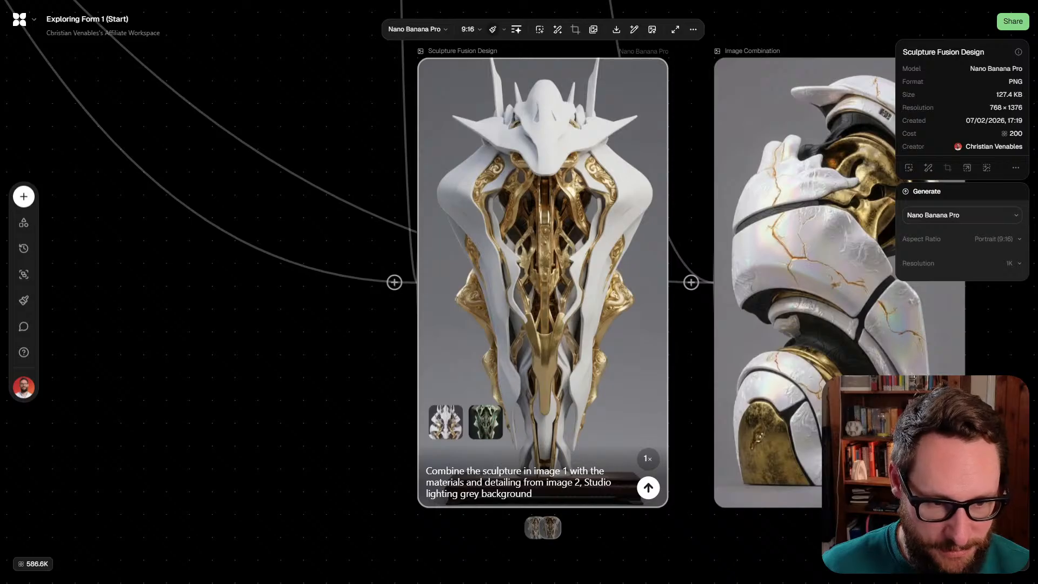
pyautogui.click(648, 487)
pyautogui.scroll(-4, 543, 477)
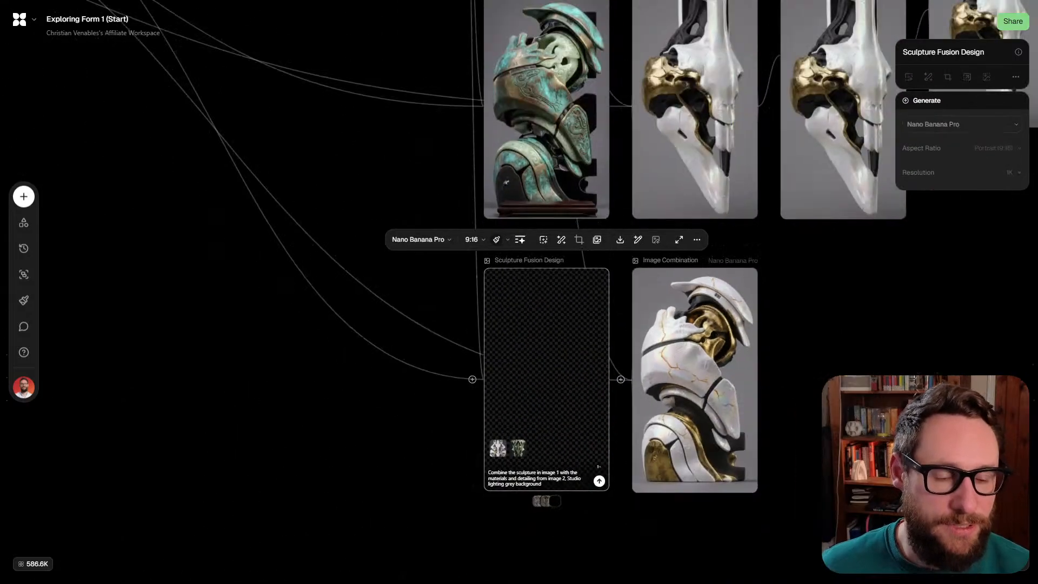
# Replace the green bronze Sculpture Fusion Design block's prompt with the revised "Combine the sculpture in image 1" prompt from the block below
pyautogui.tripleClick(533, 478)
pyautogui.scroll(5, 543, 210)
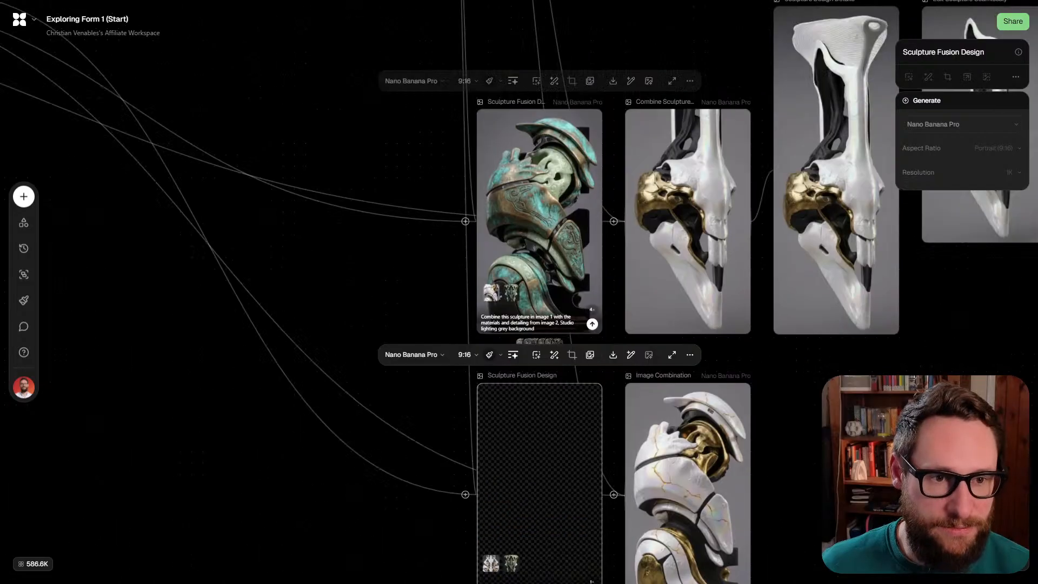
pyautogui.scroll(3, 500, 325)
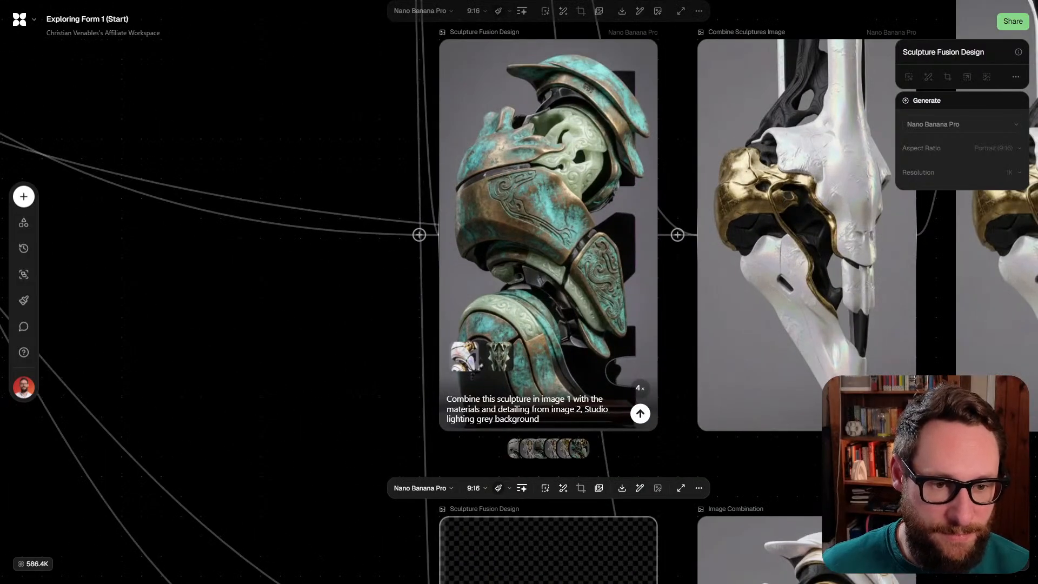
pyautogui.tripleClick(527, 409)
pyautogui.moveTo(489, 254); pyautogui.dragTo(483, 439)
pyautogui.scroll(-4, 483, 439)
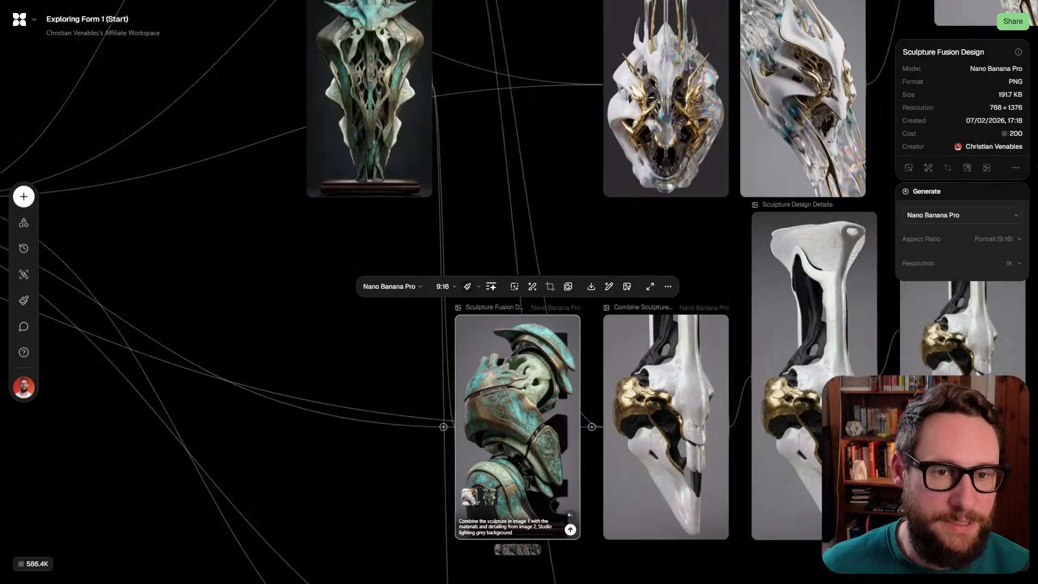
# Check the two generating 360 Orbit video blocks, and look over the sculpture variants and references on the board
pyautogui.moveTo(483, 216); pyautogui.dragTo(517, 478)
pyautogui.scroll(-3, 557, 438)
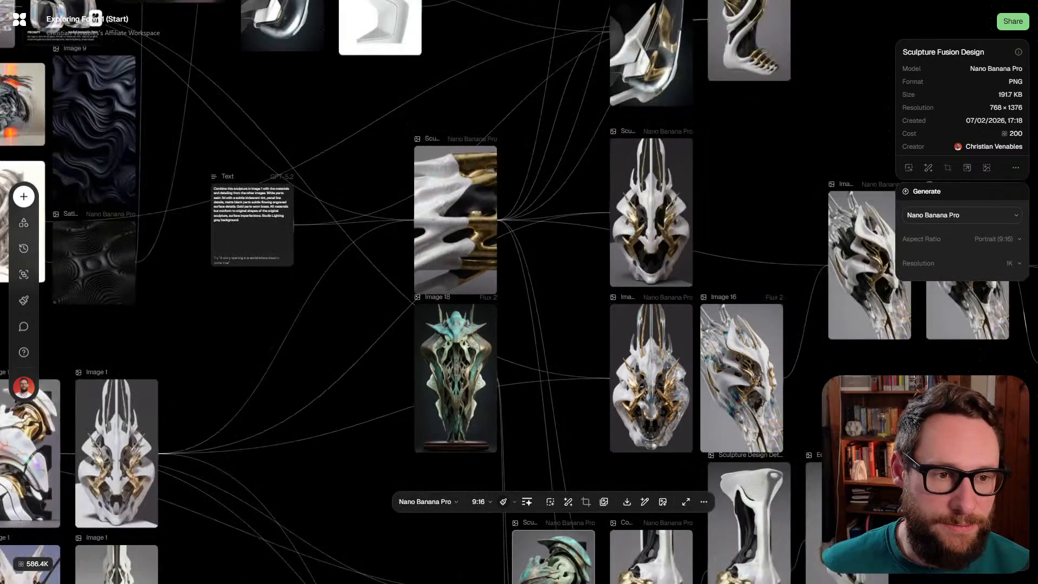
pyautogui.moveTo(556, 438); pyautogui.dragTo(406, 225)
pyautogui.moveTo(696, 313); pyautogui.dragTo(311, 475)
pyautogui.hscroll(2, 428, 335)
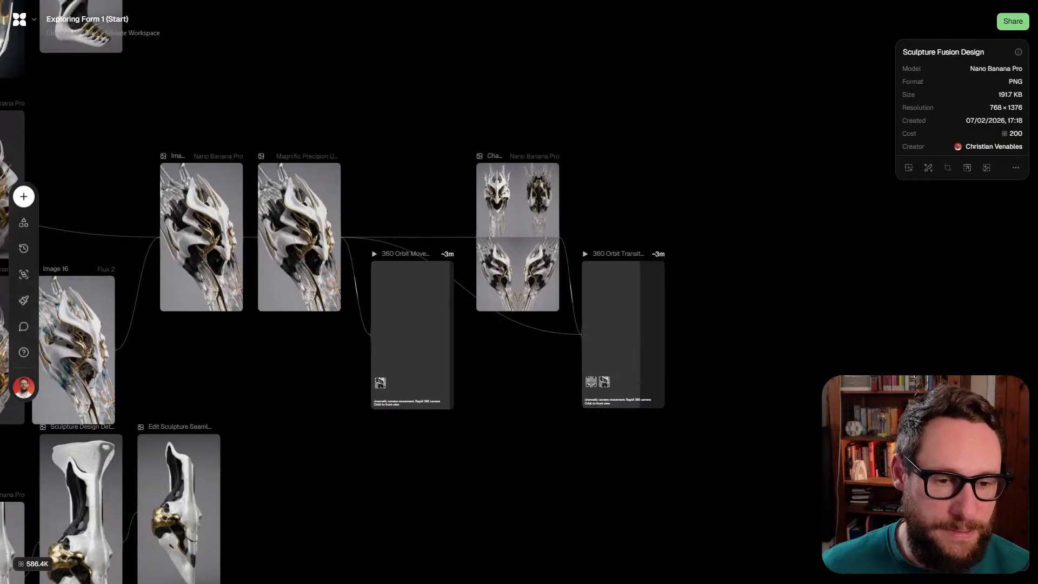
pyautogui.hscroll(-7, 428, 335)
pyautogui.scroll(5, 428, 335)
pyautogui.scroll(7, 428, 335)
pyautogui.hscroll(-7, 428, 335)
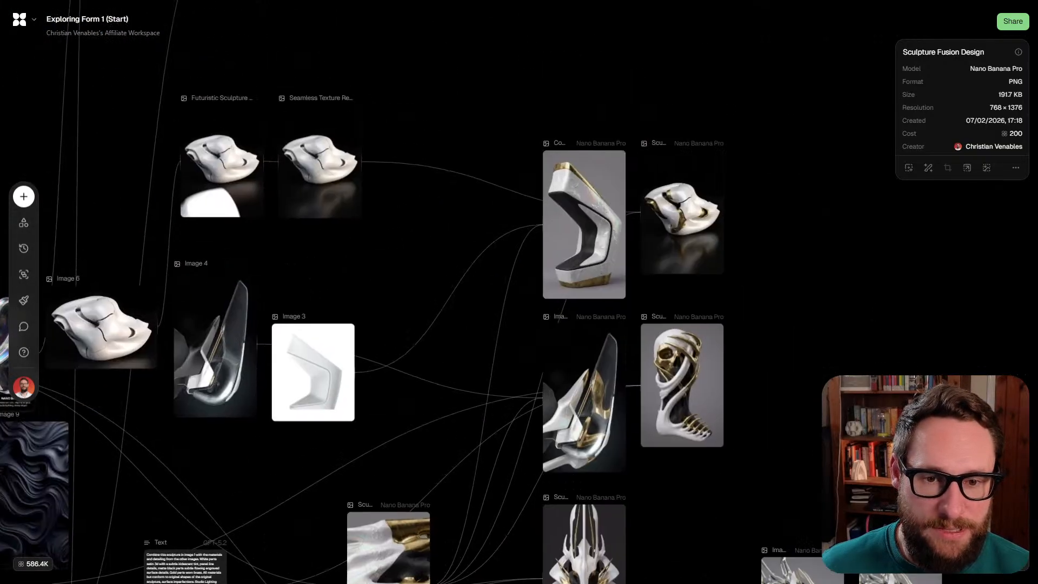
pyautogui.scroll(-6, 428, 335)
pyautogui.hscroll(1, 428, 335)
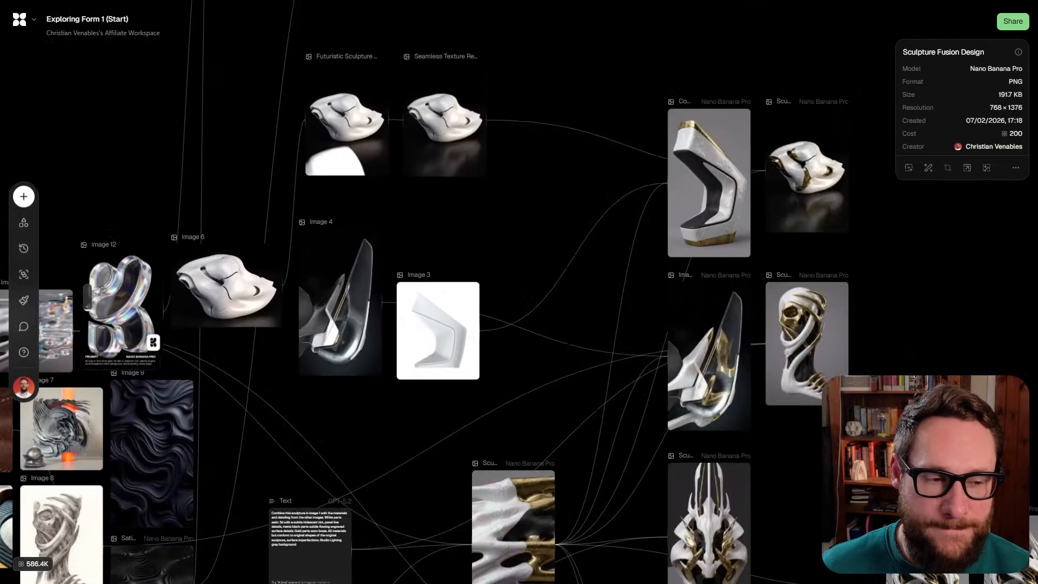
pyautogui.scroll(-4, 428, 335)
pyautogui.hscroll(9, 428, 335)
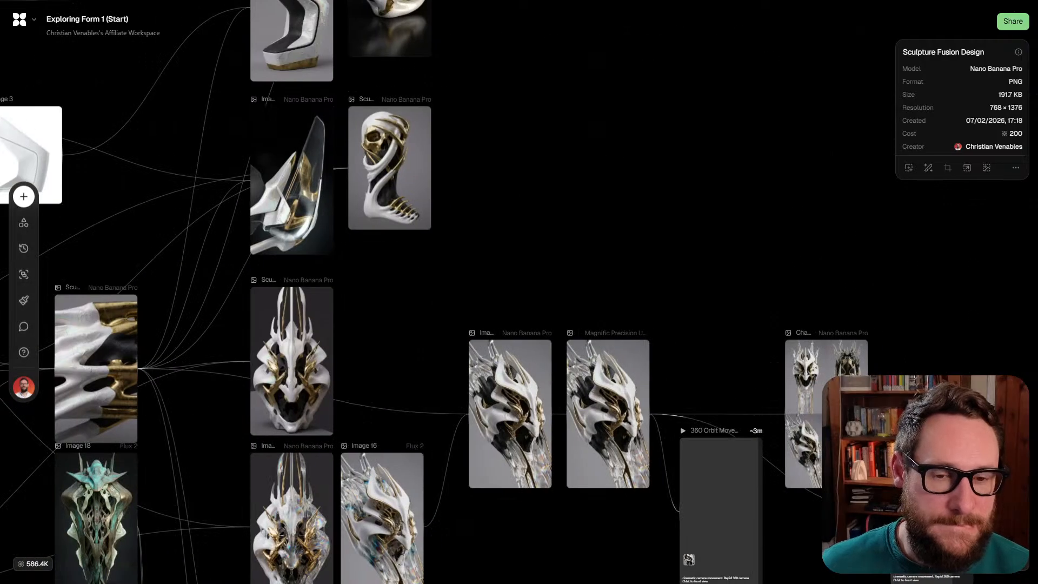
pyautogui.scroll(-3, 434, 292)
pyautogui.hscroll(2, 433, 292)
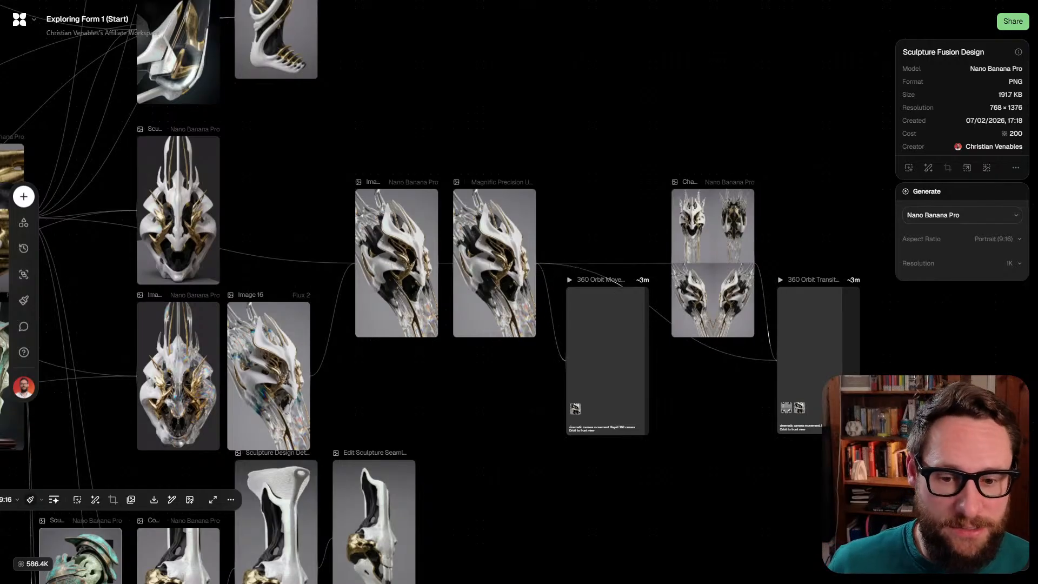
# Select the Image 10 reference in the group of material and form reference images
pyautogui.hscroll(-16, 519, 292)
pyautogui.scroll(-5, 519, 292)
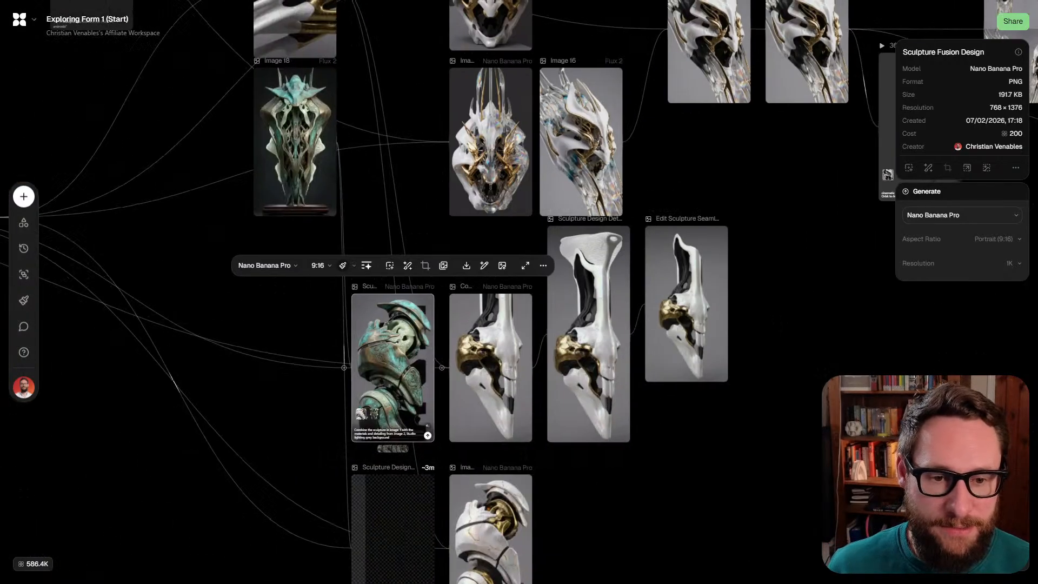
pyautogui.hscroll(4, 519, 292)
pyautogui.scroll(10, 519, 292)
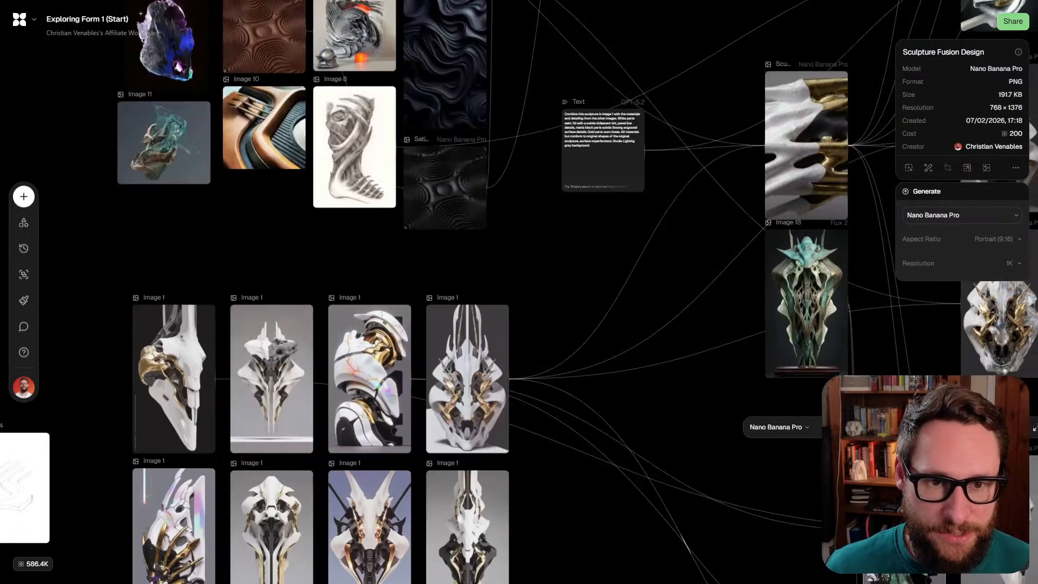
pyautogui.click(319, 335)
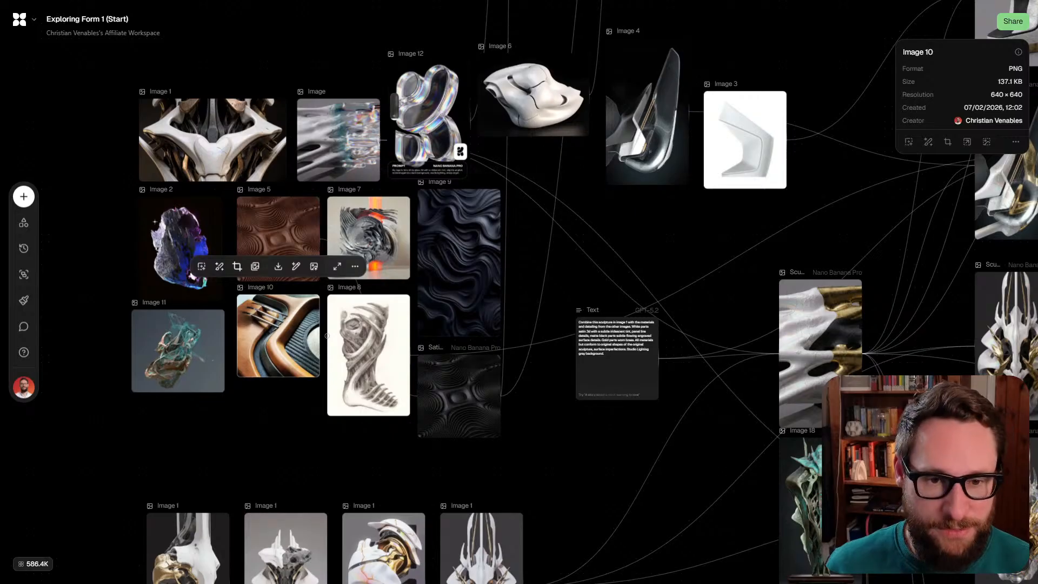
# Paste a copy of the Image 10 reference and place it above the Image 14 sketch
pyautogui.hotkey('ctrl', 'v')
pyautogui.scroll(5, 519, 292)
pyautogui.hscroll(3, 519, 292)
pyautogui.moveTo(499, 551); pyautogui.dragTo(187, 115)
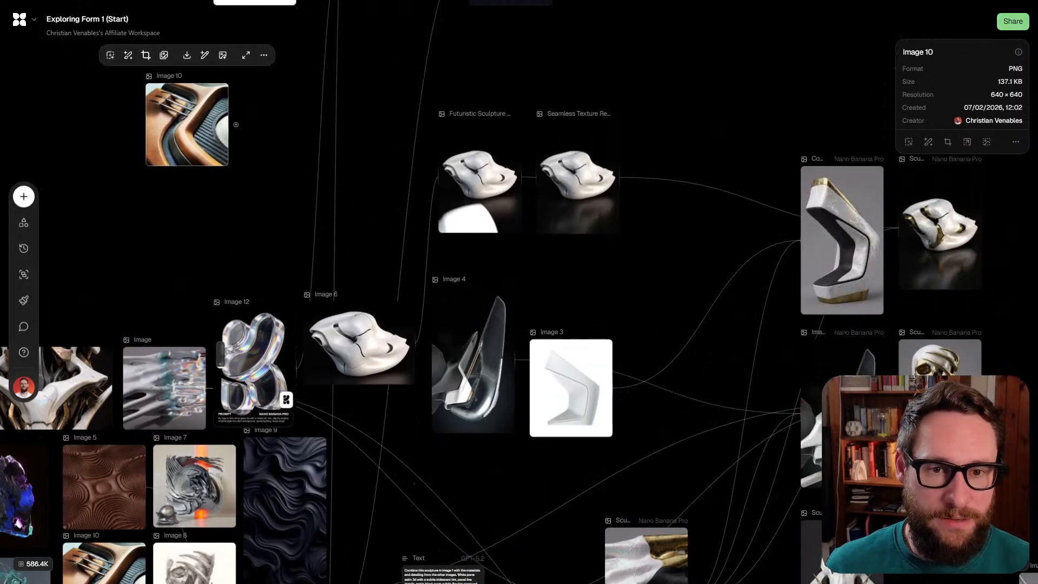
pyautogui.scroll(10, 519, 292)
pyautogui.moveTo(212, 512); pyautogui.dragTo(280, 188)
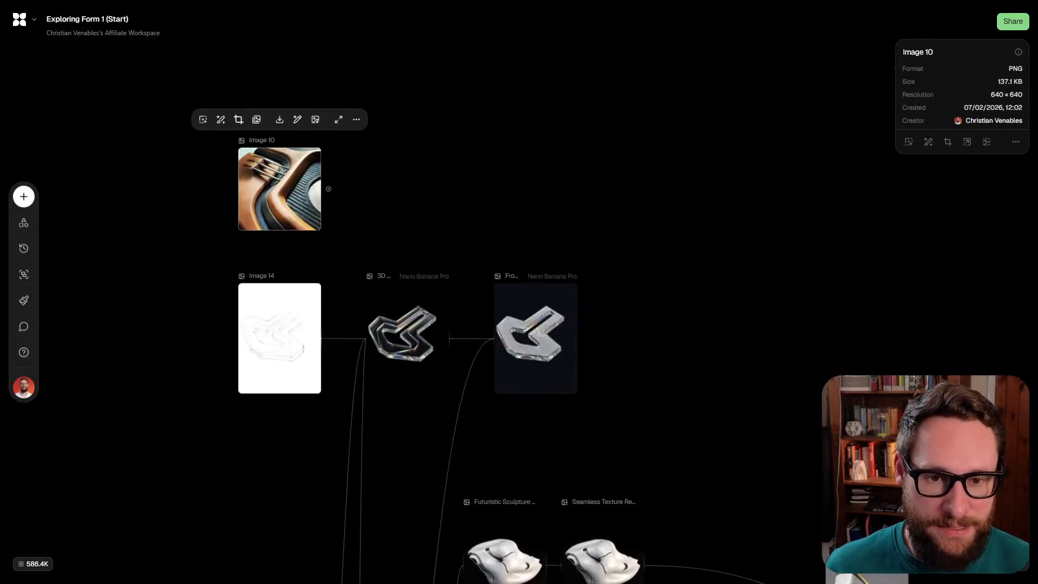
# Create one image block from the copied Image 10 and set its model to Nano Banana Pro
pyautogui.scroll(3, 519, 291)
pyautogui.scroll(-2, 519, 291)
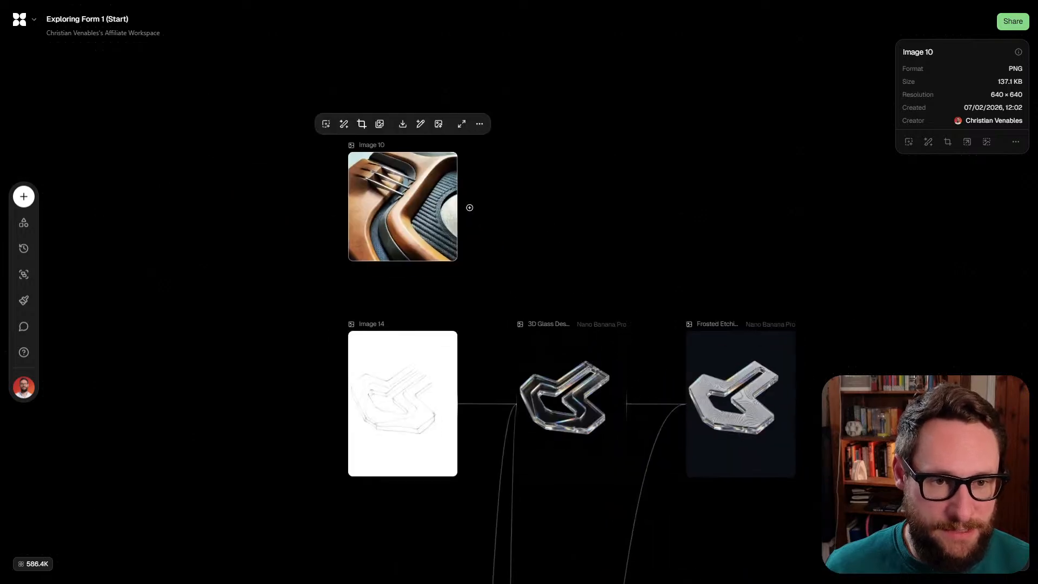
pyautogui.moveTo(469, 208); pyautogui.dragTo(568, 166)
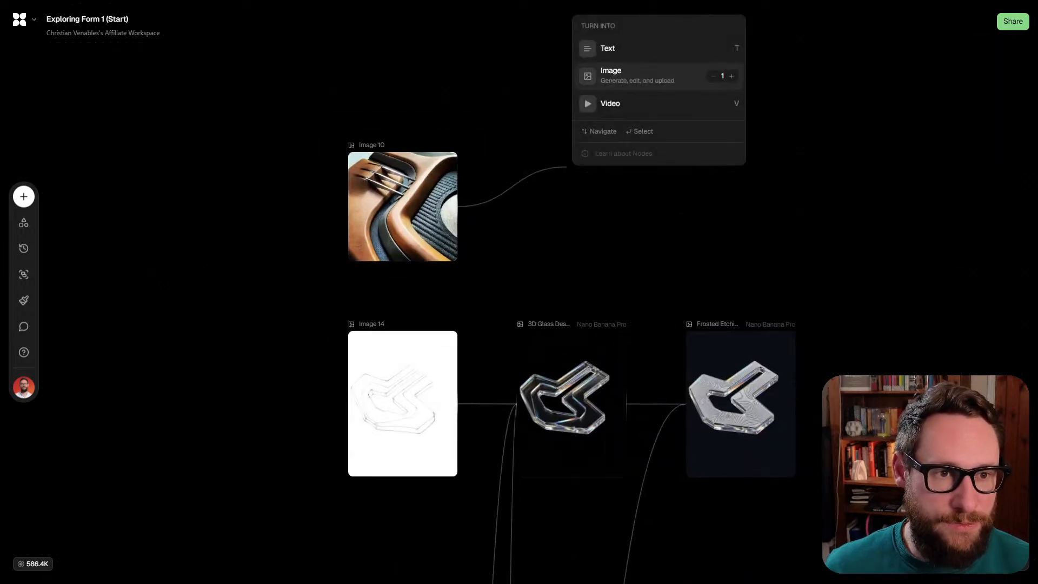
pyautogui.click(611, 76)
pyautogui.click(600, 104)
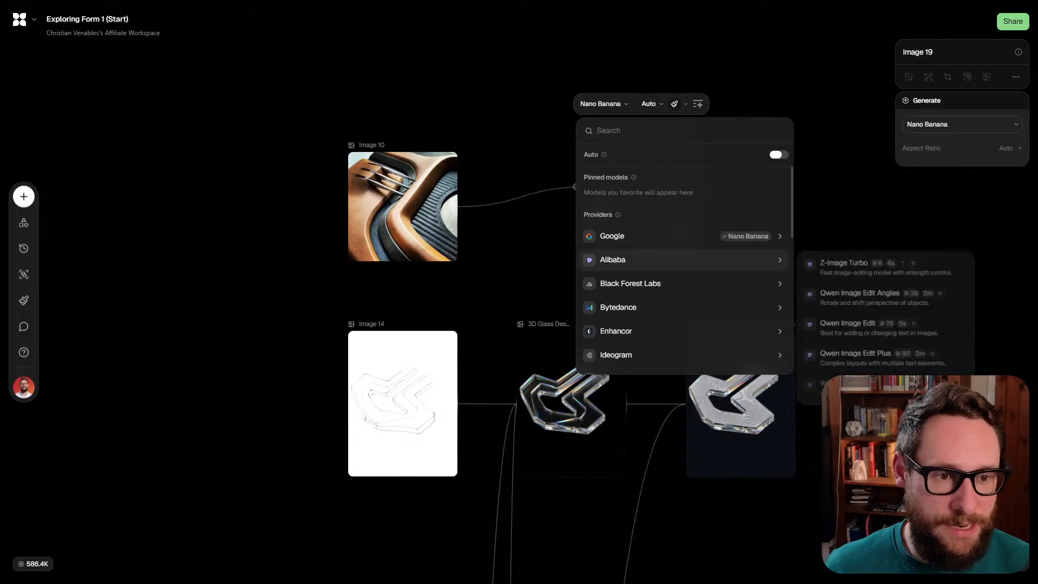
pyautogui.moveTo(648, 236)
pyautogui.click(843, 273)
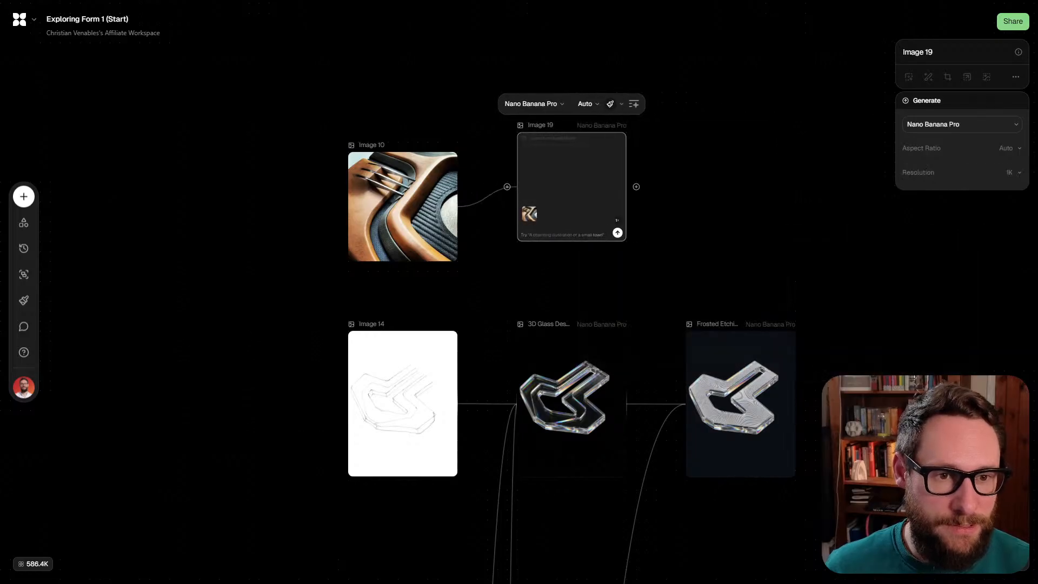
# Apply the "Iridescent, Black, Brass" style to the new image block
pyautogui.click(574, 104)
pyautogui.click(577, 104)
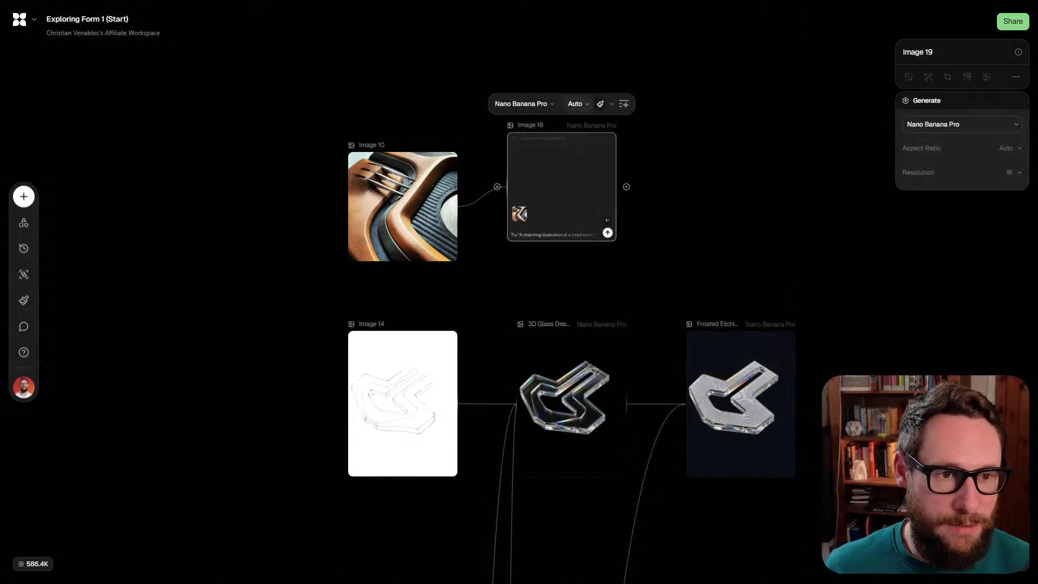
pyautogui.click(603, 104)
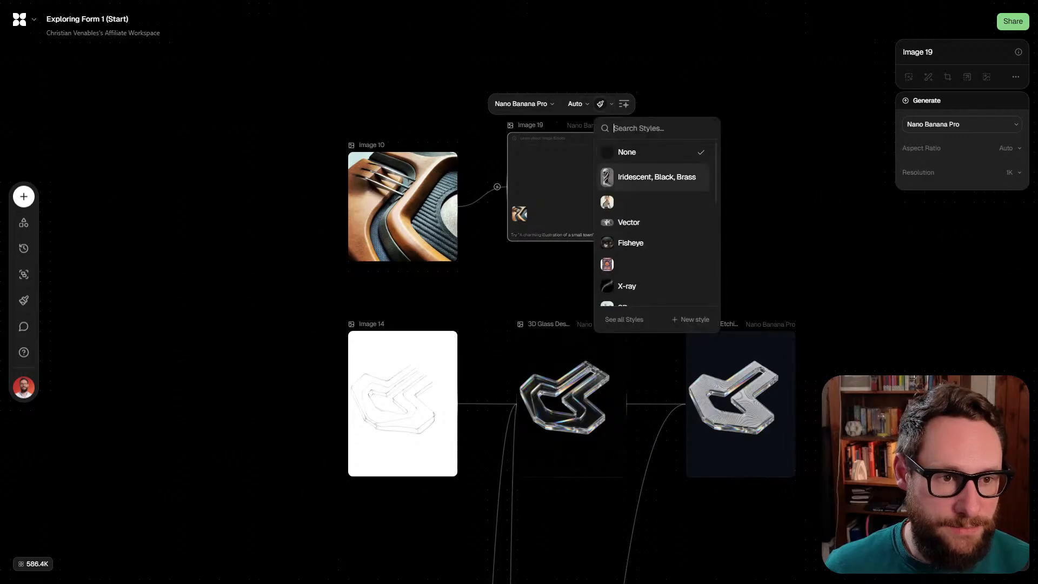
pyautogui.click(654, 176)
pyautogui.press('Down')
pyautogui.press('Down')
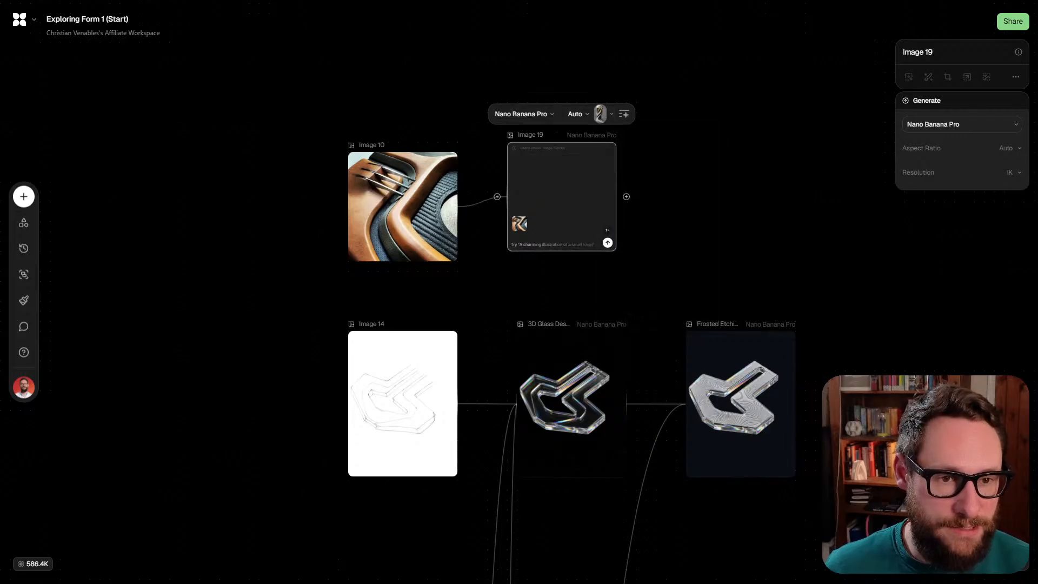
# Set the new image block's aspect ratio to vertical 9:16
pyautogui.scroll(4, 540, 200)
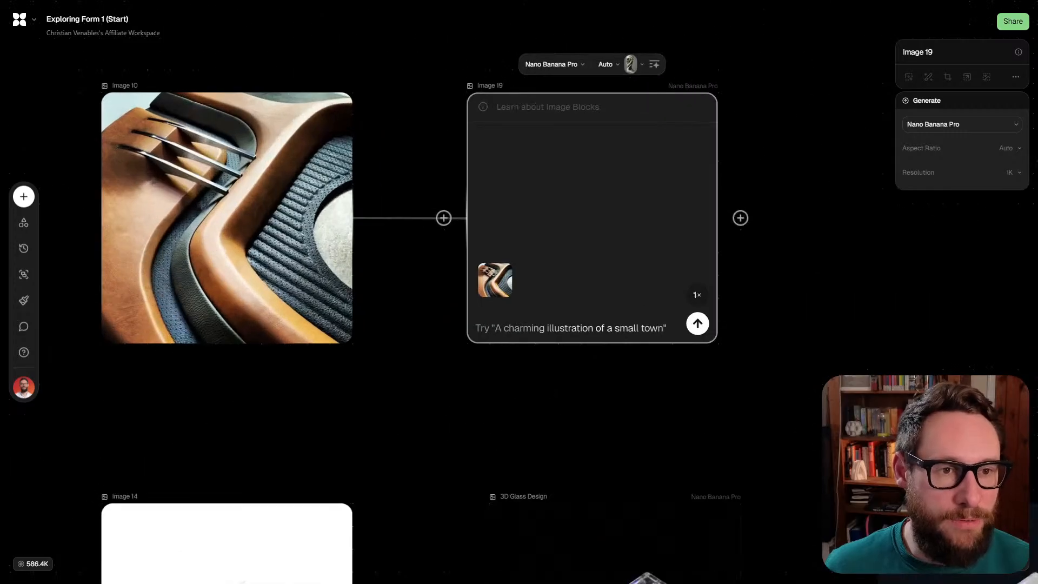
pyautogui.click(608, 64)
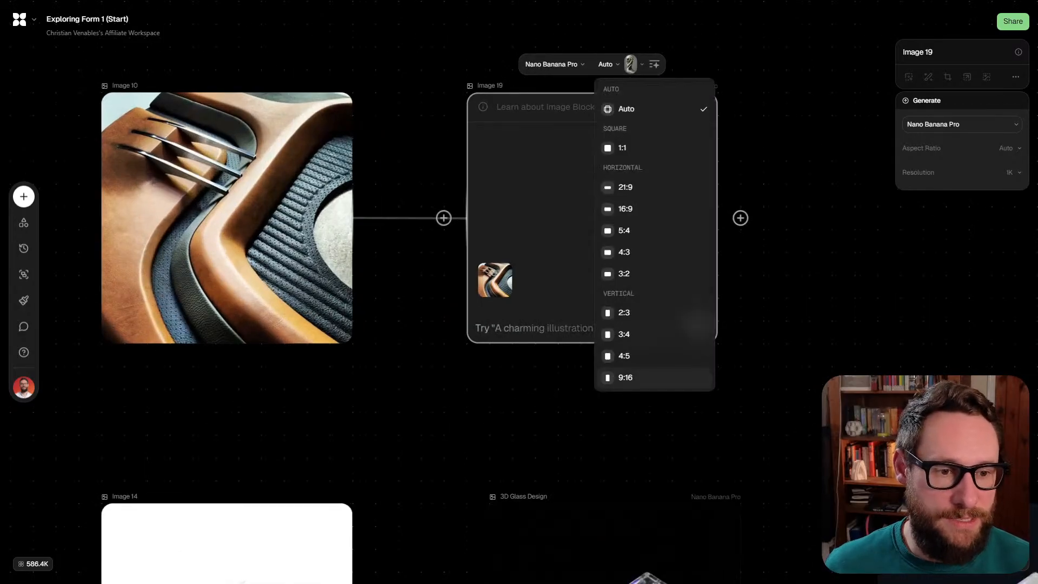
pyautogui.click(625, 377)
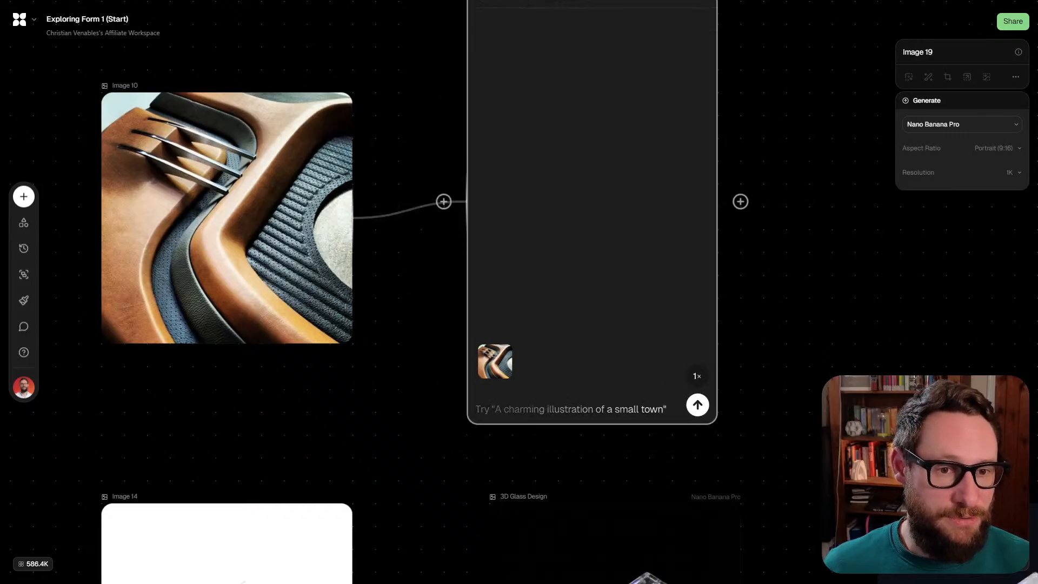
# Line up the new block above the 3D Glass Design block, and move it and the copied Image 10 farther above Image 14's row
pyautogui.scroll(-2, 519, 291)
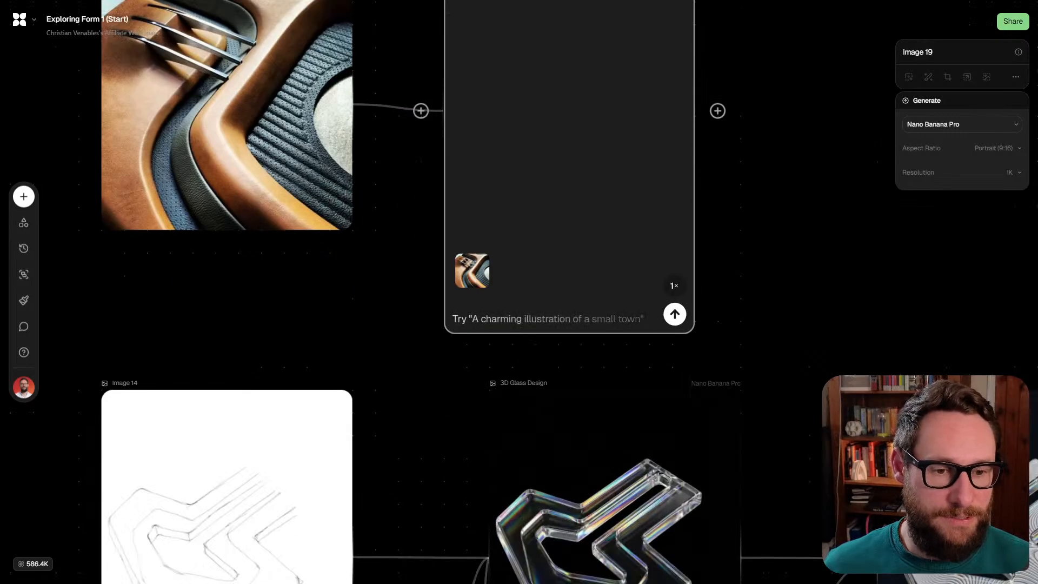
pyautogui.press('Right')
pyautogui.press('Right')
pyautogui.scroll(1, 519, 292)
pyautogui.scroll(3, 589, 369)
pyautogui.scroll(-2, 589, 369)
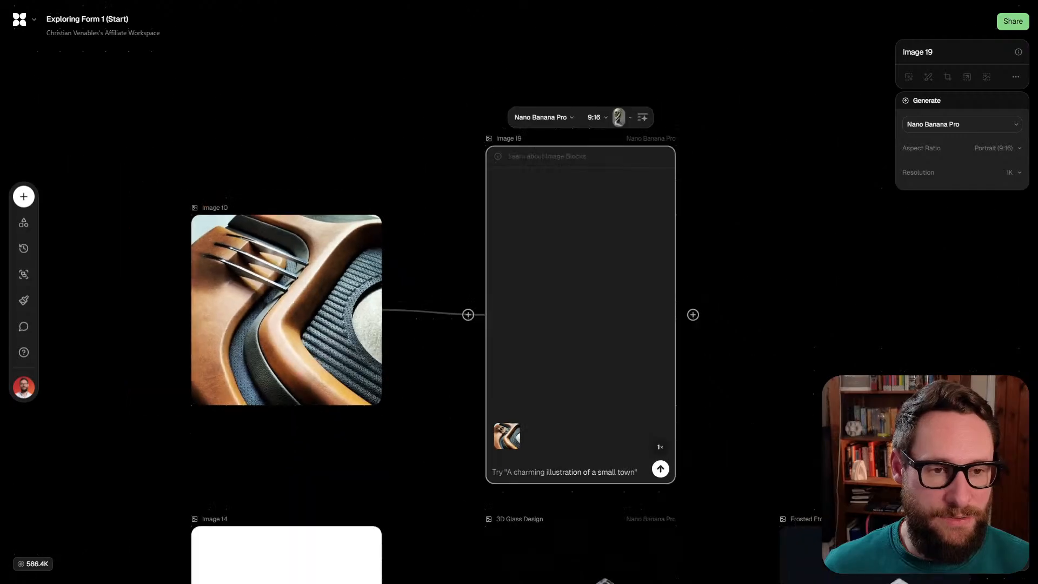
pyautogui.moveTo(762, 401); pyautogui.dragTo(357, 292)
pyautogui.press('Up')
pyautogui.press('Up')
pyautogui.press('Up')
pyautogui.press('Escape')
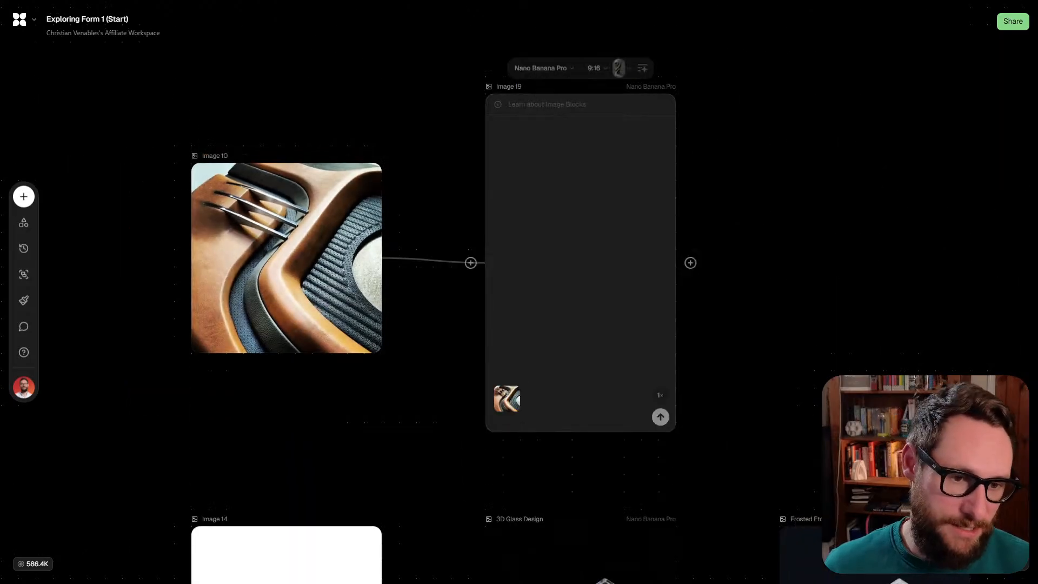
# Set the new image block to produce 4 results, and generate them without a text prompt
pyautogui.click(580, 263)
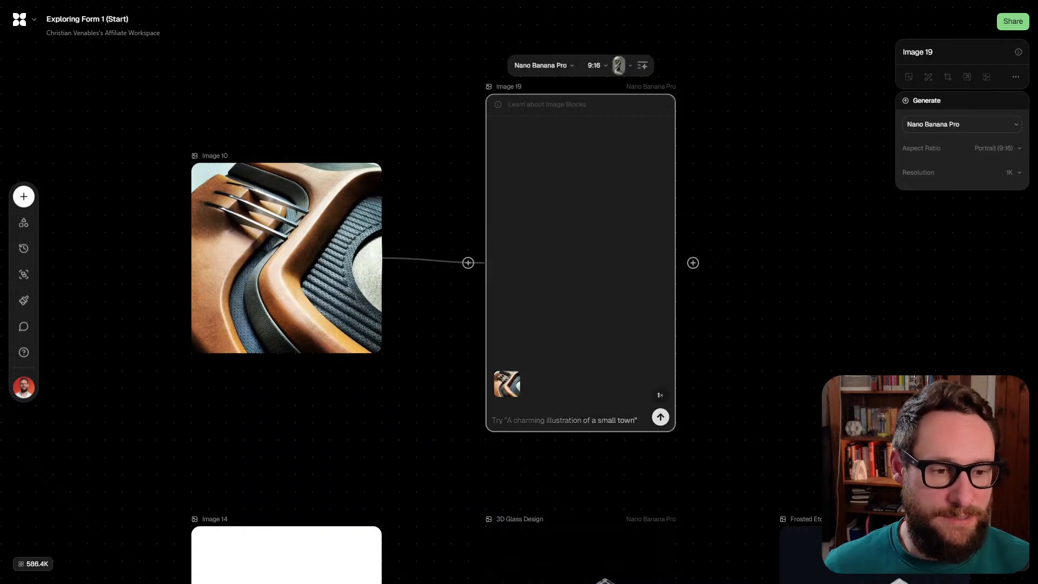
pyautogui.moveTo(660, 395)
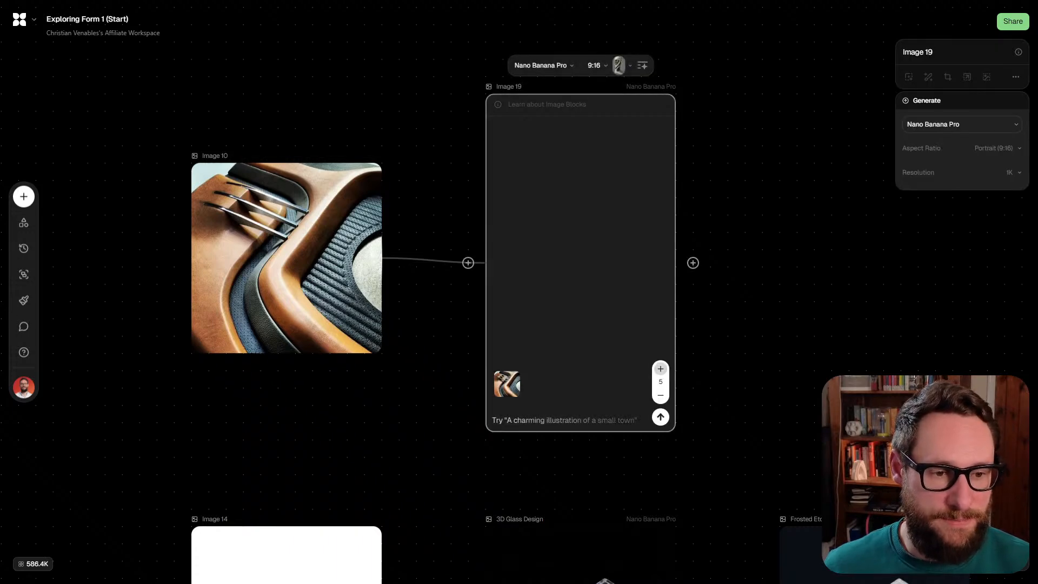
pyautogui.click(659, 394)
pyautogui.click(659, 416)
pyautogui.scroll(-1, 519, 292)
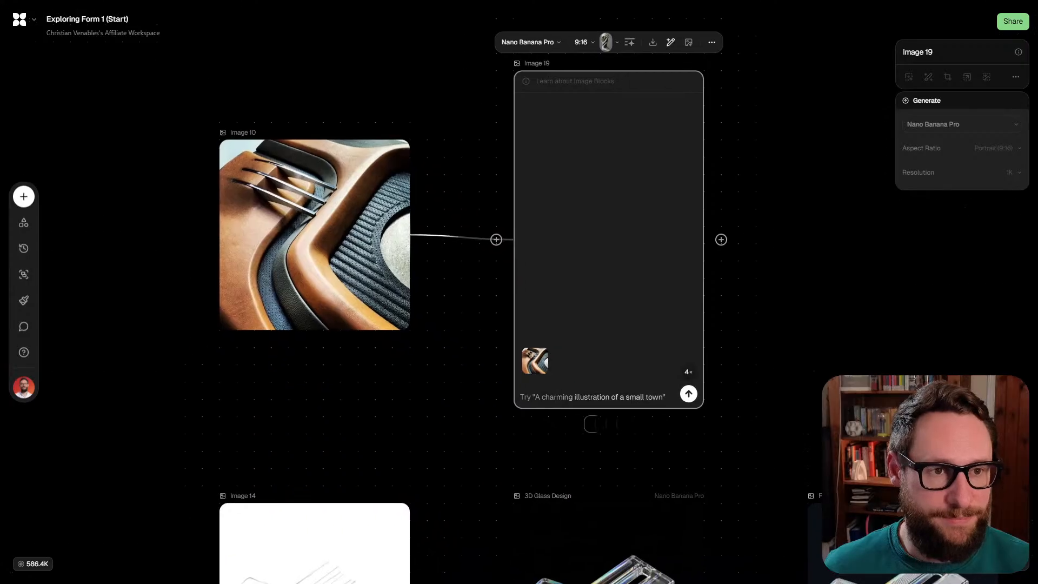
pyautogui.scroll(1, 518, 292)
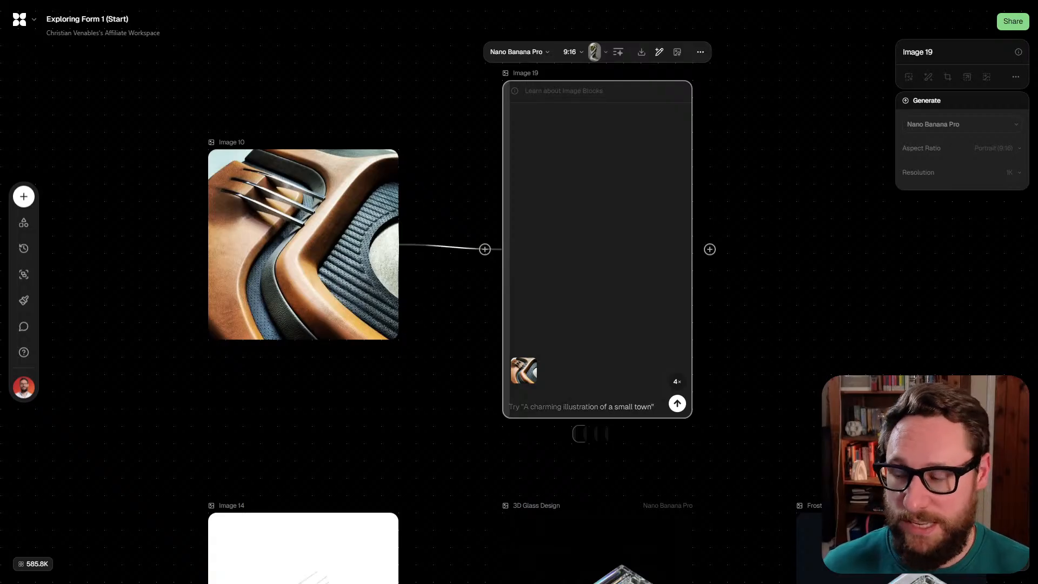
pyautogui.hscroll(2, 518, 292)
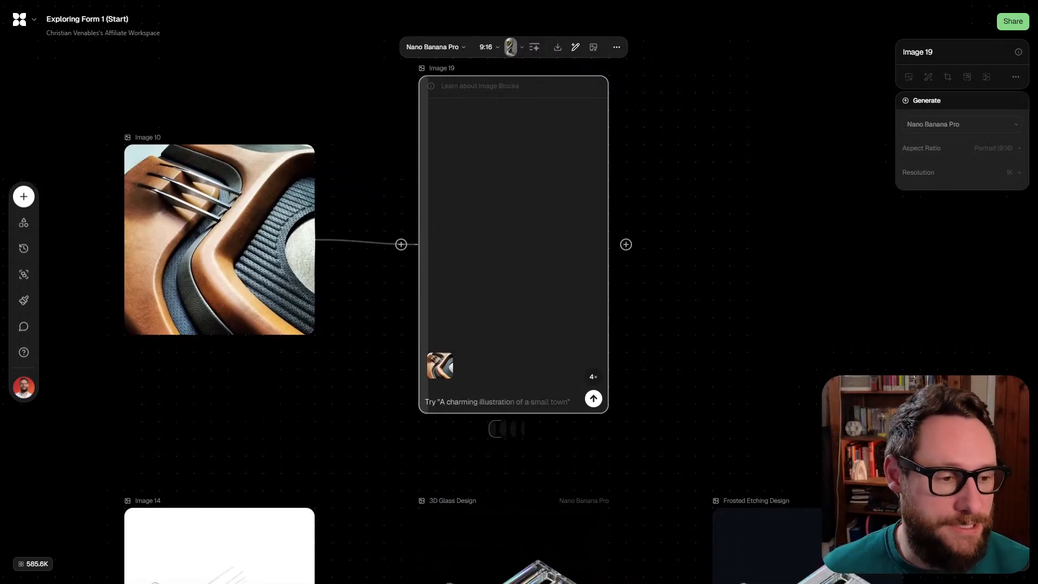
# Look over the white and gold sculpture variants and check the two generating 360 Orbit video blocks
pyautogui.scroll(-5, 631, 363)
pyautogui.hscroll(6, 632, 363)
pyautogui.scroll(-4, 631, 364)
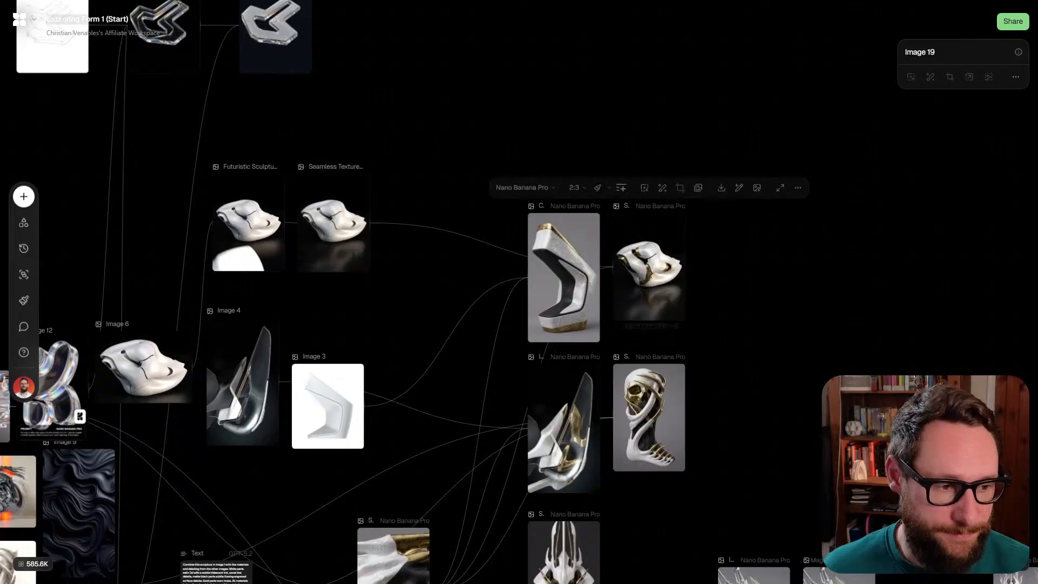
pyautogui.scroll(-4, 519, 292)
pyautogui.hscroll(4, 519, 292)
pyautogui.scroll(-2, 519, 292)
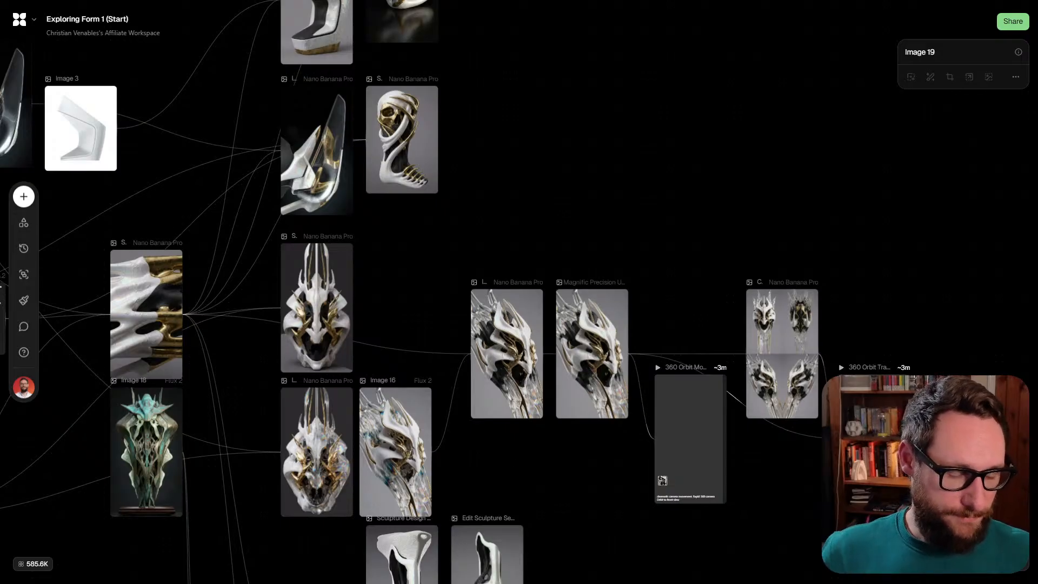
pyautogui.scroll(-3, 519, 292)
pyautogui.hscroll(-2, 518, 291)
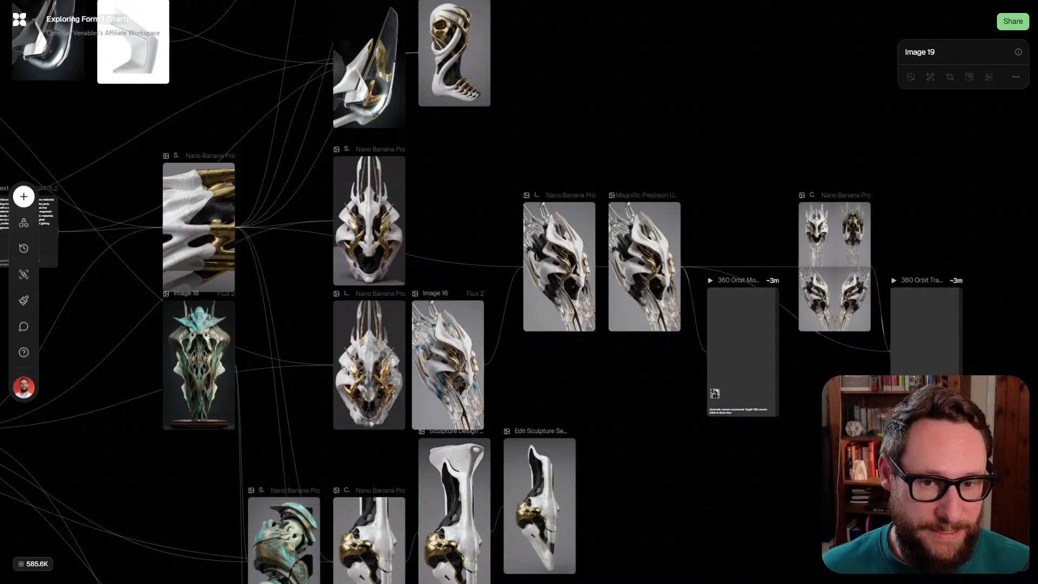
# Increase the number of results for the Sculpture Design Merge block, and generate with its existing prompt
pyautogui.scroll(-4, 518, 292)
pyautogui.hscroll(-2, 519, 291)
pyautogui.scroll(-4, 519, 291)
pyautogui.hscroll(-2, 518, 292)
pyautogui.scroll(3, 512, 292)
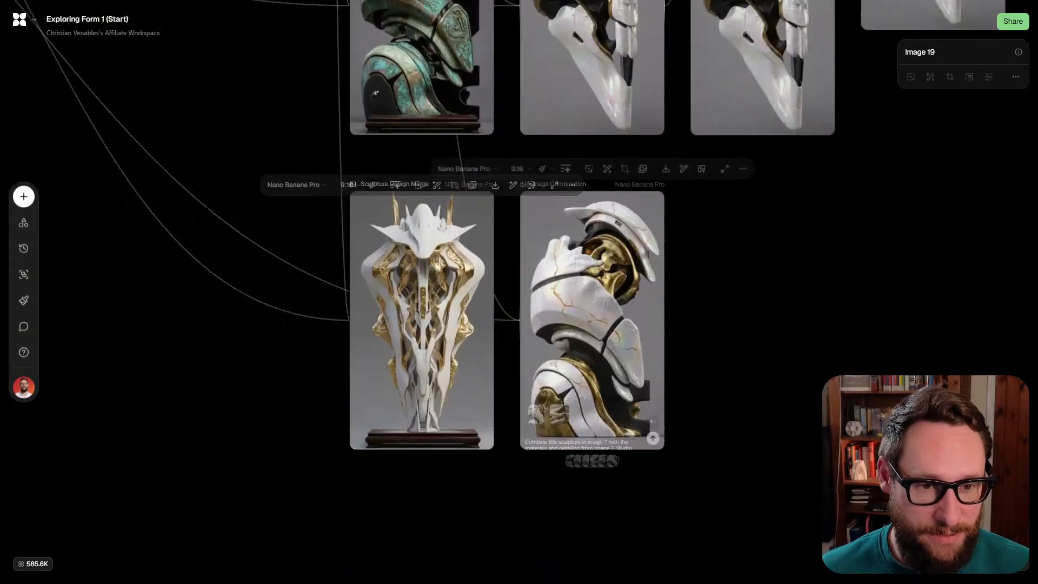
pyautogui.scroll(2, 466, 310)
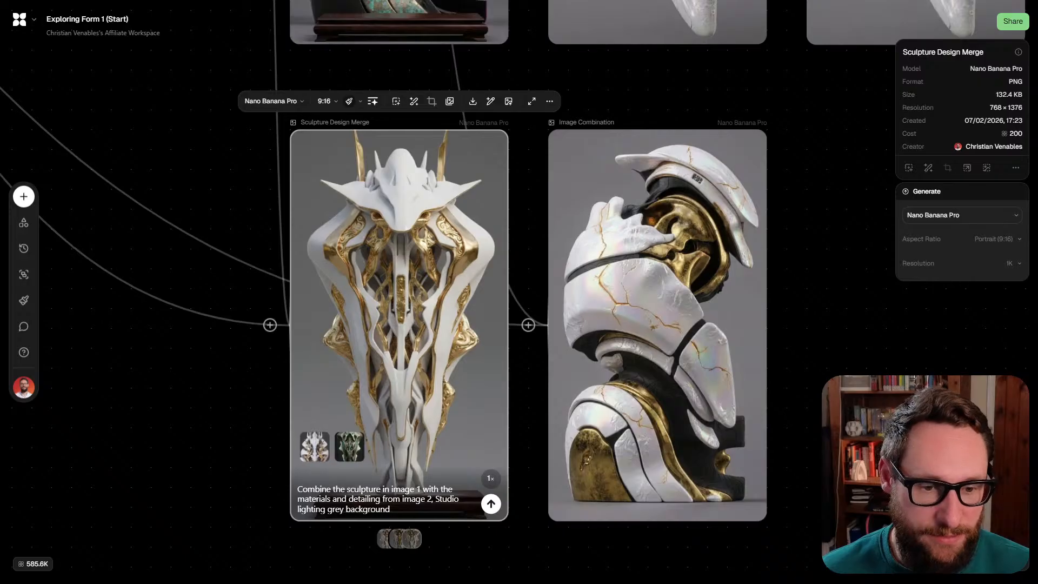
pyautogui.click(490, 478)
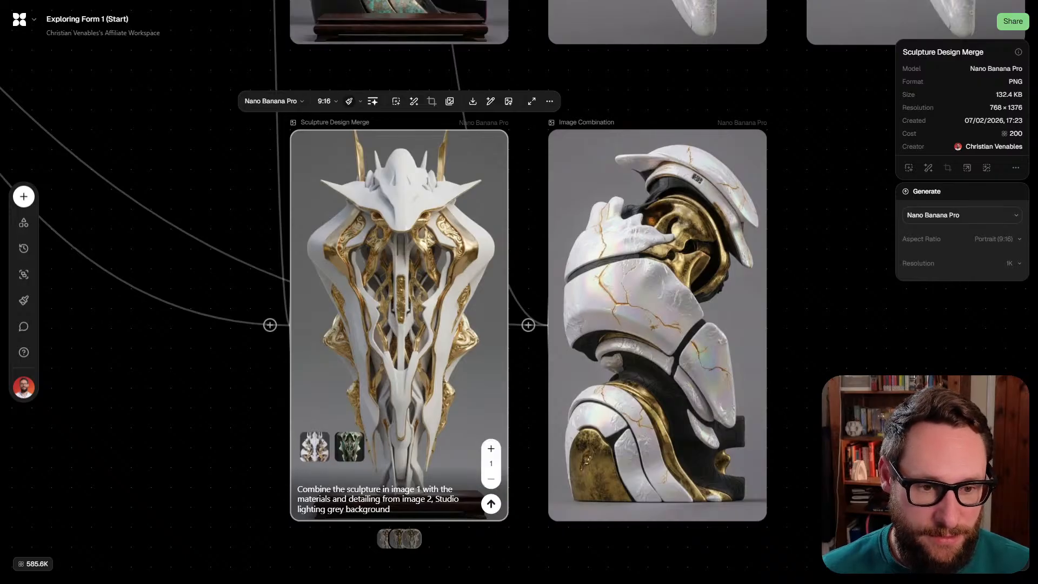
pyautogui.click(490, 448)
pyautogui.click(490, 503)
# Look over the board, checking the block generated from Image 10 and the 360 Orbit video blocks
pyautogui.scroll(-5, 452, 471)
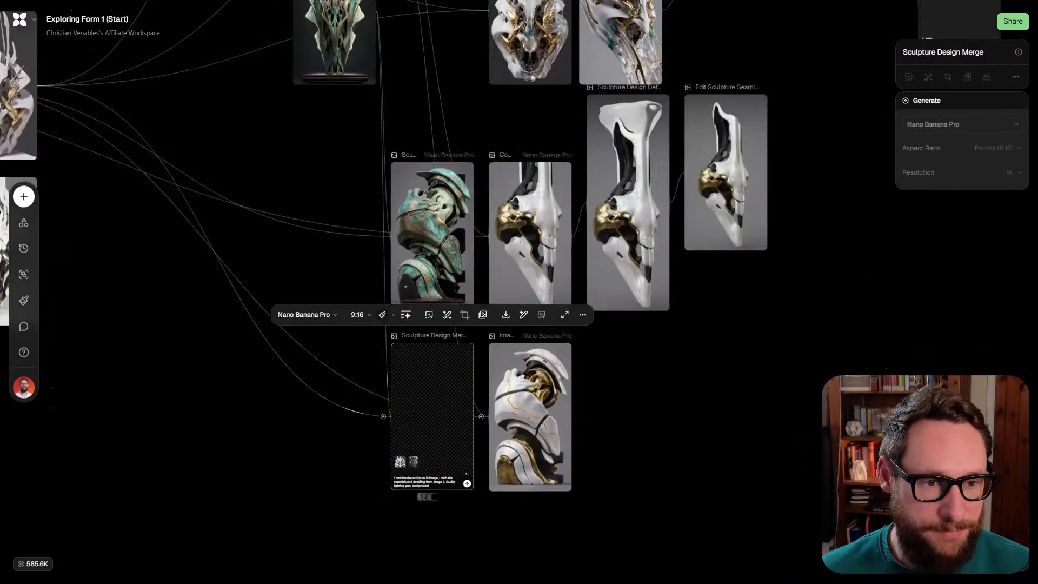
pyautogui.scroll(10, 519, 292)
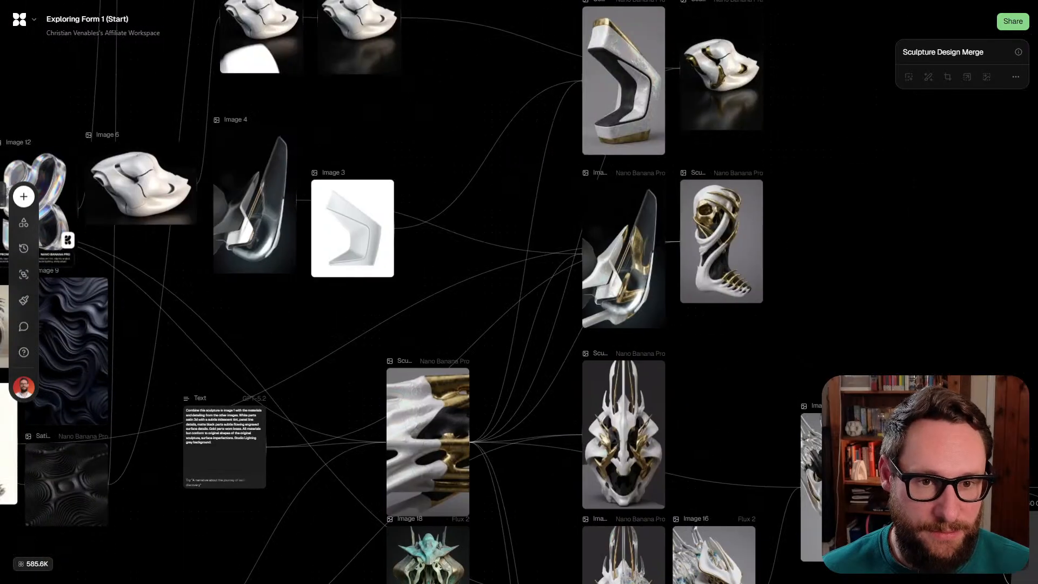
pyautogui.hscroll(8, 519, 292)
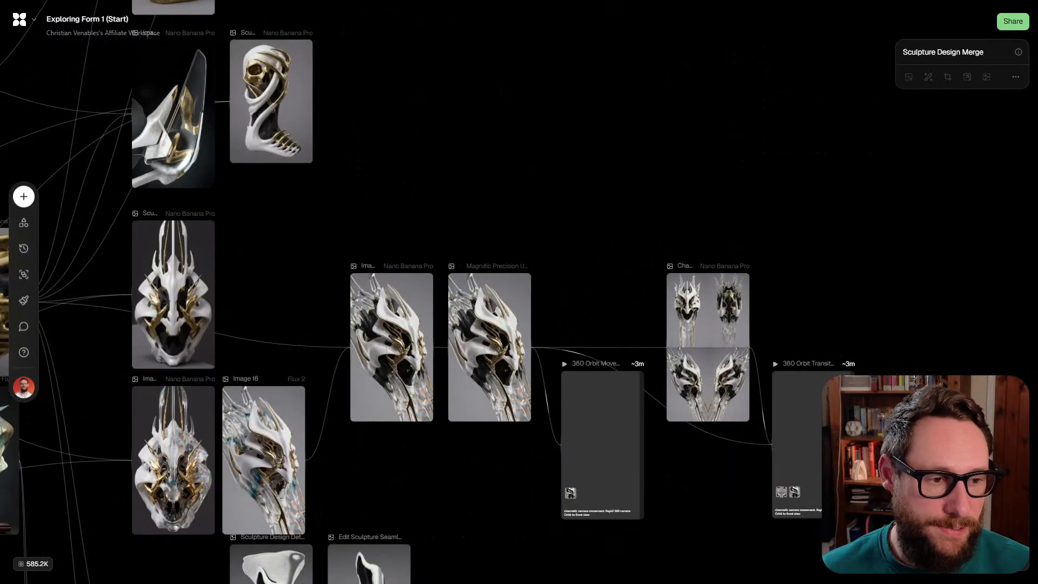
pyautogui.scroll(-4, 519, 291)
pyautogui.scroll(3, 519, 292)
pyautogui.scroll(-1, 519, 292)
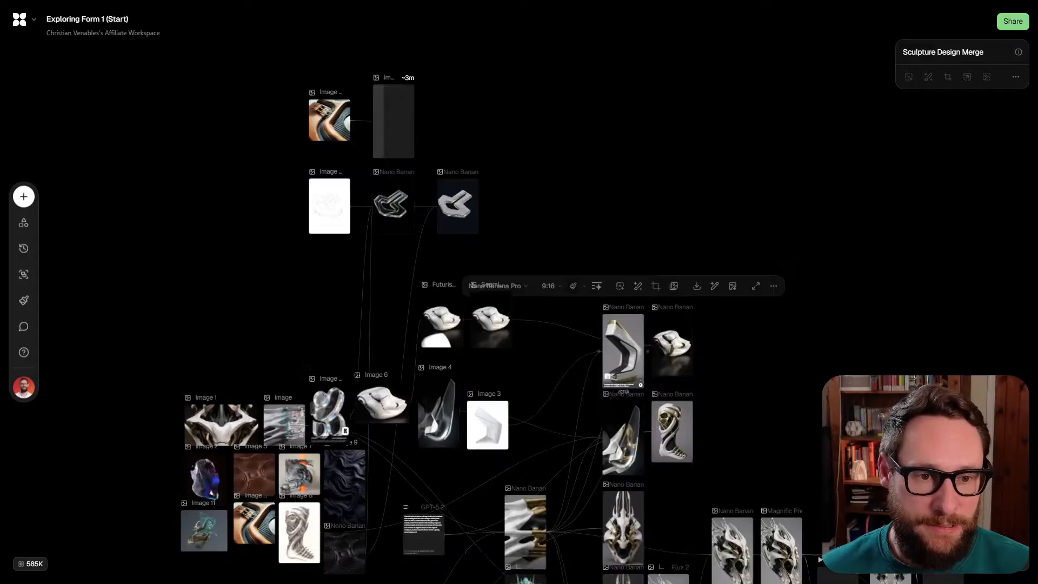
pyautogui.scroll(-1, 519, 292)
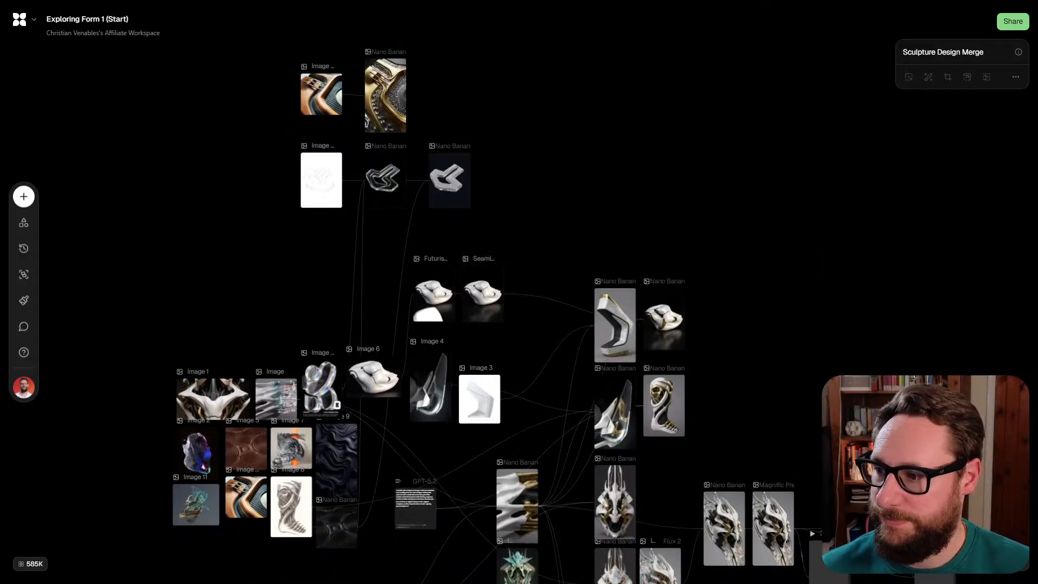
pyautogui.scroll(-3, 384, 275)
pyautogui.hscroll(2, 384, 276)
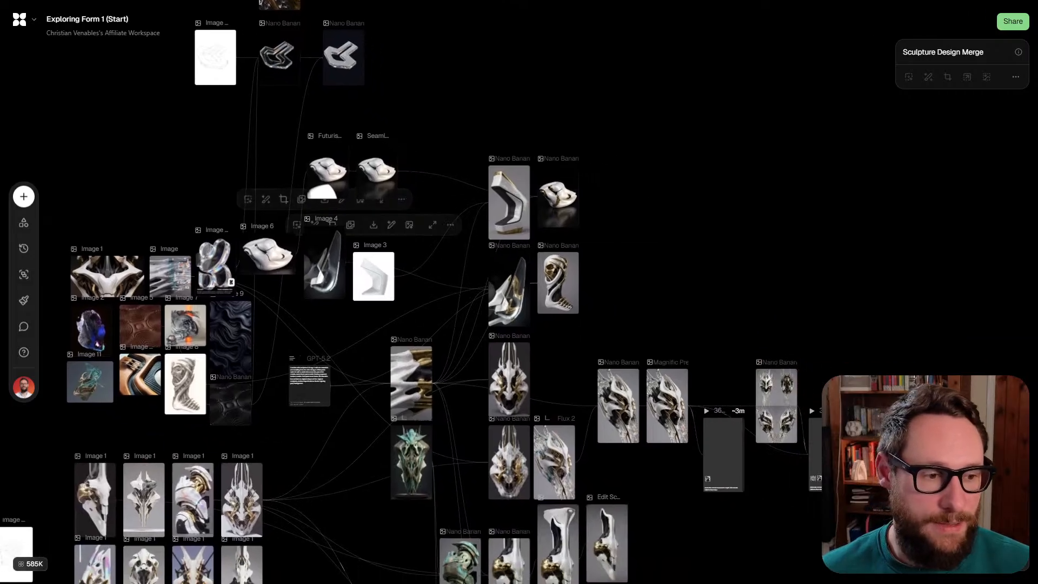
# Switch to the Sculpture Cinematic Context board, and examine the Alien-Mecha Fabrication 3x3 grid and its Sci-fi Sculpture Grid prompt
pyautogui.doubleClick(663, 29)
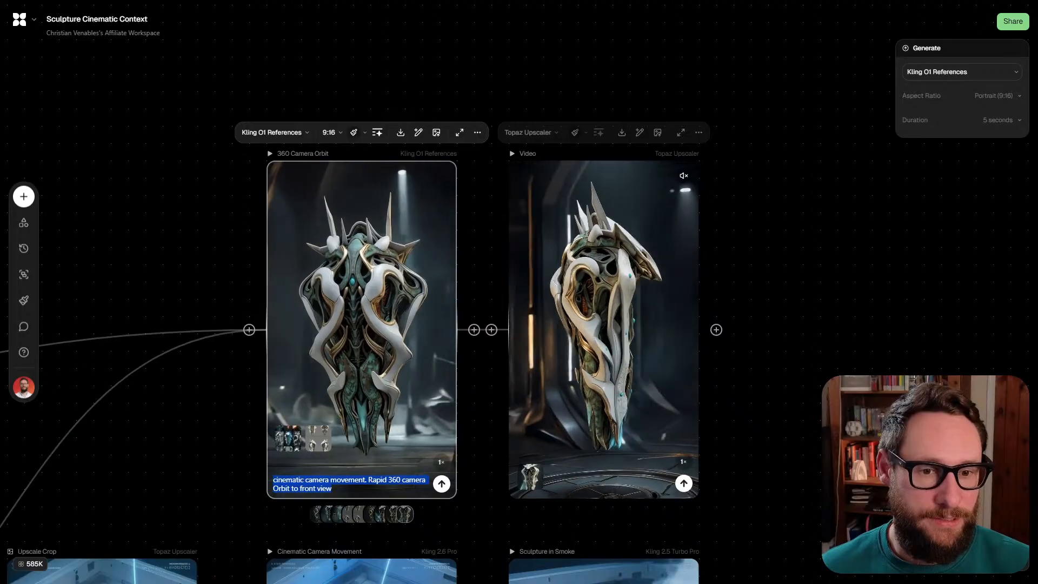
pyautogui.scroll(-1, 378, 324)
pyautogui.scroll(-5, 773, 314)
pyautogui.scroll(-2, 486, 351)
pyautogui.hscroll(-2, 486, 351)
pyautogui.scroll(5, 278, 351)
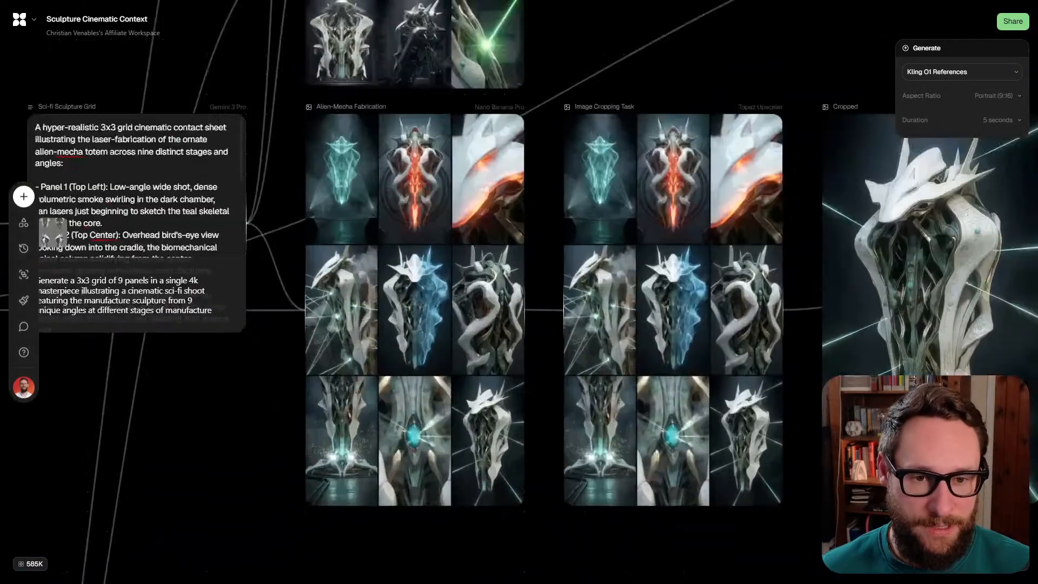
pyautogui.click(414, 310)
pyautogui.hscroll(-2, 415, 310)
pyautogui.scroll(-1, 414, 310)
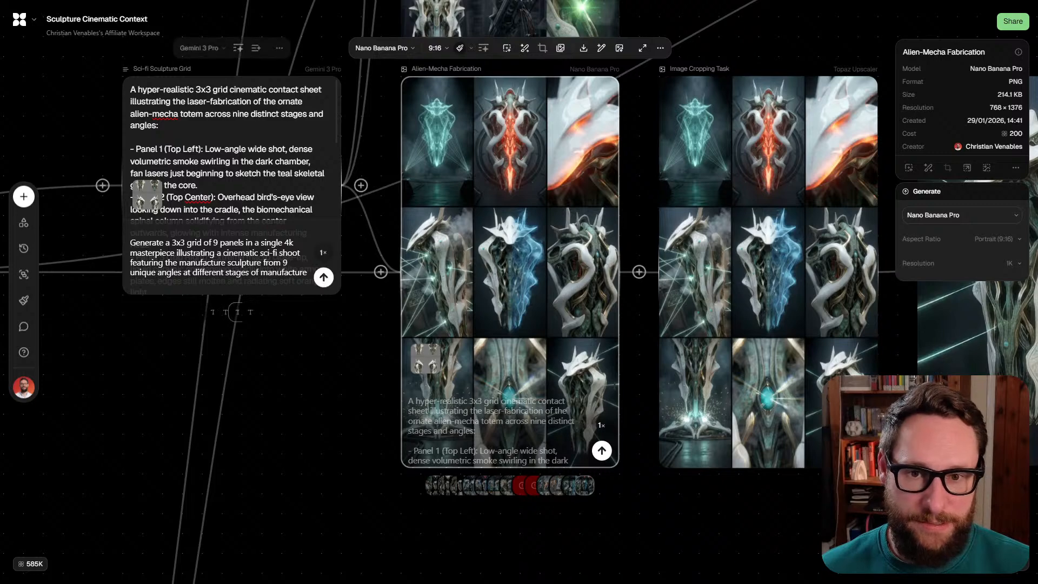
# Copy the Sci-fi Sculpture Grid and Alien-Mecha Fabrication blocks, and paste them onto the Exploring Form 1 (Start) board
pyautogui.hscroll(-3, 518, 292)
pyautogui.scroll(3, 519, 292)
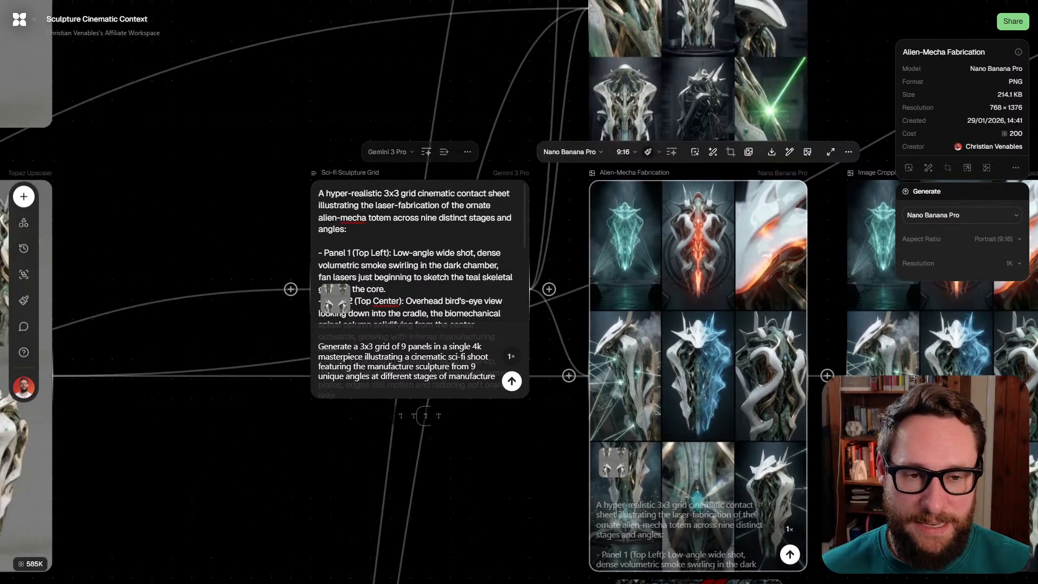
pyautogui.scroll(-3, 518, 292)
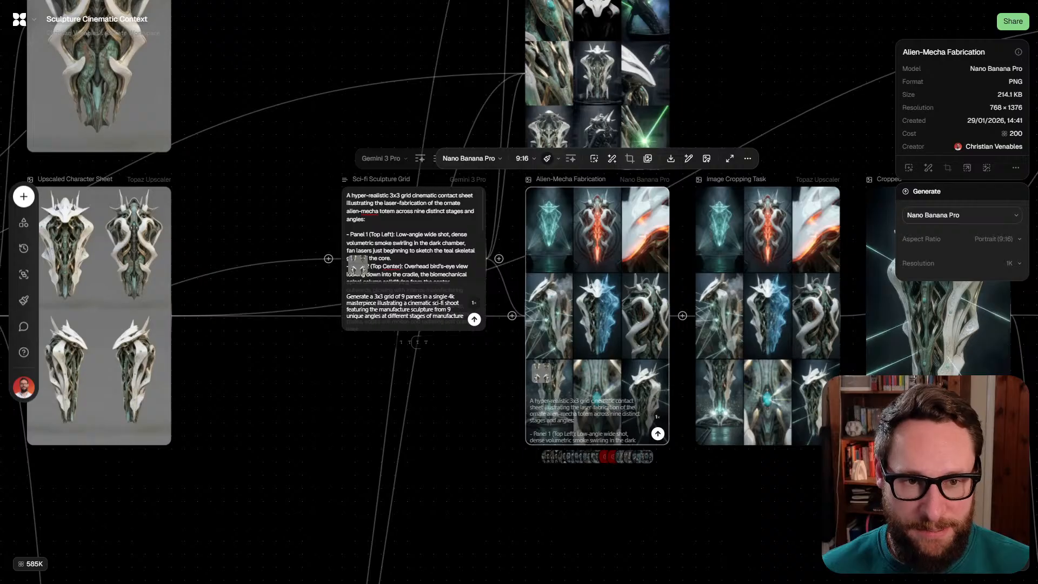
pyautogui.click(413, 238)
pyautogui.keyDown('shift'); pyautogui.click(596, 315); pyautogui.keyUp('shift')
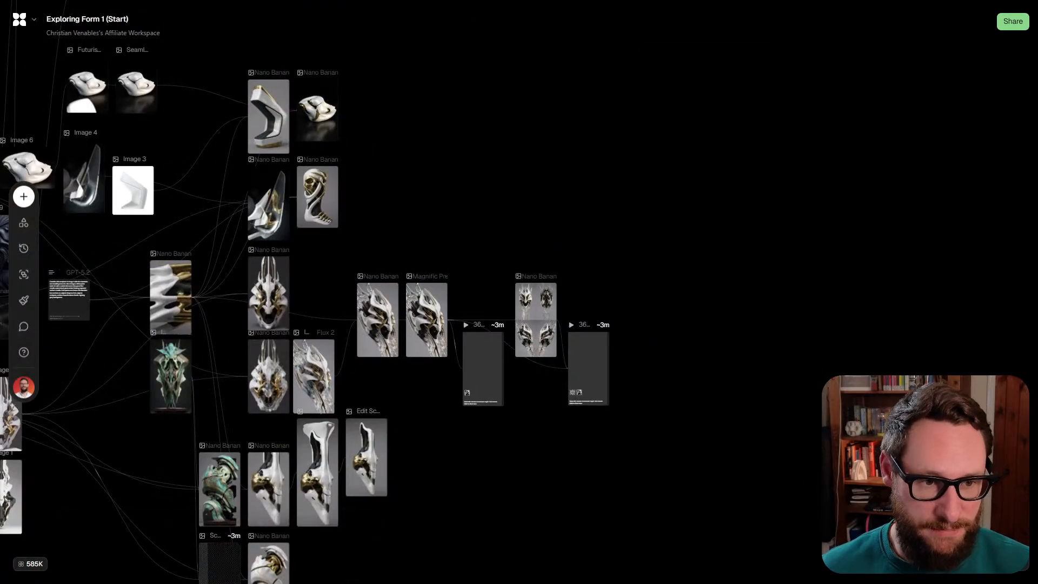
pyautogui.scroll(2, 378, 292)
pyautogui.hscroll(4, 378, 292)
pyautogui.scroll(-2, 378, 291)
pyautogui.hotkey('ctrl', 'v')
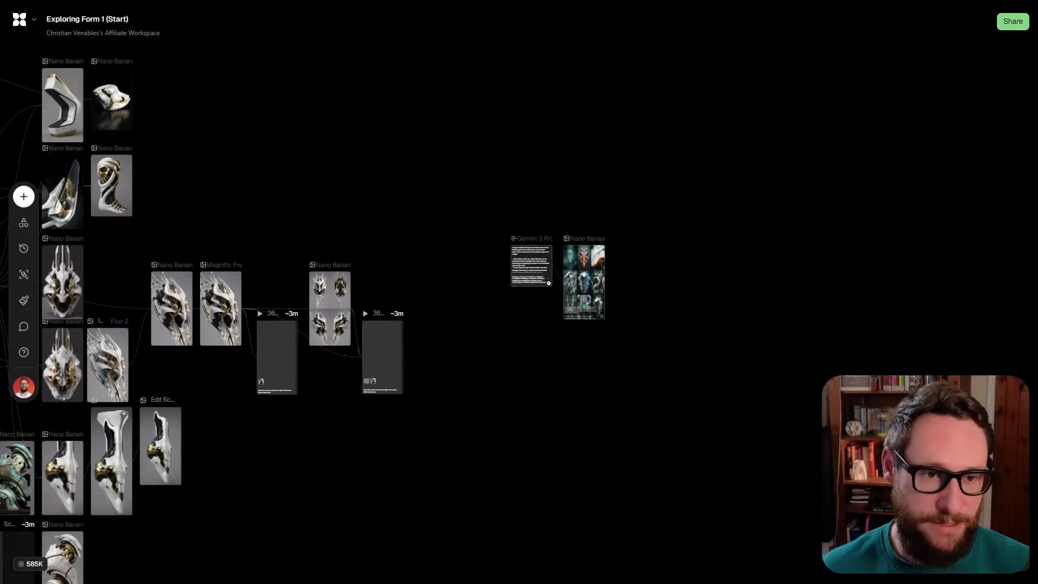
# Move the pasted Sci-fi Sculpture Grid and Alien-Mecha Fabrication blocks together, closer to the character sheet and 360 Orbit Transition block
pyautogui.scroll(3, 489, 289)
pyautogui.moveTo(752, 440); pyautogui.dragTo(519, 204)
pyautogui.moveTo(608, 275); pyautogui.dragTo(519, 231)
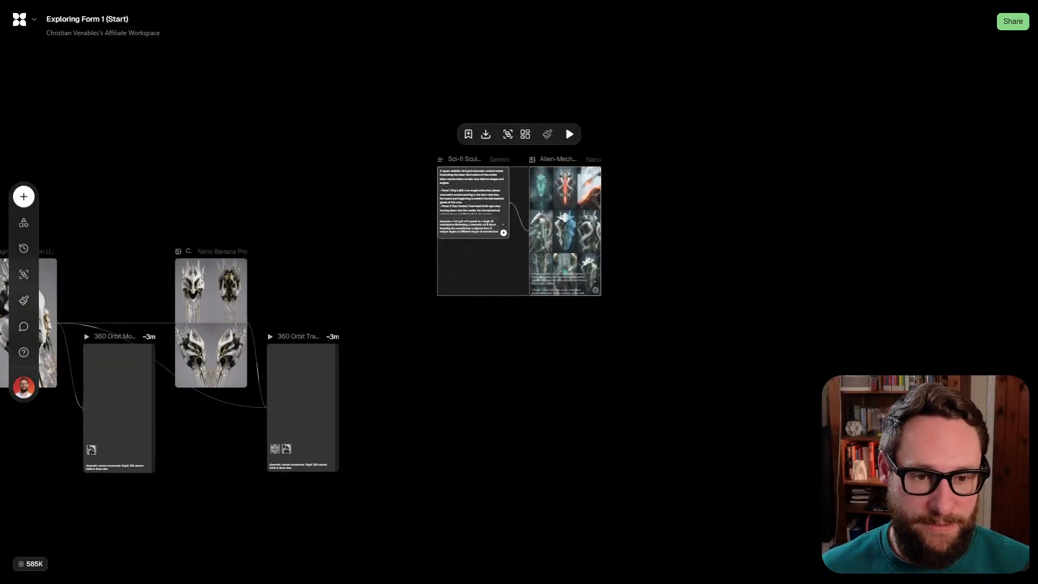
pyautogui.moveTo(485, 263); pyautogui.dragTo(440, 250)
pyautogui.click(440, 250)
pyautogui.scroll(3, 440, 250)
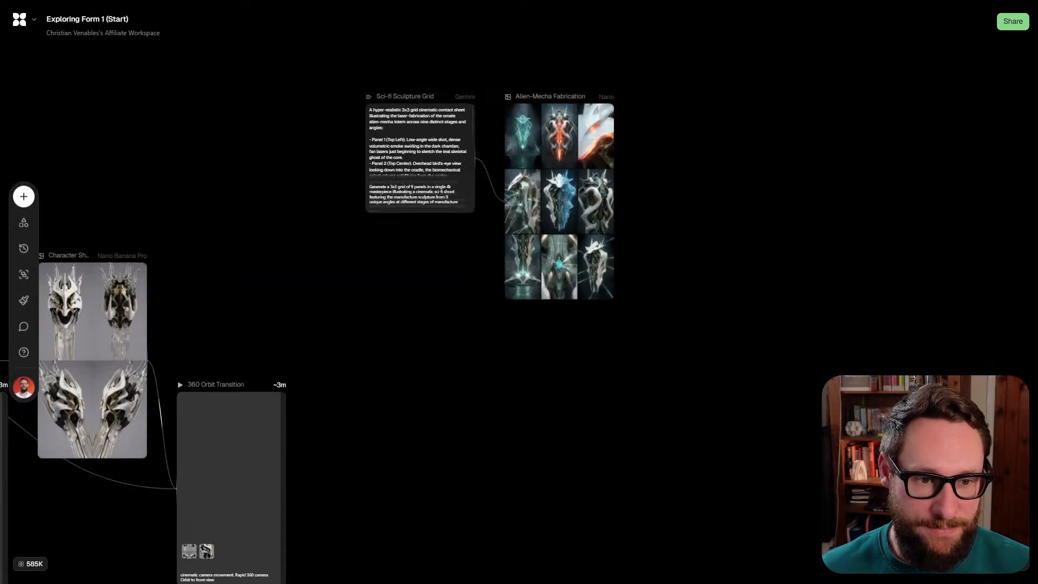
# Look over Image 17, the character sheet and the 360 Orbit blocks in relation to the pasted grid blocks
pyautogui.hscroll(-4, 440, 250)
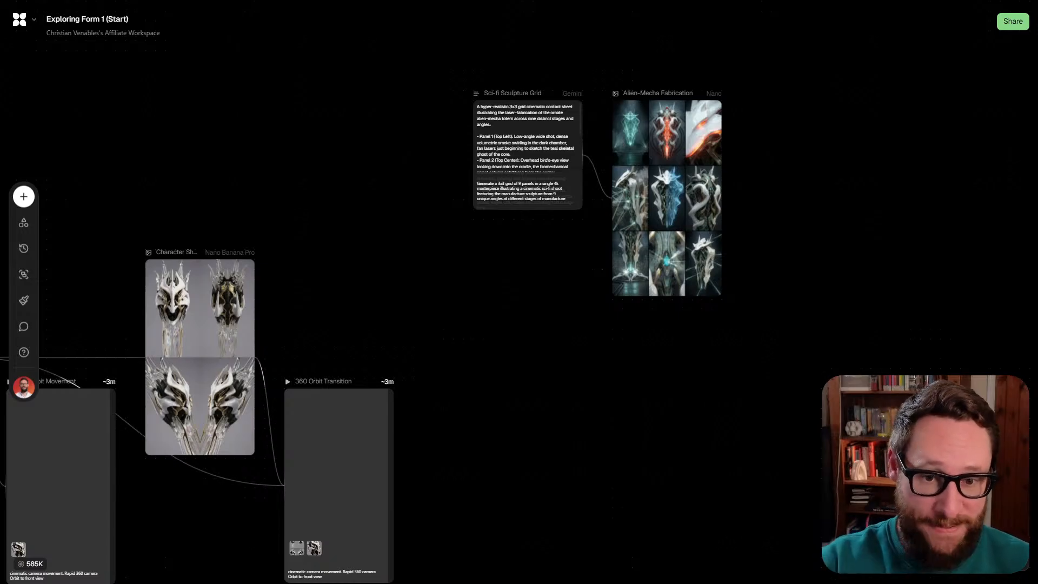
pyautogui.hscroll(-9, 439, 249)
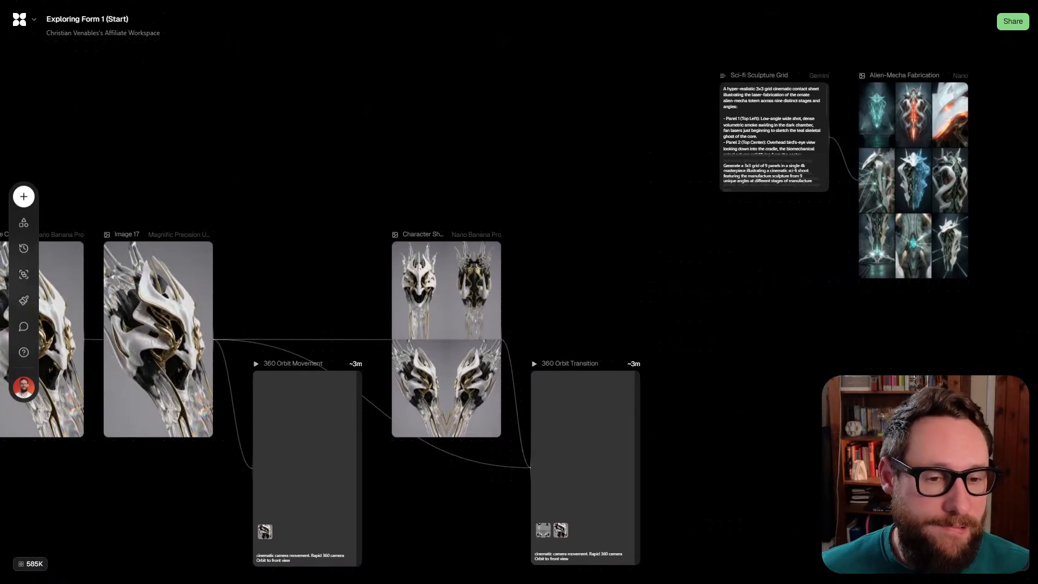
pyautogui.hscroll(5, 484, 325)
pyautogui.hscroll(-4, 483, 324)
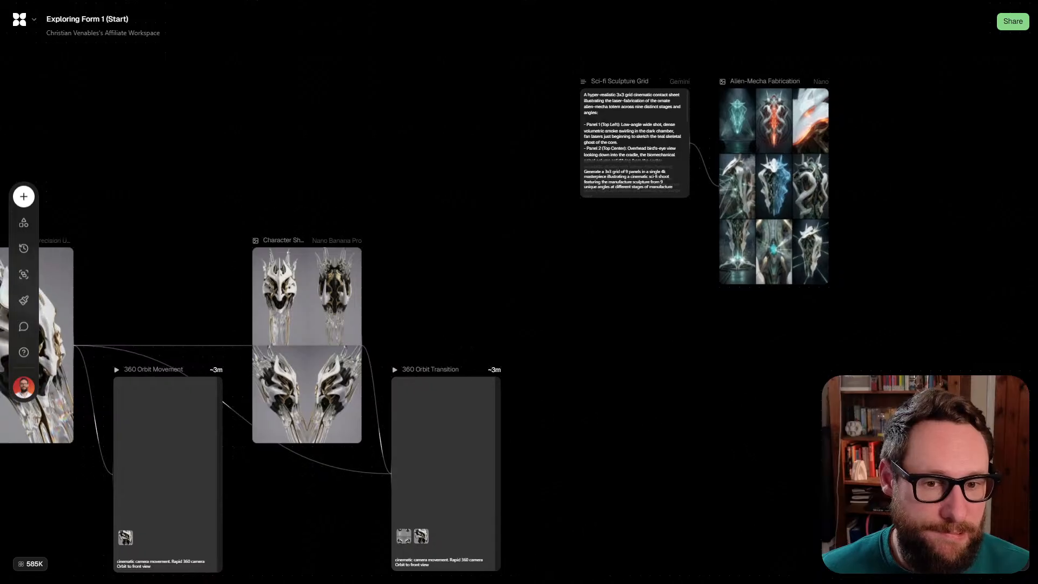
pyautogui.click(135, 325)
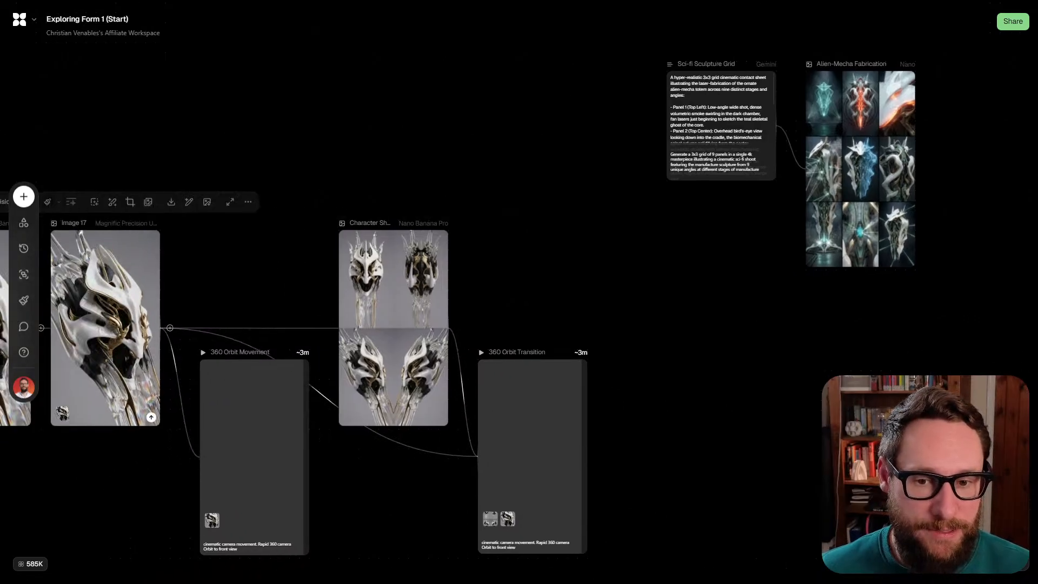
pyautogui.moveTo(169, 328); pyautogui.dragTo(292, 210)
pyautogui.hscroll(2, 292, 210)
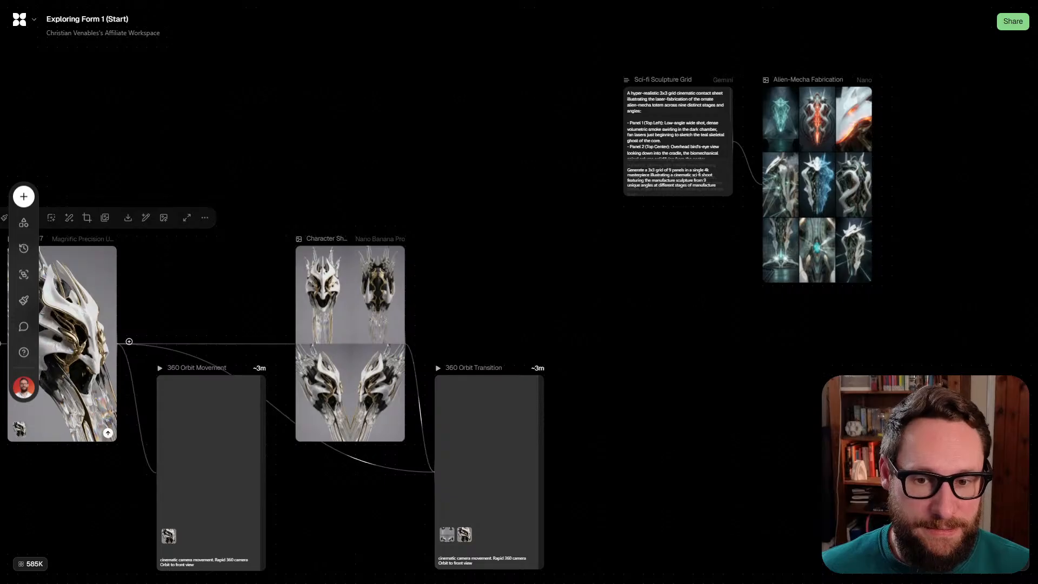
pyautogui.hscroll(-5, 278, 402)
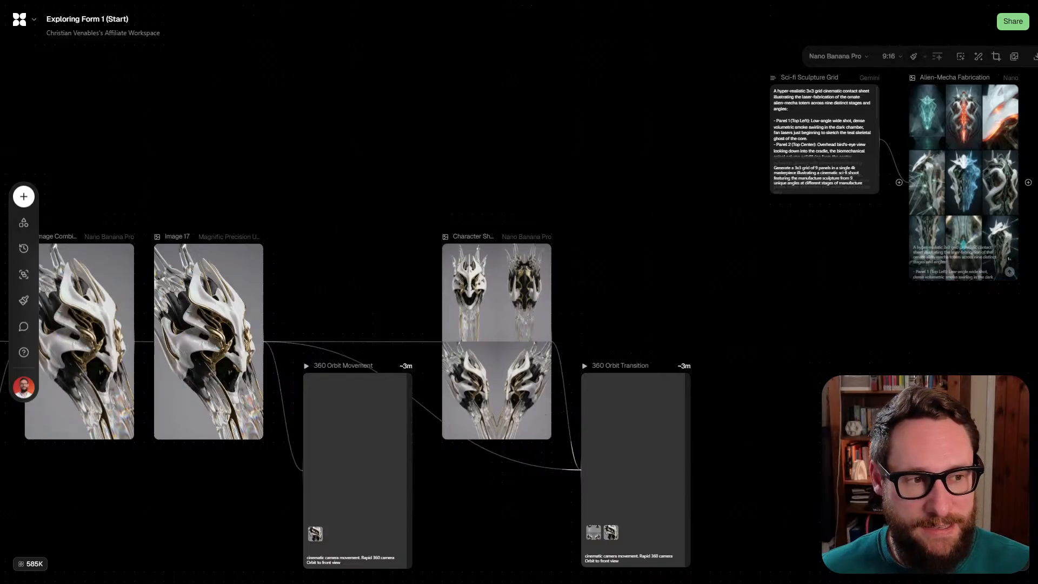
pyautogui.hscroll(4, 346, 400)
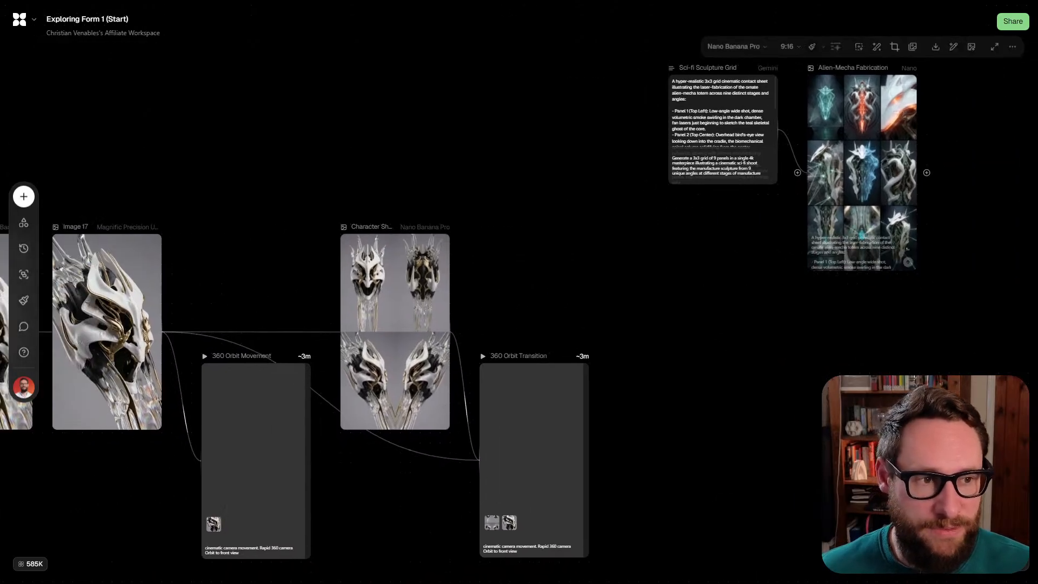
pyautogui.hscroll(-3, 346, 400)
# Switch to the Sculpture Cinematic Context board, and examine the Prompt Structure, Topic and Image Prompt Creation blocks
pyautogui.doubleClick(714, 87)
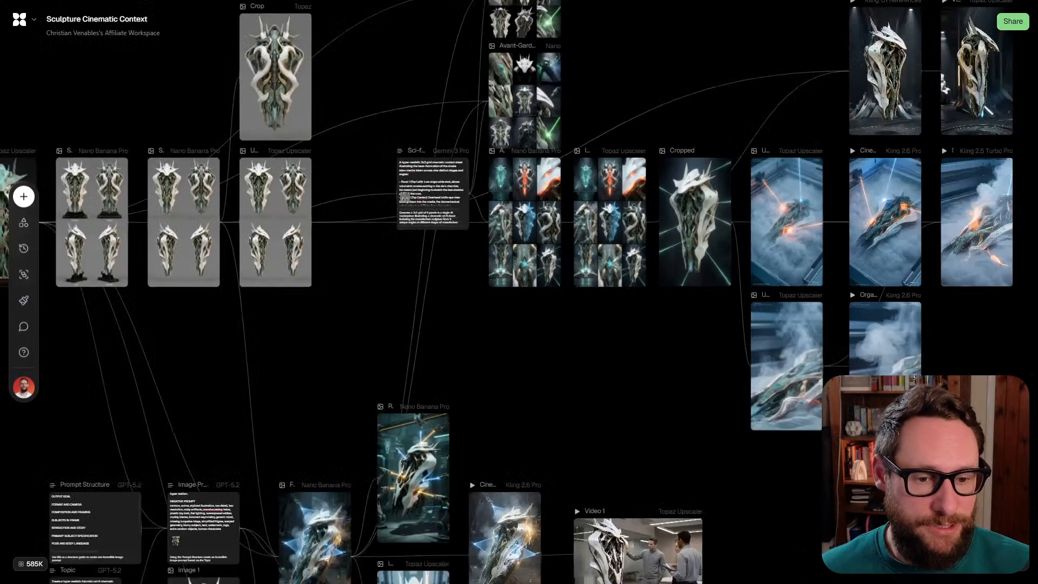
pyautogui.scroll(5, 342, 282)
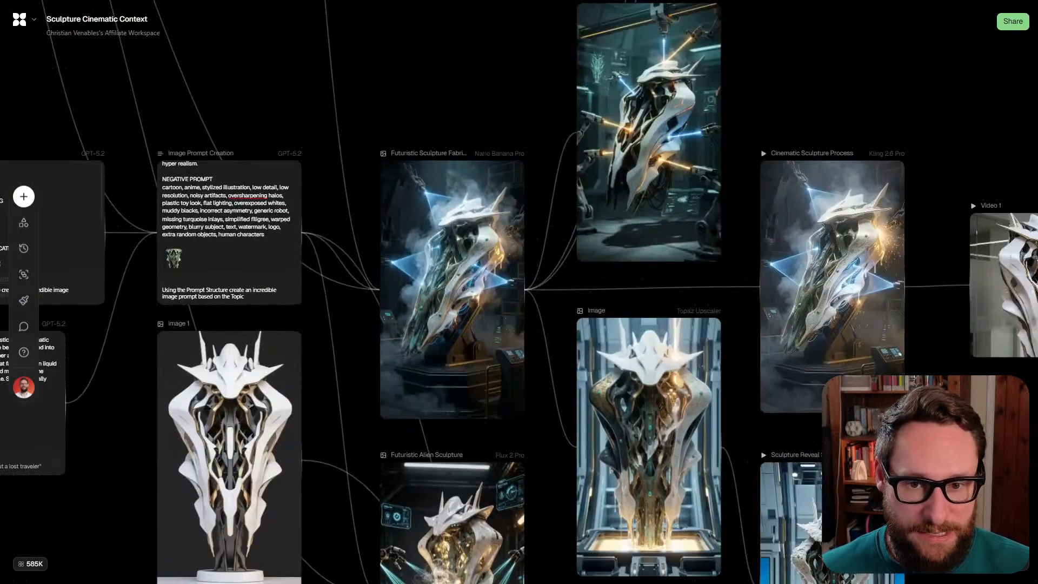
pyautogui.hscroll(-5, 519, 291)
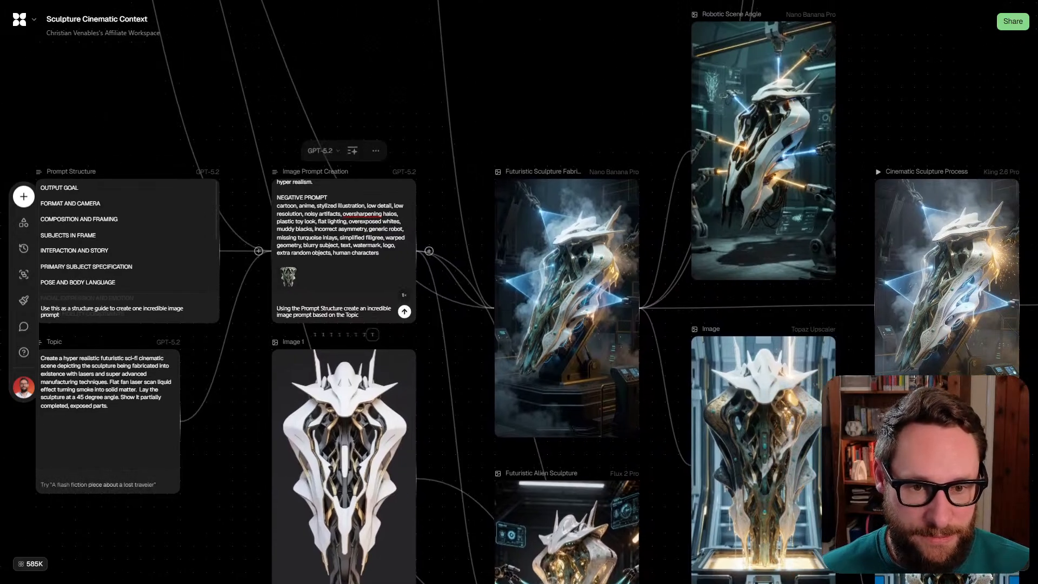
pyautogui.hscroll(-5, 519, 292)
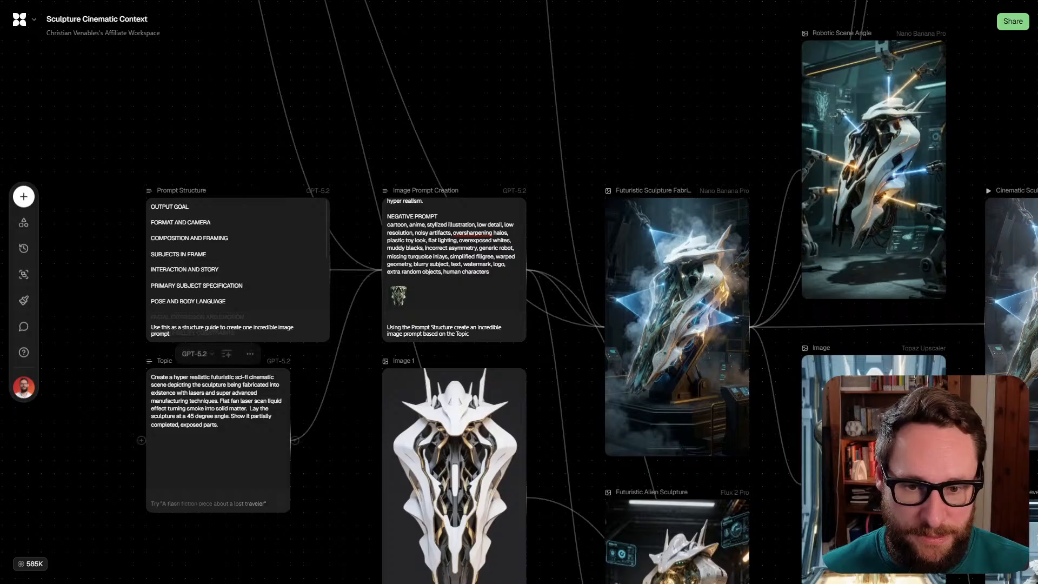
pyautogui.scroll(5, 187, 397)
pyautogui.scroll(-2, 187, 397)
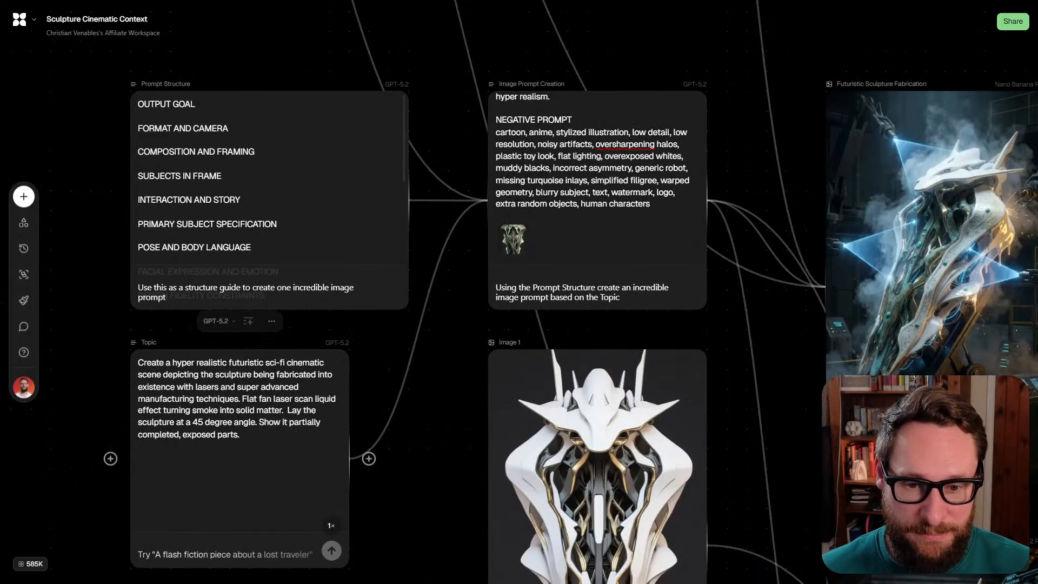
pyautogui.scroll(-2, 226, 375)
pyautogui.moveTo(420, 410); pyautogui.dragTo(350, 396)
pyautogui.scroll(-3, 351, 396)
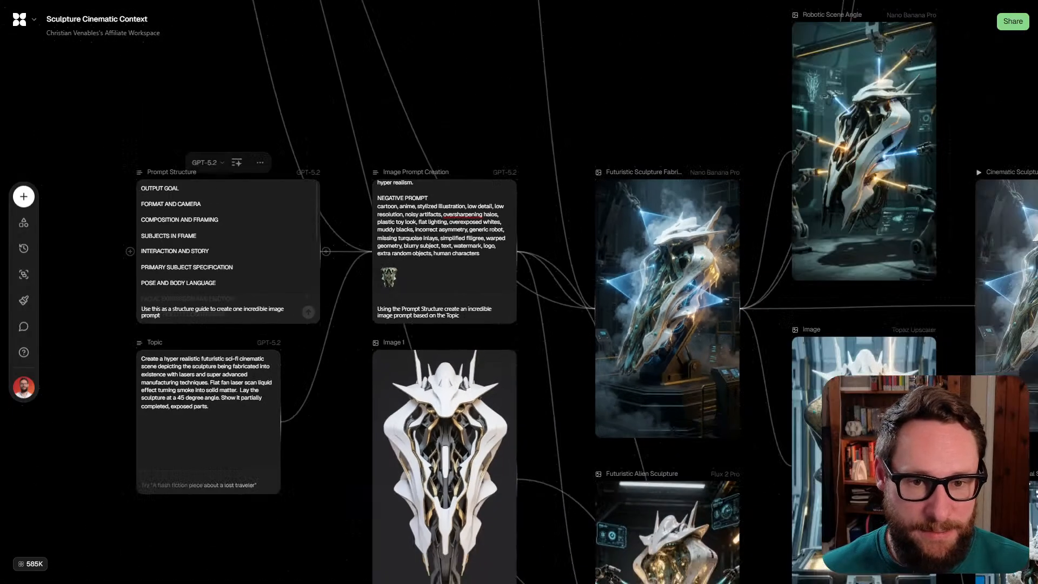
# Select the Prompt Structure, Topic and Image Prompt Creation blocks together
pyautogui.click(227, 243)
pyautogui.keyDown('shift'); pyautogui.click(227, 421); pyautogui.keyUp('shift')
pyautogui.keyDown('shift'); pyautogui.click(444, 252); pyautogui.keyUp('shift')
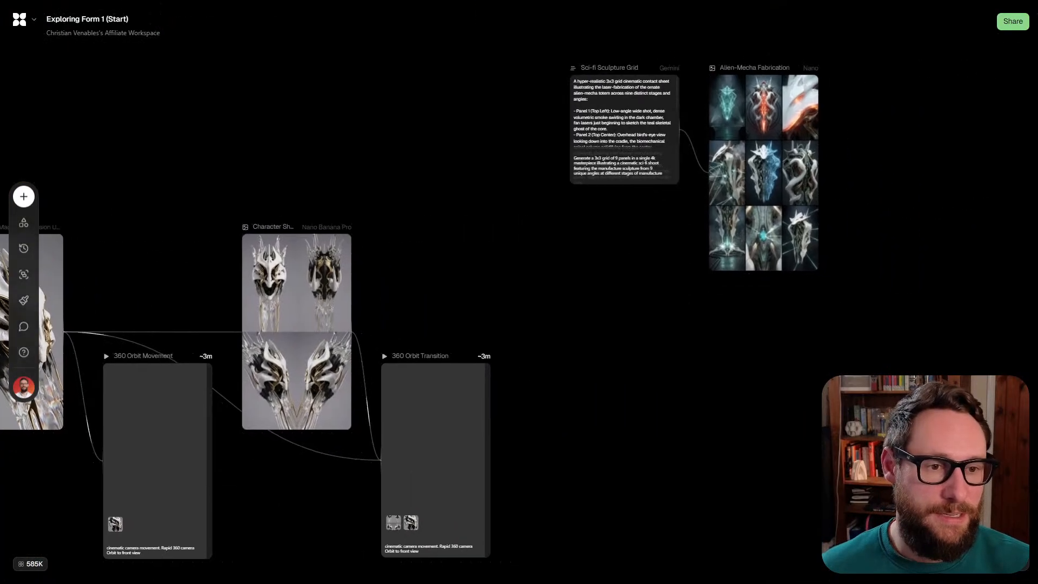
pyautogui.moveTo(595, 324); pyautogui.dragTo(715, 384)
pyautogui.hotkey('ctrl', 'v')
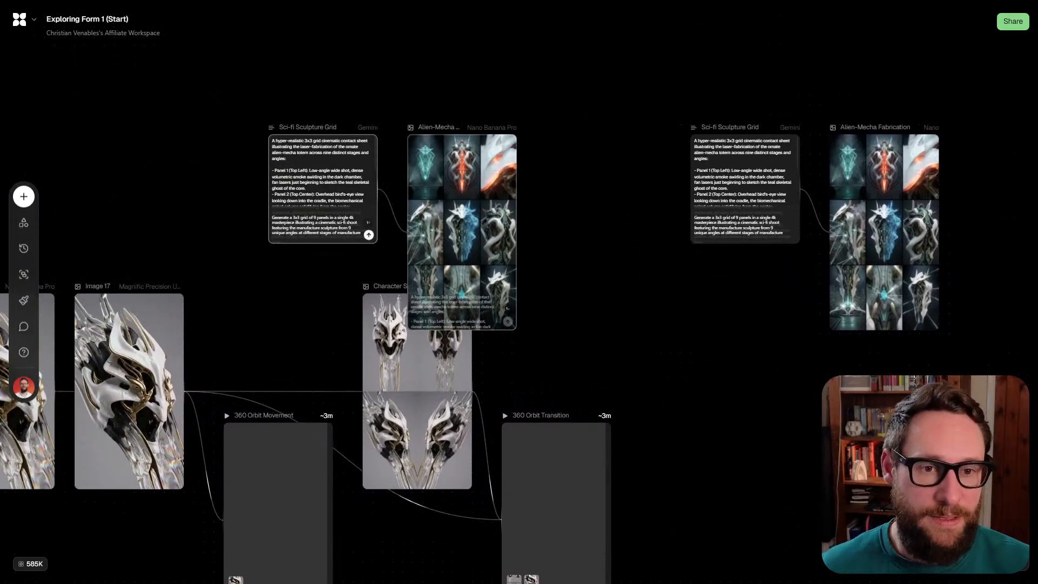
pyautogui.moveTo(460, 227)
pyautogui.mouseDown()
pyautogui.moveTo(467, 108)
pyautogui.moveTo(416, 118)
pyautogui.mouseUp()
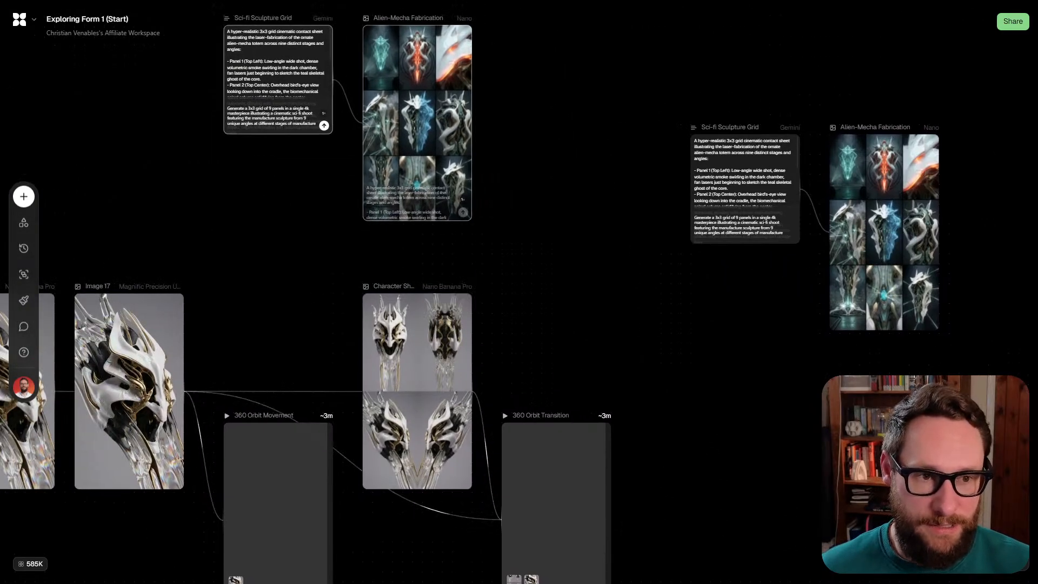
pyautogui.press('Delete')
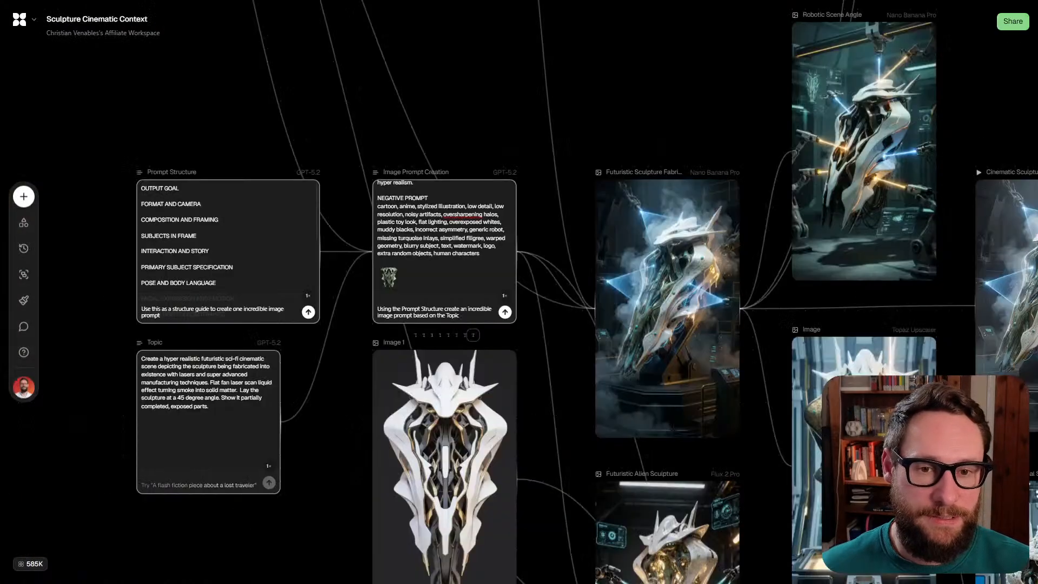
# Copy the three selected prompt blocks onto the Exploring Form 1 (Start) board, and place them above the character sheet
pyautogui.scroll(-2, 587, 292)
pyautogui.rightClick(271, 191)
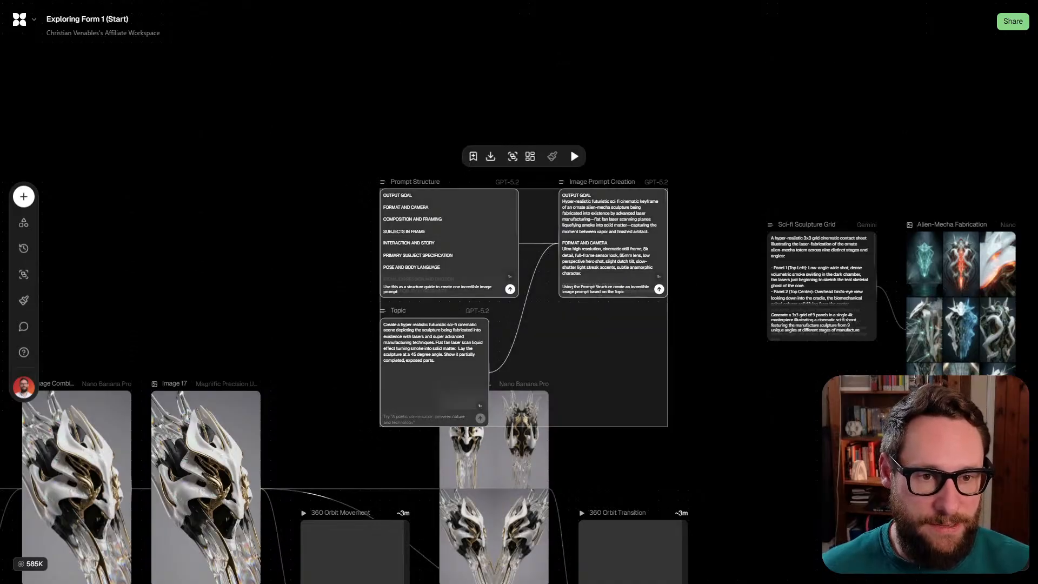
pyautogui.moveTo(608, 326); pyautogui.dragTo(667, 200)
pyautogui.scroll(-3, 61, 195)
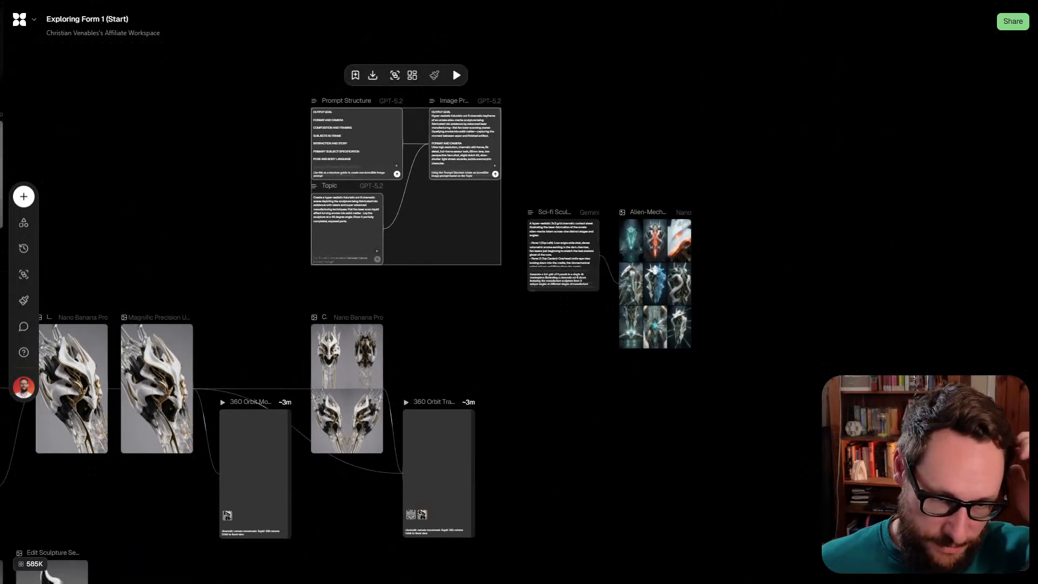
# Move the Sci-fi Sculpture Grid and Alien-Mecha Fabrication blocks level with the prompt blocks, leaving room beside Image Prompt Creation
pyautogui.moveTo(780, 297)
pyautogui.mouseDown()
pyautogui.moveTo(570, 211)
pyautogui.moveTo(648, 132)
pyautogui.moveTo(734, 132)
pyautogui.mouseUp()
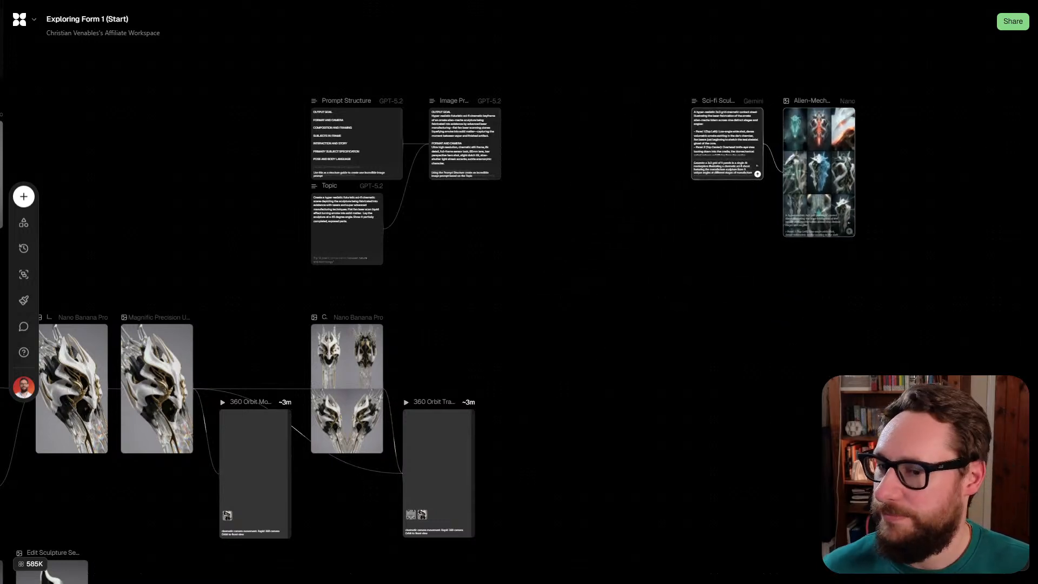
pyautogui.moveTo(276, 236); pyautogui.dragTo(339, 203)
pyautogui.scroll(2, 339, 203)
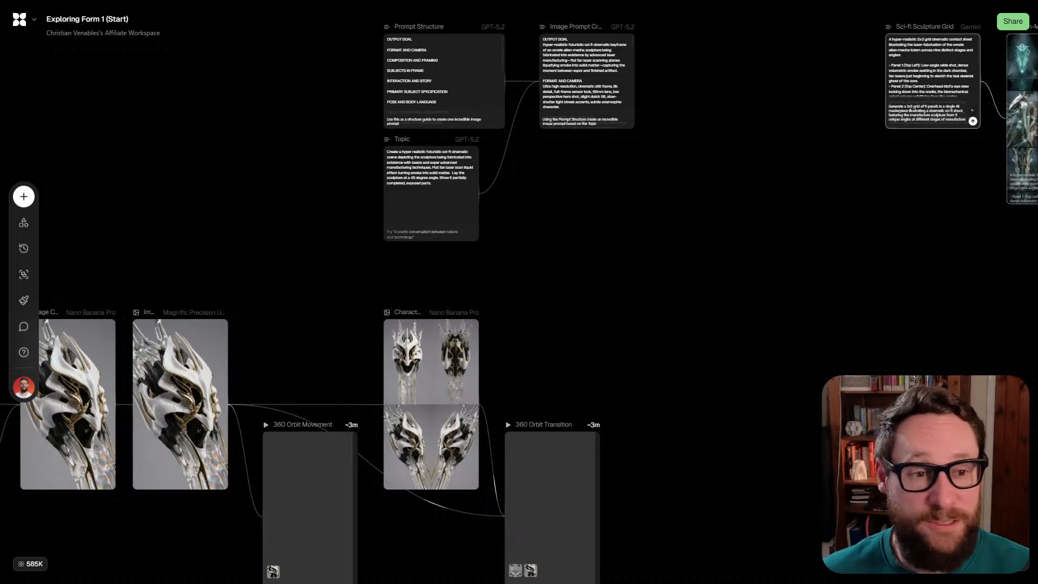
pyautogui.moveTo(518, 292); pyautogui.dragTo(404, 349)
pyautogui.scroll(5, 481, 138)
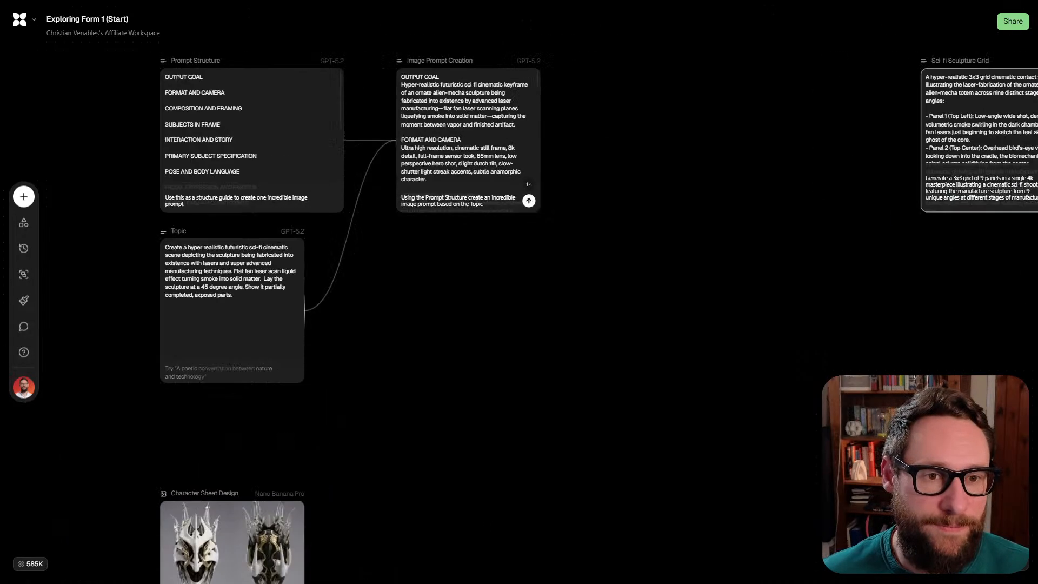
pyautogui.scroll(-2, 488, 202)
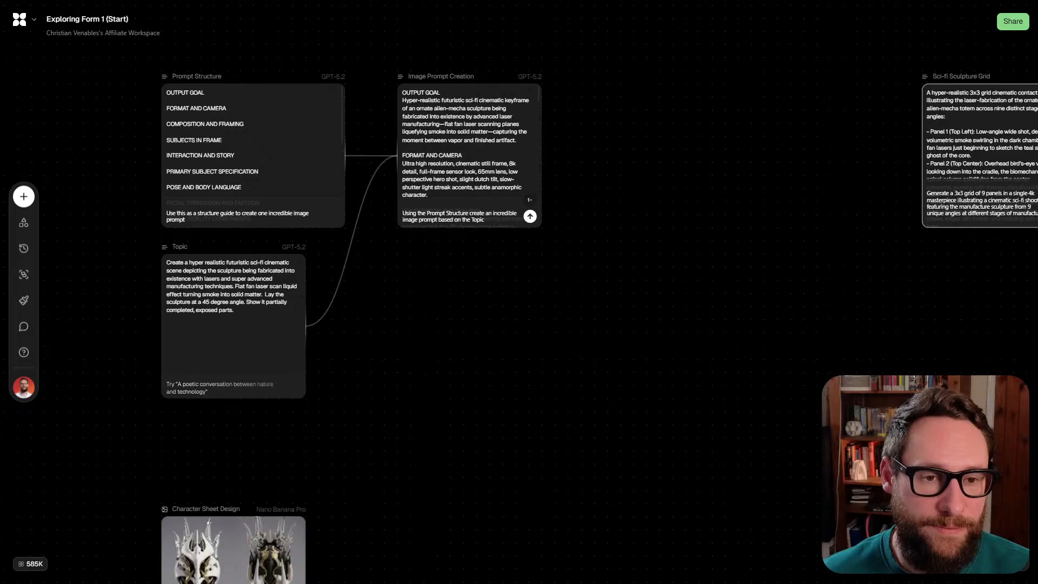
# Duplicate the Image Combination Request block, and place the copy near the Image Prompt Creation block
pyautogui.scroll(-3, 479, 197)
pyautogui.moveTo(325, 352); pyautogui.dragTo(602, 241)
pyautogui.click(230, 379)
pyautogui.hotkey('ctrl', 'd')
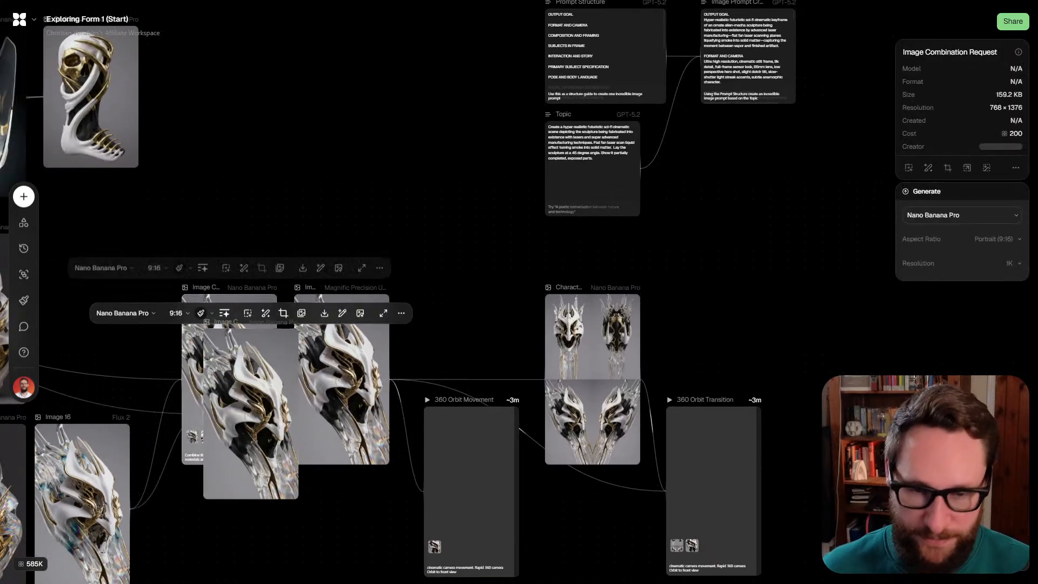
pyautogui.moveTo(252, 414); pyautogui.dragTo(689, 256)
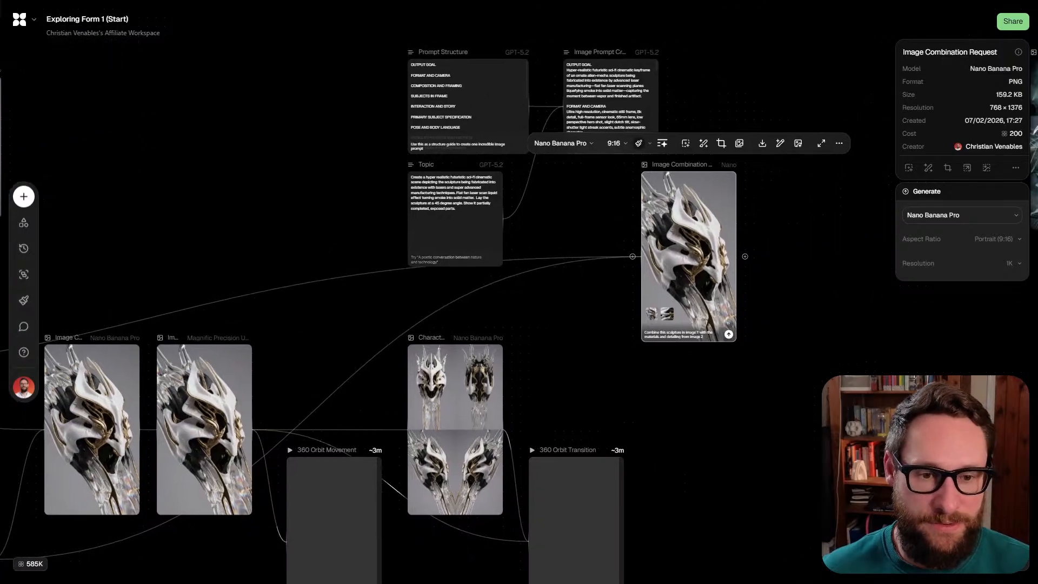
# Delete the duplicated image block's incoming connections, and connect Image Prompt Creation to it after aligning it with the prompt blocks
pyautogui.moveTo(305, 241); pyautogui.dragTo(365, 391)
pyautogui.press('Delete')
pyautogui.click(688, 256)
pyautogui.moveTo(688, 256); pyautogui.dragTo(740, 144)
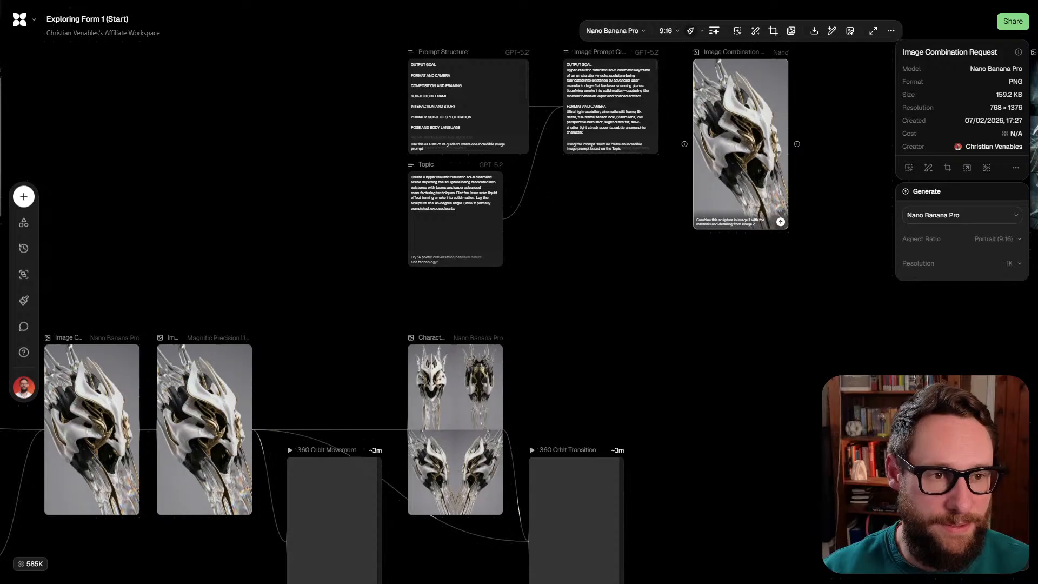
pyautogui.moveTo(667, 106); pyautogui.dragTo(693, 144)
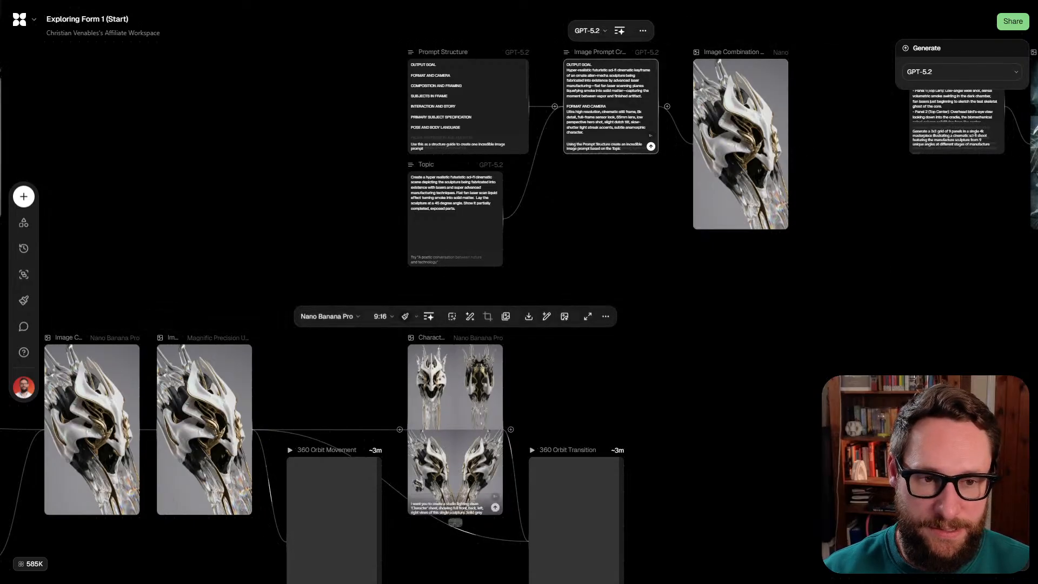
# Connect the Magnific Precision V2 upscaled sculpture image as an input to the Image Combination Request node
pyautogui.moveTo(455, 468); pyautogui.dragTo(601, 476)
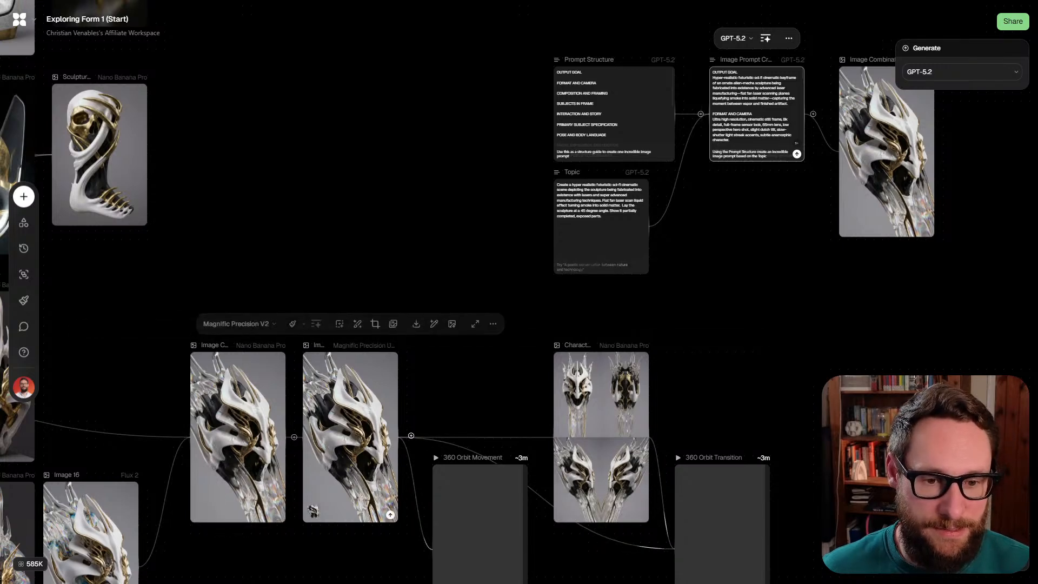
pyautogui.moveTo(407, 437); pyautogui.dragTo(830, 151)
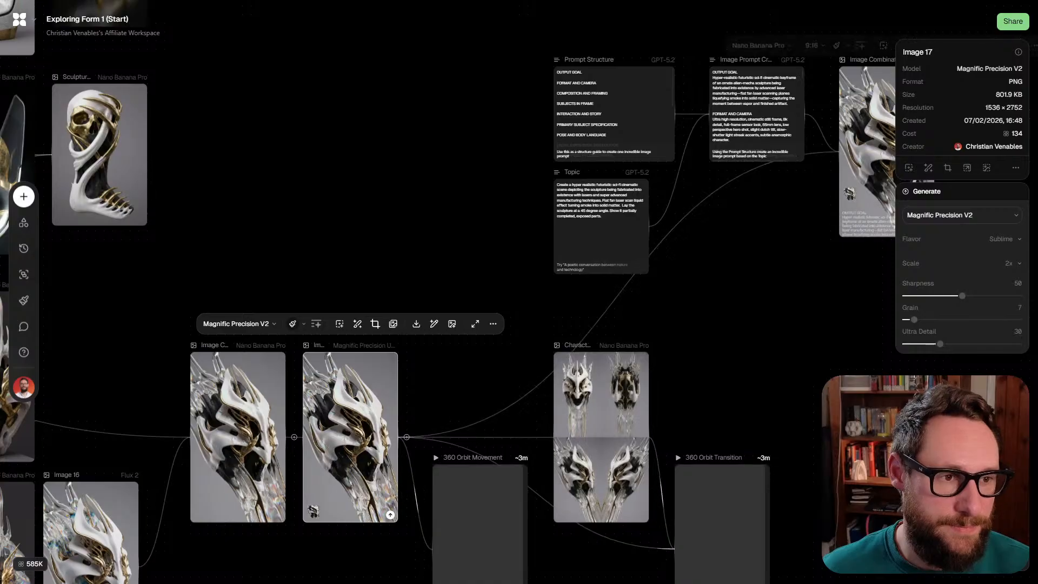
pyautogui.moveTo(757, 248); pyautogui.dragTo(569, 292)
pyautogui.scroll(3, 683, 212)
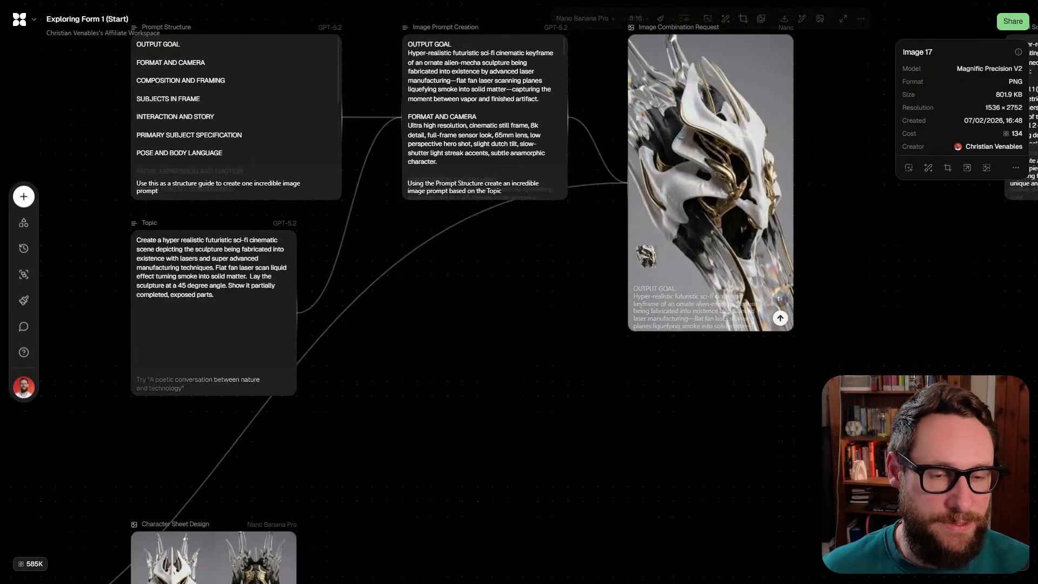
# Remove "lasers and" from the Topic prompt so the sculpture is fabricated with super advanced manufacturing techniques only
pyautogui.moveTo(147, 284); pyautogui.dragTo(216, 396)
pyautogui.scroll(3, 213, 333)
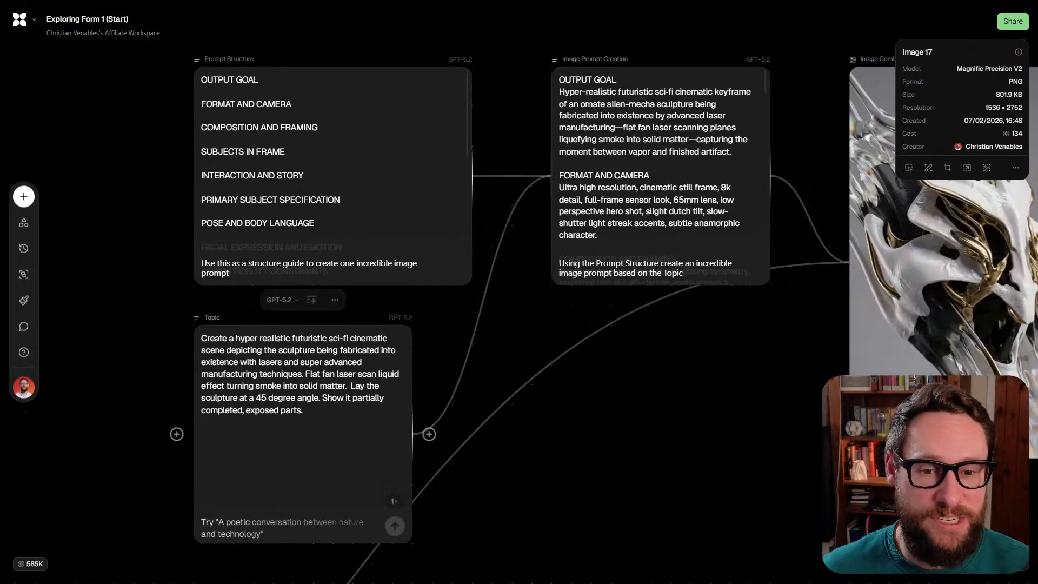
pyautogui.moveTo(302, 434); pyautogui.dragTo(288, 423)
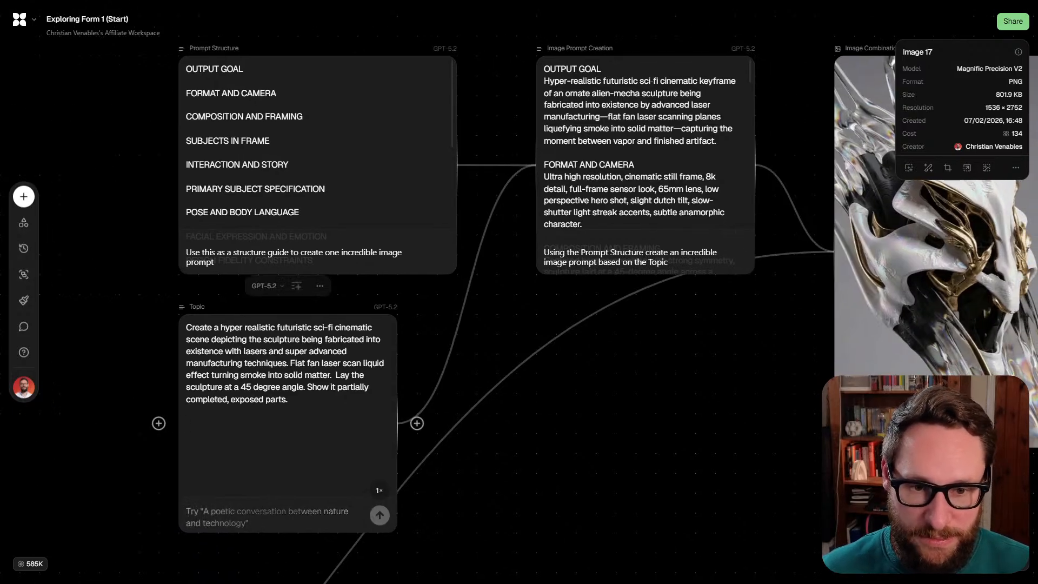
pyautogui.click(312, 339)
pyautogui.moveTo(220, 327)
pyautogui.mouseDown()
pyautogui.moveTo(374, 327)
pyautogui.moveTo(351, 339)
pyautogui.mouseUp()
pyautogui.click(300, 339)
pyautogui.moveTo(221, 339); pyautogui.dragTo(349, 351)
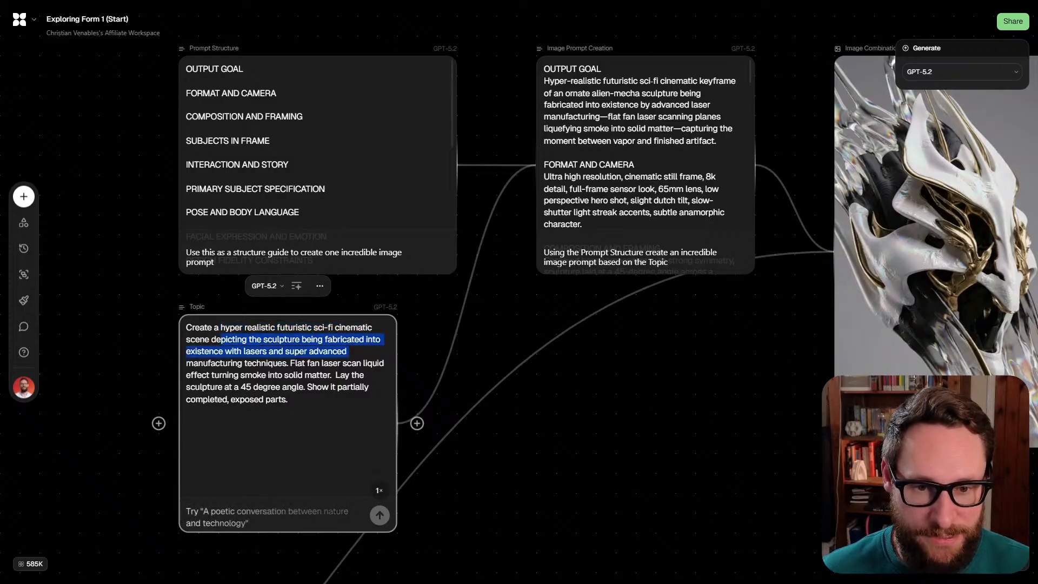
pyautogui.click(268, 351)
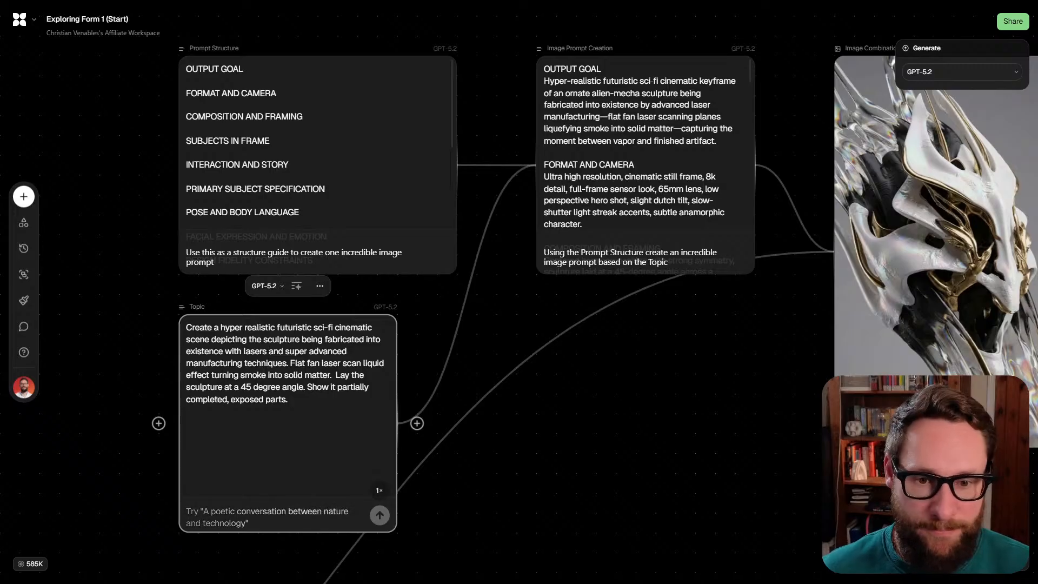
pyautogui.doubleClick(256, 351)
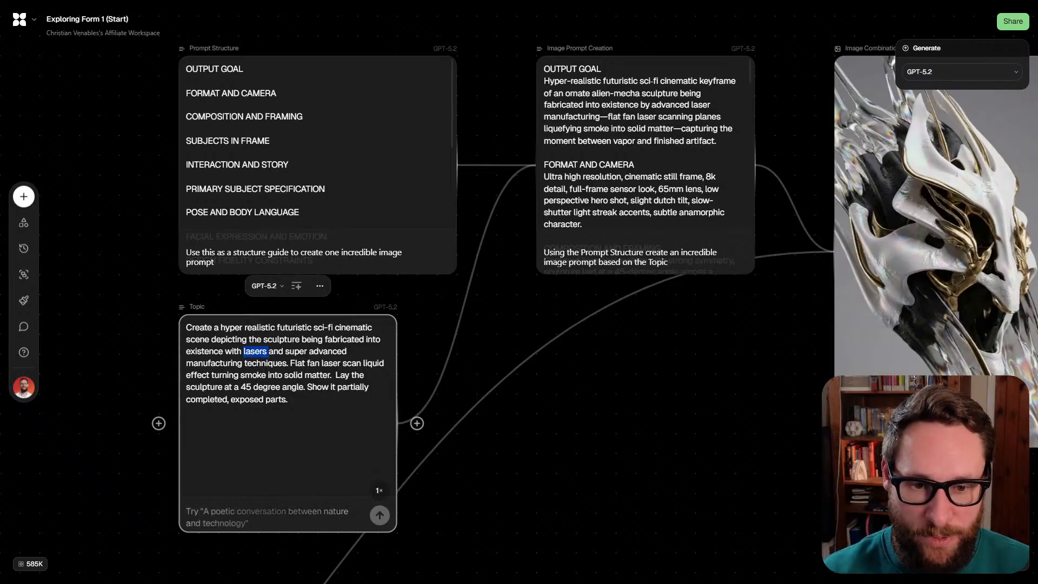
pyautogui.hotkey('shift', 'Right')
pyautogui.hotkey('shift', 'Right')
pyautogui.press('BackSpace')
pyautogui.press('BackSpace')
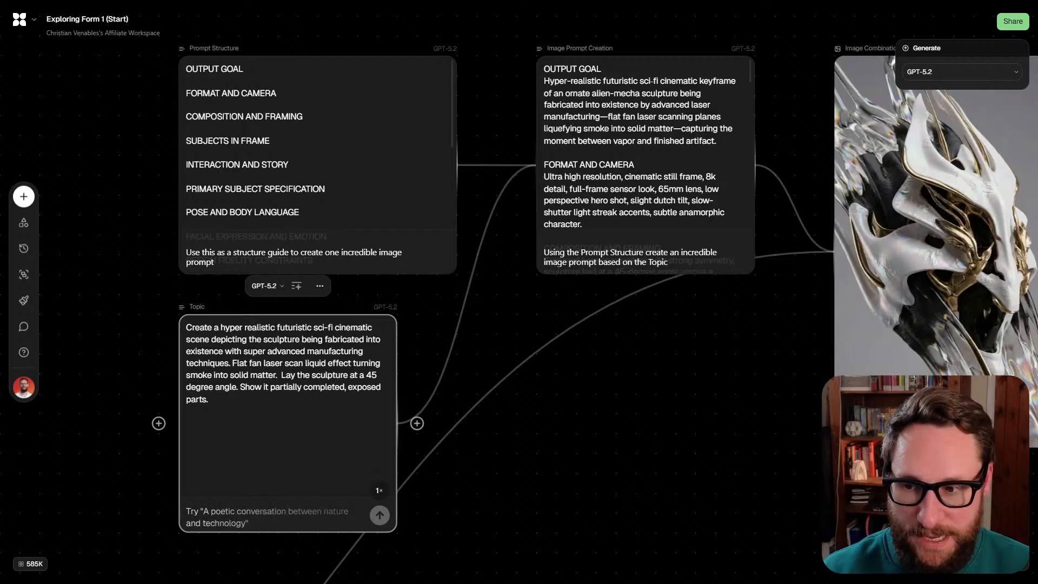
# Delete the Topic sentences about the flat fan laser scan effect and laying the sculpture at a 45 degree angle
pyautogui.moveTo(233, 363); pyautogui.dragTo(247, 387)
pyautogui.press('BackSpace')
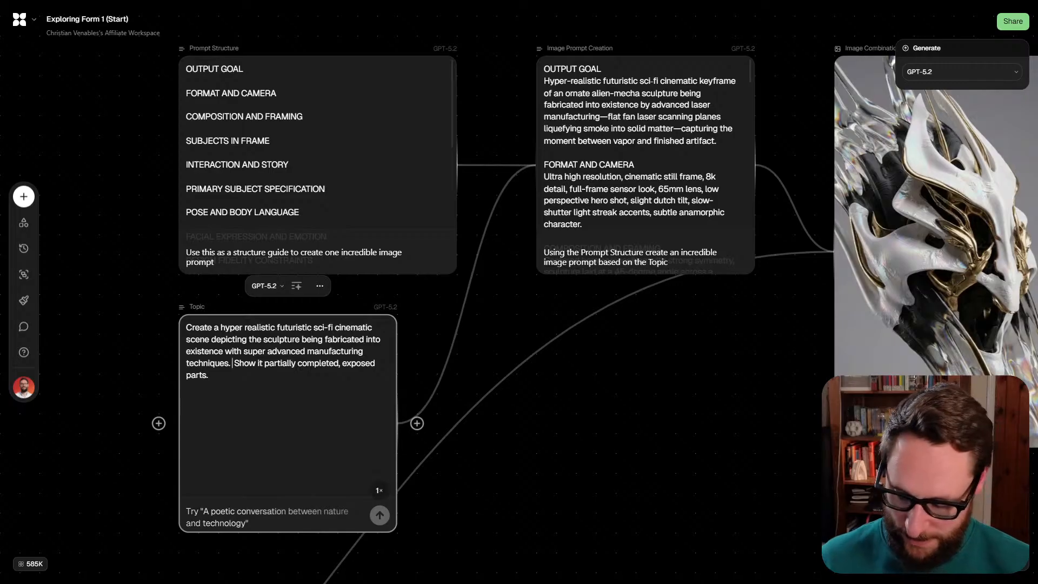
pyautogui.write('C')
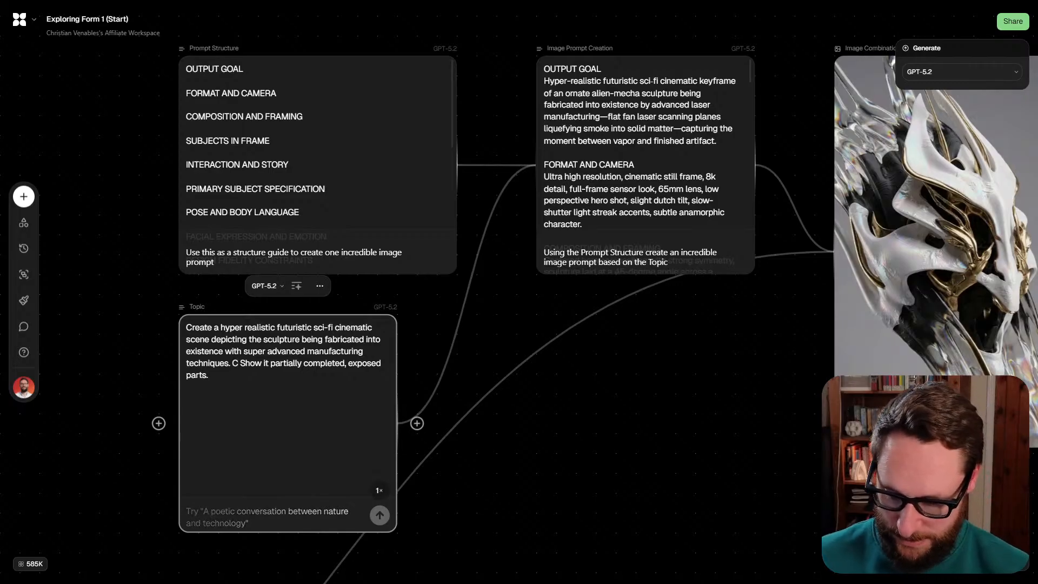
pyautogui.press('BackSpace')
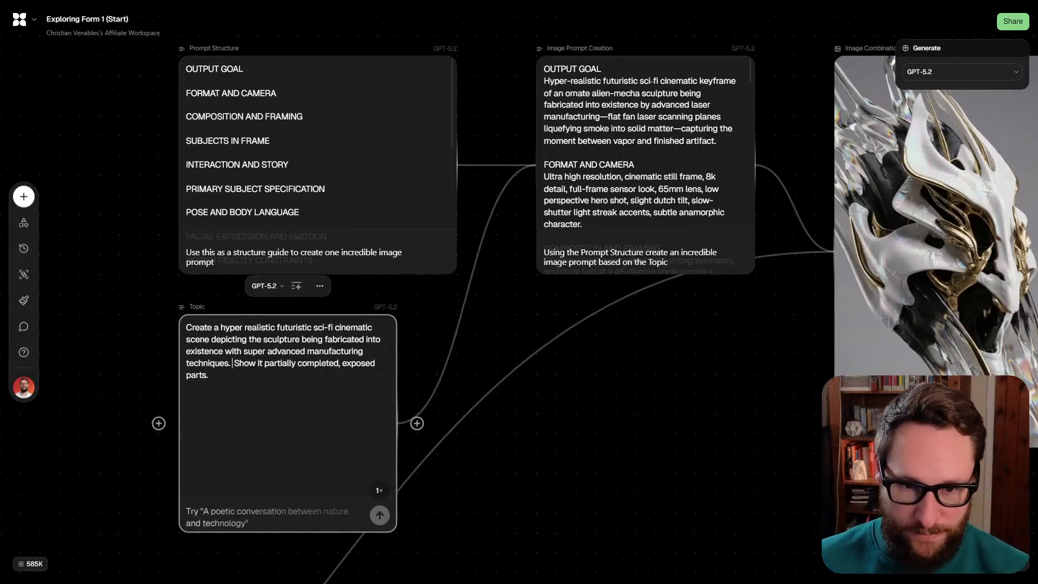
# Insert "Form and growing from nano particles that glow on the edges of the manufactured parts" before "Show it partially completed" in the Topic
pyautogui.write('Fr ')
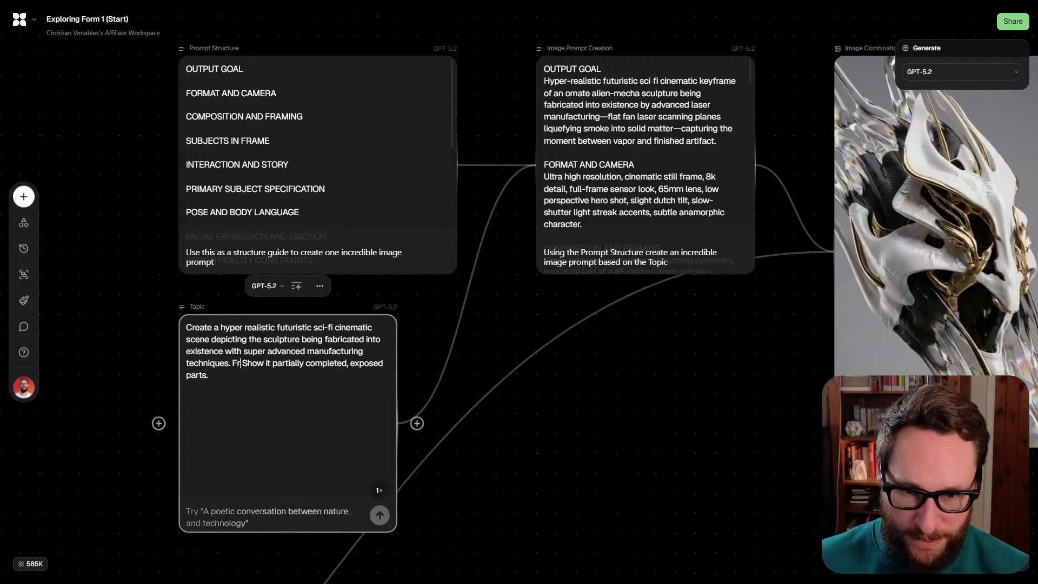
pyautogui.write('orm and growi')
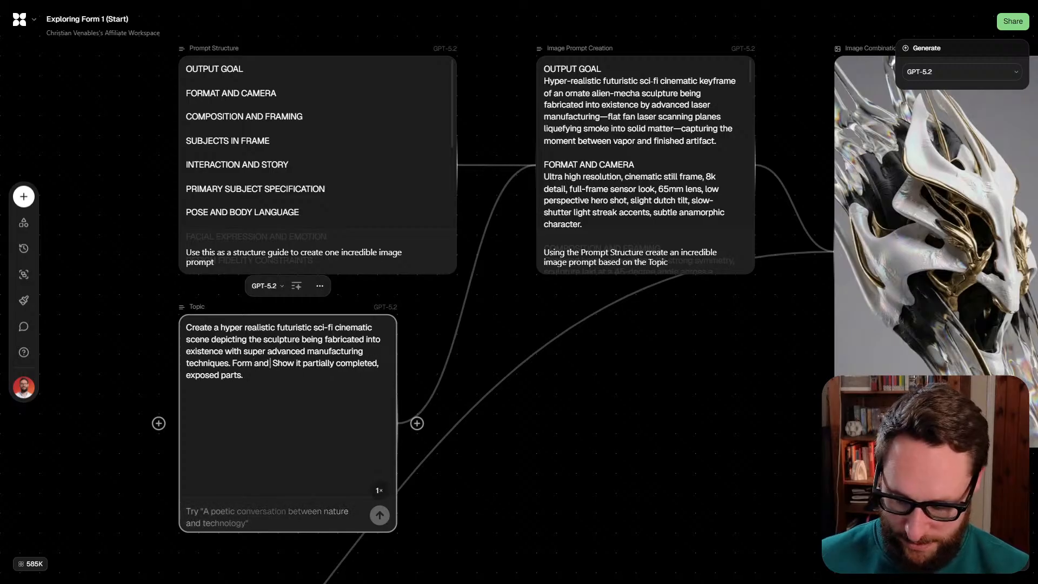
pyautogui.write('ng from nan')
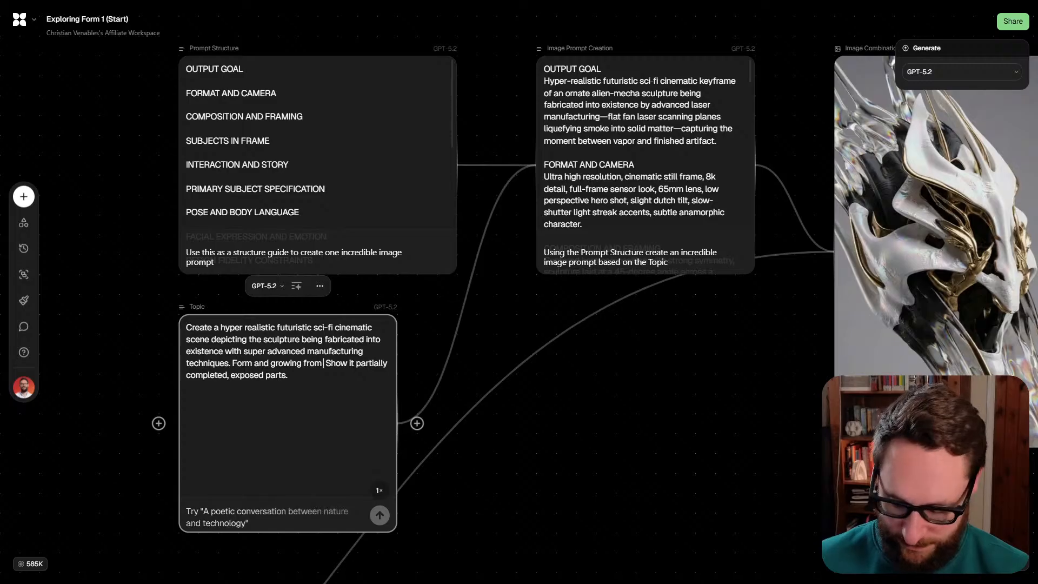
pyautogui.write('o particle ')
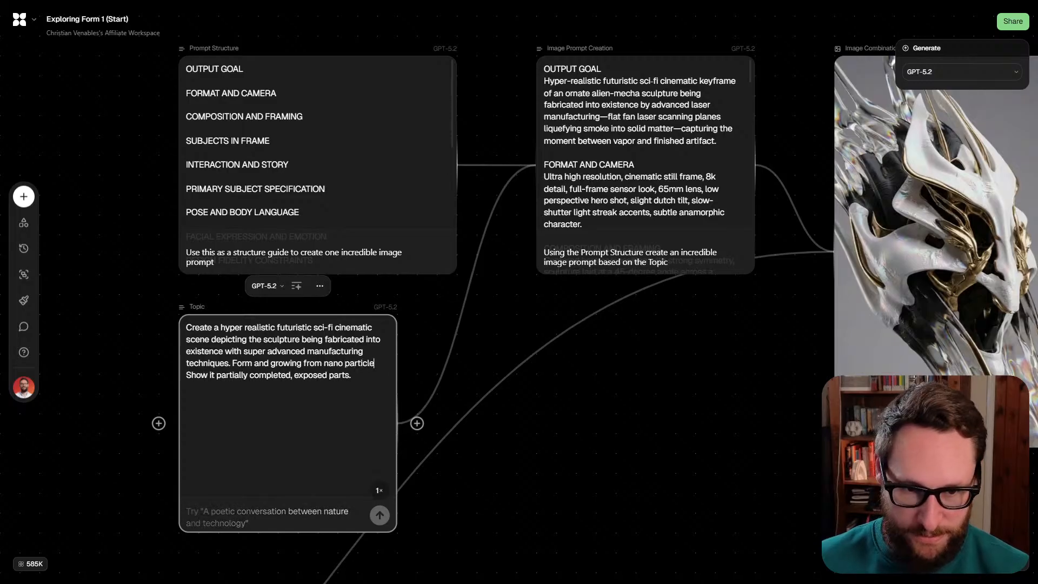
pyautogui.write('s')
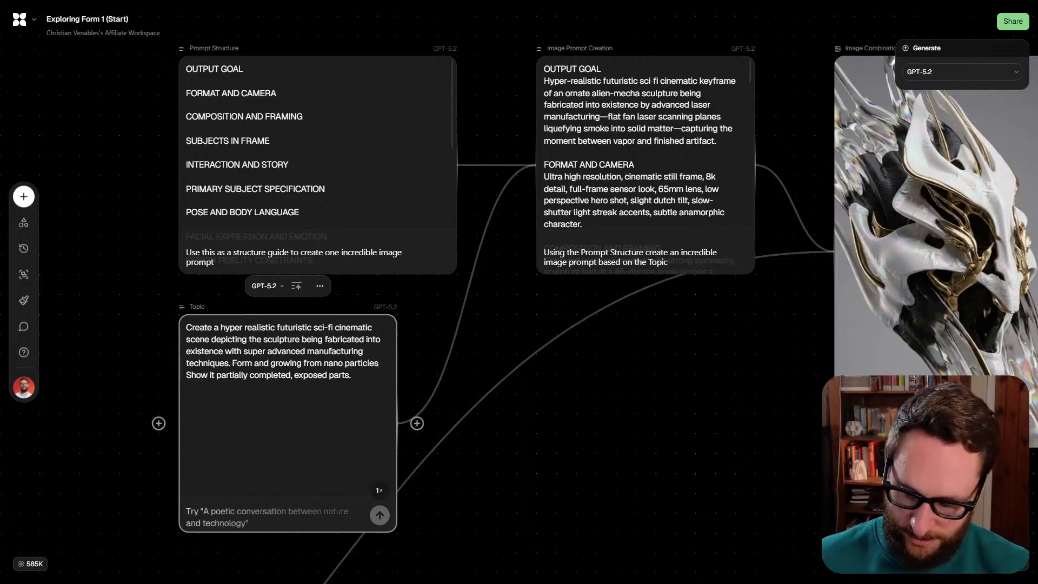
pyautogui.write(' that glow on t ')
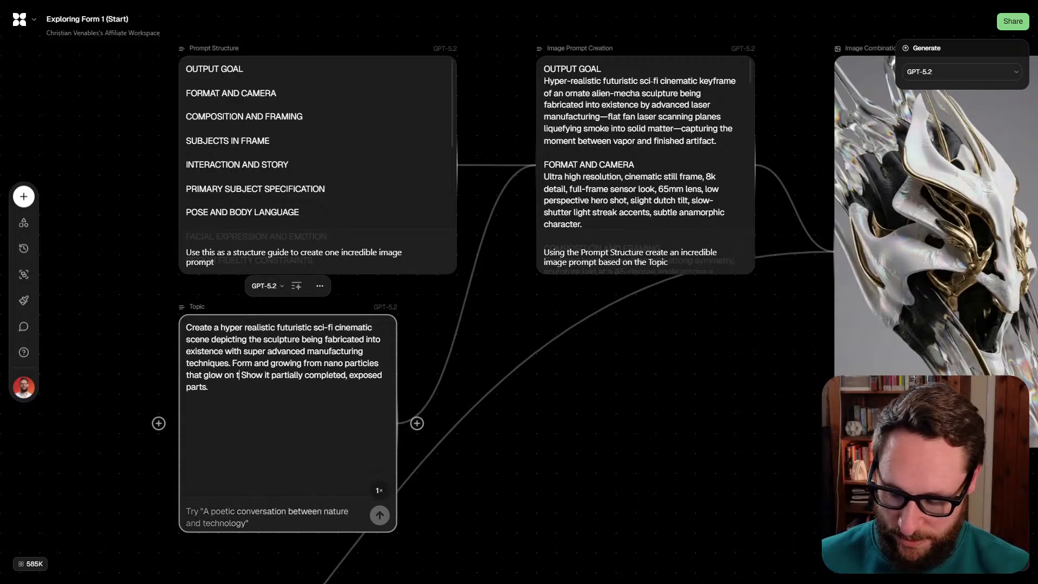
pyautogui.write('he edges')
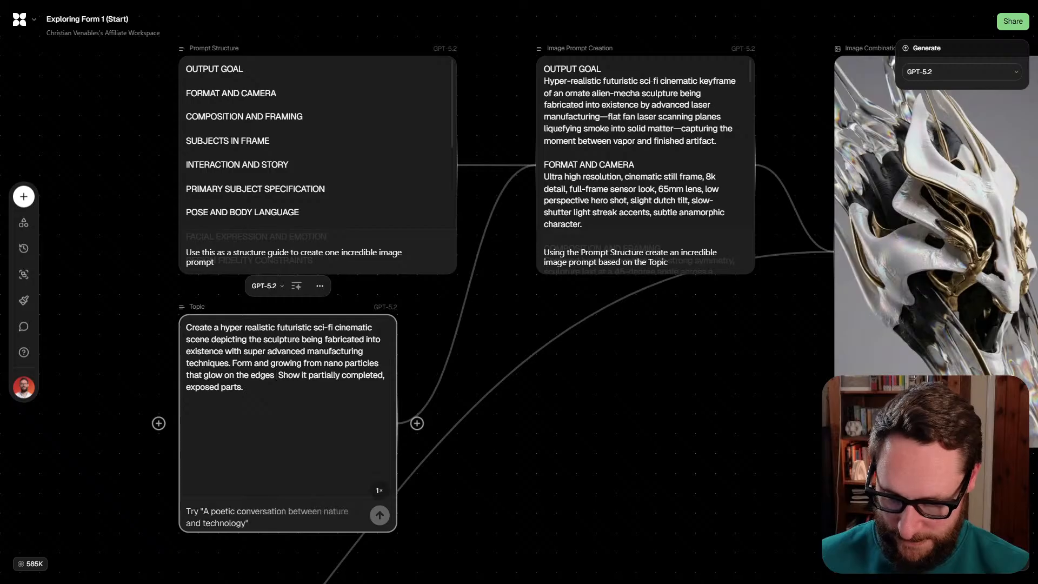
pyautogui.write(' of')
pyautogui.write(' the manfuctur')
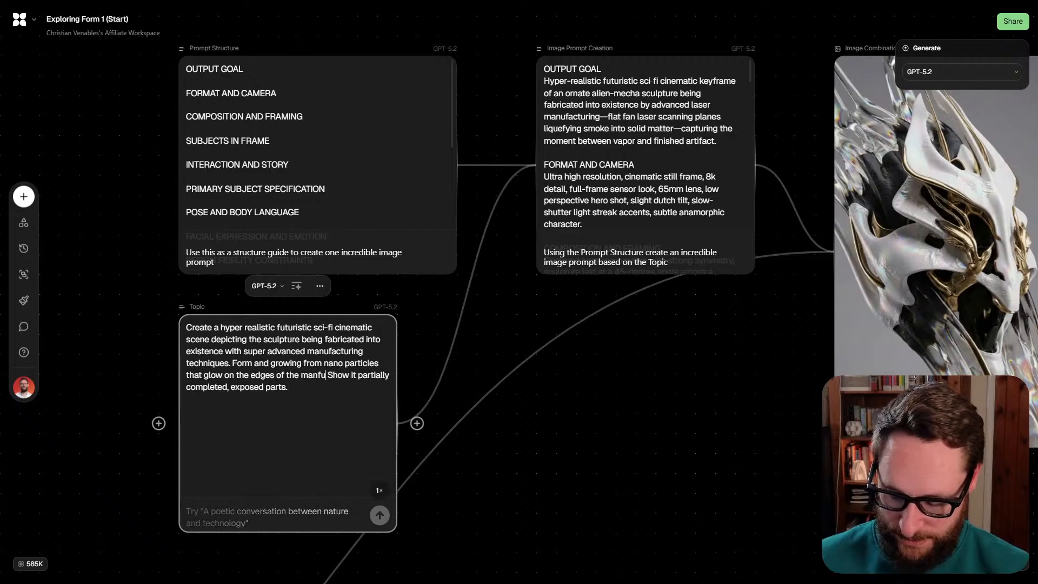
pyautogui.write('ed parts')
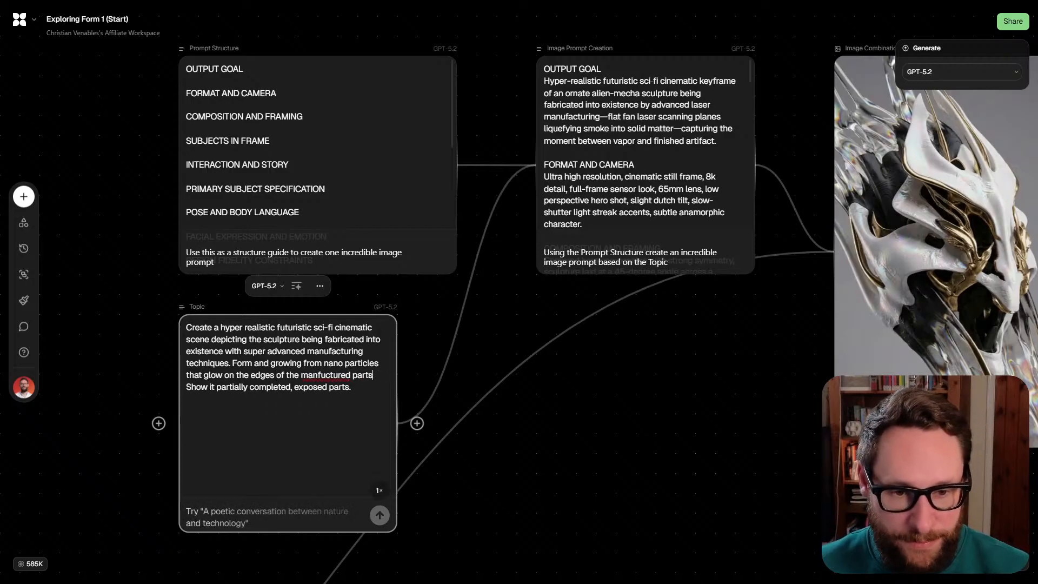
pyautogui.rightClick(314, 375)
pyautogui.click(281, 386)
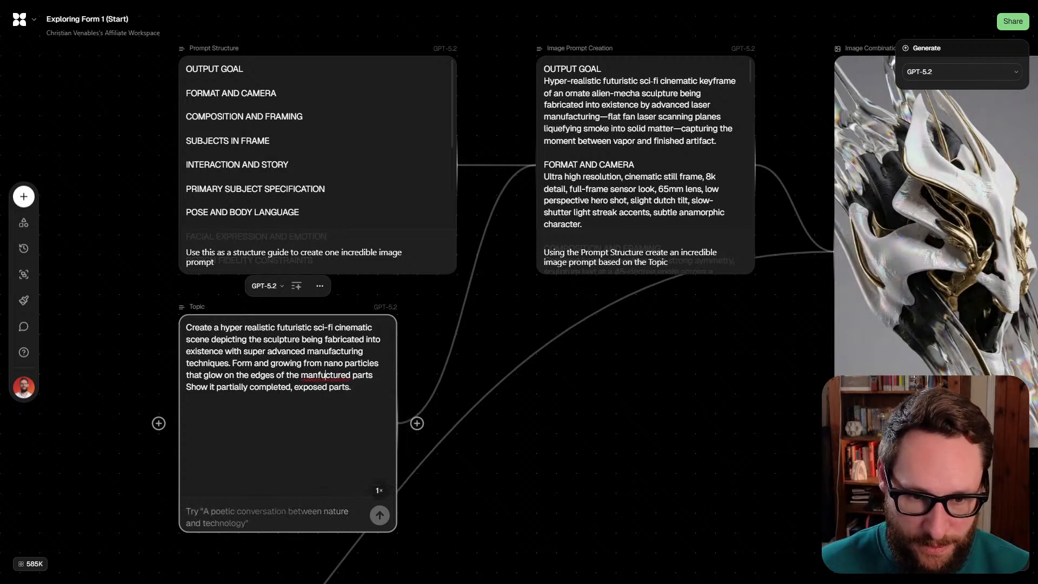
pyautogui.write('ufa')
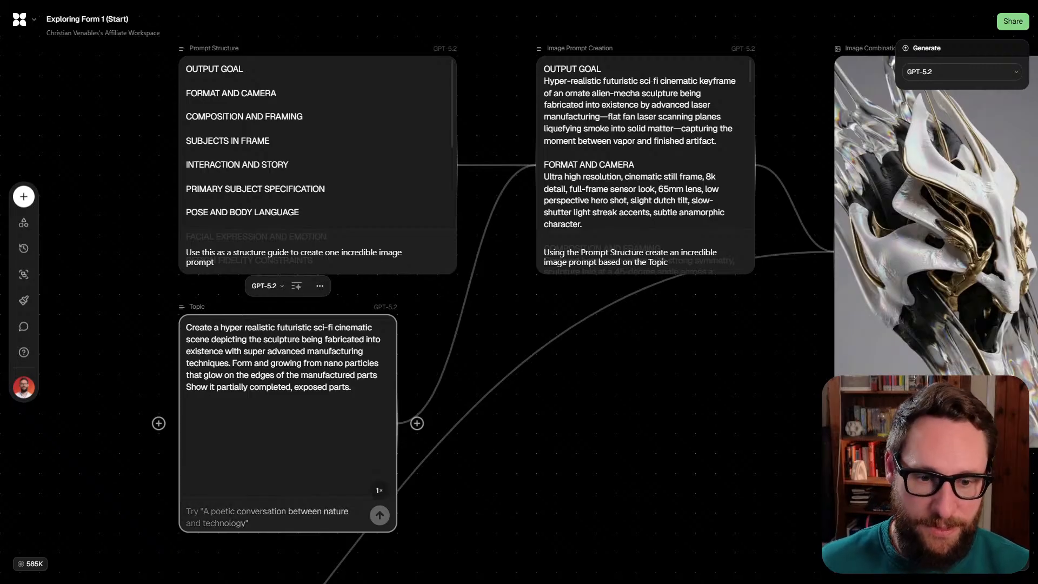
# Regenerate the Image Prompt Creation text with GPT-5.2 from the Prompt Structure and the edited Topic
pyautogui.hscroll(2, 562, 314)
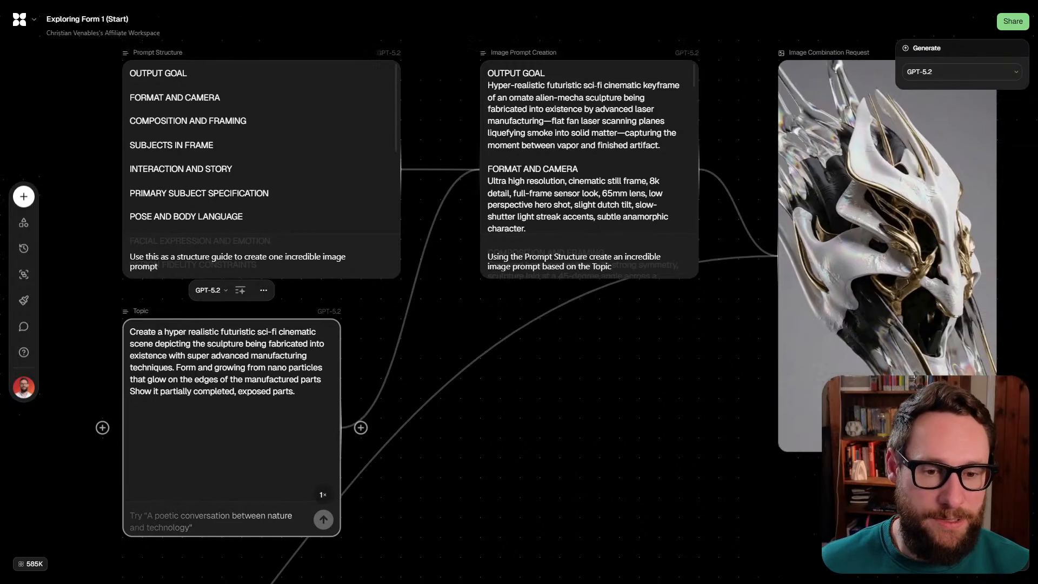
pyautogui.click(514, 70)
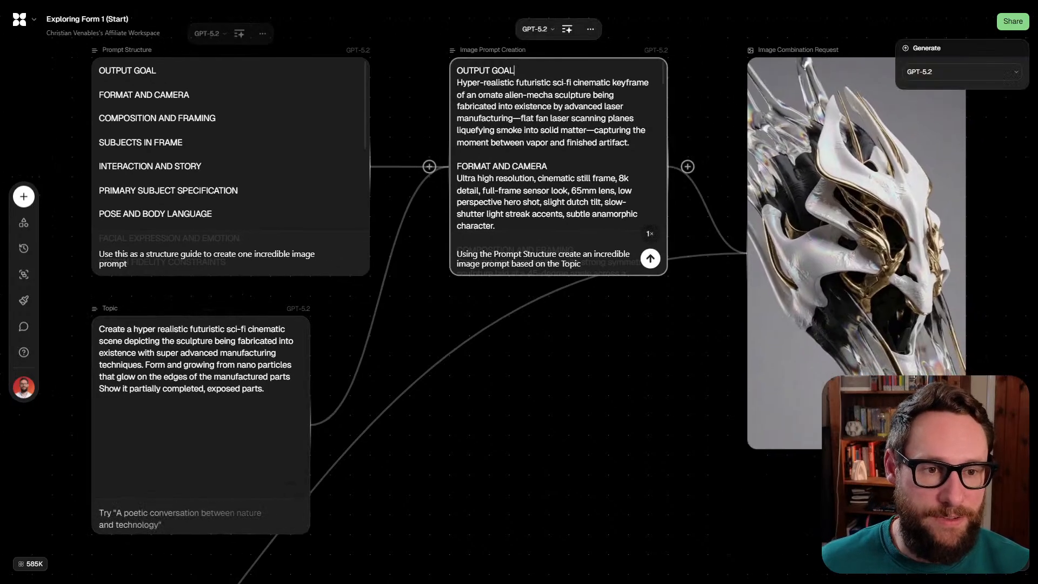
pyautogui.click(650, 258)
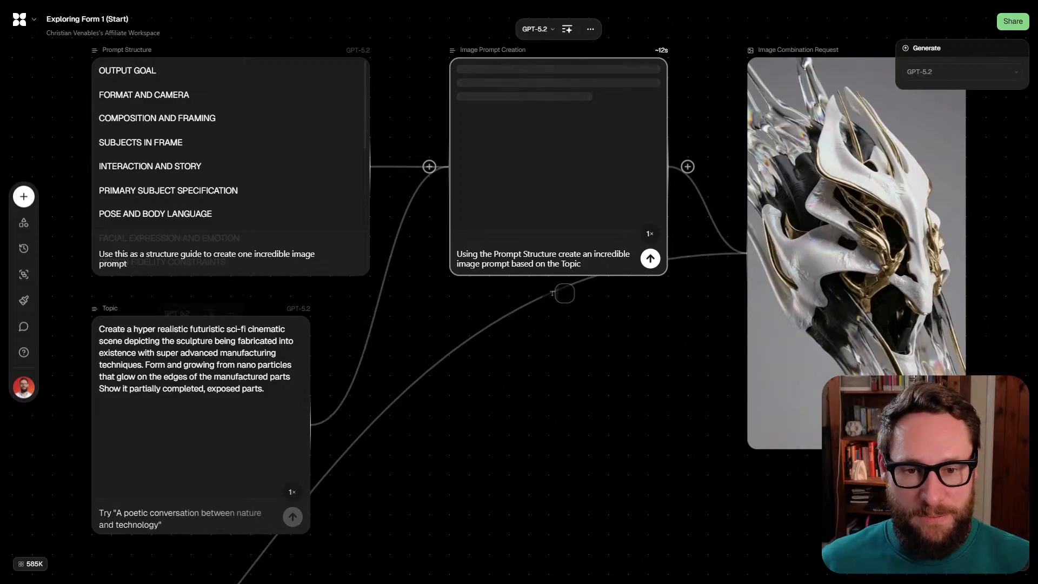
pyautogui.hscroll(2, 519, 291)
pyautogui.hscroll(-2, 519, 292)
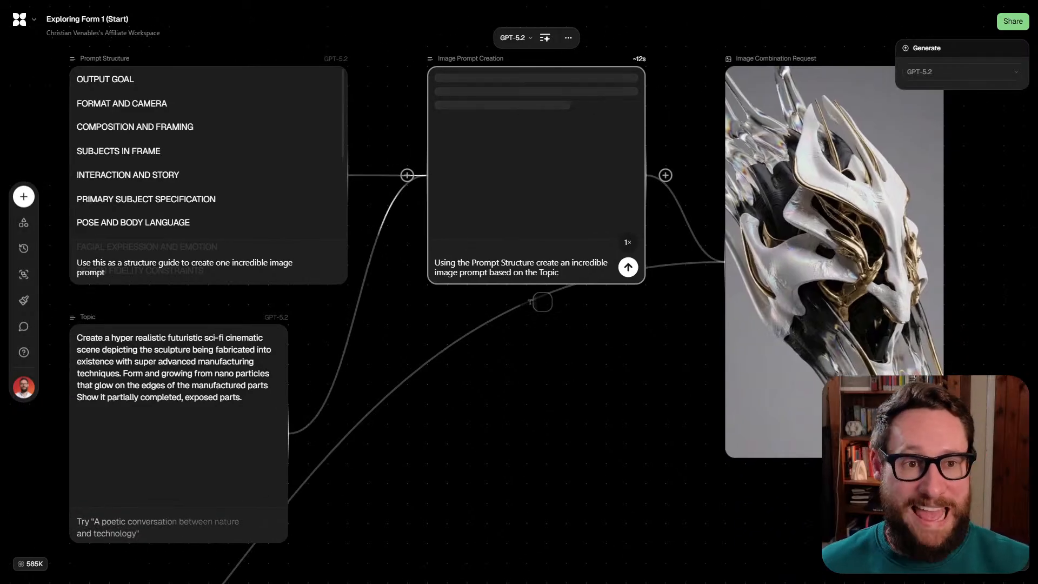
pyautogui.hscroll(1, 519, 292)
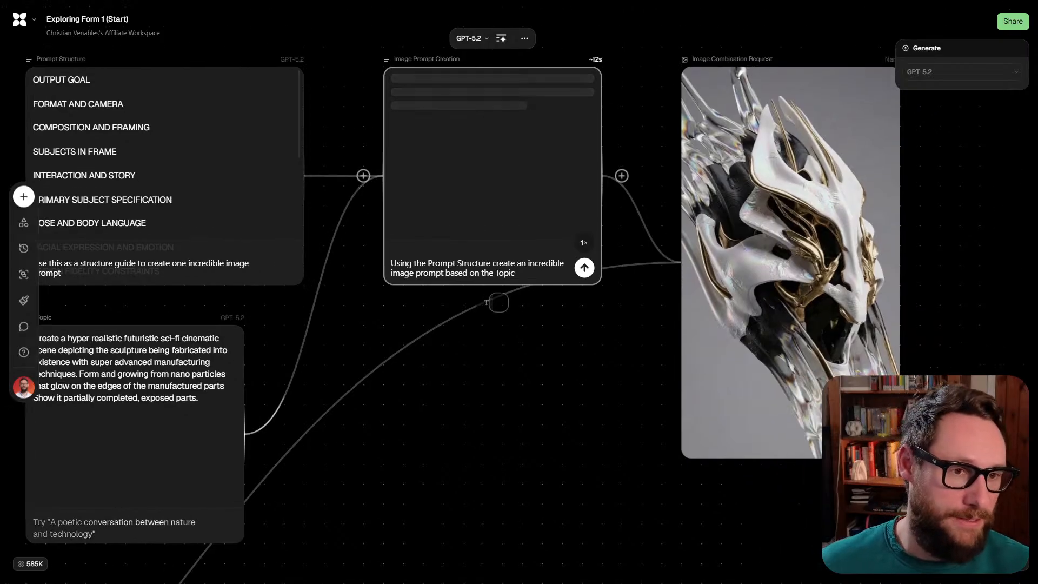
pyautogui.scroll(-2, 530, 354)
pyautogui.scroll(-1, 530, 354)
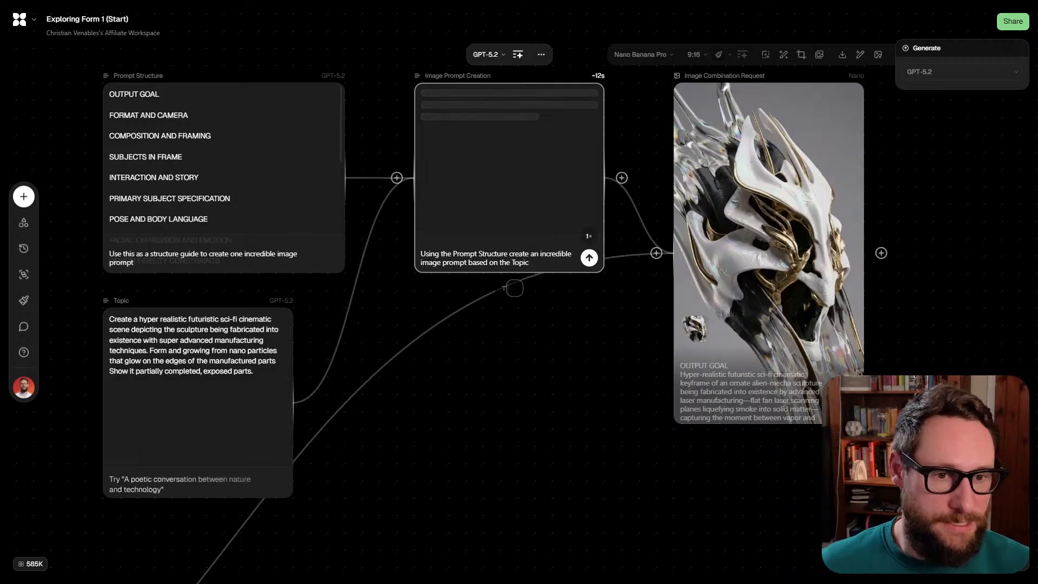
pyautogui.hscroll(5, 518, 292)
pyautogui.scroll(-3, 492, 349)
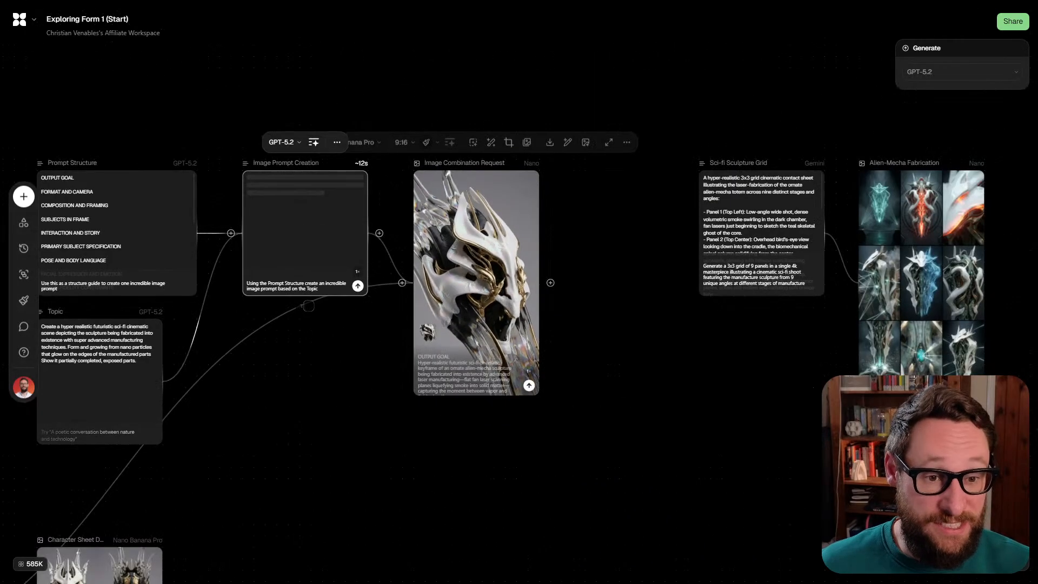
pyautogui.hscroll(-3, 518, 292)
pyautogui.scroll(-2, 519, 292)
pyautogui.scroll(5, 565, 203)
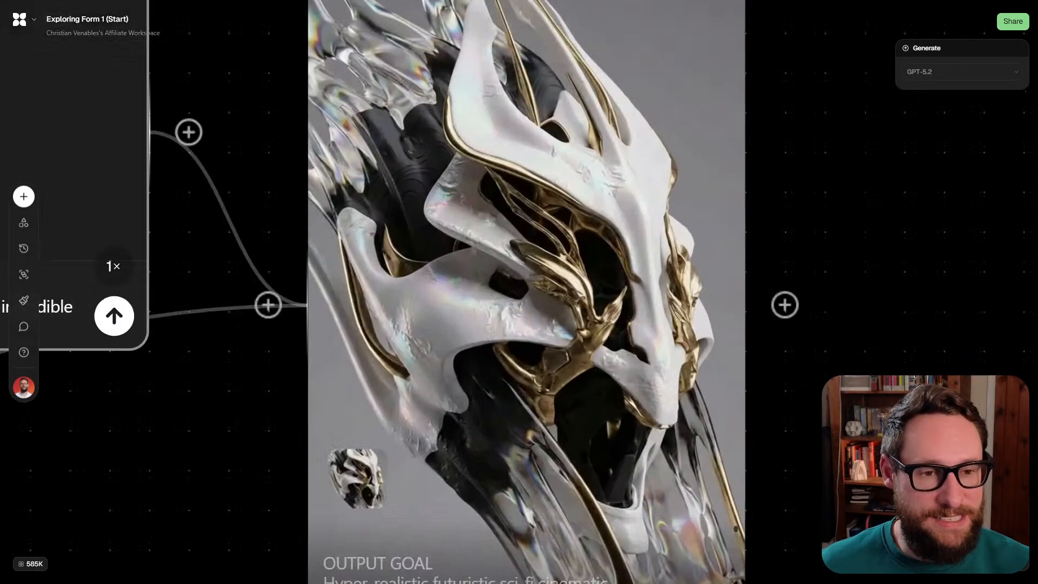
pyautogui.scroll(-1, 483, 160)
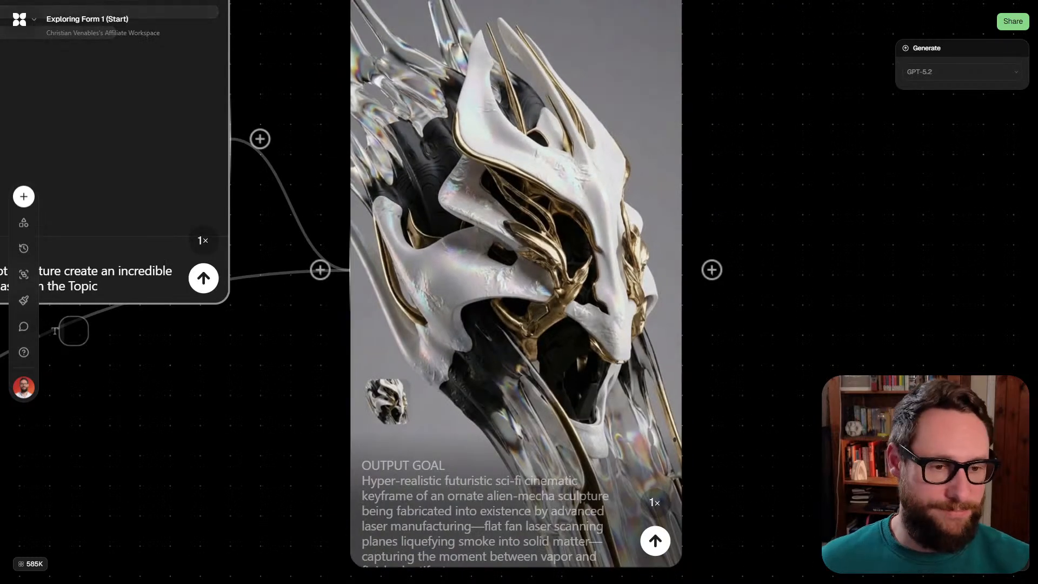
pyautogui.scroll(-1, 484, 261)
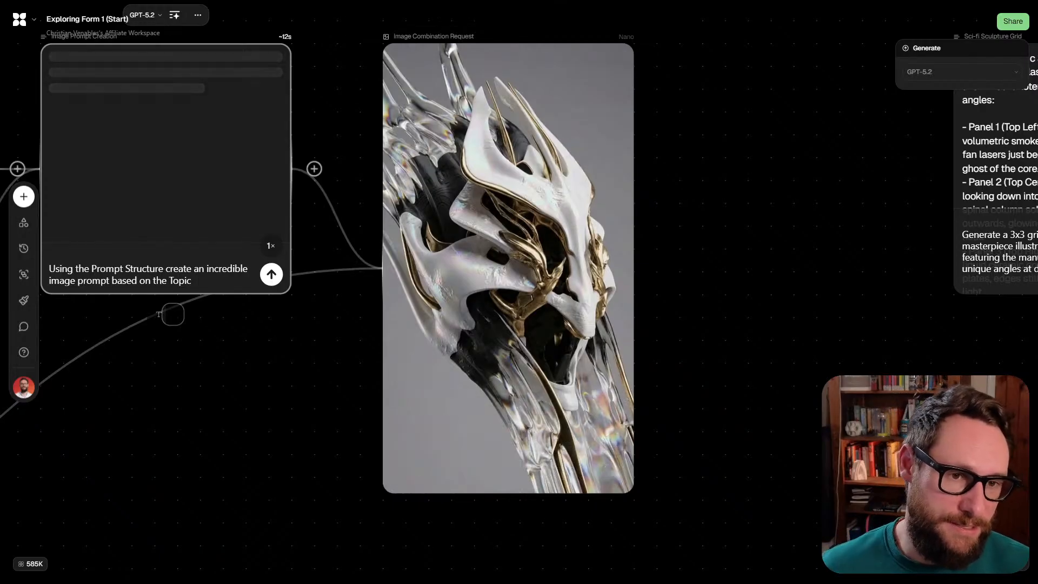
pyautogui.moveTo(697, 297); pyautogui.dragTo(381, 314)
pyautogui.scroll(-1, 381, 314)
pyautogui.hscroll(-3, 381, 314)
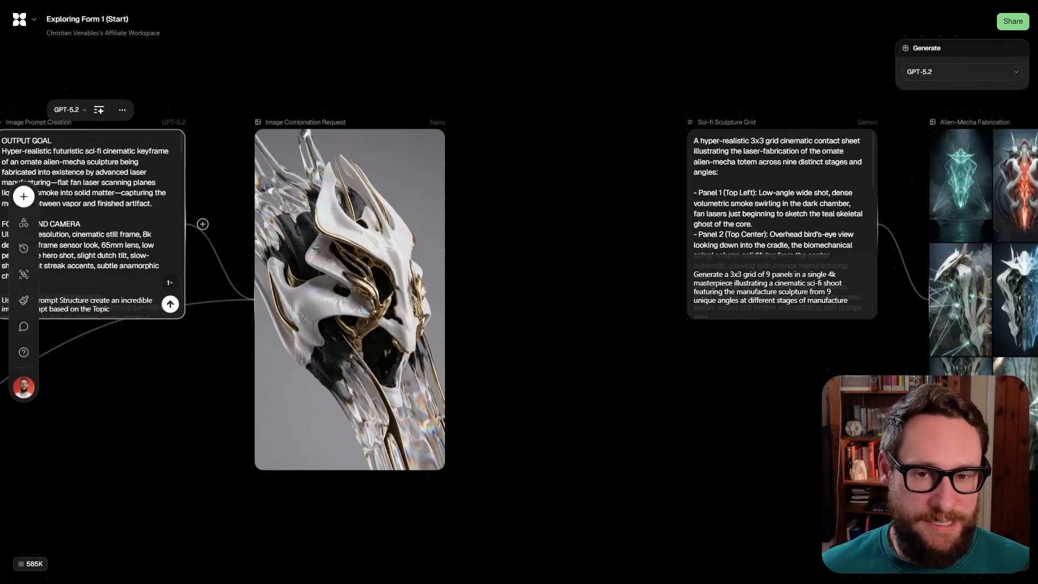
pyautogui.hscroll(-1, 381, 314)
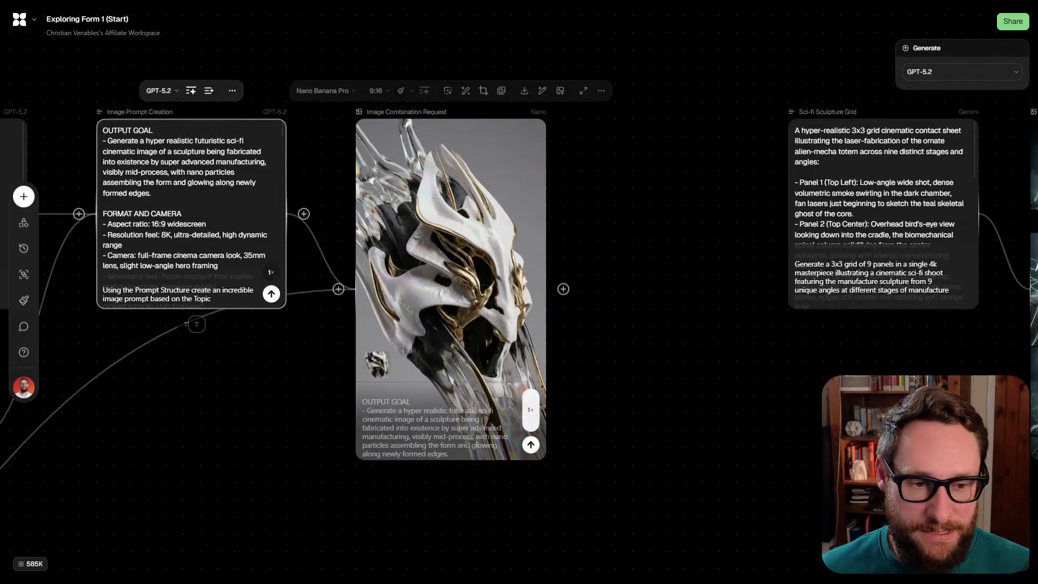
# Set the Image Combination Request to produce 4 images and generate them with Nano Banana Pro from the new prompt
pyautogui.moveTo(530, 423)
pyautogui.click(531, 396)
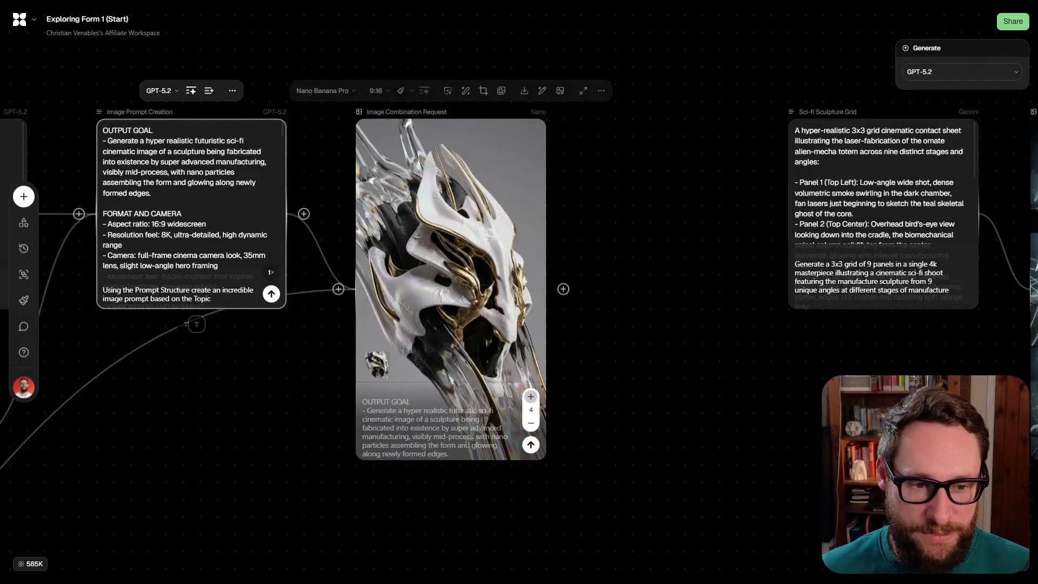
pyautogui.click(530, 444)
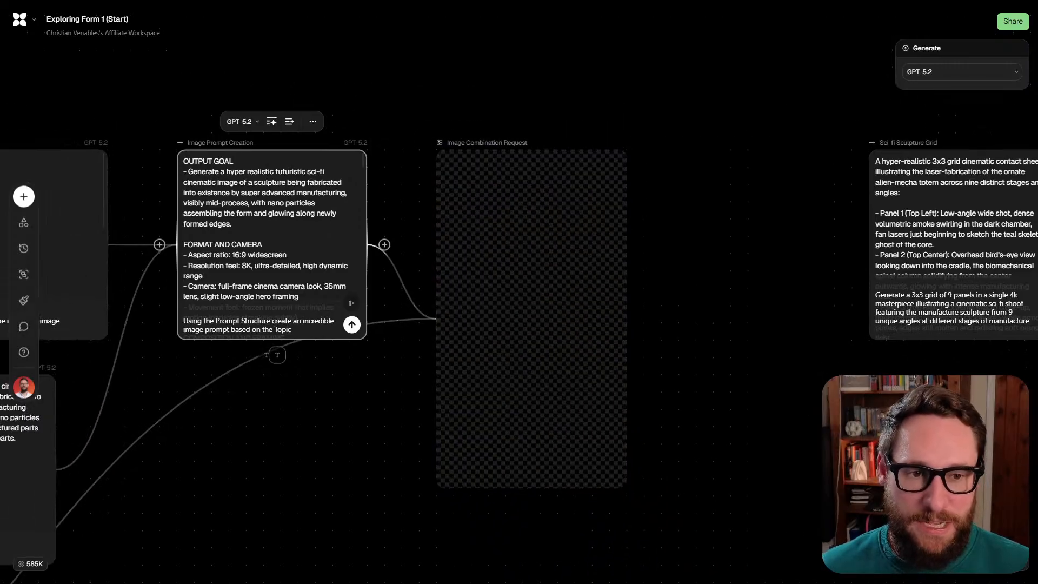
pyautogui.hscroll(10, 519, 292)
pyautogui.hscroll(-6, 519, 292)
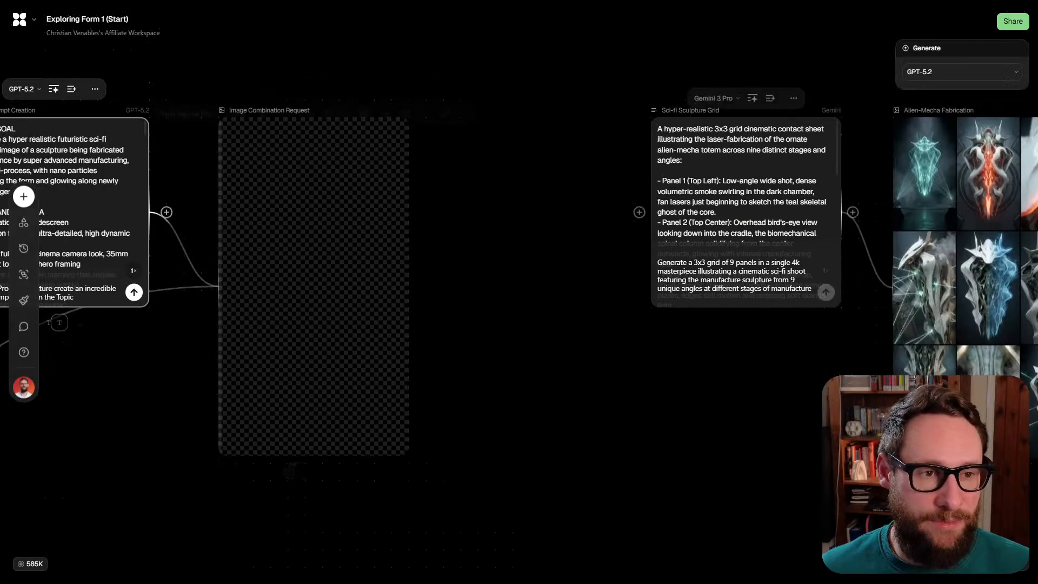
pyautogui.hscroll(5, 518, 291)
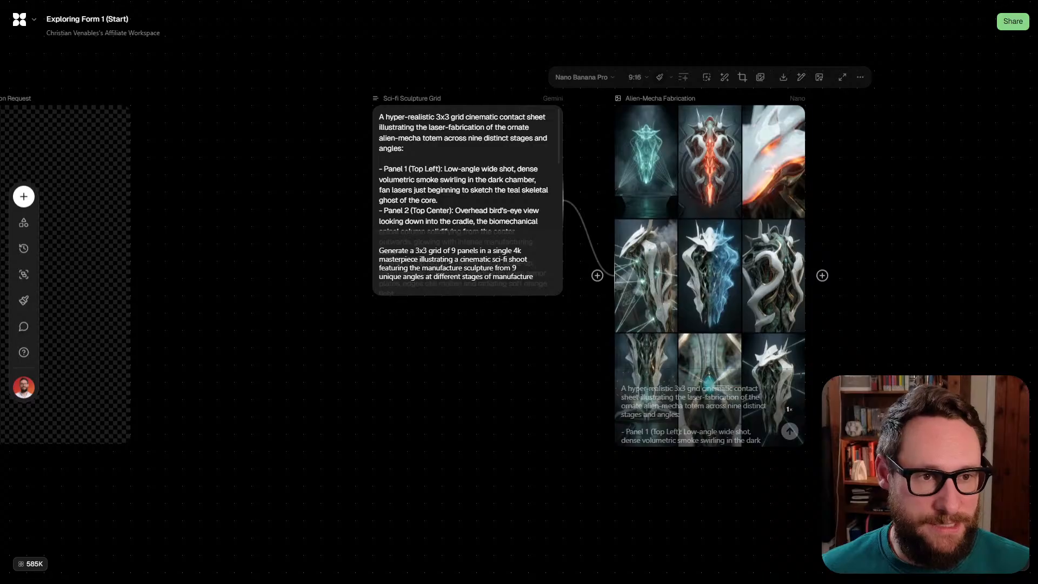
pyautogui.scroll(-3, 729, 327)
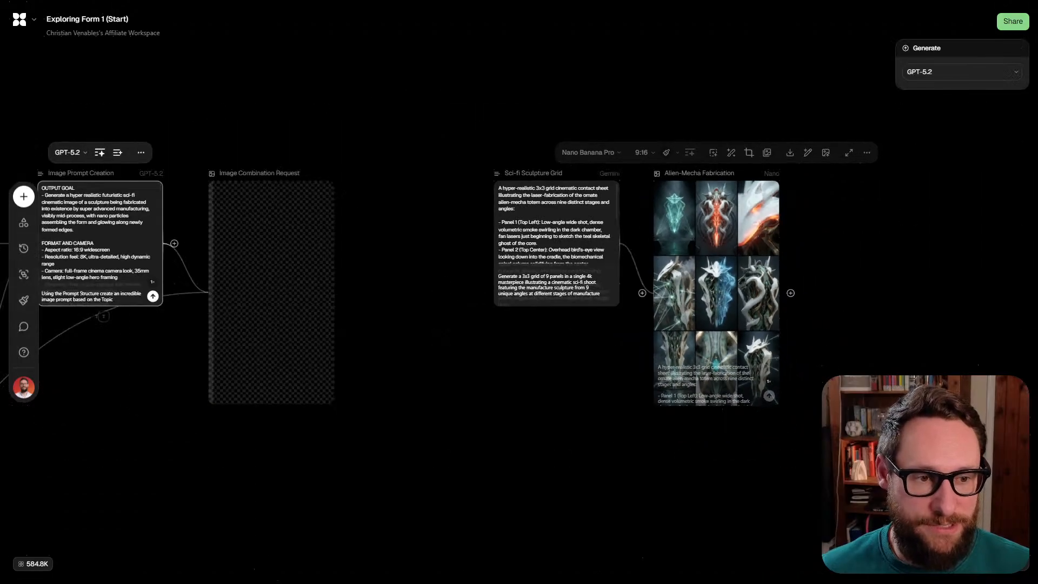
pyautogui.hscroll(-2, 518, 292)
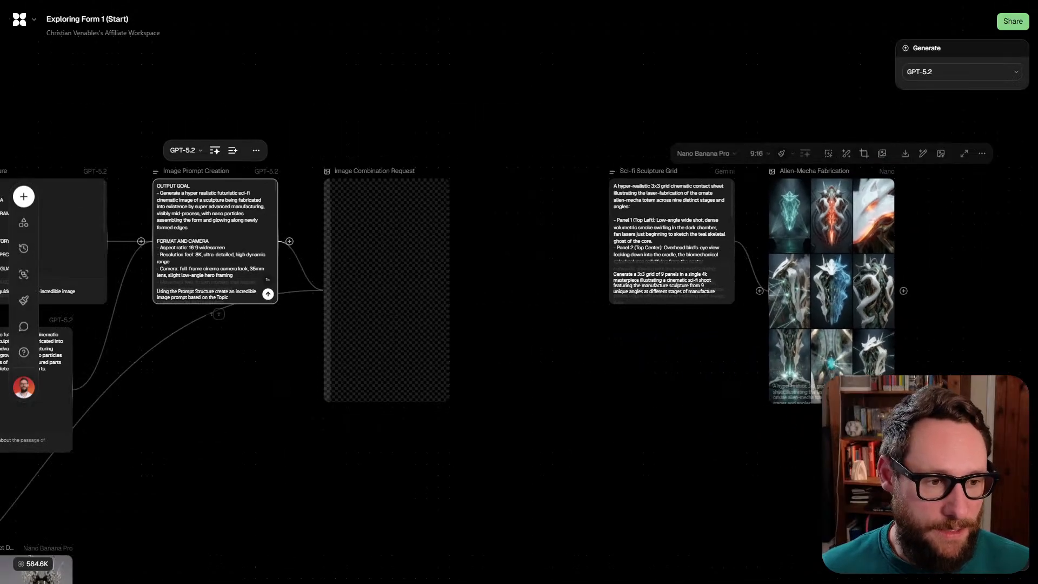
# Review the finished 360 Orbit Movement video to judge how the camera orbits the sculpture to the front view
pyautogui.scroll(-5, 518, 292)
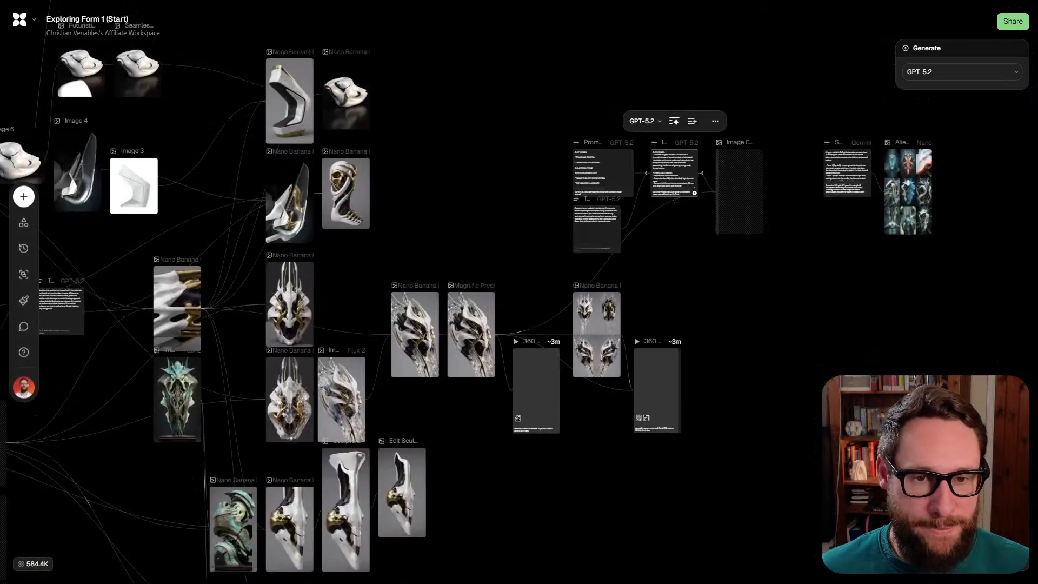
pyautogui.scroll(5, 660, 506)
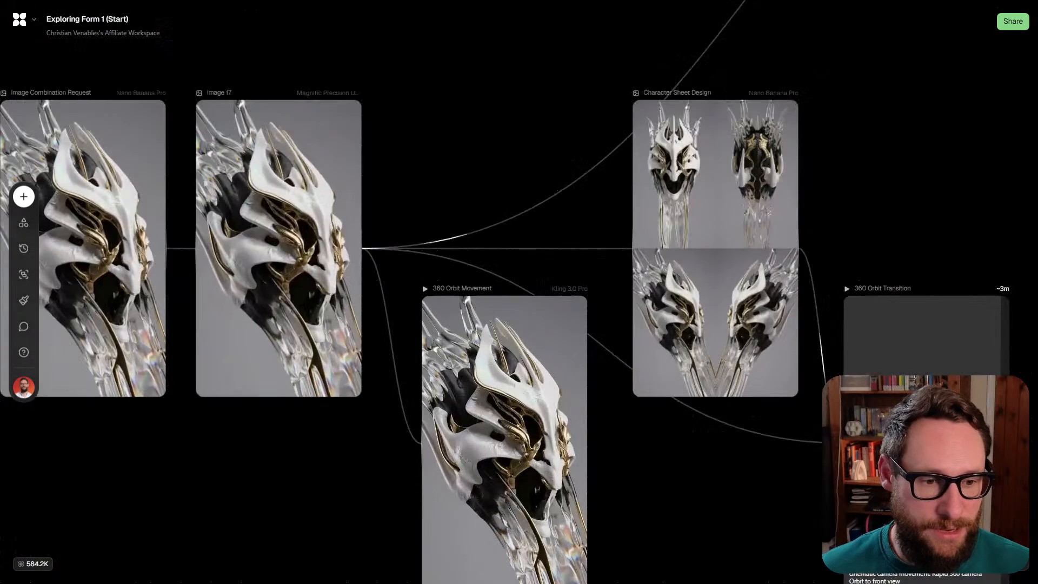
pyautogui.scroll(-2, 490, 321)
pyautogui.click(490, 322)
pyautogui.scroll(2, 490, 321)
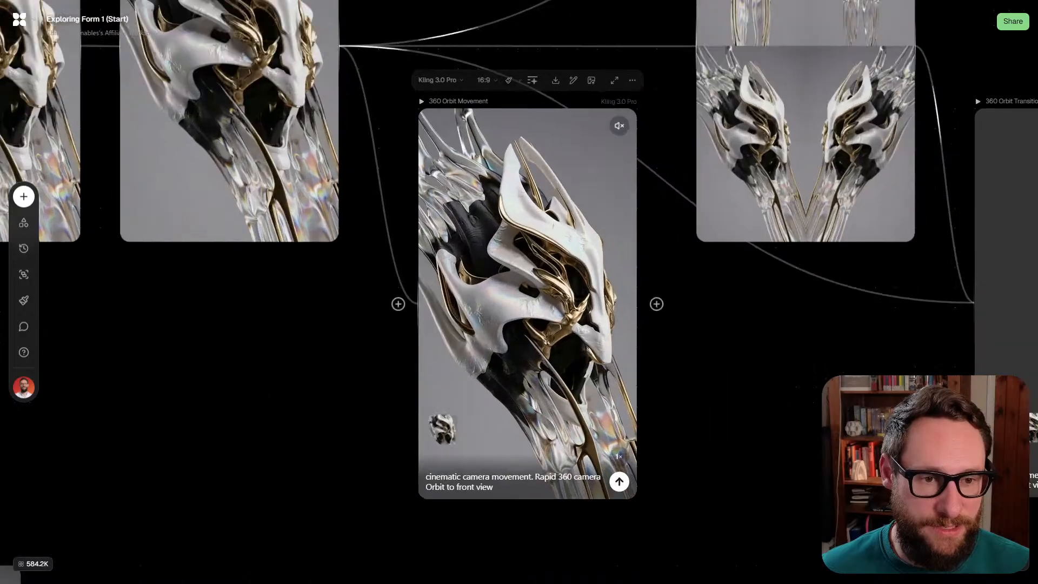
pyautogui.scroll(1, 494, 326)
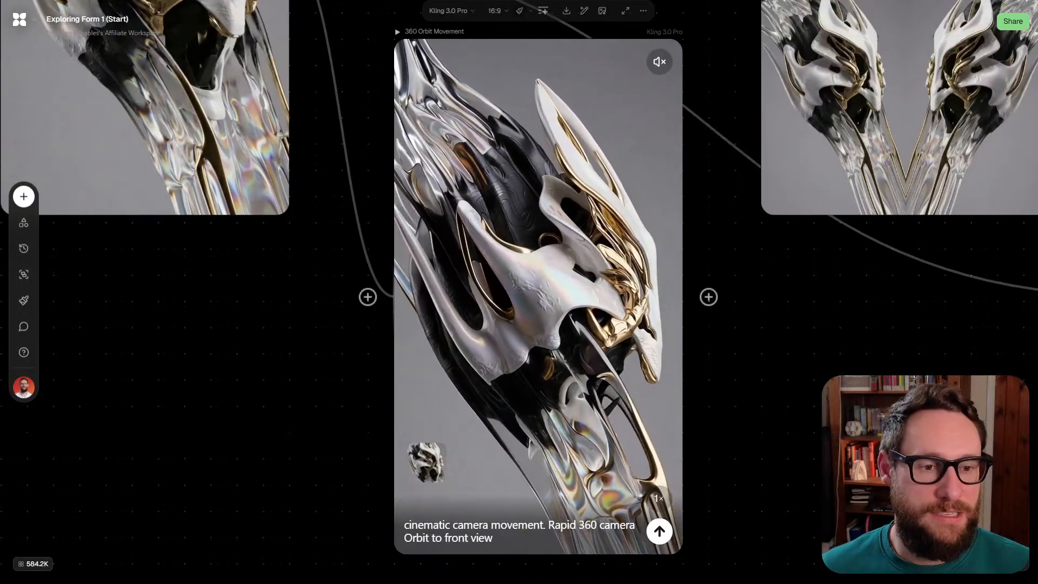
pyautogui.hscroll(-2, 538, 296)
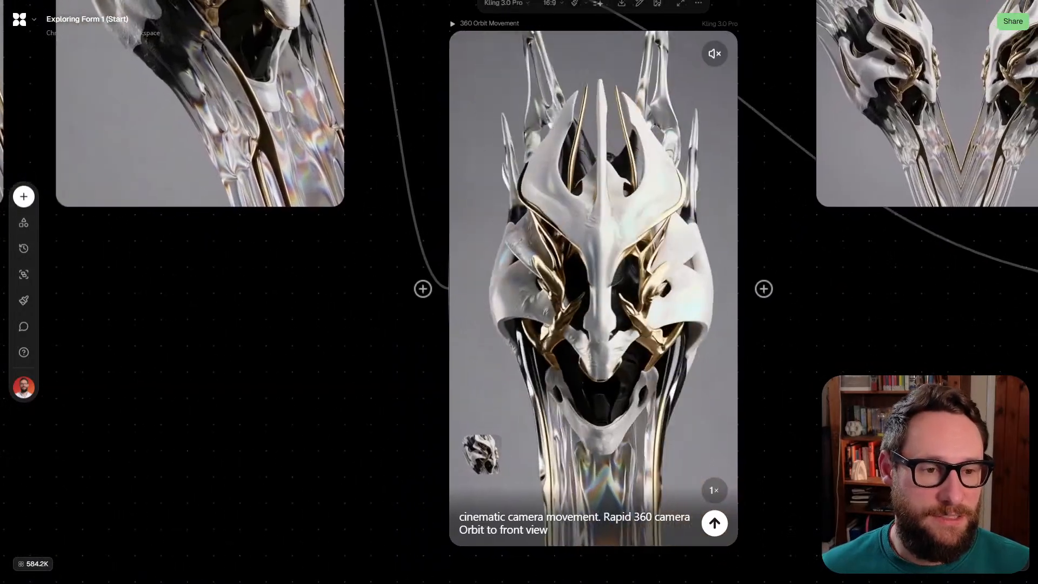
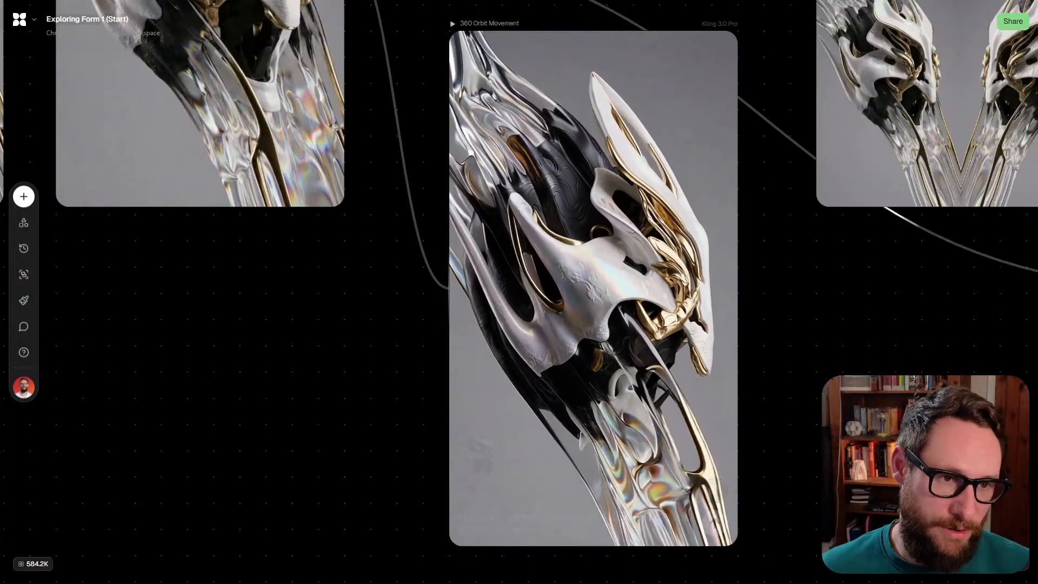
pyautogui.hscroll(1, 593, 288)
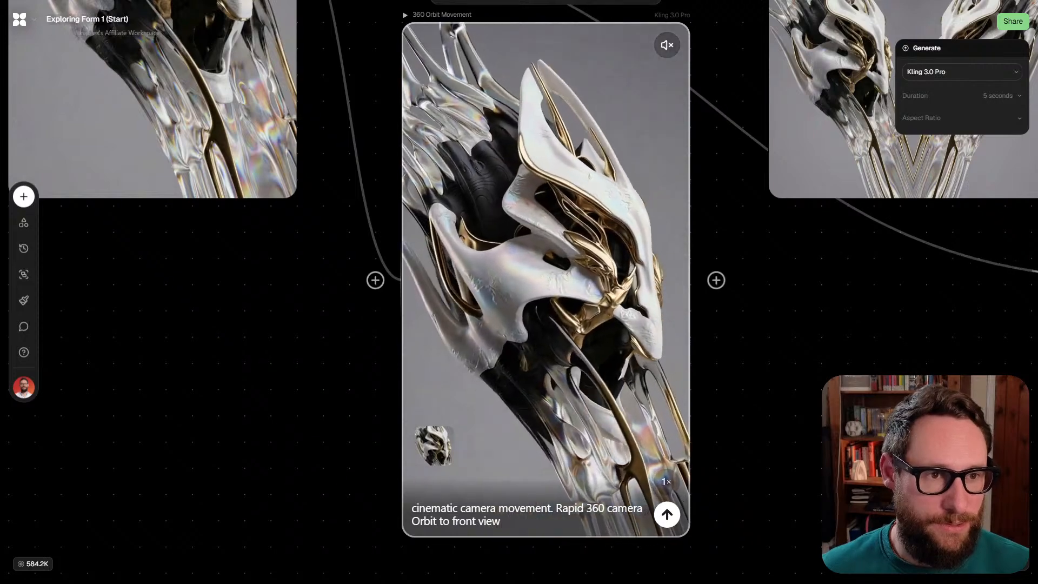
# Check the generation progress of the 360 Orbit Transition video beside the Character Sheet Design
pyautogui.hscroll(5, 519, 292)
pyautogui.scroll(-2, 519, 292)
pyautogui.hscroll(4, 519, 291)
pyautogui.hscroll(2, 595, 318)
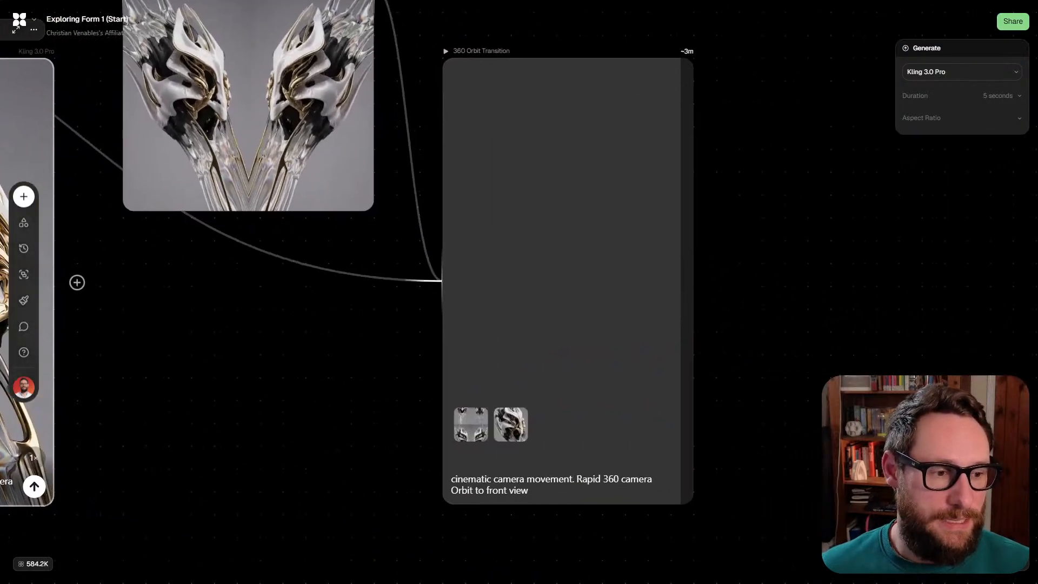
pyautogui.scroll(-4, 595, 318)
pyautogui.scroll(2, 595, 318)
pyautogui.hscroll(-2, 595, 317)
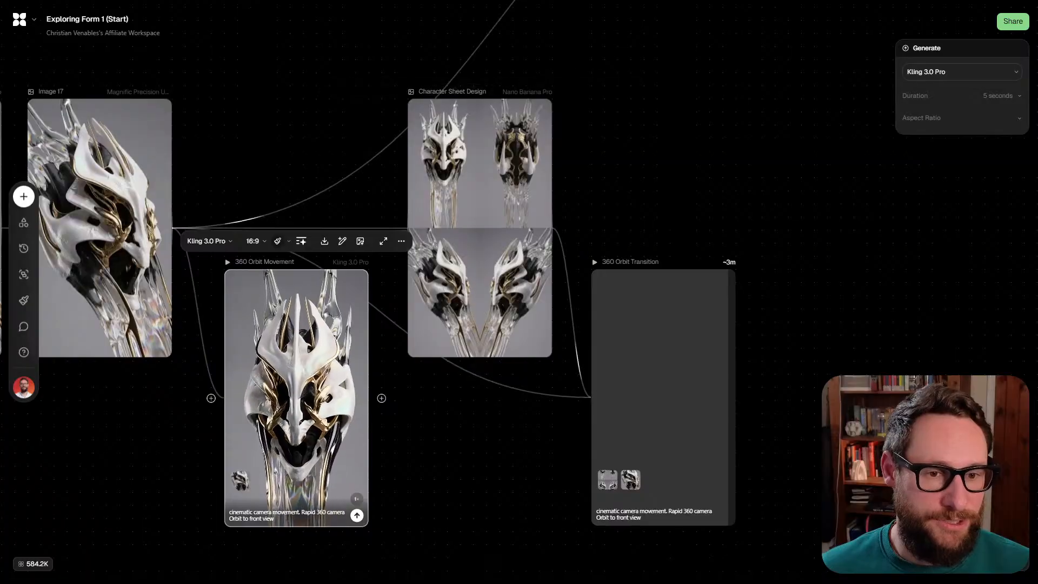
# Check the generation of the Futuristic Sculpture Fabrication images and examine the first new result
pyautogui.scroll(9, 519, 292)
pyautogui.hscroll(6, 518, 292)
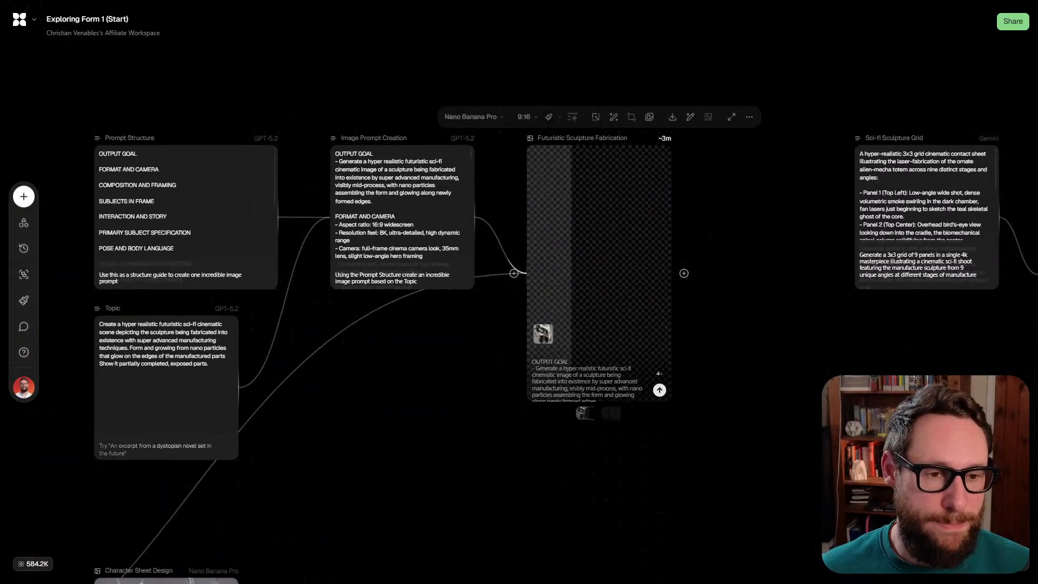
pyautogui.scroll(-5, 519, 292)
pyautogui.hscroll(6, 519, 292)
pyautogui.scroll(5, 519, 292)
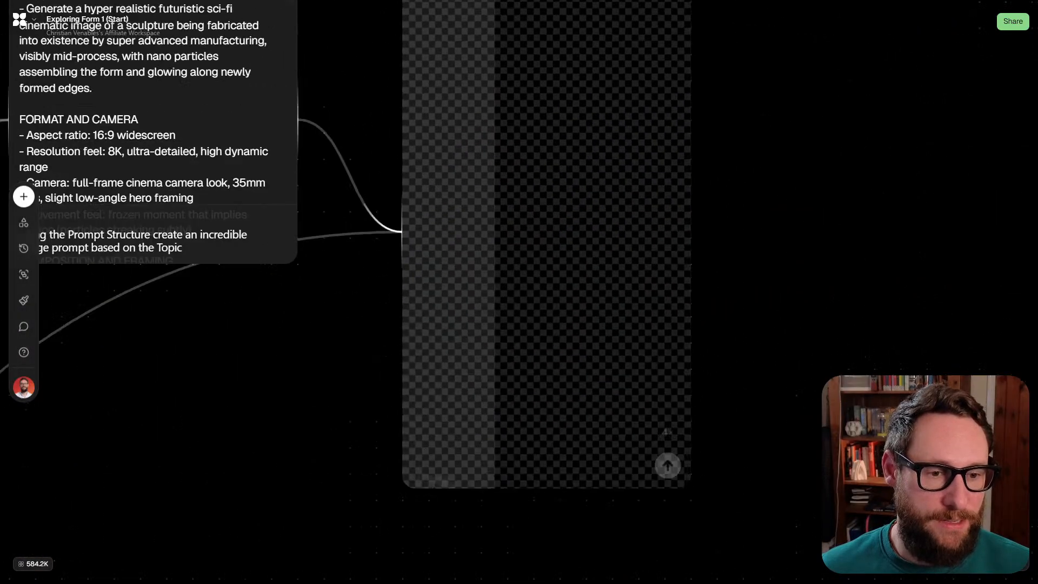
pyautogui.scroll(-1, 519, 292)
pyautogui.hscroll(1, 519, 291)
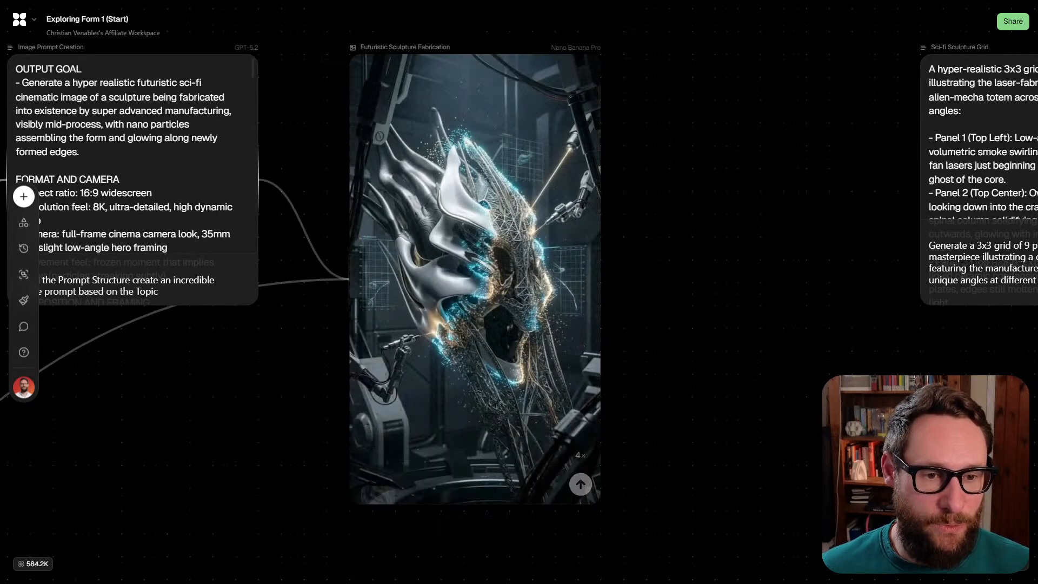
pyautogui.scroll(1, 519, 292)
pyautogui.hscroll(-1, 519, 292)
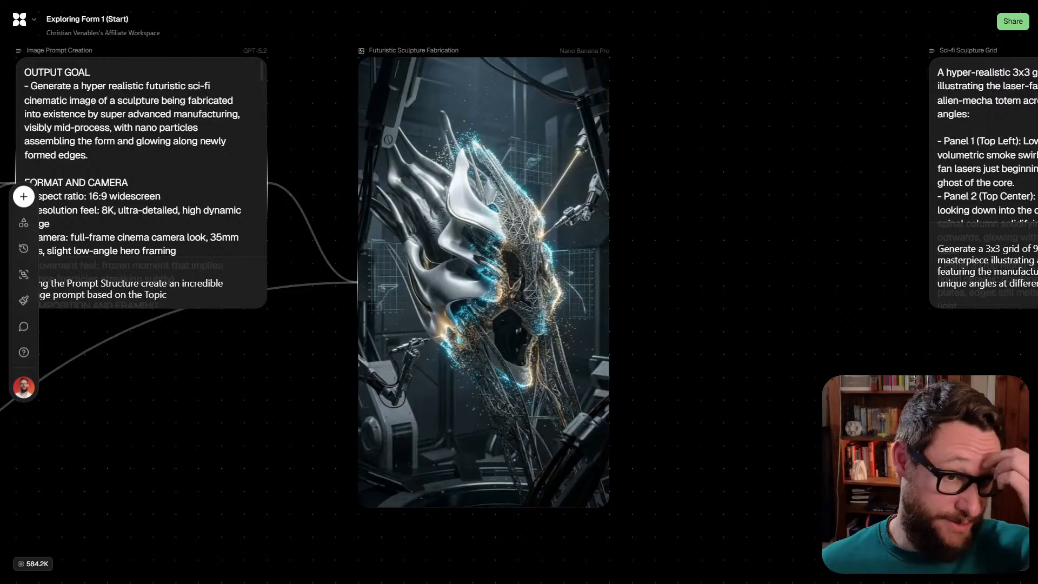
# Compare the generated Futuristic Sculpture Fabrication variations and leave the fifth one displayed
pyautogui.click(543, 247)
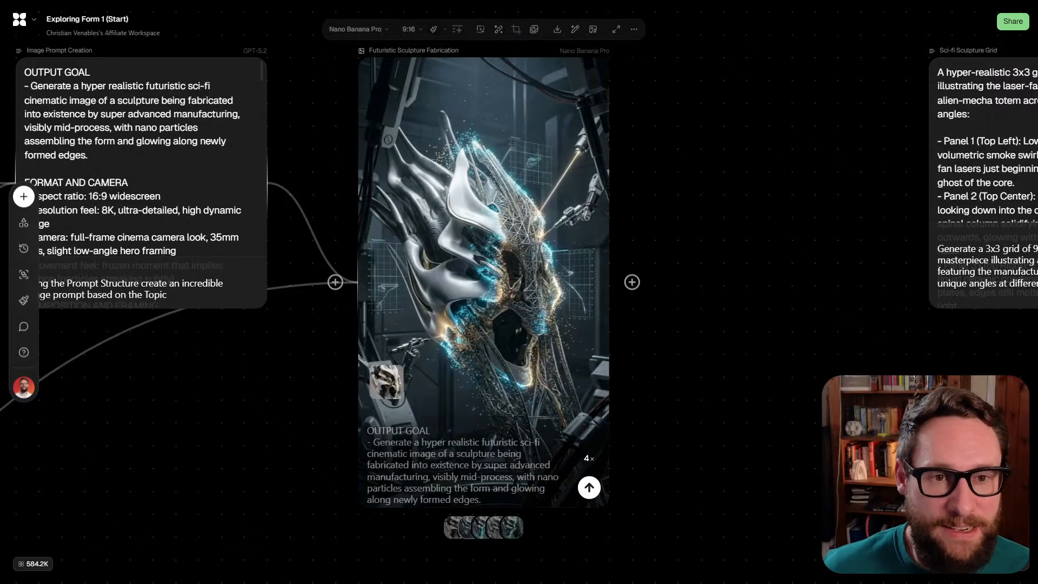
pyautogui.scroll(2, 543, 247)
pyautogui.moveTo(544, 247)
pyautogui.mouseDown()
pyautogui.moveTo(606, 242)
pyautogui.moveTo(605, 196)
pyautogui.moveTo(609, 237)
pyautogui.mouseUp()
pyautogui.scroll(-1, 539, 517)
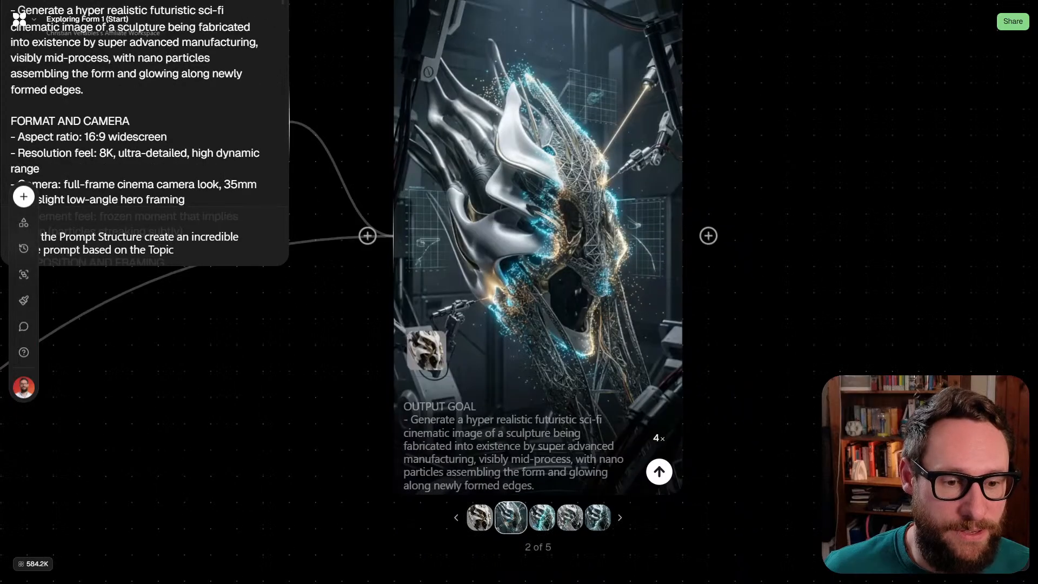
pyautogui.scroll(-1, 536, 248)
pyautogui.scroll(2, 537, 248)
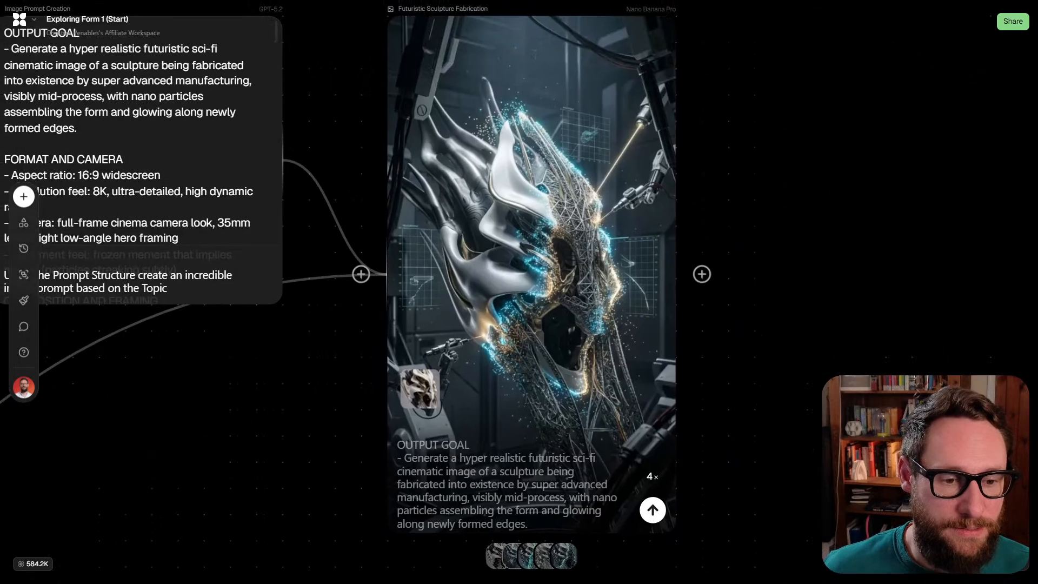
pyautogui.click(534, 554)
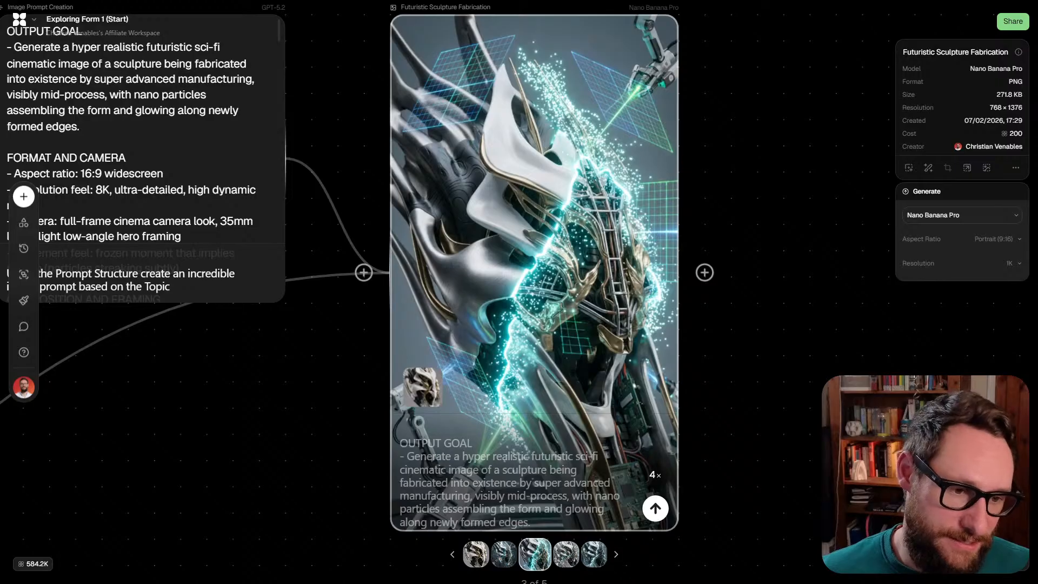
pyautogui.press('Right')
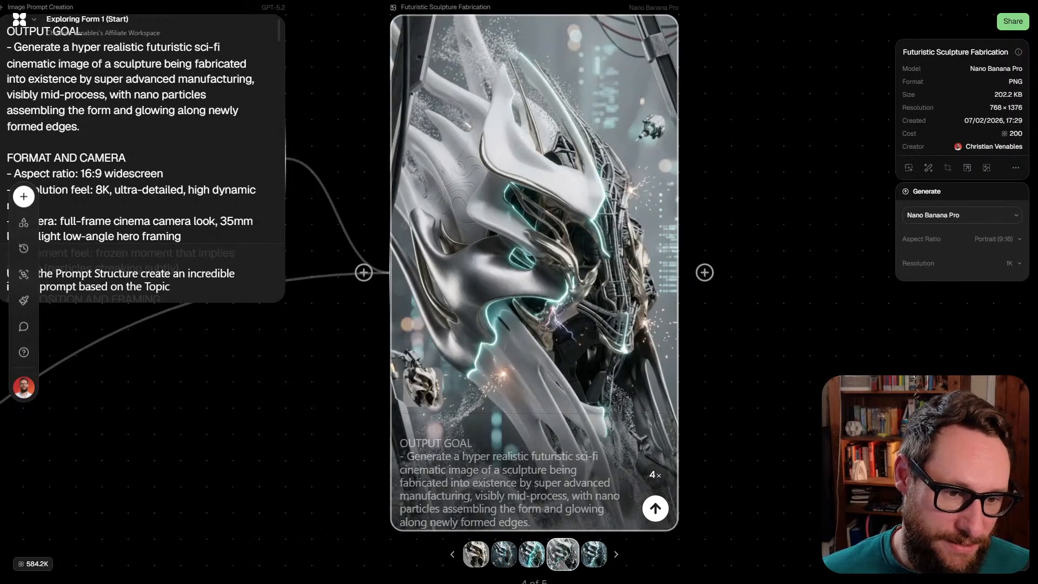
pyautogui.press('Right')
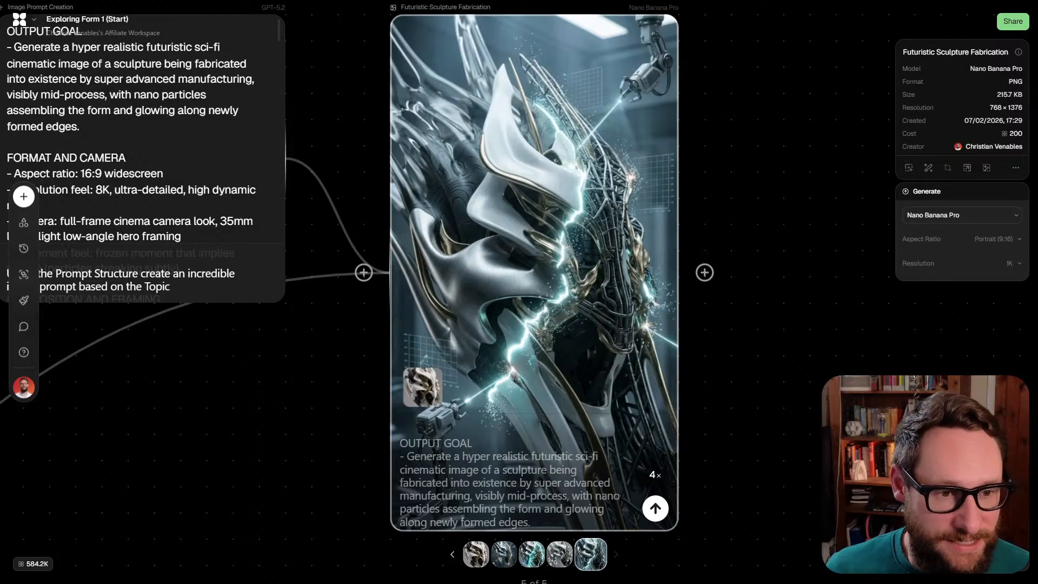
# Examine the displayed Futuristic Sculpture Fabrication variation alongside the Image Prompt Creation text that feeds it
pyautogui.scroll(-5, 474, 227)
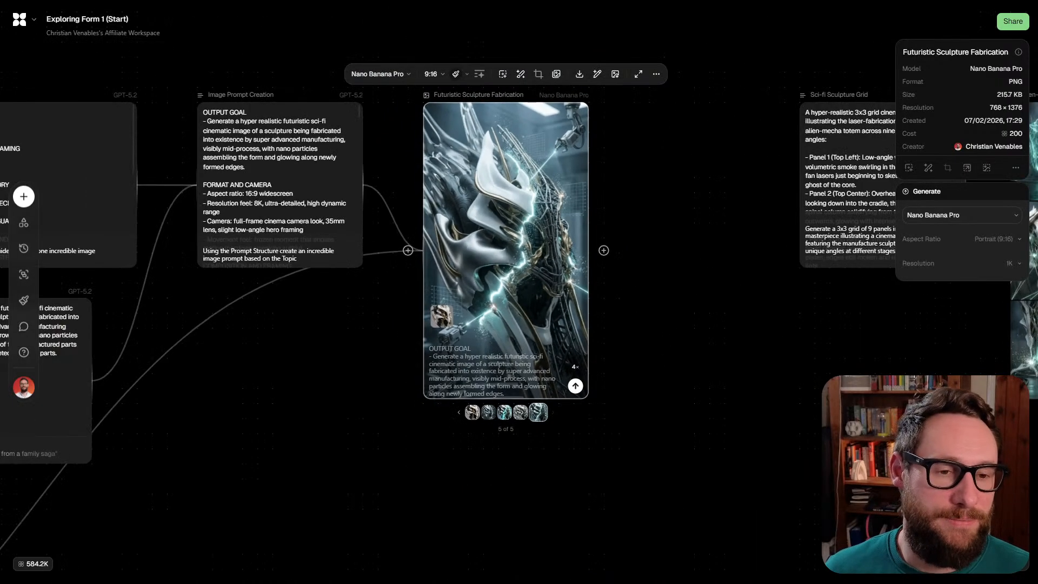
pyautogui.hscroll(3, 475, 227)
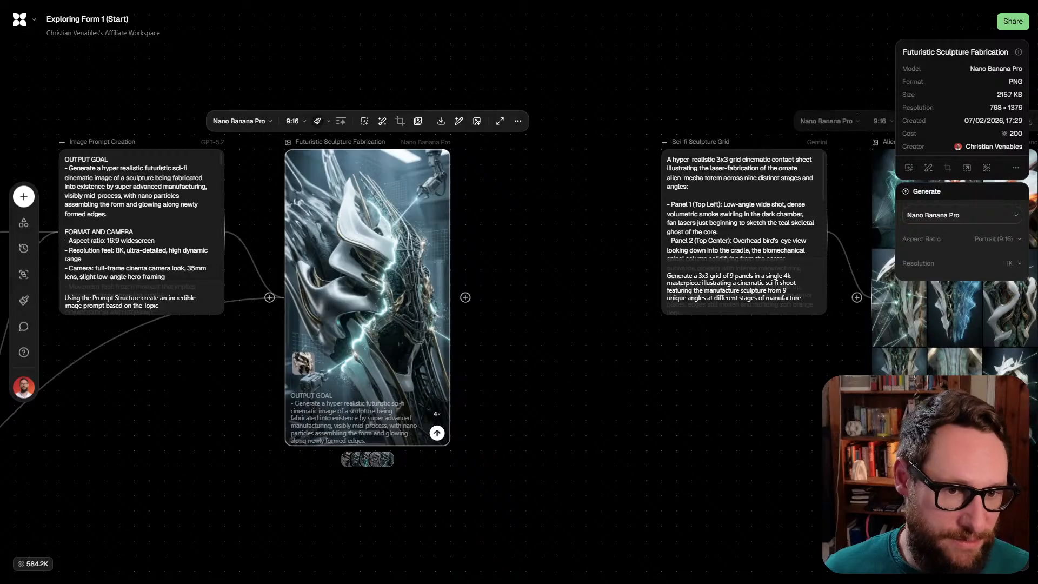
pyautogui.hscroll(-2, 519, 292)
pyautogui.scroll(-1, 519, 292)
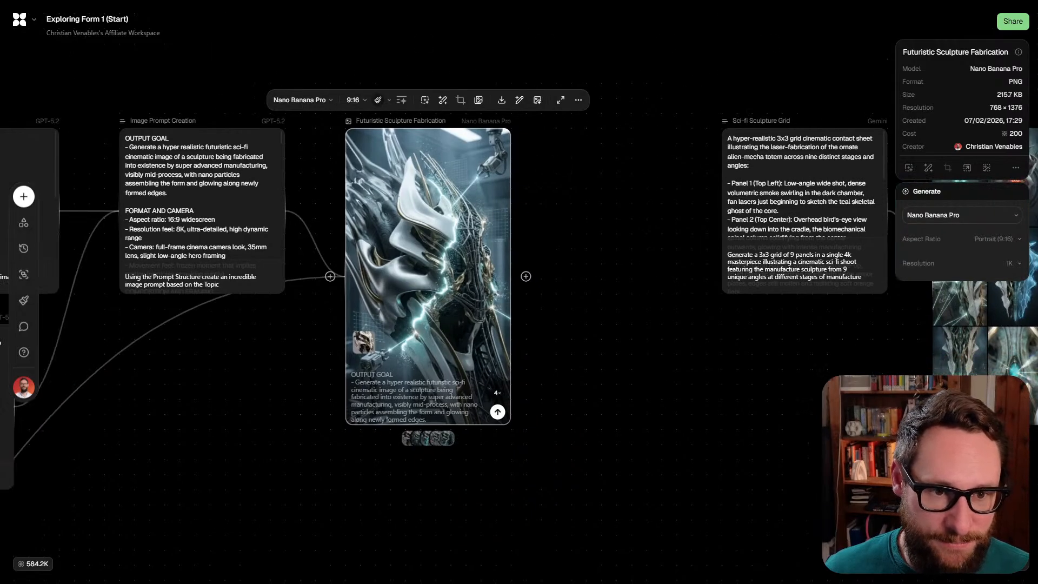
pyautogui.scroll(3, 441, 297)
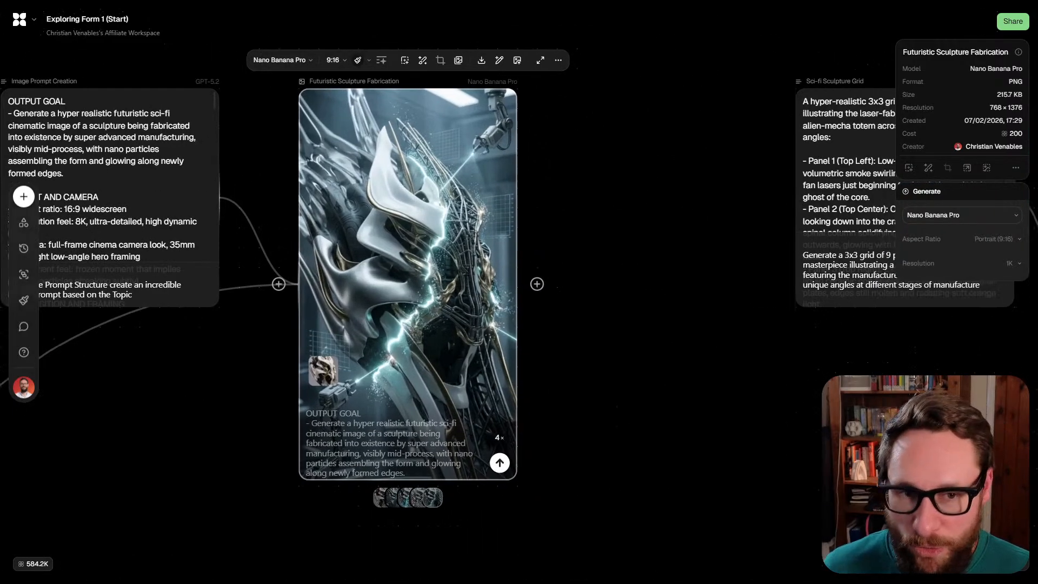
pyautogui.hscroll(-3, 519, 291)
pyautogui.scroll(1, 519, 292)
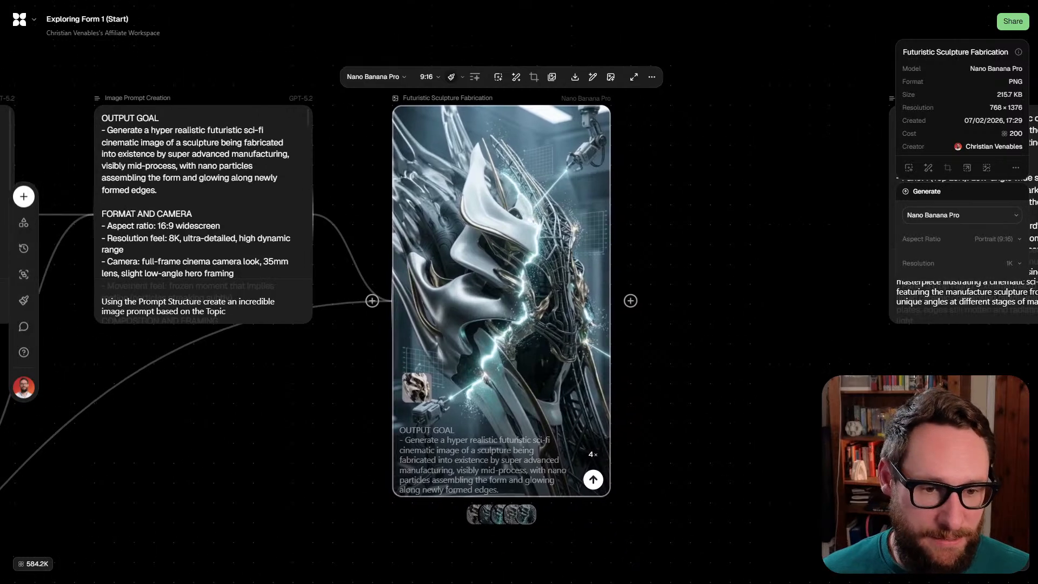
pyautogui.scroll(-3, 210, 341)
pyautogui.scroll(1, 215, 285)
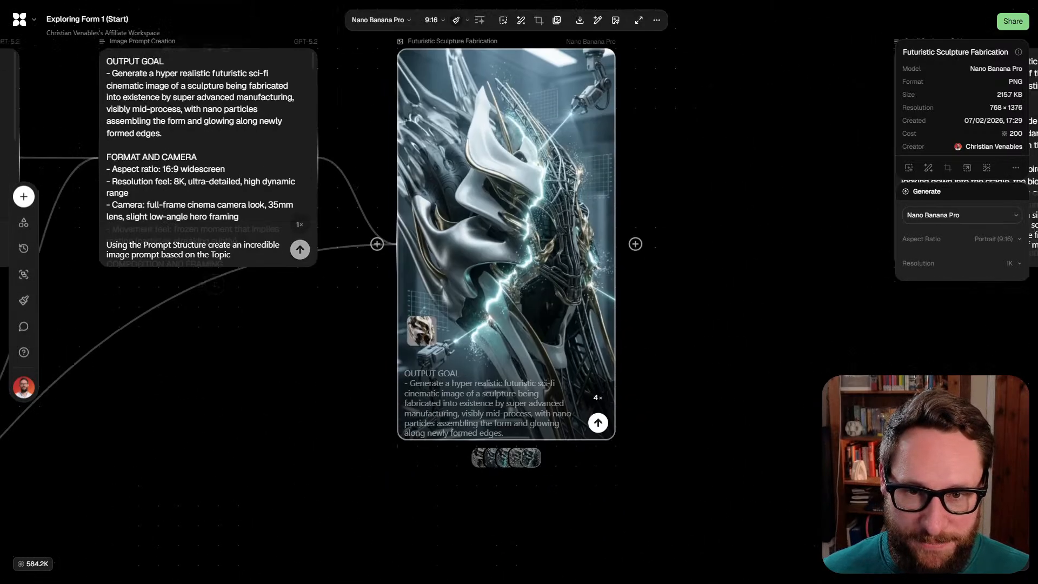
# Add "No square grids" to the end of the Topic prompt, after "exposed parts."
pyautogui.scroll(3, 215, 285)
pyautogui.hscroll(-8, 215, 285)
pyautogui.scroll(-3, 215, 285)
pyautogui.hscroll(1, 215, 285)
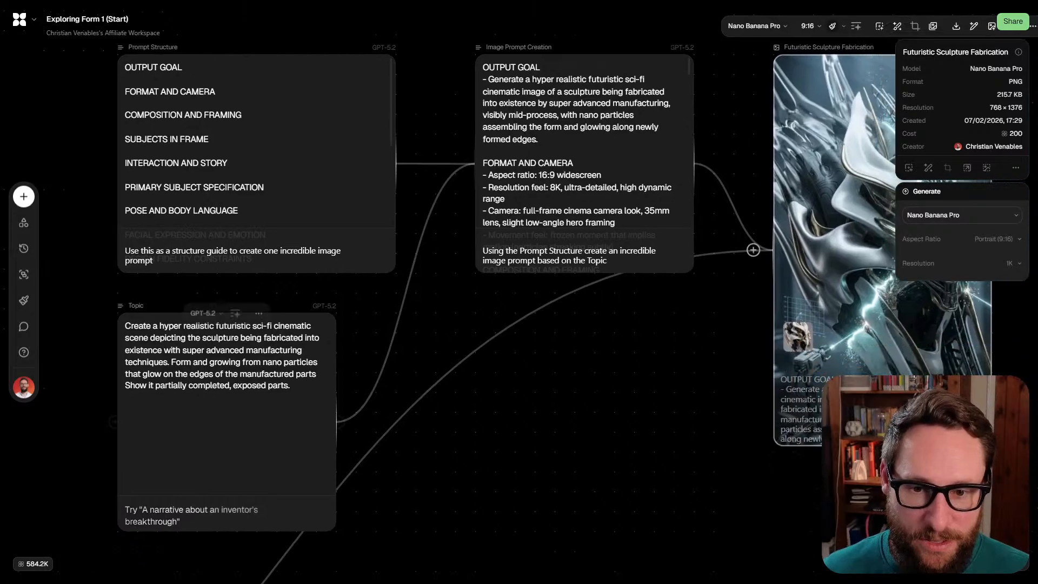
pyautogui.click(291, 385)
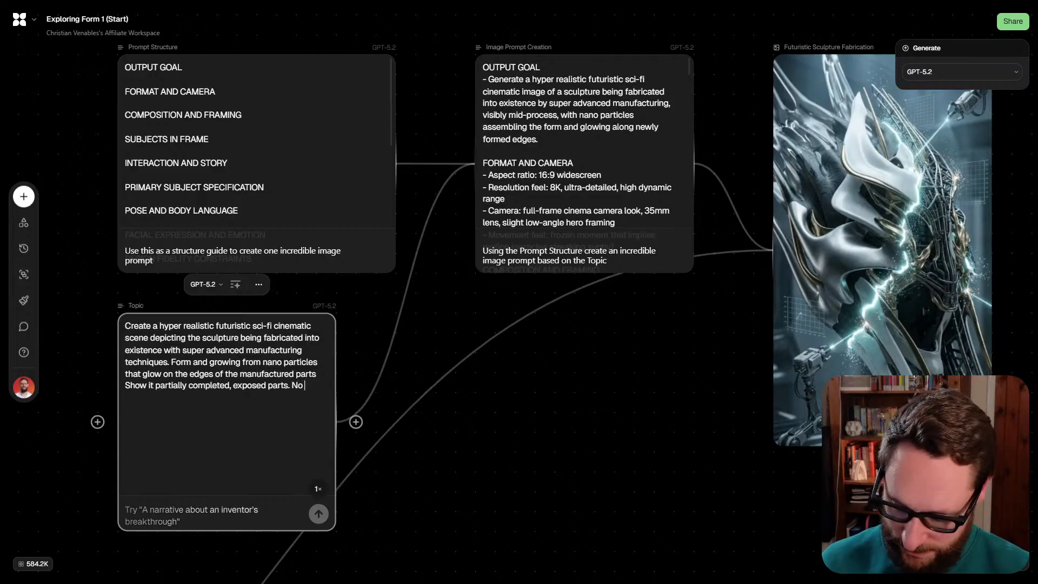
pyautogui.write('square grids')
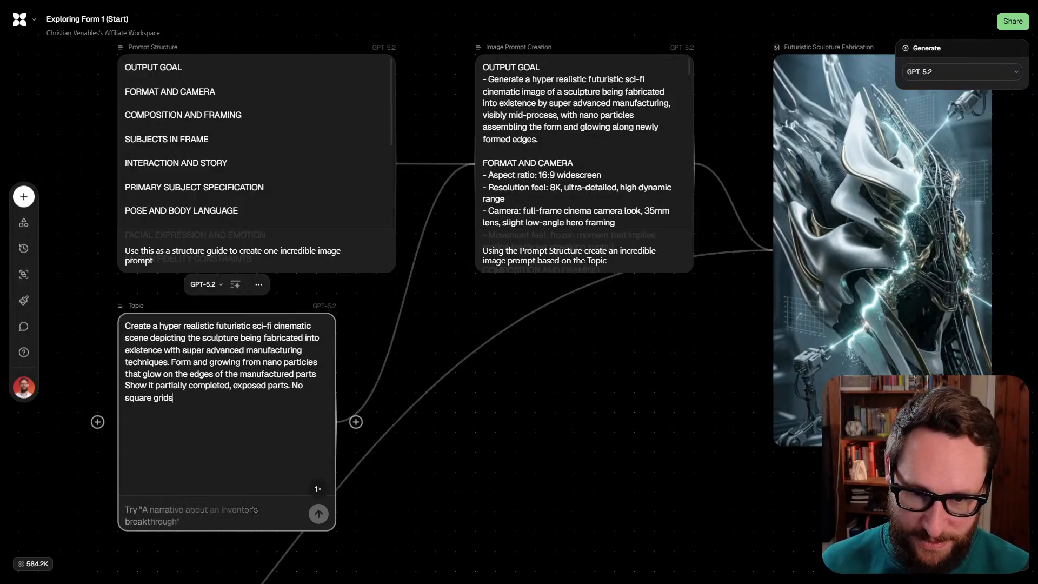
pyautogui.scroll(-2, 553, 292)
pyautogui.scroll(3, 553, 291)
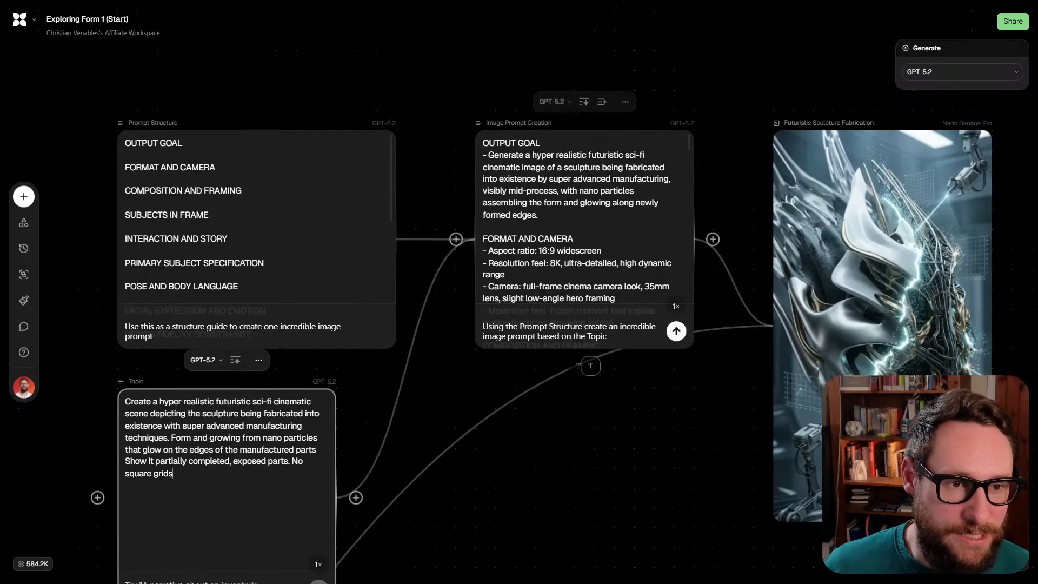
# Add the line "- No square grids" to the end of the NEGATIVE PROMPT section in the Image Prompt Creation text
pyautogui.scroll(-10, 584, 216)
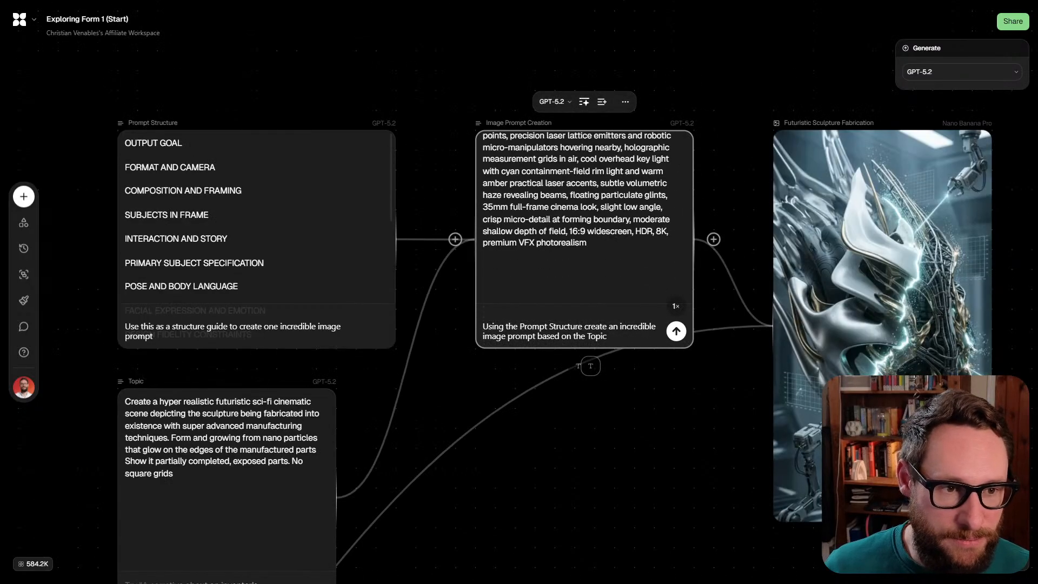
pyautogui.scroll(4, 578, 221)
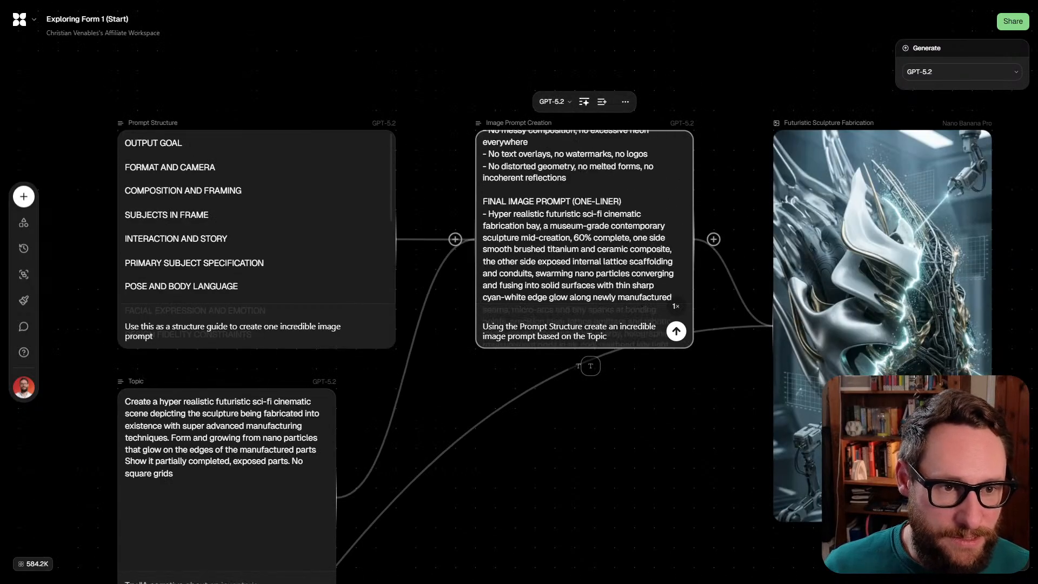
pyautogui.scroll(3, 584, 216)
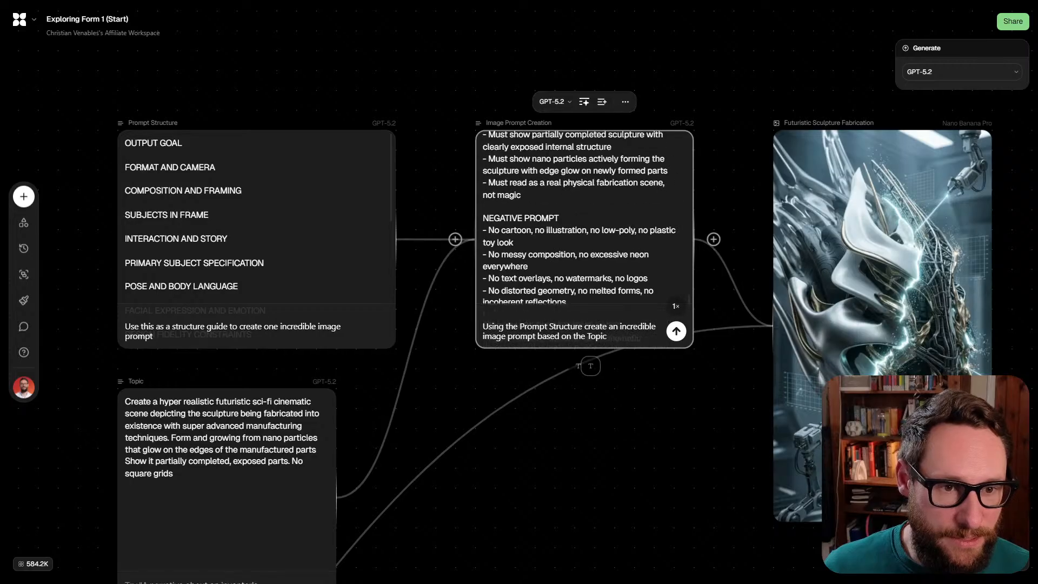
pyautogui.scroll(-1, 555, 411)
pyautogui.scroll(-1, 584, 216)
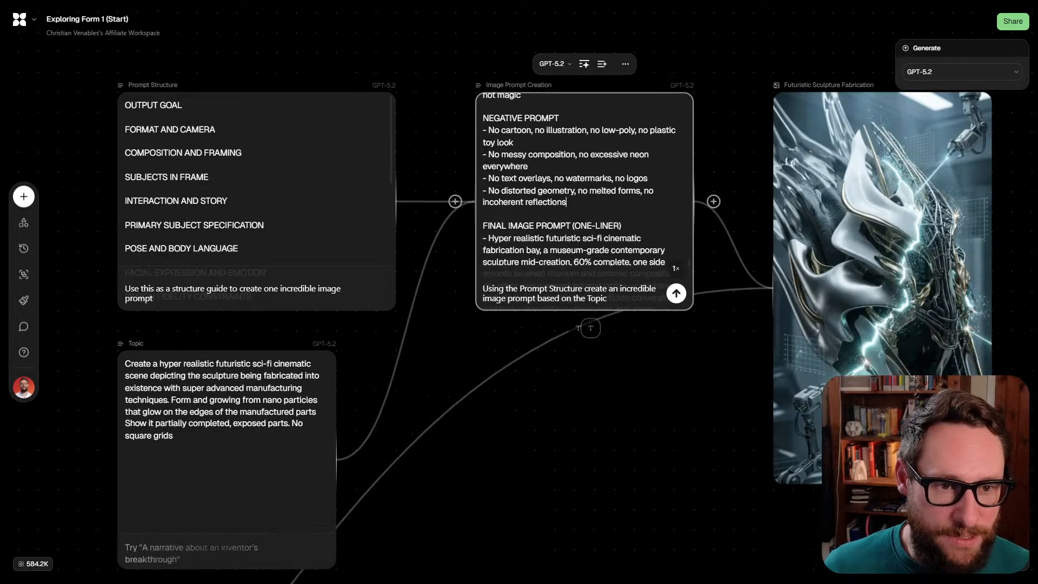
pyautogui.press('Return')
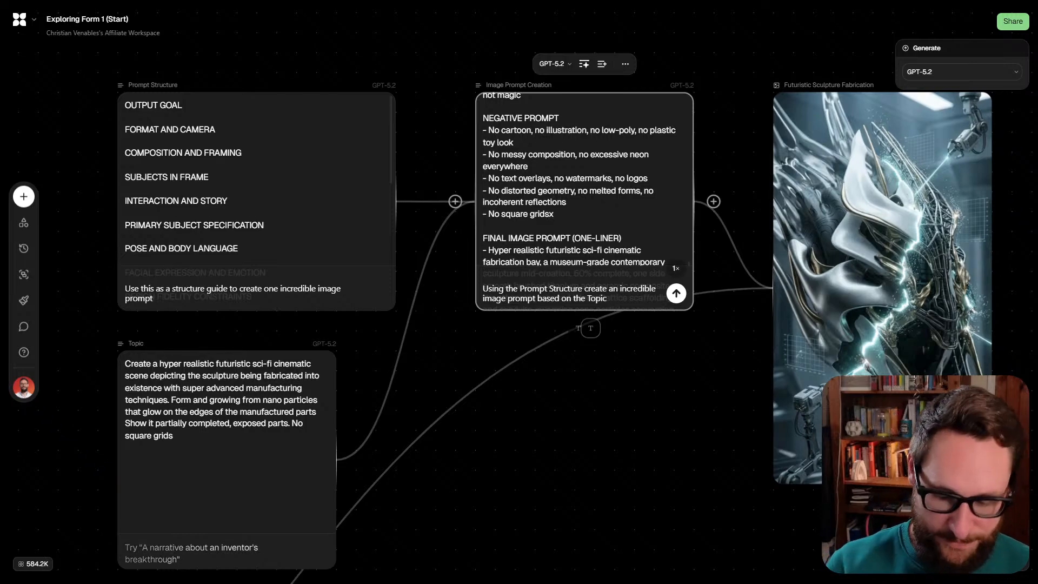
pyautogui.press('BackSpace')
# Generate four more Futuristic Sculpture Fabrication images from the updated prompt
pyautogui.hscroll(5, 519, 292)
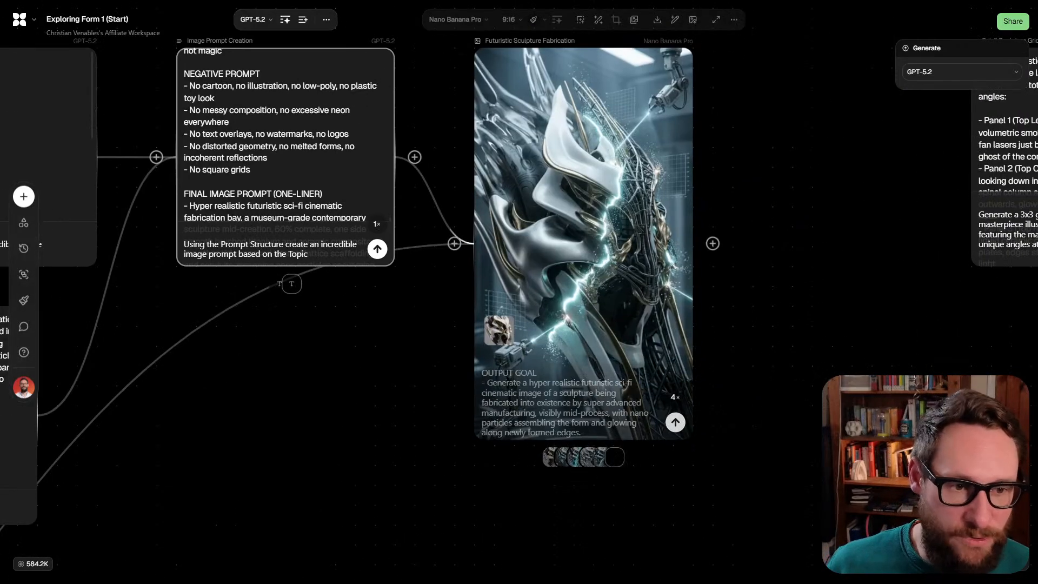
pyautogui.scroll(-3, 327, 351)
pyautogui.hscroll(6, 327, 351)
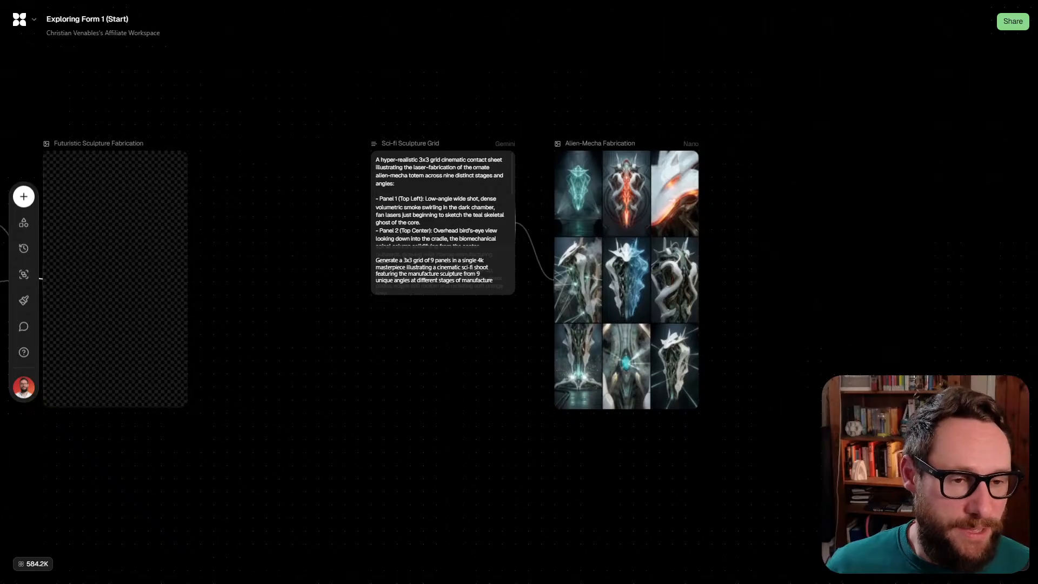
pyautogui.hscroll(-10, 182, 352)
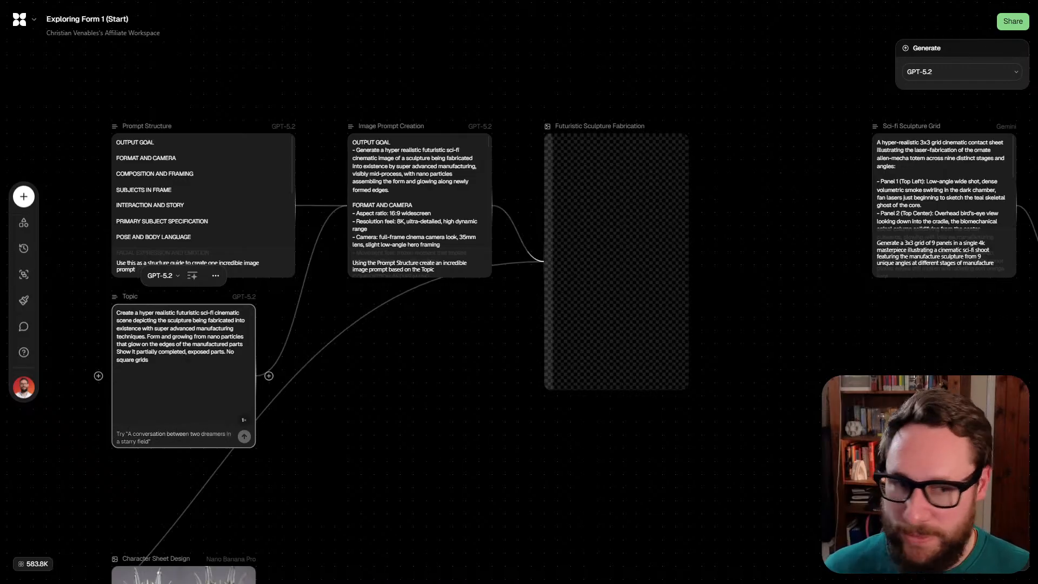
# Display the previous Futuristic Sculpture Fabrication variation and connect that node's output to the Alien-Mecha Fabrication node
pyautogui.hscroll(5, 519, 291)
pyautogui.click(329, 238)
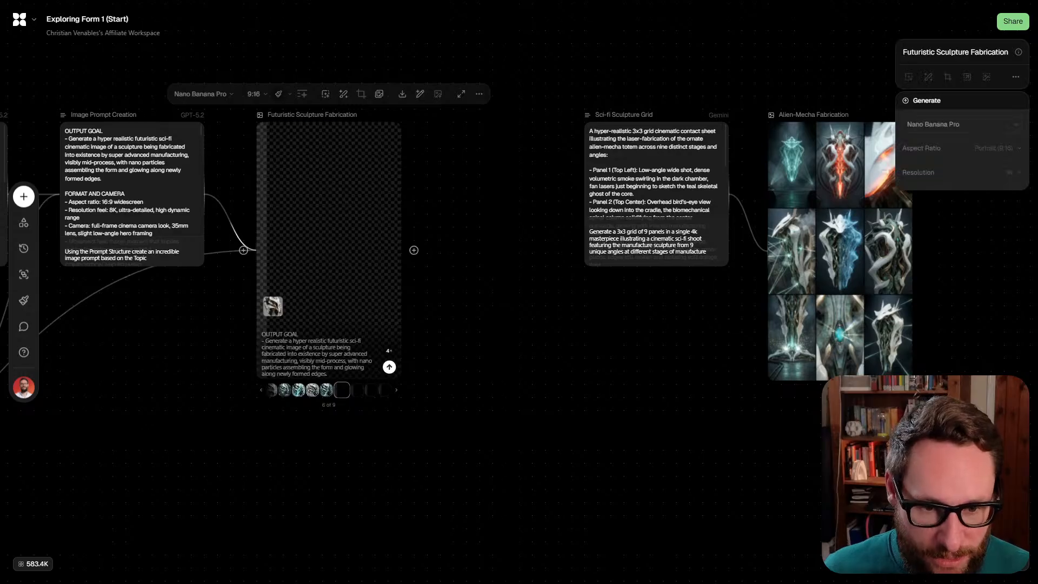
pyautogui.press('Left')
pyautogui.hscroll(3, 518, 291)
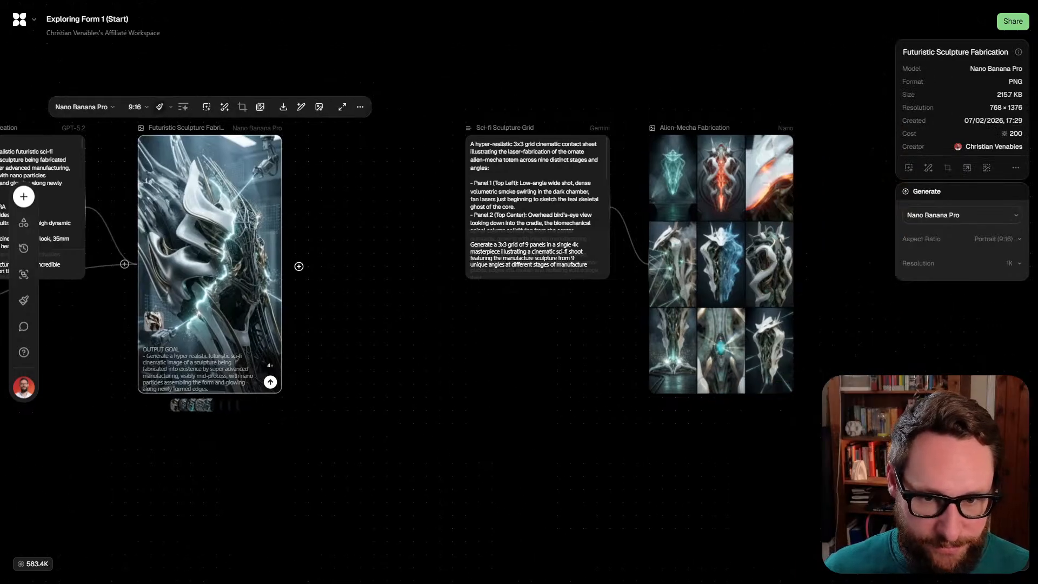
pyautogui.moveTo(298, 266)
pyautogui.mouseDown()
pyautogui.moveTo(602, 329)
pyautogui.moveTo(671, 321)
pyautogui.mouseUp()
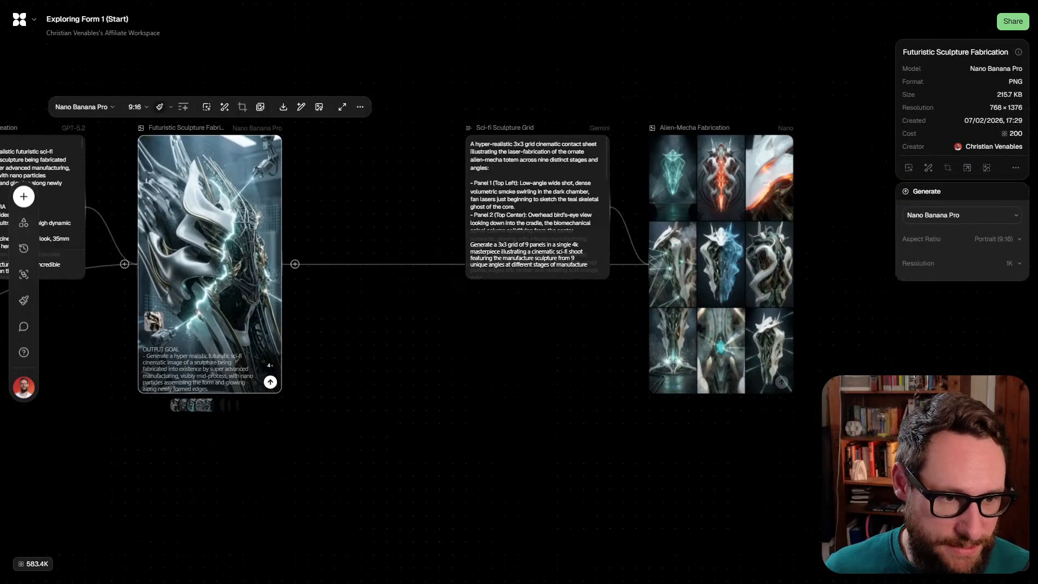
# Connect the Character Sheet Design image to the Alien-Mecha Fabrication node as a second image reference
pyautogui.scroll(-1, 564, 327)
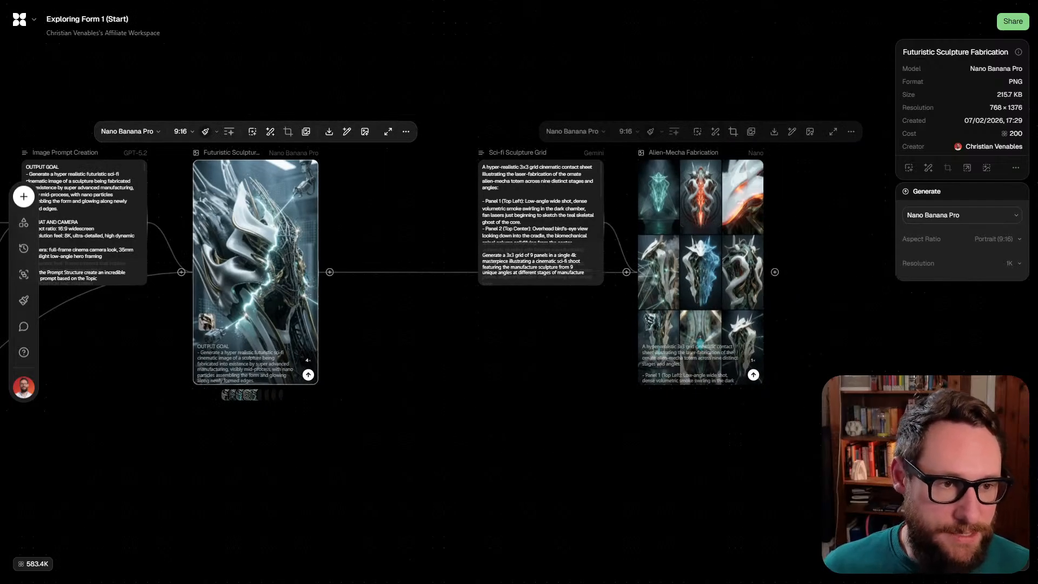
pyautogui.scroll(-6, 703, 324)
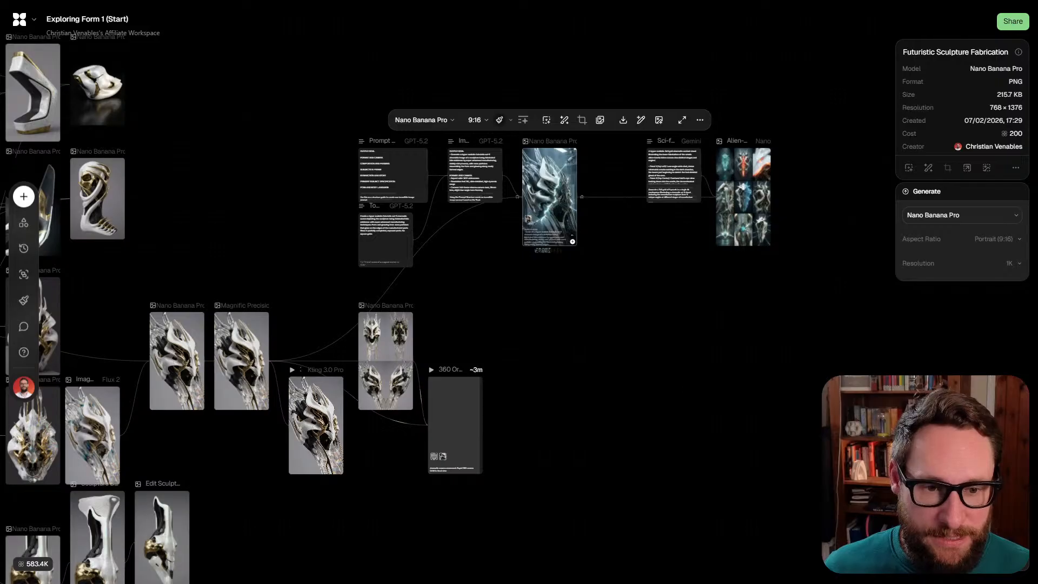
pyautogui.scroll(3, 784, 238)
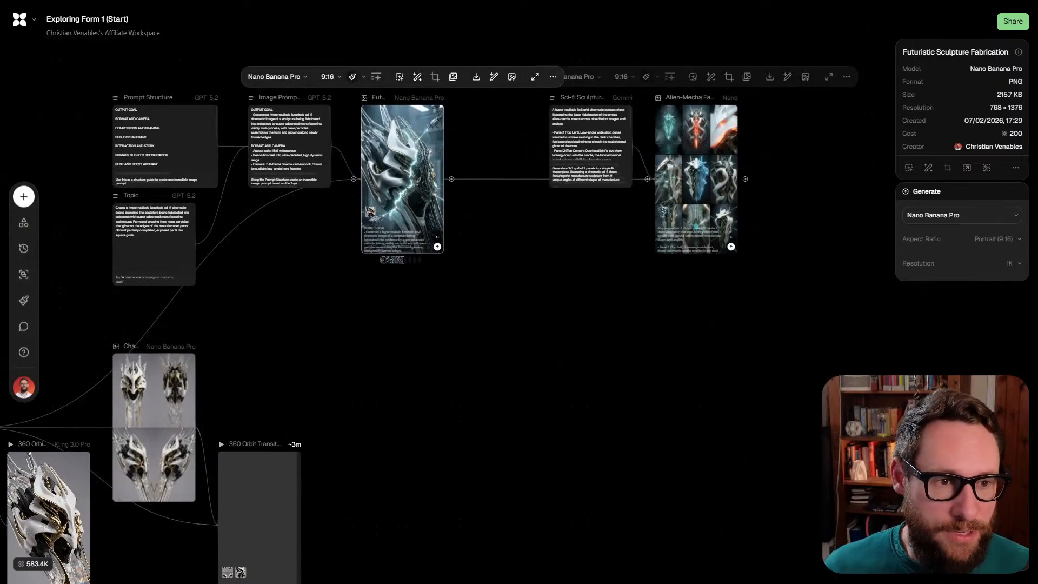
pyautogui.scroll(8, 697, 166)
pyautogui.moveTo(698, 166); pyautogui.dragTo(566, 266)
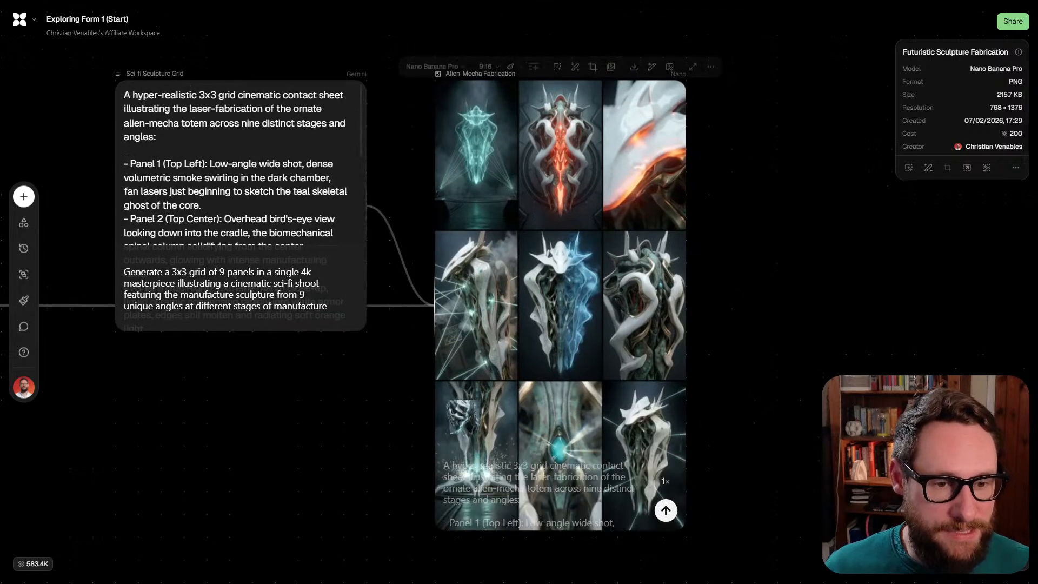
pyautogui.scroll(-4, 682, 306)
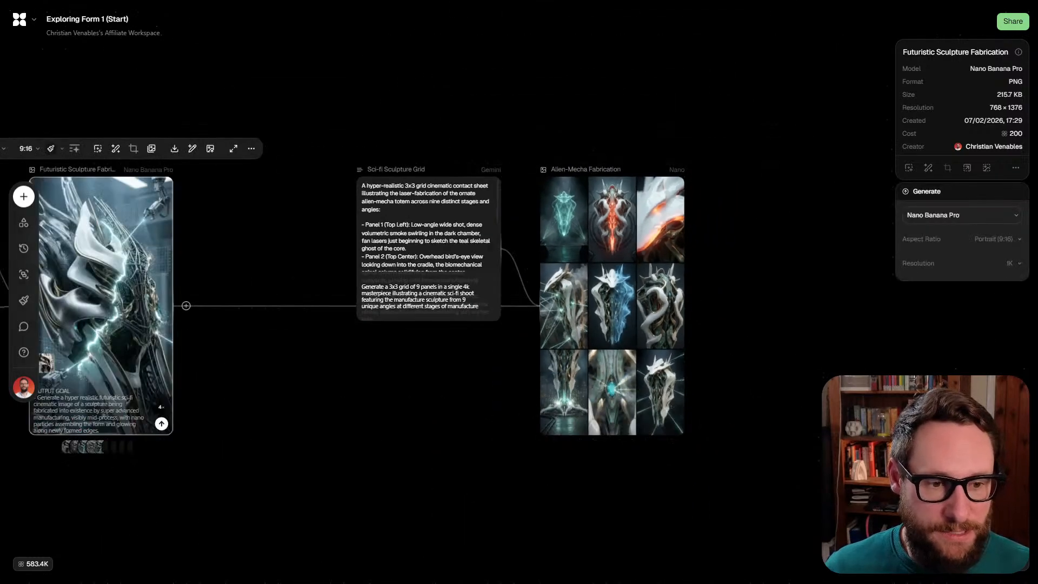
pyautogui.moveTo(253, 529); pyautogui.dragTo(443, 329)
pyautogui.scroll(-3, 443, 328)
pyautogui.moveTo(109, 466); pyautogui.dragTo(633, 180)
pyautogui.scroll(5, 692, 223)
pyautogui.scroll(2, 692, 221)
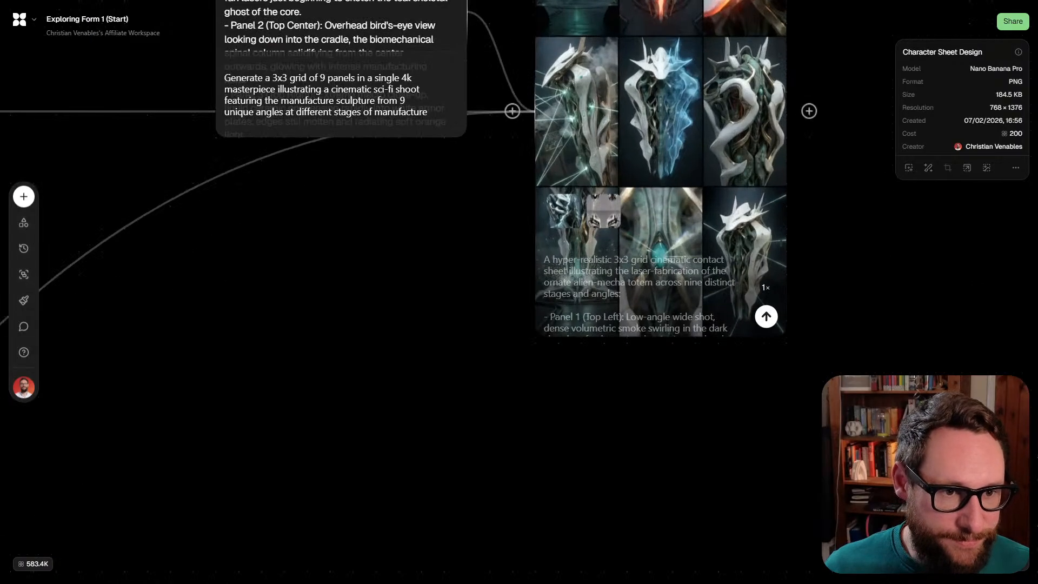
# Generate one new Alien-Mecha Fabrication grid from the connected prompt and both image references
pyautogui.moveTo(692, 222); pyautogui.dragTo(623, 405)
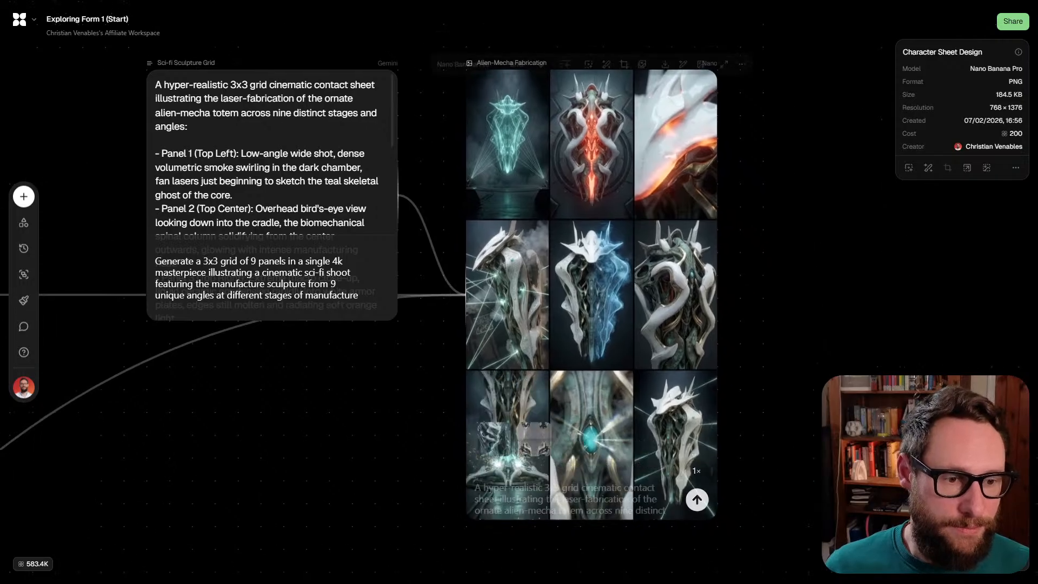
pyautogui.click(694, 498)
pyautogui.scroll(-1, 697, 496)
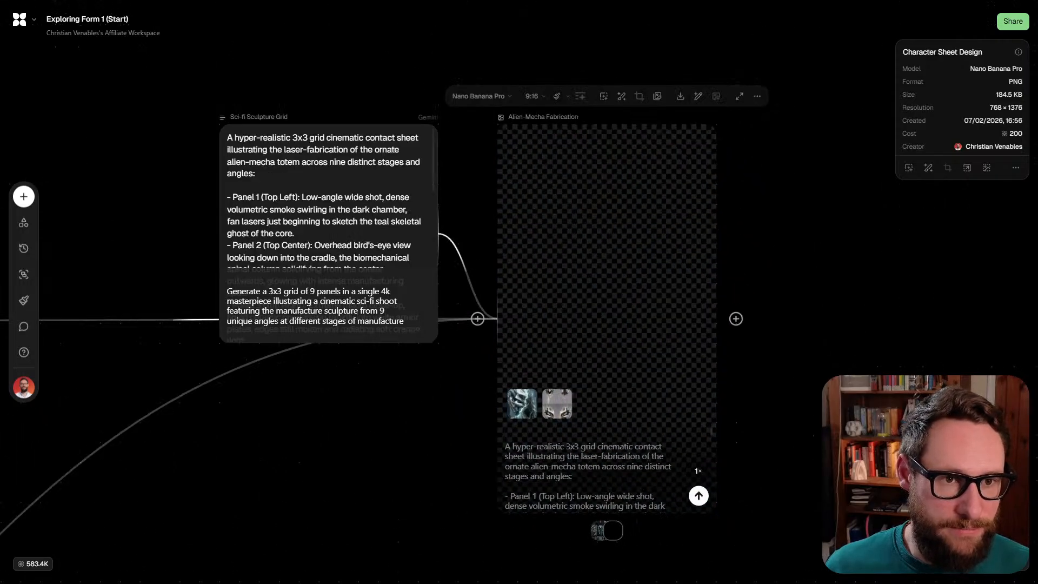
pyautogui.scroll(-4, 696, 496)
# Check the progress of the Futuristic Sculpture Fabrication, Alien-Mecha Fabrication and 360 Orbit Transition generations
pyautogui.moveTo(411, 410); pyautogui.dragTo(827, 92)
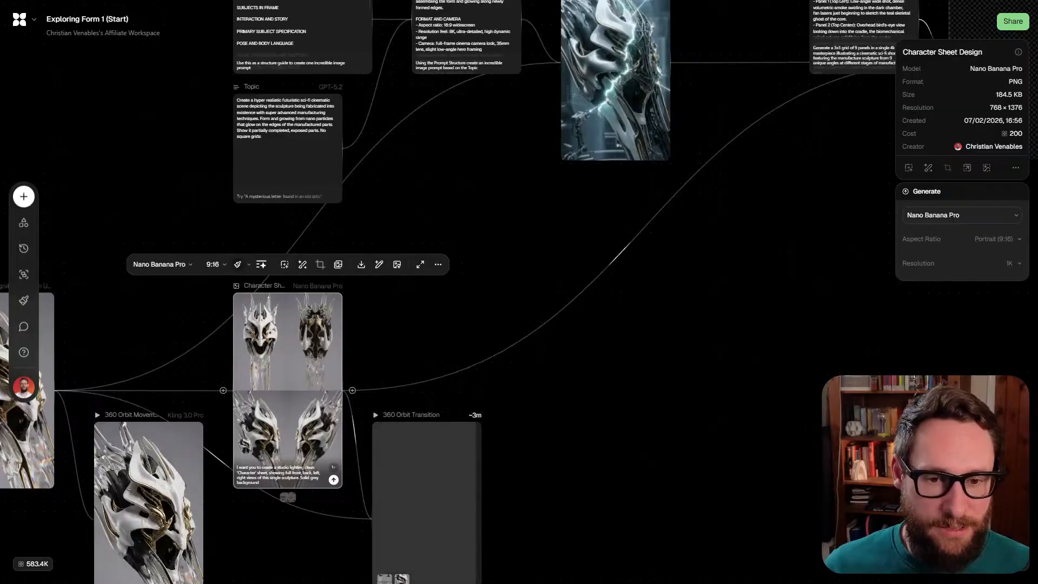
pyautogui.moveTo(622, 227); pyautogui.dragTo(563, 403)
pyautogui.scroll(5, 573, 255)
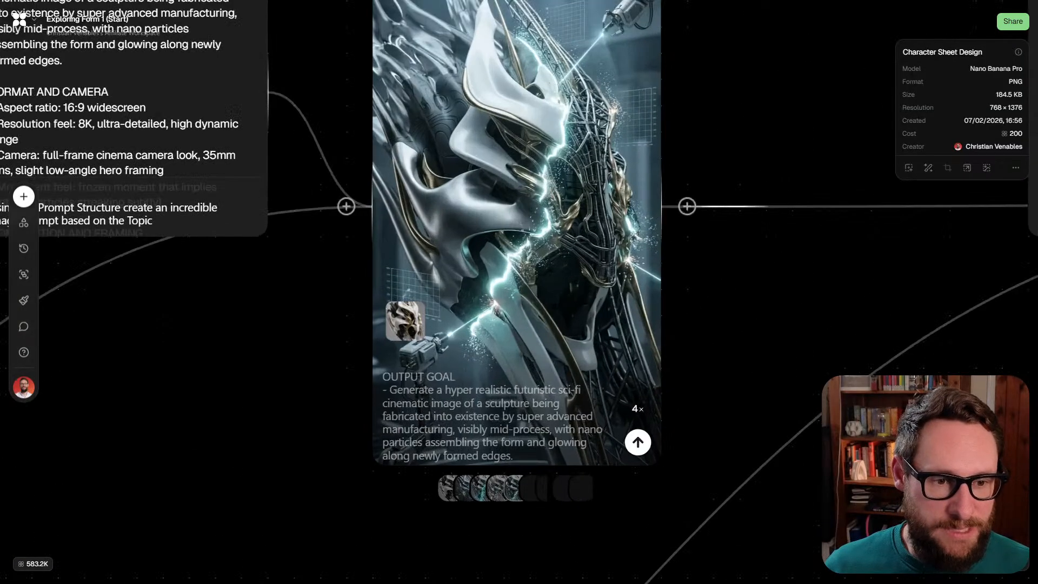
pyautogui.scroll(-6, 578, 266)
pyautogui.moveTo(580, 268); pyautogui.dragTo(477, 165)
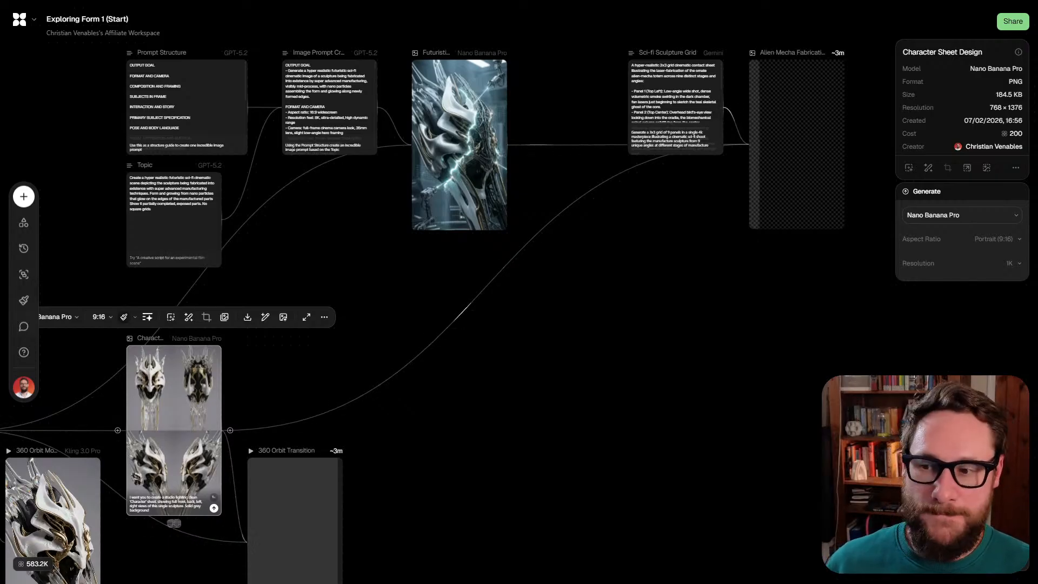
pyautogui.moveTo(419, 413); pyautogui.dragTo(673, 396)
pyautogui.scroll(-2, 672, 396)
pyautogui.moveTo(456, 445); pyautogui.dragTo(389, 432)
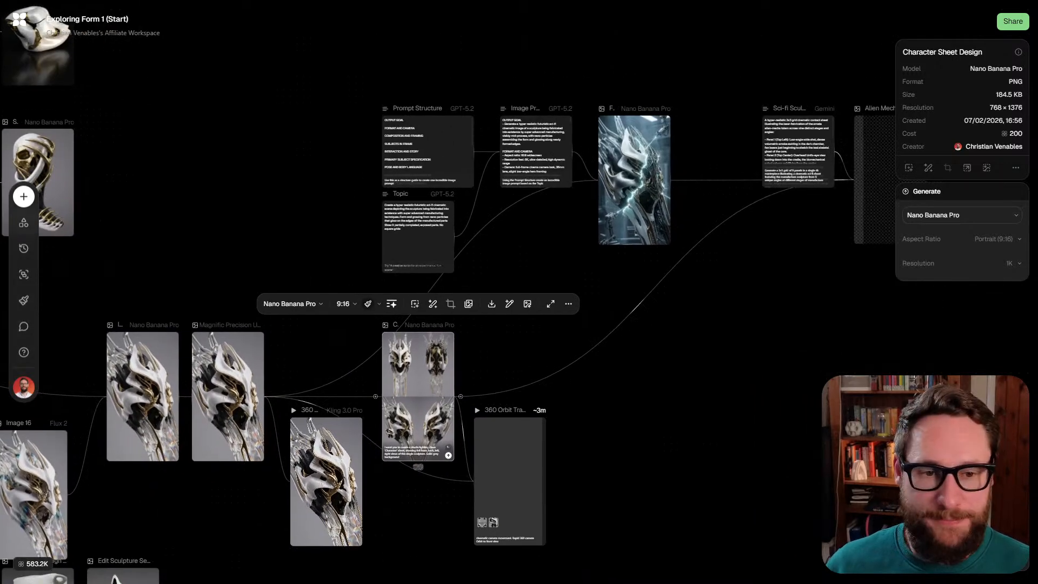
# Compare the white-and-gold Sculpture Combination variations beside the armoured Image Combination figure and leave the third one displayed
pyautogui.moveTo(146, 273); pyautogui.dragTo(673, 233)
pyautogui.scroll(-2, 673, 233)
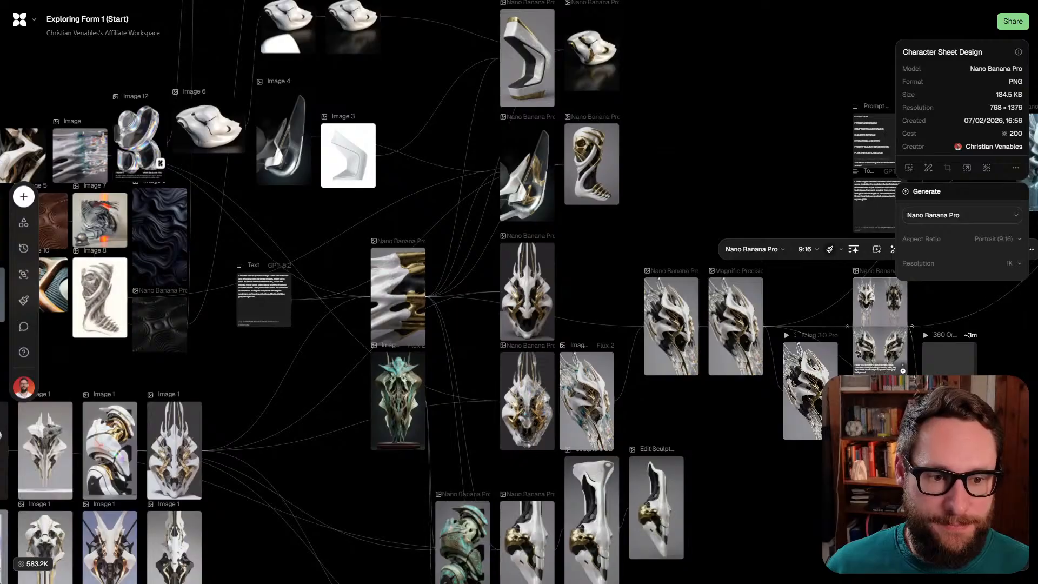
pyautogui.moveTo(470, 535); pyautogui.dragTo(542, 220)
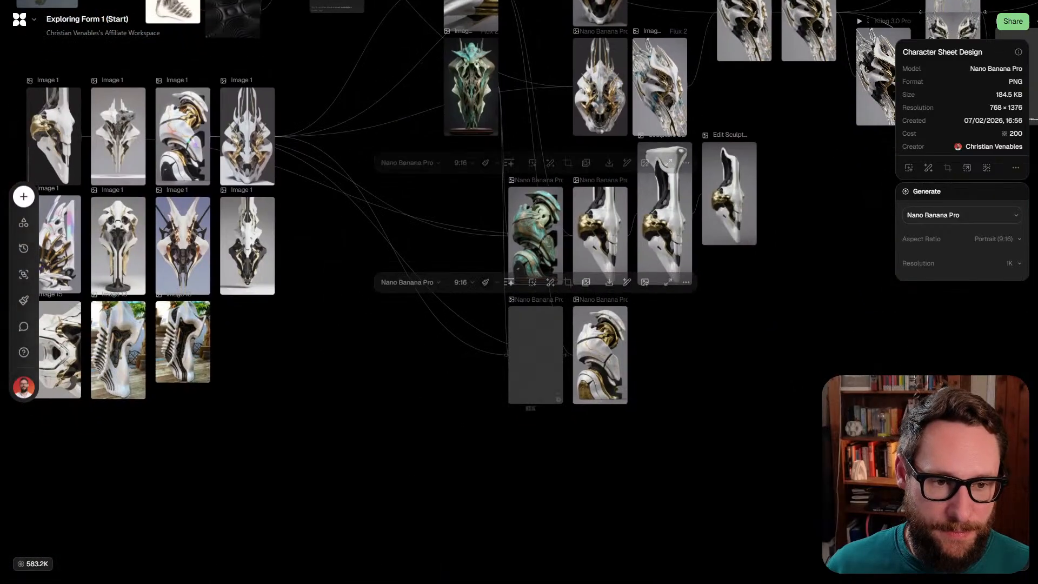
pyautogui.scroll(5, 549, 342)
pyautogui.scroll(3, 500, 425)
pyautogui.moveTo(500, 425); pyautogui.dragTo(508, 327)
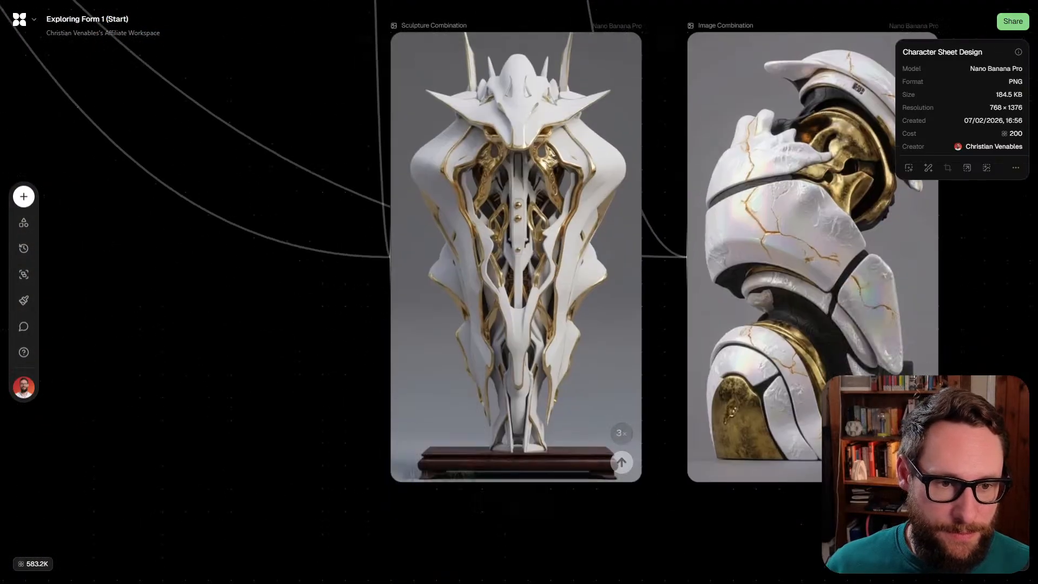
pyautogui.click(580, 501)
pyautogui.moveTo(580, 501); pyautogui.dragTo(574, 527)
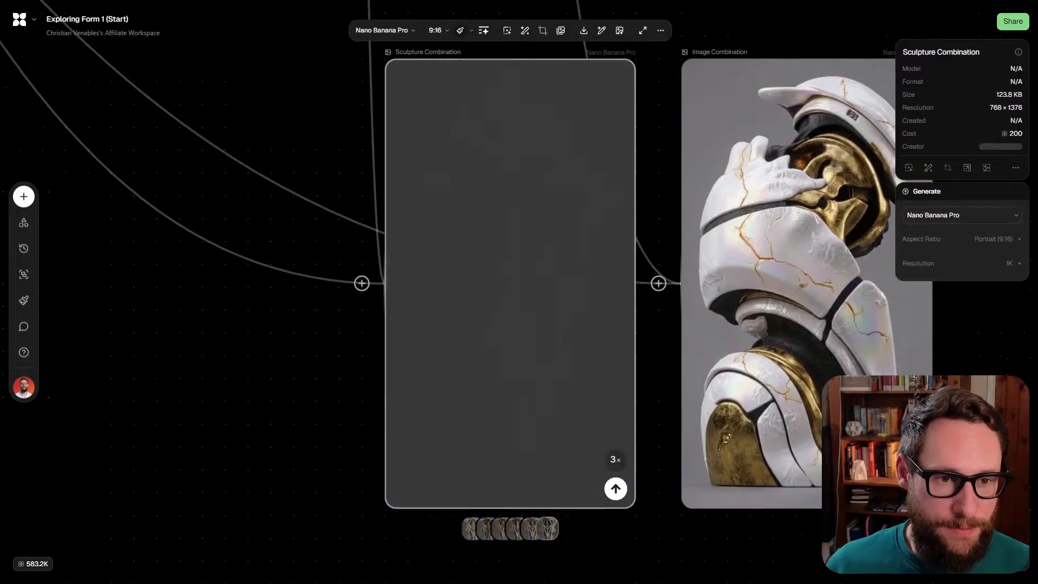
pyautogui.scroll(-1, 566, 525)
pyautogui.click(526, 527)
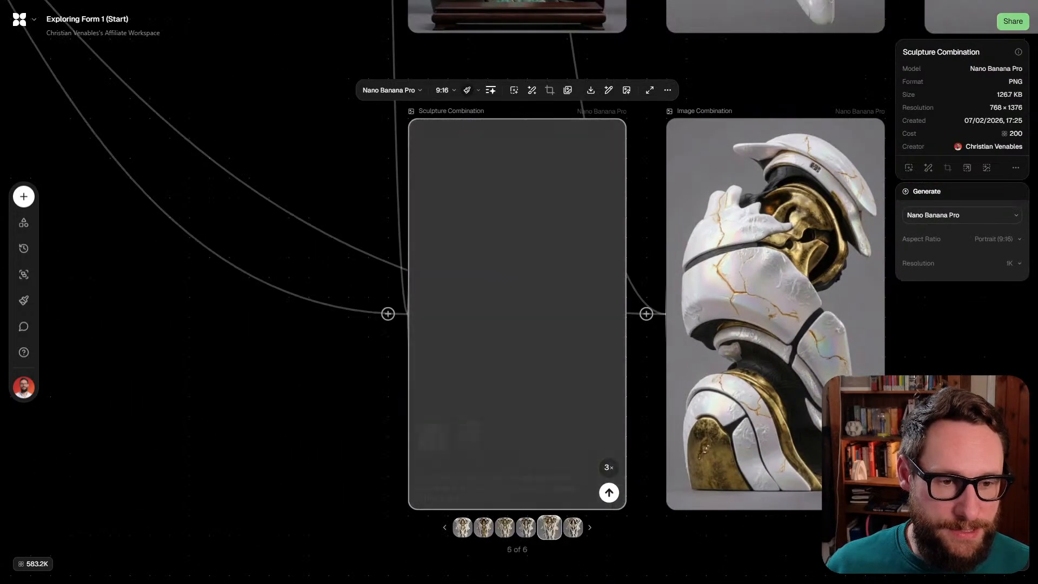
pyautogui.click(506, 527)
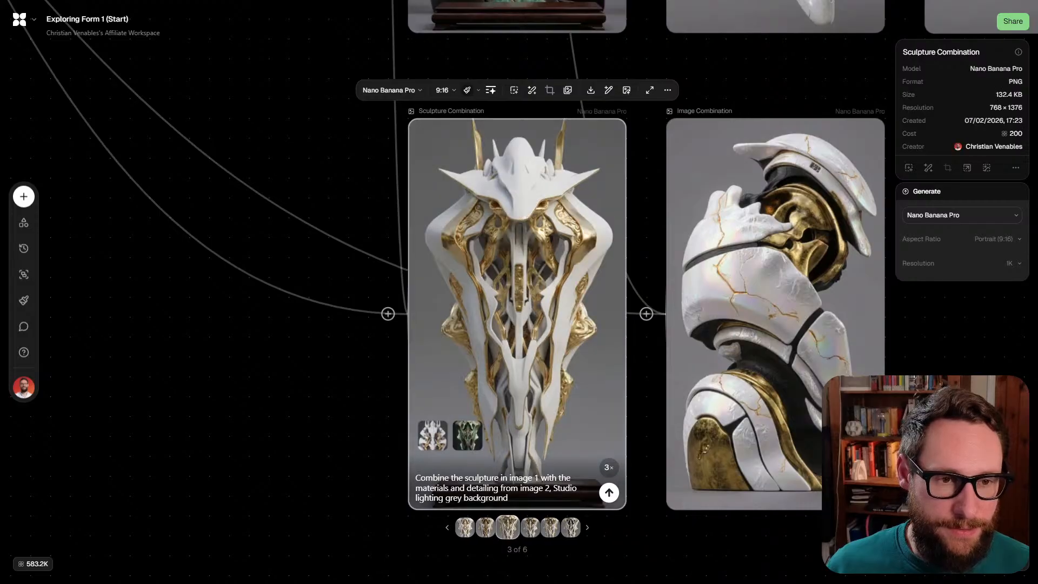
# Look over the material reference images and source sculptures across the canvas and select Image 11
pyautogui.scroll(-6, 370, 500)
pyautogui.moveTo(370, 135); pyautogui.dragTo(573, 537)
pyautogui.moveTo(530, 333)
pyautogui.mouseDown()
pyautogui.moveTo(486, 460)
pyautogui.moveTo(703, 450)
pyautogui.mouseUp()
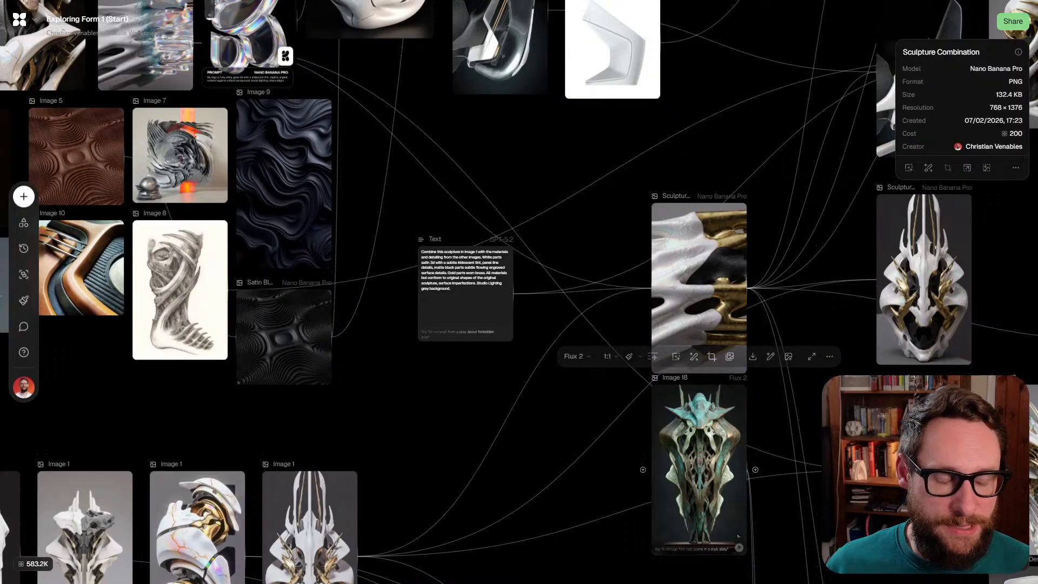
pyautogui.moveTo(541, 390); pyautogui.dragTo(727, 527)
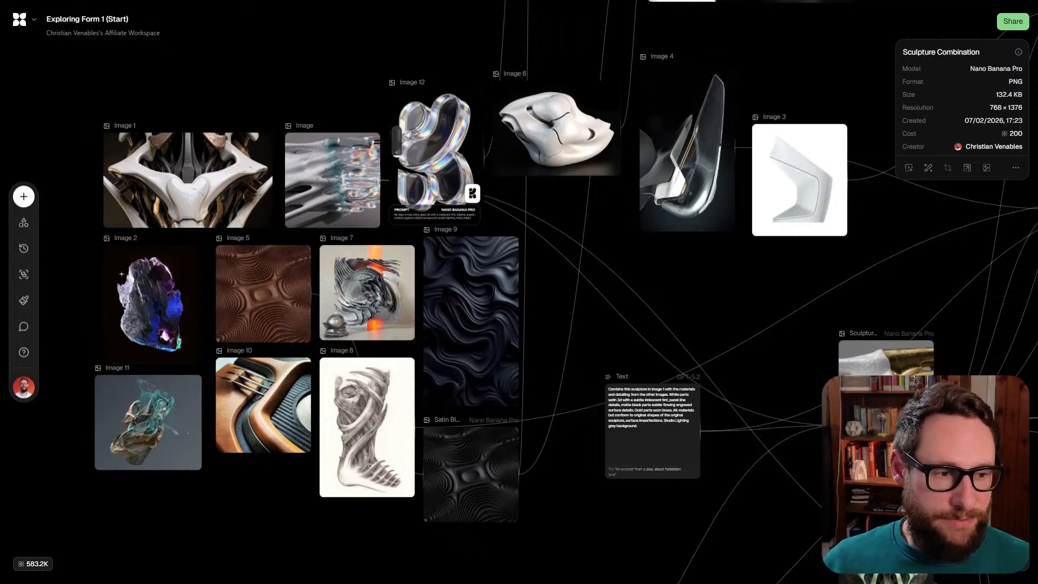
pyautogui.moveTo(543, 558)
pyautogui.mouseDown()
pyautogui.moveTo(465, 295)
pyautogui.moveTo(386, 190)
pyautogui.mouseUp()
pyautogui.scroll(-2, 464, 294)
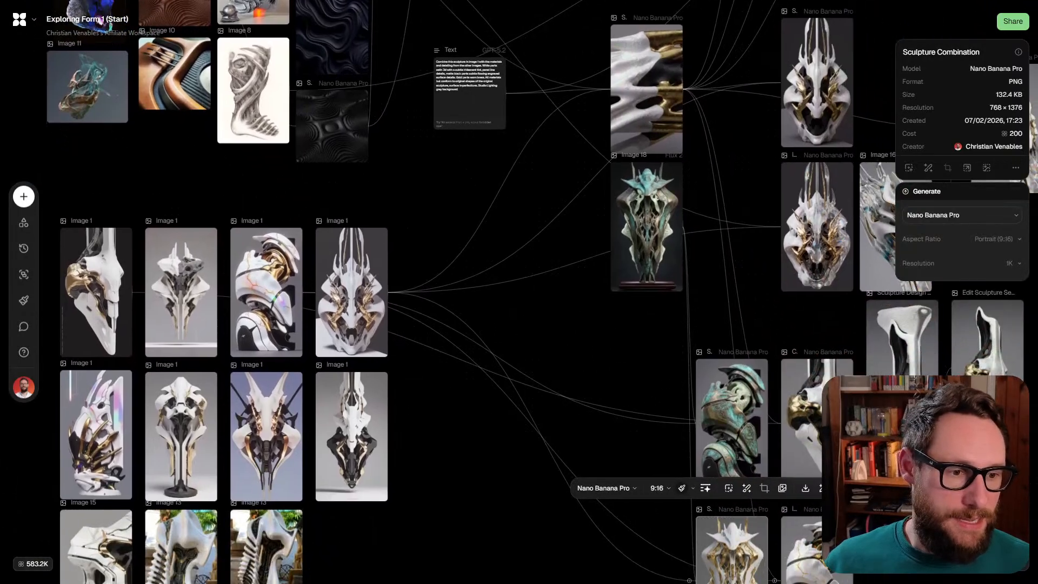
pyautogui.scroll(2, 519, 291)
pyautogui.scroll(-4, 519, 291)
pyautogui.scroll(-2, 519, 292)
pyautogui.hscroll(-2, 519, 292)
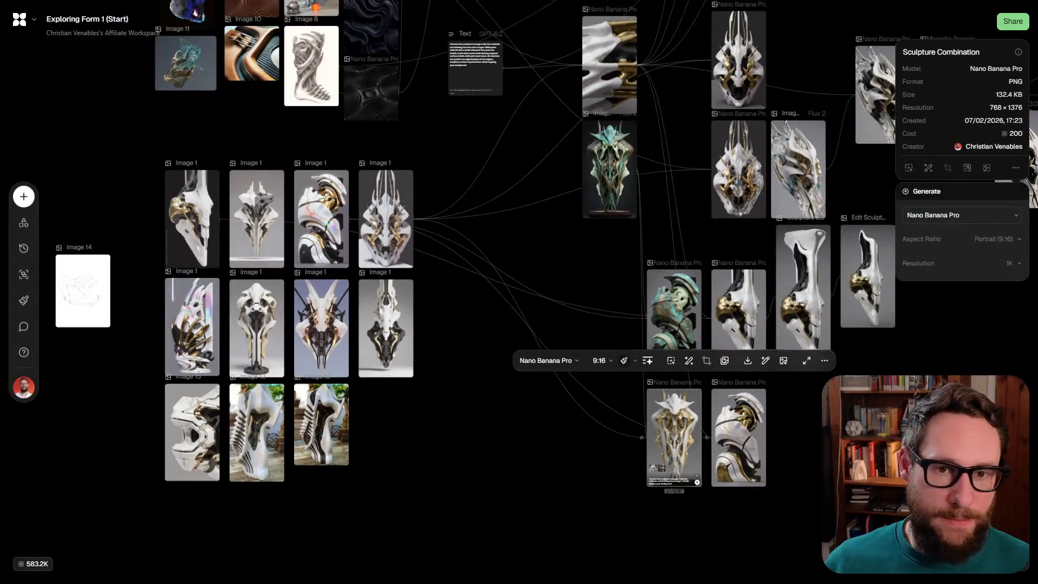
pyautogui.scroll(1, 519, 292)
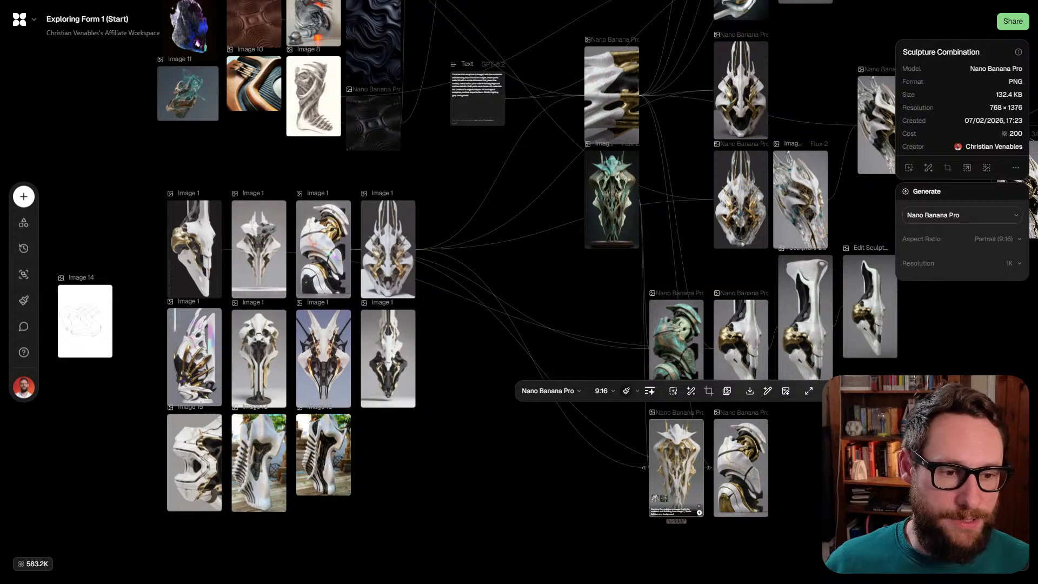
pyautogui.click(188, 93)
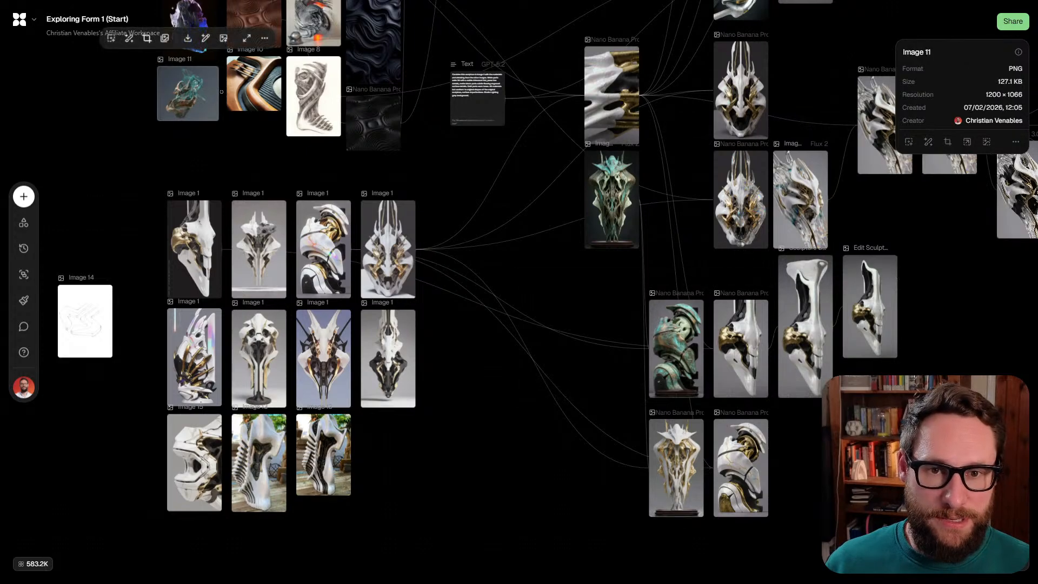
# Remove the green Image 18 sculpture reference from the white-and-gold Sculpture Combination and generate four new variations with Nano Banana Pro
pyautogui.click(660, 502)
pyautogui.scroll(5, 658, 504)
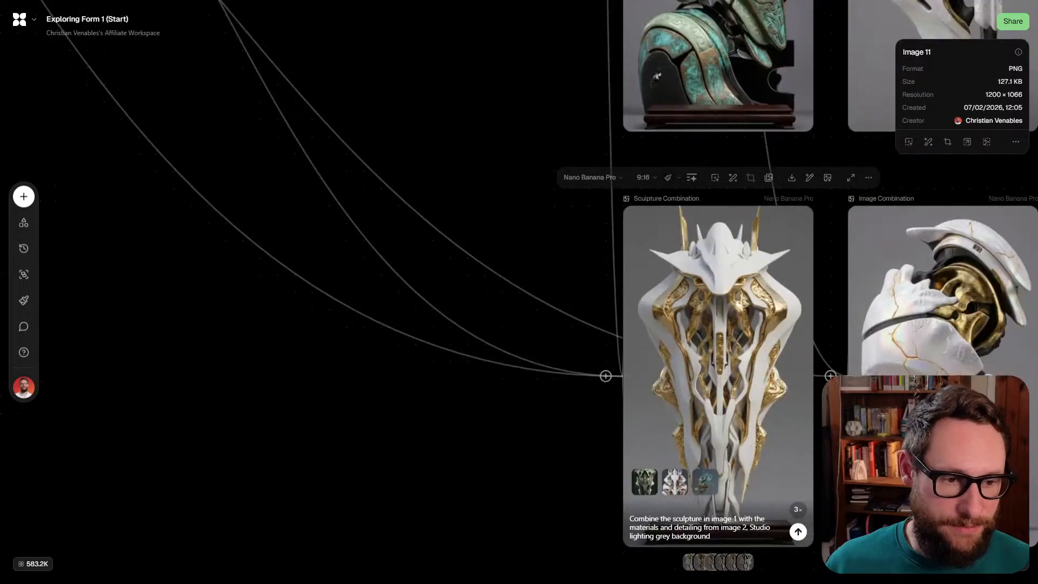
pyautogui.scroll(-5, 659, 505)
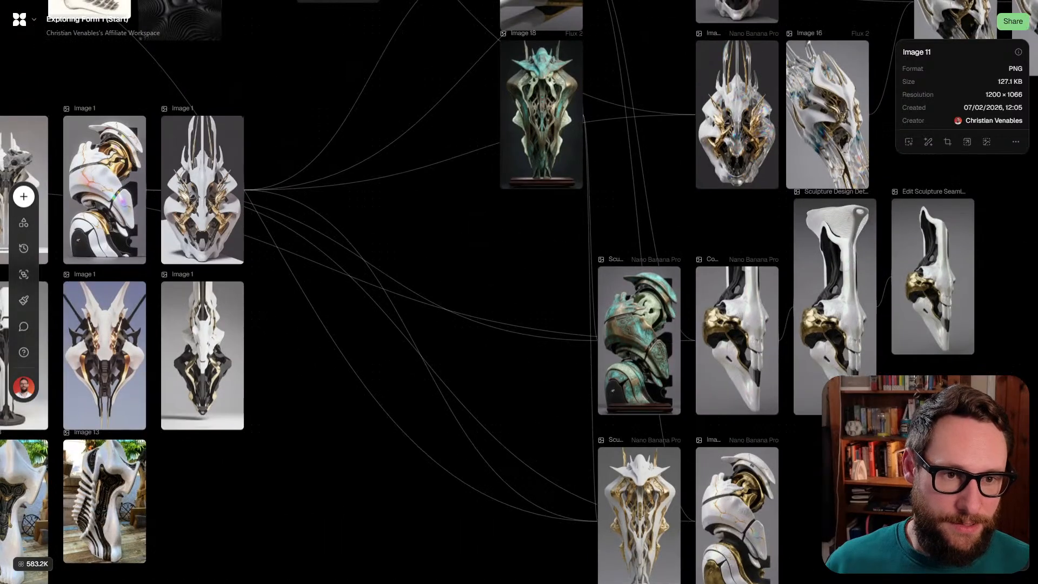
pyautogui.moveTo(638, 513)
pyautogui.mouseDown()
pyautogui.moveTo(577, 499)
pyautogui.moveTo(645, 491)
pyautogui.moveTo(638, 514)
pyautogui.mouseUp()
pyautogui.click(548, 371)
pyautogui.hotkey('shift', '2')
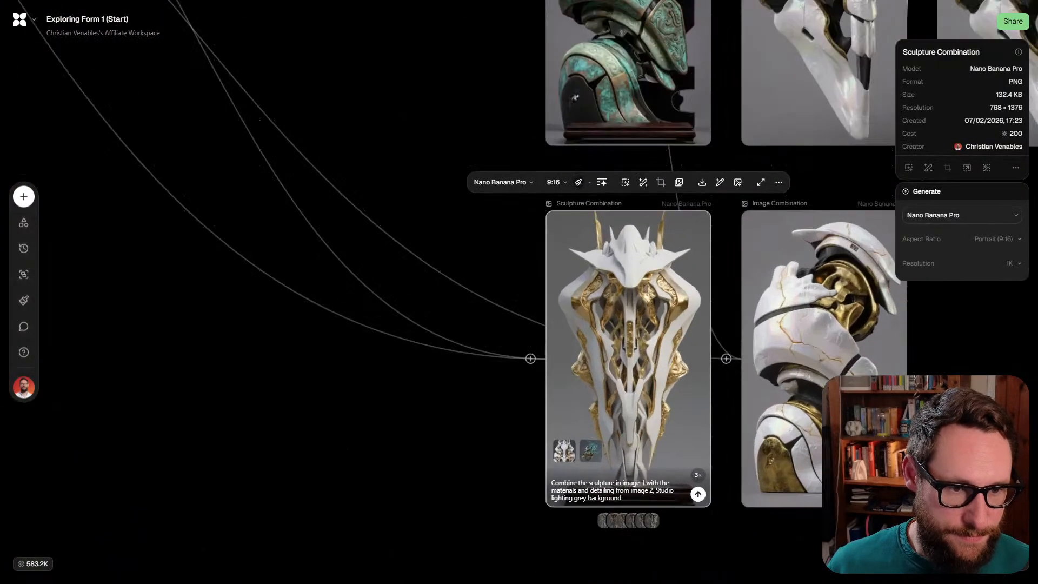
pyautogui.moveTo(698, 475)
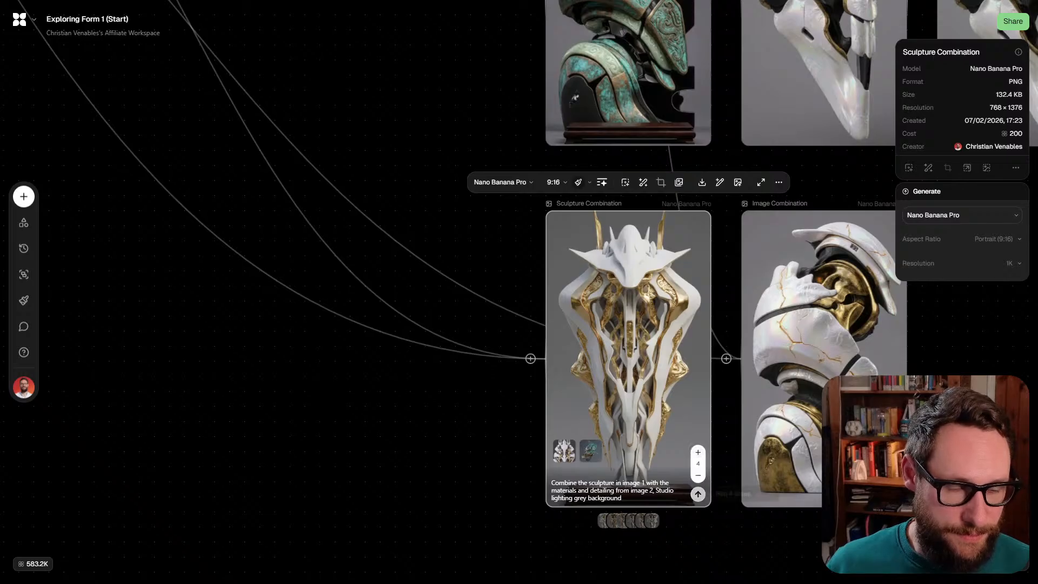
pyautogui.click(697, 493)
# Check the 360 Orbit Transition's progress and inspect the Alien Mecha Fabrication grid up close
pyautogui.moveTo(480, 323); pyautogui.dragTo(371, 392)
pyautogui.scroll(-4, 363, 338)
pyautogui.scroll(6, 519, 292)
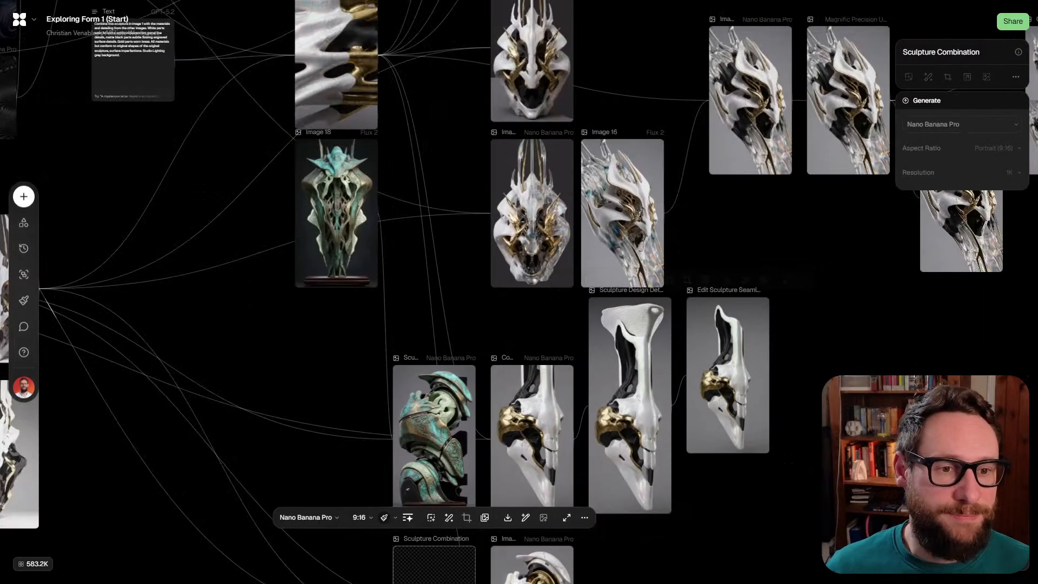
pyautogui.hscroll(7, 519, 292)
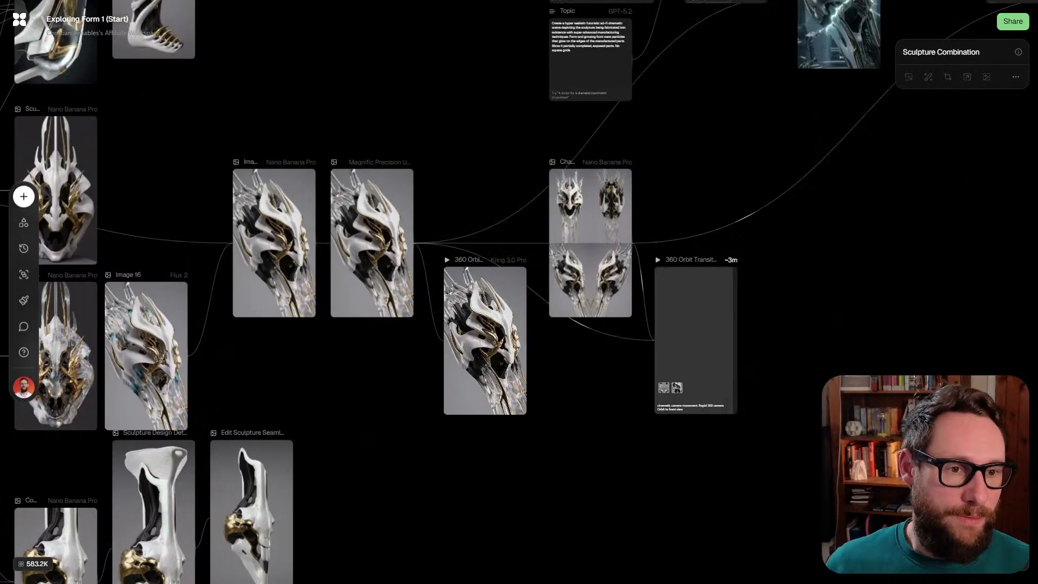
pyautogui.scroll(3, 519, 292)
pyautogui.hscroll(3, 519, 292)
pyautogui.hscroll(5, 682, 215)
pyautogui.scroll(2, 682, 216)
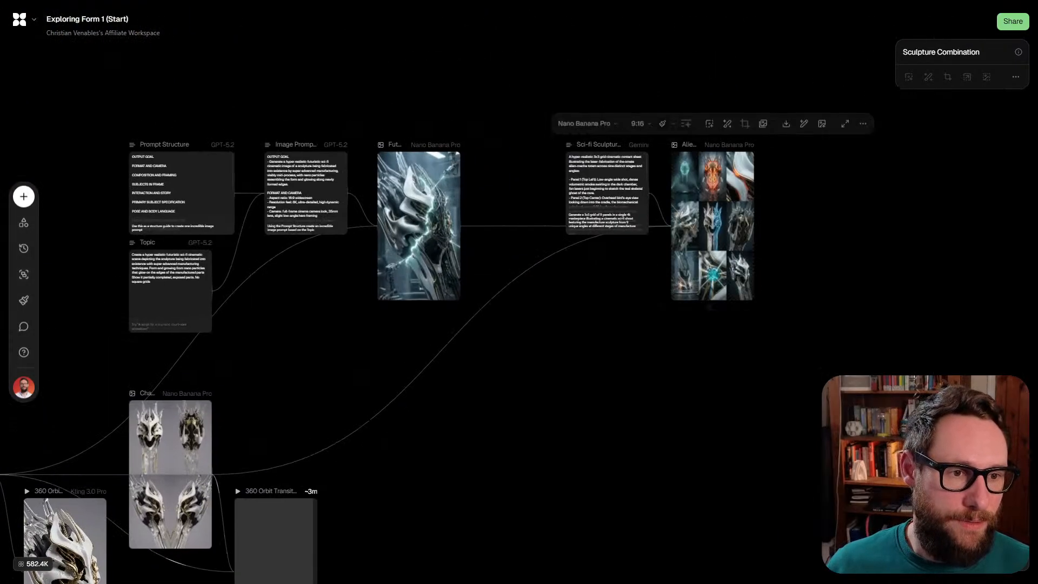
pyautogui.scroll(3, 682, 215)
pyautogui.scroll(4, 666, 216)
pyautogui.hscroll(3, 666, 217)
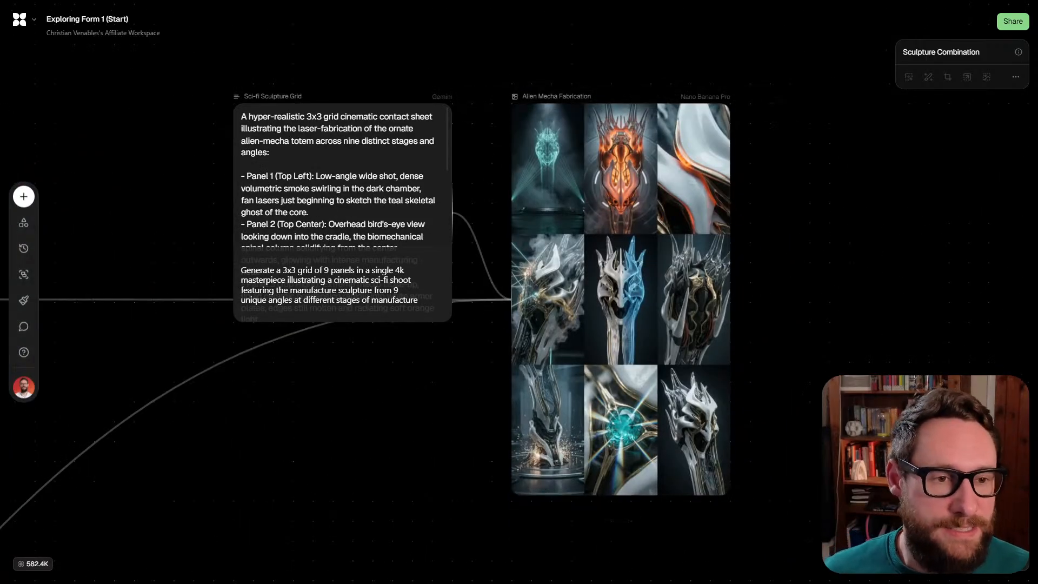
pyautogui.scroll(5, 725, 194)
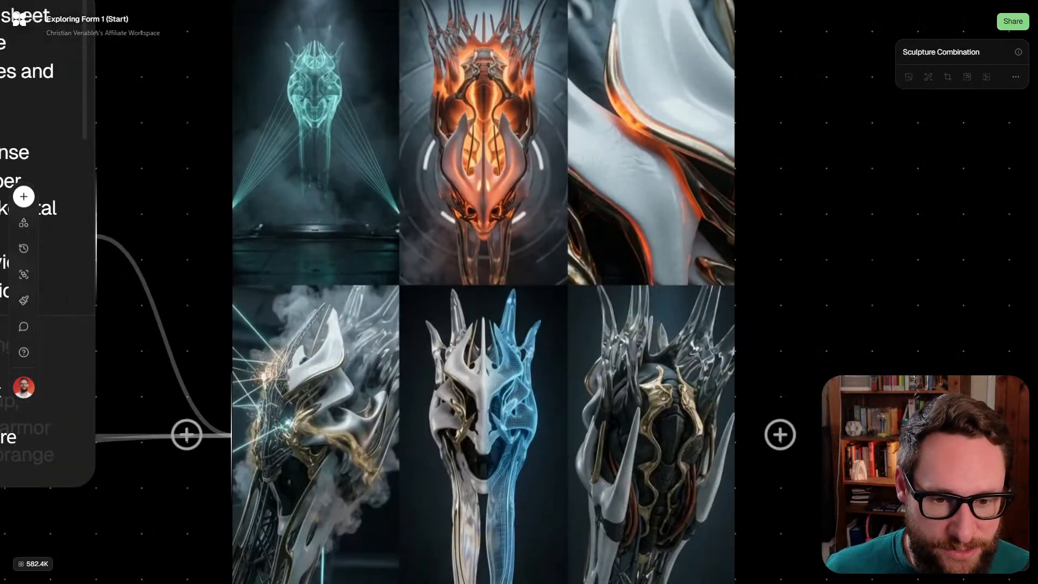
pyautogui.scroll(-3, 483, 292)
pyautogui.hscroll(1, 483, 292)
pyautogui.scroll(-5, 589, 292)
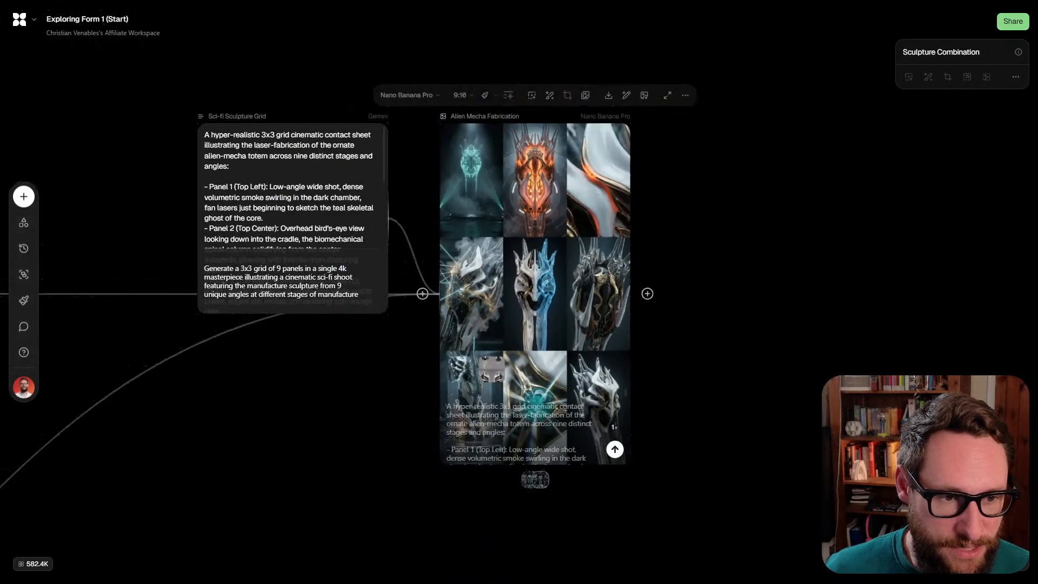
# Duplicate the Character Sheet Design node and place the copy directly beneath the Sci-fi Sculpture Grid prompt
pyautogui.hscroll(-7, 589, 291)
pyautogui.scroll(-3, 589, 291)
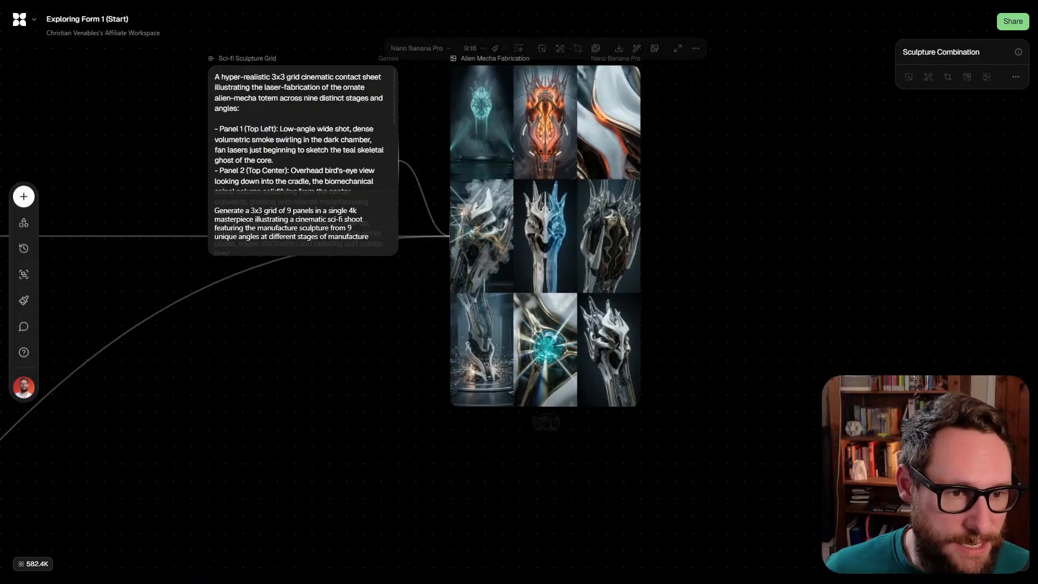
pyautogui.hscroll(-16, 519, 291)
pyautogui.scroll(-7, 519, 292)
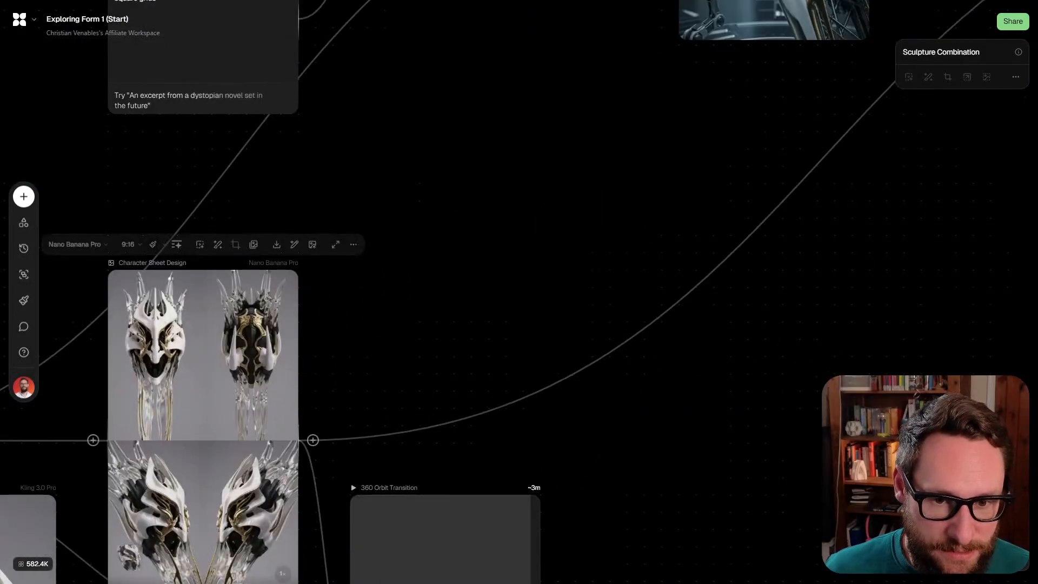
pyautogui.scroll(-5, 233, 353)
pyautogui.hscroll(5, 233, 352)
pyautogui.scroll(2, 233, 353)
pyautogui.click(89, 437)
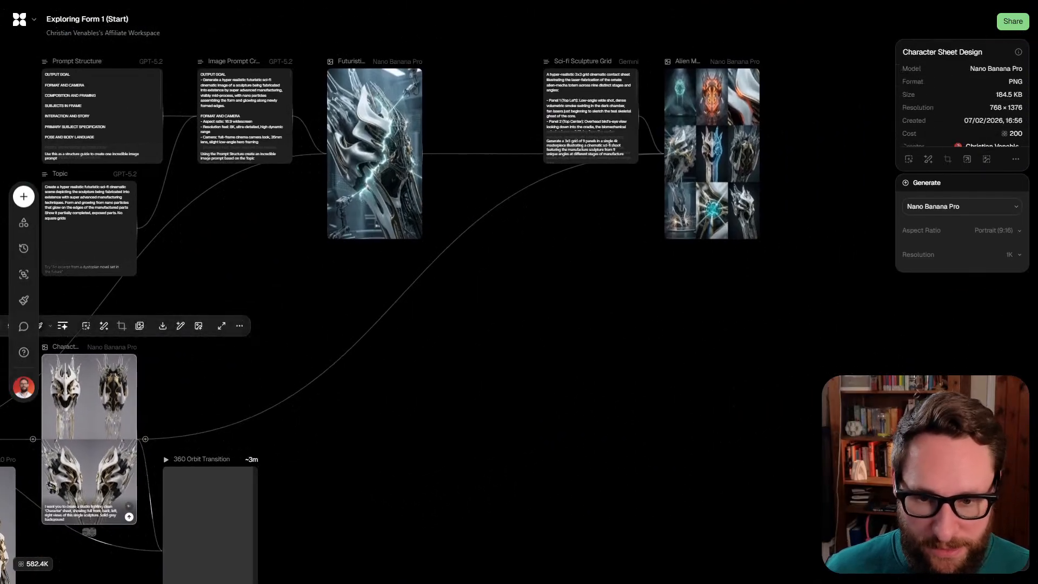
pyautogui.hotkey('ctrl', 'v')
pyautogui.moveTo(93, 499); pyautogui.dragTo(591, 257)
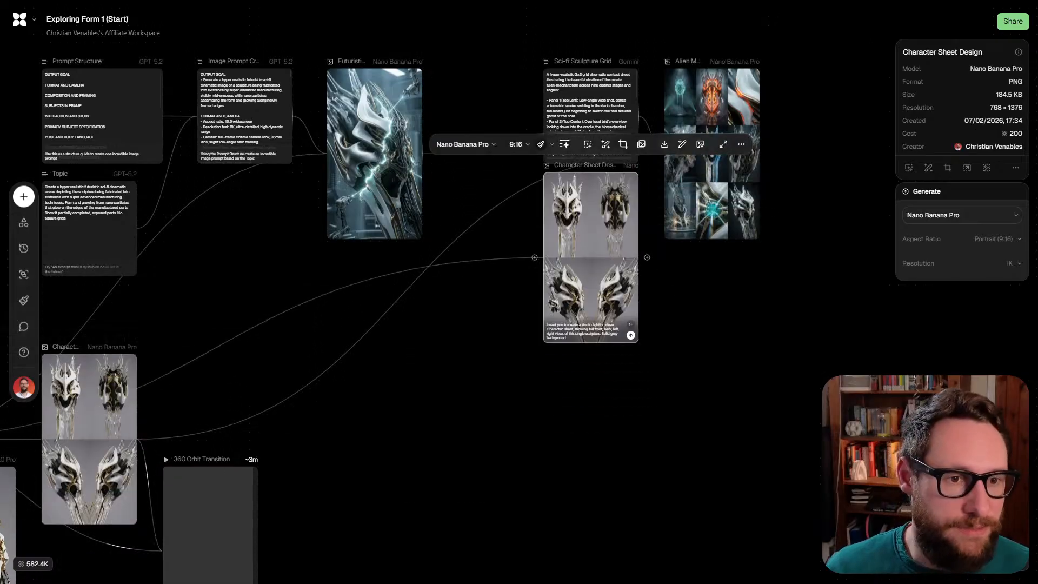
# Compare the copied character sheet and the Futuristic Sculpture Fabrication image with the panels of the Alien Mecha Fabrication grid
pyautogui.scroll(2, 686, 217)
pyautogui.hscroll(1, 686, 216)
pyautogui.scroll(5, 653, 267)
pyautogui.scroll(1, 653, 267)
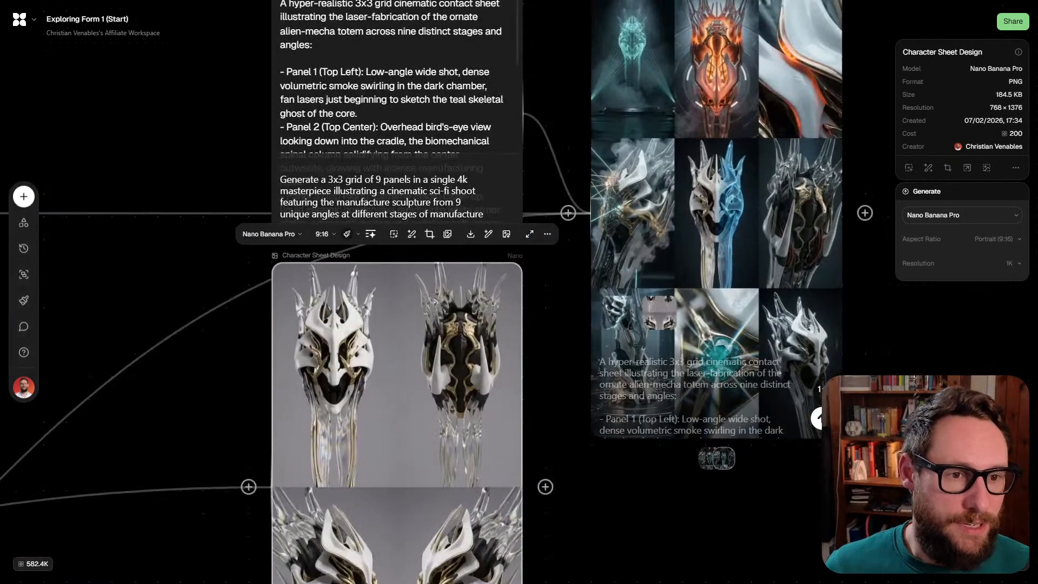
pyautogui.hscroll(-3, 652, 267)
pyautogui.hscroll(1, 519, 292)
pyautogui.hscroll(-4, 519, 292)
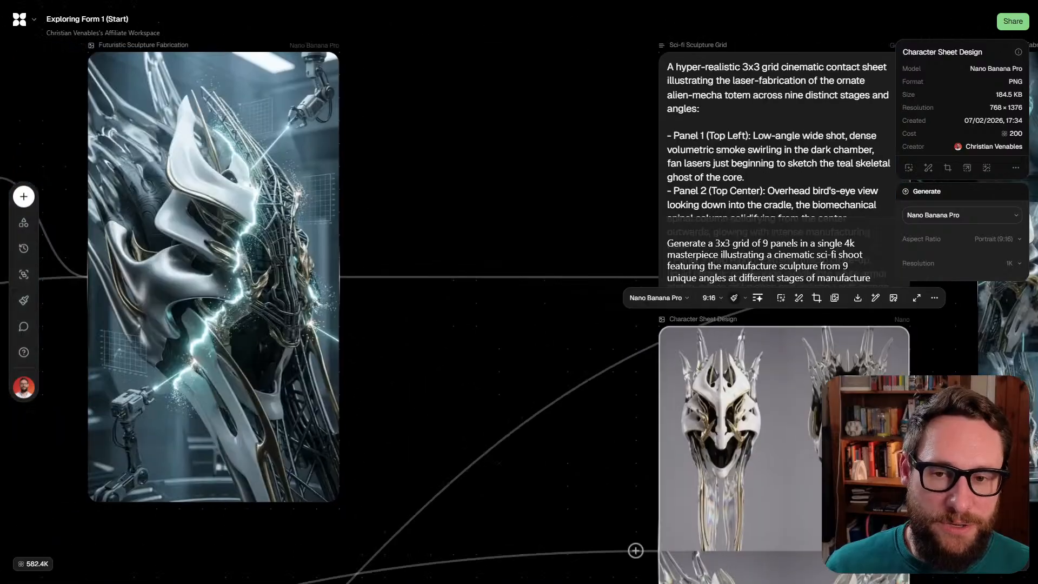
pyautogui.click(227, 260)
pyautogui.hscroll(3, 227, 259)
pyautogui.hscroll(5, 574, 248)
pyautogui.scroll(5, 574, 249)
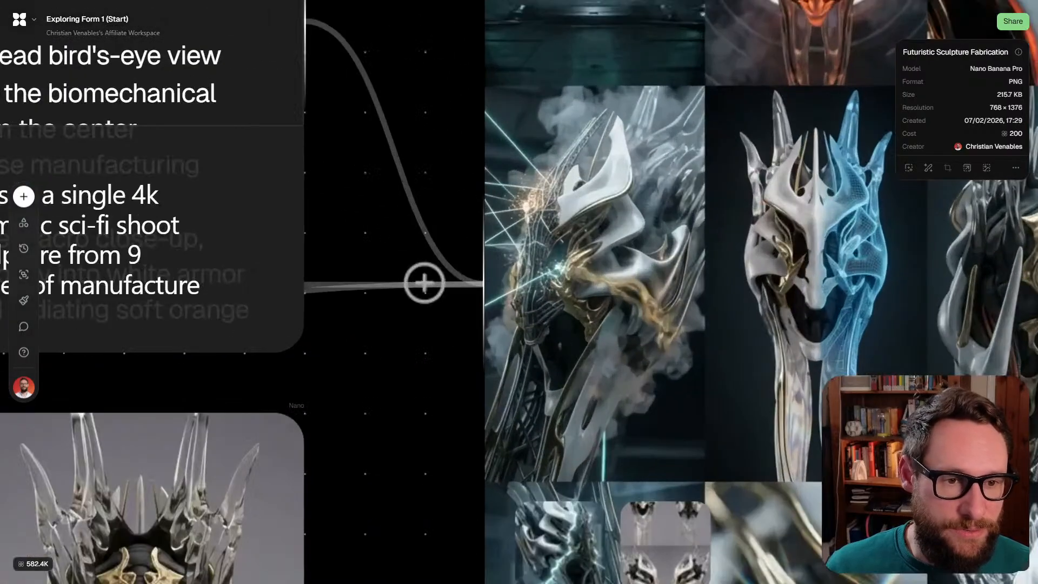
# Examine each row of the Alien Mecha Fabrication grid for sculpture detail and consistency with the character sheet
pyautogui.moveTo(575, 249); pyautogui.dragTo(635, 248)
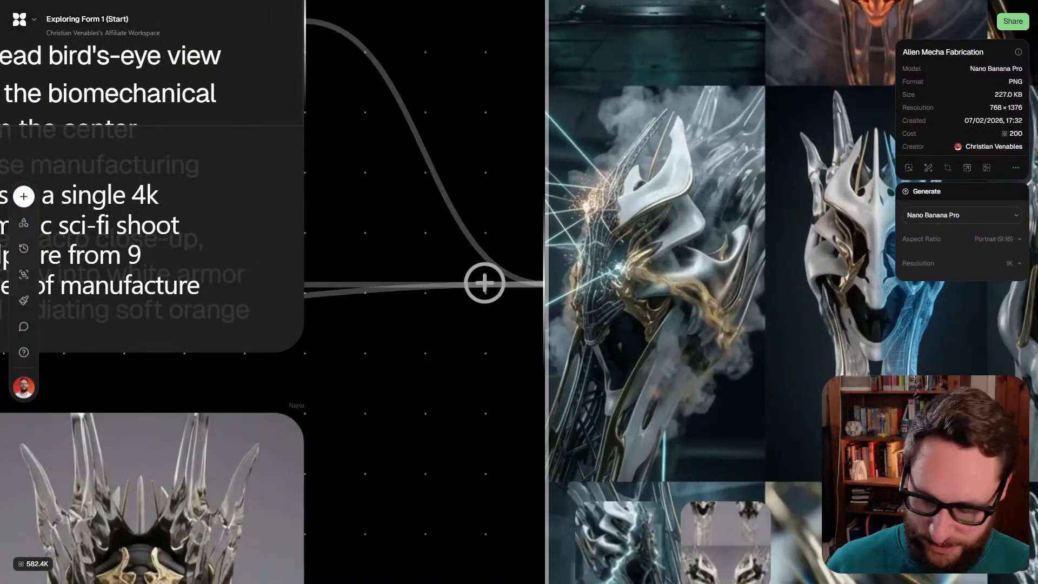
pyautogui.hscroll(3, 577, 309)
pyautogui.hscroll(3, 577, 309)
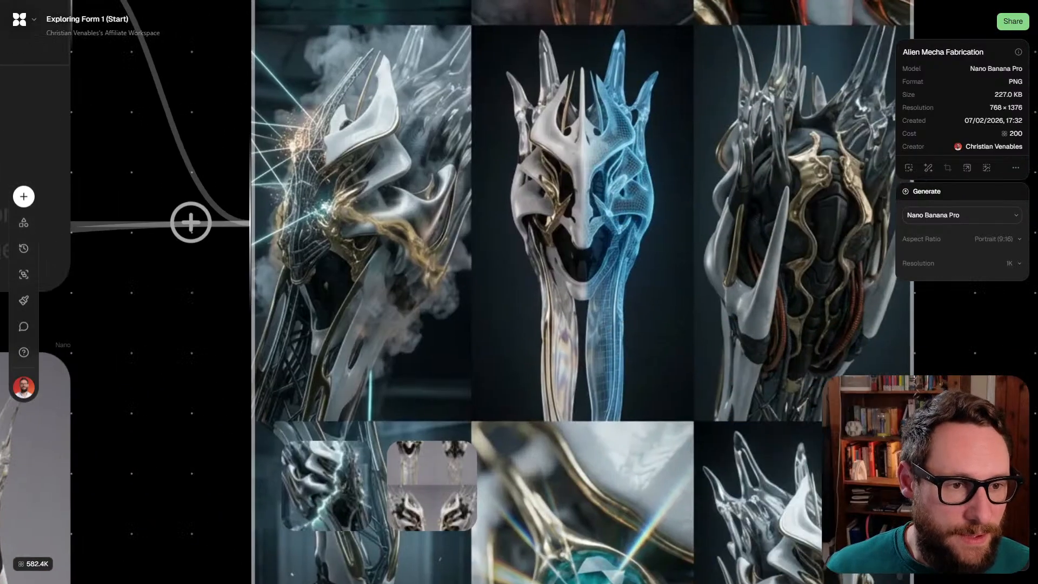
pyautogui.scroll(-3, 577, 309)
pyautogui.hscroll(5, 594, 335)
pyautogui.hscroll(-1, 595, 335)
pyautogui.scroll(-3, 601, 344)
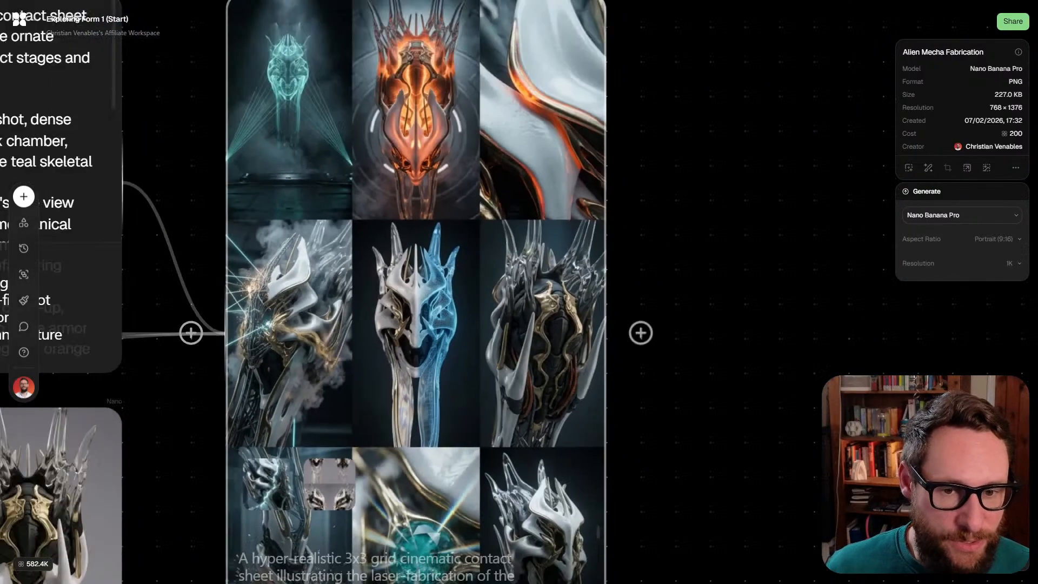
pyautogui.hscroll(-4, 601, 344)
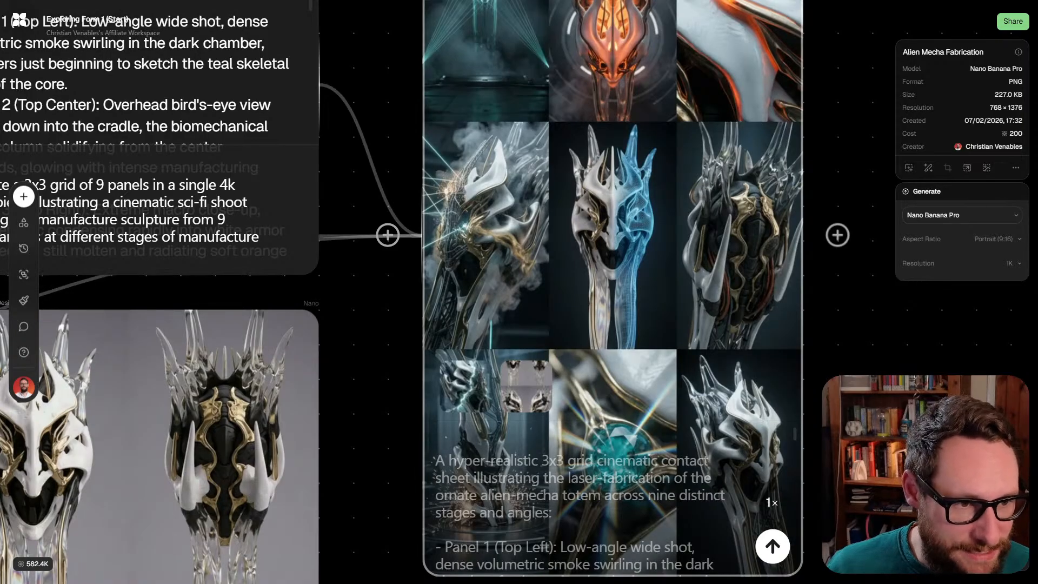
pyautogui.scroll(-3, 407, 292)
pyautogui.press('Escape')
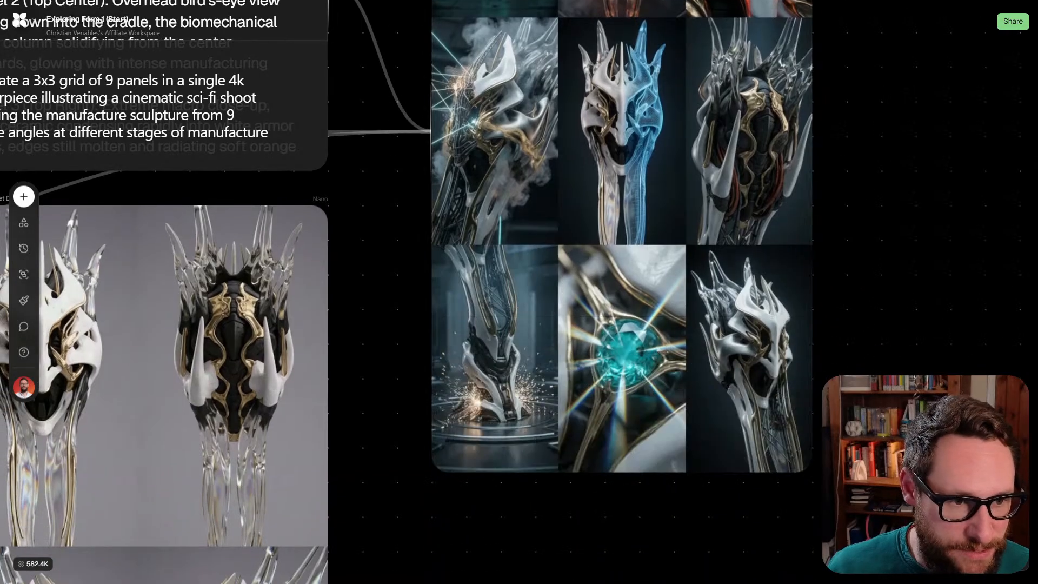
pyautogui.scroll(2, 407, 292)
pyautogui.scroll(-1, 407, 292)
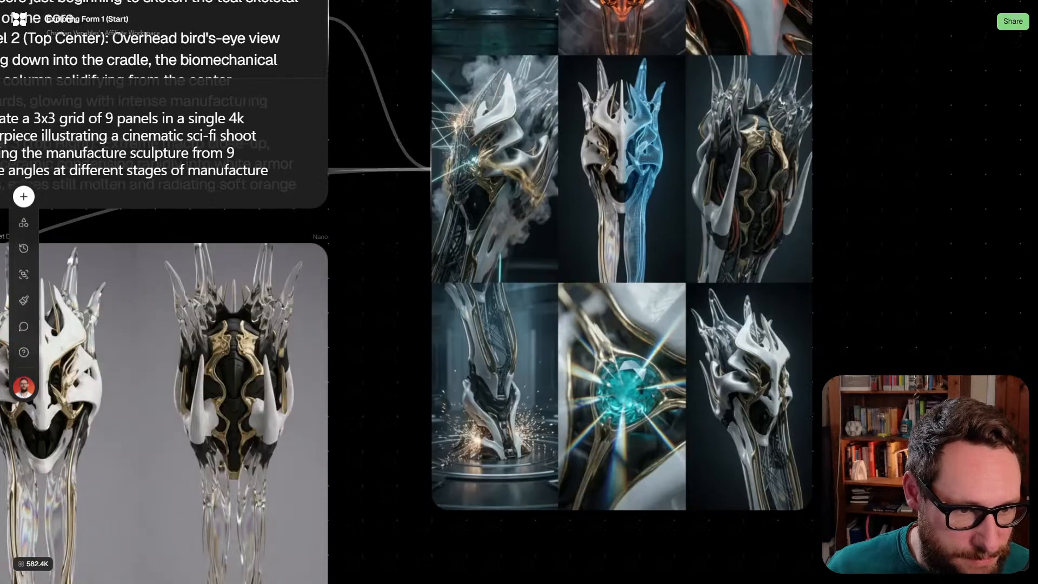
pyautogui.scroll(-2, 407, 292)
pyautogui.scroll(1, 743, 292)
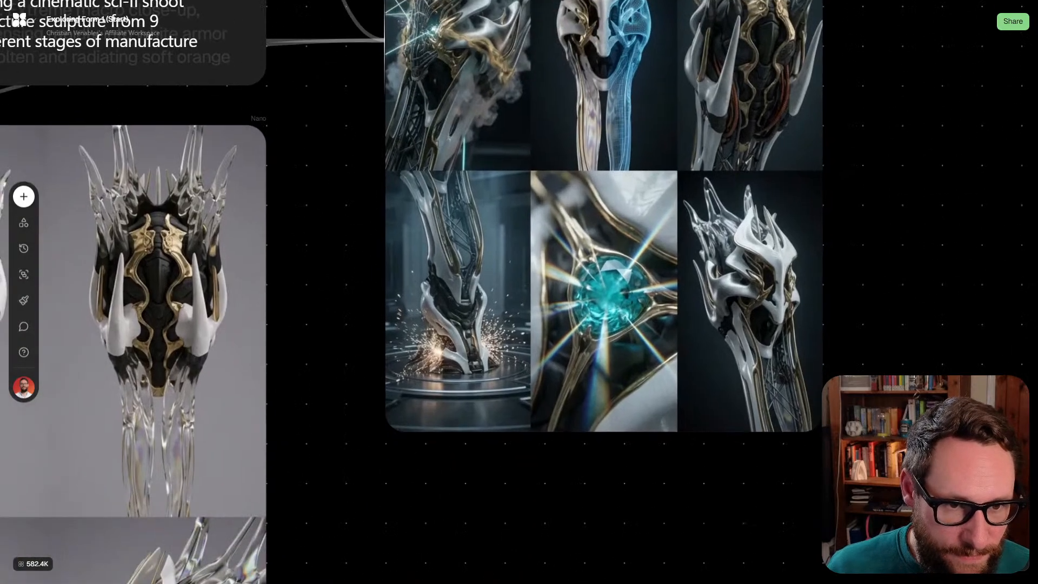
pyautogui.scroll(7, 407, 291)
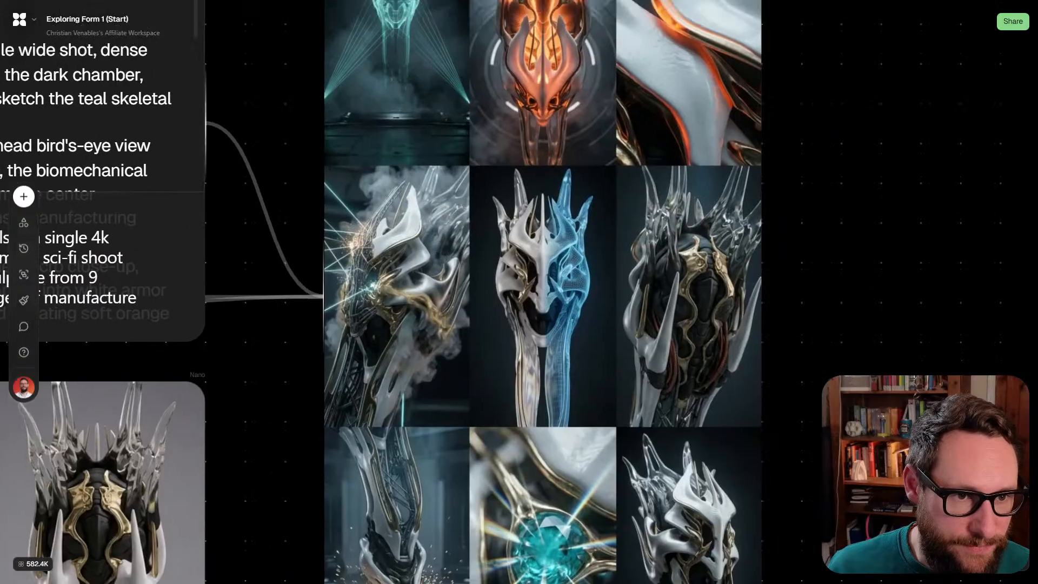
pyautogui.scroll(3, 407, 292)
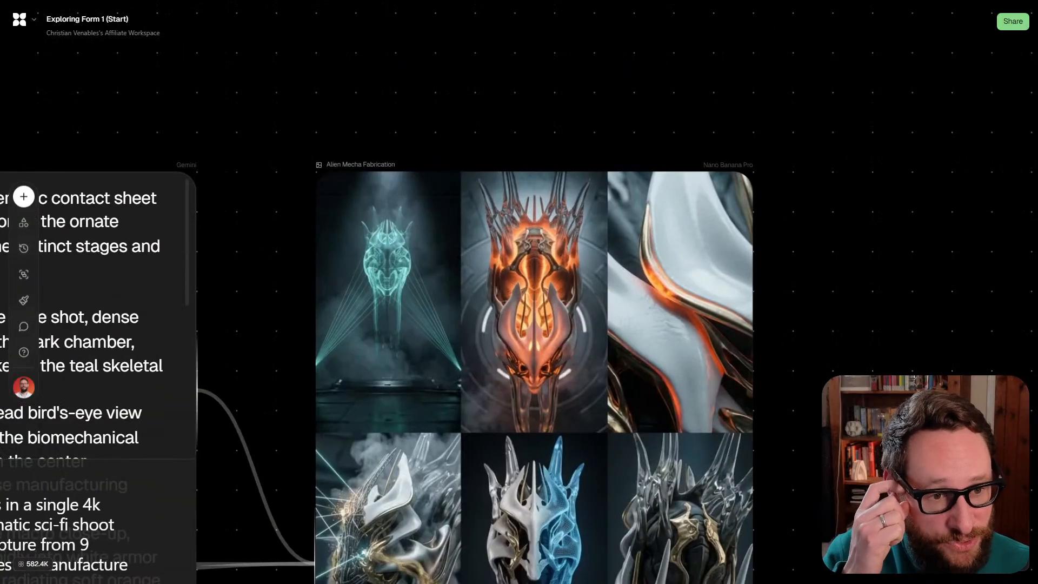
# Read the panel descriptions in the Sci-fi Sculpture Grid prompt and revisit the Image Prompt Creation text and Futuristic Sculpture Fabrication image
pyautogui.hscroll(-6, 354, 275)
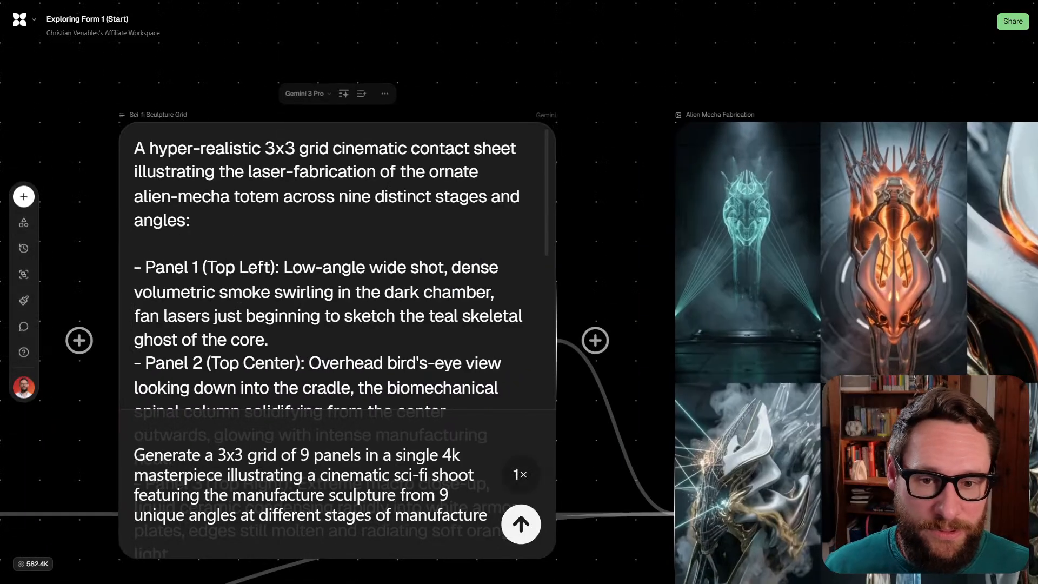
pyautogui.scroll(-1, 354, 274)
pyautogui.scroll(2, 354, 281)
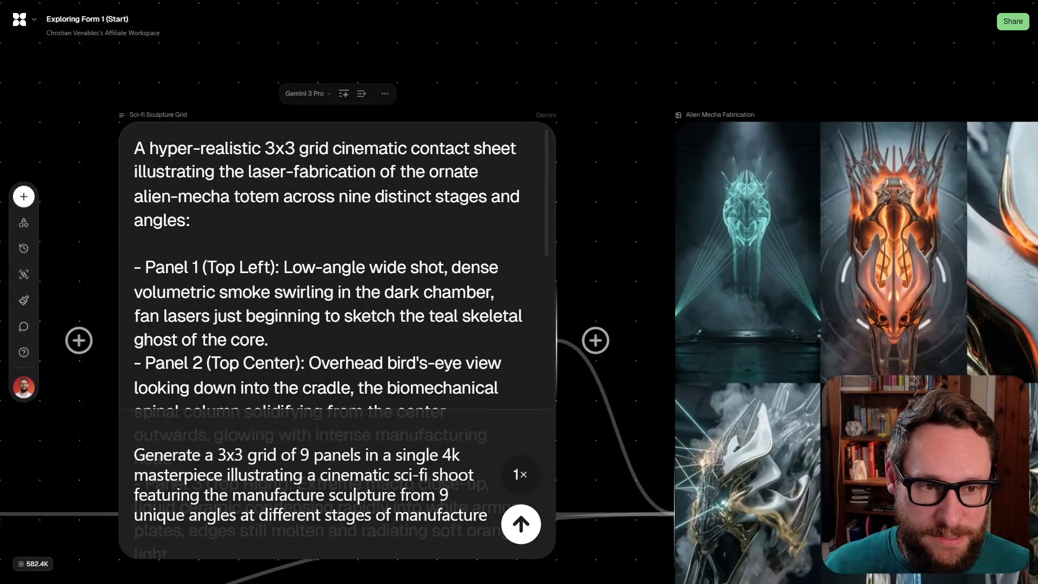
pyautogui.click(354, 282)
pyautogui.scroll(-2, 354, 281)
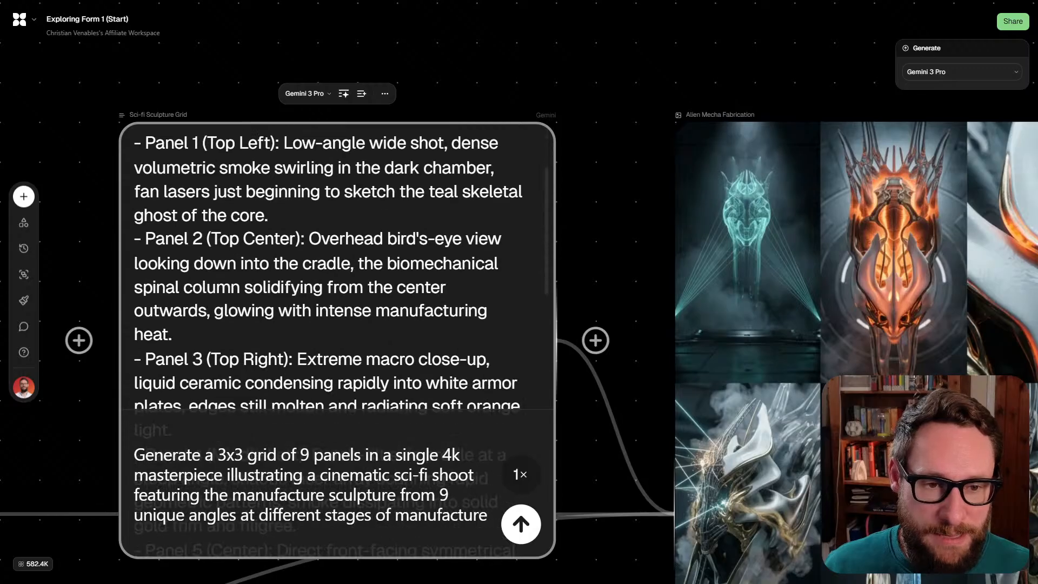
pyautogui.scroll(-3, 354, 281)
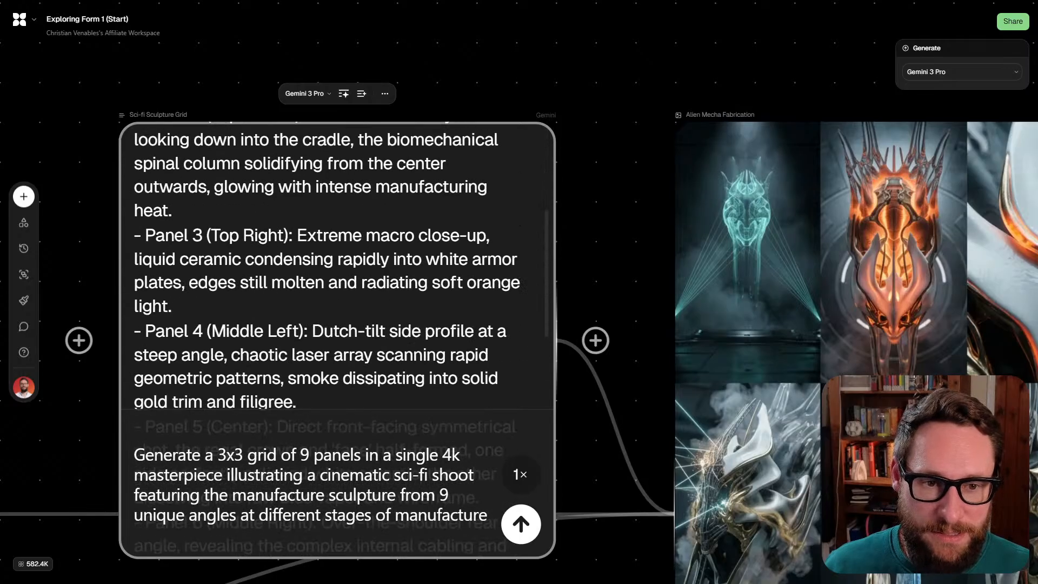
pyautogui.scroll(-3, 354, 281)
pyautogui.scroll(8, 353, 281)
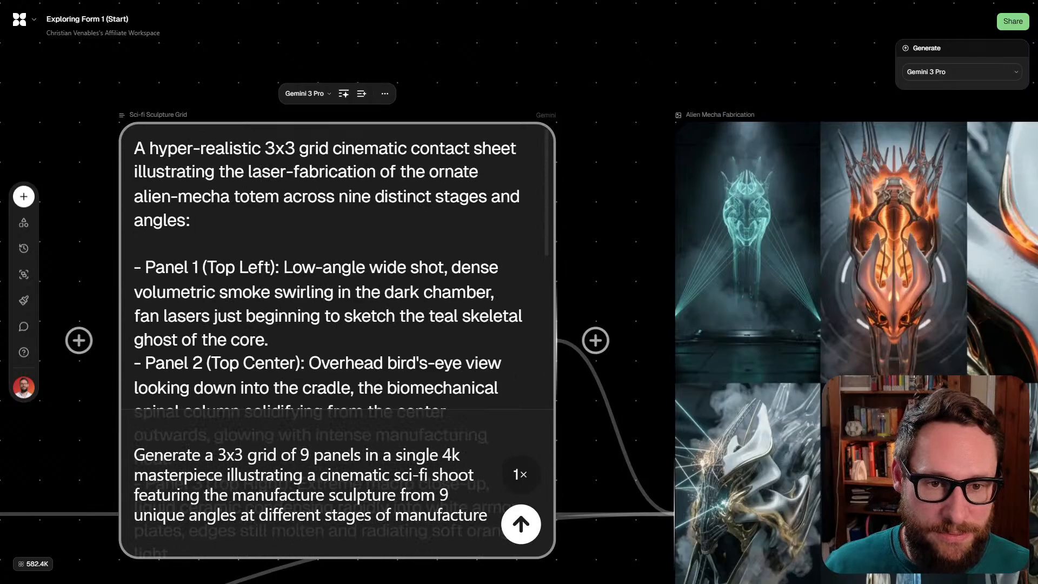
pyautogui.moveTo(351, 267); pyautogui.dragTo(461, 267)
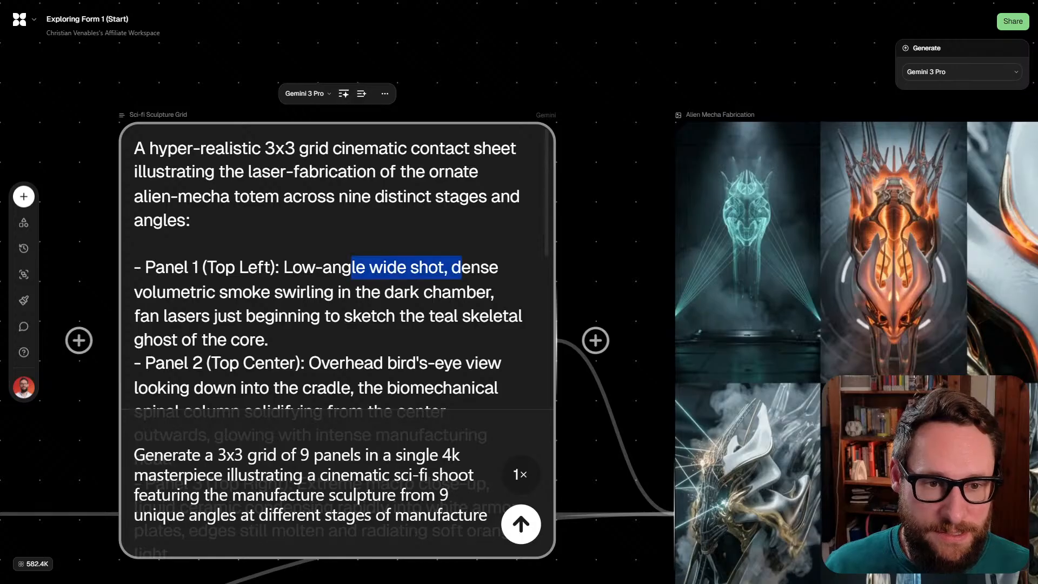
pyautogui.click(251, 292)
pyautogui.scroll(-4, 567, 281)
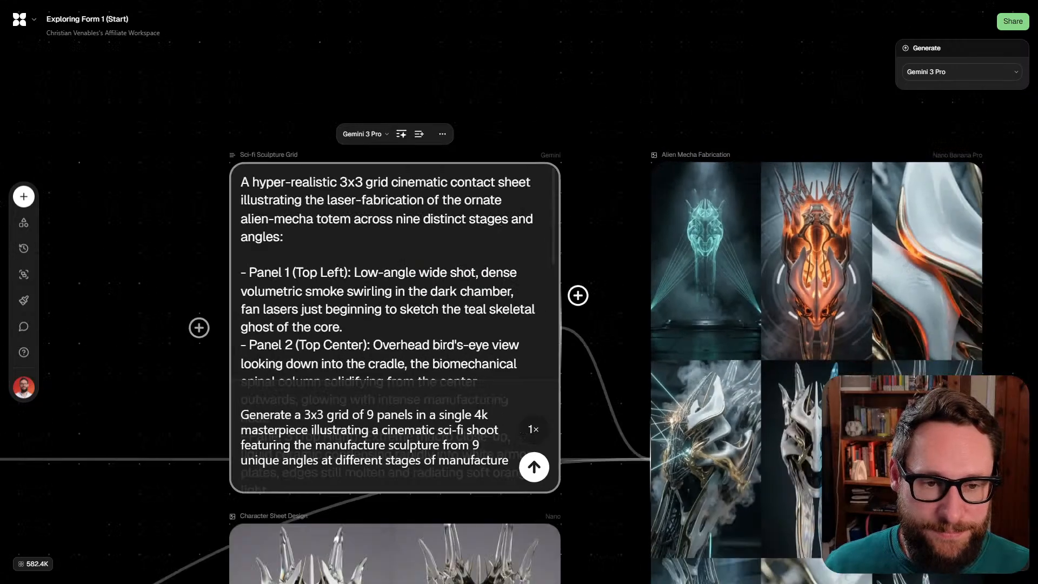
pyautogui.moveTo(243, 324); pyautogui.dragTo(777, 246)
pyautogui.moveTo(404, 296); pyautogui.dragTo(662, 290)
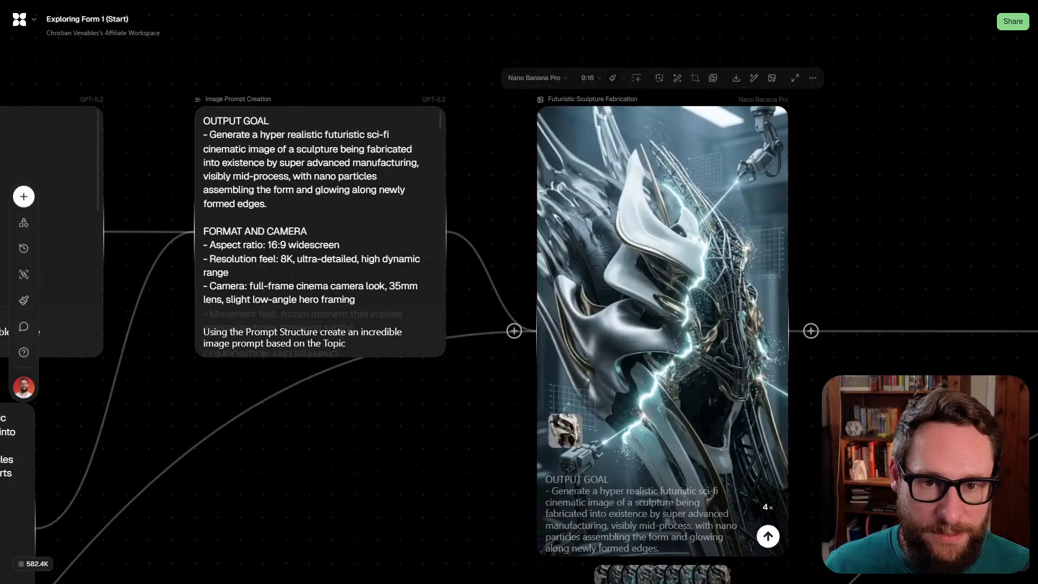
pyautogui.scroll(-3, 504, 333)
pyautogui.moveTo(778, 302)
pyautogui.mouseDown()
pyautogui.moveTo(492, 289)
pyautogui.moveTo(265, 321)
pyautogui.mouseUp()
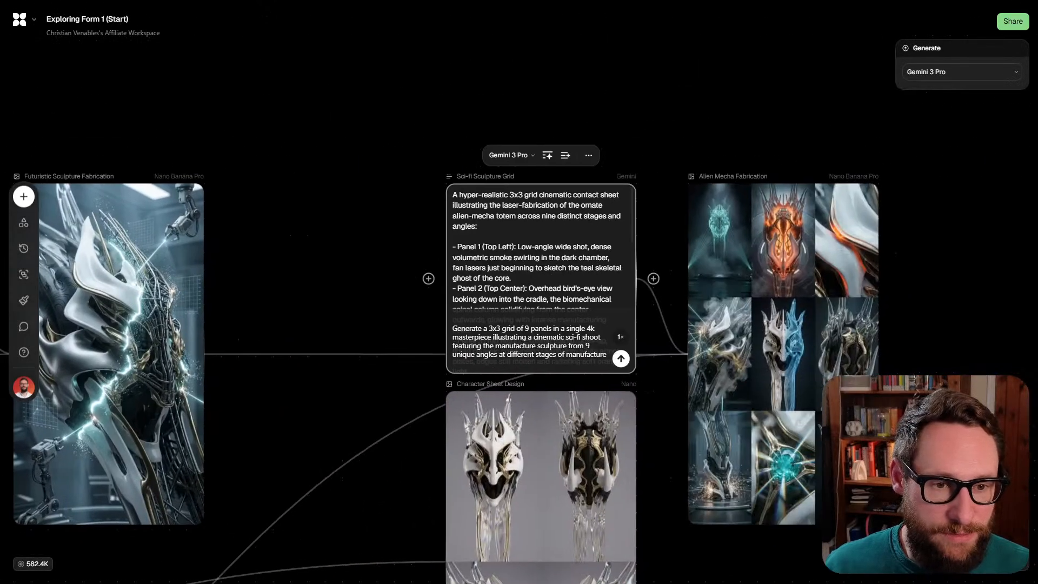
# Insert "nano technology" before "manufacture" in the Sci-fi Sculpture Grid instruction and regenerate its text with Gemini 3 Pro
pyautogui.scroll(5, 529, 336)
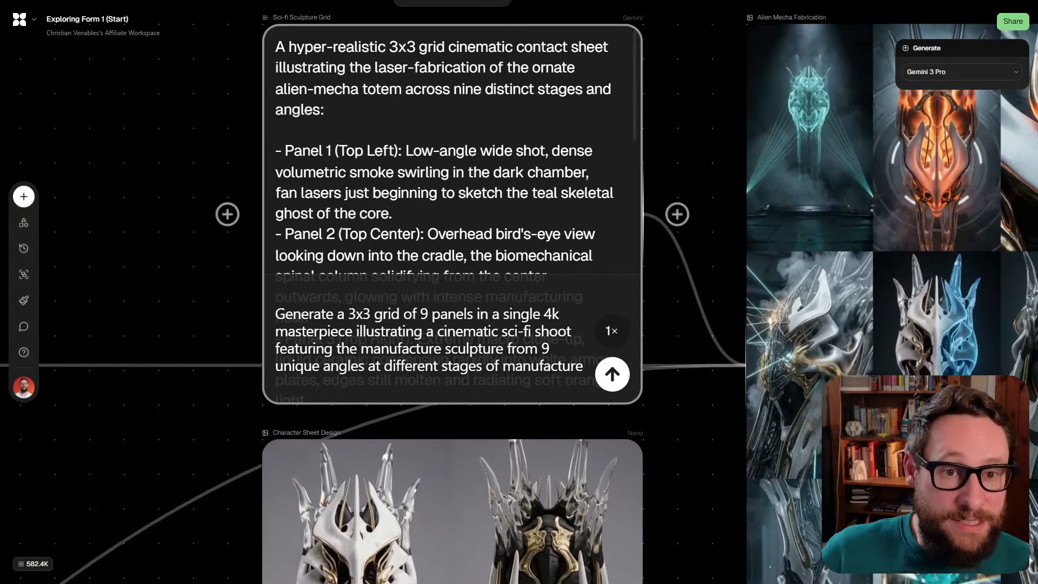
pyautogui.moveTo(778, 324); pyautogui.dragTo(695, 305)
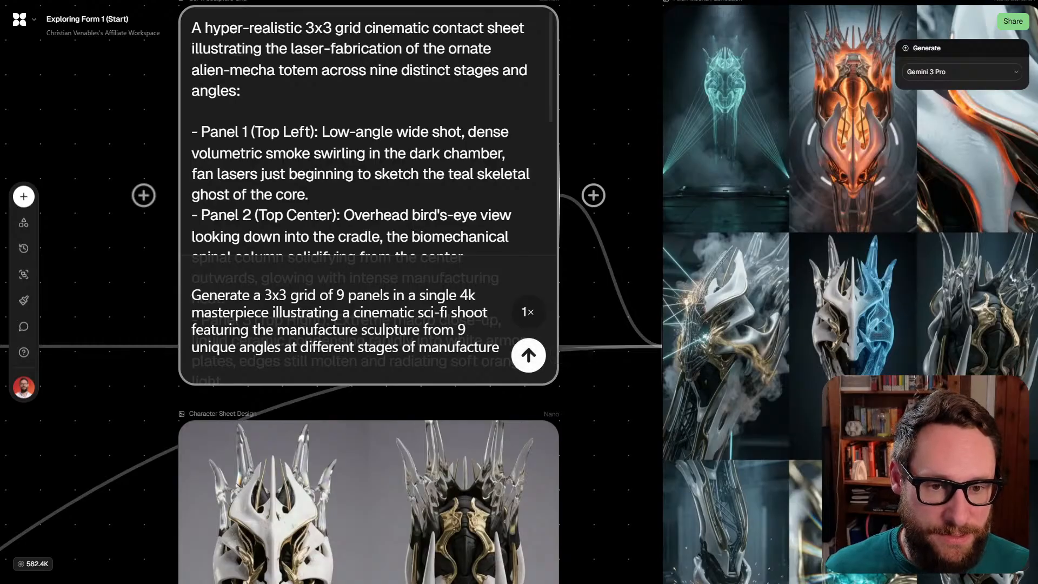
pyautogui.write('nano te')
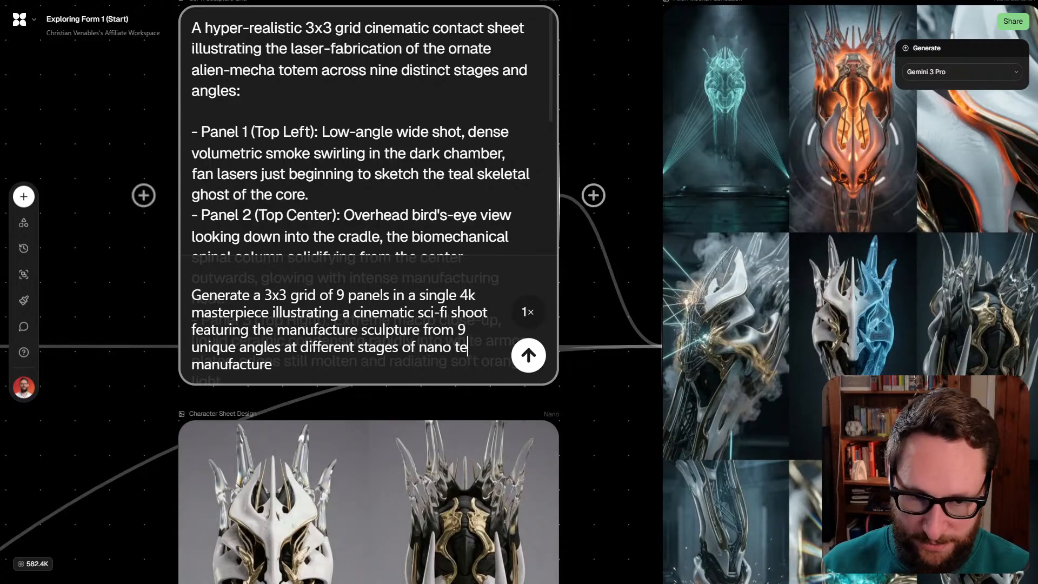
pyautogui.write('chnology')
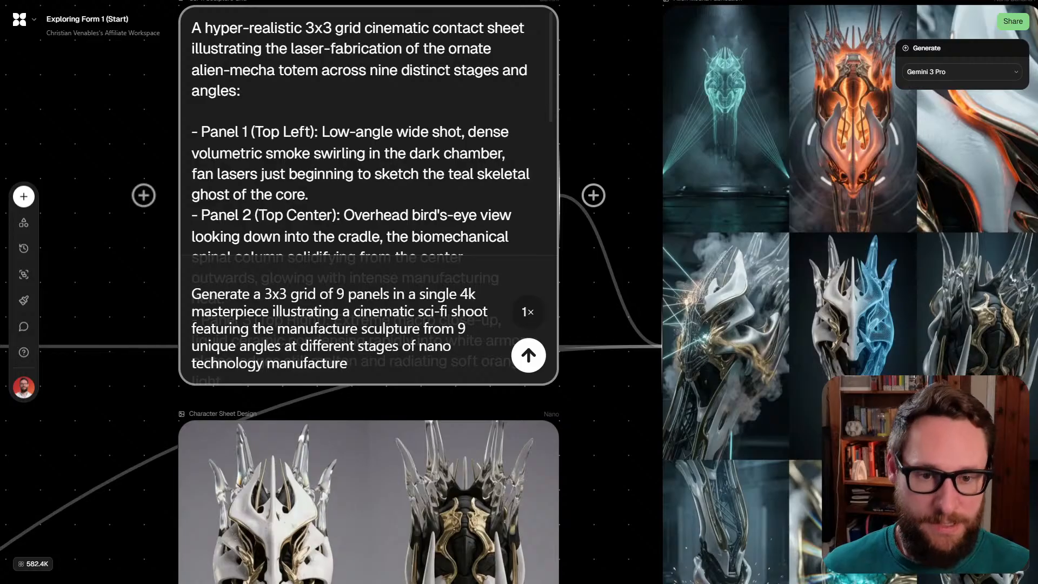
pyautogui.click(528, 355)
pyautogui.scroll(-3, 368, 257)
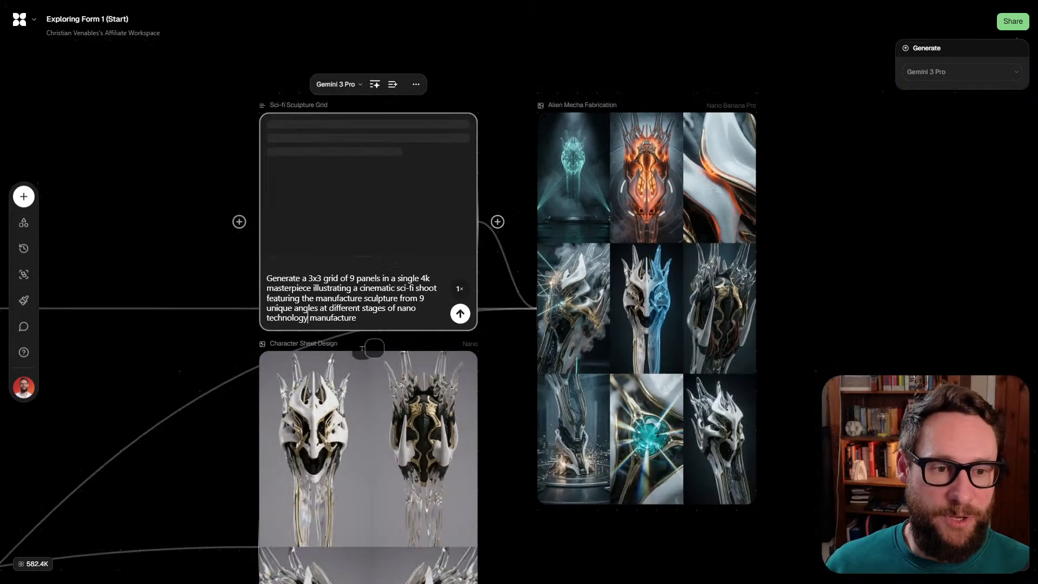
# Examine the rows of the Alien Mecha Fabrication grid panel by panel while the revised prompt generates
pyautogui.scroll(5, 646, 305)
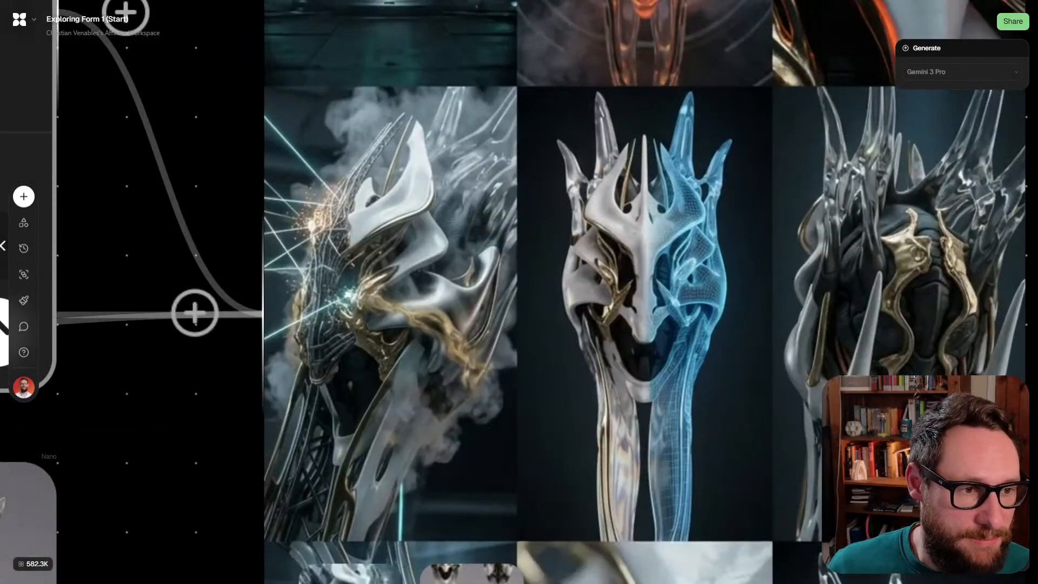
pyautogui.scroll(-3, 632, 242)
pyautogui.moveTo(632, 242); pyautogui.dragTo(579, 349)
pyautogui.scroll(3, 708, 142)
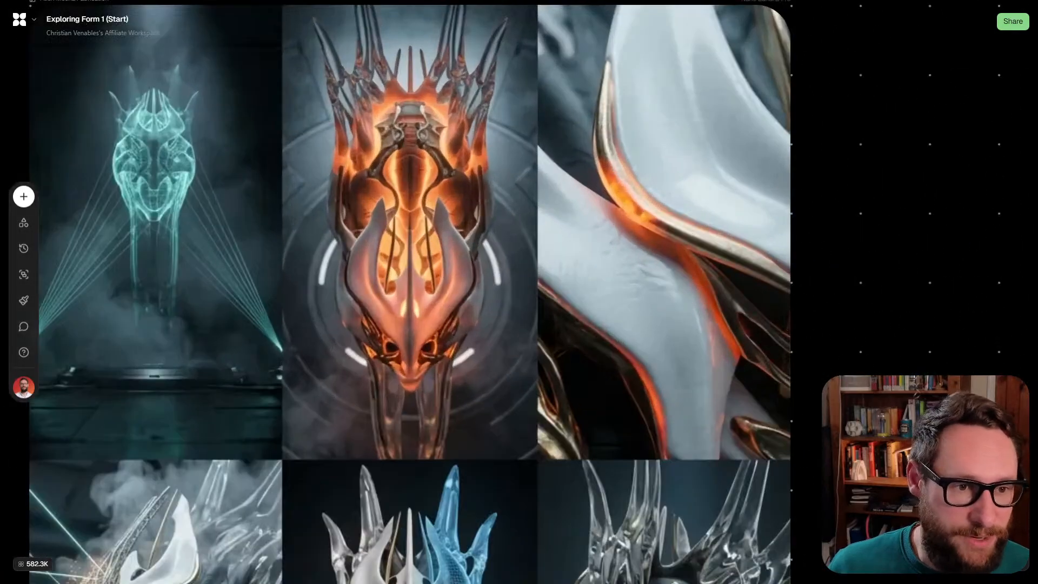
pyautogui.scroll(-2, 599, 193)
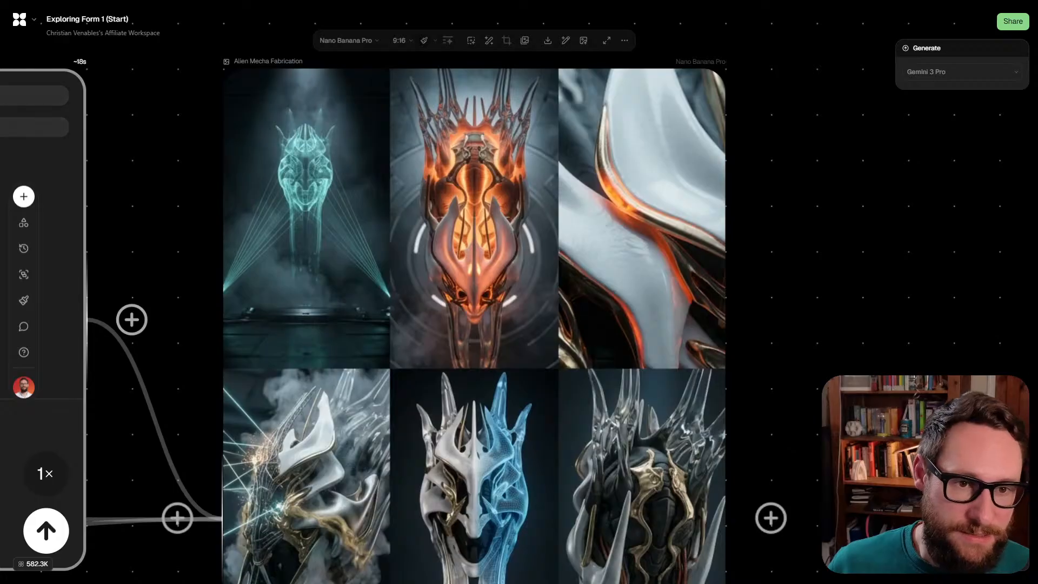
pyautogui.scroll(2, 433, 181)
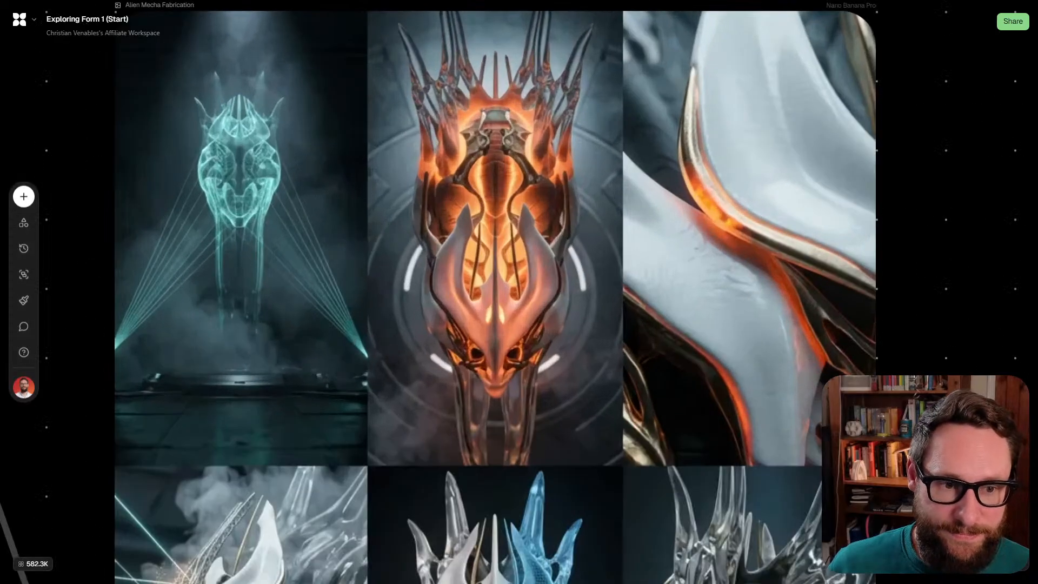
pyautogui.scroll(-8, 484, 291)
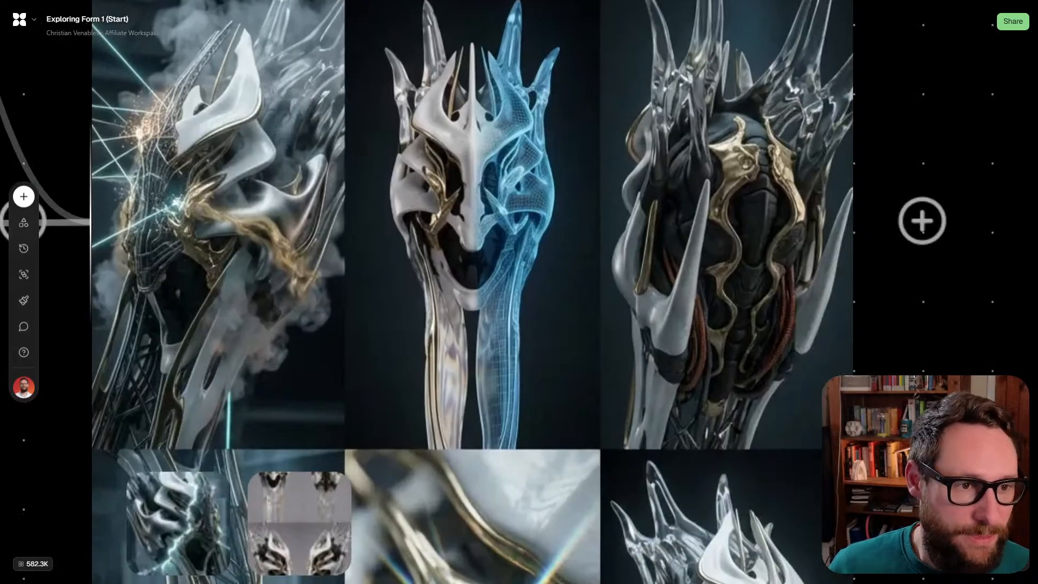
pyautogui.scroll(-6, 921, 220)
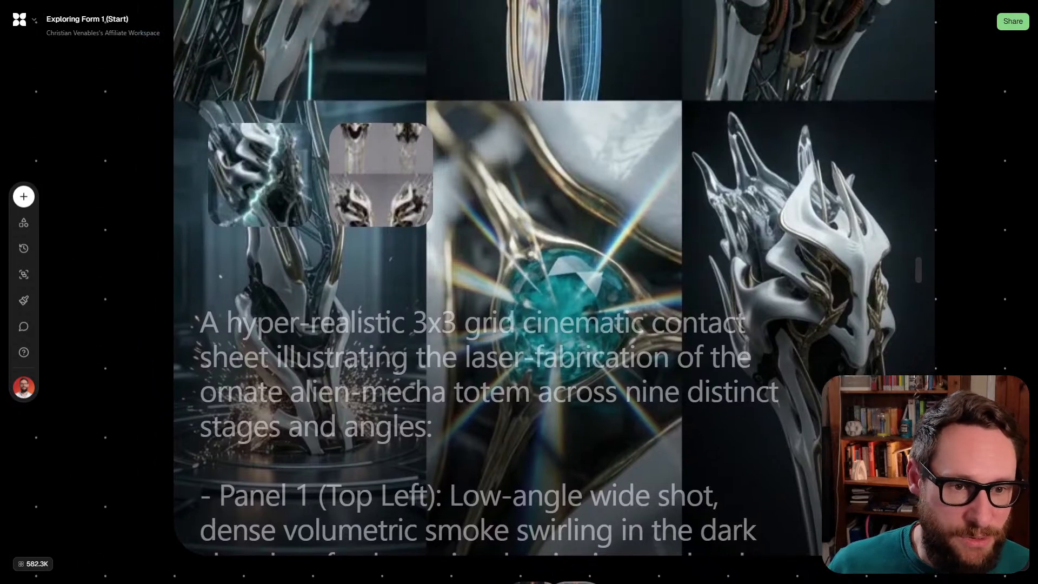
pyautogui.scroll(-4, 564, 311)
pyautogui.scroll(1, 563, 311)
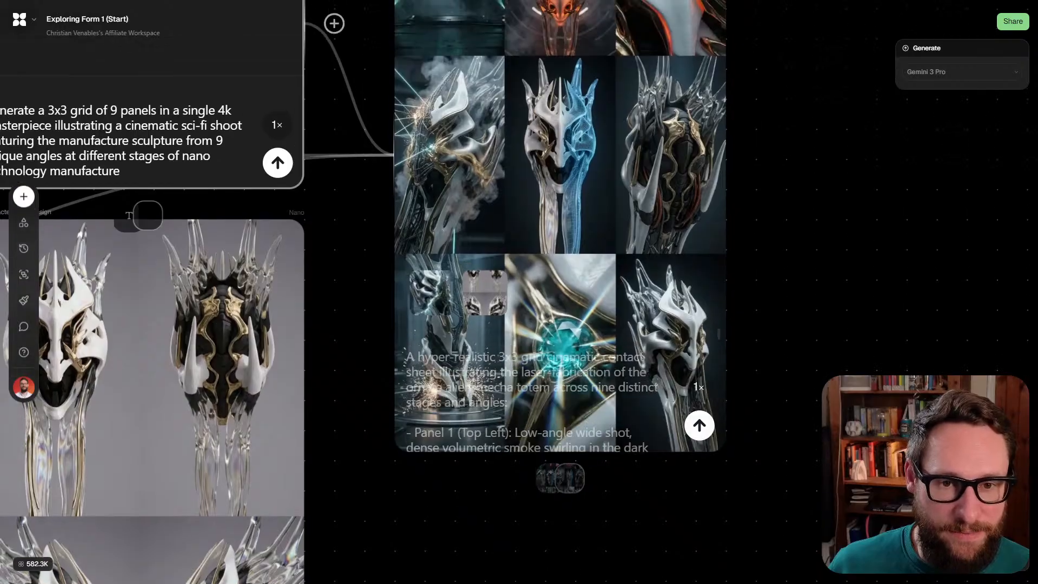
pyautogui.hscroll(-4, 563, 311)
pyautogui.scroll(-3, 304, 277)
pyautogui.hscroll(-4, 305, 278)
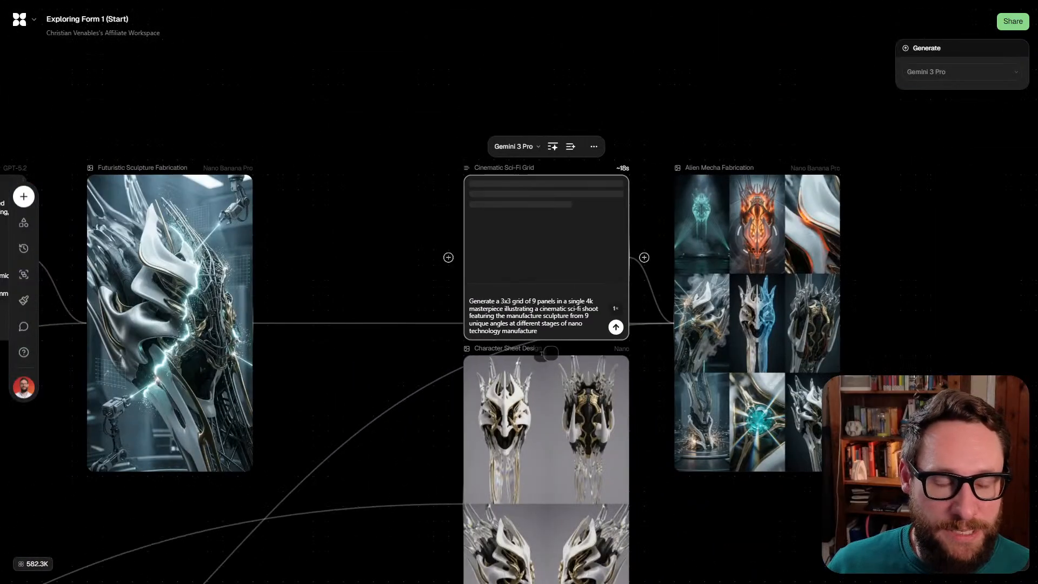
# Review the panel descriptions in the rewritten Cinematic Sci-Fi Grid prompt and regenerate the Alien Mecha Fabrication image from it with Nano Banana Pro
pyautogui.scroll(-2, 546, 379)
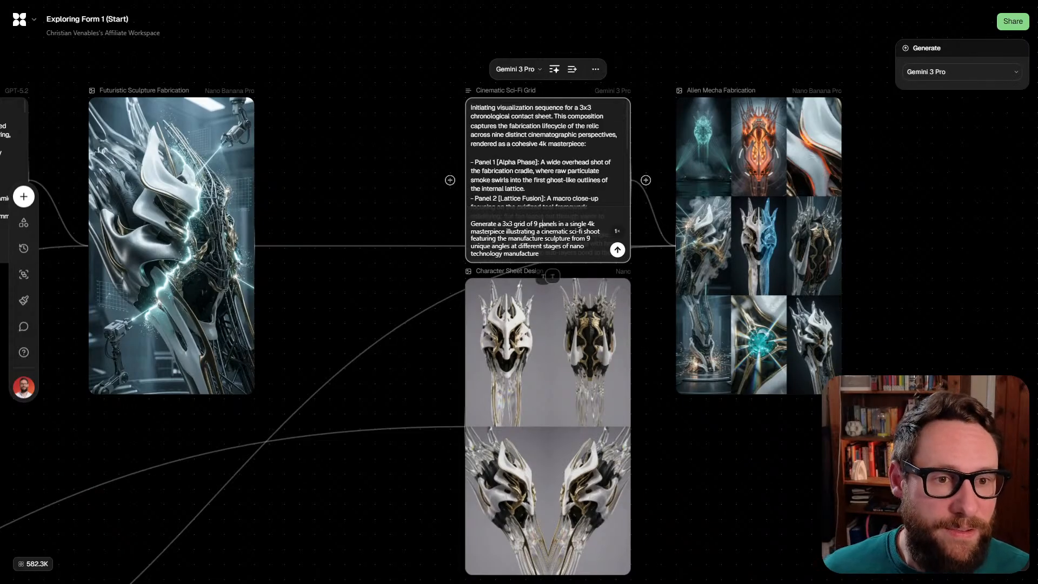
pyautogui.scroll(5, 641, 166)
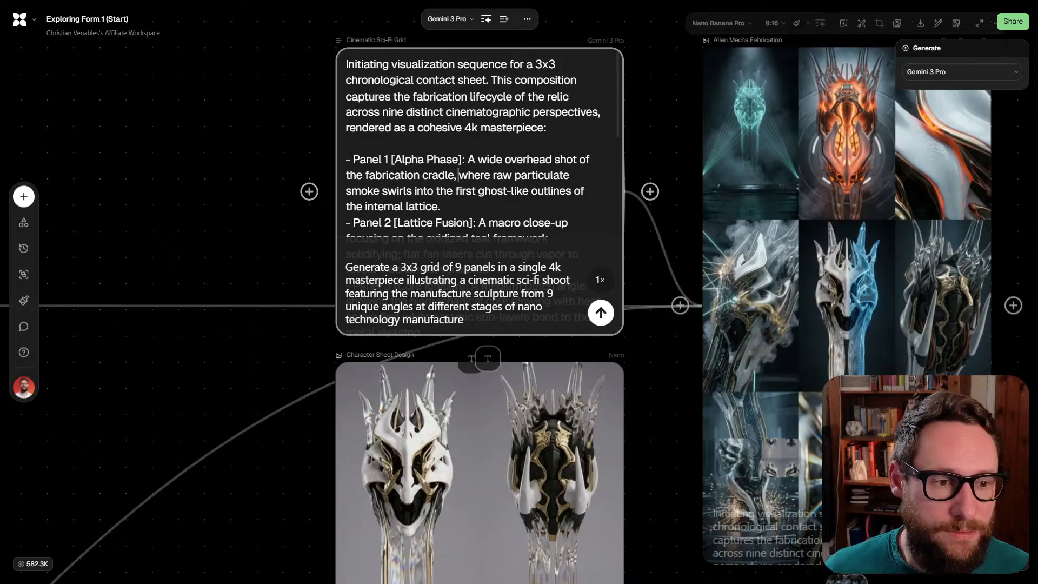
pyautogui.scroll(-3, 458, 174)
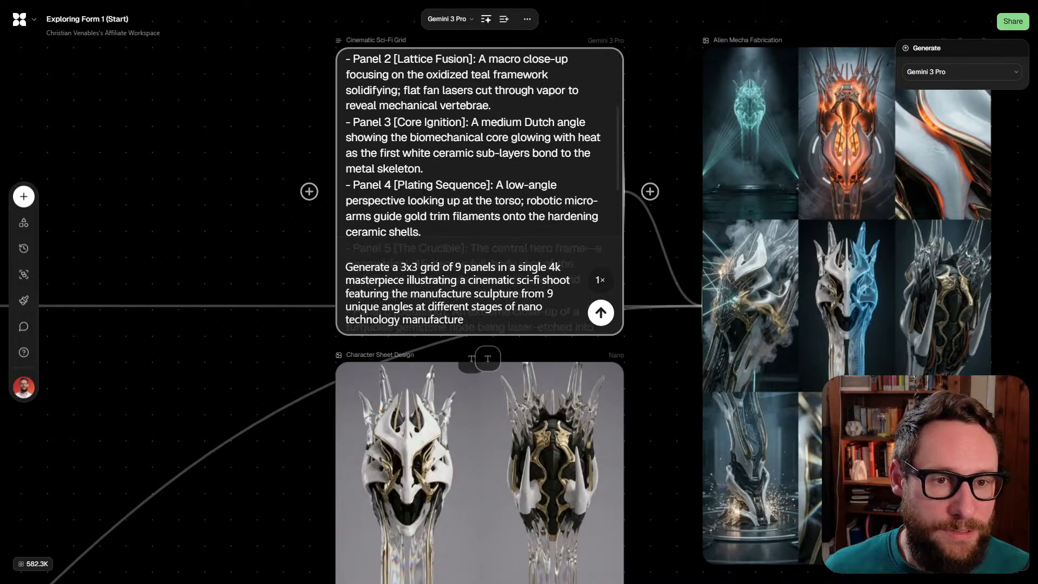
pyautogui.scroll(-3, 474, 146)
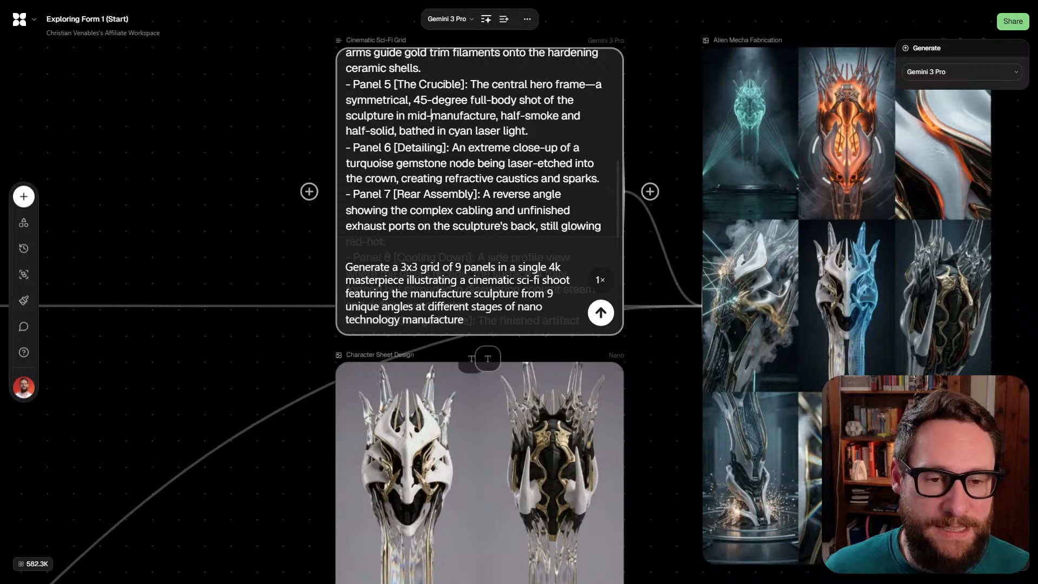
pyautogui.scroll(6, 473, 146)
pyautogui.hscroll(6, 645, 187)
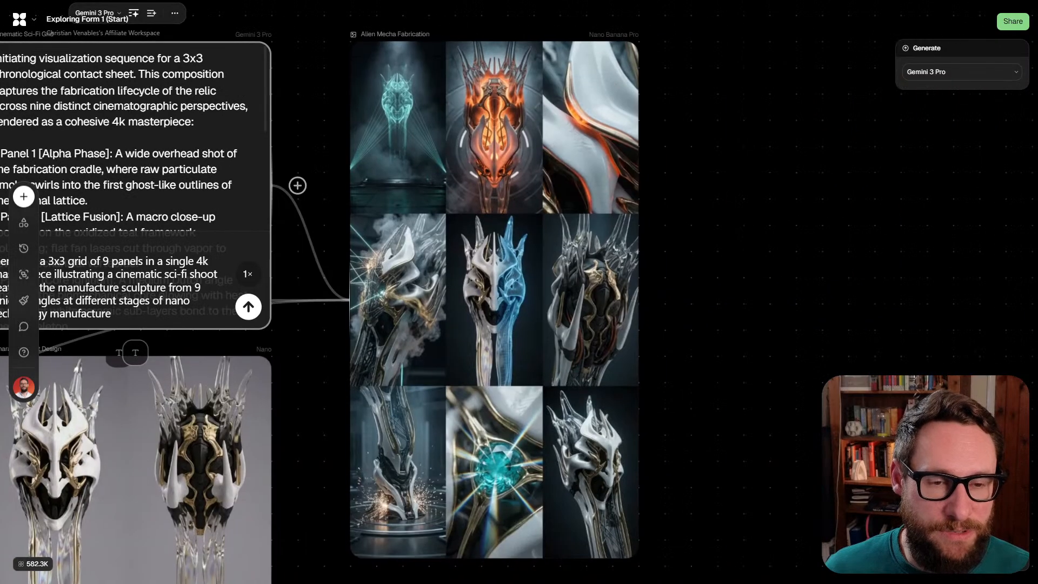
pyautogui.scroll(-1, 645, 187)
pyautogui.scroll(-1, 514, 285)
pyautogui.click(542, 264)
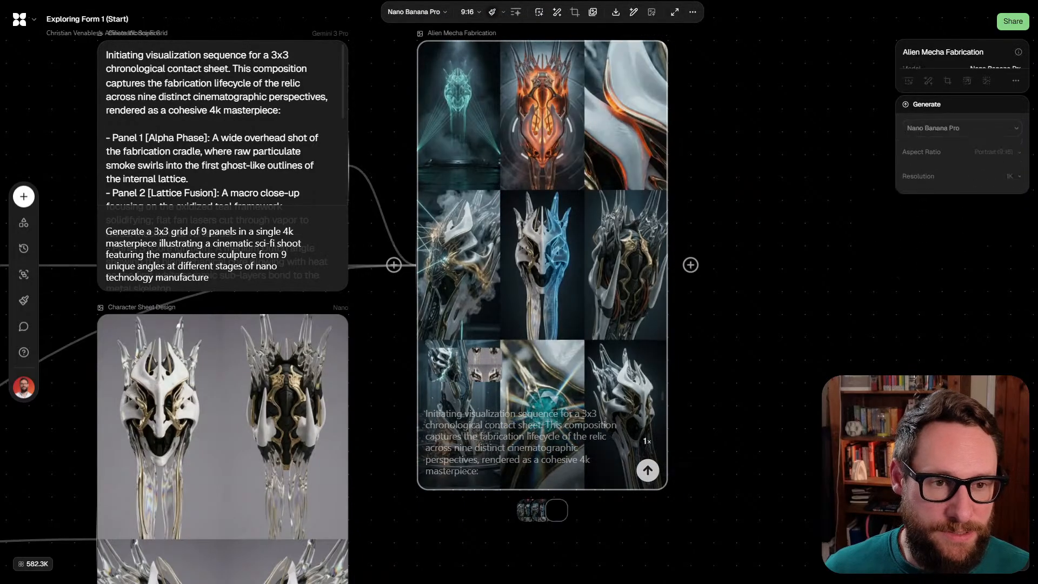
pyautogui.scroll(-5, 567, 359)
pyautogui.hscroll(-5, 447, 336)
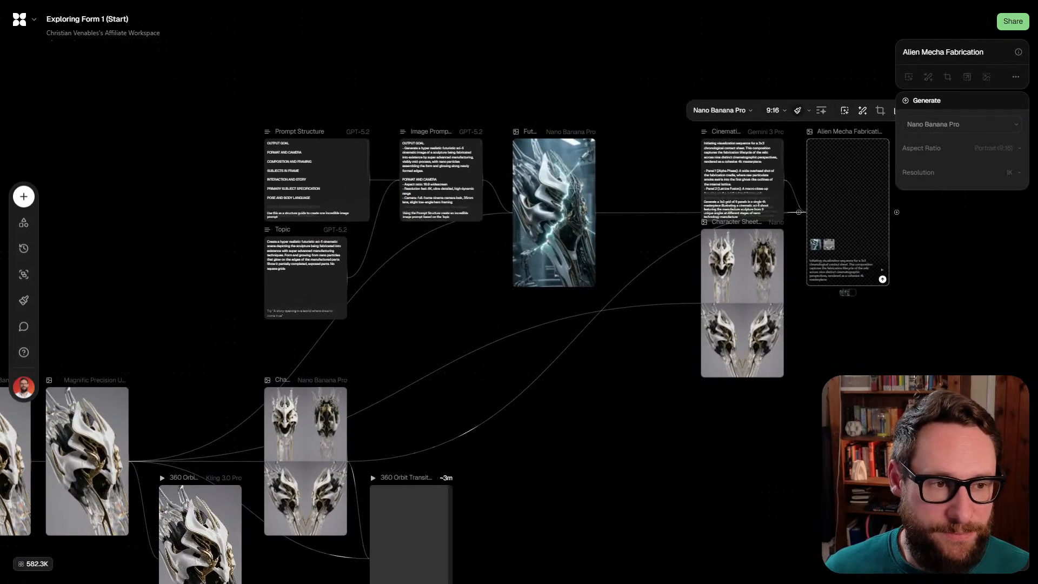
pyautogui.hscroll(6, 412, 216)
pyautogui.scroll(4, 413, 217)
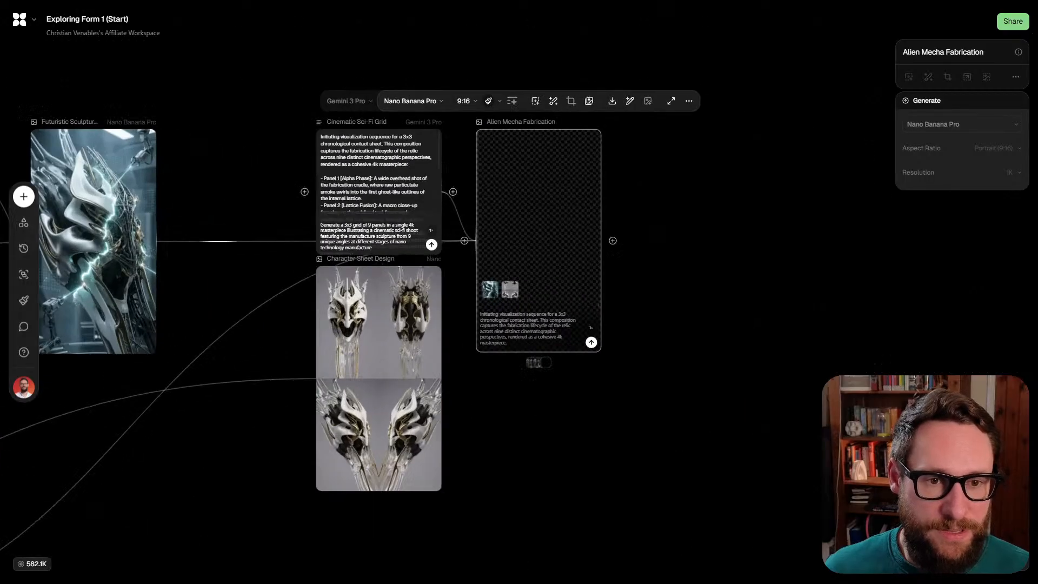
pyautogui.scroll(-1, 390, 314)
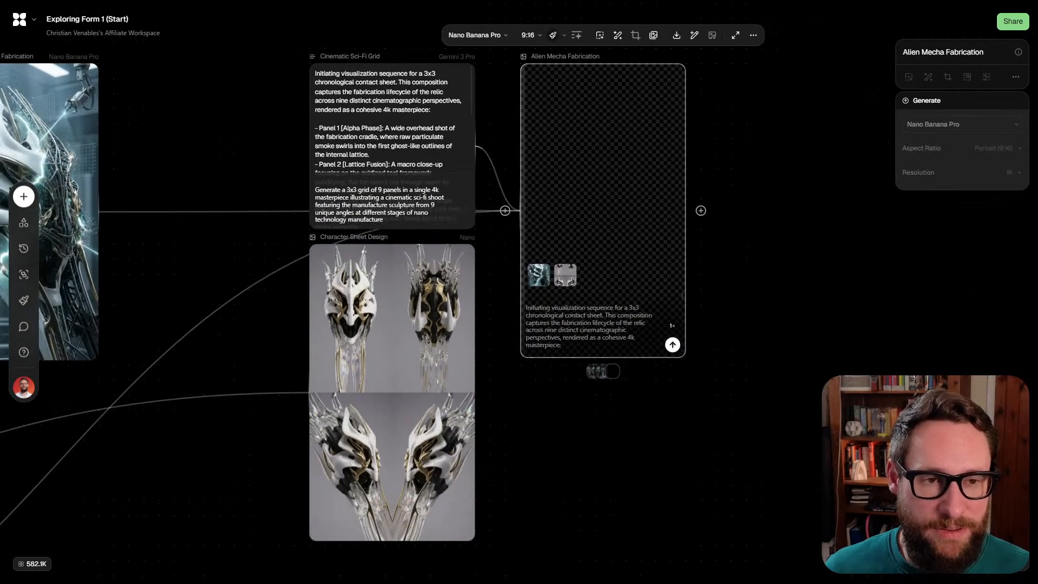
# Browse the generated variations of Futuristic Sculpture Fabrication and choose the one with blue energy and swirling gold particles
pyautogui.hscroll(-5, 519, 314)
pyautogui.hscroll(-2, 456, 406)
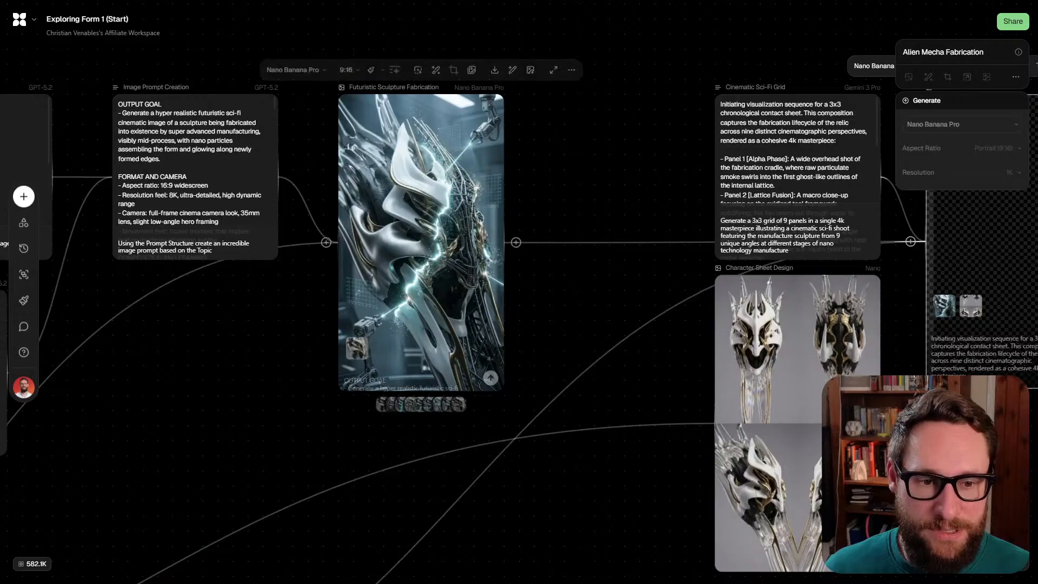
pyautogui.scroll(4, 456, 407)
pyautogui.scroll(3, 456, 406)
pyautogui.hscroll(-1, 455, 406)
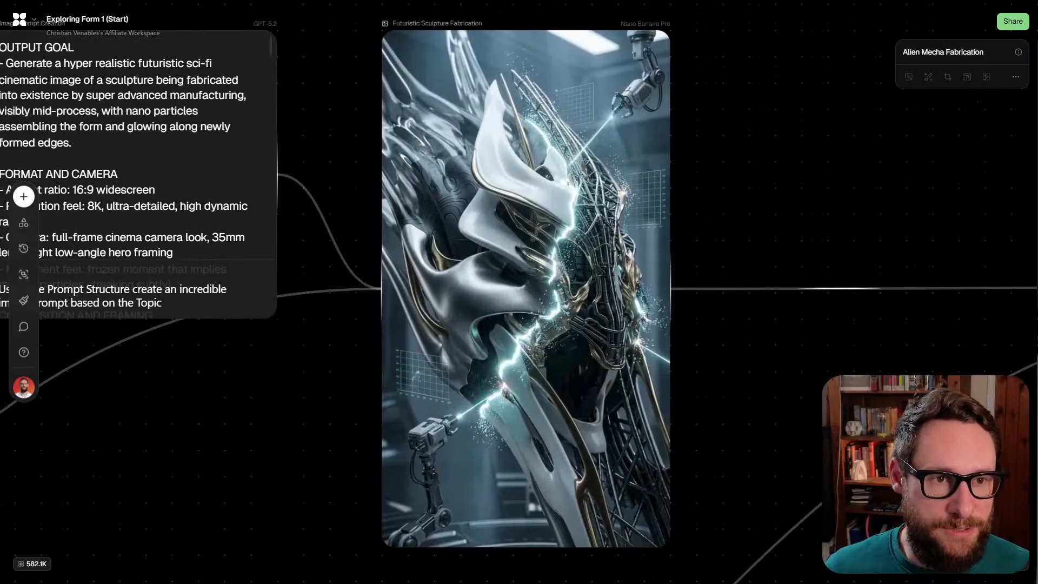
pyautogui.click(525, 288)
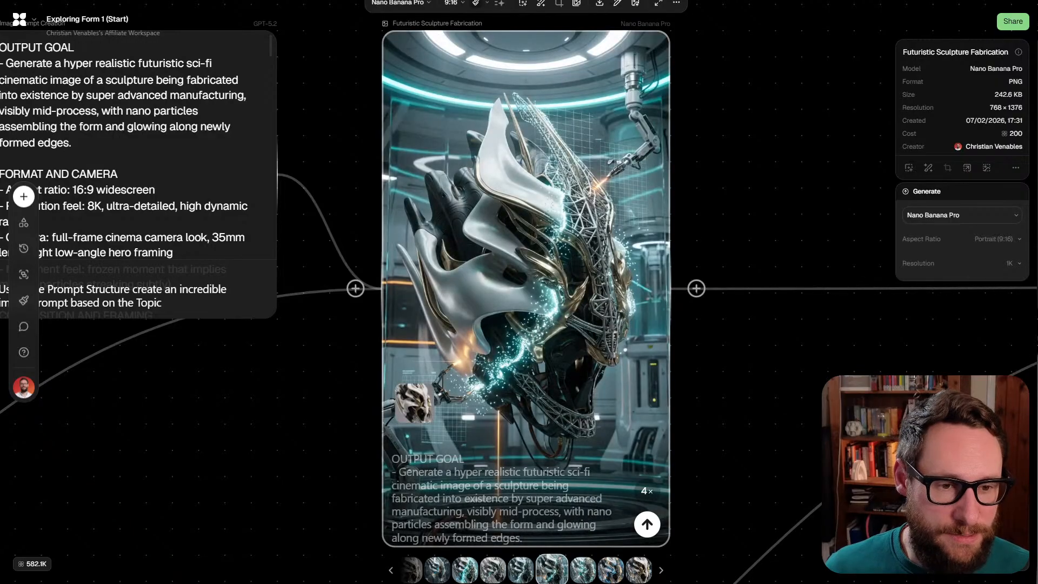
pyautogui.press('Right')
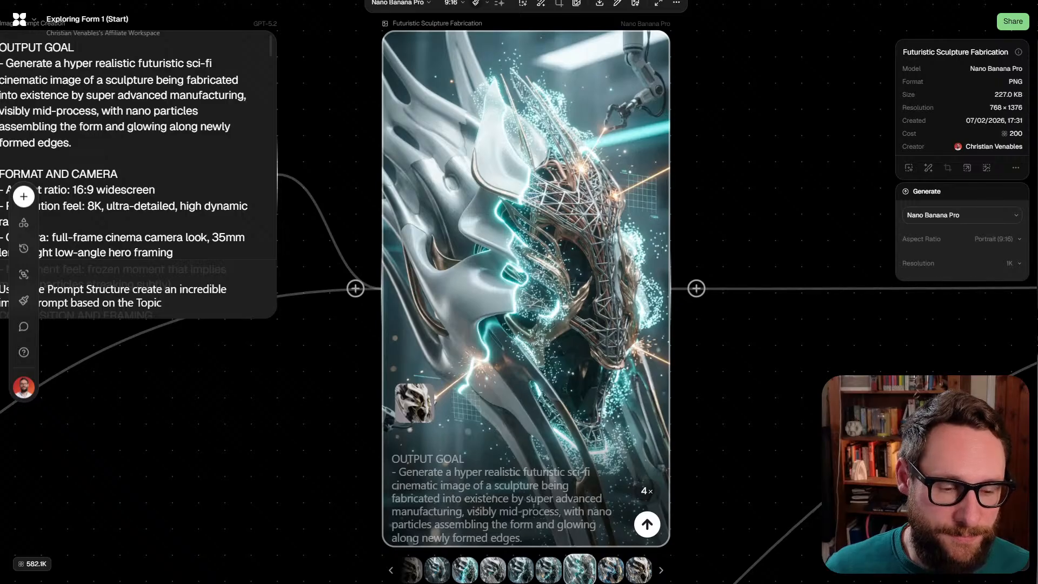
pyautogui.press('Right')
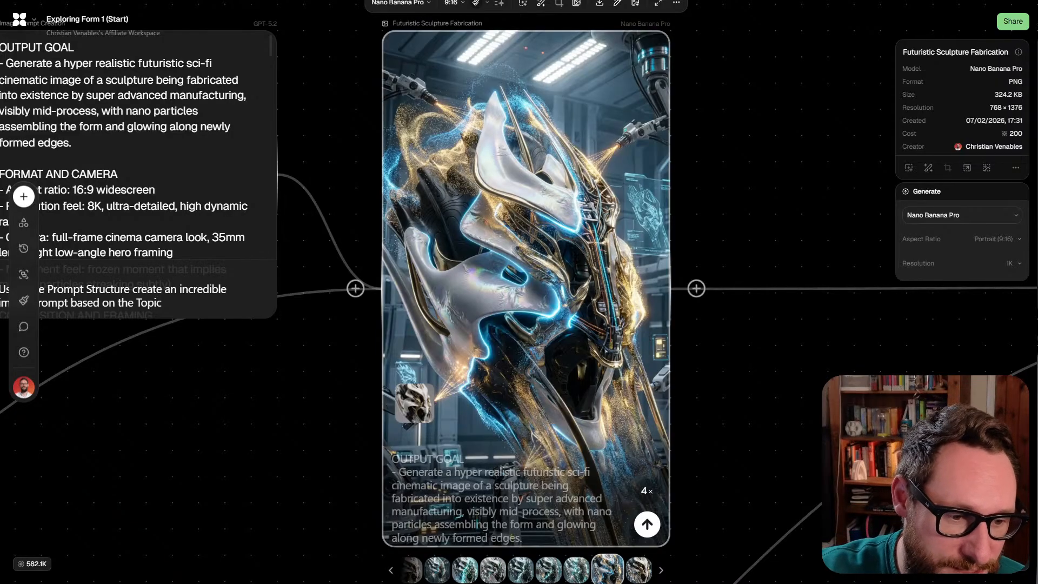
pyautogui.press('Right')
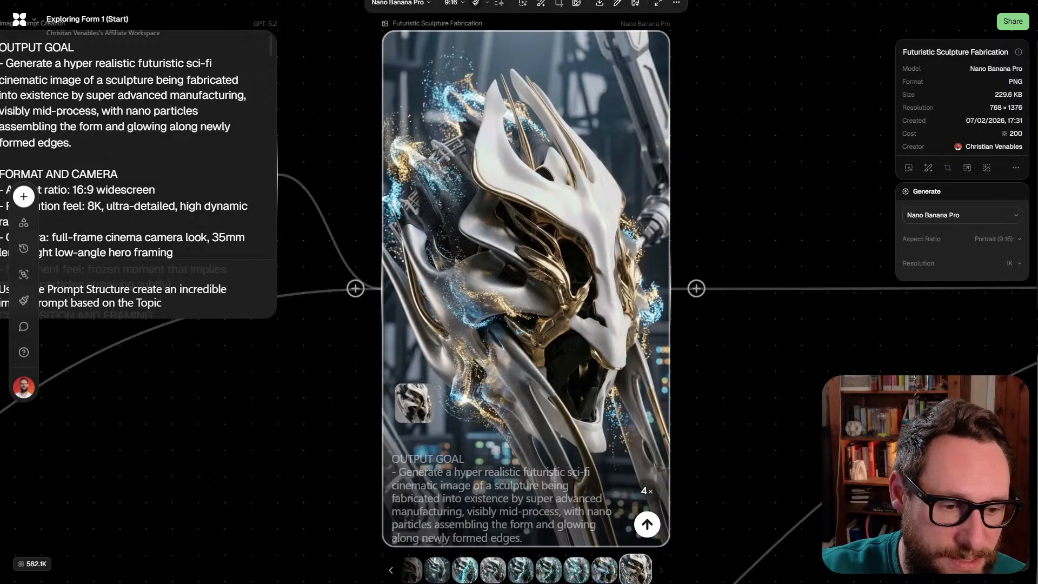
pyautogui.press('Left')
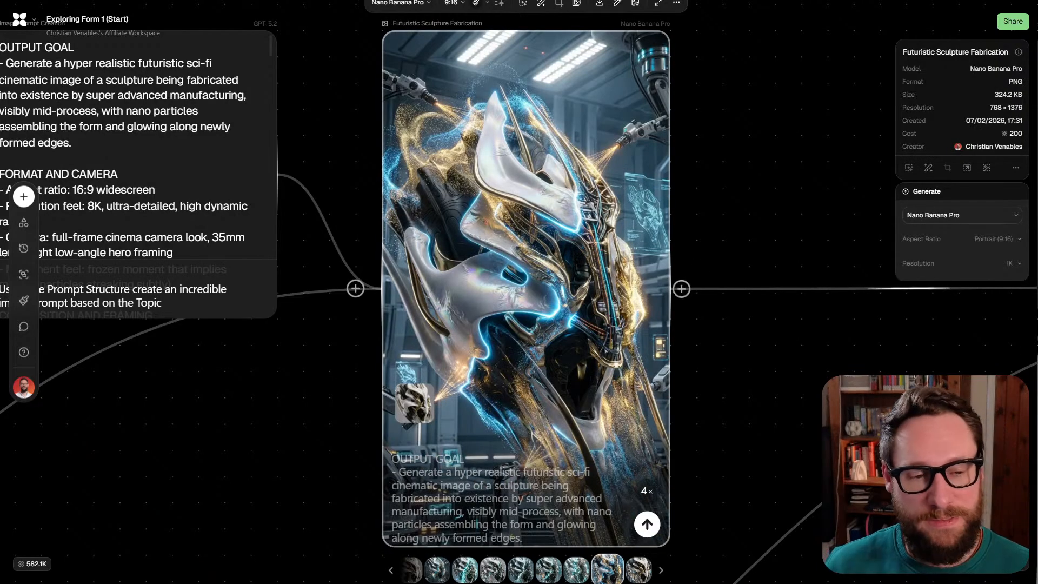
pyautogui.scroll(-4, 530, 287)
pyautogui.press('Escape')
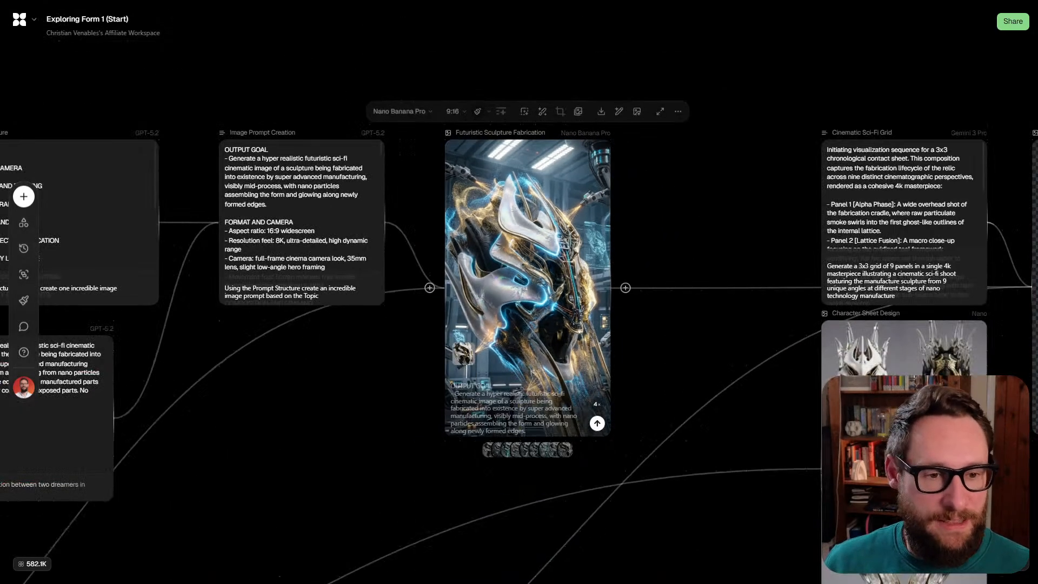
# Examine the newly generated Fabrication Lifecycle Sheet grid row by row alongside its prompt and character sheet reference
pyautogui.hscroll(6, 519, 292)
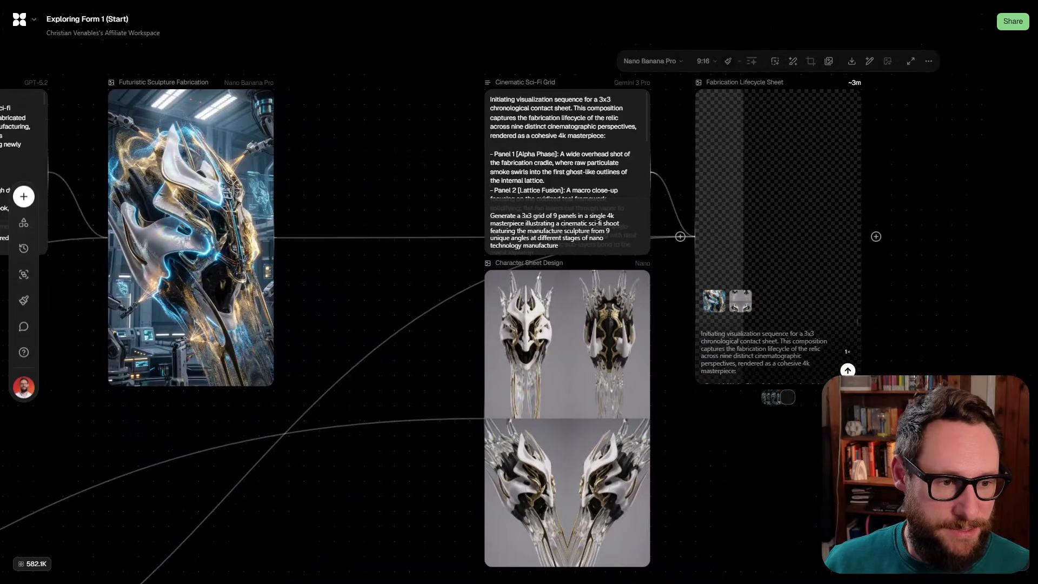
pyautogui.scroll(5, 715, 306)
pyautogui.scroll(-5, 519, 292)
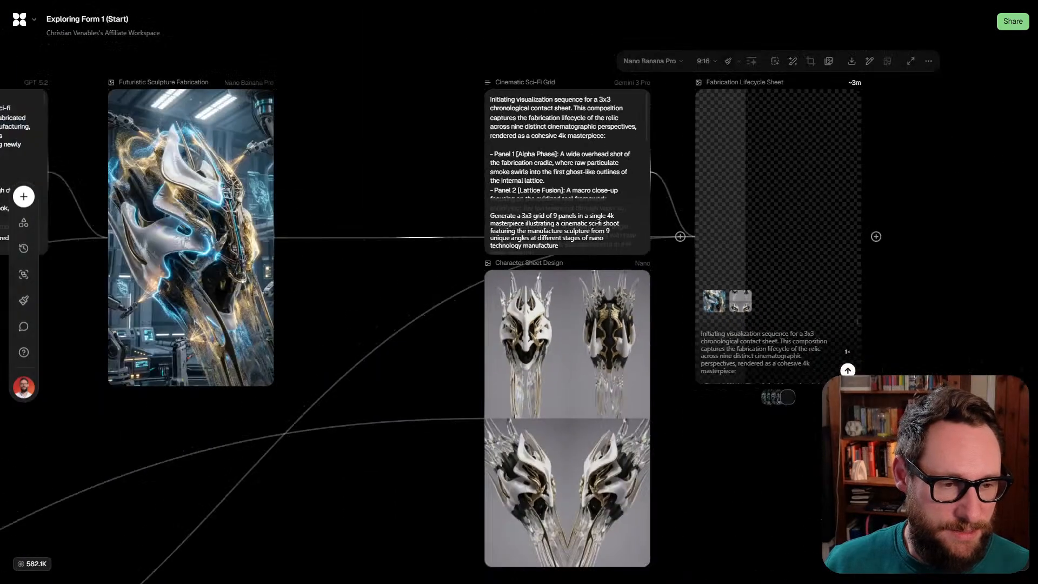
pyautogui.scroll(2, 519, 292)
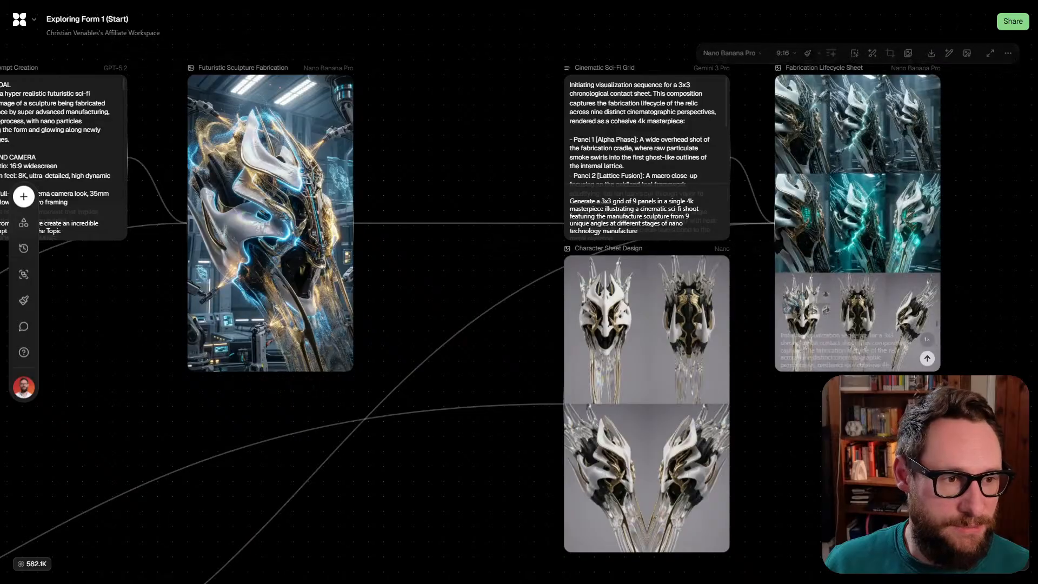
pyautogui.scroll(5, 983, 286)
pyautogui.hscroll(3, 518, 292)
pyautogui.scroll(3, 518, 292)
pyautogui.scroll(2, 552, 277)
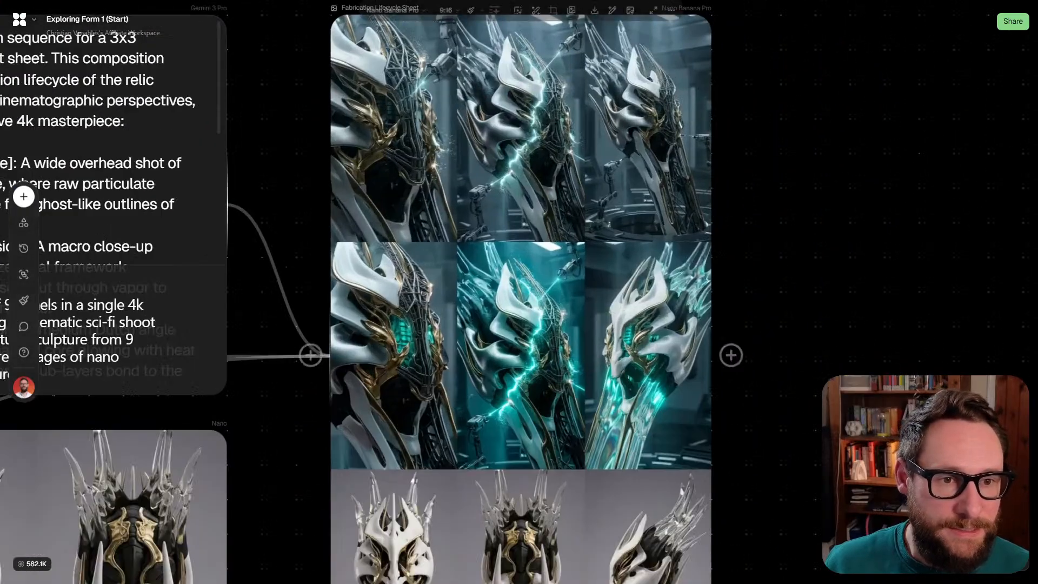
pyautogui.scroll(3, 552, 278)
pyautogui.scroll(-3, 519, 292)
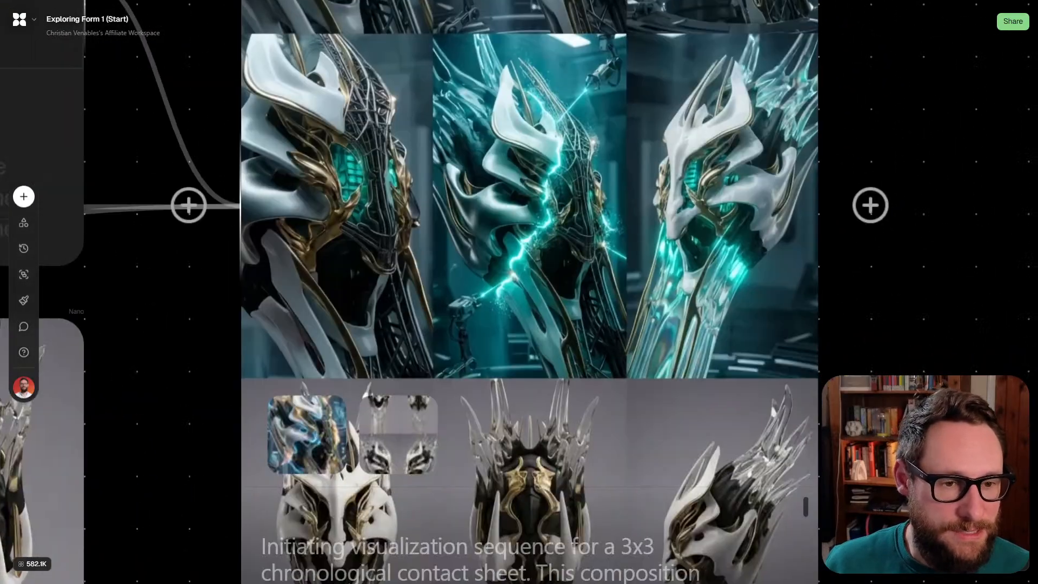
pyautogui.scroll(8, 519, 292)
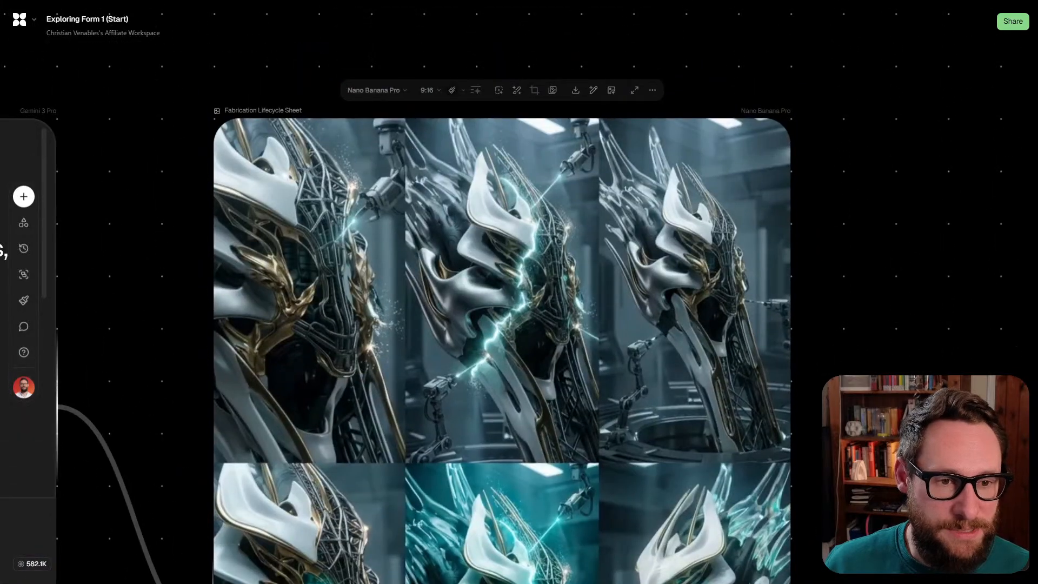
pyautogui.scroll(-10, 519, 291)
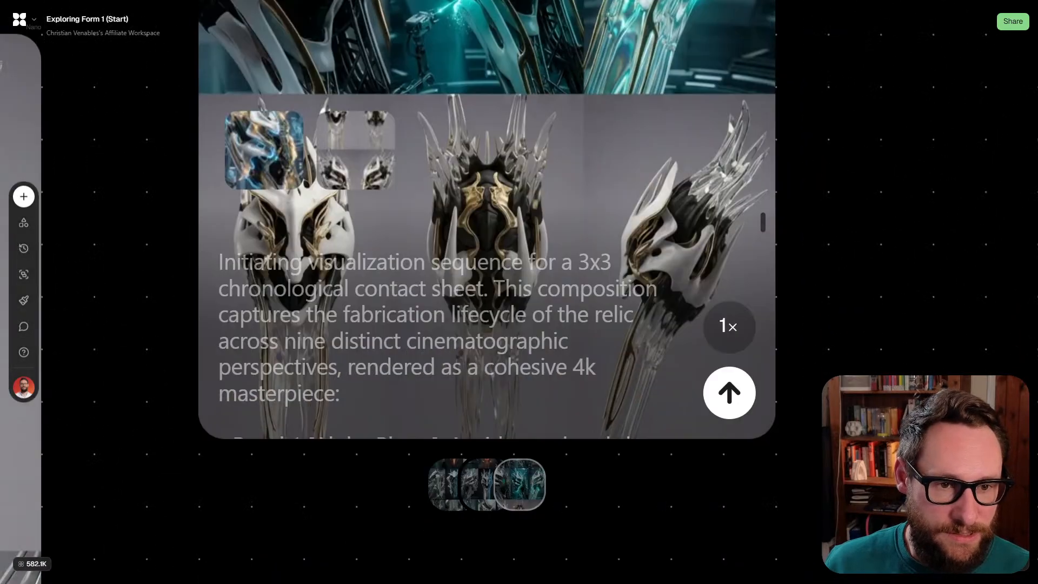
pyautogui.scroll(-5, 519, 292)
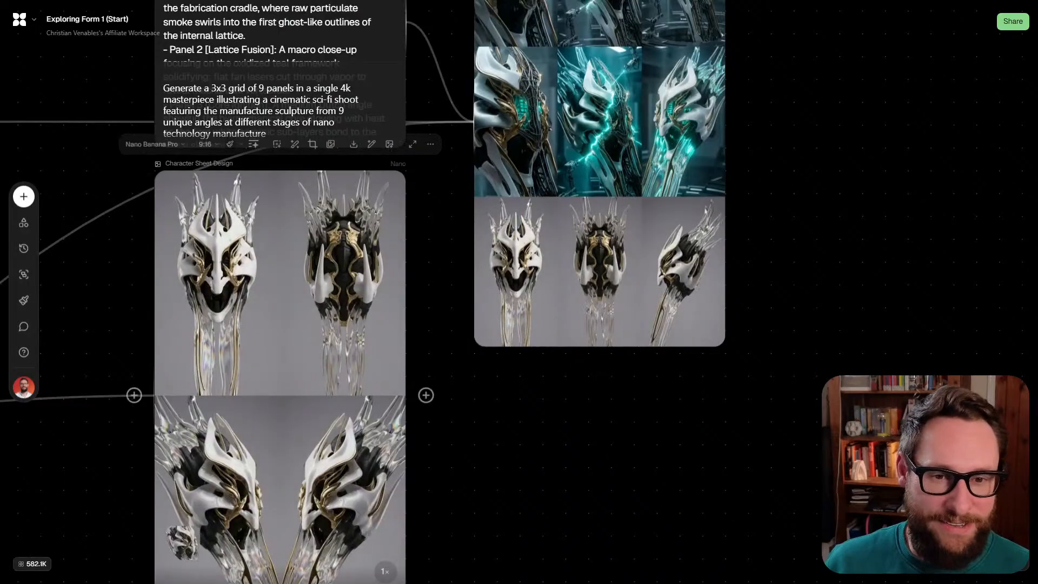
pyautogui.scroll(5, 363, 292)
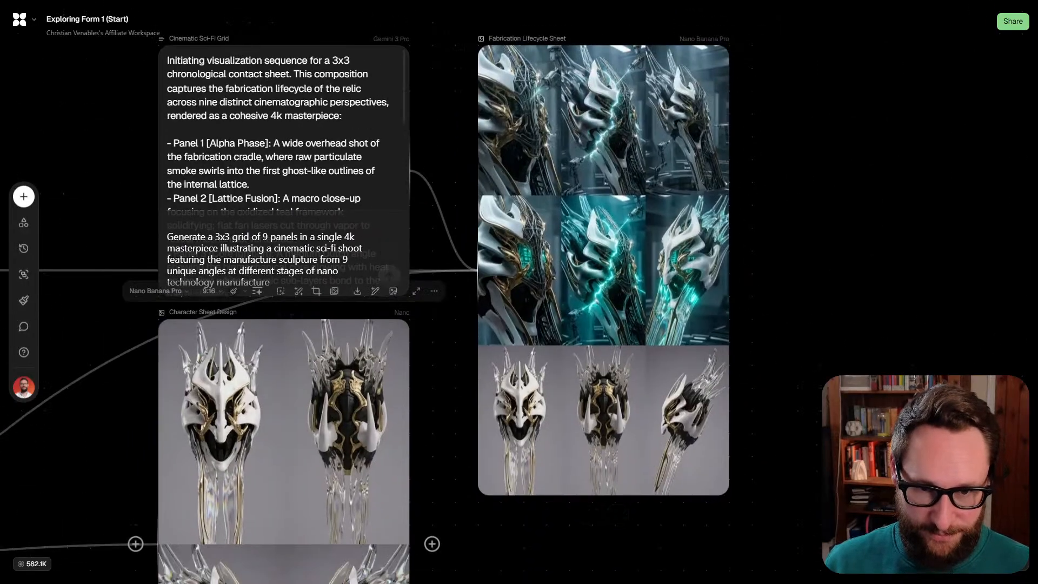
# Compare the existing Fabrication Lifecycle Sheet versions and regenerate the 9:16 grid with Nano Banana Pro
pyautogui.hscroll(-8, 519, 292)
pyautogui.hscroll(7, 519, 292)
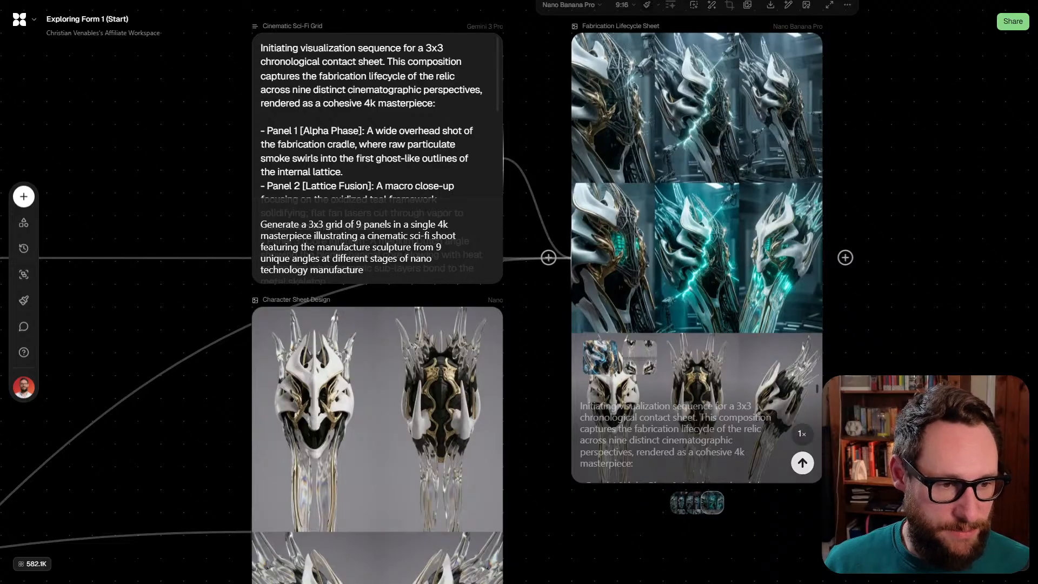
pyautogui.click(697, 502)
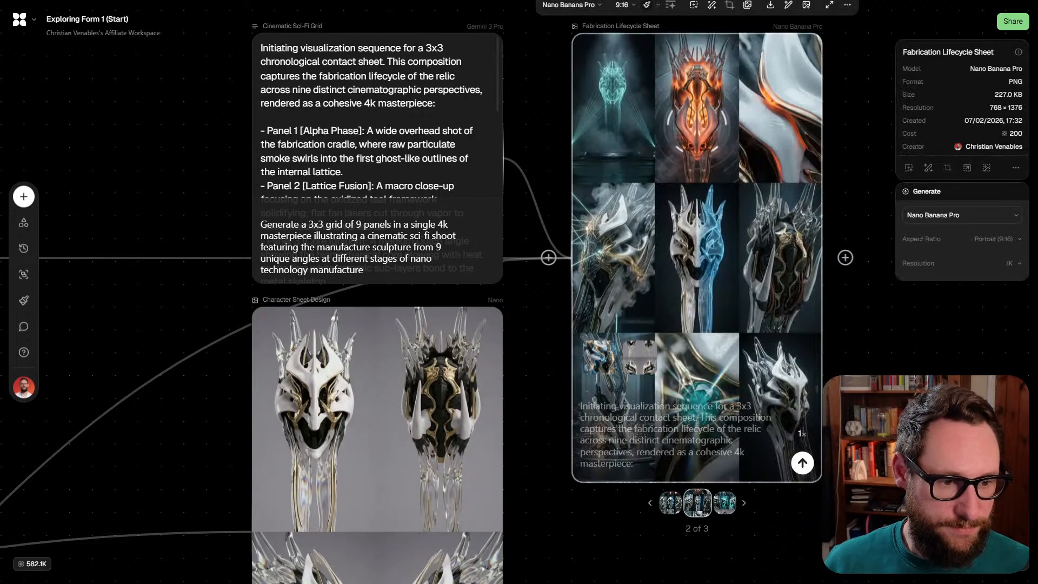
pyautogui.press('Left')
pyautogui.press('Right')
pyautogui.press('Right')
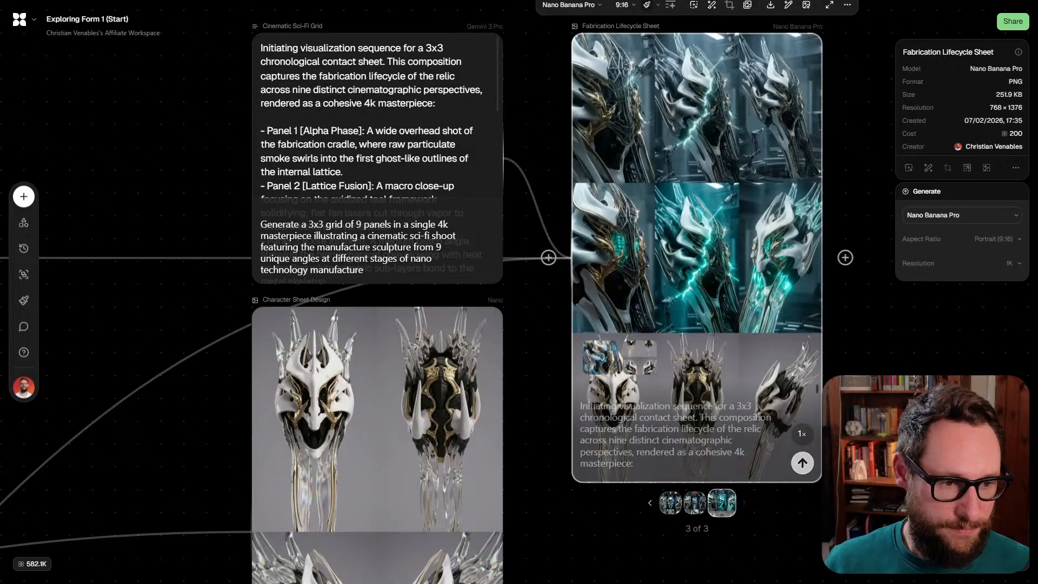
pyautogui.click(802, 463)
# Generate another version of the 360 Orbit Transition video with Kling O3 Pro References using its rapid 360 camera orbit prompt
pyautogui.scroll(-5, 494, 231)
pyautogui.moveTo(494, 231); pyautogui.dragTo(733, 114)
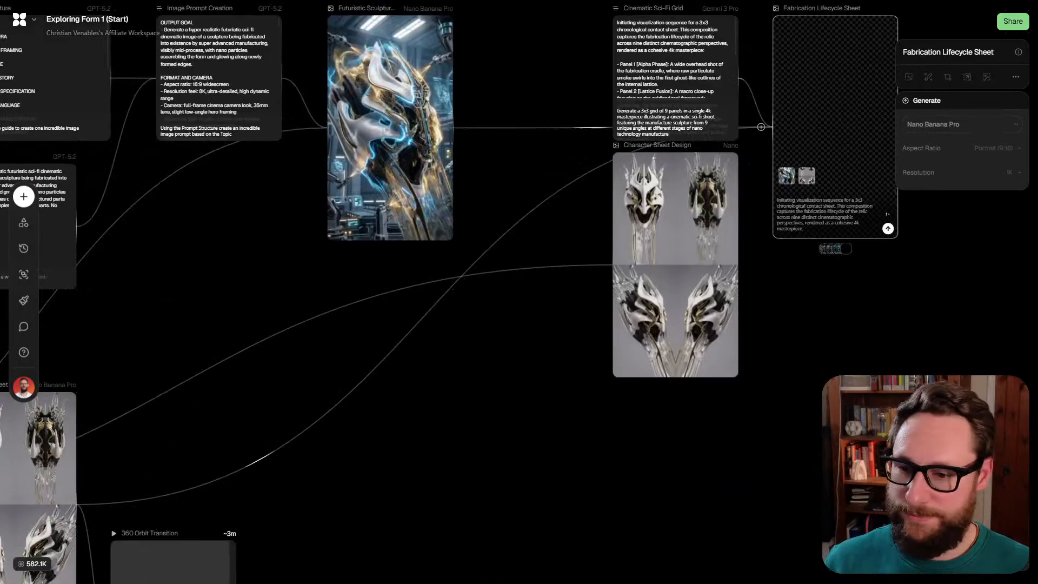
pyautogui.moveTo(260, 454); pyautogui.dragTo(491, 165)
pyautogui.scroll(4, 357, 340)
pyautogui.moveTo(357, 339); pyautogui.dragTo(487, 205)
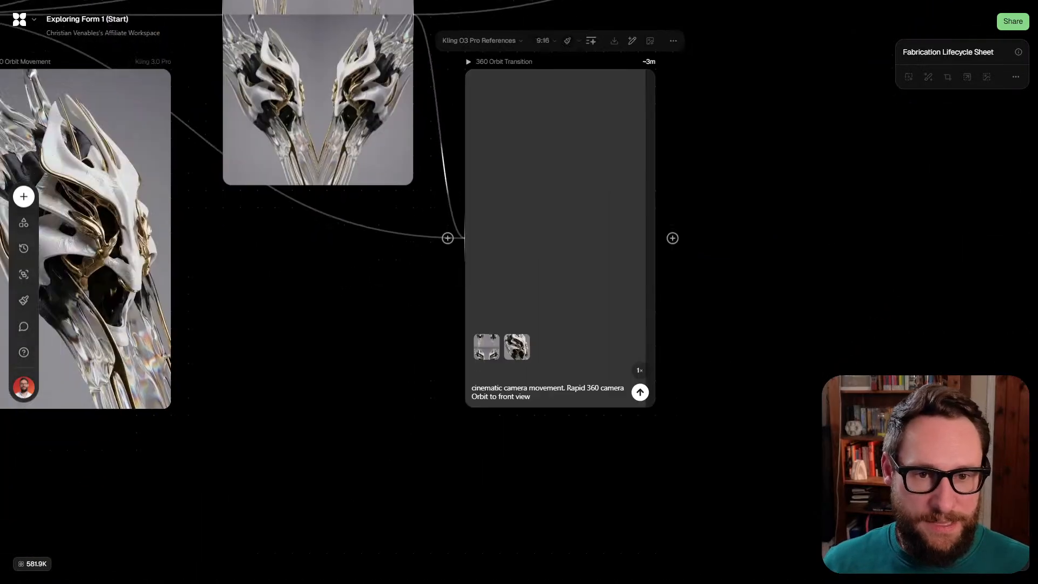
pyautogui.scroll(3, 516, 259)
pyautogui.moveTo(516, 259); pyautogui.dragTo(488, 347)
pyautogui.click(544, 319)
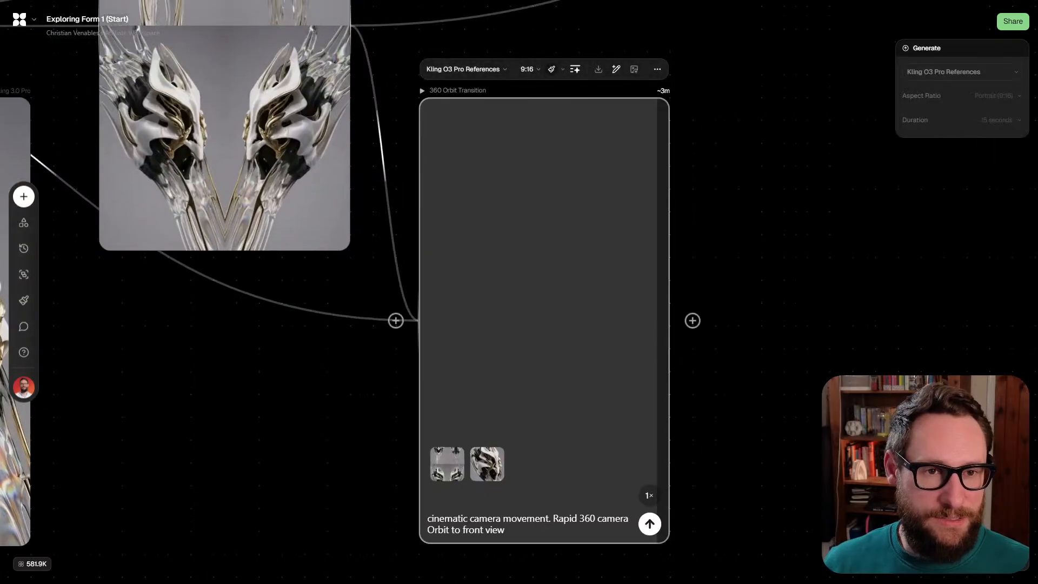
pyautogui.scroll(-1, 519, 291)
pyautogui.scroll(-3, 616, 456)
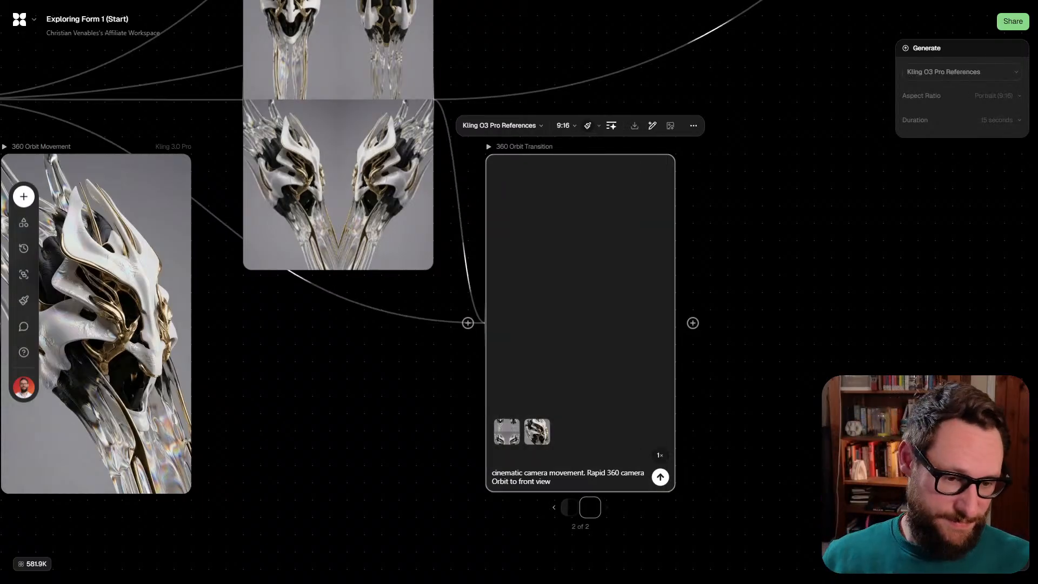
pyautogui.press('Left')
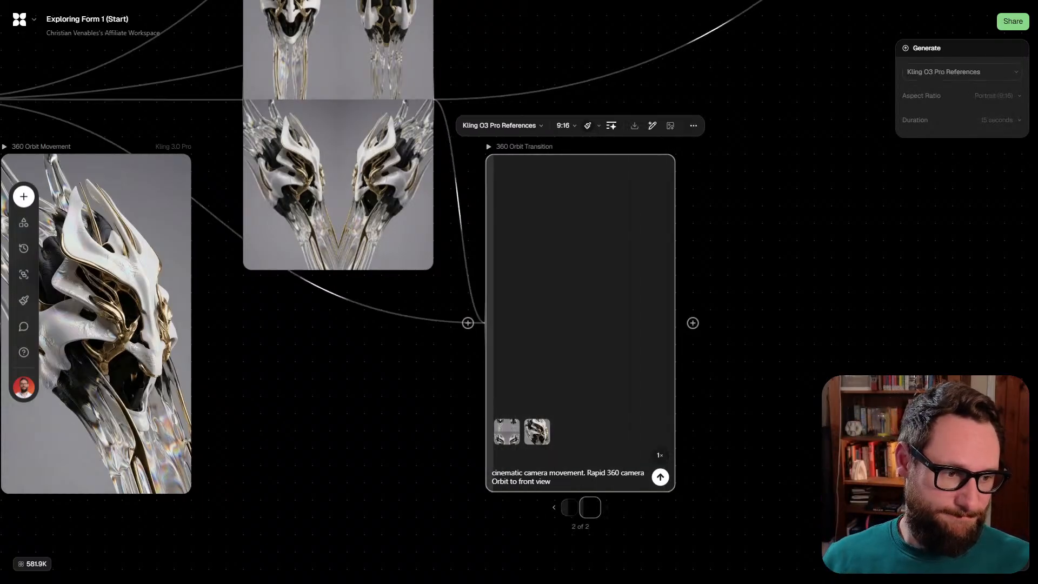
# Find the Sculpture Combination image and display its teal, copper and gold skull variation
pyautogui.scroll(-5, 802, 406)
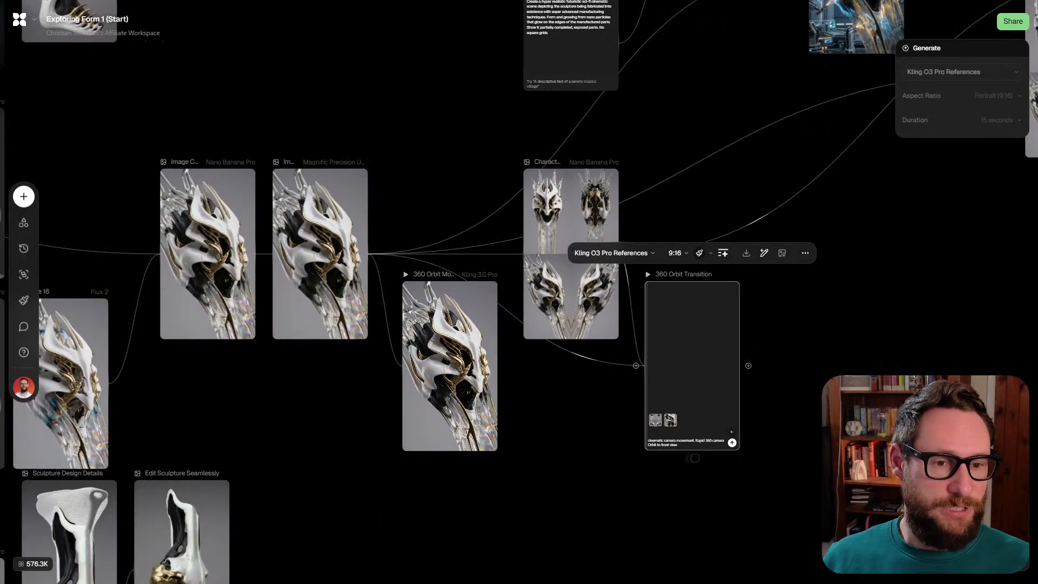
pyautogui.scroll(5, 440, 378)
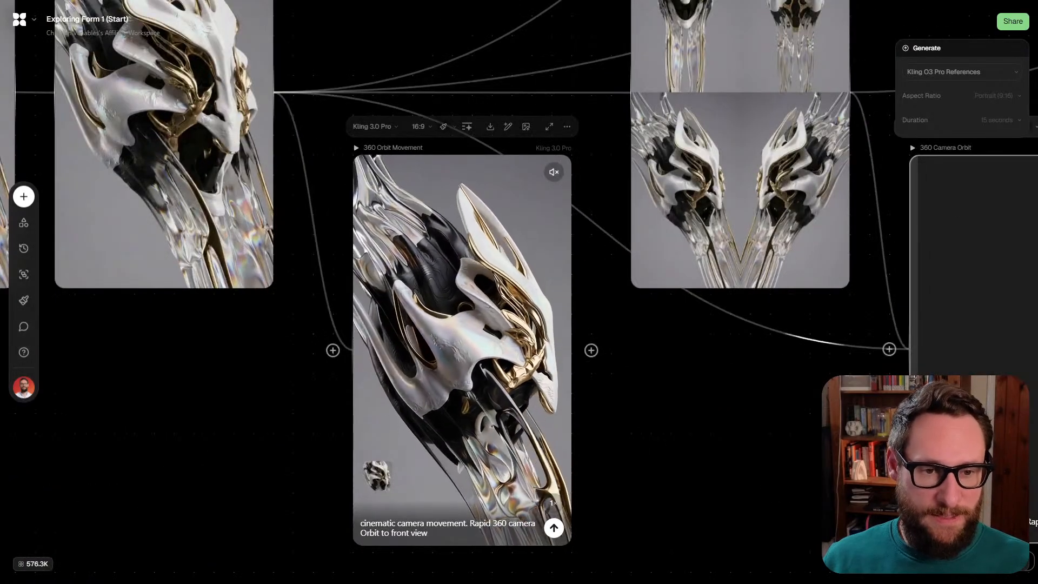
pyautogui.scroll(-5, 482, 357)
pyautogui.moveTo(232, 546); pyautogui.dragTo(638, 286)
pyautogui.moveTo(326, 384); pyautogui.dragTo(346, 182)
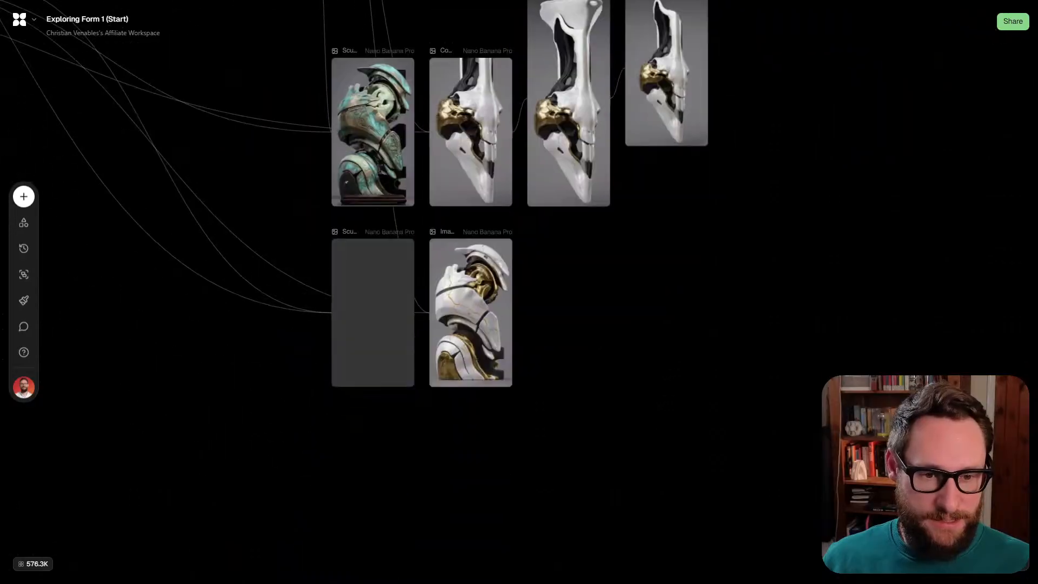
pyautogui.scroll(6, 361, 308)
pyautogui.moveTo(579, 346); pyautogui.dragTo(618, 307)
pyautogui.scroll(1, 492, 322)
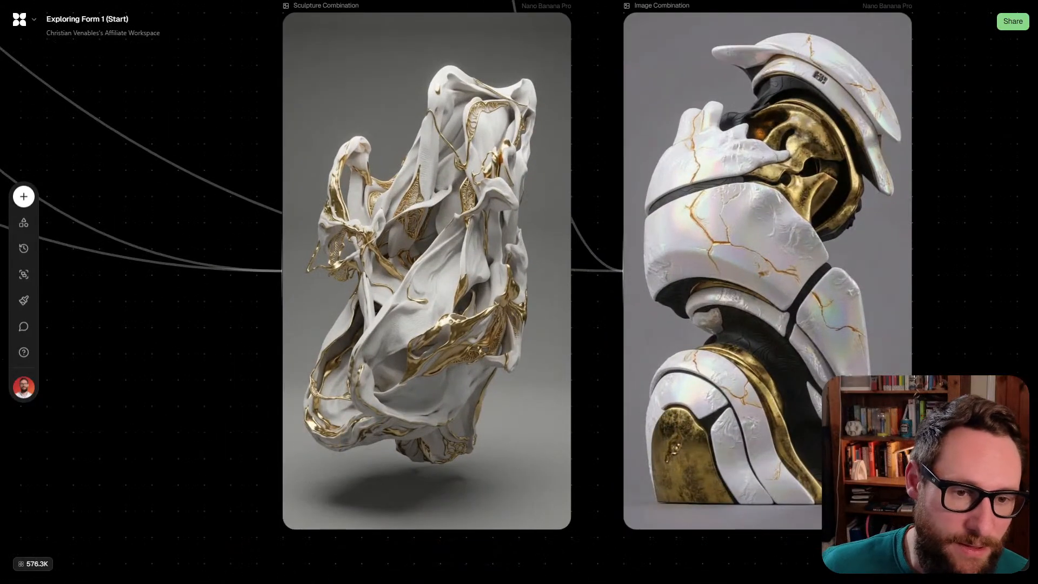
pyautogui.click(426, 270)
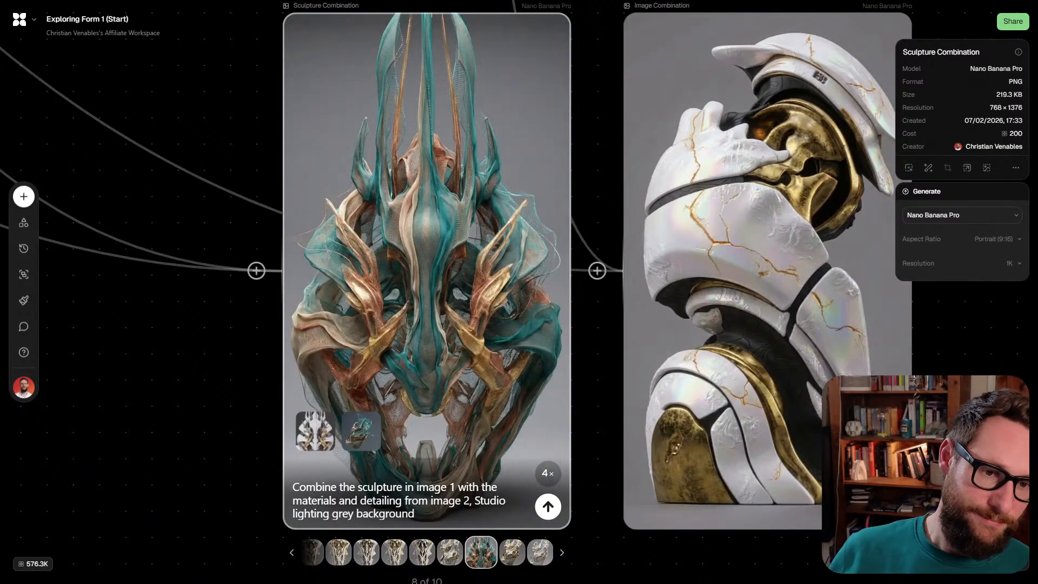
# Compare the teal and copper Sculpture Combination variation with the draped white and gold one, keeping the teal version selected
pyautogui.scroll(5, 377, 439)
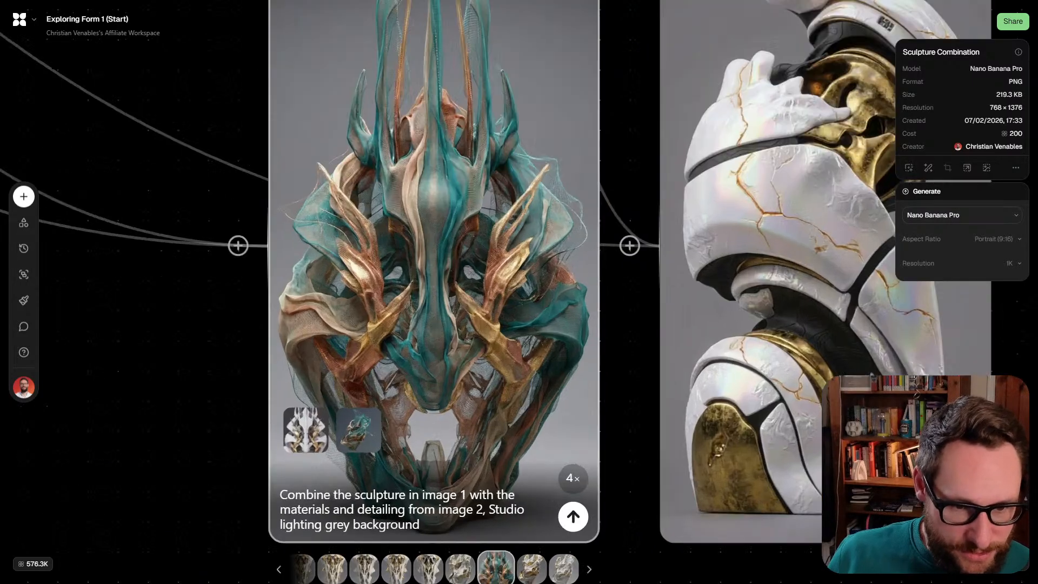
pyautogui.scroll(-4, 422, 383)
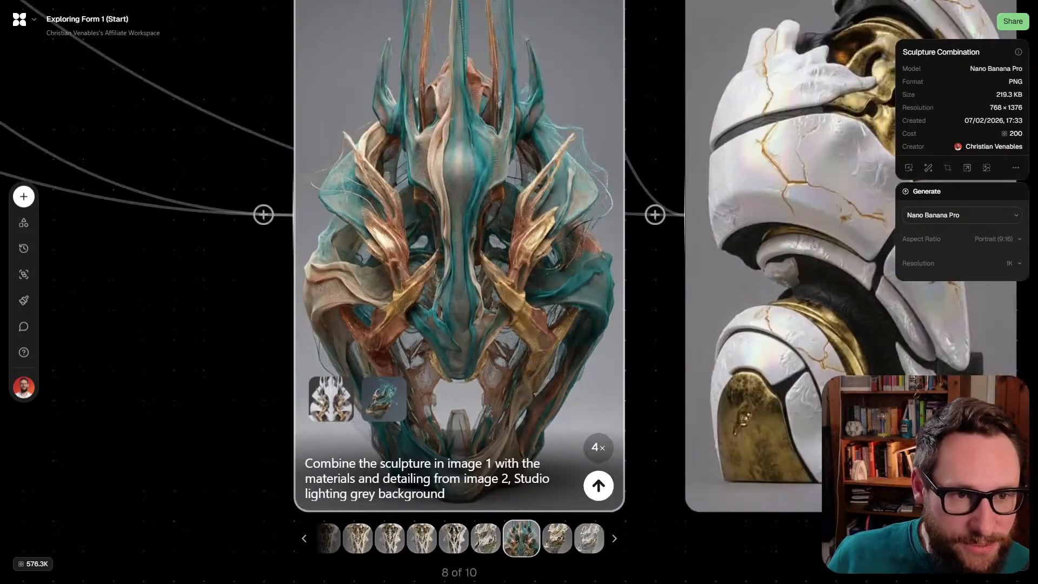
pyautogui.moveTo(480, 277); pyautogui.dragTo(488, 316)
pyautogui.scroll(-1, 485, 366)
pyautogui.click(552, 542)
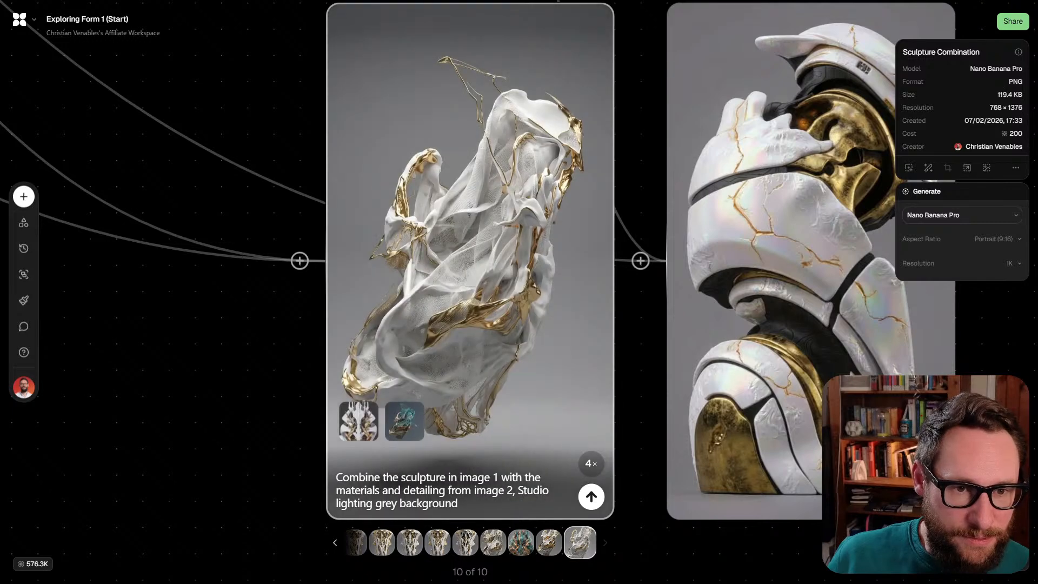
pyautogui.click(520, 542)
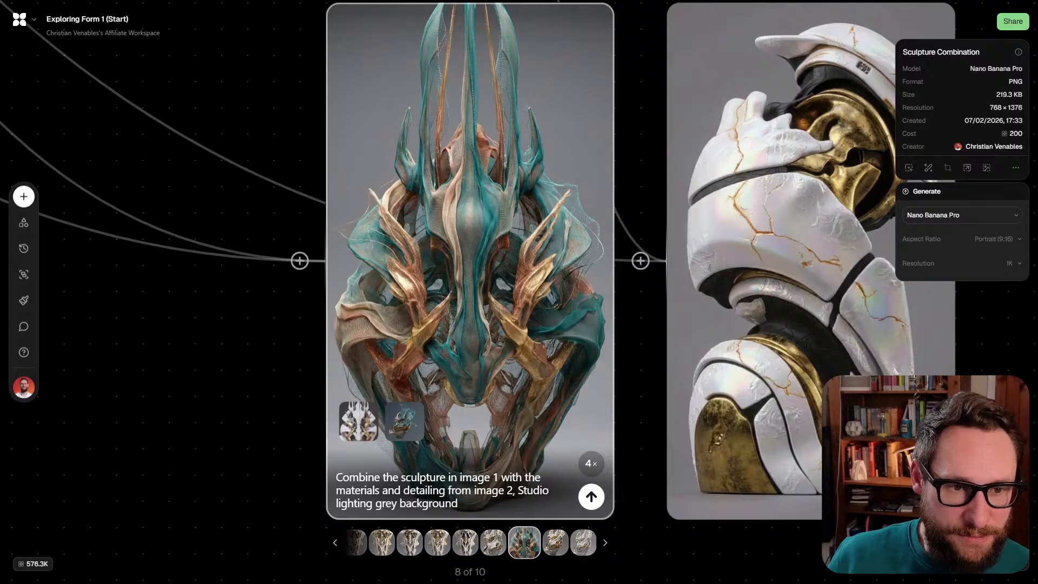
# Inspect the mesh textures and gold detailing of the teal Sculpture Combination variation up close
pyautogui.scroll(5, 405, 260)
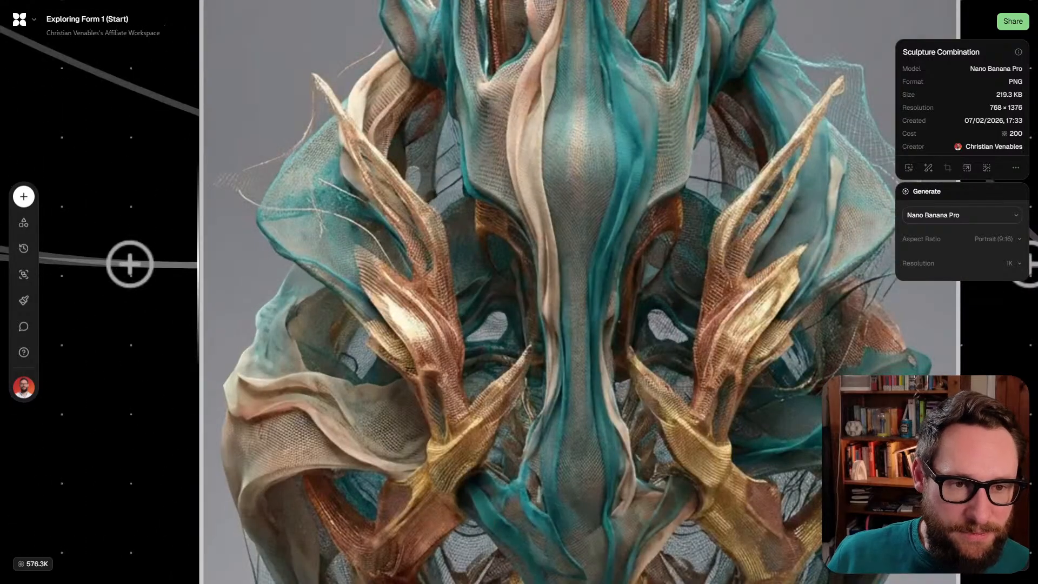
pyautogui.moveTo(405, 260); pyautogui.dragTo(262, 211)
pyautogui.scroll(-5, 410, 273)
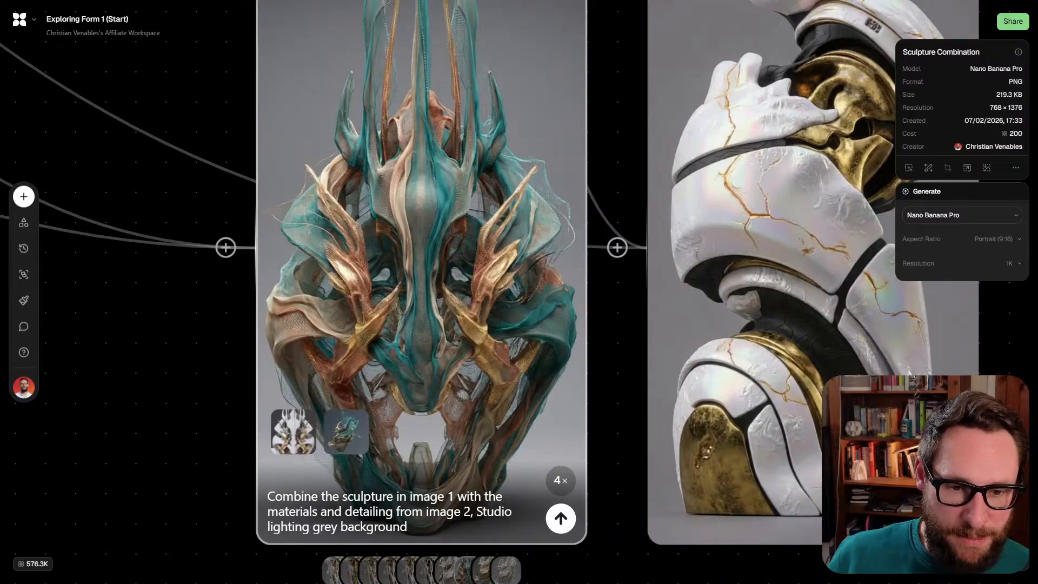
pyautogui.scroll(5, 326, 435)
pyautogui.scroll(-7, 346, 430)
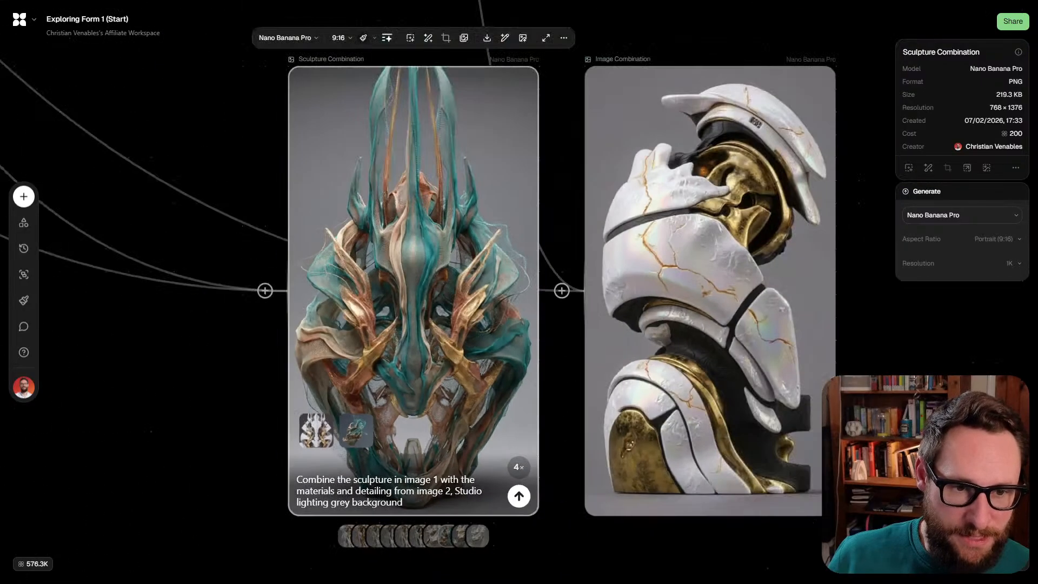
# Find Image 19, derived from the leather and metal Image 10, and browse its gold and silver variations
pyautogui.scroll(-5, 449, 489)
pyautogui.moveTo(448, 227); pyautogui.dragTo(453, 396)
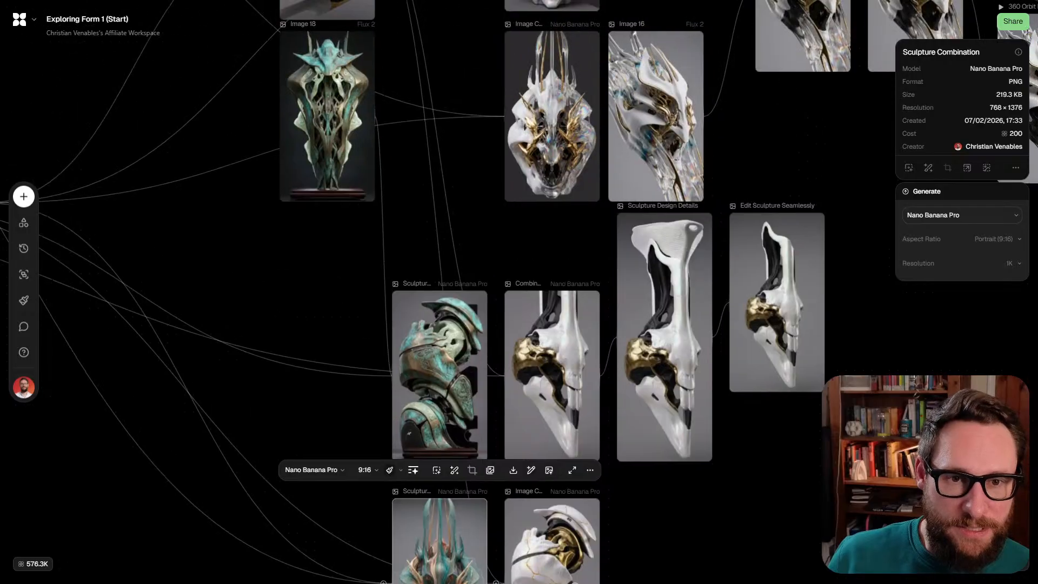
pyautogui.moveTo(379, 195); pyautogui.dragTo(660, 394)
pyautogui.moveTo(378, 216); pyautogui.dragTo(687, 353)
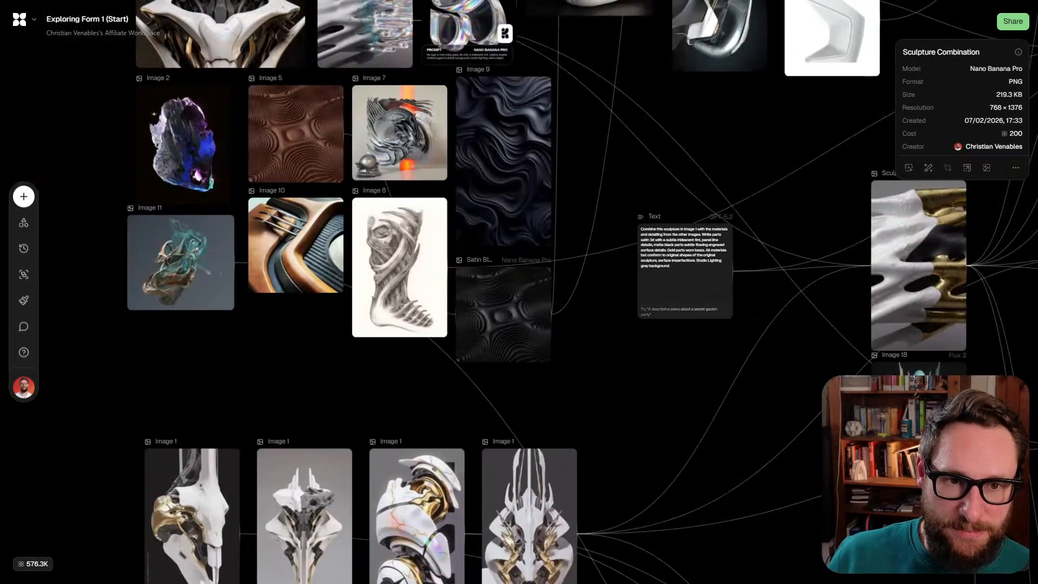
pyautogui.moveTo(378, 216); pyautogui.dragTo(353, 349)
pyautogui.scroll(-2, 339, 365)
pyautogui.moveTo(378, 119); pyautogui.dragTo(294, 489)
pyautogui.scroll(5, 339, 364)
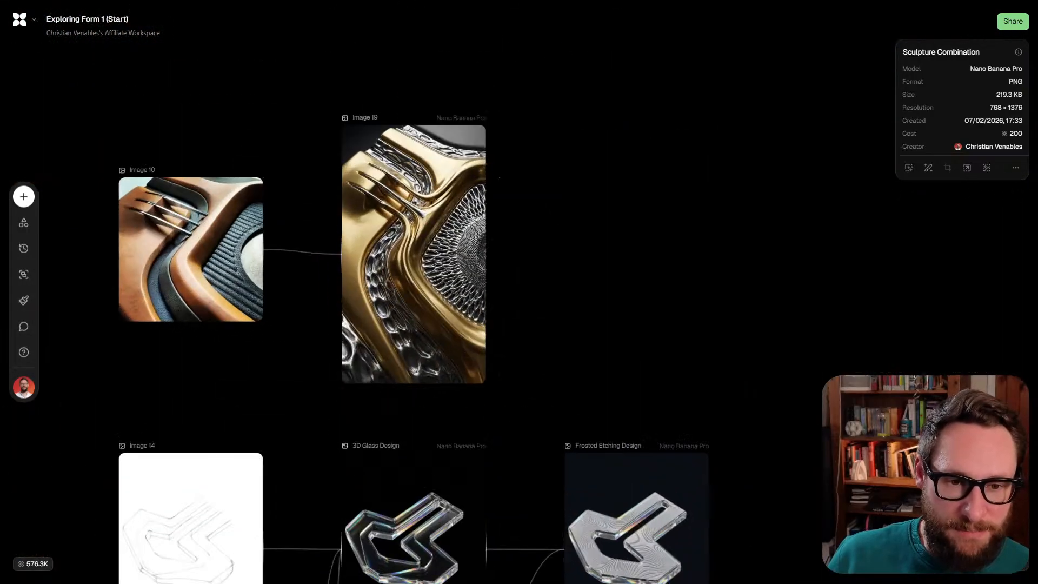
pyautogui.scroll(3, 251, 279)
pyautogui.moveTo(325, 278); pyautogui.dragTo(368, 281)
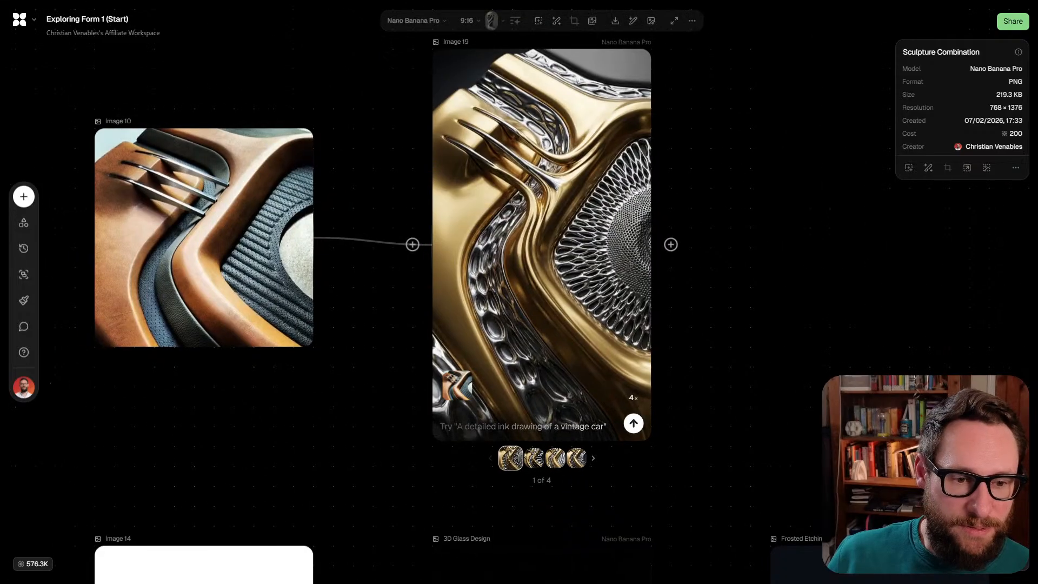
pyautogui.click(534, 457)
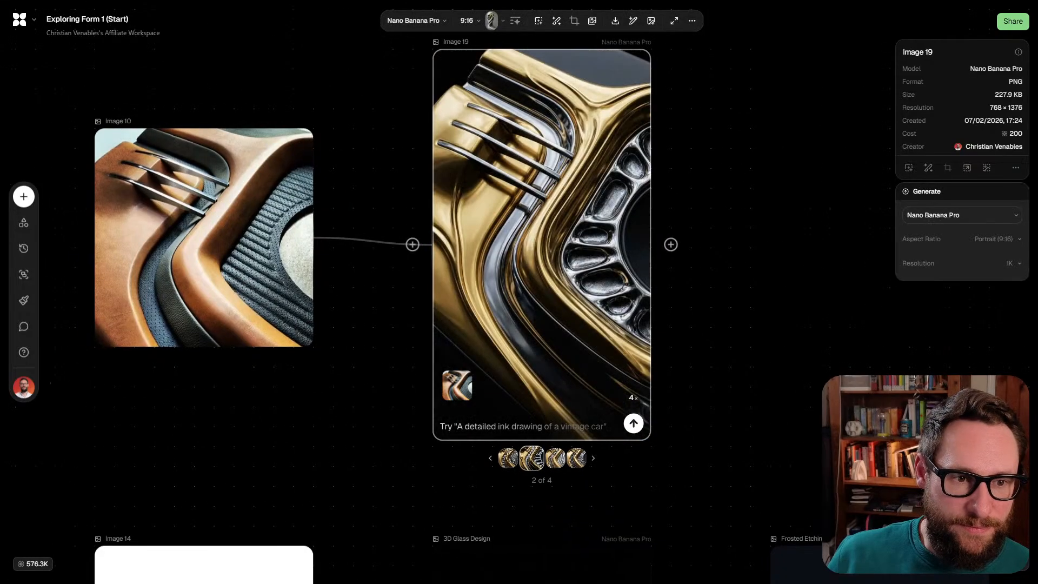
pyautogui.click(554, 458)
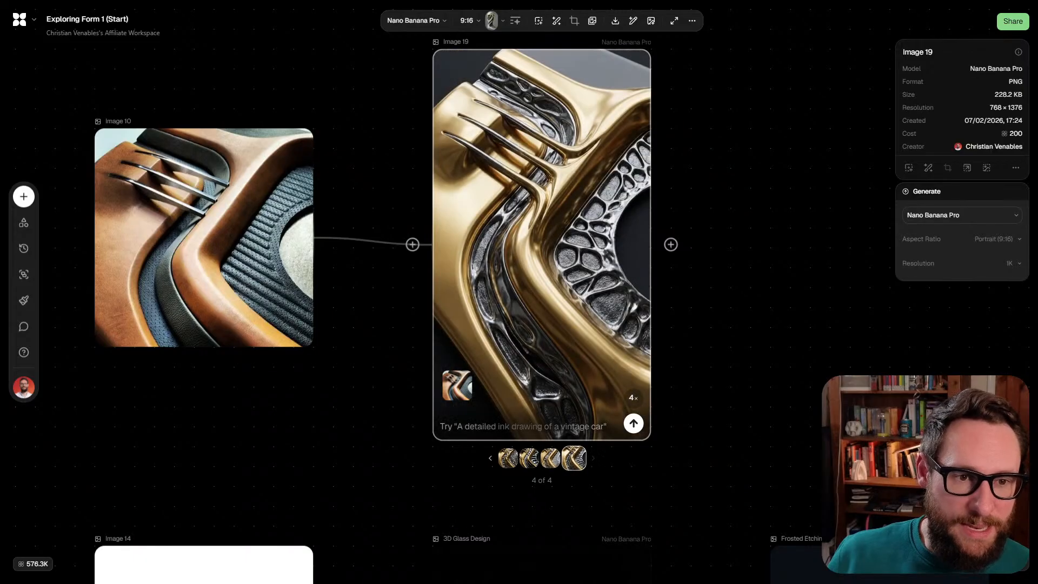
# Find the Sculpture Image Creation image and copy its full prompt about satin white, matte black and worn brass materials
pyautogui.scroll(-3, 542, 246)
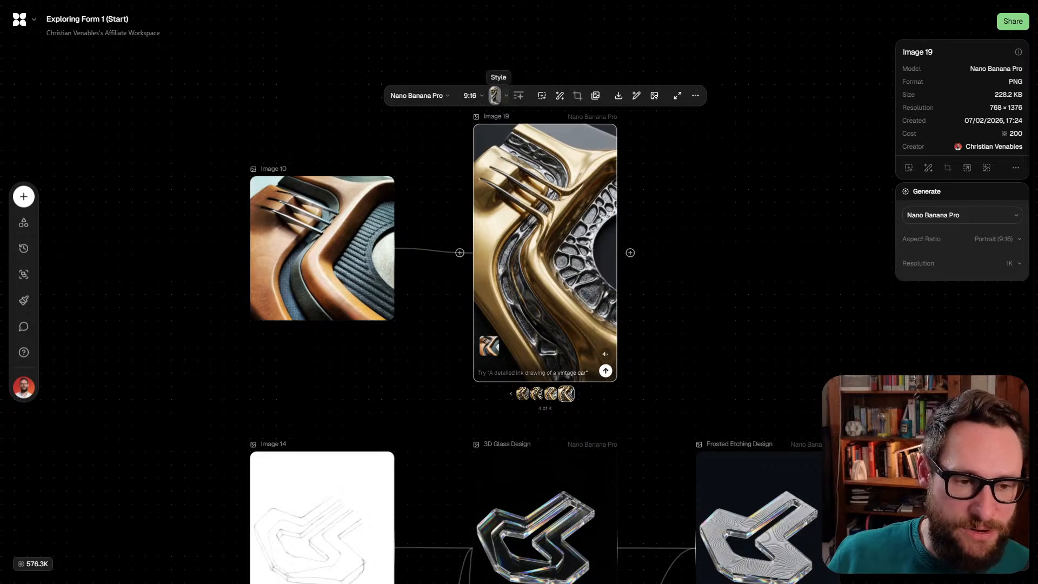
pyautogui.scroll(-3, 524, 289)
pyautogui.scroll(-10, 524, 290)
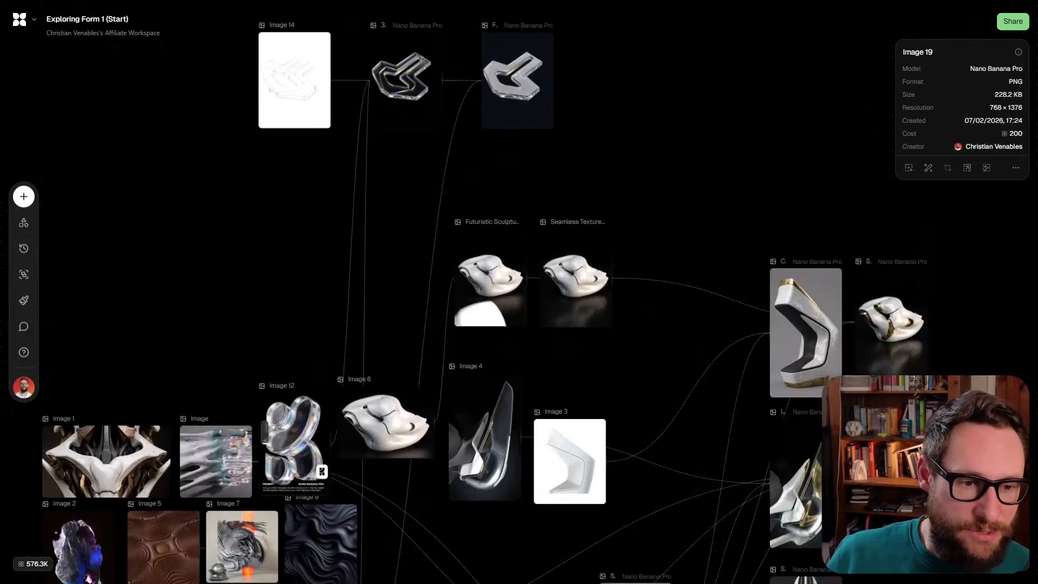
pyautogui.scroll(-4, 713, 263)
pyautogui.scroll(5, 709, 265)
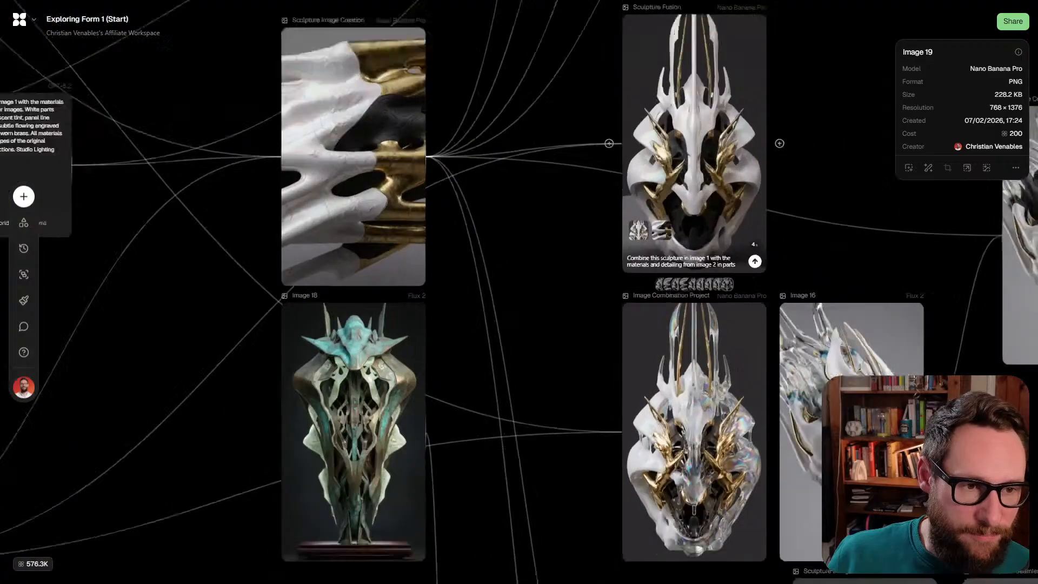
pyautogui.scroll(-5, 709, 265)
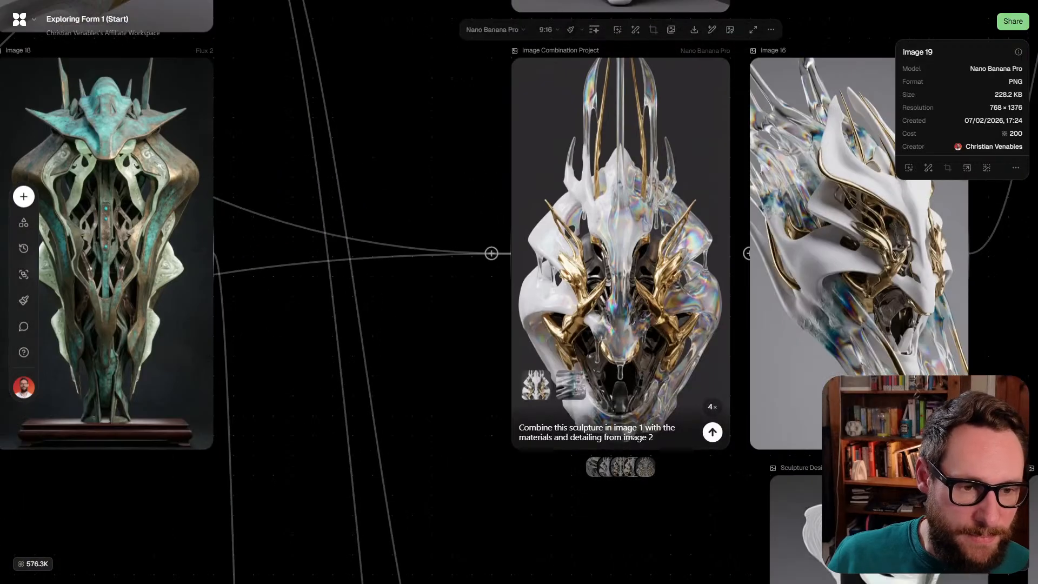
pyautogui.scroll(6, 519, 292)
pyautogui.tripleClick(332, 345)
pyautogui.hotkey('ctrl', 'c')
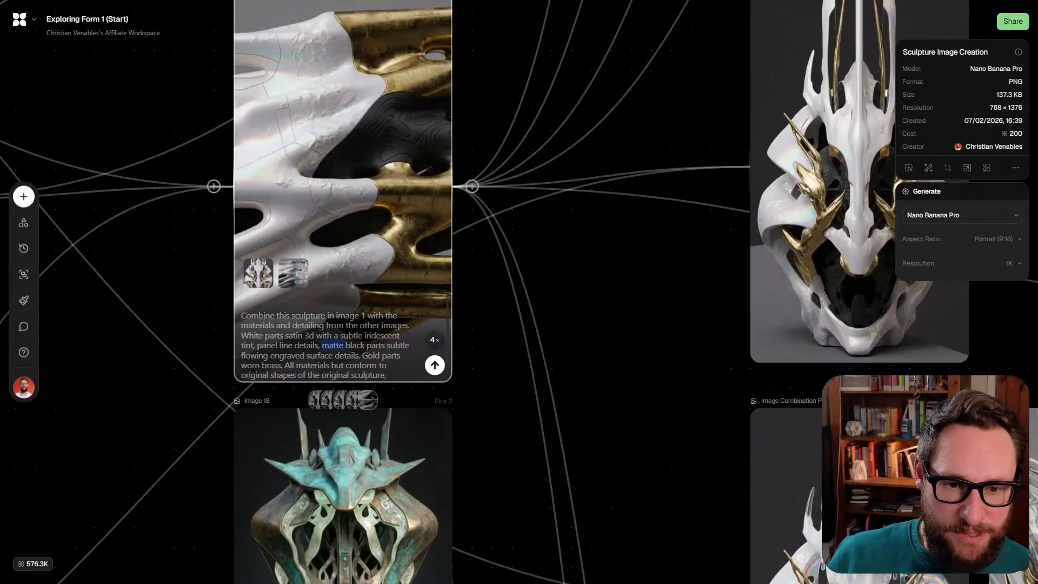
# Paste the copied sculpture-combination prompt into Image 19 and generate four new variations with Nano Banana Pro
pyautogui.scroll(-5, 501, 291)
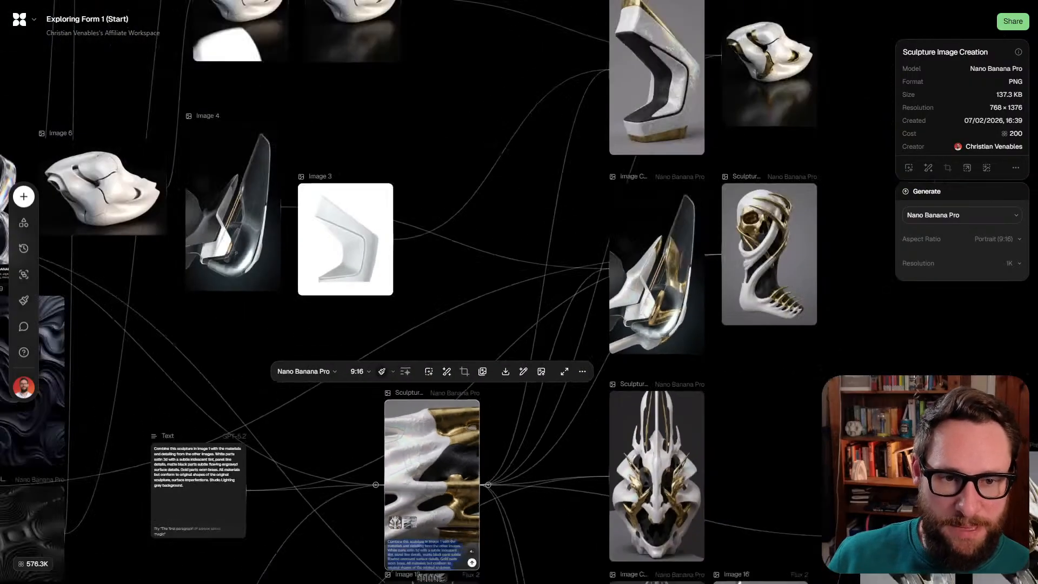
pyautogui.scroll(8, 501, 292)
pyautogui.hscroll(-2, 364, 275)
pyautogui.scroll(5, 364, 275)
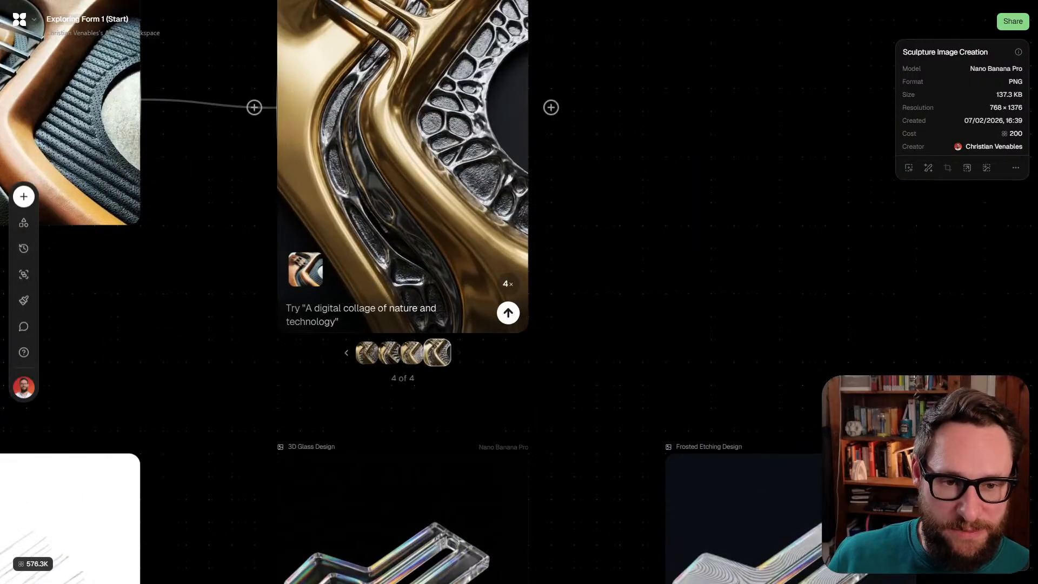
pyautogui.click(365, 313)
pyautogui.hotkey('ctrl', 'v')
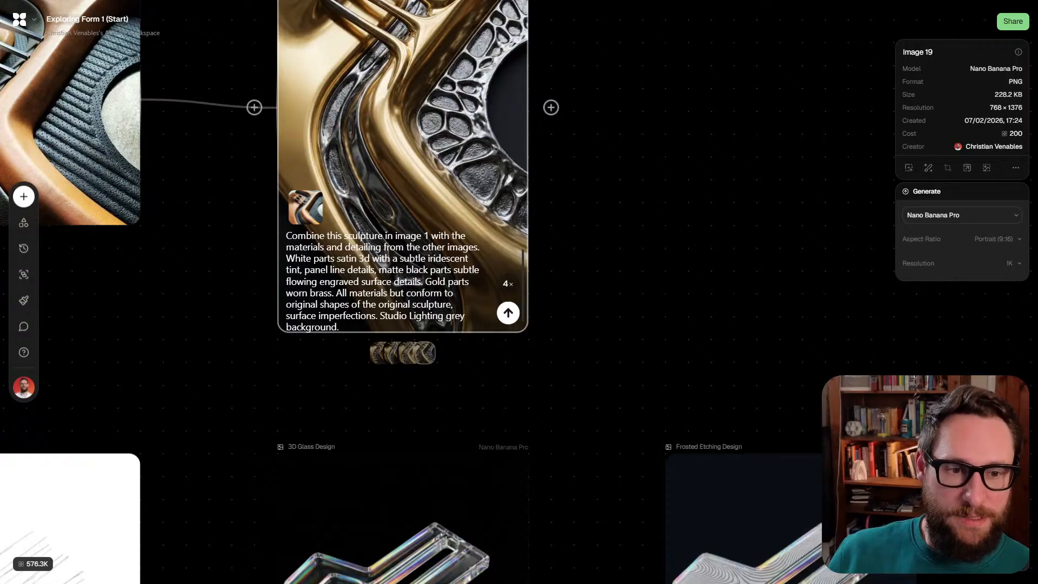
pyautogui.click(508, 313)
pyautogui.scroll(-4, 494, 431)
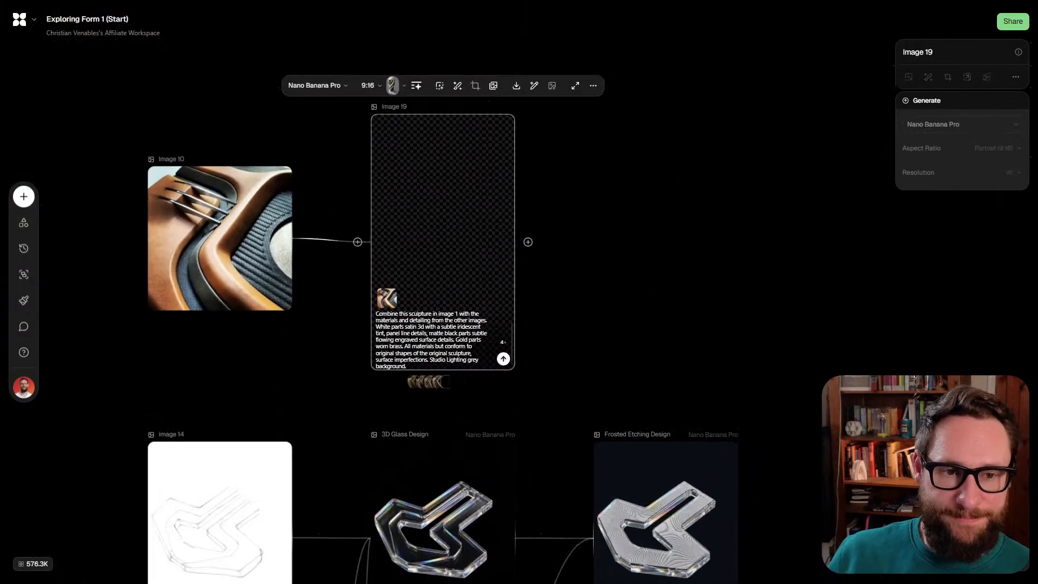
pyautogui.hscroll(1, 424, 322)
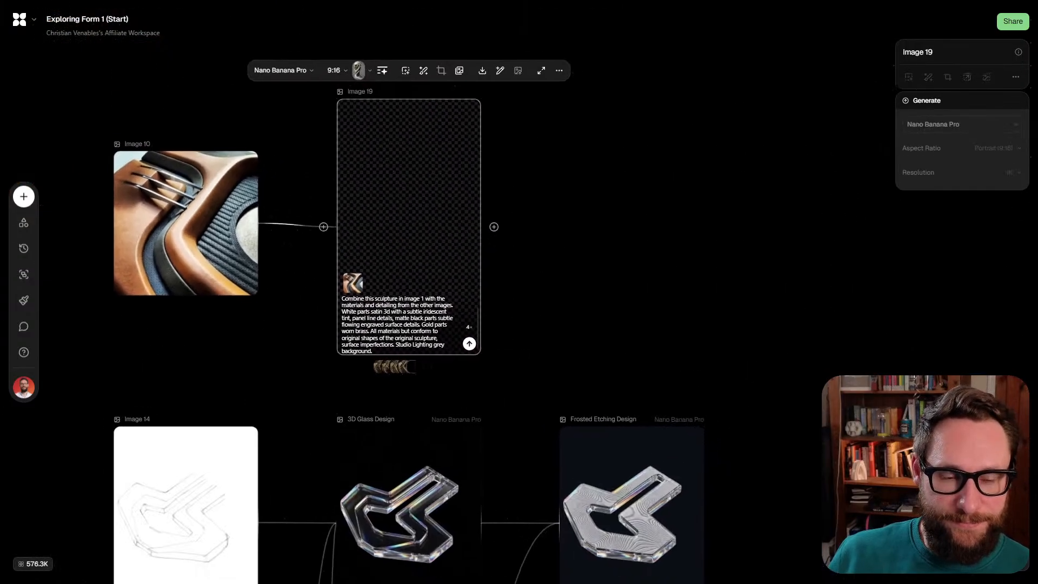
# Find the Fabrication Lifecycle Sheet and compare its upper panels with the Cinematic Sci-Fi Grid prompt
pyautogui.scroll(-5, 528, 285)
pyautogui.hscroll(10, 519, 291)
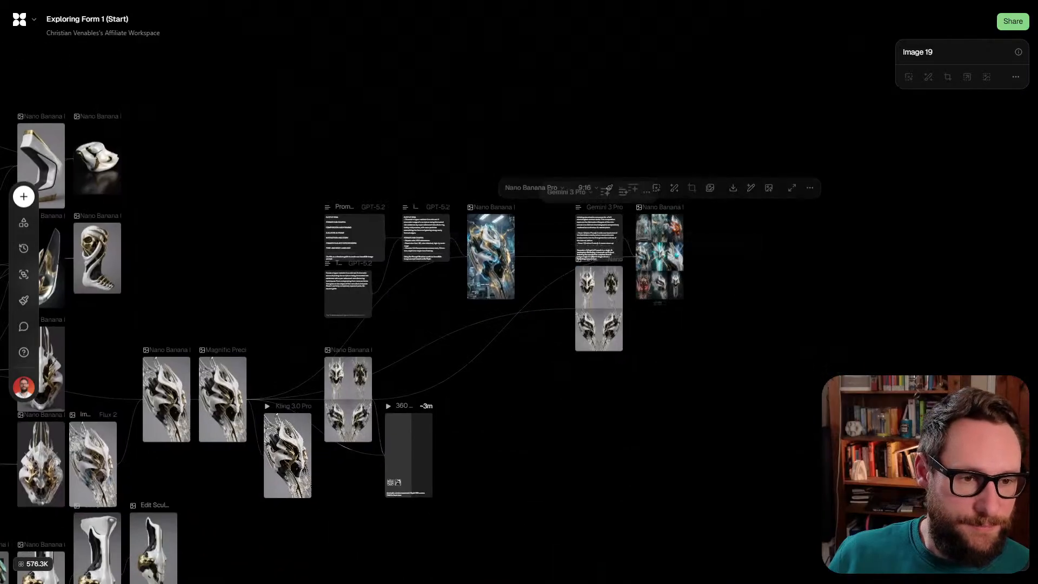
pyautogui.scroll(10, 675, 237)
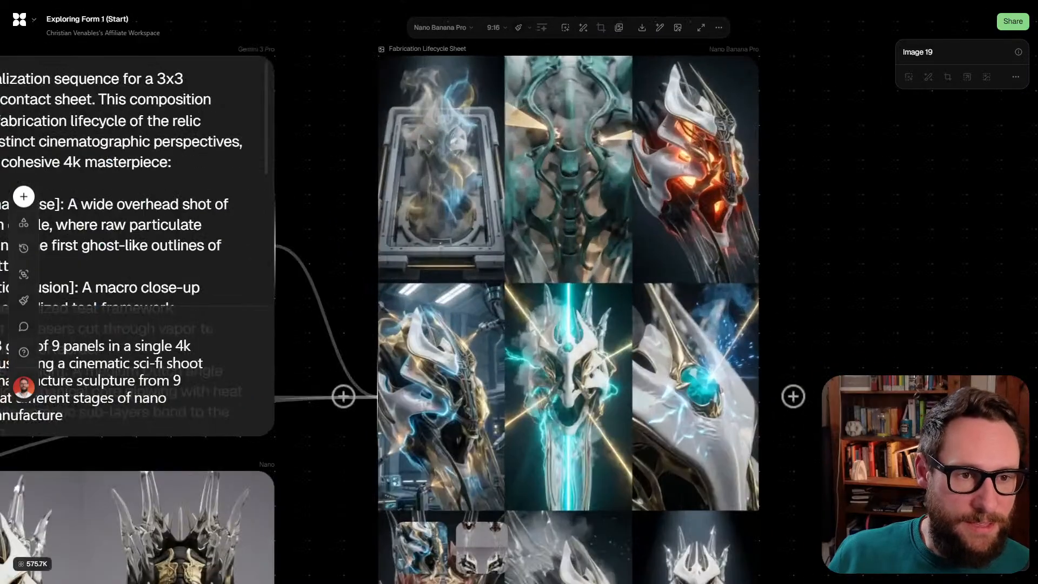
pyautogui.scroll(3, 650, 154)
pyautogui.scroll(2, 542, 291)
pyautogui.hscroll(1, 542, 292)
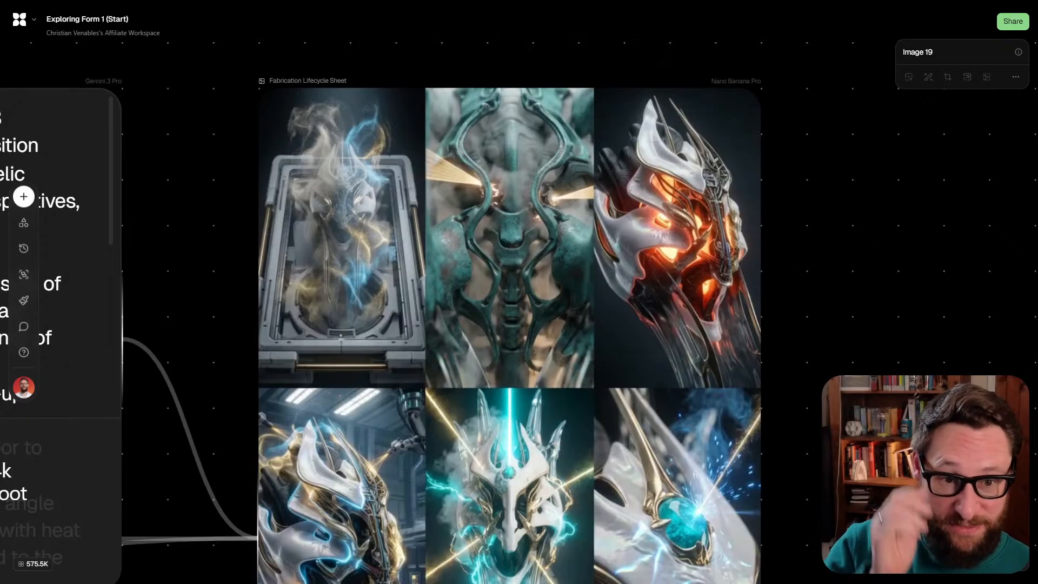
pyautogui.hscroll(1, 508, 335)
pyautogui.hscroll(2, 508, 335)
pyautogui.hscroll(-10, 508, 335)
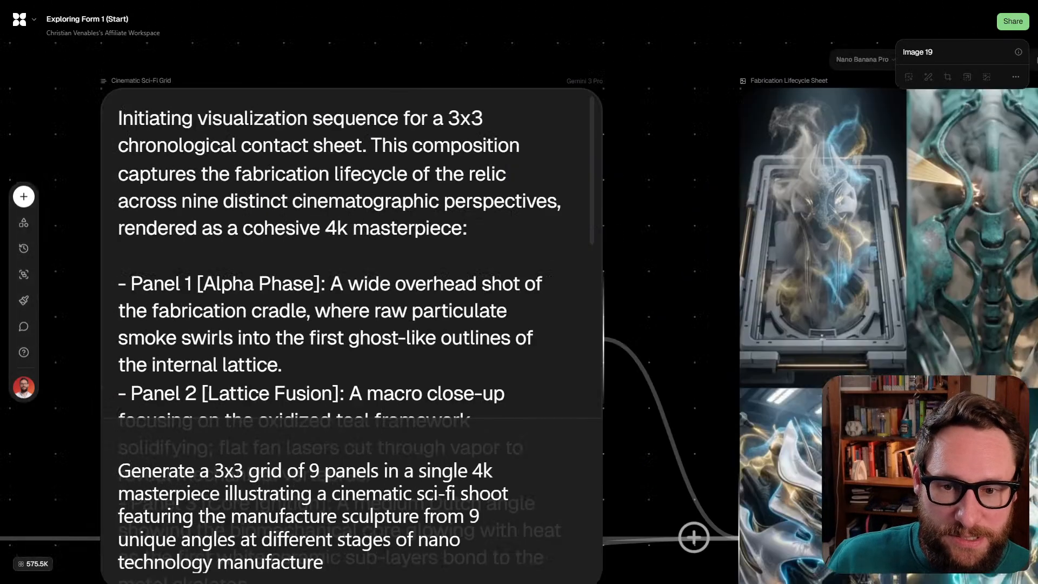
# Inspect the smoke-filled cradle, teal lattice and glowing core panels in the Fabrication Lifecycle Sheet's top row
pyautogui.scroll(-1, 508, 335)
pyautogui.scroll(-5, 400, 254)
pyautogui.hscroll(4, 421, 233)
pyautogui.scroll(6, 432, 210)
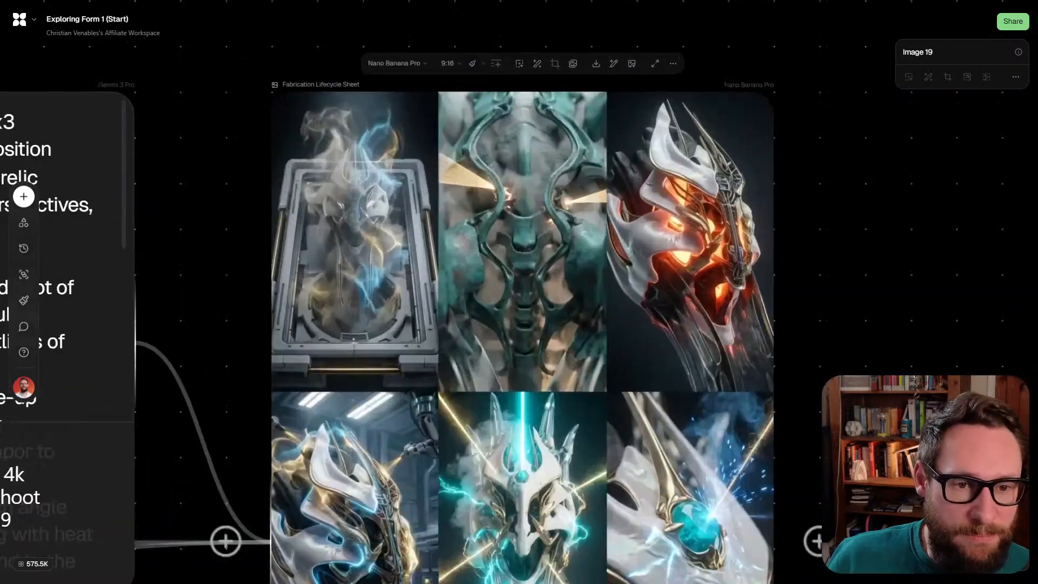
pyautogui.scroll(1, 412, 220)
pyautogui.scroll(1, 443, 254)
pyautogui.hscroll(-1, 443, 254)
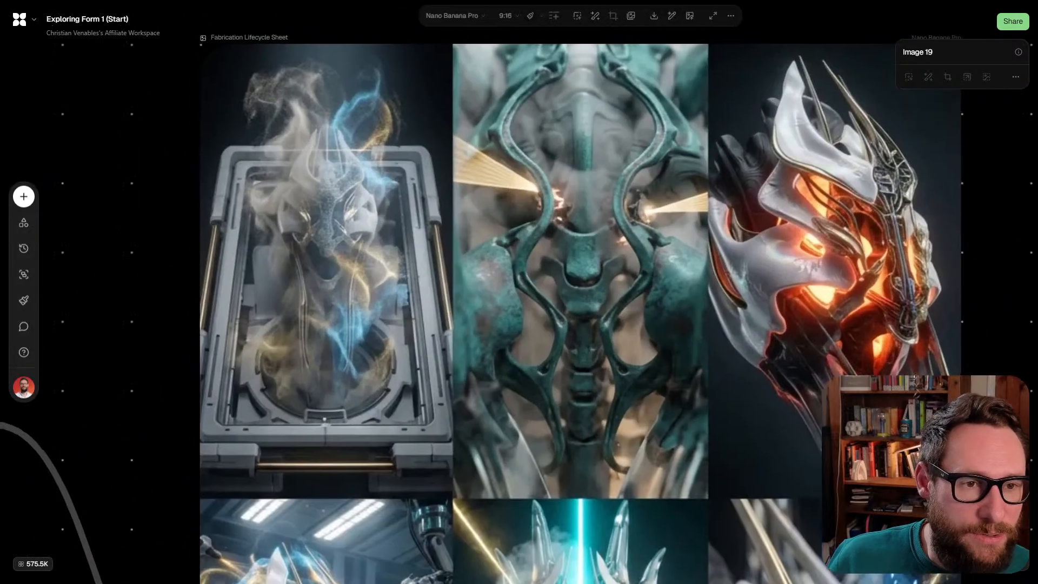
pyautogui.scroll(-1, 443, 254)
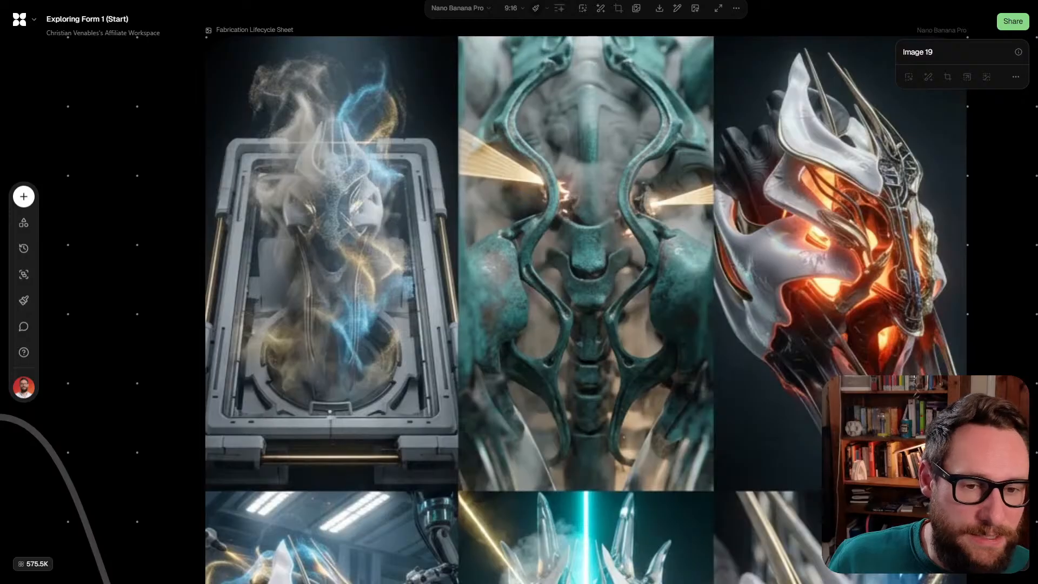
# Read the Cinematic Sci-Fi Grid's panel descriptions and its instruction for a 3x3 grid of nine nano-technology manufacture stages
pyautogui.hscroll(-10, 519, 292)
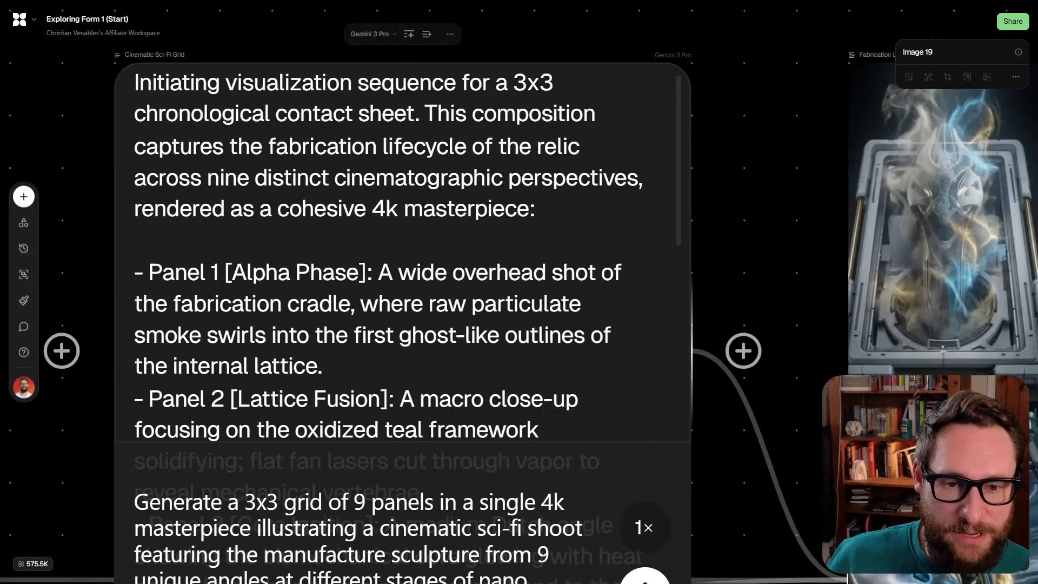
pyautogui.scroll(-3, 519, 292)
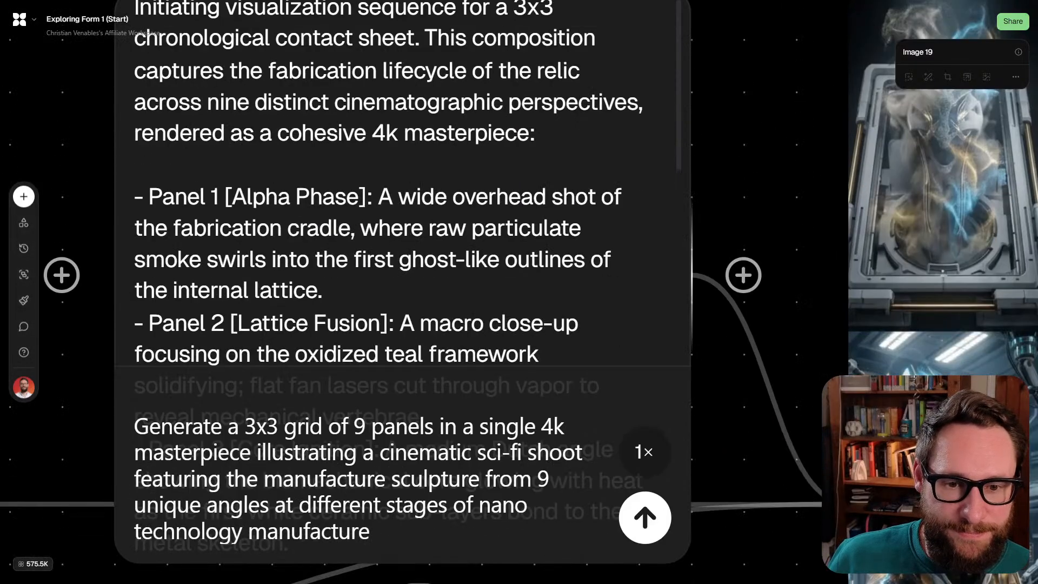
pyautogui.click(586, 227)
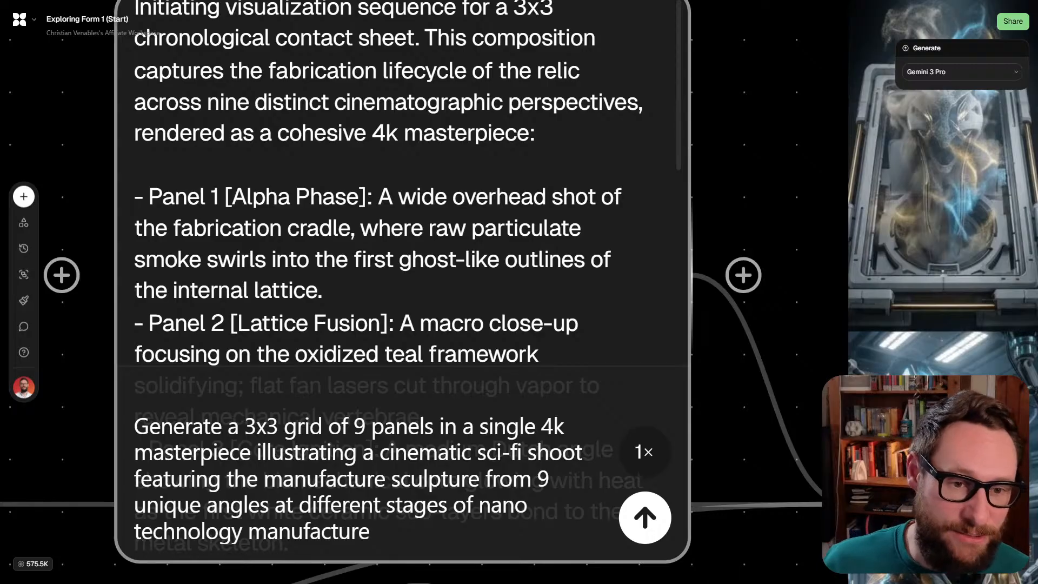
pyautogui.hscroll(10, 718, 219)
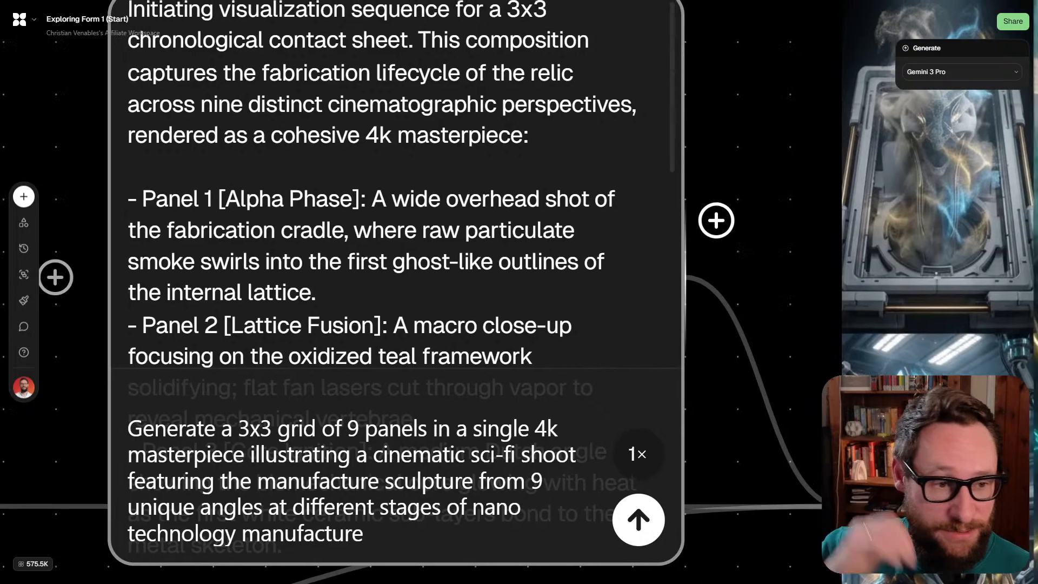
# Examine the top and middle rows of the Fabrication Lifecycle Sheet, including the robotic-arm, laser-beam and teal orb panels
pyautogui.scroll(3, 719, 219)
pyautogui.scroll(-5, 400, 292)
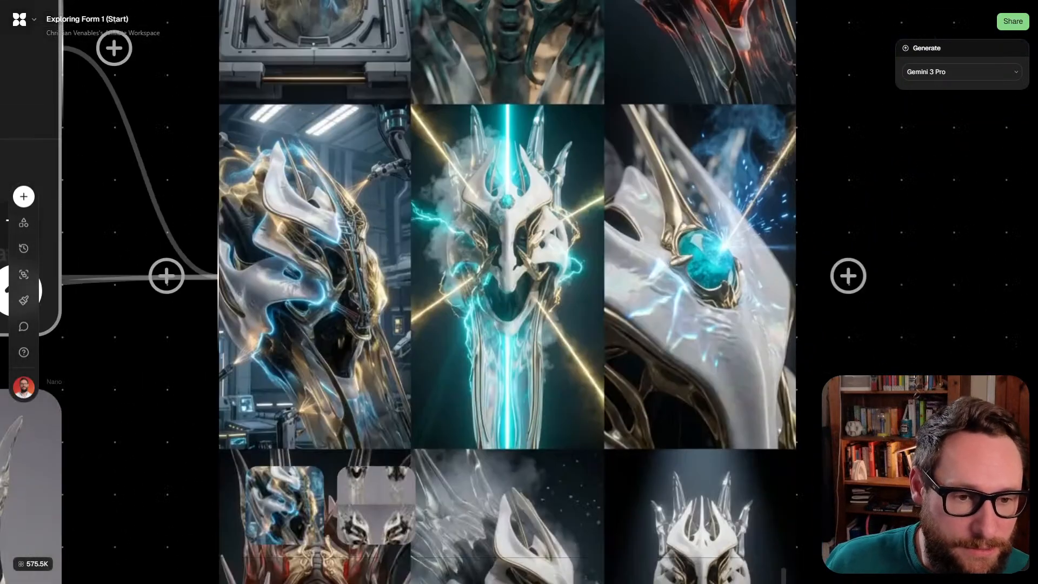
pyautogui.scroll(5, 400, 292)
pyautogui.scroll(3, 403, 264)
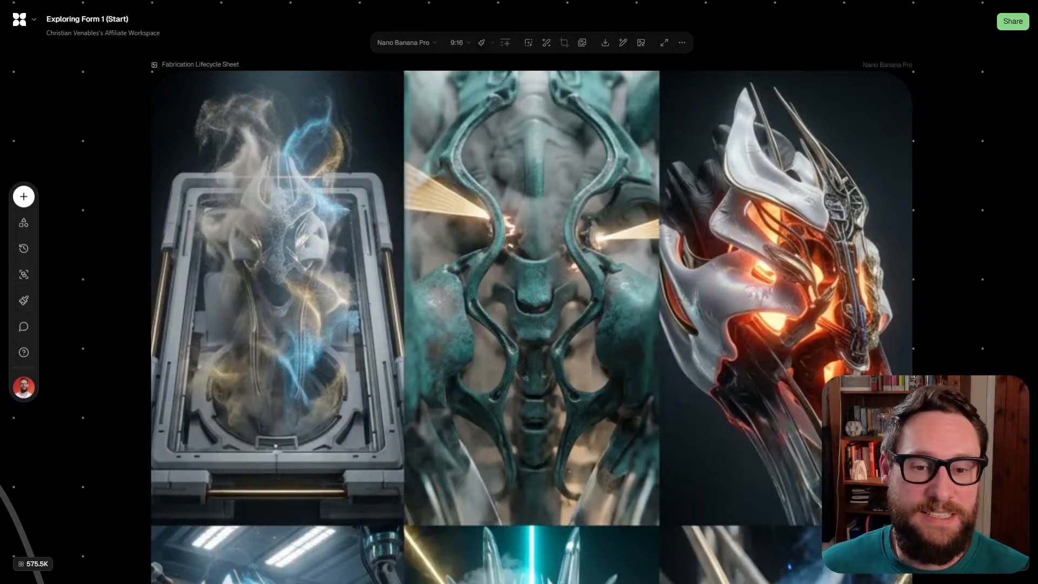
pyautogui.hscroll(5, 458, 324)
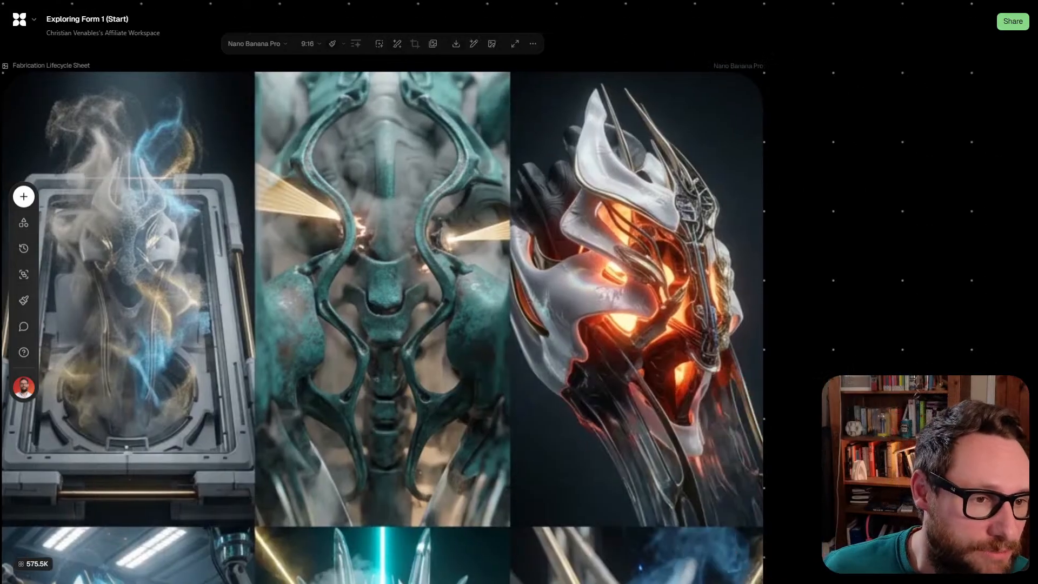
pyautogui.hscroll(-4, 399, 292)
pyautogui.scroll(-10, 400, 291)
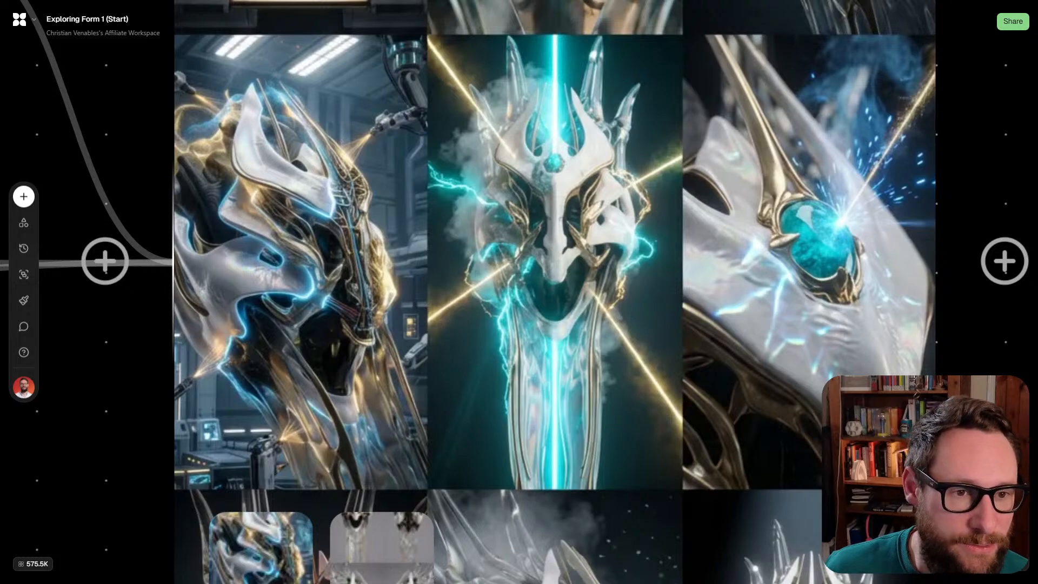
pyautogui.scroll(2, 519, 291)
pyautogui.hscroll(2, 518, 292)
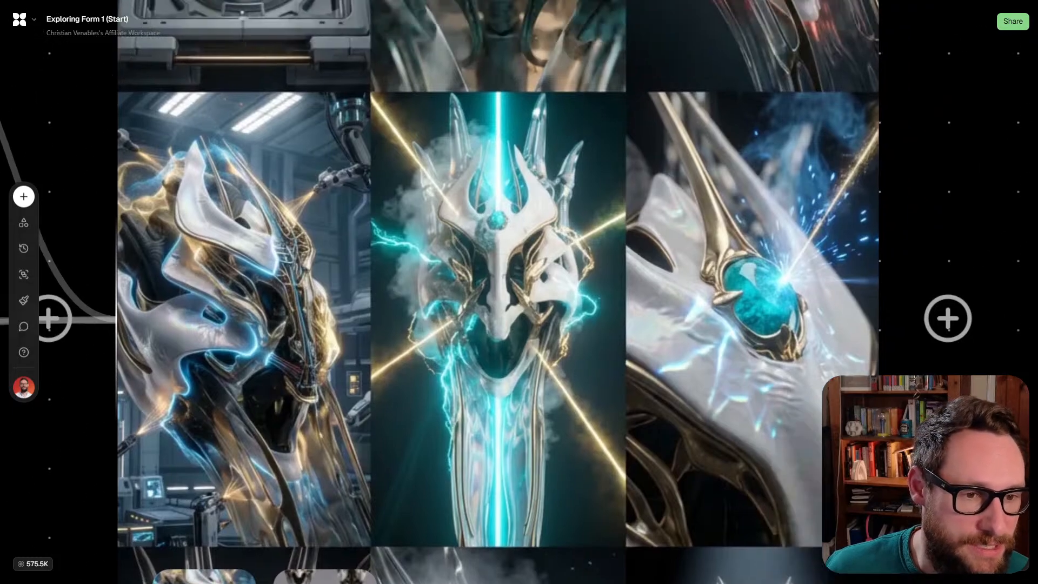
# Examine the three bottom-row panels of the Fabrication Lifecycle Sheet, from the red-lit rear view to the spotlit front view
pyautogui.scroll(-4, 622, 301)
pyautogui.scroll(-6, 519, 292)
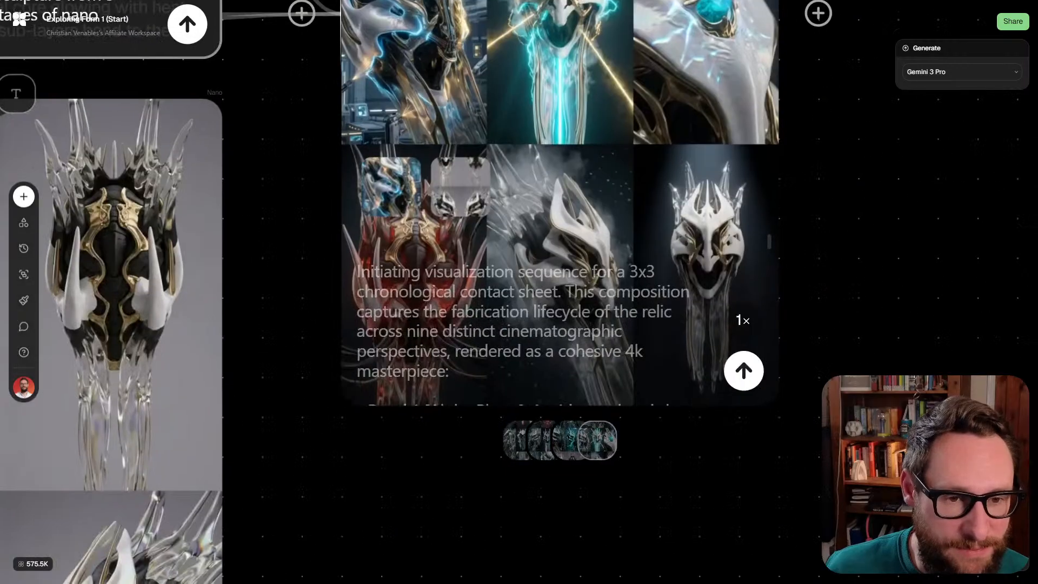
pyautogui.scroll(3, 545, 199)
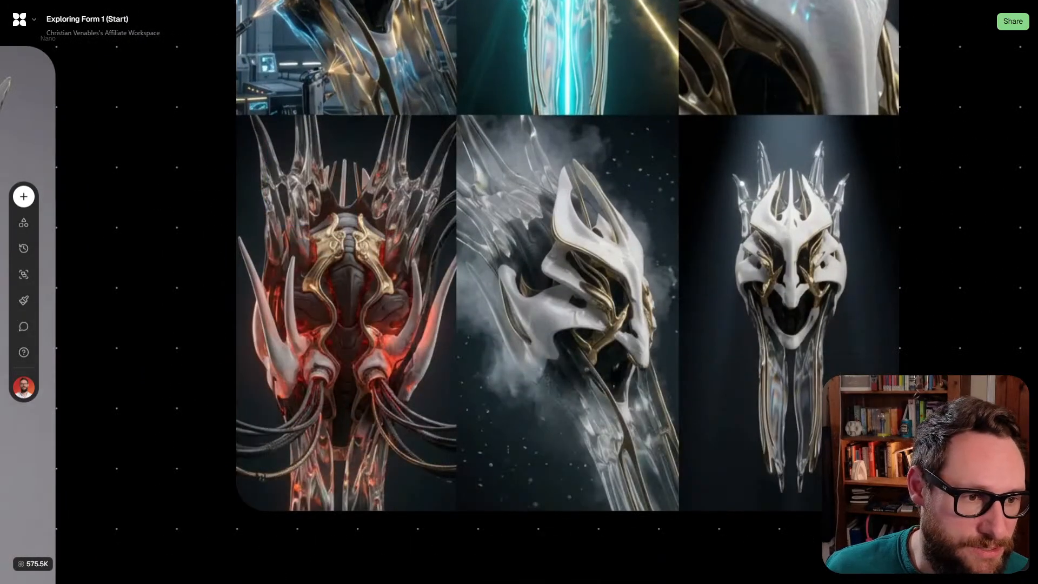
pyautogui.scroll(-5, 864, 324)
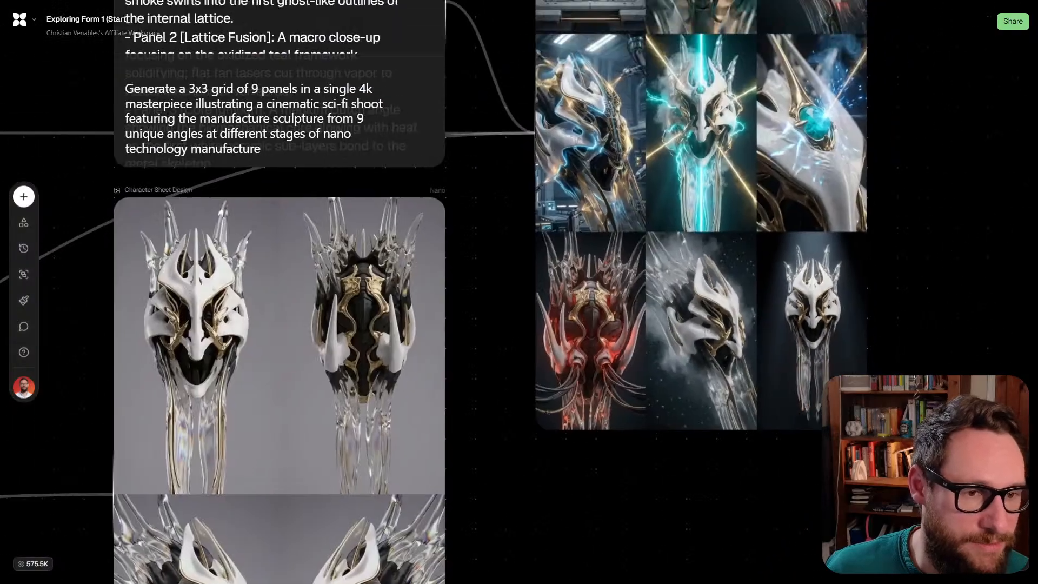
# Connect the Nano Banana Pro Character Sheet Design image to the input of the Cinematic Sci-Fi Grid text node
pyautogui.scroll(-5, 519, 292)
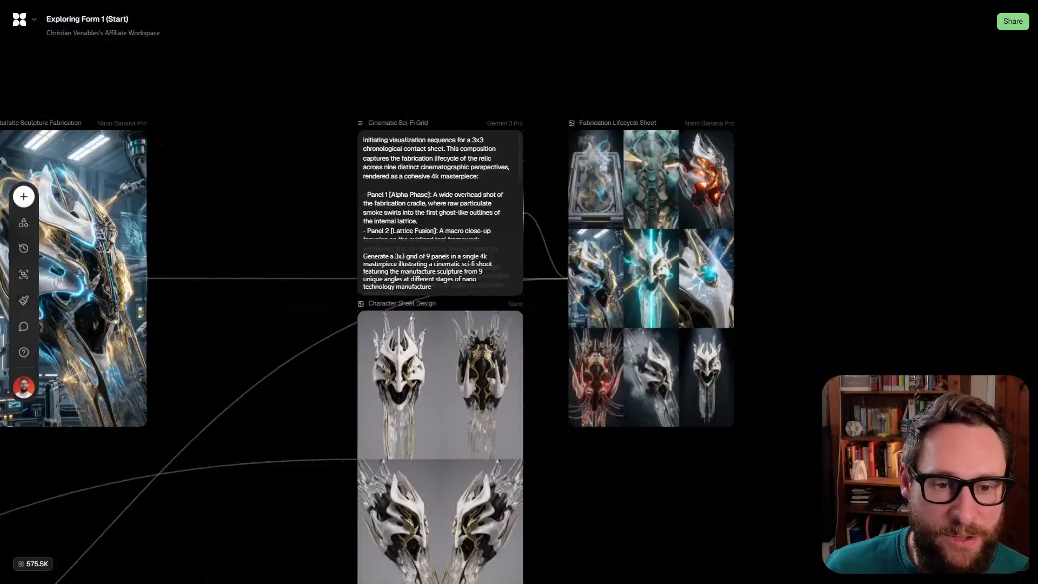
pyautogui.scroll(-5, 519, 292)
pyautogui.scroll(5, 518, 291)
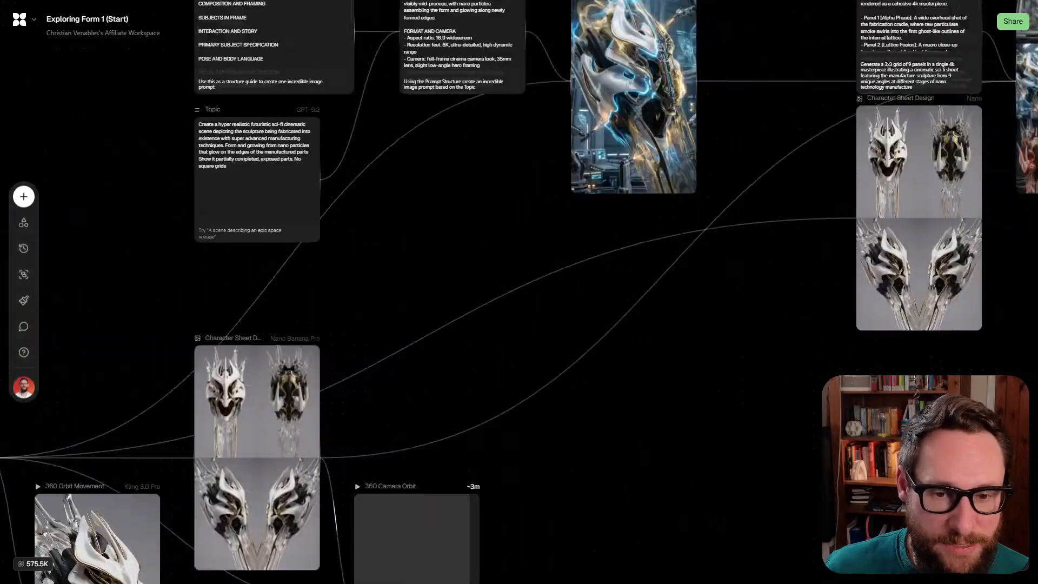
pyautogui.scroll(-2, 519, 292)
pyautogui.scroll(-3, 519, 291)
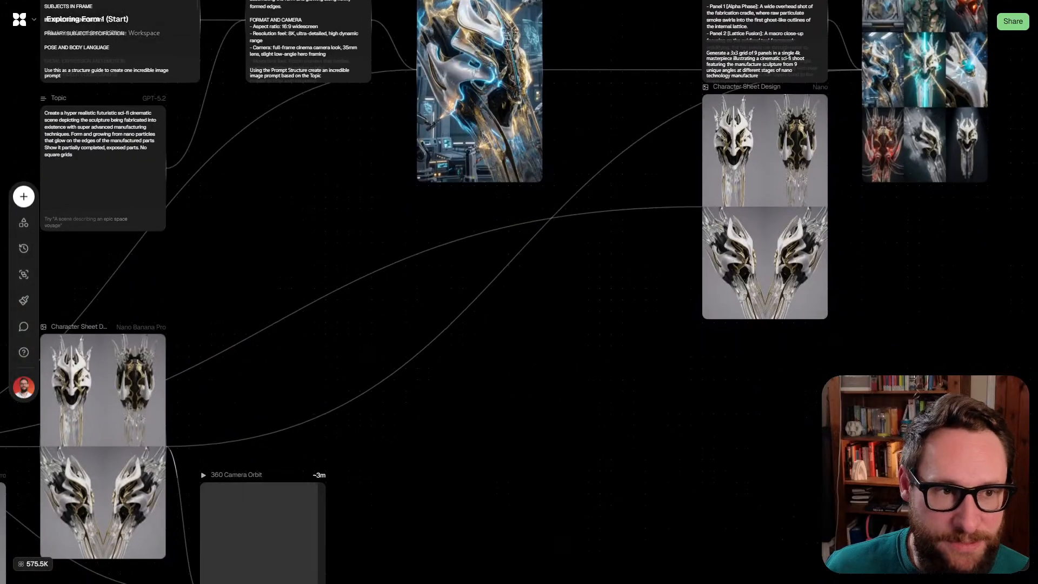
pyautogui.scroll(2, 347, 346)
pyautogui.scroll(-2, 519, 292)
pyautogui.scroll(-4, 518, 292)
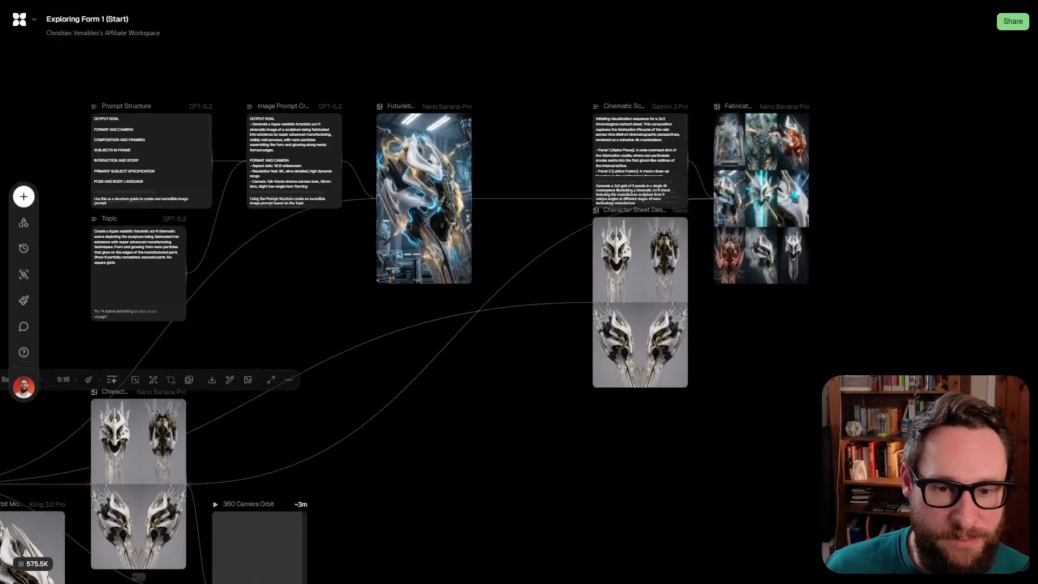
pyautogui.click(138, 487)
pyautogui.moveTo(196, 484); pyautogui.dragTo(532, 204)
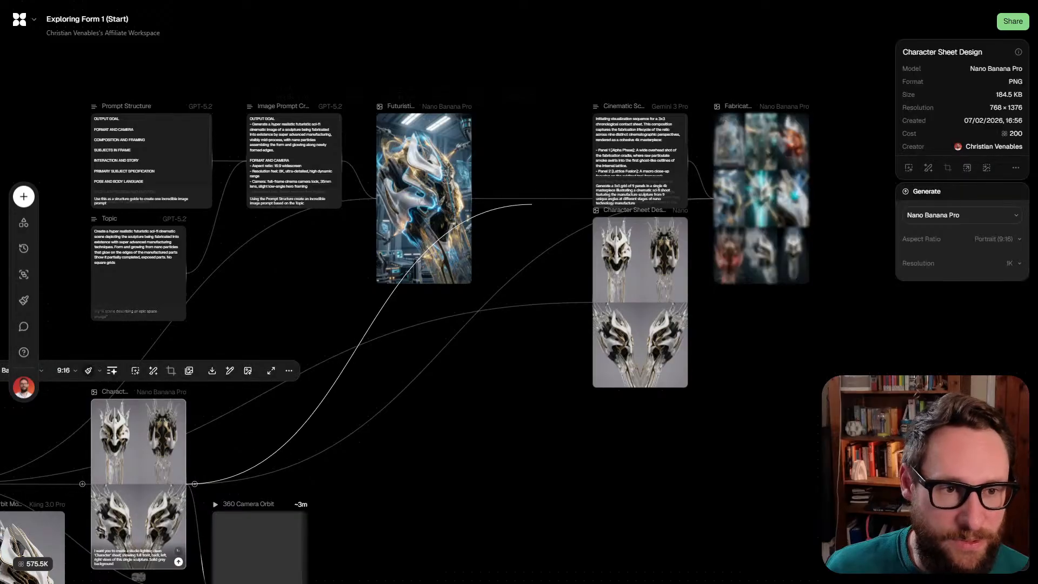
pyautogui.moveTo(589, 169); pyautogui.dragTo(586, 160)
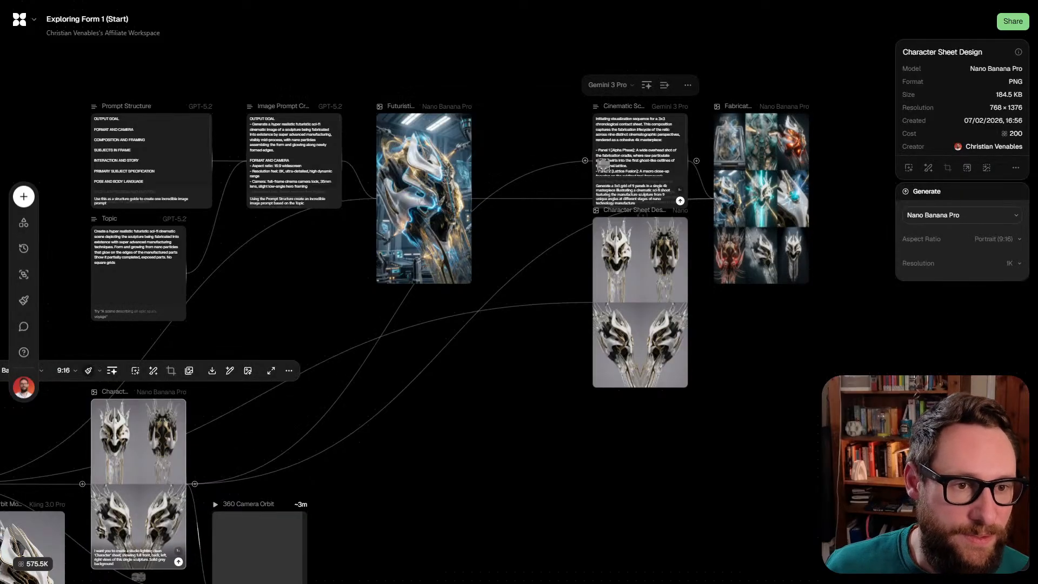
# Regenerate the Cinematic Sci-Fi Grid text with the connected Character Sheet Design image as its reference
pyautogui.scroll(5, 653, 145)
pyautogui.scroll(-5, 307, 357)
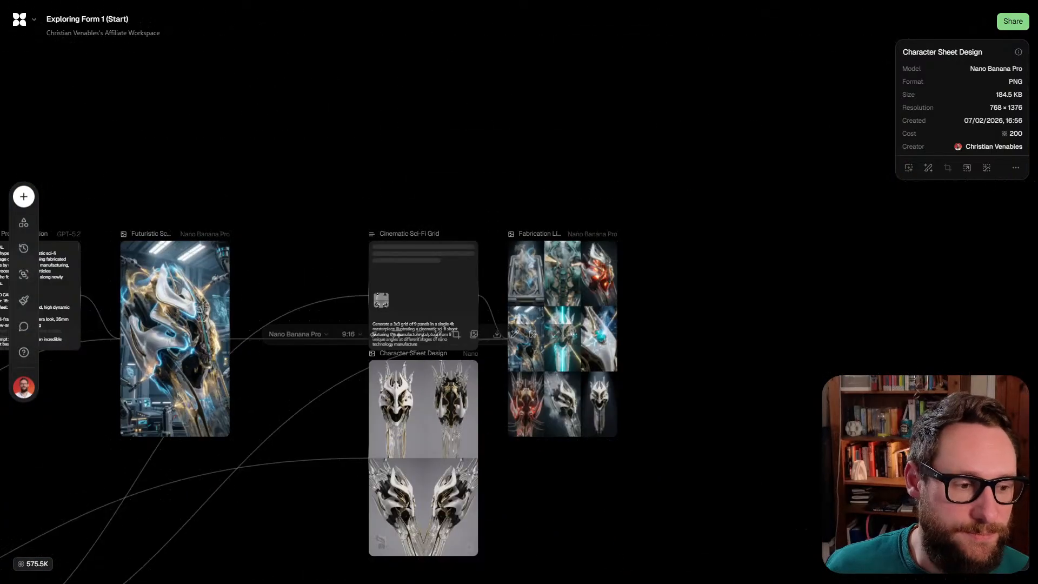
pyautogui.scroll(-5, 519, 292)
# Watch the 360 Camera Orbit video and check how the sculpture views move against the grey background
pyautogui.click(103, 278)
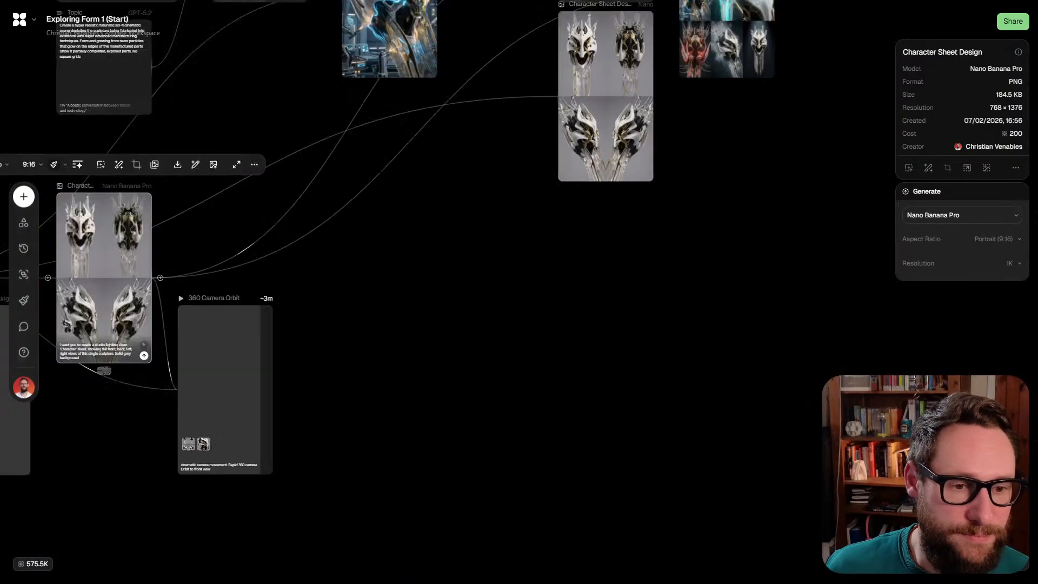
pyautogui.scroll(-4, 674, 206)
pyautogui.scroll(8, 417, 365)
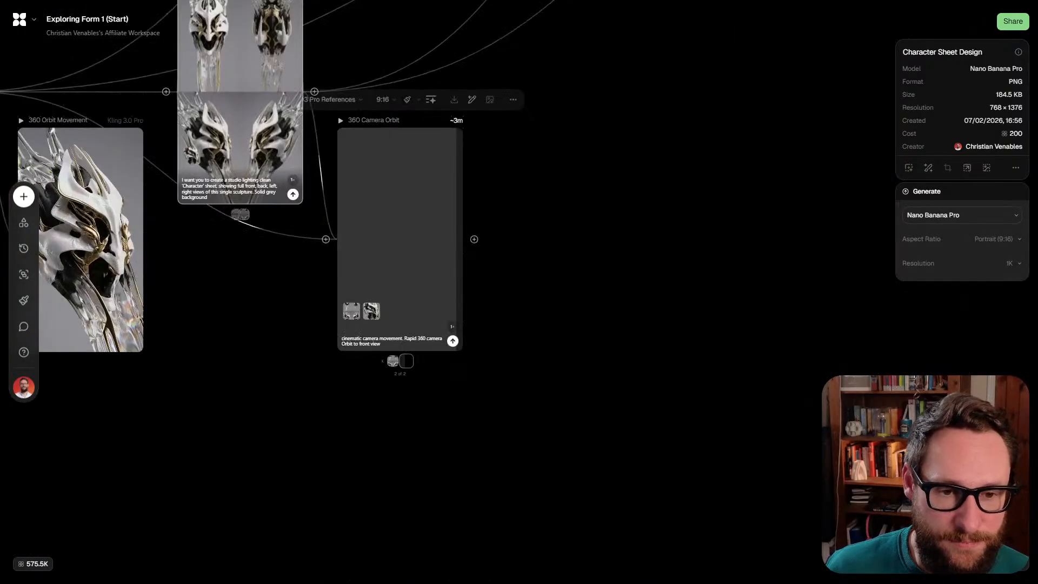
pyautogui.click(415, 343)
pyautogui.scroll(4, 231, 395)
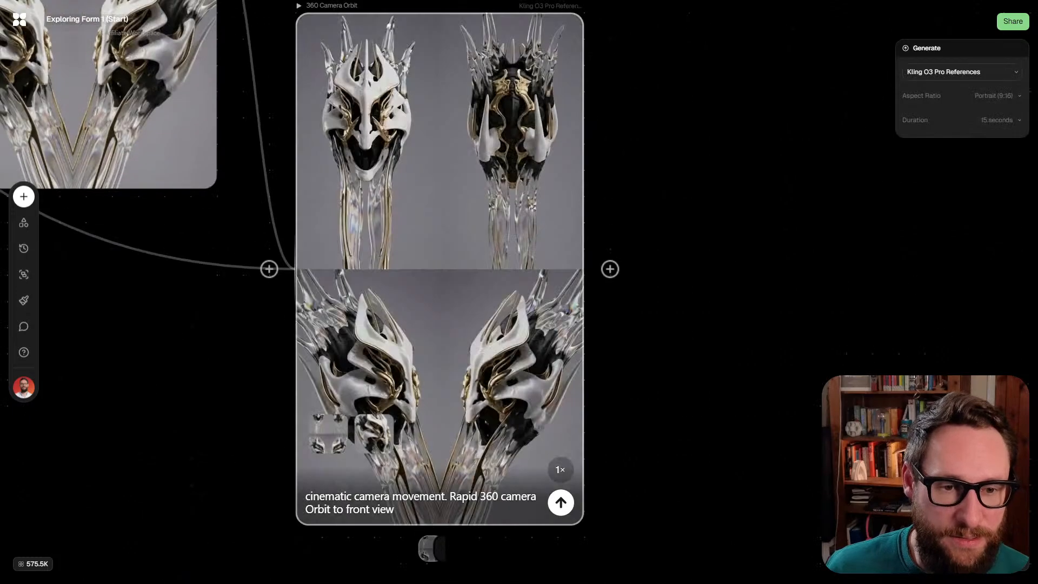
pyautogui.hscroll(-1, 232, 396)
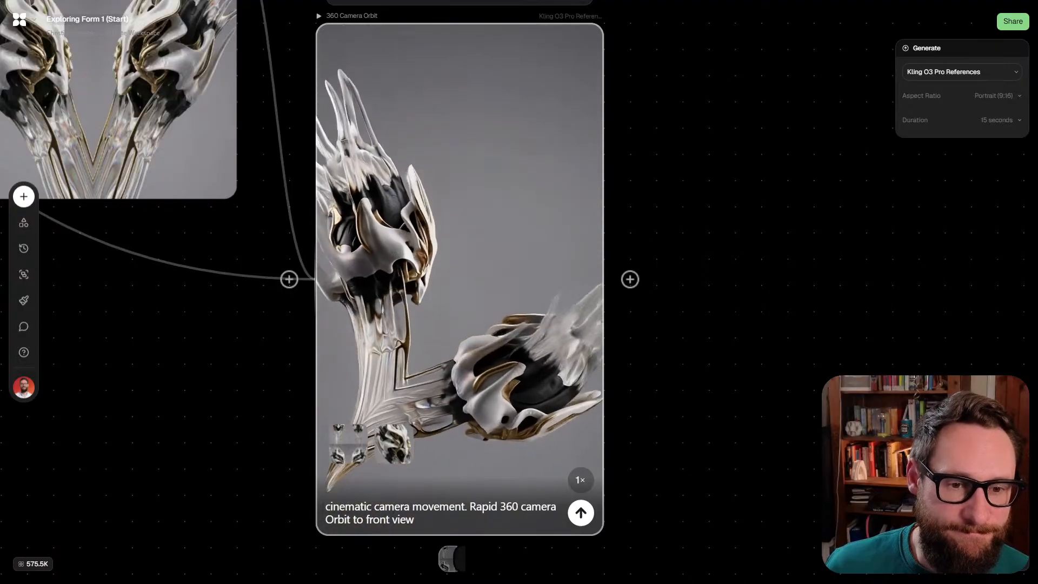
pyautogui.scroll(1, 459, 279)
pyautogui.hscroll(-1, 459, 279)
pyautogui.hscroll(-1, 500, 292)
pyautogui.scroll(-1, 500, 292)
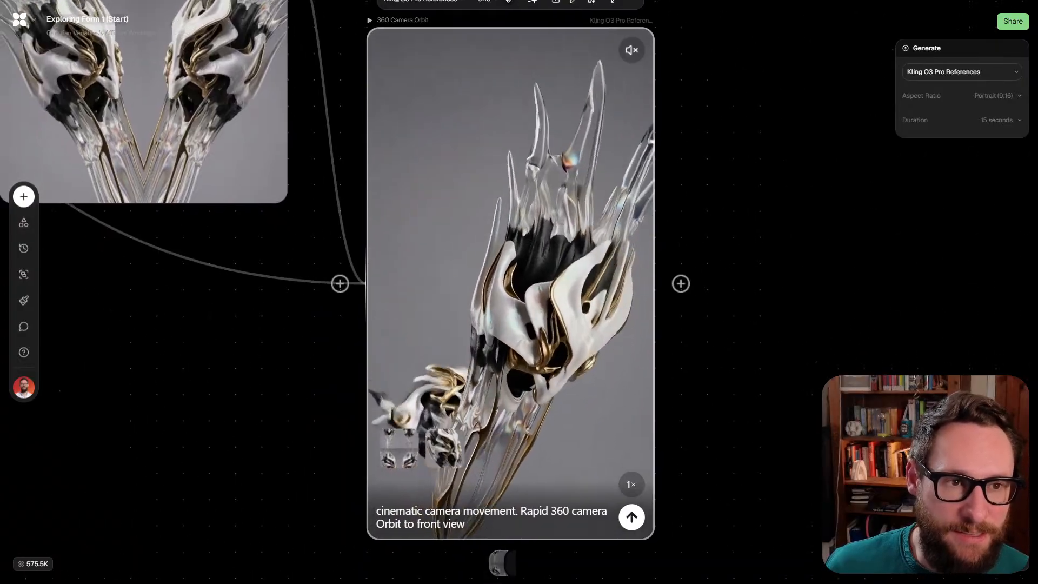
pyautogui.scroll(1, 500, 292)
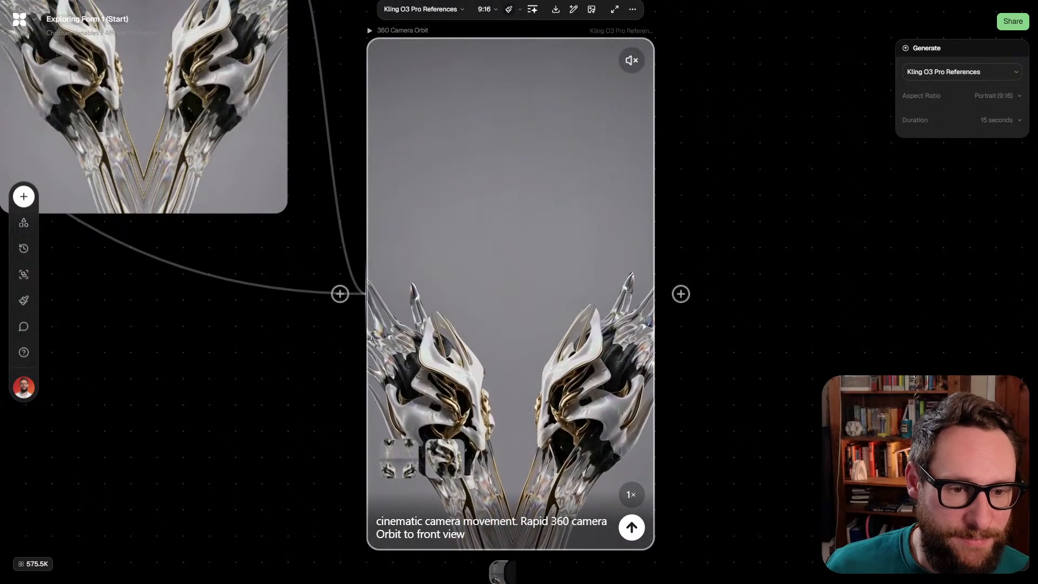
# Put the single sculpture image before the character sheet in the 360 Camera Orbit references and generate the video again with Kling O3 Pro References
pyautogui.scroll(-3, 519, 361)
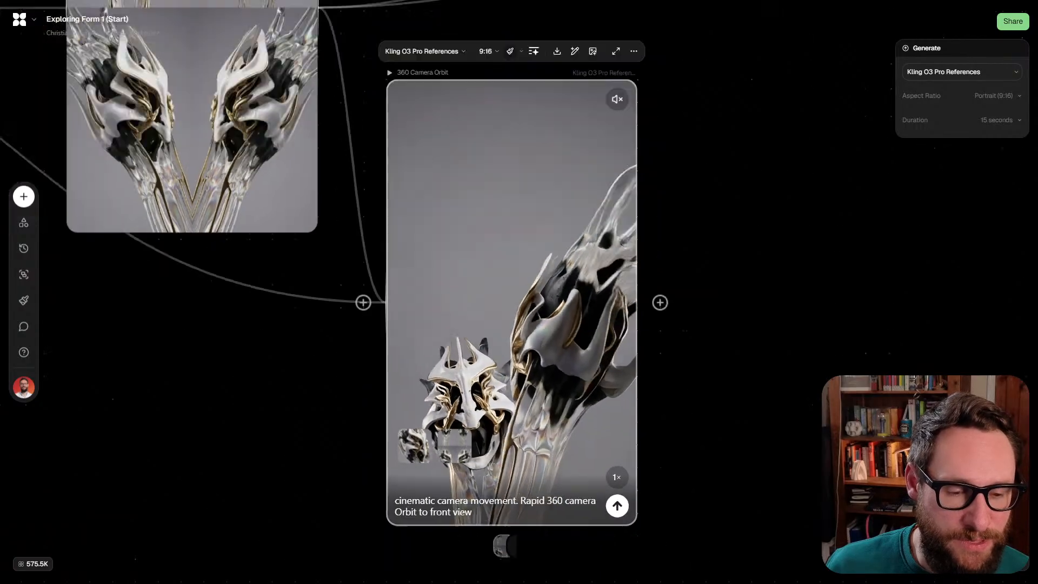
pyautogui.hotkey('ctrl', 'Return')
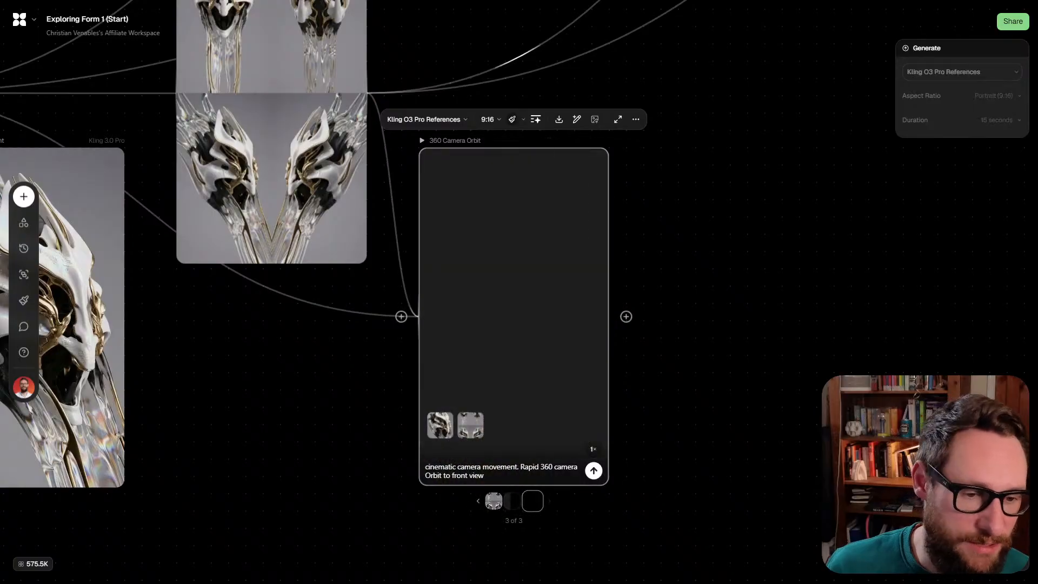
pyautogui.scroll(-2, 486, 415)
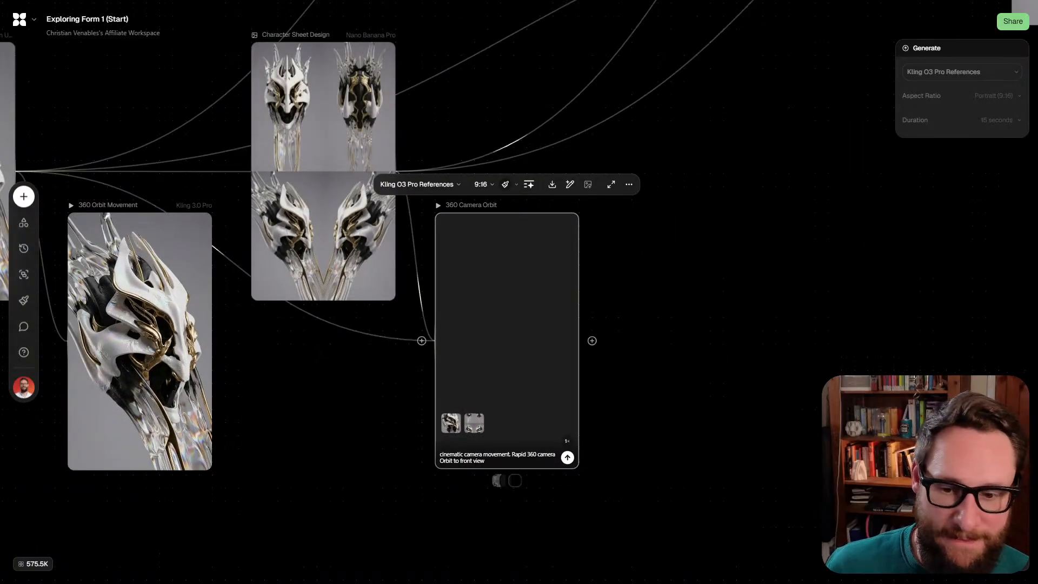
# Rerun the text node that describes the 3x3 cinematic grid of the sculpture at different nano technology manufacture stages
pyautogui.scroll(2, 506, 340)
pyautogui.scroll(1, 519, 292)
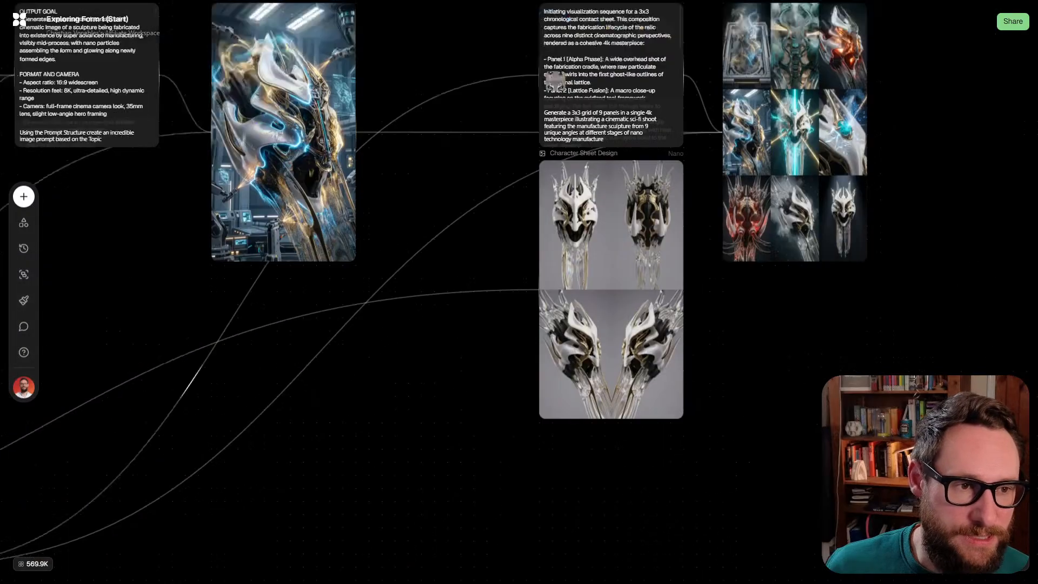
pyautogui.hscroll(5, 519, 292)
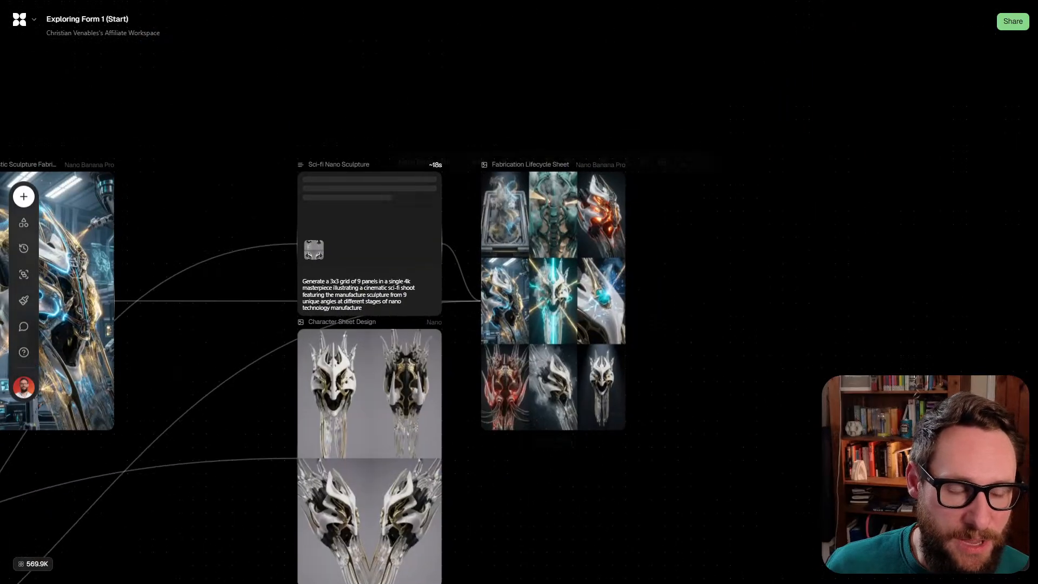
pyautogui.scroll(-3, 378, 298)
pyautogui.hscroll(-2, 378, 299)
pyautogui.scroll(3, 501, 302)
pyautogui.hscroll(-2, 501, 303)
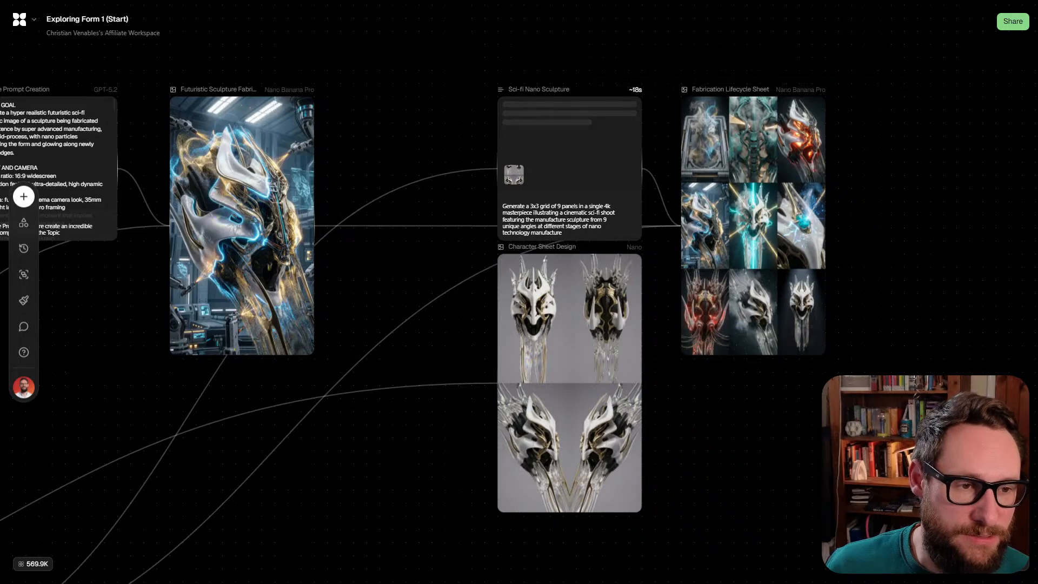
# Read the regenerated Sci-fi Nano Sculpture text, from the layout and format notes through the panel breakdown
pyautogui.hscroll(2, 519, 217)
pyautogui.scroll(5, 509, 111)
pyautogui.scroll(-2, 519, 292)
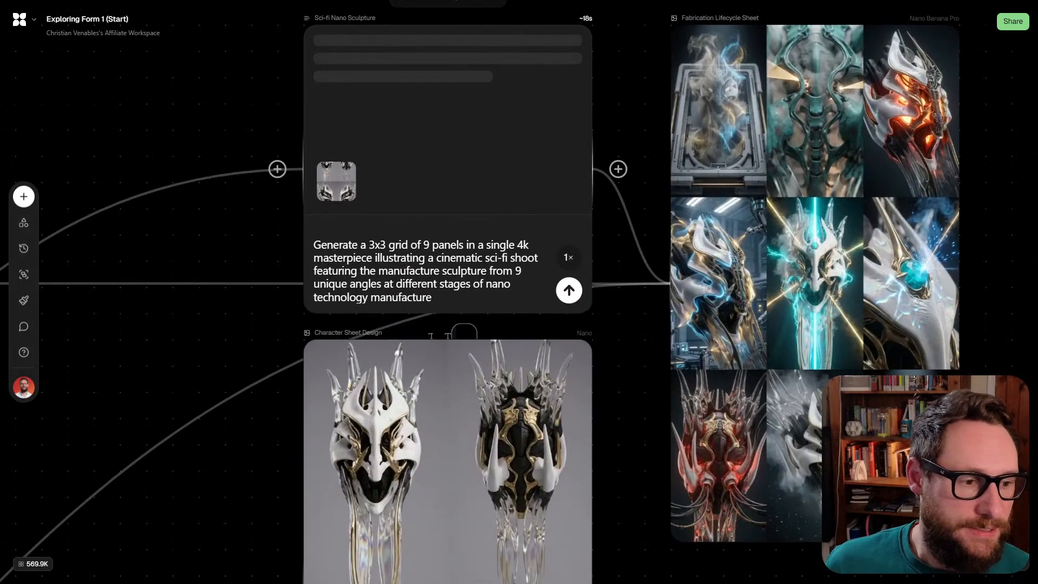
pyautogui.scroll(3, 519, 292)
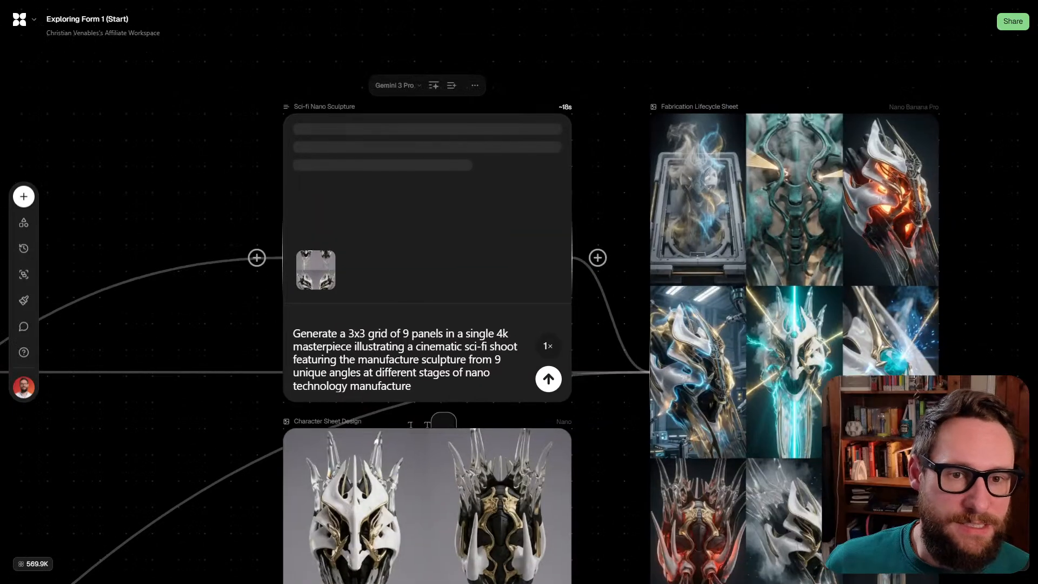
pyautogui.click(404, 210)
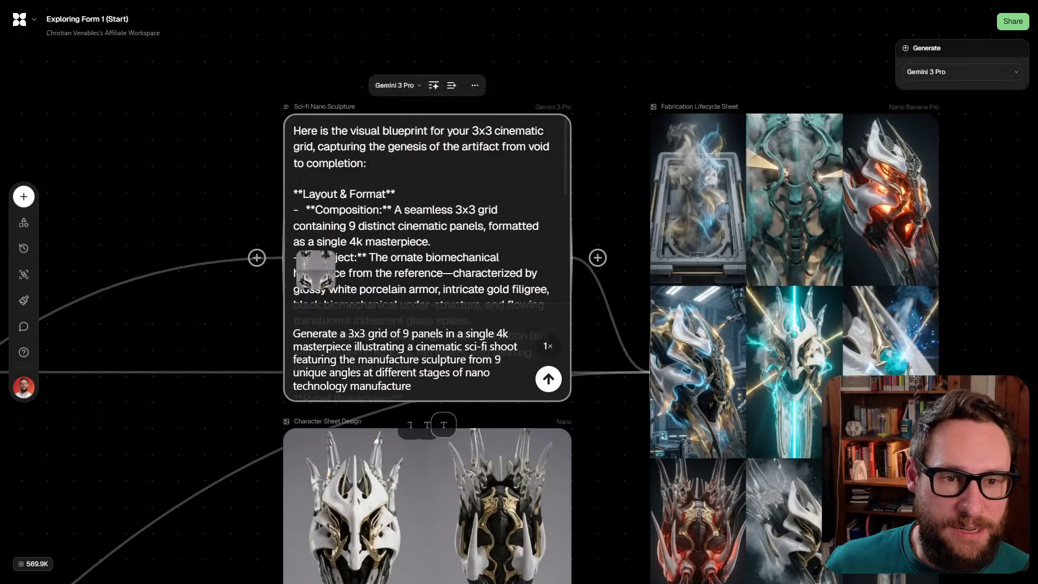
pyautogui.scroll(-3, 403, 209)
pyautogui.scroll(-3, 315, 269)
pyautogui.scroll(2, 315, 269)
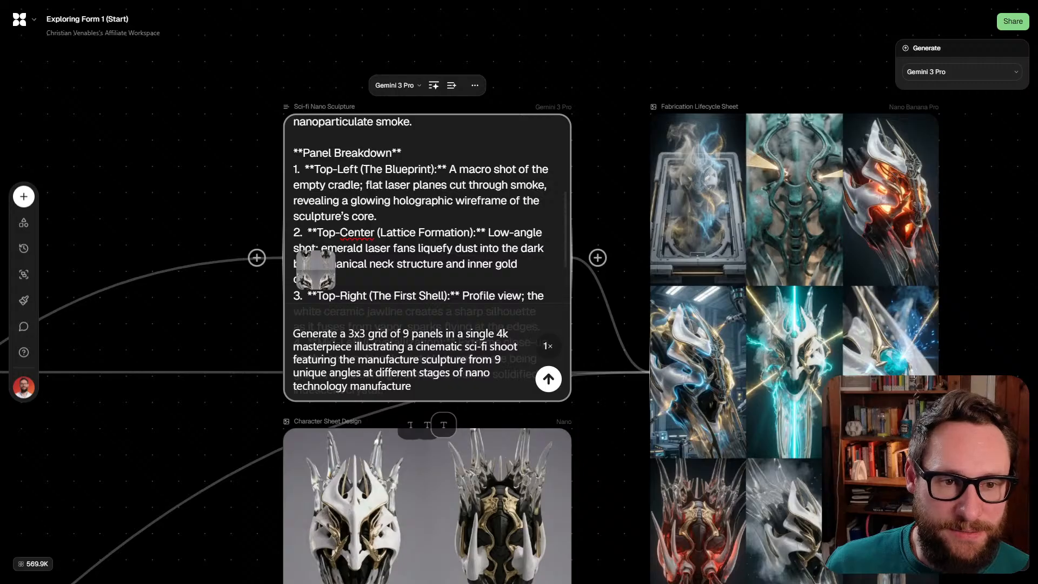
pyautogui.scroll(-2, 316, 269)
pyautogui.scroll(-2, 316, 268)
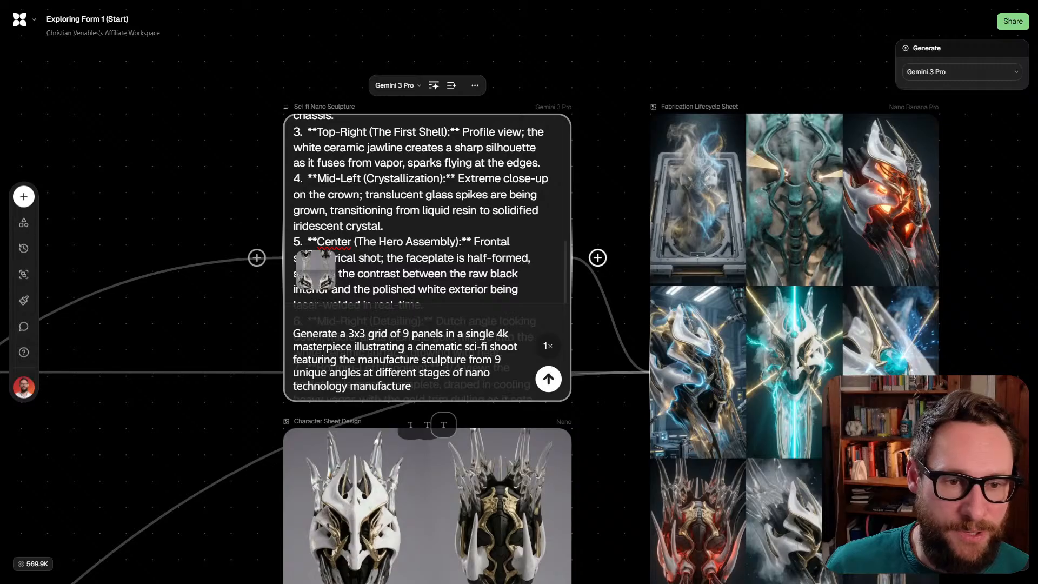
# Generate a new Fabrication Lifecycle Sheet image from the updated 3x3 grid description with Nano Banana Pro
pyautogui.hscroll(3, 735, 324)
pyautogui.scroll(-1, 735, 324)
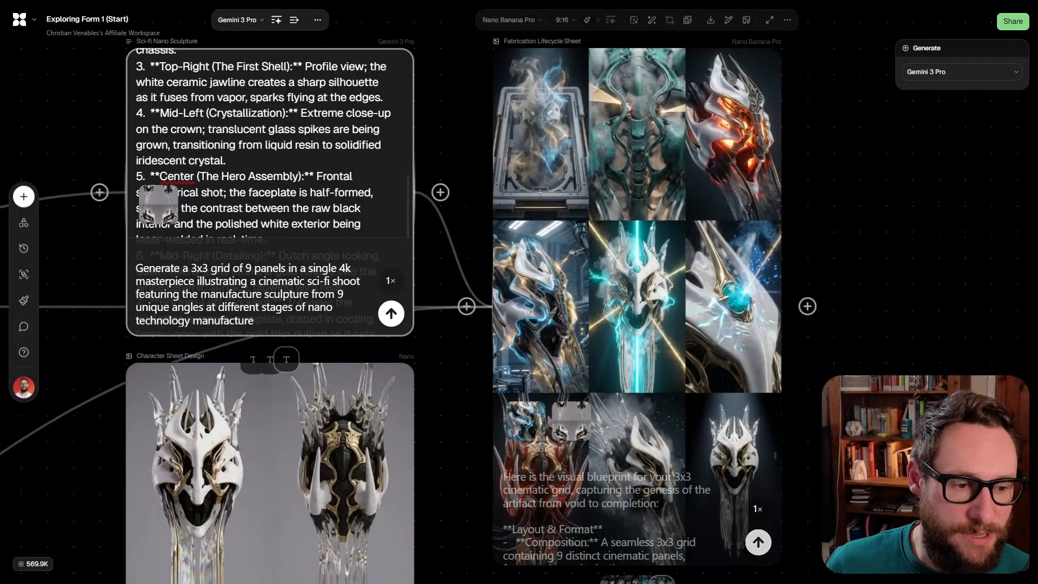
pyautogui.click(757, 542)
pyautogui.scroll(-3, 663, 320)
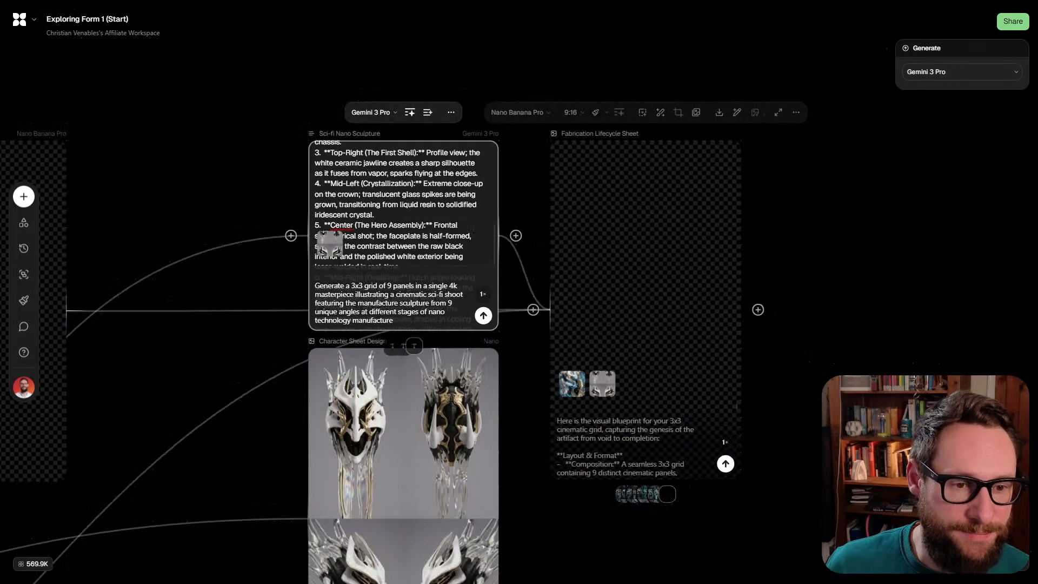
# Locate Image 19, generated from the Image 10 reference, and examine its sixth variation up close
pyautogui.hscroll(-10, 519, 324)
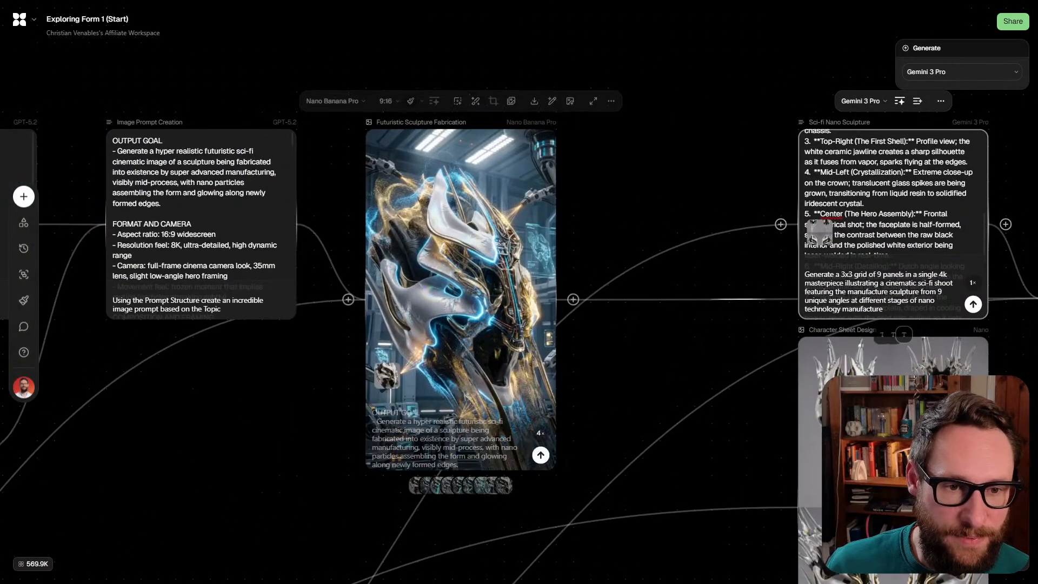
pyautogui.scroll(-5, 512, 289)
pyautogui.scroll(-4, 512, 290)
pyautogui.hscroll(-3, 513, 289)
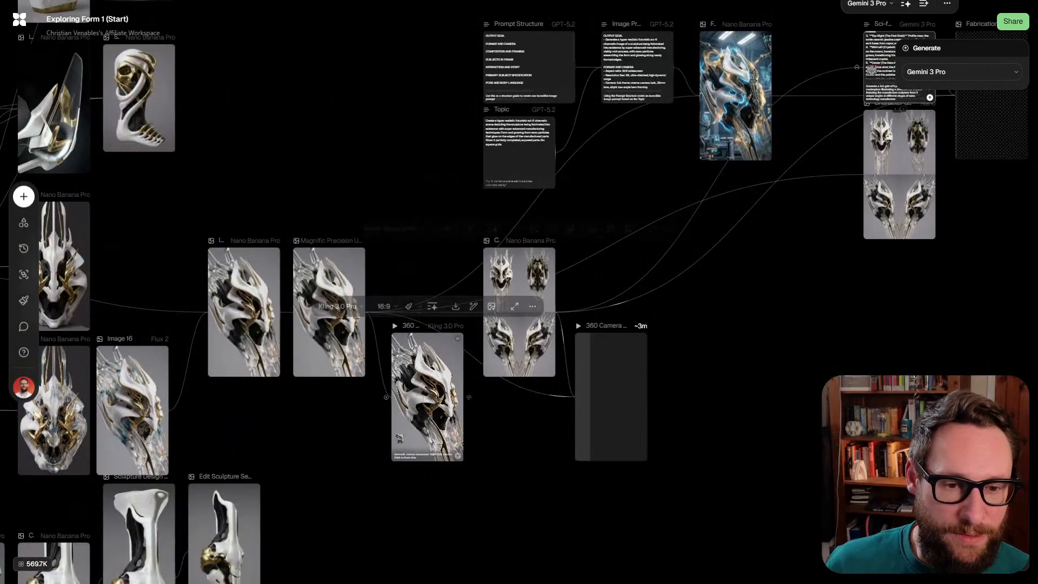
pyautogui.scroll(10, 519, 292)
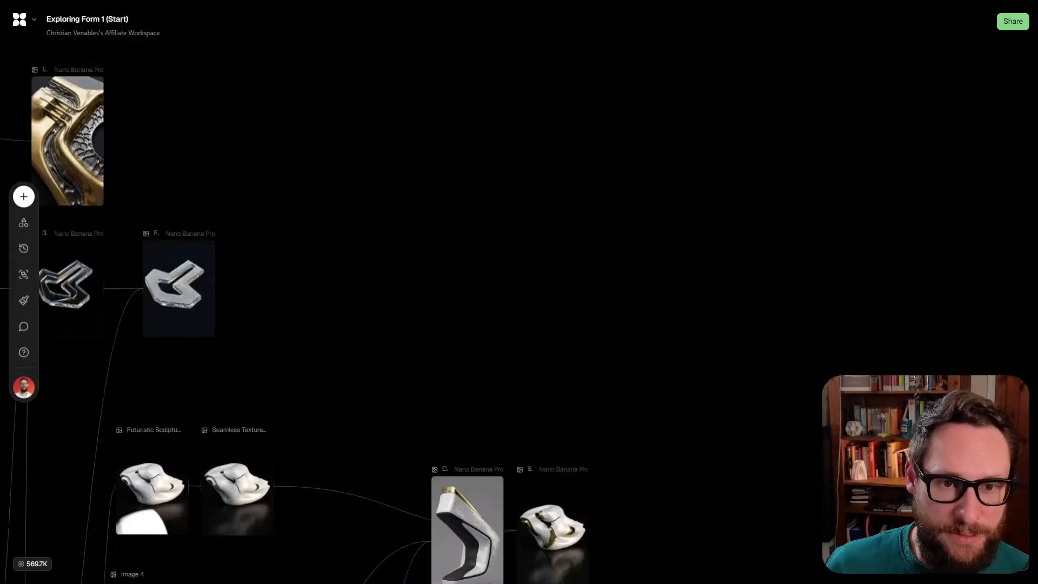
pyautogui.hscroll(-7, 426, 295)
pyautogui.scroll(5, 426, 294)
pyautogui.scroll(-2, 426, 295)
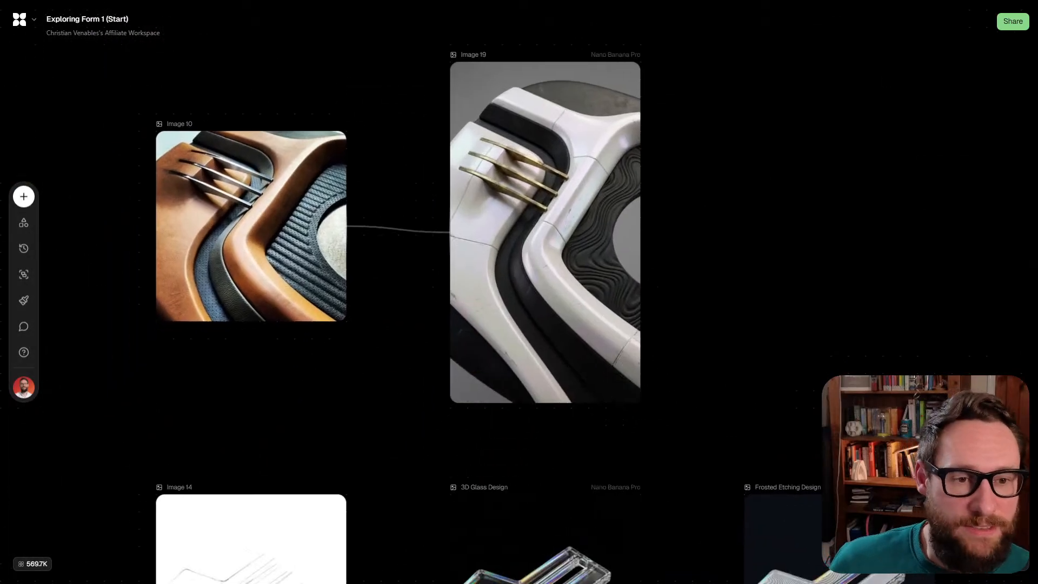
pyautogui.scroll(3, 493, 202)
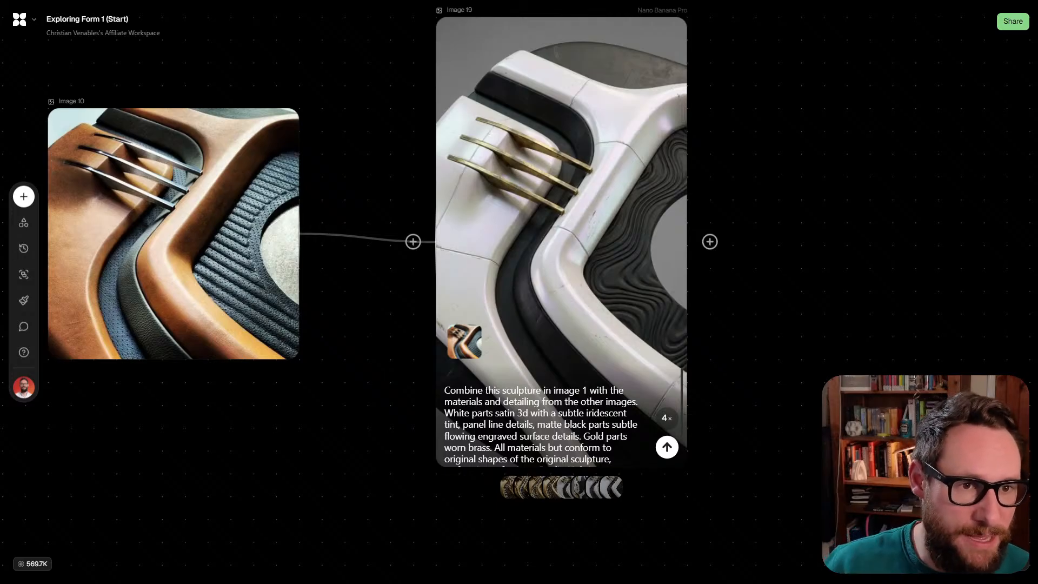
pyautogui.click(598, 486)
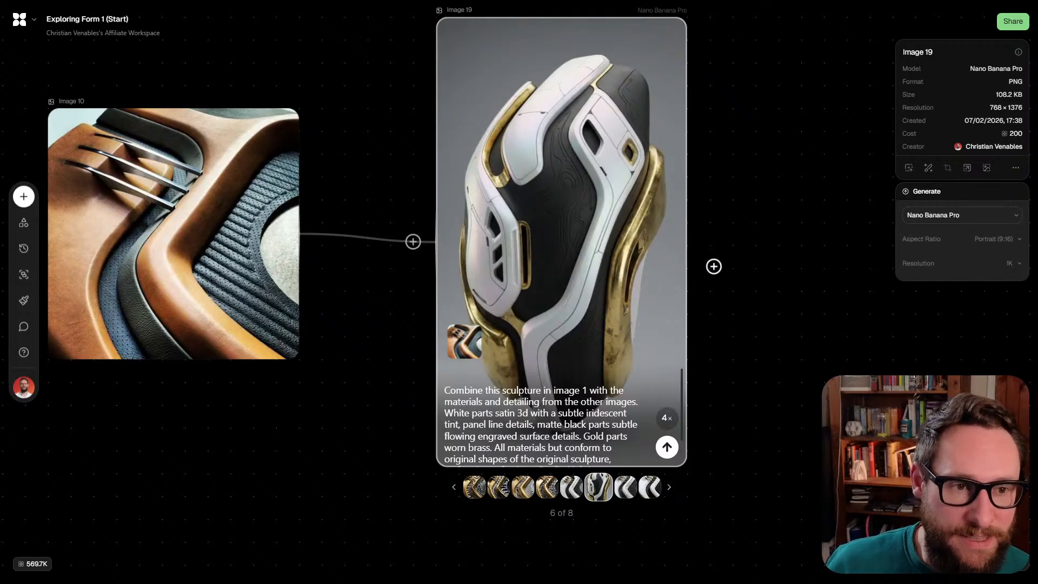
pyautogui.scroll(2, 574, 238)
pyautogui.moveTo(574, 238); pyautogui.dragTo(599, 264)
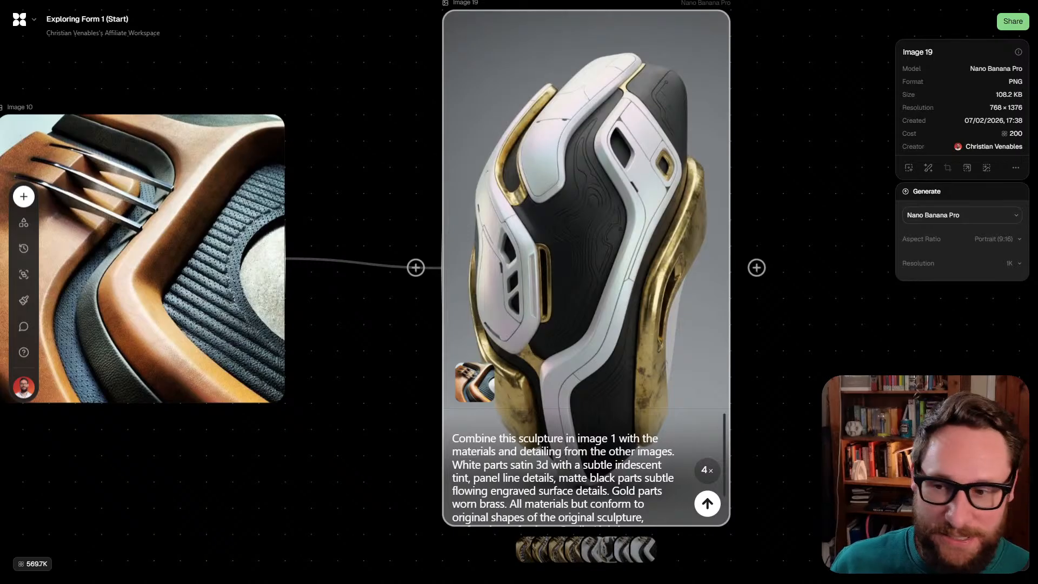
# Compare the seventh and eighth variations of Image 19 for material finish, panel lines and engraved black details
pyautogui.moveTo(586, 549)
pyautogui.press('Right')
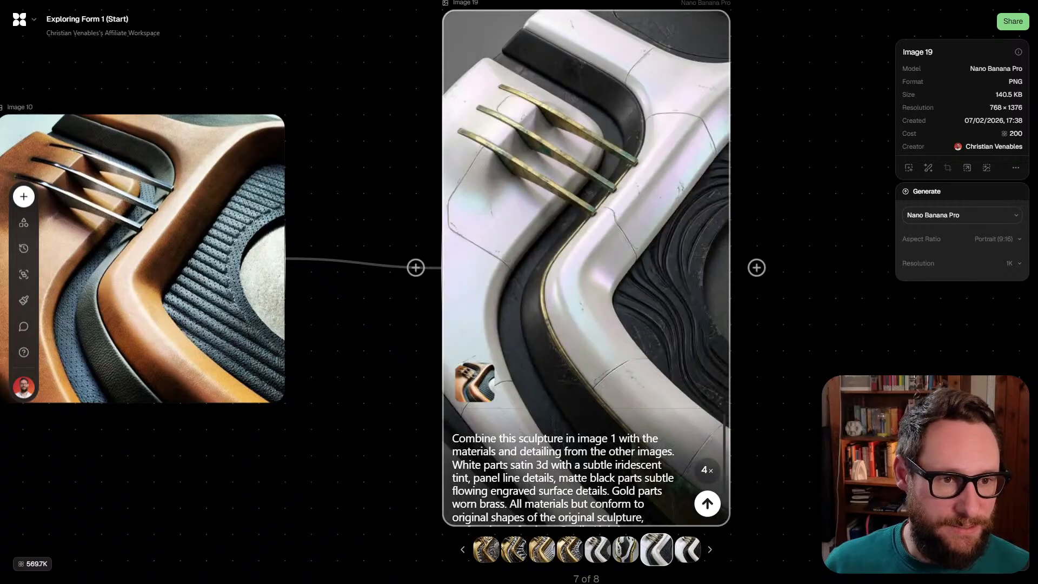
pyautogui.press('Right')
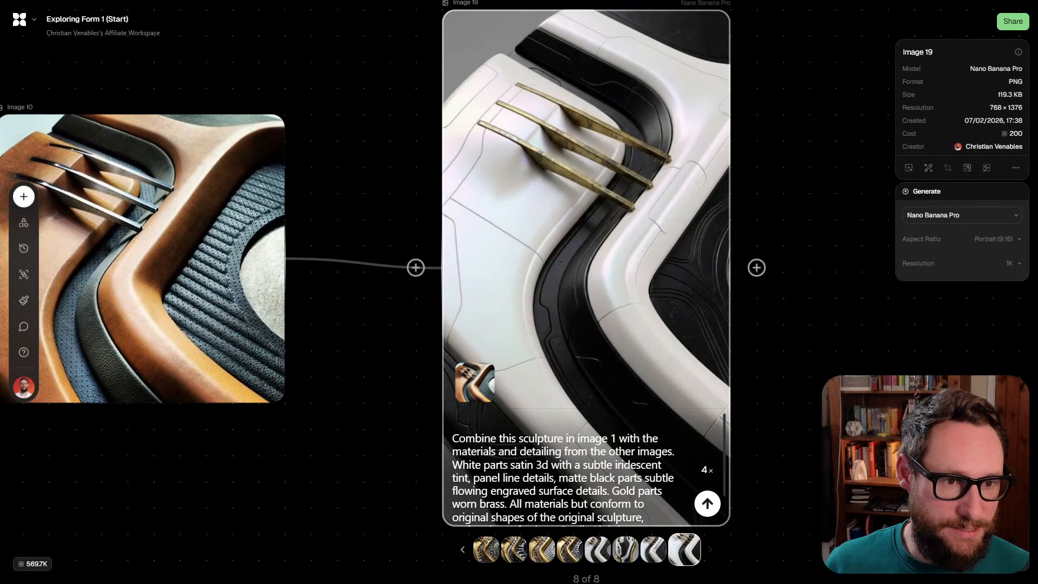
pyautogui.hscroll(1, 383, 292)
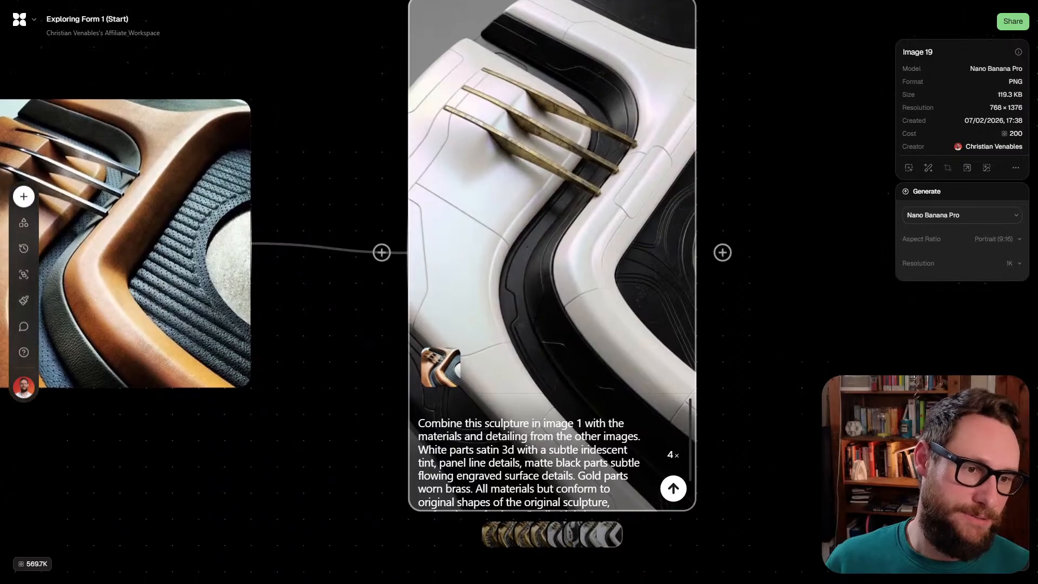
pyautogui.scroll(-2, 604, 314)
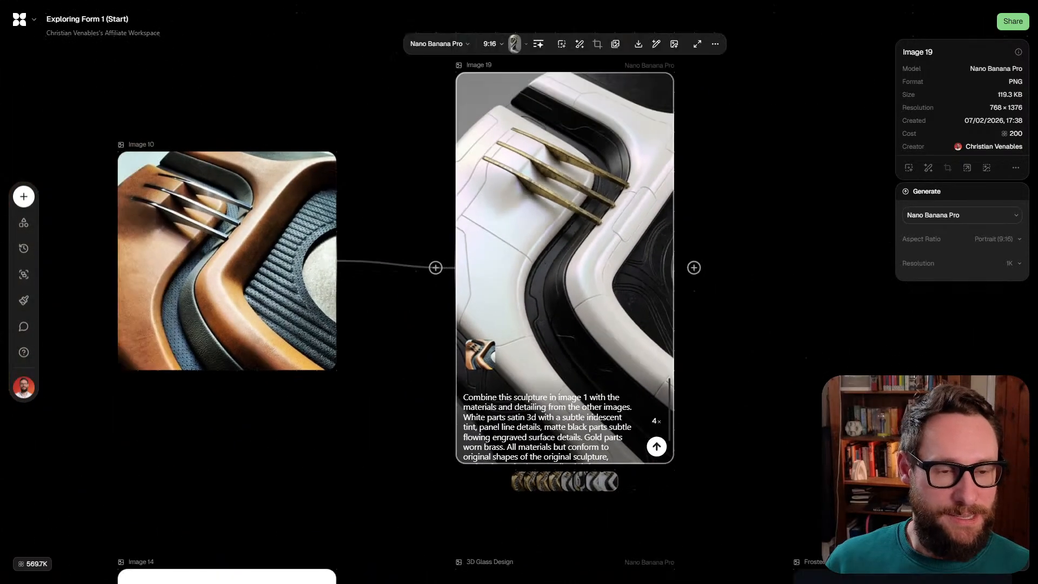
pyautogui.scroll(2, 604, 317)
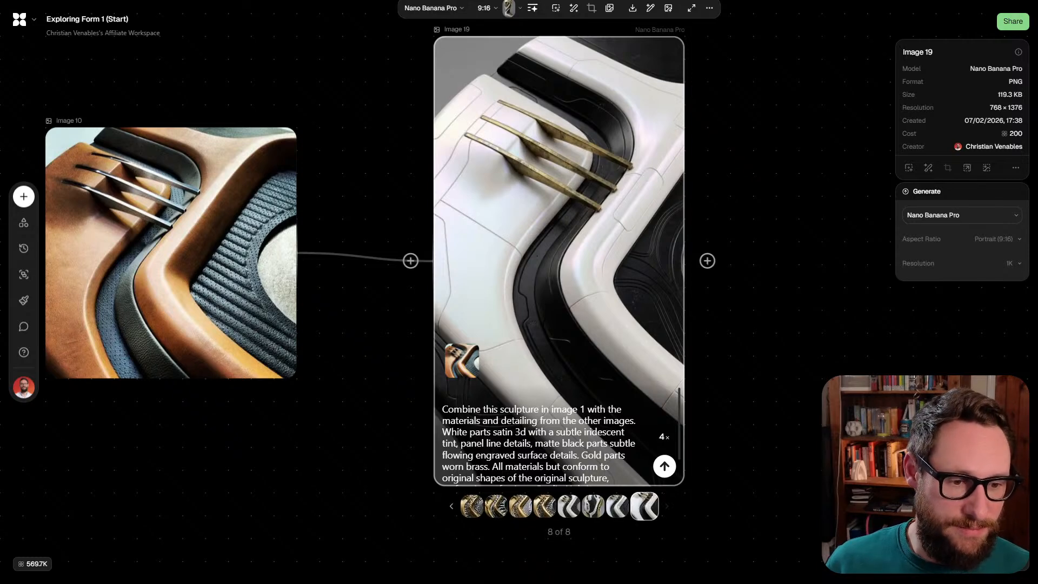
# Recheck the sixth variation of Image 19 and leave the seventh variation displayed on the node
pyautogui.click(619, 506)
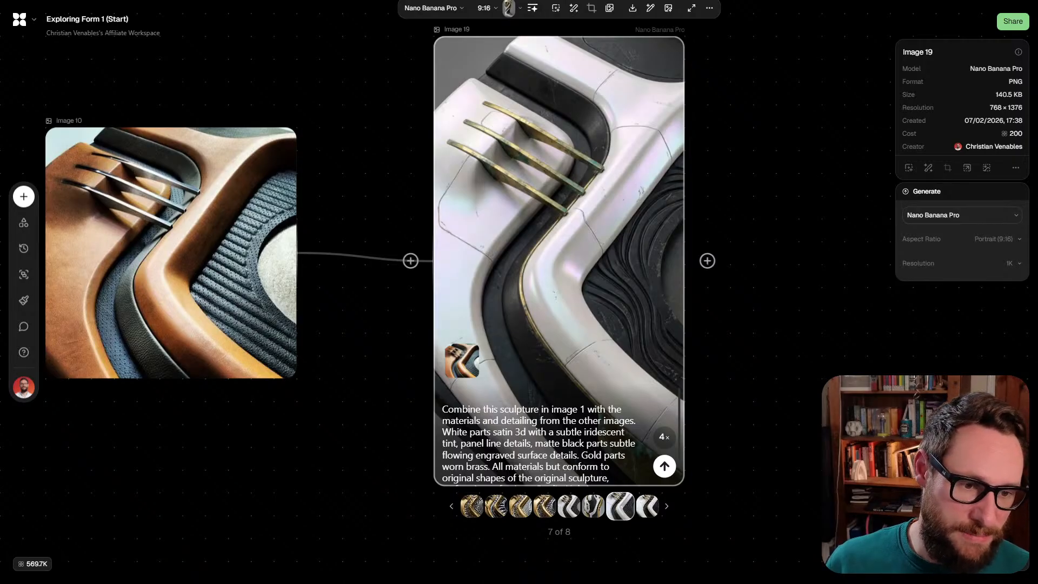
pyautogui.click(593, 506)
pyautogui.click(620, 506)
pyautogui.moveTo(756, 324); pyautogui.dragTo(628, 341)
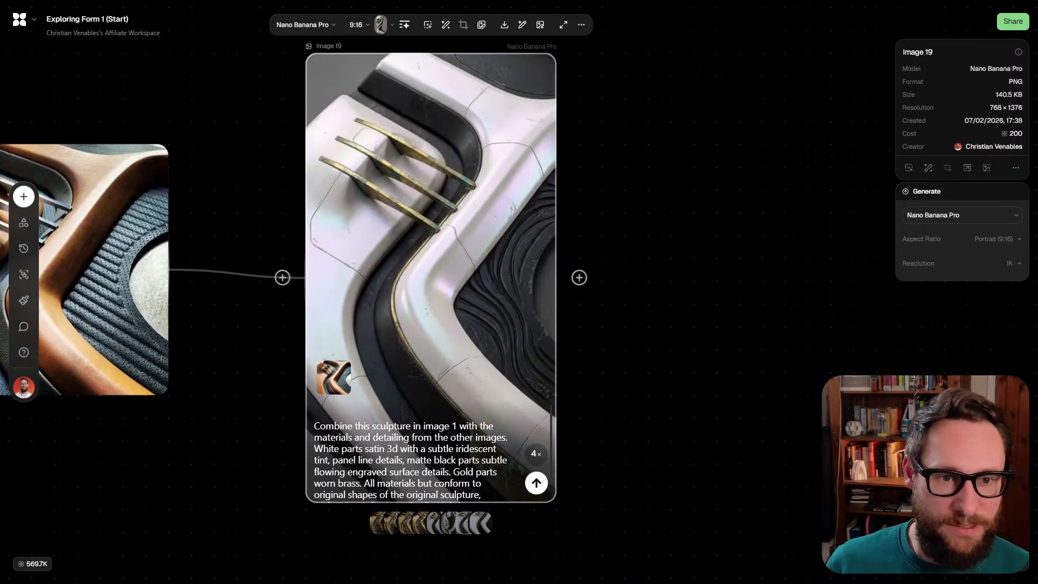
pyautogui.scroll(-4, 434, 280)
pyautogui.scroll(4, 457, 250)
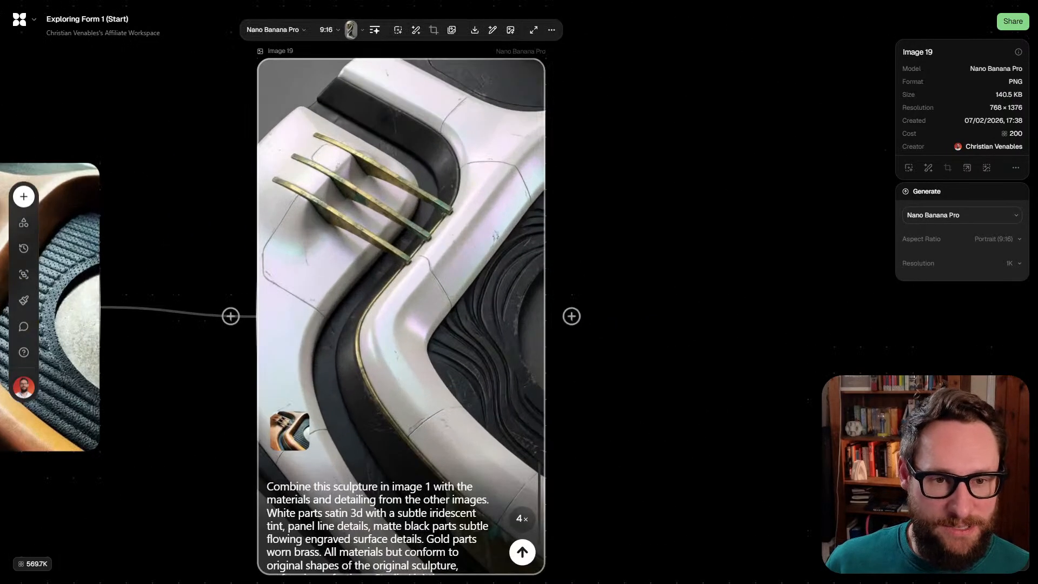
# Duplicate the Image 19 node and place the copy beside the original, aligned above the Frosted Etching Design node
pyautogui.scroll(-5, 402, 265)
pyautogui.moveTo(394, 256); pyautogui.dragTo(328, 160)
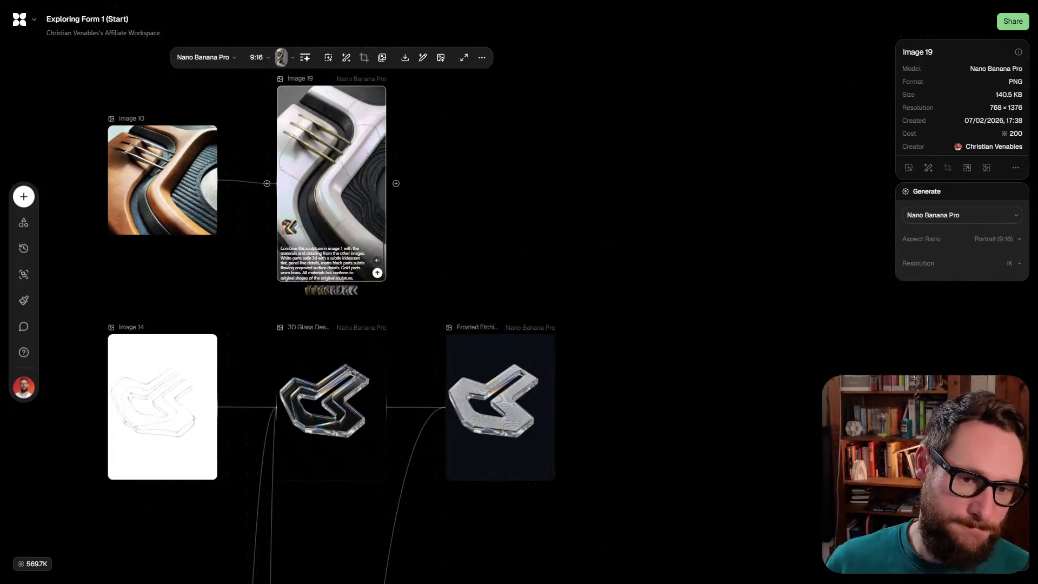
pyautogui.scroll(-5, 368, 221)
pyautogui.scroll(6, 368, 221)
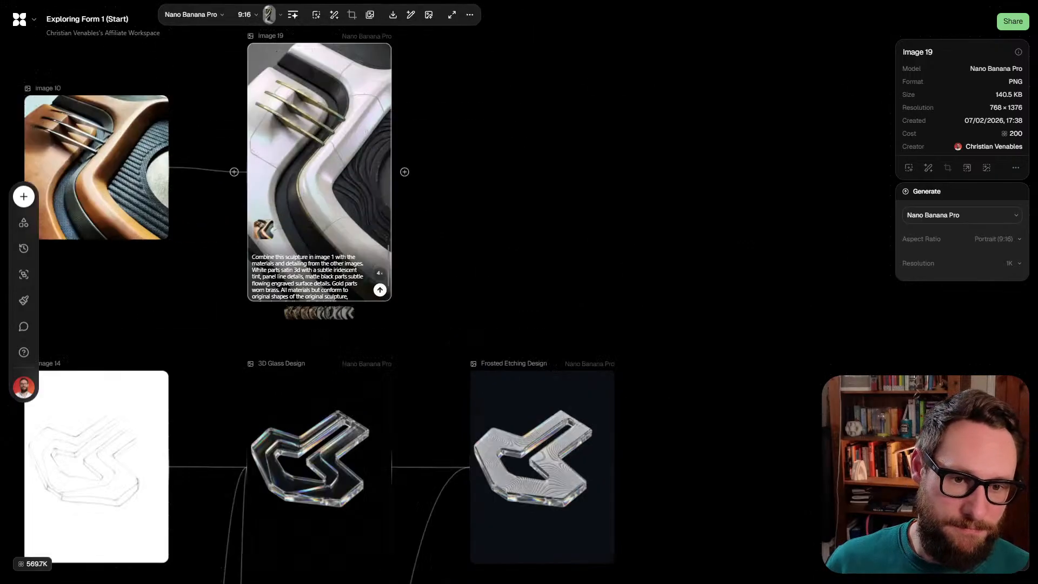
pyautogui.moveTo(369, 220); pyautogui.dragTo(438, 229)
pyautogui.click(228, 471)
pyautogui.click(438, 229)
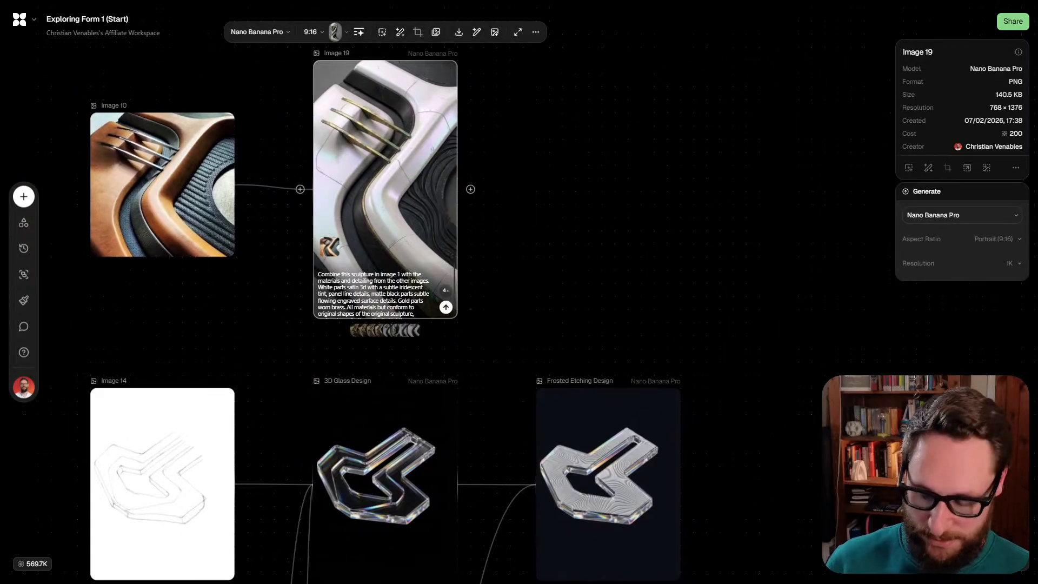
pyautogui.hotkey('ctrl', 'v')
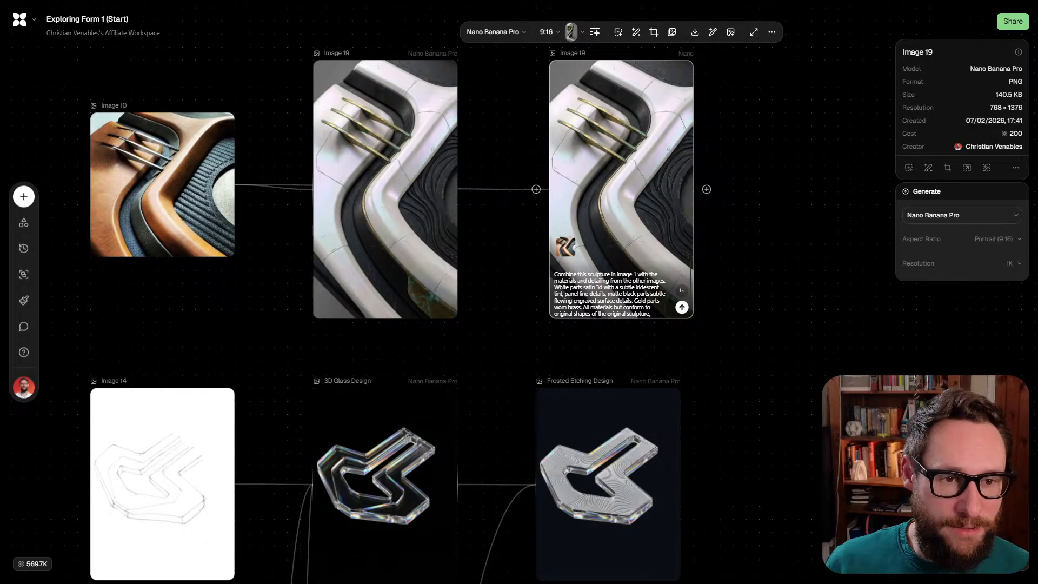
pyautogui.moveTo(621, 189); pyautogui.dragTo(608, 189)
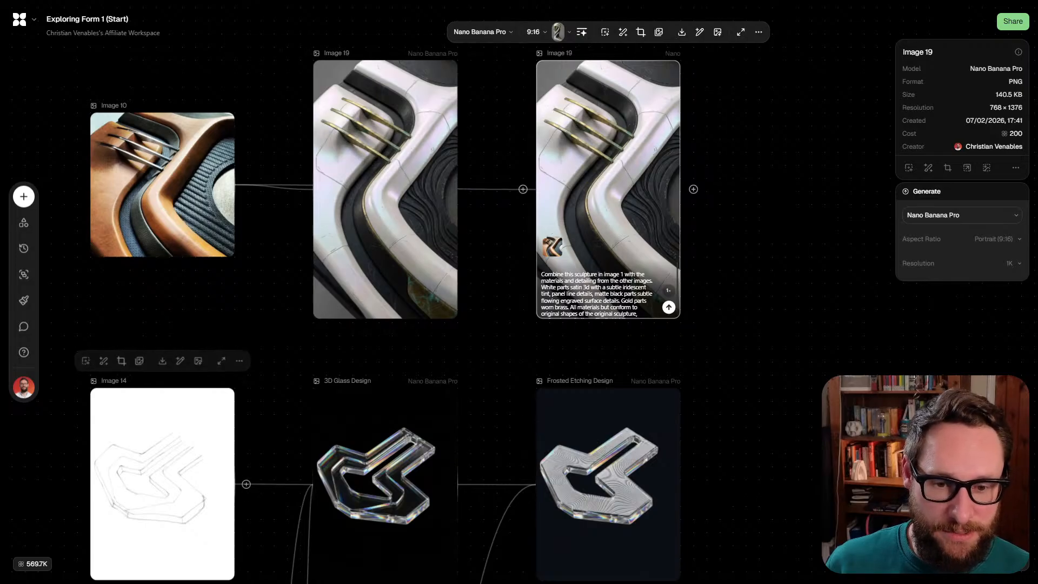
# Connect the Image 14 sketch and the original Image 19 as reference inputs to the duplicated Image 19 node
pyautogui.moveTo(246, 484); pyautogui.dragTo(535, 185)
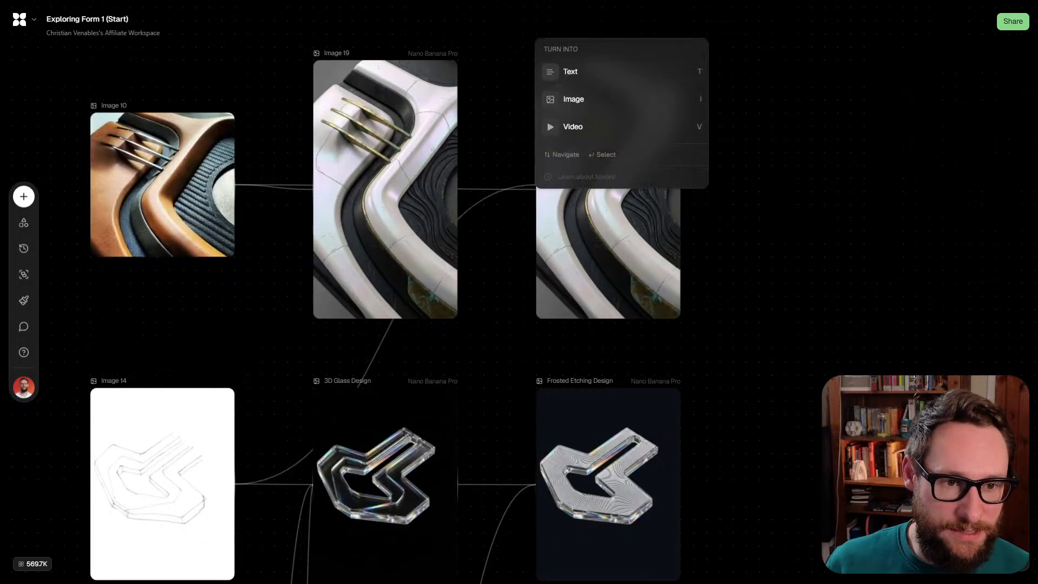
pyautogui.click(248, 484)
pyautogui.moveTo(246, 484); pyautogui.dragTo(535, 188)
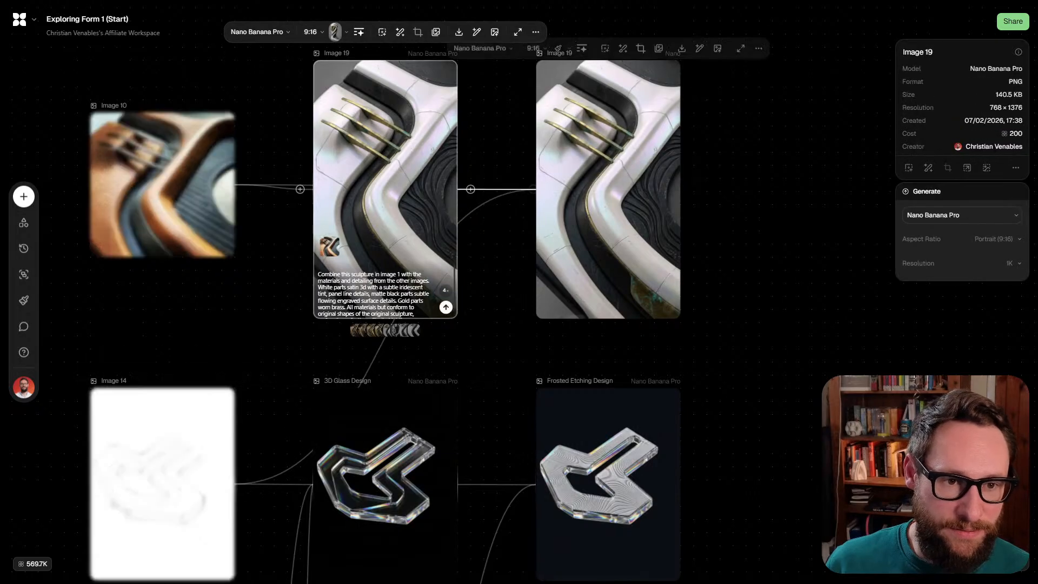
pyautogui.scroll(5, 575, 245)
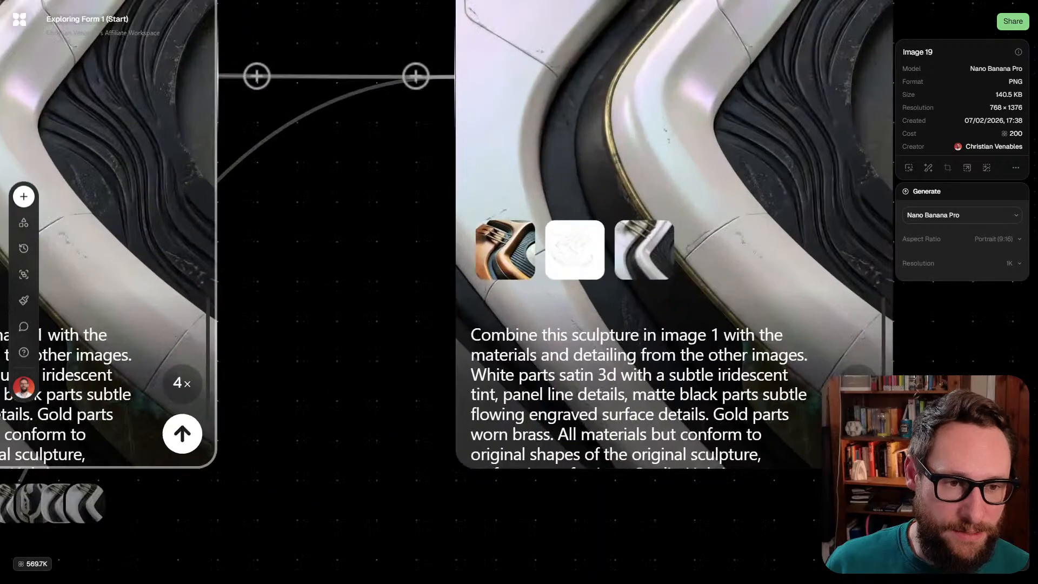
pyautogui.scroll(-5, 519, 270)
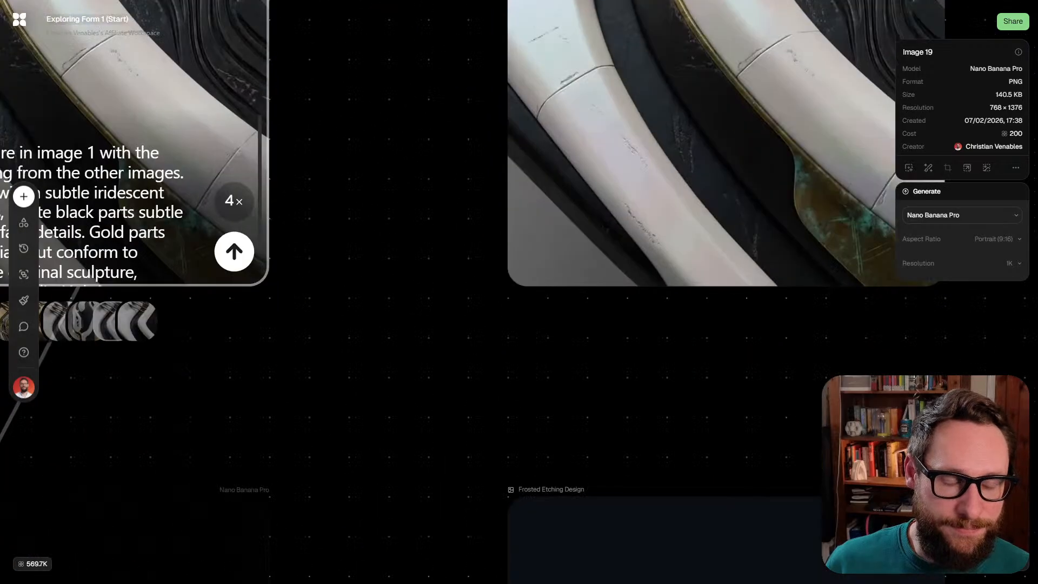
pyautogui.scroll(-5, 465, 193)
pyautogui.scroll(5, 465, 193)
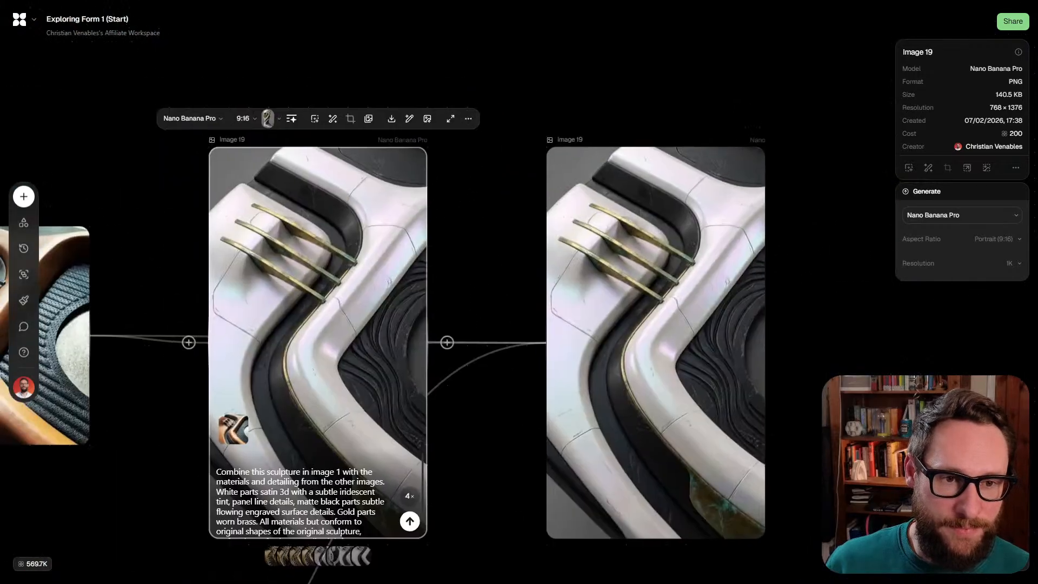
# Remove the Image 10 connection from the duplicated Image 19 node and move the node back in line with the original
pyautogui.click(611, 382)
pyautogui.moveTo(611, 382); pyautogui.dragTo(611, 303)
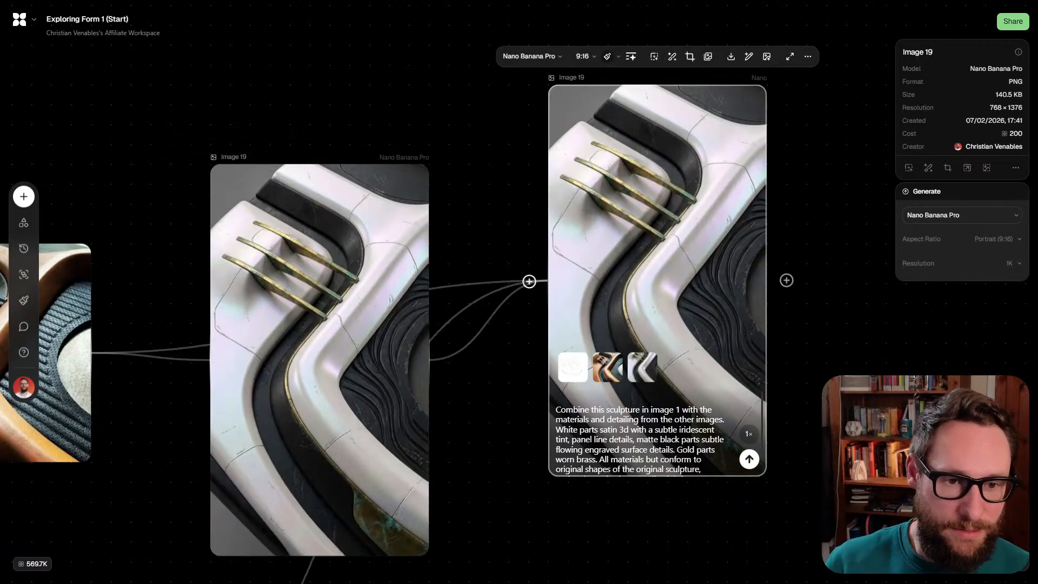
pyautogui.moveTo(458, 253); pyautogui.dragTo(451, 287)
pyautogui.press('Delete')
pyautogui.moveTo(626, 243); pyautogui.dragTo(606, 323)
pyautogui.scroll(-5, 518, 292)
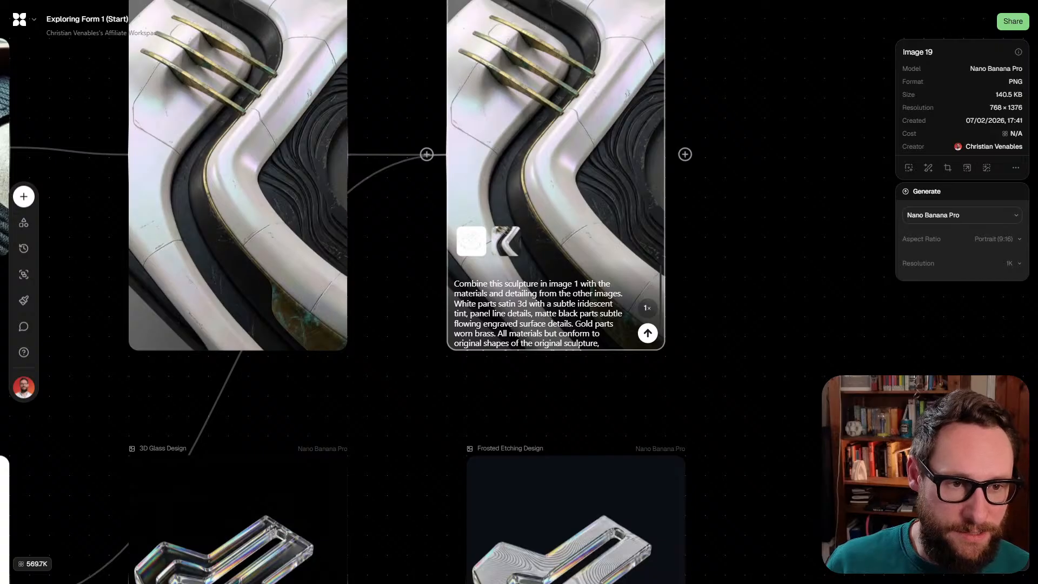
# Reword the start of the duplicated node's prompt so it asks to convert the sketch into a sculpture instead of combining this sculpture
pyautogui.press('Right')
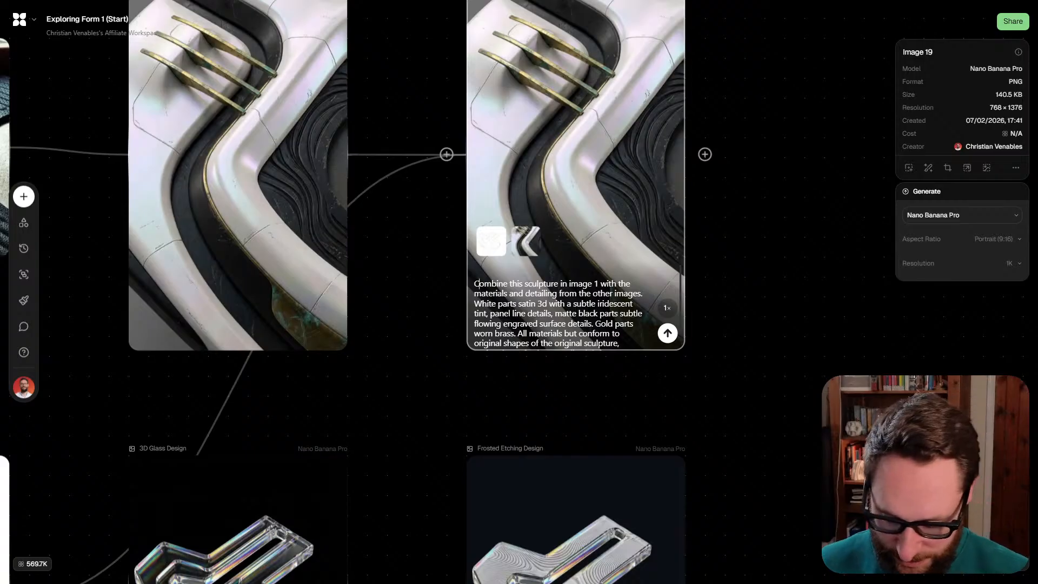
pyautogui.press('BackSpace')
pyautogui.press('BackSpace')
pyautogui.press('BackSpace')
pyautogui.press('BackSpace')
pyautogui.press('BackSpace')
pyautogui.press('BackSpace')
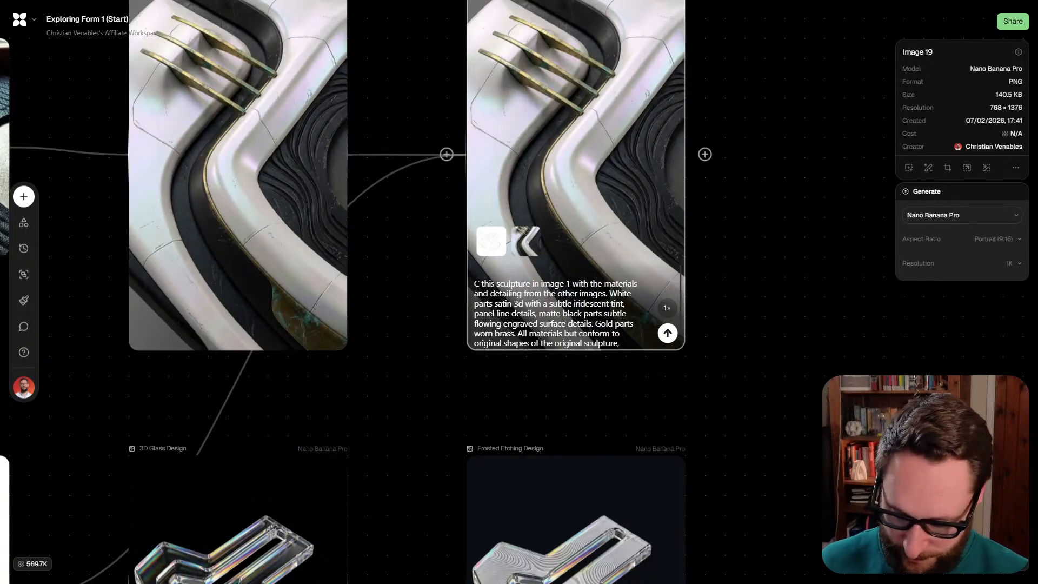
pyautogui.write('onvert the sketch')
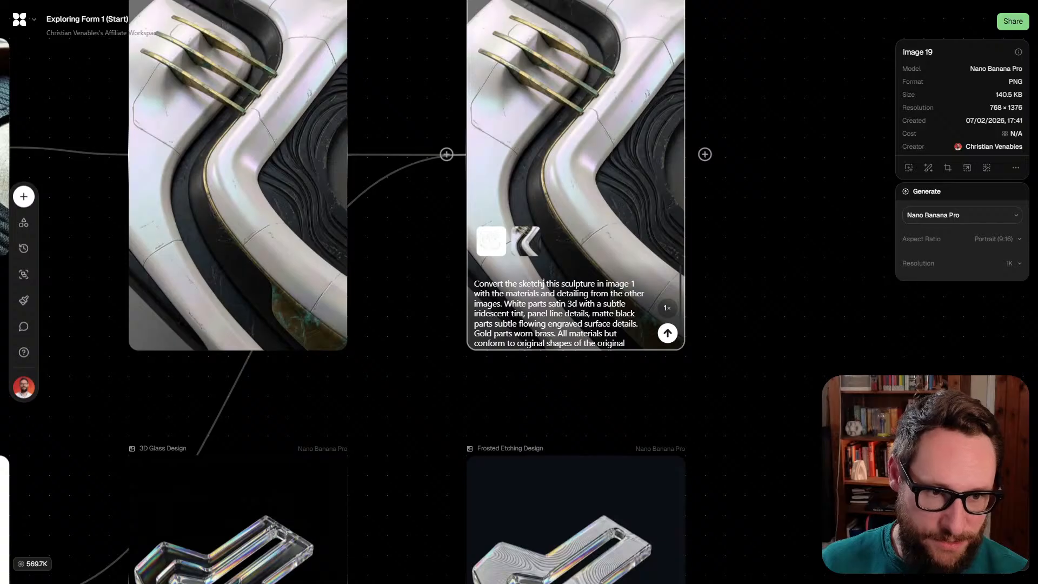
pyautogui.write('j')
pyautogui.press('BackSpace')
pyautogui.write('e into a')
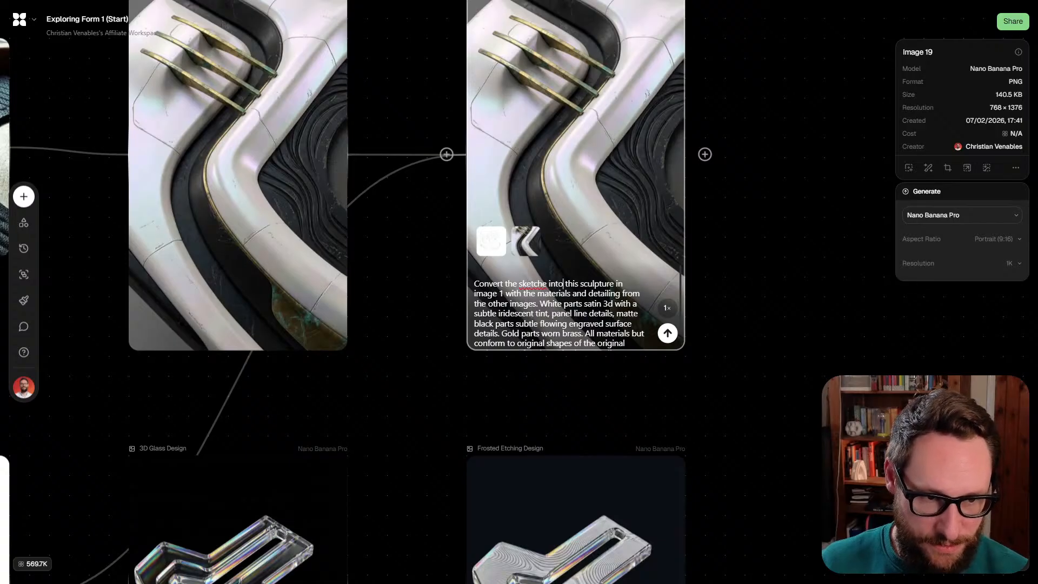
pyautogui.press('Delete')
pyautogui.press('Delete')
pyautogui.press('Delete')
pyautogui.press('Delete')
pyautogui.press('Delete')
pyautogui.press('Delete')
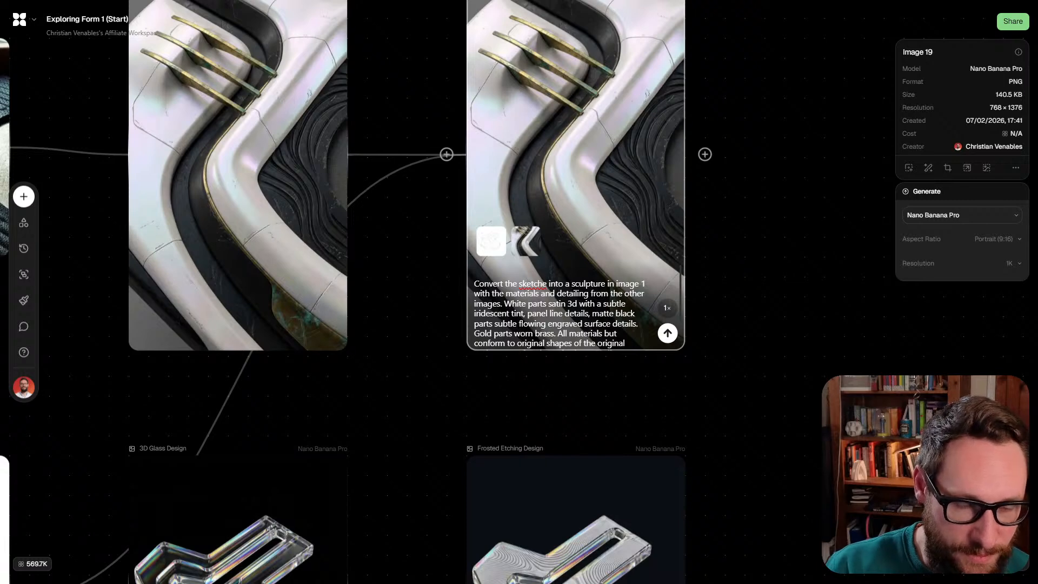
# Correct the prompt wording to "sketch" and "the other image", and generate the new image with Nano Banana Pro
pyautogui.press('BackSpace')
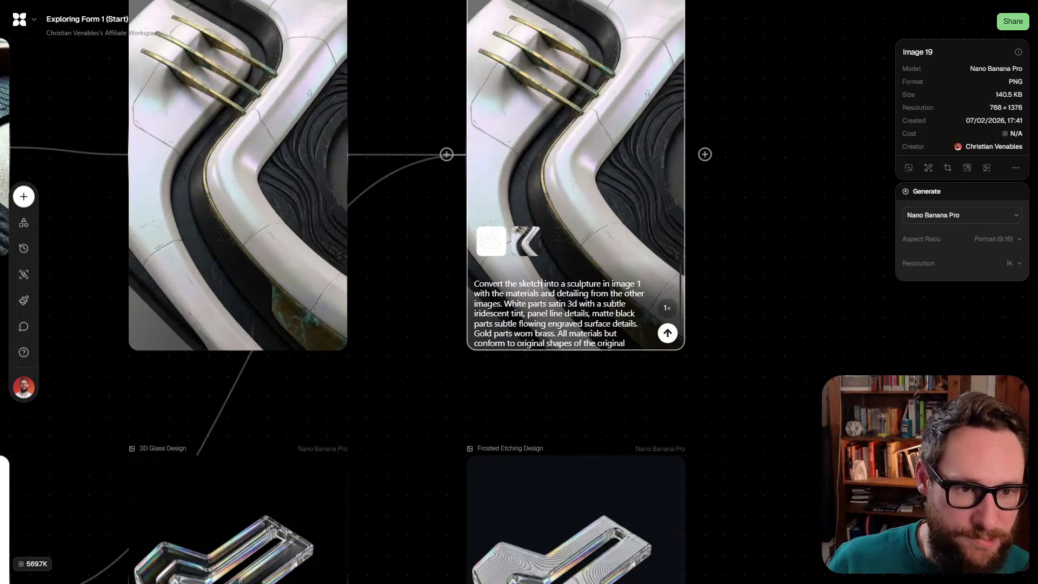
pyautogui.press('Delete')
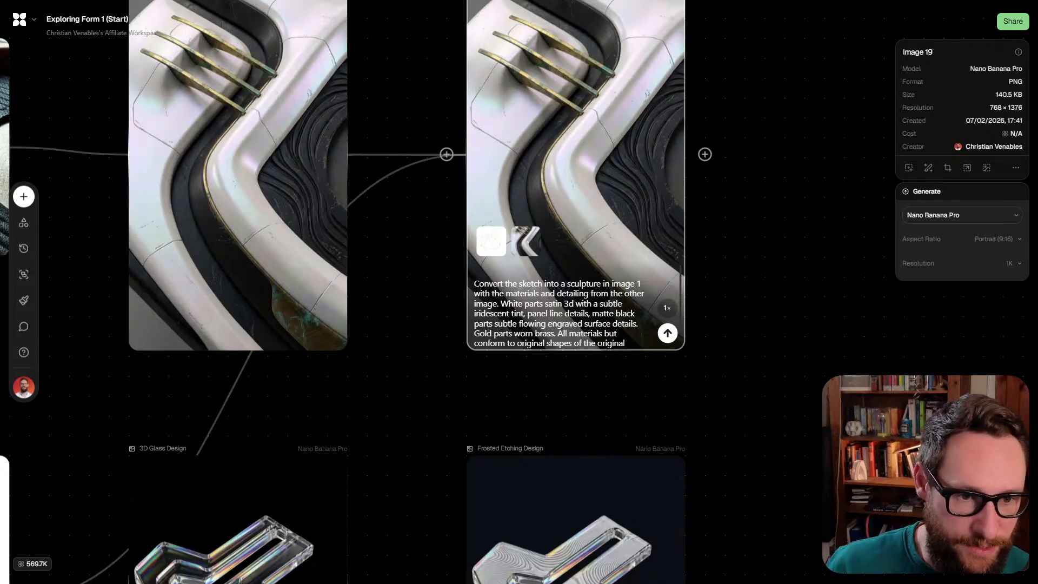
pyautogui.click(667, 333)
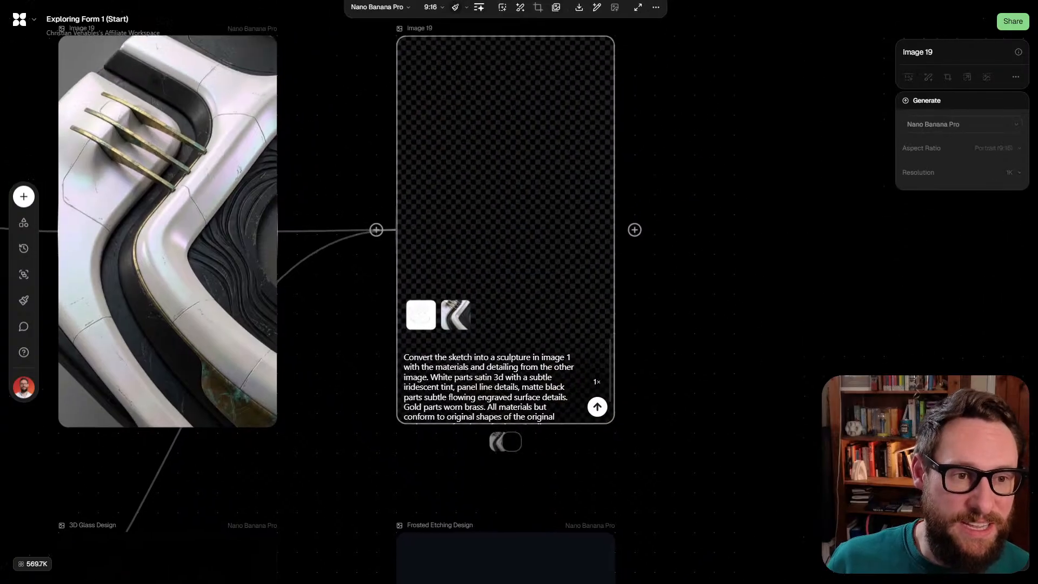
# Locate the Fabrication Lifecycle Sheet 3x3 grid, past the sculpture combination nodes, and bring it into close view
pyautogui.hscroll(-5, 518, 292)
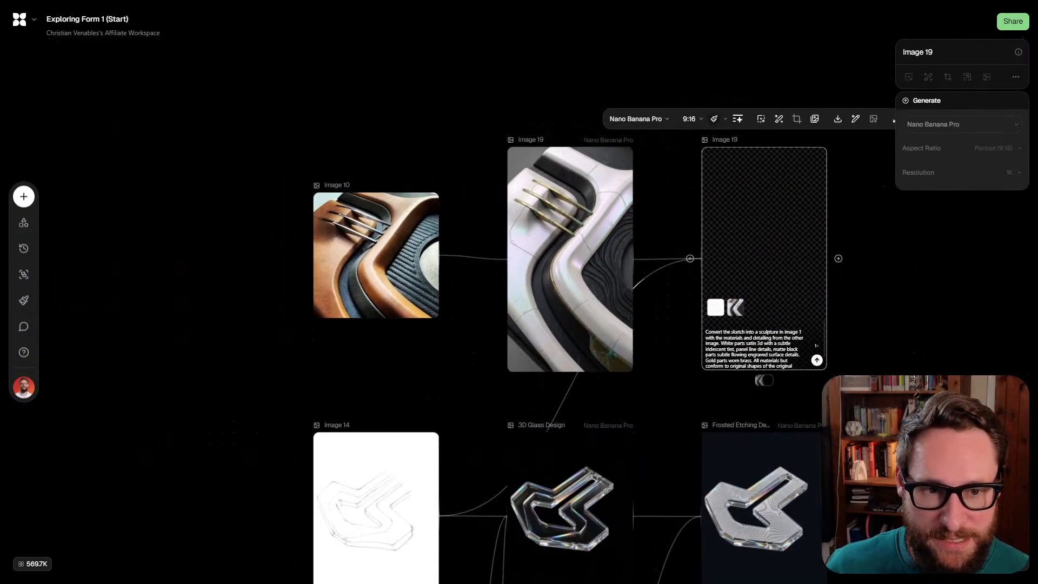
pyautogui.hscroll(5, 519, 292)
pyautogui.scroll(-5, 399, 267)
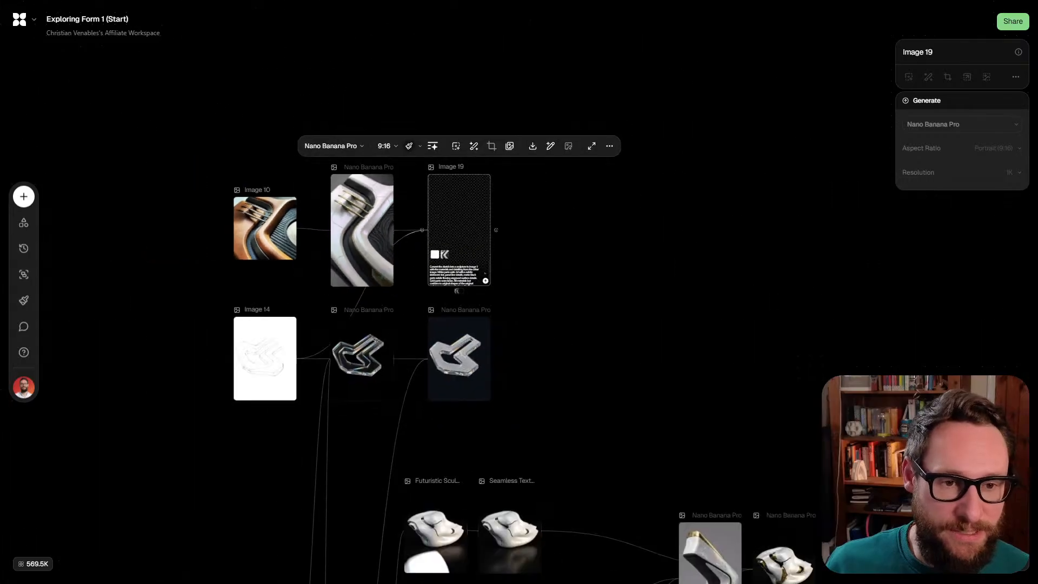
pyautogui.scroll(-10, 519, 292)
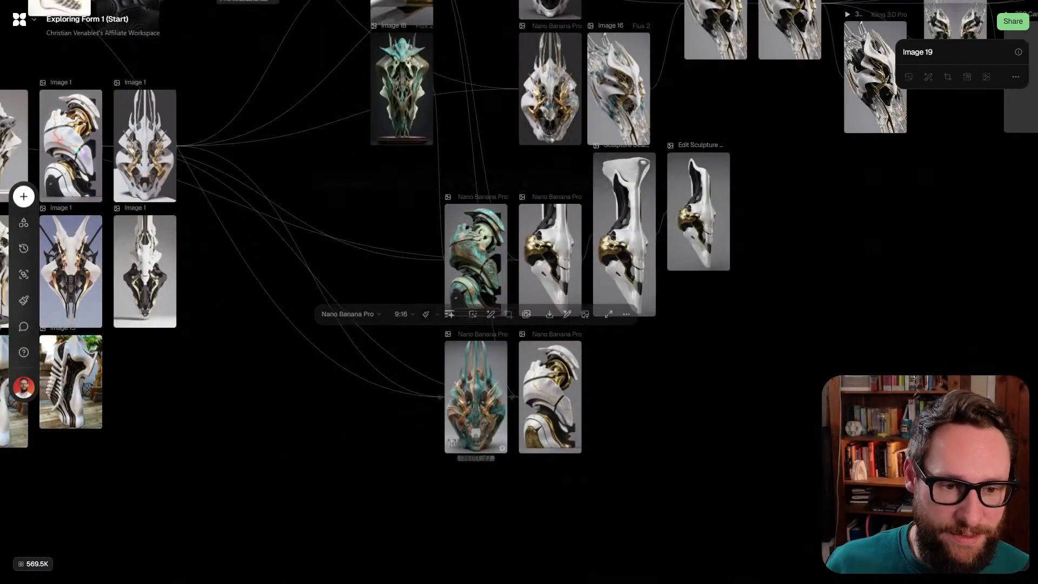
pyautogui.scroll(5, 470, 406)
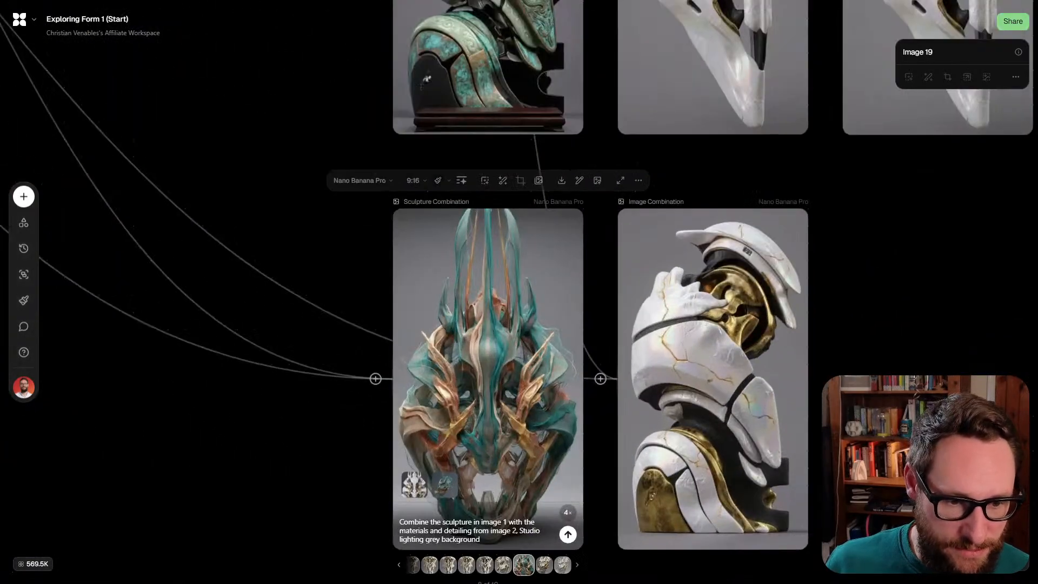
pyautogui.moveTo(848, 249); pyautogui.dragTo(262, 292)
pyautogui.scroll(-3, 263, 292)
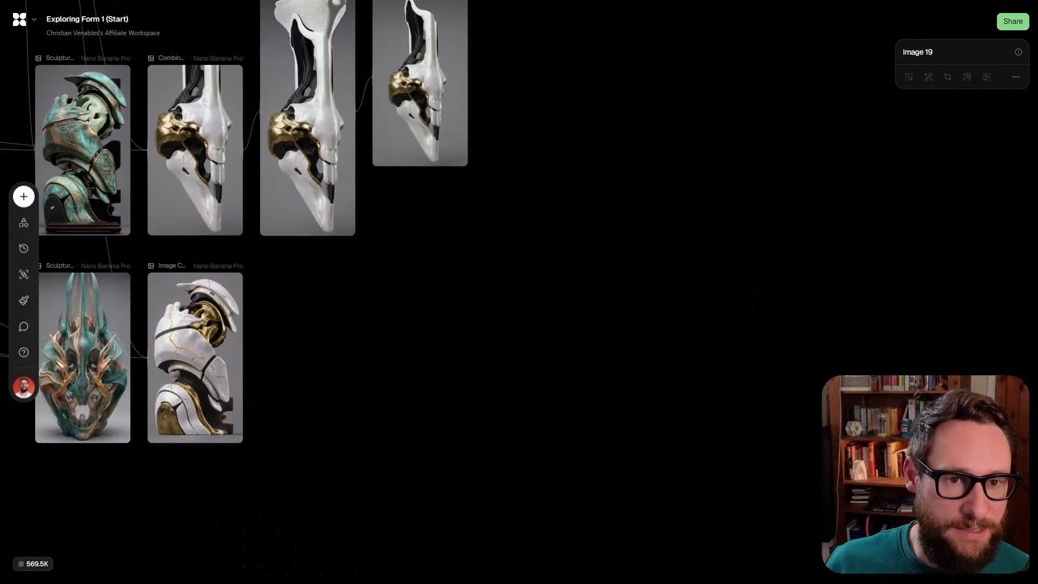
pyautogui.moveTo(541, 59); pyautogui.dragTo(286, 513)
pyautogui.moveTo(772, 165); pyautogui.dragTo(637, 205)
pyautogui.moveTo(541, 265); pyautogui.dragTo(358, 282)
pyautogui.moveTo(595, 162); pyautogui.dragTo(296, 495)
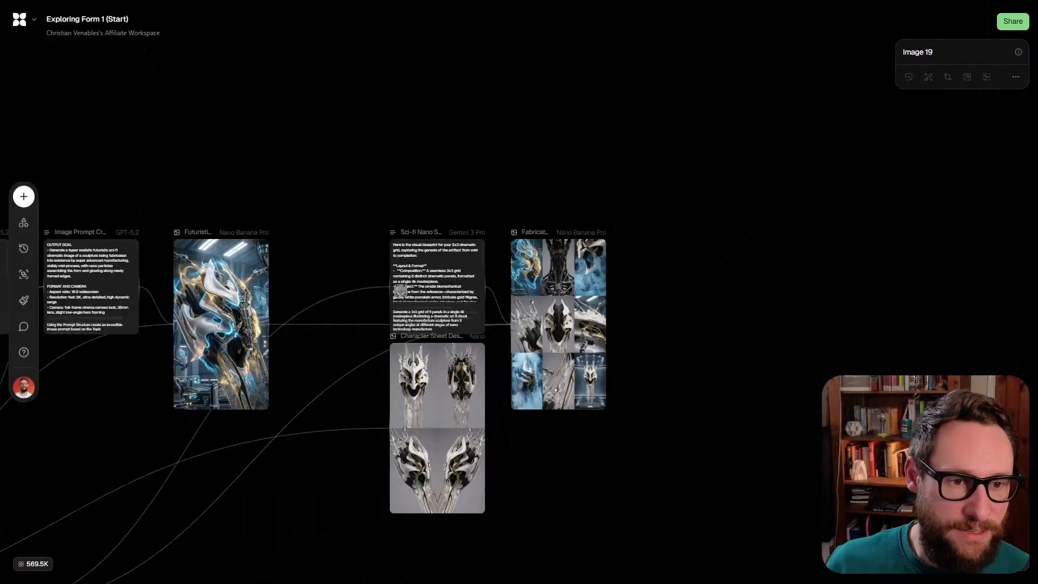
pyautogui.scroll(5, 565, 323)
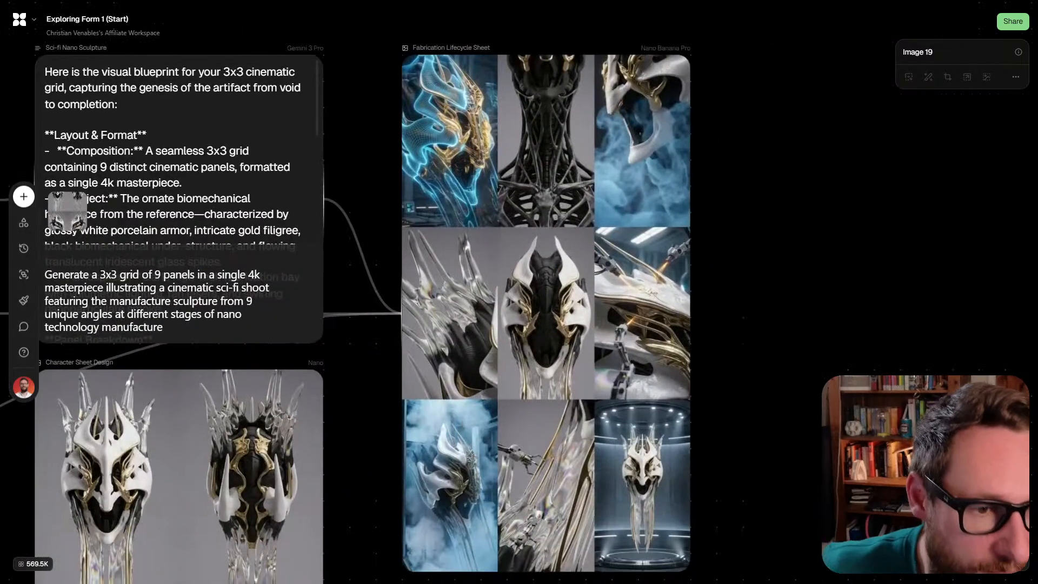
# Examine the top and middle rows of the Fabrication Lifecycle Sheet grid for the sculpture's fabrication stages and detail
pyautogui.scroll(-3, 356, 303)
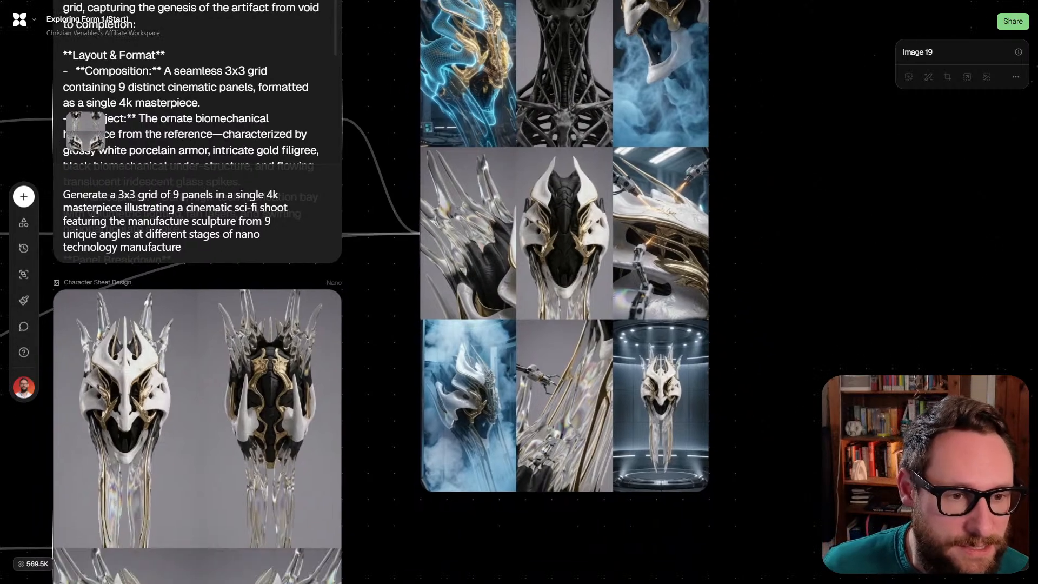
pyautogui.scroll(5, 356, 302)
pyautogui.scroll(5, 537, 153)
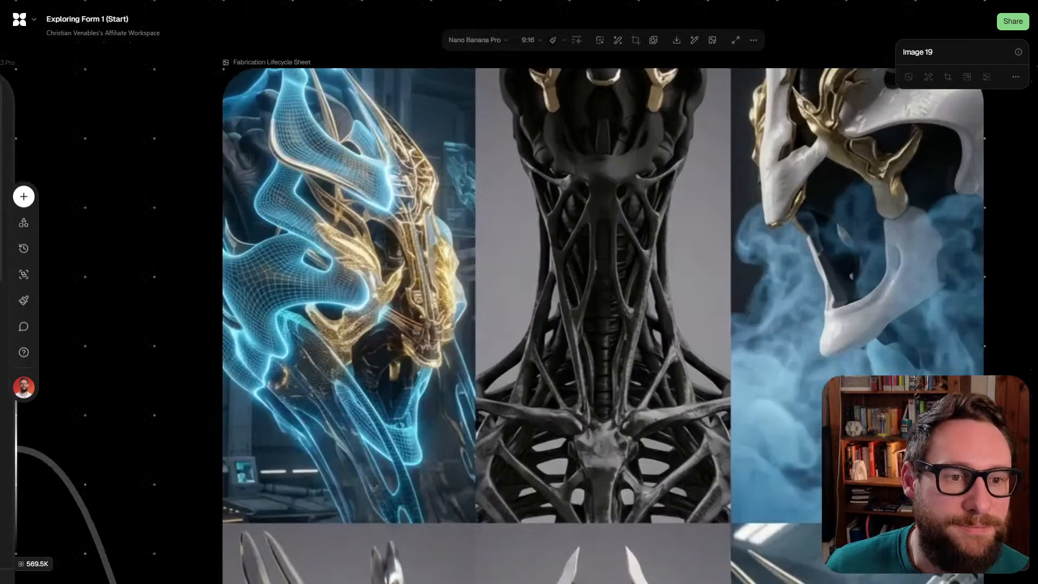
pyautogui.hscroll(2, 519, 292)
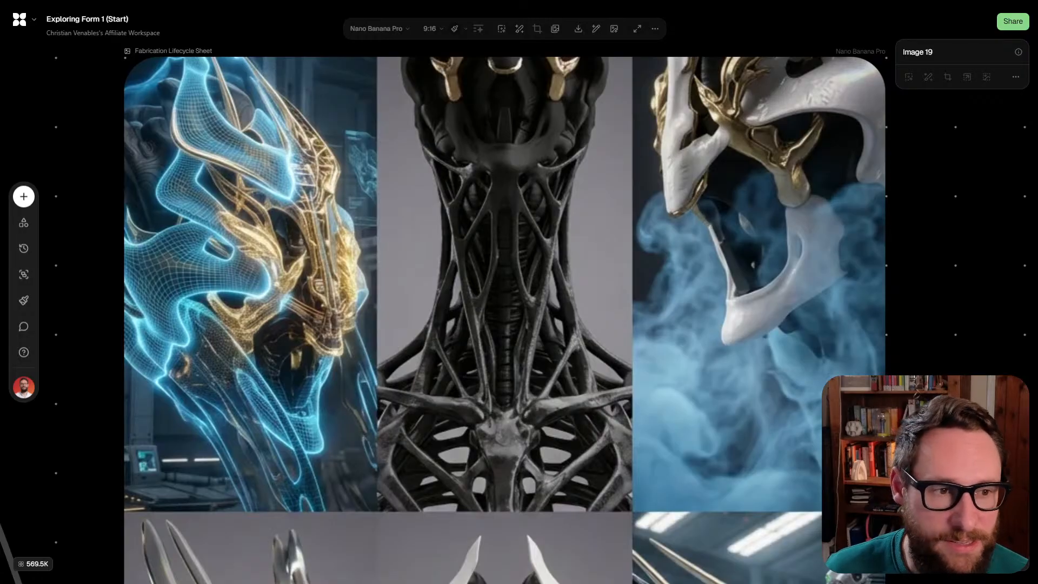
pyautogui.hscroll(-2, 519, 291)
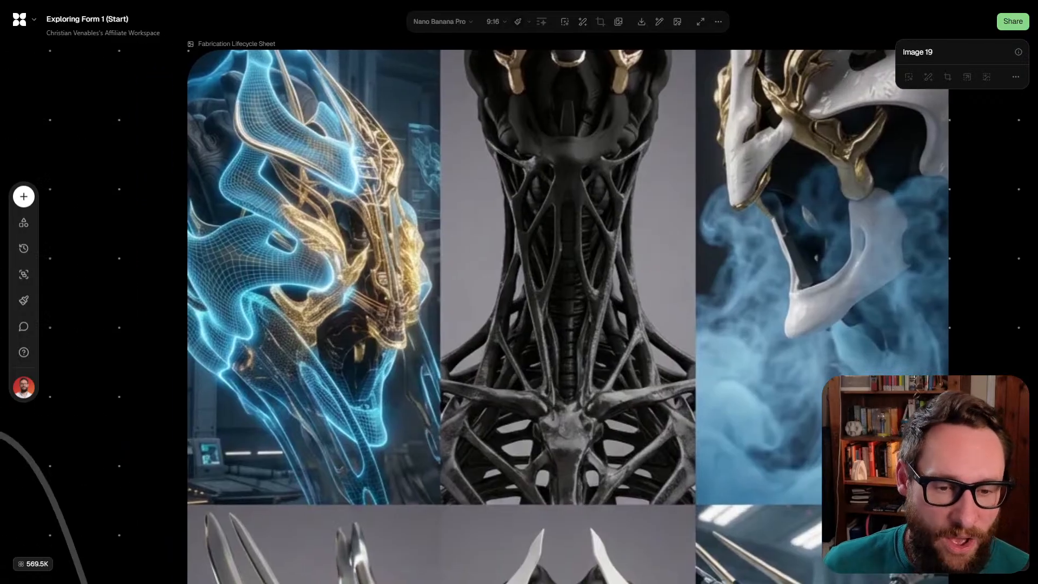
pyautogui.scroll(-1, 319, 313)
pyautogui.hscroll(-1, 319, 313)
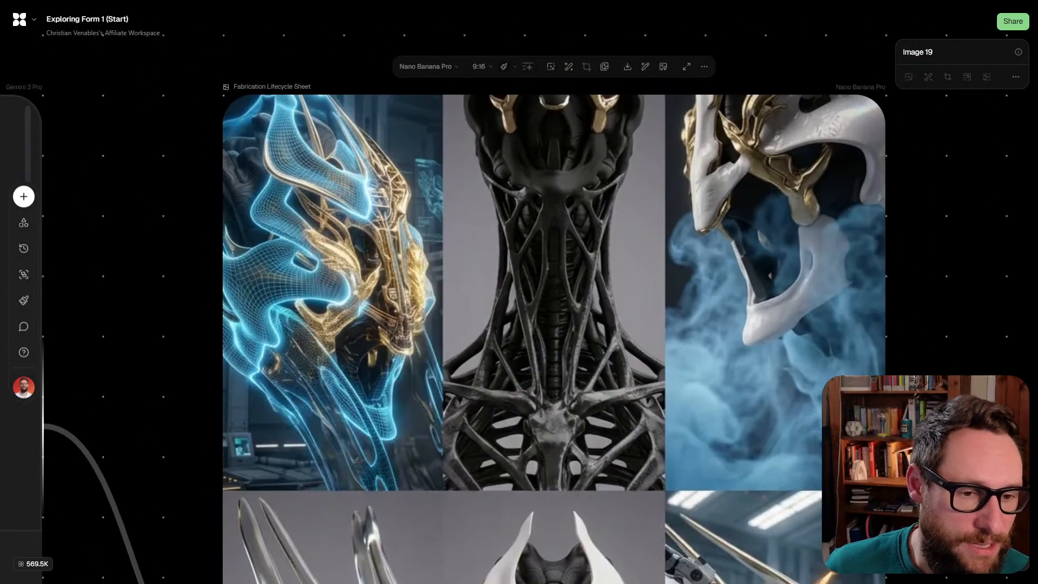
pyautogui.scroll(-1, 595, 313)
pyautogui.scroll(-4, 595, 312)
pyautogui.scroll(4, 594, 313)
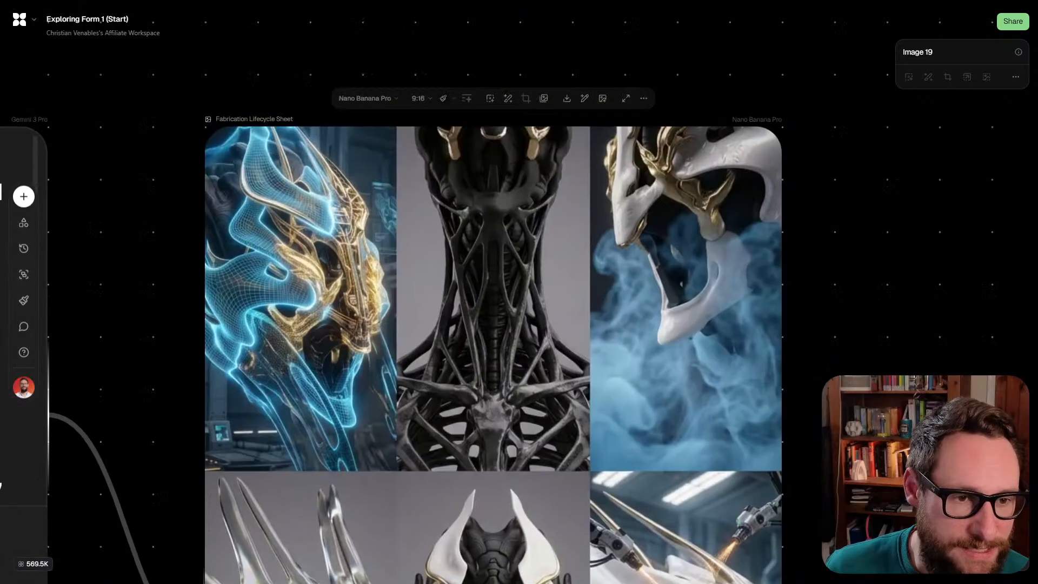
pyautogui.hscroll(-1, 510, 351)
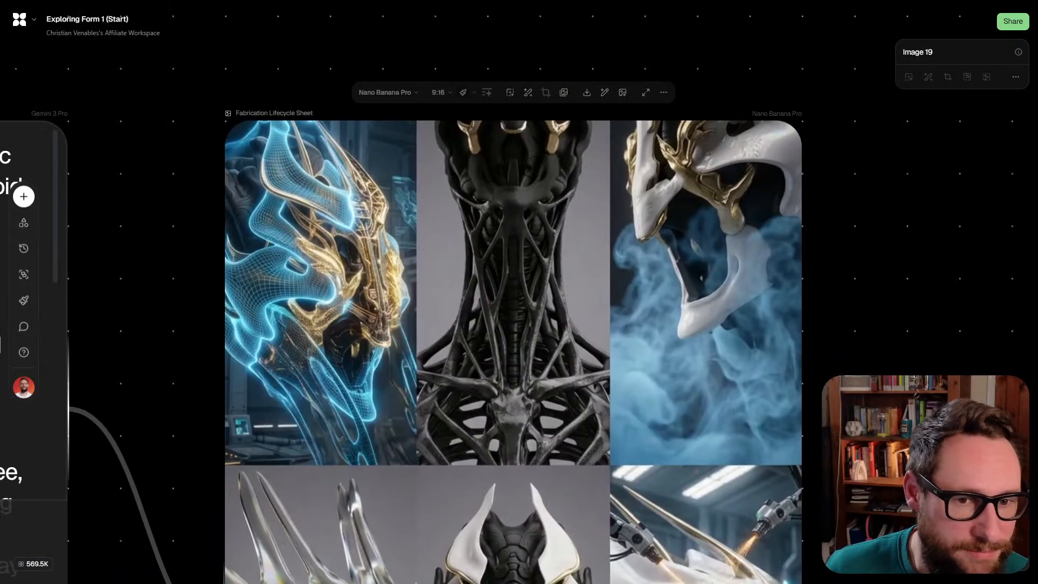
pyautogui.scroll(-5, 510, 325)
pyautogui.hscroll(1, 510, 325)
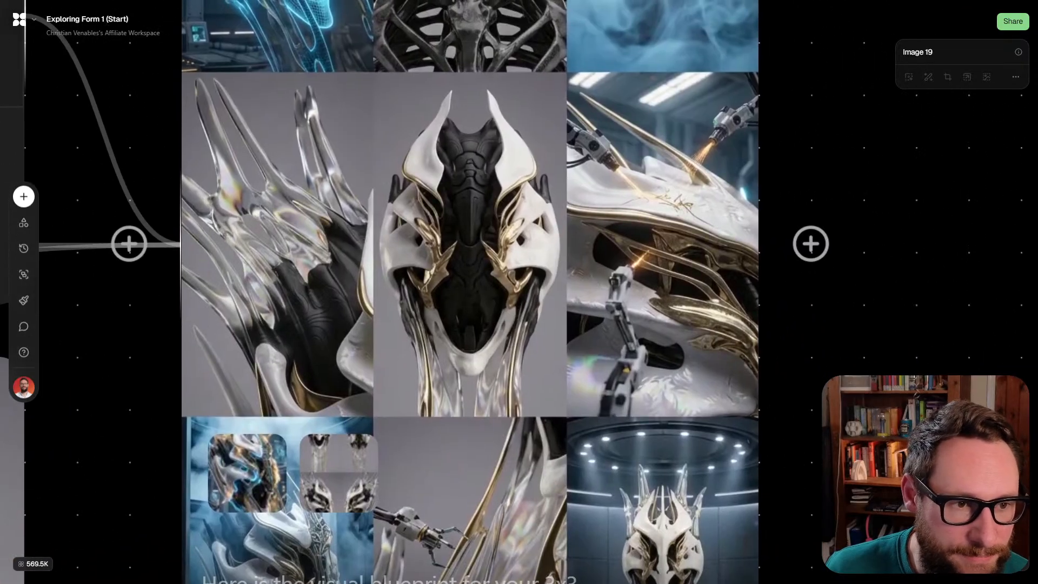
# Examine the bottom row of the Fabrication Lifecycle Sheet grid, and recheck the top row's panels
pyautogui.scroll(-4, 510, 324)
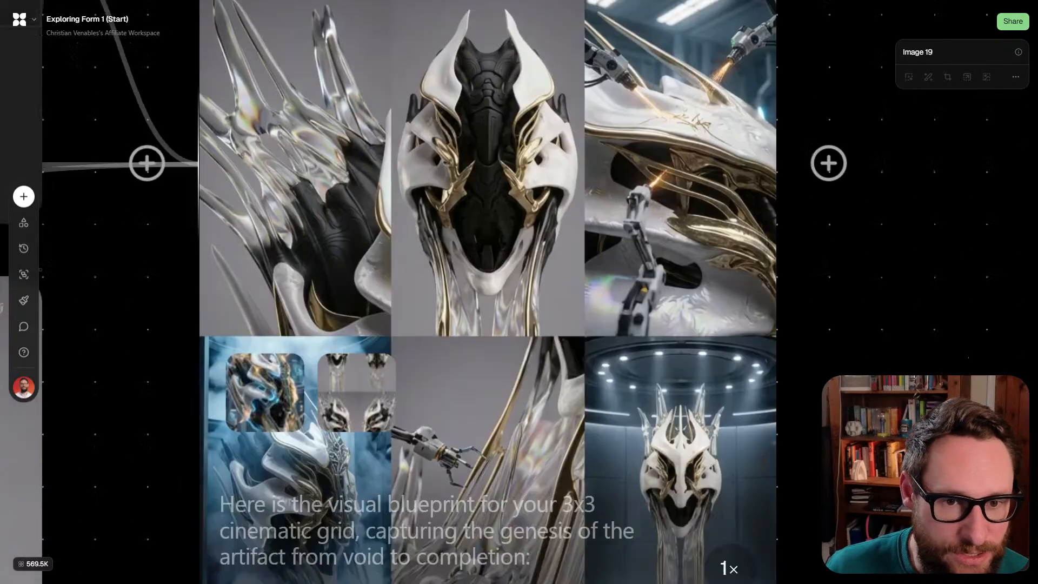
pyautogui.hscroll(-1, 510, 324)
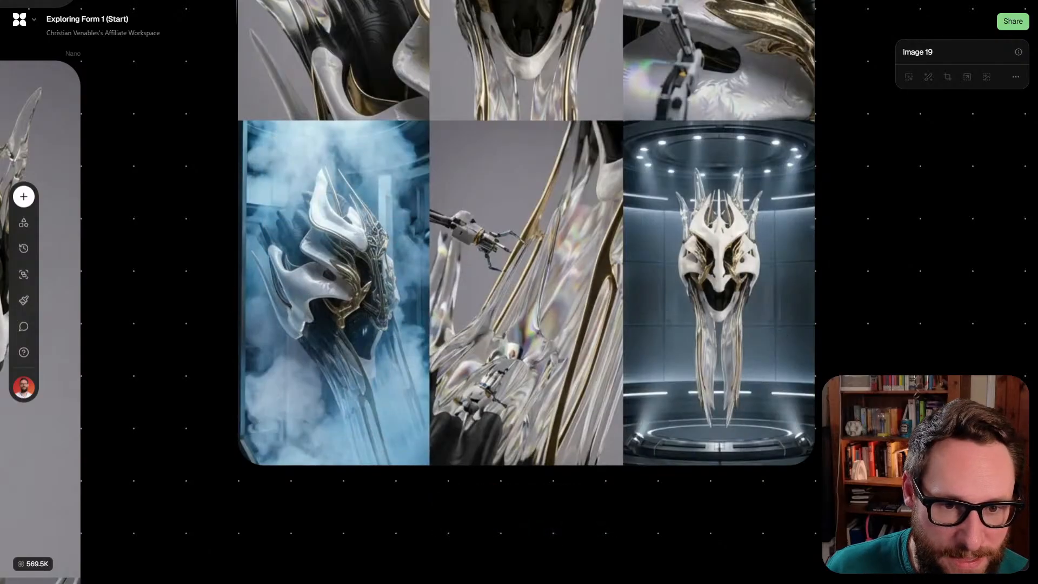
pyautogui.scroll(4, 510, 324)
pyautogui.hscroll(1, 511, 324)
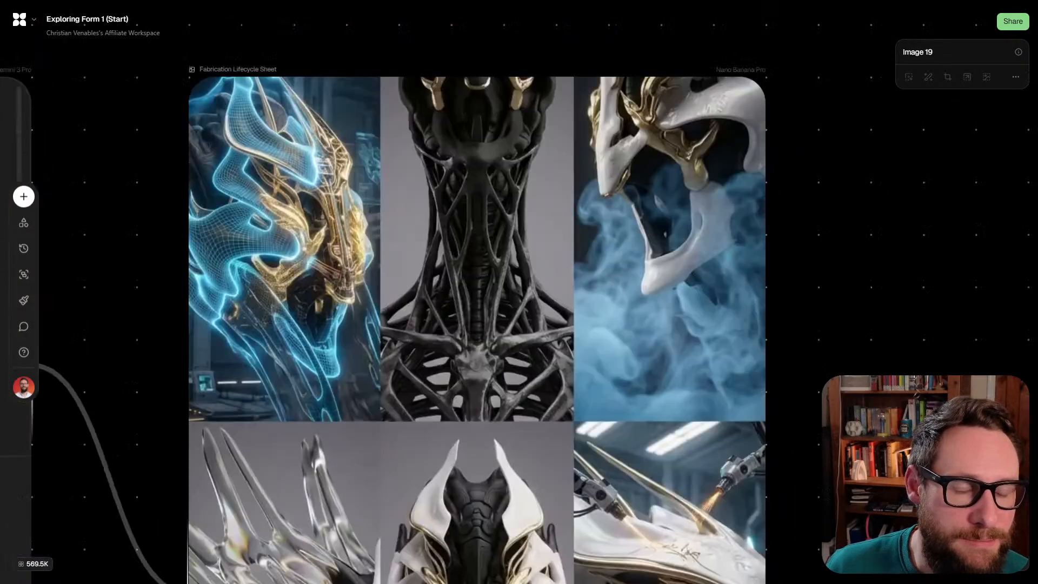
pyautogui.scroll(-2, 476, 330)
pyautogui.scroll(-5, 476, 330)
pyautogui.hscroll(2, 477, 329)
pyautogui.scroll(1, 477, 329)
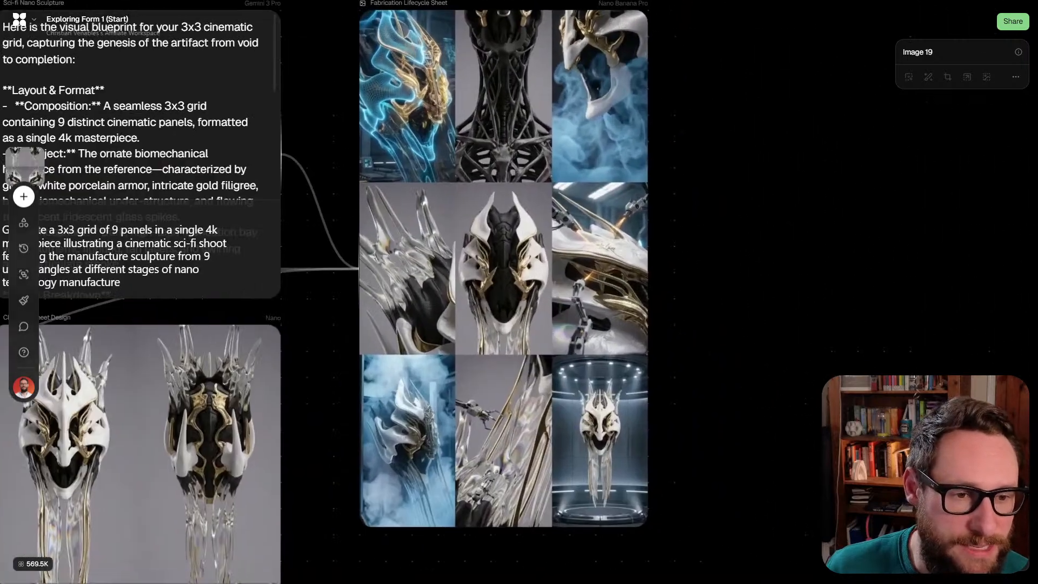
# Duplicate the Fabrication Lifecycle Sheet node beside the original with its references and prompt, and generate a new grid from the copy
pyautogui.hscroll(2, 477, 329)
pyautogui.click(448, 216)
pyautogui.hotkey('ctrl', 'c')
pyautogui.hotkey('ctrl', 'v')
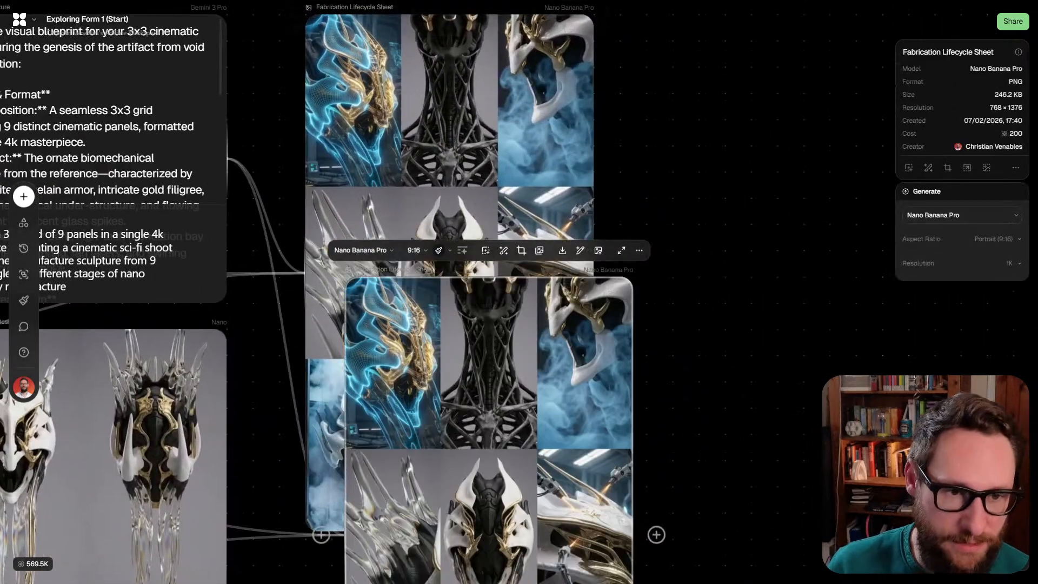
pyautogui.hscroll(4, 595, 270)
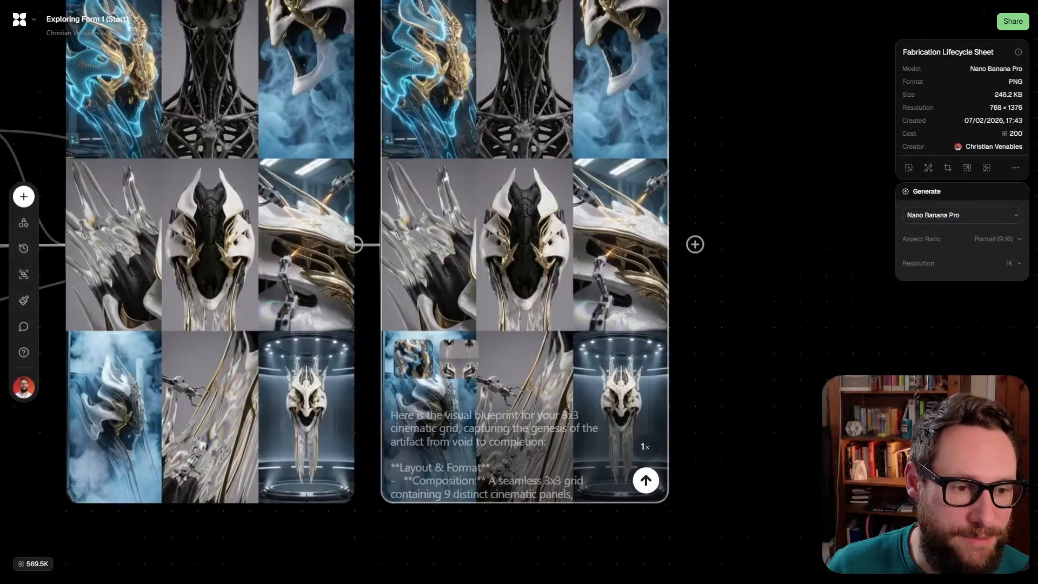
pyautogui.click(645, 479)
pyautogui.scroll(-2, 645, 479)
pyautogui.scroll(-2, 374, 333)
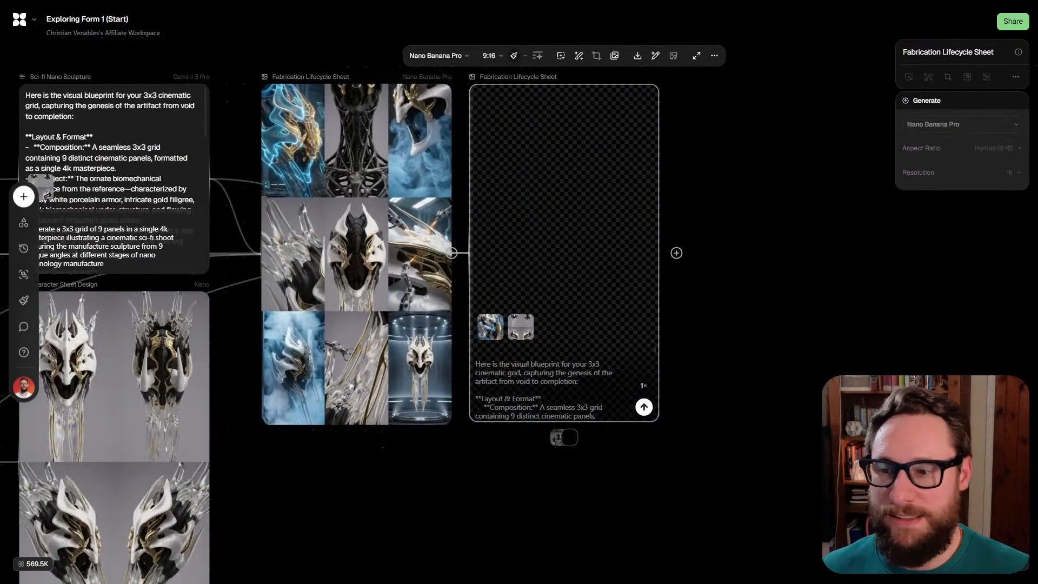
# Remove the word "neck" from the Top-Center (Lattice Formation) panel description in the Sci-fi Nano Sculpture text node
pyautogui.hscroll(-5, 432, 292)
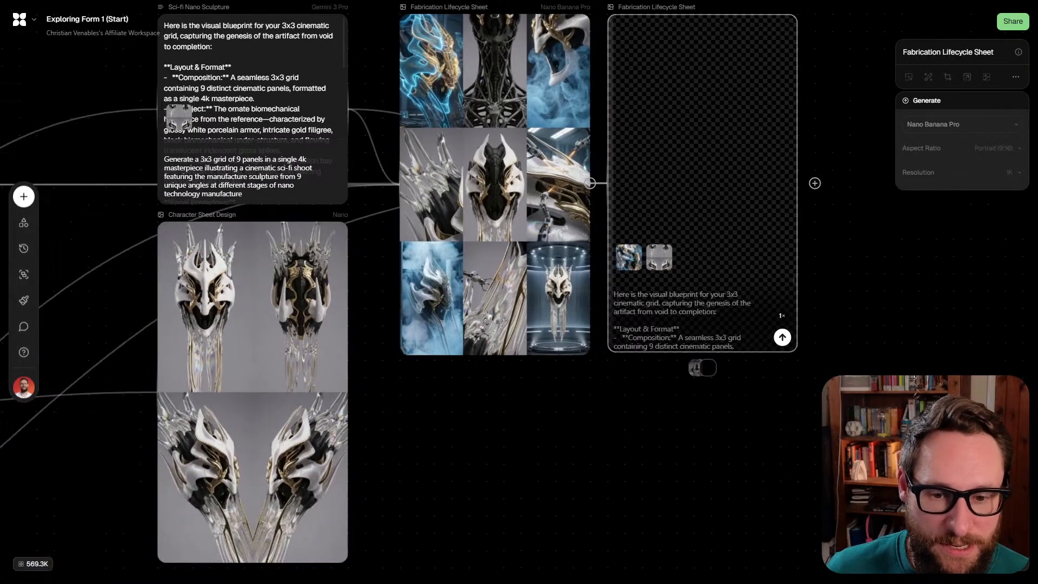
pyautogui.scroll(1, 495, 238)
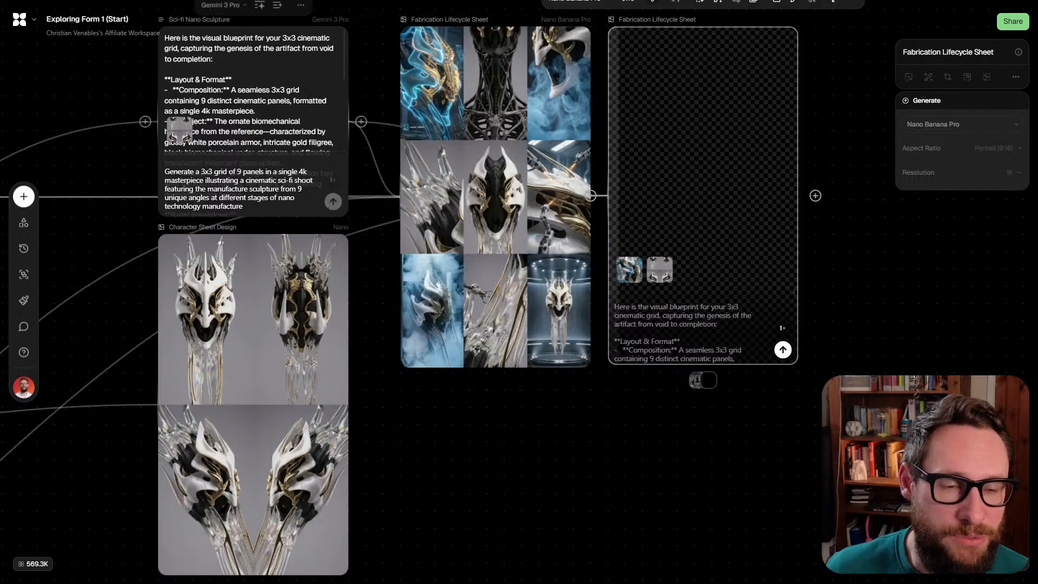
pyautogui.scroll(3, 449, 302)
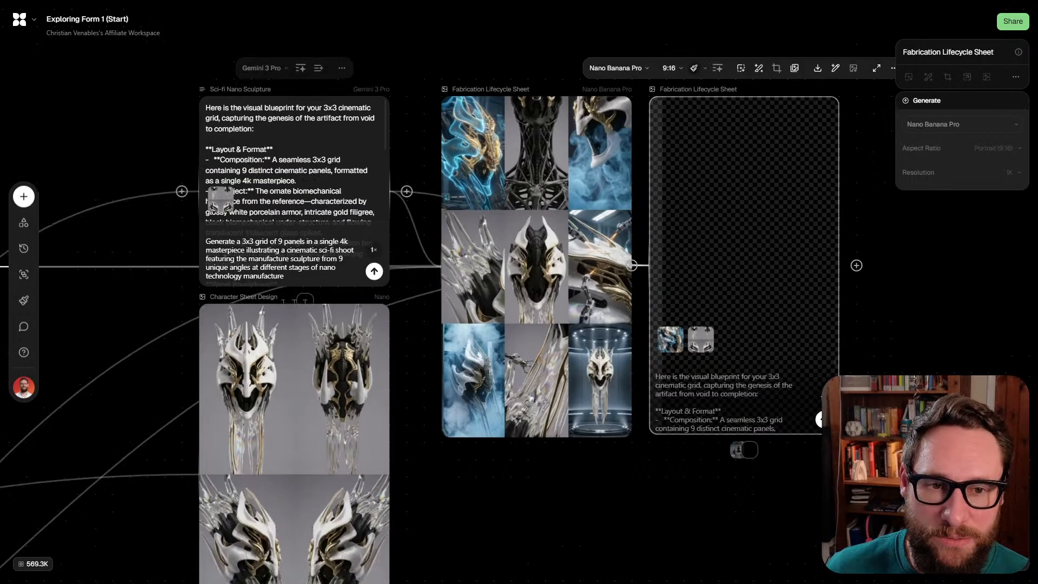
pyautogui.scroll(4, 321, 144)
pyautogui.click(320, 141)
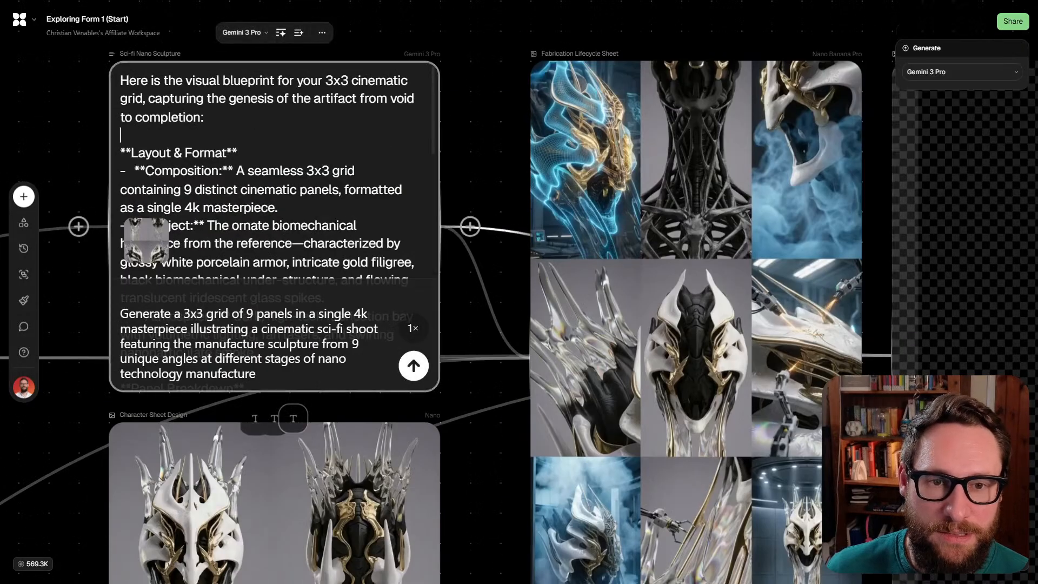
pyautogui.scroll(-10, 267, 216)
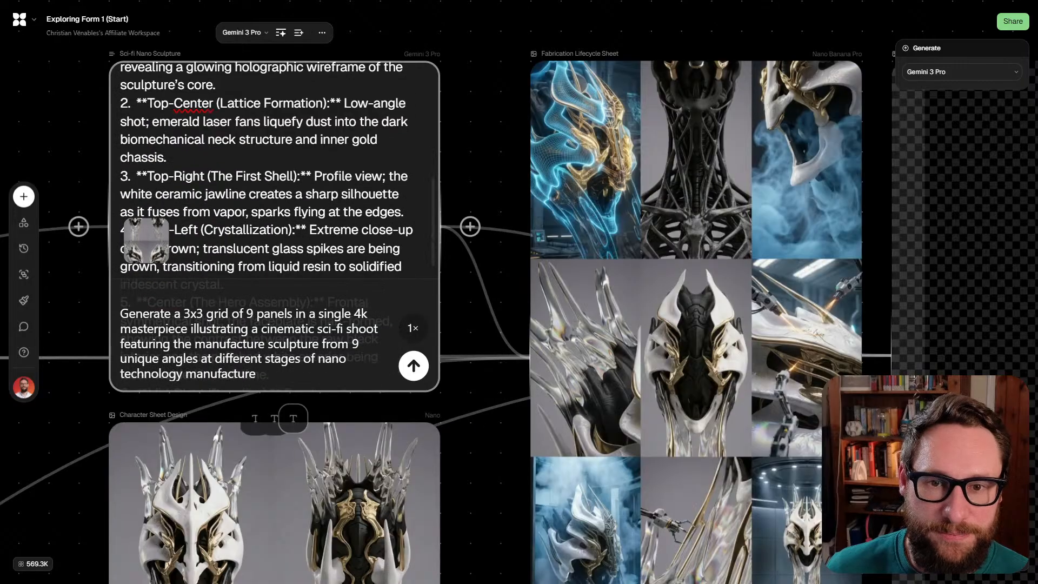
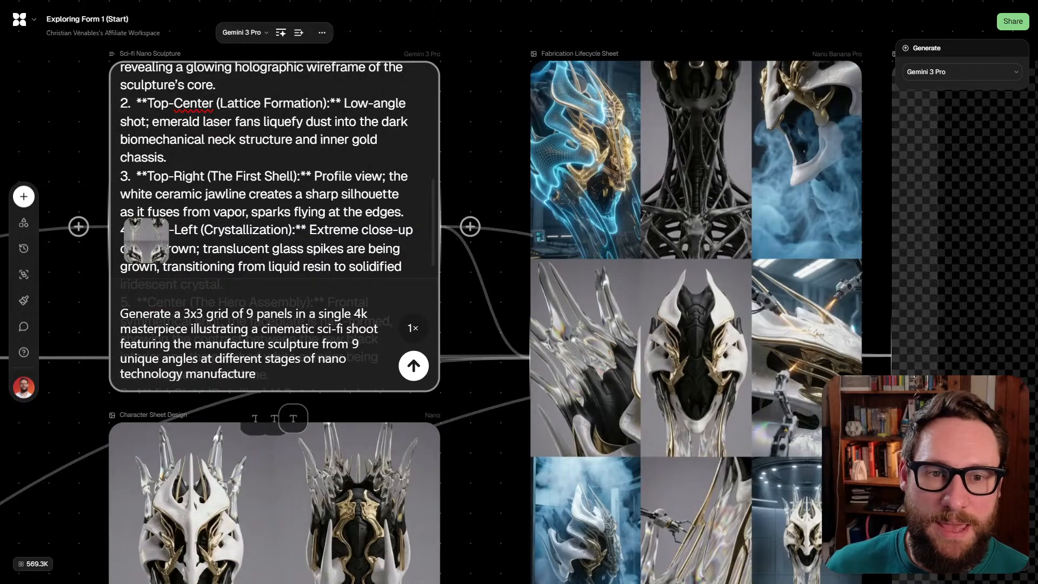
pyautogui.doubleClick(222, 139)
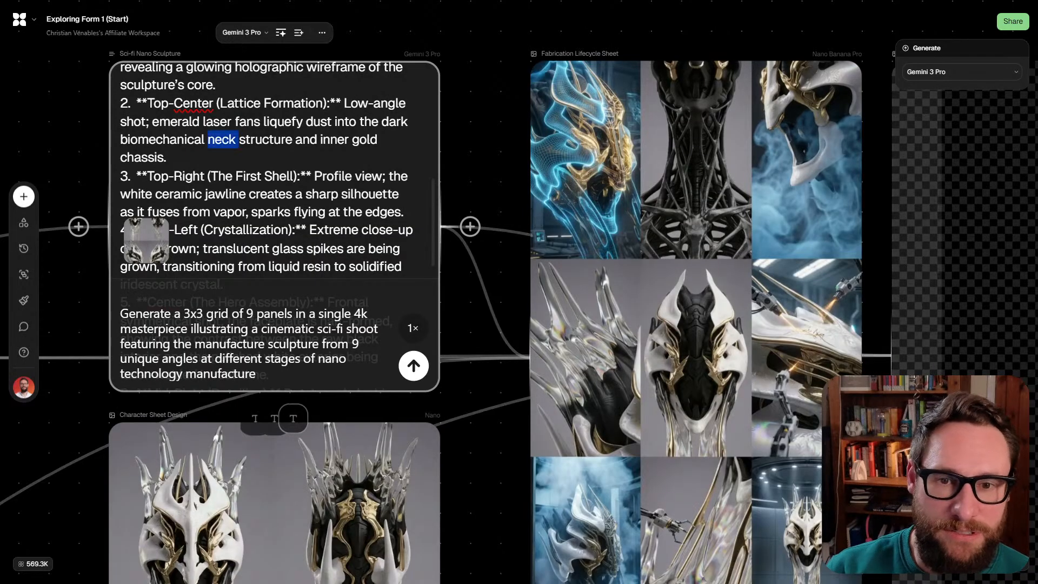
pyautogui.press('BackSpace')
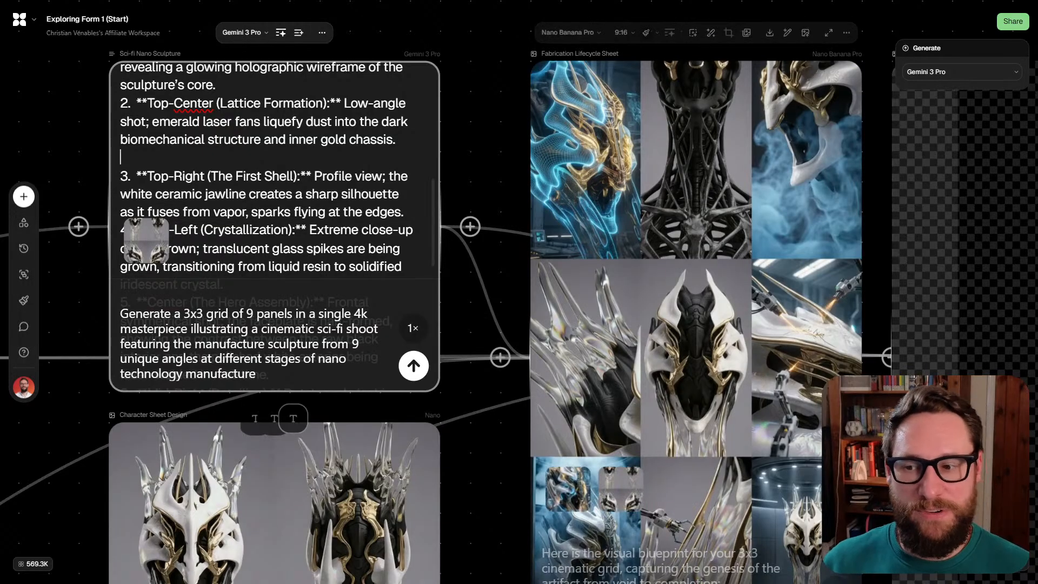
pyautogui.press('Escape')
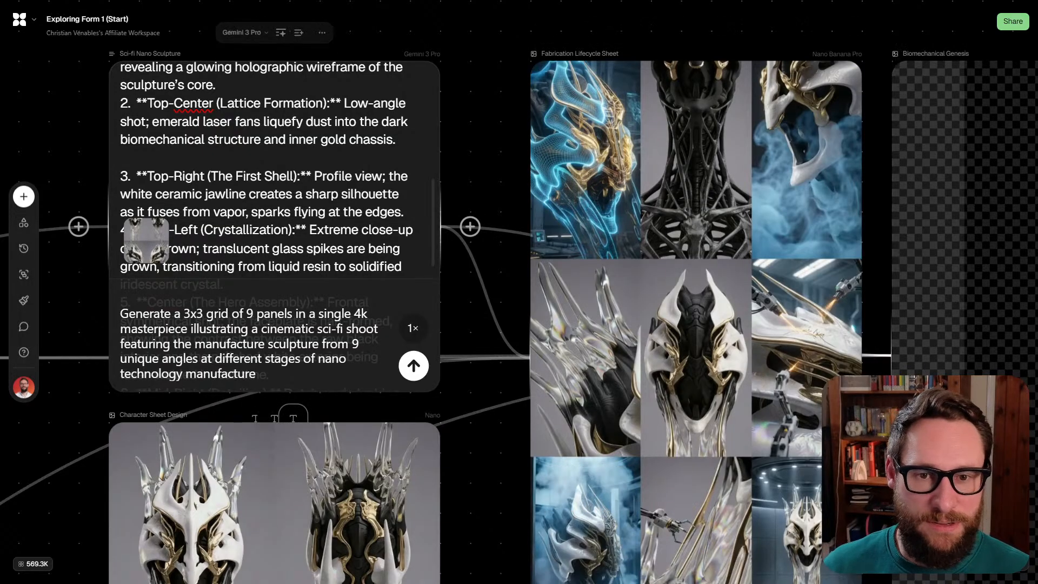
# Check the generation progress and prompt of the 360 Camera Orbit video node
pyautogui.scroll(-2, 519, 292)
pyautogui.scroll(2, 470, 264)
pyautogui.scroll(-5, 470, 249)
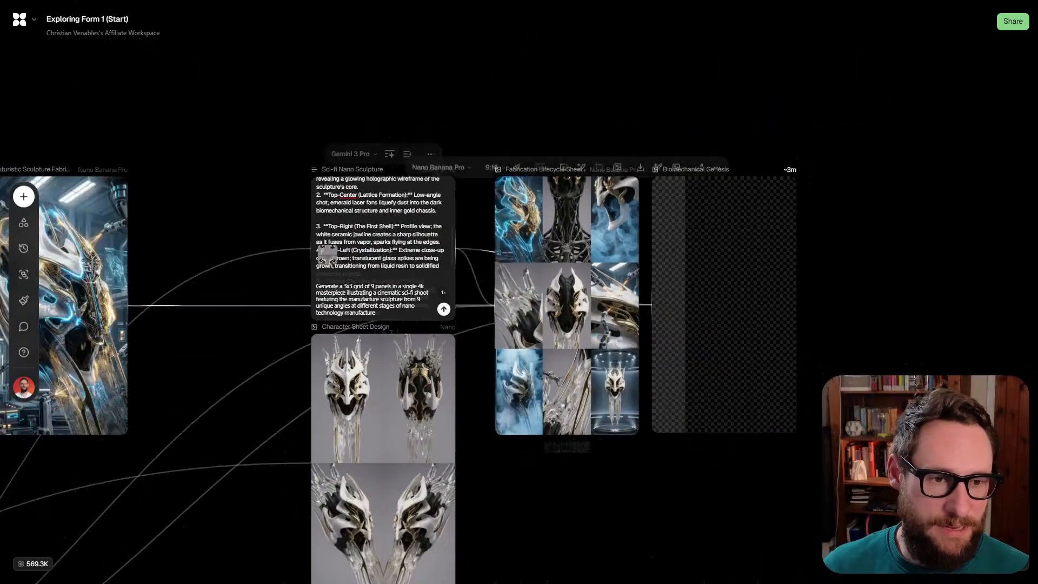
pyautogui.scroll(-3, 470, 249)
pyautogui.hscroll(-4, 470, 248)
pyautogui.scroll(-4, 519, 292)
pyautogui.scroll(-3, 519, 292)
pyautogui.hscroll(-3, 519, 291)
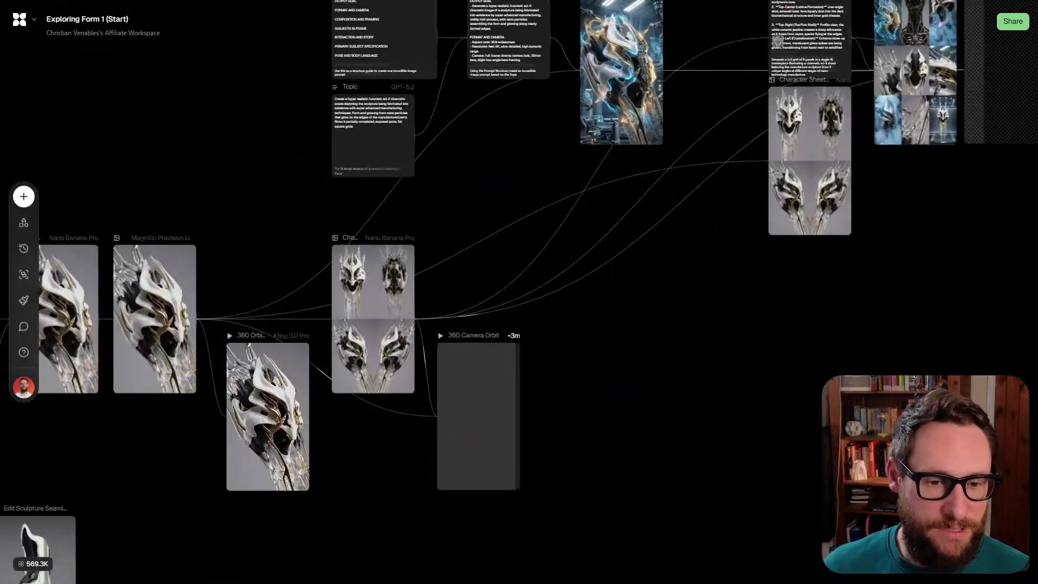
pyautogui.click(478, 415)
pyautogui.scroll(6, 481, 511)
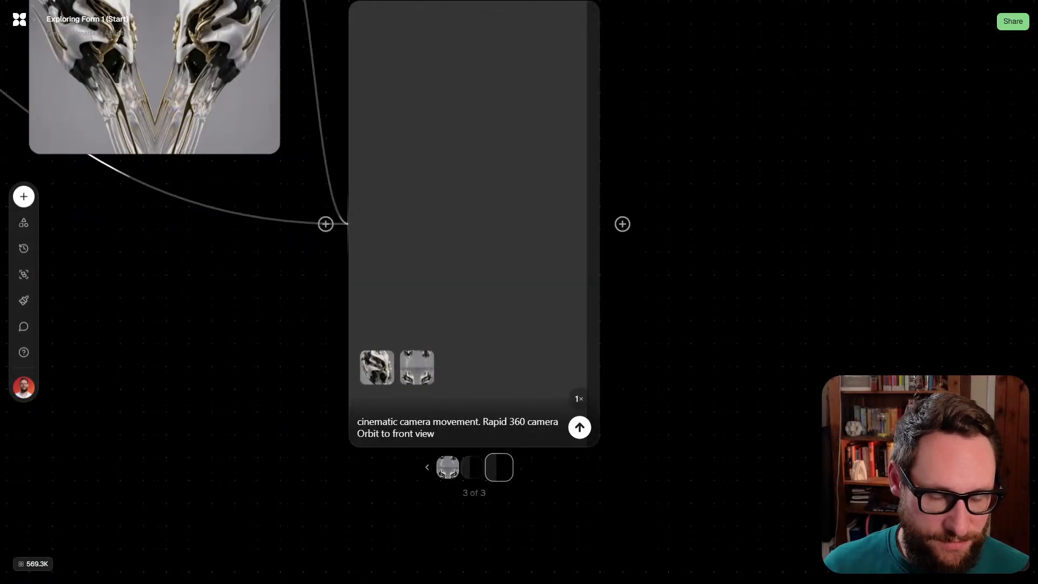
pyautogui.press('Escape')
# Compare the two generated versions in the duplicated Image 19 node and switch it to the first version with the combine prompt
pyautogui.hscroll(-3, 519, 291)
pyautogui.scroll(-3, 519, 292)
pyautogui.hscroll(-3, 518, 292)
pyautogui.scroll(-2, 518, 292)
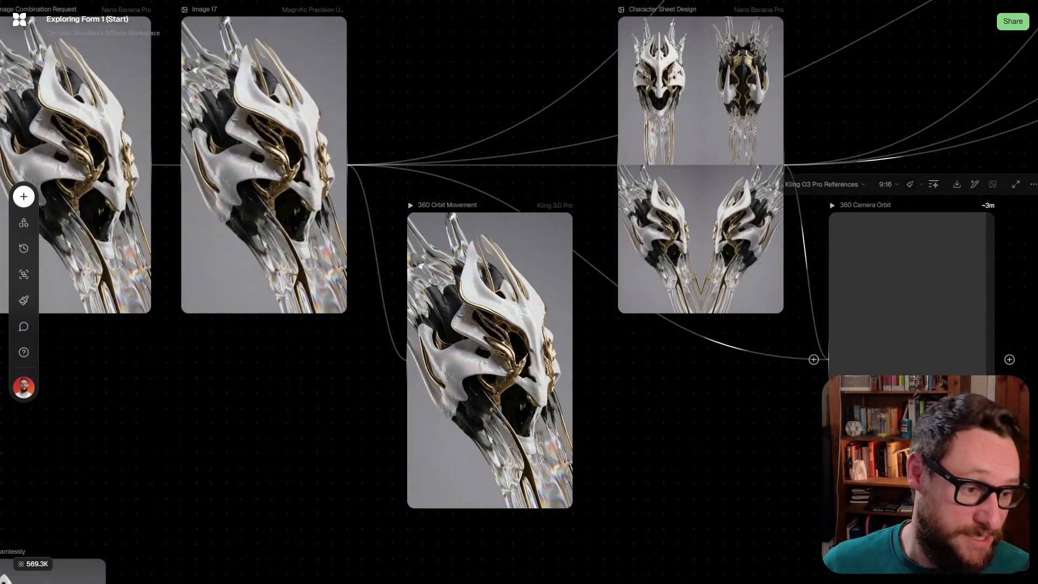
pyautogui.scroll(-5, 540, 296)
pyautogui.scroll(8, 540, 296)
pyautogui.hscroll(-5, 540, 296)
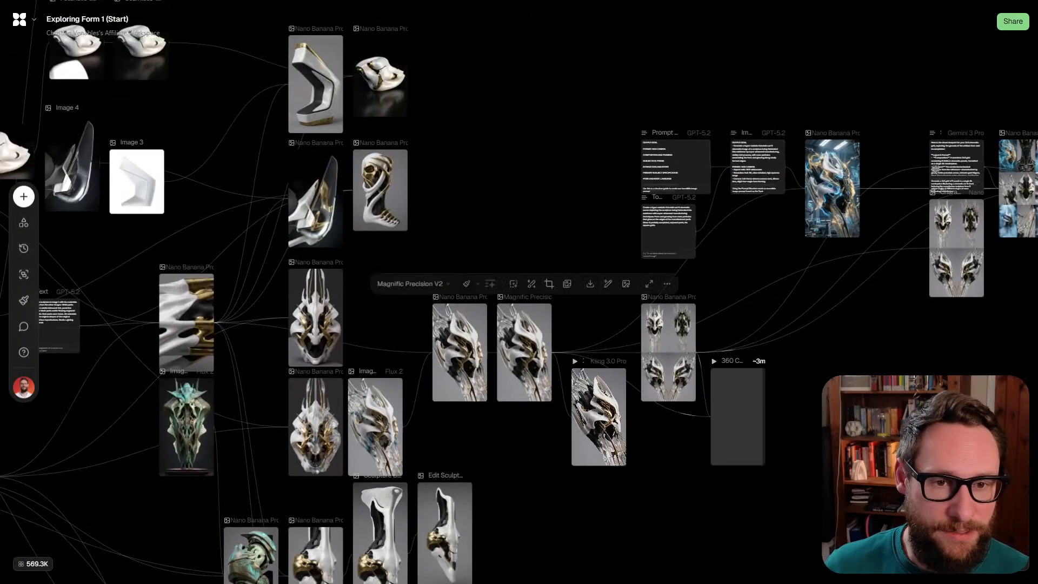
pyautogui.scroll(3, 270, 62)
pyautogui.scroll(5, 267, 97)
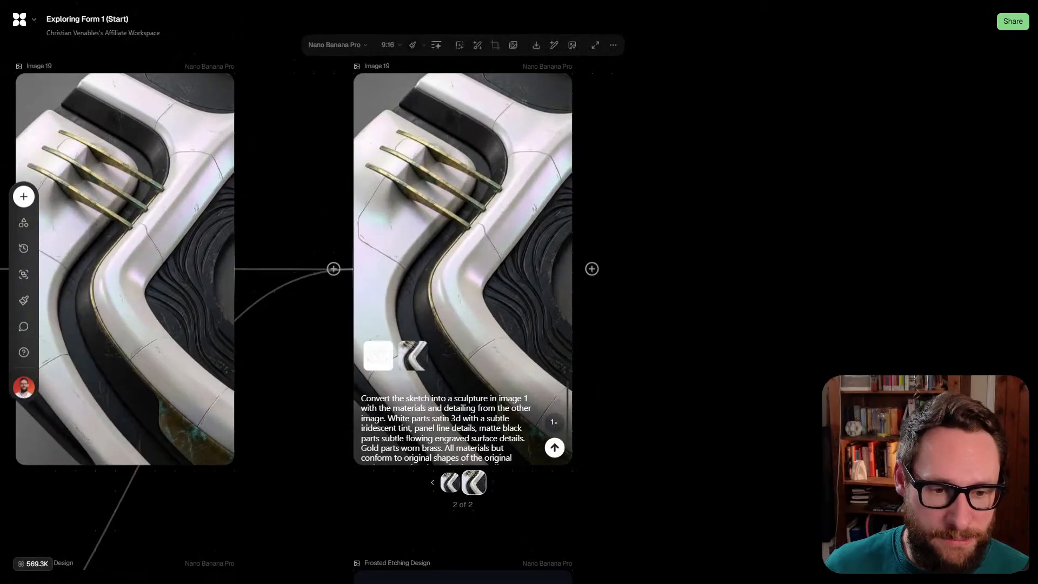
pyautogui.click(449, 482)
pyautogui.click(473, 482)
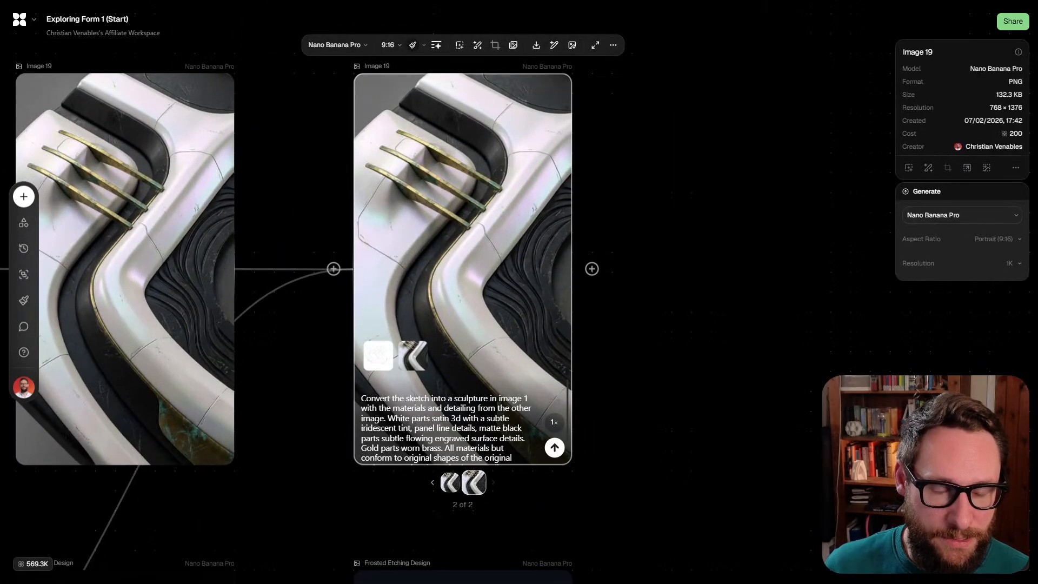
pyautogui.click(449, 482)
# Connect the 3D Glass Design node to the duplicated Image 19 node as a reference and remove the sketch's connection
pyautogui.hscroll(-2, 433, 470)
pyautogui.scroll(-3, 432, 470)
pyautogui.hscroll(-5, 432, 292)
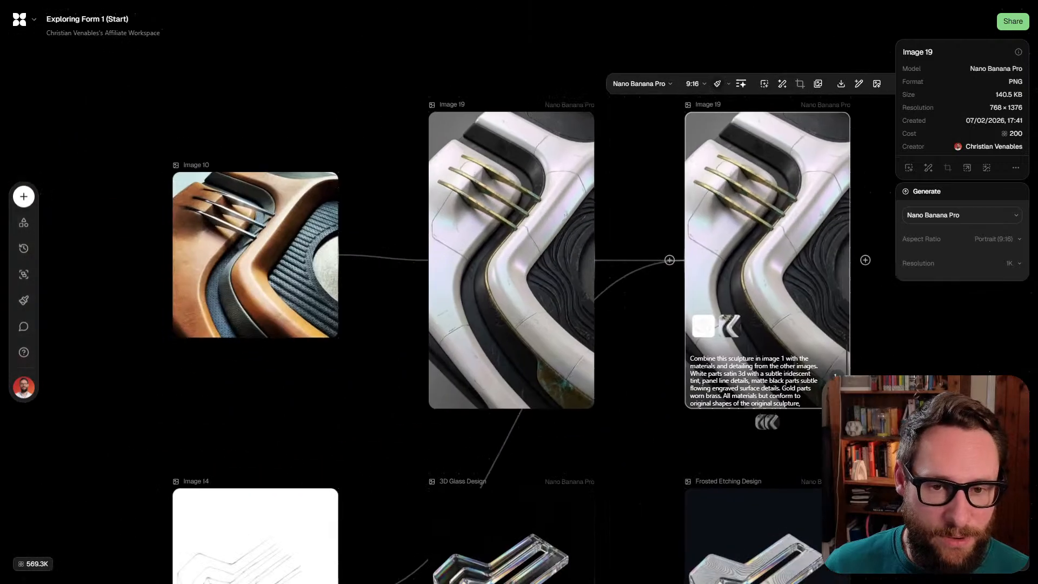
pyautogui.scroll(-3, 433, 292)
pyautogui.hscroll(3, 432, 292)
pyautogui.scroll(3, 345, 292)
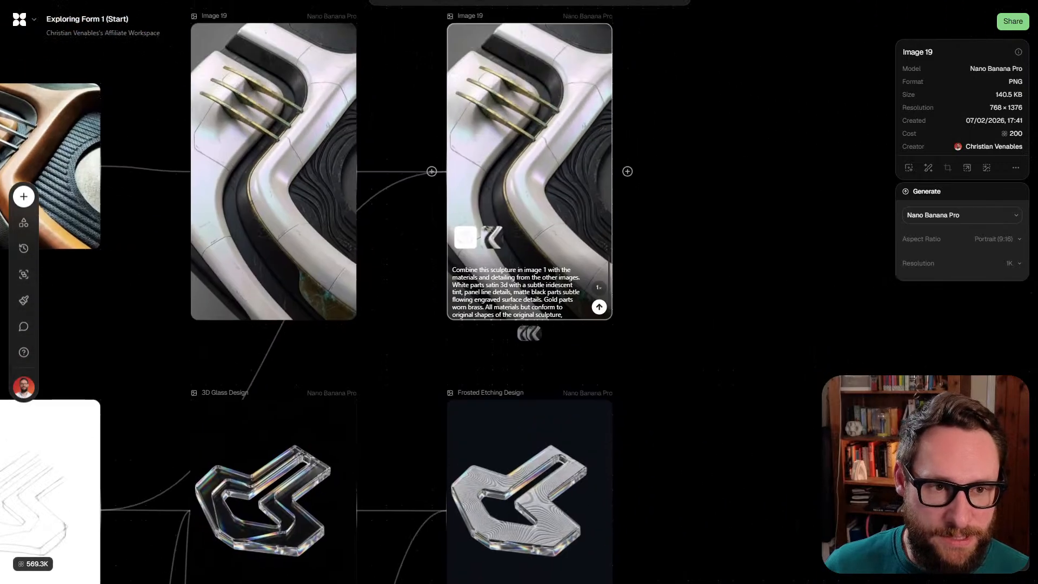
pyautogui.scroll(-3, 346, 291)
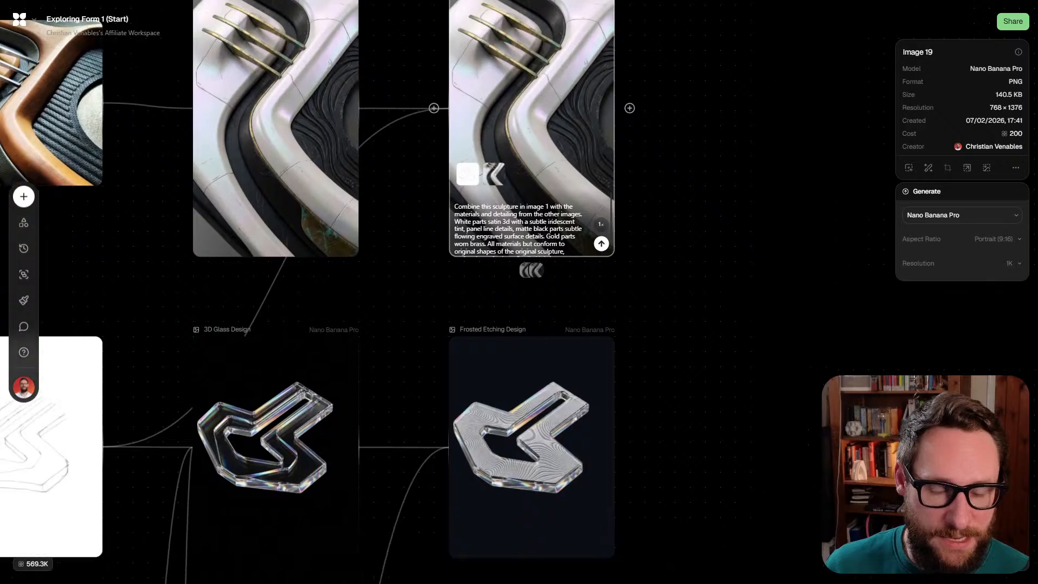
pyautogui.moveTo(372, 436); pyautogui.dragTo(447, 98)
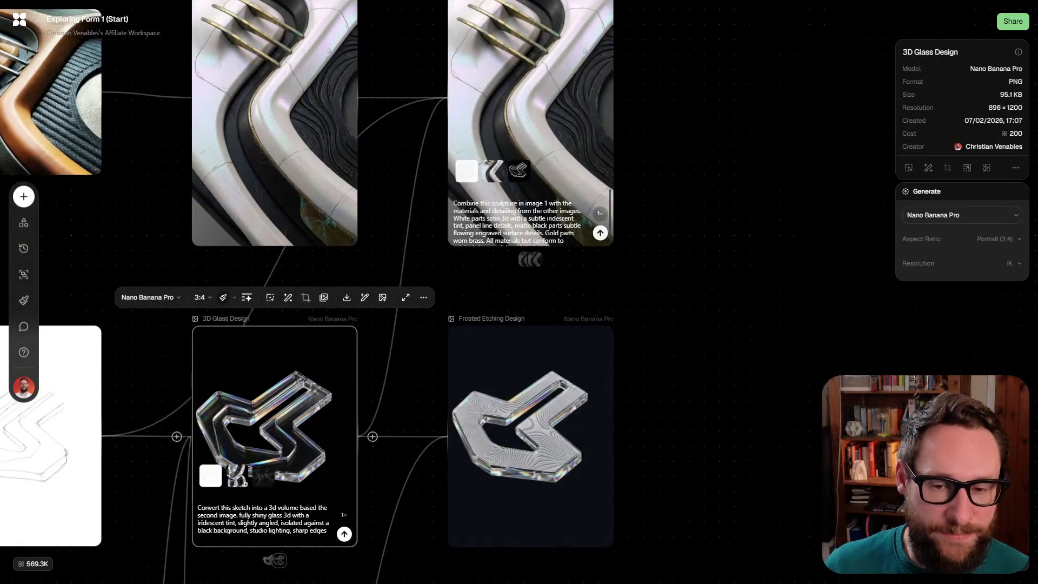
pyautogui.click(274, 266)
# Reorder the Image 19 node's references so the glass design comes first, and generate the combined sculpture
pyautogui.moveTo(522, 221)
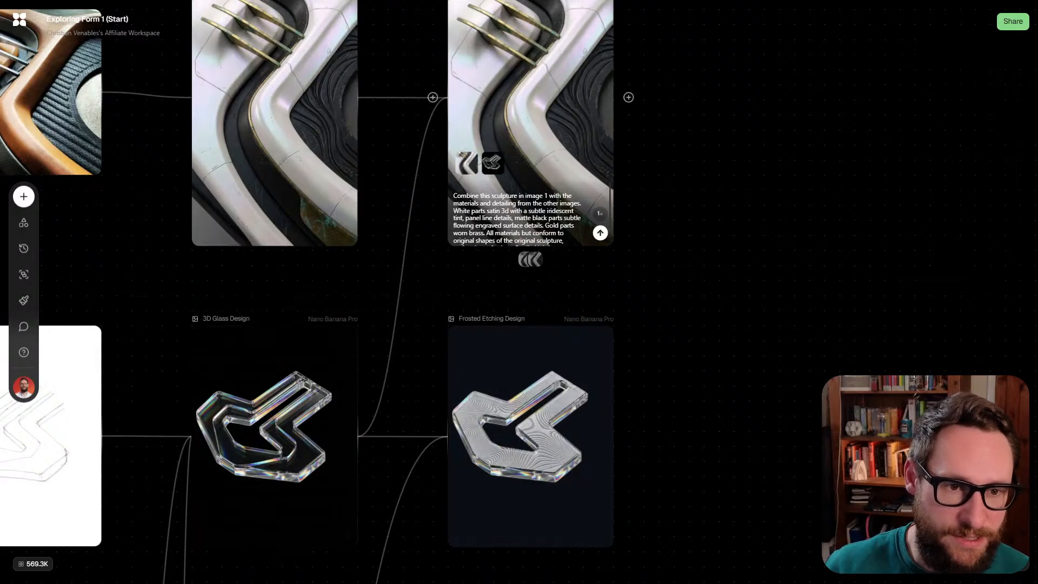
pyautogui.moveTo(493, 163); pyautogui.dragTo(466, 163)
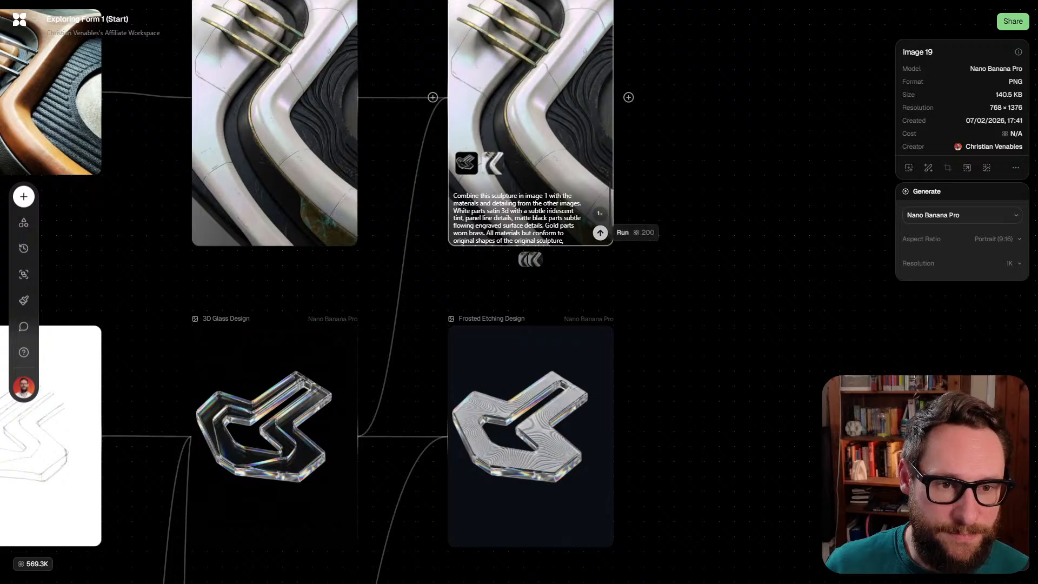
pyautogui.click(600, 233)
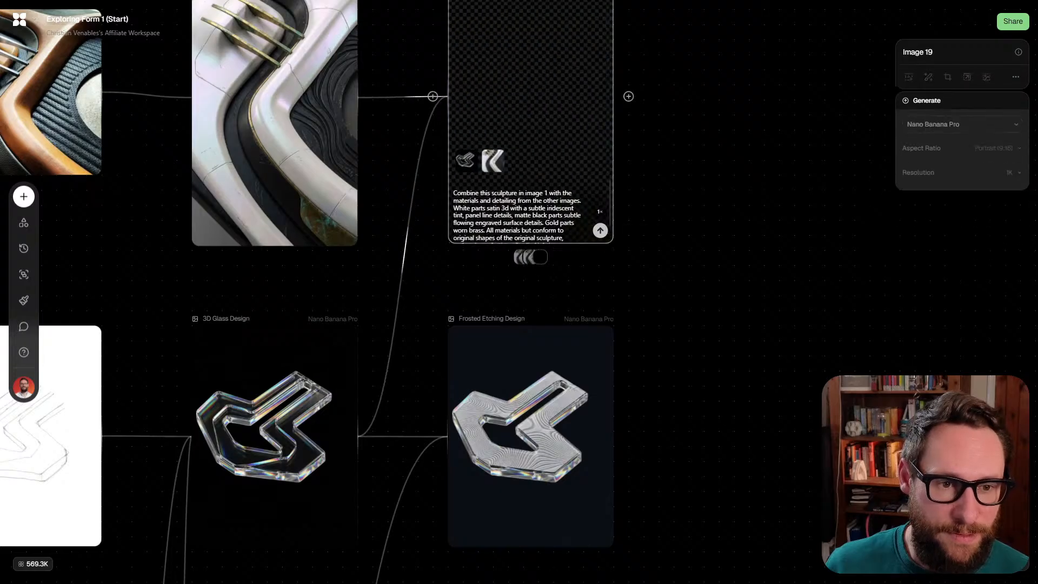
# Set the Image 19 node's run count to 4 and generate that batch of combined sculpture variations
pyautogui.moveTo(600, 211)
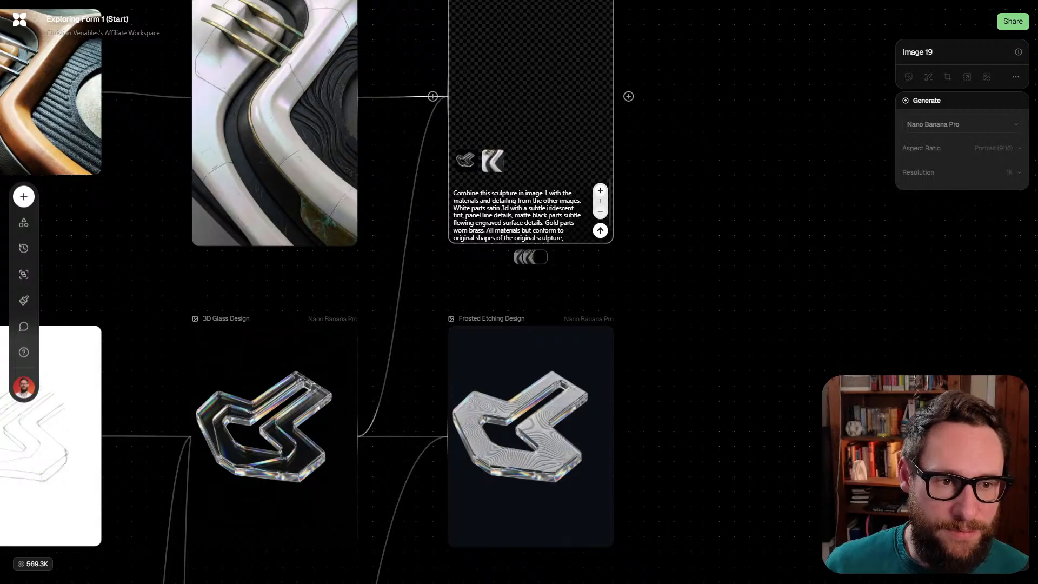
pyautogui.click(600, 189)
pyautogui.click(599, 188)
pyautogui.click(599, 188)
pyautogui.click(600, 230)
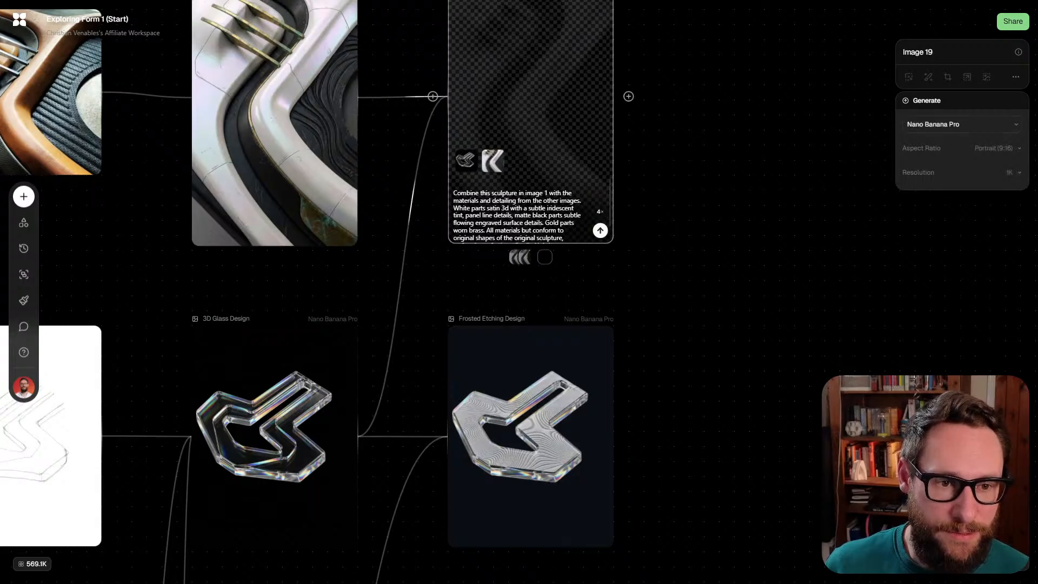
# Check the progress of the combined sculpture batch in the node beside Image 19
pyautogui.scroll(-5, 352, 254)
pyautogui.scroll(-8, 519, 292)
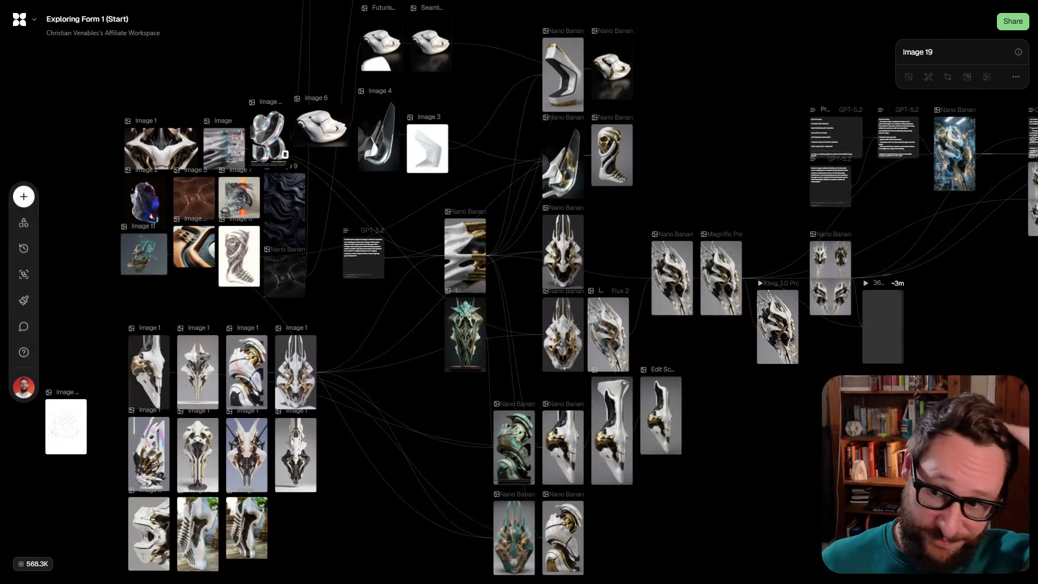
pyautogui.scroll(7, 519, 292)
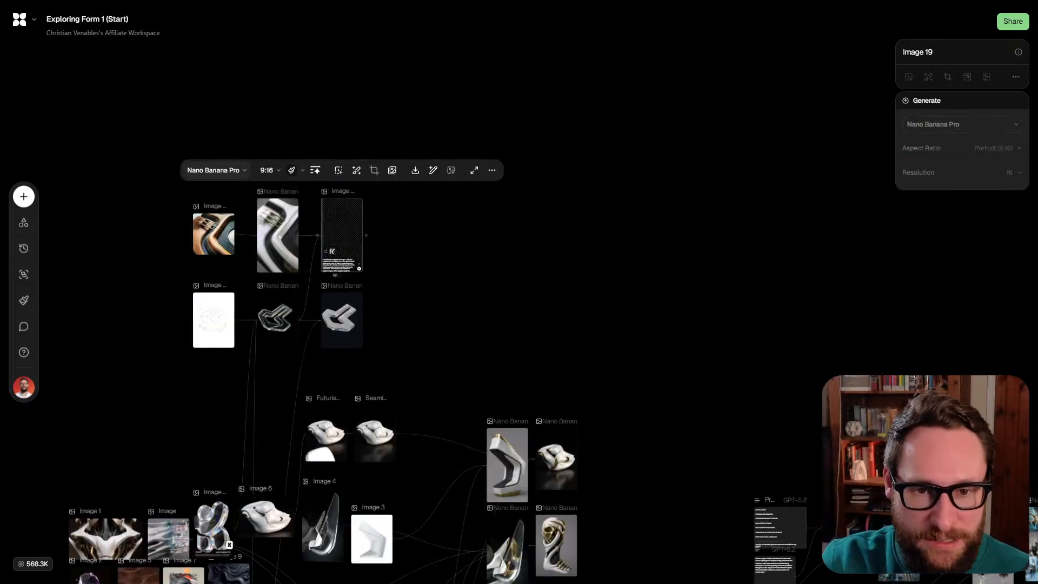
pyautogui.click(214, 170)
pyautogui.click(268, 170)
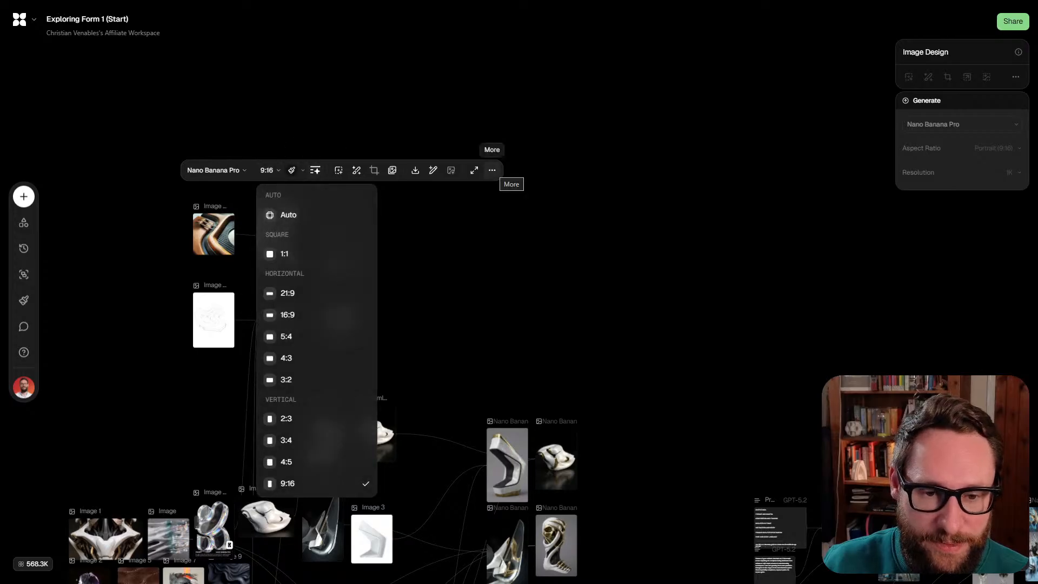
pyautogui.click(491, 170)
pyautogui.click(339, 215)
pyautogui.scroll(3, 339, 215)
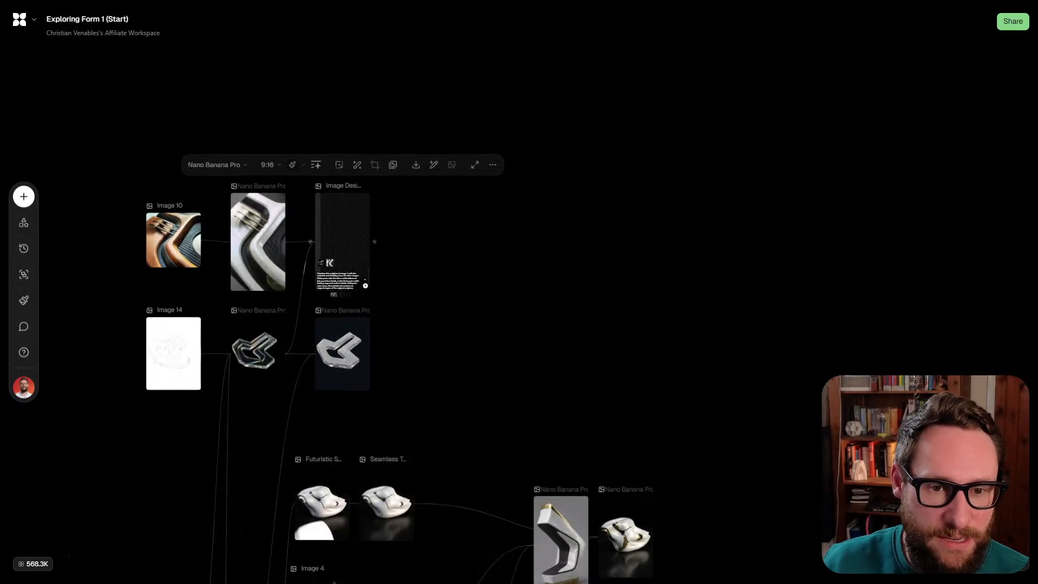
pyautogui.scroll(3, 340, 223)
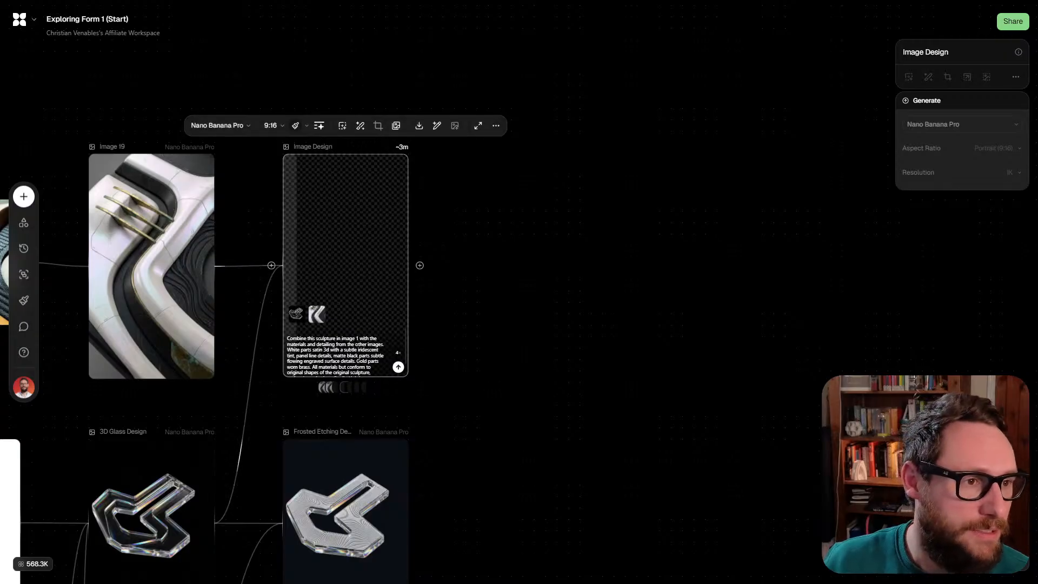
pyautogui.scroll(-5, 519, 292)
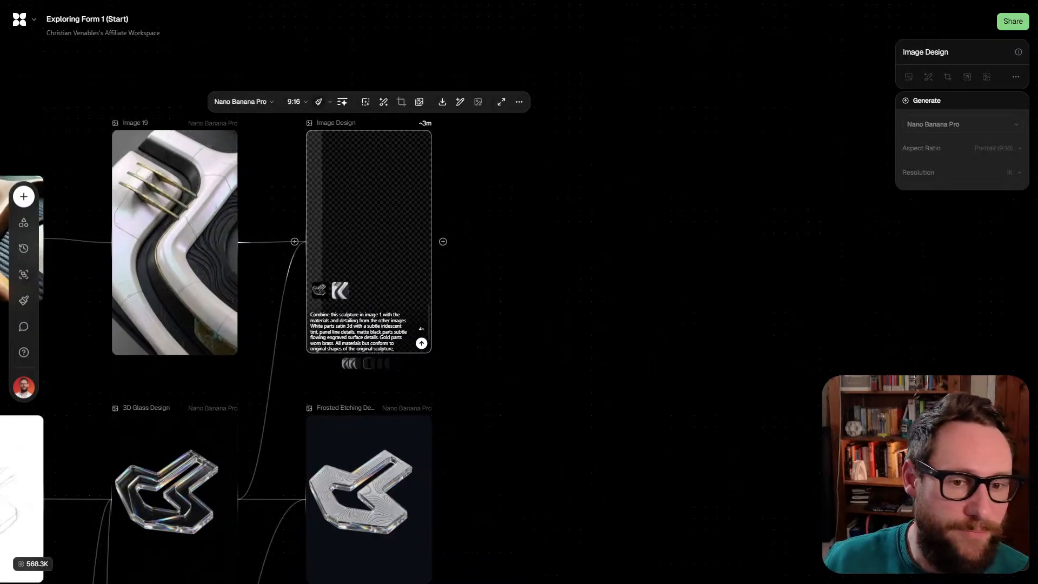
# Examine the Fabrication Lifecycle Sheet beside the Biomechanical Genesis grid, then the Genesis grid's top-row panels up close
pyautogui.scroll(-10, 519, 292)
pyautogui.hscroll(10, 519, 292)
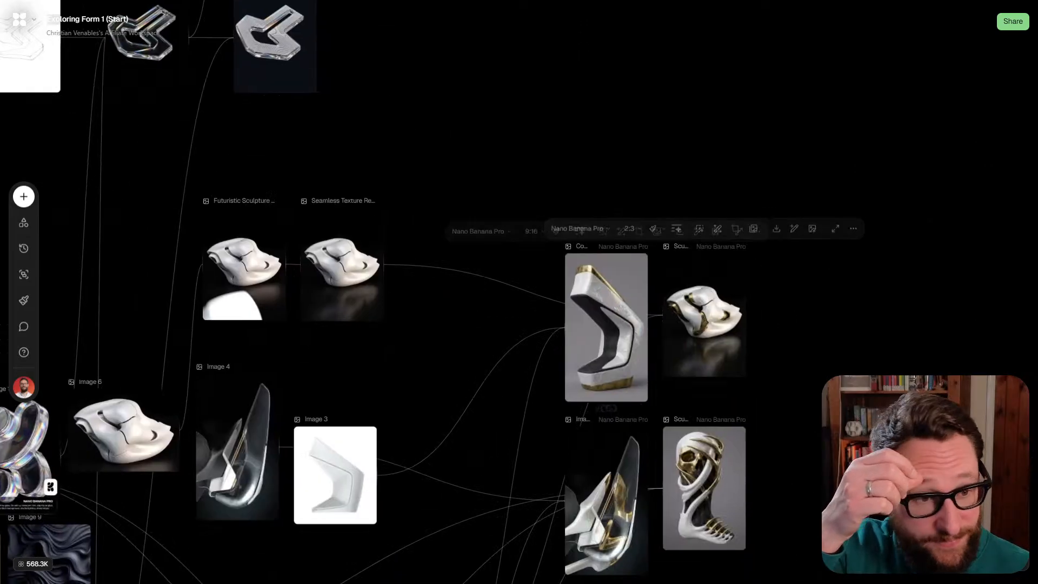
pyautogui.hscroll(10, 519, 292)
pyautogui.scroll(2, 519, 292)
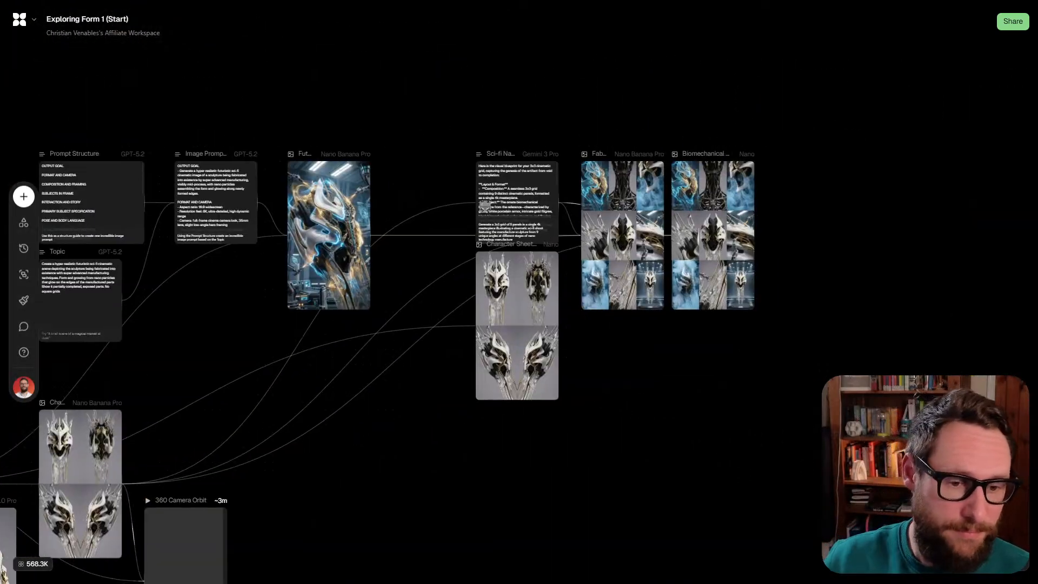
pyautogui.click(724, 229)
pyautogui.scroll(5, 743, 223)
pyautogui.scroll(2, 519, 292)
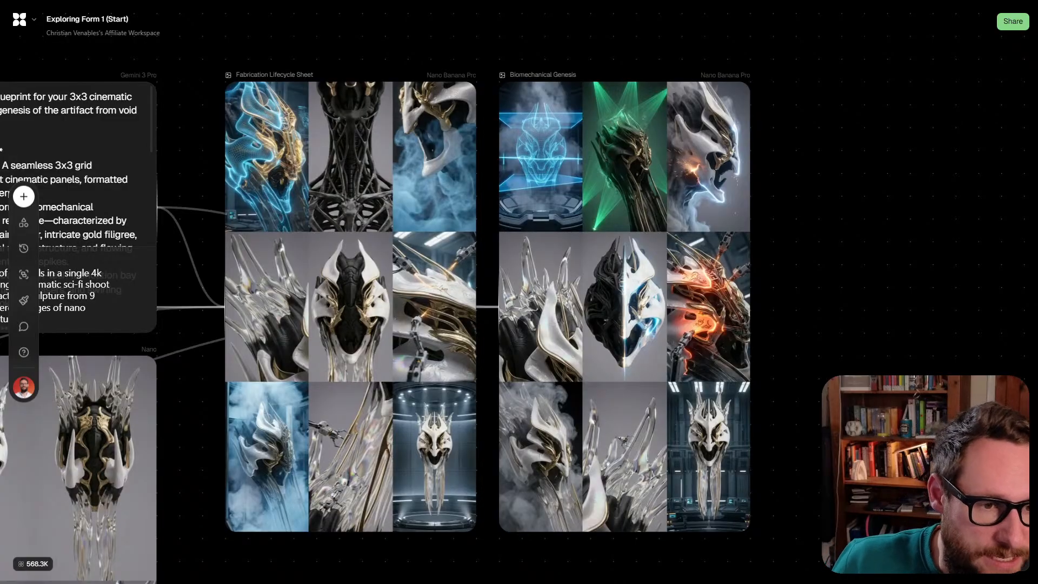
pyautogui.hscroll(2, 519, 292)
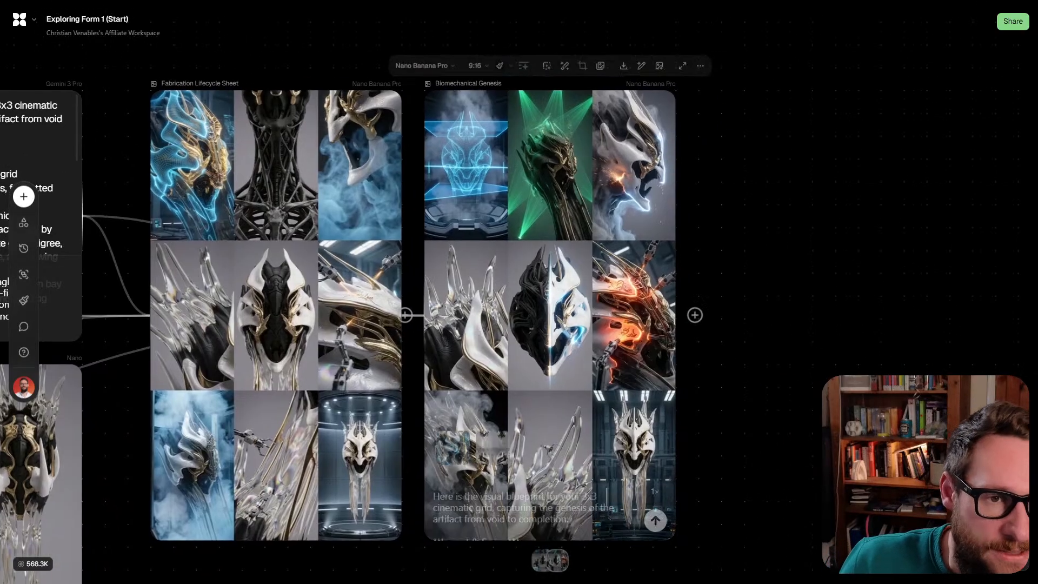
pyautogui.scroll(6, 575, 140)
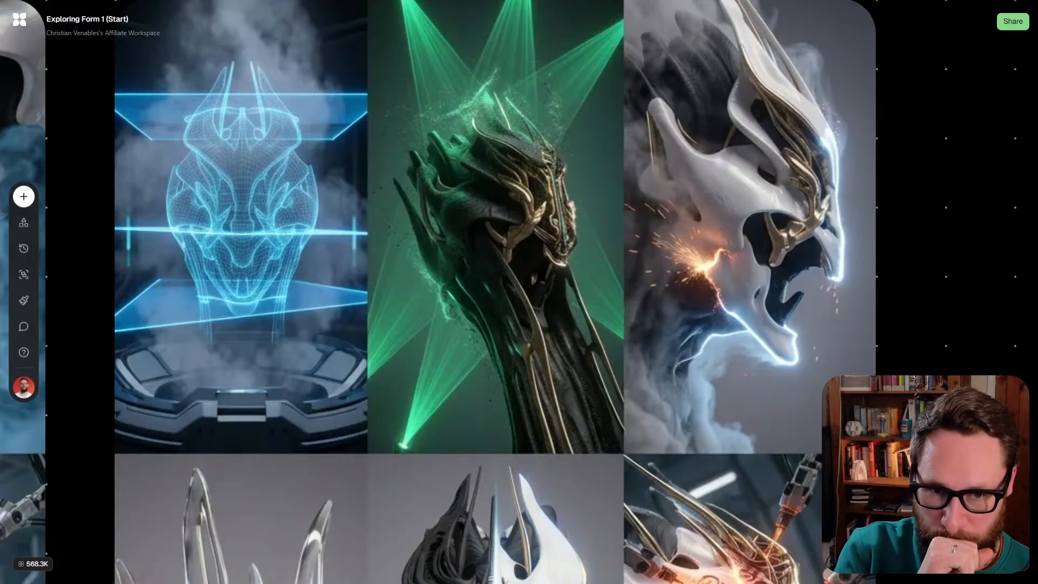
pyautogui.scroll(1, 519, 292)
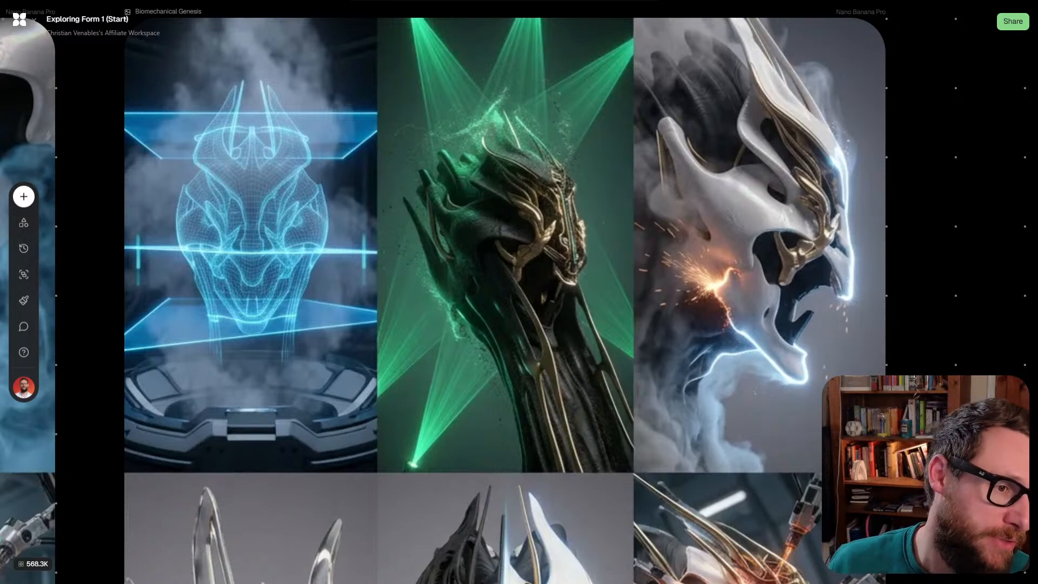
pyautogui.scroll(3, 486, 291)
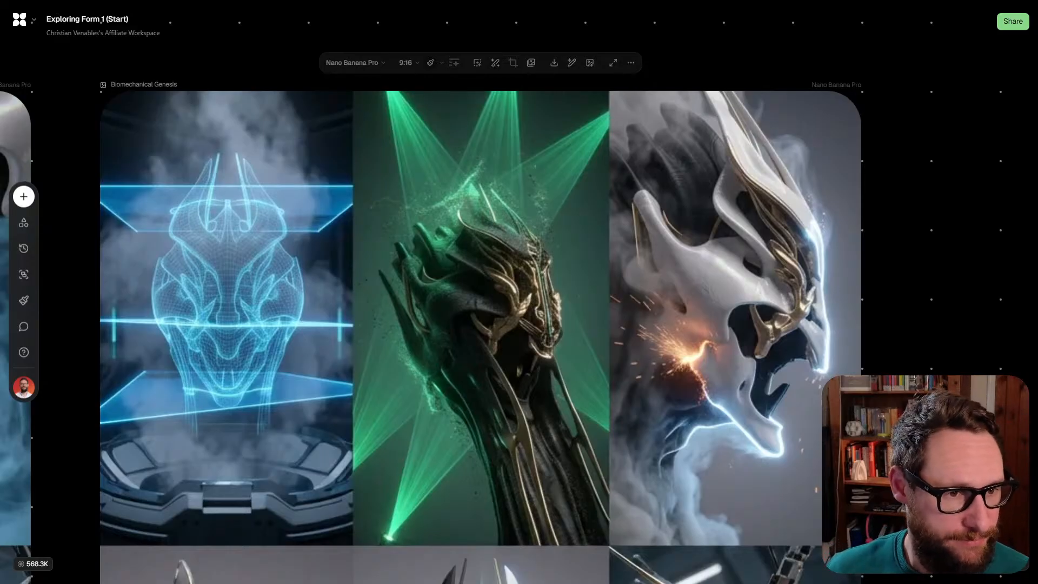
# Inspect the middle-row panels of the Biomechanical Genesis grid for detail and consistency
pyautogui.hscroll(4, 432, 324)
pyautogui.hscroll(-6, 519, 292)
pyautogui.scroll(-12, 519, 292)
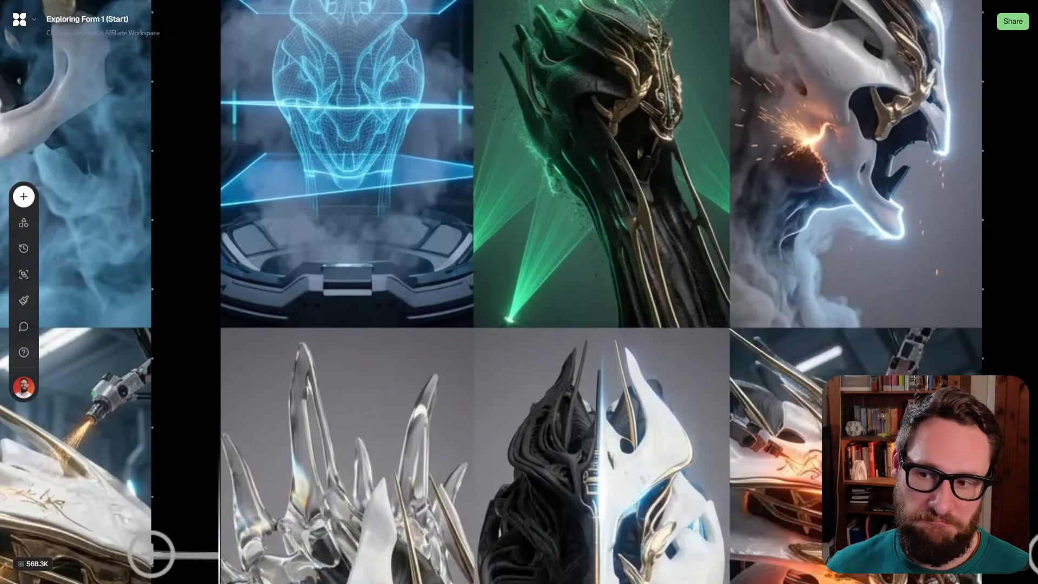
pyautogui.hscroll(4, 519, 292)
pyautogui.hscroll(-2, 519, 292)
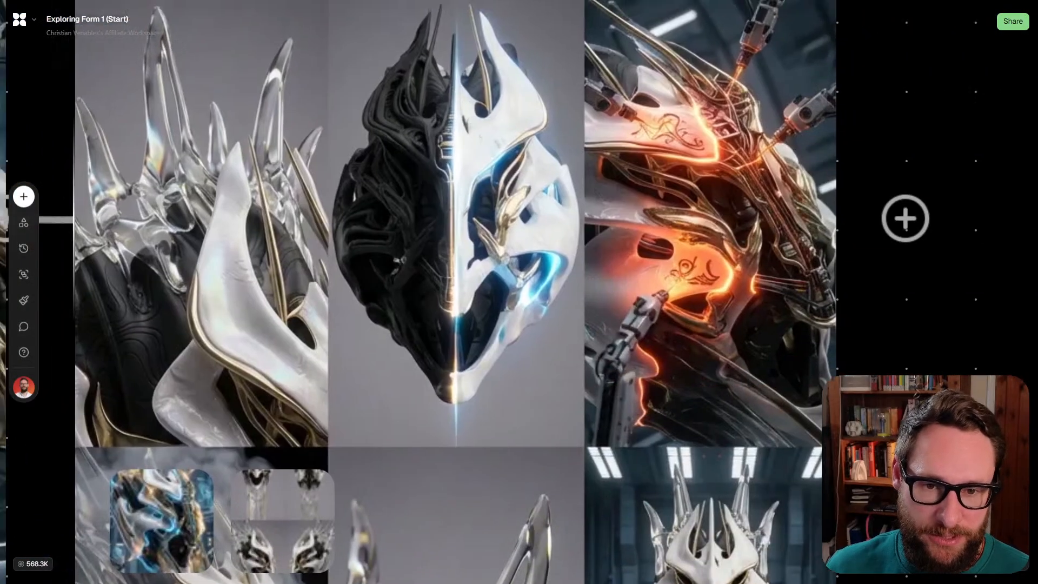
pyautogui.scroll(-1, 254, 303)
pyautogui.scroll(2, 616, 152)
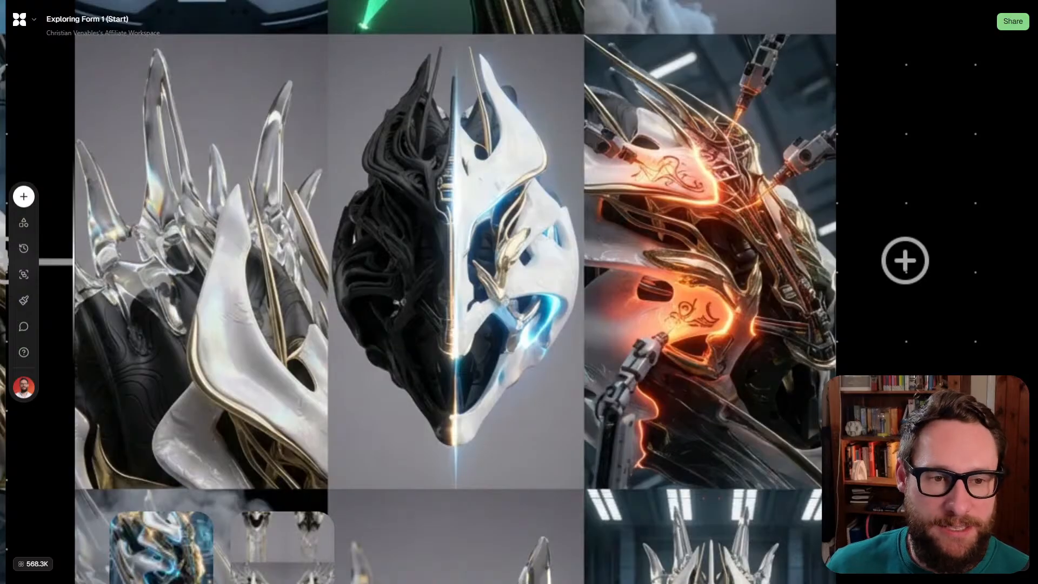
pyautogui.hscroll(4, 519, 291)
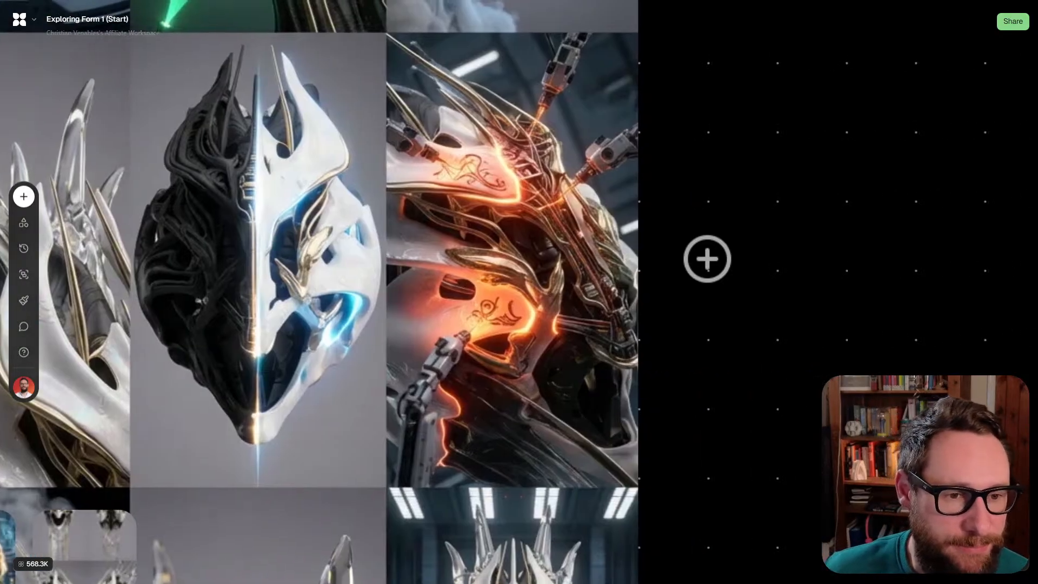
pyautogui.scroll(1, 780, 236)
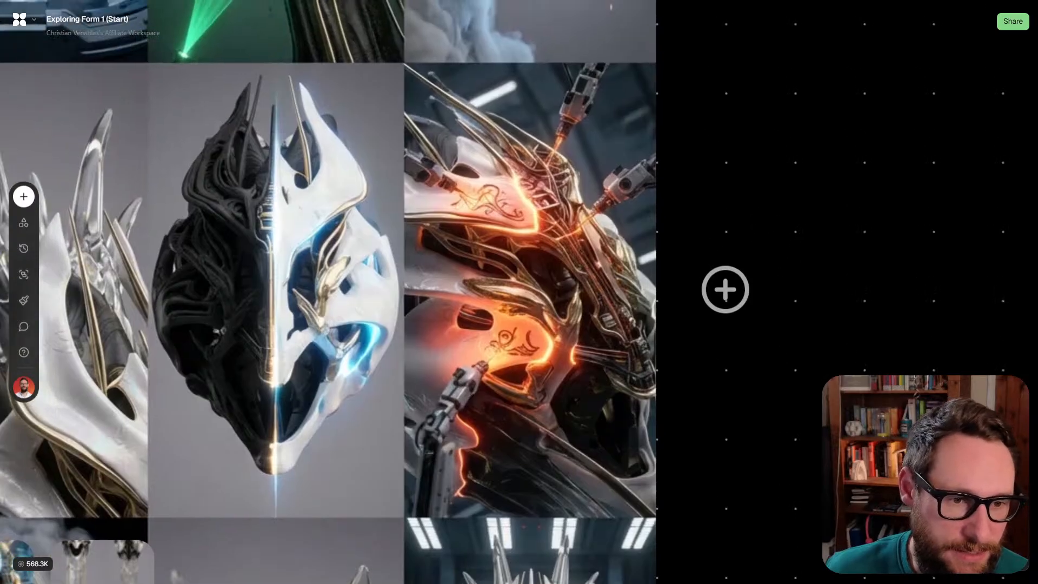
# Inspect the bottom-row panels of the Biomechanical Genesis grid and compare the whole grid with the Fabrication Lifecycle Sheet
pyautogui.scroll(-3, 518, 292)
pyautogui.scroll(-5, 519, 291)
pyautogui.hscroll(-6, 518, 292)
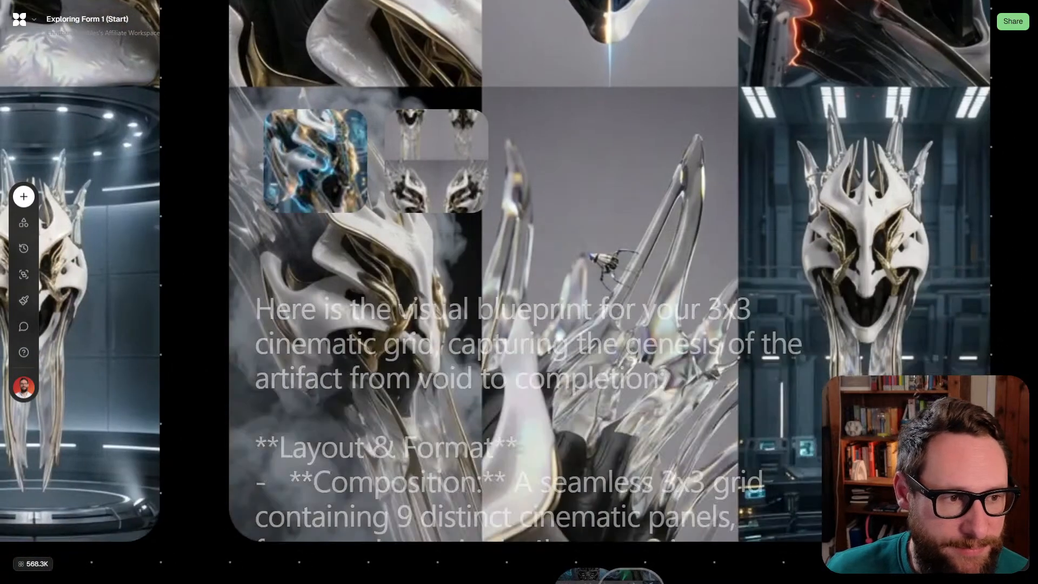
pyautogui.hscroll(3, 519, 292)
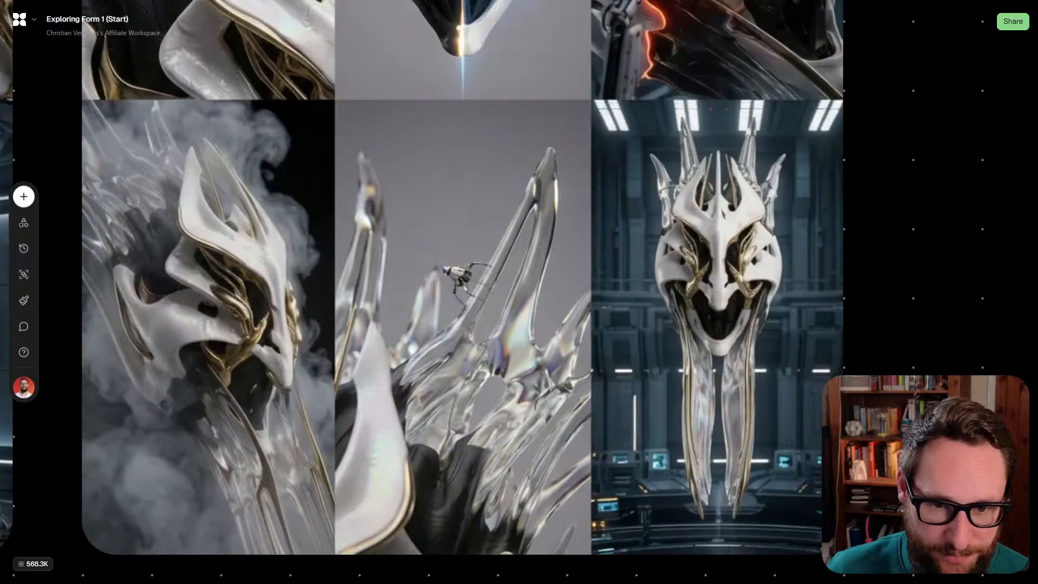
pyautogui.scroll(-3, 791, 234)
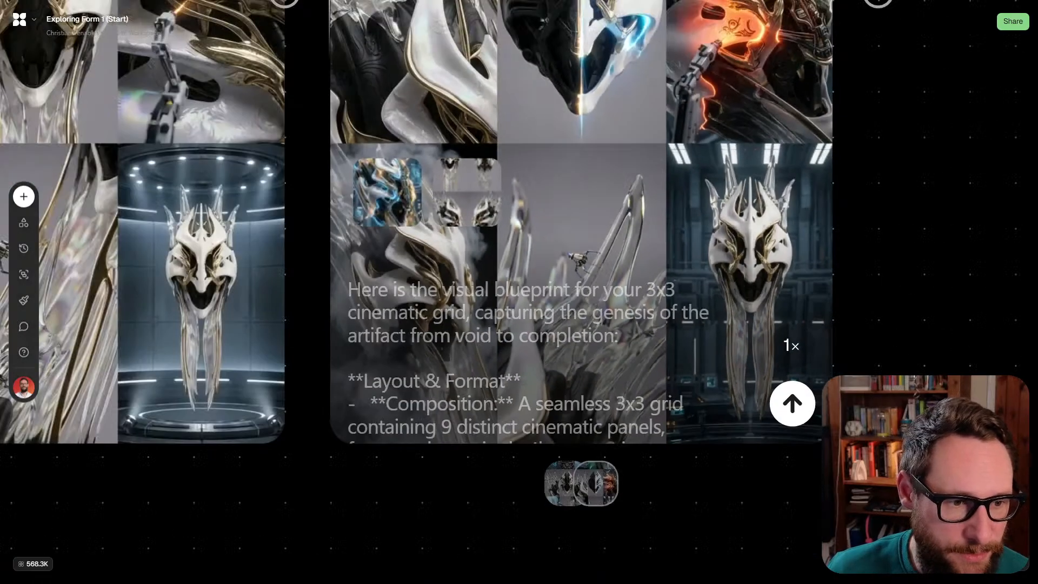
pyautogui.scroll(2, 790, 234)
pyautogui.scroll(-4, 795, 317)
pyautogui.scroll(2, 795, 317)
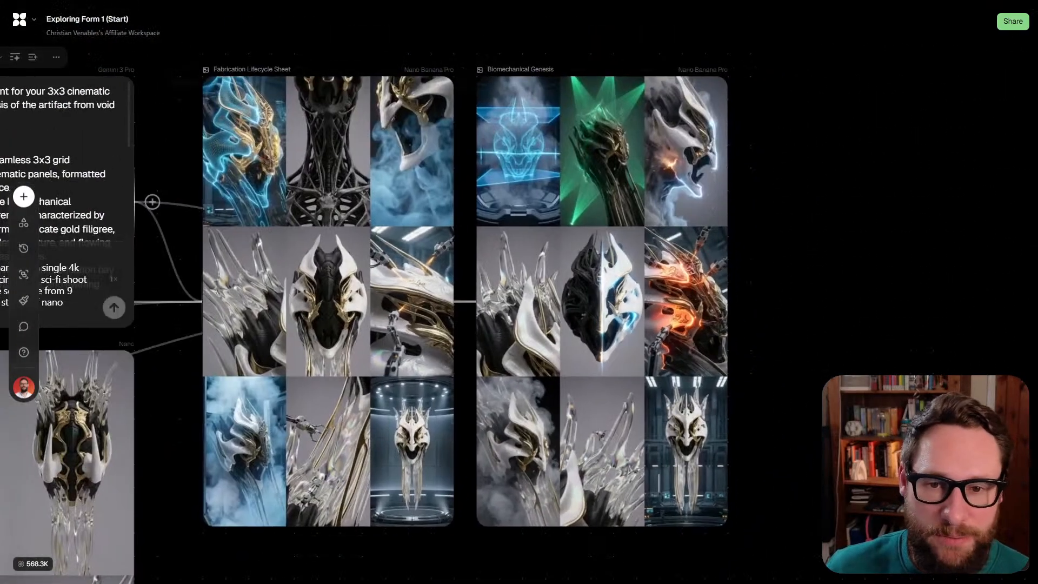
# Regenerate the 3x3 grid prompt text in the Sci-fi Nano Sculpture node with Gemini 3 Pro
pyautogui.hscroll(-2, 424, 330)
pyautogui.hscroll(1, 425, 329)
pyautogui.hscroll(1, 425, 318)
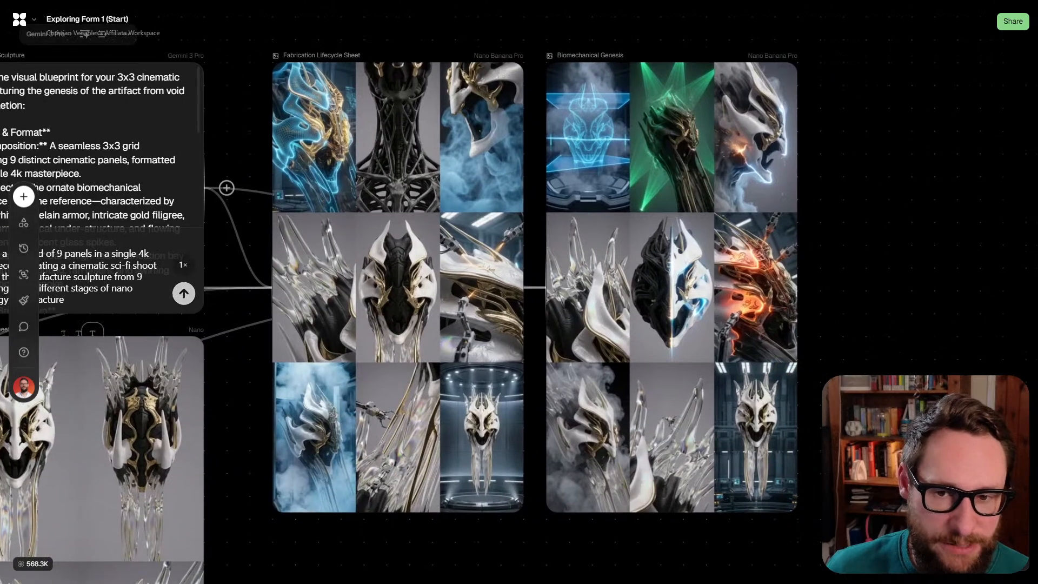
pyautogui.click(184, 292)
pyautogui.scroll(-3, 389, 281)
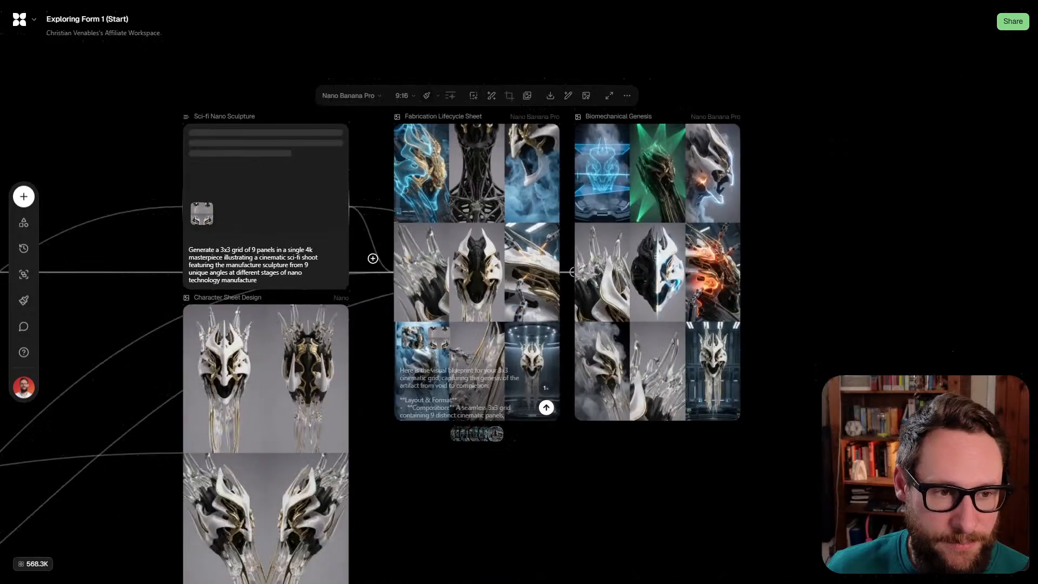
# Check the 360 Camera Orbit video node's progress and review the layout of the whole workflow
pyautogui.scroll(-1, 378, 265)
pyautogui.scroll(-6, 670, 352)
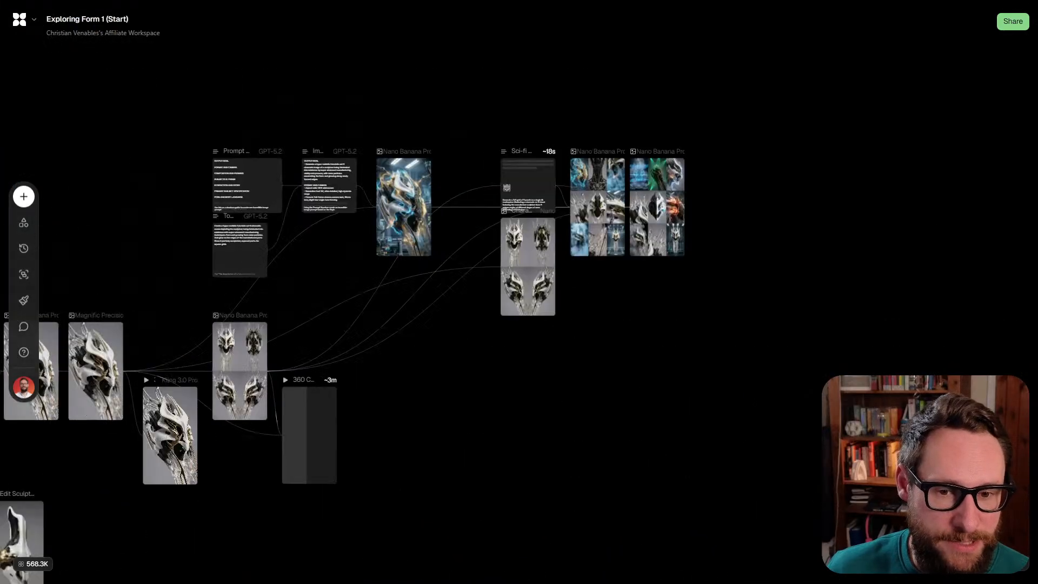
pyautogui.hscroll(-3, 519, 292)
pyautogui.scroll(5, 373, 459)
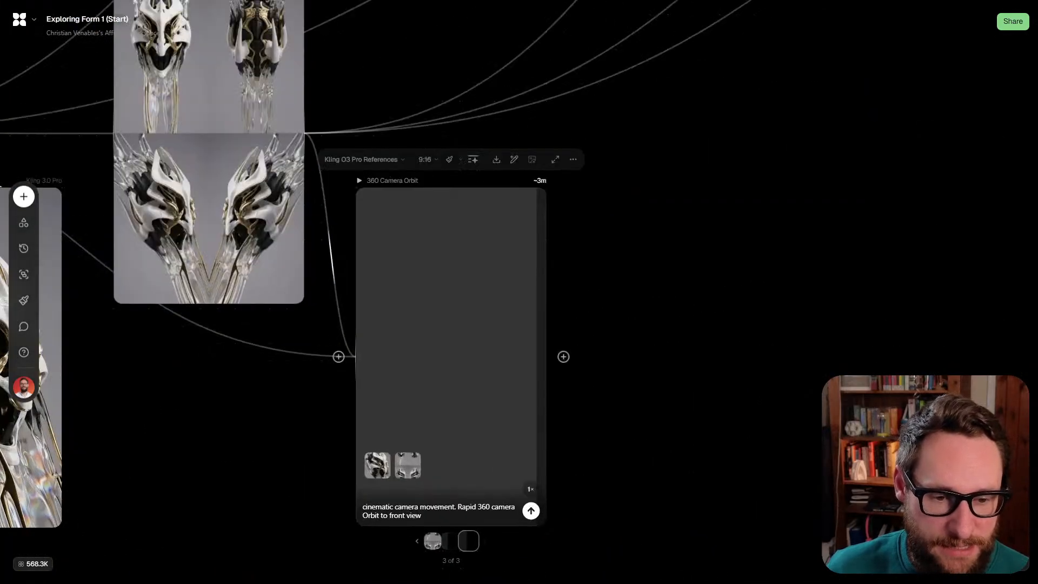
pyautogui.scroll(2, 373, 460)
pyautogui.hscroll(-2, 373, 460)
pyautogui.scroll(-4, 753, 376)
pyautogui.hscroll(5, 753, 376)
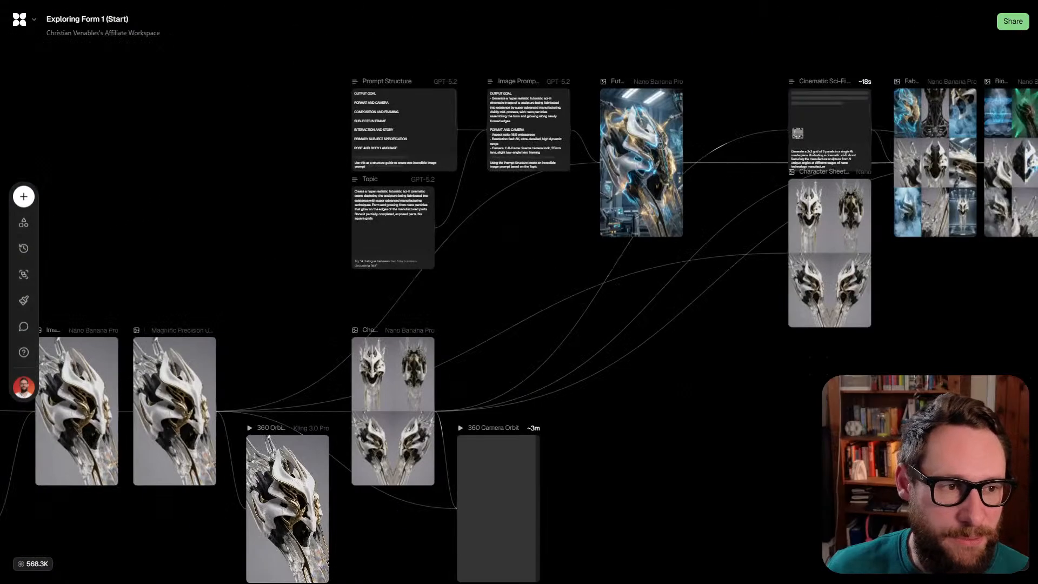
pyautogui.scroll(1, 752, 376)
pyautogui.scroll(-5, 519, 292)
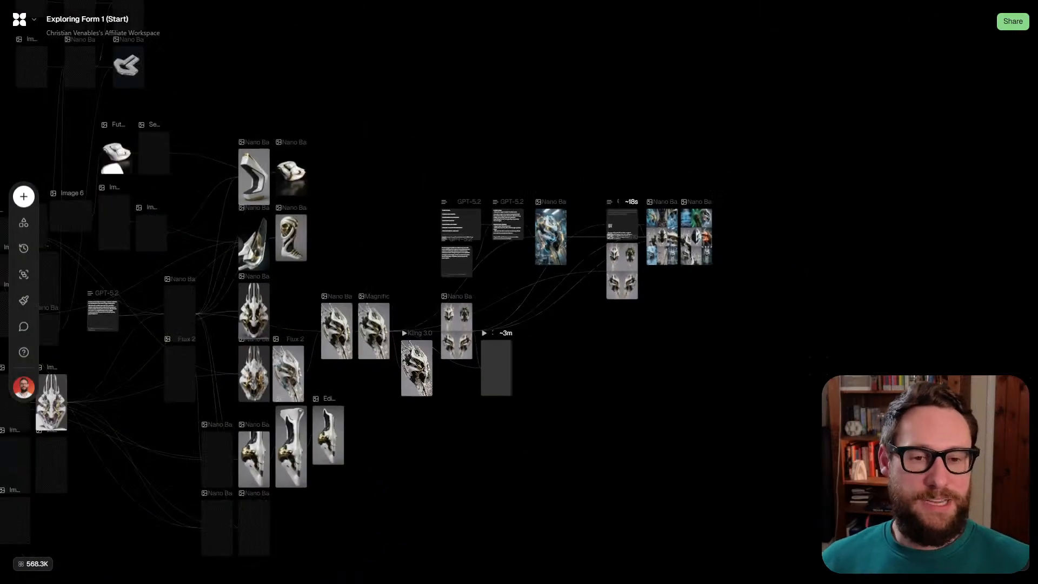
pyautogui.scroll(2, 519, 292)
pyautogui.hscroll(-1, 519, 291)
pyautogui.hscroll(1, 519, 291)
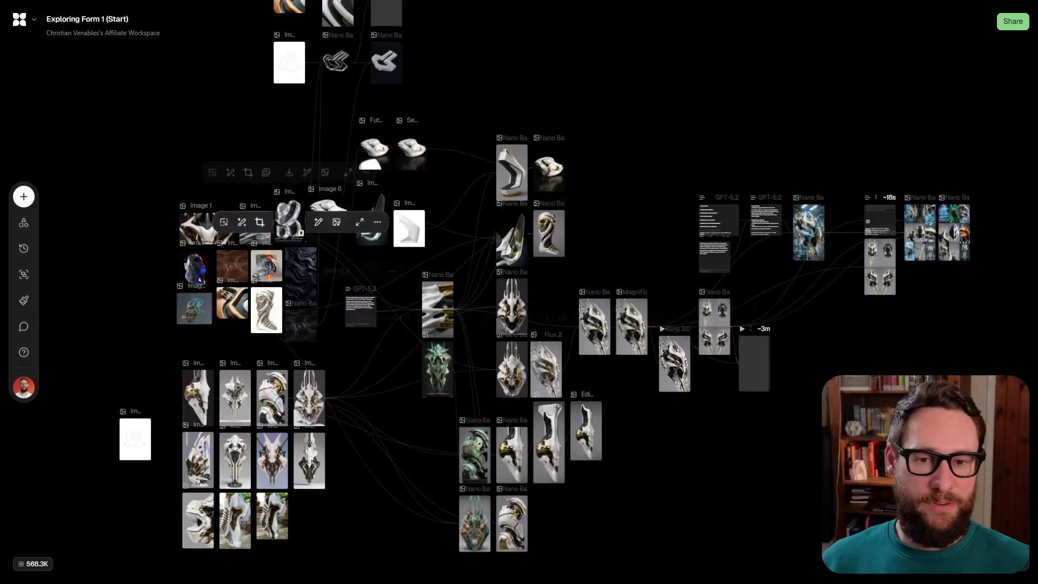
pyautogui.moveTo(207, 229)
pyautogui.mouseDown()
pyautogui.moveTo(201, 245)
pyautogui.moveTo(205, 223)
pyautogui.mouseUp()
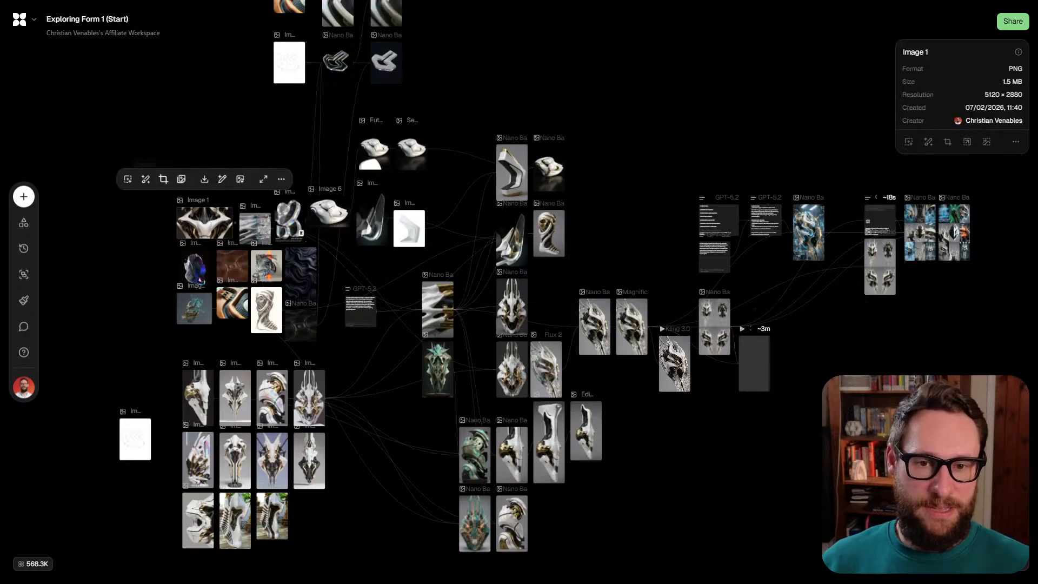
pyautogui.press('Escape')
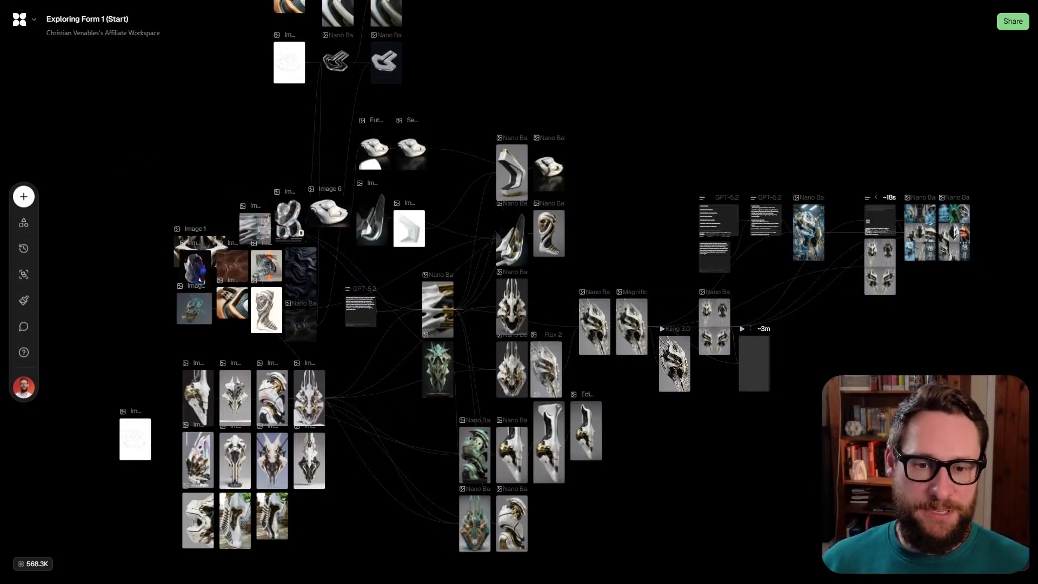
pyautogui.moveTo(89, 341); pyautogui.dragTo(401, 194)
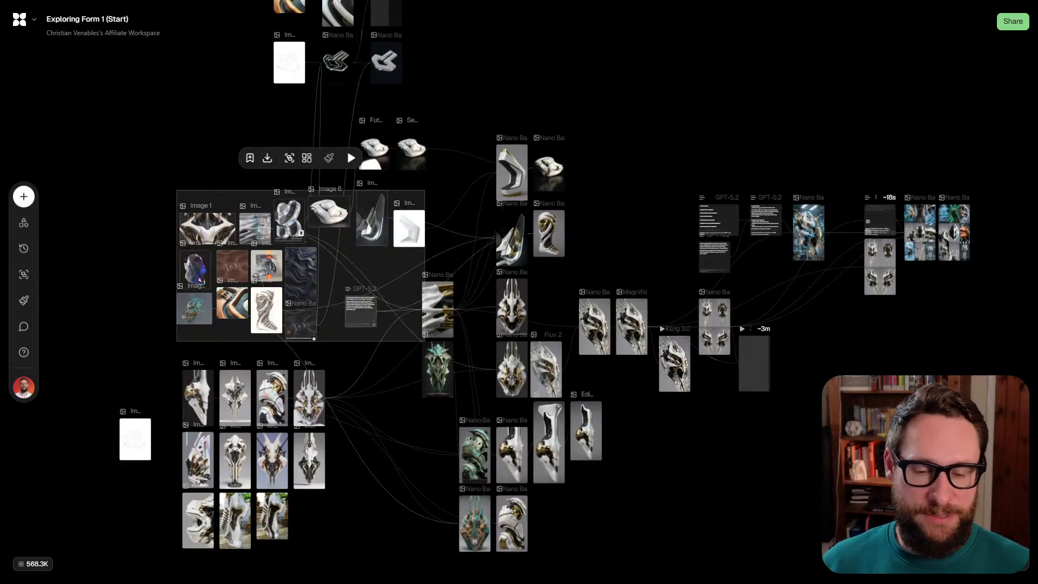
pyautogui.moveTo(389, 547); pyautogui.dragTo(182, 370)
pyautogui.press('Escape')
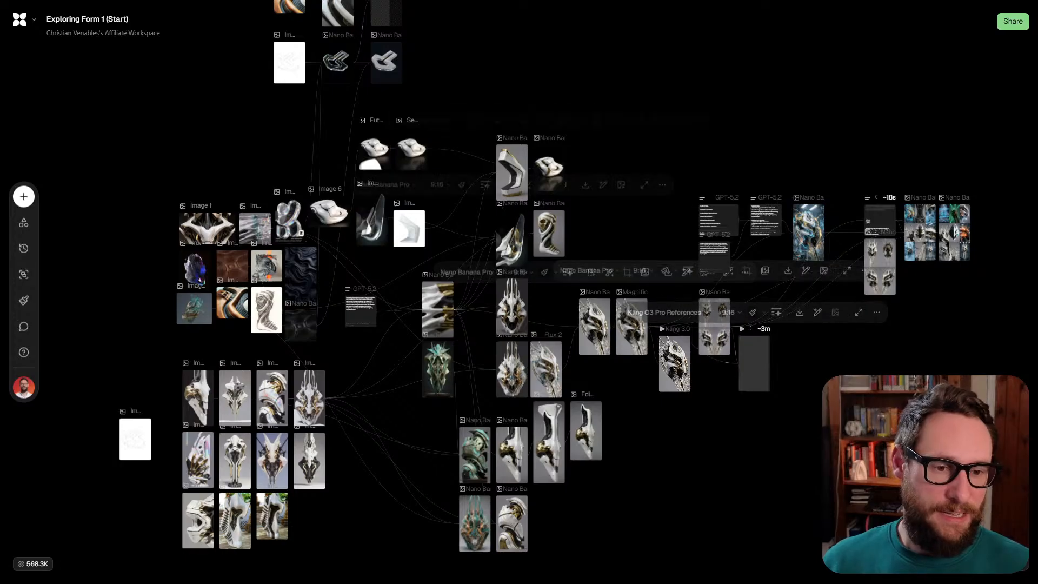
pyautogui.moveTo(714, 327); pyautogui.dragTo(620, 372)
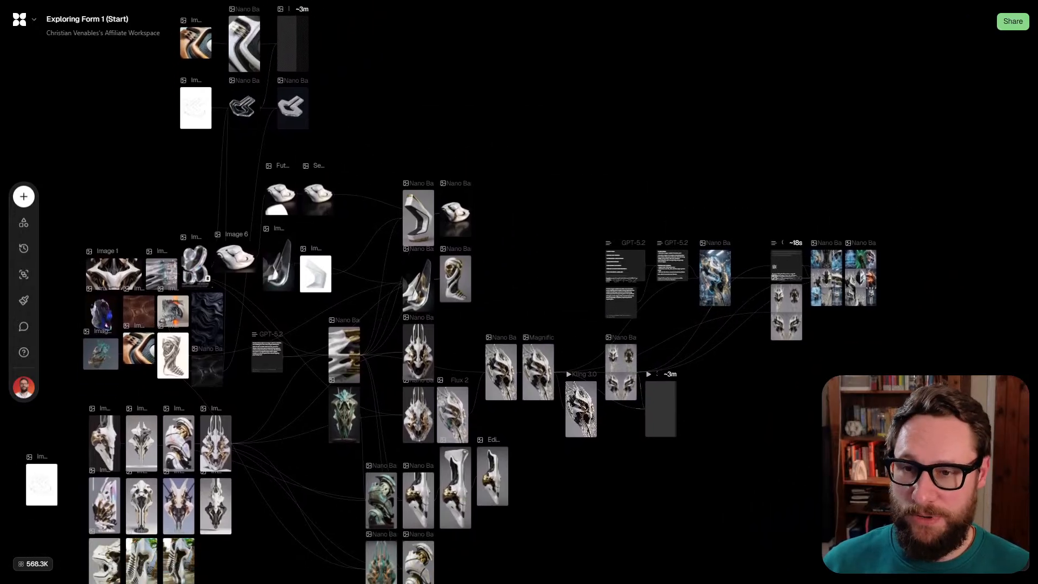
# Examine the Fabrication Lifecycle Sheet and Biomechanical Genesis grids together with the text and character sheet nodes that feed them
pyautogui.moveTo(865, 270); pyautogui.dragTo(667, 245)
pyautogui.scroll(8, 667, 245)
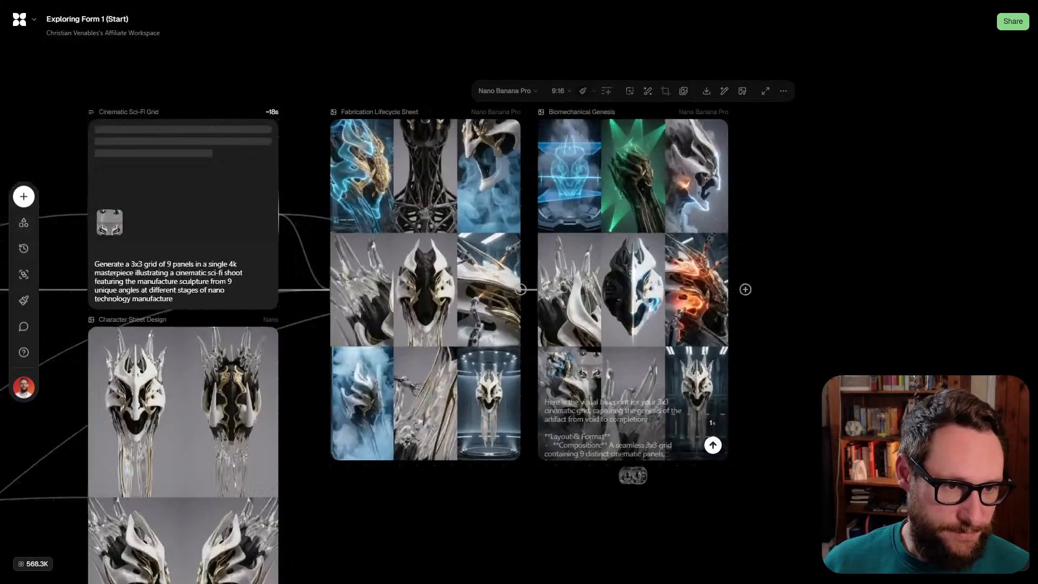
pyautogui.scroll(3, 667, 190)
pyautogui.moveTo(843, 239); pyautogui.dragTo(756, 184)
pyautogui.scroll(-4, 756, 184)
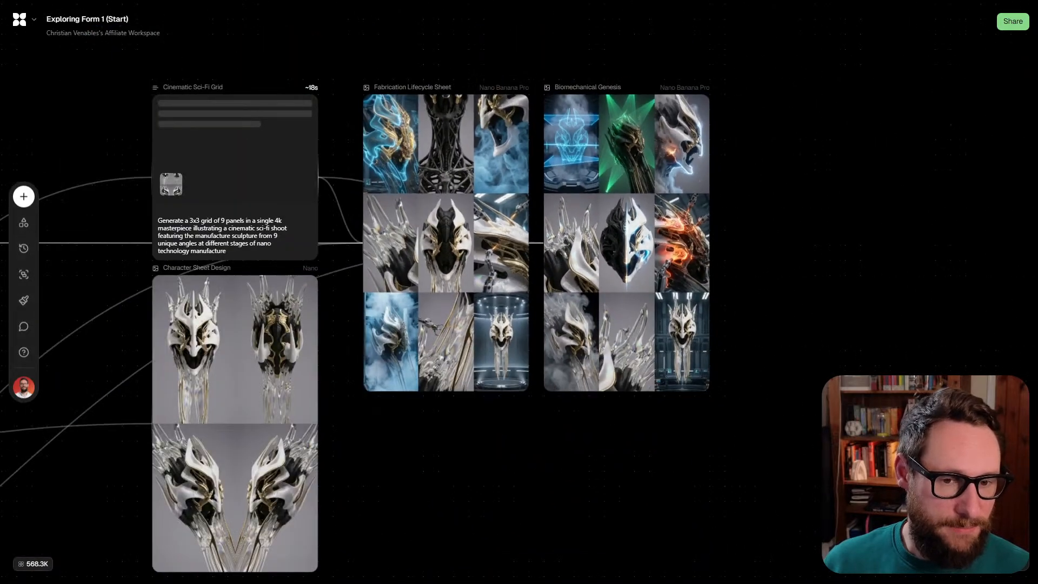
pyautogui.moveTo(463, 457); pyautogui.dragTo(689, 417)
pyautogui.scroll(-5, 689, 417)
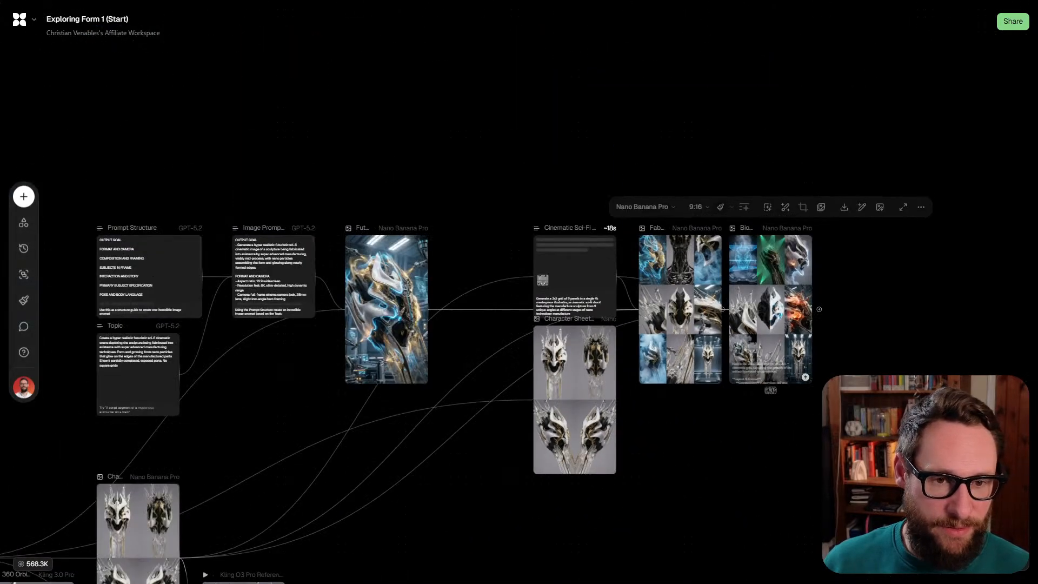
pyautogui.scroll(-3, 712, 539)
pyautogui.moveTo(713, 538); pyautogui.dragTo(817, 267)
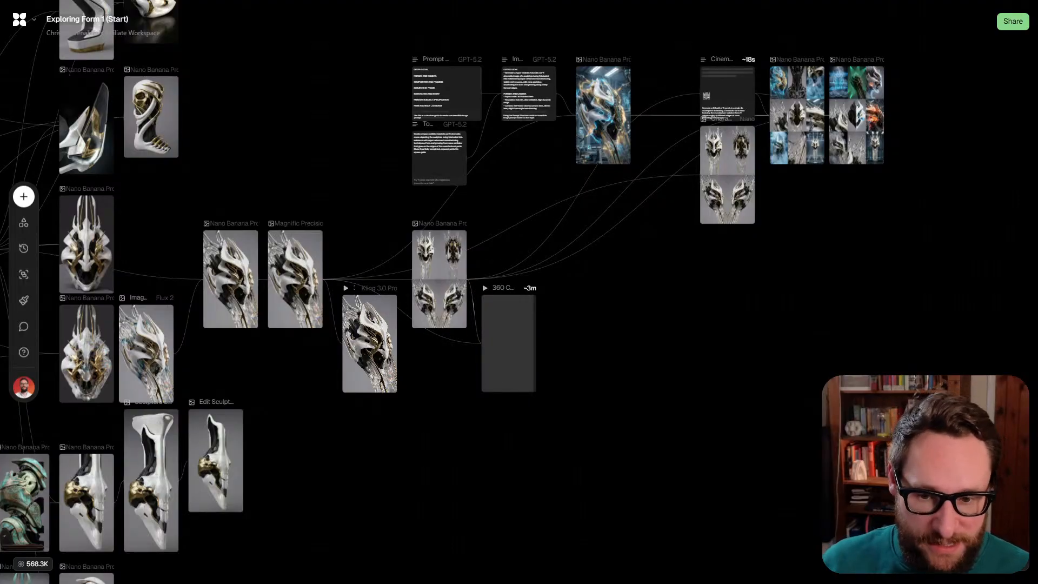
# Turn the teal and gold horned sculpture image into a new video node and place it below the 360 Camera Orbit video
pyautogui.hscroll(-5, 519, 292)
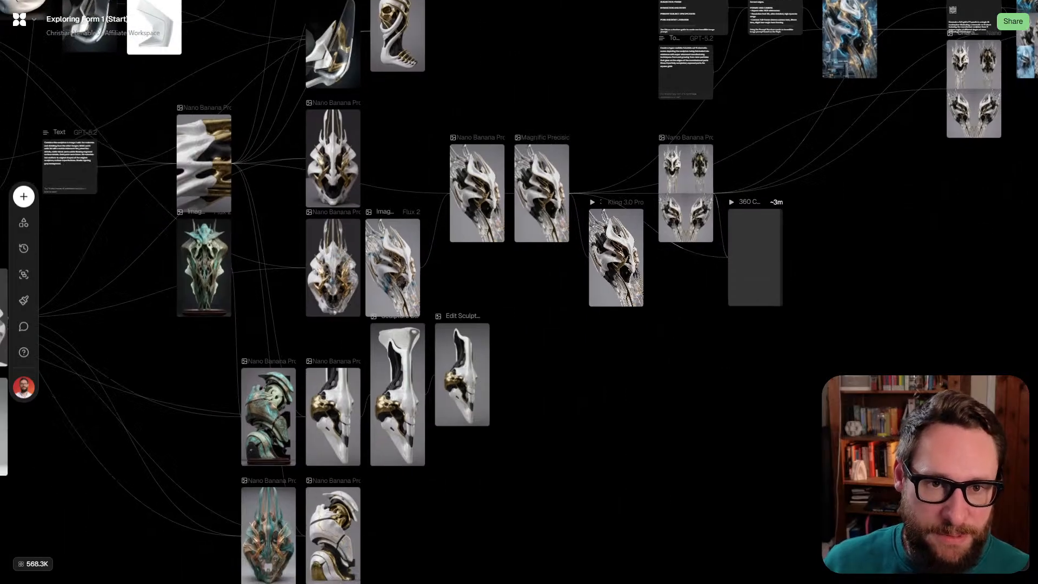
pyautogui.scroll(-5, 327, 311)
pyautogui.click(327, 311)
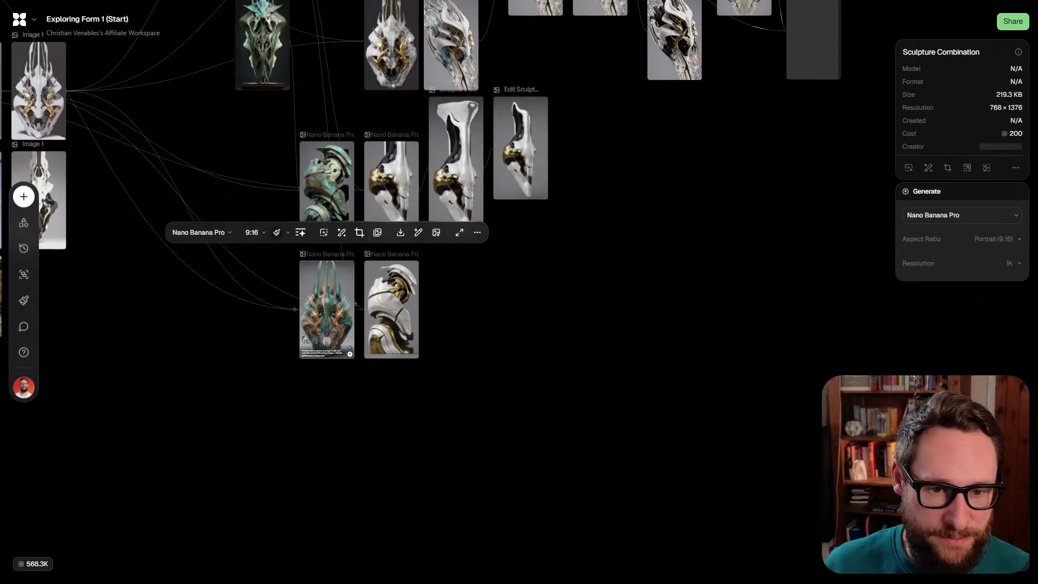
pyautogui.moveTo(355, 304); pyautogui.dragTo(863, 162)
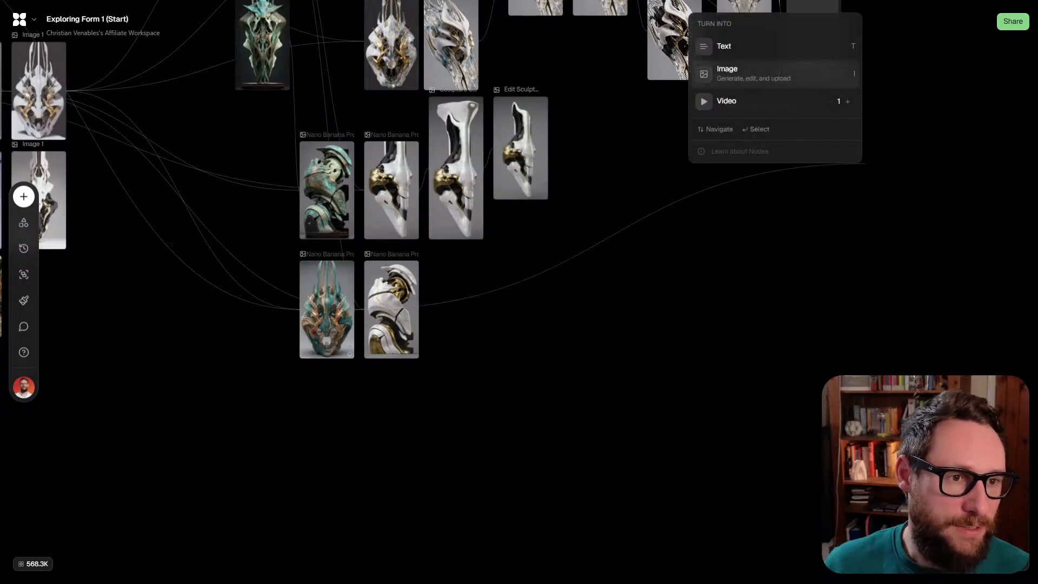
pyautogui.click(775, 101)
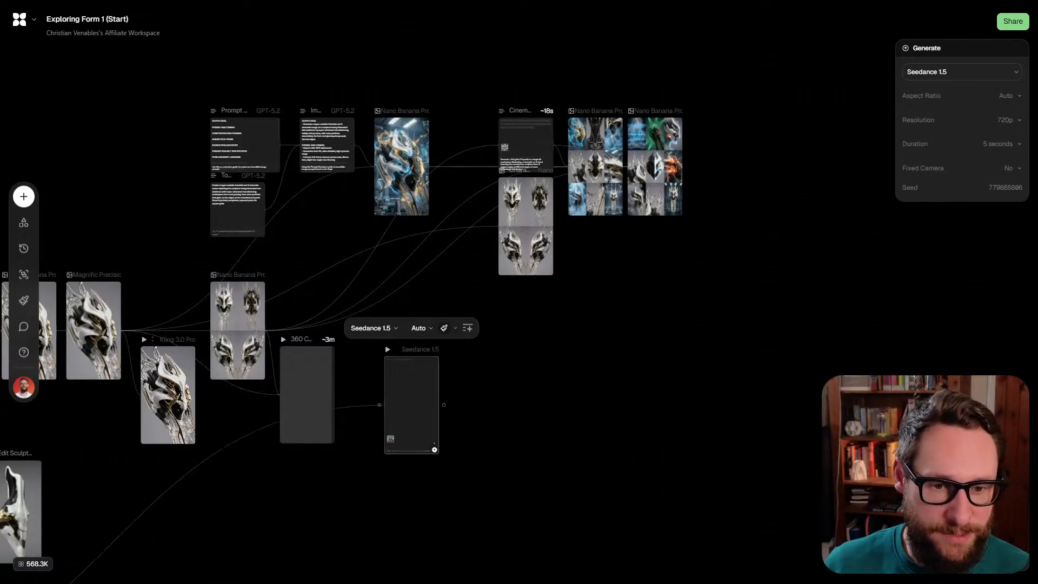
pyautogui.moveTo(386, 390); pyautogui.dragTo(551, 327)
pyautogui.scroll(5, 604, 297)
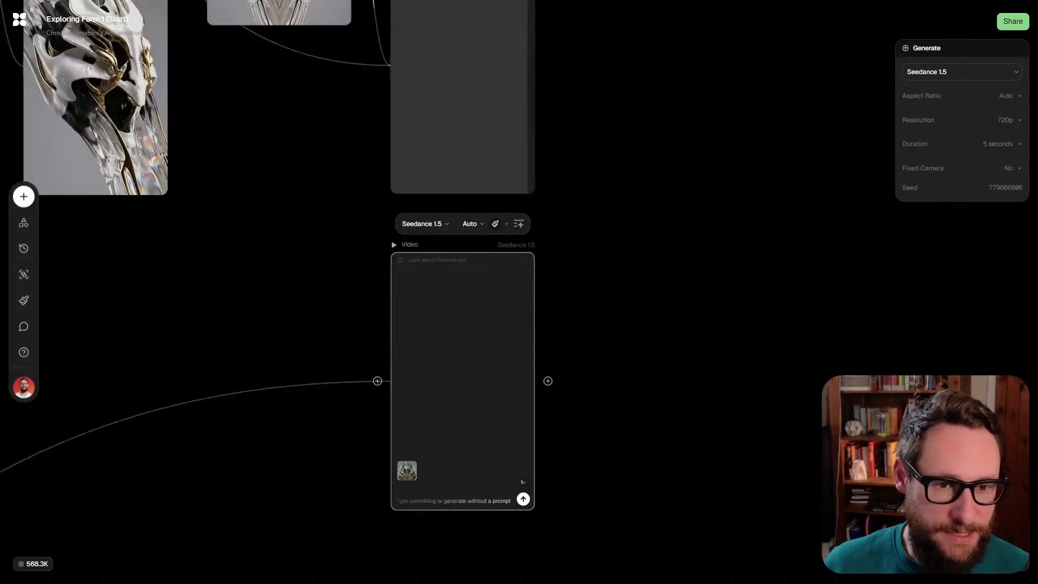
# Set the new video node's model to Kling 3.0 Pro
pyautogui.click(424, 223)
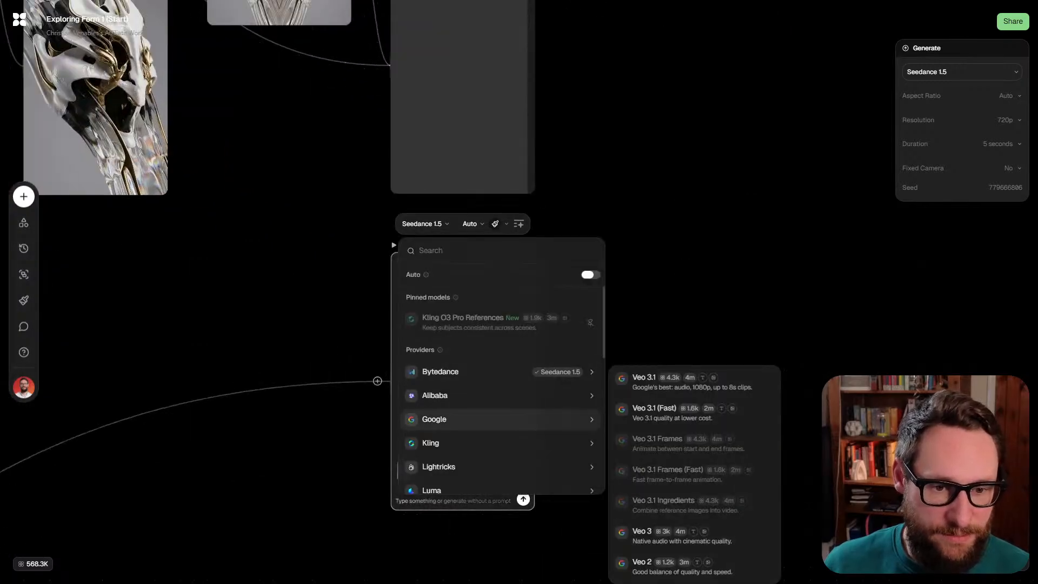
pyautogui.moveTo(486, 443)
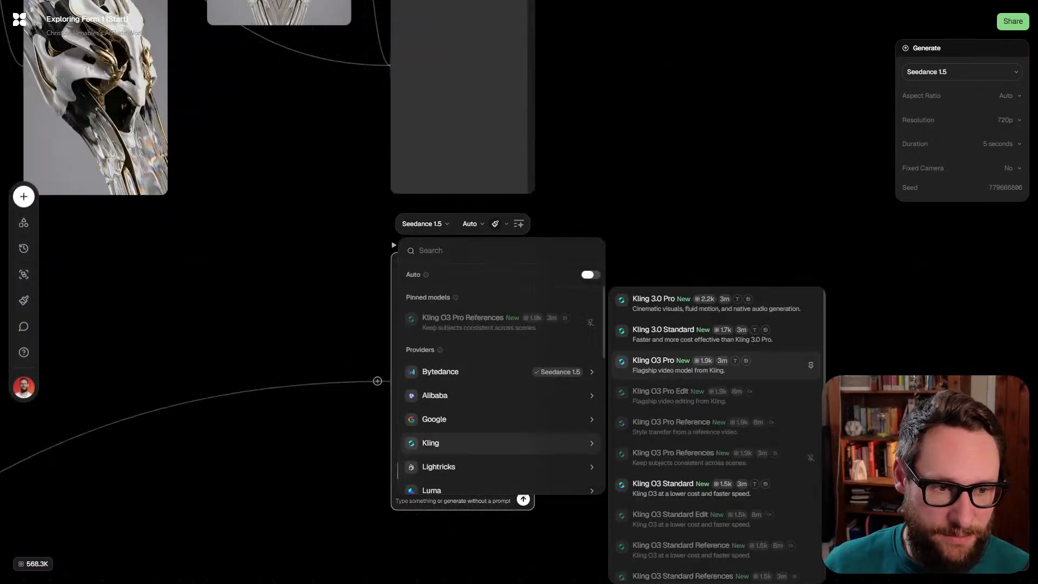
pyautogui.click(662, 302)
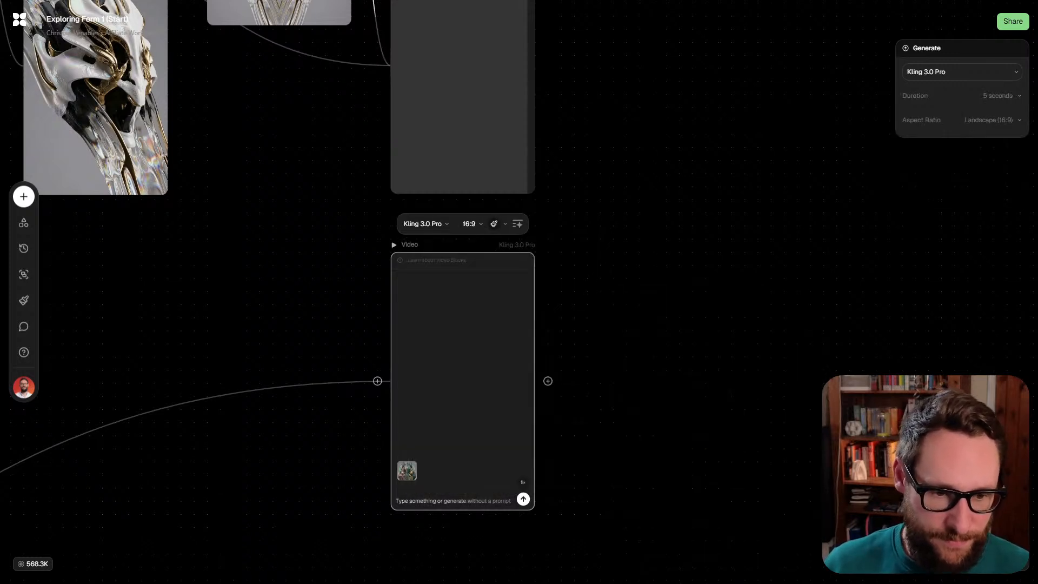
# Write the video prompt "Floating particles expand off of the unravelling sculpture."
pyautogui.scroll(5, 430, 495)
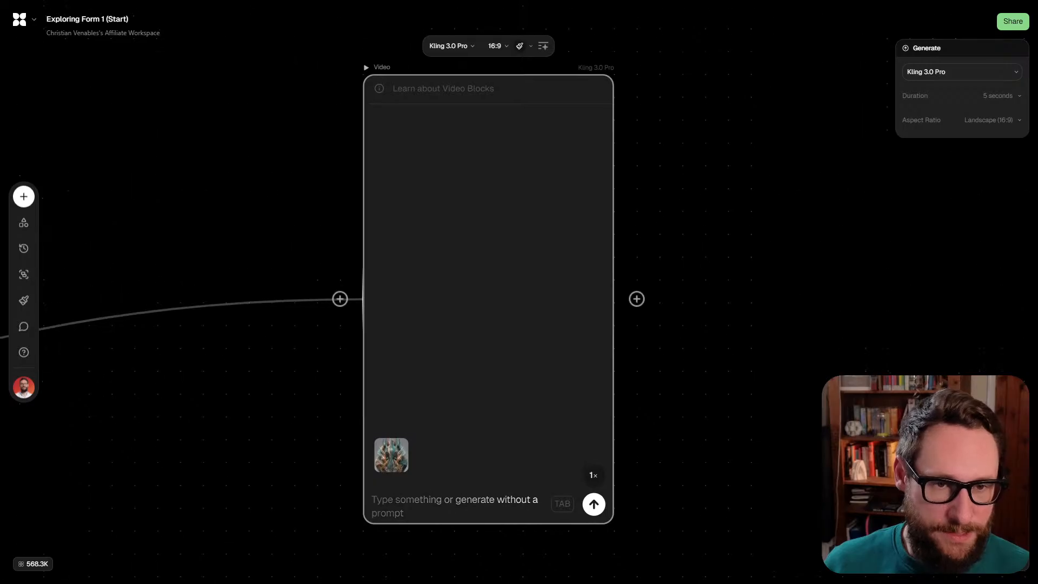
pyautogui.scroll(-2, 494, 430)
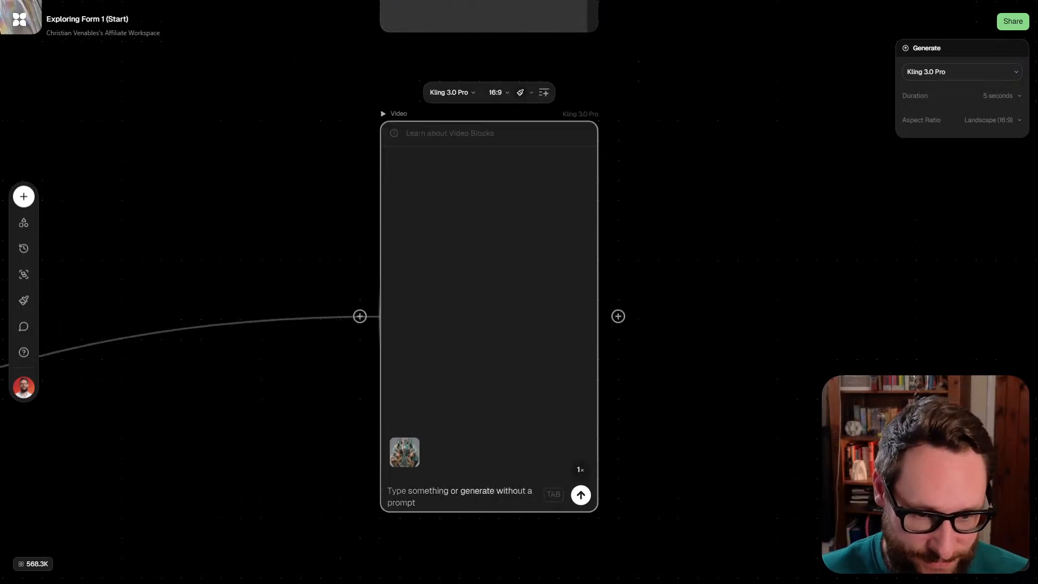
pyautogui.write('FLoating')
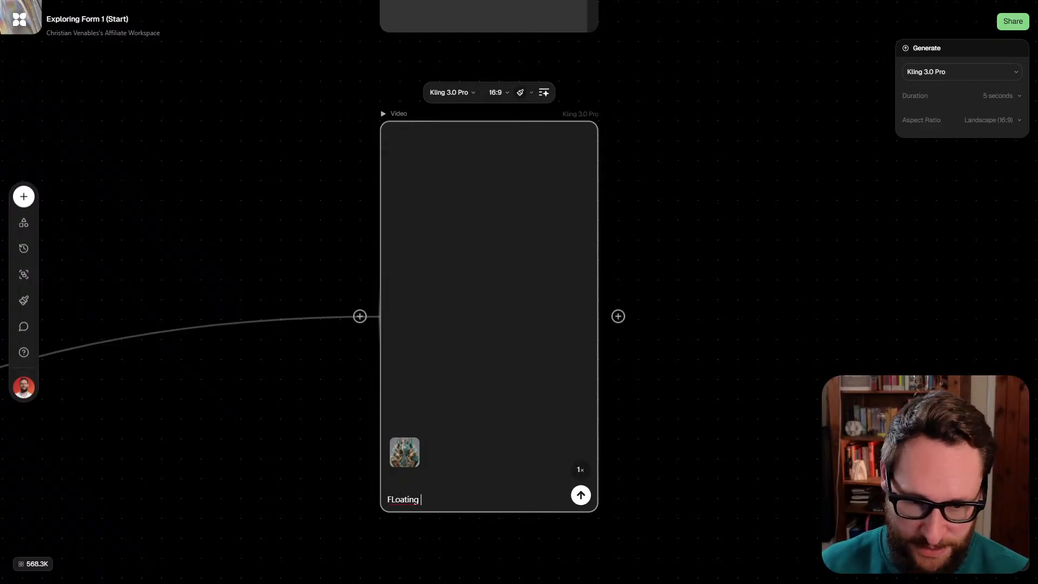
pyautogui.press('BackSpace')
pyautogui.press('BackSpace')
pyautogui.press('BackSpace')
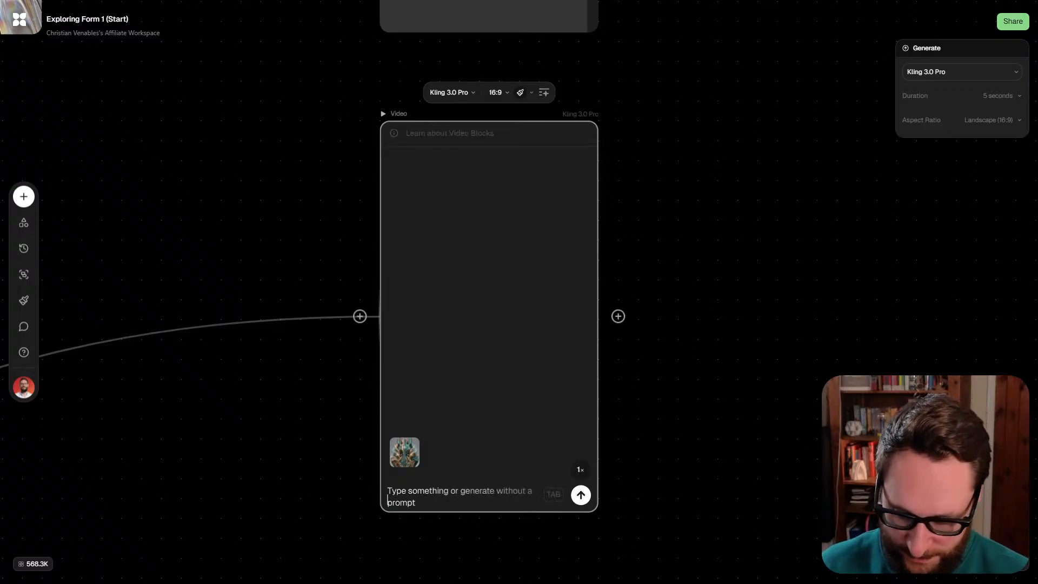
pyautogui.write('Floating particles expand off of the unravell')
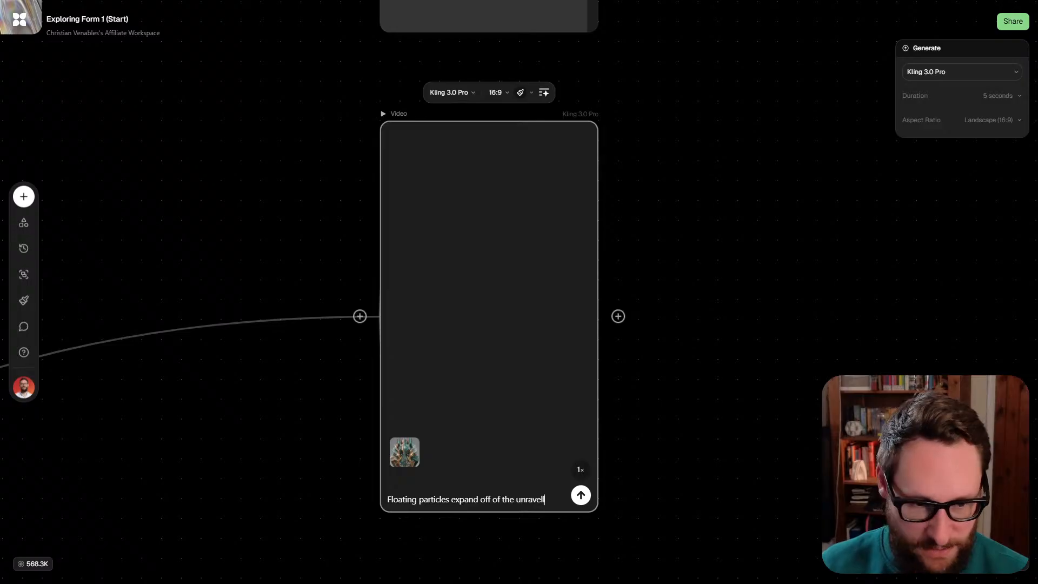
pyautogui.write('sculpture.')
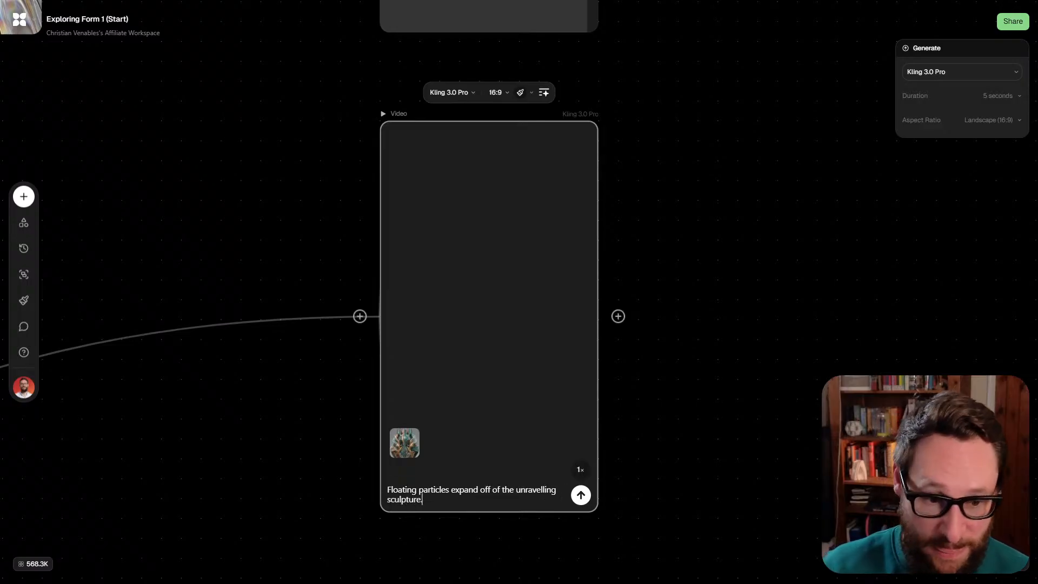
# Expand the video prompt into a detailed description, read it through and run the video generation
pyautogui.press('Return')
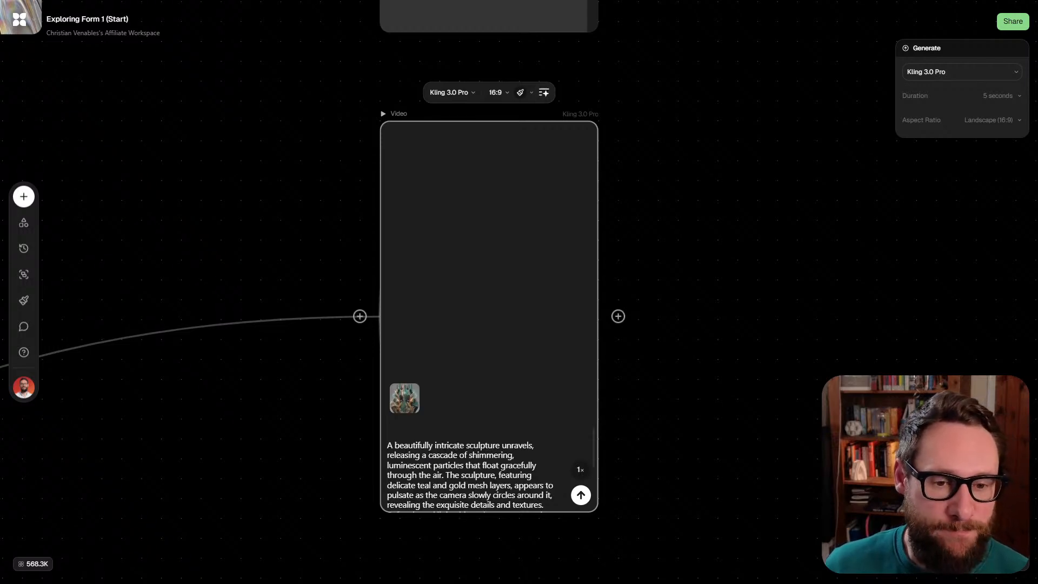
pyautogui.scroll(-2, 471, 470)
pyautogui.scroll(2, 470, 470)
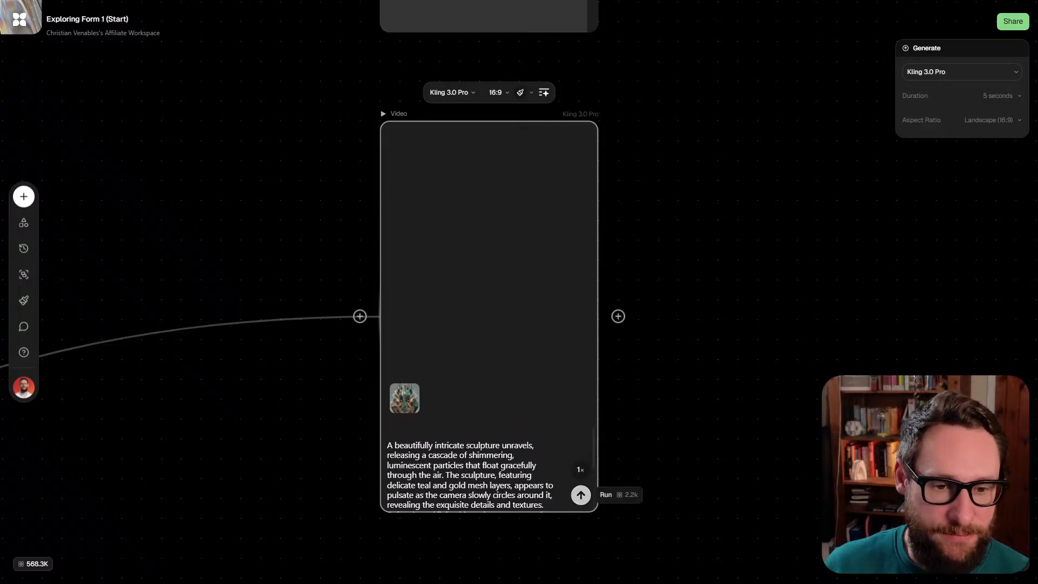
pyautogui.scroll(-2, 578, 489)
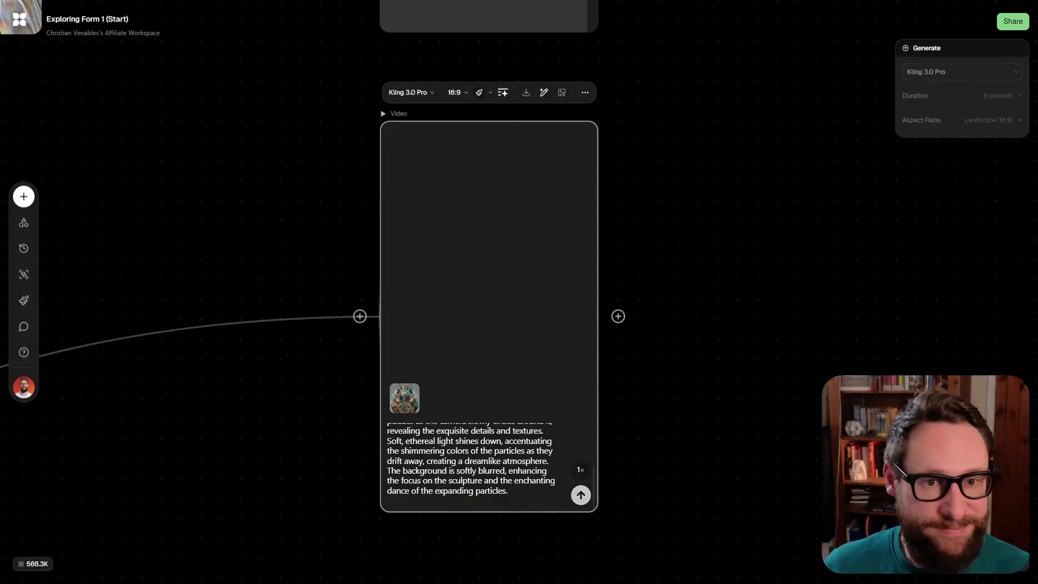
pyautogui.scroll(5, 518, 292)
pyautogui.scroll(-5, 541, 392)
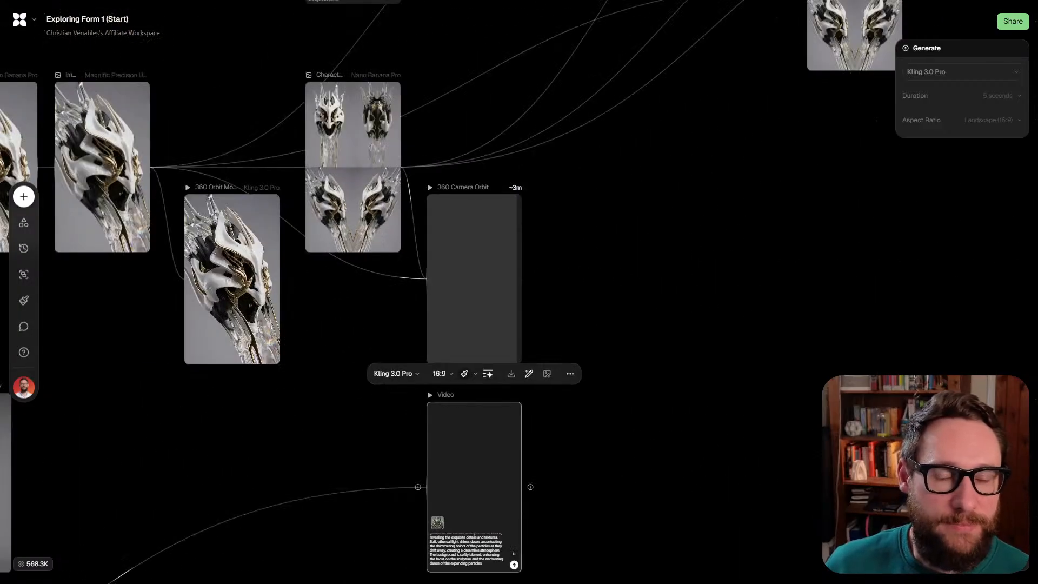
# Move the new particle video node below the 360 orbit video made with Kling 3.0 Pro
pyautogui.hscroll(-3, 519, 292)
pyautogui.hscroll(6, 519, 292)
pyautogui.scroll(2, 519, 292)
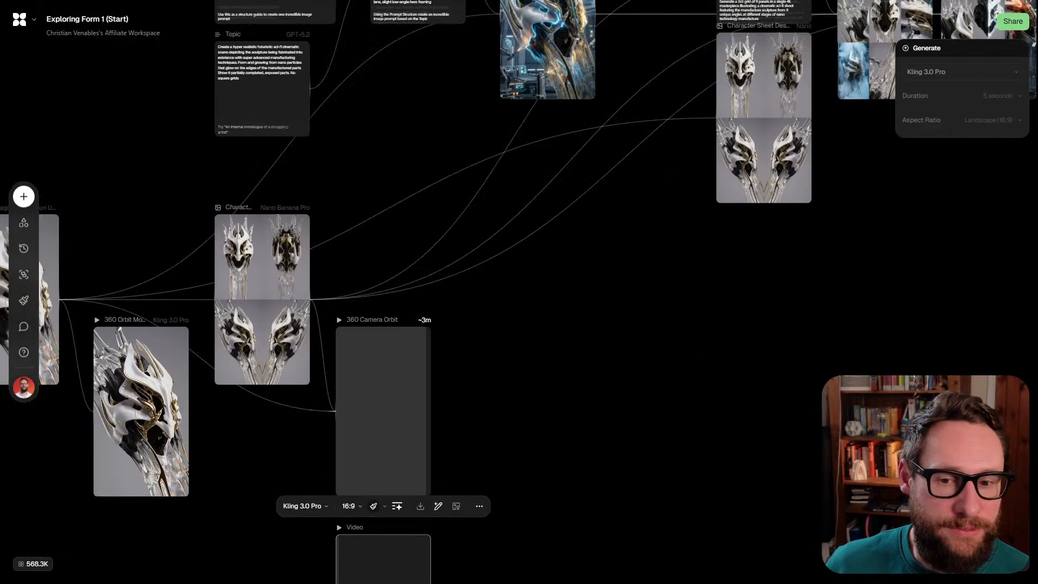
pyautogui.hscroll(-5, 519, 292)
pyautogui.moveTo(629, 443); pyautogui.dragTo(387, 434)
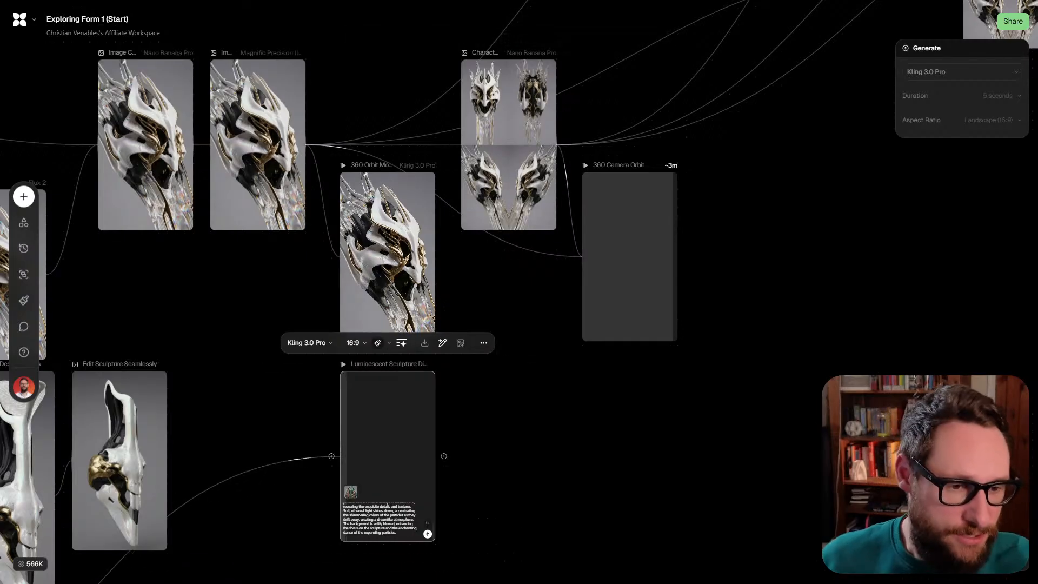
pyautogui.scroll(1, 519, 291)
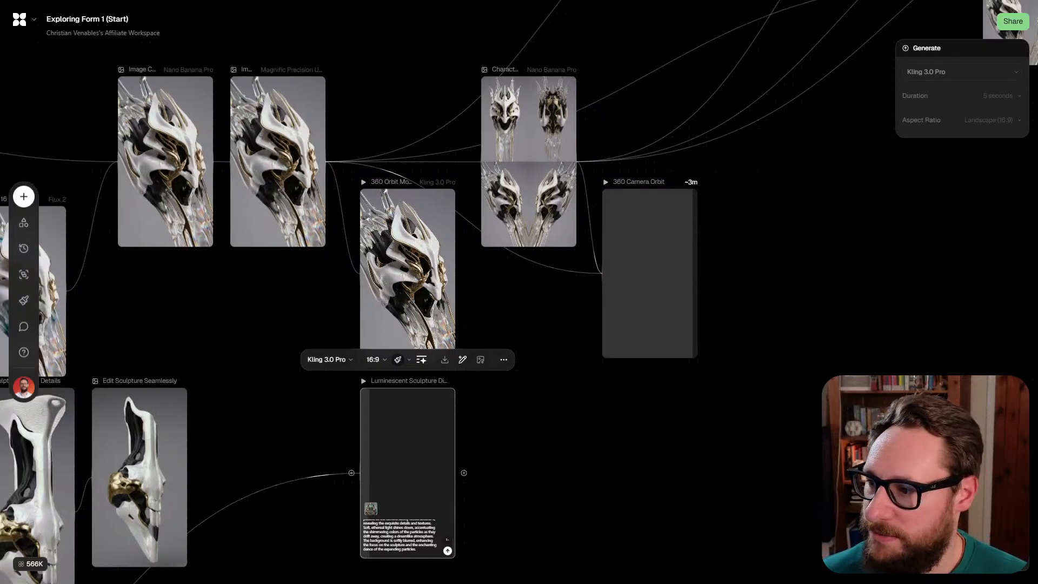
# Duplicate the Biomechanical Genesis grid, place the copy to the right of the original and regenerate it with Nano Banana Pro
pyautogui.moveTo(649, 162); pyautogui.dragTo(308, 415)
pyautogui.moveTo(784, 270); pyautogui.dragTo(462, 385)
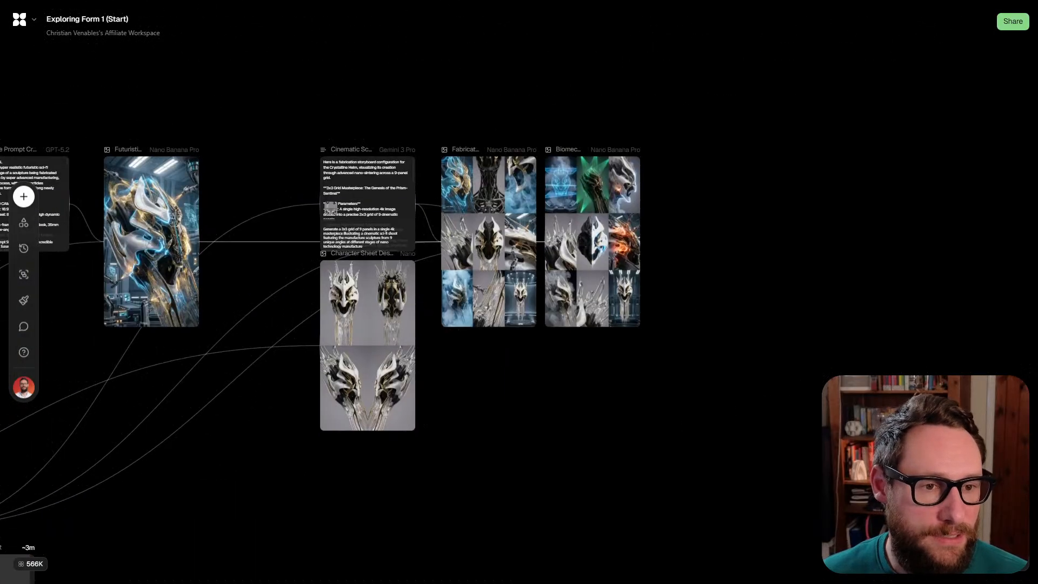
pyautogui.scroll(2, 374, 192)
pyautogui.scroll(2, 375, 192)
pyautogui.moveTo(702, 486); pyautogui.dragTo(406, 374)
pyautogui.click(513, 175)
pyautogui.hotkey('ctrl', 'v')
pyautogui.moveTo(540, 256); pyautogui.dragTo(645, 114)
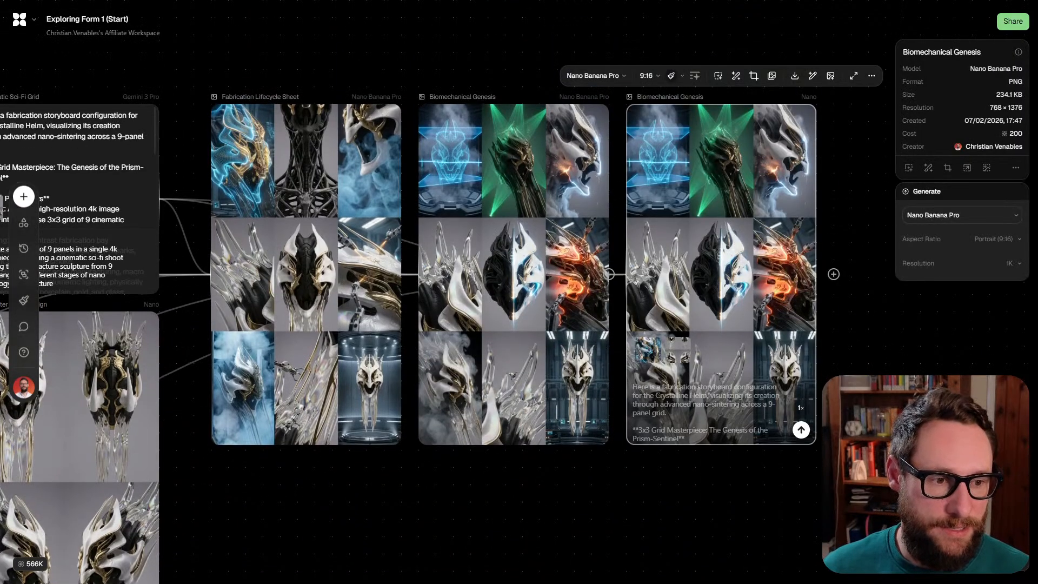
pyautogui.click(800, 430)
# Compare the panels of the two finished 3x3 grids with the source character sheet and grid prompt
pyautogui.scroll(-5, 486, 381)
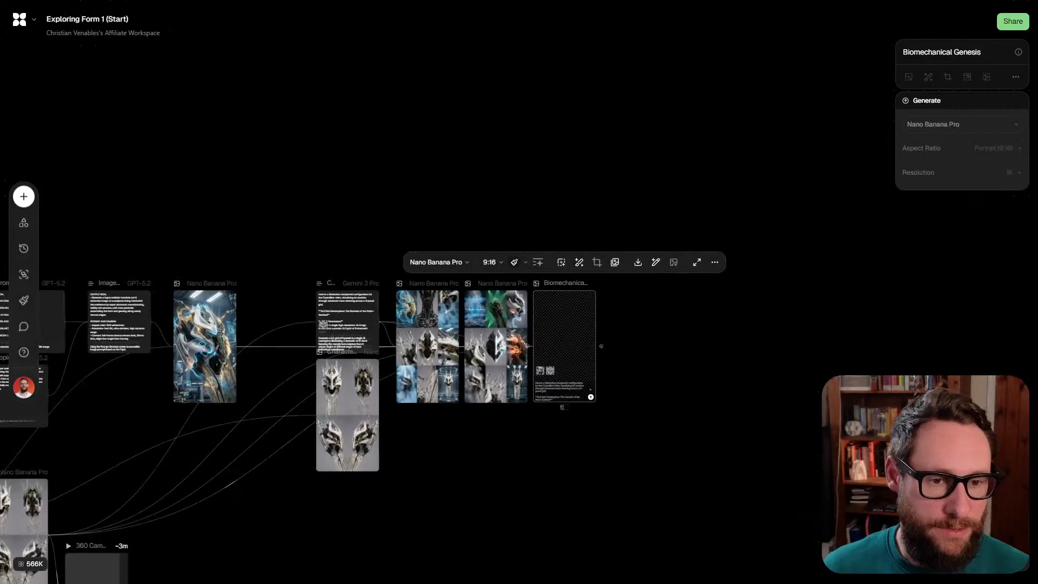
pyautogui.moveTo(487, 381); pyautogui.dragTo(494, 325)
pyautogui.scroll(3, 570, 265)
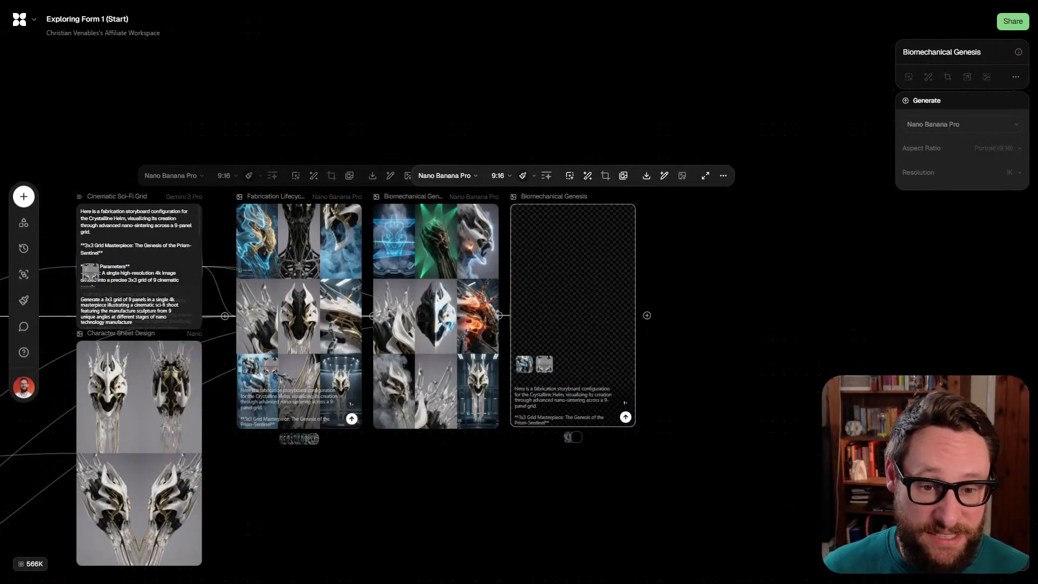
pyautogui.scroll(3, 311, 298)
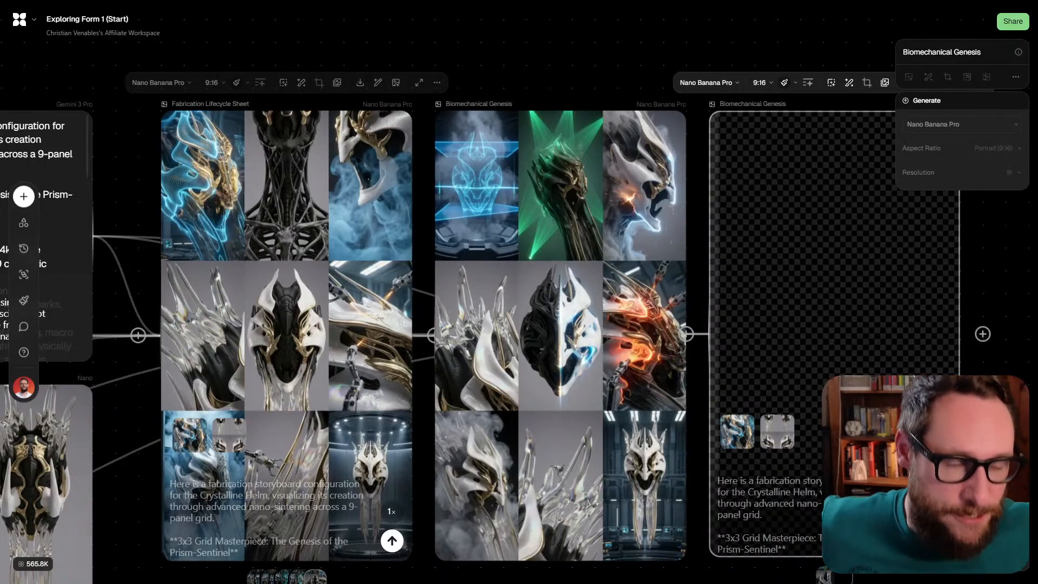
pyautogui.scroll(-2, 560, 335)
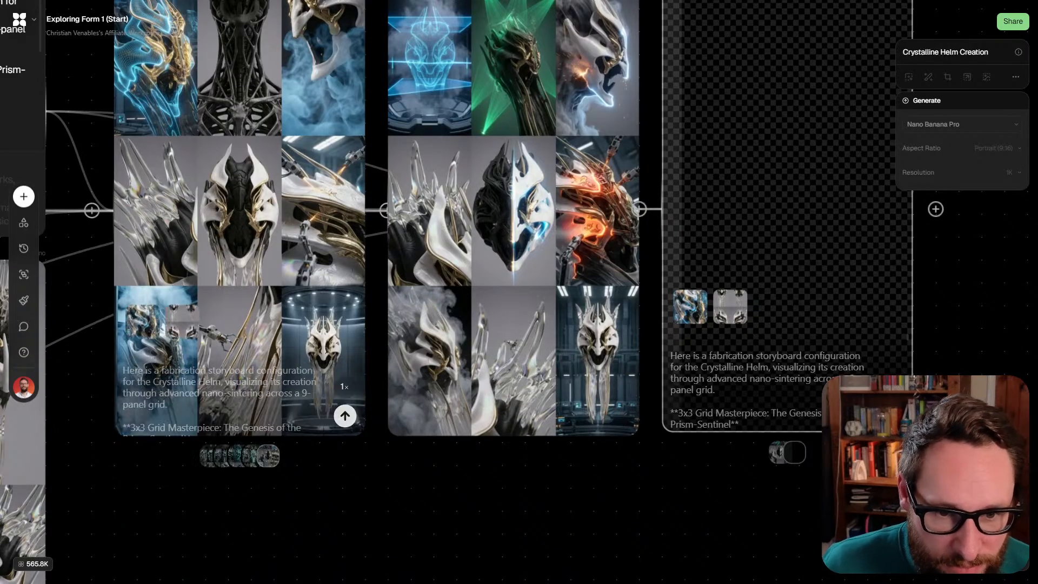
pyautogui.click(239, 216)
pyautogui.scroll(-3, 510, 291)
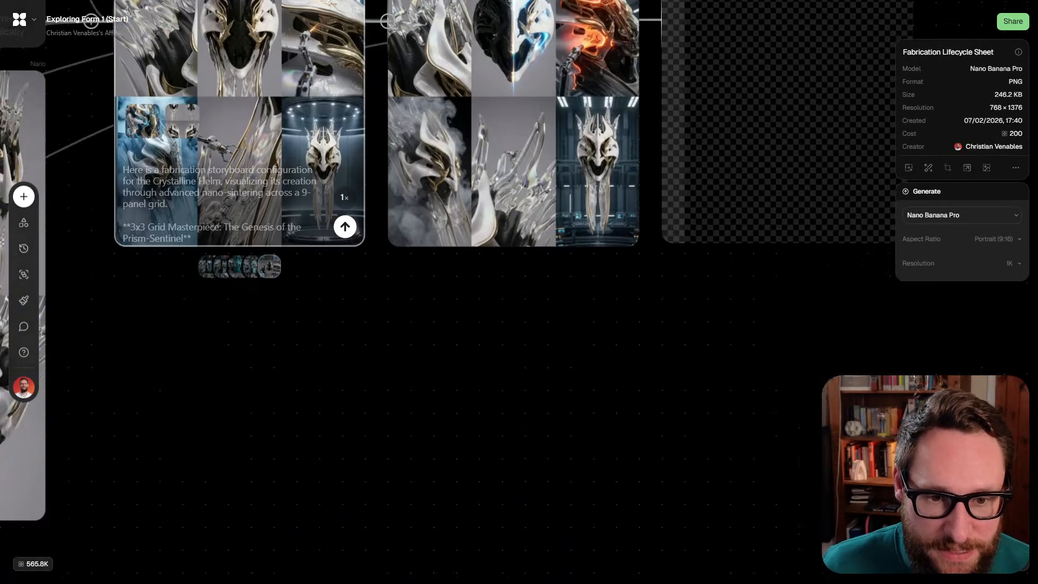
pyautogui.hscroll(-6, 510, 292)
pyautogui.scroll(2, 510, 292)
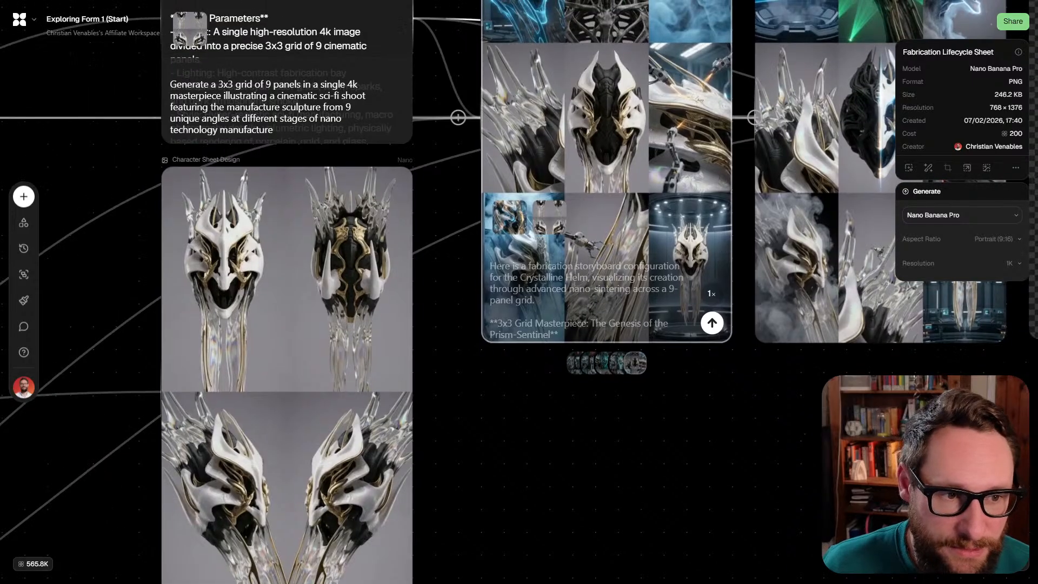
pyautogui.hscroll(5, 518, 292)
pyautogui.scroll(4, 518, 292)
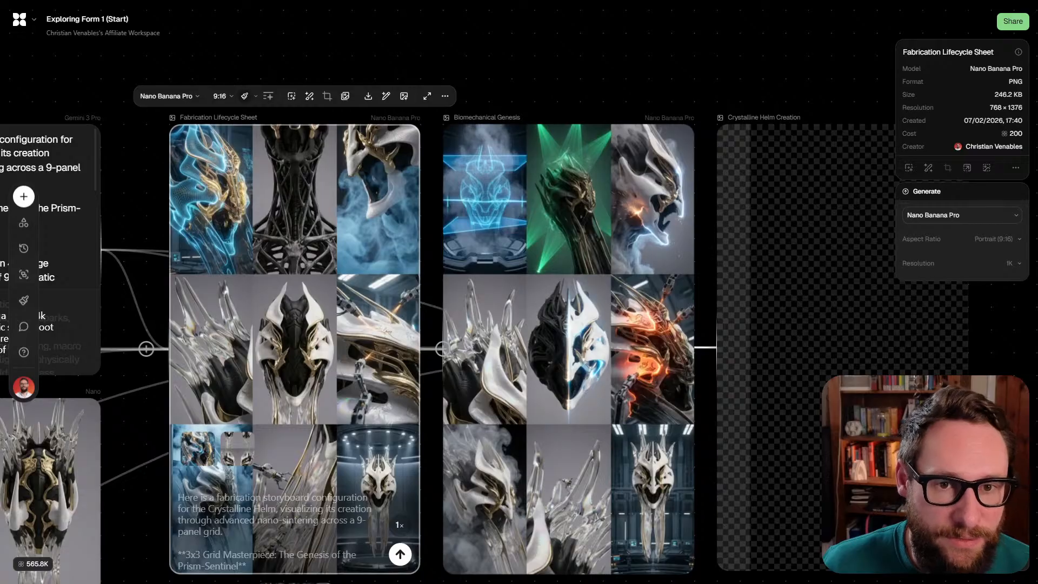
pyautogui.scroll(-3, 519, 291)
pyautogui.scroll(-5, 224, 356)
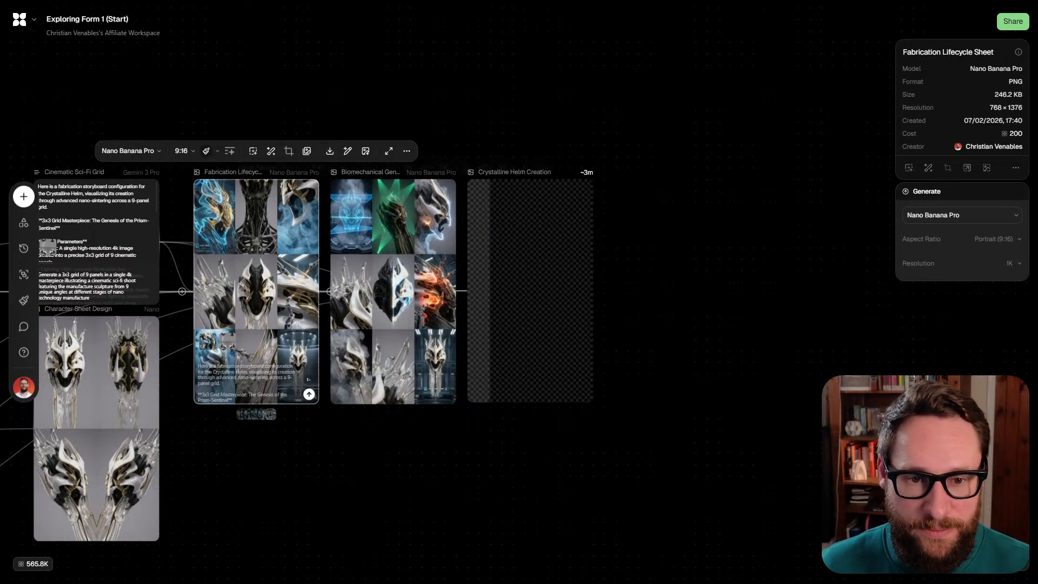
# Branch a new image node from the Fabrication Lifecycle grid, place it below the Biomechanical Genesis grid and upscale it with Magnific Precision Upscaler V2
pyautogui.moveTo(324, 289); pyautogui.dragTo(404, 484)
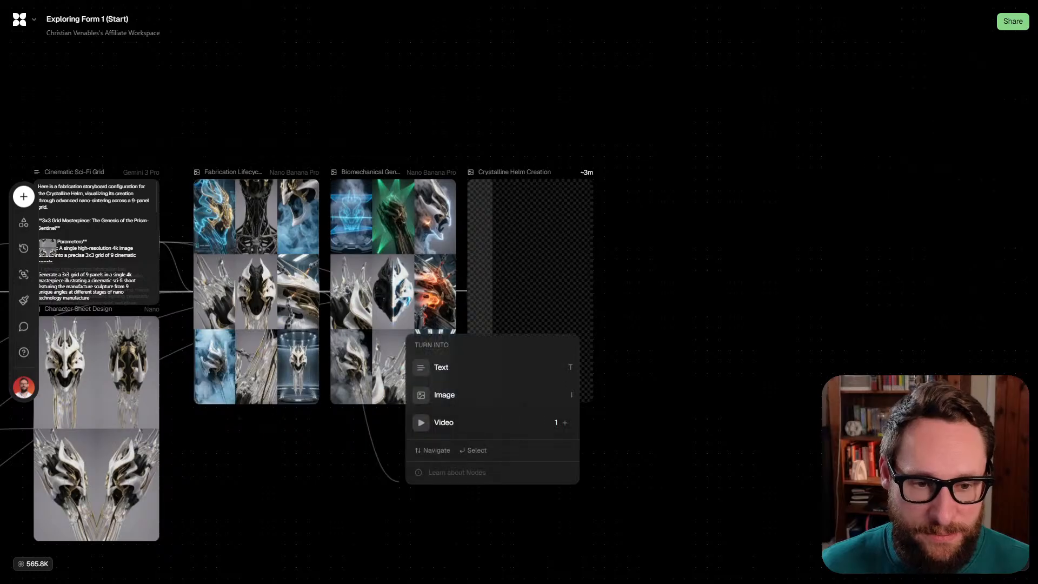
pyautogui.click(441, 395)
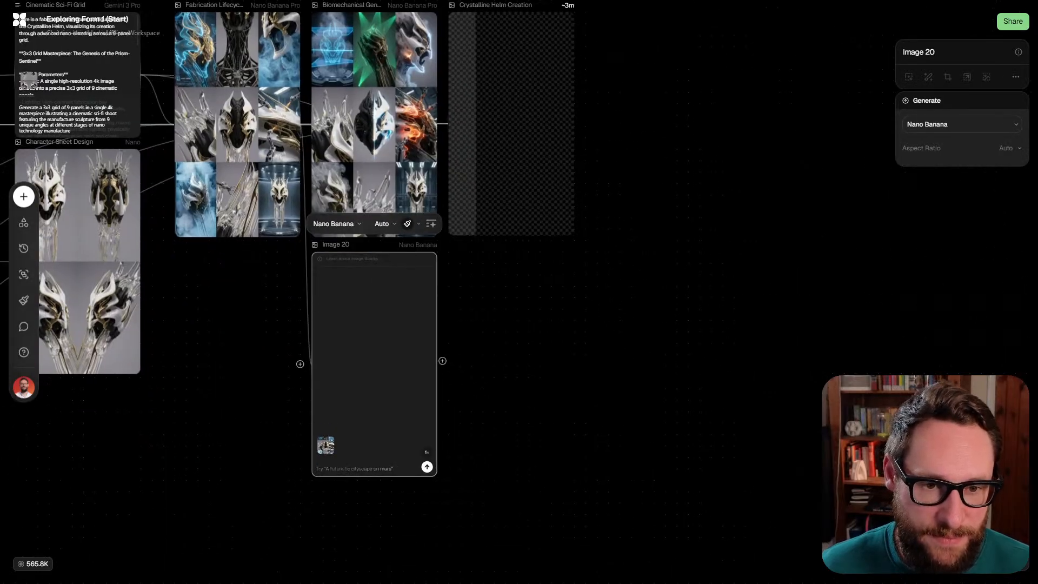
pyautogui.click(333, 223)
pyautogui.scroll(-2, 416, 378)
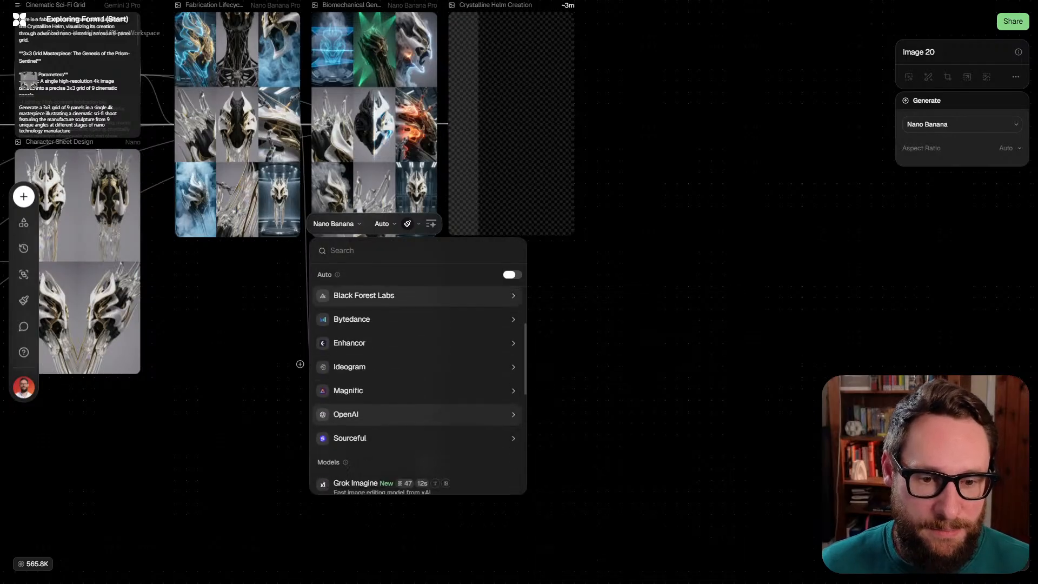
pyautogui.moveTo(416, 366)
pyautogui.moveTo(416, 390)
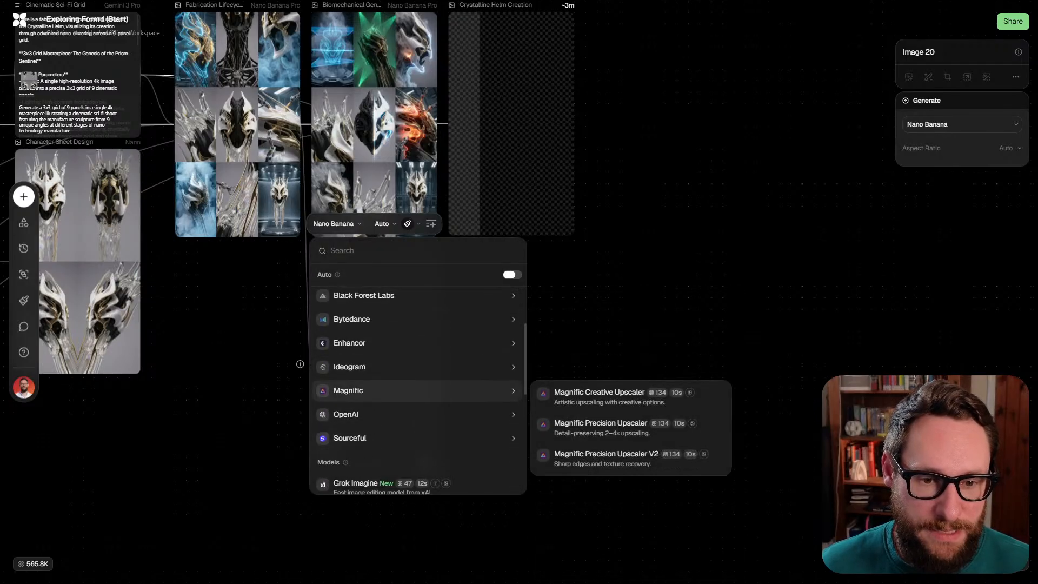
pyautogui.click(599, 457)
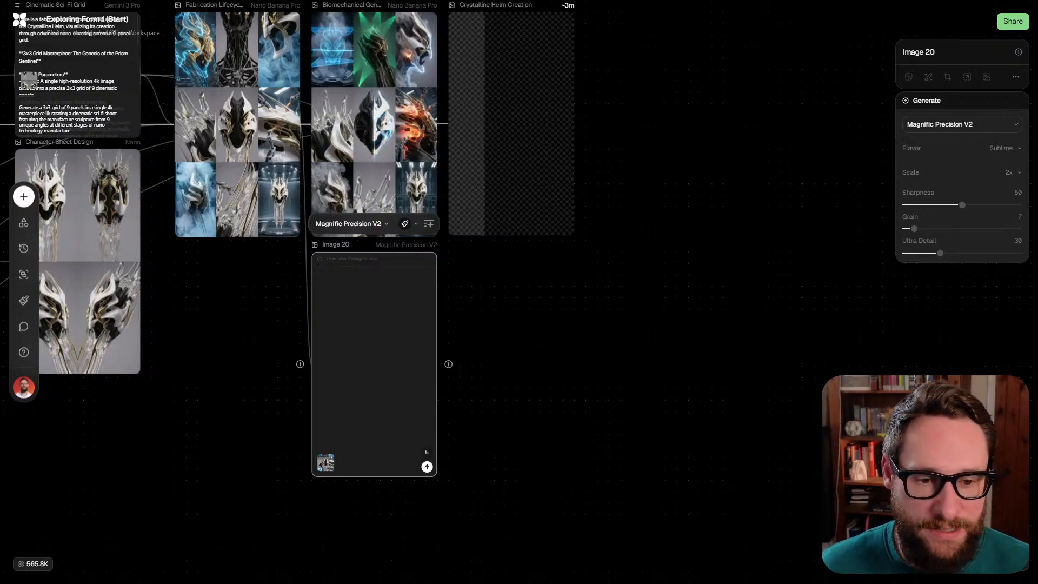
pyautogui.click(427, 466)
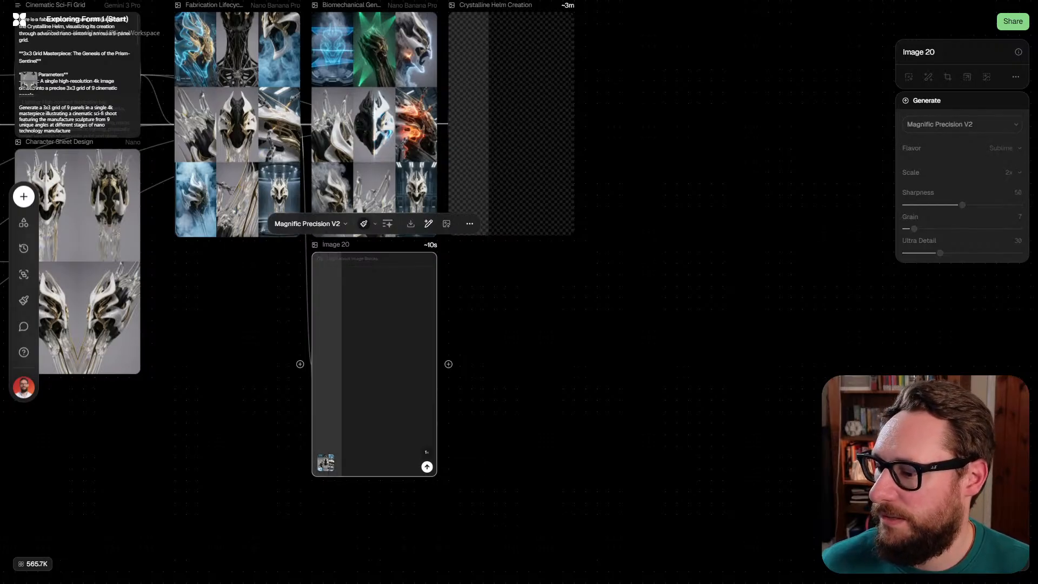
pyautogui.press('super+d')
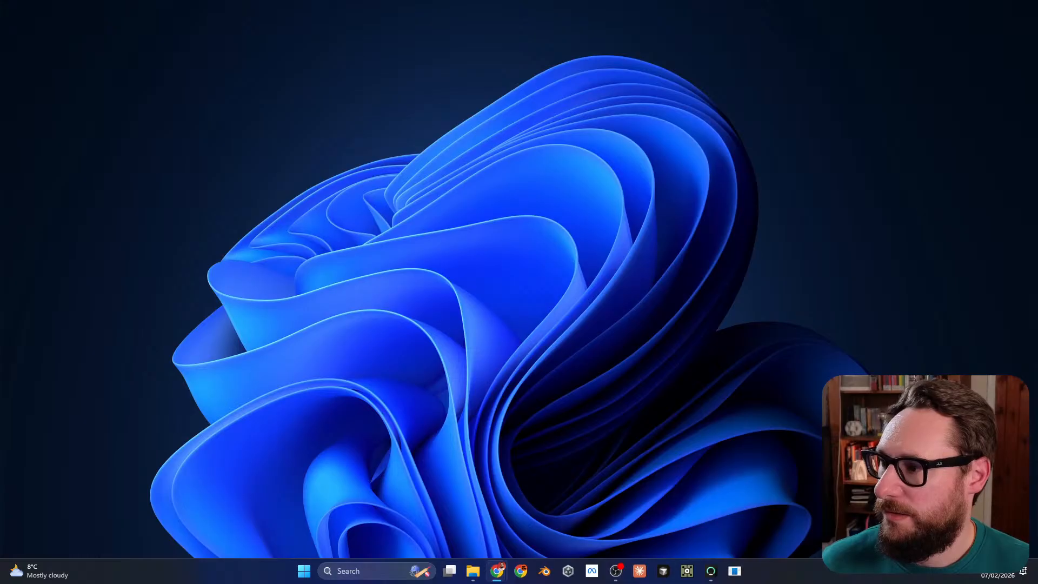
pyautogui.press('super+d')
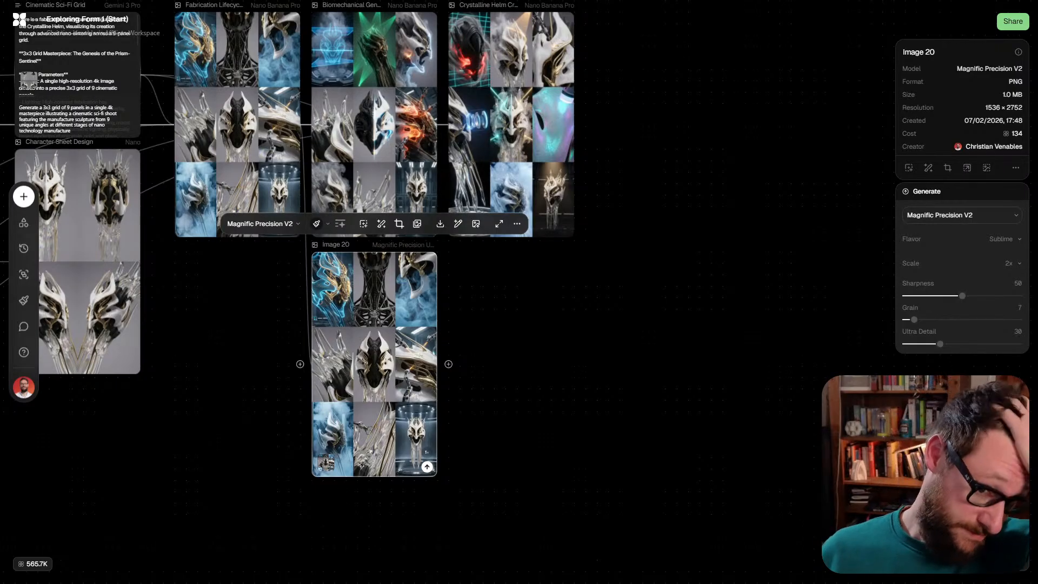
# Examine the detail in each panel of the upscaled 3x3 grid and compare it with the neighbouring grids above
pyautogui.scroll(6, 385, 315)
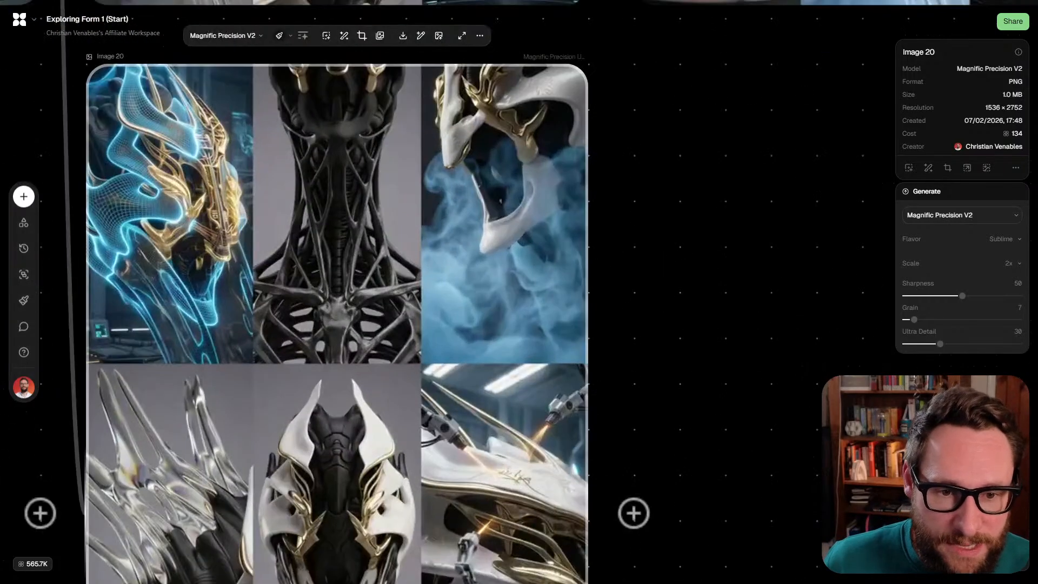
pyautogui.moveTo(316, 483); pyautogui.dragTo(369, 186)
pyautogui.scroll(2, 370, 186)
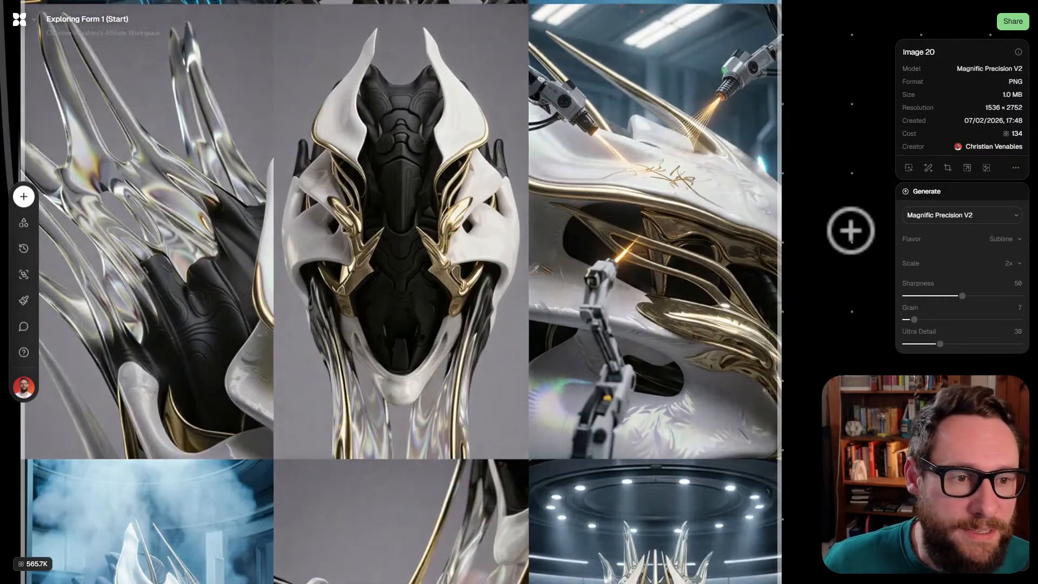
pyautogui.moveTo(851, 231); pyautogui.dragTo(874, 272)
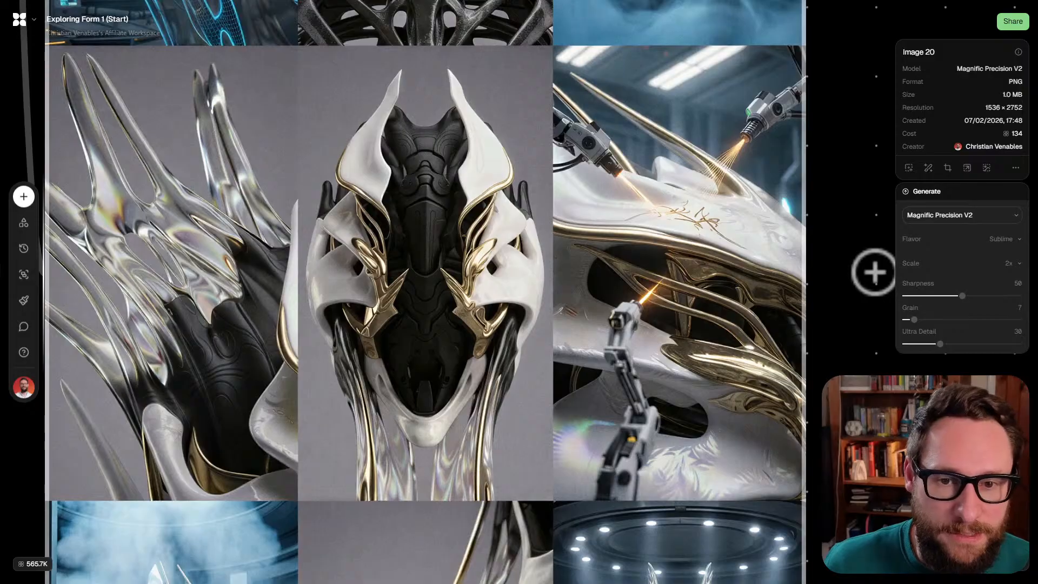
pyautogui.scroll(-10, 460, 292)
pyautogui.scroll(3, 460, 292)
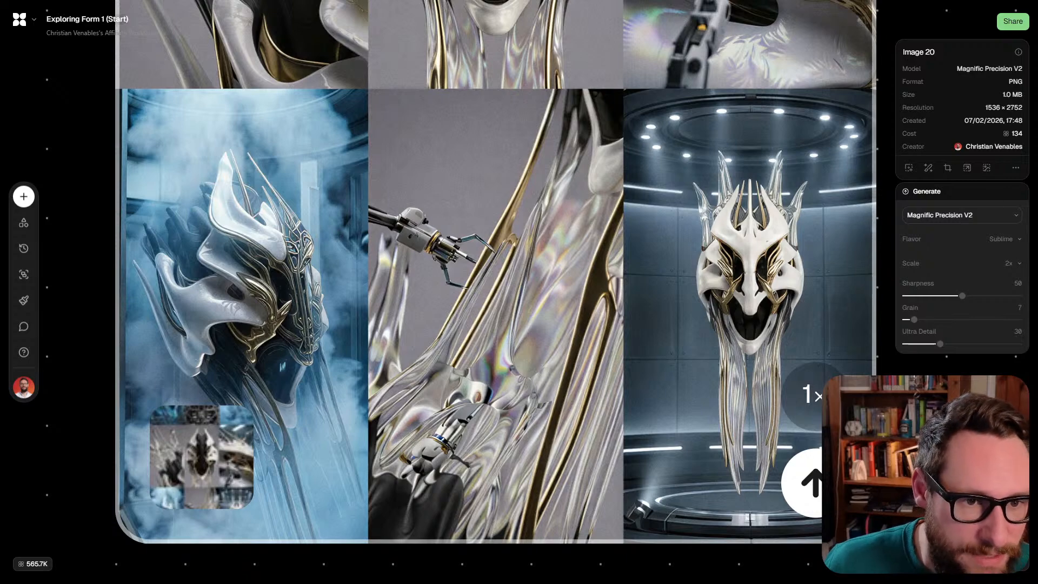
pyautogui.hscroll(-3, 519, 271)
pyautogui.scroll(-2, 519, 270)
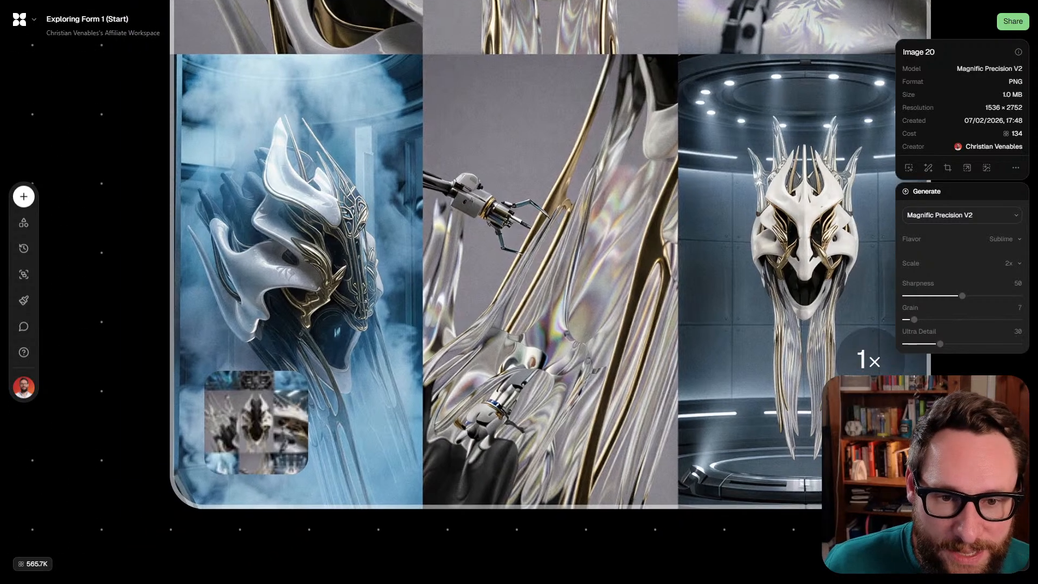
pyautogui.hscroll(10, 465, 254)
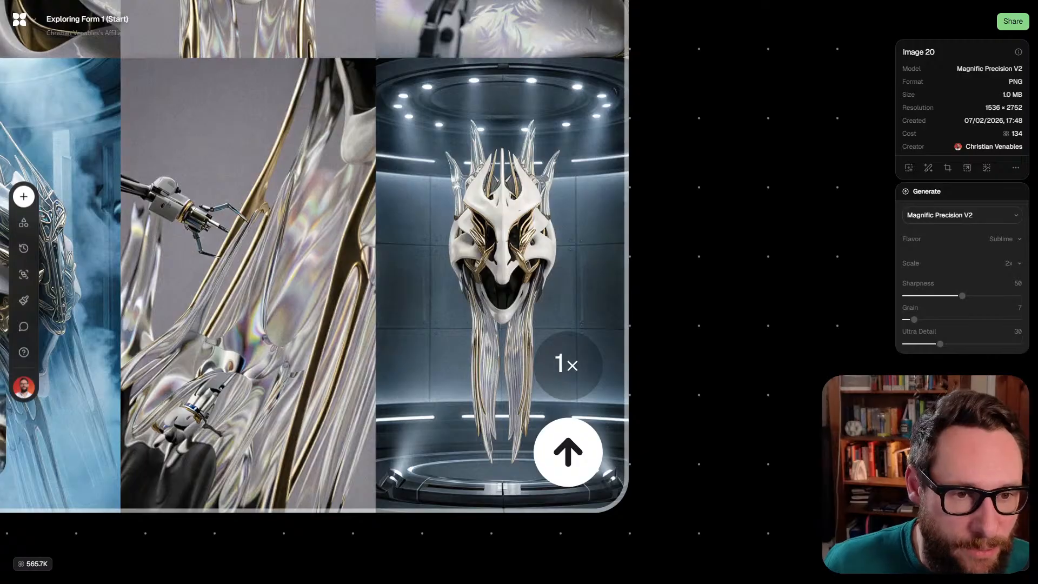
pyautogui.scroll(10, 720, 194)
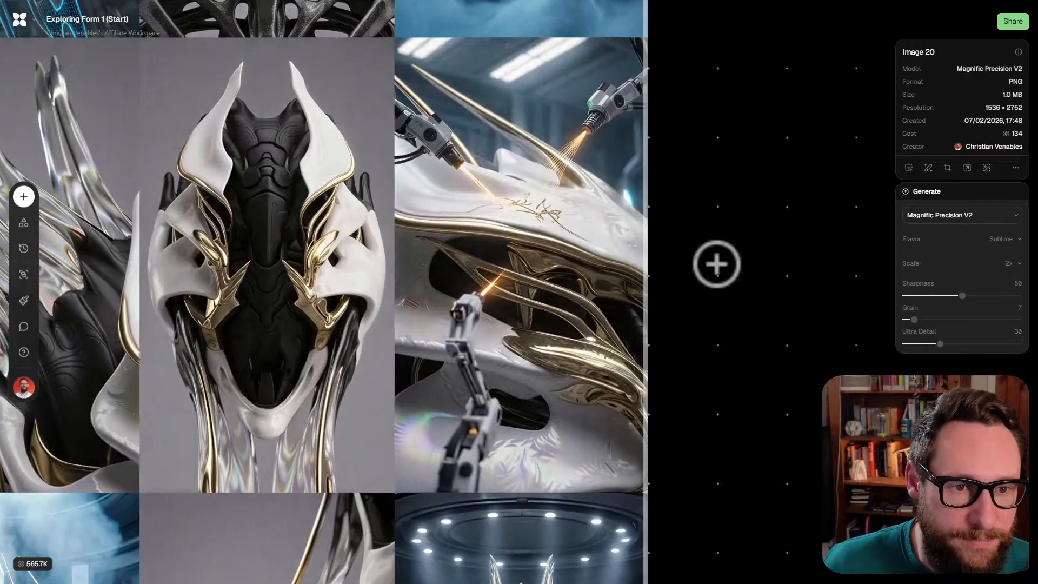
pyautogui.scroll(-3, 507, 351)
pyautogui.scroll(5, 507, 352)
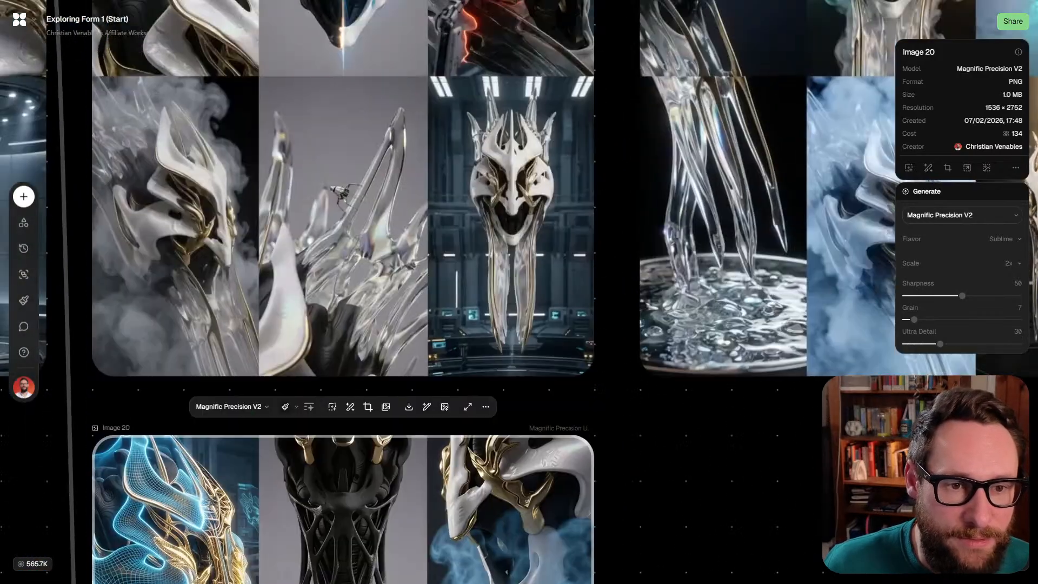
pyautogui.scroll(4, 519, 292)
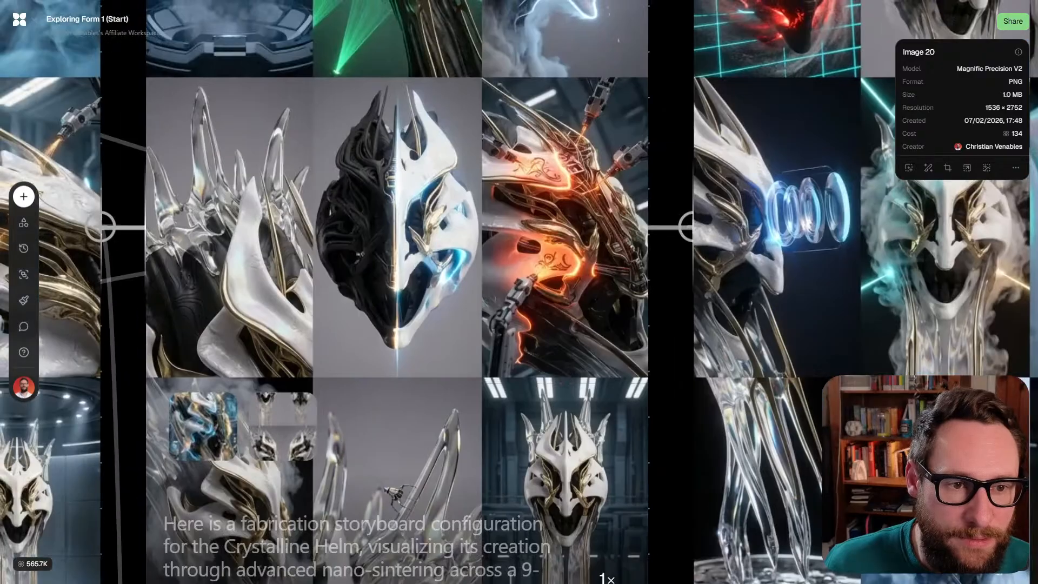
# Crop the upscaled grid to its lower-right panel, the frontal mask standing in the lit chamber
pyautogui.scroll(-10, 519, 292)
pyautogui.scroll(-5, 422, 238)
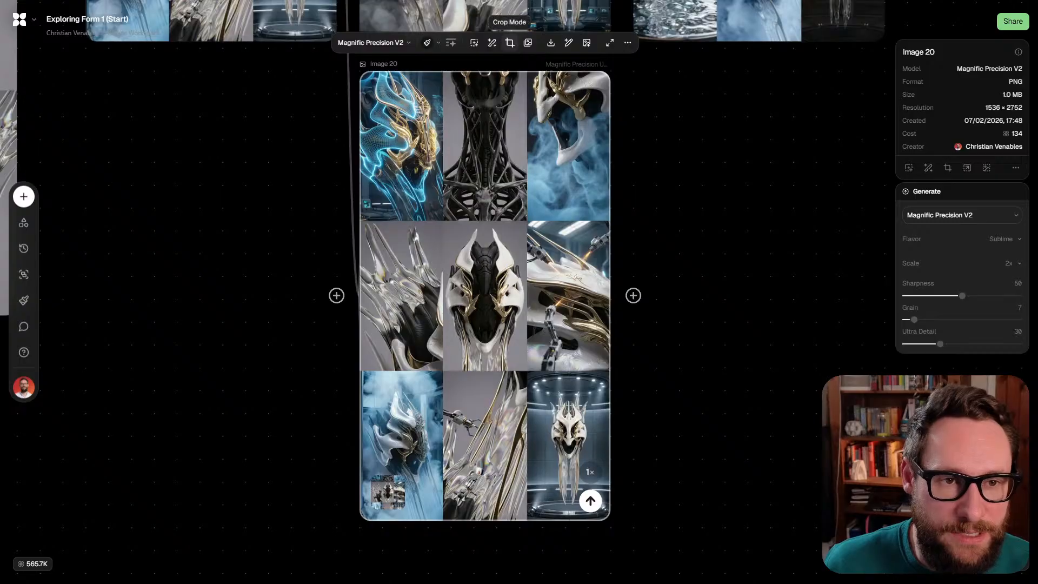
pyautogui.click(509, 42)
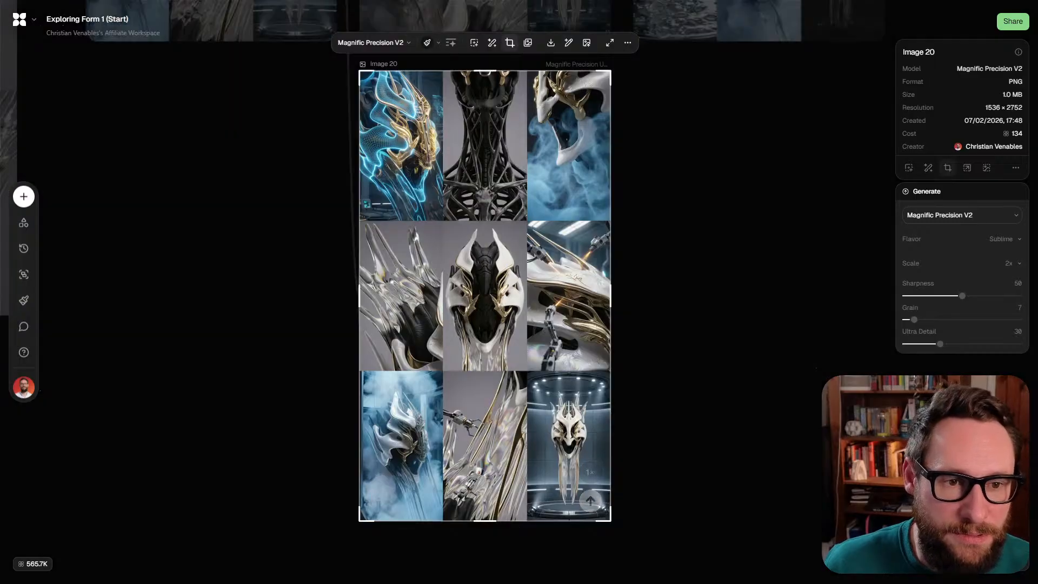
pyautogui.moveTo(360, 70); pyautogui.dragTo(527, 371)
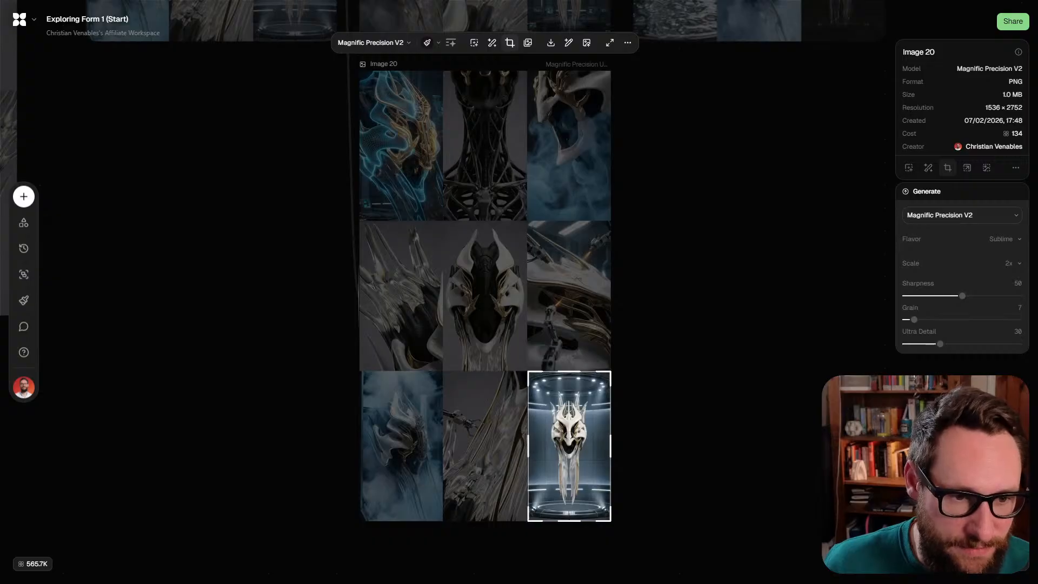
pyautogui.press('Return')
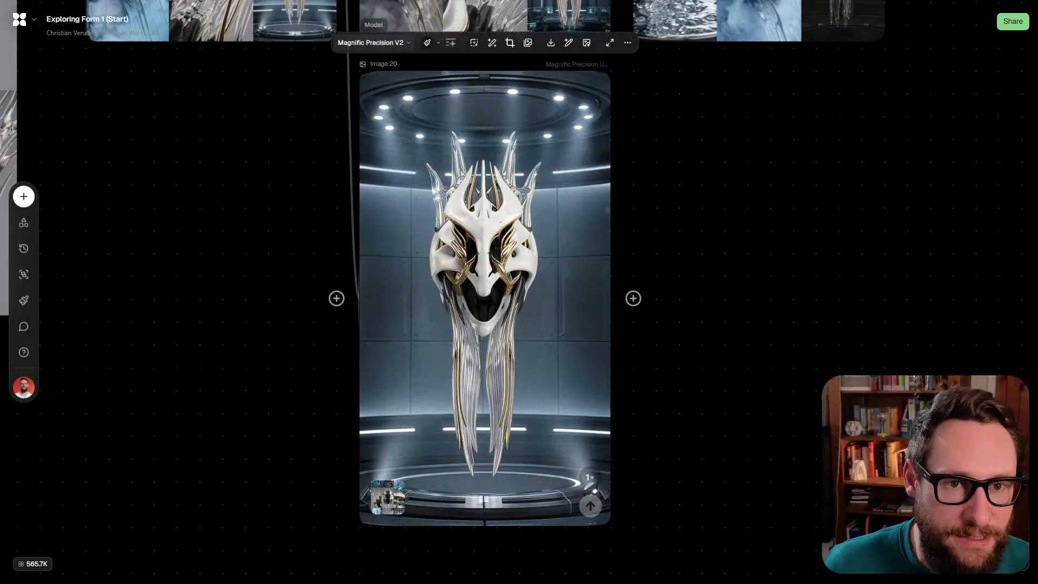
# Branch a new image node from the cropped mask image, place it alongside and upscale it with Magnific Precision Upscaler V2
pyautogui.scroll(5, 450, 287)
pyautogui.scroll(-3, 451, 286)
pyautogui.scroll(-5, 450, 287)
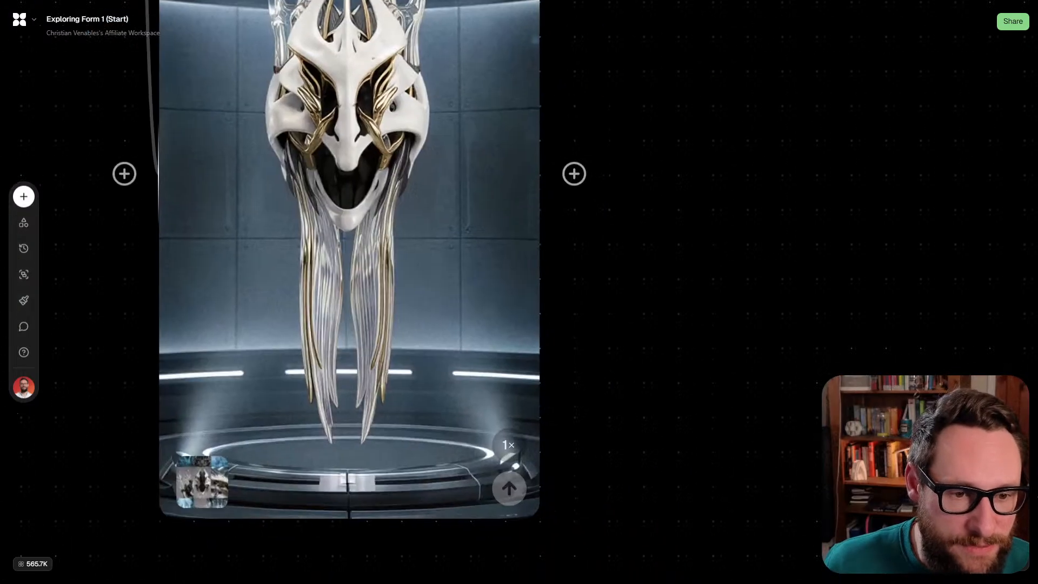
pyautogui.scroll(2, 451, 287)
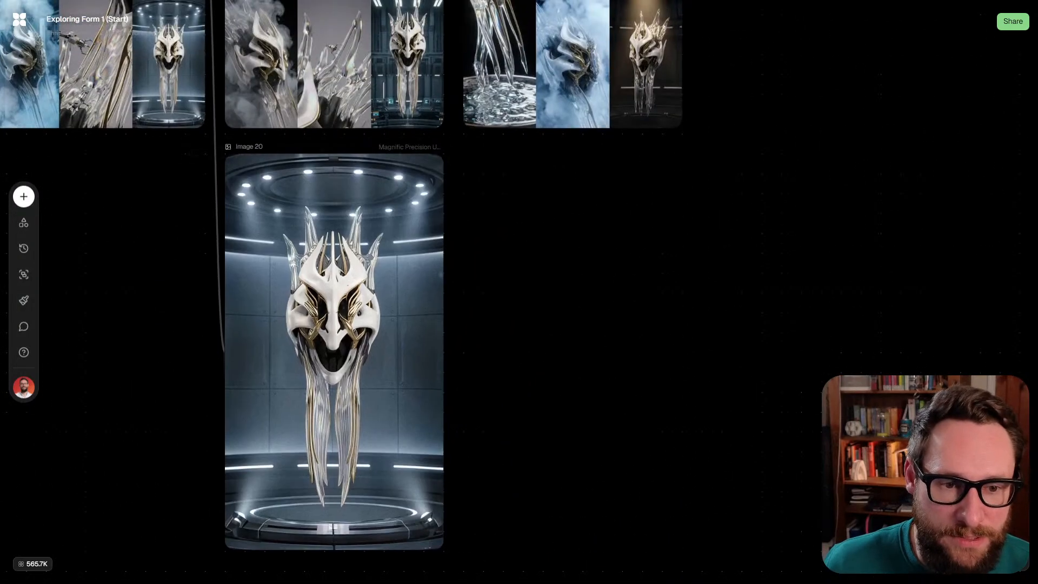
pyautogui.moveTo(454, 349); pyautogui.dragTo(562, 343)
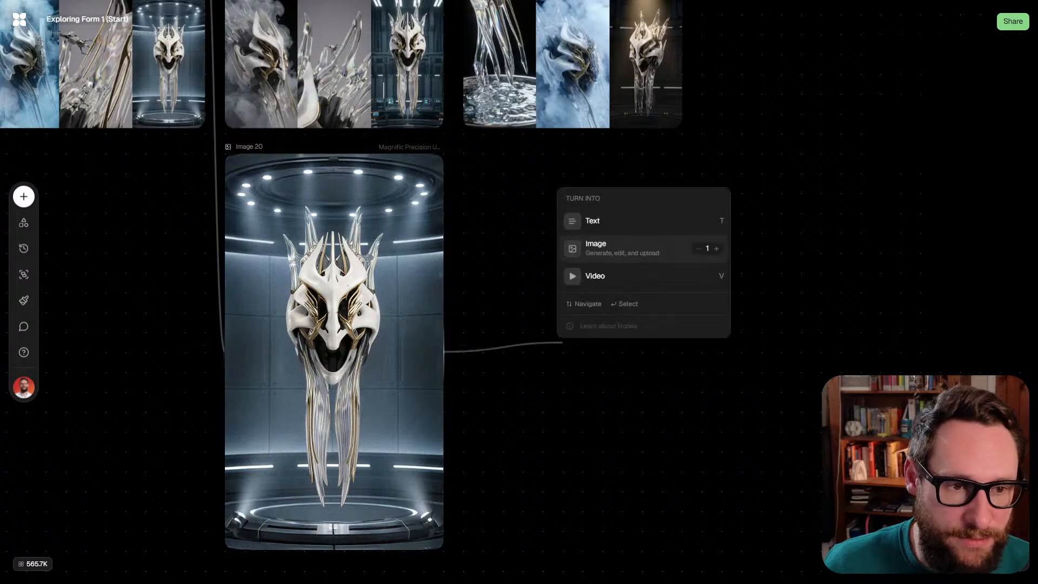
pyautogui.press('Return')
pyautogui.click(670, 244)
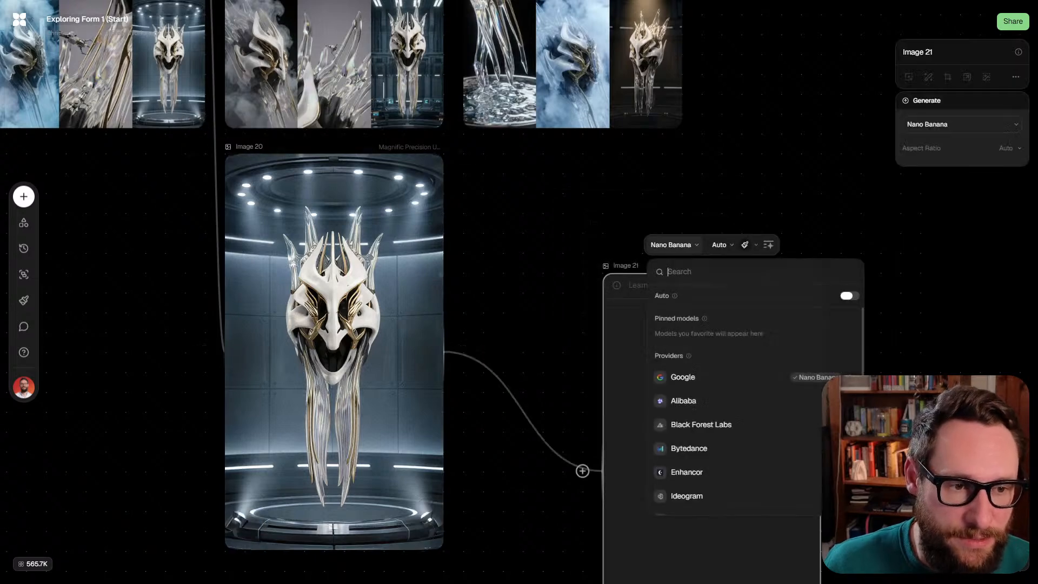
pyautogui.scroll(-3, 757, 411)
pyautogui.moveTo(685, 357)
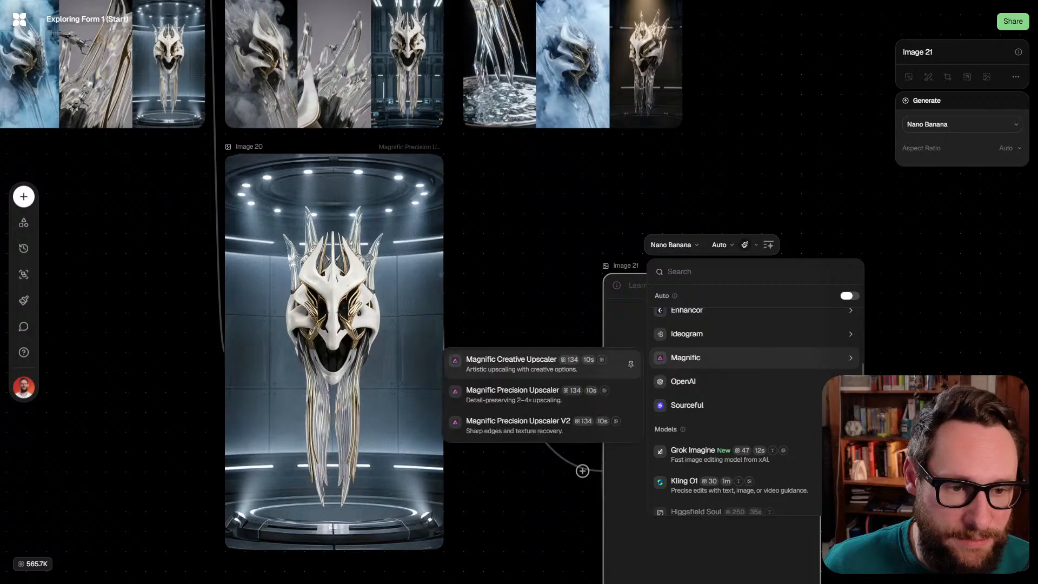
pyautogui.click(518, 421)
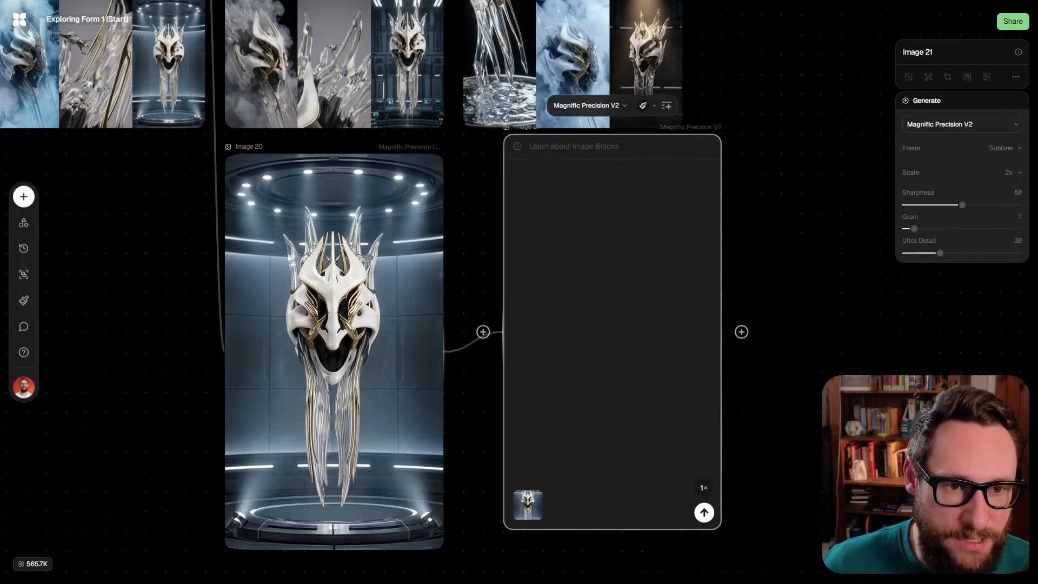
pyautogui.click(664, 532)
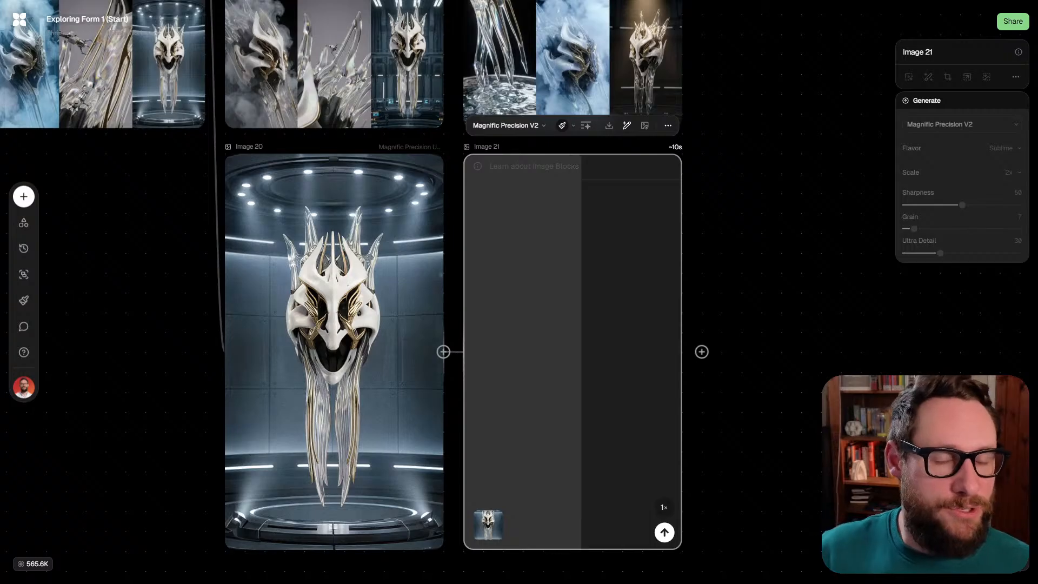
pyautogui.hscroll(-6, 519, 291)
pyautogui.hscroll(-2, 519, 292)
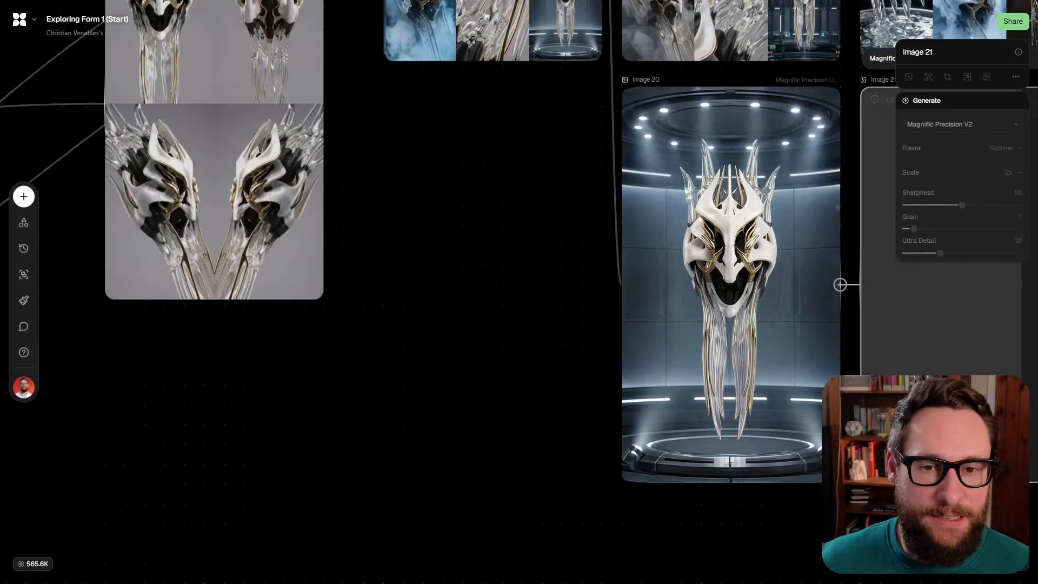
pyautogui.scroll(4, 519, 292)
pyautogui.hscroll(8, 519, 292)
pyautogui.scroll(-3, 519, 292)
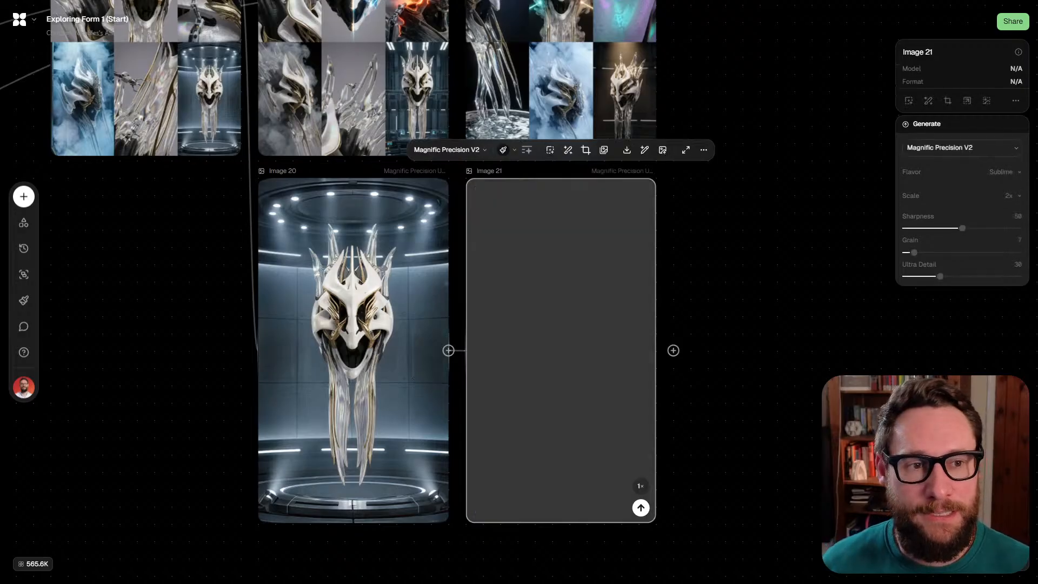
# Compare the surface detail of the newly upscaled mask with the cropped source image beside it
pyautogui.scroll(5, 544, 321)
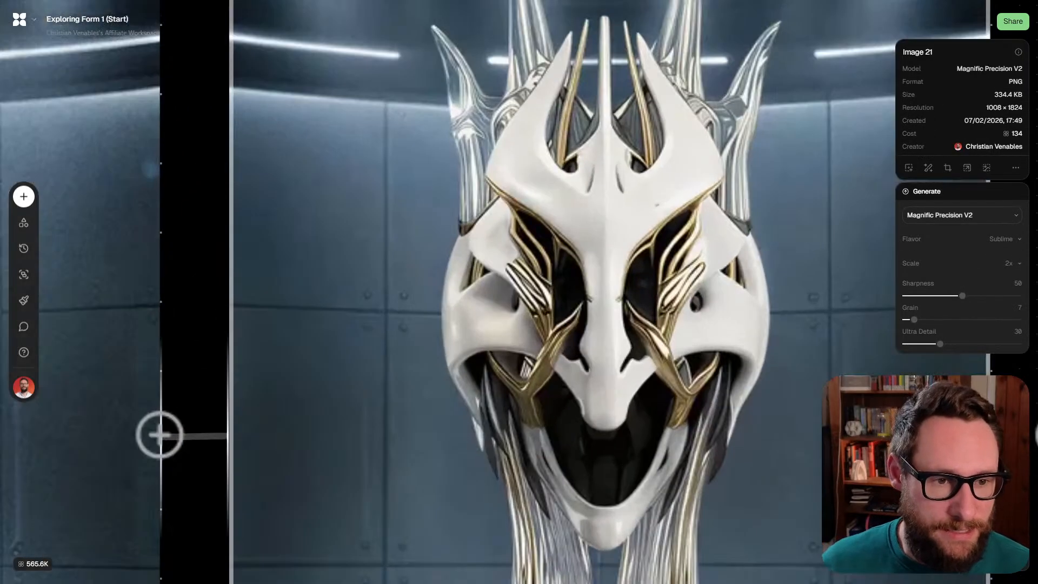
pyautogui.scroll(-2, 519, 292)
pyautogui.hscroll(-6, 519, 291)
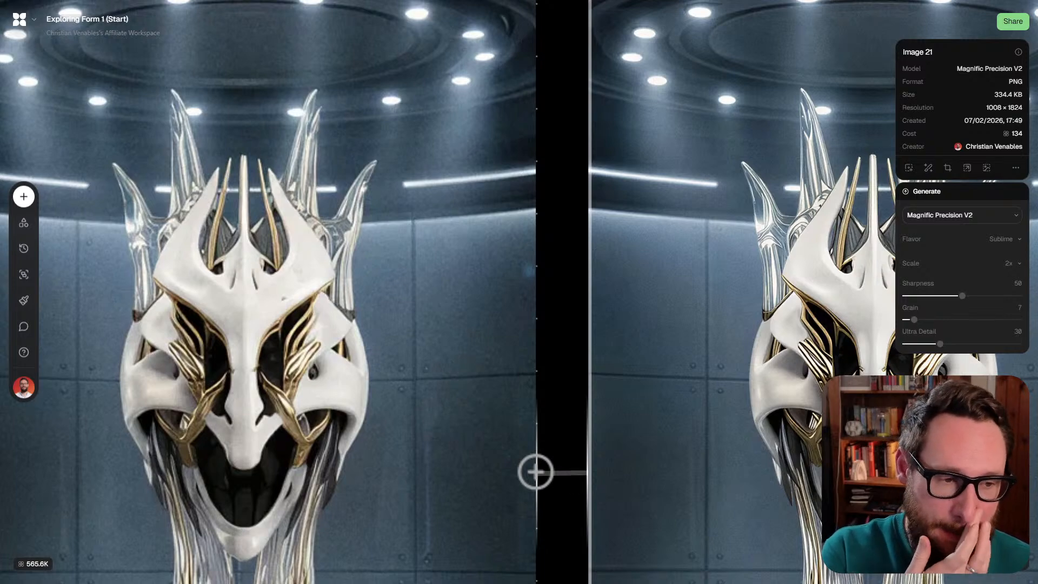
pyautogui.hscroll(5, 518, 292)
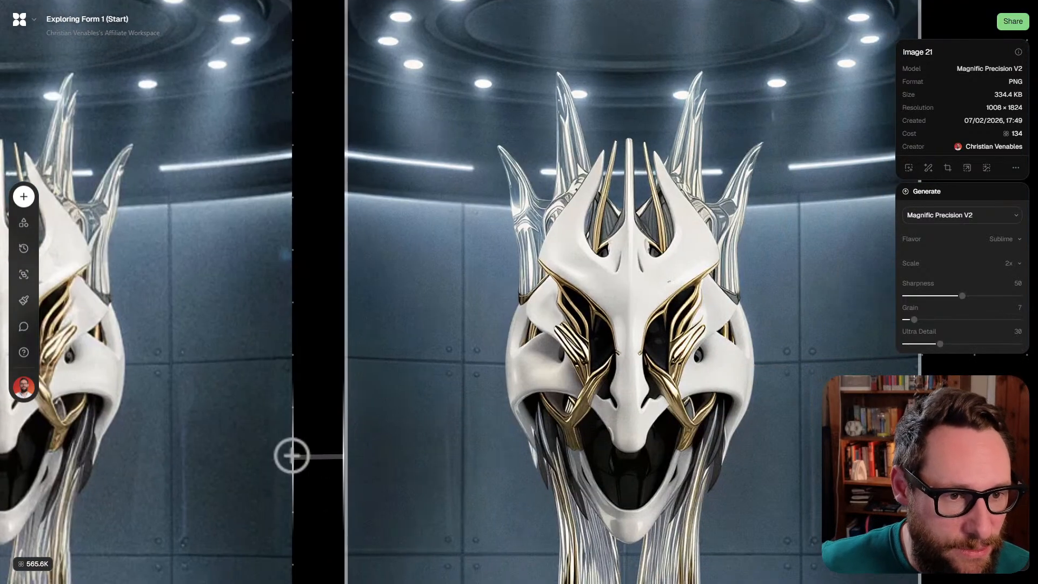
pyautogui.hscroll(-5, 519, 292)
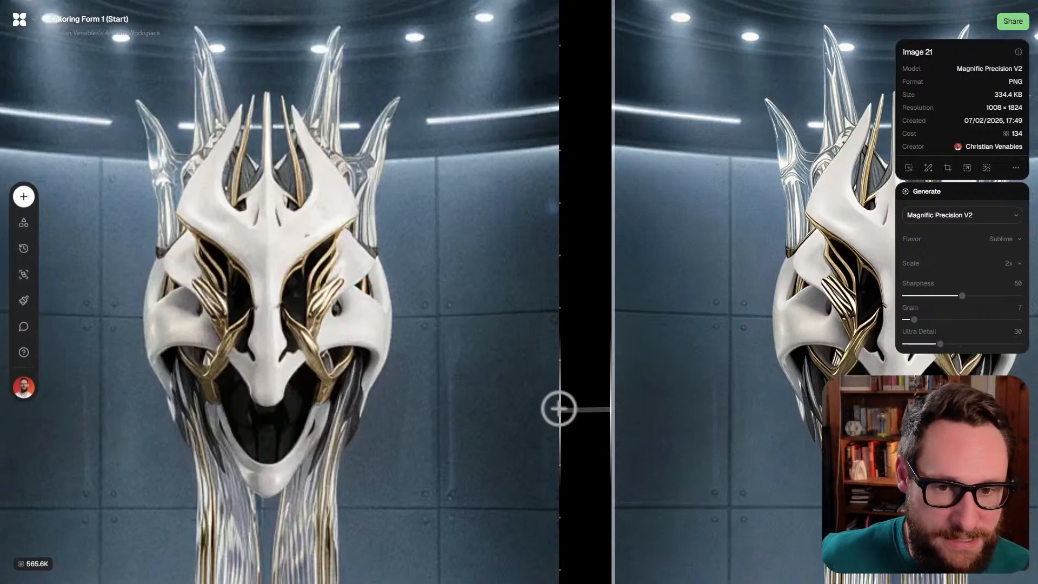
pyautogui.hscroll(6, 519, 292)
pyautogui.scroll(-5, 554, 268)
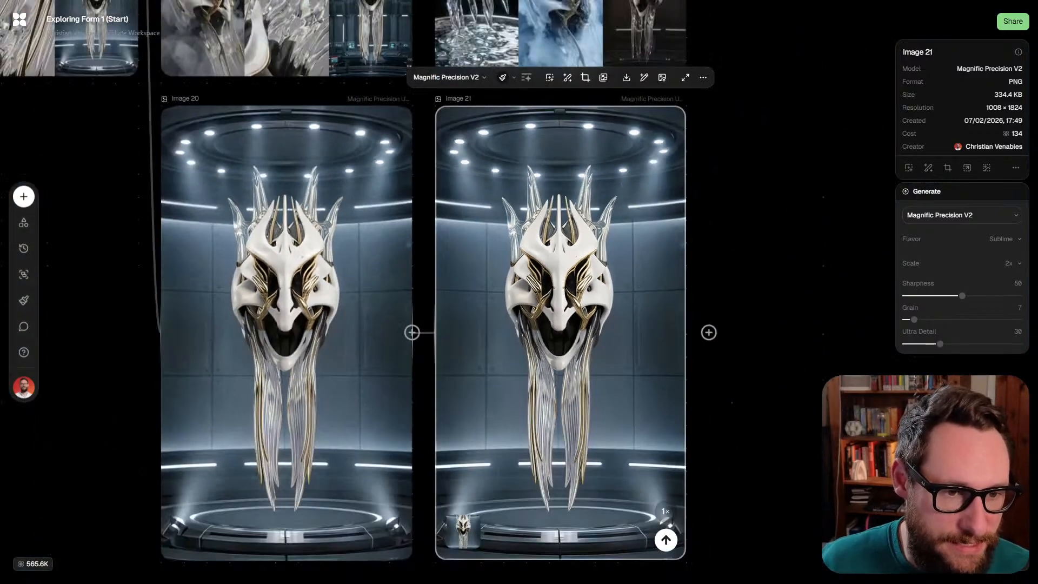
# Examine the front and back views on the character sheet against the cropped and upscaled mask stills
pyautogui.scroll(-5, 570, 422)
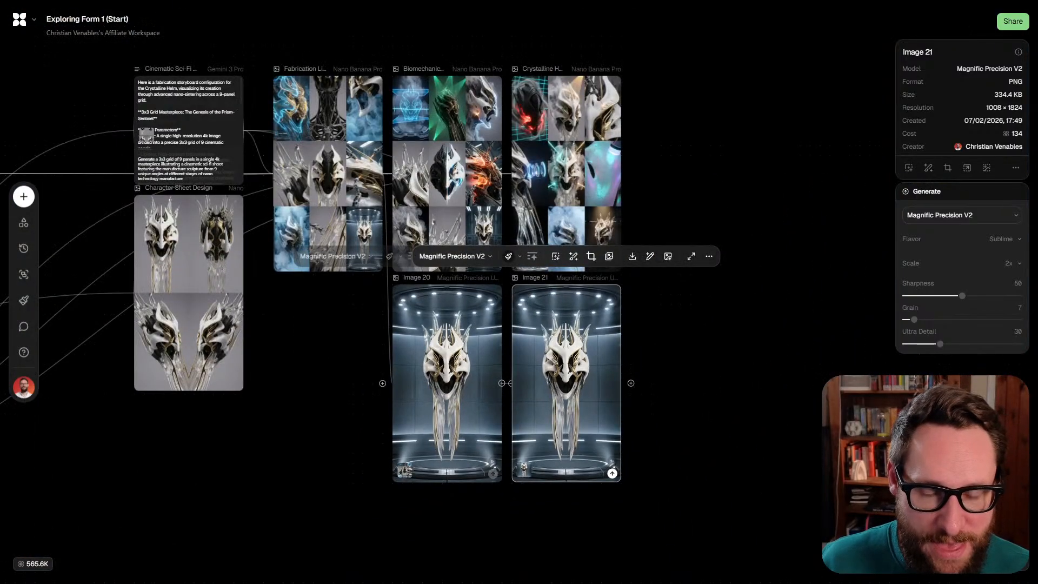
pyautogui.scroll(10, 139, 238)
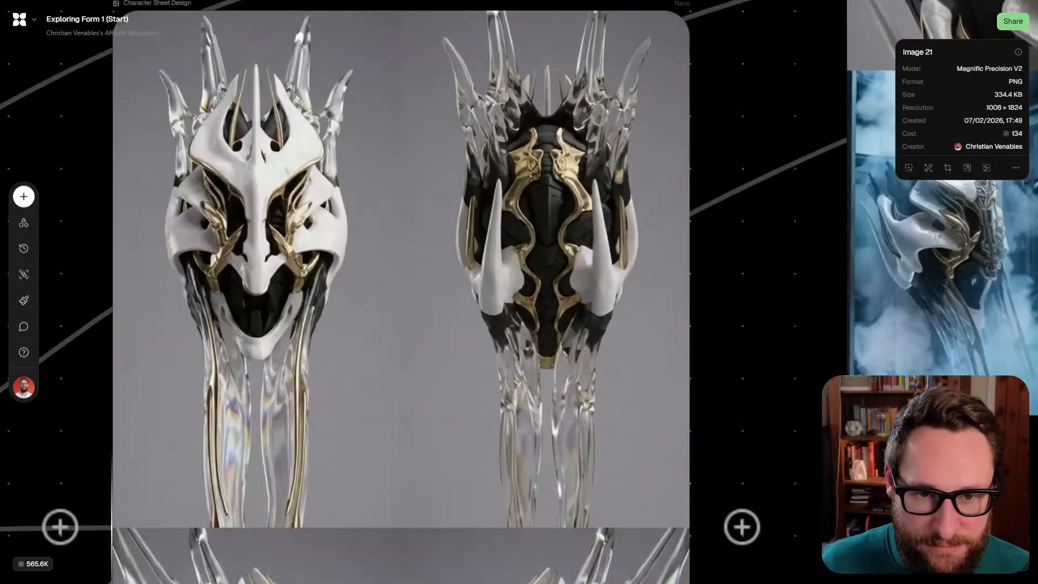
pyautogui.scroll(-6, 219, 190)
pyautogui.moveTo(757, 486); pyautogui.dragTo(376, 369)
pyautogui.scroll(-2, 416, 486)
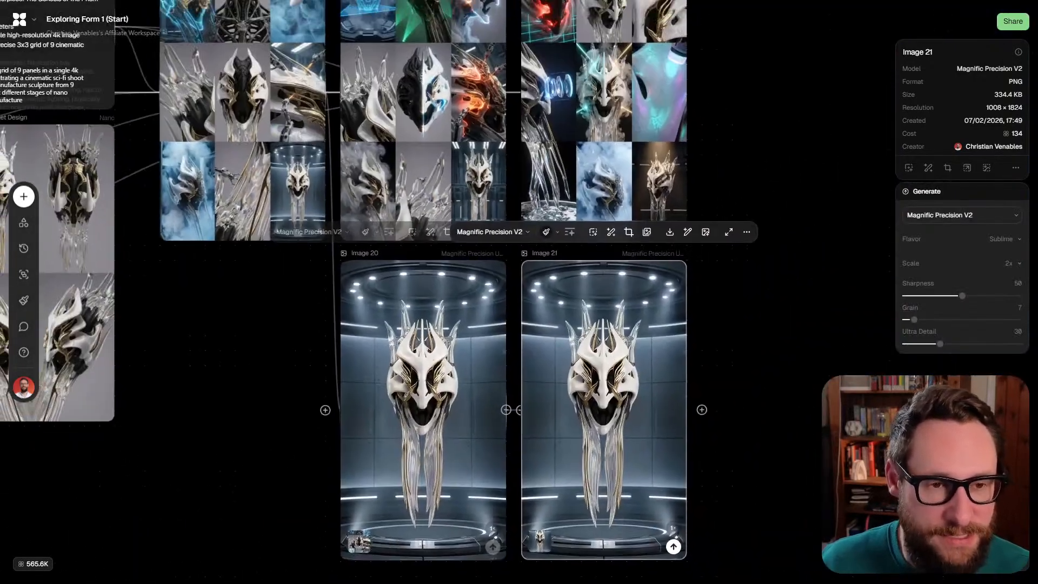
pyautogui.scroll(4, 378, 292)
pyautogui.scroll(5, 586, 149)
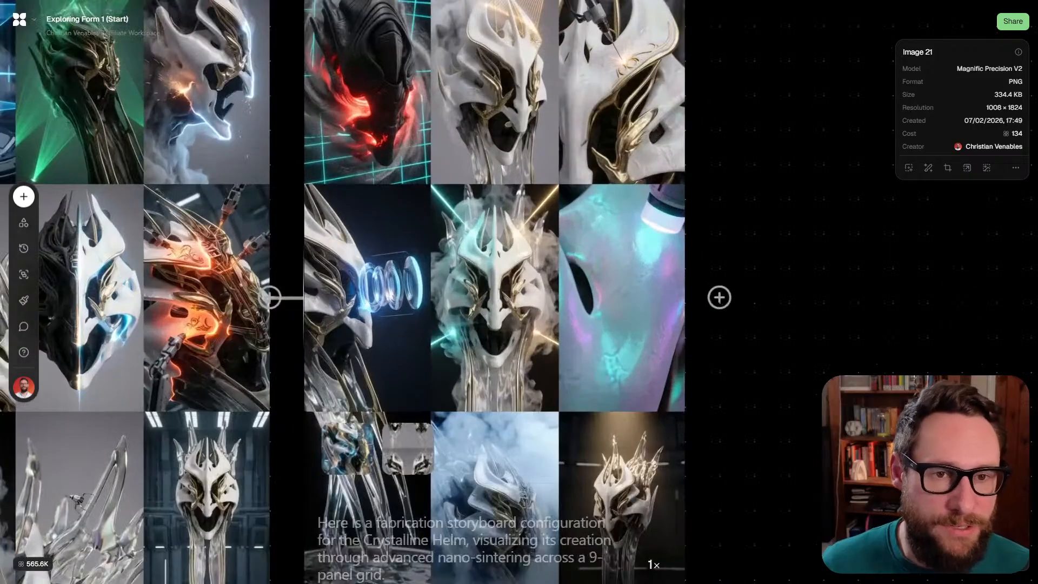
# Examine the middle and lower panels of the Crystalline Helm Creation grid, including the lens stack, iridescent surface and liquid glass shots
pyautogui.moveTo(495, 111); pyautogui.dragTo(512, 406)
pyautogui.scroll(4, 457, 348)
pyautogui.scroll(-3, 545, 227)
pyautogui.moveTo(363, 573); pyautogui.dragTo(334, 304)
pyautogui.scroll(2, 334, 326)
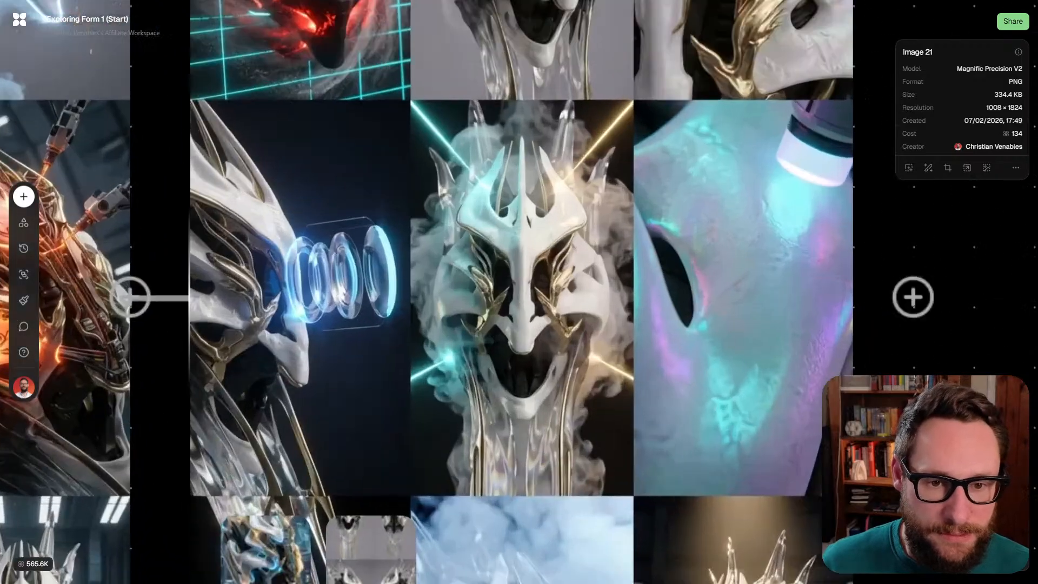
pyautogui.scroll(1, 334, 324)
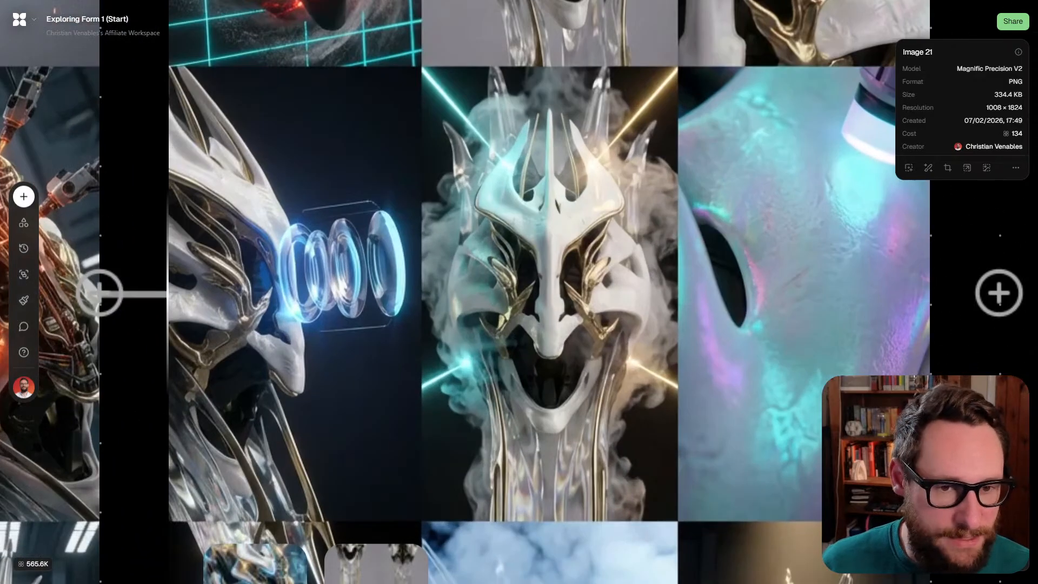
pyautogui.moveTo(333, 325); pyautogui.dragTo(202, 312)
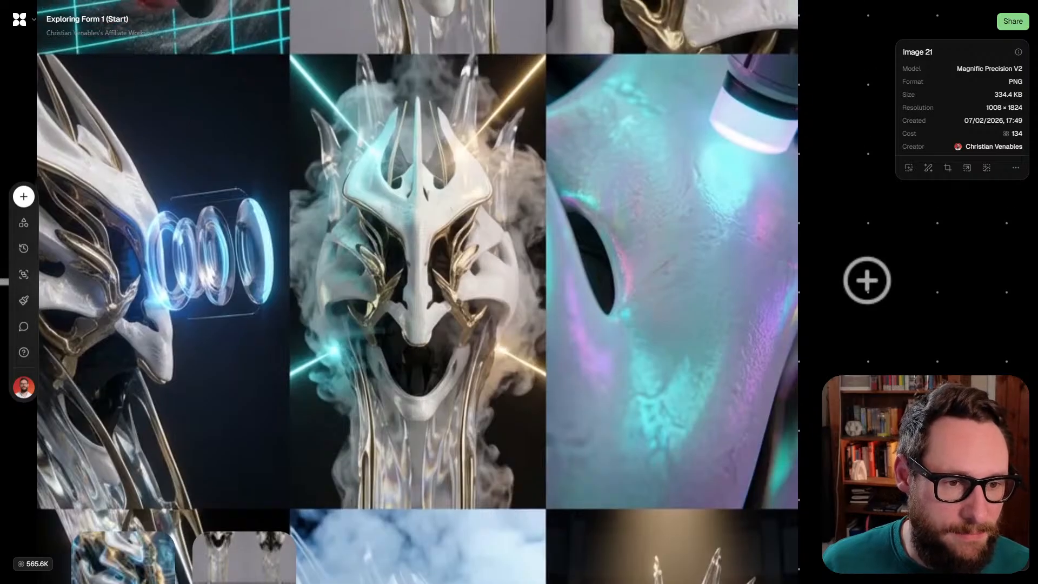
pyautogui.scroll(-2, 686, 381)
pyautogui.scroll(2, 696, 374)
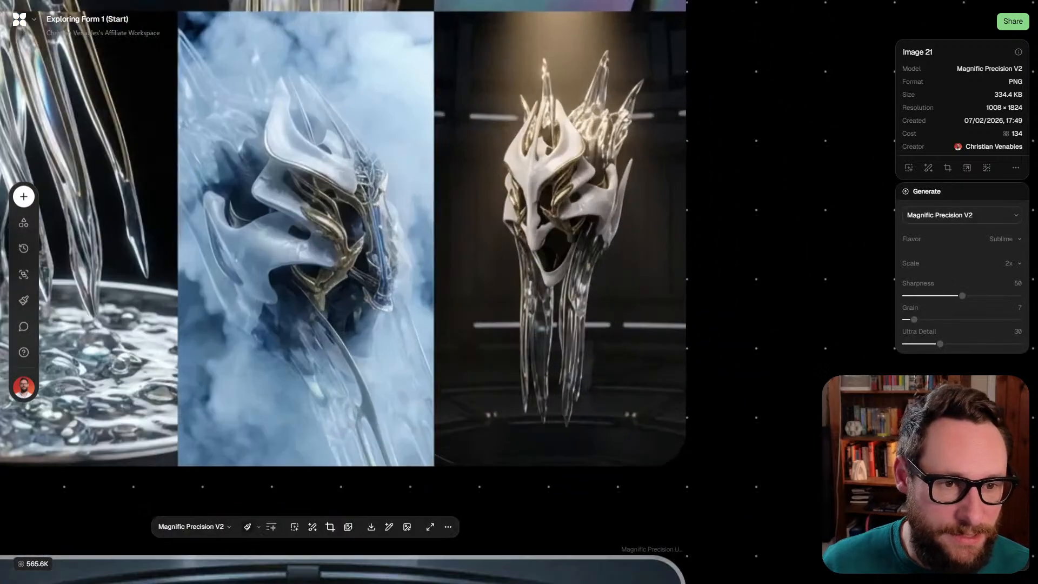
pyautogui.moveTo(305, 237); pyautogui.dragTo(495, 290)
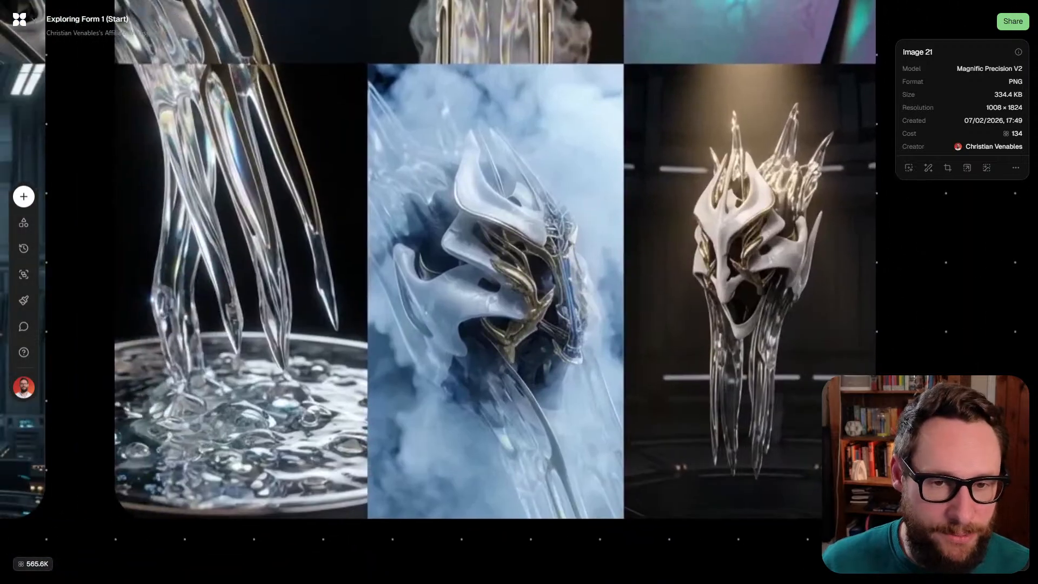
pyautogui.moveTo(738, 212); pyautogui.dragTo(603, 329)
pyautogui.scroll(-5, 603, 329)
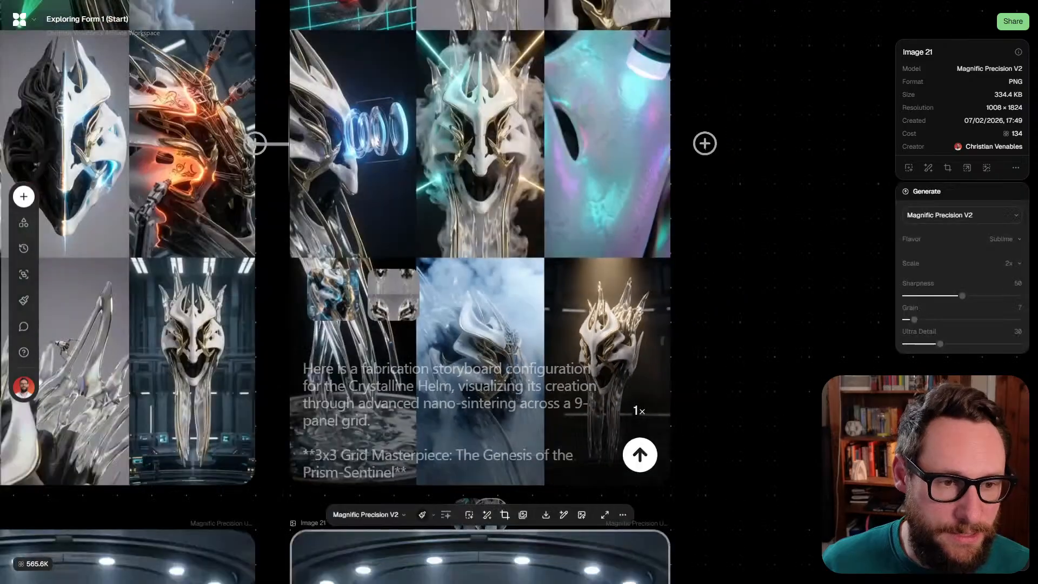
pyautogui.moveTo(680, 54); pyautogui.dragTo(653, 355)
pyautogui.scroll(-5, 653, 348)
pyautogui.scroll(-8, 666, 406)
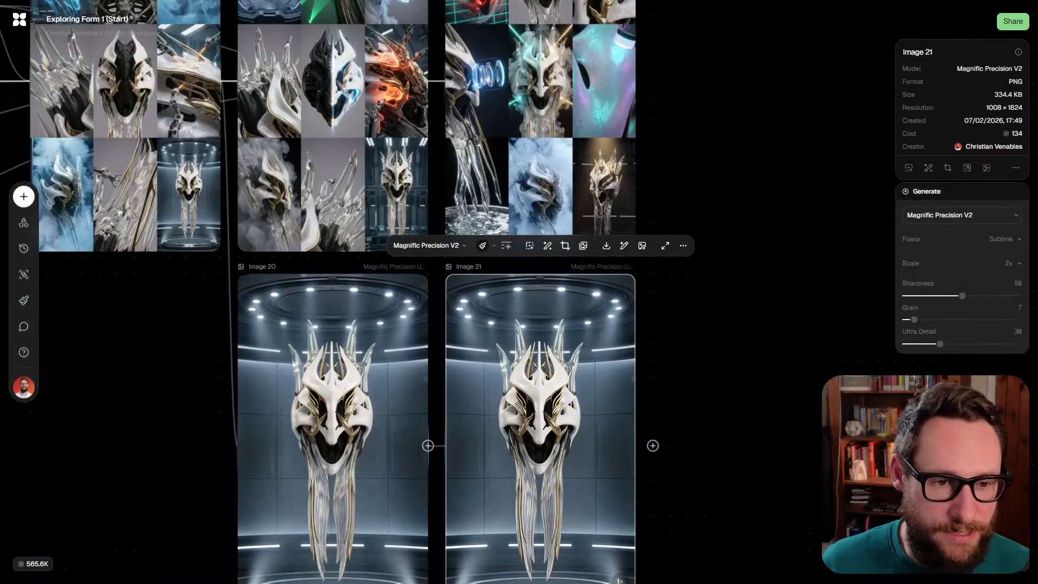
# Compare the upscaled mask in Image 21 with the cropped mask in Image 20
pyautogui.scroll(5, 502, 303)
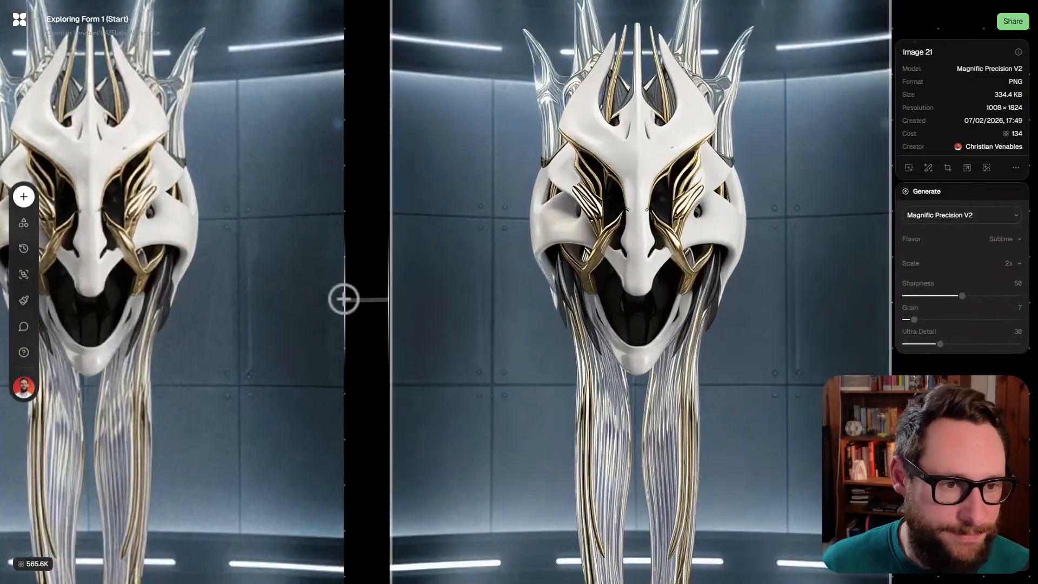
pyautogui.scroll(-4, 583, 189)
pyautogui.moveTo(655, 198); pyautogui.dragTo(597, 268)
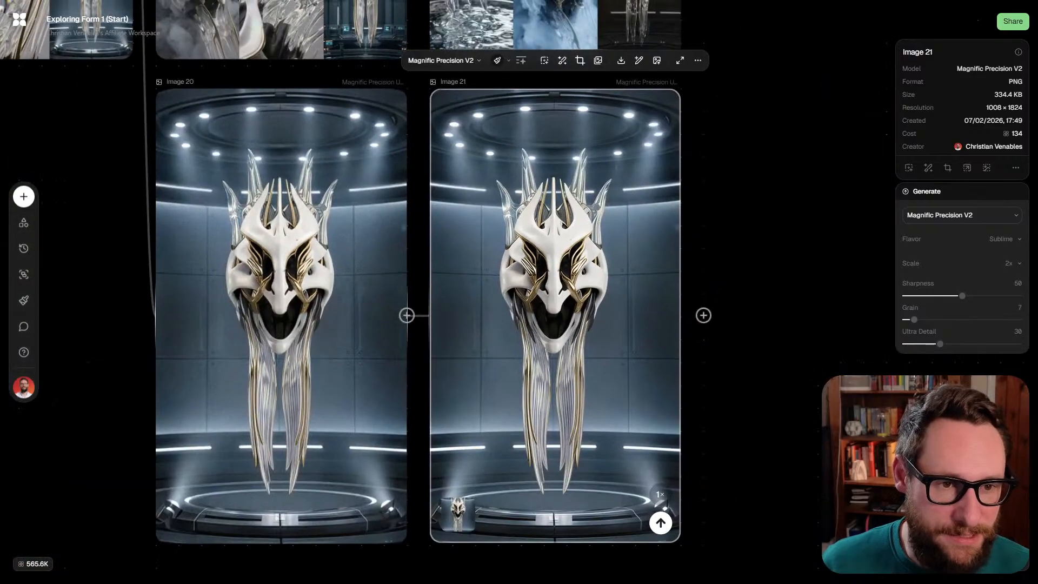
pyautogui.scroll(-3, 597, 268)
pyautogui.scroll(2, 403, 292)
pyautogui.scroll(3, 404, 292)
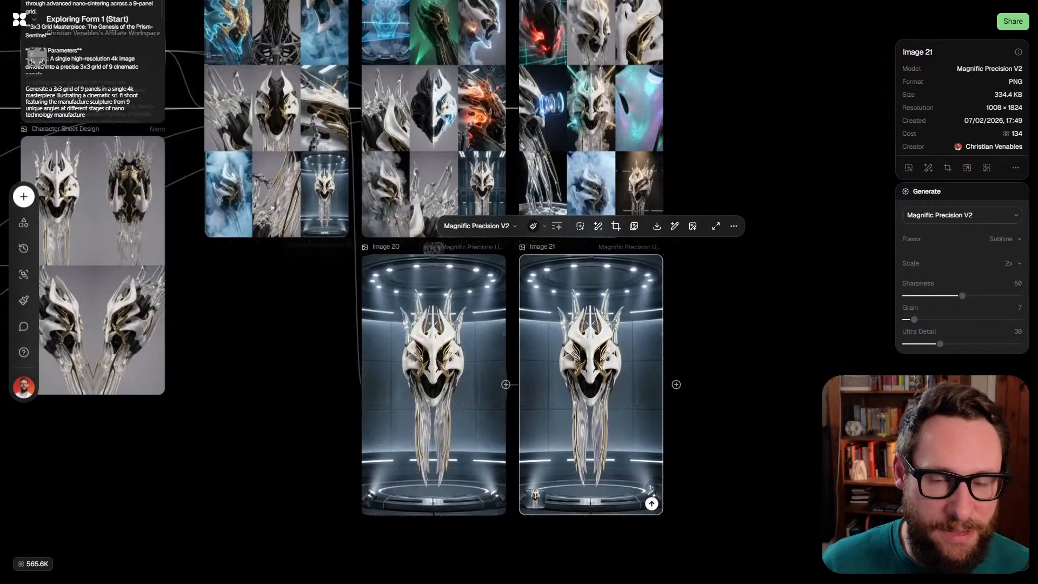
# Delete the Image 21 node, leaving only the cropped mask image below the grids
pyautogui.click(338, 237)
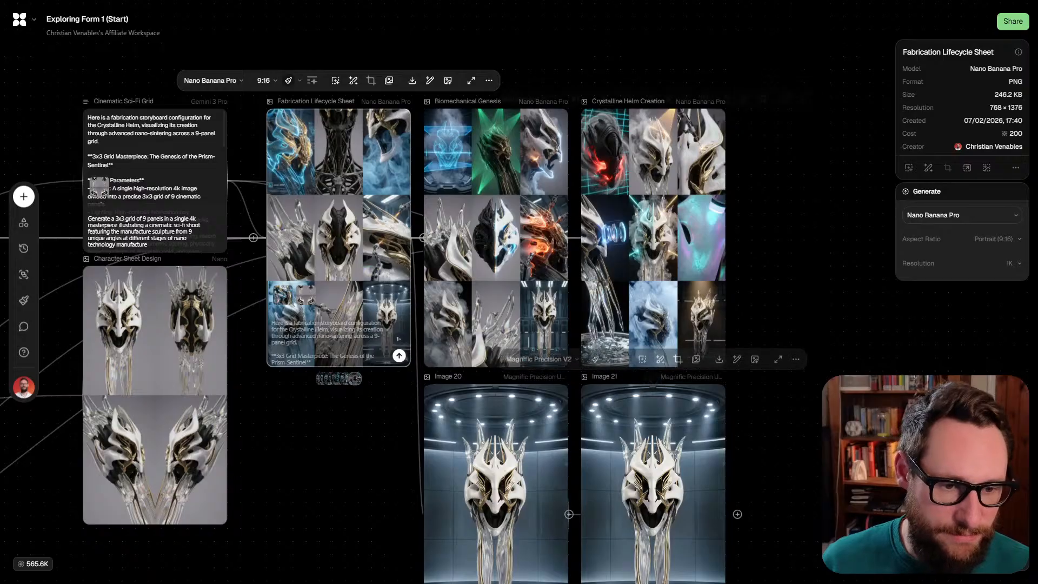
pyautogui.scroll(-2, 653, 433)
pyautogui.scroll(-3, 653, 433)
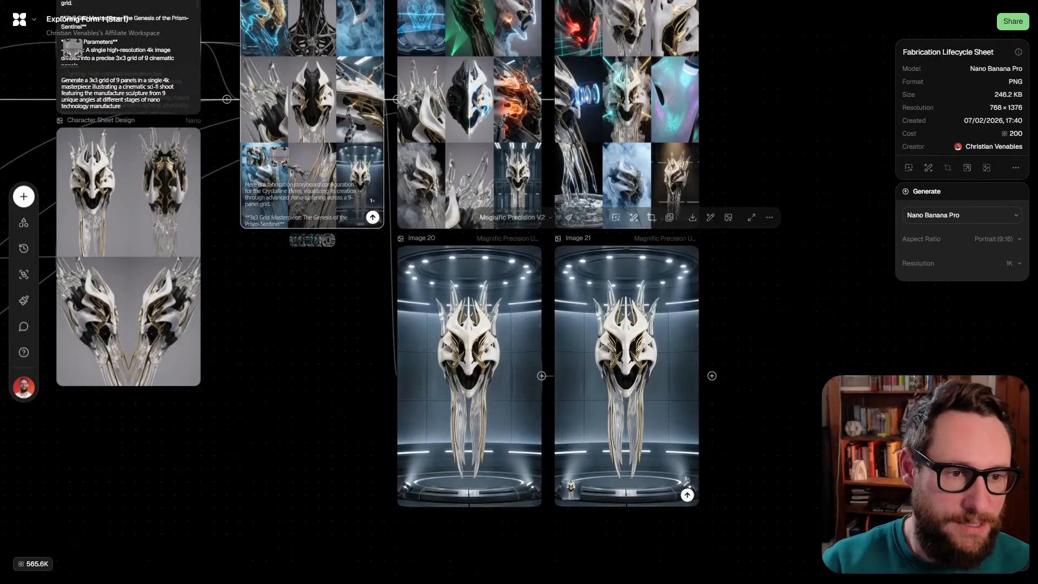
pyautogui.click(627, 375)
pyautogui.press('Delete')
pyautogui.scroll(5, 473, 364)
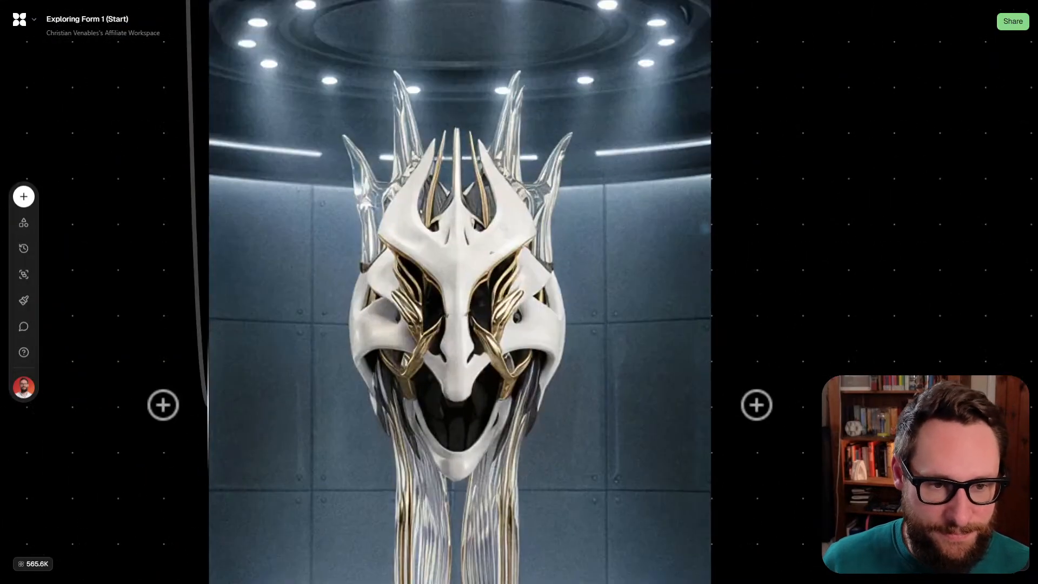
pyautogui.scroll(-5, 472, 365)
pyautogui.scroll(2, 473, 365)
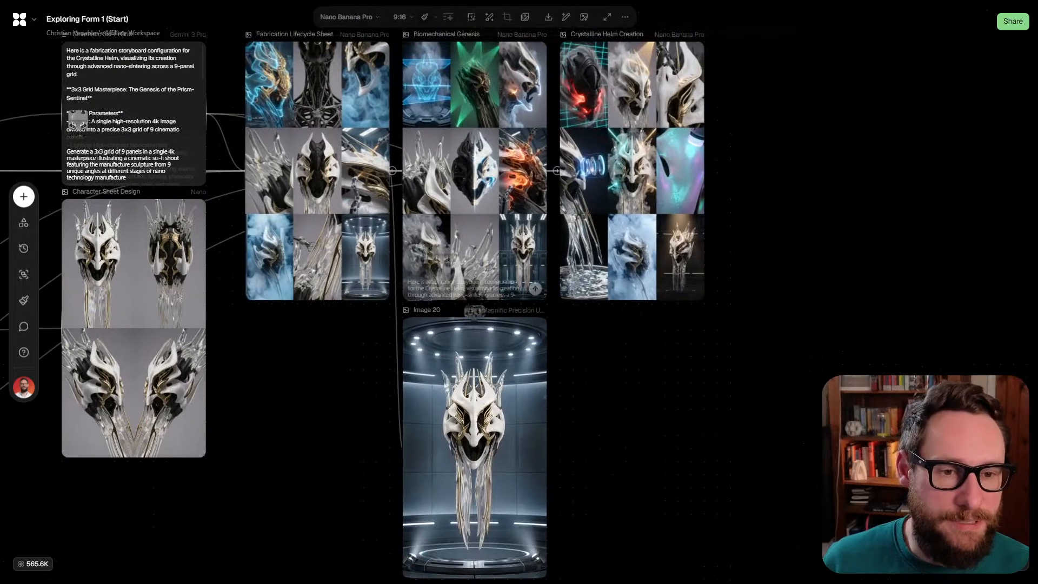
# Re-crop Image 20 to the grid's middle-row left panel, the close-up of the crystal spikes
pyautogui.click(474, 378)
pyautogui.click(500, 289)
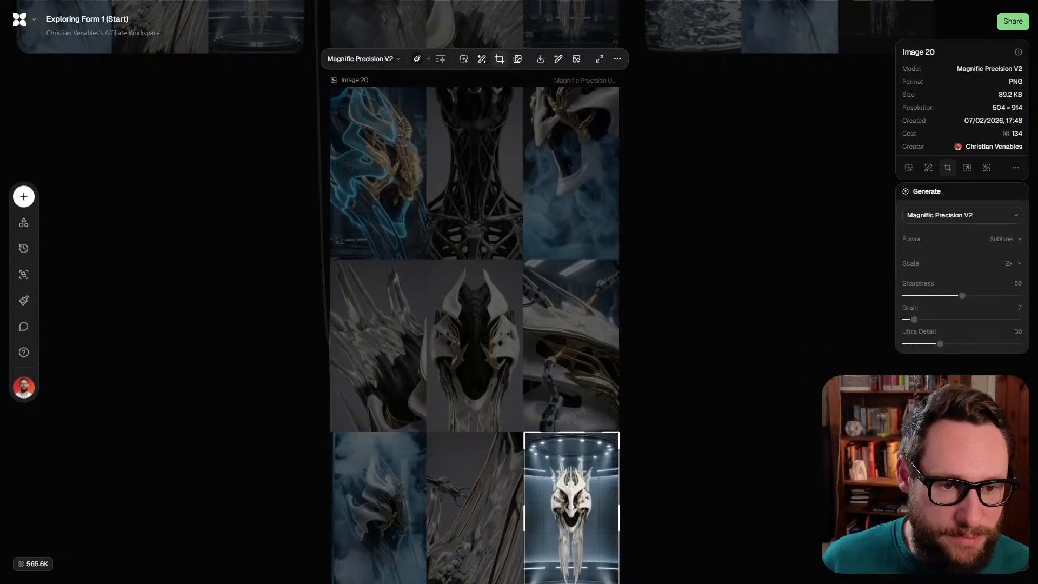
pyautogui.moveTo(563, 502); pyautogui.dragTo(369, 330)
pyautogui.press('Return')
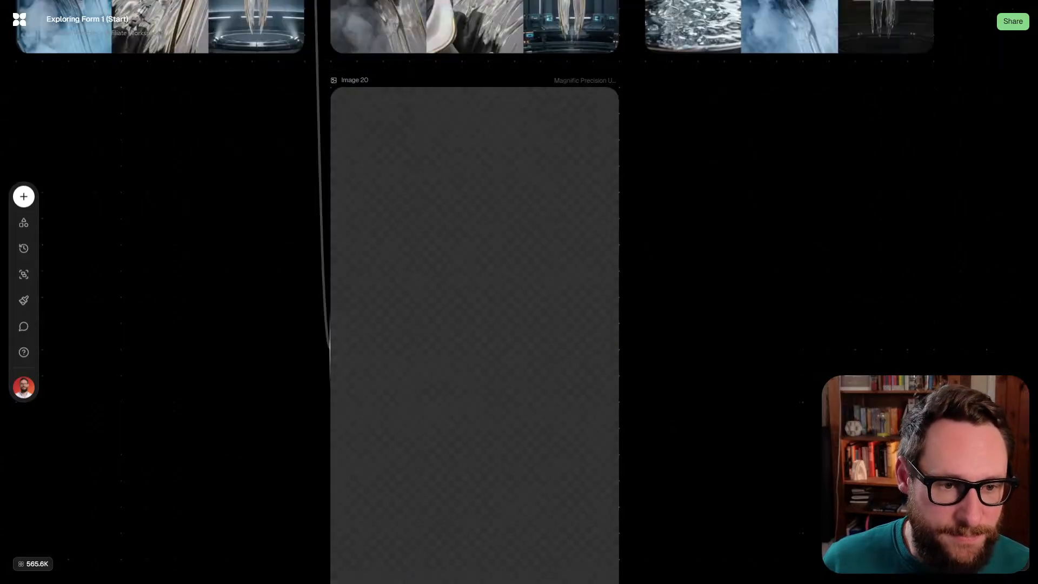
# Inspect the newly cropped crystal spike close-up in Image 20 and clear the selection
pyautogui.moveTo(475, 393); pyautogui.dragTo(438, 350)
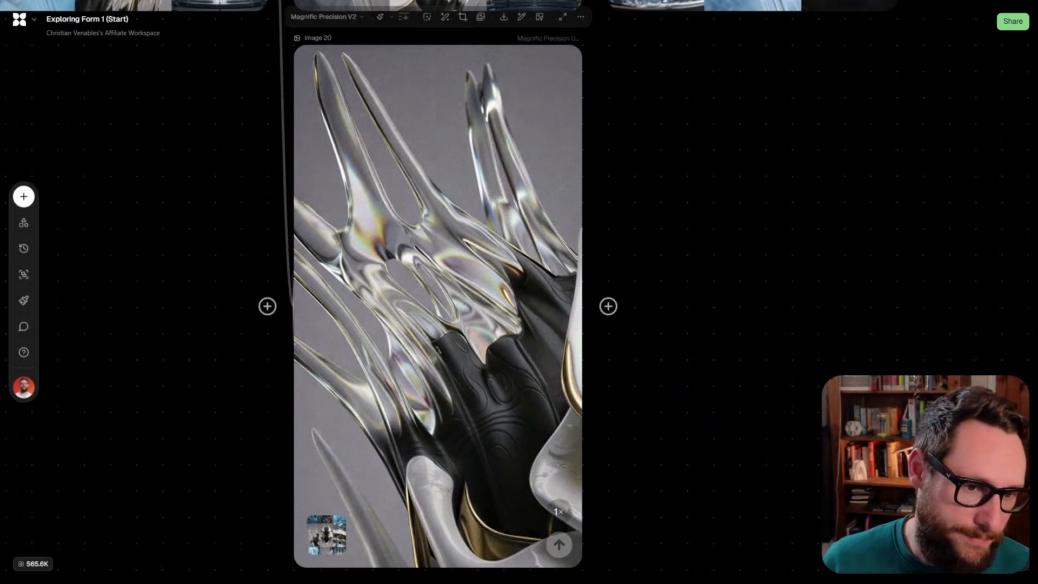
pyautogui.scroll(-1, 415, 338)
pyautogui.press('Escape')
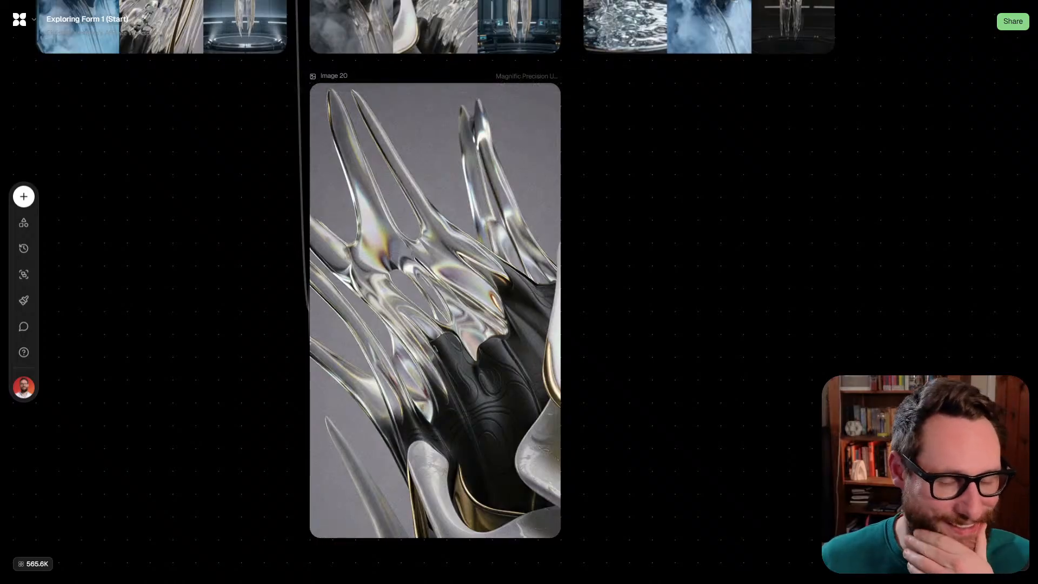
pyautogui.moveTo(608, 298); pyautogui.dragTo(482, 319)
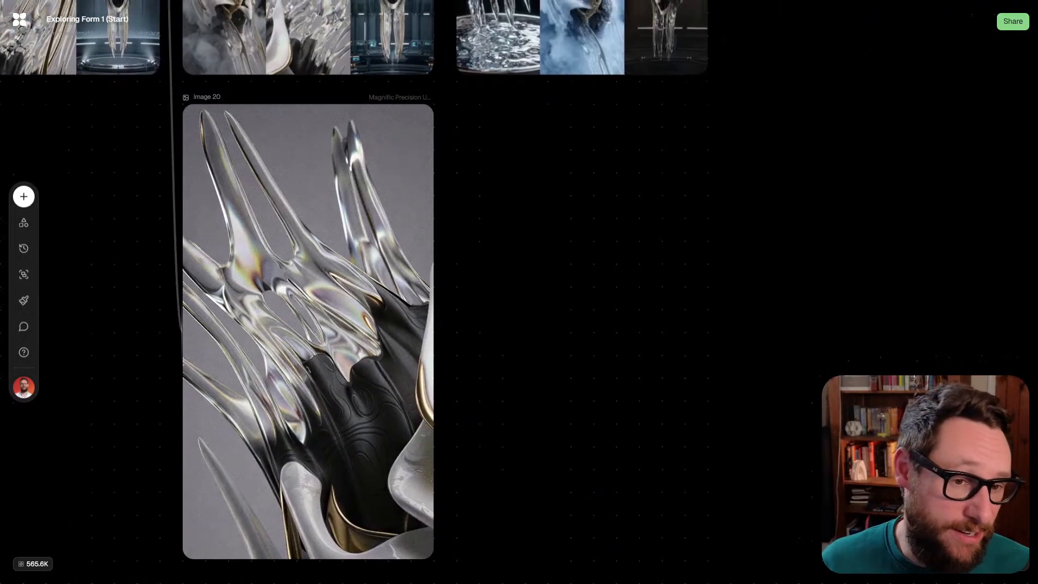
pyautogui.scroll(-3, 482, 319)
pyautogui.click(333, 312)
pyautogui.scroll(2, 333, 312)
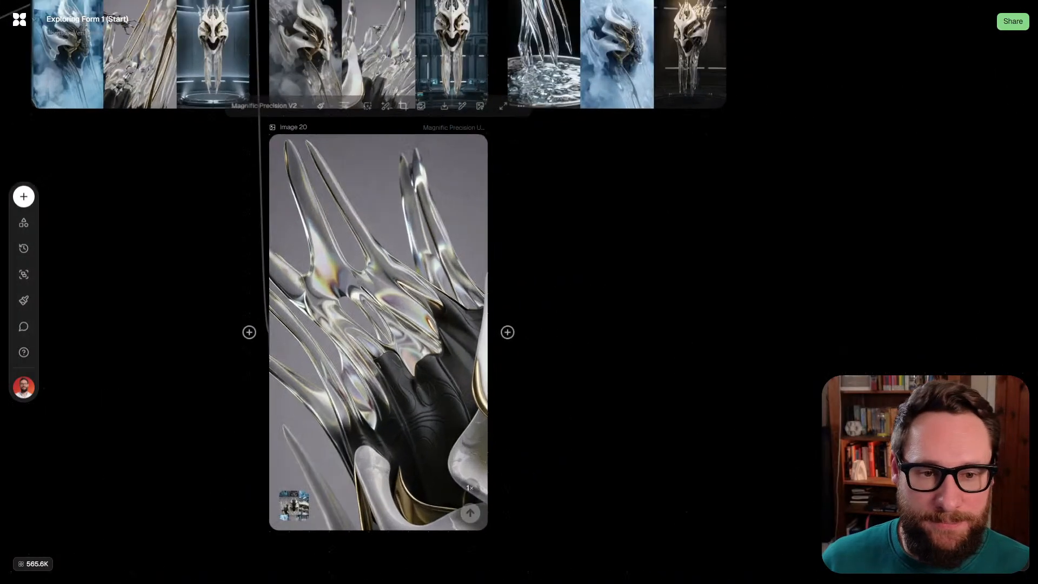
pyautogui.press('Escape')
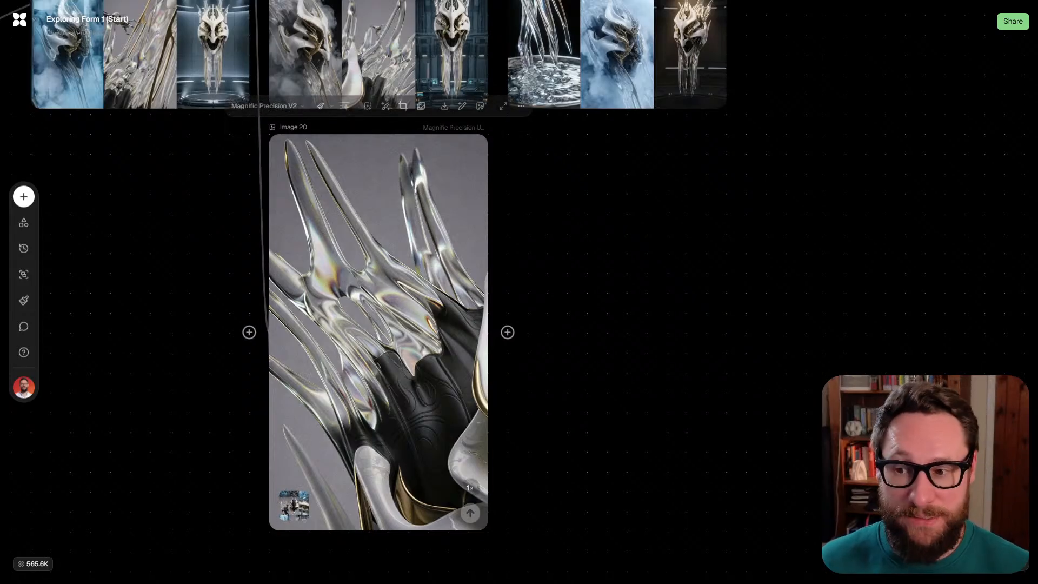
pyautogui.press('Escape')
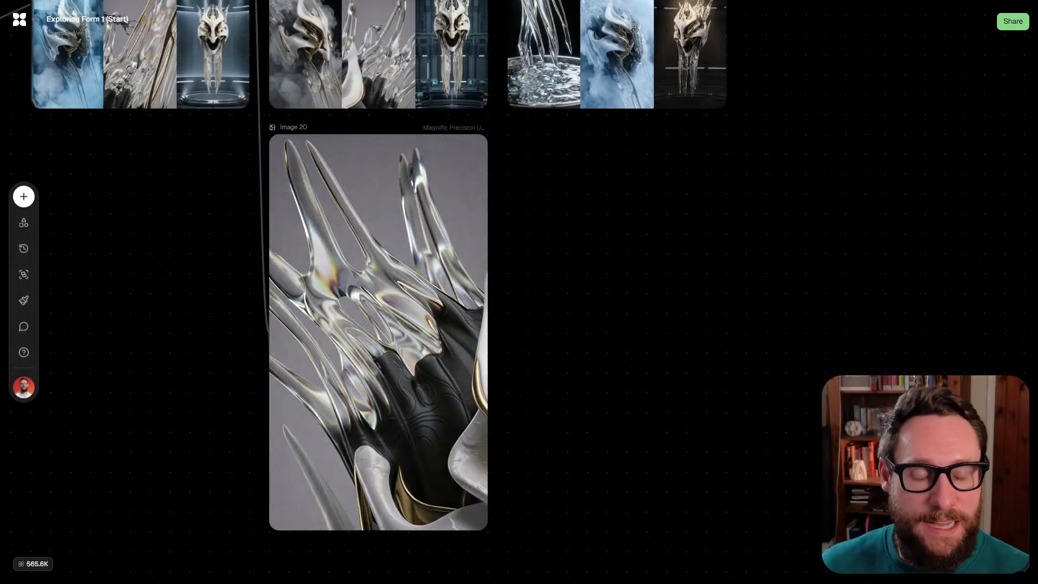
# Review the three fabrication grids, the storyboard text and the character sheet, working back to the earlier sculpture nodes
pyautogui.scroll(3, 378, 324)
pyautogui.scroll(4, 378, 324)
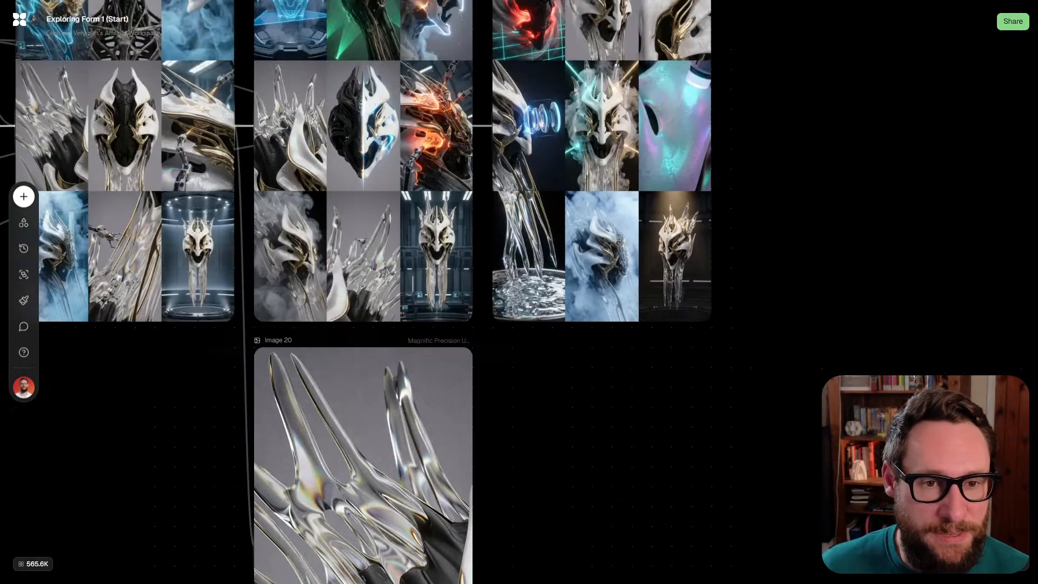
pyautogui.hscroll(-2, 378, 324)
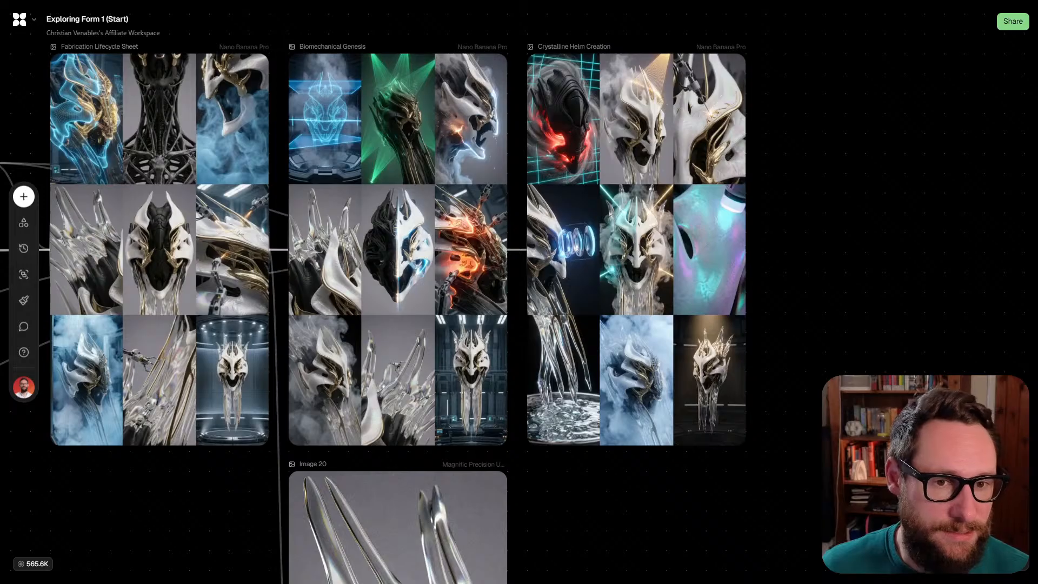
pyautogui.hscroll(-6, 378, 325)
pyautogui.scroll(-4, 710, 506)
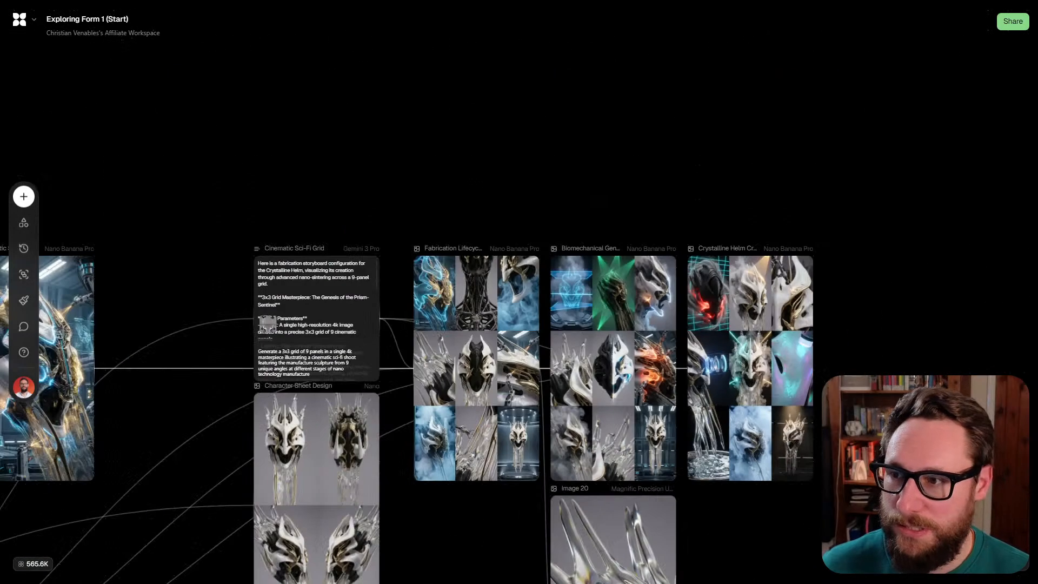
pyautogui.scroll(-3, 740, 462)
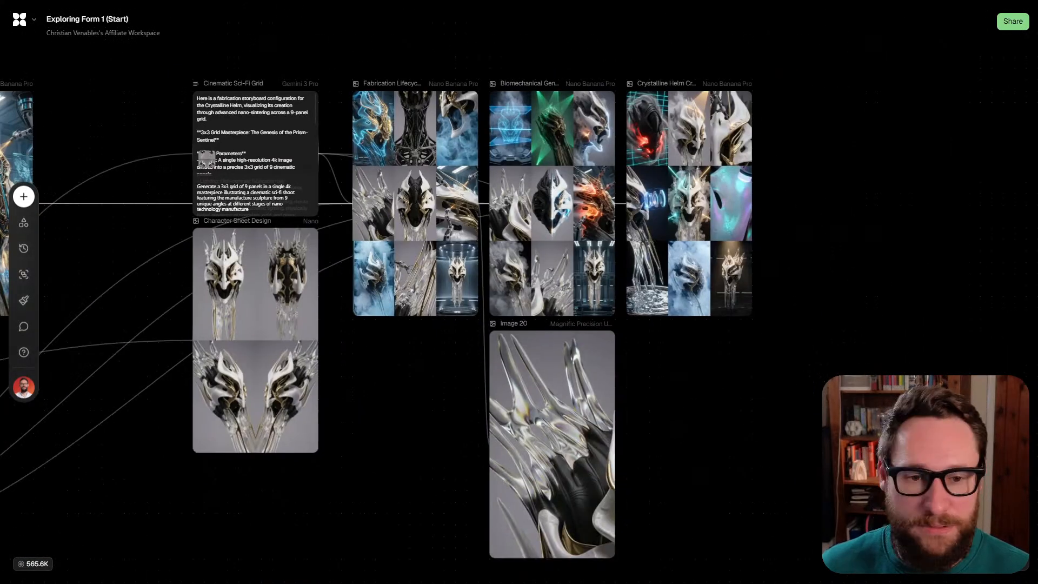
pyautogui.hscroll(-9, 740, 462)
pyautogui.scroll(-5, 720, 561)
pyautogui.hscroll(-5, 719, 561)
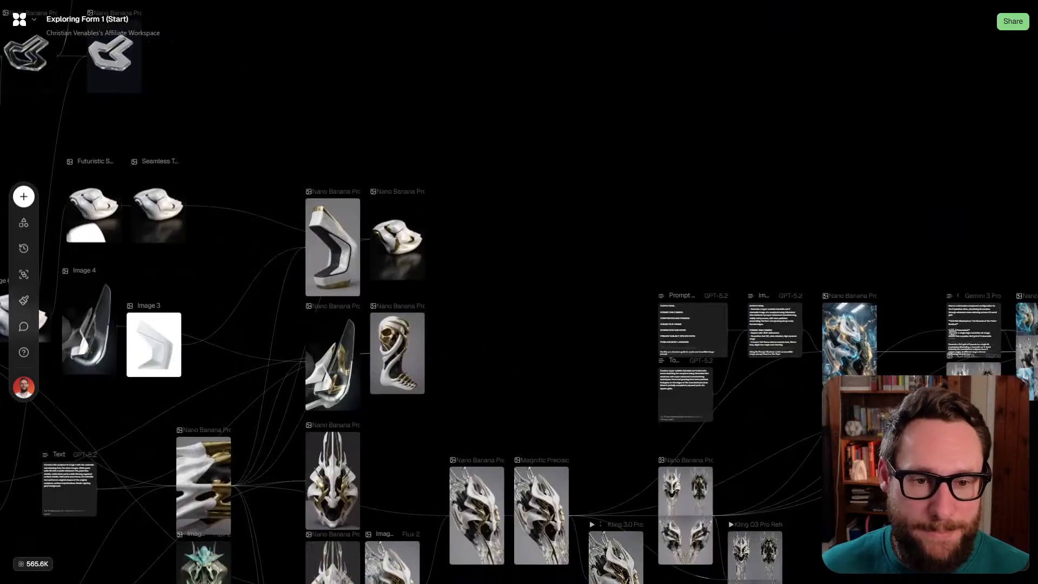
# Browse the generated variations of the Image Design node beside Image 19, ending on the seventh
pyautogui.hscroll(-8, 720, 560)
pyautogui.scroll(4, 719, 561)
pyautogui.scroll(6, 482, 112)
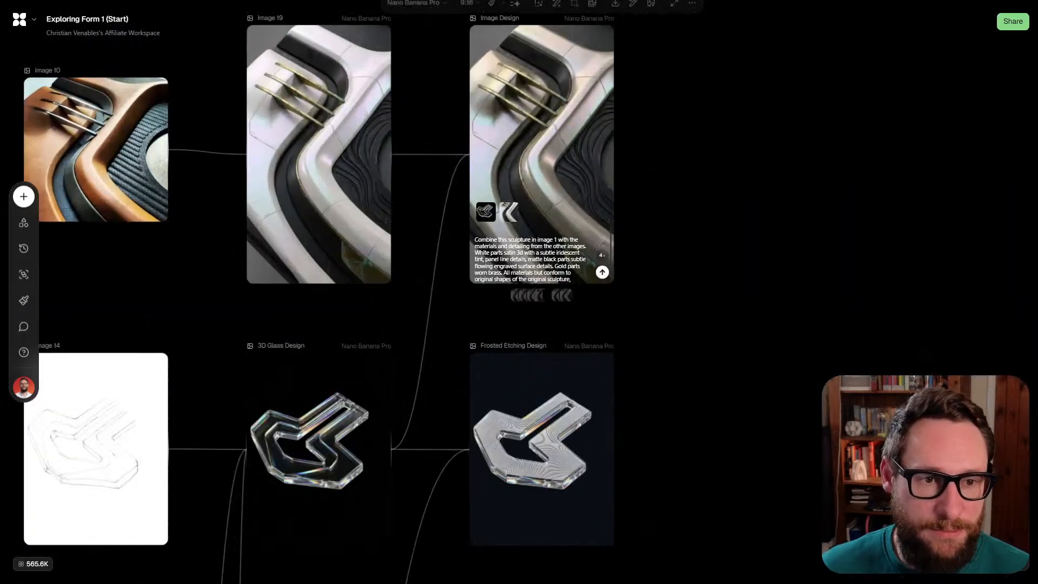
pyautogui.hscroll(2, 503, 205)
pyautogui.scroll(3, 527, 265)
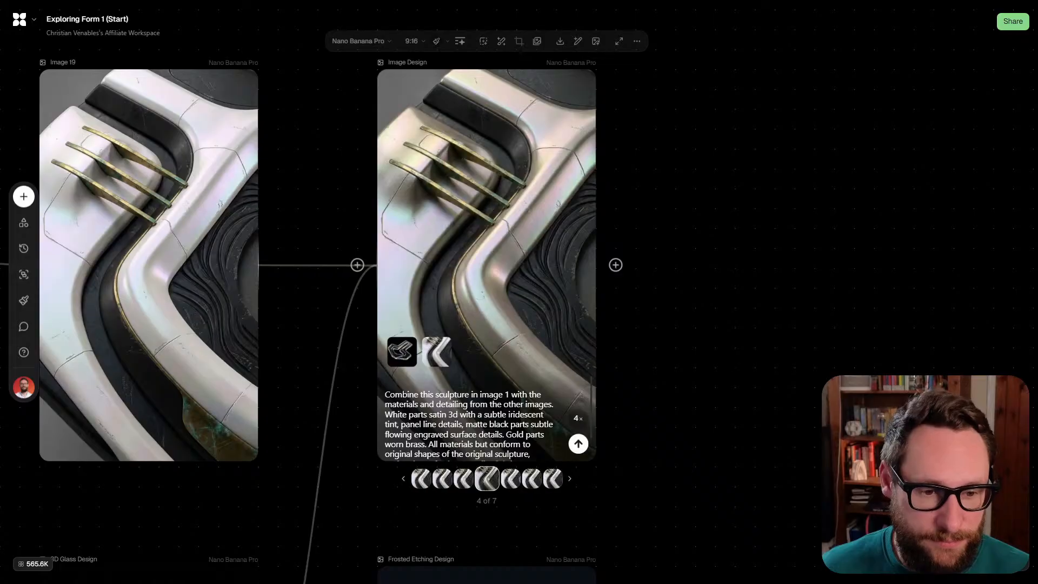
pyautogui.click(508, 478)
pyautogui.press('Right')
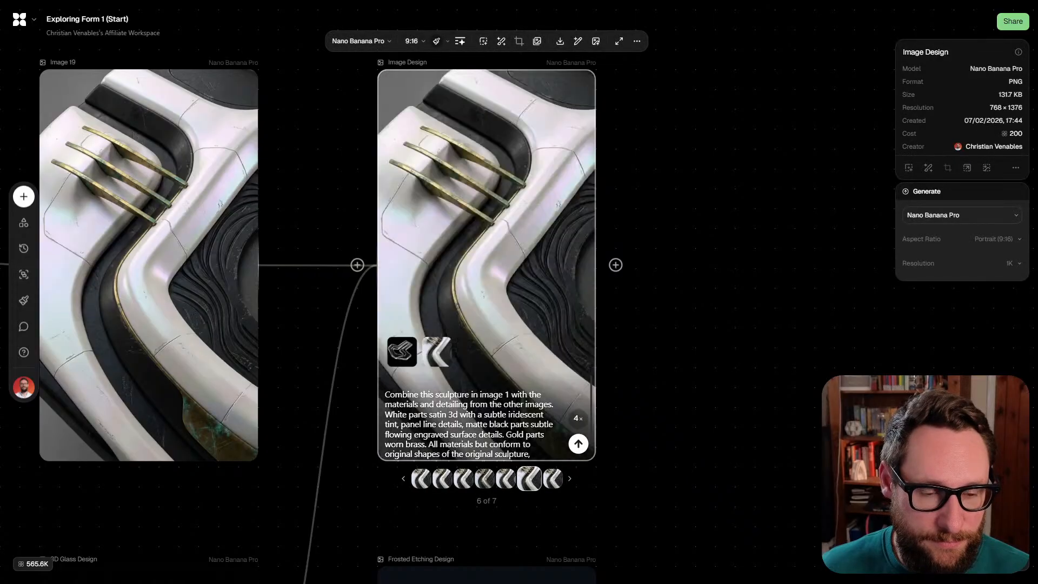
pyautogui.press('Right')
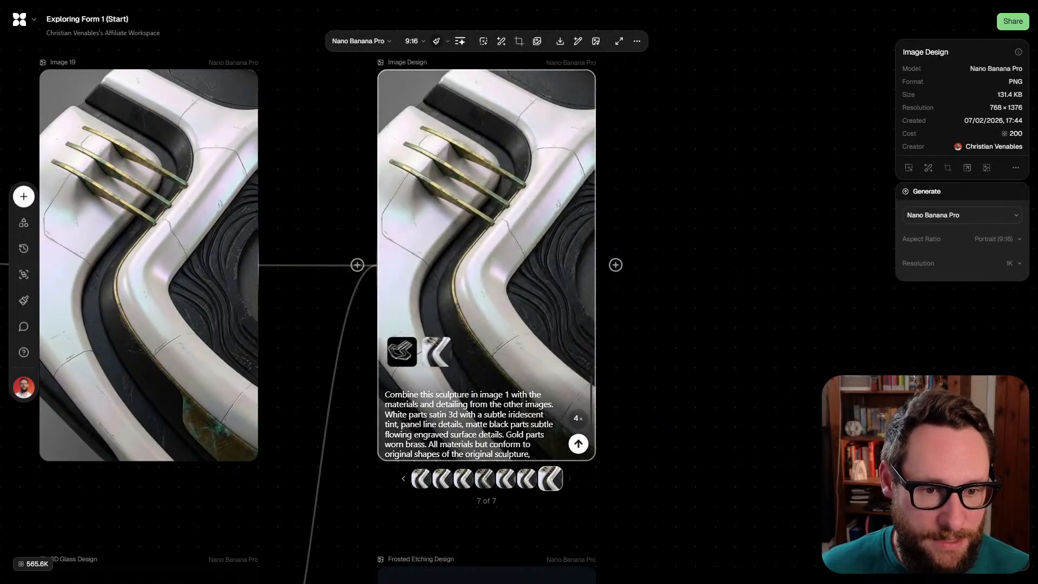
# Show the fourth Image Design variation and shorten the prompt's opening sentence to "Combine image 1 with the materials and detailing from image 2."
pyautogui.click(483, 479)
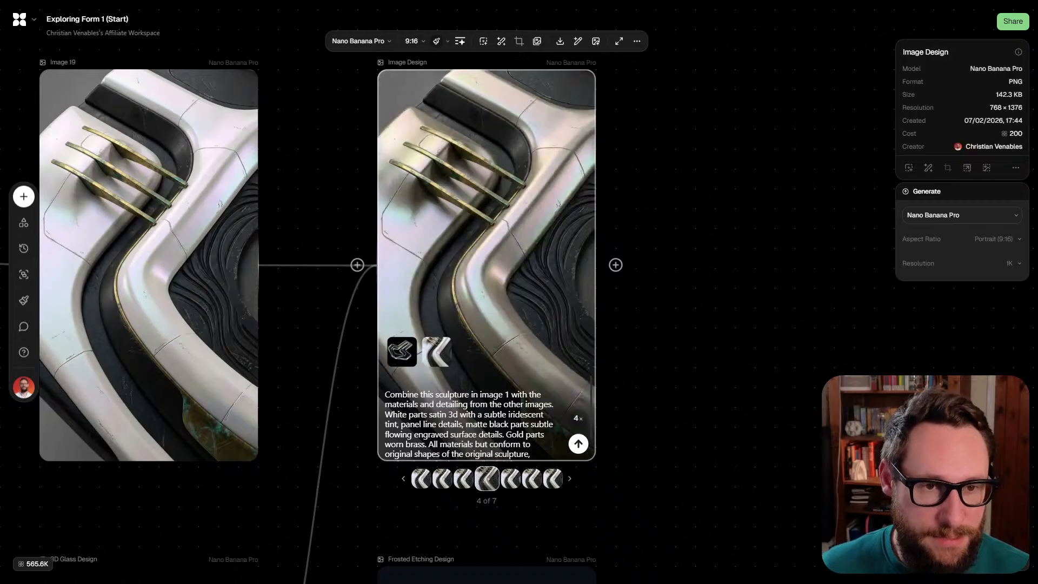
pyautogui.scroll(1, 486, 292)
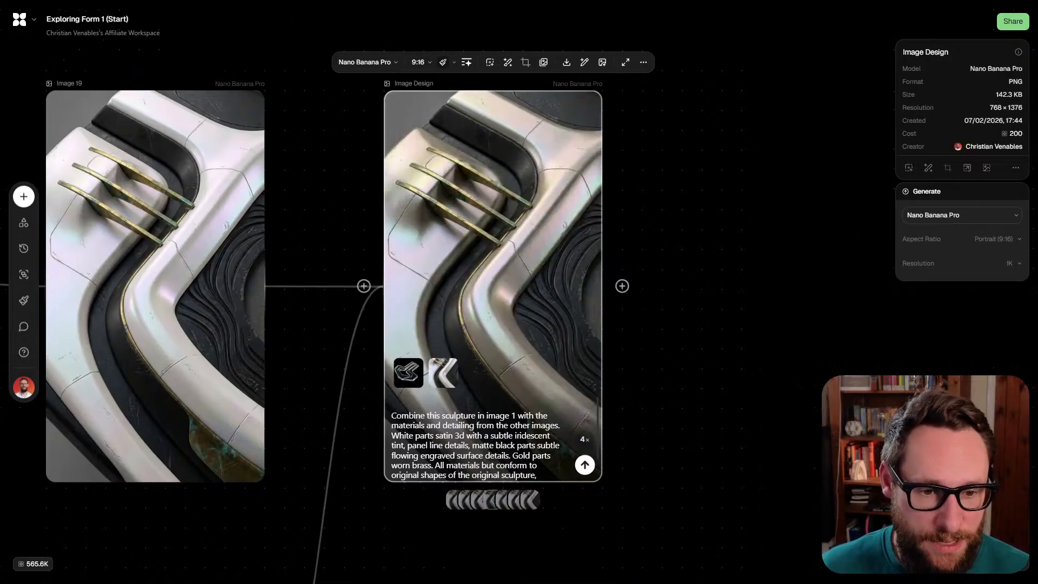
pyautogui.moveTo(428, 416); pyautogui.dragTo(484, 416)
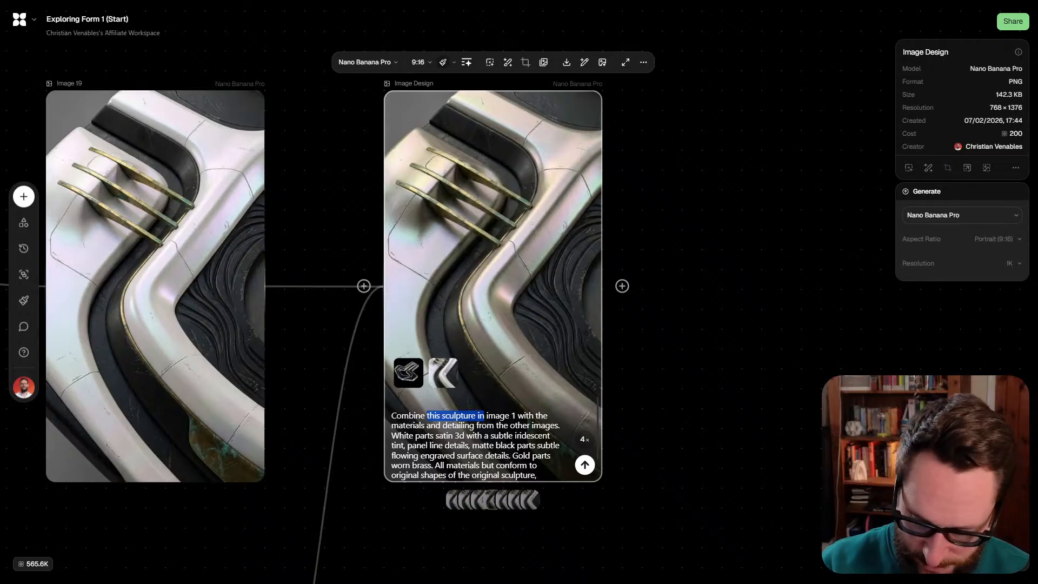
pyautogui.press('BackSpace')
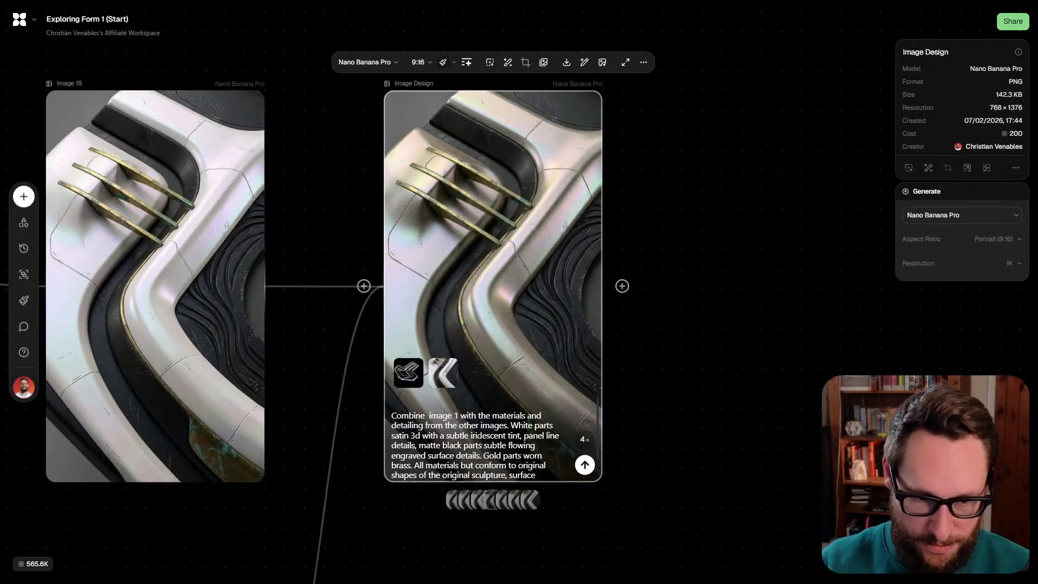
pyautogui.press('BackSpace')
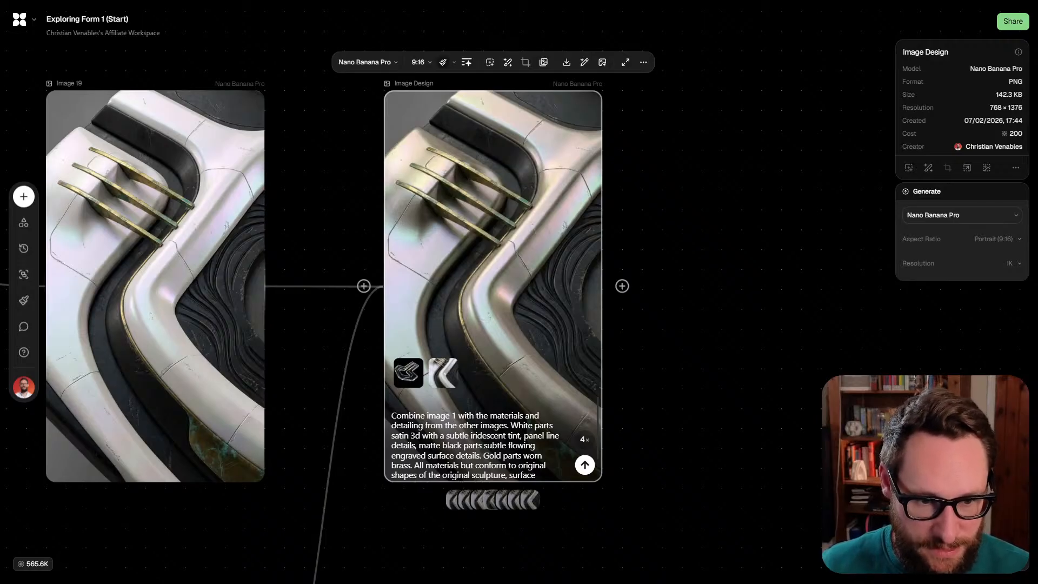
pyautogui.press('BackSpace')
pyautogui.press('BackSpace')
pyautogui.press('BackSpace')
pyautogui.press('BackSpace')
pyautogui.press('BackSpace')
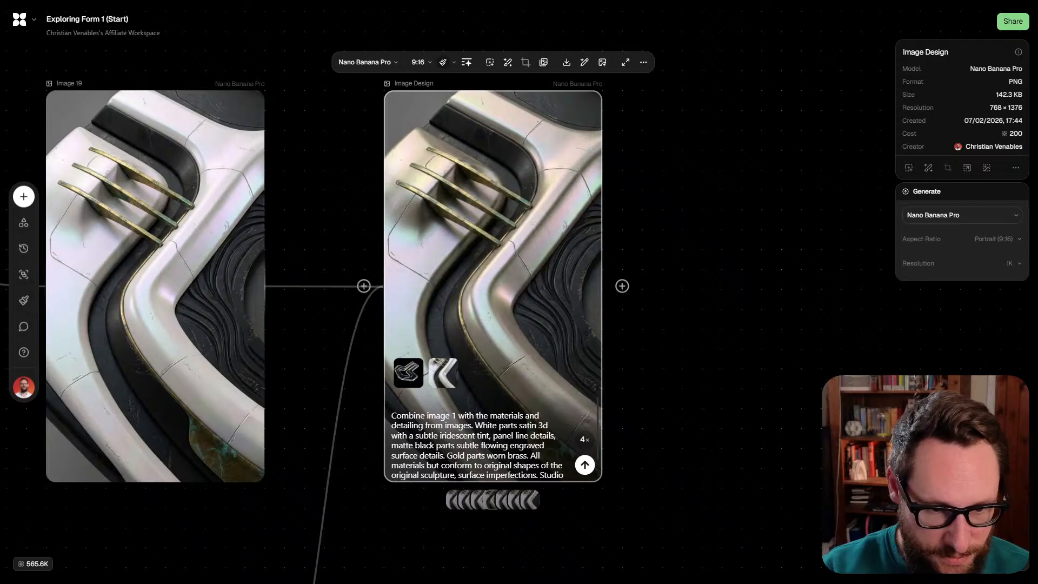
pyautogui.press('BackSpace')
pyautogui.write('2')
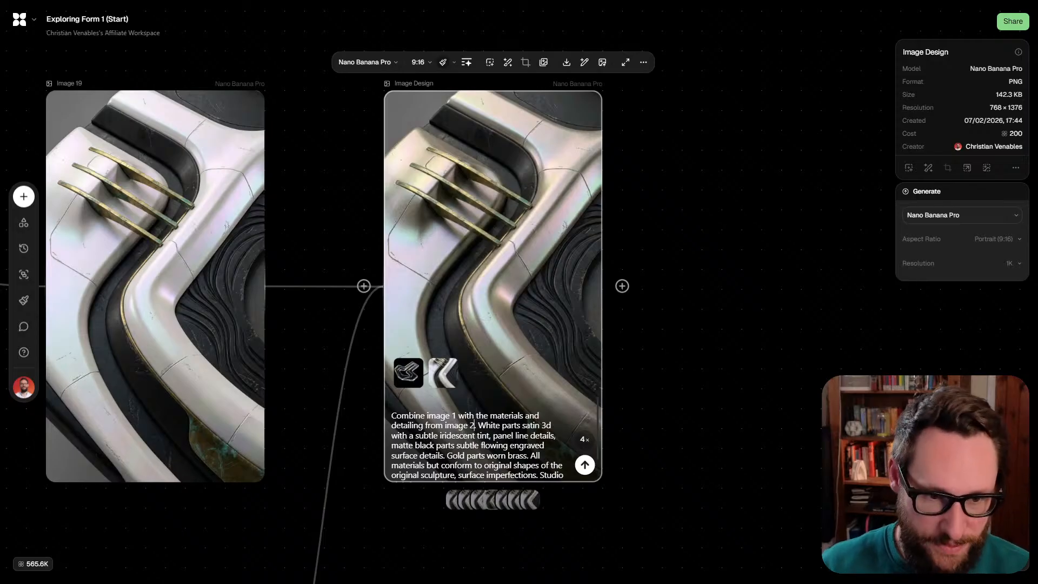
pyautogui.press('Escape')
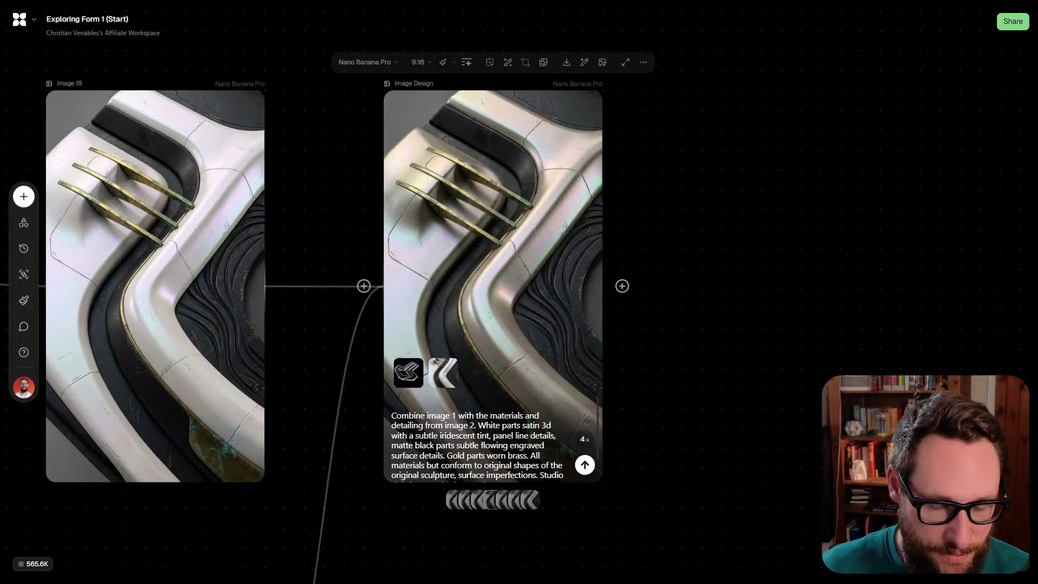
# Remove the material and surface descriptions from the Image Design prompt, keeping "Studio Lighting grey background.", and generate four images
pyautogui.moveTo(478, 425); pyautogui.dragTo(538, 450)
pyautogui.press('BackSpace')
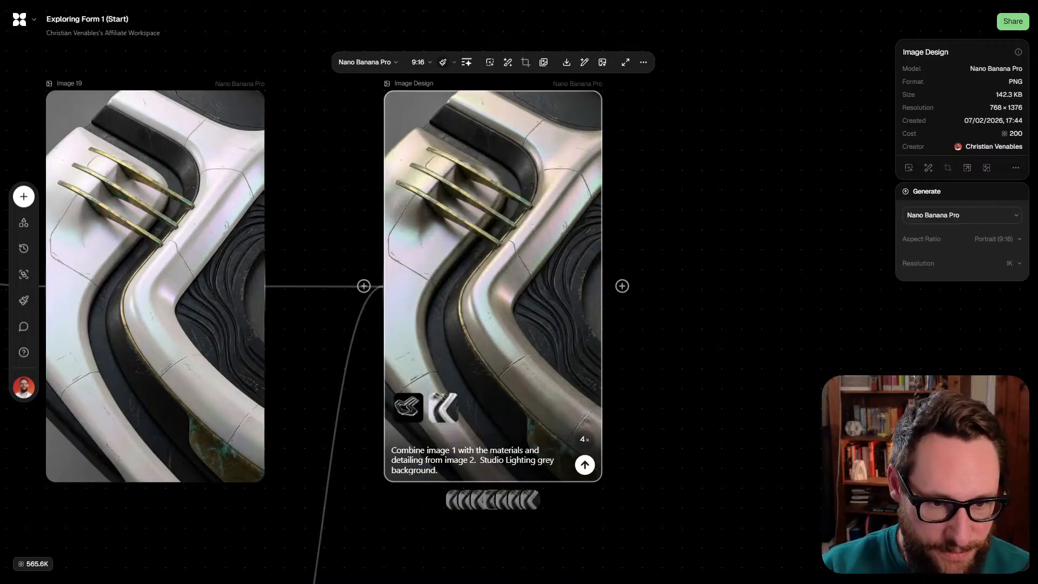
pyautogui.press('BackSpace')
pyautogui.click(585, 464)
# Duplicate the Luminescent Sculpture Display video node and place the copy directly below the original
pyautogui.moveTo(548, 348); pyautogui.dragTo(461, 334)
pyautogui.scroll(-5, 461, 334)
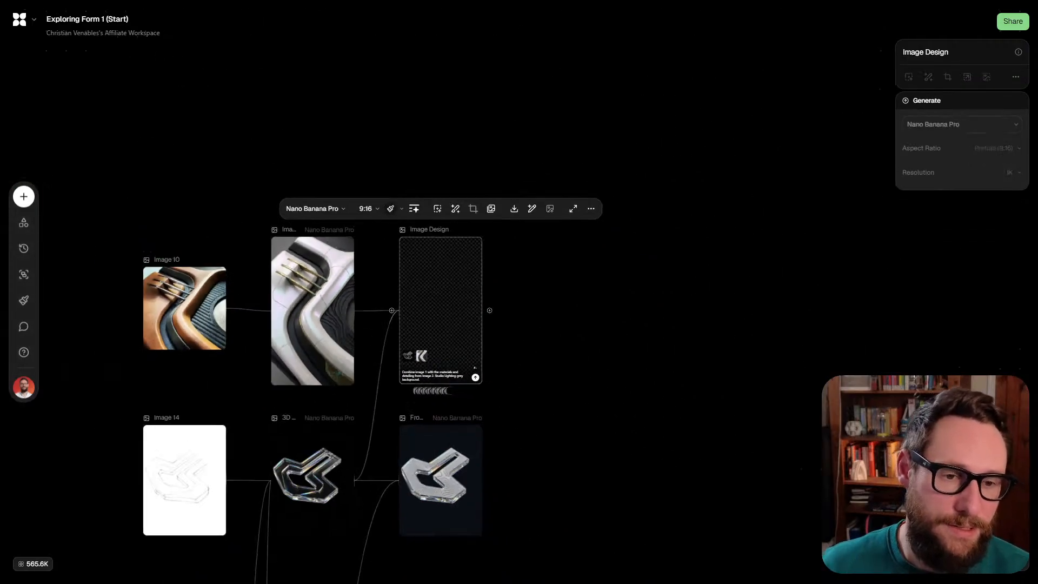
pyautogui.moveTo(552, 462); pyautogui.dragTo(550, 47)
pyautogui.scroll(-5, 590, 243)
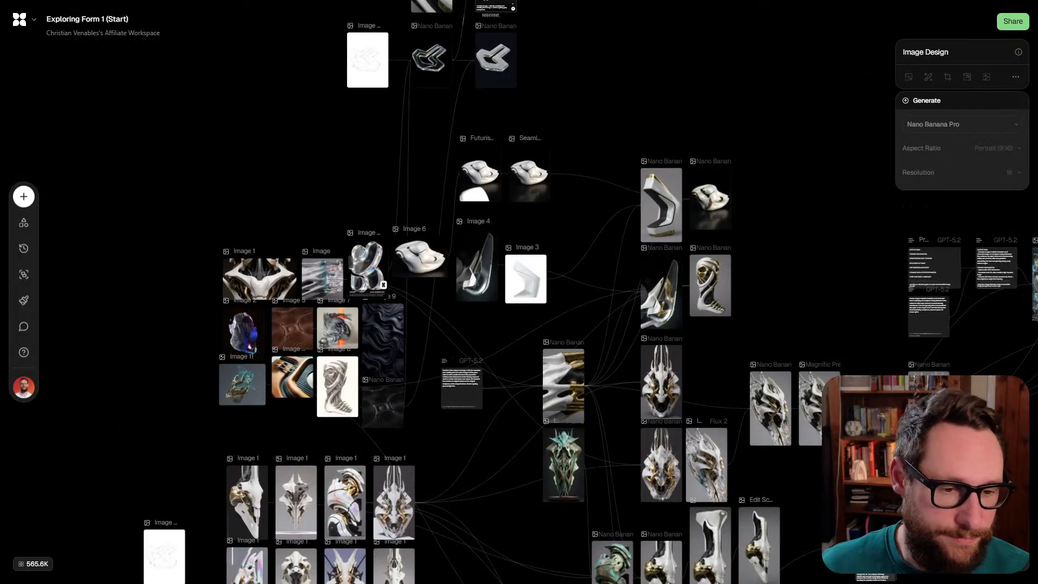
pyautogui.moveTo(668, 476)
pyautogui.mouseDown()
pyautogui.moveTo(537, 170)
pyautogui.moveTo(428, 198)
pyautogui.mouseUp()
pyautogui.scroll(8, 669, 244)
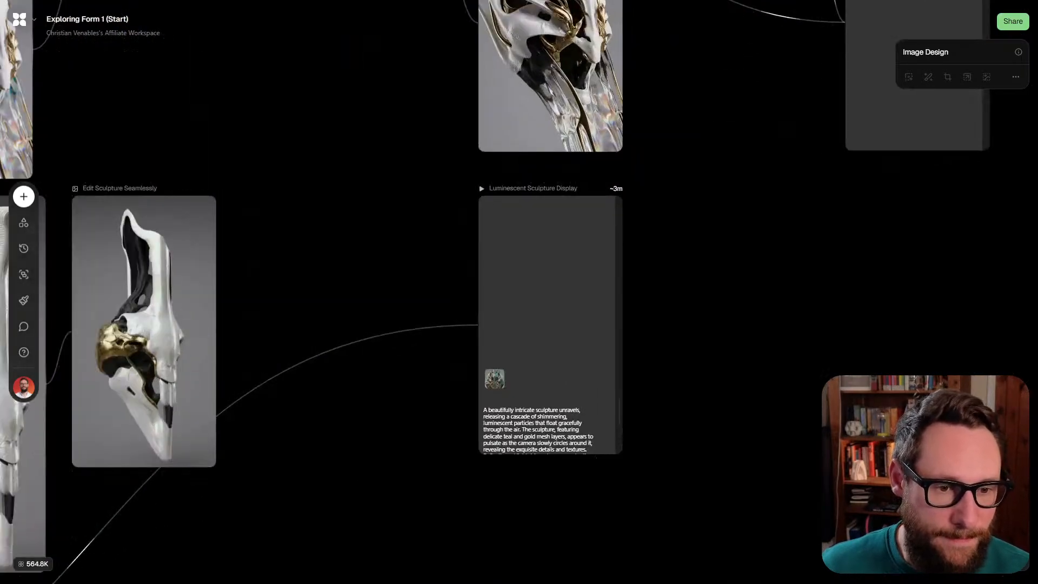
pyautogui.moveTo(669, 259); pyautogui.dragTo(483, 379)
pyautogui.scroll(-1, 385, 379)
pyautogui.moveTo(470, 324)
pyautogui.mouseDown()
pyautogui.moveTo(458, 460)
pyautogui.moveTo(530, 345)
pyautogui.moveTo(570, 187)
pyautogui.mouseUp()
pyautogui.click(479, 296)
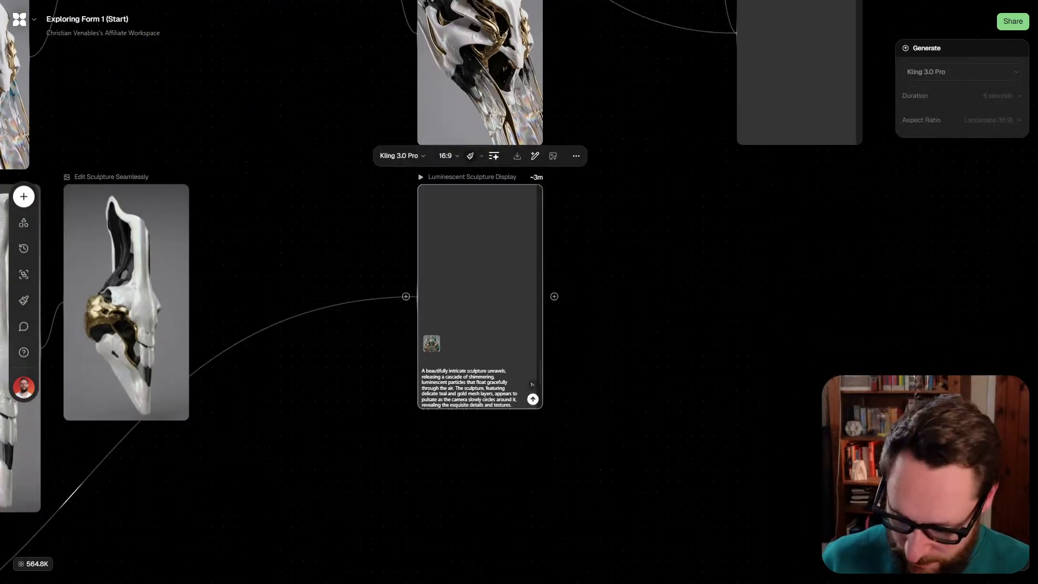
pyautogui.hotkey('ctrl', 'd')
pyautogui.moveTo(479, 296)
pyautogui.mouseDown()
pyautogui.moveTo(463, 387)
pyautogui.moveTo(479, 566)
pyautogui.moveTo(511, 361)
pyautogui.mouseUp()
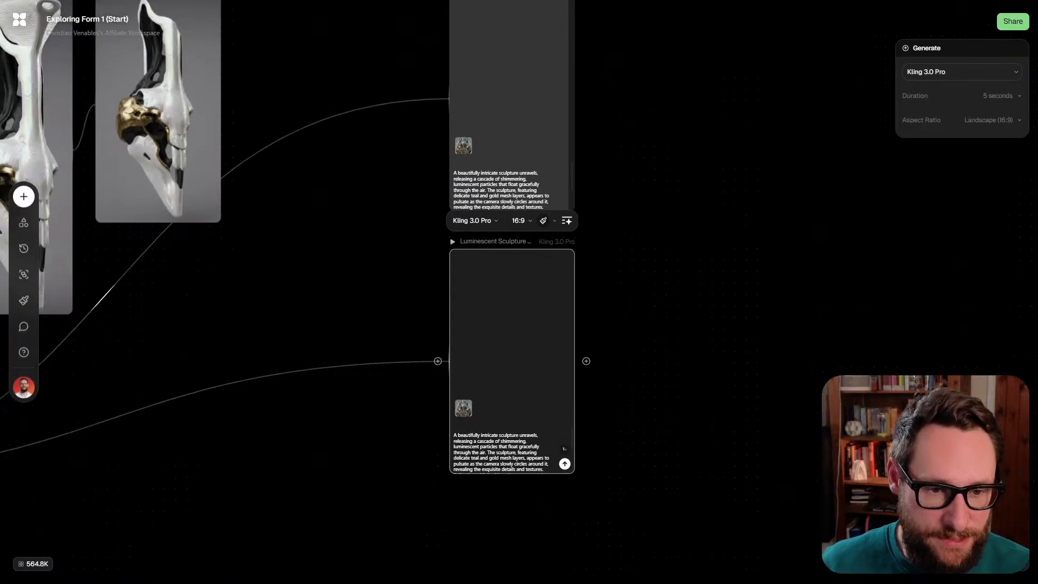
# Switch the duplicated video node's model to Kling 2.6 Pro and generate its video
pyautogui.click(471, 221)
pyautogui.moveTo(481, 368)
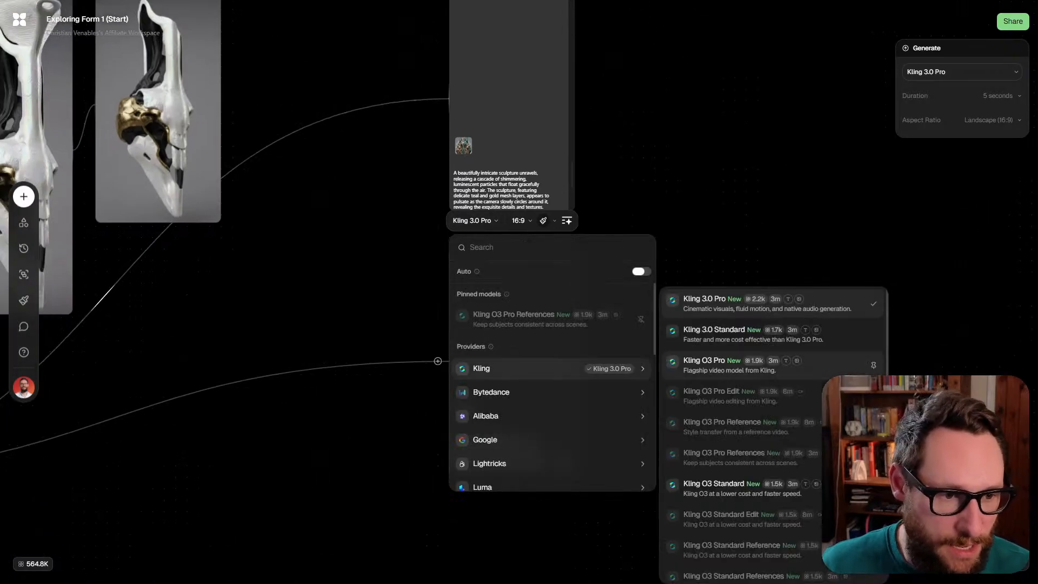
pyautogui.scroll(-10, 773, 368)
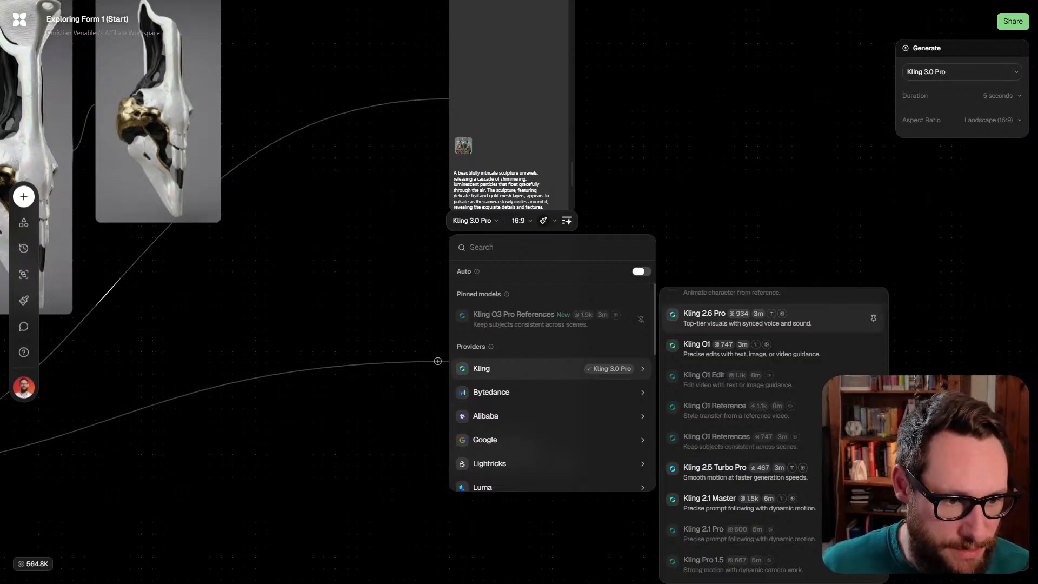
pyautogui.scroll(-2, 773, 432)
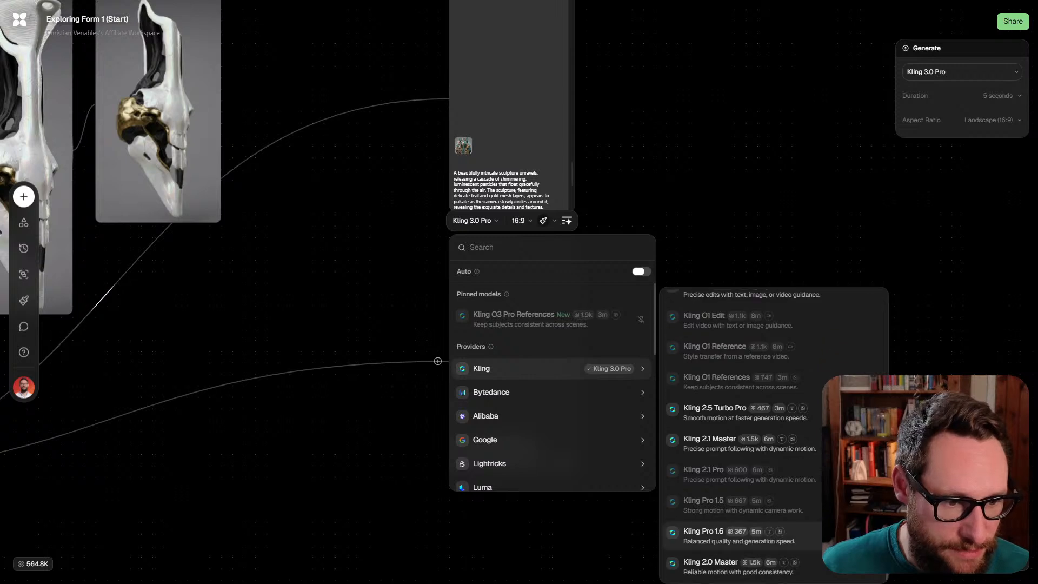
pyautogui.scroll(3, 773, 432)
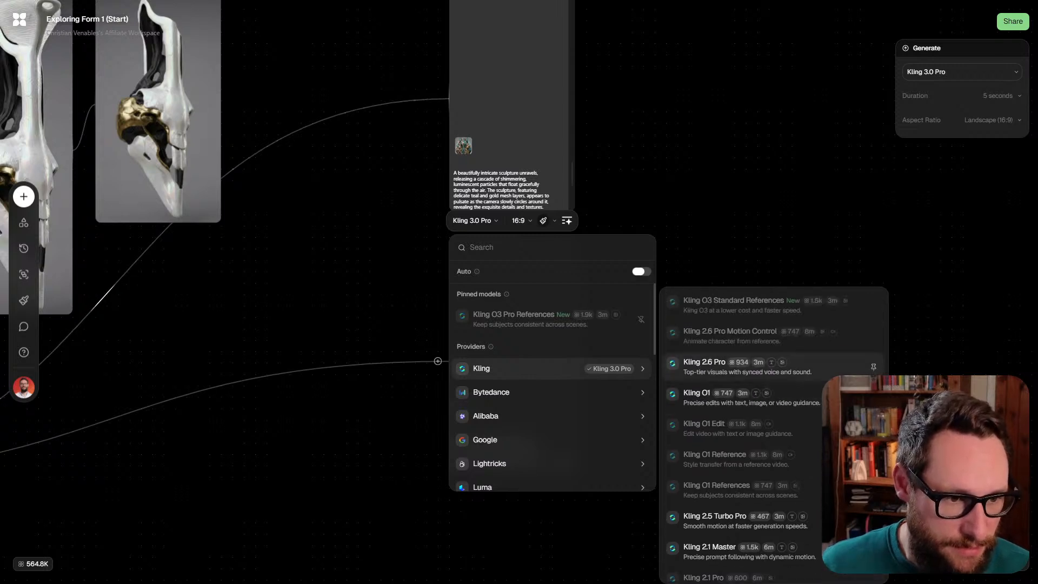
pyautogui.click(746, 366)
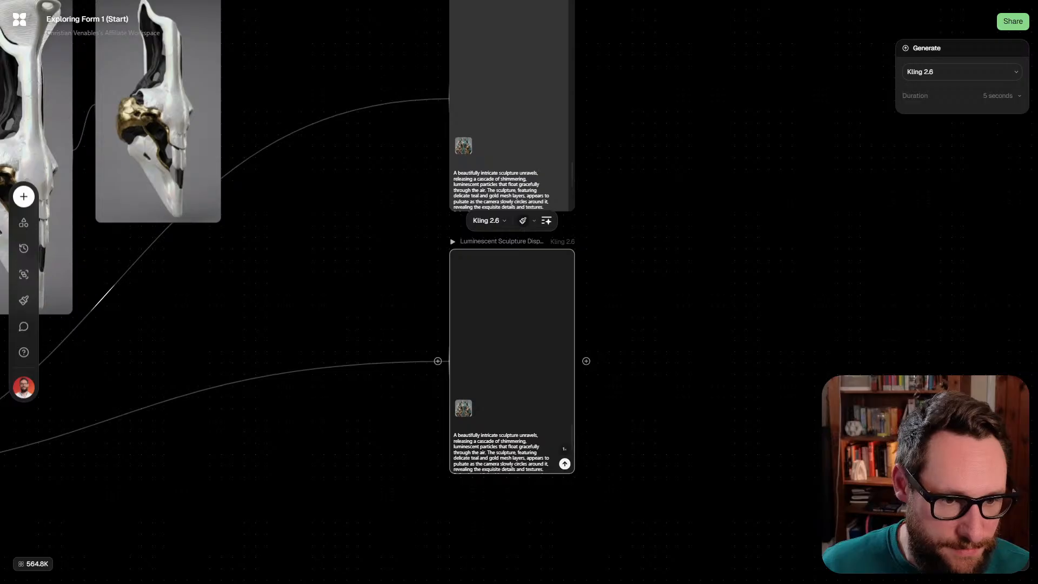
pyautogui.click(564, 463)
# Check the progress of the 360 Camera Orbit video node and the neighbouring video generations
pyautogui.scroll(3, 518, 292)
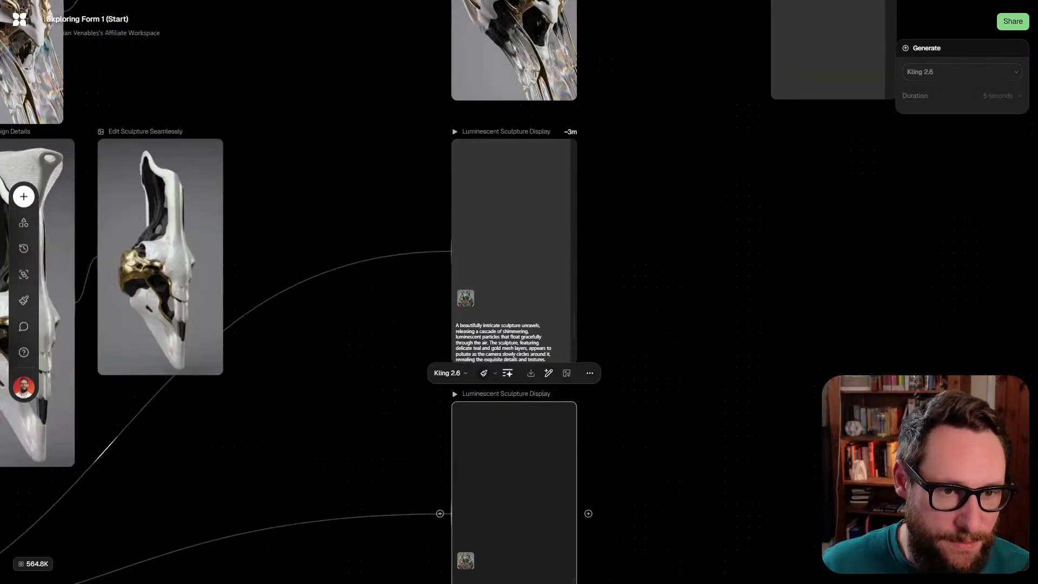
pyautogui.scroll(5, 518, 292)
pyautogui.hscroll(3, 519, 292)
pyautogui.click(649, 281)
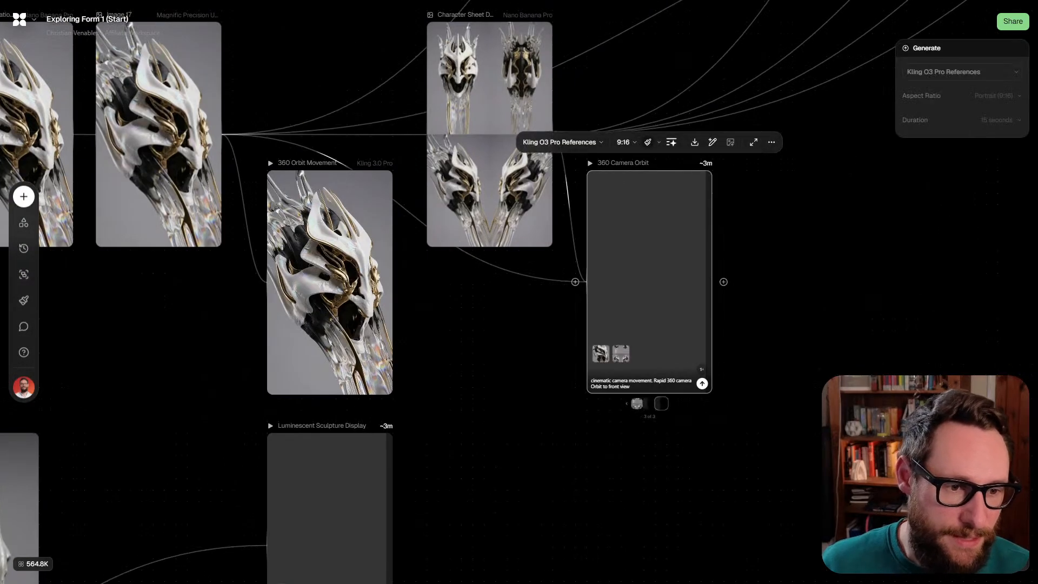
pyautogui.scroll(-2, 615, 415)
pyautogui.scroll(3, 615, 415)
pyautogui.hscroll(-3, 615, 415)
pyautogui.scroll(-3, 615, 415)
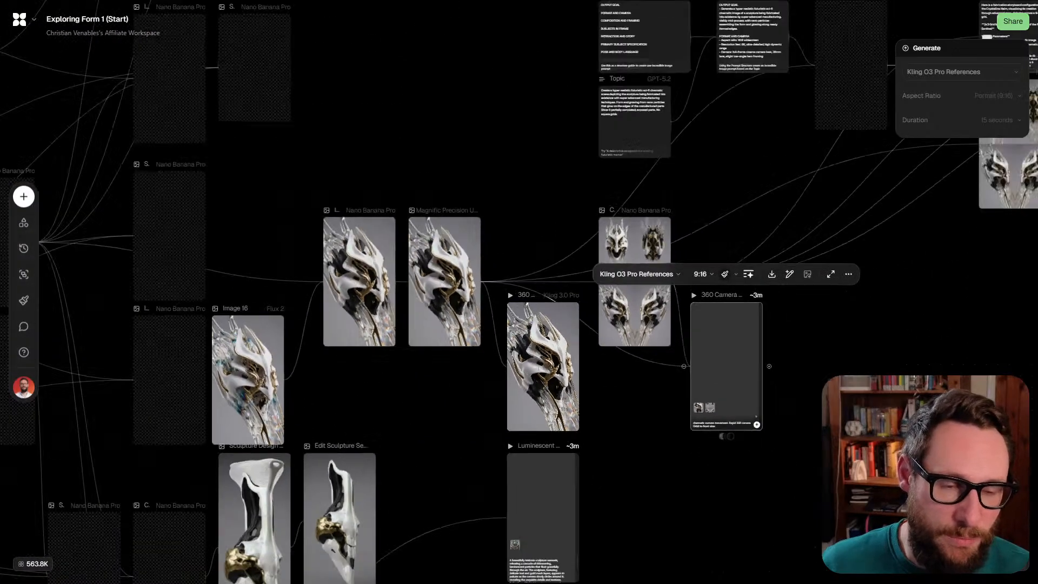
# Review the Cinematic Sci-Fi Grid text, the character sheet, the fabrication grids and the Image 20 close-up
pyautogui.scroll(-3, 716, 300)
pyautogui.hscroll(6, 719, 308)
pyautogui.scroll(2, 718, 308)
pyautogui.scroll(5, 732, 337)
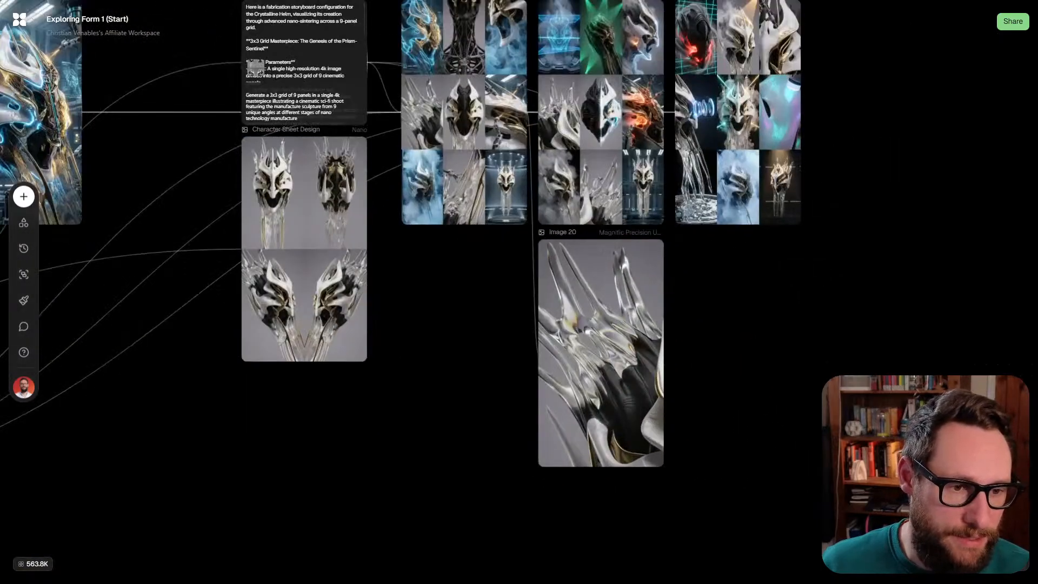
pyautogui.scroll(3, 400, 244)
pyautogui.hscroll(4, 400, 243)
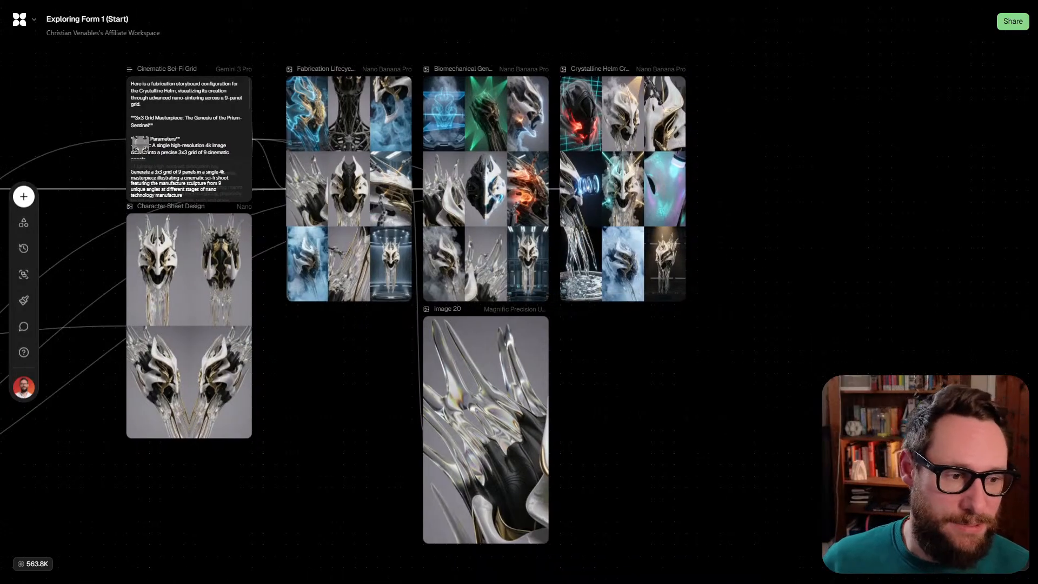
pyautogui.scroll(2, 400, 292)
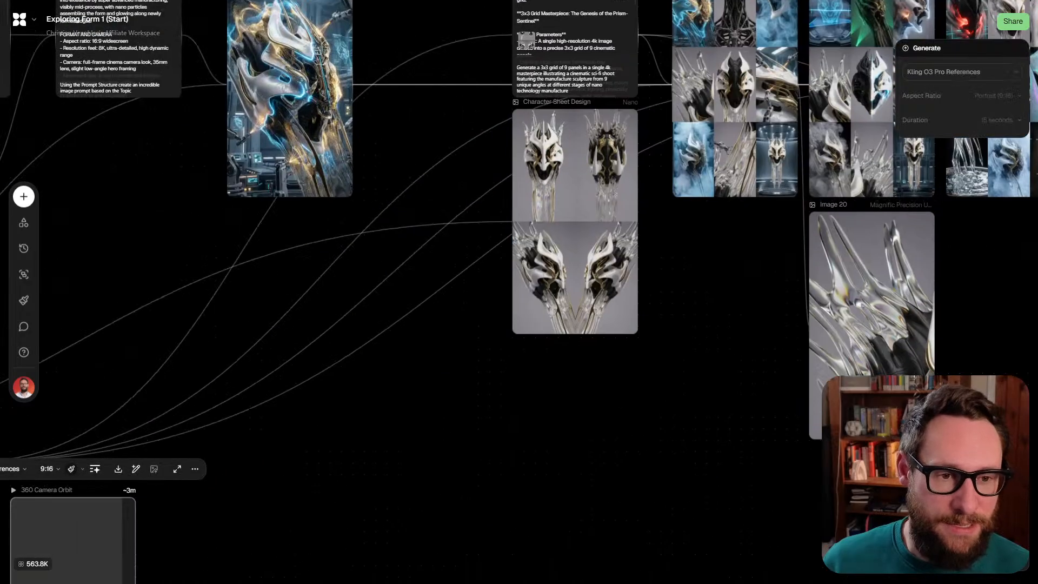
pyautogui.scroll(3, 519, 292)
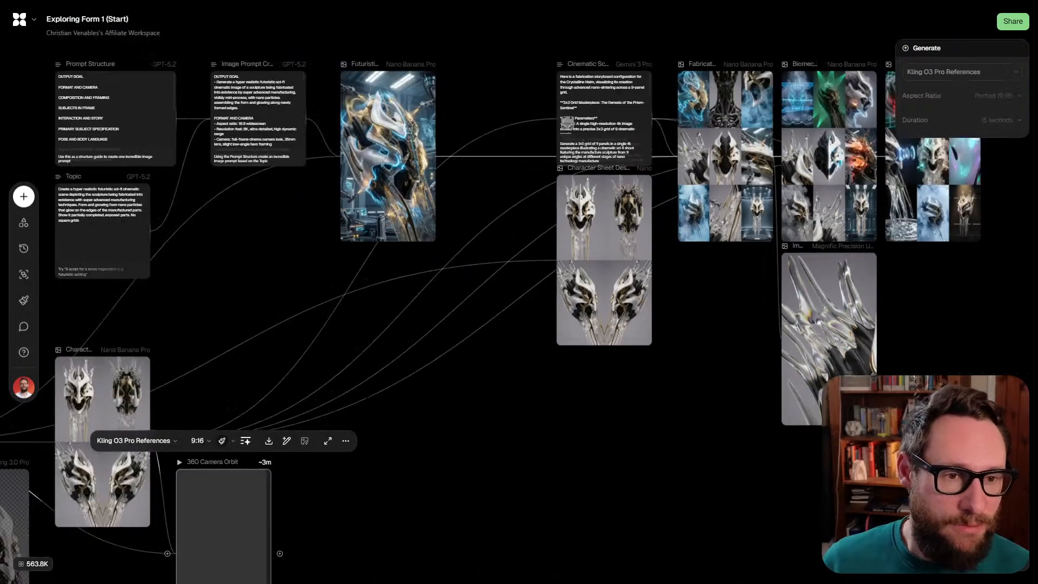
pyautogui.hscroll(3, 518, 292)
pyautogui.scroll(4, 491, 346)
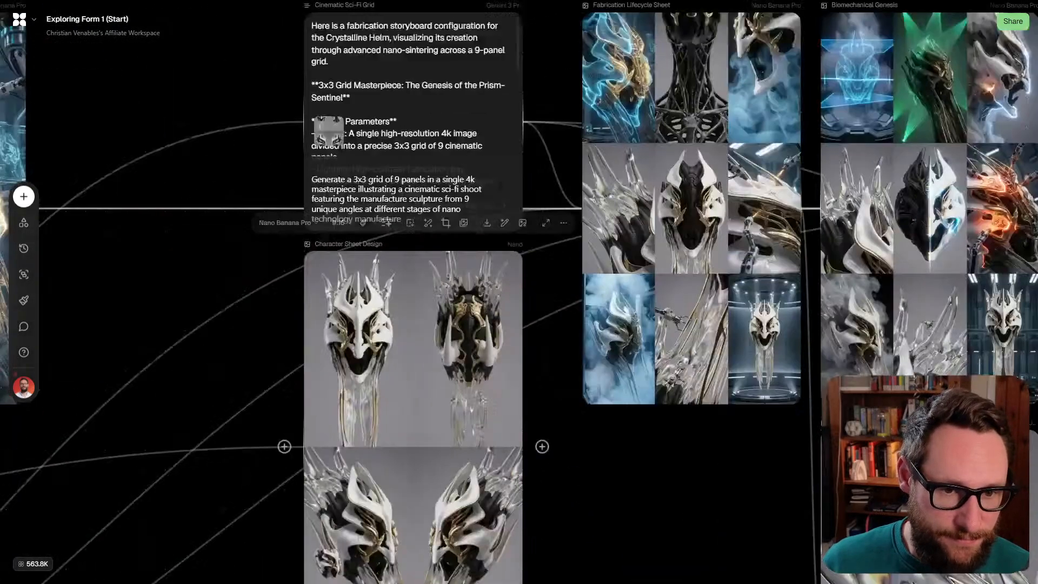
pyautogui.scroll(5, 487, 270)
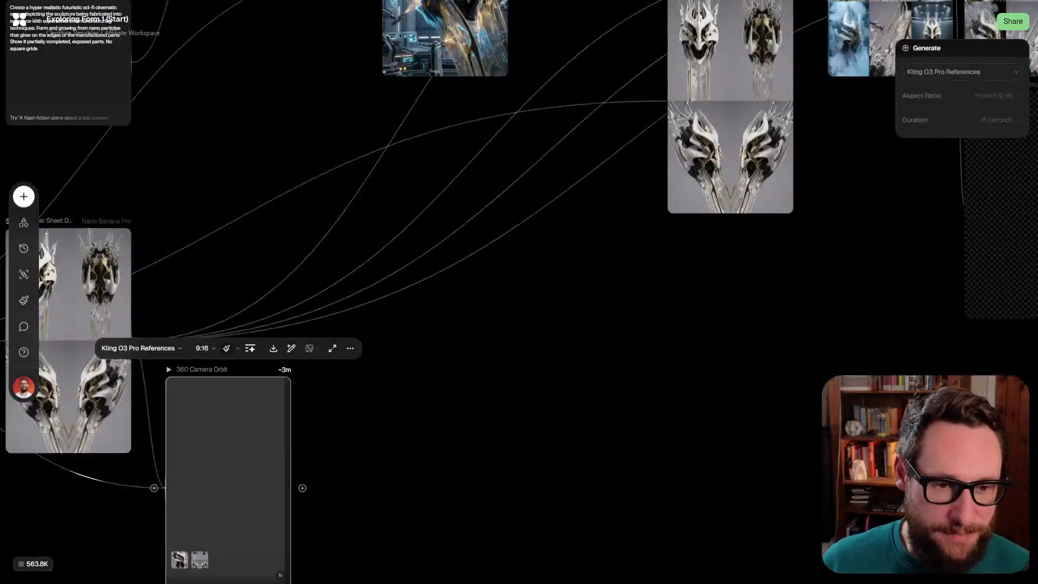
# Survey the whole node canvas, then inspect the eighth variation of the Image Design node beside Image 19
pyautogui.scroll(-5, 518, 292)
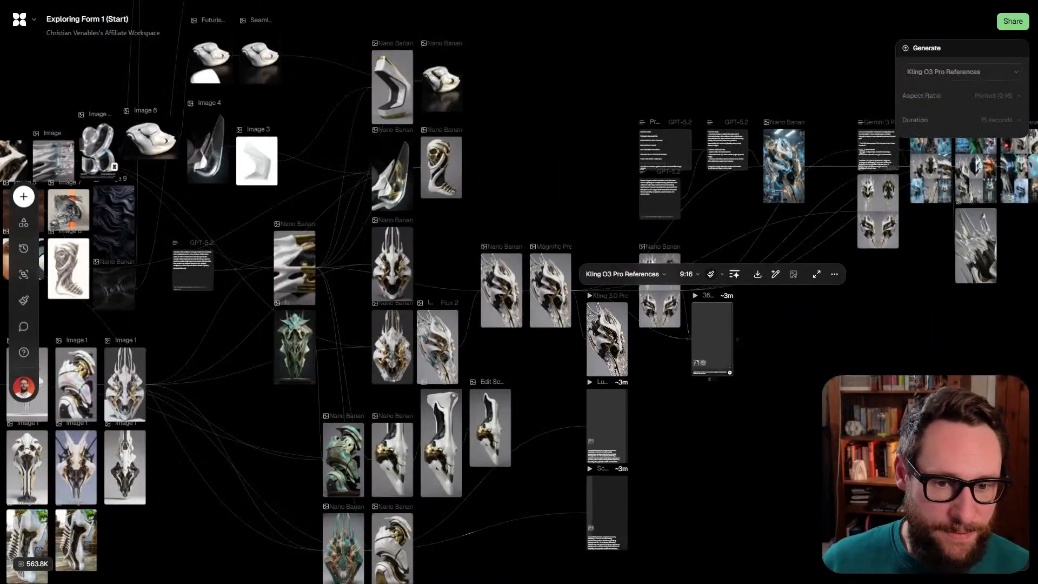
pyautogui.hscroll(-8, 519, 292)
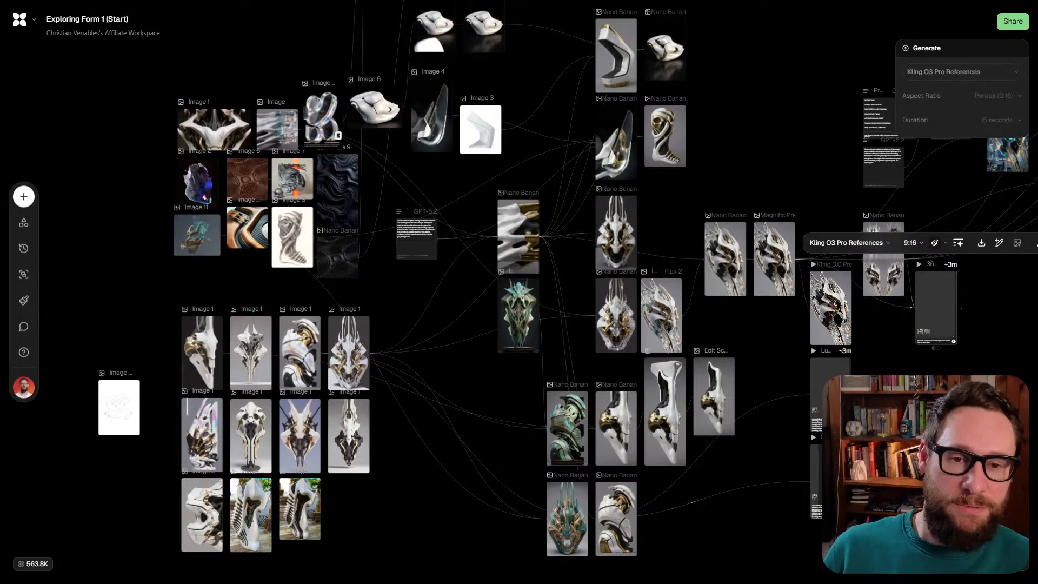
pyautogui.hscroll(3, 519, 292)
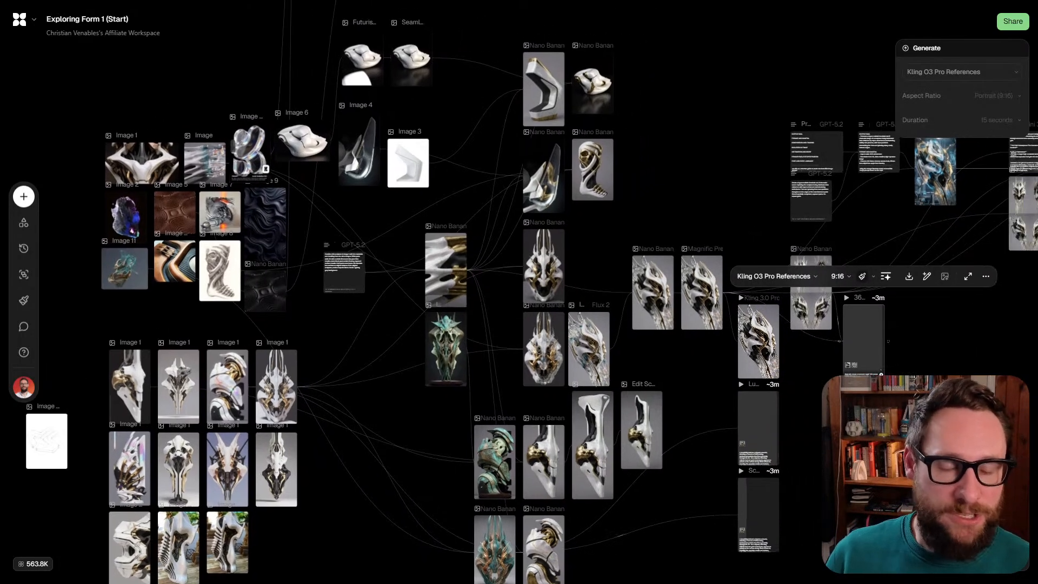
pyautogui.scroll(-3, 417, 380)
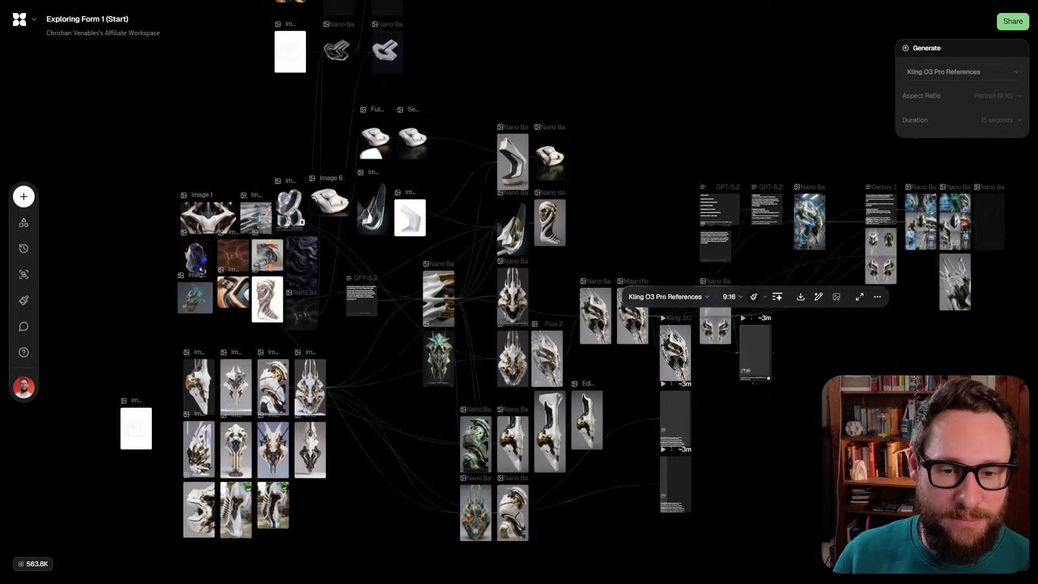
pyautogui.scroll(2, 417, 381)
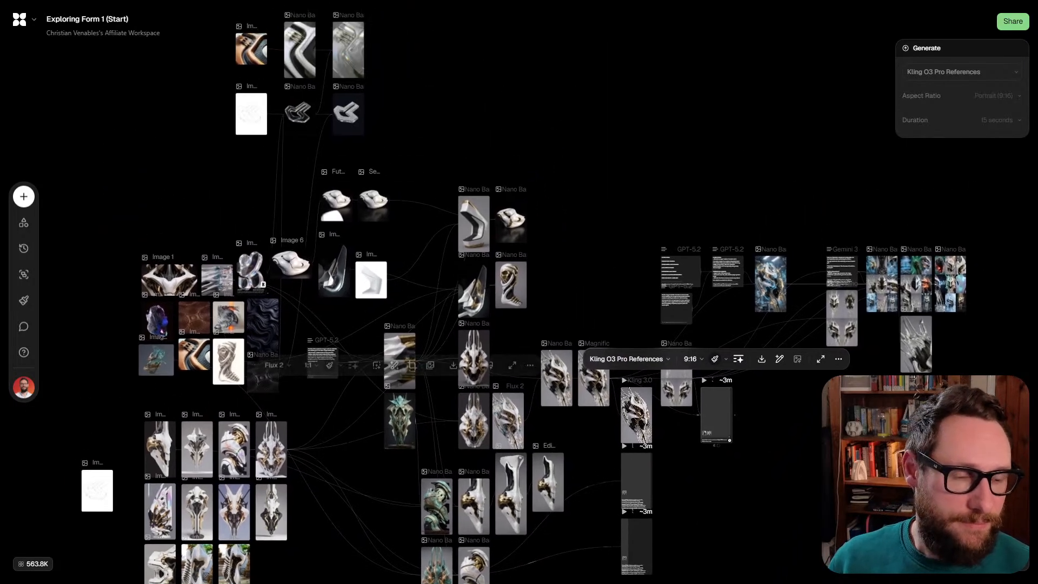
pyautogui.scroll(5, 325, 81)
pyautogui.scroll(2, 217, 111)
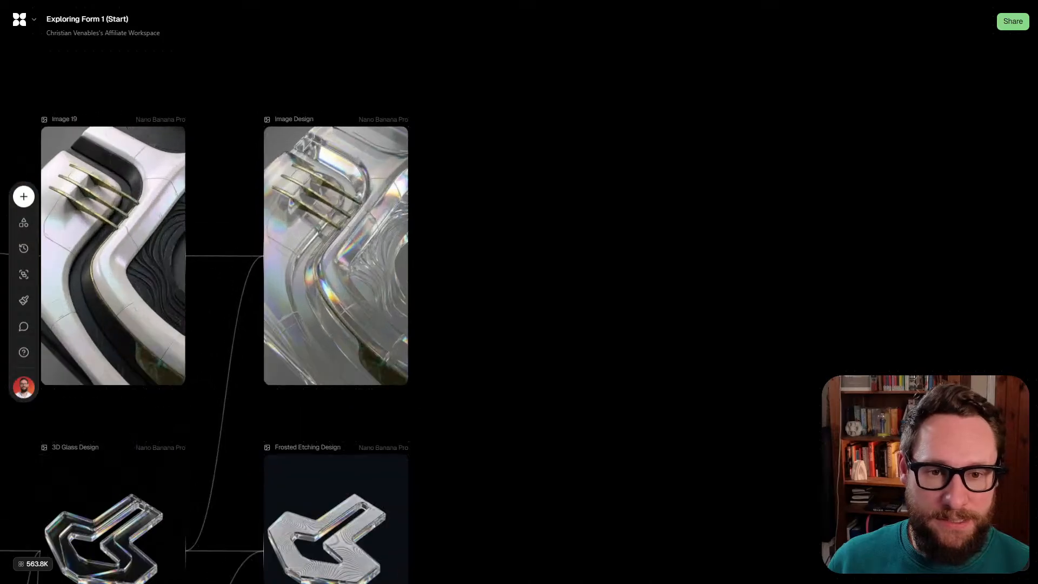
pyautogui.click(324, 248)
pyautogui.scroll(4, 354, 407)
pyautogui.scroll(1, 354, 410)
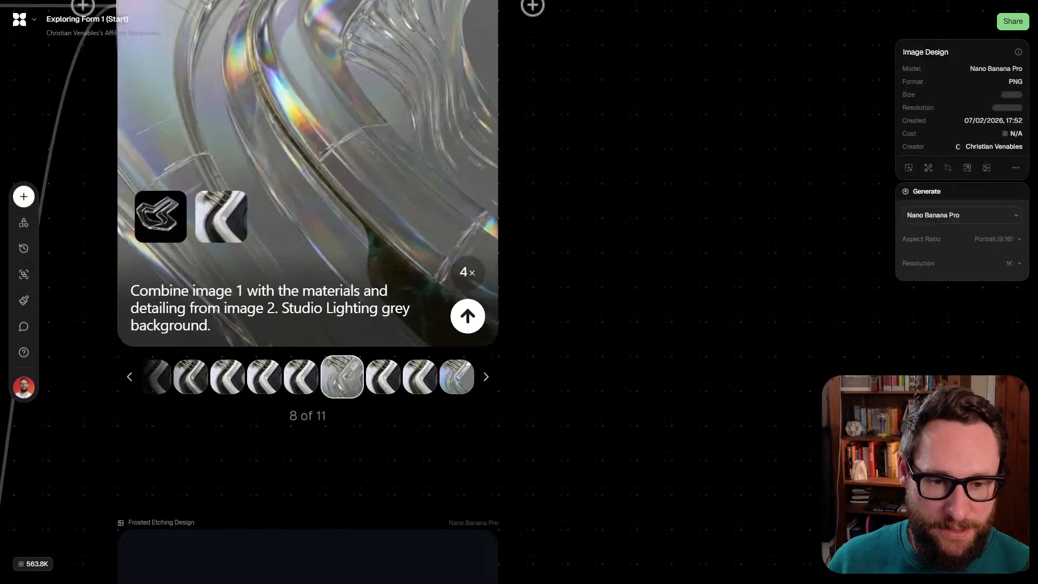
# Compare the eighth to eleventh variations of the Image Design node, leaving the eleventh shown beside Image 19 and the glass designs
pyautogui.click(378, 376)
pyautogui.moveTo(379, 379); pyautogui.dragTo(471, 564)
pyautogui.scroll(-2, 594, 406)
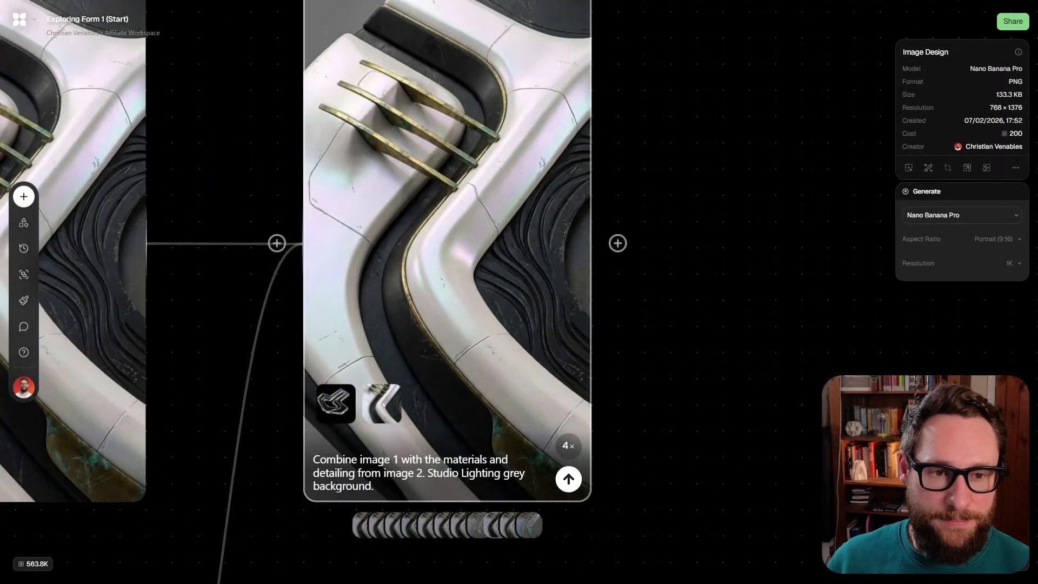
pyautogui.moveTo(595, 405); pyautogui.dragTo(583, 383)
pyautogui.click(458, 501)
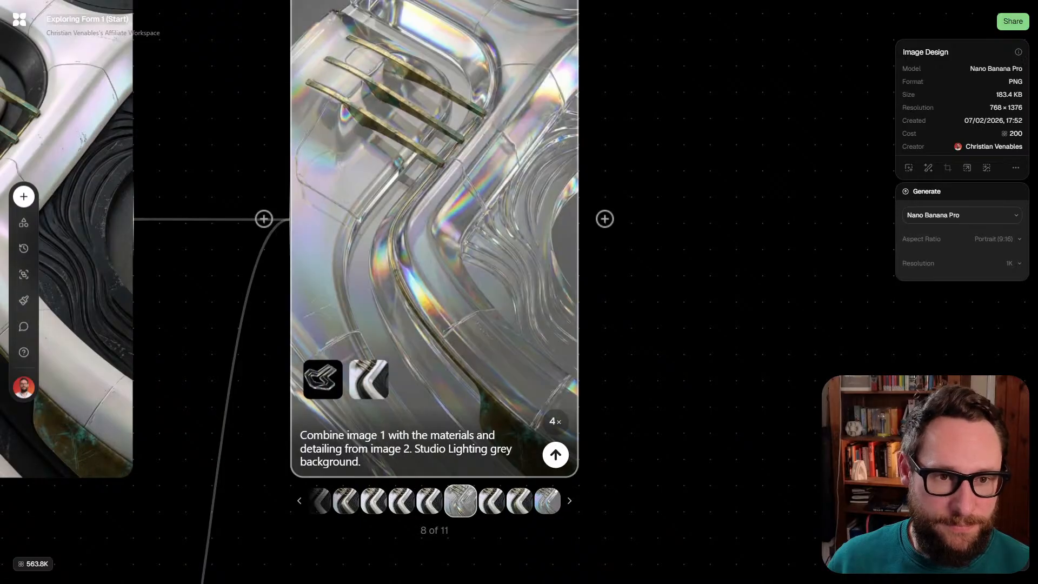
pyautogui.press('Right')
pyautogui.press('Right')
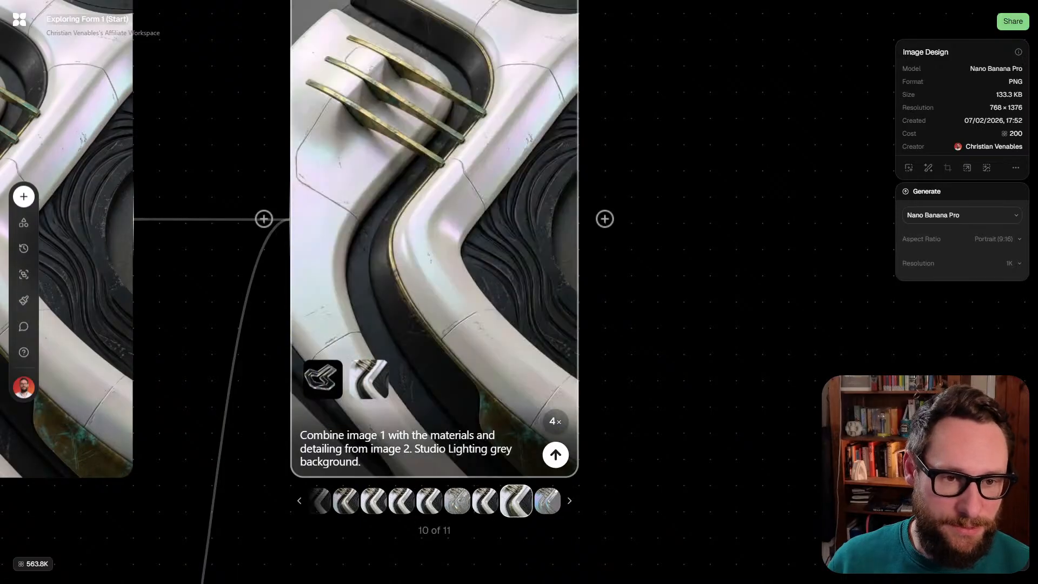
pyautogui.press('Right')
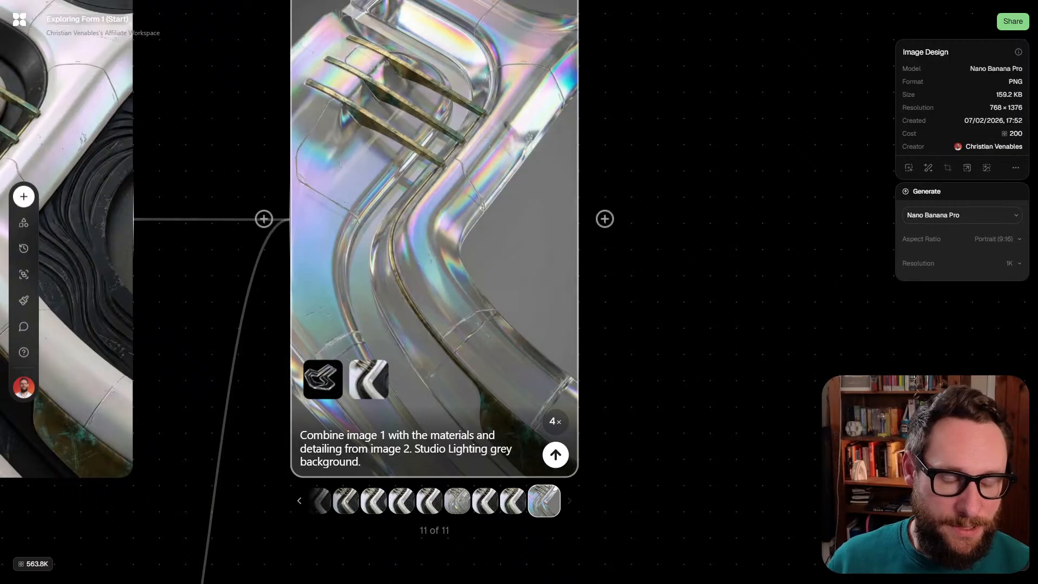
pyautogui.scroll(-3, 433, 270)
pyautogui.hscroll(-3, 433, 270)
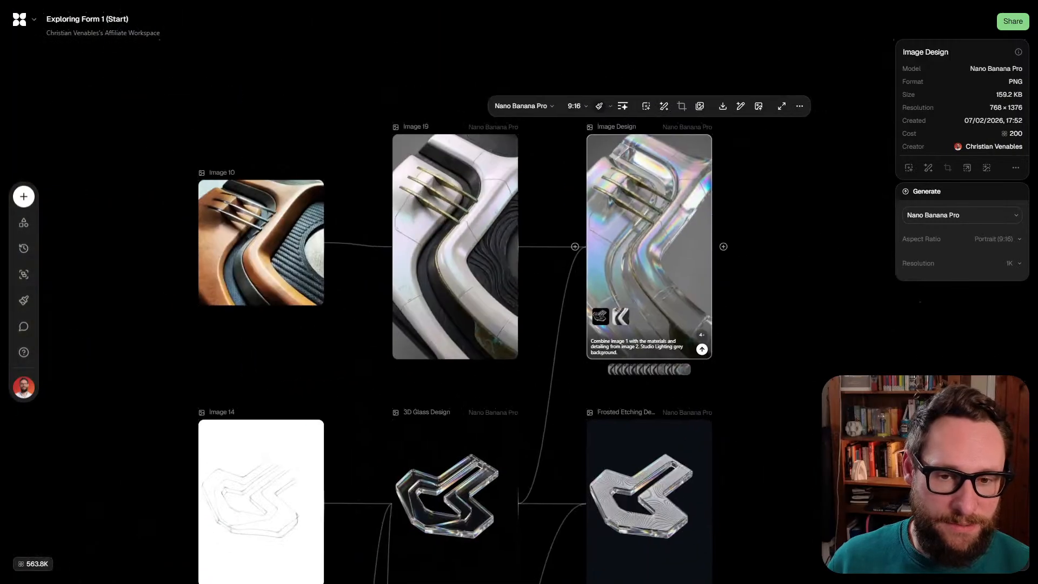
pyautogui.scroll(2, 519, 292)
pyautogui.hscroll(2, 519, 292)
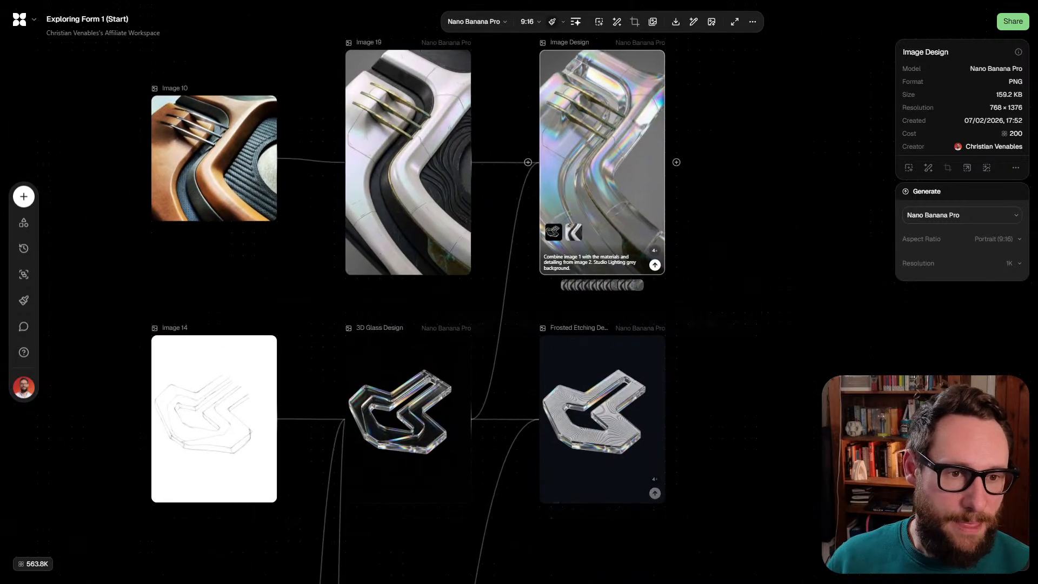
# Survey the reference images, sculpture variations and pending video nodes, ending at the Cinematic Sci-Fi Grid text and fabrication grids
pyautogui.scroll(-5, 699, 214)
pyautogui.scroll(-3, 518, 292)
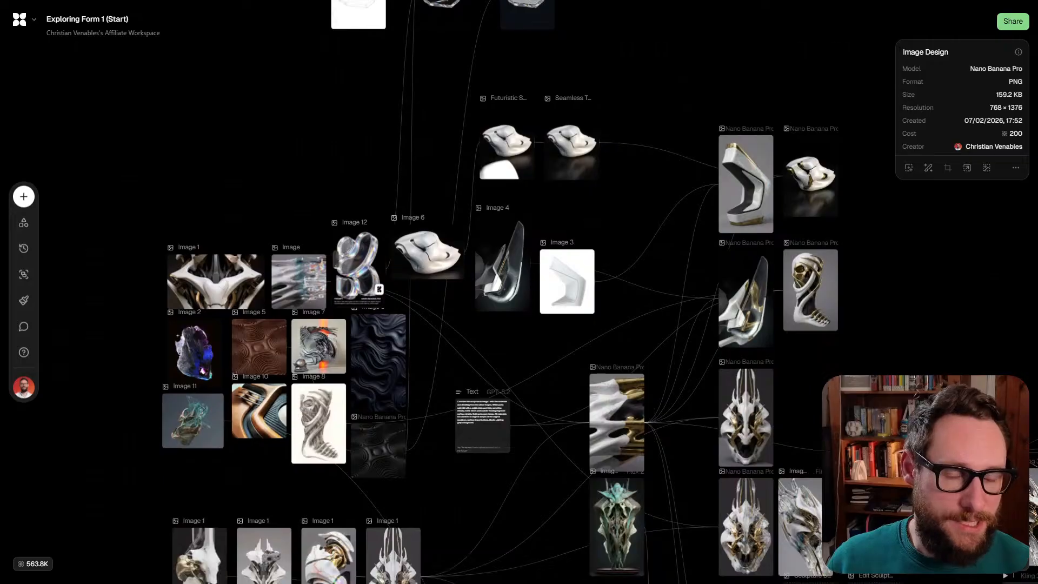
pyautogui.scroll(-5, 518, 292)
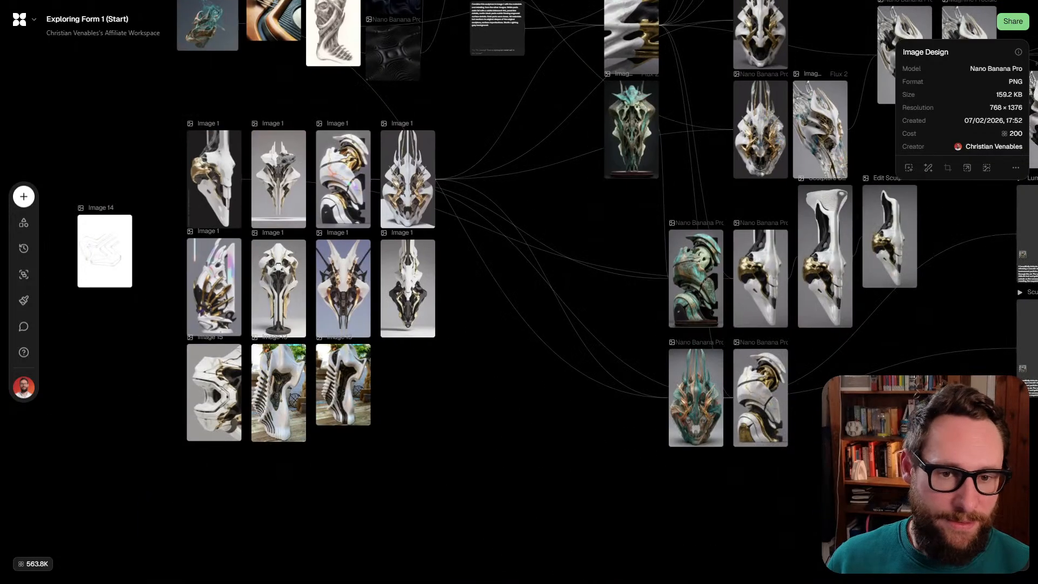
pyautogui.hscroll(5, 519, 216)
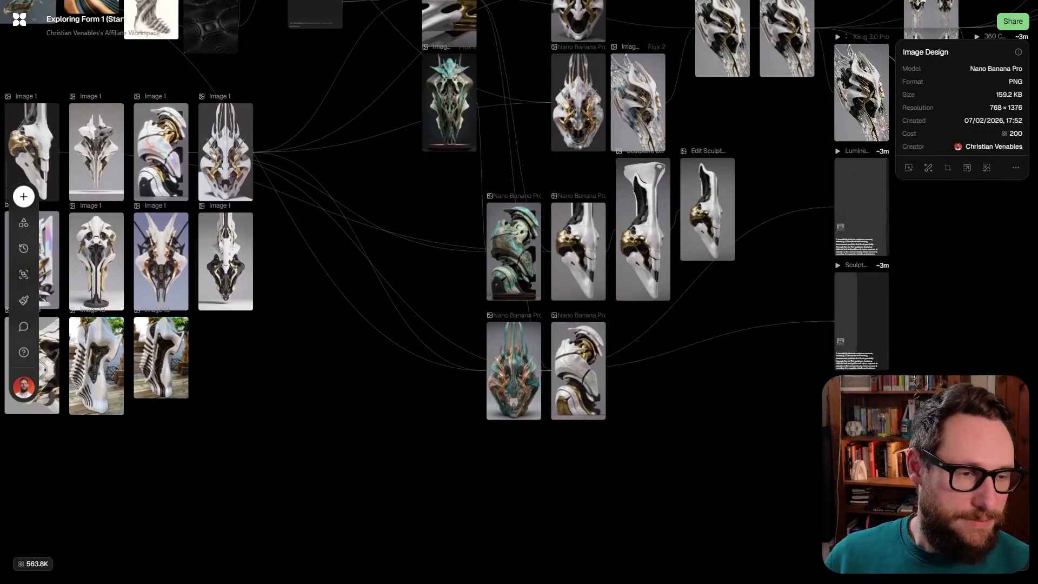
pyautogui.scroll(5, 519, 292)
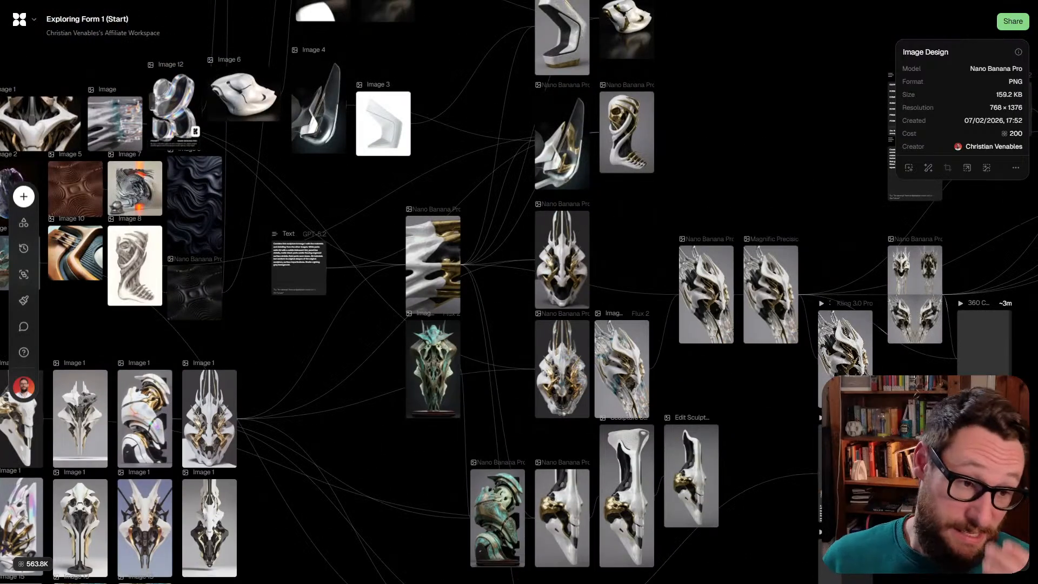
pyautogui.hscroll(5, 518, 292)
pyautogui.scroll(-3, 519, 292)
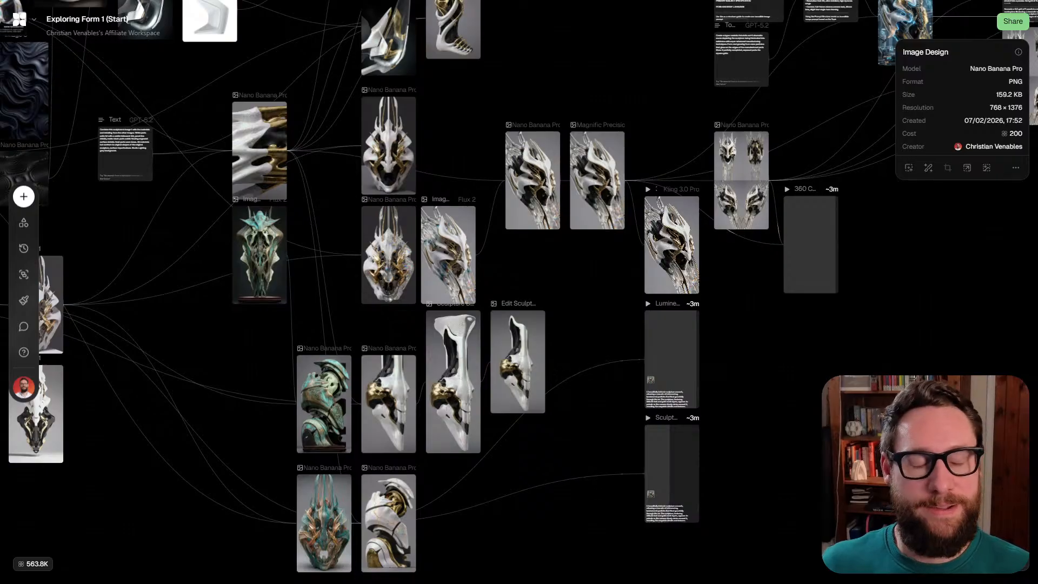
pyautogui.hscroll(10, 519, 292)
pyautogui.scroll(3, 518, 292)
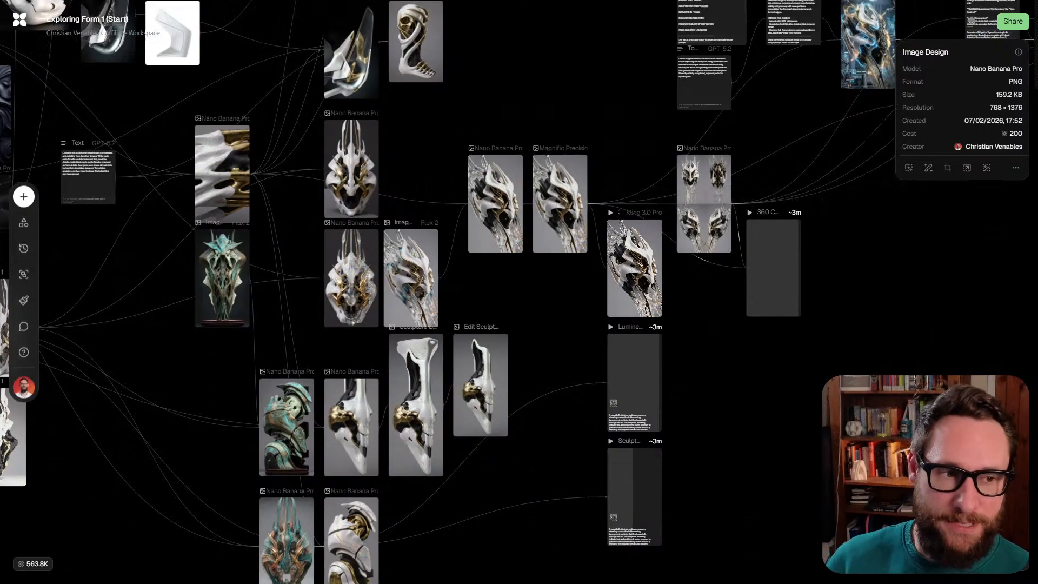
pyautogui.hscroll(3, 518, 292)
pyautogui.scroll(2, 519, 292)
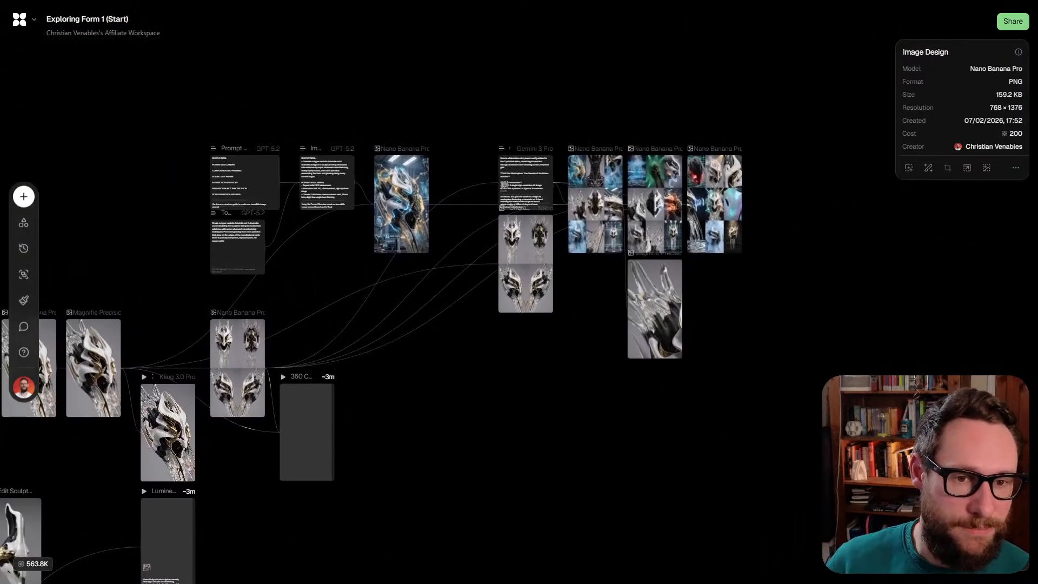
pyautogui.scroll(5, 519, 292)
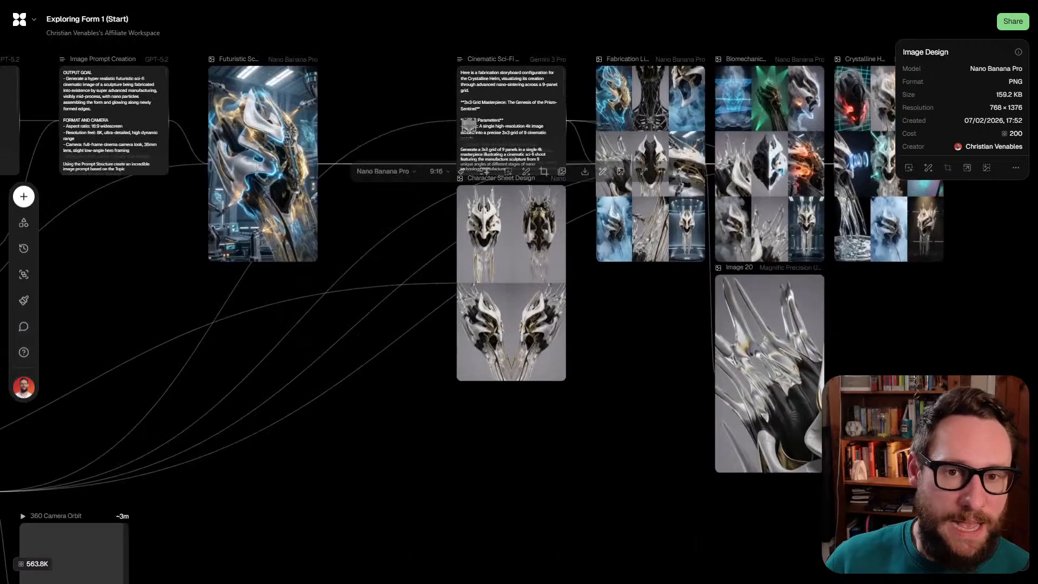
# Review the prompt text nodes, Character Sheet and 360 Camera Orbit node, then return to the Image Design and glass design nodes
pyautogui.hscroll(-6, 519, 292)
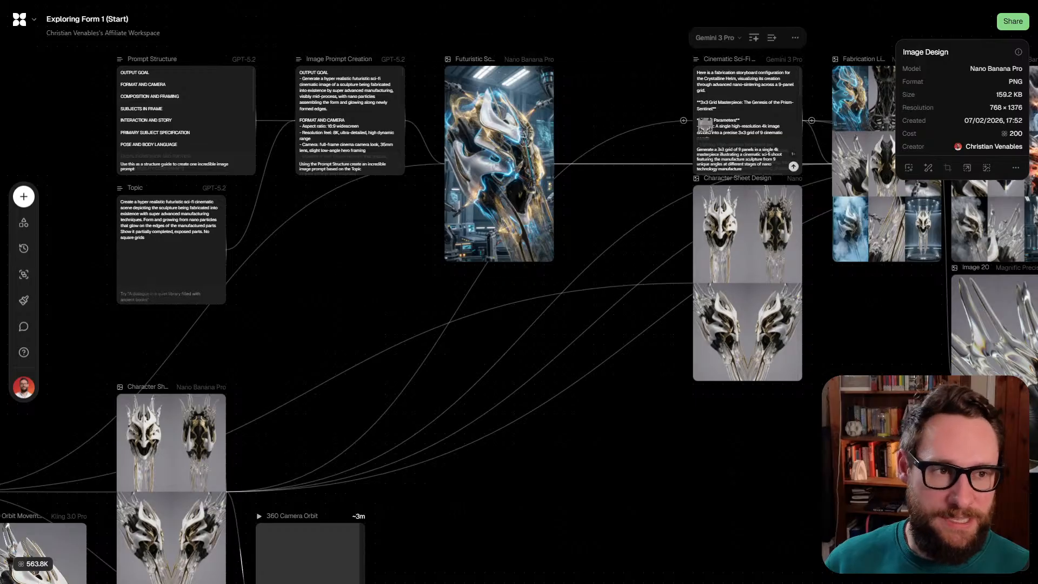
pyautogui.scroll(-4, 434, 346)
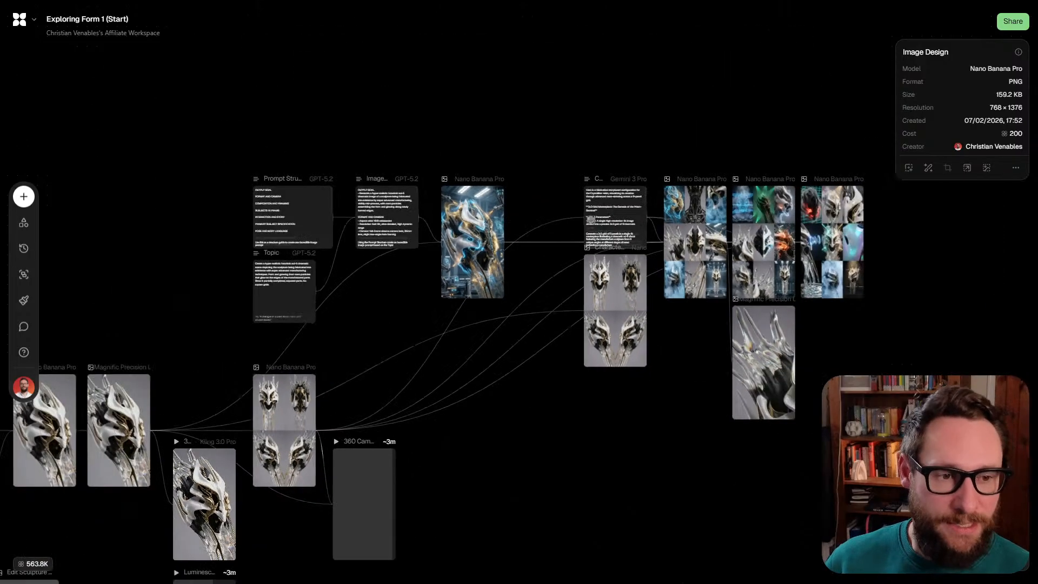
pyautogui.hscroll(-3, 434, 346)
pyautogui.scroll(-2, 434, 346)
pyautogui.scroll(1, 434, 346)
pyautogui.hscroll(-10, 434, 346)
pyautogui.scroll(-1, 434, 345)
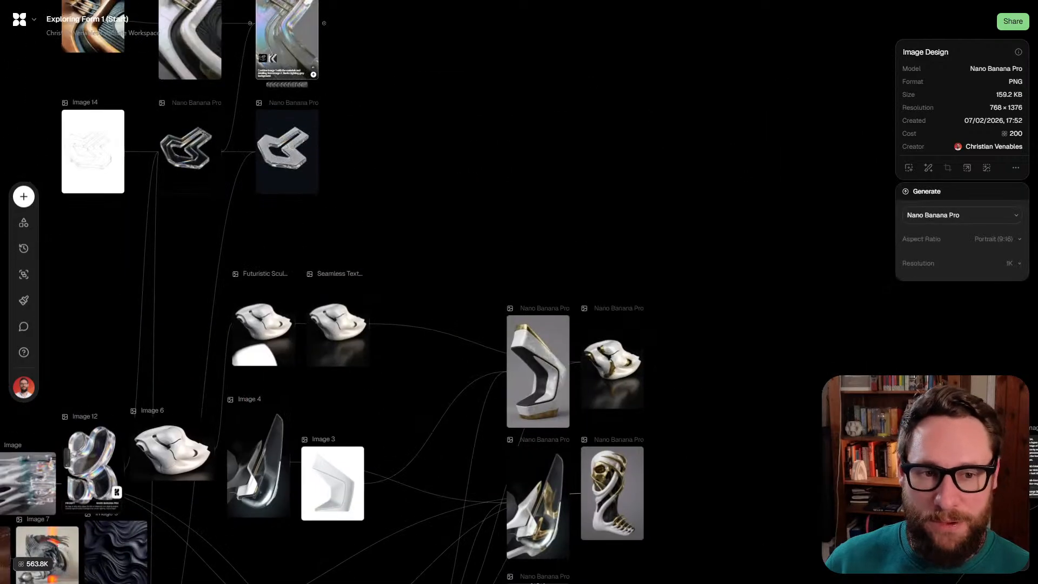
pyautogui.hscroll(-5, 434, 346)
pyautogui.scroll(3, 434, 346)
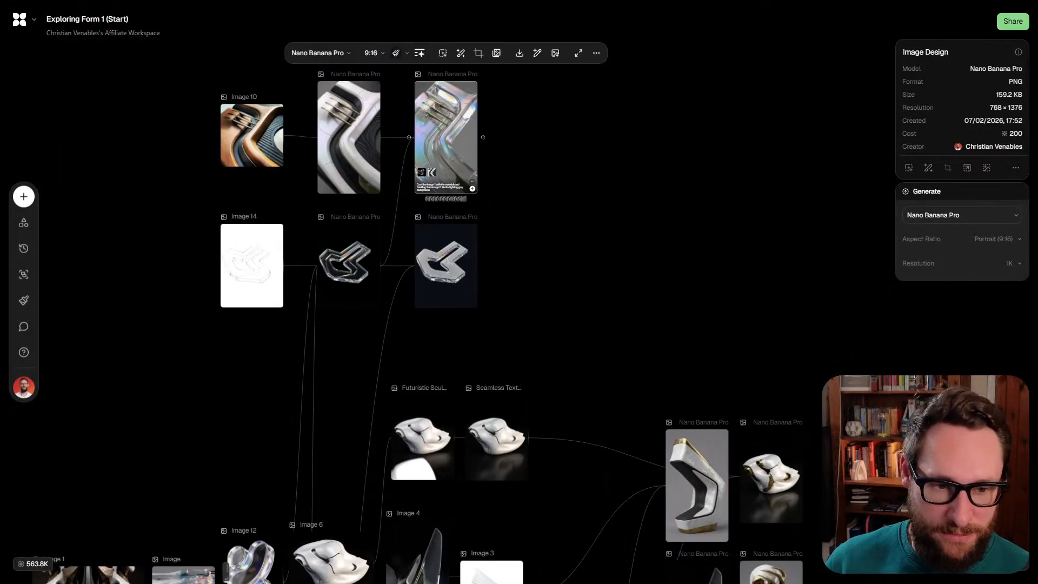
# Duplicate the Crystalline Helm Creation grid node and place the copy directly beside the original
pyautogui.scroll(3, 434, 346)
pyautogui.hscroll(1, 434, 346)
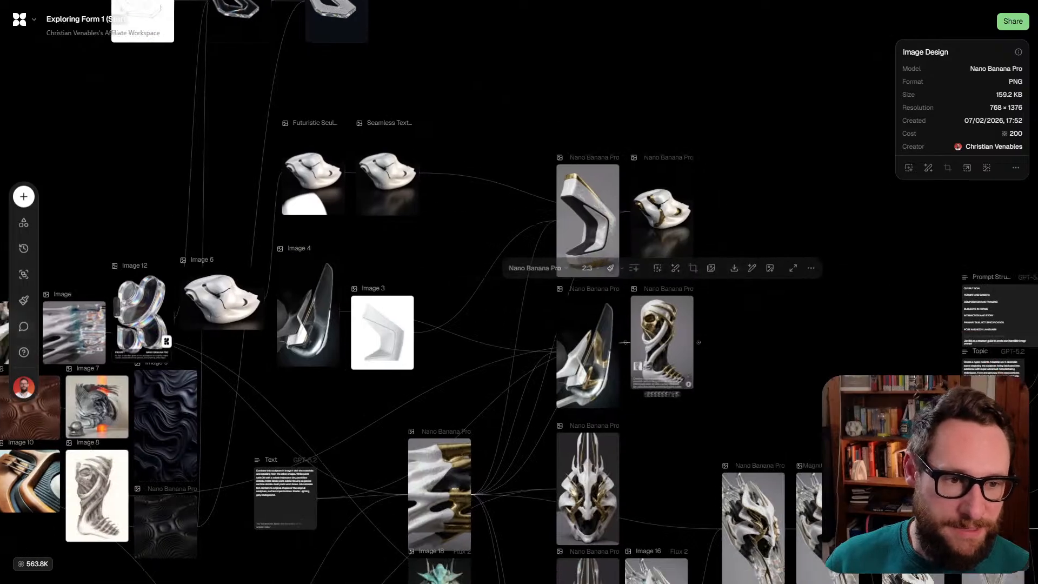
pyautogui.hscroll(7, 519, 292)
pyautogui.scroll(-2, 519, 292)
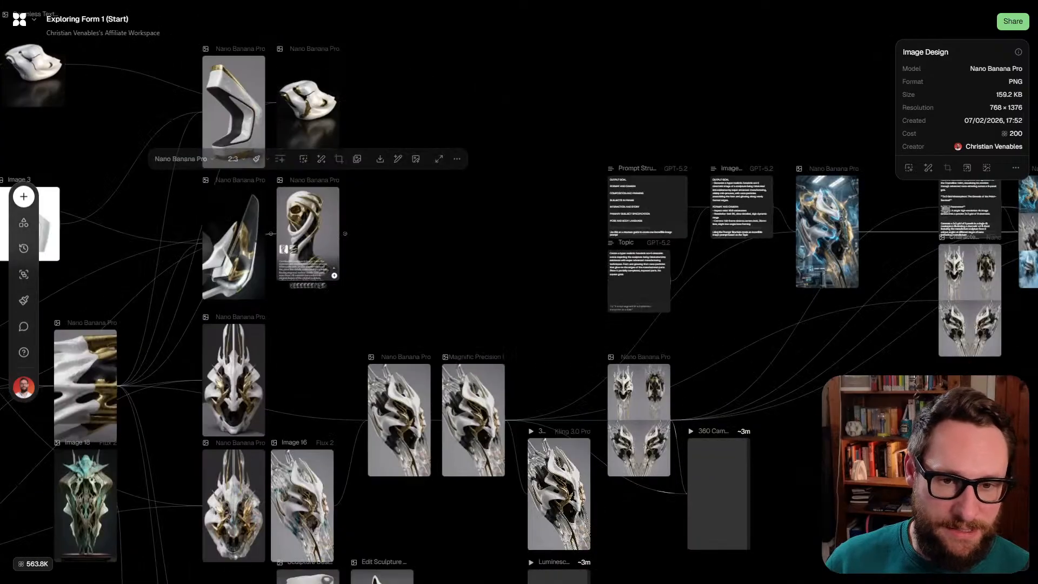
pyautogui.hscroll(8, 519, 292)
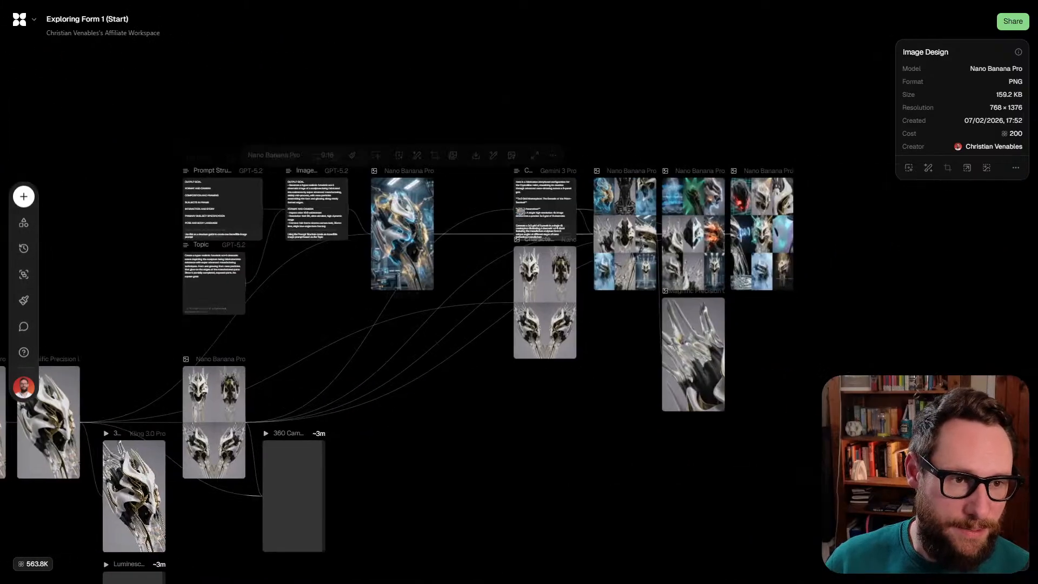
pyautogui.scroll(5, 792, 203)
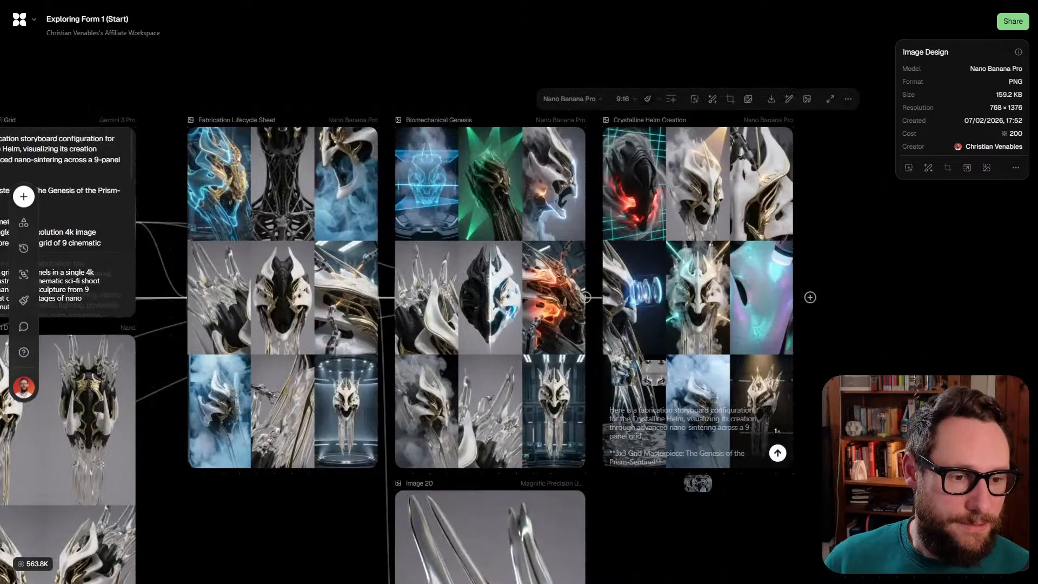
pyautogui.hscroll(7, 519, 292)
pyautogui.click(332, 350)
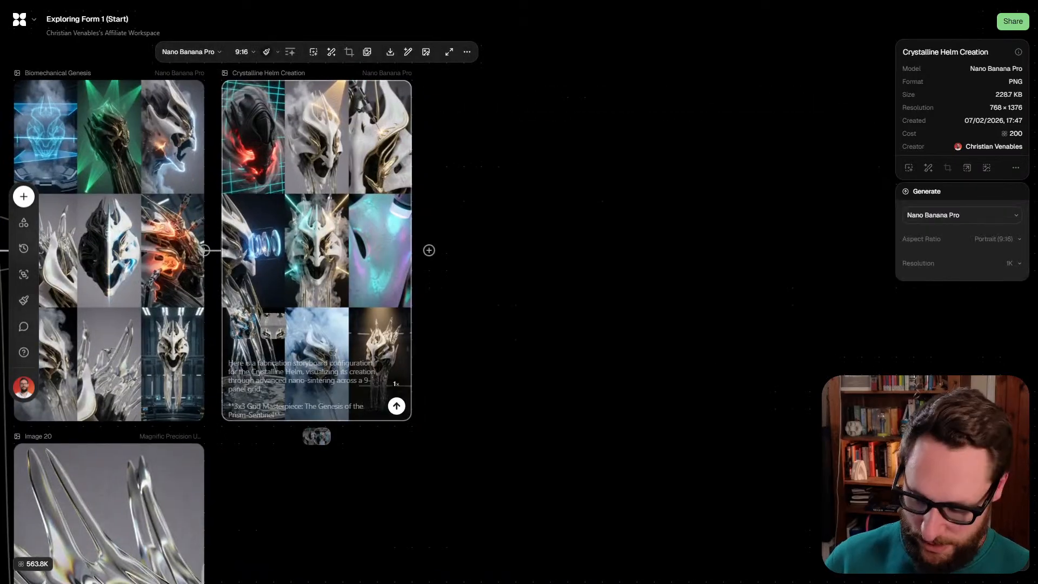
pyautogui.keyDown('alt'); pyautogui.moveTo(332, 350); pyautogui.dragTo(539, 350); pyautogui.keyUp('alt')
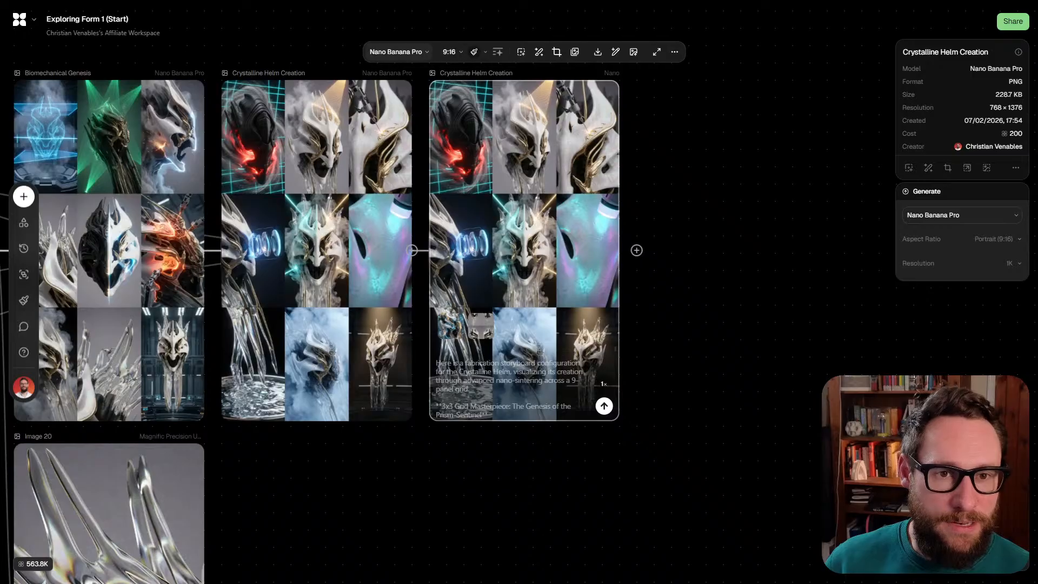
# Switch the duplicated Crystalline Helm Creation node's model to Sourceful's Riverflow 2.0 Pro and generate its image
pyautogui.click(399, 52)
pyautogui.scroll(-3, 473, 211)
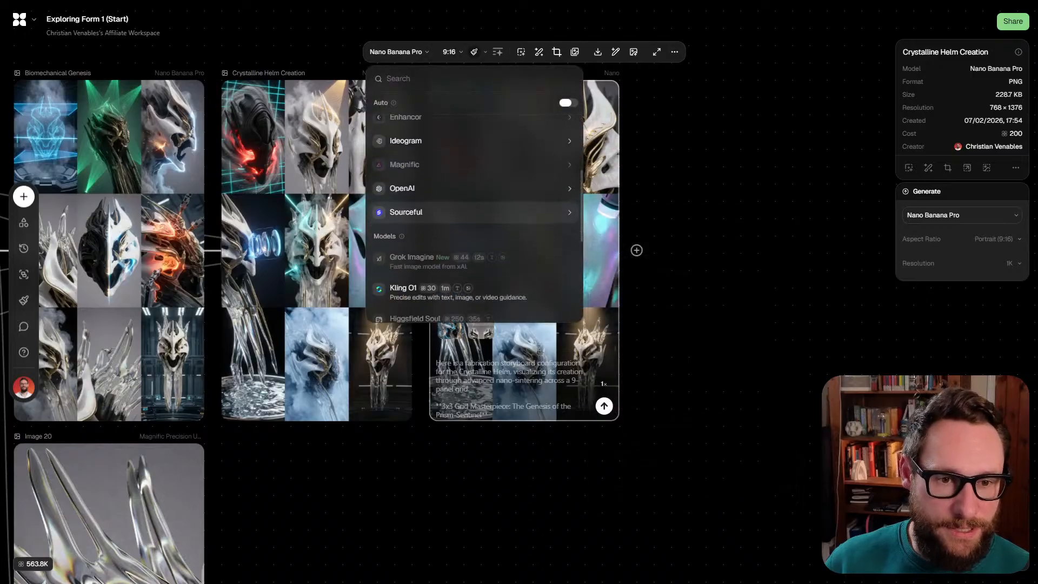
pyautogui.moveTo(473, 212)
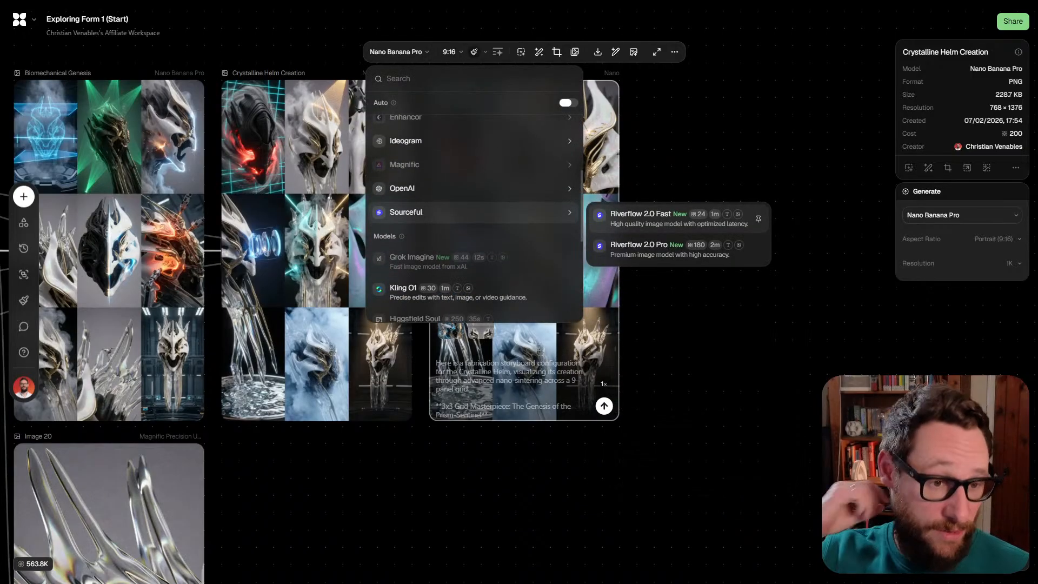
pyautogui.click(649, 248)
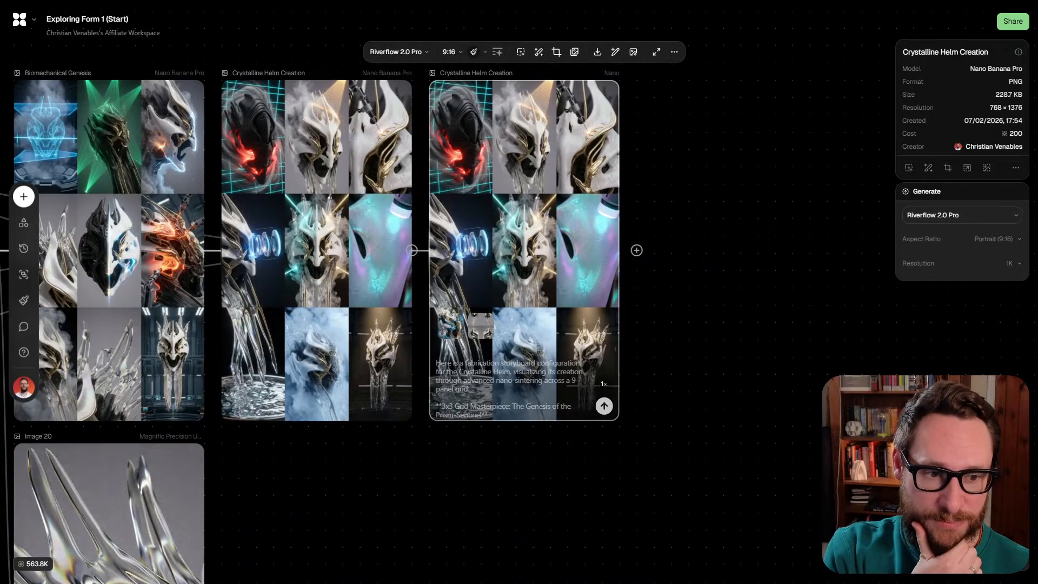
pyautogui.click(603, 405)
# Locate the Sculpture Unveiled video node among the video generations and watch its Kling 2.6 Pro result up close
pyautogui.moveTo(449, 446); pyautogui.dragTo(754, 359)
pyautogui.scroll(-4, 754, 359)
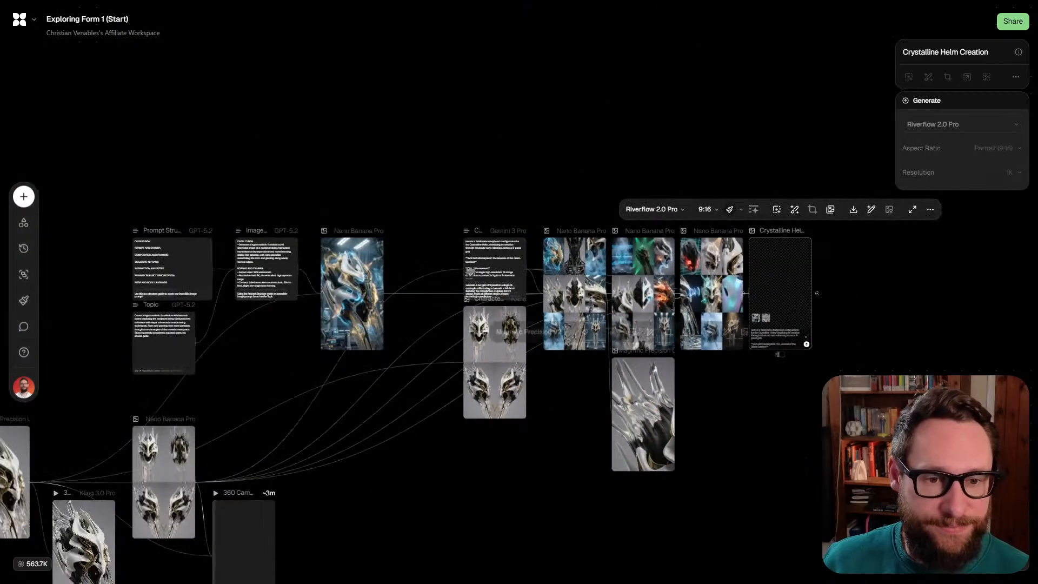
pyautogui.moveTo(643, 354); pyautogui.dragTo(691, 304)
pyautogui.moveTo(411, 324); pyautogui.dragTo(996, 250)
pyautogui.moveTo(398, 454); pyautogui.dragTo(511, 95)
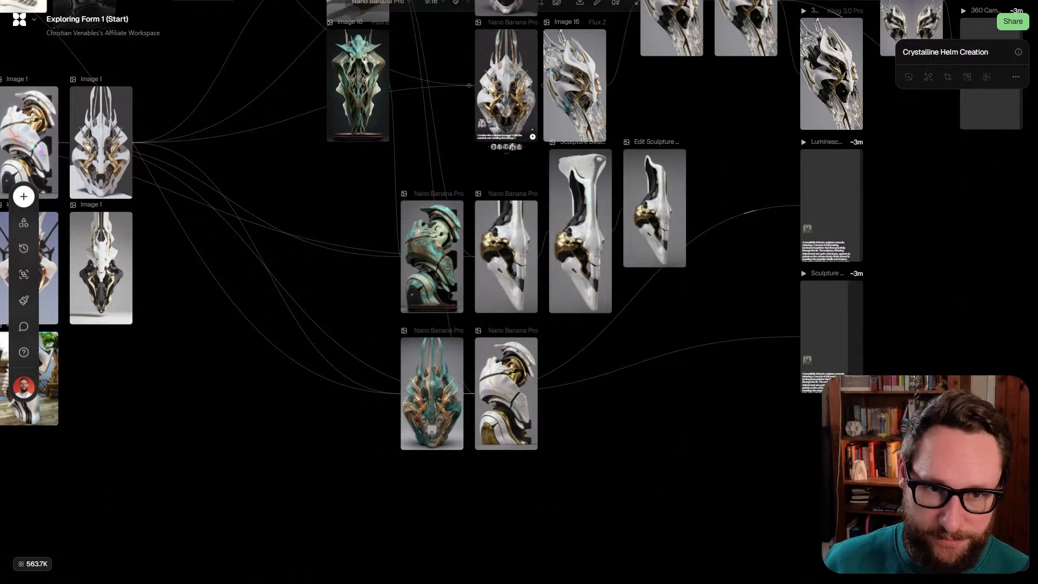
pyautogui.moveTo(670, 138); pyautogui.dragTo(559, 282)
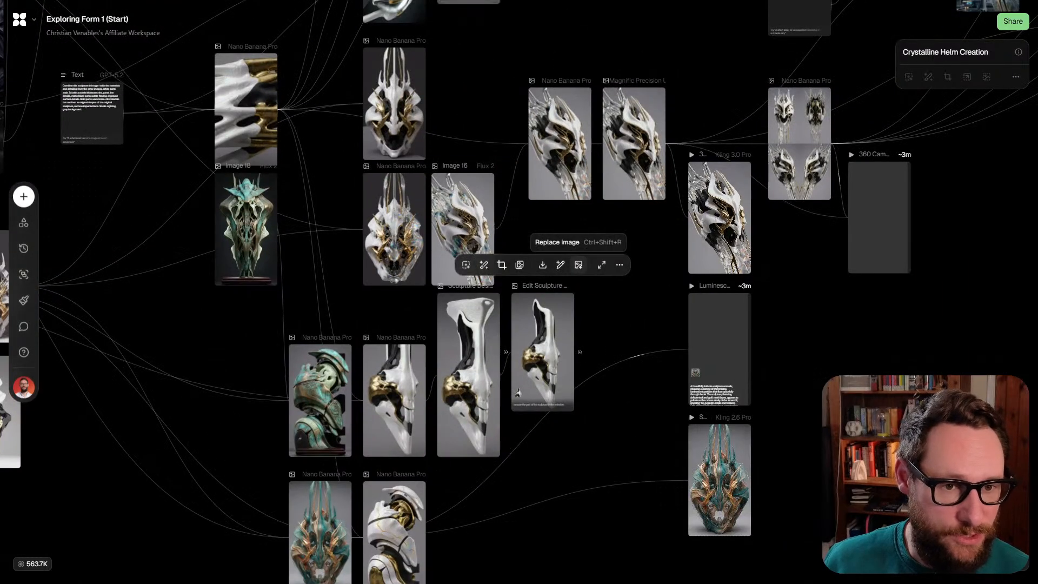
pyautogui.moveTo(718, 455); pyautogui.dragTo(618, 274)
pyautogui.scroll(8, 618, 274)
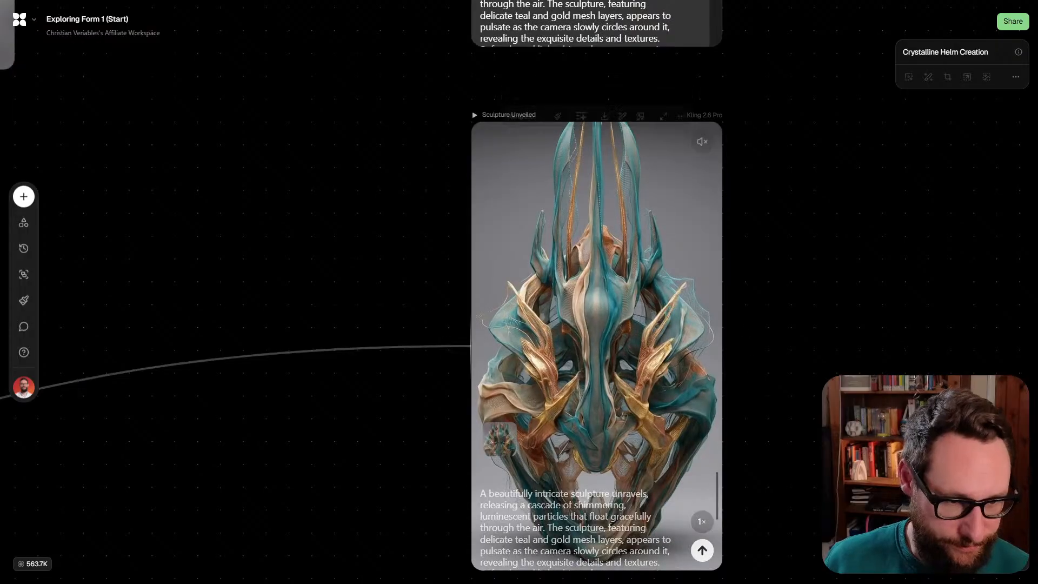
pyautogui.press('f')
pyautogui.scroll(1, 547, 289)
pyautogui.moveTo(547, 289); pyautogui.dragTo(531, 290)
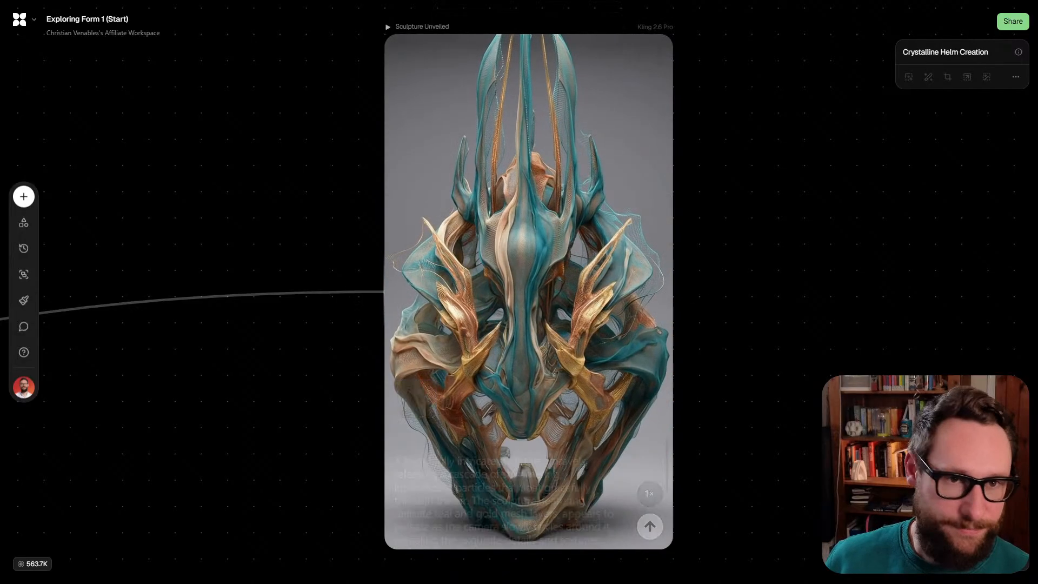
# Check the progress of the Luminescent Sculpture Display, 360 Camera Orbit and Riverflow Crystalline Helm Creation nodes
pyautogui.moveTo(728, 141); pyautogui.dragTo(657, 459)
pyautogui.scroll(-4, 657, 459)
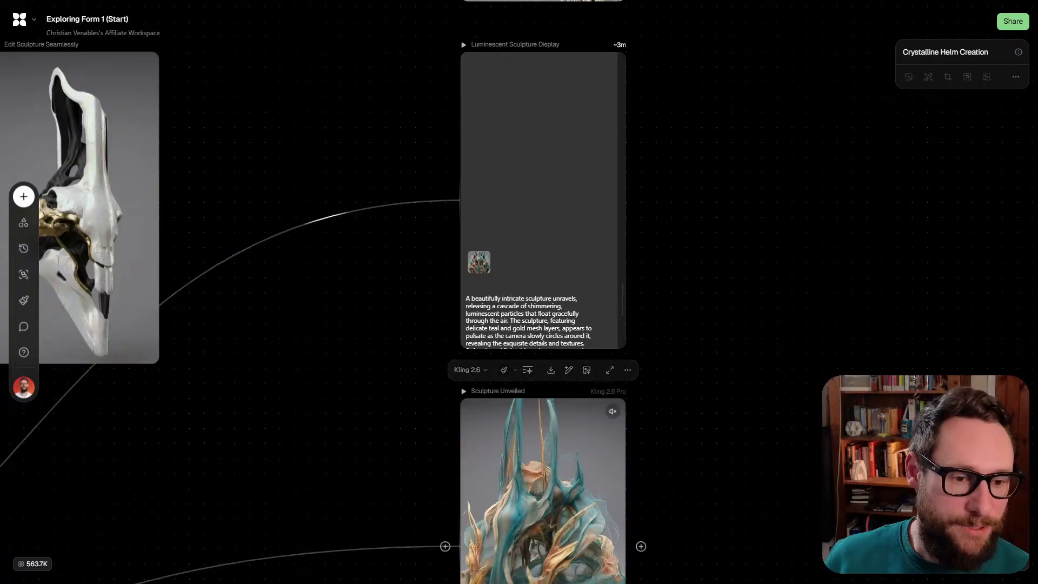
pyautogui.moveTo(728, 238); pyautogui.dragTo(649, 459)
pyautogui.moveTo(706, 346); pyautogui.dragTo(487, 446)
pyautogui.scroll(-4, 486, 446)
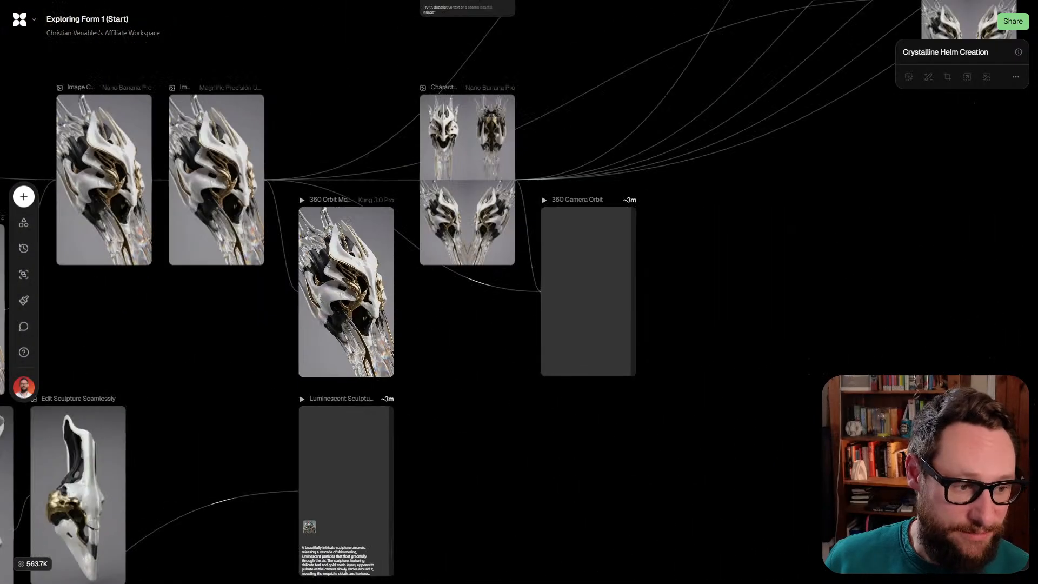
pyautogui.moveTo(865, 162); pyautogui.dragTo(76, 461)
pyautogui.scroll(1, 387, 265)
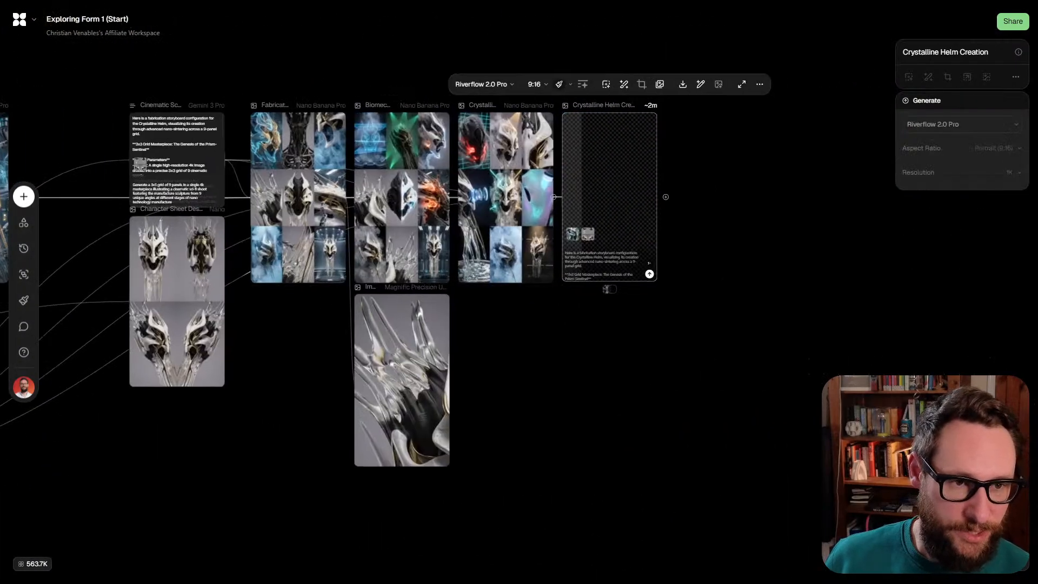
# Examine the source reference images up close, including the crystal, wavy surface, anatomical leg sketch and Satin Black Design texture
pyautogui.moveTo(232, 463); pyautogui.dragTo(800, 465)
pyautogui.scroll(-4, 800, 465)
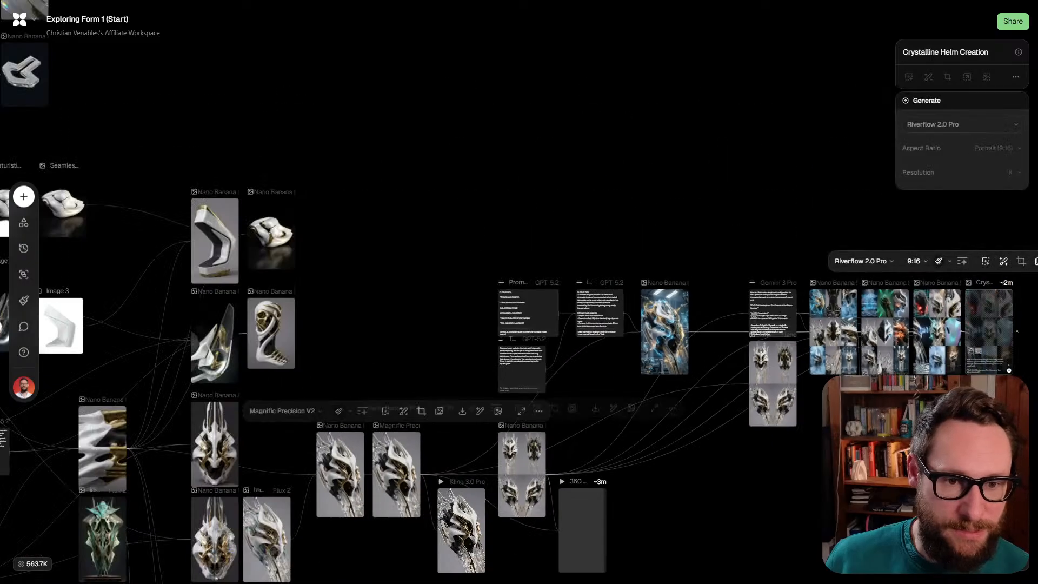
pyautogui.moveTo(391, 480); pyautogui.dragTo(724, 349)
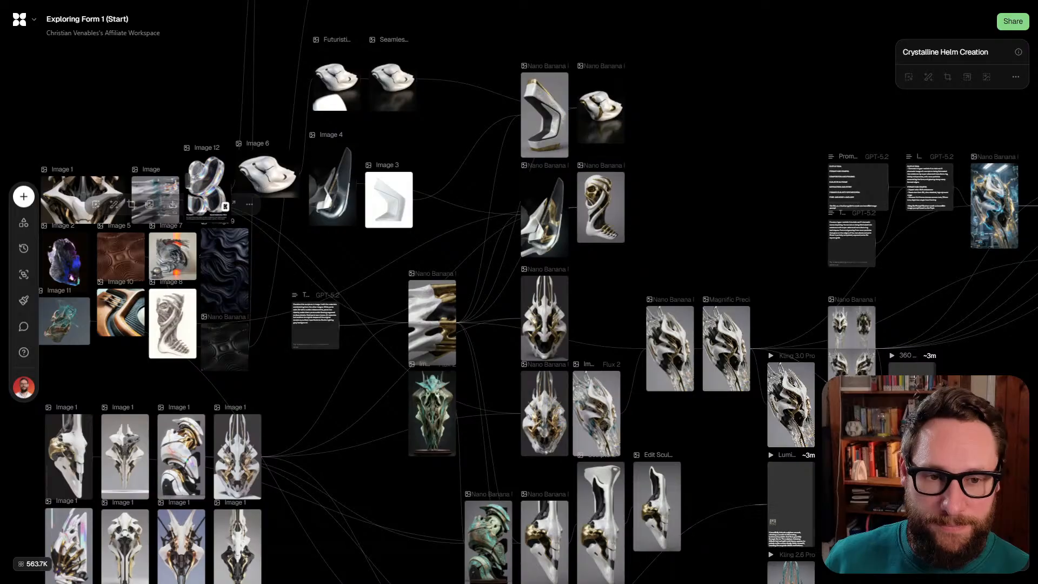
pyautogui.scroll(3, 306, 274)
pyautogui.moveTo(354, 372); pyautogui.dragTo(728, 381)
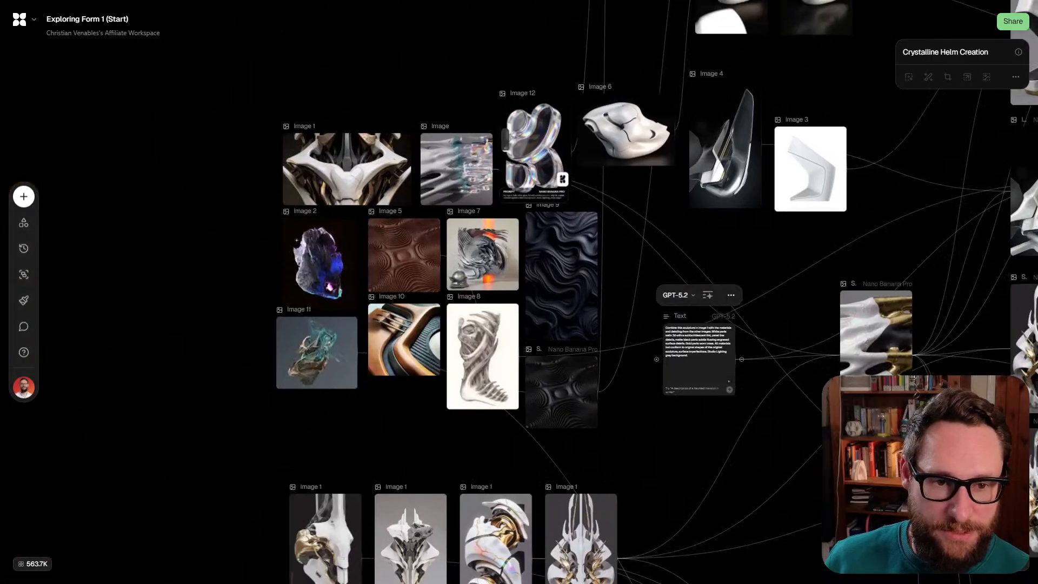
pyautogui.scroll(5, 528, 228)
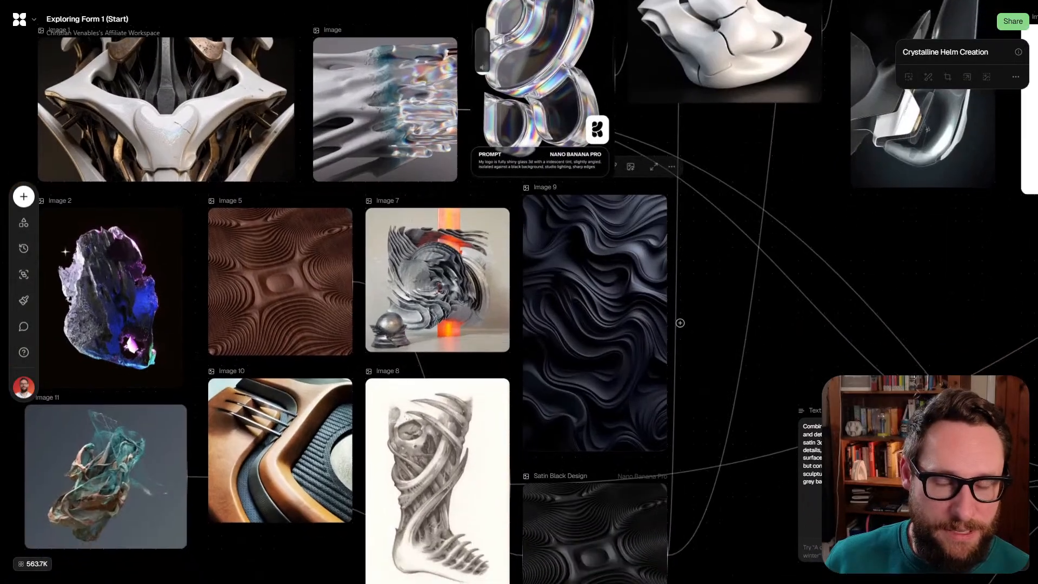
pyautogui.moveTo(540, 303); pyautogui.dragTo(468, 316)
pyautogui.scroll(-1, 637, 302)
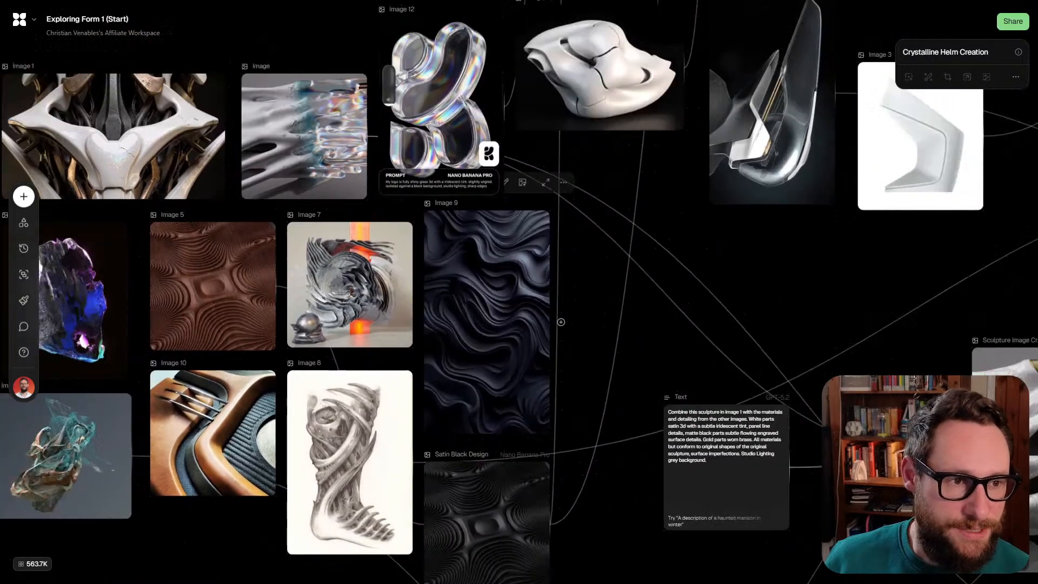
pyautogui.scroll(-2, 560, 322)
pyautogui.moveTo(560, 322); pyautogui.dragTo(501, 183)
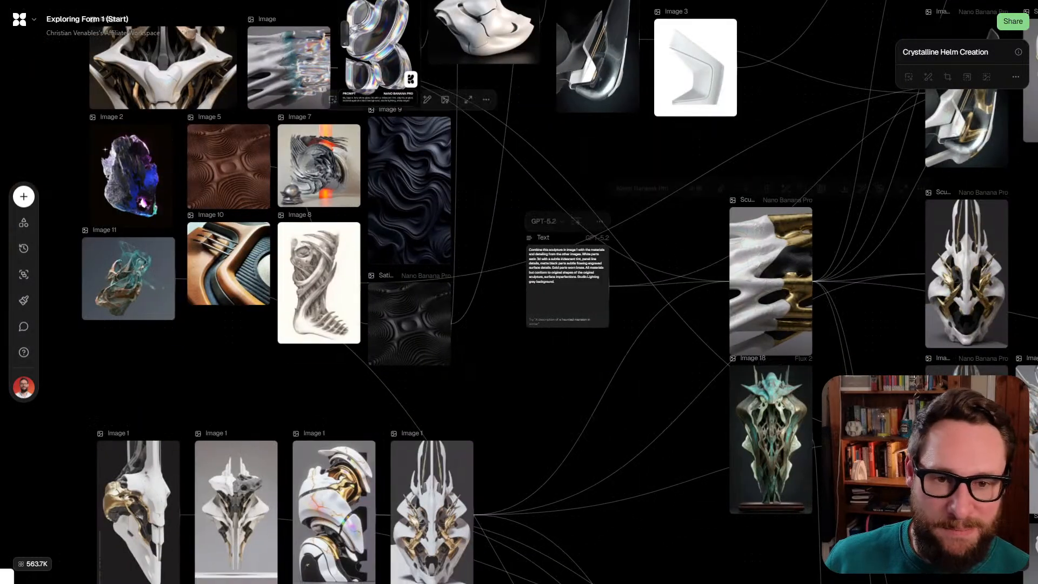
pyautogui.scroll(5, 108, 167)
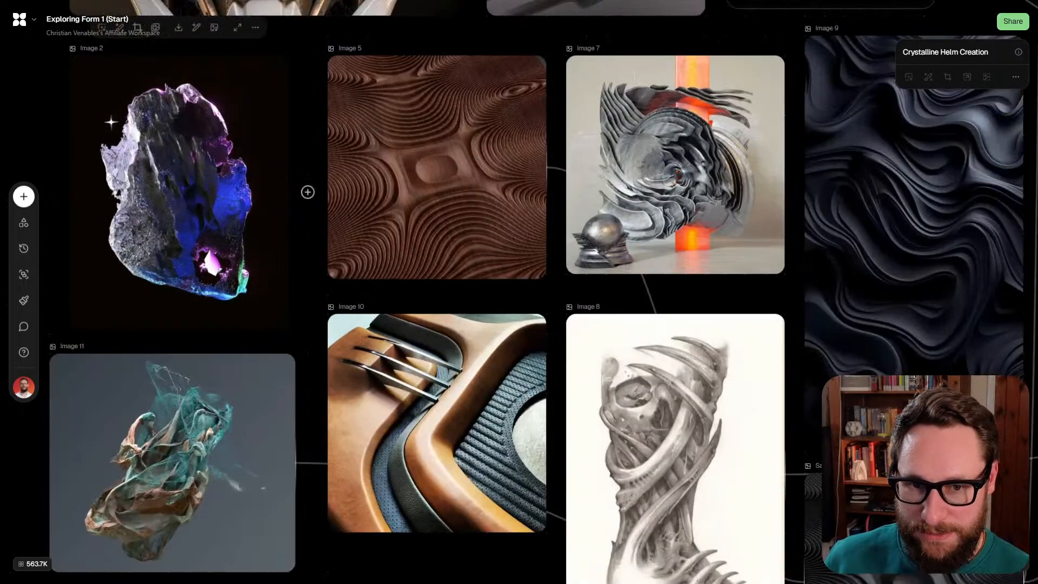
pyautogui.scroll(-4, 196, 203)
pyautogui.moveTo(555, 391); pyautogui.dragTo(480, 401)
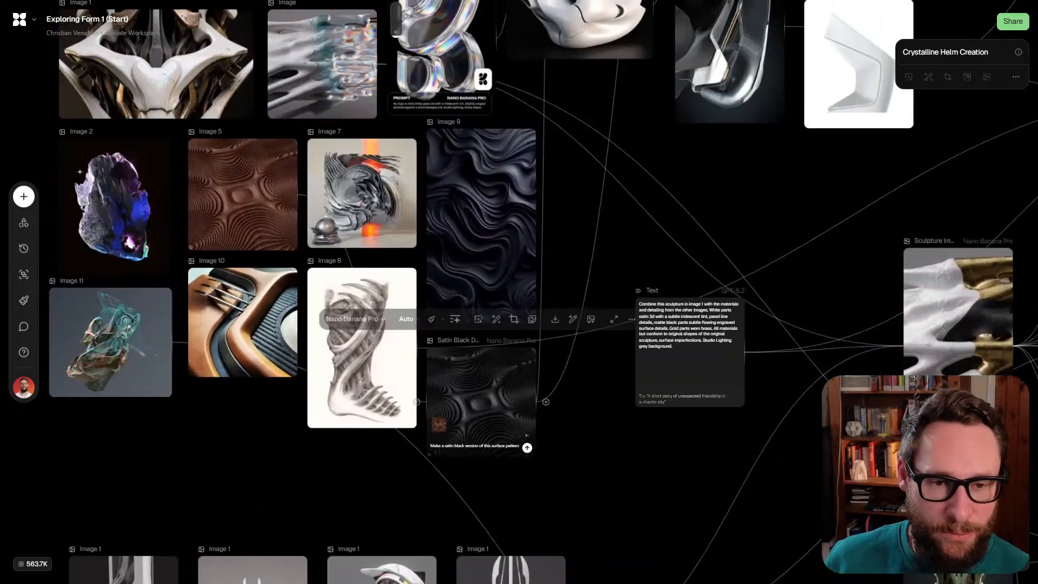
pyautogui.scroll(6, 356, 201)
pyautogui.scroll(-5, 347, 92)
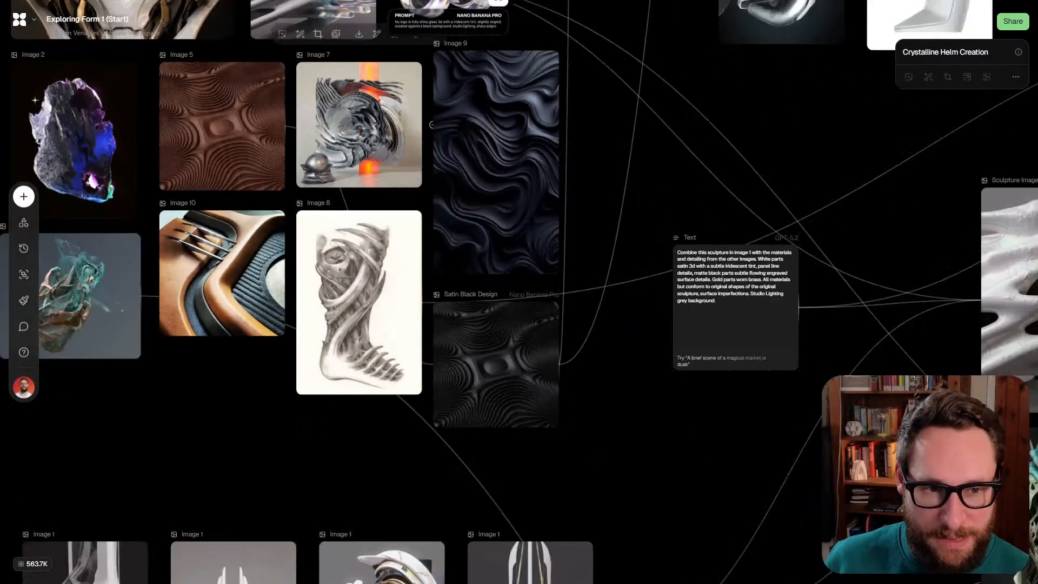
# Trace the node chain from the text prompt and sculpture generations through to the fabrication grids and the pending Riverflow Crystalline Helm node
pyautogui.moveTo(628, 161); pyautogui.dragTo(424, 361)
pyautogui.scroll(-2, 425, 361)
pyautogui.moveTo(702, 379); pyautogui.dragTo(395, 264)
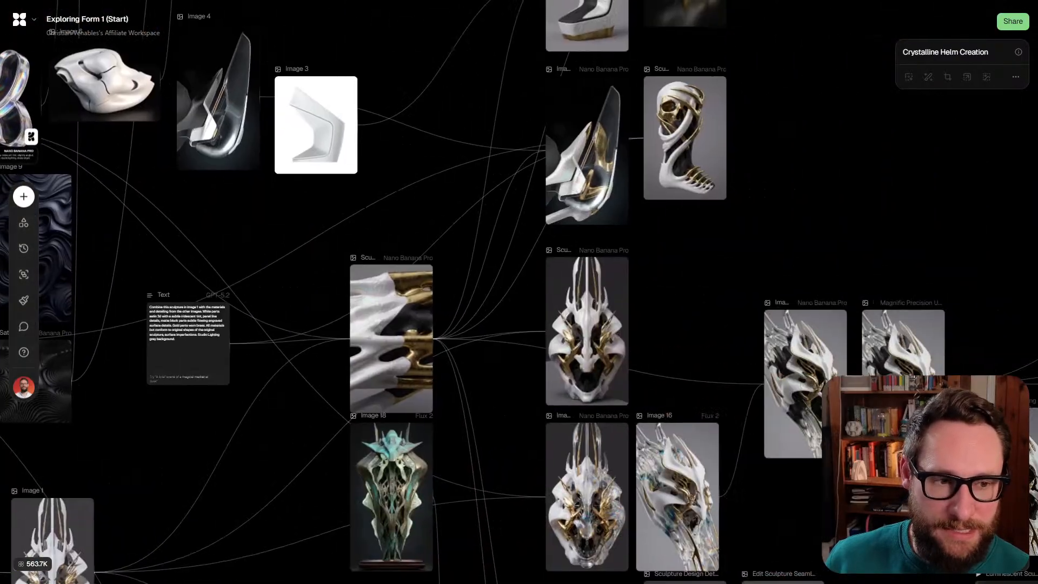
pyautogui.moveTo(703, 292)
pyautogui.mouseDown()
pyautogui.moveTo(362, 271)
pyautogui.moveTo(266, 282)
pyautogui.mouseUp()
pyautogui.moveTo(757, 270); pyautogui.dragTo(254, 280)
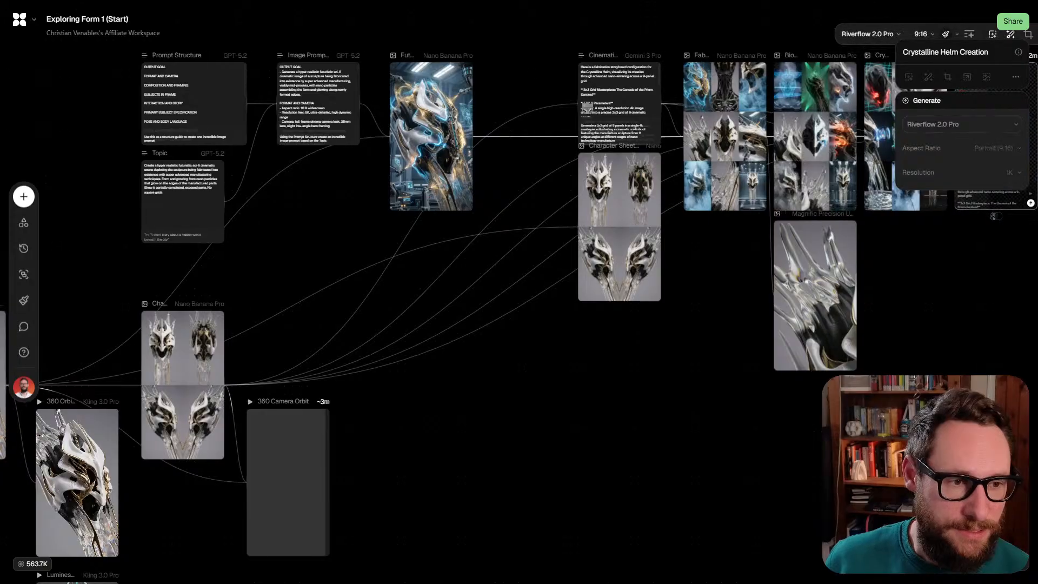
pyautogui.moveTo(703, 271); pyautogui.dragTo(393, 304)
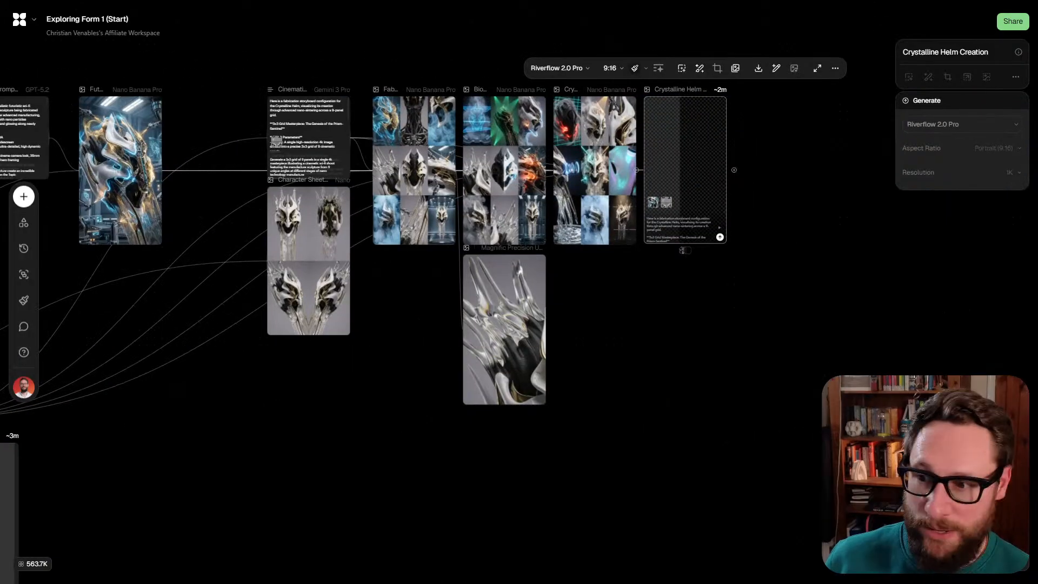
pyautogui.moveTo(227, 328); pyautogui.dragTo(334, 345)
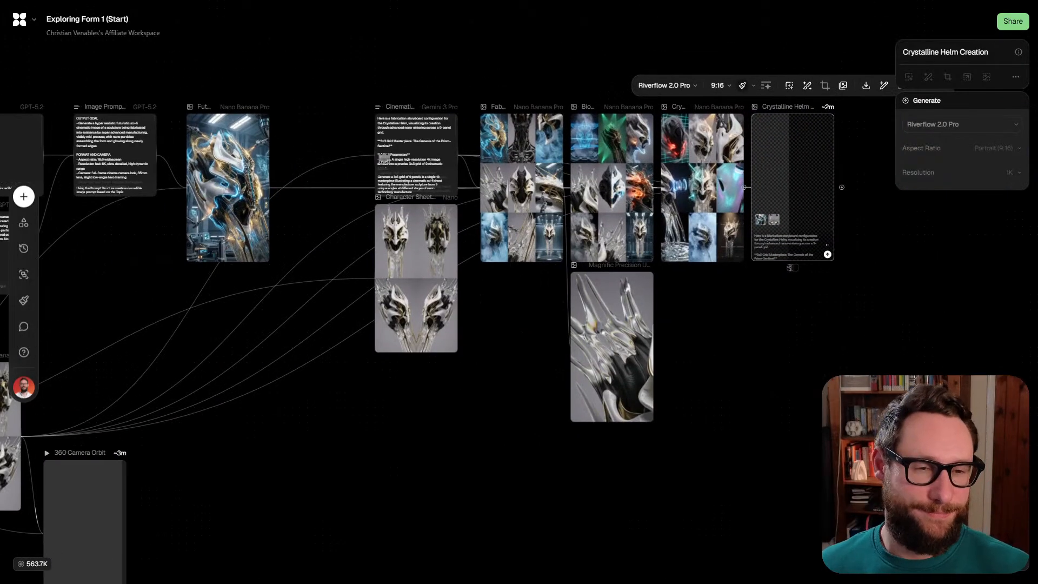
pyautogui.moveTo(512, 297); pyautogui.dragTo(439, 295)
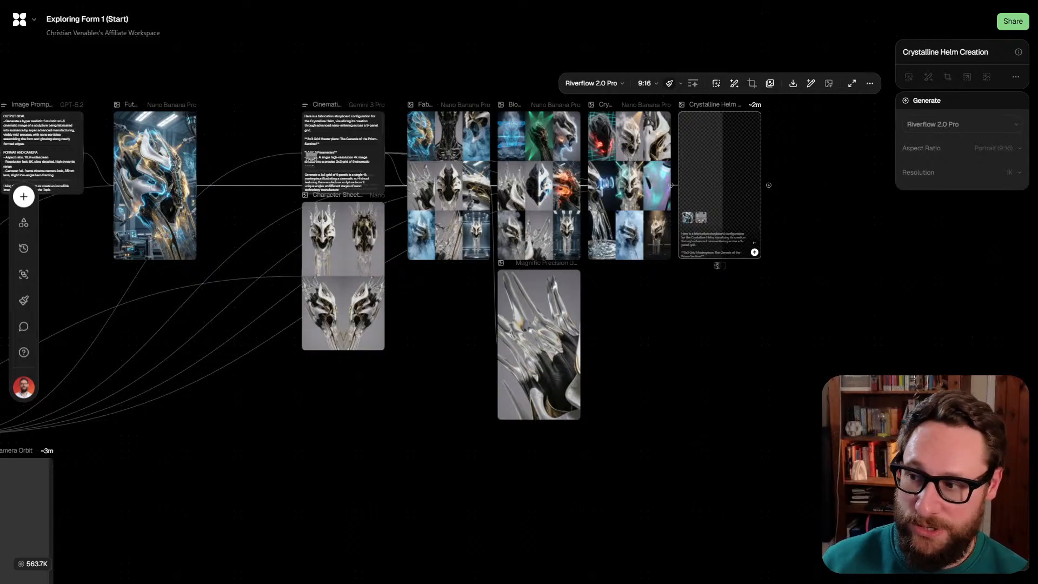
# Duplicate the 360 Camera Orbit video node made with Kling O3 Pro References and place the copy directly below the original
pyautogui.moveTo(181, 394); pyautogui.dragTo(546, 248)
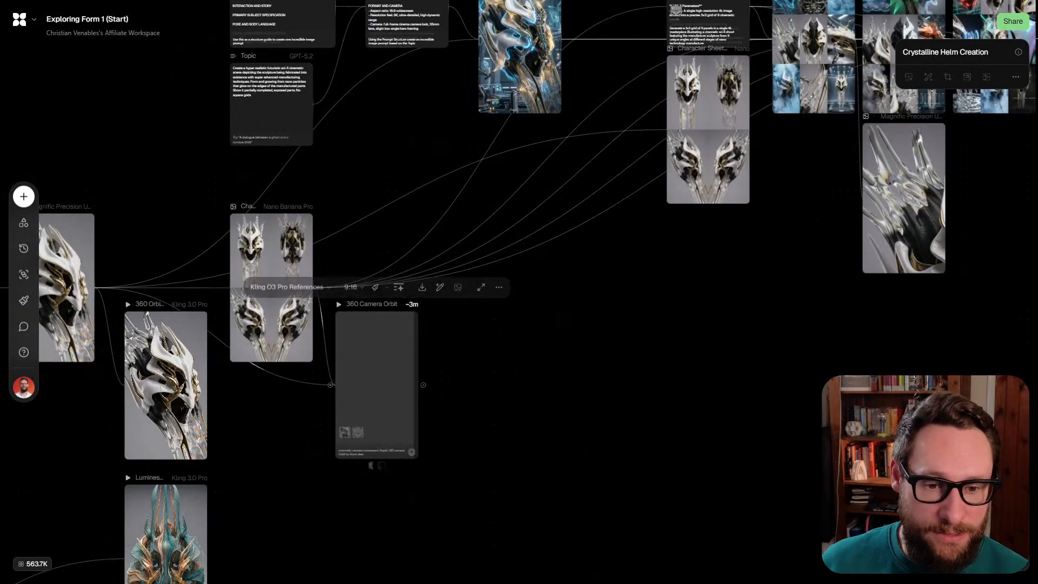
pyautogui.scroll(3, 362, 431)
pyautogui.scroll(-1, 361, 431)
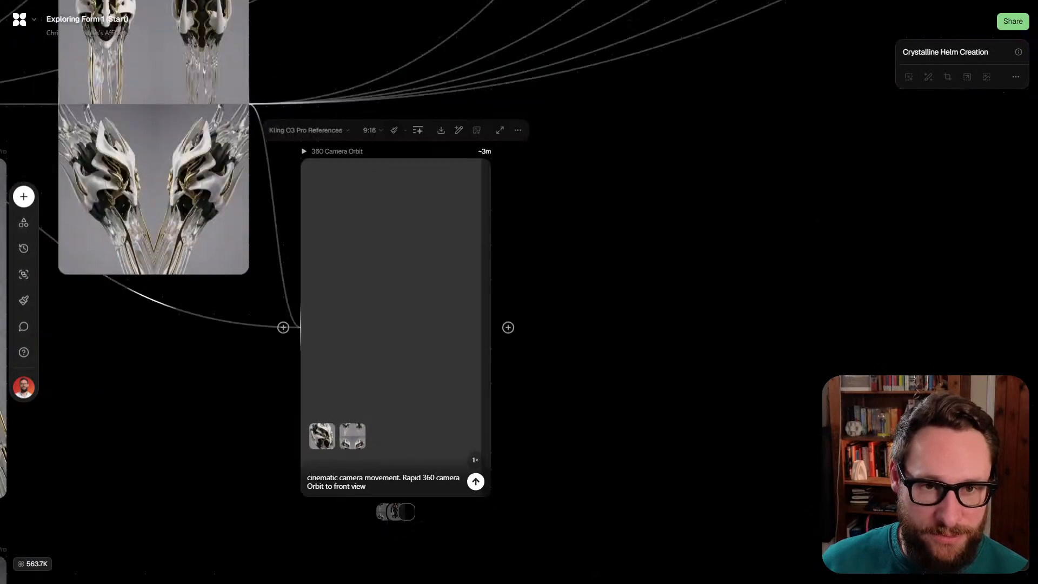
pyautogui.scroll(-4, 709, 196)
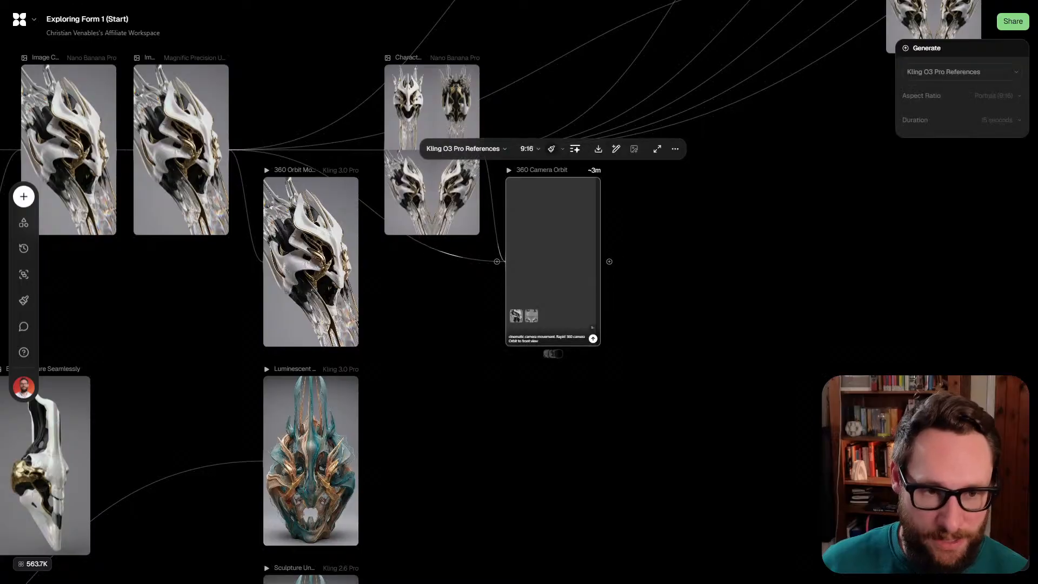
pyautogui.moveTo(553, 261); pyautogui.dragTo(575, 325)
# Switch the duplicated 360 Camera Orbit node's model to Kling O1 References and generate its video
pyautogui.scroll(4, 575, 325)
pyautogui.click(474, 135)
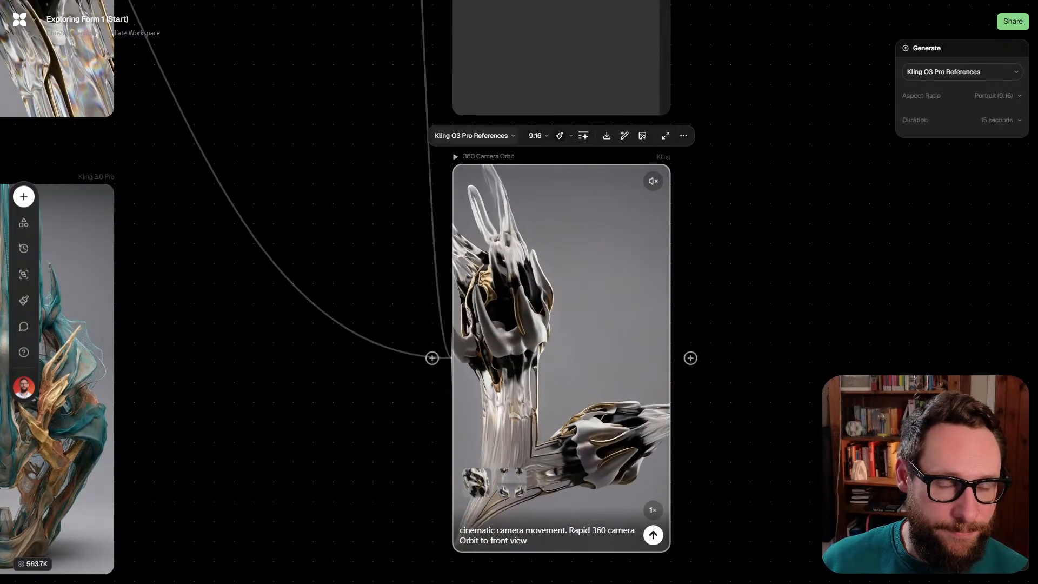
pyautogui.moveTo(579, 283)
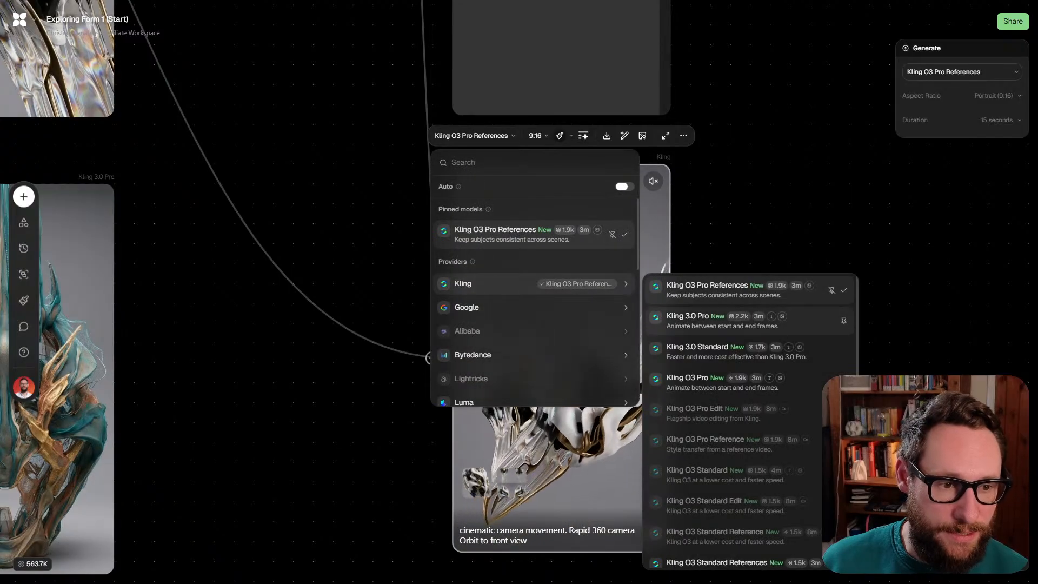
pyautogui.scroll(-4, 749, 321)
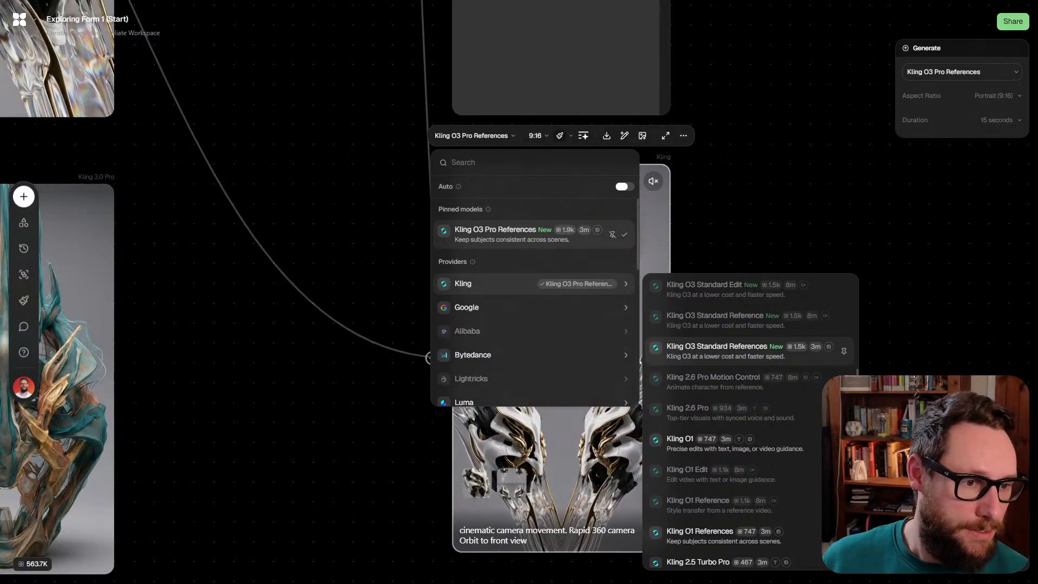
pyautogui.scroll(-4, 751, 378)
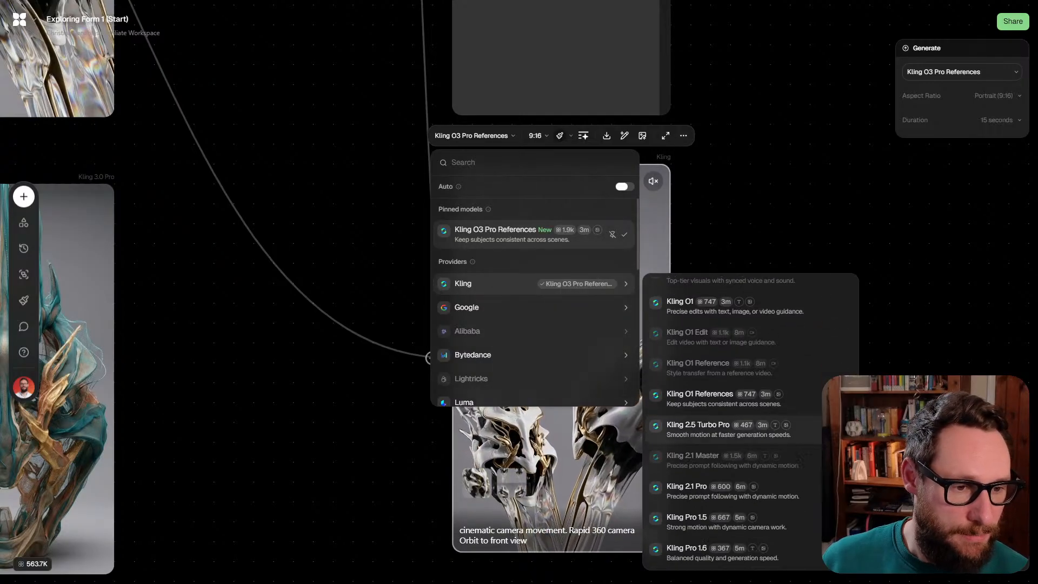
pyautogui.click(724, 373)
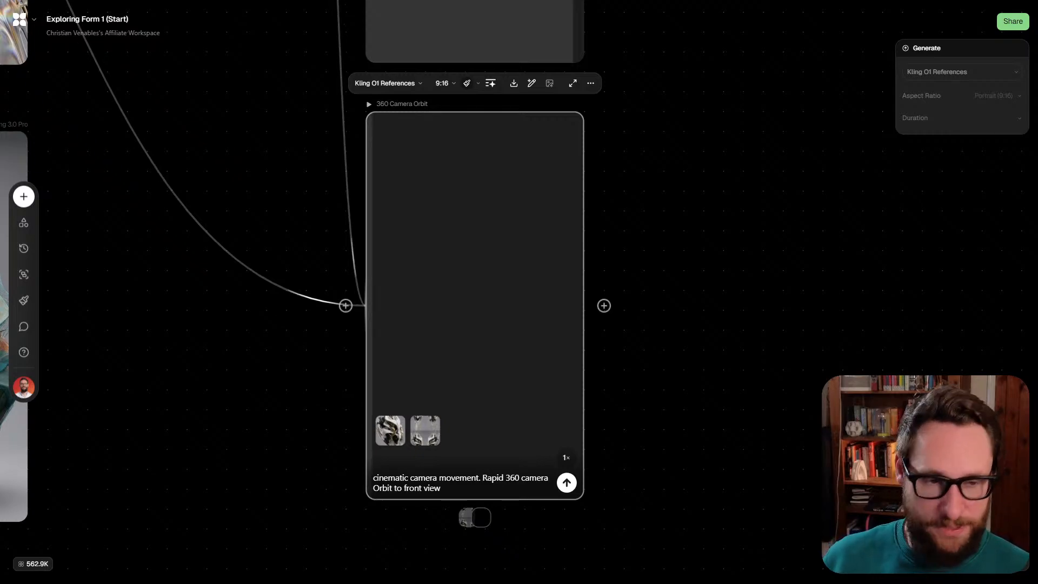
# Pull the earlier orbit video out of the copy's version stack as a separate node beside it, and generate it with Kling O1 References
pyautogui.moveTo(465, 517); pyautogui.dragTo(713, 306)
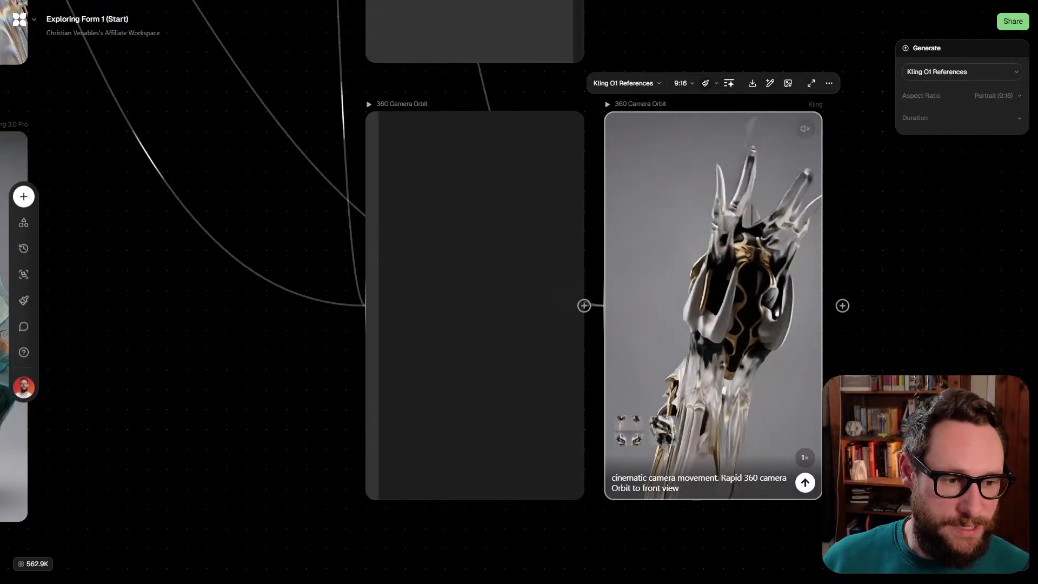
pyautogui.click(805, 482)
# Watch the Luminescent Sculpture Display video from Kling 3.0 Pro and compare it with the Kling 2.6 Pro Sculpture Unveiled video below
pyautogui.scroll(-3, 483, 320)
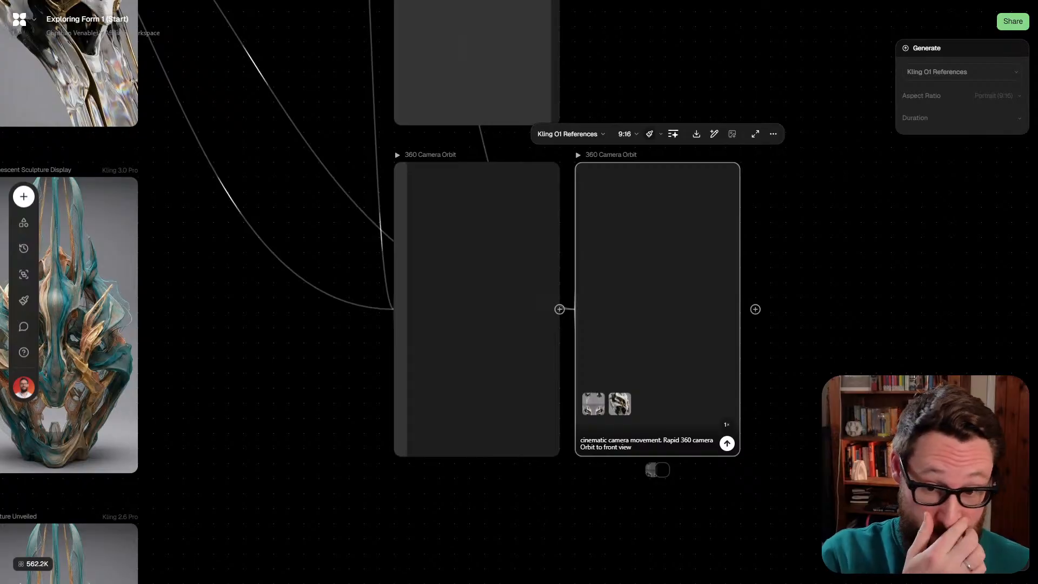
pyautogui.hscroll(-5, 519, 292)
pyautogui.click(189, 260)
pyautogui.scroll(3, 211, 259)
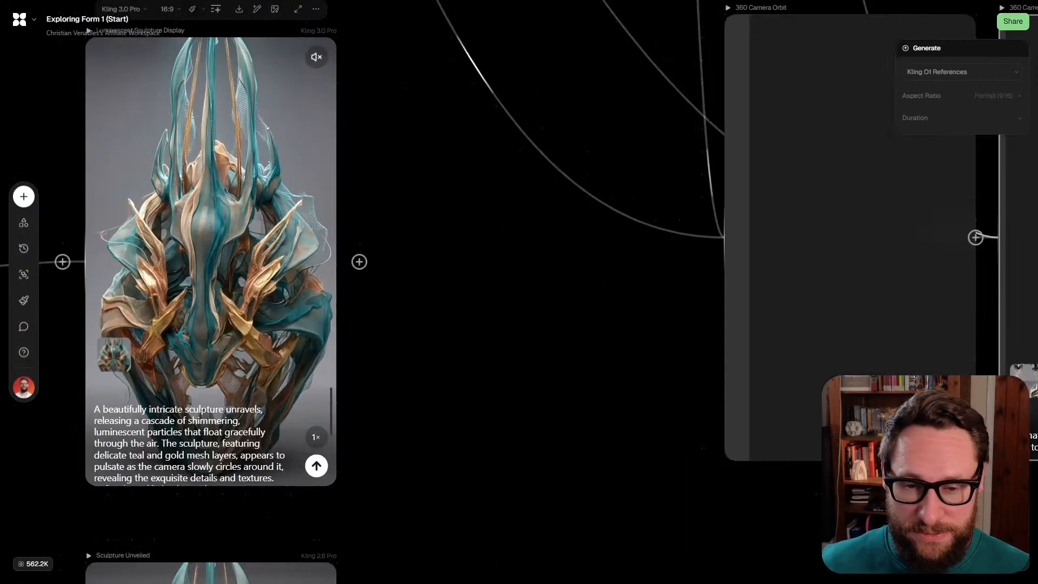
pyautogui.scroll(3, 211, 259)
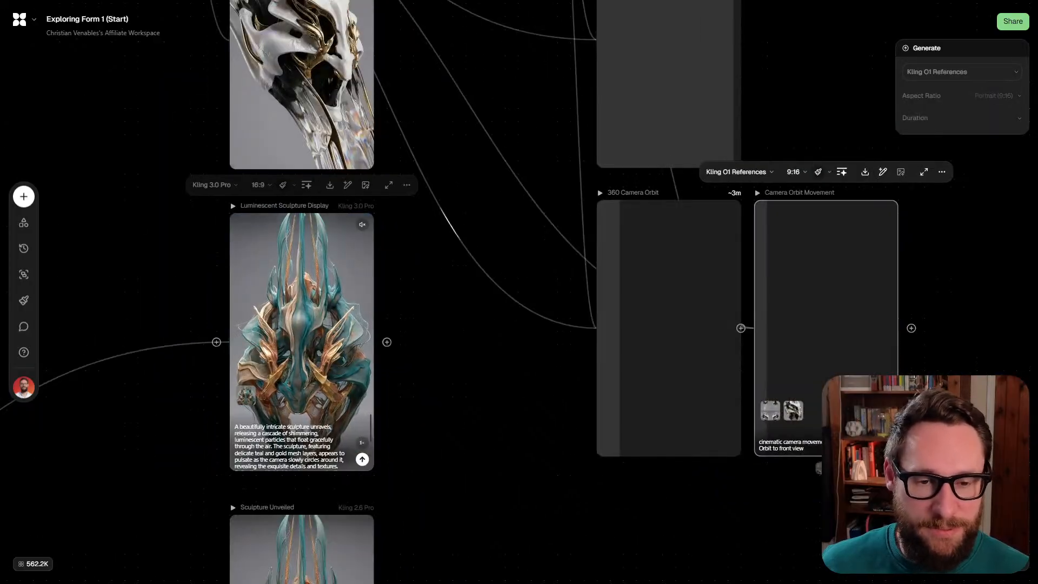
pyautogui.scroll(-3, 363, 491)
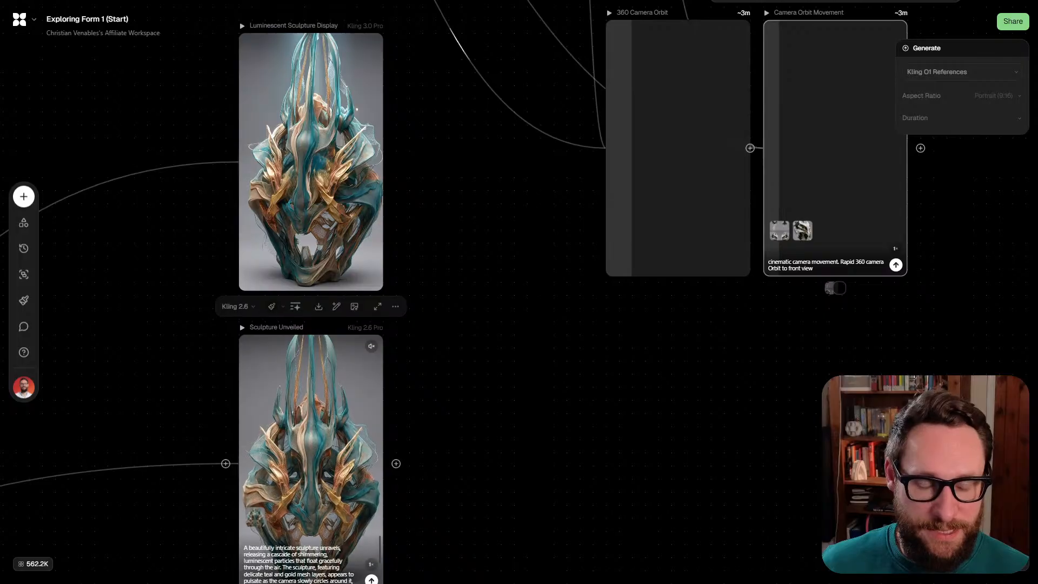
pyautogui.scroll(-1, 364, 492)
pyautogui.hscroll(-2, 363, 492)
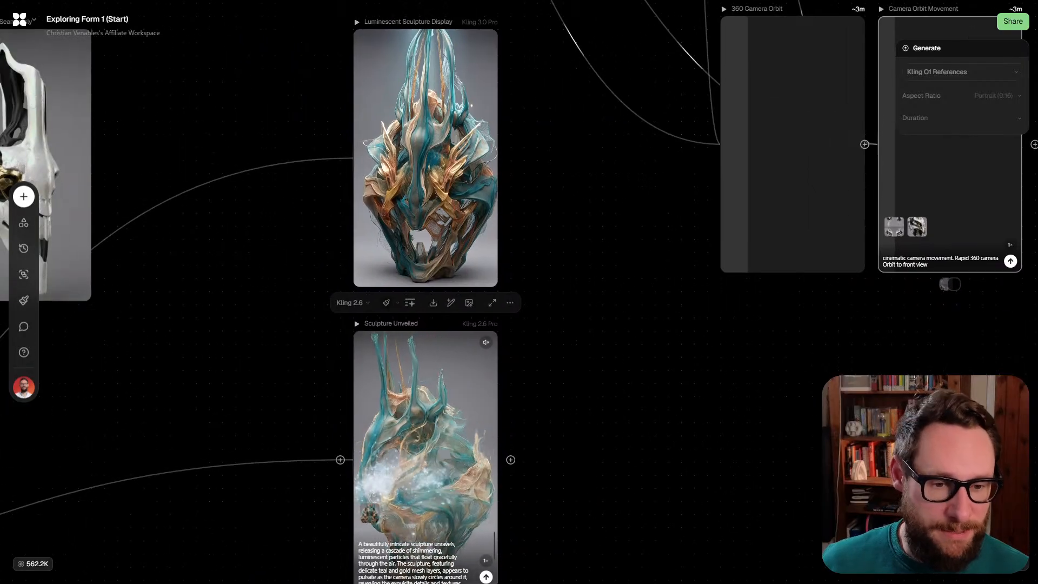
# Compare the Riverflow 2.0 Pro Crystalline Helm Creation grid with the neighbouring Nano Banana Pro version
pyautogui.scroll(-3, 429, 415)
pyautogui.hscroll(8, 428, 292)
pyautogui.scroll(5, 428, 292)
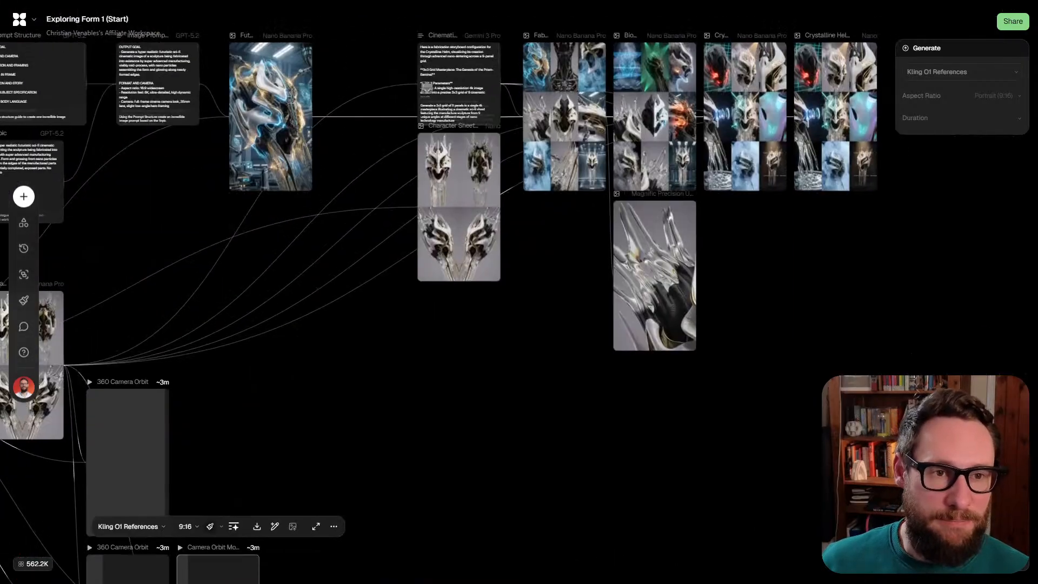
pyautogui.hscroll(2, 667, 252)
pyautogui.scroll(2, 668, 251)
pyautogui.scroll(5, 668, 252)
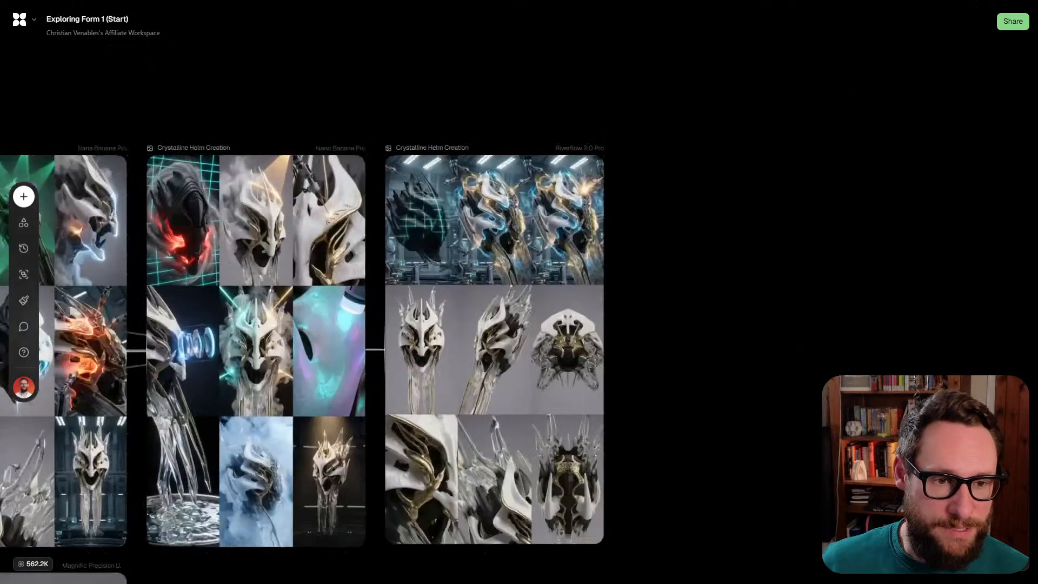
pyautogui.hscroll(-1, 667, 252)
pyautogui.scroll(-1, 668, 252)
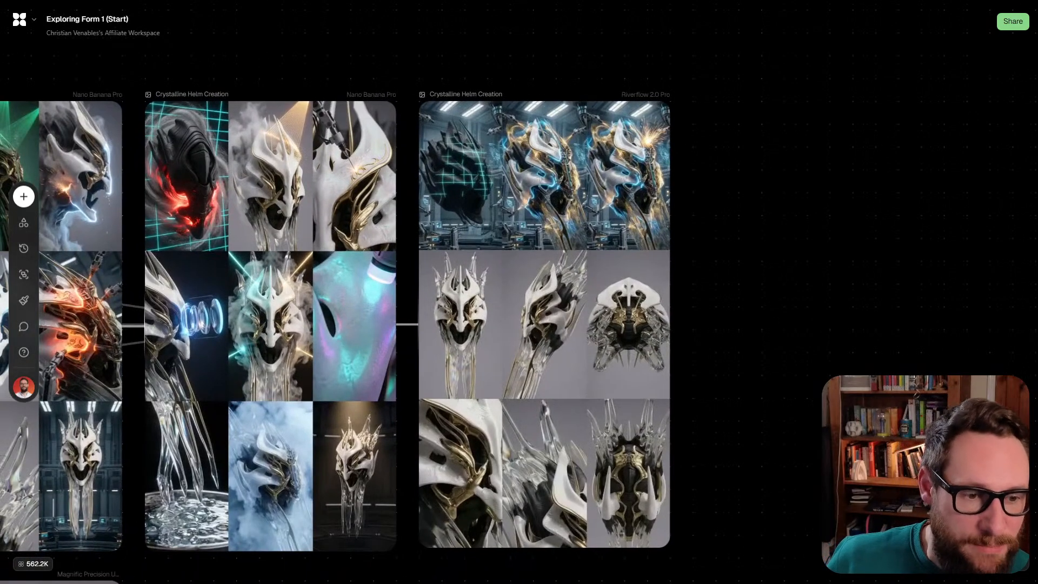
# Inspect the Riverflow 2.0 Pro Crystalline Helm Creation grid up close, row by row from the fabrication scenes to the detail panels
pyautogui.scroll(4, 524, 169)
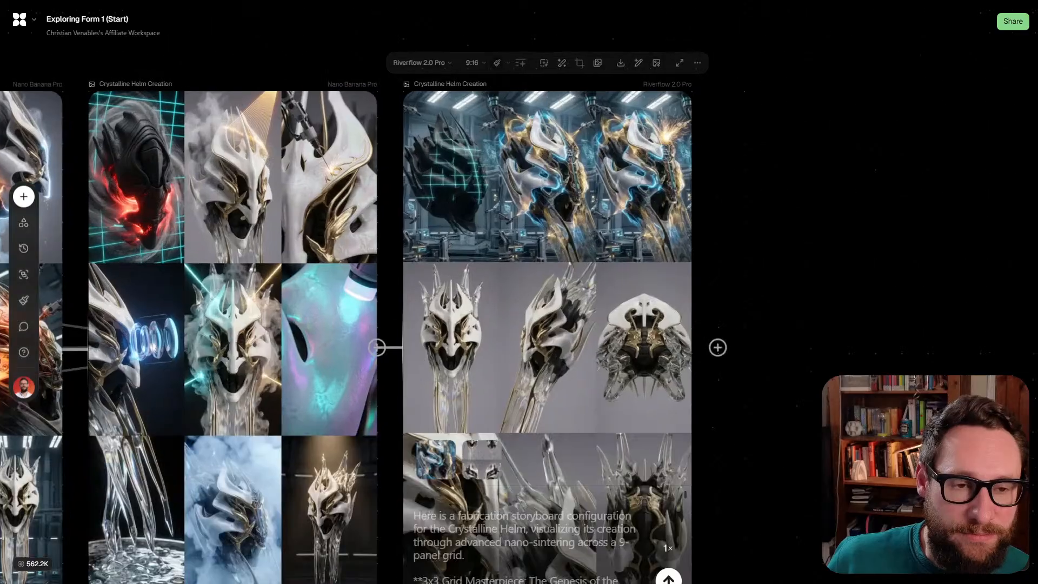
pyautogui.scroll(3, 431, 299)
pyautogui.hscroll(2, 430, 298)
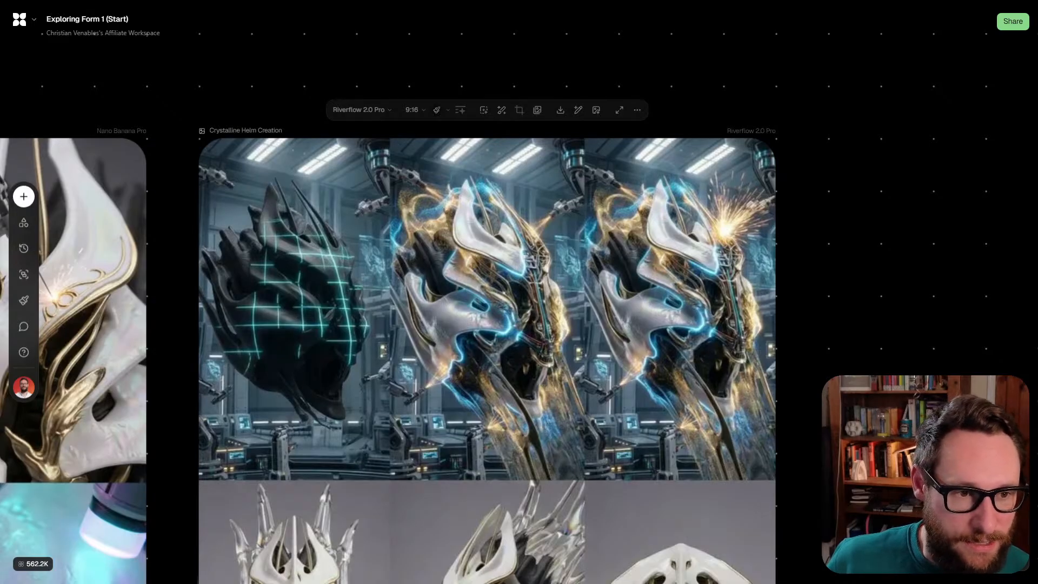
pyautogui.scroll(-7, 473, 303)
pyautogui.hscroll(1, 473, 303)
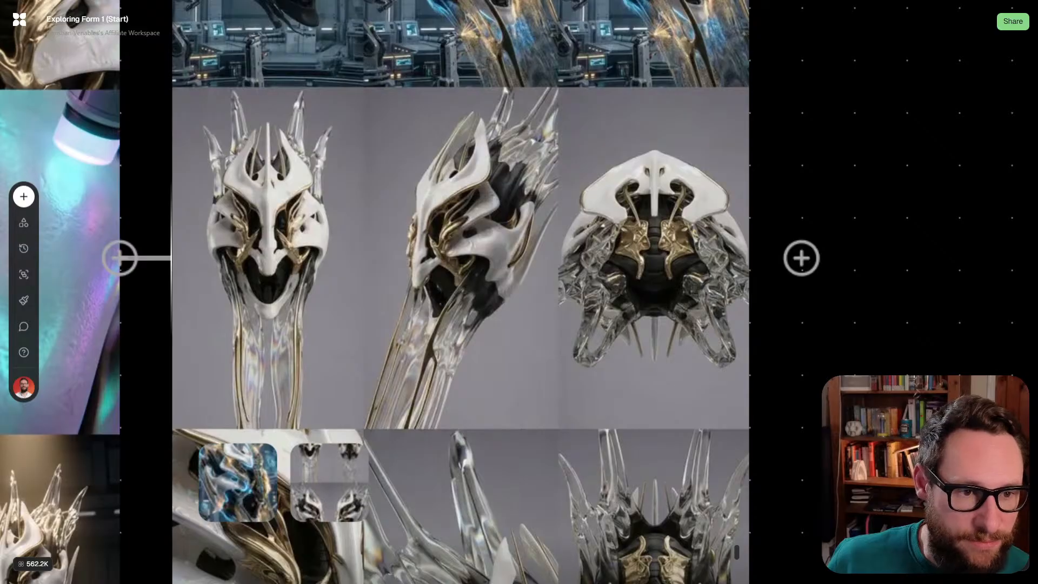
pyautogui.scroll(-6, 474, 302)
pyautogui.hscroll(-1, 473, 303)
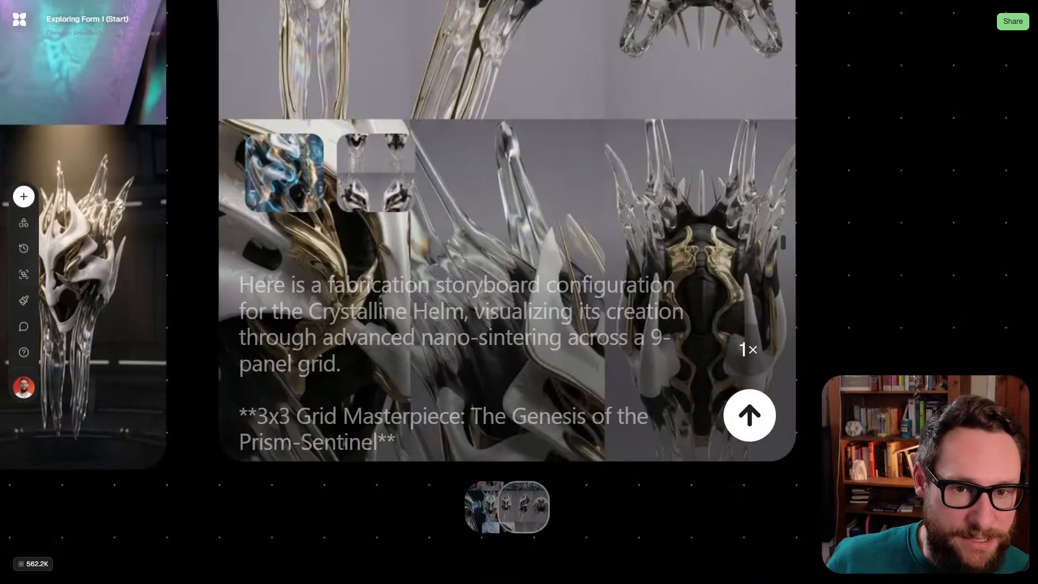
# Move the Riverflow 2.0 Pro Crystalline Helm Creation node clear of the other grids and delete its character sheet reference connection
pyautogui.scroll(3, 474, 303)
pyautogui.scroll(-4, 436, 330)
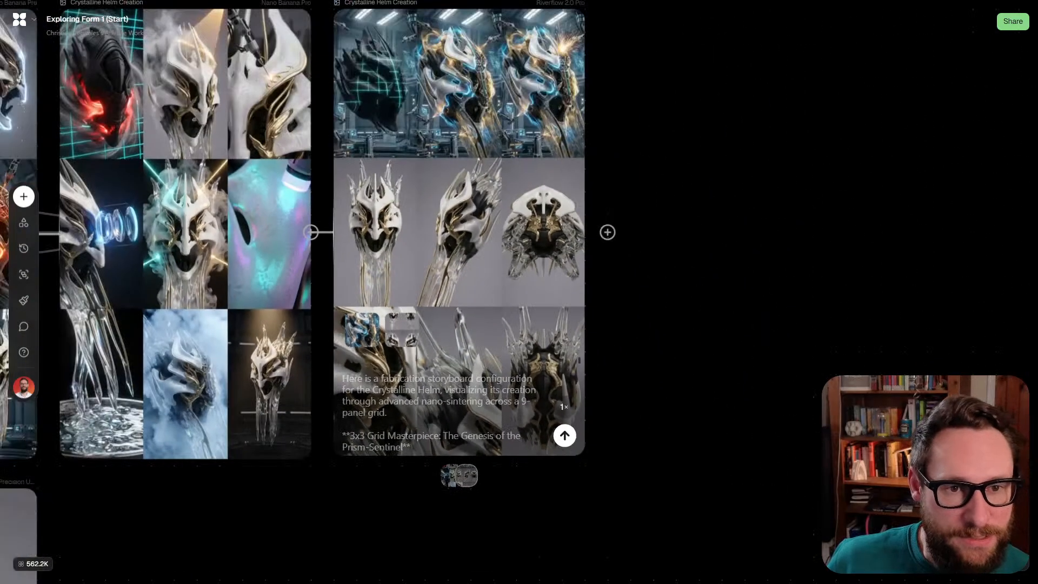
pyautogui.scroll(1, 410, 346)
pyautogui.scroll(2, 384, 375)
pyautogui.moveTo(411, 368); pyautogui.dragTo(625, 302)
pyautogui.scroll(-5, 502, 292)
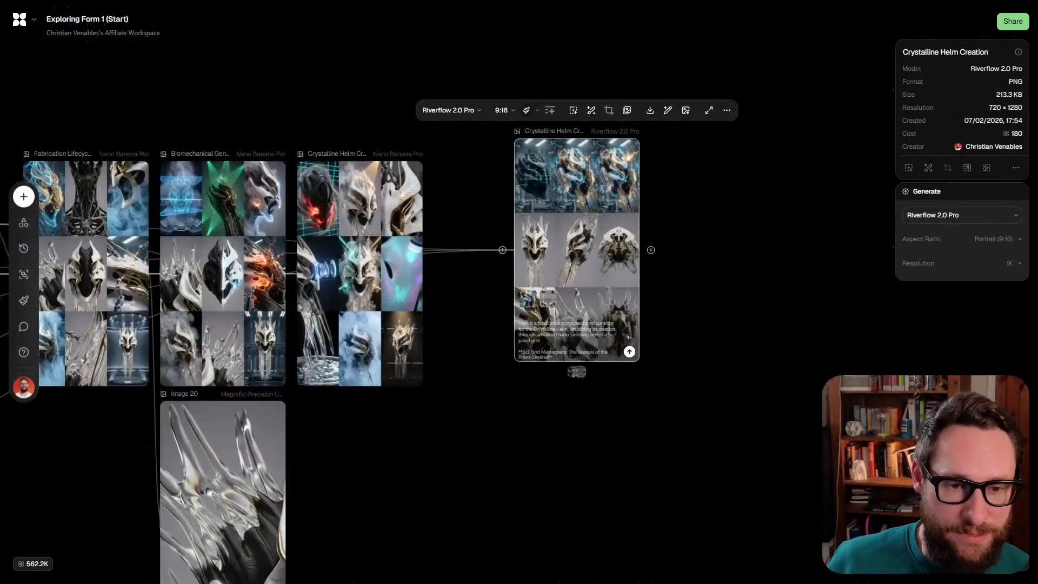
pyautogui.moveTo(575, 259); pyautogui.dragTo(680, 407)
pyautogui.hscroll(-2, 448, 312)
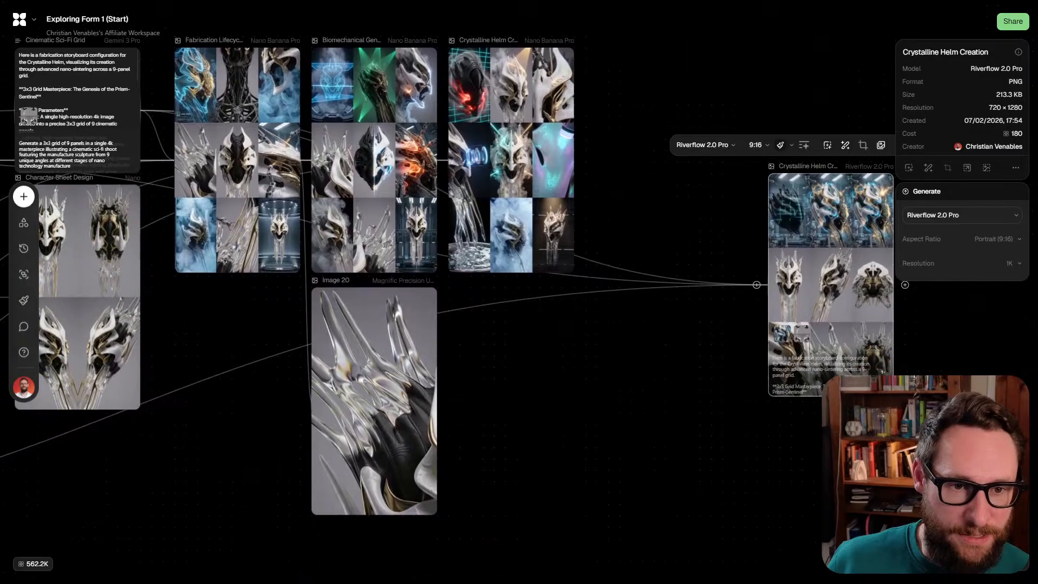
pyautogui.hscroll(2, 447, 311)
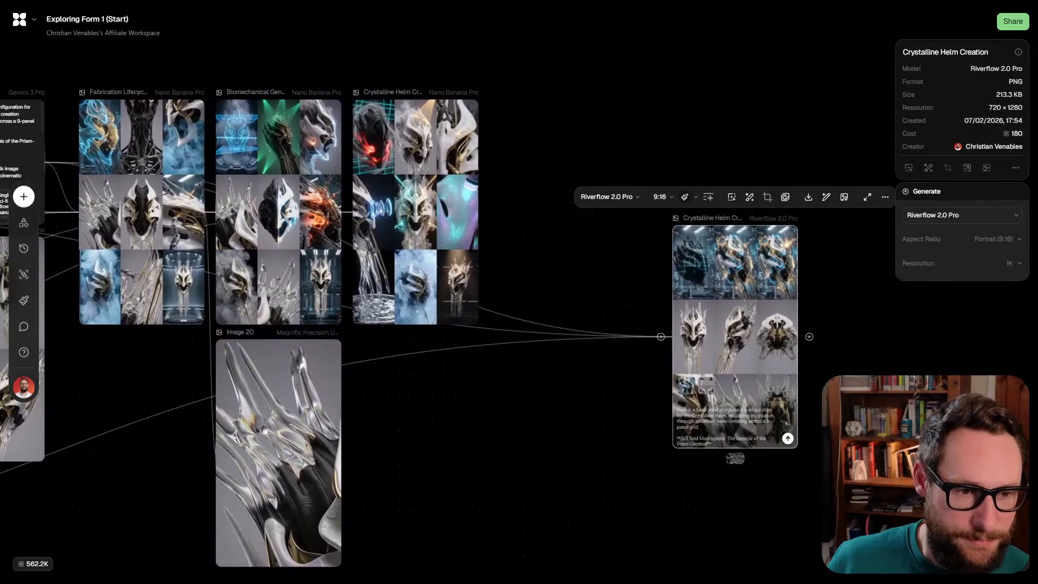
pyautogui.moveTo(408, 380); pyautogui.dragTo(393, 345)
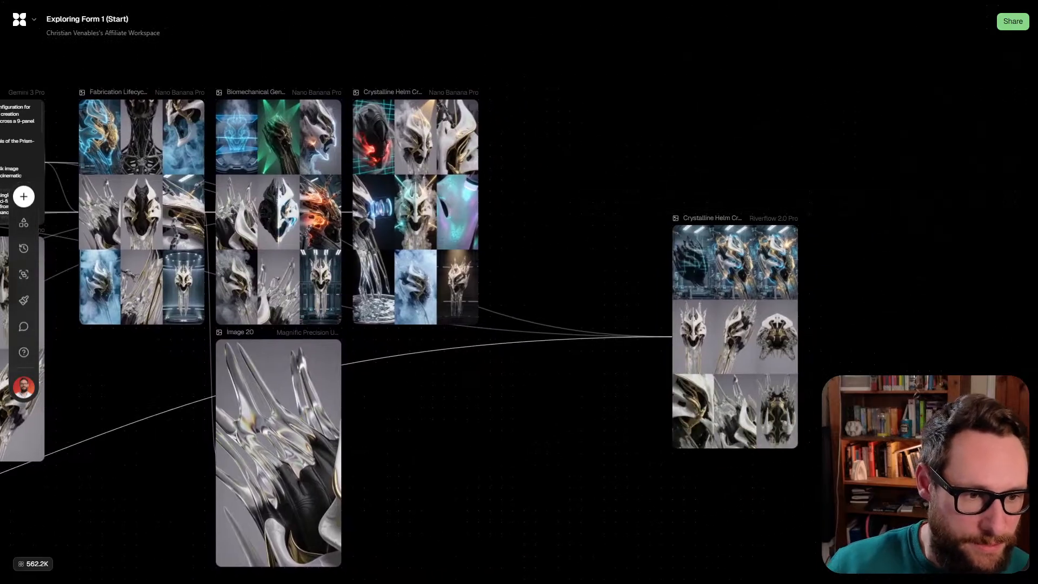
pyautogui.press('BackSpace')
# Place the Crystalline Helm Creation node back beside the Nano Banana Pro grid and regenerate it with Riverflow 2.0 Pro
pyautogui.moveTo(735, 281); pyautogui.dragTo(700, 201)
pyautogui.moveTo(695, 266); pyautogui.dragTo(546, 221)
pyautogui.scroll(3, 546, 220)
pyautogui.scroll(3, 547, 221)
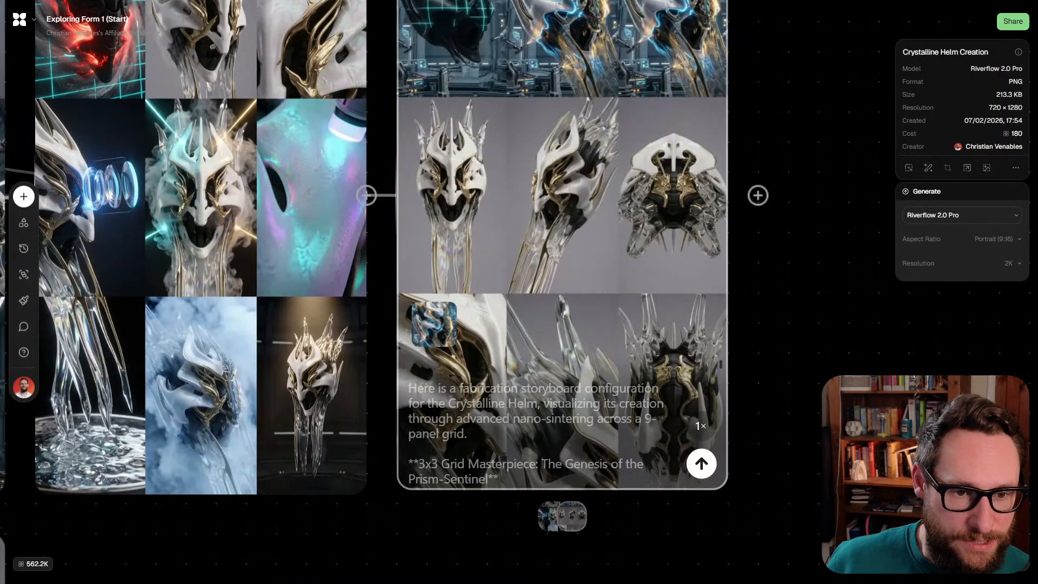
pyautogui.scroll(-3, 448, 345)
pyautogui.scroll(4, 437, 327)
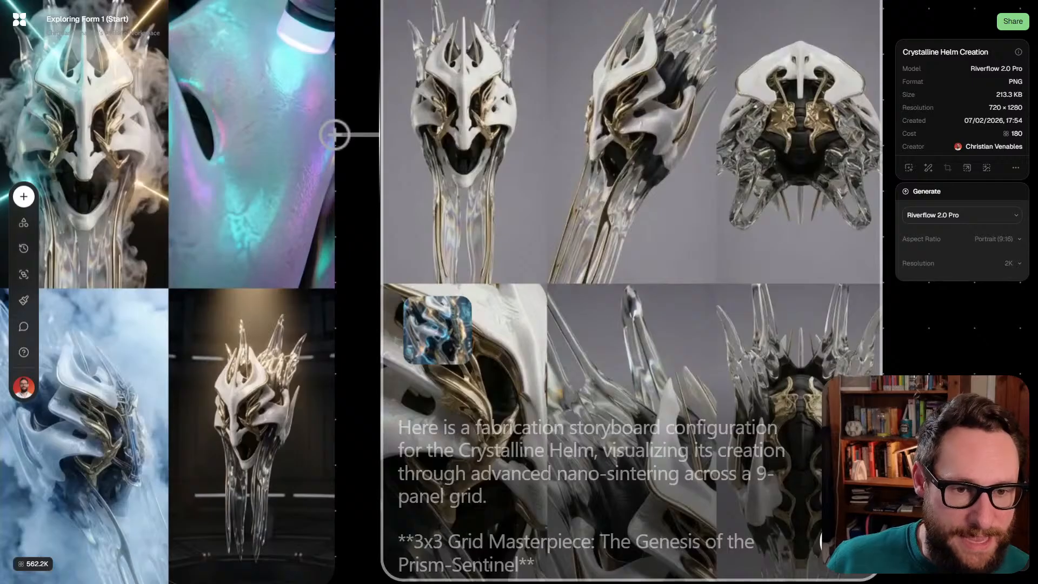
pyautogui.scroll(-3, 437, 327)
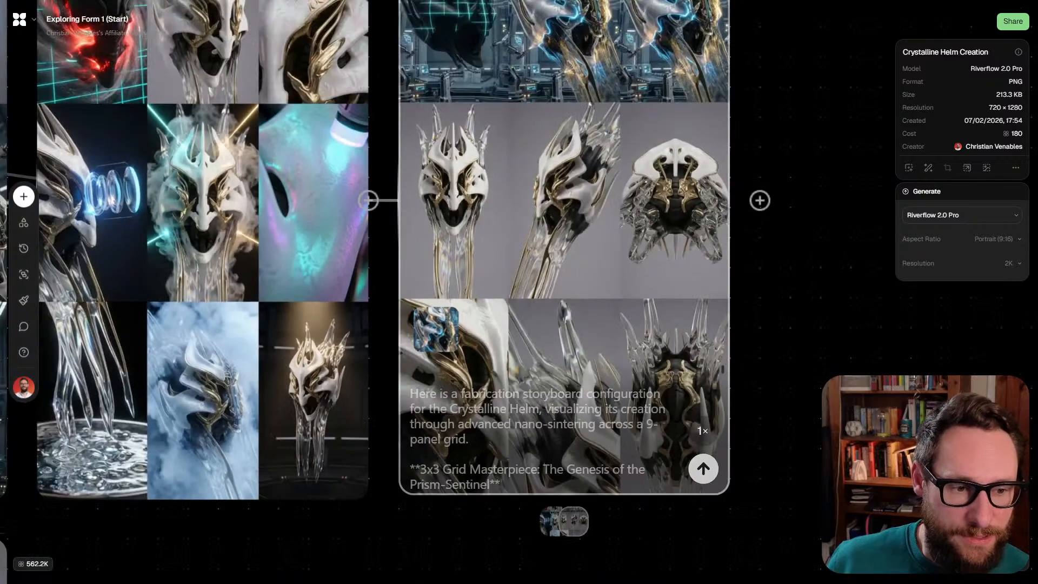
pyautogui.click(703, 468)
# Watch the 360 Camera Orbit video from Kling O3 Pro References beside the character sheet up close
pyautogui.scroll(-6, 612, 341)
pyautogui.hscroll(-4, 613, 341)
pyautogui.scroll(-2, 613, 341)
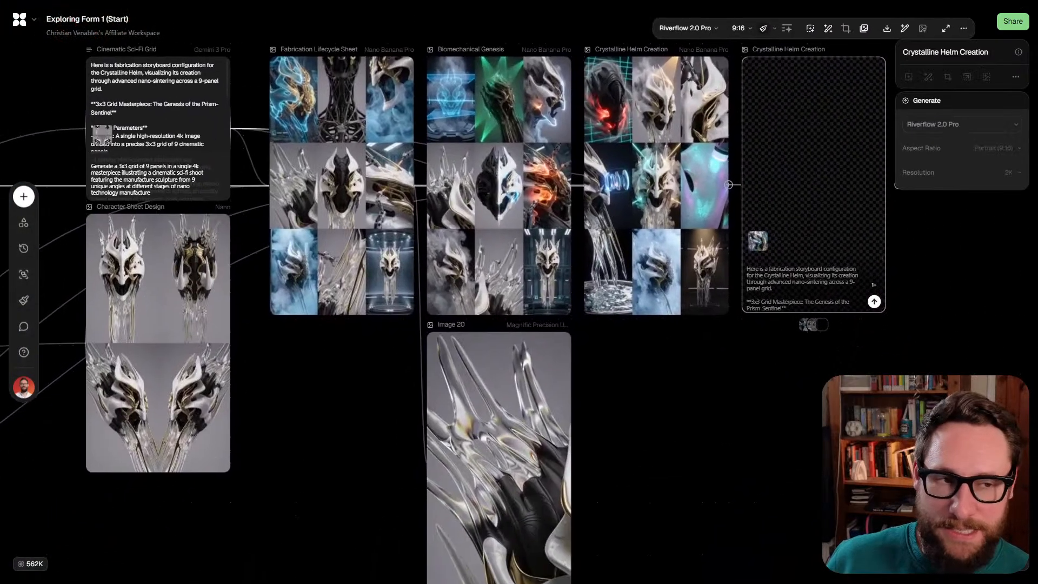
pyautogui.scroll(-3, 363, 449)
pyautogui.hscroll(-6, 363, 448)
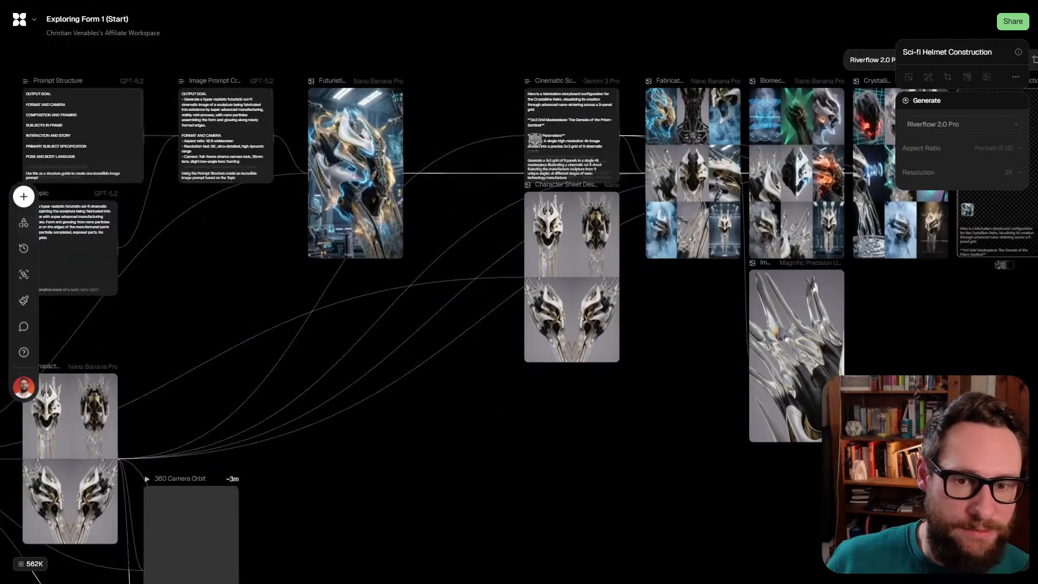
pyautogui.hscroll(-6, 519, 292)
pyautogui.scroll(-3, 519, 291)
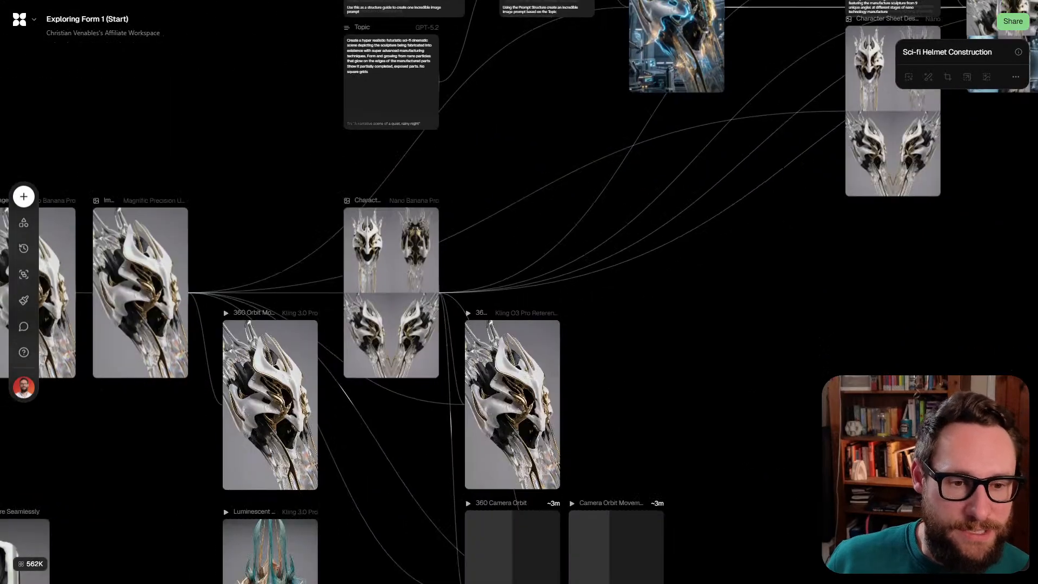
pyautogui.scroll(5, 551, 464)
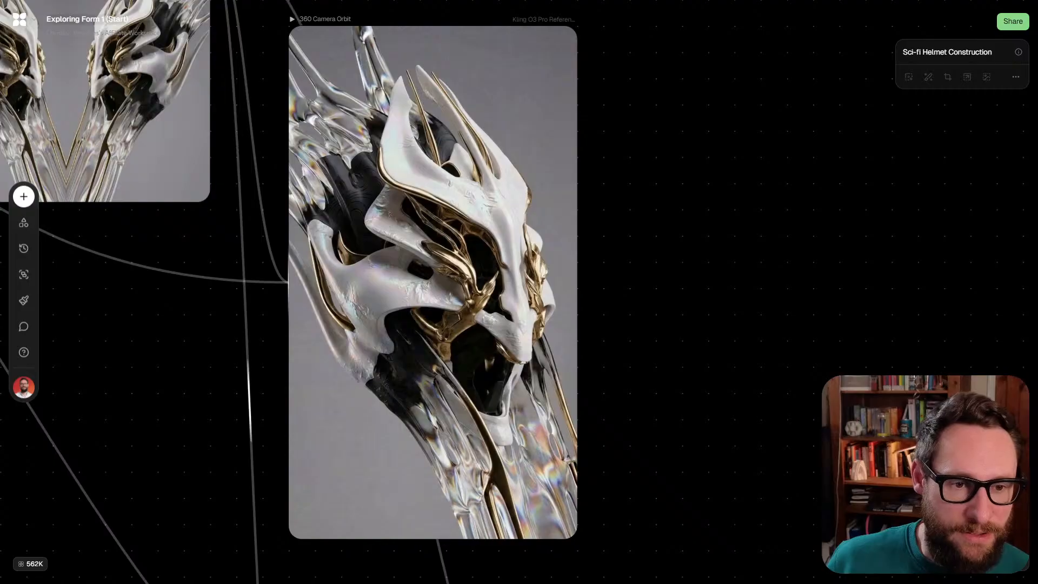
pyautogui.hscroll(-3, 432, 292)
pyautogui.scroll(1, 432, 292)
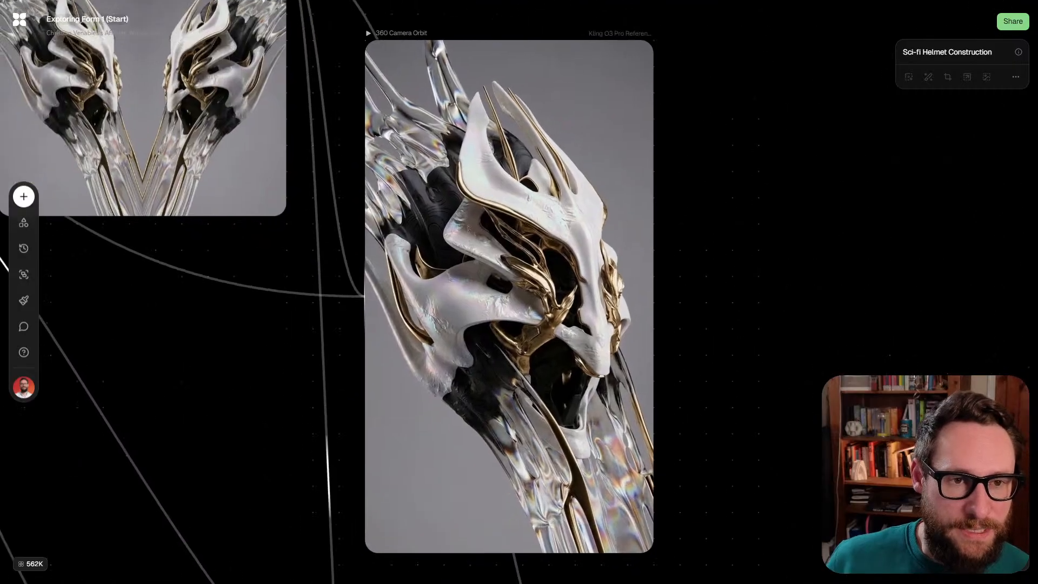
pyautogui.hscroll(-2, 508, 296)
pyautogui.hscroll(1, 509, 296)
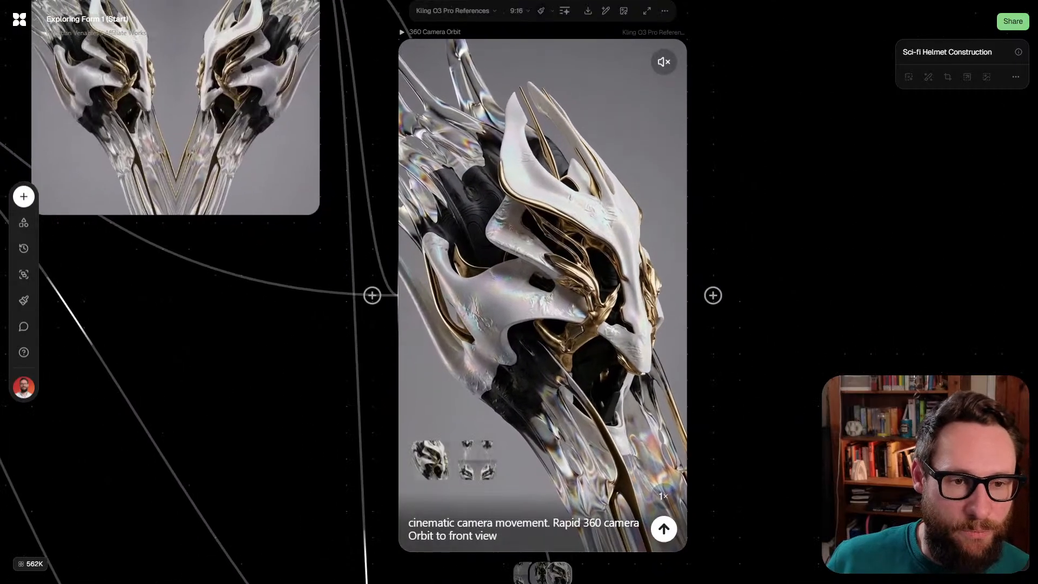
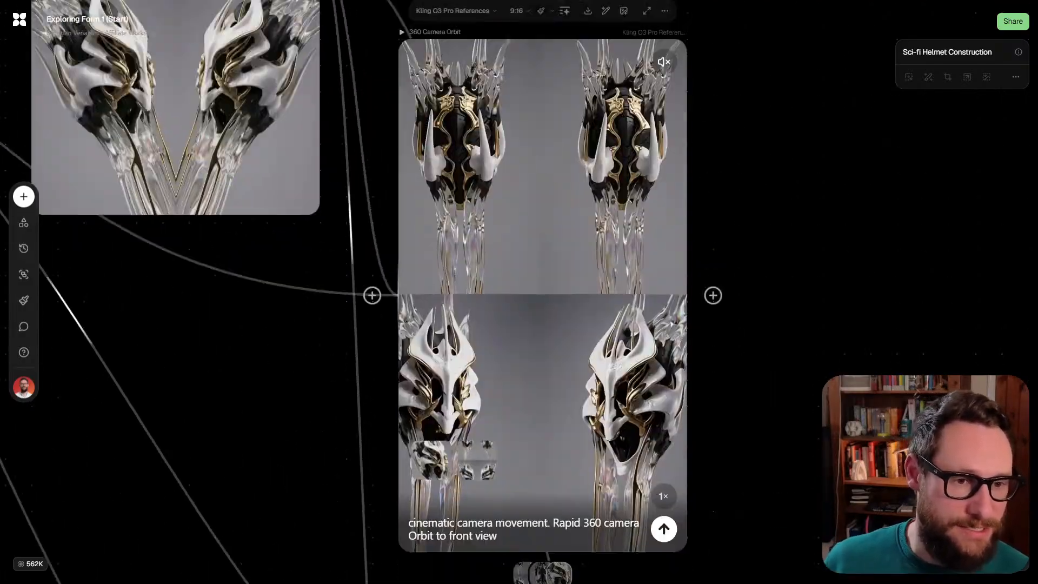
# Replay the Kling O3 Pro 360 Camera Orbit video against its character sheet and check the two pending orbit videos below
pyautogui.scroll(-5, 672, 324)
pyautogui.hscroll(-1, 519, 292)
pyautogui.scroll(1, 518, 292)
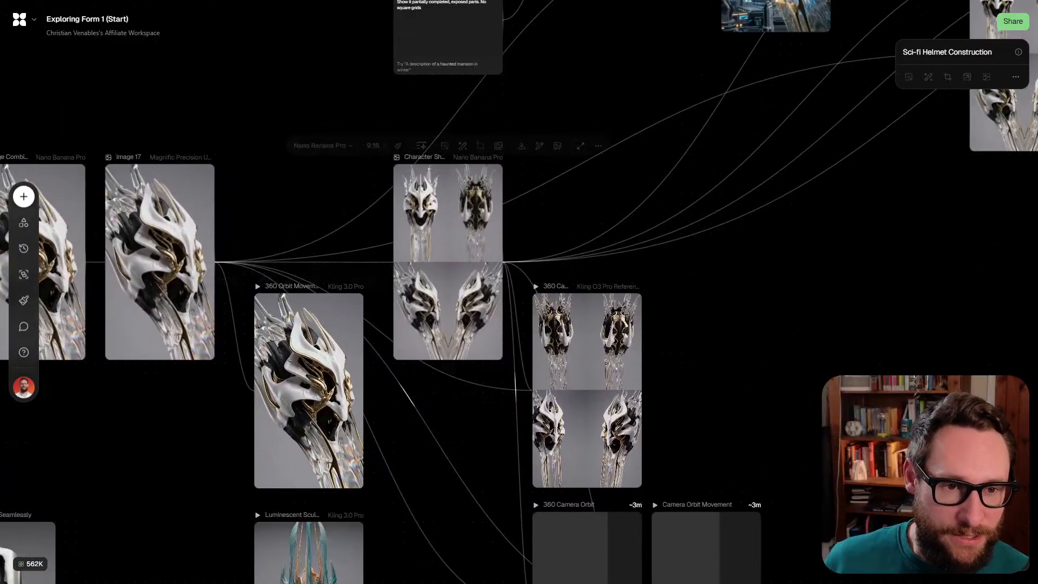
pyautogui.scroll(5, 529, 218)
pyautogui.scroll(-6, 519, 292)
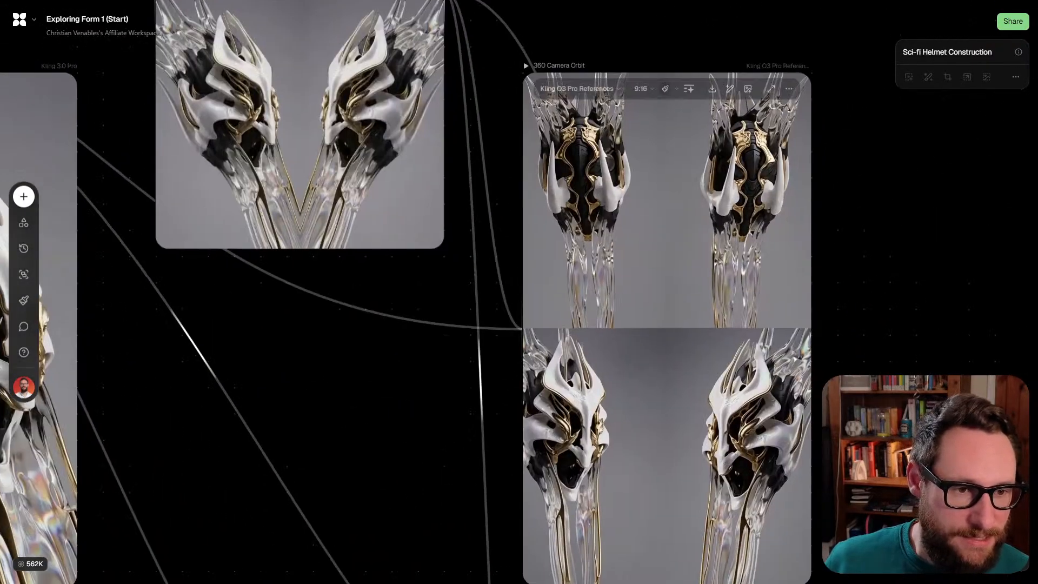
pyautogui.scroll(-2, 666, 324)
pyautogui.hscroll(2, 667, 324)
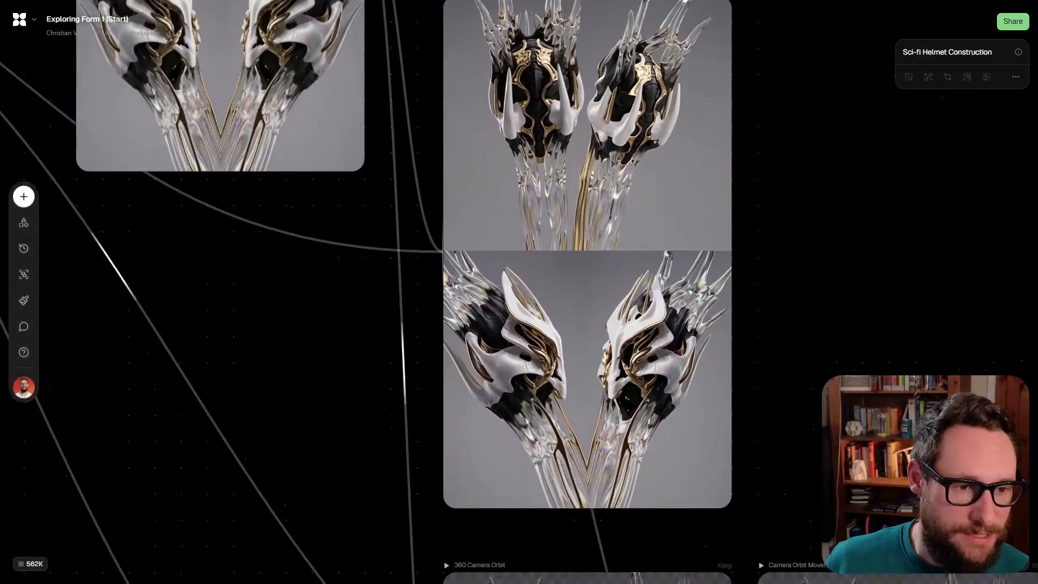
pyautogui.scroll(-3, 621, 193)
pyautogui.scroll(-3, 622, 193)
pyautogui.scroll(3, 622, 192)
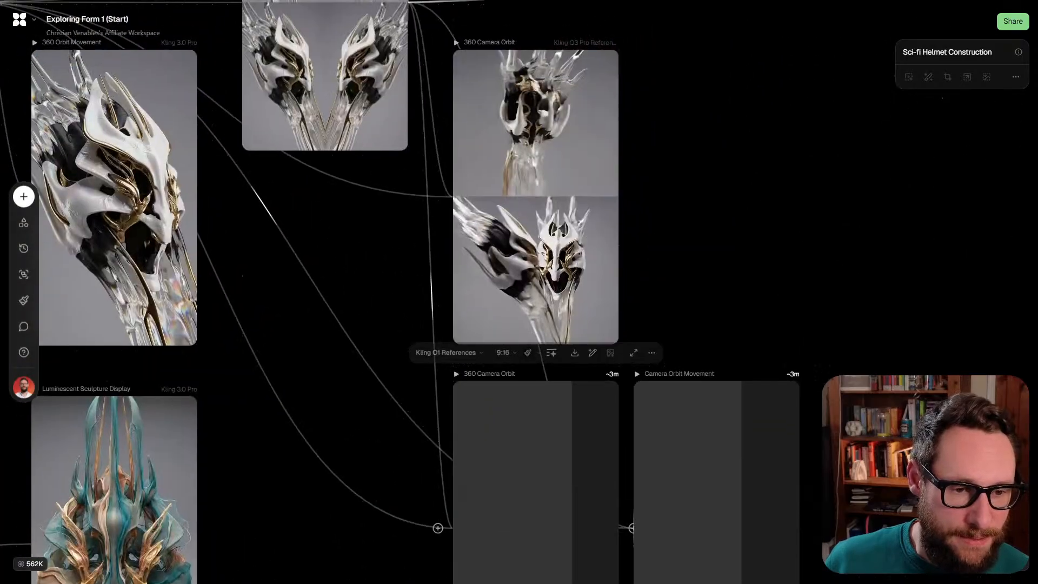
pyautogui.scroll(2, 516, 273)
pyautogui.scroll(3, 517, 272)
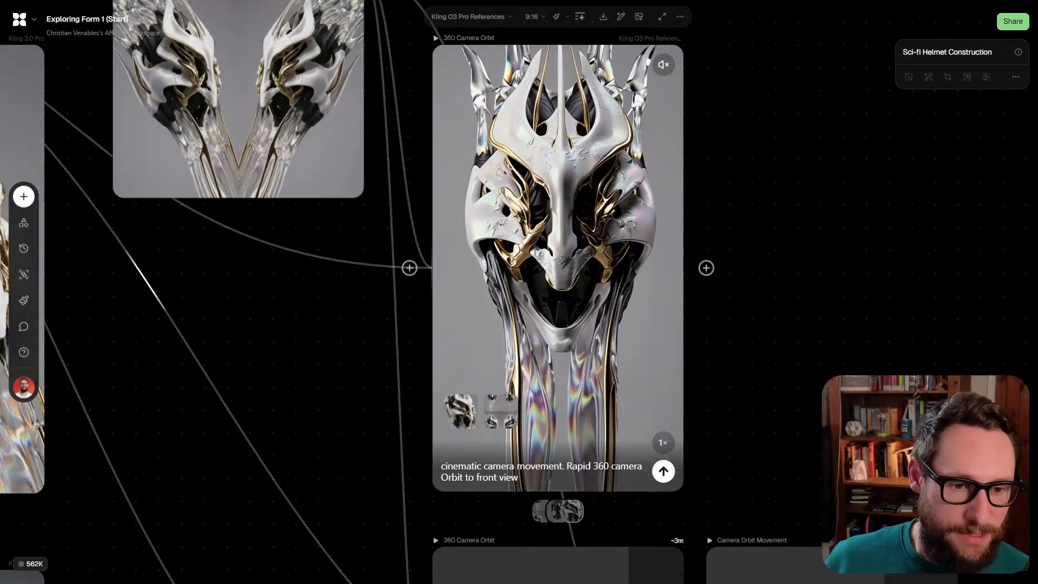
pyautogui.scroll(2, 373, 292)
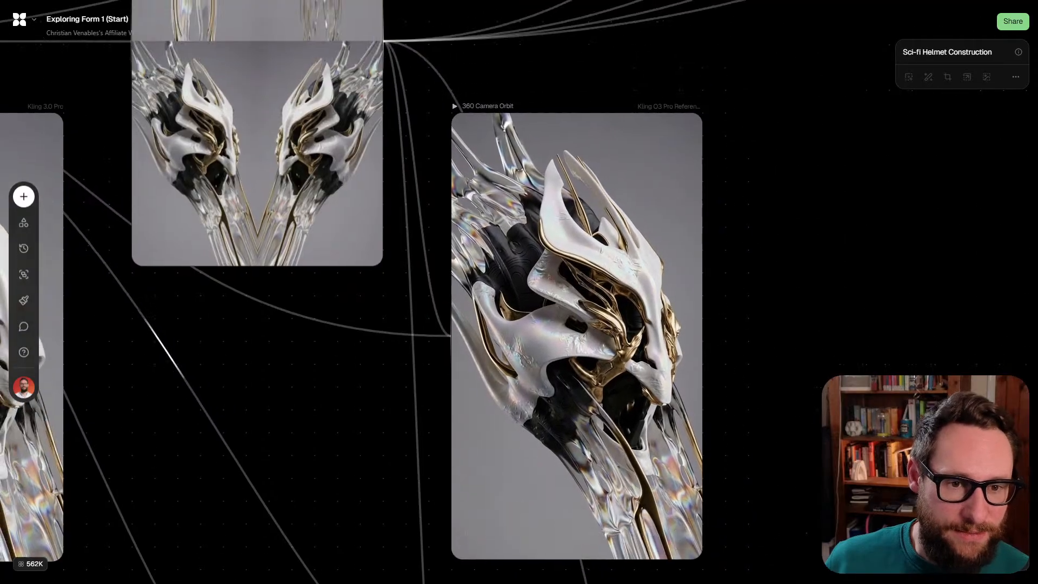
pyautogui.scroll(-5, 533, 324)
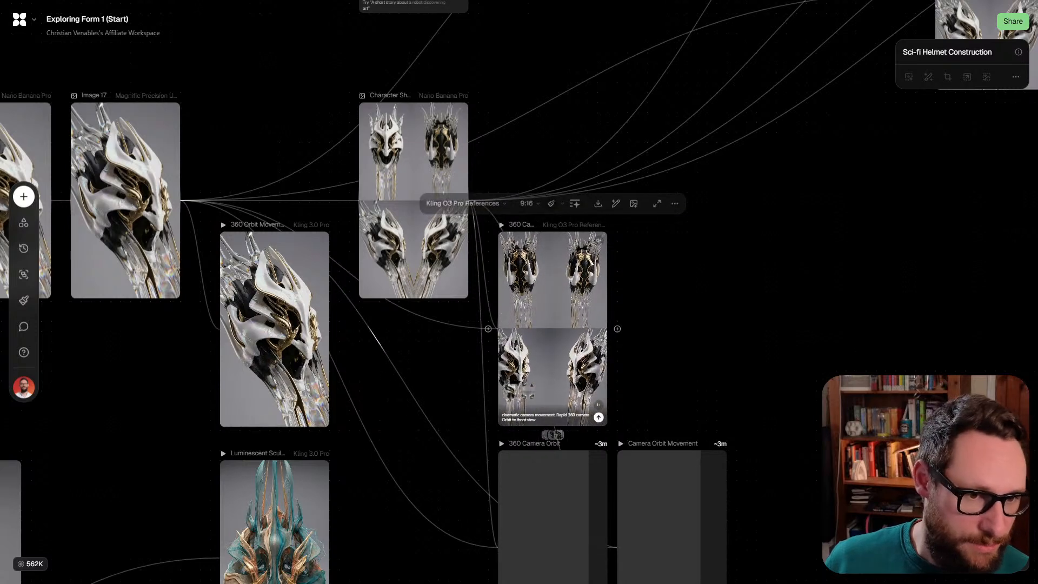
# Check the pending Riverflow 2.0 Pro grid and survey the canvas's source images, material variations and sculpture combinations
pyautogui.hscroll(15, 518, 291)
pyautogui.scroll(6, 518, 292)
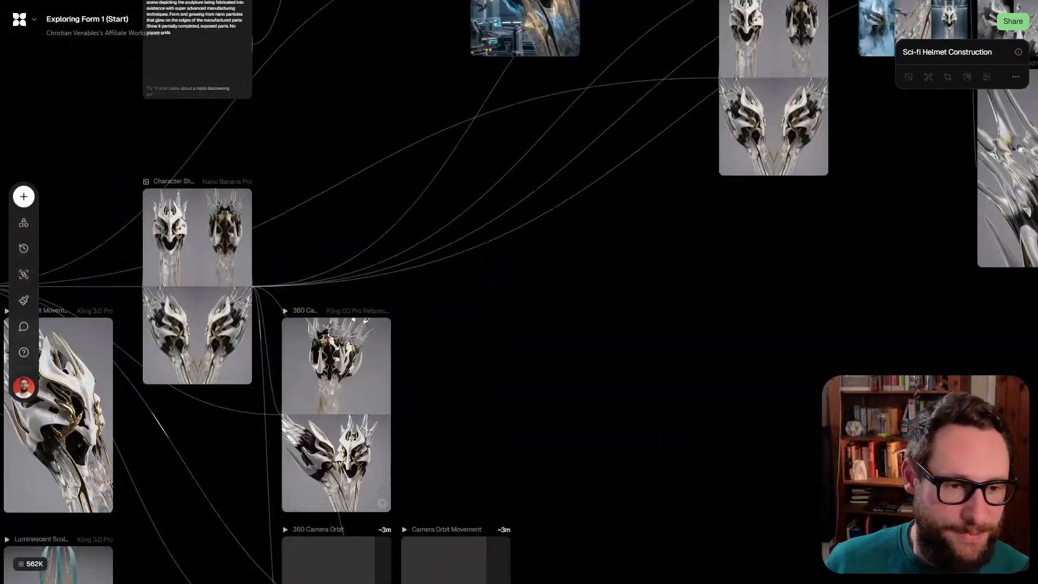
pyautogui.hscroll(-5, 518, 292)
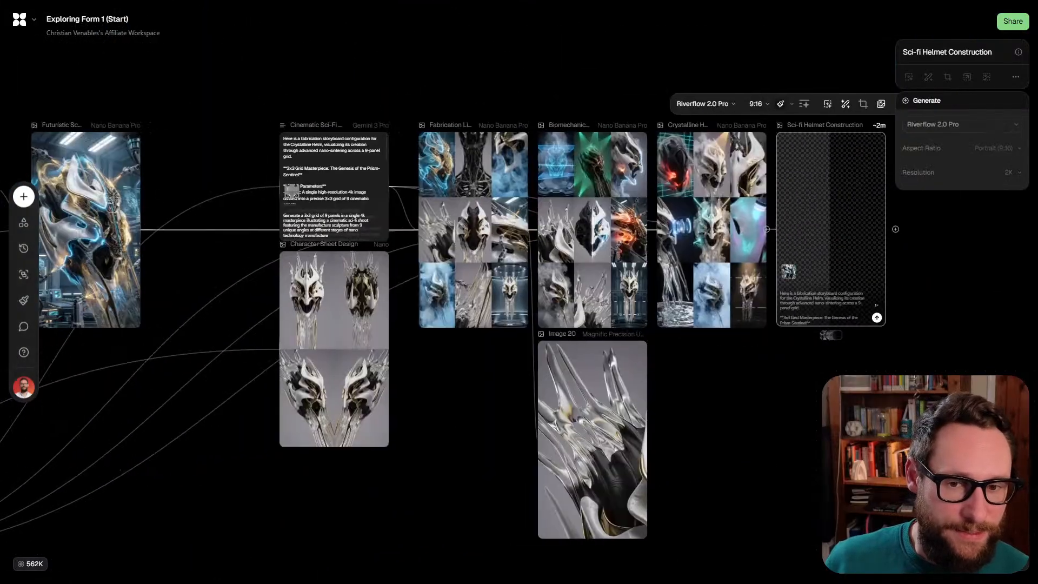
pyautogui.scroll(-4, 671, 424)
pyautogui.hscroll(-10, 519, 292)
pyautogui.scroll(2, 519, 292)
pyautogui.hscroll(-2, 519, 292)
pyautogui.scroll(2, 519, 292)
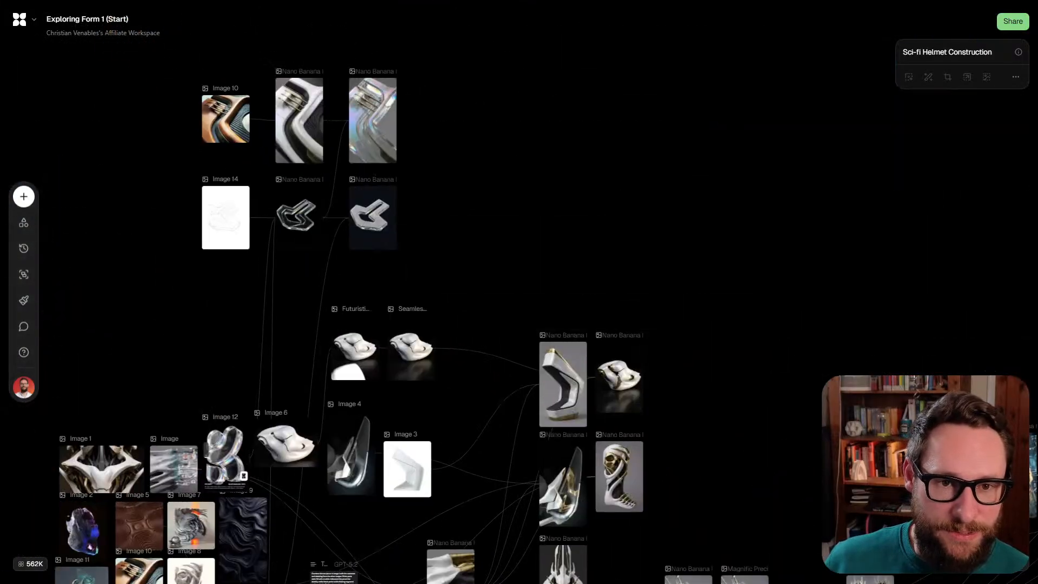
pyautogui.scroll(-7, 519, 292)
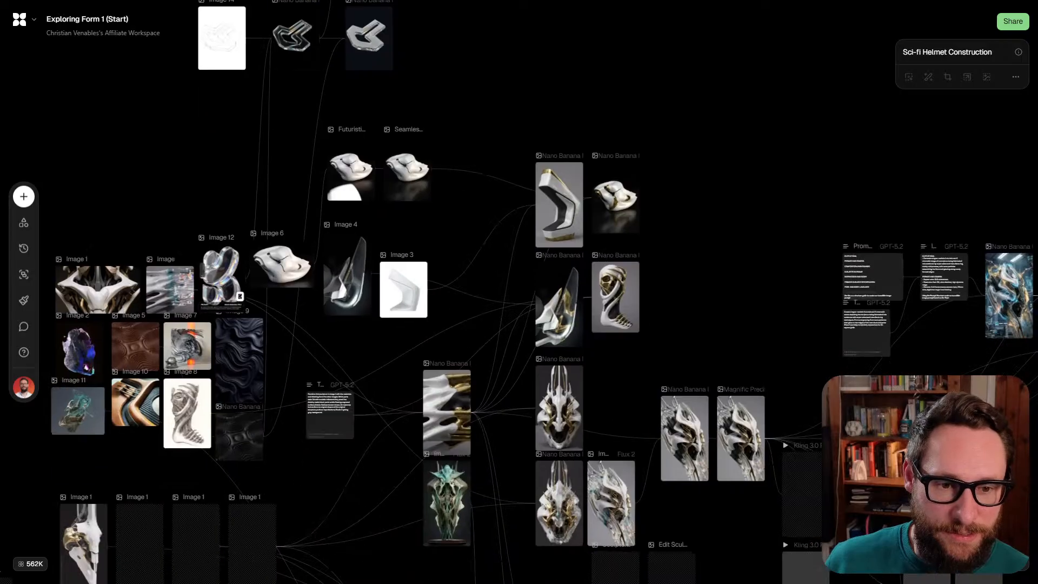
pyautogui.scroll(-9, 519, 292)
pyautogui.hscroll(-2, 519, 291)
pyautogui.hscroll(3, 519, 291)
pyautogui.scroll(-1, 519, 292)
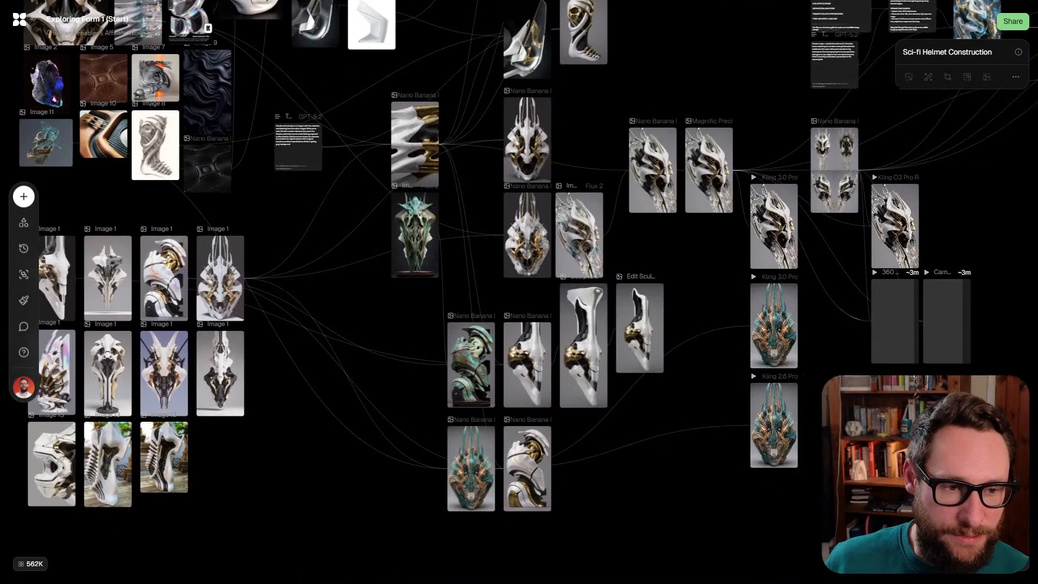
pyautogui.hscroll(-2, 518, 292)
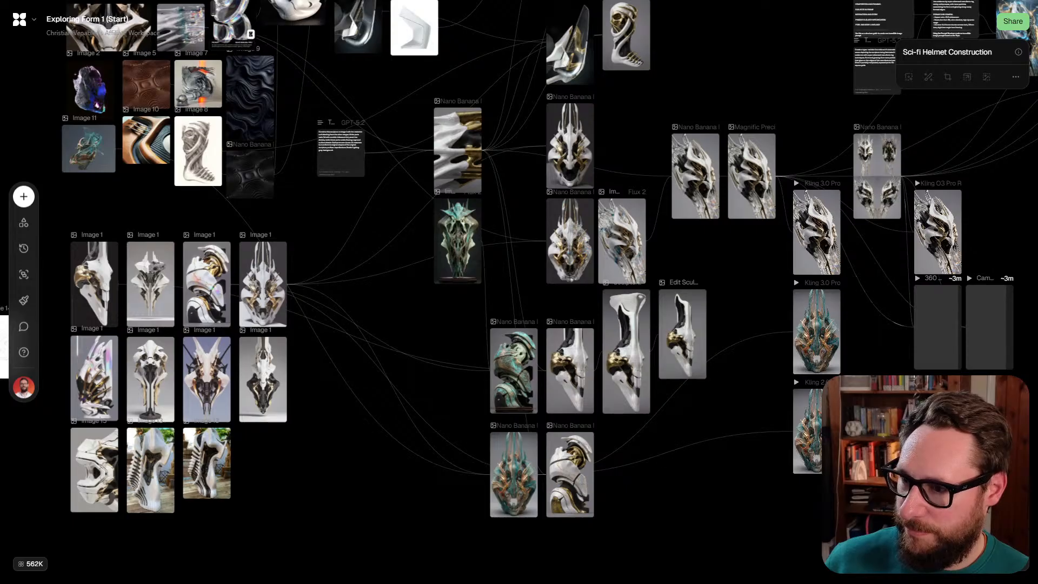
# Recheck the pending Riverflow grid and orbit videos, and examine the sculpture combination nodes leading to the upscaled Image 17
pyautogui.hscroll(14, 518, 292)
pyautogui.scroll(1, 519, 292)
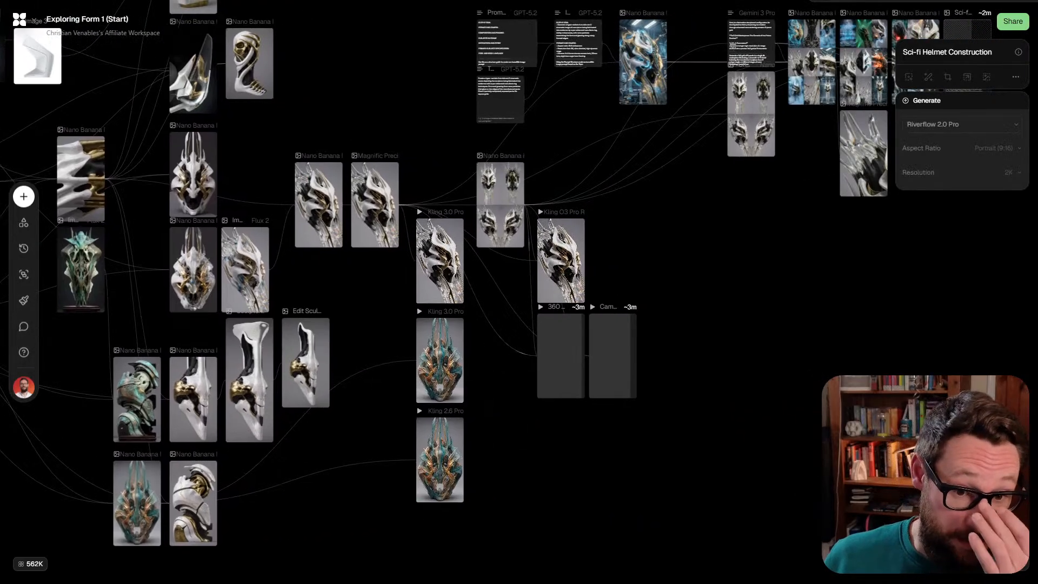
pyautogui.hscroll(9, 518, 292)
pyautogui.scroll(4, 518, 292)
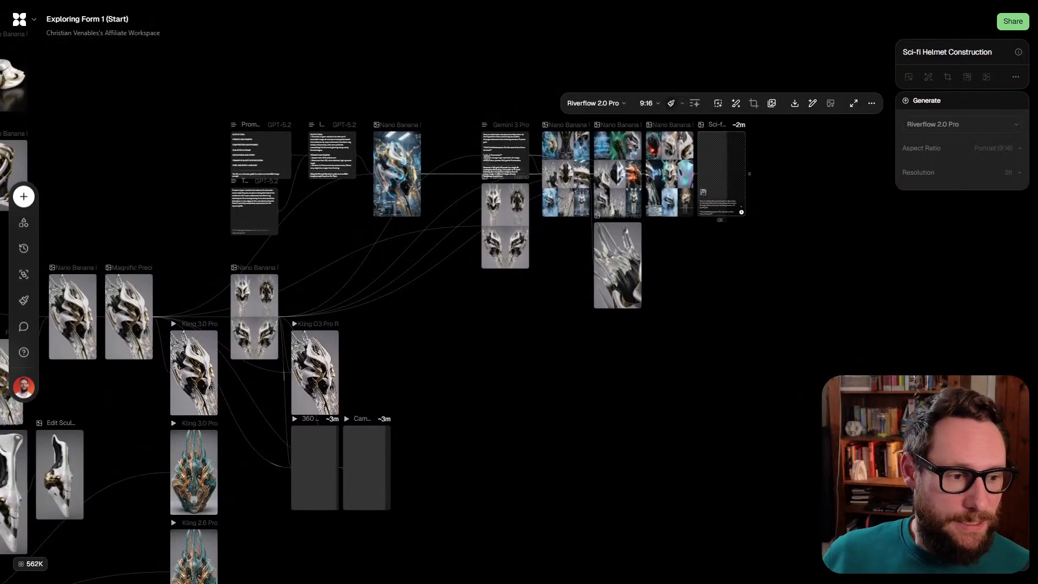
pyautogui.scroll(2, 519, 297)
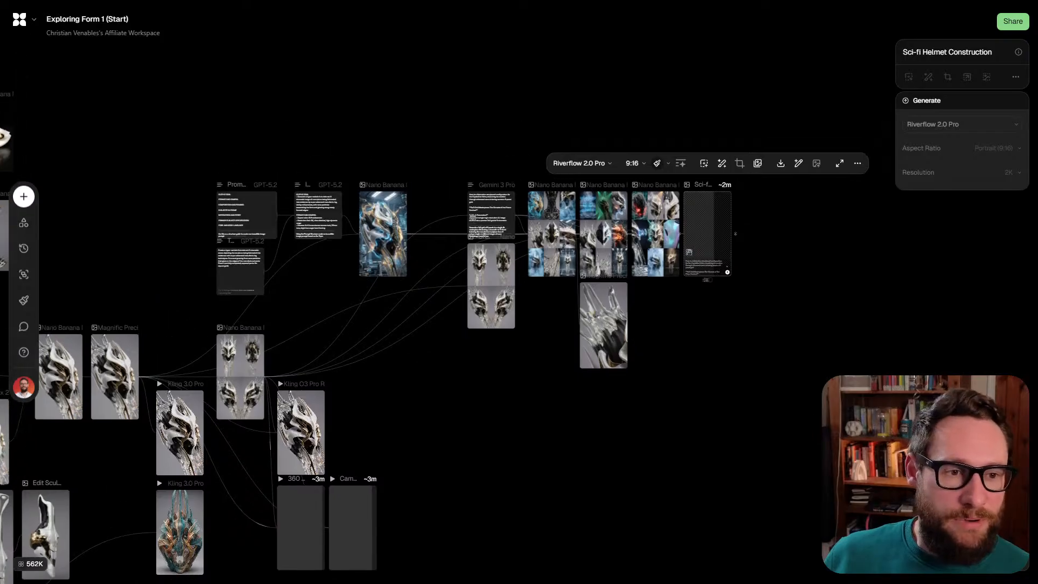
pyautogui.scroll(4, 519, 300)
pyautogui.hscroll(-5, 518, 300)
pyautogui.scroll(-3, 519, 300)
pyautogui.scroll(-3, 639, 329)
pyautogui.hscroll(-13, 519, 292)
pyautogui.scroll(-3, 519, 292)
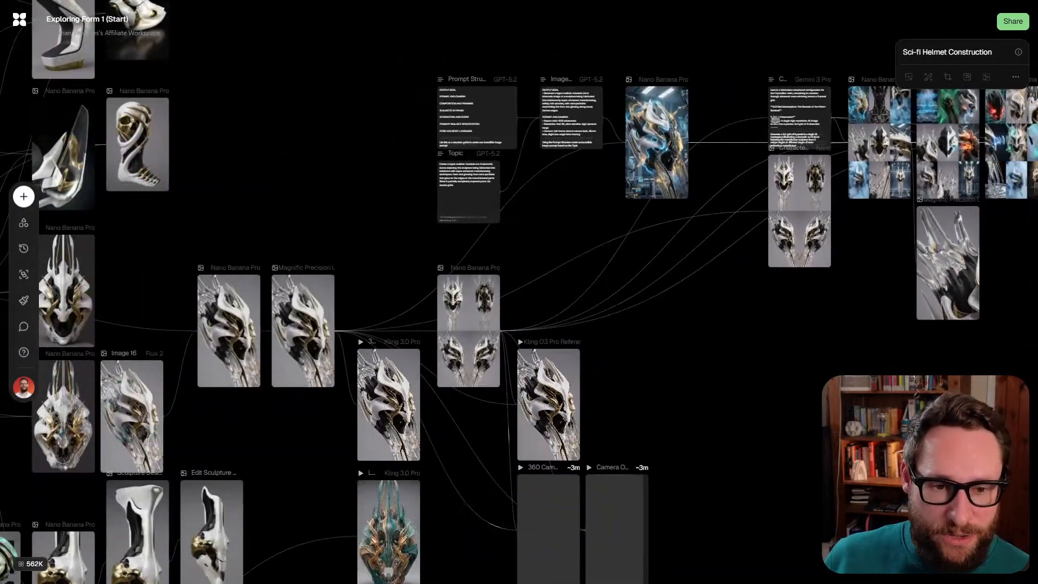
pyautogui.scroll(5, 264, 364)
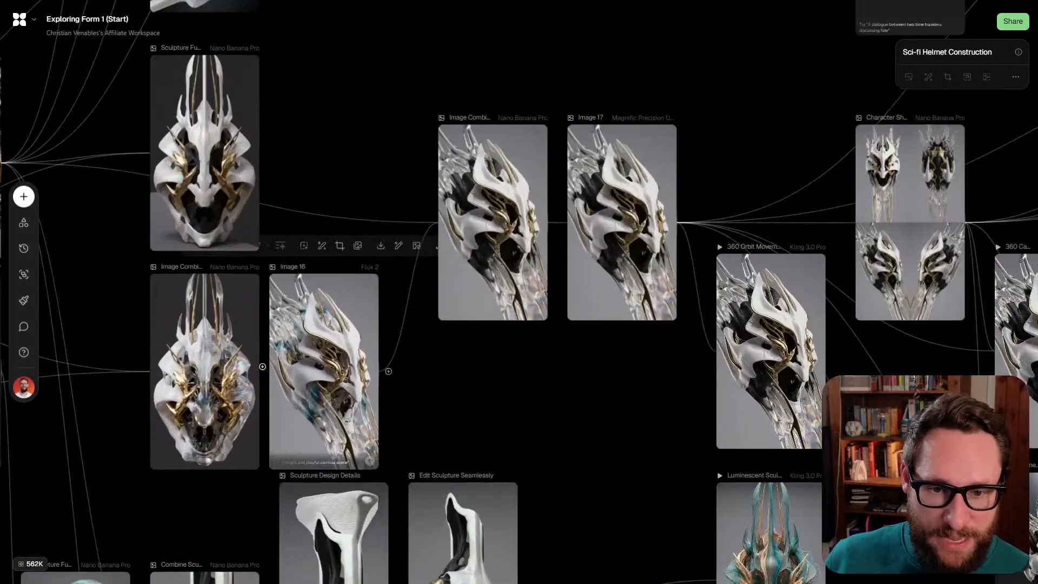
pyautogui.scroll(3, 264, 365)
pyautogui.hscroll(1, 264, 365)
pyautogui.scroll(-3, 503, 449)
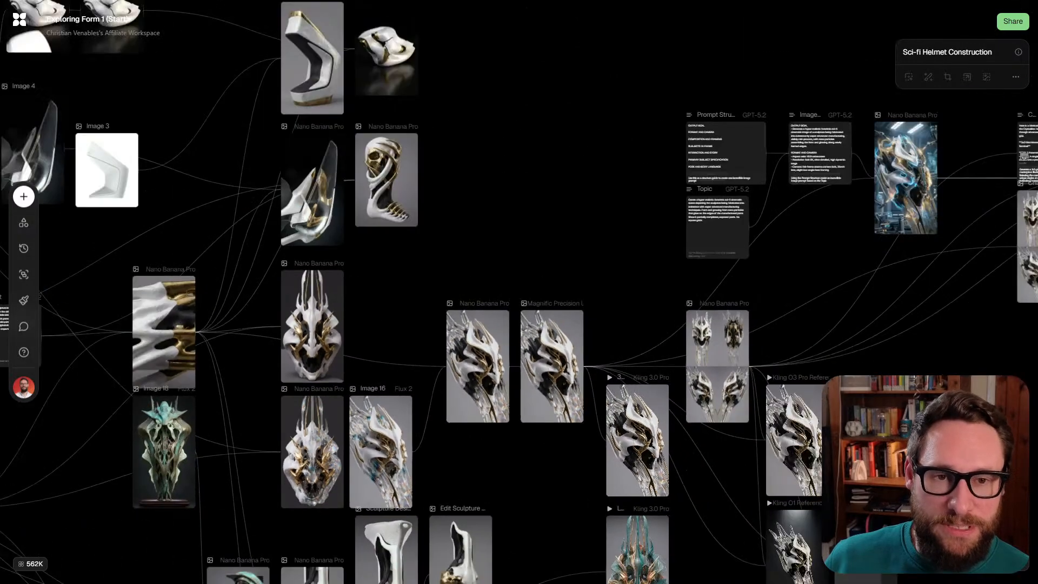
pyautogui.scroll(3, 498, 449)
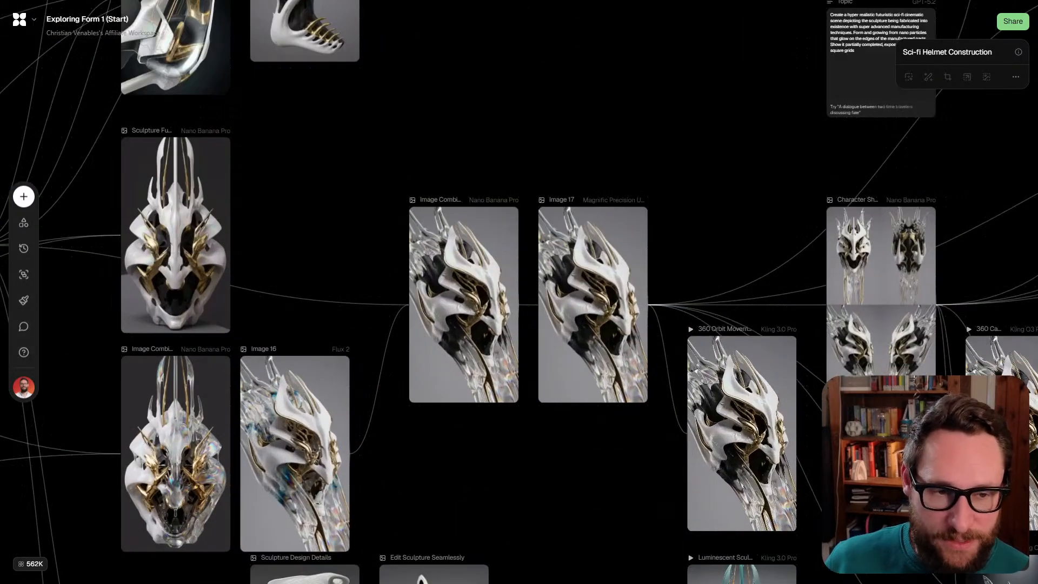
# Select the Sculpture Fusion image and examine the two Kling O1 References orbit videos beside the Kling O3 Pro version
pyautogui.click(175, 235)
pyautogui.scroll(3, 243, 363)
pyautogui.hscroll(1, 243, 362)
pyautogui.scroll(-4, 243, 362)
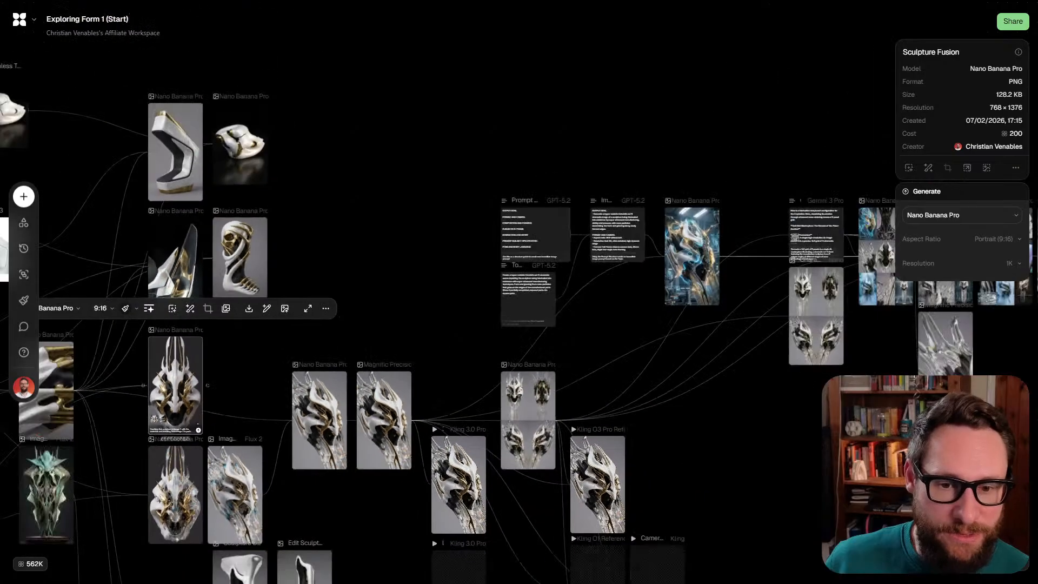
pyautogui.scroll(-5, 346, 291)
pyautogui.hscroll(2, 634, 425)
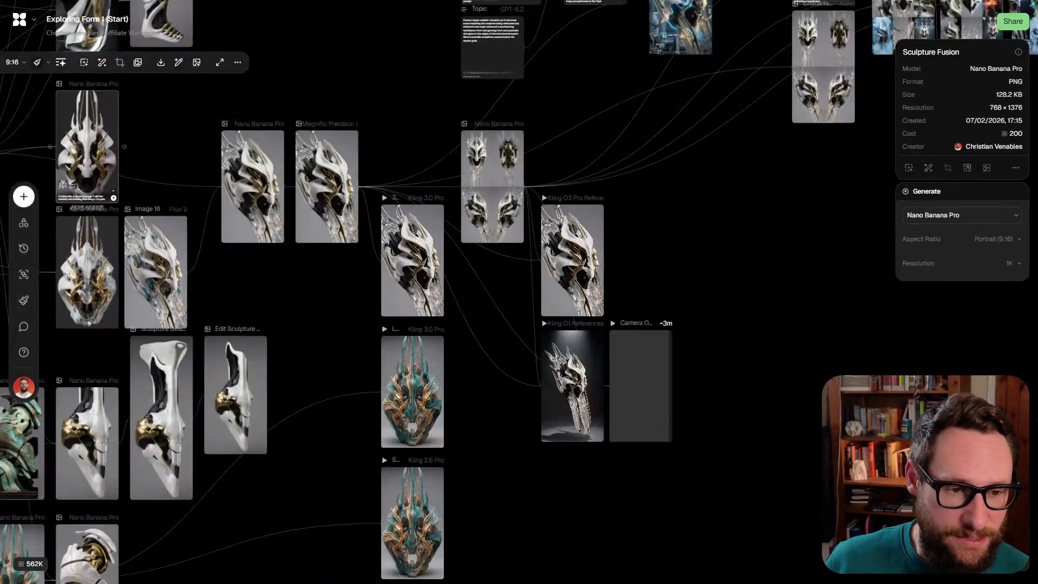
pyautogui.scroll(5, 634, 424)
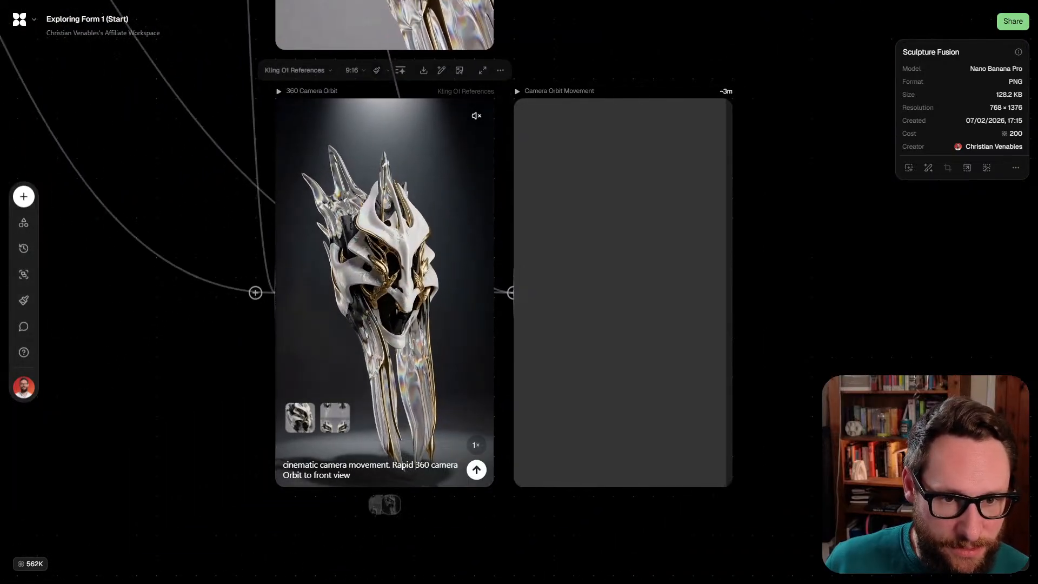
pyautogui.scroll(3, 372, 301)
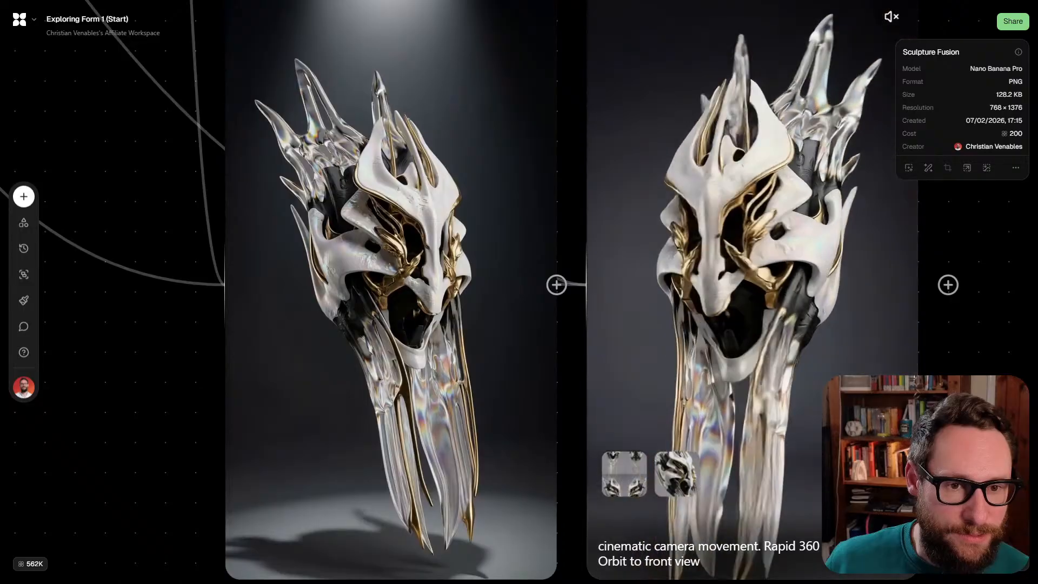
pyautogui.scroll(-3, 648, 297)
pyautogui.scroll(10, 411, 292)
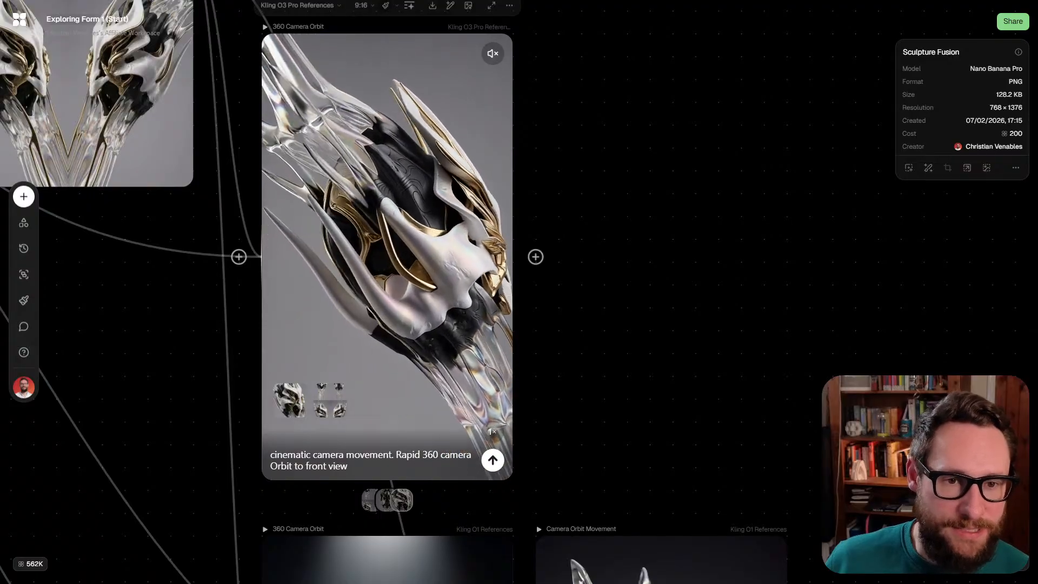
pyautogui.scroll(-6, 407, 328)
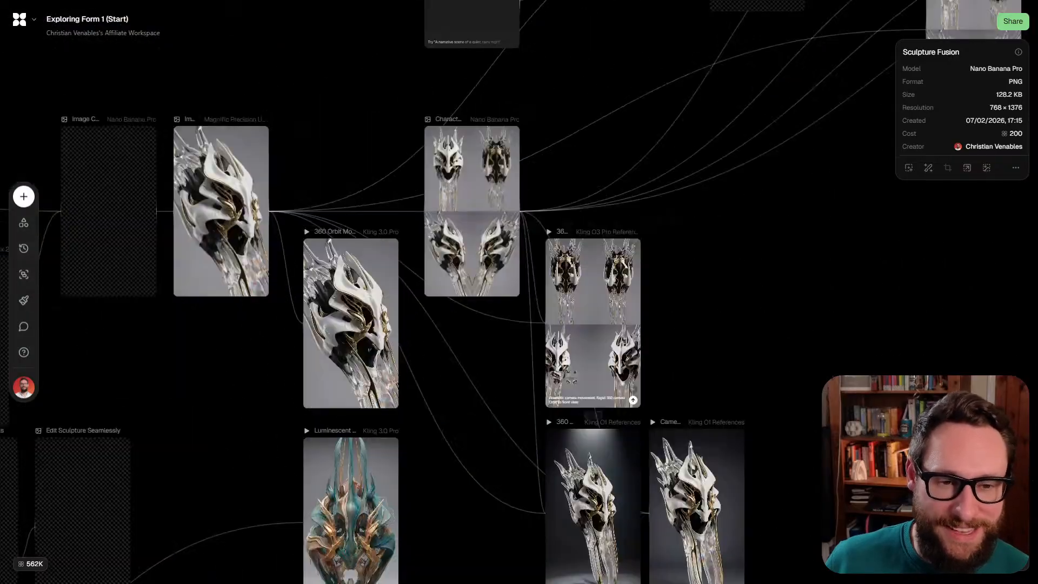
# Branch a new image node off the Sculpture Fusion image, place it above the combination images, and set its model to Nano Banana Pro
pyautogui.hscroll(-5, 519, 291)
pyautogui.hscroll(-6, 519, 292)
pyautogui.hscroll(5, 519, 291)
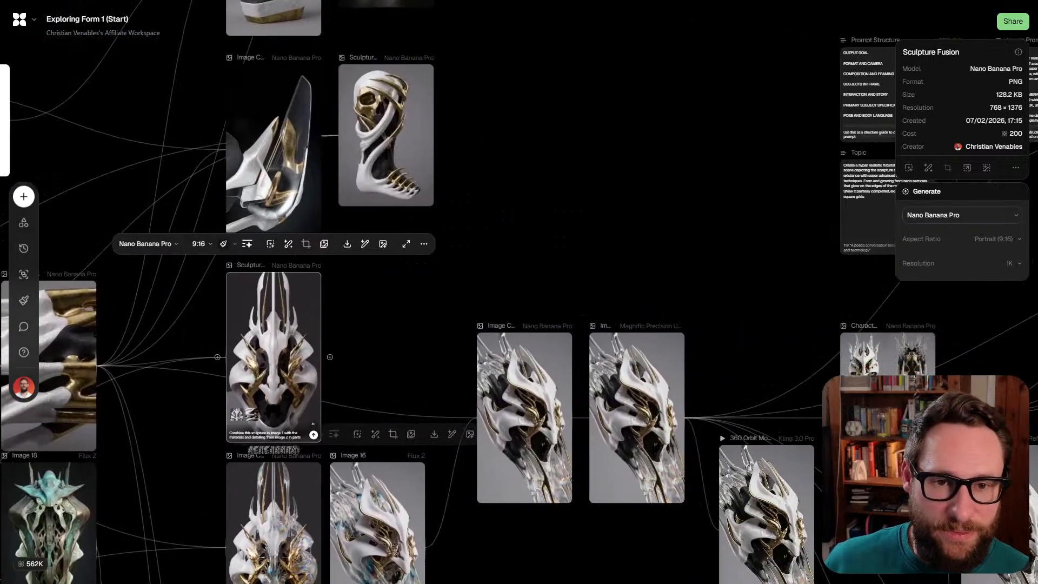
pyautogui.scroll(3, 221, 361)
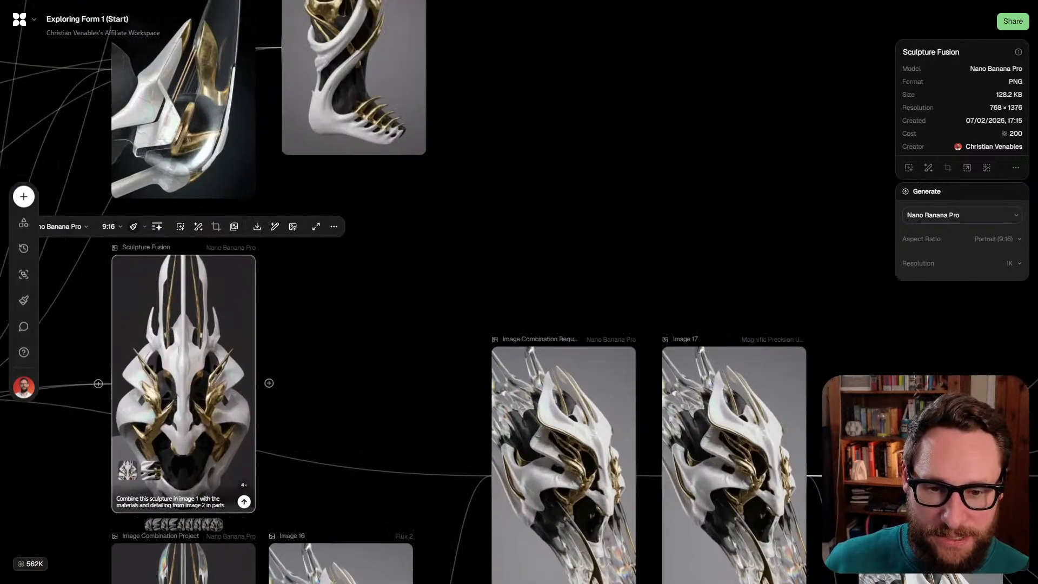
pyautogui.moveTo(573, 229); pyautogui.dragTo(627, 227)
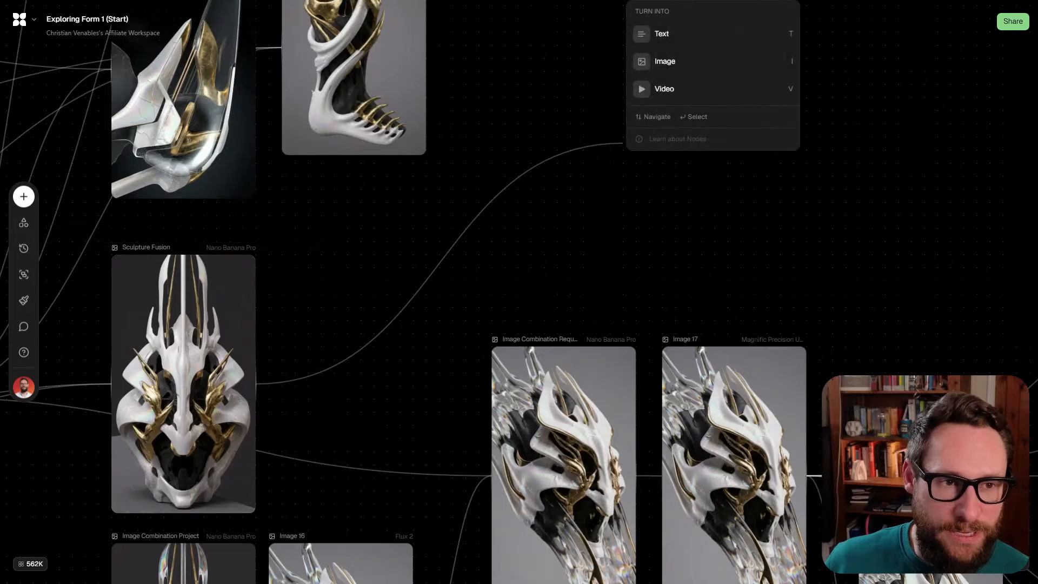
pyautogui.click(662, 61)
pyautogui.moveTo(721, 216); pyautogui.dragTo(577, 151)
pyautogui.click(535, 4)
pyautogui.moveTo(622, 136)
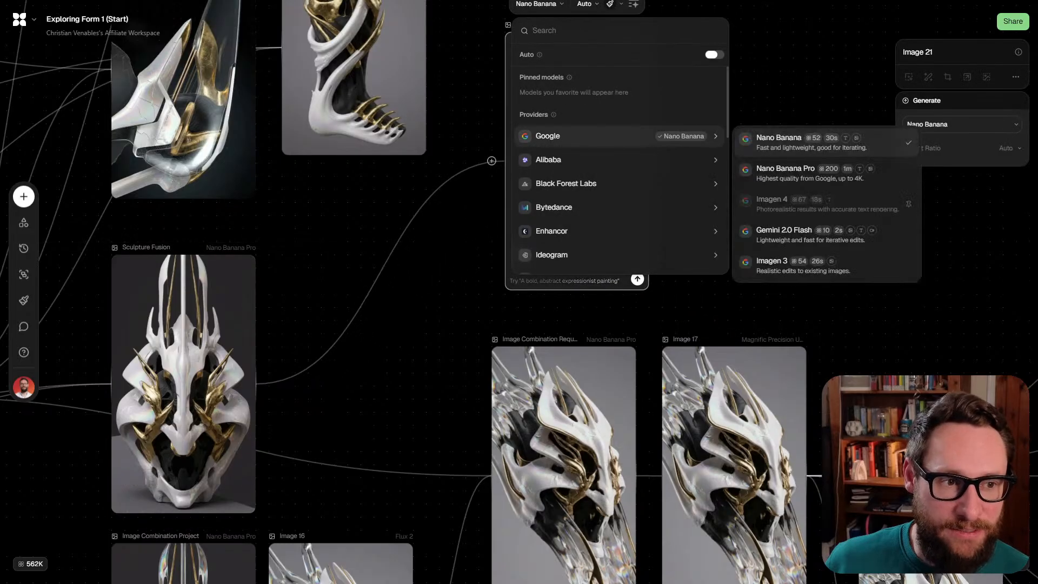
pyautogui.click(785, 168)
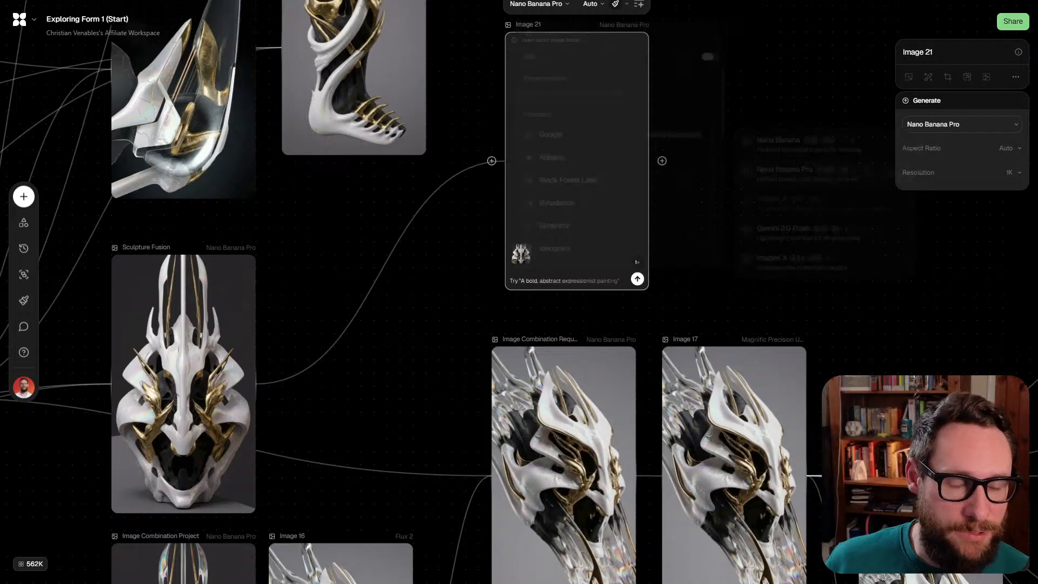
# Generate the new image with the prompt "Give me a macro close up shot from another angle"
pyautogui.hscroll(3, 784, 168)
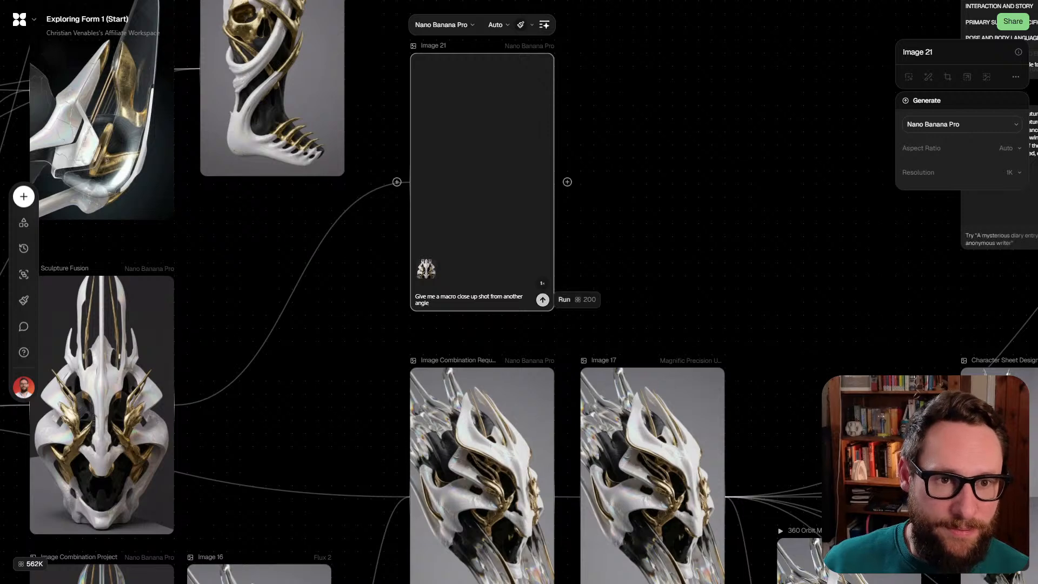
pyautogui.scroll(-3, 519, 292)
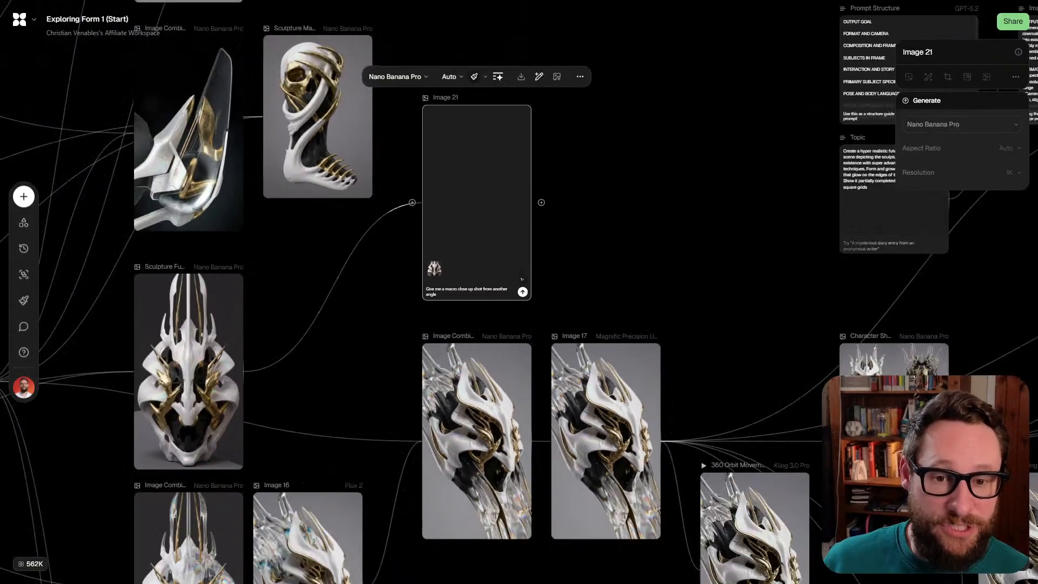
pyautogui.scroll(-2, 545, 262)
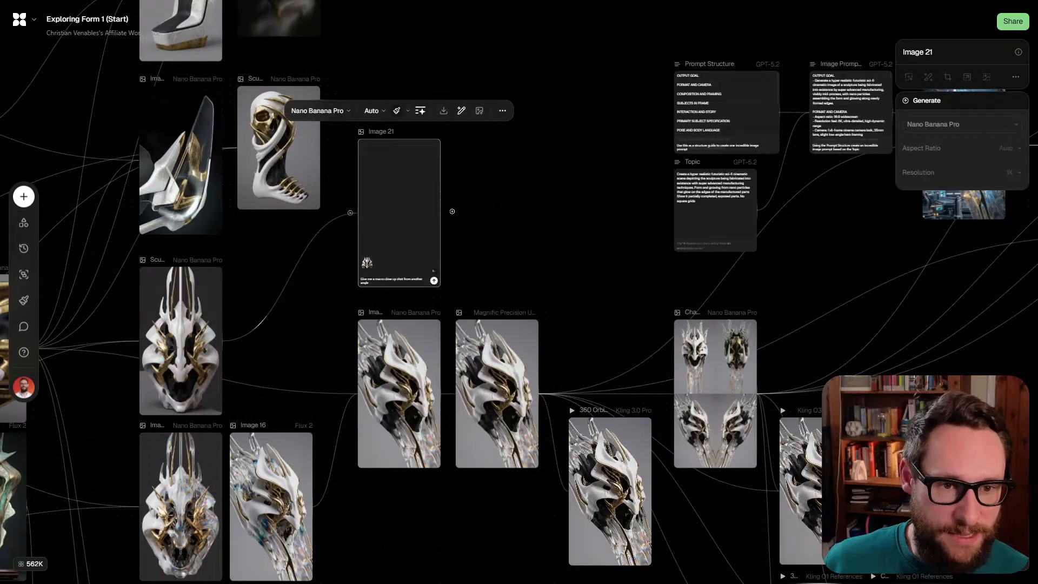
# Extend the pending macro close-up image into a new video node that uses the Kling 2.5 Turbo Pro model
pyautogui.moveTo(519, 186); pyautogui.dragTo(520, 187)
pyautogui.click(562, 124)
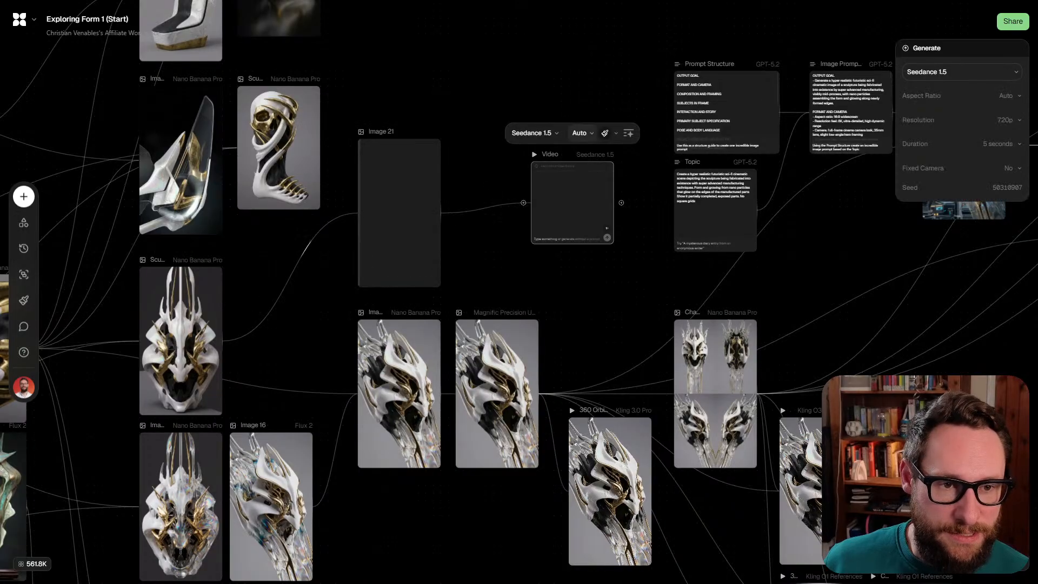
pyautogui.scroll(2, 571, 163)
pyautogui.click(535, 132)
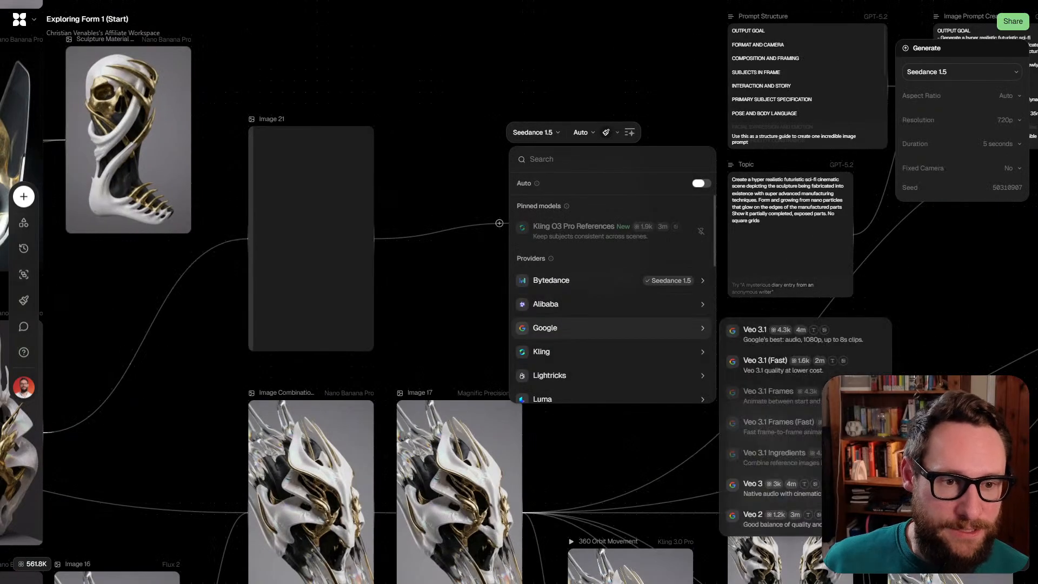
pyautogui.moveTo(611, 351)
pyautogui.scroll(-5, 827, 432)
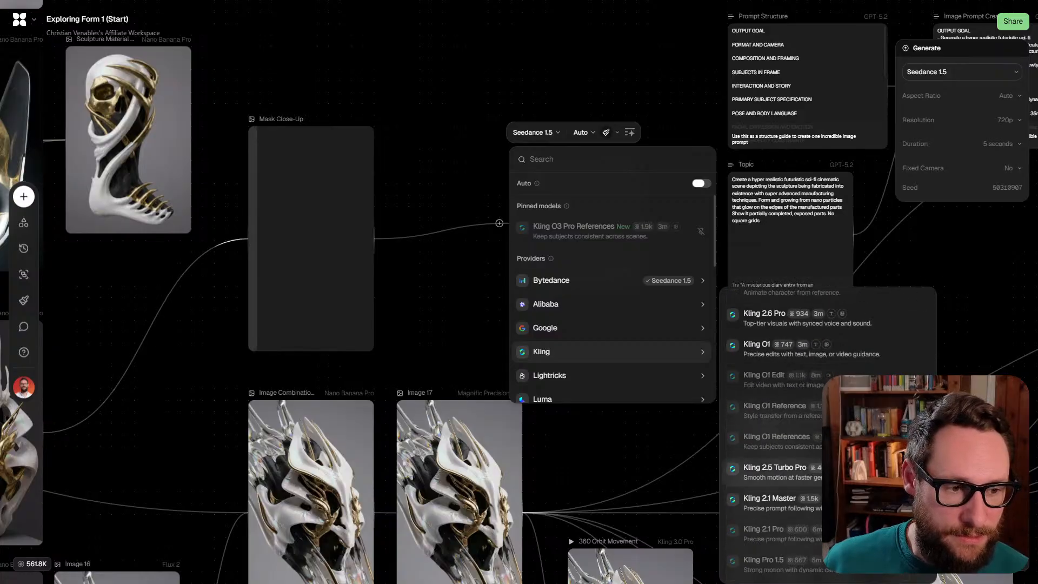
pyautogui.click(774, 472)
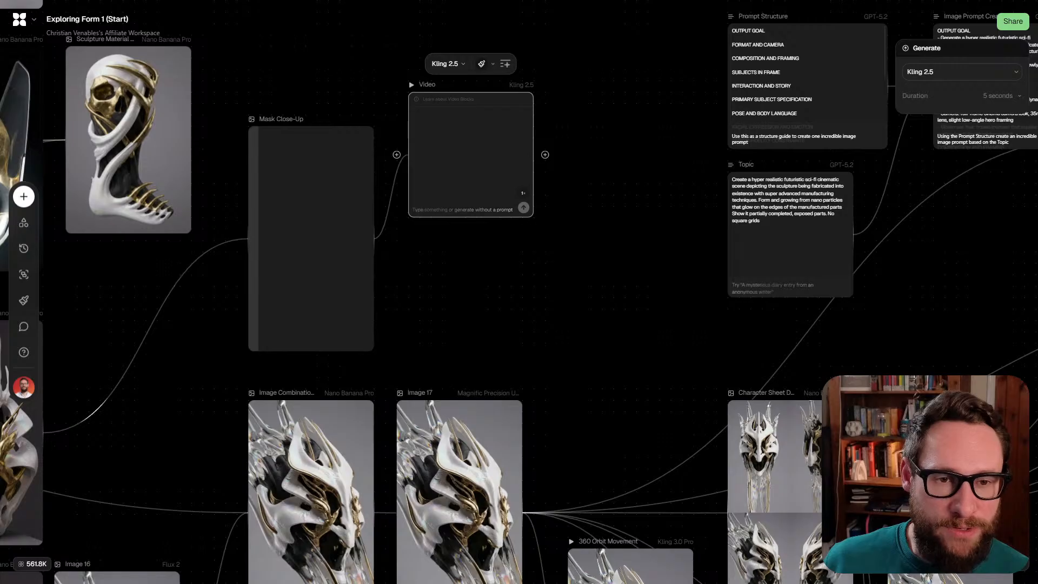
# Connect the Sculpture Fusion image to the Kling 2.5 video node as a second input
pyautogui.scroll(-3, 130, 367)
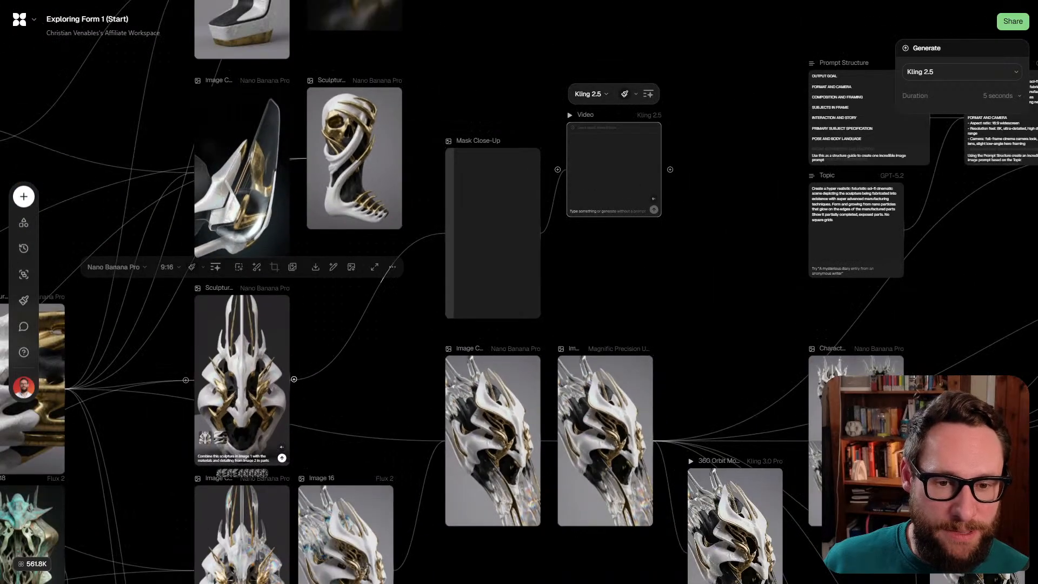
pyautogui.moveTo(293, 378)
pyautogui.mouseDown()
pyautogui.moveTo(545, 203)
pyautogui.moveTo(566, 170)
pyautogui.mouseUp()
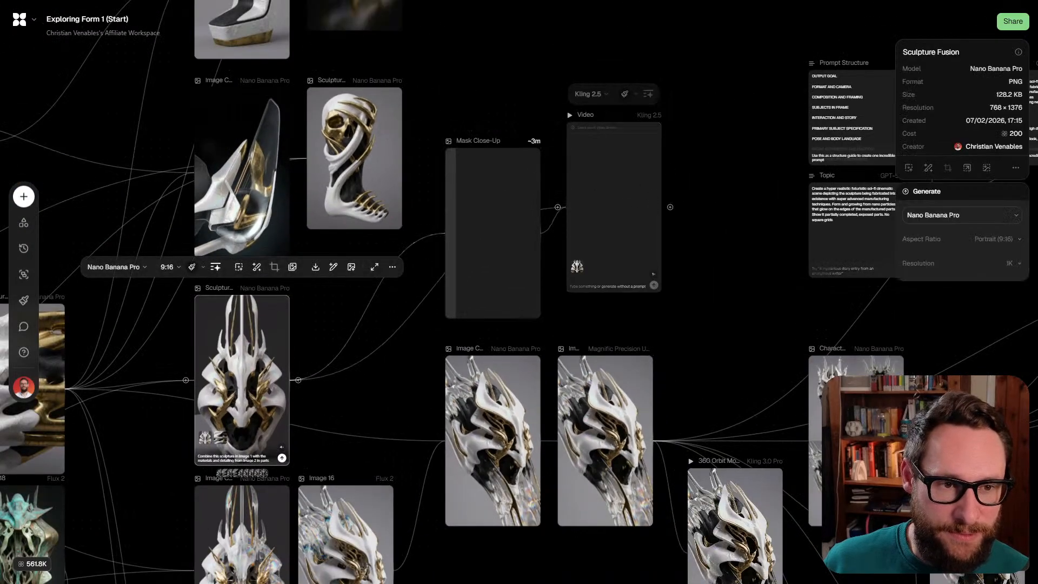
pyautogui.scroll(4, 599, 256)
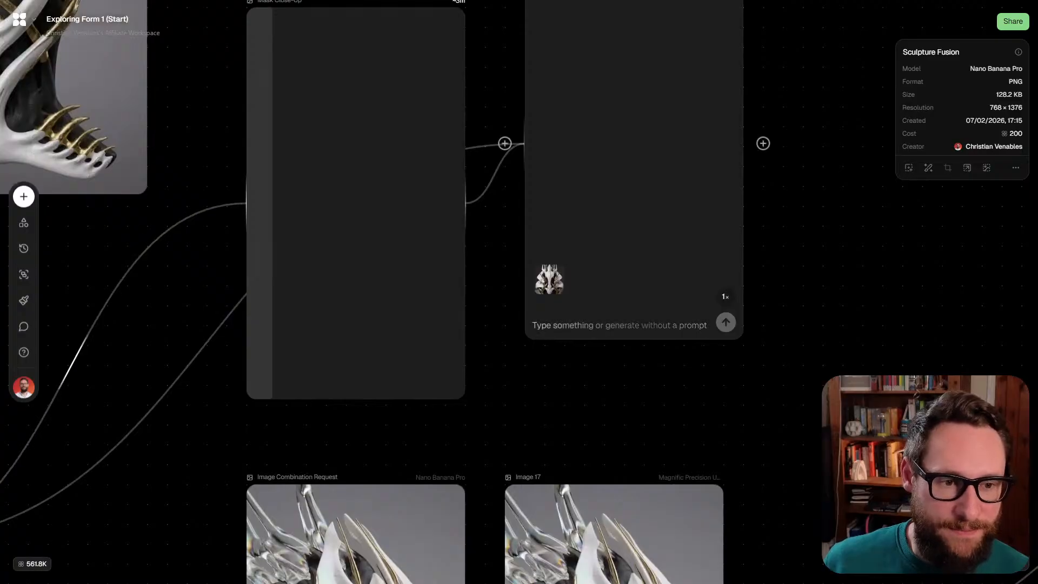
# Give the Kling 2.5 video node the prompt "Smooth cinematic camera move between the two shots"
pyautogui.click(610, 325)
pyautogui.scroll(-4, 609, 327)
pyautogui.moveTo(609, 328); pyautogui.dragTo(474, 334)
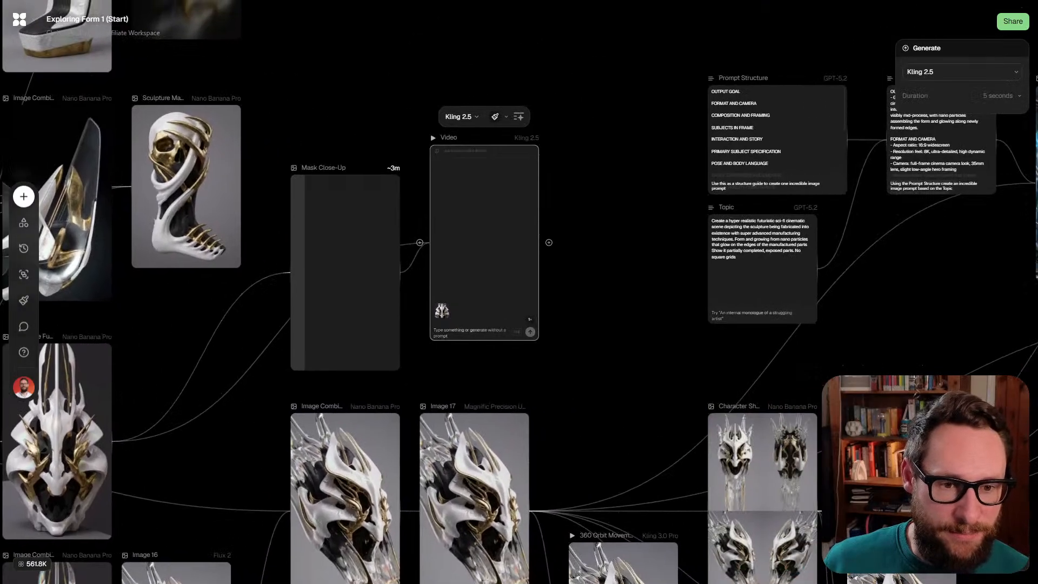
pyautogui.scroll(3, 474, 292)
pyautogui.scroll(-3, 470, 132)
pyautogui.scroll(5, 437, 402)
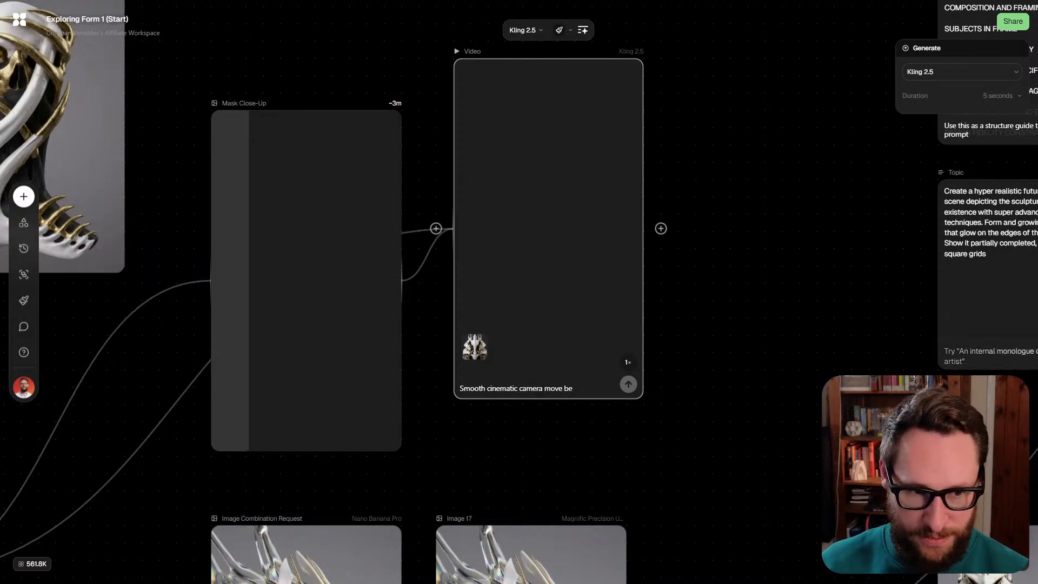
pyautogui.write('e two shots')
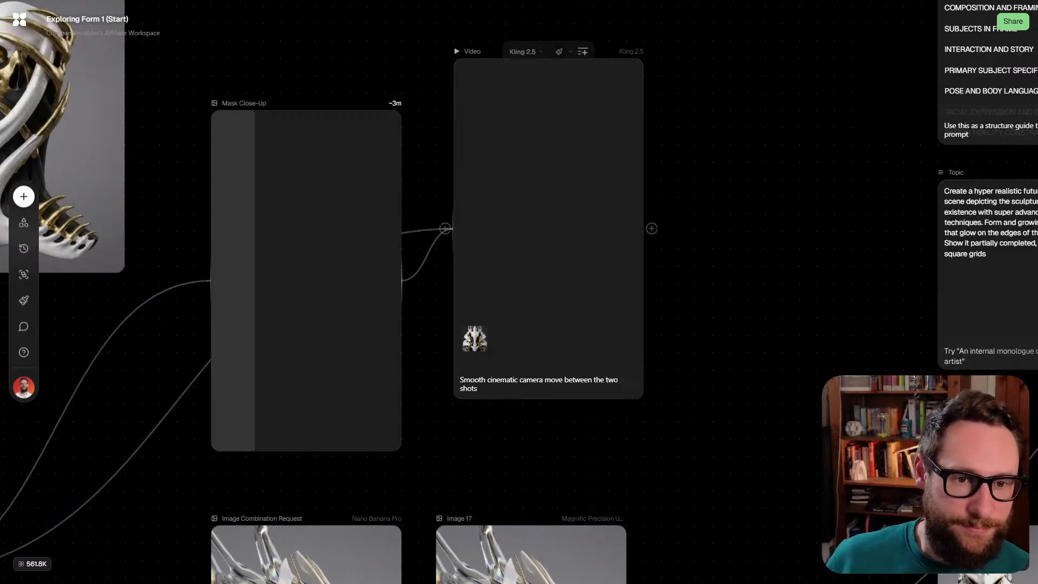
pyautogui.scroll(-1, 714, 344)
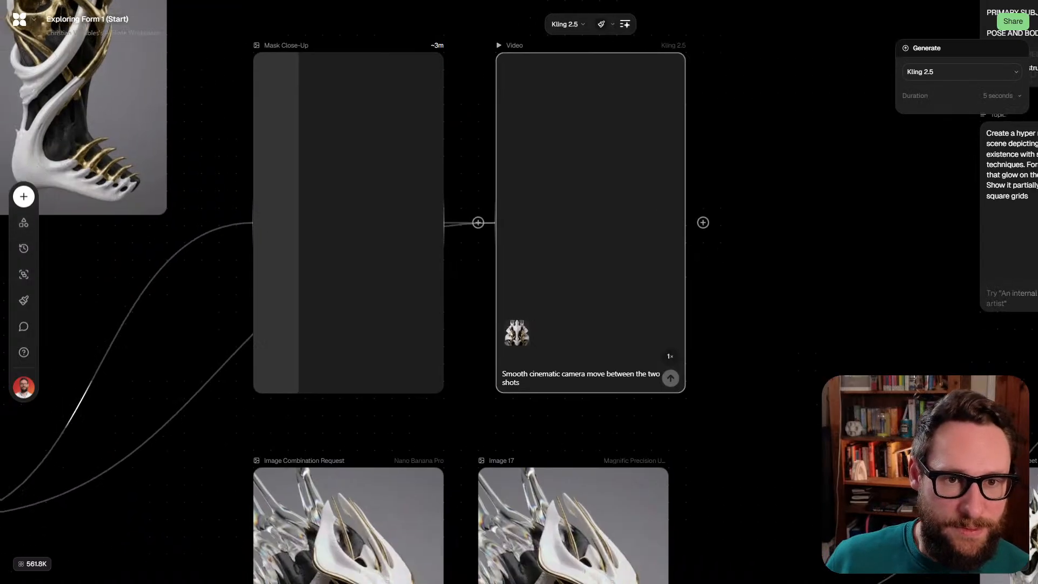
# Examine the Riverflow 2.0 Pro Sci-fi Helmet Construction image beside the Nano Banana Pro fabrication grids
pyautogui.scroll(-5, 715, 343)
pyautogui.hscroll(15, 714, 344)
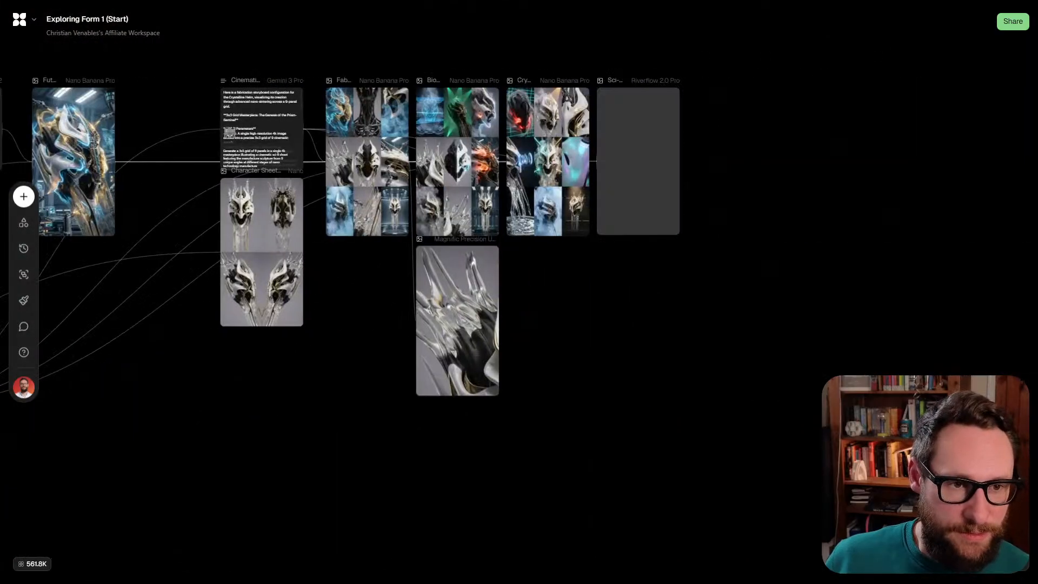
pyautogui.scroll(2, 578, 235)
pyautogui.click(578, 235)
pyautogui.scroll(6, 579, 235)
pyautogui.scroll(-3, 629, 292)
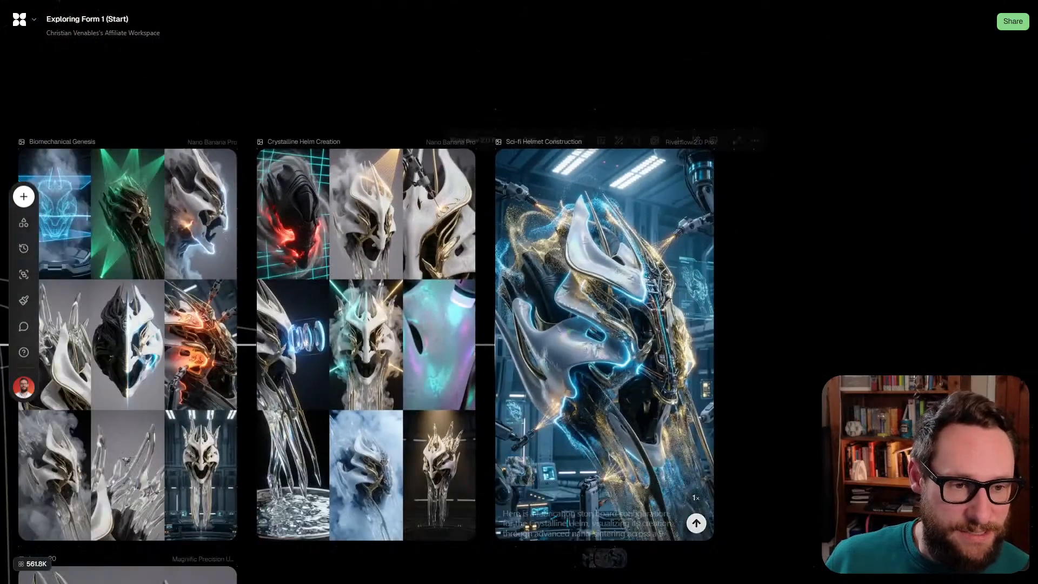
pyautogui.scroll(-1, 629, 291)
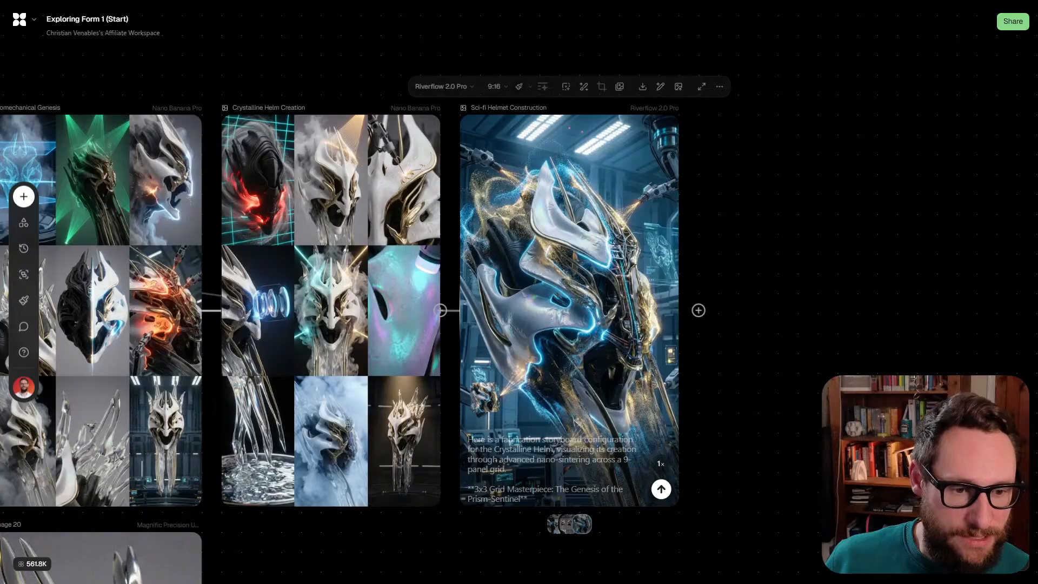
pyautogui.scroll(2, 550, 376)
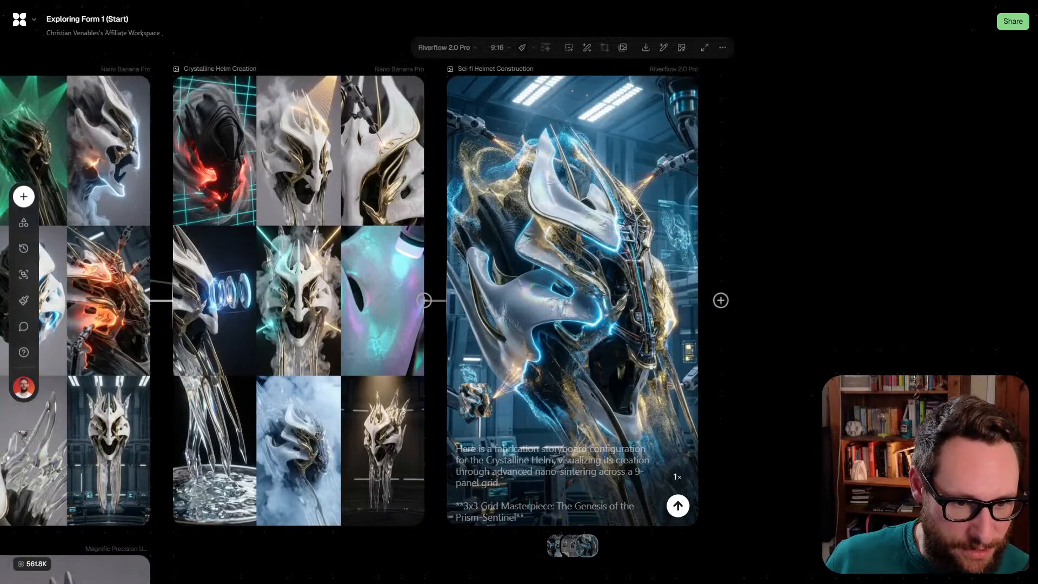
# Remove the asterisks around the heading "3x3 Grid Masterpiece: The Genesis of the Prism-Sentinel" in the Cinematic Sci-Fi Grid text
pyautogui.moveTo(292, 291); pyautogui.dragTo(746, 292)
pyautogui.moveTo(244, 276); pyautogui.dragTo(713, 302)
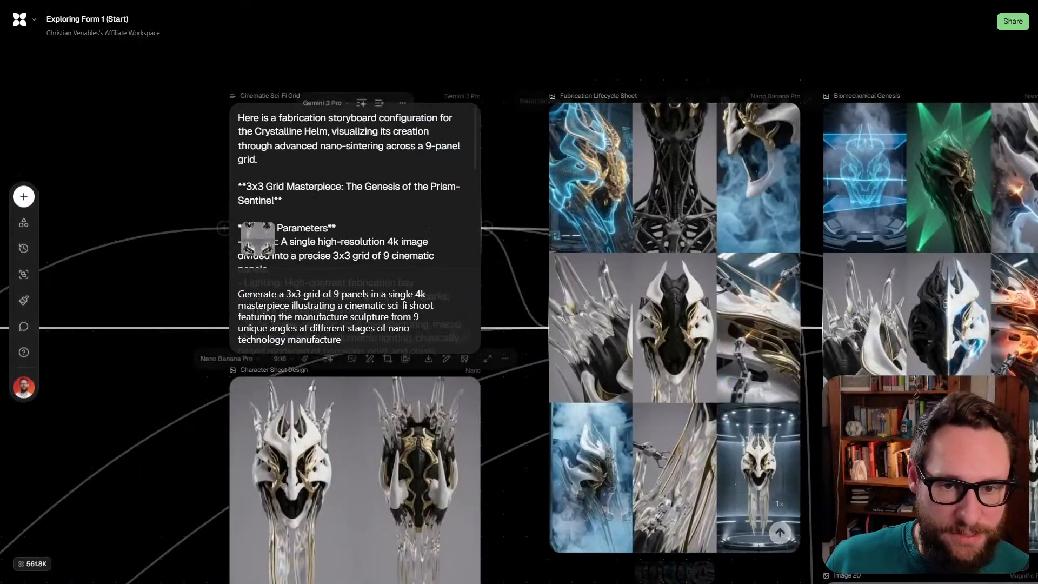
pyautogui.click(246, 186)
pyautogui.press('BackSpace')
pyautogui.press('BackSpace')
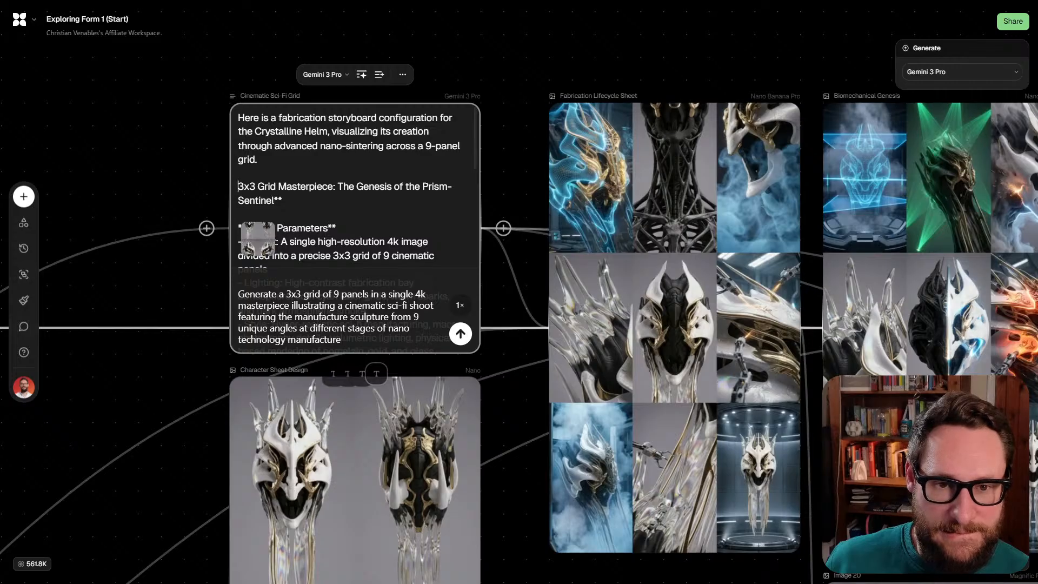
pyautogui.press('BackSpace')
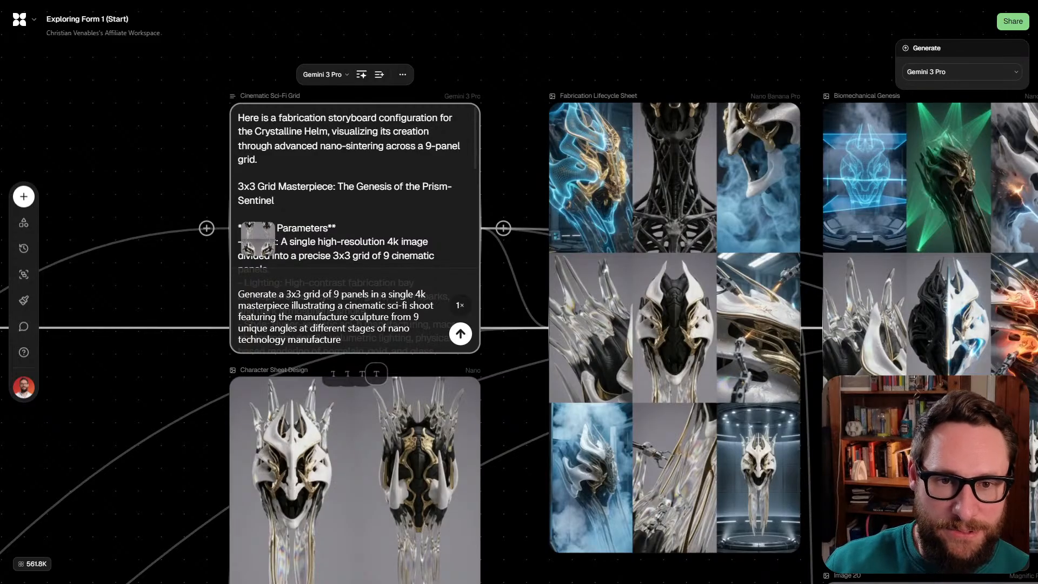
# Regenerate the Sci-fi Helmet Construction image with Riverflow 2.0 Pro from the edited grid prompt
pyautogui.moveTo(757, 302); pyautogui.dragTo(165, 247)
pyautogui.hscroll(5, 518, 292)
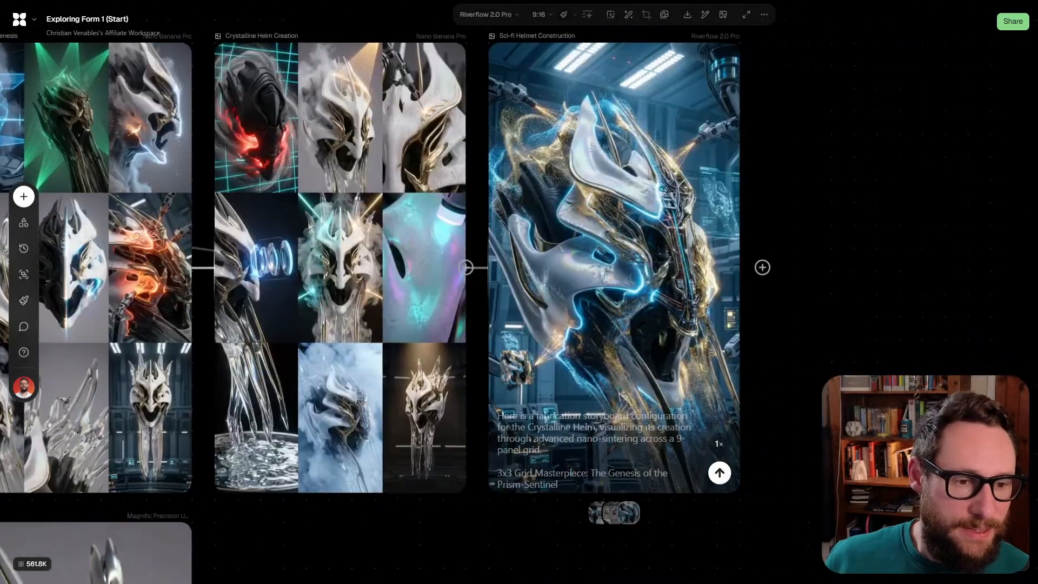
pyautogui.click(719, 472)
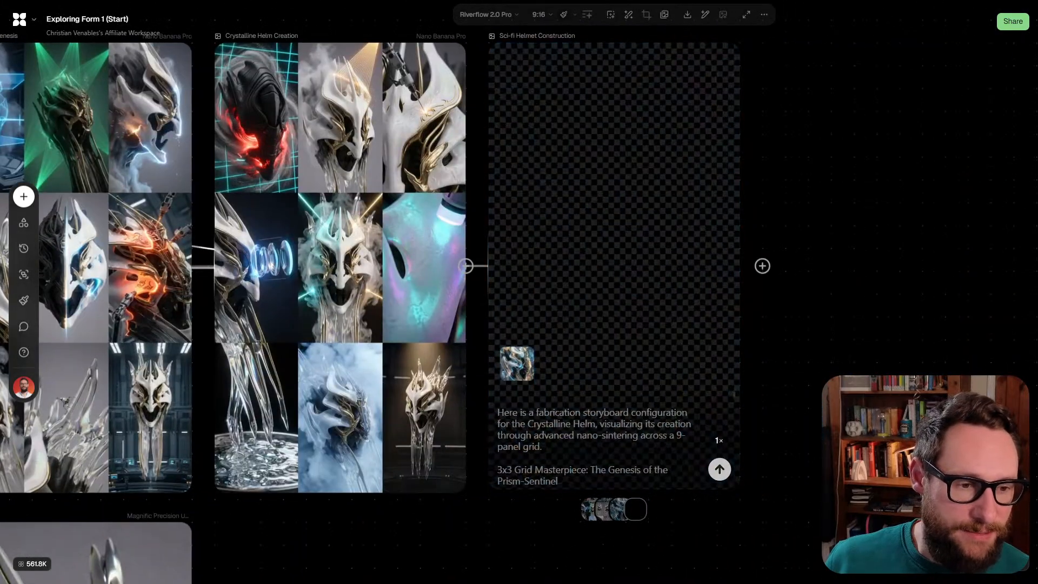
pyautogui.scroll(-5, 652, 345)
pyautogui.moveTo(435, 489); pyautogui.dragTo(484, 442)
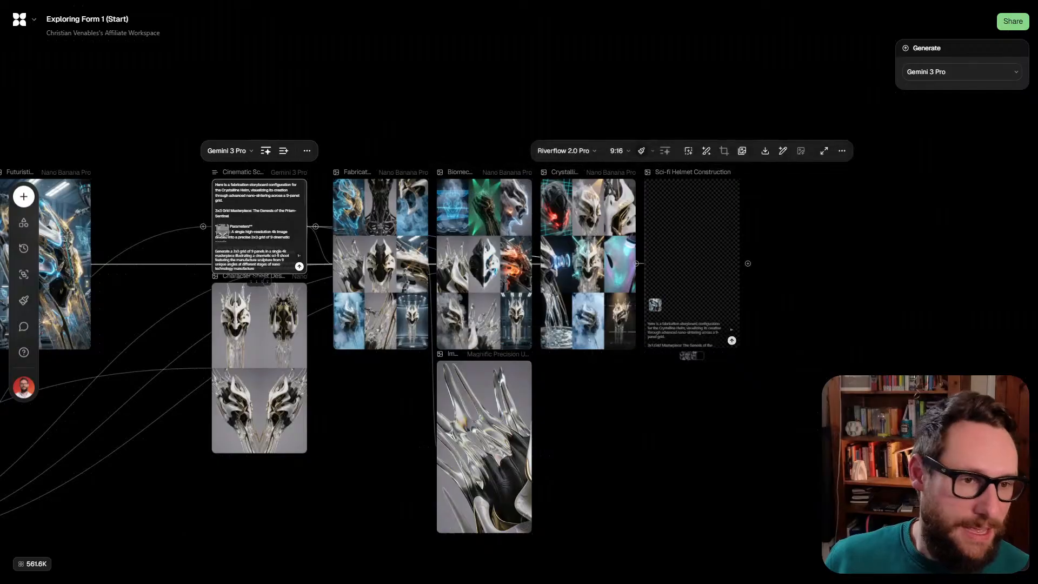
# Reorder the Kling 2.5 video node's two input images so the full sculpture comes first and the mask close-up second
pyautogui.scroll(5, 701, 180)
pyautogui.scroll(-5, 669, 207)
pyautogui.hscroll(-10, 519, 292)
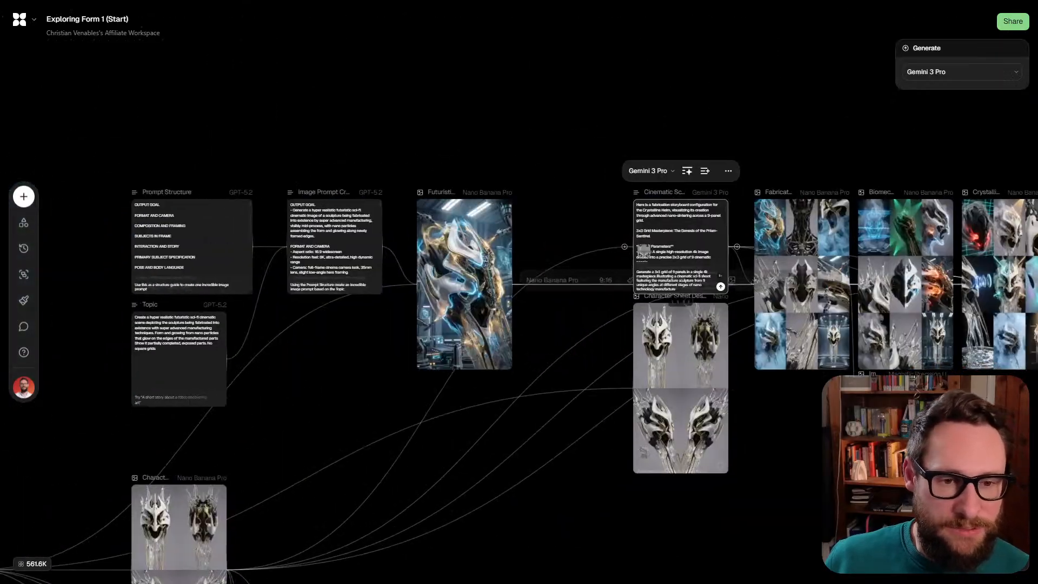
pyautogui.hscroll(-3, 518, 292)
pyautogui.scroll(5, 454, 307)
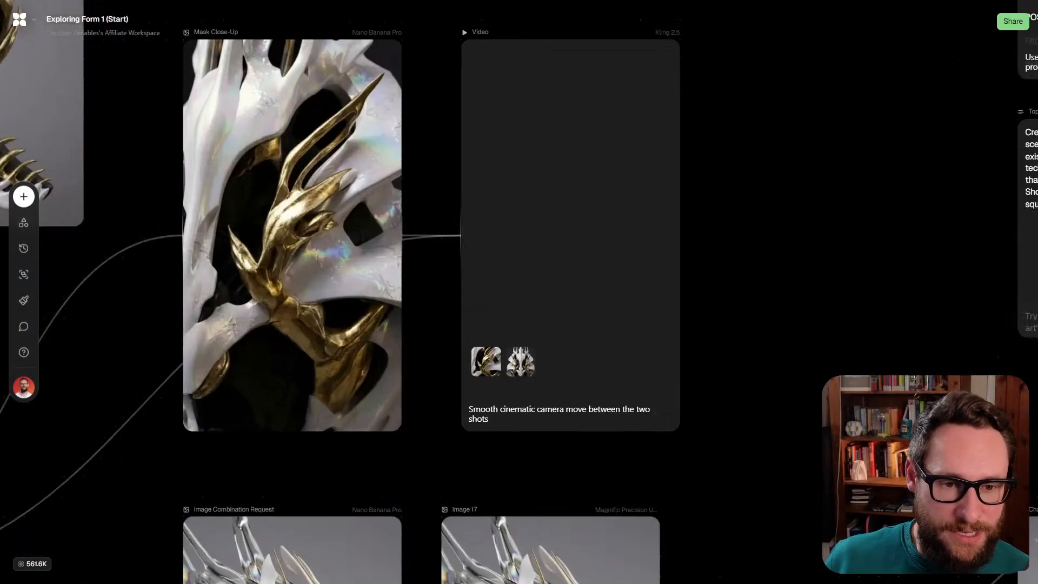
pyautogui.hscroll(-2, 348, 302)
pyautogui.scroll(2, 347, 302)
pyautogui.scroll(4, 348, 302)
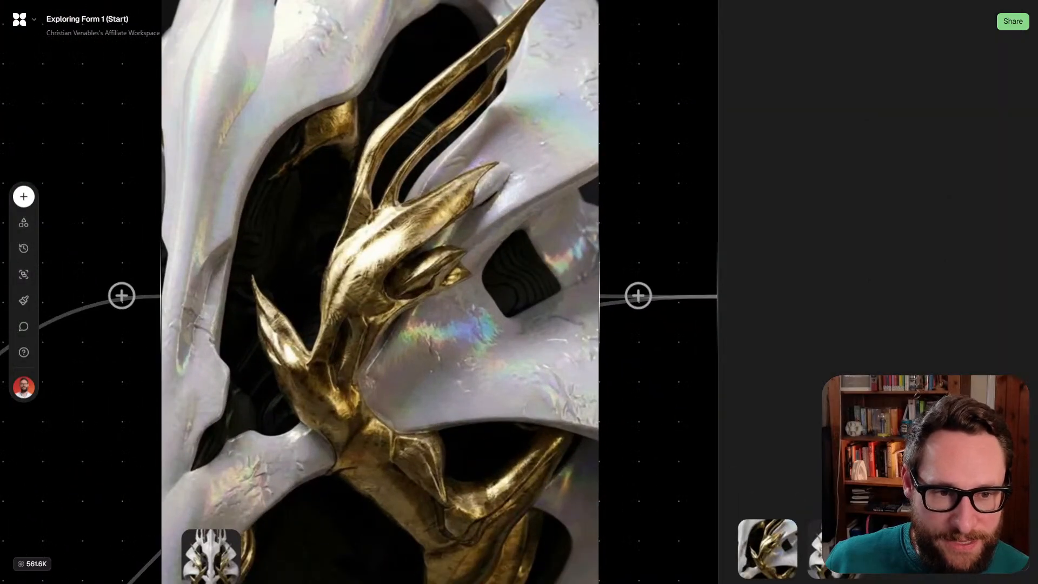
pyautogui.scroll(-4, 412, 307)
pyautogui.hscroll(-2, 481, 309)
pyautogui.scroll(-2, 481, 310)
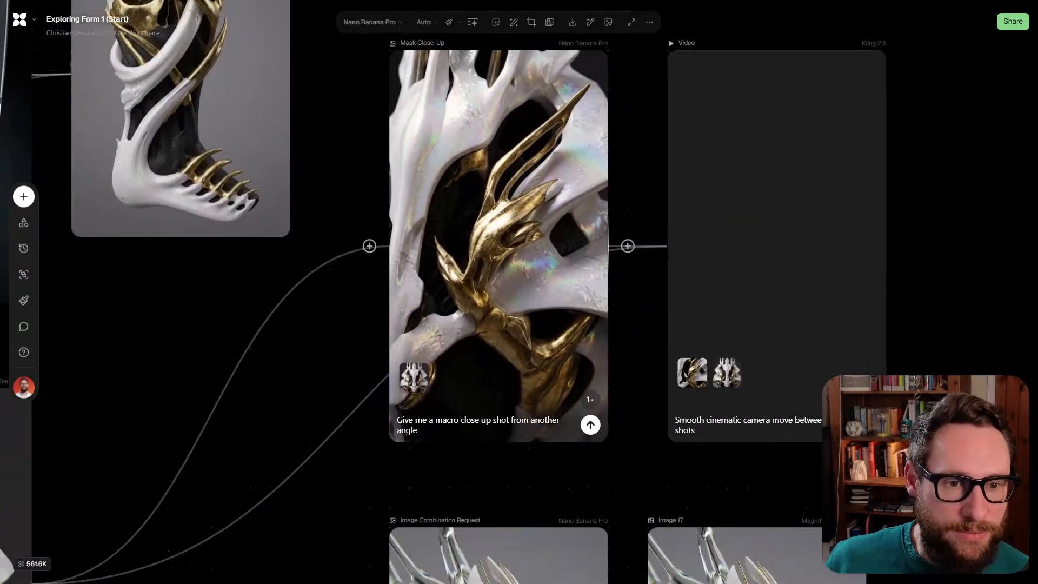
pyautogui.scroll(-2, 481, 309)
pyautogui.hscroll(-2, 481, 310)
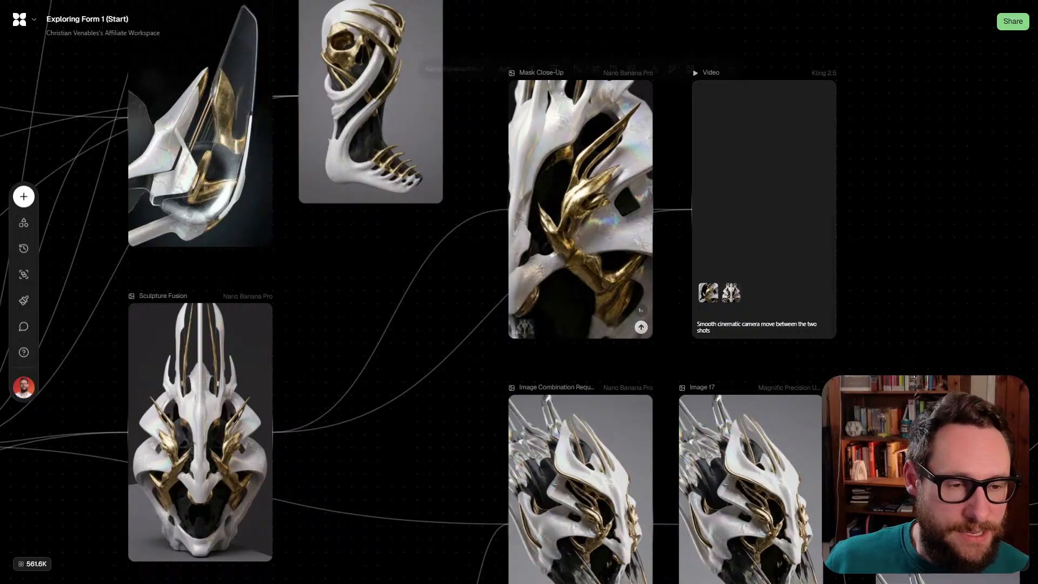
pyautogui.scroll(5, 732, 297)
pyautogui.moveTo(732, 295); pyautogui.dragTo(673, 292)
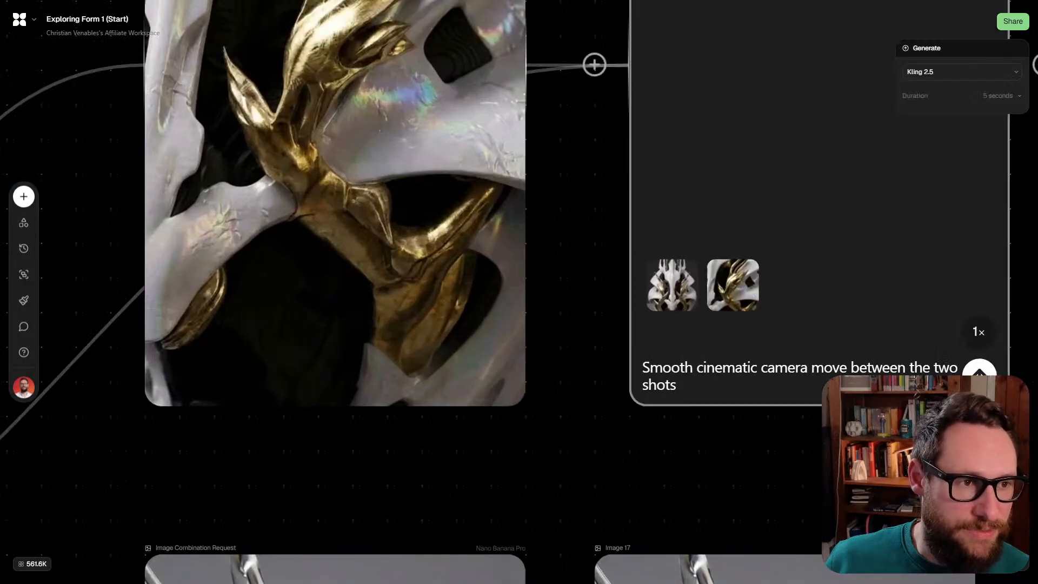
# Generate the Kling 2.5 video between the Sculpture Fusion and Mask Close-Up images, and align its node above Image 17
pyautogui.scroll(-2, 481, 367)
pyautogui.scroll(-2, 579, 355)
pyautogui.scroll(-4, 580, 355)
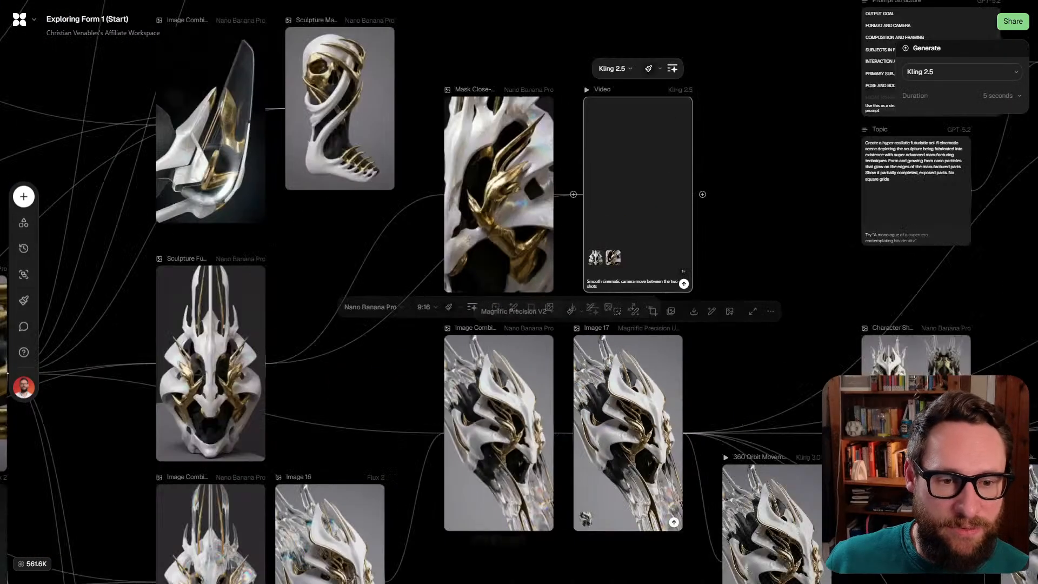
pyautogui.hscroll(-5, 519, 292)
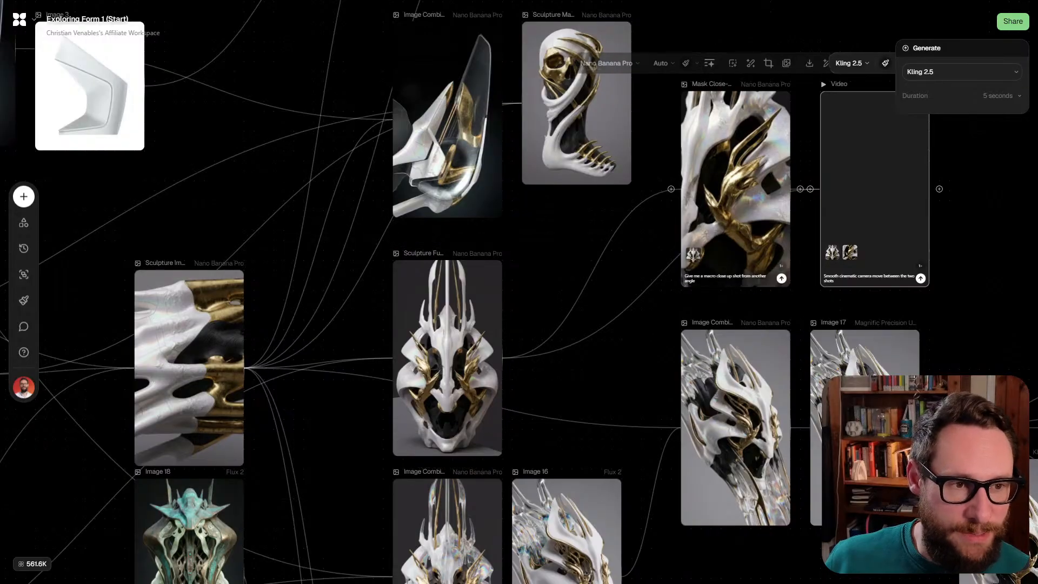
pyautogui.scroll(5, 477, 364)
pyautogui.scroll(-3, 466, 368)
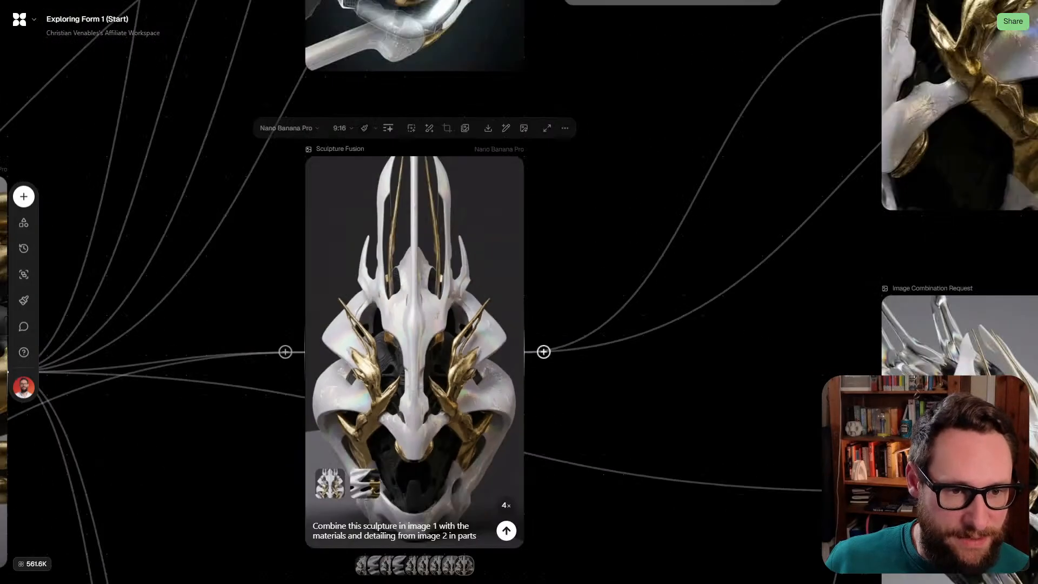
pyautogui.moveTo(900, 241); pyautogui.dragTo(465, 329)
pyautogui.scroll(-4, 465, 329)
pyautogui.moveTo(795, 238); pyautogui.dragTo(707, 291)
pyautogui.scroll(3, 707, 292)
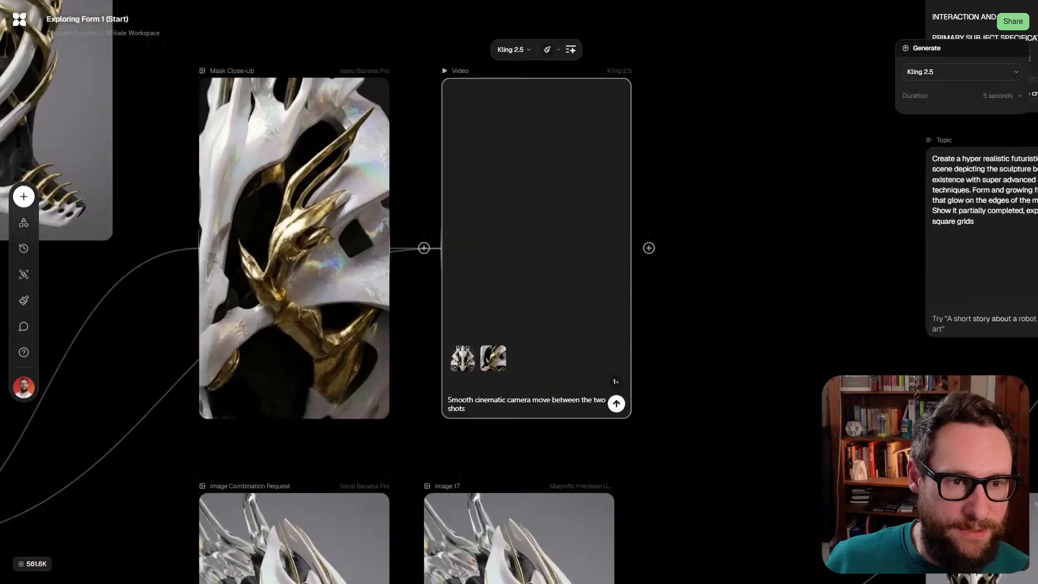
pyautogui.hscroll(-2, 519, 292)
pyautogui.click(695, 409)
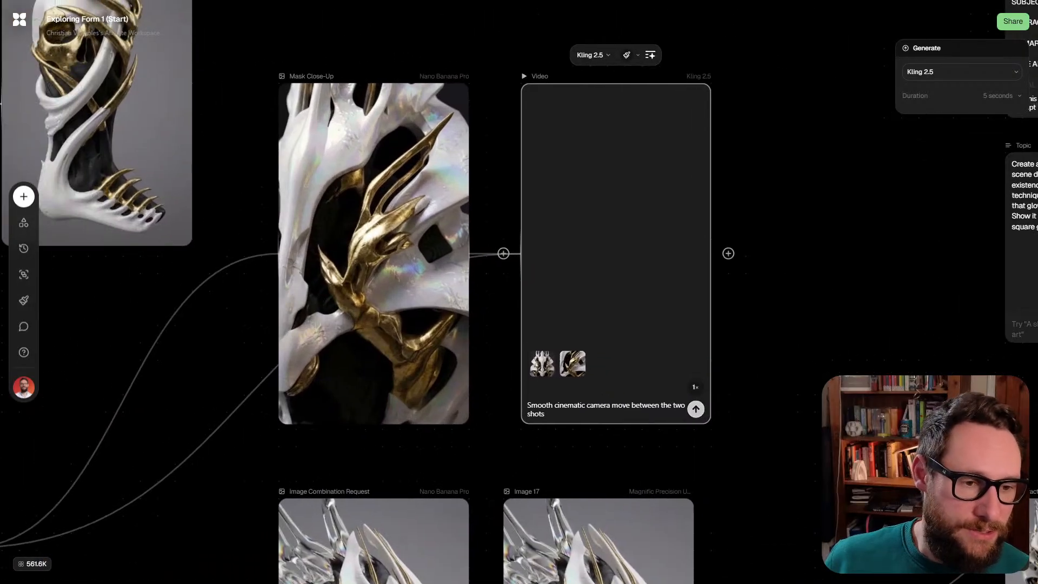
pyautogui.moveTo(615, 243); pyautogui.dragTo(598, 243)
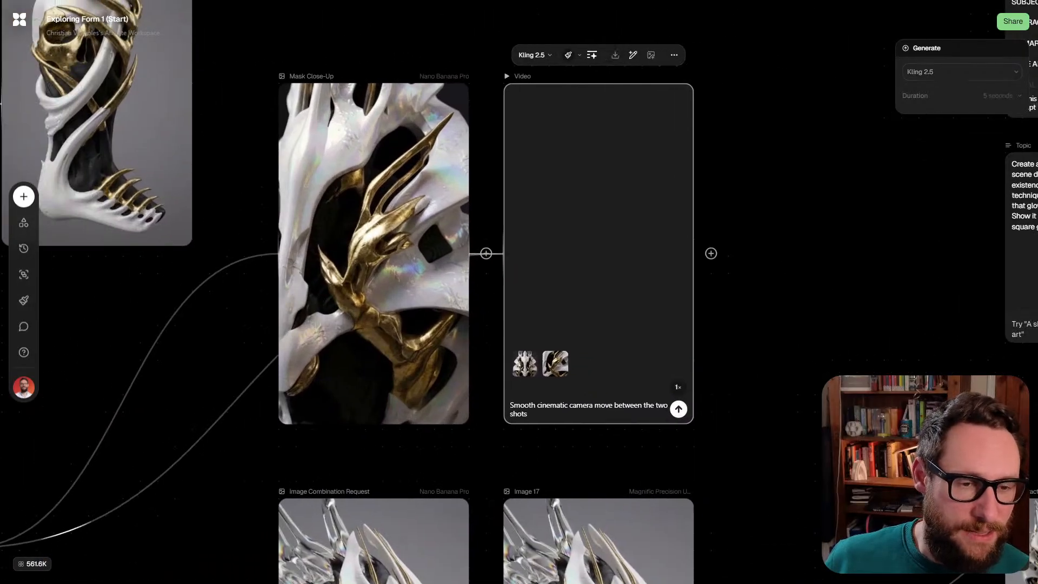
# Review the whole node canvas, from the reference images to the video and fabrication grid nodes
pyautogui.hscroll(2, 626, 341)
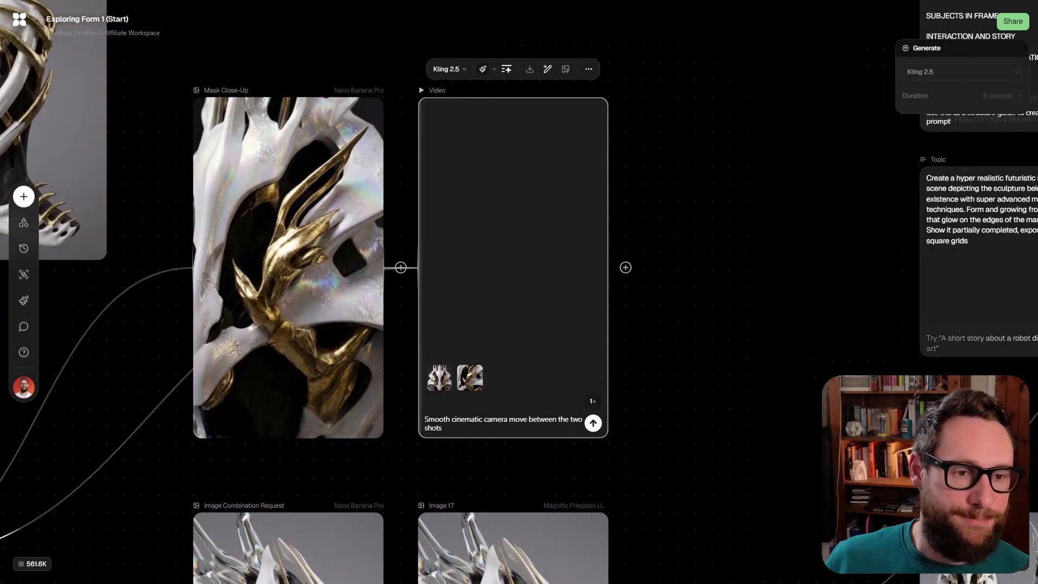
pyautogui.scroll(-3, 625, 342)
pyautogui.hscroll(6, 519, 326)
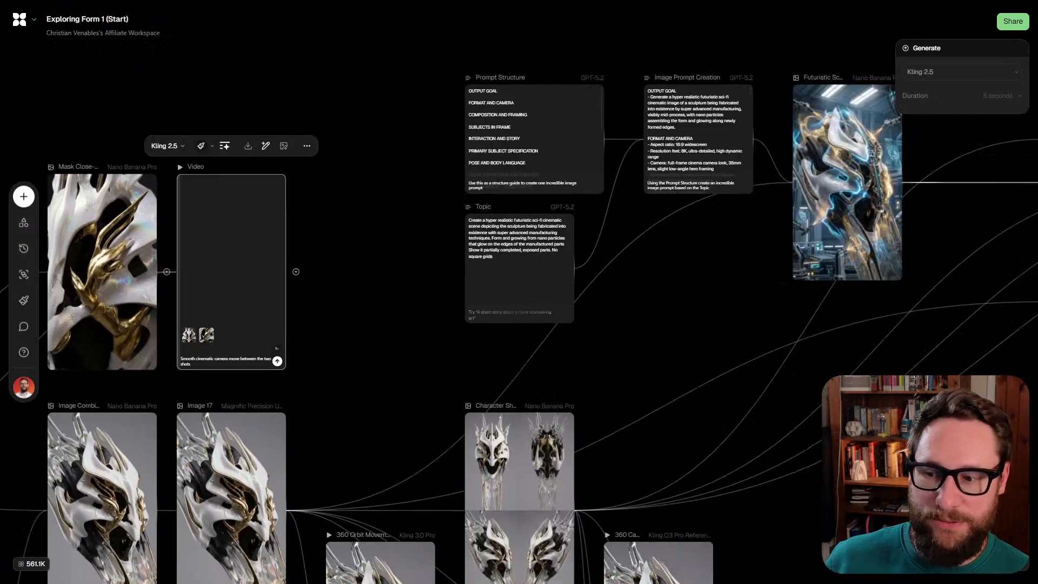
pyautogui.hscroll(6, 519, 326)
pyautogui.scroll(-3, 518, 326)
pyautogui.hscroll(8, 519, 326)
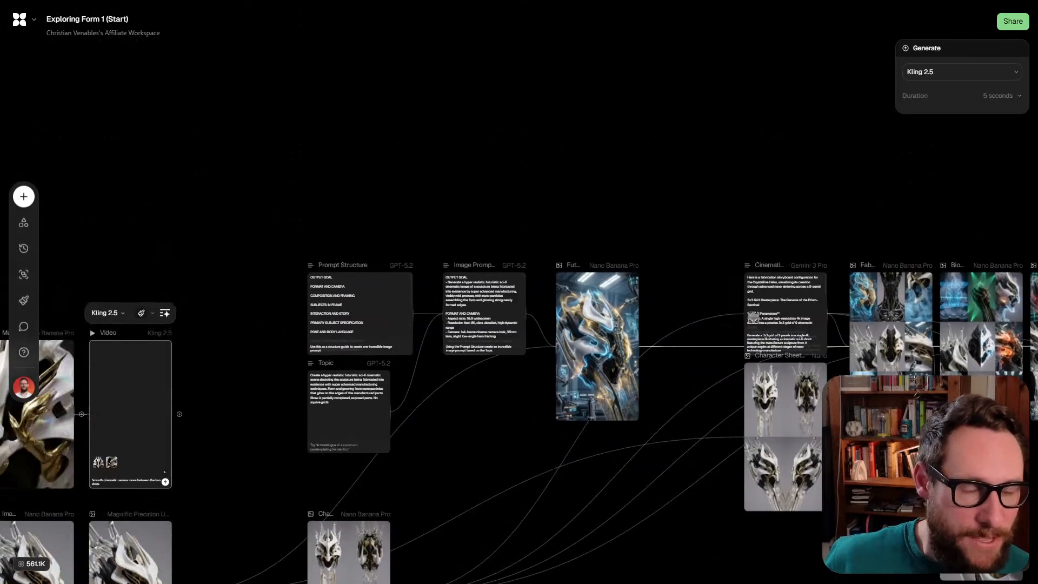
pyautogui.scroll(-3, 519, 325)
pyautogui.scroll(-5, 518, 291)
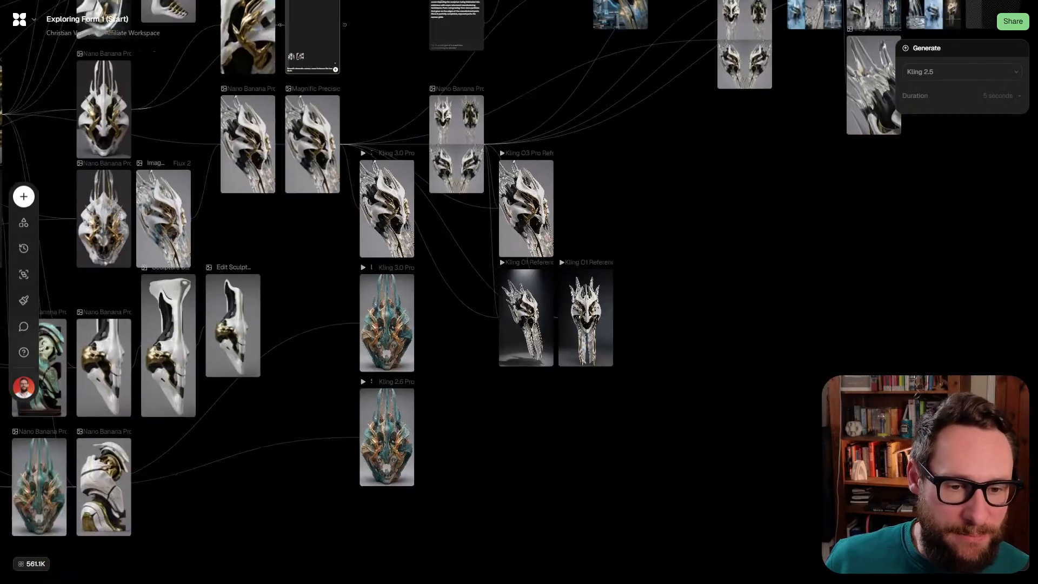
pyautogui.hscroll(-8, 565, 356)
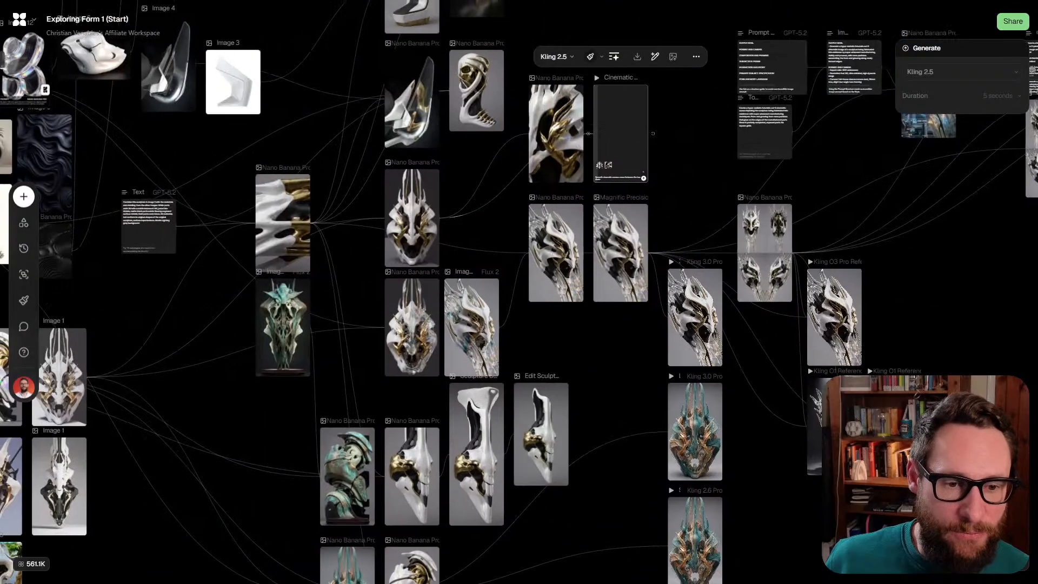
pyautogui.scroll(-5, 566, 357)
pyautogui.scroll(1, 565, 357)
pyautogui.scroll(2, 566, 357)
pyautogui.hscroll(1, 565, 357)
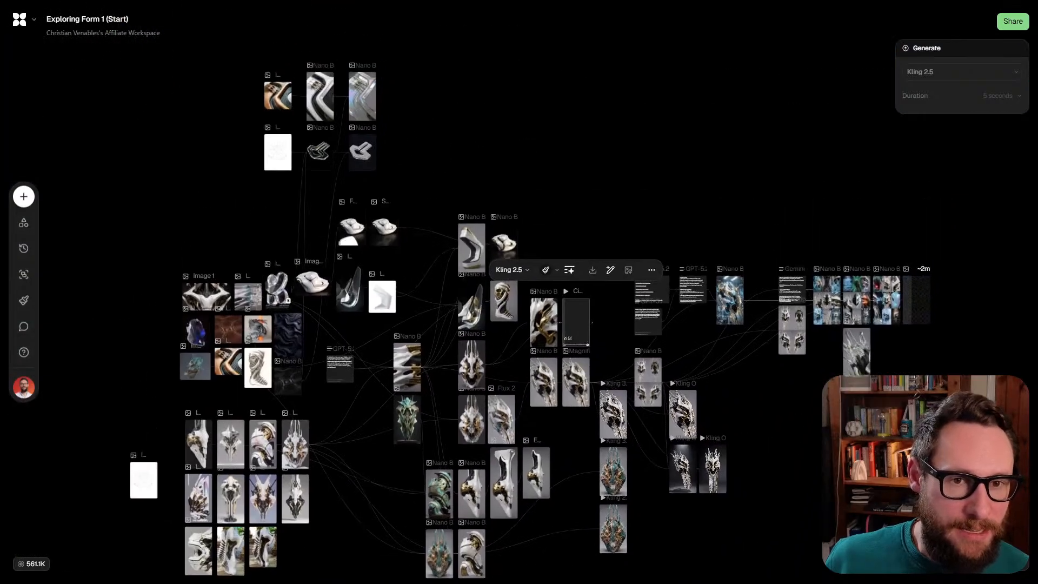
pyautogui.scroll(-2, 527, 305)
pyautogui.hscroll(1, 527, 304)
pyautogui.scroll(1, 527, 304)
pyautogui.moveTo(689, 428)
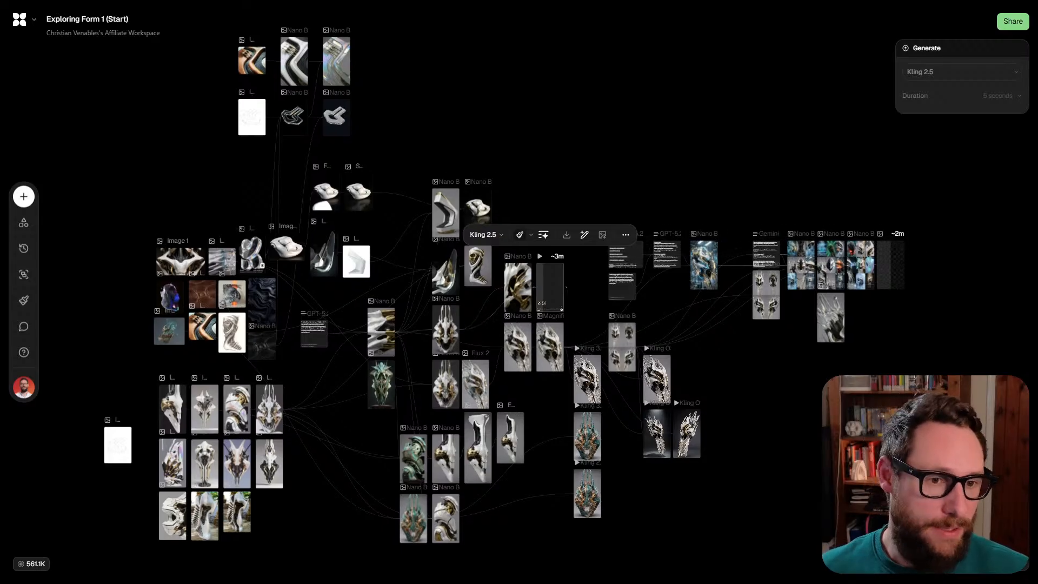
pyautogui.press('Escape')
pyautogui.hscroll(-1, 509, 284)
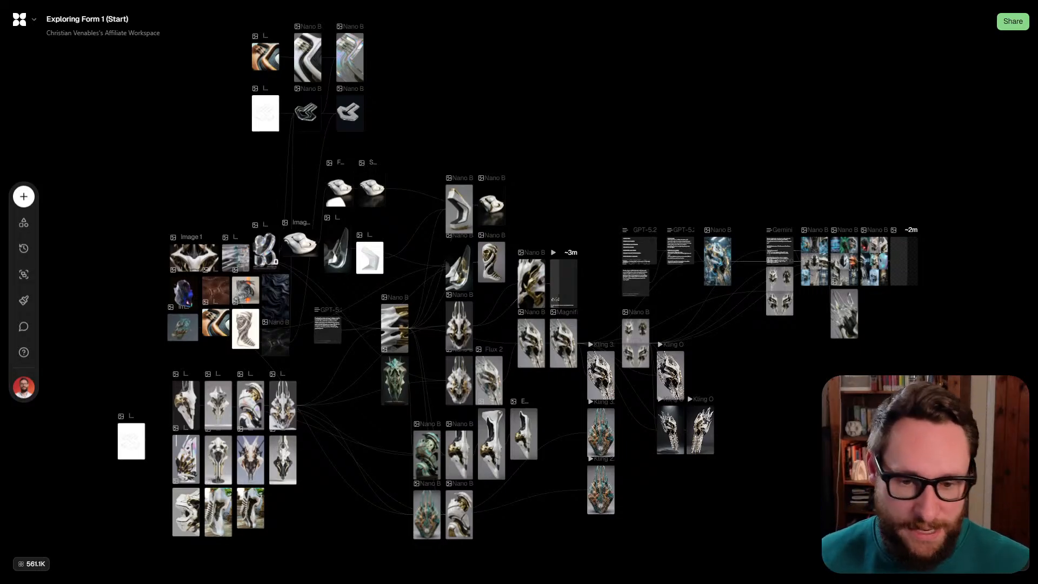
# Examine the white and gold sculpture reference images labelled Image 1, Image 13 and Image 15
pyautogui.moveTo(283, 458); pyautogui.dragTo(372, 367)
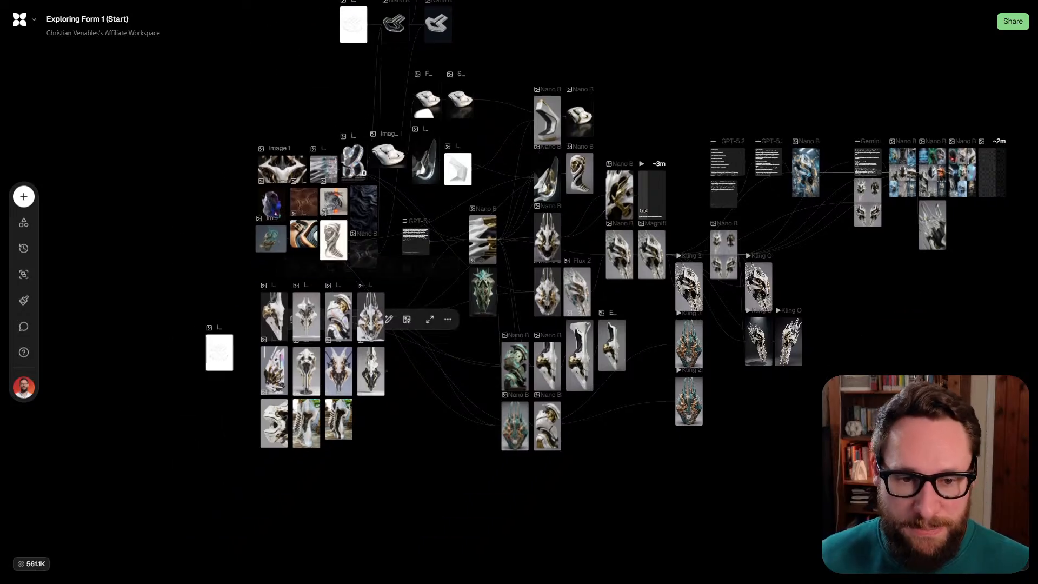
pyautogui.scroll(10, 280, 341)
pyautogui.scroll(2, 449, 216)
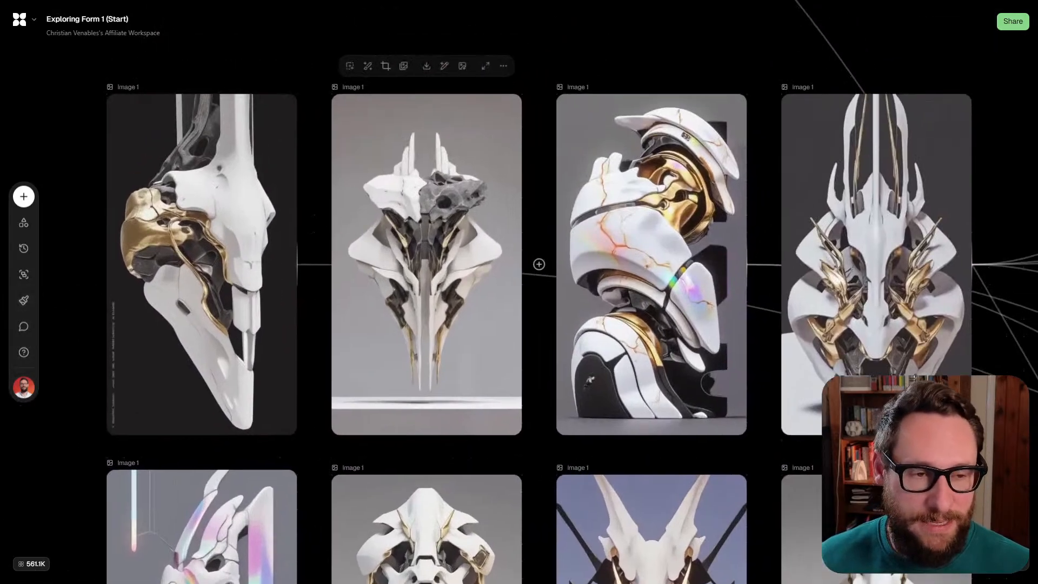
pyautogui.scroll(-1, 360, 314)
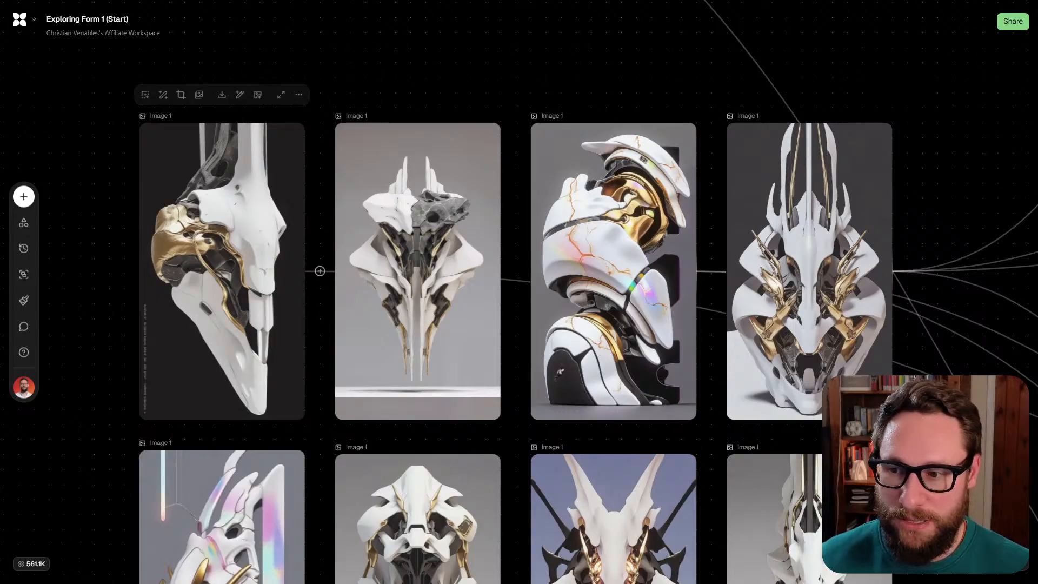
pyautogui.scroll(-1, 418, 243)
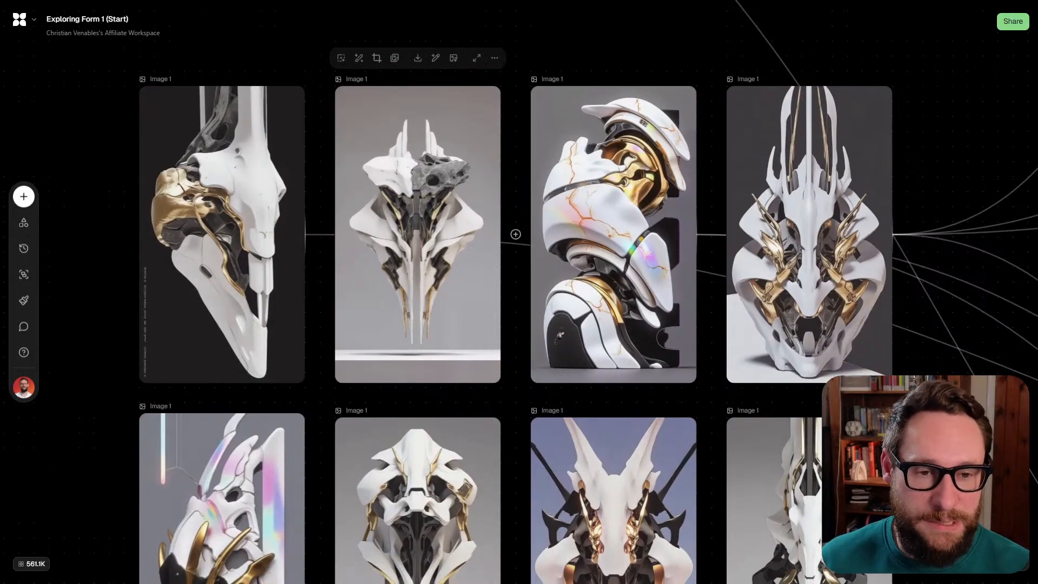
pyautogui.scroll(-1, 372, 315)
pyautogui.scroll(3, 414, 321)
pyautogui.scroll(2, 414, 321)
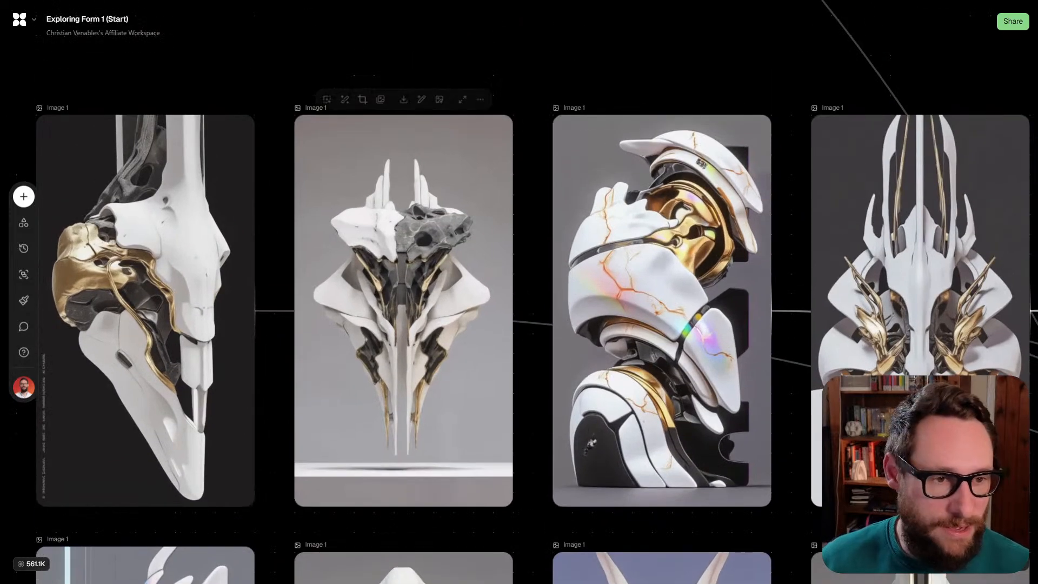
pyautogui.hscroll(2, 661, 311)
pyautogui.scroll(-3, 568, 265)
pyautogui.scroll(-4, 567, 265)
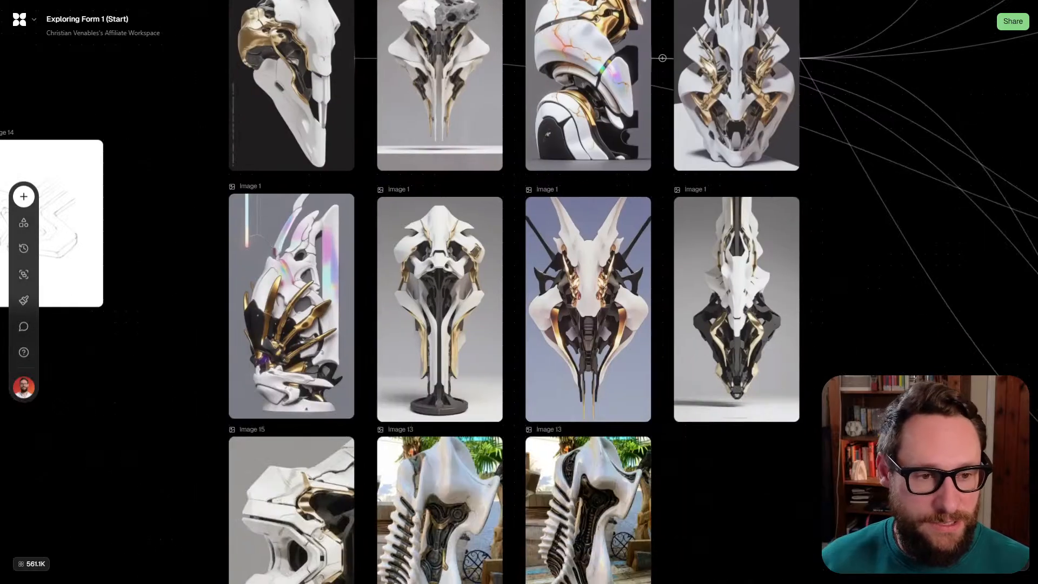
pyautogui.scroll(-2, 519, 292)
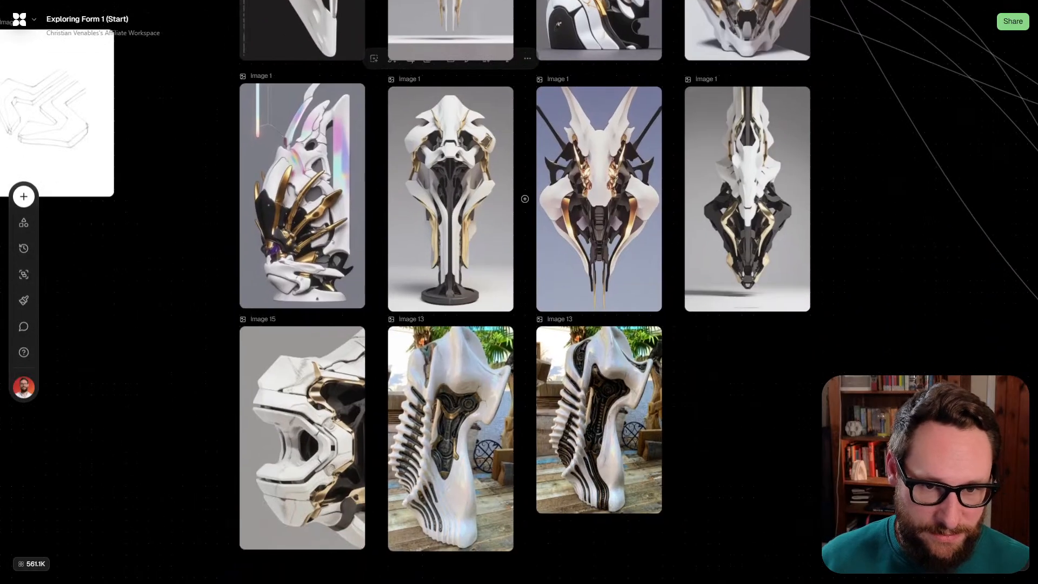
# Follow the node connections from the sculpture references through the Kling videos to the fabrication grids
pyautogui.scroll(-4, 433, 424)
pyautogui.hscroll(6, 432, 424)
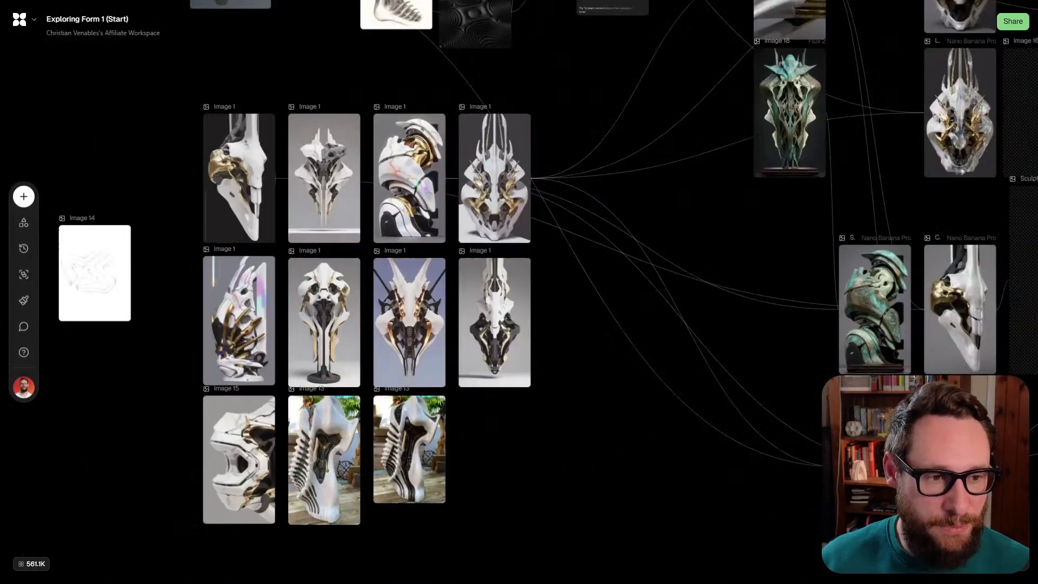
pyautogui.hscroll(5, 432, 424)
pyautogui.scroll(2, 518, 292)
pyautogui.hscroll(8, 519, 292)
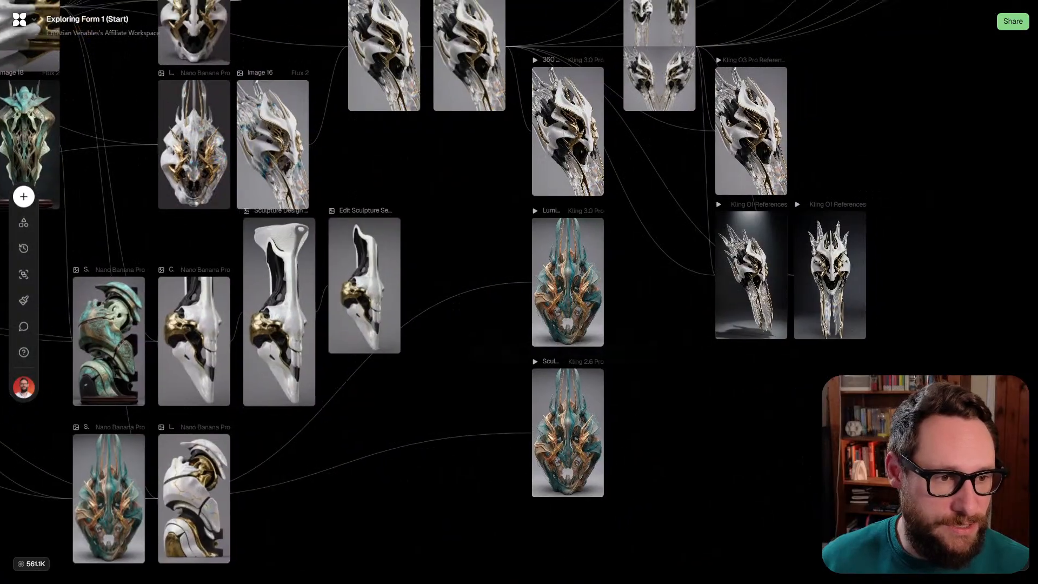
pyautogui.moveTo(665, 141); pyautogui.dragTo(371, 377)
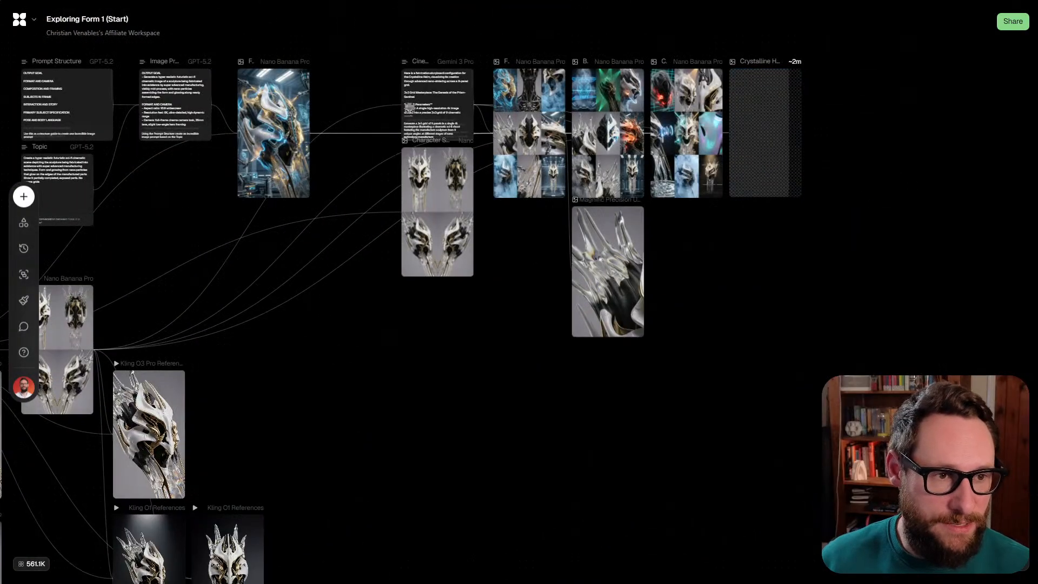
pyautogui.moveTo(411, 110); pyautogui.dragTo(396, 232)
pyautogui.scroll(-3, 395, 231)
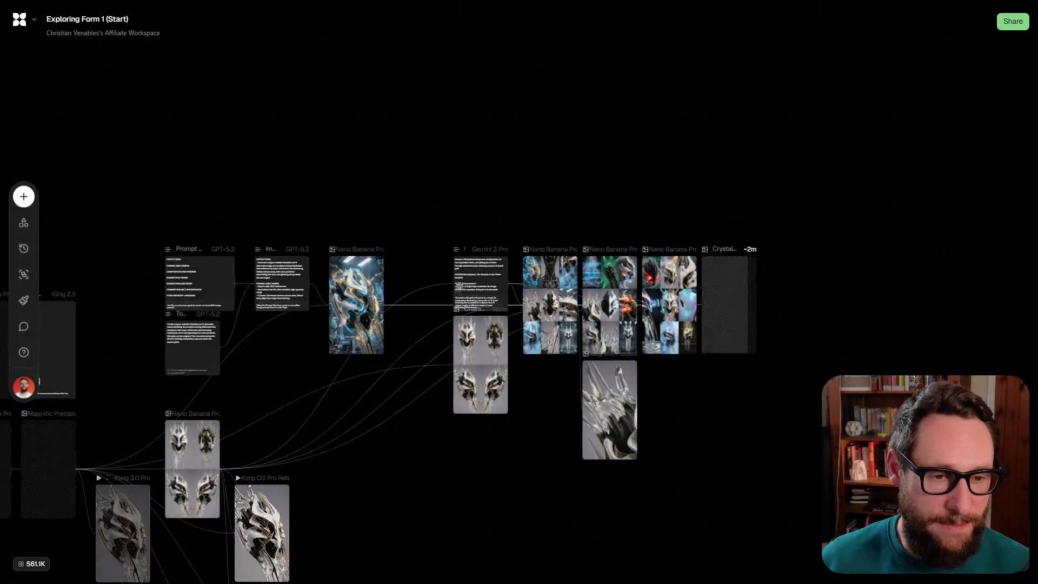
pyautogui.hscroll(-5, 395, 232)
pyautogui.scroll(-1, 395, 232)
pyautogui.hscroll(-3, 519, 291)
pyautogui.scroll(-1, 519, 292)
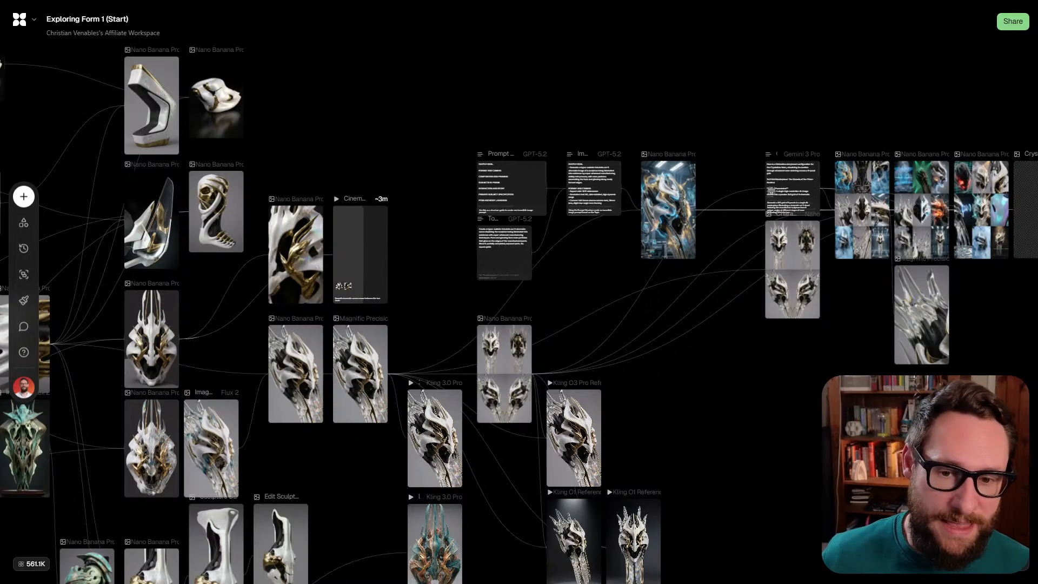
# Examine the Image 19 and Image Design material studies derived from Image 10
pyautogui.hscroll(-15, 518, 292)
pyautogui.scroll(6, 519, 291)
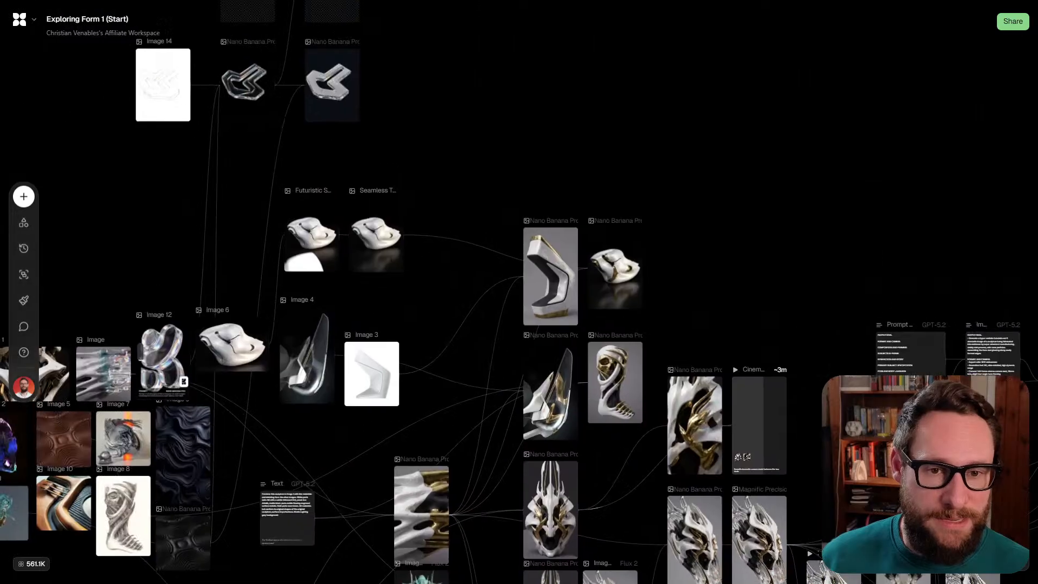
pyautogui.scroll(6, 519, 292)
pyautogui.hscroll(-1, 518, 292)
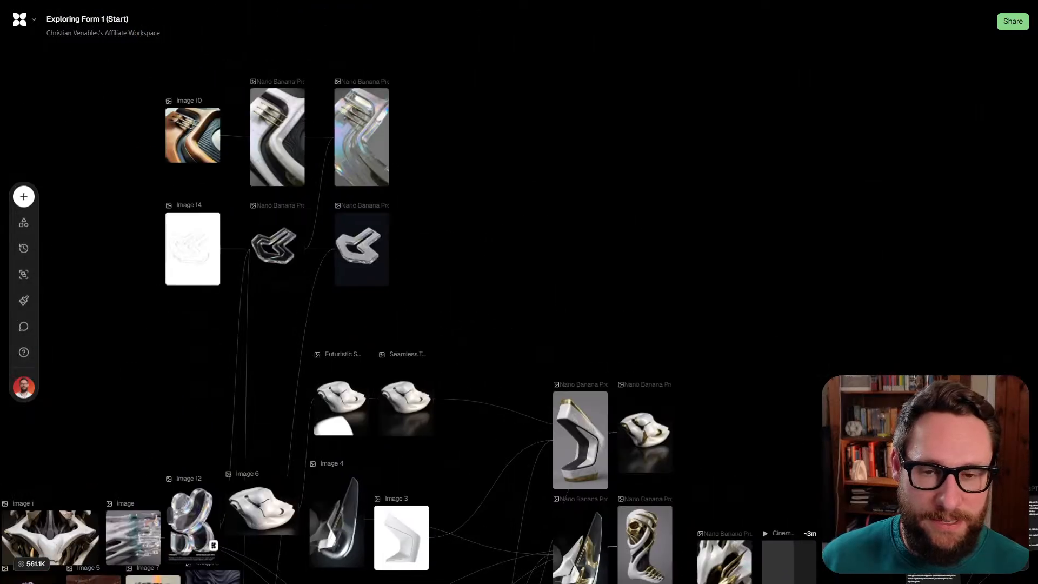
pyautogui.hscroll(-4, 384, 219)
pyautogui.scroll(4, 385, 220)
pyautogui.scroll(6, 384, 220)
pyautogui.scroll(1, 490, 284)
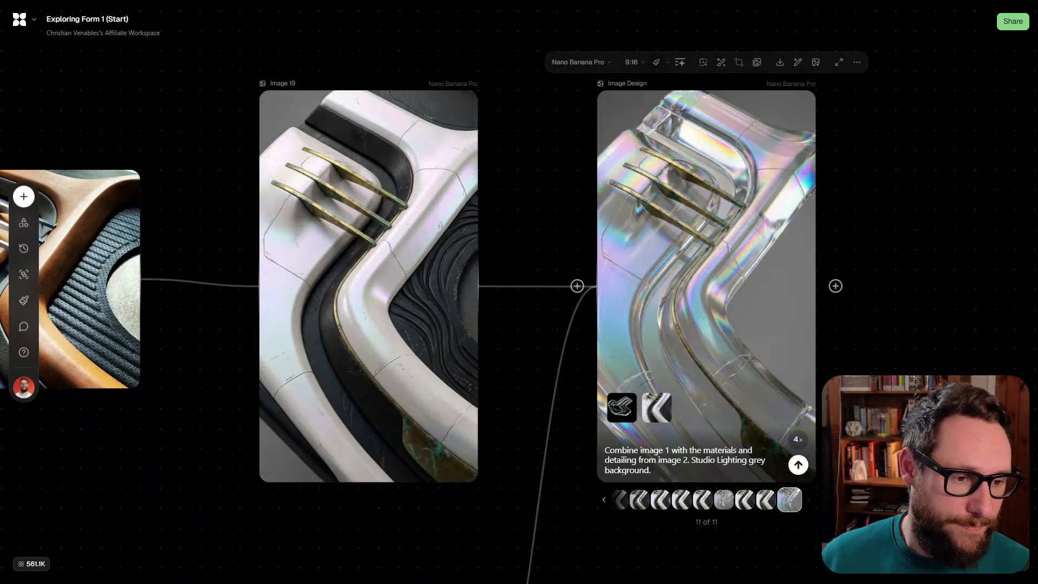
# Compare versions 7 and 8 of the Image Design material study
pyautogui.click(725, 500)
pyautogui.click(703, 500)
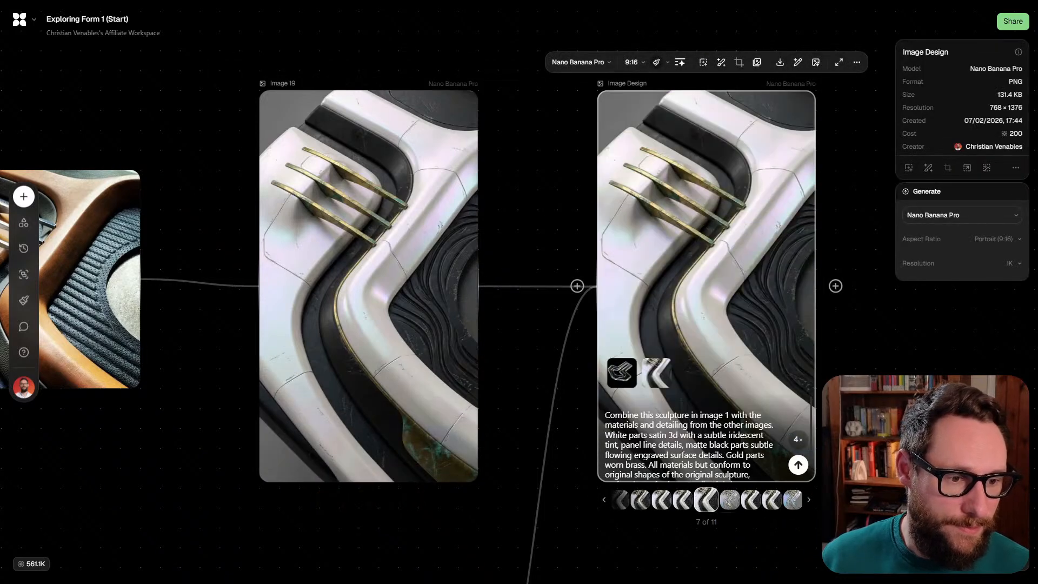
pyautogui.click(729, 499)
# Examine the 3D Glass Design node's prompt, its input references and its links to neighbouring nodes
pyautogui.scroll(-4, 729, 500)
pyautogui.hscroll(2, 729, 500)
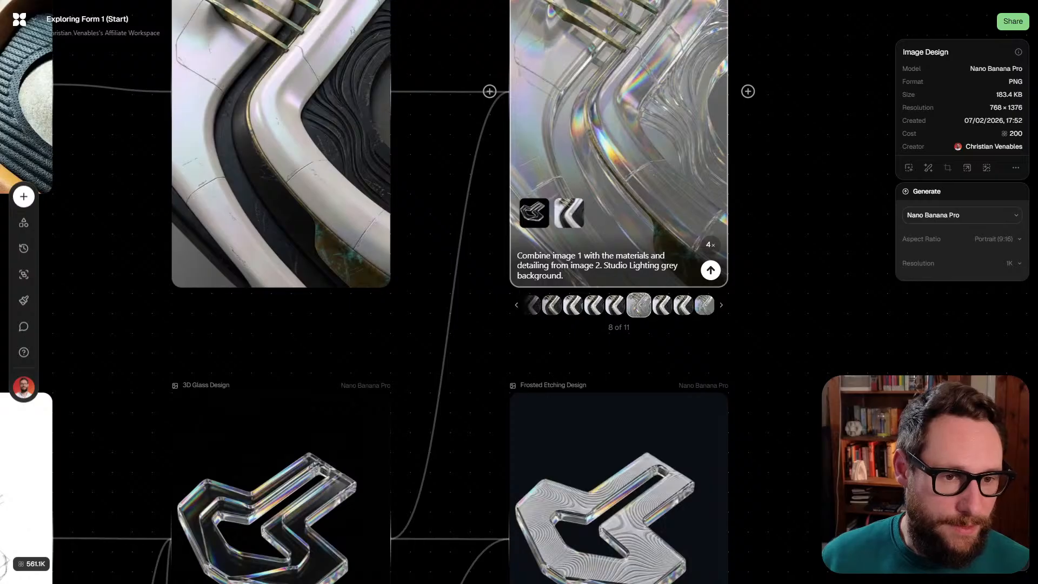
pyautogui.scroll(-3, 387, 292)
pyautogui.hscroll(-2, 388, 292)
pyautogui.scroll(-2, 436, 270)
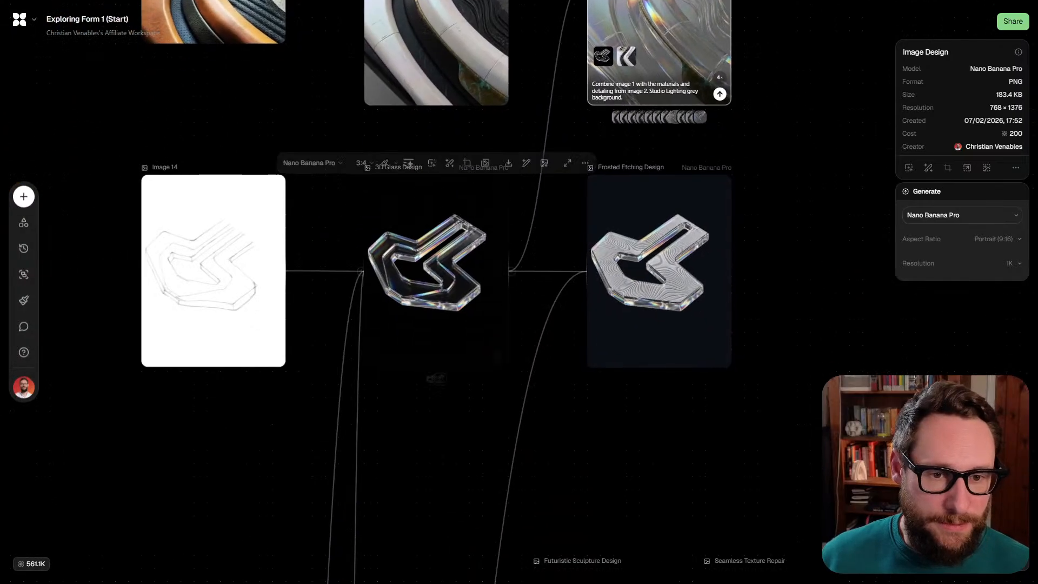
pyautogui.click(437, 259)
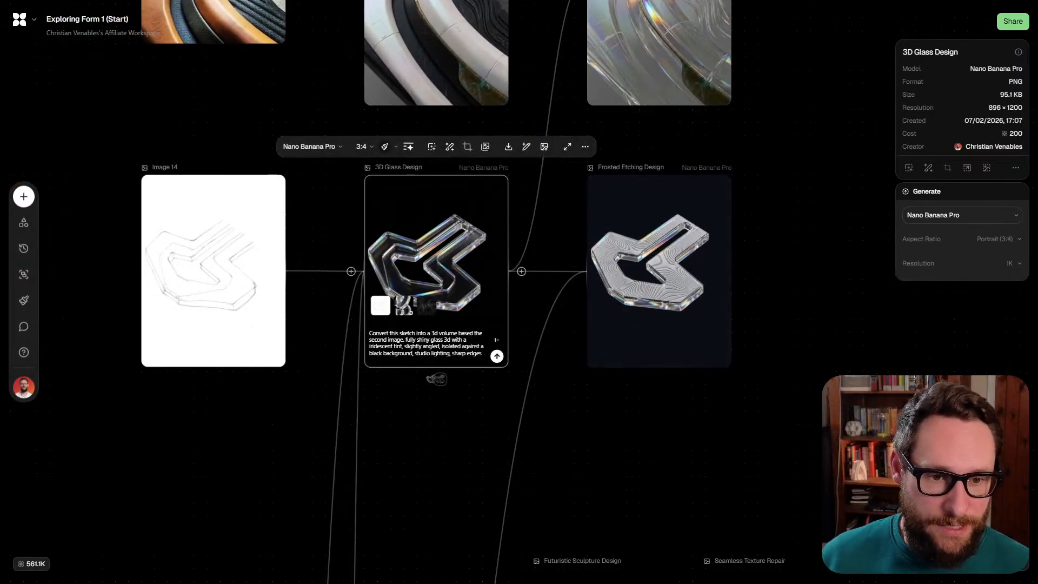
pyautogui.scroll(5, 409, 297)
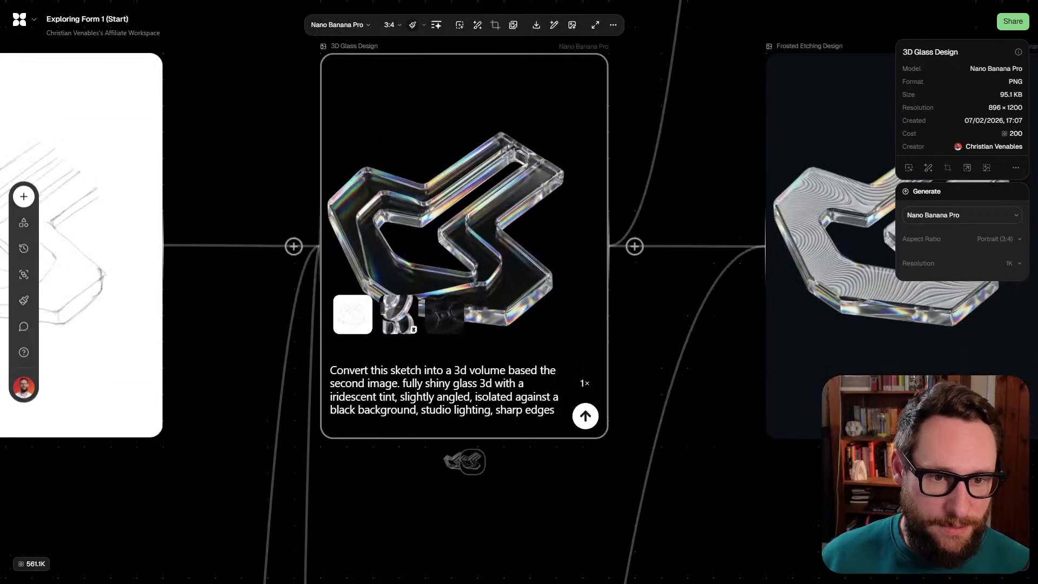
pyautogui.scroll(2, 519, 292)
pyautogui.hscroll(1, 518, 292)
pyautogui.scroll(-3, 519, 292)
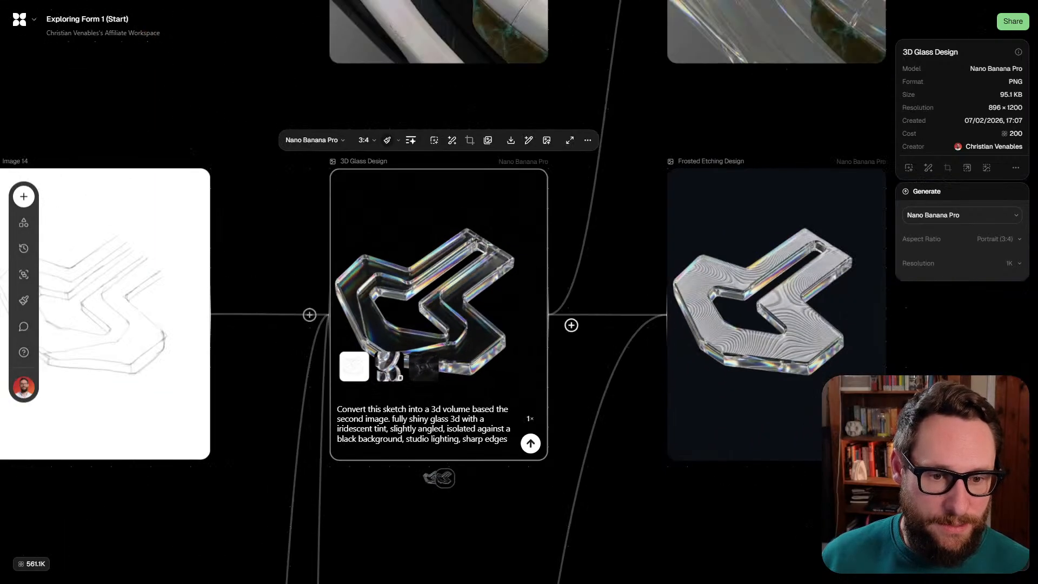
pyautogui.scroll(2, 519, 291)
pyautogui.scroll(2, 561, 405)
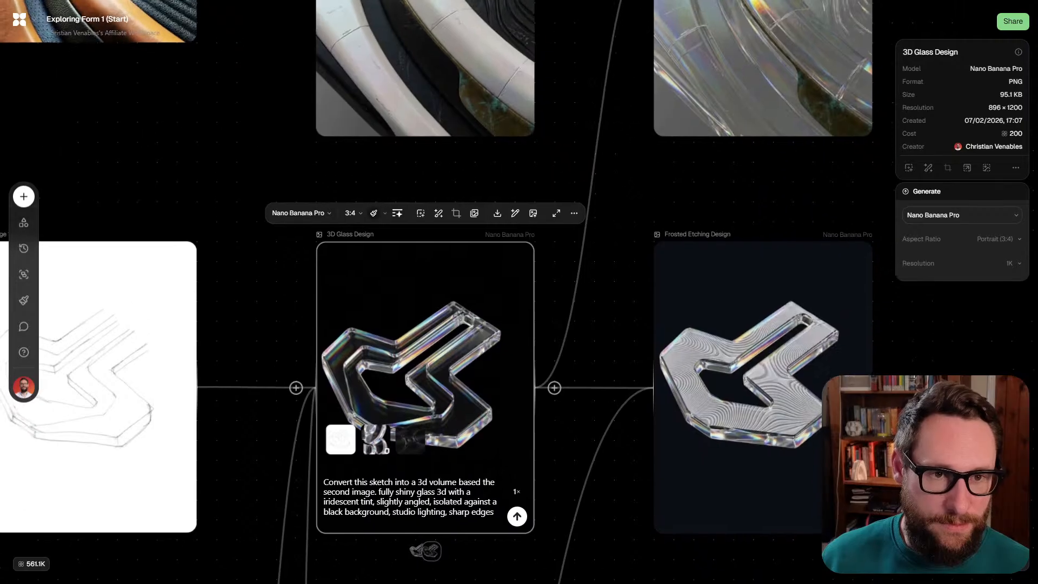
pyautogui.scroll(-2, 561, 405)
# Connect Image 19 to the 3D Glass Design node as a reference
pyautogui.moveTo(555, 52); pyautogui.dragTo(374, 390)
pyautogui.scroll(-3, 375, 390)
pyautogui.scroll(-2, 375, 390)
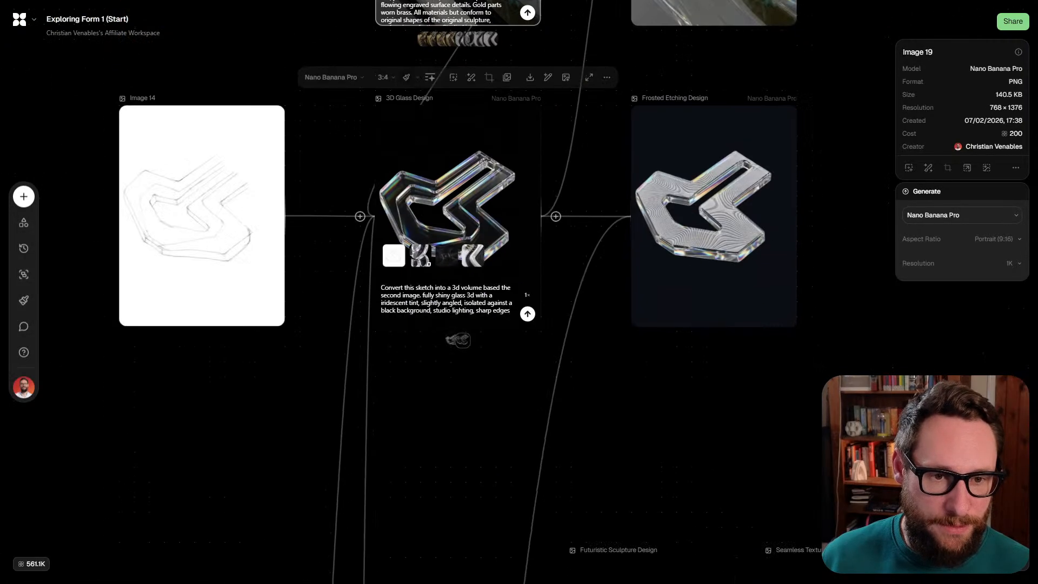
# Remove the two reference connections entering 3D Glass Design from below and generate a new version of the image
pyautogui.moveTo(311, 423); pyautogui.dragTo(402, 447)
pyautogui.click(458, 339)
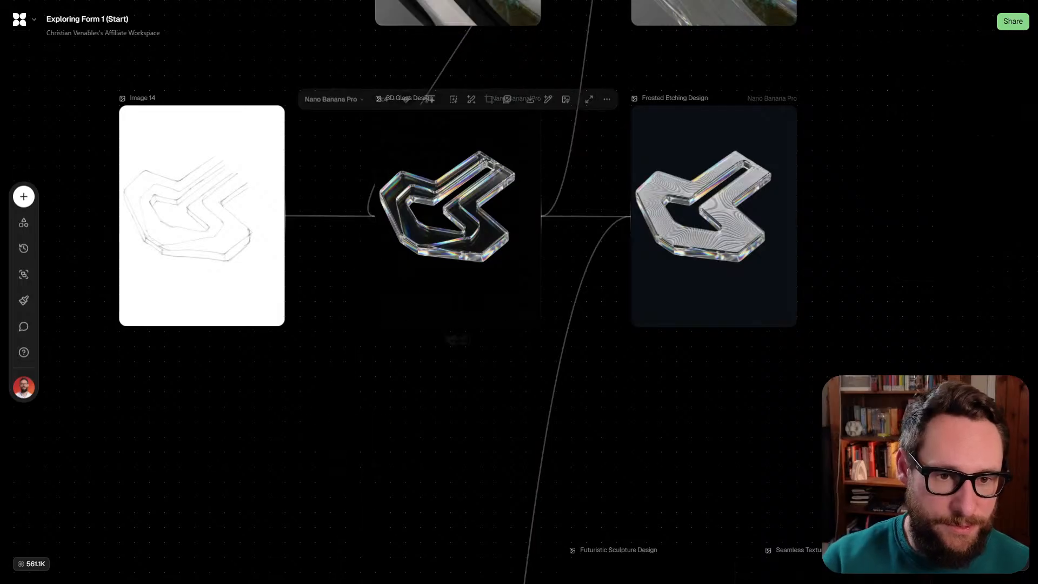
pyautogui.click(527, 313)
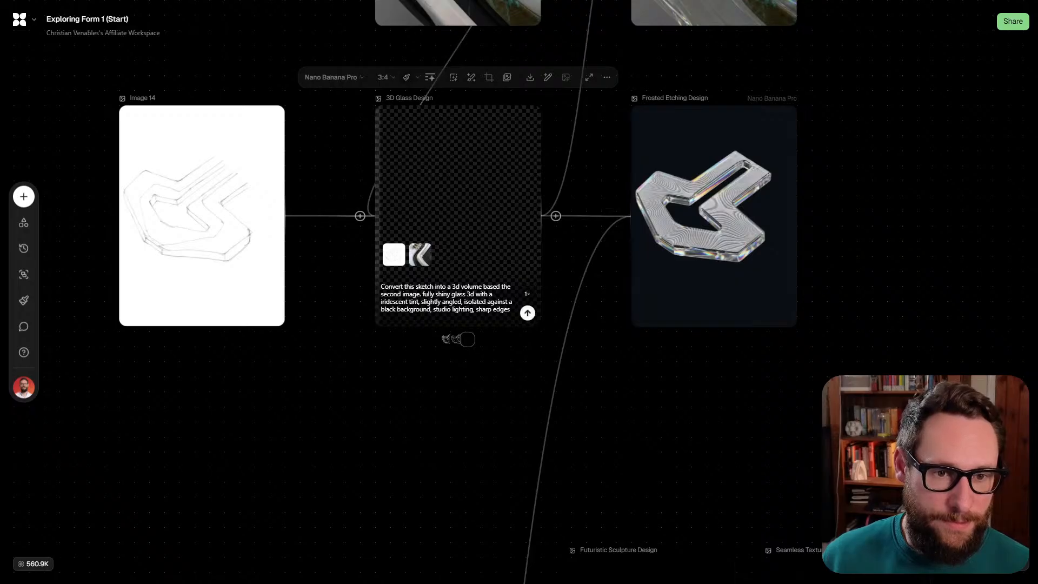
# Inspect the Image Design study up close and step through its versions from 8 to 11
pyautogui.scroll(3, 461, 296)
pyautogui.scroll(-5, 455, 216)
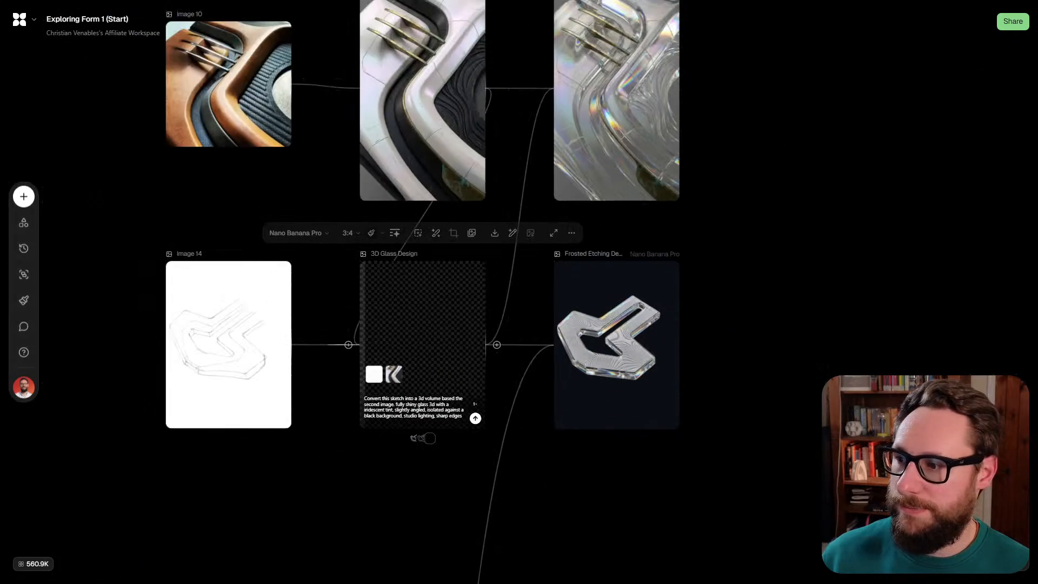
pyautogui.click(617, 346)
pyautogui.hscroll(4, 616, 346)
pyautogui.click(408, 221)
pyautogui.scroll(4, 408, 222)
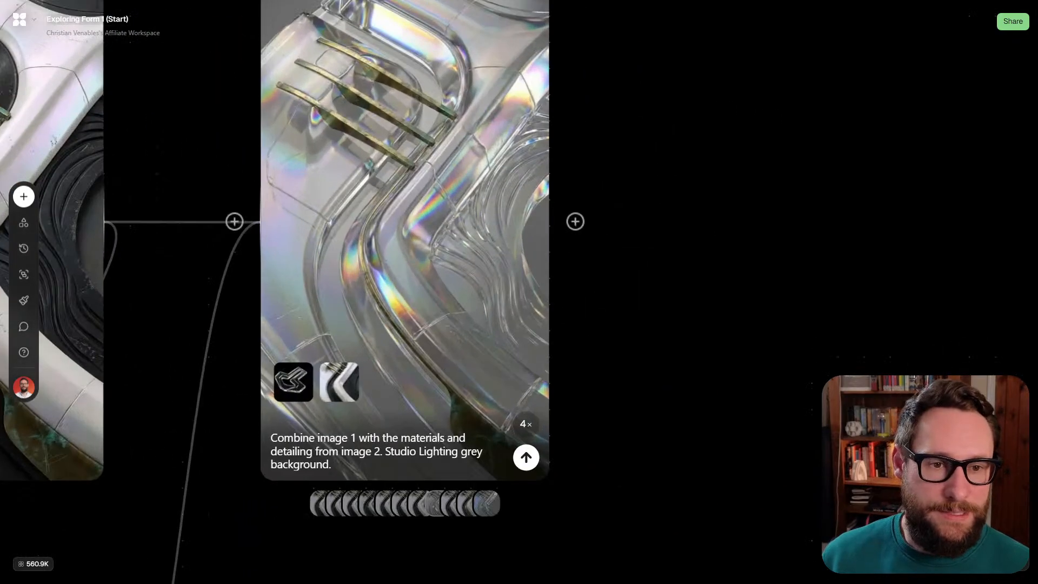
pyautogui.scroll(-2, 501, 157)
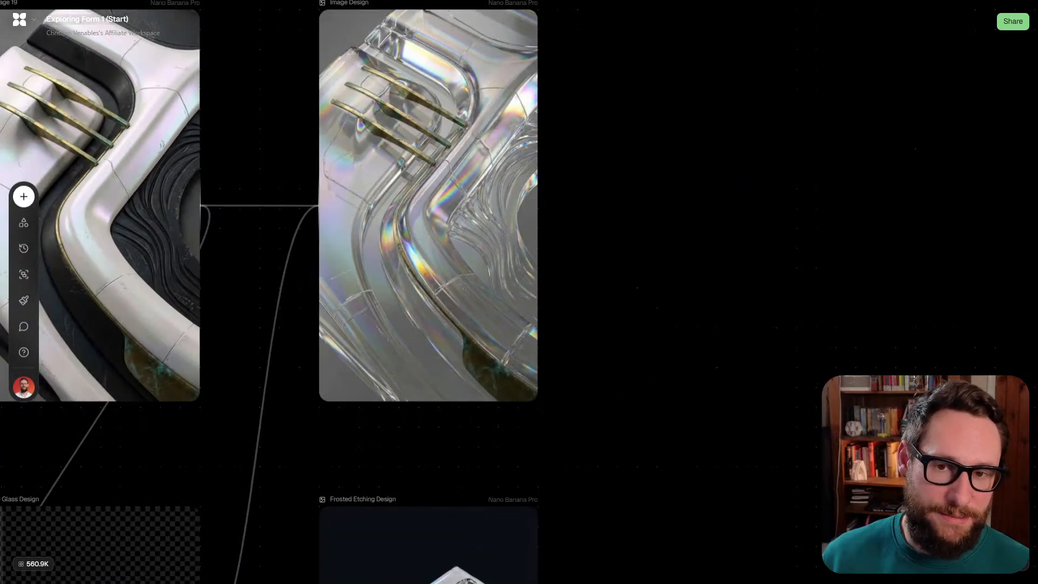
pyautogui.scroll(-2, 614, 227)
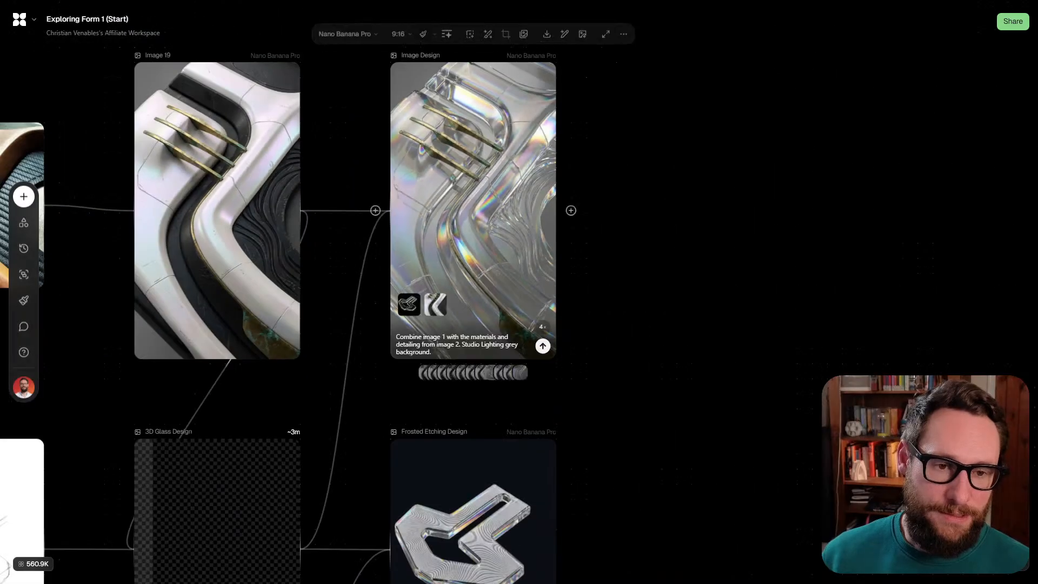
pyautogui.press('Right')
pyautogui.press('Right')
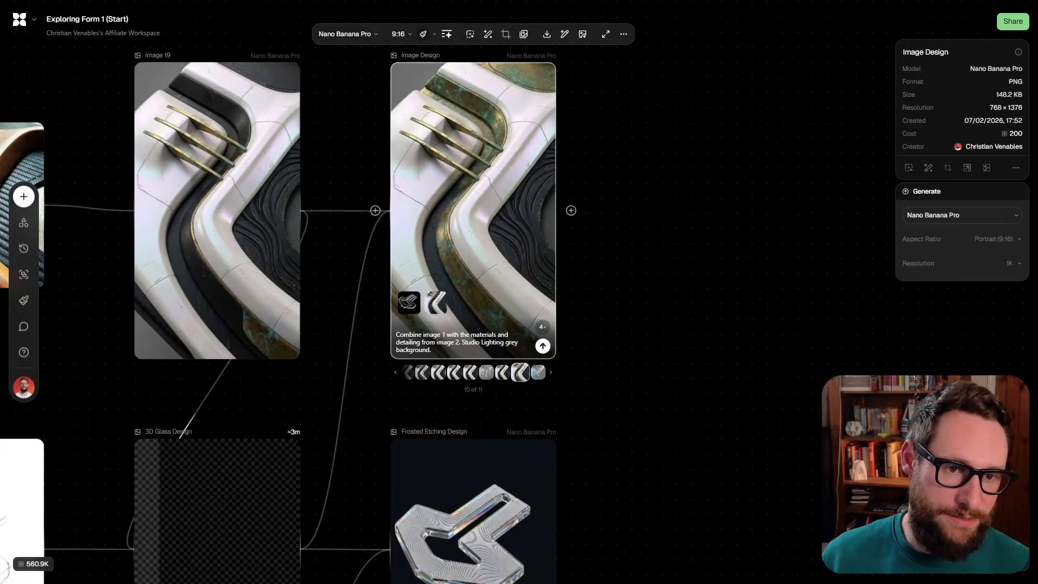
pyautogui.press('Right')
# Examine the Riverflow 2.0 Pro Crystalline Helm Creation image and compare it with the neighbouring nine-panel fabrication grids
pyautogui.scroll(-5, 483, 290)
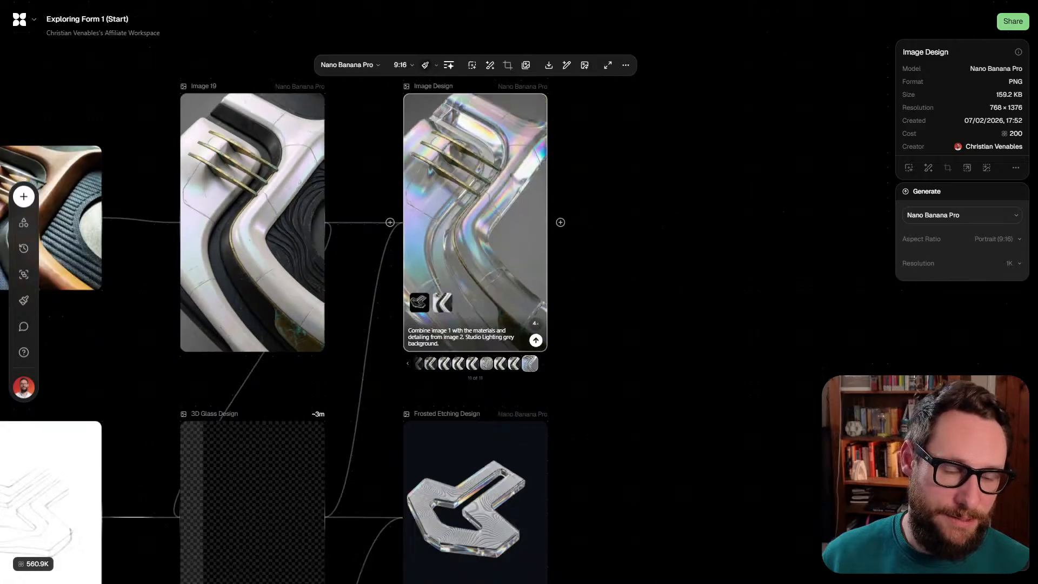
pyautogui.scroll(-6, 432, 292)
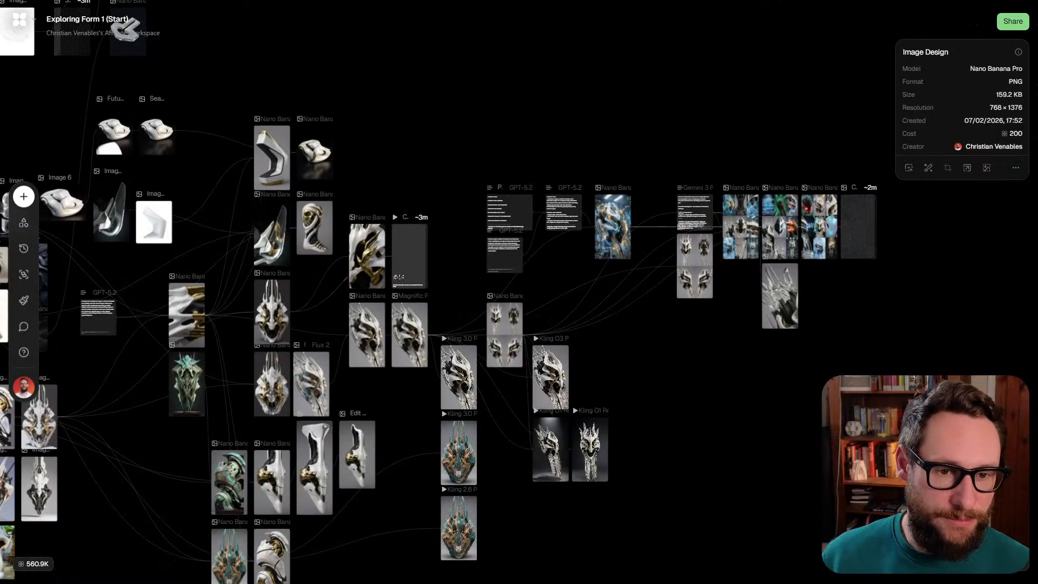
pyautogui.scroll(5, 613, 205)
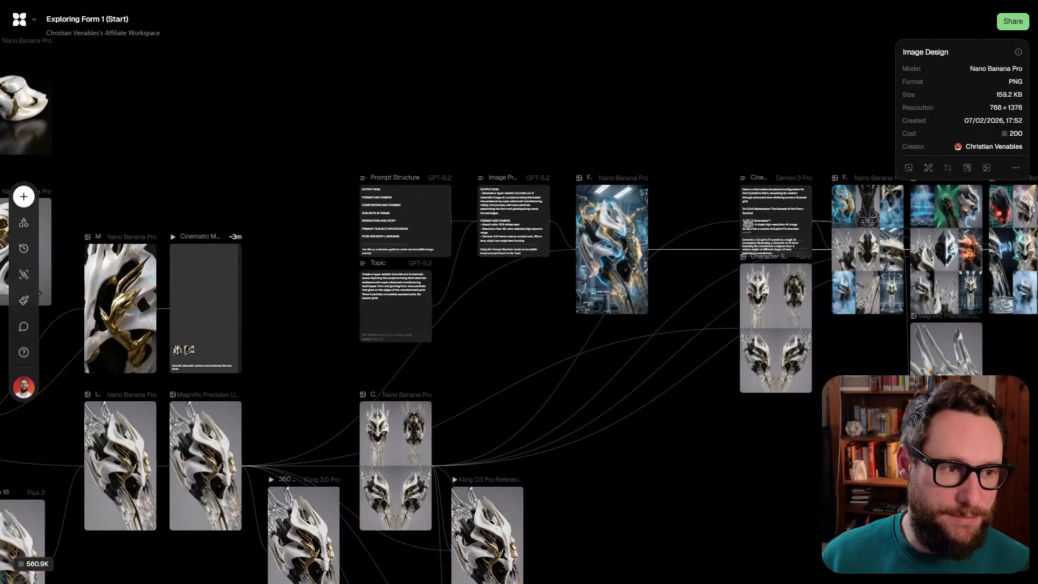
pyautogui.moveTo(776, 328); pyautogui.dragTo(662, 304)
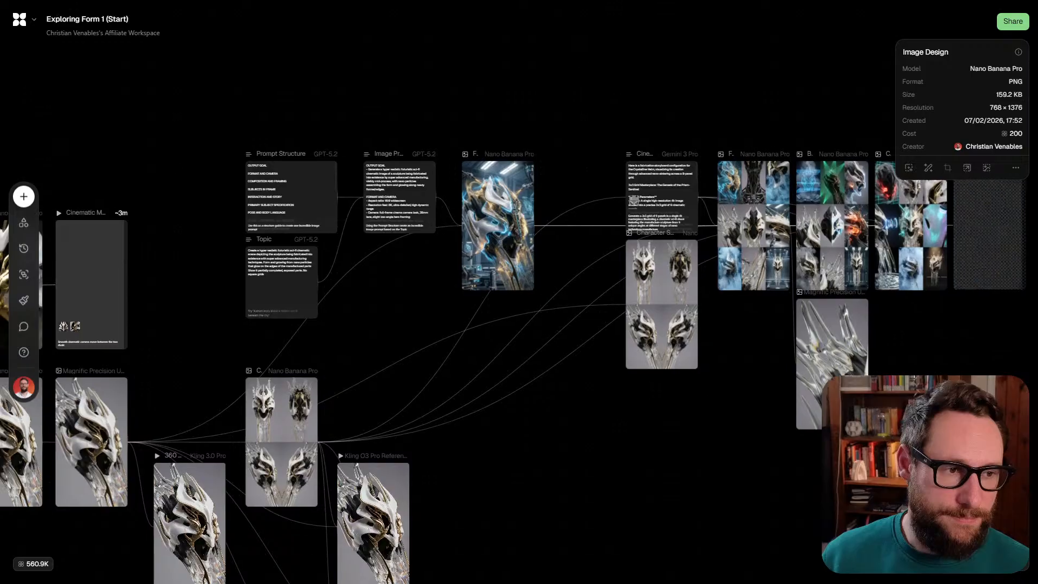
pyautogui.scroll(-2, 689, 333)
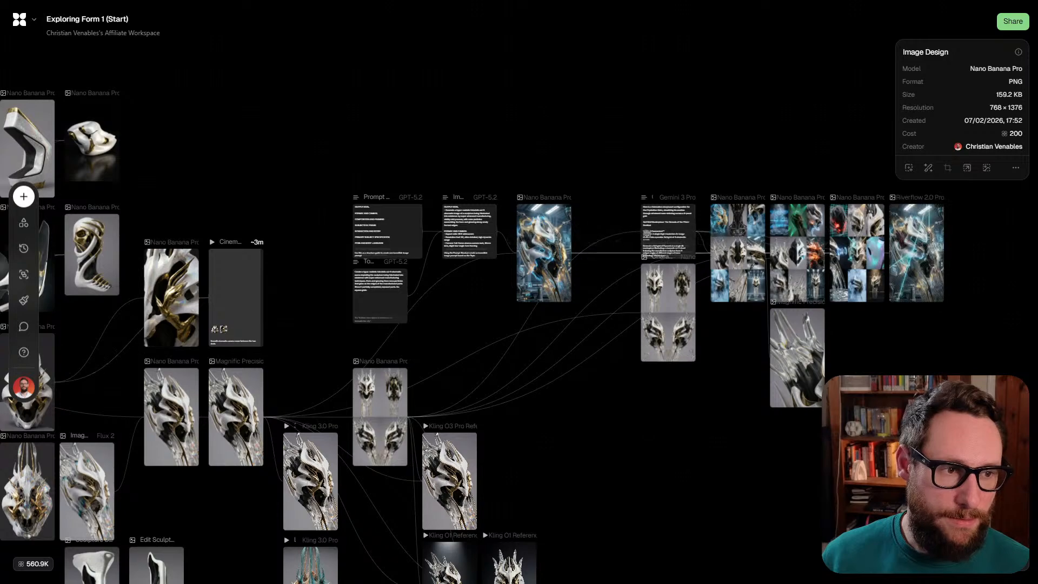
pyautogui.moveTo(914, 306); pyautogui.dragTo(861, 326)
pyautogui.scroll(5, 864, 302)
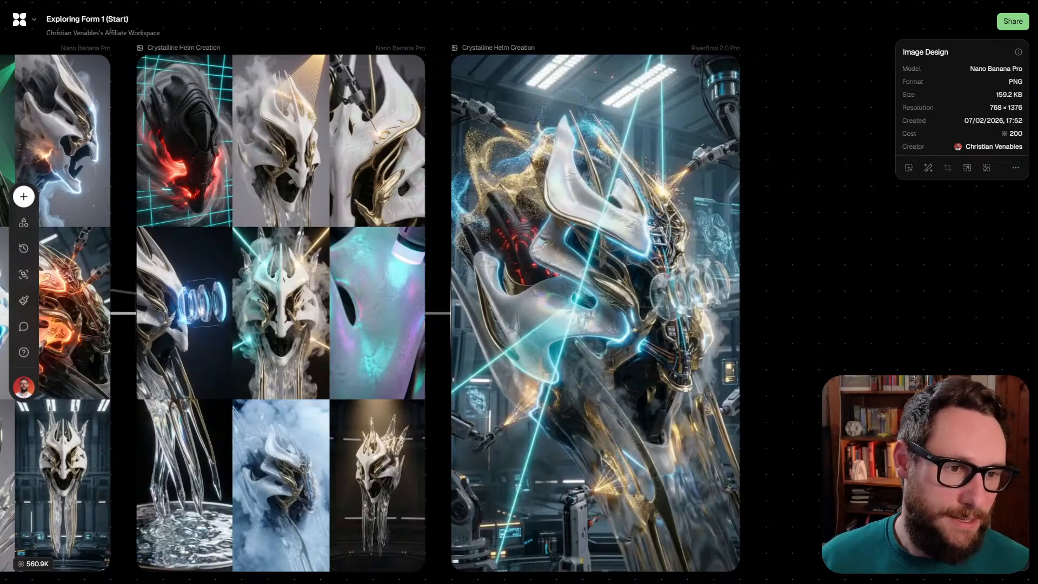
pyautogui.scroll(-3, 724, 300)
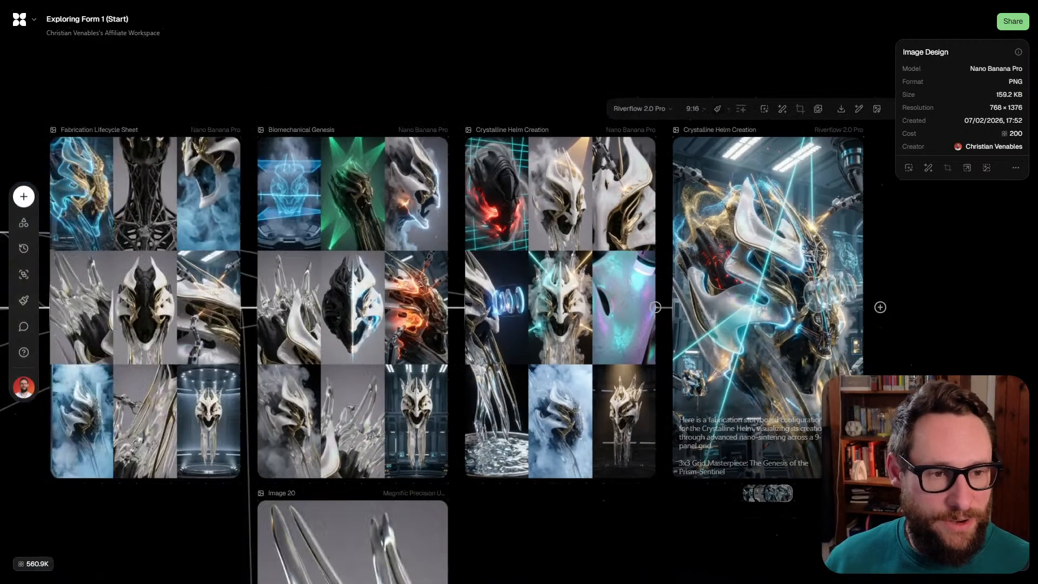
pyautogui.hscroll(-3, 675, 309)
pyautogui.hscroll(5, 675, 310)
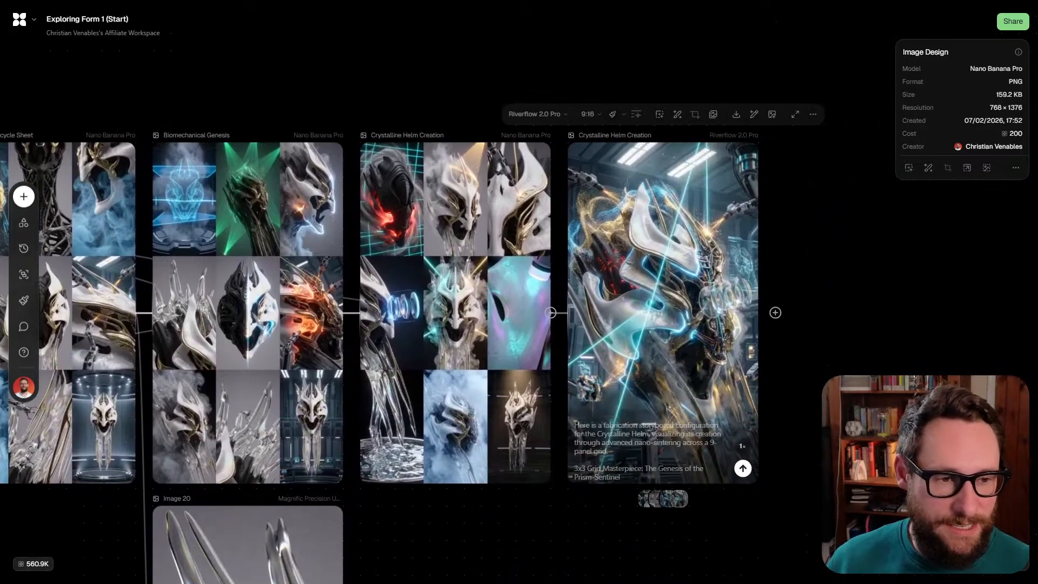
pyautogui.scroll(3, 675, 310)
pyautogui.moveTo(689, 310); pyautogui.dragTo(632, 277)
pyautogui.scroll(-3, 632, 276)
pyautogui.scroll(2, 634, 278)
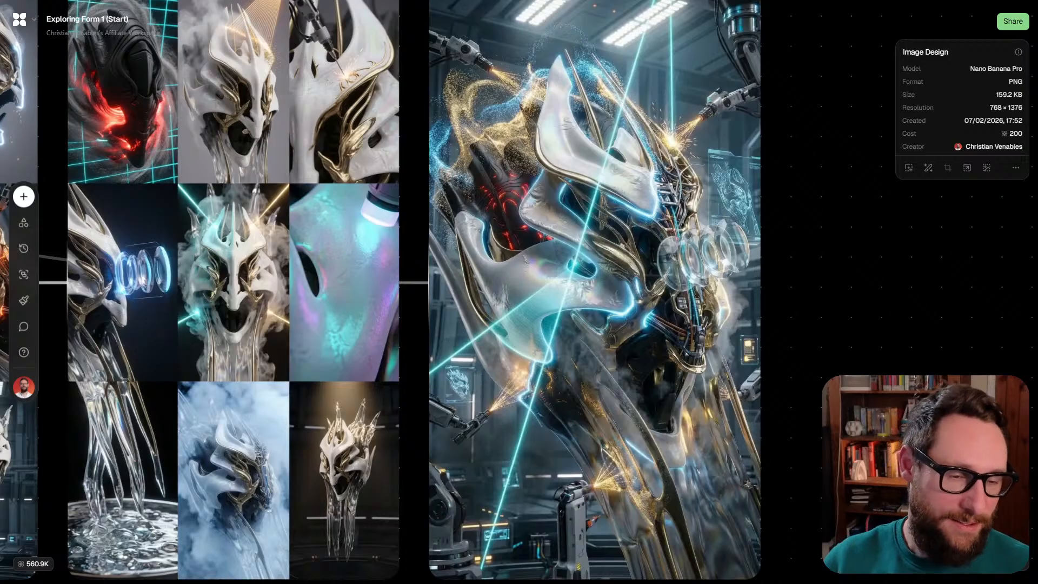
pyautogui.scroll(-5, 654, 281)
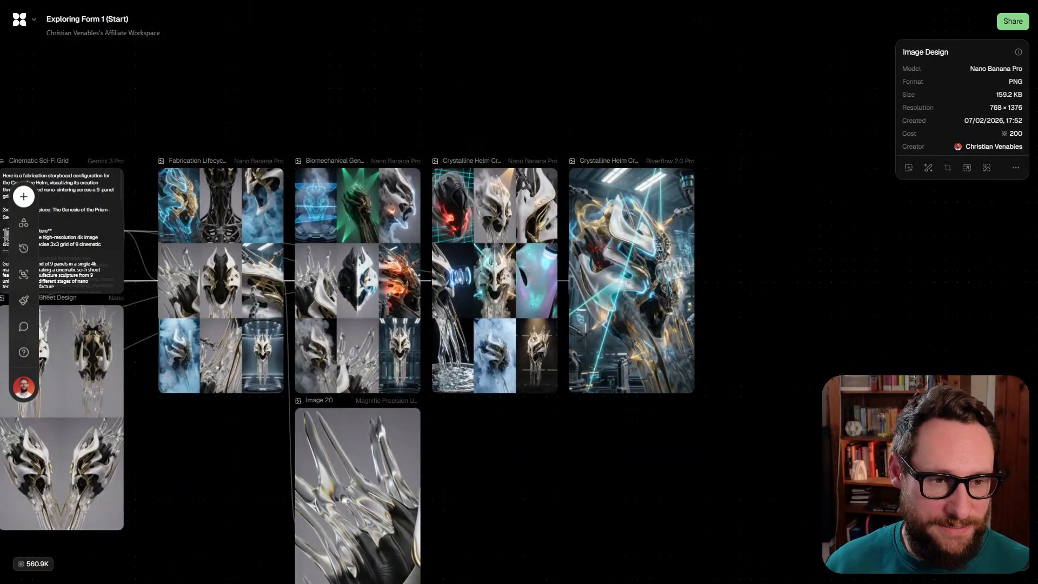
# Review the regenerated 3D Glass Design image and check the white satin material wording in Image 19's prompt
pyautogui.scroll(-3, 798, 243)
pyautogui.moveTo(798, 243); pyautogui.dragTo(856, 108)
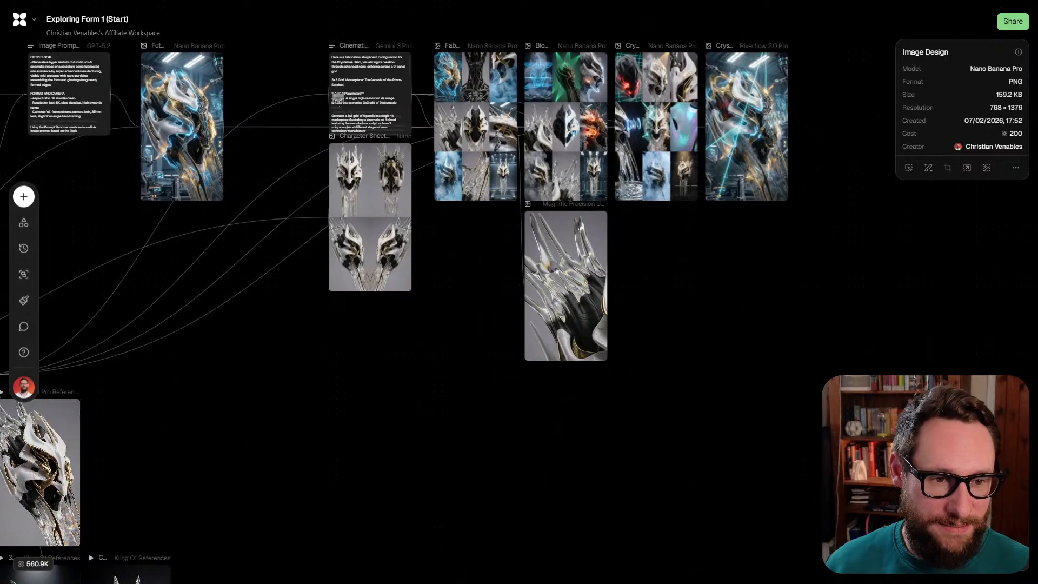
pyautogui.moveTo(378, 405); pyautogui.dragTo(740, 101)
pyautogui.scroll(-4, 572, 217)
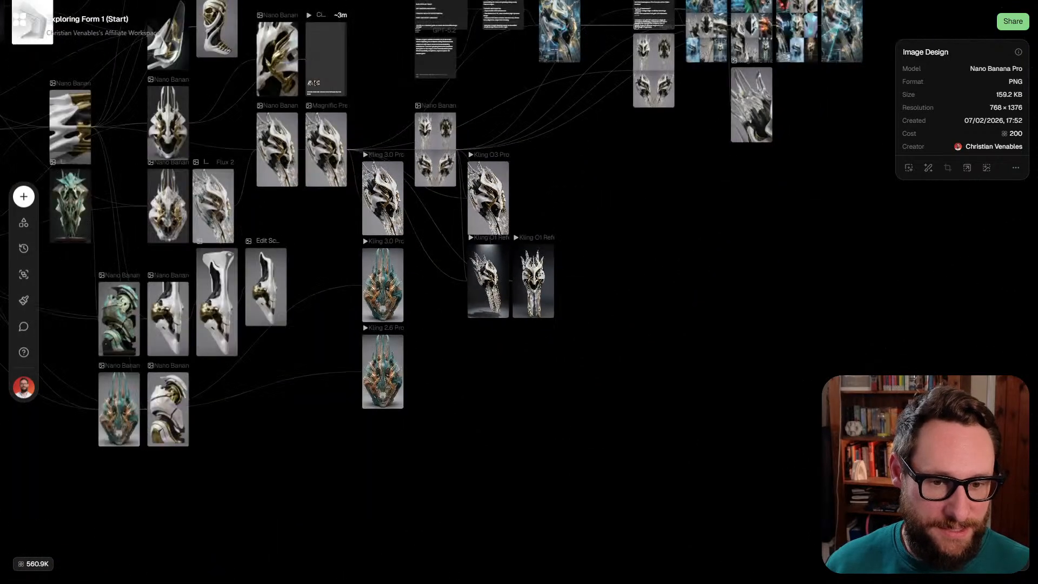
pyautogui.moveTo(382, 192); pyautogui.dragTo(524, 469)
pyautogui.moveTo(143, 72); pyautogui.dragTo(324, 241)
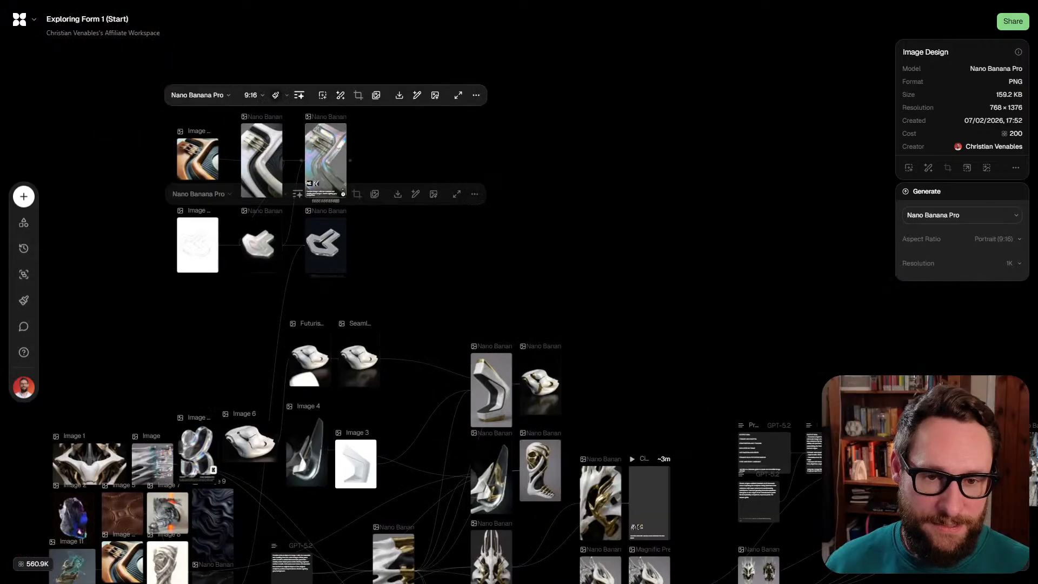
pyautogui.scroll(8, 264, 236)
pyautogui.scroll(-4, 249, 283)
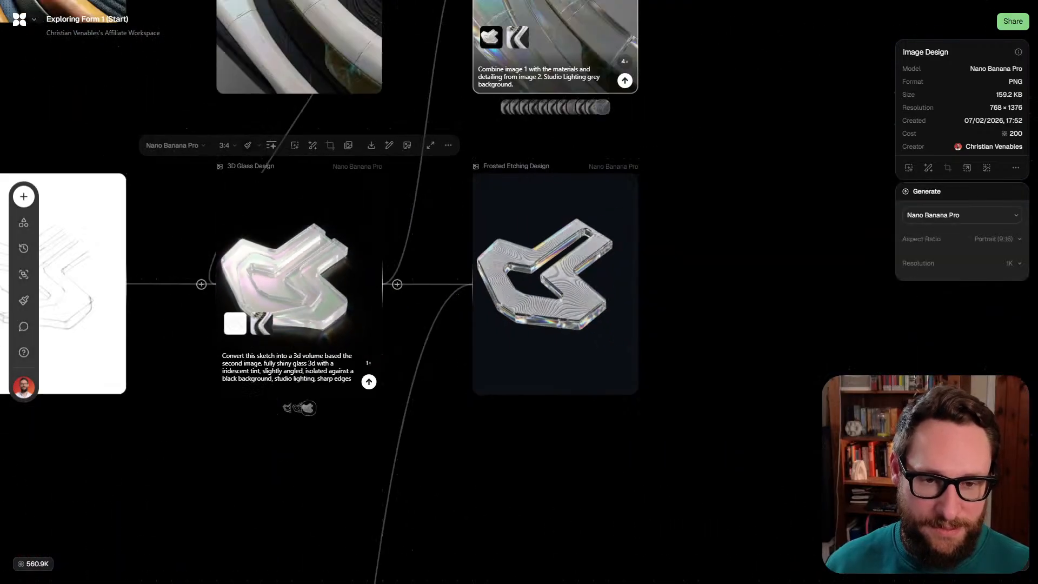
pyautogui.moveTo(249, 284); pyautogui.dragTo(402, 368)
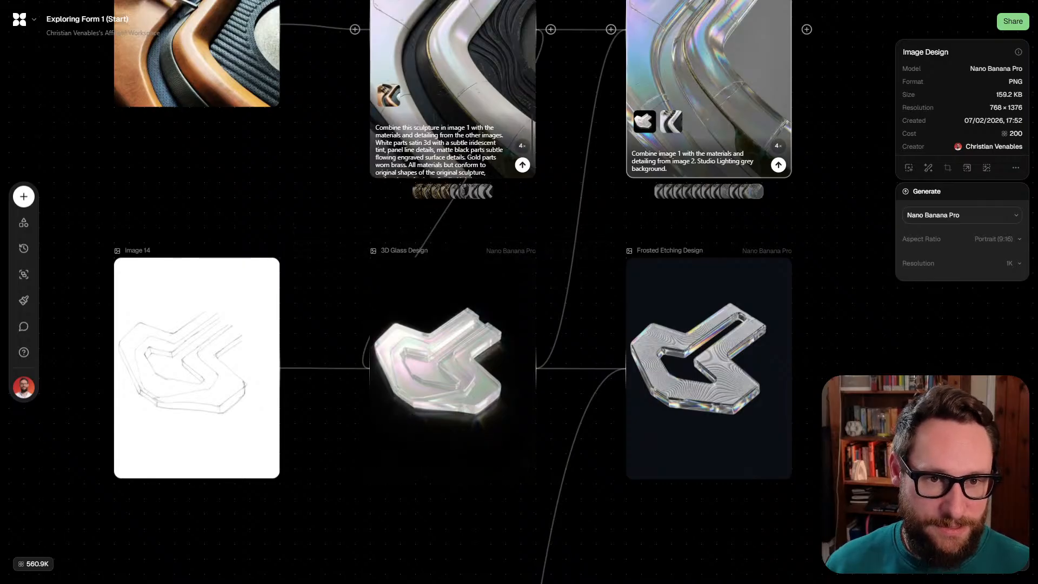
pyautogui.moveTo(375, 142); pyautogui.dragTo(467, 142)
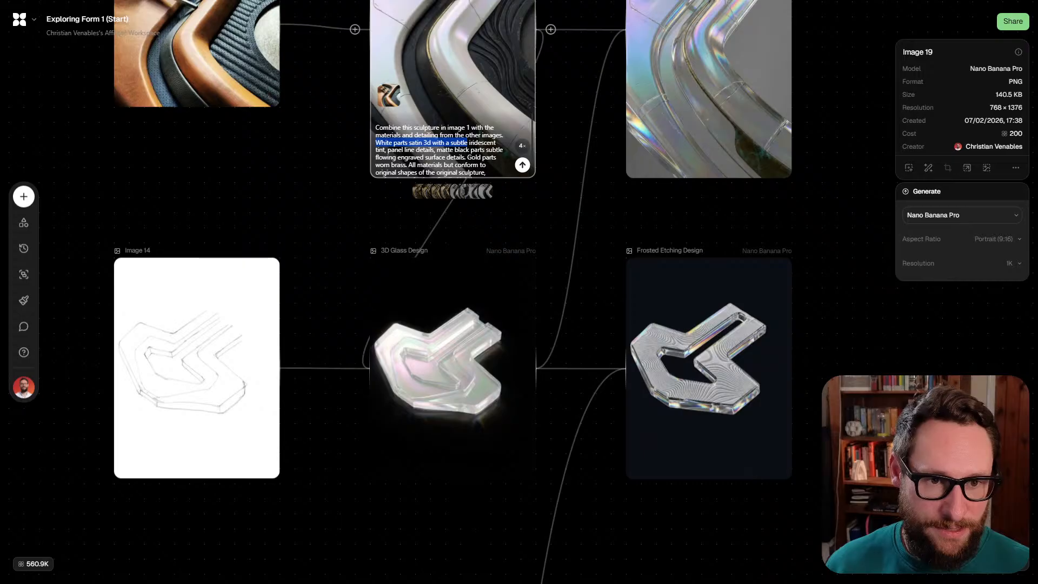
pyautogui.click(477, 142)
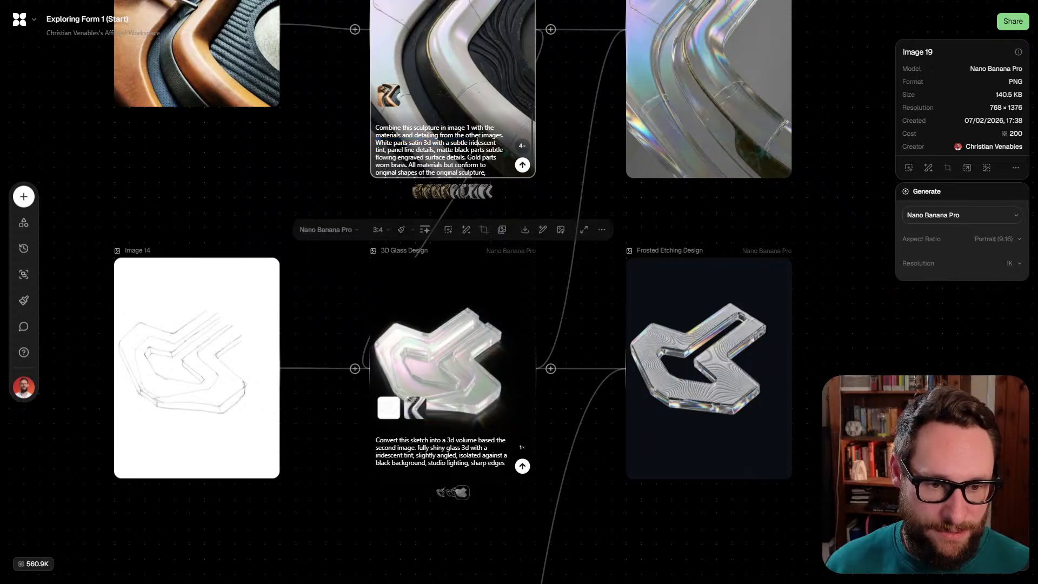
# Delete "fully shiny glass 3d with a iridescent tint, slightly angled," from the 3D Glass Design prompt and generate a new version
pyautogui.moveTo(417, 447); pyautogui.dragTo(495, 463)
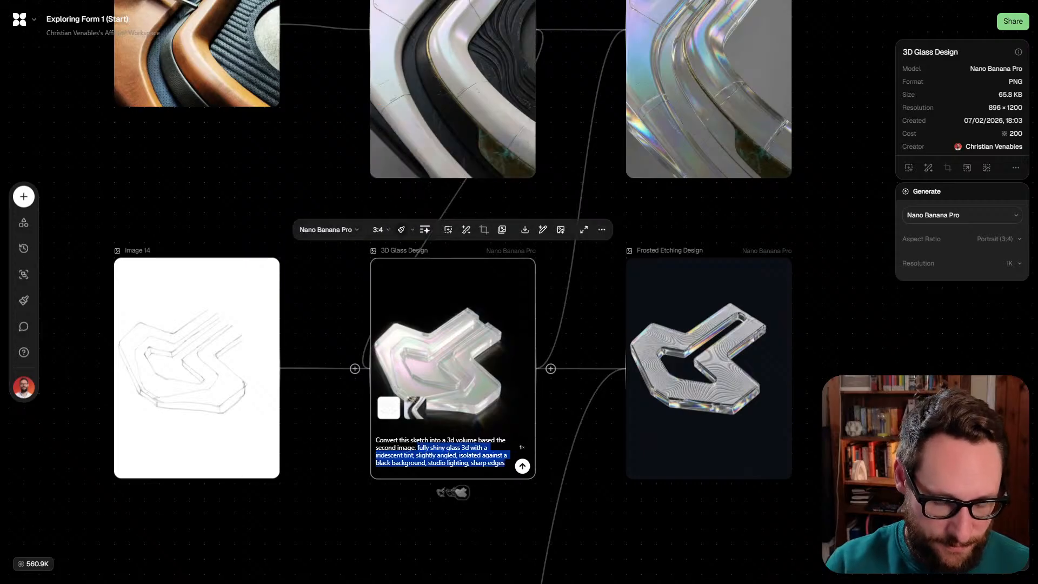
pyautogui.click(417, 447)
pyautogui.moveTo(417, 447); pyautogui.dragTo(456, 455)
pyautogui.press('BackSpace')
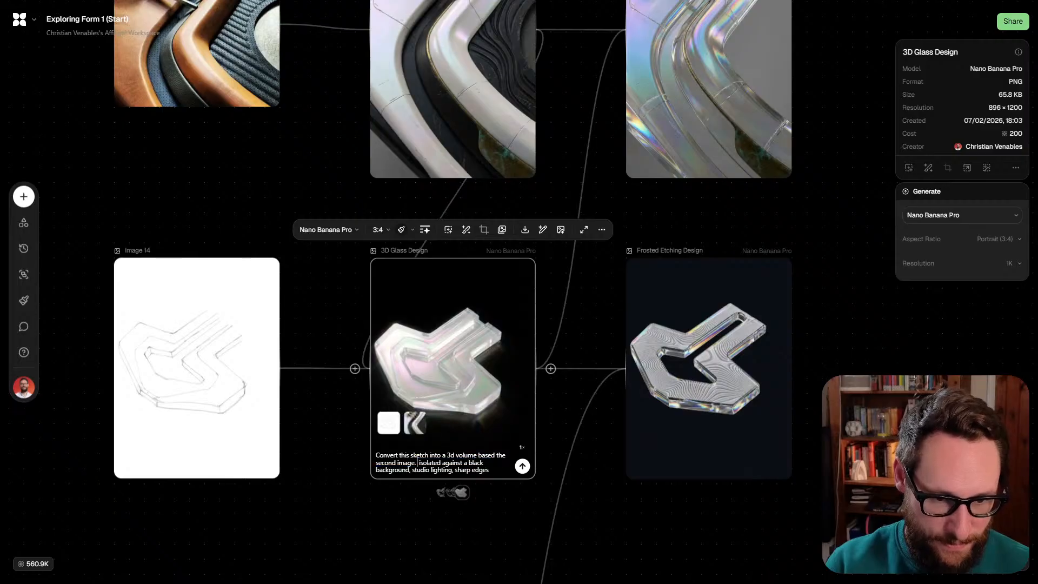
pyautogui.press('BackSpace')
pyautogui.click(521, 466)
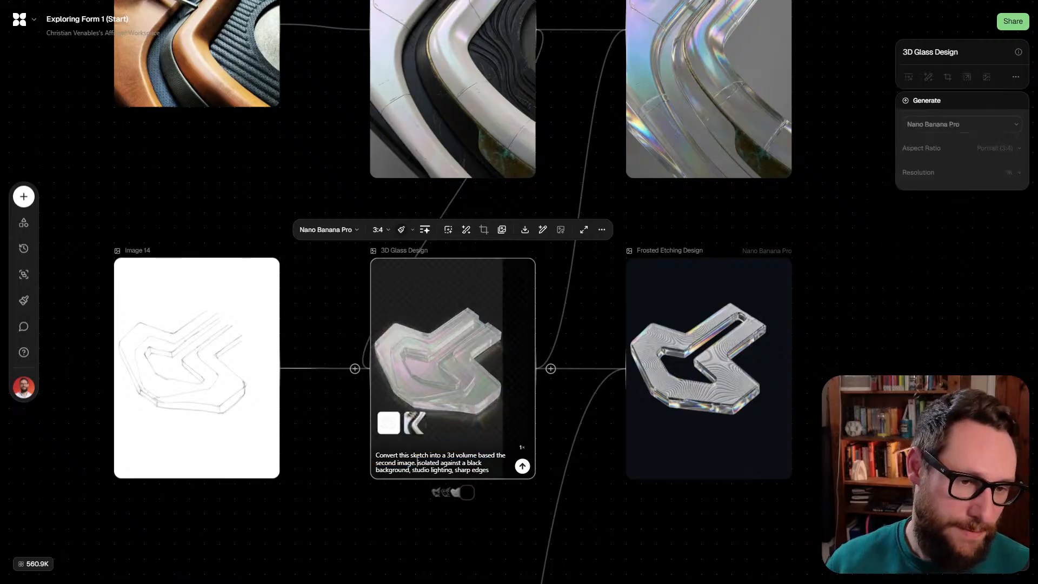
# Play the Cinematic Mask Transition video and compare it with the neighbouring Mask Close-Up image
pyautogui.scroll(-4, 336, 361)
pyautogui.scroll(-5, 519, 292)
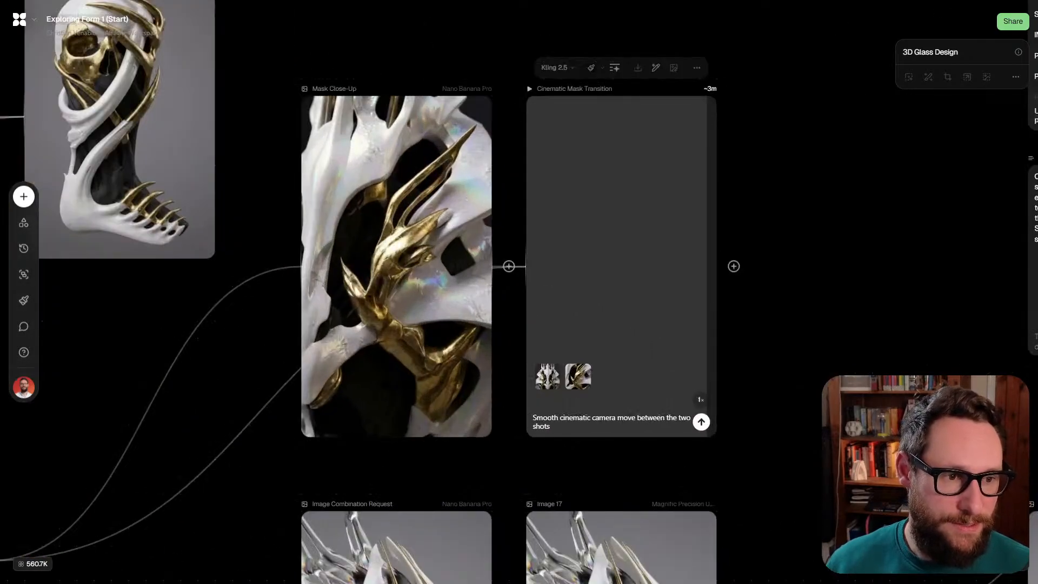
pyautogui.moveTo(723, 272); pyautogui.dragTo(710, 299)
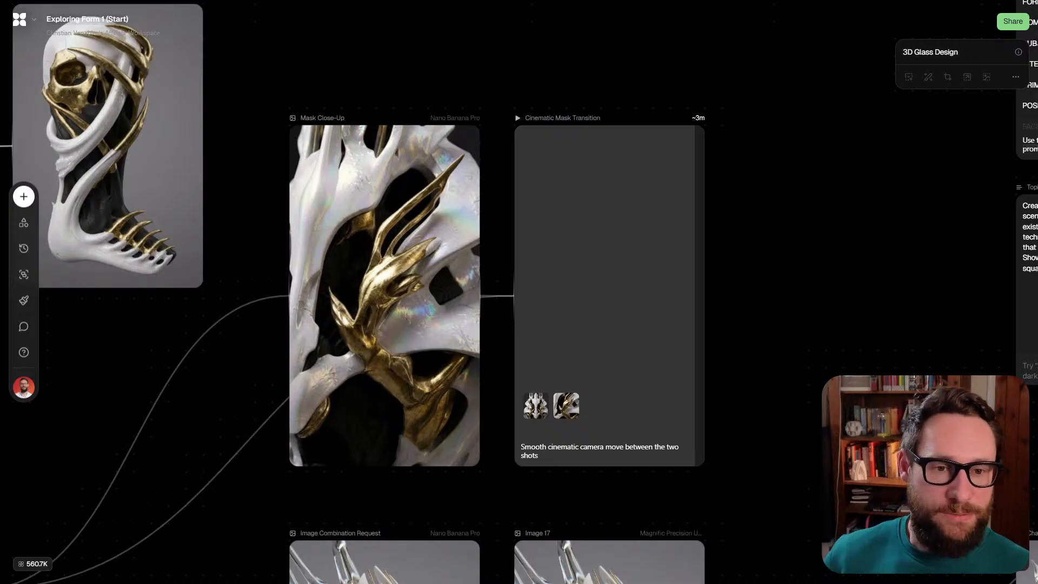
pyautogui.scroll(5, 420, 285)
pyautogui.scroll(-4, 423, 284)
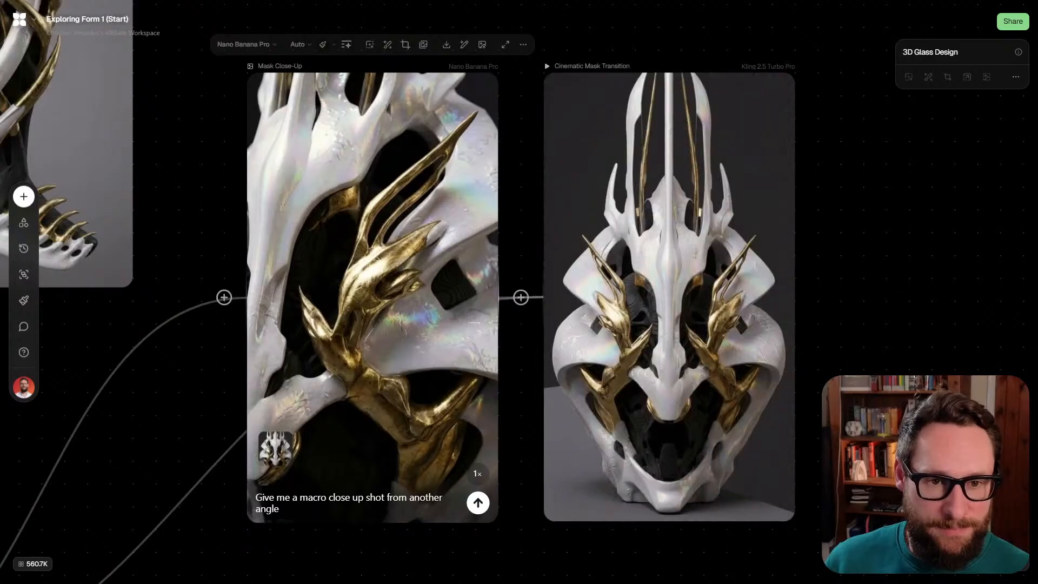
pyautogui.moveTo(422, 283); pyautogui.dragTo(316, 289)
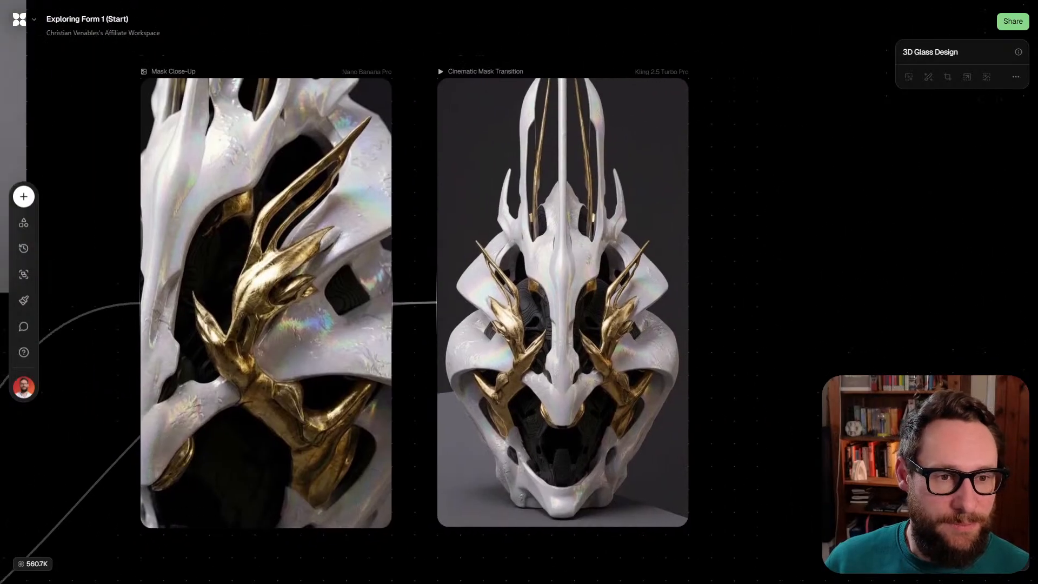
pyautogui.scroll(2, 700, 327)
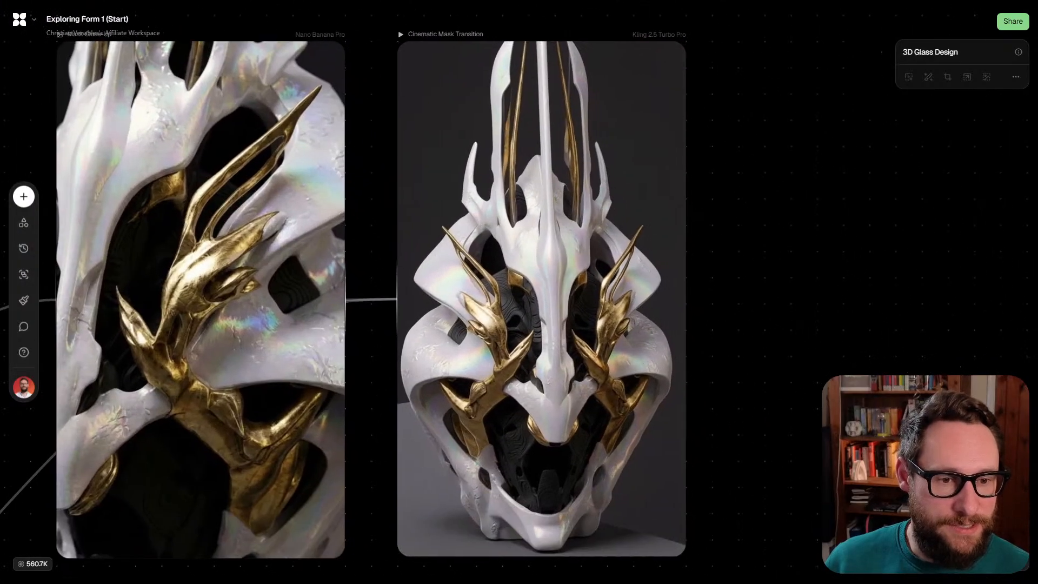
pyautogui.moveTo(609, 311)
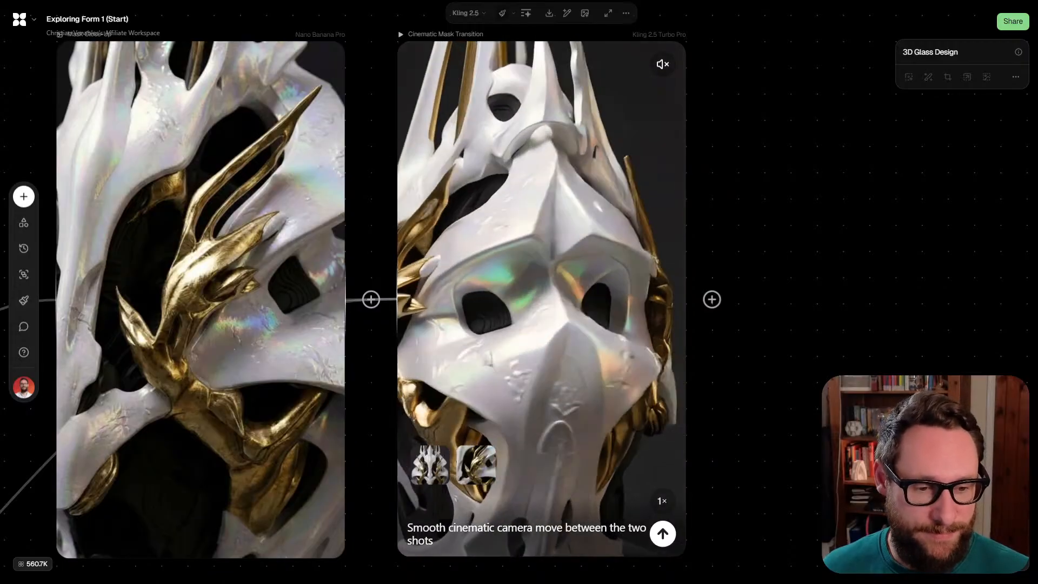
# Reword the Cinematic Mask Transition prompt to "Smooth cinematic dolly into the macro close up" and generate a new Kling 2.5 video
pyautogui.moveTo(535, 527); pyautogui.dragTo(562, 527)
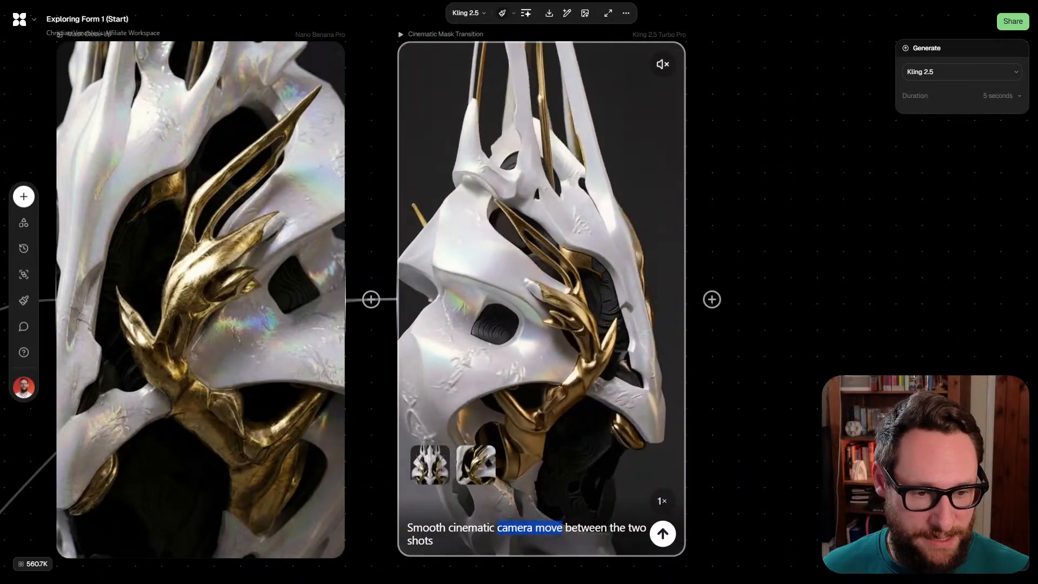
pyautogui.write('dolly in')
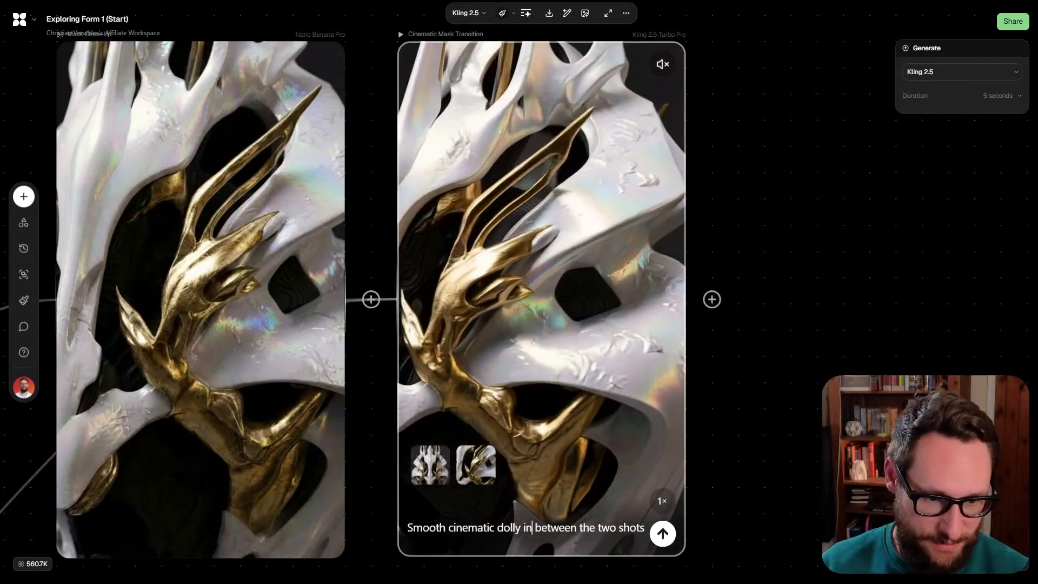
pyautogui.press('Right')
pyautogui.press('Delete')
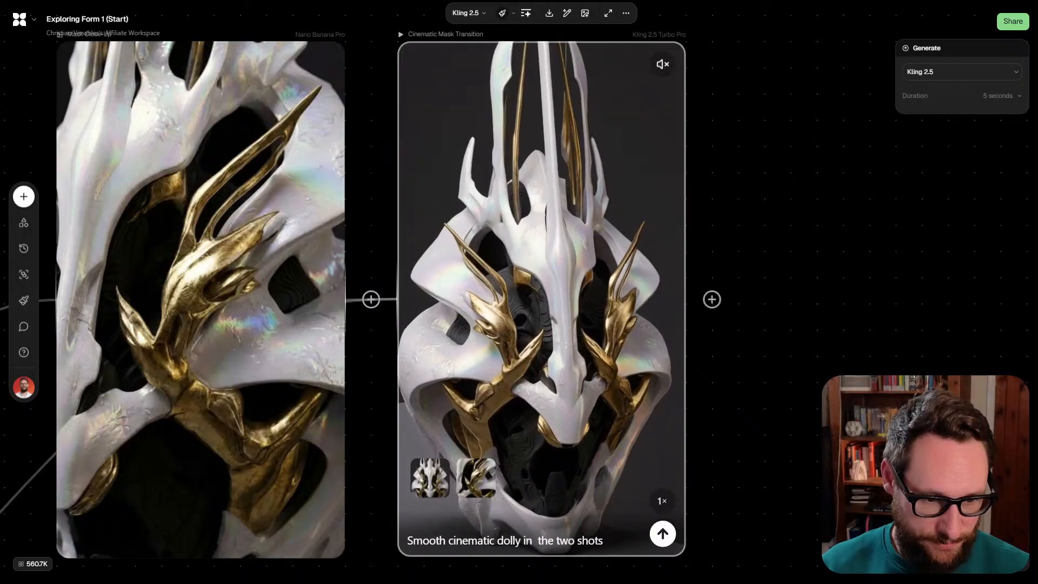
pyautogui.press('Delete')
pyautogui.press('Delete')
pyautogui.press('Delete')
pyautogui.press('Delete')
pyautogui.press('Delete')
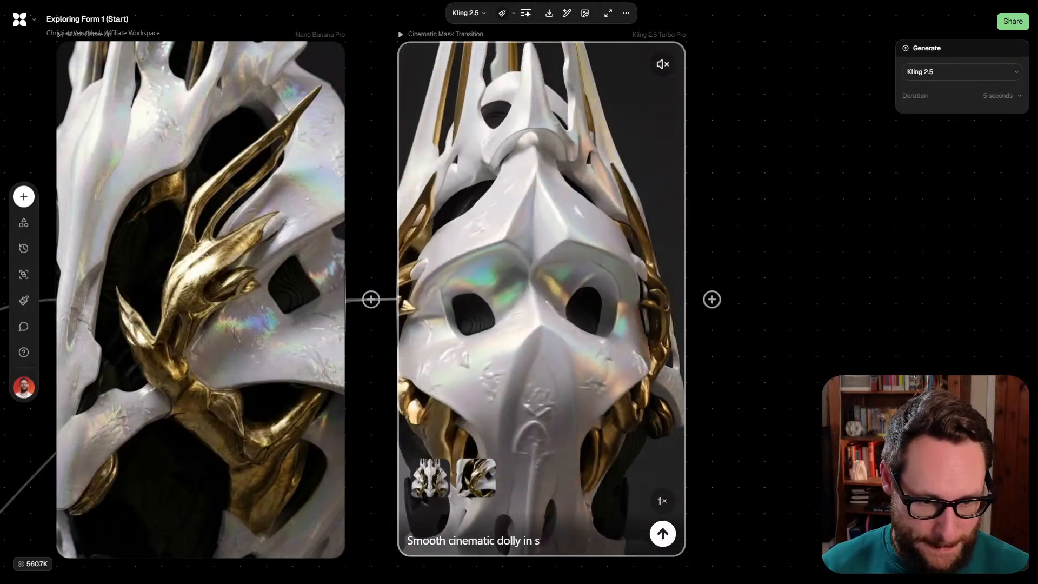
pyautogui.write('to the macro close up')
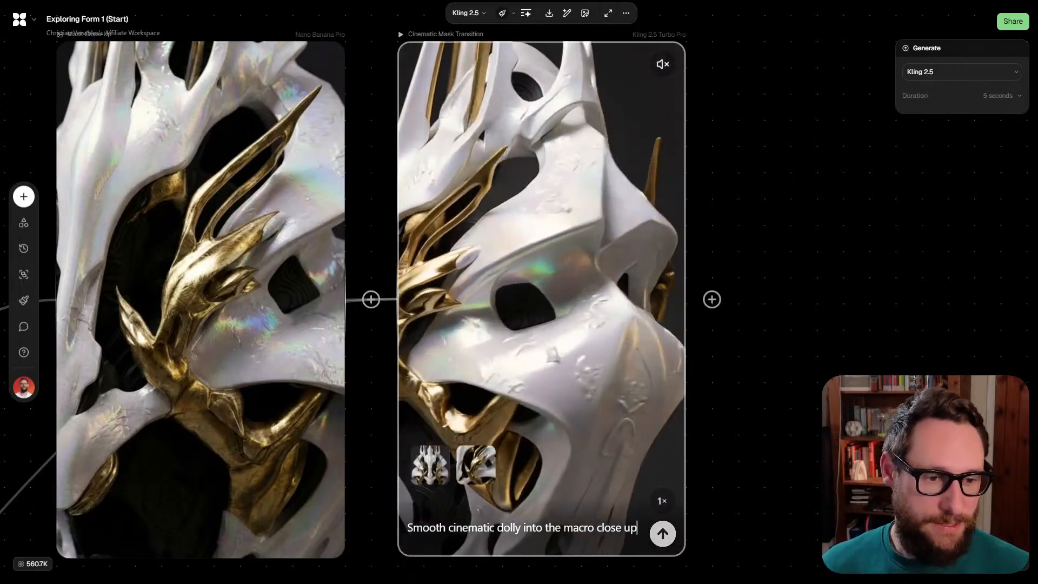
pyautogui.scroll(-5, 541, 300)
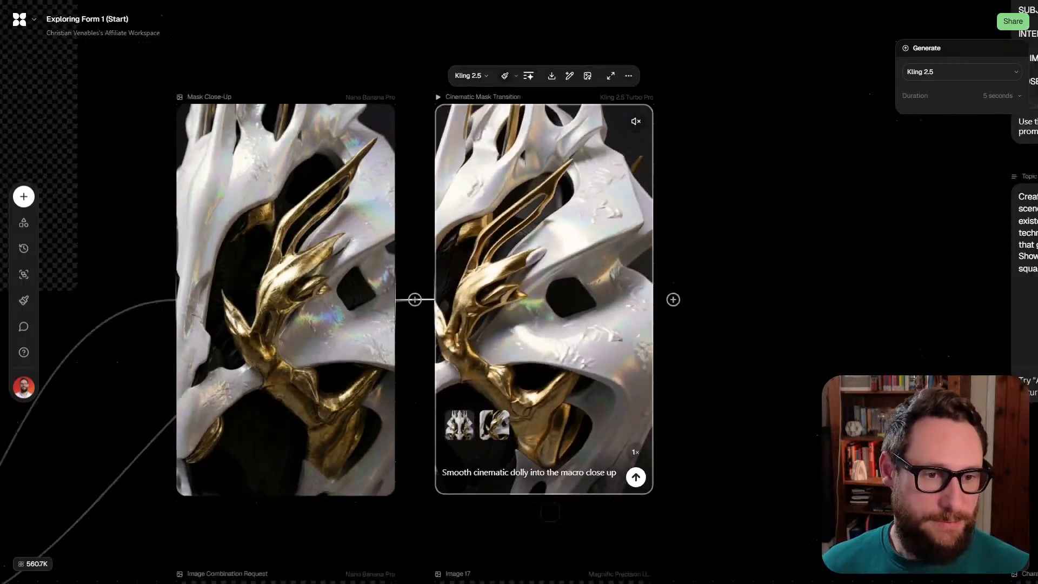
# Survey the whole node canvas, from the reference images and sculpture variations to the fabrication grids
pyautogui.moveTo(605, 340); pyautogui.dragTo(206, 339)
pyautogui.scroll(-5, 206, 338)
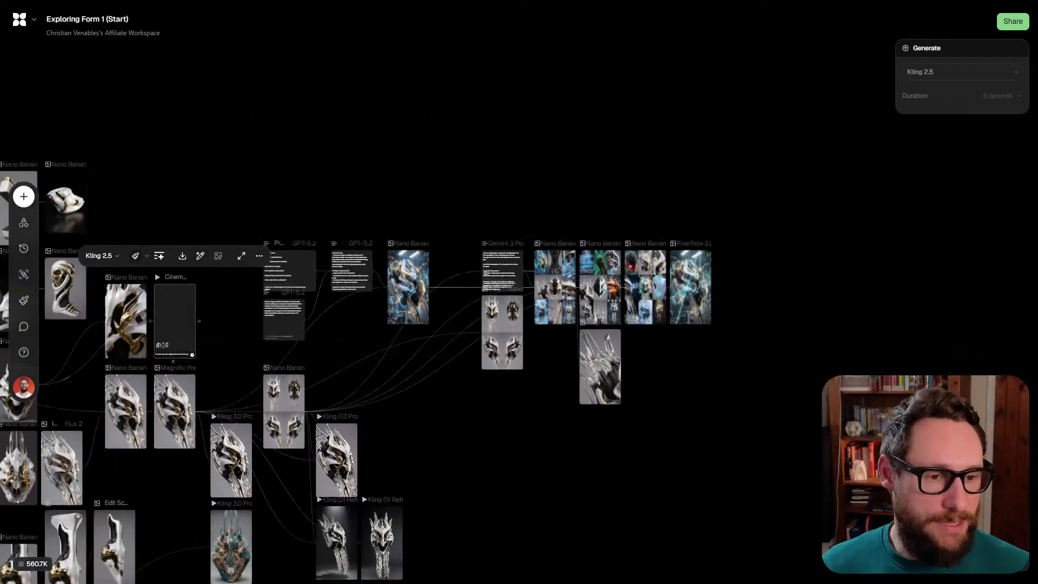
pyautogui.scroll(4, 735, 277)
pyautogui.scroll(2, 714, 290)
pyautogui.moveTo(562, 399); pyautogui.dragTo(821, 422)
pyautogui.scroll(-6, 822, 422)
pyautogui.moveTo(331, 306); pyautogui.dragTo(678, 342)
pyautogui.moveTo(595, 448); pyautogui.dragTo(532, 73)
pyautogui.moveTo(519, 227); pyautogui.dragTo(461, 378)
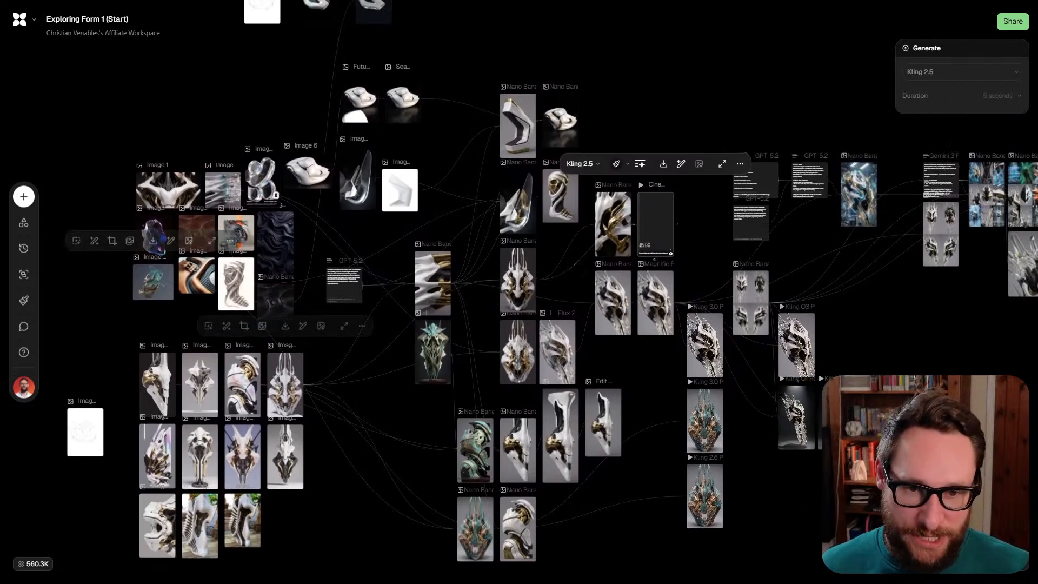
# Examine the Image Combination Request sculpture and its prompt beside the upscaled Image 17
pyautogui.scroll(5, 646, 370)
pyautogui.moveTo(532, 73); pyautogui.dragTo(523, 264)
pyautogui.scroll(4, 523, 264)
pyautogui.scroll(-2, 523, 264)
pyautogui.scroll(1, 519, 292)
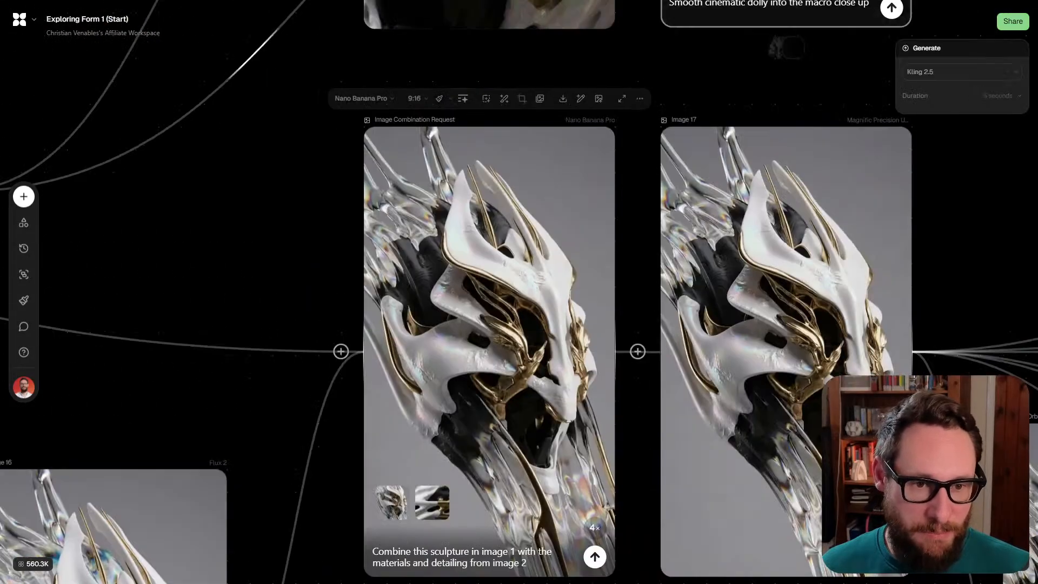
pyautogui.scroll(-1, 519, 292)
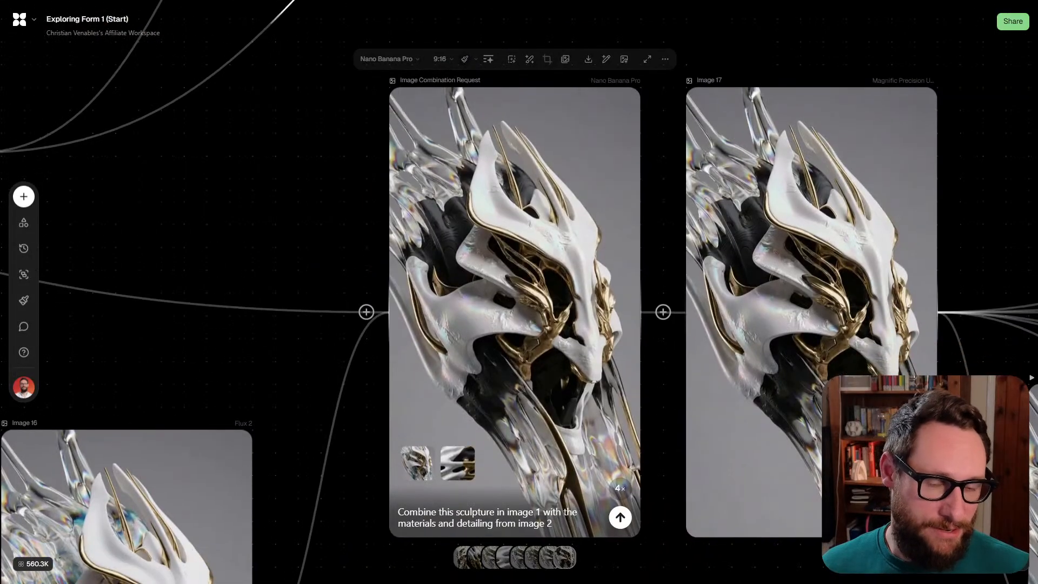
pyautogui.press('Escape')
pyautogui.hscroll(3, 519, 292)
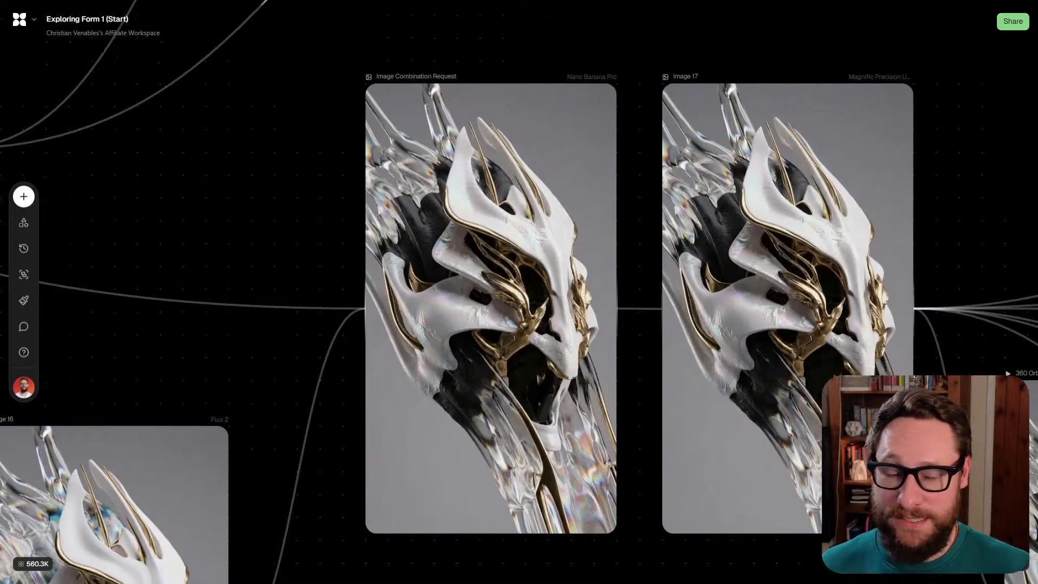
# Review the 360 Orbit Movement video and its prompt, and compare it with the character sheet and neighbouring camera orbit videos
pyautogui.hscroll(8, 519, 292)
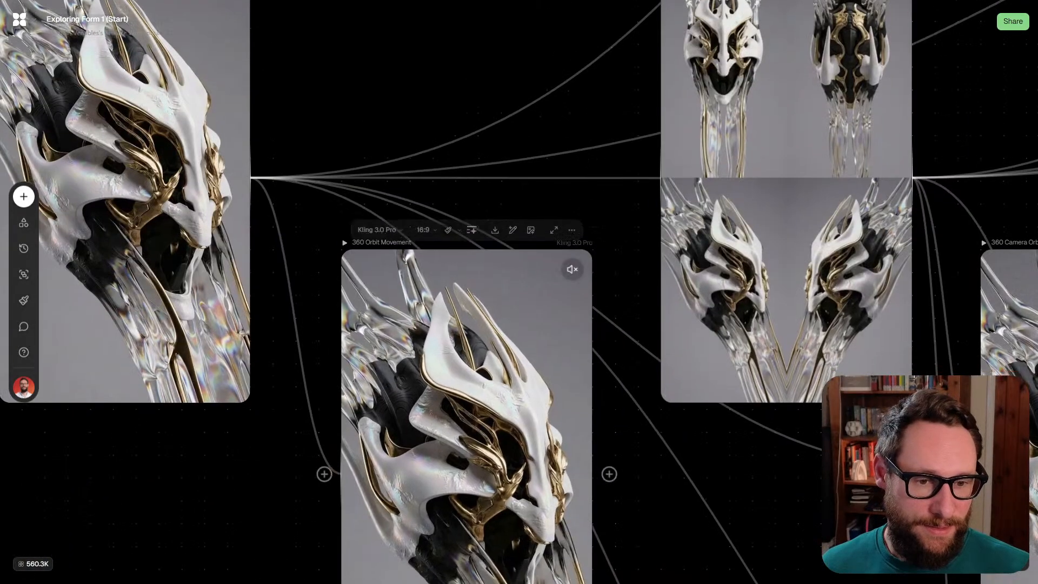
pyautogui.scroll(-4, 519, 292)
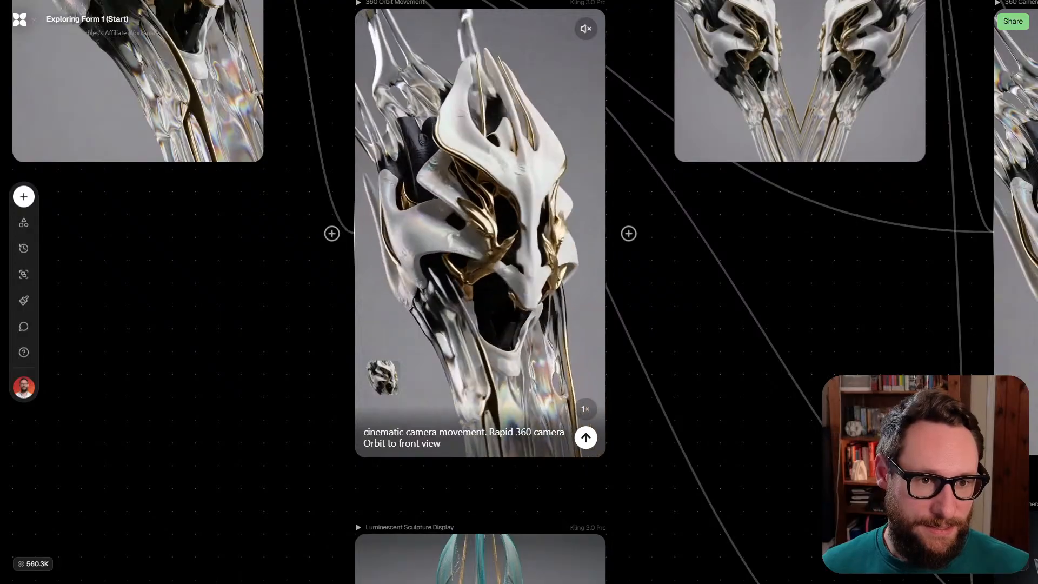
pyautogui.scroll(3, 519, 292)
pyautogui.scroll(-5, 456, 292)
pyautogui.scroll(-5, 518, 292)
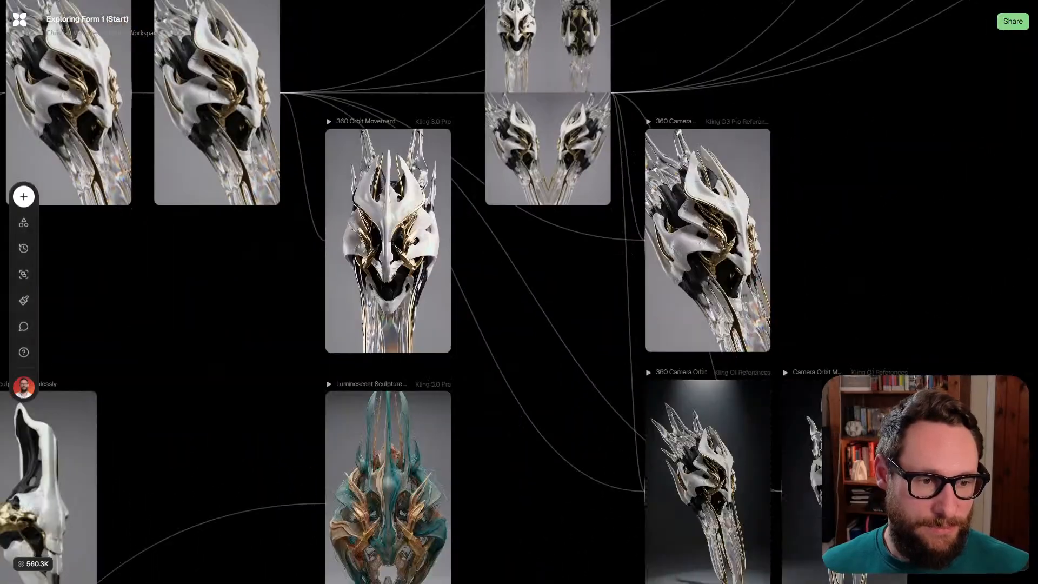
pyautogui.scroll(7, 519, 292)
pyautogui.hscroll(4, 519, 292)
pyautogui.scroll(-5, 519, 292)
pyautogui.hscroll(-5, 519, 292)
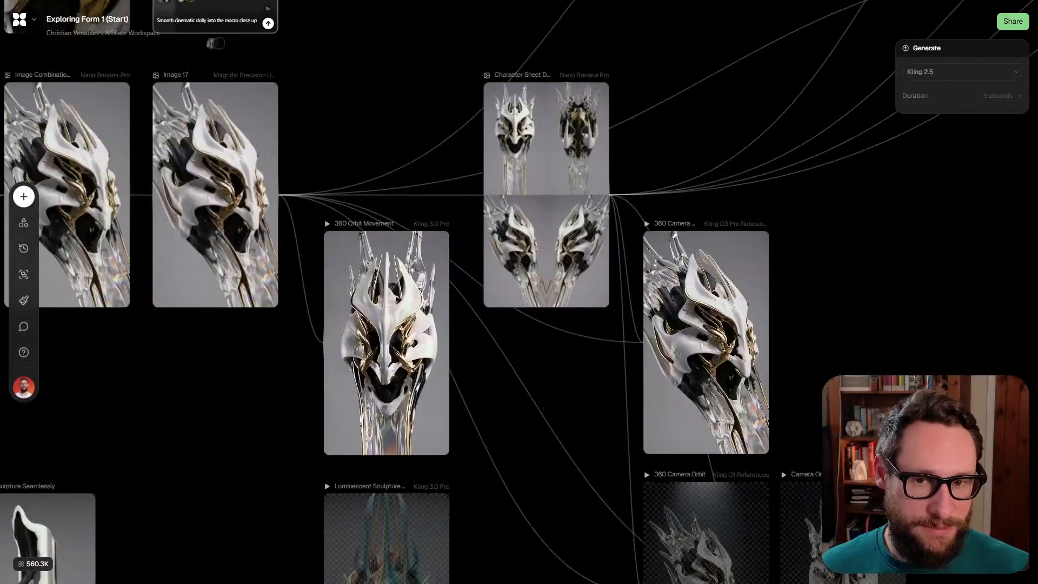
pyautogui.scroll(2, 519, 292)
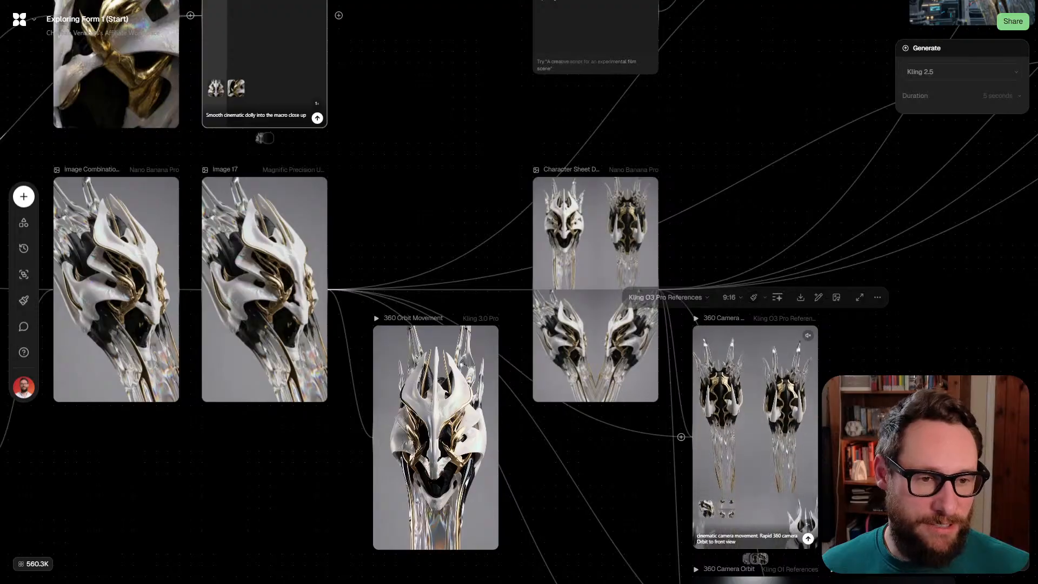
# Look over the video and sculpture branches again and check the progress of the regenerating mask close-up video
pyautogui.scroll(-4, 681, 331)
pyautogui.scroll(5, 519, 292)
pyautogui.hscroll(-2, 519, 292)
pyautogui.hscroll(-8, 519, 292)
pyautogui.scroll(5, 518, 292)
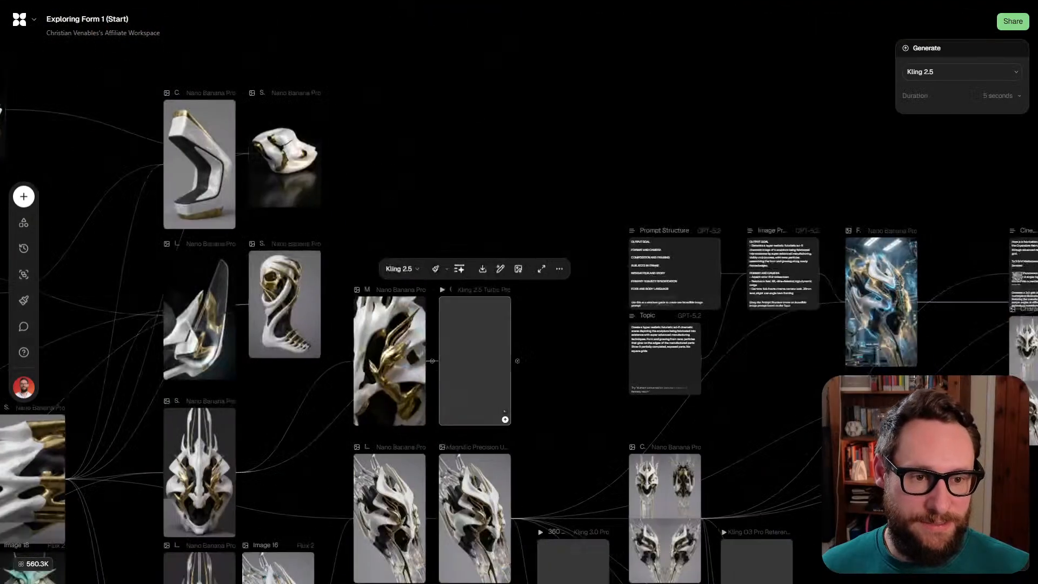
pyautogui.hscroll(10, 519, 292)
pyautogui.scroll(-3, 519, 291)
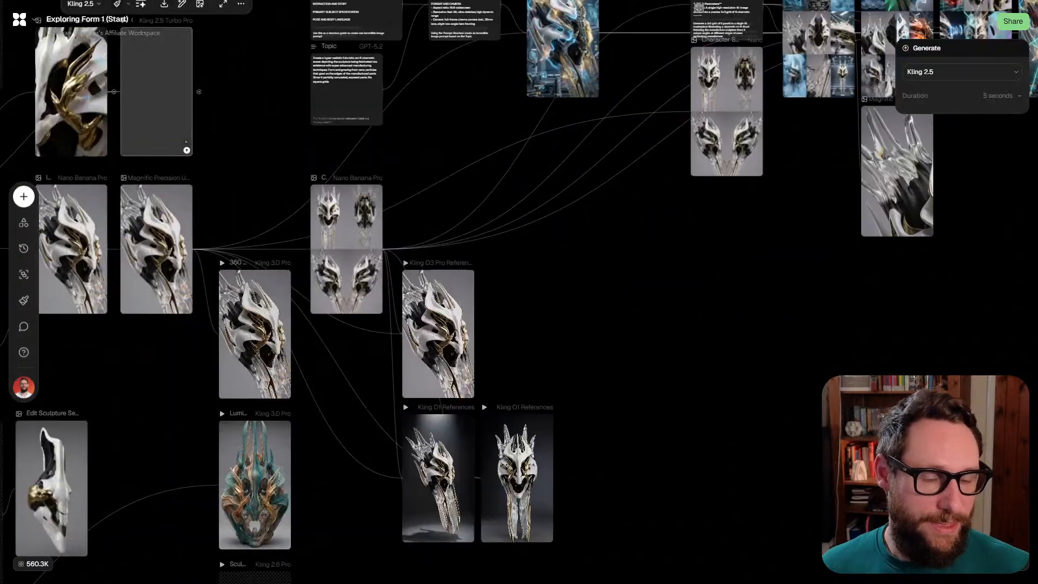
pyautogui.scroll(-5, 519, 292)
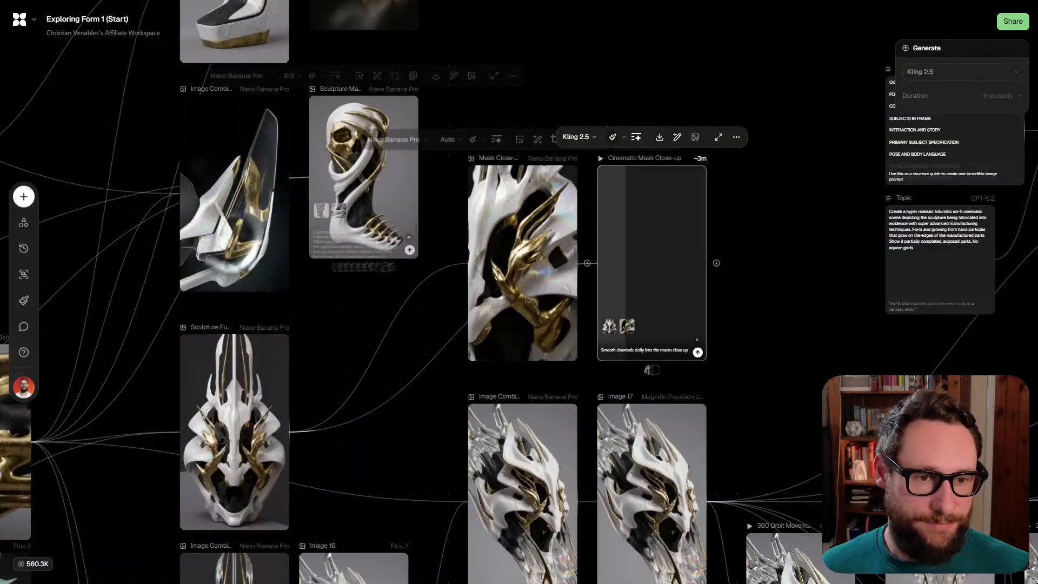
pyautogui.scroll(5, 540, 267)
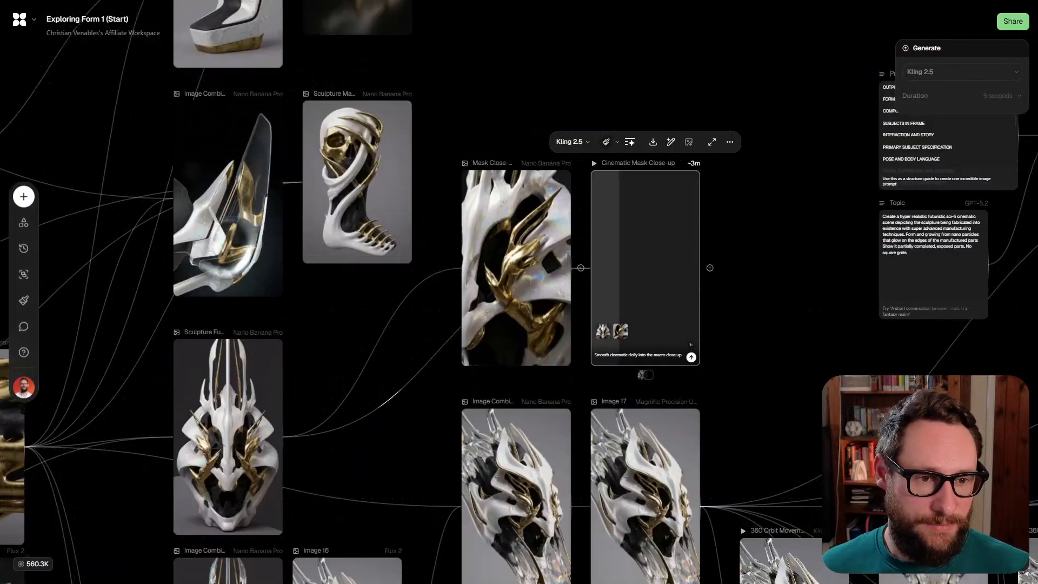